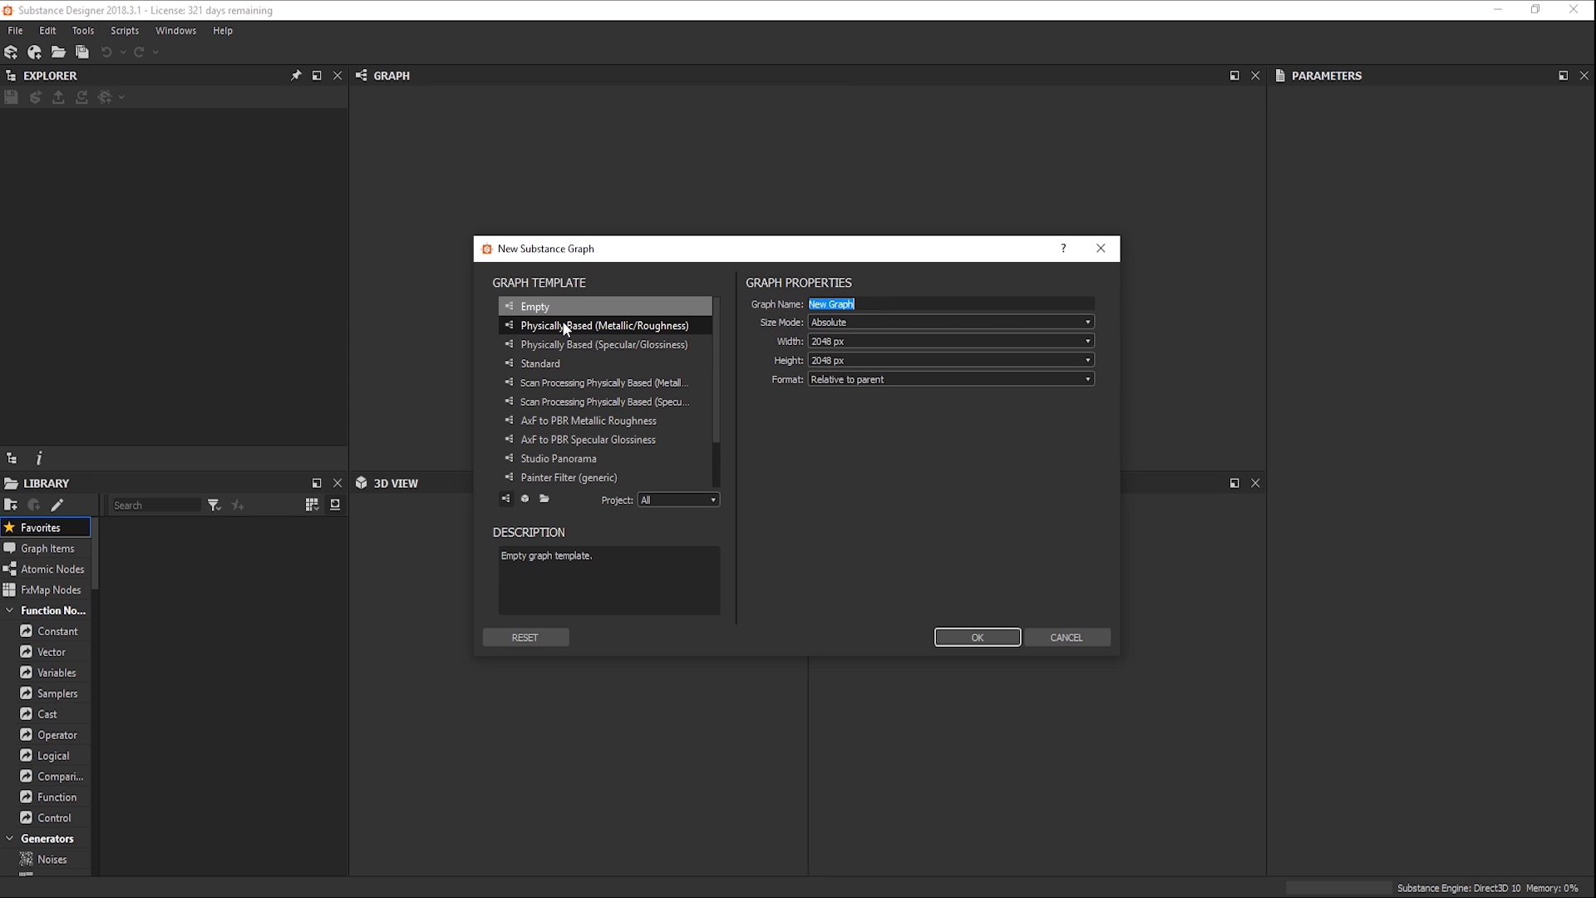
Step: Choose the Physically Based (Metallic/Roughness) template and name the new graph Icy_Mud
{"action": "left_click", "coordinate": [649, 327]}
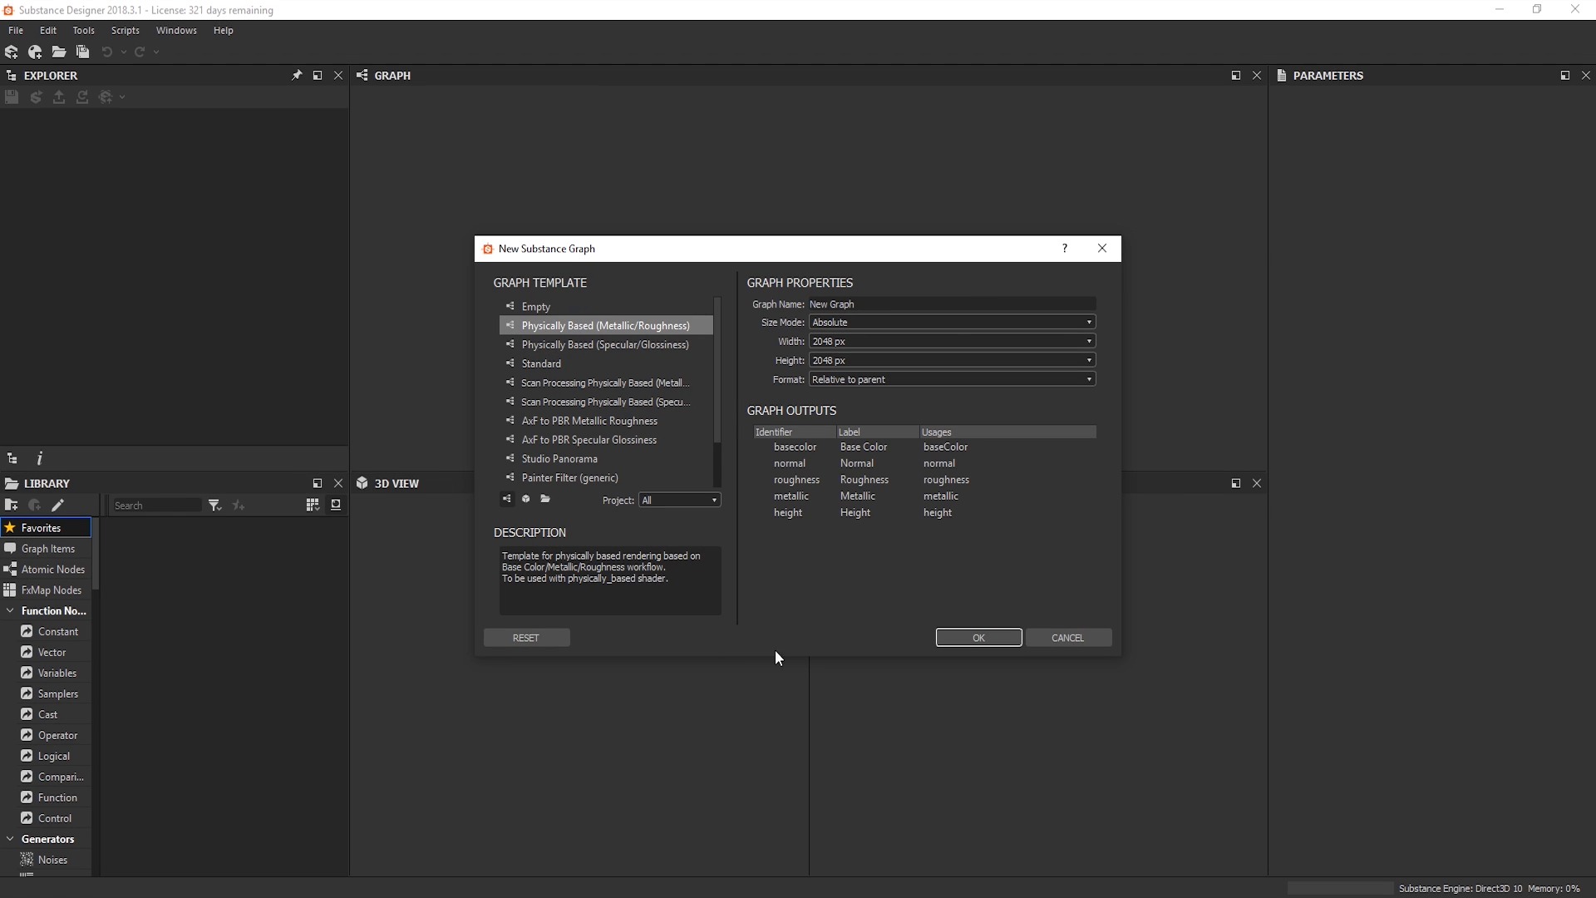
{"action": "left_click", "coordinate": [898, 304]}
{"action": "type", "text": "I"}
{"action": "key", "text": "Caps_Lock"}
{"action": "type", "text": "cy Mud"}
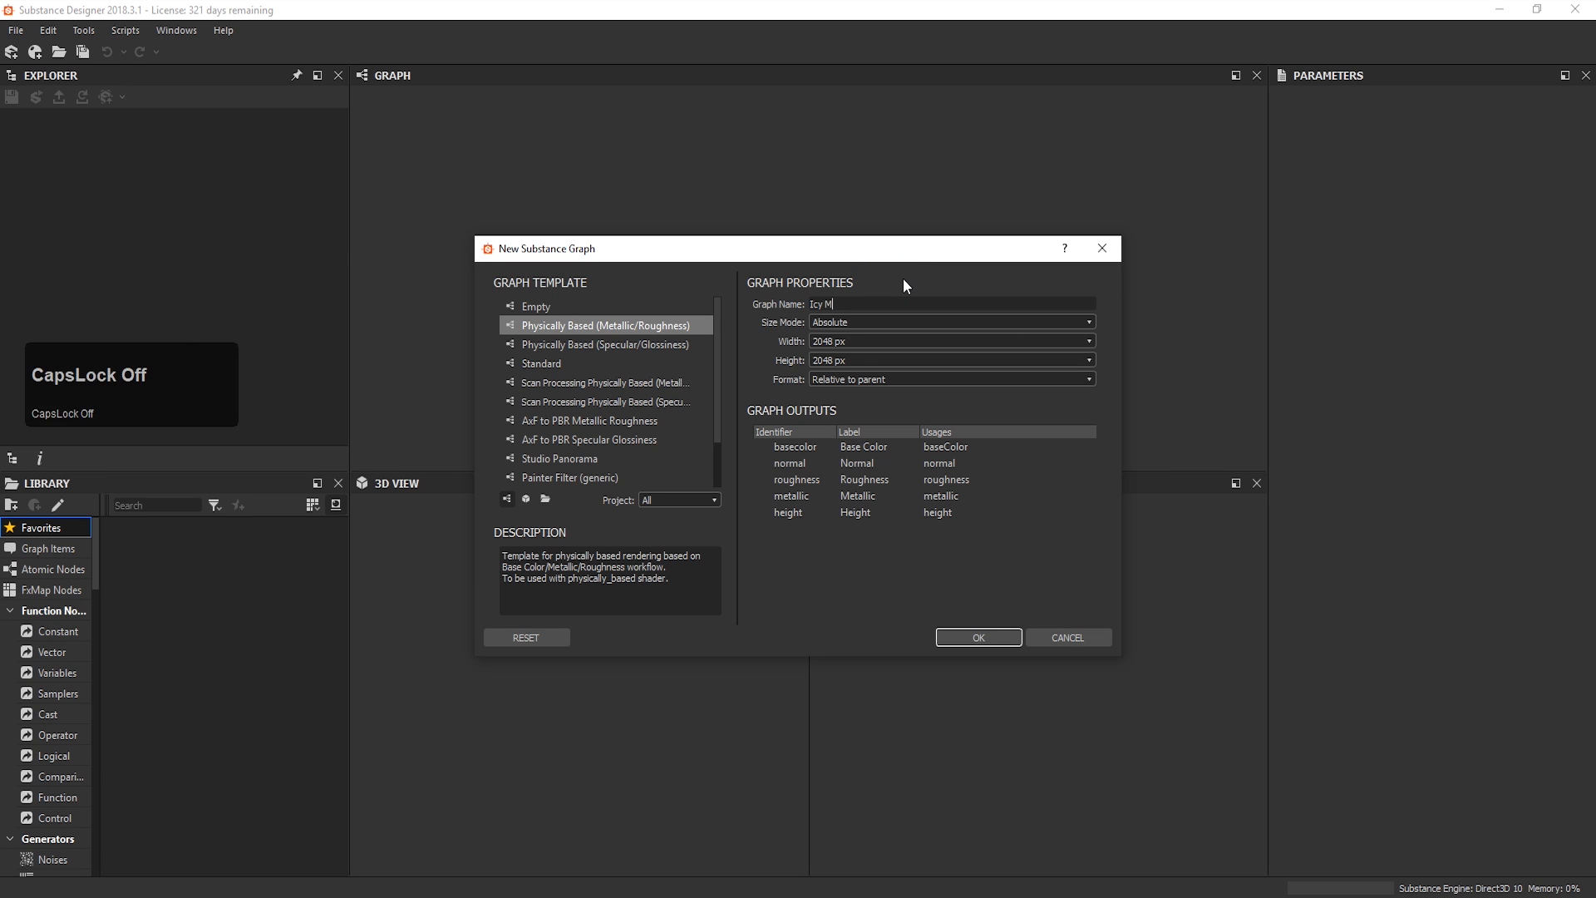
{"action": "key", "text": "Left"}
{"action": "key", "text": "Left"}
{"action": "key", "text": "Left"}
{"action": "key", "text": "BackSpace"}
{"action": "type", "text": "_"}
Step: Create the graph with Absolute size mode, 2048 px width and height, and the format relative to parent
{"action": "left_click", "coordinate": [1001, 321]}
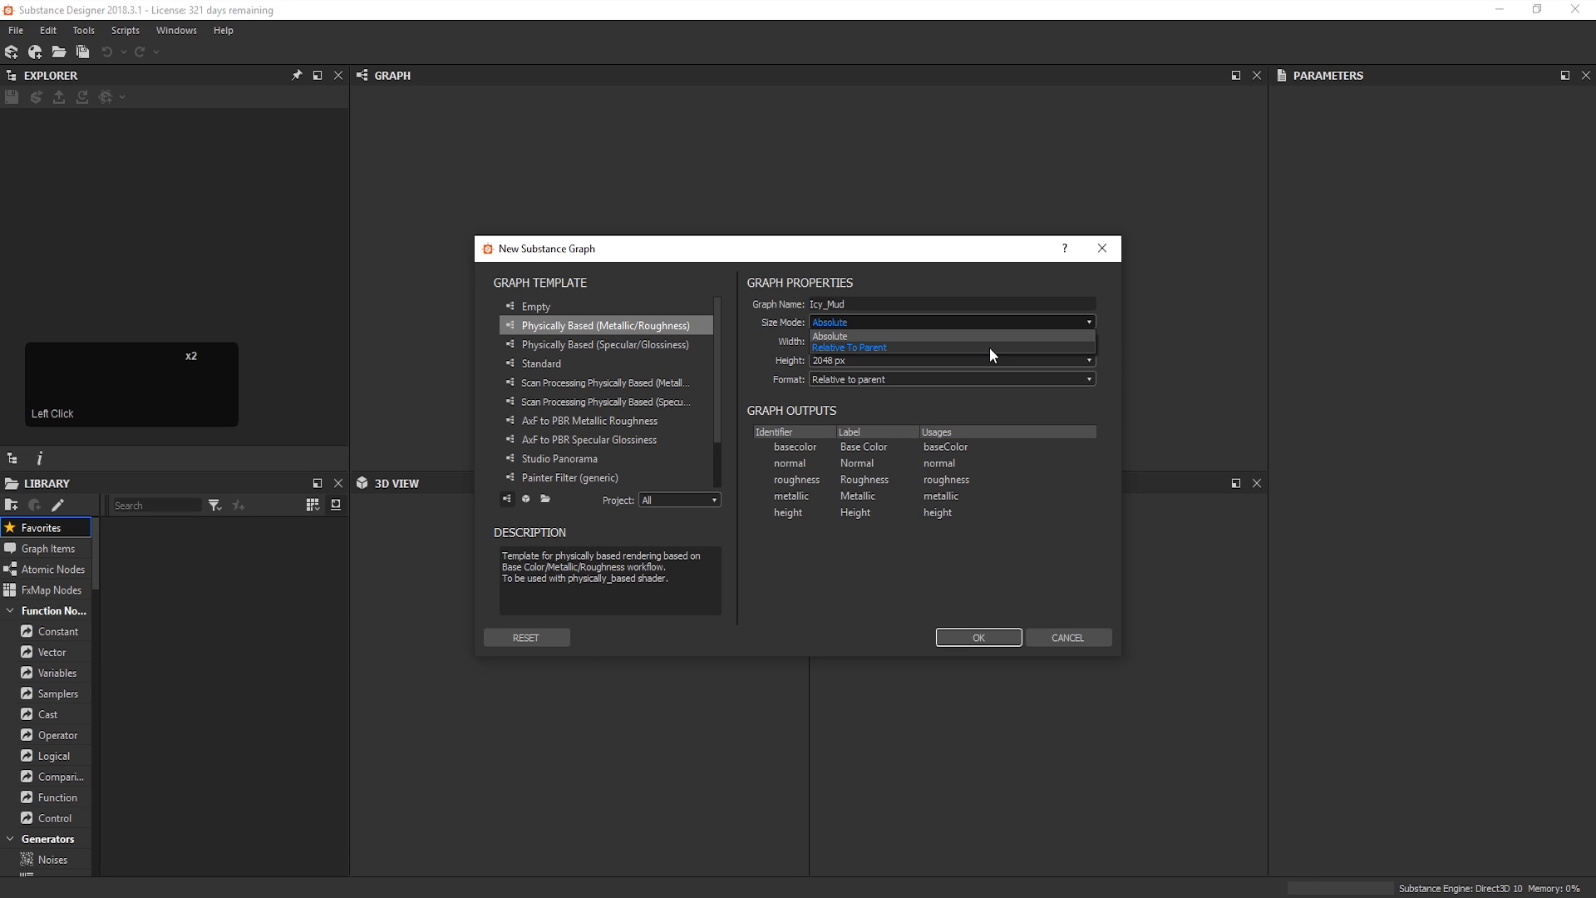
{"action": "left_click", "coordinate": [1078, 316]}
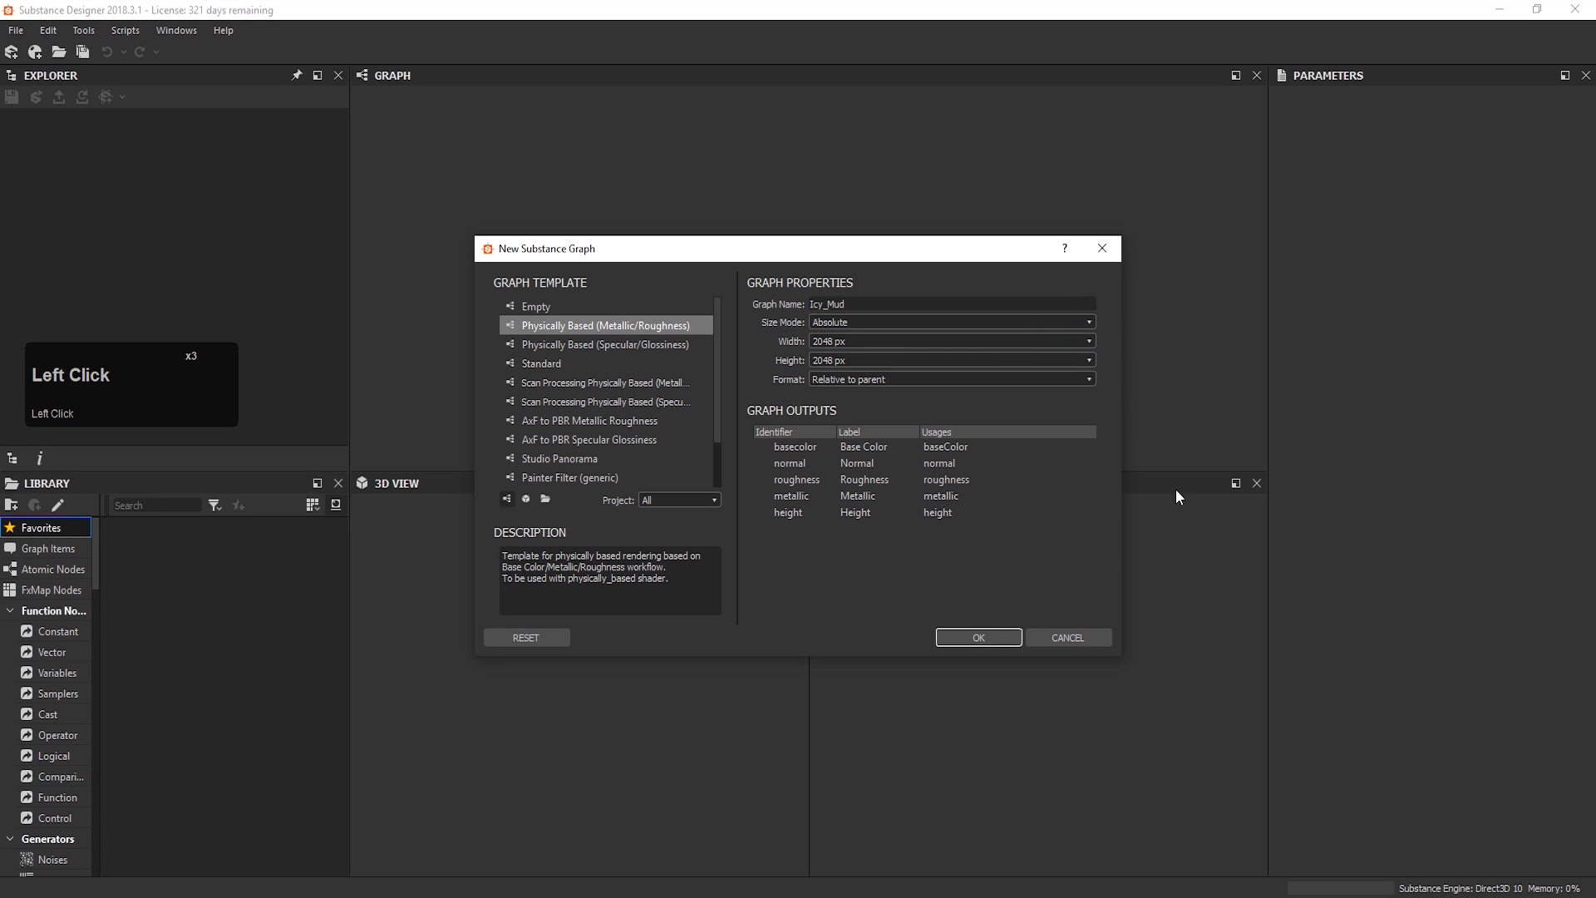
{"action": "left_click", "coordinate": [877, 346]}
{"action": "left_click", "coordinate": [876, 346]}
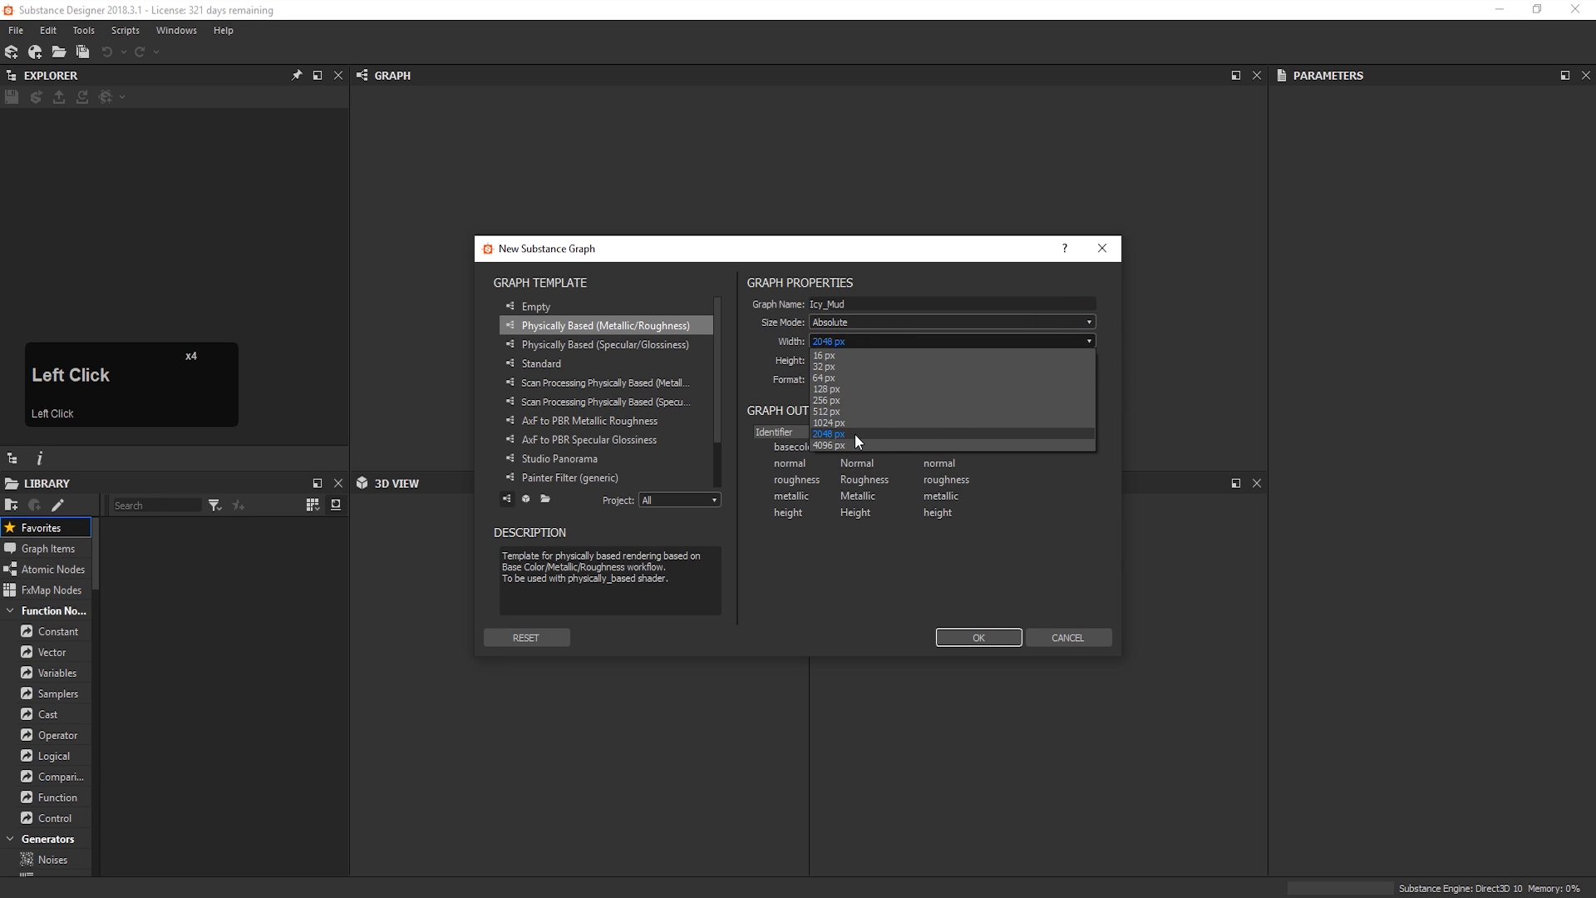
{"action": "left_click", "coordinate": [868, 359]}
{"action": "left_click", "coordinate": [869, 378]}
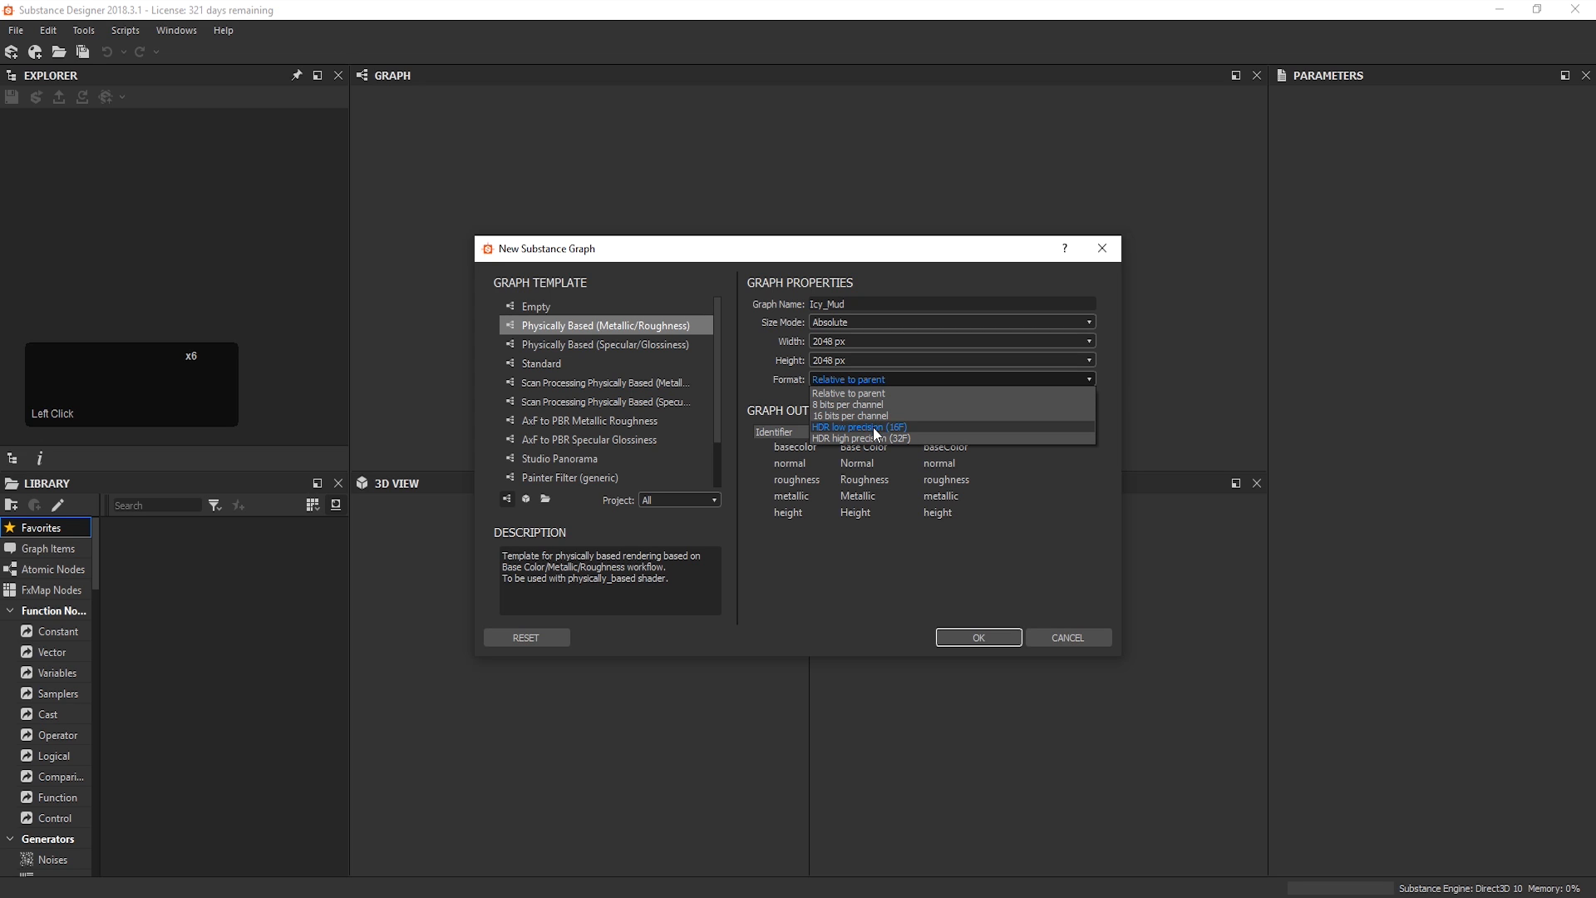
{"action": "left_click", "coordinate": [835, 555]}
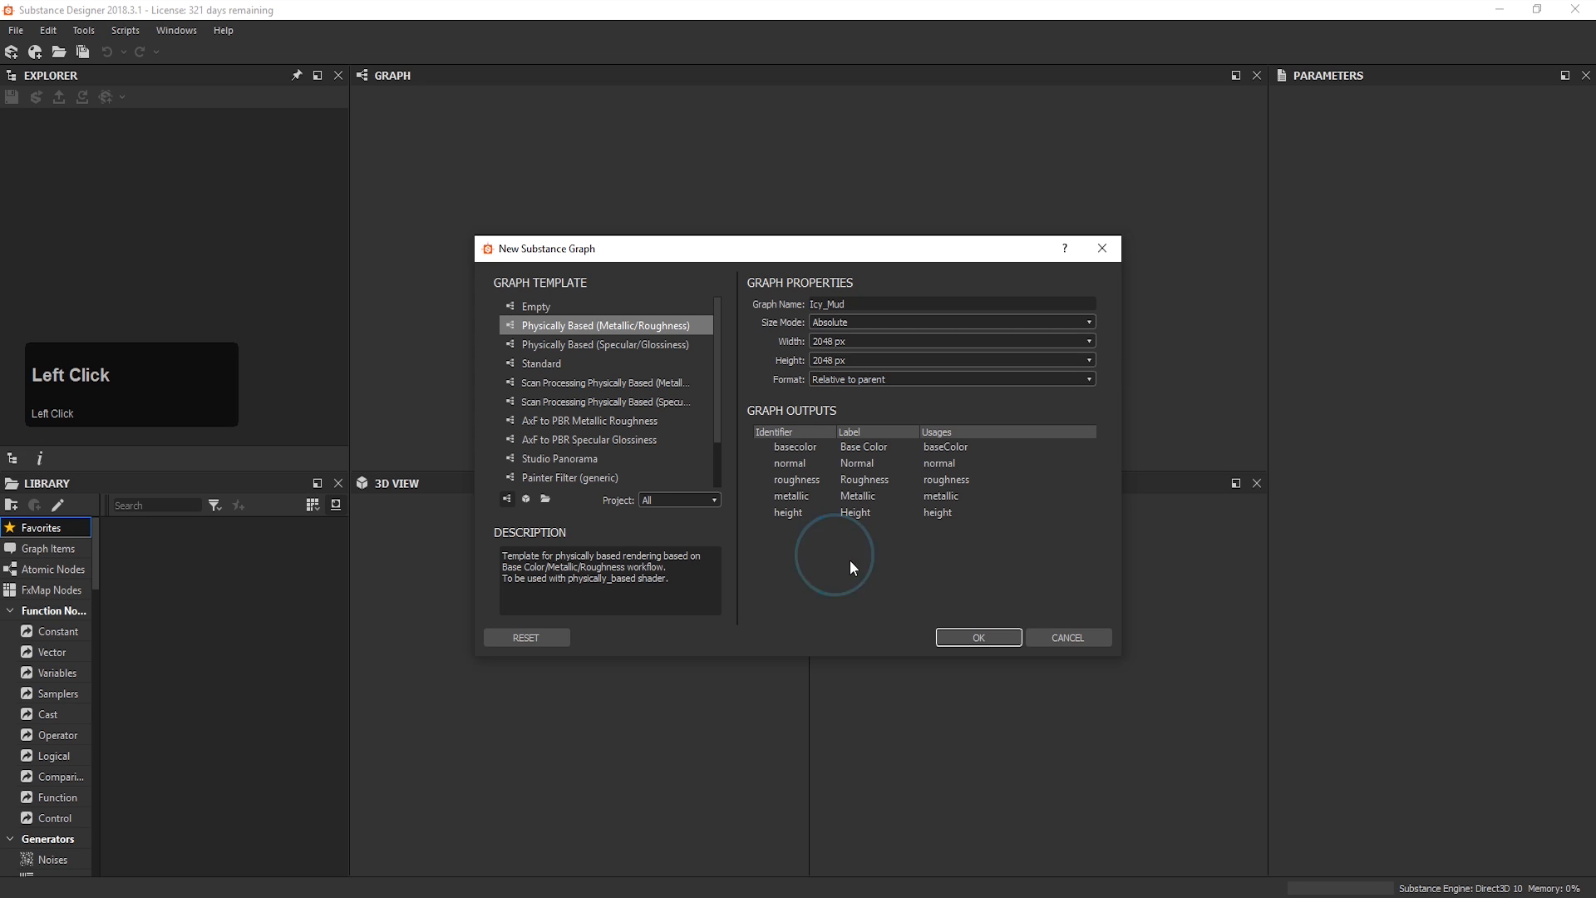
{"action": "left_click", "coordinate": [954, 633]}
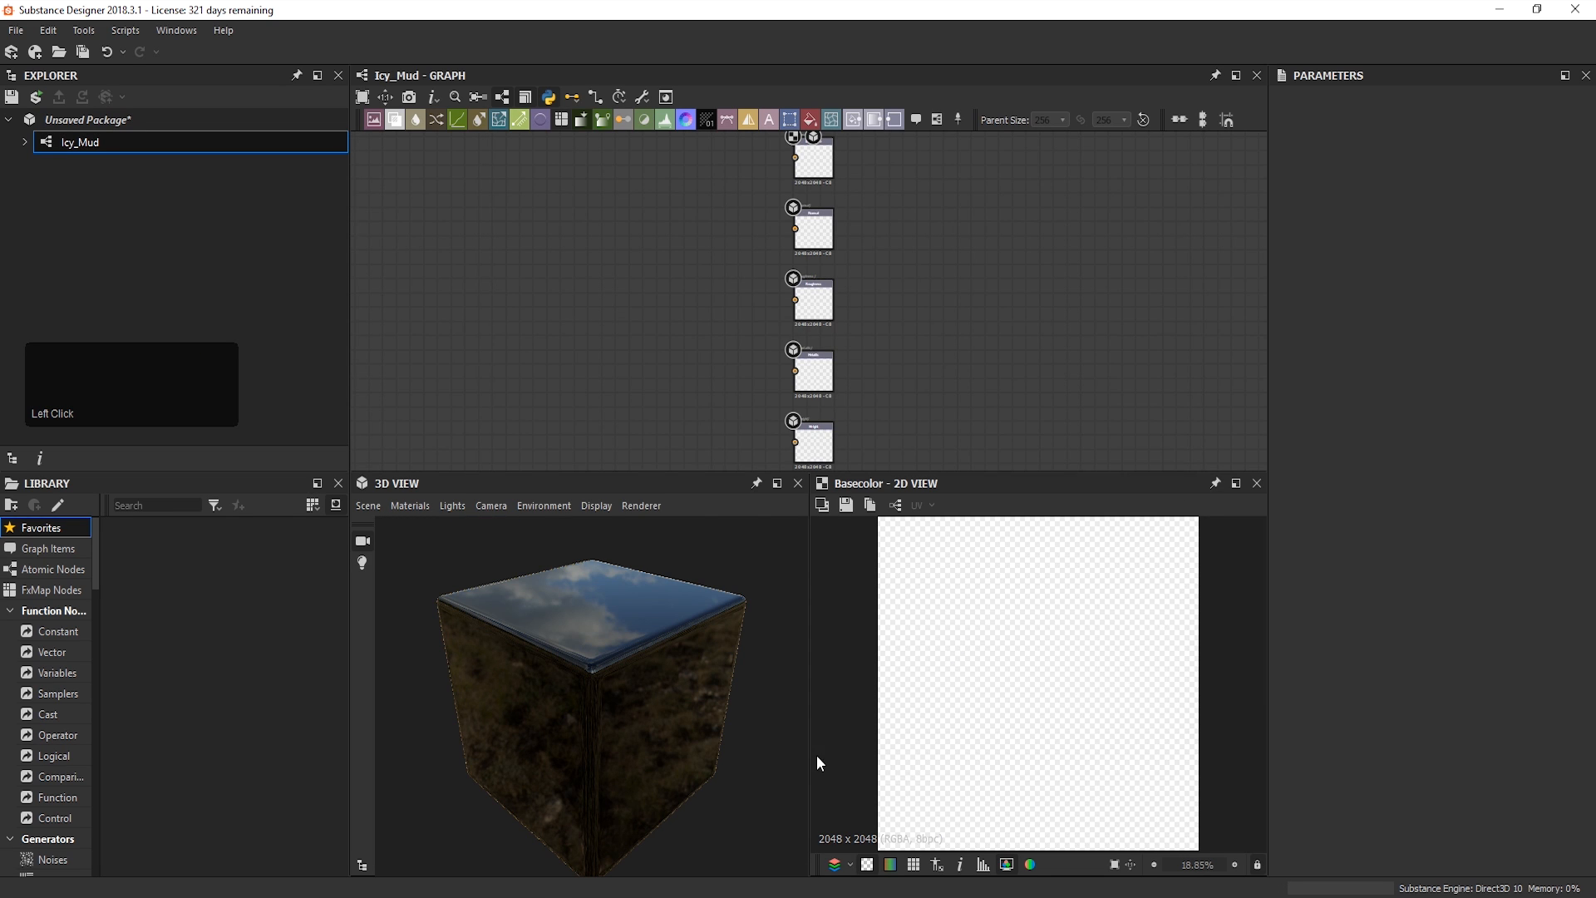
{"action": "left_click_drag", "start_coordinate": [716, 660], "coordinate": [698, 721]}
{"action": "right_click_drag", "start_coordinate": [699, 721], "coordinate": [655, 736]}
{"action": "left_click_drag", "start_coordinate": [655, 736], "coordinate": [655, 687]}
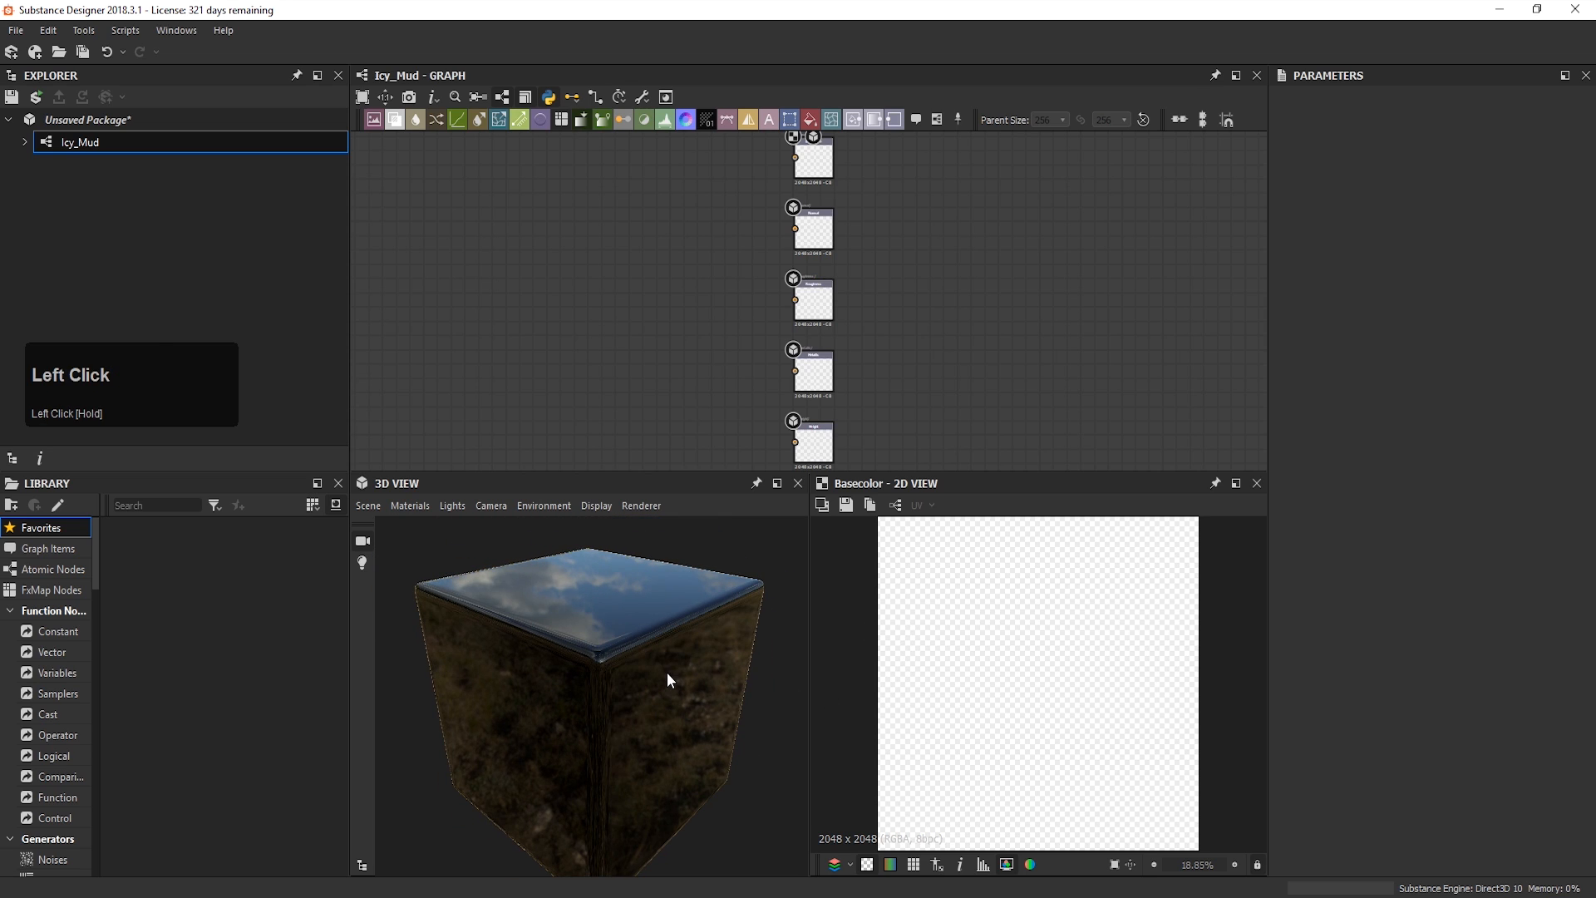
Step: Add a Uniform Color node to the graph and set its color mode to Grayscale
{"action": "middle_click_drag", "start_coordinate": [680, 271], "coordinate": [802, 274]}
{"action": "scroll", "coordinate": [803, 275], "scroll_direction": "down", "scroll_amount": 2}
{"action": "scroll", "coordinate": [789, 282], "scroll_direction": "up", "scroll_amount": 1}
{"action": "key", "text": "space"}
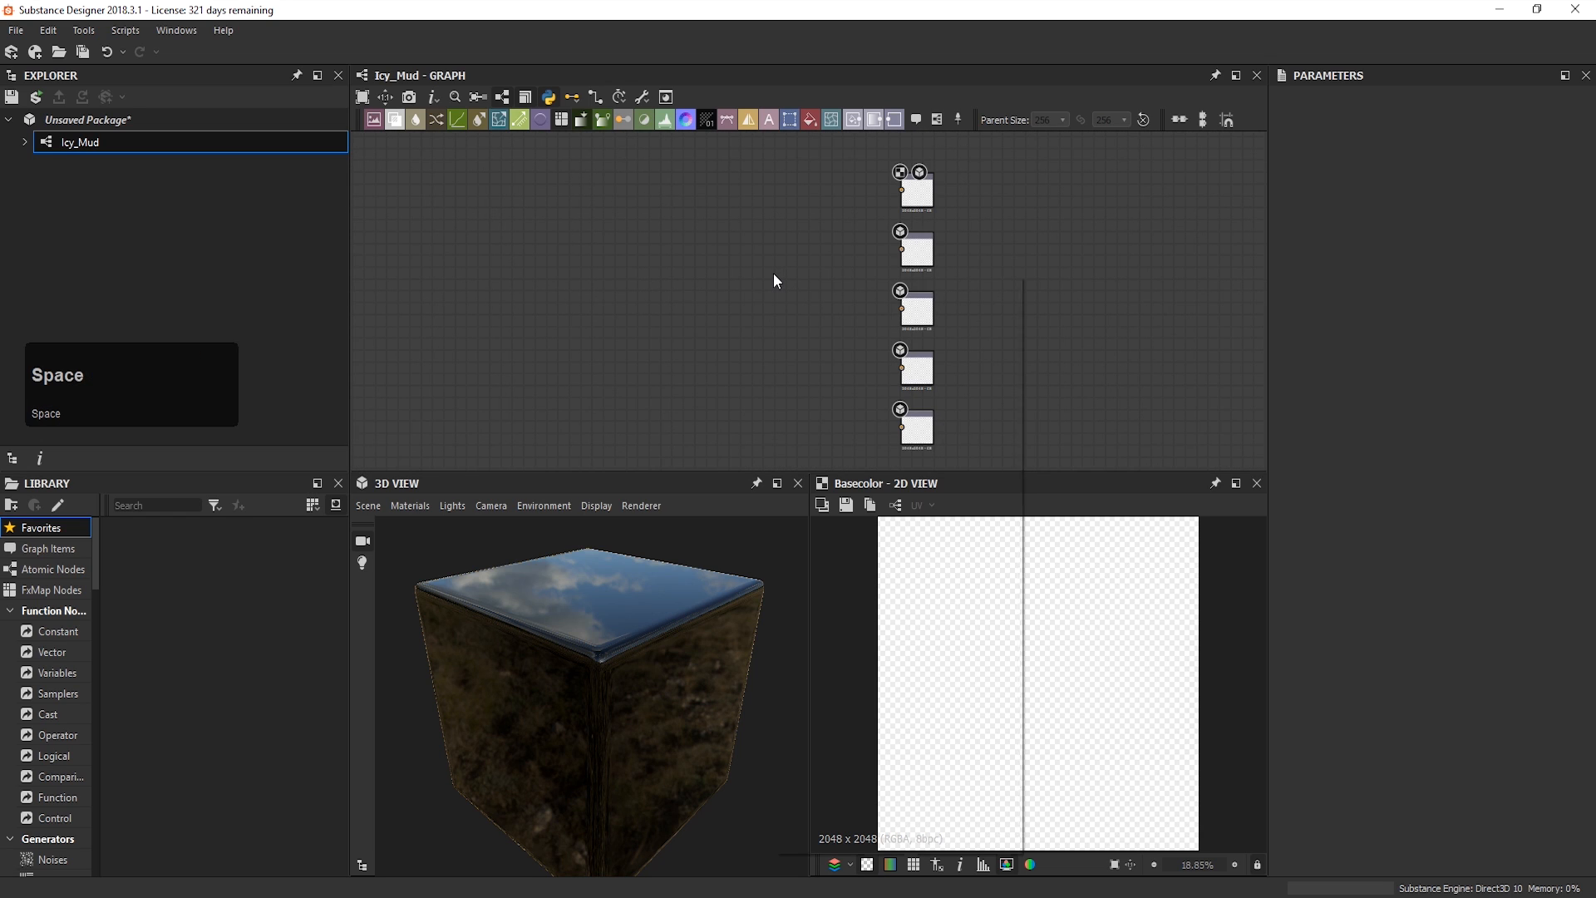
{"action": "left_click", "coordinate": [763, 264]}
{"action": "key", "text": "Tab"}
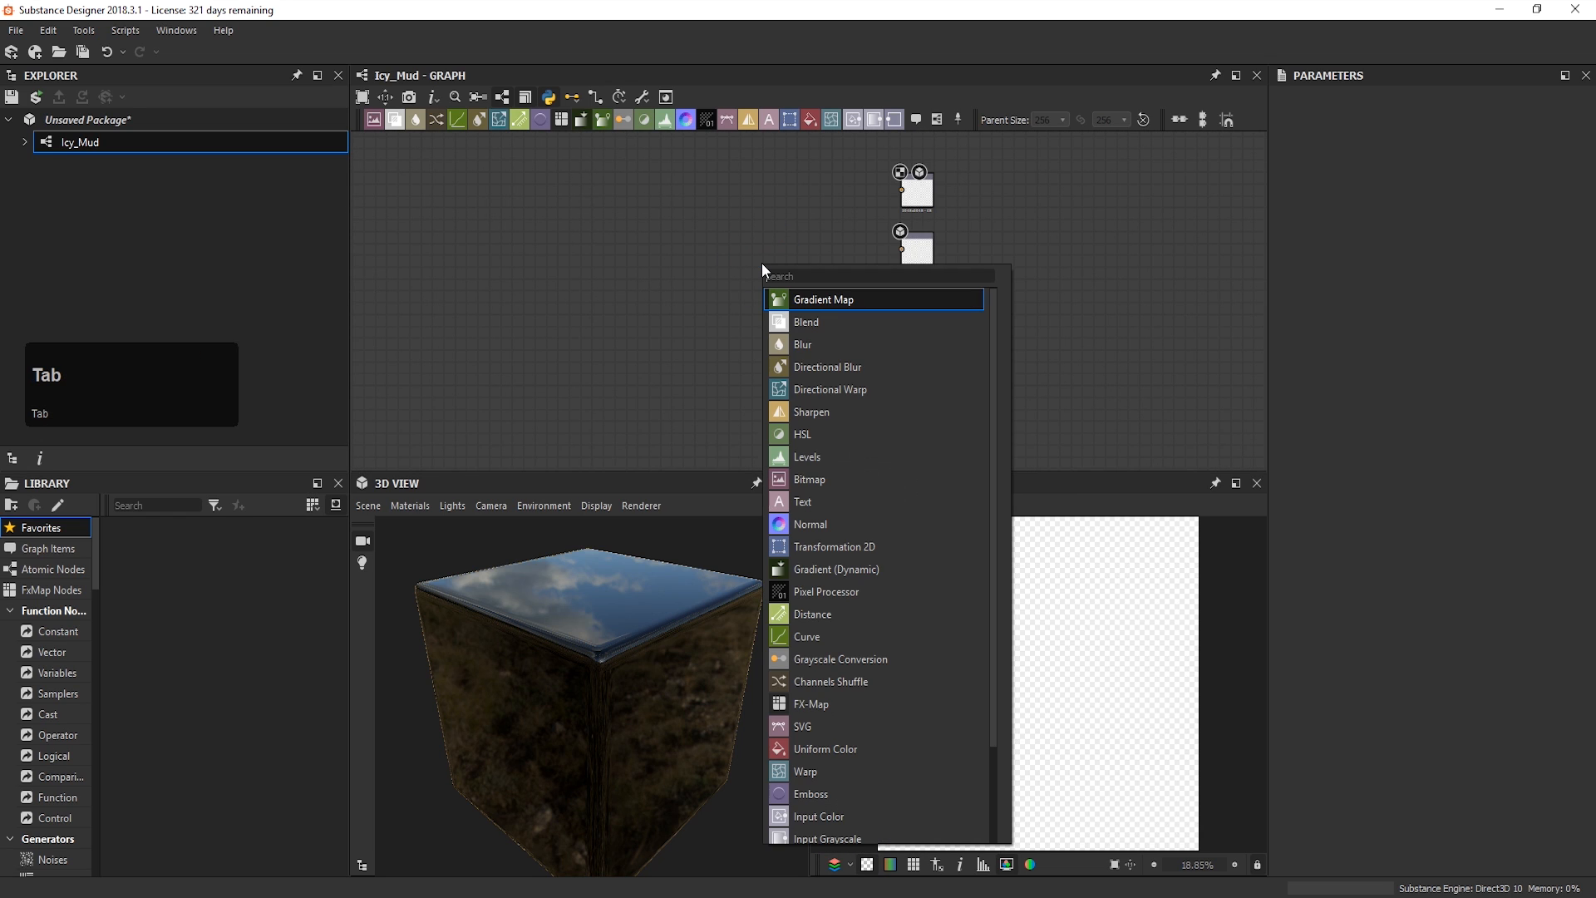
{"action": "key", "text": "BackSpace"}
{"action": "type", "text": "uni"}
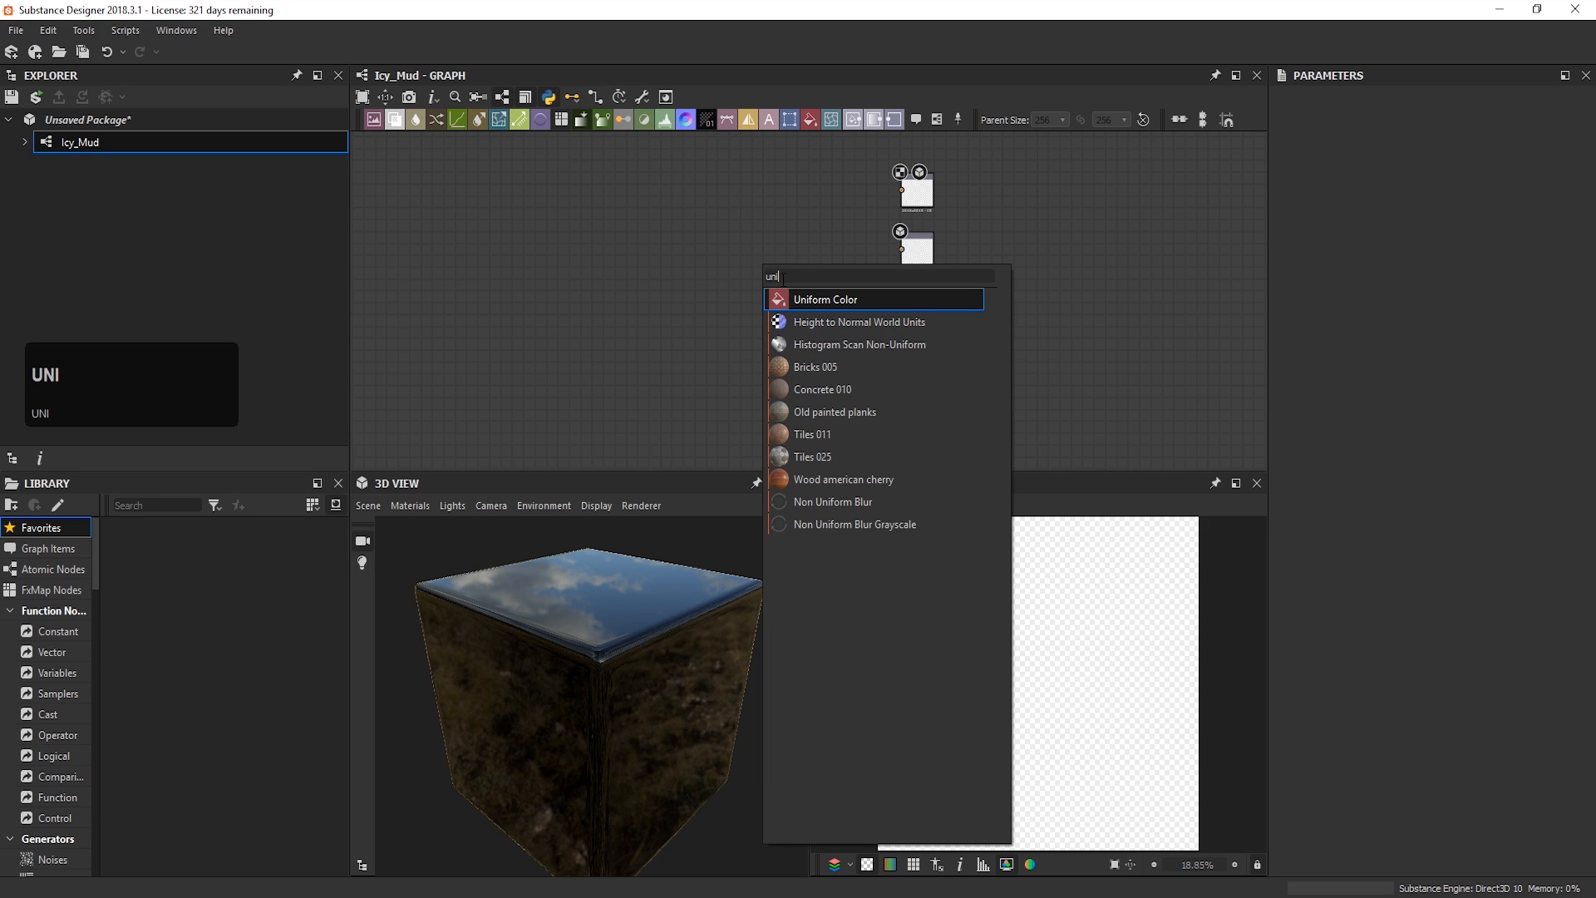
{"action": "left_click", "coordinate": [793, 299]}
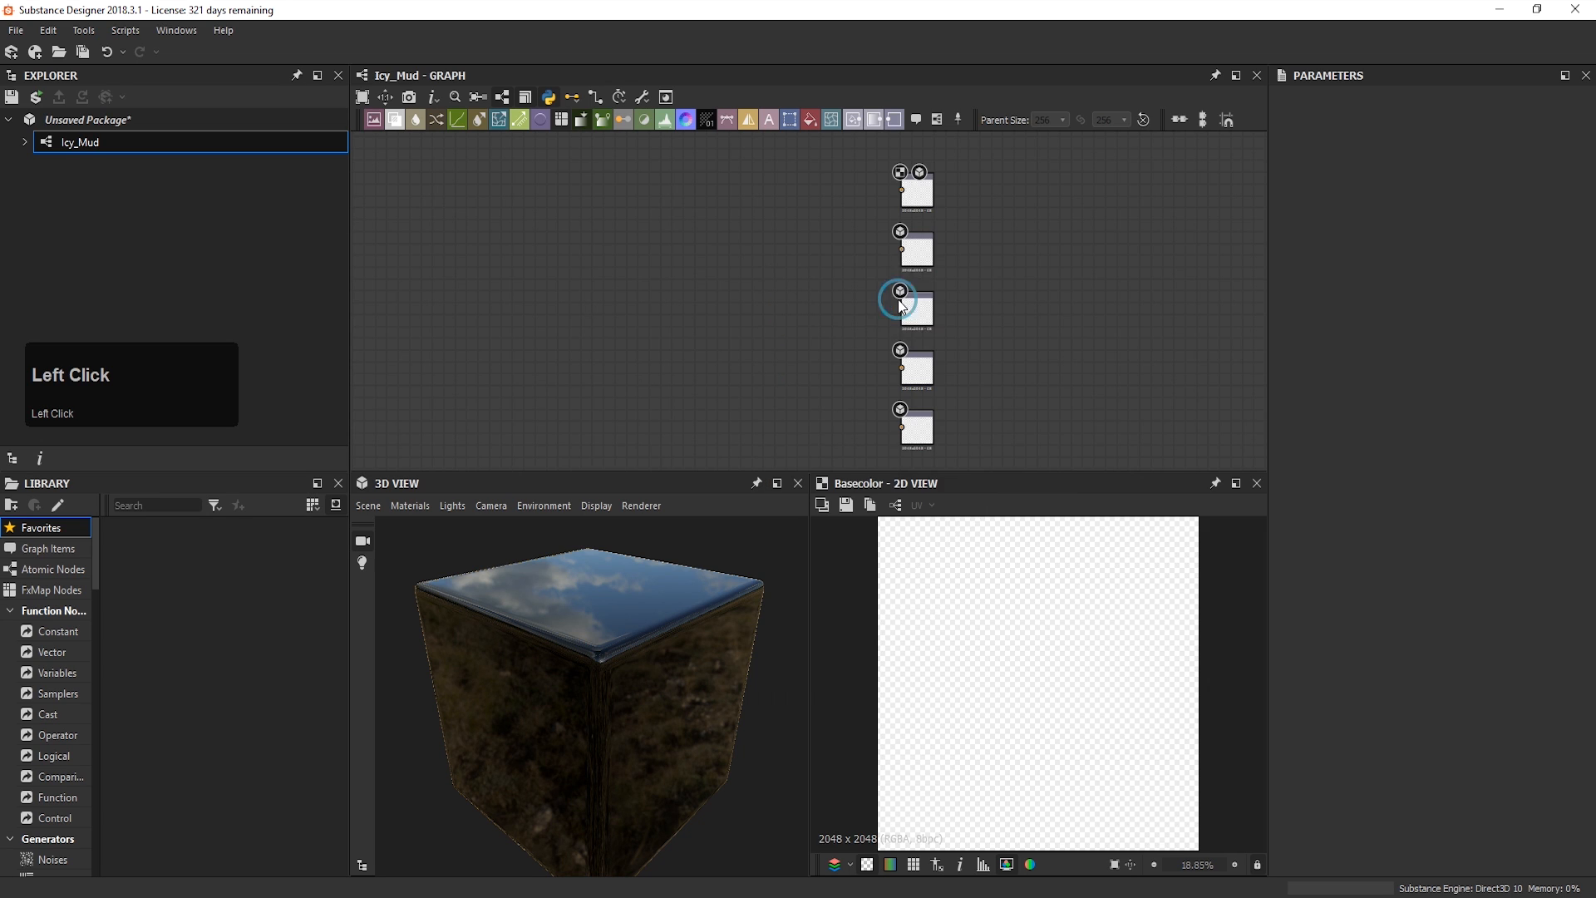
{"action": "scroll", "coordinate": [786, 260], "scroll_direction": "up", "scroll_amount": 9}
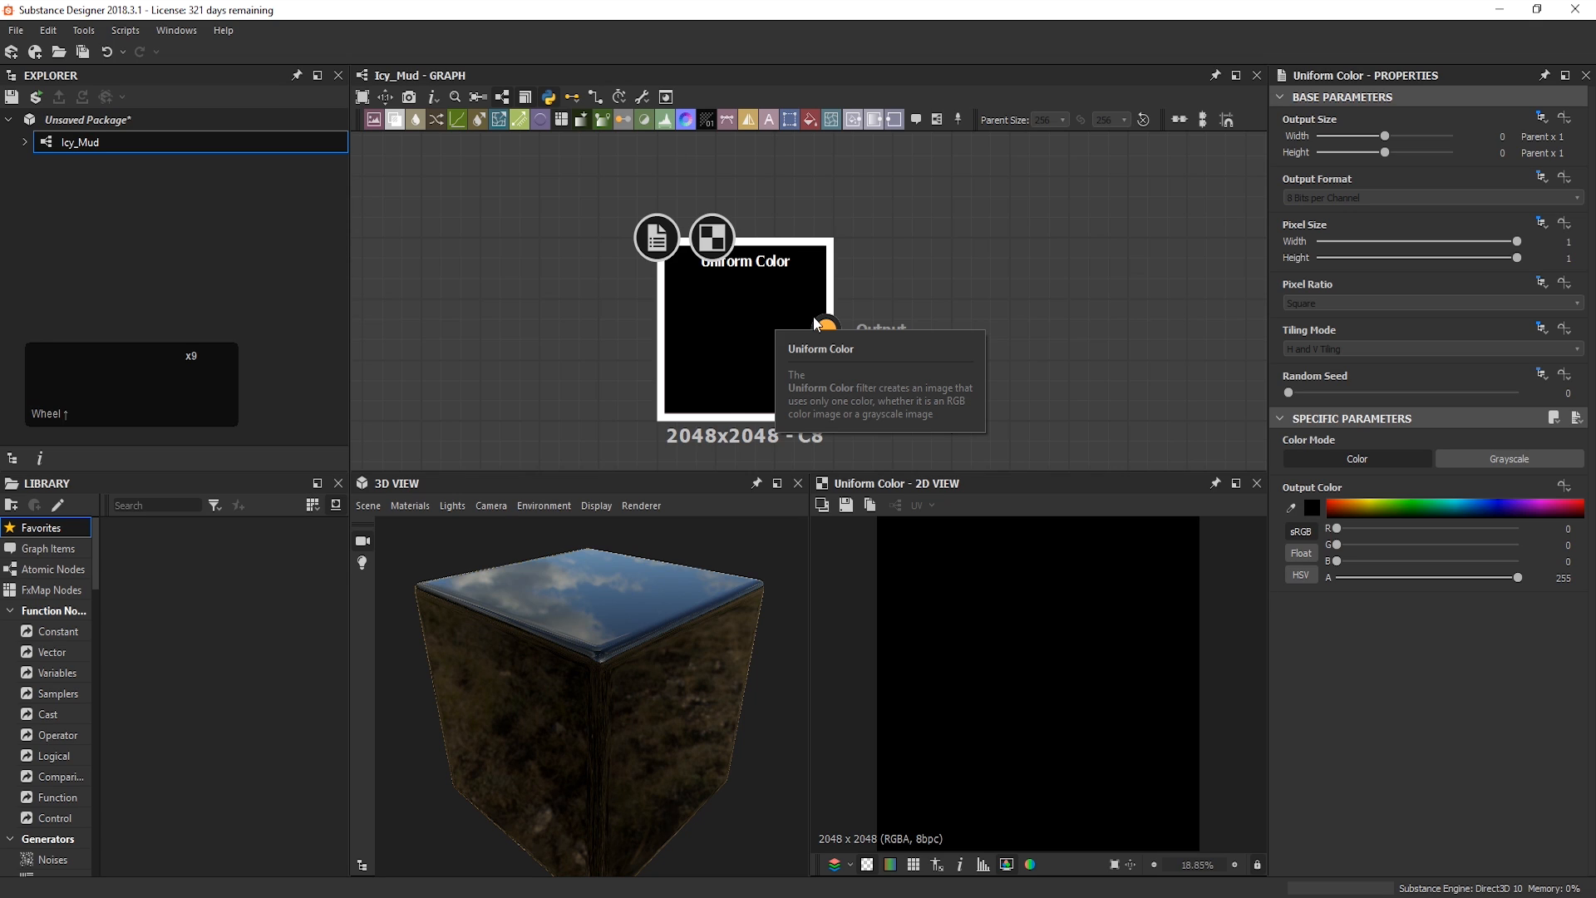
{"action": "left_click", "coordinate": [1467, 460]}
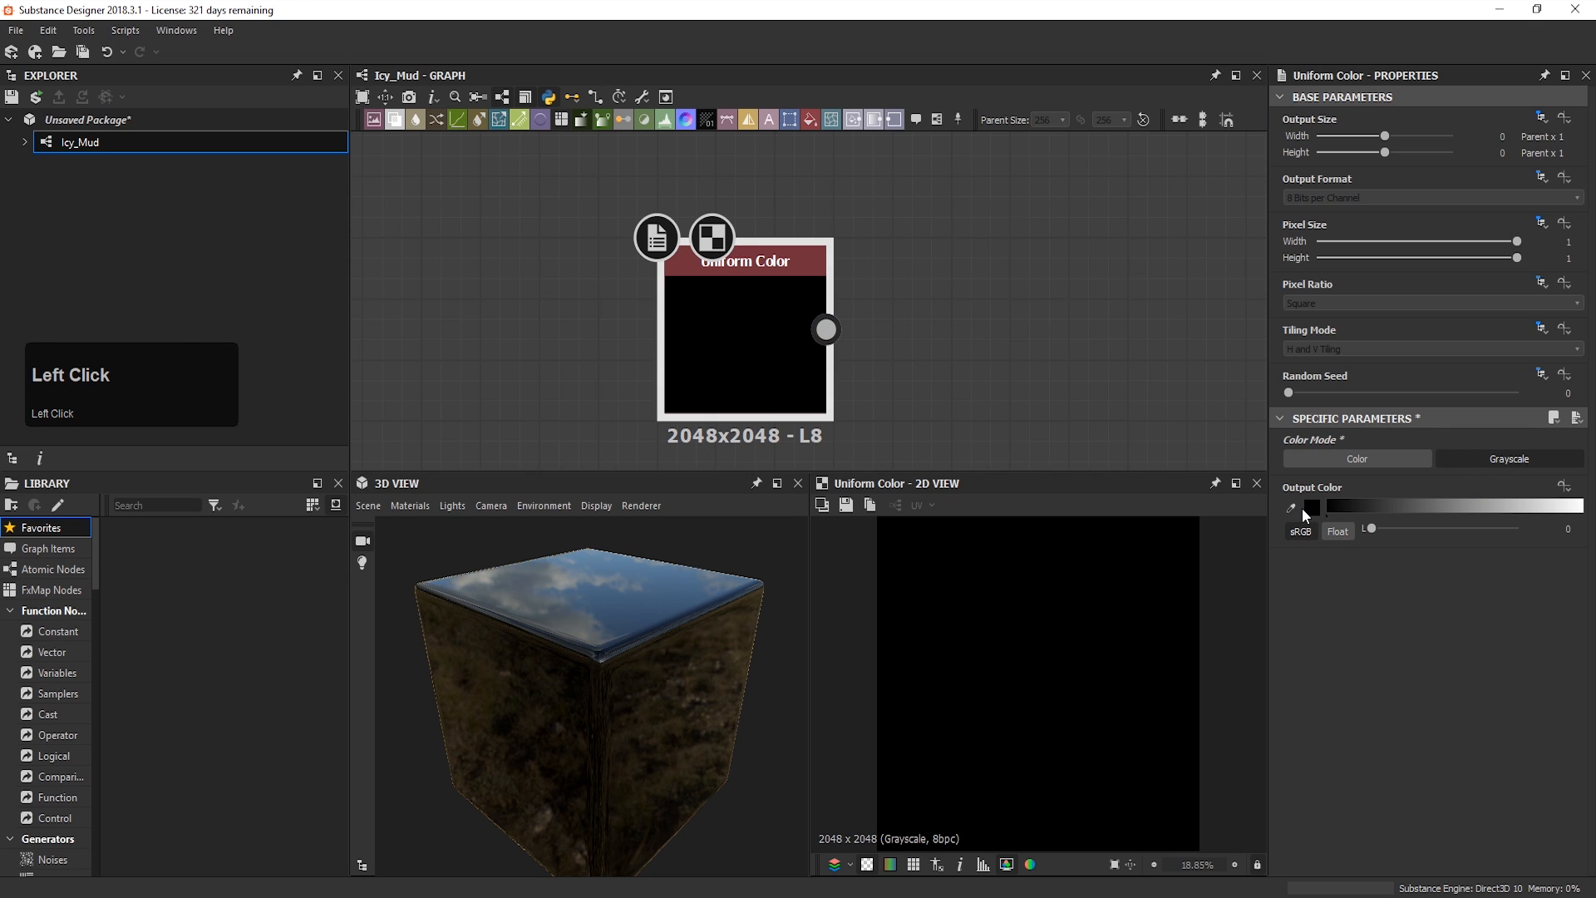
Step: Place the black Uniform Color node beside the Metallic output and connect it to that output's input
{"action": "scroll", "coordinate": [833, 241], "scroll_direction": "down", "scroll_amount": 5}
{"action": "middle_click_drag", "start_coordinate": [1016, 314], "coordinate": [919, 252]}
{"action": "scroll", "coordinate": [933, 328], "scroll_direction": "down", "scroll_amount": 1}
{"action": "left_click_drag", "start_coordinate": [752, 220], "coordinate": [891, 391]}
{"action": "scroll", "coordinate": [1089, 371], "scroll_direction": "up", "scroll_amount": 5}
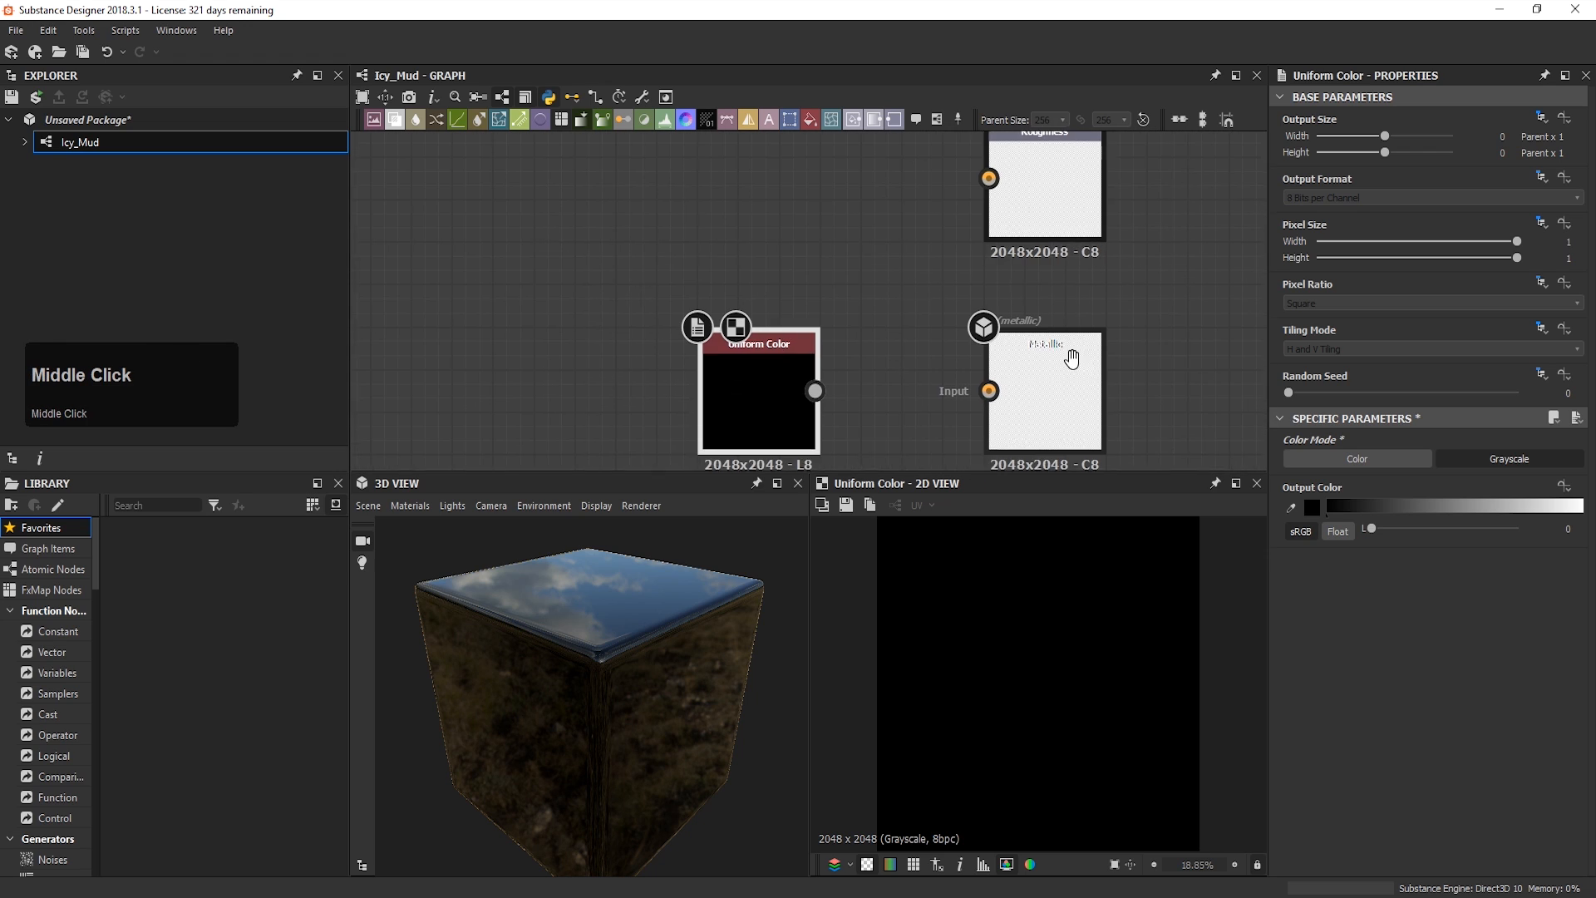
{"action": "scroll", "coordinate": [1089, 372], "scroll_direction": "up", "scroll_amount": 3}
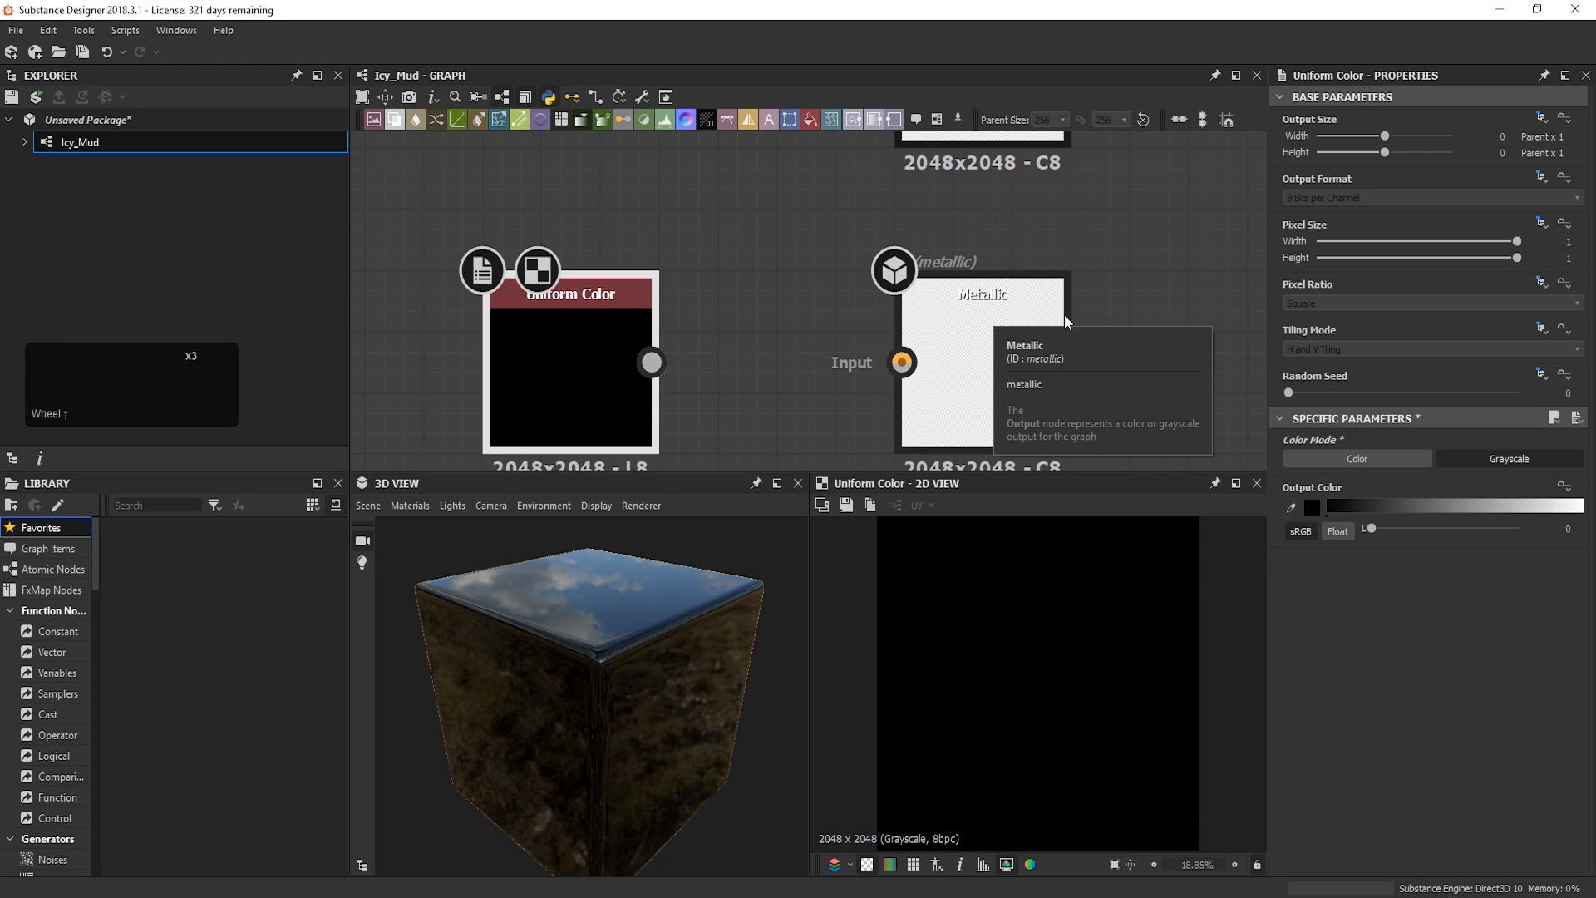
{"action": "left_click_drag", "start_coordinate": [652, 361], "coordinate": [902, 362]}
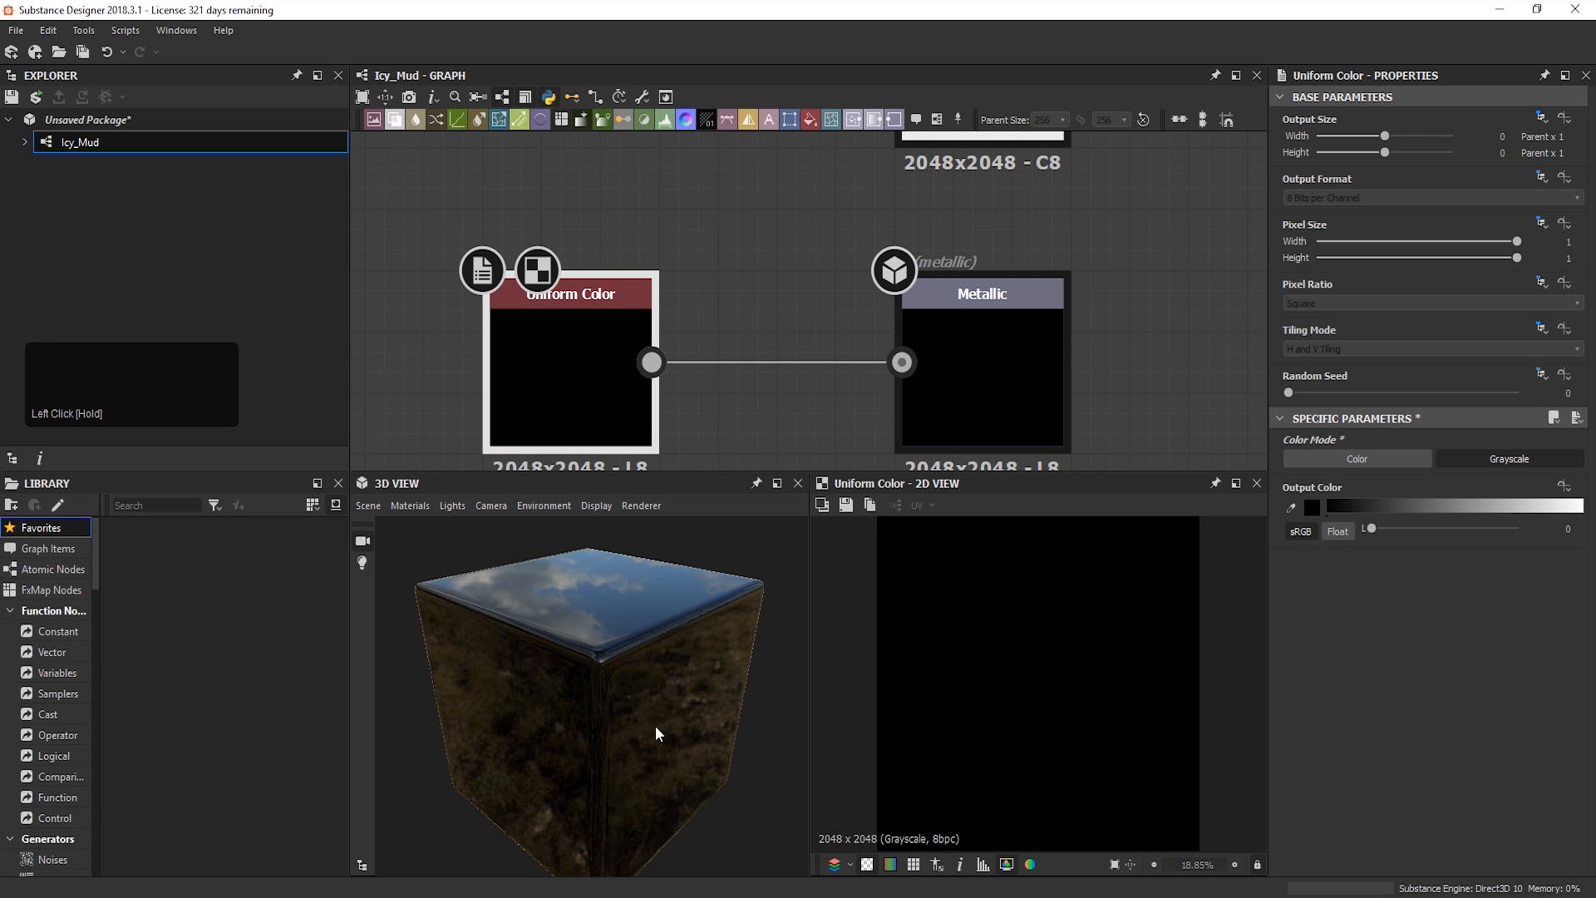
{"action": "left_click_drag", "start_coordinate": [639, 675], "coordinate": [668, 641]}
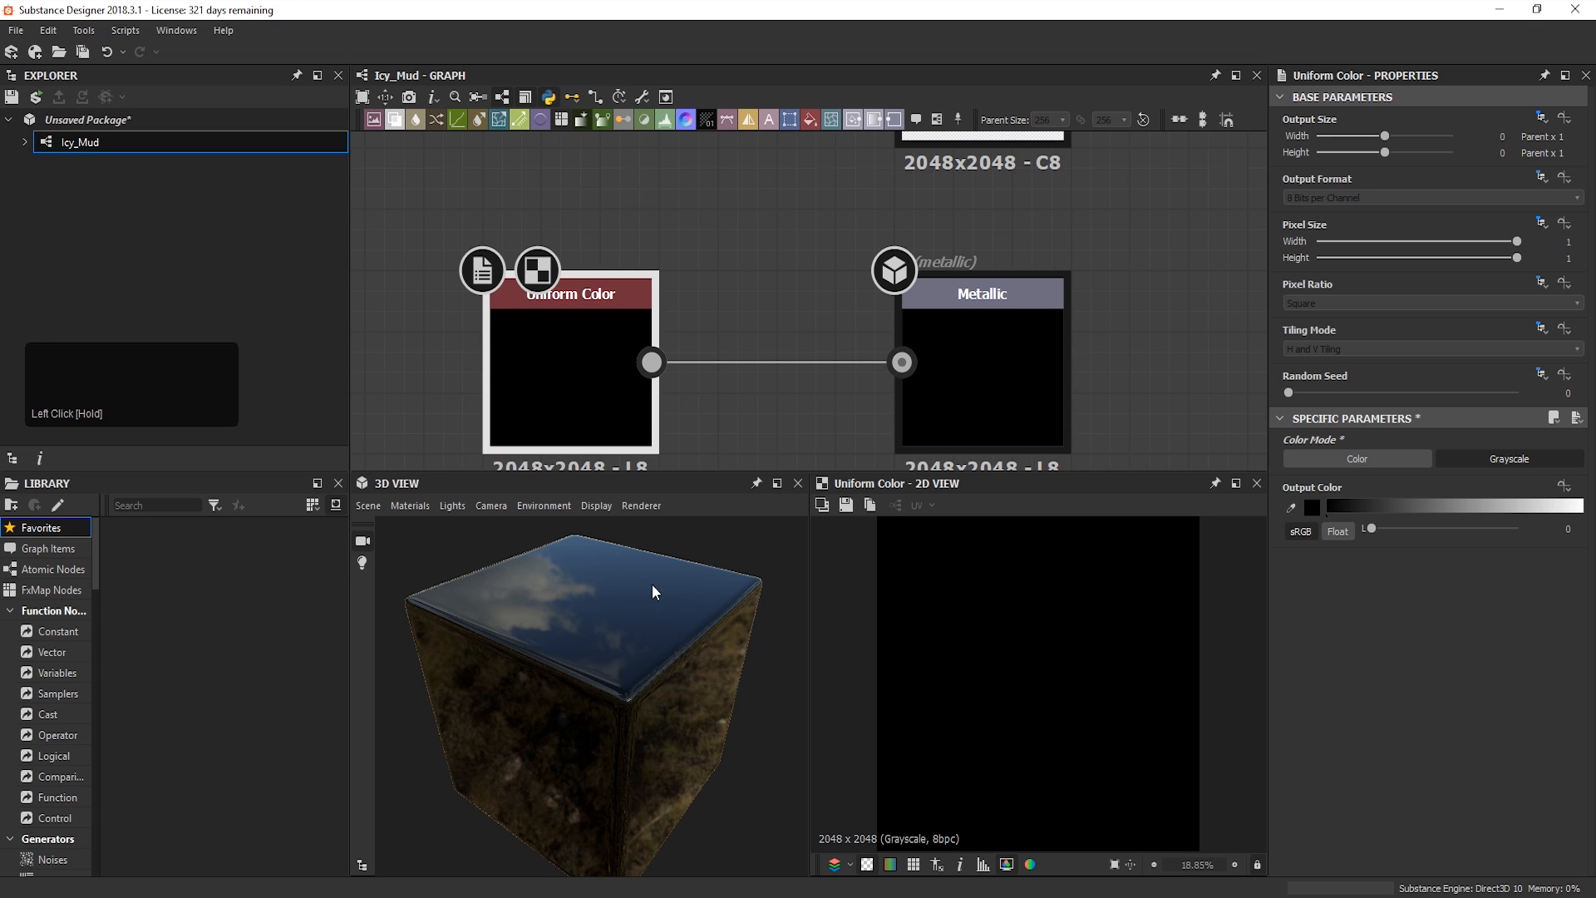
Step: Copy the grayscale Uniform Color node and place the copy beside the Roughness output
{"action": "left_click", "coordinate": [573, 367]}
{"action": "key", "text": "ctrl+c"}
{"action": "key", "text": "ctrl+v"}
{"action": "scroll", "coordinate": [678, 281], "scroll_direction": "down", "scroll_amount": 3}
{"action": "middle_click_drag", "start_coordinate": [677, 281], "coordinate": [718, 350]}
{"action": "left_click_drag", "start_coordinate": [787, 357], "coordinate": [653, 229]}
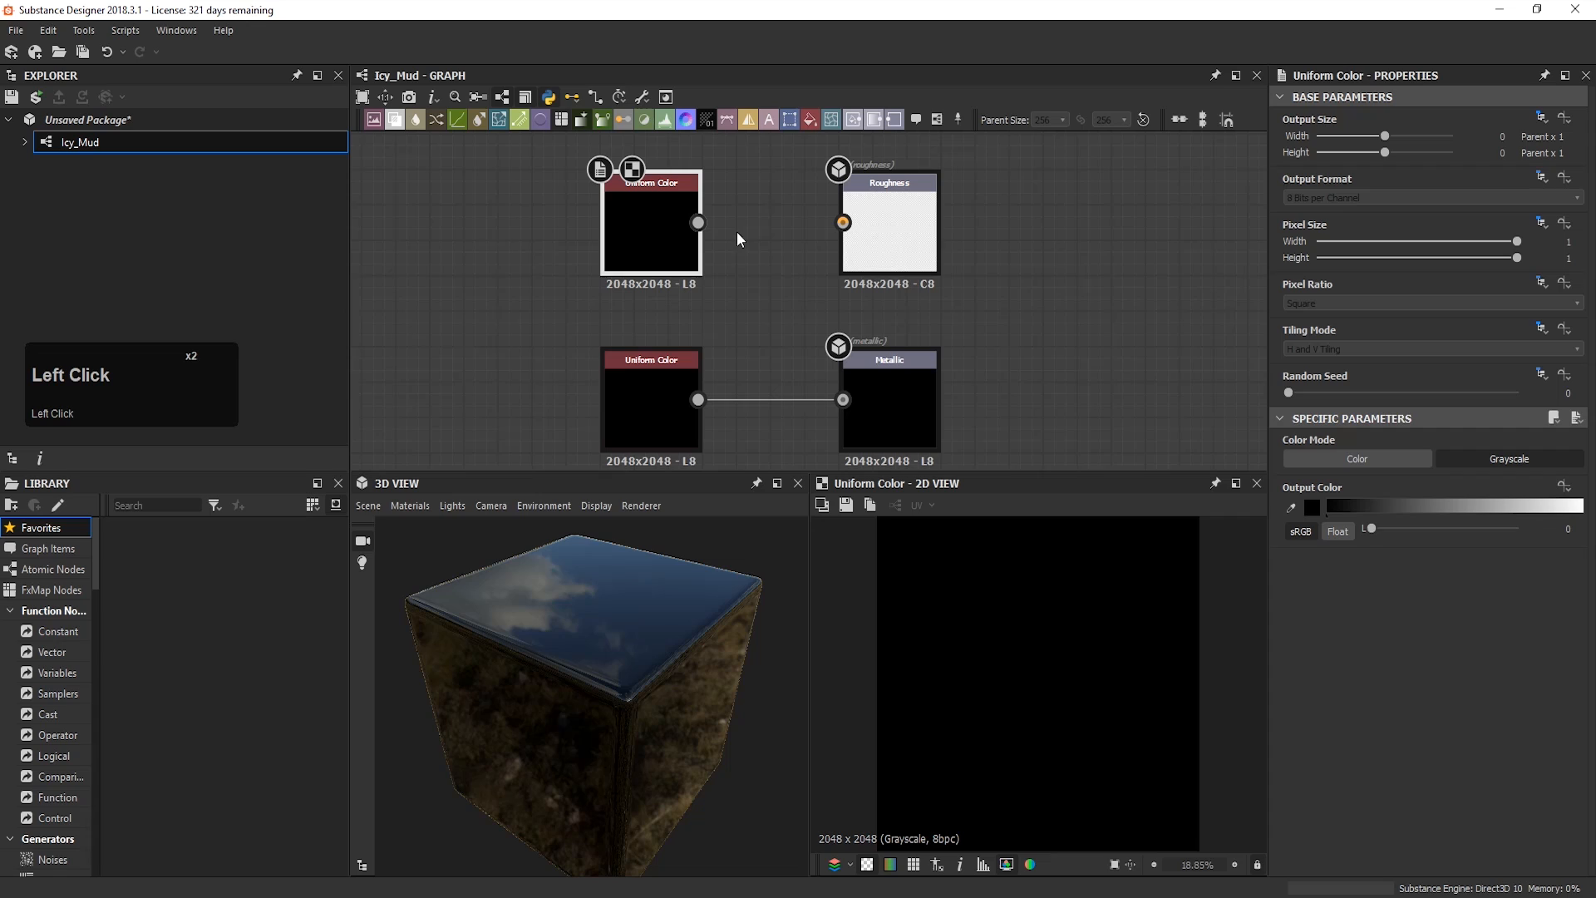
Step: Set the copied Uniform Color node to a mid gray and connect it to the Roughness output
{"action": "left_click_drag", "start_coordinate": [1428, 528], "coordinate": [1457, 533]}
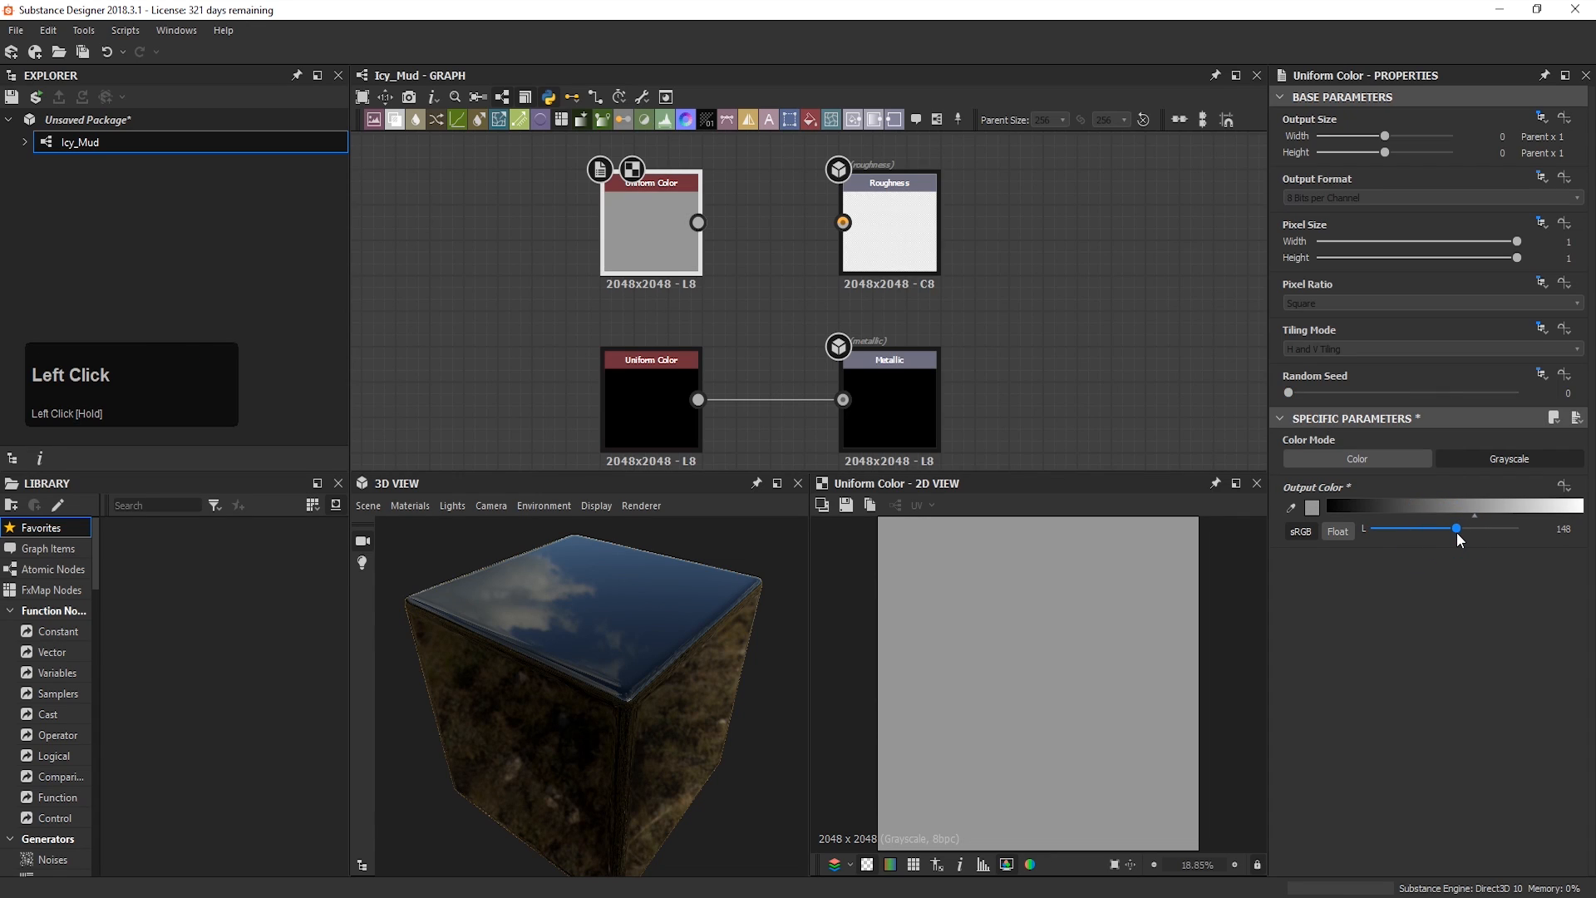
{"action": "left_click_drag", "start_coordinate": [697, 222], "coordinate": [843, 222]}
{"action": "left_click_drag", "start_coordinate": [714, 611], "coordinate": [703, 665]}
{"action": "mouse_move", "coordinate": [1456, 530]}
{"action": "left_mouse_down"}
{"action": "mouse_move", "coordinate": [1496, 537]}
{"action": "mouse_move", "coordinate": [1461, 534]}
{"action": "left_mouse_up"}
Step: Duplicate the mid-gray Uniform Color node, place it beside the Base Color output and connect it to that output
{"action": "scroll", "coordinate": [847, 282], "scroll_direction": "down", "scroll_amount": 2}
{"action": "middle_click_drag", "start_coordinate": [846, 282], "coordinate": [751, 306]}
{"action": "left_click", "coordinate": [748, 303]}
{"action": "key", "text": "ctrl+d"}
{"action": "middle_click_drag", "start_coordinate": [735, 186], "coordinate": [758, 288]}
{"action": "left_click_drag", "start_coordinate": [833, 407], "coordinate": [774, 190]}
{"action": "middle_click_drag", "start_coordinate": [774, 190], "coordinate": [770, 331]}
{"action": "scroll", "coordinate": [770, 331], "scroll_direction": "up", "scroll_amount": 3}
{"action": "left_click_drag", "start_coordinate": [803, 331], "coordinate": [931, 346]}
{"action": "scroll", "coordinate": [775, 380], "scroll_direction": "down", "scroll_amount": 3}
{"action": "middle_click_drag", "start_coordinate": [781, 386], "coordinate": [755, 212]}
{"action": "left_click_drag", "start_coordinate": [668, 689], "coordinate": [603, 648]}
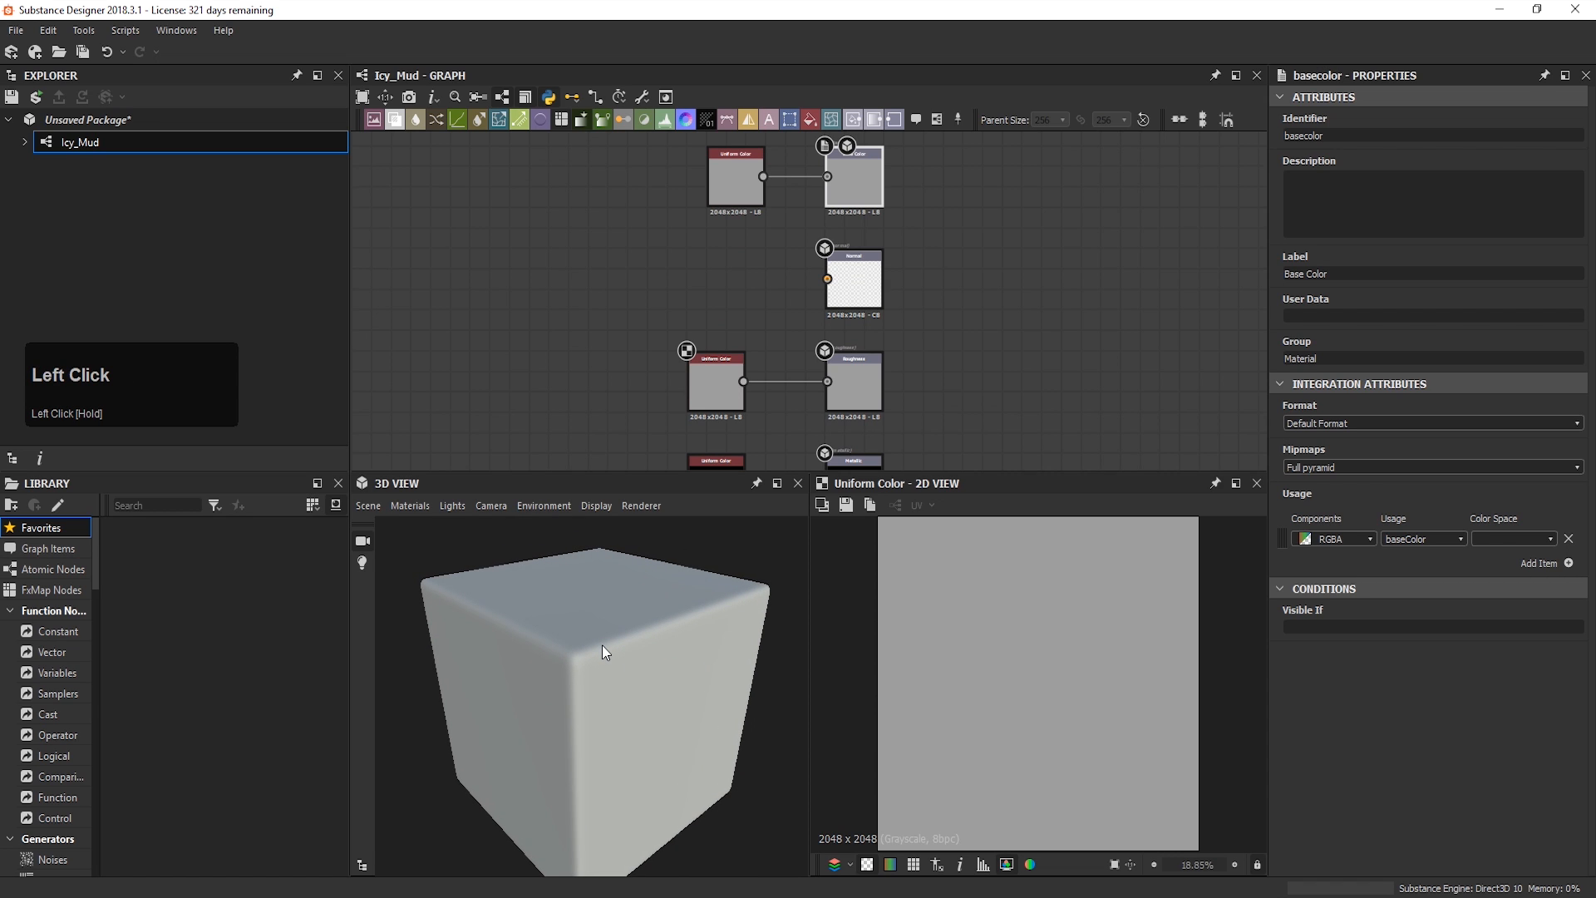
Step: Add a Transformation 2D node and connect it to the Normal output
{"action": "left_click", "coordinate": [589, 271]}
{"action": "key", "text": "space"}
{"action": "type", "text": "2d"}
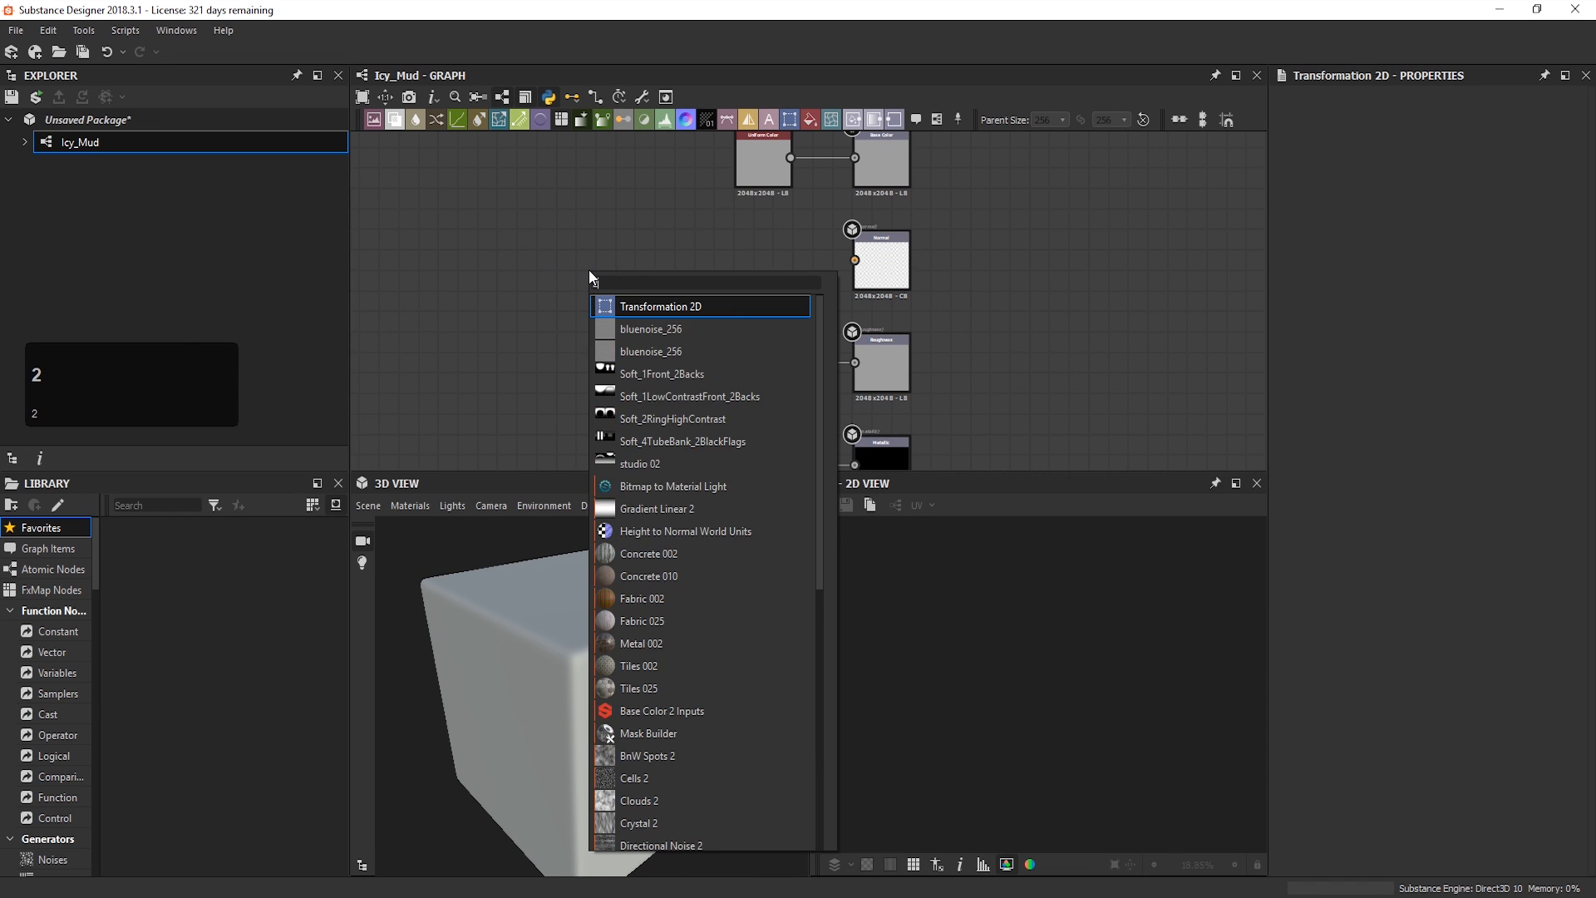
{"action": "left_click", "coordinate": [620, 305]}
{"action": "left_click_drag", "start_coordinate": [612, 280], "coordinate": [855, 259]}
Step: Connect the Transformation 2D node to the Height output as well and leave space between it and the outputs
{"action": "scroll", "coordinate": [612, 349], "scroll_direction": "down", "scroll_amount": 3}
{"action": "middle_click_drag", "start_coordinate": [612, 349], "coordinate": [632, 202]}
{"action": "left_click_drag", "start_coordinate": [613, 158], "coordinate": [765, 315]}
{"action": "middle_click_drag", "start_coordinate": [560, 321], "coordinate": [664, 383]}
{"action": "left_click_drag", "start_coordinate": [694, 298], "coordinate": [625, 285]}
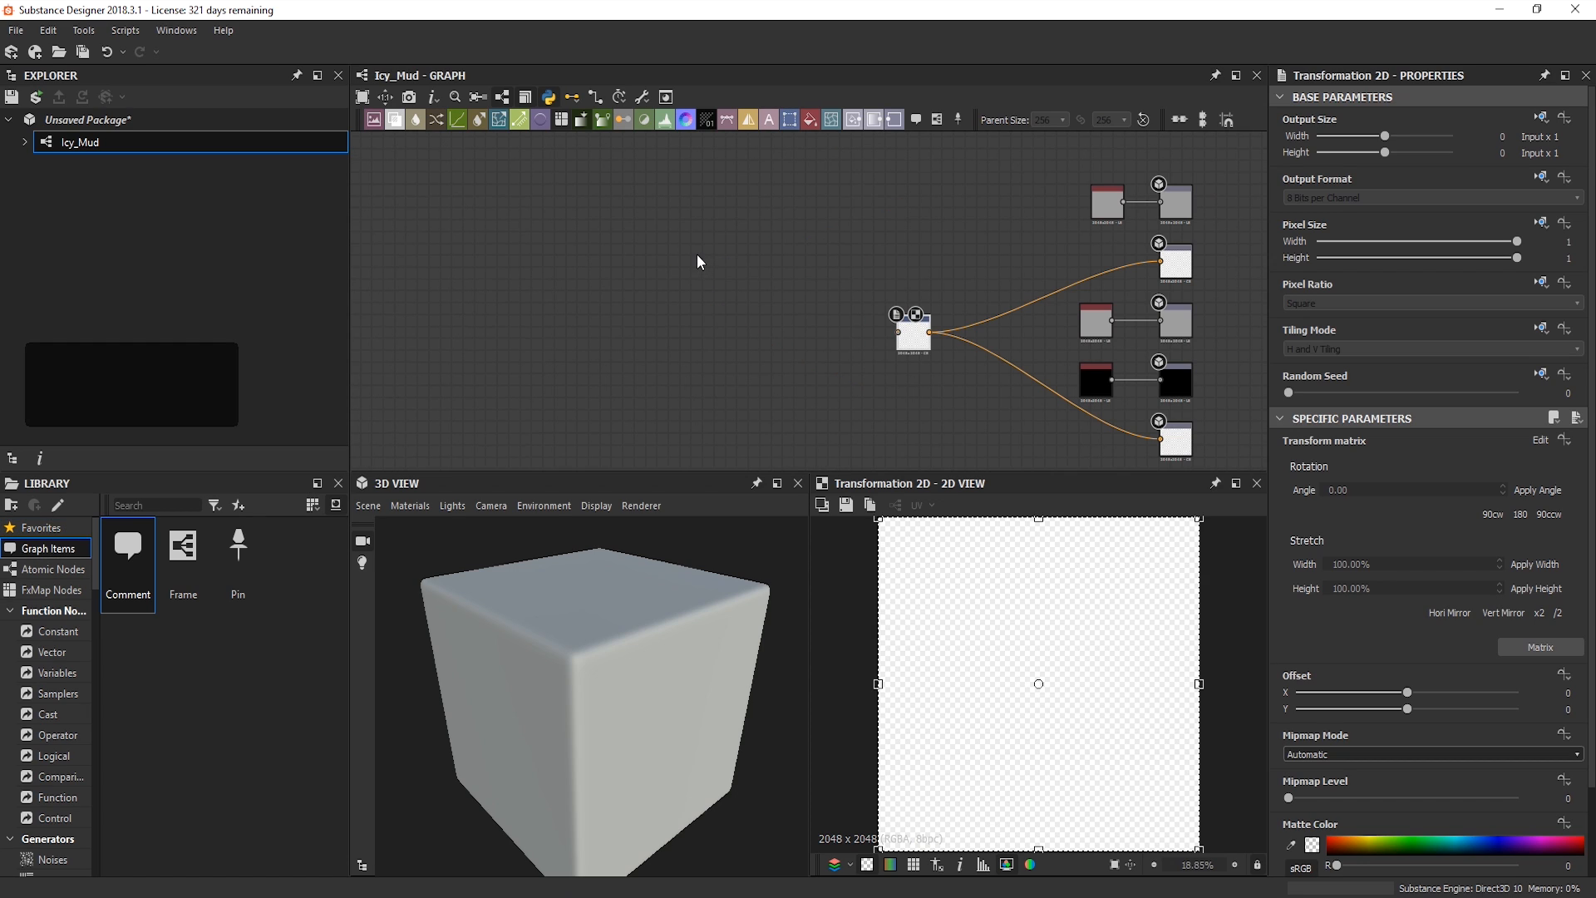
Step: Add a Clouds 2 noise node in the empty area before the Transformation 2D node
{"action": "key", "text": "space"}
{"action": "left_click", "coordinate": [740, 284]}
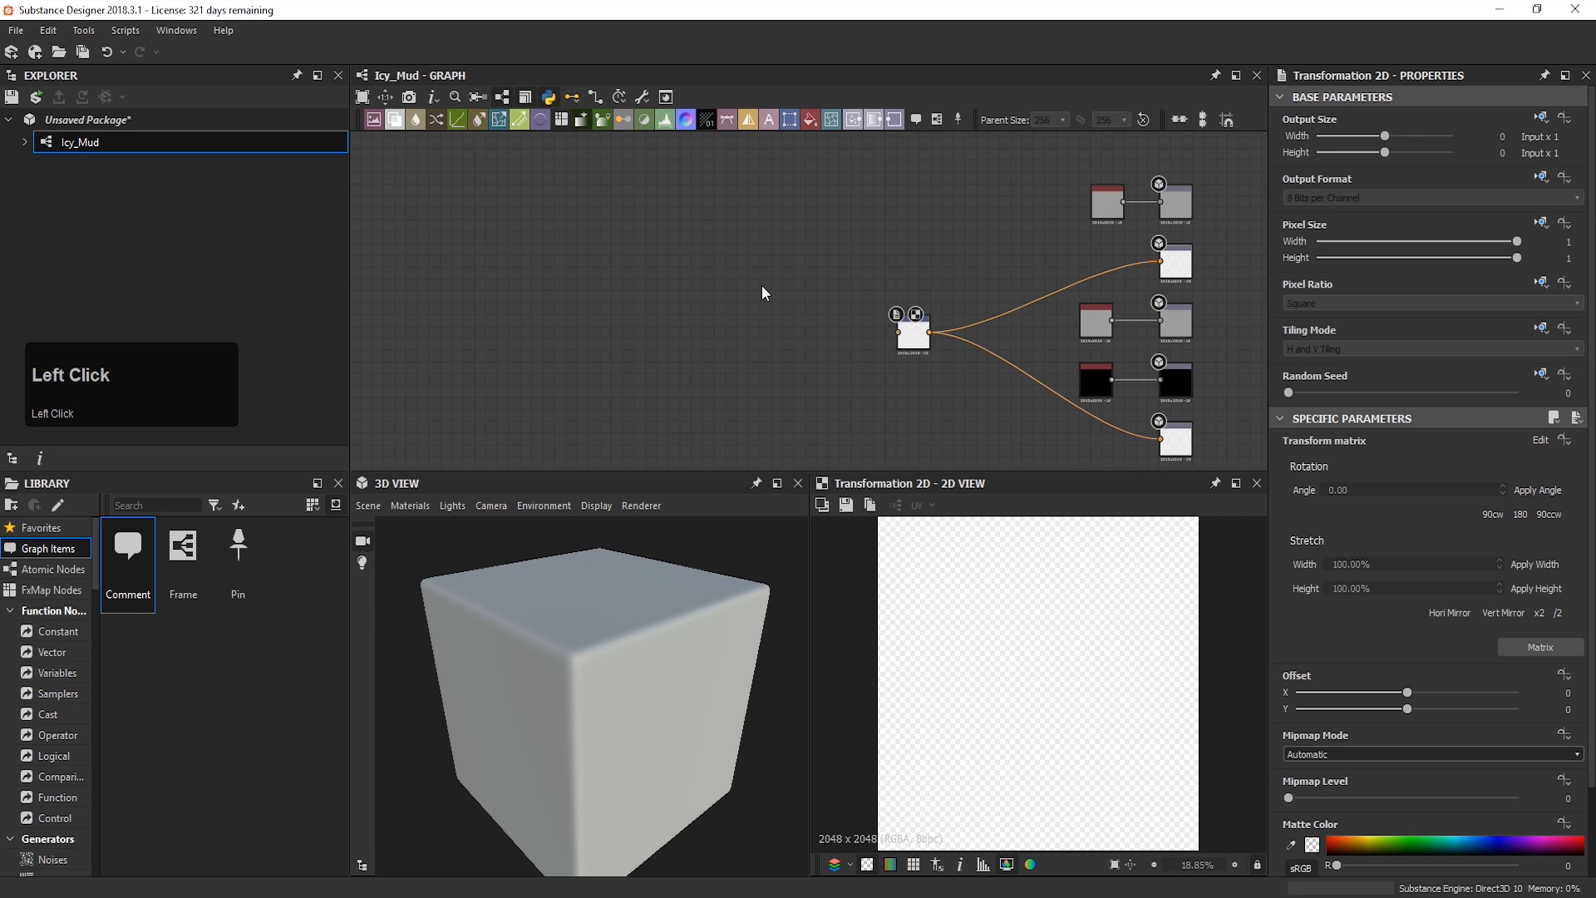
{"action": "key", "text": "space"}
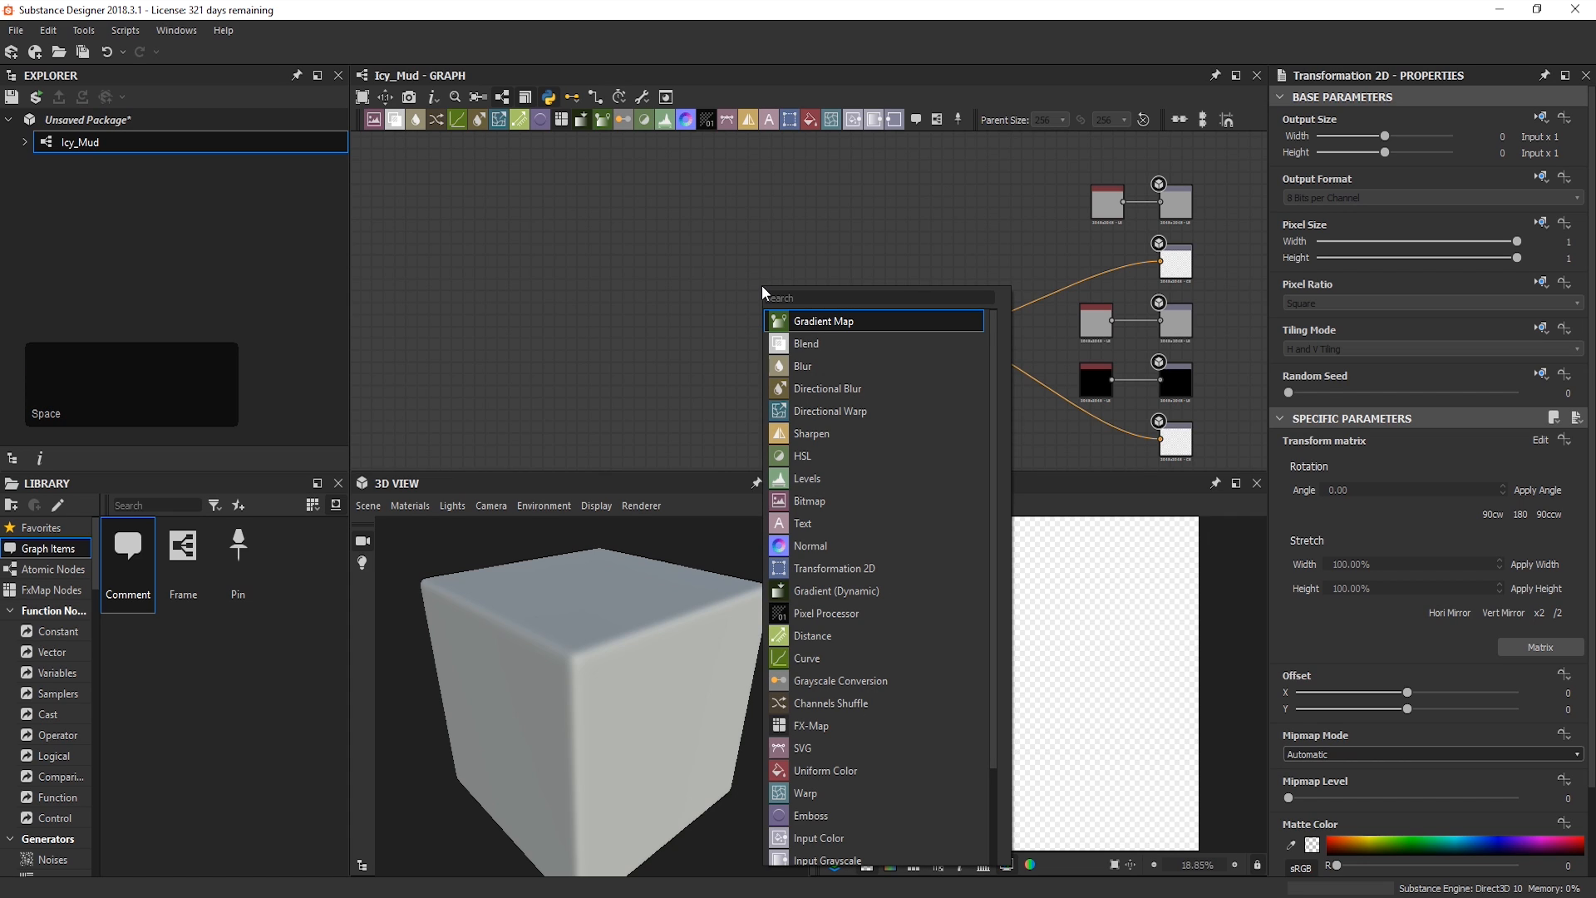
{"action": "type", "text": "clou"}
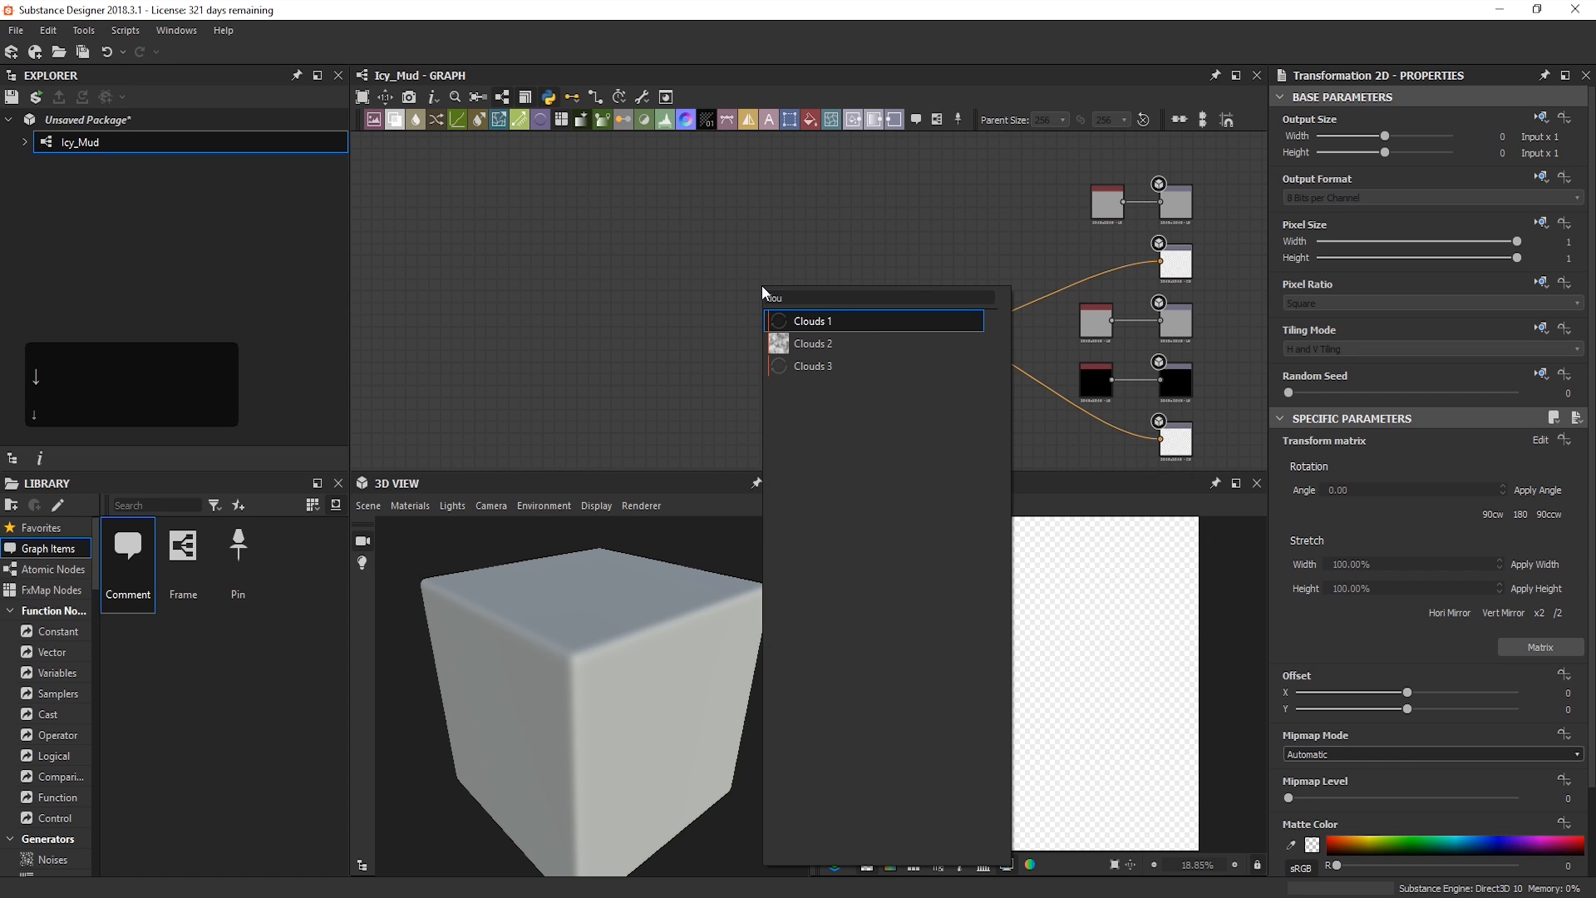
{"action": "key", "text": "Down"}
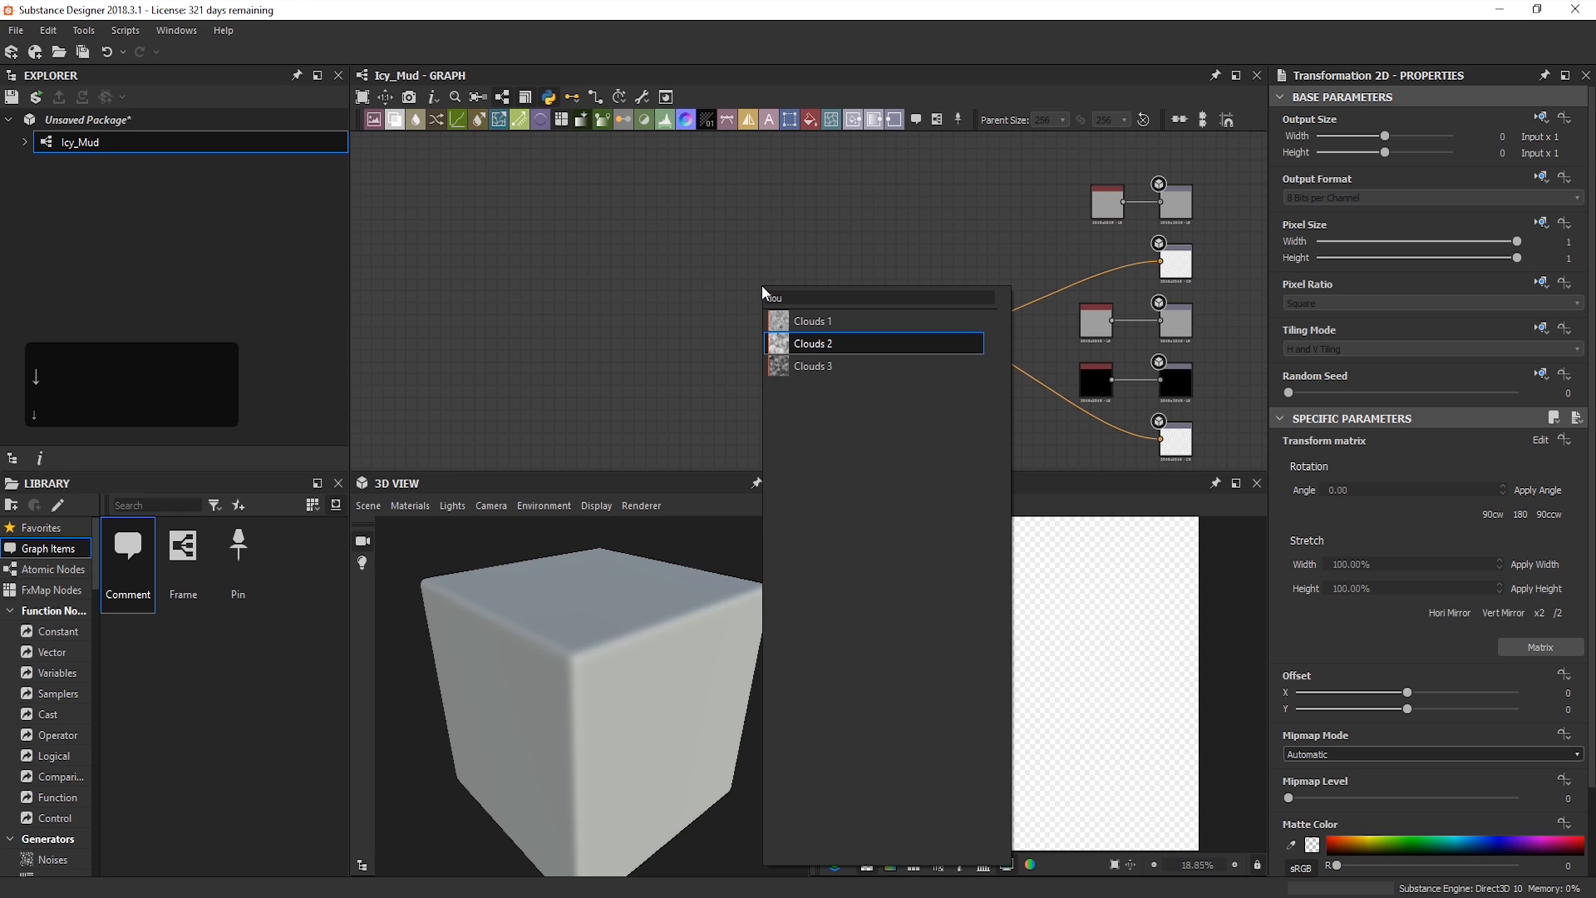
{"action": "key", "text": "Return"}
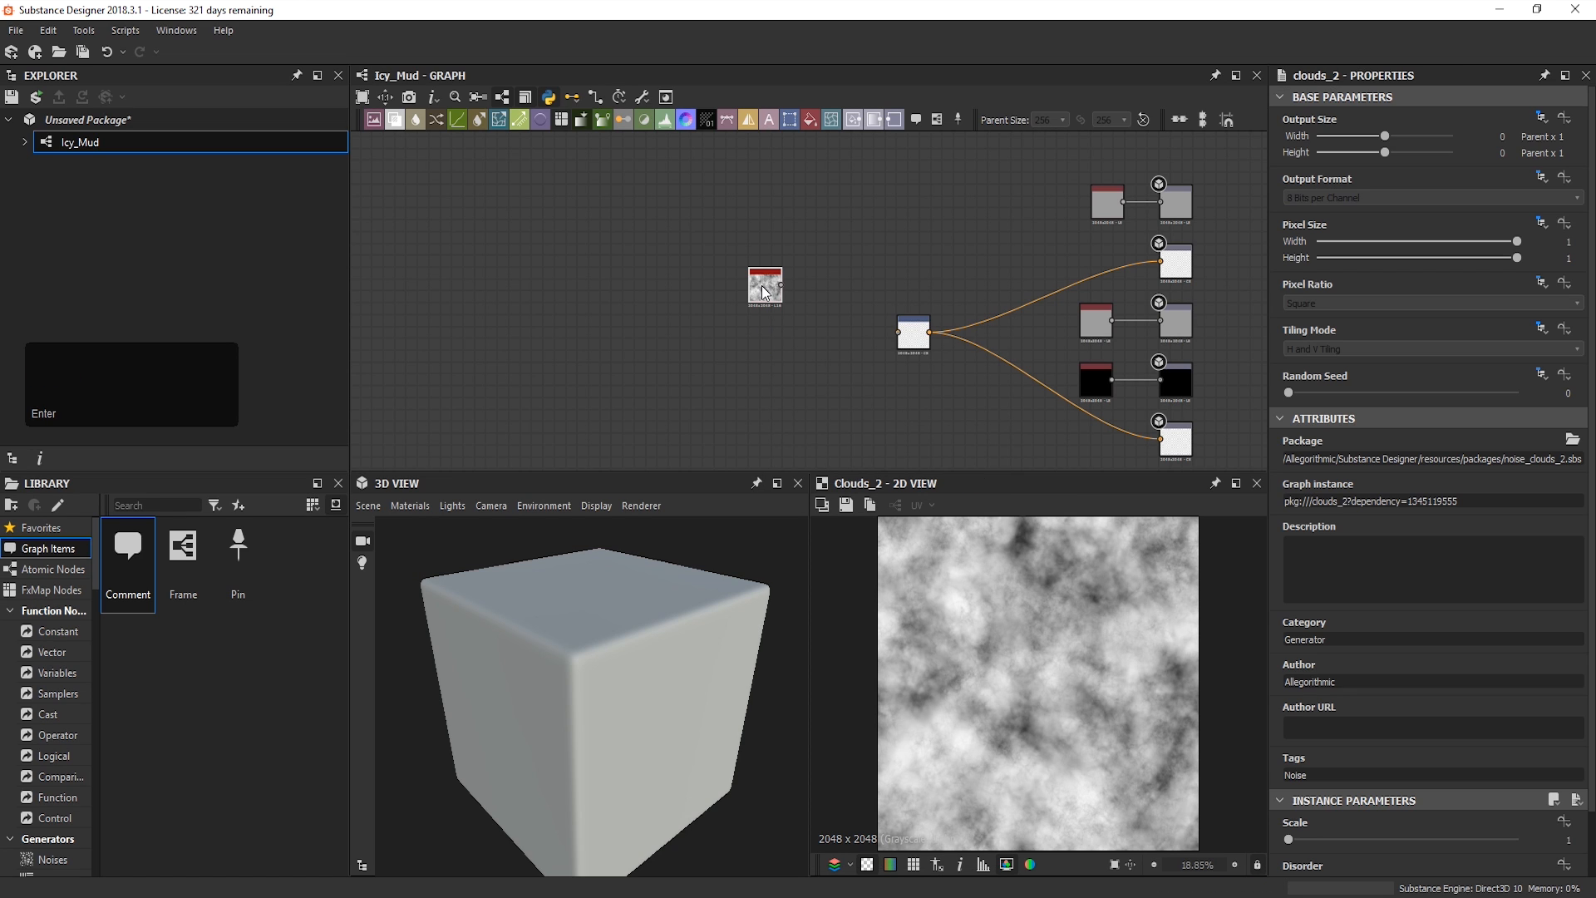
Step: Add a Histogram Scan node after the Clouds 2 node and feed it from the clouds output
{"action": "left_click", "coordinate": [791, 278]}
{"action": "key", "text": "space"}
{"action": "type", "text": "his"}
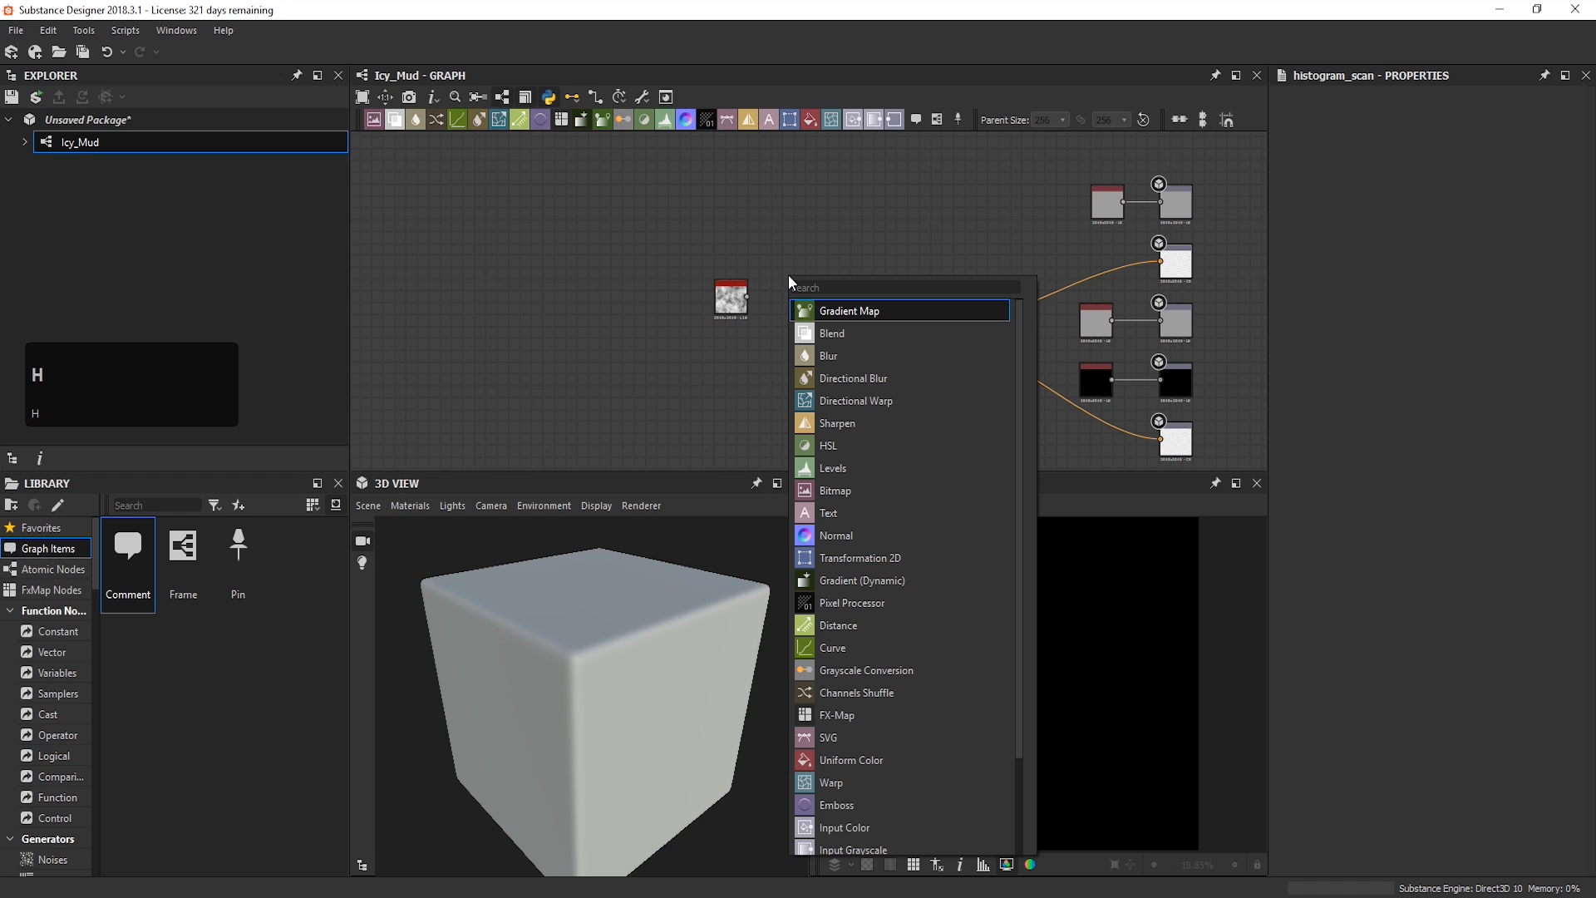
{"action": "left_click", "coordinate": [834, 335]}
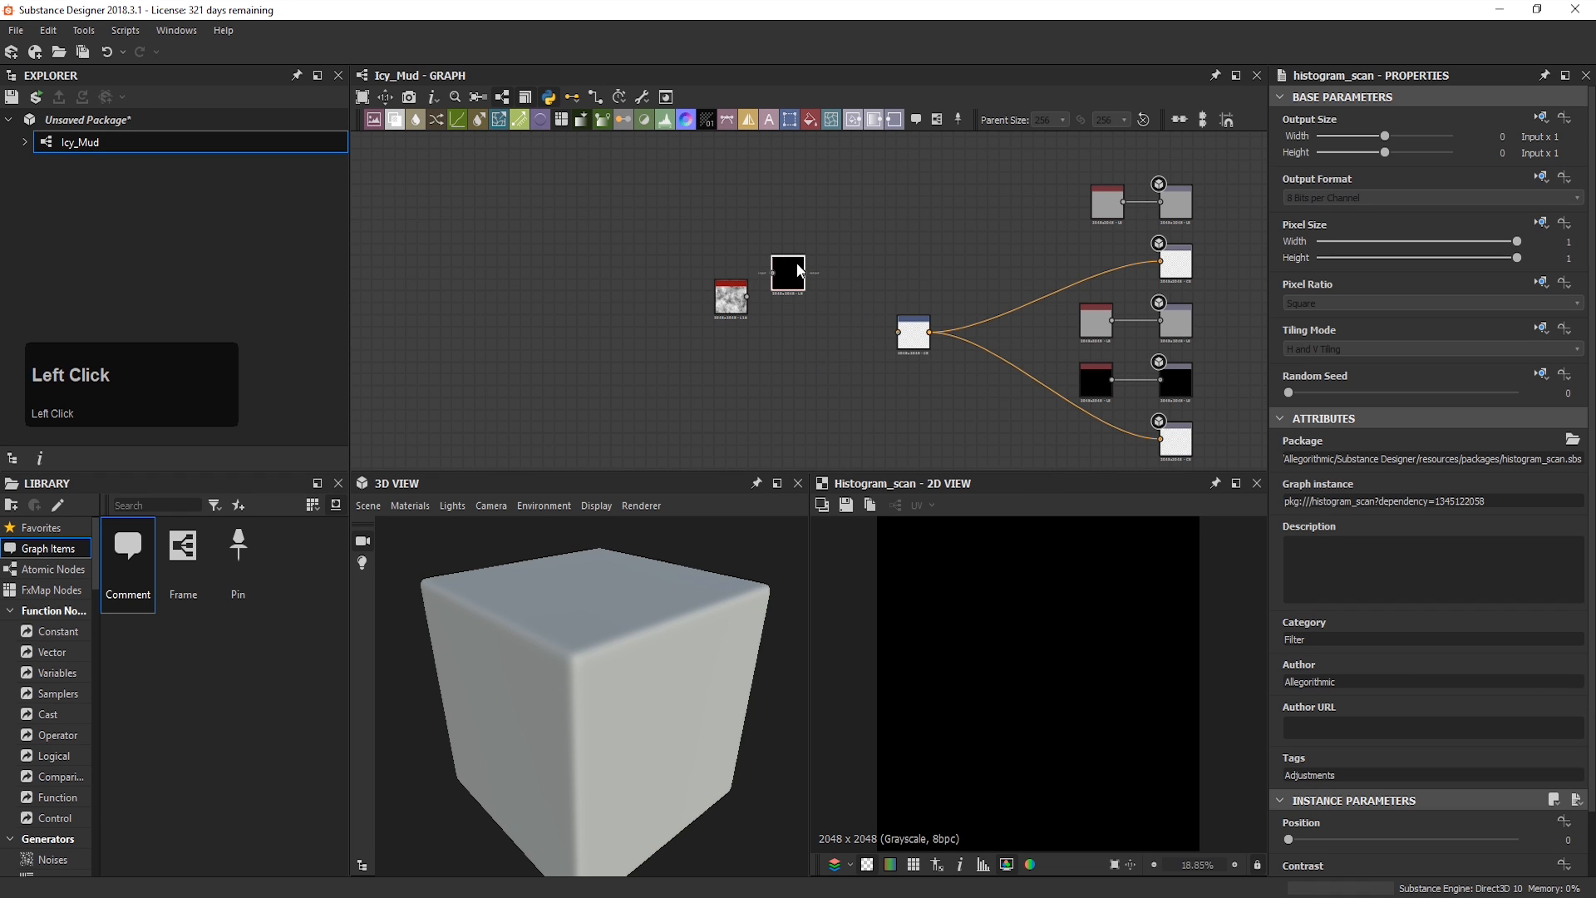
{"action": "left_click", "coordinate": [796, 263]}
{"action": "left_click", "coordinate": [783, 351]}
{"action": "key", "text": "space"}
{"action": "left_click", "coordinate": [848, 218]}
Step: Duplicate the Histogram Scan node with its Clouds 2 input and place the copy below the original
{"action": "left_click", "coordinate": [783, 267]}
{"action": "key", "text": "ctrl+c"}
{"action": "key", "text": "ctrl+v"}
{"action": "left_click_drag", "start_coordinate": [812, 302], "coordinate": [785, 336]}
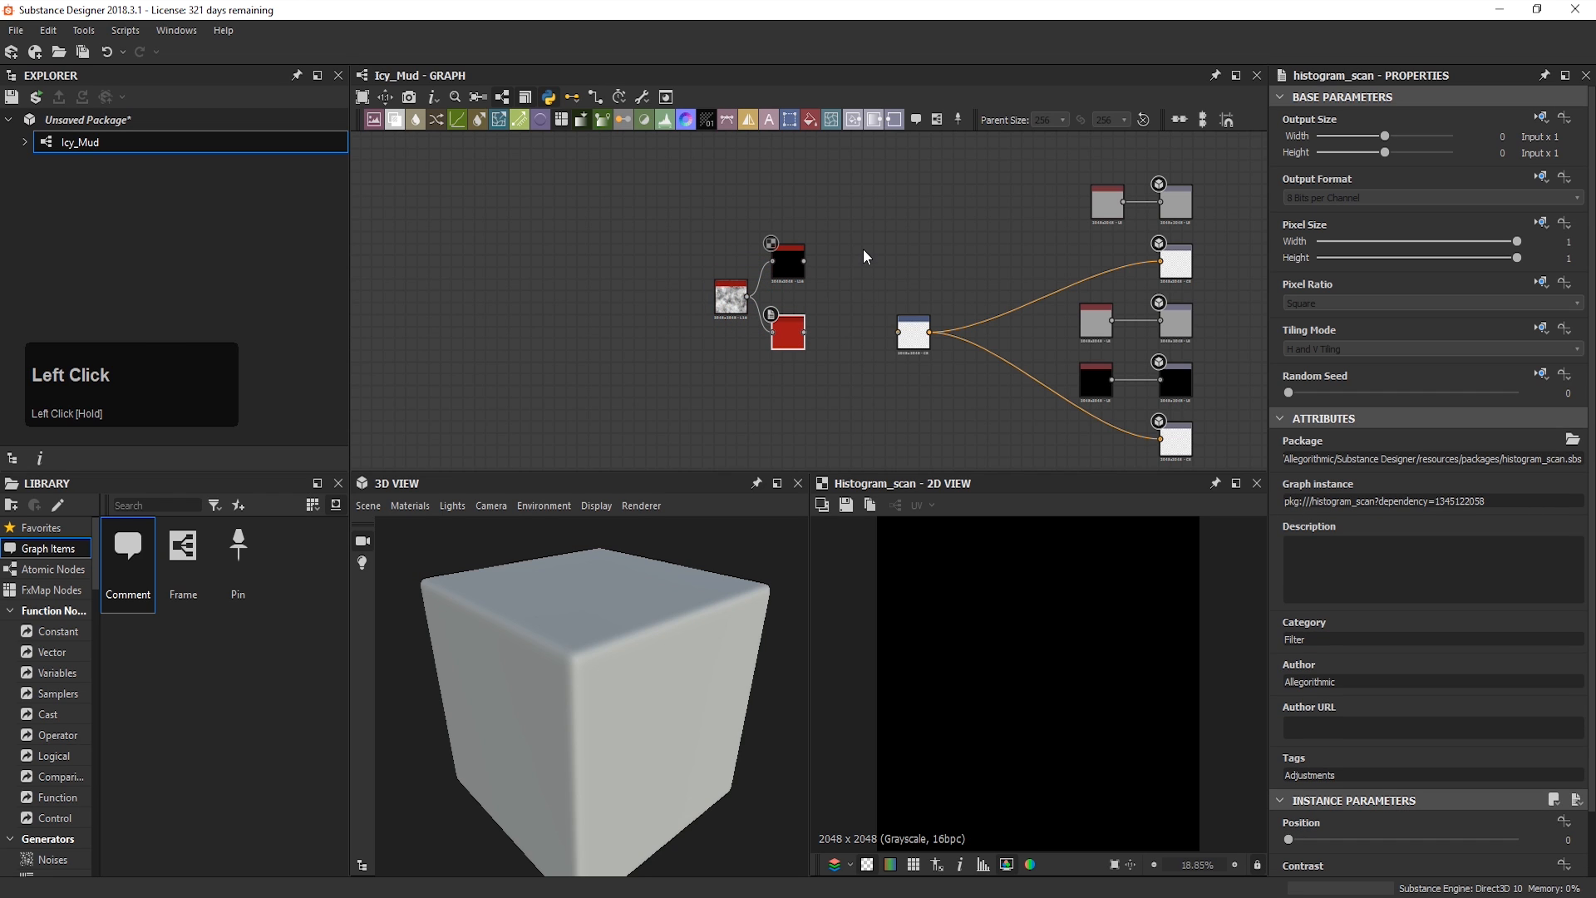
Step: Set the upper Histogram Scan's Position to 0.5 and its Contrast to about 0.11
{"action": "double_click", "coordinate": [784, 262]}
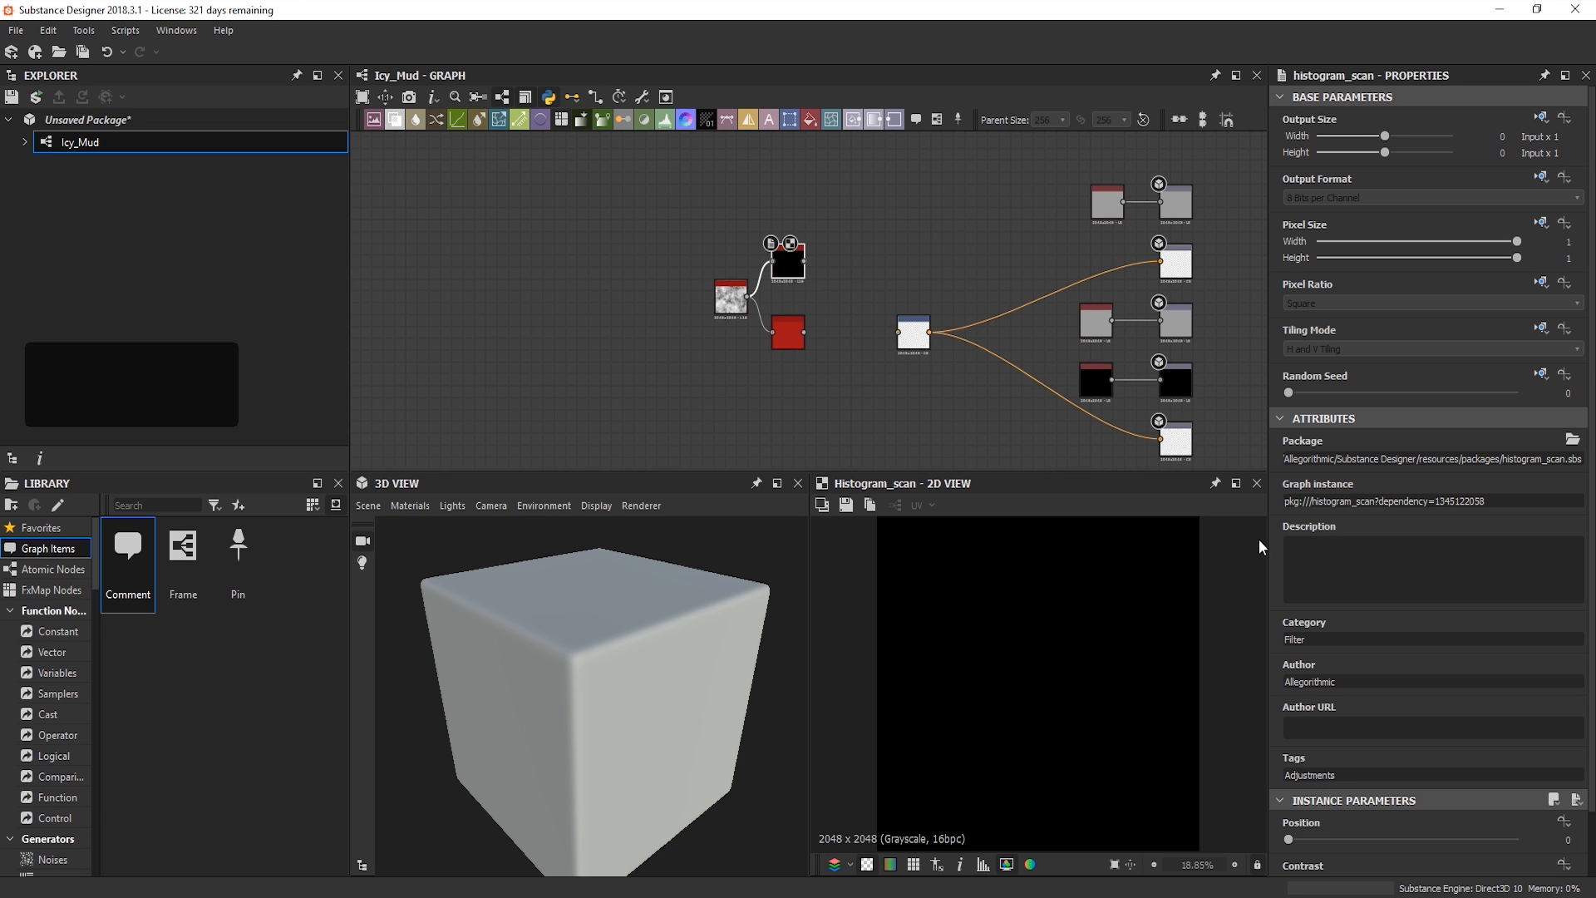
{"action": "scroll", "coordinate": [1443, 617], "scroll_direction": "down", "scroll_amount": 3}
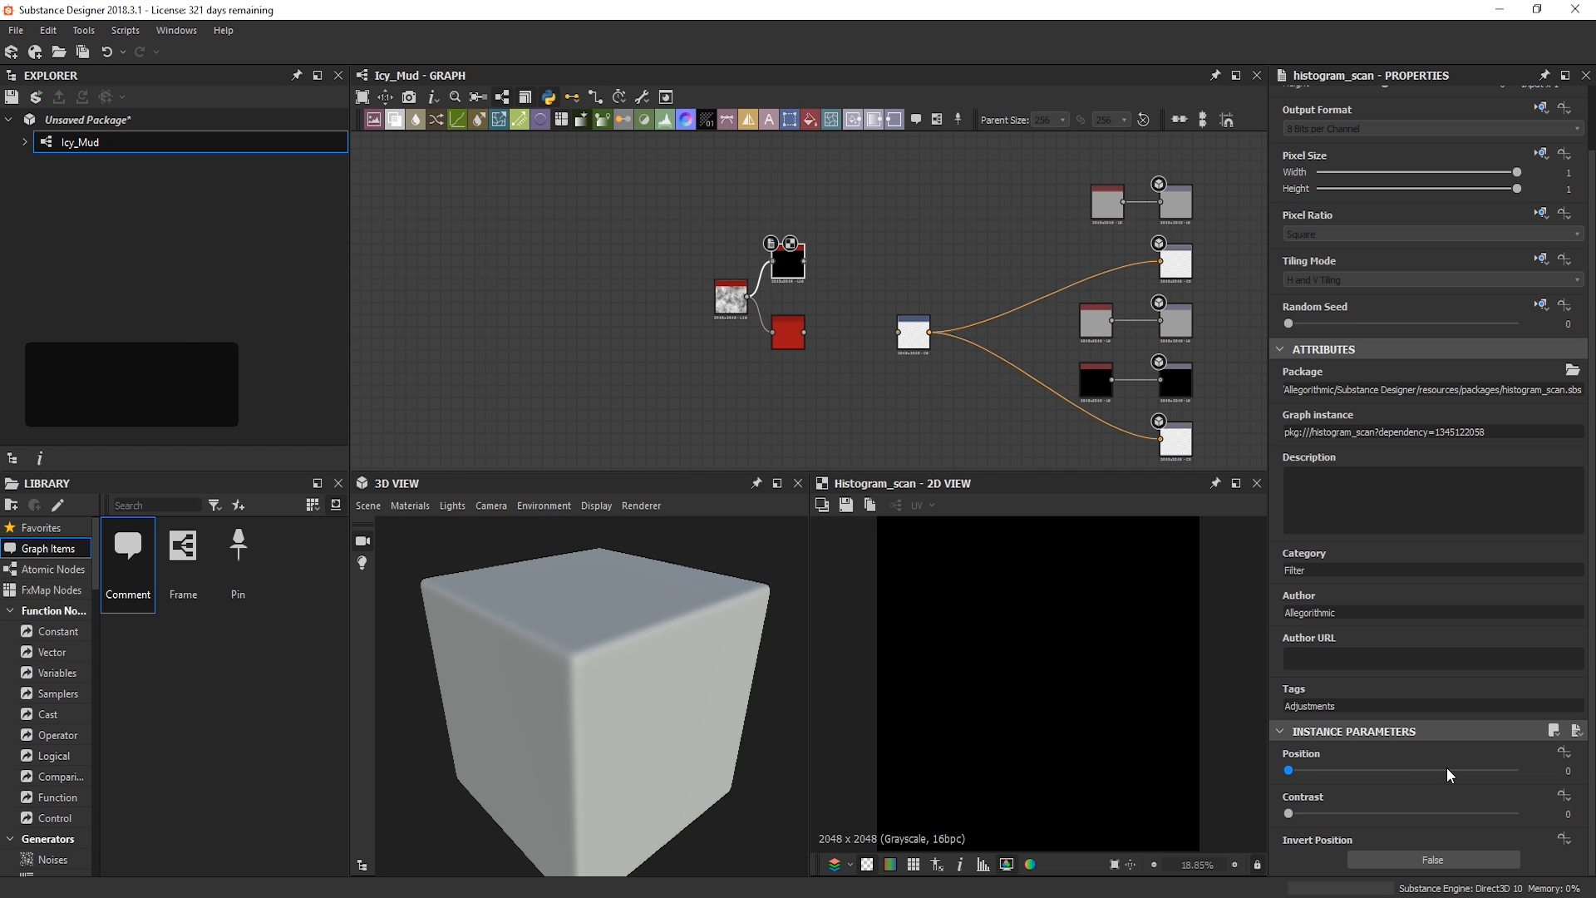
{"action": "left_click", "coordinate": [1571, 771]}
{"action": "key", "text": "KP_Begin"}
{"action": "left_click", "coordinate": [1576, 772]}
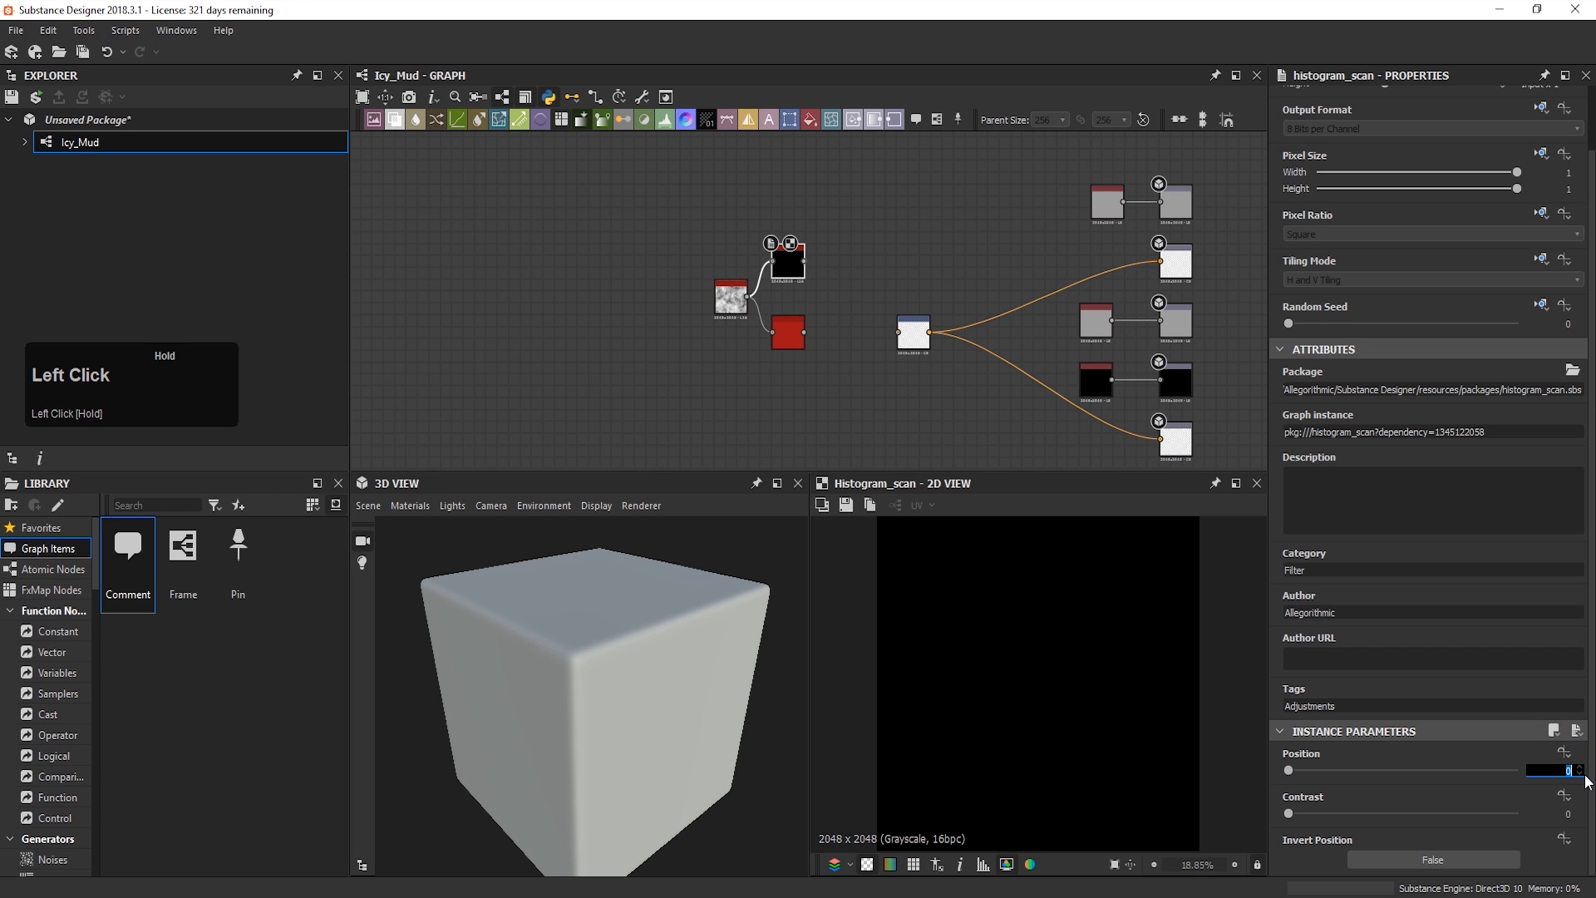
{"action": "type", "text": "0.5"}
{"action": "key", "text": "Return"}
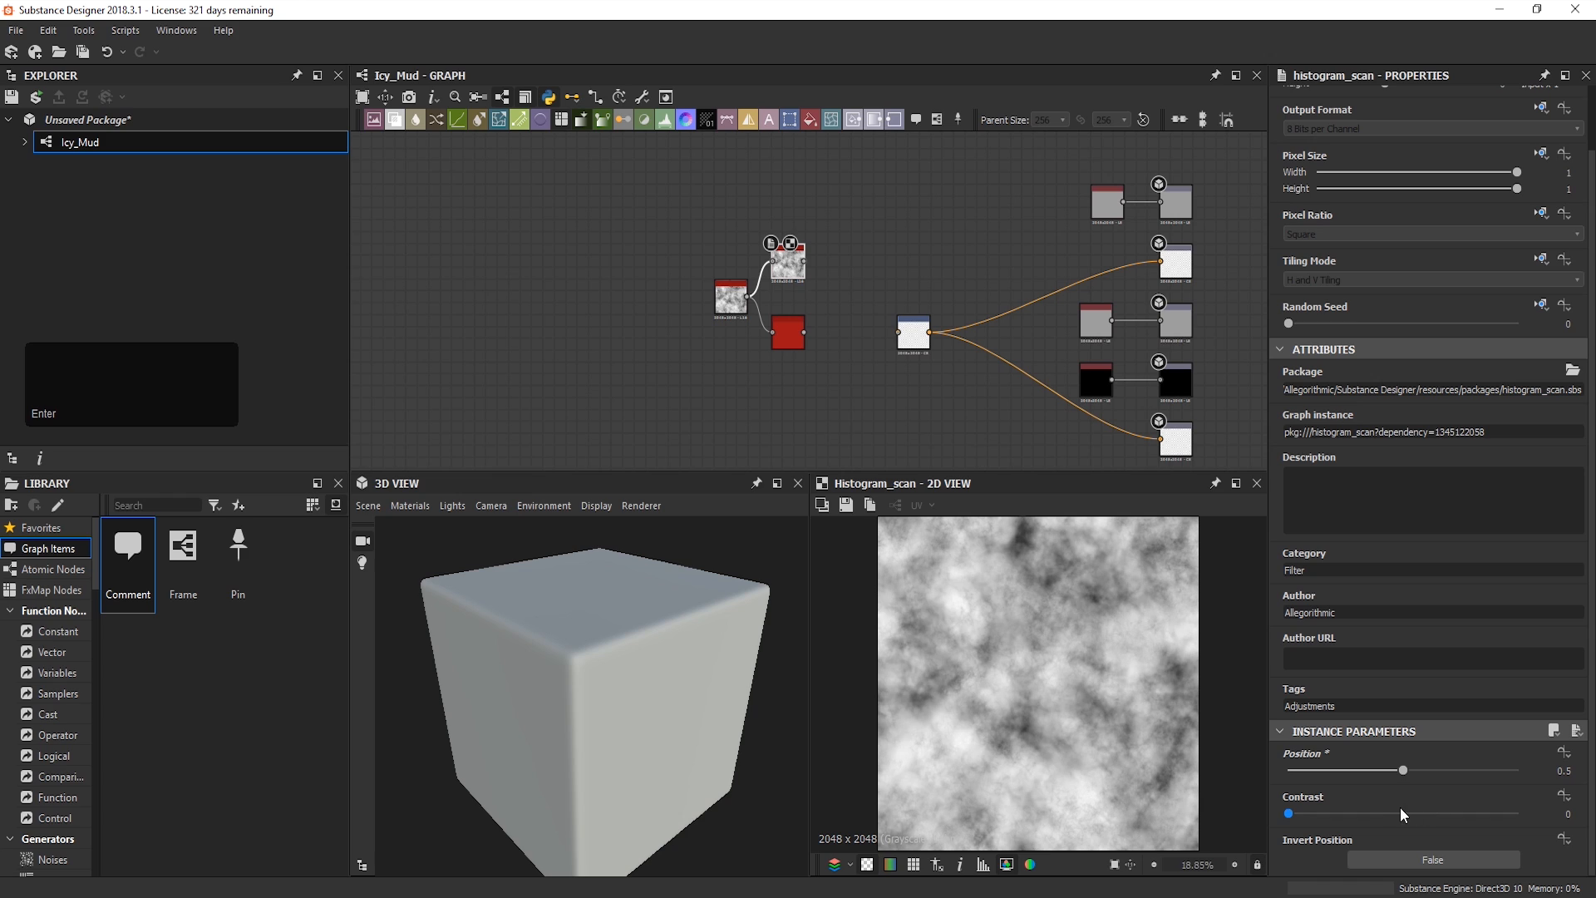
{"action": "left_click_drag", "start_coordinate": [1289, 814], "coordinate": [1313, 816]}
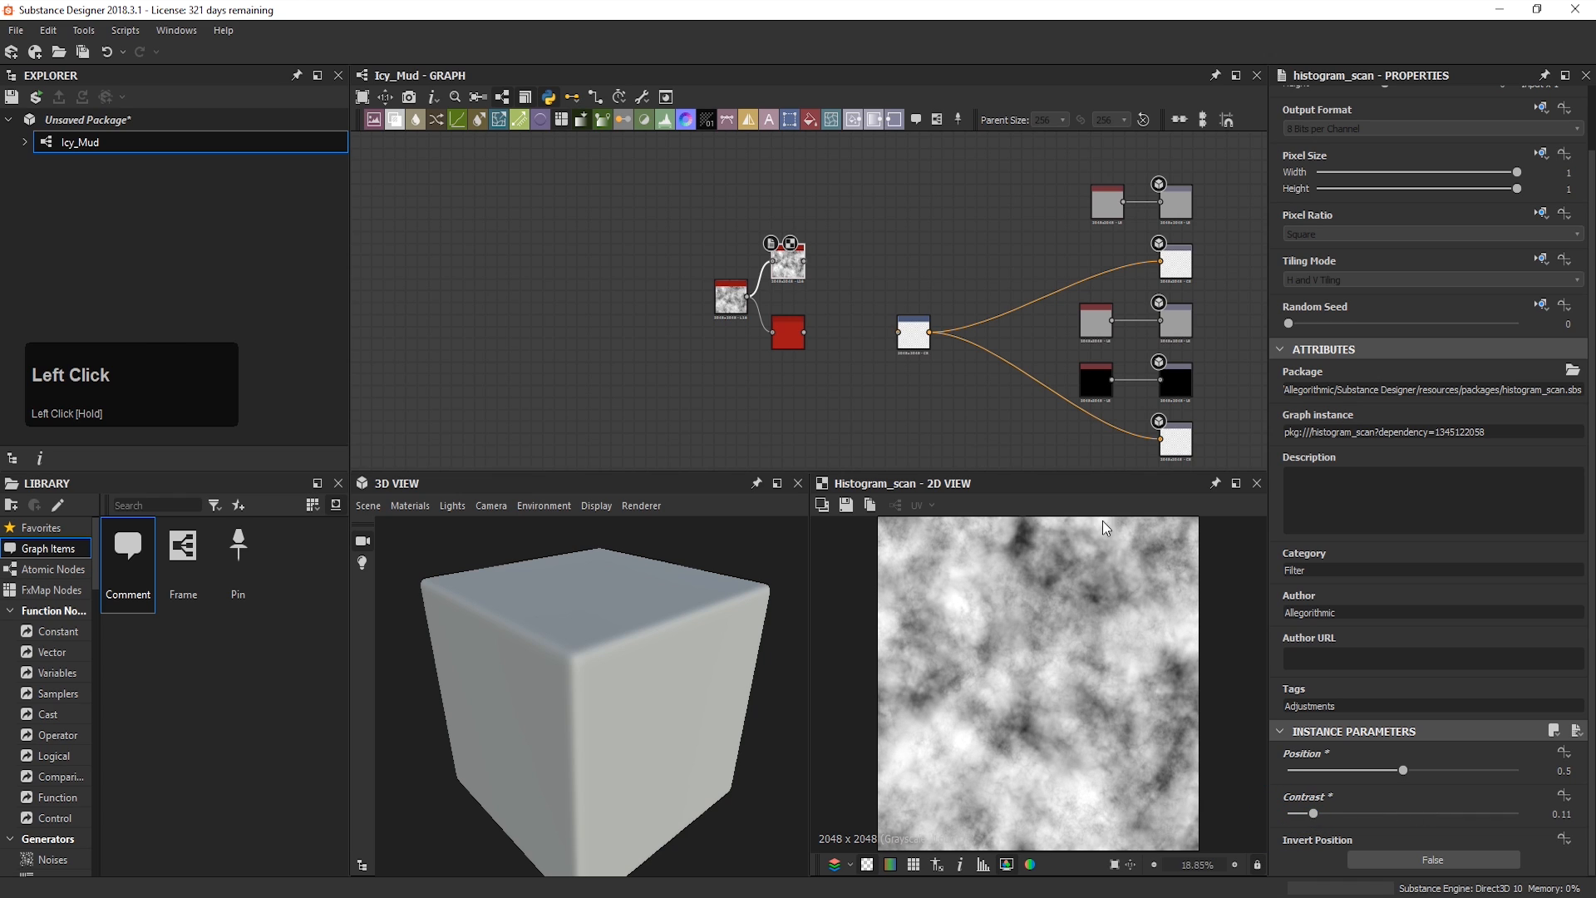
Step: Set the lower Histogram Scan's Position to about 0.35 and its Contrast to about 0.12
{"action": "double_click", "coordinate": [794, 329]}
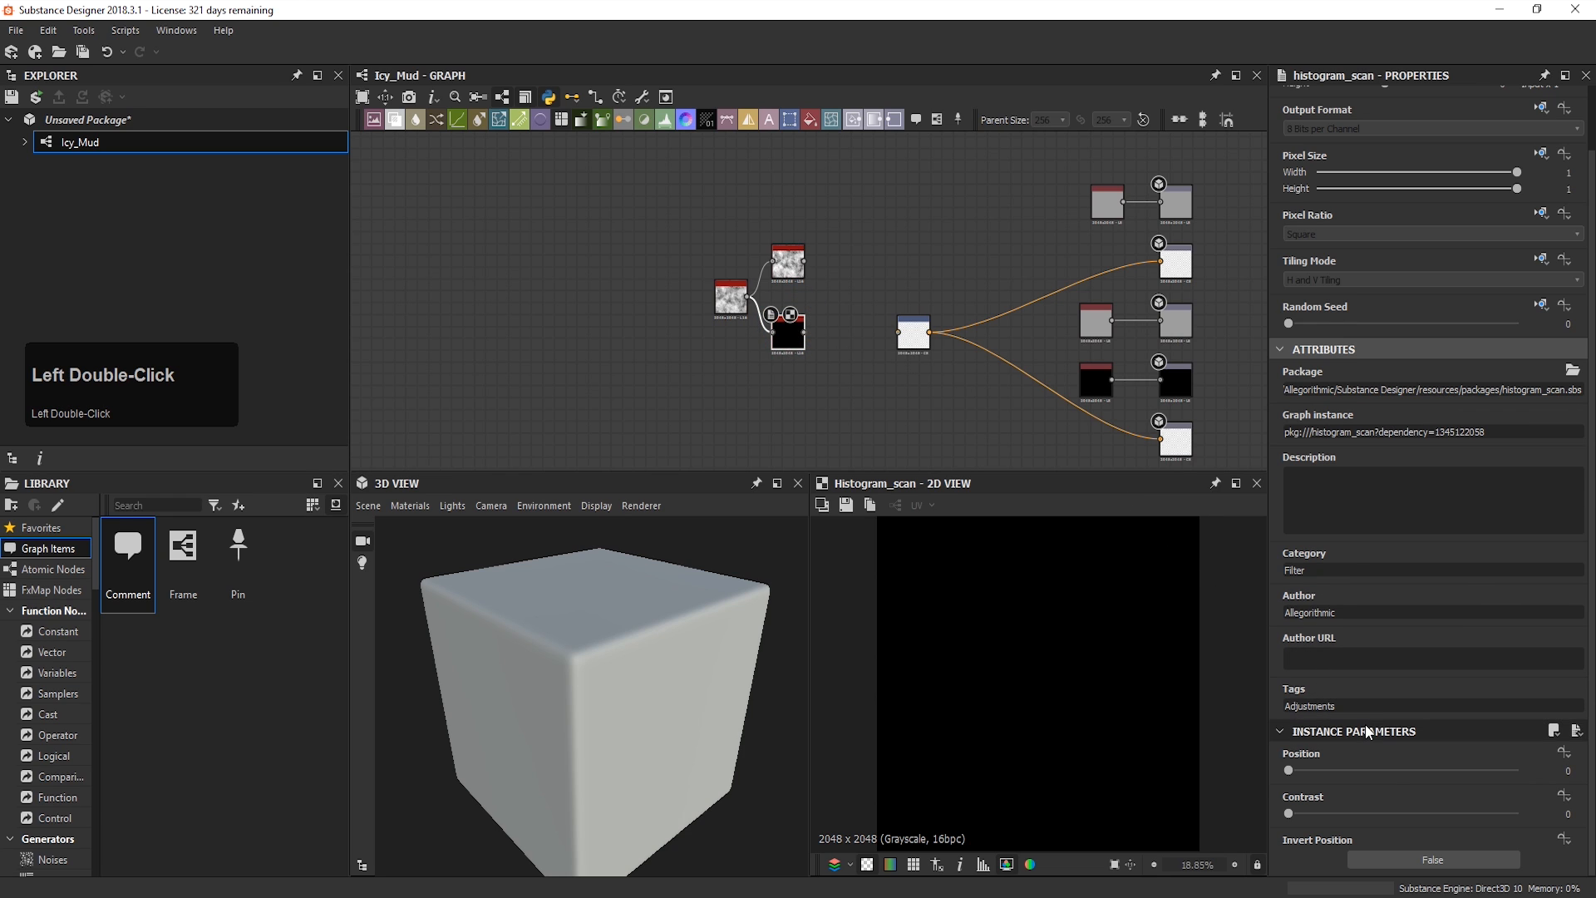
{"action": "left_click_drag", "start_coordinate": [1340, 769], "coordinate": [1315, 811]}
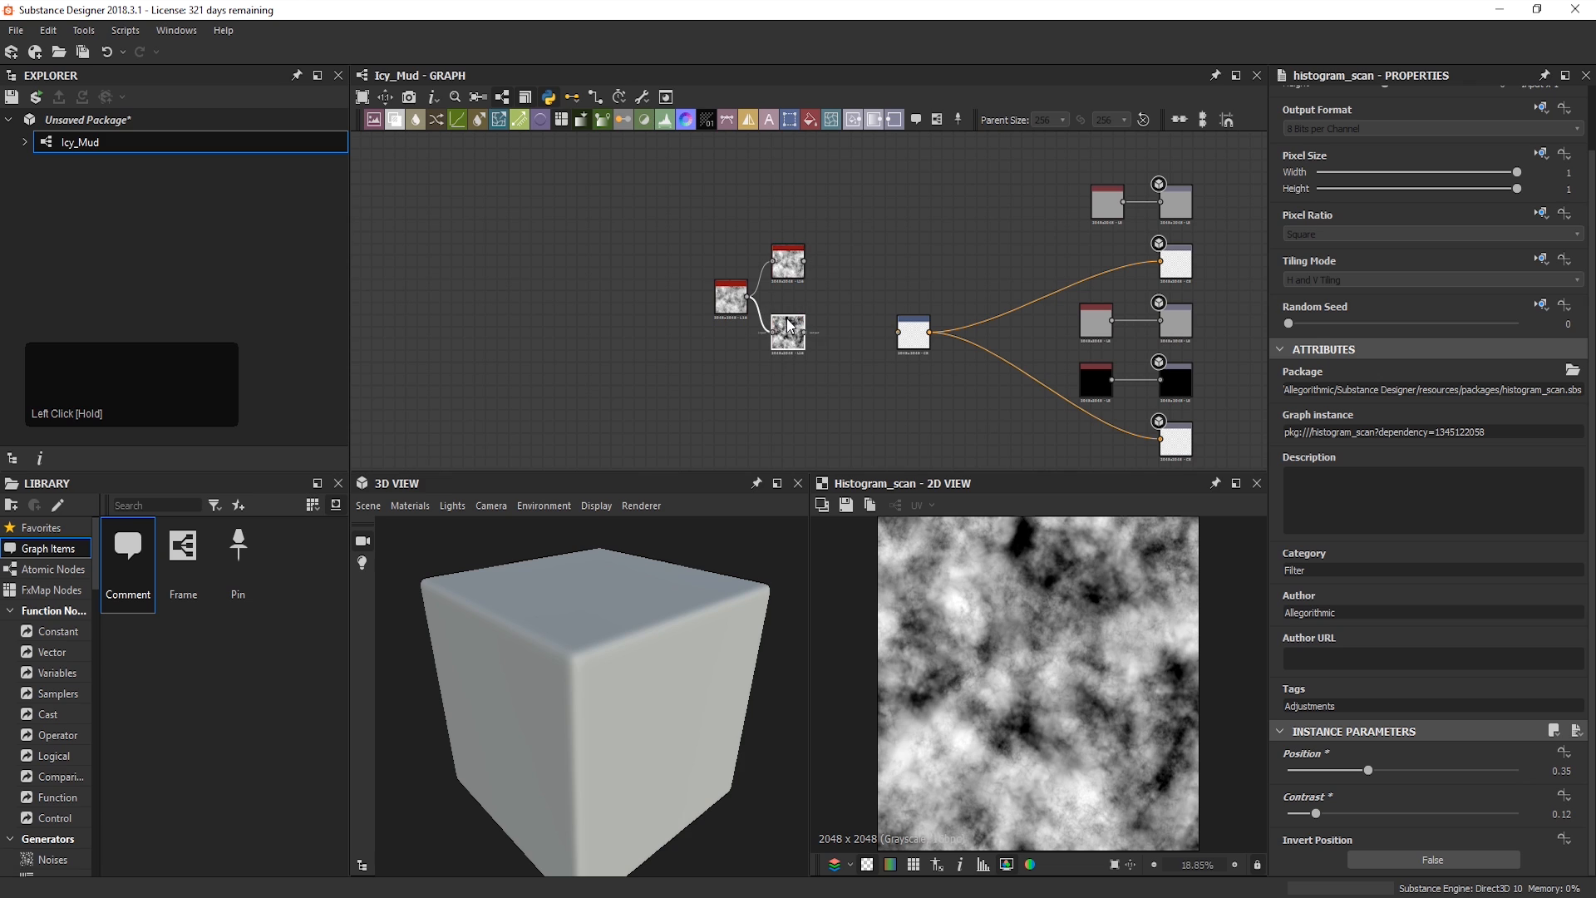
Step: Add a Blend node and place it between the two Histogram Scans and the Transformation 2D node
{"action": "left_click", "coordinate": [838, 263]}
{"action": "key", "text": "space"}
{"action": "left_click", "coordinate": [893, 322]}
{"action": "left_click", "coordinate": [841, 260]}
{"action": "left_click_drag", "start_coordinate": [843, 265], "coordinate": [853, 300]}
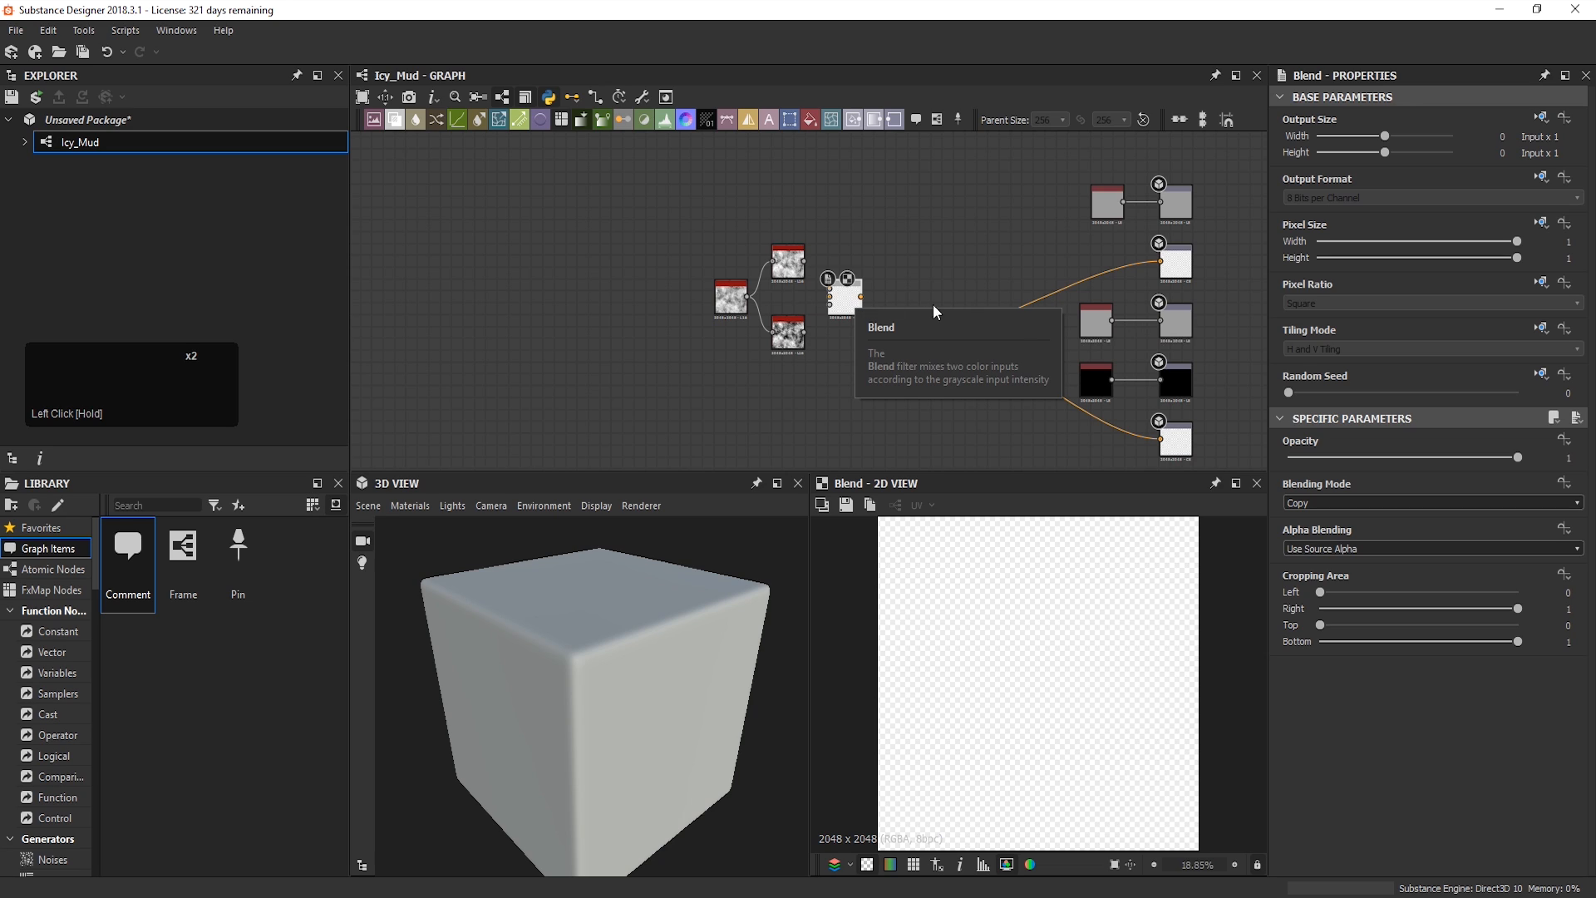
{"action": "left_click", "coordinate": [1498, 456]}
{"action": "mouse_move", "coordinate": [1497, 454]}
{"action": "left_mouse_down"}
{"action": "mouse_move", "coordinate": [1428, 461]}
{"action": "mouse_move", "coordinate": [1520, 457]}
{"action": "left_mouse_up"}
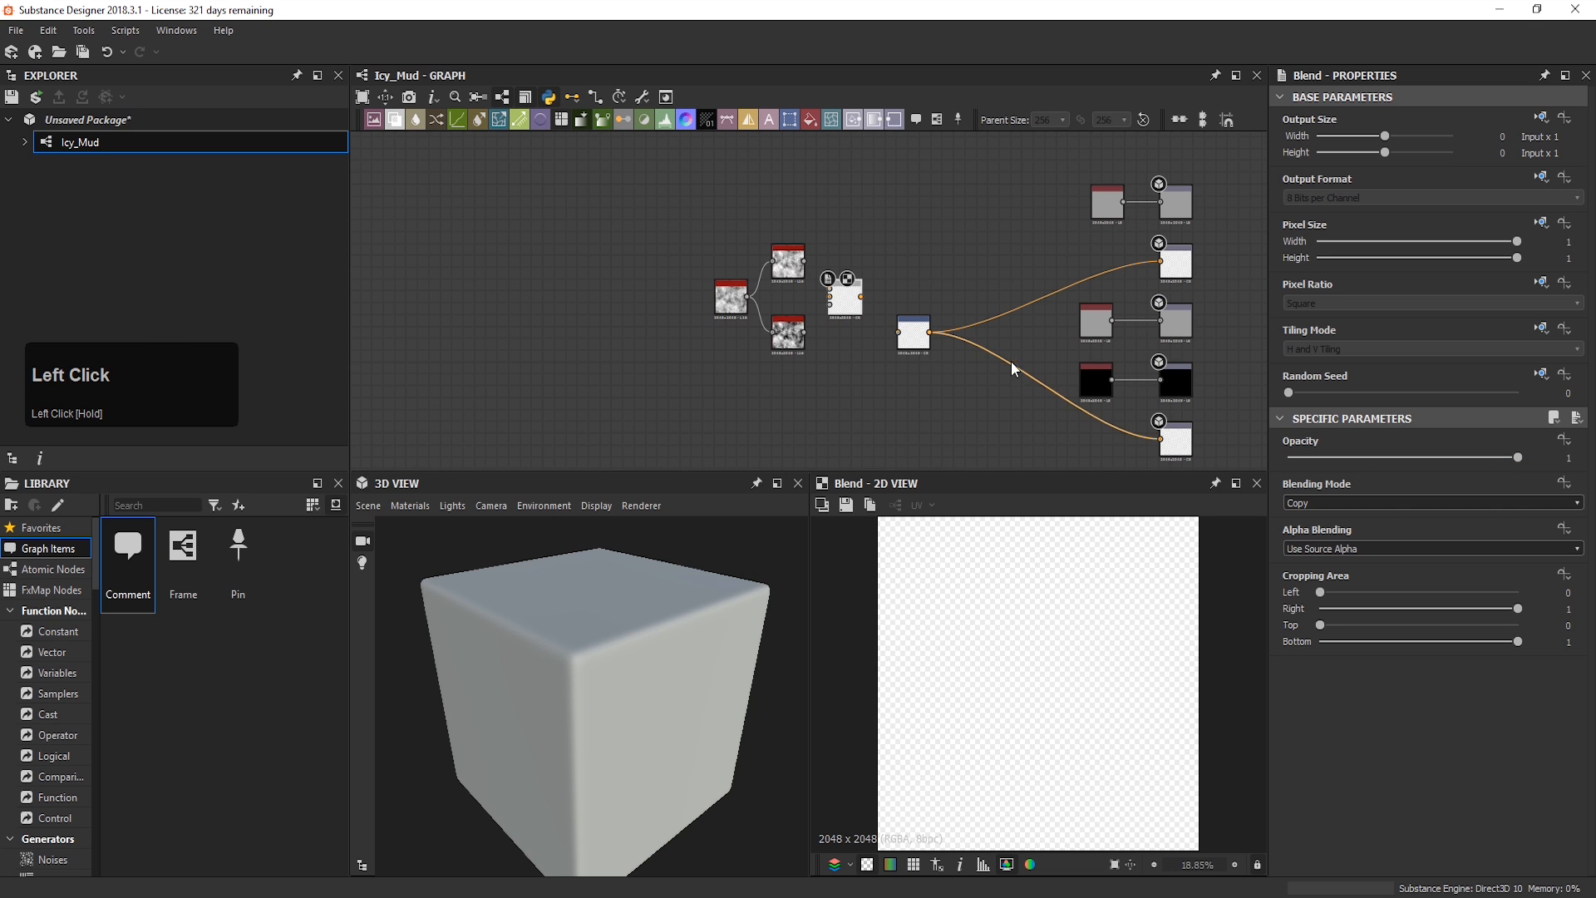
Step: Connect the lower Histogram Scan to the Blend's Background input and the upper one to its Foreground input
{"action": "left_click", "coordinate": [811, 332]}
{"action": "scroll", "coordinate": [810, 332], "scroll_direction": "up", "scroll_amount": 5}
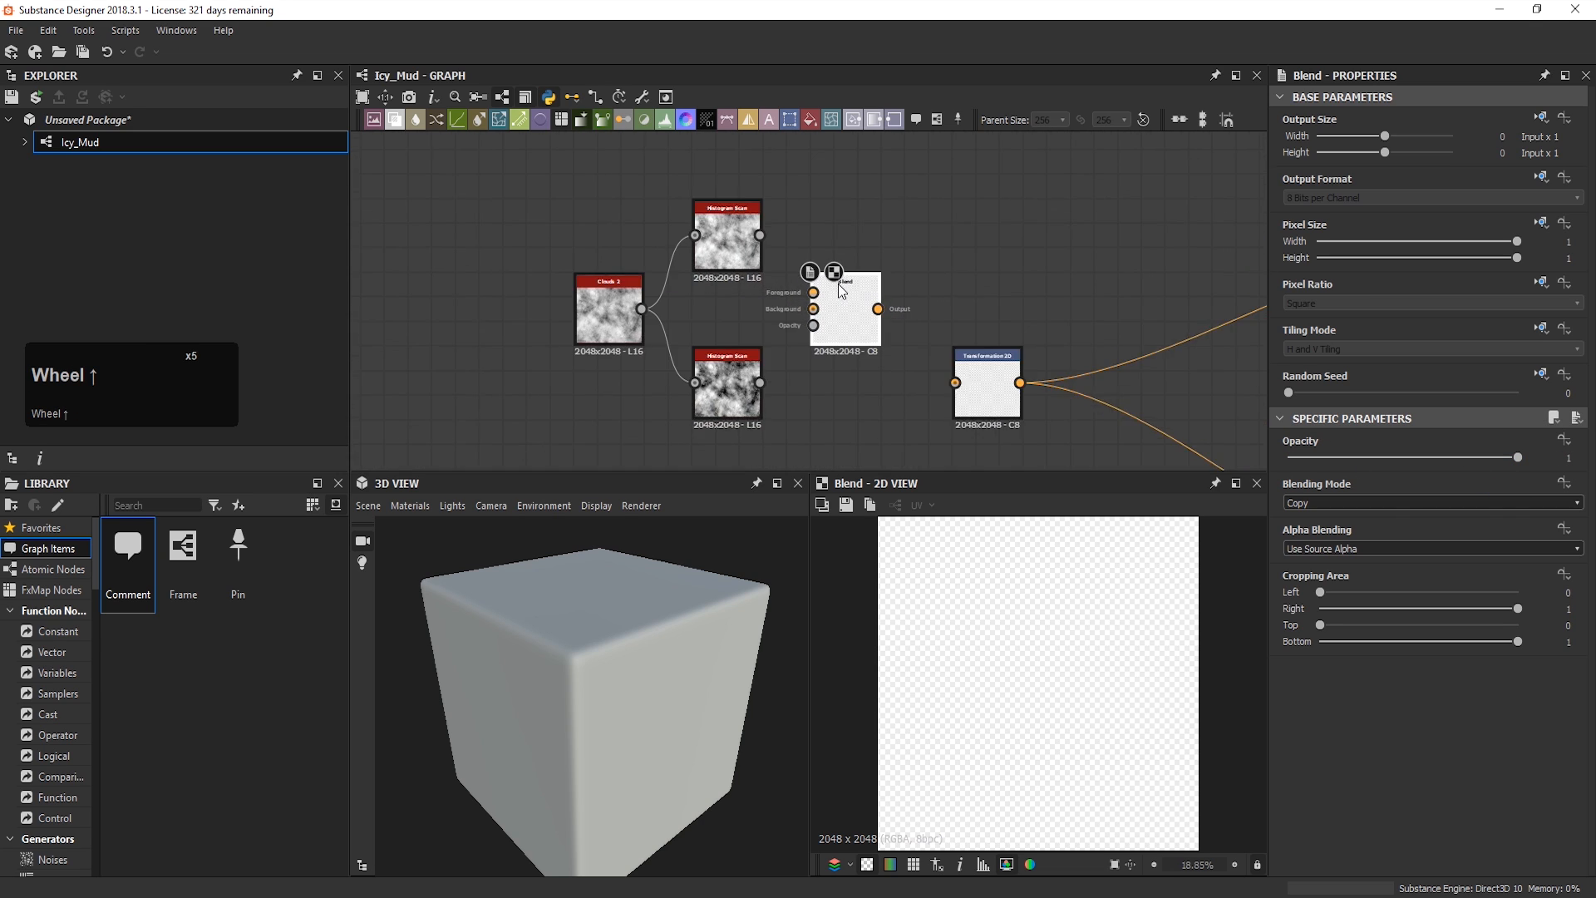
{"action": "middle_click_drag", "start_coordinate": [742, 393], "coordinate": [776, 371]}
{"action": "left_click_drag", "start_coordinate": [754, 414], "coordinate": [847, 287]}
{"action": "left_click_drag", "start_coordinate": [754, 159], "coordinate": [847, 259]}
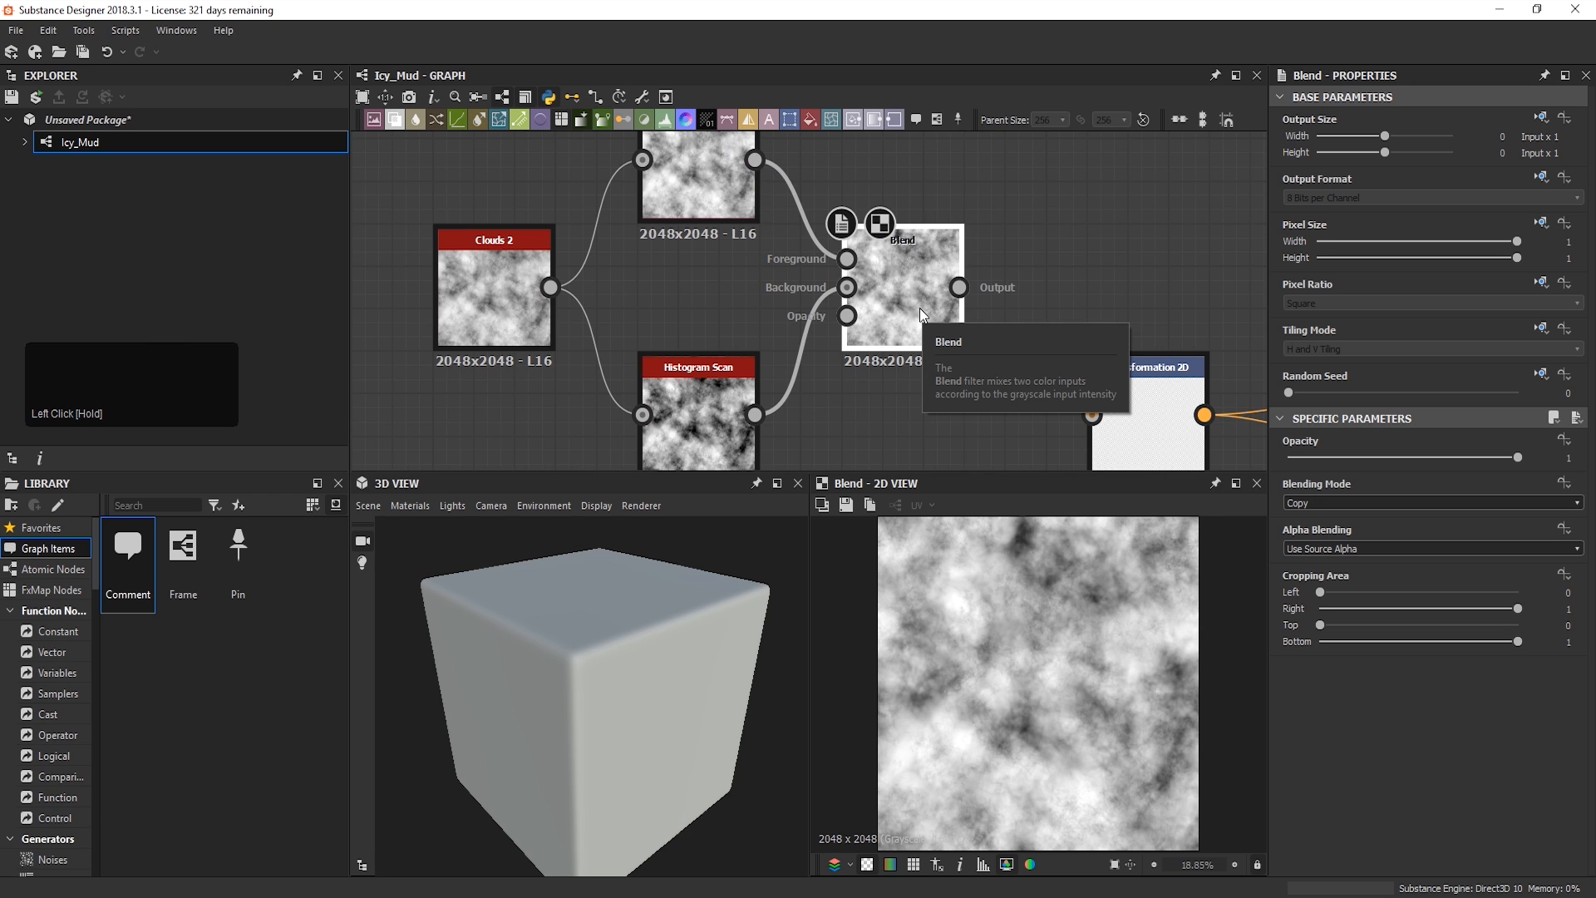
Step: Lower the Blend node's Opacity to 0.8, keeping the Copy blending mode
{"action": "left_click", "coordinate": [1400, 502]}
{"action": "left_click", "coordinate": [1400, 502]}
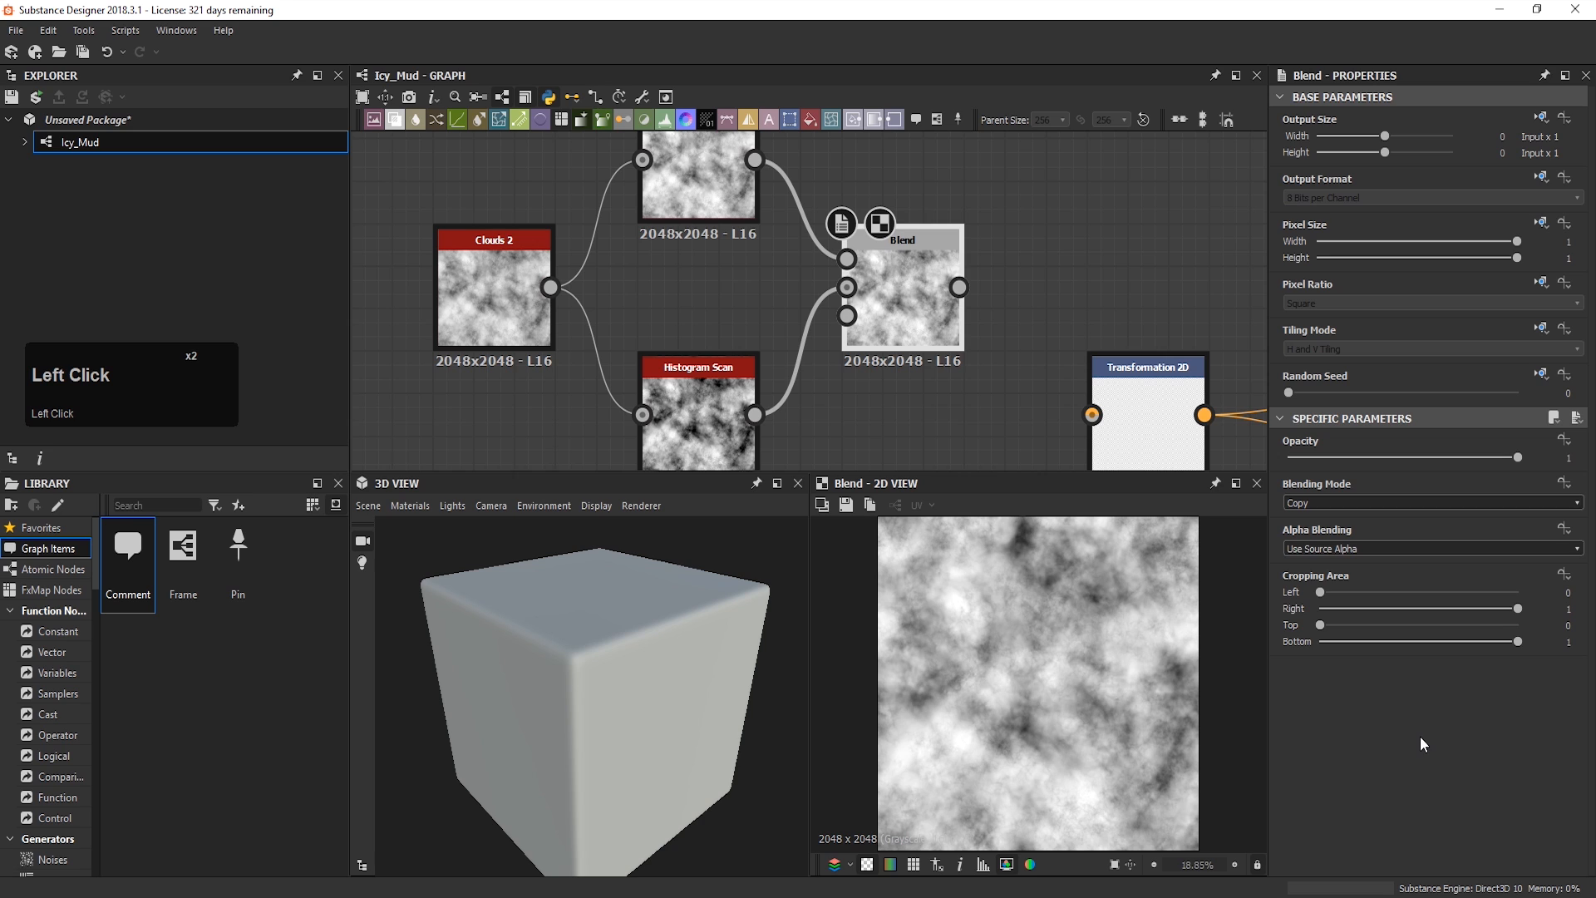
{"action": "left_click_drag", "start_coordinate": [1517, 457], "coordinate": [1471, 457]}
{"action": "scroll", "coordinate": [1104, 560], "scroll_direction": "up", "scroll_amount": 5}
{"action": "scroll", "coordinate": [1128, 700], "scroll_direction": "down", "scroll_amount": 6}
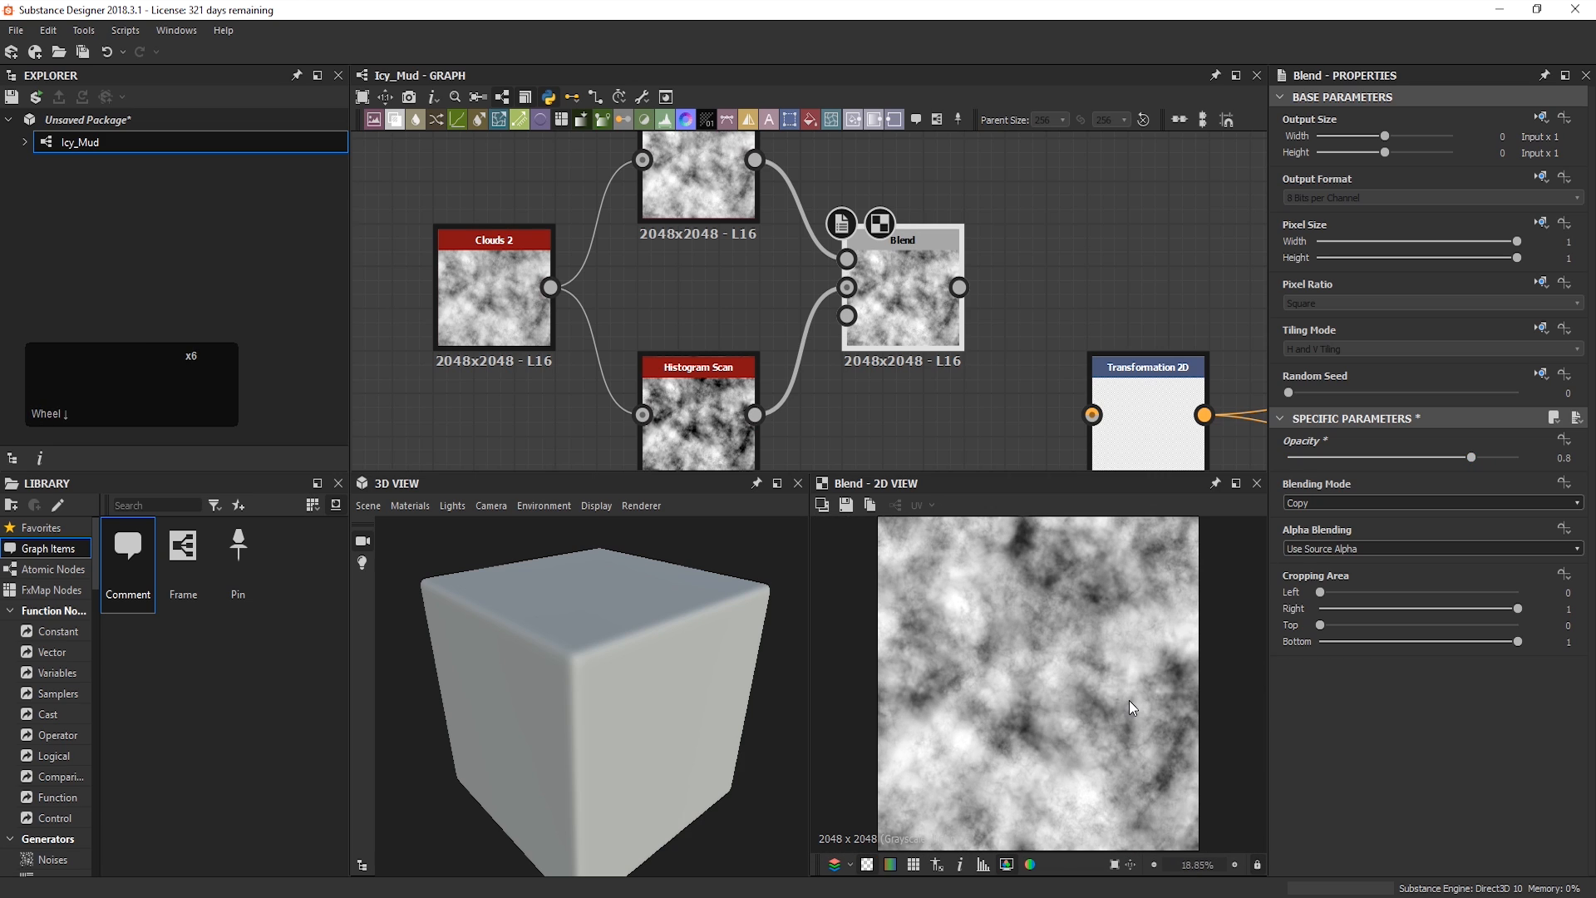
Step: Use the lower Histogram Scan's output as the Blend's opacity mask and preview the blended result
{"action": "middle_click_drag", "start_coordinate": [835, 352], "coordinate": [863, 326]}
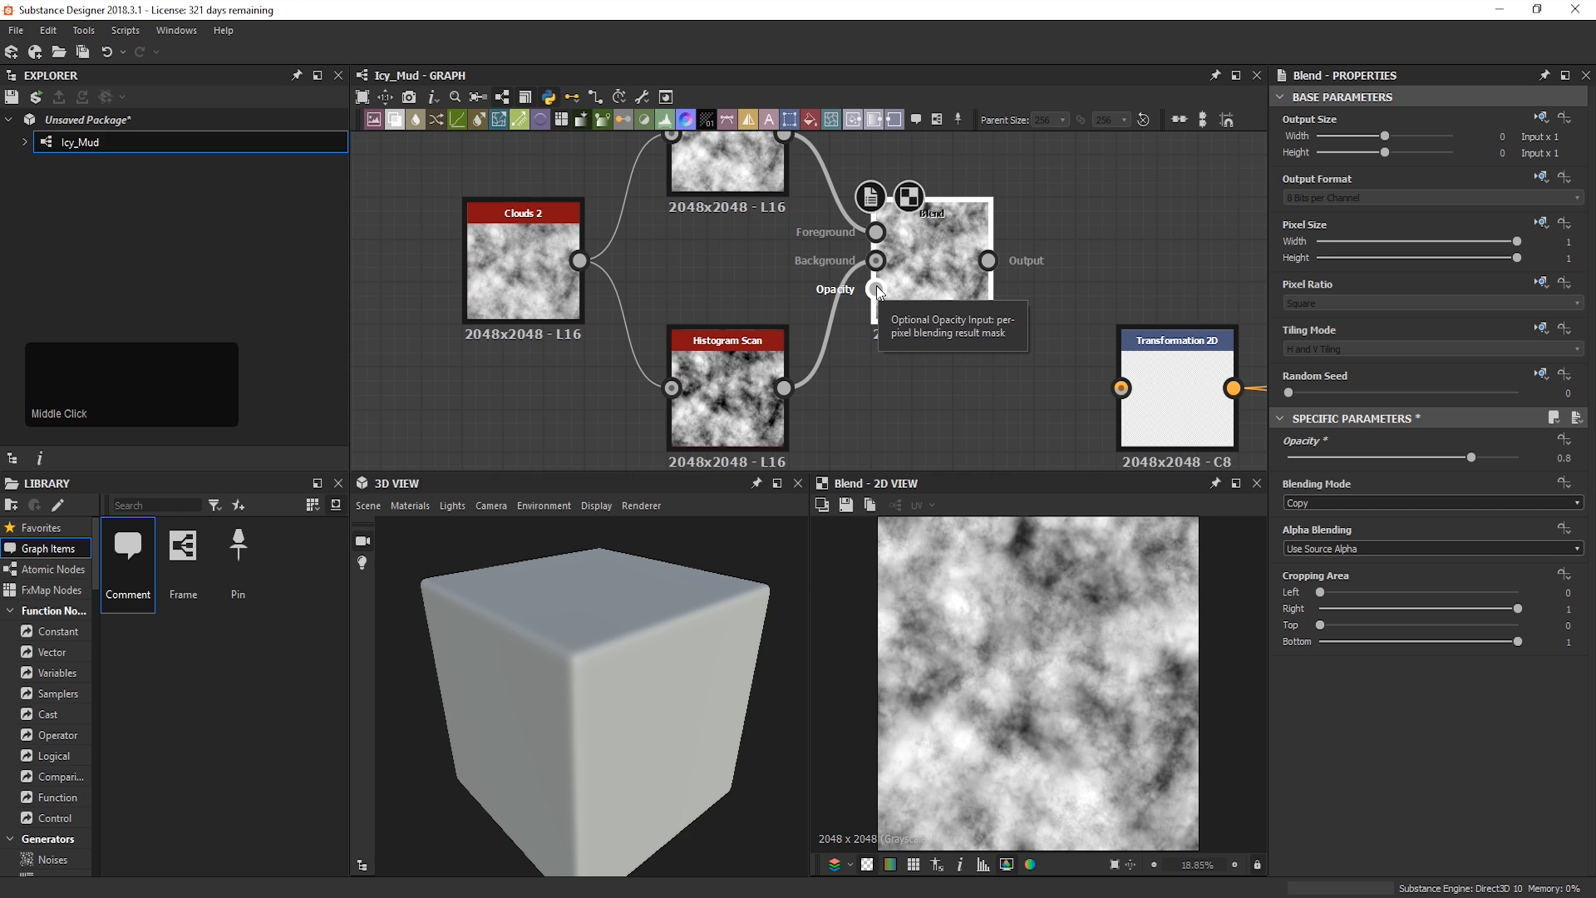
{"action": "left_click_drag", "start_coordinate": [876, 288], "coordinate": [755, 396]}
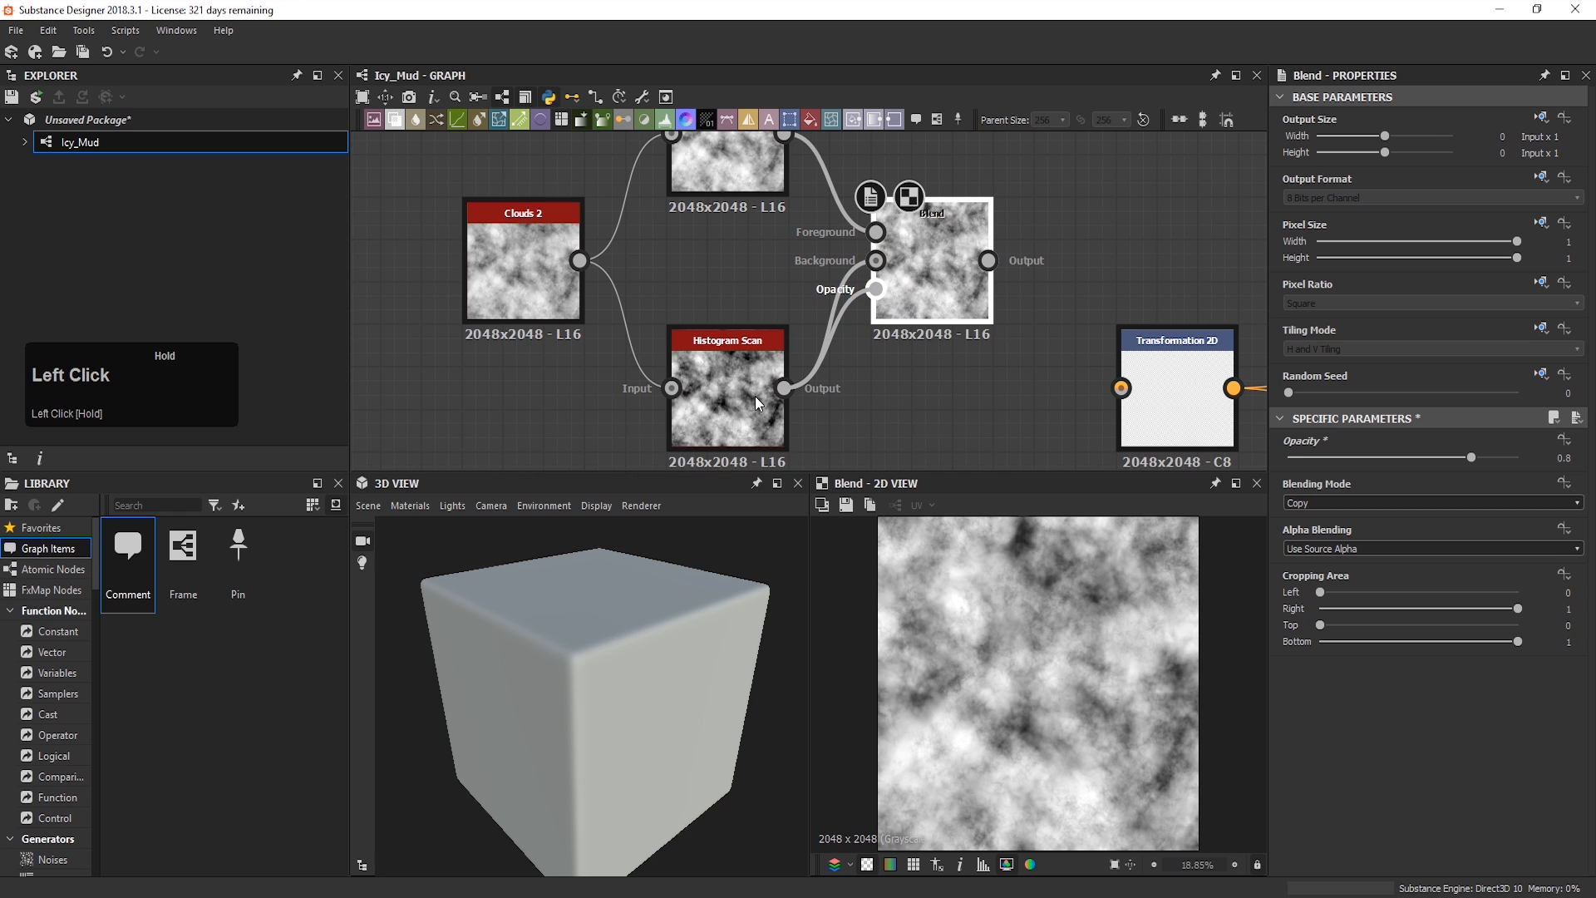
{"action": "double_click", "coordinate": [934, 283]}
{"action": "scroll", "coordinate": [1021, 560], "scroll_direction": "down", "scroll_amount": 2}
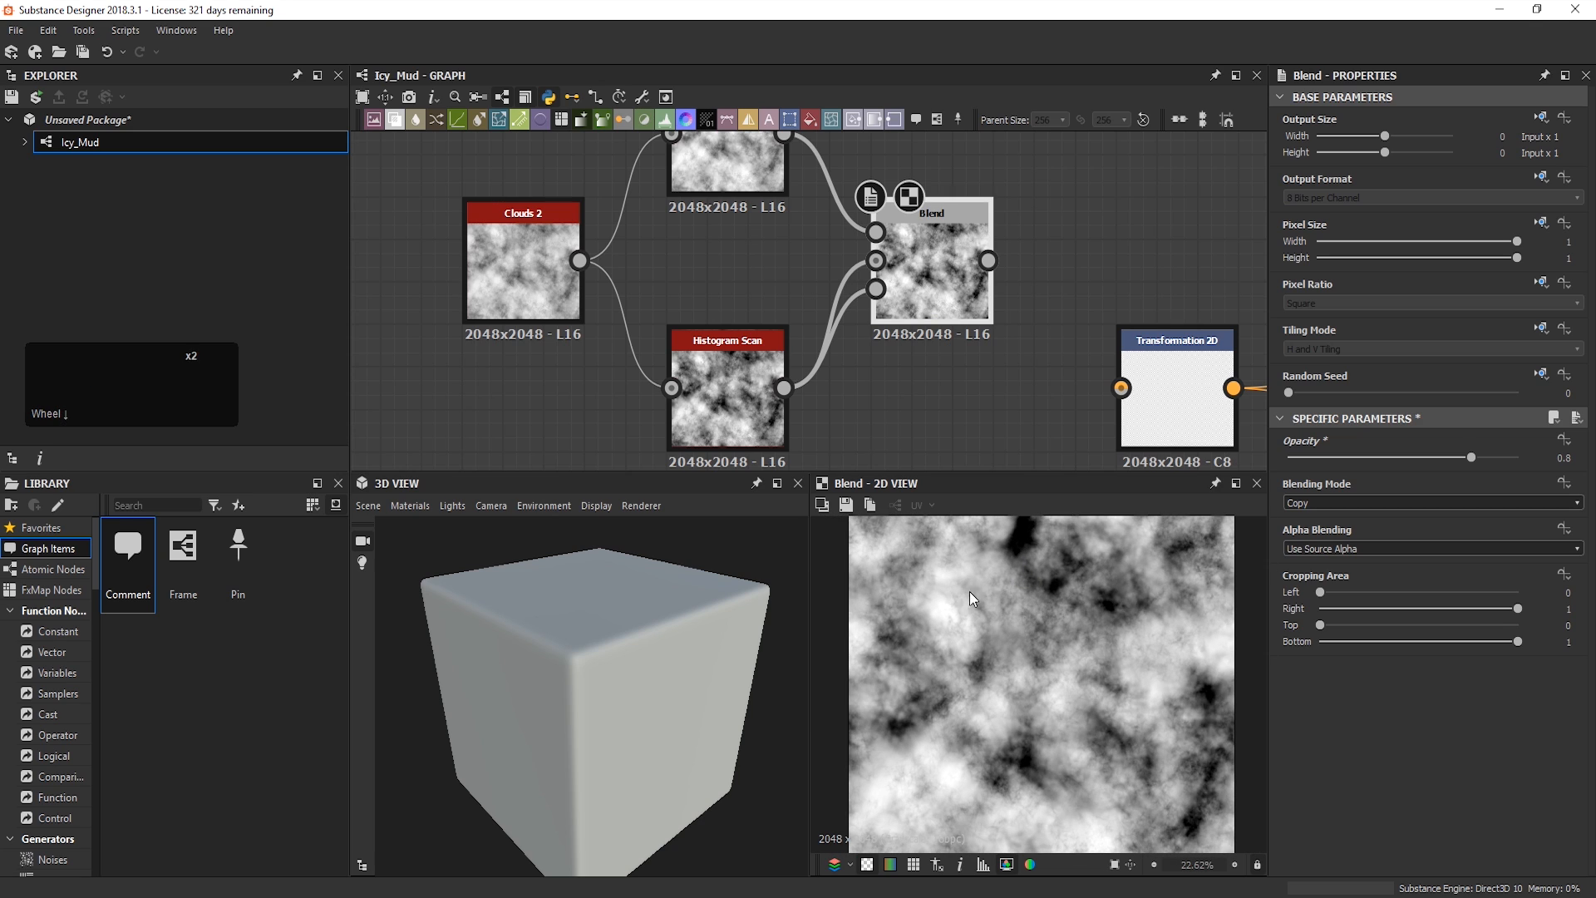
{"action": "middle_click_drag", "start_coordinate": [655, 637], "coordinate": [671, 640]}
{"action": "left_click_drag", "start_coordinate": [671, 640], "coordinate": [628, 662]}
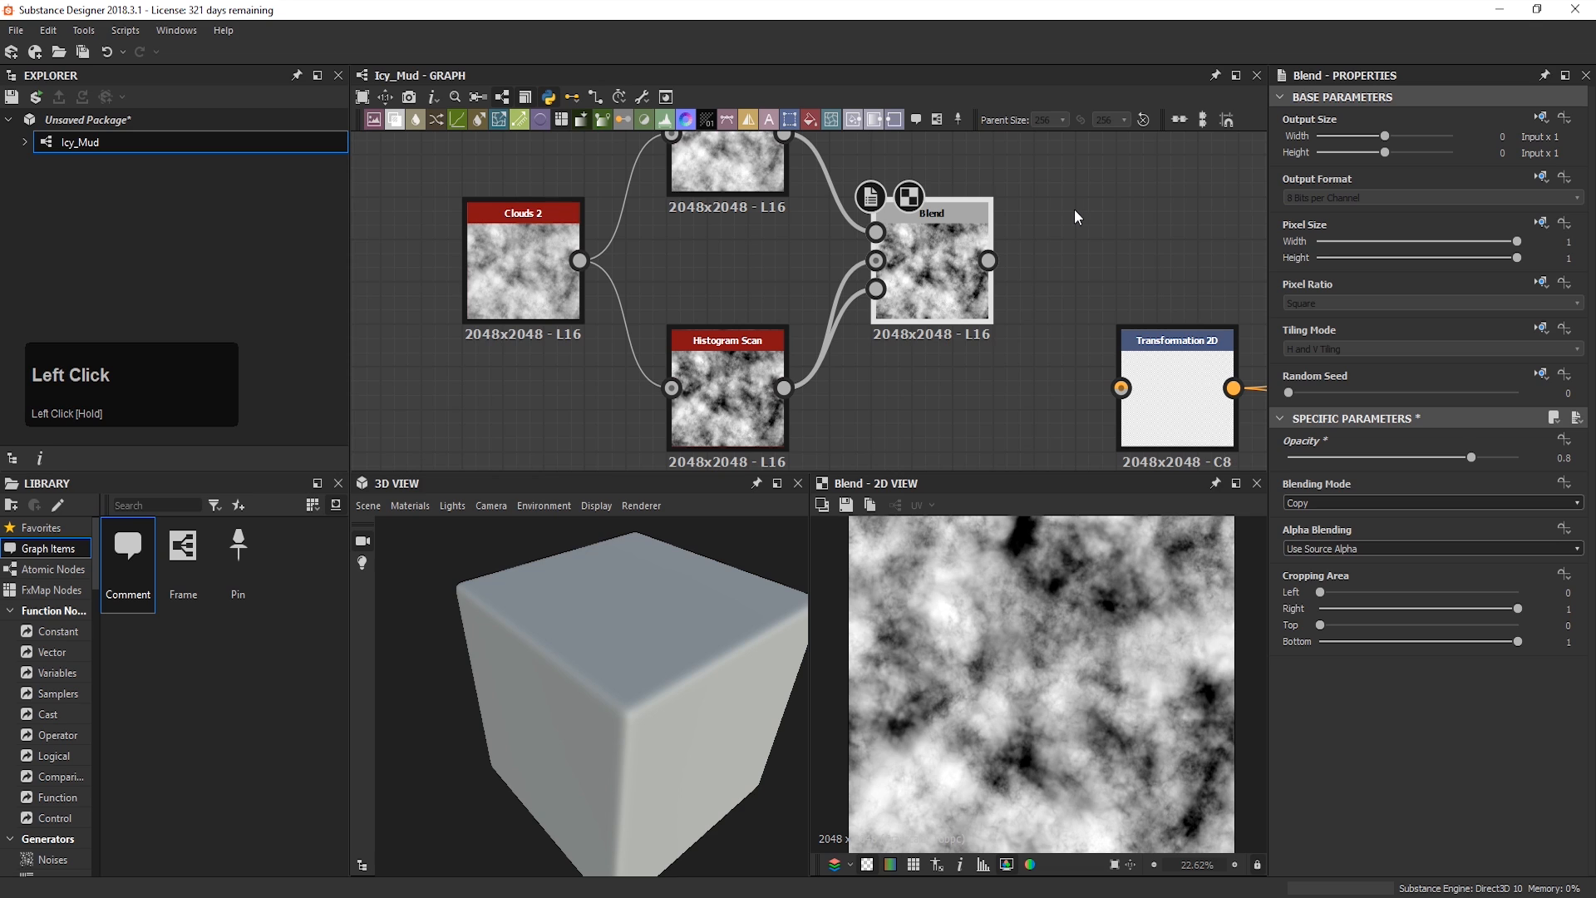
Step: Line up the cloud, scan and Blend nodes with the Transformation 2D node and feed the Blend output into it
{"action": "middle_click_drag", "start_coordinate": [1073, 208], "coordinate": [1042, 201]}
{"action": "scroll", "coordinate": [1041, 206], "scroll_direction": "down", "scroll_amount": 2}
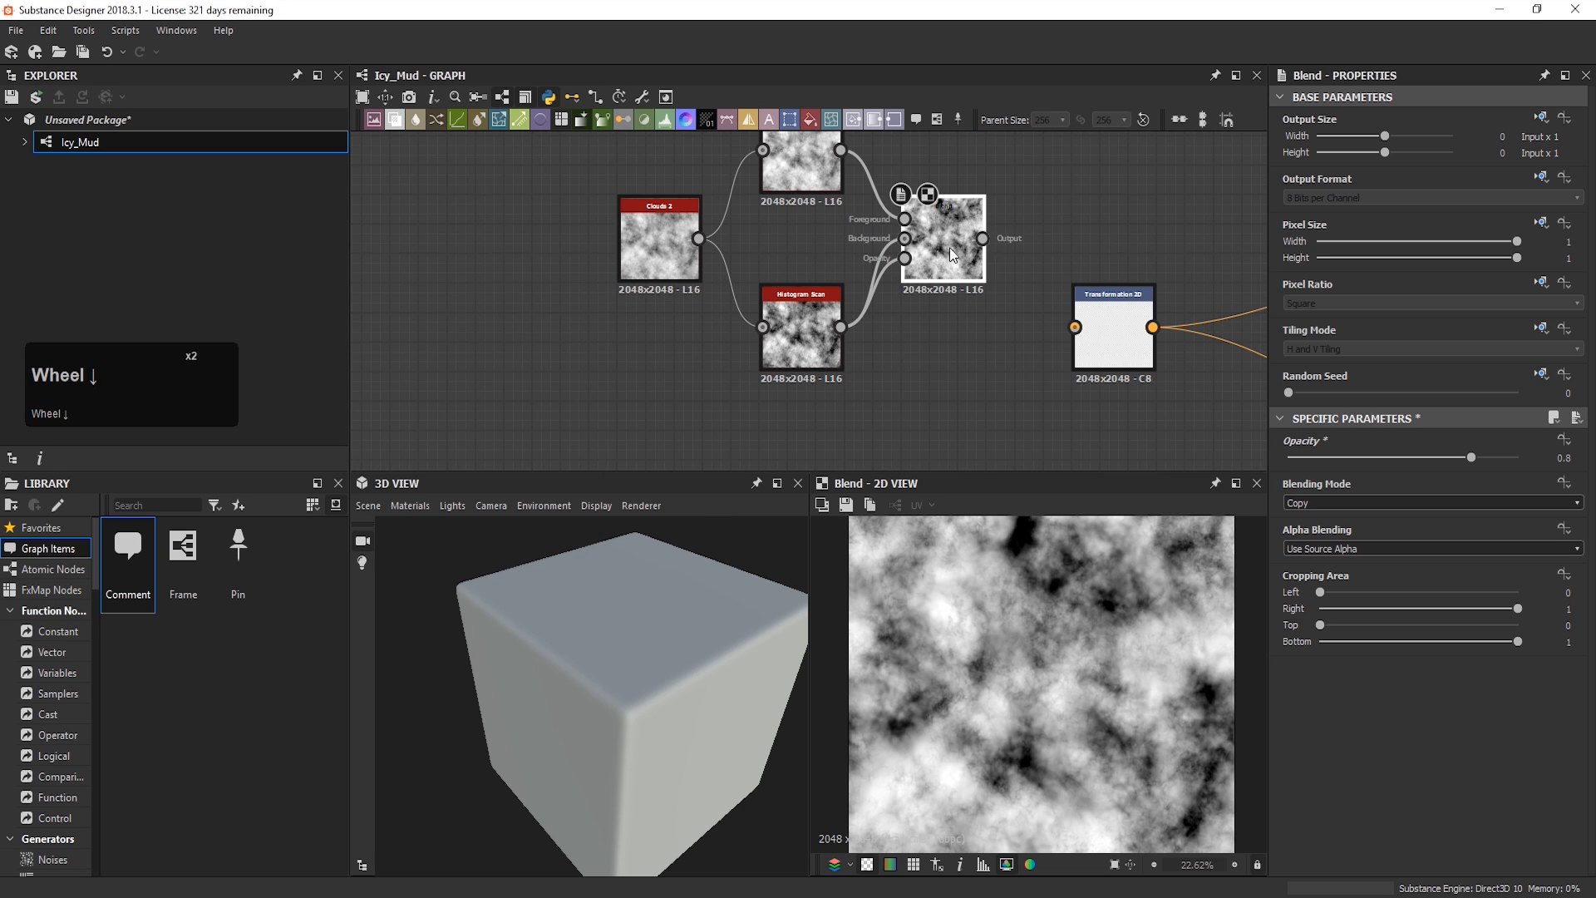
{"action": "left_click_drag", "start_coordinate": [554, 148], "coordinate": [937, 363]}
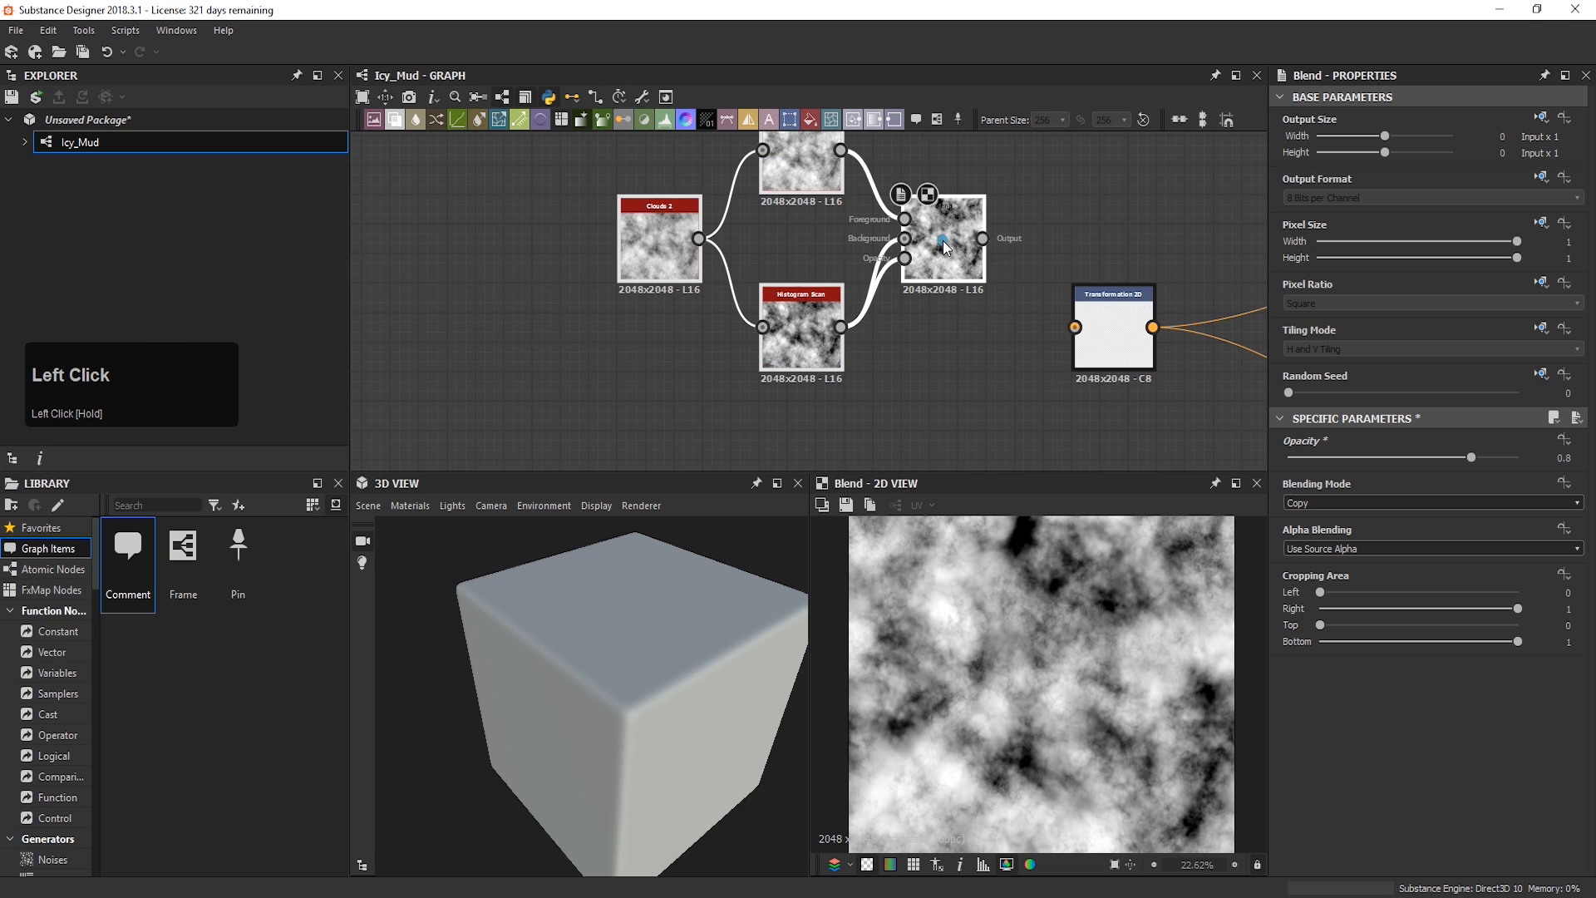
{"action": "left_click_drag", "start_coordinate": [943, 240], "coordinate": [914, 328]}
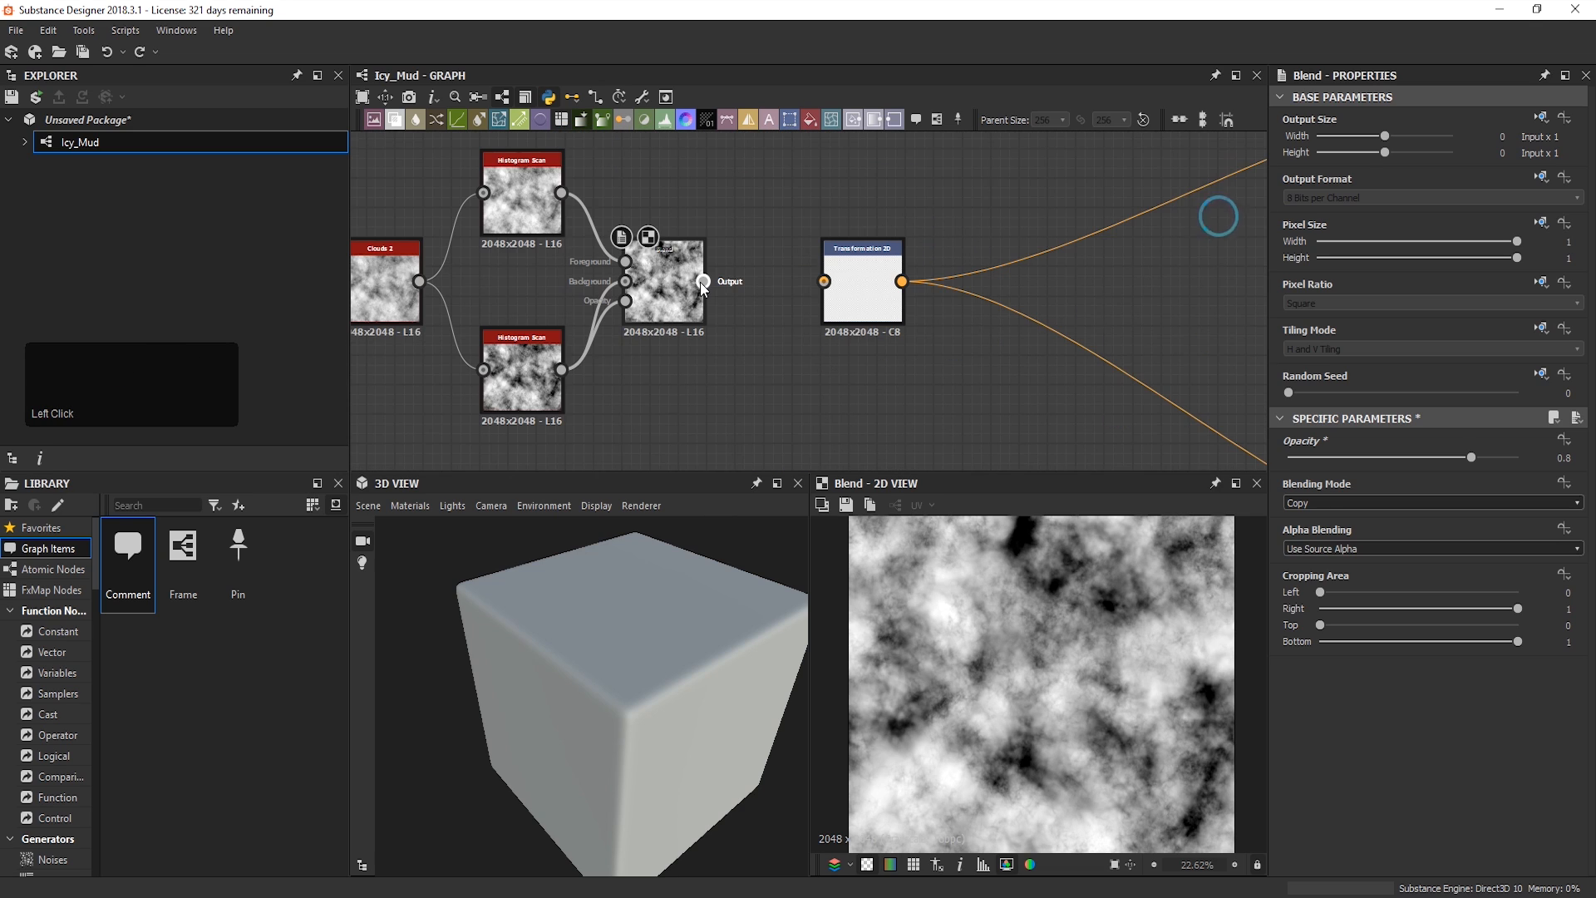
{"action": "left_click_drag", "start_coordinate": [703, 282], "coordinate": [825, 282]}
Step: Insert a Normal node into the link between Transformation 2D and the Normal output, placing it beside the output
{"action": "scroll", "coordinate": [1014, 275], "scroll_direction": "down", "scroll_amount": 3}
{"action": "middle_click_drag", "start_coordinate": [1064, 273], "coordinate": [990, 302]}
{"action": "scroll", "coordinate": [1048, 223], "scroll_direction": "up", "scroll_amount": 6}
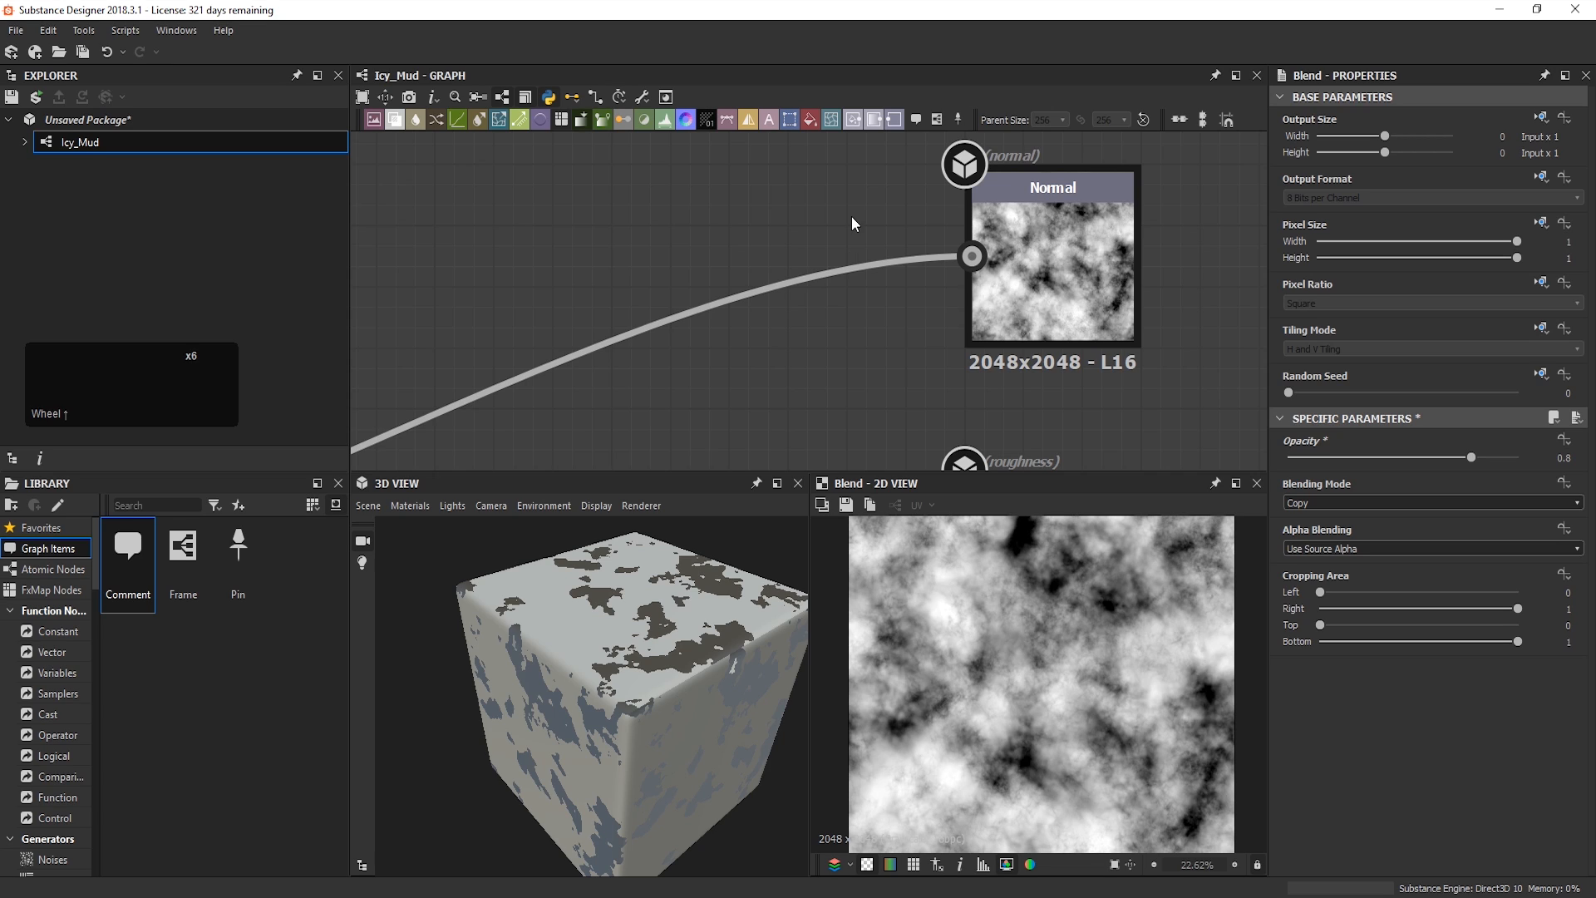
{"action": "left_click", "coordinate": [846, 275]}
{"action": "key", "text": "space"}
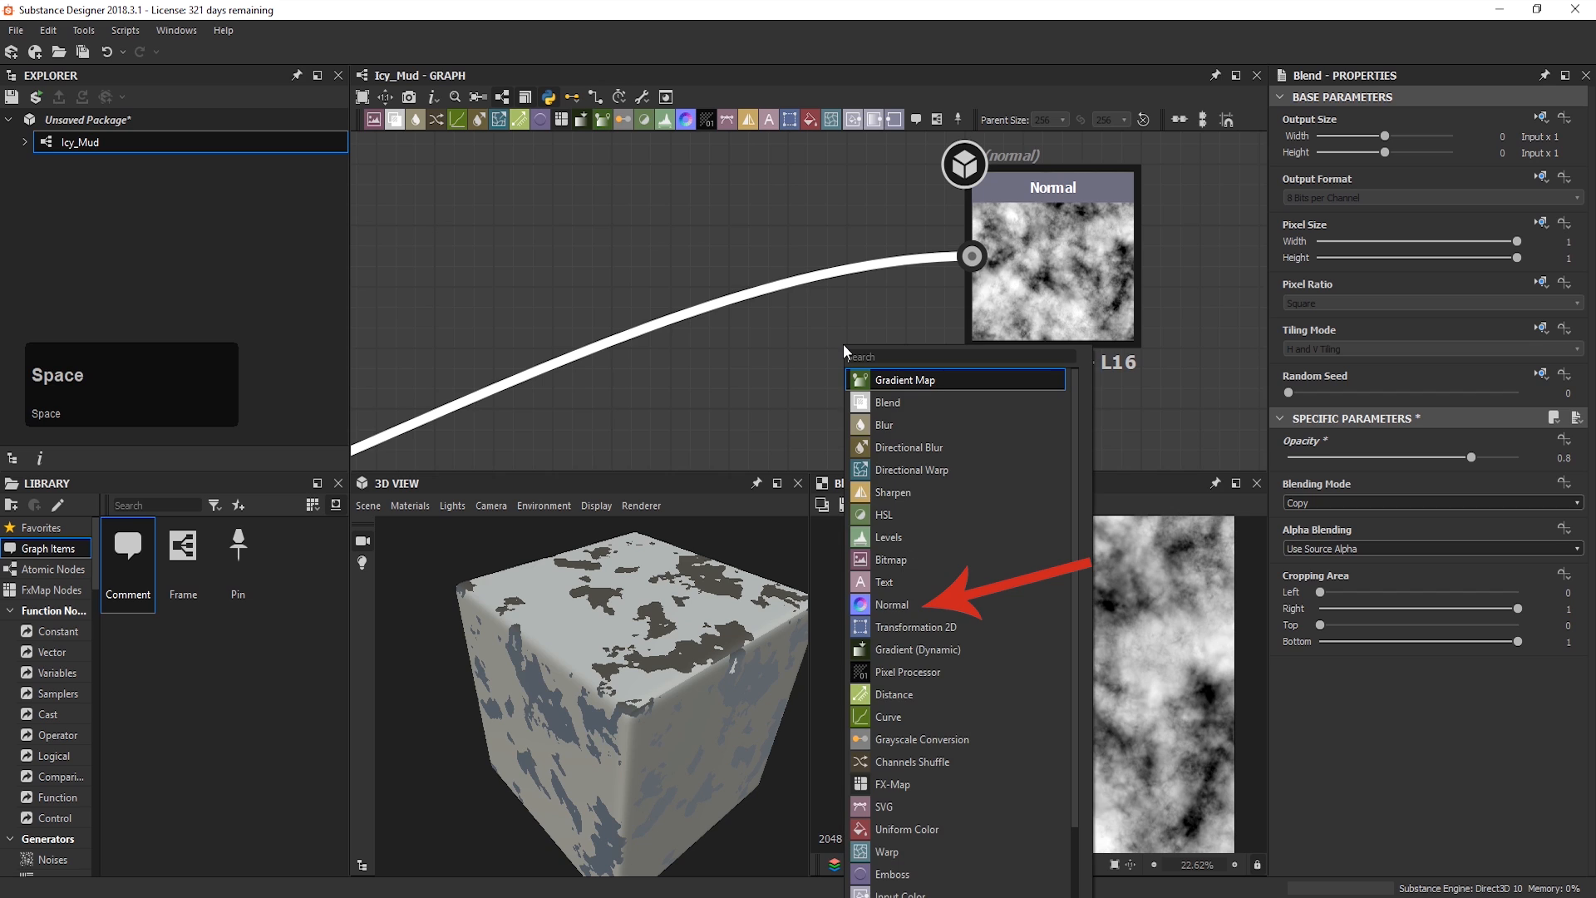
{"action": "type", "text": "nor"}
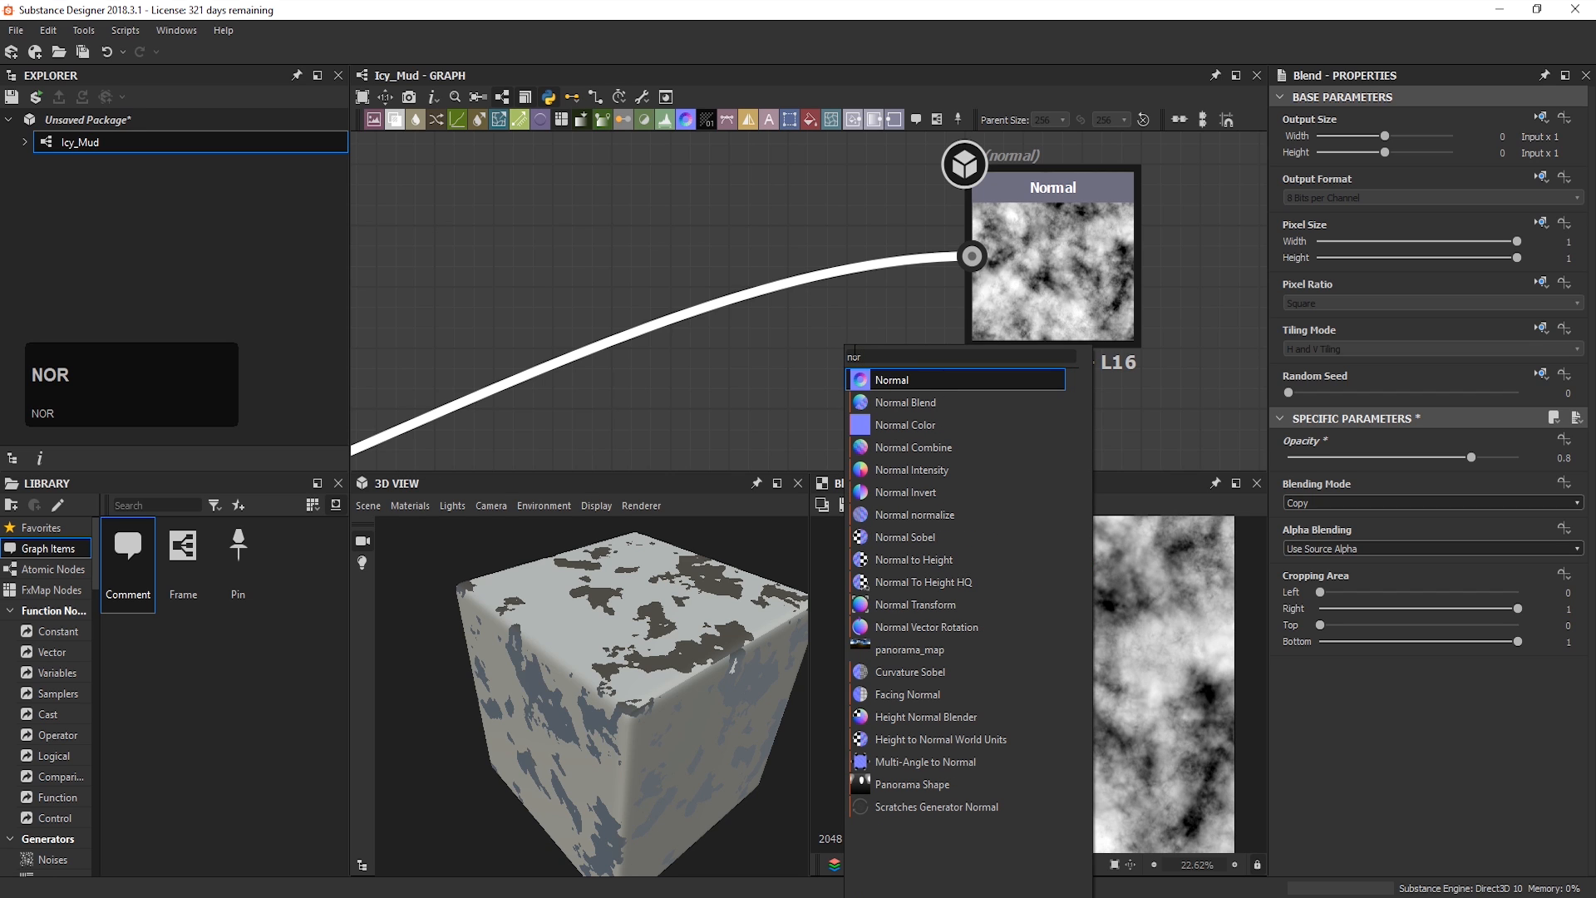
{"action": "left_click", "coordinate": [893, 382]}
{"action": "middle_click_drag", "start_coordinate": [705, 386], "coordinate": [665, 330]}
{"action": "left_click_drag", "start_coordinate": [574, 363], "coordinate": [713, 235]}
Step: Set the Normal node's Intensity to 15
{"action": "scroll", "coordinate": [713, 235], "scroll_direction": "down", "scroll_amount": 4}
{"action": "middle_click_drag", "start_coordinate": [553, 363], "coordinate": [800, 288]}
{"action": "left_click_drag", "start_coordinate": [667, 578], "coordinate": [659, 662]}
{"action": "scroll", "coordinate": [594, 678], "scroll_direction": "up", "scroll_amount": 3}
{"action": "right_click_drag", "start_coordinate": [659, 663], "coordinate": [666, 627]}
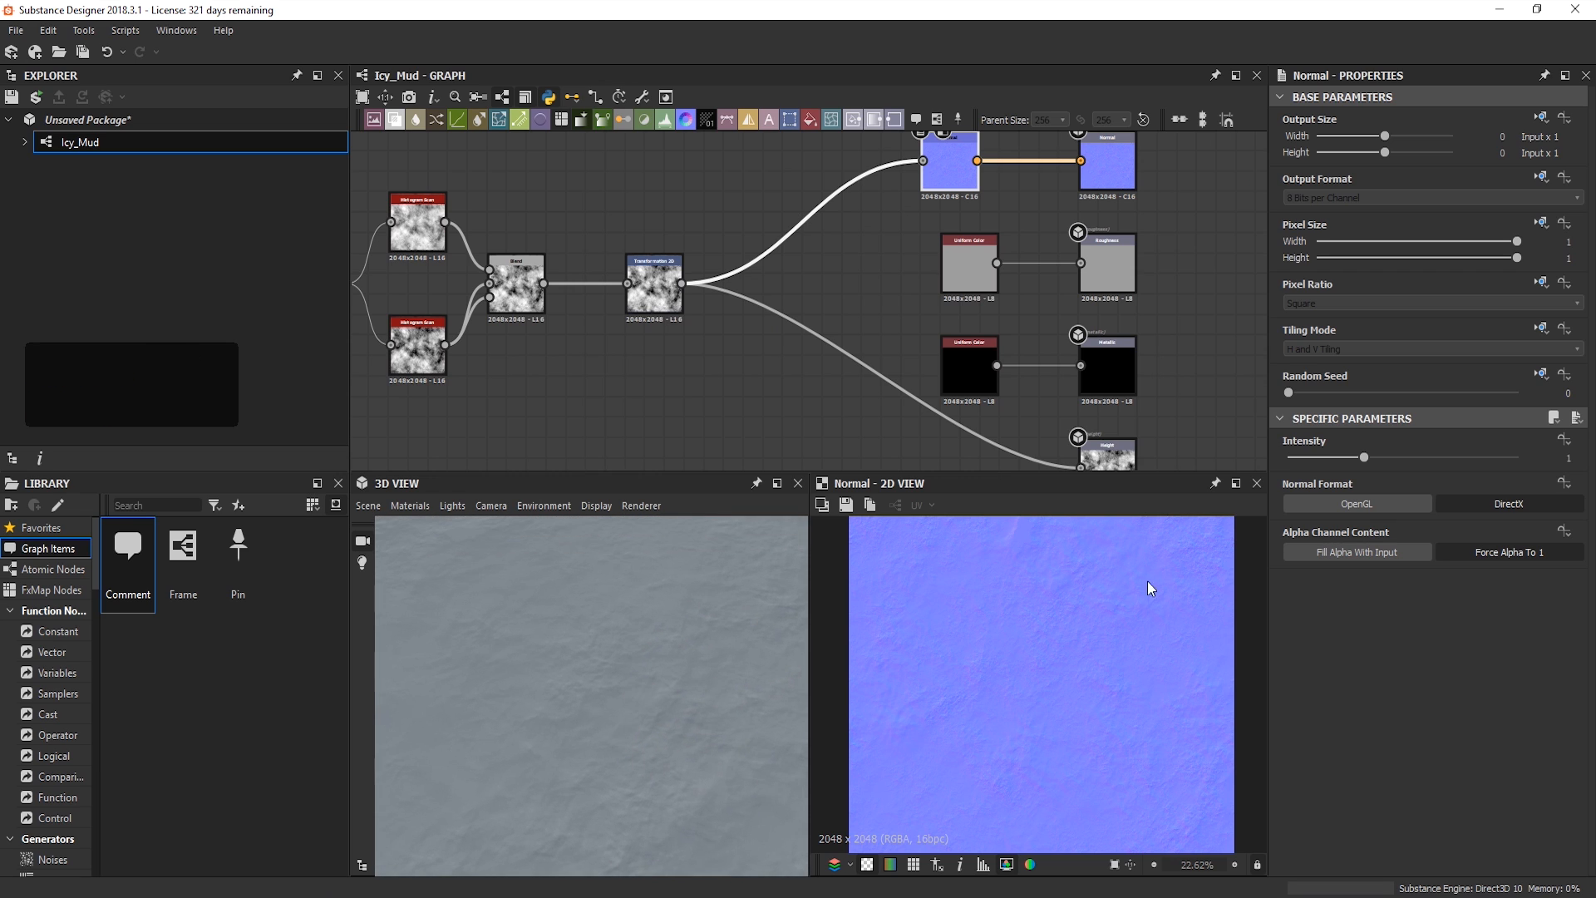
{"action": "scroll", "coordinate": [1064, 685], "scroll_direction": "up", "scroll_amount": 5}
{"action": "middle_click", "coordinate": [1029, 685]}
{"action": "left_click", "coordinate": [1534, 446]}
{"action": "key", "text": "KP_Begin"}
{"action": "key", "text": "KP_Enter"}
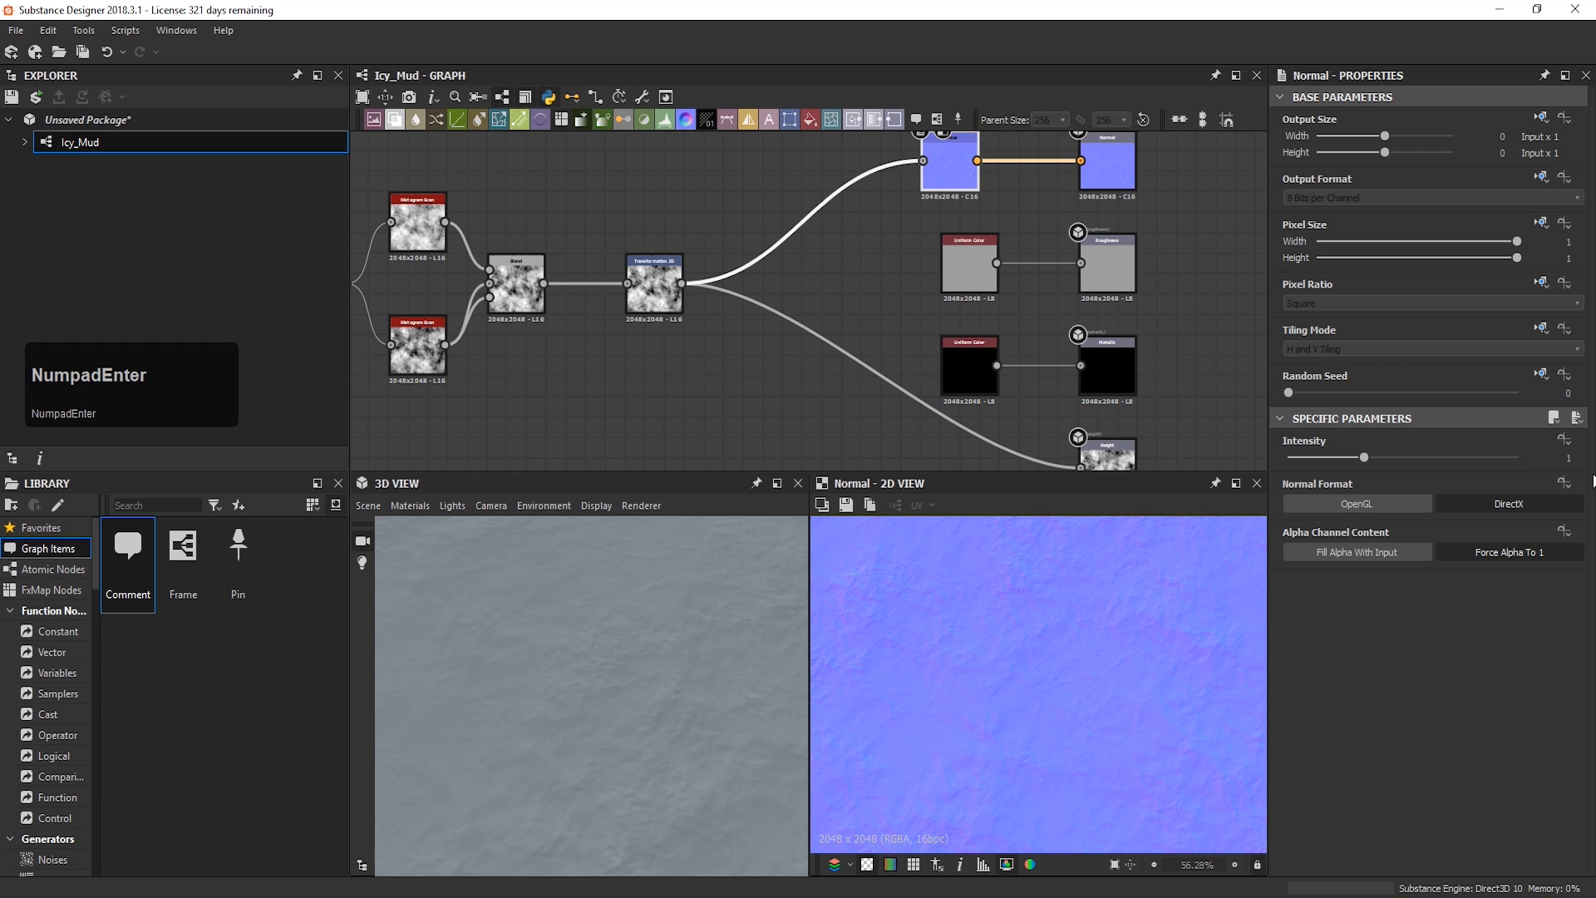
{"action": "scroll", "coordinate": [1070, 655], "scroll_direction": "down", "scroll_amount": 1}
{"action": "left_click", "coordinate": [1563, 458]}
{"action": "type", "text": "15"}
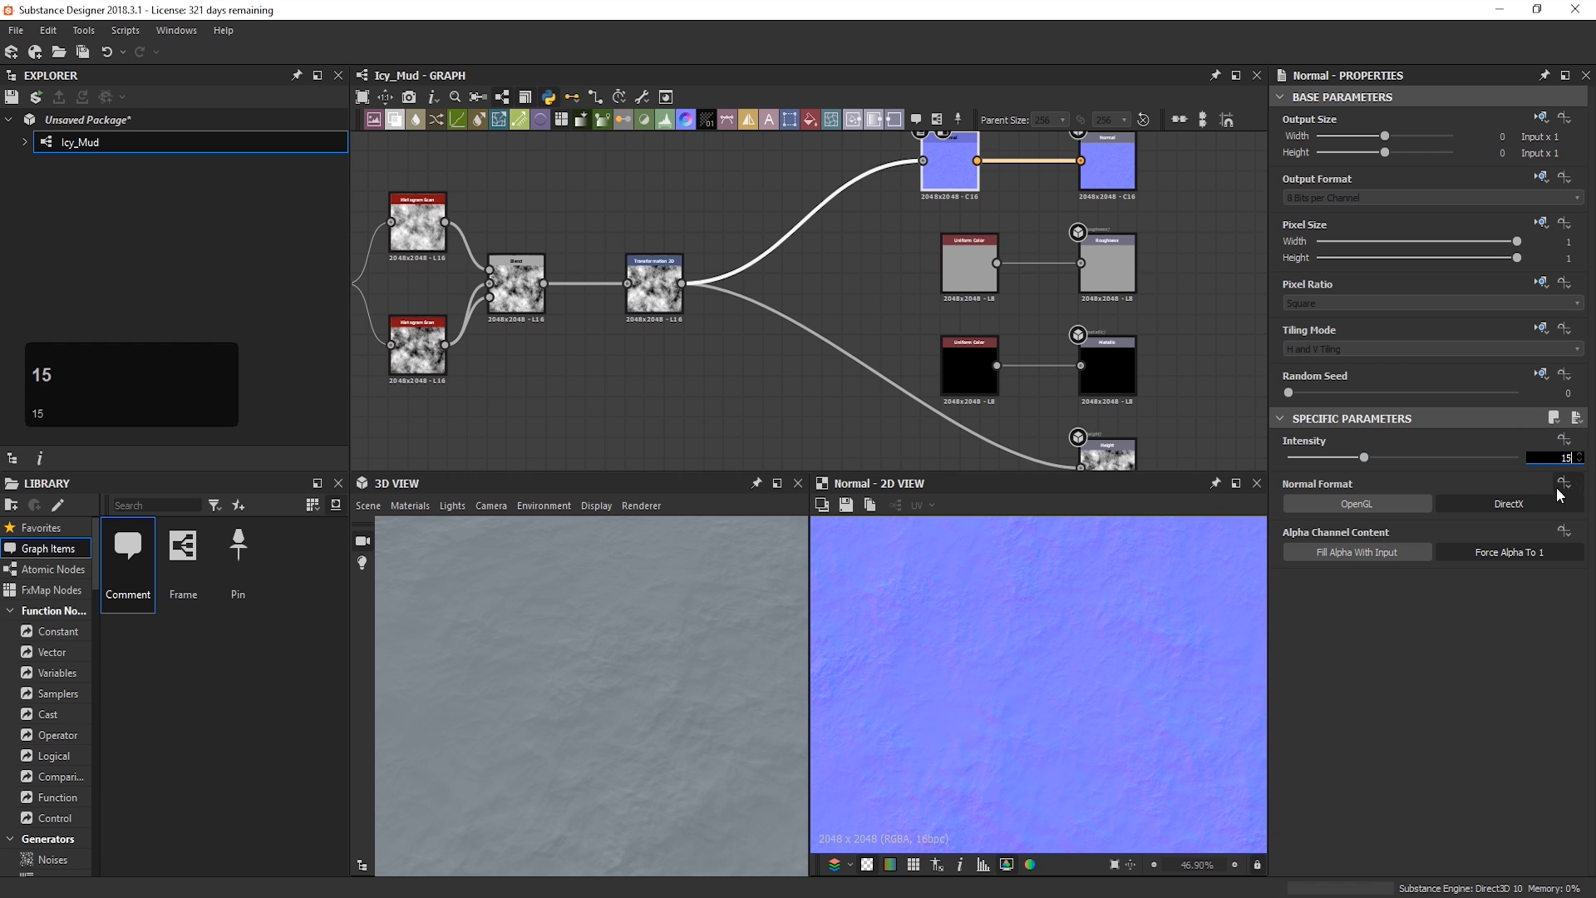
{"action": "key", "text": "Return"}
Step: Examine the surface relief produced by the normal map on the cube from several angles
{"action": "scroll", "coordinate": [1028, 680], "scroll_direction": "down", "scroll_amount": 1}
{"action": "scroll", "coordinate": [872, 703], "scroll_direction": "up", "scroll_amount": 1}
{"action": "scroll", "coordinate": [554, 703], "scroll_direction": "down", "scroll_amount": 1}
{"action": "left_click_drag", "start_coordinate": [554, 703], "coordinate": [662, 717]}
{"action": "middle_click_drag", "start_coordinate": [661, 716], "coordinate": [648, 731]}
{"action": "left_click_drag", "start_coordinate": [649, 731], "coordinate": [610, 680]}
{"action": "middle_click_drag", "start_coordinate": [609, 673], "coordinate": [642, 683]}
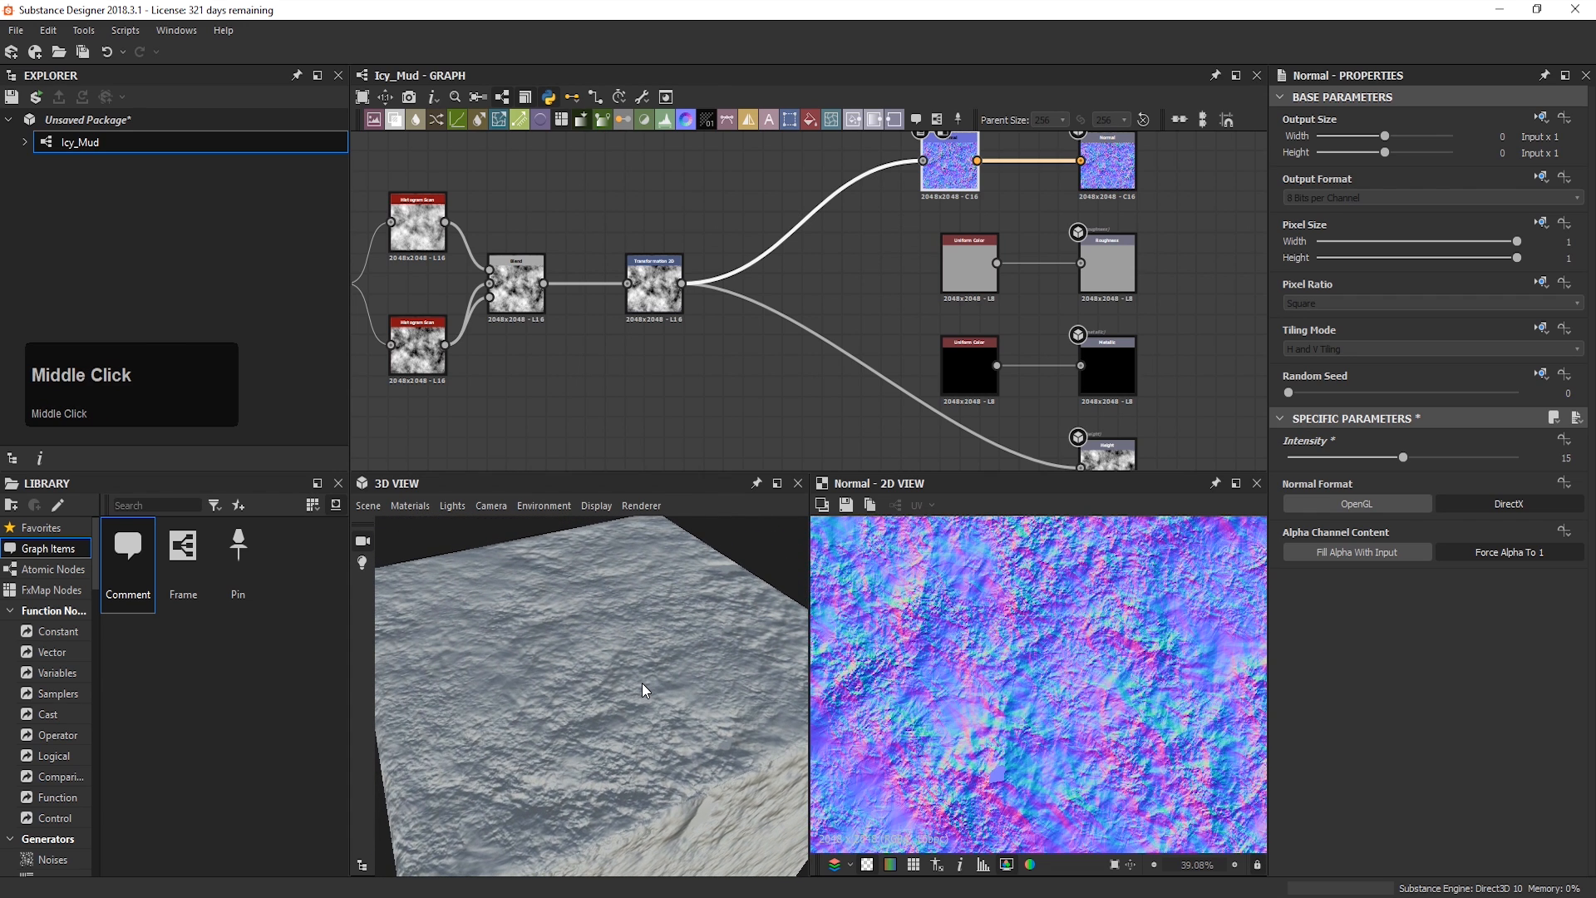
{"action": "left_click_drag", "start_coordinate": [642, 684], "coordinate": [797, 645]}
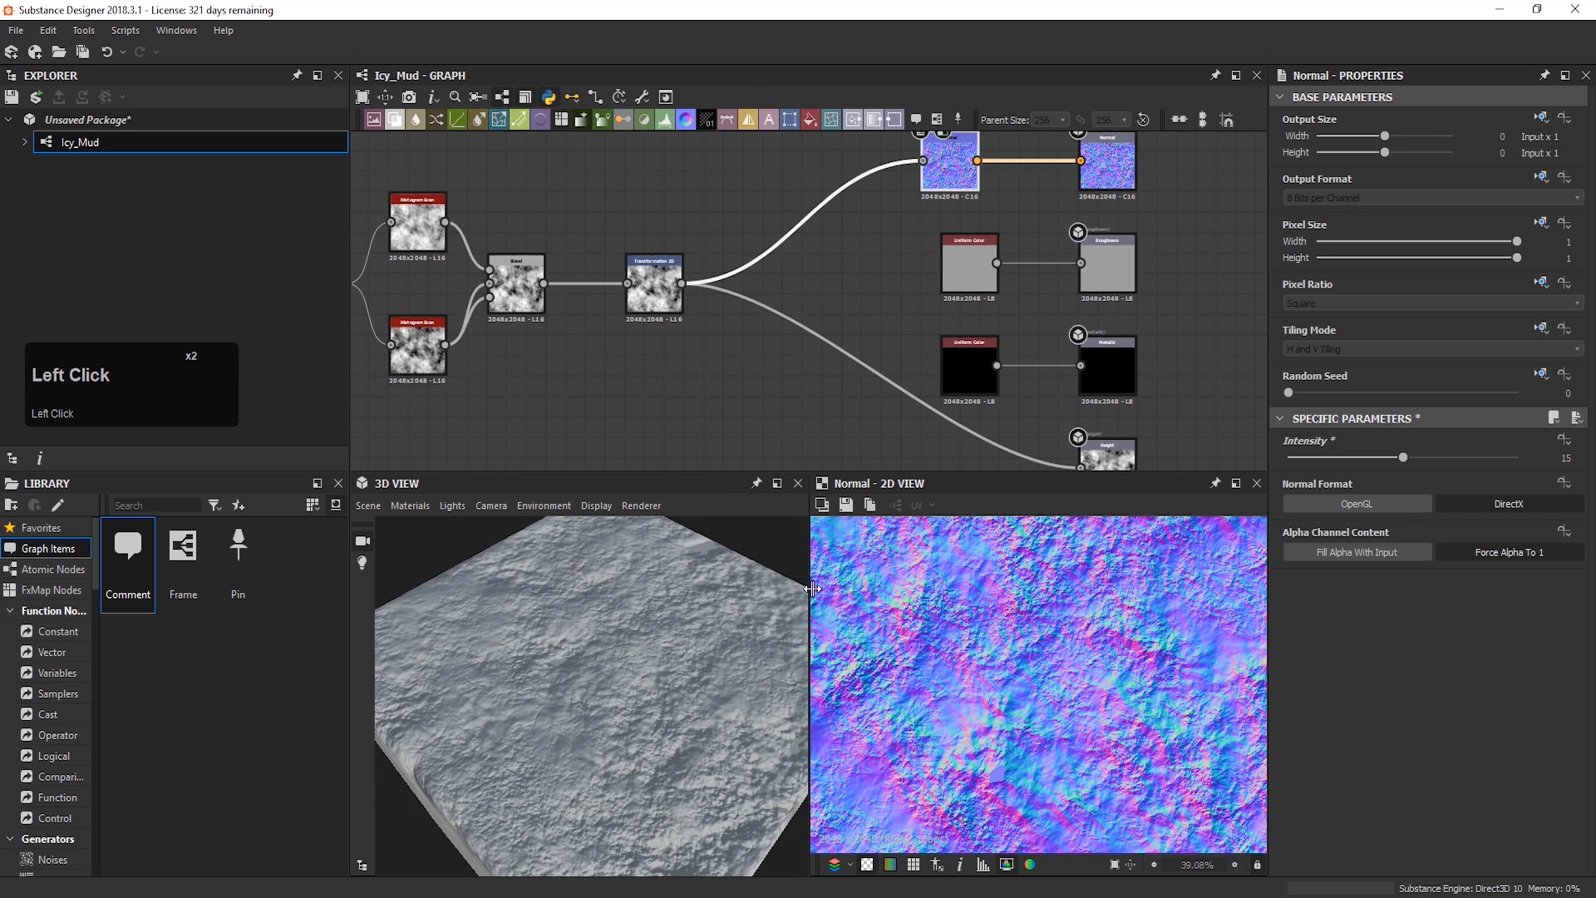
Step: Switch the 3D preview mesh to Plane (hi-res) and rotate the environment lighting over a close view of it
{"action": "left_click", "coordinate": [367, 505]}
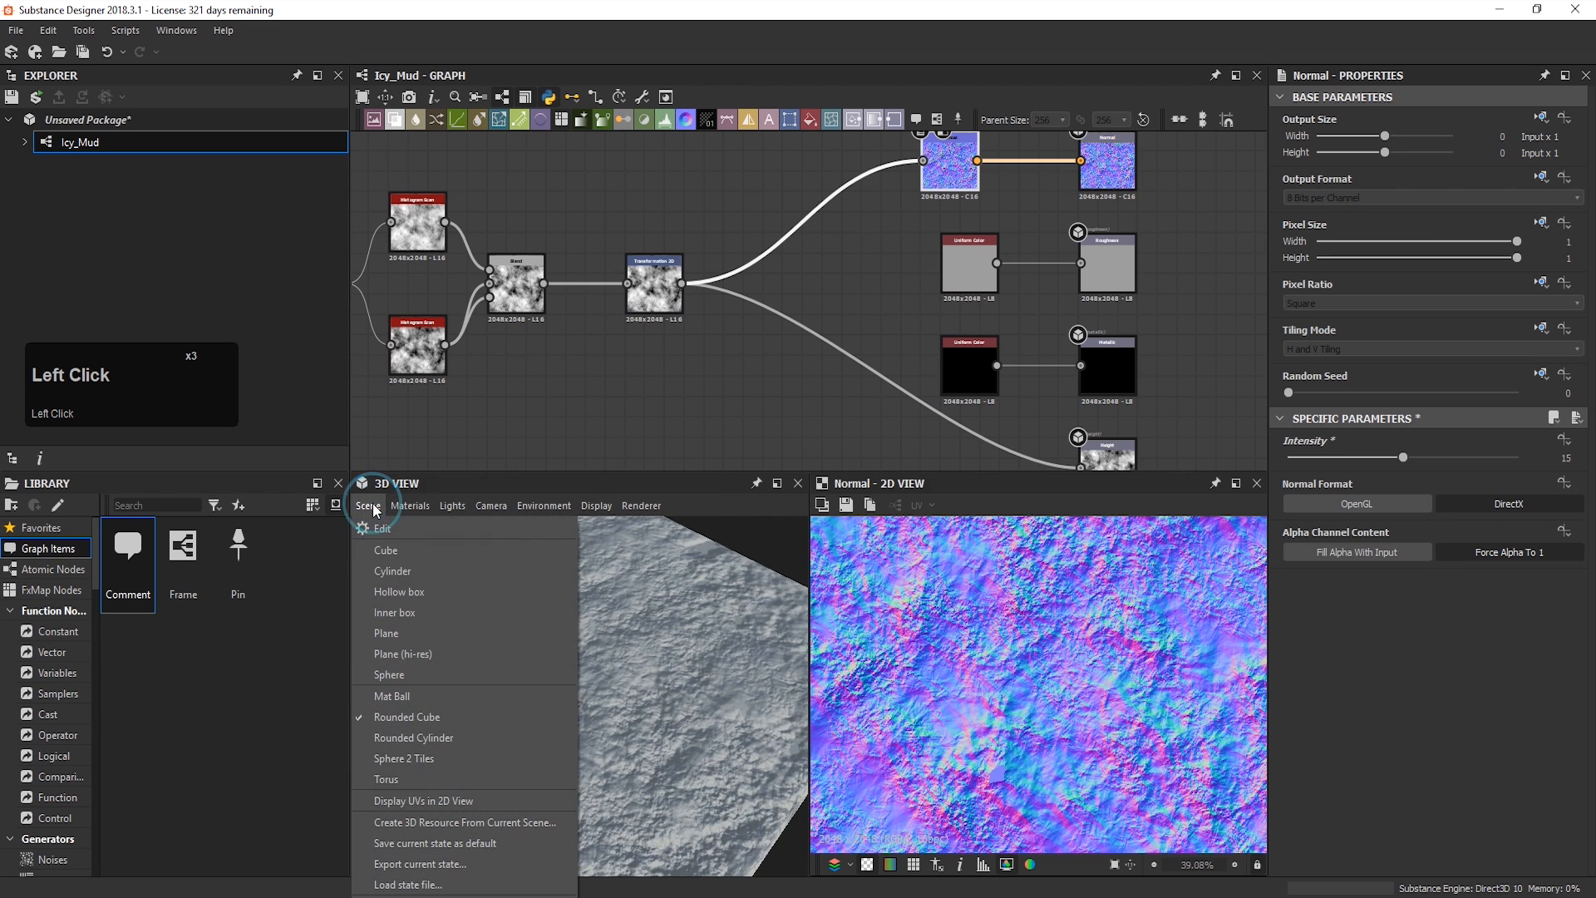
{"action": "left_click", "coordinate": [439, 655]}
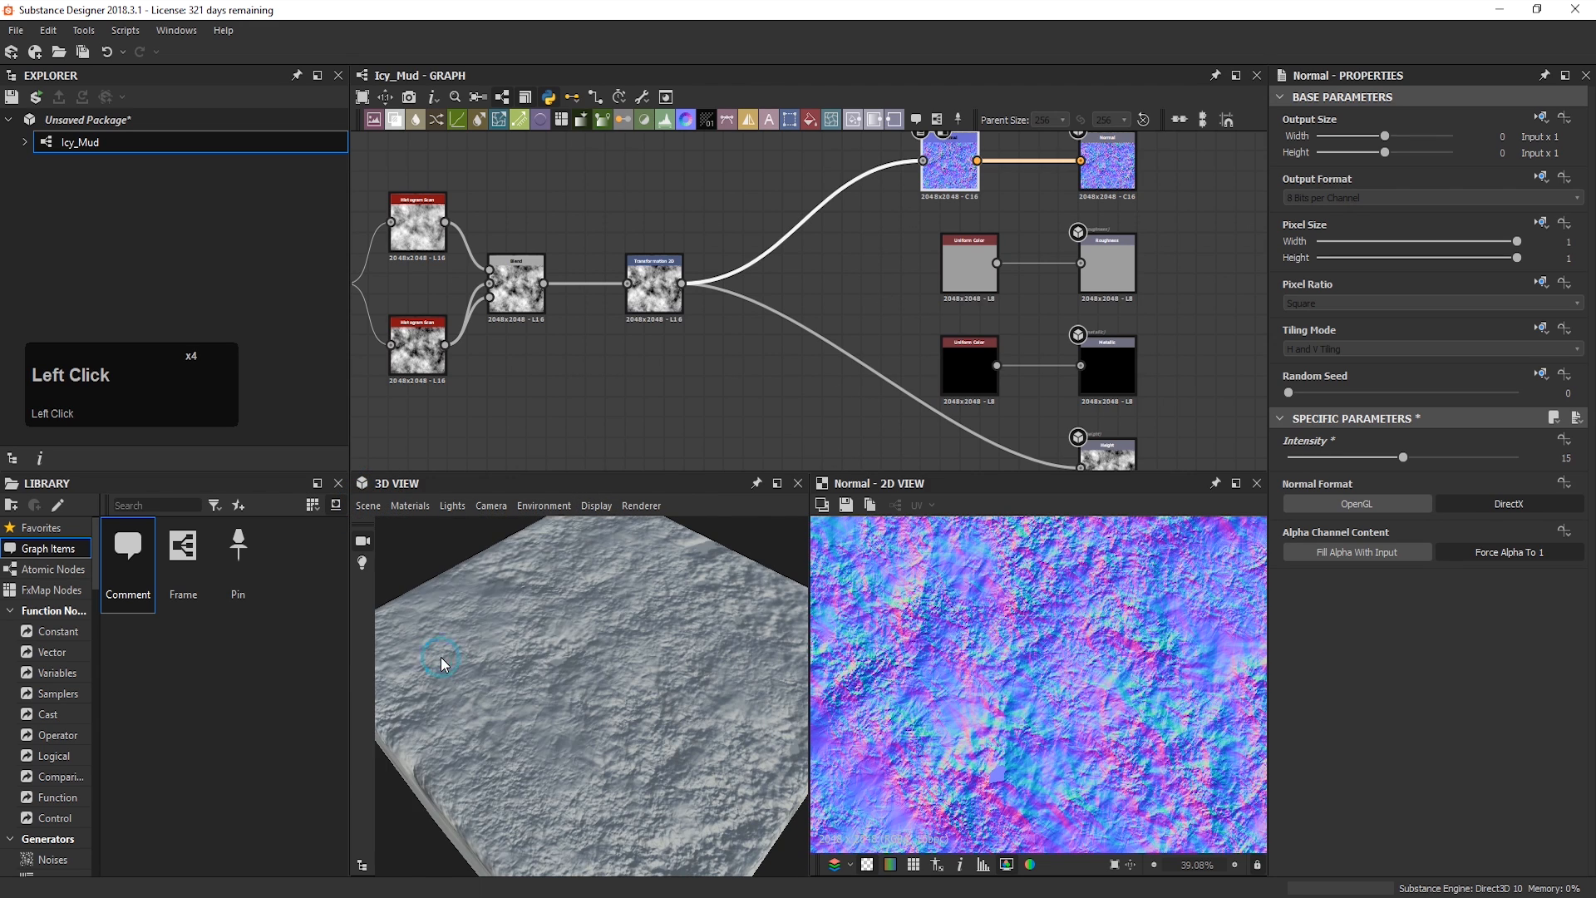
{"action": "mouse_move", "coordinate": [670, 715]}
{"action": "left_mouse_down"}
{"action": "mouse_move", "coordinate": [622, 726]}
{"action": "mouse_move", "coordinate": [694, 676]}
{"action": "mouse_move", "coordinate": [642, 708]}
{"action": "left_mouse_up"}
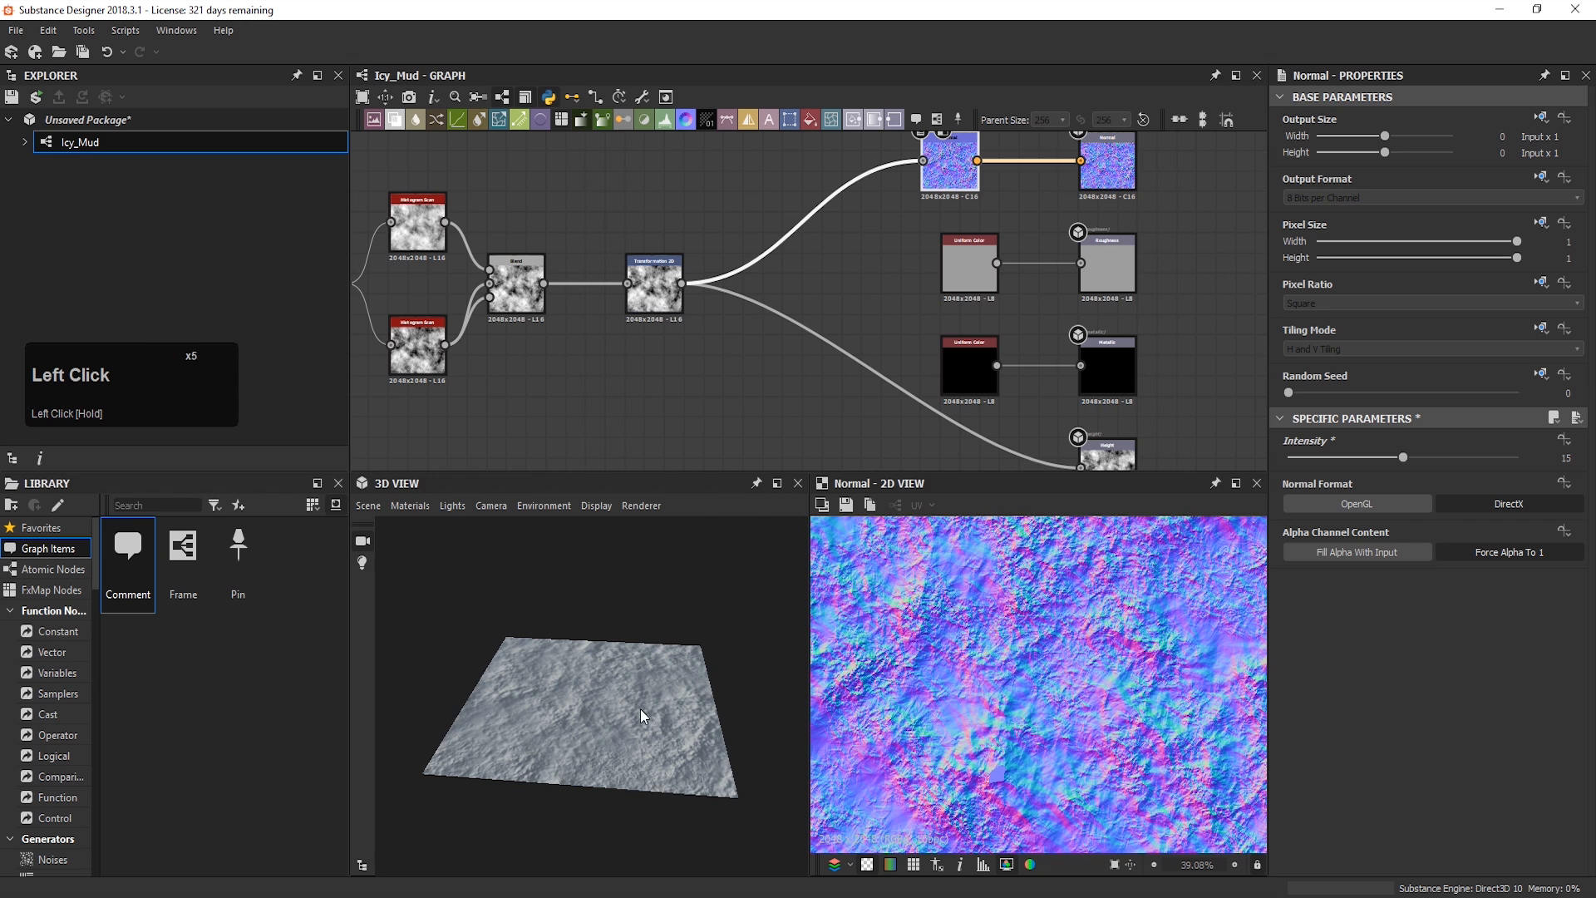
{"action": "right_click_drag", "start_coordinate": [641, 709], "coordinate": [776, 262]}
{"action": "mouse_move", "coordinate": [644, 700]}
{"action": "left_mouse_down"}
{"action": "mouse_move", "coordinate": [632, 695]}
{"action": "mouse_move", "coordinate": [662, 685]}
{"action": "mouse_move", "coordinate": [667, 700]}
{"action": "left_mouse_up"}
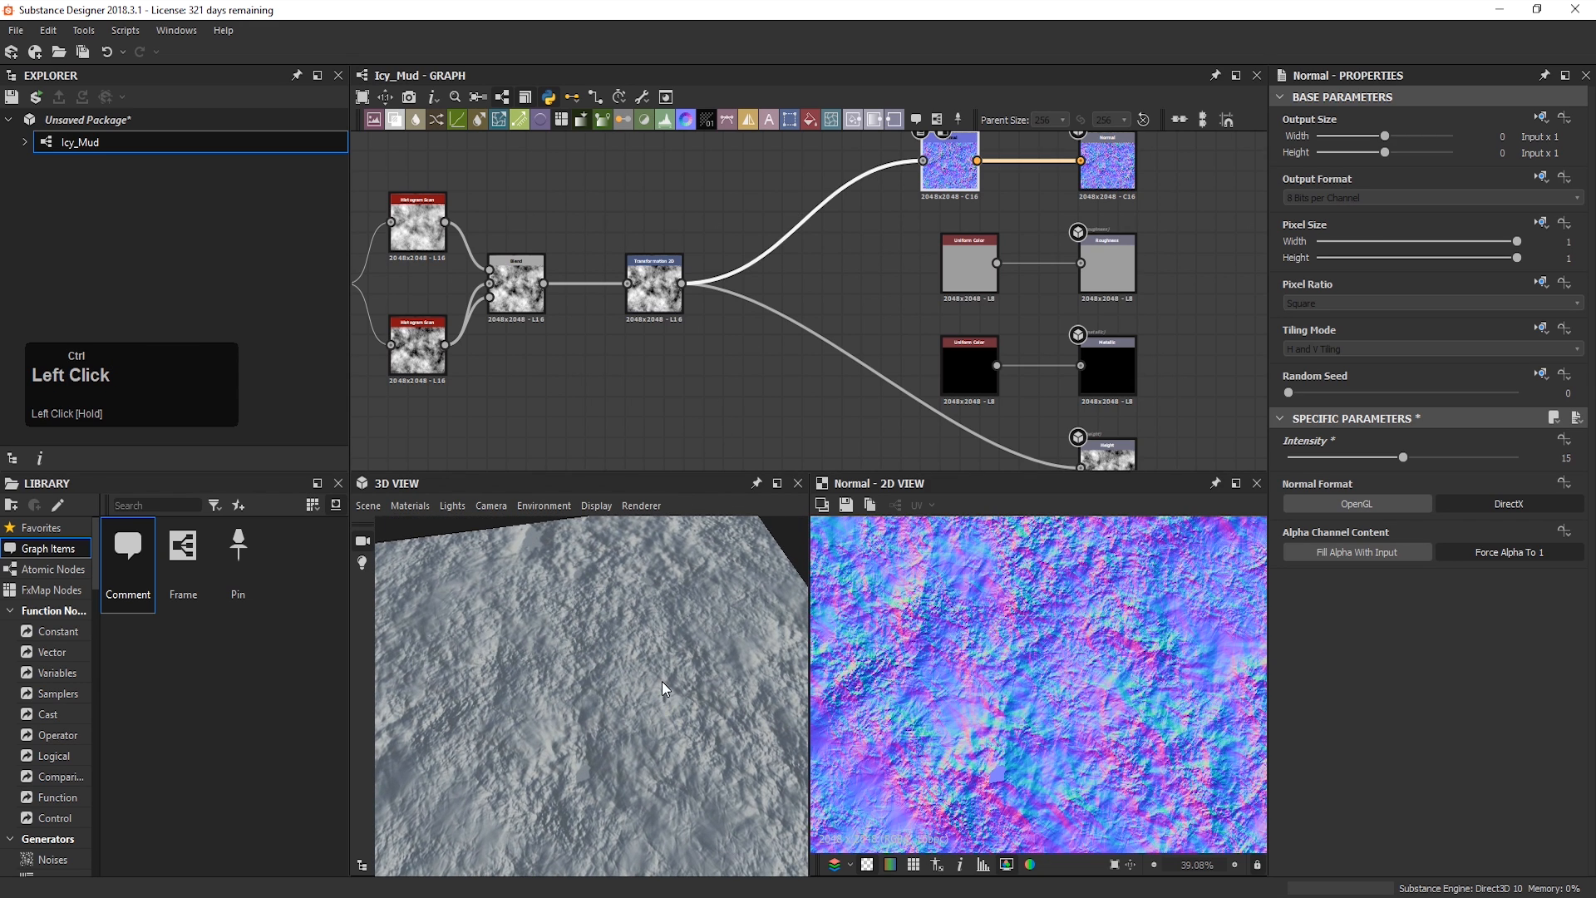
{"action": "right_click", "coordinate": [679, 646], "text": "ctrl+shift"}
{"action": "mouse_move", "coordinate": [678, 647]}
{"action": "right_mouse_down", "text": "ctrl+shift"}
{"action": "mouse_move", "coordinate": [590, 664]}
{"action": "mouse_move", "coordinate": [540, 720]}
{"action": "mouse_move", "coordinate": [516, 792]}
{"action": "mouse_move", "coordinate": [612, 855]}
{"action": "mouse_move", "coordinate": [864, 771]}
{"action": "mouse_move", "coordinate": [852, 630]}
{"action": "mouse_move", "coordinate": [632, 582]}
{"action": "mouse_move", "coordinate": [488, 630]}
{"action": "mouse_move", "coordinate": [620, 630]}
{"action": "right_mouse_up", "text": "ctrl+shift"}
{"action": "scroll", "coordinate": [635, 731], "scroll_direction": "down", "scroll_amount": 2}
{"action": "middle_click_drag", "start_coordinate": [634, 741], "coordinate": [650, 686]}
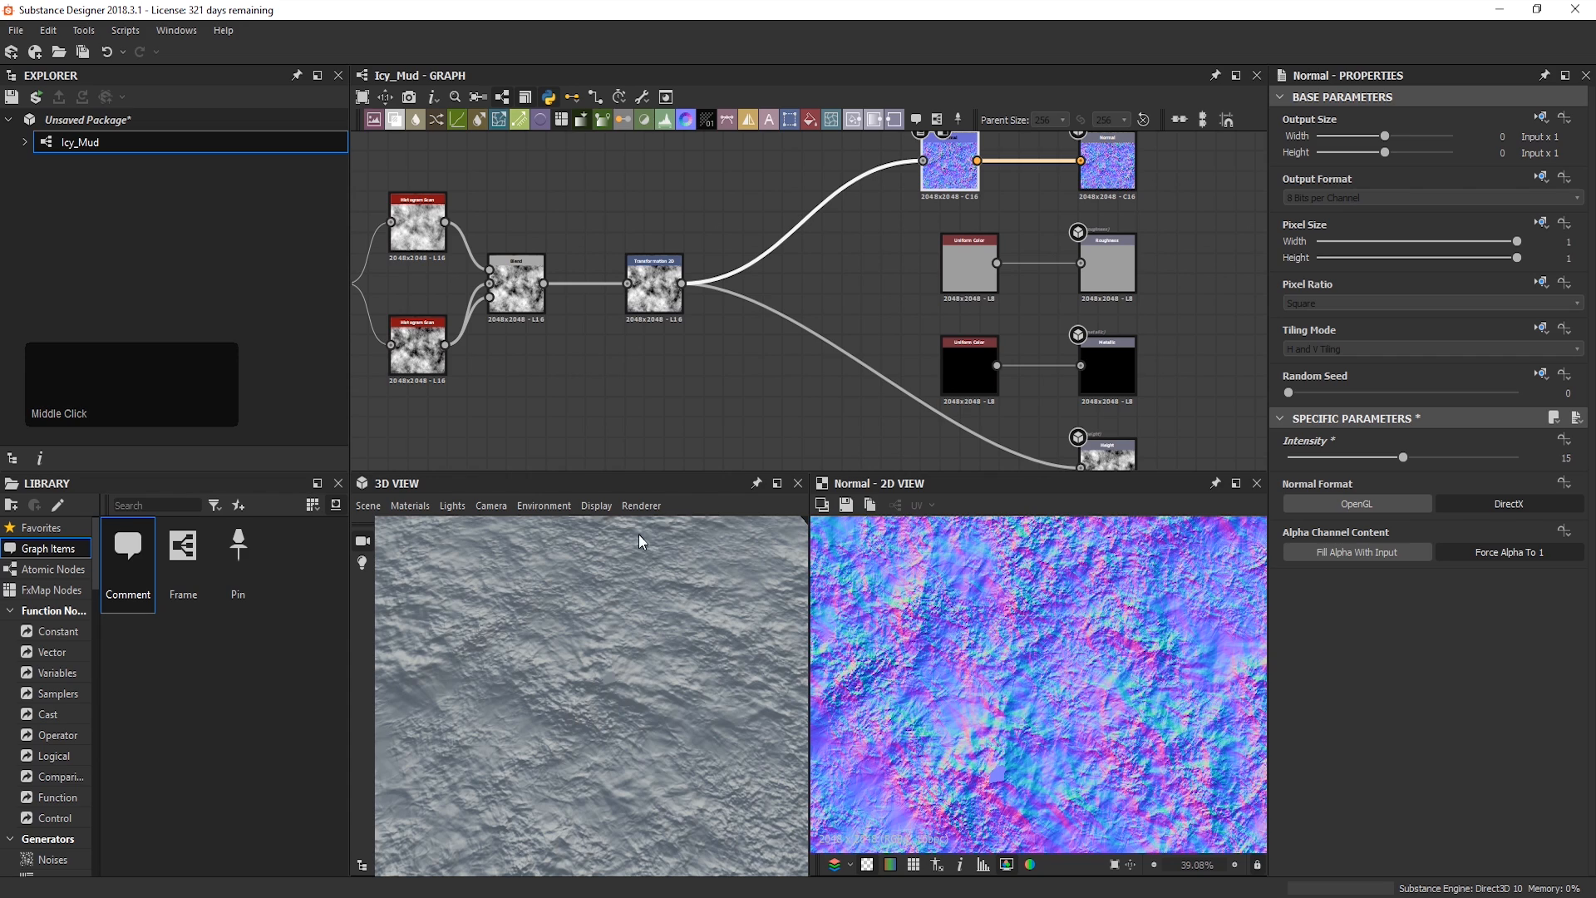
Step: Switch the default 3D material's physically_metallic_roughness definition from Parallax Occlusion to Tesselation
{"action": "left_click", "coordinate": [408, 504]}
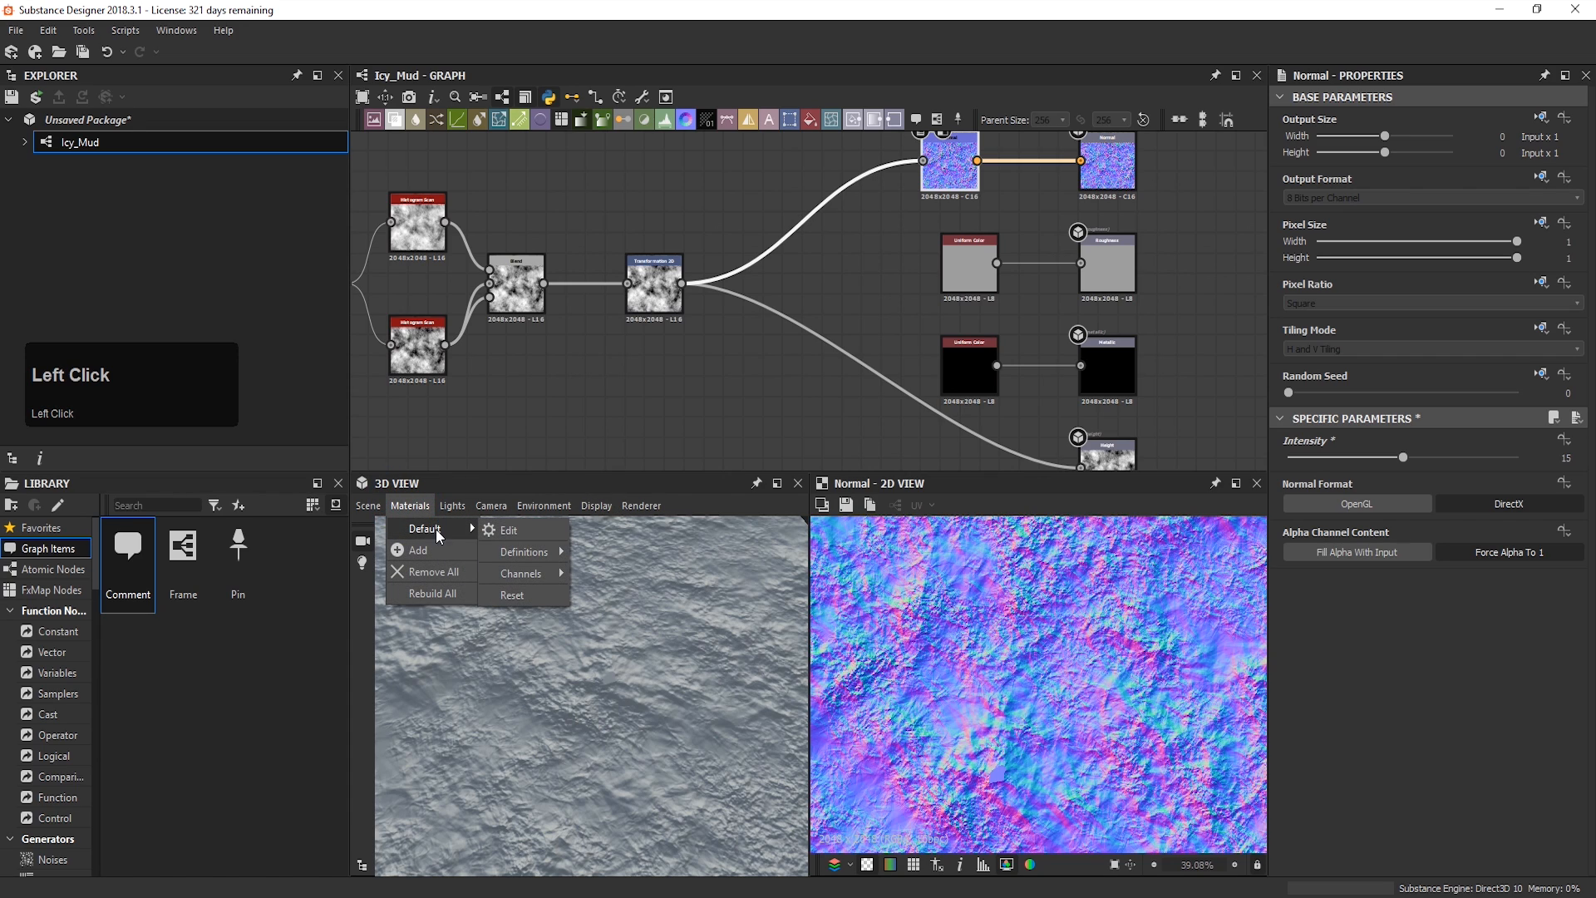
{"action": "mouse_move", "coordinate": [502, 551]}
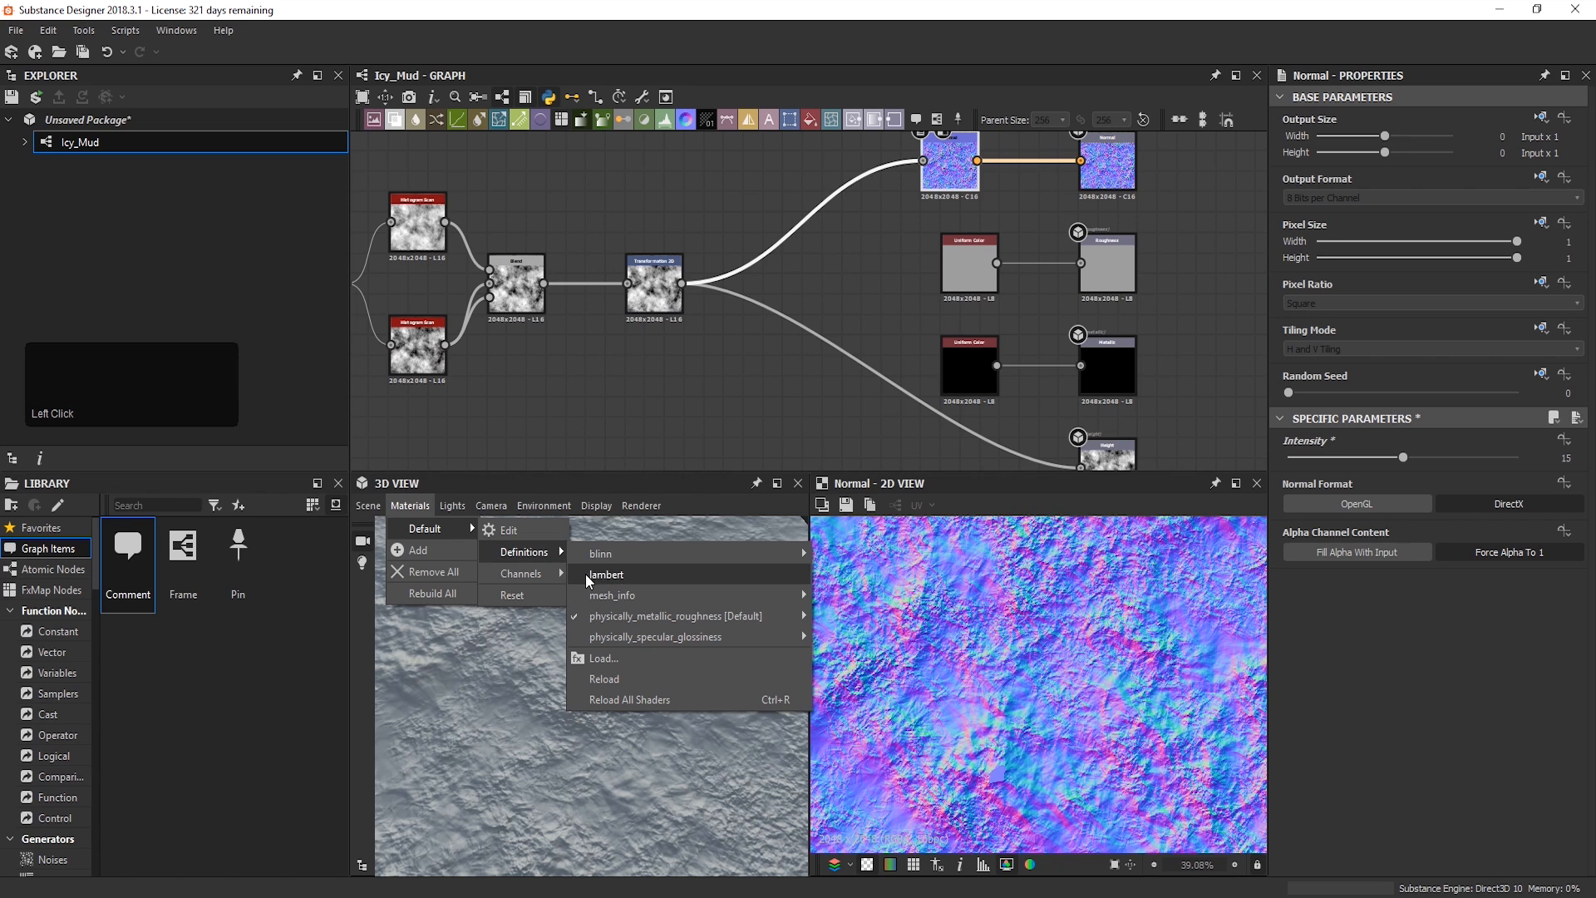
{"action": "mouse_move", "coordinate": [628, 625]}
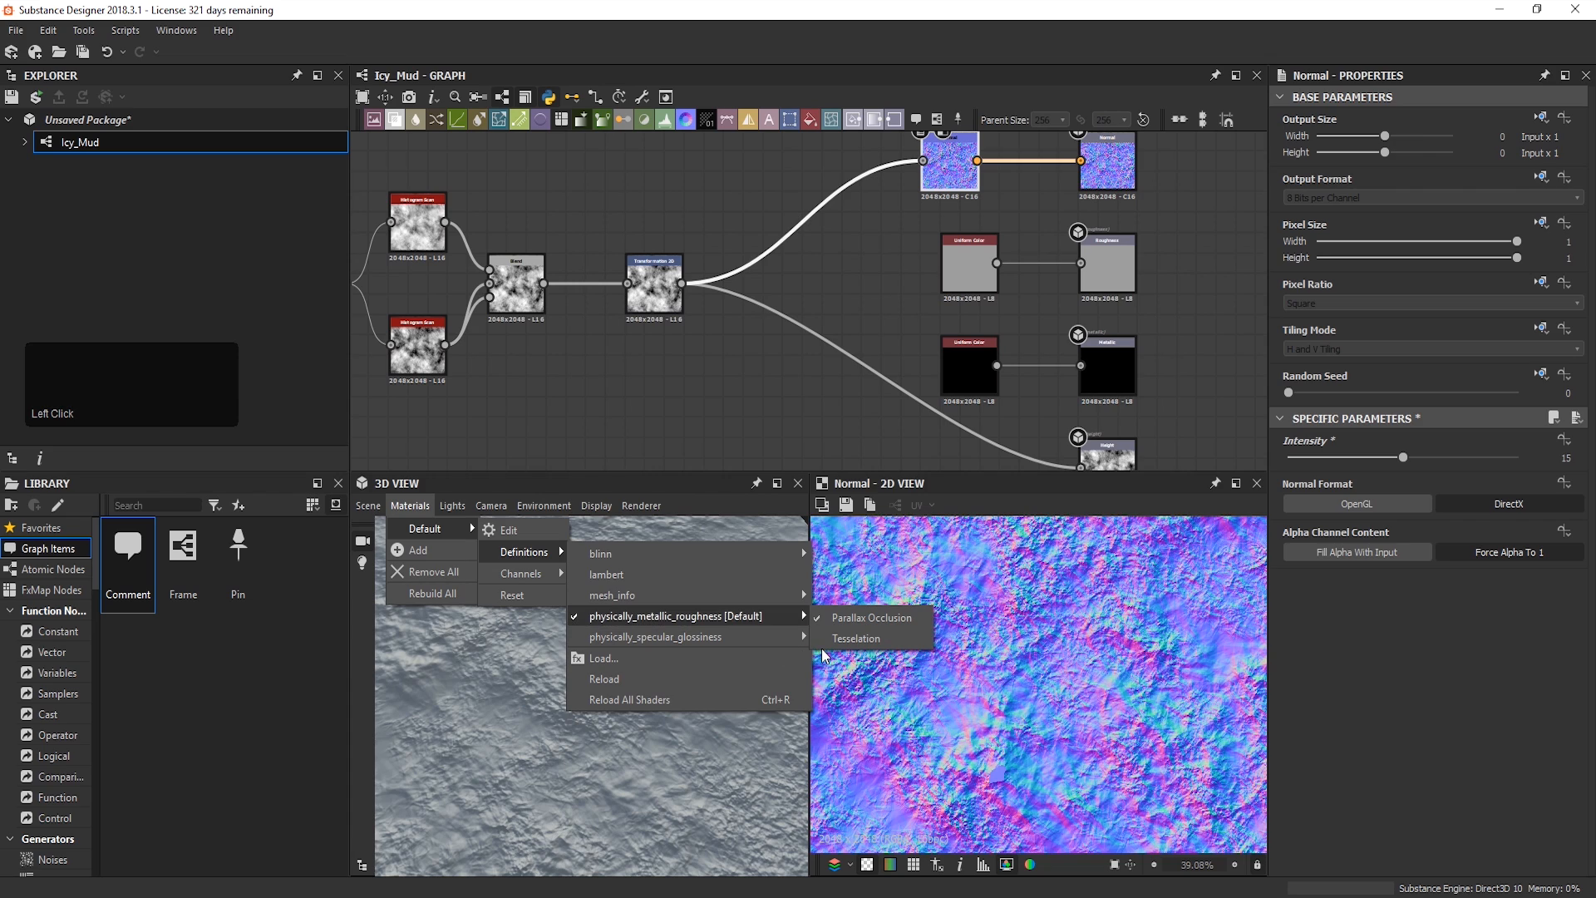
{"action": "left_click", "coordinate": [865, 640]}
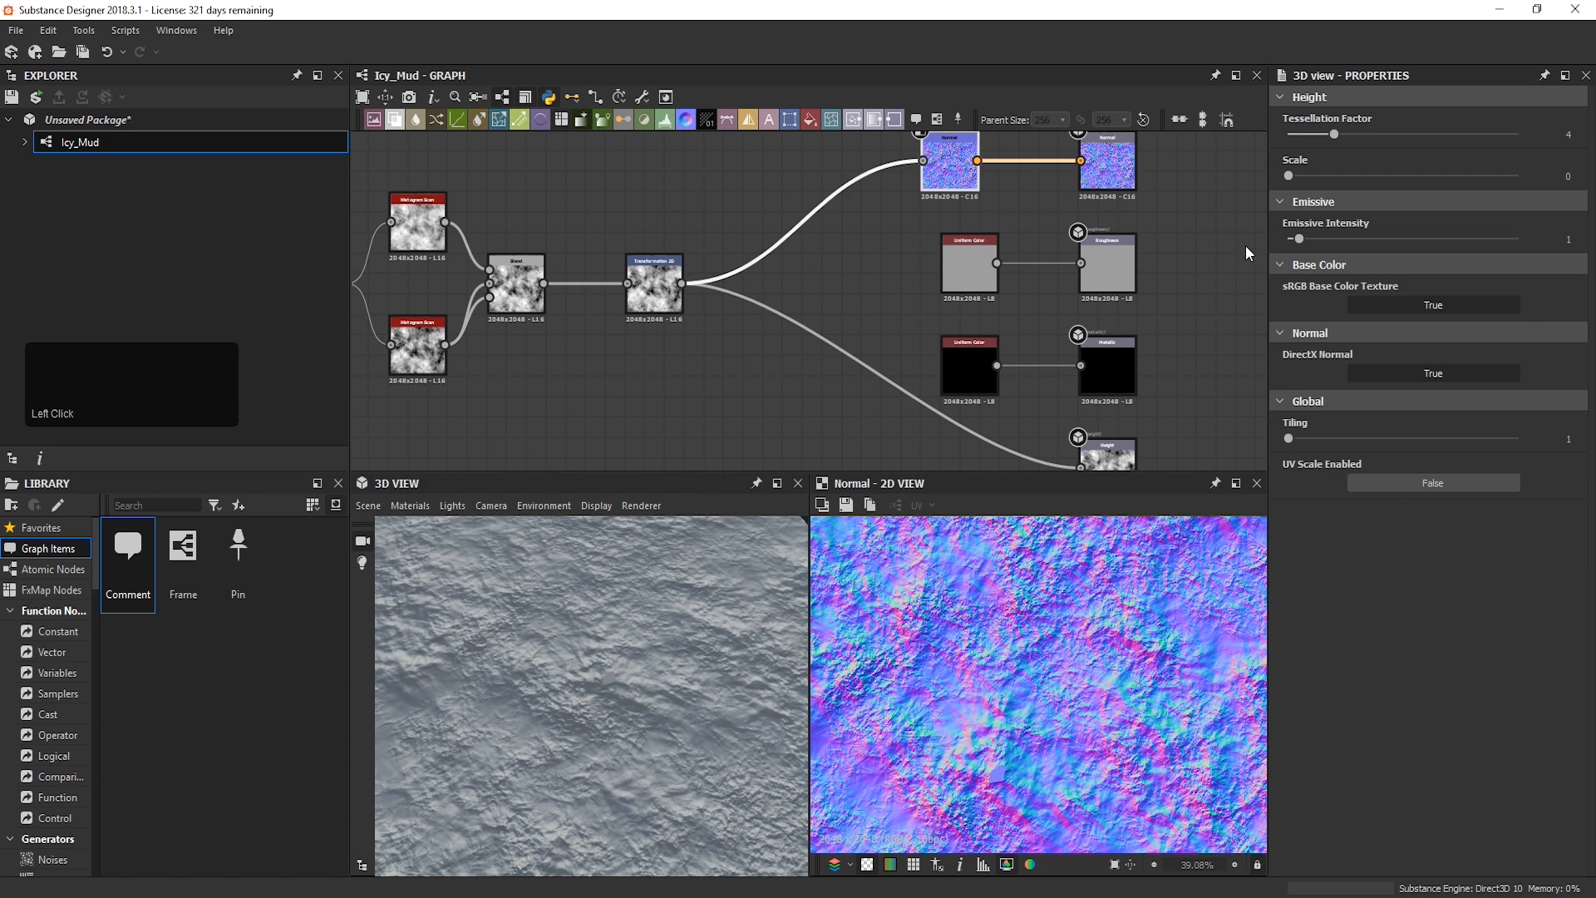
Step: Set the 3D material's Tessellation Factor to 16 and its height Scale to 4
{"action": "left_click_drag", "start_coordinate": [1385, 139], "coordinate": [1561, 135]}
{"action": "left_click", "coordinate": [1556, 176]}
{"action": "type", "text": "4"}
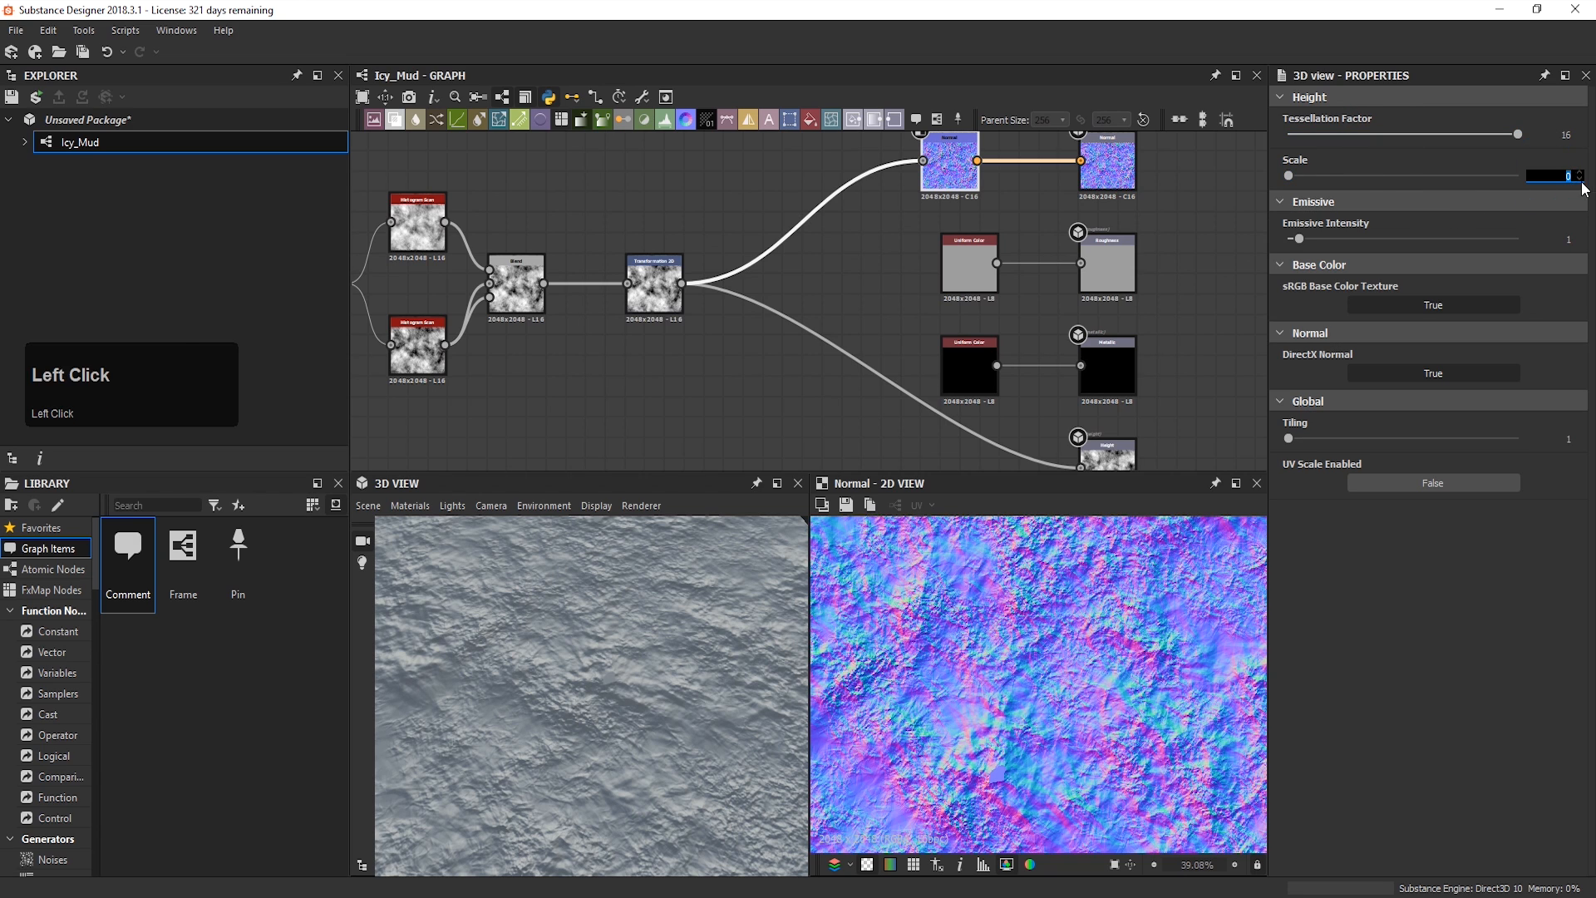
{"action": "key", "text": "Return"}
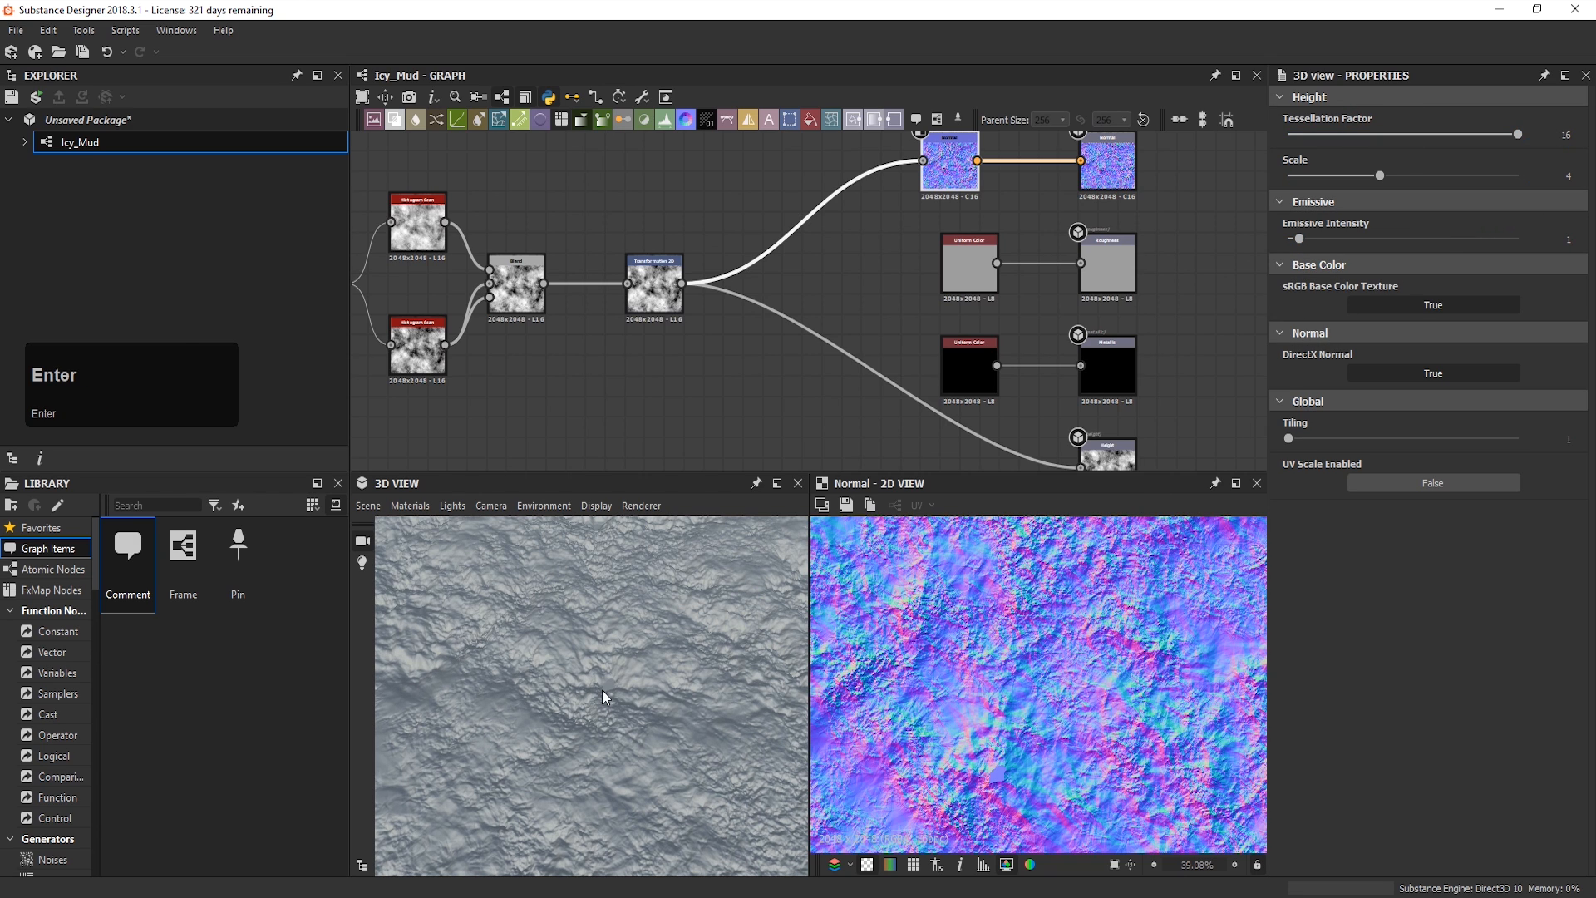
{"action": "scroll", "coordinate": [607, 699], "scroll_direction": "down", "scroll_amount": 1}
{"action": "left_click_drag", "start_coordinate": [605, 686], "coordinate": [885, 643]}
{"action": "middle_click_drag", "start_coordinate": [673, 712], "coordinate": [663, 695]}
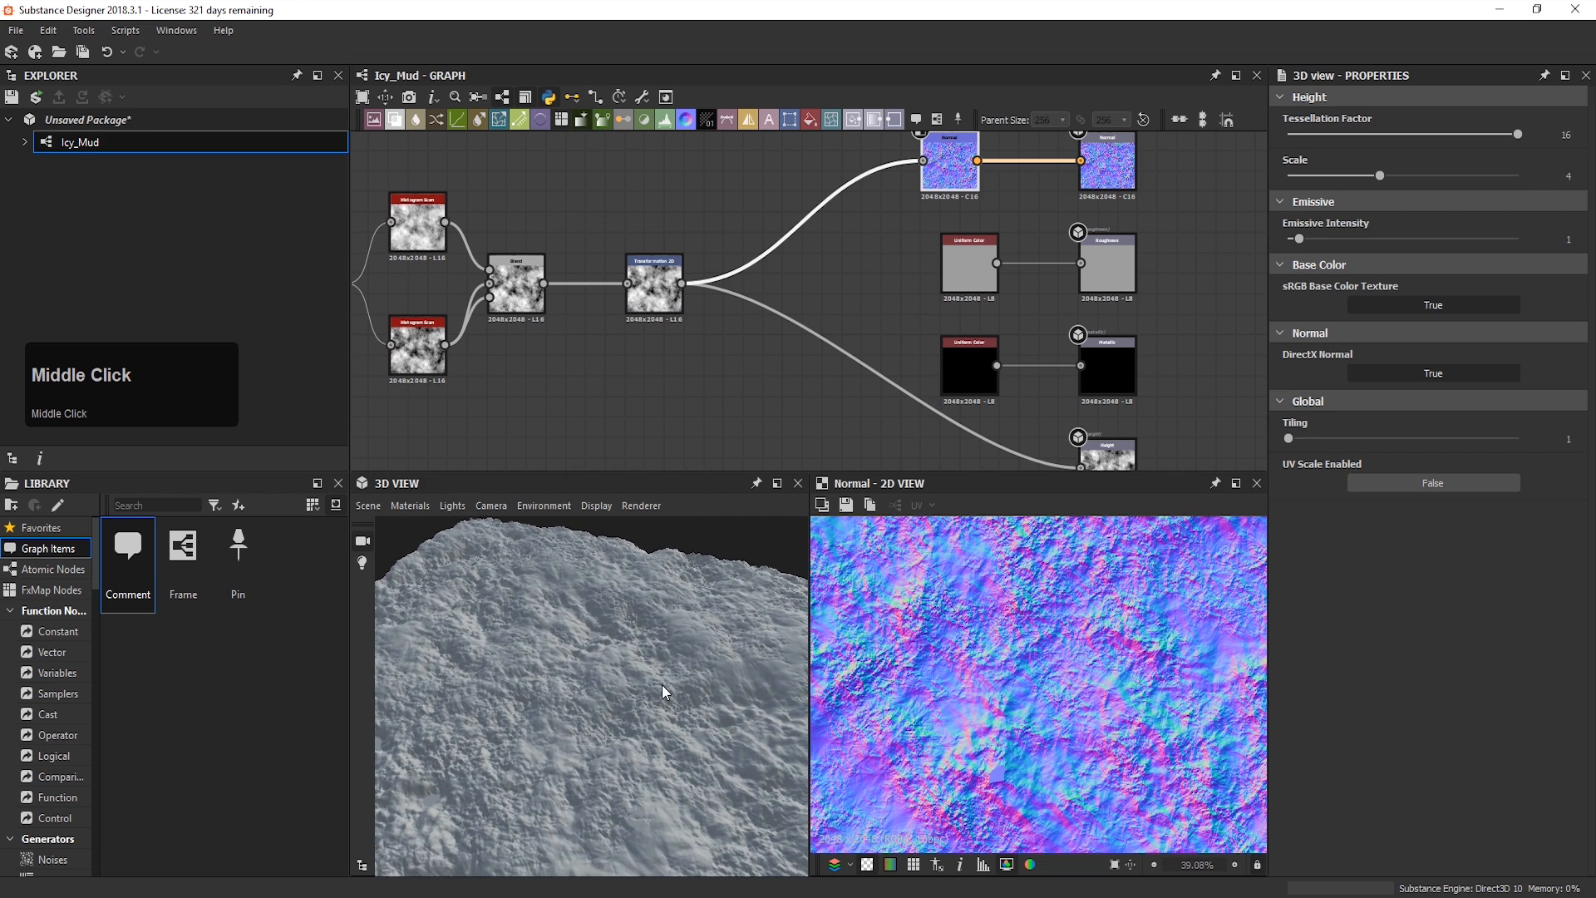
{"action": "scroll", "coordinate": [666, 685], "scroll_direction": "down", "scroll_amount": 3}
{"action": "left_click_drag", "start_coordinate": [634, 712], "coordinate": [656, 723]}
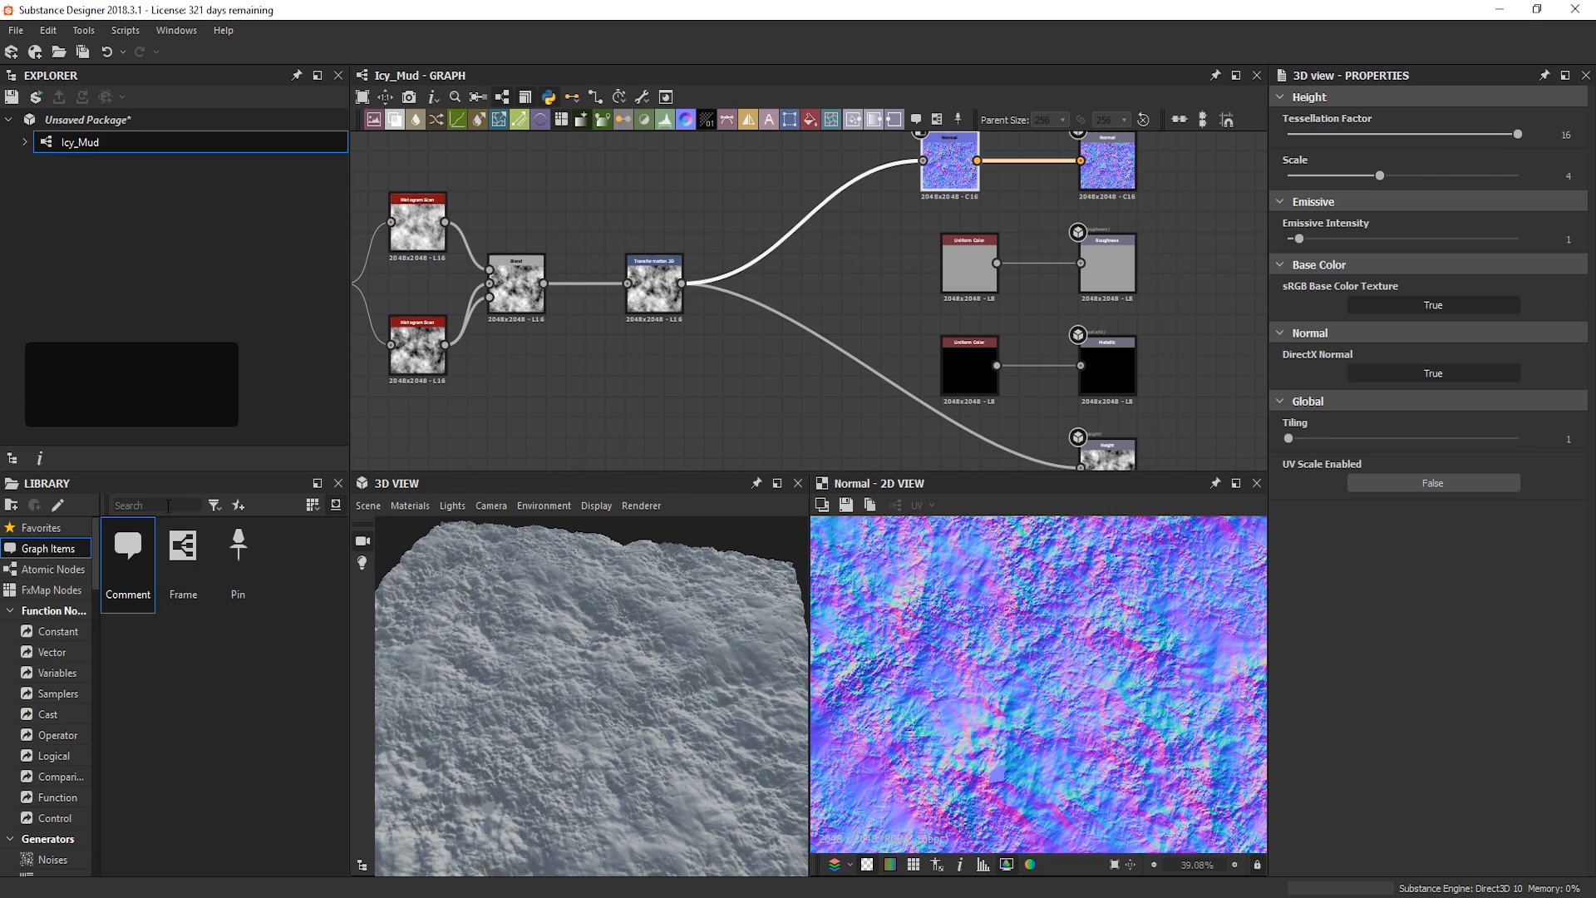
Step: Search the library for "cloud" and add a Clouds 1 node to the graph below the link into Transformation 2D
{"action": "left_click", "coordinate": [166, 506]}
{"action": "type", "text": "cloud"}
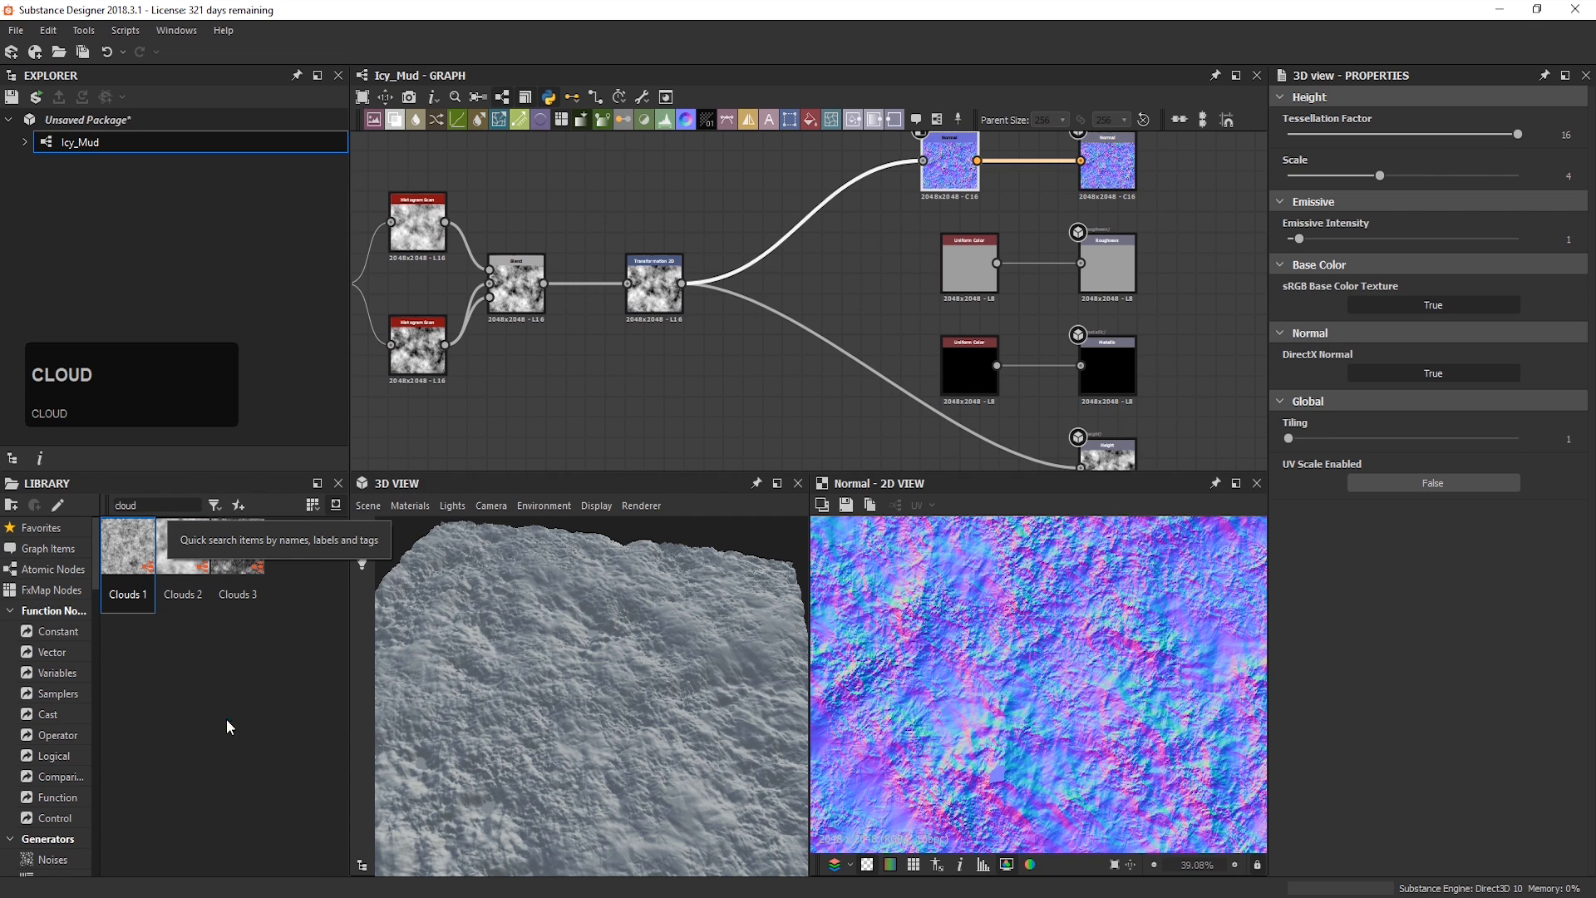
{"action": "left_click", "coordinate": [191, 645]}
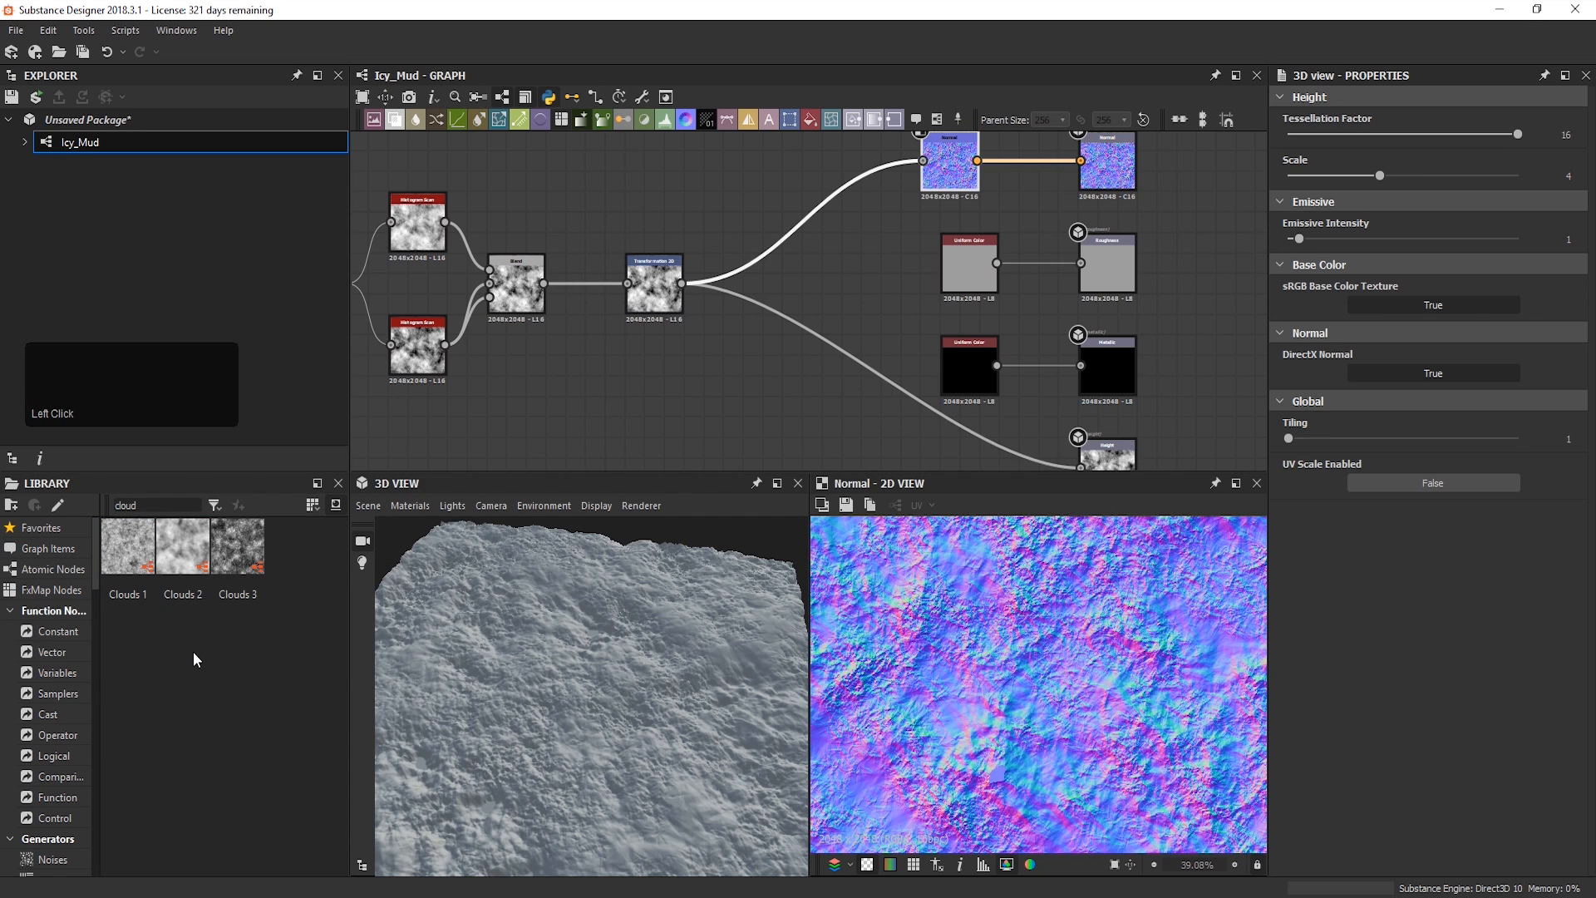
{"action": "left_click_drag", "start_coordinate": [114, 551], "coordinate": [557, 384]}
Step: Shift the Clouds 2, Histogram Scan and Blend nodes away from Transformation 2D to make room between them
{"action": "scroll", "coordinate": [724, 291], "scroll_direction": "down", "scroll_amount": 2}
{"action": "middle_click_drag", "start_coordinate": [723, 291], "coordinate": [776, 278]}
{"action": "left_click_drag", "start_coordinate": [459, 182], "coordinate": [625, 325]}
{"action": "left_click_drag", "start_coordinate": [633, 278], "coordinate": [549, 277]}
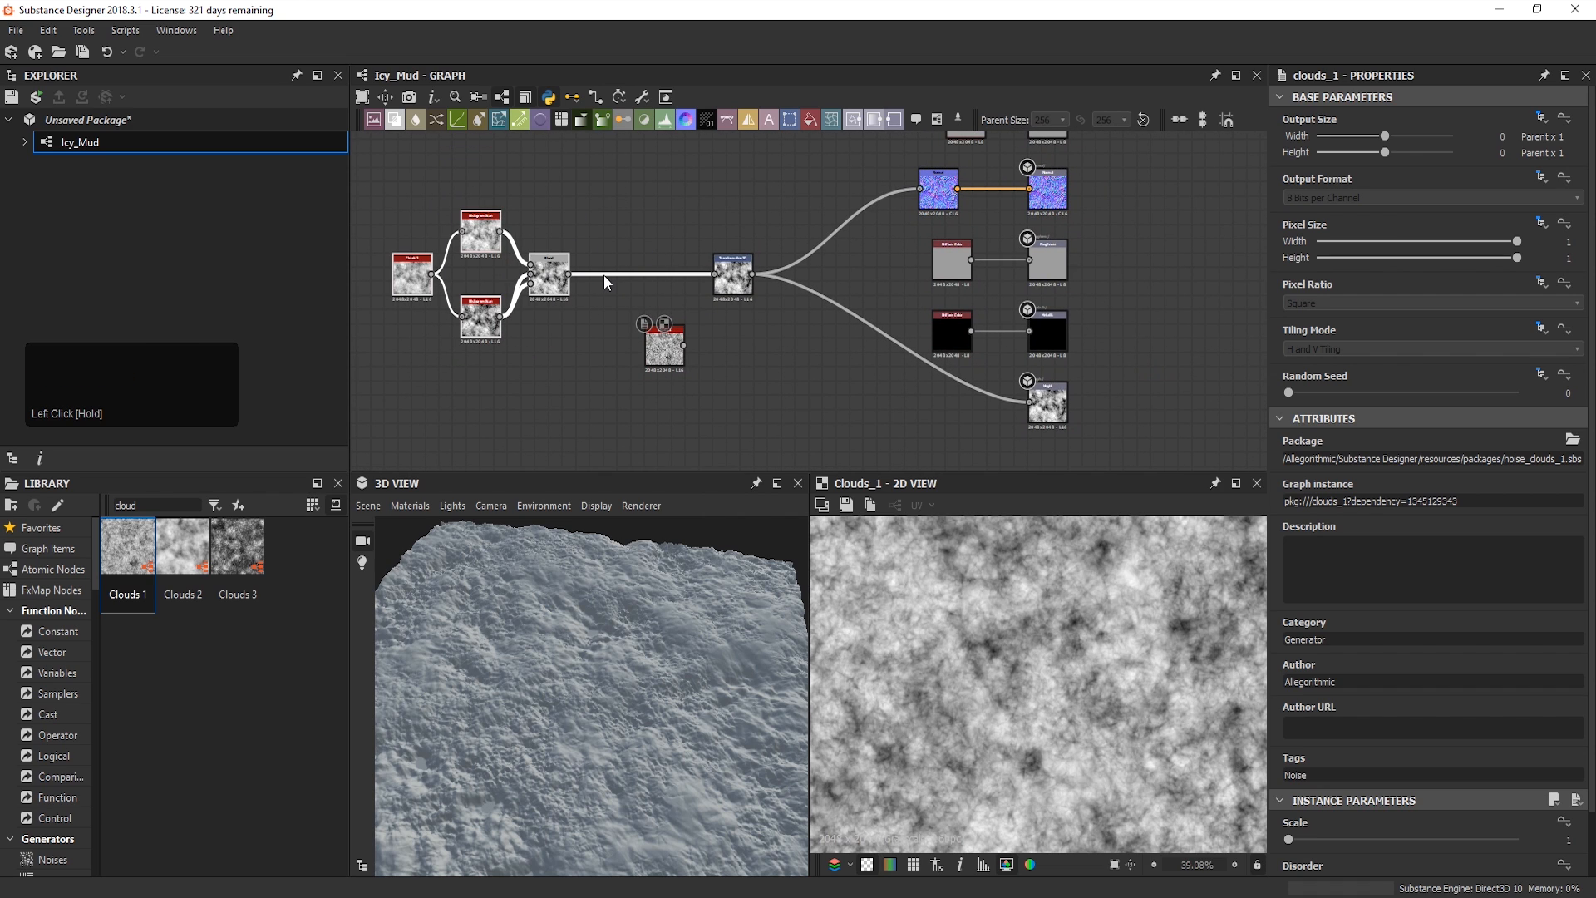
Step: Insert a second Blend node into the link between the existing Blend and Transformation 2D, centred in the gap
{"action": "double_click", "coordinate": [549, 274]}
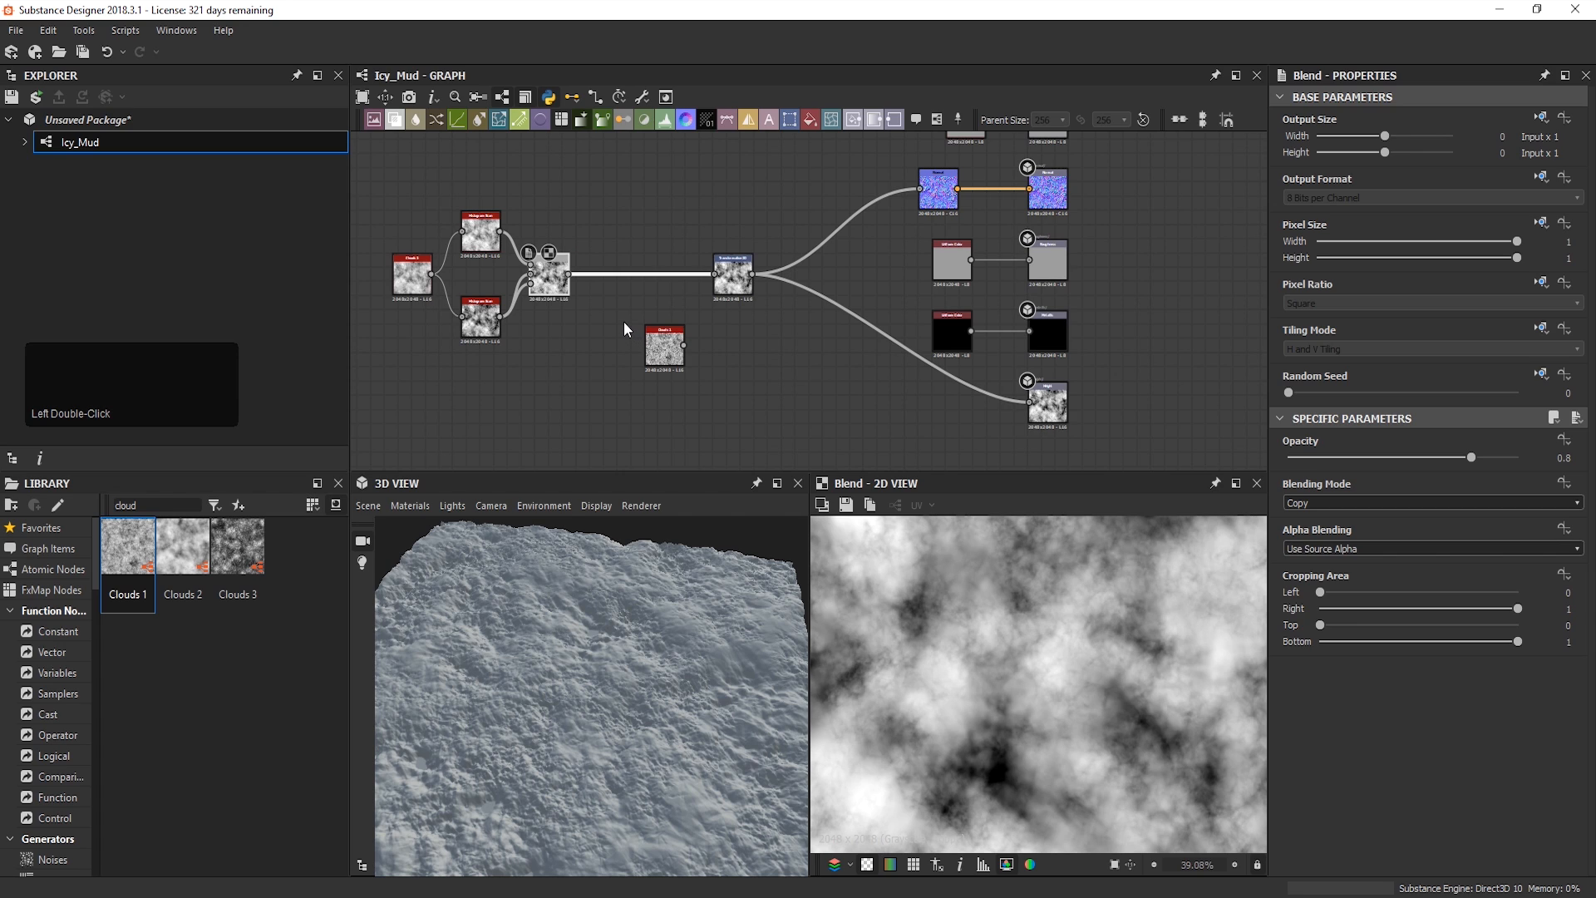
{"action": "middle_click_drag", "start_coordinate": [657, 262], "coordinate": [702, 255]}
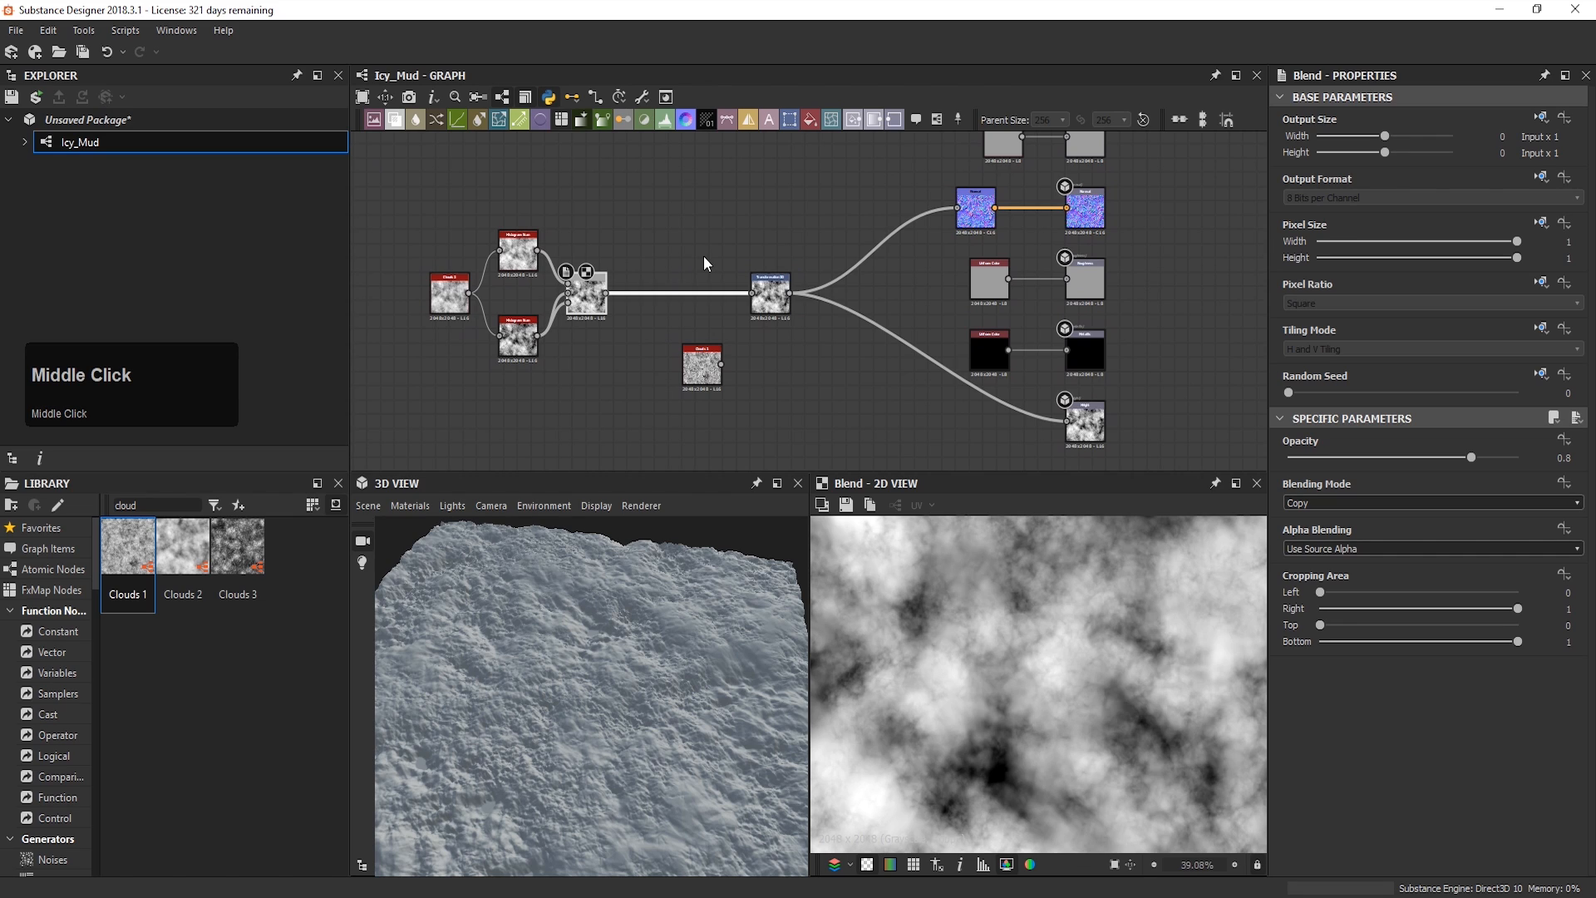
{"action": "key", "text": "space"}
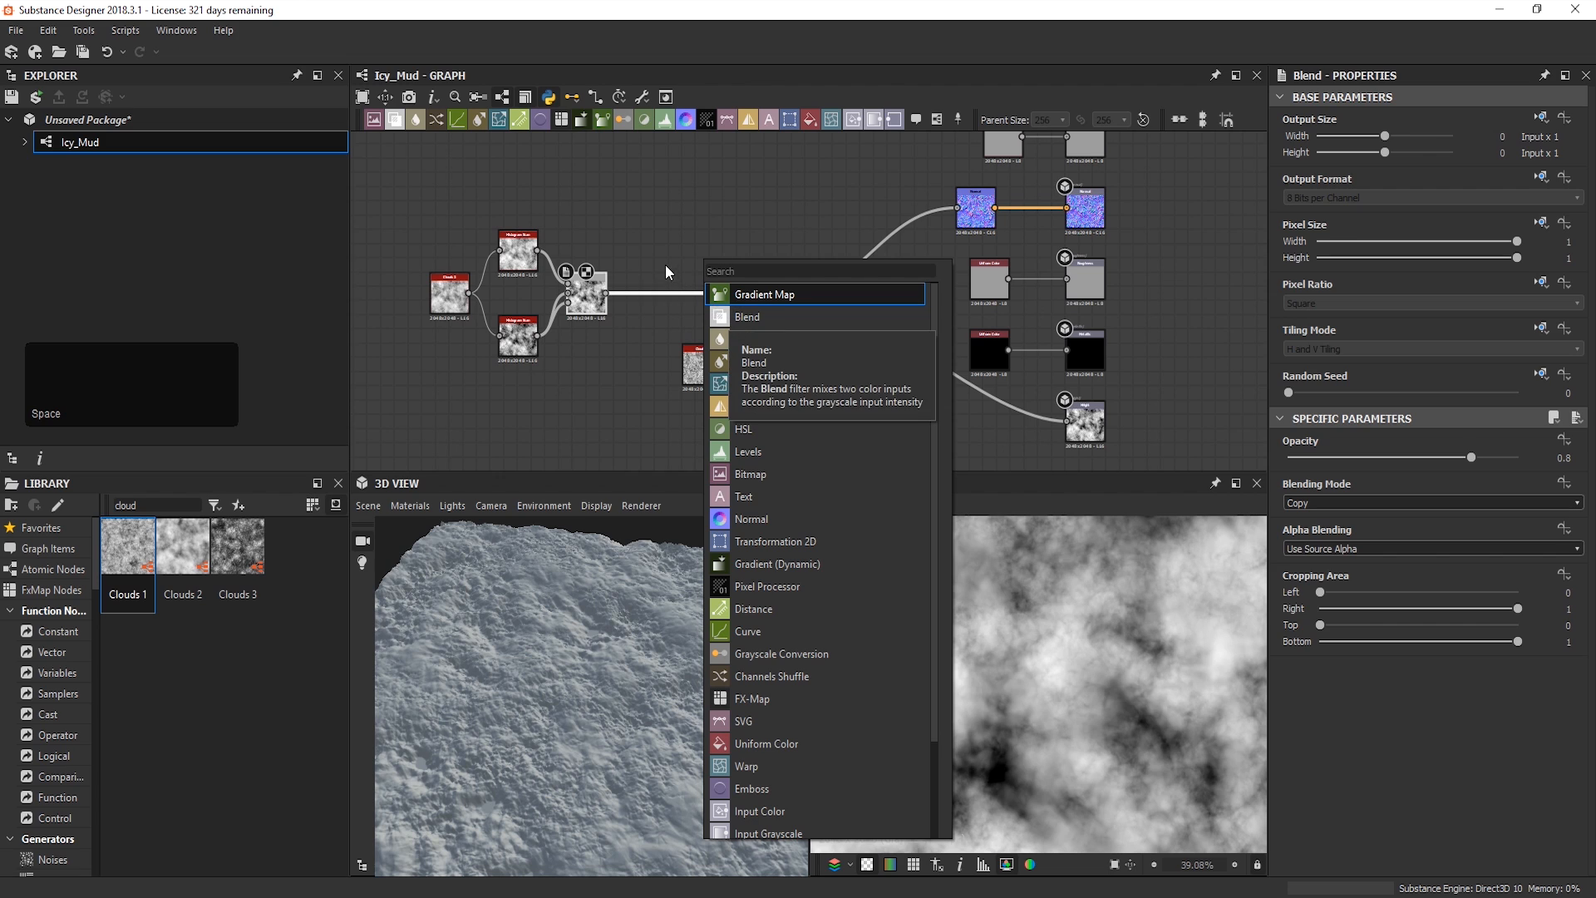
{"action": "left_click", "coordinate": [395, 120]}
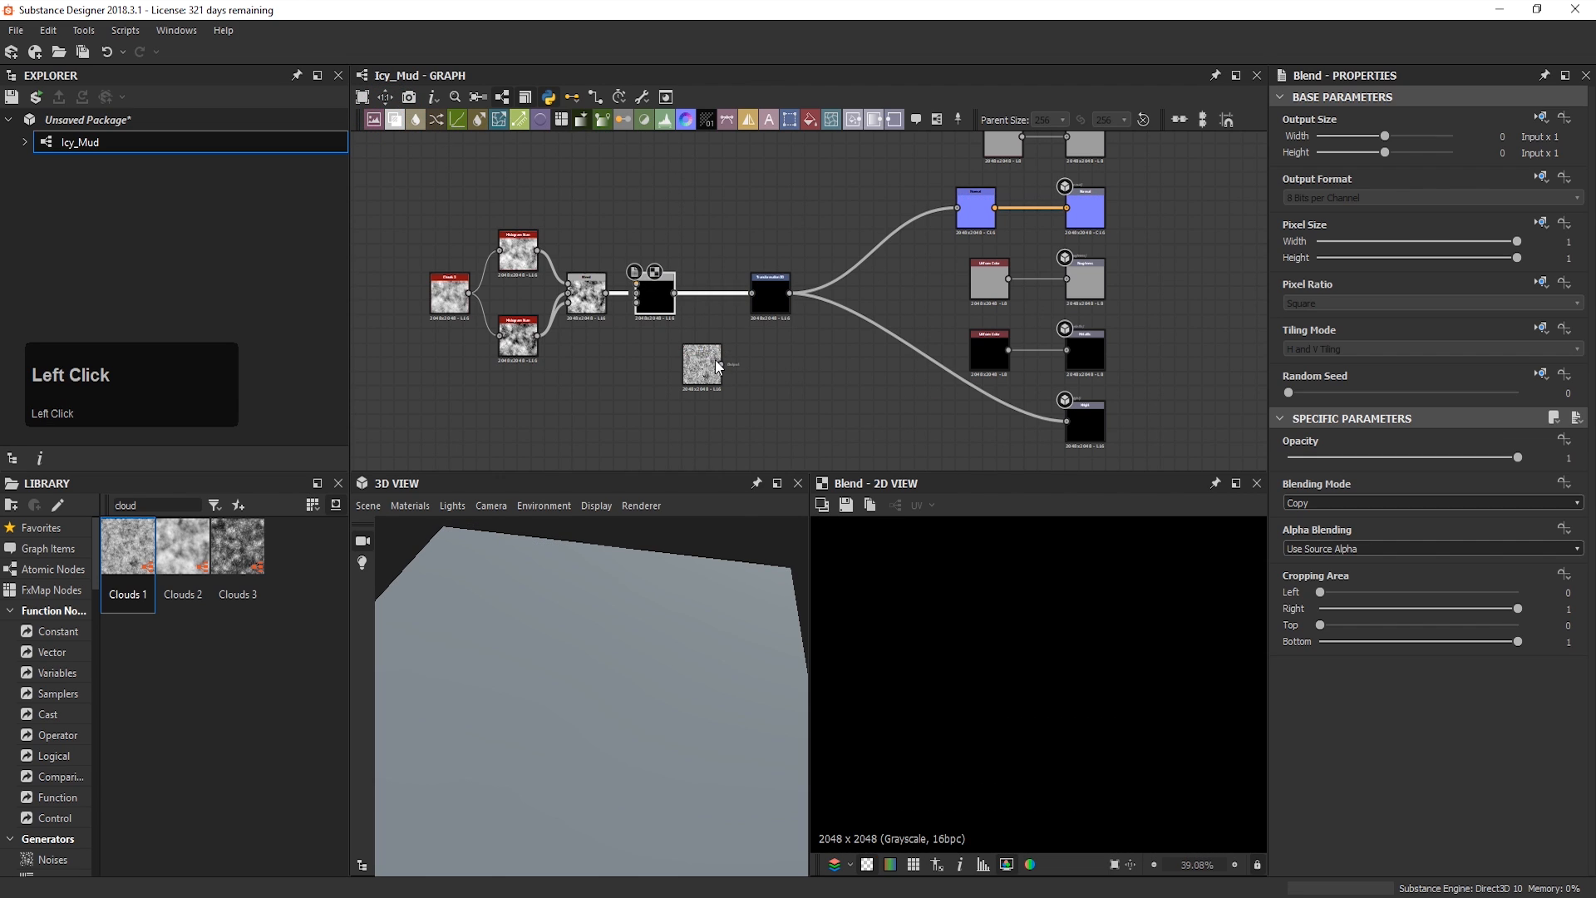
{"action": "scroll", "coordinate": [648, 295], "scroll_direction": "up", "scroll_amount": 3}
{"action": "middle_click_drag", "start_coordinate": [648, 295], "coordinate": [720, 311]}
{"action": "left_click_drag", "start_coordinate": [720, 309], "coordinate": [760, 307]}
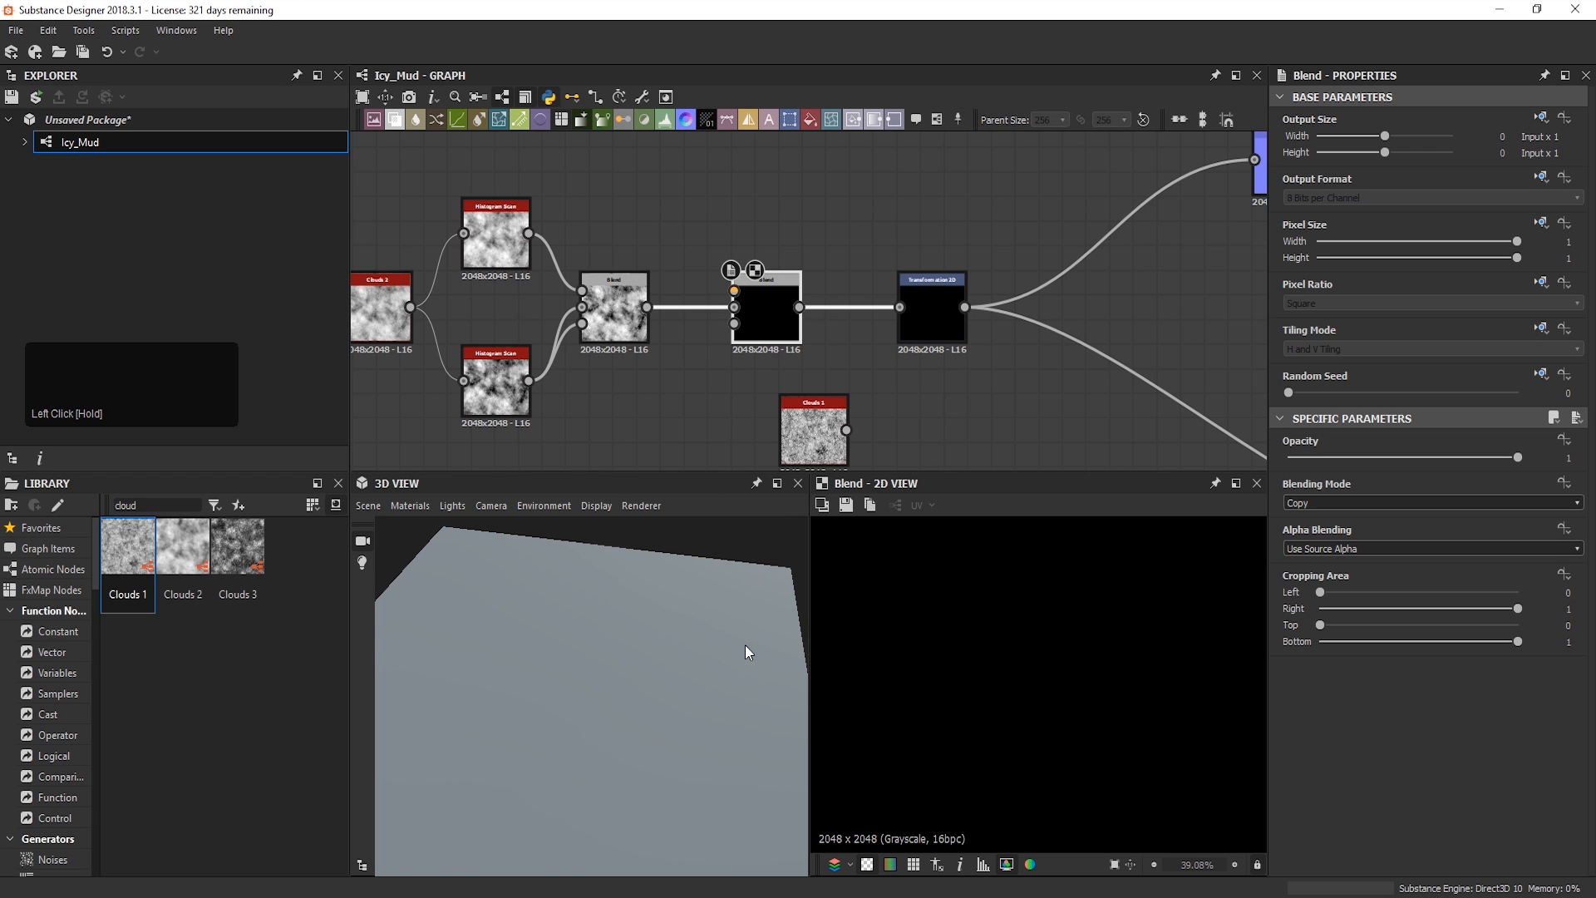
Step: Connect Clouds 1 to the new Blend's Foreground input, placing it above, and set the blending mode to Soft Light
{"action": "middle_click_drag", "start_coordinate": [745, 645], "coordinate": [793, 498]}
{"action": "left_click_drag", "start_coordinate": [817, 437], "coordinate": [764, 298]}
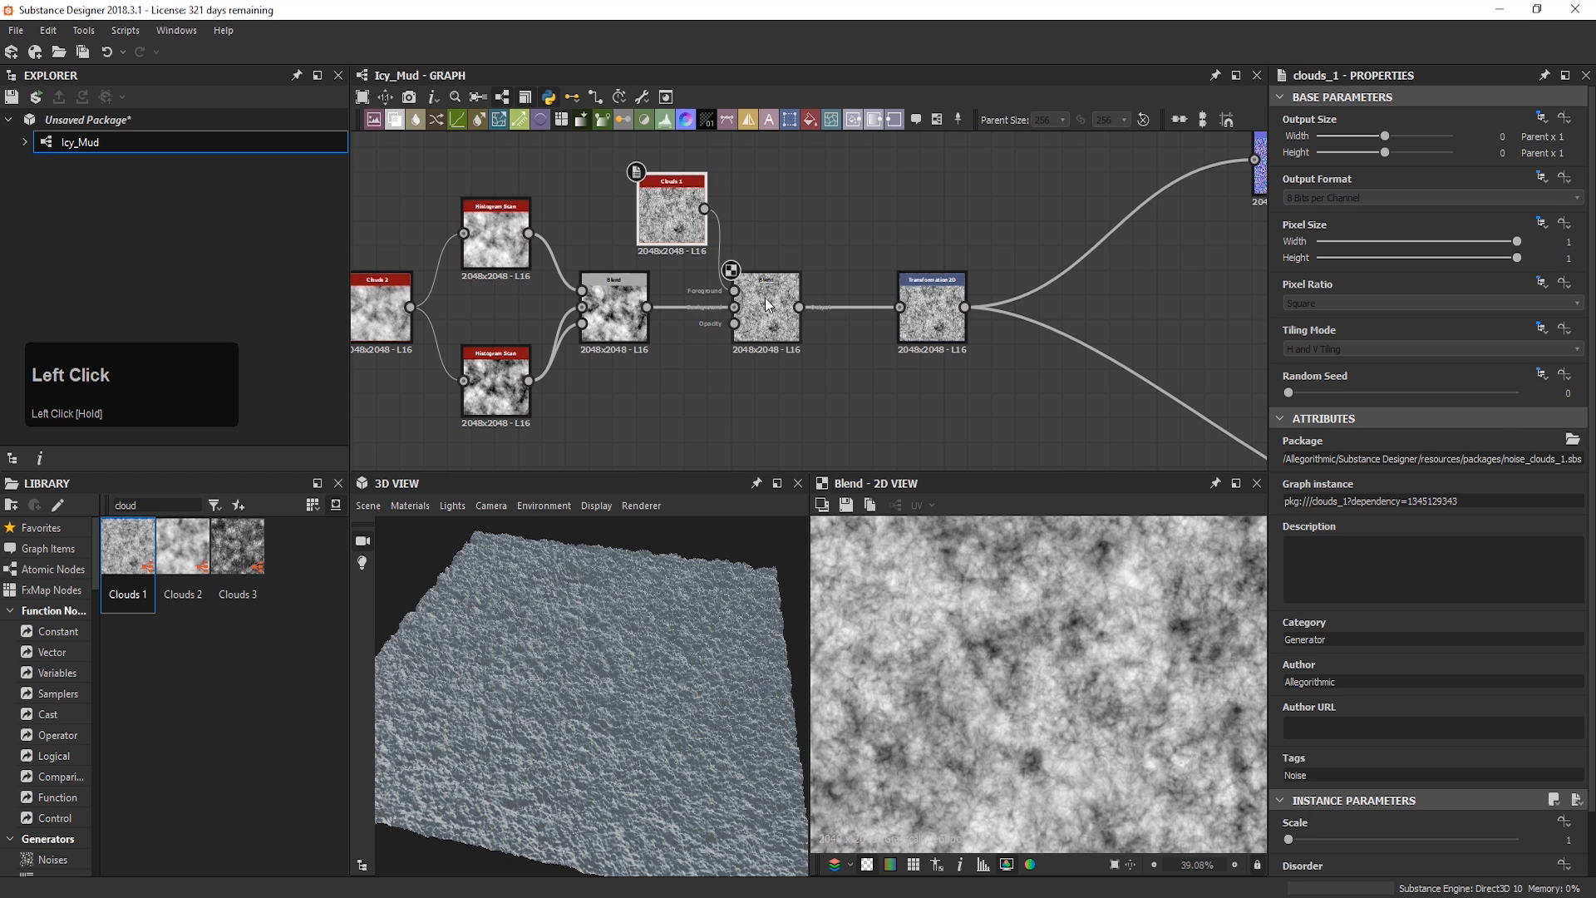
{"action": "double_click", "coordinate": [766, 305]}
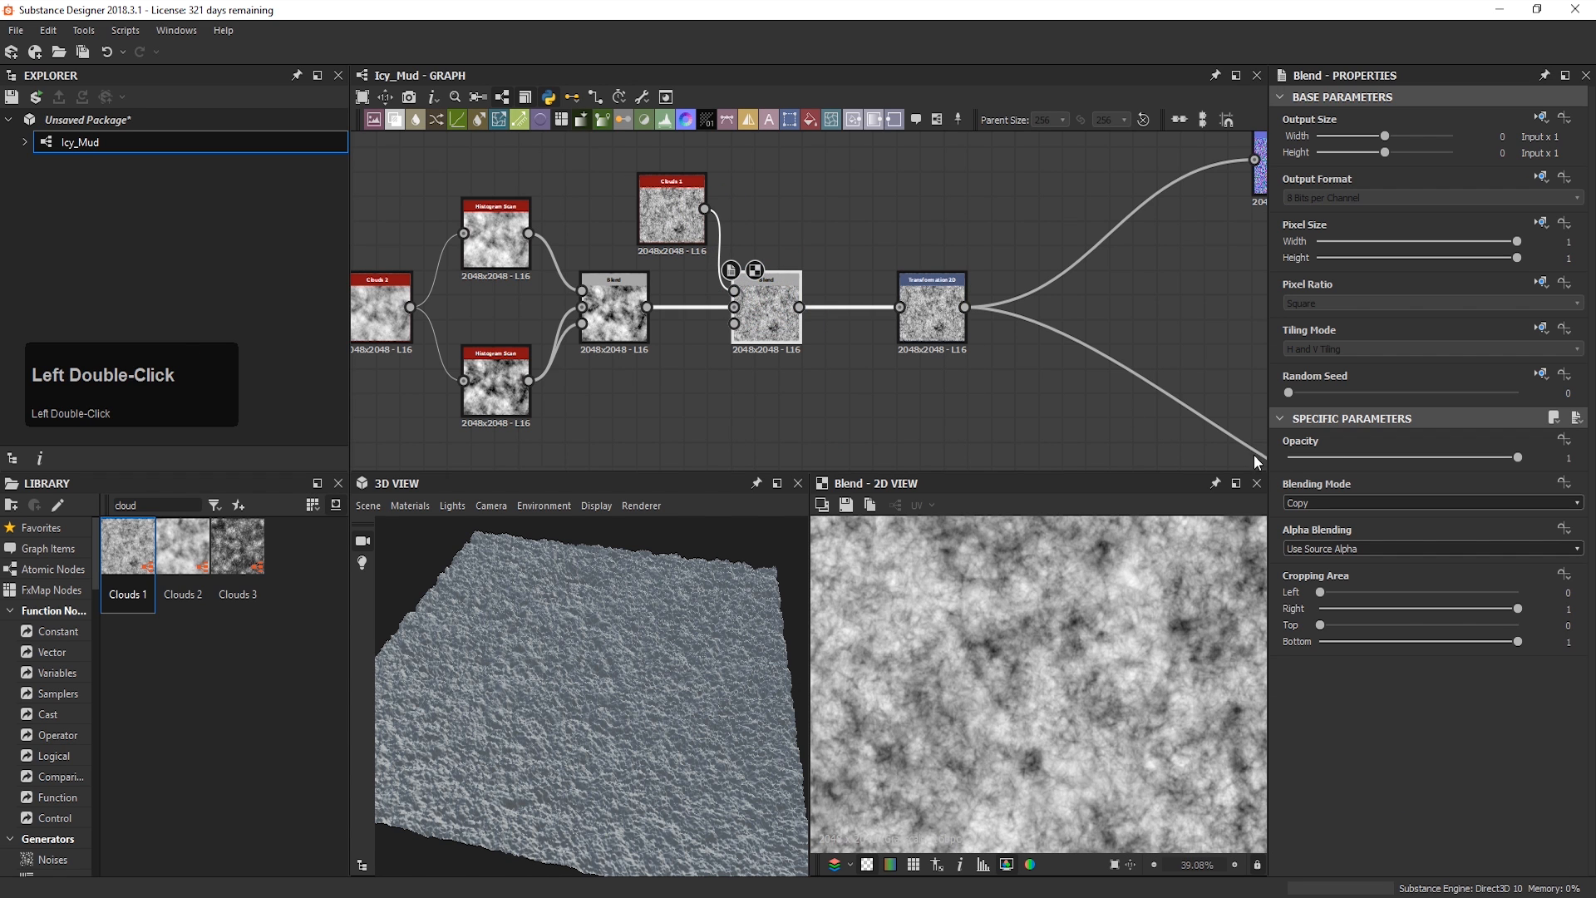
{"action": "left_click", "coordinate": [1322, 503]}
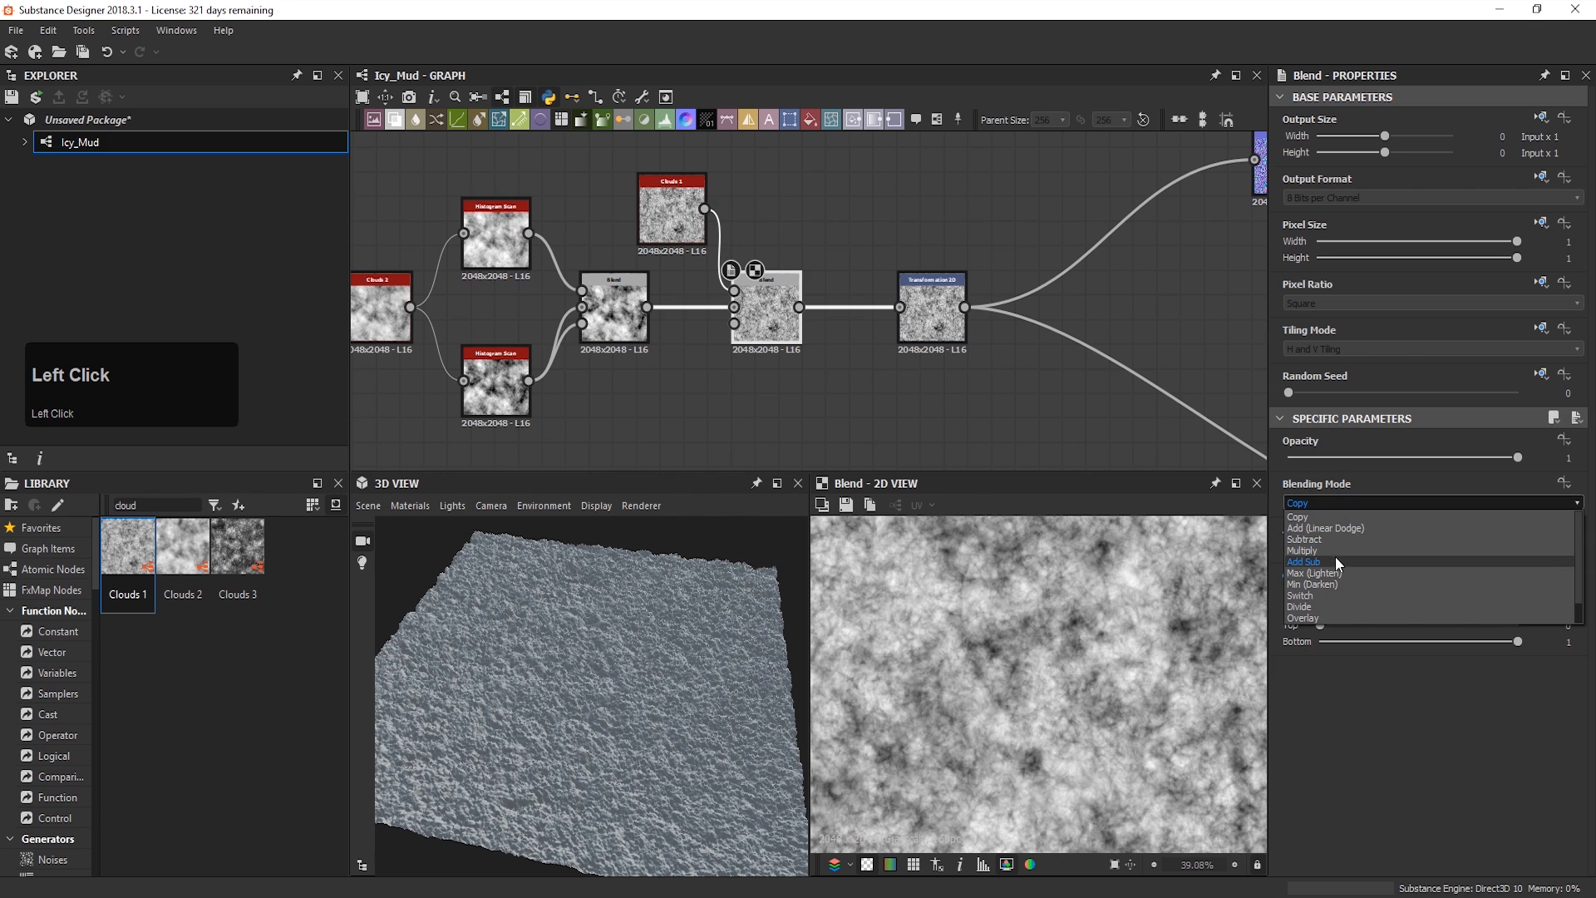
{"action": "scroll", "coordinate": [1326, 596], "scroll_direction": "down", "scroll_amount": 2}
{"action": "left_click", "coordinate": [1326, 606]}
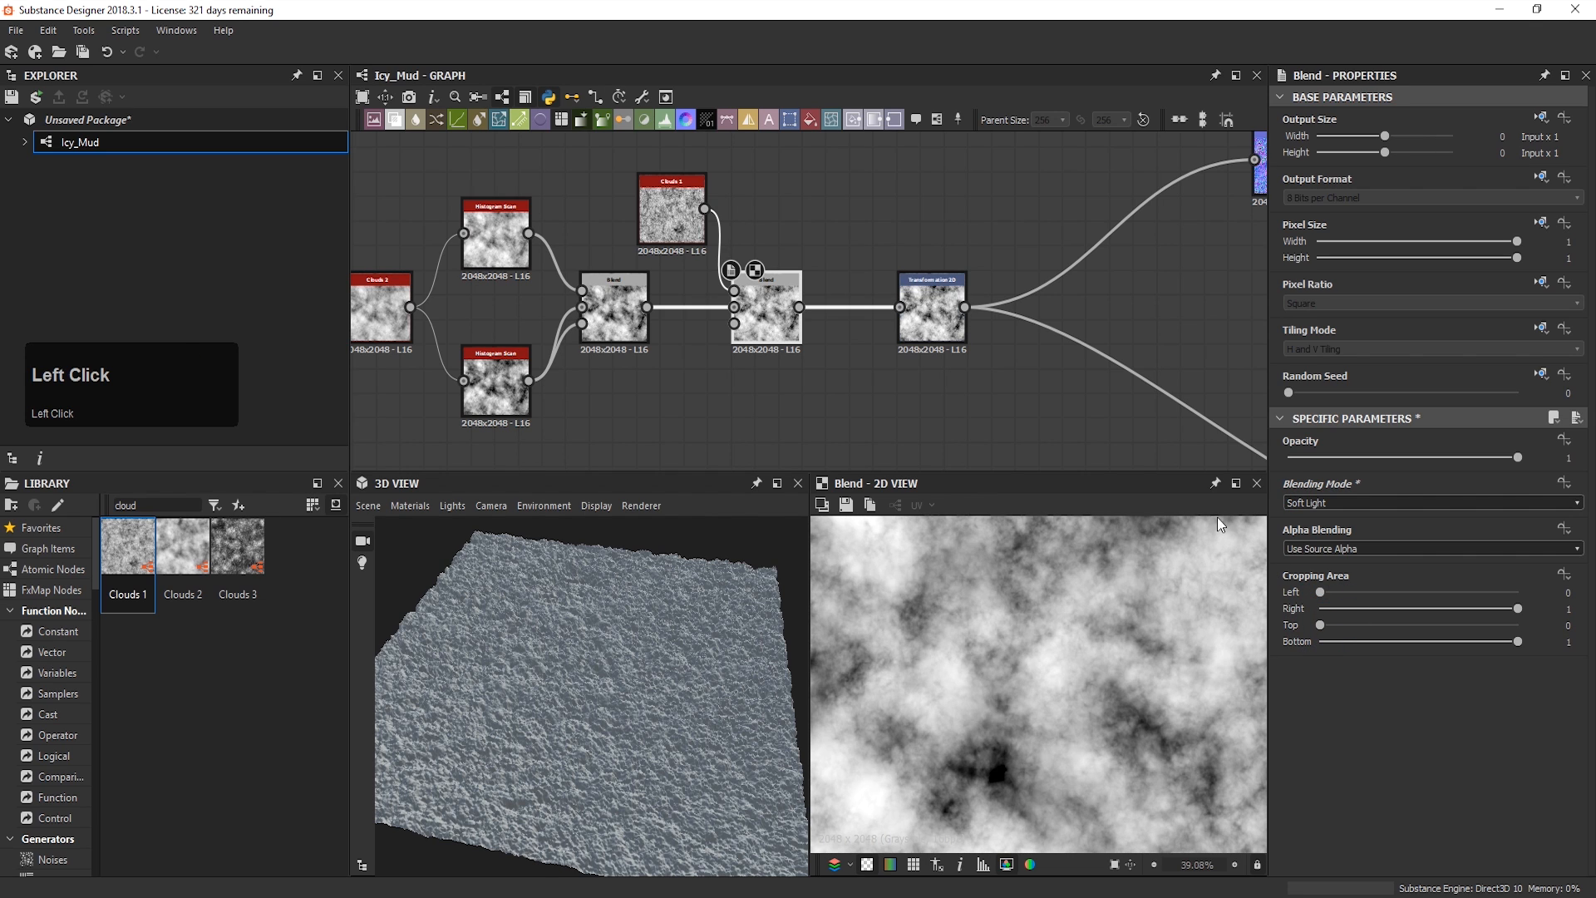
Step: Lower the Soft Light Blend's Opacity to 0.77 and check the relief on the plane
{"action": "left_click_drag", "start_coordinate": [631, 693], "coordinate": [798, 665]}
{"action": "left_click_drag", "start_coordinate": [1517, 457], "coordinate": [1464, 458]}
{"action": "scroll", "coordinate": [961, 640], "scroll_direction": "down", "scroll_amount": 1}
{"action": "scroll", "coordinate": [1020, 655], "scroll_direction": "up", "scroll_amount": 2}
{"action": "middle_click_drag", "start_coordinate": [1021, 655], "coordinate": [1034, 625]}
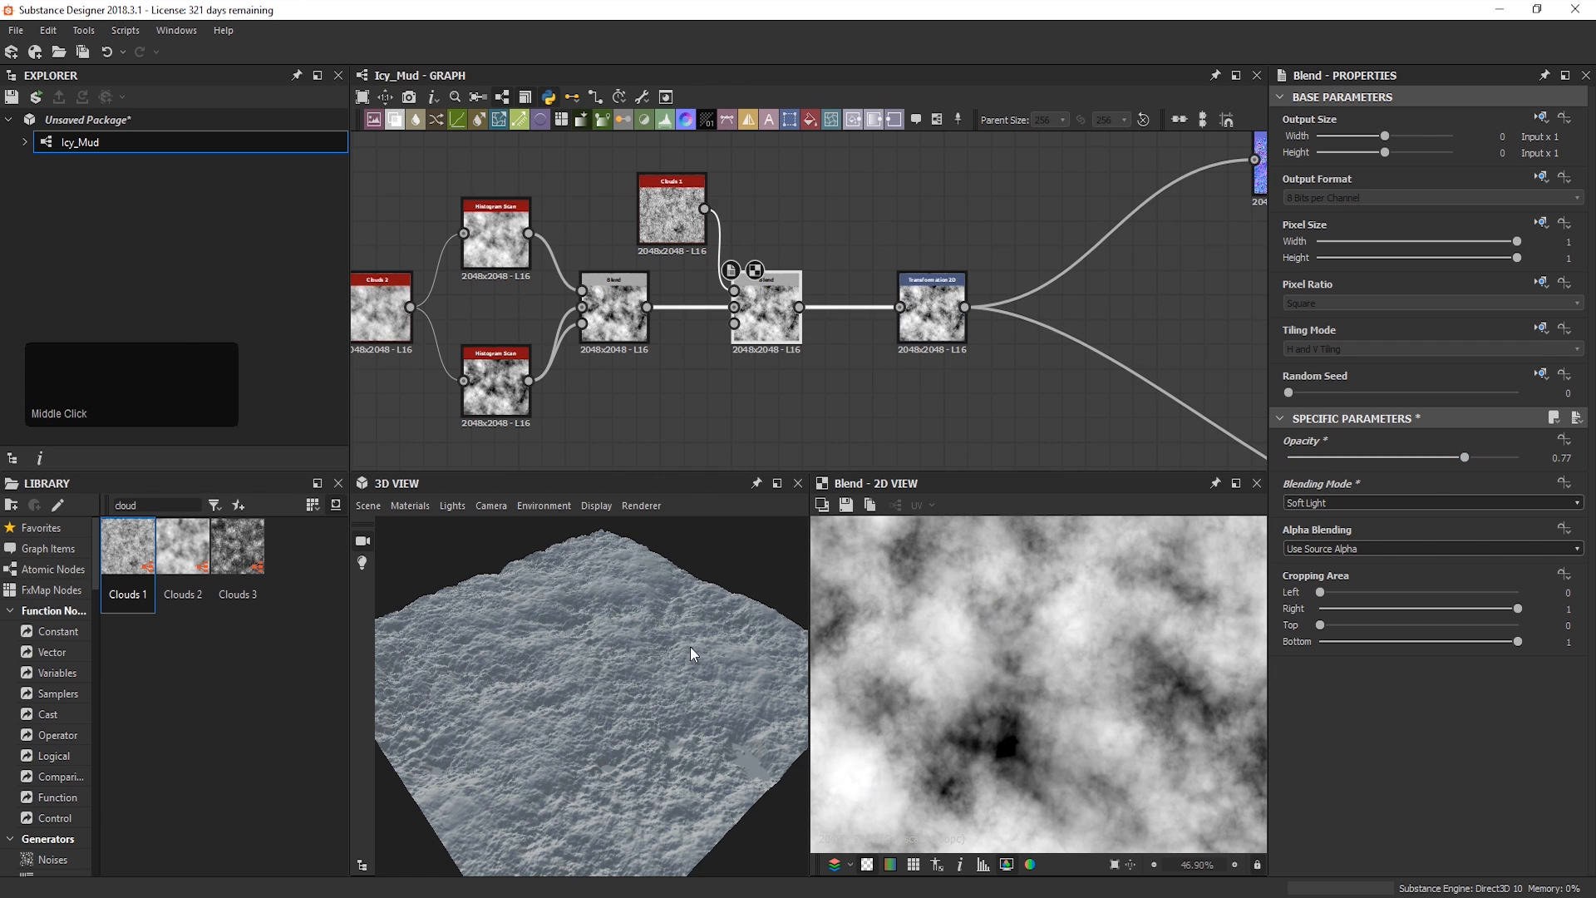
{"action": "left_click_drag", "start_coordinate": [718, 641], "coordinate": [719, 647]}
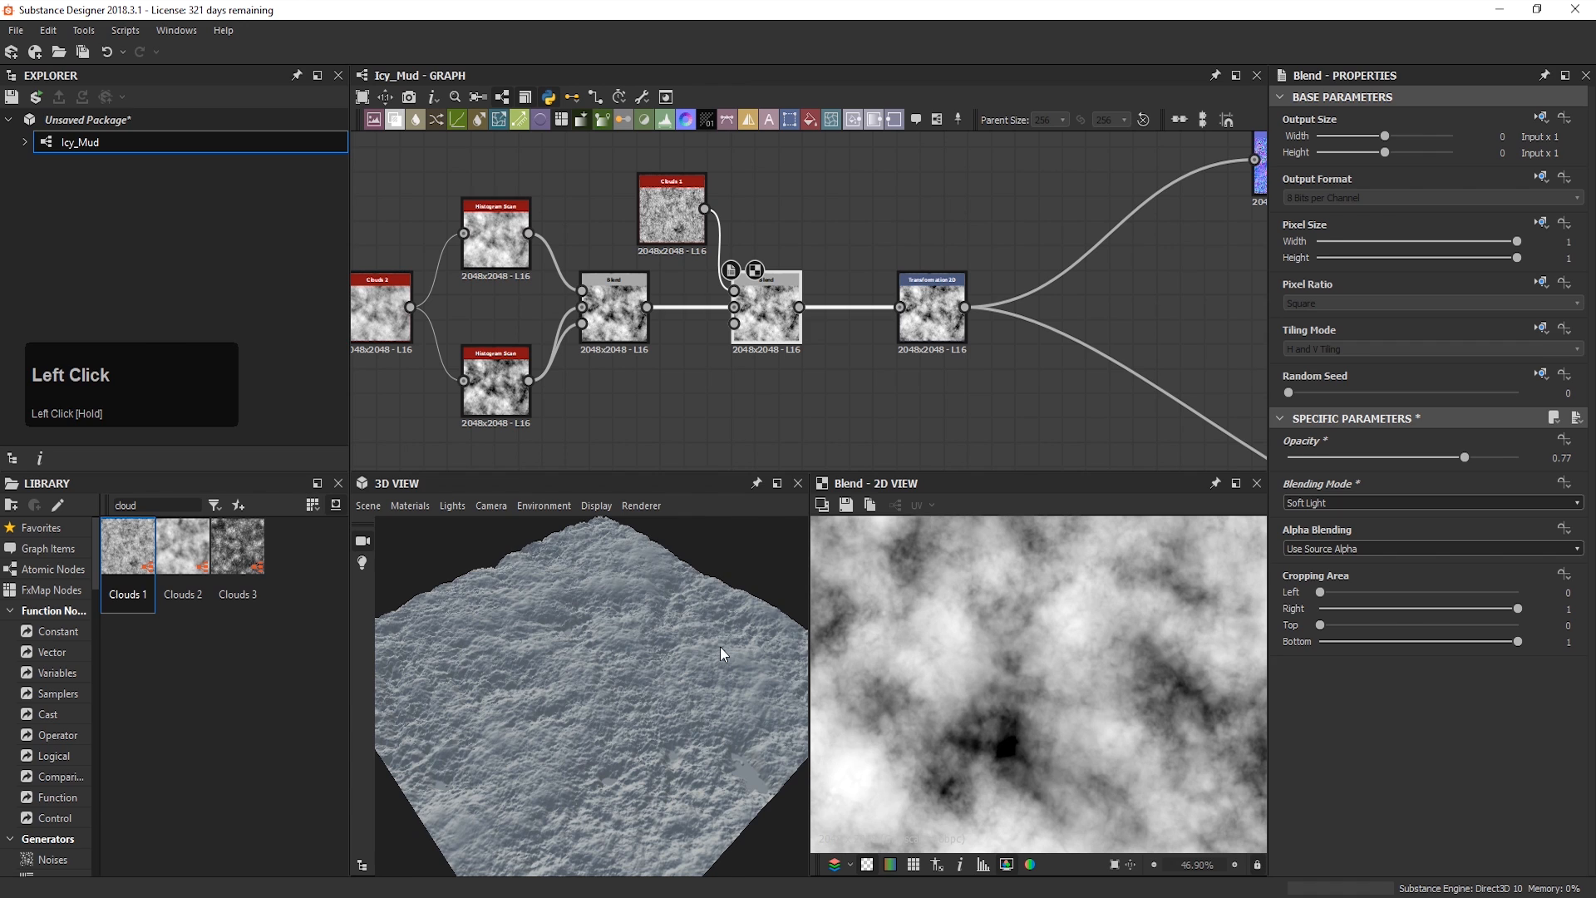
{"action": "middle_click_drag", "start_coordinate": [720, 647], "coordinate": [728, 650]}
{"action": "left_click_drag", "start_coordinate": [724, 653], "coordinate": [740, 652]}
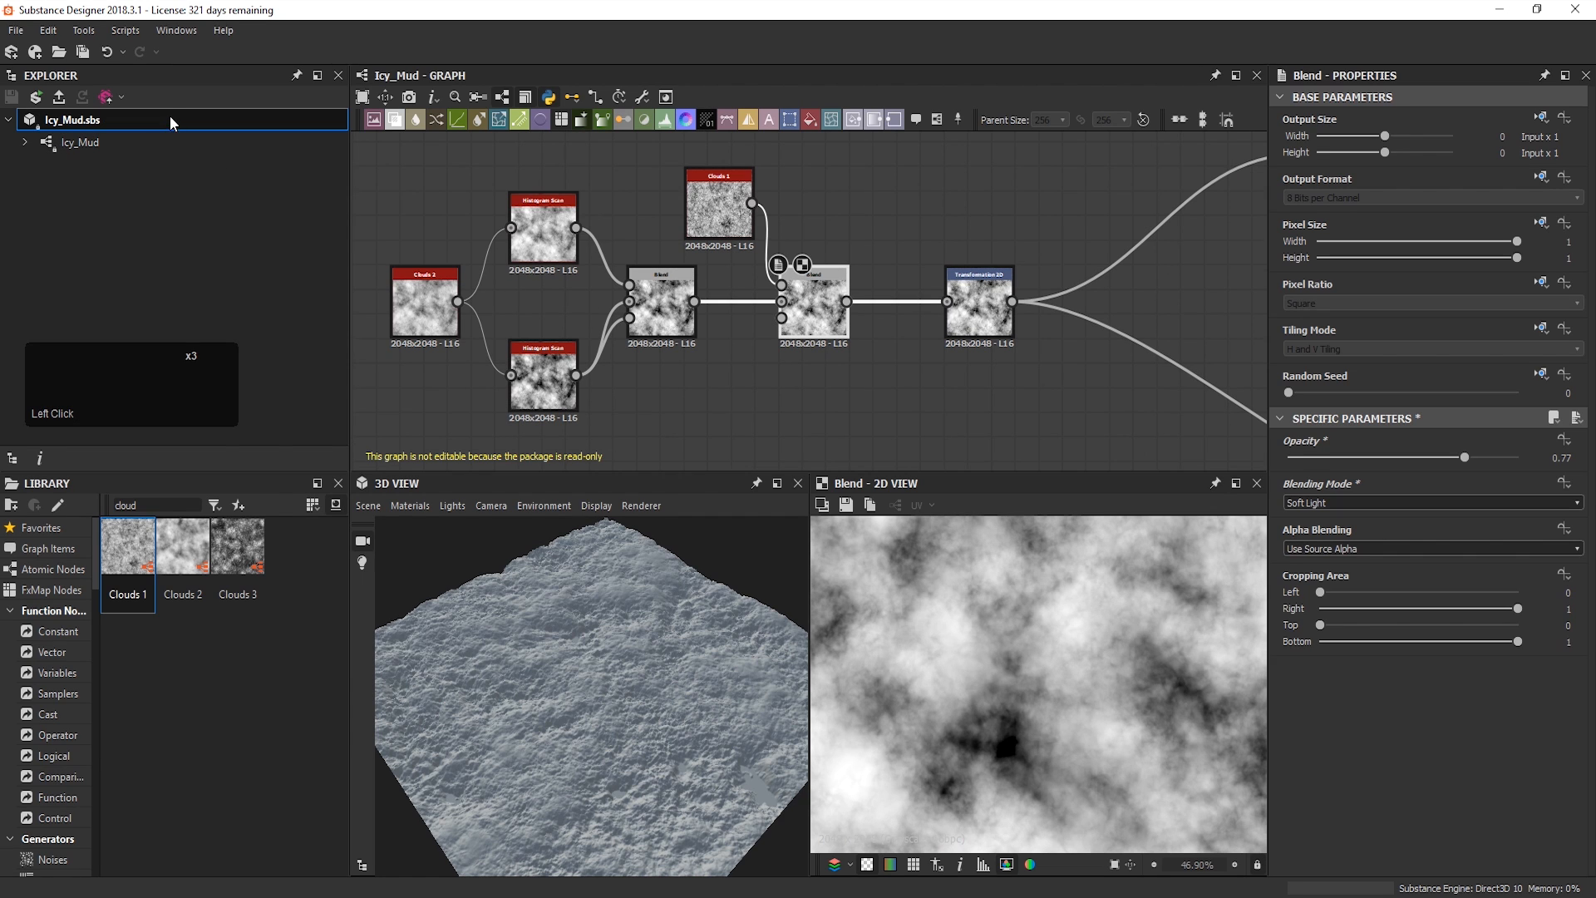
Step: Save the package as Icy_Mud in the Substance_Designer documents folder, using the Substance Files (*.sbs) type
{"action": "right_click", "coordinate": [170, 116]}
{"action": "left_click", "coordinate": [288, 242]}
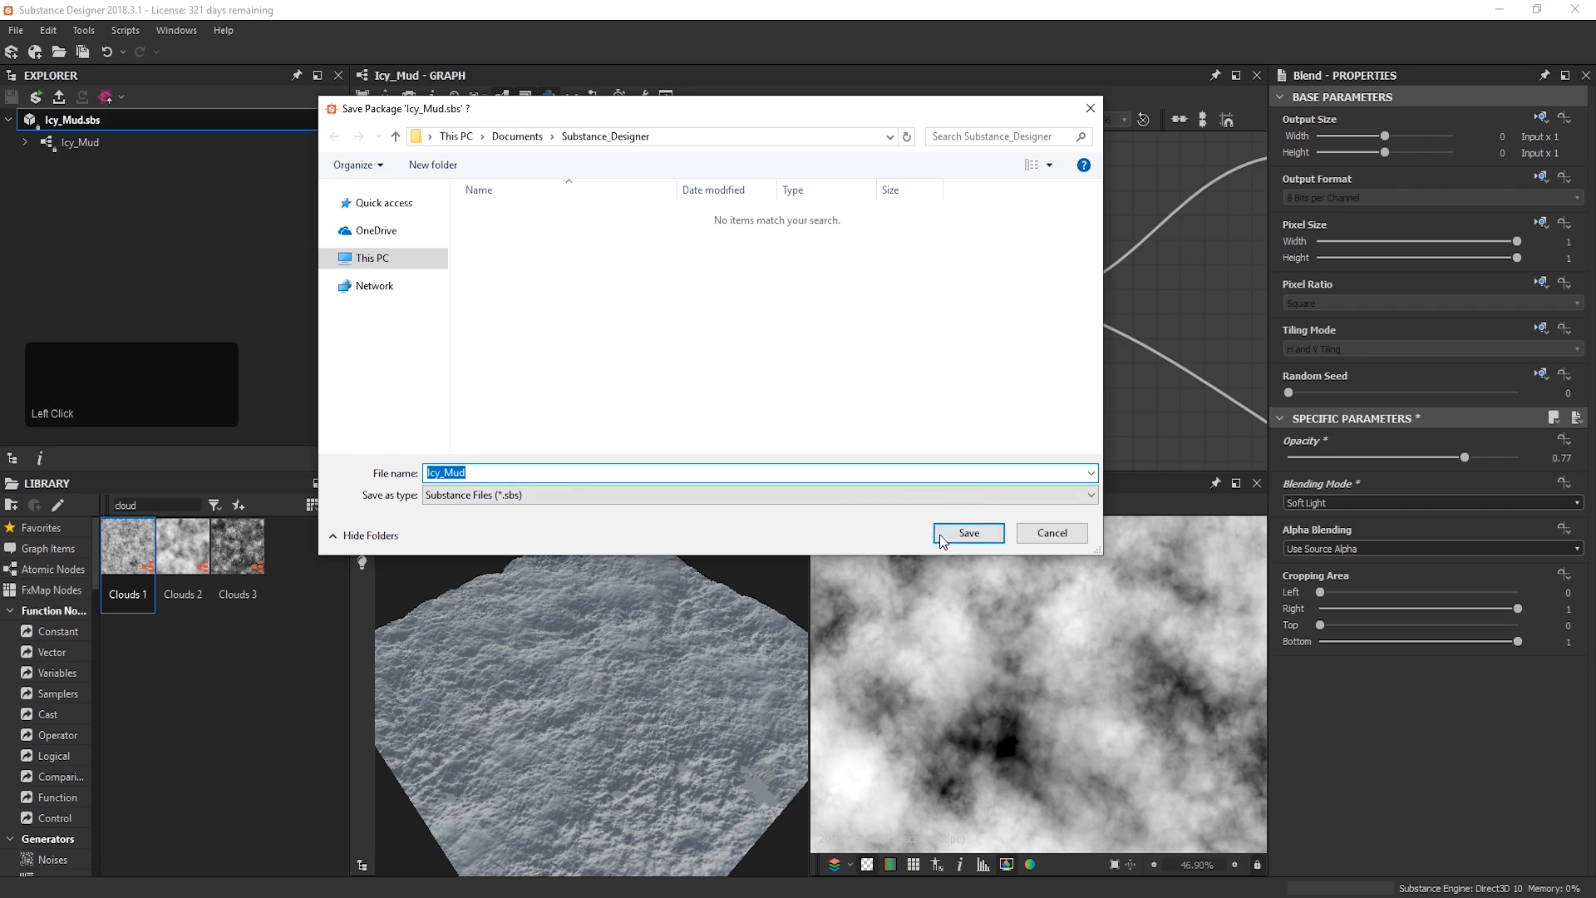
{"action": "left_click", "coordinate": [941, 536]}
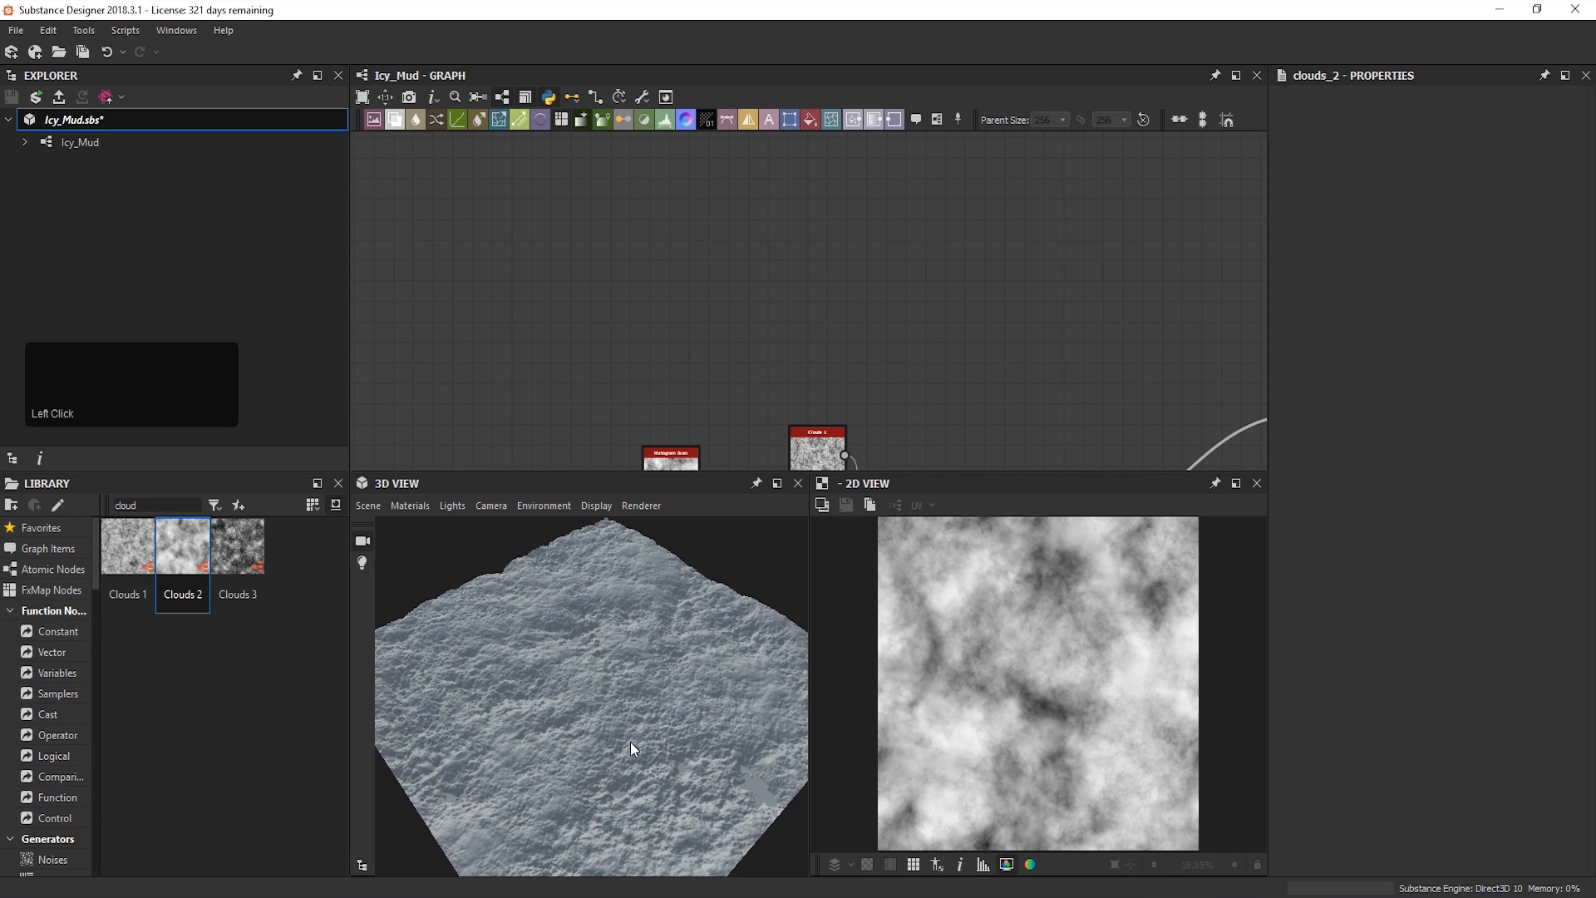
Step: Add a Clouds 2 node in the empty area above the existing nodes and place a duplicate directly below it
{"action": "left_click_drag", "start_coordinate": [200, 577], "coordinate": [690, 239]}
{"action": "double_click", "coordinate": [690, 238]}
{"action": "key", "text": "ctrl+c"}
{"action": "key", "text": "ctrl+v"}
{"action": "left_click_drag", "start_coordinate": [799, 302], "coordinate": [699, 338]}
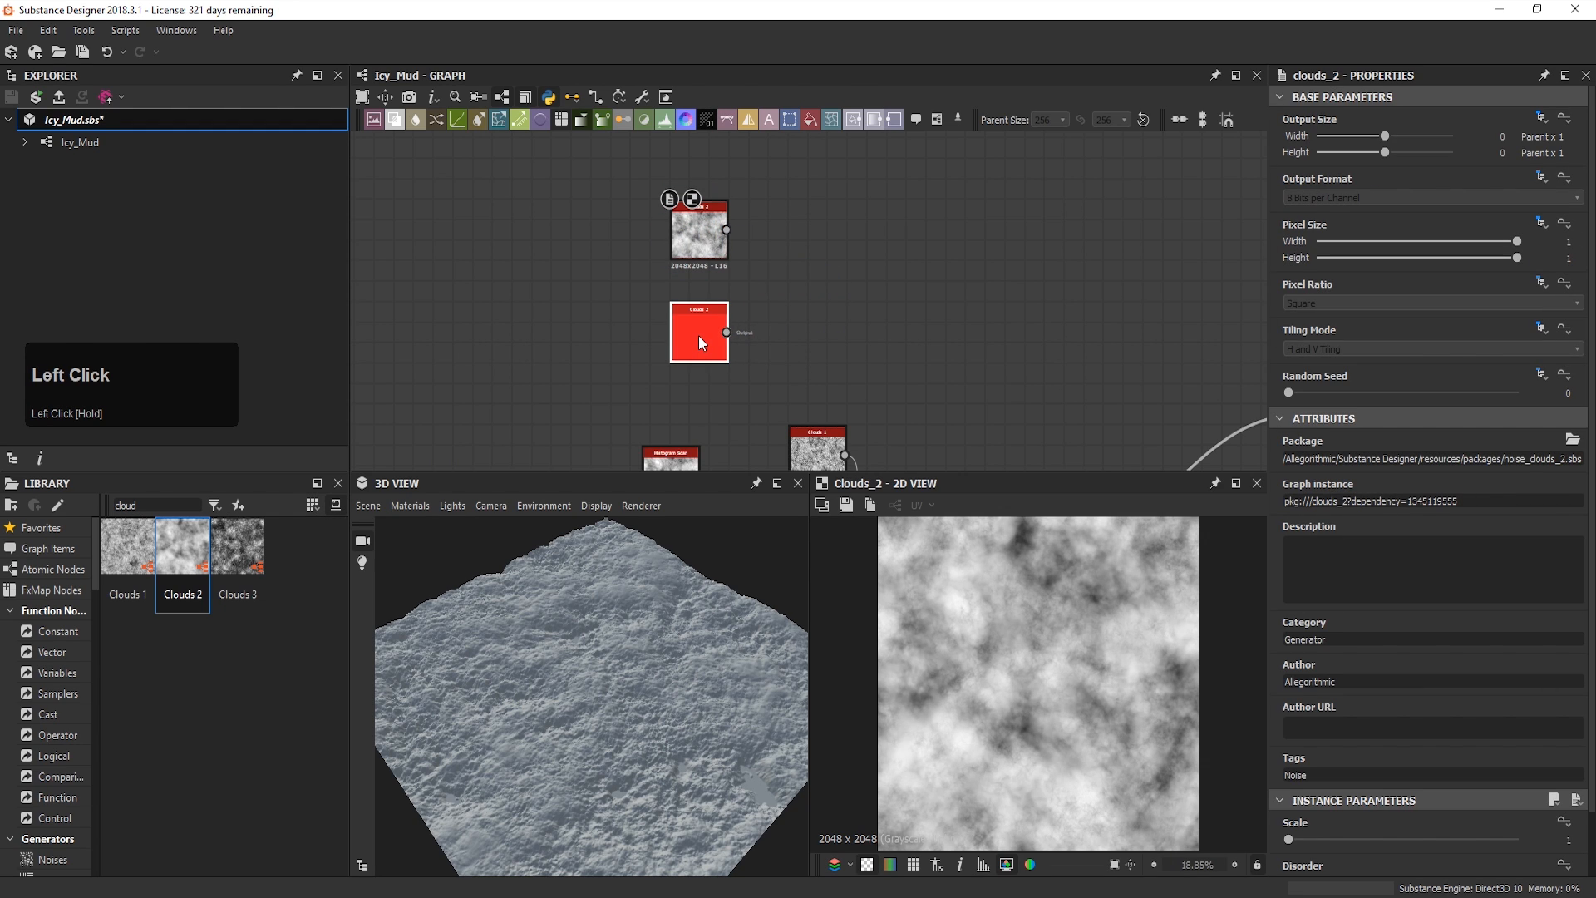
Step: Set the Disorder of the lower new Clouds 2 node to 0.72
{"action": "triple_click", "coordinate": [698, 336]}
{"action": "scroll", "coordinate": [1413, 656], "scroll_direction": "down", "scroll_amount": 3}
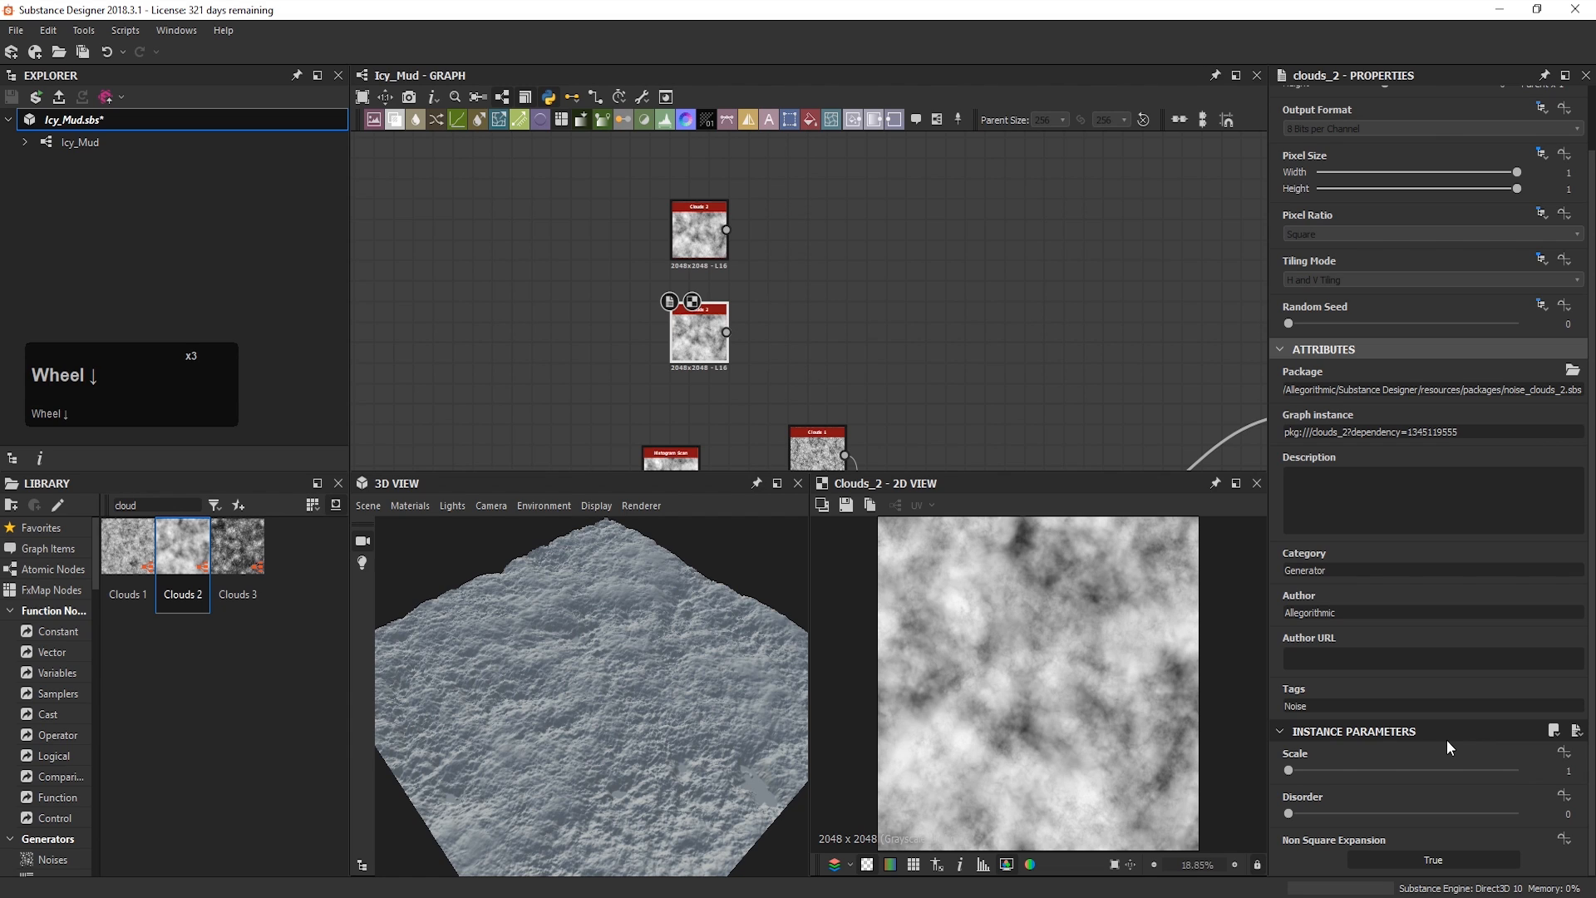
{"action": "scroll", "coordinate": [1446, 740], "scroll_direction": "down", "scroll_amount": 3}
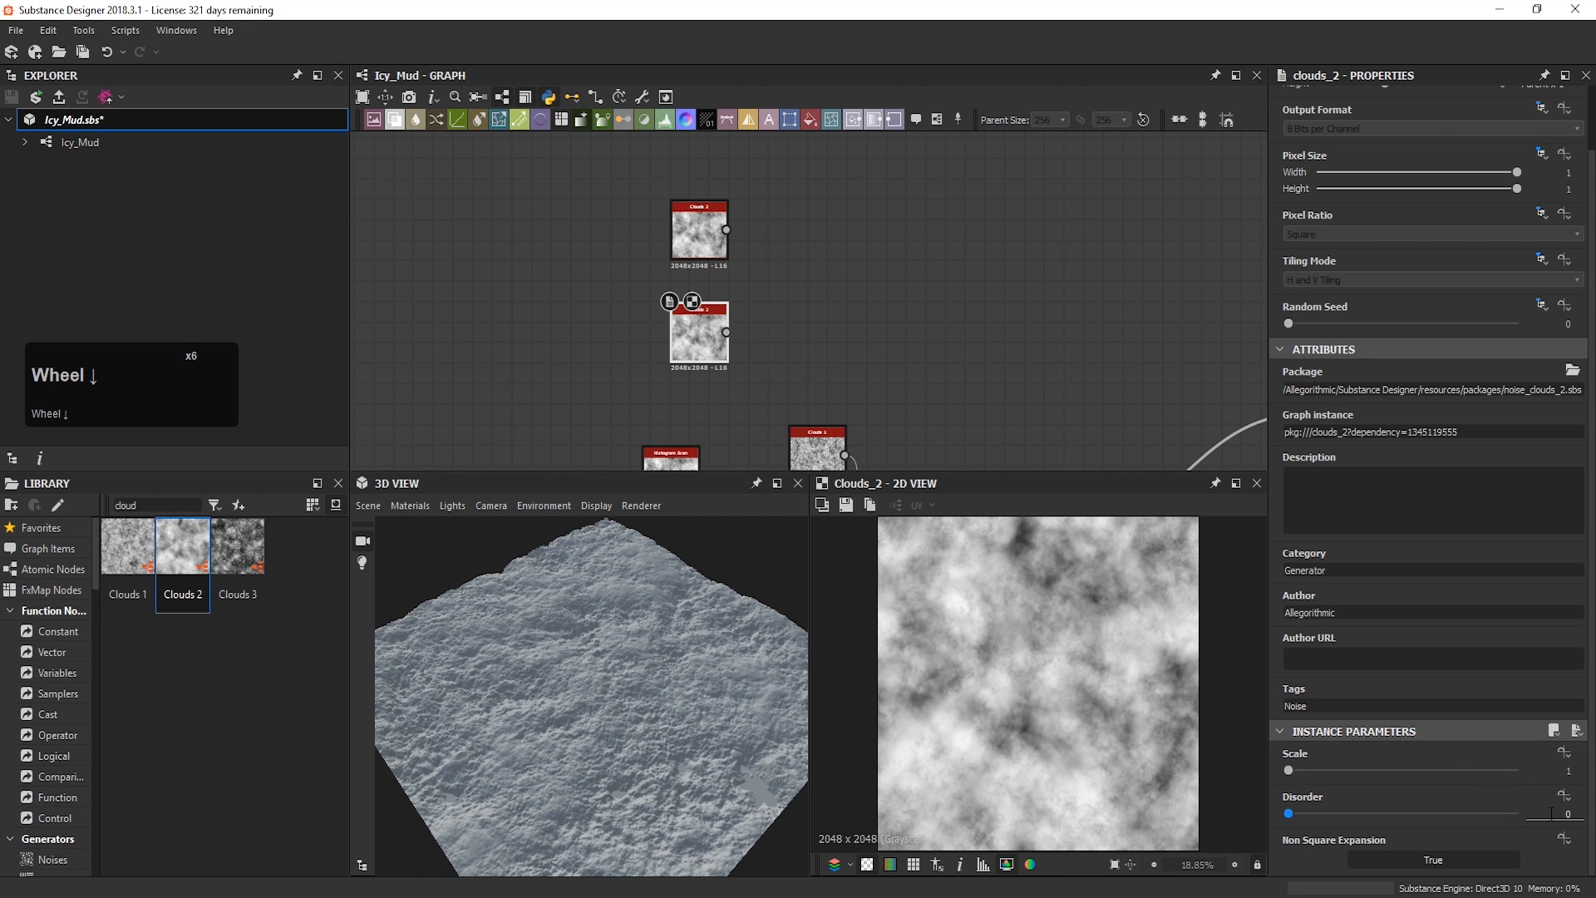
{"action": "left_click", "coordinate": [1330, 813]}
{"action": "left_click_drag", "start_coordinate": [1330, 813], "coordinate": [1453, 817]}
{"action": "left_click", "coordinate": [1564, 798]}
{"action": "left_click", "coordinate": [1561, 814]}
{"action": "left_click", "coordinate": [1578, 809]}
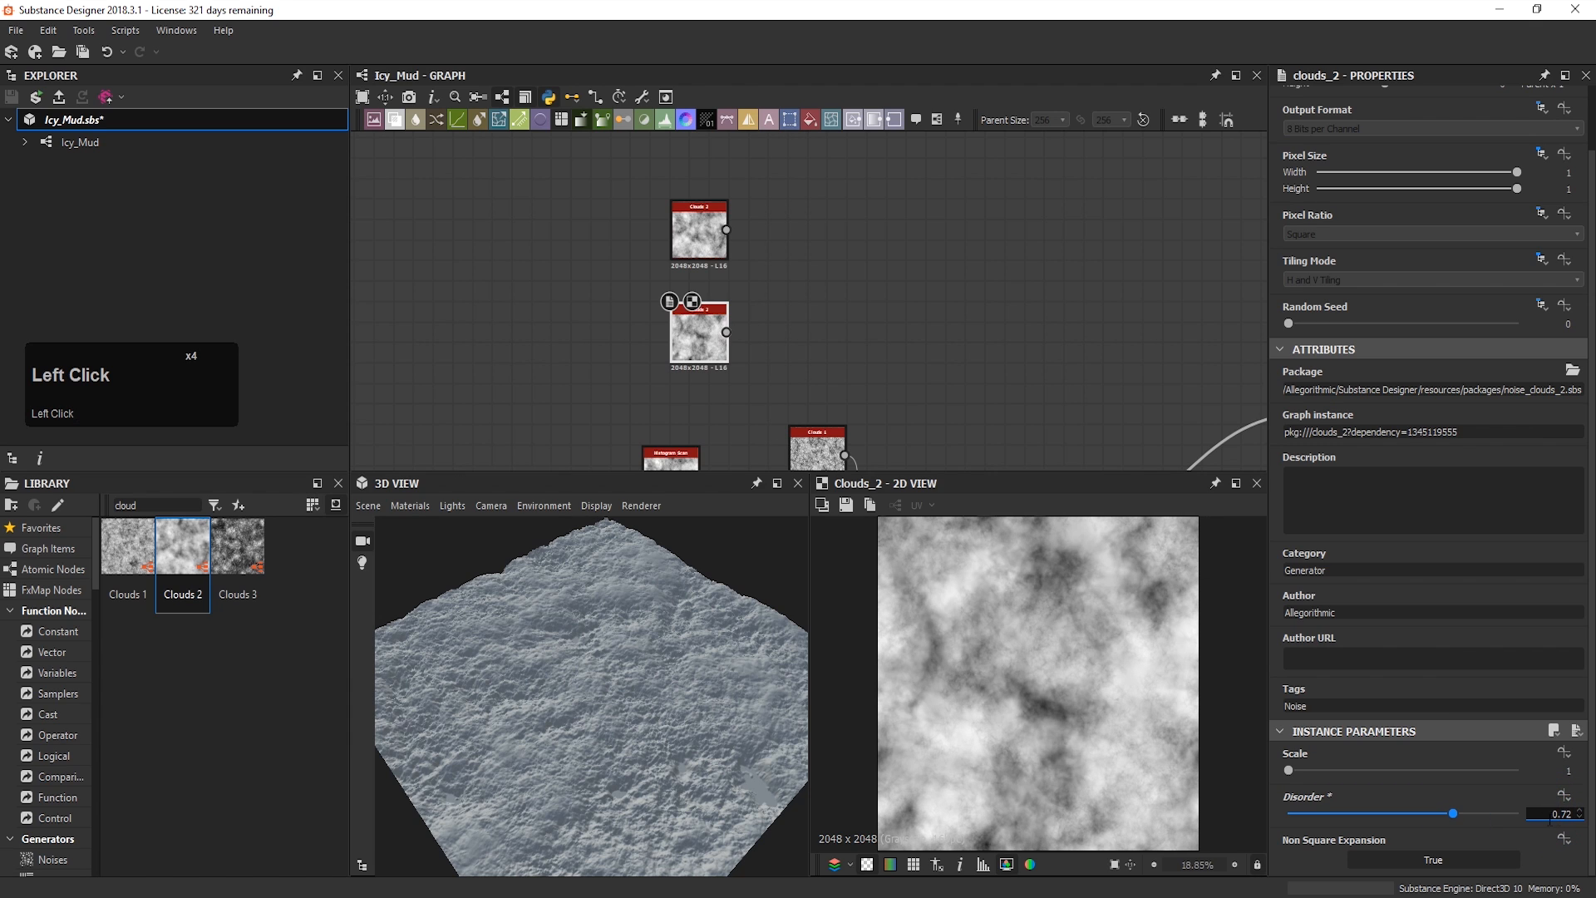
{"action": "left_click", "coordinate": [918, 328]}
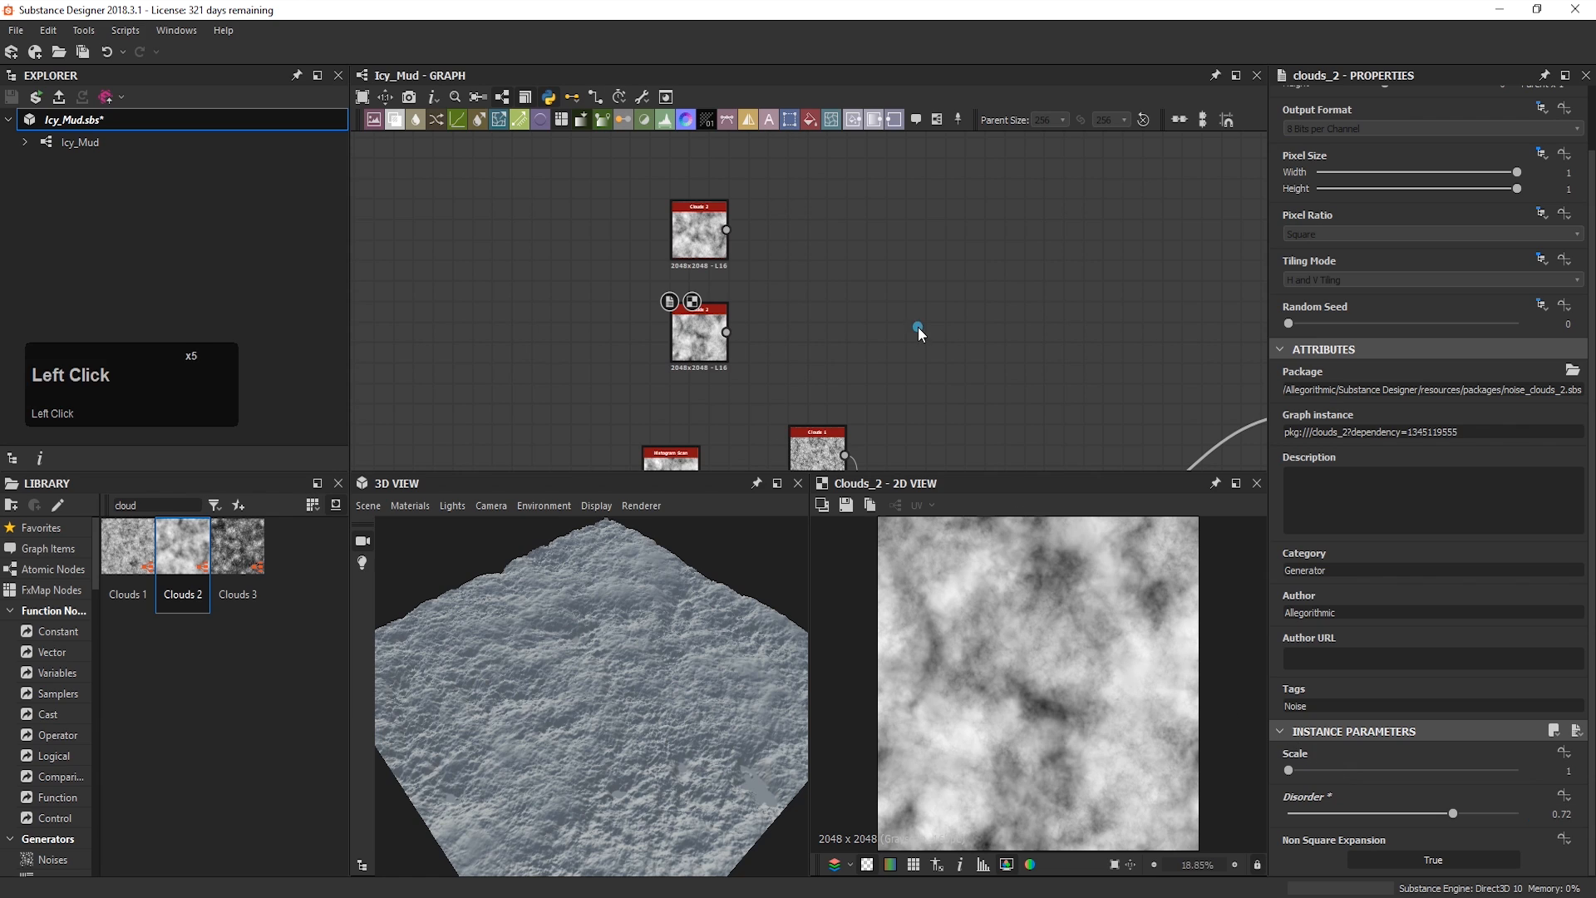
Step: Set the upper new Clouds 2 node's Scale to 2 and its Disorder to 0.25
{"action": "double_click", "coordinate": [714, 237]}
{"action": "left_click", "coordinate": [1322, 773]}
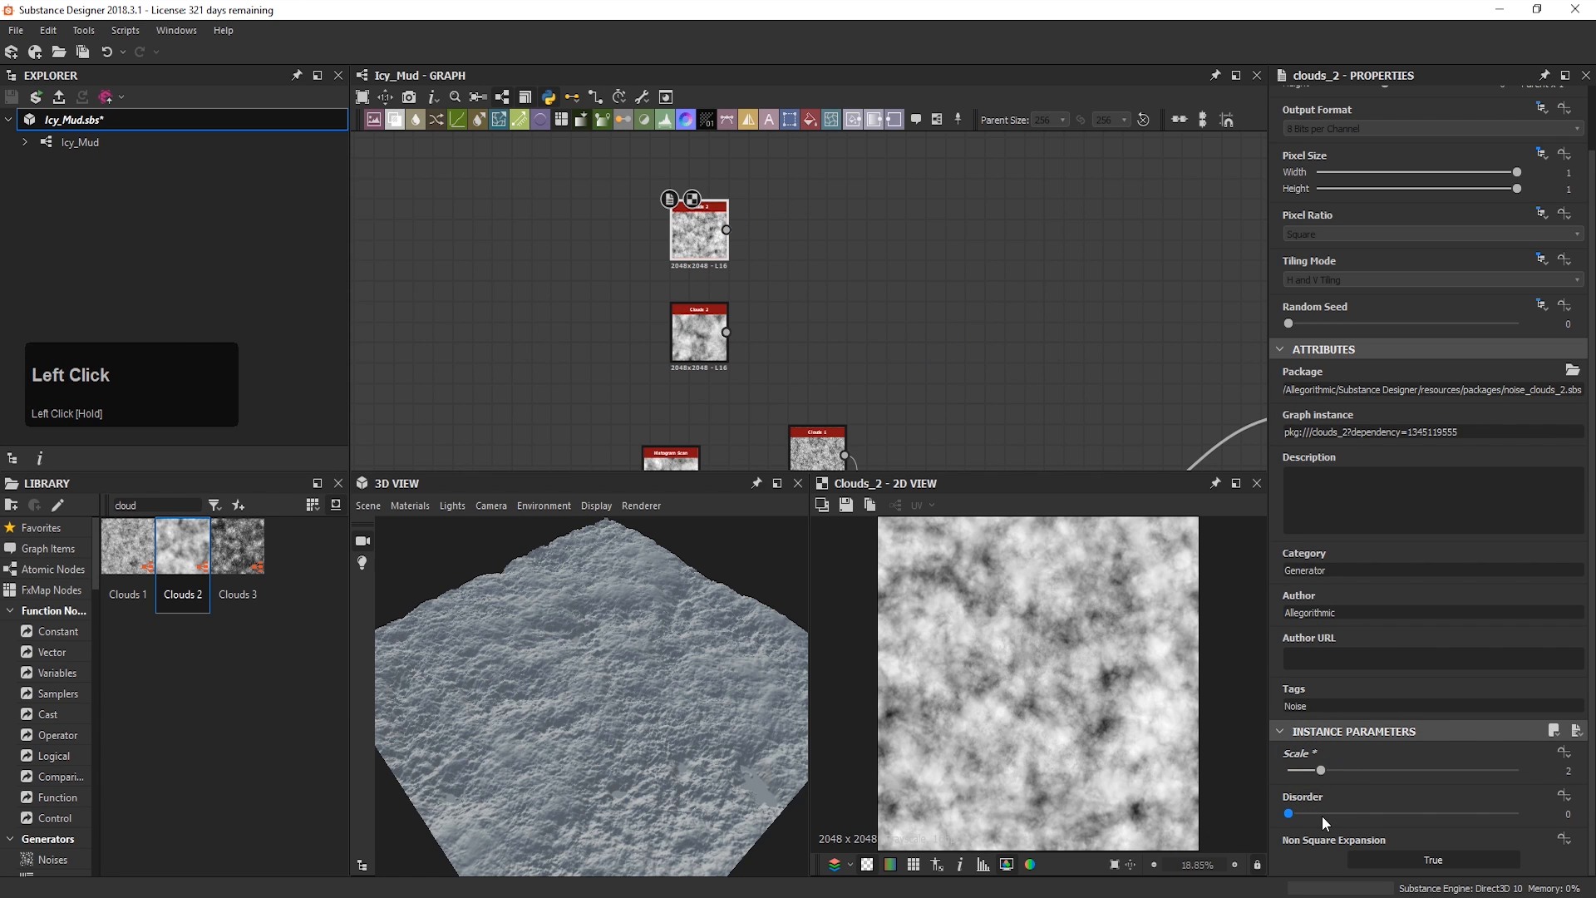
{"action": "left_click_drag", "start_coordinate": [1322, 815], "coordinate": [1342, 812]}
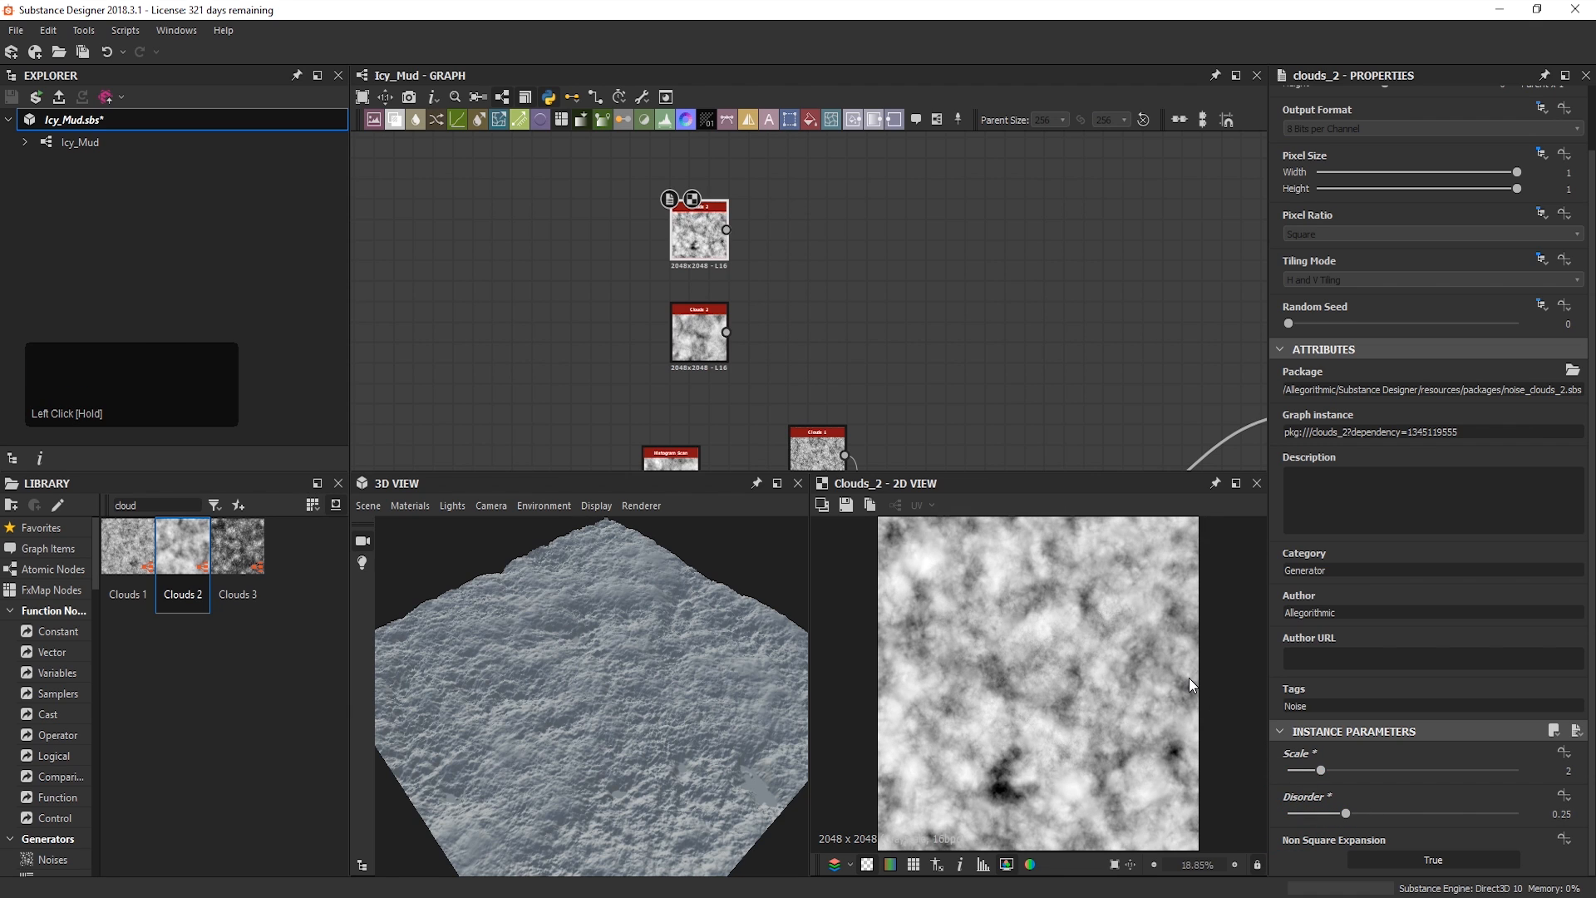
Step: Add a Blend node just to the right of the two new Clouds 2 nodes
{"action": "middle_click_drag", "start_coordinate": [794, 286], "coordinate": [758, 267]}
{"action": "left_click", "coordinate": [743, 242]}
{"action": "key", "text": "space"}
{"action": "type", "text": "b"}
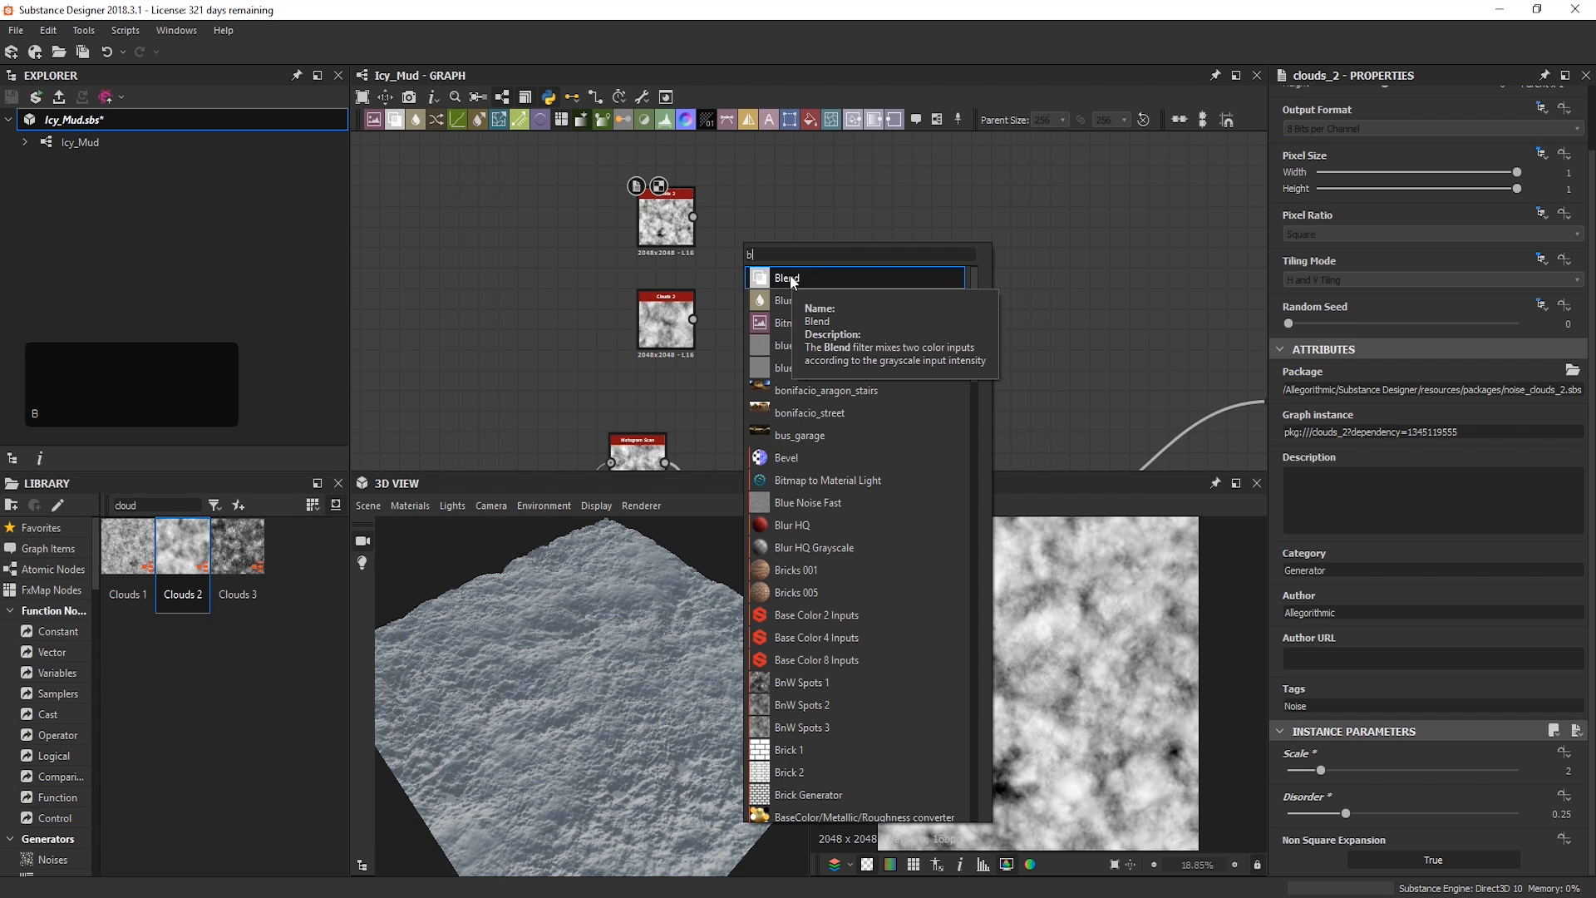
{"action": "left_click", "coordinate": [787, 278]}
{"action": "left_click", "coordinate": [773, 262]}
{"action": "left_click_drag", "start_coordinate": [773, 263], "coordinate": [773, 284]}
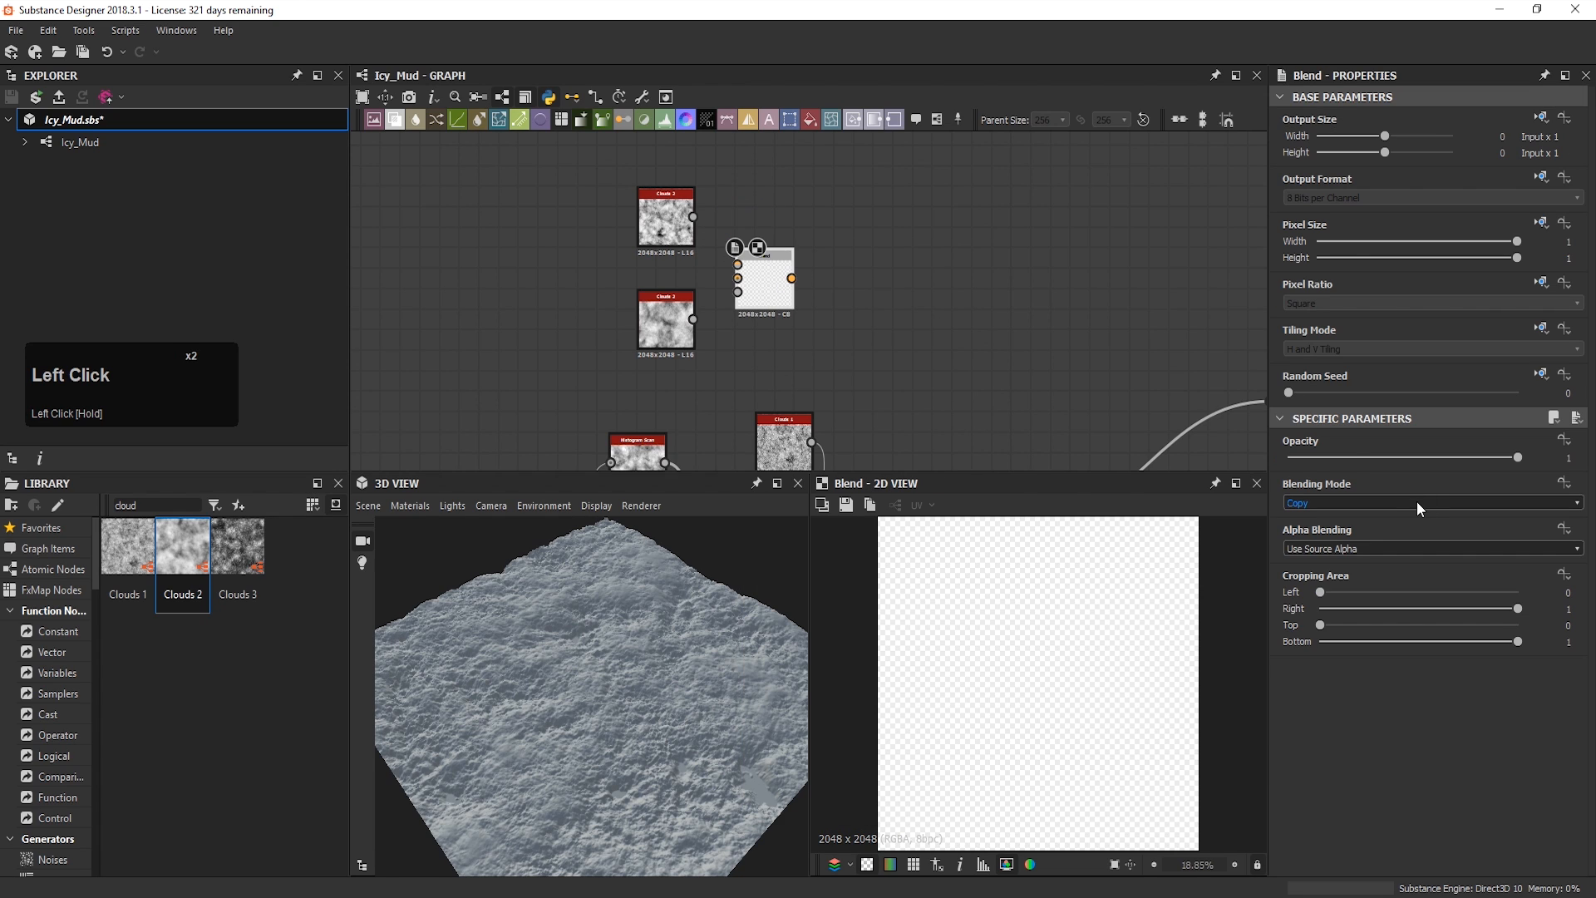
Step: Set the new Blend to Multiply, with the upper Clouds 2 as its Foreground and the lower one as its Background
{"action": "left_click", "coordinate": [1423, 497]}
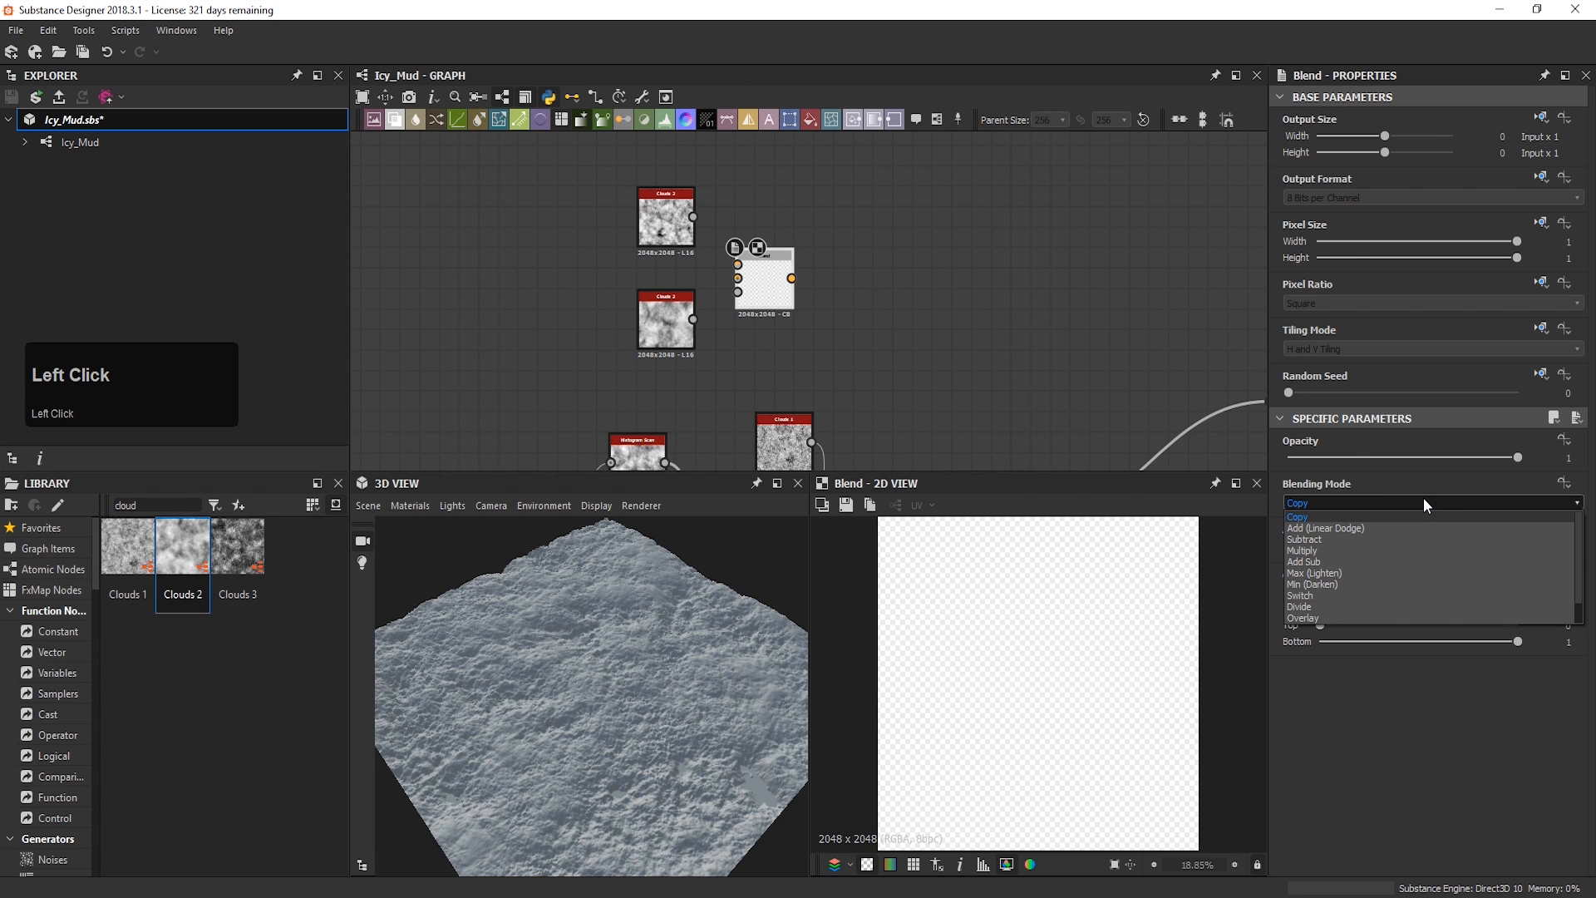
{"action": "left_click", "coordinate": [1404, 550]}
{"action": "left_click_drag", "start_coordinate": [693, 319], "coordinate": [740, 278]}
{"action": "left_click_drag", "start_coordinate": [694, 217], "coordinate": [740, 265]}
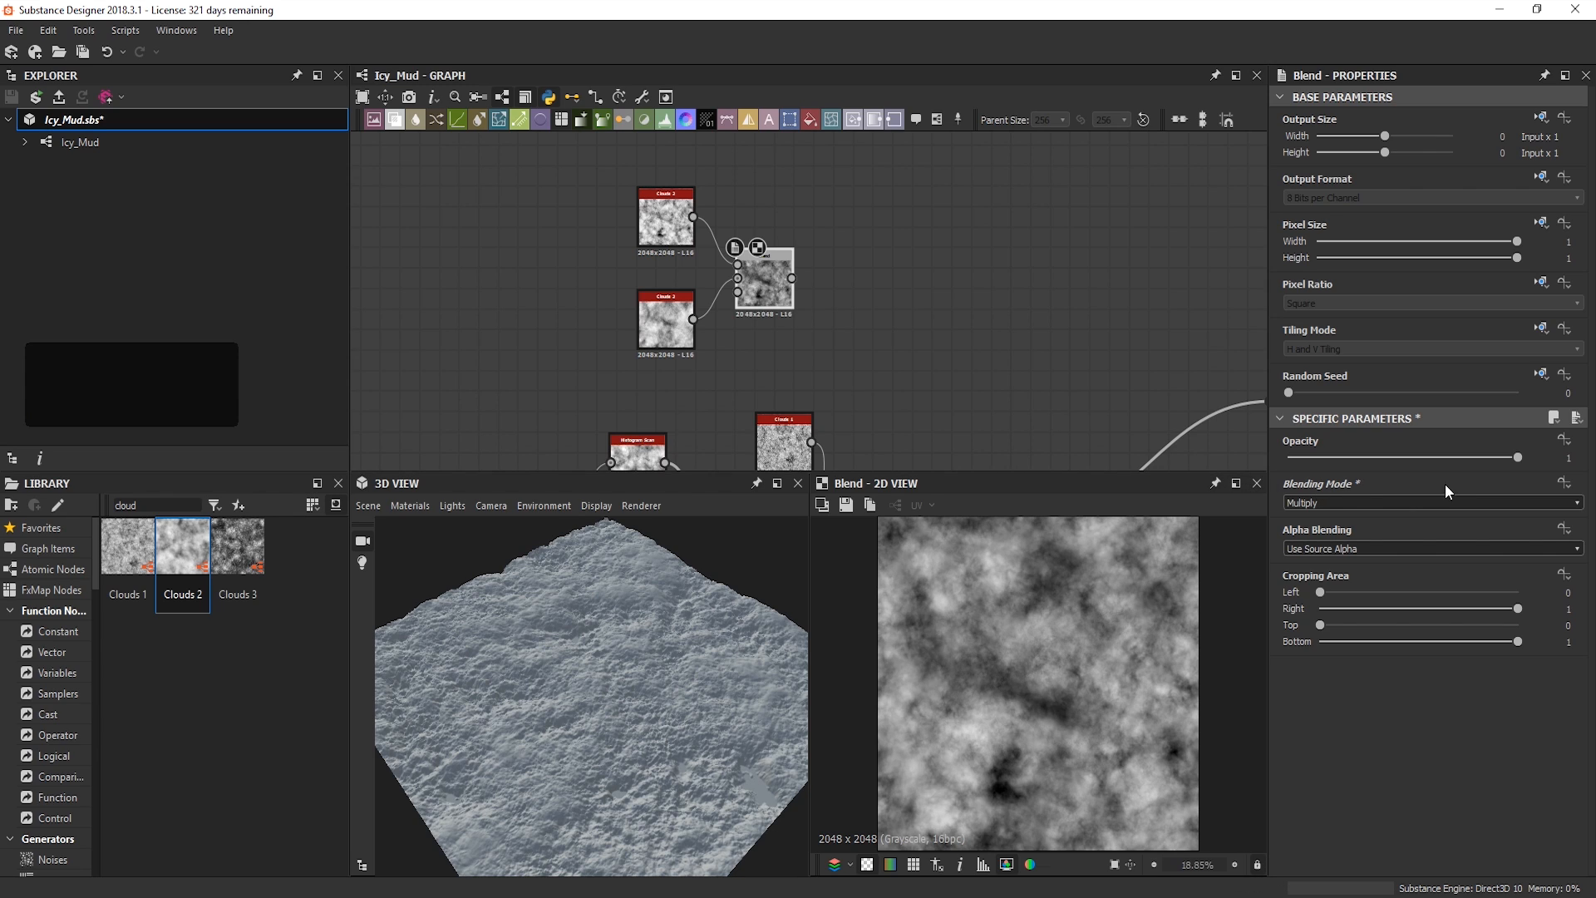
Step: Preview the new Blend node and set its Opacity to 0.53
{"action": "double_click", "coordinate": [763, 281]}
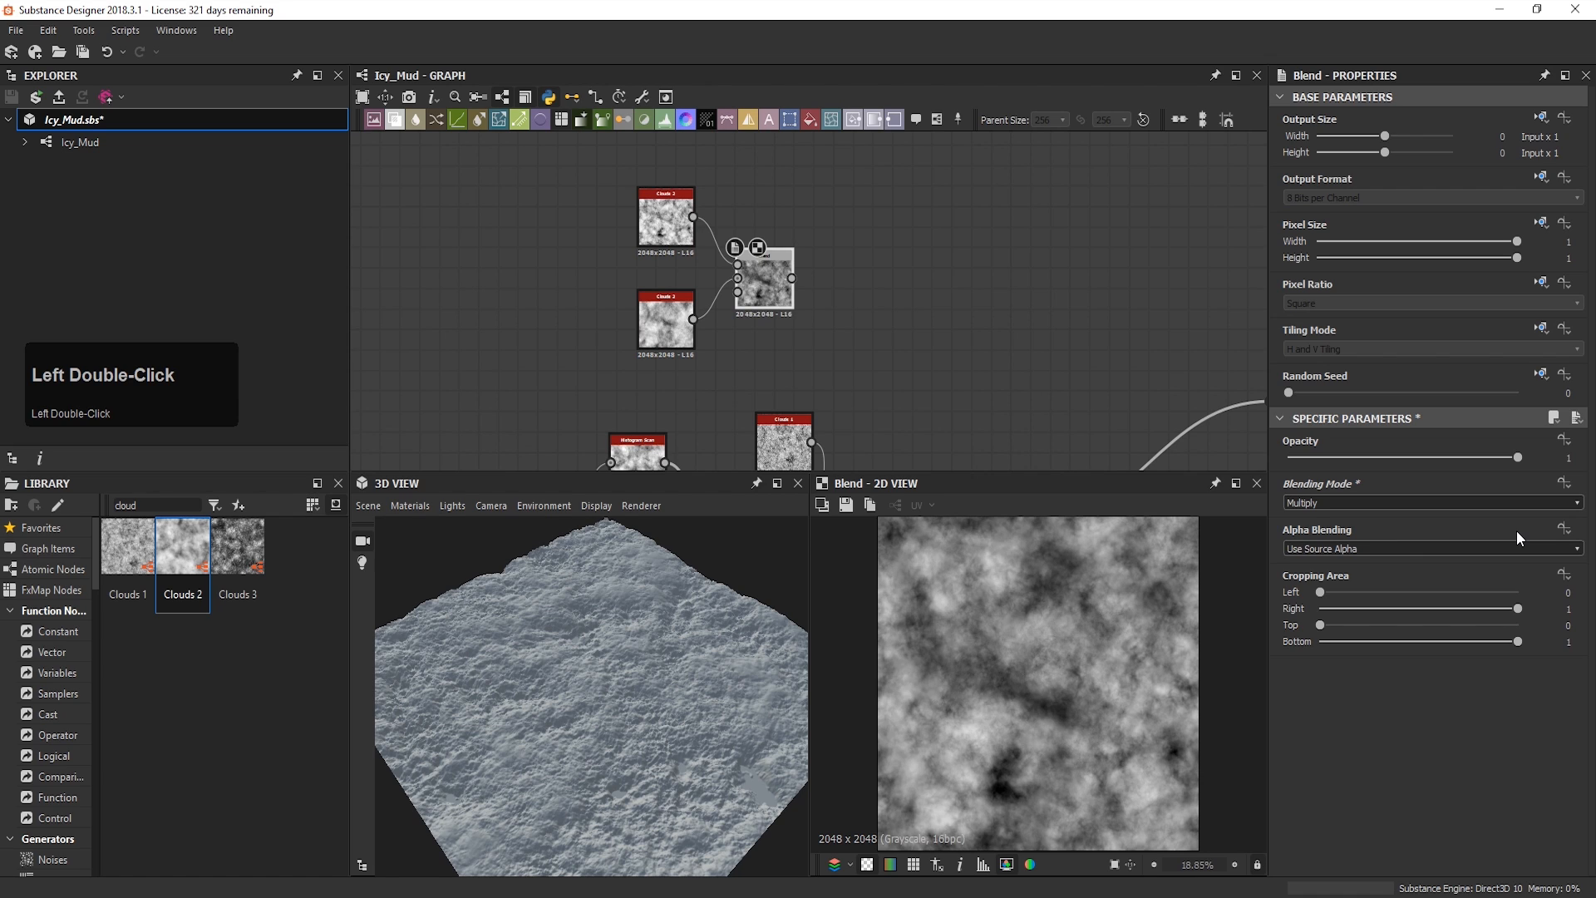
{"action": "left_click_drag", "start_coordinate": [1518, 457], "coordinate": [1417, 457]}
{"action": "left_click", "coordinate": [1553, 458]}
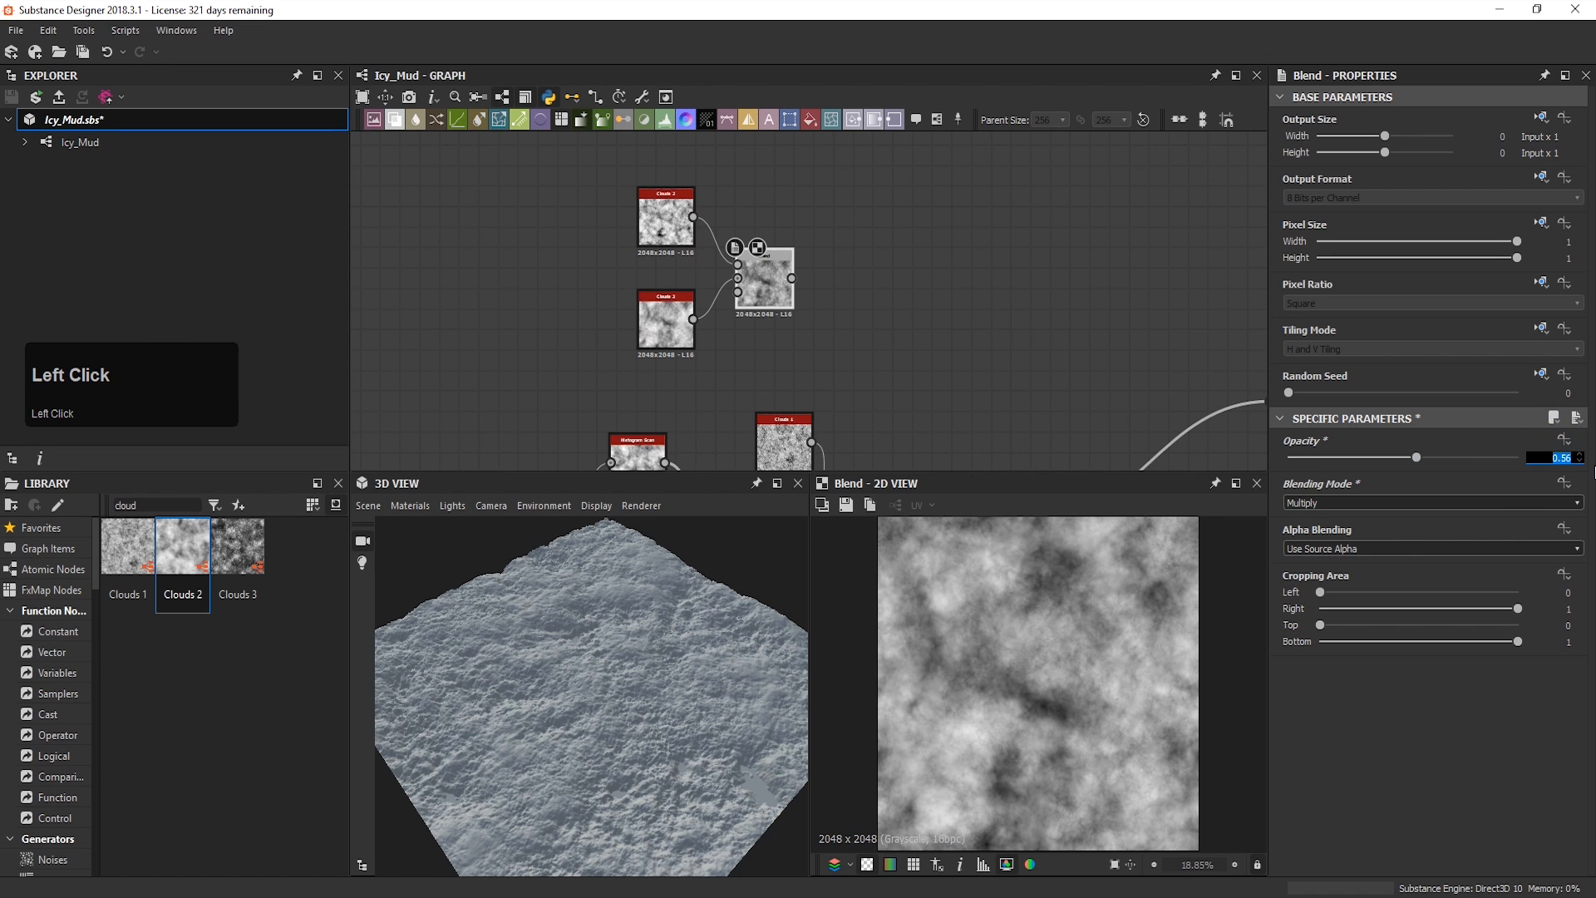
{"action": "type", "text": "0.53"}
{"action": "key", "text": "Return"}
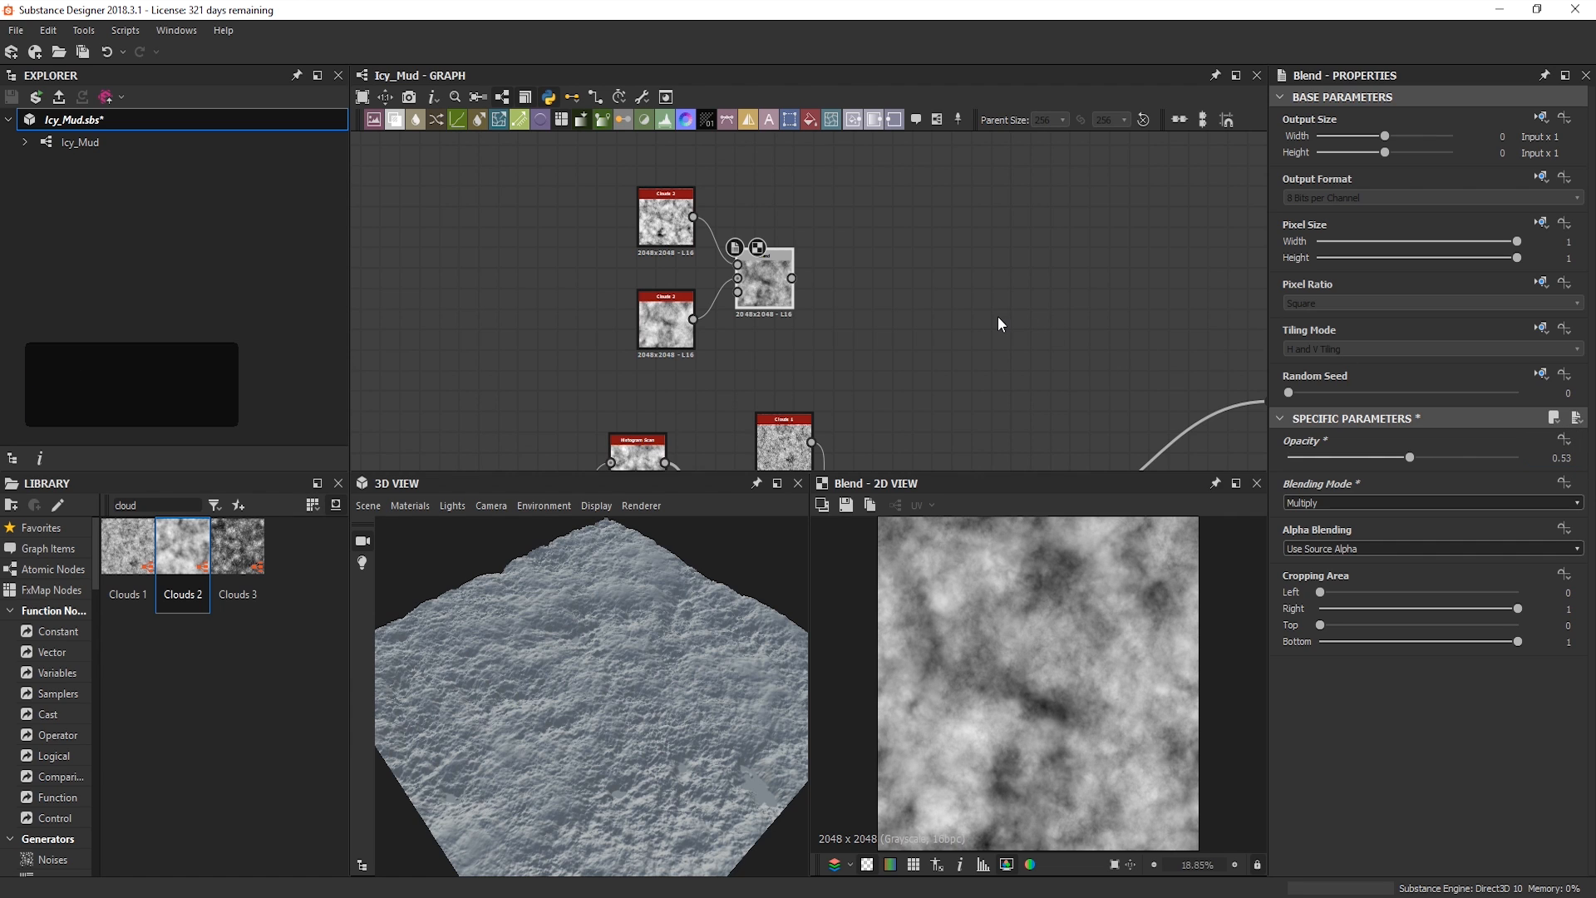
Step: Feed the Transformation 2D node from the new Blend instead of the old blend chain, and inspect the surface in 3D
{"action": "scroll", "coordinate": [958, 309], "scroll_direction": "down", "scroll_amount": 2}
{"action": "middle_click_drag", "start_coordinate": [958, 310], "coordinate": [948, 296]}
{"action": "scroll", "coordinate": [977, 437], "scroll_direction": "up", "scroll_amount": 2}
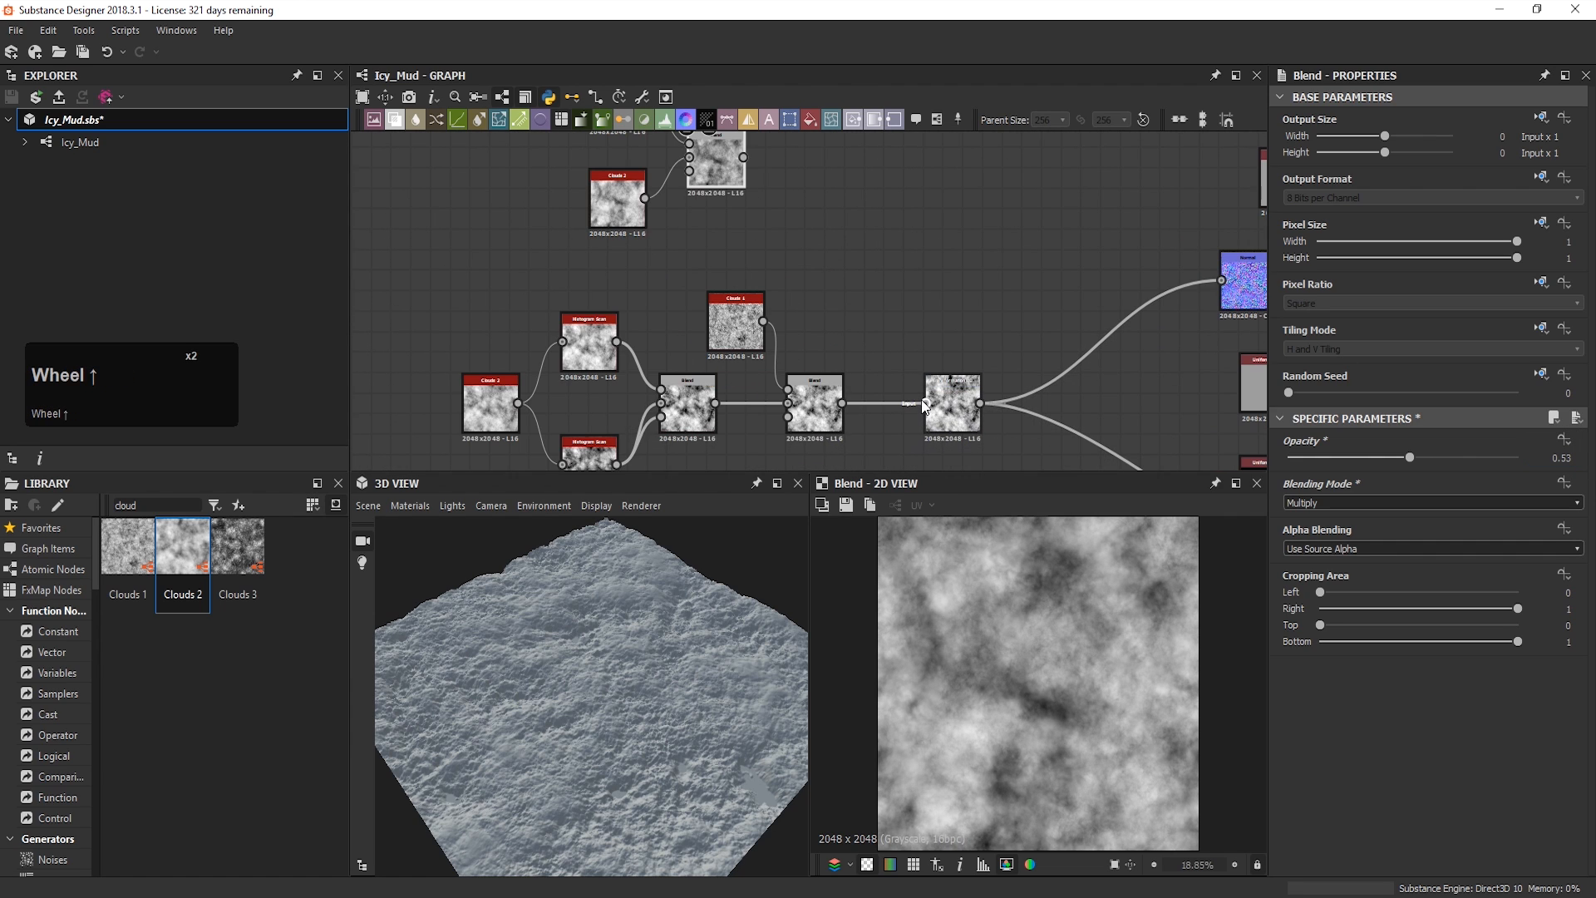
{"action": "left_click_drag", "start_coordinate": [924, 405], "coordinate": [811, 193]}
{"action": "left_click_drag", "start_coordinate": [752, 153], "coordinate": [745, 157]}
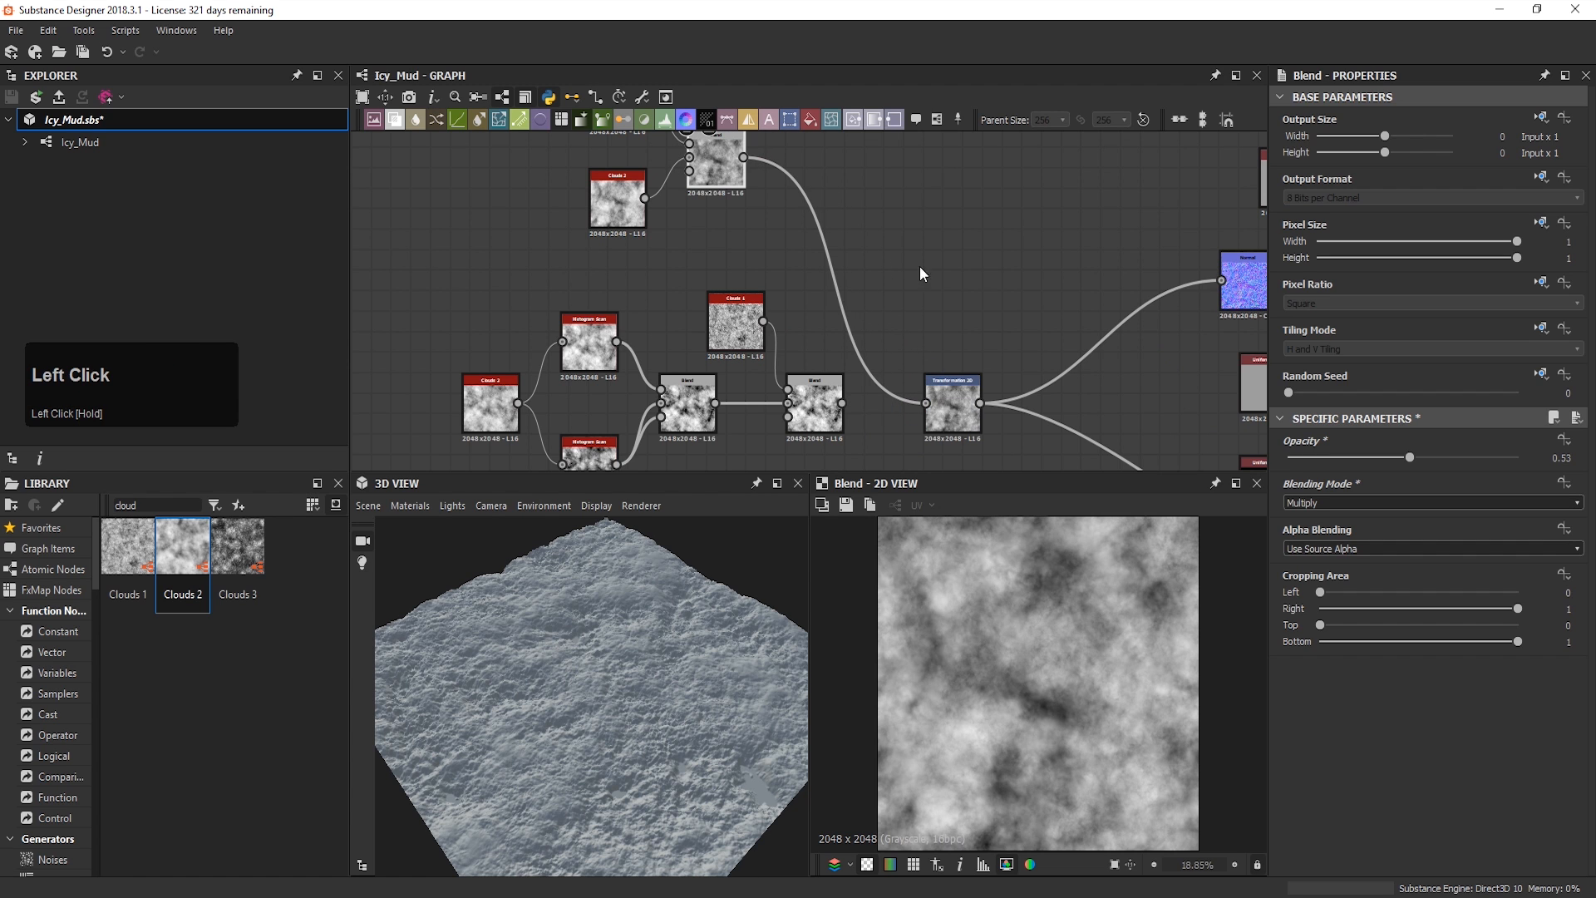
{"action": "left_click_drag", "start_coordinate": [687, 700], "coordinate": [703, 735]}
{"action": "middle_click_drag", "start_coordinate": [886, 271], "coordinate": [863, 306]}
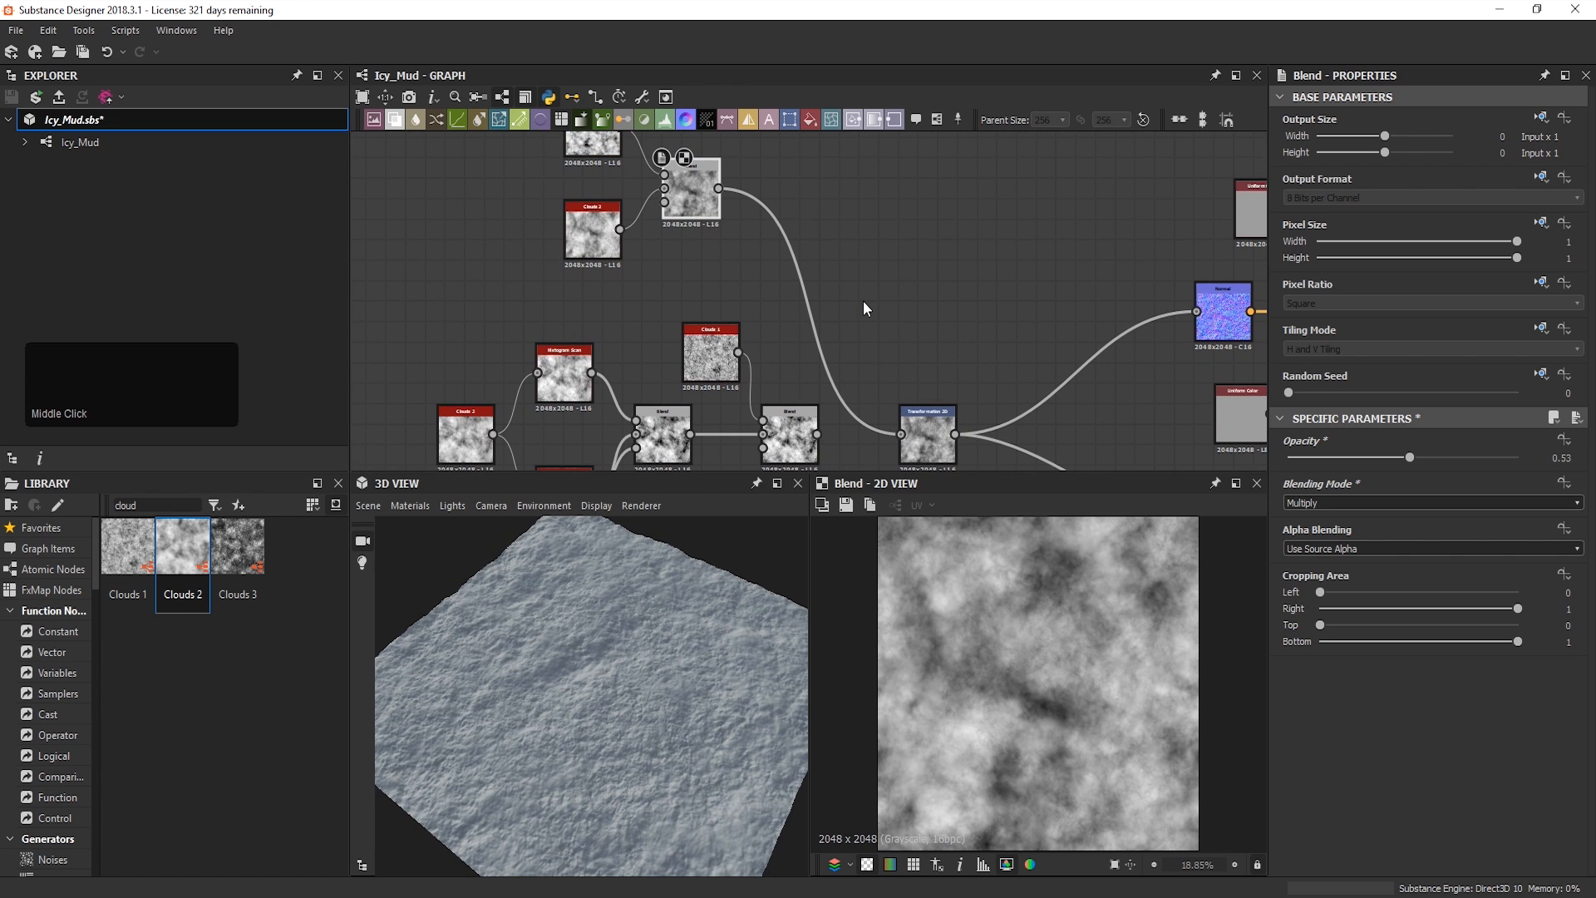
{"action": "middle_click_drag", "start_coordinate": [863, 301], "coordinate": [862, 331]}
Step: Add Clouds 1 and Clouds 3 nodes in the empty area right of the new Blend and preview Clouds 3
{"action": "left_click", "coordinate": [220, 594]}
{"action": "left_click", "coordinate": [125, 576]}
{"action": "left_click", "coordinate": [246, 576], "text": "ctrl"}
{"action": "left_click_drag", "start_coordinate": [246, 575], "coordinate": [974, 256]}
{"action": "middle_click_drag", "start_coordinate": [998, 236], "coordinate": [1013, 290]}
{"action": "left_click_drag", "start_coordinate": [977, 399], "coordinate": [1021, 242]}
{"action": "left_click", "coordinate": [908, 246]}
{"action": "double_click", "coordinate": [949, 224]}
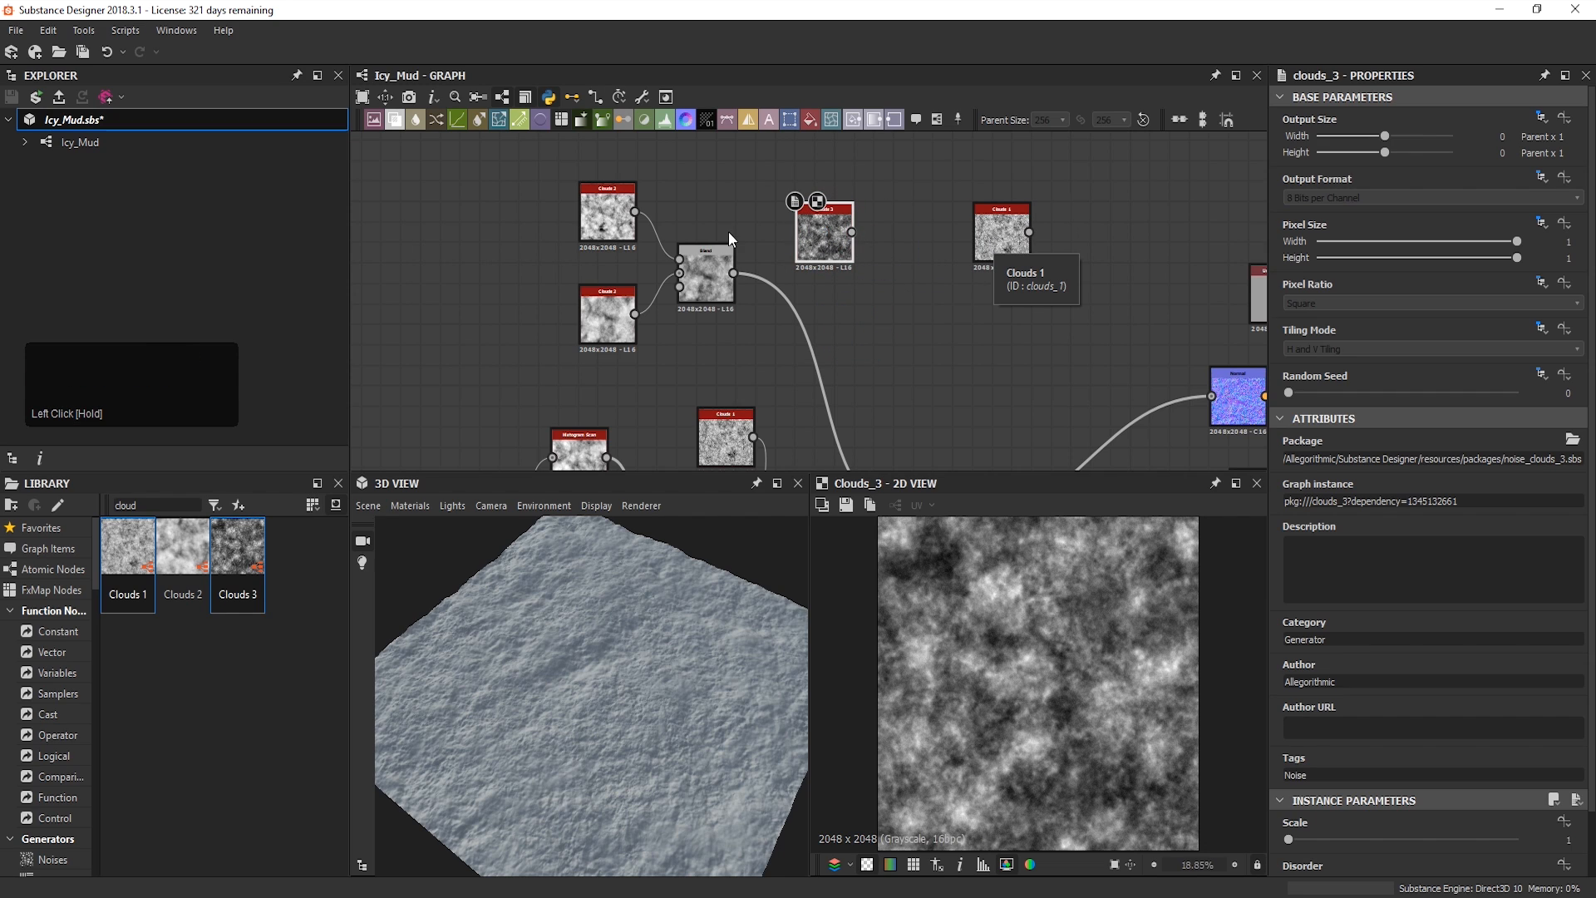
Step: Insert a second Blend node after the Multiply Blend, on its link to the Transformation 2D node
{"action": "left_click", "coordinate": [705, 270]}
{"action": "left_click", "coordinate": [397, 121]}
{"action": "mouse_move", "coordinate": [804, 270]}
{"action": "left_mouse_down"}
{"action": "mouse_move", "coordinate": [842, 271]}
{"action": "mouse_move", "coordinate": [824, 271]}
{"action": "left_mouse_up"}
Step: Move Clouds 3 above and between the two Blend nodes and set its Disorder to 0.66
{"action": "left_click_drag", "start_coordinate": [816, 210], "coordinate": [734, 172]}
{"action": "scroll", "coordinate": [1429, 665], "scroll_direction": "down", "scroll_amount": 2}
{"action": "left_click_drag", "start_coordinate": [1405, 813], "coordinate": [1440, 822]}
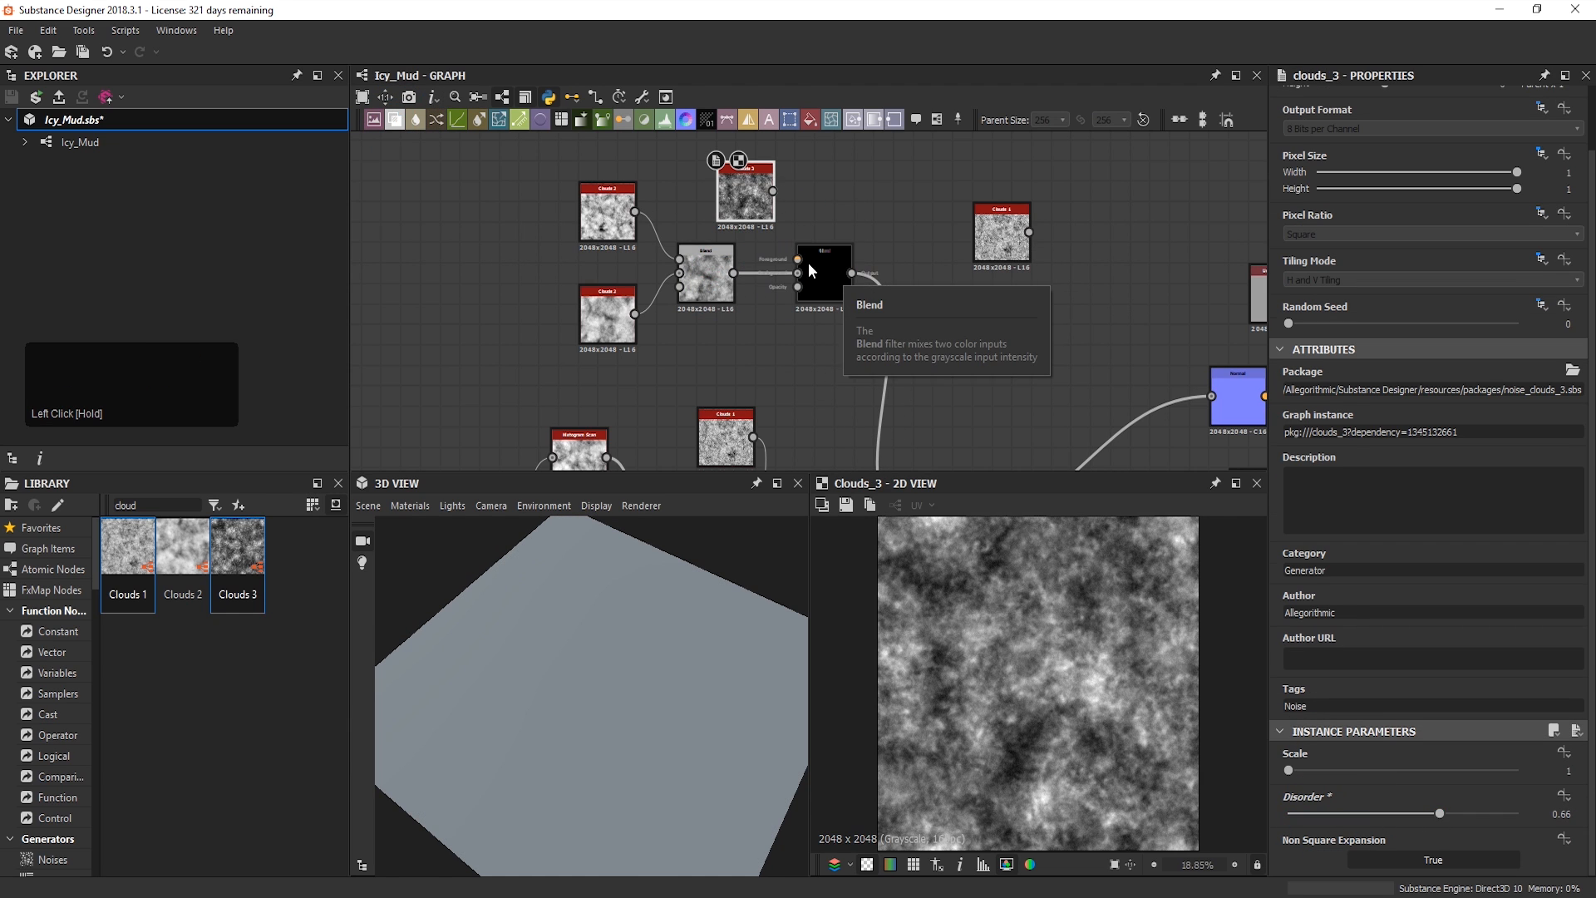
Step: Connect Clouds 3 to the second Blend's Foreground and set that Blend's mode to Overlay
{"action": "left_click_drag", "start_coordinate": [772, 190], "coordinate": [798, 259]}
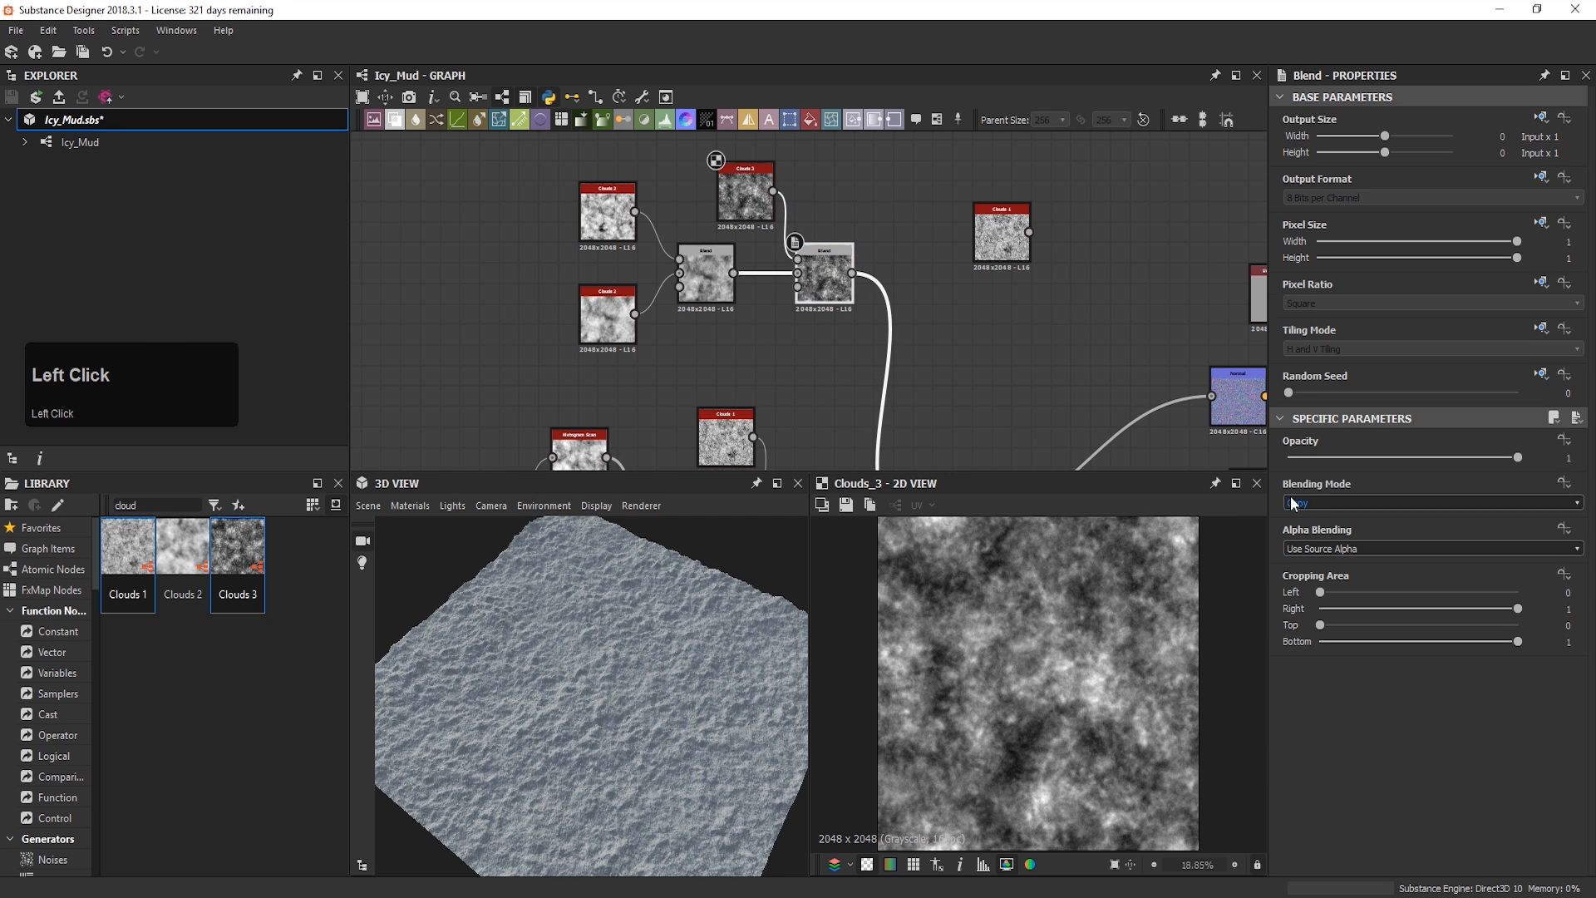
{"action": "left_click", "coordinate": [1291, 498]}
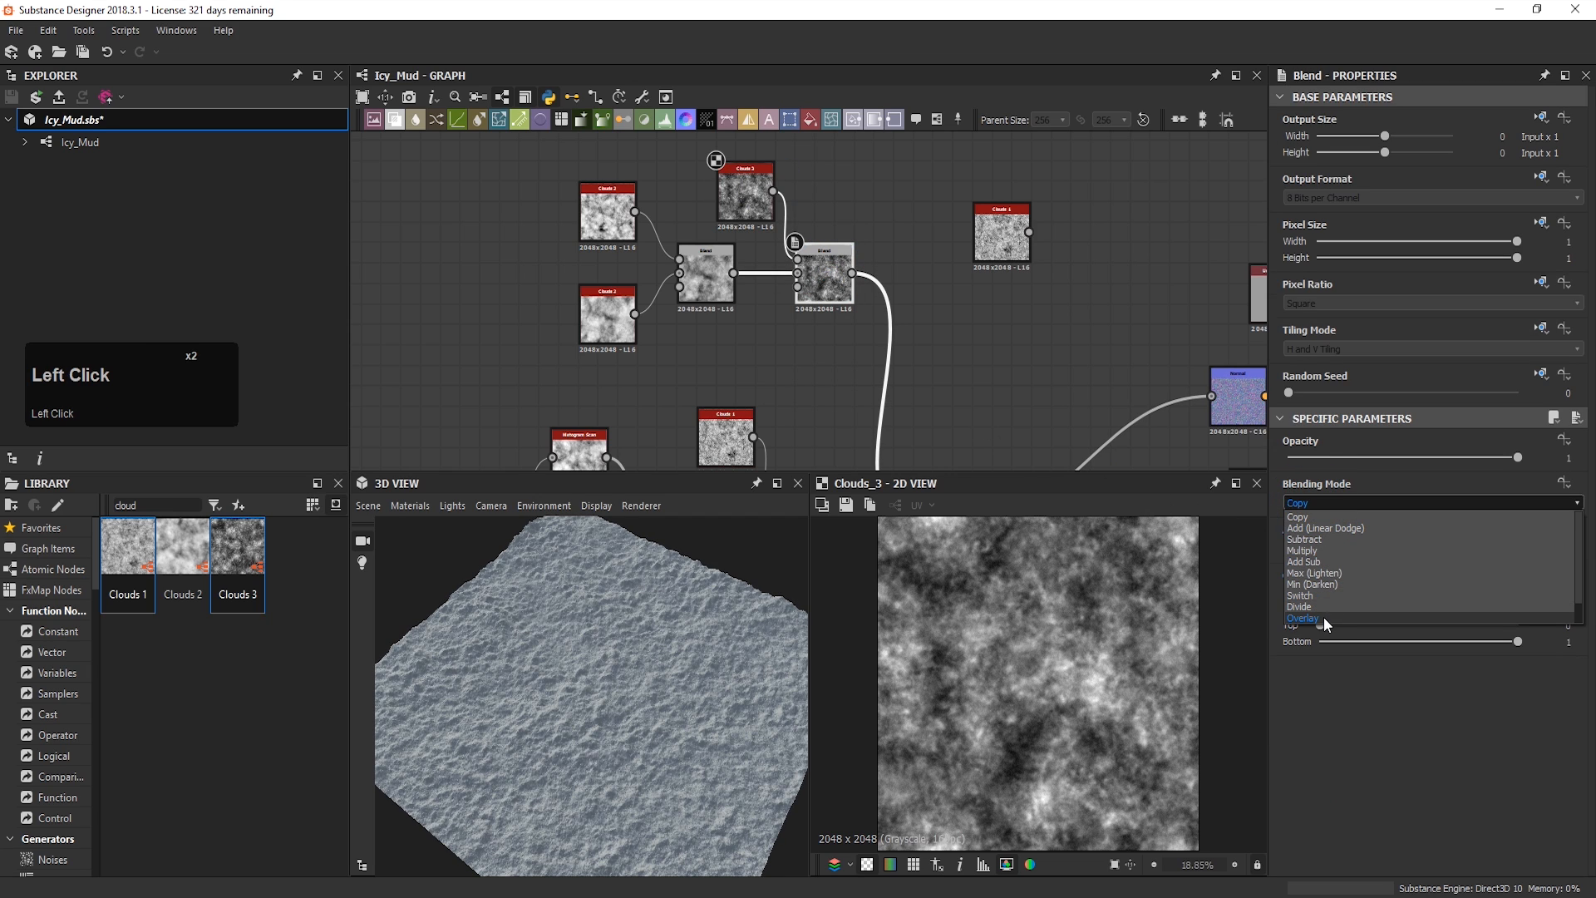
{"action": "left_click", "coordinate": [1322, 618]}
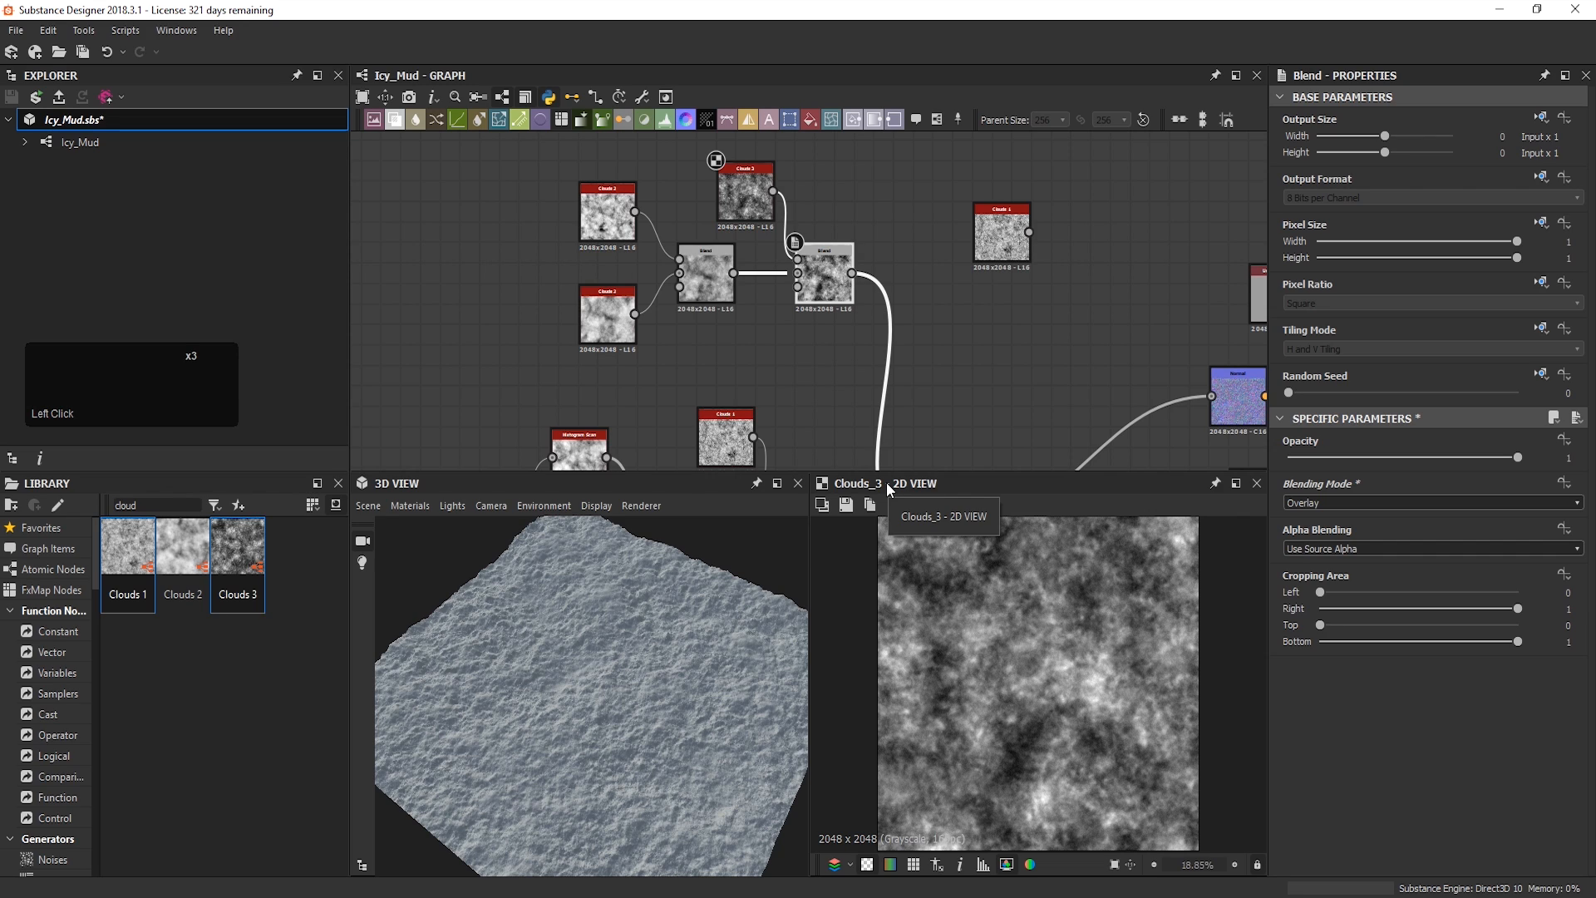
Step: Try other blending modes such as Screen and Divide on the second Blend node, and return it to Overlay
{"action": "left_click", "coordinate": [1337, 504]}
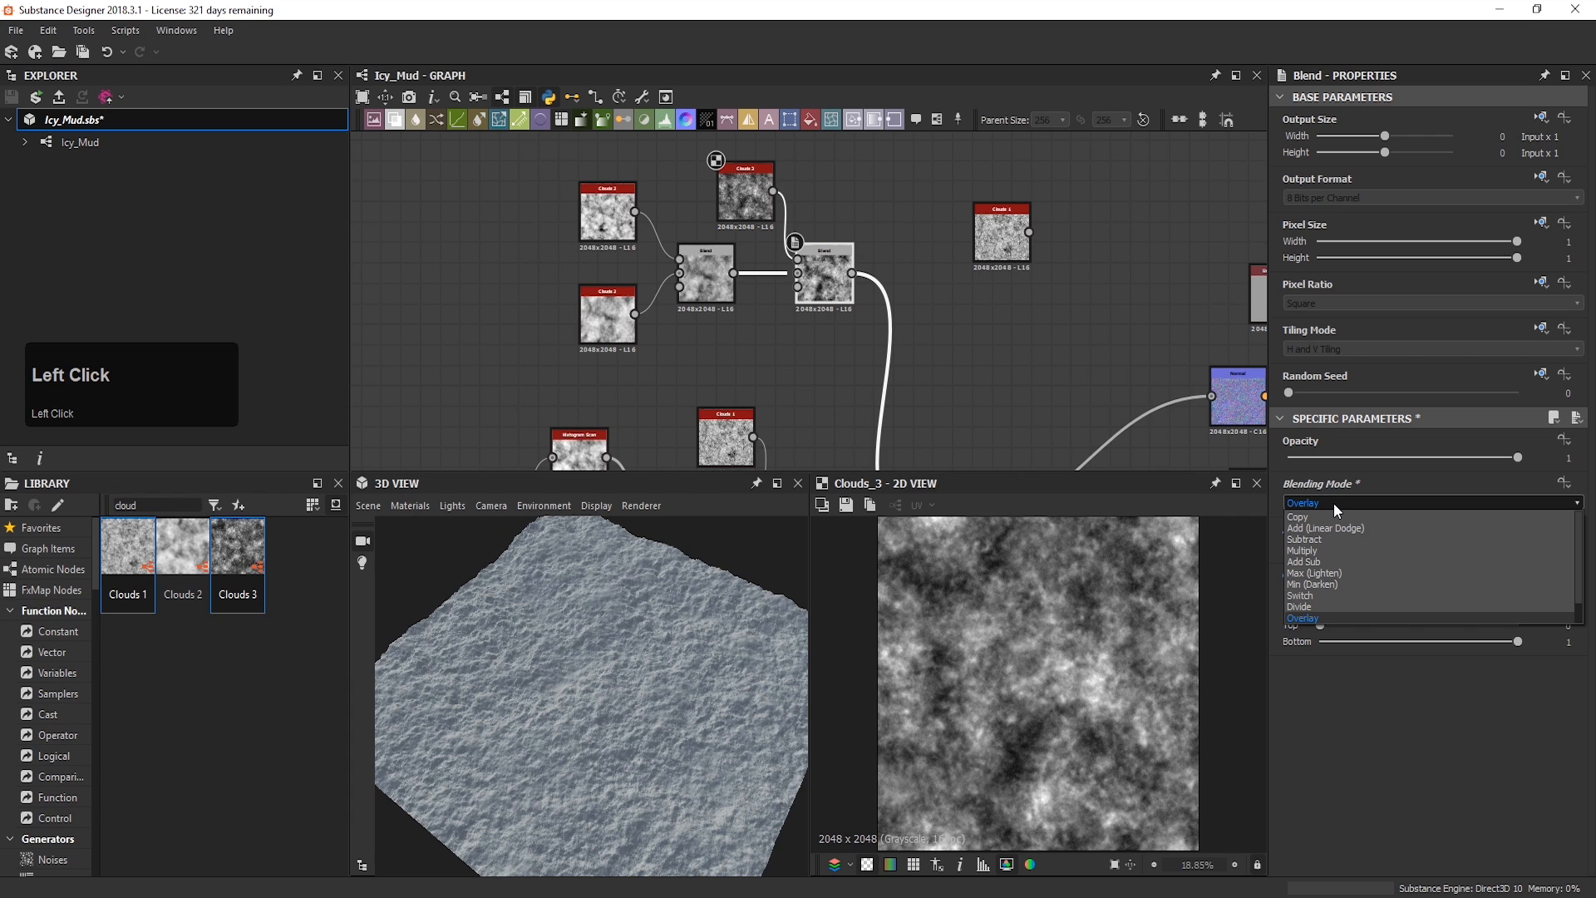
{"action": "left_click", "coordinate": [1333, 502]}
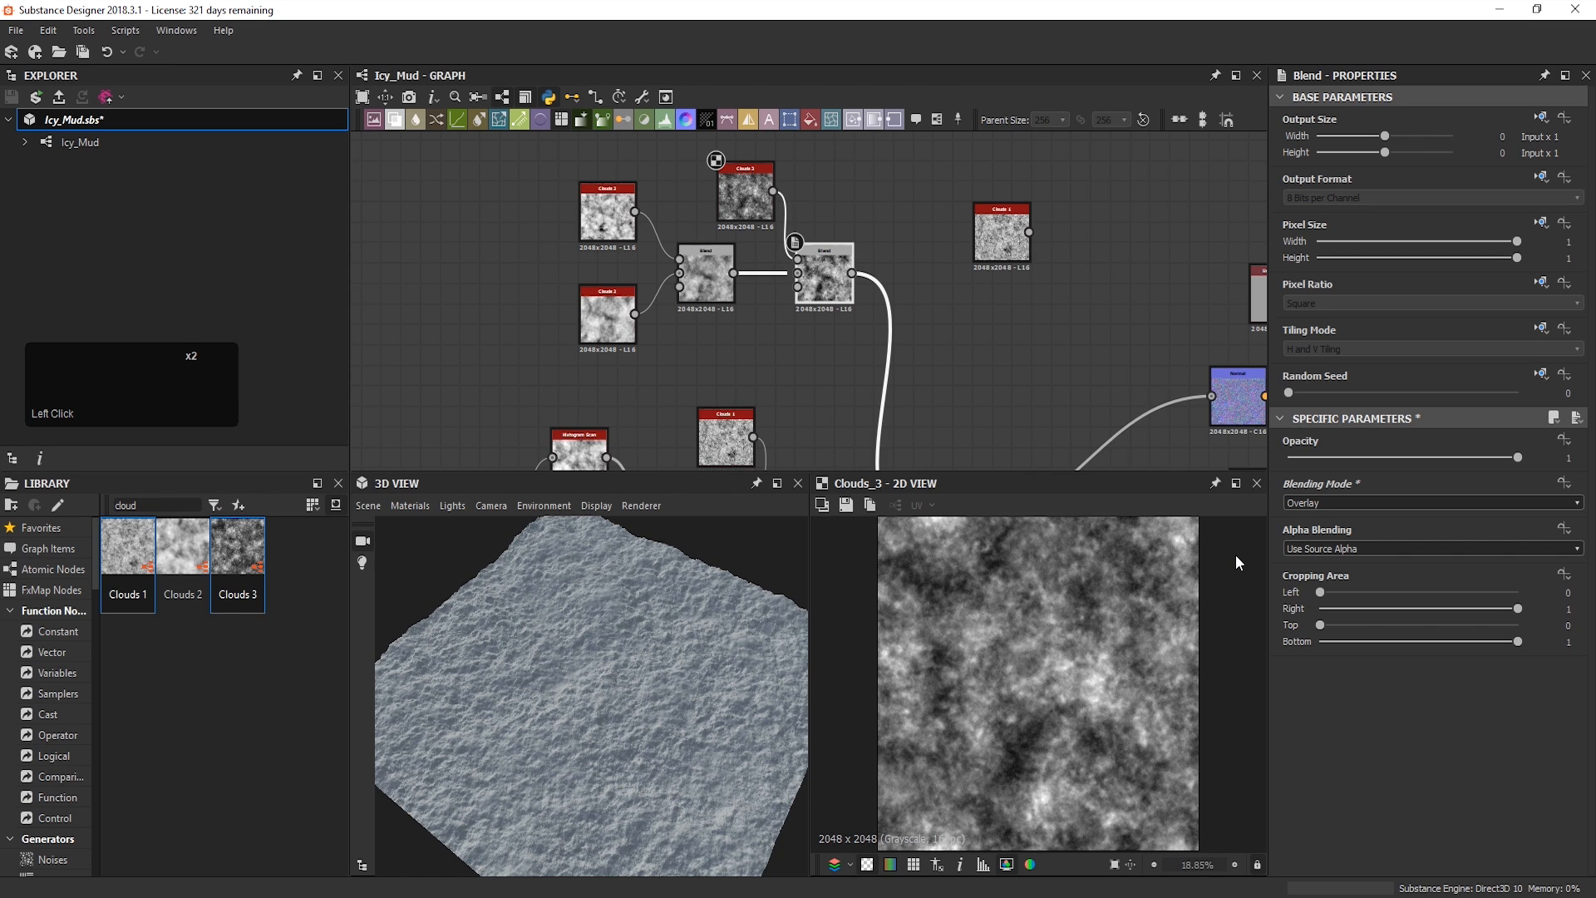
{"action": "left_click", "coordinate": [1388, 501]}
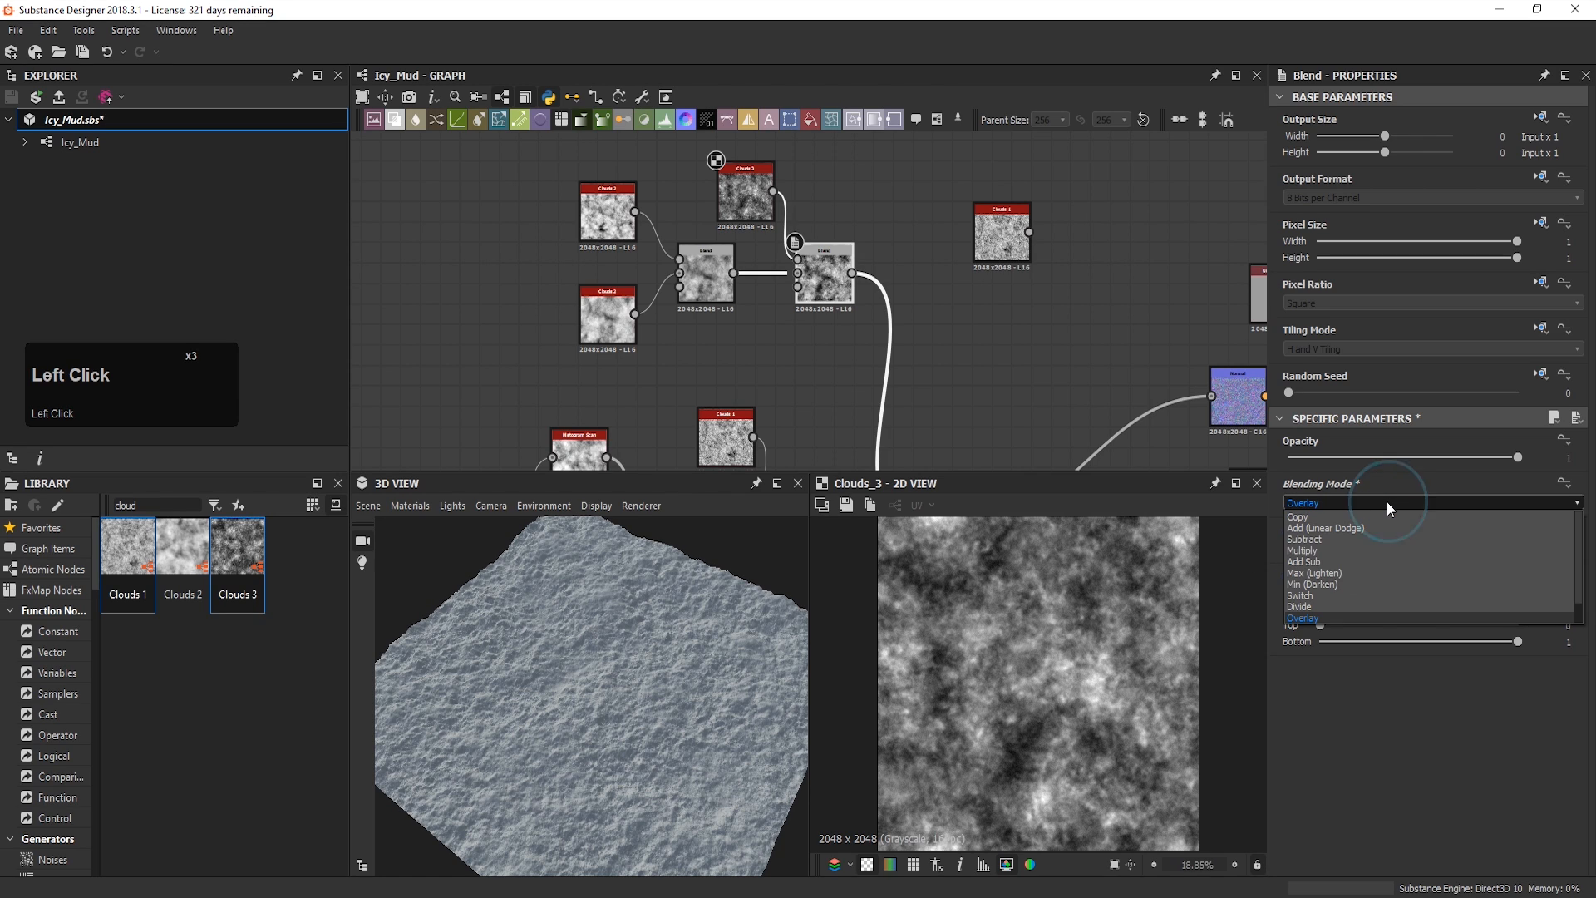
{"action": "left_click", "coordinate": [1387, 501]}
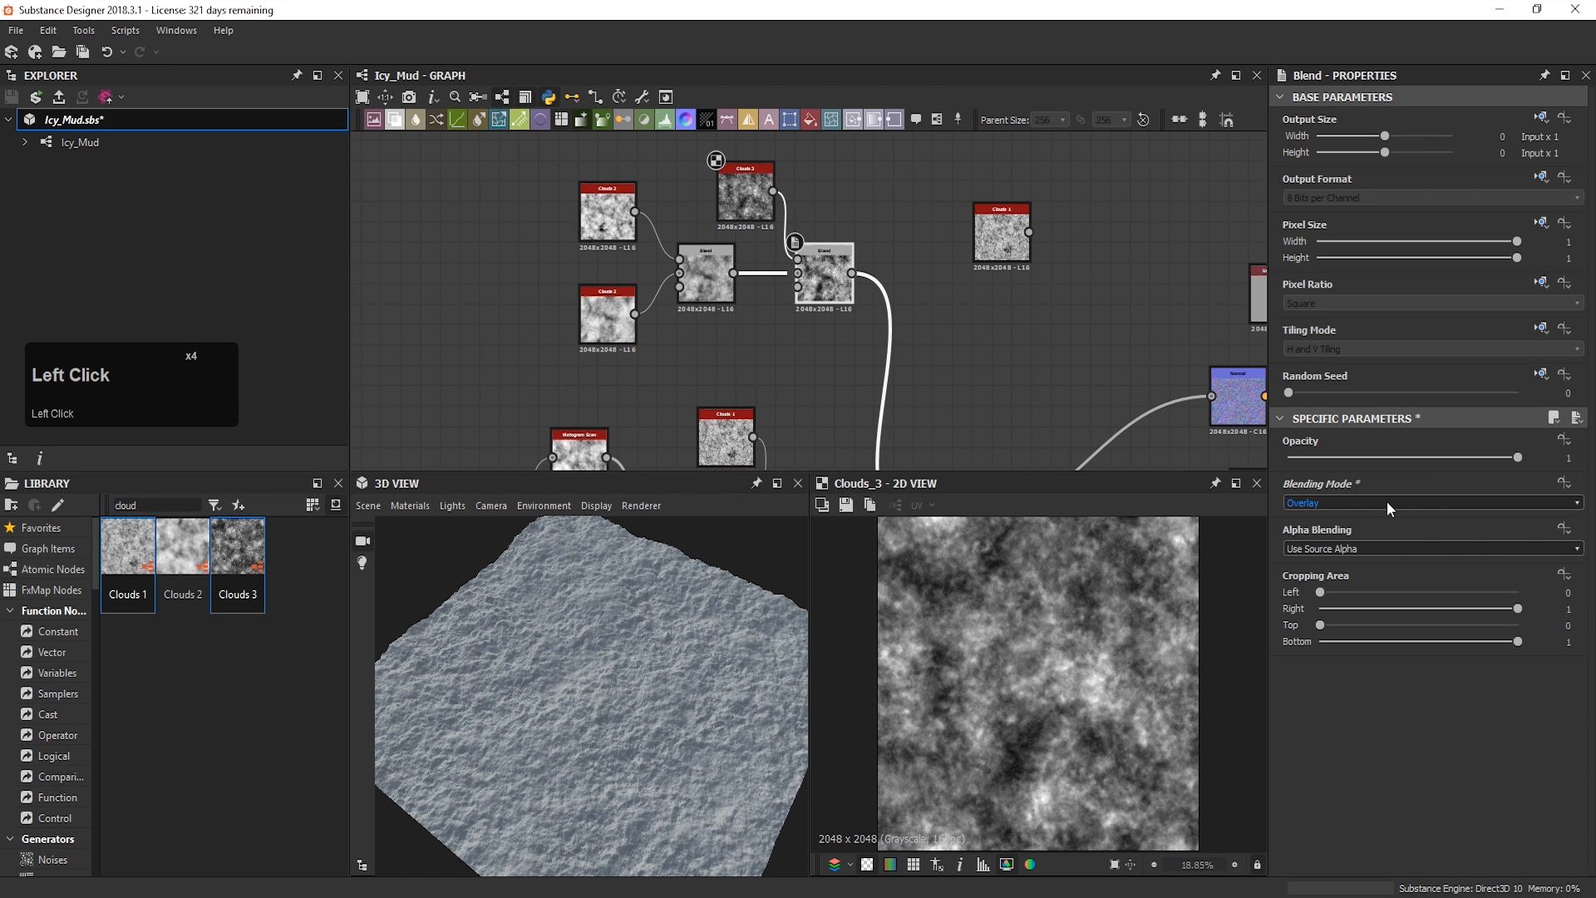
{"action": "key", "text": "Up"}
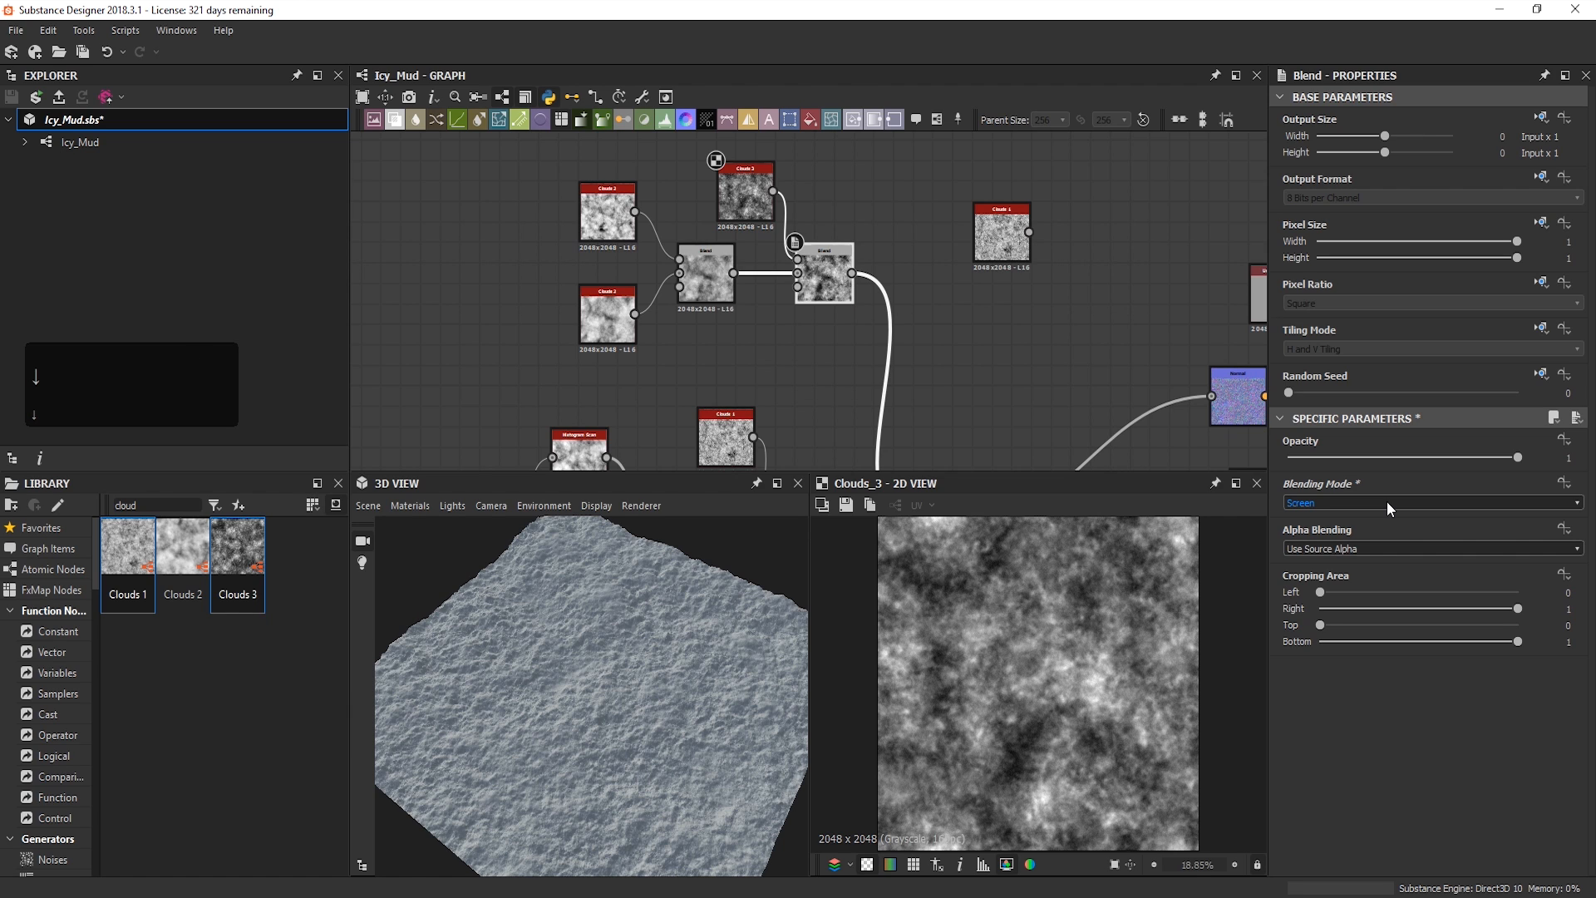
{"action": "key", "text": "Down"}
{"action": "key", "text": "Down"}
{"action": "key", "text": "Down"}
{"action": "key", "text": "Down"}
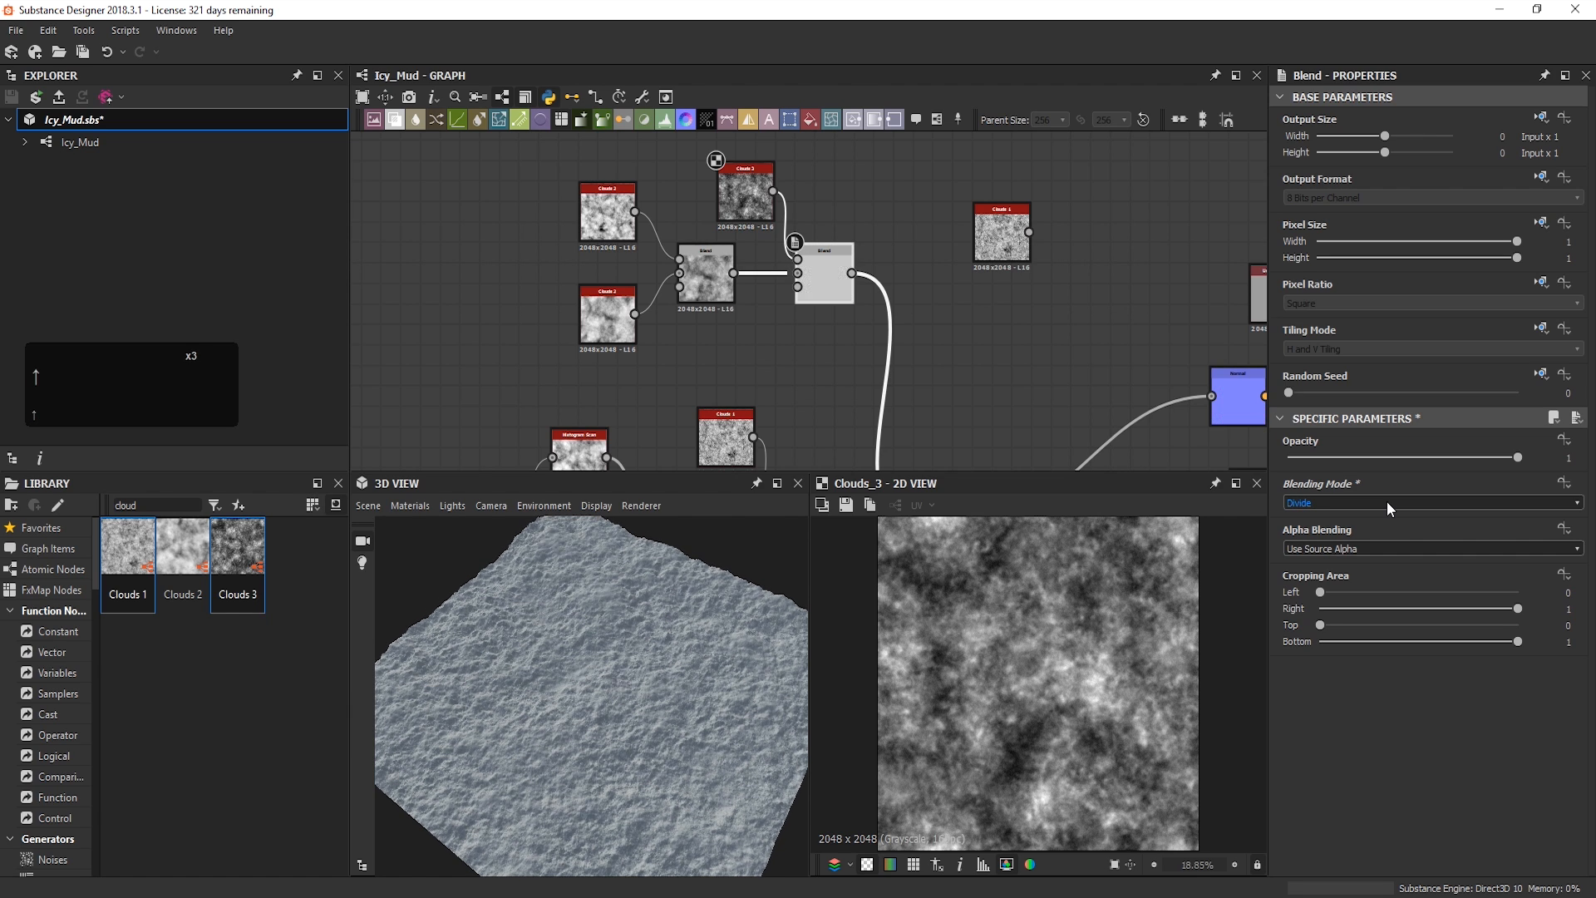
{"action": "key", "text": "Up"}
{"action": "key", "text": "Up"}
{"action": "key", "text": "Up"}
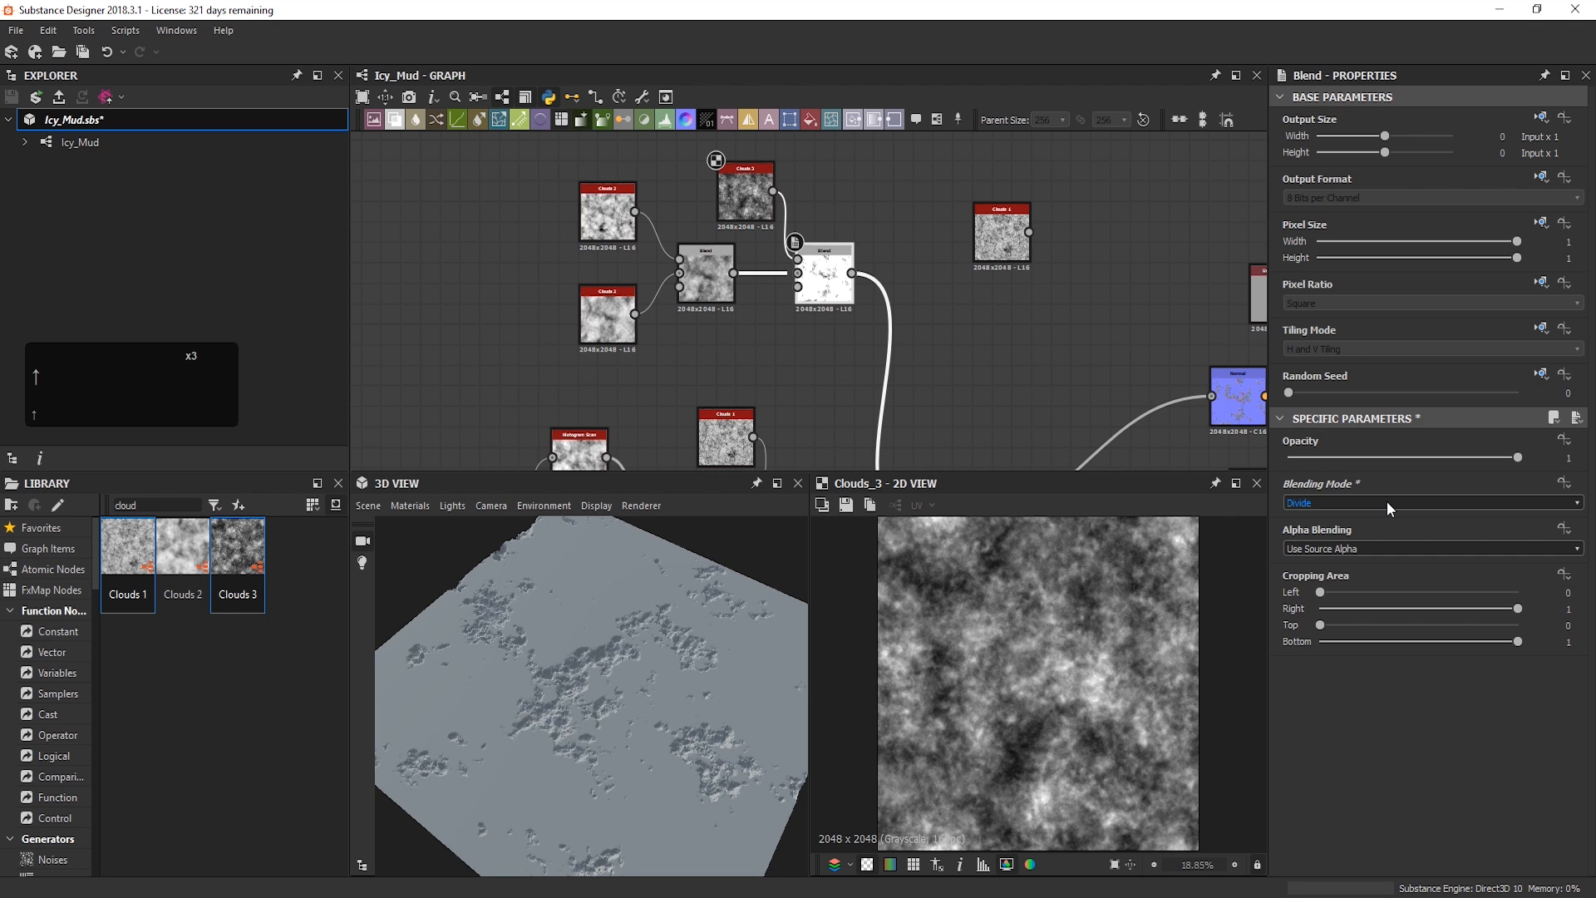
{"action": "left_click", "coordinate": [1387, 503]}
{"action": "left_click", "coordinate": [1363, 605]}
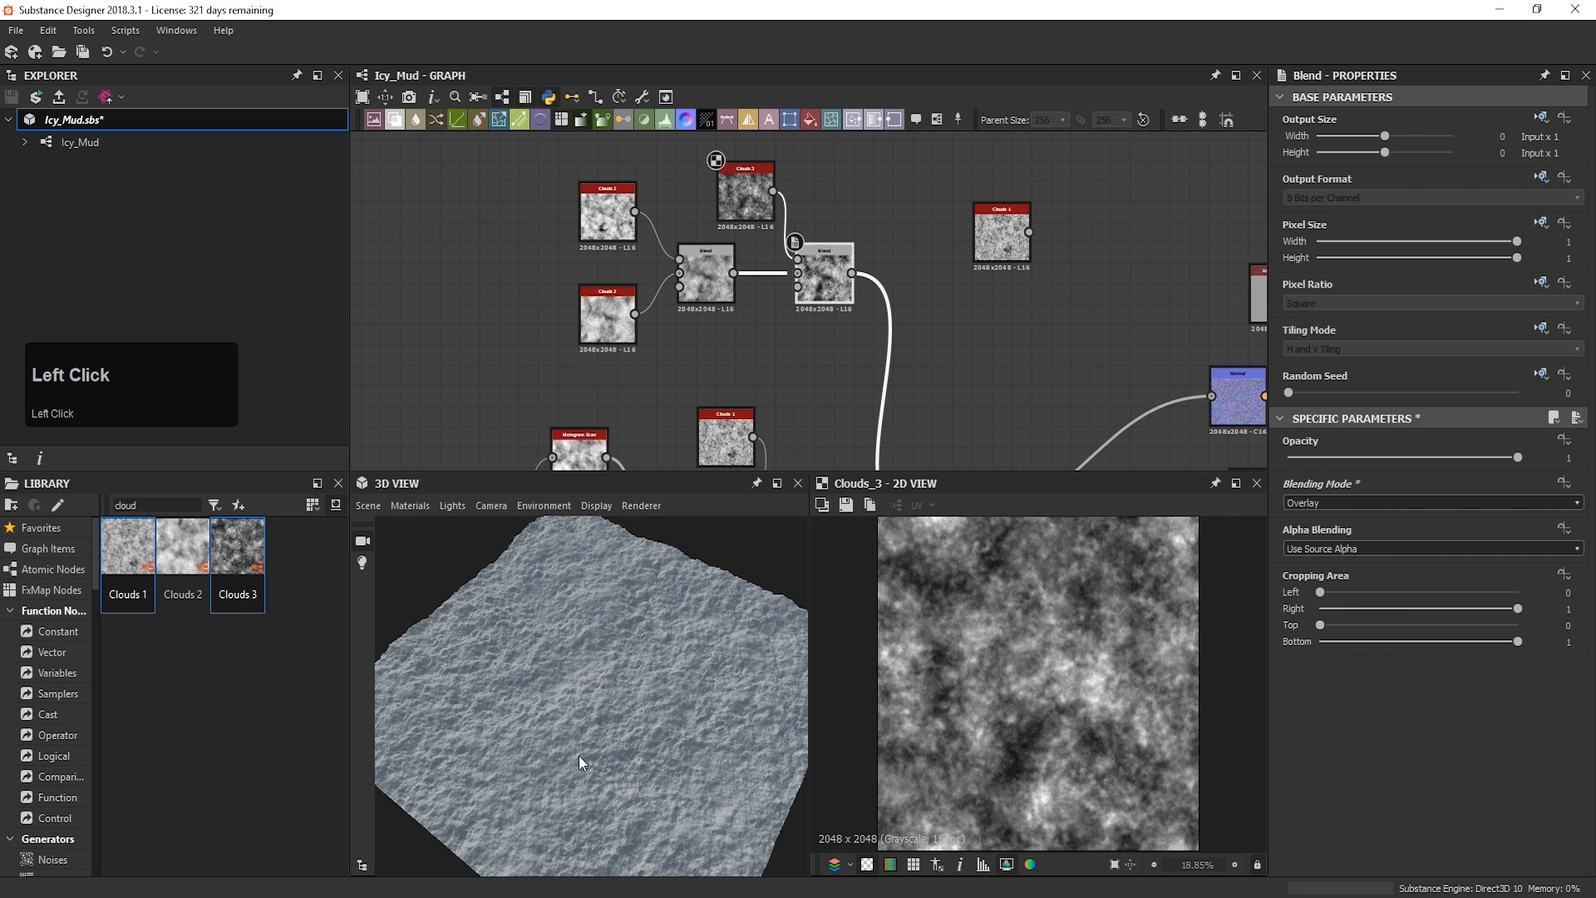
Step: Duplicate the Overlay Blend node to its right and delete the input links copied with it
{"action": "left_click_drag", "start_coordinate": [608, 750], "coordinate": [697, 681]}
{"action": "middle_click_drag", "start_coordinate": [697, 681], "coordinate": [698, 658]}
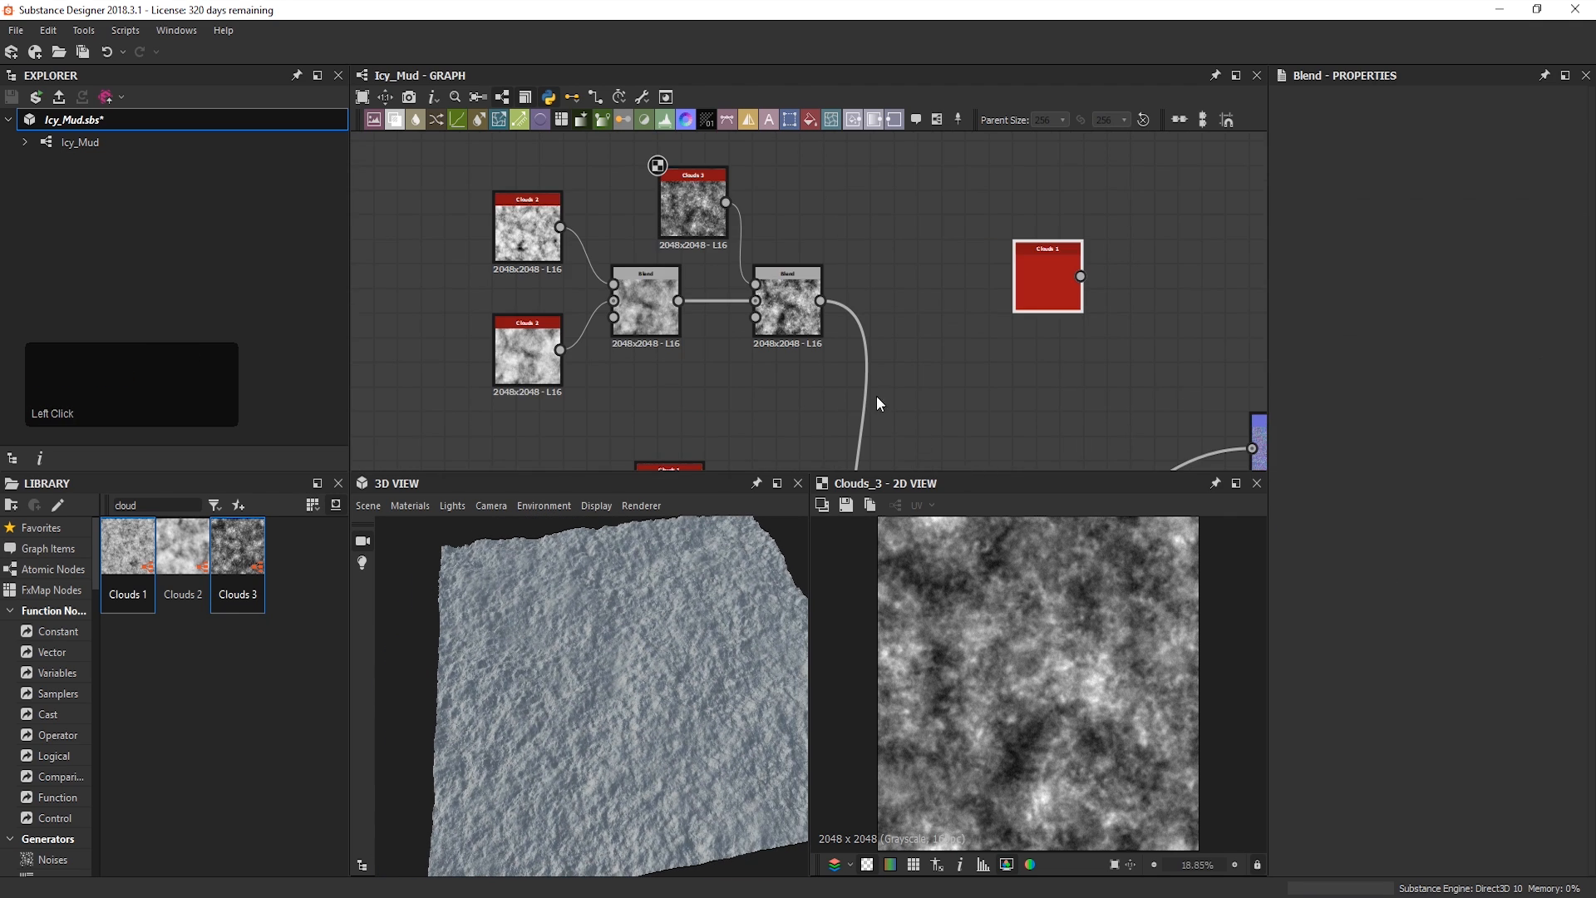
{"action": "left_click", "coordinate": [786, 301]}
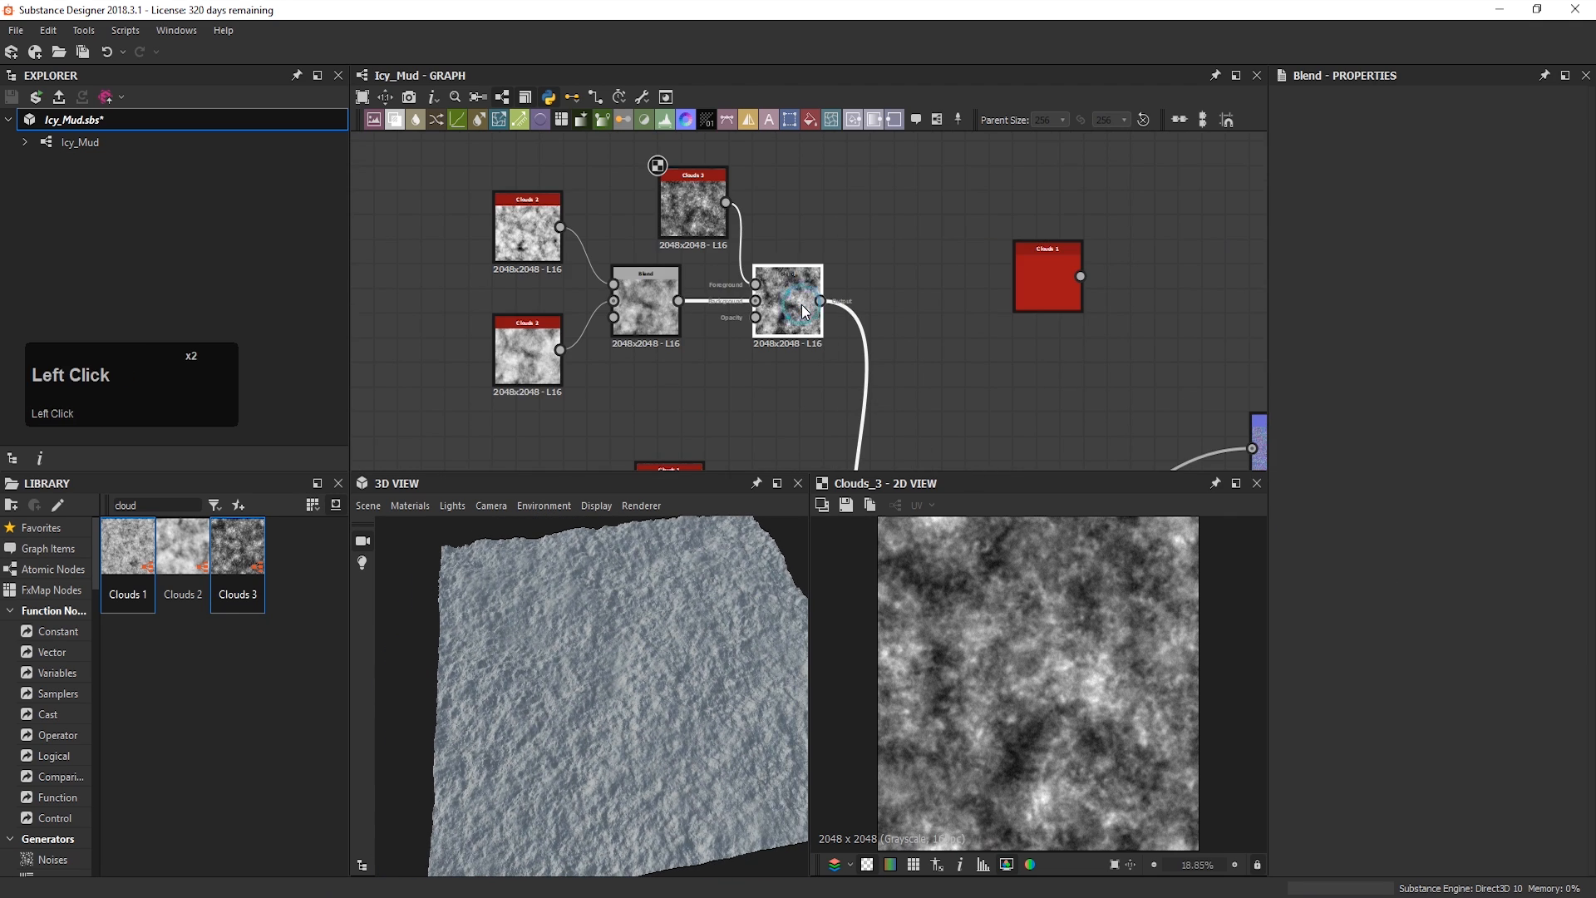
{"action": "key", "text": "ctrl+c"}
{"action": "key", "text": "ctrl+v"}
{"action": "left_click_drag", "start_coordinate": [821, 302], "coordinate": [997, 304]}
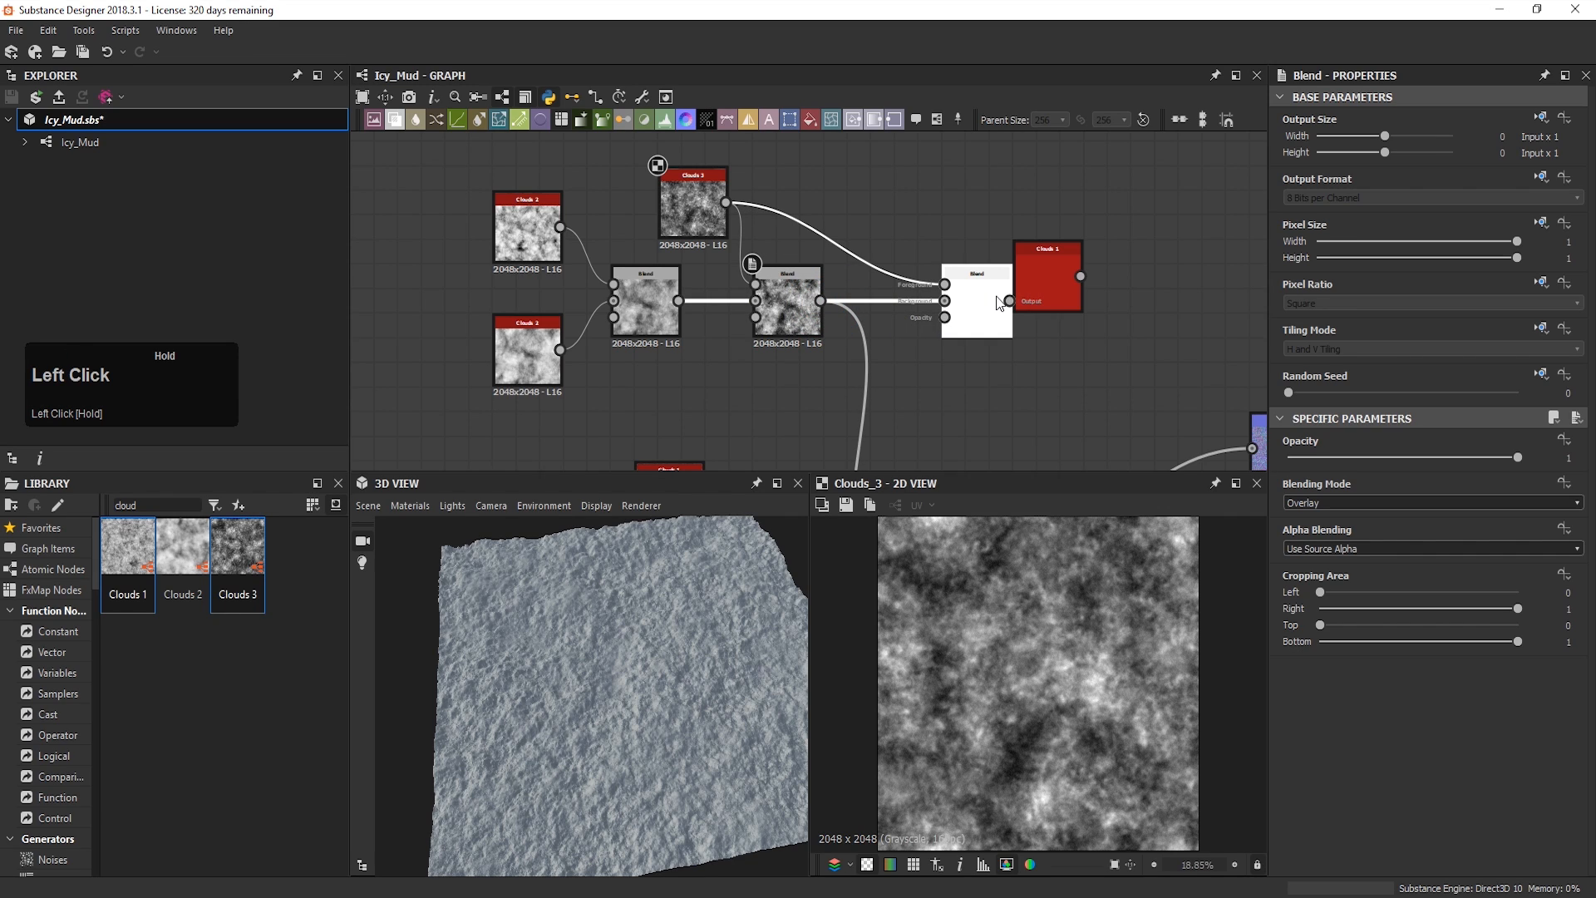
{"action": "left_click_drag", "start_coordinate": [901, 162], "coordinate": [909, 349]}
{"action": "key", "text": "Delete"}
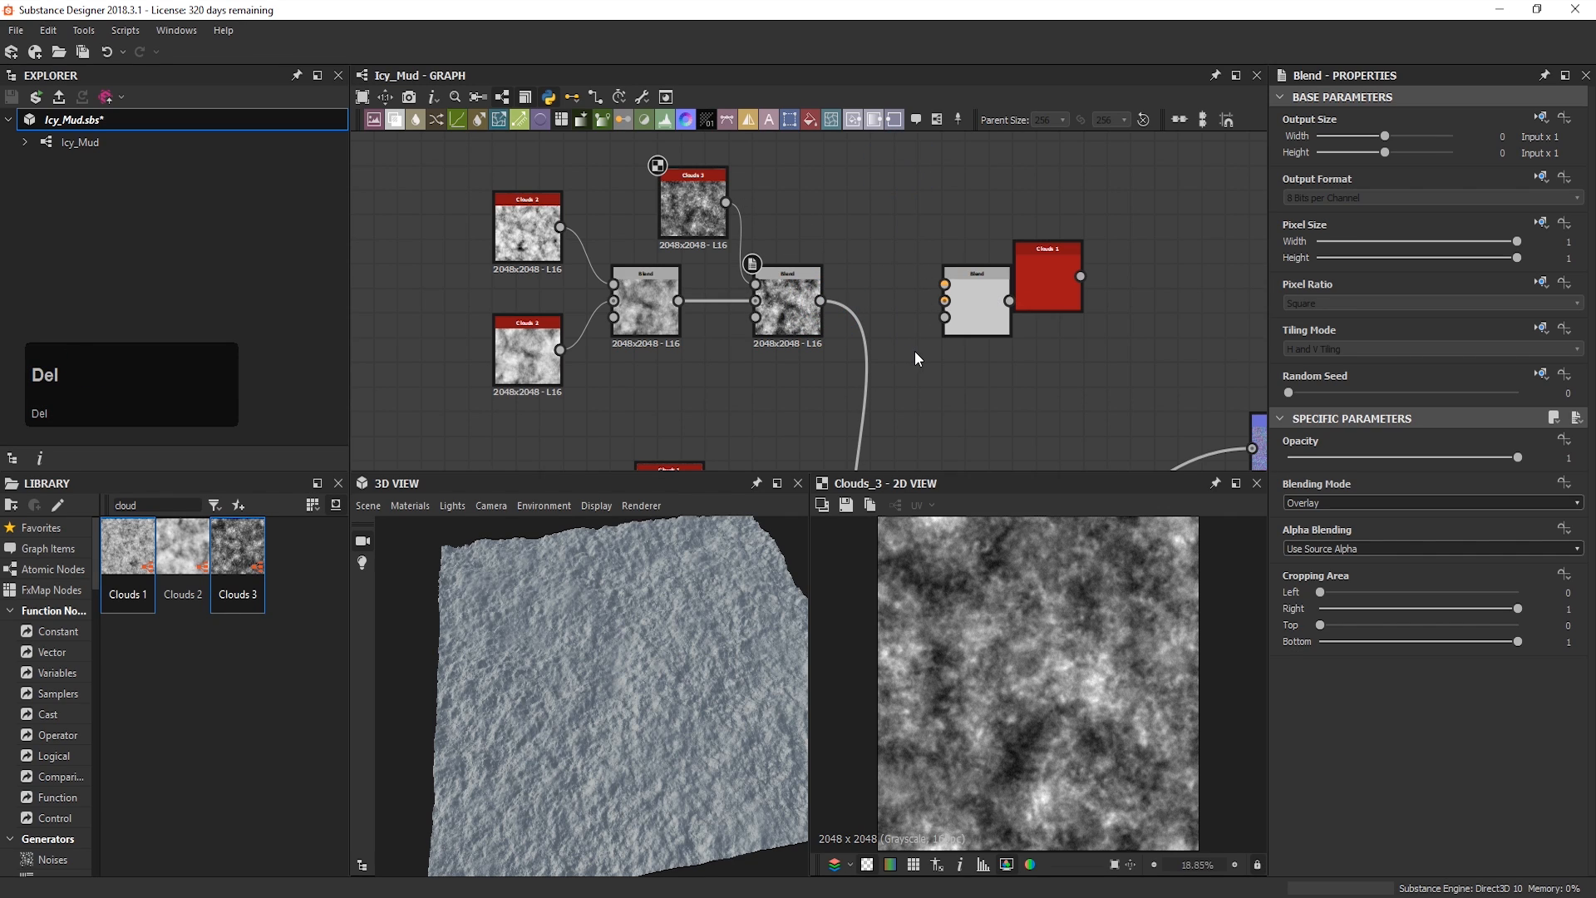
Step: Connect the second Blend to the third Blend's Background, and Clouds 1, placed above it, to its Foreground
{"action": "left_click_drag", "start_coordinate": [821, 301], "coordinate": [947, 300]}
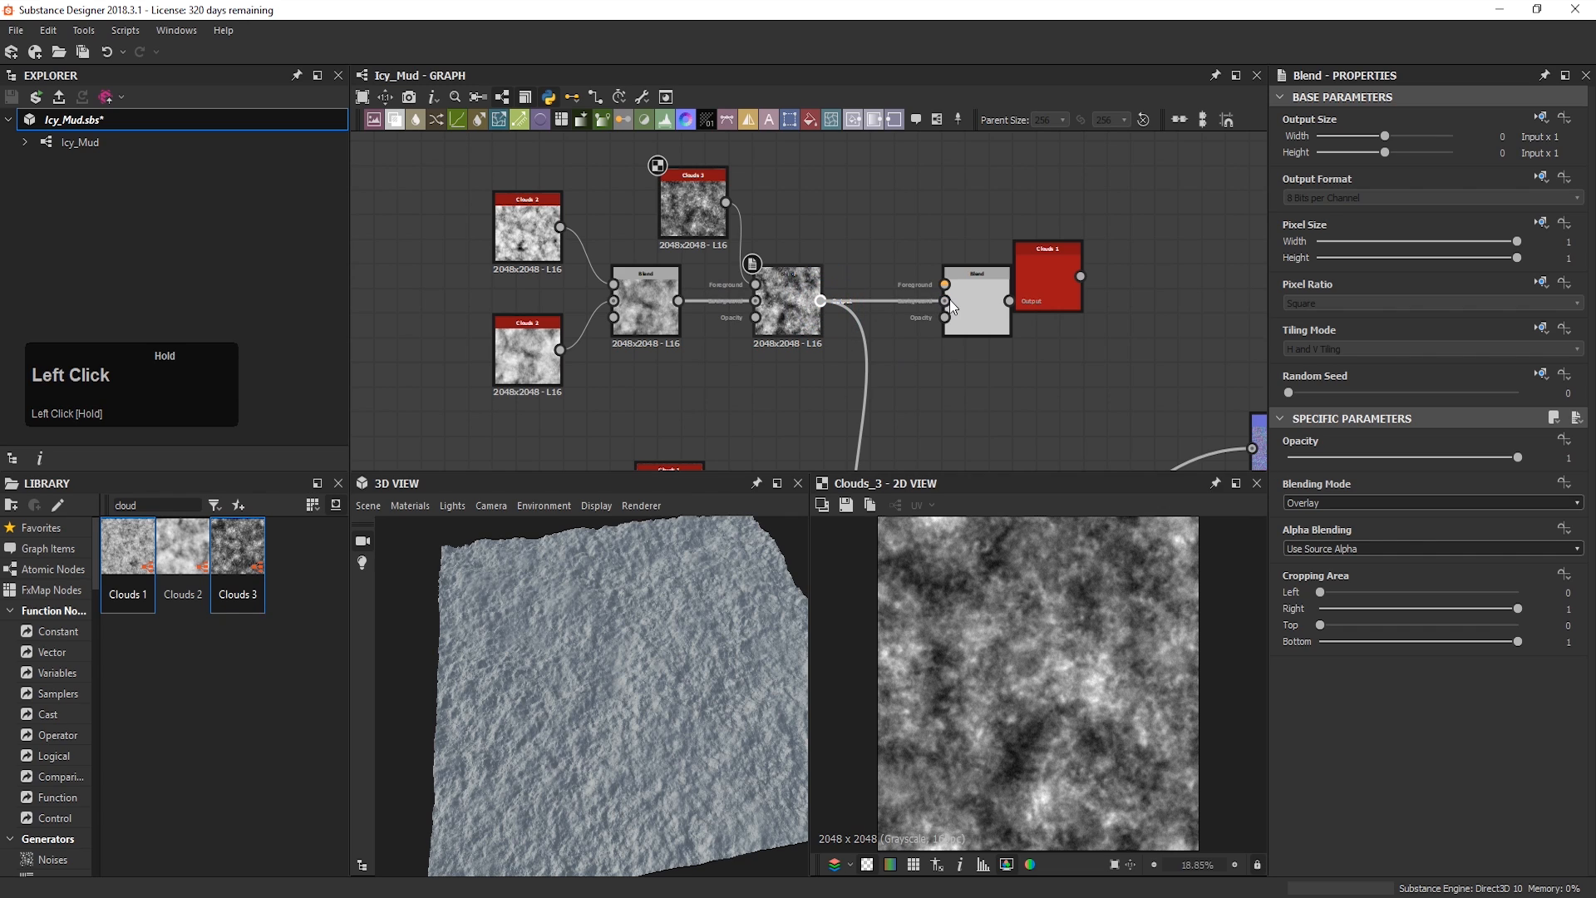
{"action": "left_click_drag", "start_coordinate": [1055, 282], "coordinate": [863, 202]}
{"action": "left_click_drag", "start_coordinate": [969, 285], "coordinate": [836, 193]}
{"action": "double_click", "coordinate": [924, 286]}
Step: Set the Disorder of the Clouds 1 node above the third Blend to 0.22
{"action": "double_click", "coordinate": [835, 199]}
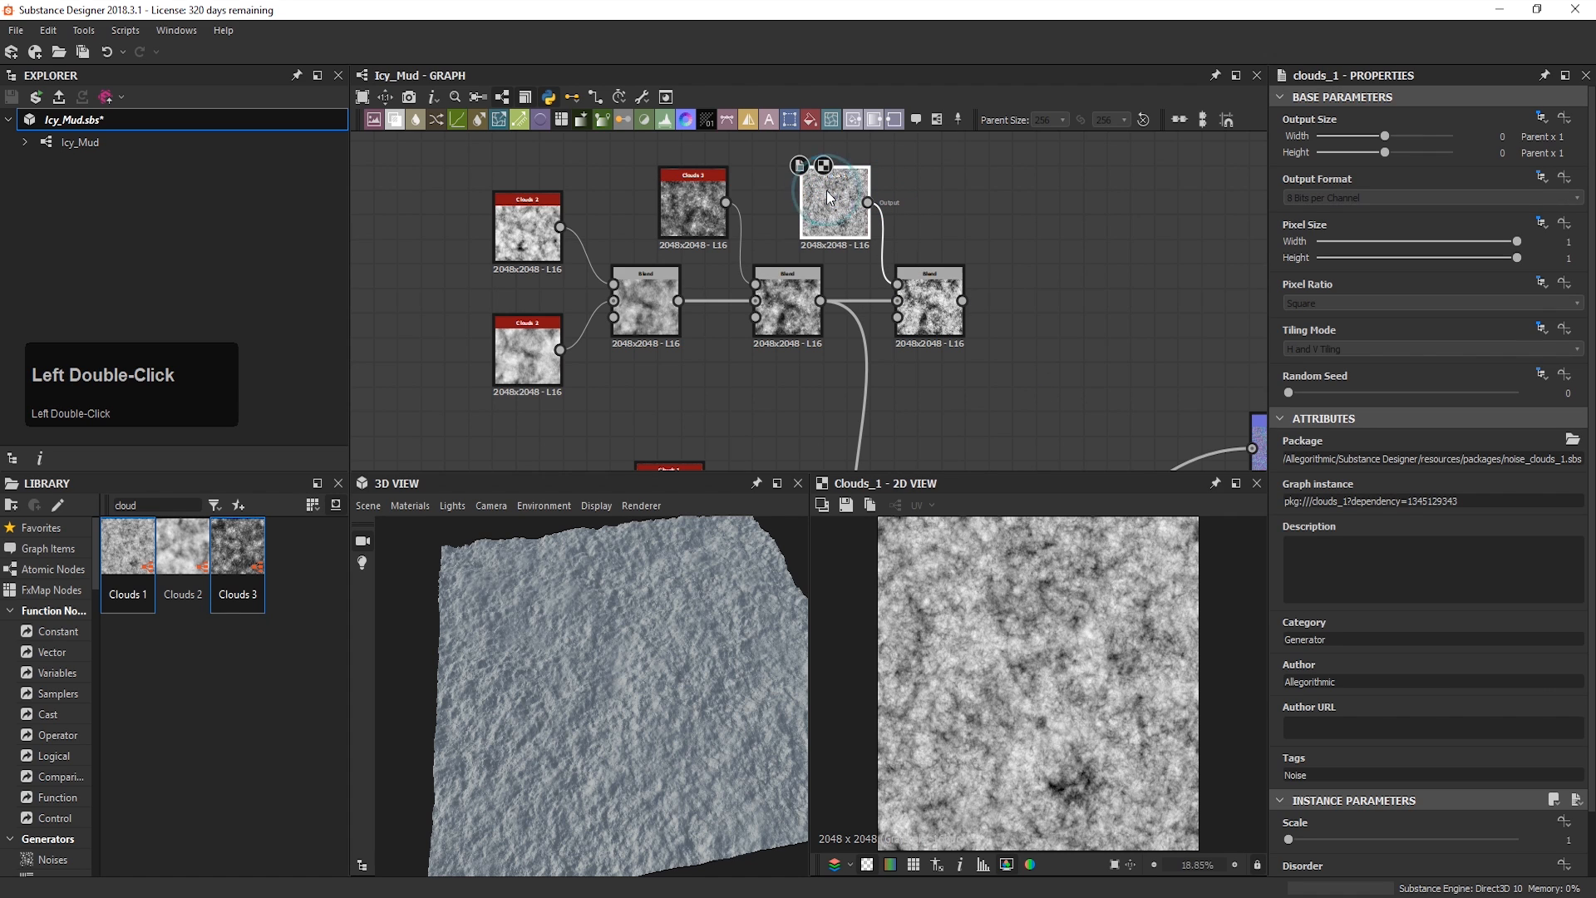
{"action": "scroll", "coordinate": [1307, 676], "scroll_direction": "down", "scroll_amount": 3}
{"action": "left_click_drag", "start_coordinate": [1298, 814], "coordinate": [1338, 810]}
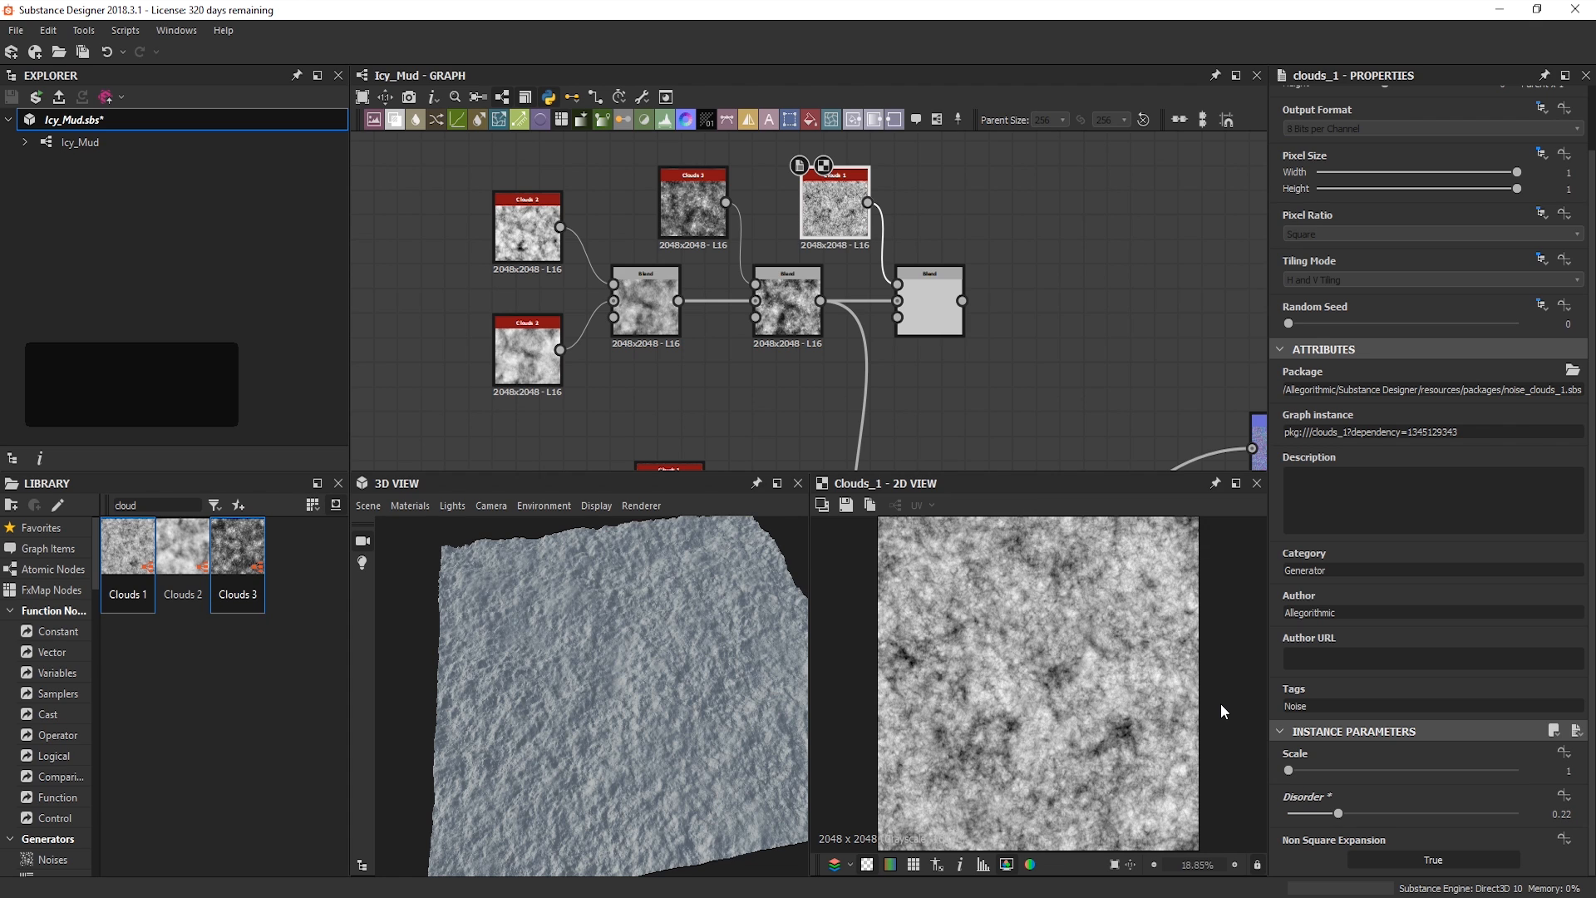
Step: Preview the third Blend node and set its Opacity to 0.6
{"action": "triple_click", "coordinate": [938, 326]}
{"action": "scroll", "coordinate": [1050, 619], "scroll_direction": "up", "scroll_amount": 2}
{"action": "middle_click", "coordinate": [1515, 456]}
{"action": "left_click", "coordinate": [1516, 456]}
{"action": "left_click_drag", "start_coordinate": [1516, 456], "coordinate": [1431, 460]}
{"action": "left_click", "coordinate": [1551, 458]}
{"action": "type", "text": "0"}
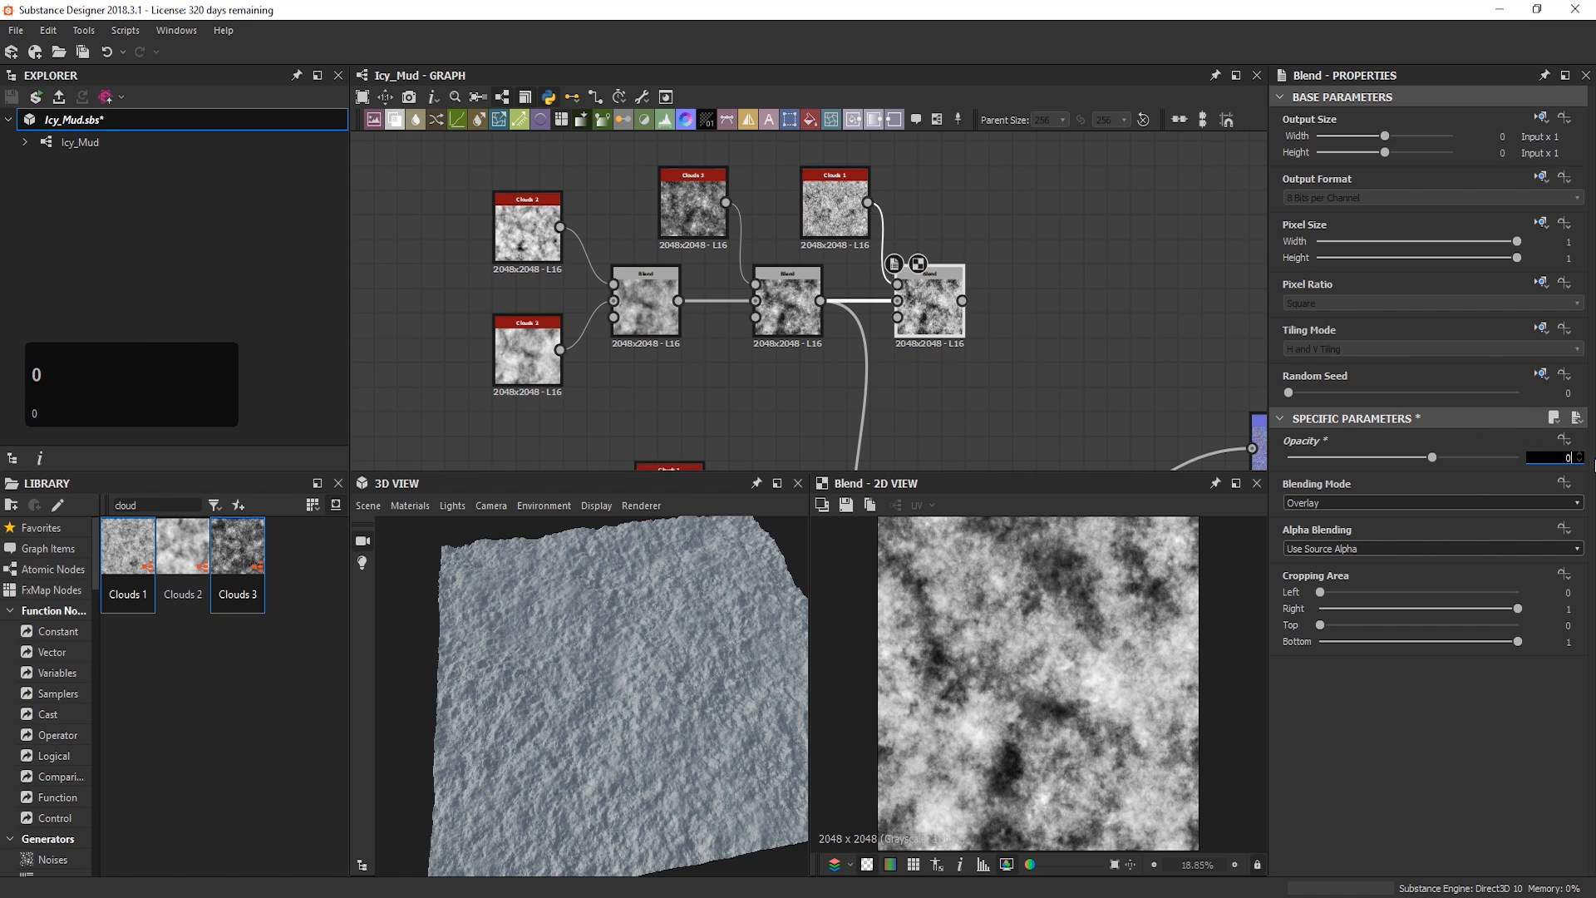
{"action": "key", "text": "BackSpace"}
{"action": "type", "text": "0.6"}
{"action": "key", "text": "Return"}
{"action": "middle_click_drag", "start_coordinate": [1039, 298], "coordinate": [971, 287]}
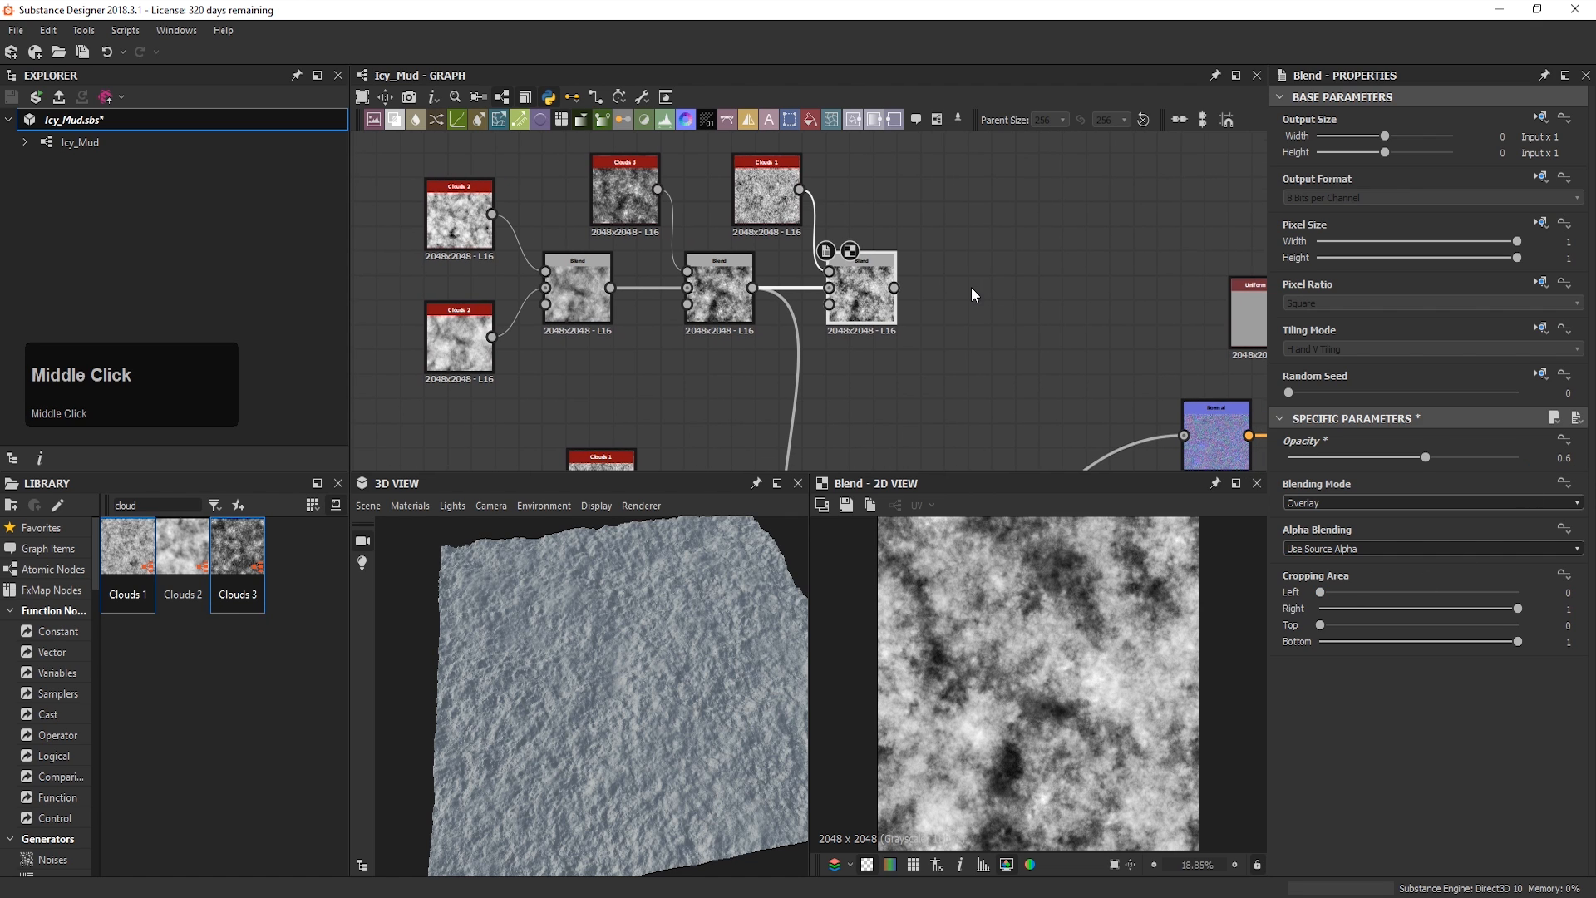
{"action": "scroll", "coordinate": [971, 286], "scroll_direction": "down", "scroll_amount": 6}
{"action": "left_click_drag", "start_coordinate": [964, 204], "coordinate": [682, 414]}
{"action": "scroll", "coordinate": [915, 374], "scroll_direction": "down", "scroll_amount": 1}
{"action": "left_click_drag", "start_coordinate": [915, 374], "coordinate": [524, 332]}
{"action": "middle_click_drag", "start_coordinate": [664, 290], "coordinate": [922, 286]}
{"action": "scroll", "coordinate": [871, 267], "scroll_direction": "up", "scroll_amount": 5}
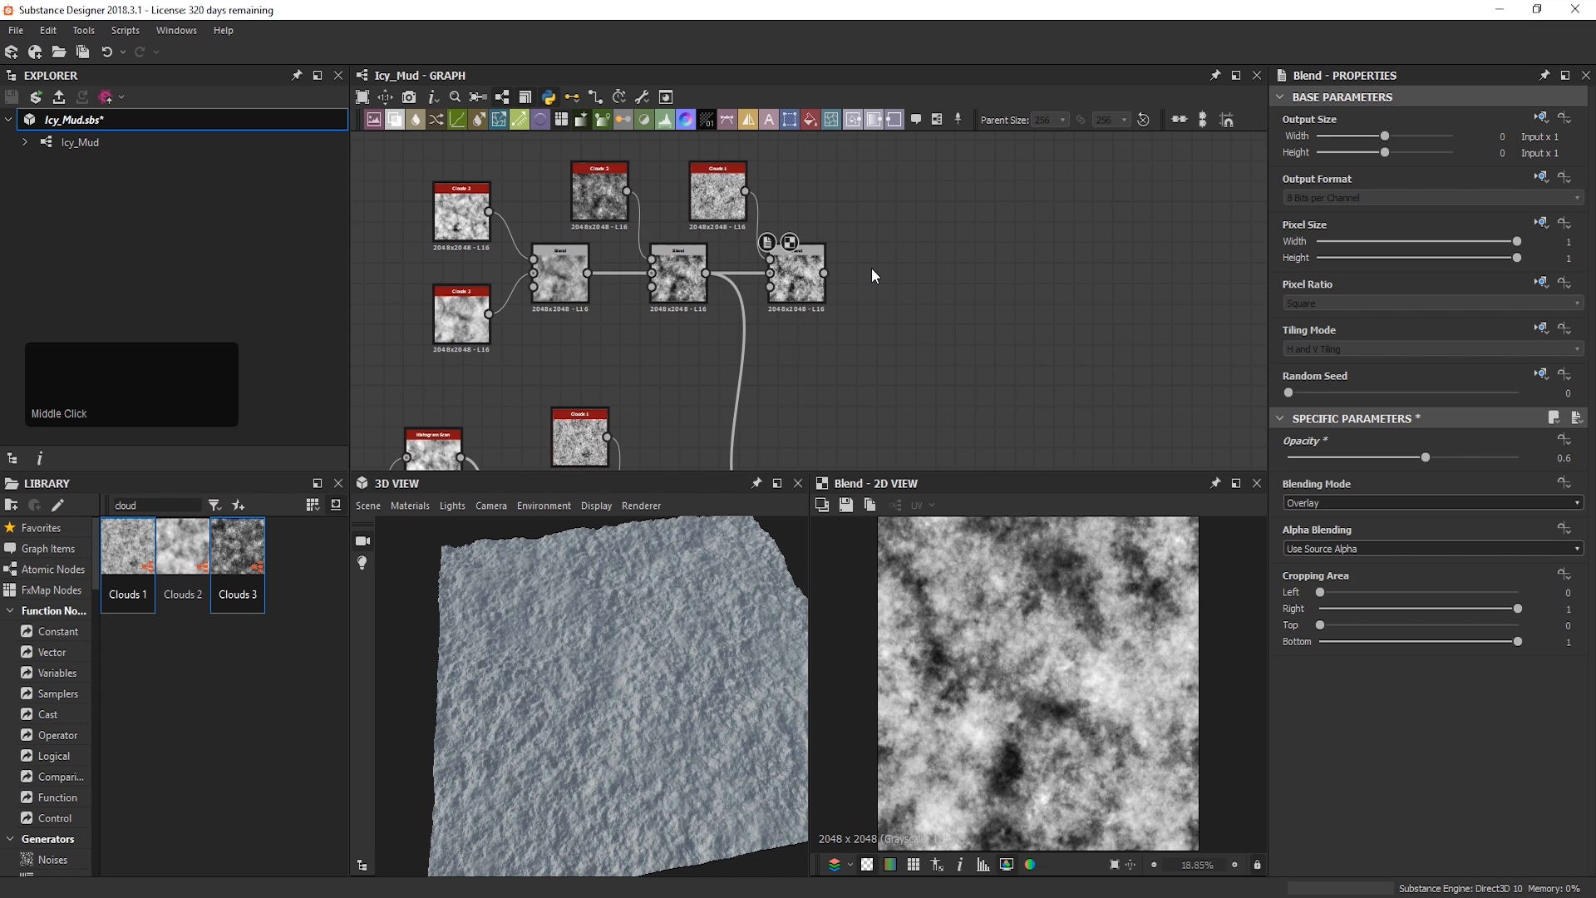
Step: Search the node library for "bn" and add a BnW Spots 3 node above the third Blend, right of Clouds 1
{"action": "left_click", "coordinate": [931, 229]}
{"action": "key", "text": "BackSpace"}
{"action": "key", "text": "BackSpace"}
{"action": "key", "text": "BackSpace"}
{"action": "key", "text": "BackSpace"}
{"action": "key", "text": "BackSpace"}
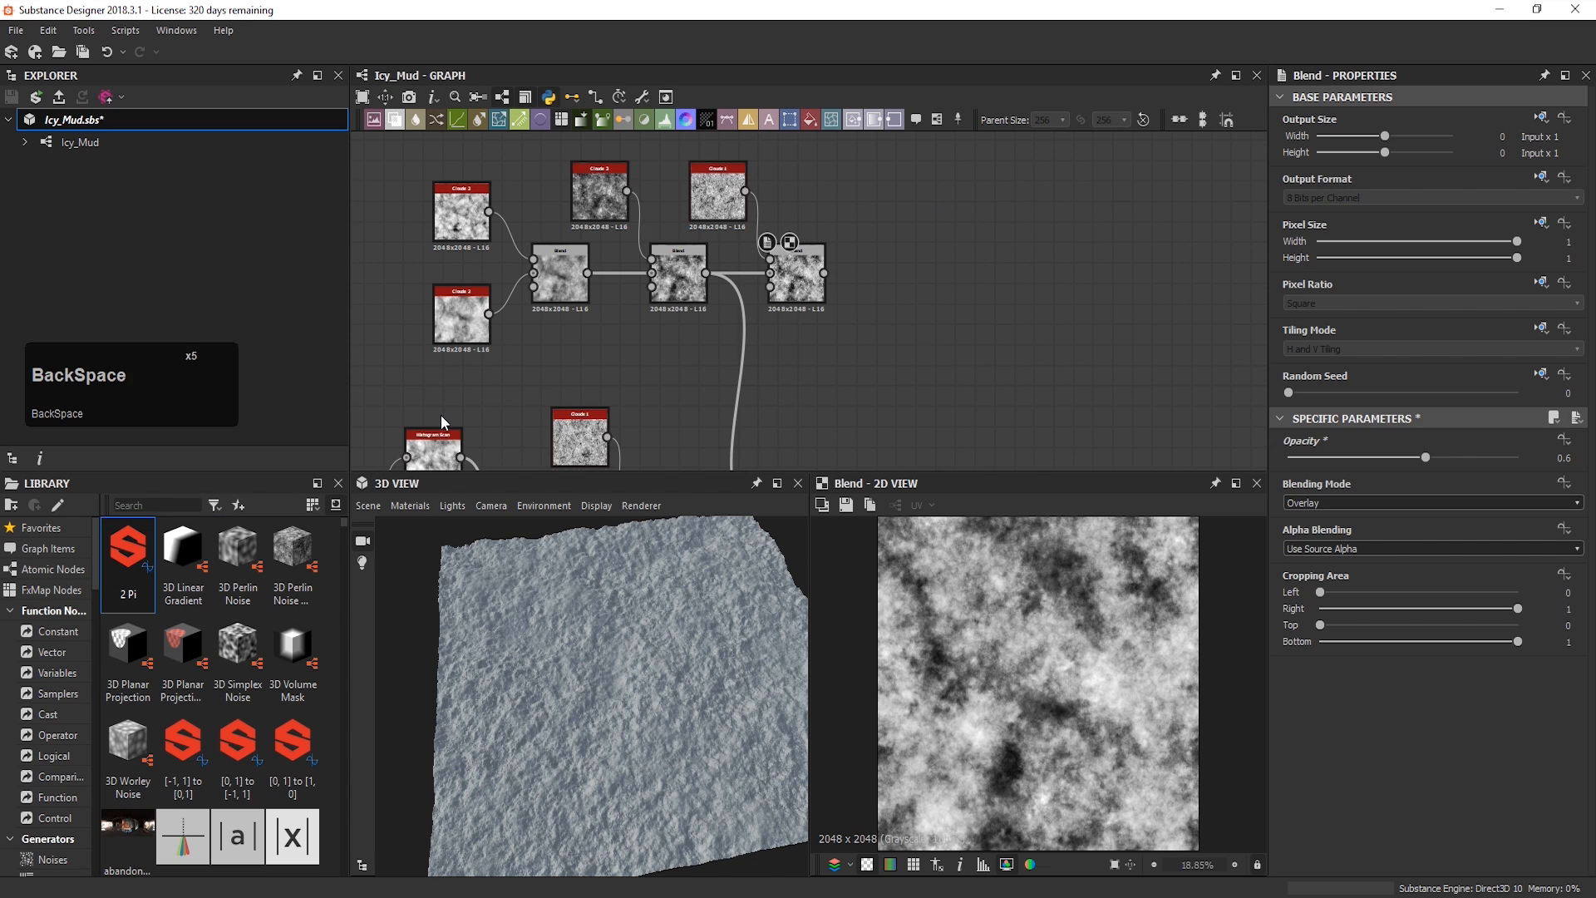
{"action": "type", "text": "bn"}
{"action": "left_click_drag", "start_coordinate": [238, 549], "coordinate": [858, 202]}
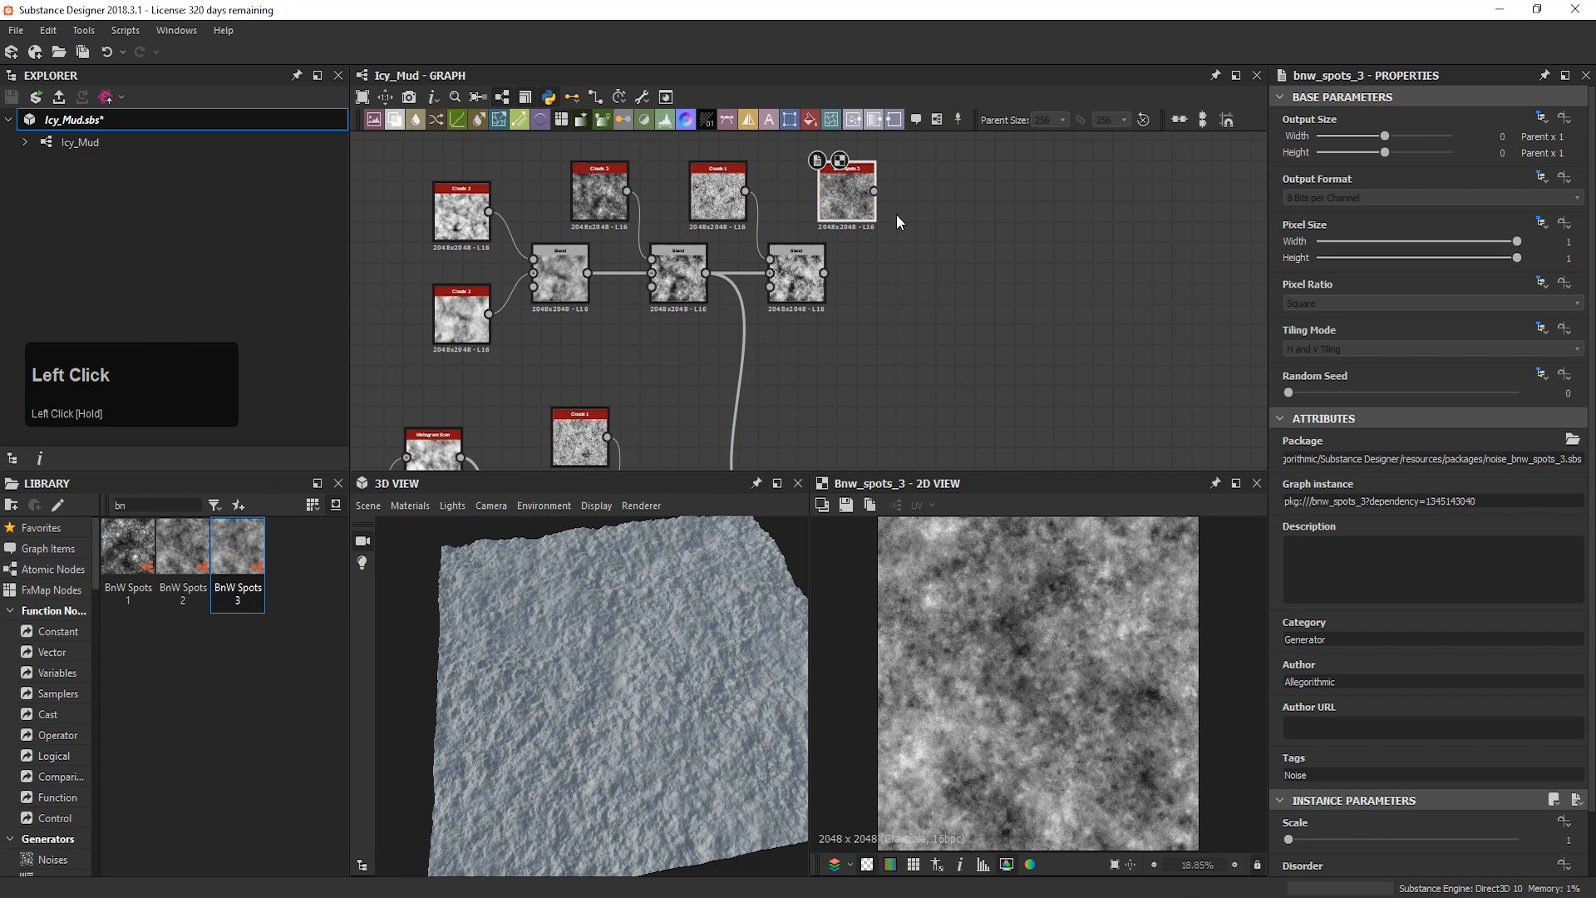
Step: Duplicate the BnW Spots 3 node, and add a fourth Blend with the third Blend as Background and the original BnW Spots 3 as Foreground
{"action": "key", "text": "ctrl+d"}
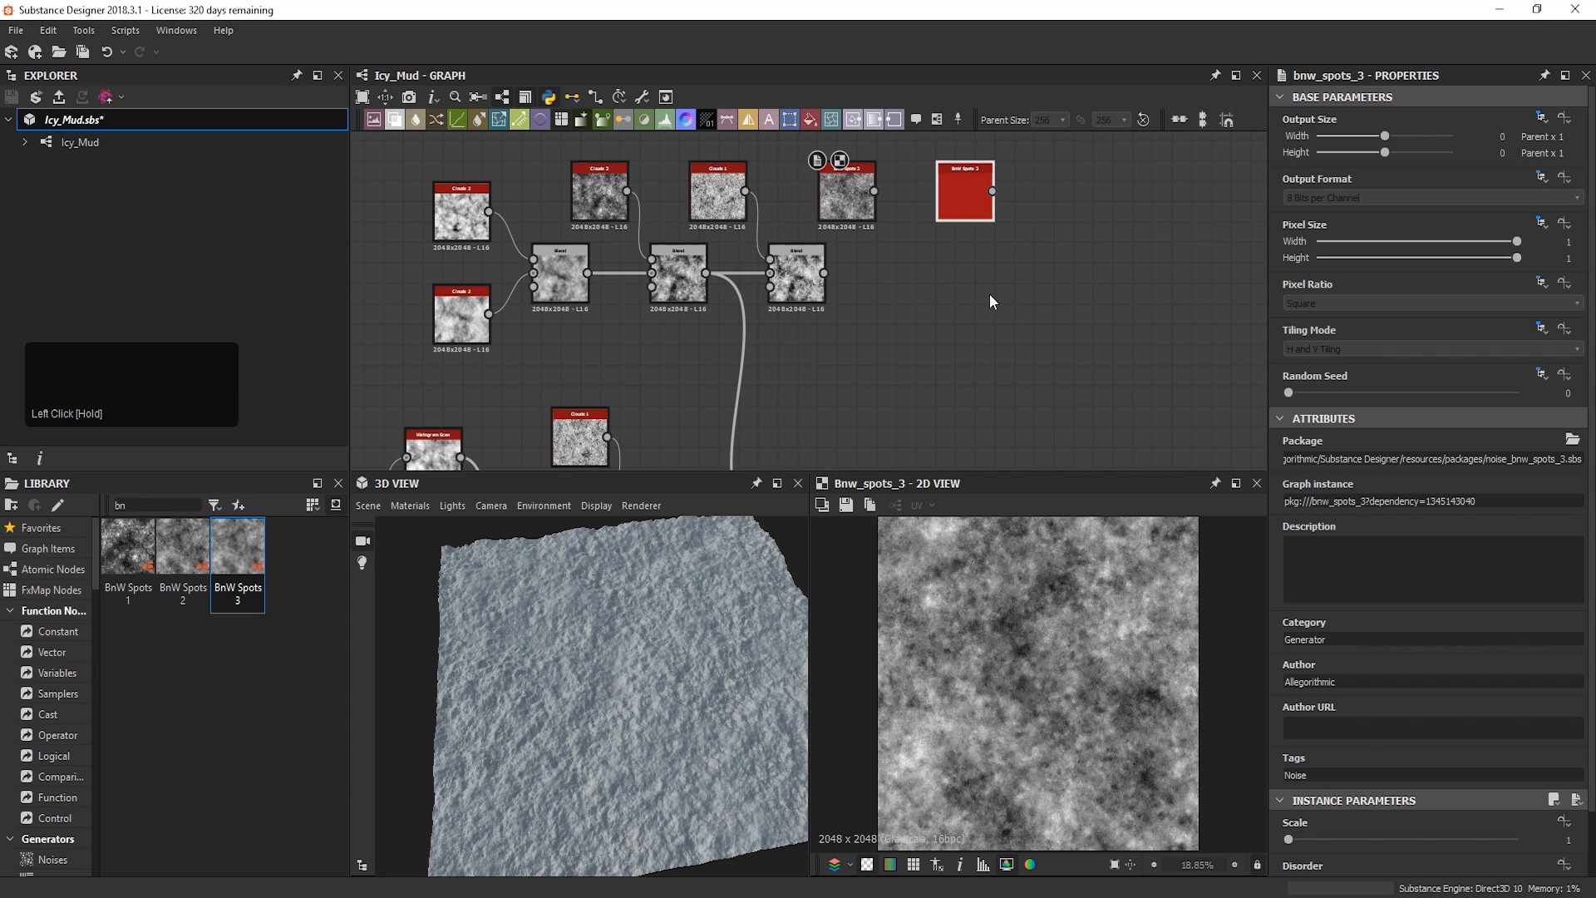
{"action": "left_click", "coordinate": [803, 282]}
{"action": "left_click", "coordinate": [396, 120]}
{"action": "left_click_drag", "start_coordinate": [900, 263], "coordinate": [929, 268]}
{"action": "left_click_drag", "start_coordinate": [874, 191], "coordinate": [929, 266]}
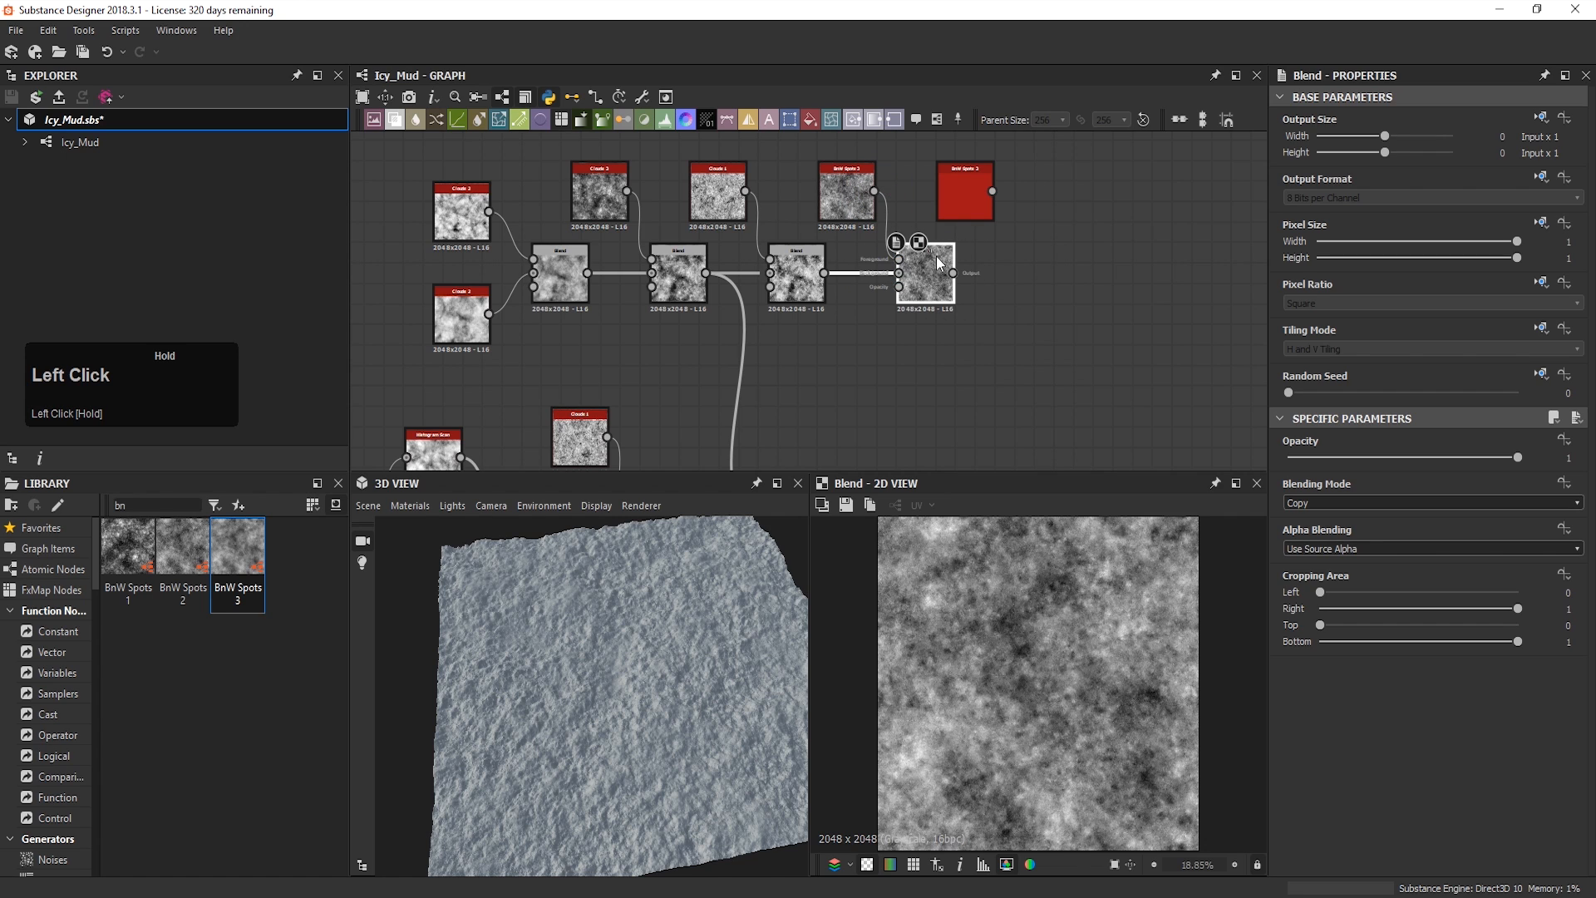
Step: Set the fourth Blend's blending mode to Multiply and its Opacity to 0.67
{"action": "left_click", "coordinate": [1405, 502]}
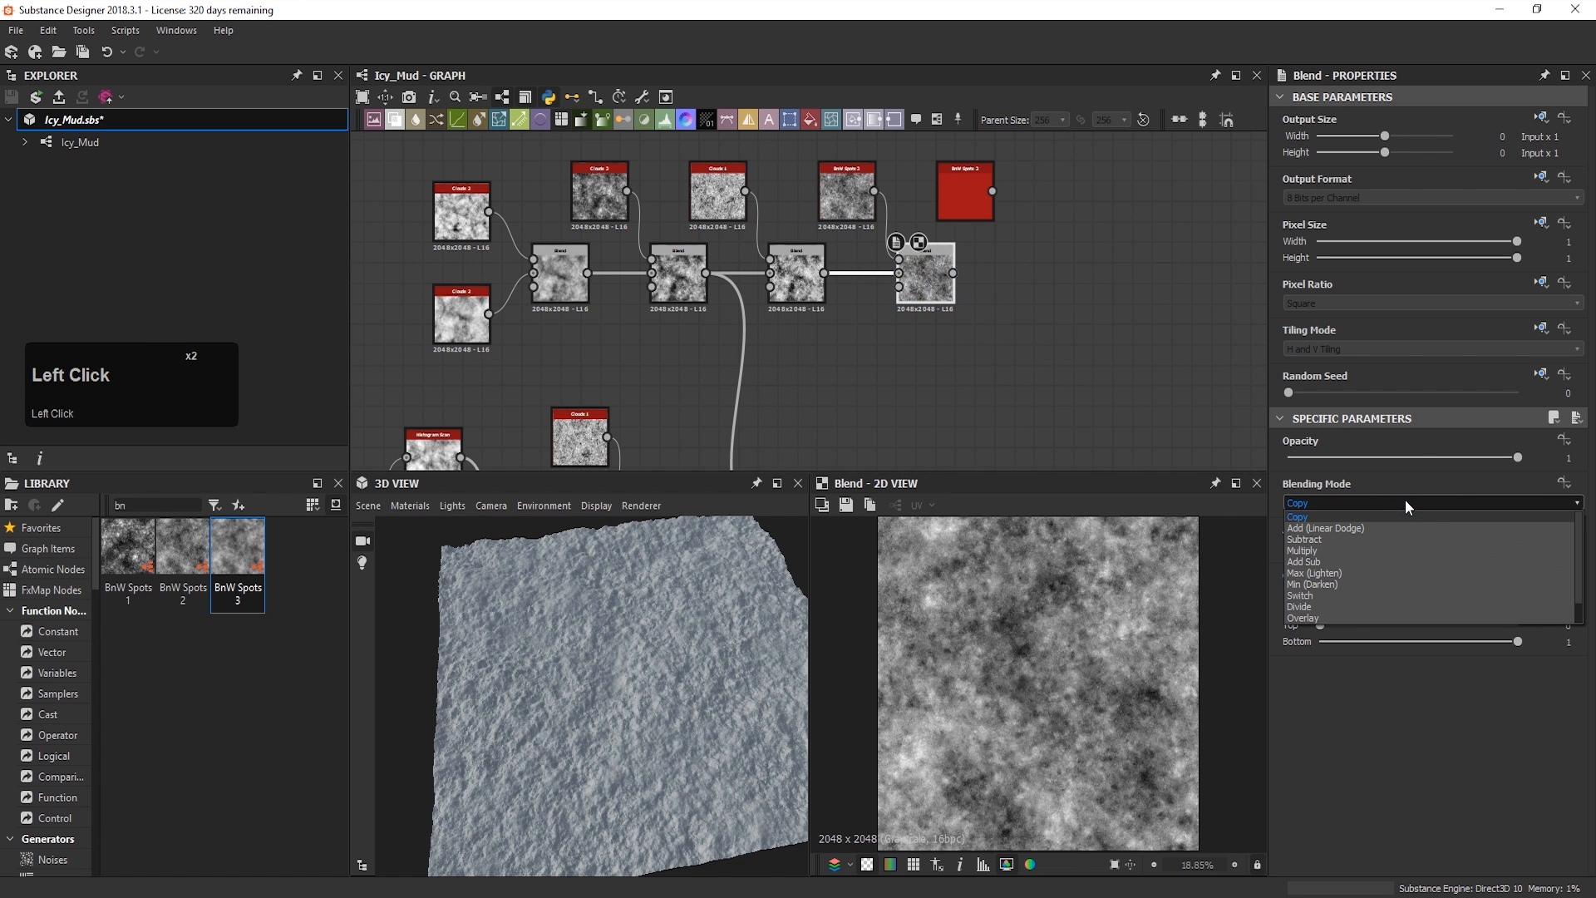
{"action": "left_click", "coordinate": [1369, 550]}
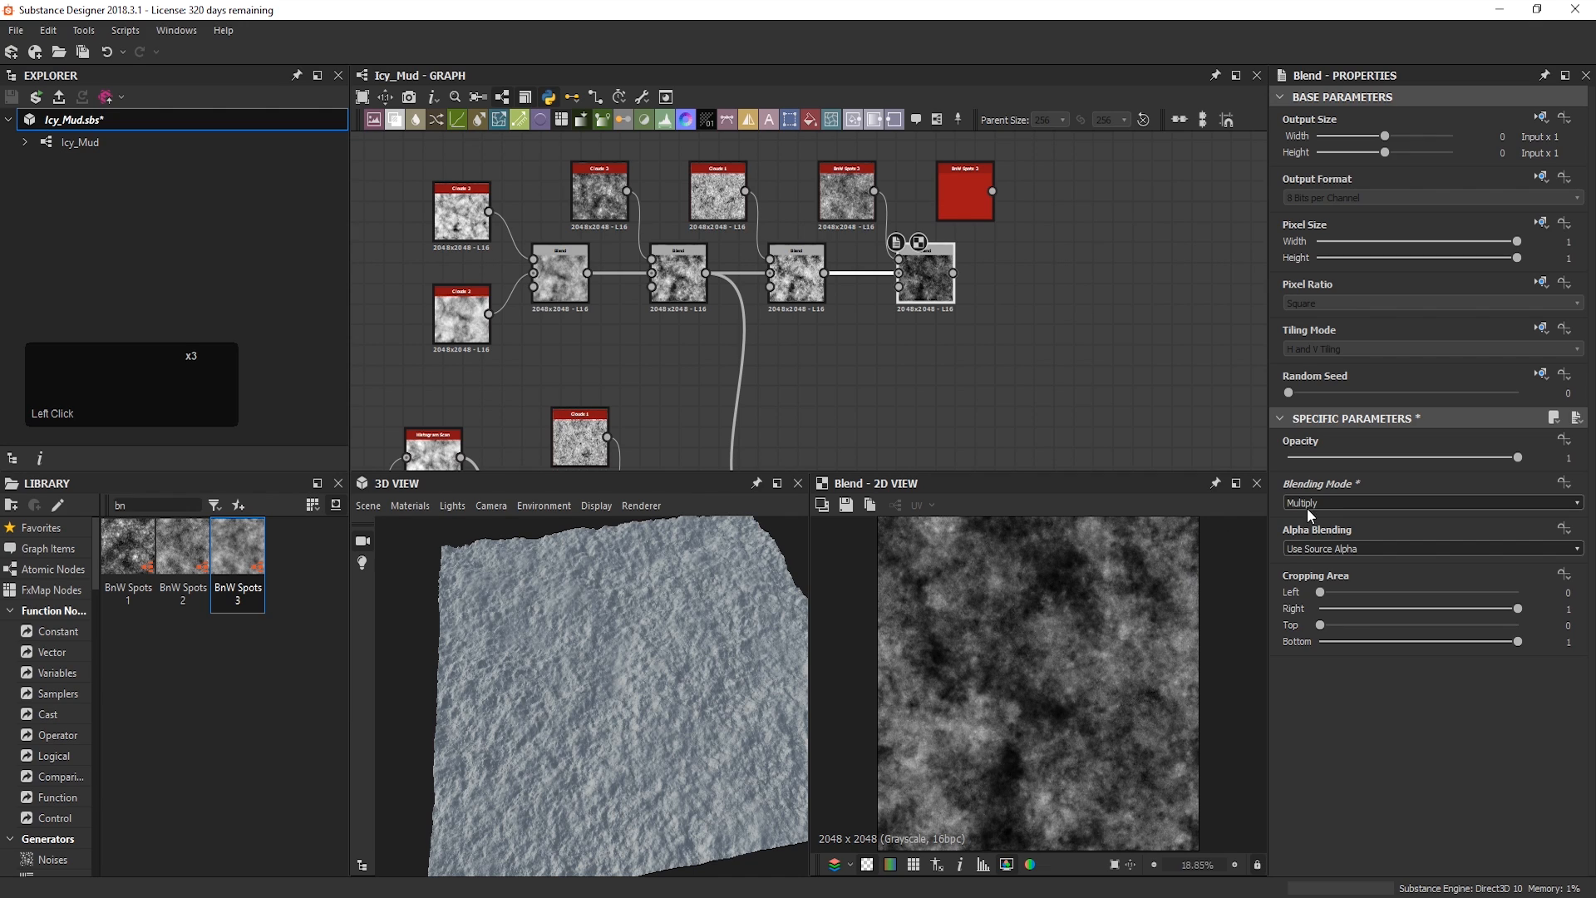
{"action": "left_click_drag", "start_coordinate": [1516, 458], "coordinate": [1442, 460]}
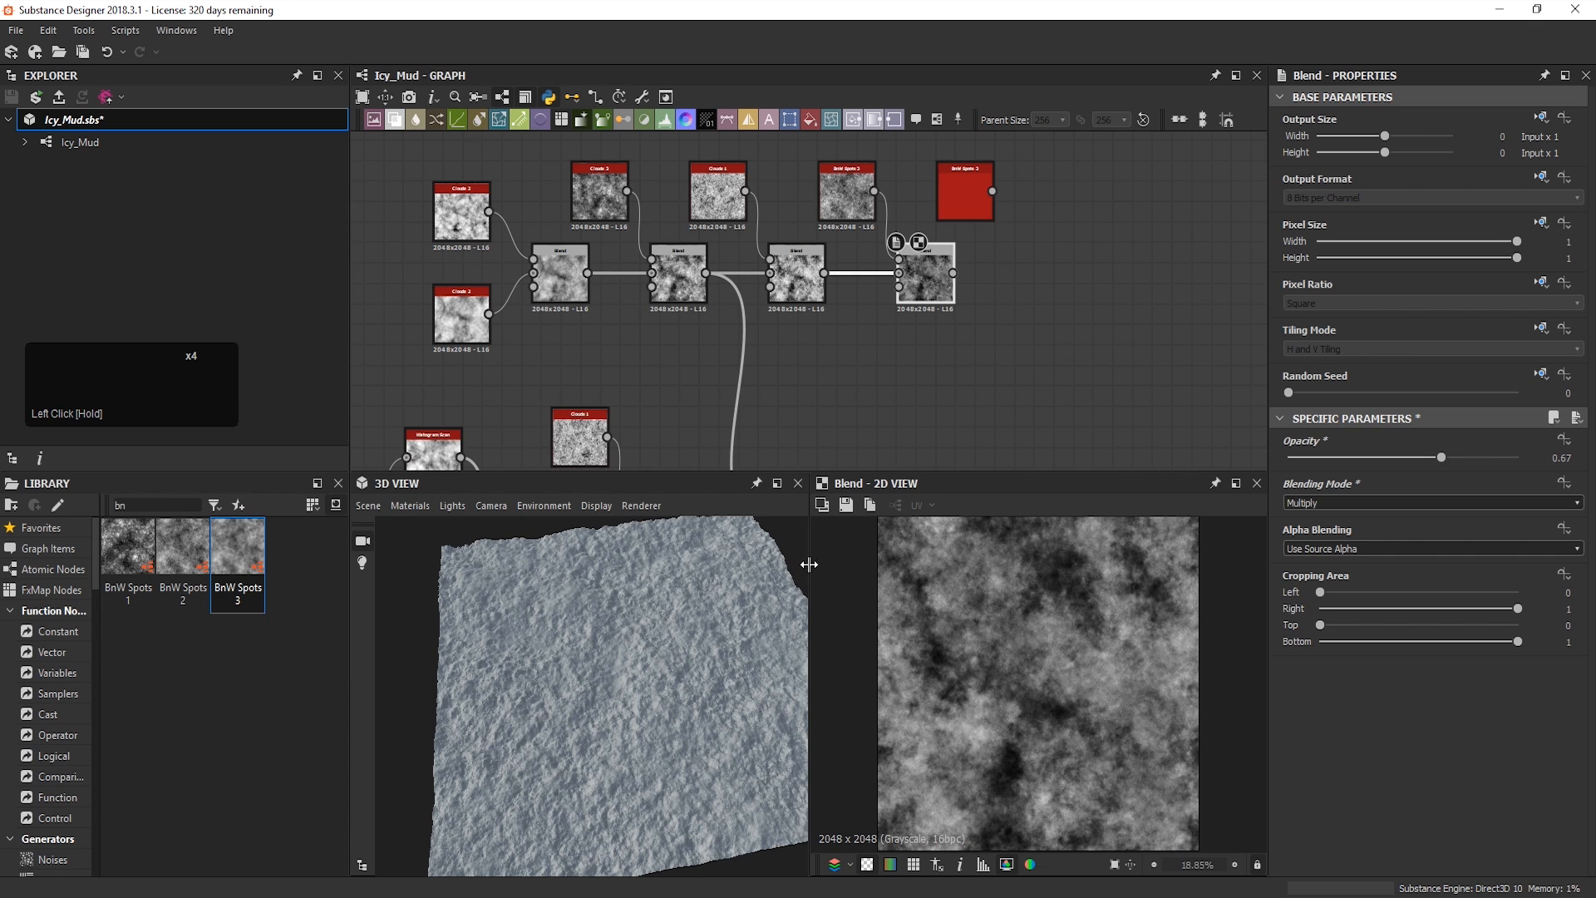
Step: Set the connected BnW Spots 3 node's Scale to 3 and Disorder to 0.45, and preview the fourth Blend
{"action": "double_click", "coordinate": [847, 193]}
{"action": "scroll", "coordinate": [1346, 789], "scroll_direction": "down", "scroll_amount": 1}
{"action": "left_click_drag", "start_coordinate": [1346, 789], "coordinate": [1392, 836]}
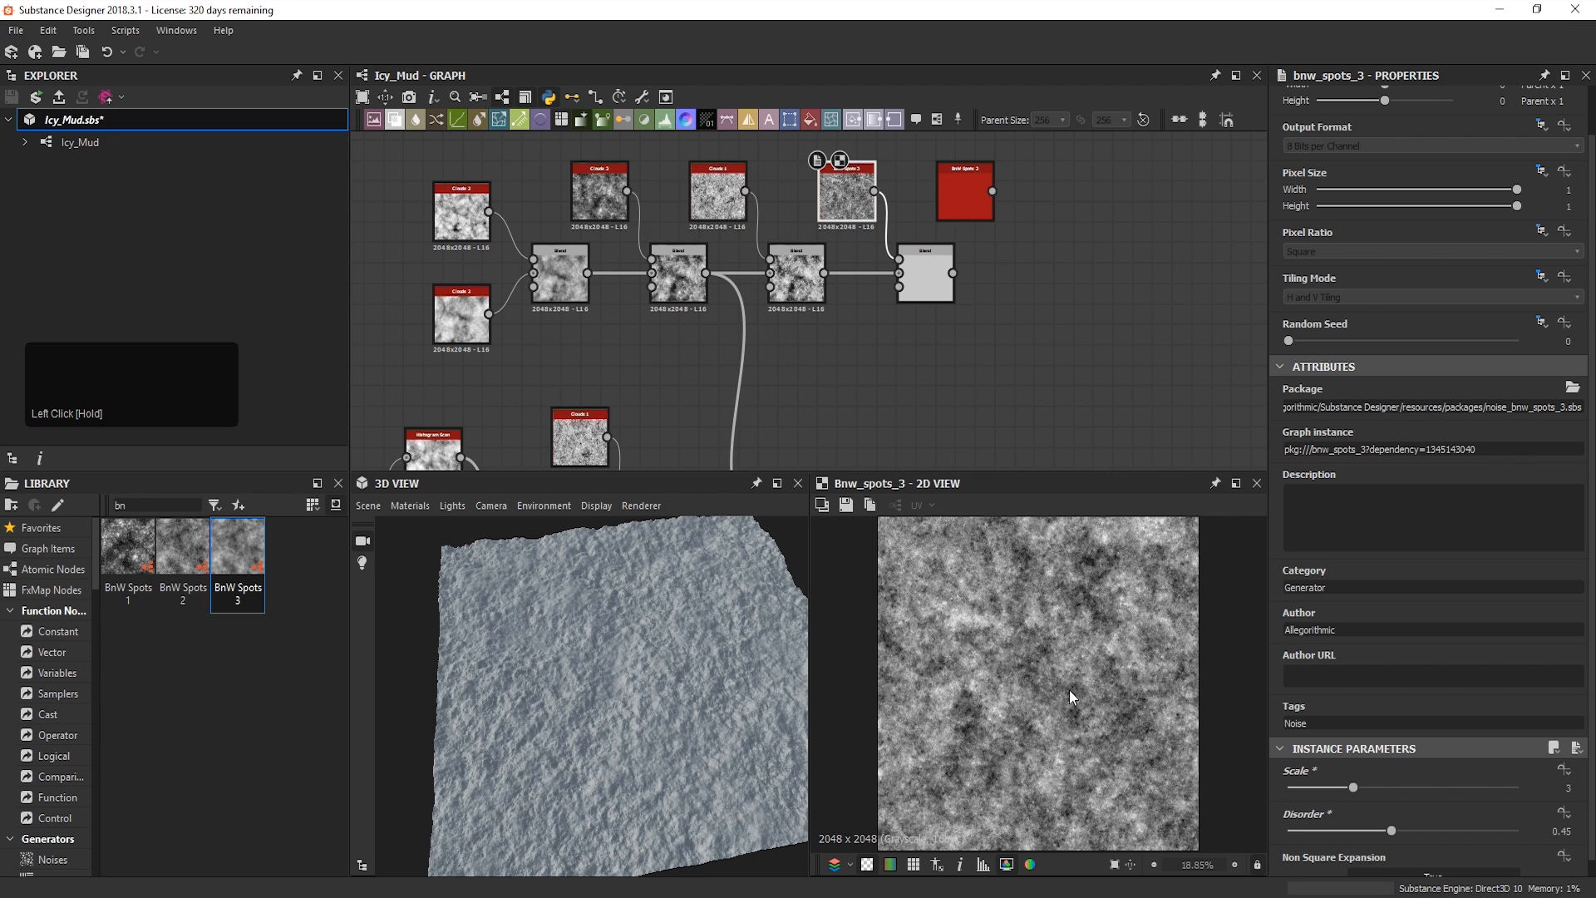
{"action": "double_click", "coordinate": [928, 281]}
Step: Add a fifth Blend with the fourth Blend as Background and the duplicated BnW Spots 3 as Foreground, and preview it
{"action": "middle_click_drag", "start_coordinate": [1038, 268], "coordinate": [969, 271]}
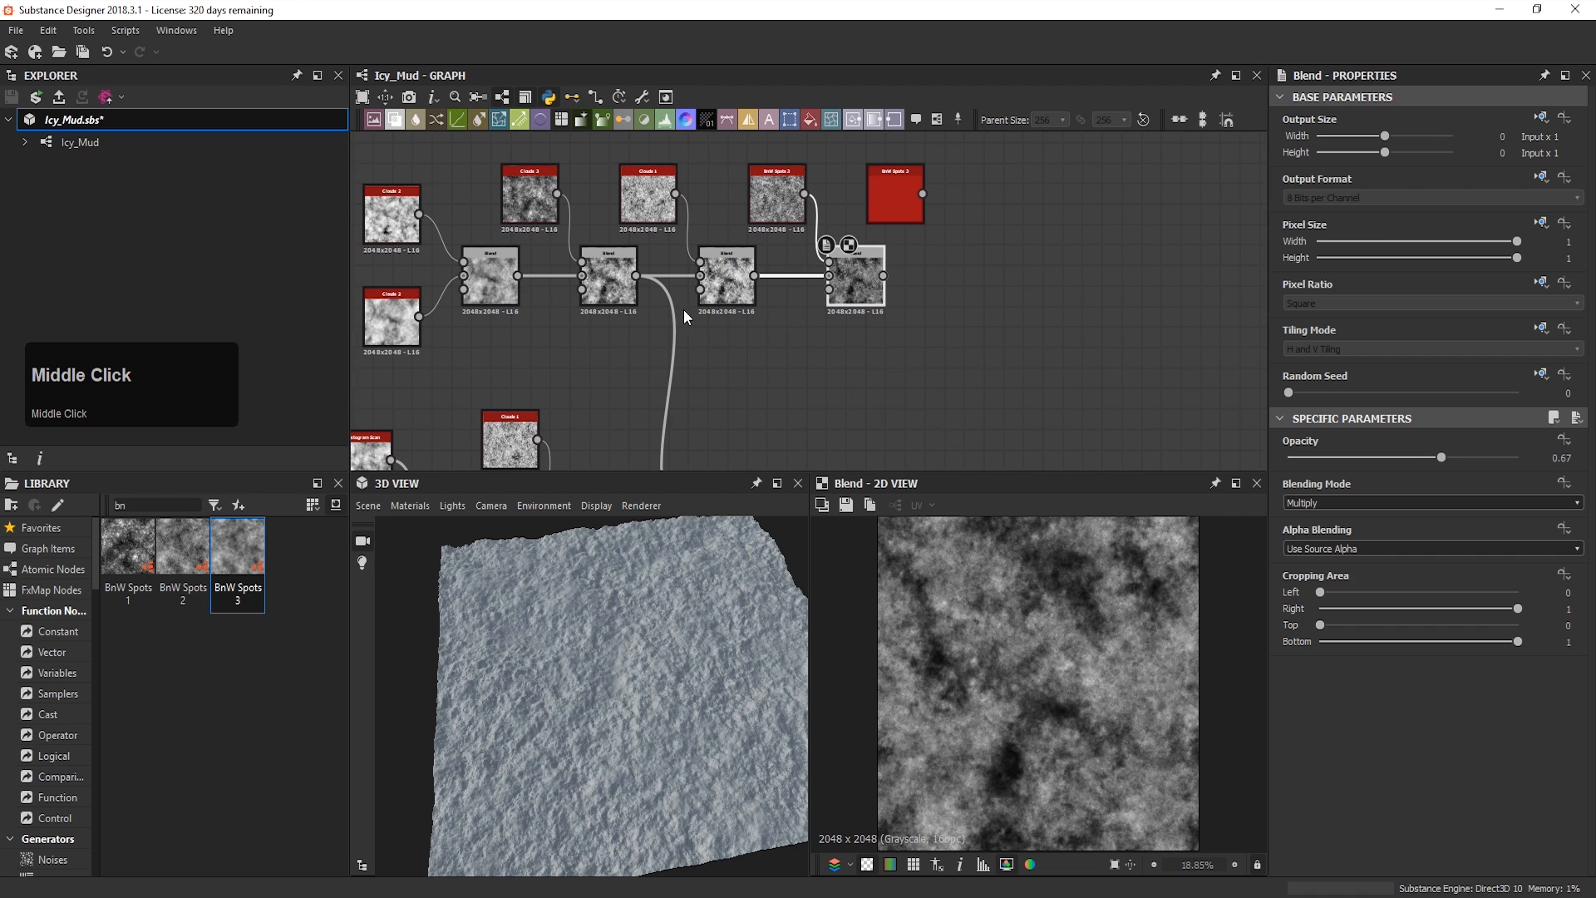
{"action": "left_click", "coordinate": [395, 120]}
{"action": "left_click_drag", "start_coordinate": [953, 274], "coordinate": [973, 273]}
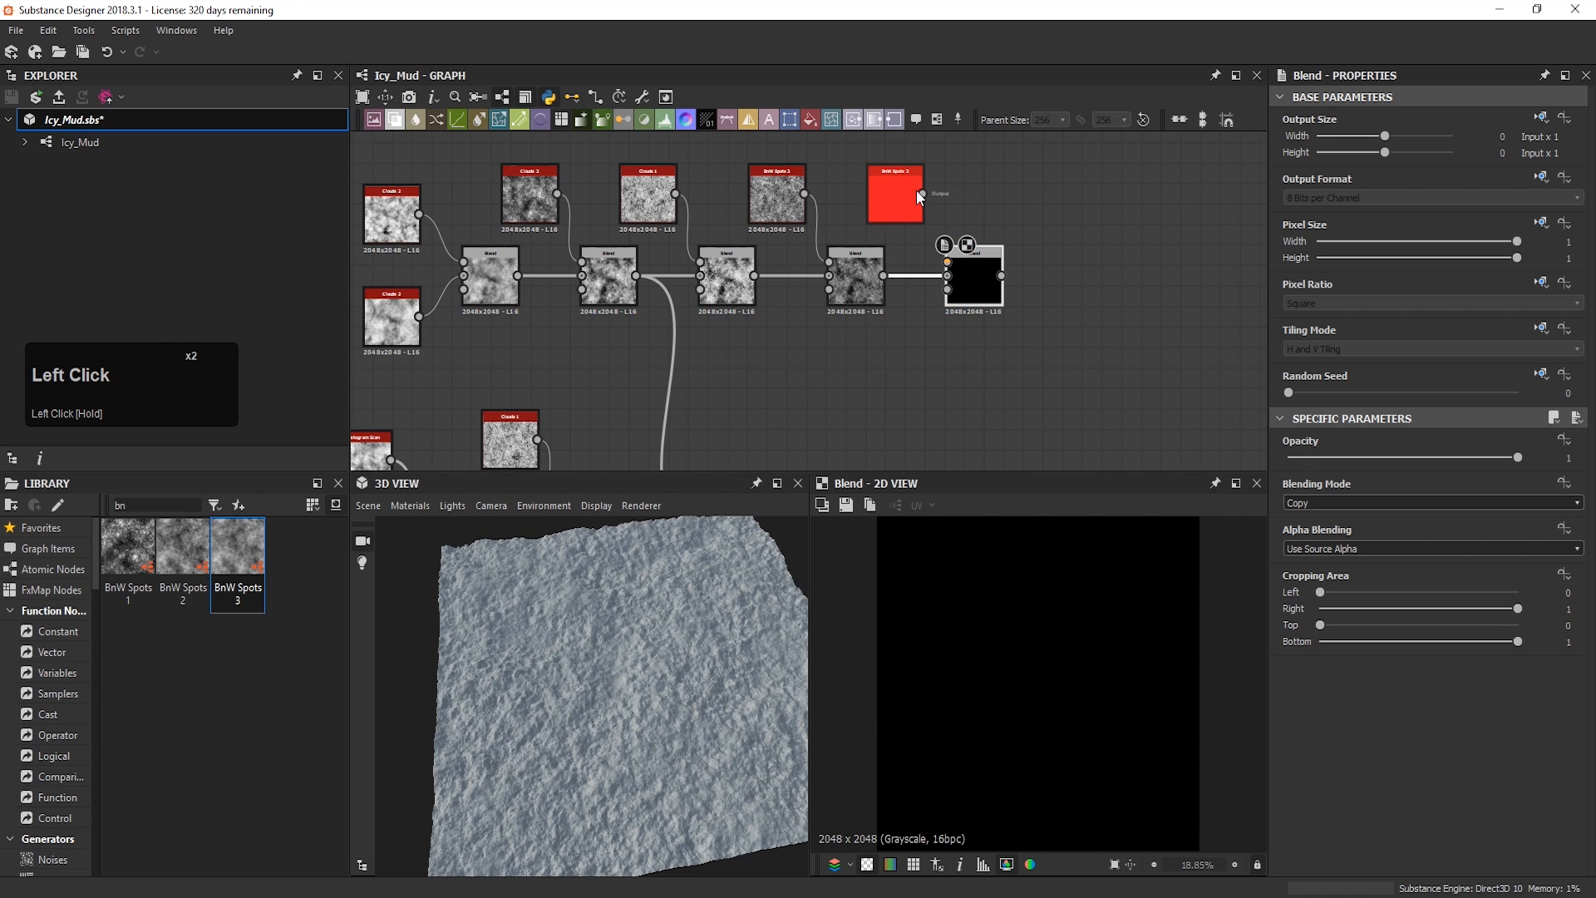
{"action": "double_click", "coordinate": [914, 192]}
{"action": "left_click_drag", "start_coordinate": [921, 193], "coordinate": [959, 264]}
{"action": "double_click", "coordinate": [987, 287]}
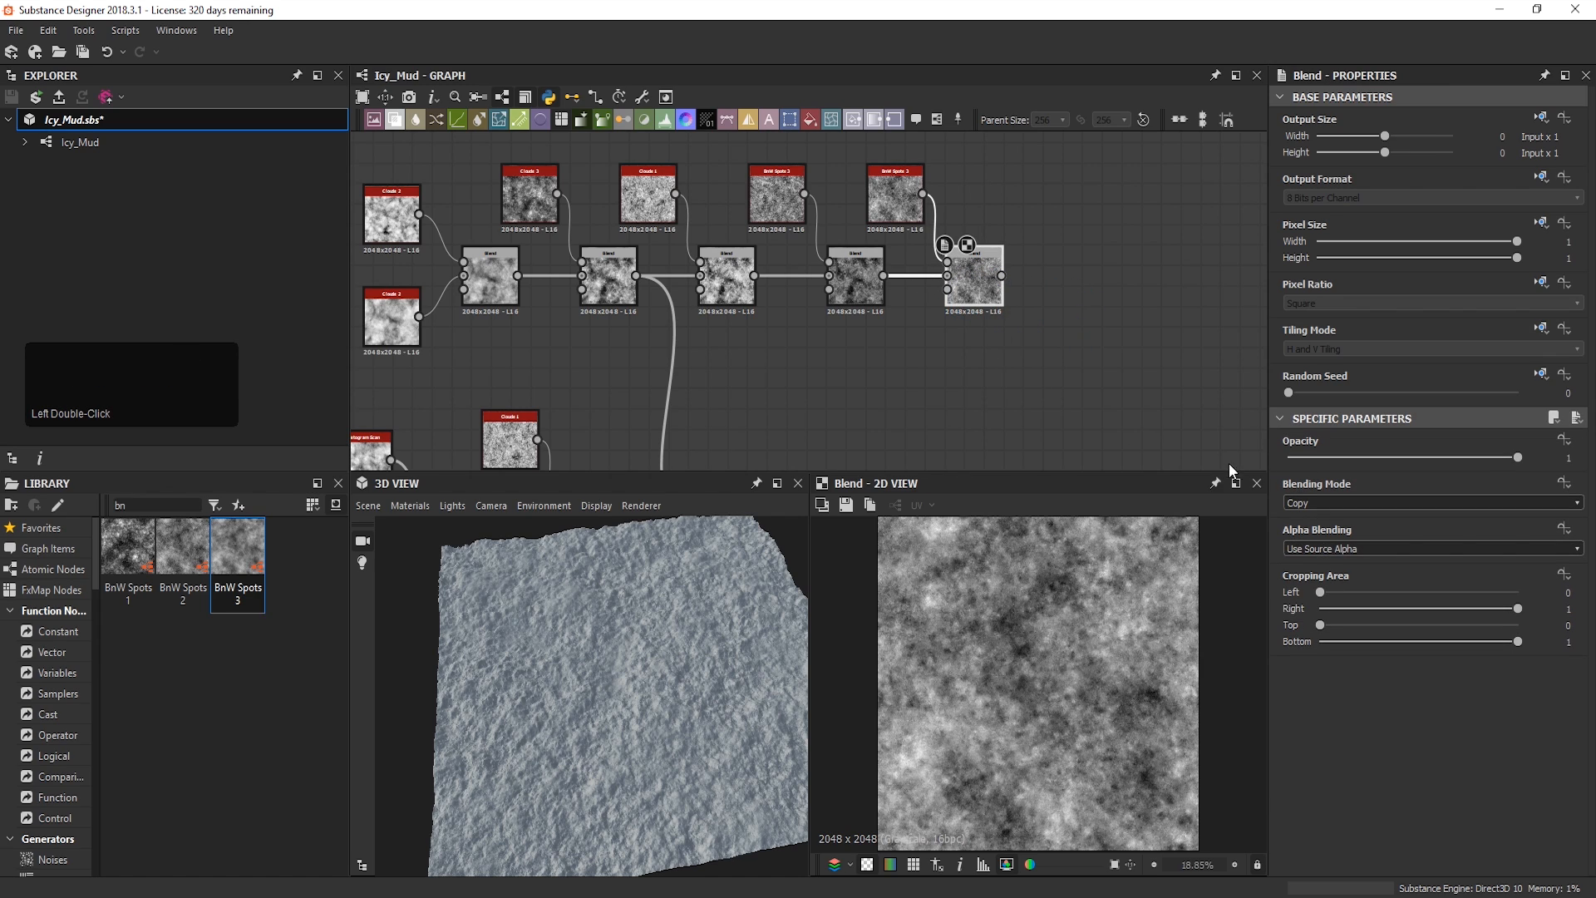
Step: Set the fifth Blend's blending mode to Switch and its Opacity to 0.68
{"action": "left_click", "coordinate": [1330, 502]}
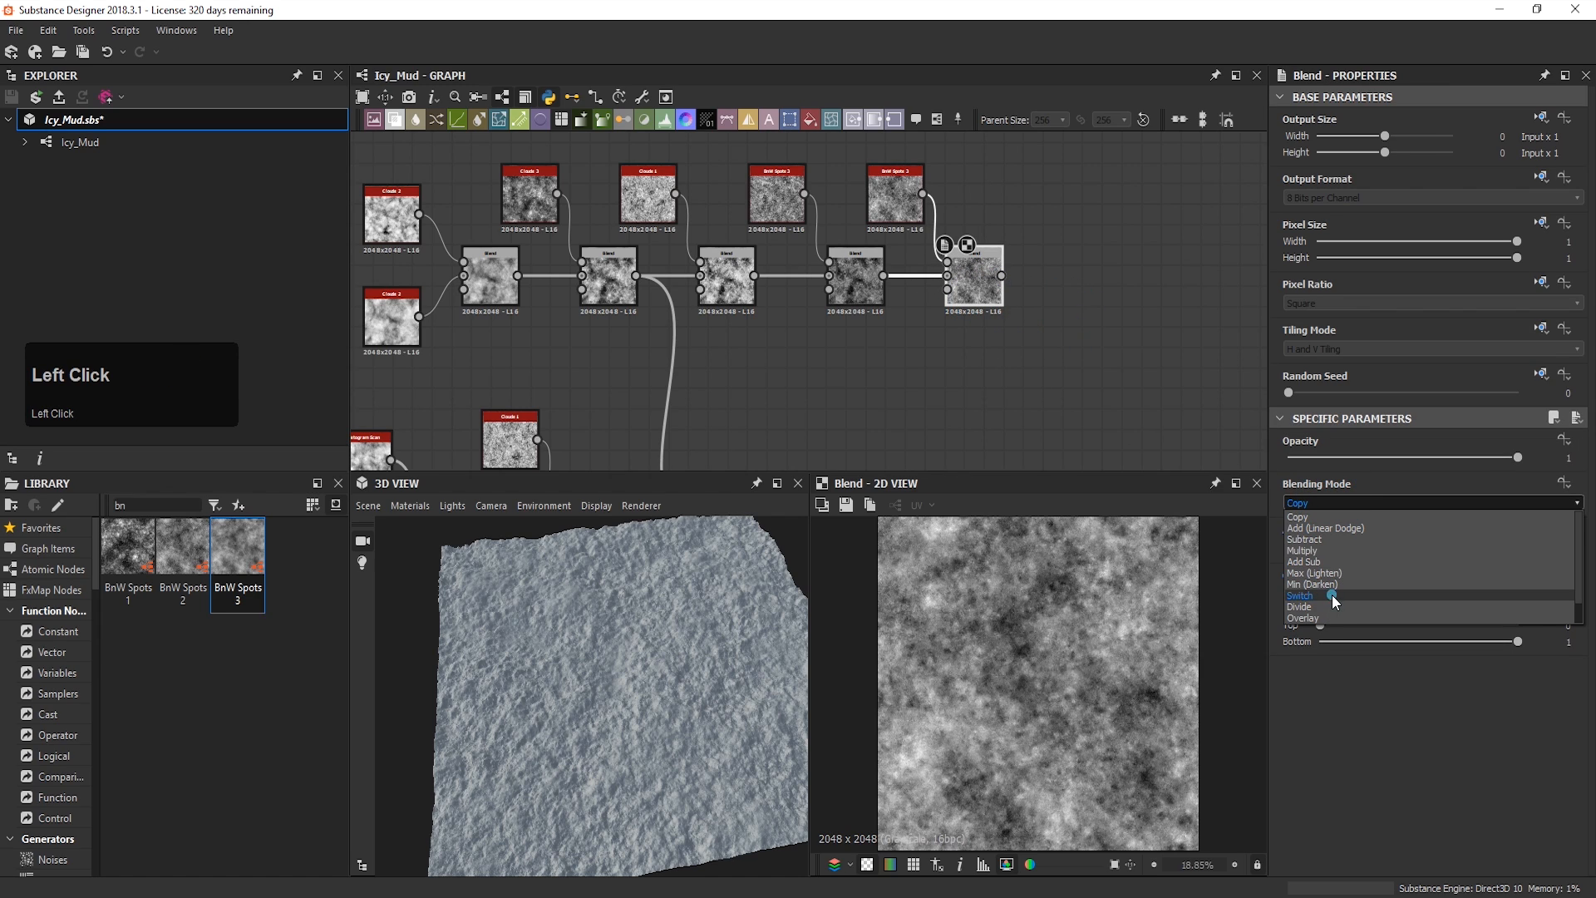
{"action": "left_click", "coordinate": [1301, 596]}
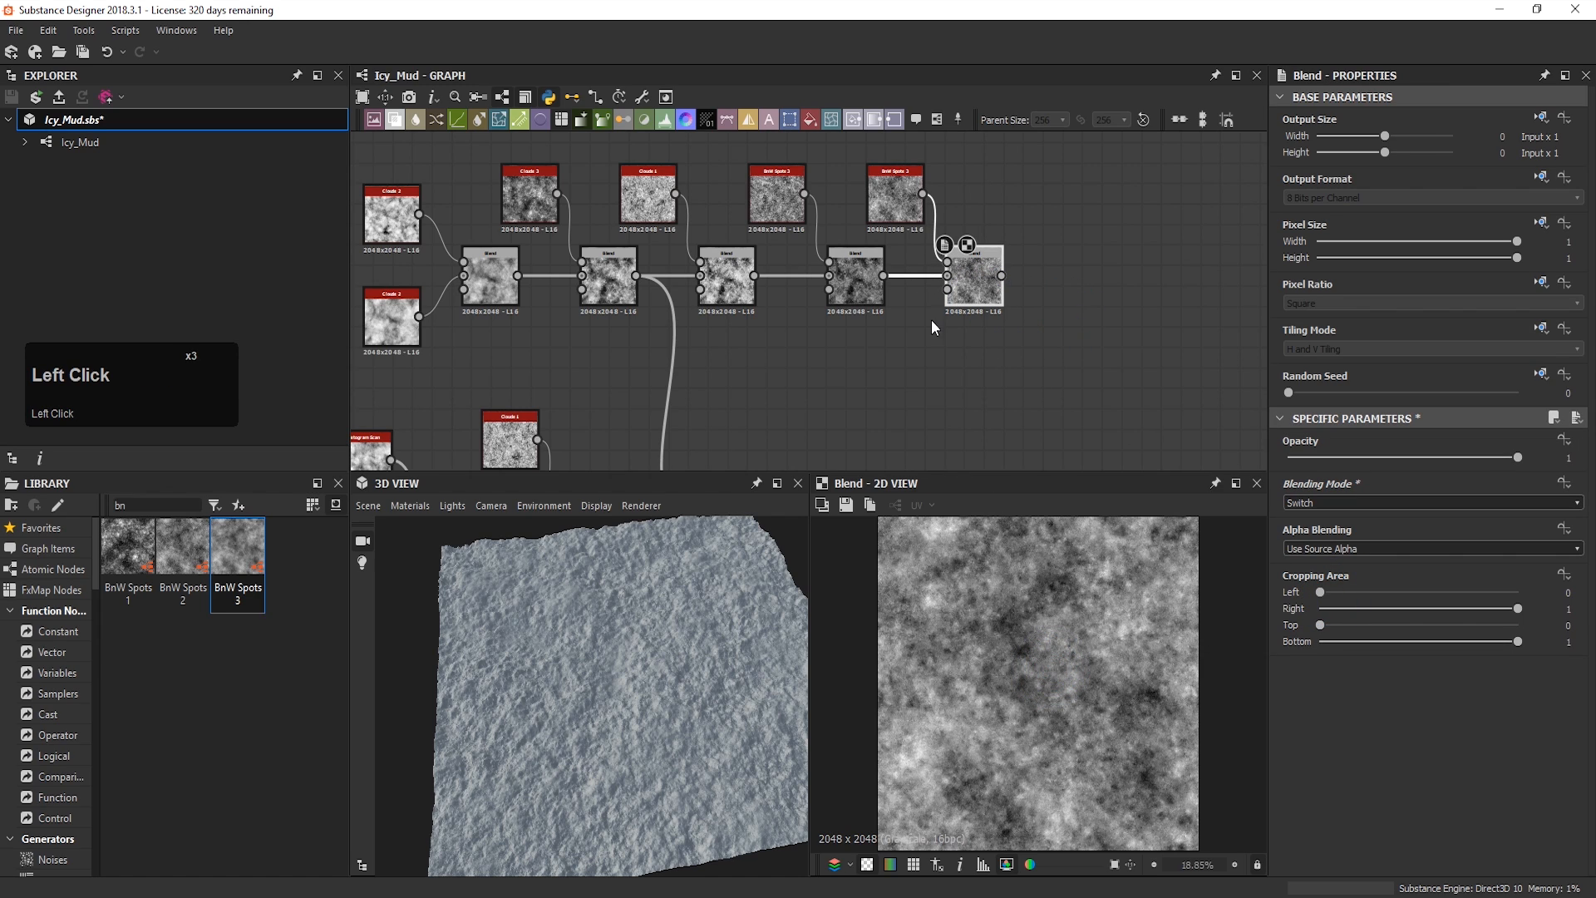
{"action": "double_click", "coordinate": [869, 275]}
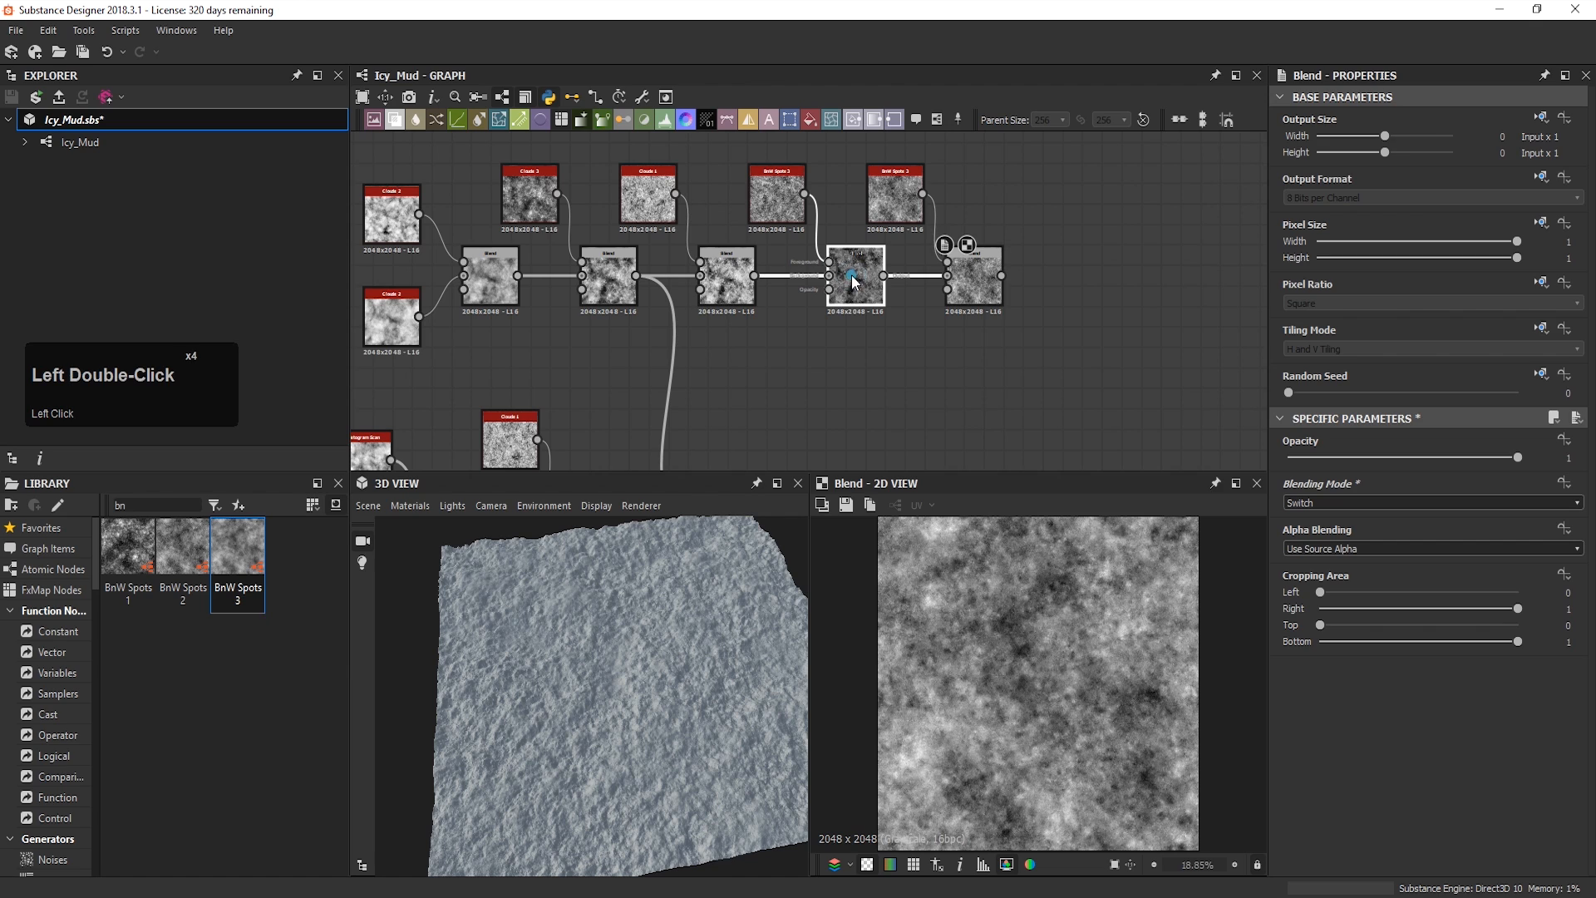
{"action": "double_click", "coordinate": [971, 292]}
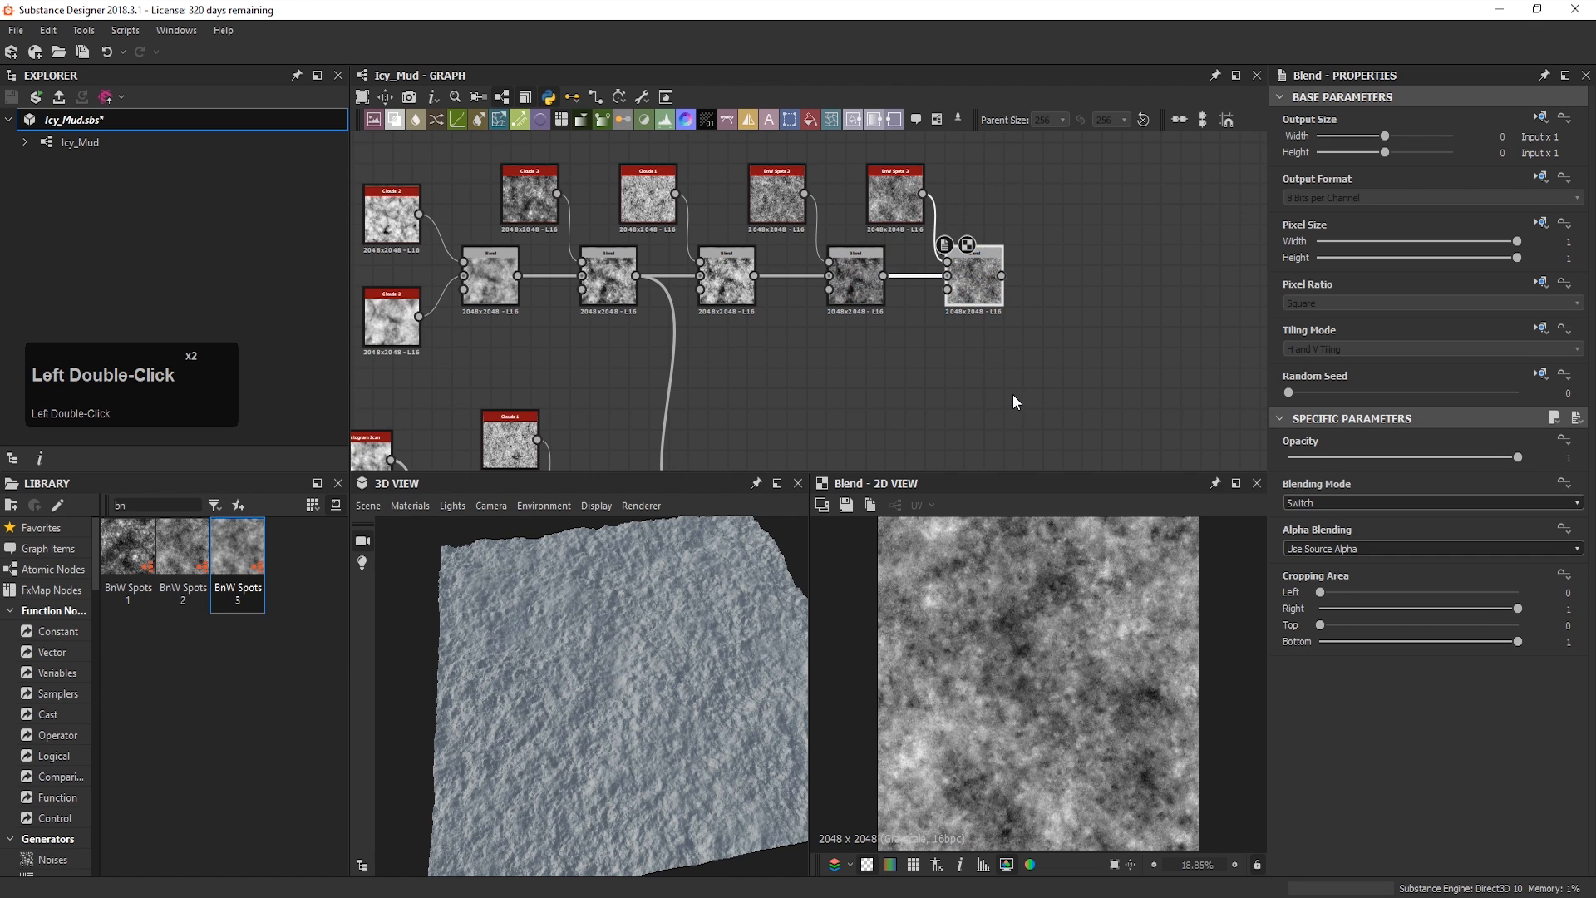
{"action": "left_click", "coordinate": [906, 197]}
{"action": "left_click", "coordinate": [976, 285]}
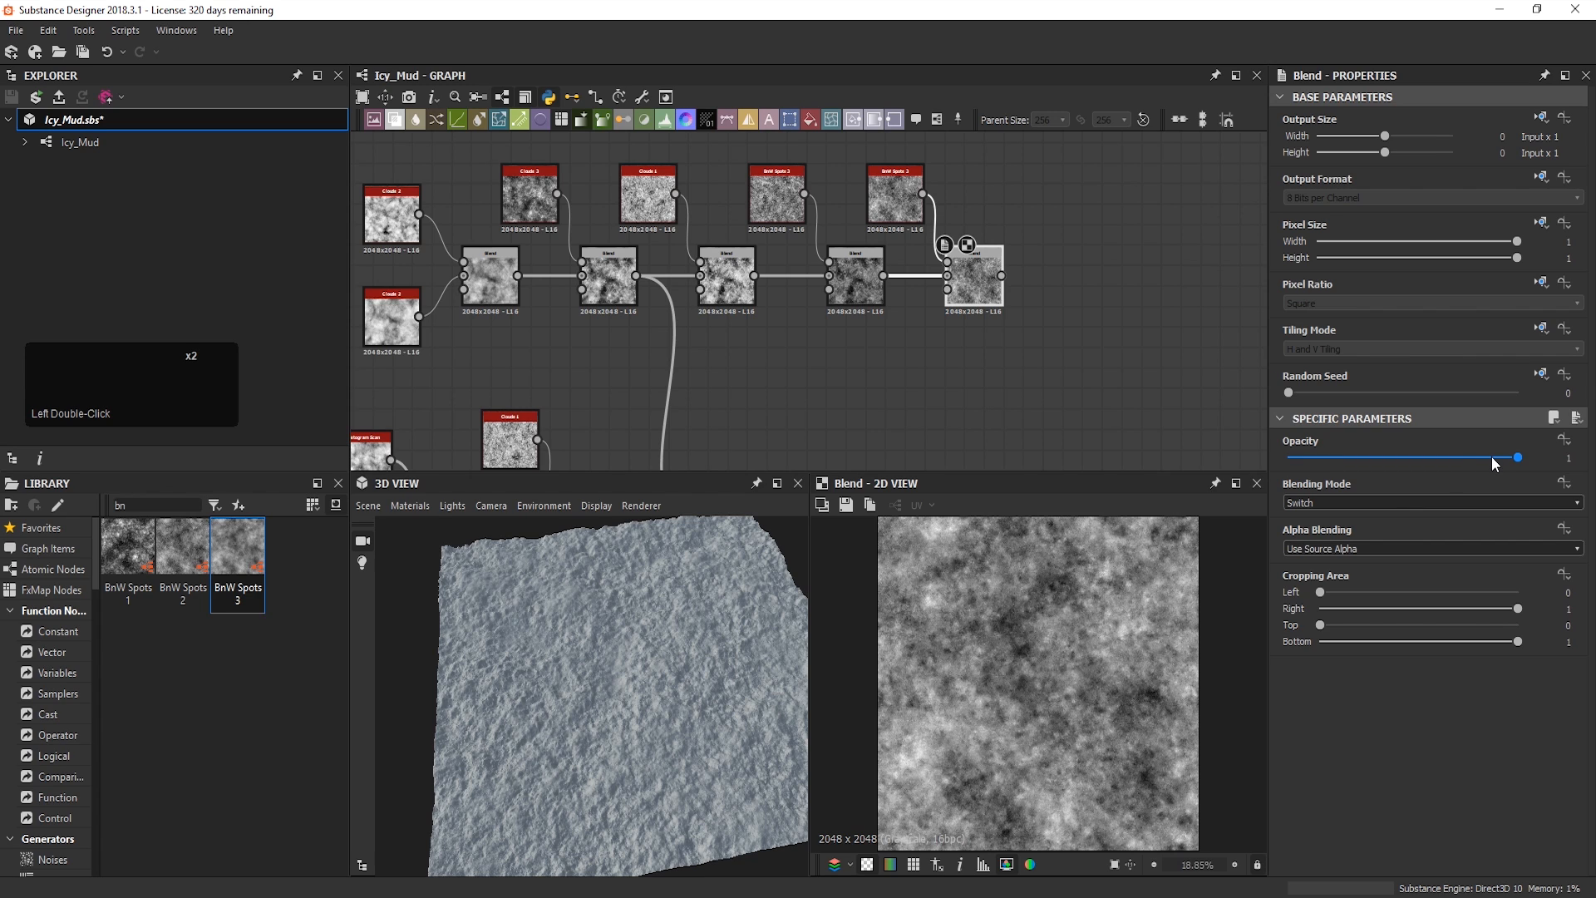
{"action": "left_click_drag", "start_coordinate": [1504, 460], "coordinate": [1426, 451]}
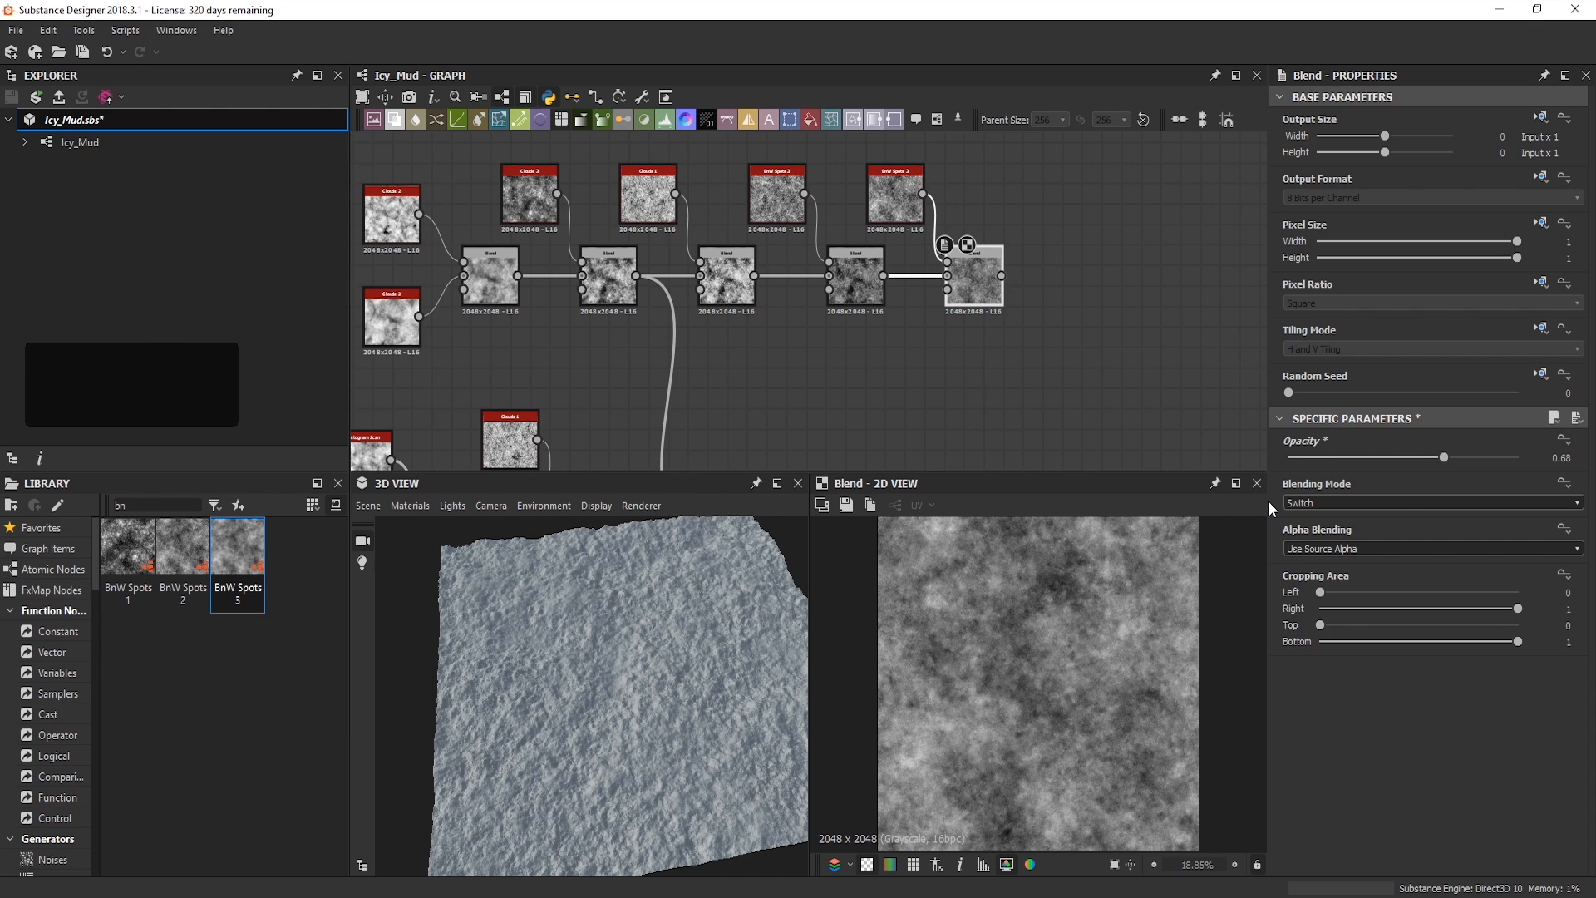
Step: Search the node library for "mois", add a Moisture Noise node right of the duplicated BnW Spots 3, and preview it
{"action": "middle_click_drag", "start_coordinate": [1091, 296], "coordinate": [1065, 249]}
{"action": "scroll", "coordinate": [1064, 251], "scroll_direction": "up", "scroll_amount": 2}
{"action": "type", "text": "mois"}
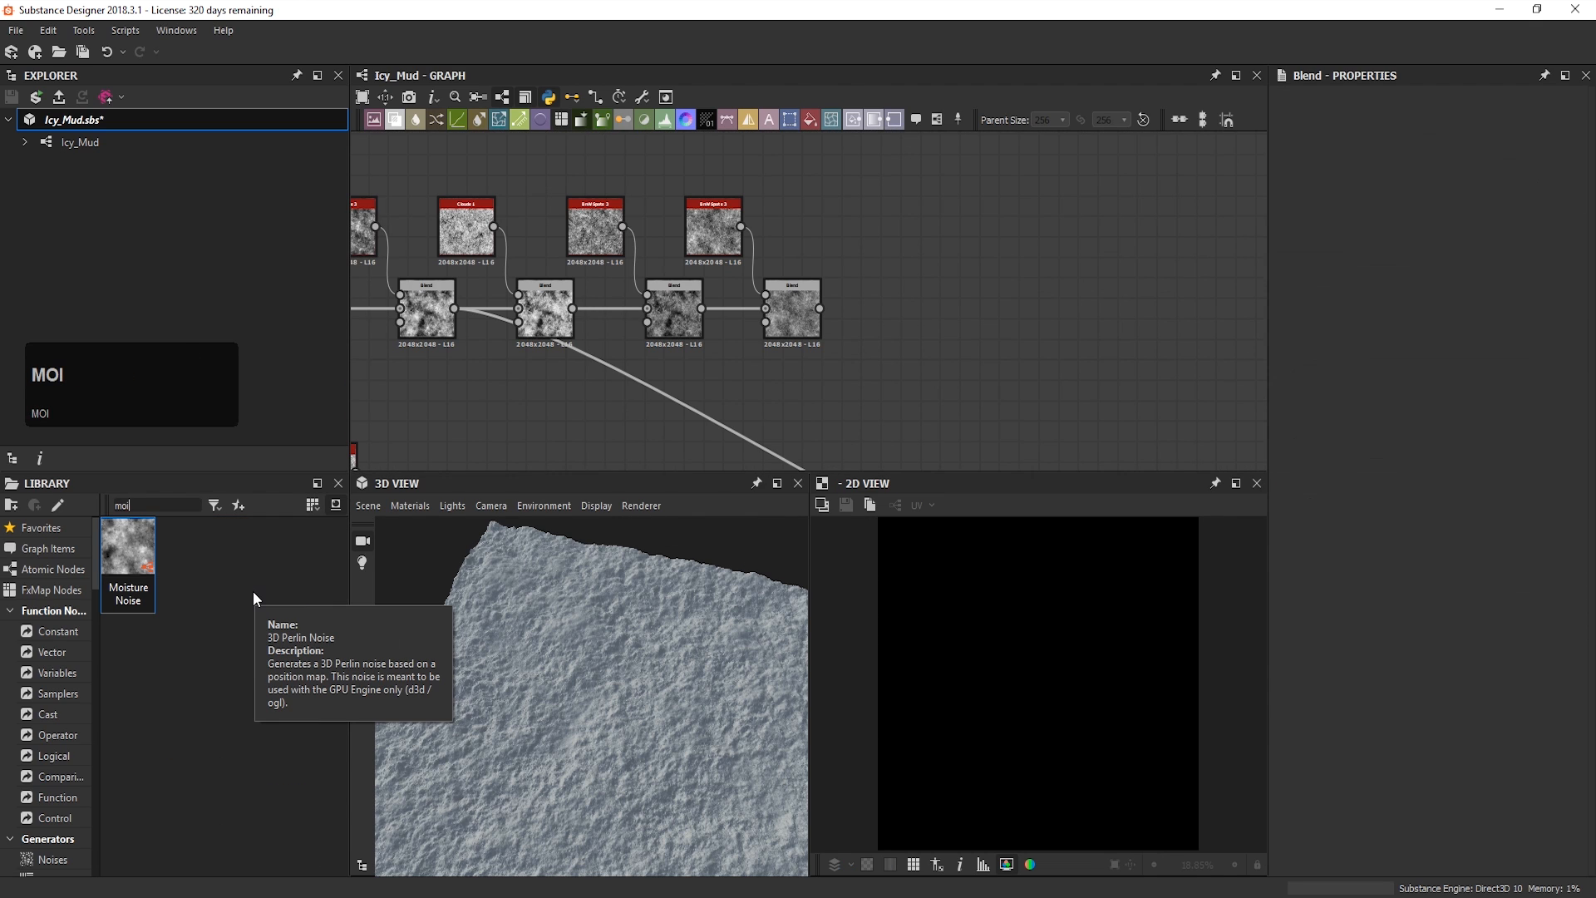
{"action": "left_click_drag", "start_coordinate": [128, 548], "coordinate": [877, 229]}
{"action": "middle_click_drag", "start_coordinate": [1008, 290], "coordinate": [971, 290]}
{"action": "double_click", "coordinate": [832, 243]}
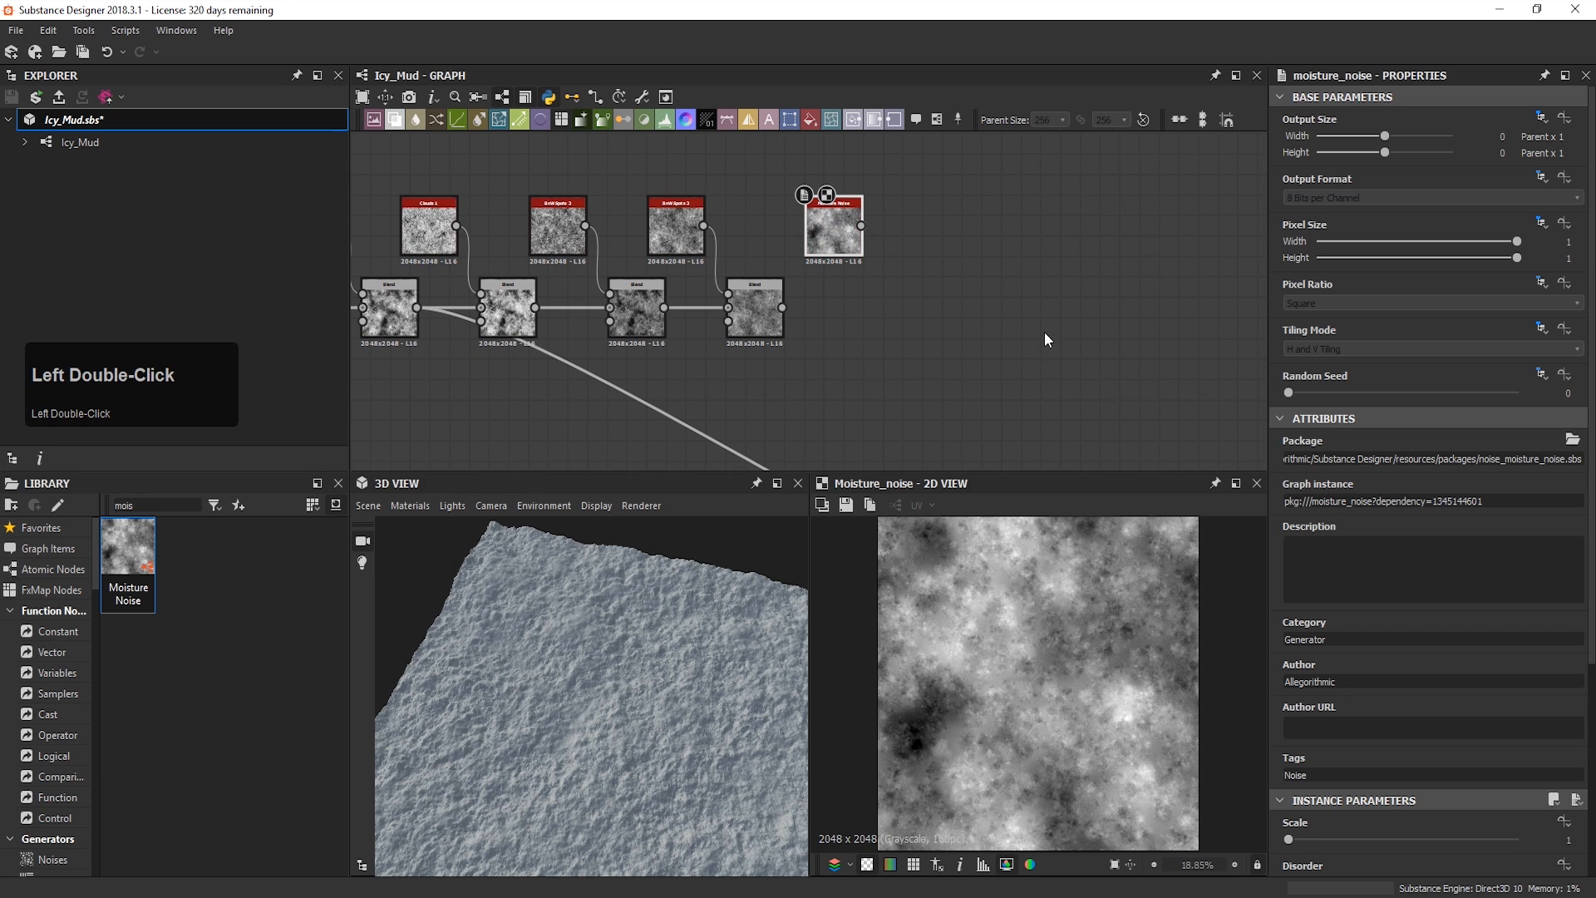
Step: Set the Moisture Noise node's Scale to 3 and Disorder to 0.11
{"action": "scroll", "coordinate": [1373, 563], "scroll_direction": "down", "scroll_amount": 3}
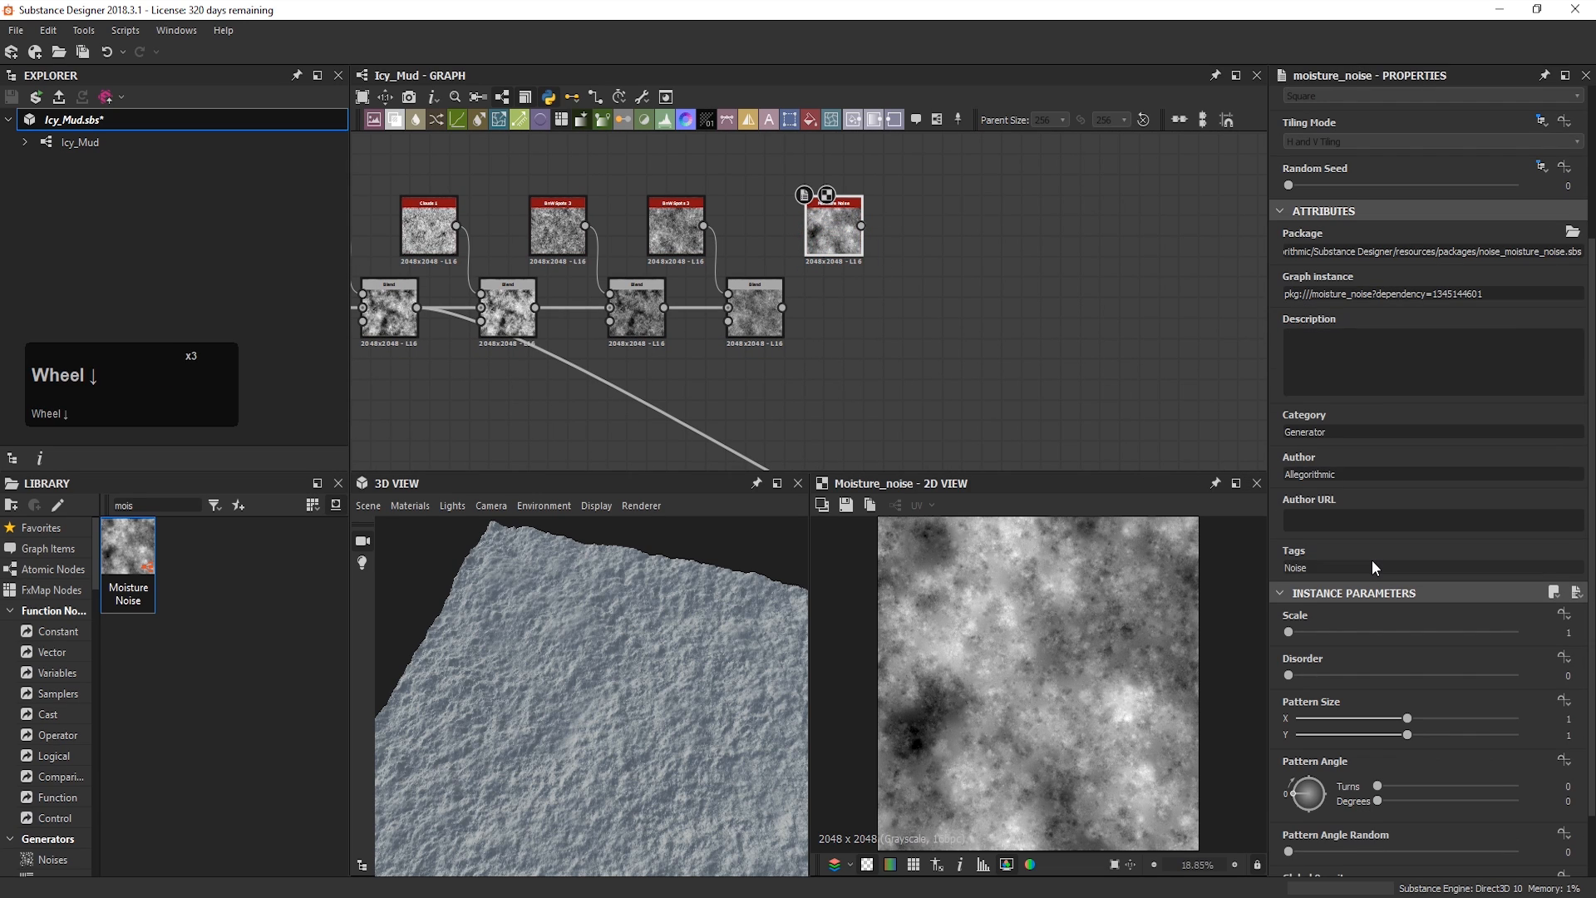
{"action": "scroll", "coordinate": [1371, 567], "scroll_direction": "down", "scroll_amount": 6}
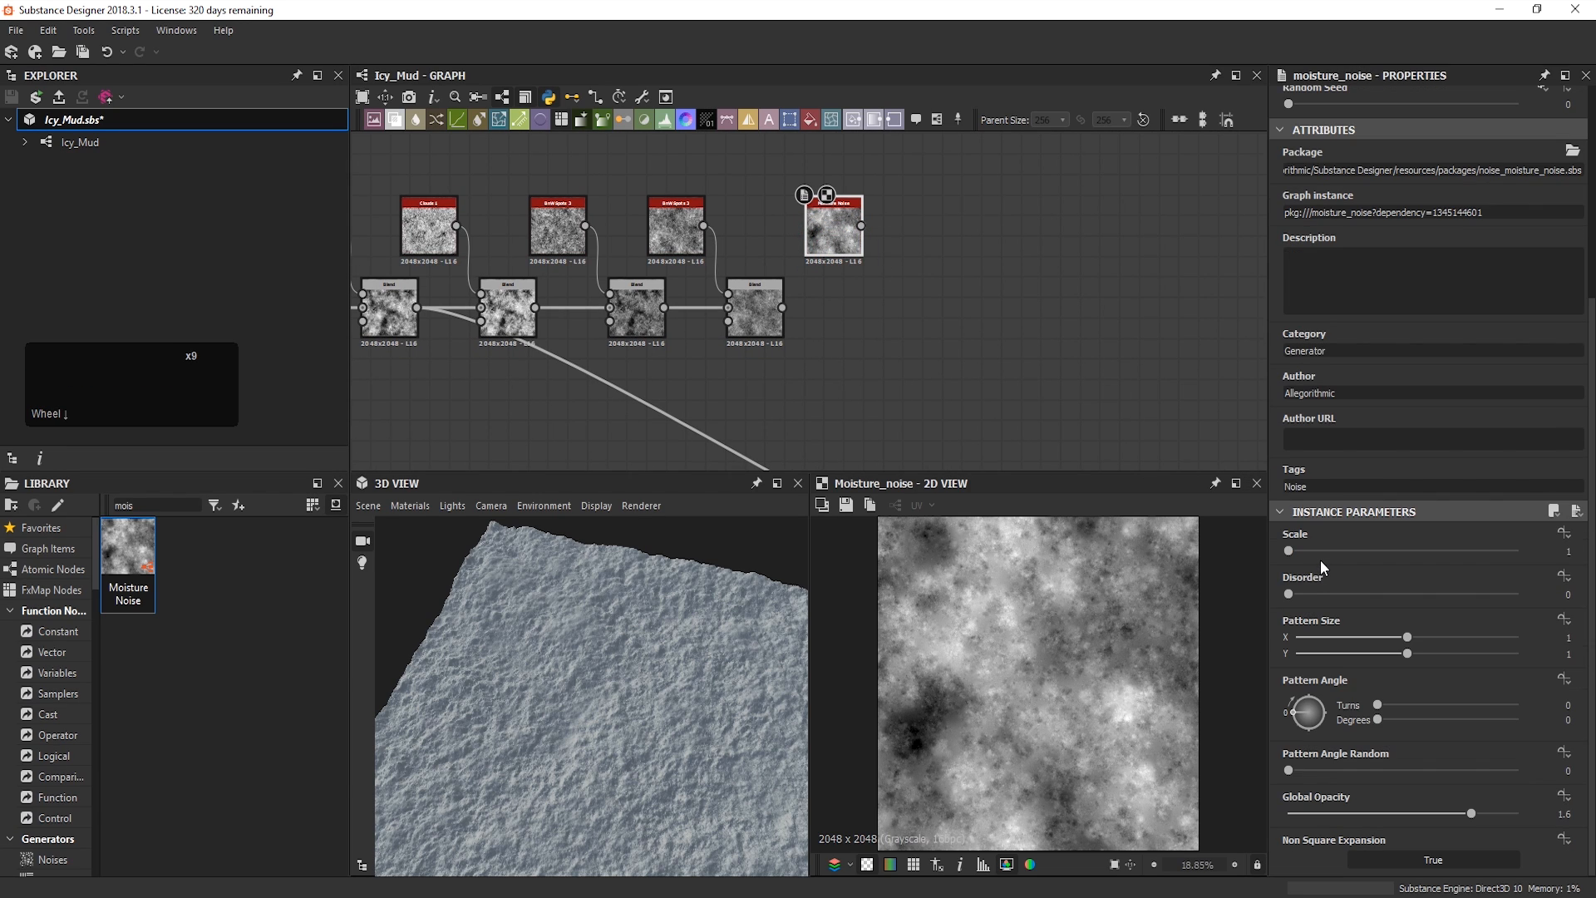
{"action": "left_click", "coordinate": [1338, 551]}
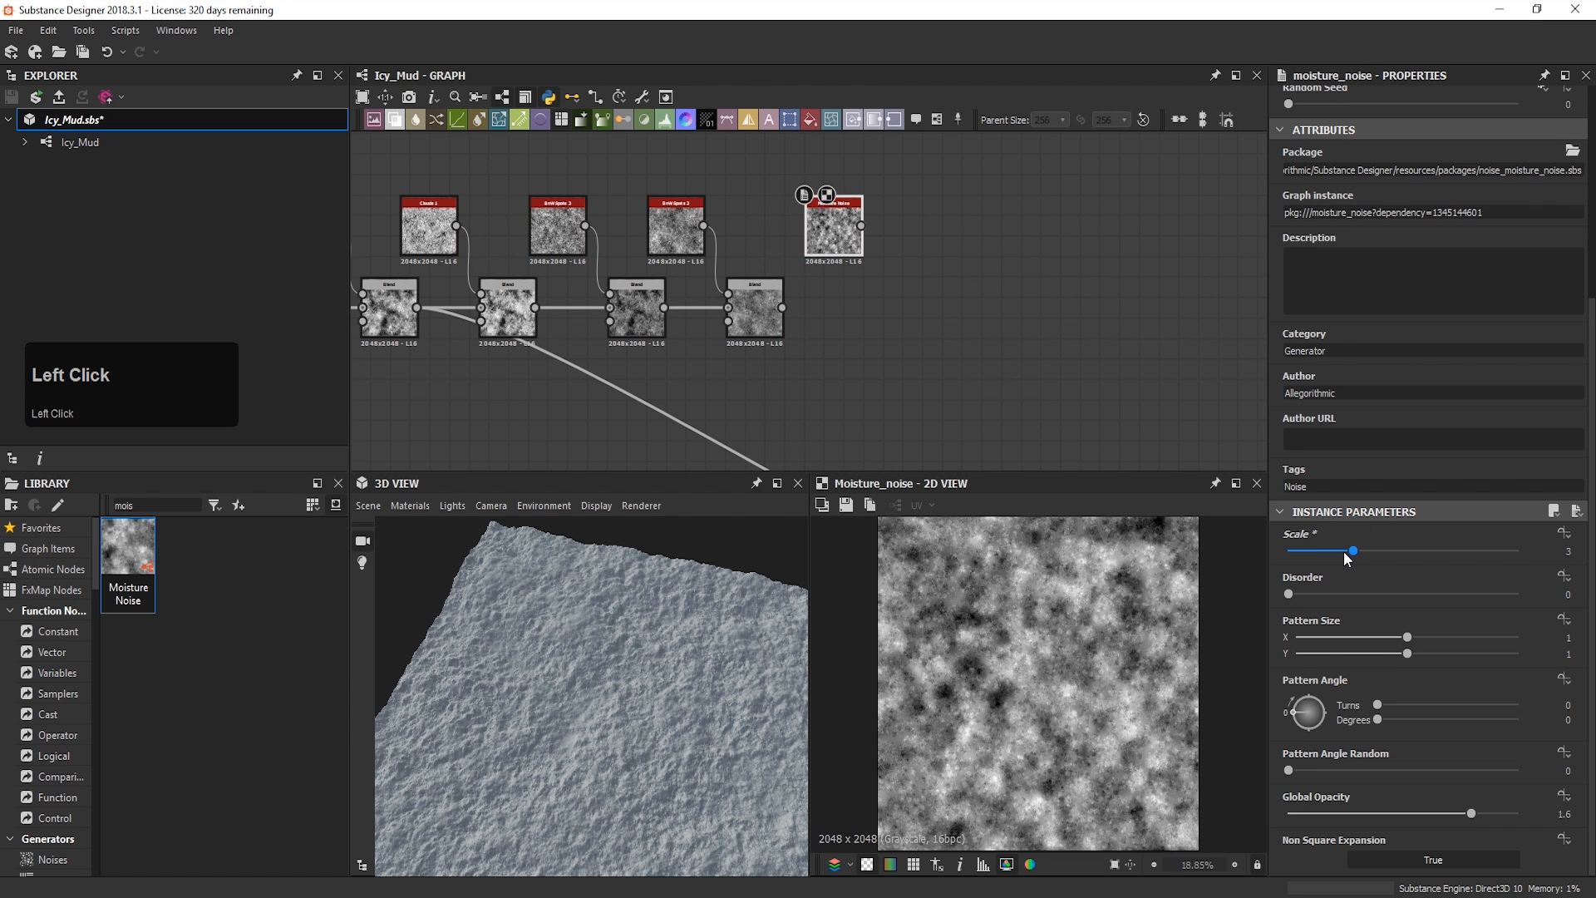
{"action": "mouse_move", "coordinate": [1332, 596]}
{"action": "left_mouse_down"}
{"action": "mouse_move", "coordinate": [1346, 591]}
{"action": "mouse_move", "coordinate": [1310, 600]}
{"action": "left_mouse_up"}
{"action": "double_click", "coordinate": [834, 229]}
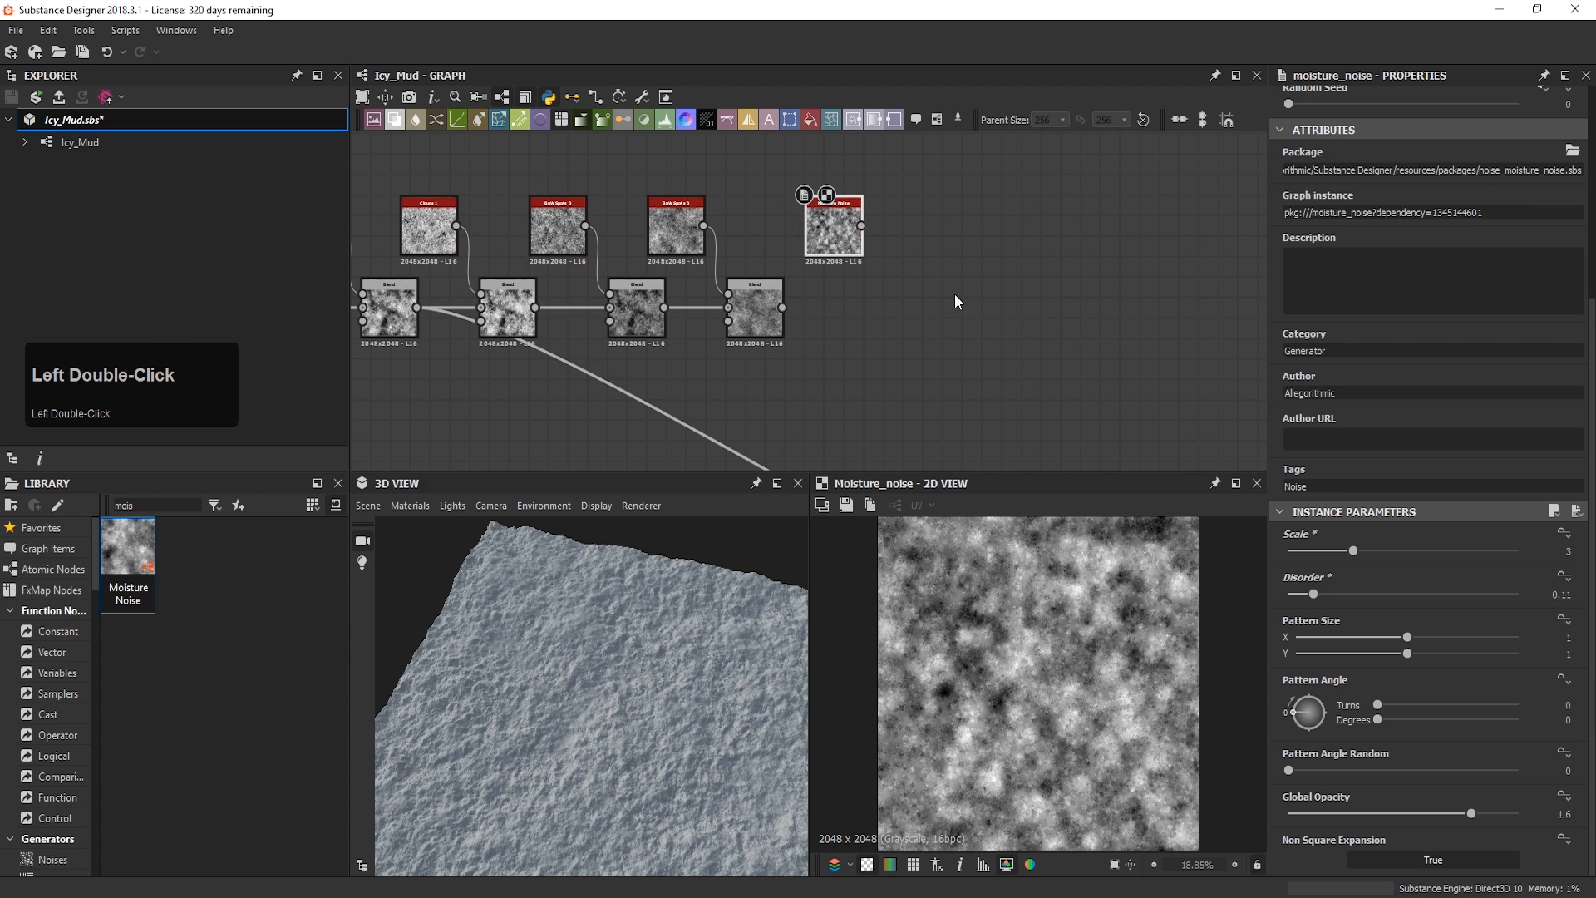
Step: Add a Histogram Scan node and place it right of Moisture Noise, fed by the noise's output
{"action": "left_click", "coordinate": [1017, 342]}
{"action": "key", "text": "space"}
{"action": "type", "text": "his"}
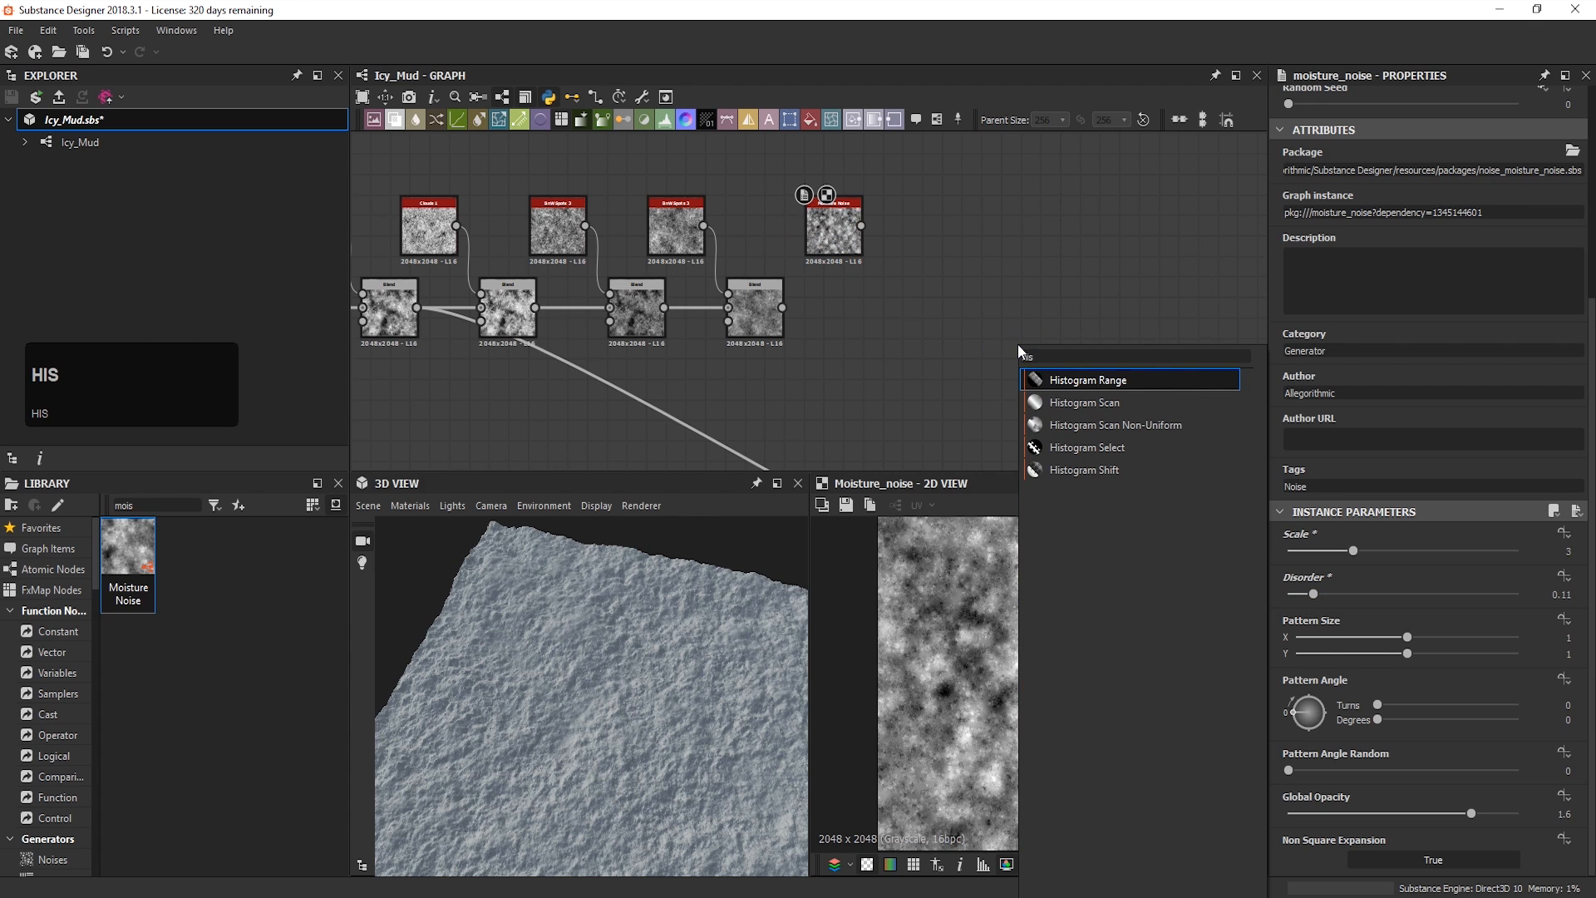
{"action": "key", "text": "Return"}
{"action": "left_click_drag", "start_coordinate": [1018, 342], "coordinate": [906, 225]}
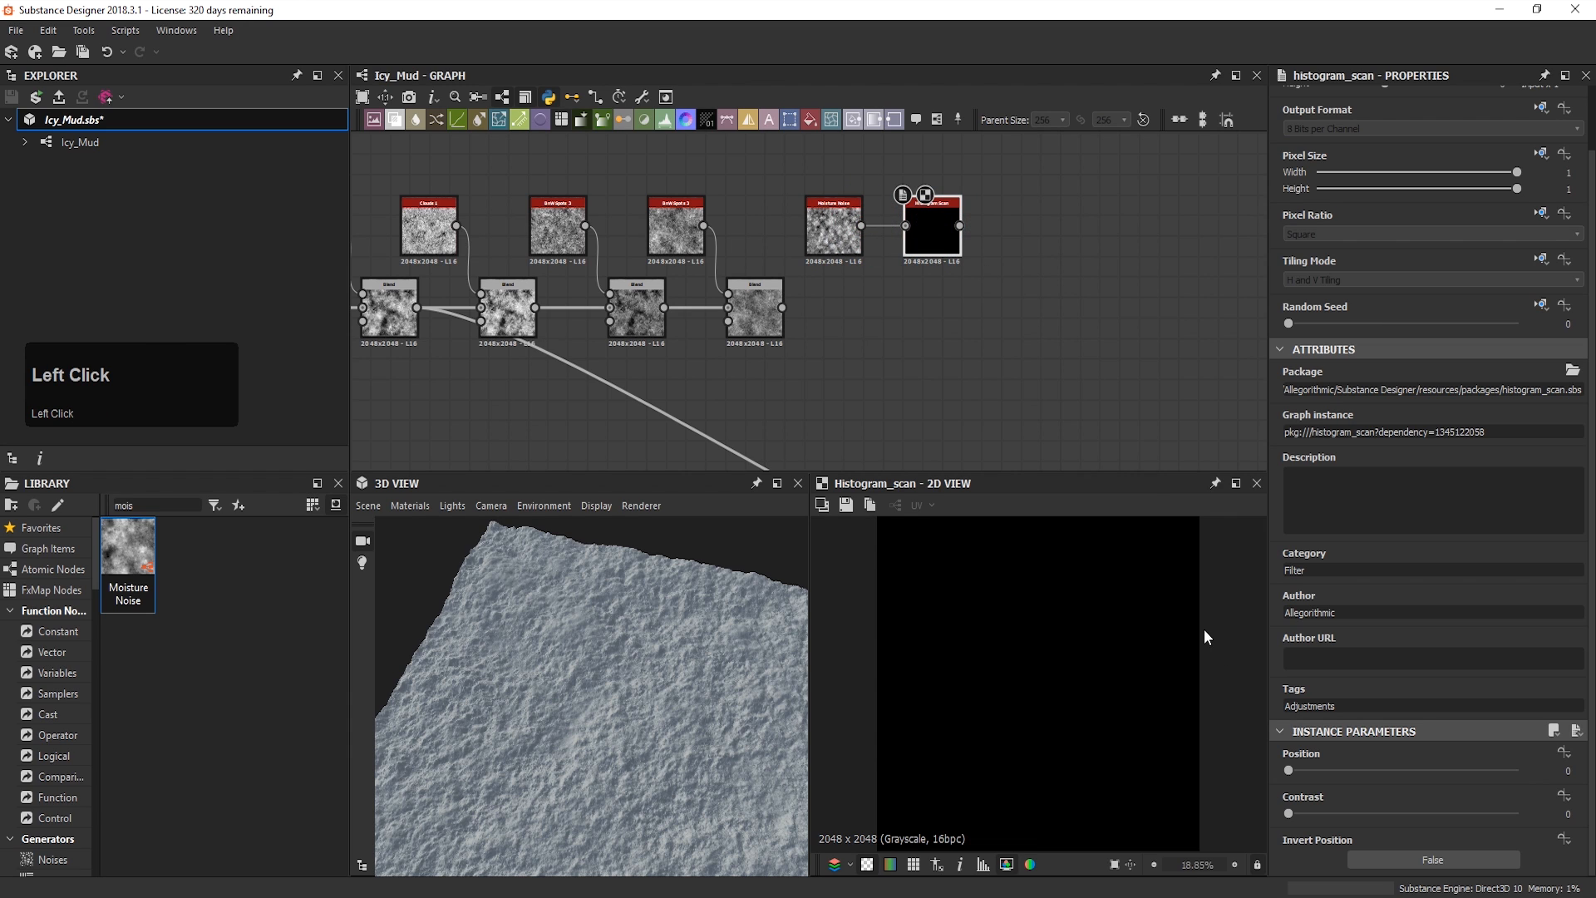
Step: Set the Histogram Scan's Position to 0.5 and Contrast to 0.22
{"action": "left_click_drag", "start_coordinate": [1355, 767], "coordinate": [1385, 768]}
{"action": "left_click", "coordinate": [1543, 767]}
{"action": "type", "text": "0.5"}
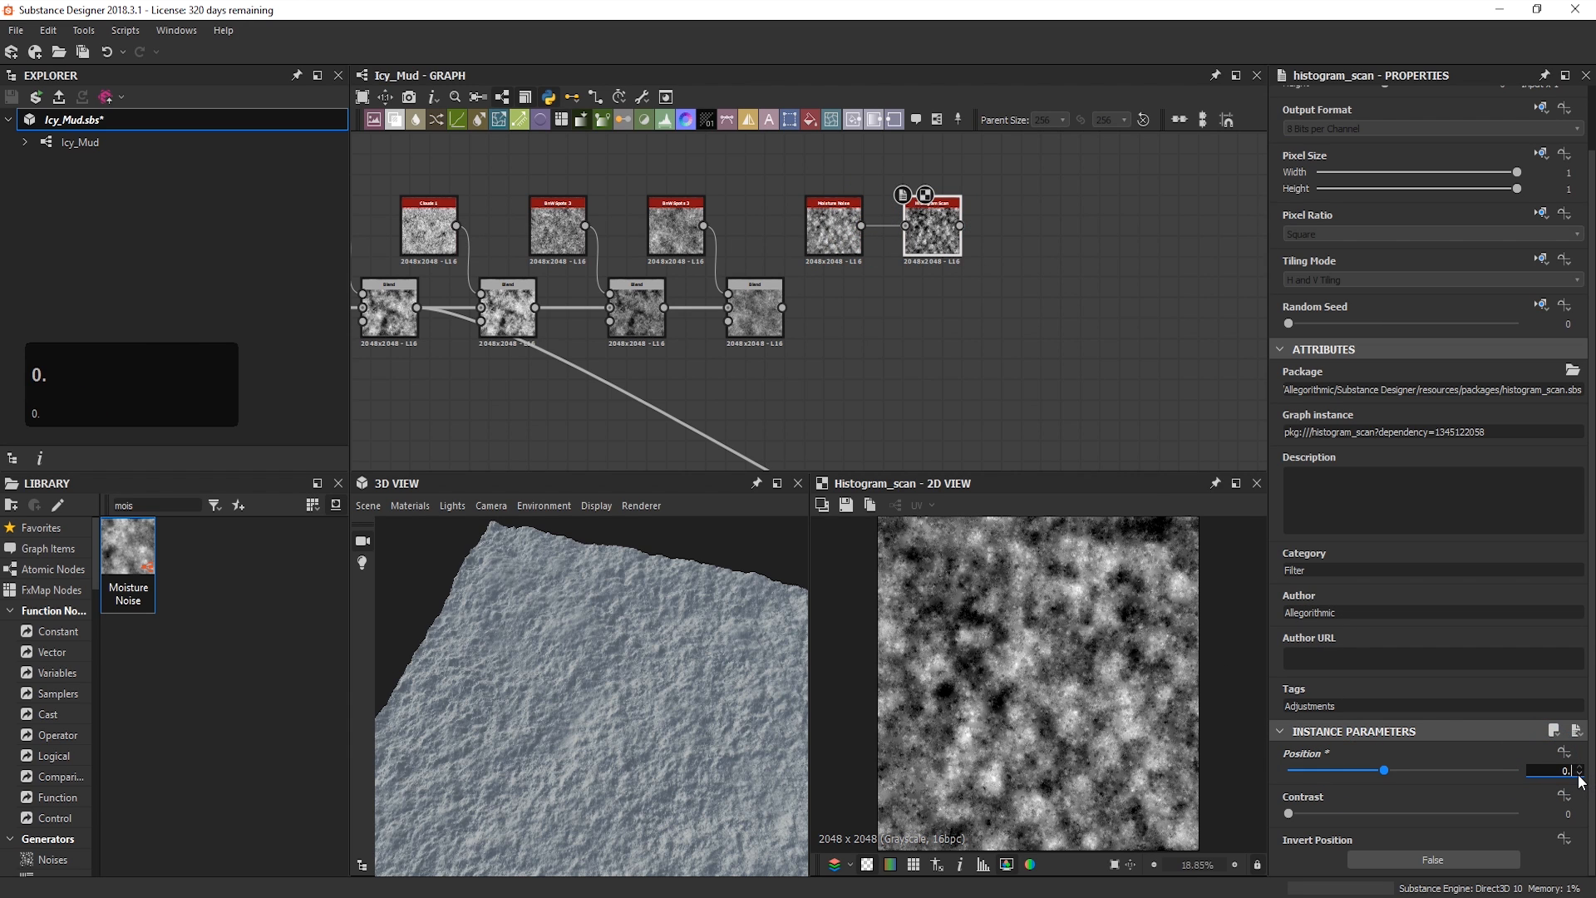
{"action": "key", "text": "Return"}
{"action": "left_click_drag", "start_coordinate": [1289, 813], "coordinate": [1336, 813]}
{"action": "left_click", "coordinate": [1579, 805]}
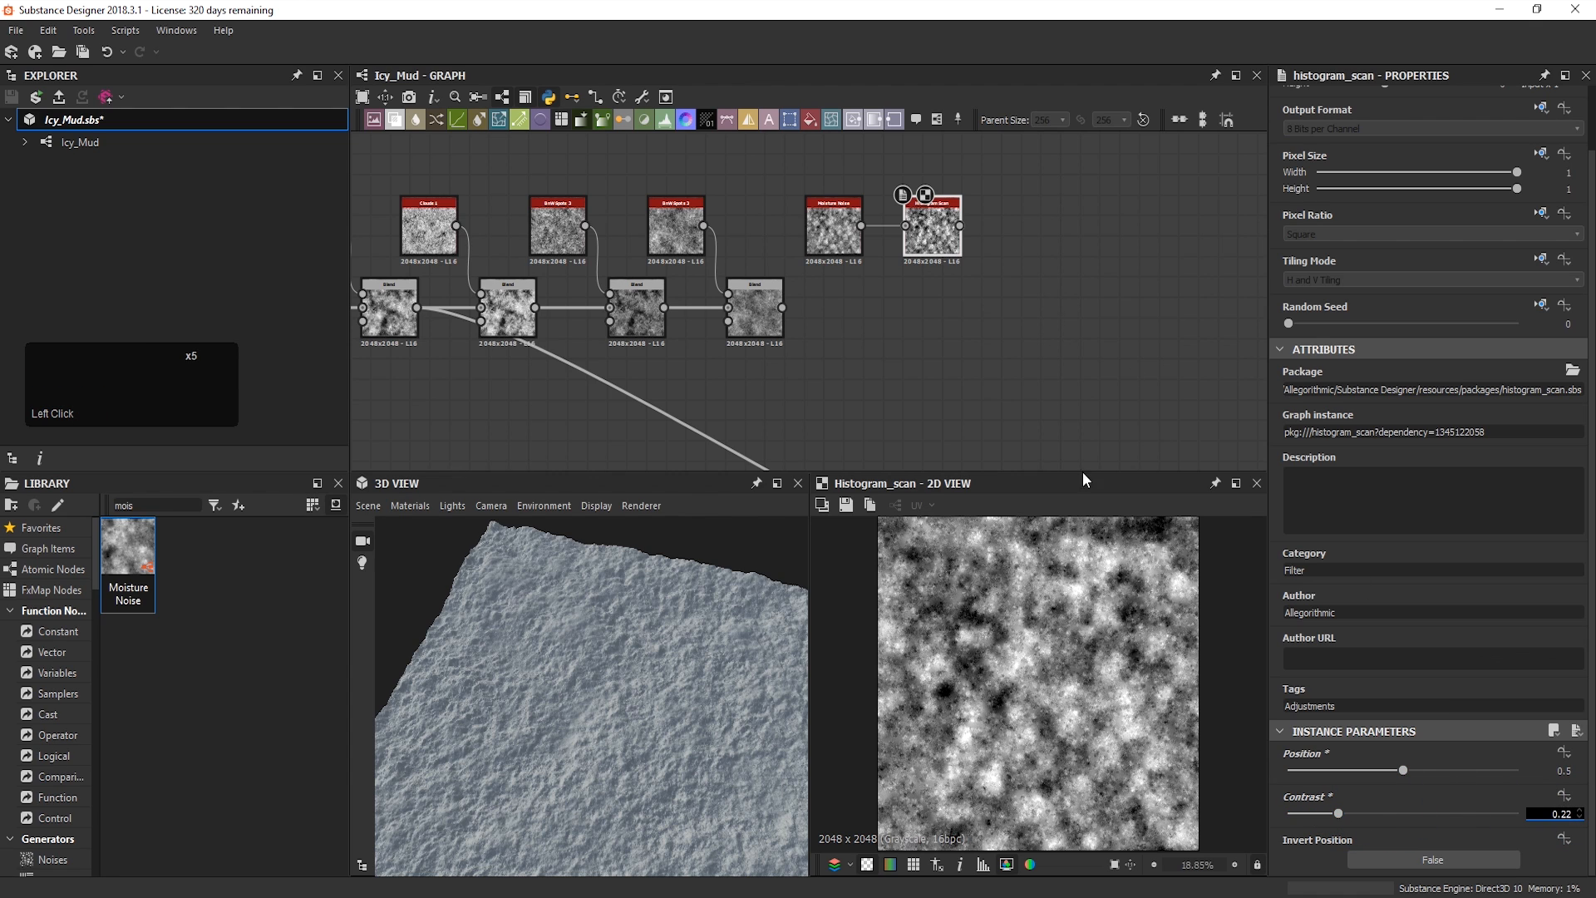
Step: Add a sixth Blend with the fifth Blend as Background and Histogram Scan as Foreground, shifting Moisture Noise and Histogram Scan closer to the chain
{"action": "left_click", "coordinate": [755, 310]}
{"action": "left_click", "coordinate": [395, 118]}
{"action": "left_click_drag", "start_coordinate": [777, 173], "coordinate": [948, 239]}
{"action": "left_click_drag", "start_coordinate": [943, 233], "coordinate": [884, 232]}
{"action": "left_click", "coordinate": [909, 233]}
{"action": "left_click_drag", "start_coordinate": [942, 317], "coordinate": [962, 321]}
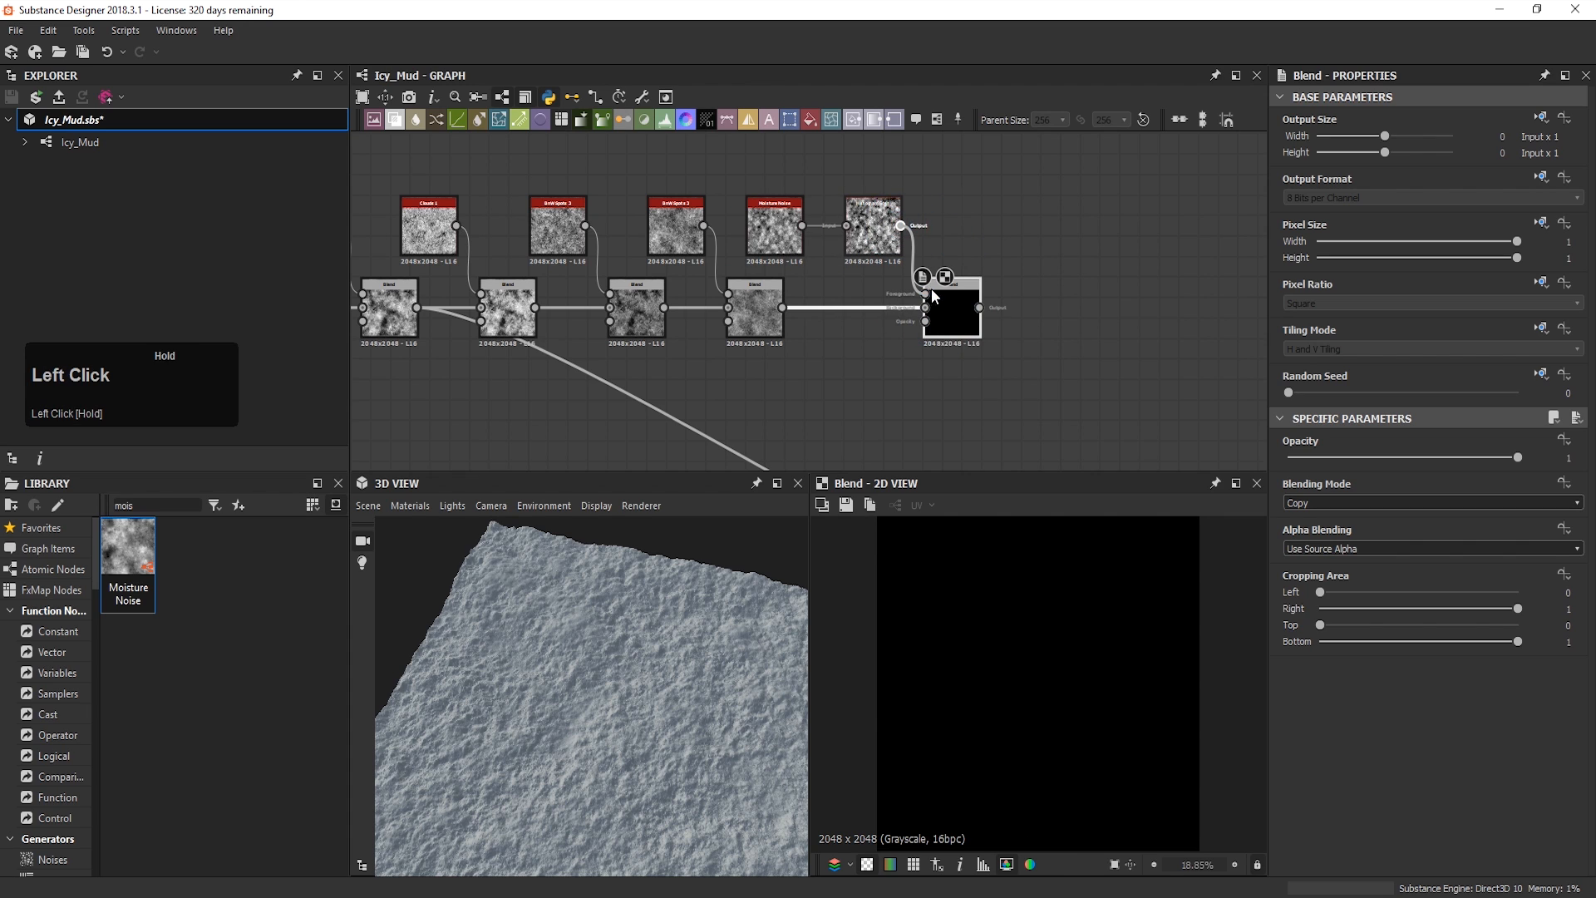
Step: Preview the sixth Blend and set its blending mode to Multiply
{"action": "double_click", "coordinate": [964, 327]}
{"action": "left_click", "coordinate": [1441, 505]}
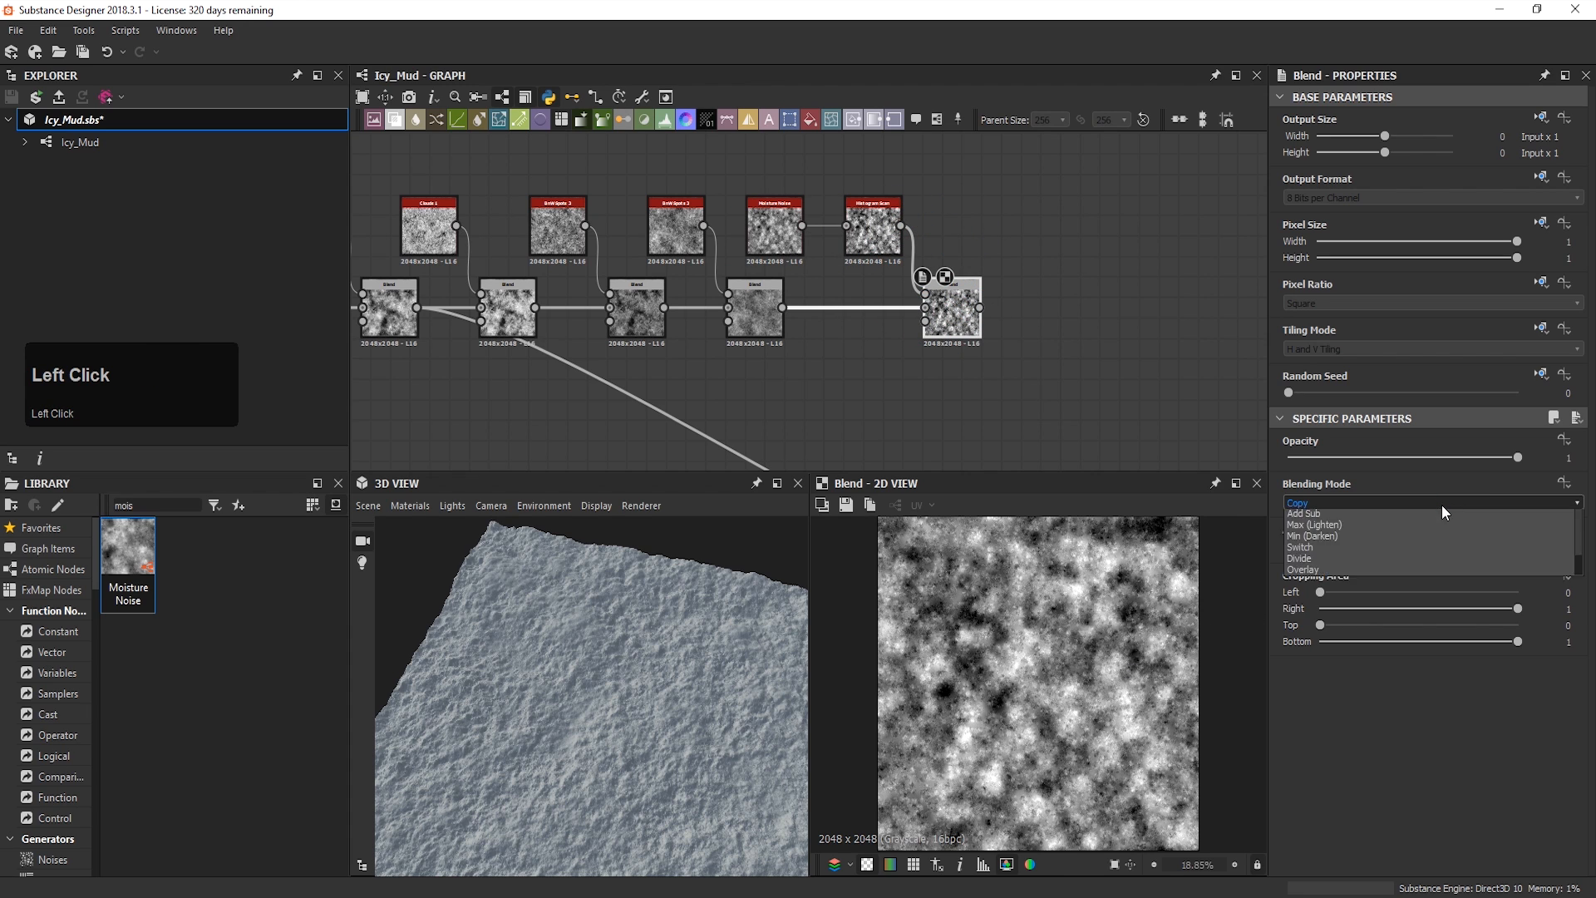
{"action": "left_click", "coordinate": [1401, 551]}
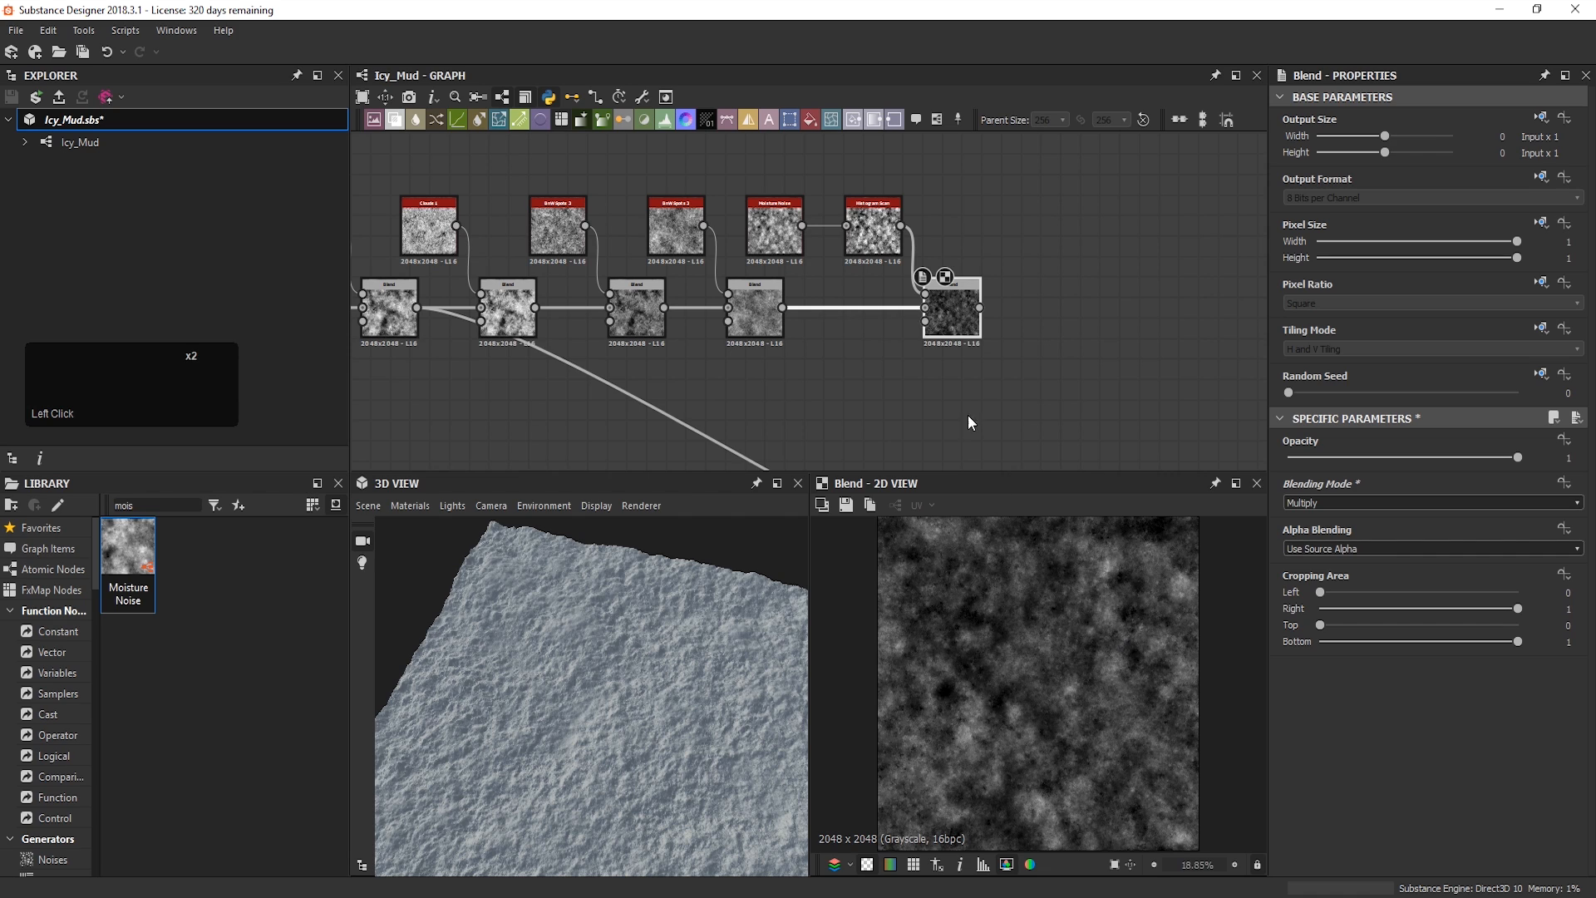
Step: Move the Transformation 2D node's input link from the second Blend's output to the third Blend's, and examine the relief in 3D
{"action": "middle_click_drag", "start_coordinate": [1002, 313], "coordinate": [1039, 273]}
{"action": "scroll", "coordinate": [1039, 273], "scroll_direction": "down", "scroll_amount": 1}
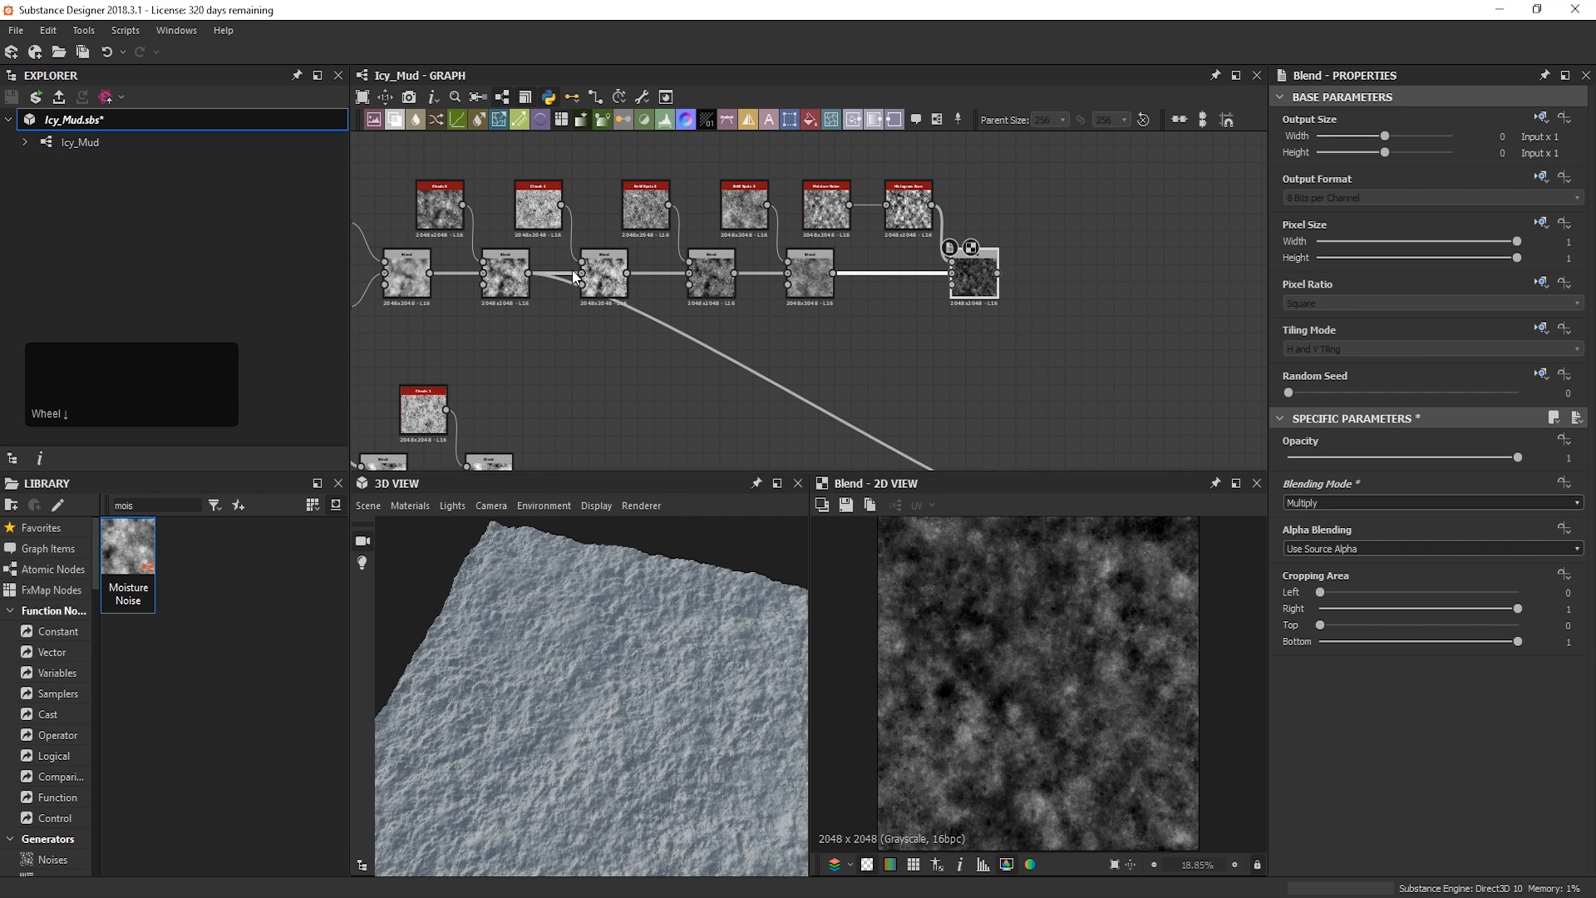
{"action": "middle_click_drag", "start_coordinate": [578, 275], "coordinate": [652, 272]}
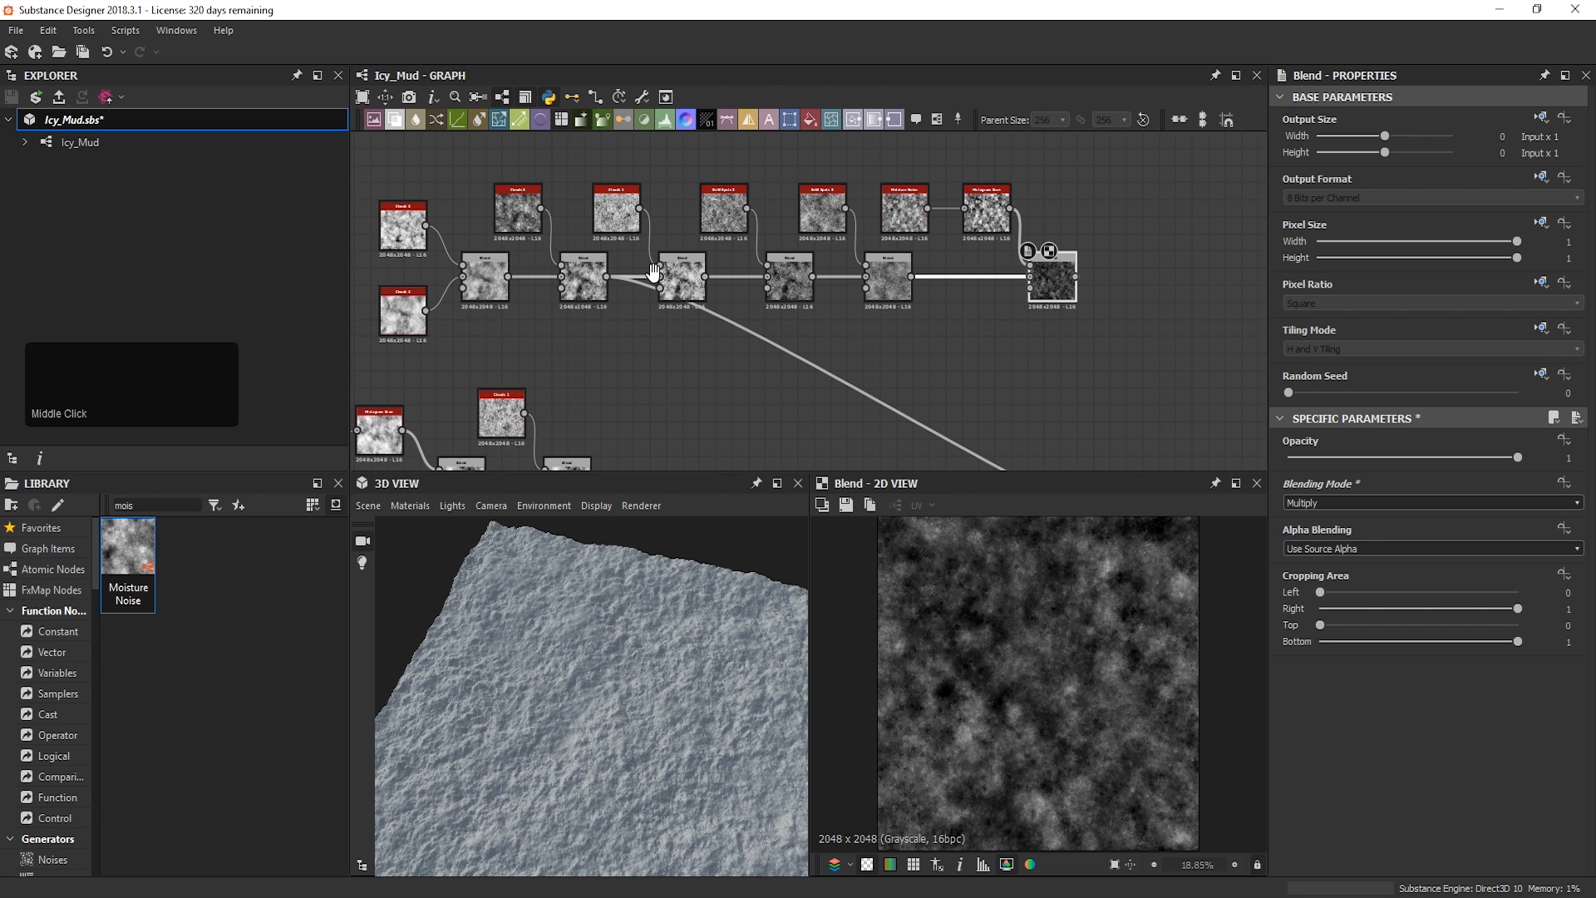
{"action": "scroll", "coordinate": [608, 282], "scroll_direction": "up", "scroll_amount": 1}
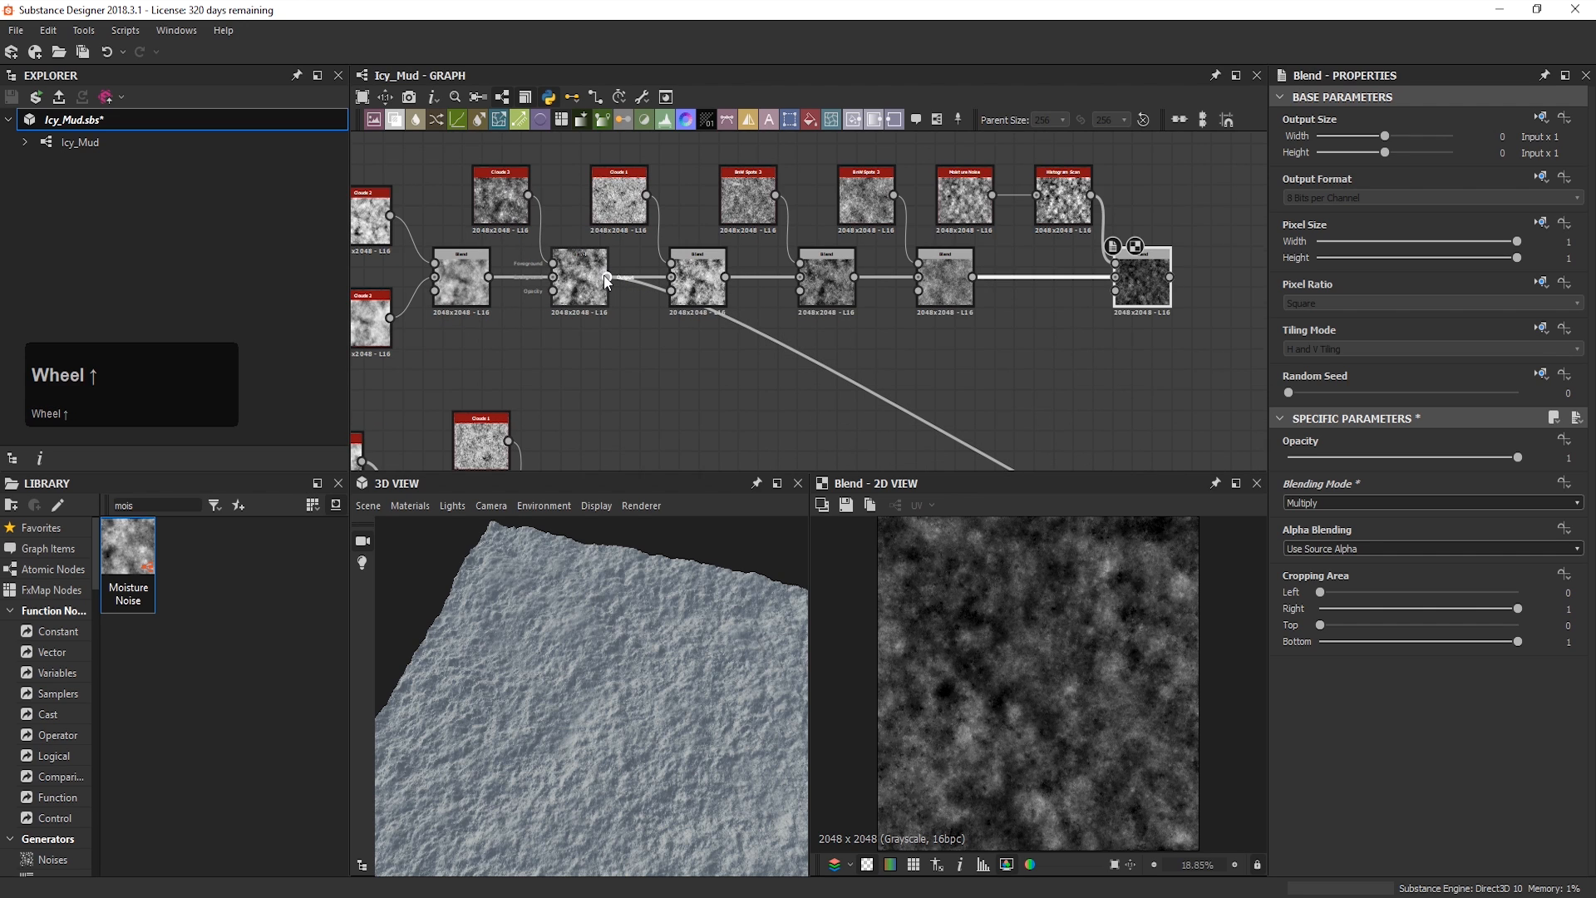
{"action": "scroll", "coordinate": [608, 283], "scroll_direction": "up", "scroll_amount": 2}
{"action": "middle_click_drag", "start_coordinate": [790, 241], "coordinate": [836, 321]}
{"action": "left_click_drag", "start_coordinate": [654, 344], "coordinate": [822, 346], "text": "shift"}
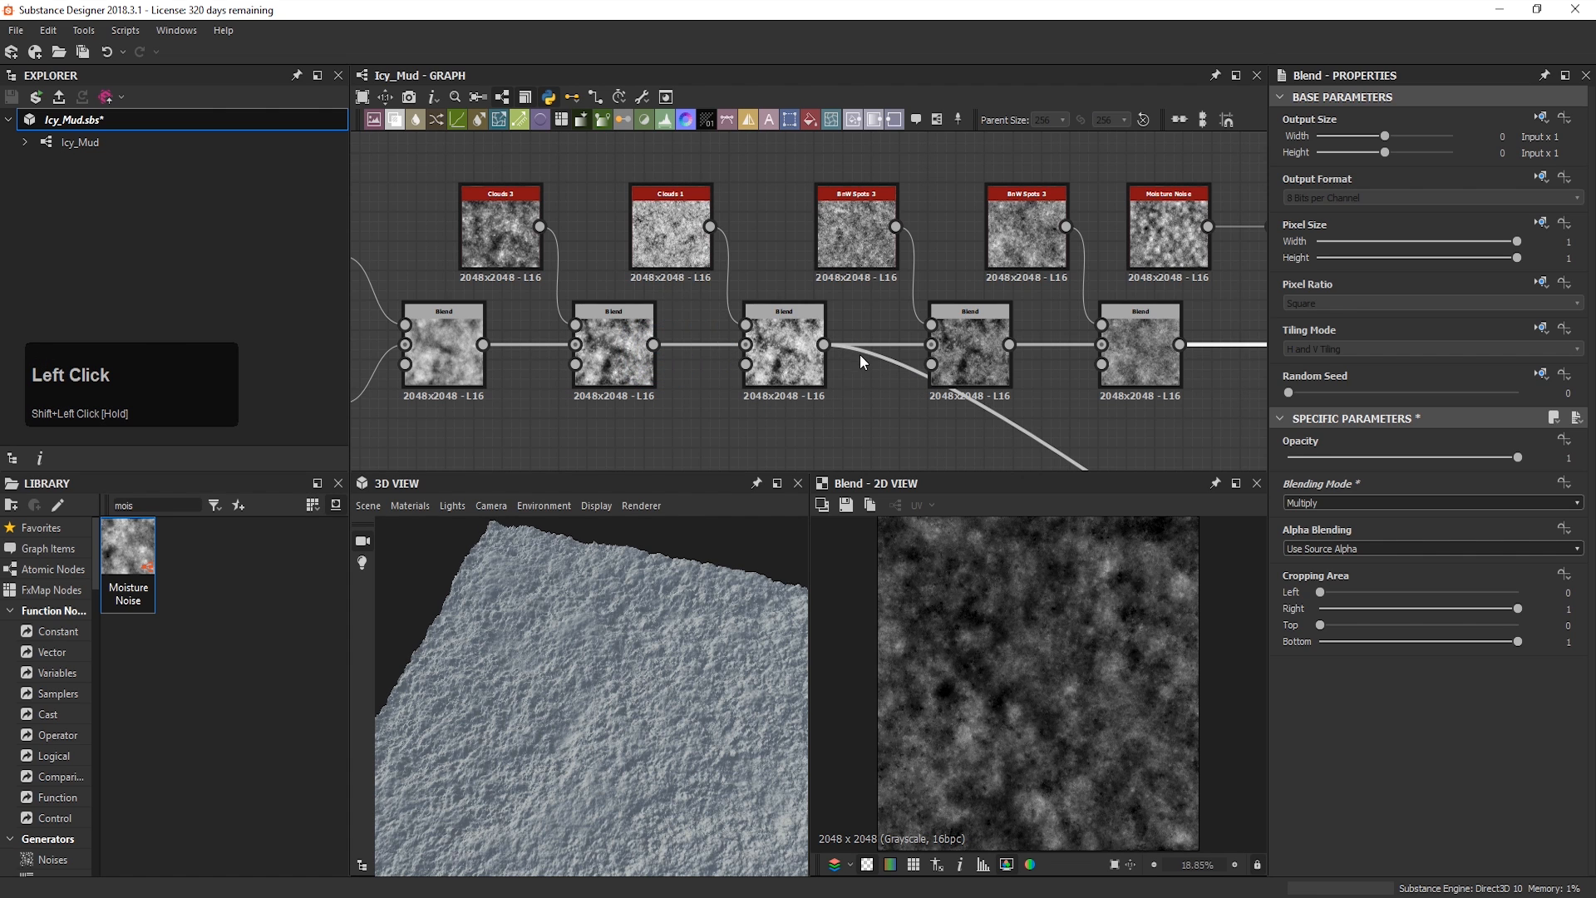
{"action": "scroll", "coordinate": [858, 354], "scroll_direction": "down", "scroll_amount": 3}
{"action": "left_click_drag", "start_coordinate": [1112, 420], "coordinate": [1098, 411]}
{"action": "middle_click_drag", "start_coordinate": [716, 217], "coordinate": [712, 229]}
{"action": "middle_click_drag", "start_coordinate": [606, 773], "coordinate": [555, 667]}
{"action": "right_click_drag", "start_coordinate": [555, 666], "coordinate": [641, 671]}
{"action": "middle_click_drag", "start_coordinate": [641, 671], "coordinate": [650, 687]}
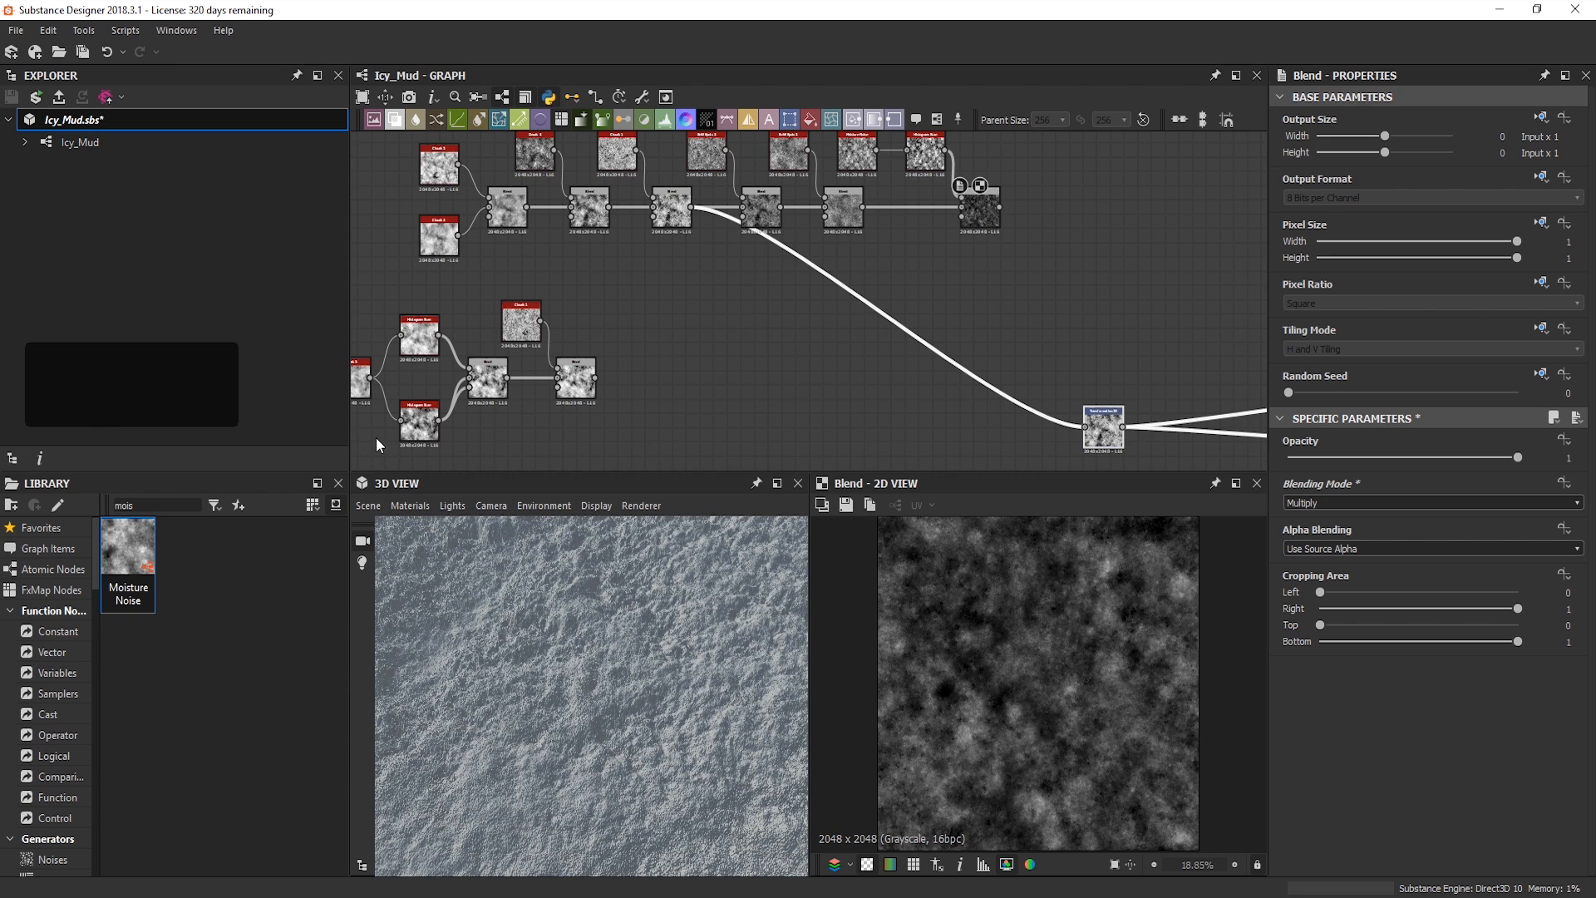
Step: Try to connect the sixth Blend's output to the Transformation 2D node's input
{"action": "left_click_drag", "start_coordinate": [999, 207], "coordinate": [1084, 427]}
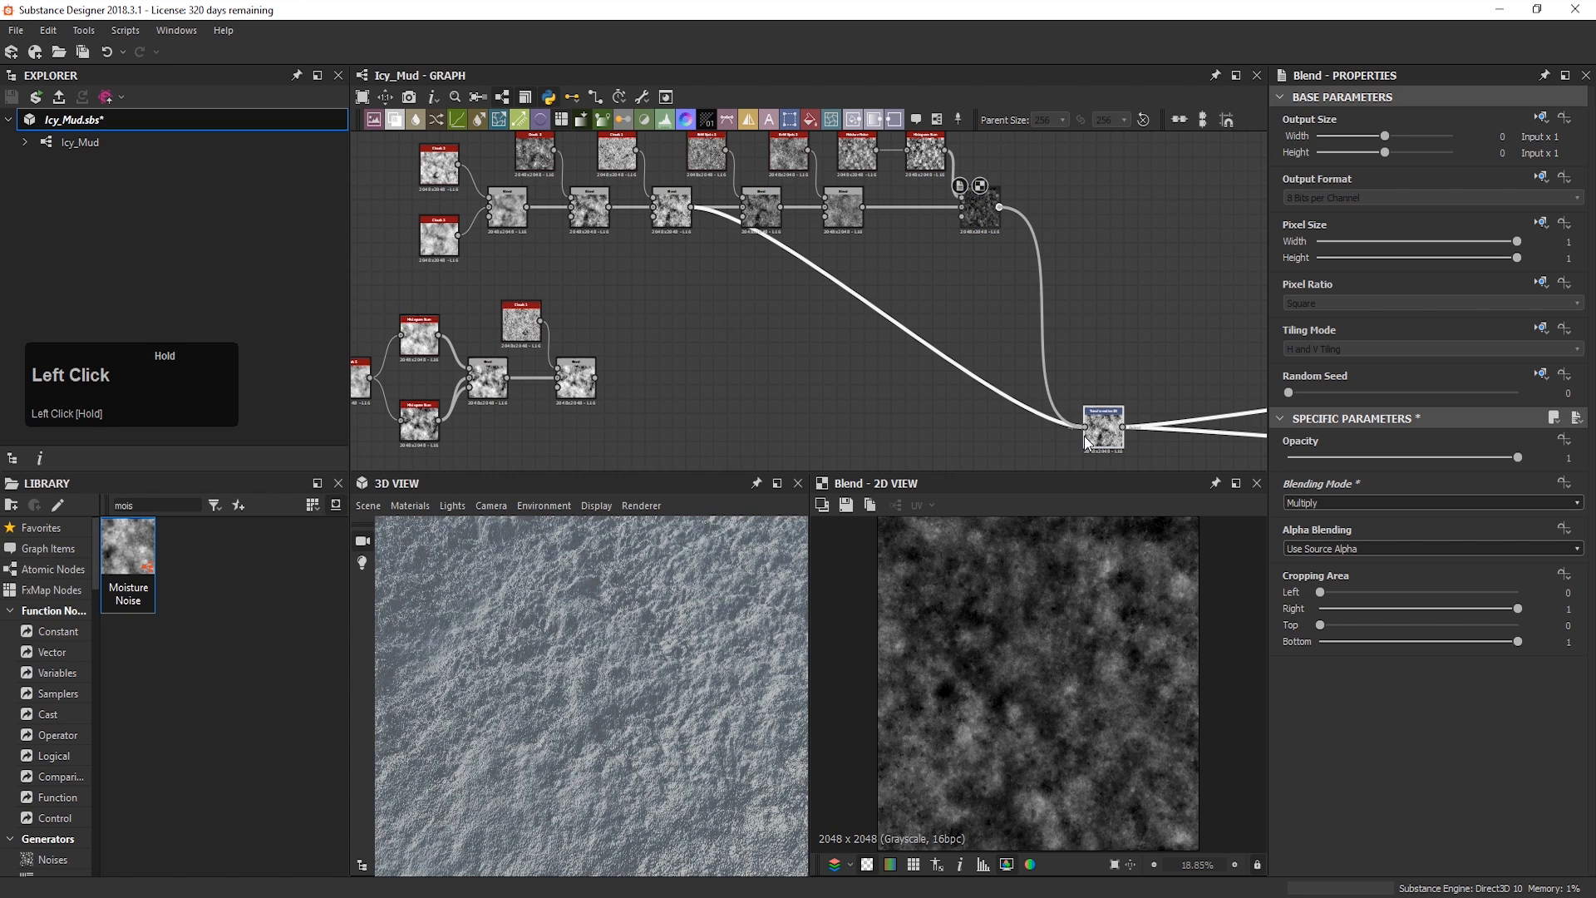
{"action": "left_click", "coordinate": [1084, 434]}
{"action": "key", "text": "ctrl+z"}
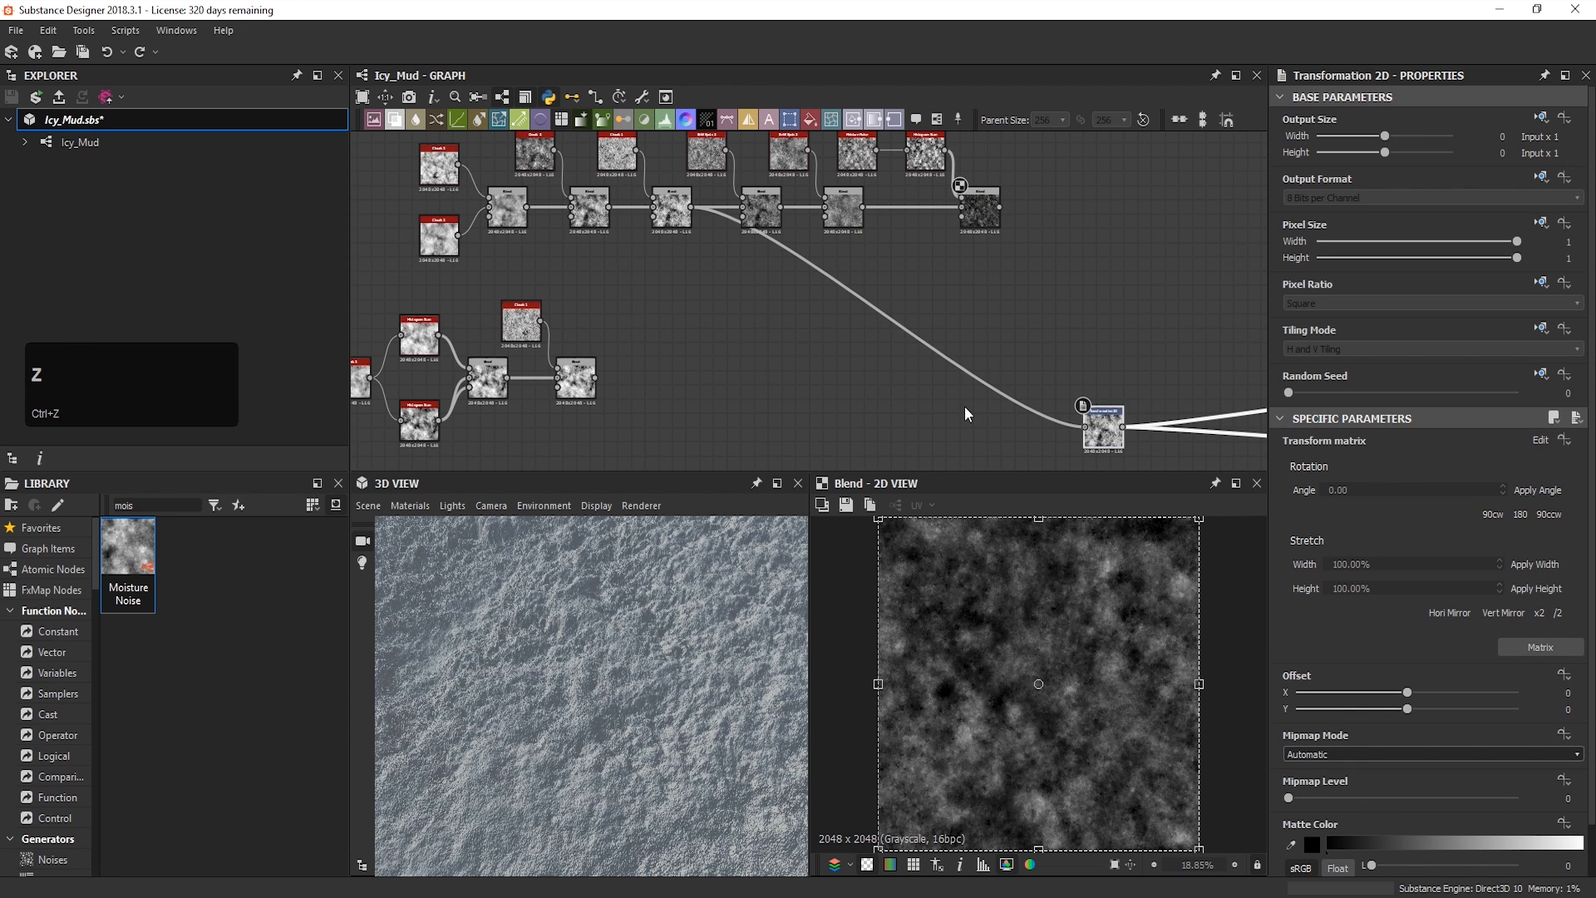
{"action": "key", "text": "ctrl+z"}
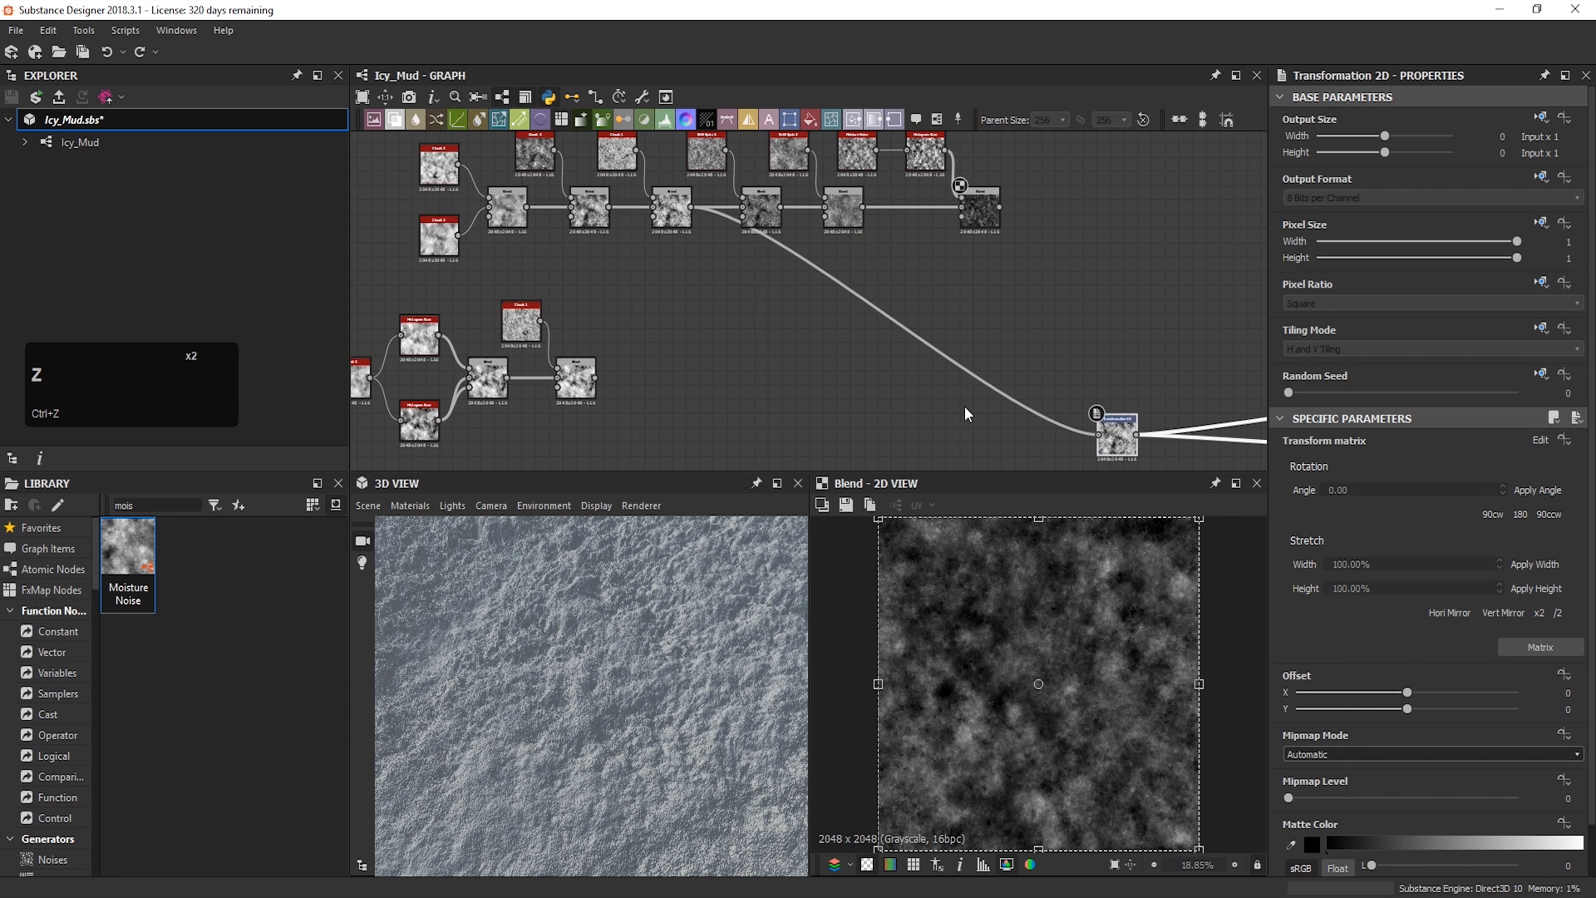
{"action": "left_click_drag", "start_coordinate": [1000, 210], "coordinate": [1097, 434]}
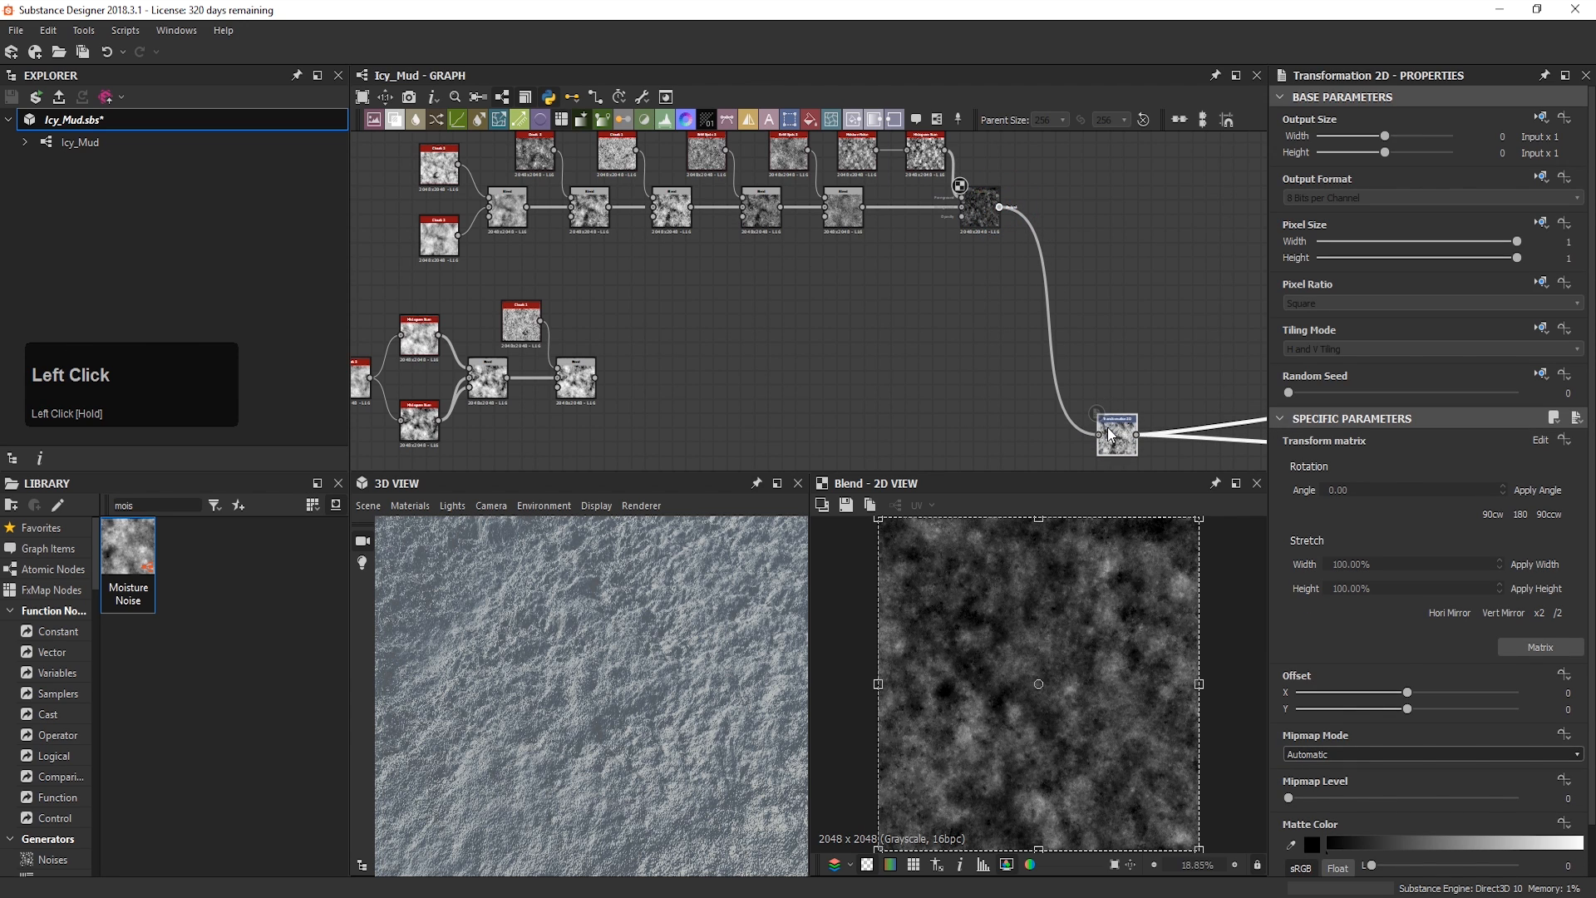
{"action": "key", "text": "ctrl+z"}
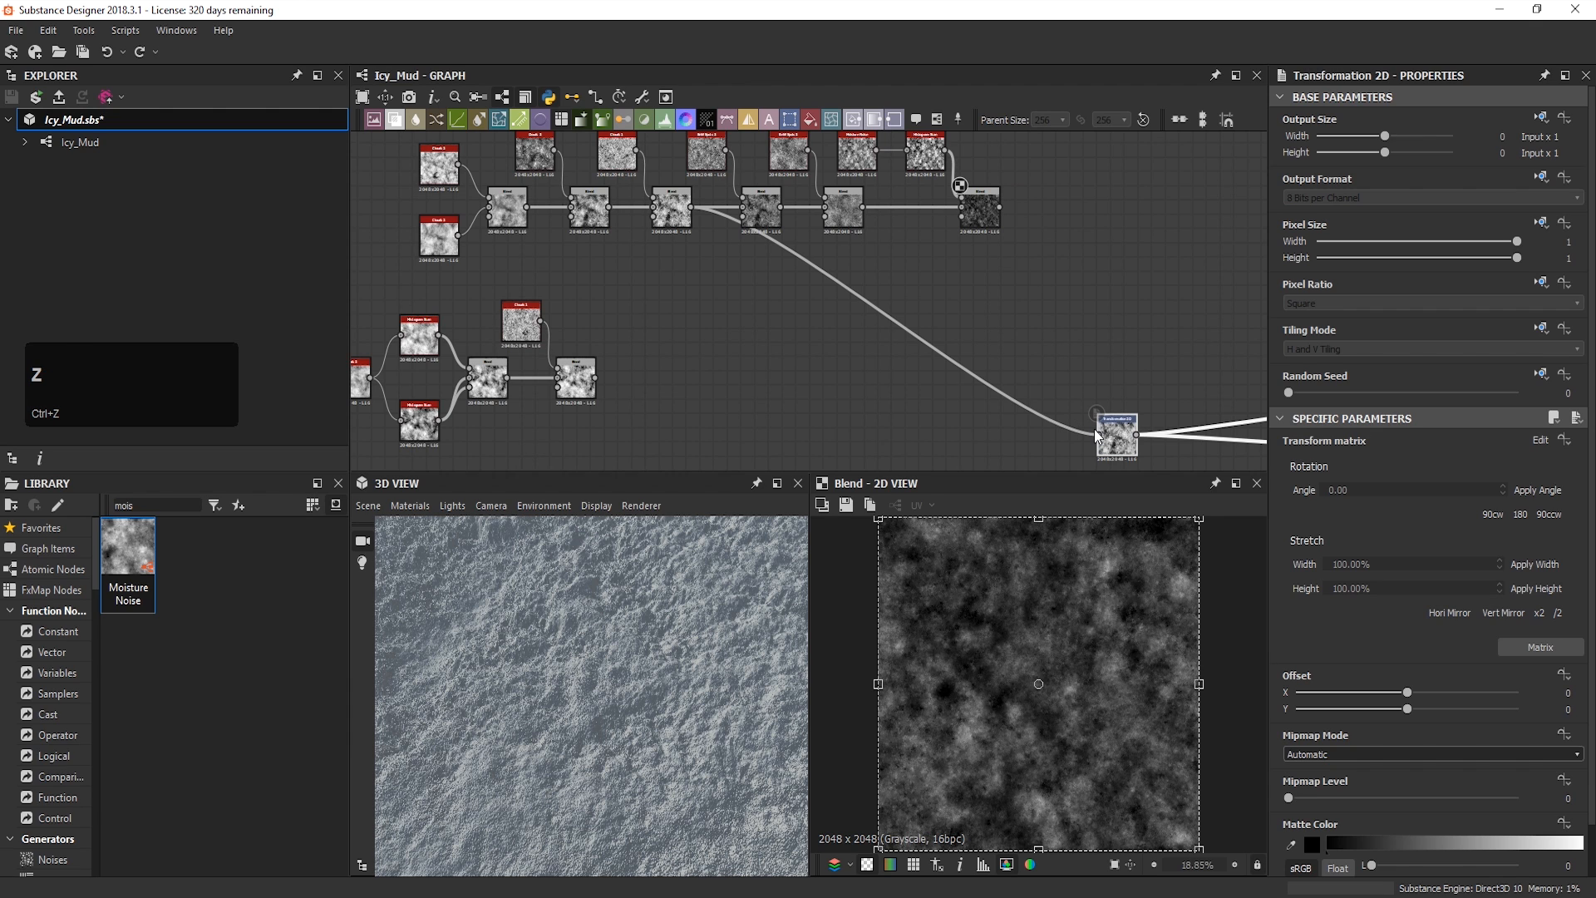
{"action": "left_click_drag", "start_coordinate": [1000, 207], "coordinate": [1098, 434]}
{"action": "key", "text": "ctrl+z"}
Step: Search the library for dirt, add Dirt 4 and Dirt 5 nodes, and place them beyond the sixth Blend
{"action": "left_click", "coordinate": [145, 502]}
{"action": "type", "text": "dirt"}
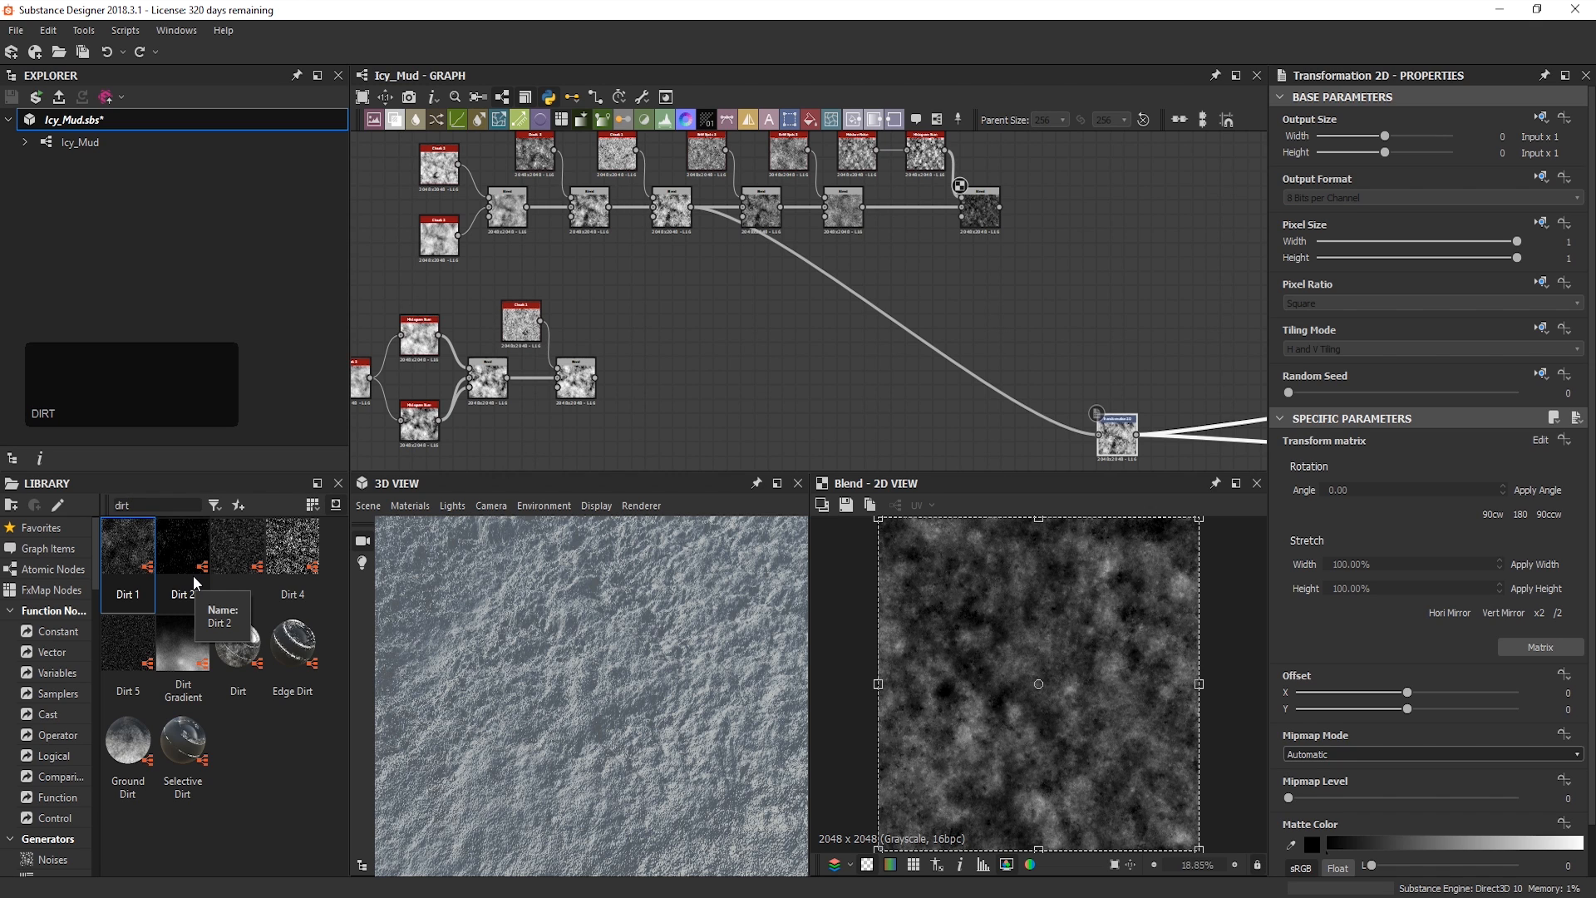
{"action": "left_click", "coordinate": [292, 549]}
{"action": "left_click", "coordinate": [127, 644], "text": "ctrl"}
{"action": "left_click_drag", "start_coordinate": [128, 644], "coordinate": [960, 308]}
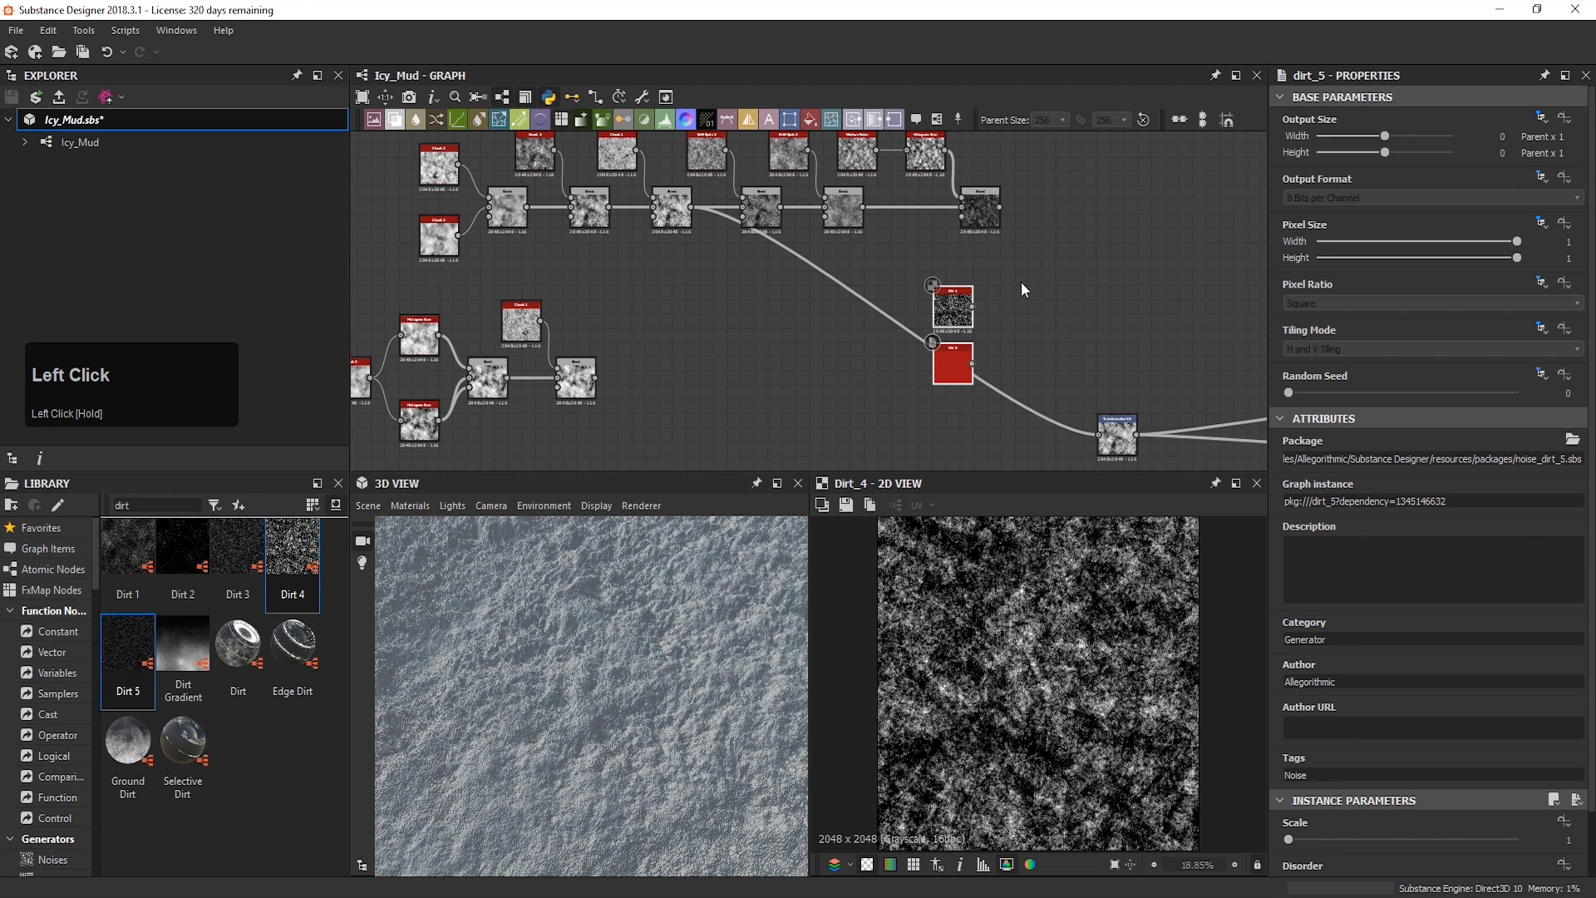
{"action": "middle_click_drag", "start_coordinate": [984, 293], "coordinate": [852, 388]}
{"action": "left_click_drag", "start_coordinate": [851, 386], "coordinate": [956, 211]}
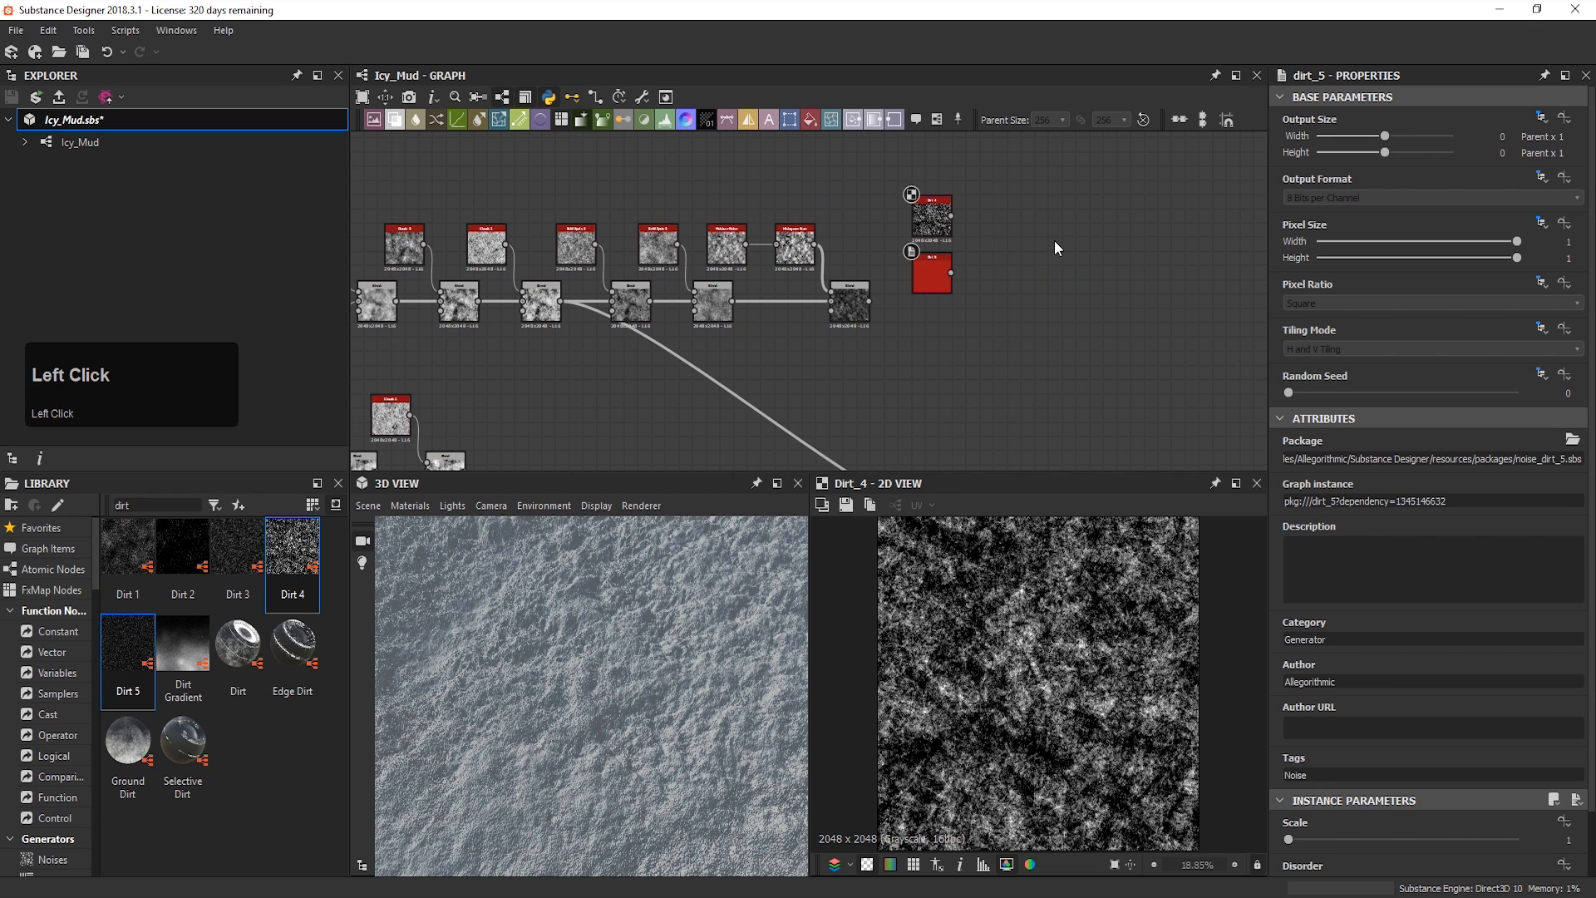
{"action": "scroll", "coordinate": [1006, 237], "scroll_direction": "up", "scroll_amount": 5}
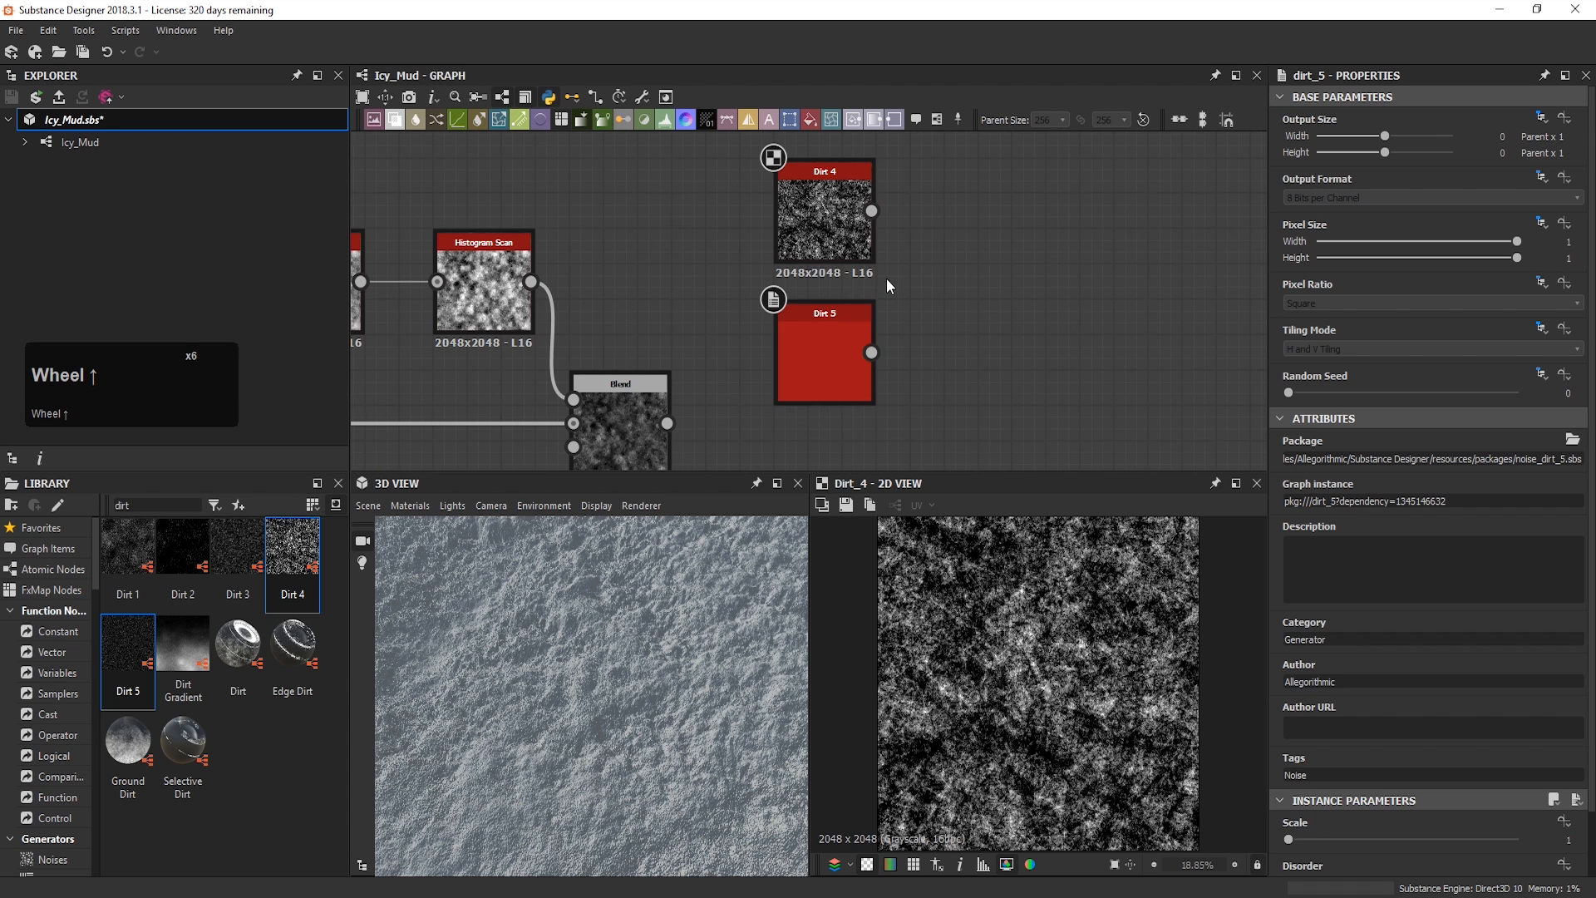
Step: Preview Dirt 5 and add a Blend node with Dirt 4 as Foreground and Dirt 5 as Background
{"action": "double_click", "coordinate": [823, 366]}
{"action": "left_click", "coordinate": [425, 147]}
{"action": "left_click_drag", "start_coordinate": [395, 119], "coordinate": [1160, 232]}
{"action": "left_click_drag", "start_coordinate": [870, 189], "coordinate": [1083, 237]}
{"action": "left_click_drag", "start_coordinate": [870, 330], "coordinate": [1082, 260]}
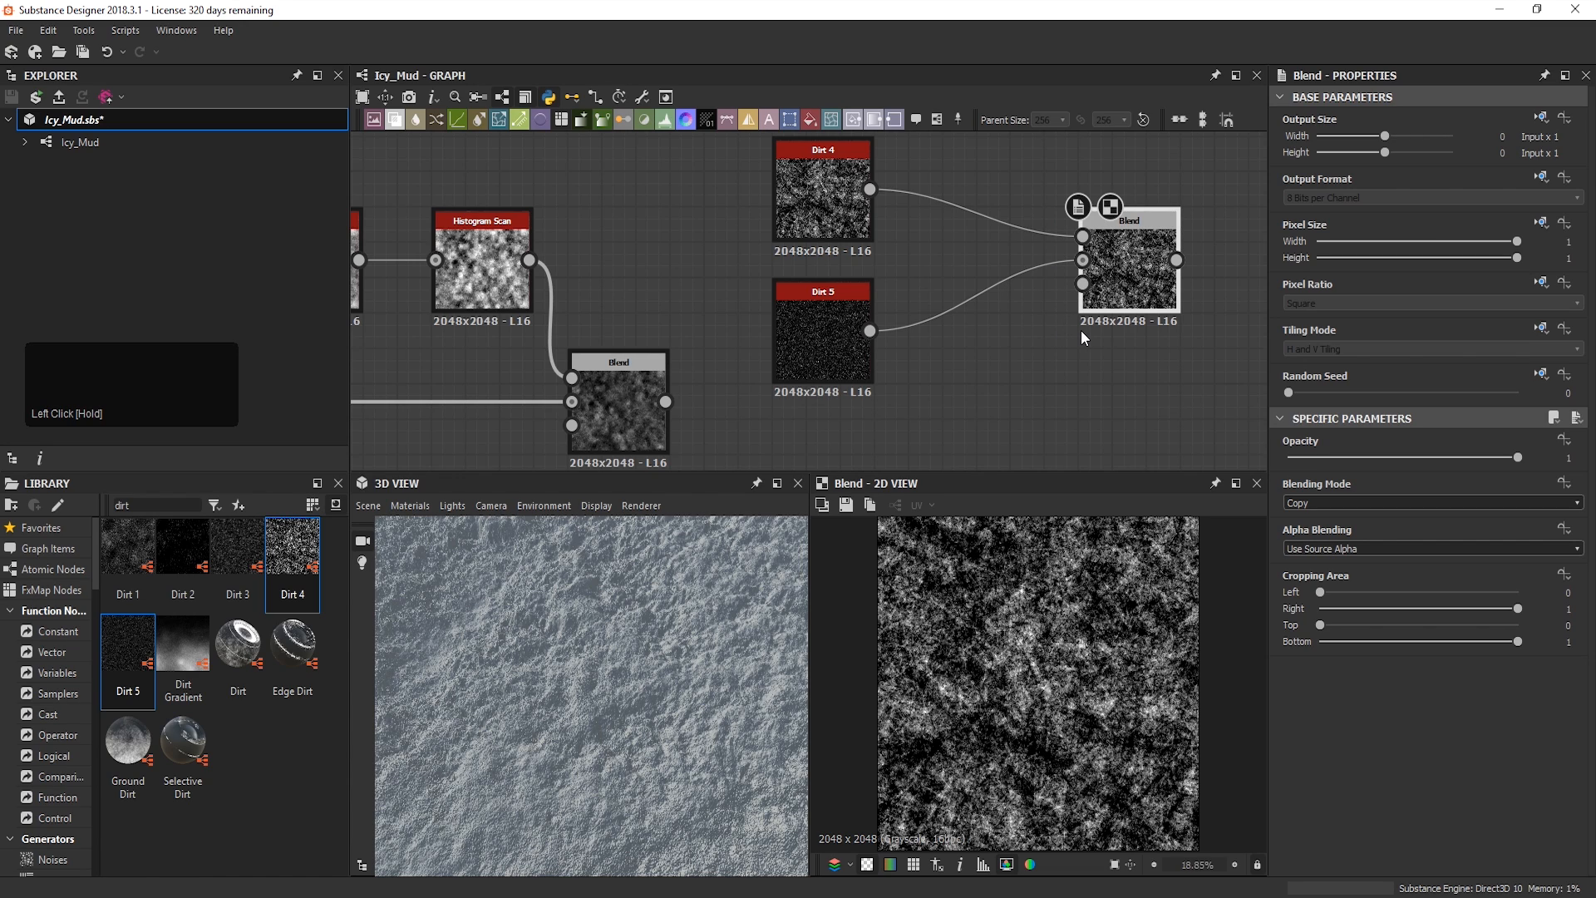
Step: Preview Dirt 4 and raise its Disorder to about 0.41
{"action": "double_click", "coordinate": [823, 196]}
{"action": "left_click", "coordinate": [1290, 815]}
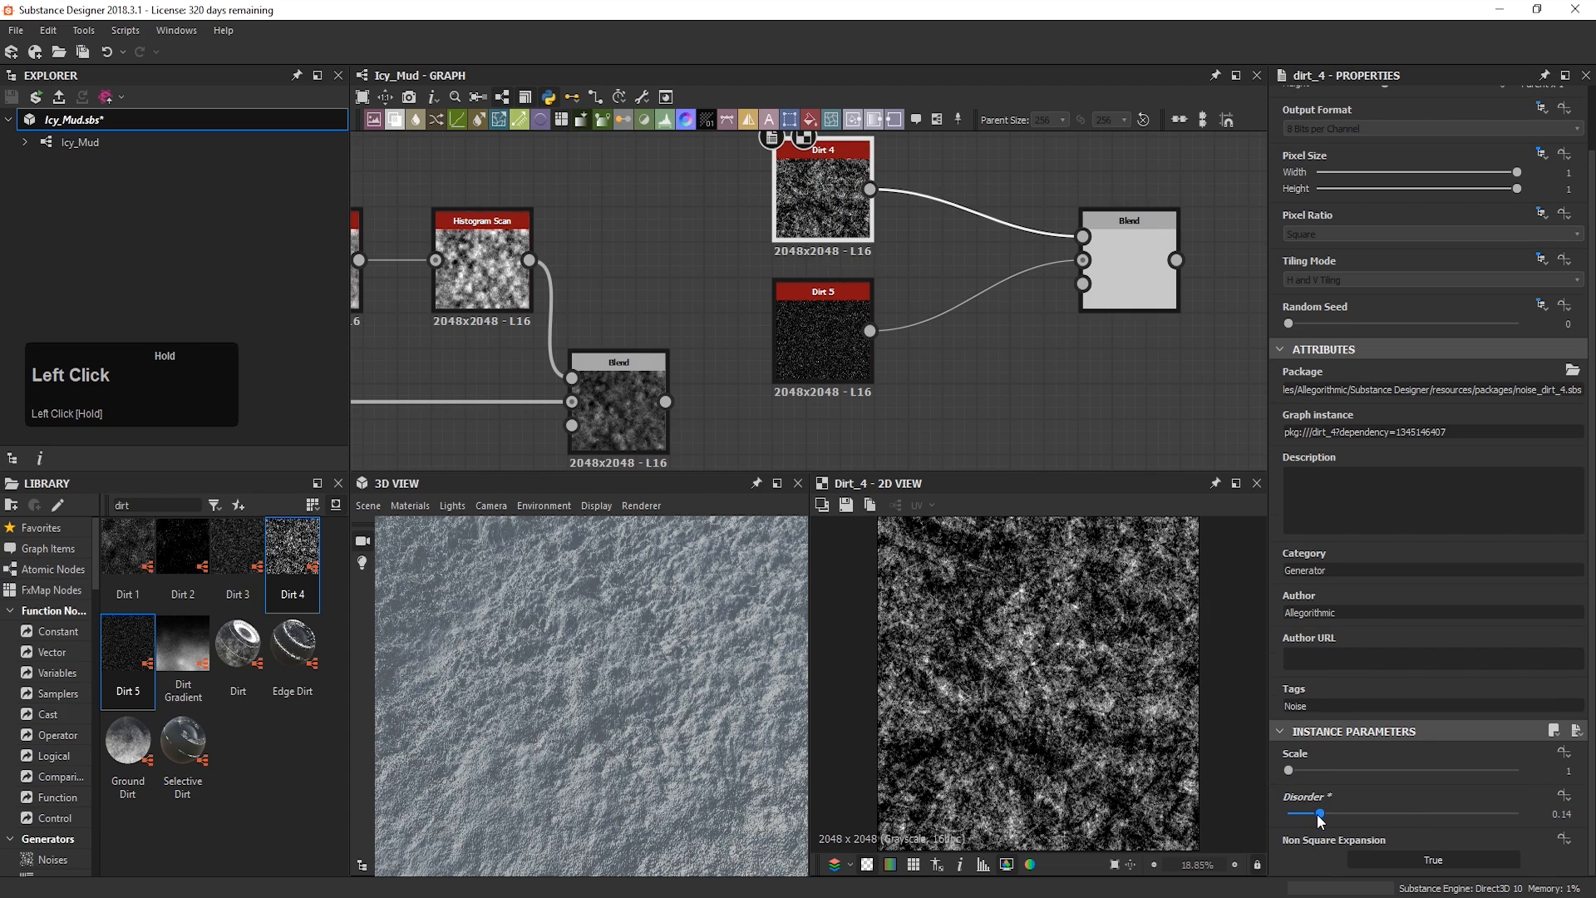
{"action": "scroll", "coordinate": [1058, 731], "scroll_direction": "up", "scroll_amount": 4}
{"action": "left_click_drag", "start_coordinate": [1291, 815], "coordinate": [1385, 823]}
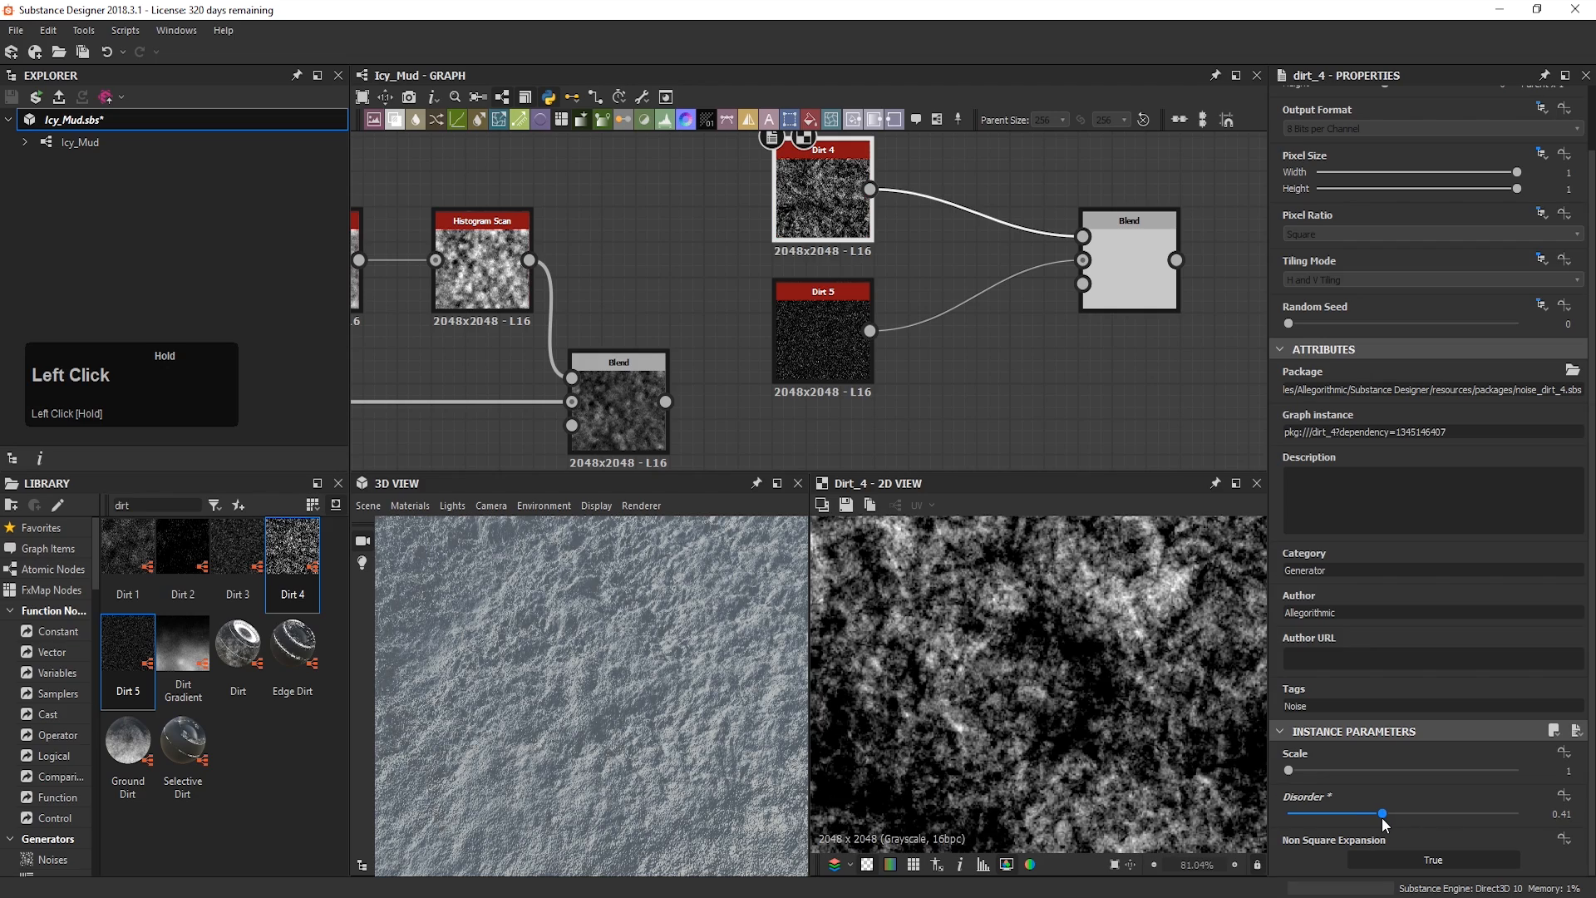
Step: Preview Dirt 5 and raise its Disorder to about 0.45
{"action": "double_click", "coordinate": [822, 337]}
{"action": "left_click_drag", "start_coordinate": [1288, 814], "coordinate": [1393, 819]}
{"action": "scroll", "coordinate": [948, 640], "scroll_direction": "down", "scroll_amount": 8}
{"action": "middle_click", "coordinate": [968, 644]}
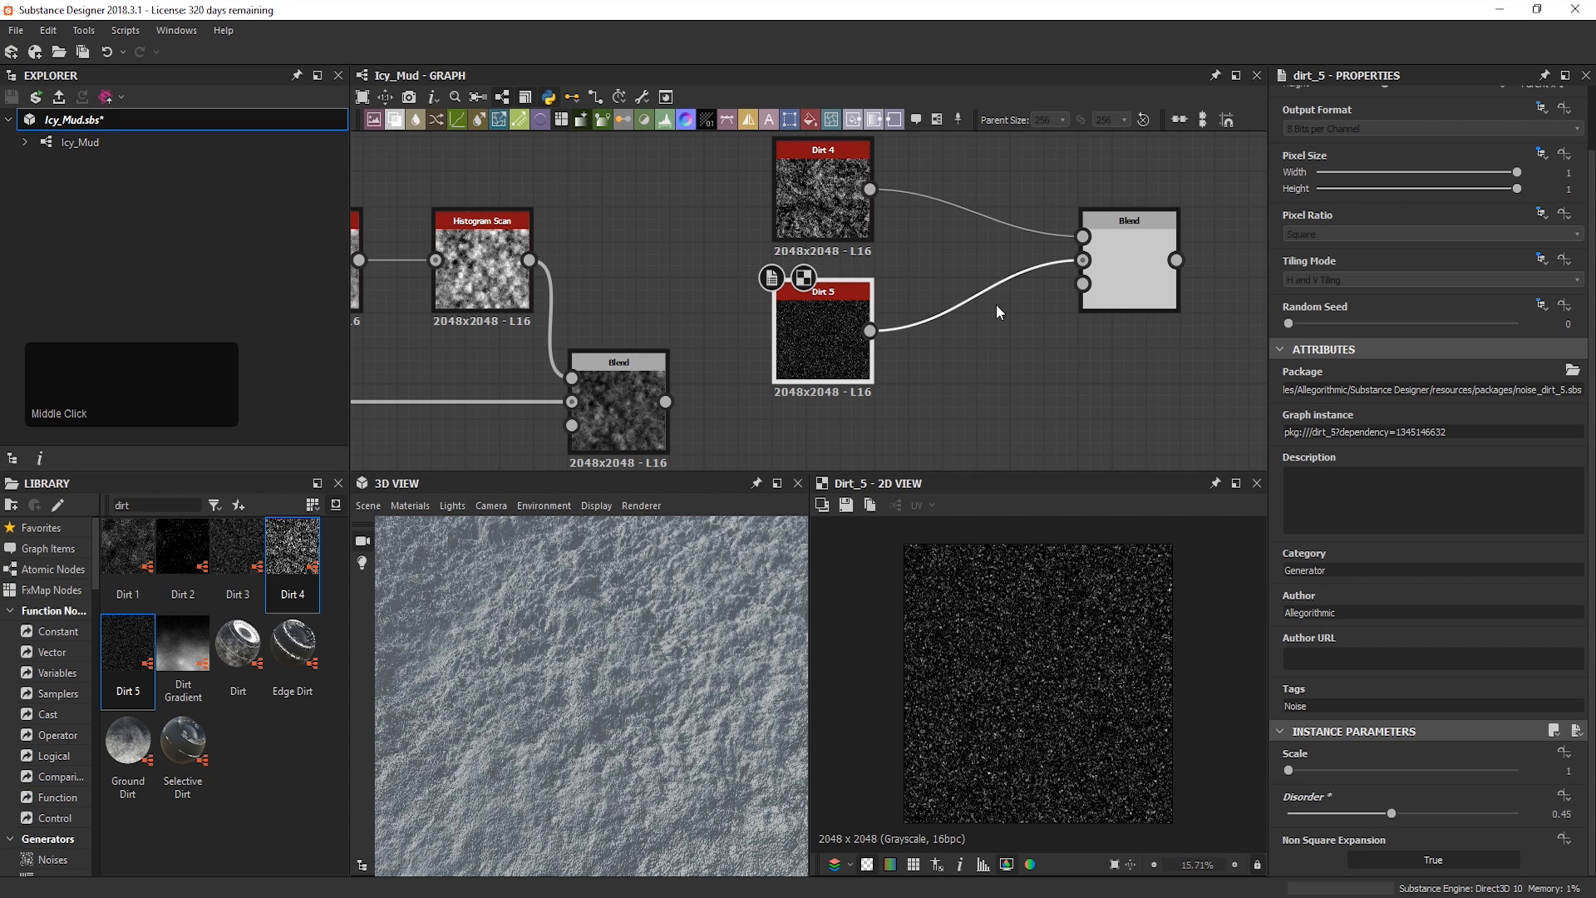
Step: Add two Levels nodes, one fed by Dirt 5 and a duplicate fed by Dirt 4
{"action": "left_click", "coordinate": [588, 218]}
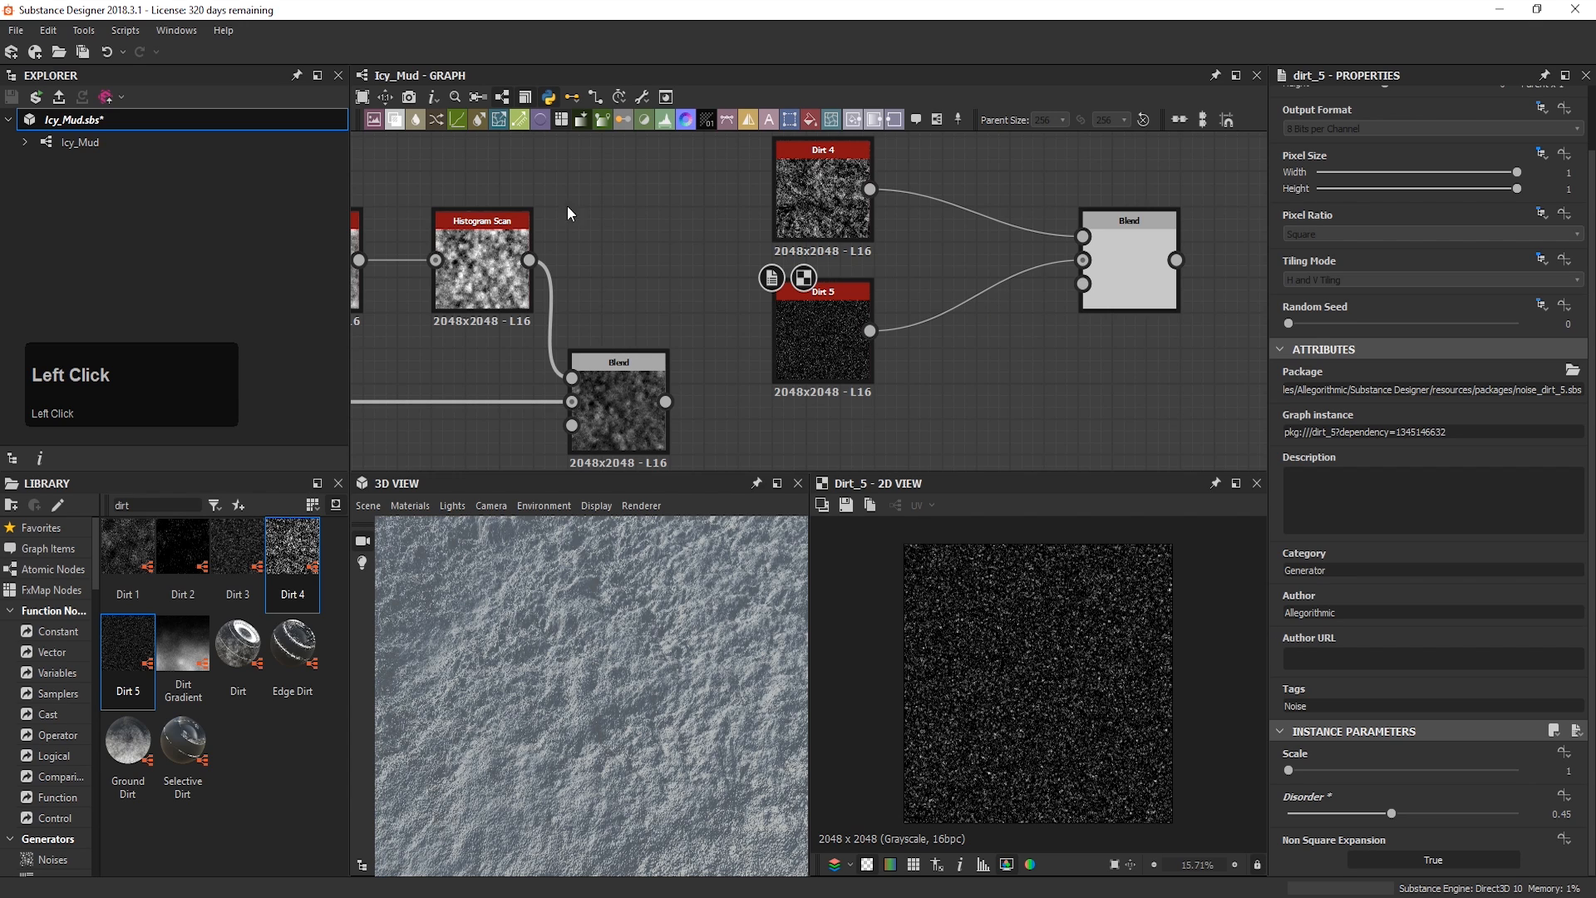
{"action": "left_click", "coordinate": [664, 120]}
{"action": "left_click_drag", "start_coordinate": [829, 265], "coordinate": [1008, 317]}
{"action": "key", "text": "ctrl+c"}
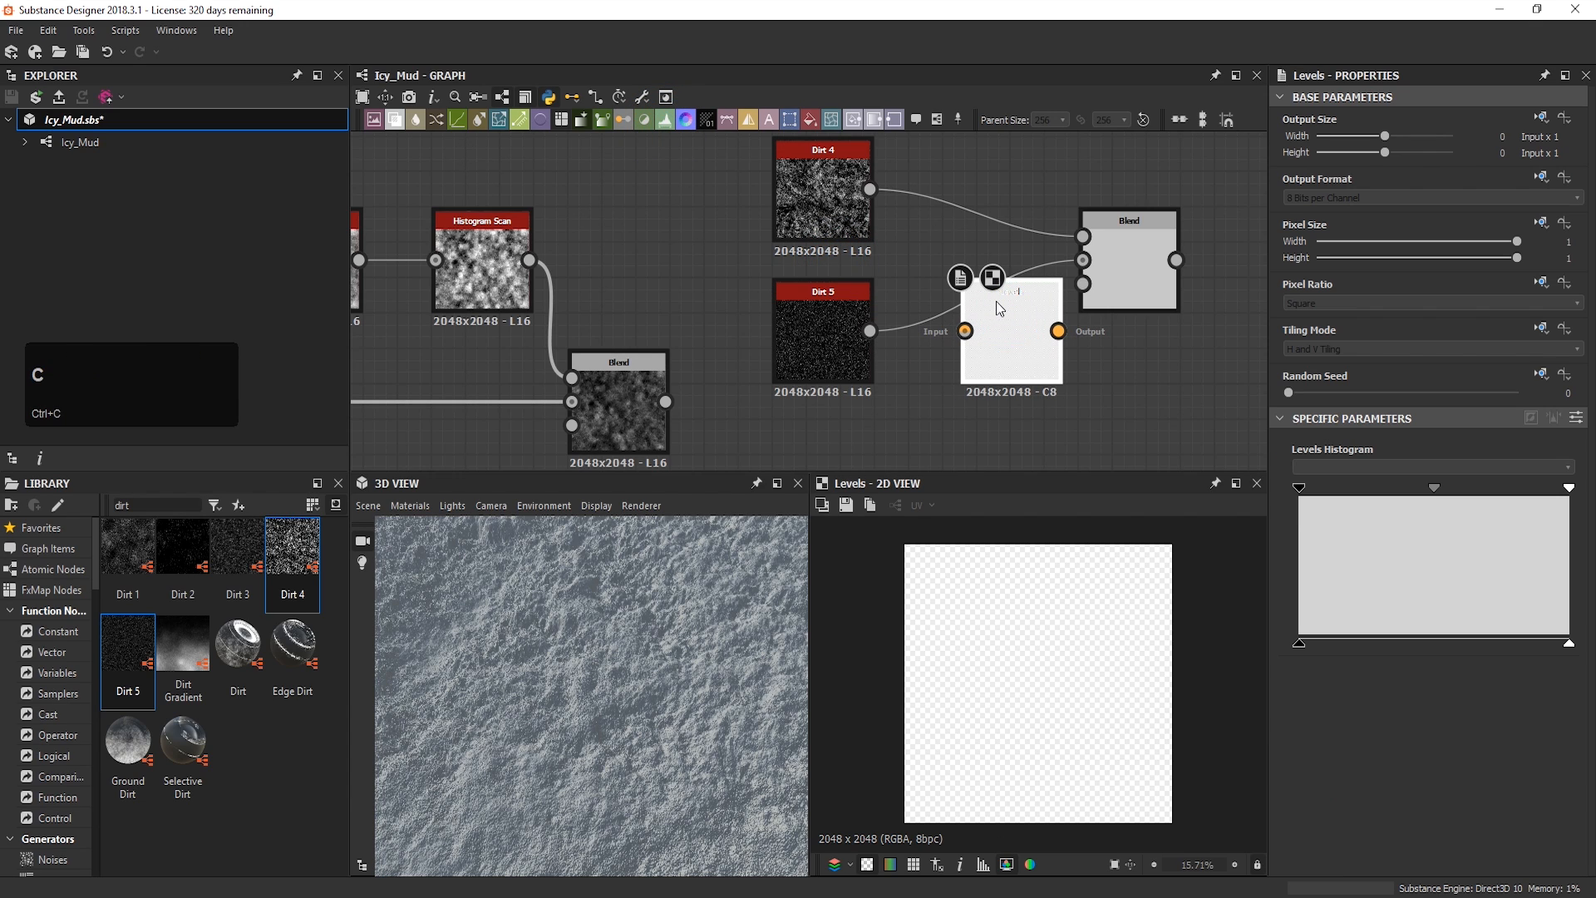
{"action": "key", "text": "ctrl+v"}
{"action": "left_click_drag", "start_coordinate": [811, 283], "coordinate": [991, 193]}
{"action": "left_click_drag", "start_coordinate": [870, 331], "coordinate": [956, 339]}
{"action": "left_click_drag", "start_coordinate": [870, 189], "coordinate": [948, 190]}
{"action": "left_click", "coordinate": [1006, 316]}
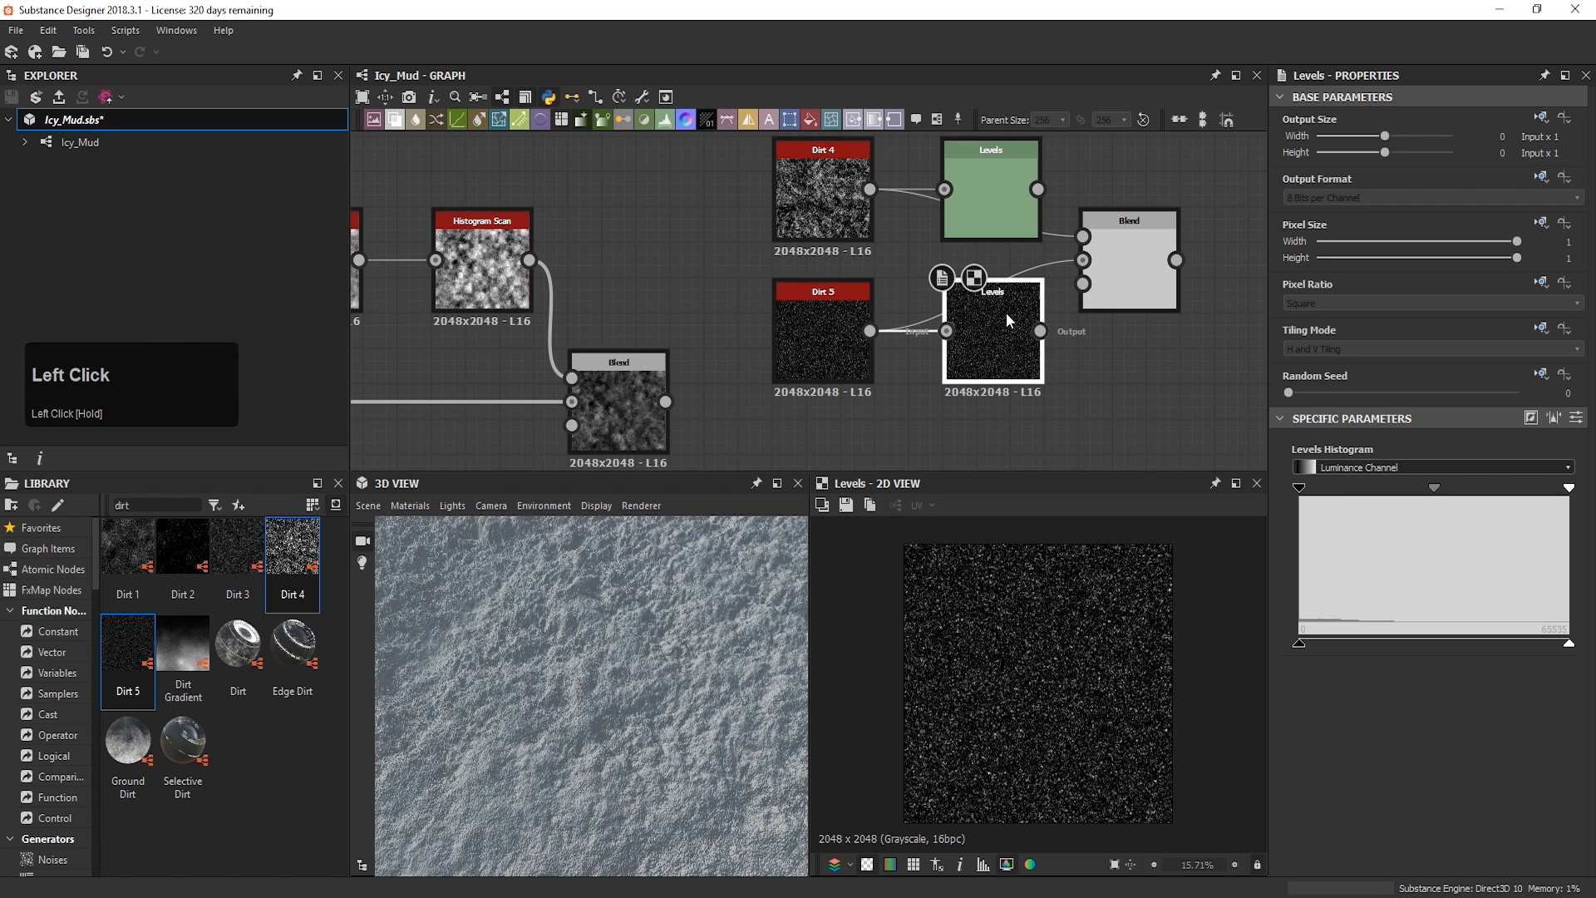
Step: Brighten Dirt 4's Levels node by setting its Level In Mid to 0.16
{"action": "double_click", "coordinate": [991, 192]}
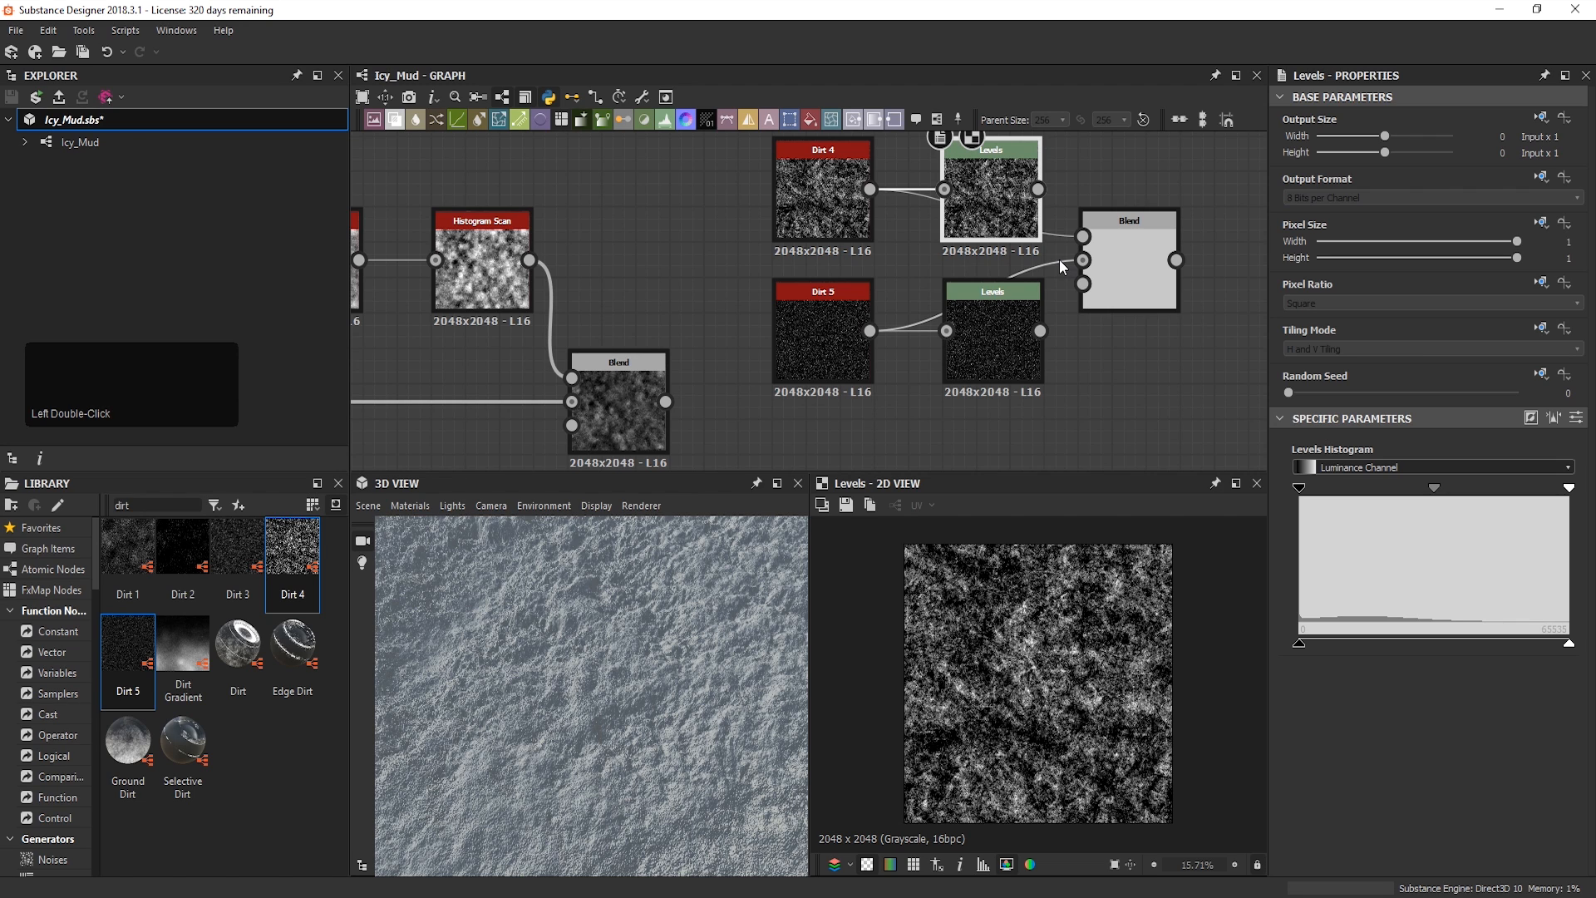
{"action": "left_click_drag", "start_coordinate": [1434, 490], "coordinate": [1346, 497]}
{"action": "left_click", "coordinate": [1576, 418]}
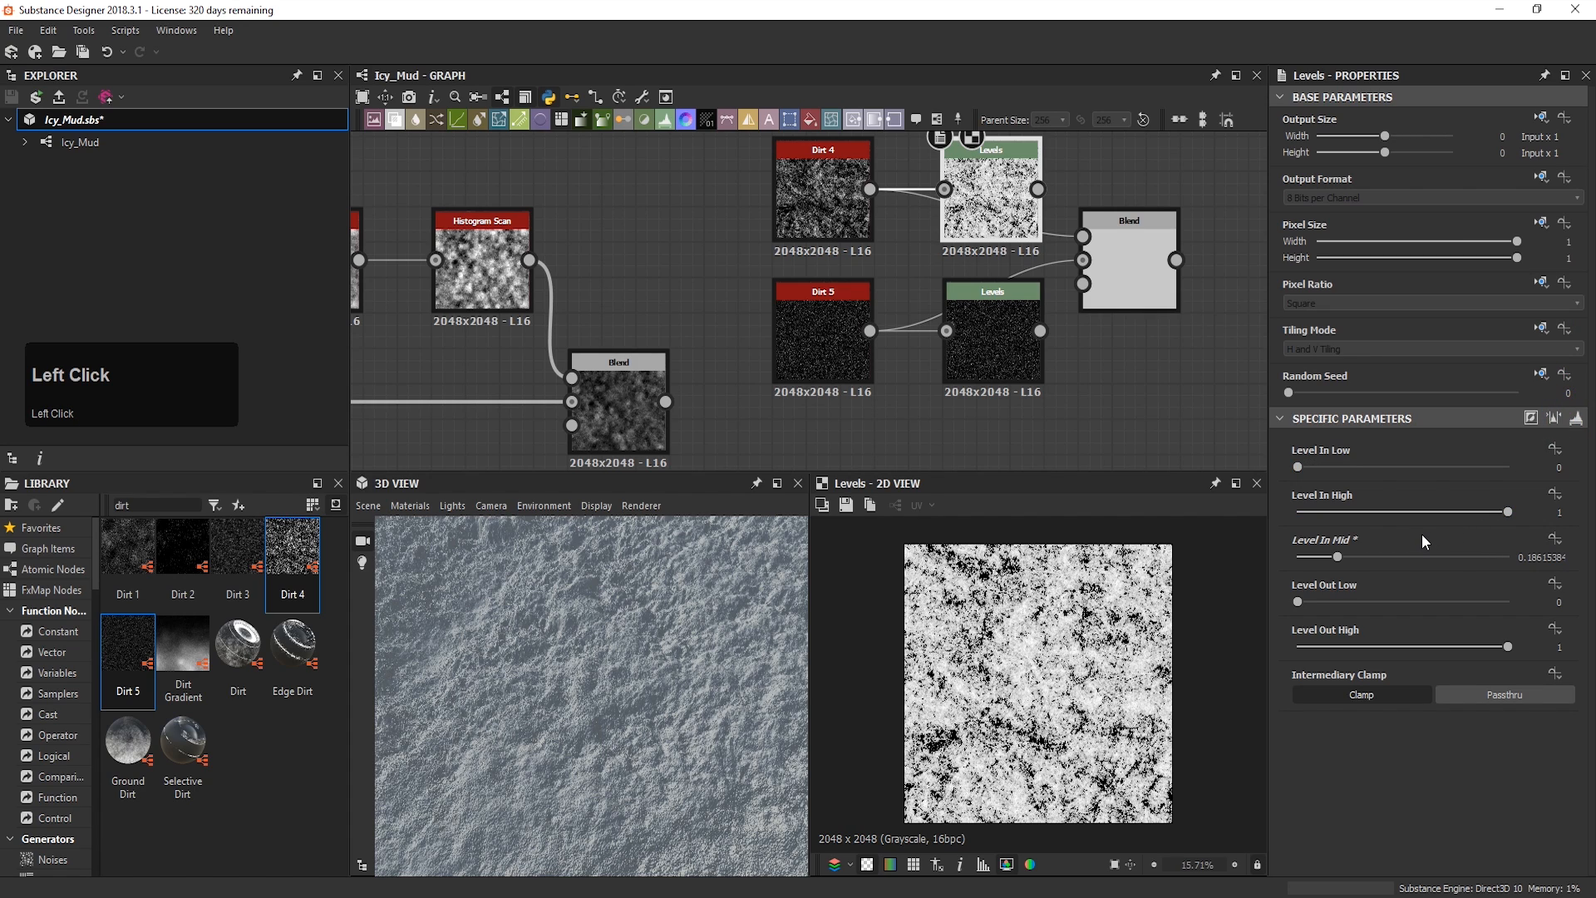
{"action": "left_click", "coordinate": [1518, 558]}
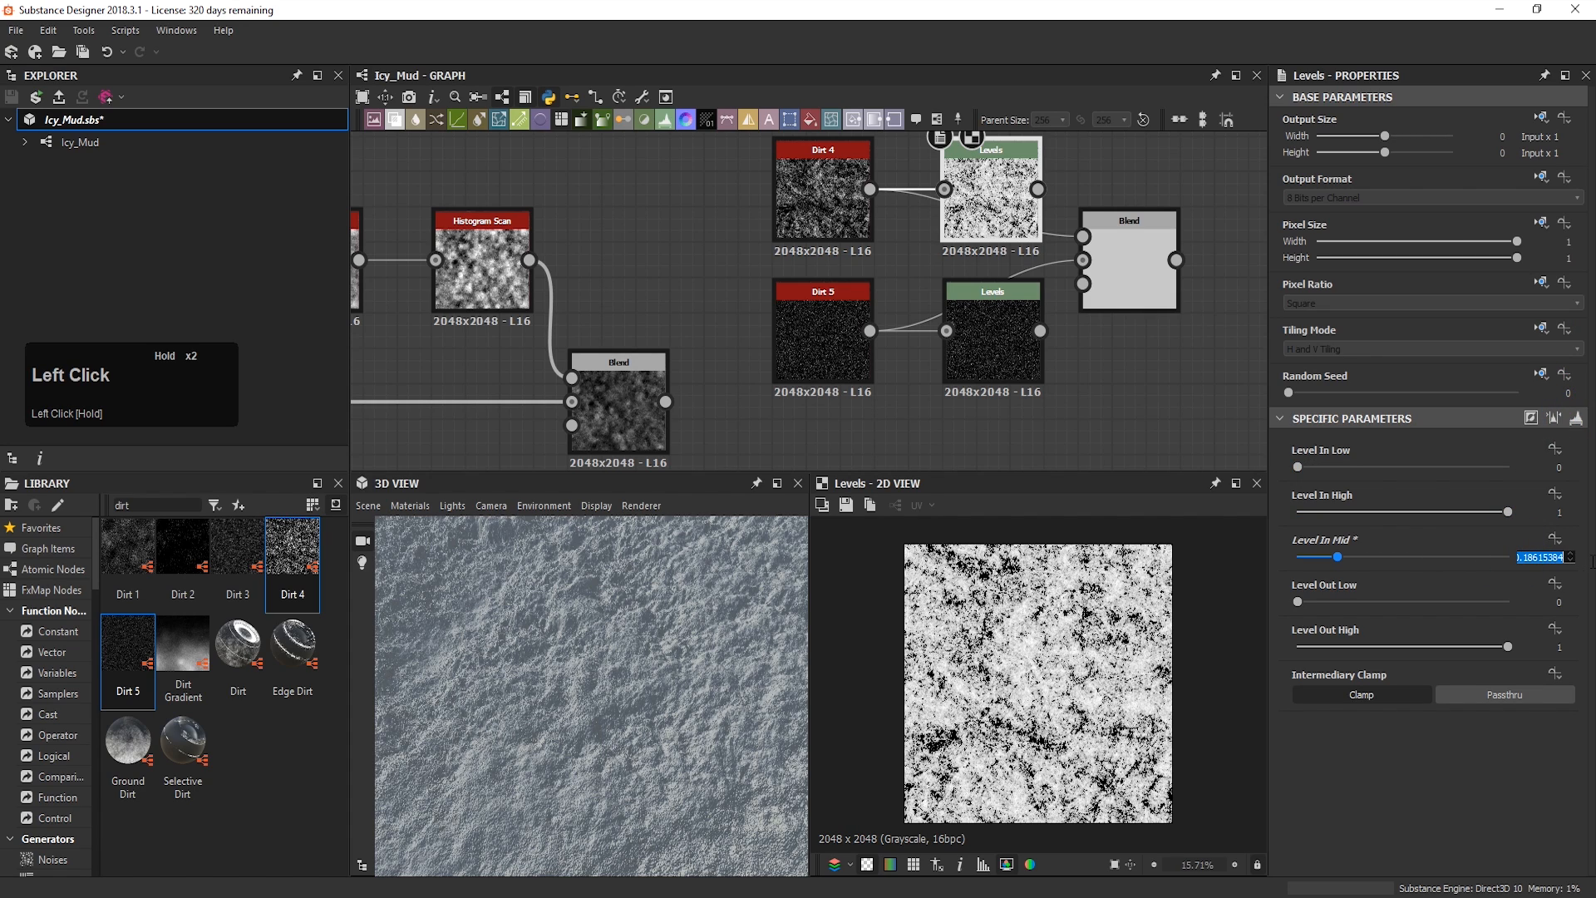
{"action": "type", "text": "0.16"}
{"action": "key", "text": "Return"}
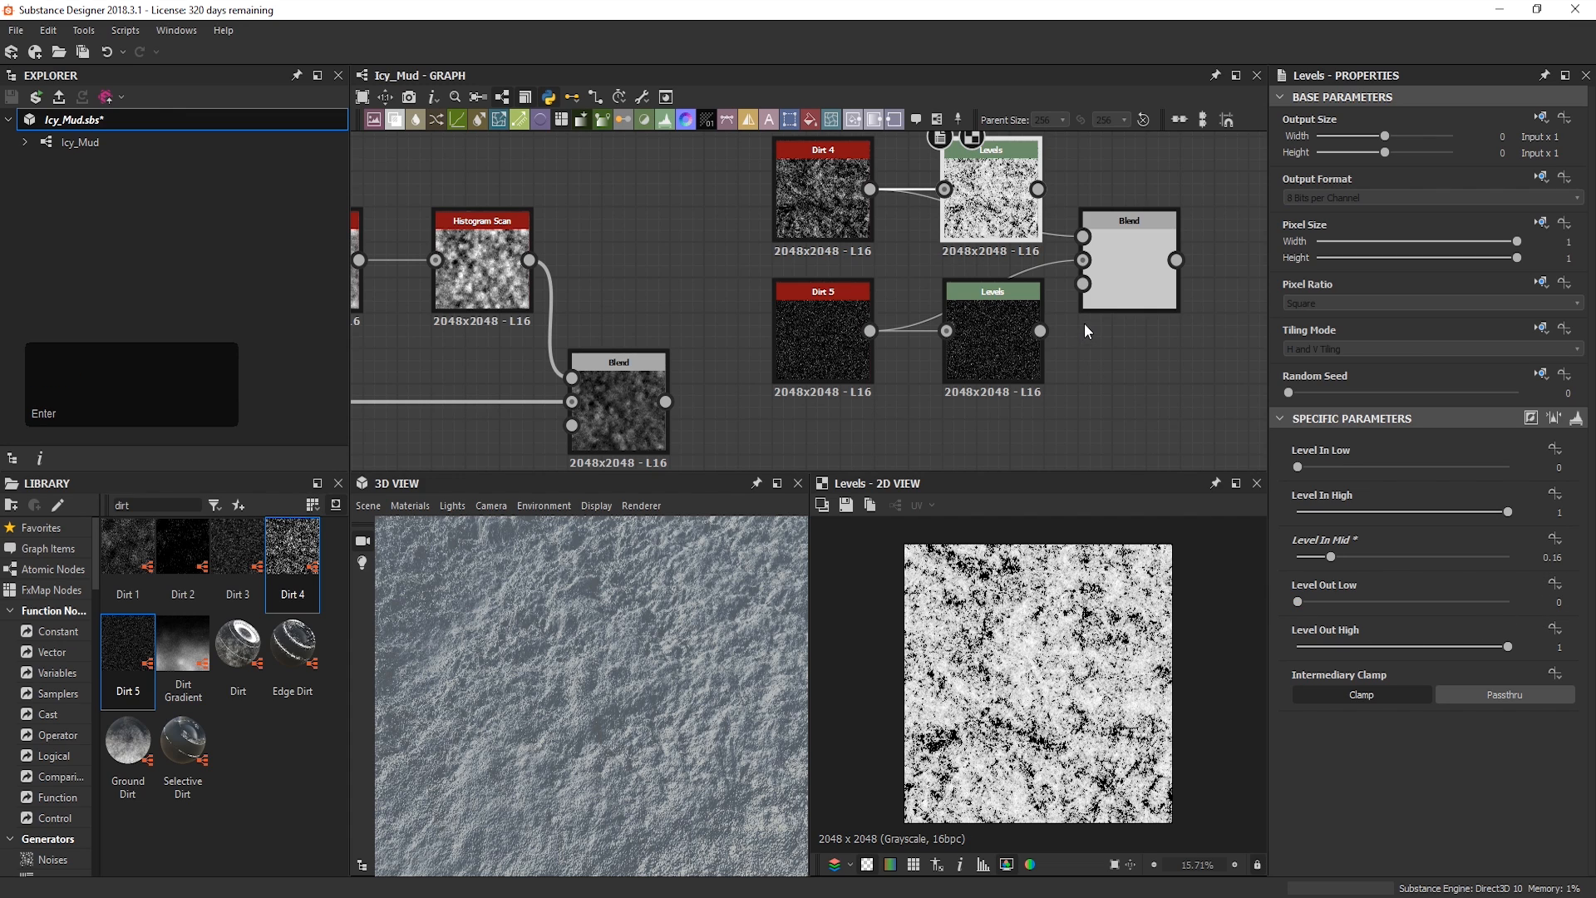
Step: Set Level In Low to 0.38 and Level In Mid to 0.36 on Dirt 5's Levels node
{"action": "double_click", "coordinate": [1024, 342]}
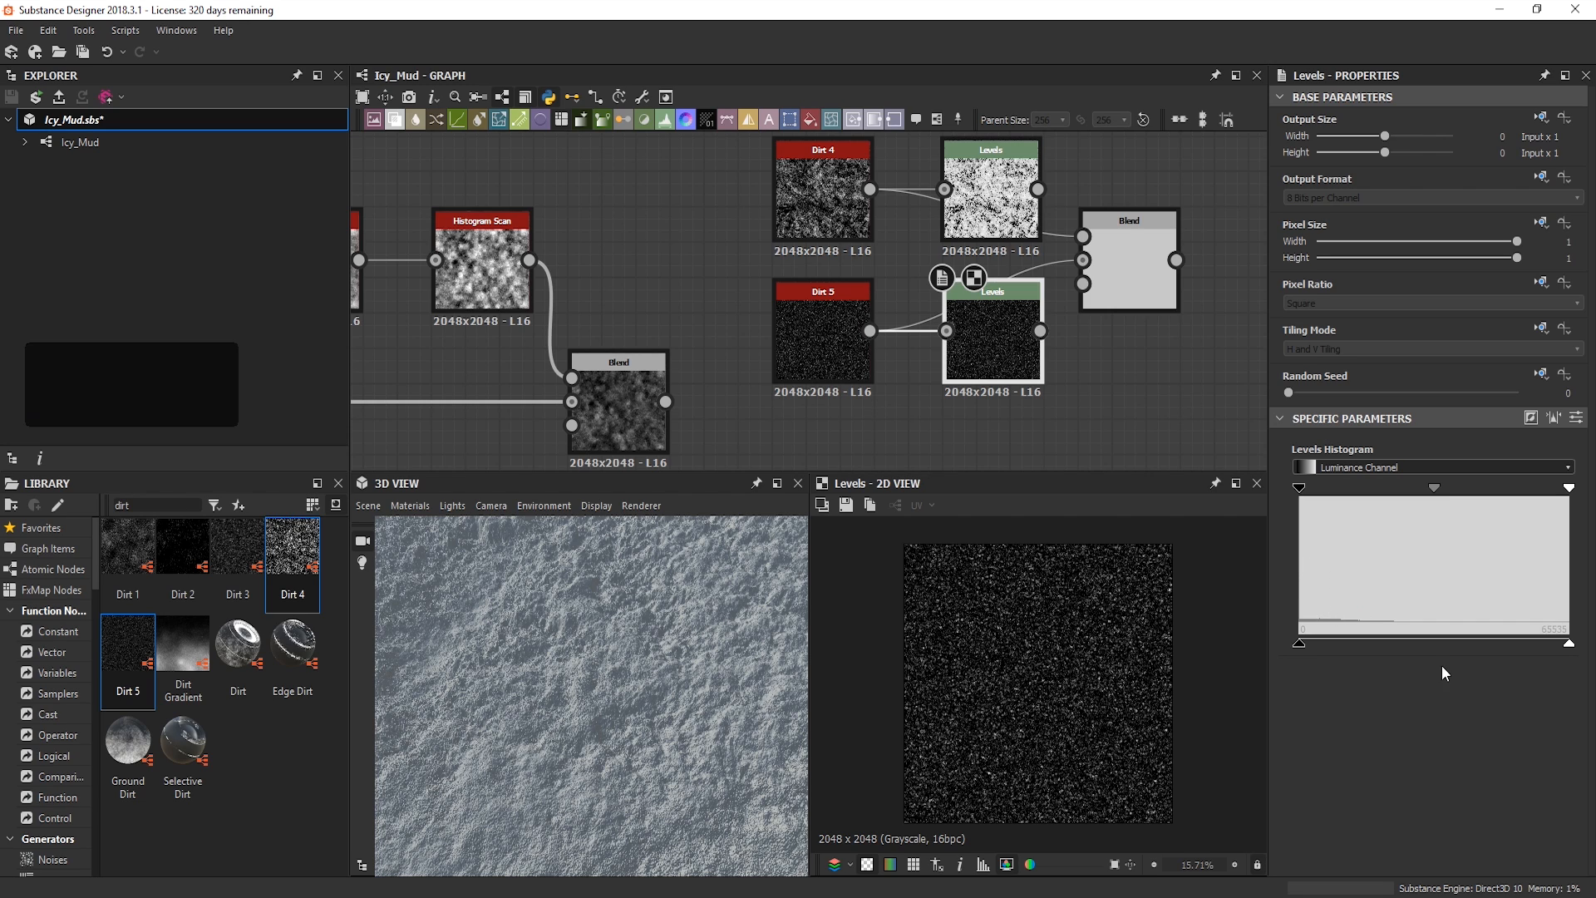
{"action": "left_click_drag", "start_coordinate": [1303, 492], "coordinate": [1347, 490]}
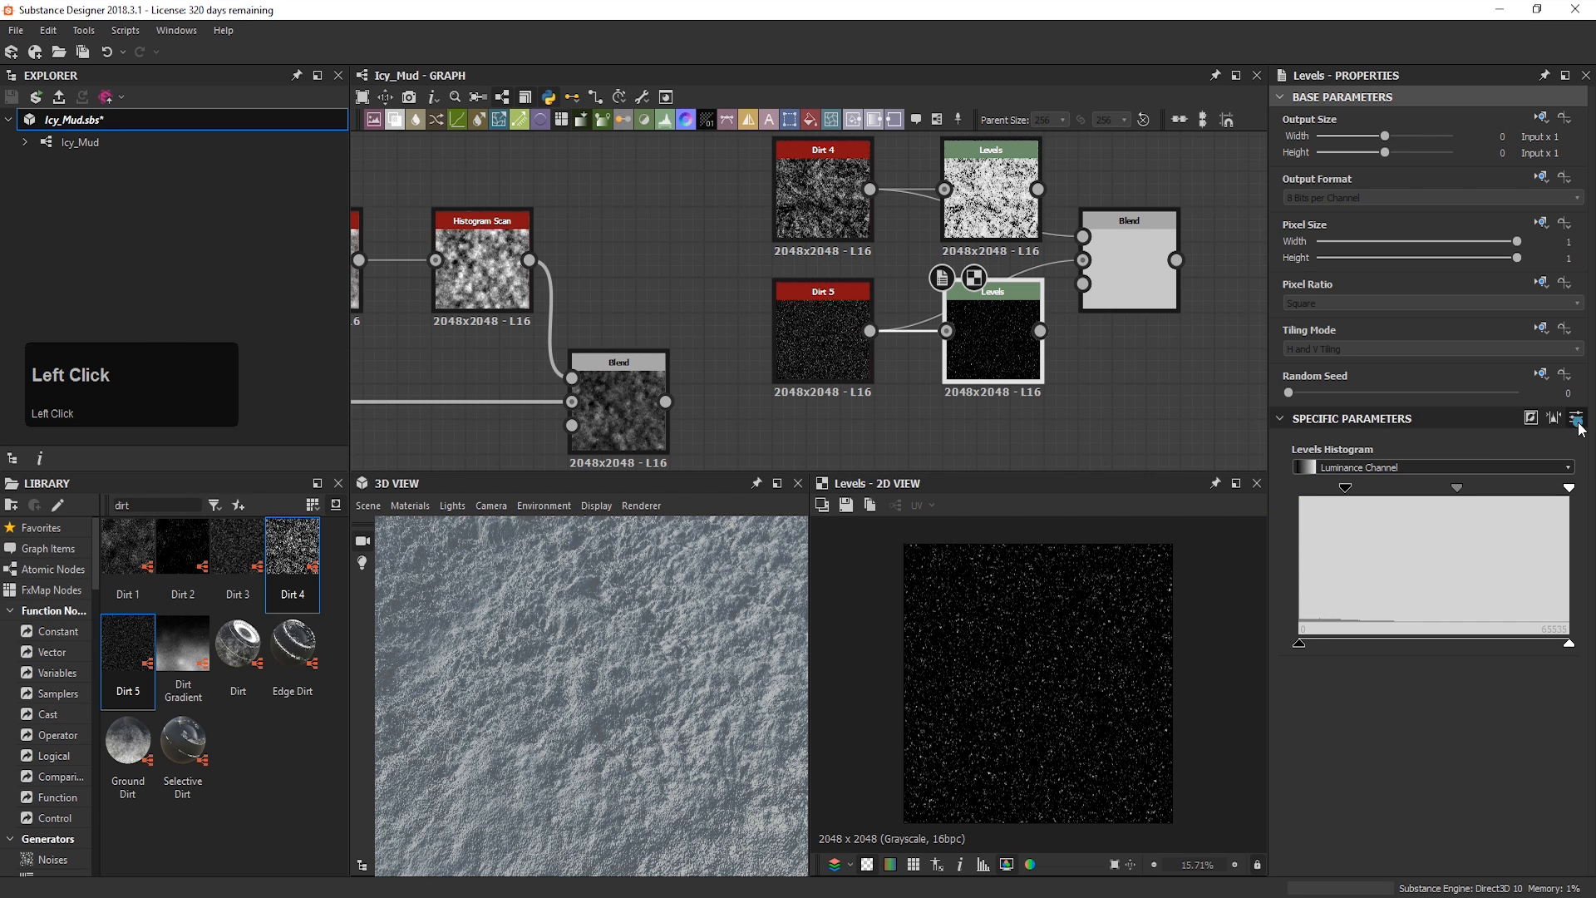
{"action": "left_click", "coordinate": [1576, 418]}
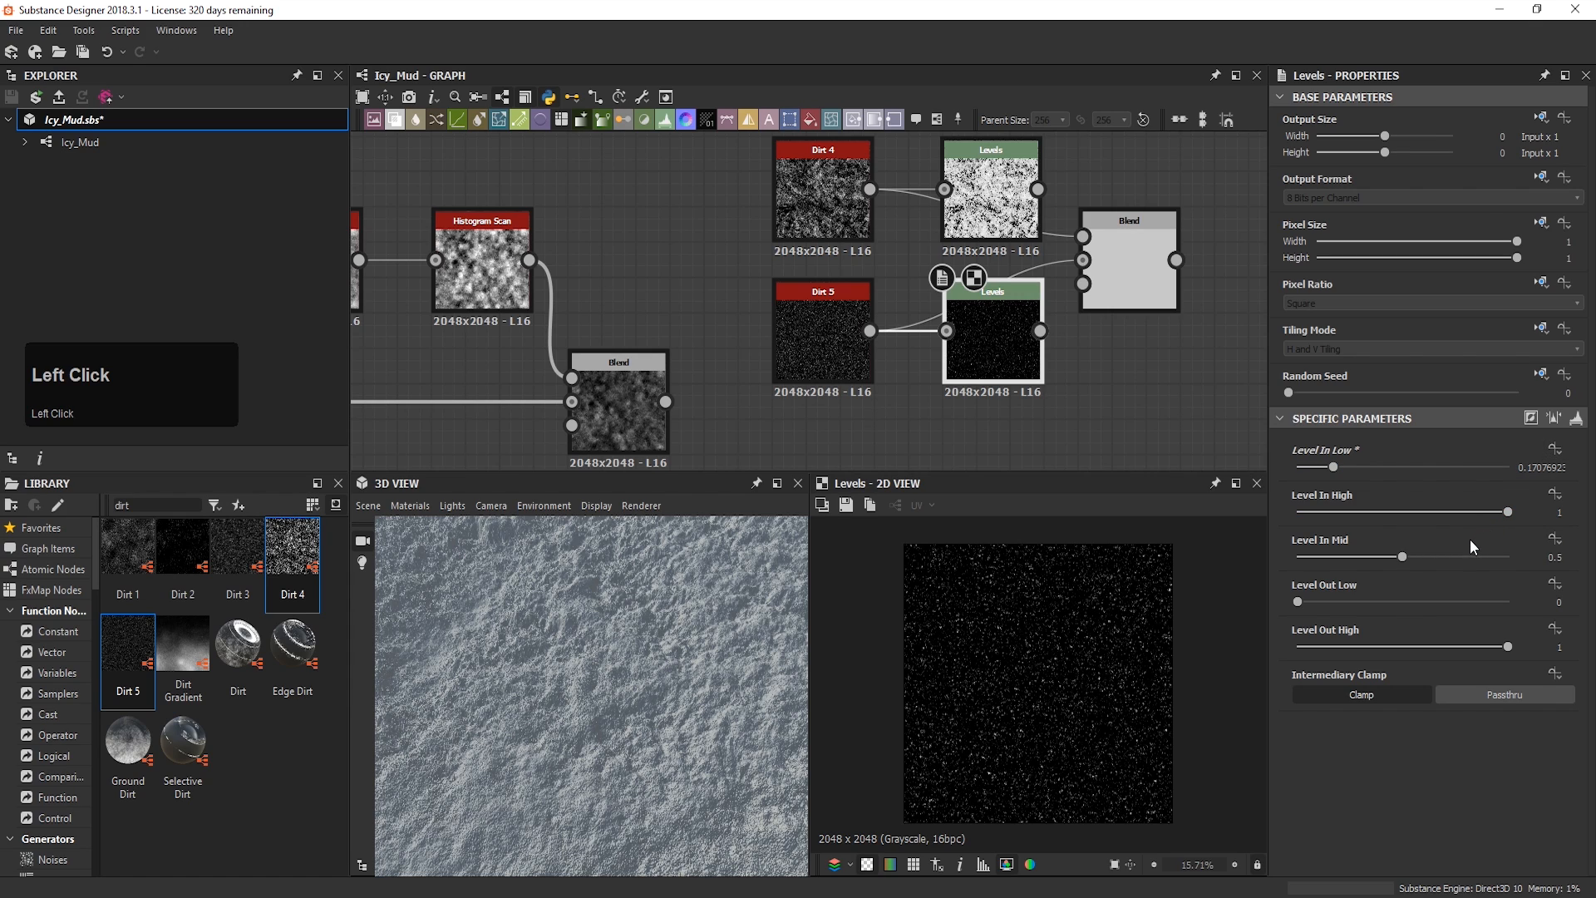
{"action": "left_click", "coordinate": [1519, 467]}
{"action": "left_click_drag", "start_coordinate": [1519, 467], "coordinate": [1593, 472]}
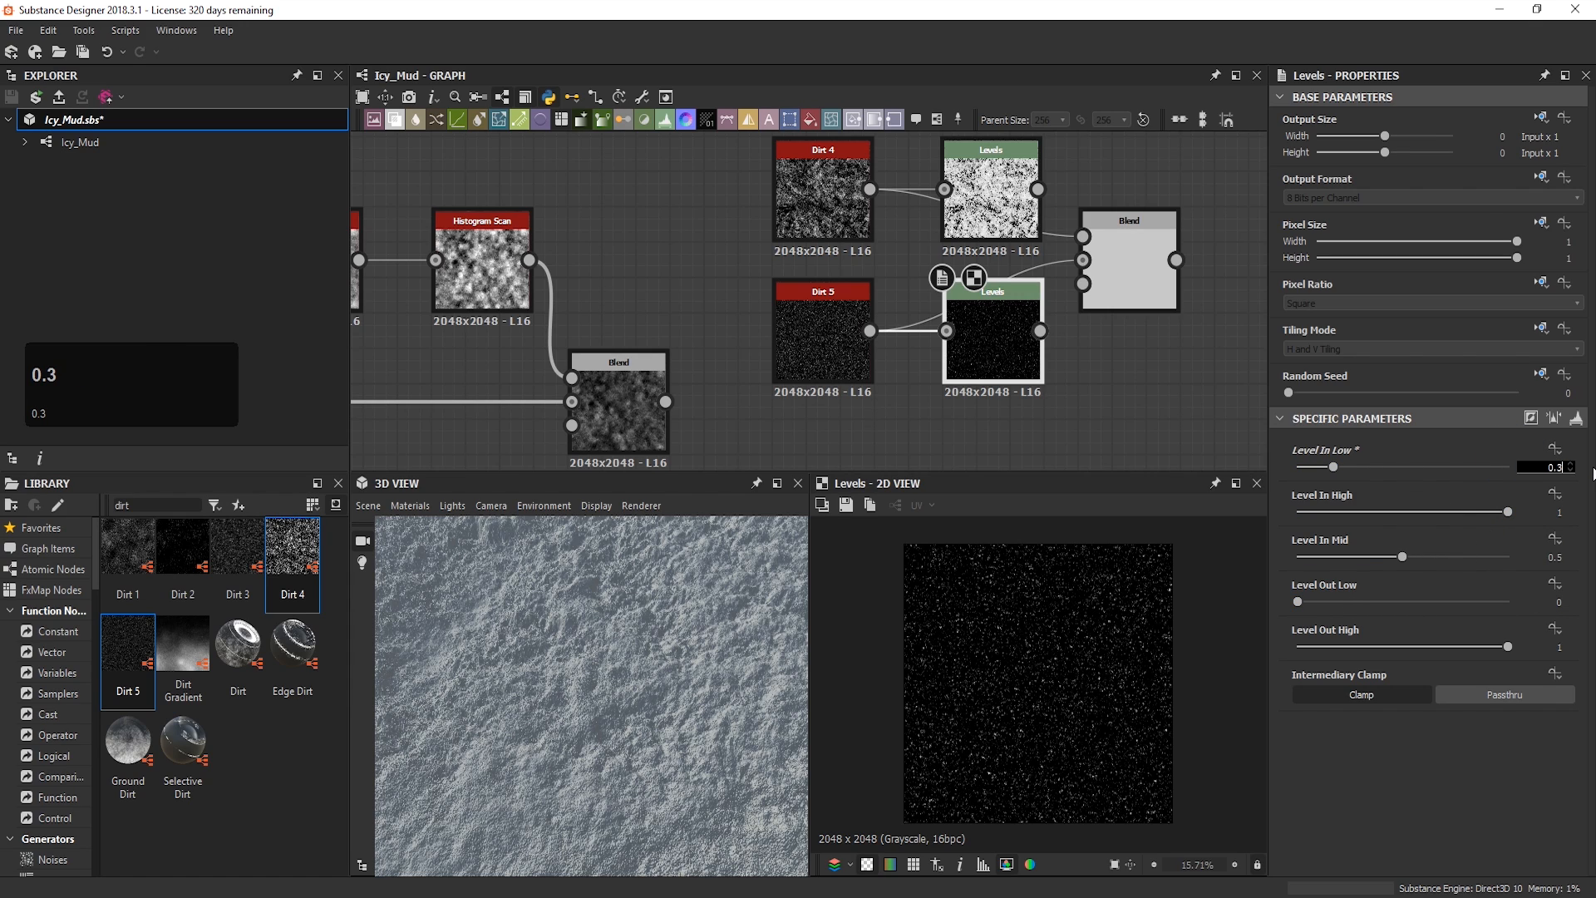
{"action": "scroll", "coordinate": [1037, 708], "scroll_direction": "down", "scroll_amount": 2}
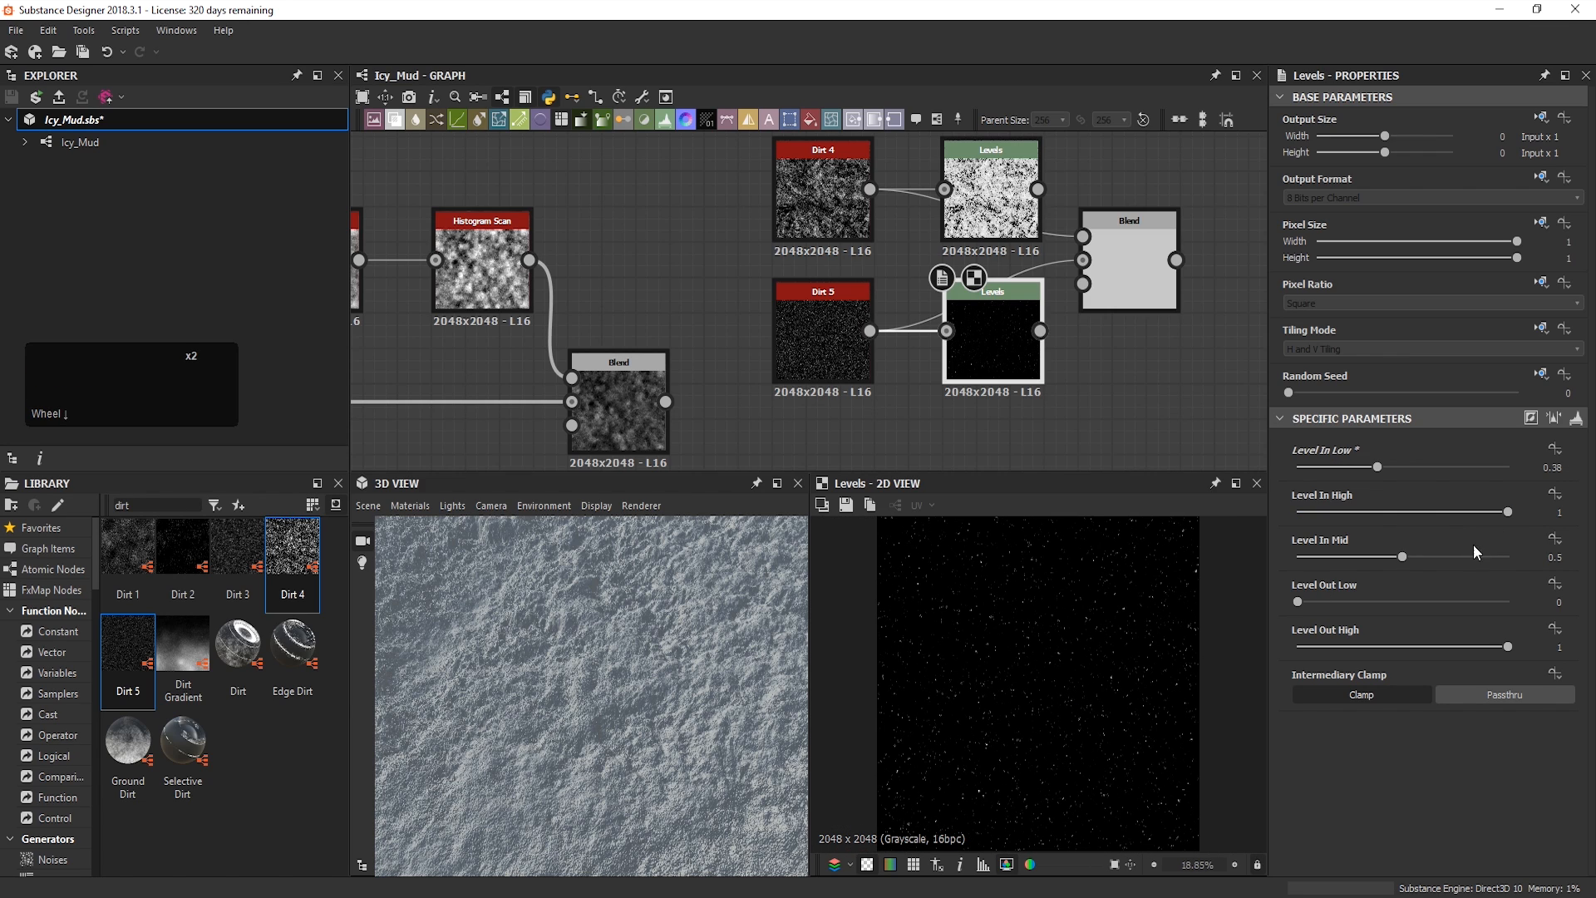
{"action": "left_click_drag", "start_coordinate": [1403, 558], "coordinate": [1378, 562]}
{"action": "left_click", "coordinate": [1571, 560]}
{"action": "left_click", "coordinate": [1571, 560]}
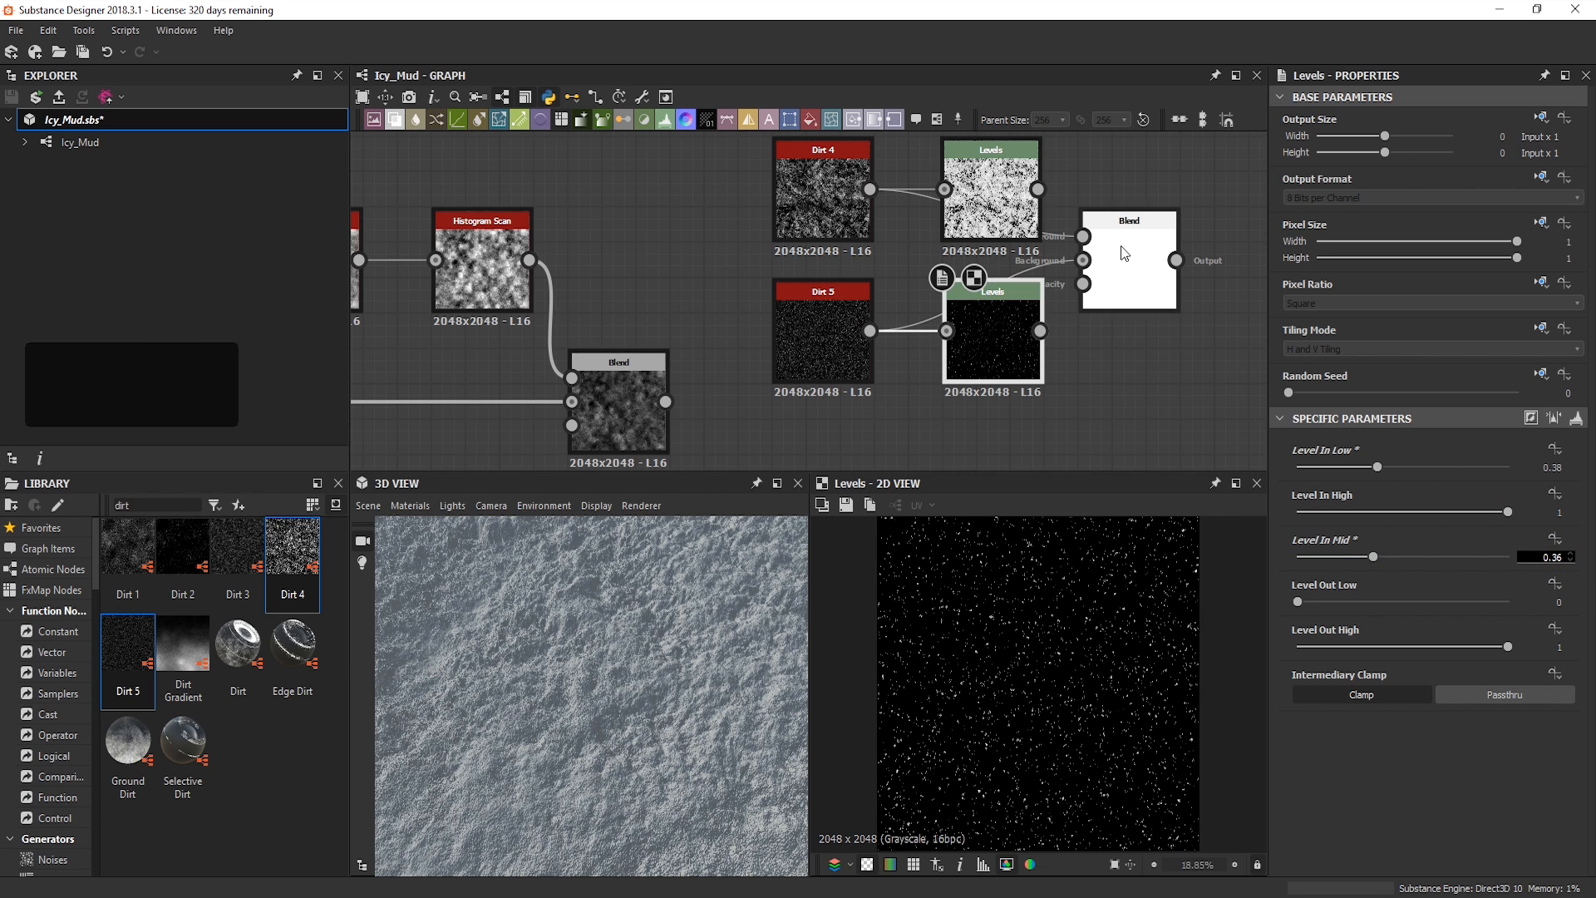
Step: Shift the dirt Blend away and rewire it with Dirt 4's Levels as Foreground and Dirt 5's Levels as Background
{"action": "left_click_drag", "start_coordinate": [1129, 250], "coordinate": [1195, 249]}
{"action": "middle_click_drag", "start_coordinate": [1068, 310], "coordinate": [980, 302]}
{"action": "left_click_drag", "start_coordinate": [952, 323], "coordinate": [1064, 252]}
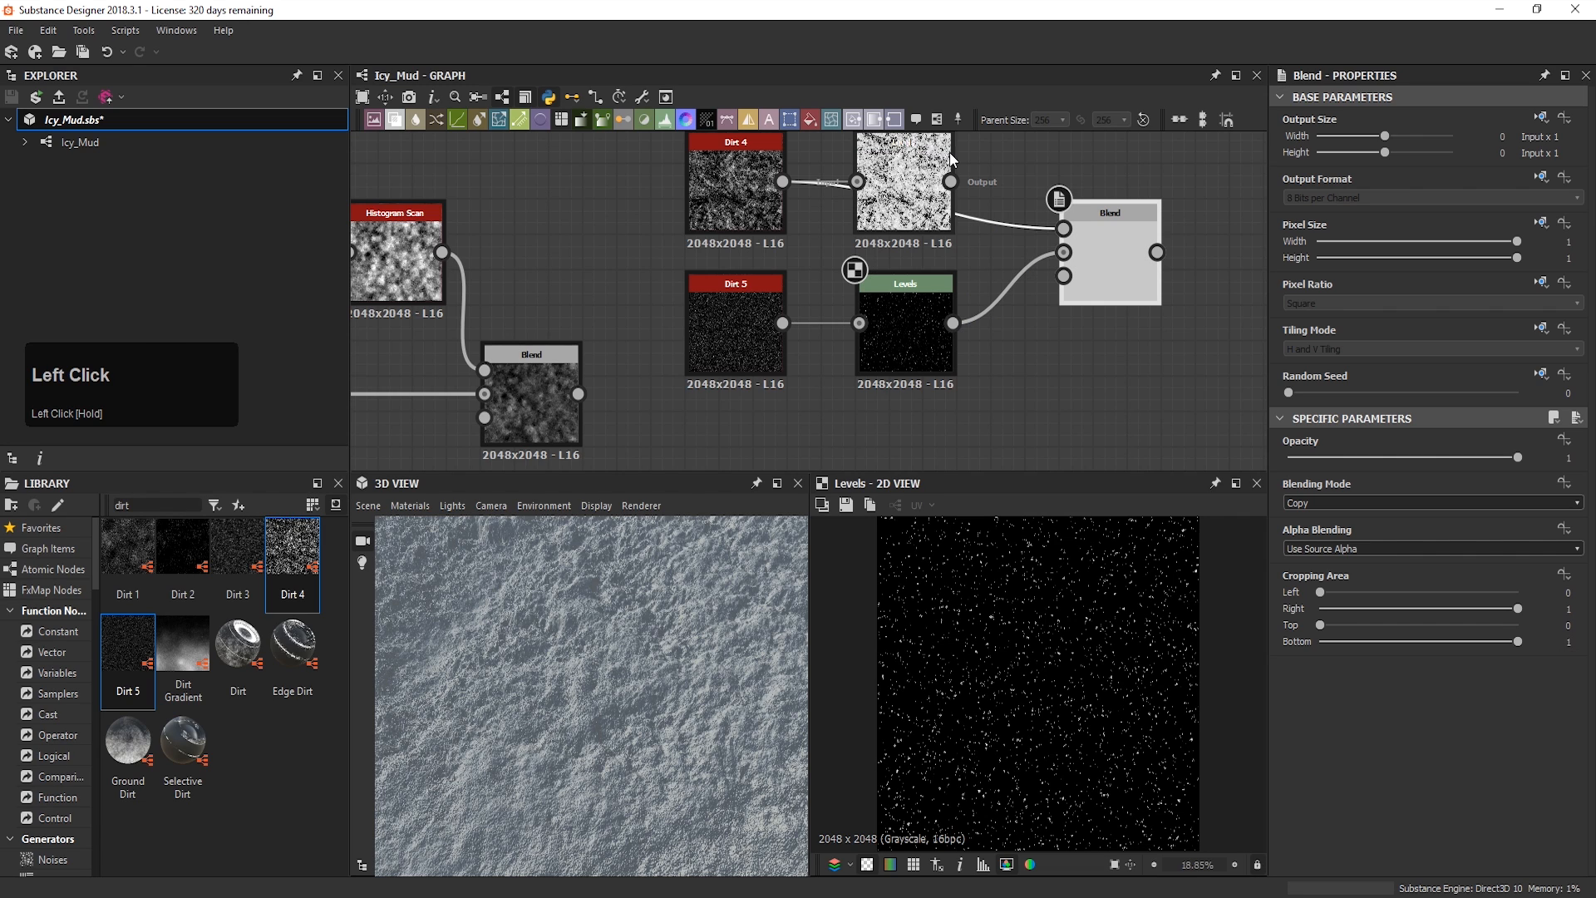
{"action": "left_click_drag", "start_coordinate": [950, 180], "coordinate": [1085, 249]}
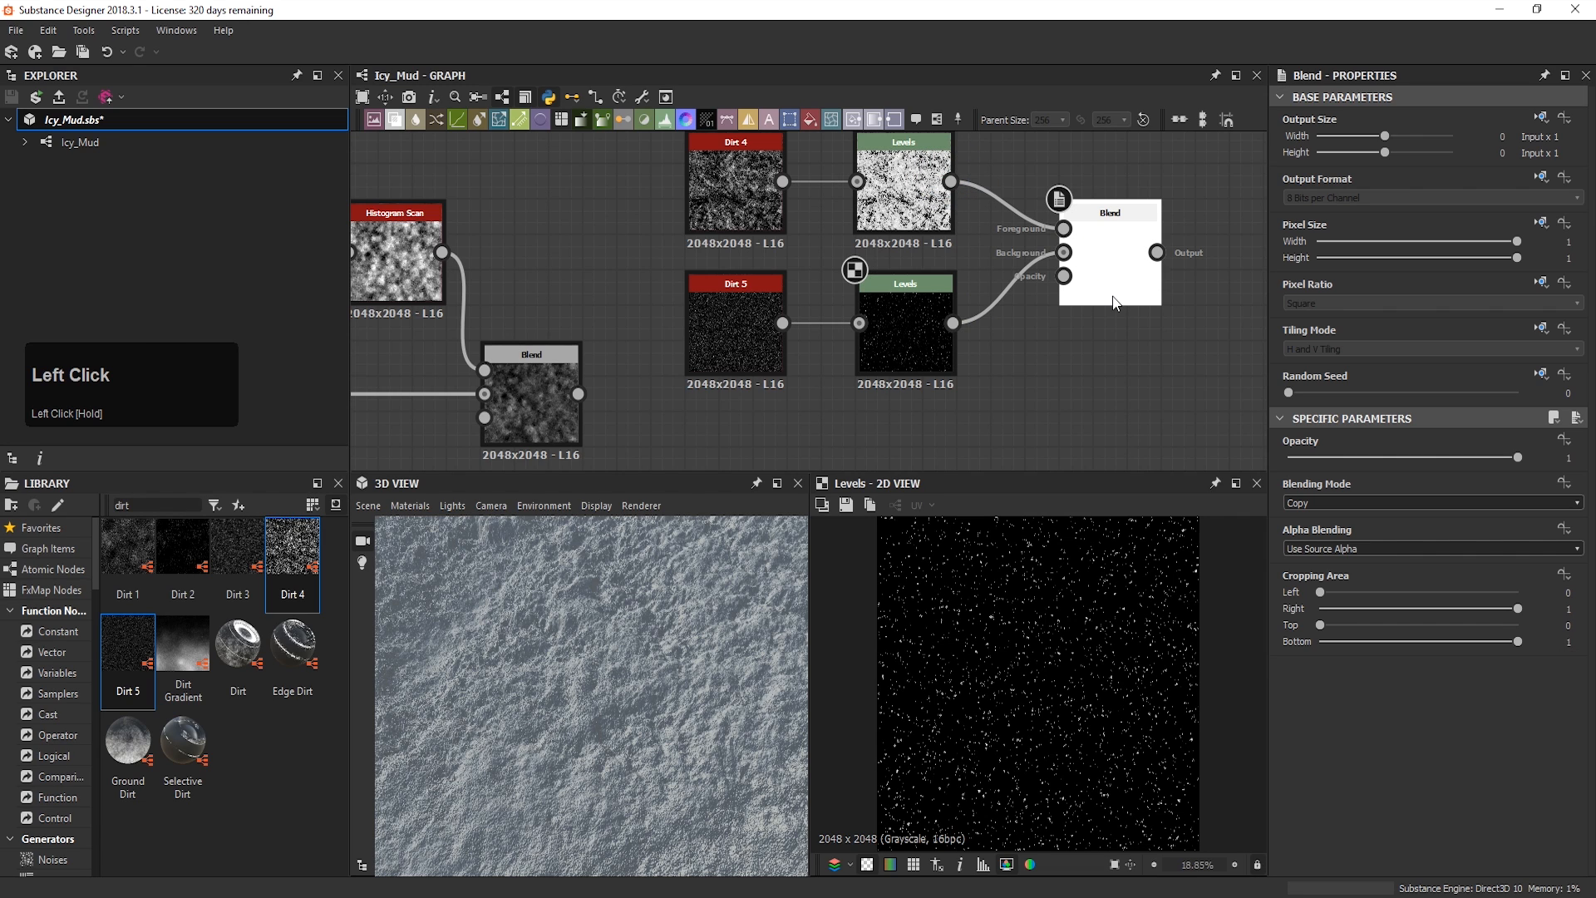
Step: Preview the dirt Blend and set its blending mode to Add (Linear Dodge)
{"action": "double_click", "coordinate": [1110, 244]}
{"action": "left_click", "coordinate": [1338, 502]}
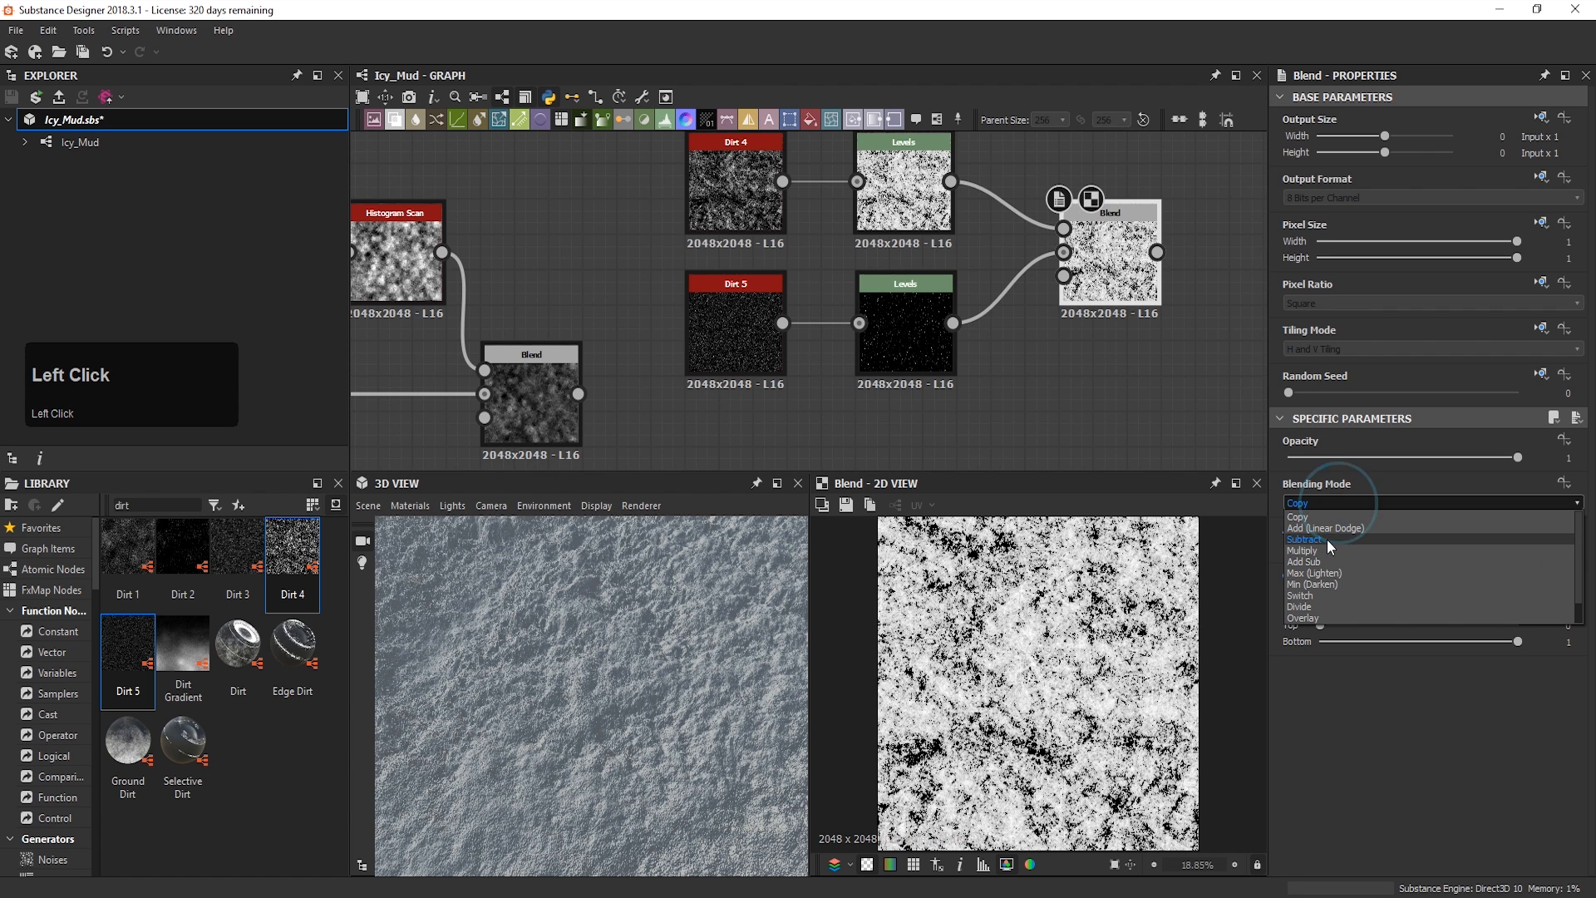
{"action": "left_click", "coordinate": [1337, 529]}
{"action": "scroll", "coordinate": [1056, 661], "scroll_direction": "up", "scroll_amount": 3}
{"action": "scroll", "coordinate": [1055, 661], "scroll_direction": "down", "scroll_amount": 6}
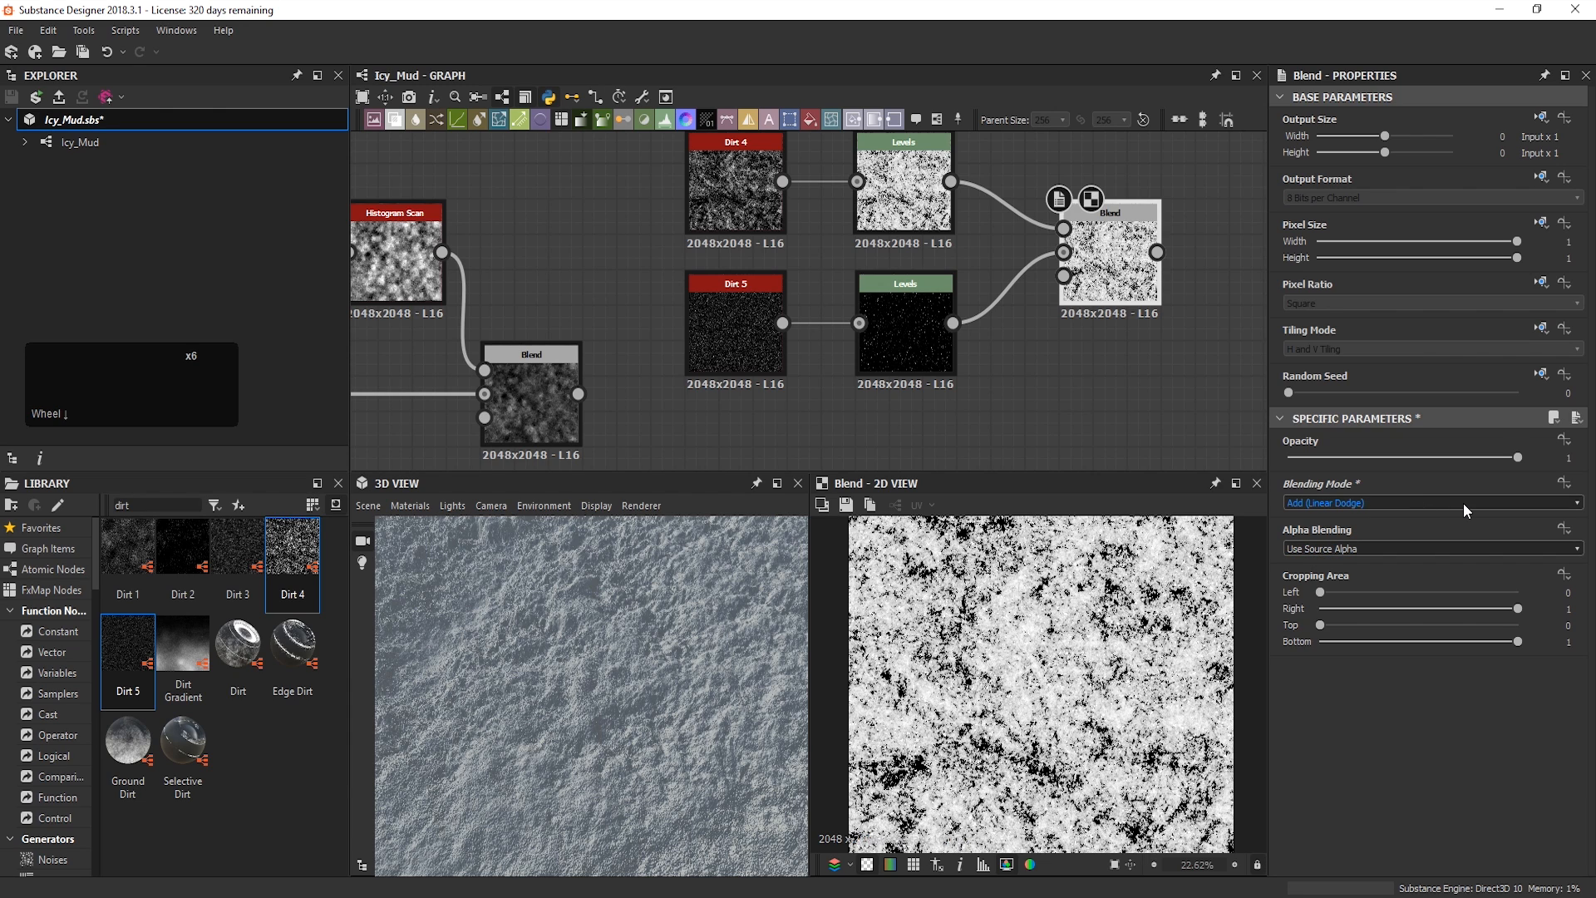
Step: Lower the dirt Blend's opacity until only a faint trace of Dirt 4 remains
{"action": "left_click_drag", "start_coordinate": [1455, 458], "coordinate": [1301, 470]}
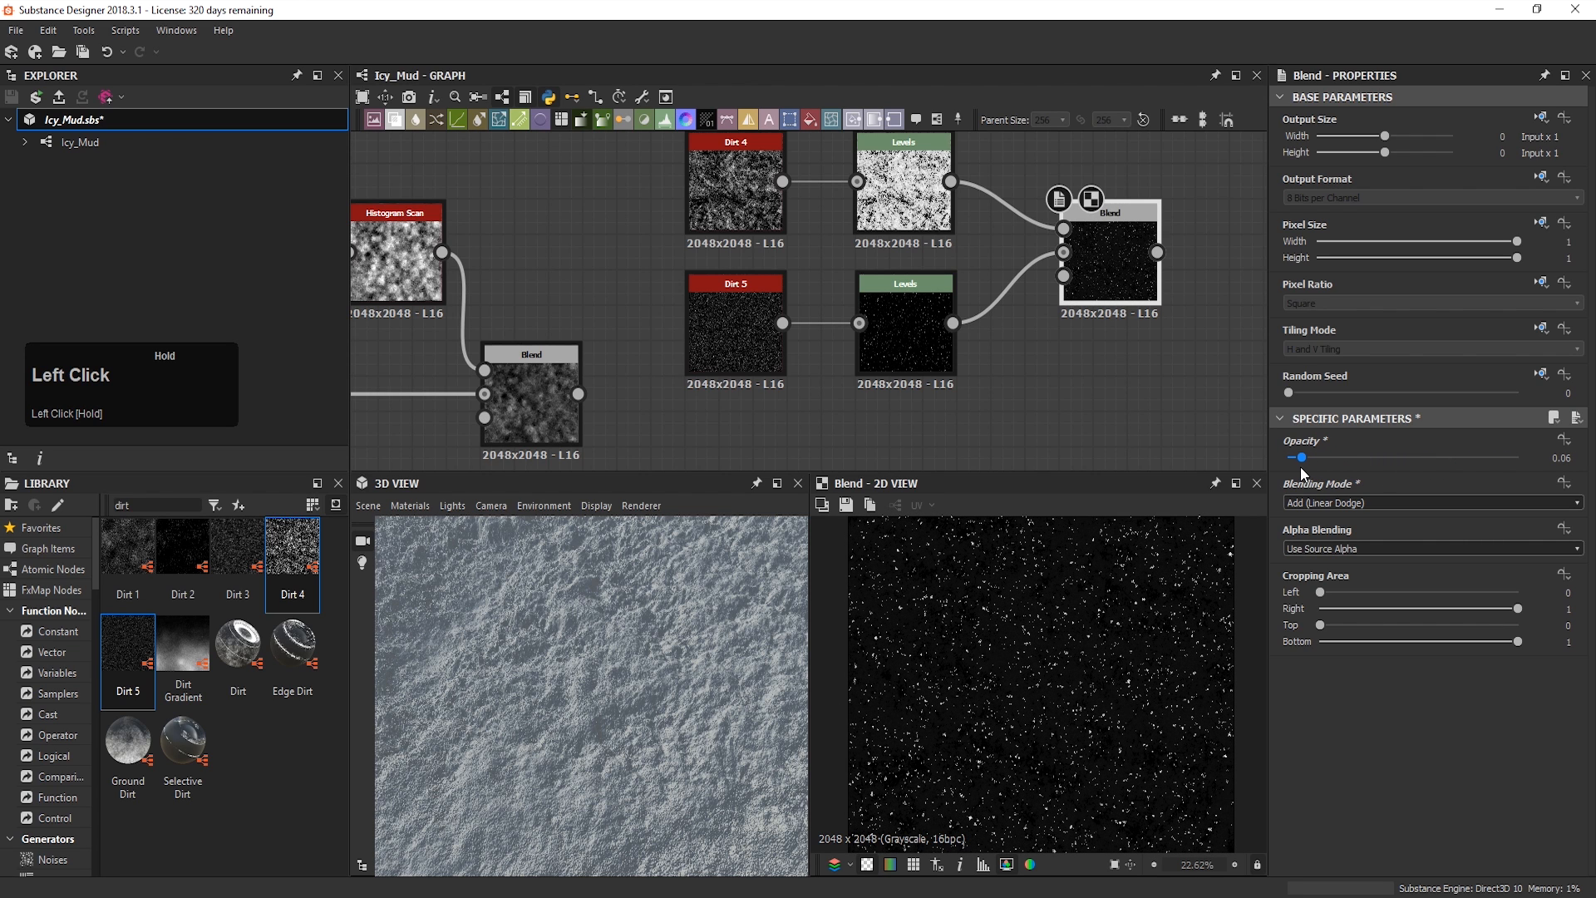
{"action": "left_click_drag", "start_coordinate": [1301, 468], "coordinate": [1306, 467]}
{"action": "left_click", "coordinate": [1554, 454]}
{"action": "left_click", "coordinate": [1576, 459]}
{"action": "left_click", "coordinate": [1576, 461]}
{"action": "left_click", "coordinate": [1577, 460]}
{"action": "left_click", "coordinate": [1576, 460]}
Step: Move the dirt nodes above the sixth Blend and add a Blend with the sixth Blend as Background and the dirt Blend as Foreground
{"action": "scroll", "coordinate": [991, 186], "scroll_direction": "down", "scroll_amount": 5}
{"action": "mouse_move", "coordinate": [809, 278]}
{"action": "left_mouse_down"}
{"action": "mouse_move", "coordinate": [1001, 290]}
{"action": "mouse_move", "coordinate": [838, 283]}
{"action": "left_mouse_up"}
{"action": "left_click_drag", "start_coordinate": [861, 156], "coordinate": [983, 162]}
{"action": "scroll", "coordinate": [1049, 182], "scroll_direction": "up", "scroll_amount": 2}
{"action": "left_click", "coordinate": [989, 359]}
{"action": "key", "text": "b"}
{"action": "left_click", "coordinate": [1018, 290]}
{"action": "left_click_drag", "start_coordinate": [764, 315], "coordinate": [995, 315]}
{"action": "middle_click_drag", "start_coordinate": [995, 315], "coordinate": [922, 375]}
{"action": "left_click_drag", "start_coordinate": [909, 211], "coordinate": [987, 372]}
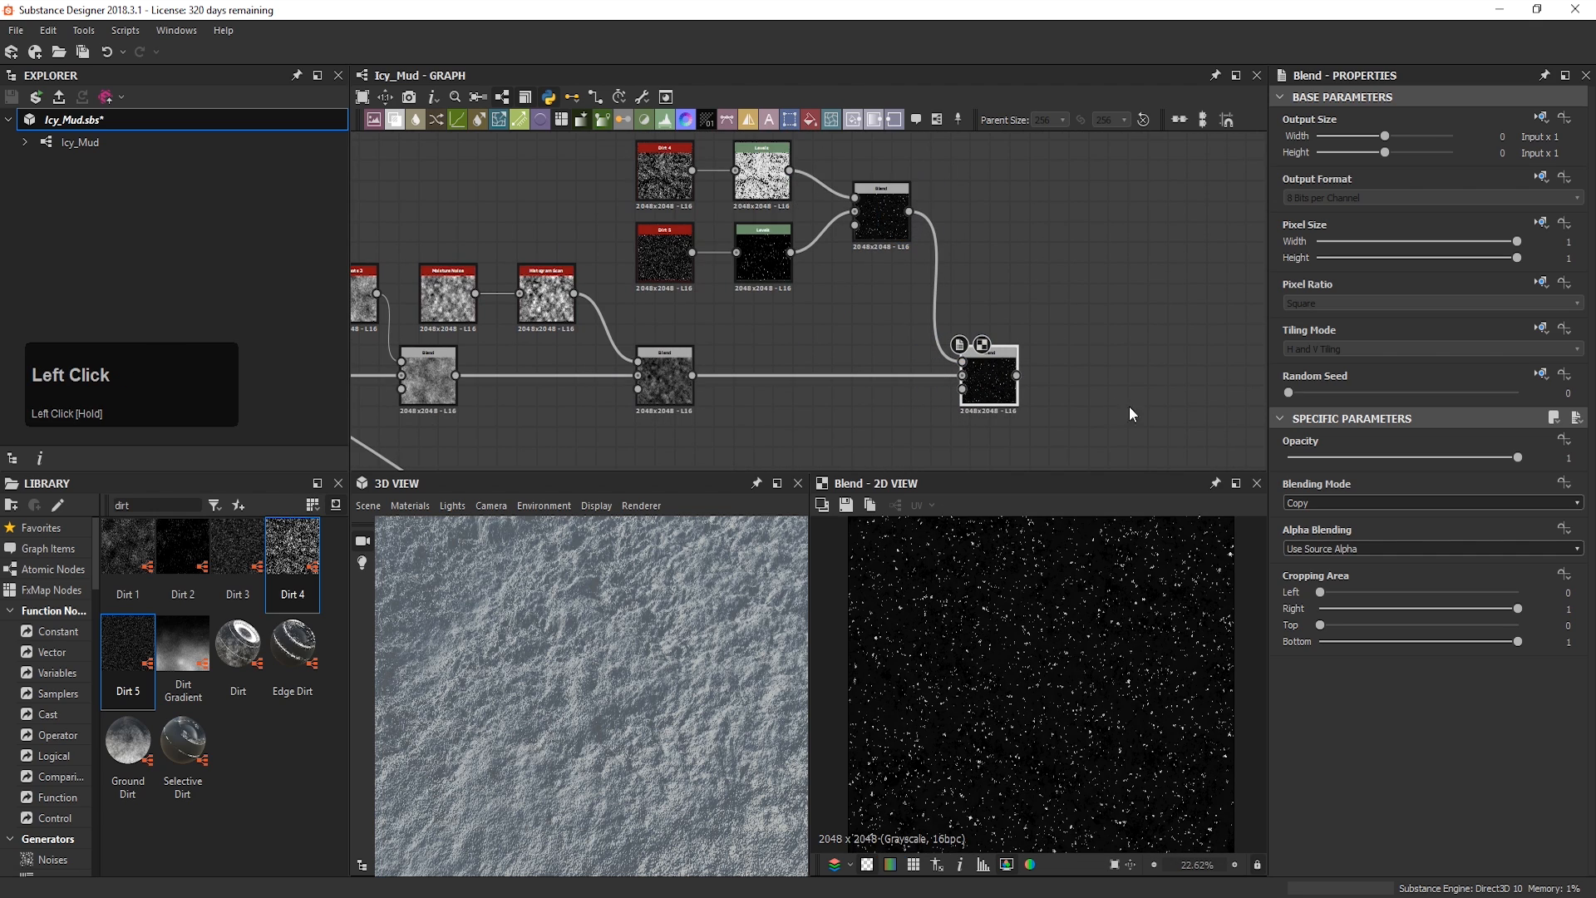
Step: Set the end-of-chain Blend's mode to Add (Linear Dodge) and its opacity to 0.48
{"action": "left_click", "coordinate": [1337, 502]}
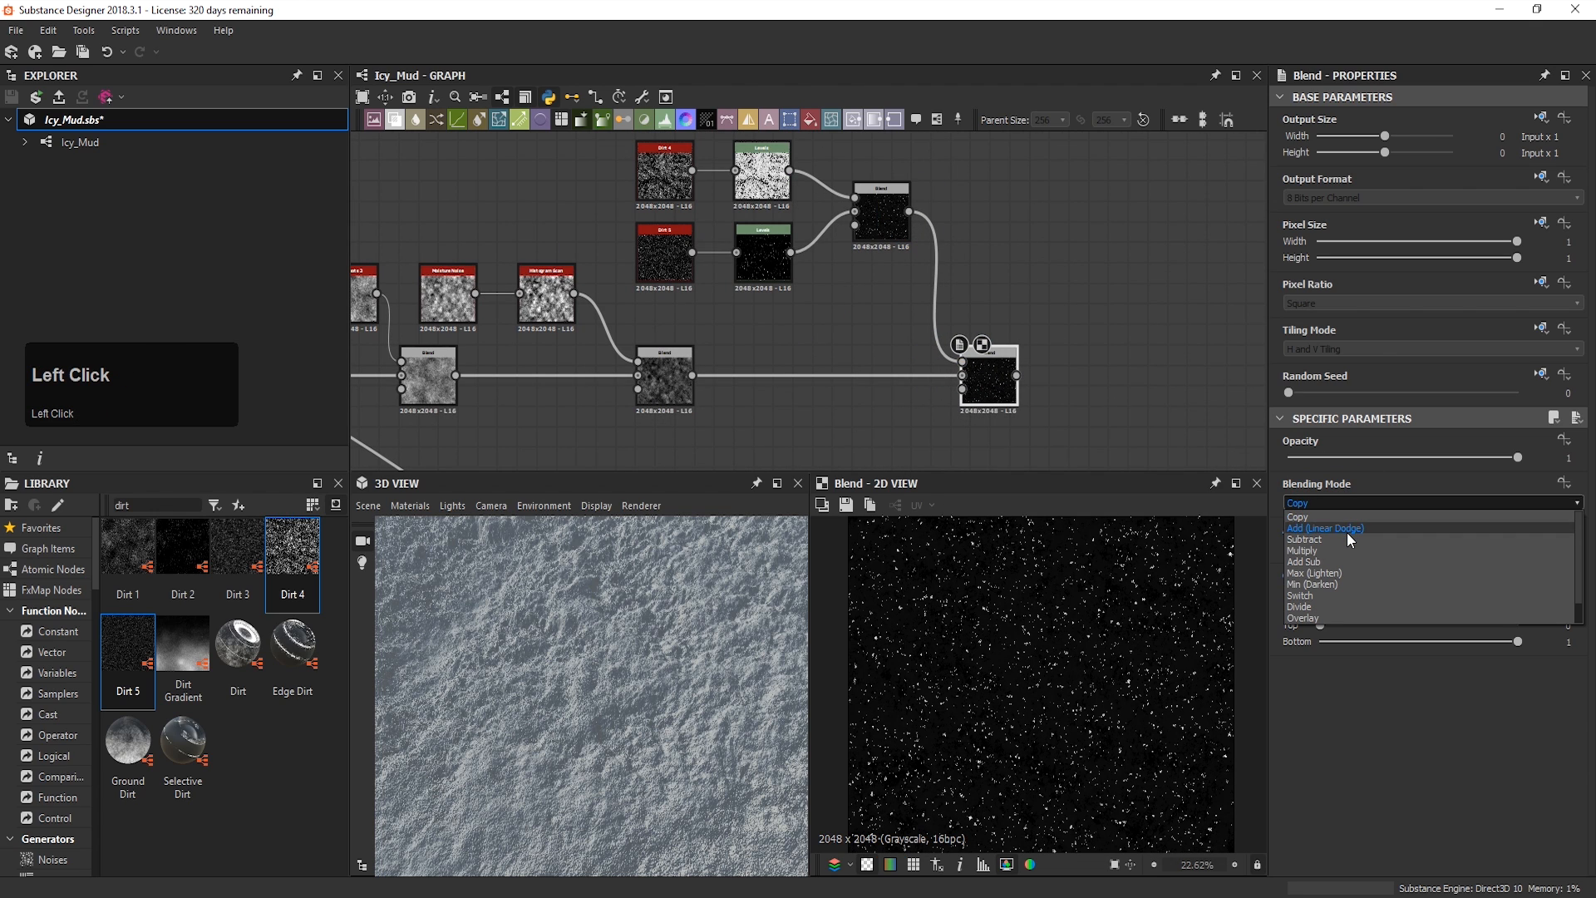
{"action": "left_click", "coordinate": [1346, 528]}
{"action": "middle_click", "coordinate": [1050, 677]}
{"action": "middle_click_drag", "start_coordinate": [1050, 677], "coordinate": [1050, 668]}
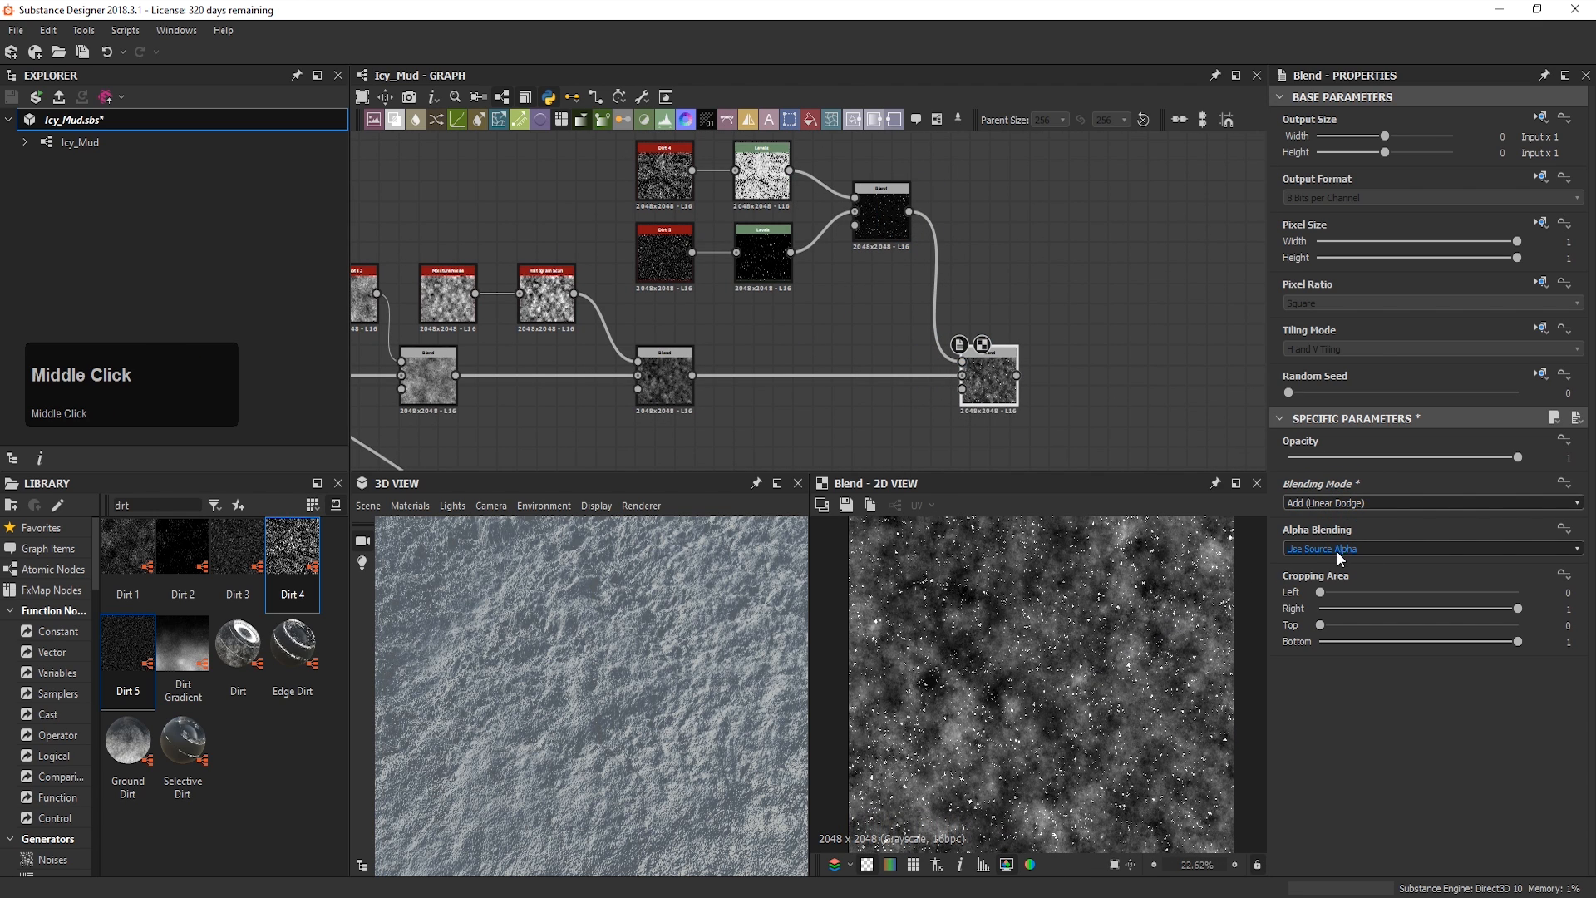
{"action": "scroll", "coordinate": [1078, 687], "scroll_direction": "down", "scroll_amount": 6}
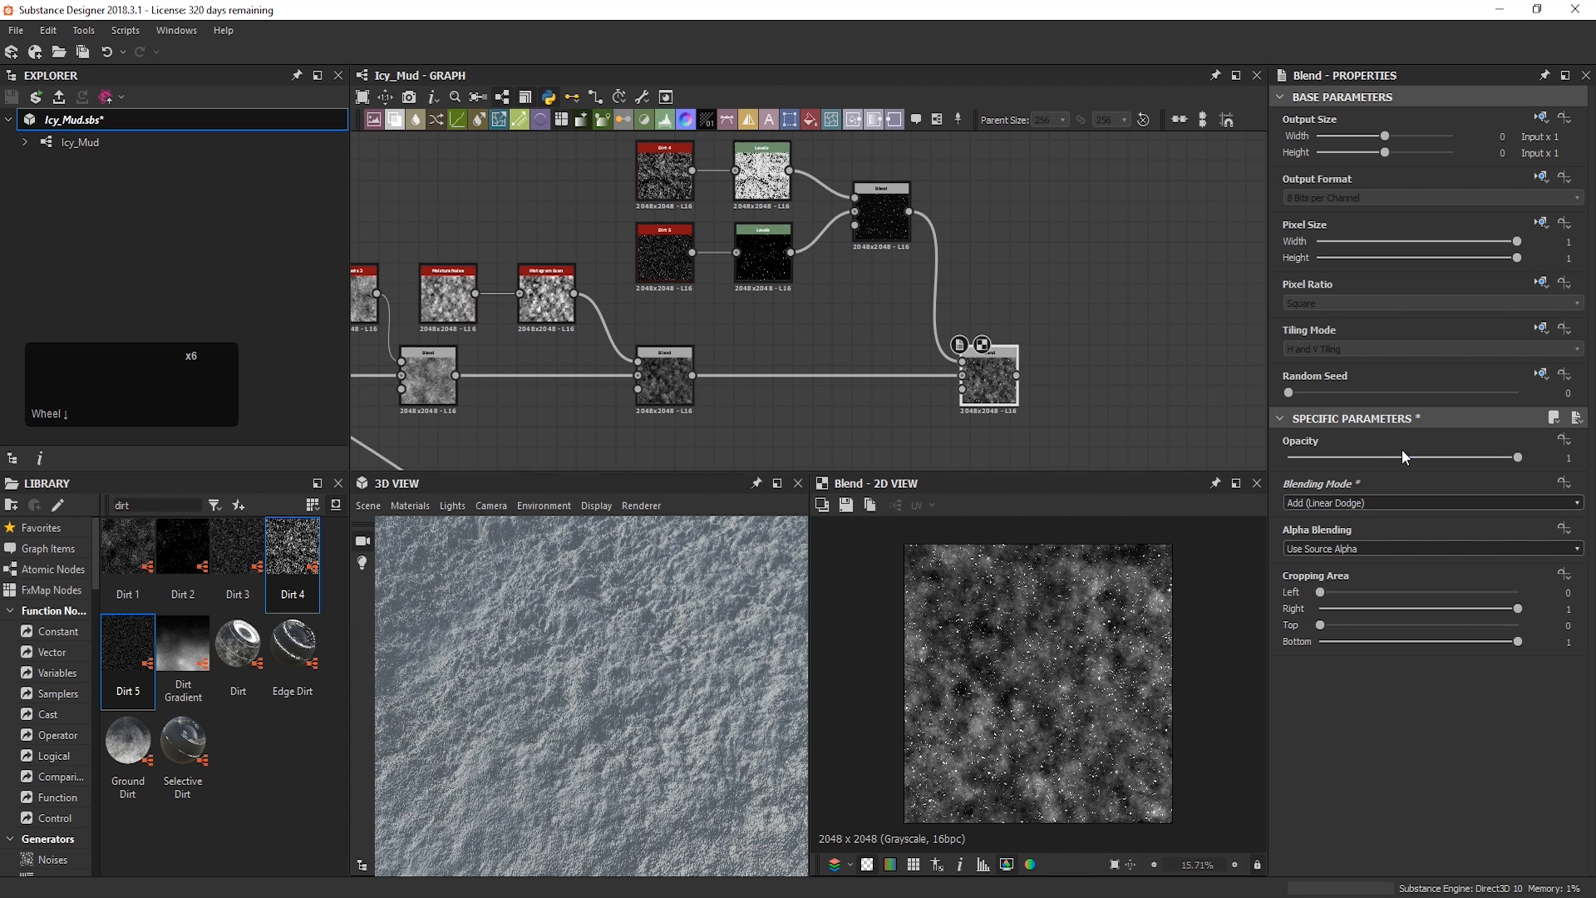
{"action": "left_click_drag", "start_coordinate": [1465, 459], "coordinate": [1396, 465]}
{"action": "scroll", "coordinate": [1069, 713], "scroll_direction": "down", "scroll_amount": 4}
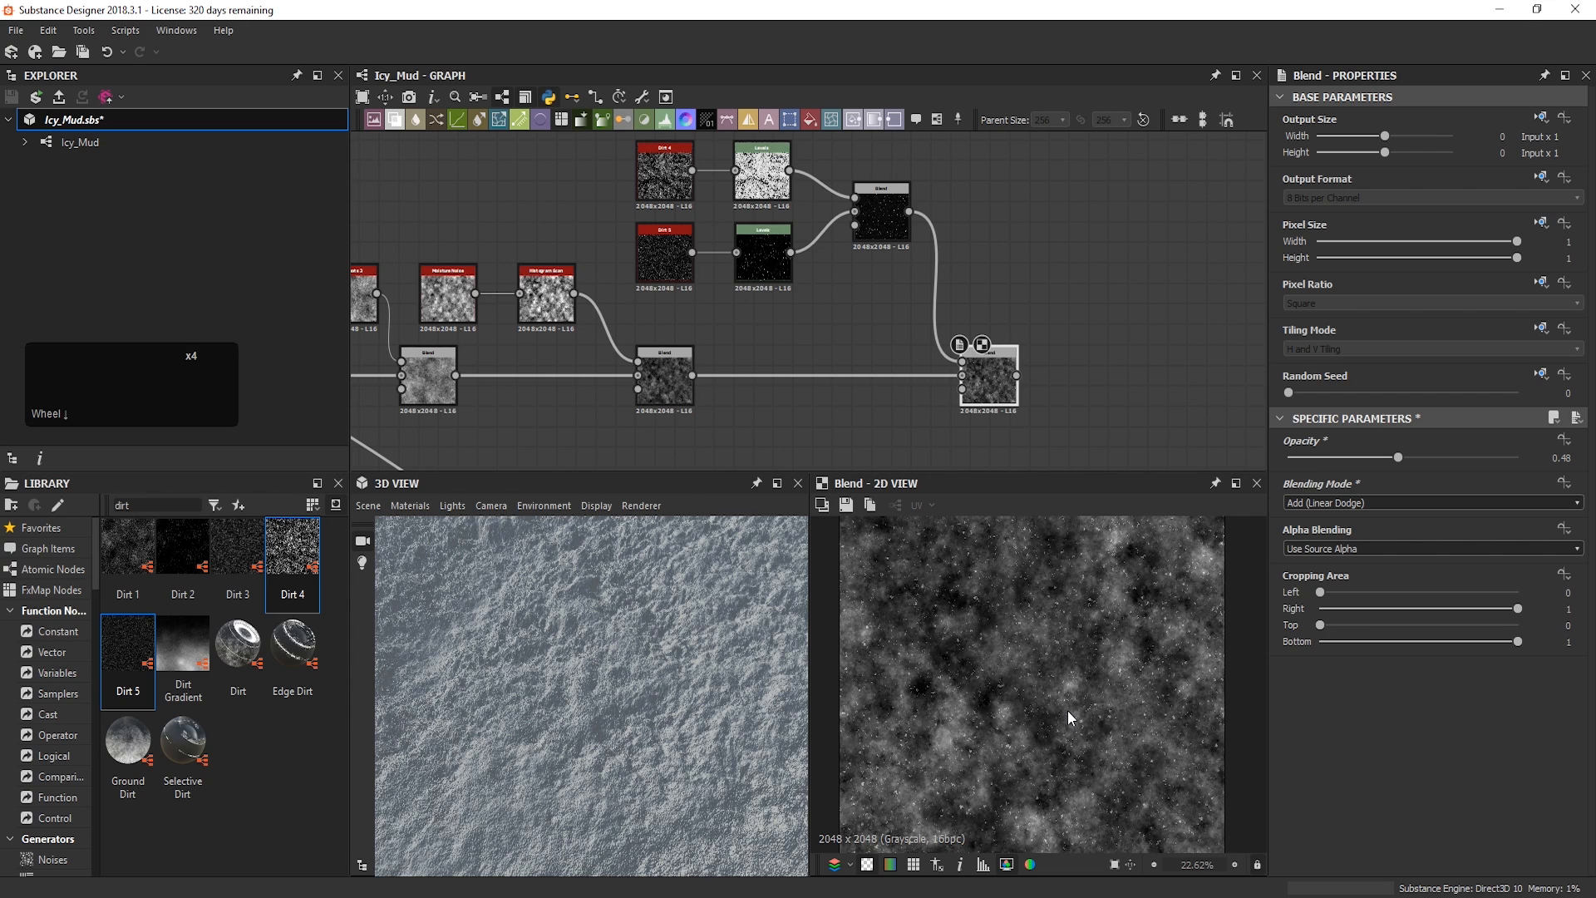
{"action": "left_click", "coordinate": [937, 274]}
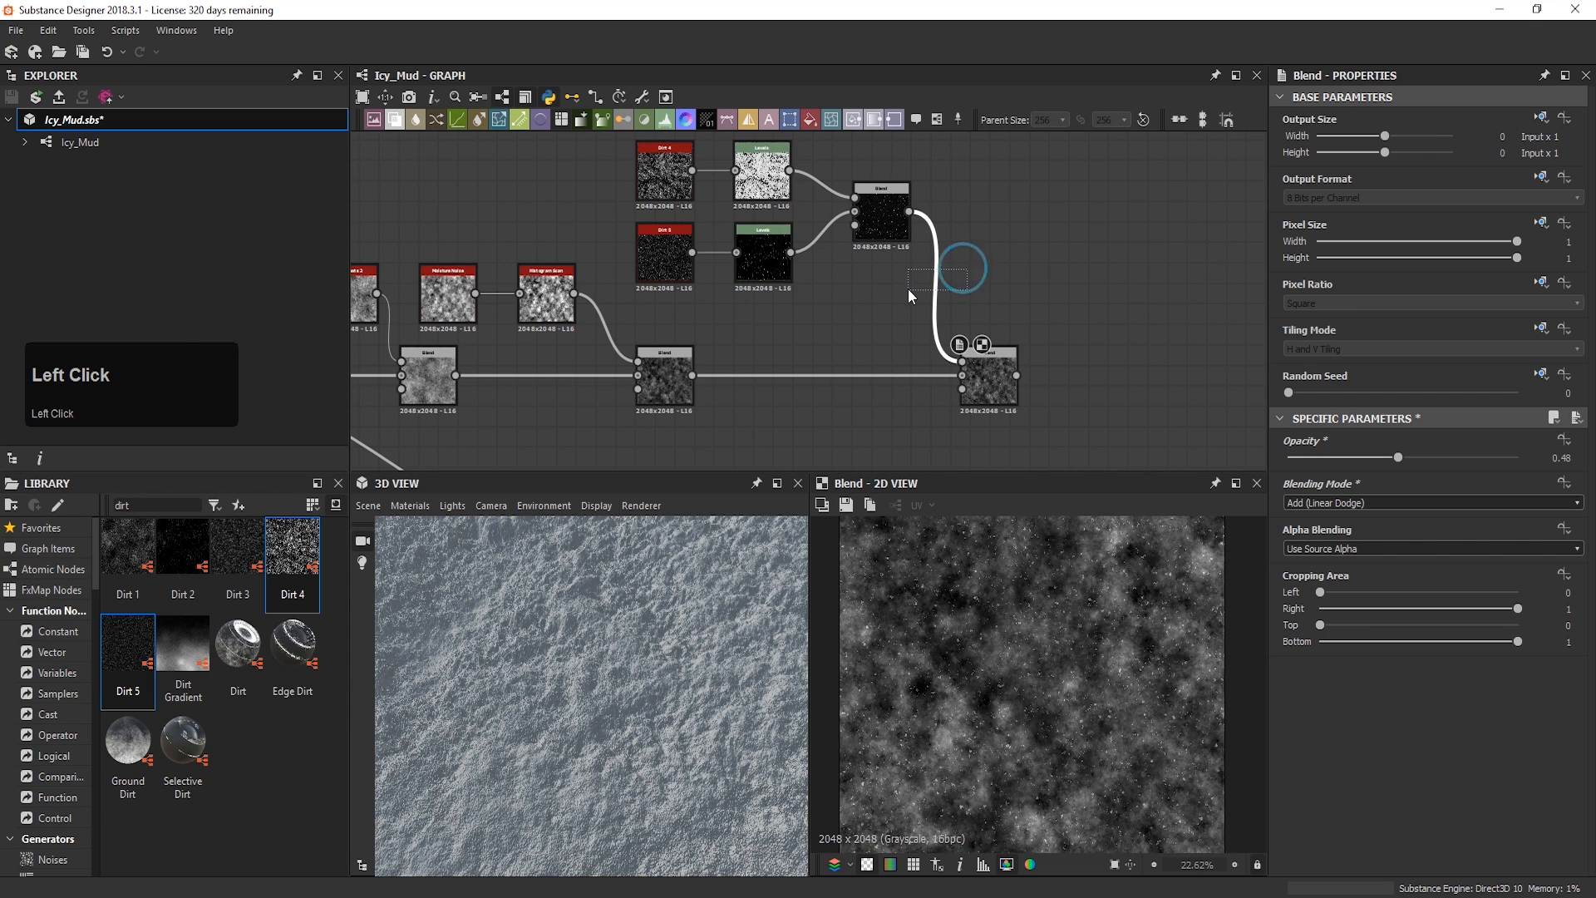
Step: Insert a Levels node between the dirt Blend and the end-of-chain Blend, with Level In Low at 0.3 and a raised Level In Mid
{"action": "double_click", "coordinate": [664, 121]}
{"action": "left_click_drag", "start_coordinate": [1299, 488], "coordinate": [1501, 490]}
{"action": "left_click", "coordinate": [1576, 418]}
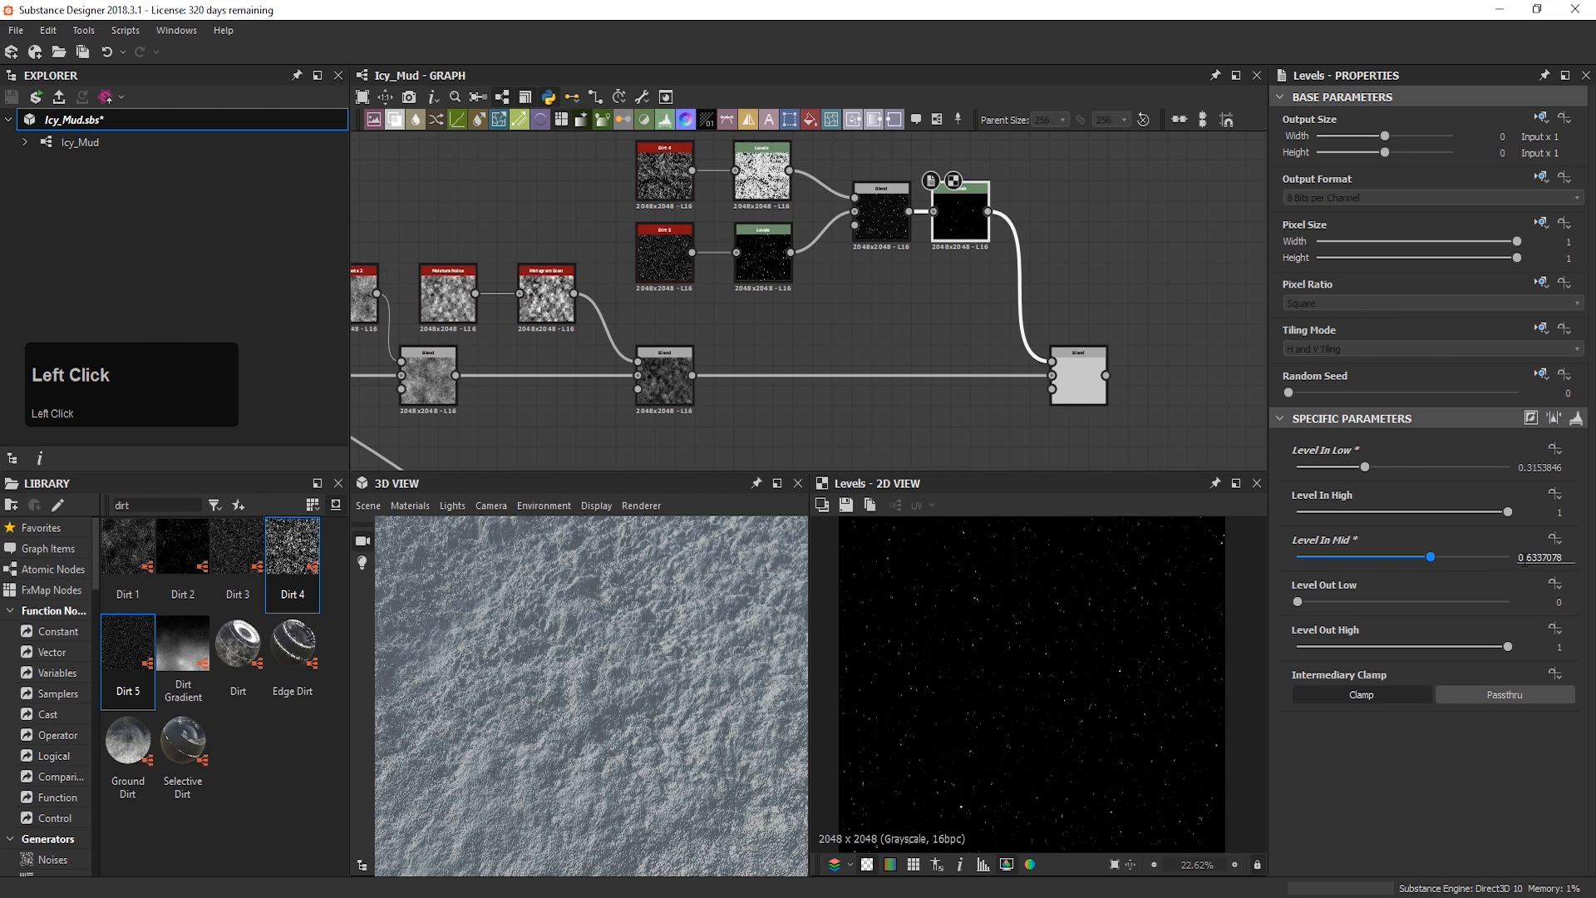
{"action": "double_click", "coordinate": [1562, 467]}
{"action": "type", "text": "0.3"}
{"action": "key", "text": "Return"}
{"action": "left_click", "coordinate": [1519, 557]}
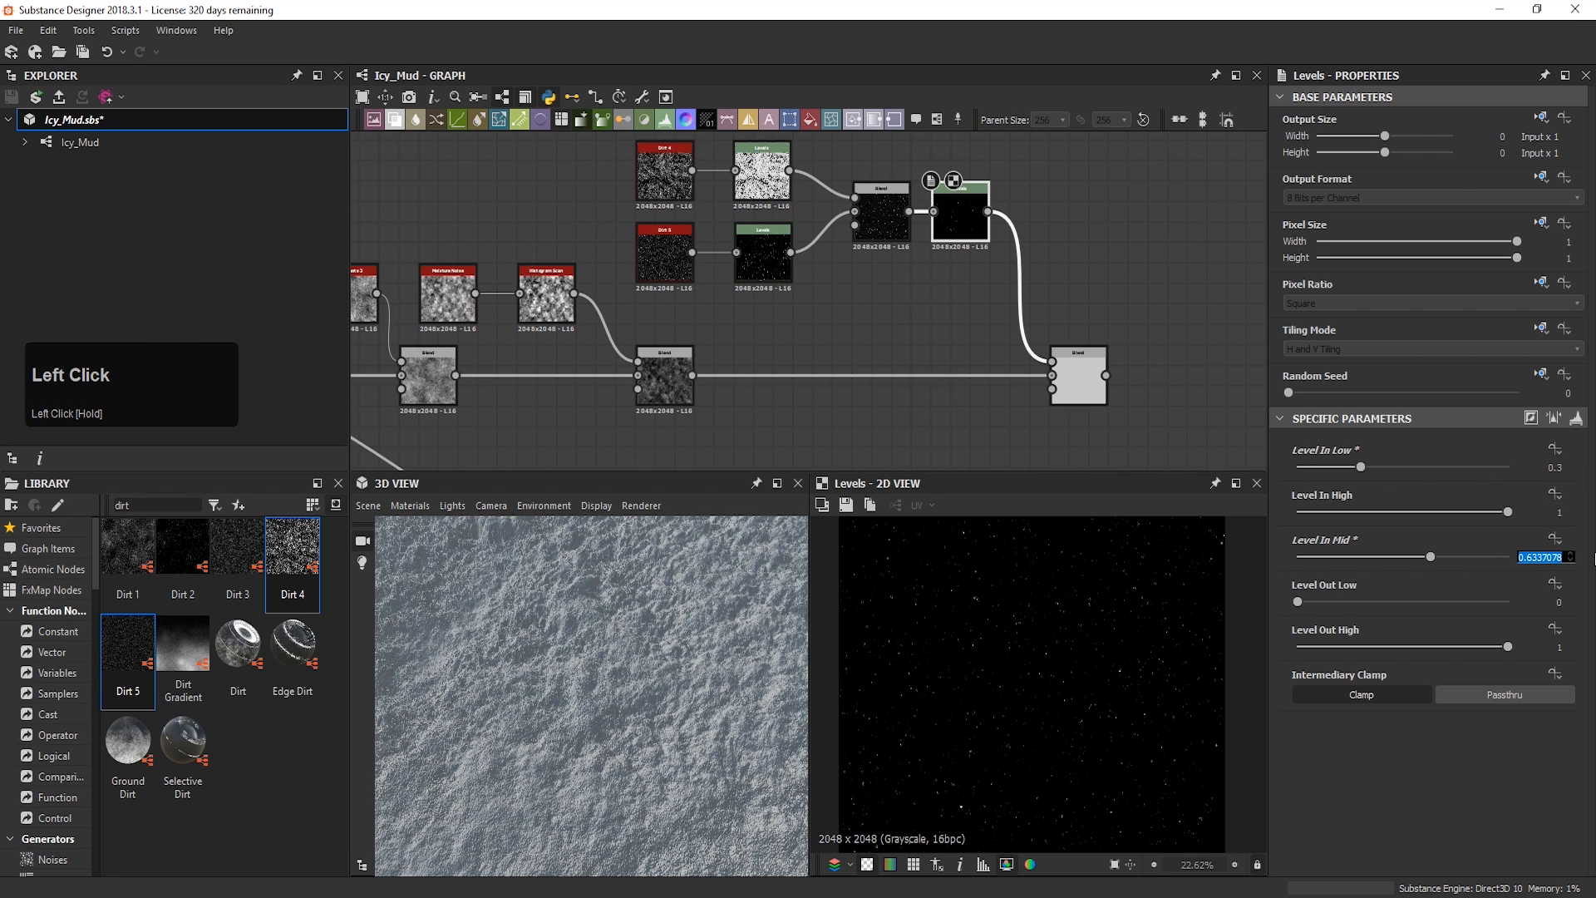
{"action": "left_click_drag", "start_coordinate": [1431, 557], "coordinate": [1468, 560]}
{"action": "scroll", "coordinate": [1090, 698], "scroll_direction": "down", "scroll_amount": 2}
{"action": "scroll", "coordinate": [1001, 690], "scroll_direction": "up", "scroll_amount": 2}
Step: Preview the end-of-chain Blend and connect its output to the Transformation 2D node
{"action": "double_click", "coordinate": [1064, 380]}
{"action": "scroll", "coordinate": [975, 712], "scroll_direction": "down", "scroll_amount": 5}
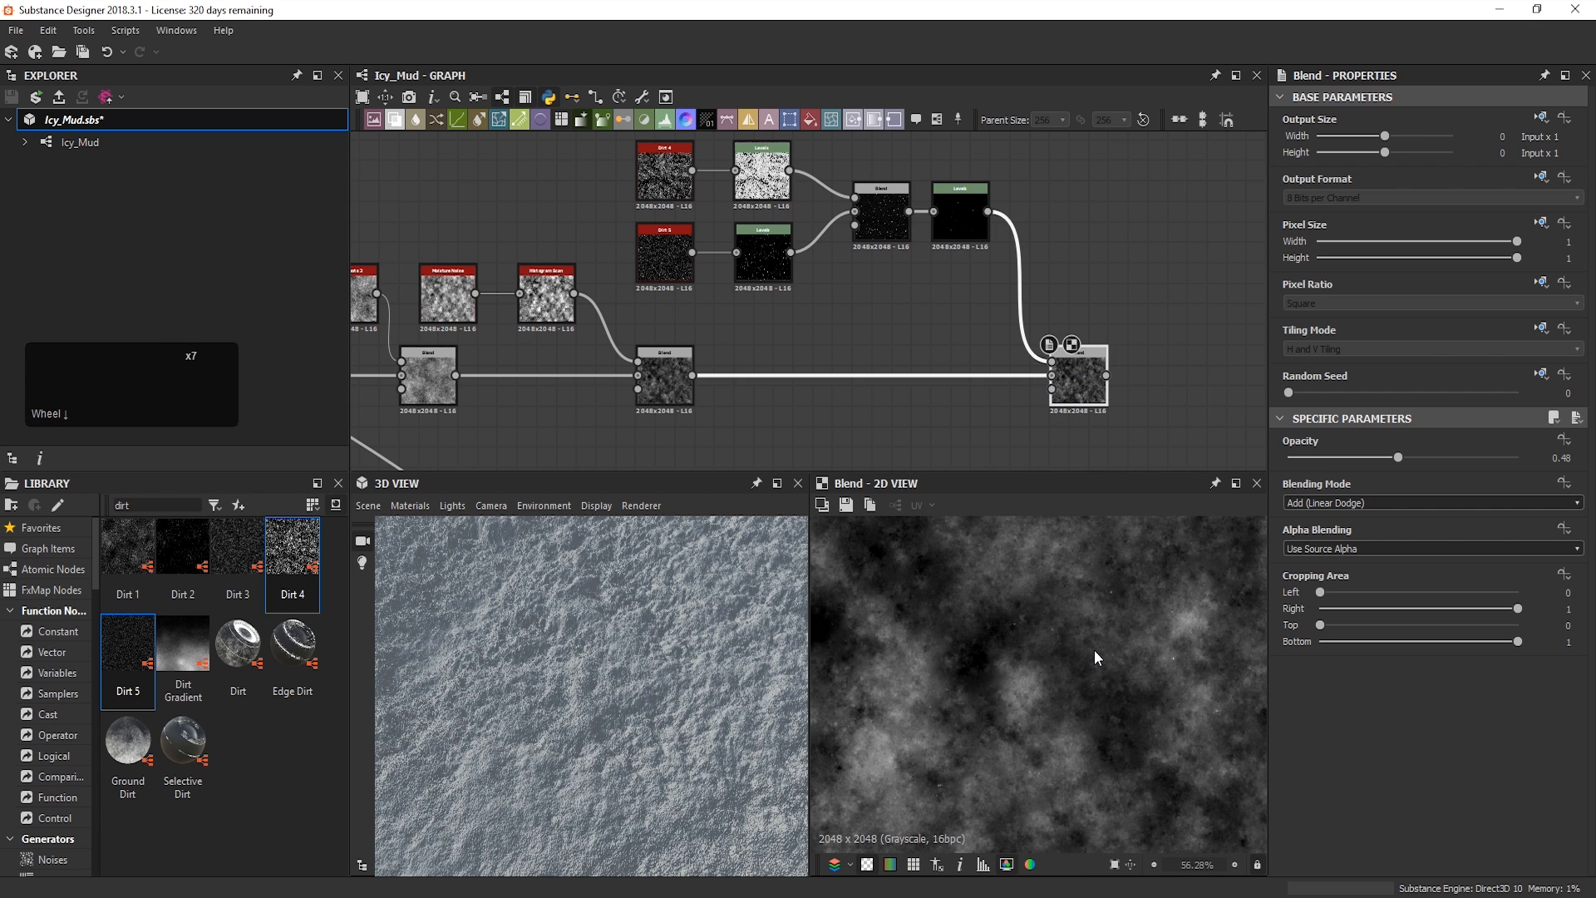
{"action": "scroll", "coordinate": [966, 272], "scroll_direction": "down", "scroll_amount": 5}
{"action": "middle_click_drag", "start_coordinate": [895, 451], "coordinate": [815, 407]}
{"action": "left_click_drag", "start_coordinate": [814, 408], "coordinate": [1000, 349]}
{"action": "scroll", "coordinate": [942, 278], "scroll_direction": "up", "scroll_amount": 3}
{"action": "left_click", "coordinate": [942, 270]}
{"action": "left_click_drag", "start_coordinate": [942, 270], "coordinate": [1023, 381]}
{"action": "left_click", "coordinate": [1043, 384]}
{"action": "middle_click_drag", "start_coordinate": [977, 347], "coordinate": [956, 363]}
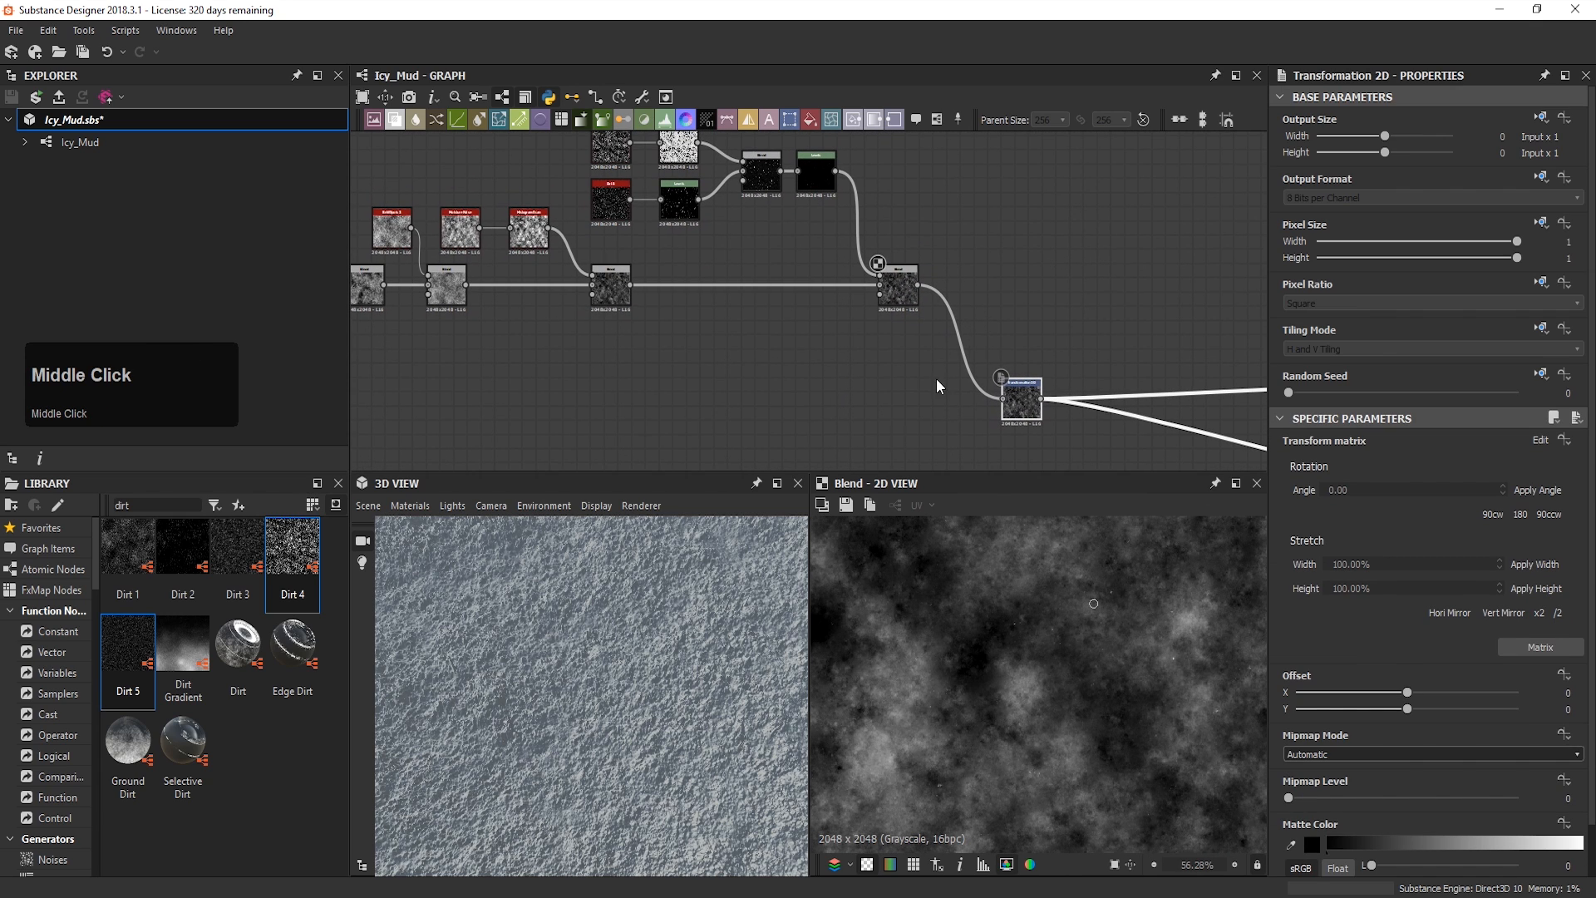
Step: Examine the displaced surface at a grazing angle for spikes and relief strength
{"action": "scroll", "coordinate": [631, 703], "scroll_direction": "down", "scroll_amount": 4}
{"action": "mouse_move", "coordinate": [640, 645]}
{"action": "left_mouse_down"}
{"action": "mouse_move", "coordinate": [655, 506]}
{"action": "mouse_move", "coordinate": [620, 642]}
{"action": "left_mouse_up"}
{"action": "right_click_drag", "start_coordinate": [620, 641], "coordinate": [670, 208]}
{"action": "middle_click_drag", "start_coordinate": [633, 596], "coordinate": [633, 631]}
{"action": "mouse_move", "coordinate": [662, 599]}
{"action": "left_mouse_down"}
{"action": "mouse_move", "coordinate": [692, 581]}
{"action": "mouse_move", "coordinate": [652, 581]}
{"action": "mouse_move", "coordinate": [678, 576]}
{"action": "left_mouse_up"}
{"action": "middle_click_drag", "start_coordinate": [678, 575], "coordinate": [675, 582]}
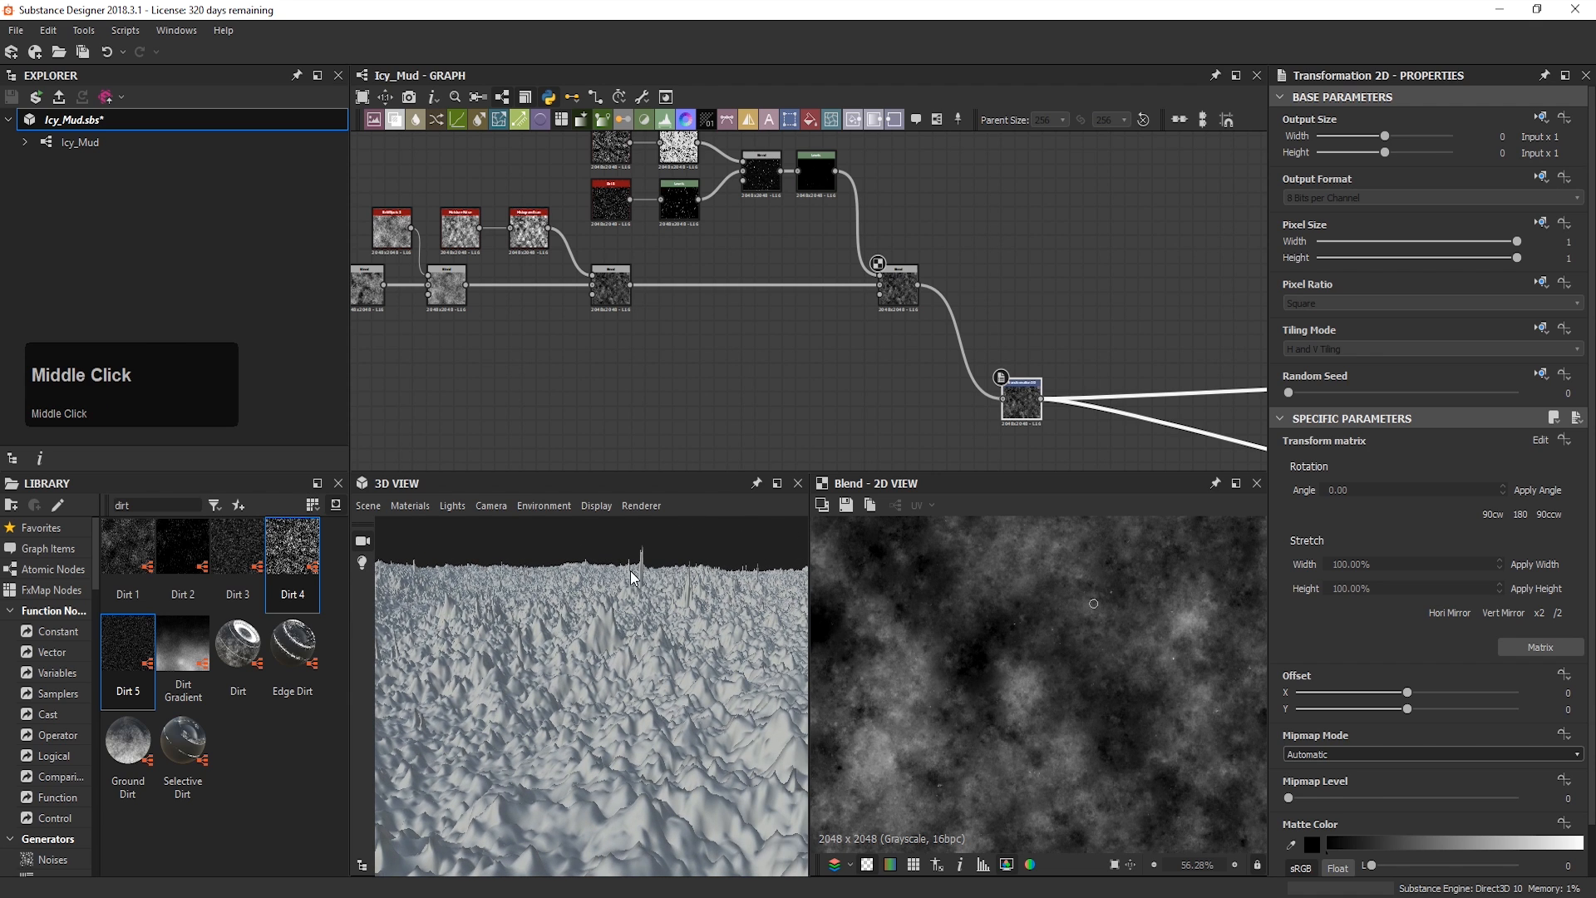
Step: Move the dirt node group and the end-of-chain Blend closer to the preceding Blend
{"action": "scroll", "coordinate": [906, 382], "scroll_direction": "down", "scroll_amount": 2}
{"action": "left_click_drag", "start_coordinate": [745, 184], "coordinate": [923, 274]}
{"action": "left_click_drag", "start_coordinate": [915, 249], "coordinate": [861, 229]}
{"action": "left_click_drag", "start_coordinate": [961, 331], "coordinate": [905, 333]}
{"action": "scroll", "coordinate": [1039, 415], "scroll_direction": "down", "scroll_amount": 3}
{"action": "middle_click_drag", "start_coordinate": [1039, 415], "coordinate": [983, 360]}
{"action": "scroll", "coordinate": [990, 363], "scroll_direction": "down", "scroll_amount": 3}
{"action": "left_click_drag", "start_coordinate": [991, 358], "coordinate": [826, 314]}
{"action": "scroll", "coordinate": [826, 291], "scroll_direction": "up", "scroll_amount": 3}
{"action": "middle_click_drag", "start_coordinate": [826, 291], "coordinate": [1006, 273]}
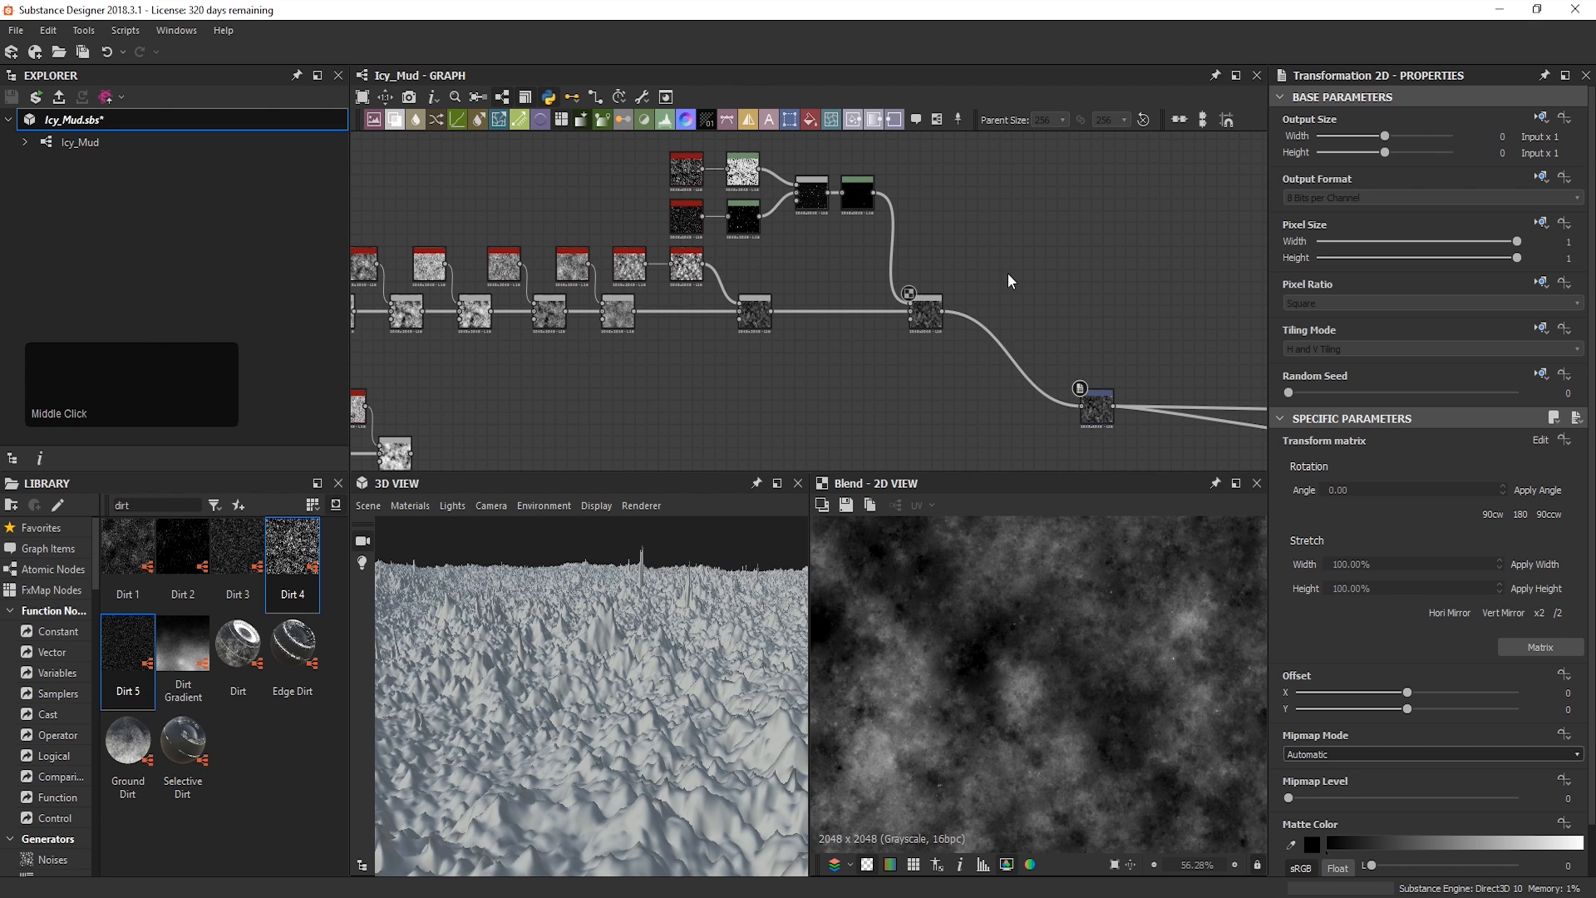
Step: Add a BnW Spots 3 noise above the end of the chain and feed it into a Histogram Scan
{"action": "double_click", "coordinate": [178, 504]}
{"action": "type", "text": "bn"}
{"action": "left_click_drag", "start_coordinate": [238, 549], "coordinate": [1094, 263]}
{"action": "key", "text": "space"}
{"action": "type", "text": "his"}
{"action": "left_click", "coordinate": [1129, 349]}
Step: Preview the BnW Spots 3 Histogram Scan and set its Position to 0.27
{"action": "scroll", "coordinate": [1062, 269], "scroll_direction": "up", "scroll_amount": 1}
{"action": "scroll", "coordinate": [1062, 269], "scroll_direction": "up", "scroll_amount": 1}
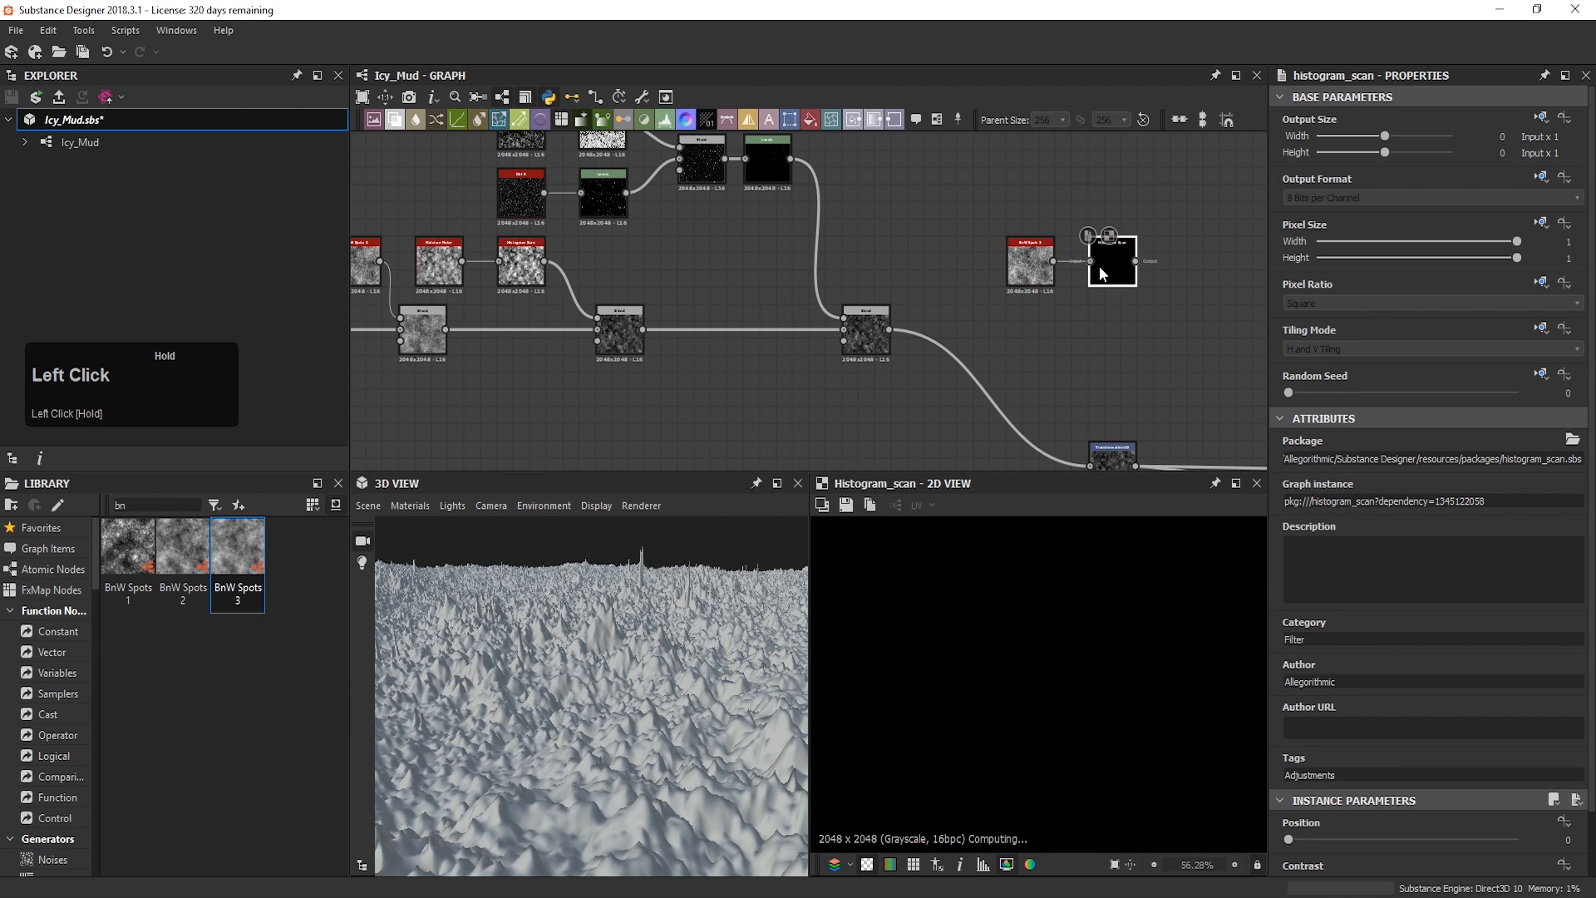
{"action": "double_click", "coordinate": [1125, 277]}
{"action": "scroll", "coordinate": [1372, 785], "scroll_direction": "down", "scroll_amount": 1}
{"action": "left_click_drag", "start_coordinate": [1289, 787], "coordinate": [1349, 787]}
Step: Make room before Transformation 2D and insert a Blend there with the BnW Spots 3 Histogram Scan as its Foreground
{"action": "left_click_drag", "start_coordinate": [1113, 455], "coordinate": [1228, 317]}
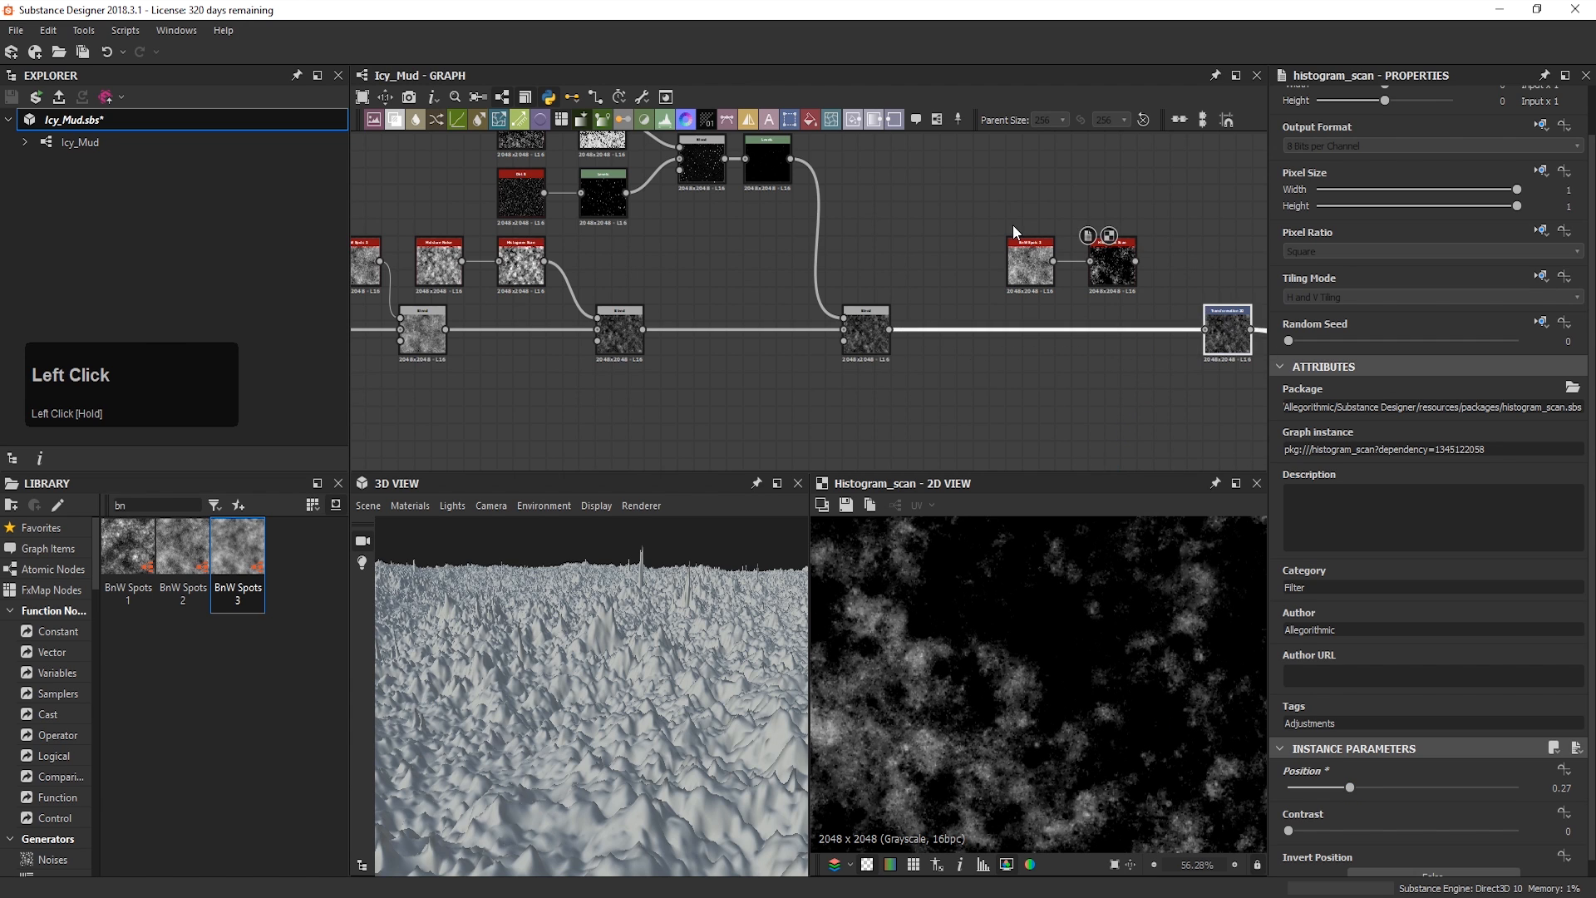
{"action": "left_click_drag", "start_coordinate": [990, 224], "coordinate": [1120, 270]}
{"action": "left_click_drag", "start_coordinate": [1121, 268], "coordinate": [1022, 268]}
{"action": "left_click", "coordinate": [866, 335]}
{"action": "left_click", "coordinate": [393, 118]}
{"action": "double_click", "coordinate": [947, 324]}
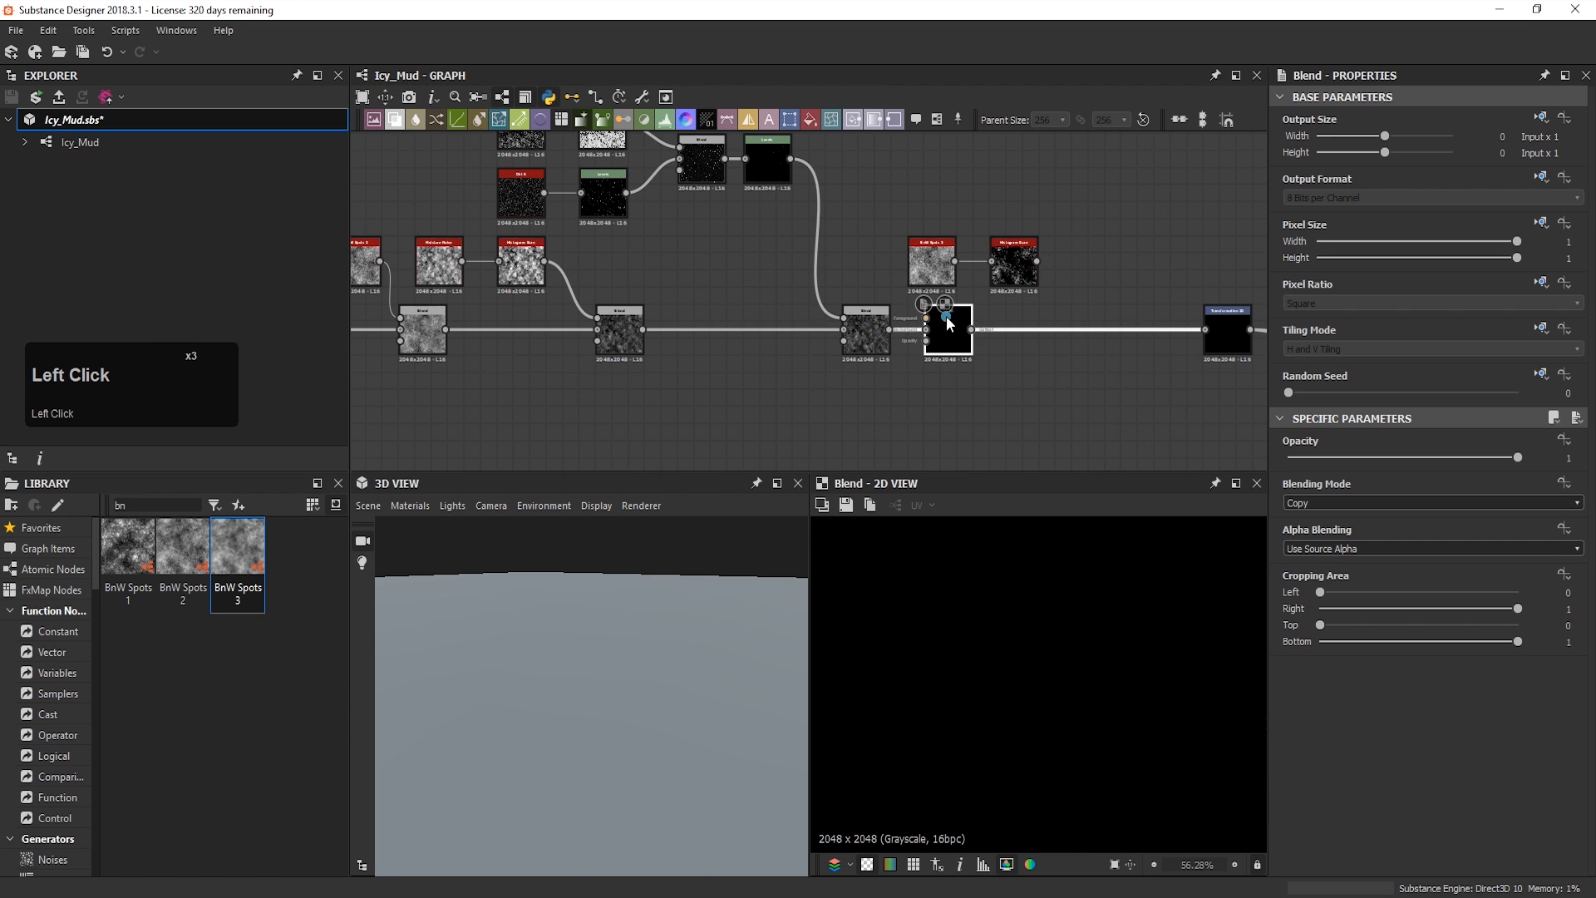
{"action": "left_click_drag", "start_coordinate": [947, 324], "coordinate": [1078, 324]}
{"action": "left_click_drag", "start_coordinate": [1037, 261], "coordinate": [1057, 318]}
Step: Set the new Blend's mode to Multiply with opacity 0.18 and check the surface
{"action": "left_click_drag", "start_coordinate": [586, 557], "coordinate": [619, 641]}
{"action": "left_click", "coordinate": [1347, 504]}
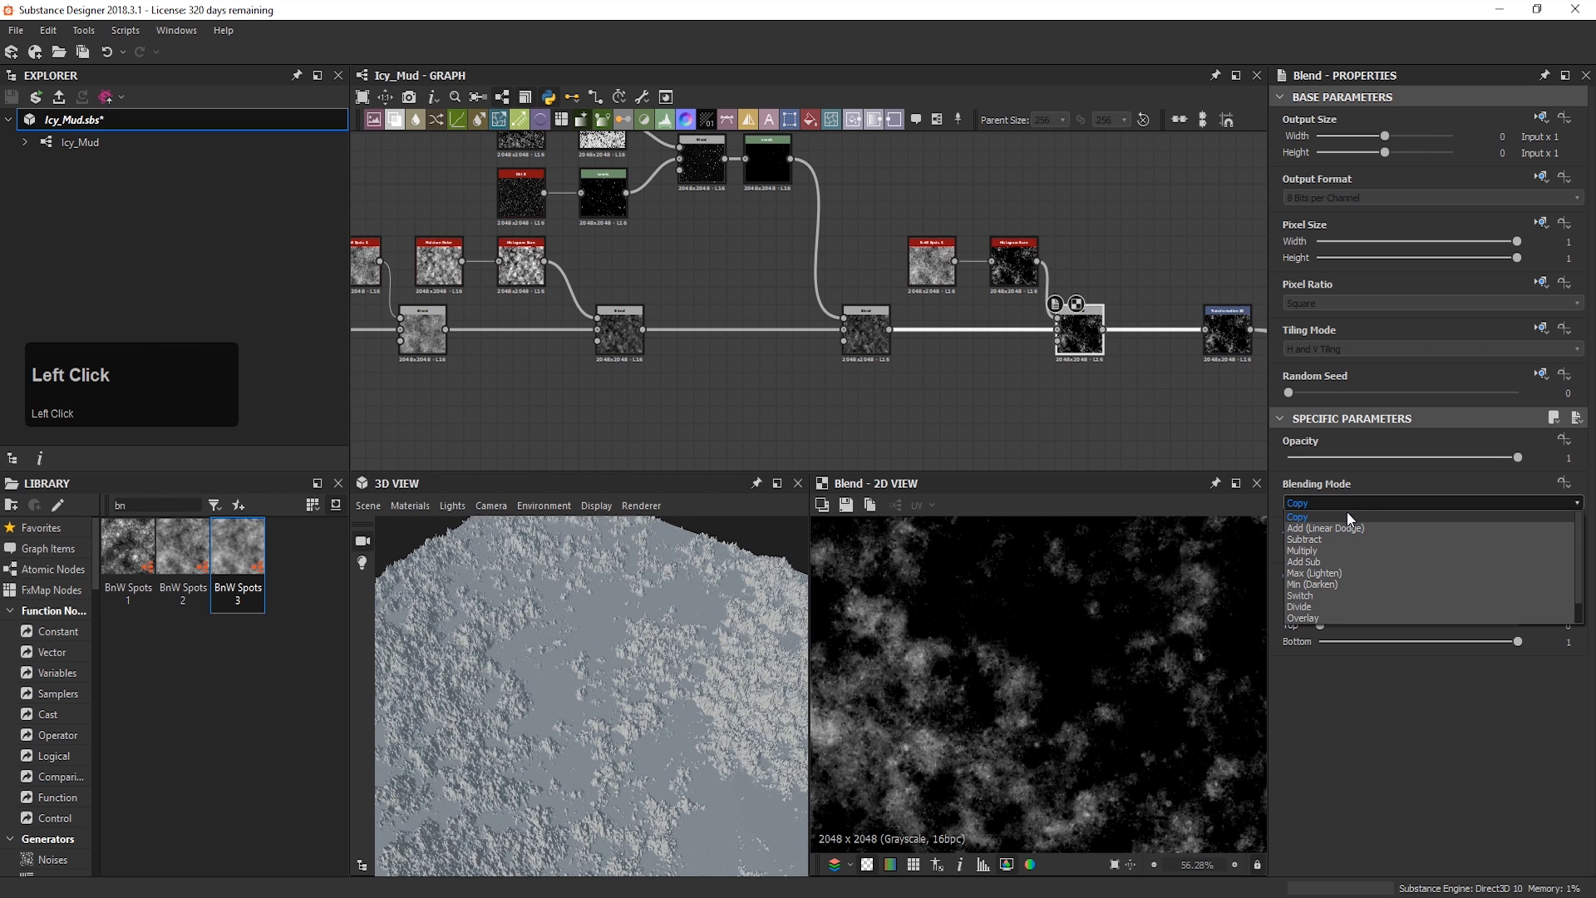
{"action": "left_click", "coordinate": [1341, 550]}
{"action": "left_click_drag", "start_coordinate": [1447, 460], "coordinate": [1330, 471]}
{"action": "mouse_move", "coordinate": [719, 741]}
{"action": "left_mouse_down"}
{"action": "mouse_move", "coordinate": [747, 681]}
{"action": "mouse_move", "coordinate": [735, 667]}
{"action": "mouse_move", "coordinate": [705, 715]}
{"action": "left_mouse_up"}
{"action": "scroll", "coordinate": [732, 666], "scroll_direction": "up", "scroll_amount": 3}
{"action": "mouse_move", "coordinate": [706, 716]}
{"action": "right_mouse_down"}
{"action": "mouse_move", "coordinate": [715, 649]}
{"action": "mouse_move", "coordinate": [705, 725]}
{"action": "right_mouse_up"}
{"action": "left_click_drag", "start_coordinate": [704, 725], "coordinate": [697, 740]}
Step: Add a Clouds 2 noise above the chain between the last Blend and Transformation 2D, with Disorder 0.3
{"action": "middle_click_drag", "start_coordinate": [590, 414], "coordinate": [427, 409]}
{"action": "type", "text": "clo"}
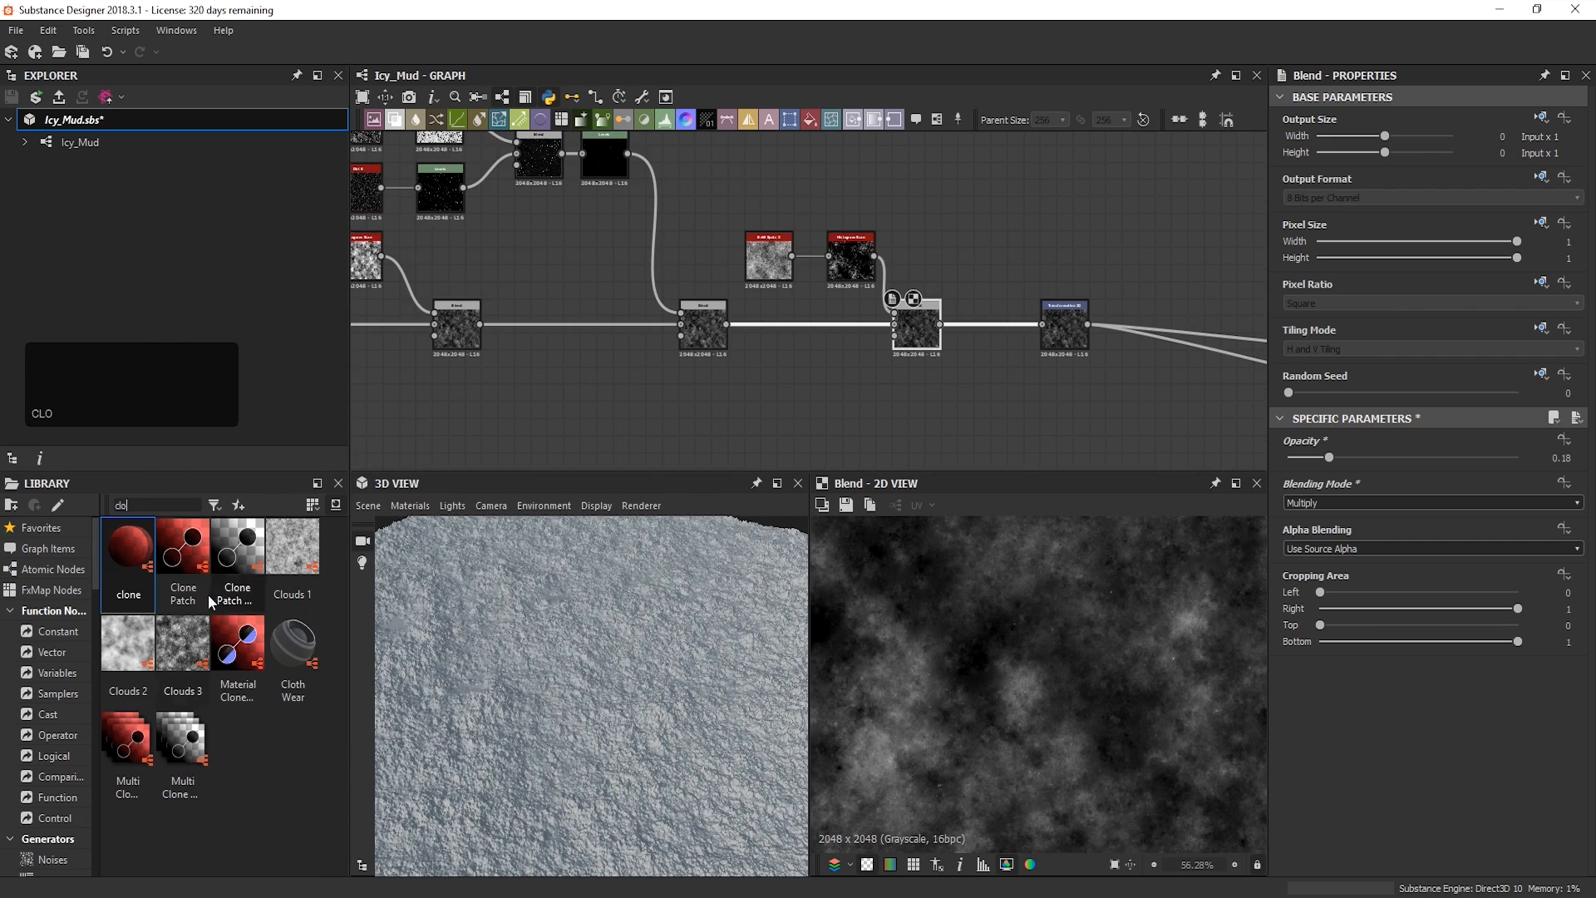
{"action": "left_click_drag", "start_coordinate": [128, 642], "coordinate": [985, 254]}
{"action": "scroll", "coordinate": [993, 252], "scroll_direction": "up", "scroll_amount": 2}
{"action": "scroll", "coordinate": [1431, 715], "scroll_direction": "down", "scroll_amount": 4}
{"action": "left_click_drag", "start_coordinate": [1330, 812], "coordinate": [1356, 811]}
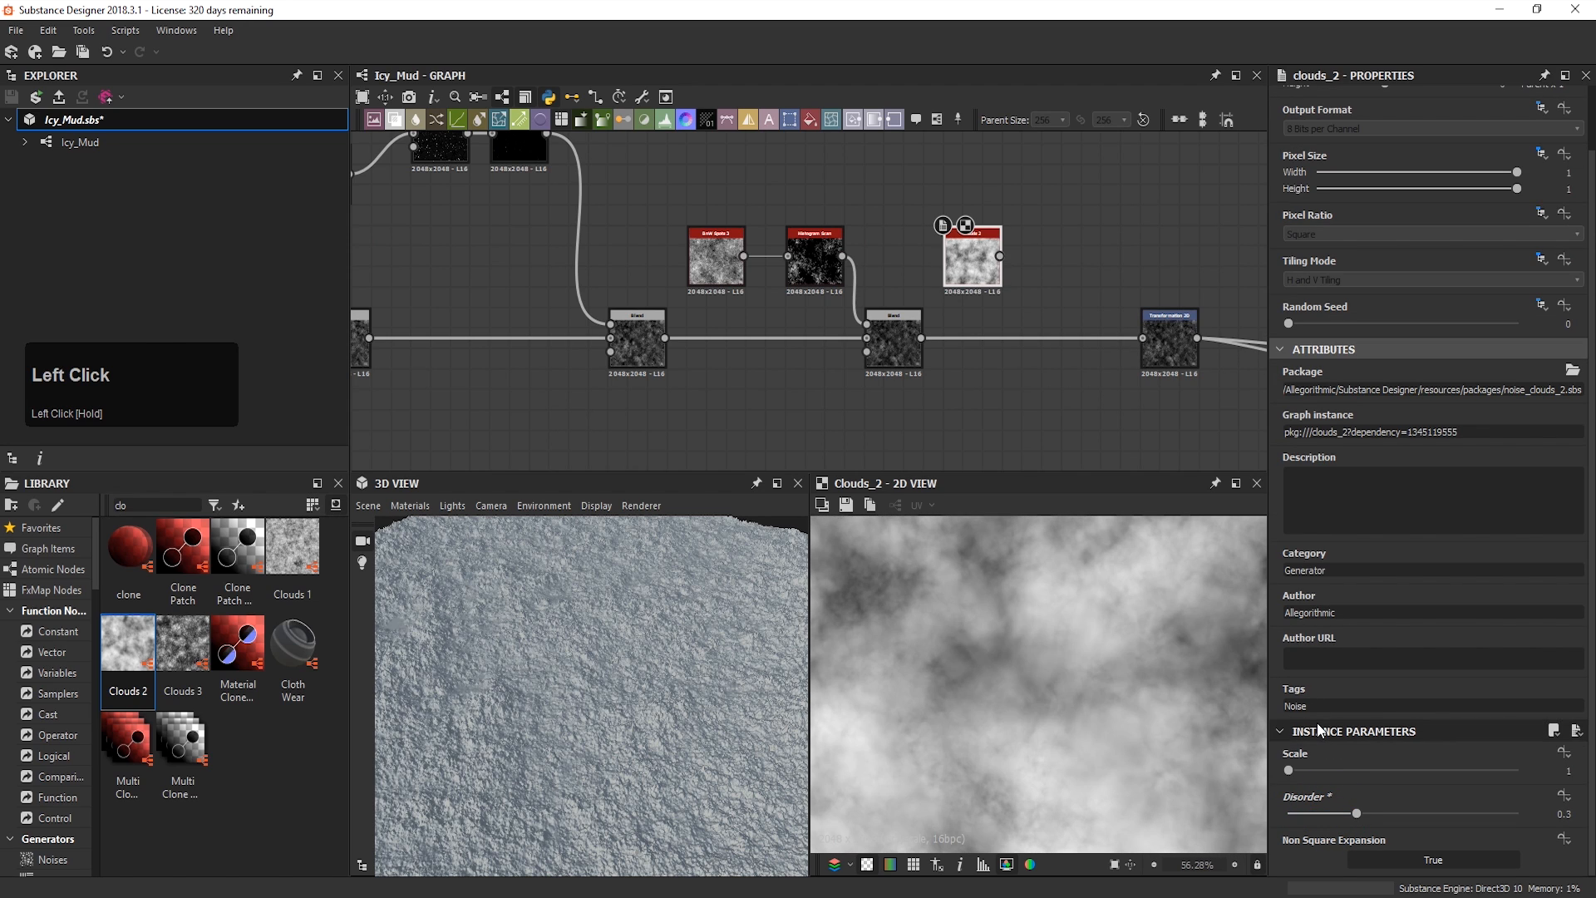
Step: Move Clouds 2 higher in the graph and add a Levels node after it
{"action": "left_click_drag", "start_coordinate": [990, 248], "coordinate": [1076, 199]}
{"action": "key", "text": "space"}
{"action": "left_click", "coordinate": [1106, 400]}
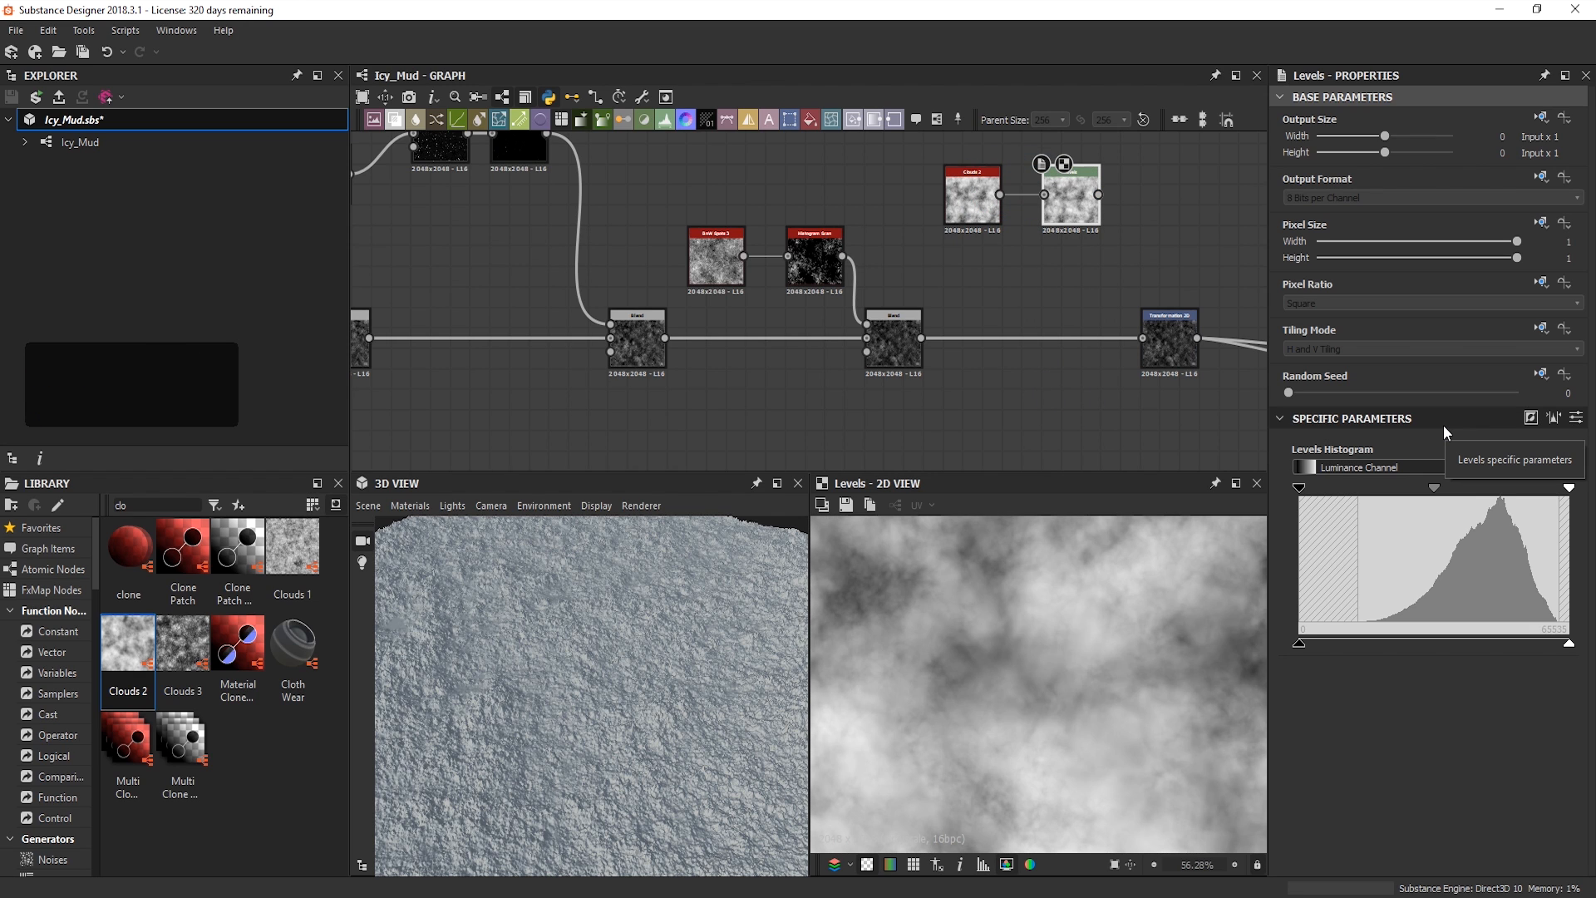
Step: Darken the clouds by setting the Levels node's Level In Mid to 0.68
{"action": "left_click_drag", "start_coordinate": [1434, 487], "coordinate": [1453, 486]}
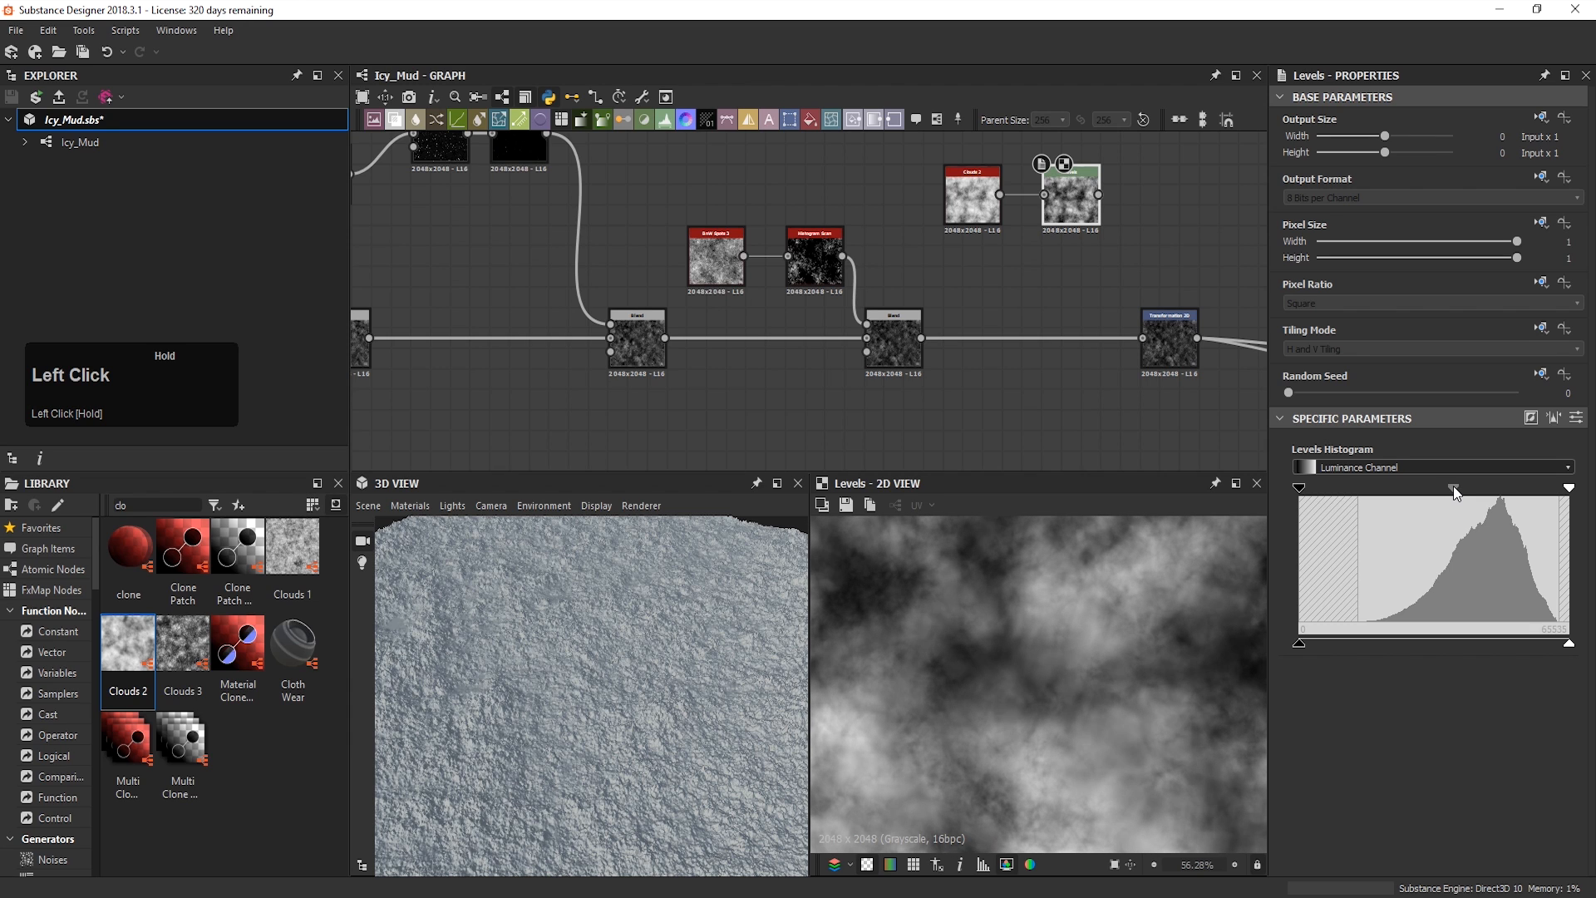
{"action": "left_click", "coordinate": [1576, 417]}
{"action": "left_click", "coordinate": [1554, 556]}
{"action": "type", "text": "0.6"}
{"action": "key", "text": "Return"}
{"action": "left_click_drag", "start_coordinate": [1433, 557], "coordinate": [1442, 559]}
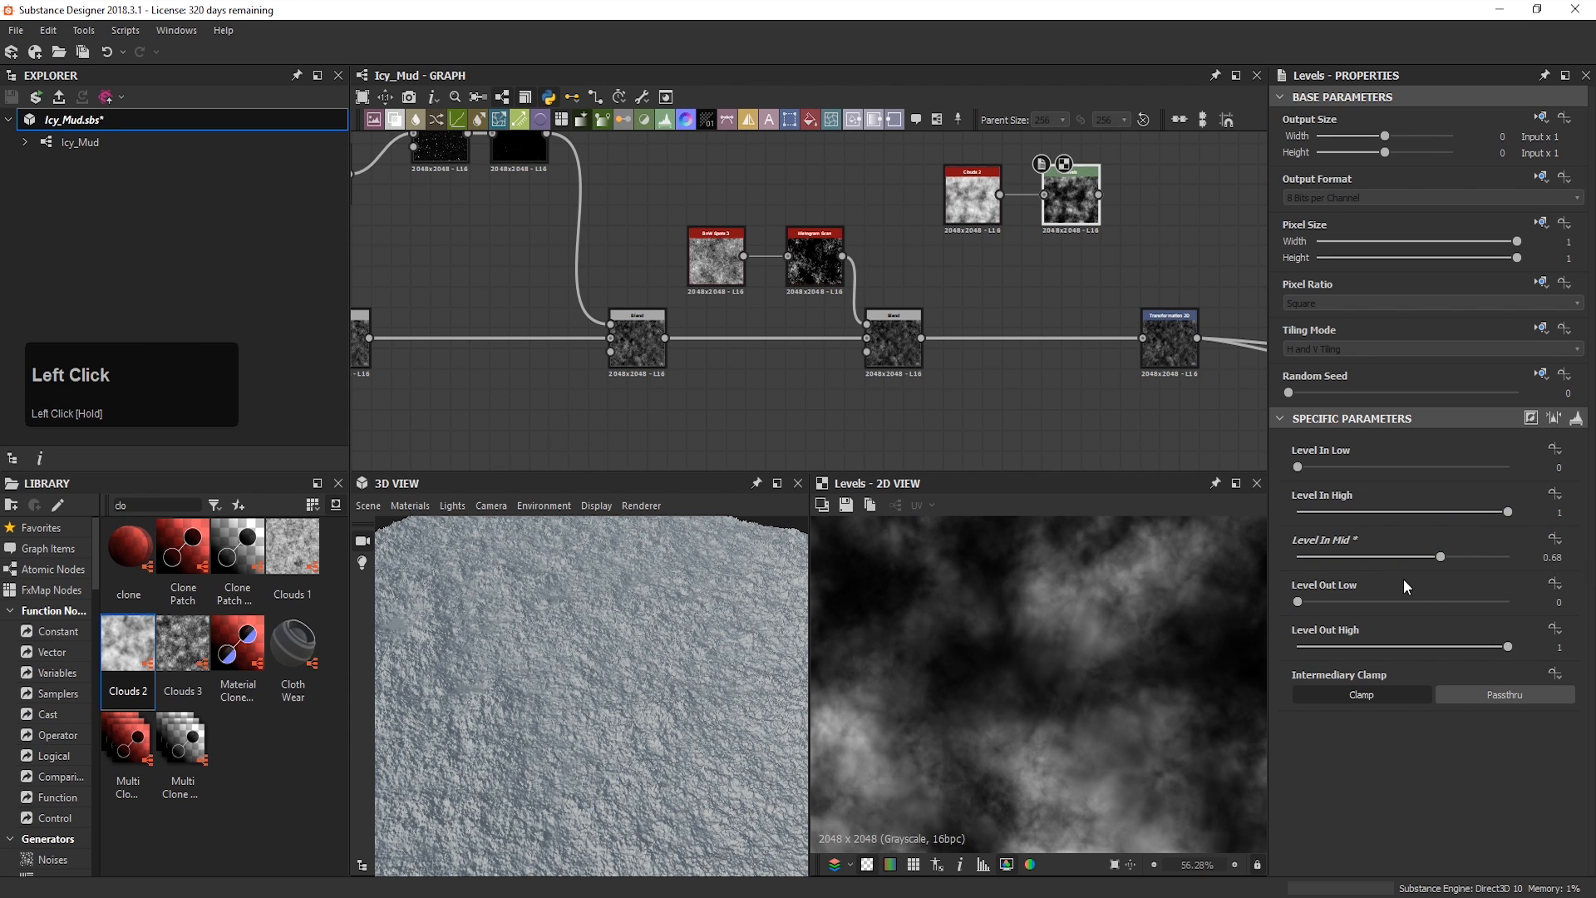
{"action": "left_click", "coordinate": [1575, 420]}
Step: Add a Histogram Scan after the Clouds 2 Levels node
{"action": "left_click", "coordinate": [1123, 201]}
{"action": "key", "text": "space"}
{"action": "type", "text": "his"}
{"action": "left_click", "coordinate": [1188, 259]}
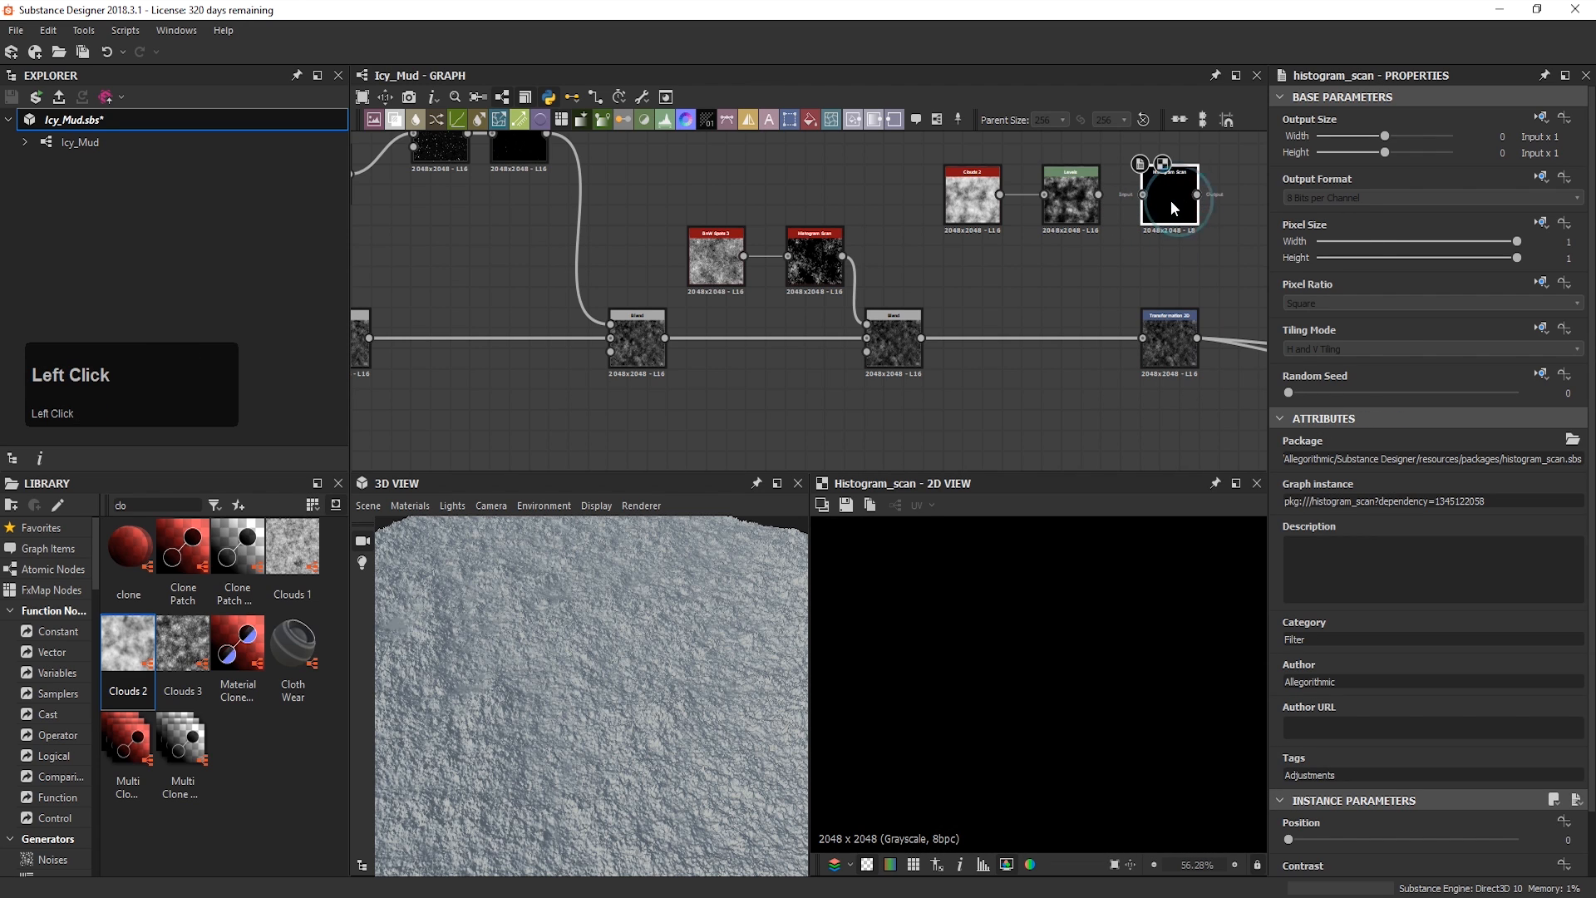
Step: Set the clouds Histogram Scan's Position to 0.42 and Contrast to 0.4, checking the full mask
{"action": "scroll", "coordinate": [1356, 687], "scroll_direction": "down", "scroll_amount": 1}
{"action": "left_click", "coordinate": [1384, 770]}
{"action": "left_click_drag", "start_coordinate": [1385, 770], "coordinate": [1379, 811]}
{"action": "left_click", "coordinate": [1383, 770]}
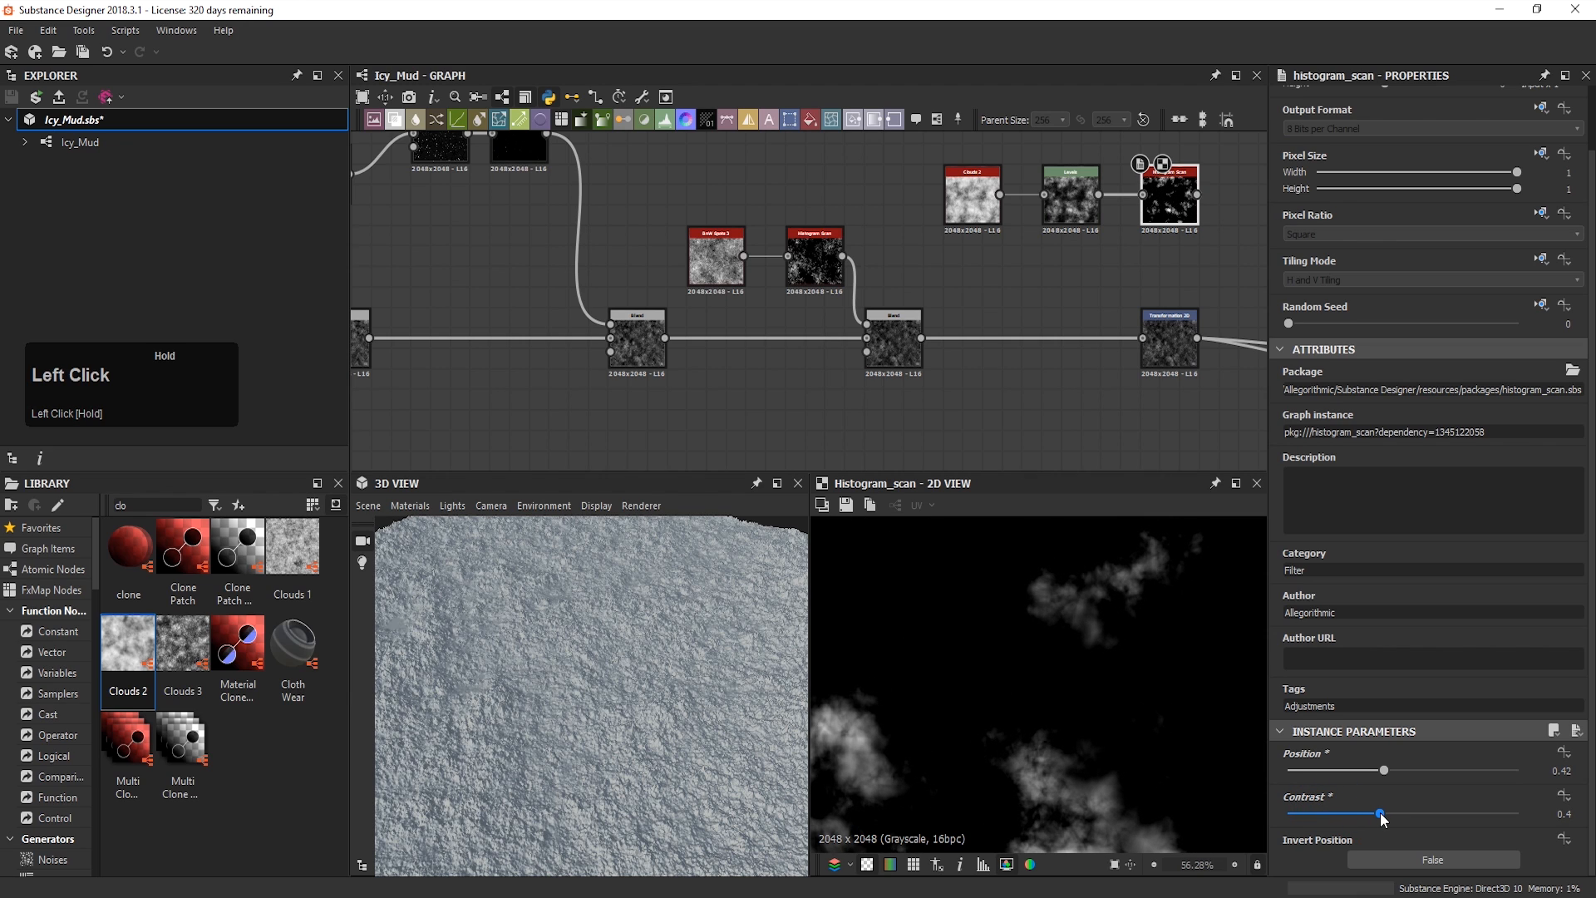
{"action": "scroll", "coordinate": [1037, 647], "scroll_direction": "down", "scroll_amount": 5}
{"action": "middle_click_drag", "start_coordinate": [1048, 650], "coordinate": [1039, 686]}
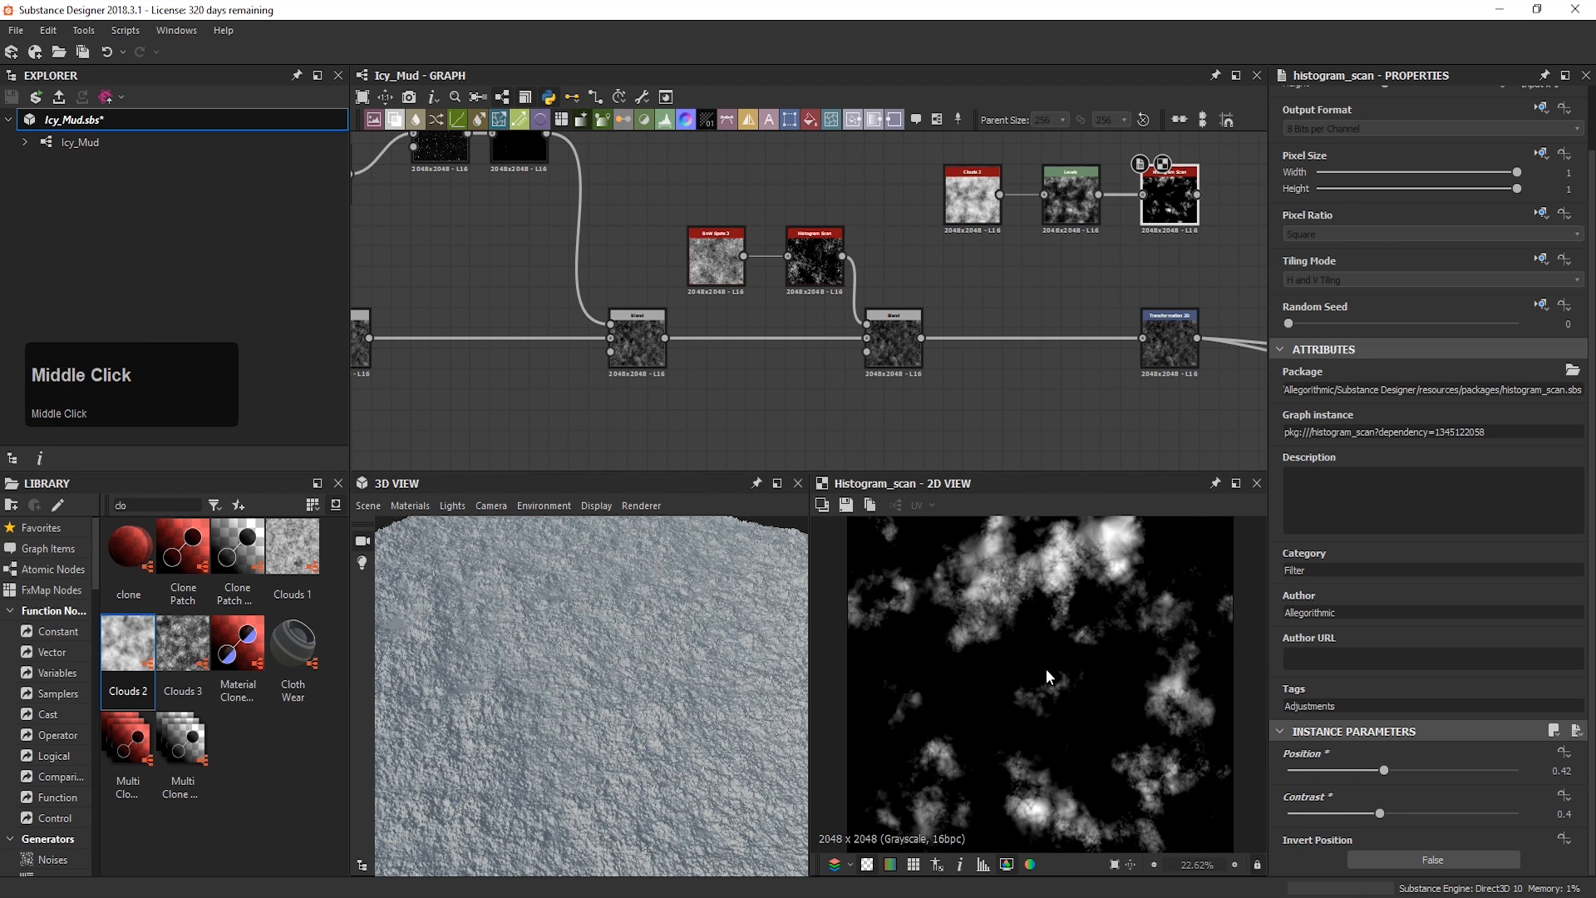
Step: Tighten the spacing of the clouds nodes and add a BnW Spots 1 noise below their Levels node
{"action": "left_click_drag", "start_coordinate": [1031, 138], "coordinate": [1197, 212]}
{"action": "left_click_drag", "start_coordinate": [1185, 190], "coordinate": [1104, 162]}
{"action": "left_click_drag", "start_coordinate": [148, 501], "coordinate": [80, 512]}
{"action": "type", "text": "bn"}
{"action": "left_click_drag", "start_coordinate": [137, 556], "coordinate": [1071, 270]}
Step: Add a Histogram Scan beside BnW Spots 1, aligned beneath the clouds scan and fed by the noise
{"action": "left_click", "coordinate": [1109, 242]}
{"action": "key", "text": "space"}
{"action": "type", "text": "hl"}
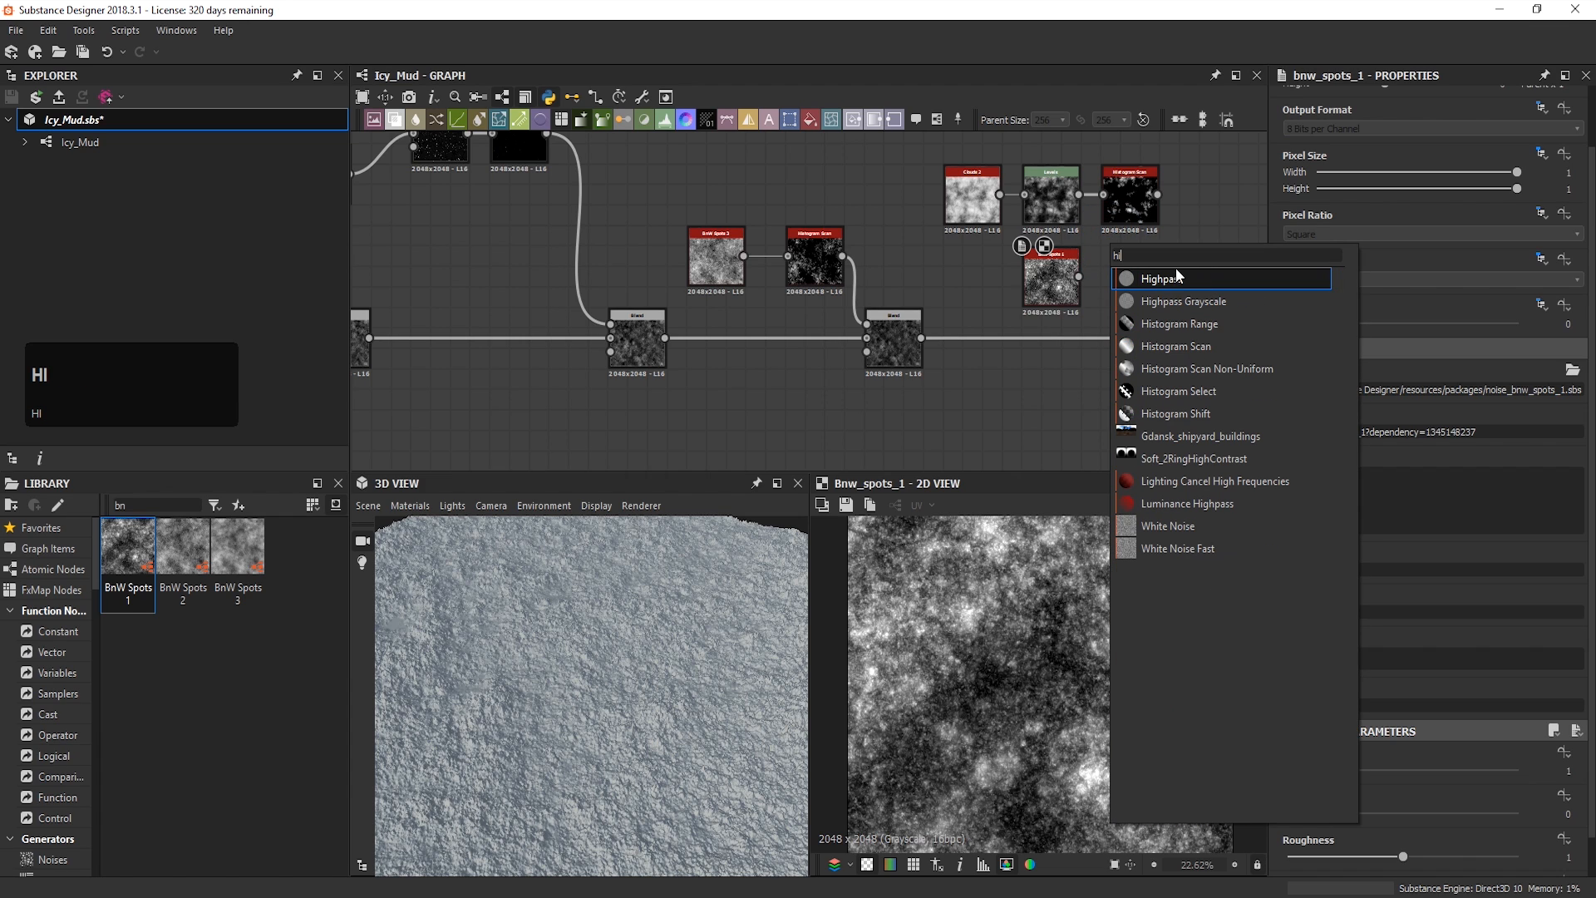
{"action": "left_click", "coordinate": [1176, 346]}
{"action": "double_click", "coordinate": [1120, 247]}
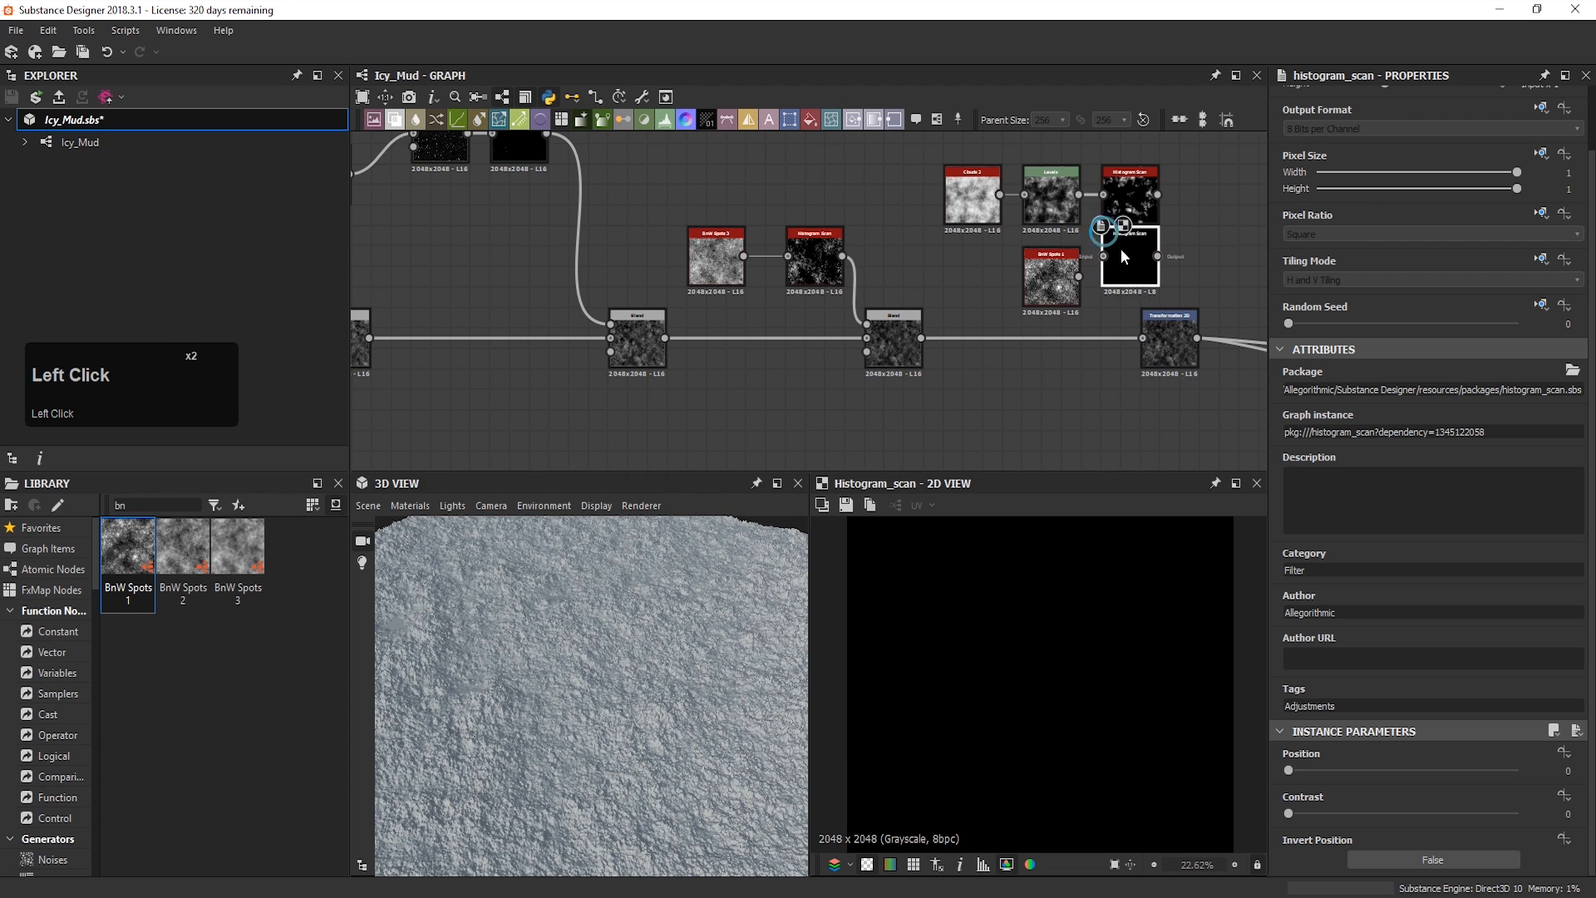
{"action": "left_click_drag", "start_coordinate": [1136, 276], "coordinate": [1103, 276]}
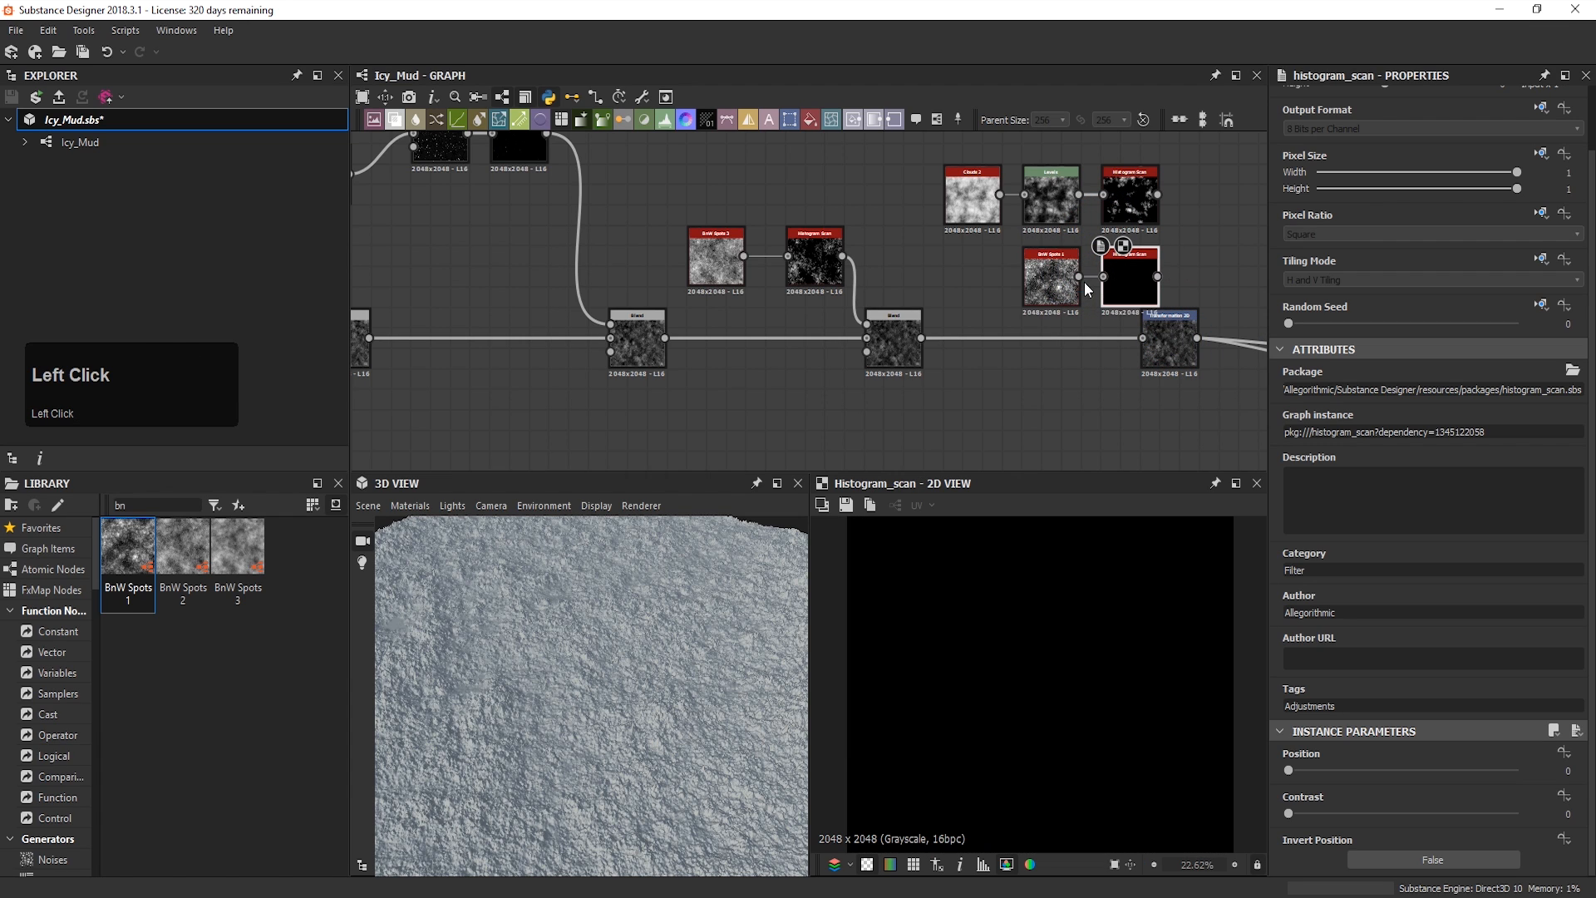
Step: Shift the clouds and spots nodes back along the chain, and set the spots Histogram Scan's Position to 0.04 and Contrast to 0.17
{"action": "left_click_drag", "start_coordinate": [918, 163], "coordinate": [1077, 277]}
{"action": "left_click", "coordinate": [1154, 231]}
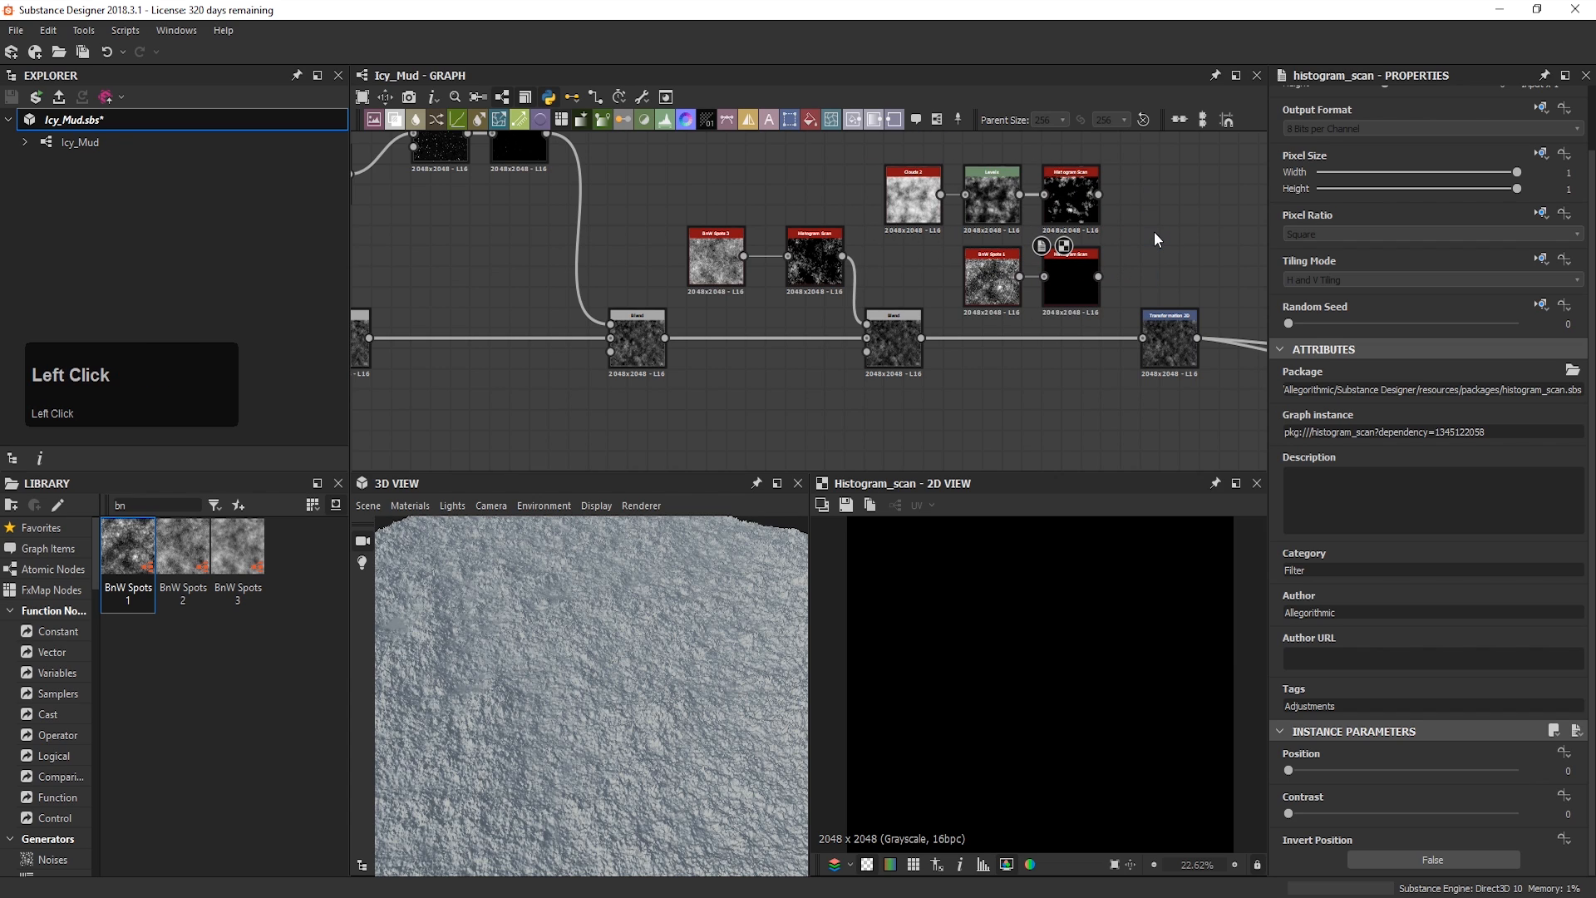
{"action": "double_click", "coordinate": [1094, 300]}
{"action": "left_click_drag", "start_coordinate": [1307, 772], "coordinate": [1297, 772]}
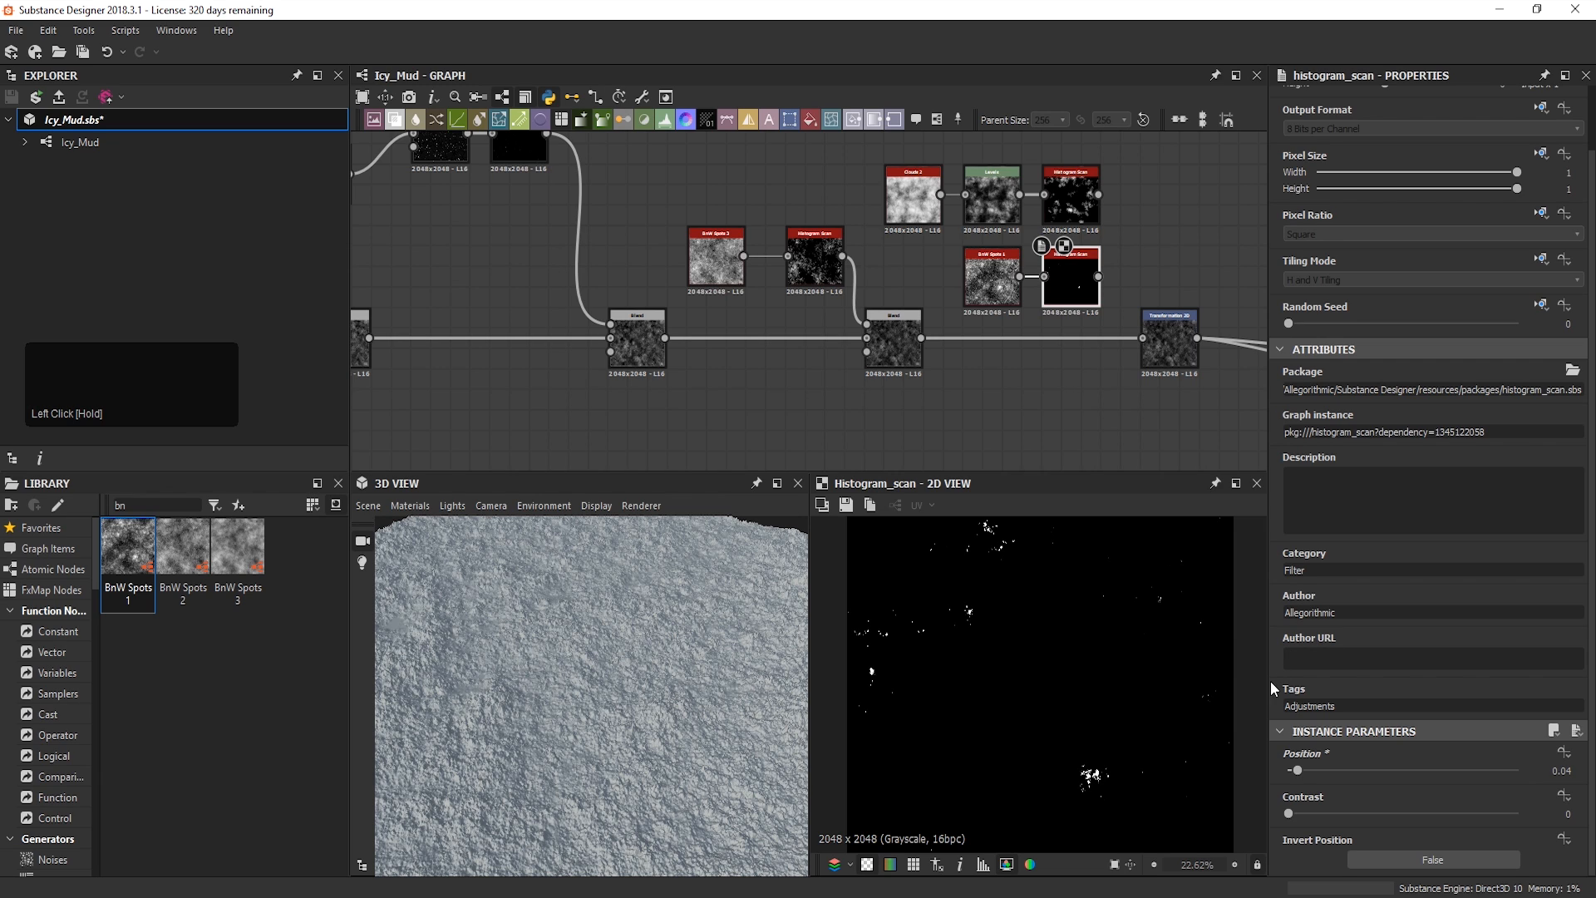
{"action": "left_click_drag", "start_coordinate": [1293, 812], "coordinate": [1327, 808]}
{"action": "scroll", "coordinate": [1076, 733], "scroll_direction": "down", "scroll_amount": 5}
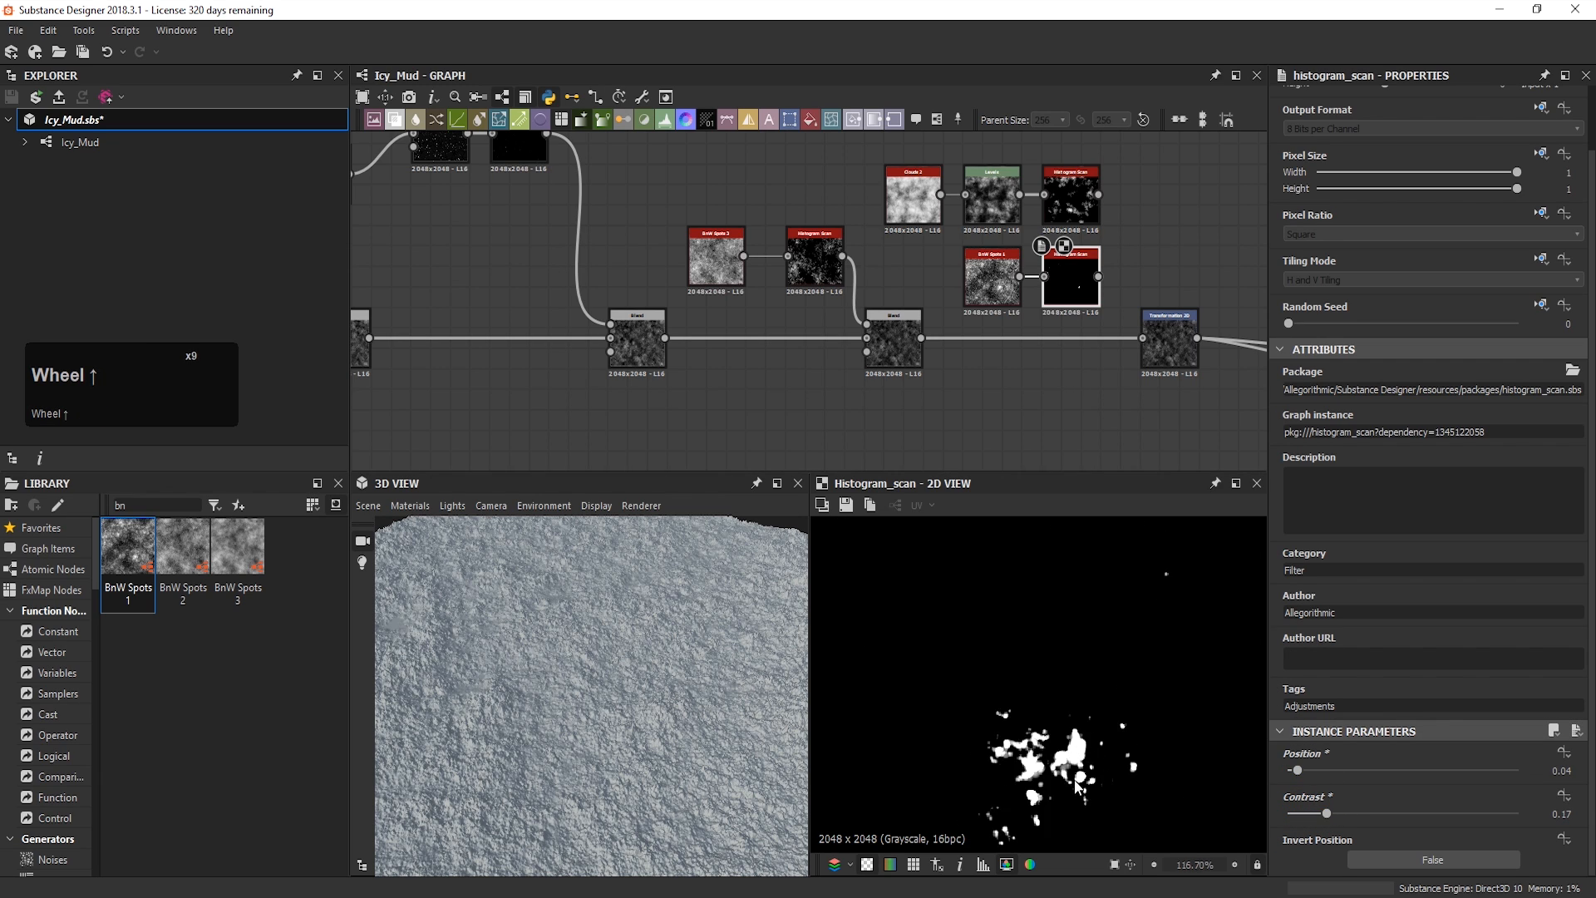
Step: Add a Blend after the two Histogram Scans, with the clouds scan as Foreground and the spots scan as Background
{"action": "key", "text": "ctrl+z"}
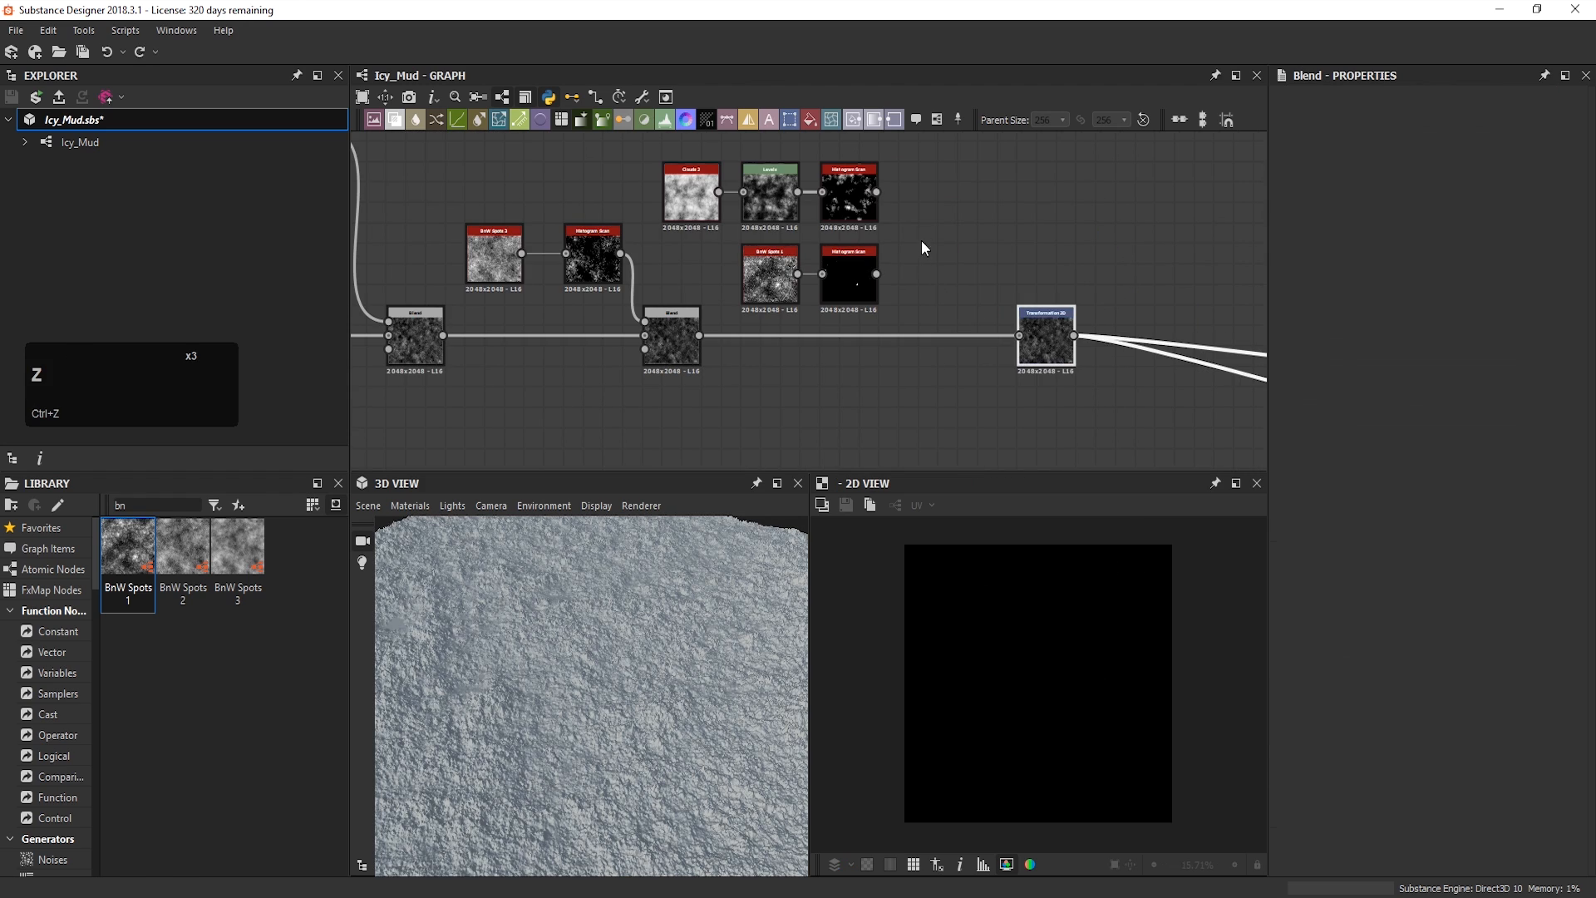
{"action": "left_click", "coordinate": [616, 185]}
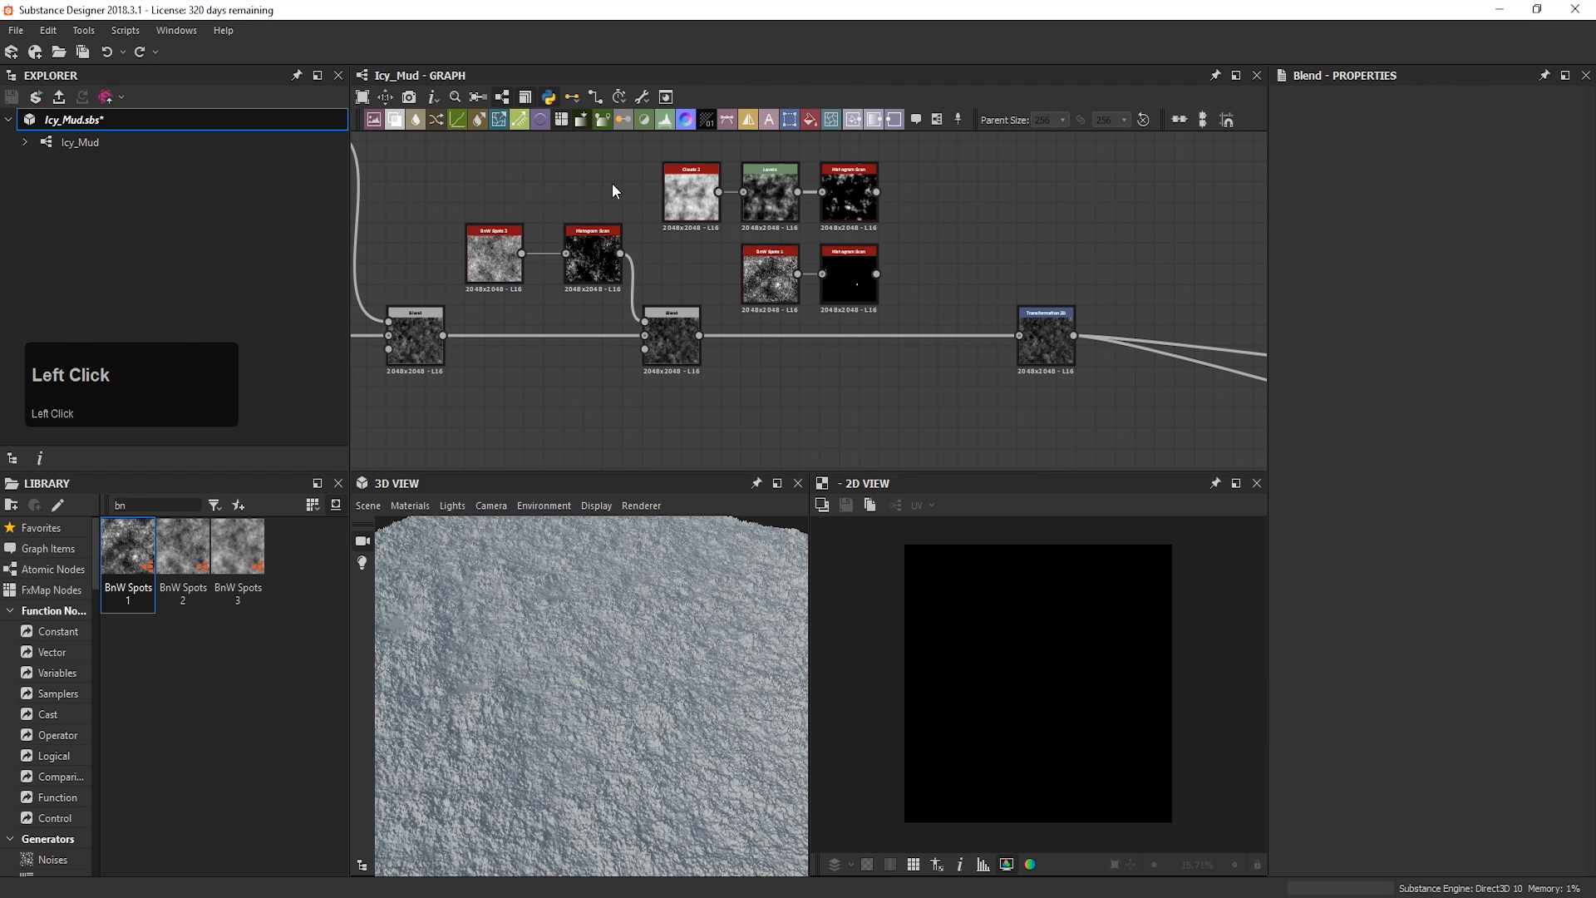
{"action": "left_click", "coordinate": [392, 121]}
{"action": "left_click_drag", "start_coordinate": [816, 307], "coordinate": [954, 243]}
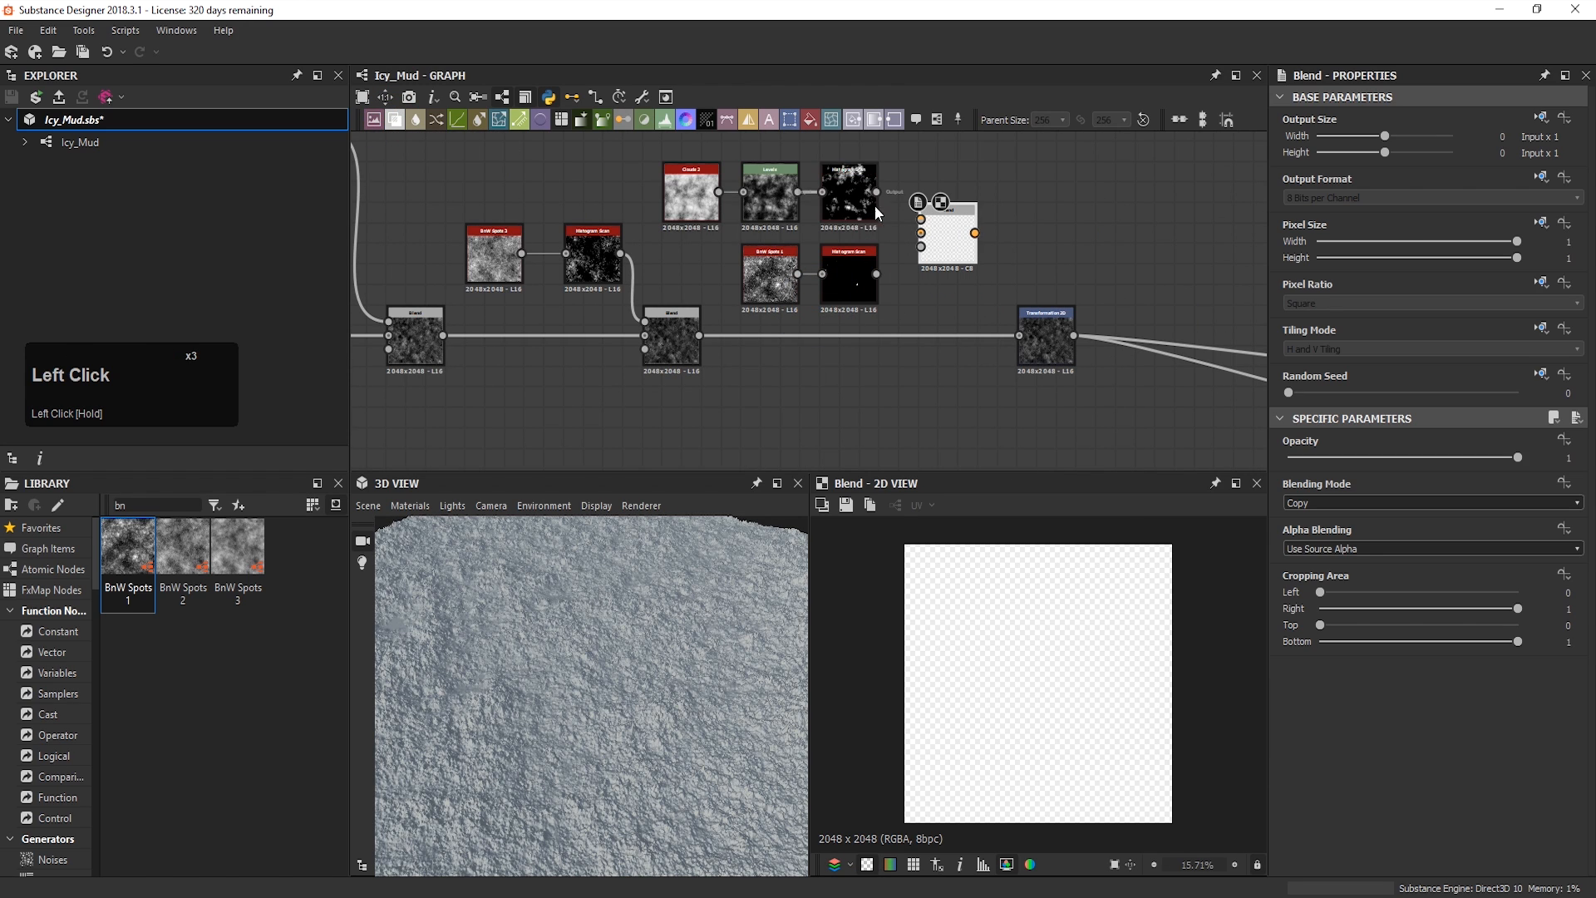
{"action": "scroll", "coordinate": [880, 295], "scroll_direction": "up", "scroll_amount": 2}
{"action": "middle_click_drag", "start_coordinate": [880, 294], "coordinate": [904, 393]}
{"action": "left_click_drag", "start_coordinate": [899, 365], "coordinate": [964, 306]}
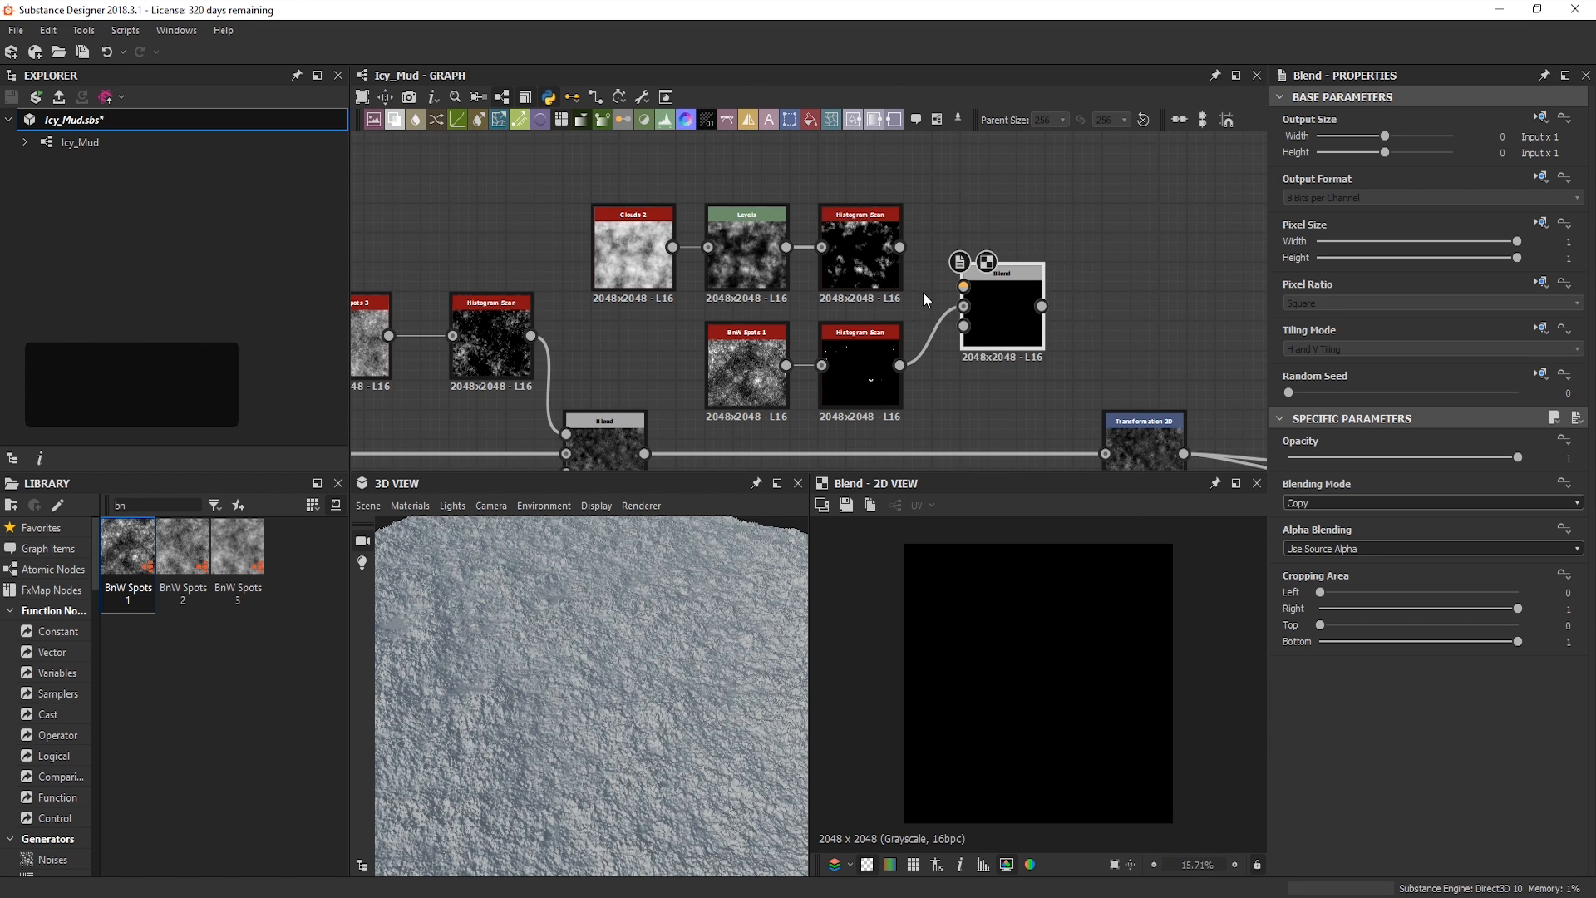
{"action": "left_click_drag", "start_coordinate": [900, 247], "coordinate": [974, 301]}
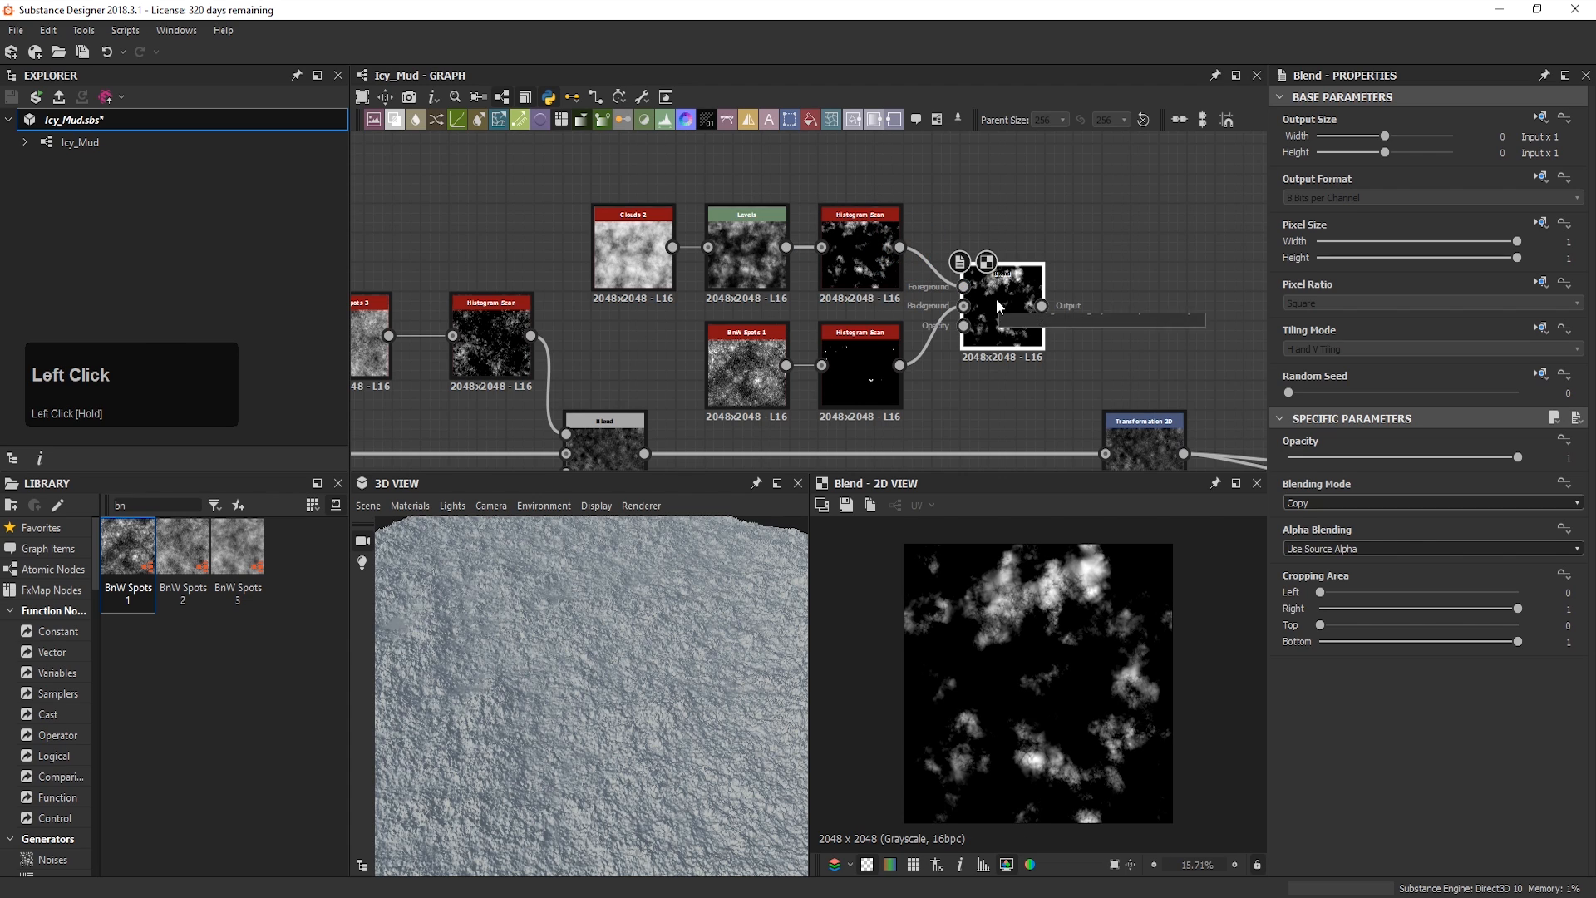
Step: Set the clouds-and-spots Blend's mode to Max (Lighten) and its opacity to 0.67
{"action": "left_click", "coordinate": [1383, 503]}
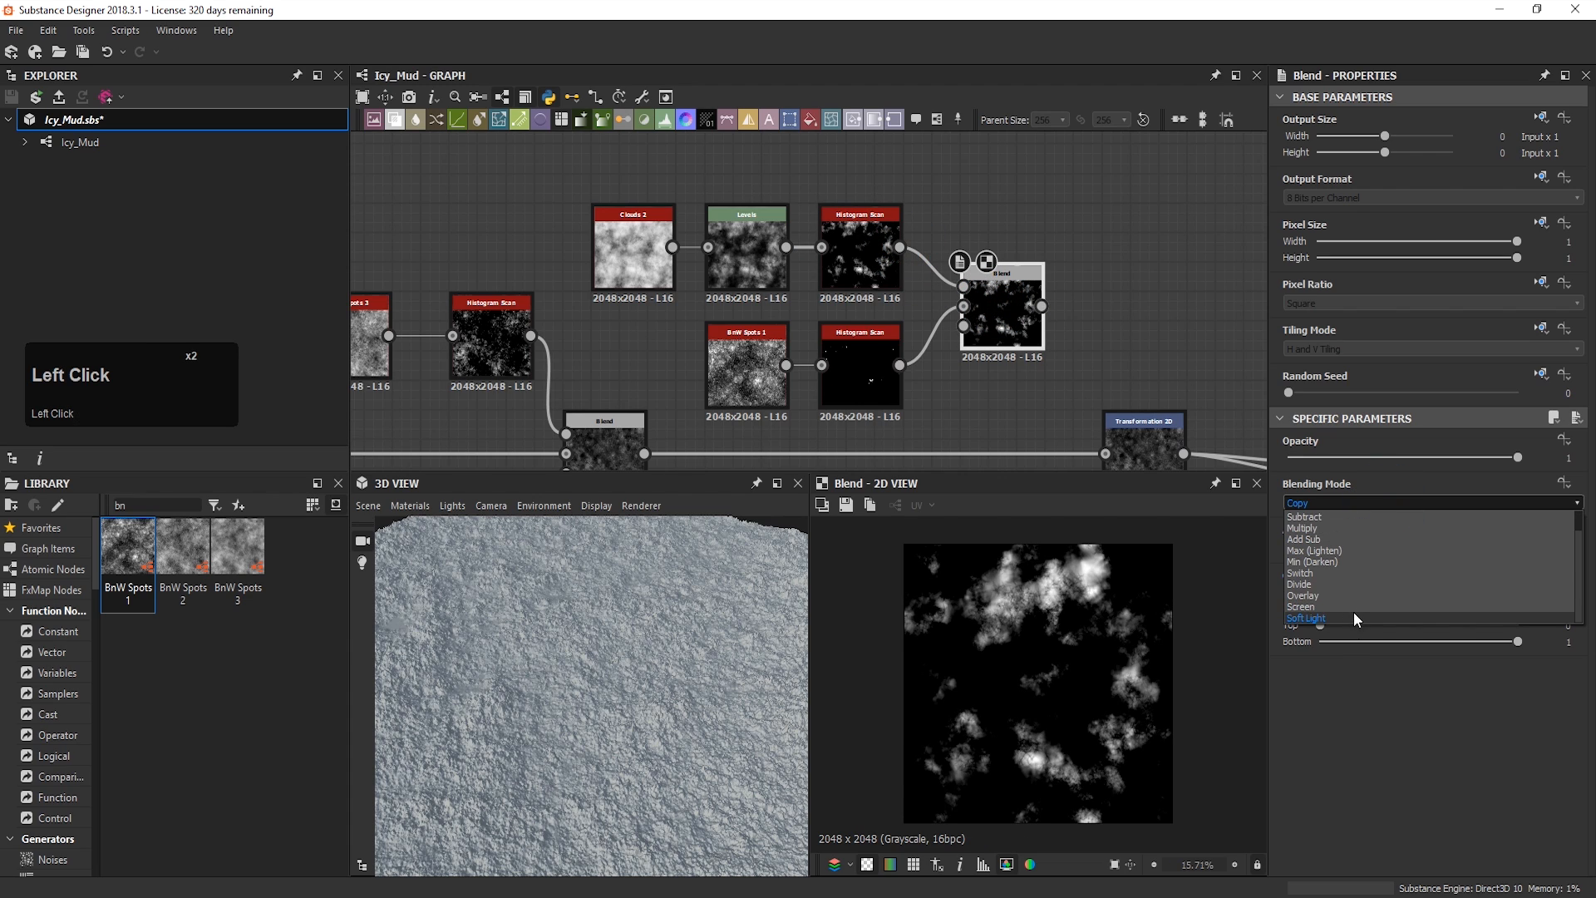
{"action": "scroll", "coordinate": [1354, 590], "scroll_direction": "down", "scroll_amount": 1}
{"action": "scroll", "coordinate": [1339, 612], "scroll_direction": "down", "scroll_amount": 1}
{"action": "left_click", "coordinate": [1354, 550]}
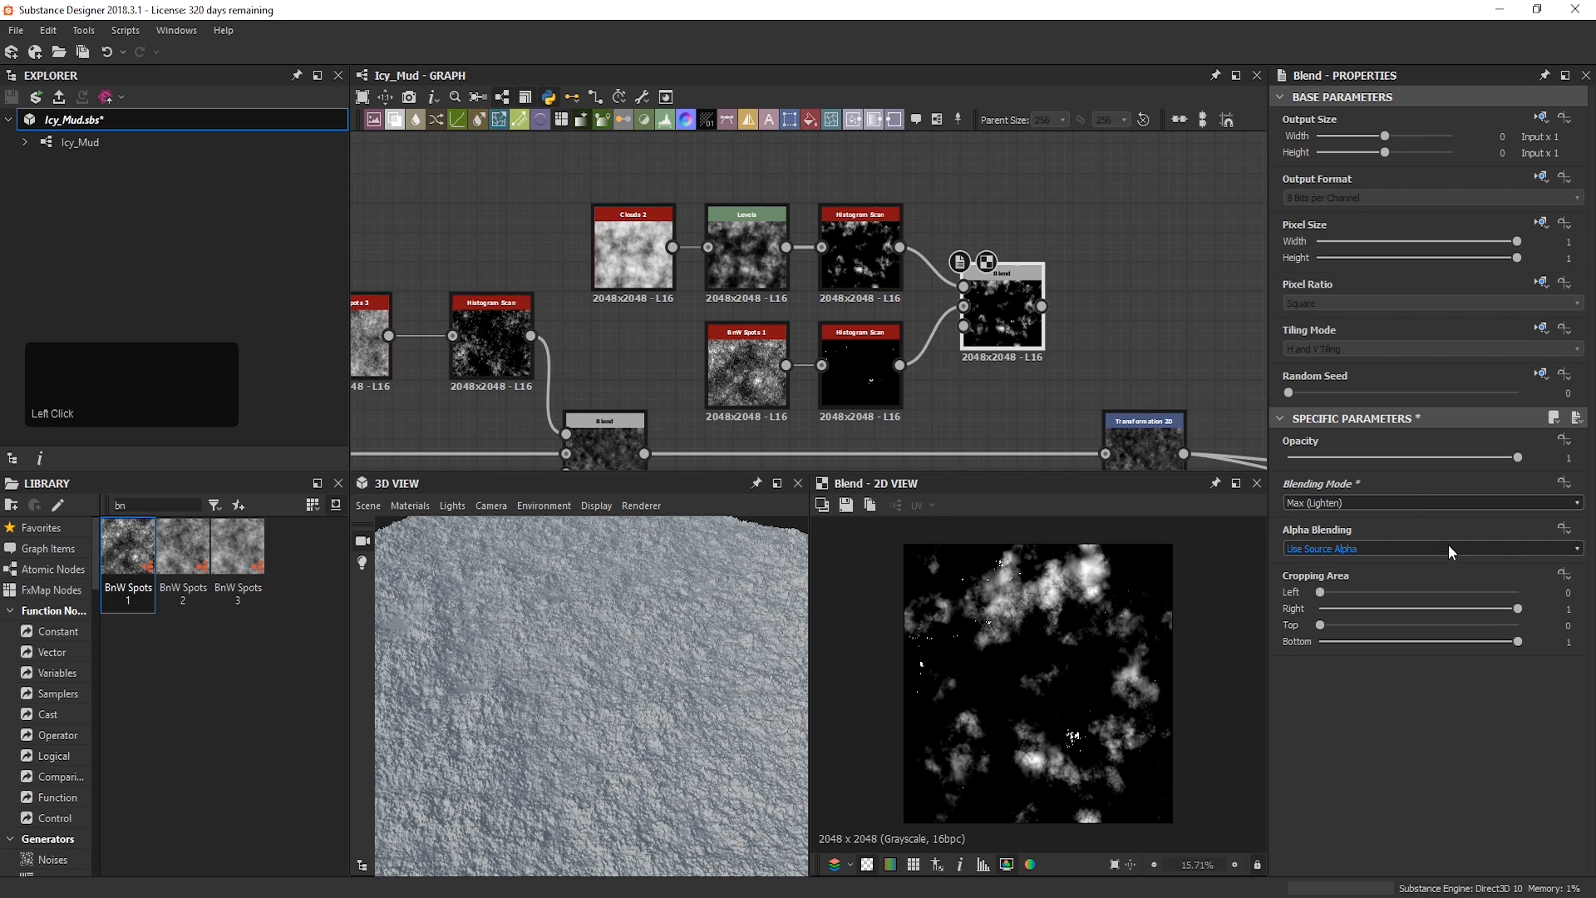
{"action": "left_click", "coordinate": [1518, 457]}
{"action": "left_click_drag", "start_coordinate": [1516, 457], "coordinate": [1447, 458]}
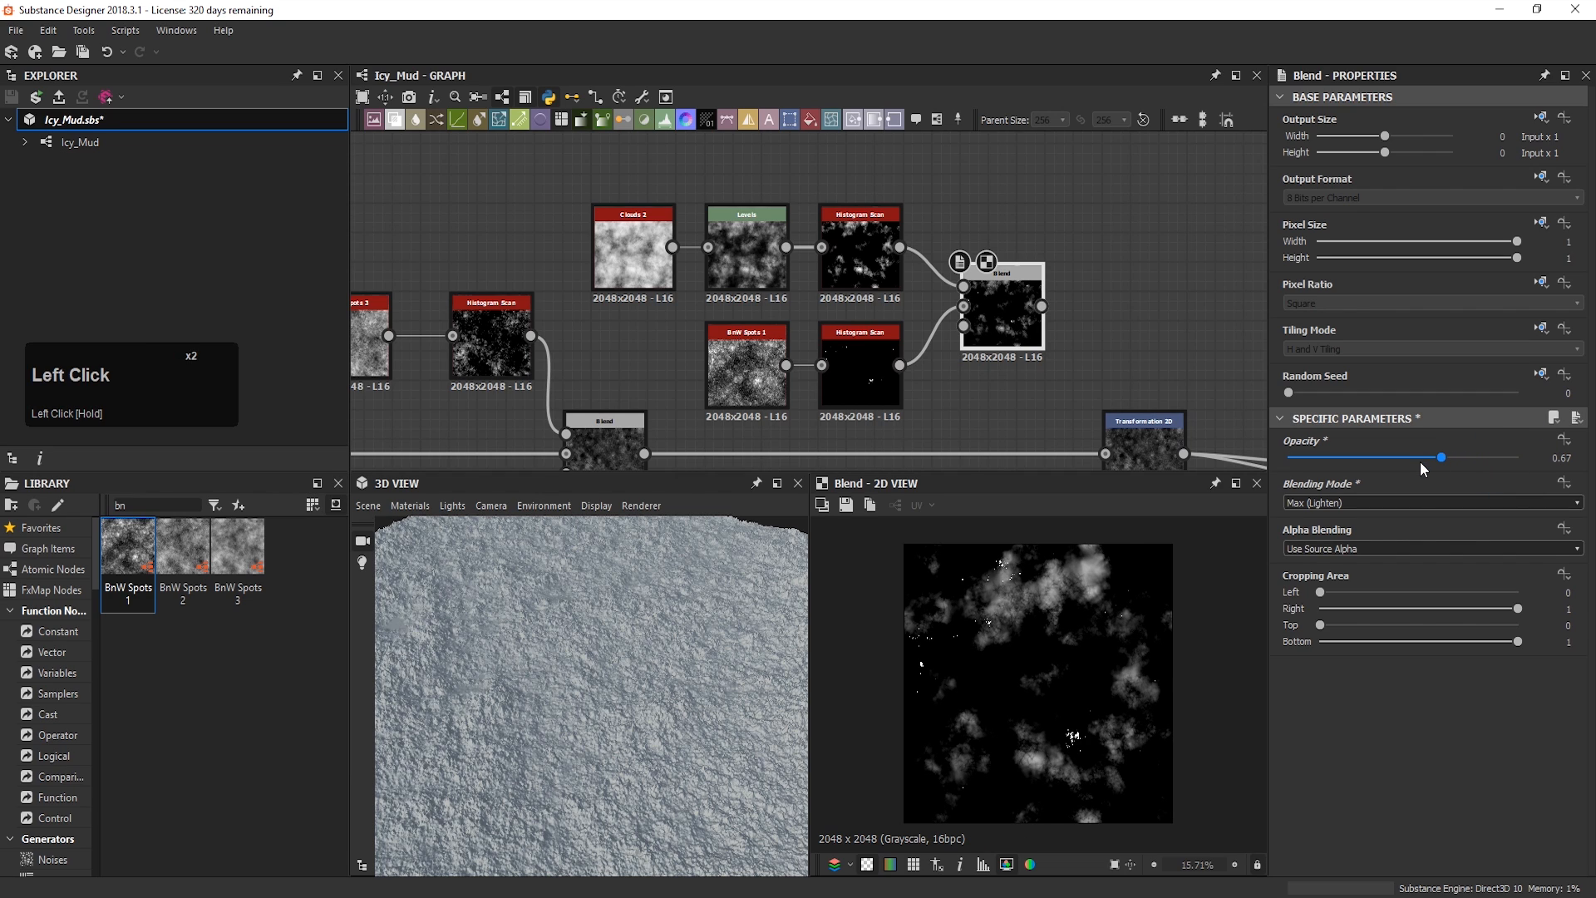
Step: Shift the Transformation 2D along the main chain, insert a Blend before it, and connect the clouds-and-spots Blend as its Foreground
{"action": "scroll", "coordinate": [1041, 283], "scroll_direction": "down", "scroll_amount": 2}
{"action": "middle_click_drag", "start_coordinate": [1041, 283], "coordinate": [999, 269]}
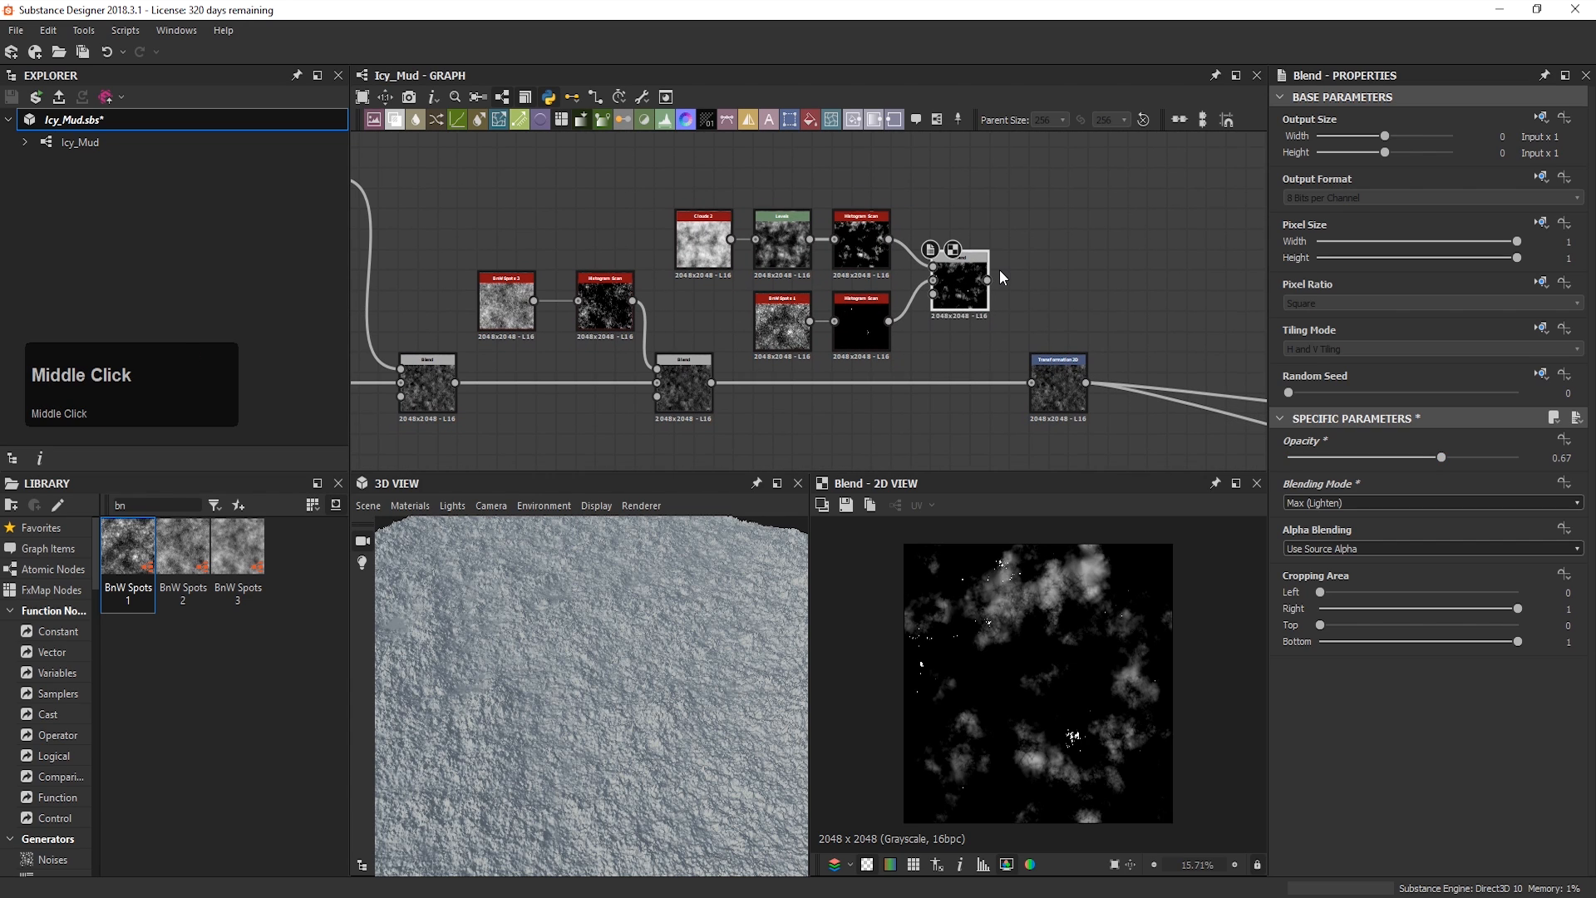
{"action": "left_click_drag", "start_coordinate": [1037, 387], "coordinate": [1187, 388]}
{"action": "left_click_drag", "start_coordinate": [1017, 333], "coordinate": [1045, 452]}
{"action": "left_click_drag", "start_coordinate": [392, 123], "coordinate": [1059, 378]}
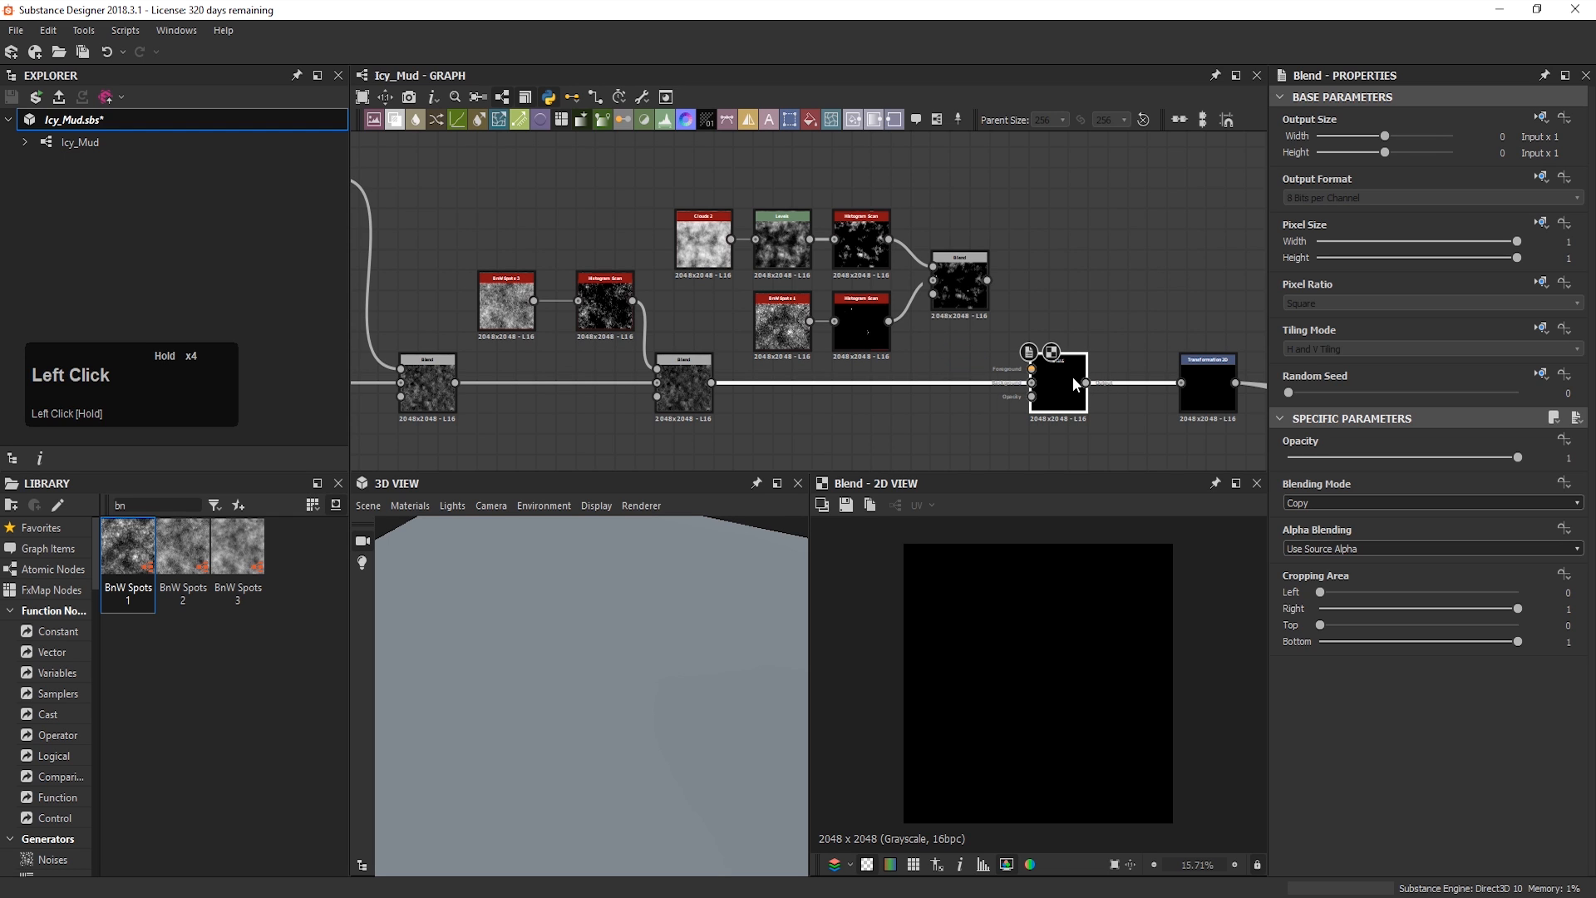
{"action": "left_click_drag", "start_coordinate": [987, 280], "coordinate": [1032, 369]}
Step: Set the new main-chain Blend's mode to Subtract and check the result on the plane
{"action": "left_click", "coordinate": [1330, 503]}
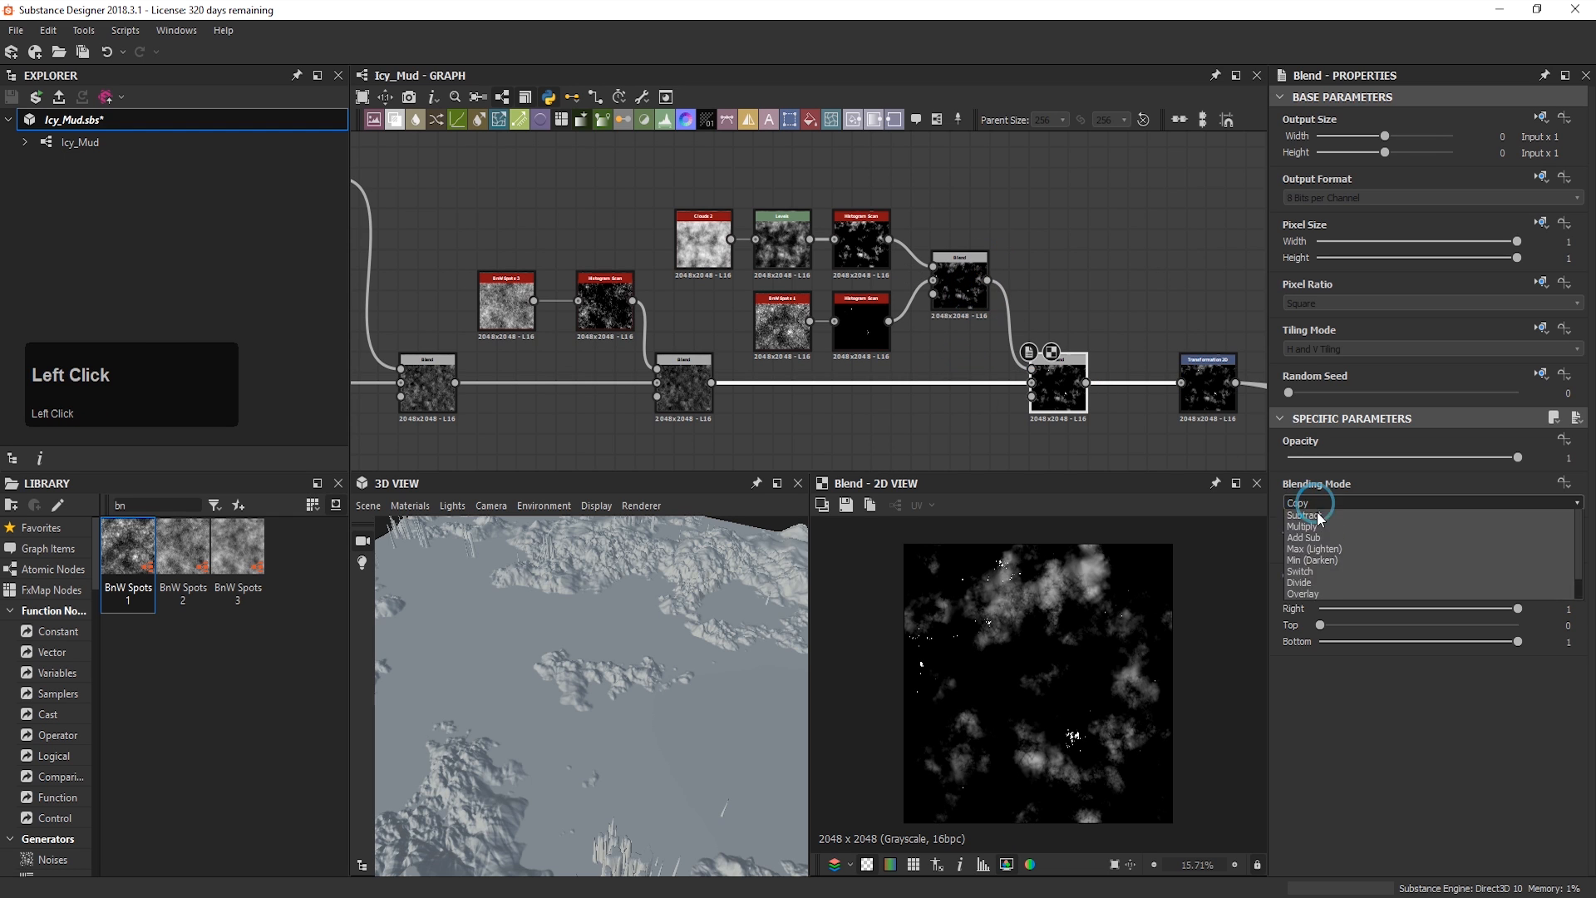
{"action": "left_click", "coordinate": [1332, 542]}
{"action": "left_click_drag", "start_coordinate": [695, 663], "coordinate": [629, 741]}
{"action": "scroll", "coordinate": [680, 680], "scroll_direction": "down", "scroll_amount": 2}
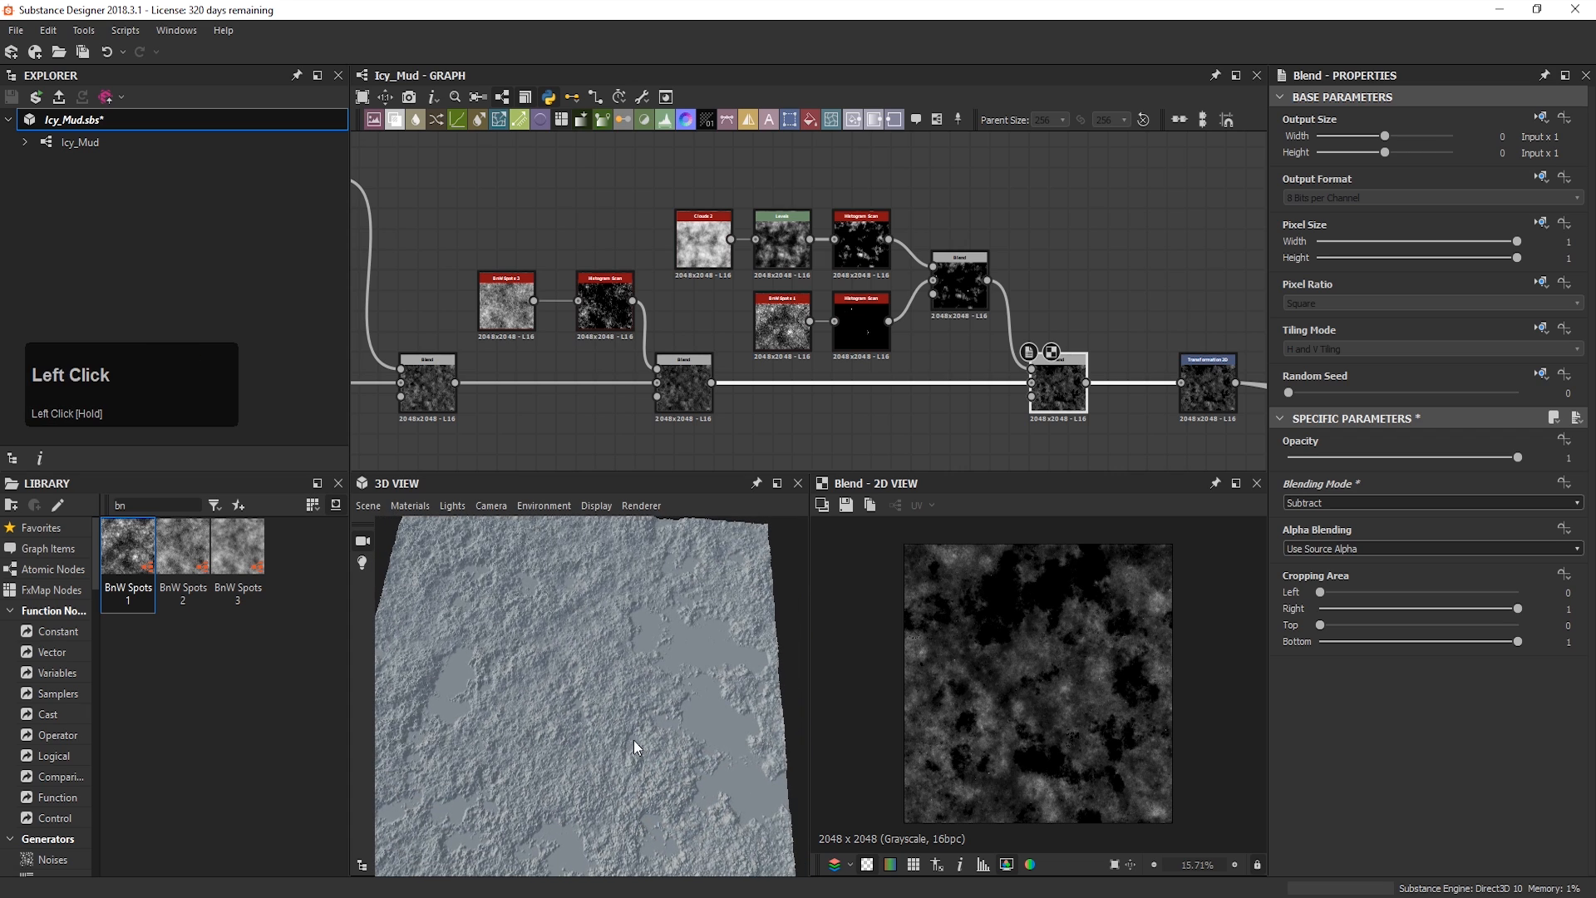
{"action": "middle_click_drag", "start_coordinate": [628, 741], "coordinate": [661, 708]}
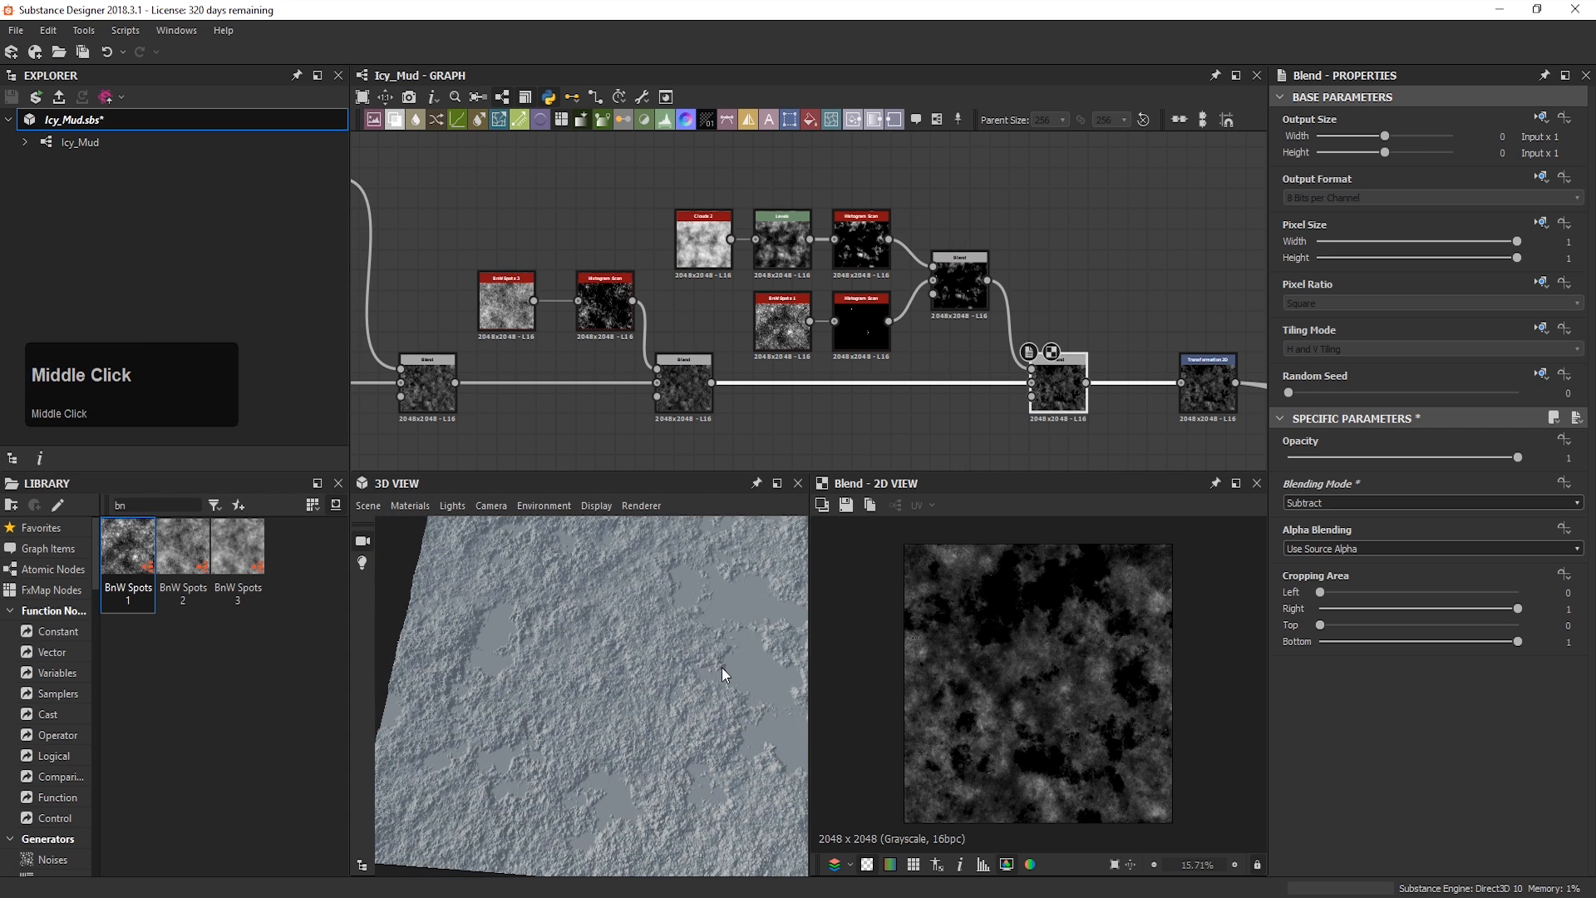
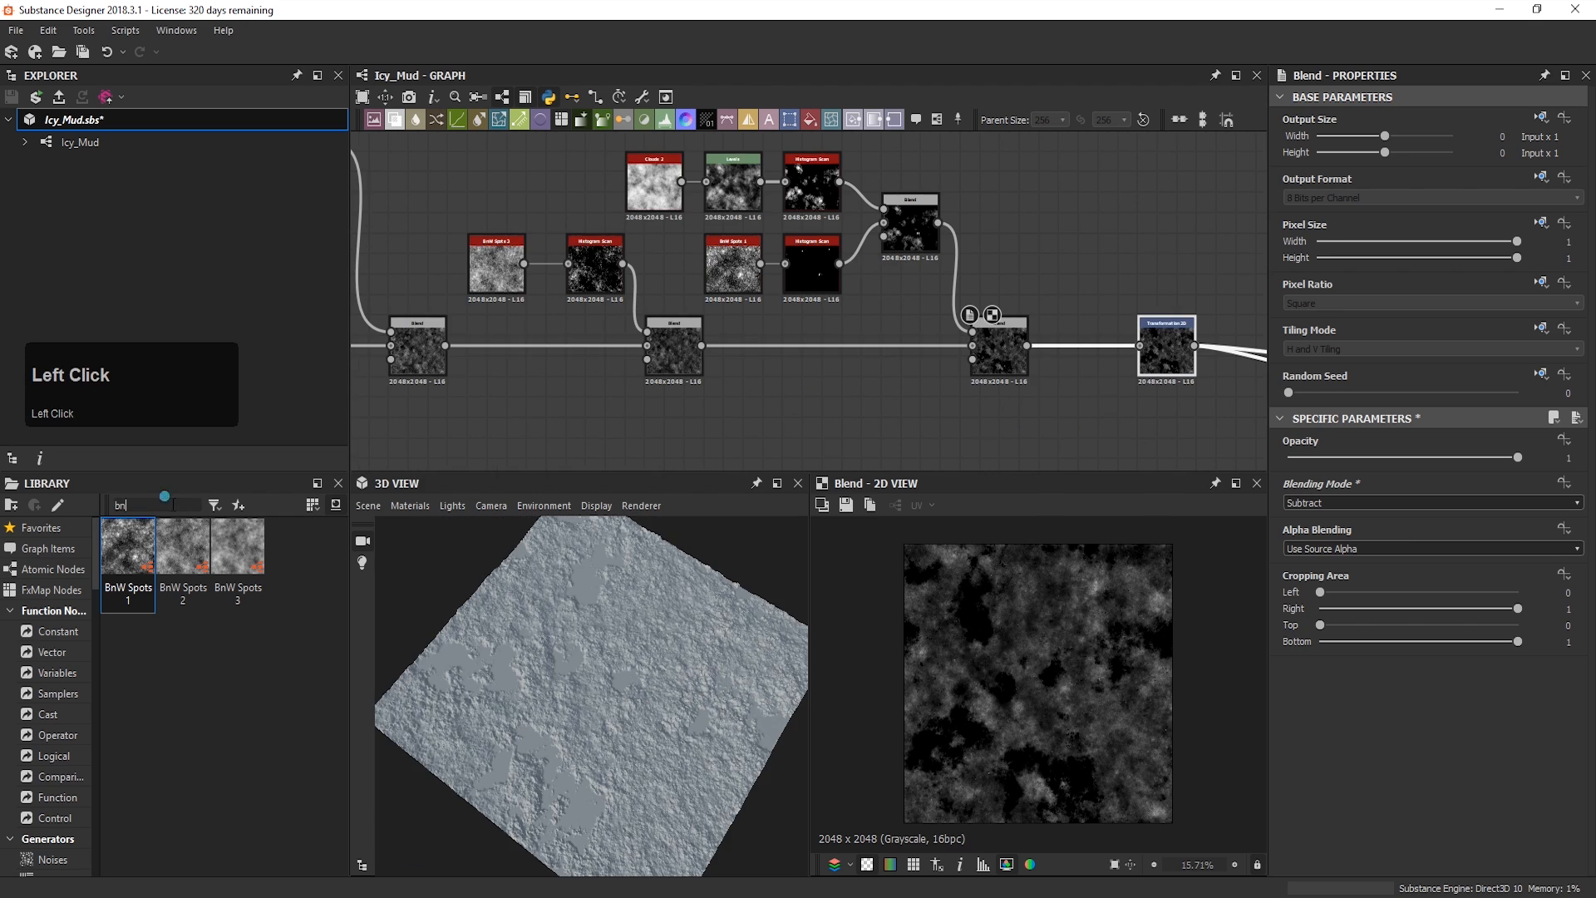
Step: Search the library for cloud, and add Clouds 1 and Clouds 3 one above the other over the main chain
{"action": "left_click_drag", "start_coordinate": [163, 502], "coordinate": [92, 504]}
{"action": "type", "text": "cloud"}
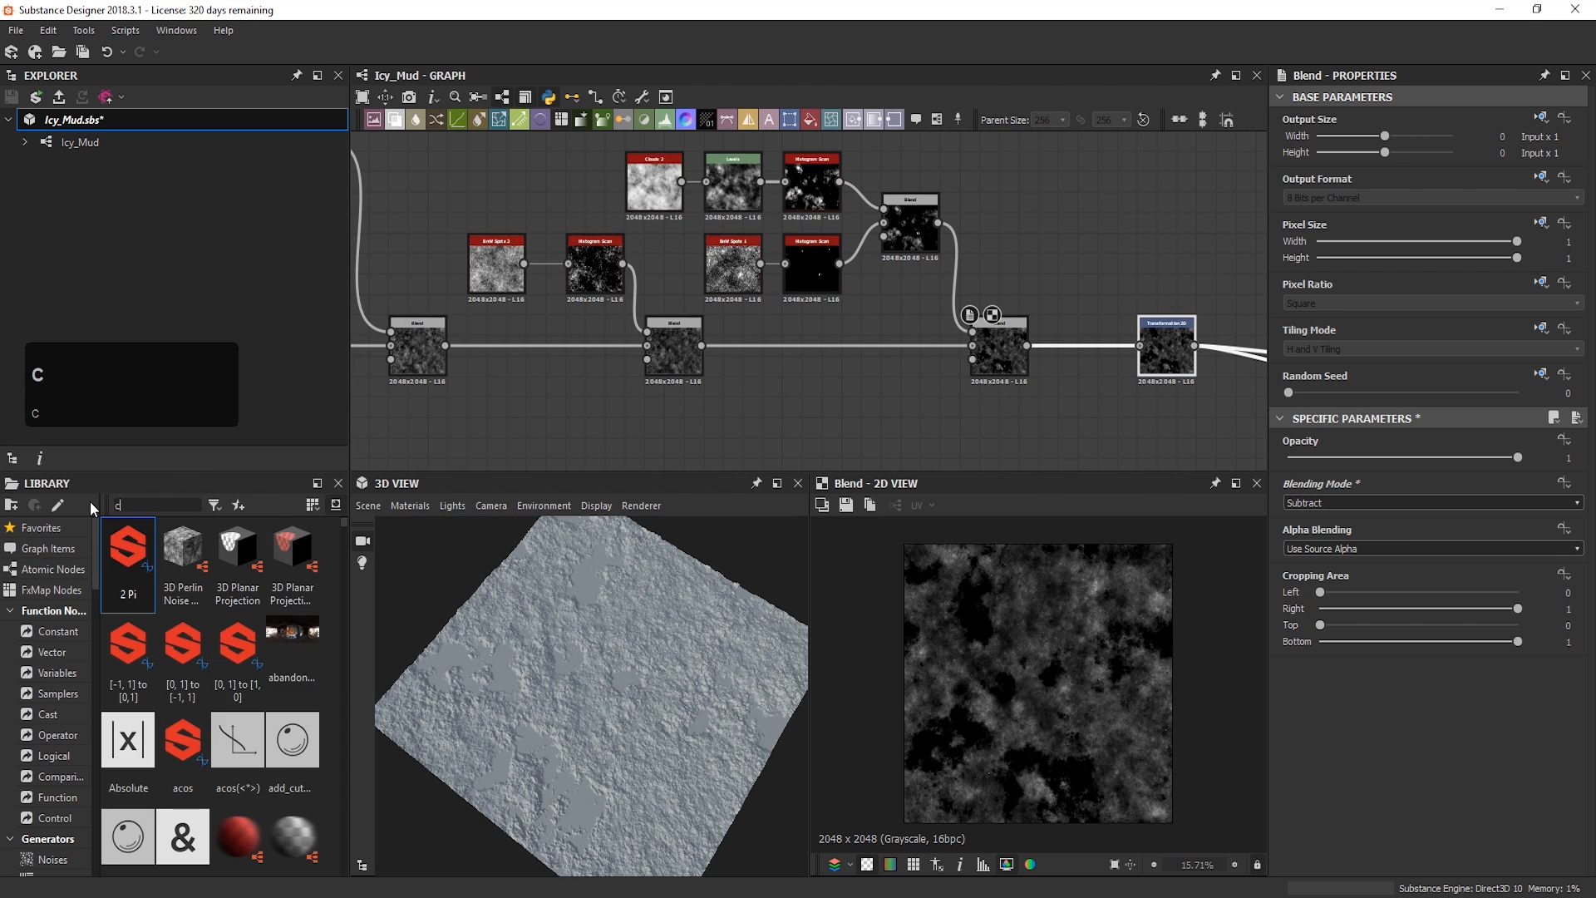
{"action": "left_click", "coordinate": [137, 562]}
{"action": "left_click", "coordinate": [235, 568], "text": "ctrl"}
{"action": "left_click_drag", "start_coordinate": [236, 569], "coordinate": [1109, 219]}
{"action": "middle_click_drag", "start_coordinate": [1146, 272], "coordinate": [1106, 291]}
{"action": "left_click_drag", "start_coordinate": [1081, 296], "coordinate": [1097, 228]}
Step: Add a Blend joining Clouds 1 and Clouds 3, and set its mode to Soft Light
{"action": "key", "text": "space"}
{"action": "left_click", "coordinate": [1152, 249]}
{"action": "scroll", "coordinate": [1100, 258], "scroll_direction": "up", "scroll_amount": 3}
{"action": "double_click", "coordinate": [1145, 249]}
{"action": "left_click", "coordinate": [1371, 502]}
{"action": "scroll", "coordinate": [1338, 581], "scroll_direction": "down", "scroll_amount": 2}
{"action": "left_click", "coordinate": [1329, 627]}
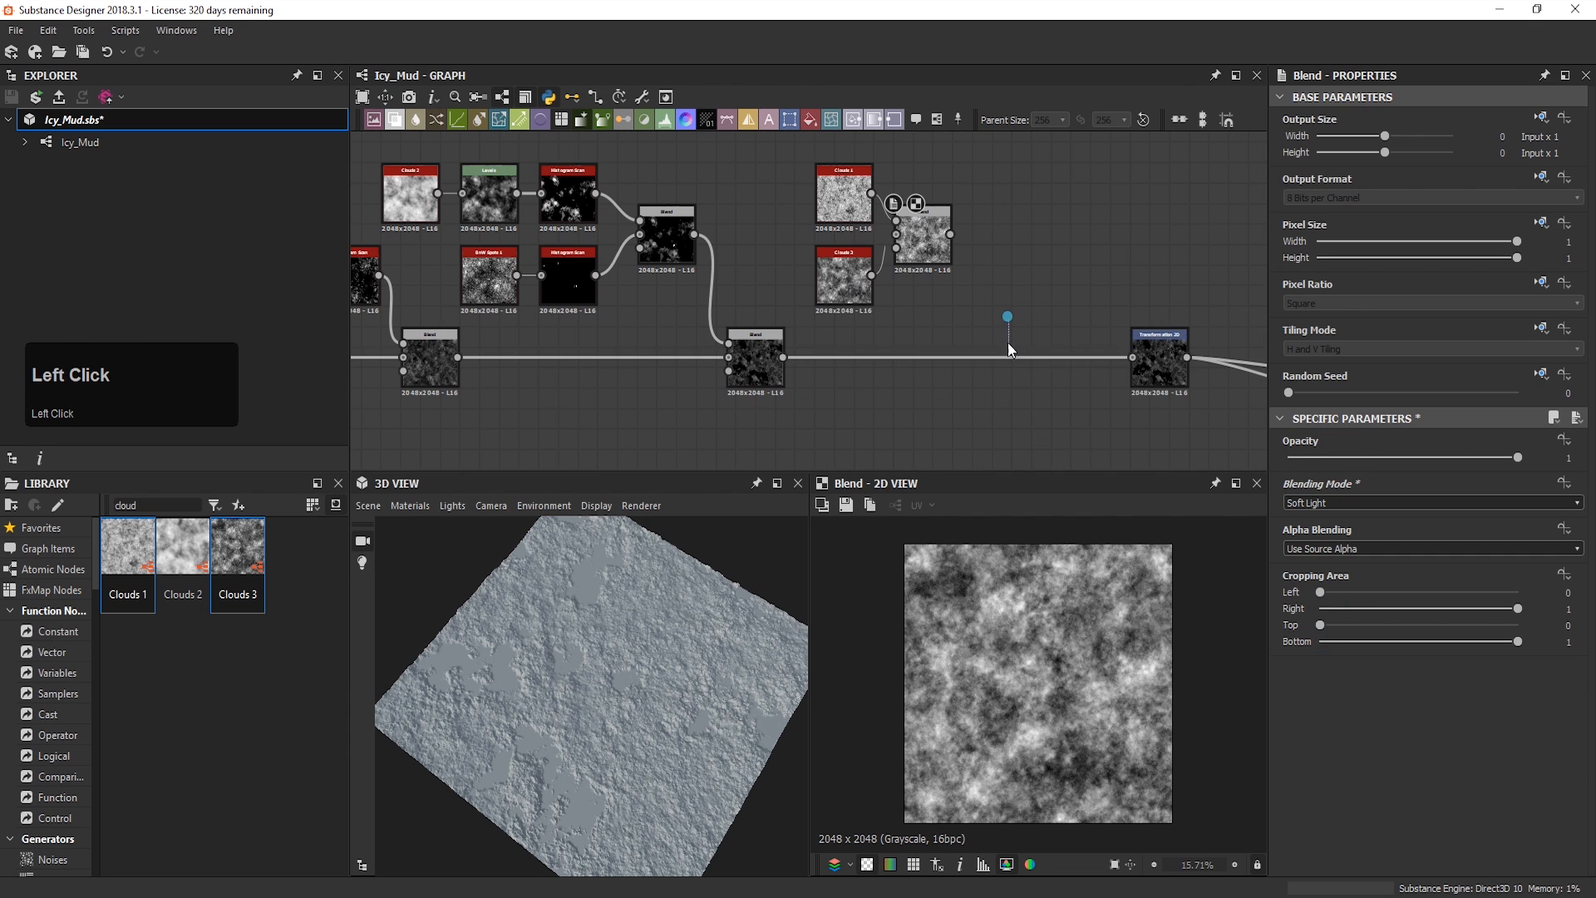
Step: Insert a Blend on the main chain before the Transformation 2D, with the two-clouds Blend as its Foreground
{"action": "left_click", "coordinate": [1011, 357]}
{"action": "key", "text": "space"}
{"action": "left_click", "coordinate": [1066, 413]}
{"action": "left_click_drag", "start_coordinate": [958, 336], "coordinate": [1022, 337]}
{"action": "left_click_drag", "start_coordinate": [950, 234], "coordinate": [994, 343]}
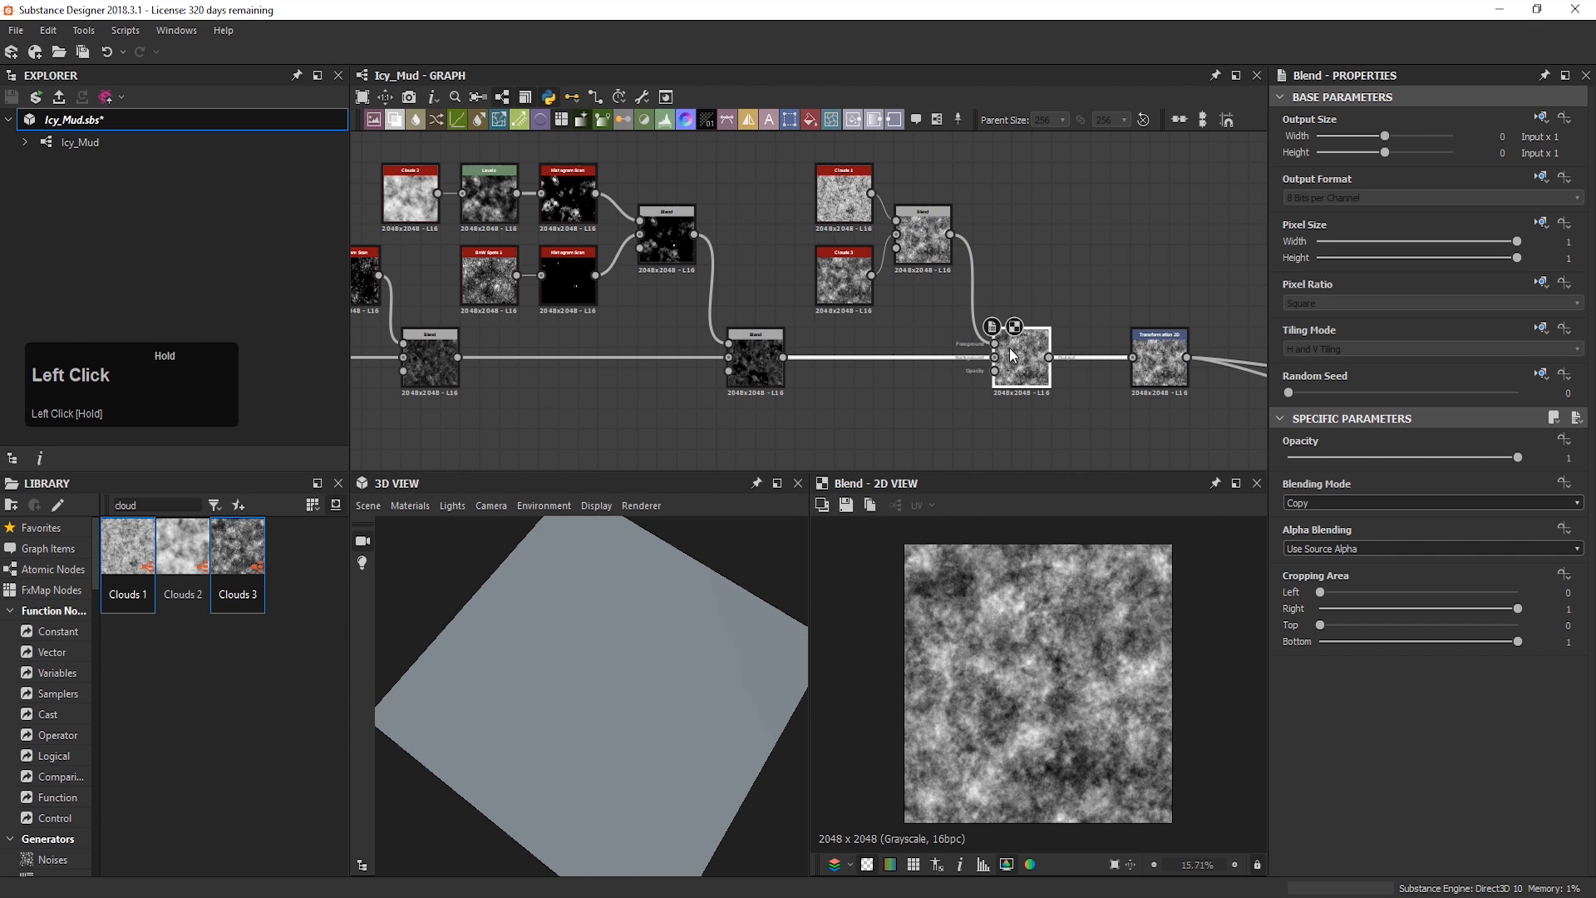
Step: Set the main-chain clouds Blend's mode to Screen and its opacity to 0.61
{"action": "left_click", "coordinate": [1330, 503]}
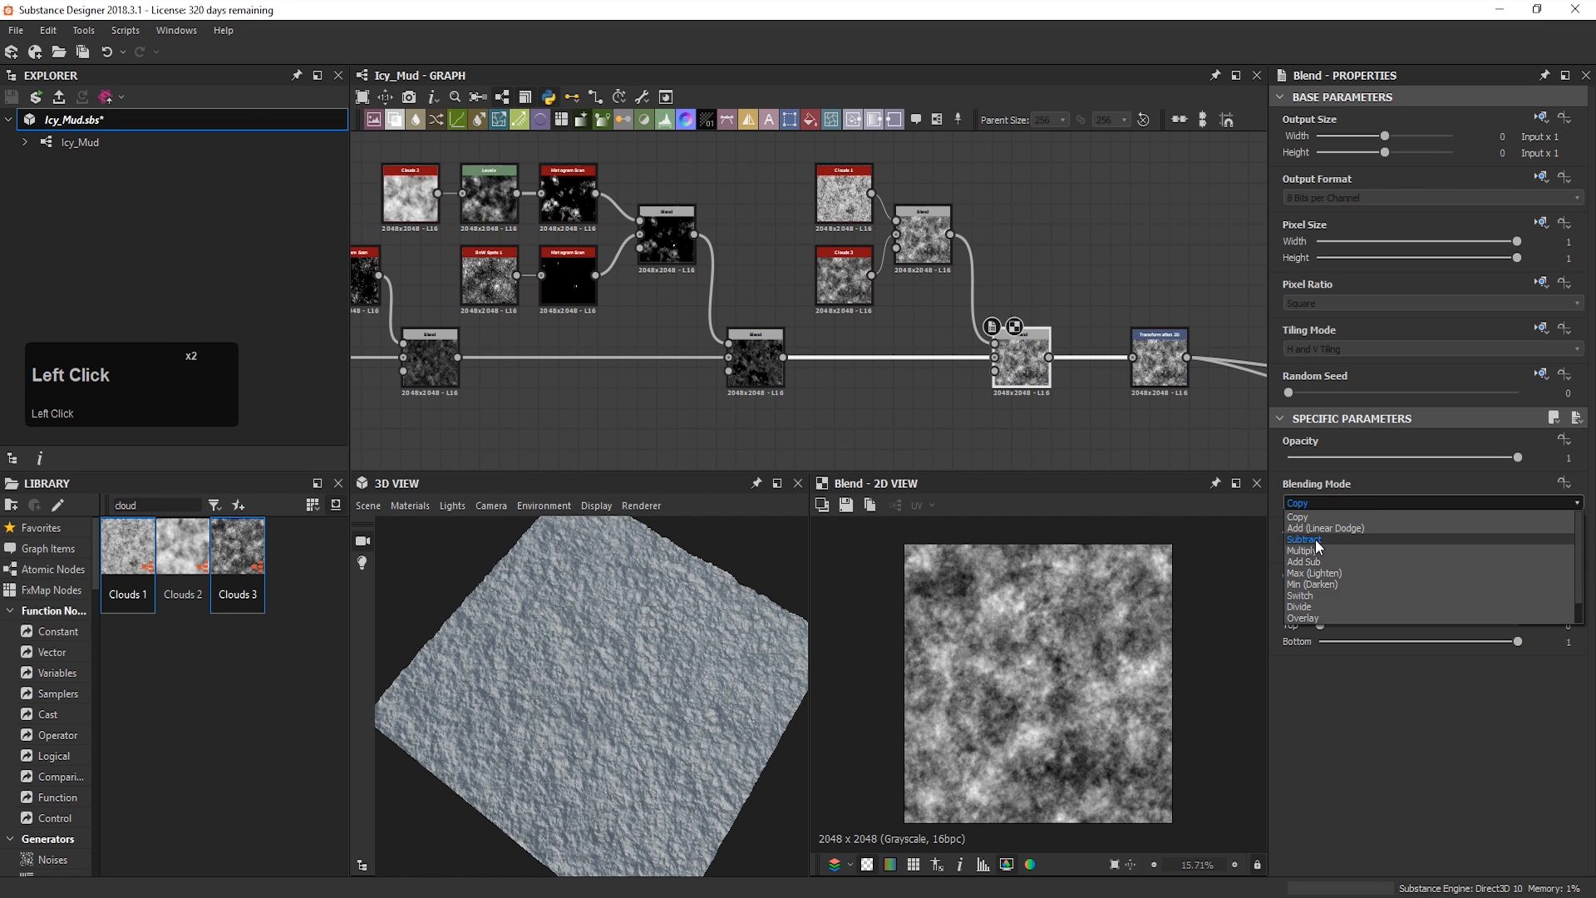
{"action": "scroll", "coordinate": [1314, 603], "scroll_direction": "down", "scroll_amount": 2}
{"action": "left_click", "coordinate": [1305, 606]}
{"action": "scroll", "coordinate": [654, 640], "scroll_direction": "up", "scroll_amount": 3}
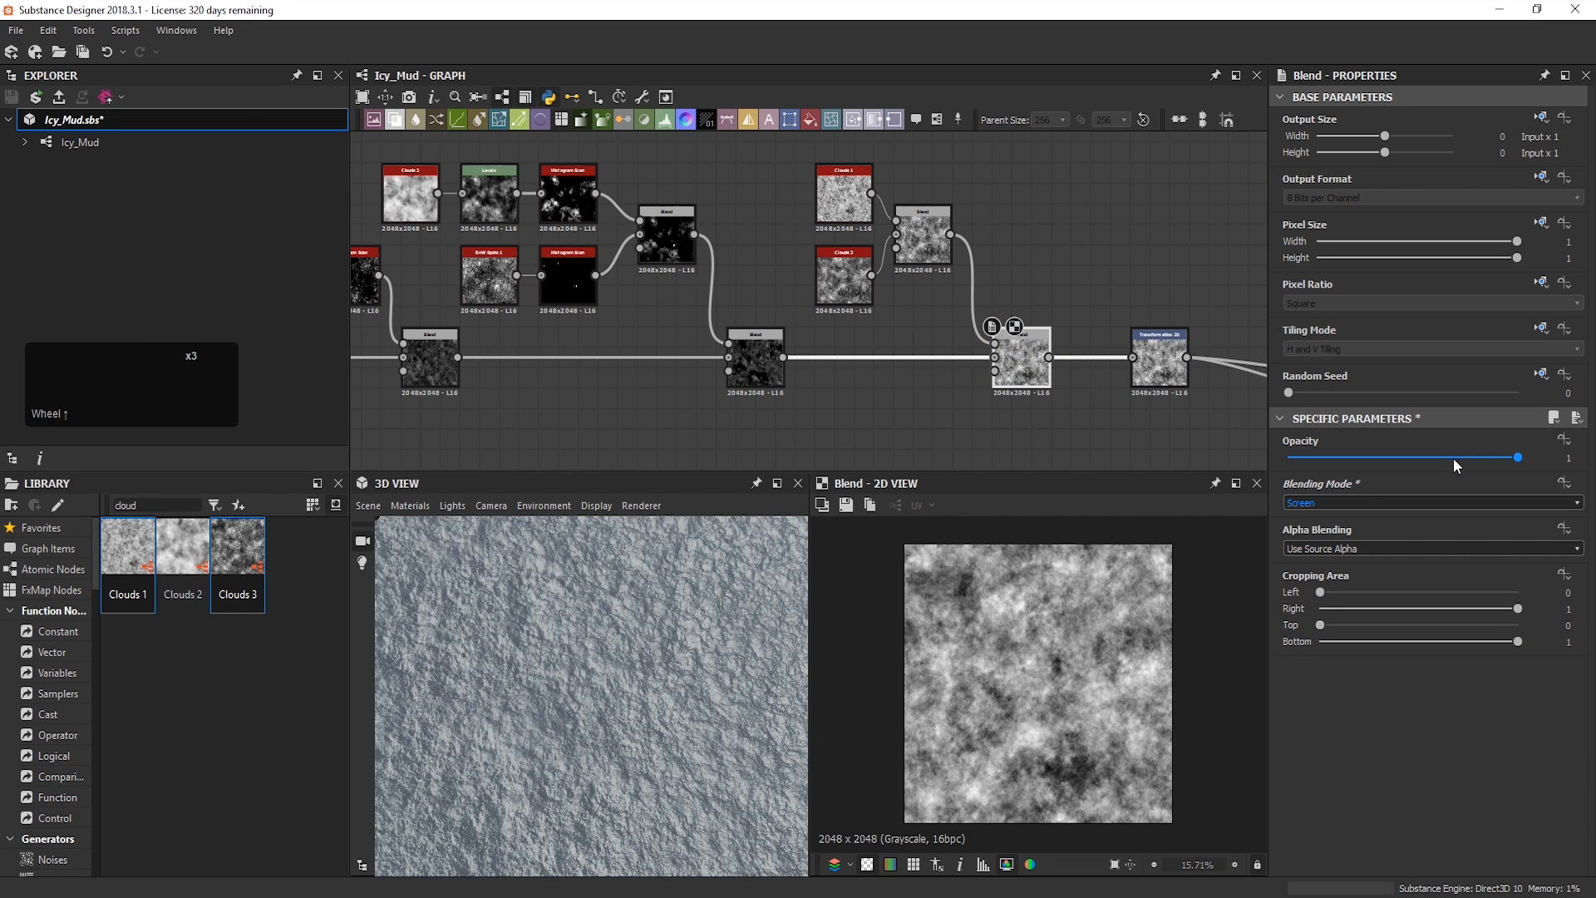
{"action": "left_click_drag", "start_coordinate": [1453, 458], "coordinate": [1429, 458]}
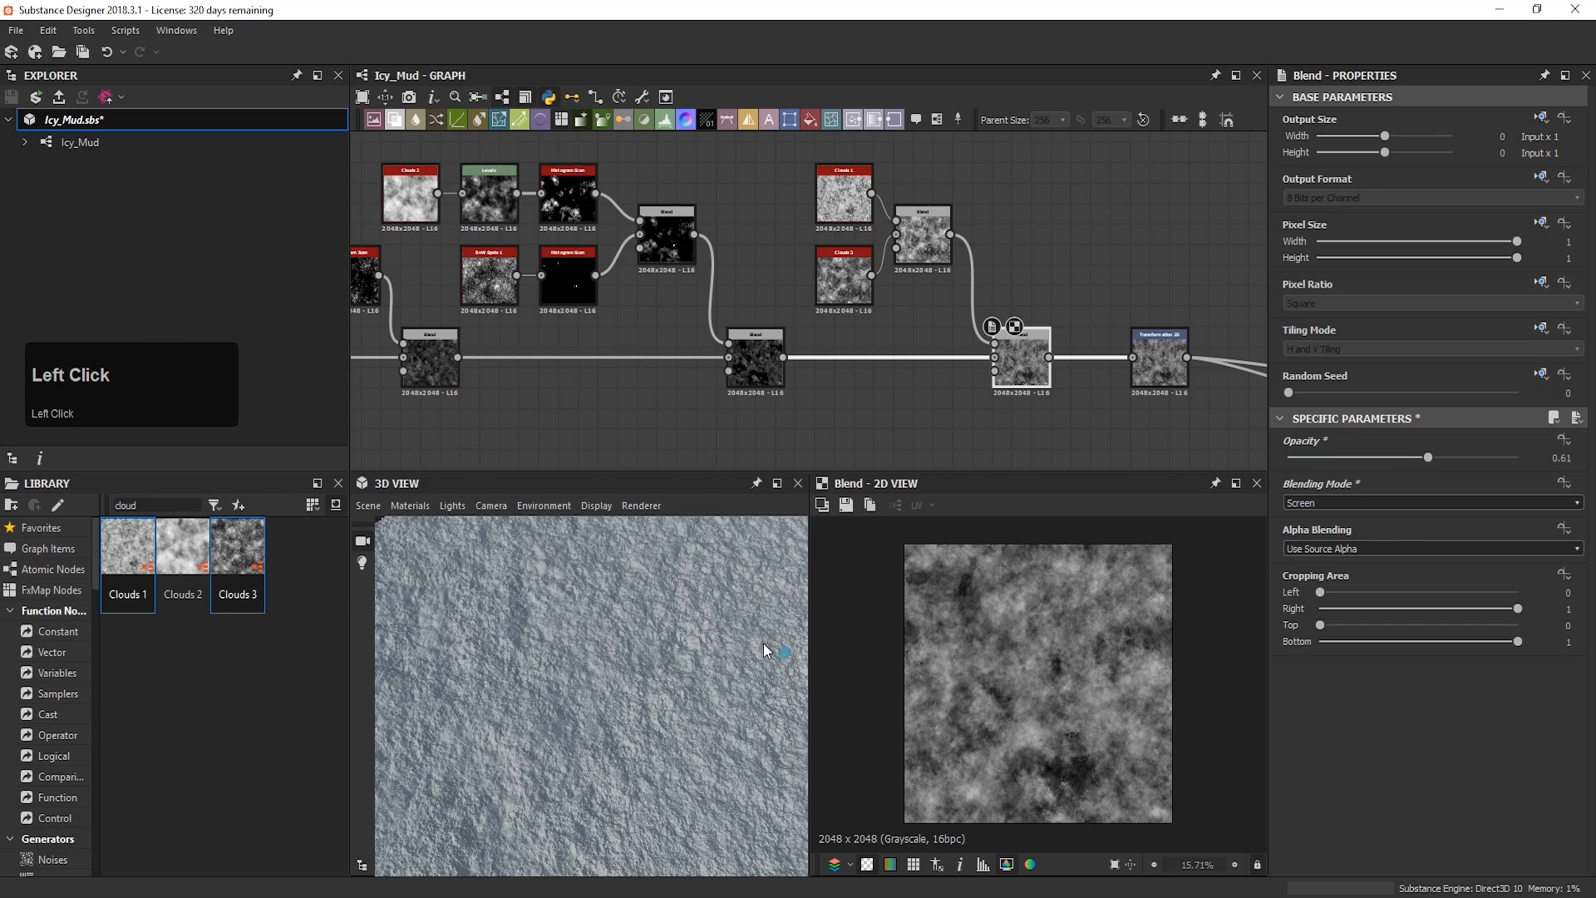
Step: Bypass the Screen Blend ahead of the Transformation 2D to compare the surface without it, and undo the bypass
{"action": "left_click_drag", "start_coordinate": [772, 646], "coordinate": [724, 627]}
{"action": "right_click_drag", "start_coordinate": [723, 627], "coordinate": [649, 716]}
{"action": "middle_click_drag", "start_coordinate": [648, 716], "coordinate": [672, 660]}
{"action": "left_click_drag", "start_coordinate": [673, 667], "coordinate": [665, 685]}
{"action": "middle_click_drag", "start_coordinate": [664, 685], "coordinate": [690, 657]}
{"action": "mouse_move", "coordinate": [690, 657]}
{"action": "left_mouse_down"}
{"action": "mouse_move", "coordinate": [644, 741]}
{"action": "mouse_move", "coordinate": [917, 592]}
{"action": "left_mouse_up"}
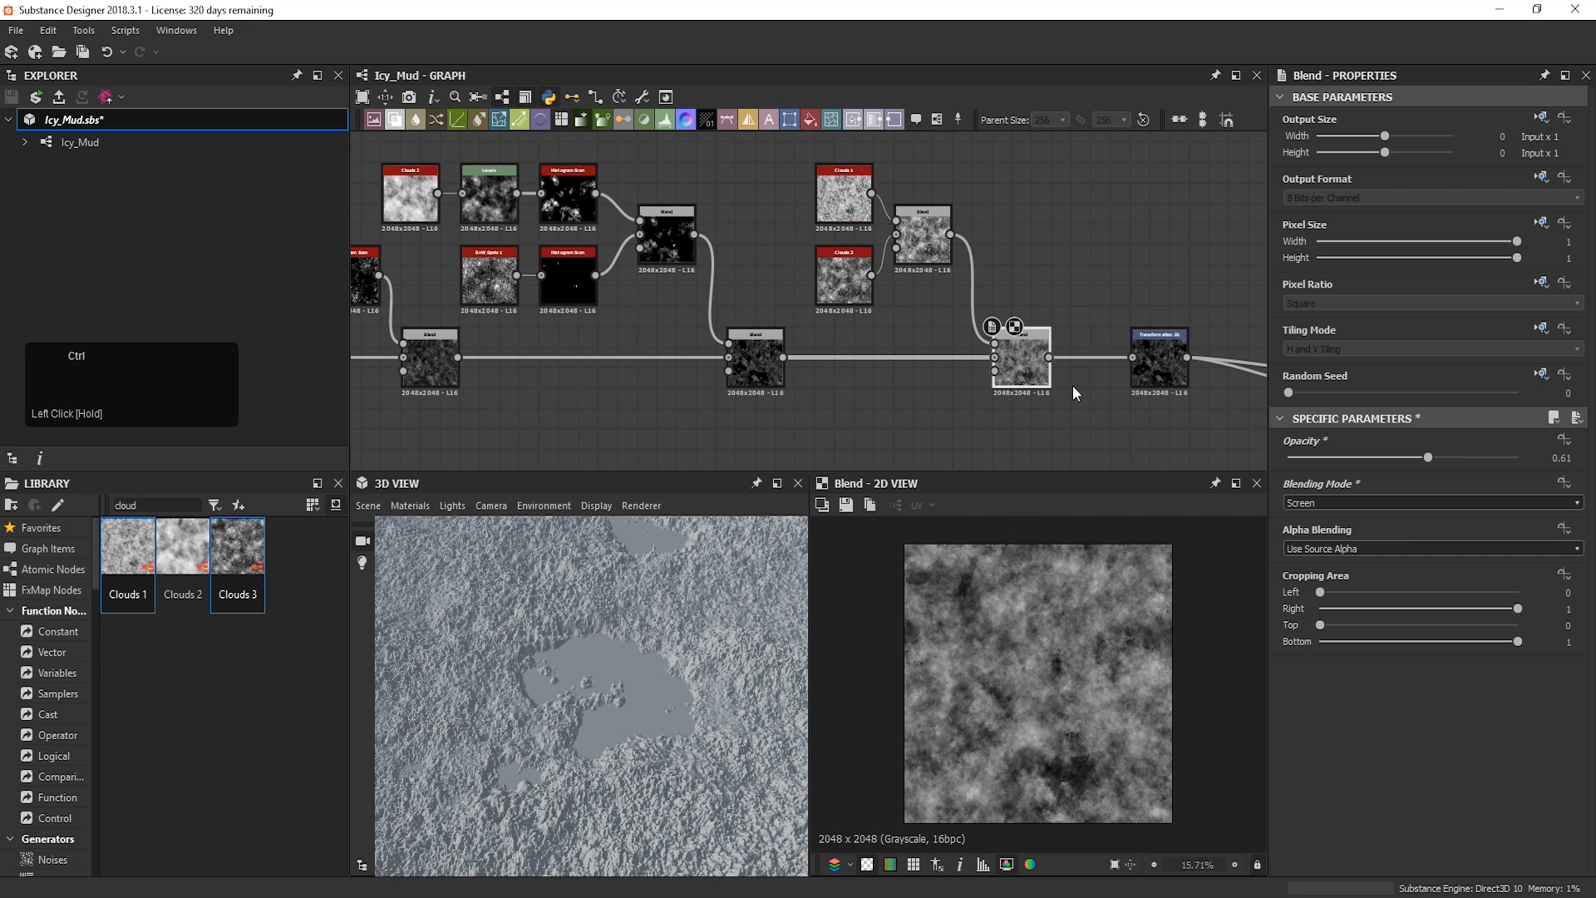
{"action": "key", "text": "ctrl+z"}
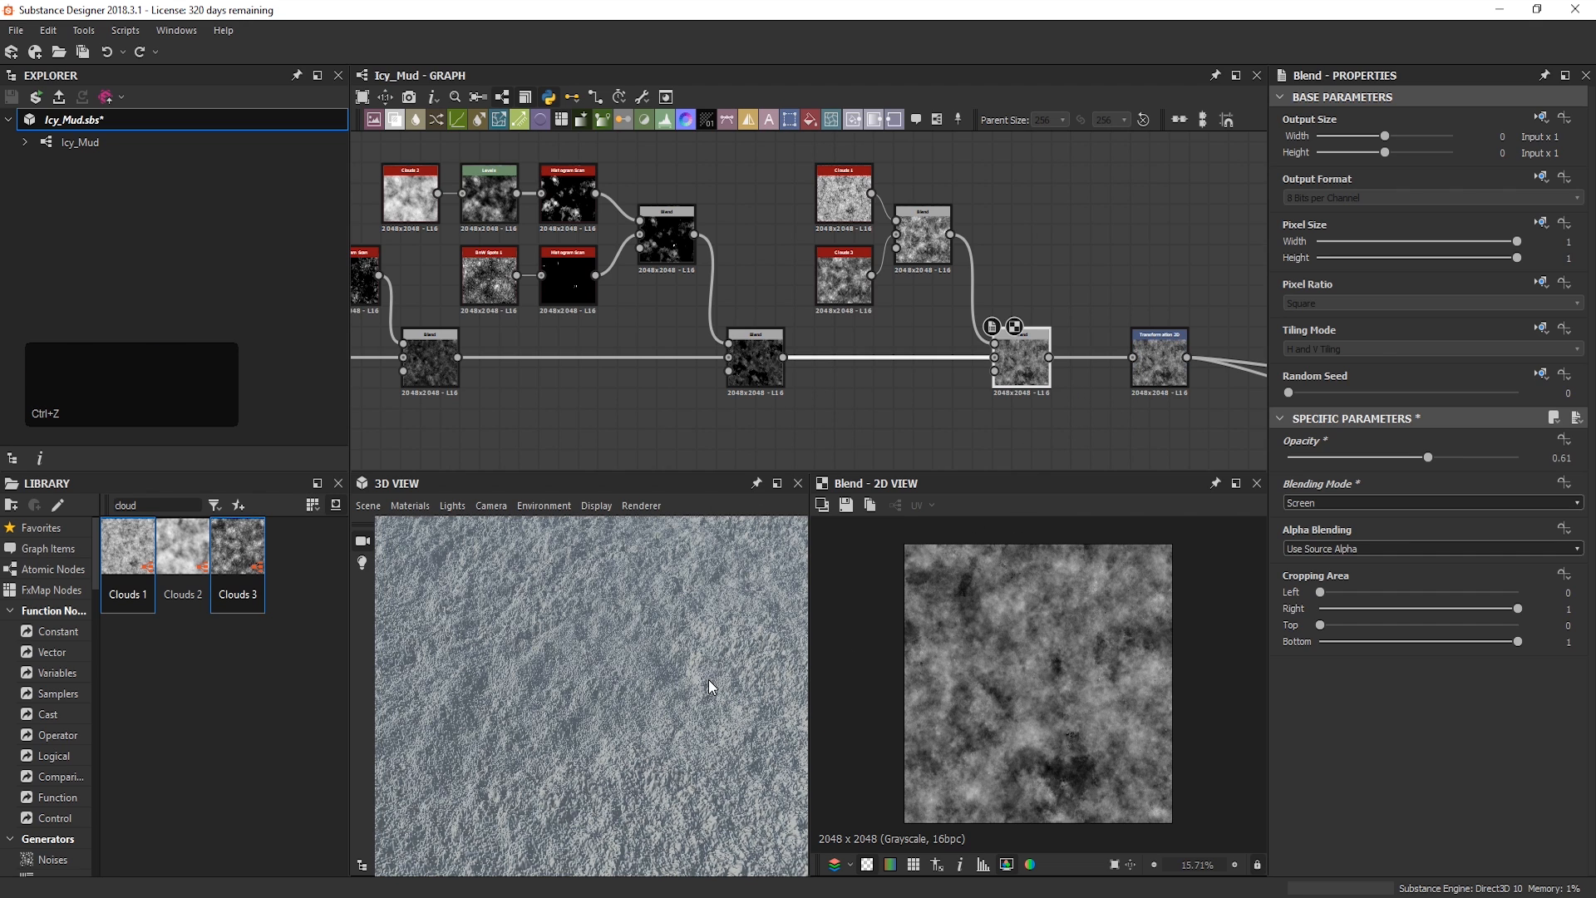
Step: Examine the plane's surface detail with the Screen Blend active, up close and from a distance
{"action": "scroll", "coordinate": [703, 670], "scroll_direction": "up", "scroll_amount": 3}
{"action": "middle_click_drag", "start_coordinate": [704, 670], "coordinate": [680, 685]}
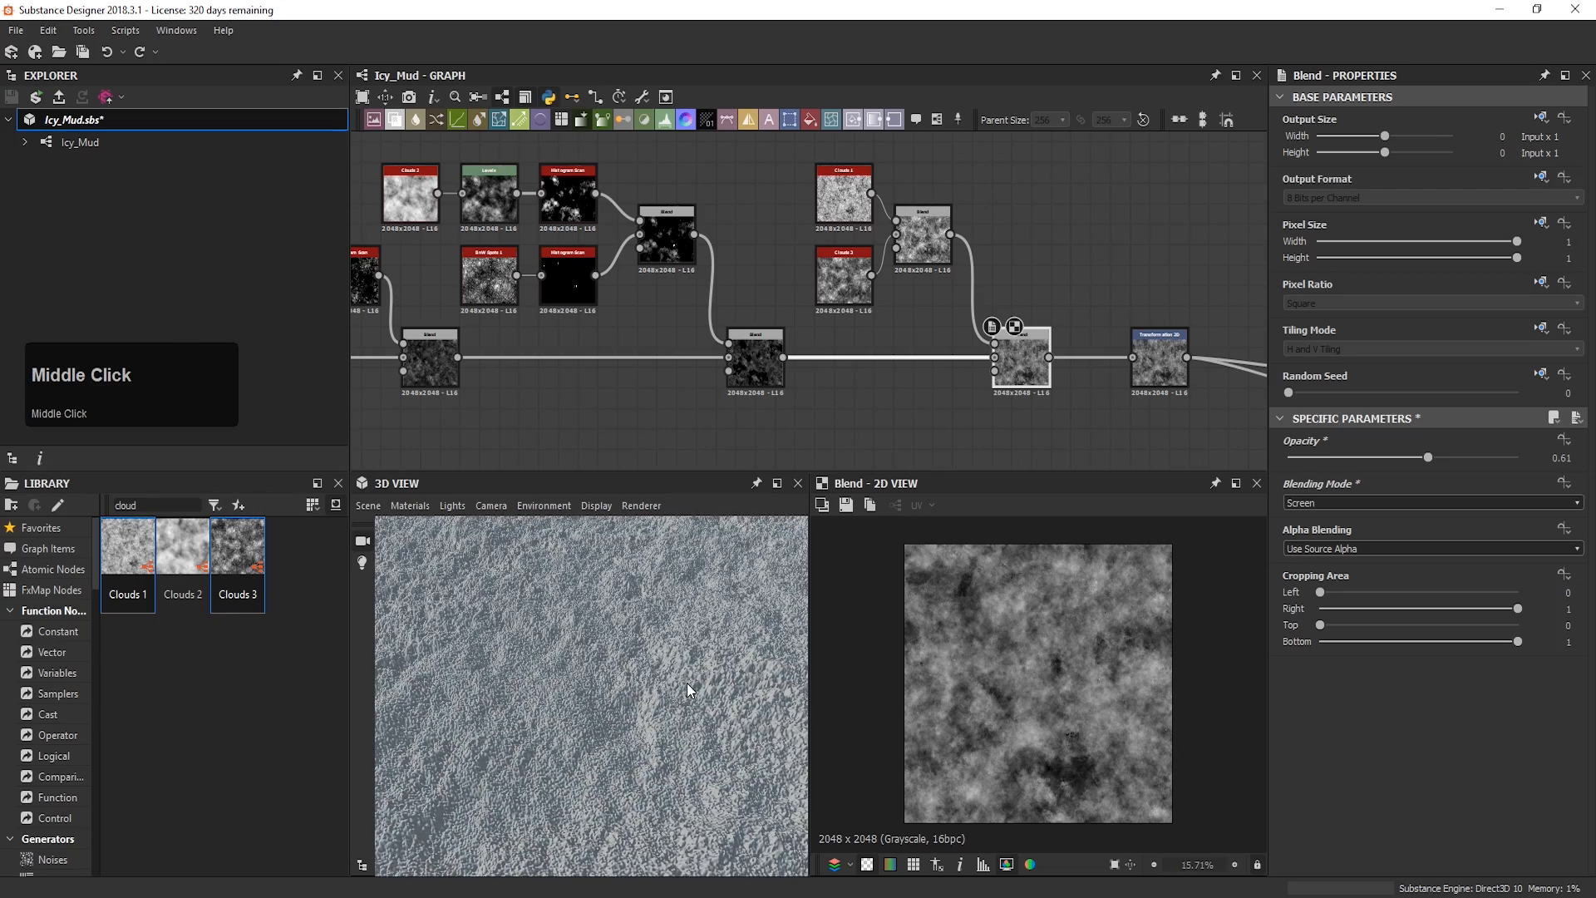
{"action": "scroll", "coordinate": [698, 675], "scroll_direction": "down", "scroll_amount": 2}
{"action": "left_click_drag", "start_coordinate": [698, 675], "coordinate": [781, 582]}
{"action": "middle_click_drag", "start_coordinate": [781, 582], "coordinate": [721, 615]}
{"action": "right_click_drag", "start_coordinate": [722, 615], "coordinate": [782, 632]}
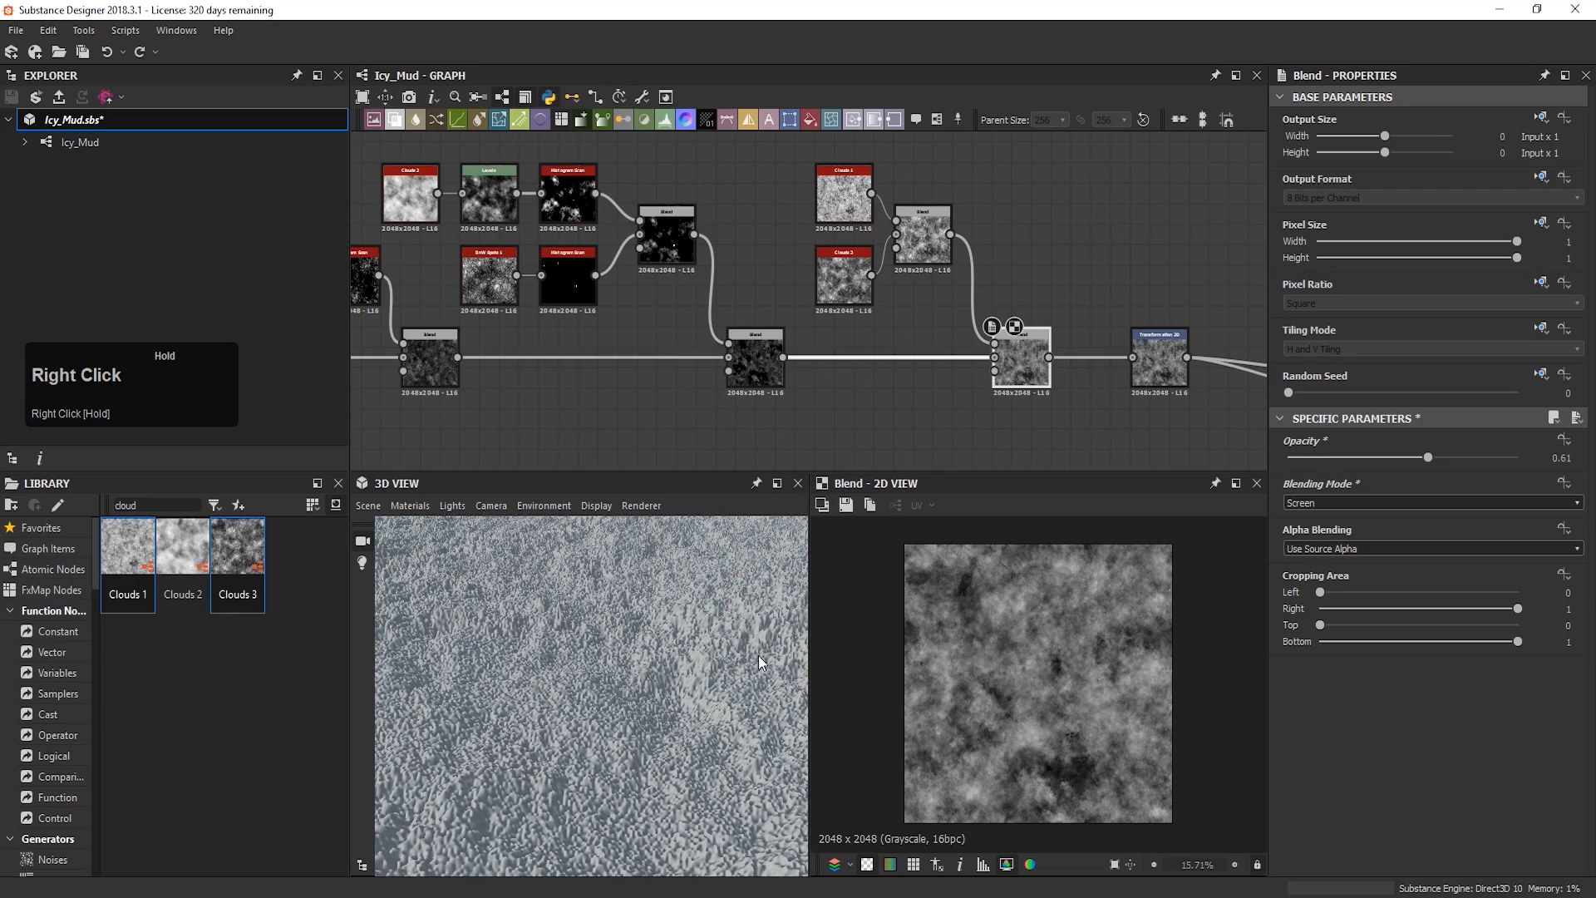
{"action": "scroll", "coordinate": [700, 676], "scroll_direction": "down", "scroll_amount": 3}
{"action": "left_click_drag", "start_coordinate": [678, 711], "coordinate": [650, 753]}
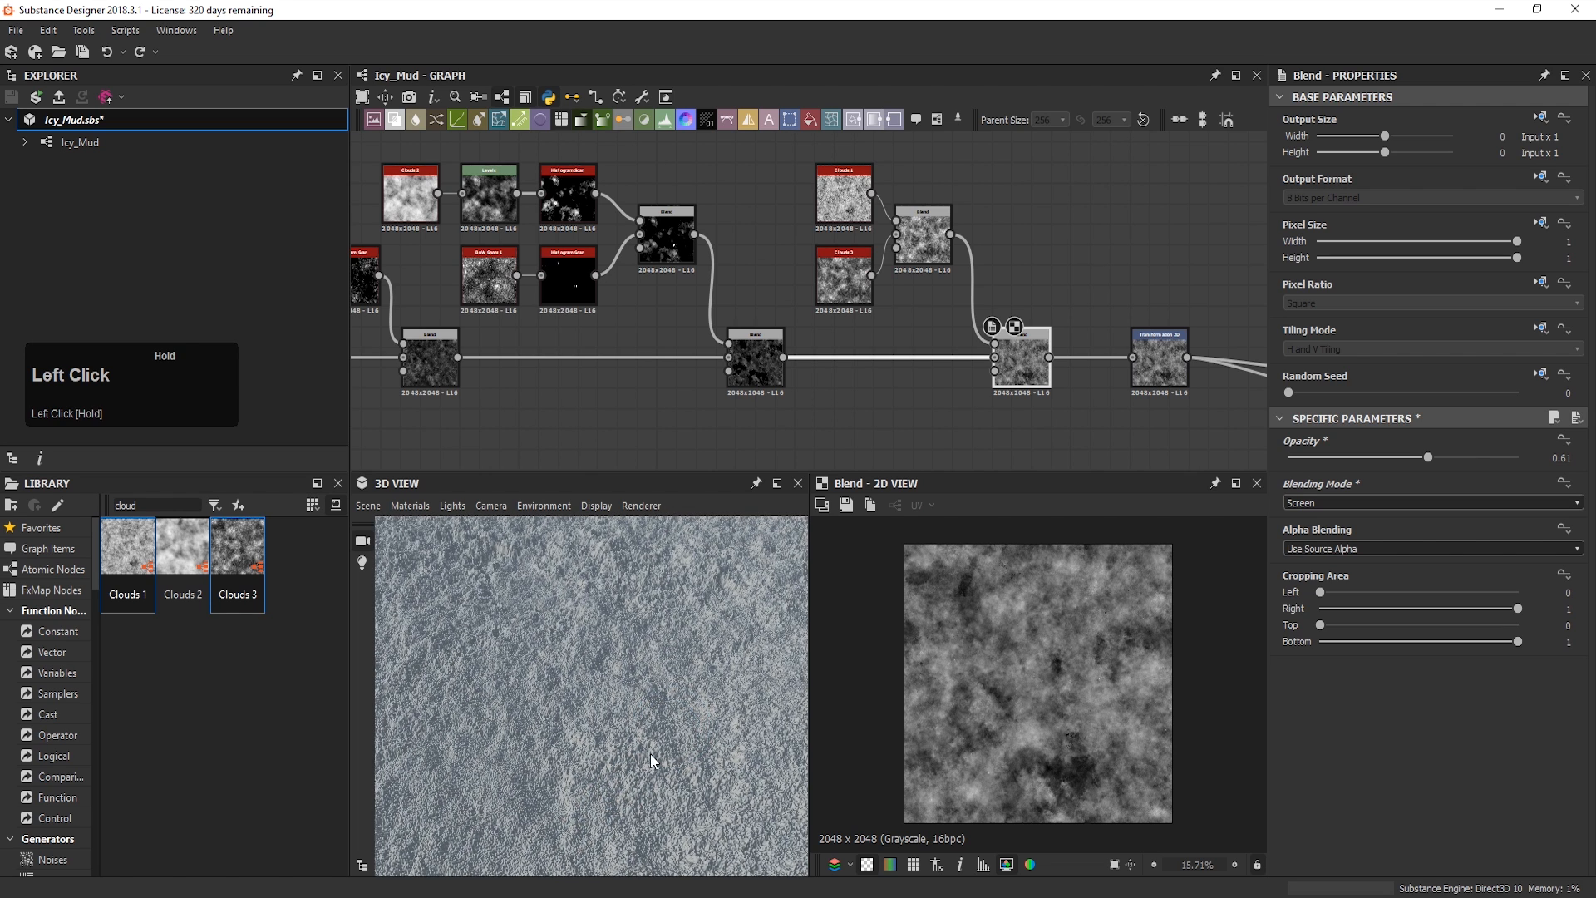
{"action": "scroll", "coordinate": [650, 753], "scroll_direction": "down", "scroll_amount": 3}
Step: Insert a Blend between the detail chain and the Transformation 2D, and delete its incoming link from the detail chain
{"action": "scroll", "coordinate": [819, 266], "scroll_direction": "down", "scroll_amount": 5}
{"action": "left_click", "coordinate": [336, 261]}
{"action": "scroll", "coordinate": [922, 226], "scroll_direction": "up", "scroll_amount": 3}
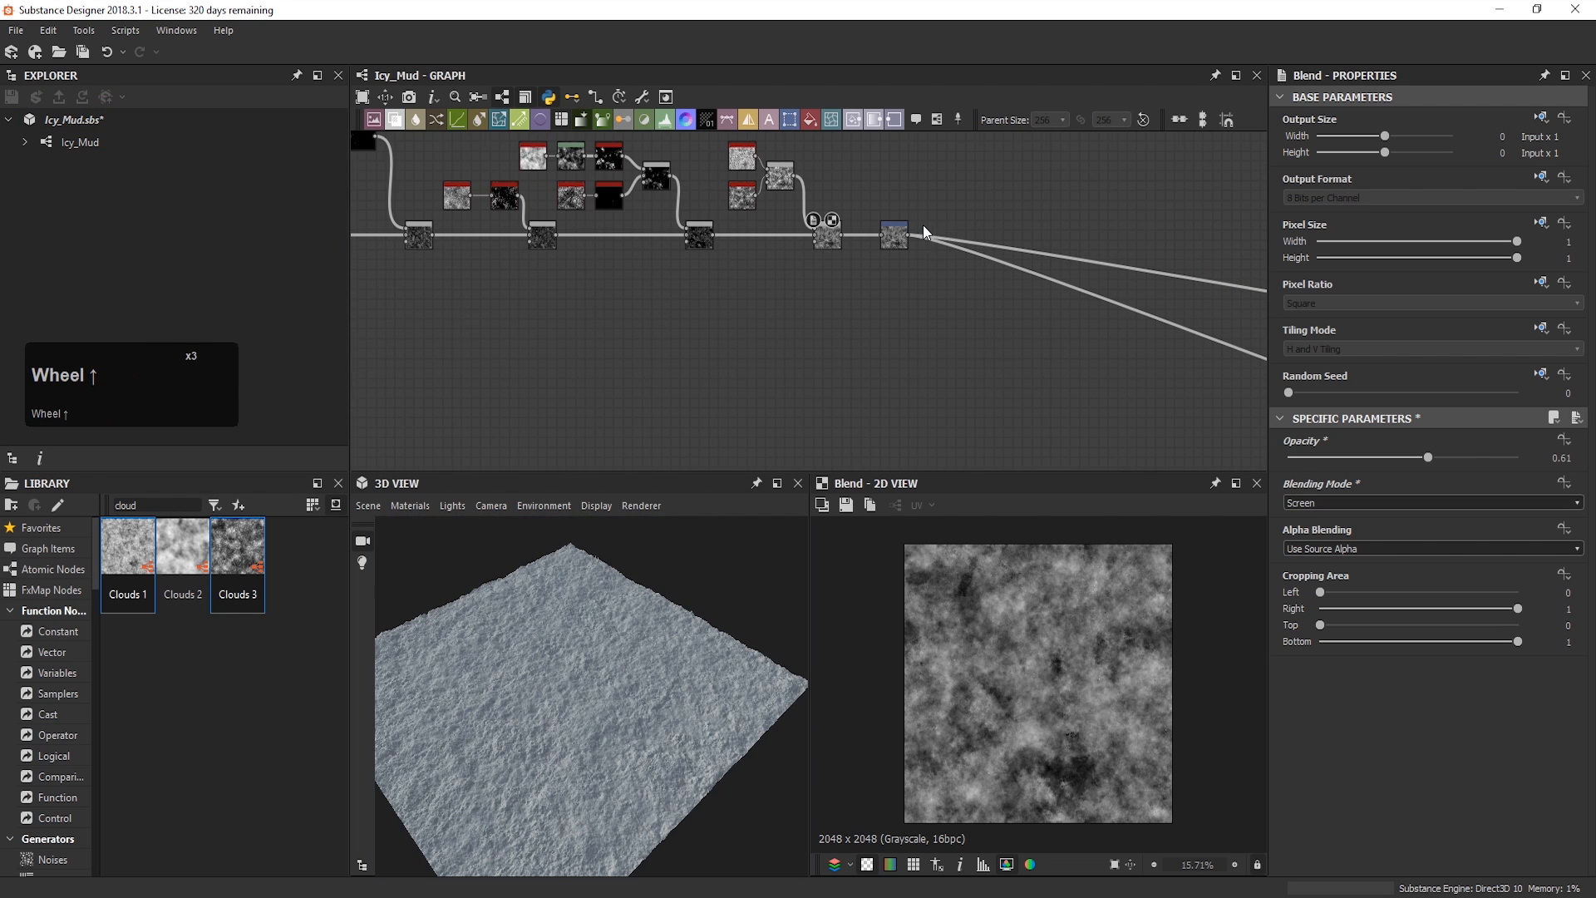
{"action": "left_click", "coordinate": [911, 302]}
{"action": "left_click_drag", "start_coordinate": [894, 237], "coordinate": [885, 280]}
{"action": "left_click", "coordinate": [870, 237]}
{"action": "key", "text": "space"}
{"action": "left_click", "coordinate": [915, 364]}
{"action": "left_click", "coordinate": [846, 254]}
{"action": "left_click", "coordinate": [866, 239]}
{"action": "key", "text": "Delete"}
Step: Connect the lower chain's last Blend to the new Blend's Background, and the detail chain's last Blend to its Foreground
{"action": "middle_click_drag", "start_coordinate": [862, 297], "coordinate": [996, 265]}
{"action": "scroll", "coordinate": [986, 263], "scroll_direction": "down", "scroll_amount": 2}
{"action": "left_click", "coordinate": [480, 291]}
{"action": "scroll", "coordinate": [1002, 264], "scroll_direction": "up", "scroll_amount": 3}
{"action": "left_click", "coordinate": [1024, 258]}
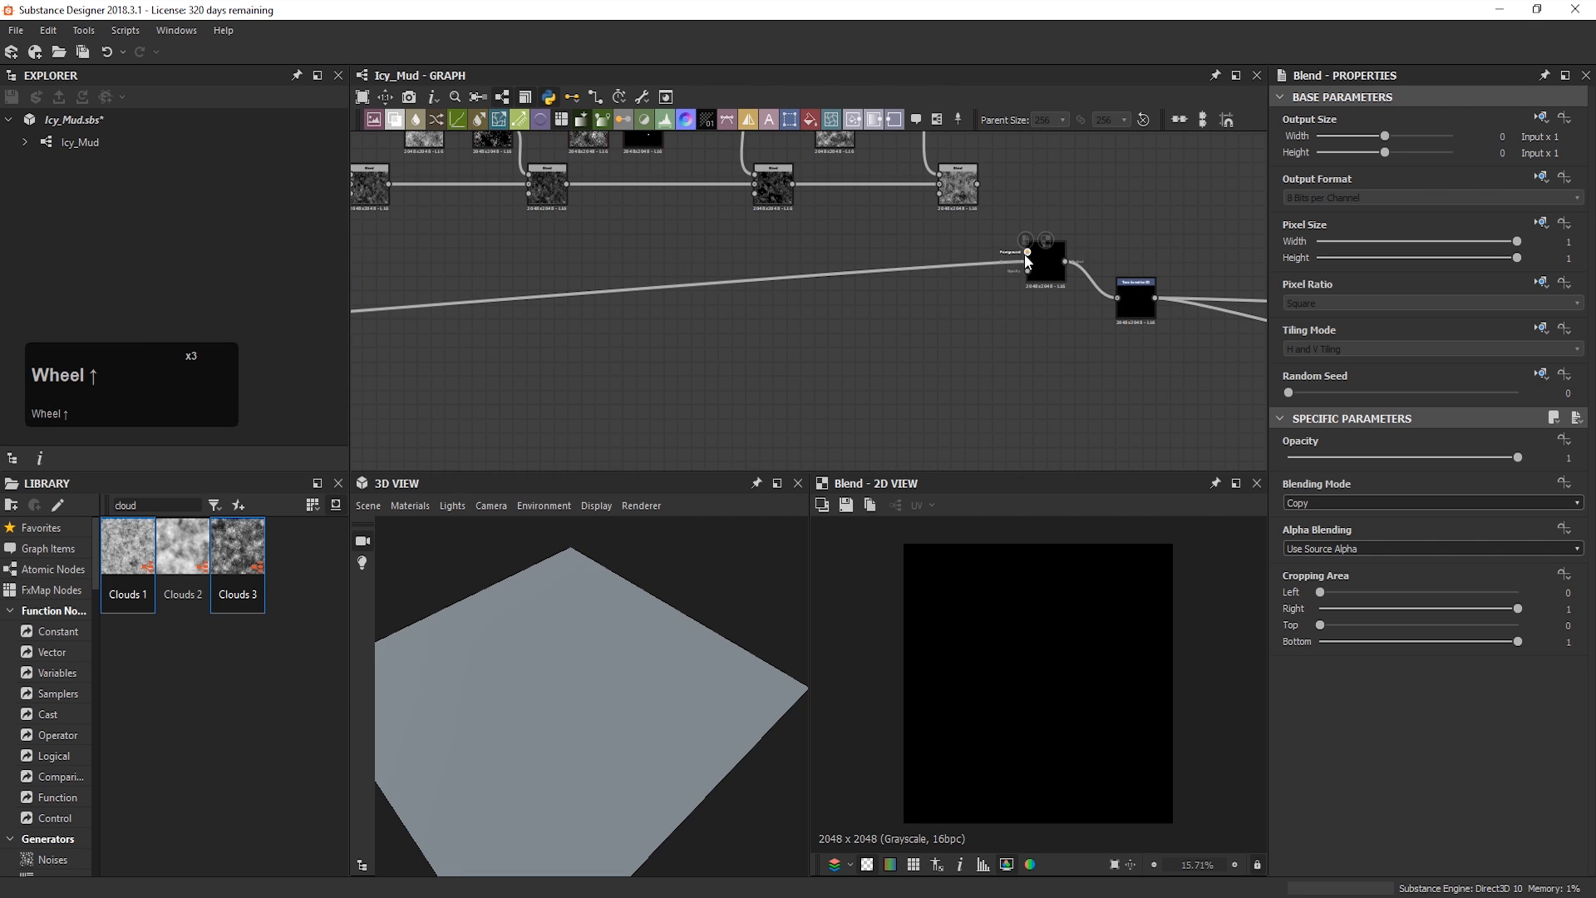
{"action": "left_click_drag", "start_coordinate": [978, 184], "coordinate": [1012, 226]}
{"action": "scroll", "coordinate": [1013, 226], "scroll_direction": "up", "scroll_amount": 3}
{"action": "middle_click_drag", "start_coordinate": [965, 209], "coordinate": [880, 274]}
{"action": "left_click_drag", "start_coordinate": [820, 164], "coordinate": [967, 366]}
{"action": "scroll", "coordinate": [956, 374], "scroll_direction": "down", "scroll_amount": 3}
{"action": "middle_click_drag", "start_coordinate": [949, 377], "coordinate": [999, 320]}
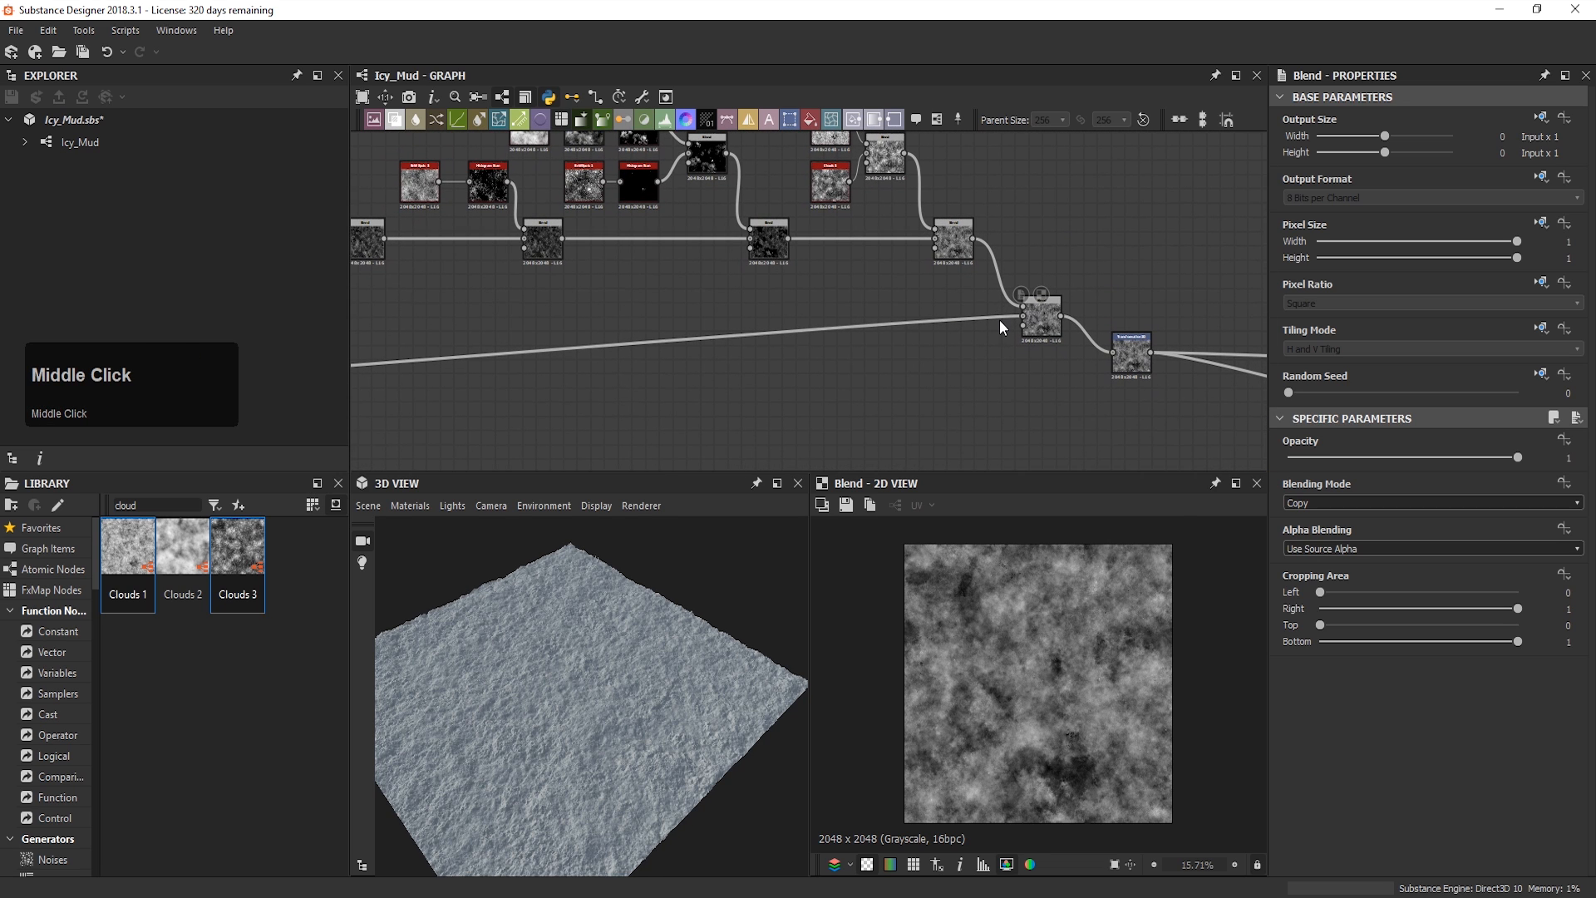
Step: Set the Blend combining the two chains to Soft Light mode with an opacity of 0.87
{"action": "left_click", "coordinate": [1310, 499]}
{"action": "left_click", "coordinate": [1210, 617]}
{"action": "left_click", "coordinate": [1328, 501]}
{"action": "scroll", "coordinate": [1329, 607], "scroll_direction": "down", "scroll_amount": 3}
{"action": "left_click", "coordinate": [1322, 619]}
{"action": "right_click_drag", "start_coordinate": [618, 665], "coordinate": [679, 700]}
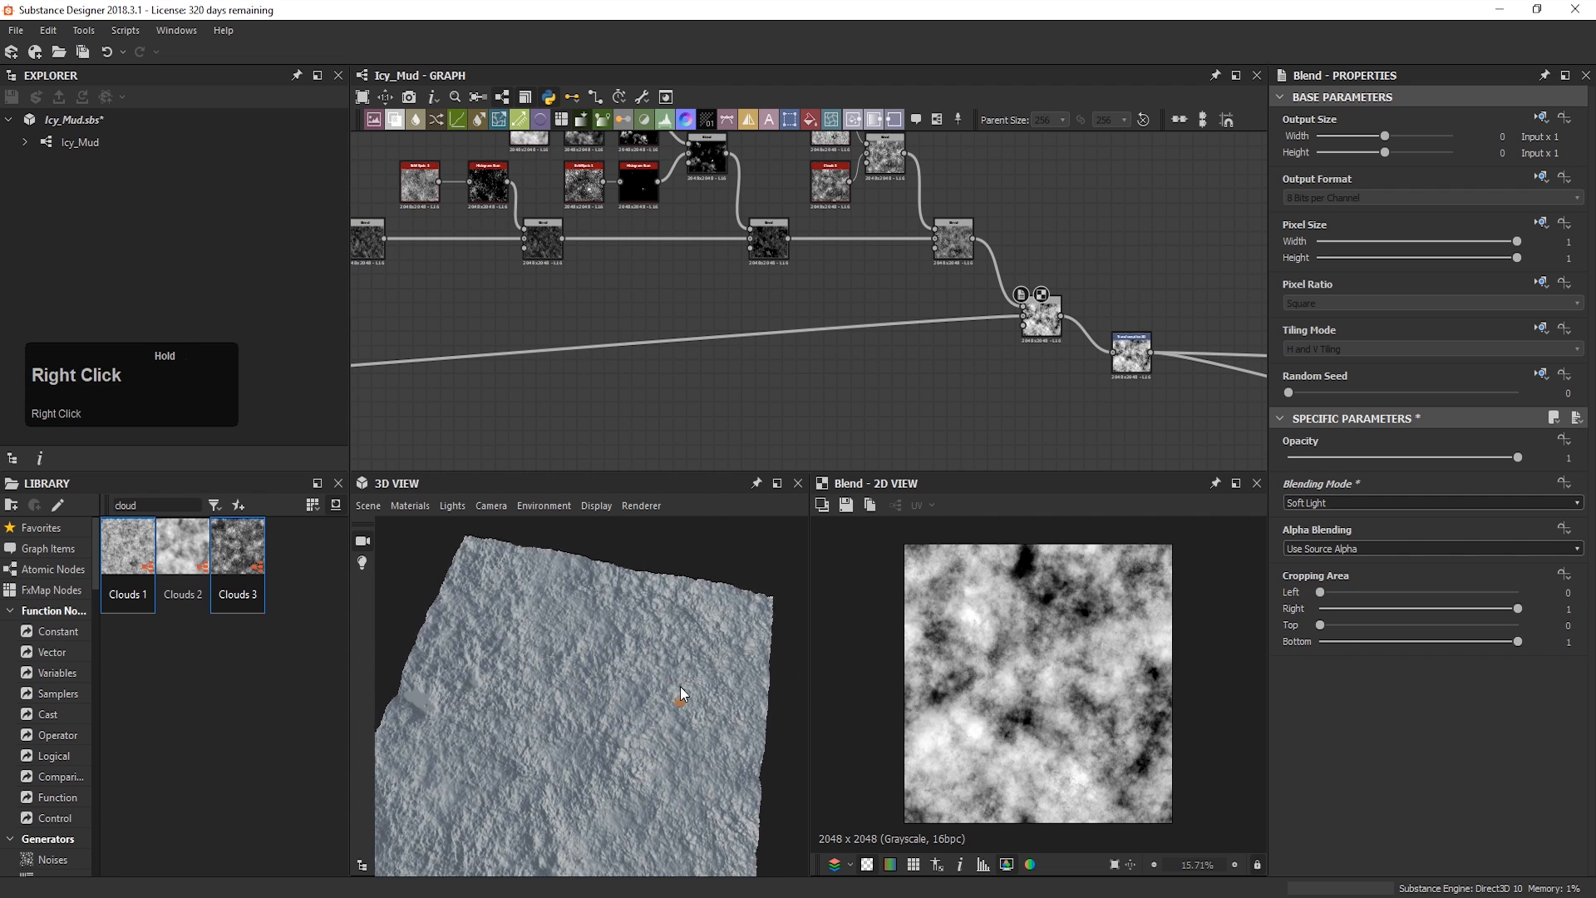
{"action": "left_click_drag", "start_coordinate": [680, 700], "coordinate": [638, 691]}
{"action": "right_click_drag", "start_coordinate": [638, 691], "coordinate": [700, 695]}
{"action": "middle_click_drag", "start_coordinate": [700, 695], "coordinate": [703, 691]}
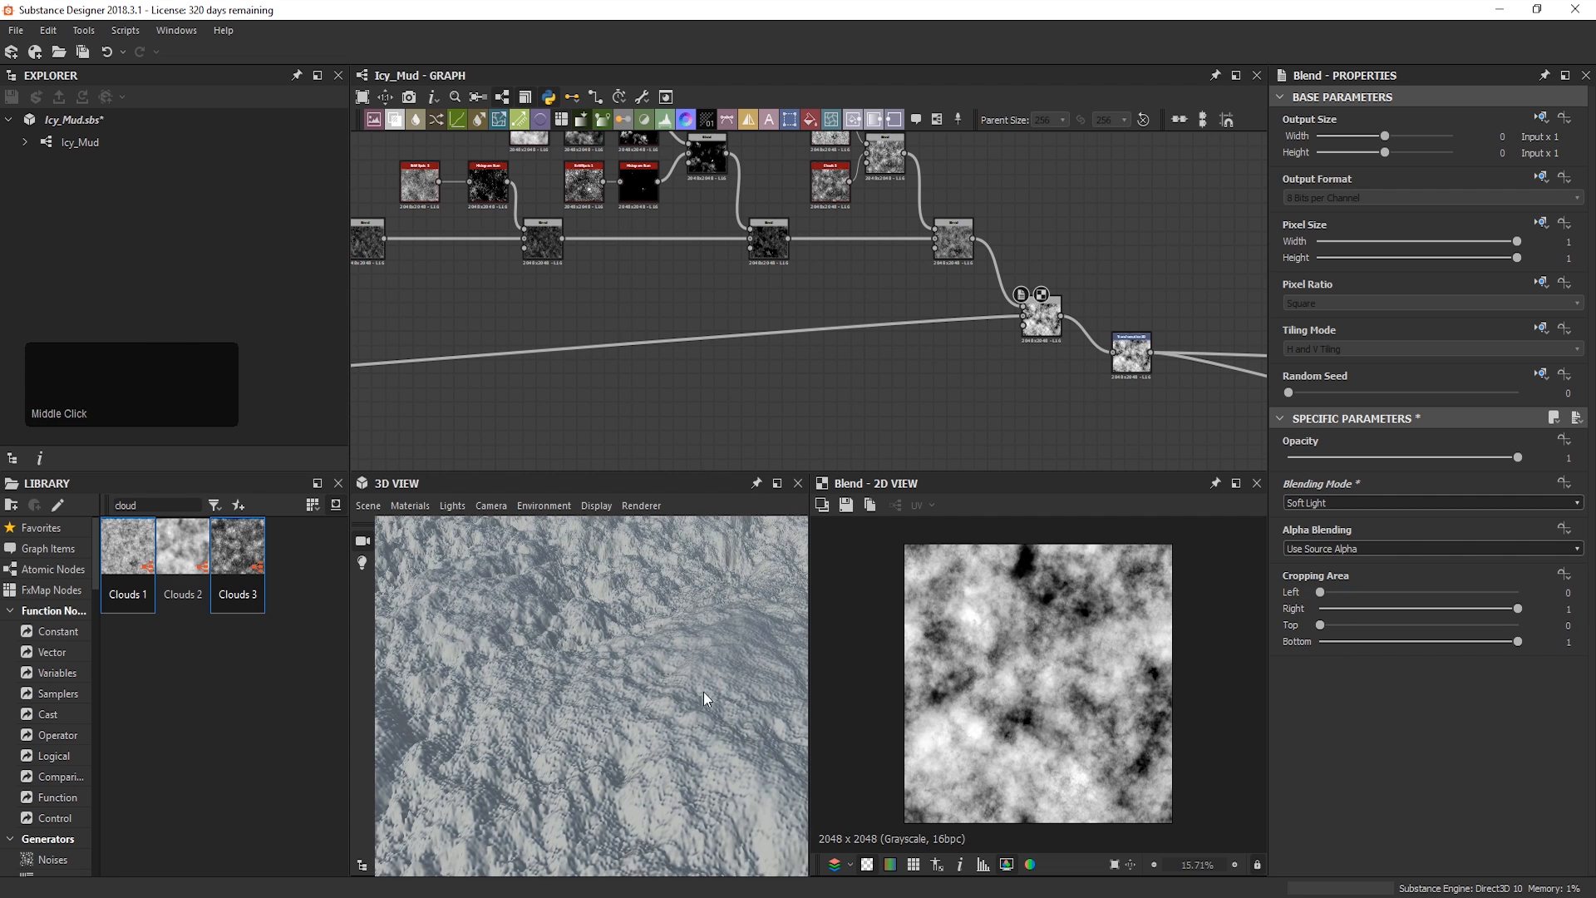
{"action": "left_click_drag", "start_coordinate": [1517, 458], "coordinate": [1489, 468]}
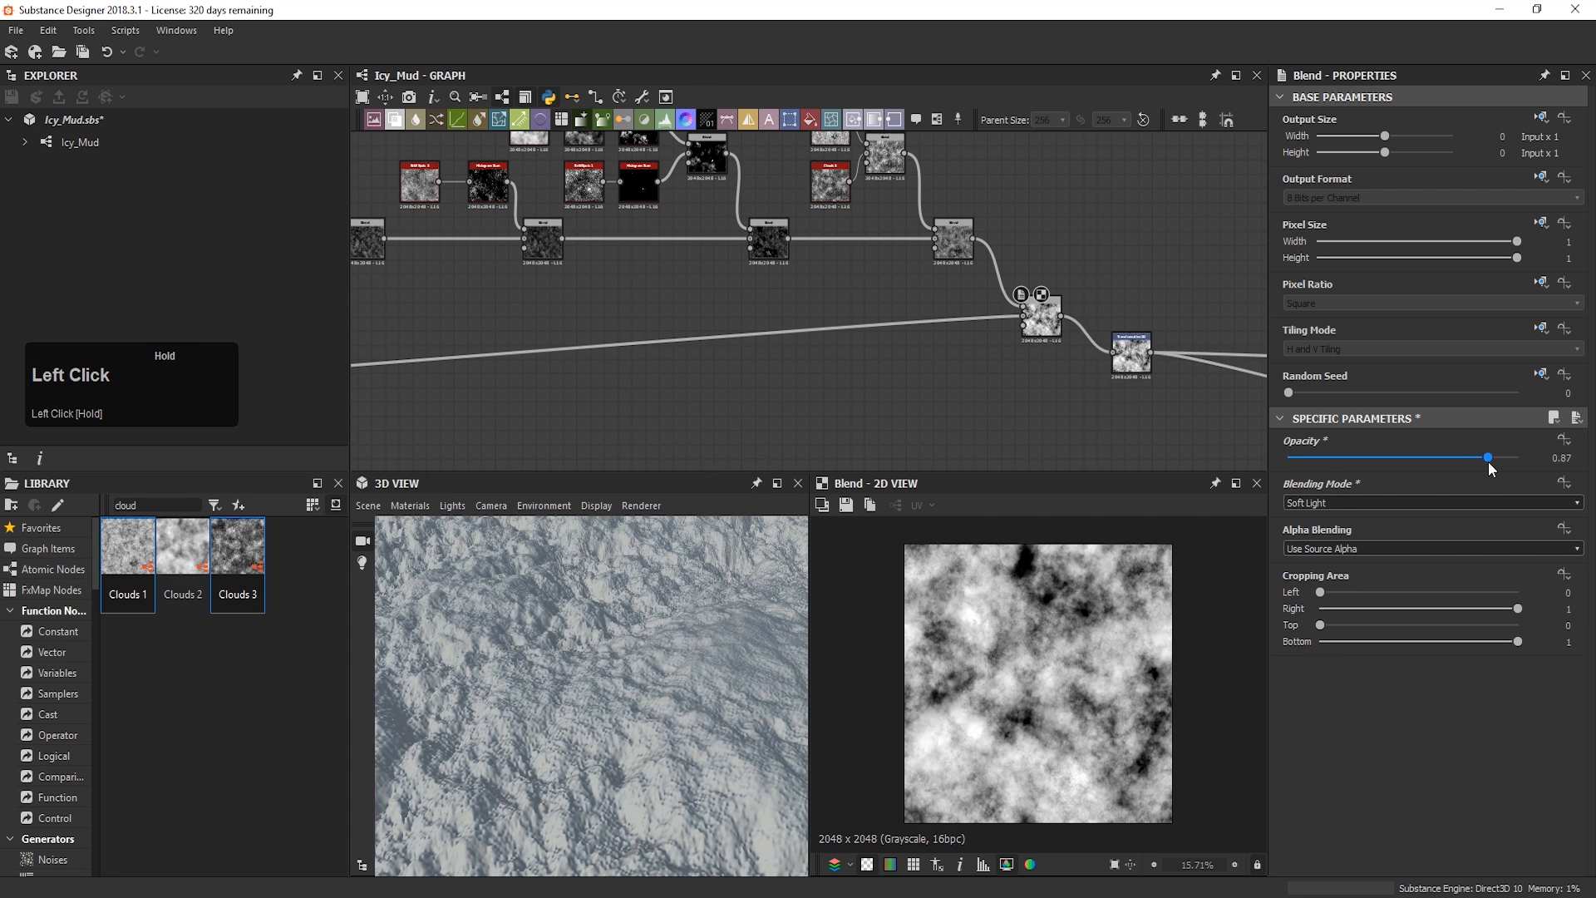
Step: Feed the Transformation 2D directly from the lower chain to compare surfaces without the detail, and undo the rewiring
{"action": "scroll", "coordinate": [660, 701], "scroll_direction": "up", "scroll_amount": 3}
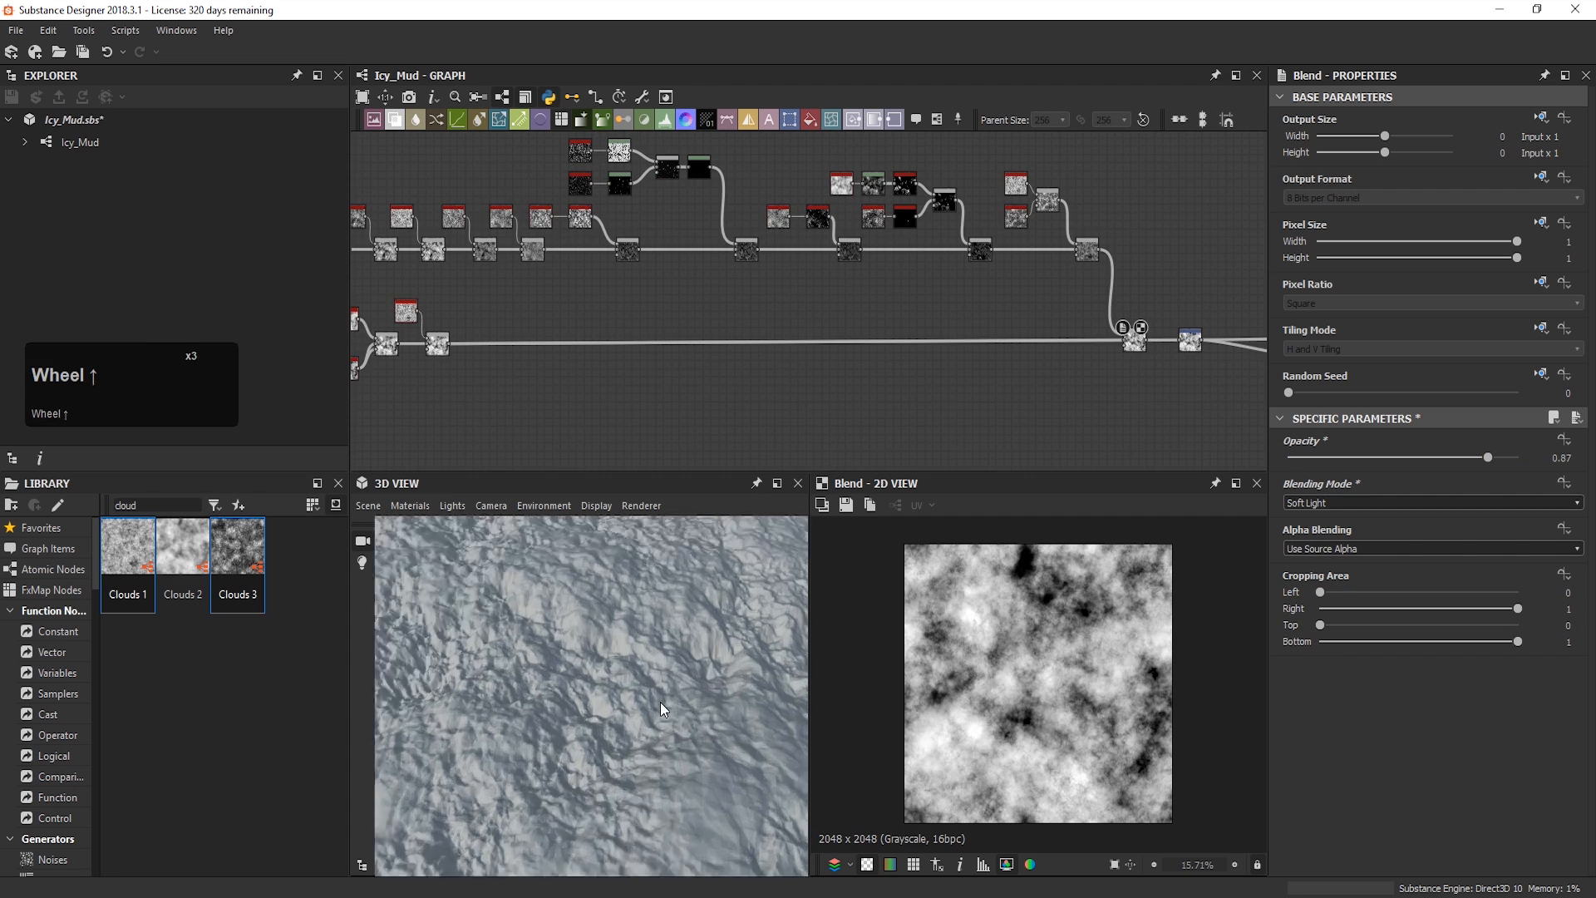
{"action": "mouse_move", "coordinate": [654, 701]}
{"action": "middle_mouse_down"}
{"action": "mouse_move", "coordinate": [612, 682]}
{"action": "mouse_move", "coordinate": [630, 687]}
{"action": "middle_mouse_up"}
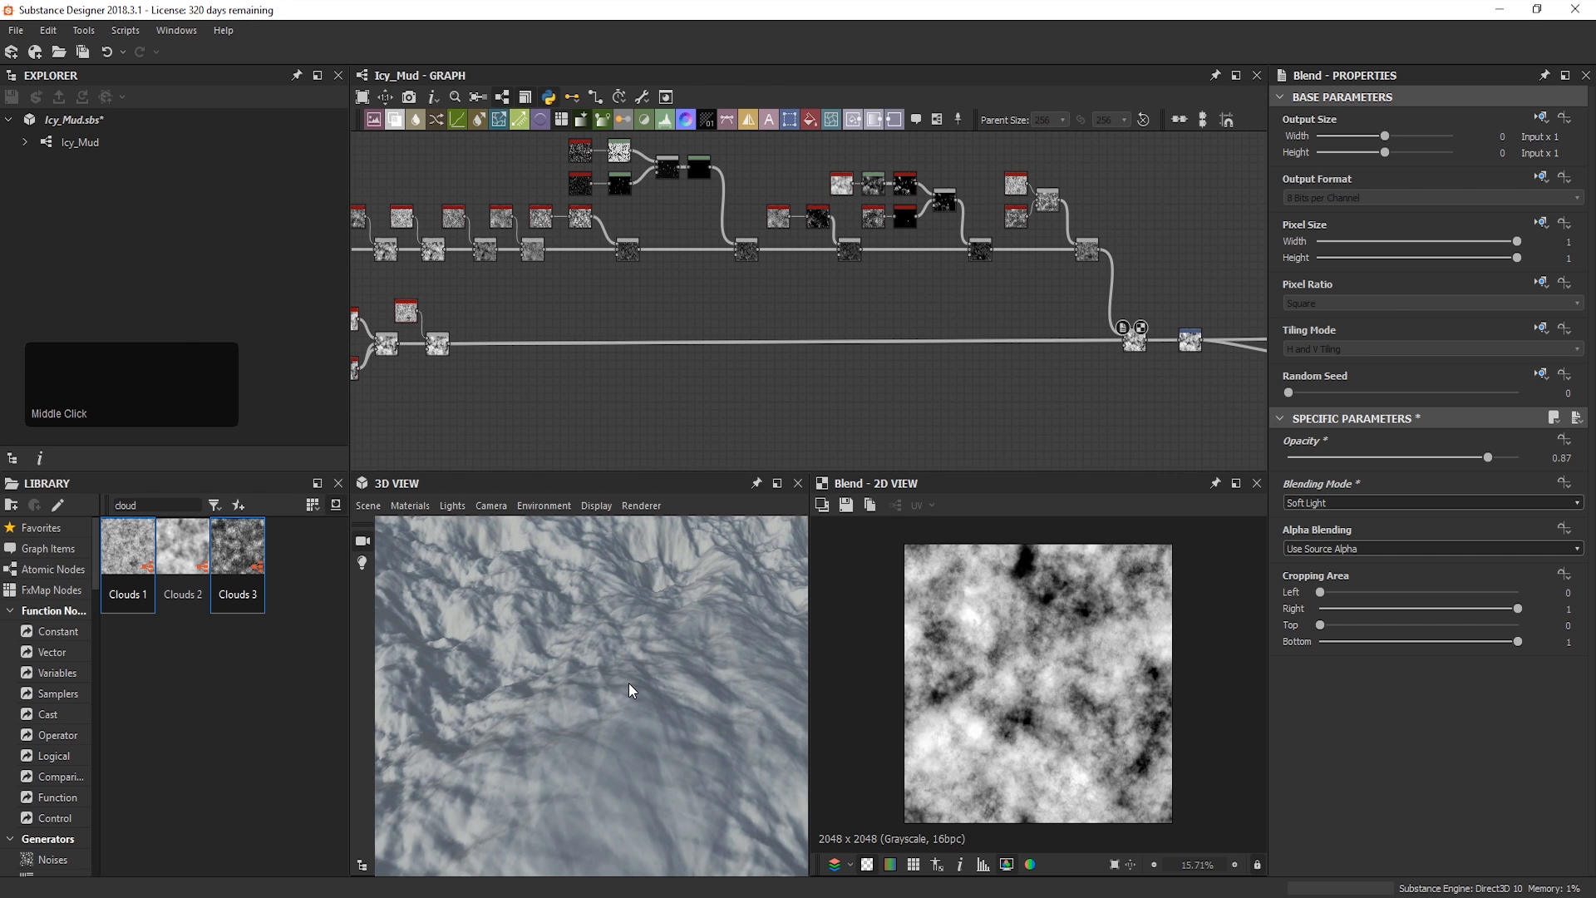
{"action": "key", "text": "ctrl+z"}
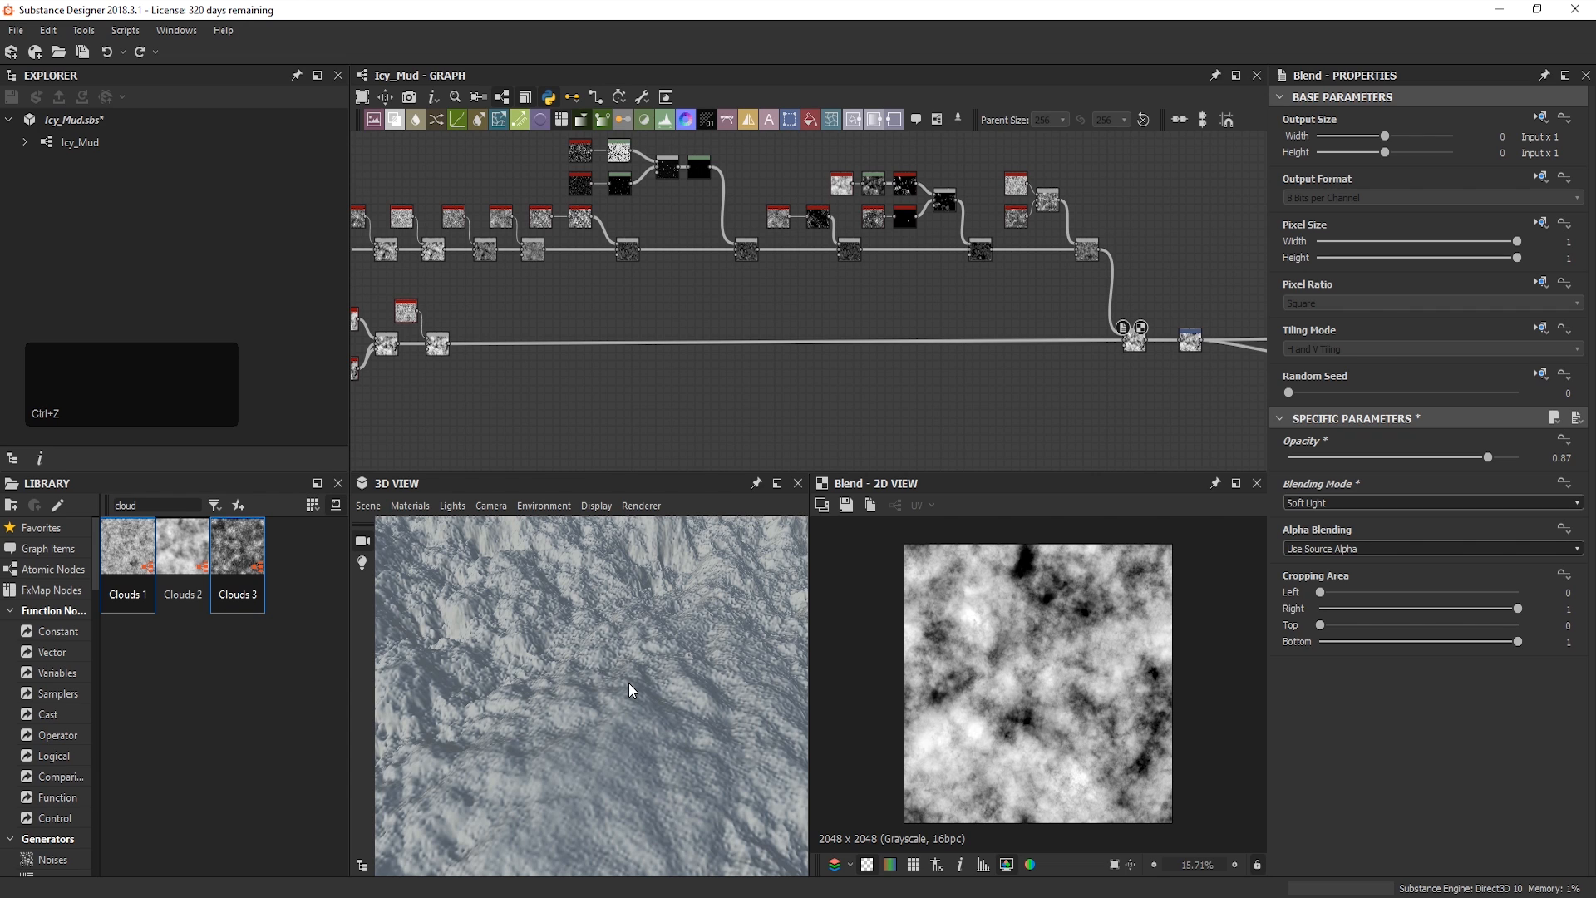
{"action": "left_click_drag", "start_coordinate": [1180, 341], "coordinate": [445, 344]}
{"action": "key", "text": "ctrl+z"}
Step: Search the library for bnw, add a BnW Spots 1 noise, and move it above the chain's final Blend and Transformation 2D
{"action": "left_click", "coordinate": [166, 504]}
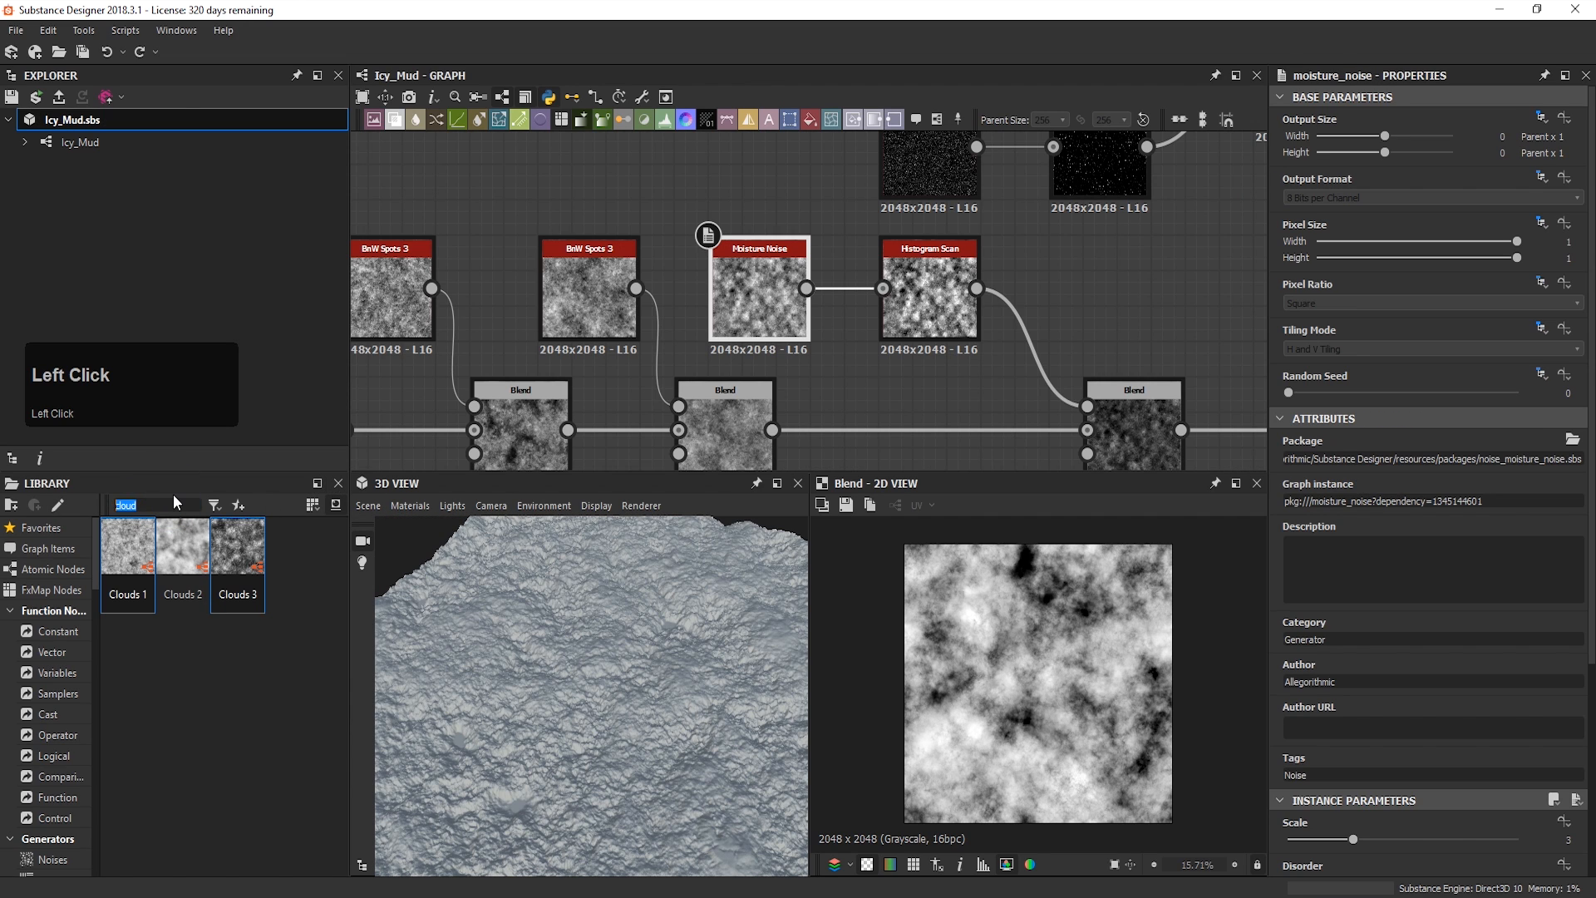
{"action": "type", "text": "bnw"}
{"action": "left_click_drag", "start_coordinate": [128, 549], "coordinate": [803, 166]}
{"action": "scroll", "coordinate": [912, 251], "scroll_direction": "down", "scroll_amount": 3}
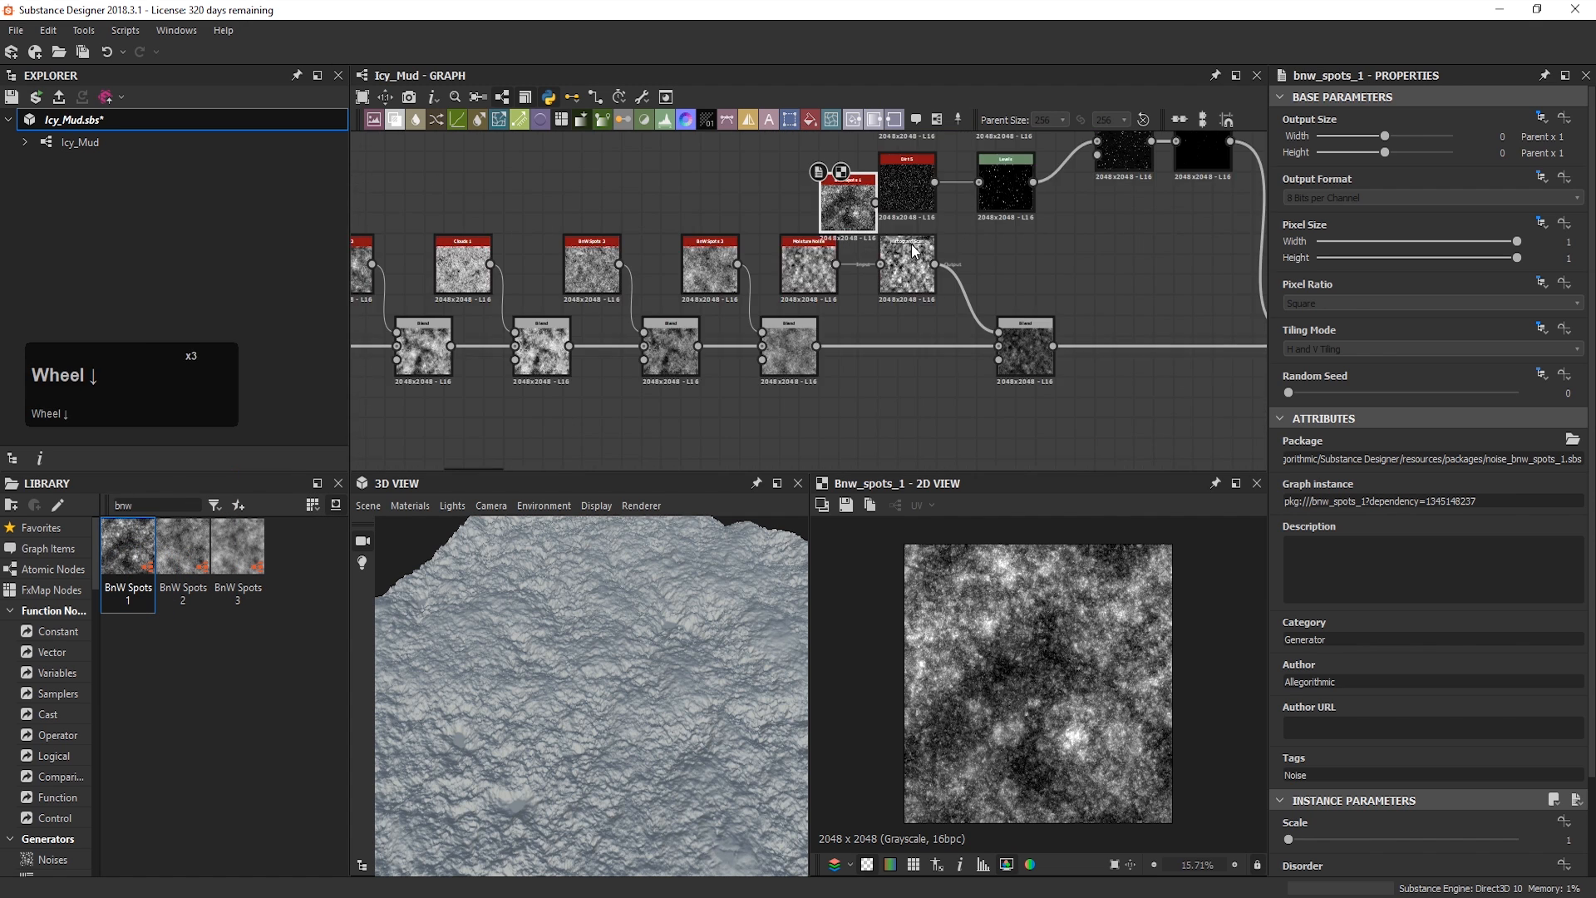
{"action": "scroll", "coordinate": [910, 250], "scroll_direction": "down", "scroll_amount": 2}
{"action": "middle_click_drag", "start_coordinate": [910, 250], "coordinate": [626, 279]}
{"action": "left_click_drag", "start_coordinate": [585, 242], "coordinate": [908, 257]}
{"action": "middle_click_drag", "start_coordinate": [1081, 349], "coordinate": [781, 341]}
{"action": "scroll", "coordinate": [797, 369], "scroll_direction": "down", "scroll_amount": 3}
{"action": "left_click_drag", "start_coordinate": [793, 370], "coordinate": [871, 367]}
Step: Add a Histogram Scan and a Levels node in a row beside the new BnW Spots 1
{"action": "scroll", "coordinate": [865, 390], "scroll_direction": "up", "scroll_amount": 3}
{"action": "key", "text": "space"}
{"action": "type", "text": "his"}
{"action": "left_click", "coordinate": [986, 377]}
{"action": "left_click_drag", "start_coordinate": [954, 323], "coordinate": [934, 349]}
{"action": "key", "text": "space"}
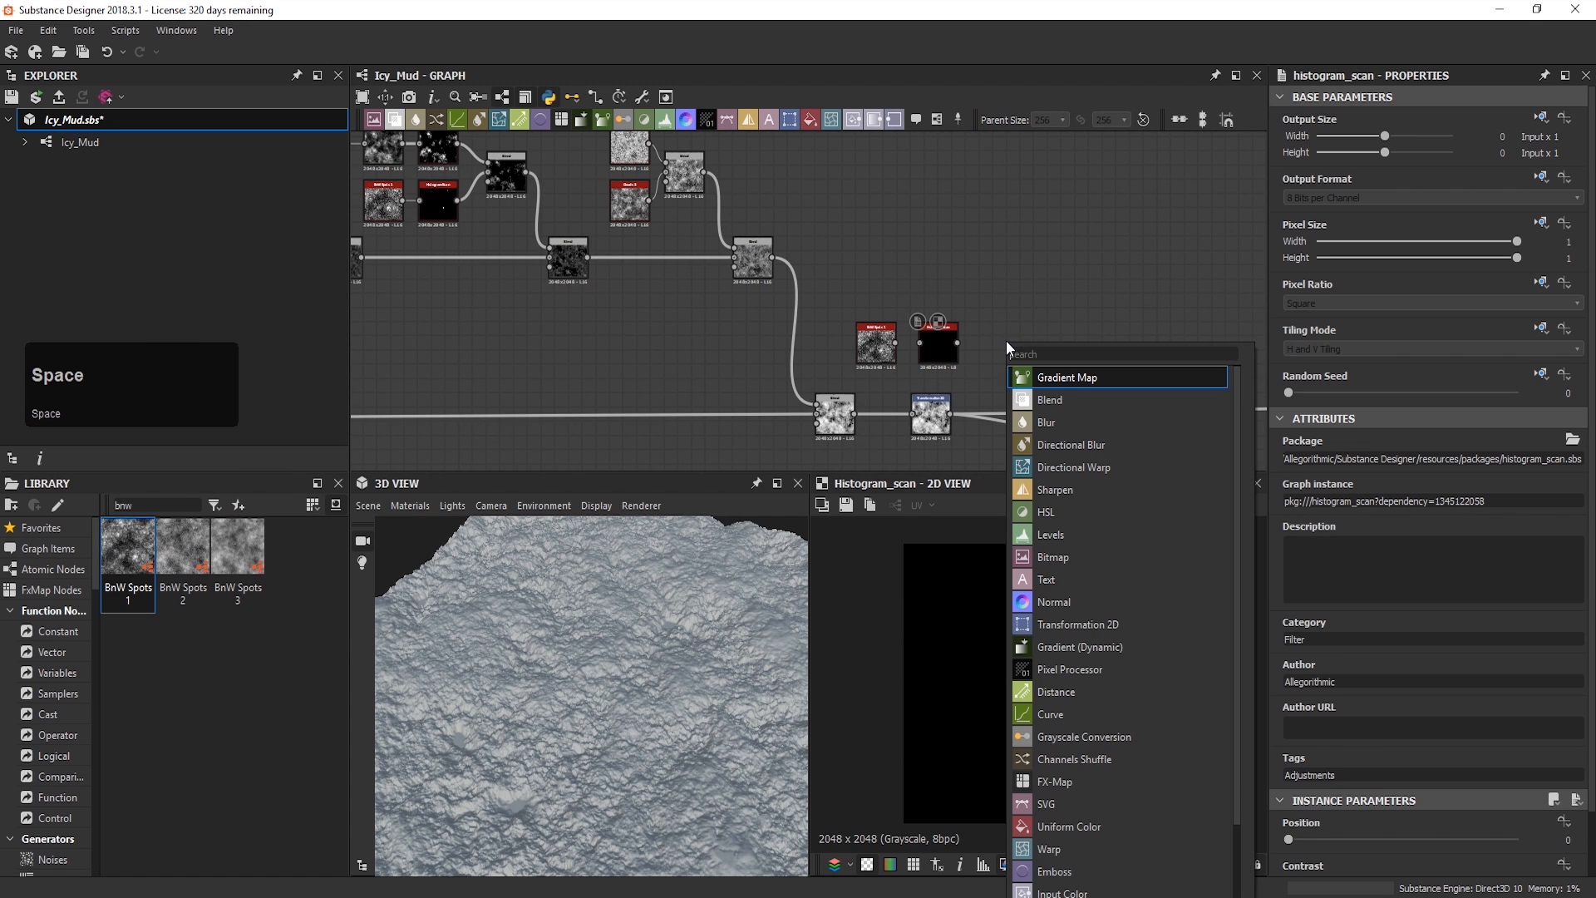
{"action": "type", "text": "le"}
{"action": "left_click", "coordinate": [1063, 377]}
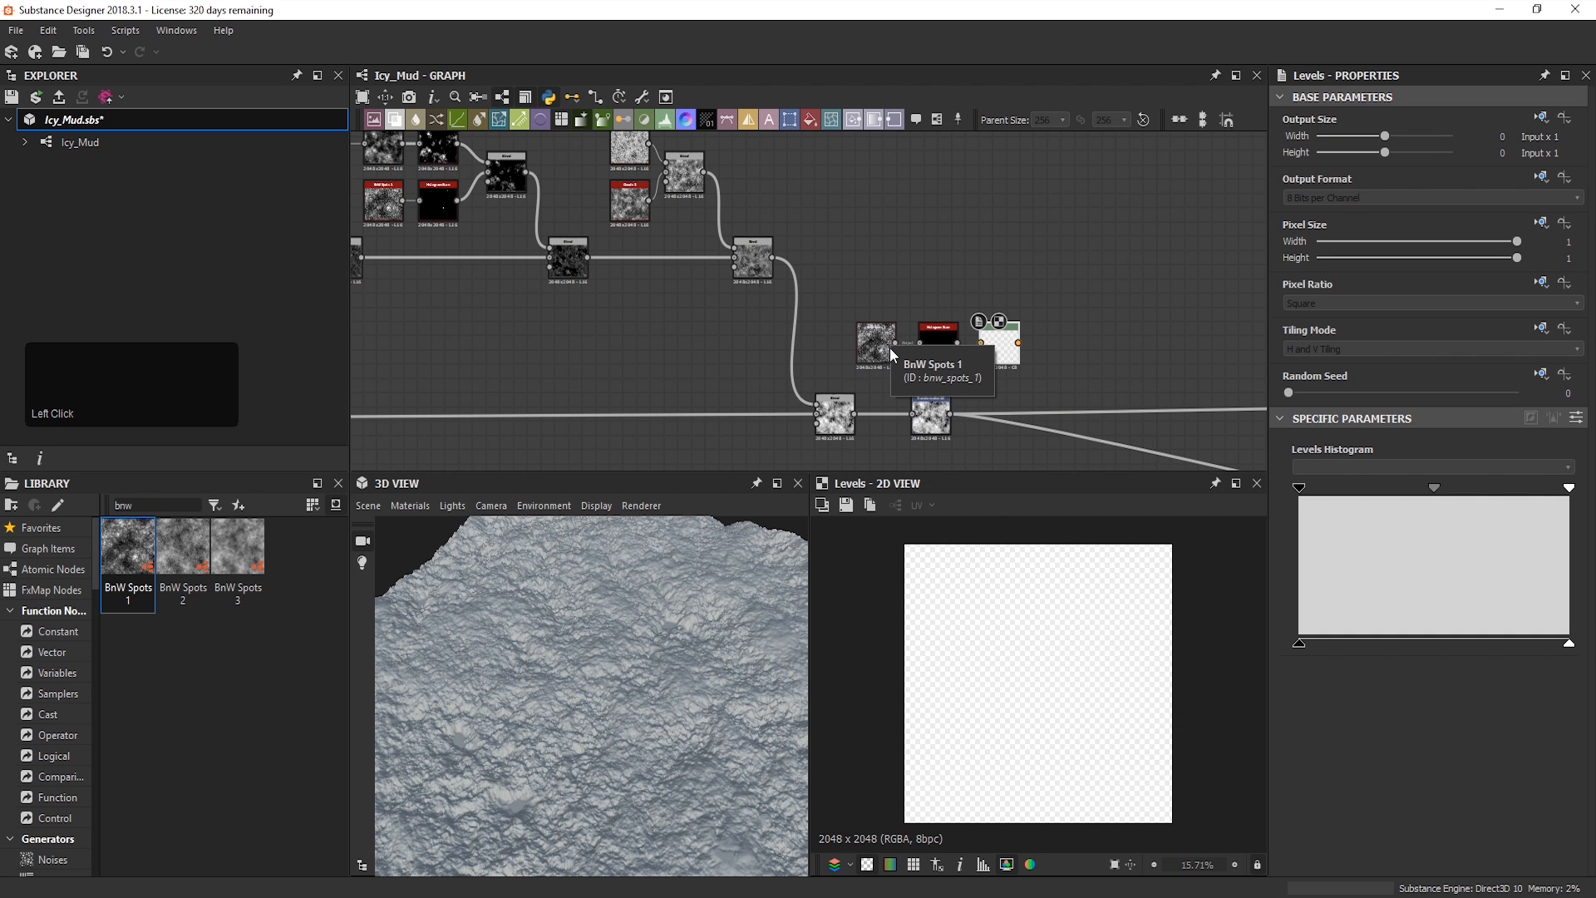
Step: Set the new BnW Spots 1 noise's Disorder to 0.45 and Roughness to 2
{"action": "double_click", "coordinate": [890, 355]}
{"action": "scroll", "coordinate": [1413, 748], "scroll_direction": "down", "scroll_amount": 2}
{"action": "left_click_drag", "start_coordinate": [1387, 831], "coordinate": [1518, 813]}
{"action": "scroll", "coordinate": [1413, 836], "scroll_direction": "down", "scroll_amount": 3}
{"action": "scroll", "coordinate": [1029, 707], "scroll_direction": "up", "scroll_amount": 3}
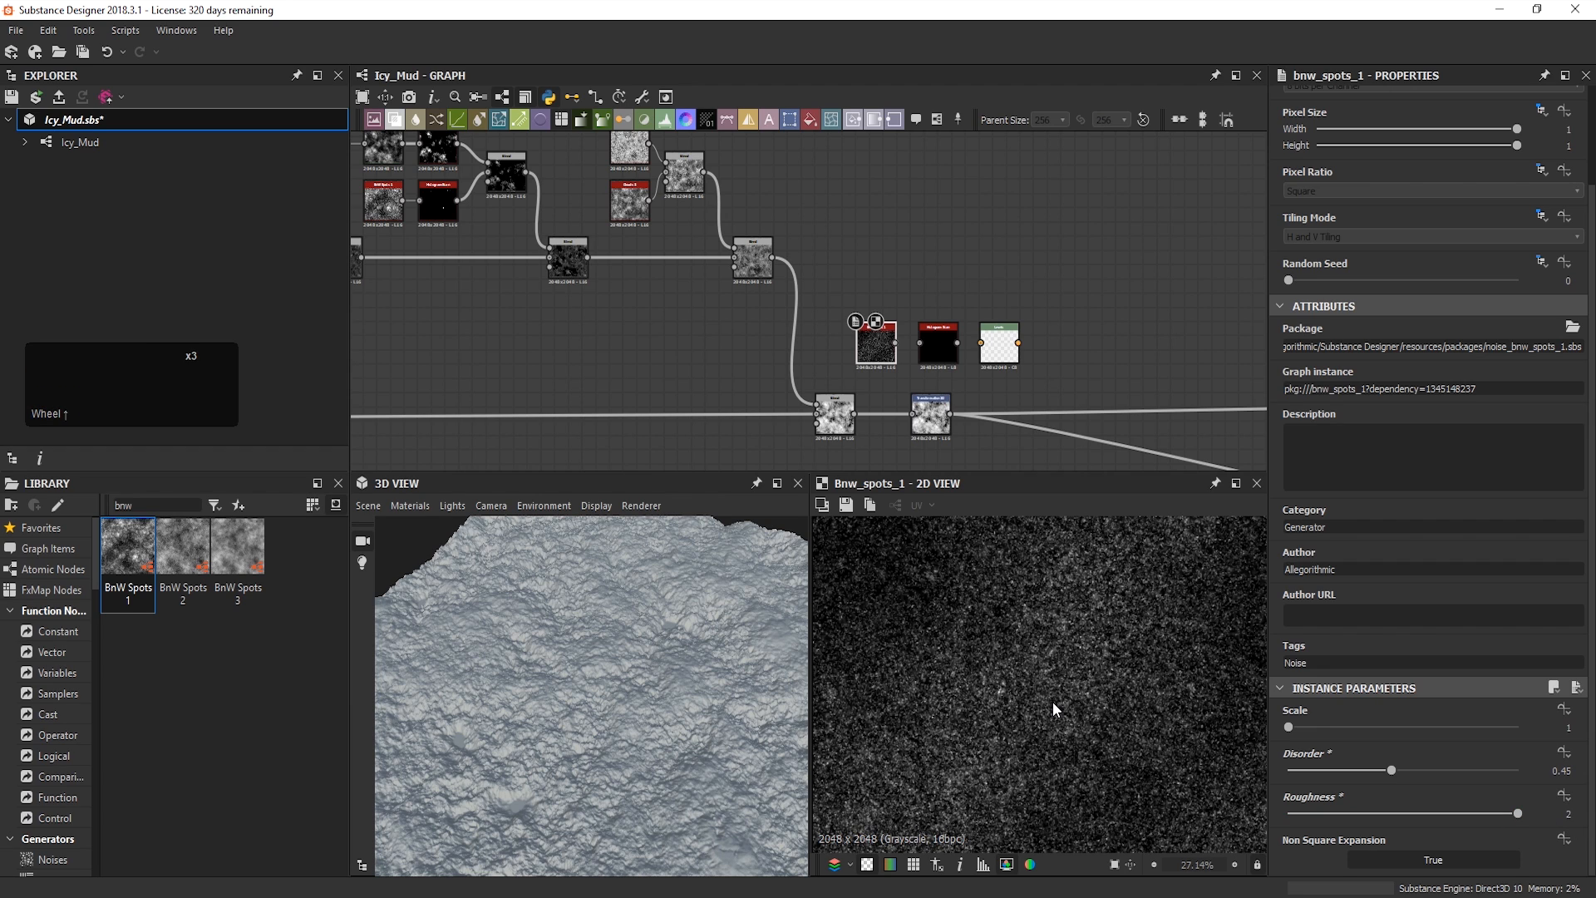
{"action": "scroll", "coordinate": [1053, 701], "scroll_direction": "down", "scroll_amount": 2}
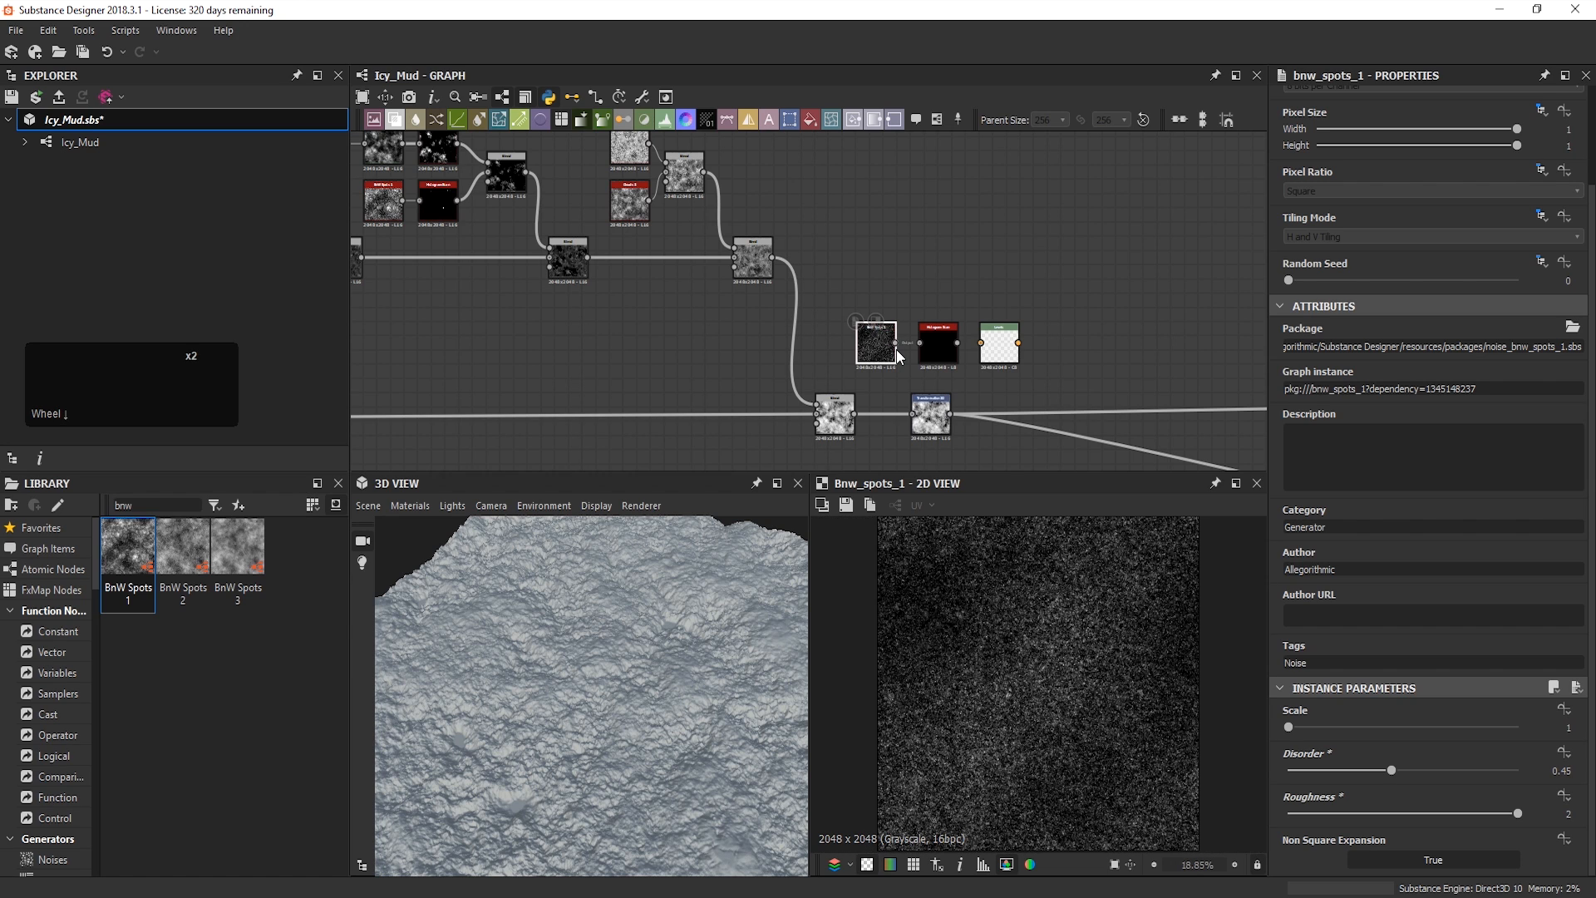
Step: Set the Histogram Scan's Position to 0.48 and connect its output to the Levels node
{"action": "left_click", "coordinate": [938, 348]}
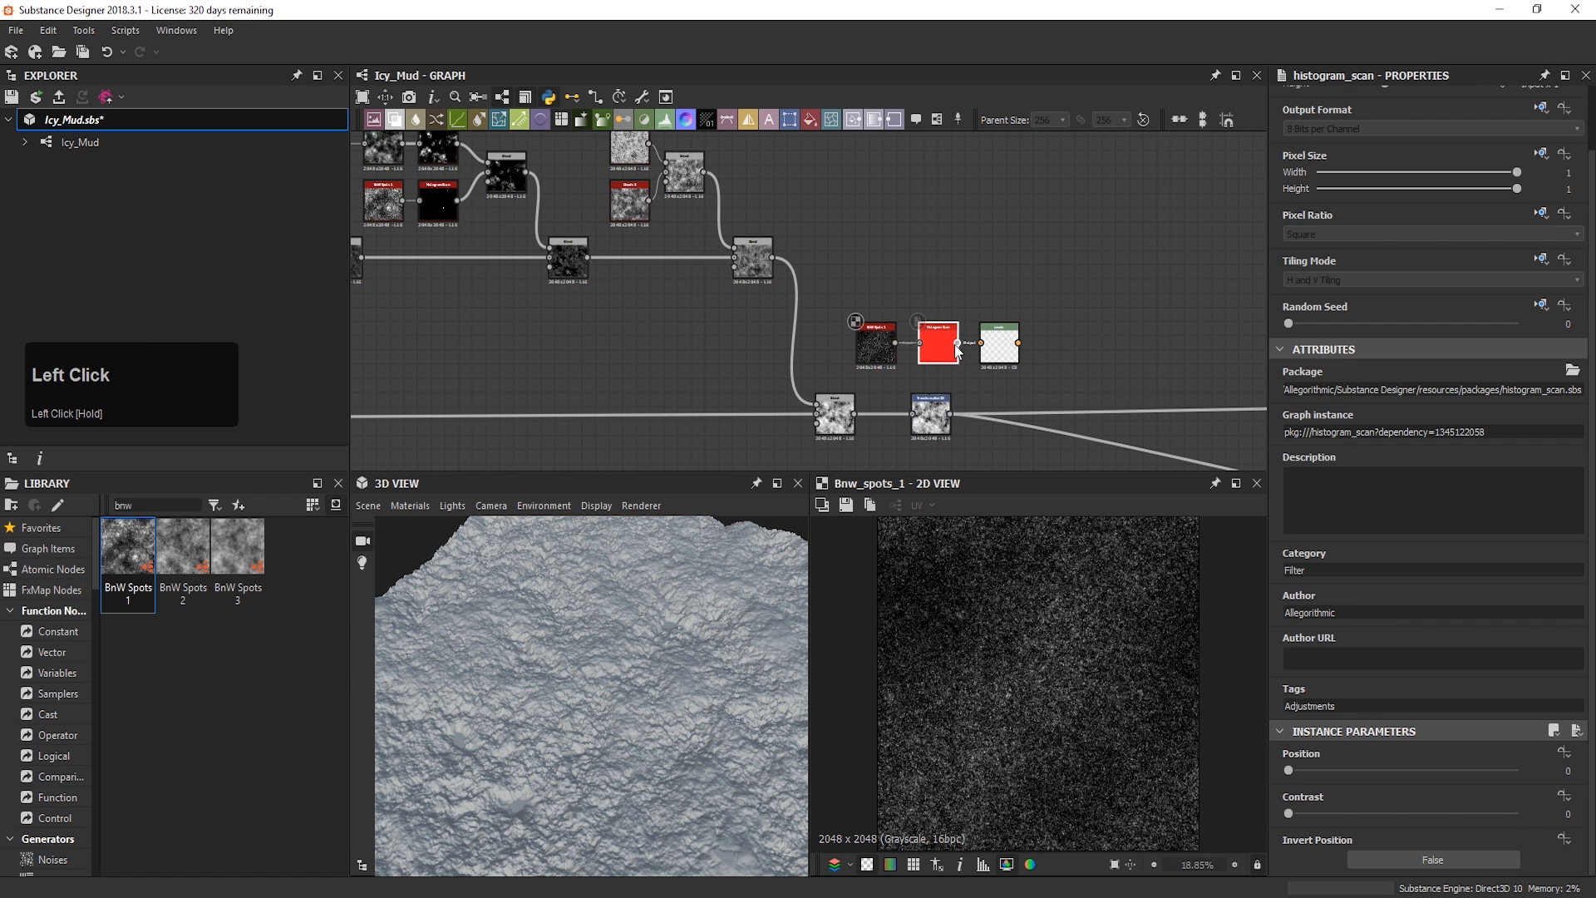
{"action": "double_click", "coordinate": [954, 348]}
{"action": "scroll", "coordinate": [954, 347], "scroll_direction": "up", "scroll_amount": 4}
{"action": "middle_click_drag", "start_coordinate": [954, 348], "coordinate": [1044, 302]}
{"action": "left_click_drag", "start_coordinate": [1290, 770], "coordinate": [1398, 776]}
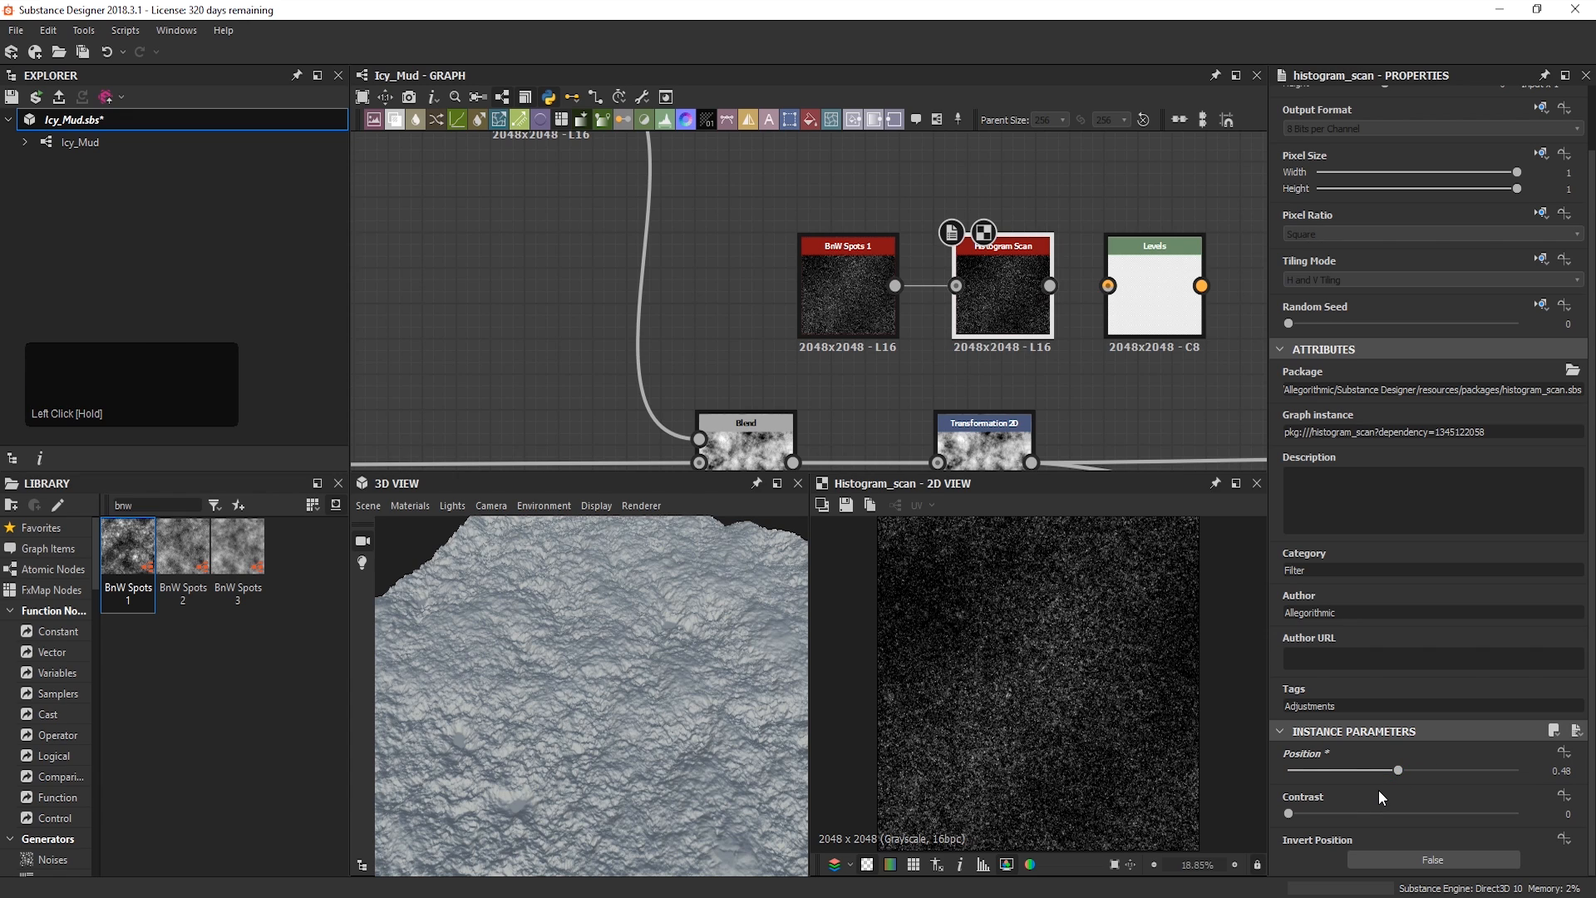
{"action": "left_click_drag", "start_coordinate": [1050, 286], "coordinate": [1108, 285]}
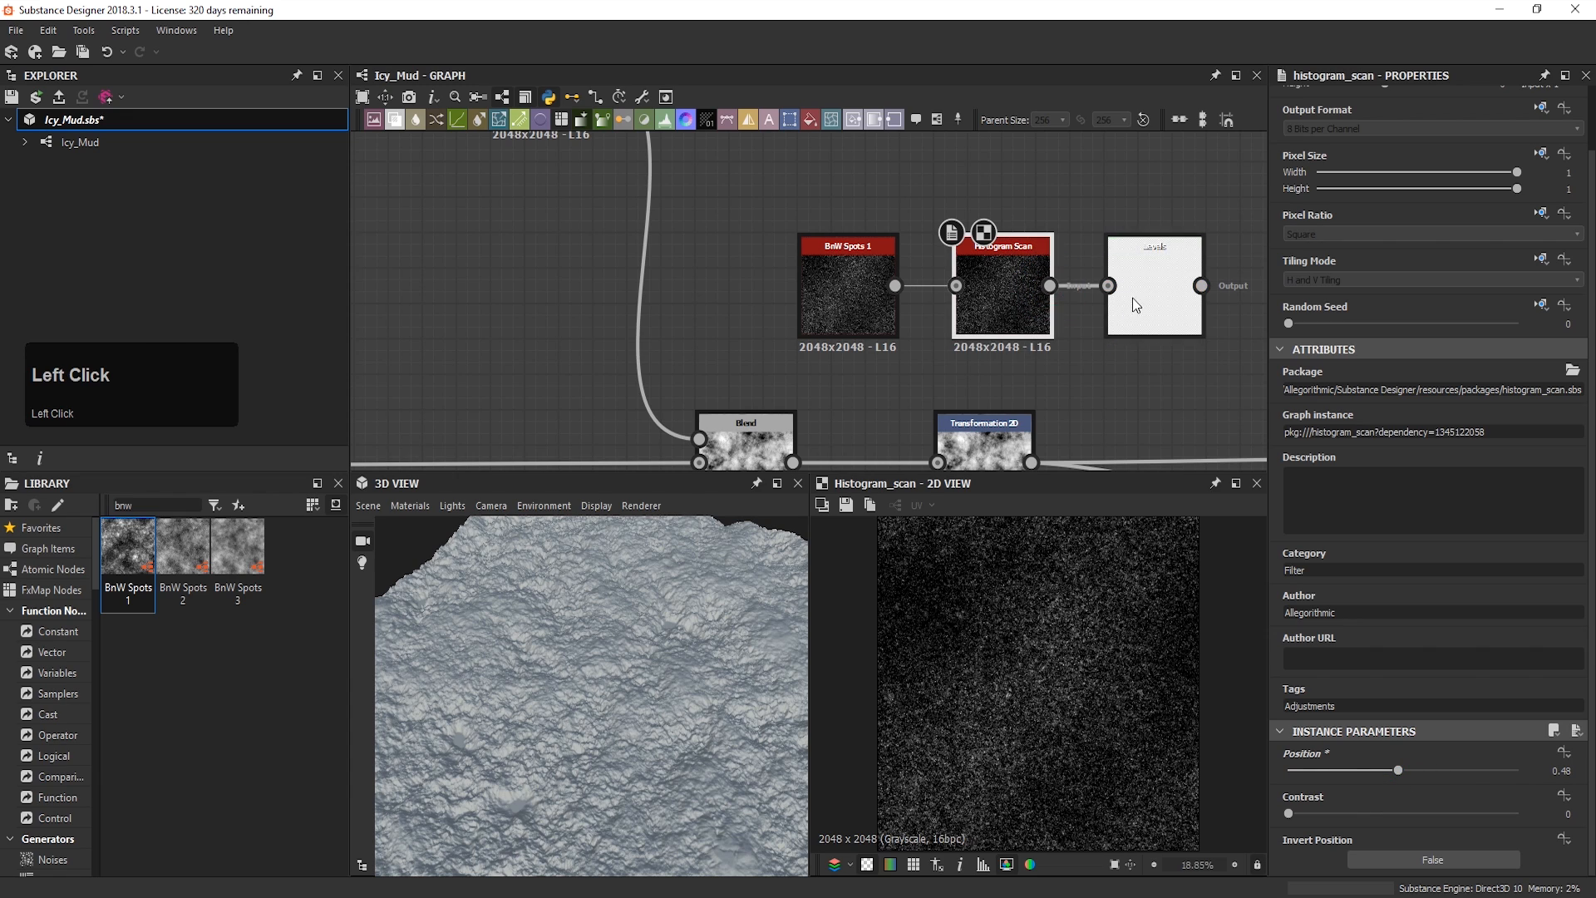
Step: Set the Level In Mid of the Levels node after the Histogram Scan to 0.68
{"action": "double_click", "coordinate": [1146, 297]}
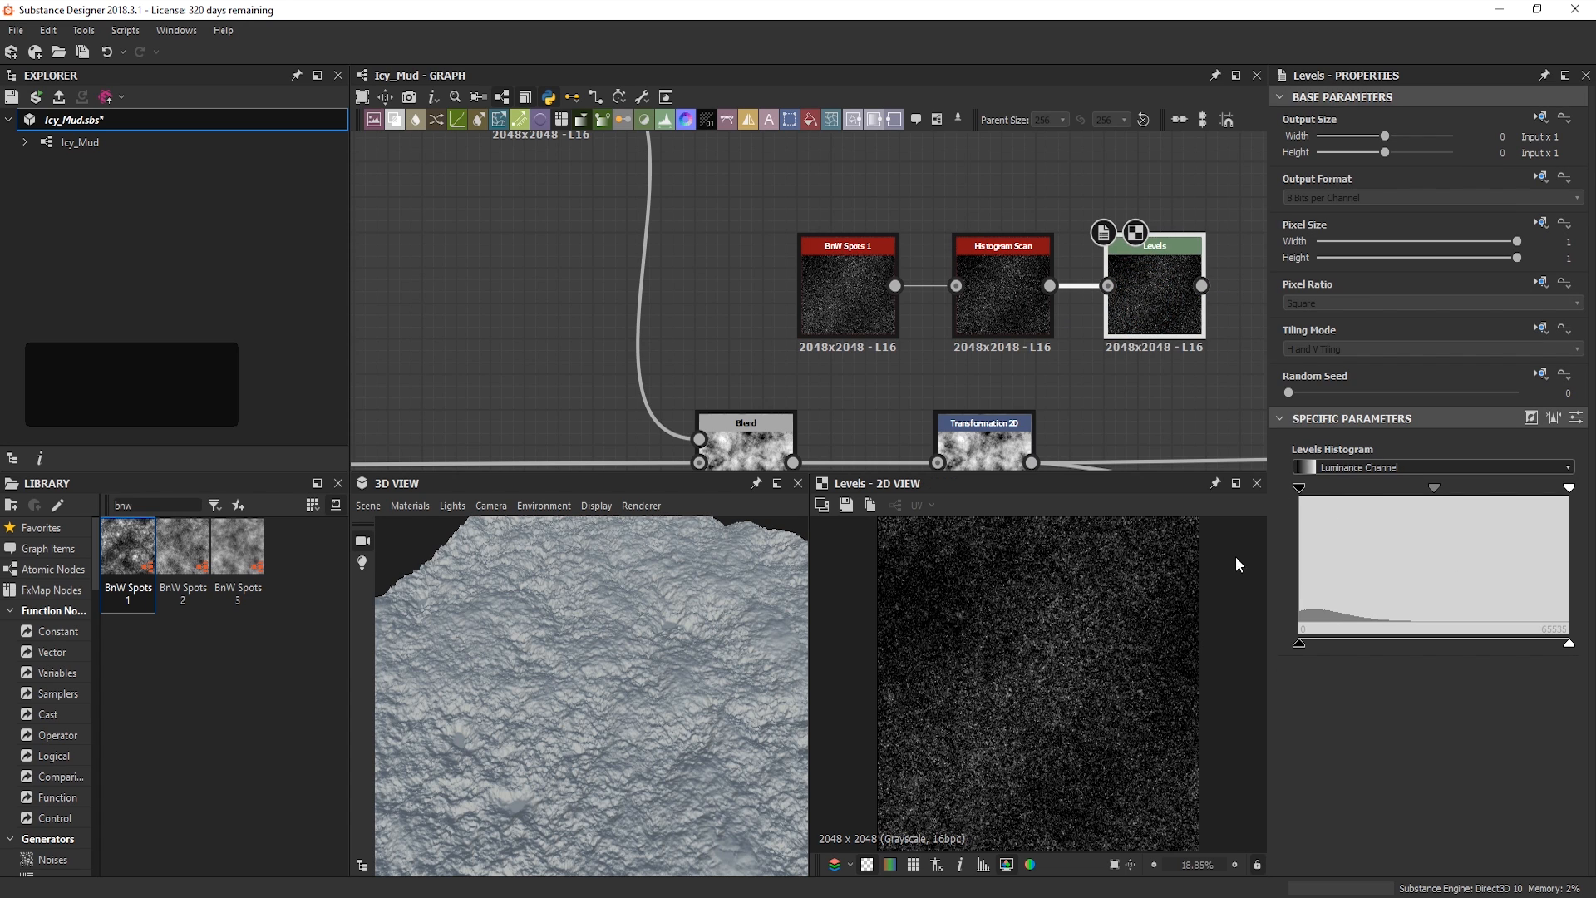
{"action": "left_click_drag", "start_coordinate": [1433, 487], "coordinate": [1460, 487]}
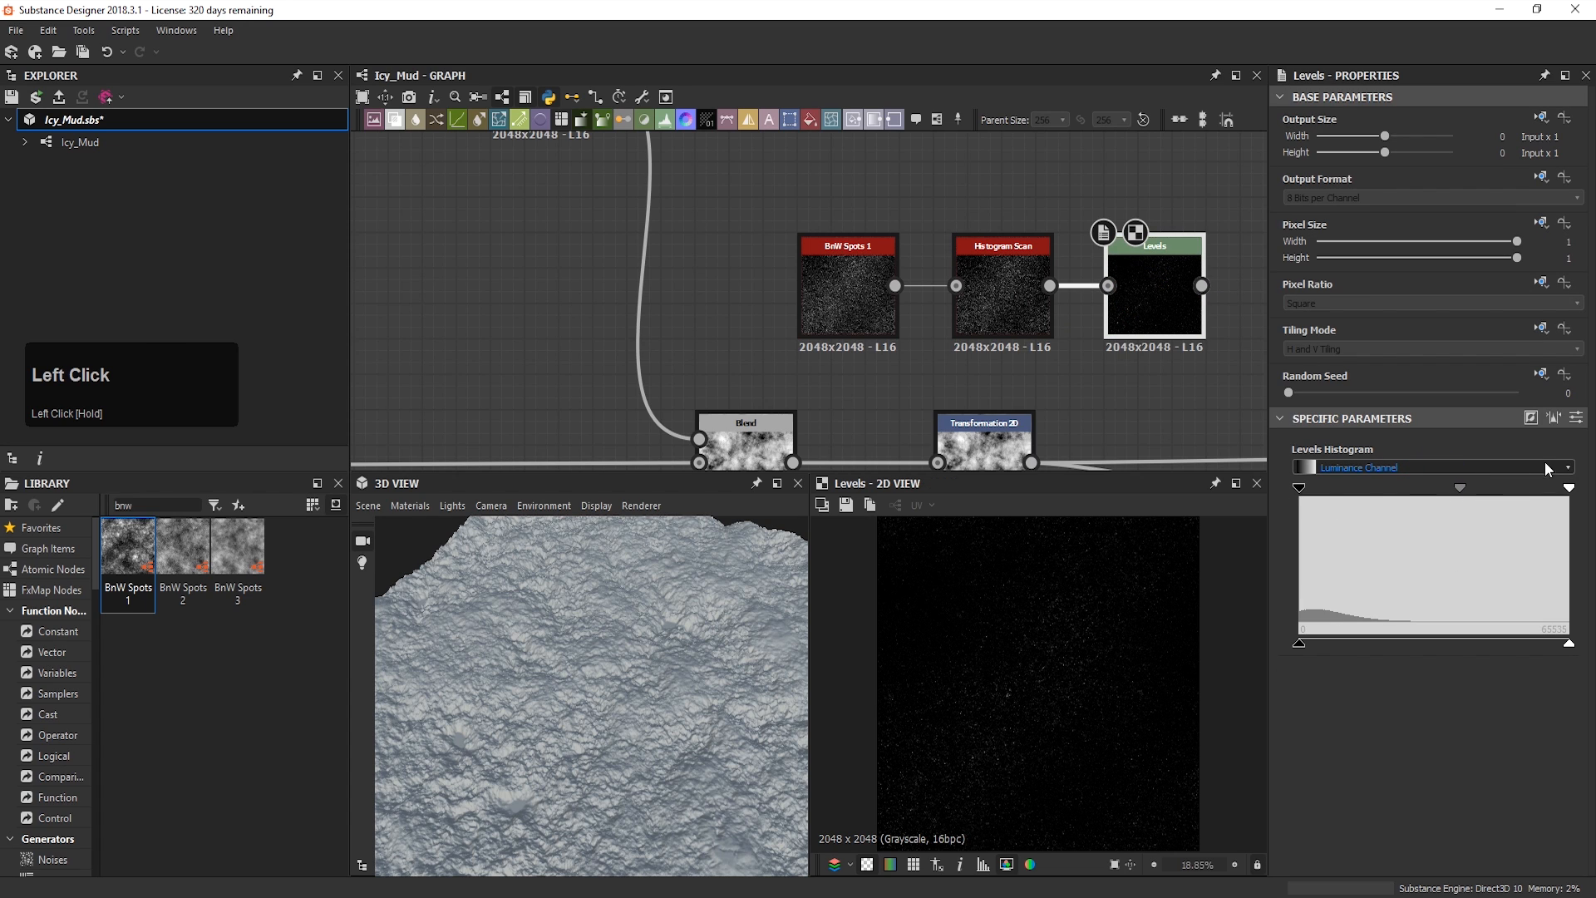
{"action": "left_click", "coordinate": [1577, 426]}
{"action": "mouse_move", "coordinate": [1447, 557]}
{"action": "left_mouse_down"}
{"action": "mouse_move", "coordinate": [1470, 559]}
{"action": "mouse_move", "coordinate": [1443, 563]}
{"action": "left_mouse_up"}
{"action": "scroll", "coordinate": [983, 730], "scroll_direction": "up", "scroll_amount": 3}
Step: Insert a Blend between the chain's final Blend and Transformation 2D, rearrange the neighbouring nodes, and connect the Levels output to its foreground
{"action": "scroll", "coordinate": [1054, 321], "scroll_direction": "down", "scroll_amount": 5}
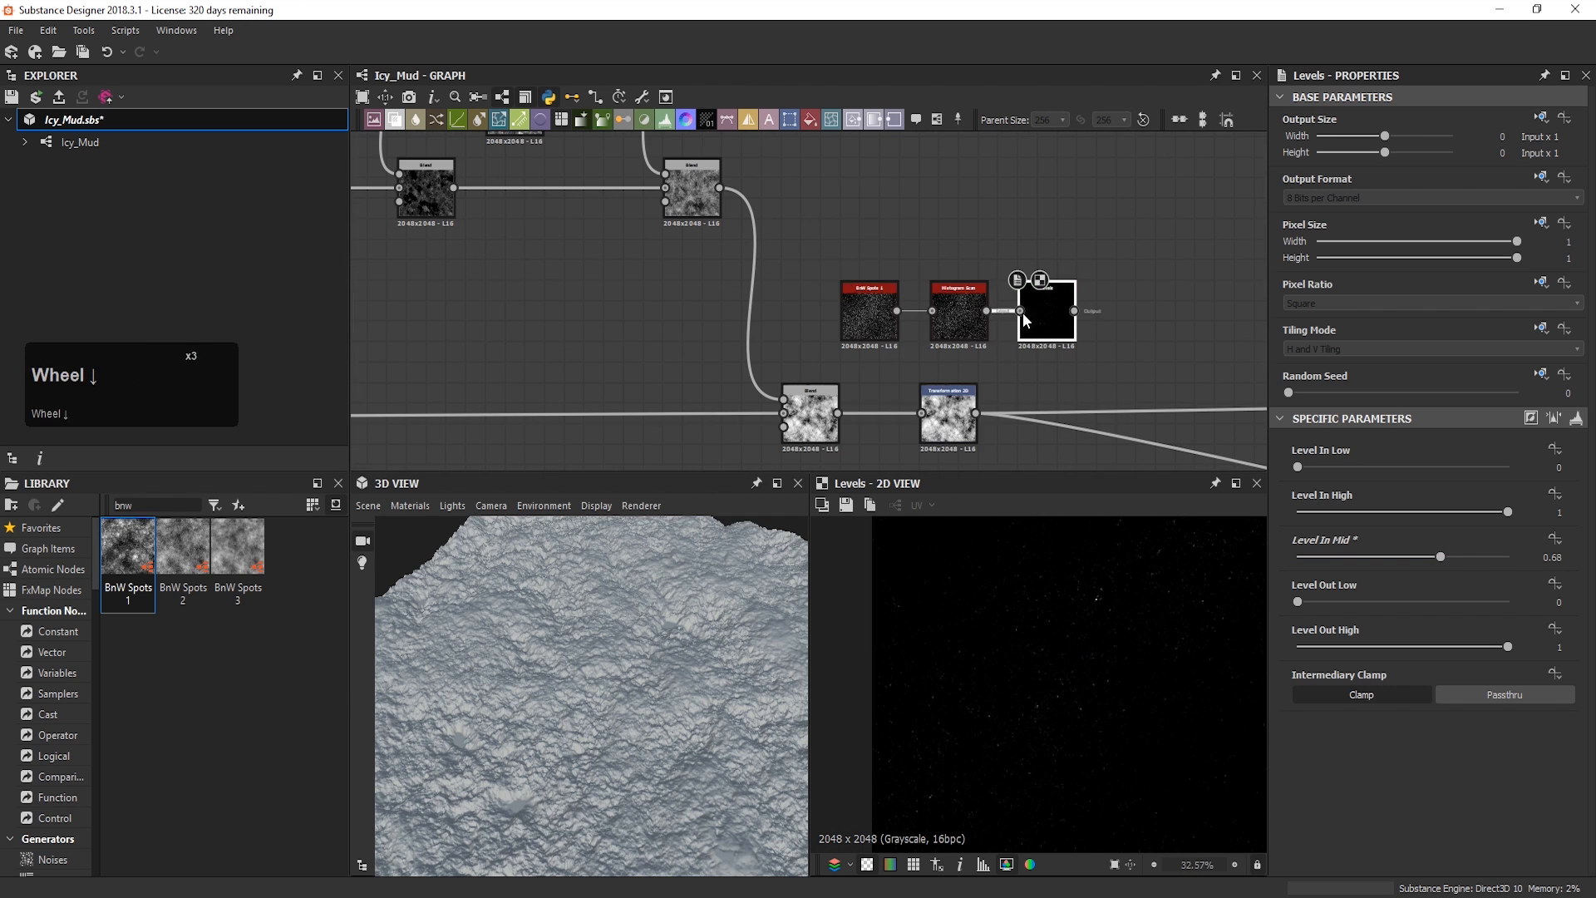
{"action": "left_click", "coordinate": [394, 120]}
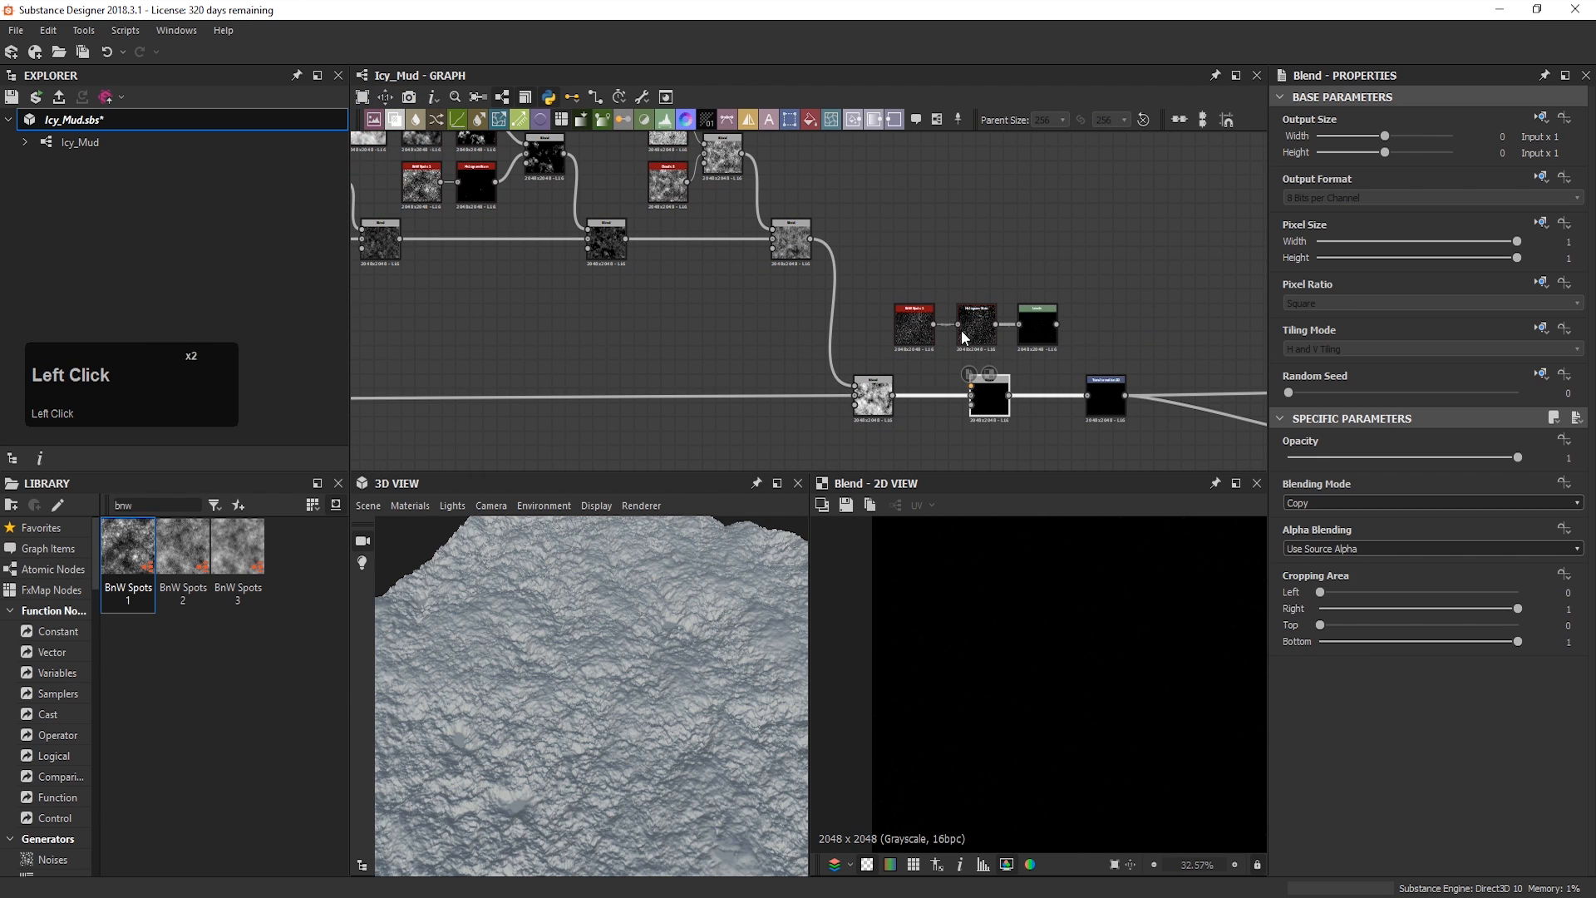
{"action": "left_click_drag", "start_coordinate": [992, 401], "coordinate": [1200, 395]}
{"action": "left_click_drag", "start_coordinate": [898, 278], "coordinate": [1049, 336]}
{"action": "left_click_drag", "start_coordinate": [1041, 322], "coordinate": [1000, 320]}
{"action": "left_click_drag", "start_coordinate": [1043, 397], "coordinate": [1085, 382]}
{"action": "left_click_drag", "start_coordinate": [1015, 323], "coordinate": [1074, 385]}
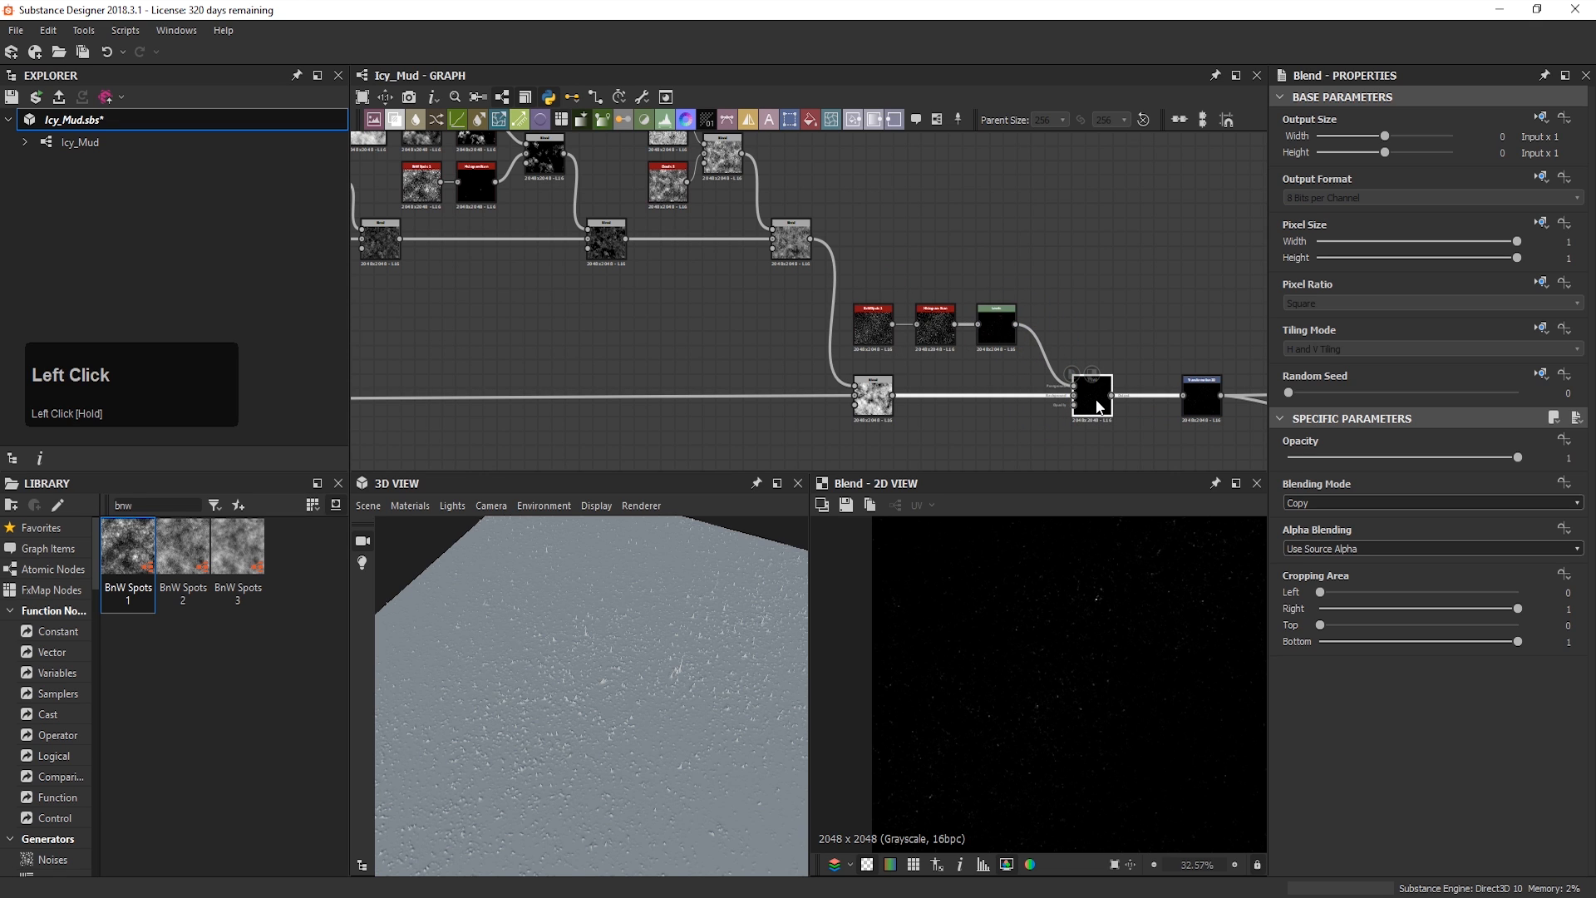
Step: Set the new Blend's blending mode to Screen and adjust the light on the previewed plane
{"action": "double_click", "coordinate": [1096, 401]}
{"action": "left_click", "coordinate": [1357, 504]}
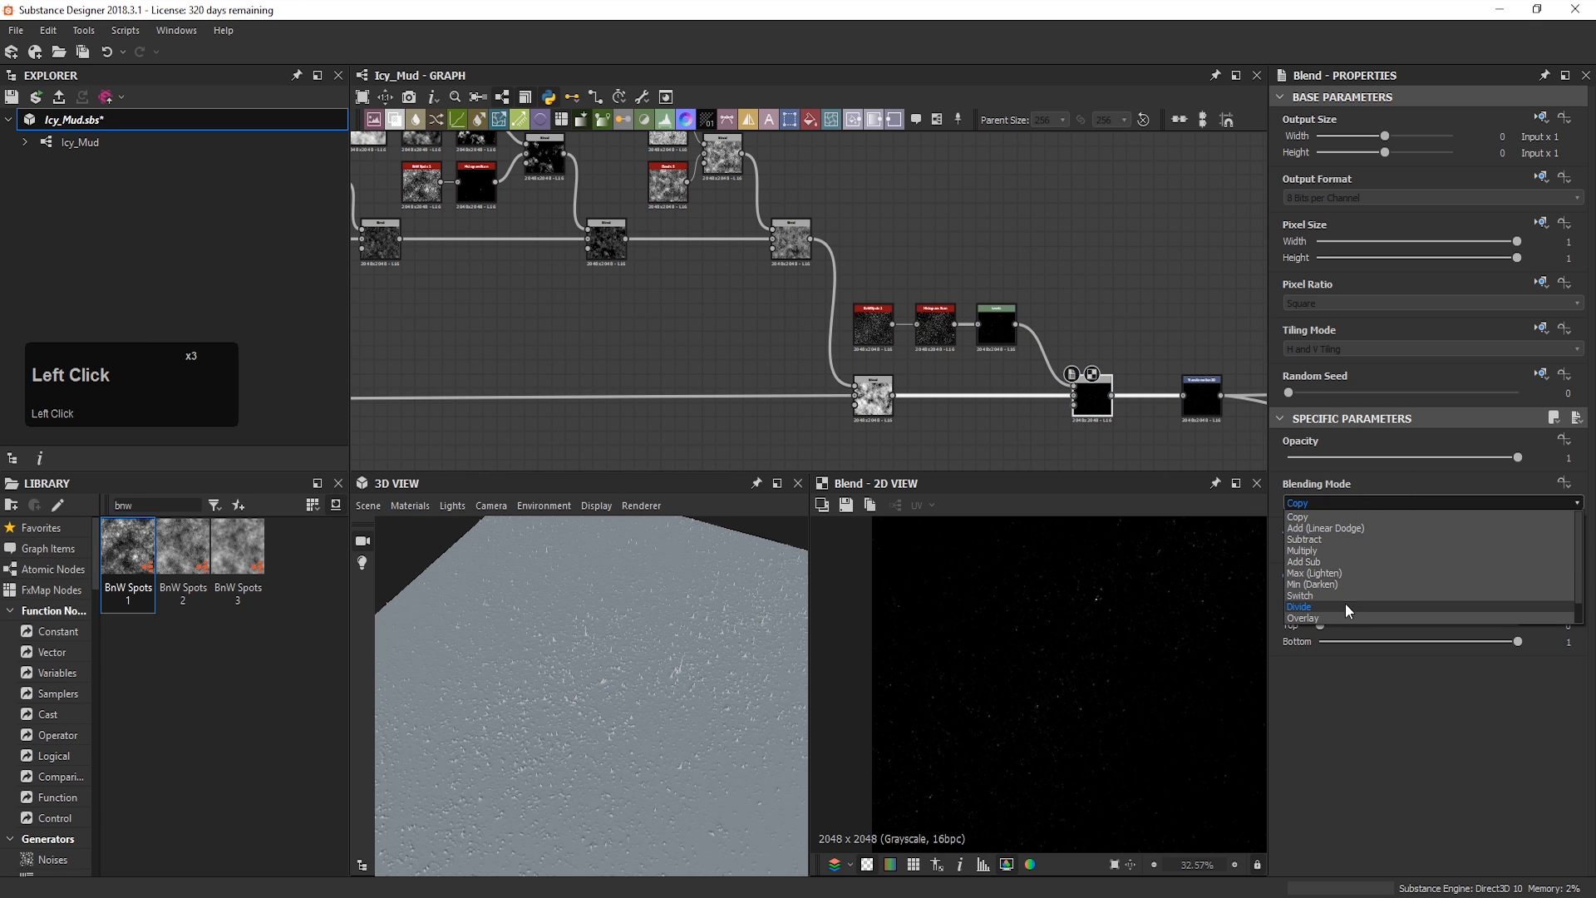
{"action": "scroll", "coordinate": [1338, 612], "scroll_direction": "down", "scroll_amount": 1}
{"action": "left_click", "coordinate": [1343, 604]}
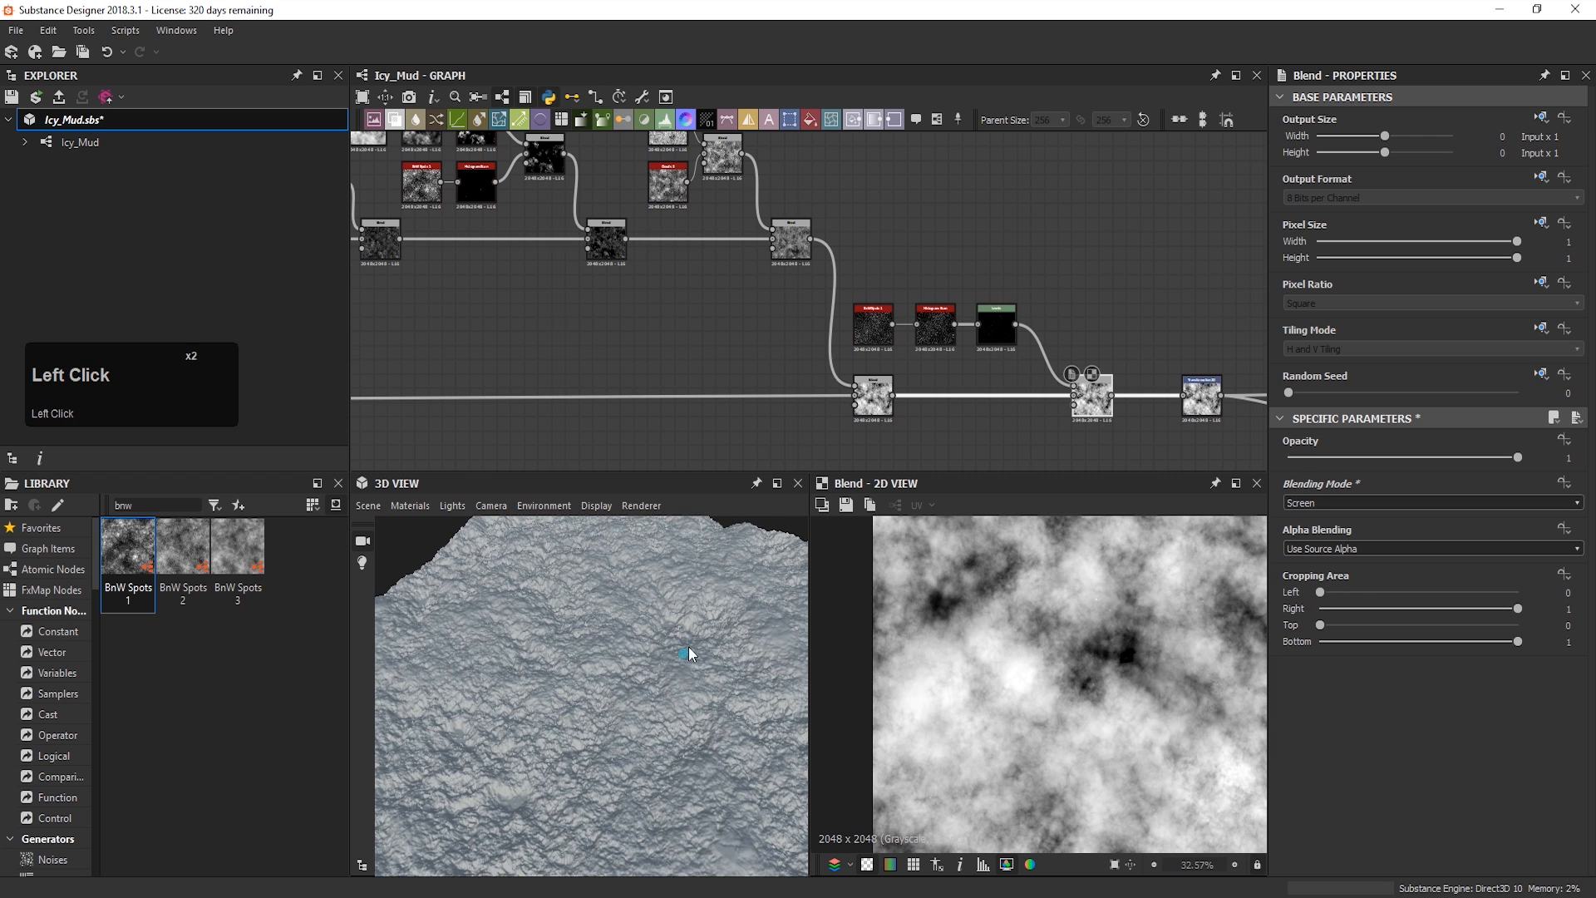
{"action": "right_click_drag", "start_coordinate": [685, 656], "coordinate": [760, 525]}
Step: Try an opacity of 0.85 on the new Blend and rerouting its output link to the preceding Blend, then undo both trials
{"action": "left_click_drag", "start_coordinate": [1517, 457], "coordinate": [1483, 458]}
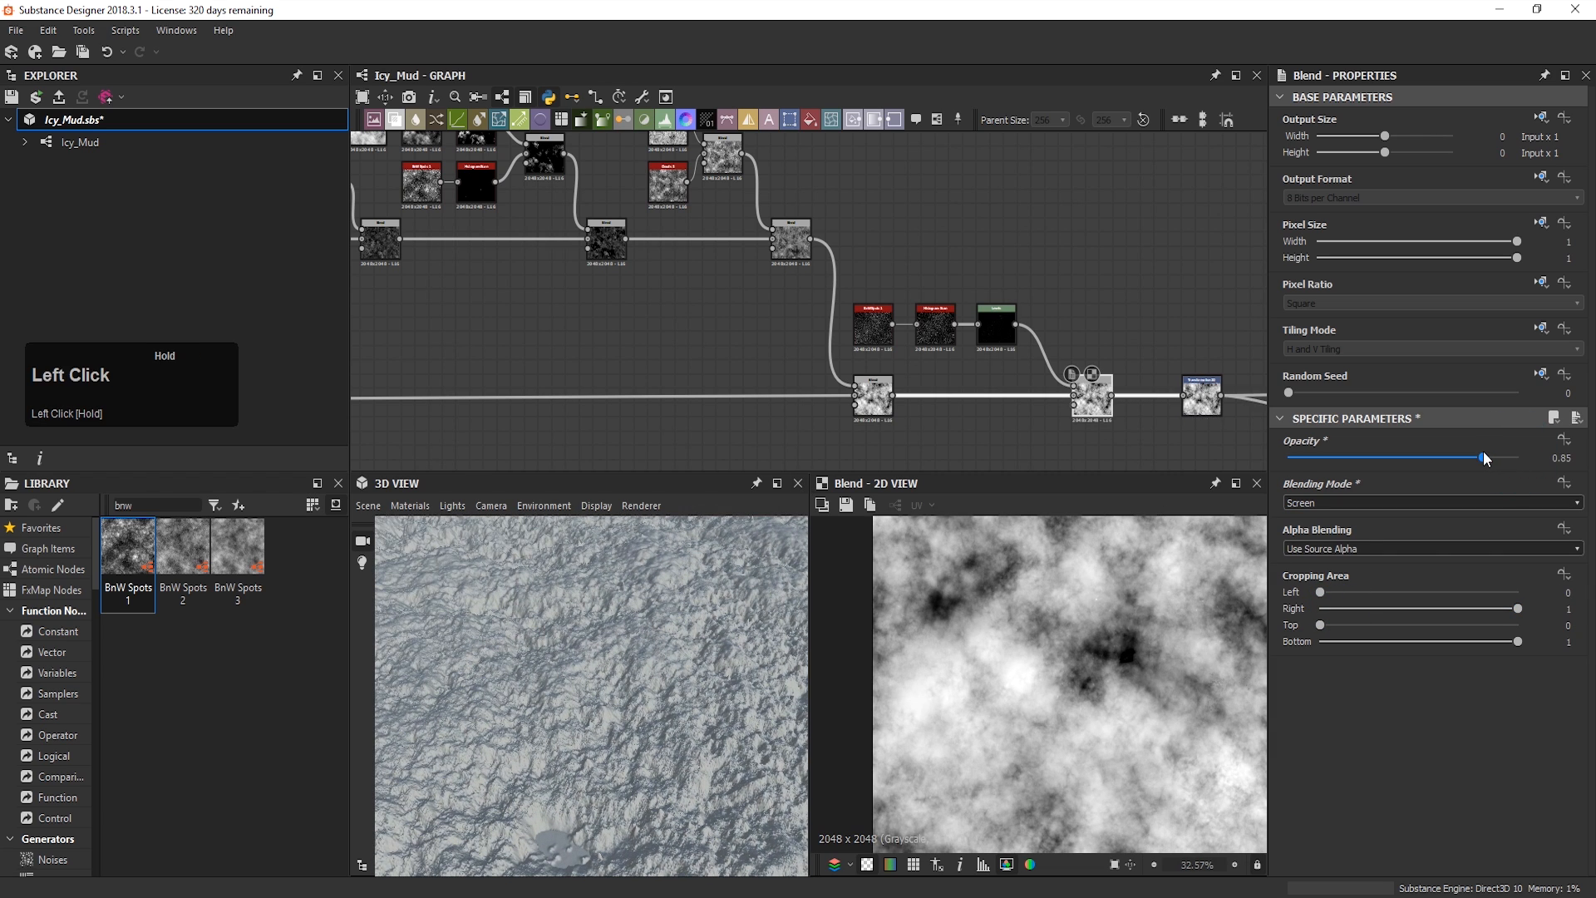
{"action": "key", "text": "ctrl+z"}
{"action": "left_click_drag", "start_coordinate": [1112, 396], "coordinate": [892, 396], "text": "shift"}
{"action": "key", "text": "ctrl+z"}
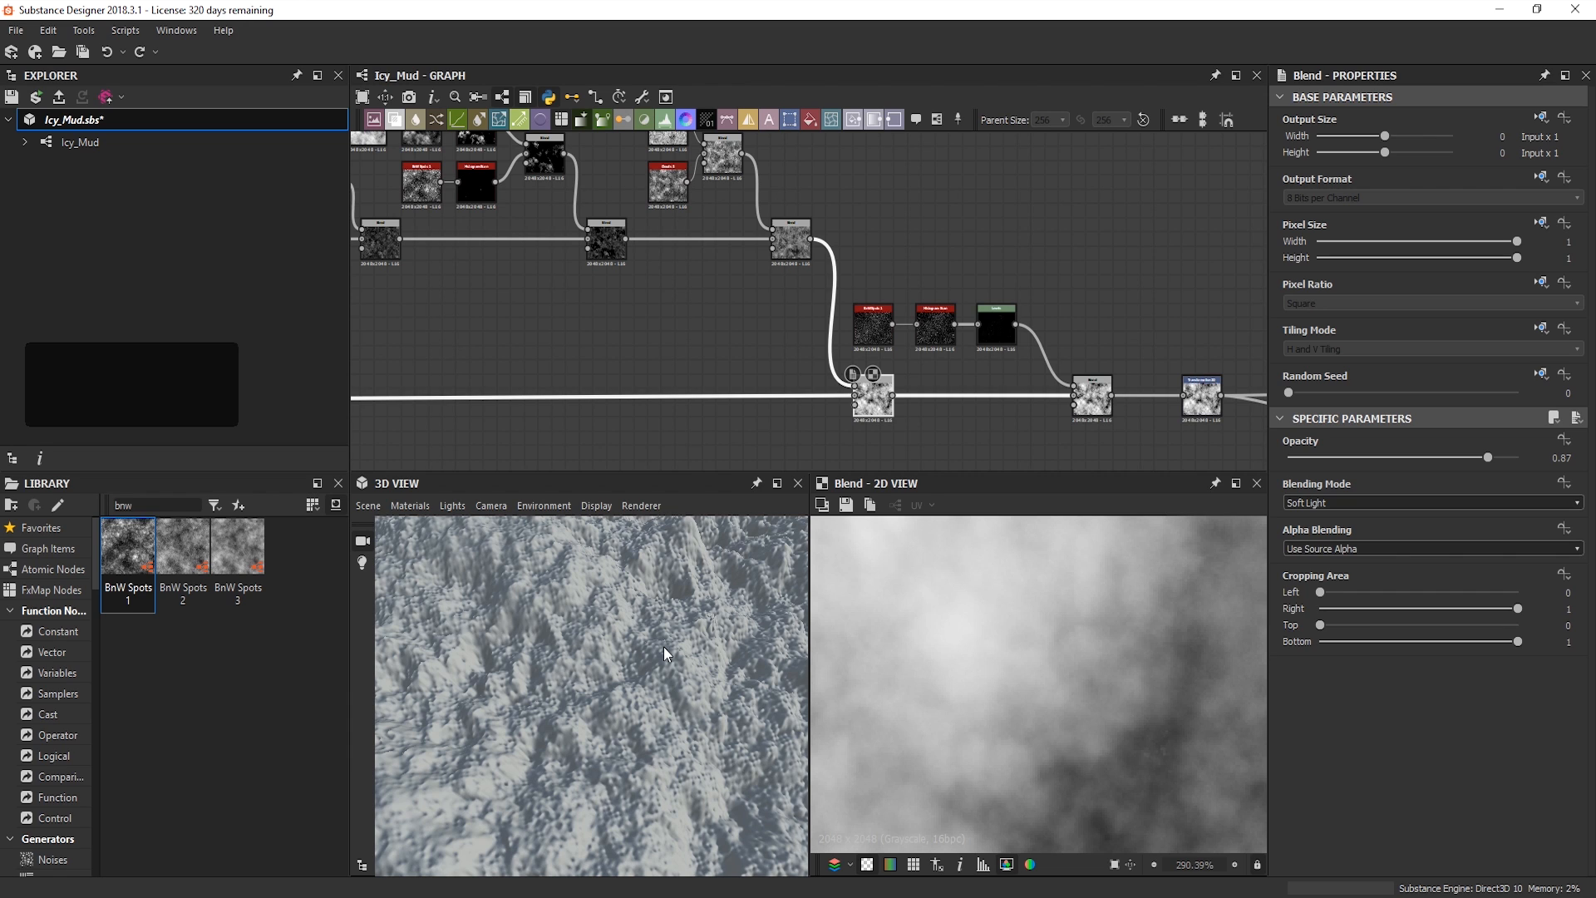
Step: Add a BnW Spots 1 and a BnW Spots 3 noise, stacked above the link between the Screen Blend and Transformation 2D
{"action": "scroll", "coordinate": [848, 251], "scroll_direction": "up", "scroll_amount": 4}
{"action": "left_click", "coordinate": [853, 256]}
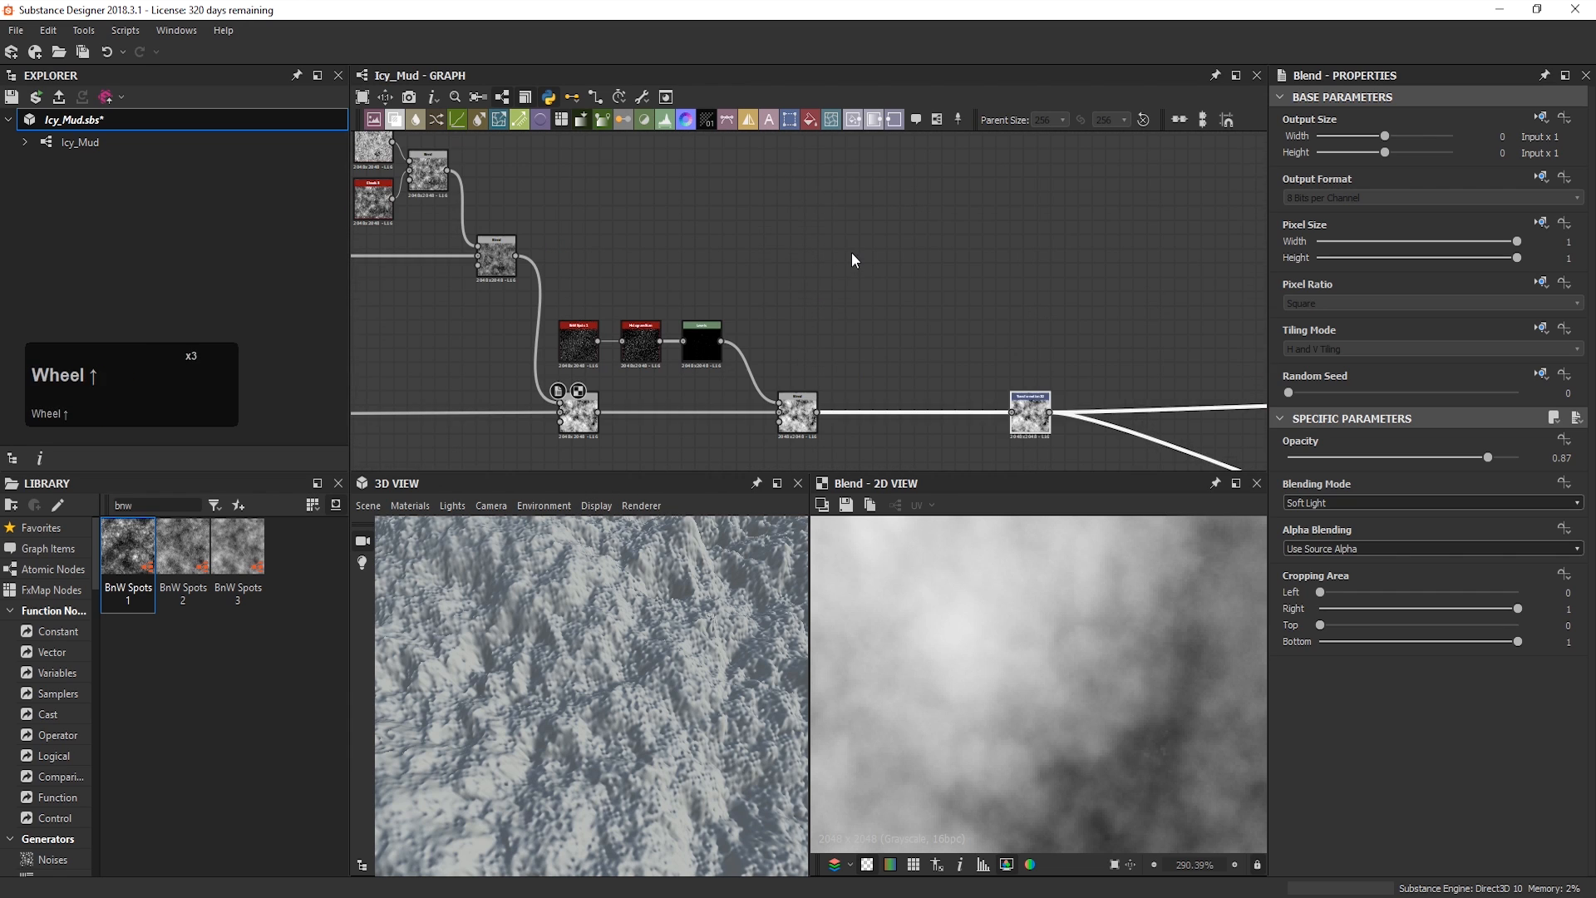
{"action": "key", "text": "space"}
{"action": "type", "text": "bnw"}
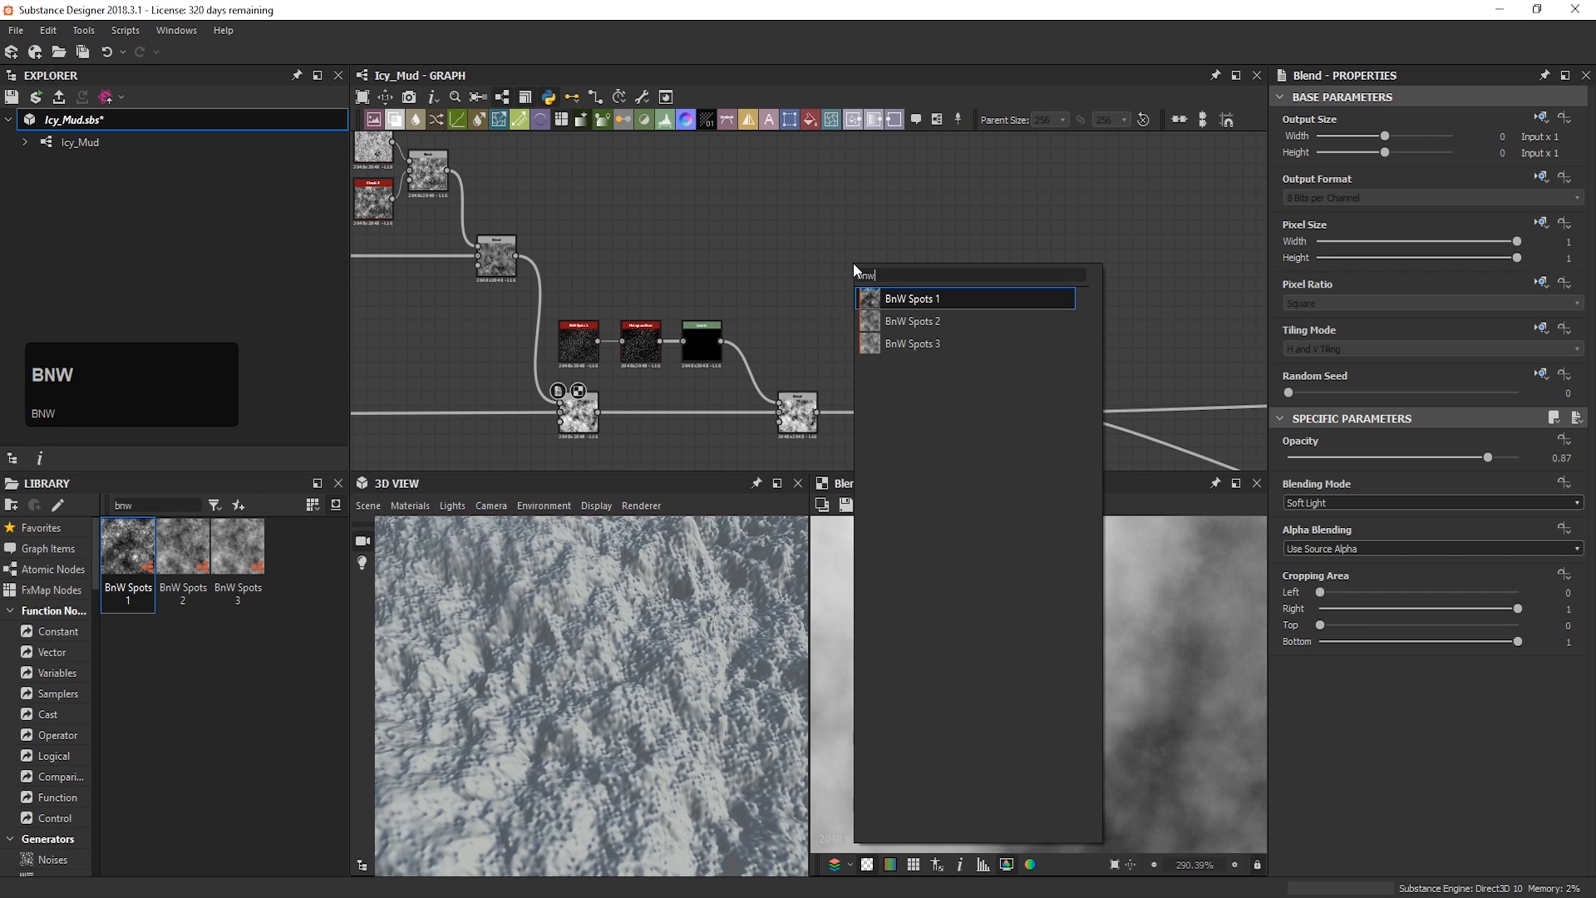
{"action": "left_click", "coordinate": [904, 296]}
{"action": "key", "text": "space"}
{"action": "type", "text": "bnw"}
{"action": "left_click", "coordinate": [947, 374]}
{"action": "left_click_drag", "start_coordinate": [908, 277], "coordinate": [901, 287]}
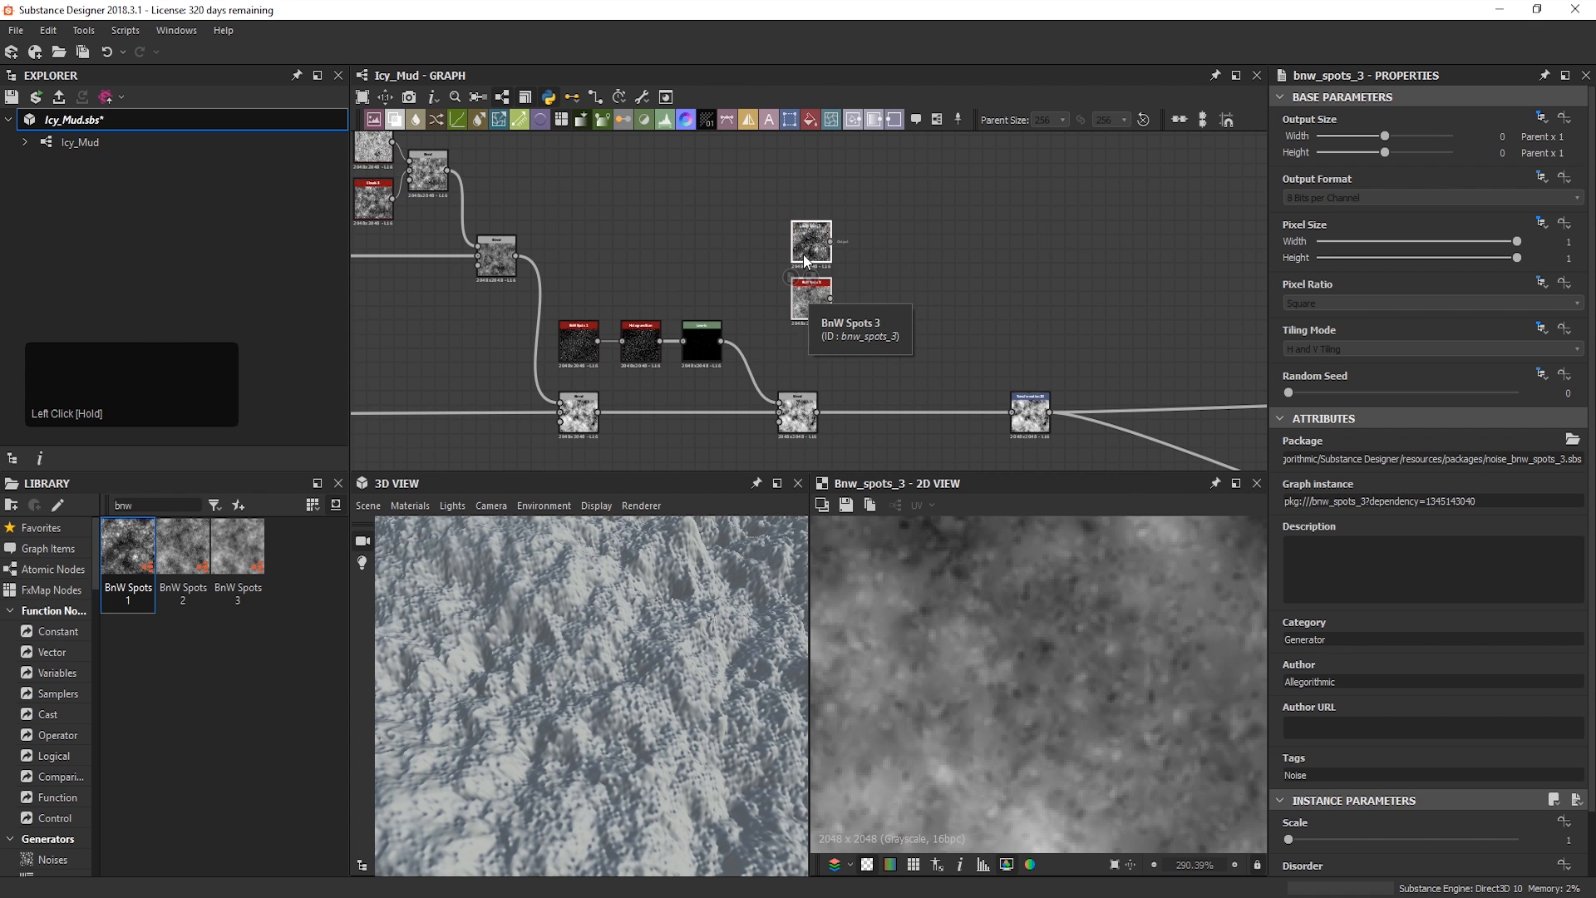
Step: Set the newly added BnW Spots 1 noise's Disorder to 0.32 and Roughness to 1.66
{"action": "scroll", "coordinate": [803, 255], "scroll_direction": "up", "scroll_amount": 3}
{"action": "double_click", "coordinate": [826, 238]}
{"action": "left_click", "coordinate": [967, 233]}
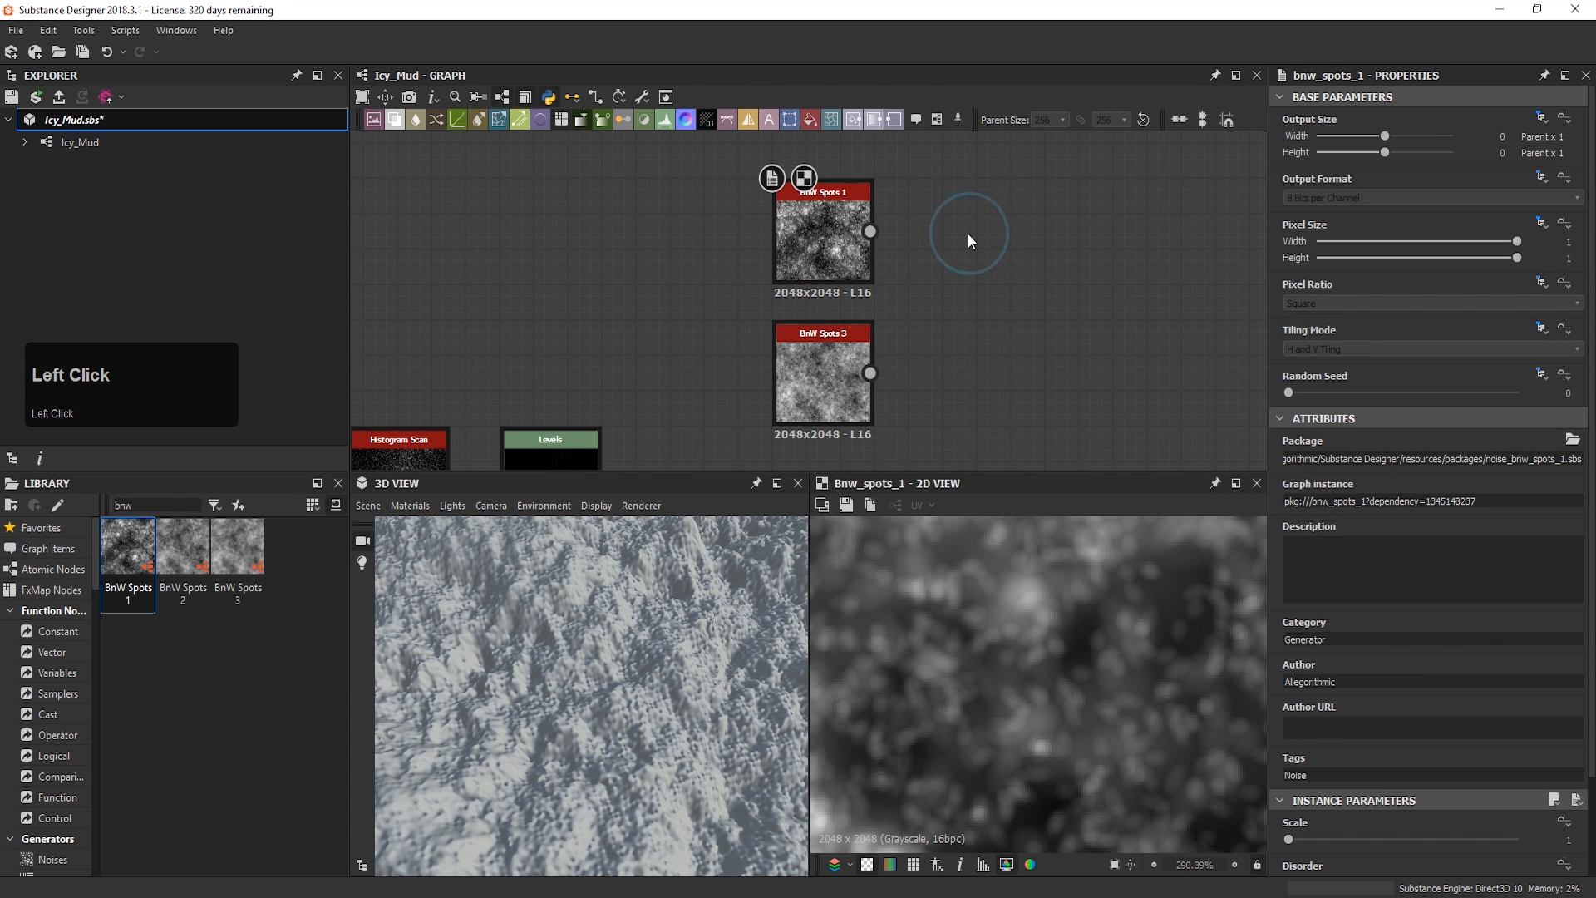
{"action": "middle_click_drag", "start_coordinate": [906, 231], "coordinate": [848, 258]}
{"action": "scroll", "coordinate": [1303, 763], "scroll_direction": "down", "scroll_amount": 3}
{"action": "left_click_drag", "start_coordinate": [1289, 770], "coordinate": [1362, 774]}
{"action": "middle_click_drag", "start_coordinate": [1139, 756], "coordinate": [1031, 657]}
{"action": "scroll", "coordinate": [1030, 665], "scroll_direction": "down", "scroll_amount": 1}
{"action": "left_click_drag", "start_coordinate": [1402, 813], "coordinate": [1480, 813]}
{"action": "double_click", "coordinate": [1568, 813]}
{"action": "scroll", "coordinate": [983, 752], "scroll_direction": "down", "scroll_amount": 1}
{"action": "scroll", "coordinate": [989, 744], "scroll_direction": "up", "scroll_amount": 1}
{"action": "left_click", "coordinate": [993, 740]}
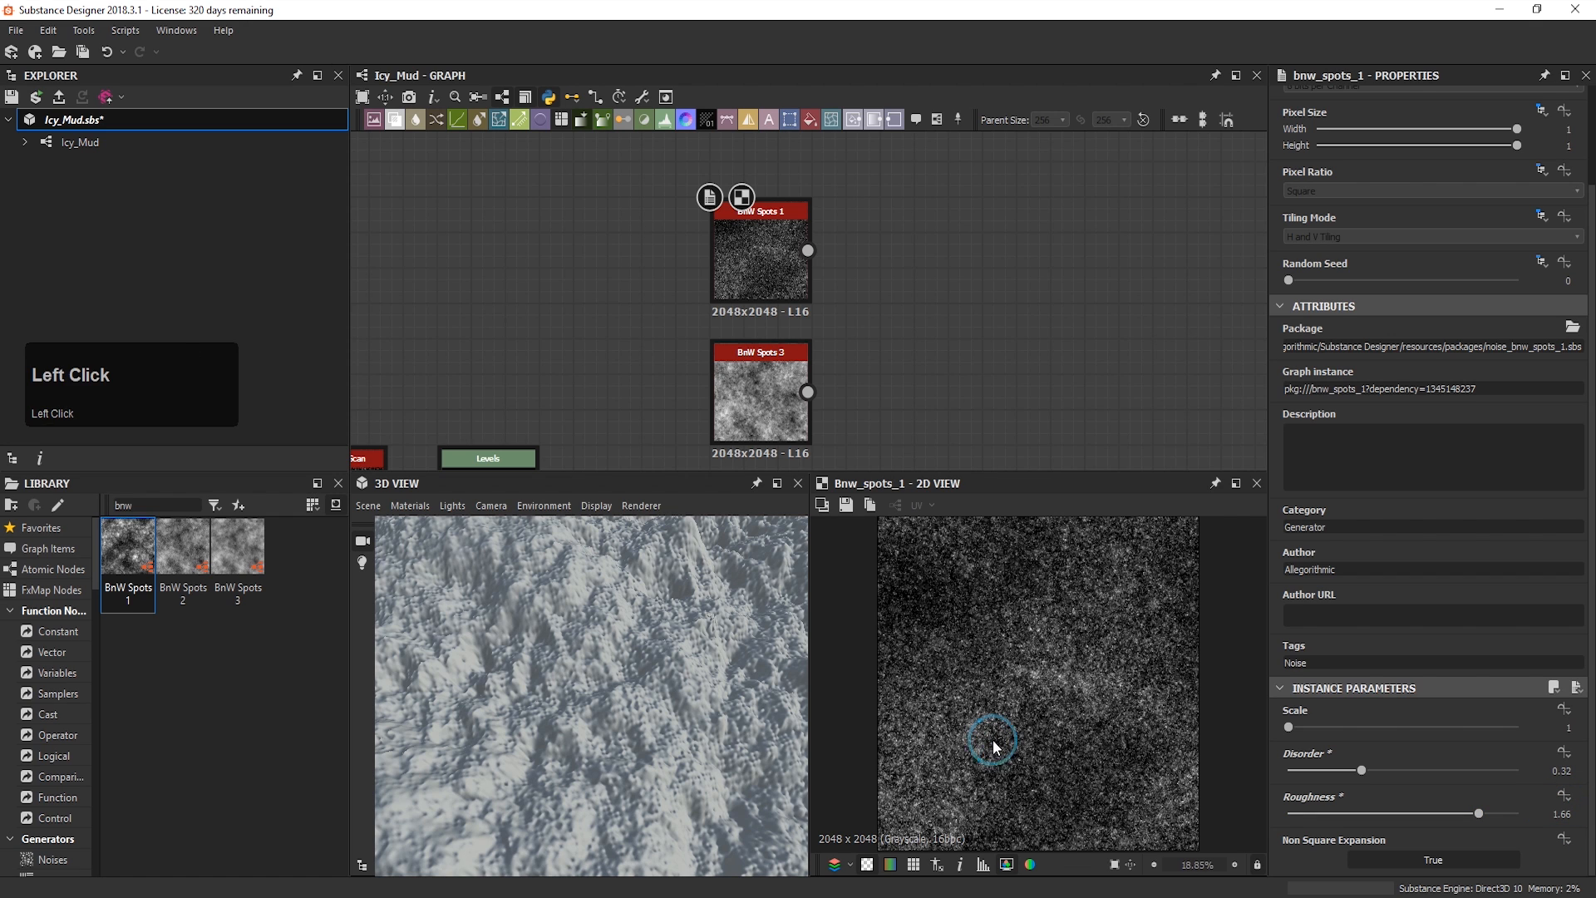
Step: Try a higher Scale on the newly added BnW Spots 1 noise and undo it
{"action": "scroll", "coordinate": [994, 746], "scroll_direction": "up", "scroll_amount": 1}
{"action": "left_click_drag", "start_coordinate": [1288, 726], "coordinate": [1463, 731]}
{"action": "key", "text": "ctrl+z"}
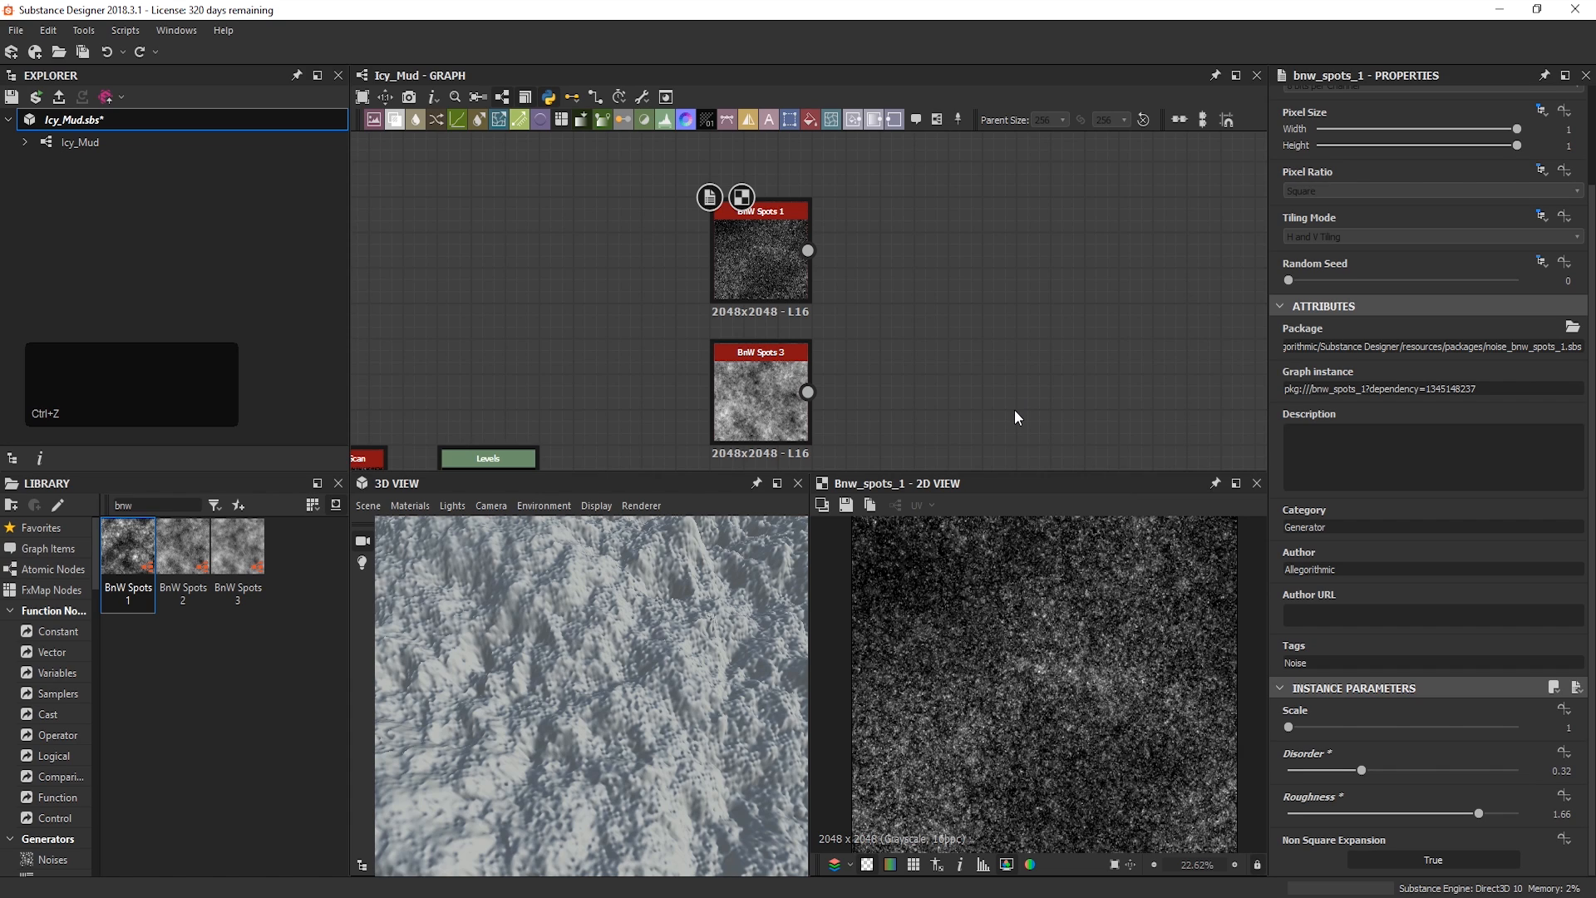
Step: Add a Transformation 2D fed by the new BnW Spots 1 and apply the /2 stretch twice
{"action": "left_click", "coordinate": [904, 215]}
{"action": "key", "text": "space"}
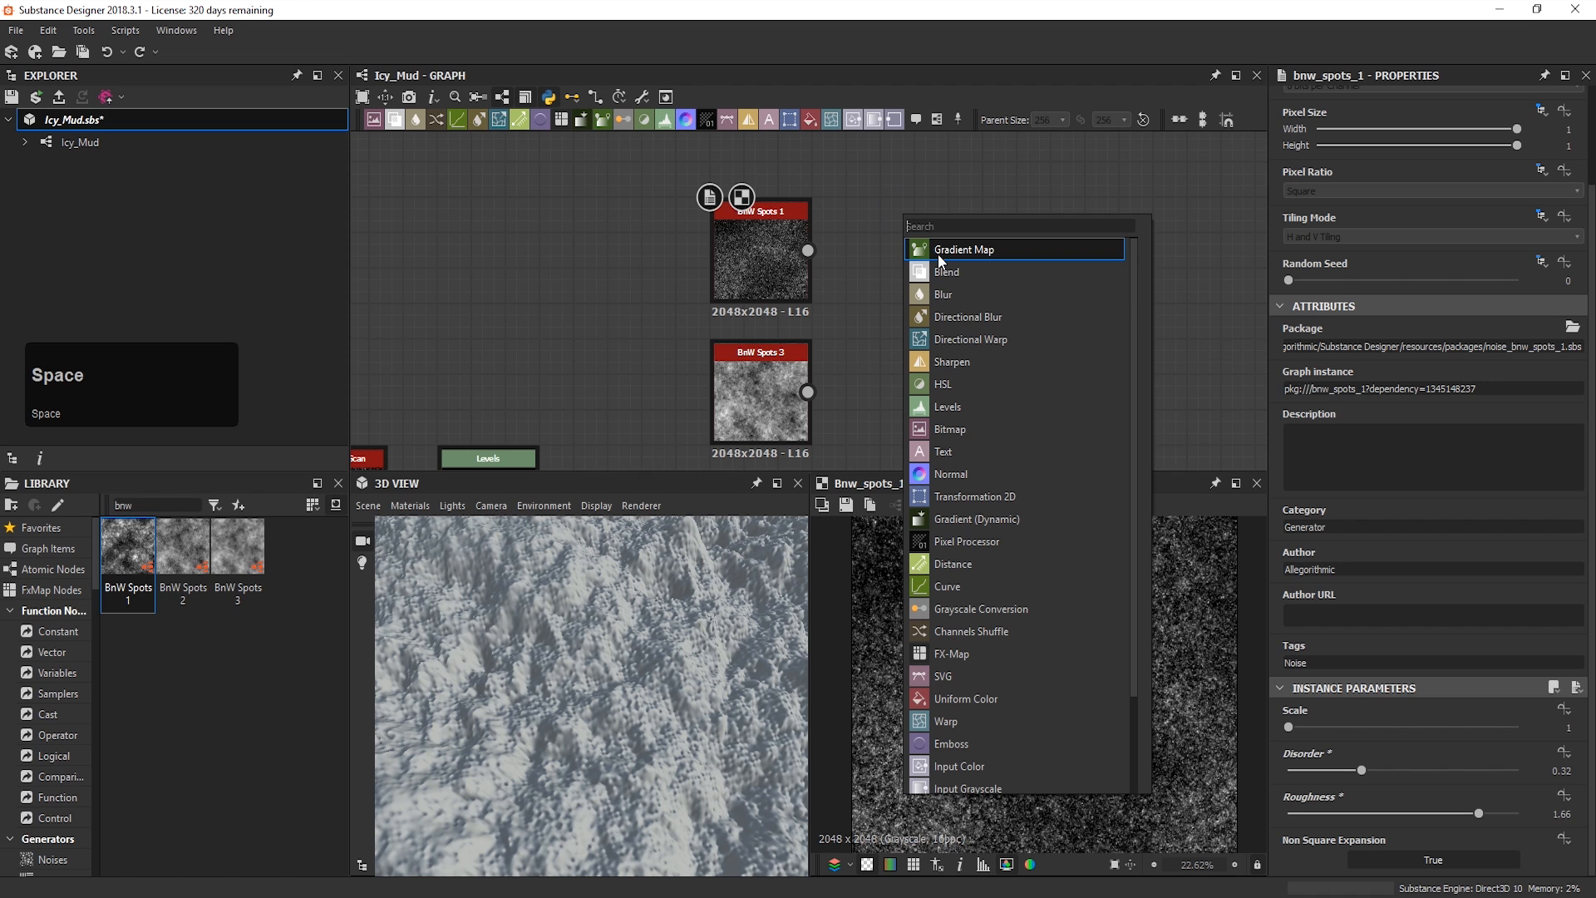
{"action": "type", "text": "2d"}
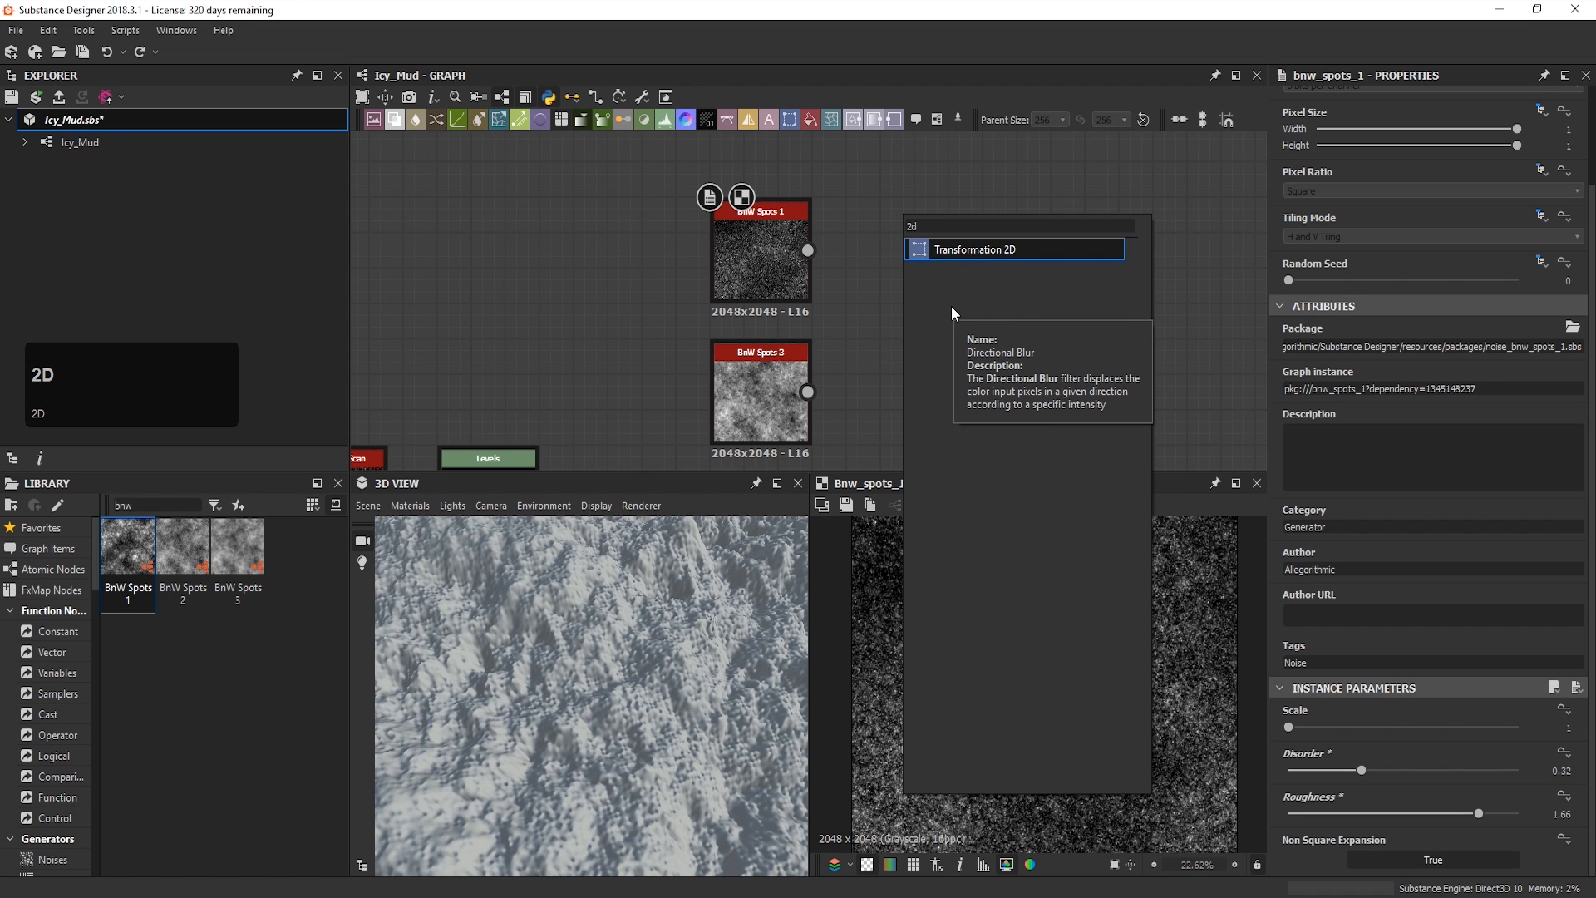
{"action": "left_click", "coordinate": [1016, 249]}
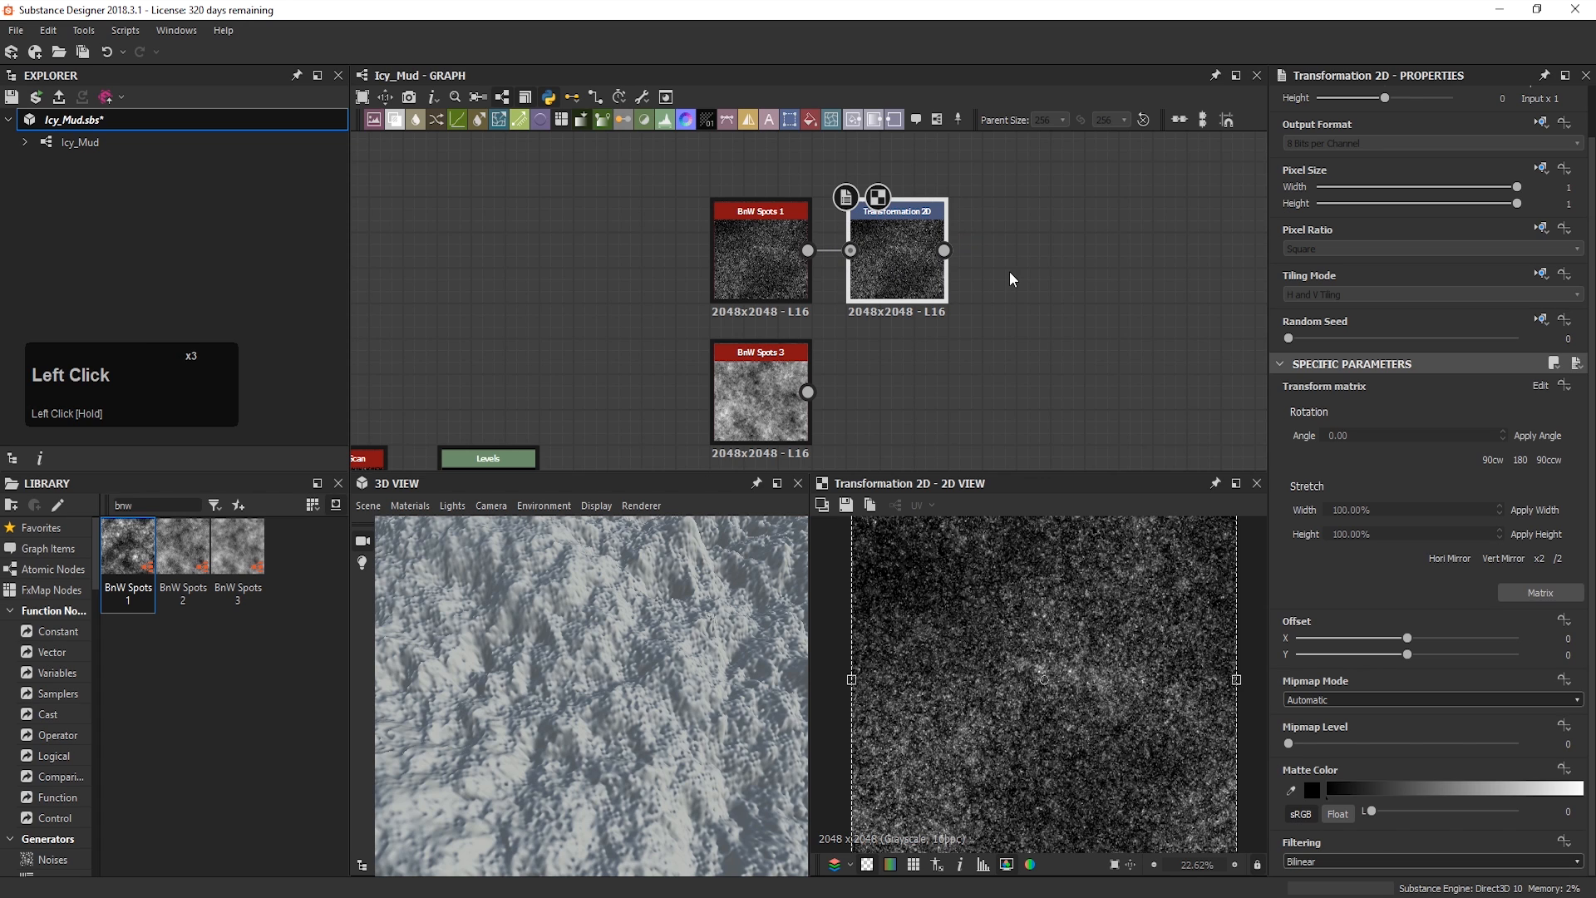
{"action": "left_click", "coordinate": [1560, 560]}
{"action": "left_click", "coordinate": [1560, 560]}
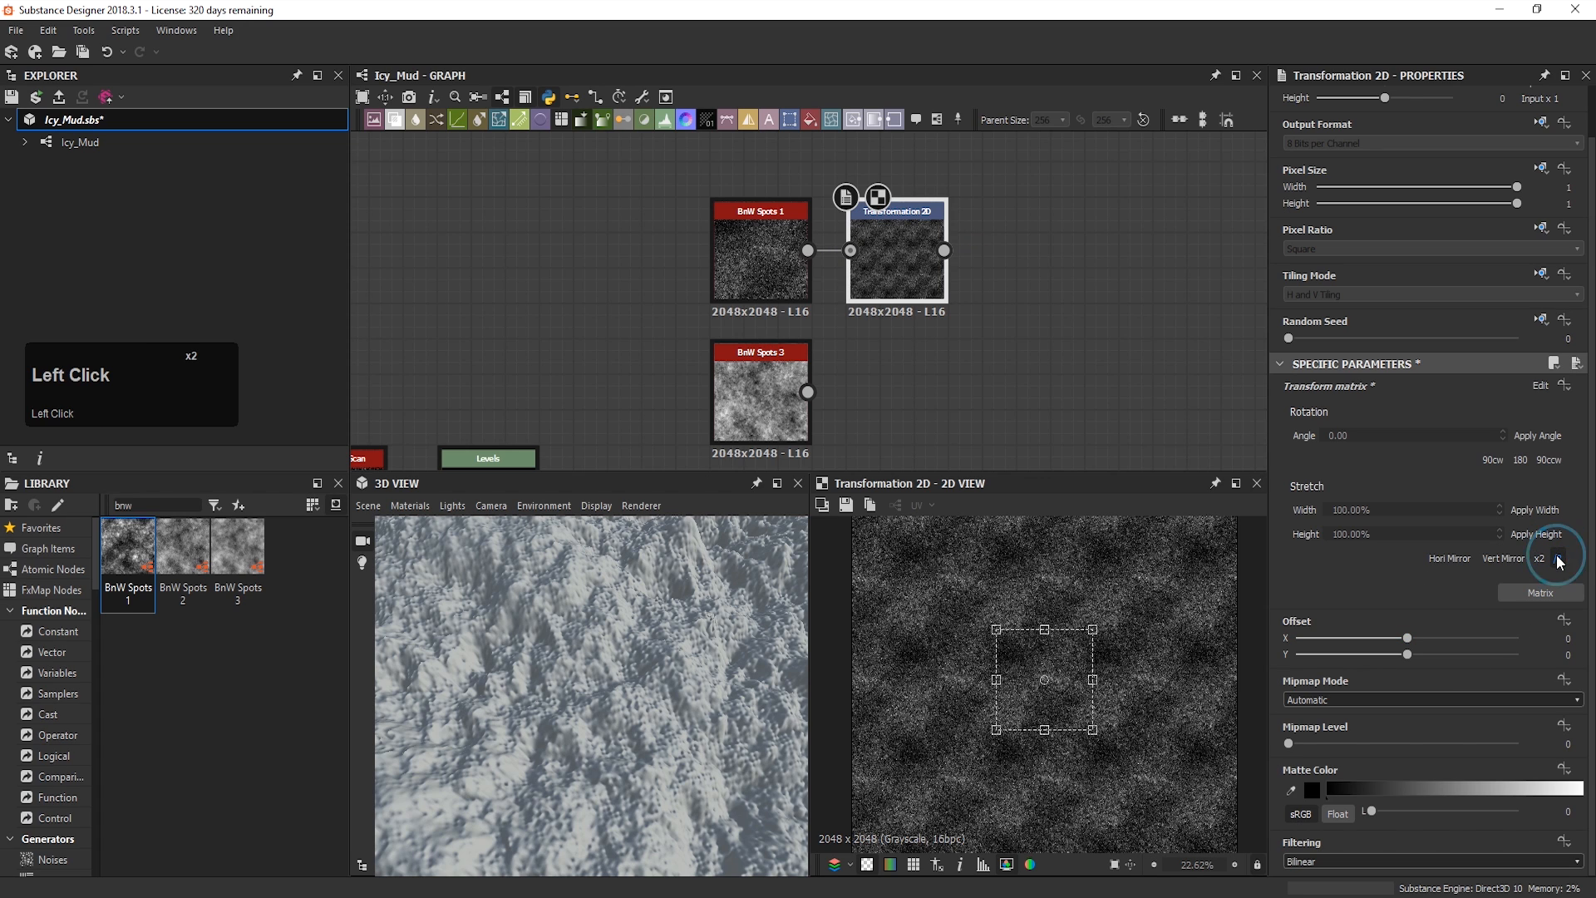
{"action": "scroll", "coordinate": [1055, 759], "scroll_direction": "down", "scroll_amount": 2}
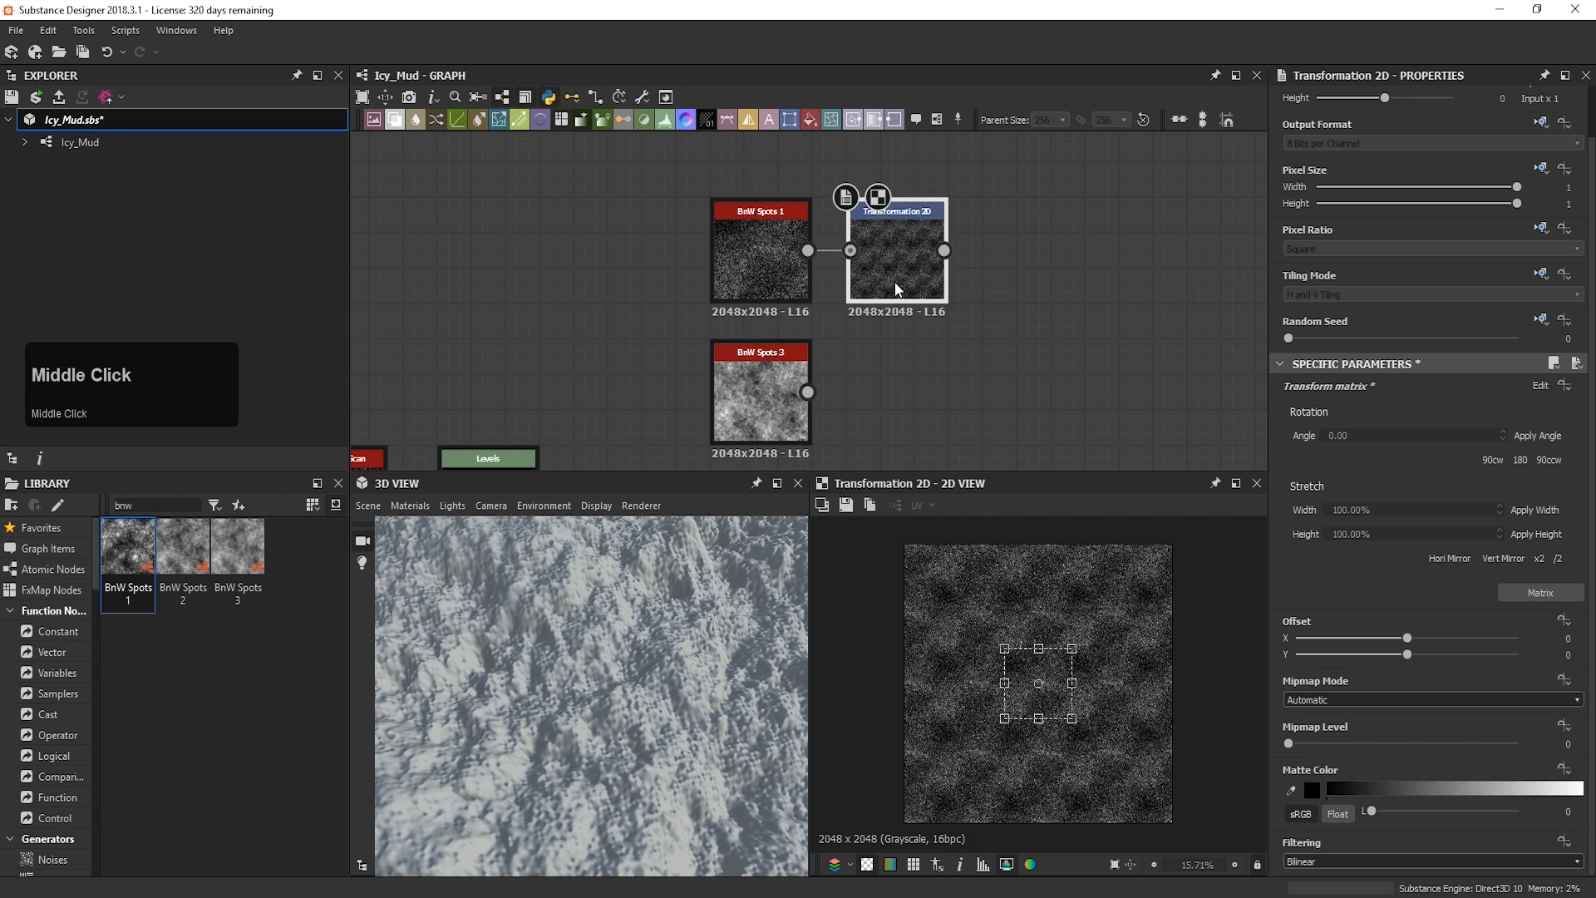
Step: Add a Histogram Scan and a Levels node in a row beside the new Transformation 2D
{"action": "middle_click_drag", "start_coordinate": [983, 265], "coordinate": [920, 248]}
{"action": "key", "text": "space"}
{"action": "type", "text": "his"}
{"action": "key", "text": "Down"}
{"action": "key", "text": "Return"}
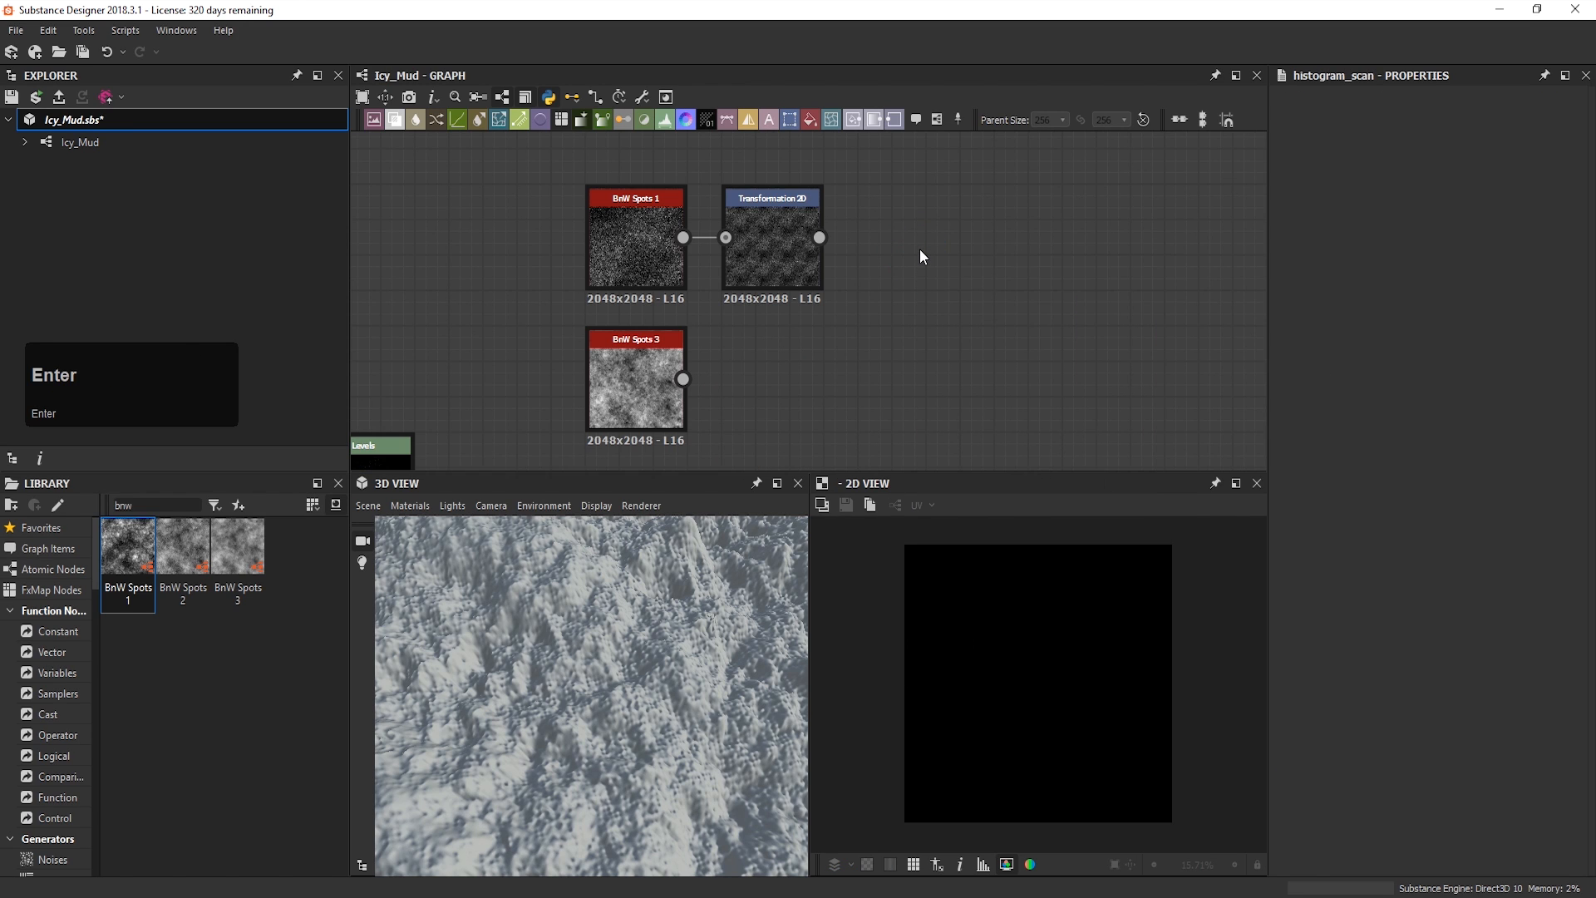
{"action": "key", "text": "space"}
{"action": "left_click", "coordinate": [1074, 430]}
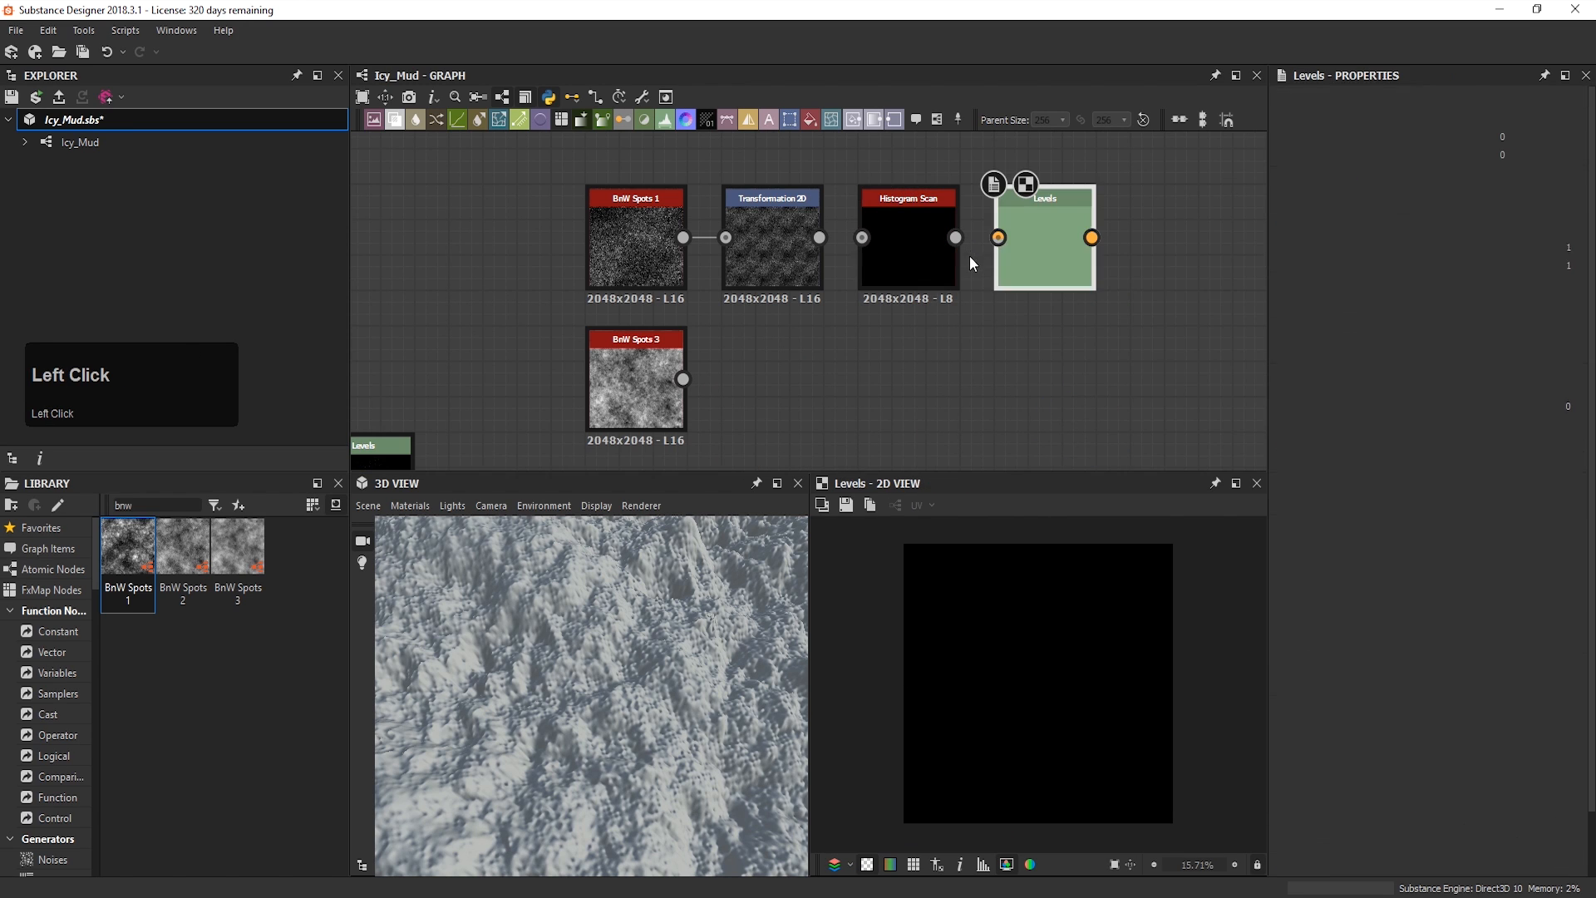
Step: Duplicate the linked Histogram Scan and Levels pair and place the copies in the BnW Spots 3 row
{"action": "left_click", "coordinate": [883, 337]}
{"action": "left_click", "coordinate": [908, 250]}
{"action": "left_click", "coordinate": [1046, 266], "text": "ctrl"}
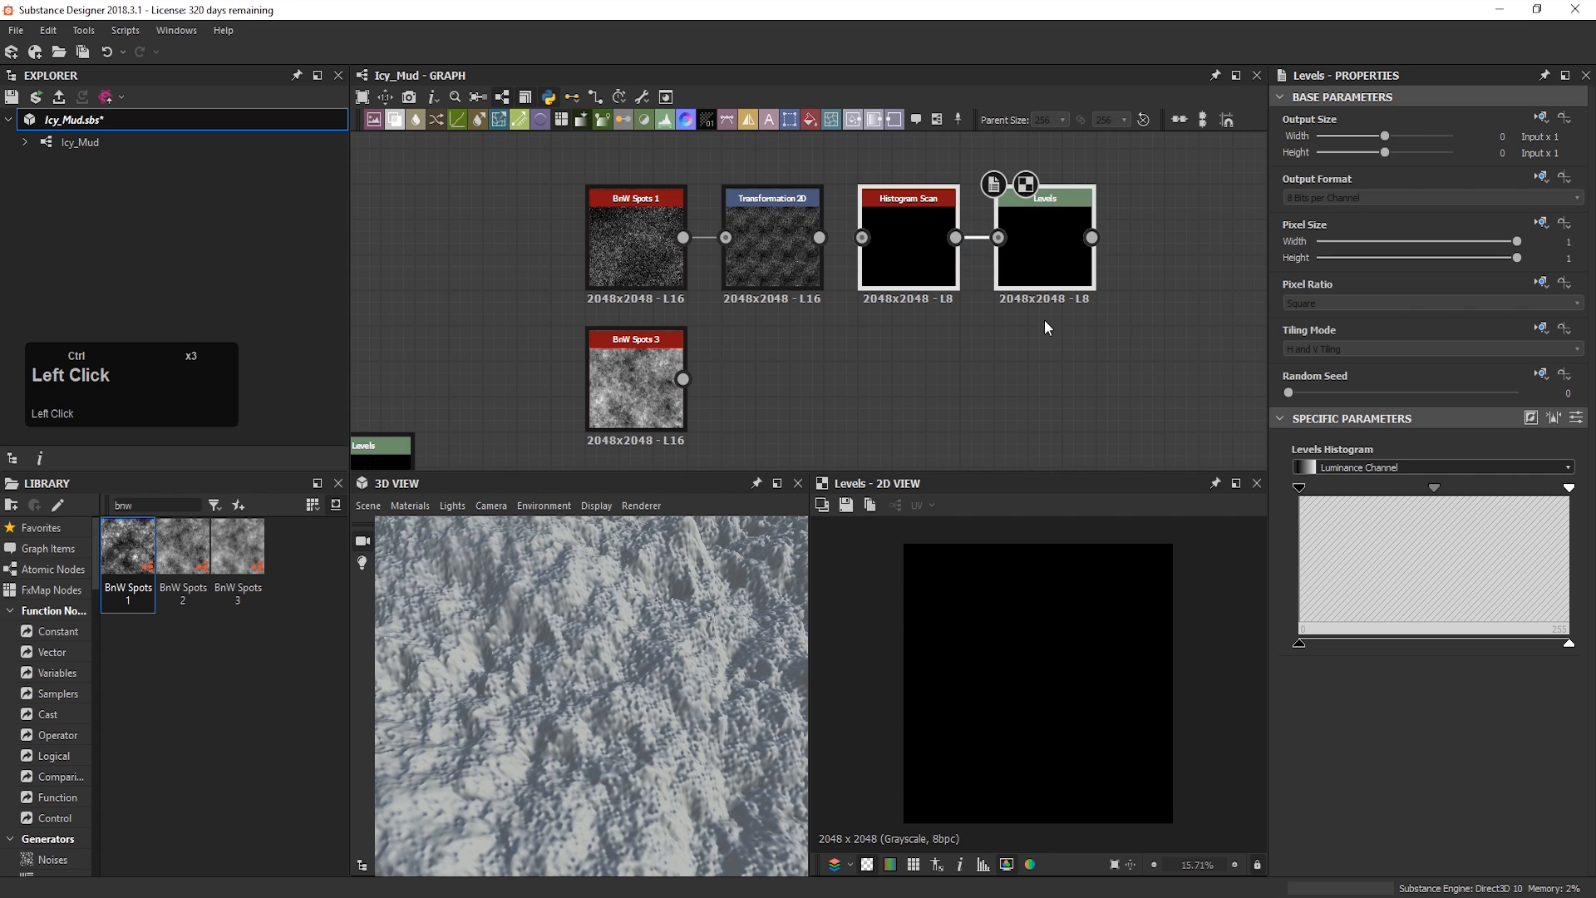
{"action": "left_click_drag", "start_coordinate": [1174, 206], "coordinate": [904, 360]}
{"action": "key", "text": "ctrl+c"}
{"action": "key", "text": "ctrl+v"}
{"action": "left_click_drag", "start_coordinate": [1071, 421], "coordinate": [1054, 388]}
Step: Connect the Transformation 2D to the upper Histogram Scan and set its Position to 0.35
{"action": "left_click", "coordinate": [1192, 344]}
{"action": "left_click_drag", "start_coordinate": [821, 239], "coordinate": [899, 246]}
{"action": "left_click", "coordinate": [909, 248]}
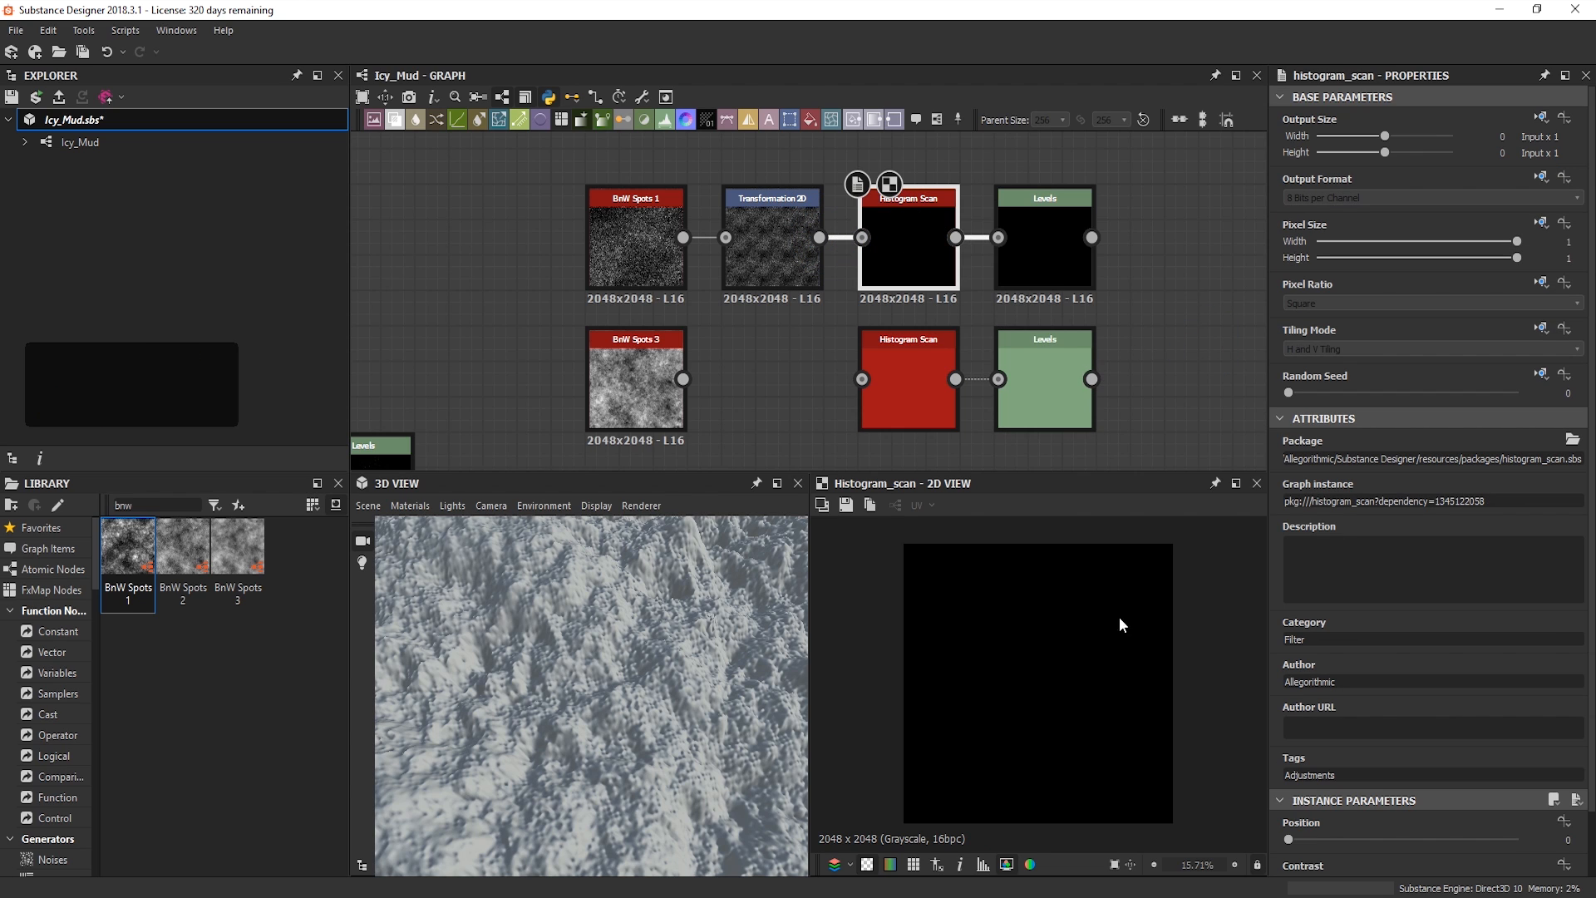
{"action": "left_click_drag", "start_coordinate": [1321, 839], "coordinate": [1367, 844]}
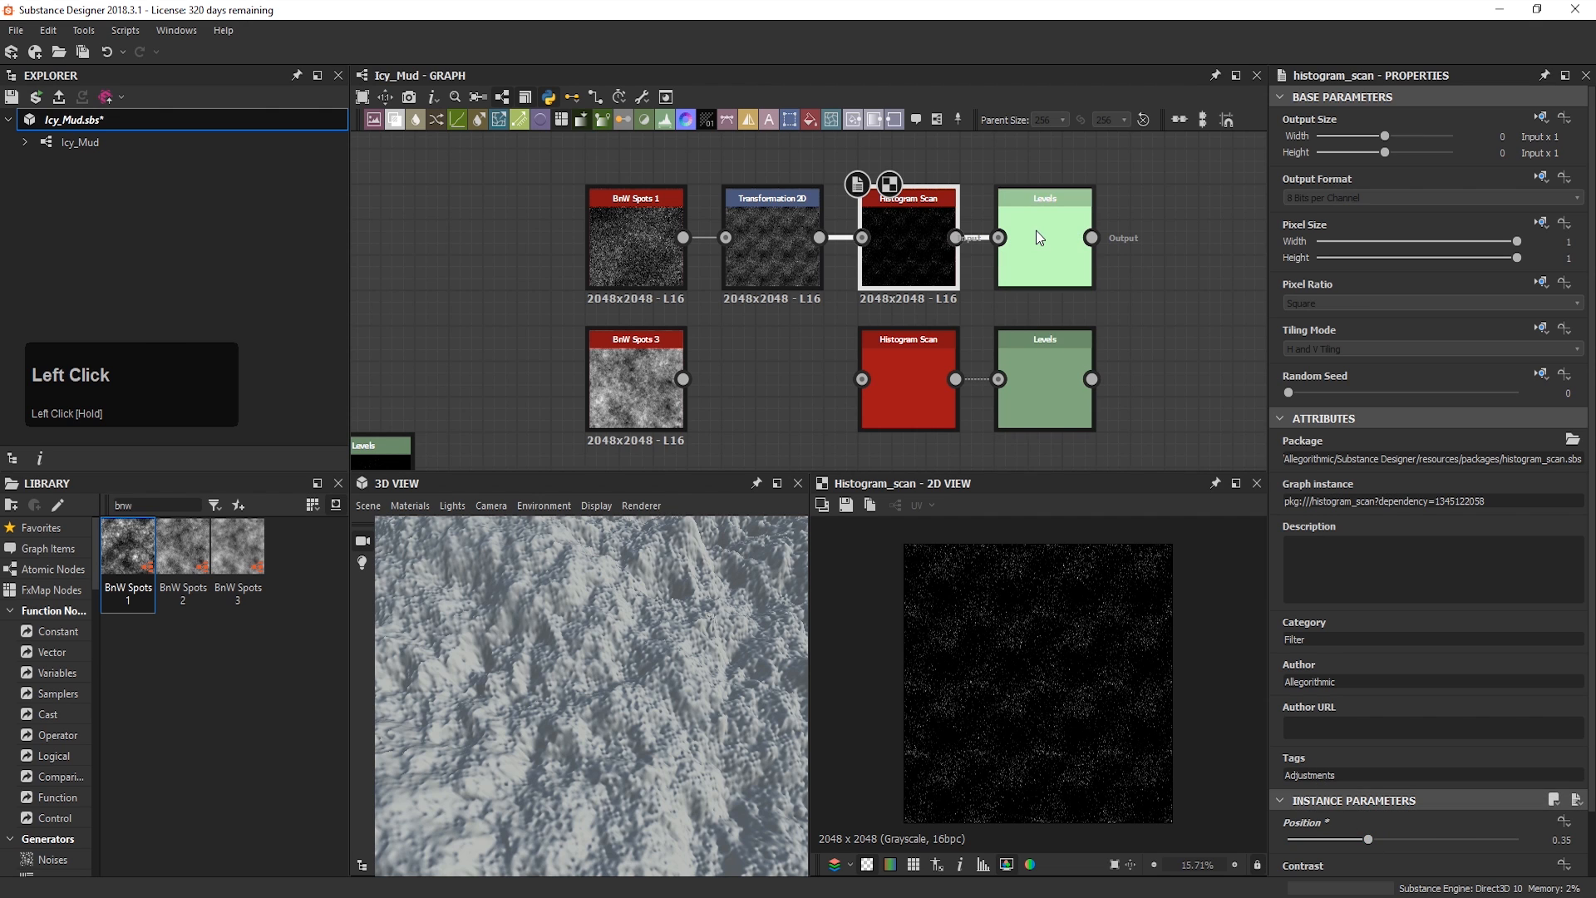
{"action": "scroll", "coordinate": [1047, 694], "scroll_direction": "up", "scroll_amount": 2}
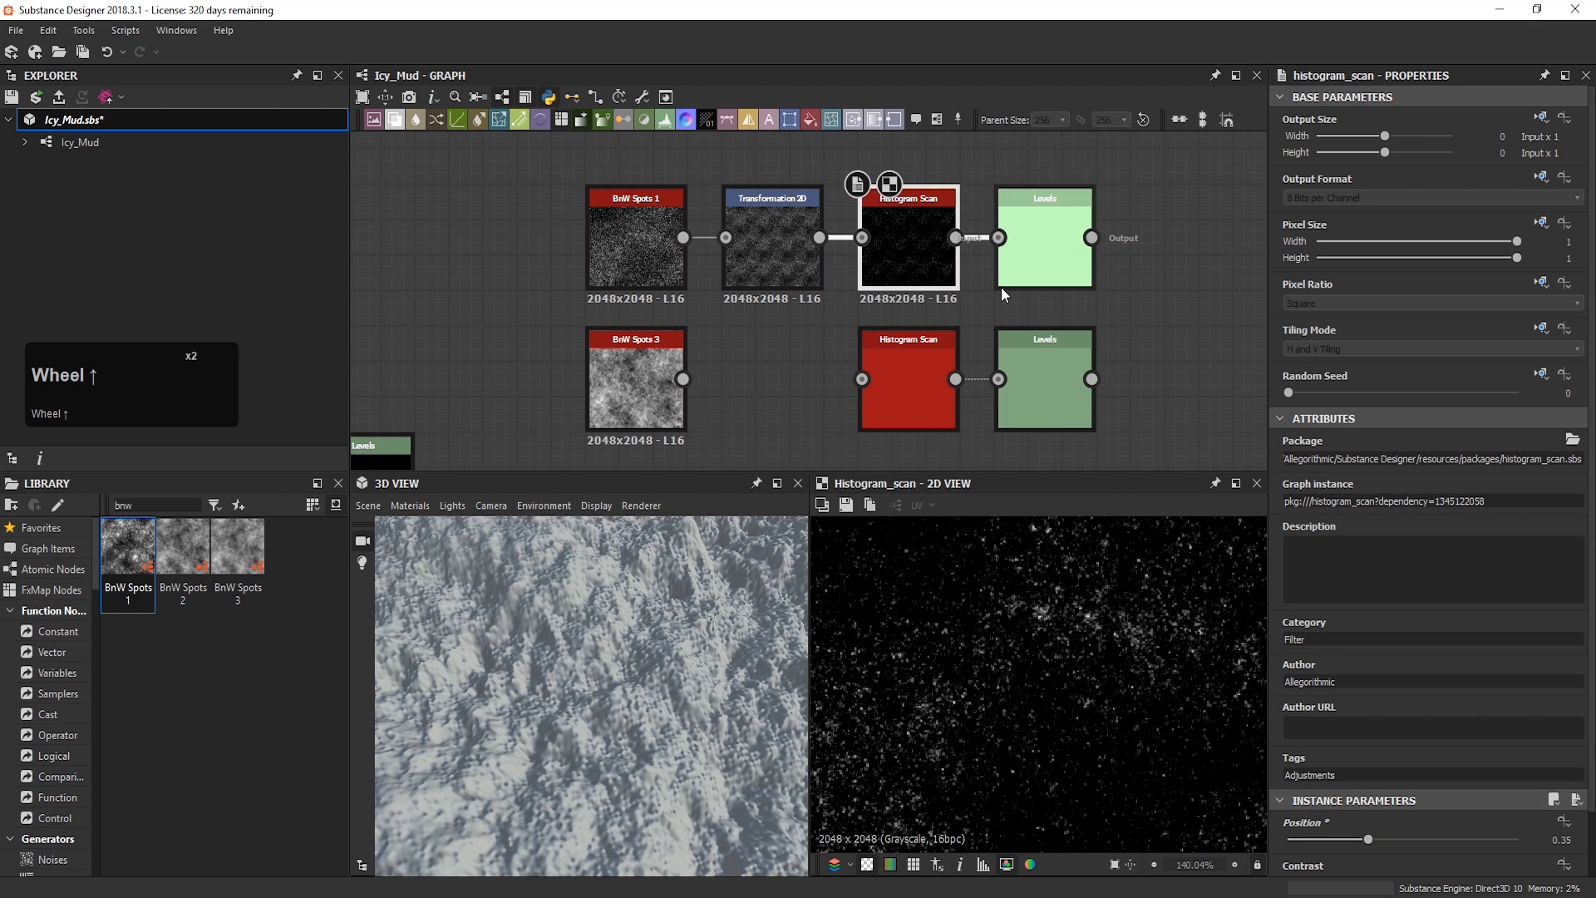
Step: Set the upper Levels node's Level Out High to 0.46 using its slider parameters
{"action": "double_click", "coordinate": [1020, 257]}
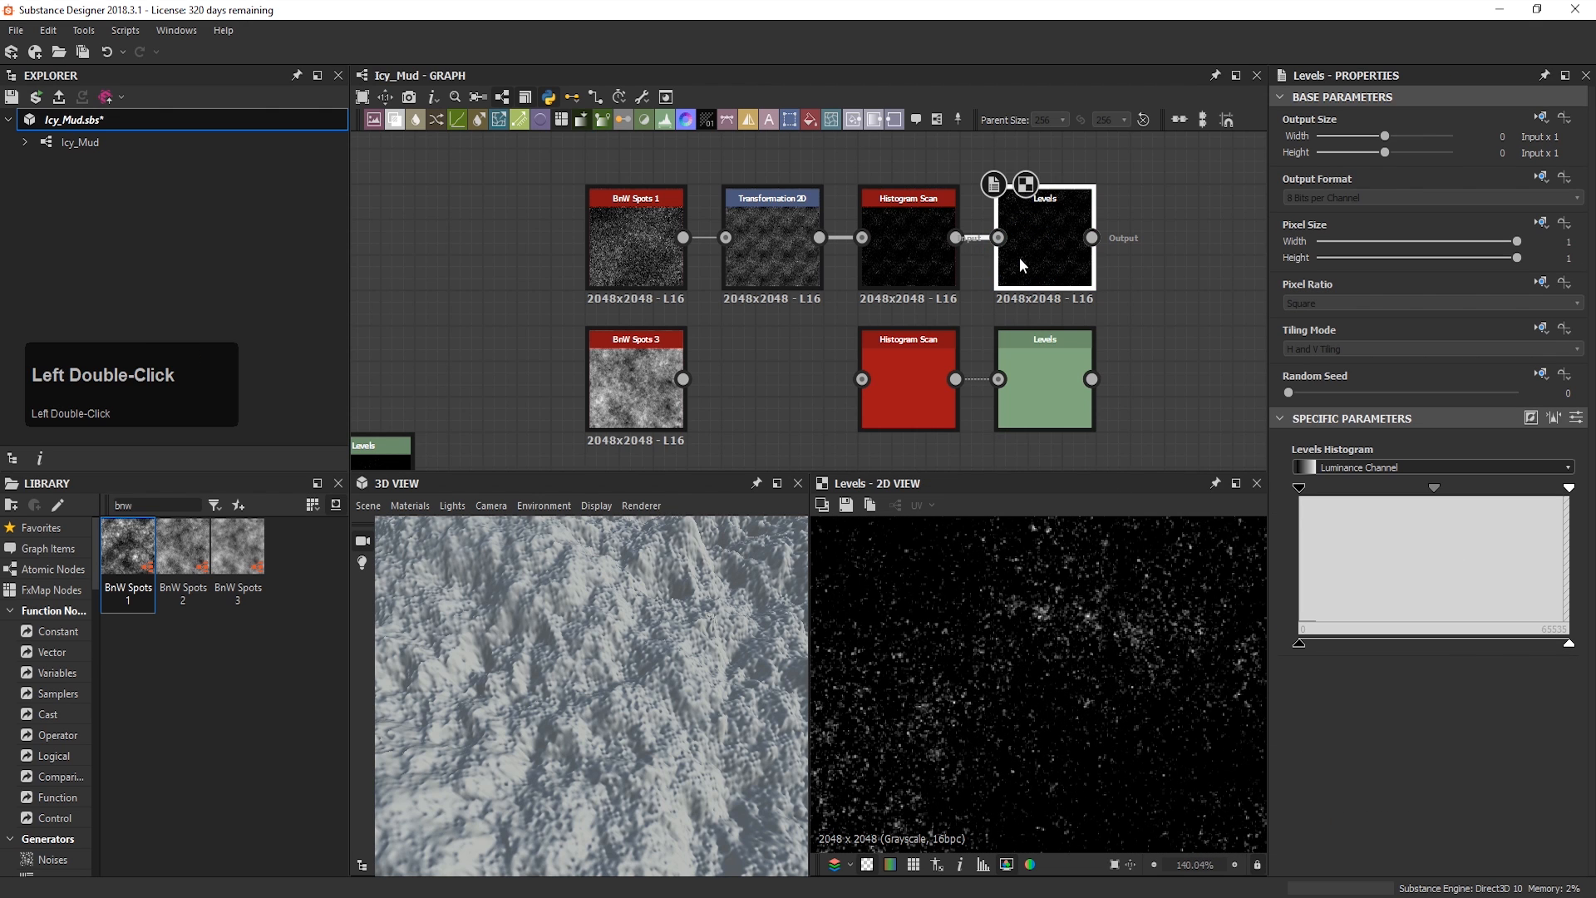
{"action": "left_click_drag", "start_coordinate": [1568, 642], "coordinate": [1469, 652]}
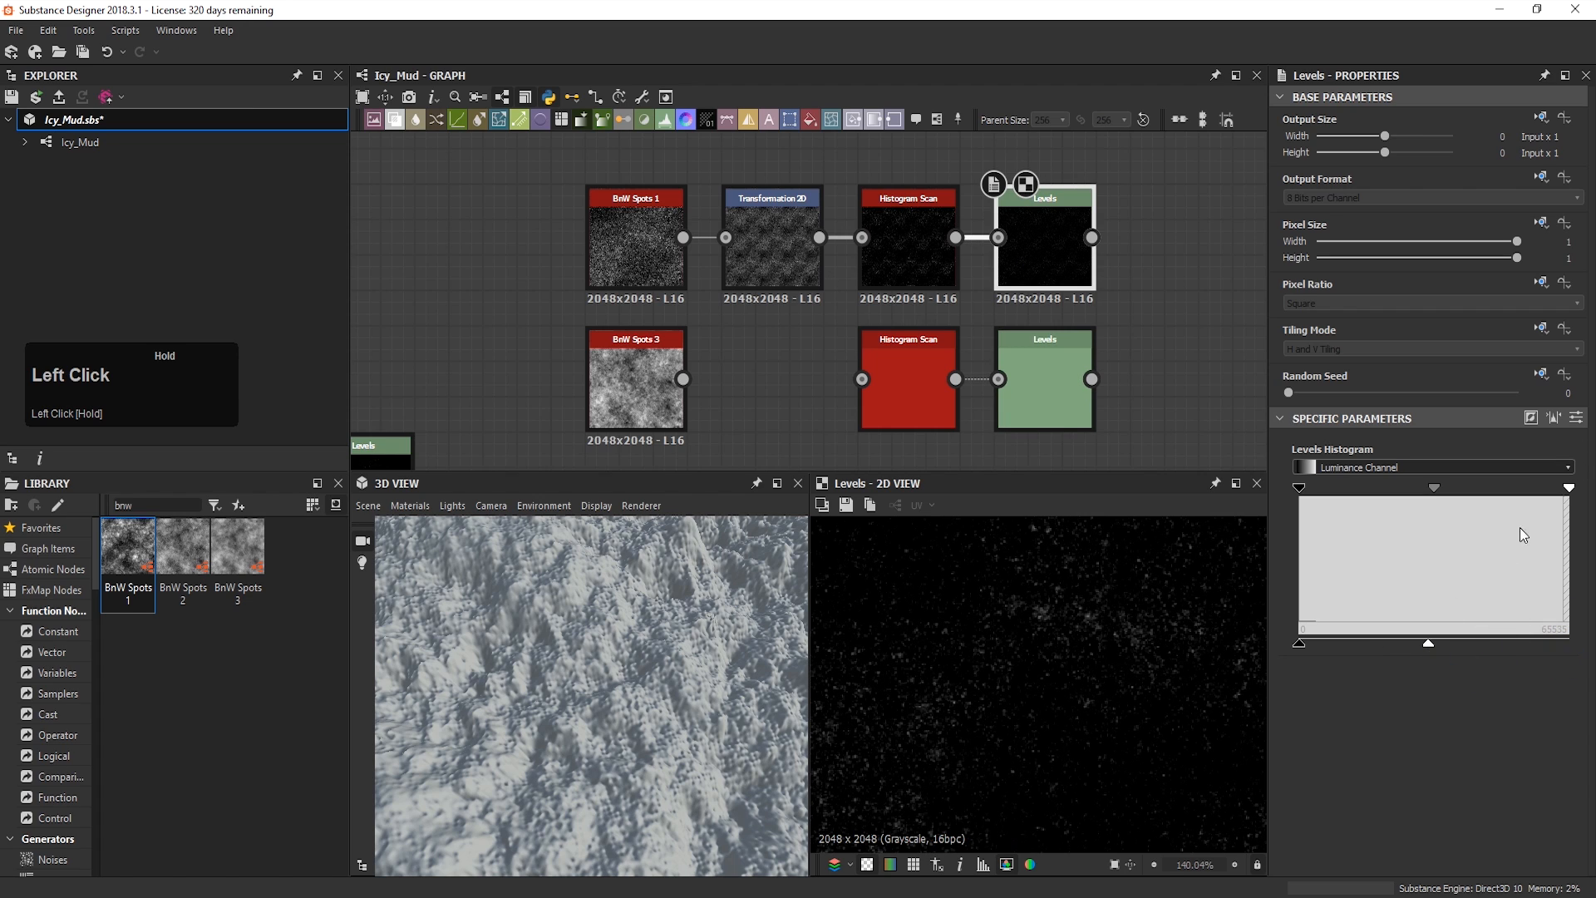
{"action": "left_click", "coordinate": [1576, 417]}
{"action": "left_click_drag", "start_coordinate": [1398, 646], "coordinate": [1392, 645]}
{"action": "left_click", "coordinate": [1543, 647]}
{"action": "type", "text": "0.06"}
{"action": "key", "text": "Return"}
{"action": "key", "text": "ctrl+z"}
{"action": "left_click", "coordinate": [1535, 642]}
{"action": "type", "text": "0.46"}
{"action": "key", "text": "Return"}
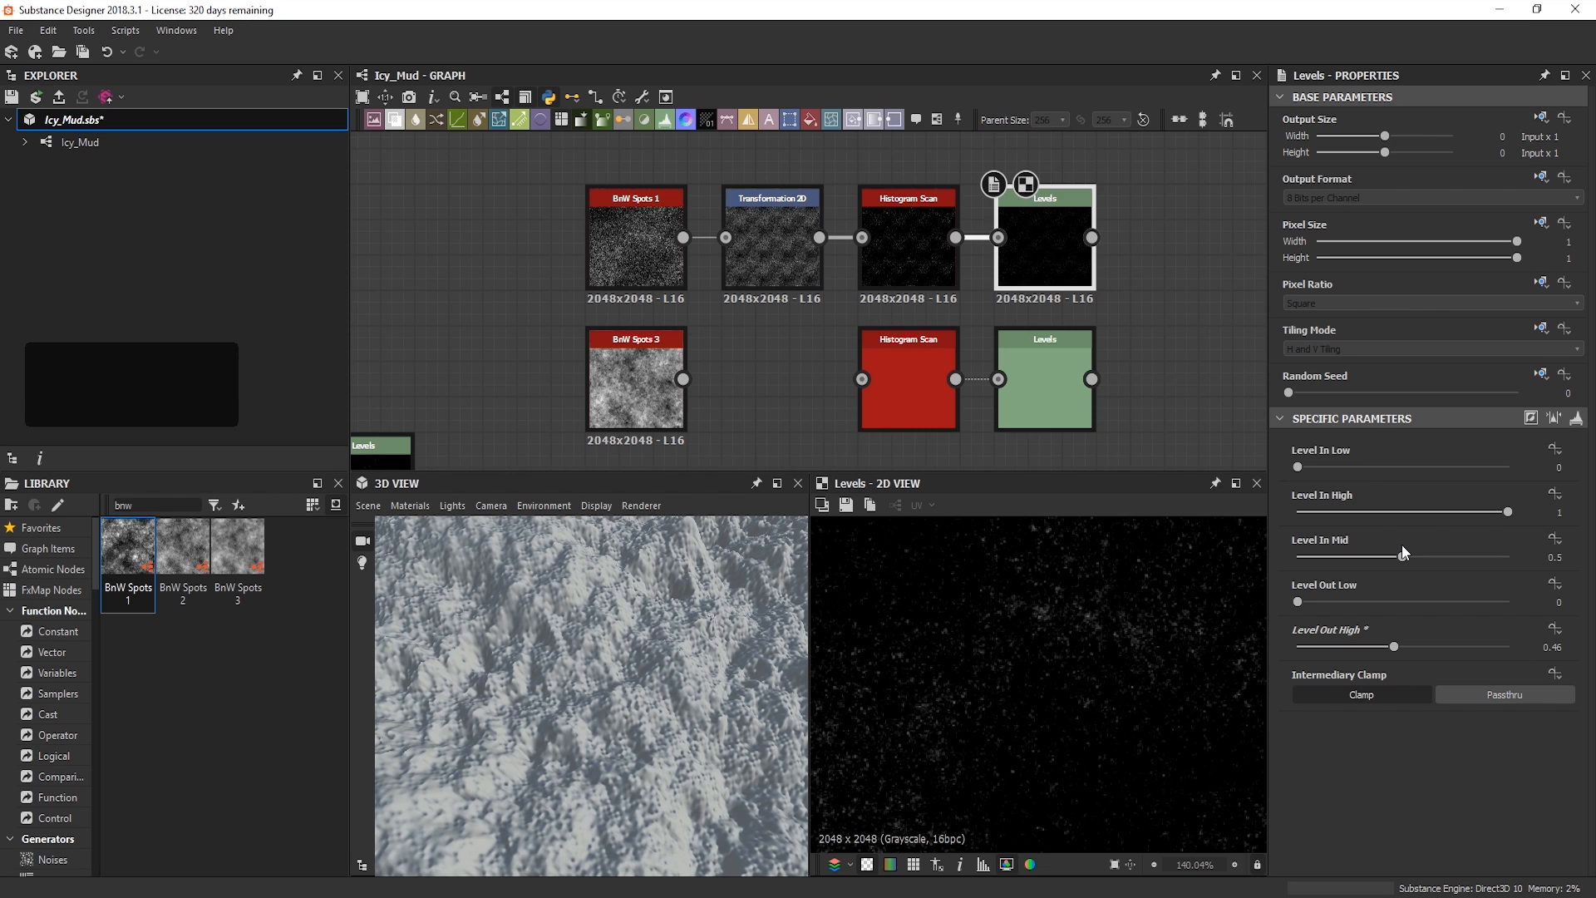
Step: Set the upper Levels node's Level In Low to 0.22 and Level In Mid to 0.31
{"action": "left_click_drag", "start_coordinate": [1372, 467], "coordinate": [1343, 466]}
{"action": "scroll", "coordinate": [1074, 651], "scroll_direction": "up", "scroll_amount": 5}
{"action": "middle_click", "coordinate": [1137, 617]}
{"action": "left_click_drag", "start_coordinate": [1402, 556], "coordinate": [1362, 558]}
{"action": "scroll", "coordinate": [1126, 688], "scroll_direction": "down", "scroll_amount": 5}
{"action": "middle_click_drag", "start_coordinate": [1127, 692], "coordinate": [1120, 667]}
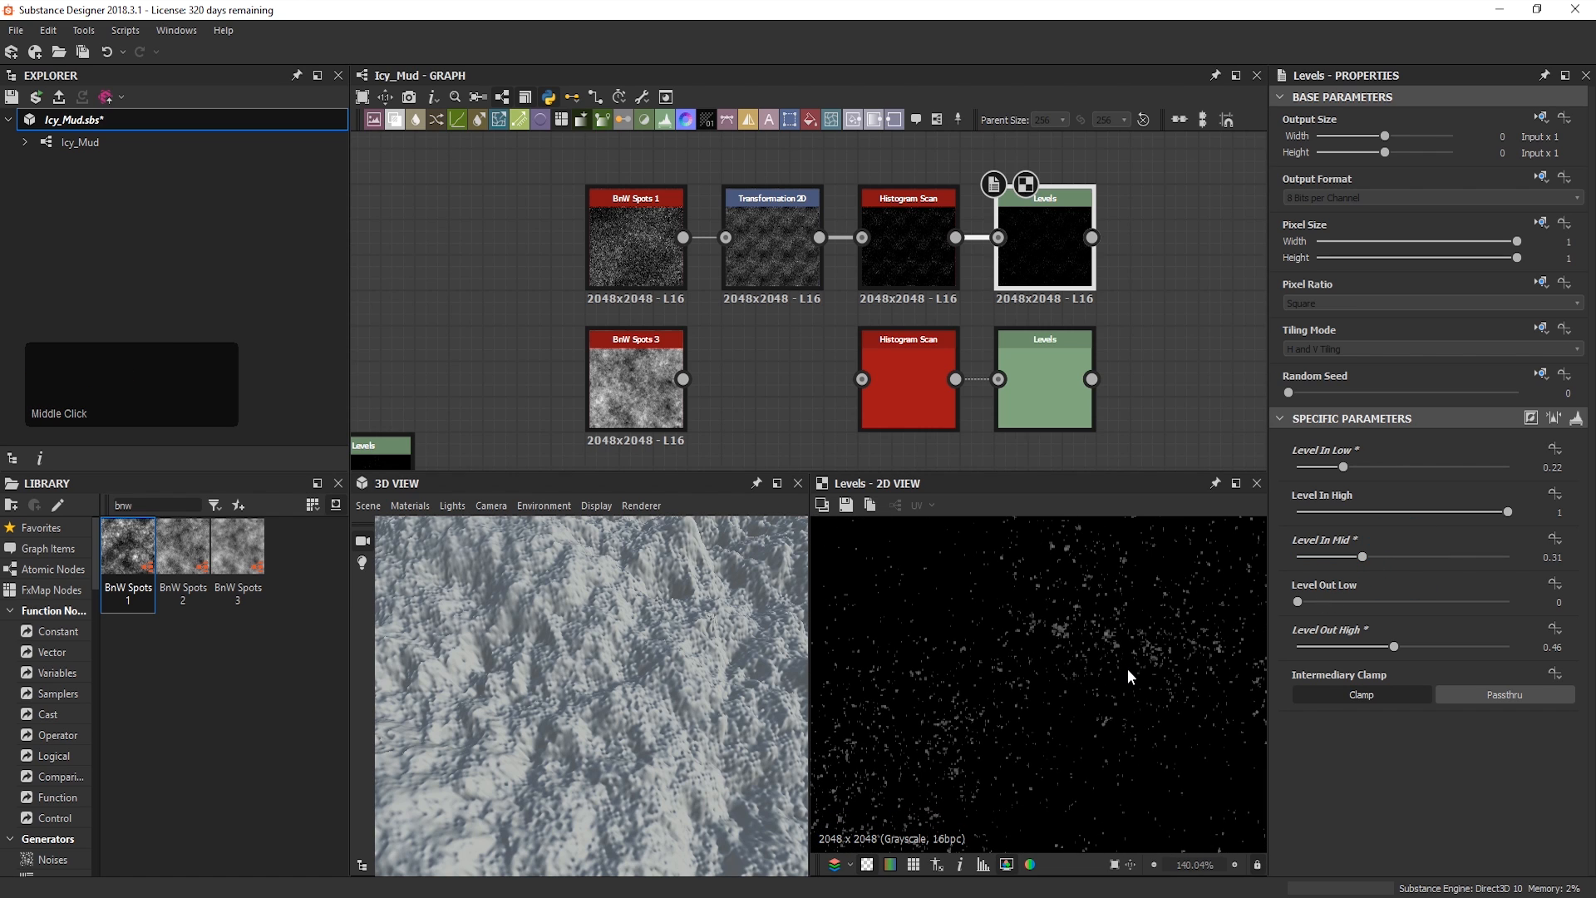
{"action": "scroll", "coordinate": [1127, 668], "scroll_direction": "down", "scroll_amount": 1}
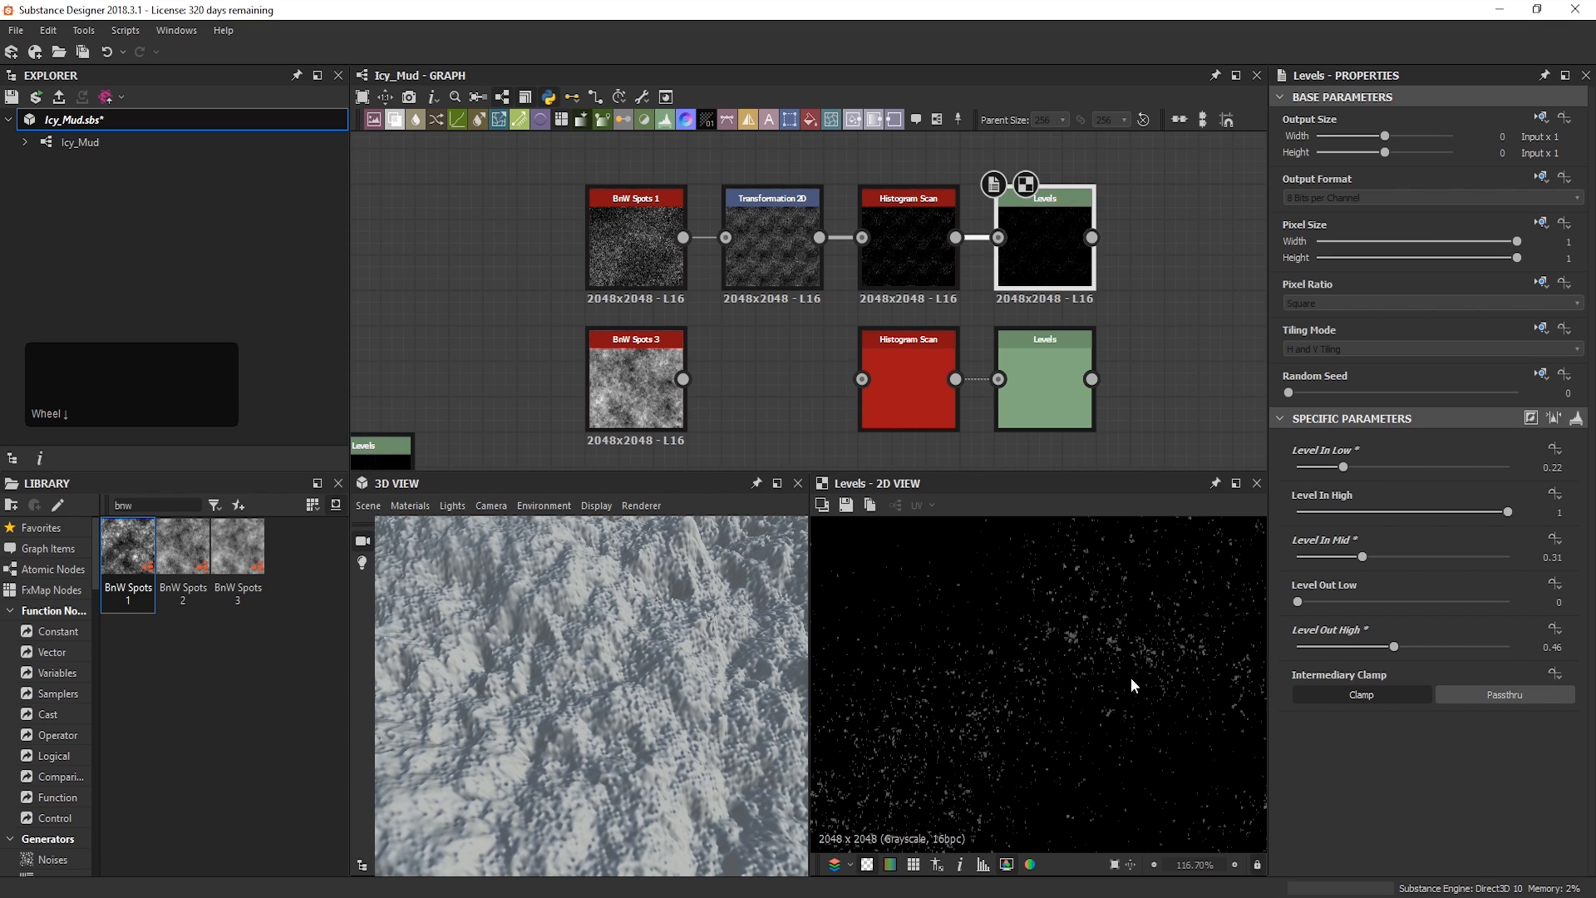
Step: Connect the BnW Spots 3 output to the Histogram Scan node in its row and preview the scan in the 2D view
{"action": "left_click", "coordinate": [819, 374]}
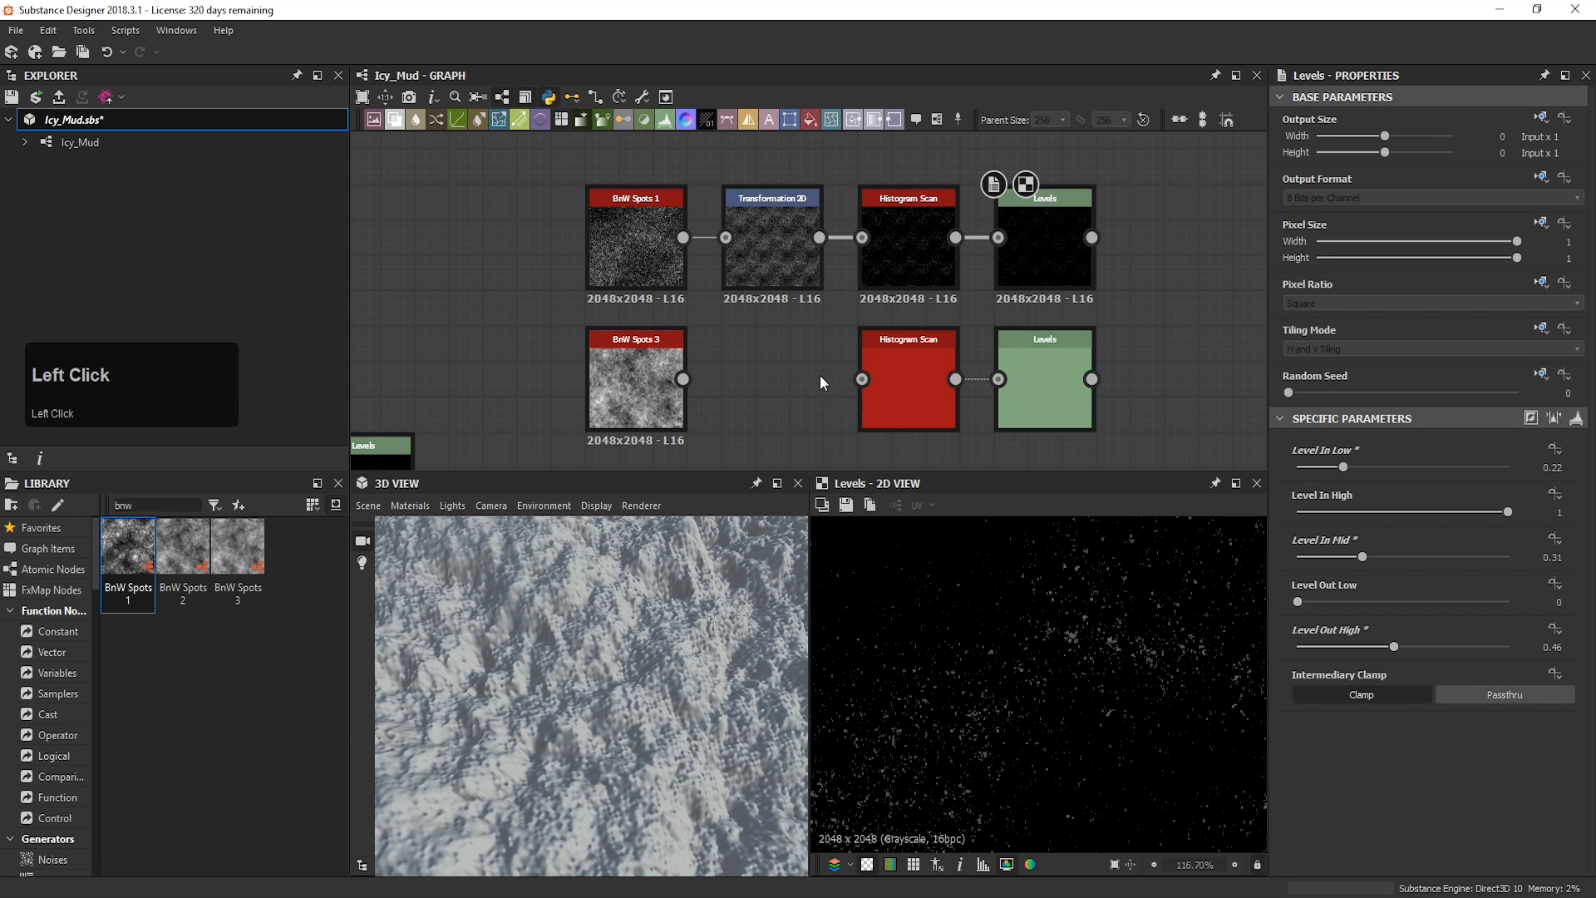
{"action": "left_click_drag", "start_coordinate": [685, 380], "coordinate": [864, 378]}
{"action": "double_click", "coordinate": [914, 349]}
{"action": "scroll", "coordinate": [1013, 670], "scroll_direction": "down", "scroll_amount": 10}
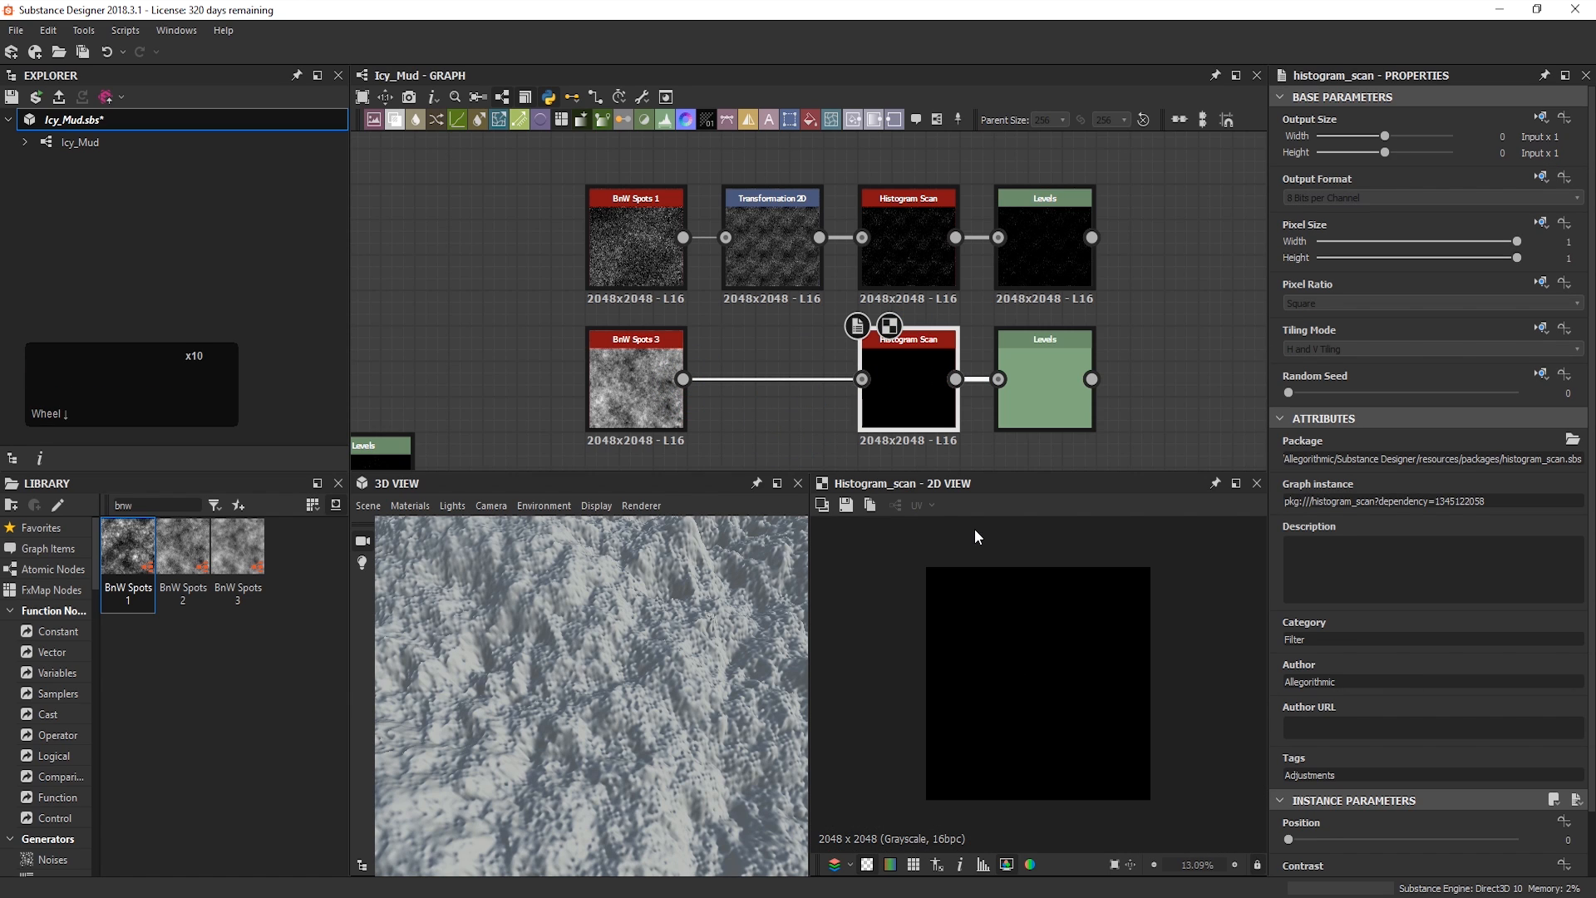
Step: Set the BnW Spots 3 node's Scale to 5 and its Disorder to 0.09
{"action": "double_click", "coordinate": [635, 374]}
{"action": "scroll", "coordinate": [1333, 773], "scroll_direction": "down", "scroll_amount": 3}
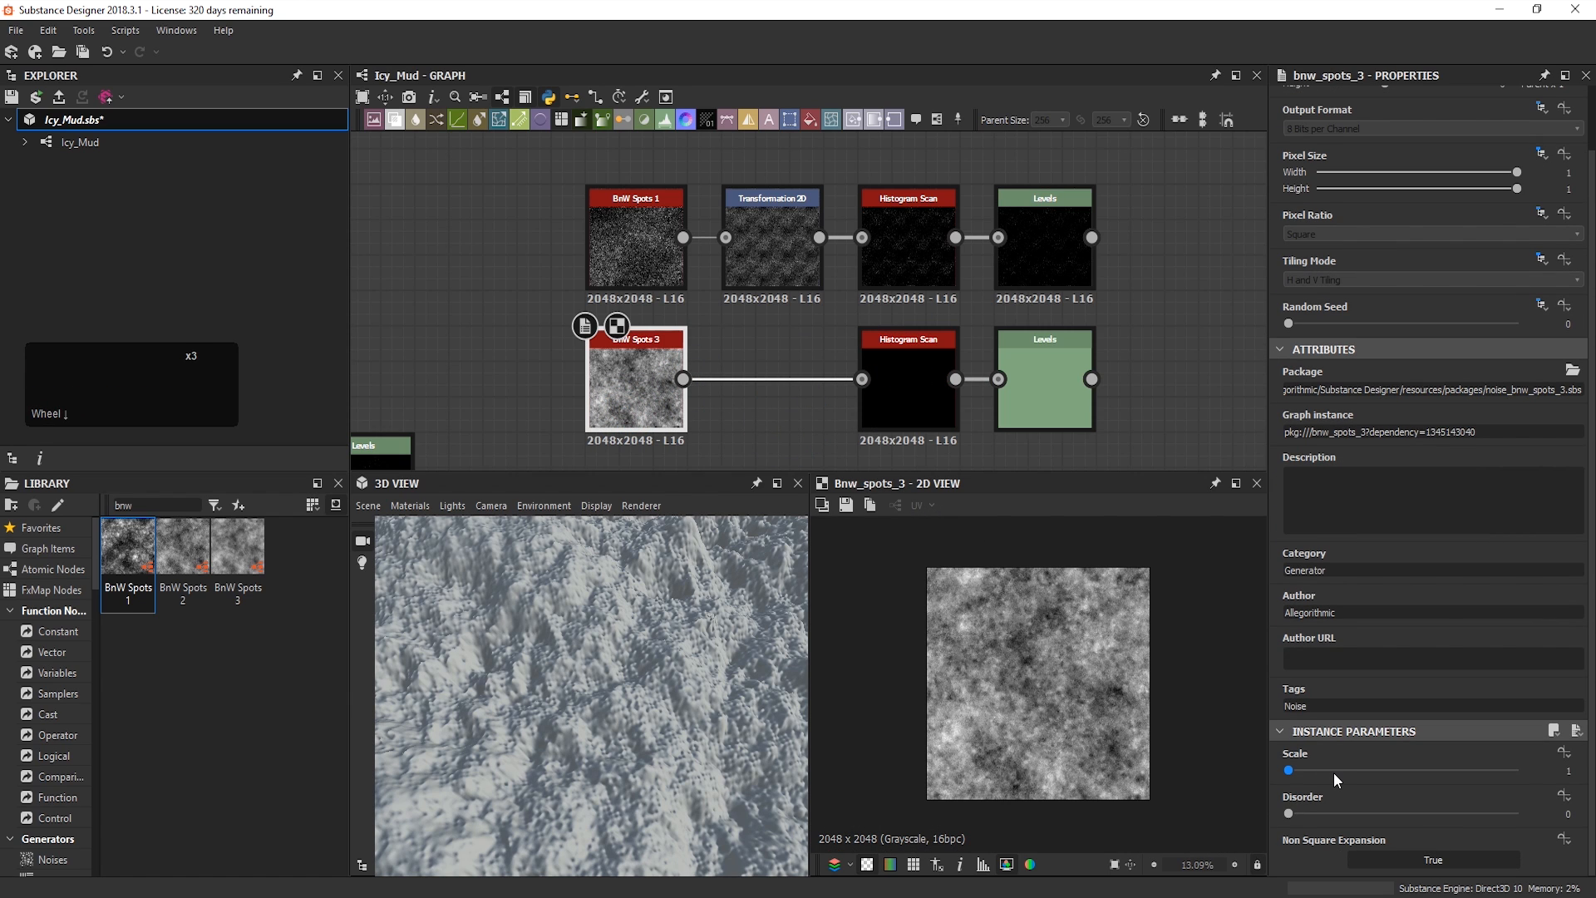
{"action": "left_click_drag", "start_coordinate": [1397, 769], "coordinate": [1404, 775]}
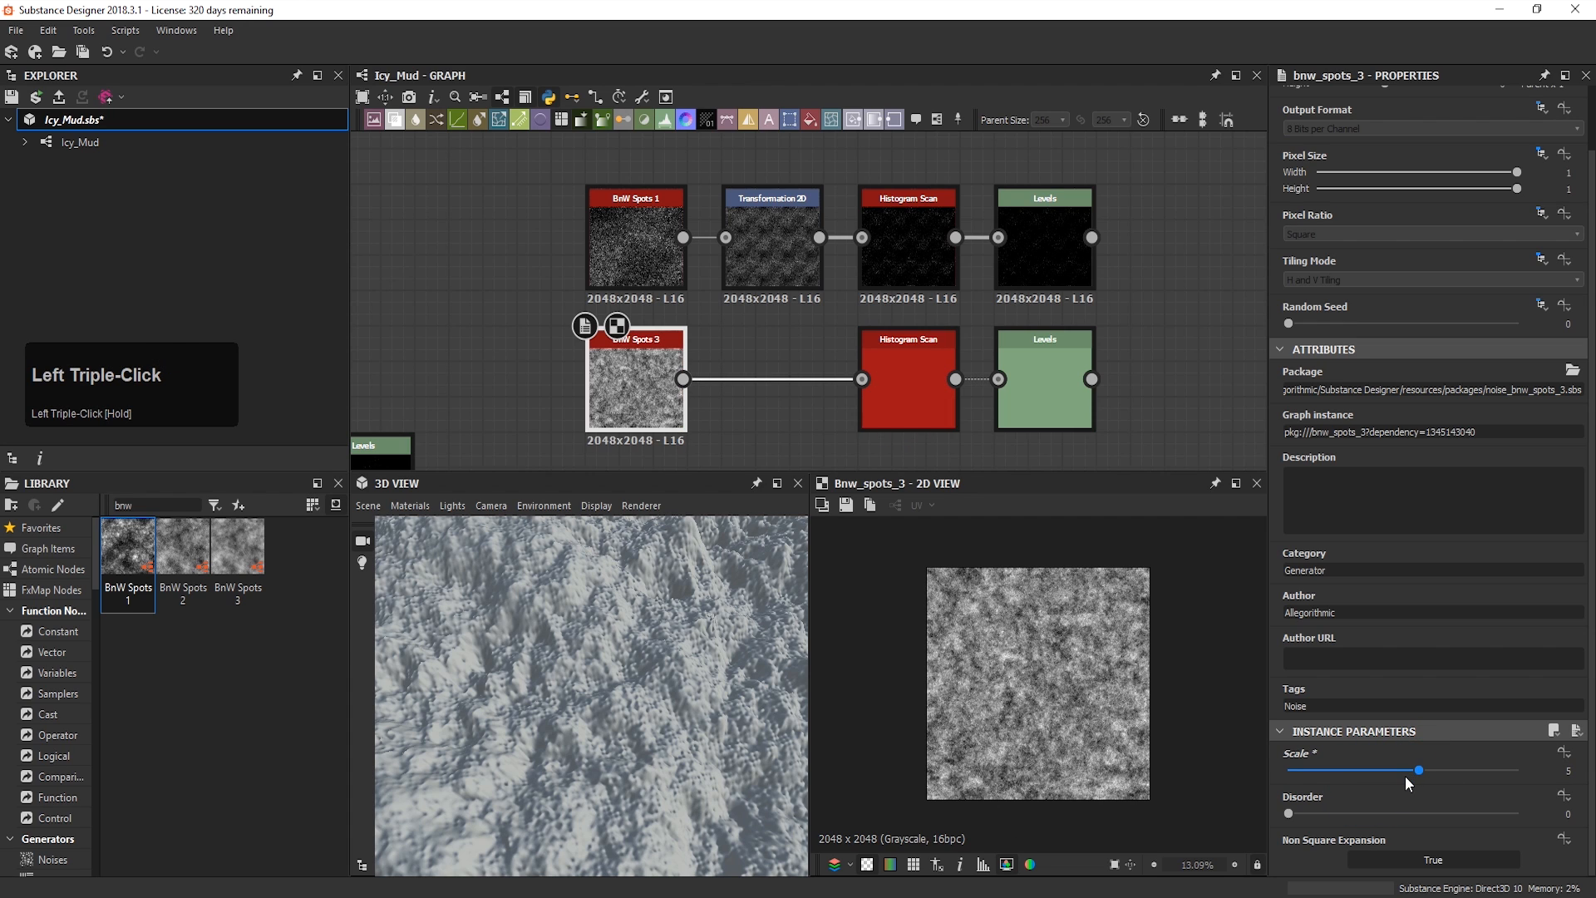
{"action": "left_click_drag", "start_coordinate": [1298, 816], "coordinate": [1309, 814]}
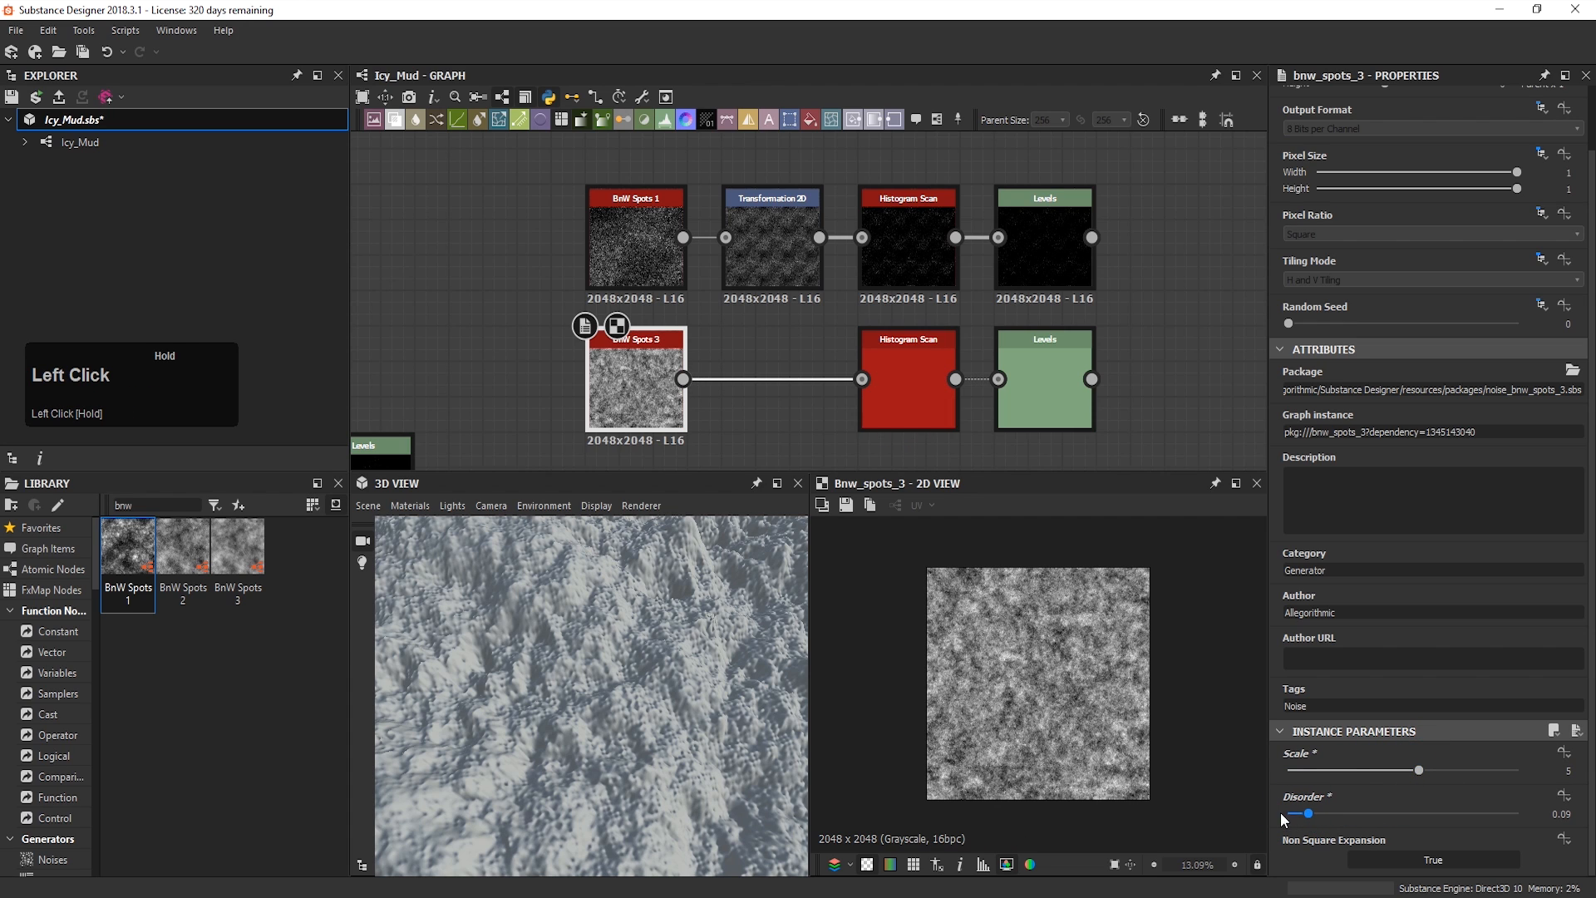
{"action": "scroll", "coordinate": [1042, 590], "scroll_direction": "up", "scroll_amount": 3}
Step: Set the Position of the Histogram Scan fed by BnW Spots 3 to 0.16 and inspect its spots up close
{"action": "double_click", "coordinate": [920, 411]}
{"action": "left_click_drag", "start_coordinate": [1288, 771], "coordinate": [1325, 766]}
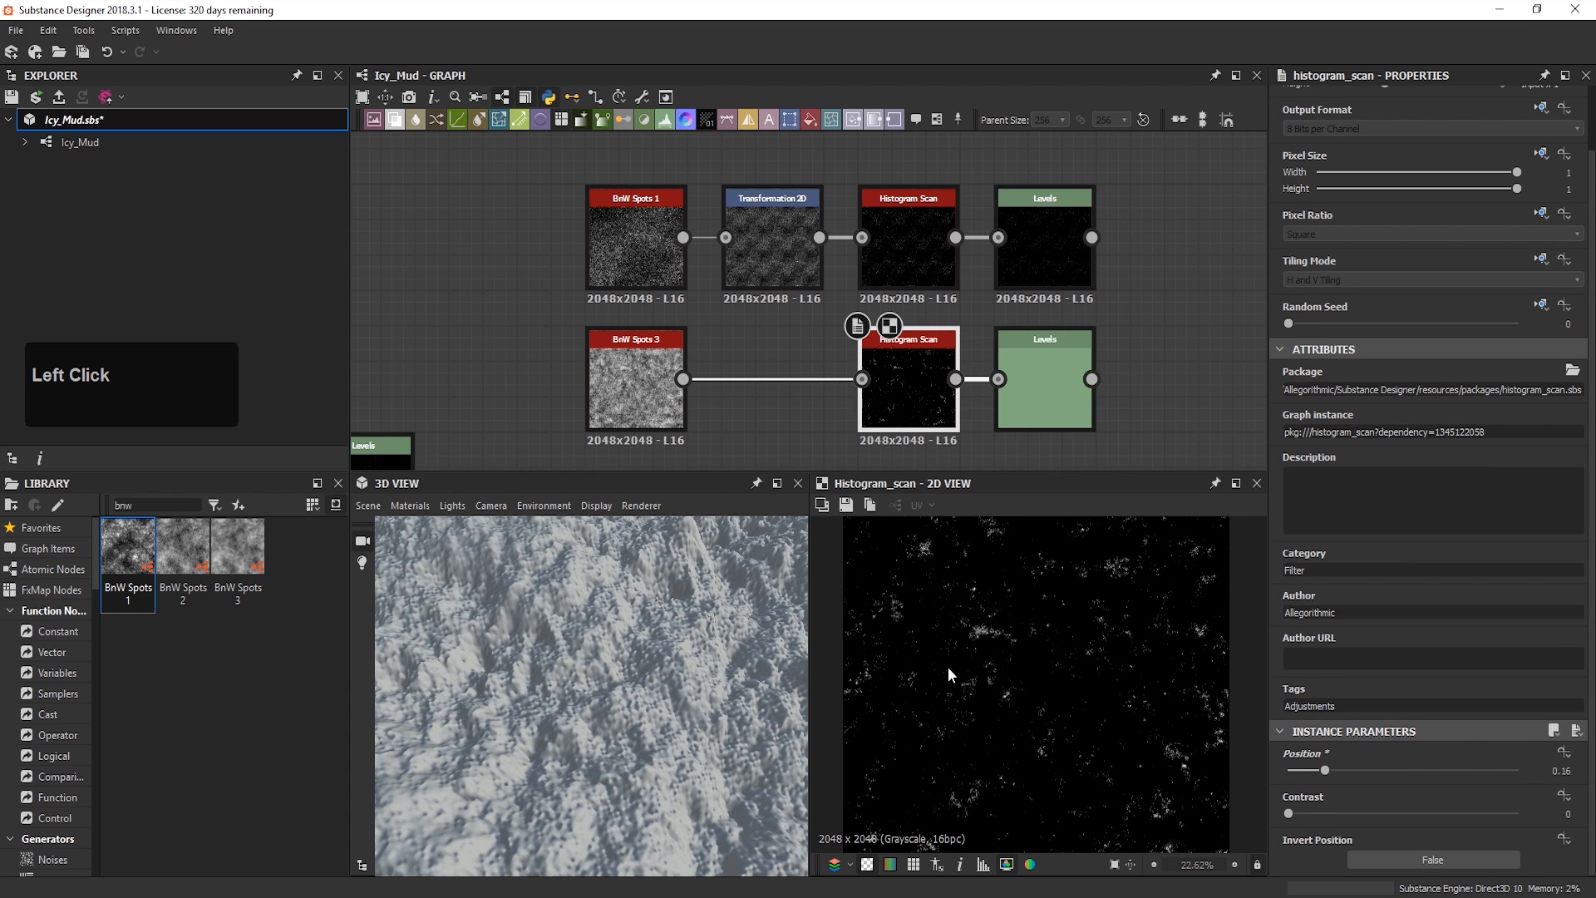
{"action": "scroll", "coordinate": [994, 627], "scroll_direction": "up", "scroll_amount": 5}
{"action": "scroll", "coordinate": [1004, 657], "scroll_direction": "up", "scroll_amount": 10}
{"action": "middle_click", "coordinate": [1102, 631]}
{"action": "left_click", "coordinate": [1041, 651]}
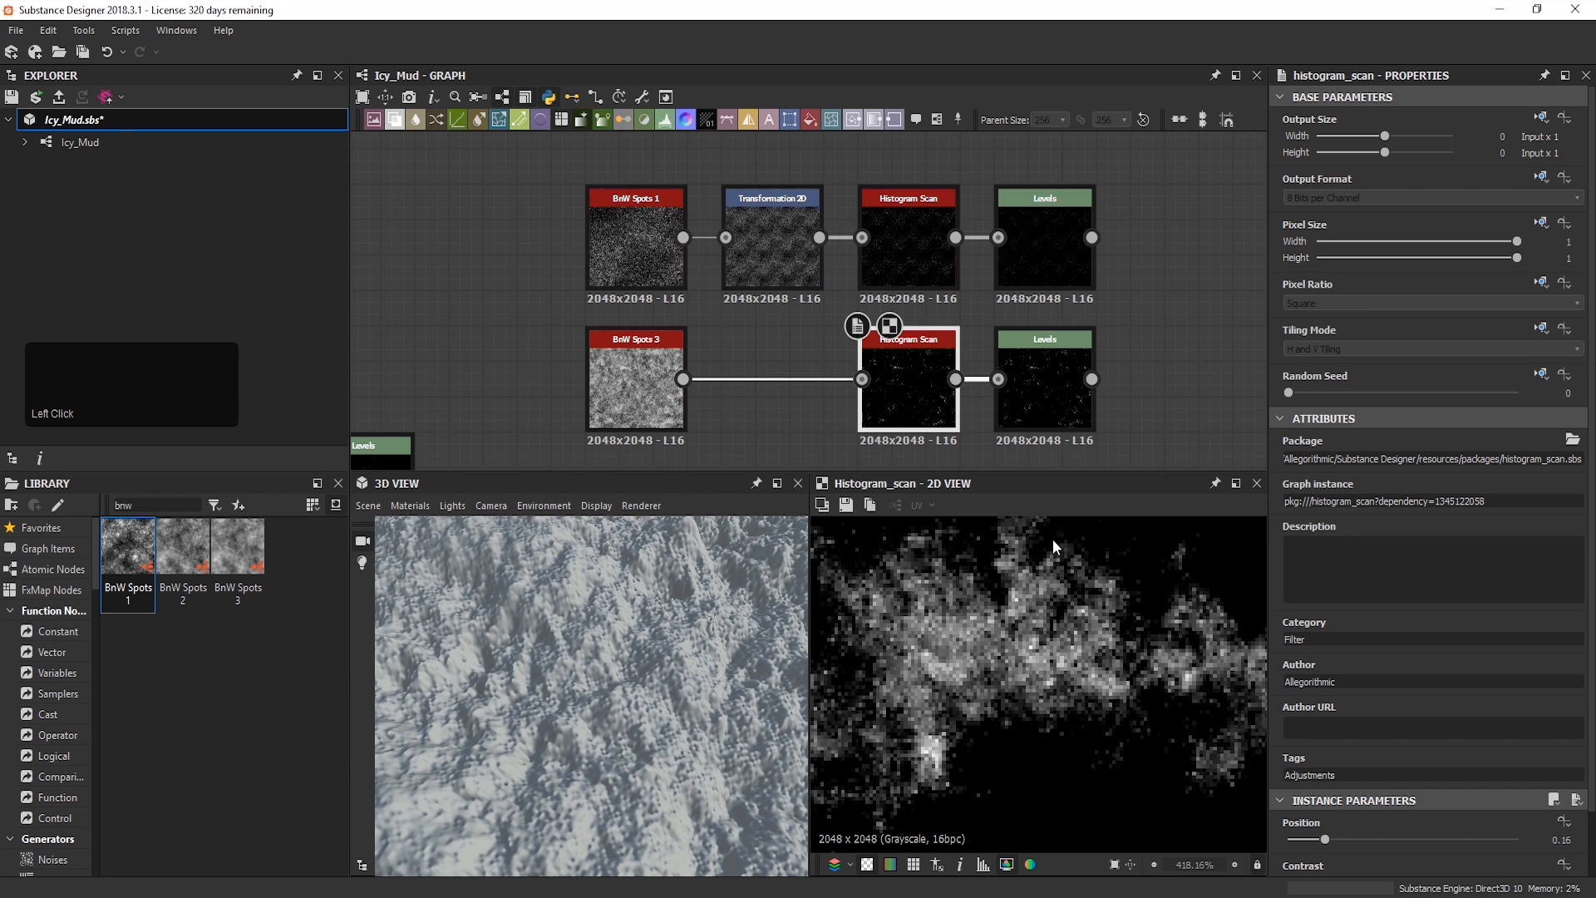
Step: Set Level Out High to 0.38 on the Levels node in the BnW Spots 3 row, undoing a trial Level In Low change
{"action": "double_click", "coordinate": [1046, 367]}
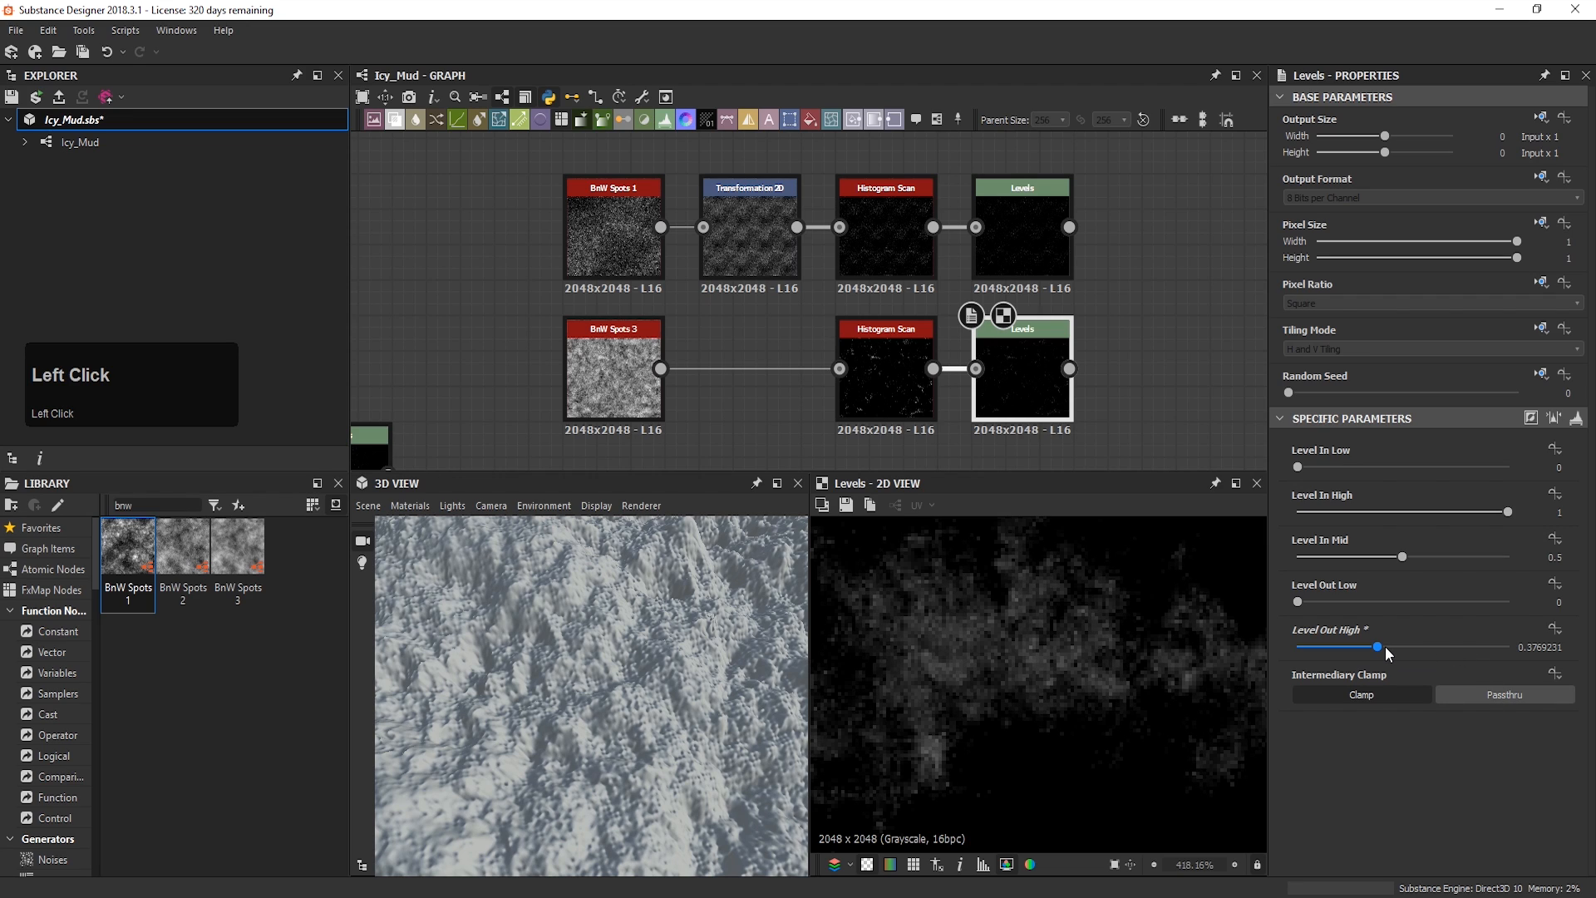
{"action": "left_click", "coordinate": [1379, 652]}
{"action": "left_click", "coordinate": [1396, 631]}
{"action": "left_click_drag", "start_coordinate": [1306, 471], "coordinate": [1377, 478]}
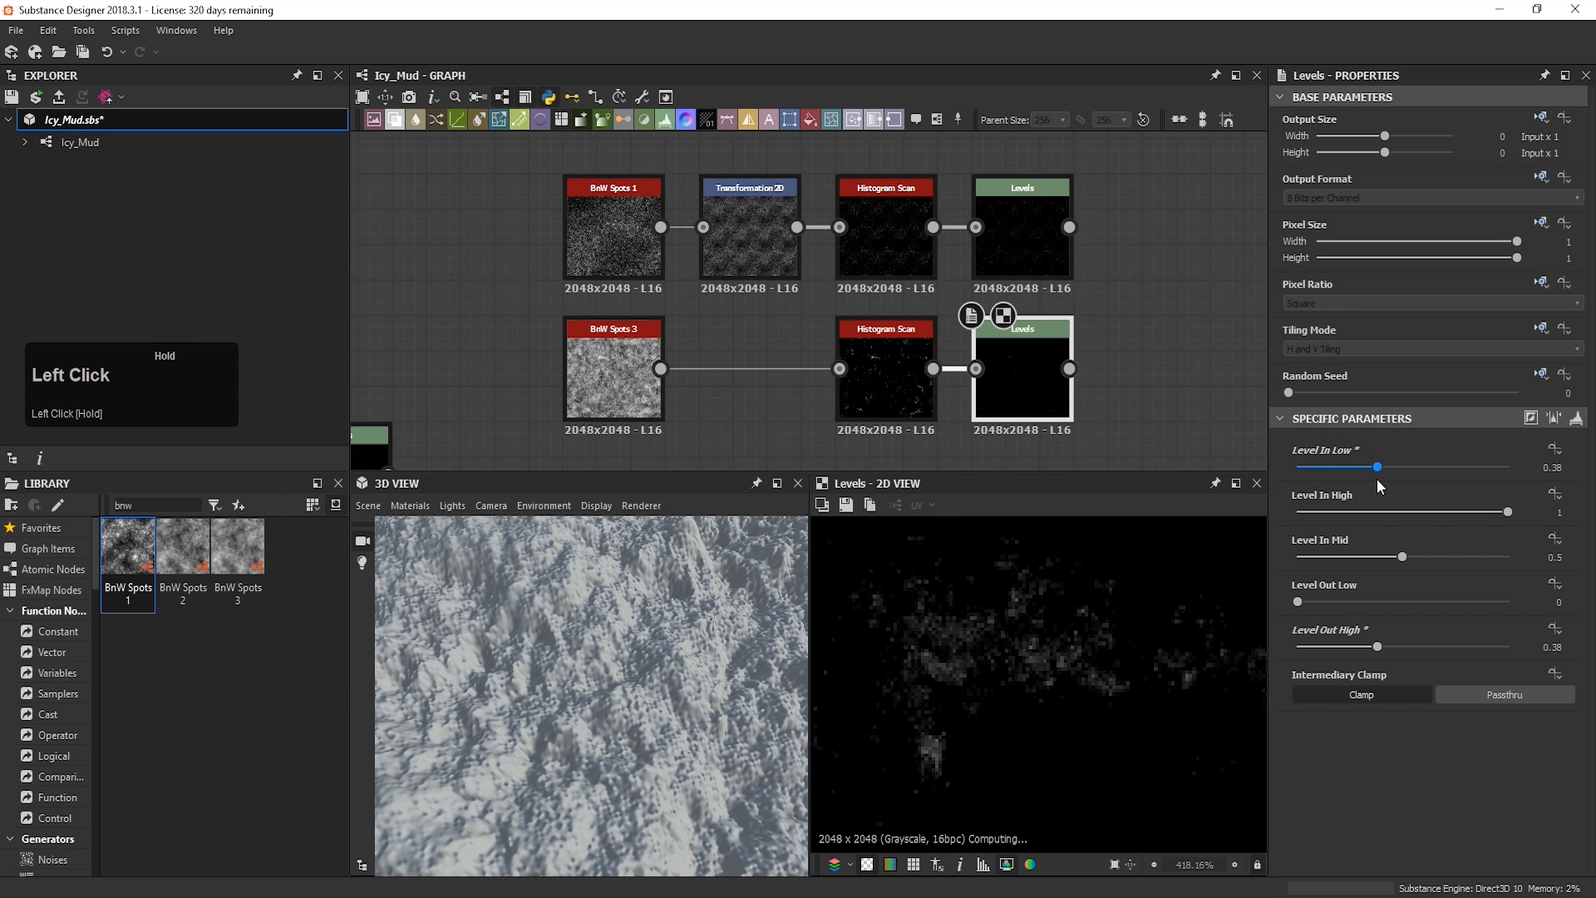
{"action": "key", "text": "ctrl+z"}
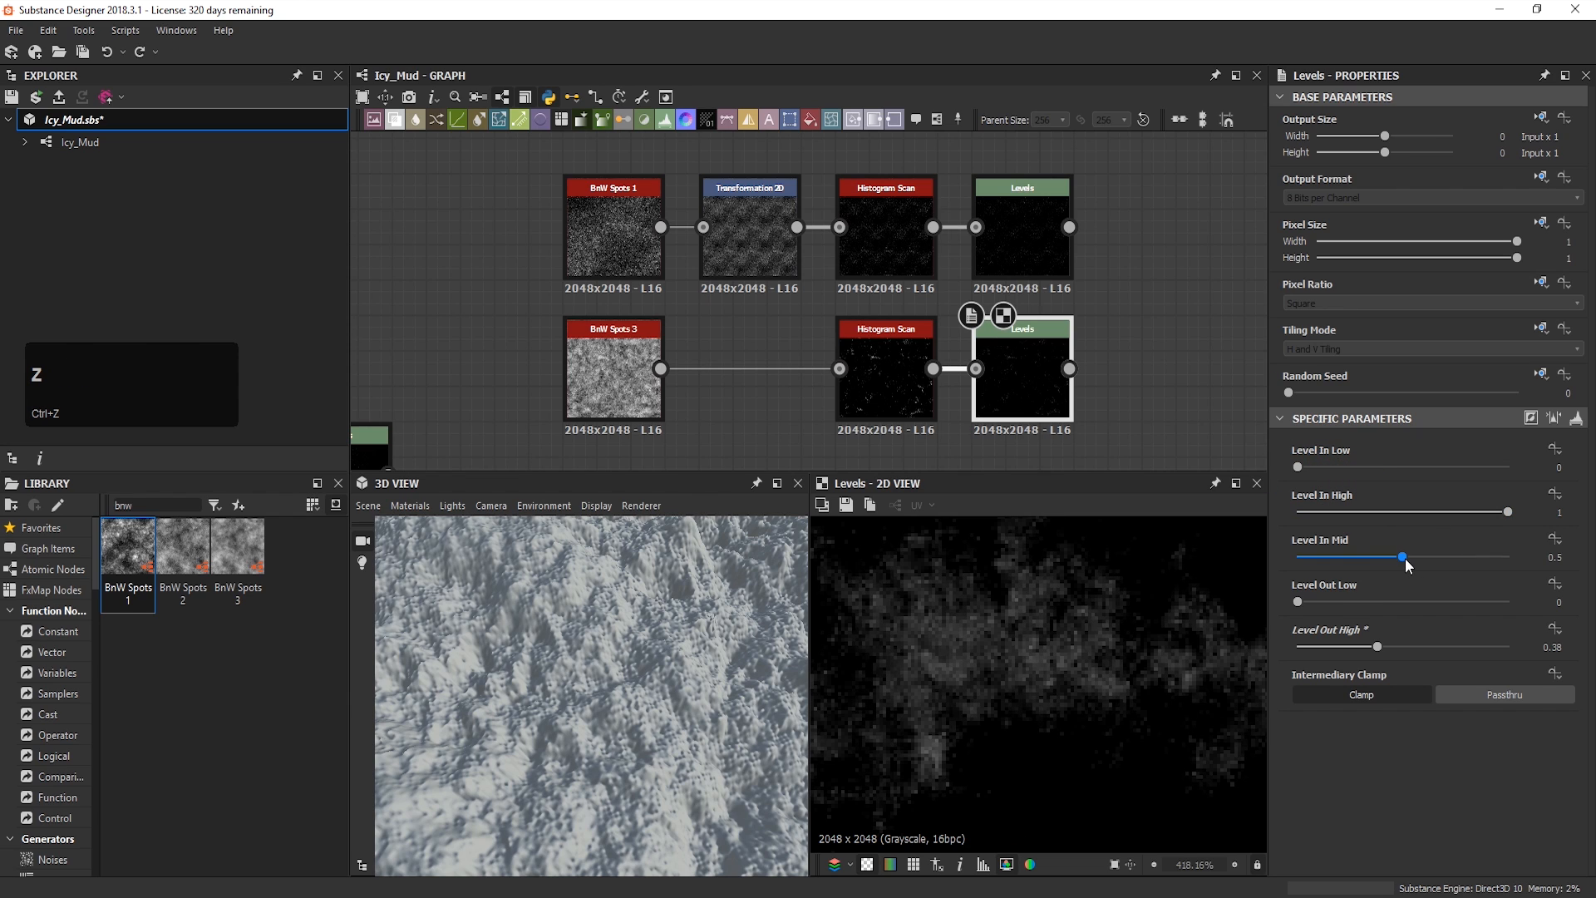
Step: Set Level In Mid to 0.52 on the same Levels node and check the overall pattern in the 2D view
{"action": "left_click_drag", "start_coordinate": [1405, 556], "coordinate": [1409, 557]}
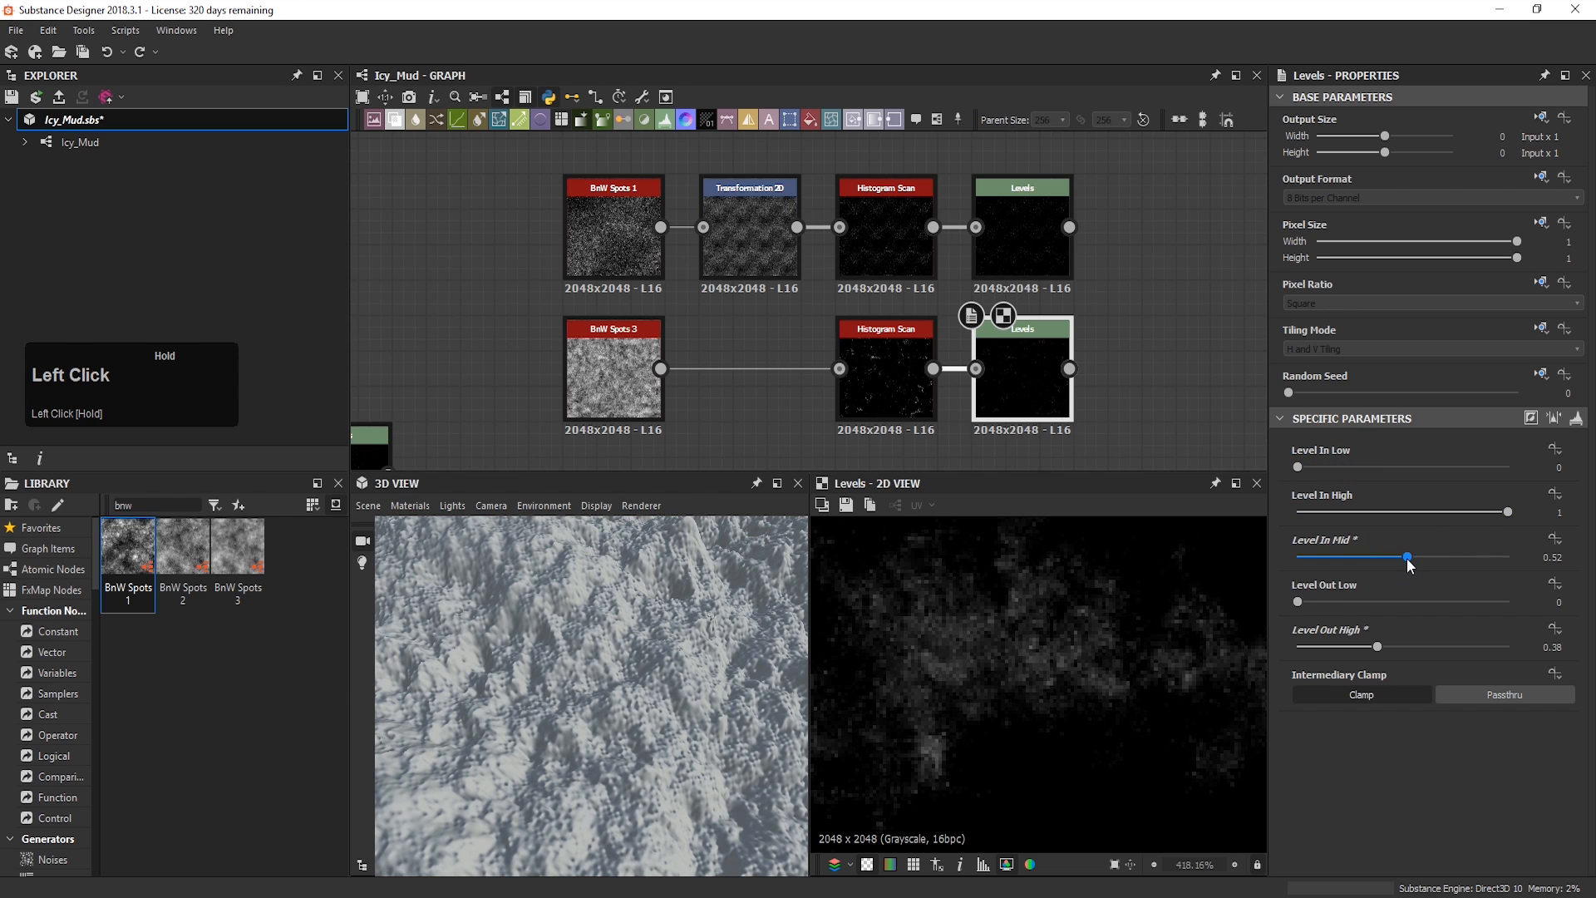
{"action": "middle_click_drag", "start_coordinate": [959, 752], "coordinate": [1079, 759]}
{"action": "scroll", "coordinate": [1064, 745], "scroll_direction": "down", "scroll_amount": 2}
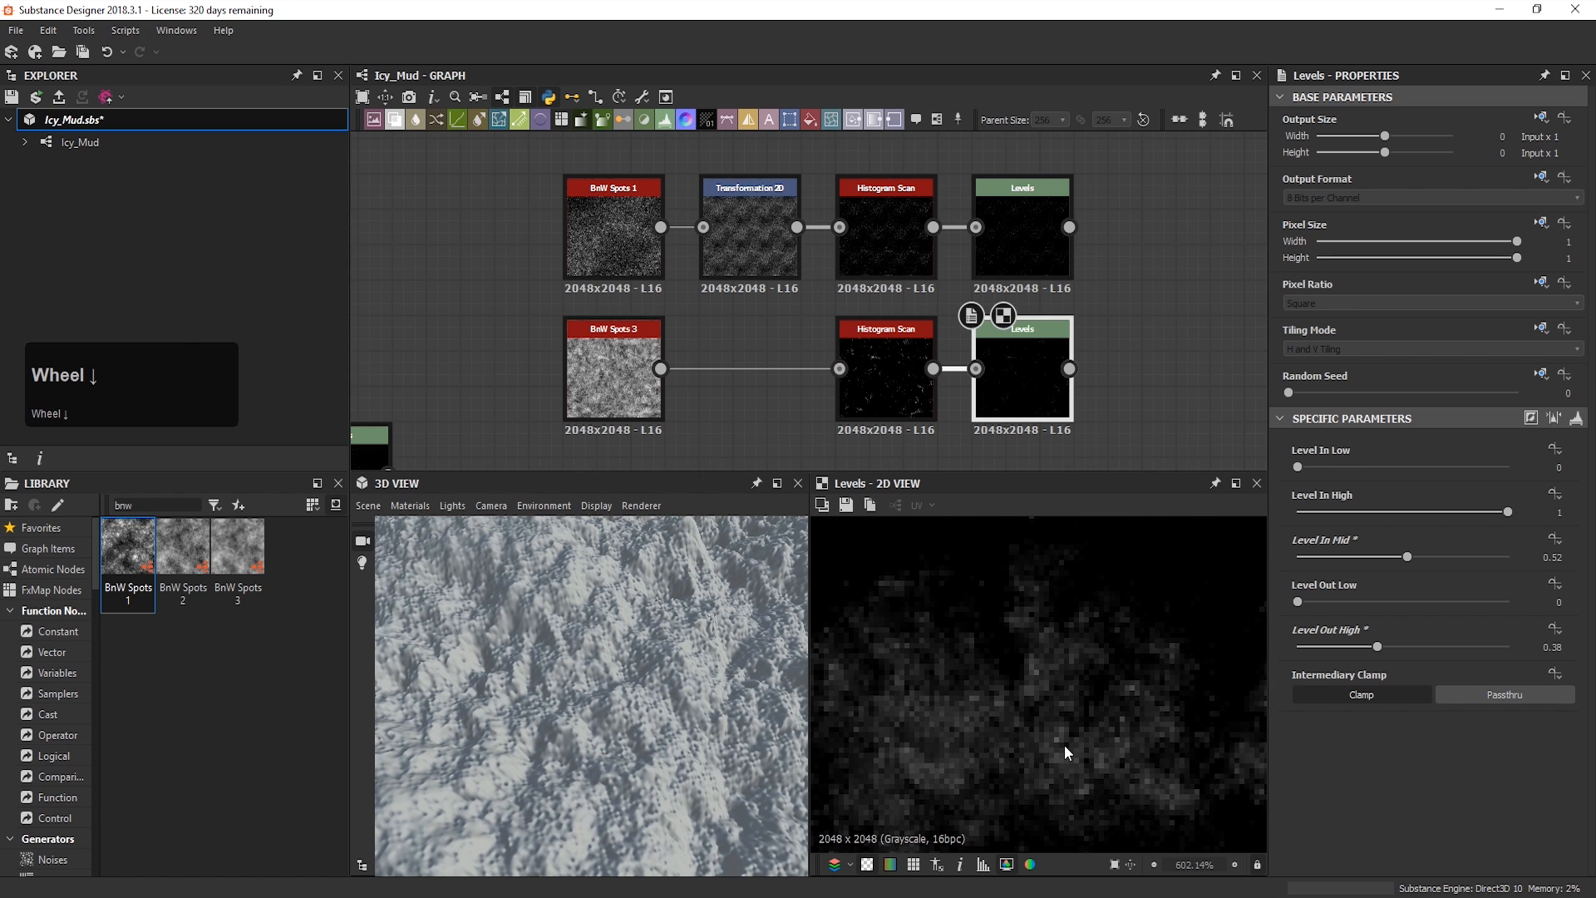
{"action": "scroll", "coordinate": [1064, 745], "scroll_direction": "down", "scroll_amount": 3}
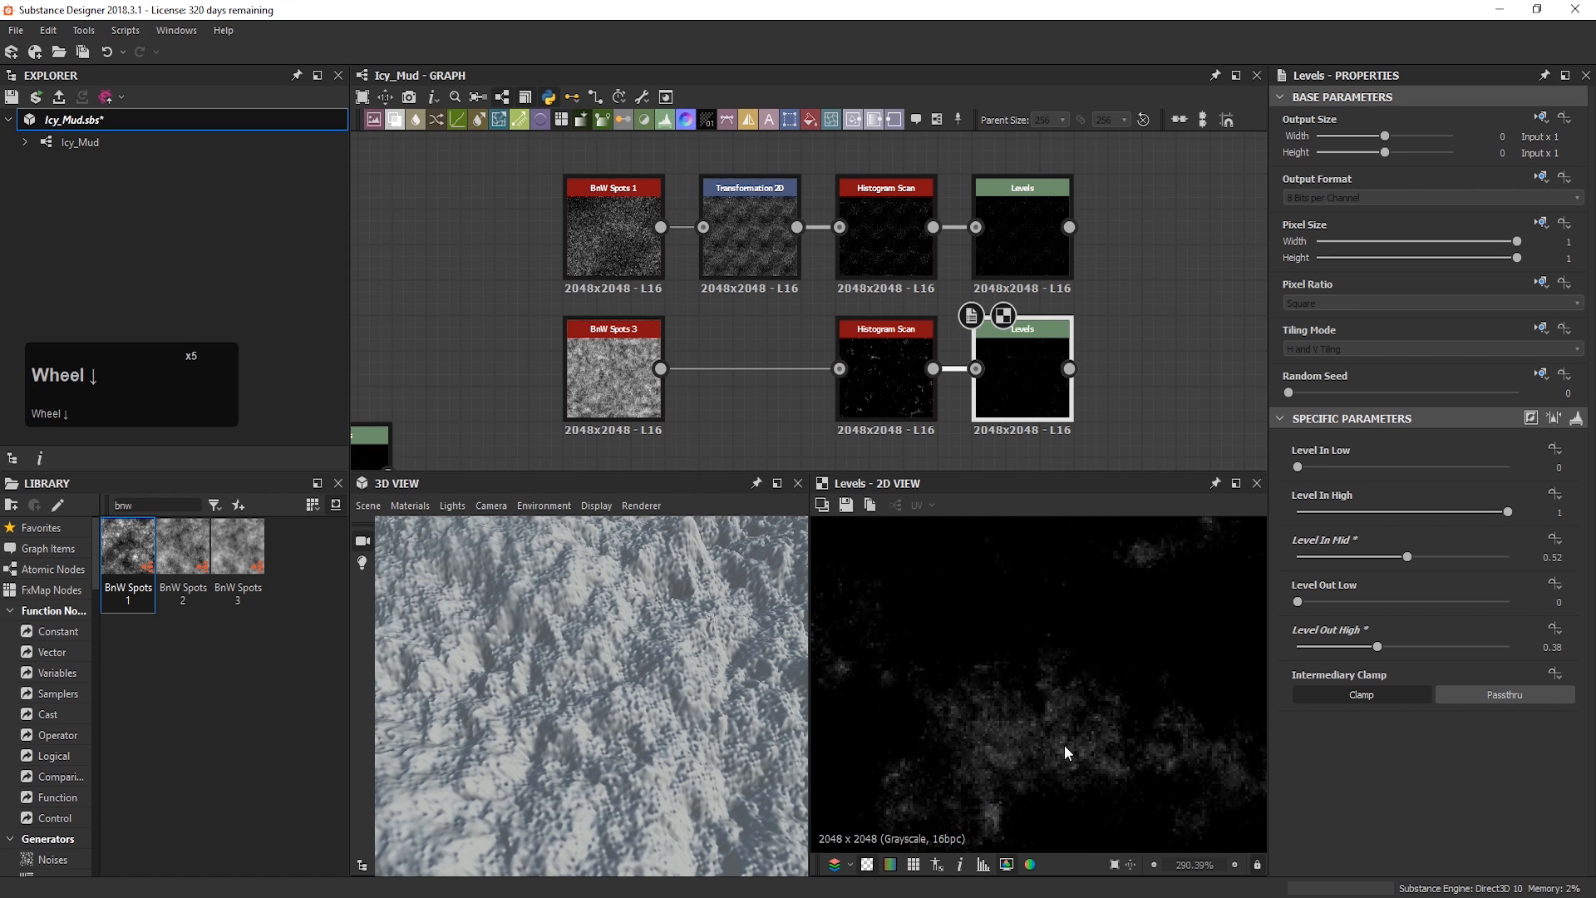
{"action": "scroll", "coordinate": [1064, 745], "scroll_direction": "down", "scroll_amount": 3}
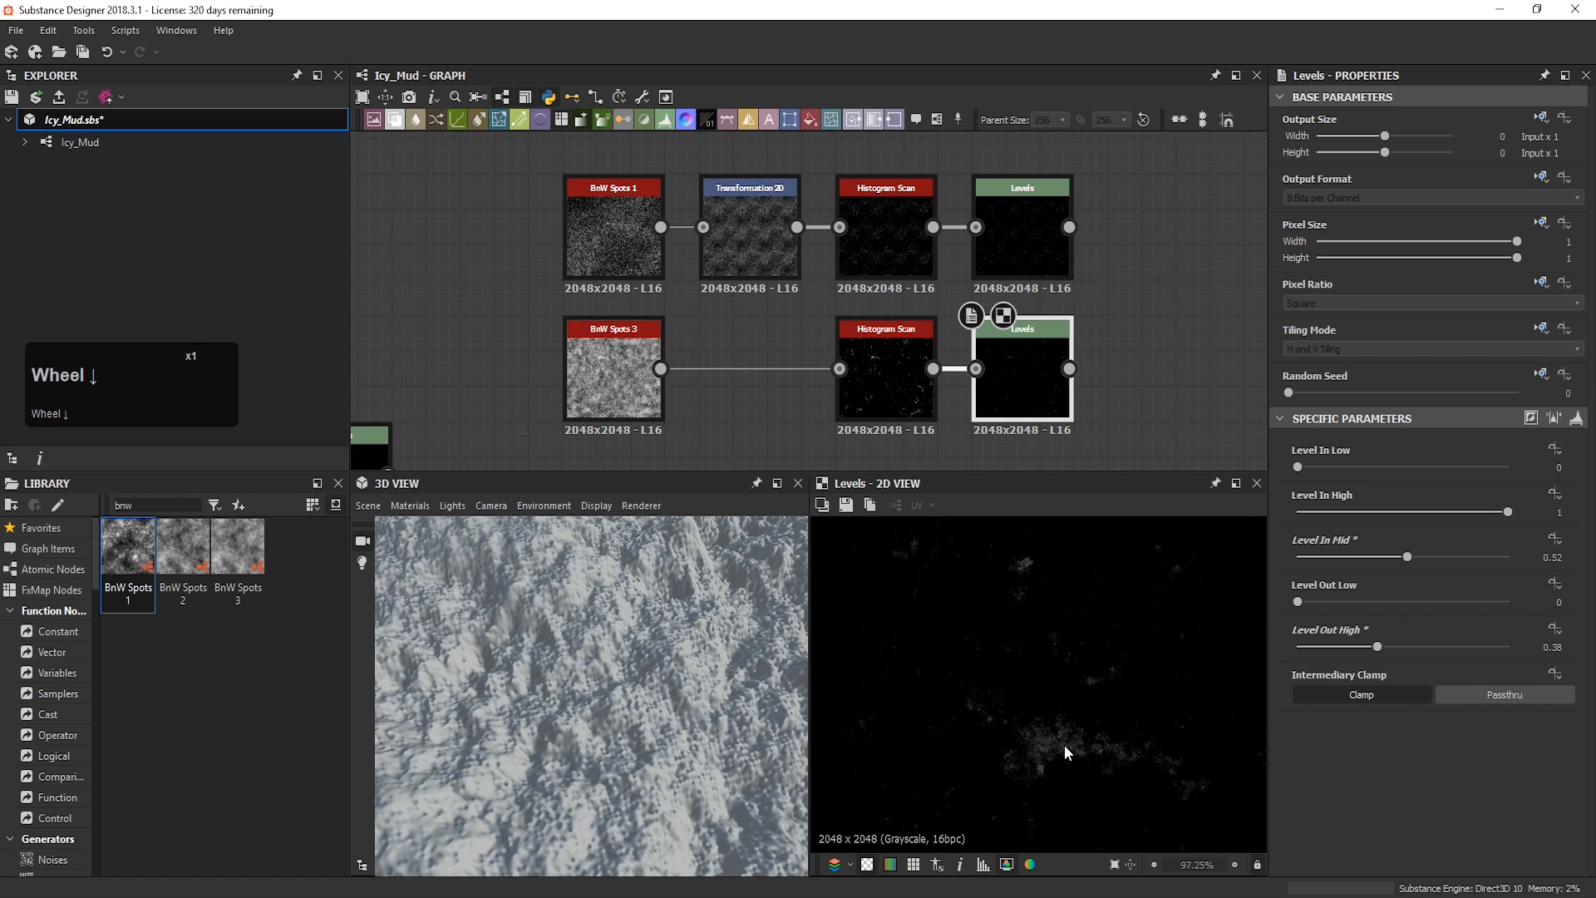
{"action": "scroll", "coordinate": [1072, 732], "scroll_direction": "down", "scroll_amount": 3}
Step: Add a Blend node, connecting the BnW Spots 1 row's Levels as foreground and the BnW Spots 3 row's Levels as background
{"action": "left_click", "coordinate": [1128, 261]}
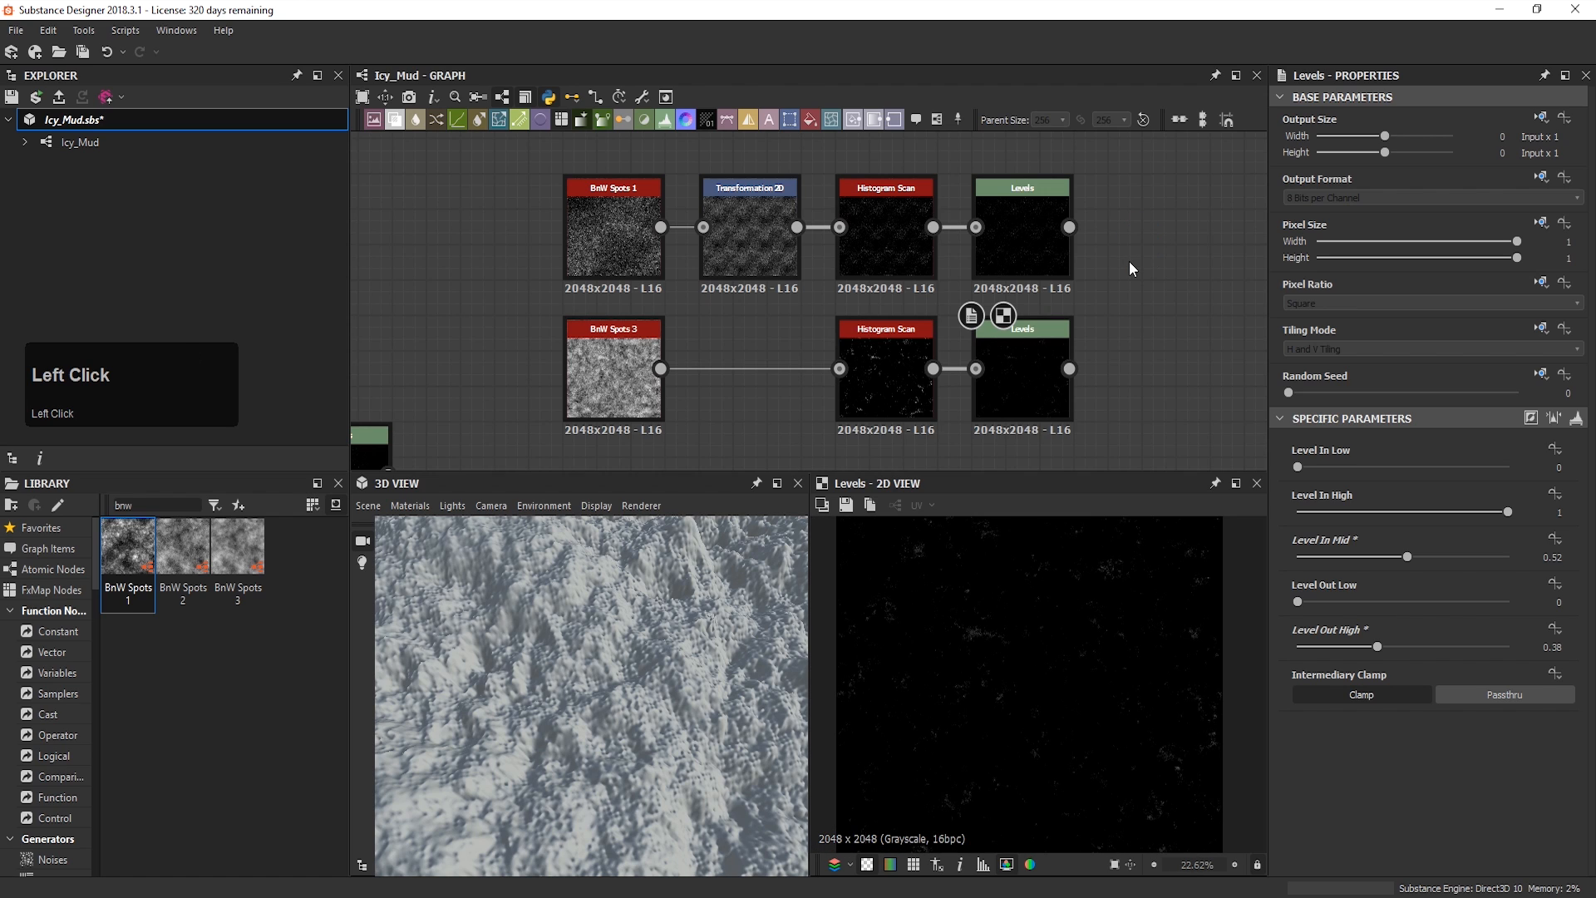
{"action": "key", "text": "space"}
{"action": "left_click", "coordinate": [1200, 345]}
{"action": "middle_click_drag", "start_coordinate": [1094, 418], "coordinate": [997, 417]}
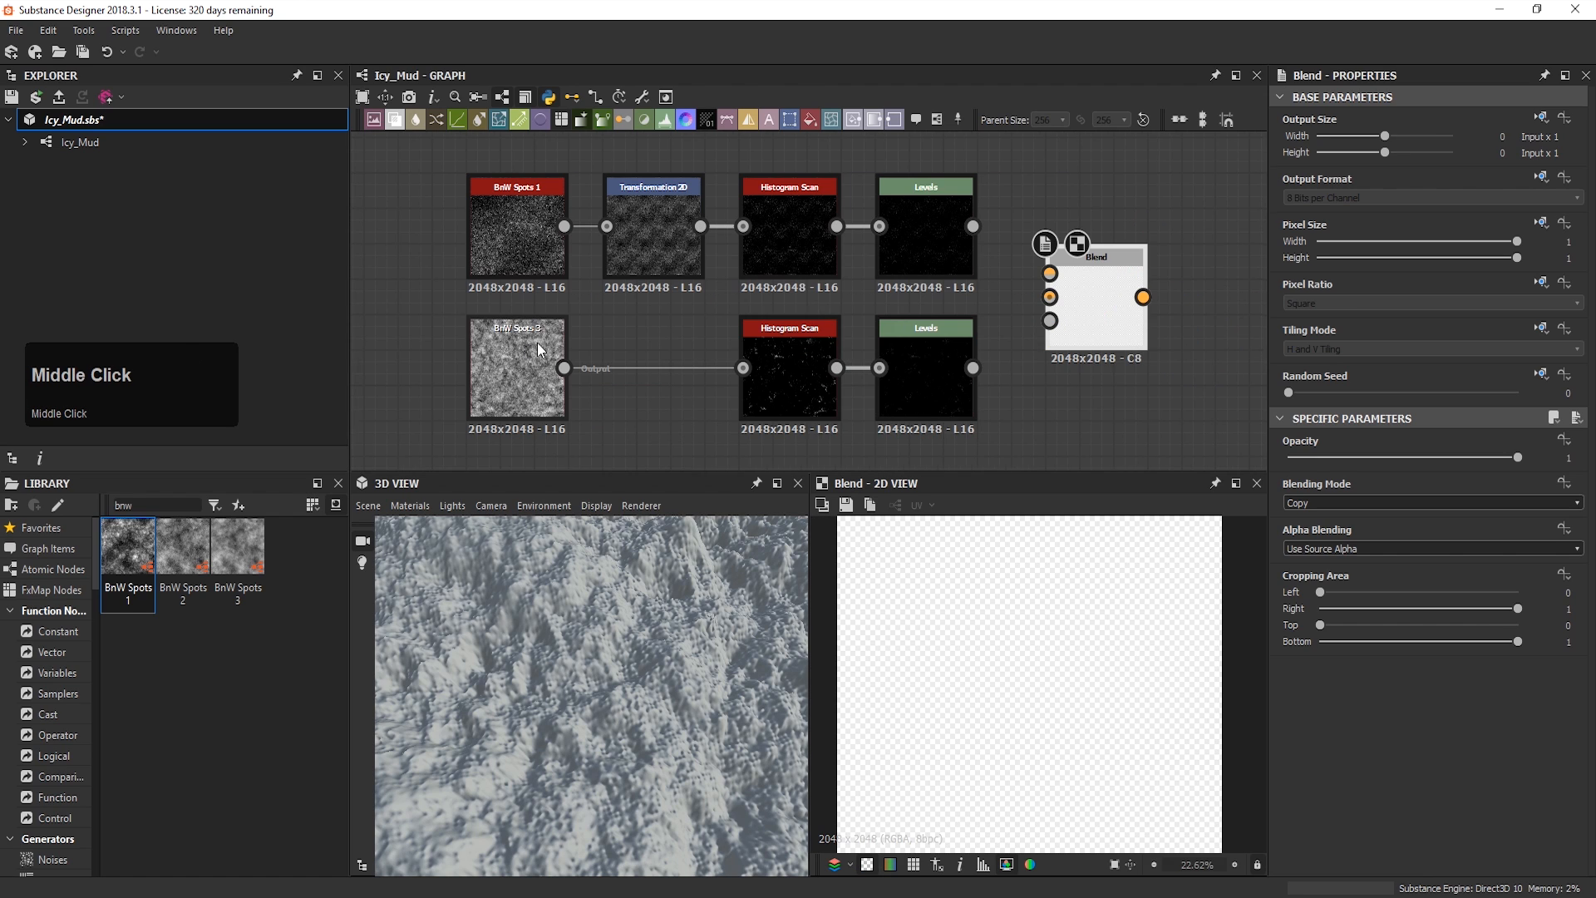
{"action": "left_click_drag", "start_coordinate": [972, 368], "coordinate": [1049, 298]}
{"action": "left_click_drag", "start_coordinate": [973, 226], "coordinate": [1049, 273]}
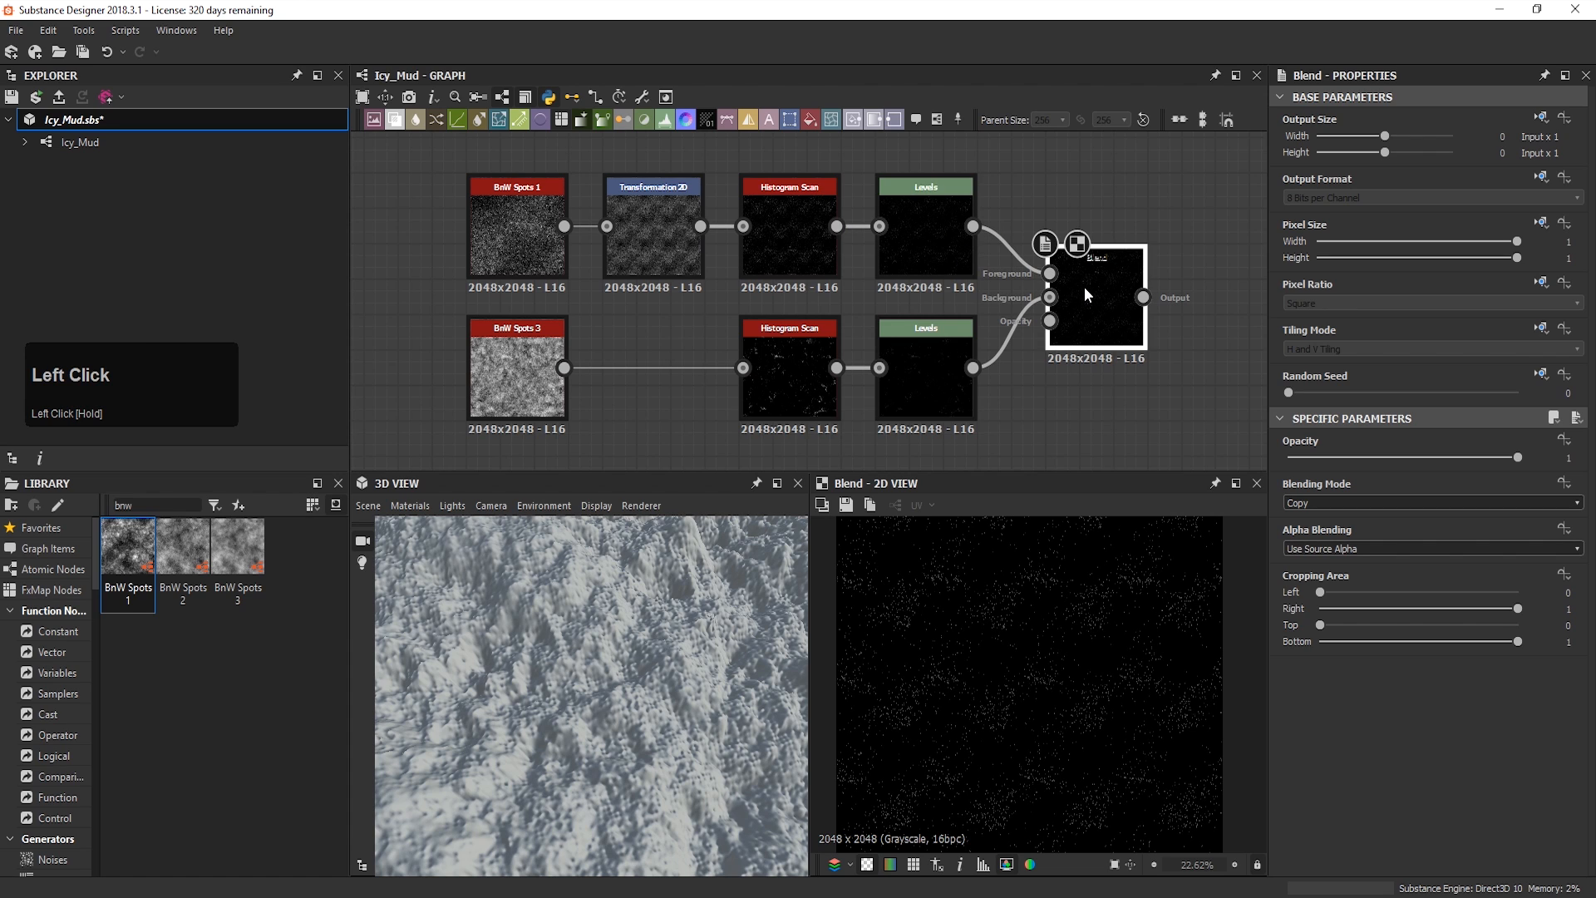
Step: Set the new Blend node's blending mode to Add (Linear Dodge) and its opacity to 0.44
{"action": "double_click", "coordinate": [1096, 313]}
{"action": "left_click", "coordinate": [1385, 509]}
{"action": "left_click", "coordinate": [1385, 507]}
{"action": "left_click", "coordinate": [1330, 527]}
{"action": "double_click", "coordinate": [1070, 605]}
{"action": "left_click_drag", "start_coordinate": [1518, 457], "coordinate": [1388, 457]}
Step: Examine the blended spots in the 2D view, both up close and across the whole texture
{"action": "scroll", "coordinate": [1029, 637], "scroll_direction": "up", "scroll_amount": 3}
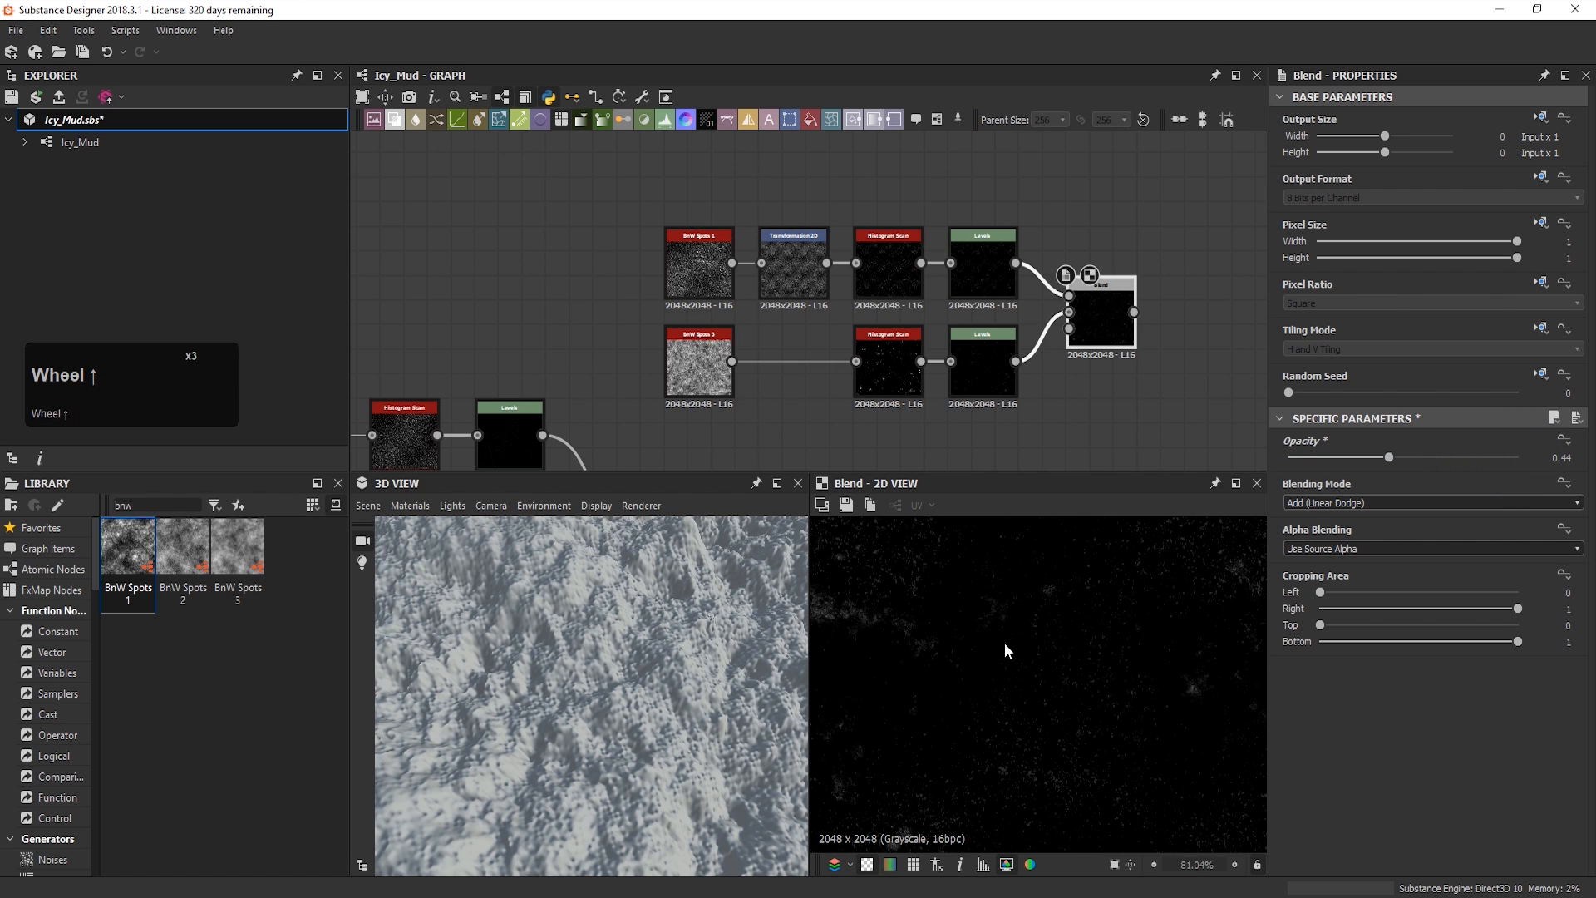
{"action": "middle_click_drag", "start_coordinate": [1029, 637], "coordinate": [1094, 663]}
{"action": "middle_click_drag", "start_coordinate": [1129, 356], "coordinate": [1076, 382]}
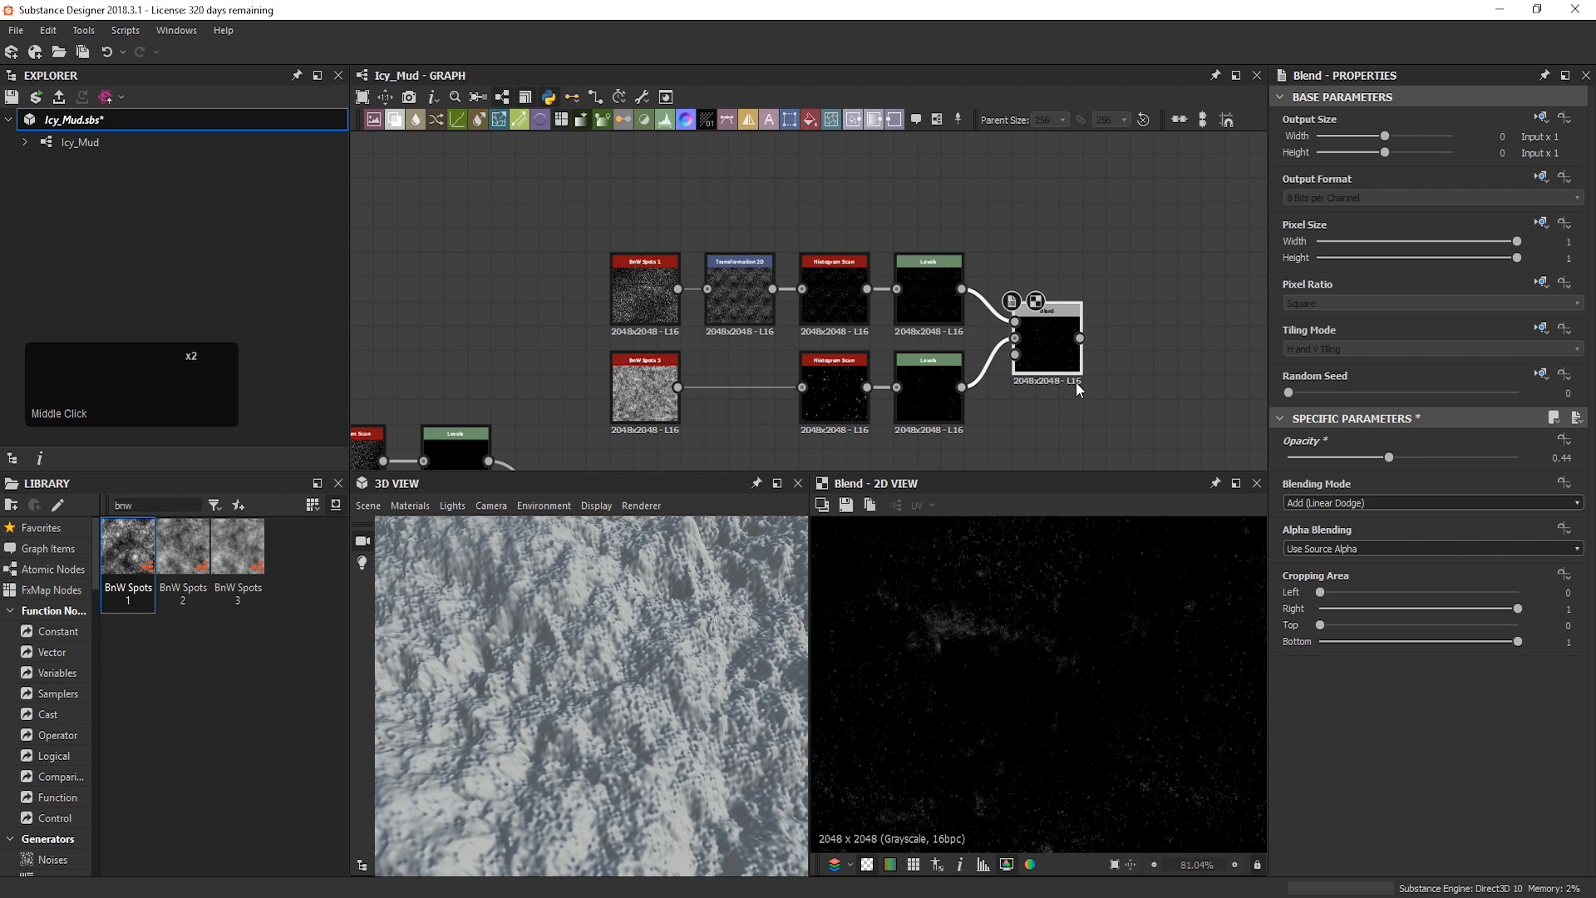
{"action": "scroll", "coordinate": [1122, 620], "scroll_direction": "down", "scroll_amount": 1}
{"action": "middle_click", "coordinate": [1101, 684]}
{"action": "scroll", "coordinate": [1094, 714], "scroll_direction": "down", "scroll_amount": 3}
{"action": "scroll", "coordinate": [1094, 715], "scroll_direction": "down", "scroll_amount": 11}
{"action": "middle_click_drag", "start_coordinate": [1117, 686], "coordinate": [1046, 667]}
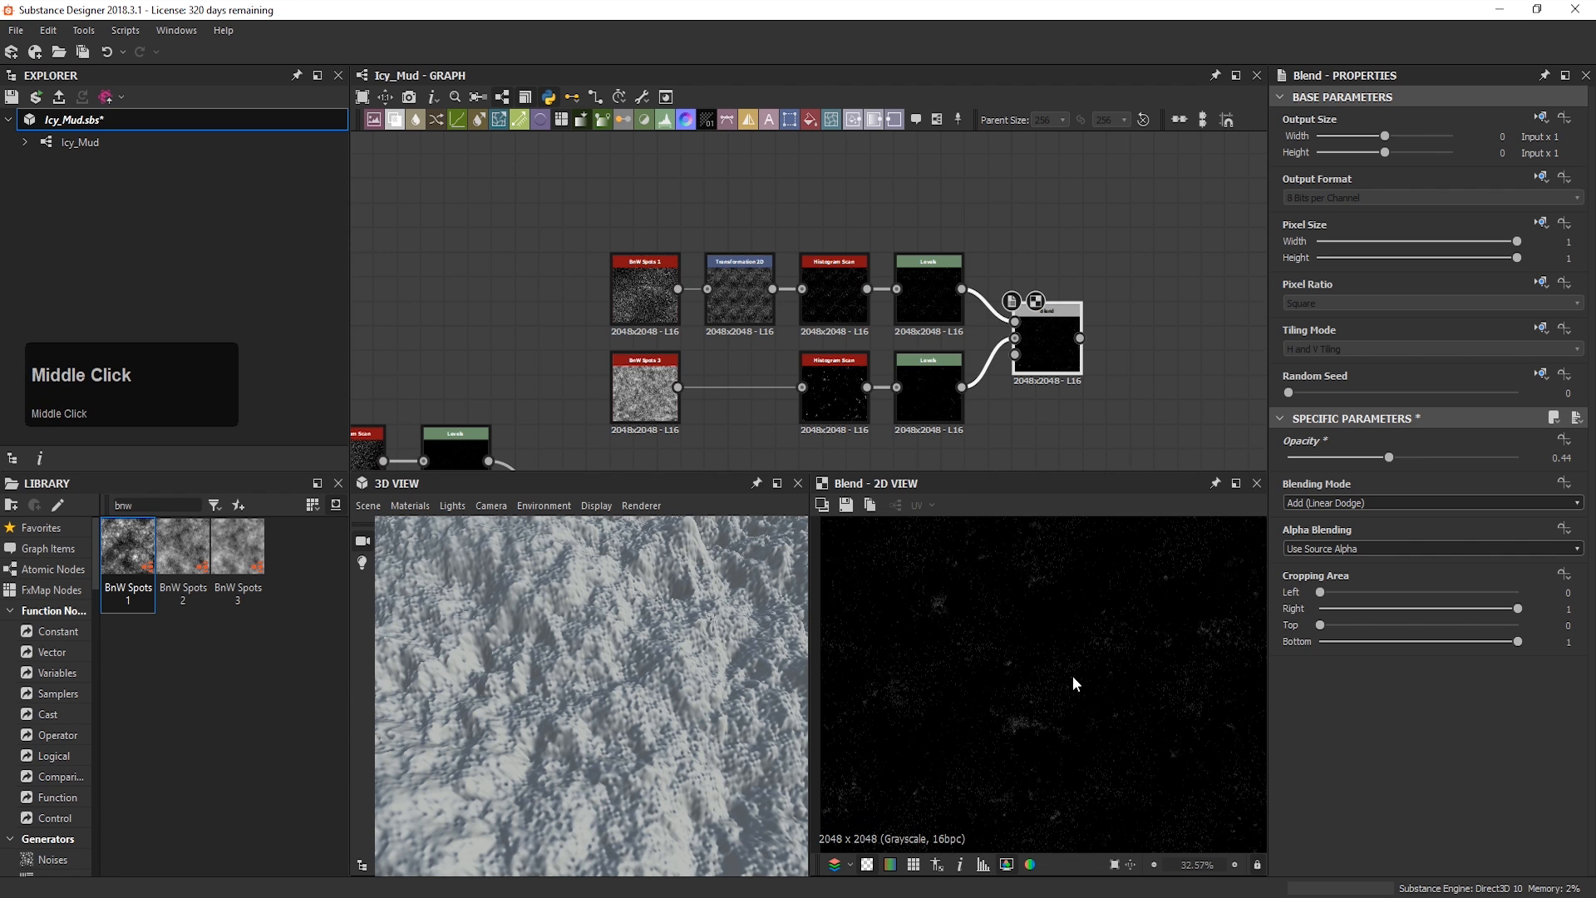
Step: Add a Slope Blur Grayscale node and place it after the spots Blend node
{"action": "key", "text": "space"}
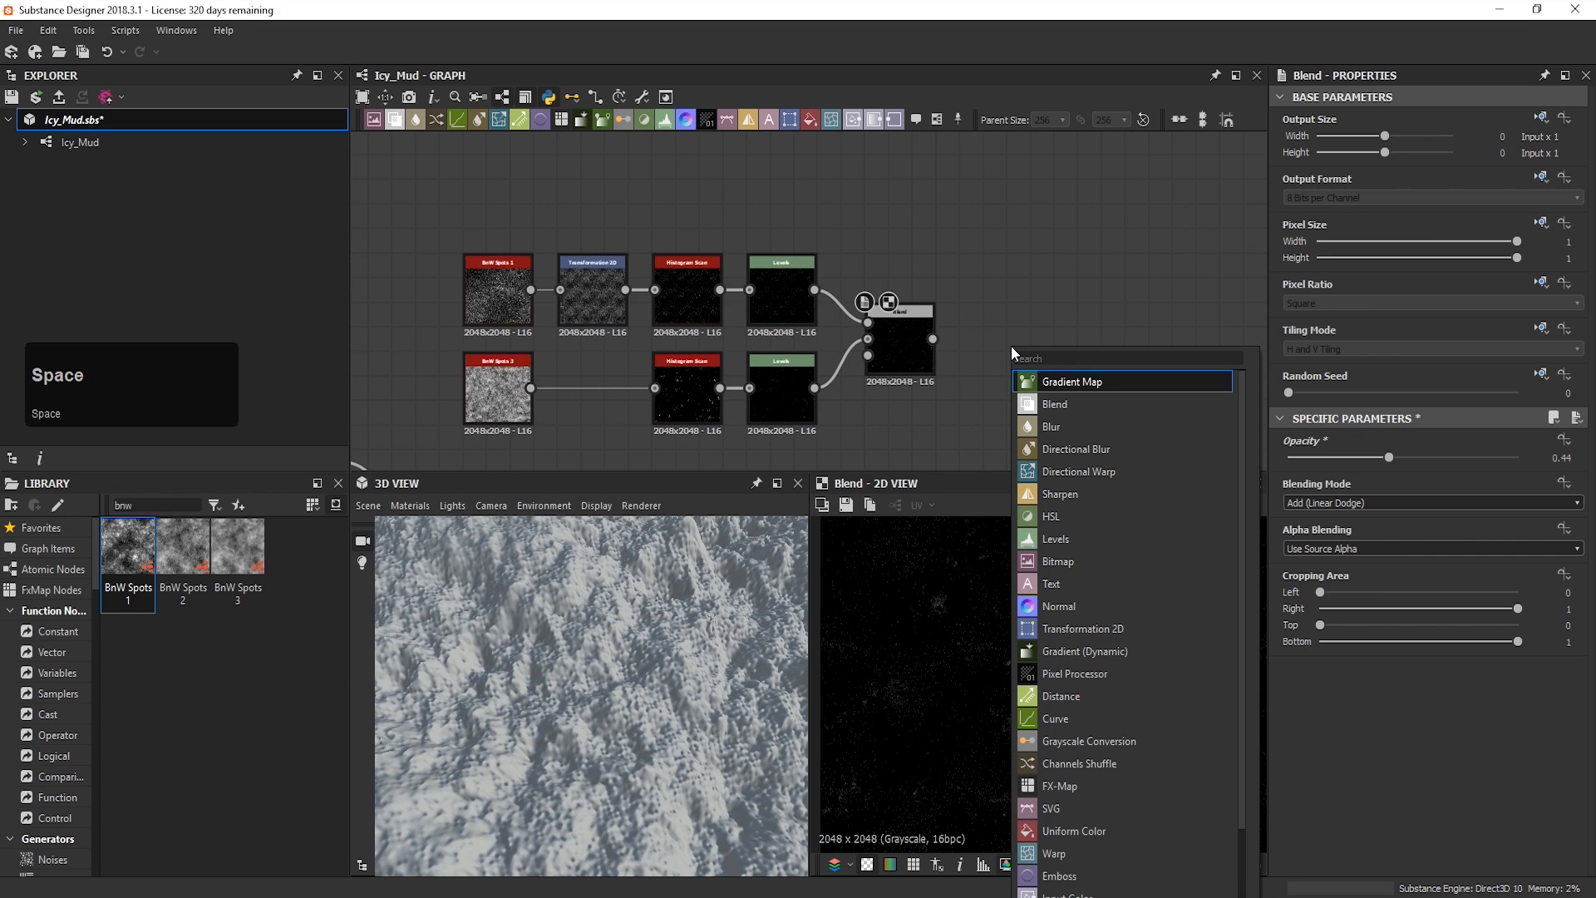
{"action": "type", "text": "slo"}
{"action": "key", "text": "Down"}
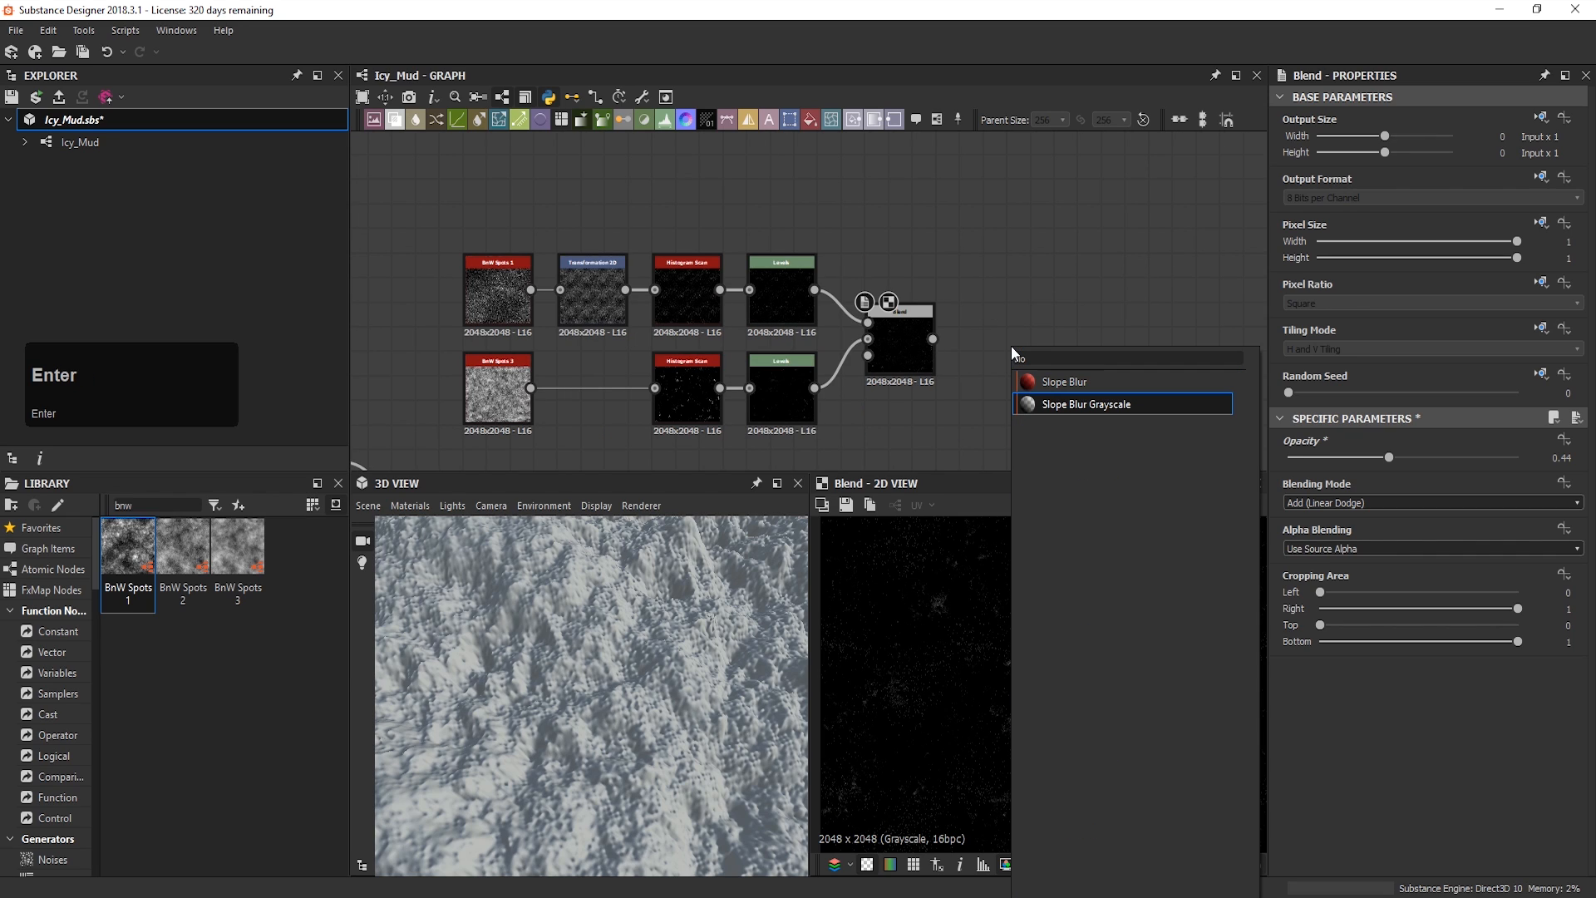
{"action": "key", "text": "Return"}
{"action": "left_click_drag", "start_coordinate": [1001, 346], "coordinate": [996, 412]}
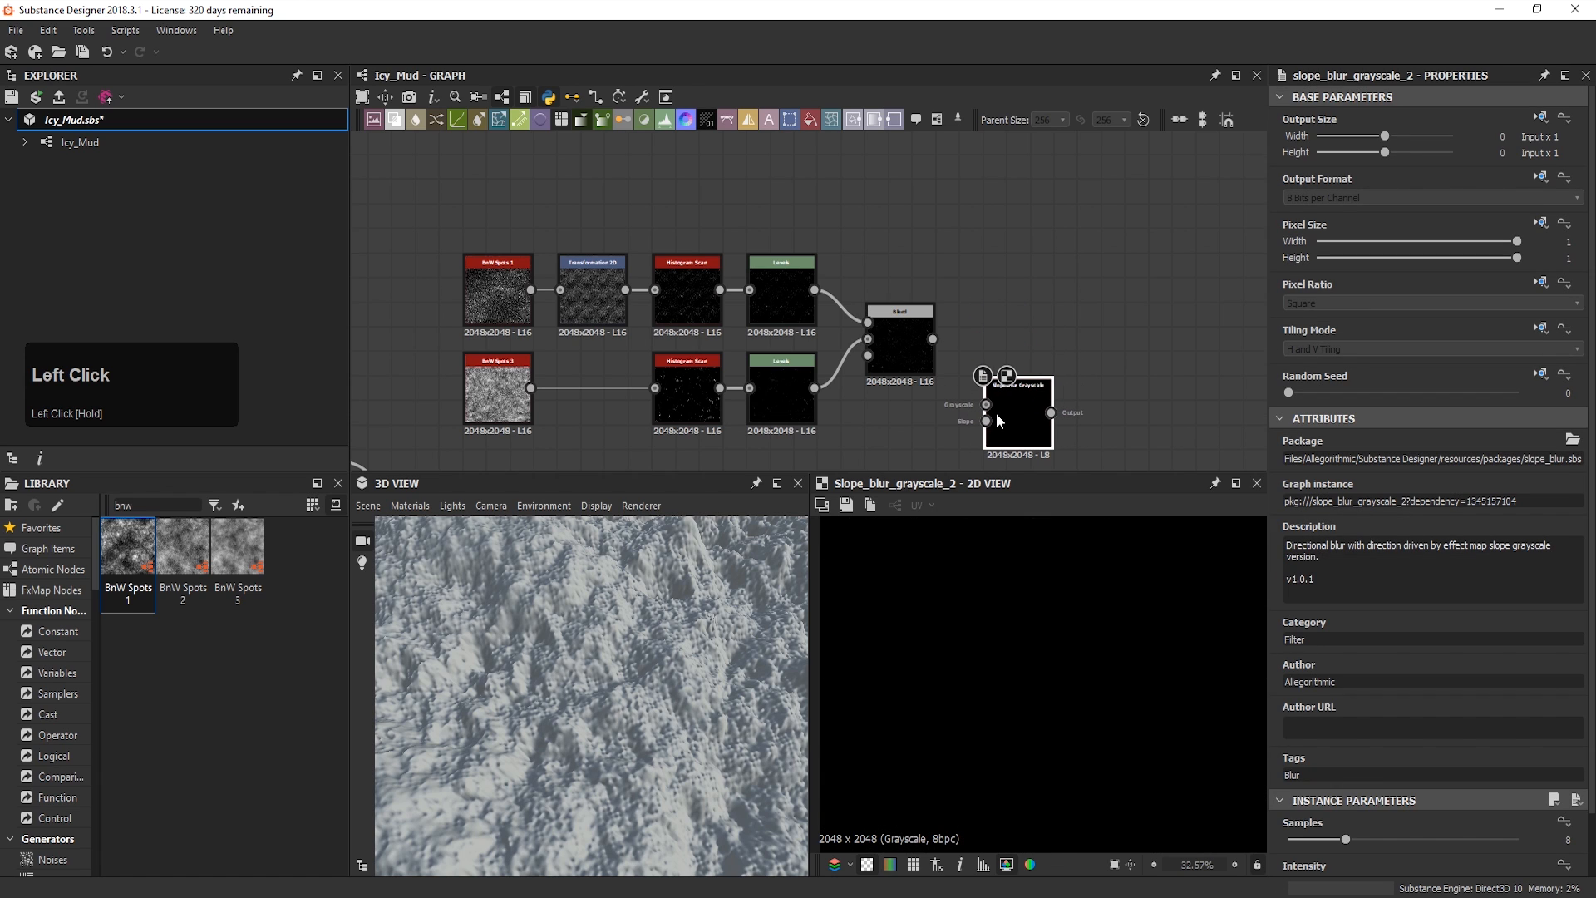
{"action": "middle_click_drag", "start_coordinate": [1011, 357], "coordinate": [1034, 282]}
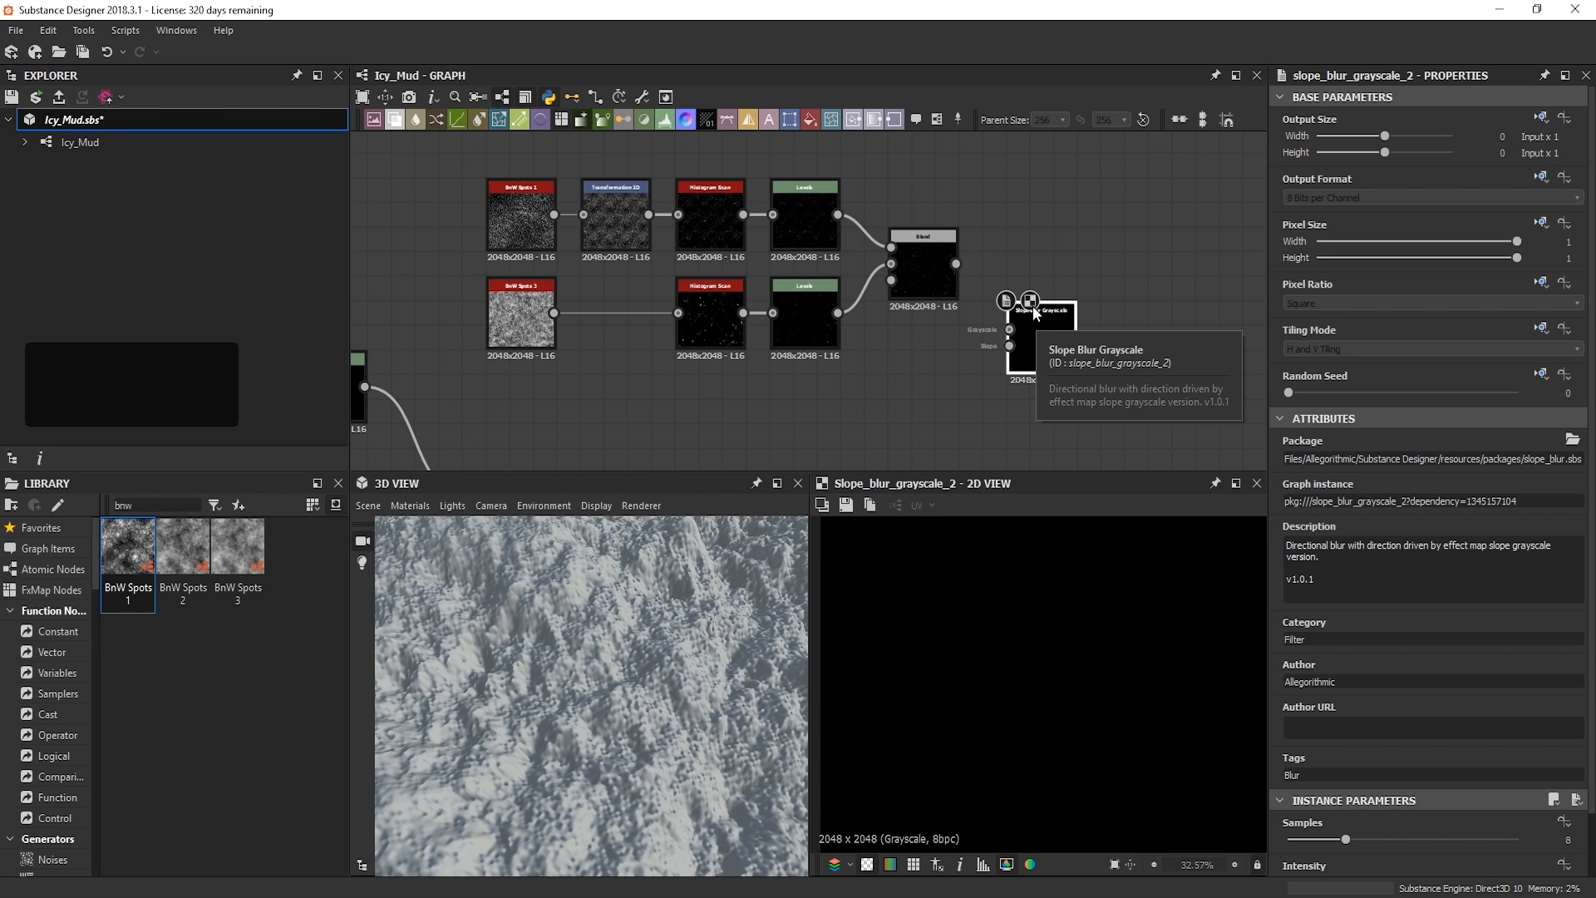
Step: Add a Clouds 2 node as the Slope Blur Grayscale's slope input and connect the Blend output to its grayscale input
{"action": "key", "text": "space"}
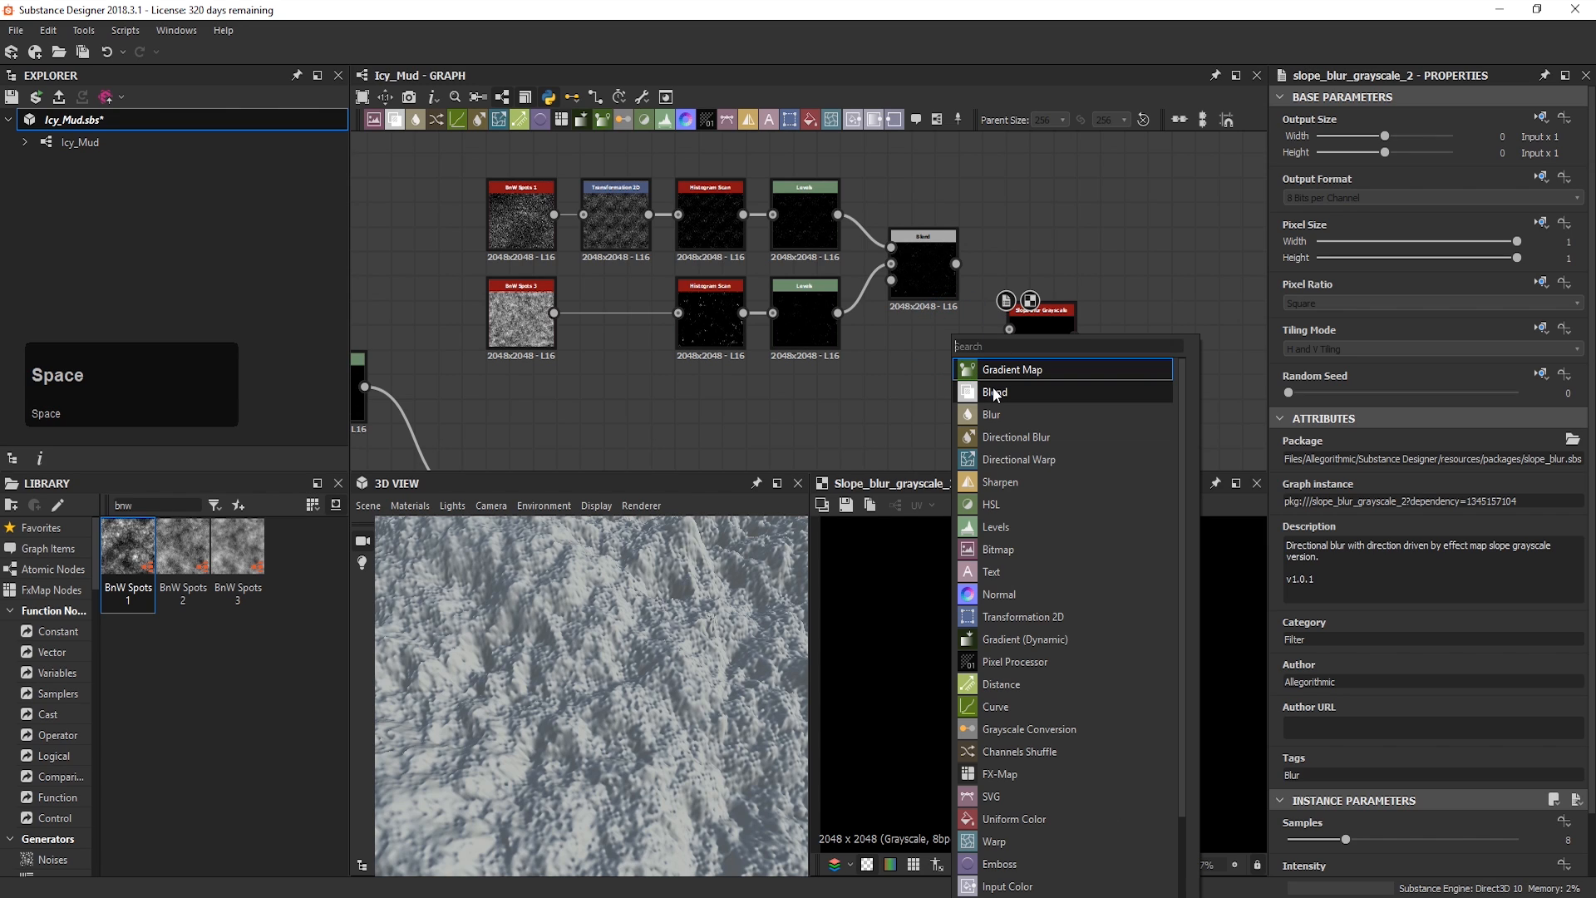
{"action": "type", "text": "cl"}
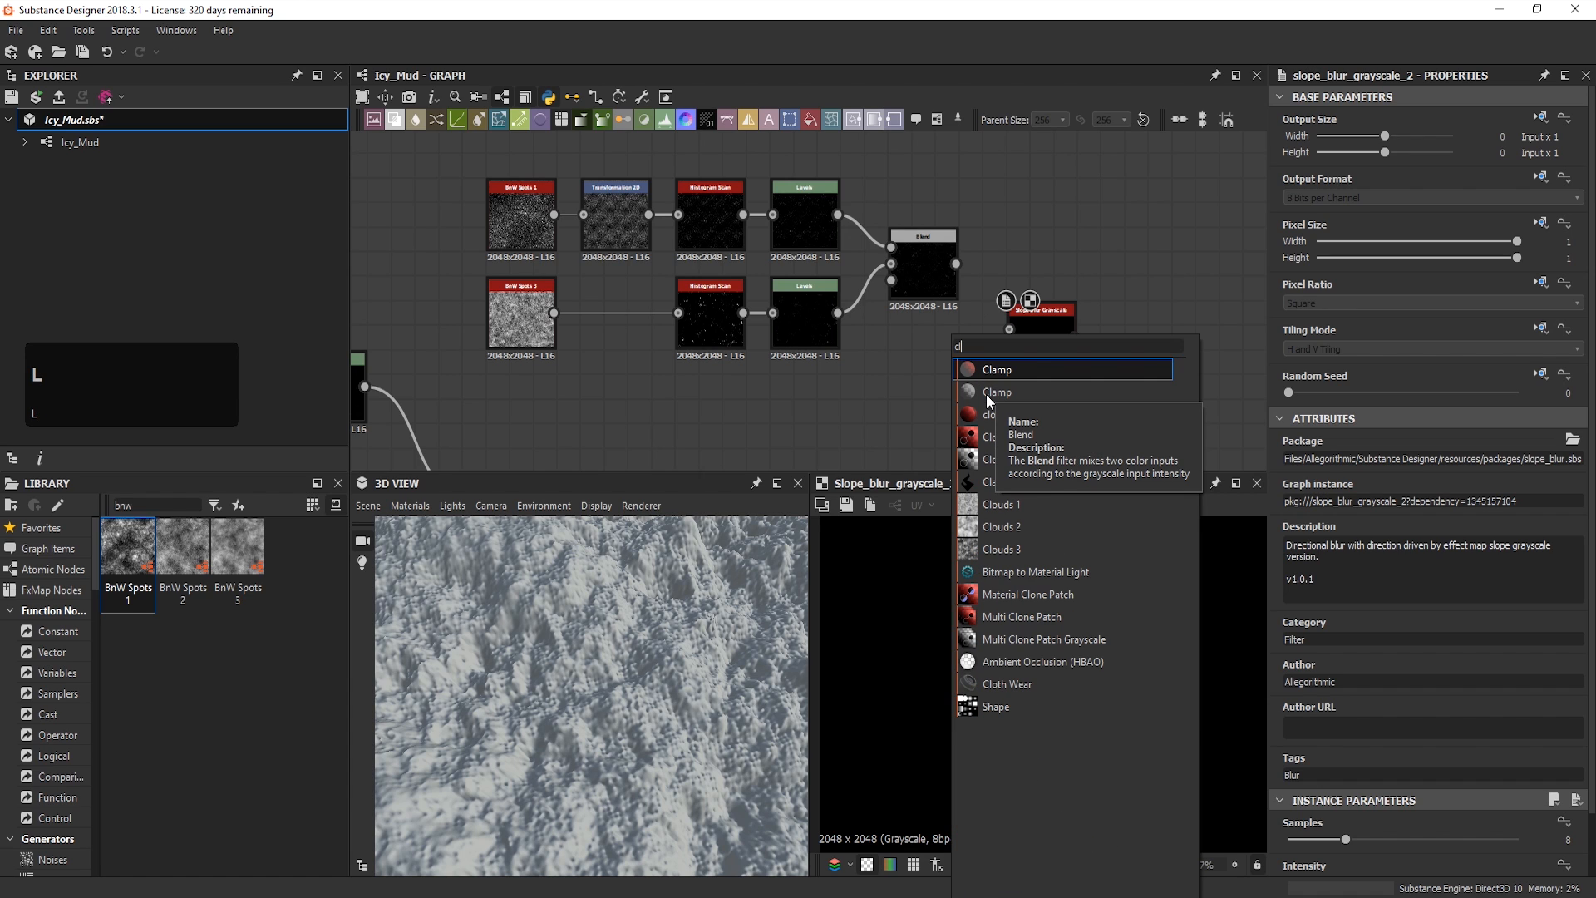
{"action": "type", "text": "ou"}
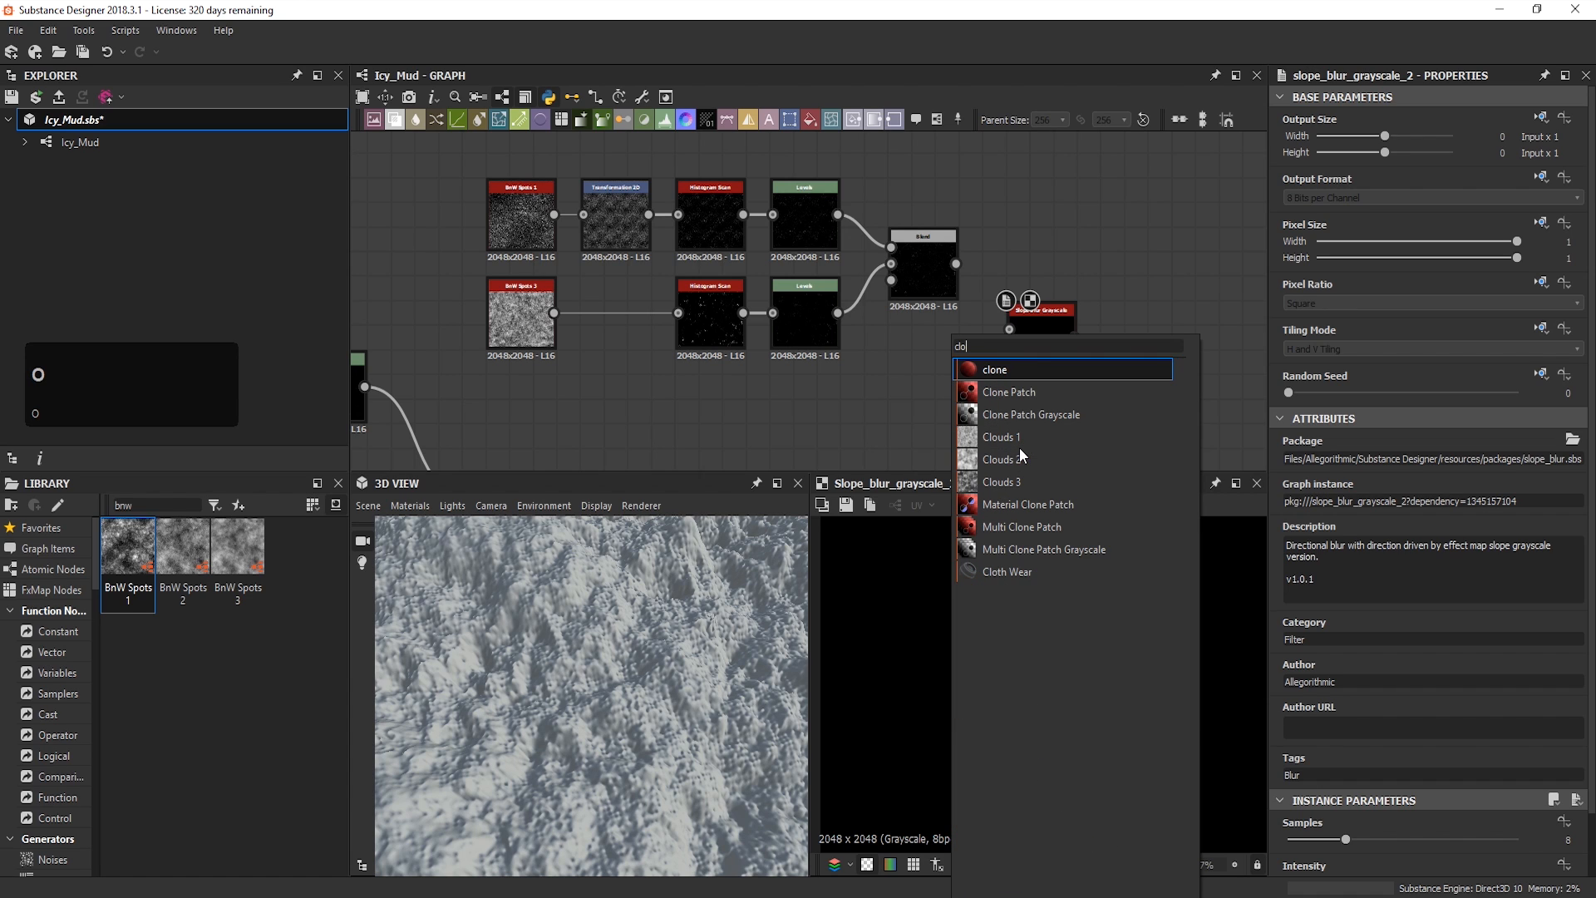
{"action": "left_click_drag", "start_coordinate": [947, 349], "coordinate": [1010, 342]}
{"action": "left_click_drag", "start_coordinate": [957, 263], "coordinate": [1023, 326]}
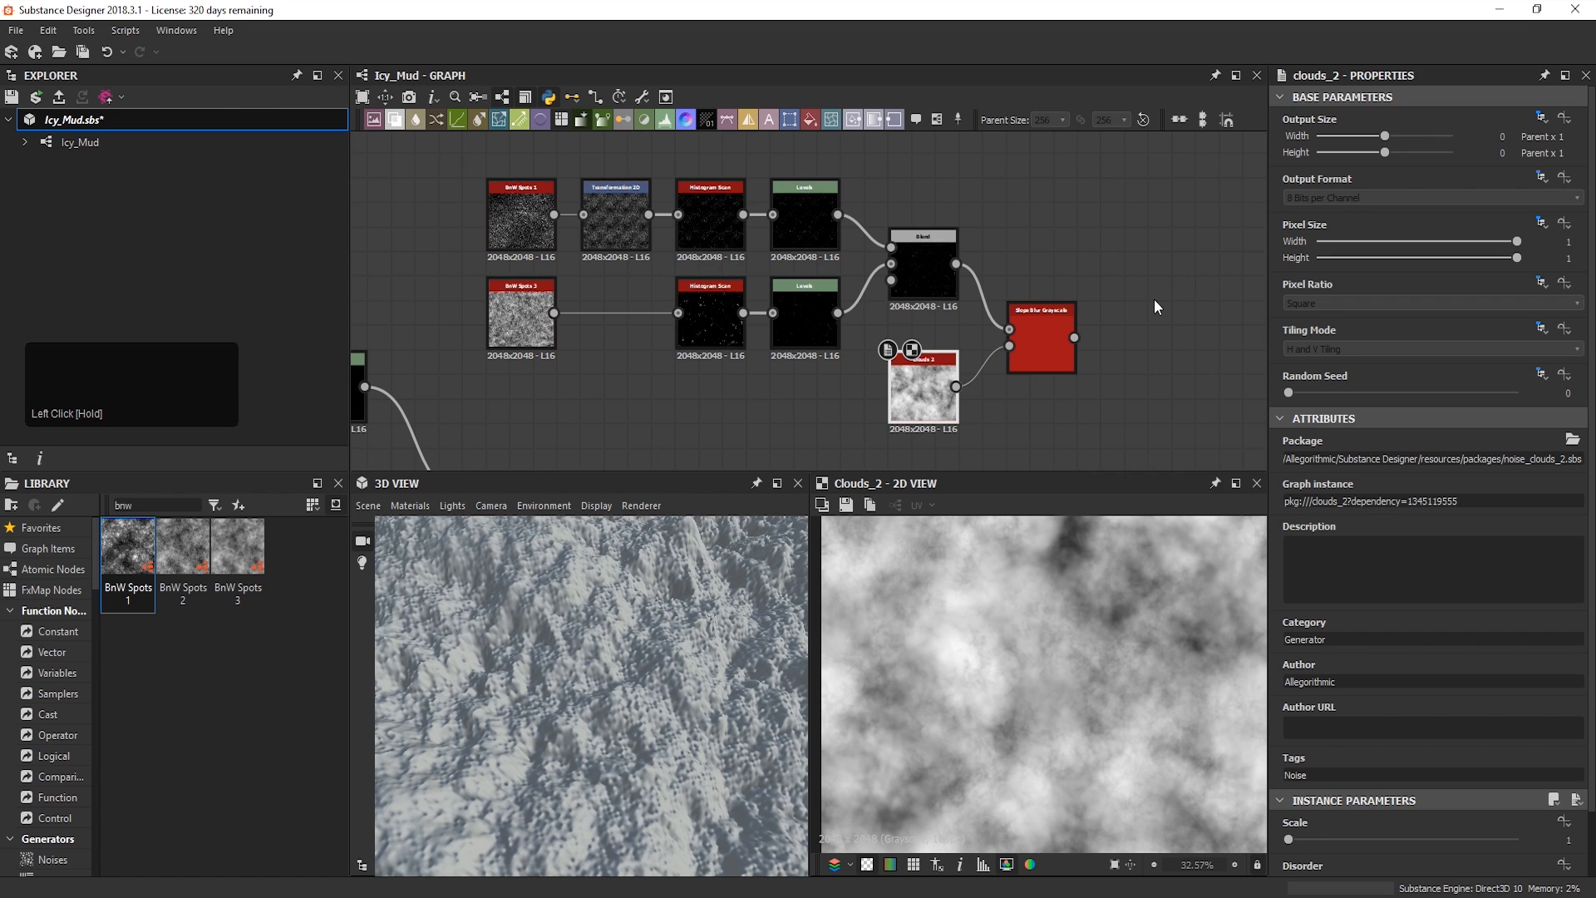
Step: Set the Slope Blur Grayscale's Samples to 32 and Intensity to 0.03, checking the blur in the 2D view
{"action": "double_click", "coordinate": [1053, 323]}
{"action": "scroll", "coordinate": [1363, 789], "scroll_direction": "down", "scroll_amount": 2}
{"action": "left_click_drag", "start_coordinate": [1381, 768], "coordinate": [1538, 766]}
{"action": "left_click_drag", "start_coordinate": [1431, 815], "coordinate": [1293, 816]}
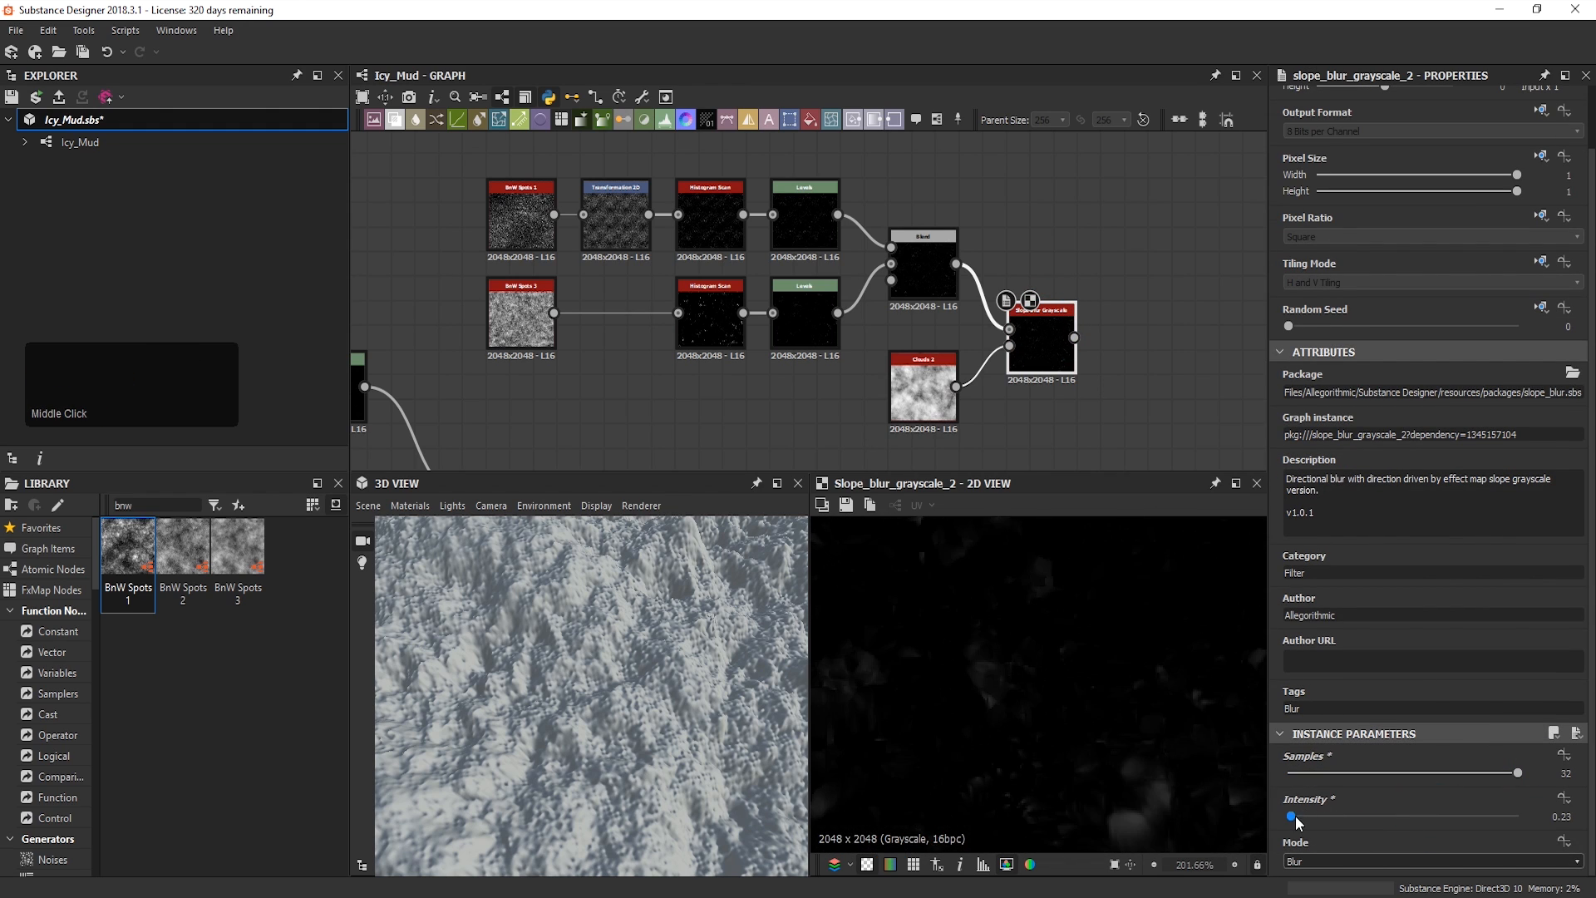
{"action": "left_click_drag", "start_coordinate": [1295, 816], "coordinate": [1288, 817]}
{"action": "left_click", "coordinate": [1556, 817]}
{"action": "type", "text": "0.05"}
{"action": "left_click", "coordinate": [1579, 820]}
{"action": "scroll", "coordinate": [1039, 678], "scroll_direction": "down", "scroll_amount": 9}
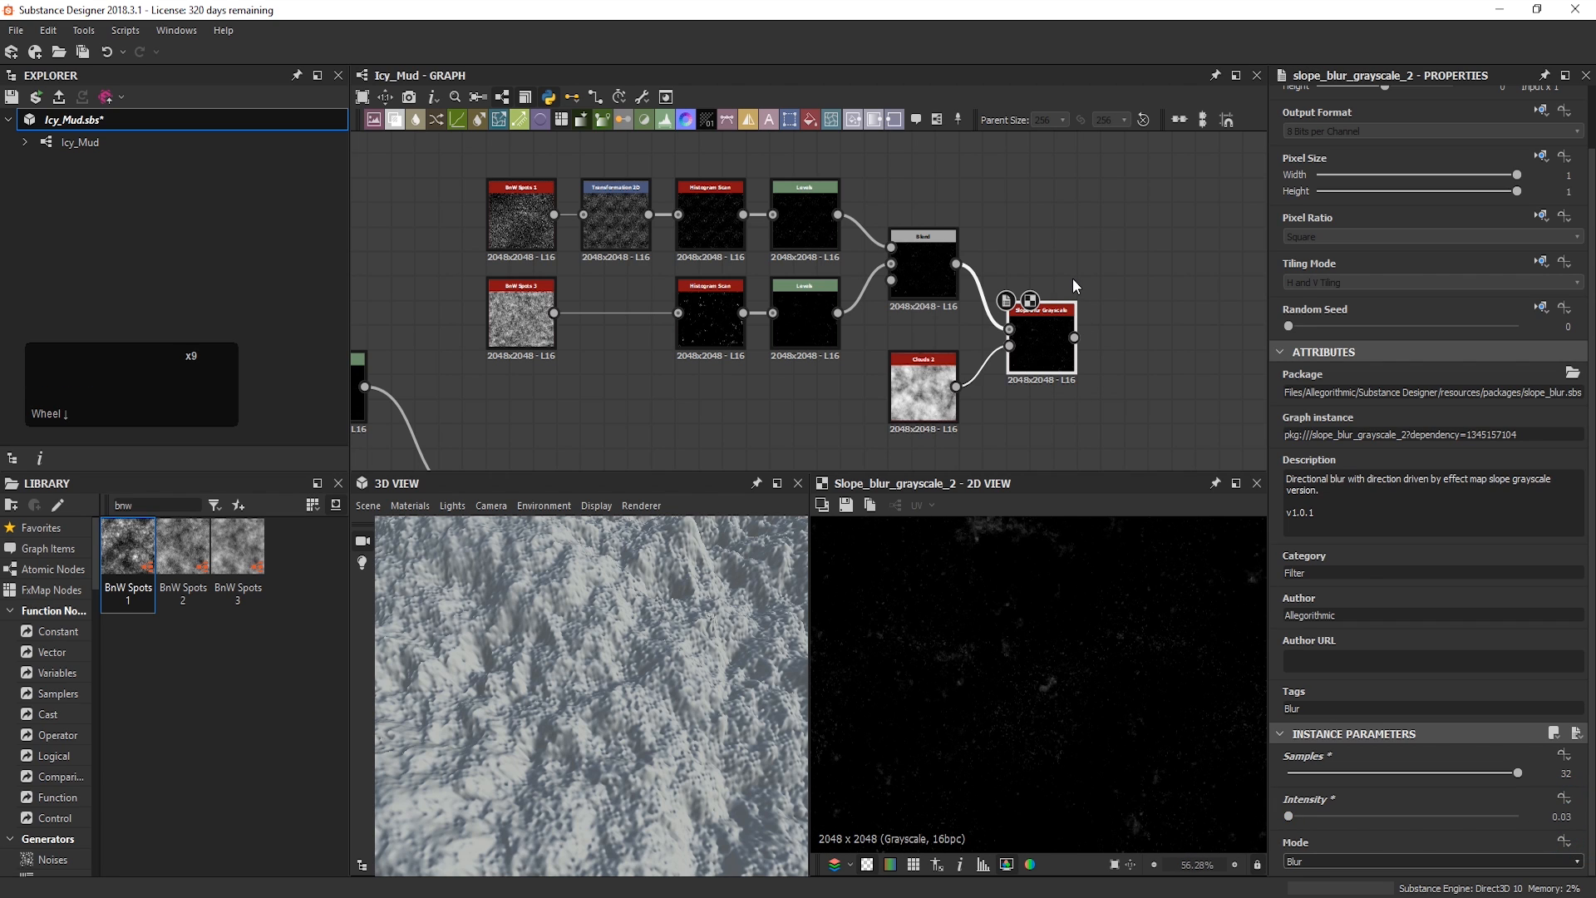
Step: Insert a Blend node in the main chain before the Transformation 2D node and connect the Slope Blur Grayscale output to it
{"action": "scroll", "coordinate": [1073, 279], "scroll_direction": "down", "scroll_amount": 4}
{"action": "middle_click_drag", "start_coordinate": [1073, 278], "coordinate": [966, 224]}
{"action": "left_click_drag", "start_coordinate": [1010, 341], "coordinate": [1112, 333]}
{"action": "left_click_drag", "start_coordinate": [1037, 283], "coordinate": [1043, 359]}
{"action": "key", "text": "space"}
{"action": "left_click", "coordinate": [1085, 411]}
{"action": "left_click_drag", "start_coordinate": [910, 339], "coordinate": [1042, 341]}
{"action": "left_click_drag", "start_coordinate": [969, 251], "coordinate": [1033, 344]}
Step: Set the opacity of the new main-chain Blend node to 0.24 and inspect the surface in the 3D view
{"action": "double_click", "coordinate": [1032, 328]}
{"action": "scroll", "coordinate": [1053, 673], "scroll_direction": "down", "scroll_amount": 3}
{"action": "left_click_drag", "start_coordinate": [1516, 457], "coordinate": [1344, 459]}
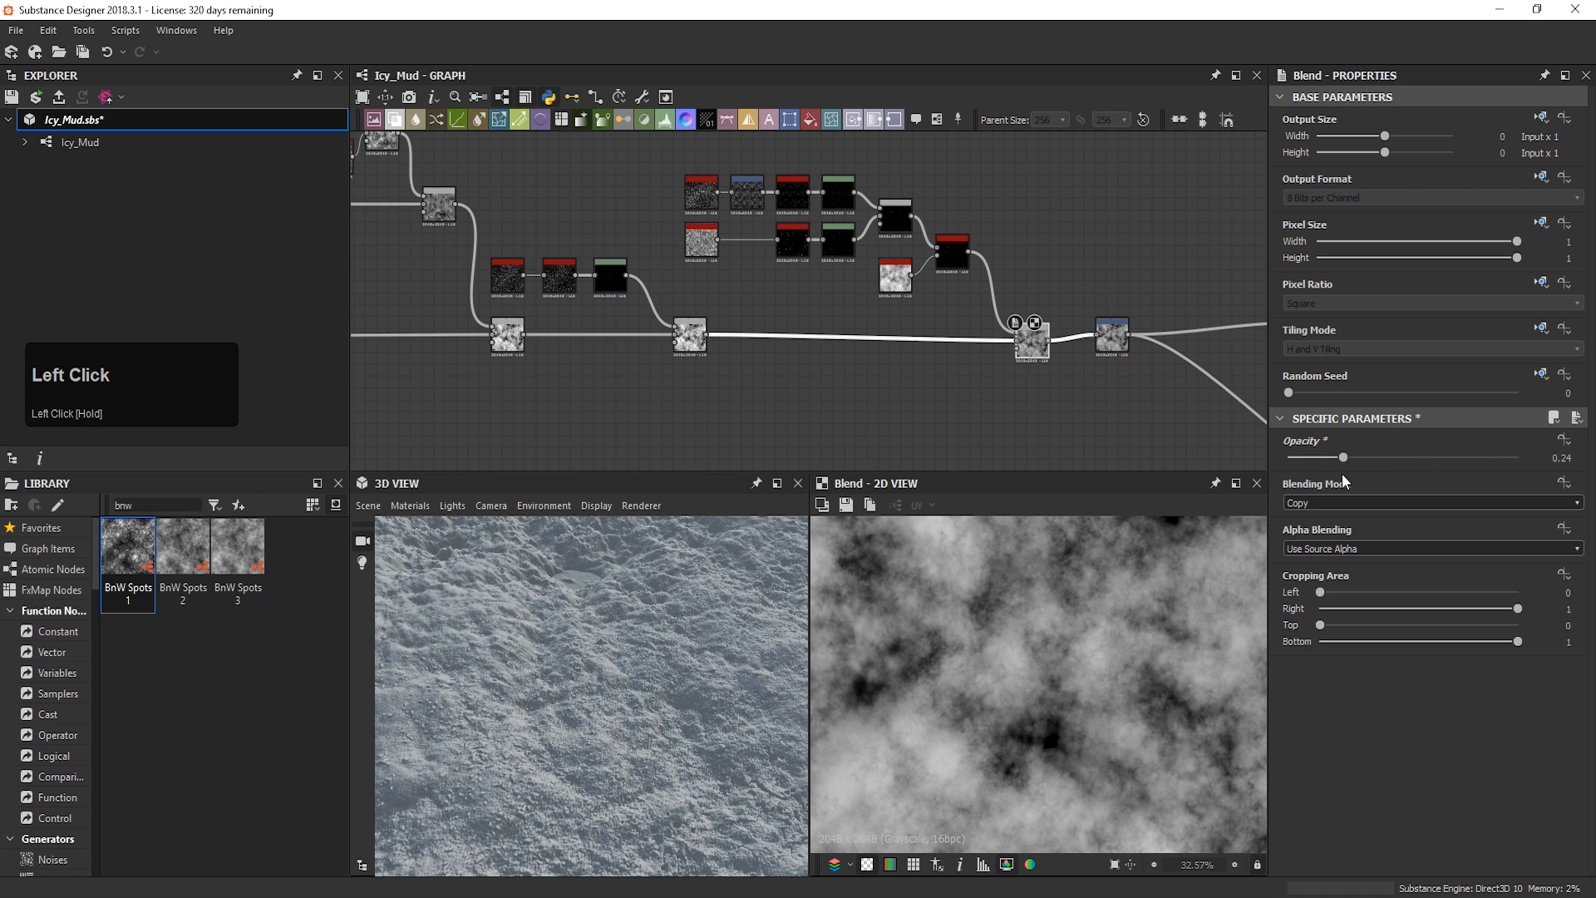
{"action": "middle_click_drag", "start_coordinate": [475, 795], "coordinate": [552, 756]}
{"action": "right_click_drag", "start_coordinate": [552, 756], "coordinate": [472, 771], "text": "ctrl+shift"}
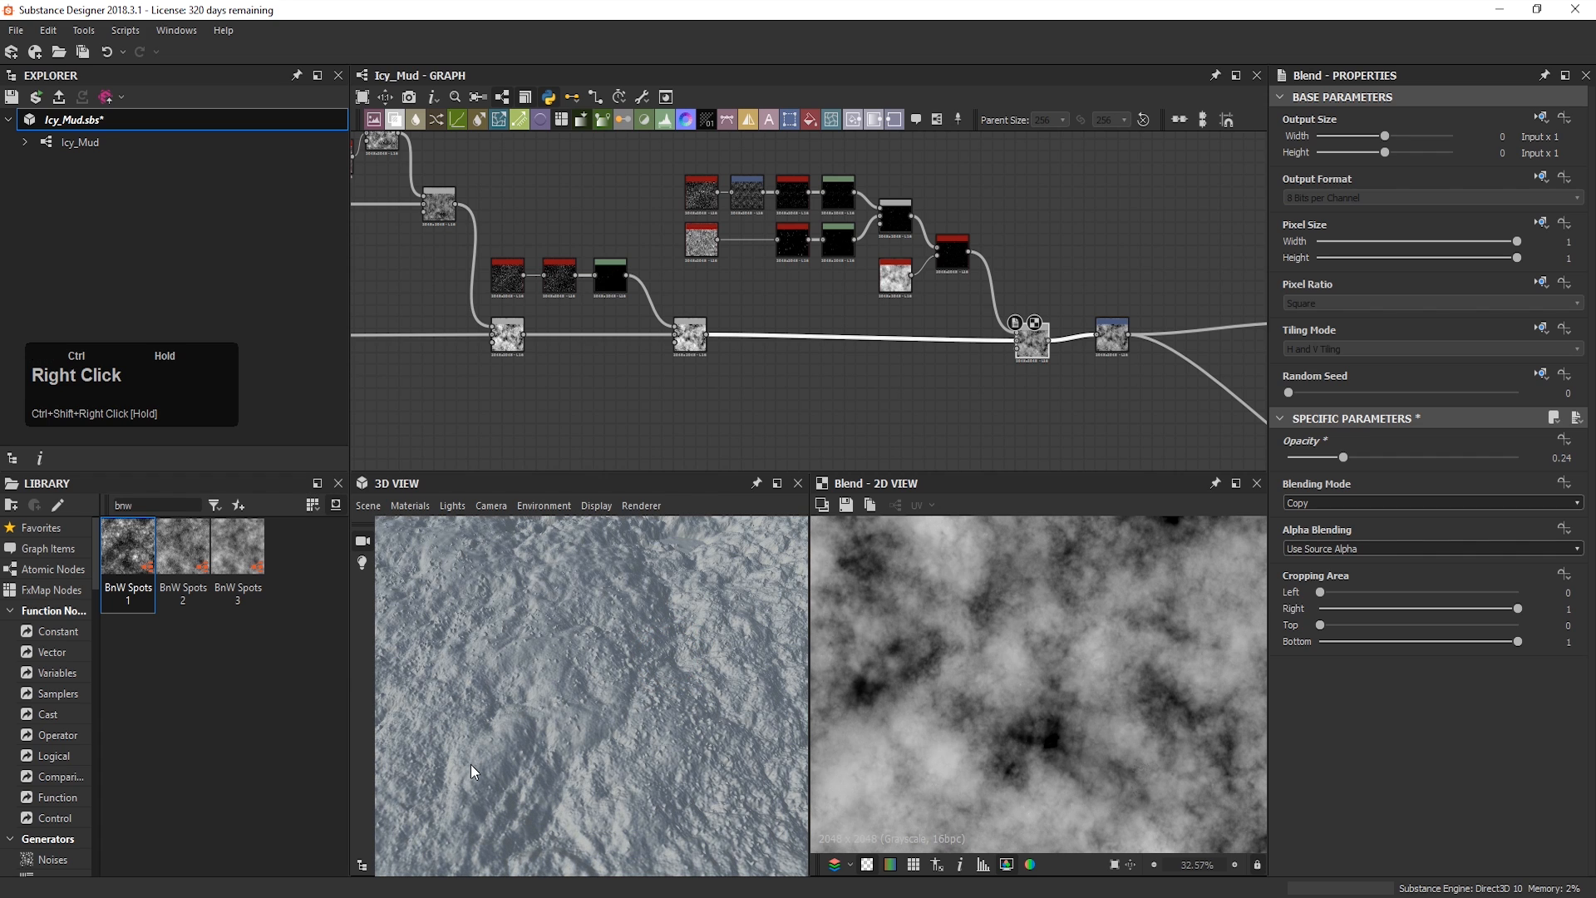
Step: Try rerouting the Transformation 2D's outgoing connections to an earlier main-chain Blend to compare the 3D surface, and undo the rerouting
{"action": "scroll", "coordinate": [1077, 337], "scroll_direction": "down", "scroll_amount": 2}
{"action": "middle_click_drag", "start_coordinate": [1077, 337], "coordinate": [1096, 328]}
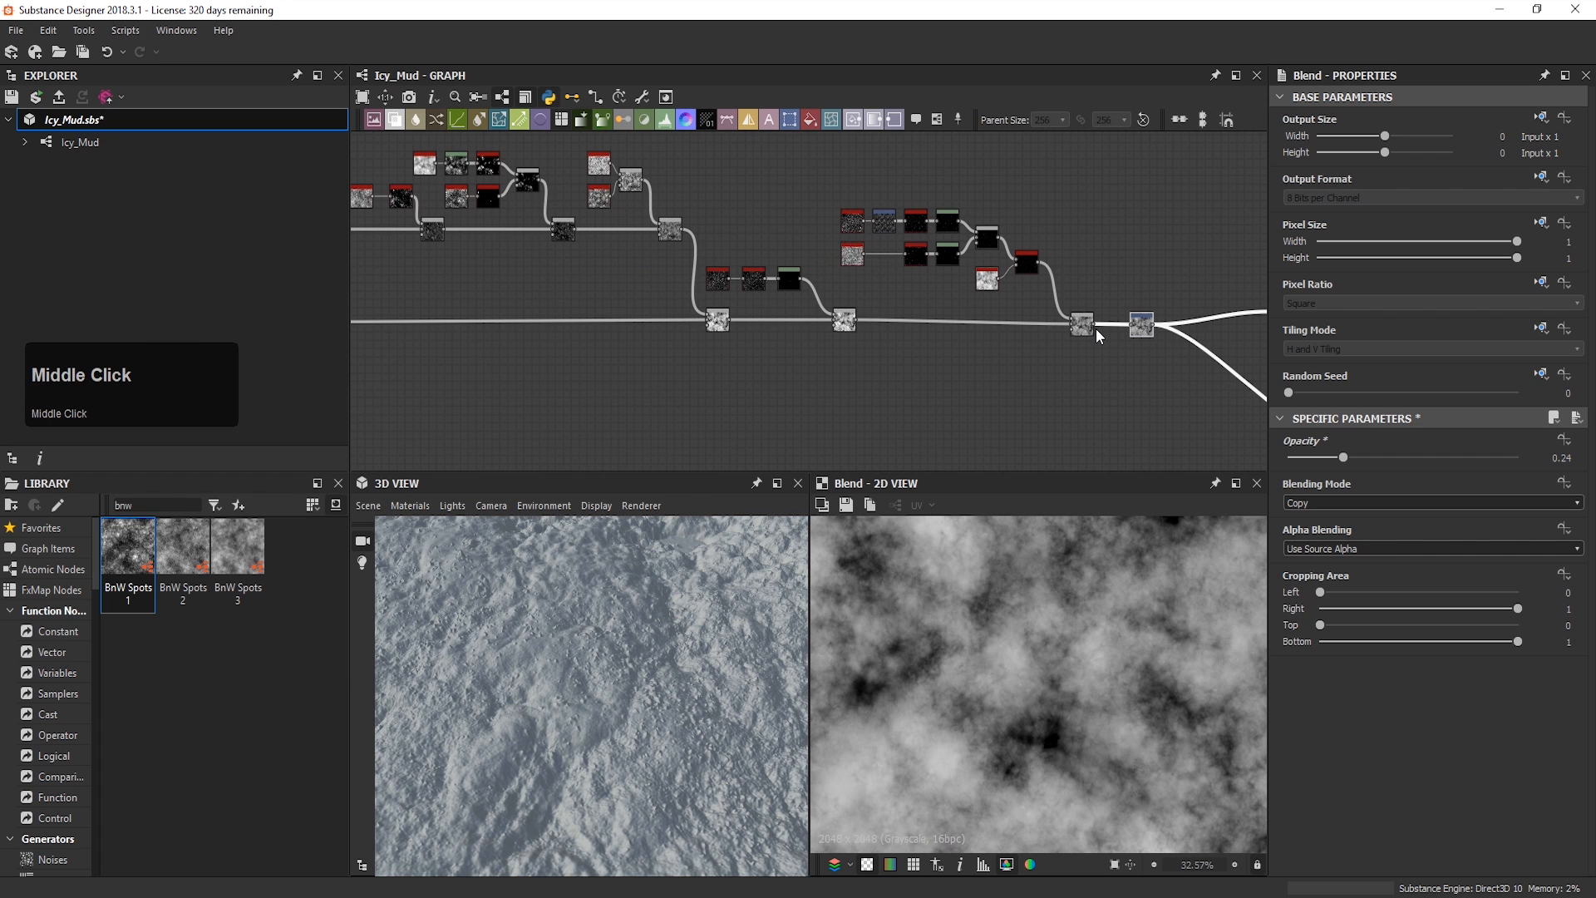
{"action": "left_click_drag", "start_coordinate": [1096, 327], "coordinate": [716, 349], "text": "shift"}
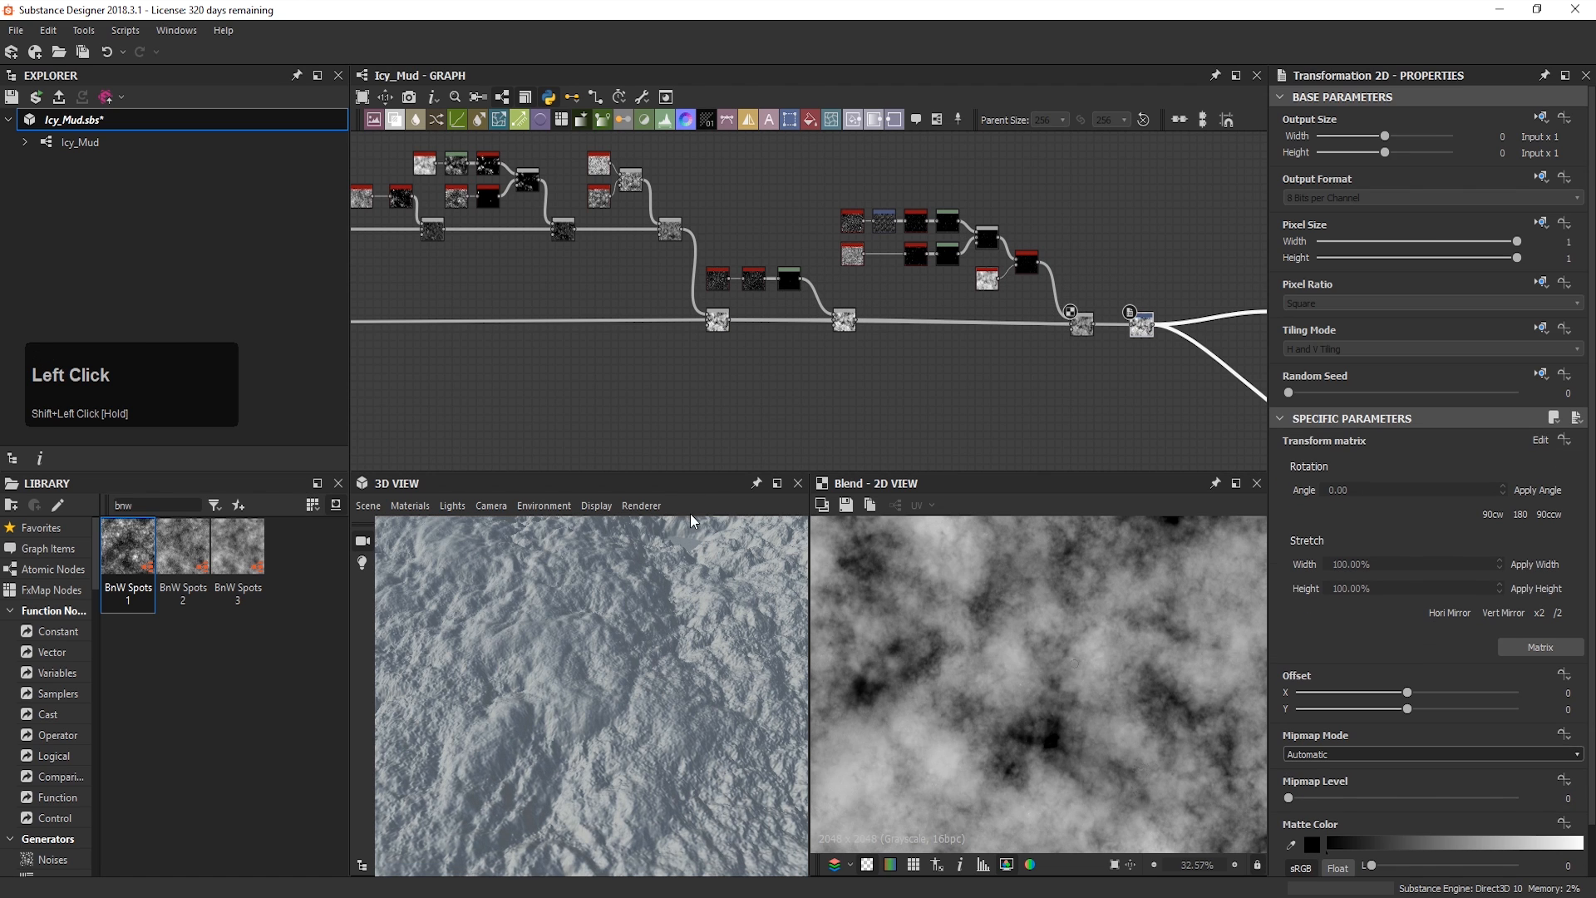
{"action": "scroll", "coordinate": [632, 680], "scroll_direction": "up", "scroll_amount": 3}
{"action": "middle_click_drag", "start_coordinate": [635, 667], "coordinate": [643, 672]}
{"action": "right_click_drag", "start_coordinate": [670, 645], "coordinate": [657, 603], "text": "ctrl+shift"}
{"action": "key", "text": "ctrl+z"}
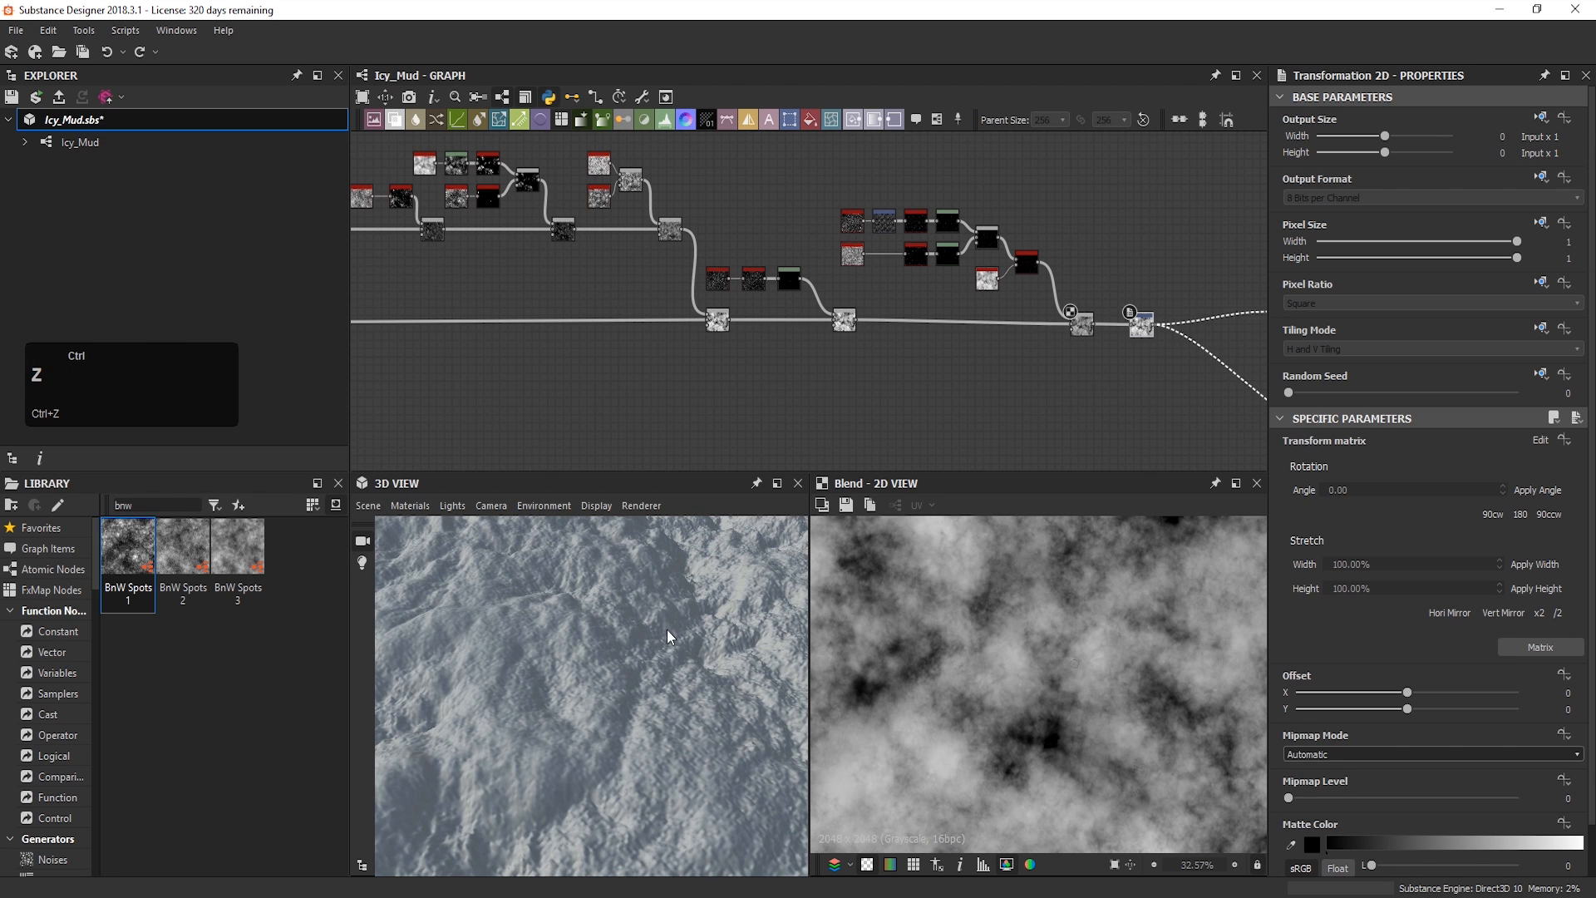
Step: Move the Transformation 2D's outgoing connections to the first main-chain Blend to compare the 3D surface, and revert the move
{"action": "left_click_drag", "start_coordinate": [1155, 324], "coordinate": [722, 322], "text": "shift"}
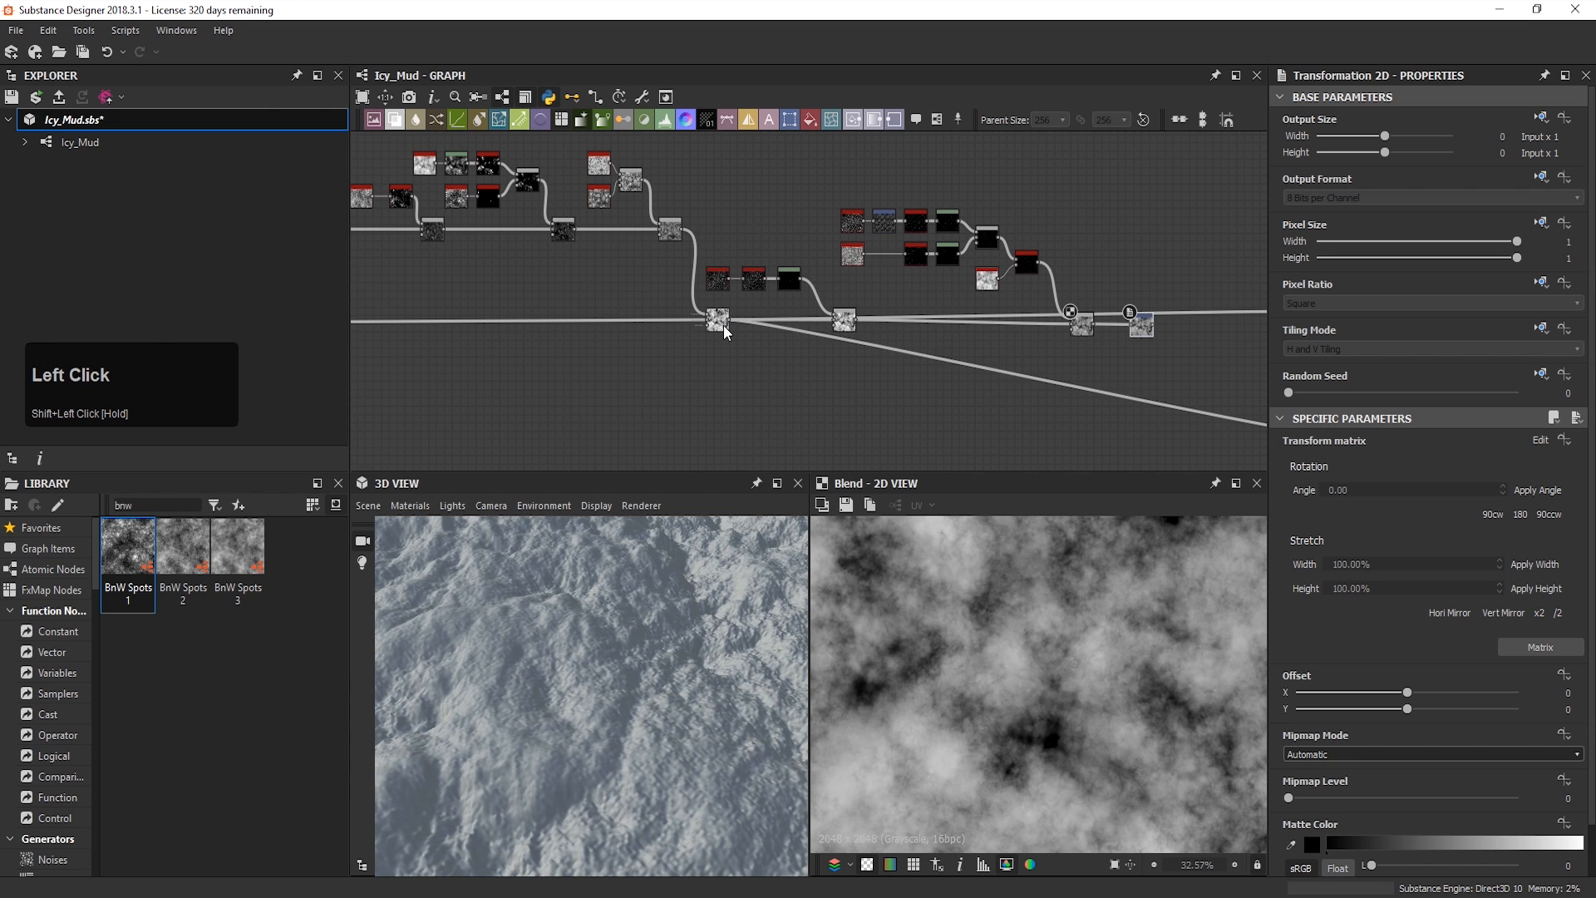
{"action": "key", "text": "ctrl+z"}
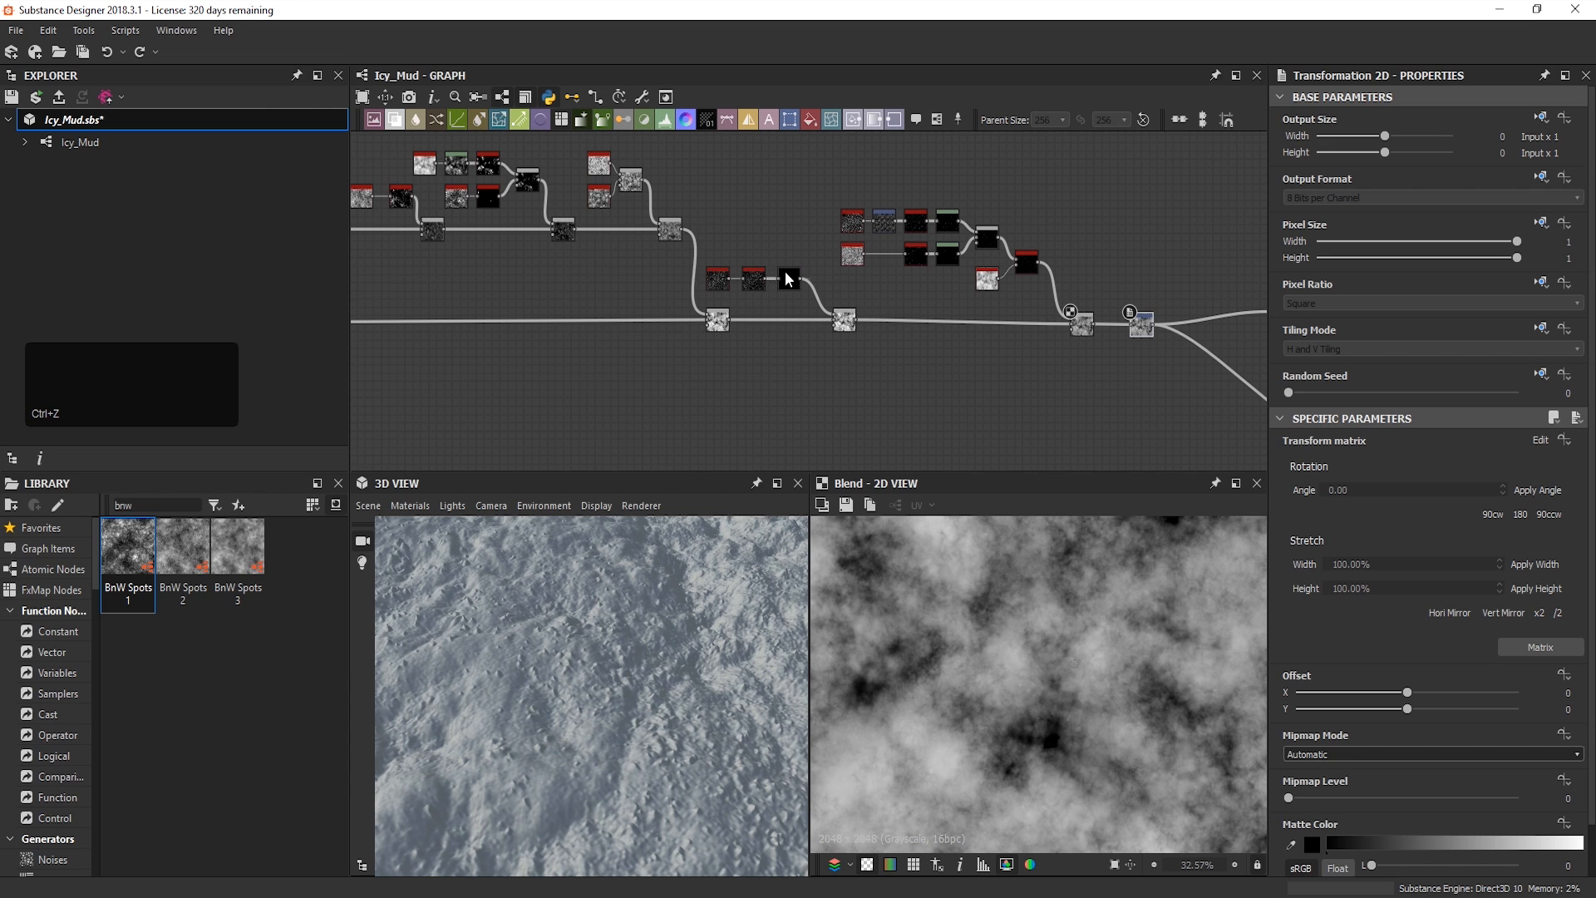
{"action": "scroll", "coordinate": [785, 271], "scroll_direction": "down", "scroll_amount": 5}
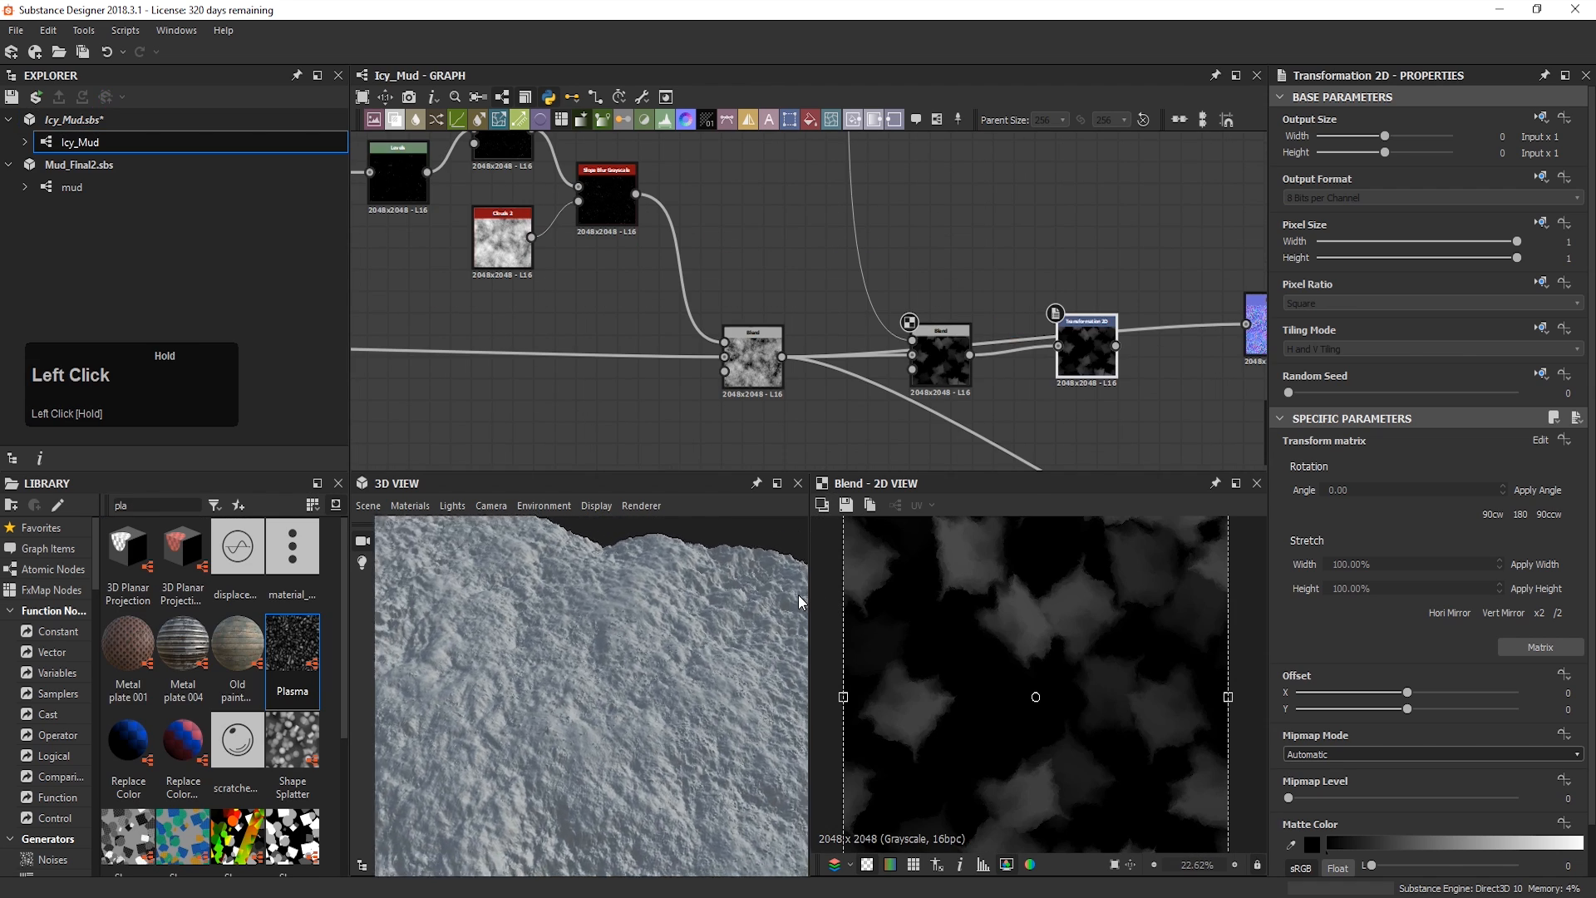
Step: Undo the rerouting of the Transformation 2D's outgoing connections and feed it directly from the earlier Blend, bypassing the last Blend
{"action": "key", "text": "ctrl+z"}
{"action": "key", "text": "ctrl+z"}
{"action": "left_click_drag", "start_coordinate": [1095, 335], "coordinate": [971, 356]}
{"action": "double_click", "coordinate": [956, 349]}
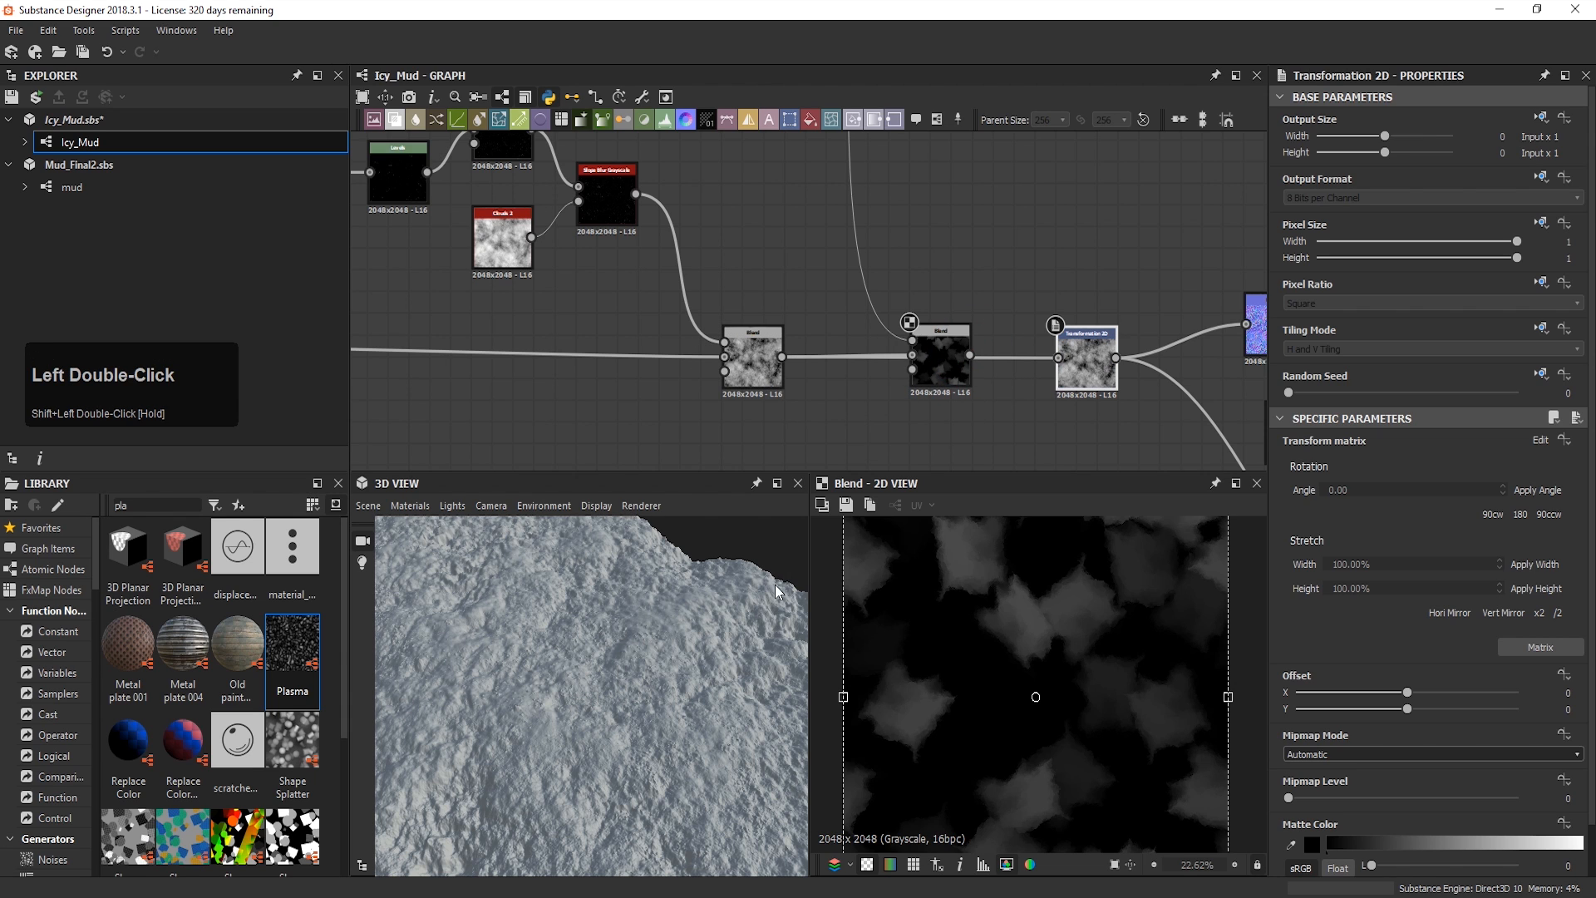
Step: Add a Tile Generator node beside the Levels node that follows the Slope Blur Grayscale
{"action": "scroll", "coordinate": [723, 640], "scroll_direction": "up", "scroll_amount": 5}
{"action": "key", "text": "space"}
{"action": "type", "text": "tile"}
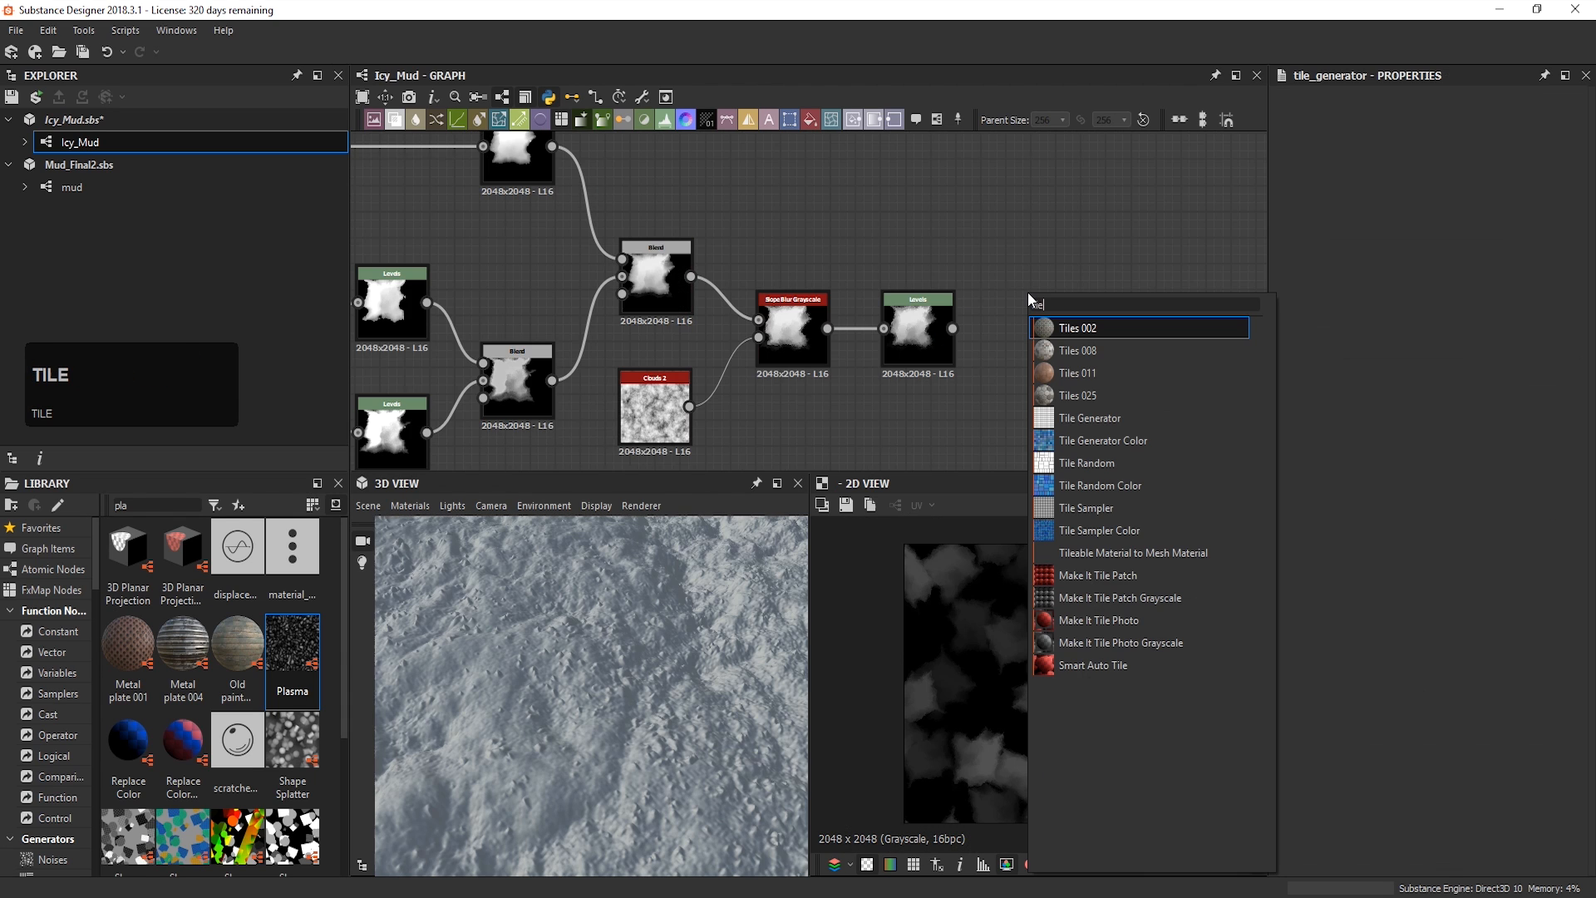
{"action": "left_click", "coordinate": [1144, 422]}
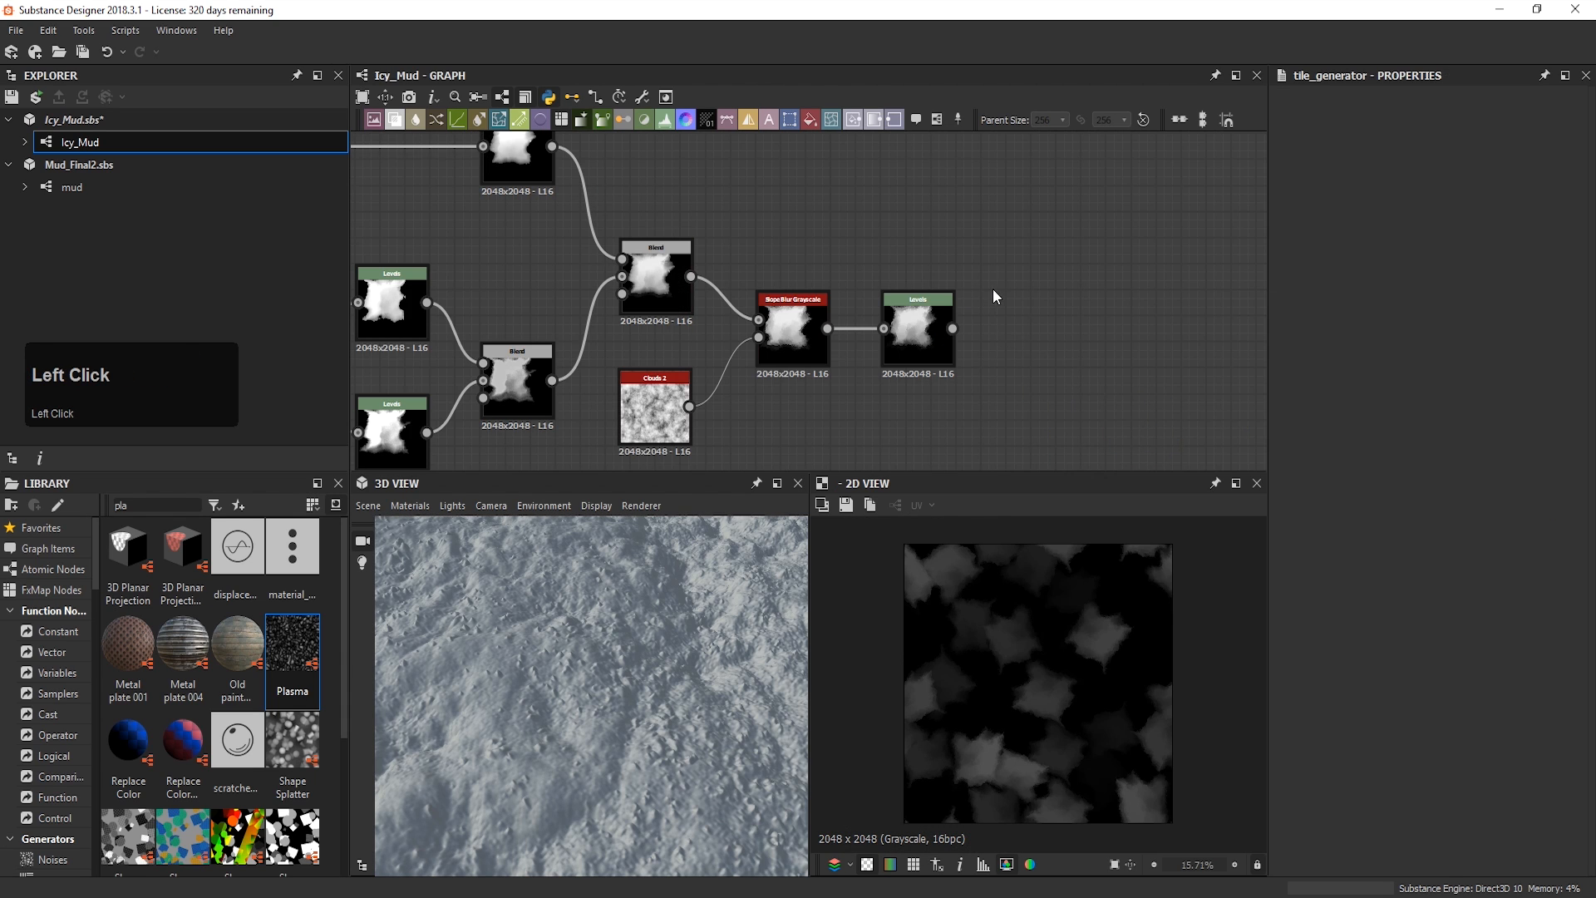
{"action": "mouse_move", "coordinate": [1012, 308]}
{"action": "left_mouse_down"}
{"action": "mouse_move", "coordinate": [1036, 348]}
{"action": "mouse_move", "coordinate": [989, 335]}
{"action": "mouse_move", "coordinate": [1008, 334]}
{"action": "left_mouse_up"}
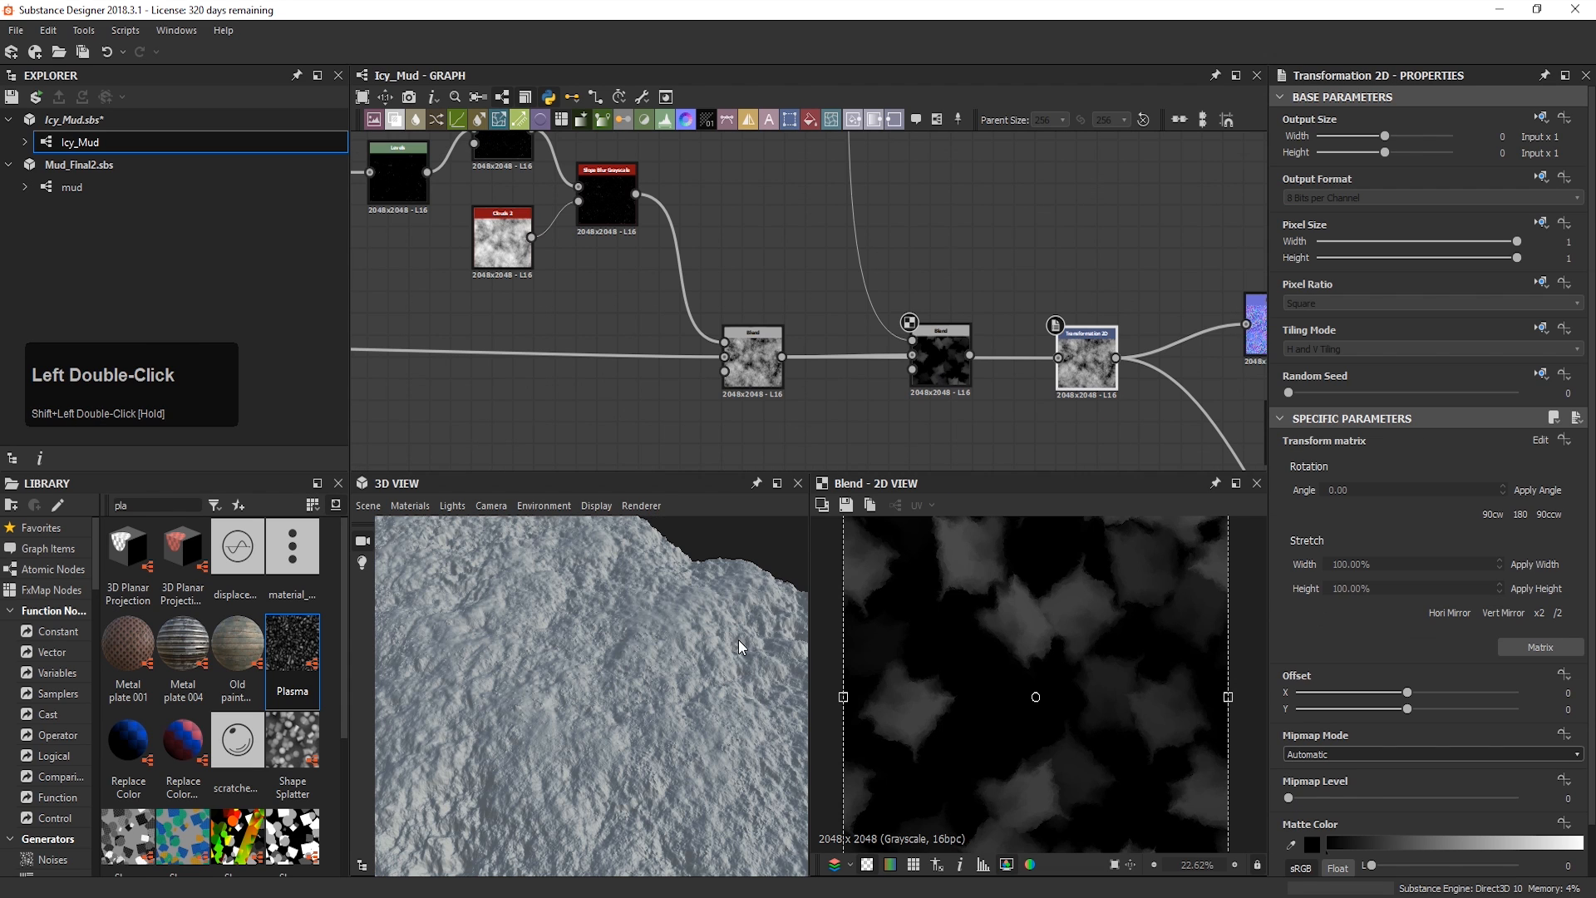
Step: Inspect the 3D surface with the last Blend bypassed, and undo the bypass
{"action": "scroll", "coordinate": [718, 651], "scroll_direction": "up", "scroll_amount": 3}
{"action": "middle_click", "coordinate": [680, 743]}
{"action": "scroll", "coordinate": [680, 744], "scroll_direction": "down", "scroll_amount": 2}
{"action": "scroll", "coordinate": [680, 743], "scroll_direction": "down", "scroll_amount": 6, "text": "ctrl"}
{"action": "key", "text": "ctrl+z"}
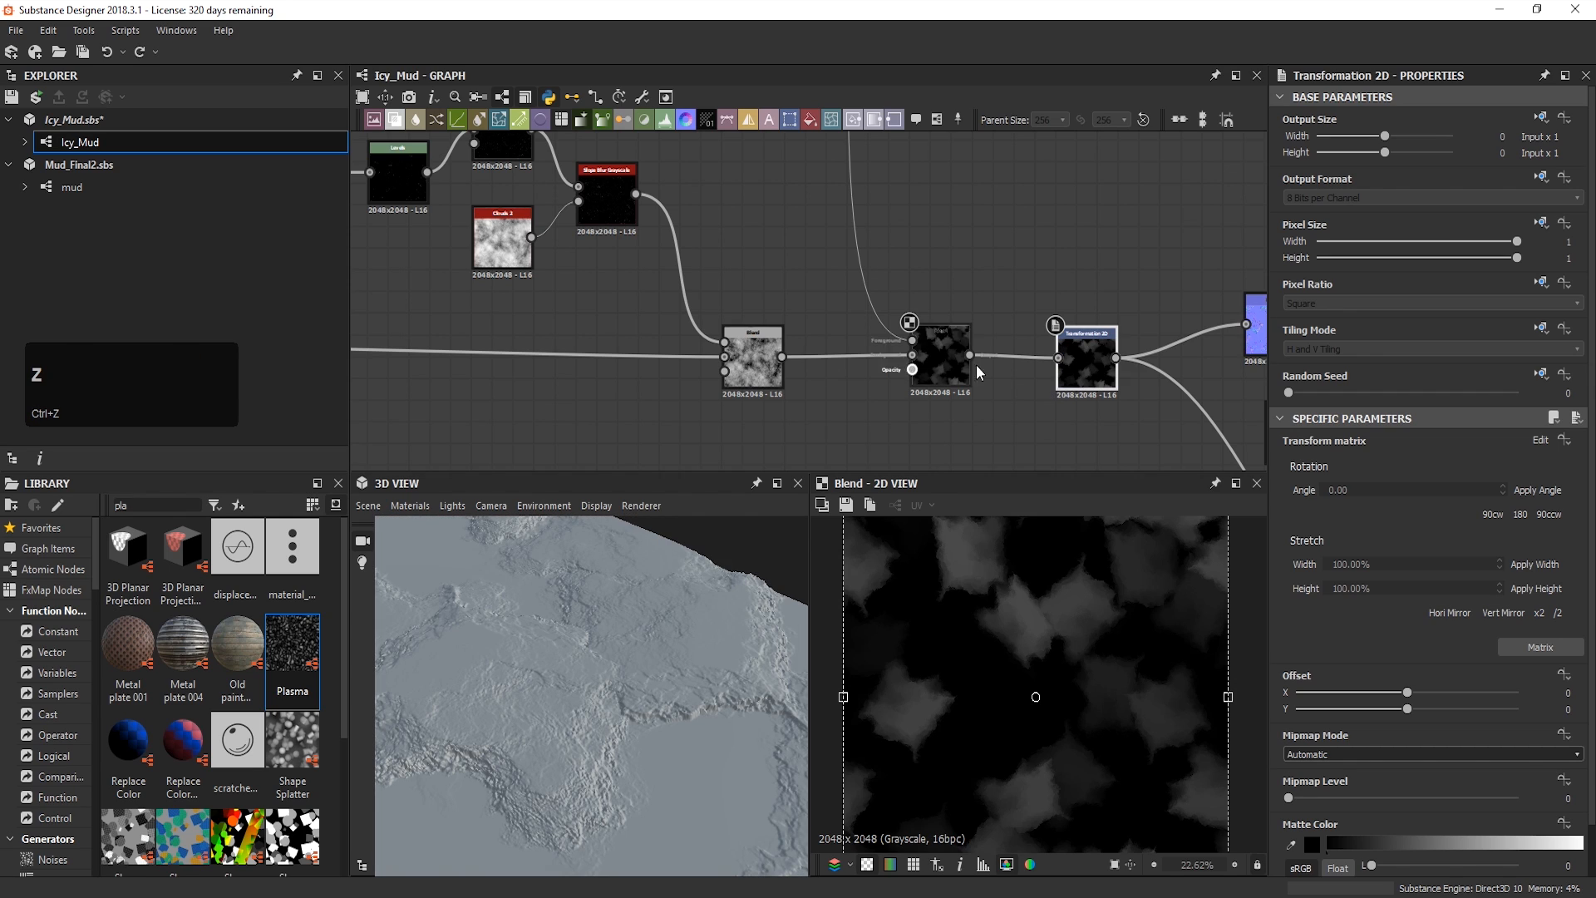
Step: Set the blending mode of the Blend before the Transformation 2D to Add (Linear Dodge)
{"action": "left_click_drag", "start_coordinate": [912, 355], "coordinate": [781, 357], "text": "shift"}
{"action": "double_click", "coordinate": [941, 357]}
{"action": "left_click", "coordinate": [1355, 502]}
{"action": "left_click", "coordinate": [1340, 517]}
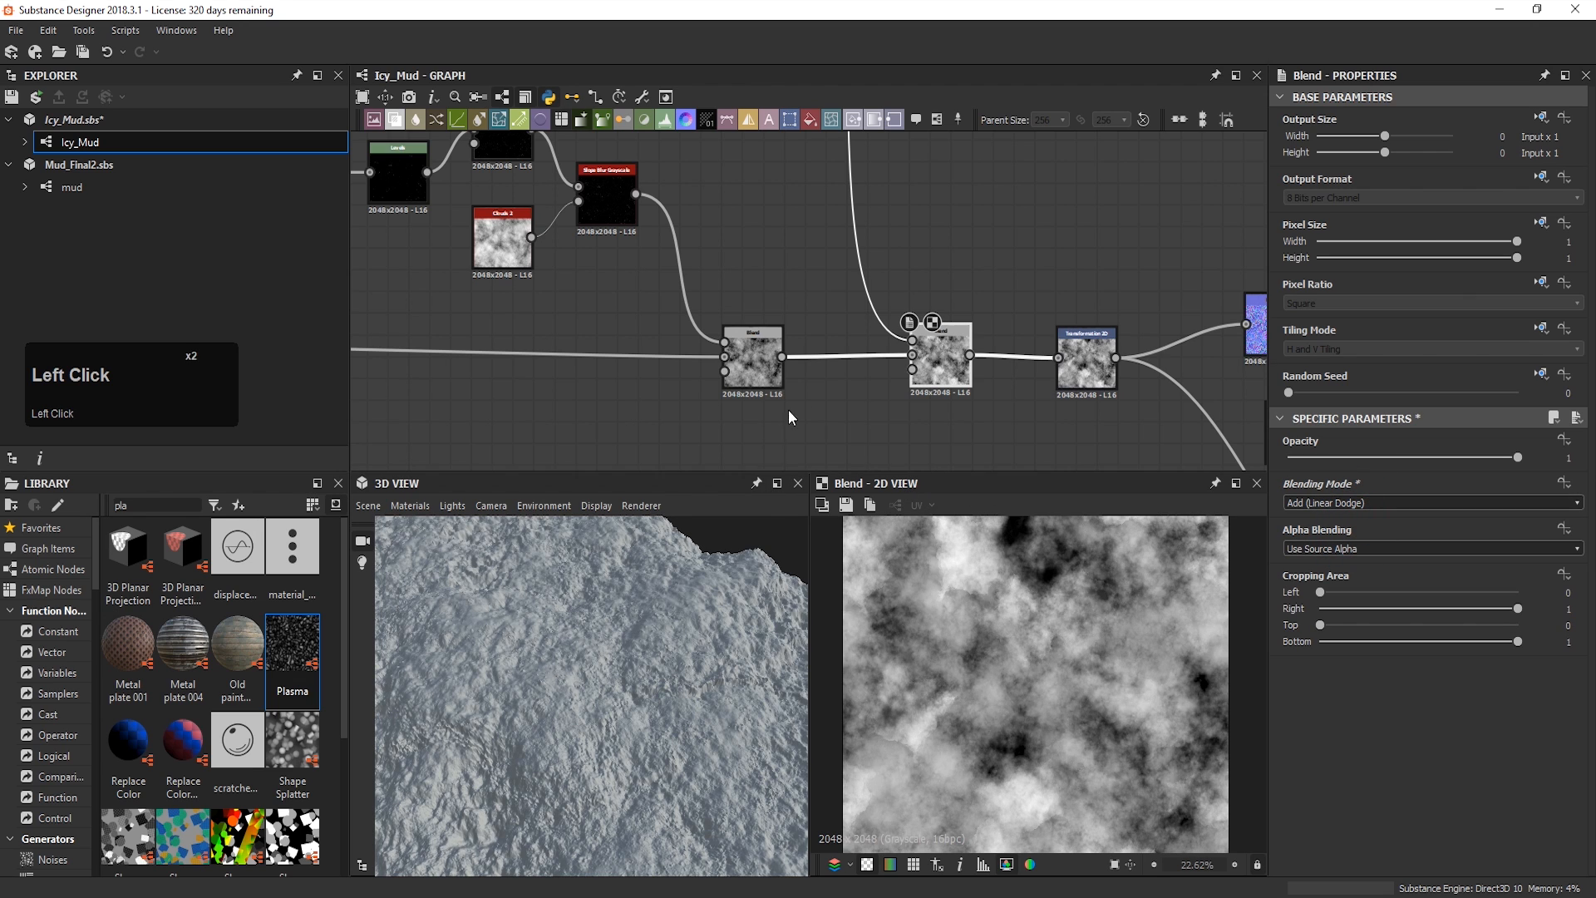
Step: Bypass the Add (Linear Dodge) Blend to compare the 3D surface without its detail, undo the rerouting and inspect the surface again
{"action": "left_click_drag", "start_coordinate": [969, 355], "coordinate": [782, 356], "text": "shift"}
{"action": "left_click_drag", "start_coordinate": [662, 729], "coordinate": [644, 703]}
{"action": "right_click_drag", "start_coordinate": [643, 703], "coordinate": [711, 596]}
{"action": "middle_click_drag", "start_coordinate": [711, 596], "coordinate": [628, 650]}
{"action": "scroll", "coordinate": [610, 641], "scroll_direction": "up", "scroll_amount": 2}
{"action": "scroll", "coordinate": [611, 641], "scroll_direction": "down", "scroll_amount": 2}
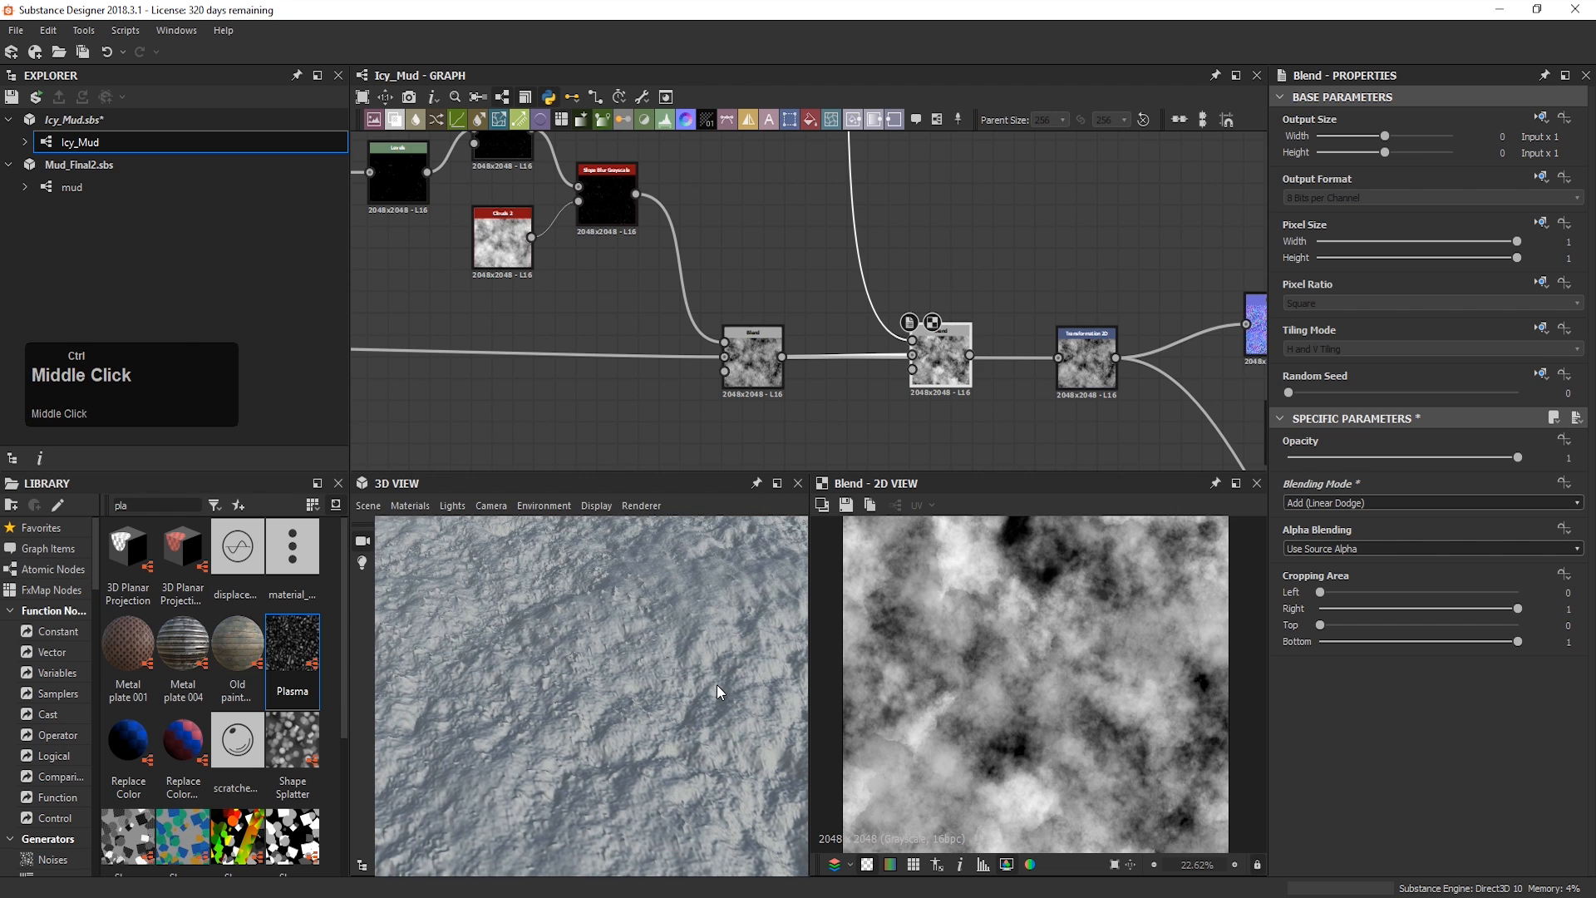
{"action": "key", "text": "ctrl+z"}
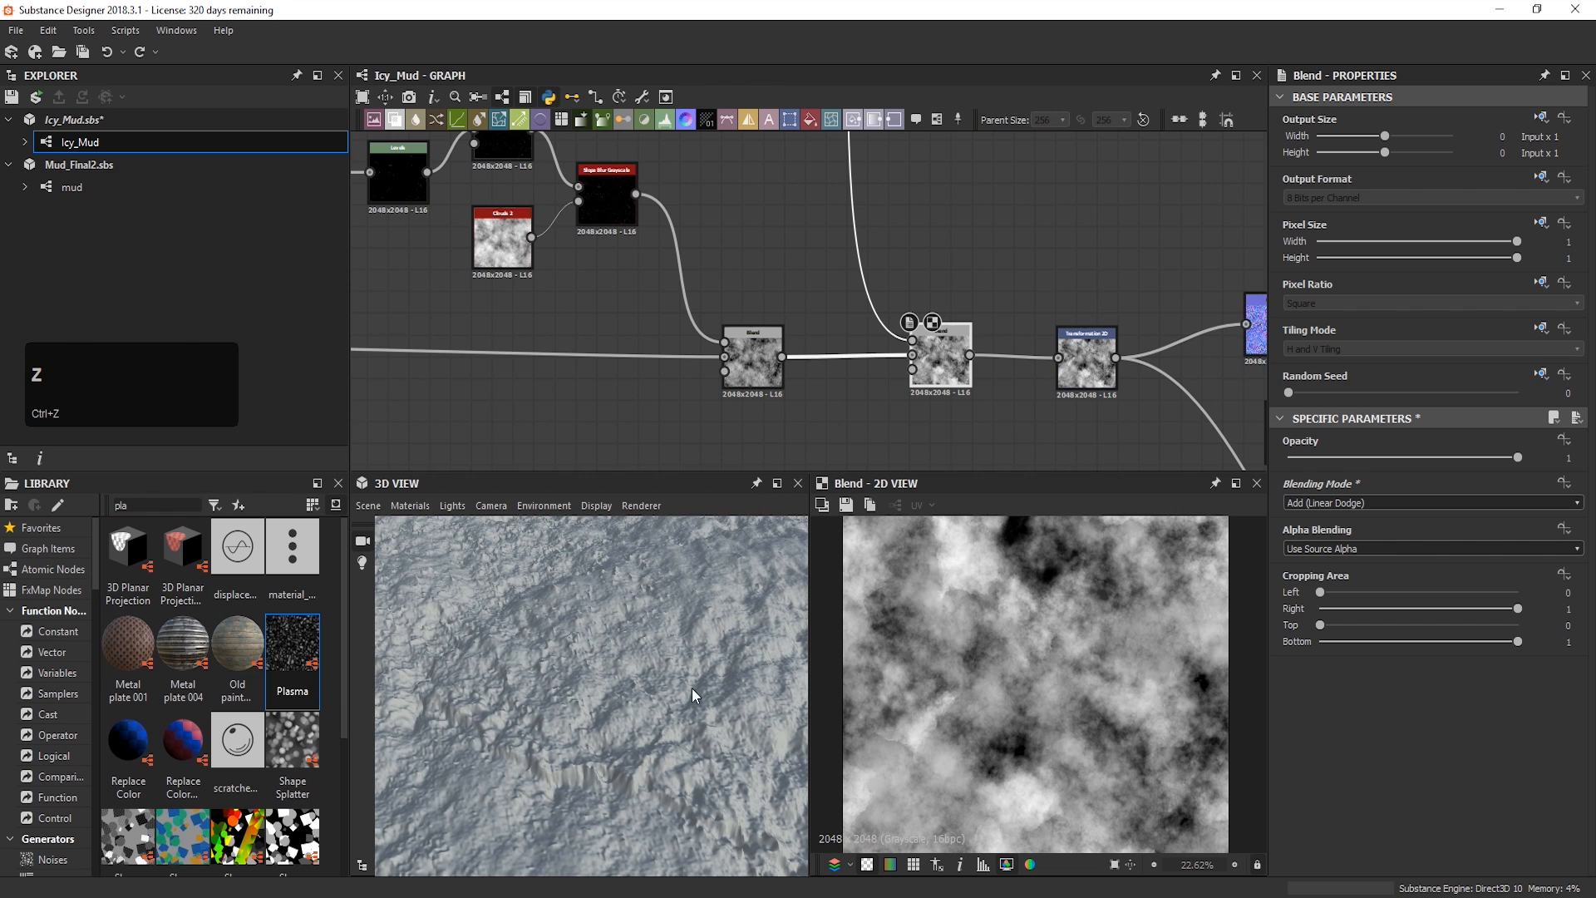
{"action": "scroll", "coordinate": [665, 724], "scroll_direction": "down", "scroll_amount": 2}
{"action": "left_click_drag", "start_coordinate": [665, 725], "coordinate": [758, 748]}
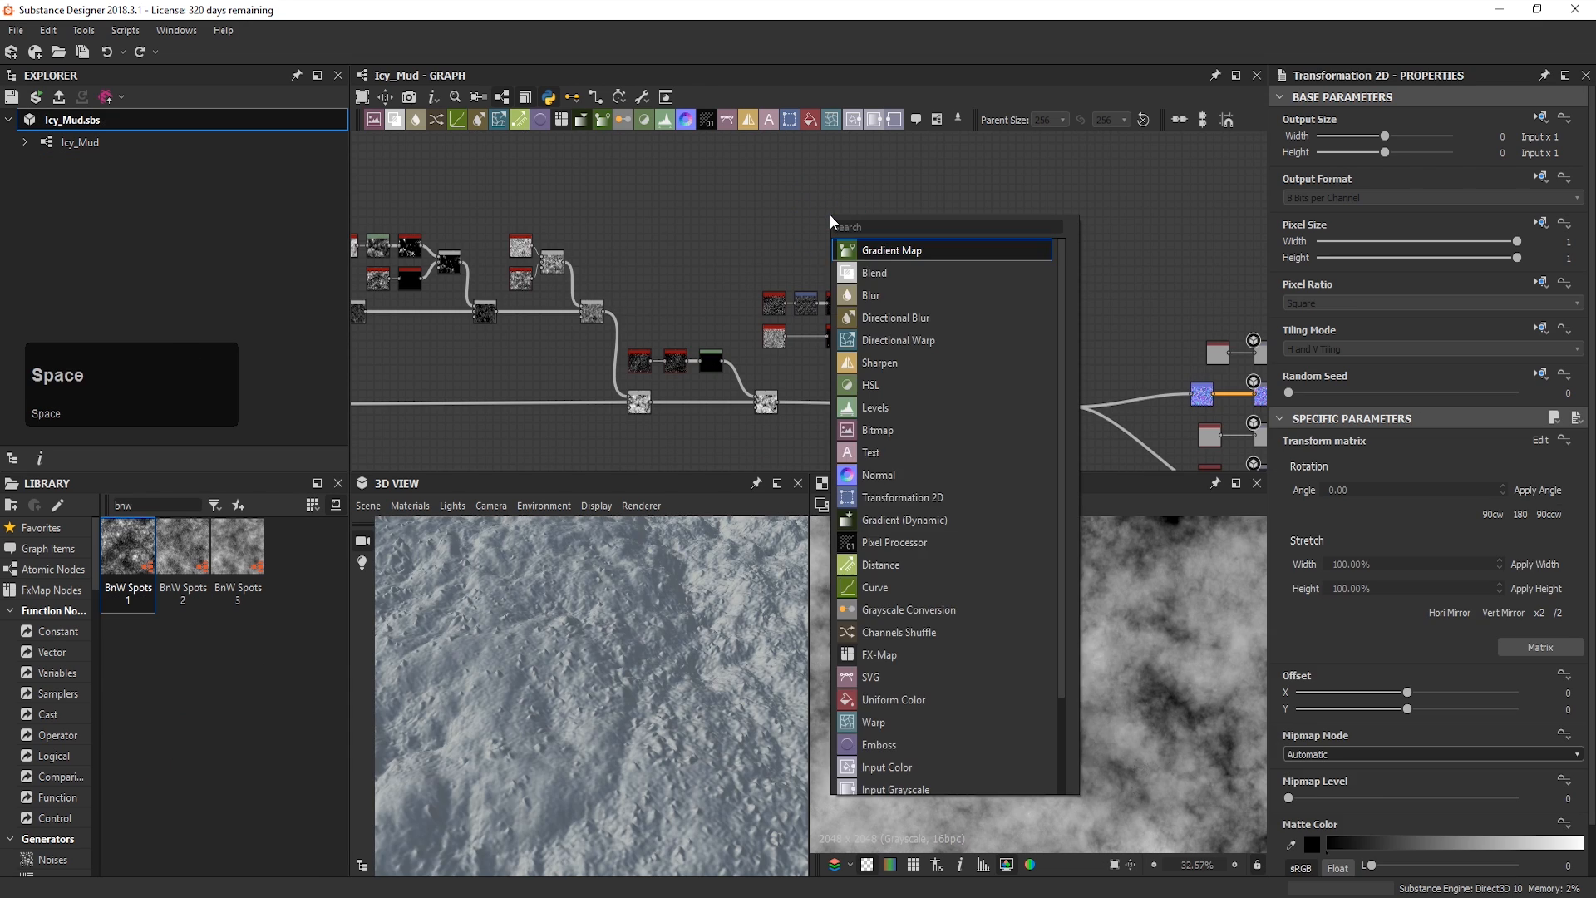
Step: Add a Shape node and place it in the empty area above the main node chain
{"action": "type", "text": "sha"}
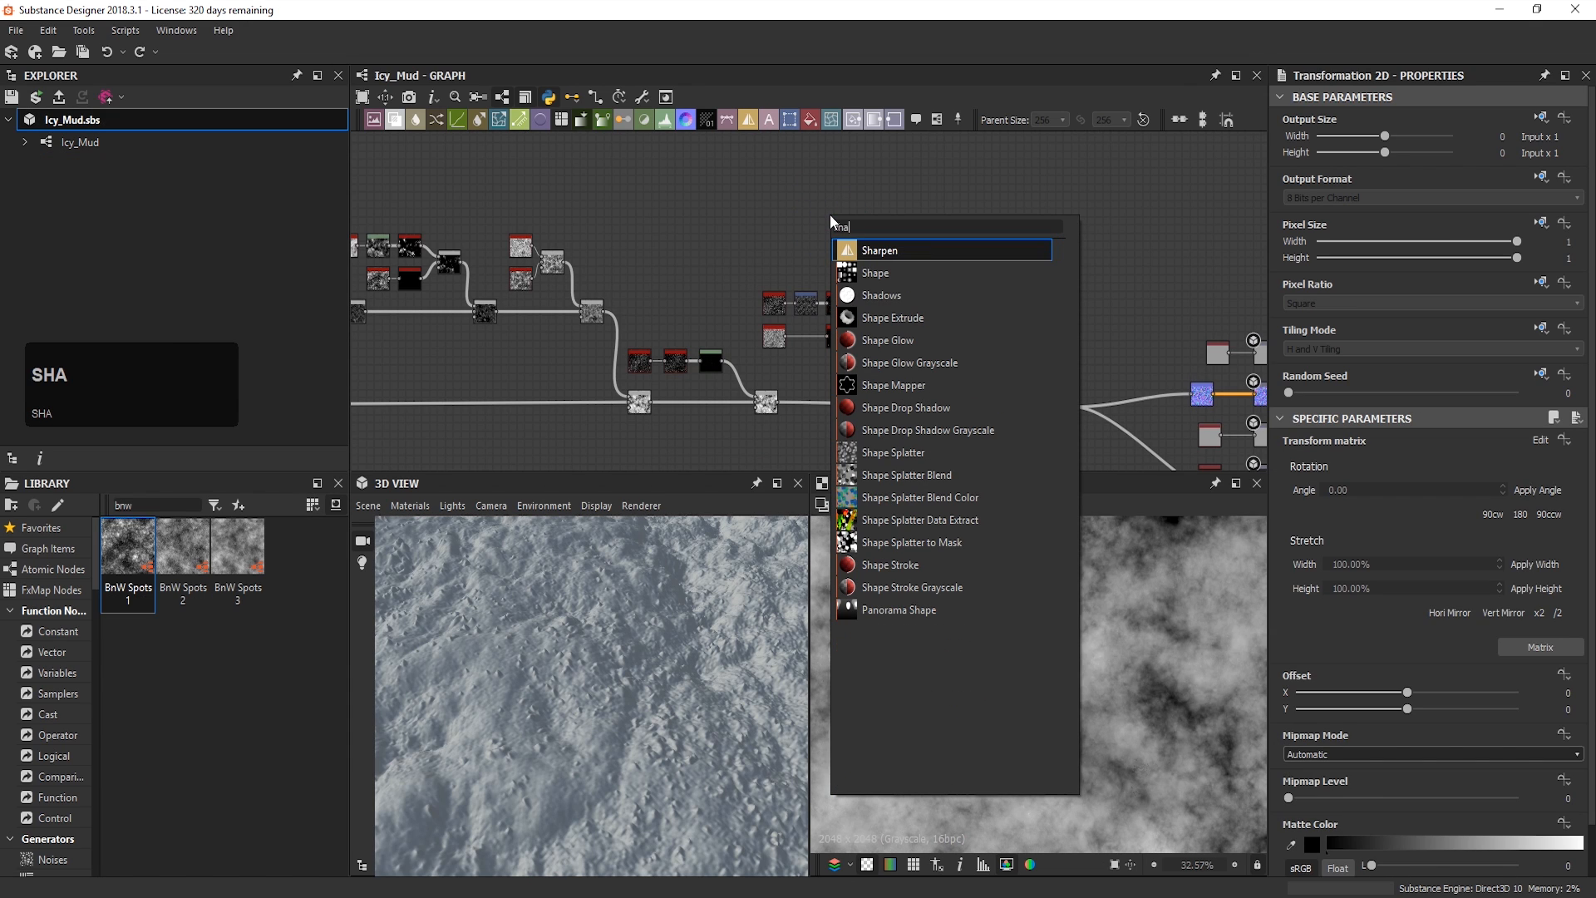
{"action": "key", "text": "Return"}
{"action": "middle_click_drag", "start_coordinate": [830, 215], "coordinate": [1056, 266]}
{"action": "scroll", "coordinate": [1056, 266], "scroll_direction": "down", "scroll_amount": 3}
{"action": "left_click_drag", "start_coordinate": [1056, 266], "coordinate": [660, 207]}
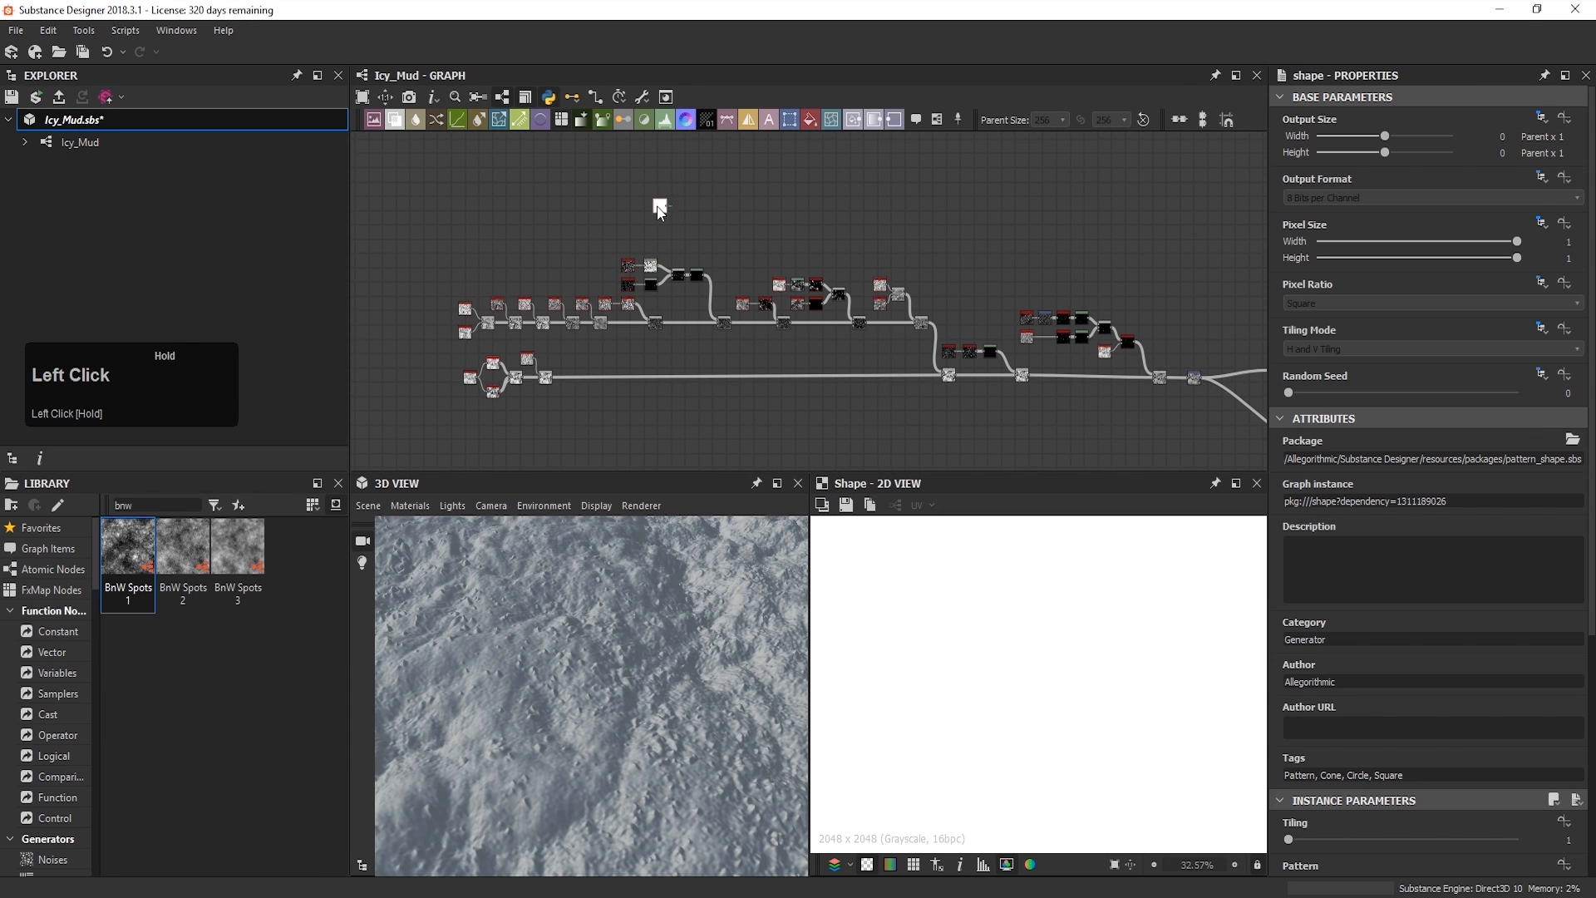
{"action": "middle_click_drag", "start_coordinate": [833, 192], "coordinate": [773, 202]}
{"action": "scroll", "coordinate": [680, 171], "scroll_direction": "up", "scroll_amount": 2}
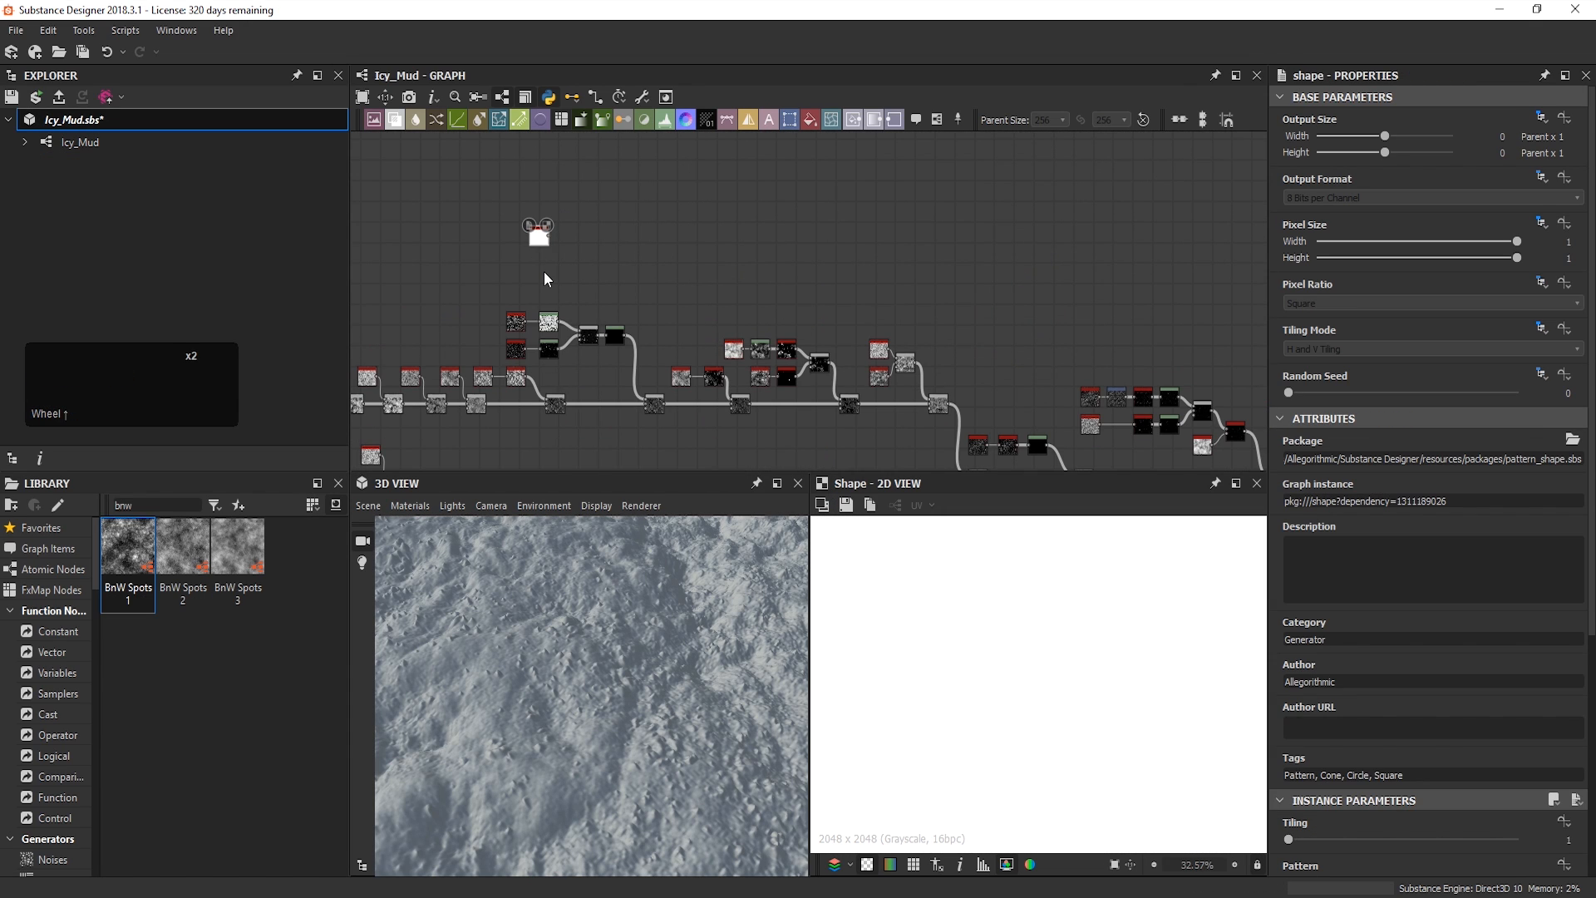
Step: Set the Scale of the square Shape node to 0.73
{"action": "scroll", "coordinate": [1126, 659], "scroll_direction": "down", "scroll_amount": 3}
{"action": "scroll", "coordinate": [1481, 690], "scroll_direction": "down", "scroll_amount": 3}
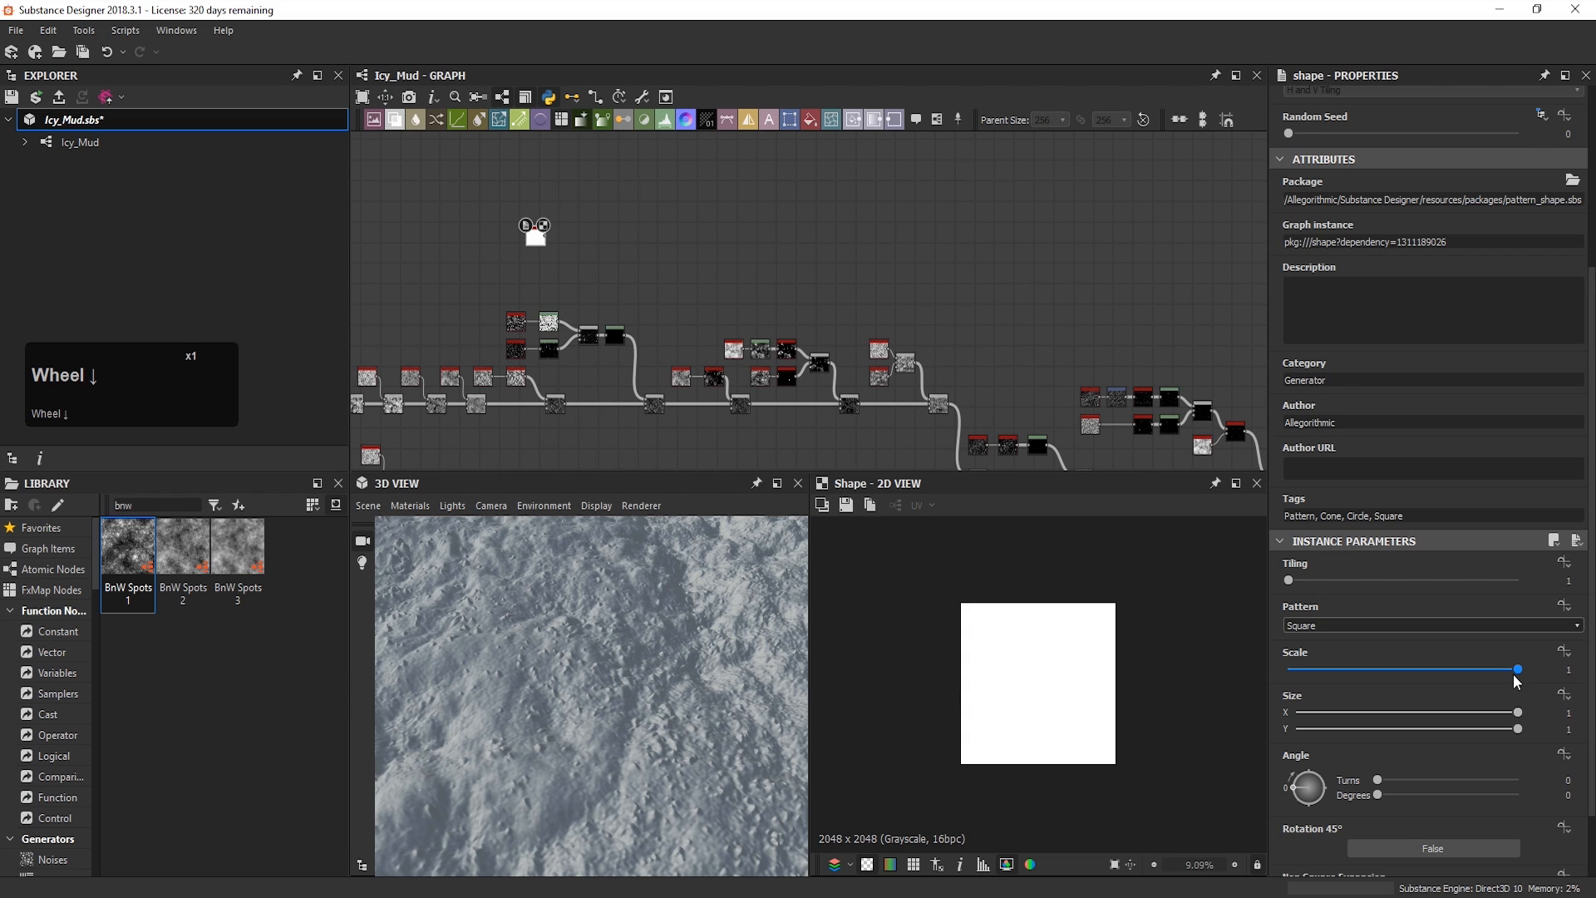
{"action": "left_click_drag", "start_coordinate": [1515, 675], "coordinate": [1455, 681]}
{"action": "scroll", "coordinate": [1034, 716], "scroll_direction": "up", "scroll_amount": 2}
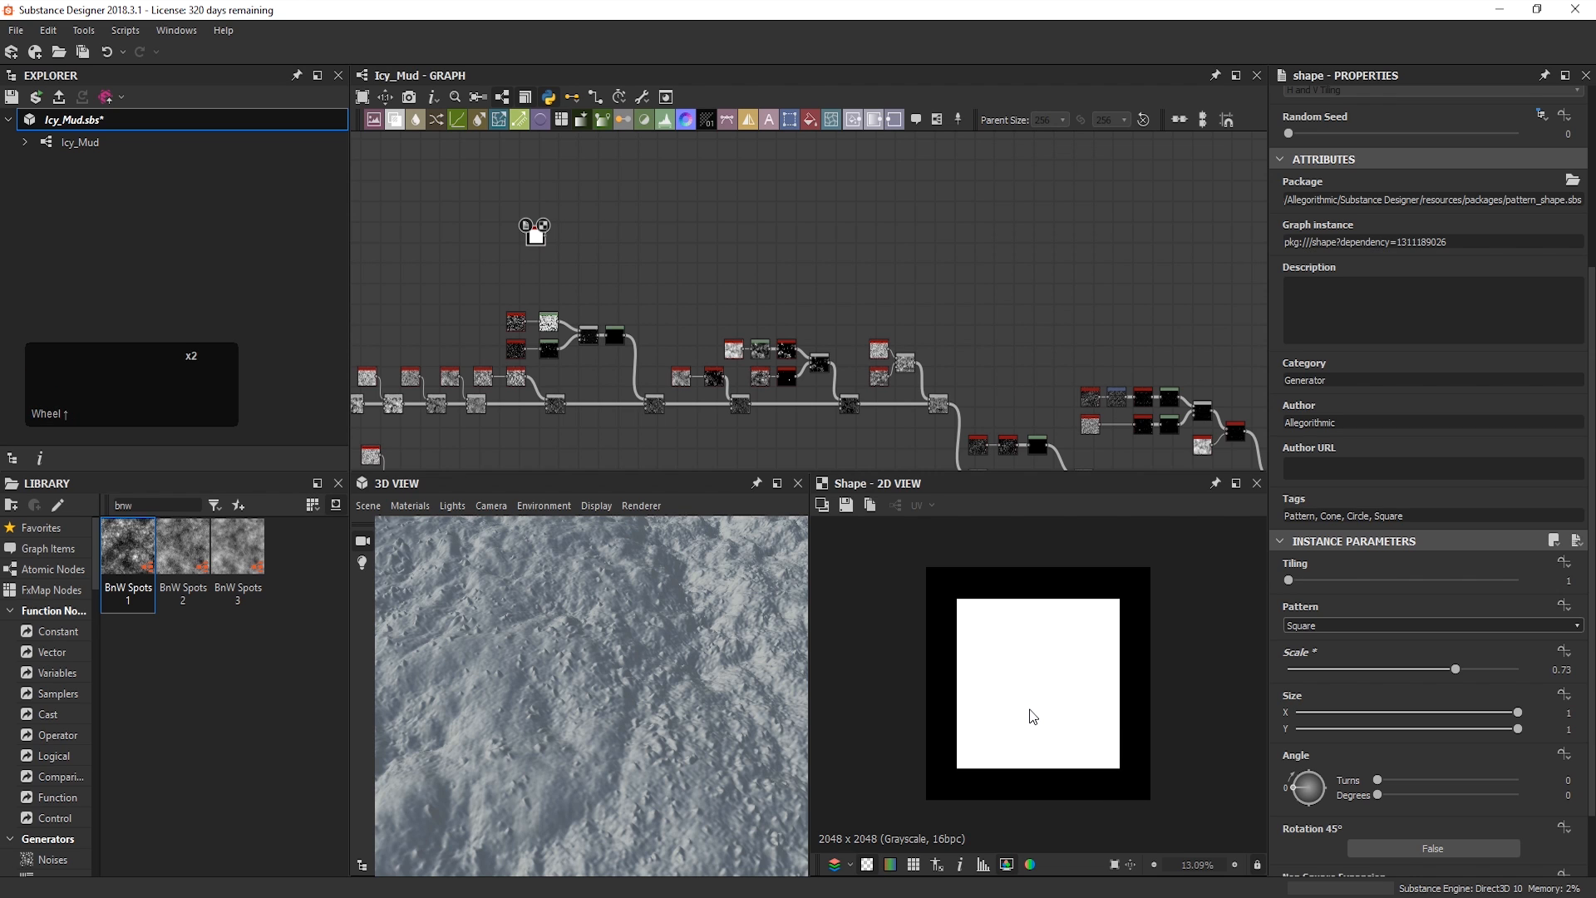
Step: Add a Bevel node fed by the Shape node and set its Distance to -0.37
{"action": "scroll", "coordinate": [866, 261], "scroll_direction": "up", "scroll_amount": 3}
{"action": "key", "text": "space"}
{"action": "type", "text": "bev"}
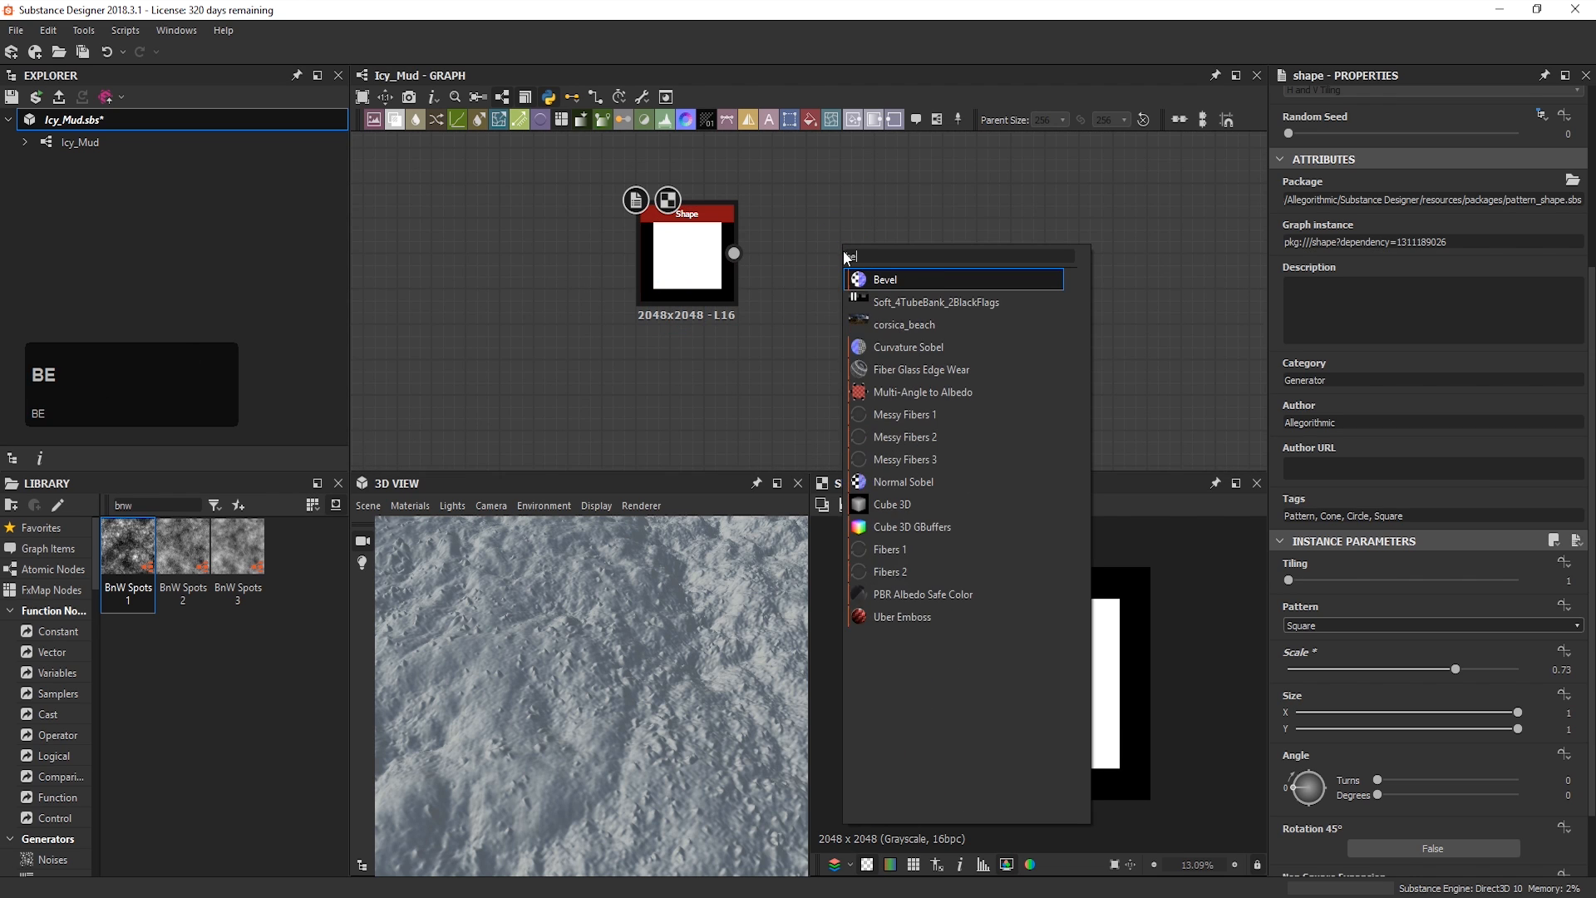
{"action": "left_click", "coordinate": [912, 287]}
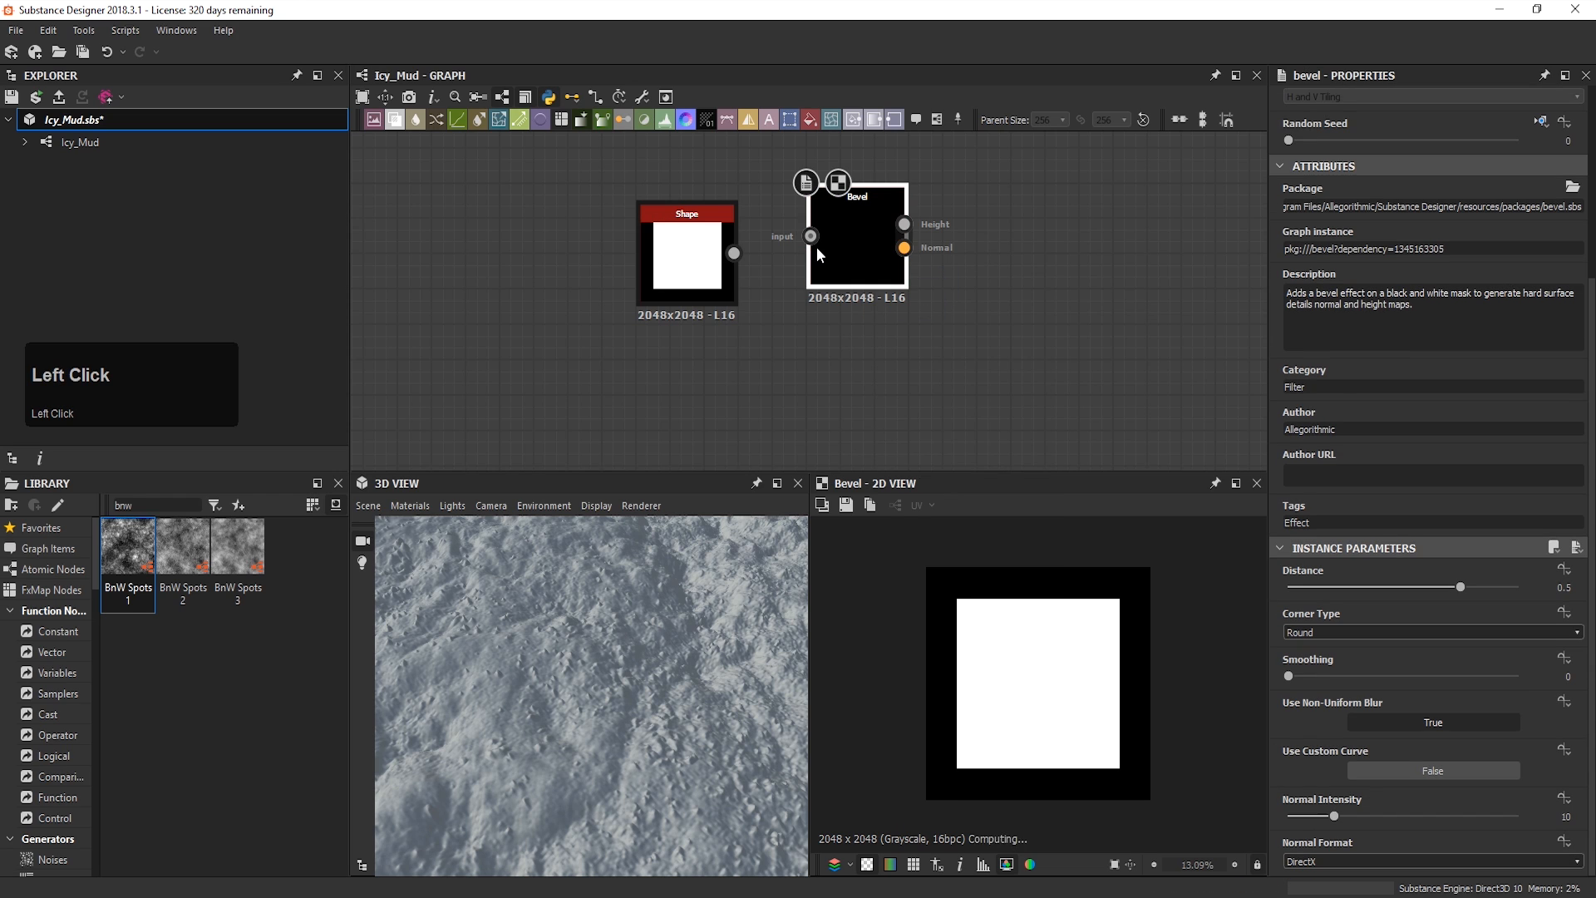
{"action": "middle_click_drag", "start_coordinate": [851, 241], "coordinate": [834, 296]}
{"action": "left_click", "coordinate": [834, 296]}
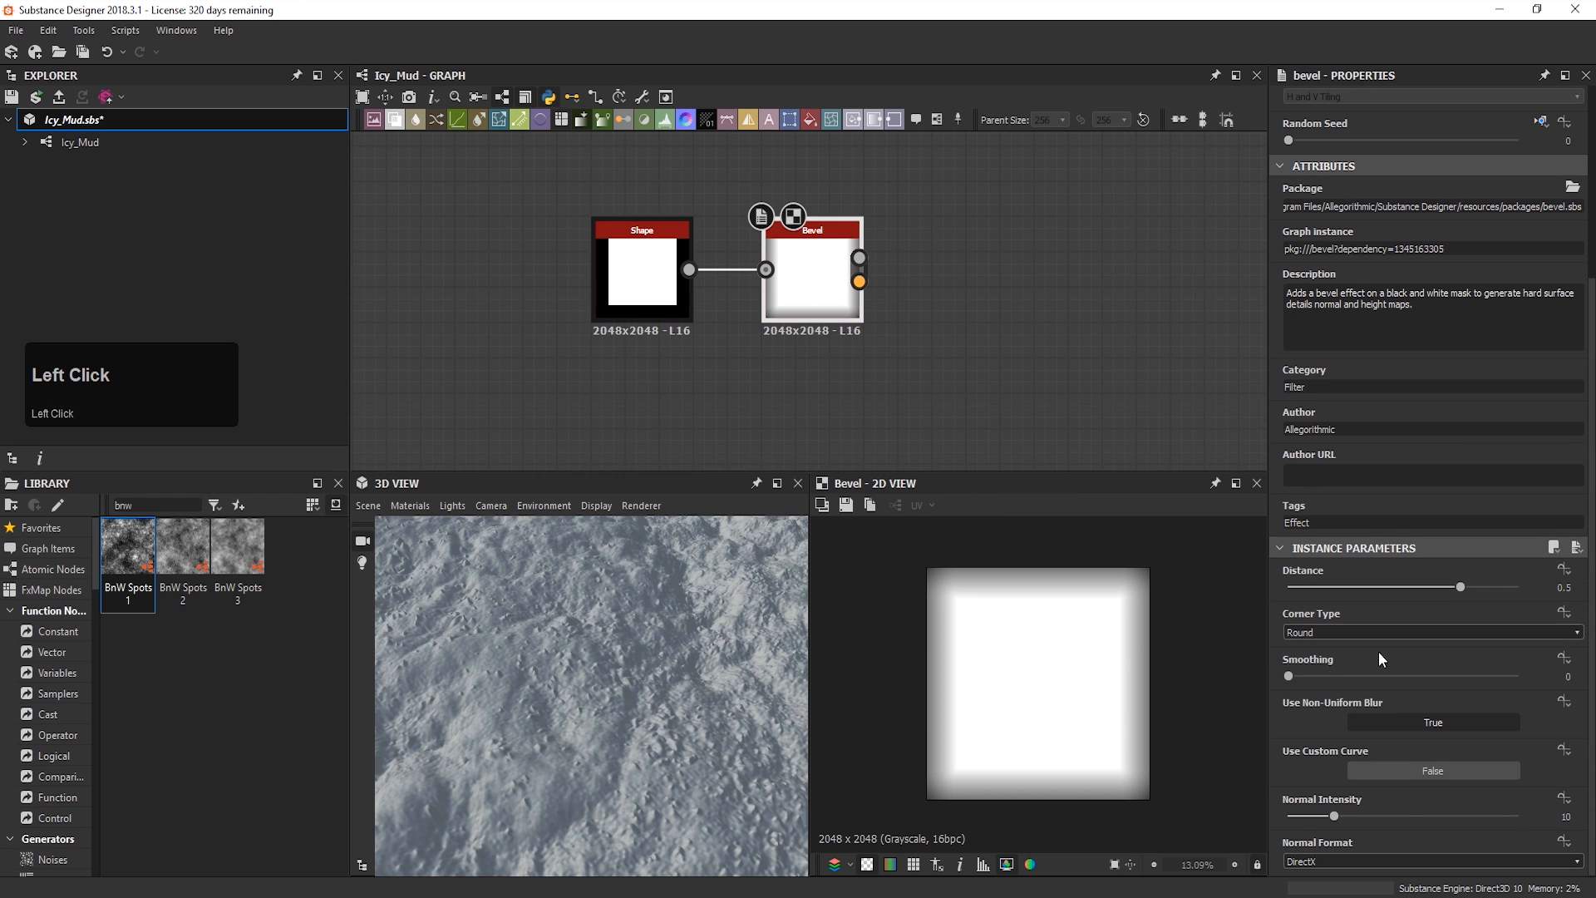
{"action": "left_click_drag", "start_coordinate": [1460, 587], "coordinate": [1362, 588]}
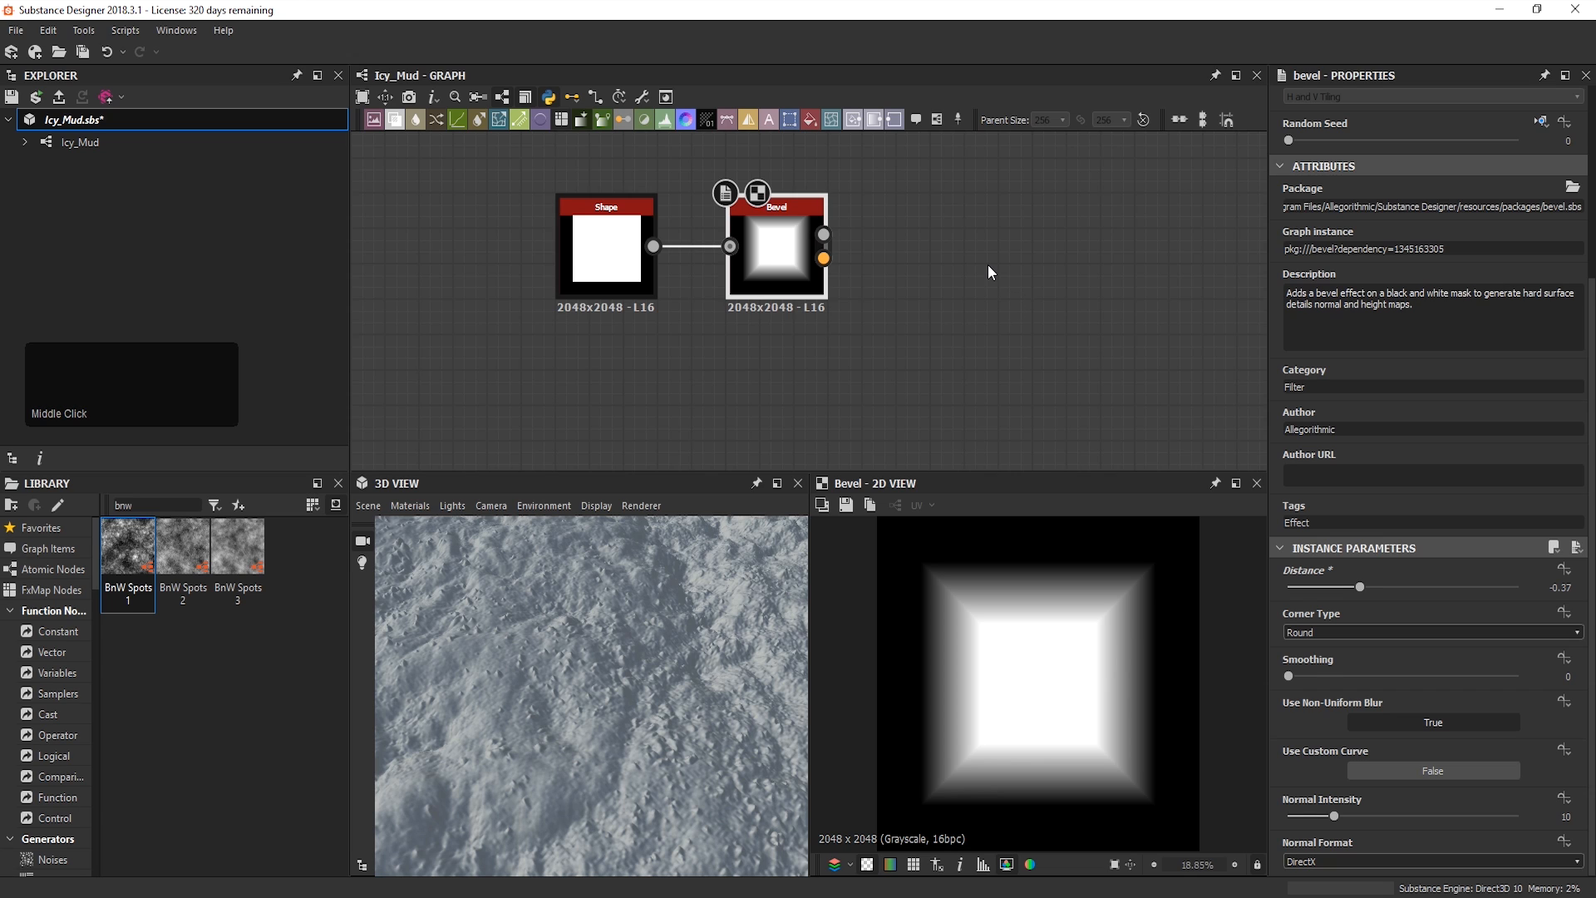
Step: Add a Directional Warp node after the Bevel and connect the Bevel's Height output to its Input
{"action": "key", "text": "space"}
{"action": "type", "text": "dire"}
{"action": "key", "text": "Down"}
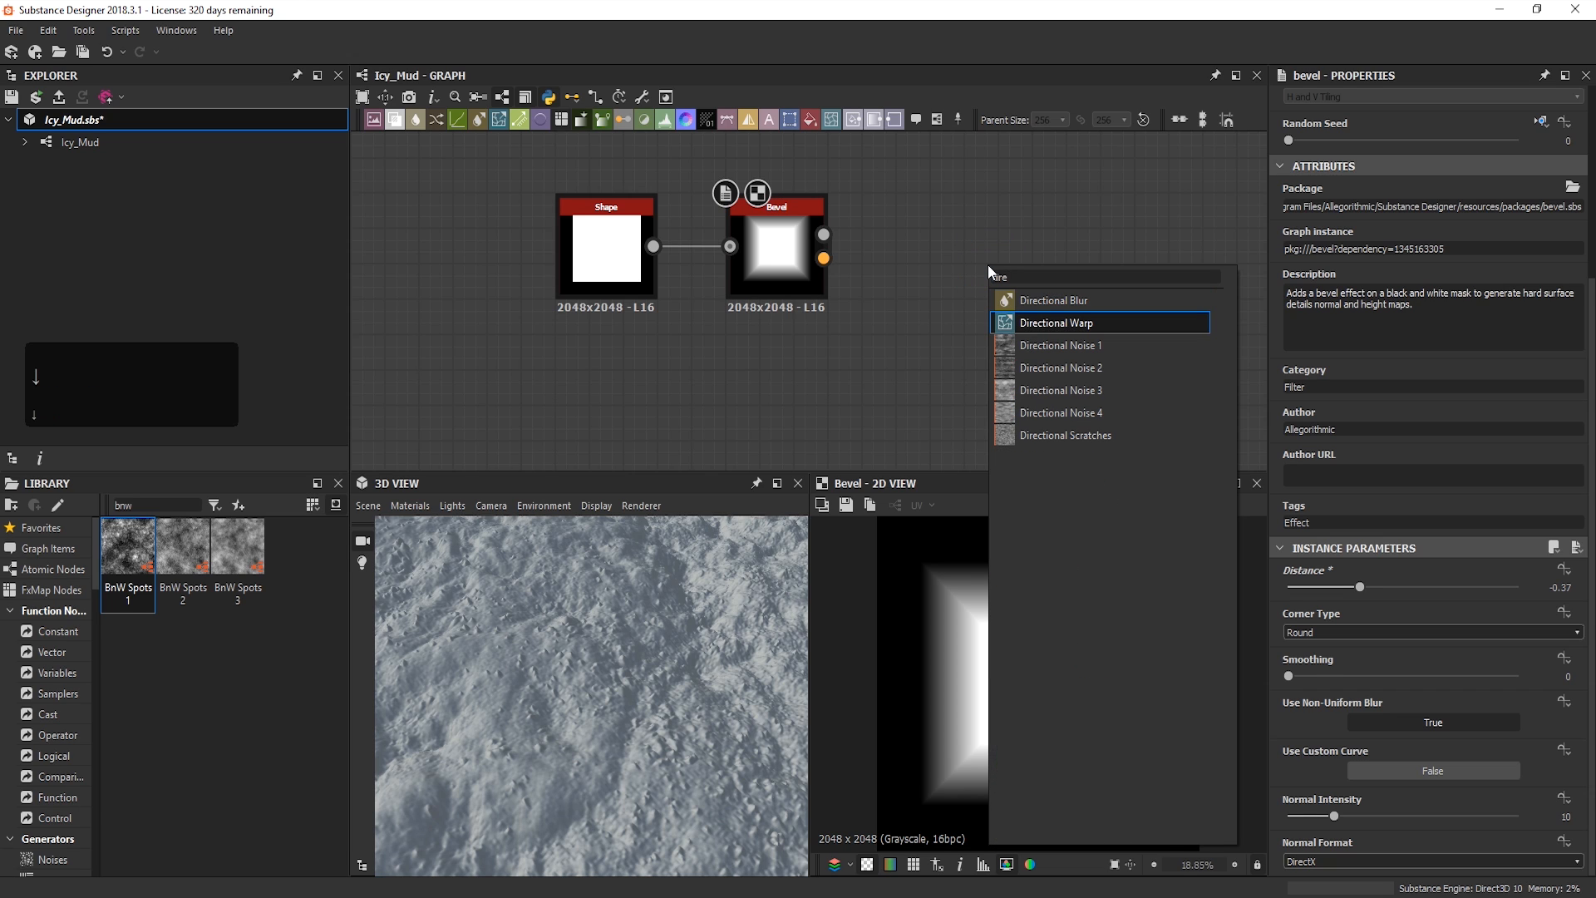
{"action": "key", "text": "Return"}
{"action": "left_click", "coordinate": [988, 264]}
{"action": "left_click_drag", "start_coordinate": [987, 264], "coordinate": [954, 299]}
{"action": "left_click_drag", "start_coordinate": [824, 235], "coordinate": [900, 311]}
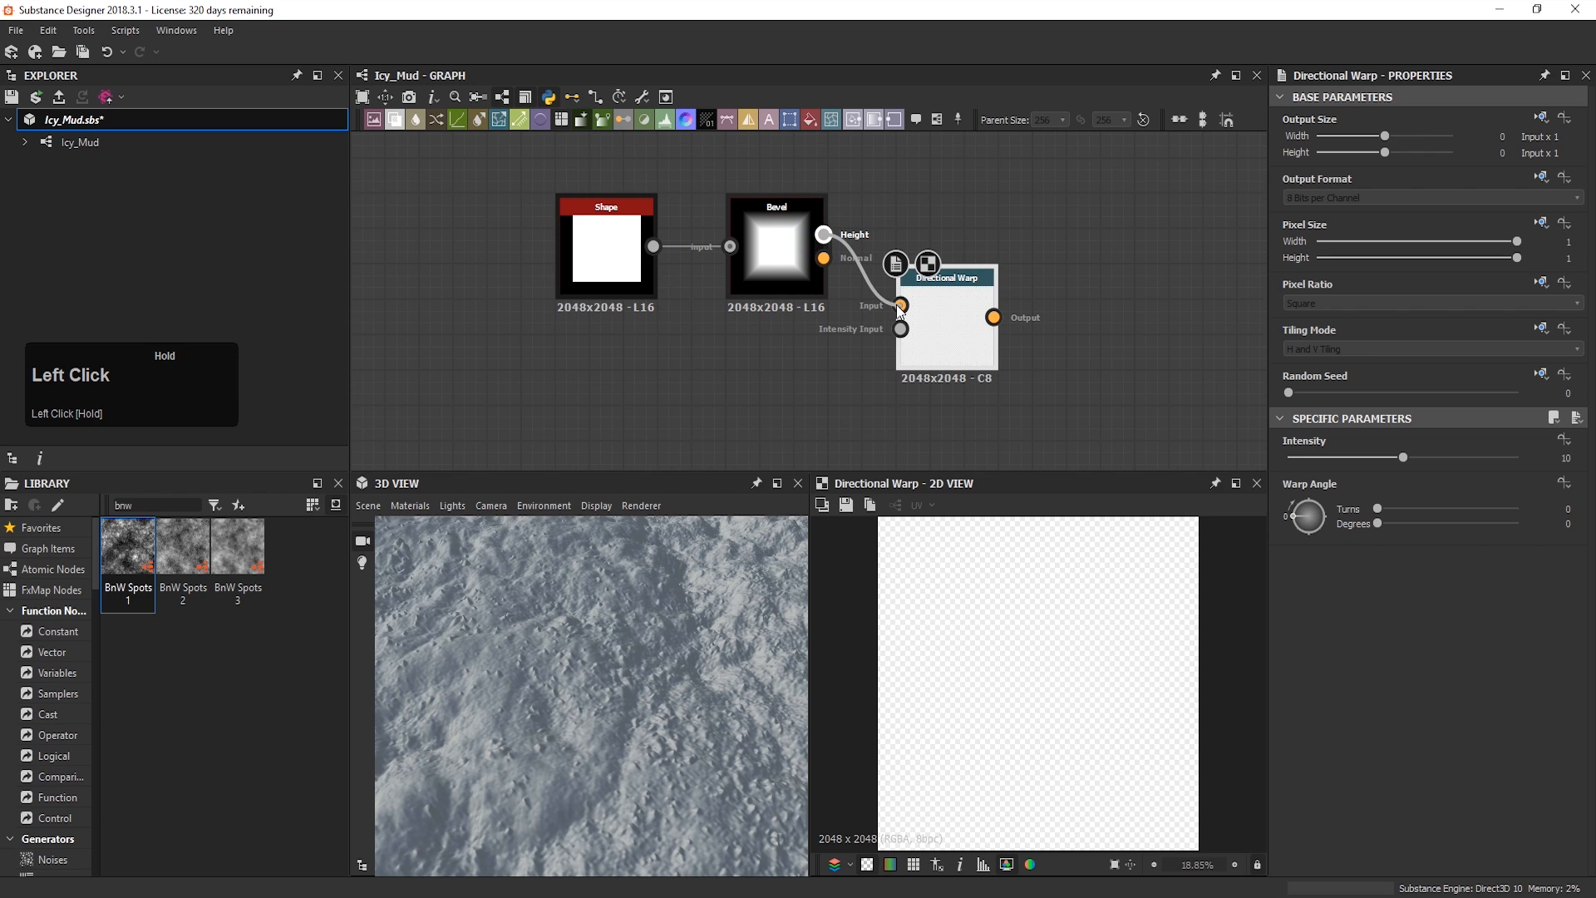
{"action": "left_click_drag", "start_coordinate": [898, 310], "coordinate": [899, 310]}
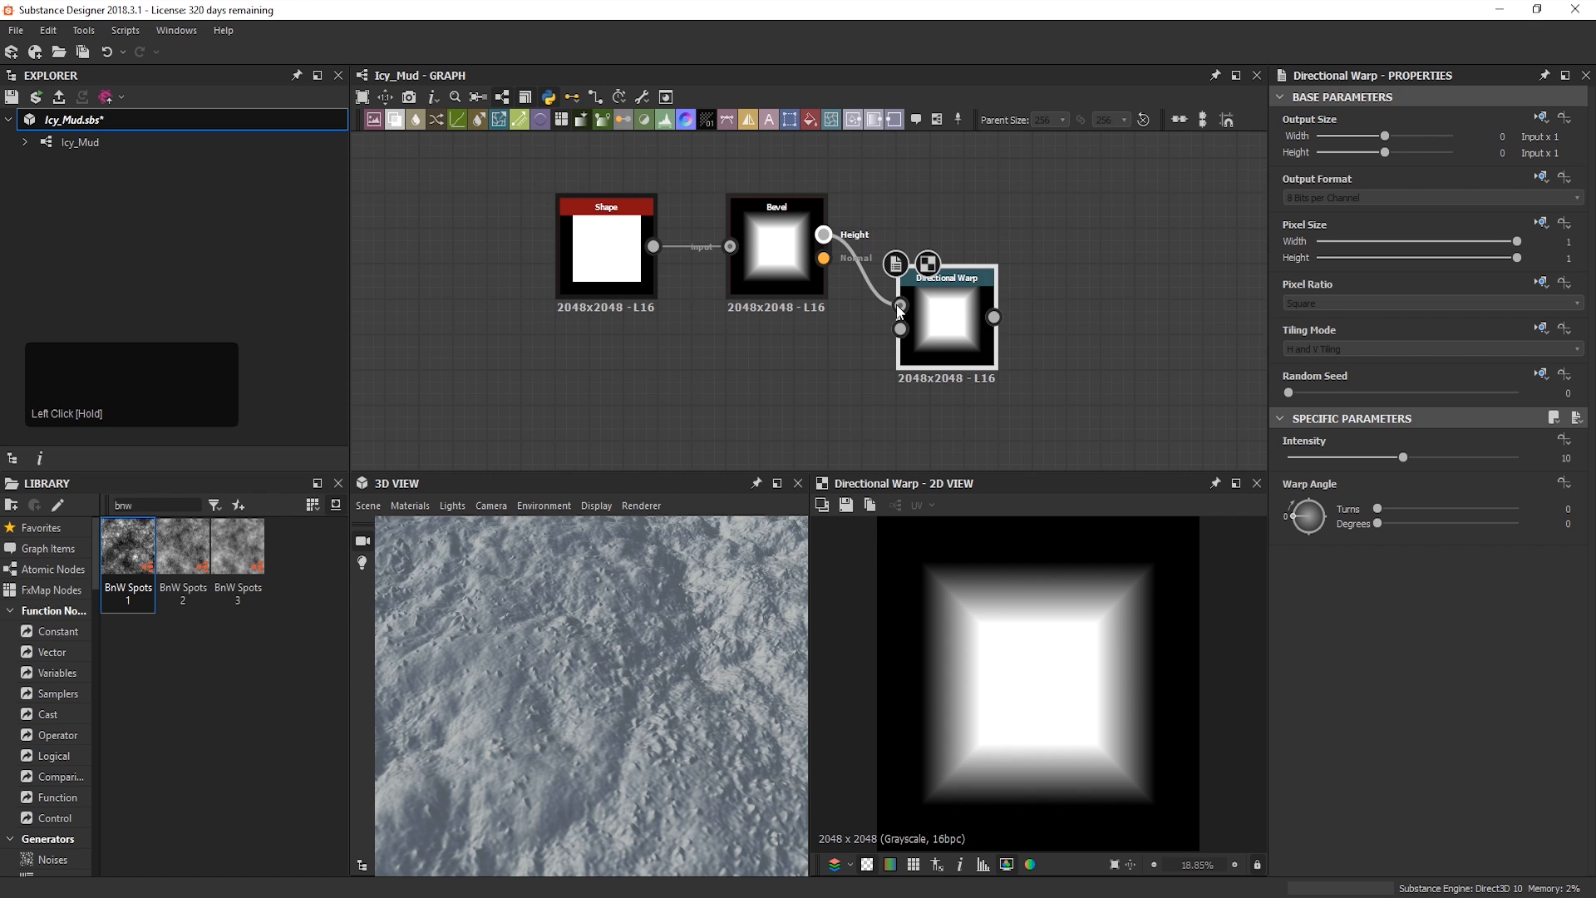
Step: Add a Plasma noise node below the Bevel and set its Scale to 4
{"action": "key", "text": "space"}
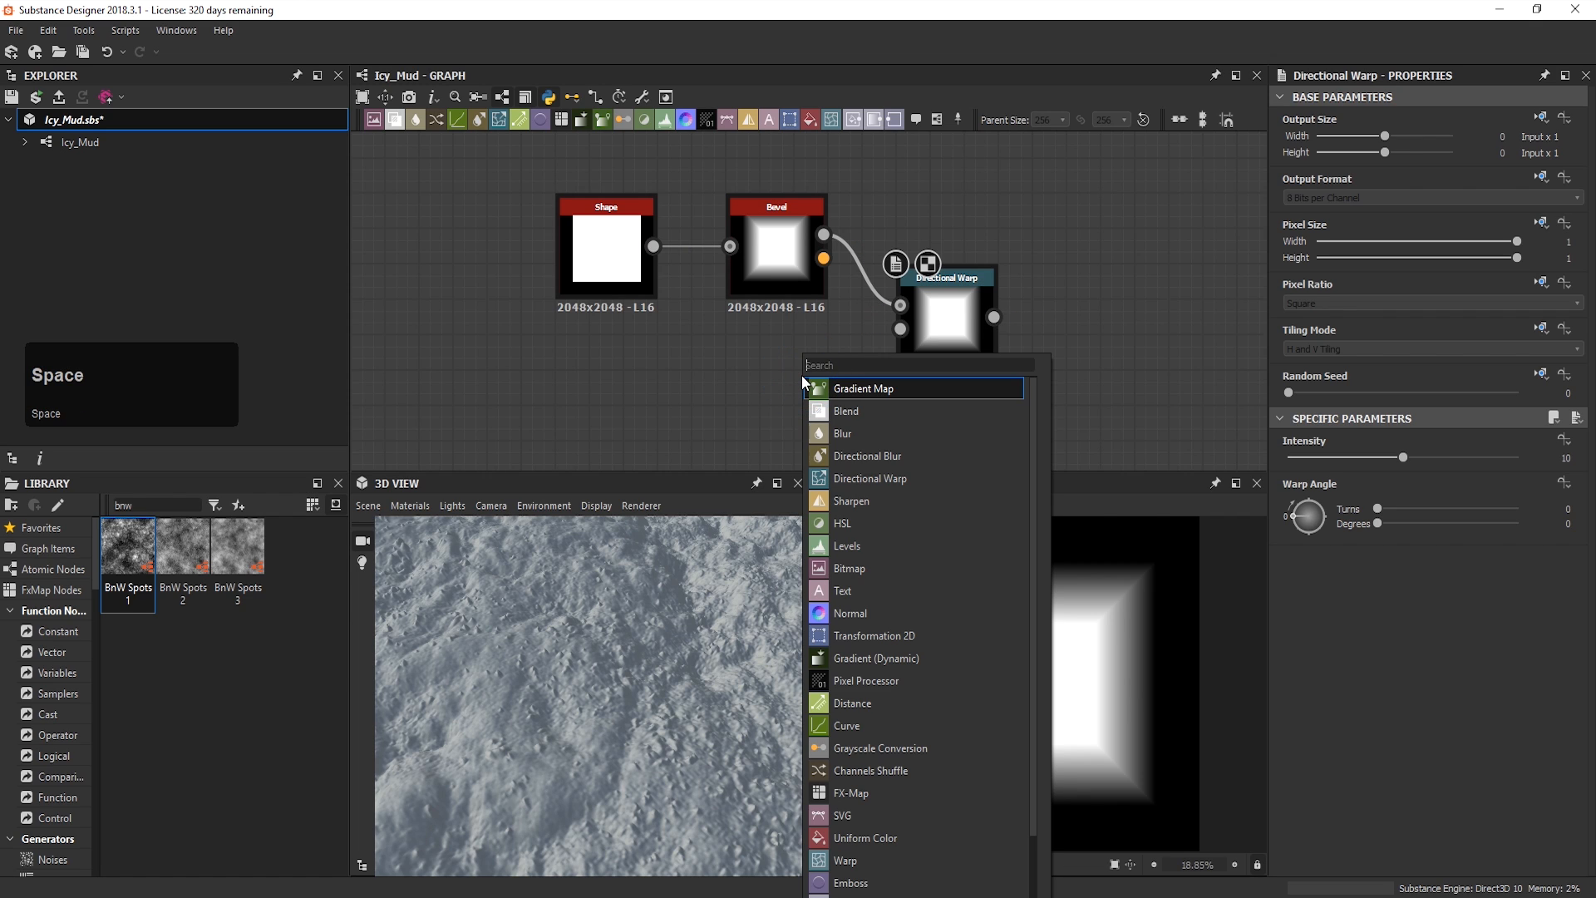
{"action": "type", "text": "plas"}
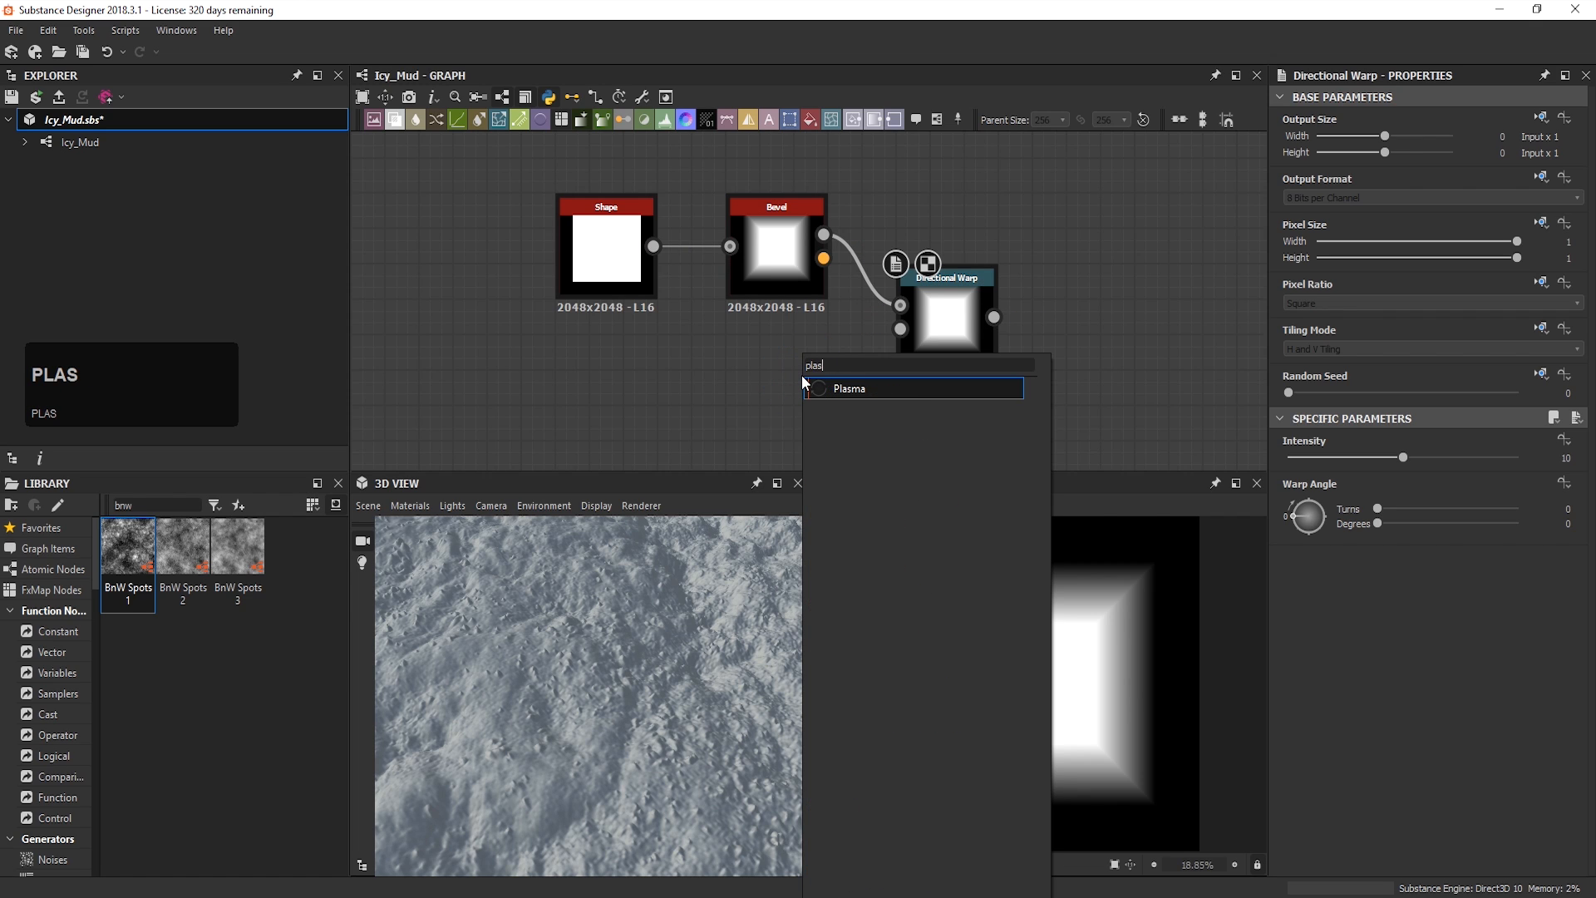
{"action": "left_click", "coordinate": [811, 388]}
{"action": "mouse_move", "coordinate": [805, 343]}
{"action": "left_mouse_down"}
{"action": "mouse_move", "coordinate": [798, 383]}
{"action": "mouse_move", "coordinate": [798, 360]}
{"action": "left_mouse_up"}
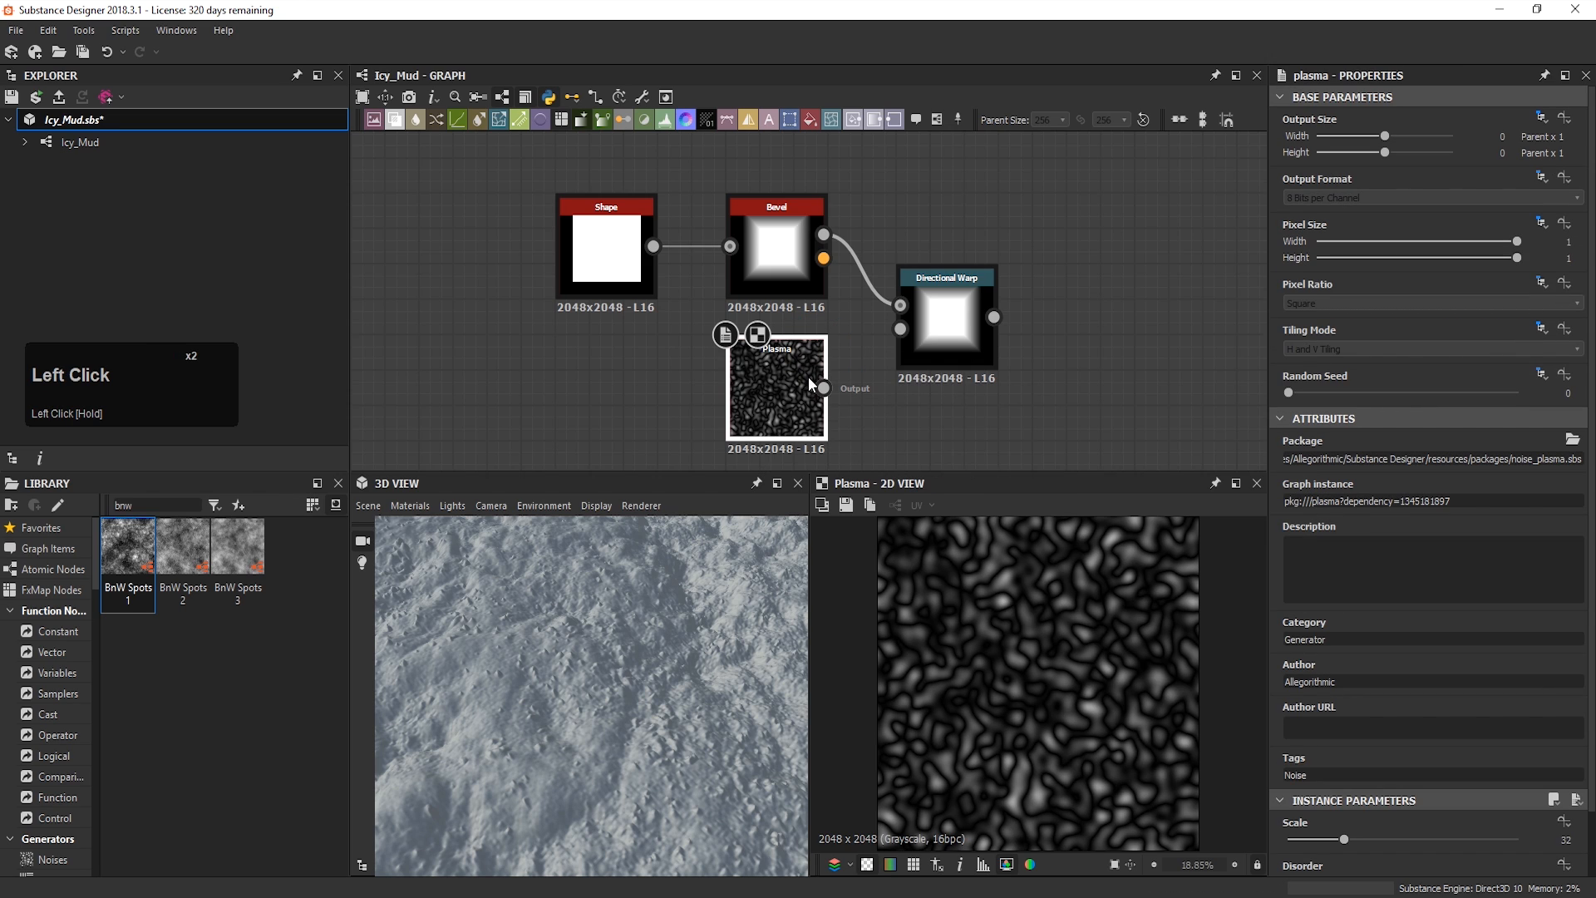
{"action": "scroll", "coordinate": [1431, 824], "scroll_direction": "down", "scroll_amount": 1}
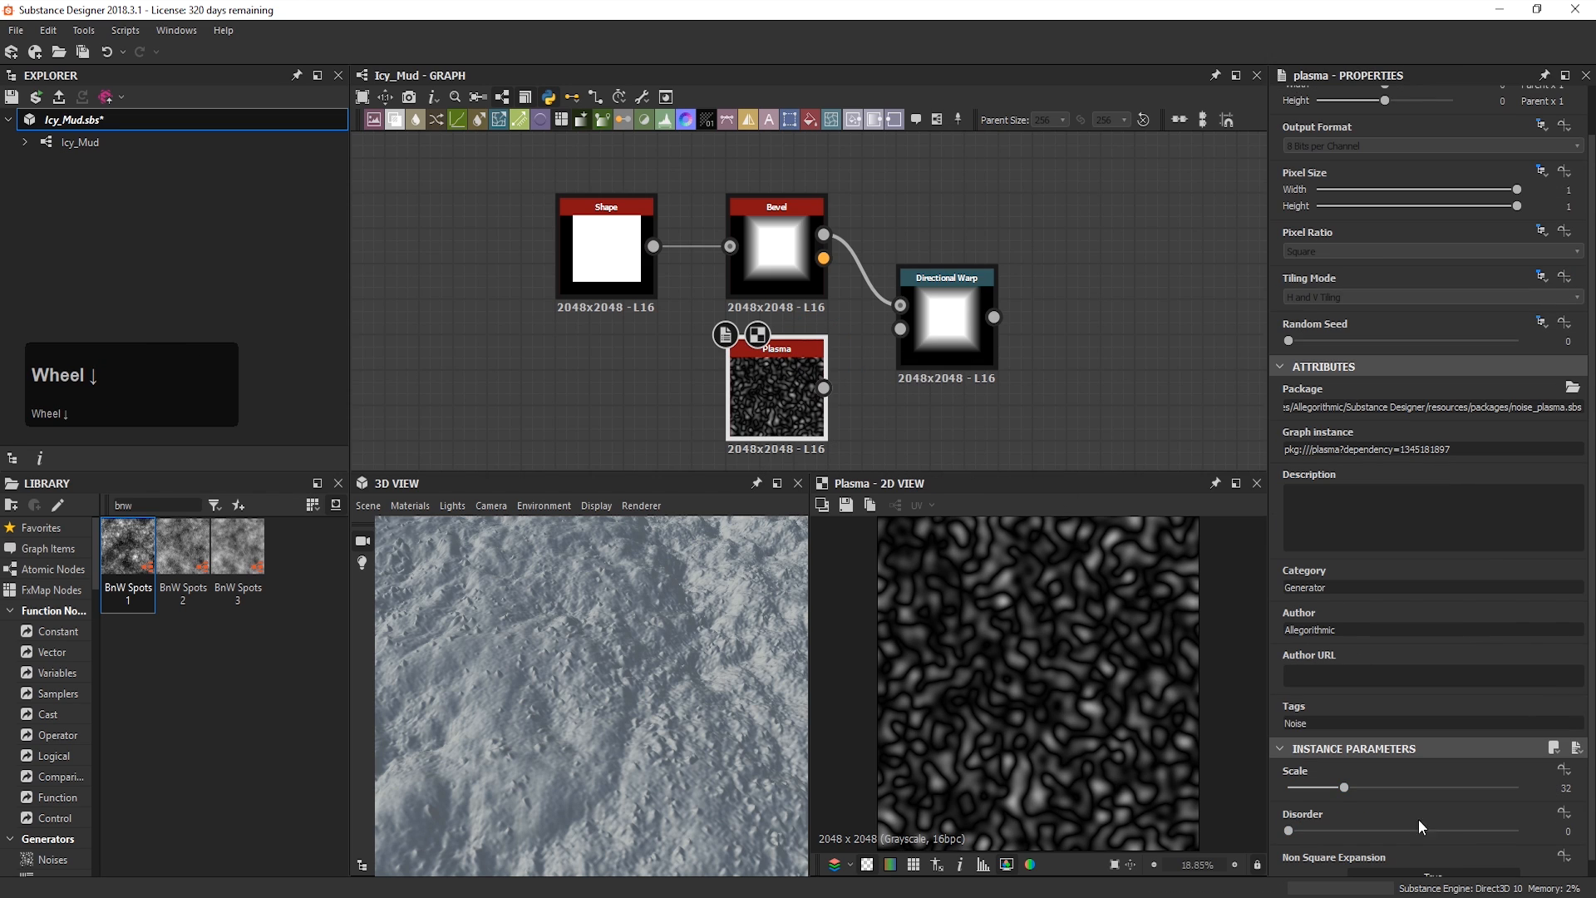
{"action": "left_click_drag", "start_coordinate": [1350, 791], "coordinate": [1293, 806]}
Step: Connect the Plasma output to the Directional Warp's Intensity Input and show the warp in the 2D view
{"action": "left_click_drag", "start_coordinate": [823, 387], "coordinate": [893, 336]}
{"action": "left_click", "coordinate": [949, 314]}
{"action": "double_click", "coordinate": [944, 312]}
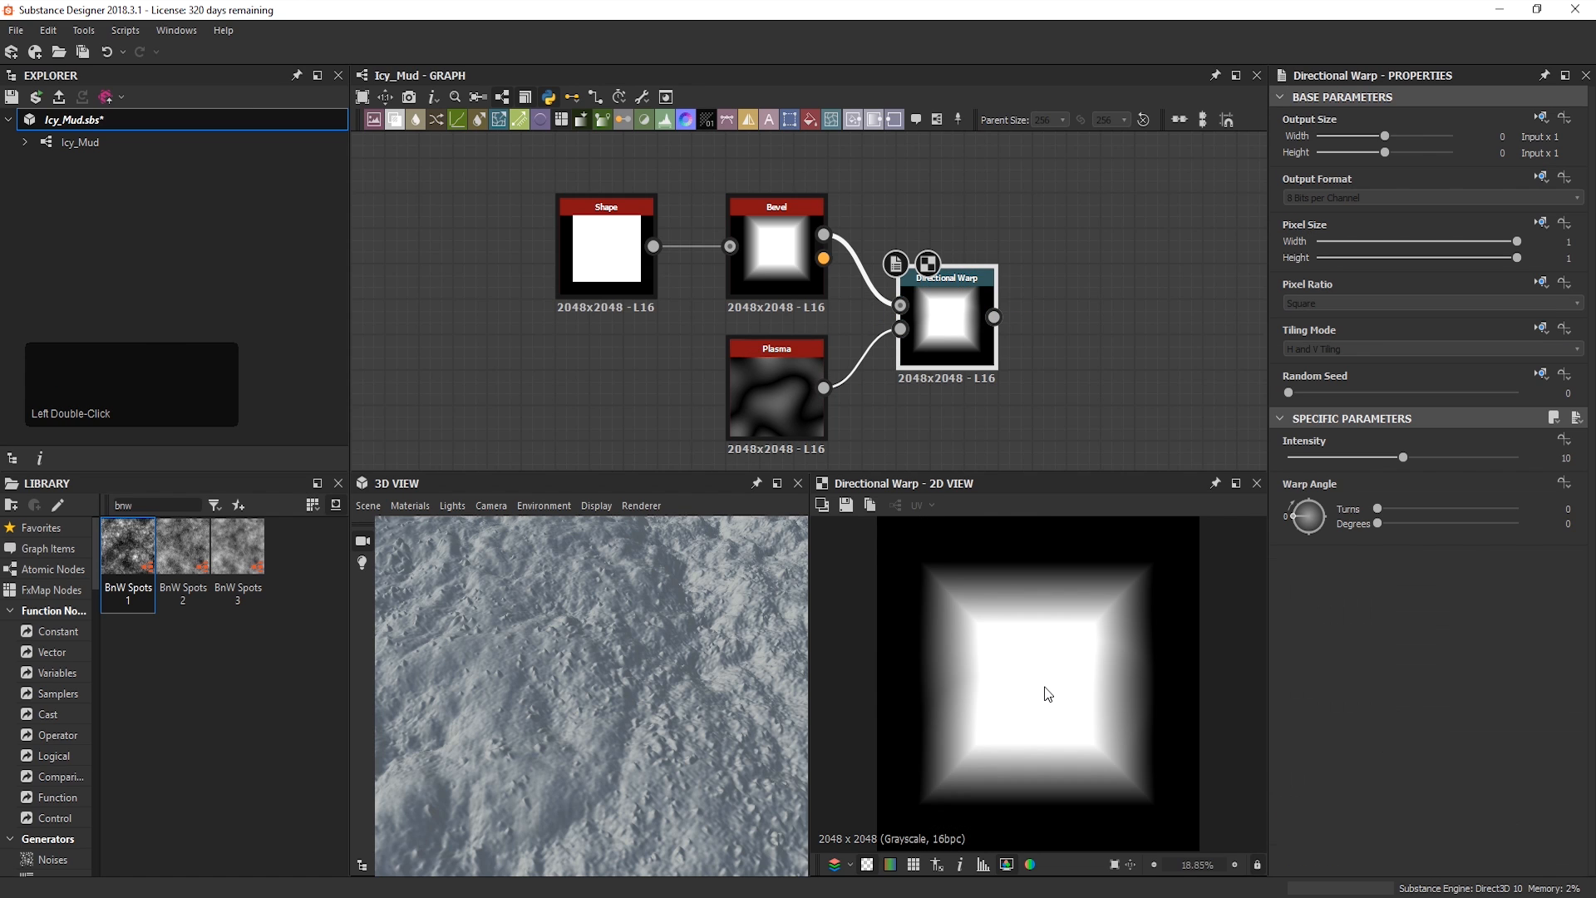
Step: Set the Plasma node's Disorder to 0.43
{"action": "double_click", "coordinate": [785, 399]}
{"action": "scroll", "coordinate": [1058, 593], "scroll_direction": "down", "scroll_amount": 2}
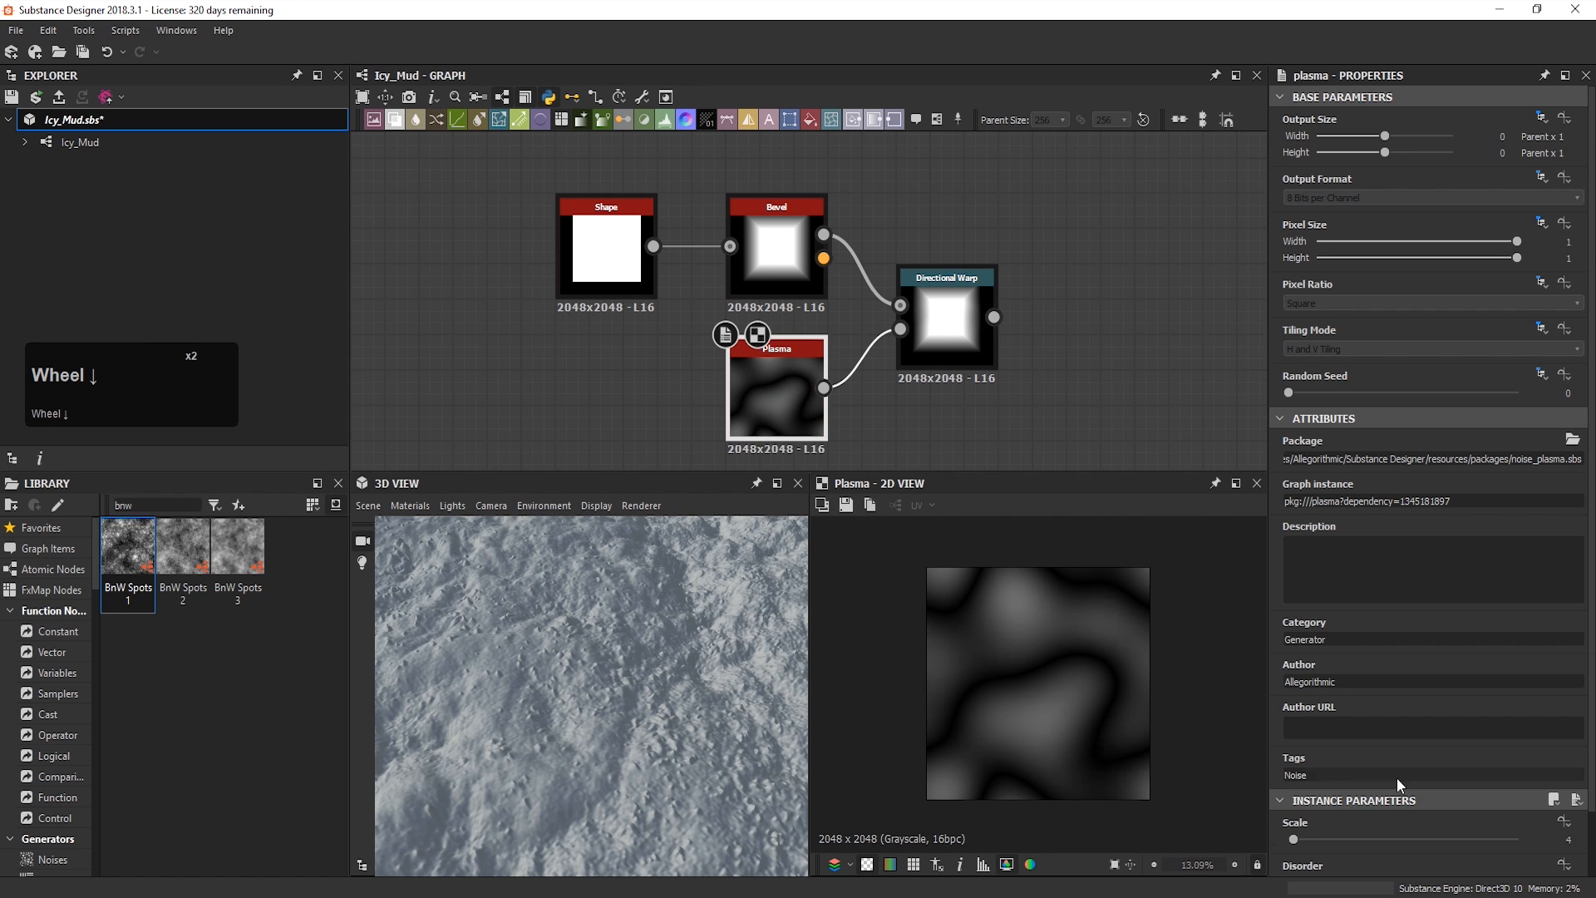
{"action": "scroll", "coordinate": [1334, 771], "scroll_direction": "down", "scroll_amount": 2}
{"action": "left_click_drag", "start_coordinate": [1303, 816], "coordinate": [1388, 819]}
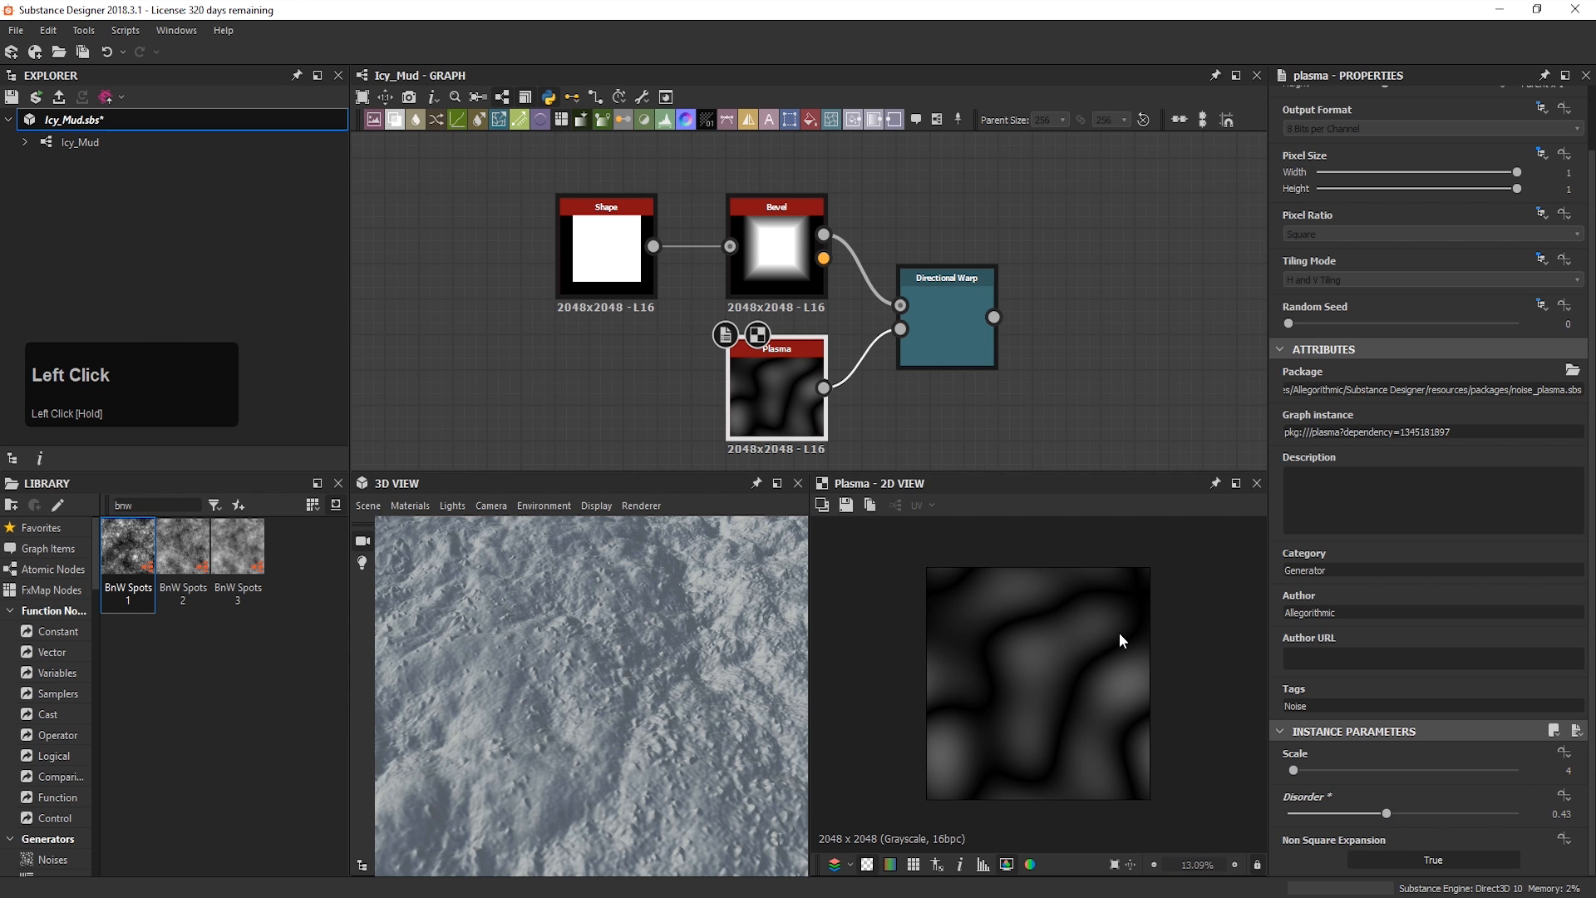
Step: Set the Directional Warp's Intensity to 80
{"action": "double_click", "coordinate": [947, 320]}
{"action": "scroll", "coordinate": [1092, 755], "scroll_direction": "up", "scroll_amount": 3}
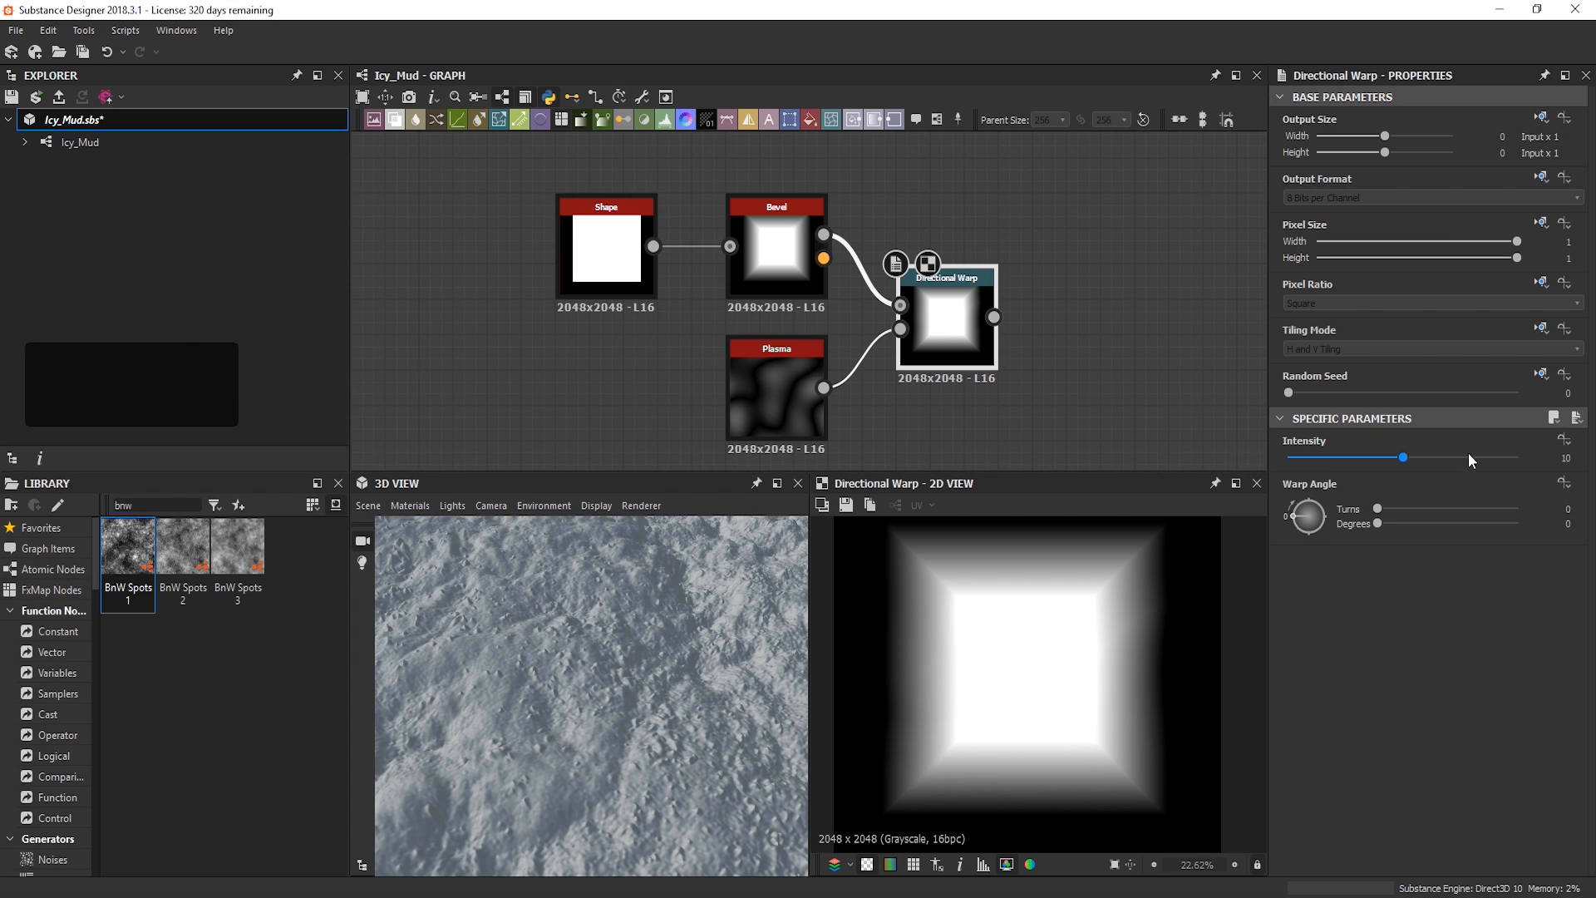
{"action": "left_click_drag", "start_coordinate": [1468, 454], "coordinate": [1518, 458]}
{"action": "left_click", "coordinate": [1548, 457]}
{"action": "type", "text": "80"}
{"action": "key", "text": "Return"}
Step: Set the Directional Warp's Warp Angle to 25 degrees
{"action": "left_click_drag", "start_coordinate": [1307, 512], "coordinate": [1388, 524]}
{"action": "left_click", "coordinate": [1551, 523]}
{"action": "double_click", "coordinate": [1574, 527]}
{"action": "left_click", "coordinate": [1576, 528]}
{"action": "left_click", "coordinate": [1557, 523]}
{"action": "type", "text": "25"}
{"action": "key", "text": "Return"}
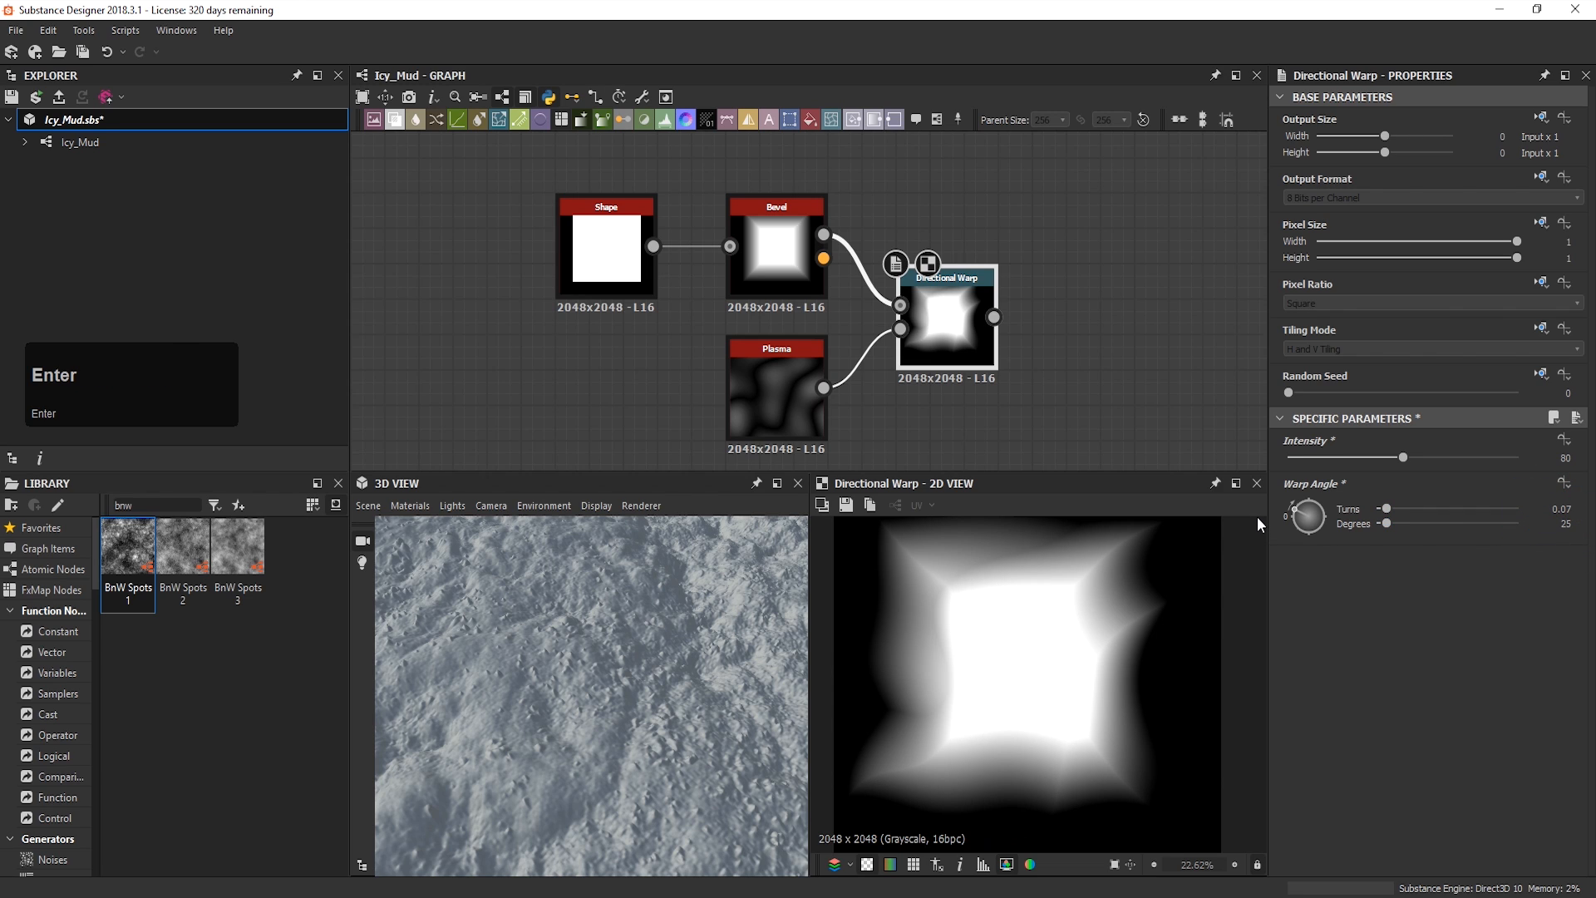
Step: Add a second Directional Warp node fed by the first one and place it lower beside it
{"action": "key", "text": "space"}
{"action": "type", "text": "dir"}
{"action": "key", "text": "Down"}
{"action": "key", "text": "Return"}
{"action": "left_click_drag", "start_coordinate": [977, 332], "coordinate": [988, 389]}
{"action": "middle_click_drag", "start_coordinate": [988, 389], "coordinate": [991, 261]}
Step: Search the library for grunge and add Grunge Map 005 to the graph below the Plasma node
{"action": "left_click_drag", "start_coordinate": [155, 505], "coordinate": [105, 511]}
{"action": "type", "text": "grunge"}
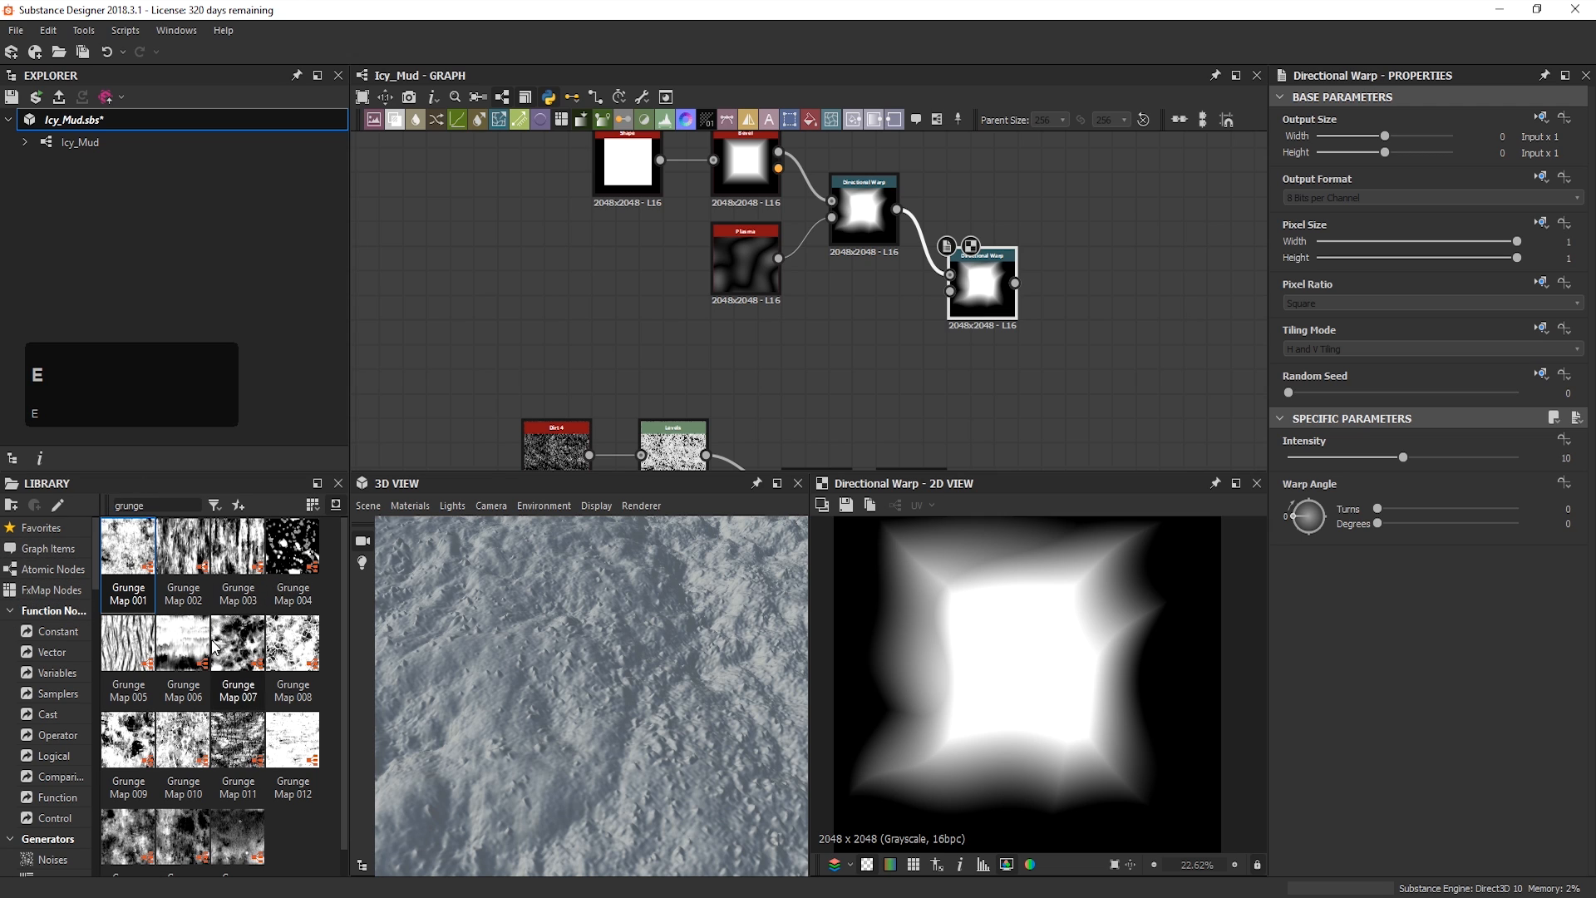
{"action": "left_click_drag", "start_coordinate": [129, 669], "coordinate": [817, 381]}
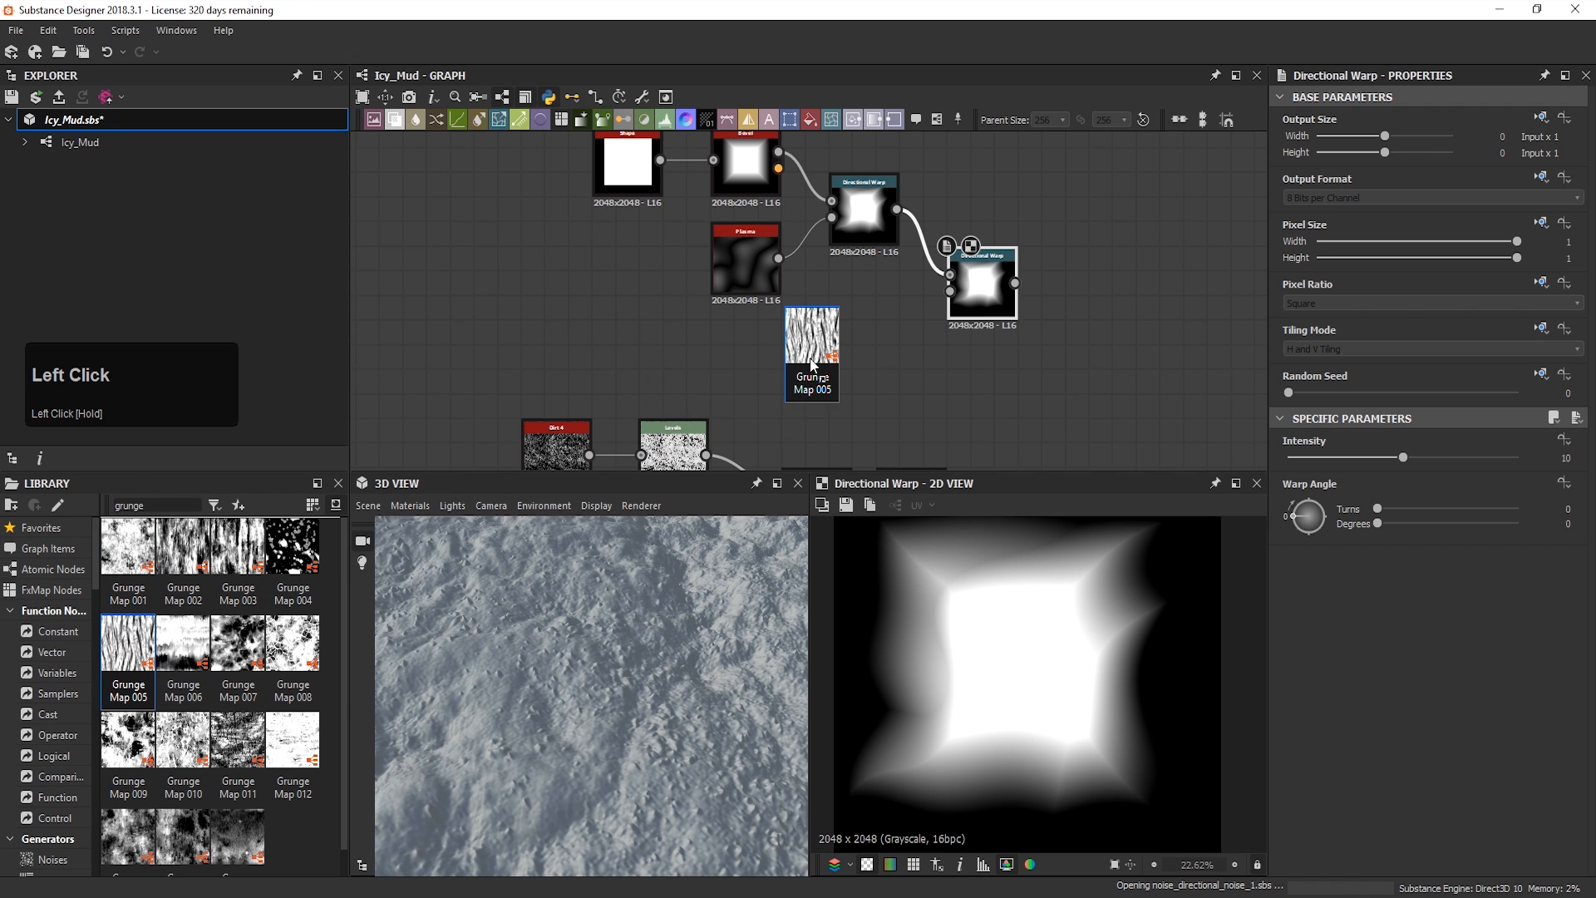
Step: Add a Transformation 2D node fed by Grunge Map 005 and rotate it 90 degrees so the streaks run horizontally
{"action": "key", "text": "space"}
{"action": "type", "text": "2d"}
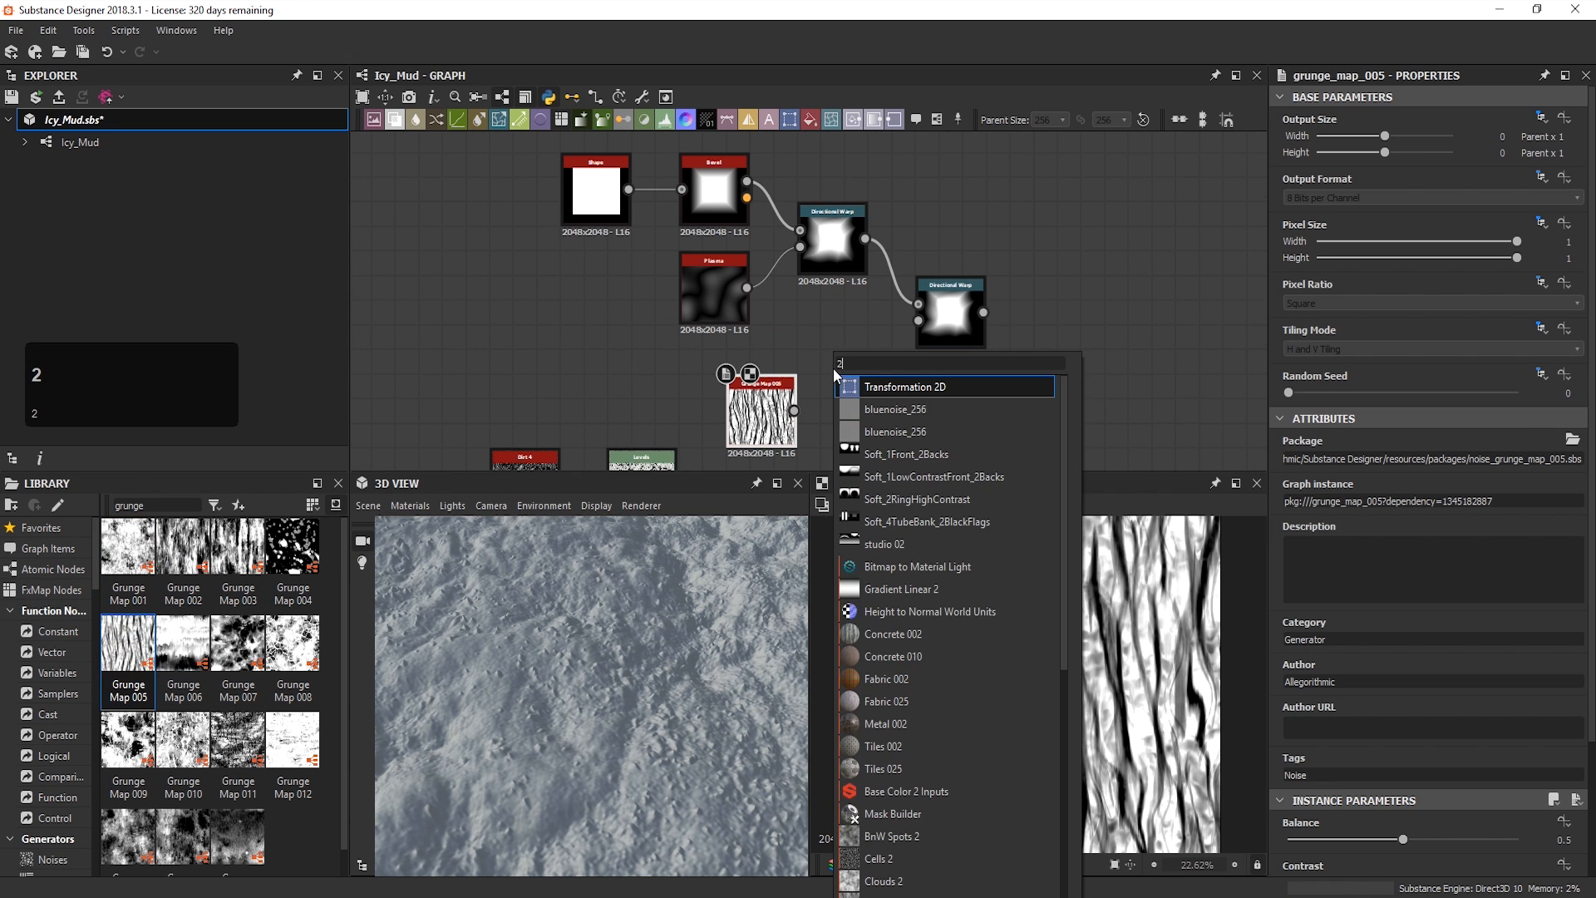
{"action": "left_click", "coordinate": [907, 382]}
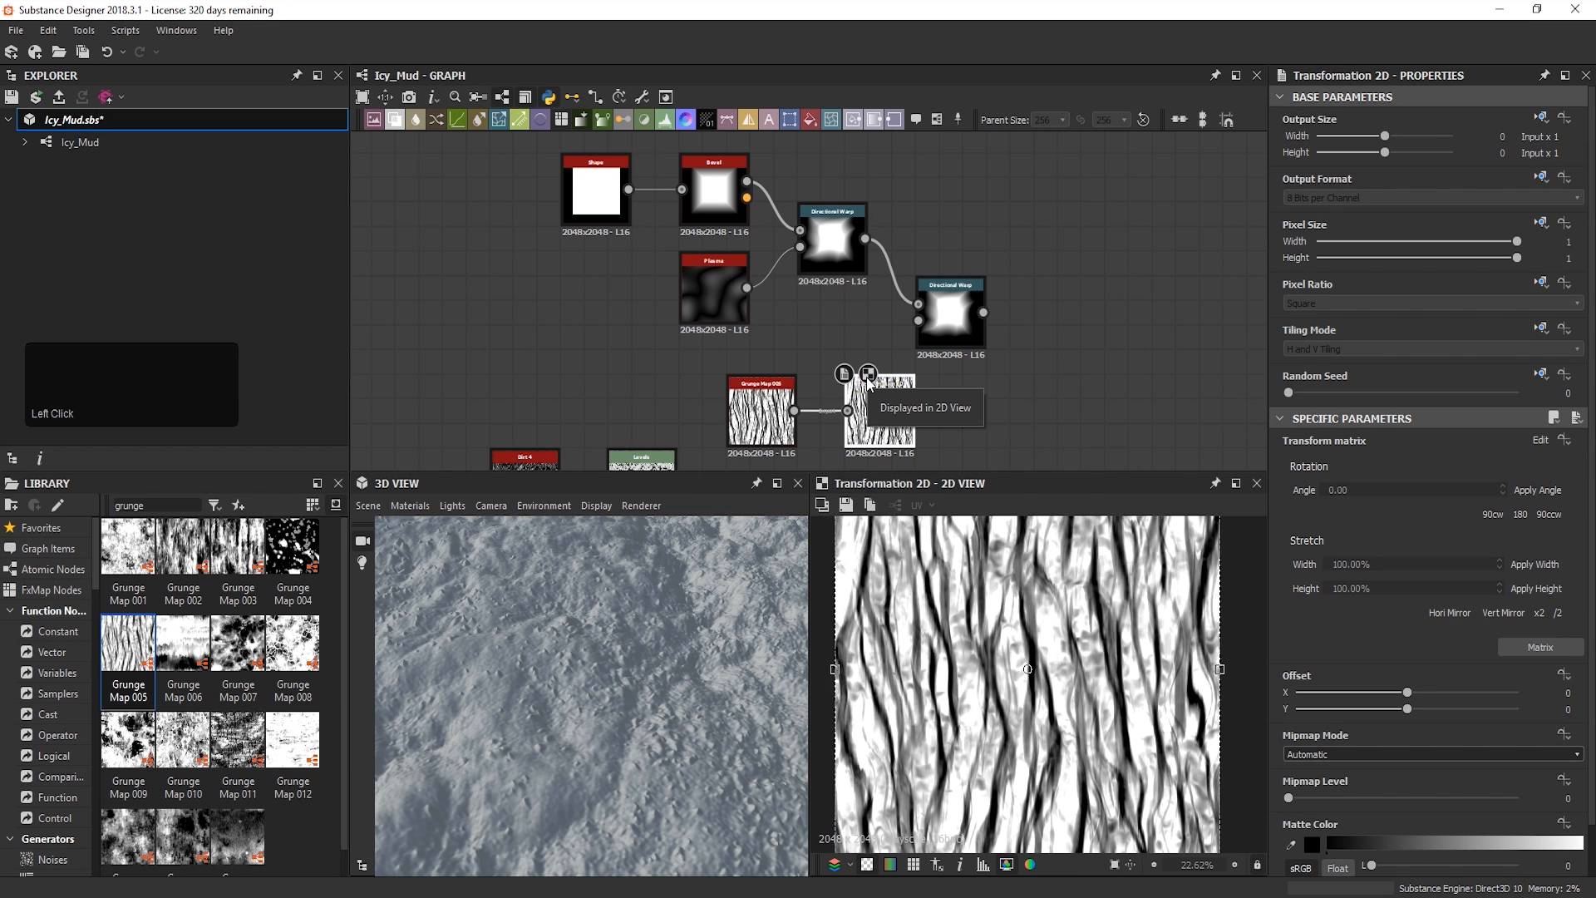
{"action": "double_click", "coordinate": [884, 410]}
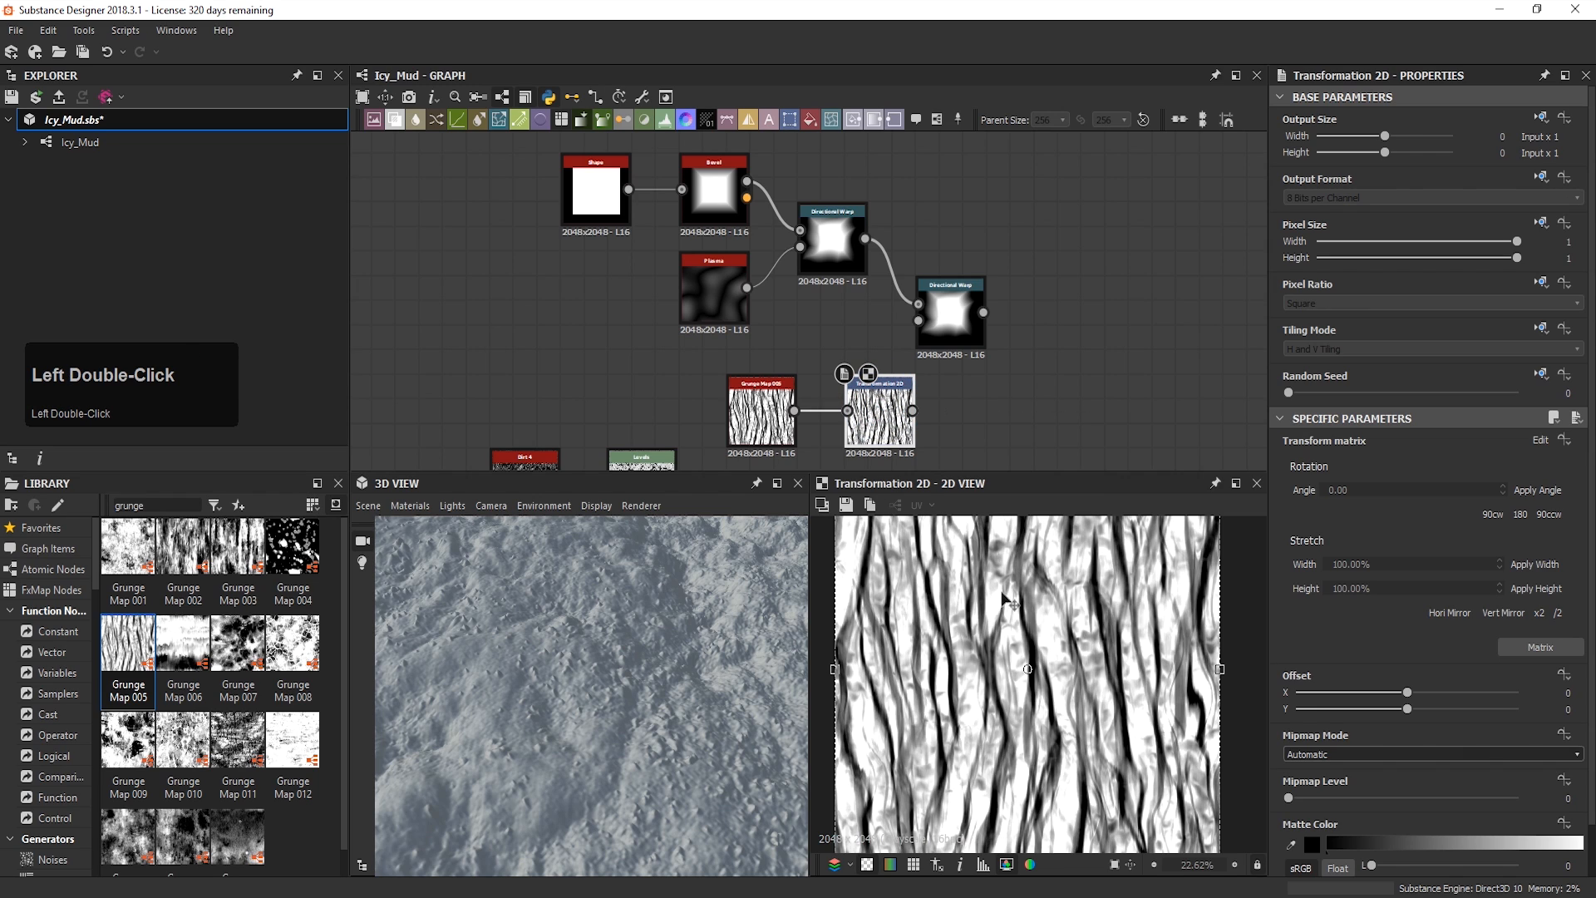
{"action": "scroll", "coordinate": [1048, 681], "scroll_direction": "down", "scroll_amount": 3}
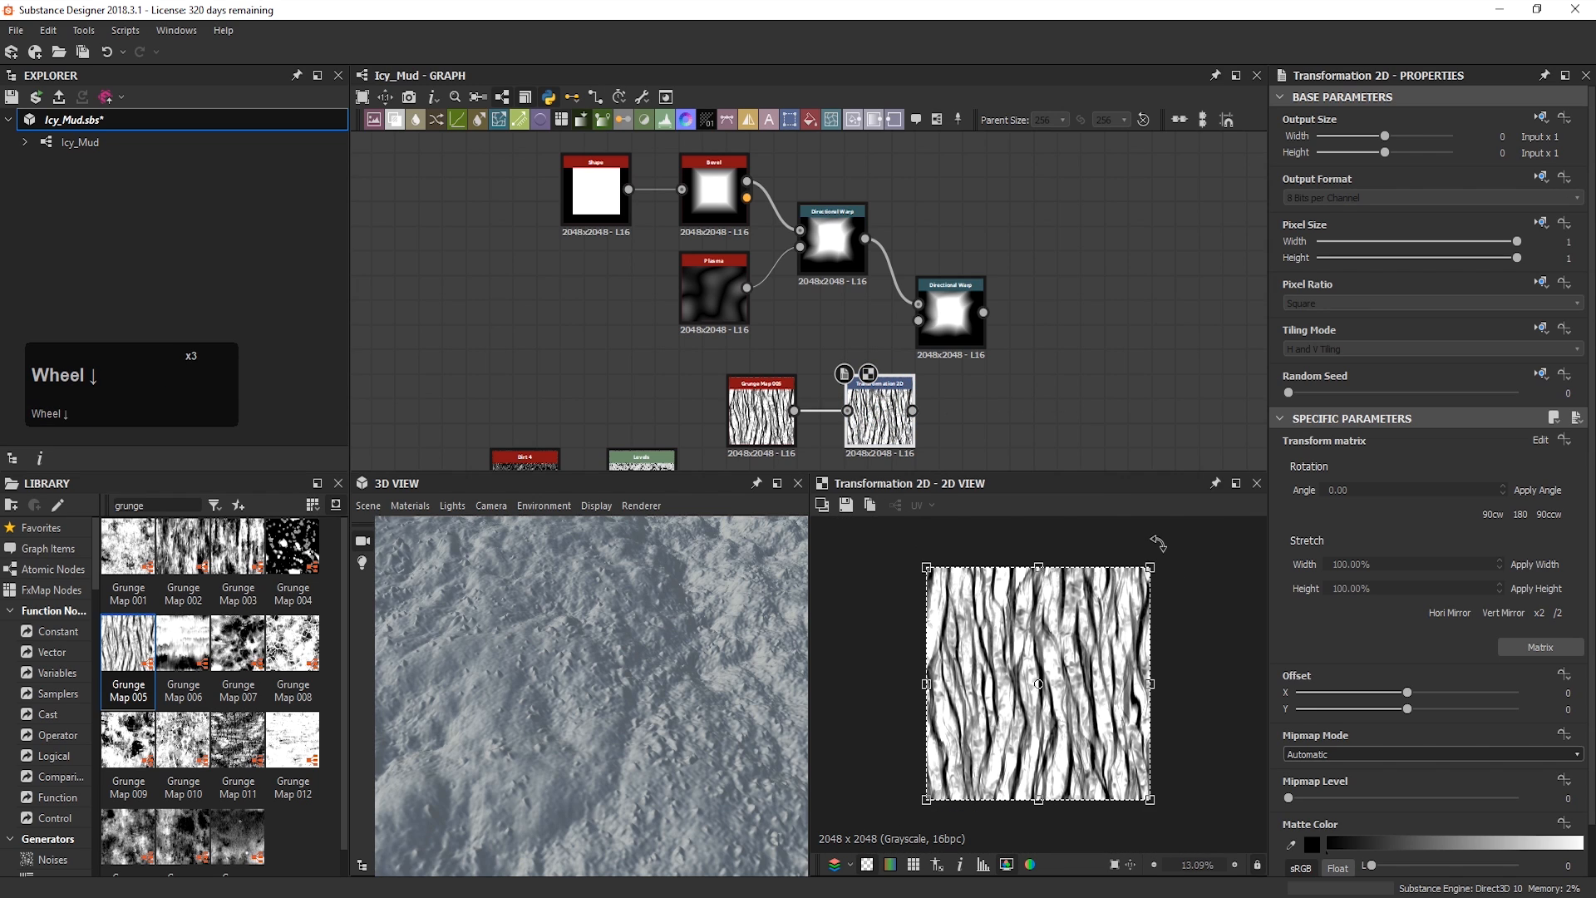
{"action": "left_click_drag", "start_coordinate": [1159, 541], "coordinate": [1190, 759], "text": "shift"}
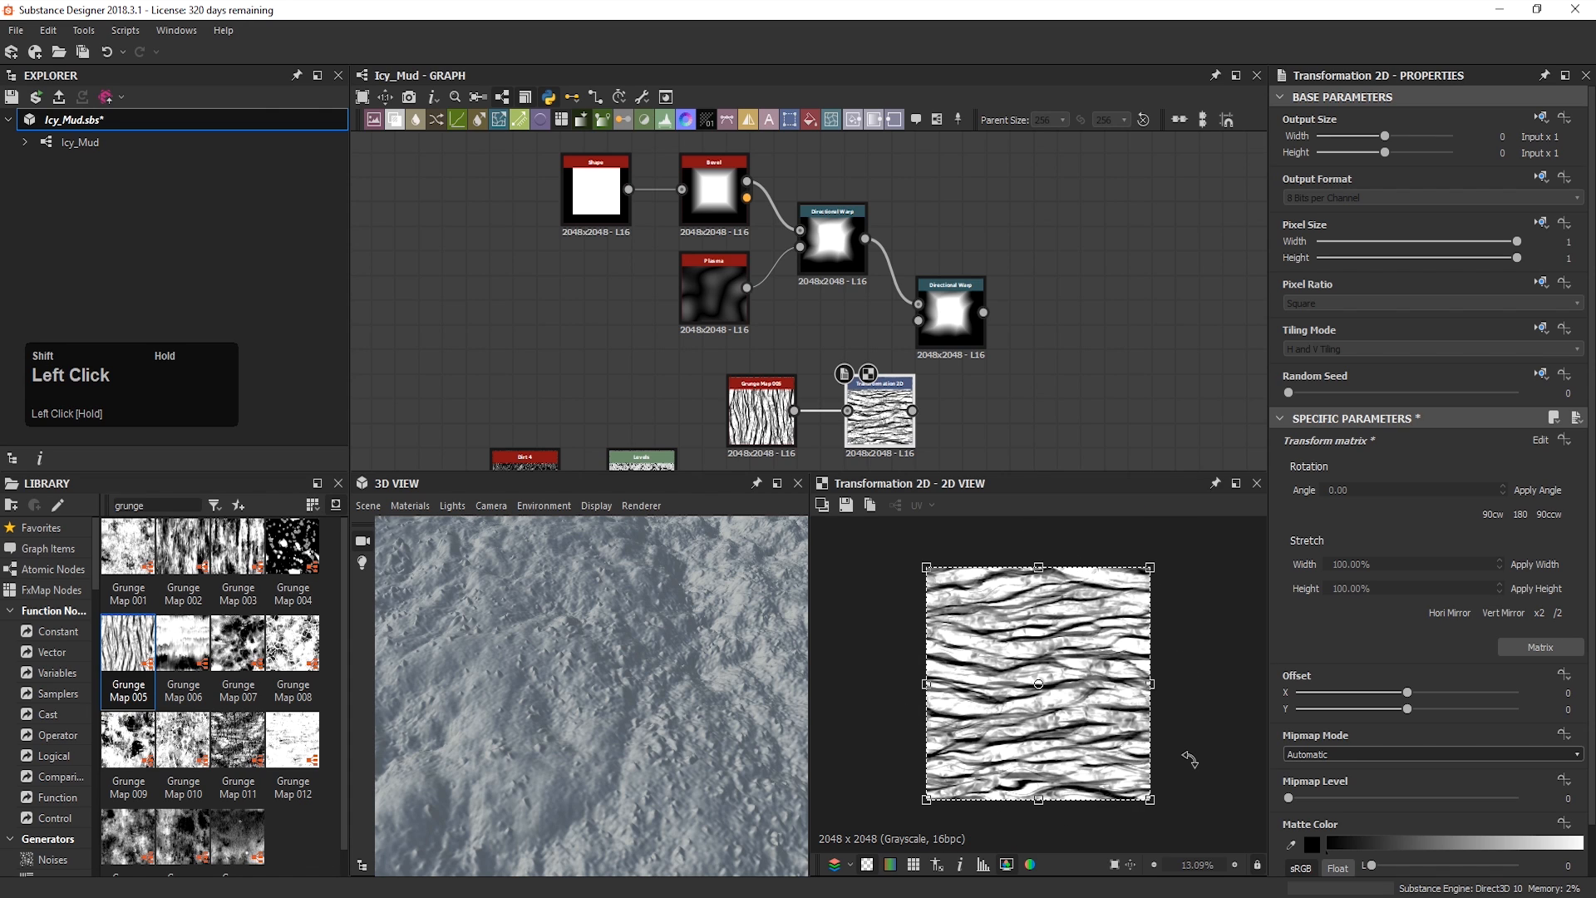
Step: Connect the rotated grunge to the second Directional Warp's Intensity Input and preview the warped shape
{"action": "left_click_drag", "start_coordinate": [883, 416], "coordinate": [921, 332]}
{"action": "double_click", "coordinate": [961, 341]}
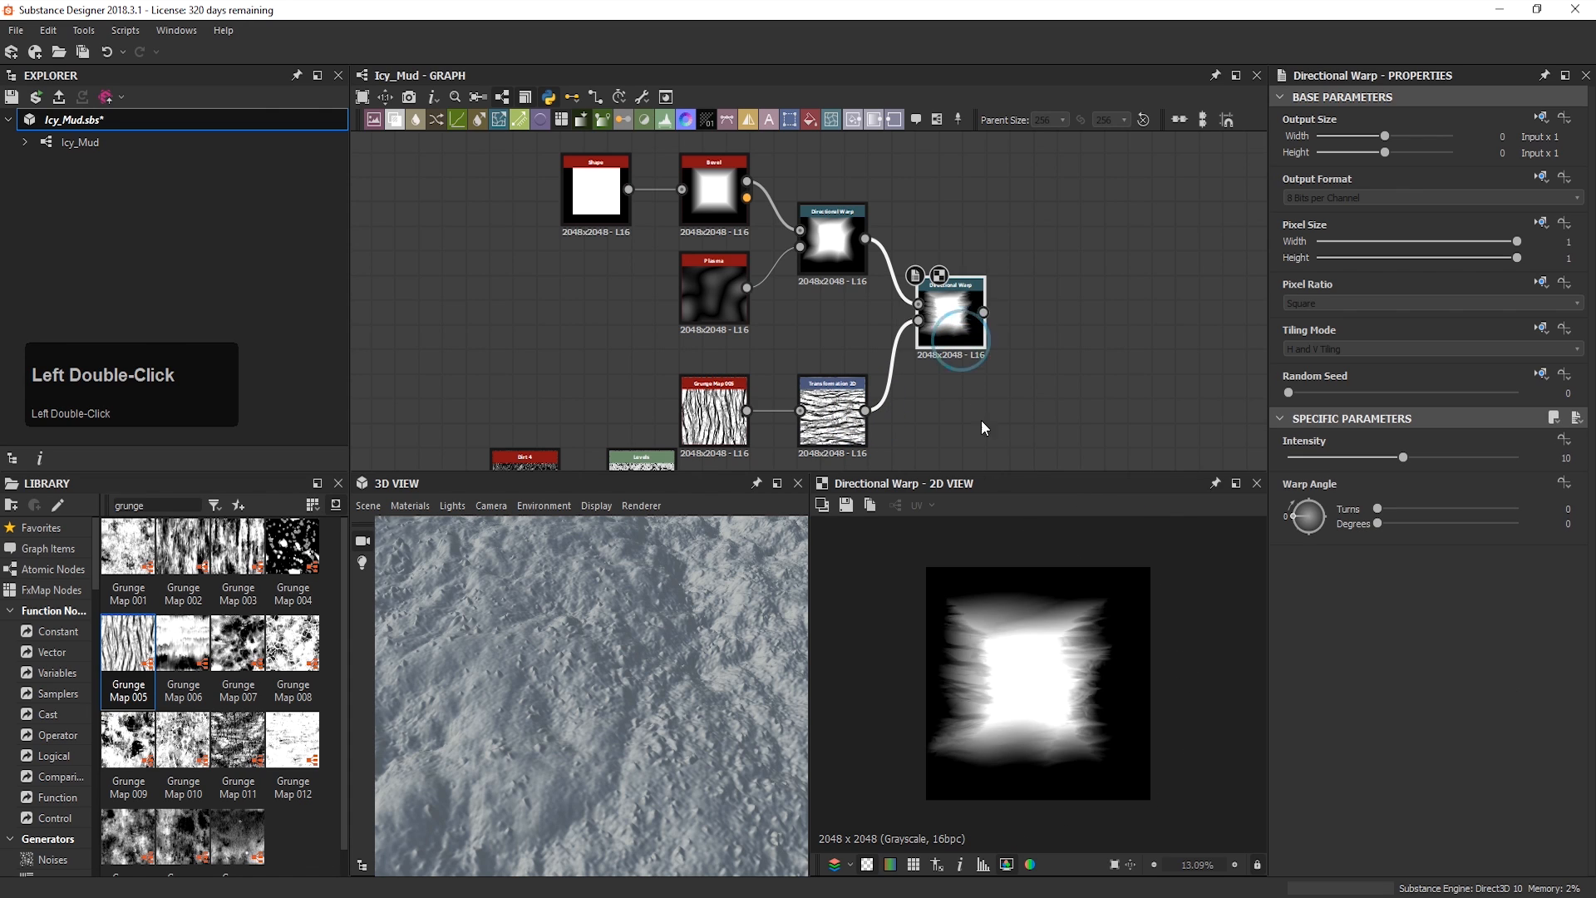
{"action": "scroll", "coordinate": [1034, 671], "scroll_direction": "up", "scroll_amount": 3}
{"action": "middle_click_drag", "start_coordinate": [1034, 670], "coordinate": [1043, 682]}
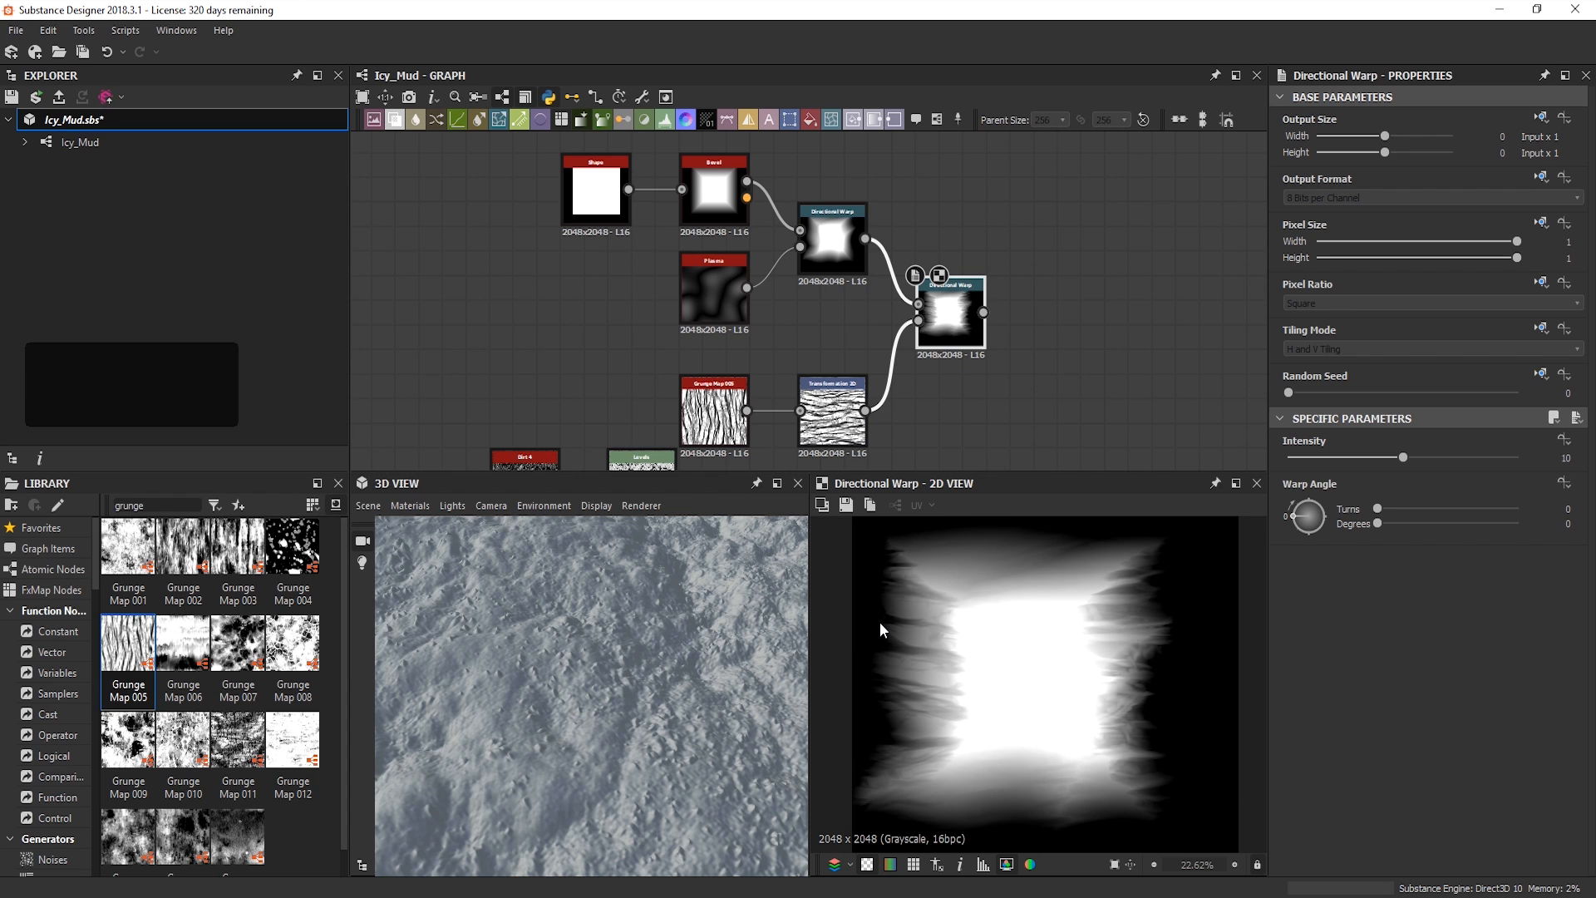
Step: Enlarge the grunge pattern in its Transformation 2D by applying the x2 scale twice
{"action": "double_click", "coordinate": [832, 411]}
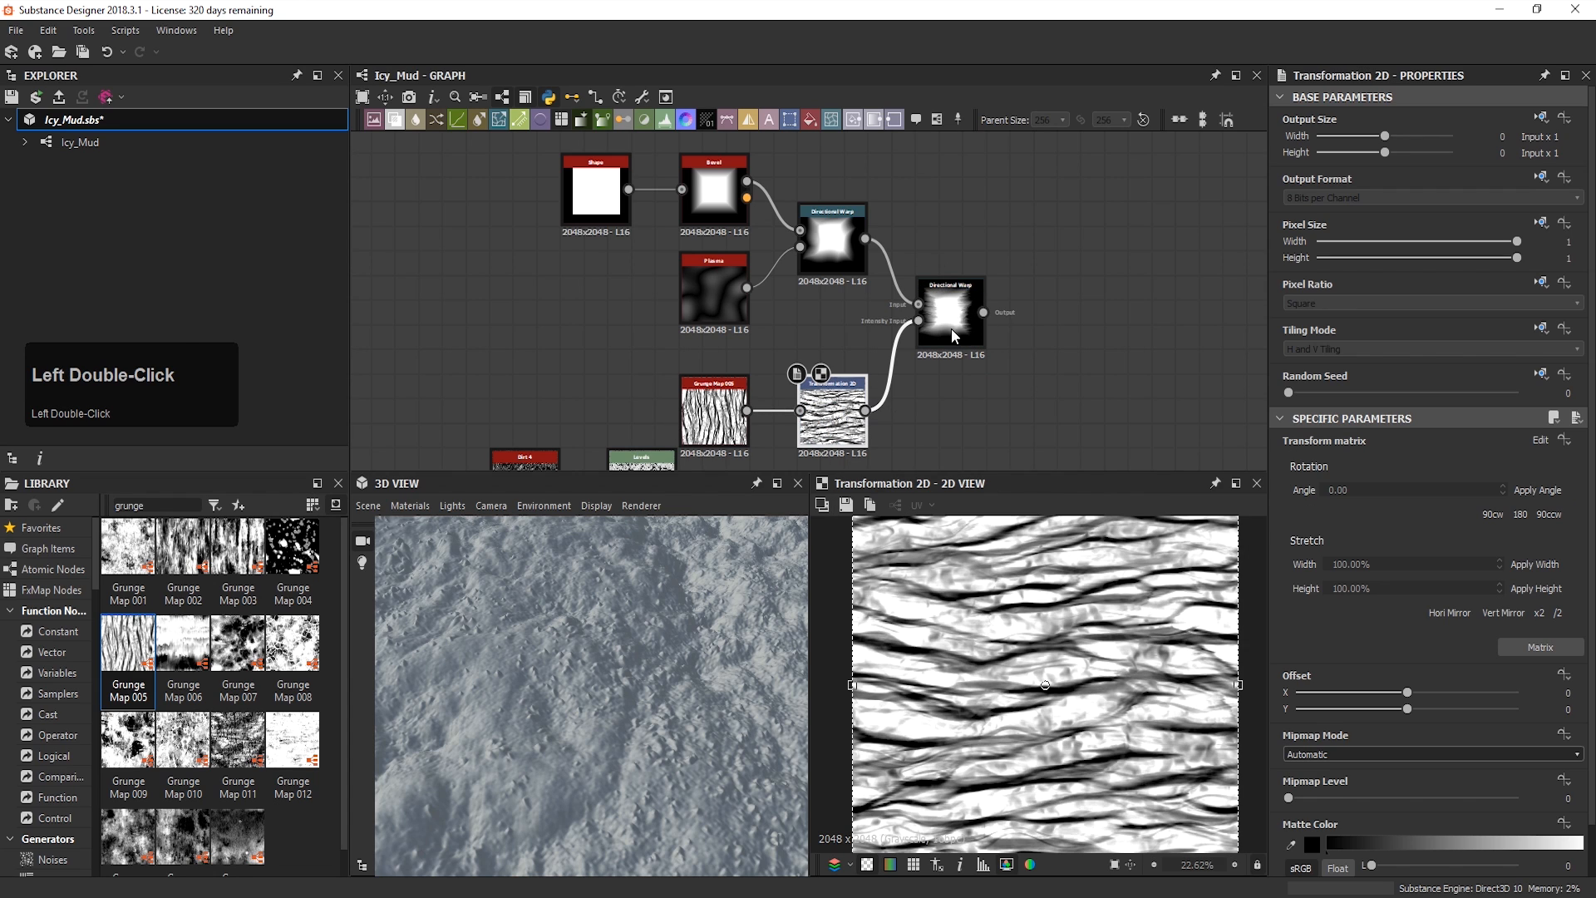
{"action": "scroll", "coordinate": [1060, 653], "scroll_direction": "down", "scroll_amount": 2}
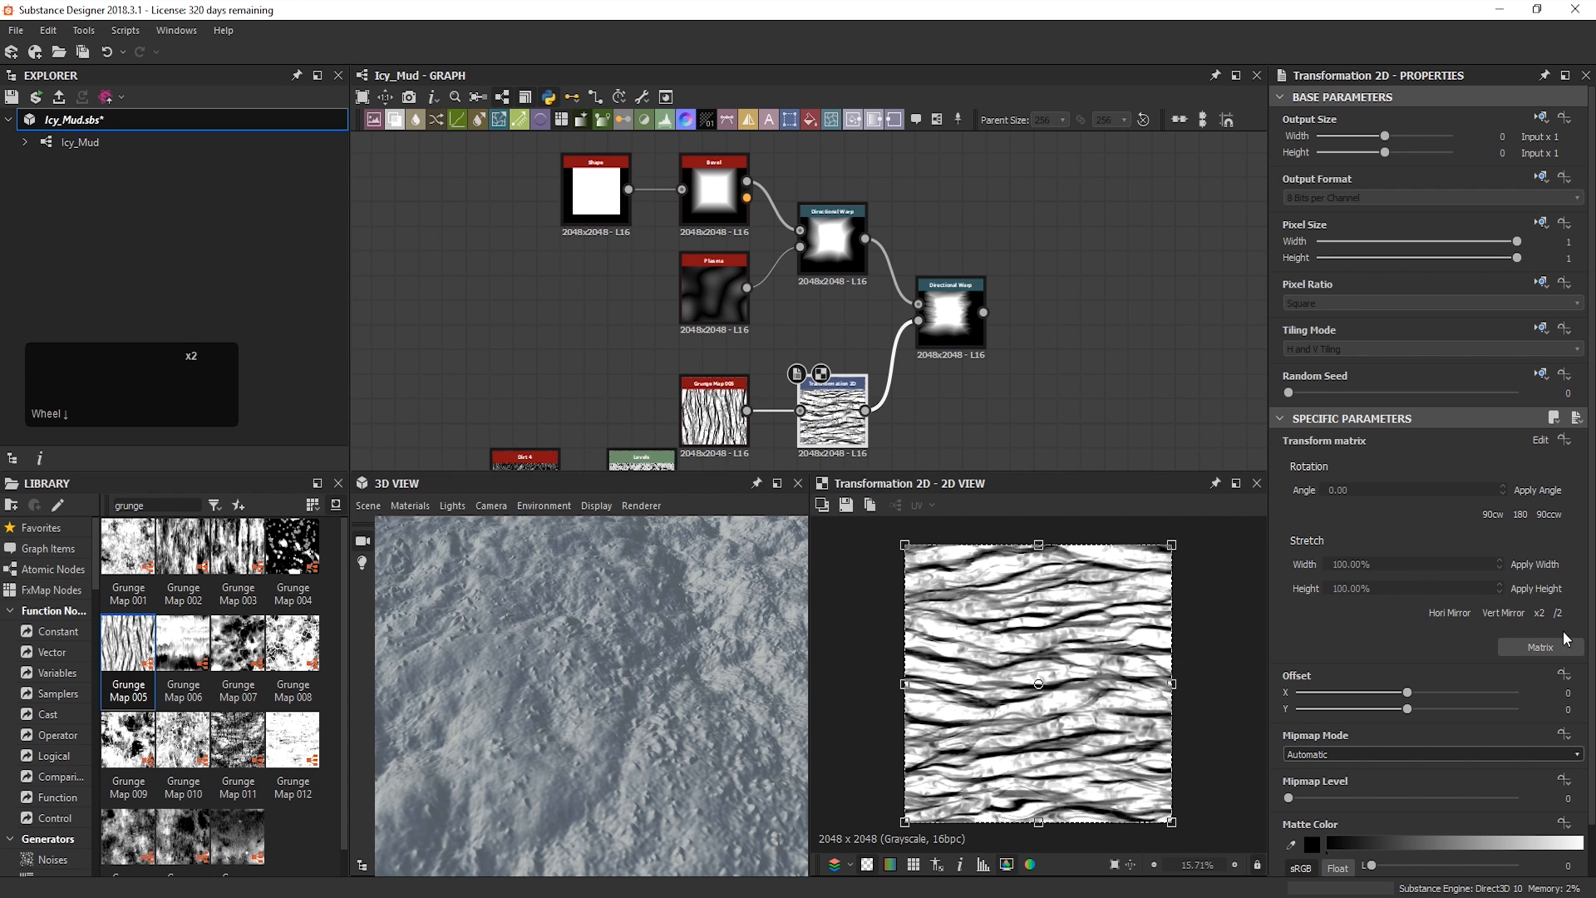
{"action": "left_click", "coordinate": [1538, 614]}
{"action": "left_click", "coordinate": [1538, 614]}
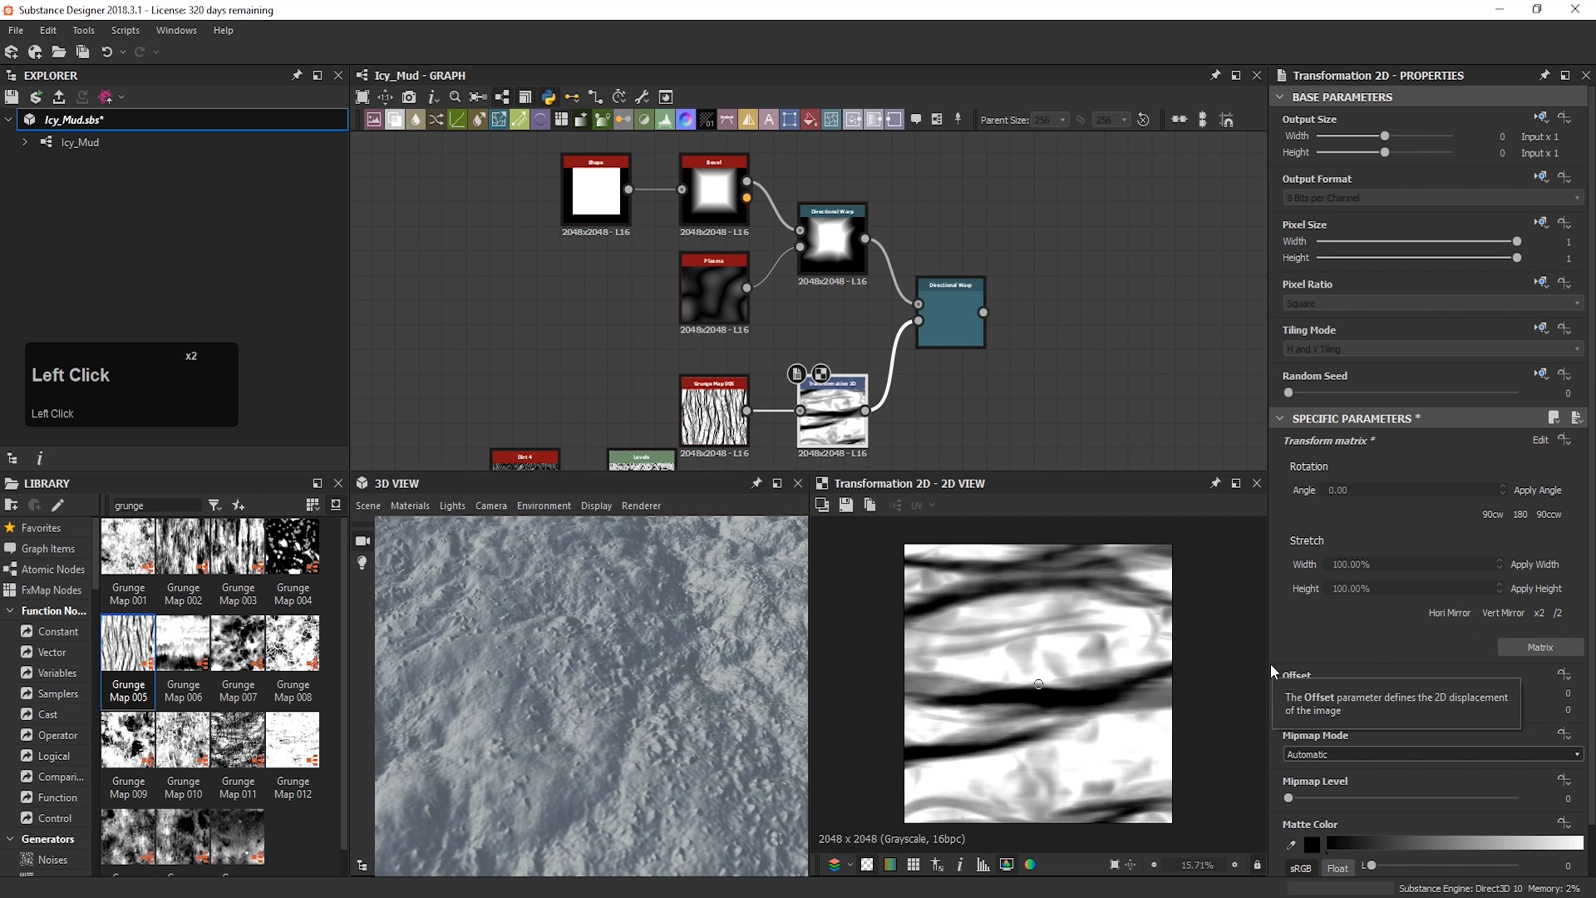
Step: Set the second Directional Warp's Warp Angle to -169 degrees
{"action": "double_click", "coordinate": [950, 314]}
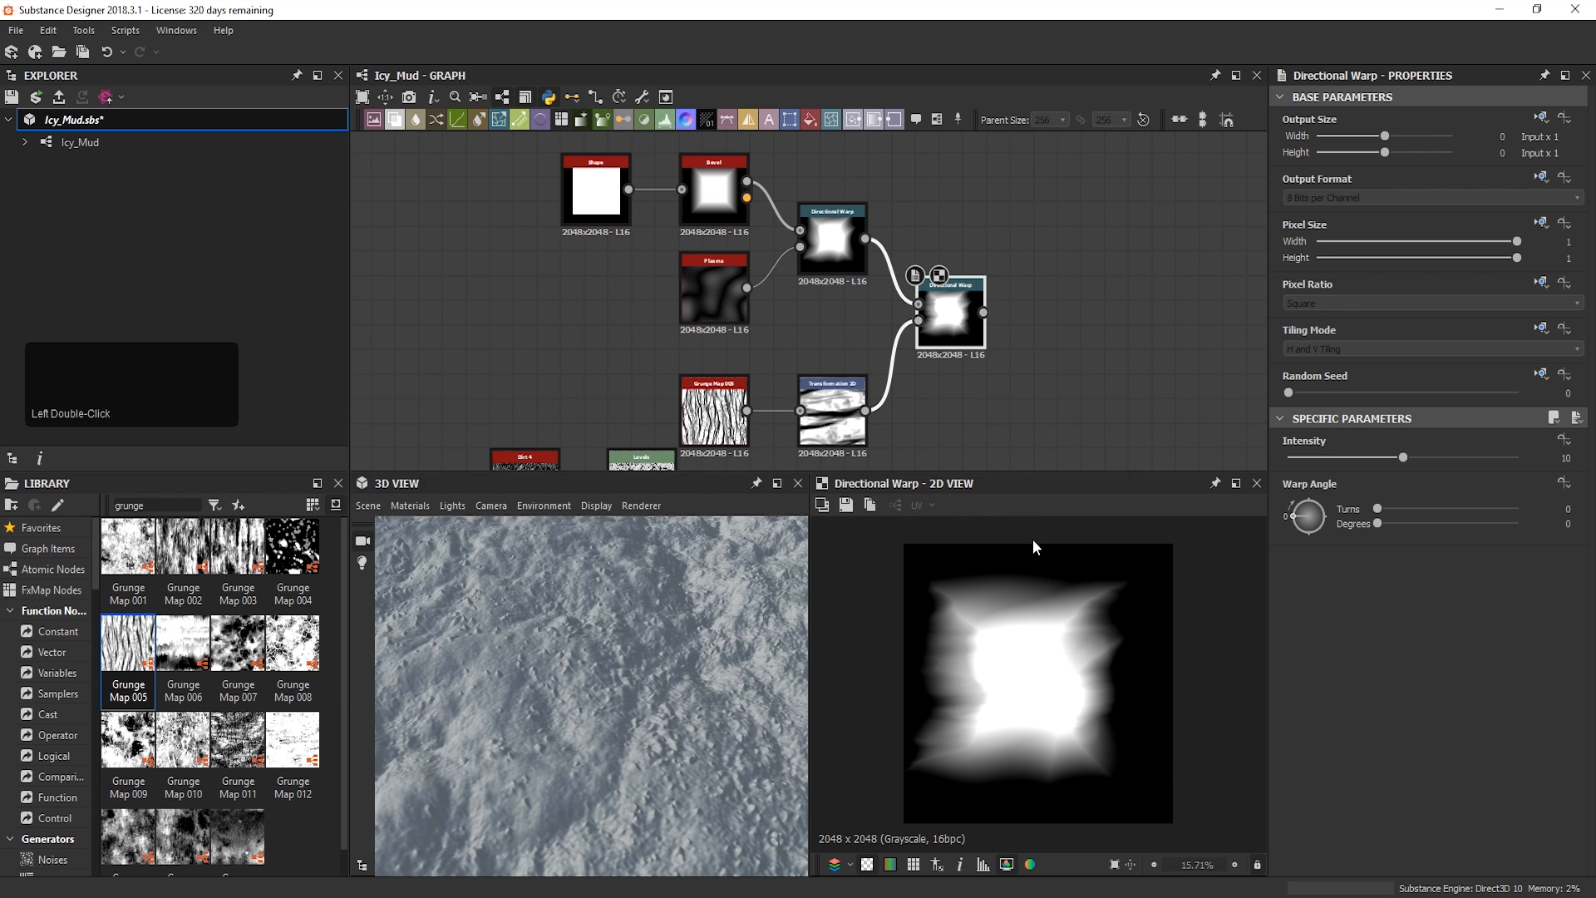
{"action": "mouse_move", "coordinate": [1309, 516]}
{"action": "left_mouse_down"}
{"action": "mouse_move", "coordinate": [1339, 509]}
{"action": "mouse_move", "coordinate": [1348, 530]}
{"action": "mouse_move", "coordinate": [1323, 517]}
{"action": "left_mouse_up"}
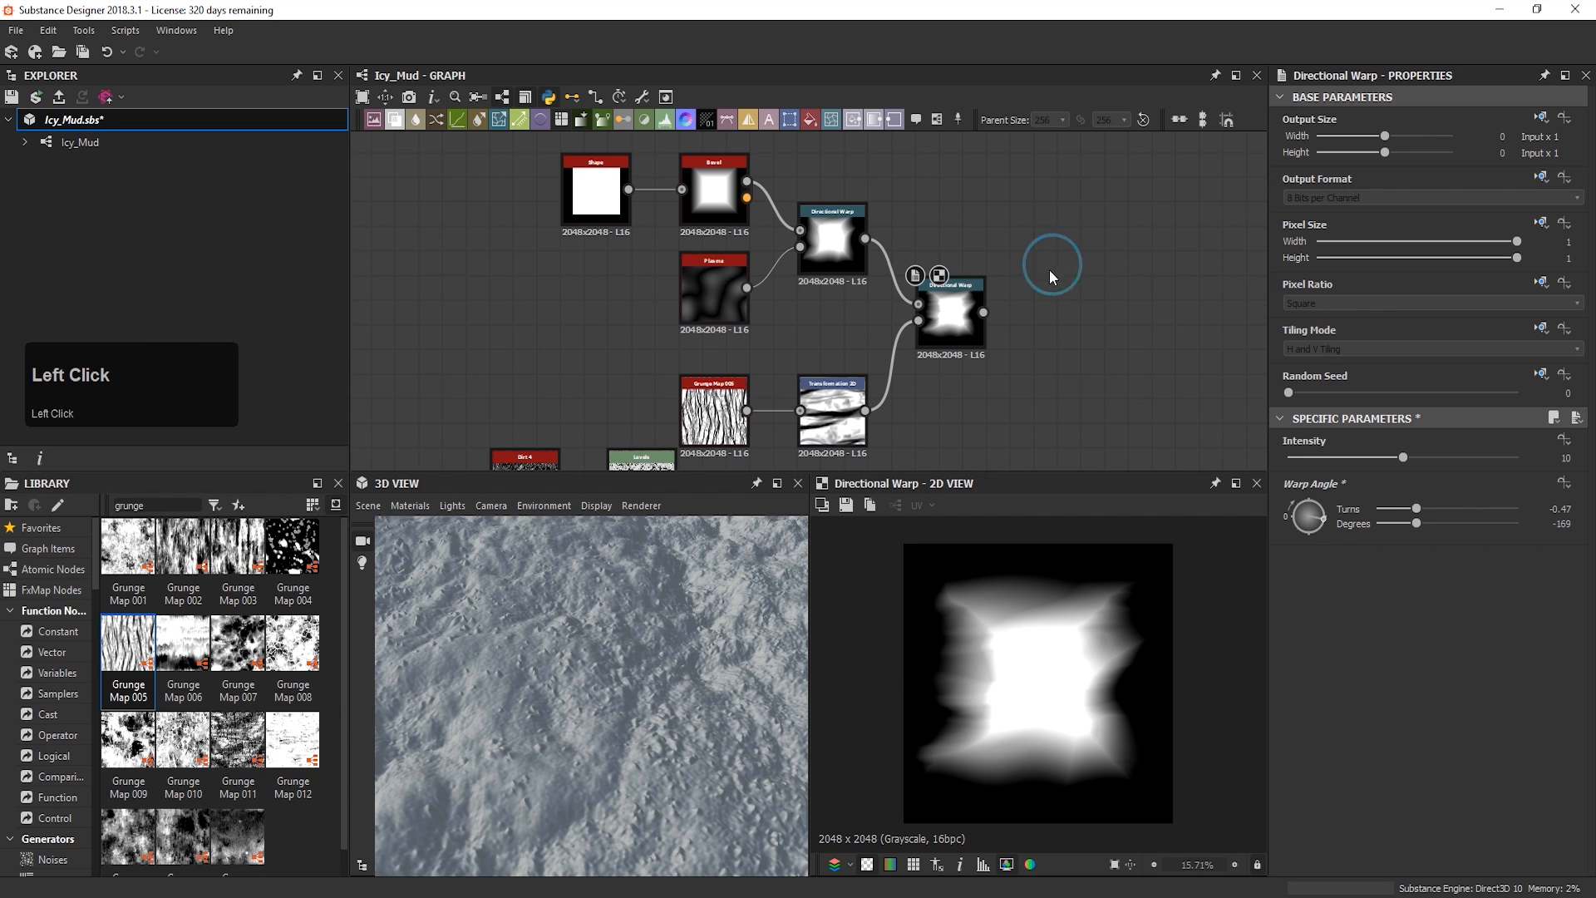
{"action": "middle_click_drag", "start_coordinate": [1041, 297], "coordinate": [1007, 291]}
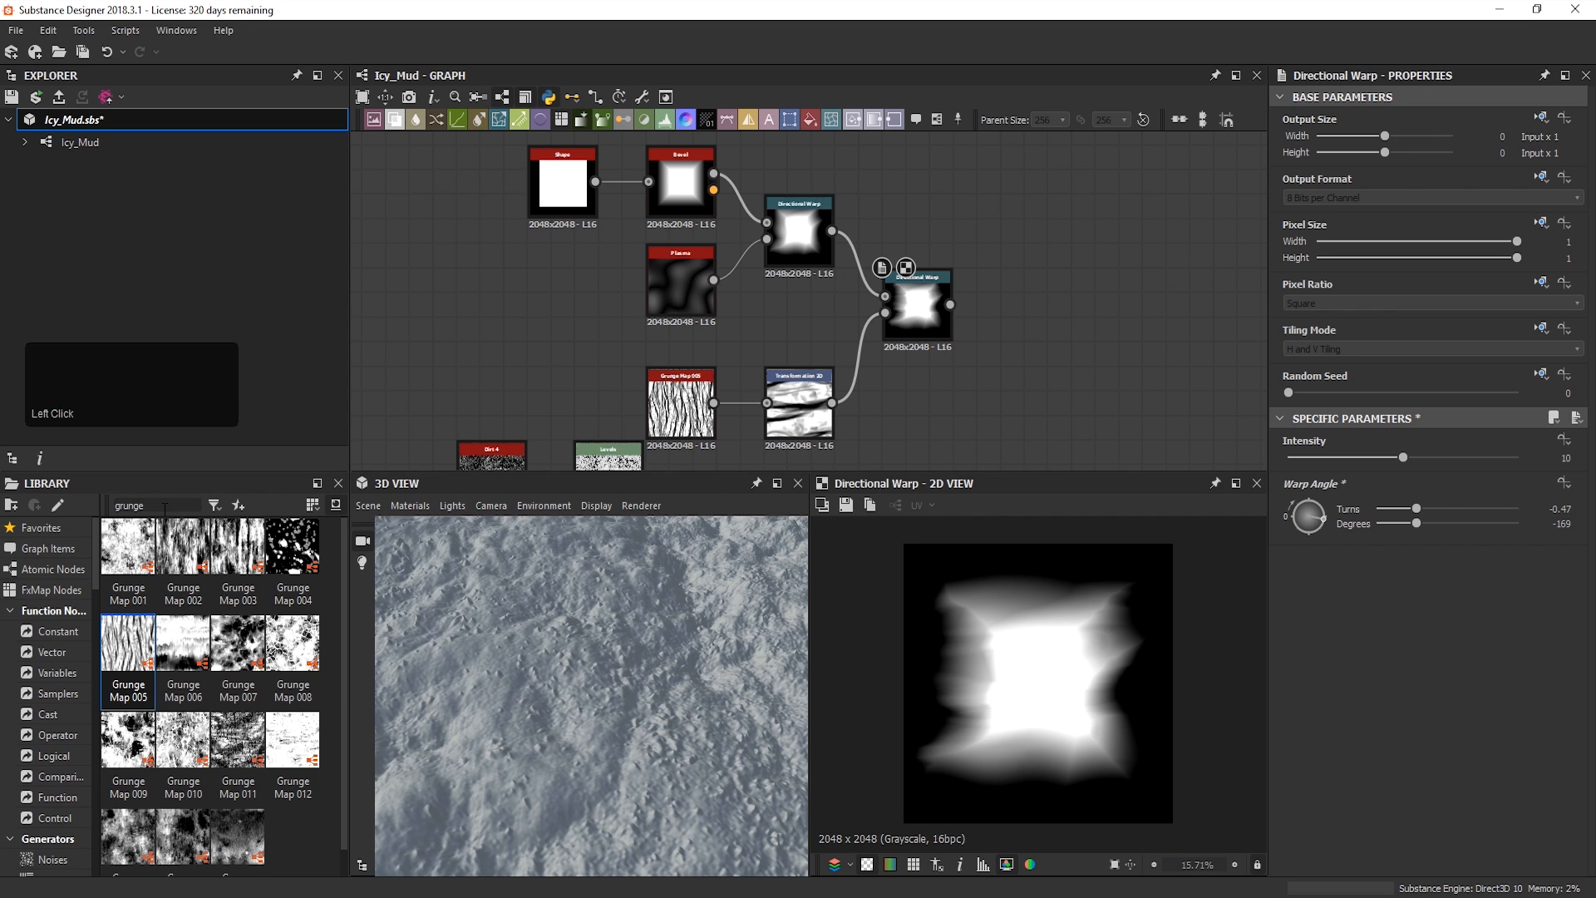
Step: Search the library for fractal and add Fractal Sum 3 to the graph above the second Directional Warp
{"action": "double_click", "coordinate": [130, 506]}
{"action": "type", "text": "fractal"}
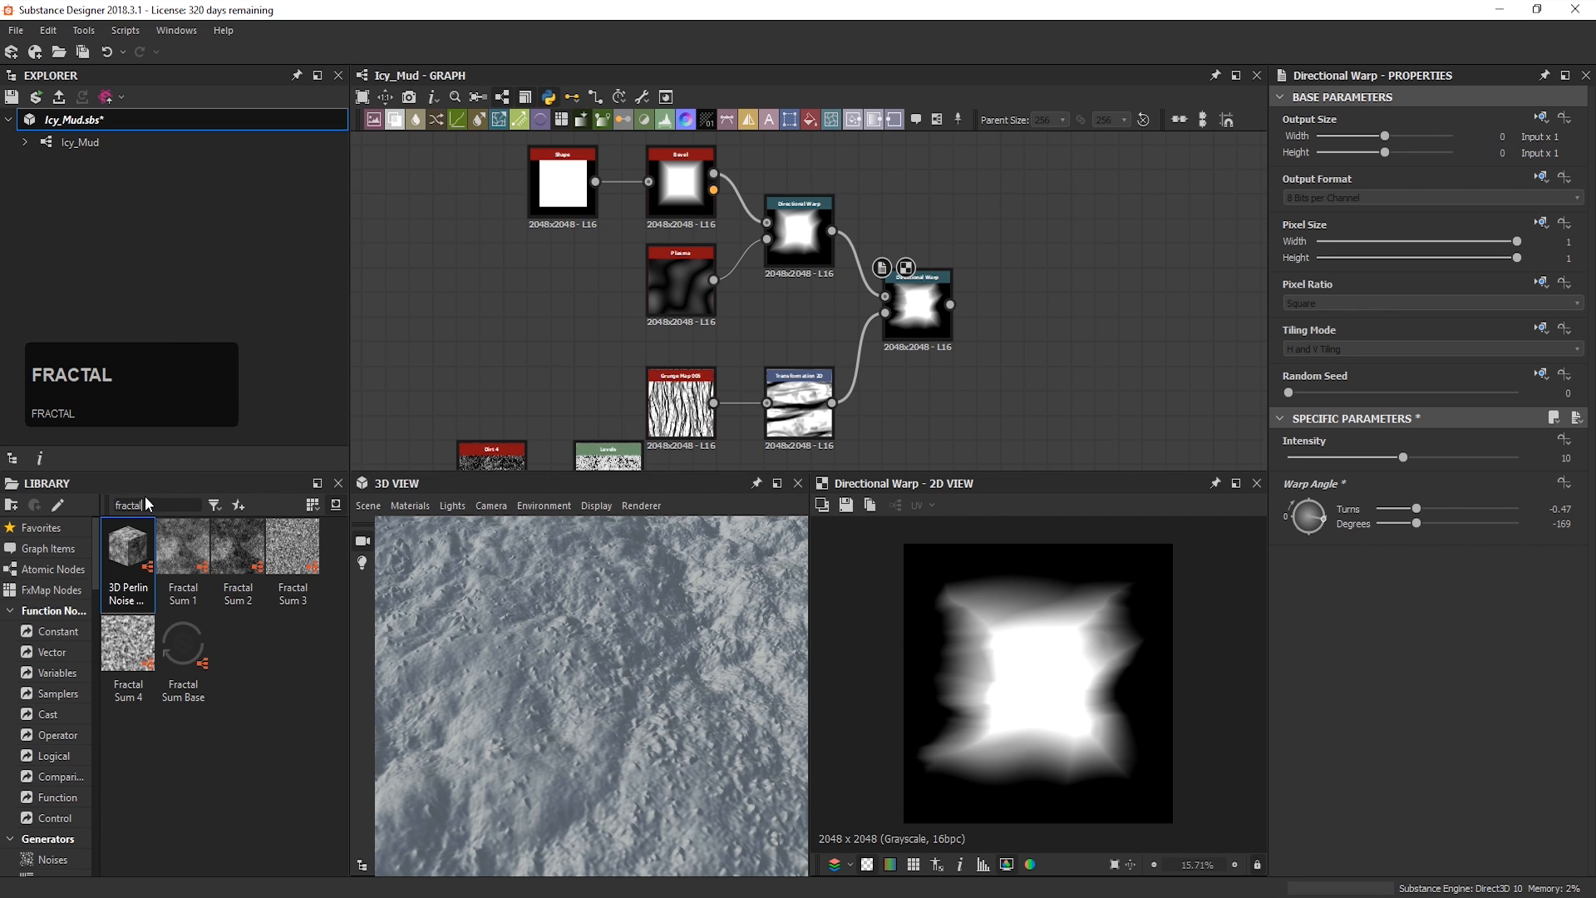
{"action": "left_click_drag", "start_coordinate": [293, 549], "coordinate": [994, 213]}
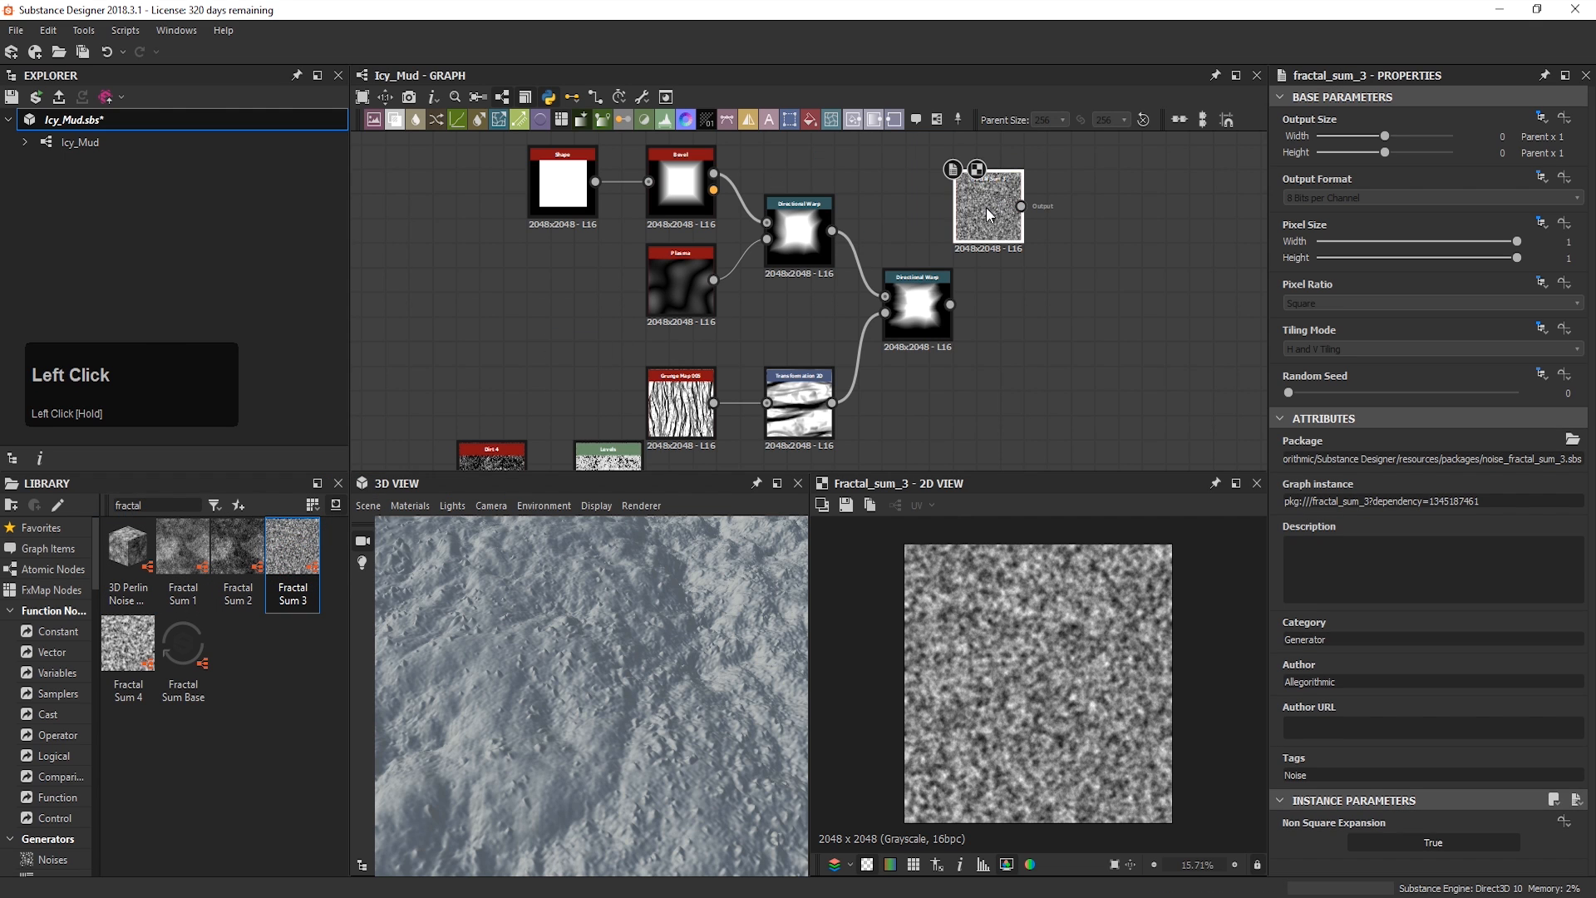
Step: Add a Transformation 2D node beside Fractal Sum 3 and feed it with that noise
{"action": "key", "text": "space"}
{"action": "type", "text": "2d"}
{"action": "left_click", "coordinate": [1144, 243]}
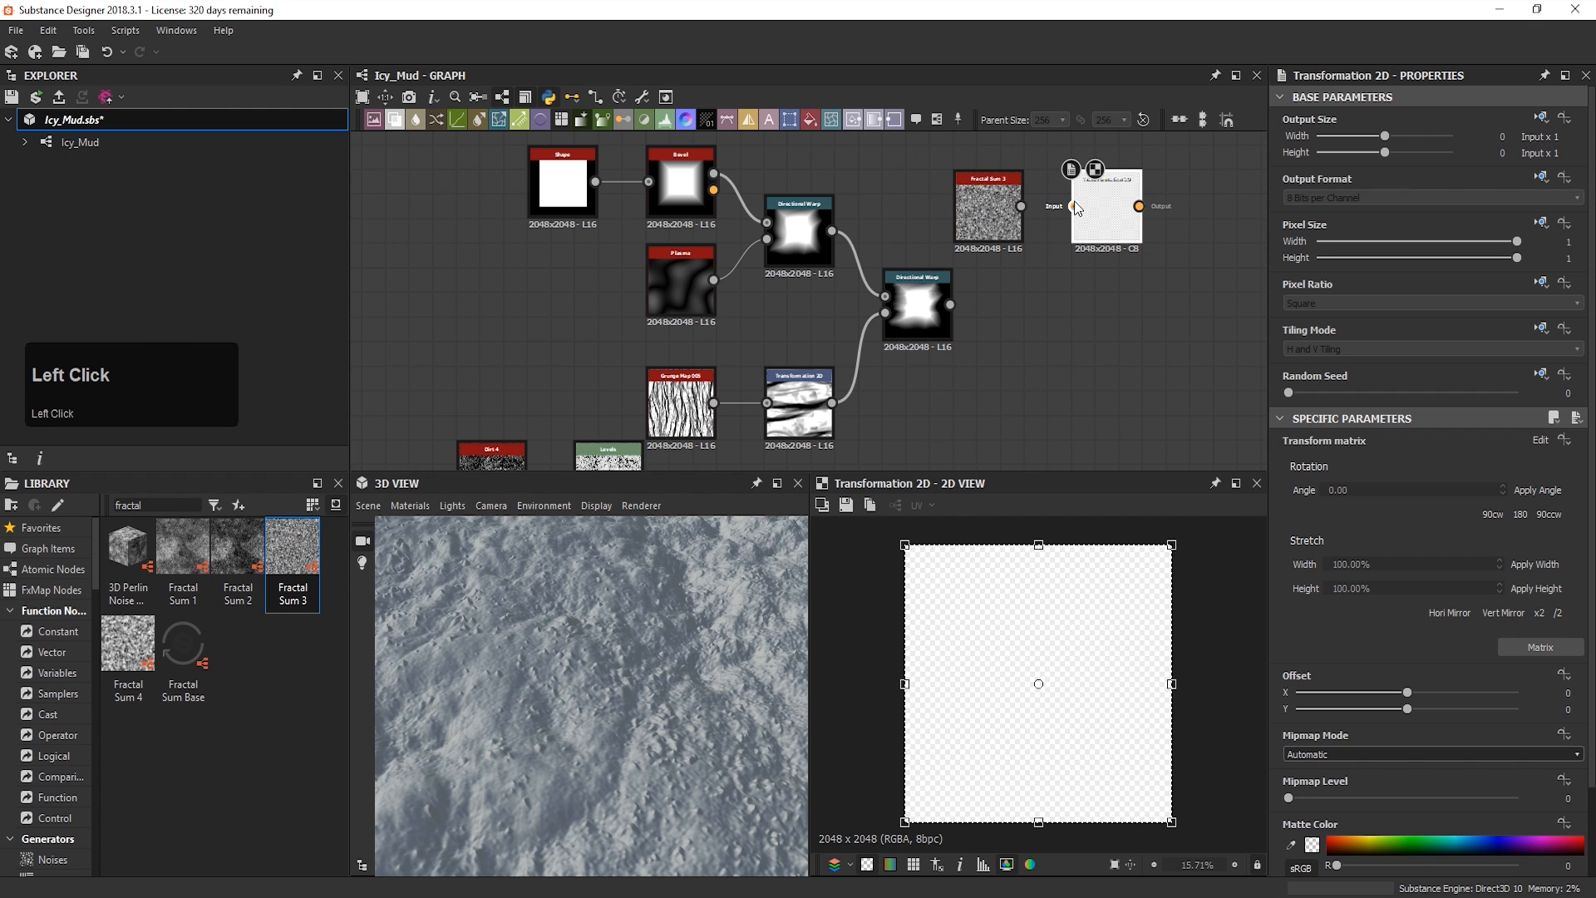
{"action": "left_click_drag", "start_coordinate": [1074, 207], "coordinate": [1021, 206]}
Step: Enlarge the Fractal Sum 3 noise in its Transformation 2D by applying the x2 scale four times
{"action": "scroll", "coordinate": [1068, 213], "scroll_direction": "up", "scroll_amount": 2}
{"action": "scroll", "coordinate": [1065, 207], "scroll_direction": "up", "scroll_amount": 3}
{"action": "middle_click_drag", "start_coordinate": [1064, 207], "coordinate": [997, 226]}
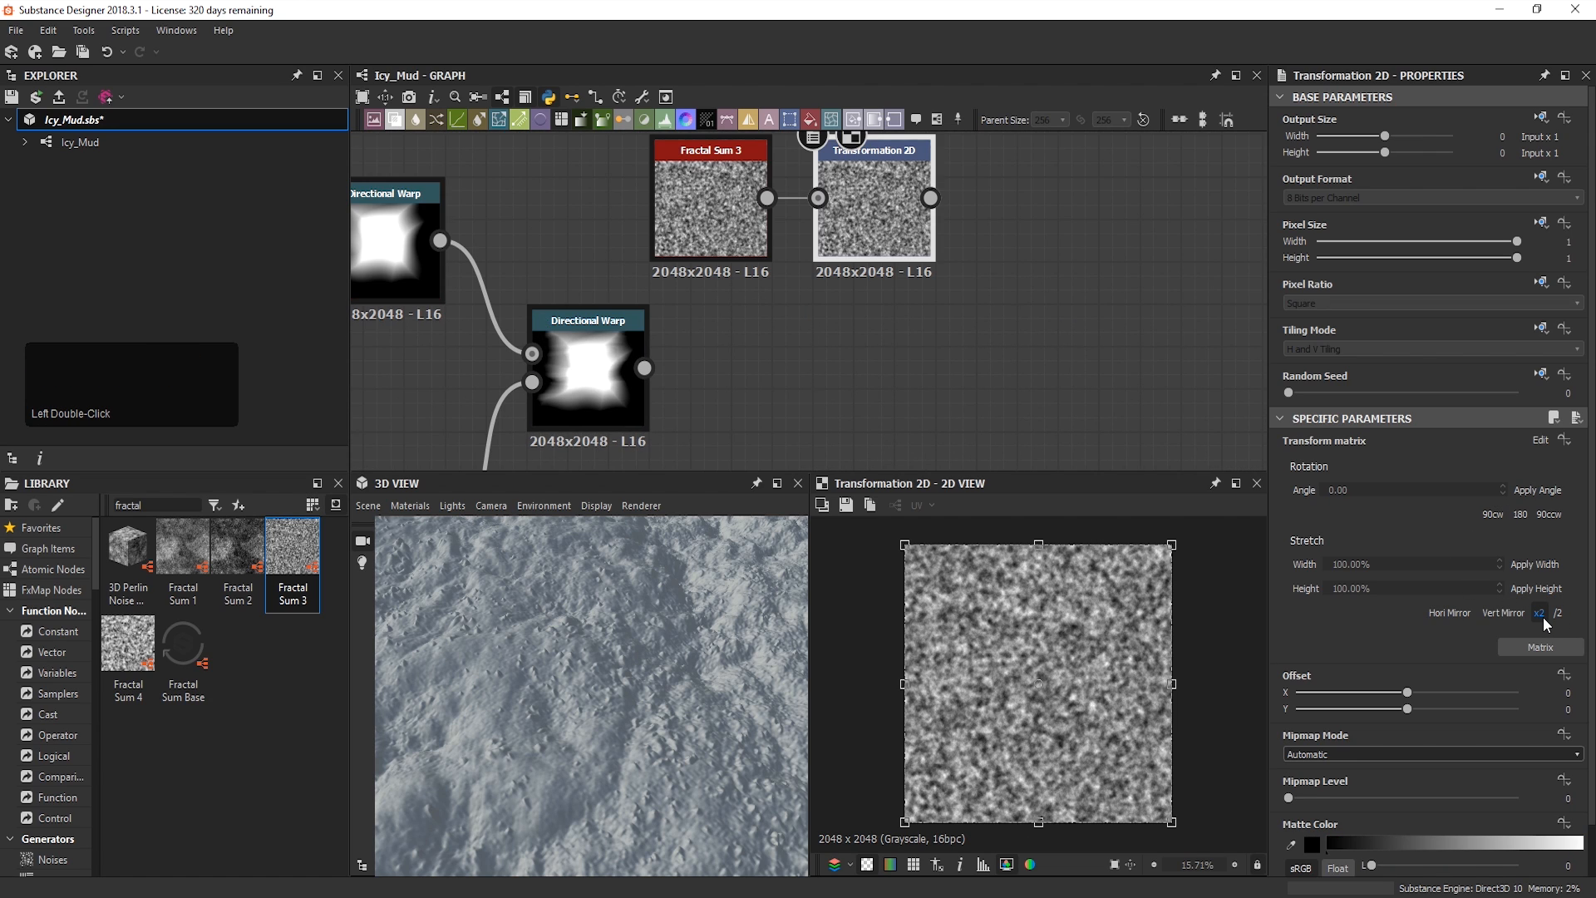
{"action": "left_click", "coordinate": [1539, 613]}
{"action": "left_click", "coordinate": [1540, 613]}
{"action": "left_click", "coordinate": [1539, 613]}
{"action": "left_click", "coordinate": [1540, 612]}
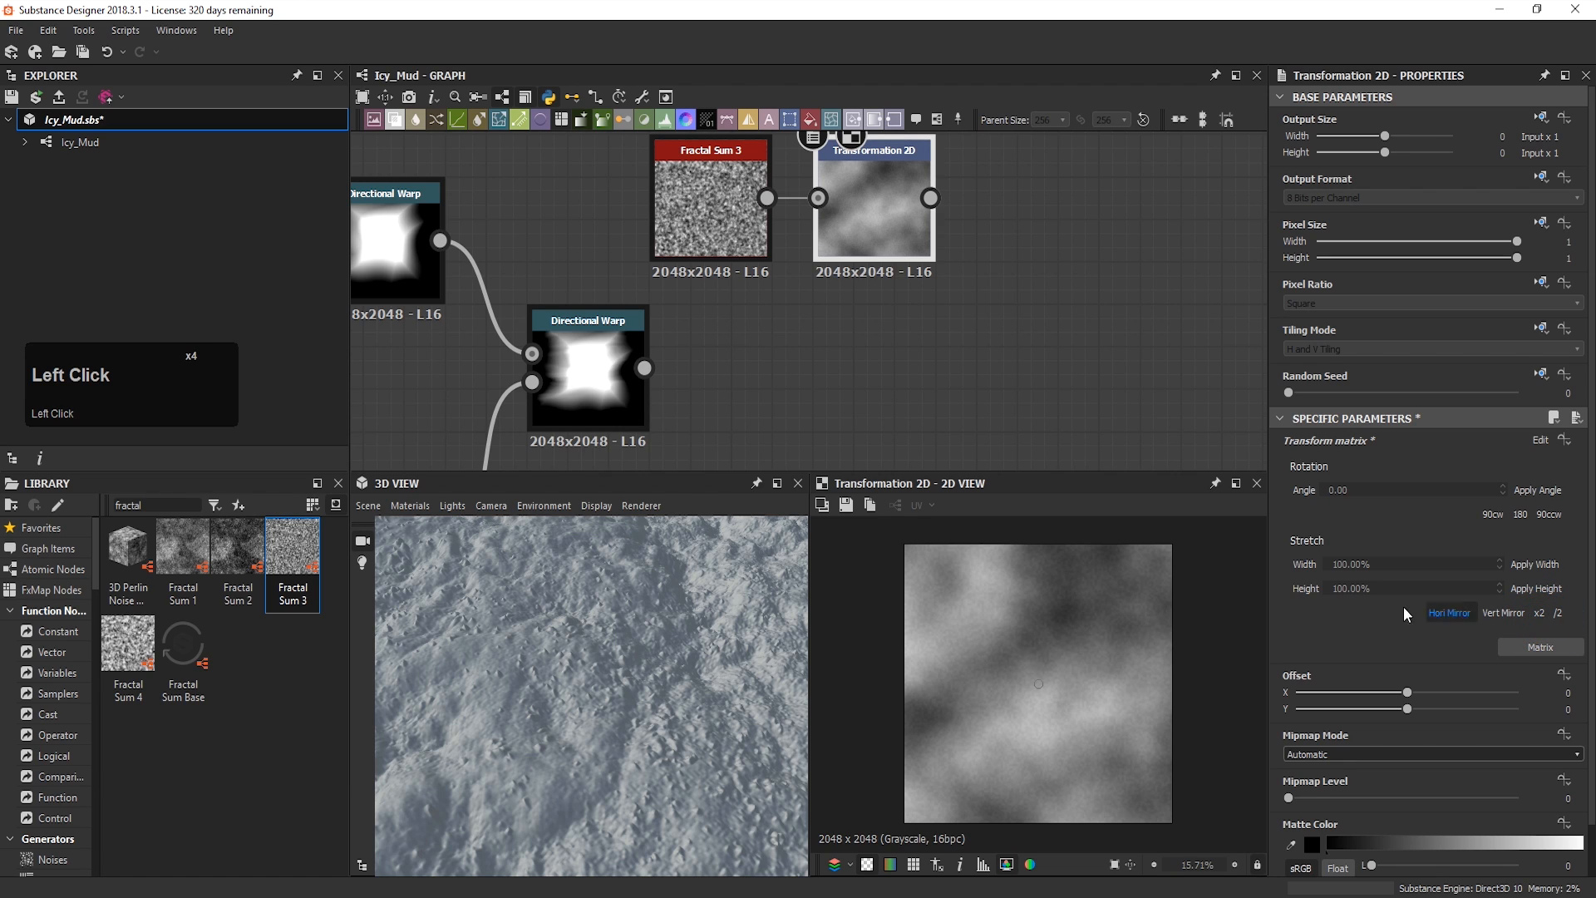
Step: Add a Blend node with the second Directional Warp as Background and the enlarged fractal noise as Foreground
{"action": "key", "text": "space"}
{"action": "left_click", "coordinate": [1119, 343]}
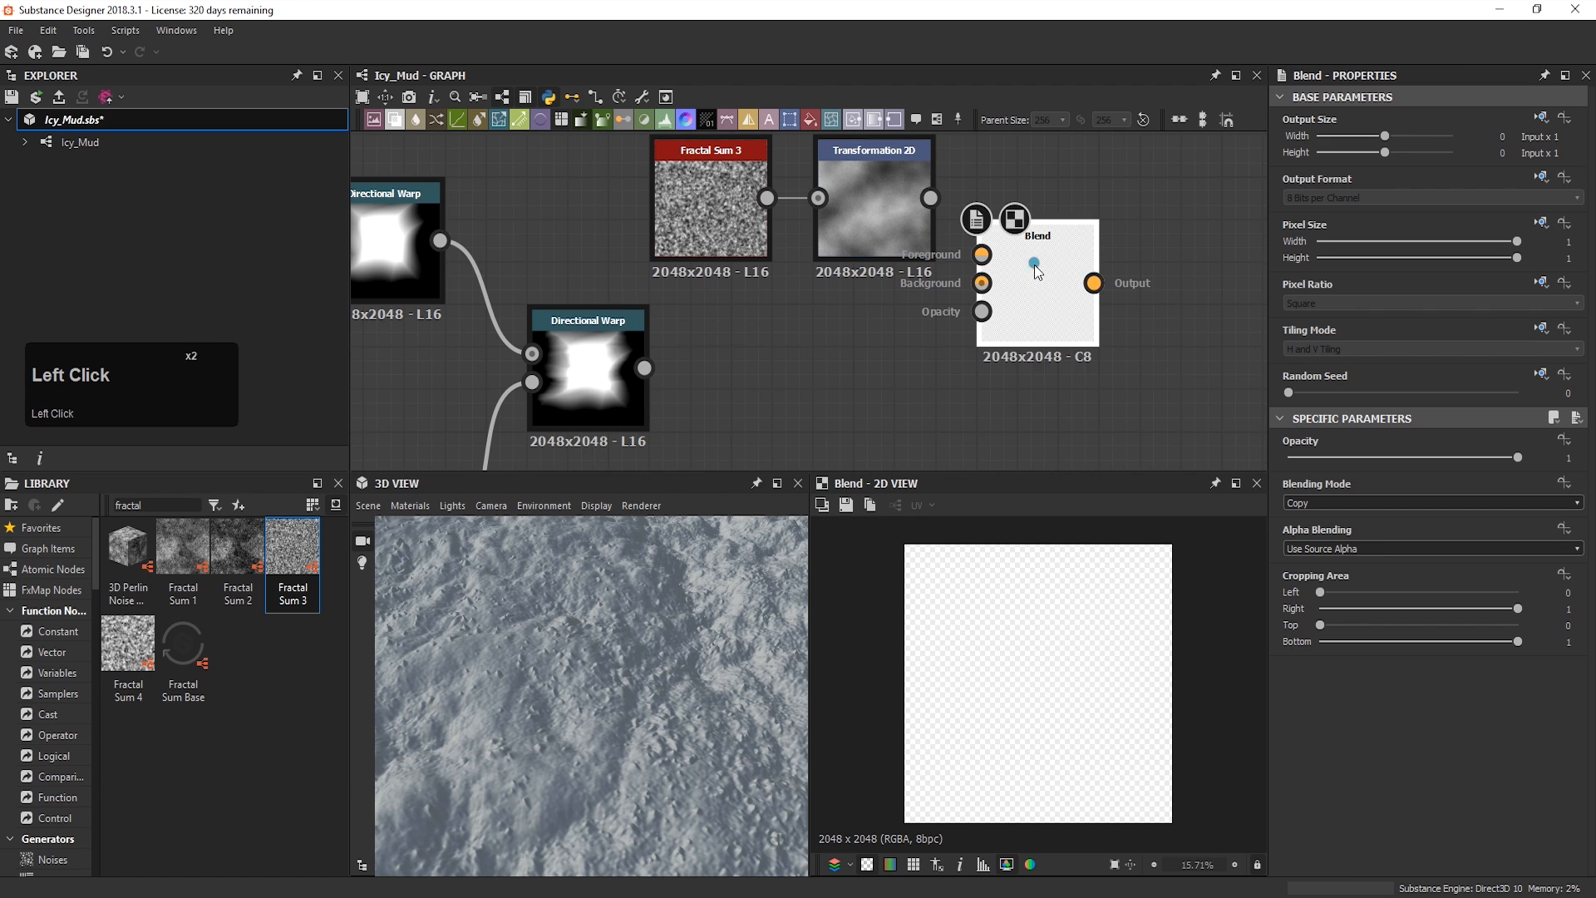
{"action": "left_click_drag", "start_coordinate": [1033, 263], "coordinate": [1044, 350]}
{"action": "left_click_drag", "start_coordinate": [645, 367], "coordinate": [982, 367]}
{"action": "left_click_drag", "start_coordinate": [937, 206], "coordinate": [981, 339]}
Step: Set the Blend node's Blending Mode to Subtract and its Opacity to 0.6
{"action": "triple_click", "coordinate": [1029, 349]}
{"action": "left_click", "coordinate": [1315, 503]}
{"action": "left_click", "coordinate": [1330, 536]}
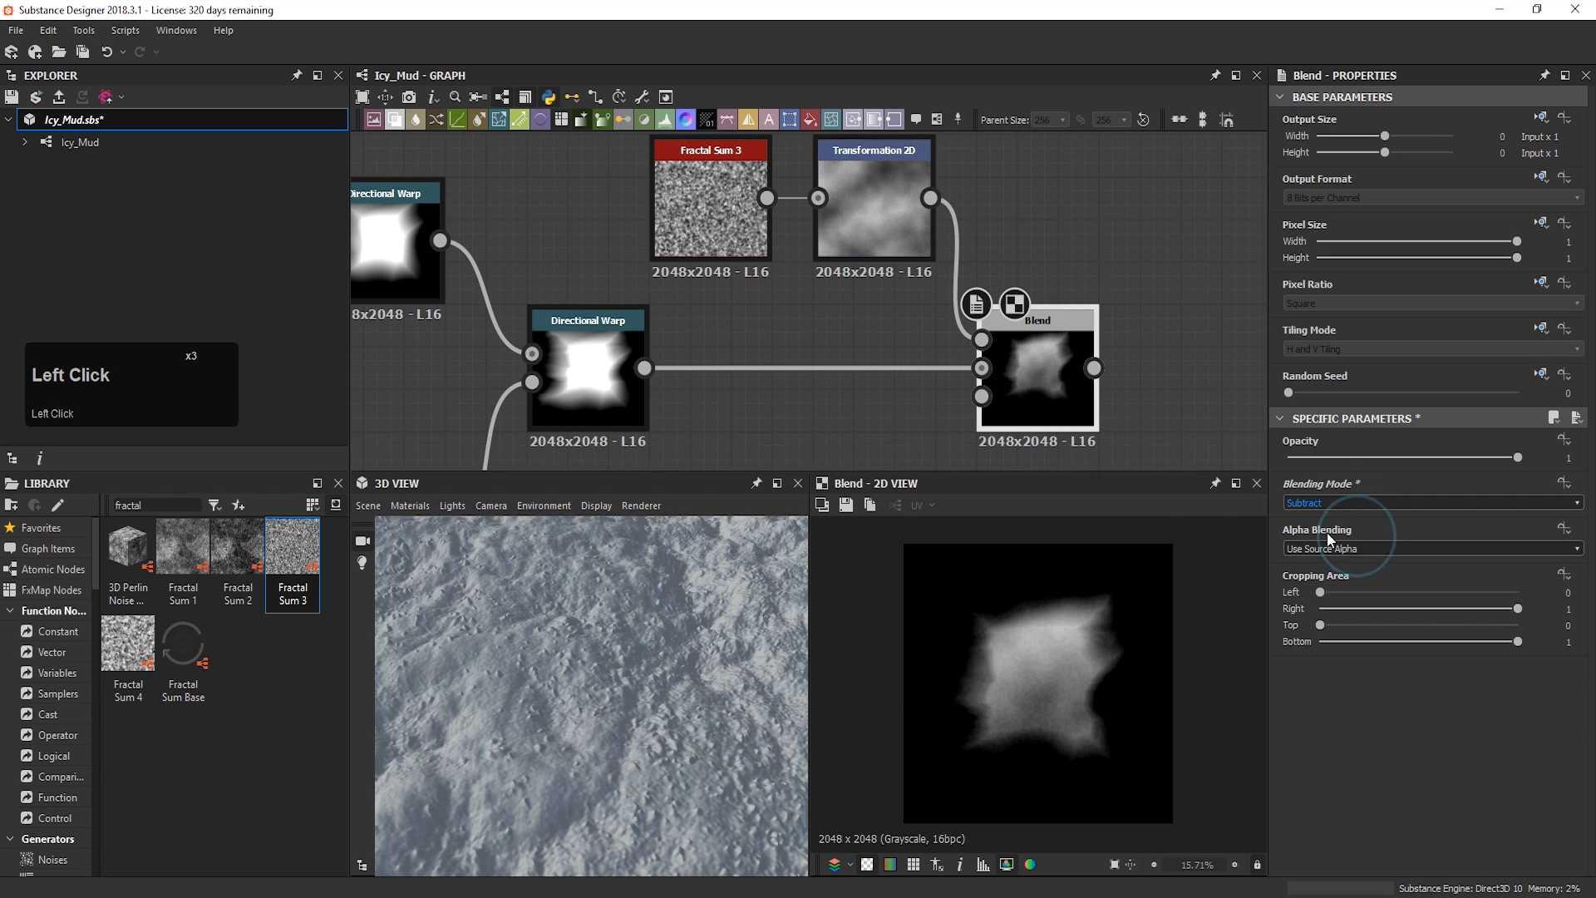
{"action": "left_click_drag", "start_coordinate": [1511, 458], "coordinate": [1425, 453]}
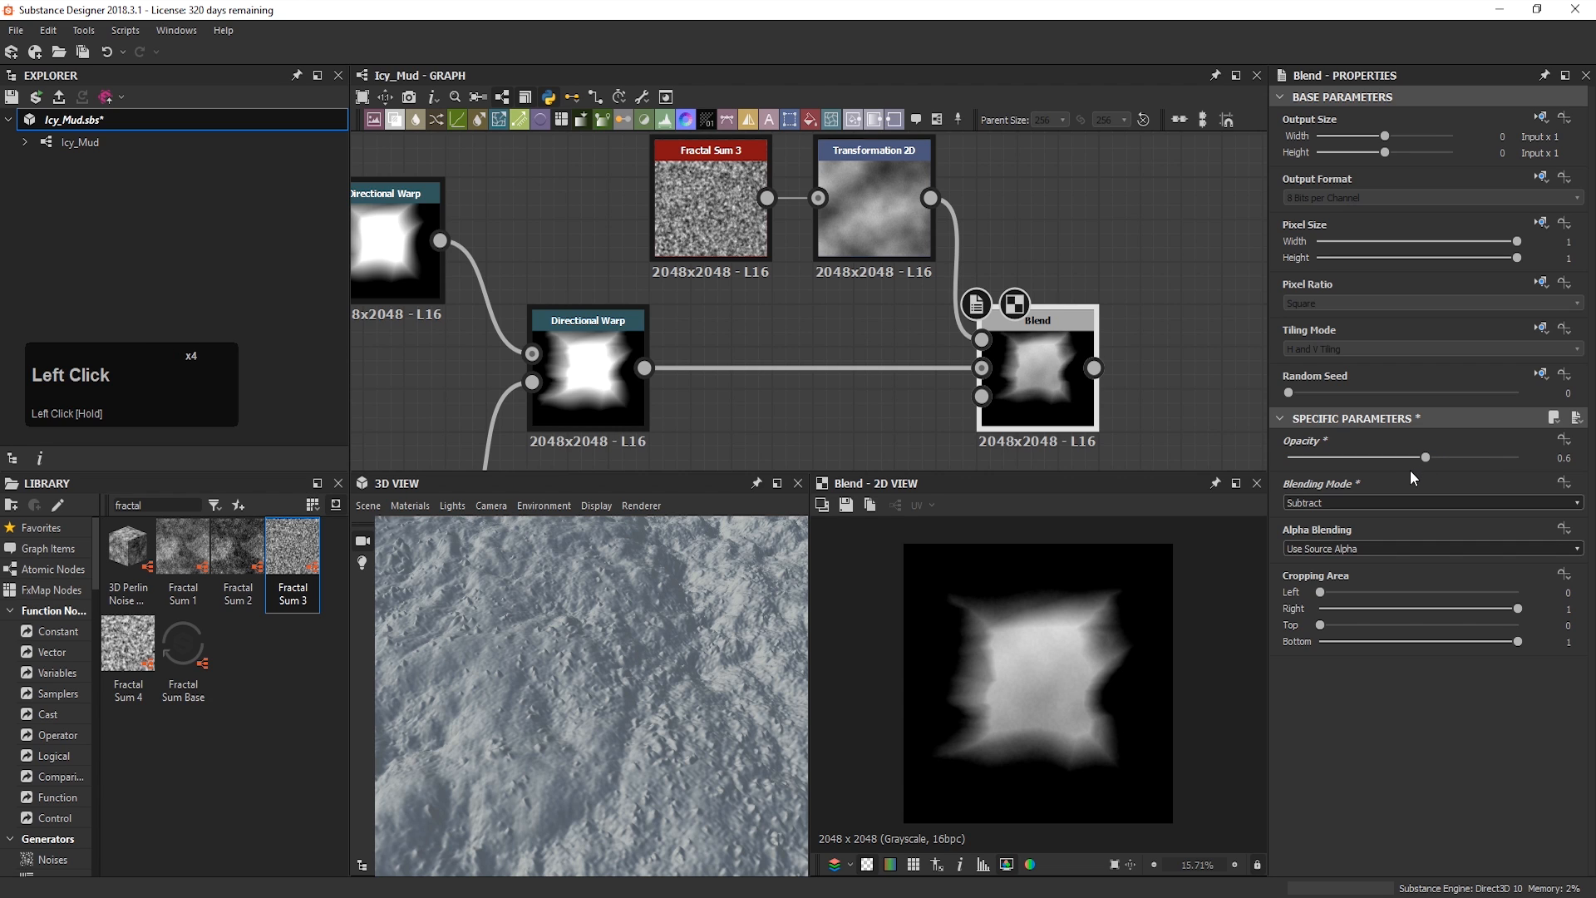
Step: Add a Gradient Linear 1 node and place it above and beyond the Subtract Blend
{"action": "scroll", "coordinate": [1064, 185], "scroll_direction": "down", "scroll_amount": 3}
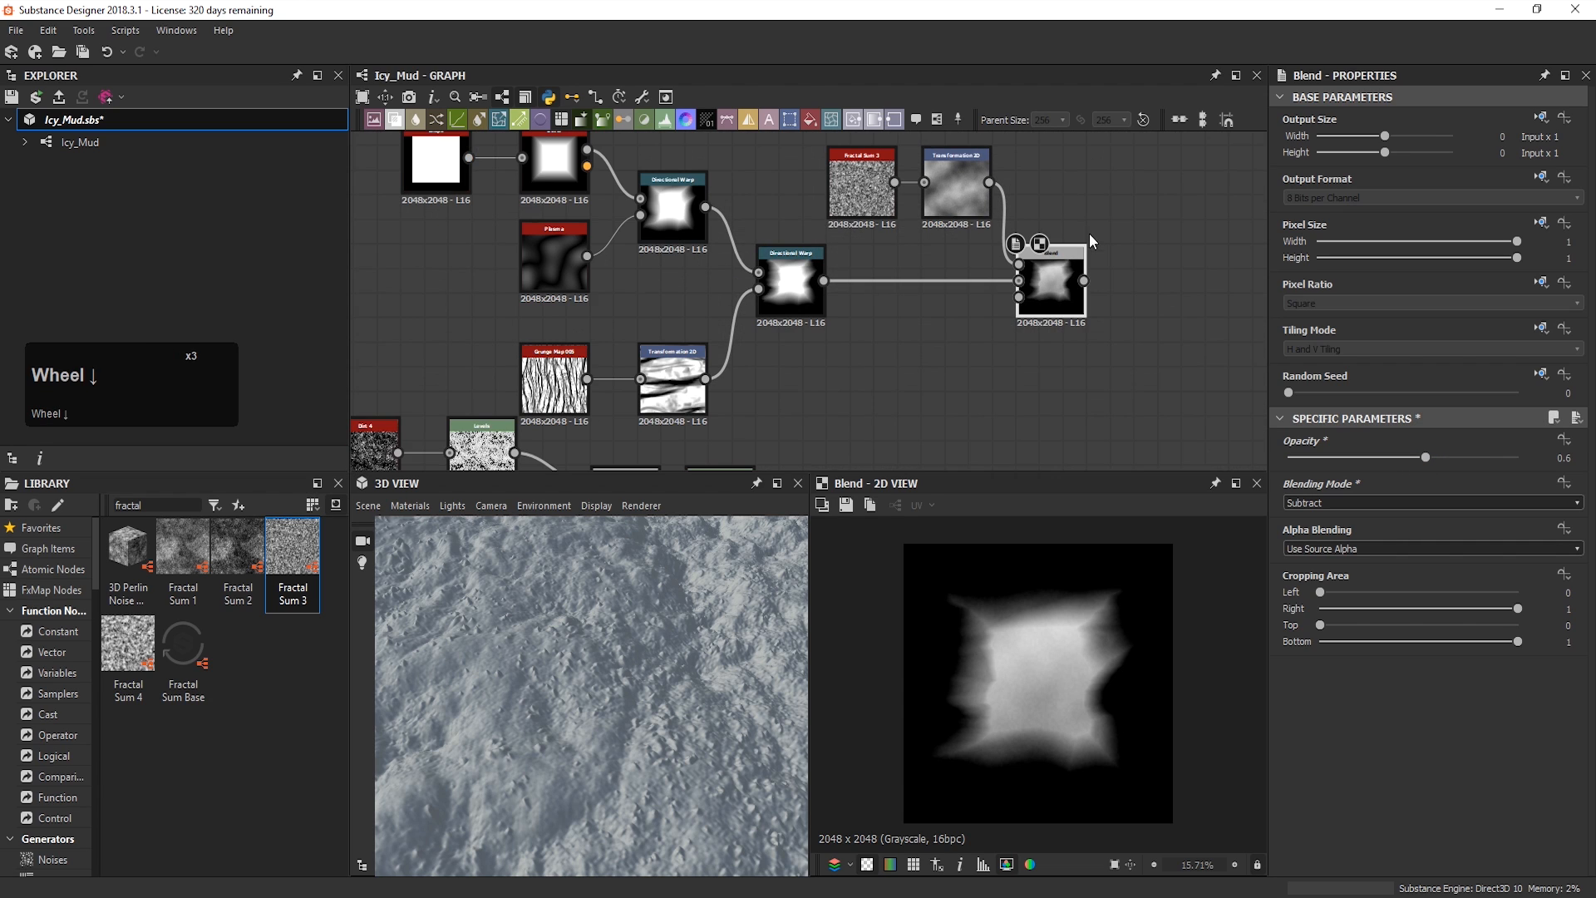
{"action": "middle_click_drag", "start_coordinate": [1073, 237], "coordinate": [898, 248]}
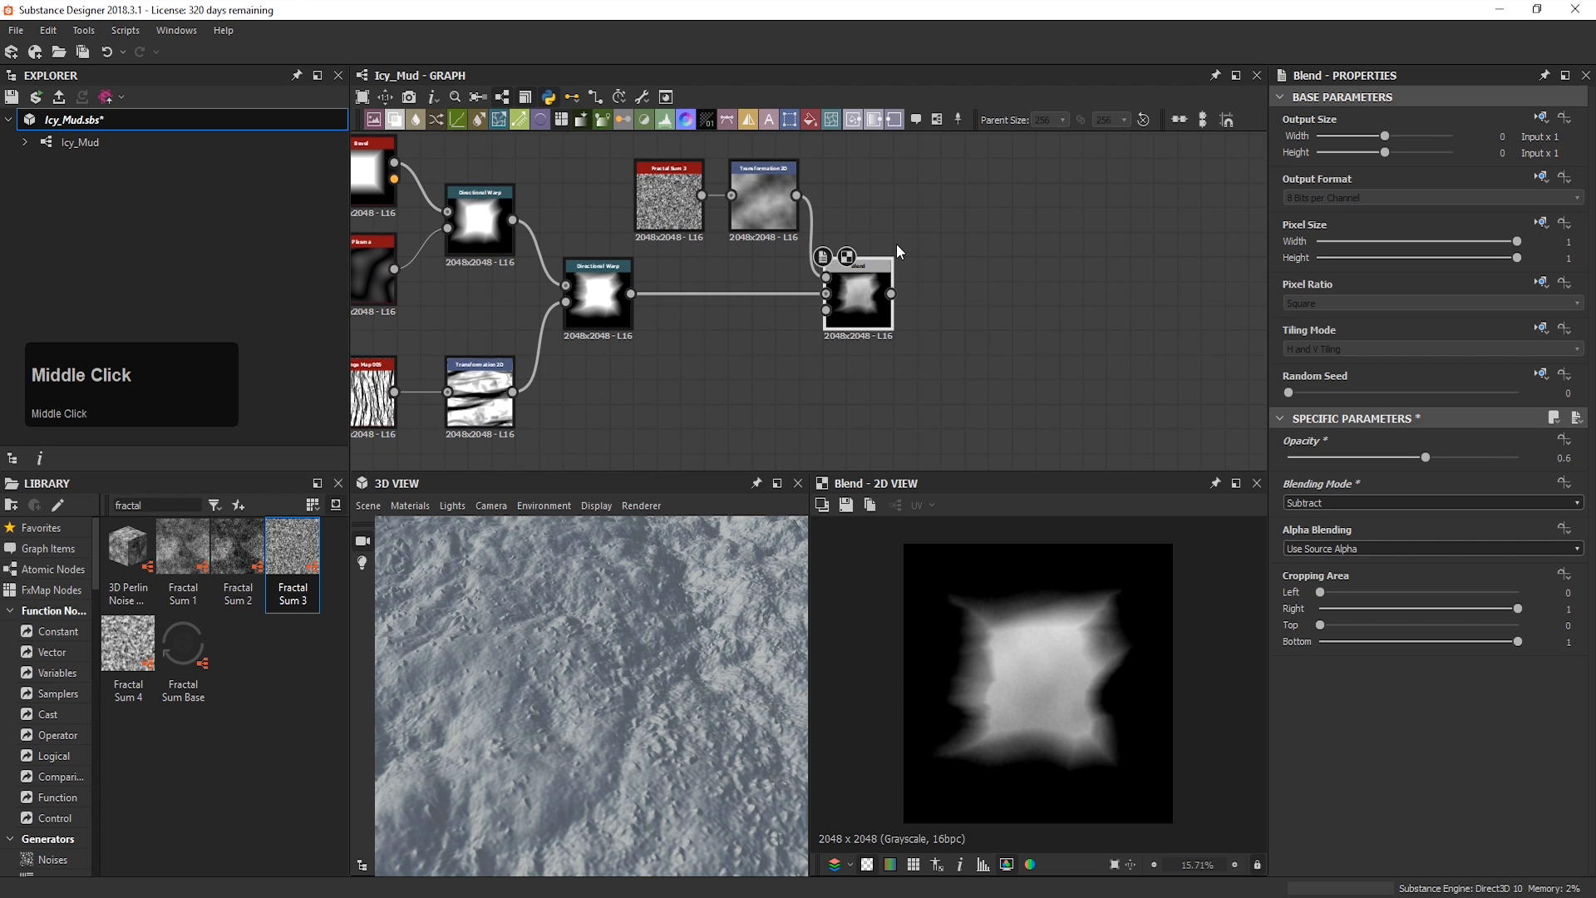
{"action": "key", "text": "space"}
{"action": "type", "text": "grad"}
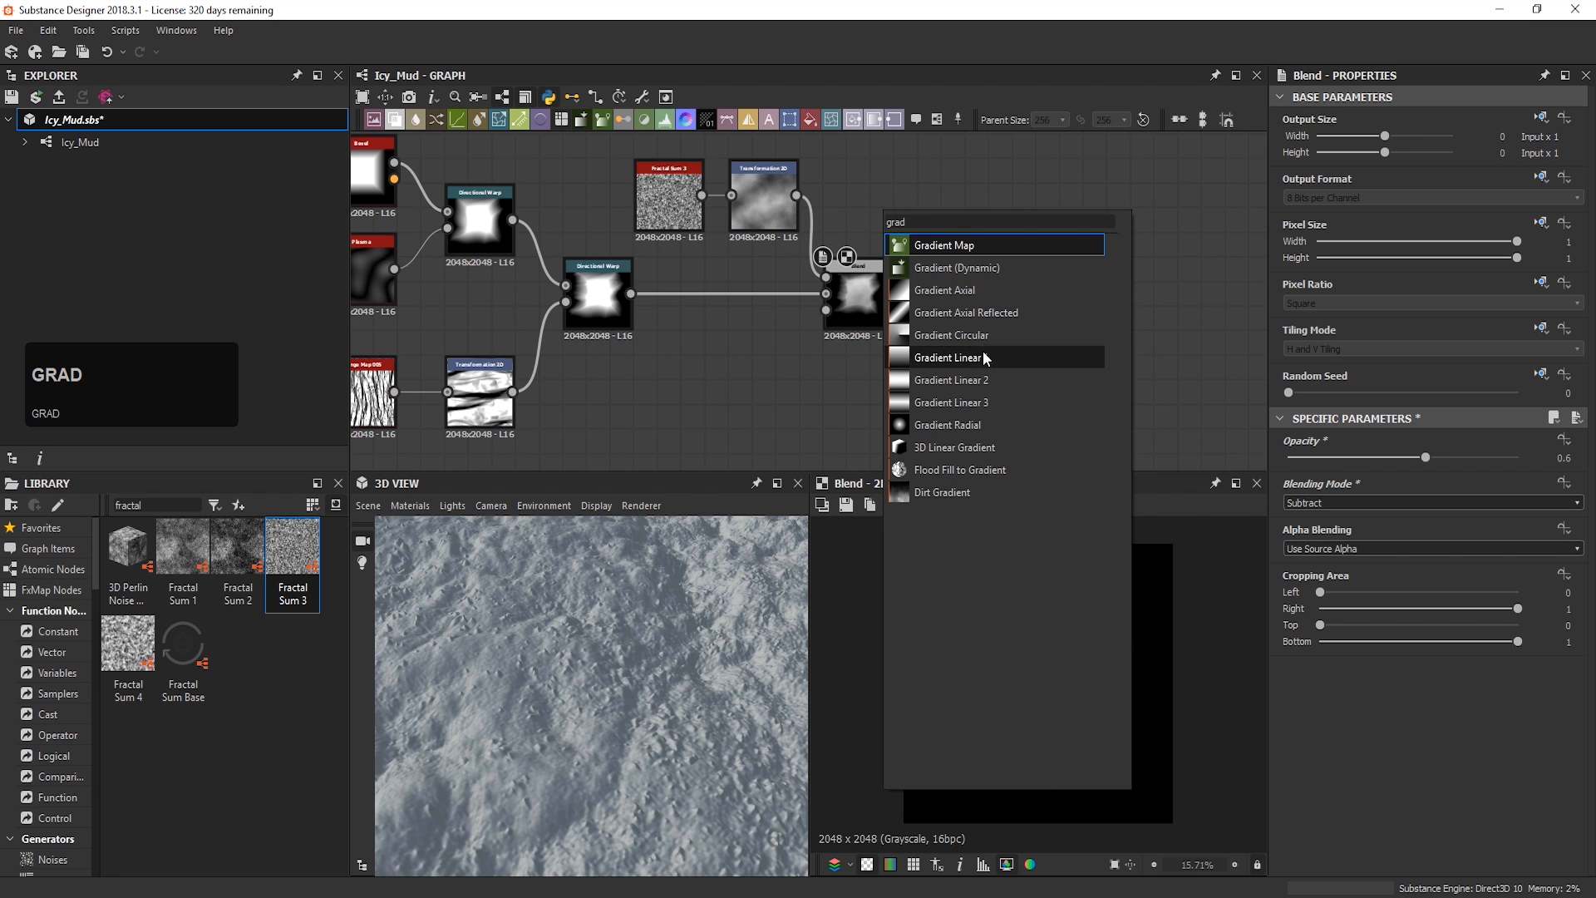
{"action": "left_click", "coordinate": [989, 364]}
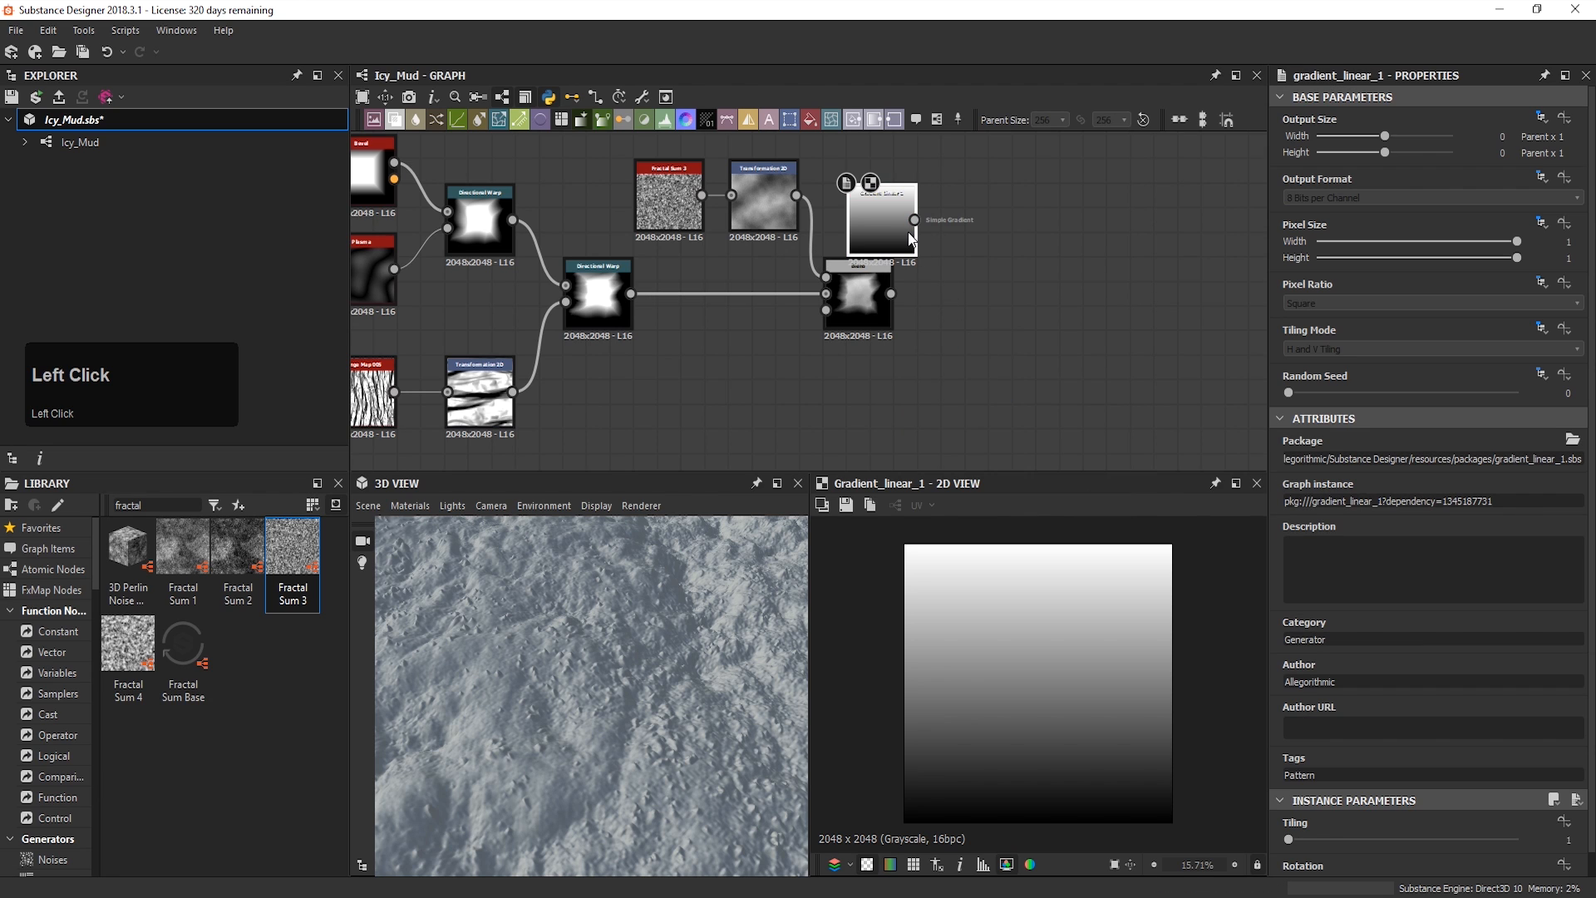
{"action": "left_click_drag", "start_coordinate": [900, 224], "coordinate": [971, 203]}
Step: Add a second Blend node with the Subtract Blend as Background and Gradient Linear 1 as Foreground
{"action": "key", "text": "space"}
{"action": "left_click", "coordinate": [1044, 314]}
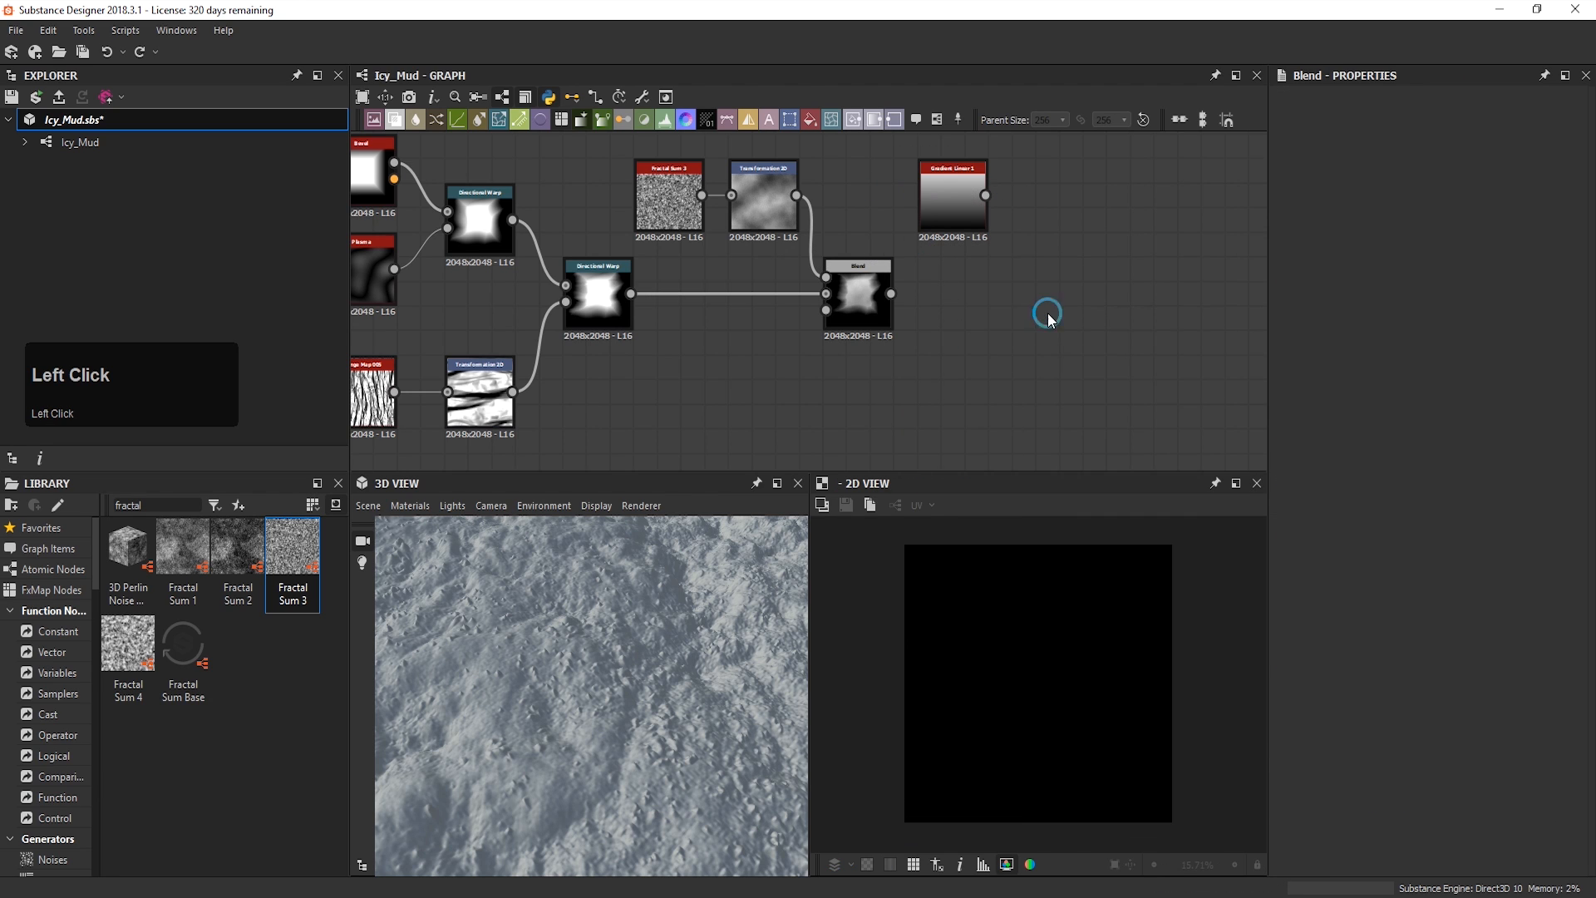
{"action": "left_click_drag", "start_coordinate": [993, 270], "coordinate": [1017, 295]}
{"action": "left_click_drag", "start_coordinate": [891, 294], "coordinate": [991, 293]}
{"action": "left_click_drag", "start_coordinate": [949, 202], "coordinate": [993, 277]}
Step: Set the second Blend node's Blending Mode to Multiply
{"action": "left_click", "coordinate": [1011, 277]}
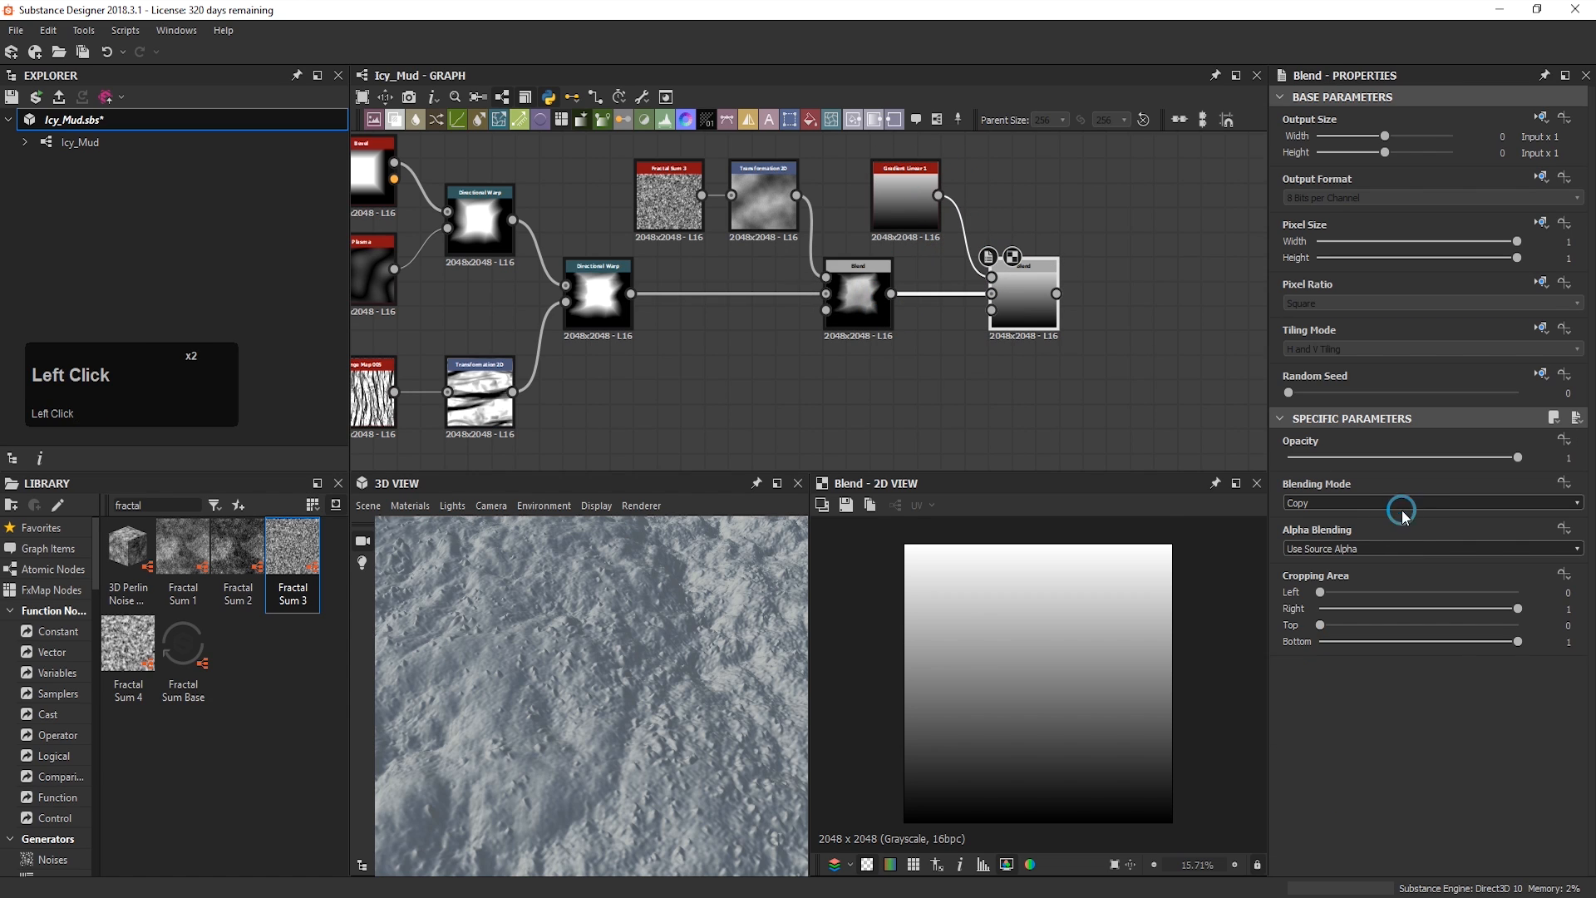
{"action": "left_click", "coordinate": [1385, 500]}
{"action": "left_click", "coordinate": [1354, 553]}
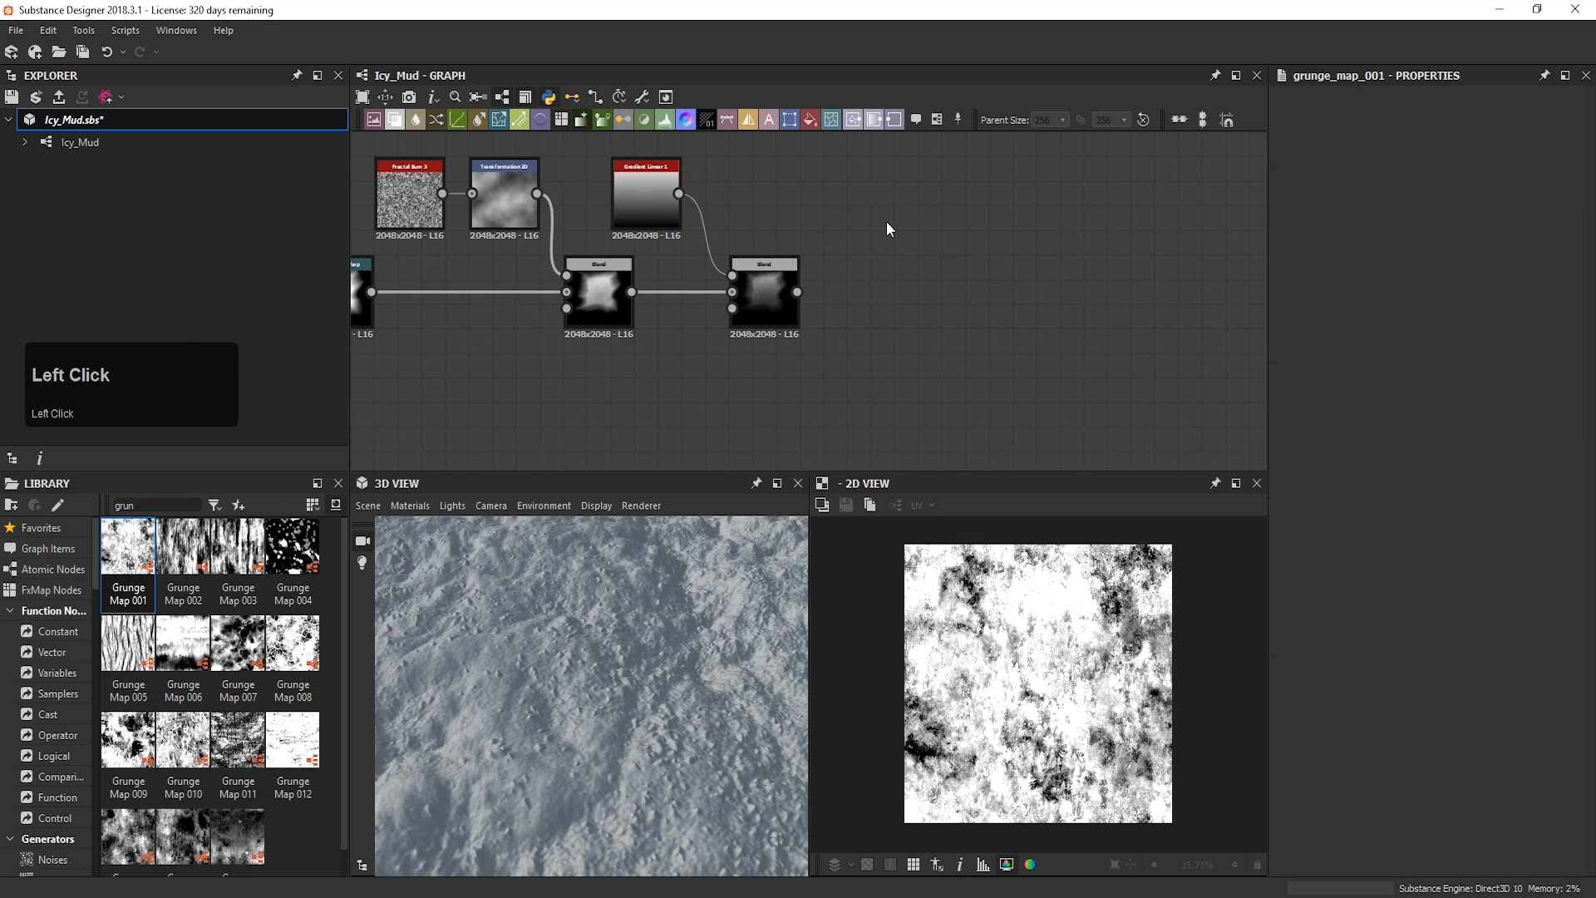
Step: Add a third Directional Warp node after the gradient Blend and connect that Blend's output to its Input
{"action": "key", "text": "space"}
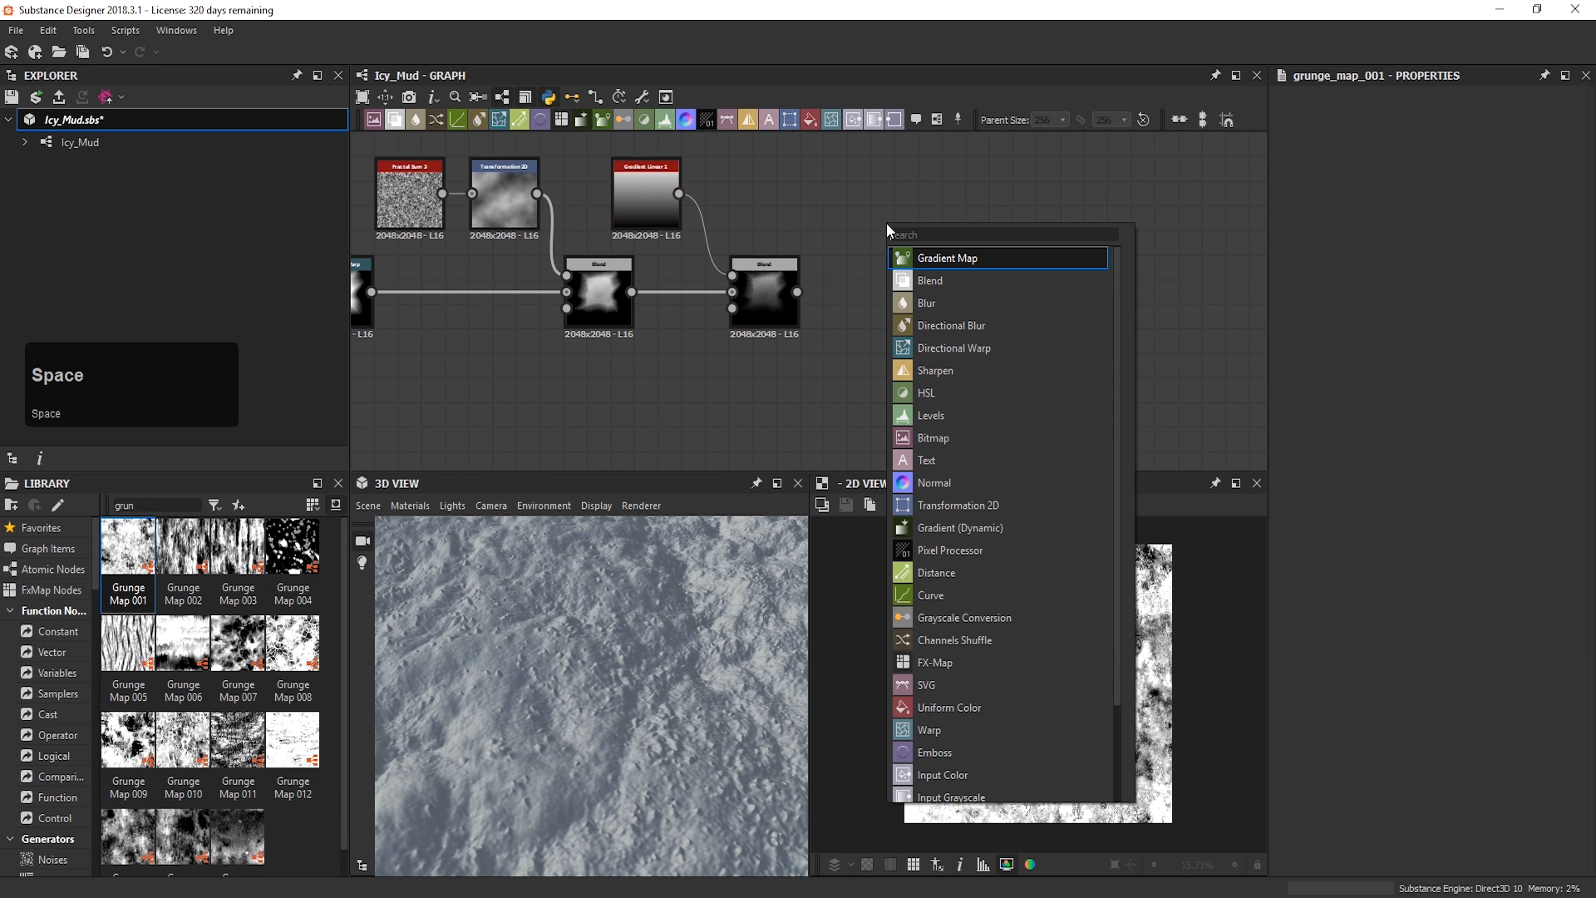
{"action": "type", "text": "dire"}
{"action": "key", "text": "Down"}
{"action": "key", "text": "Return"}
{"action": "left_click_drag", "start_coordinate": [887, 224], "coordinate": [909, 304]}
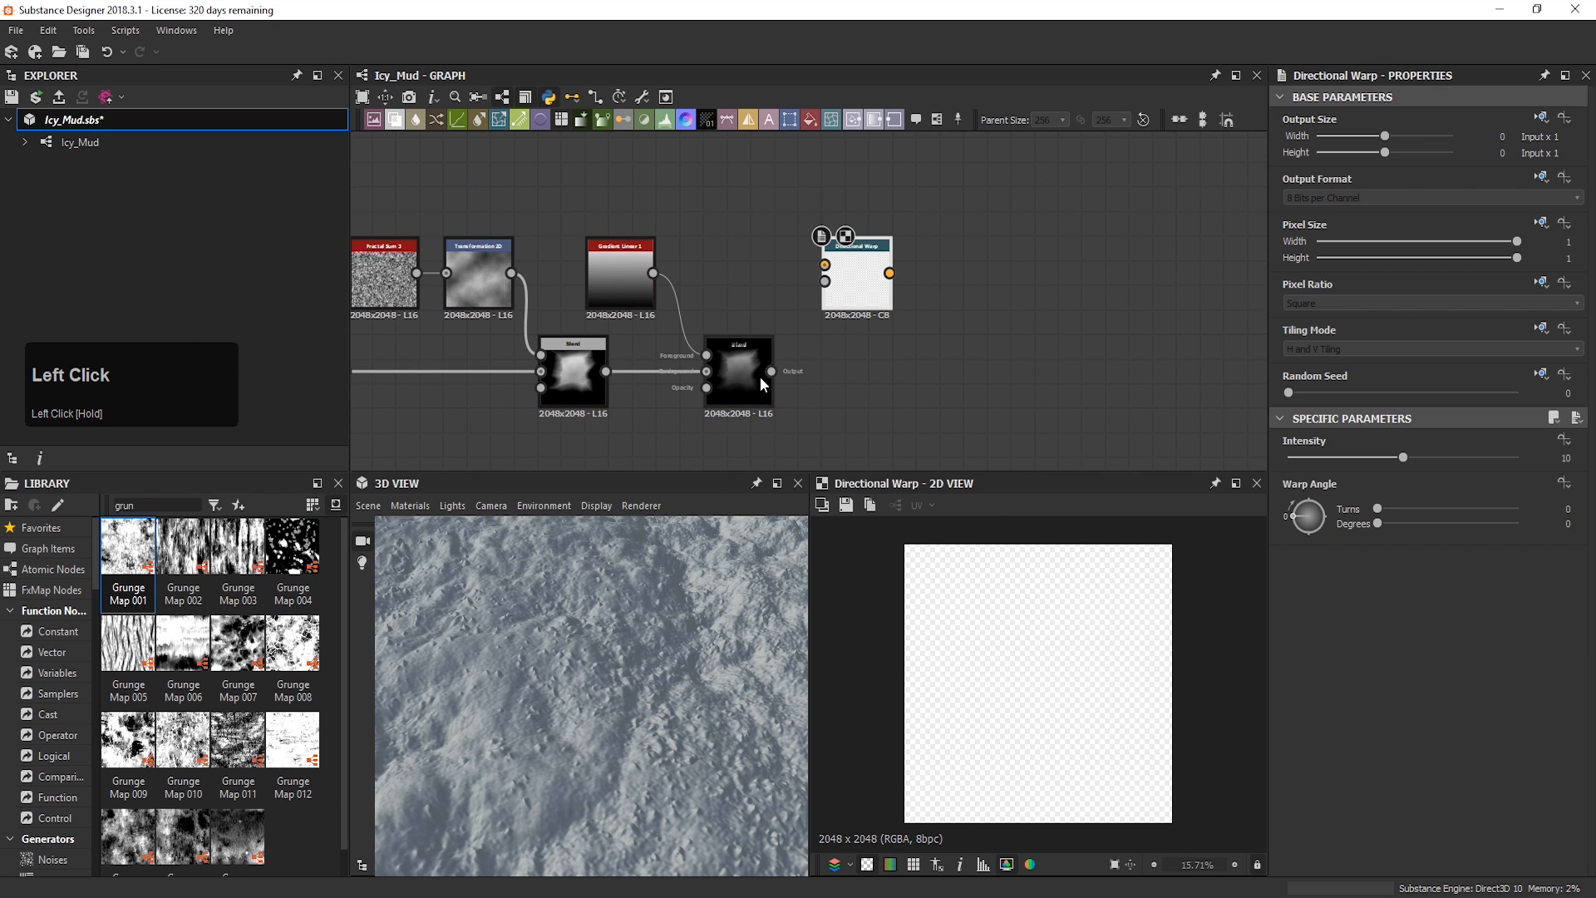
{"action": "left_click_drag", "start_coordinate": [762, 384], "coordinate": [824, 264]}
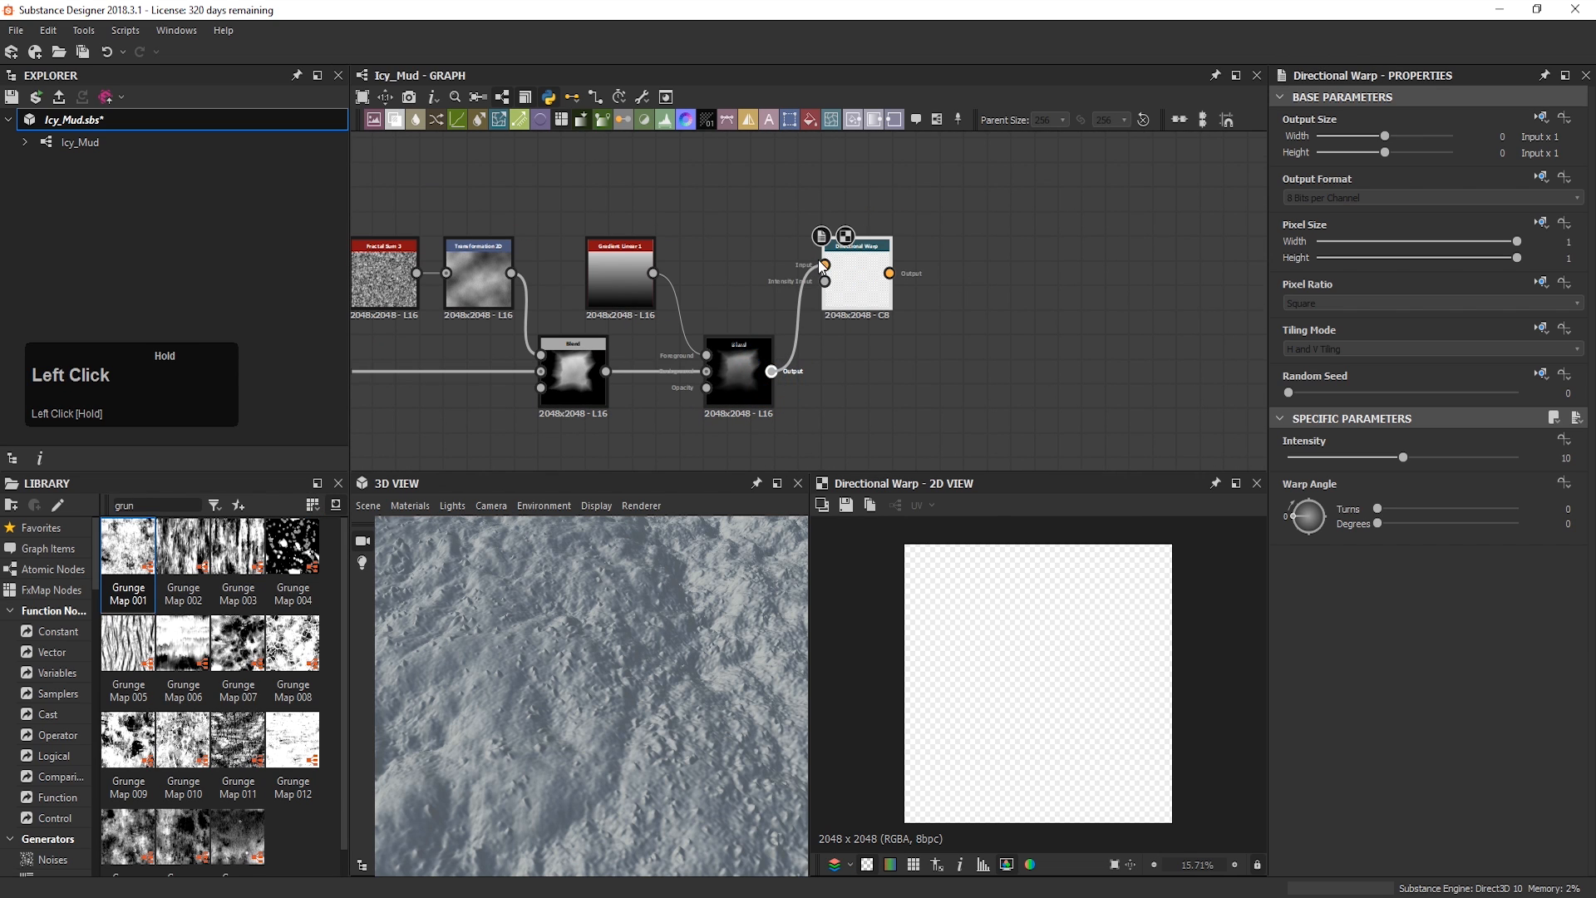
Step: Add Grunge Map 001 from the library to the graph between Gradient Linear 1 and the new Directional Warp
{"action": "scroll", "coordinate": [823, 263], "scroll_direction": "up", "scroll_amount": 3}
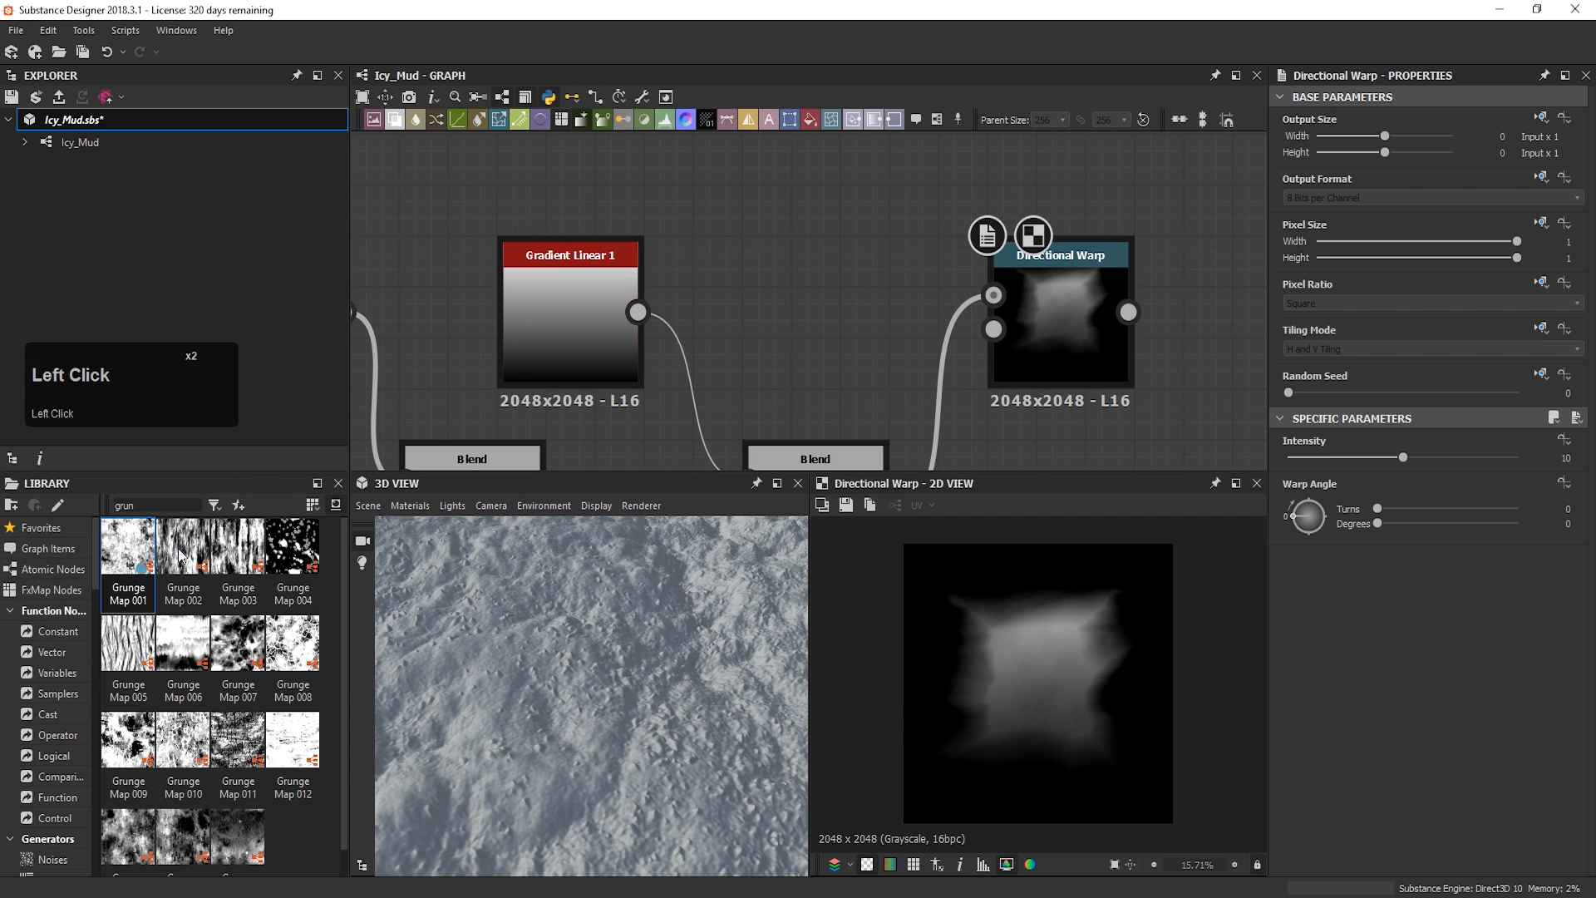
{"action": "left_click_drag", "start_coordinate": [128, 546], "coordinate": [769, 216]}
{"action": "scroll", "coordinate": [1023, 337], "scroll_direction": "down", "scroll_amount": 3}
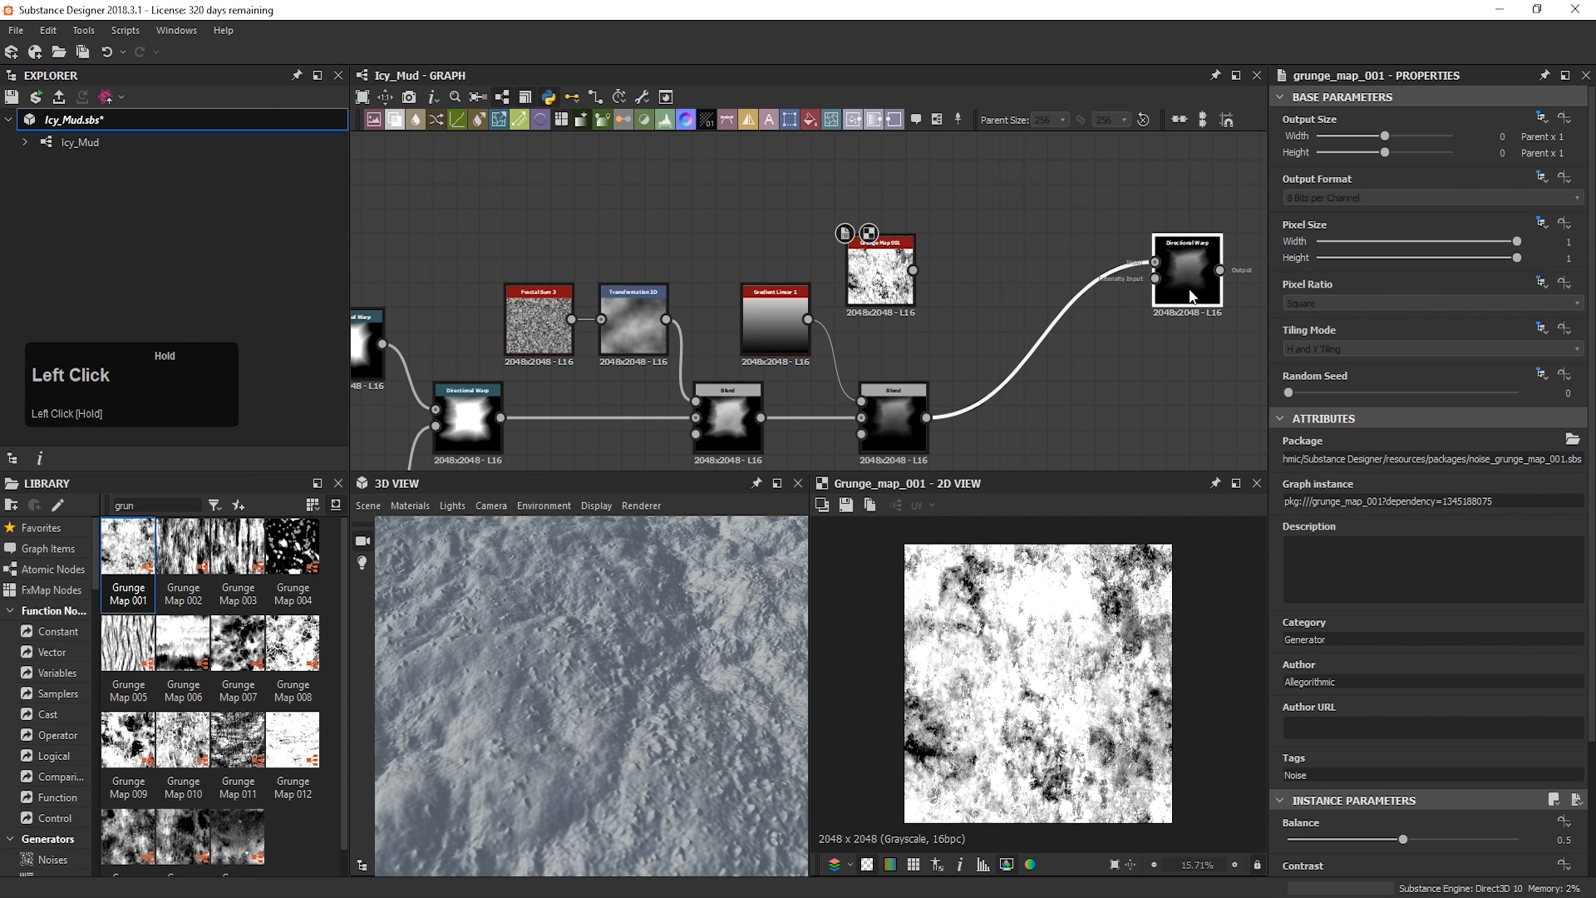
Step: Add a Transformation 2D node and place it between Grunge Map 001 and the new Directional Warp
{"action": "key", "text": "space"}
{"action": "type", "text": "2d"}
{"action": "left_click", "coordinate": [1069, 269]}
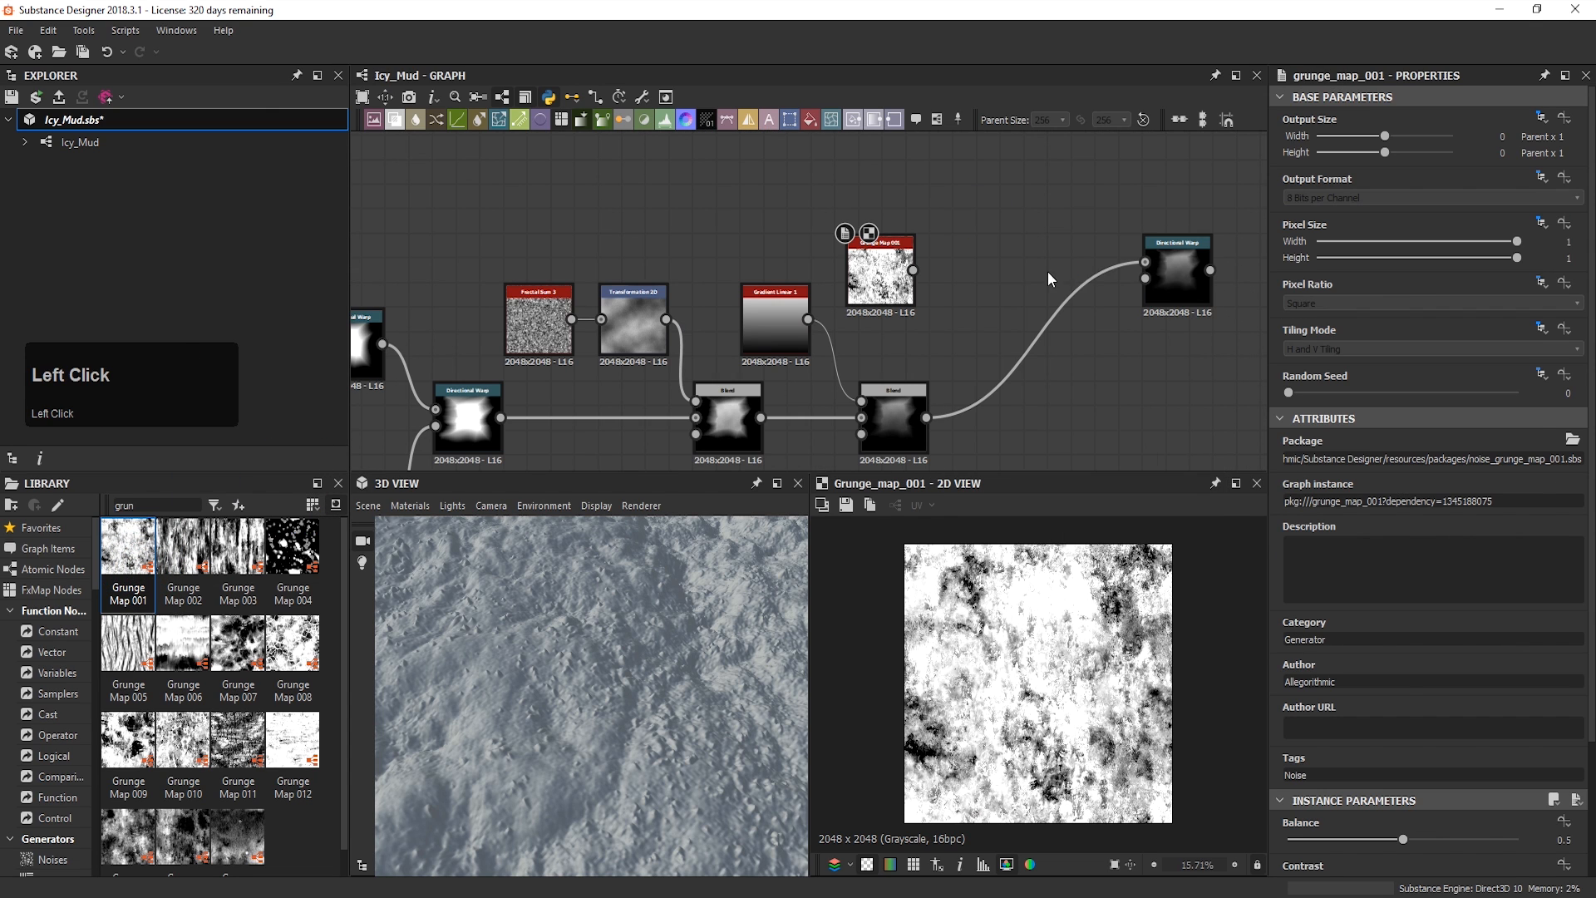
{"action": "left_click_drag", "start_coordinate": [970, 222], "coordinate": [988, 271]}
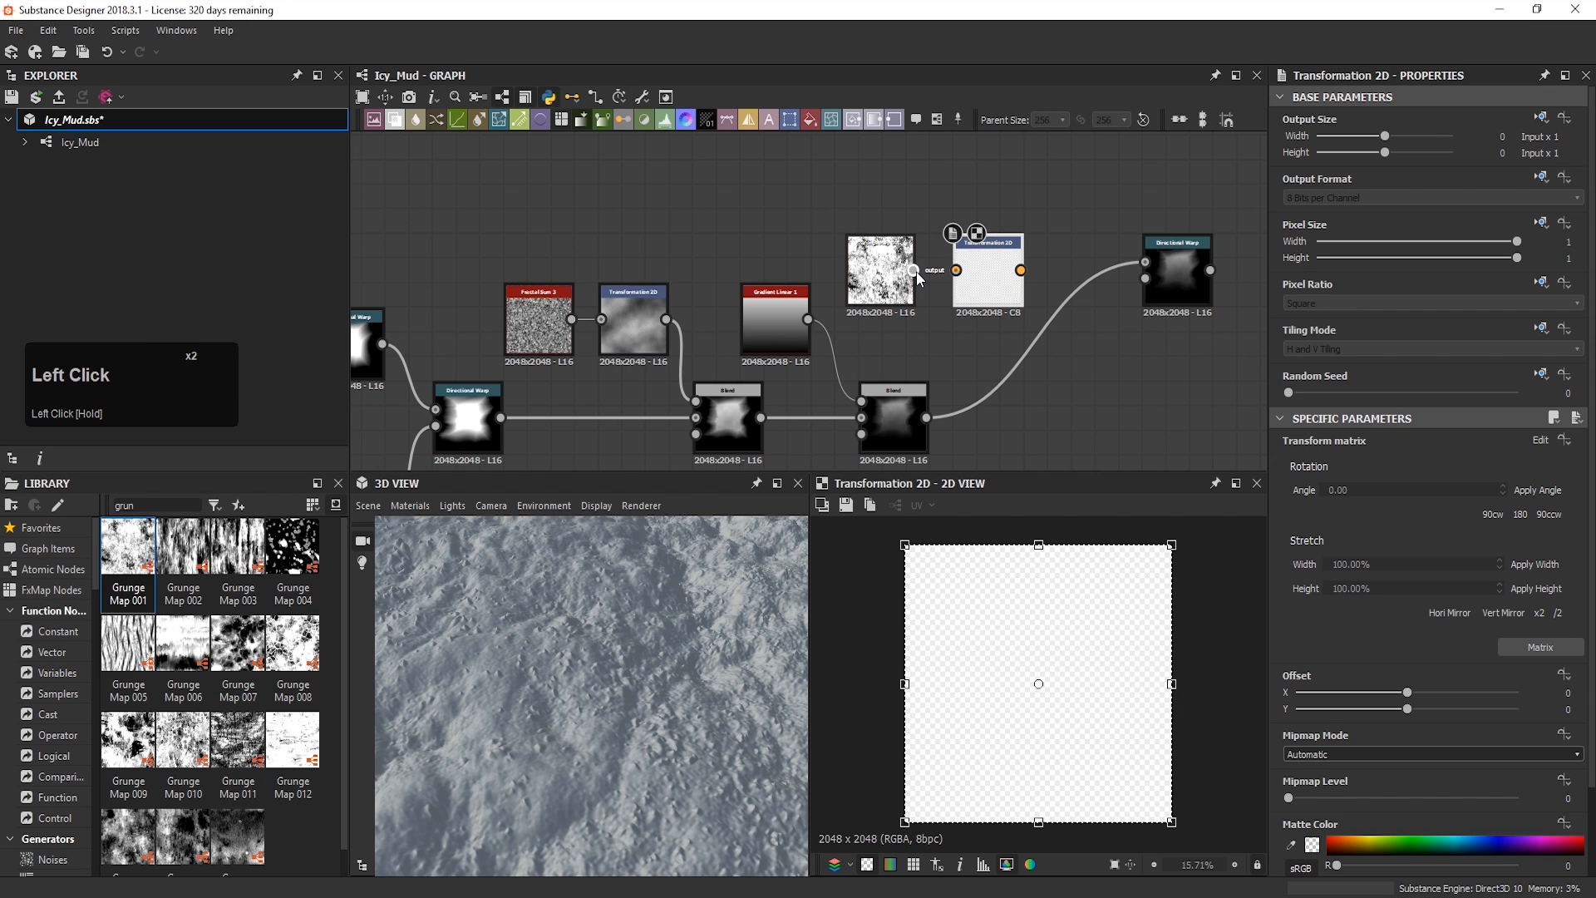
Step: Connect Grunge Map 001 to the Transformation 2D node, enlarge it with three x2 scalings, and set Offset X to 0.29
{"action": "left_click_drag", "start_coordinate": [913, 270], "coordinate": [955, 270]}
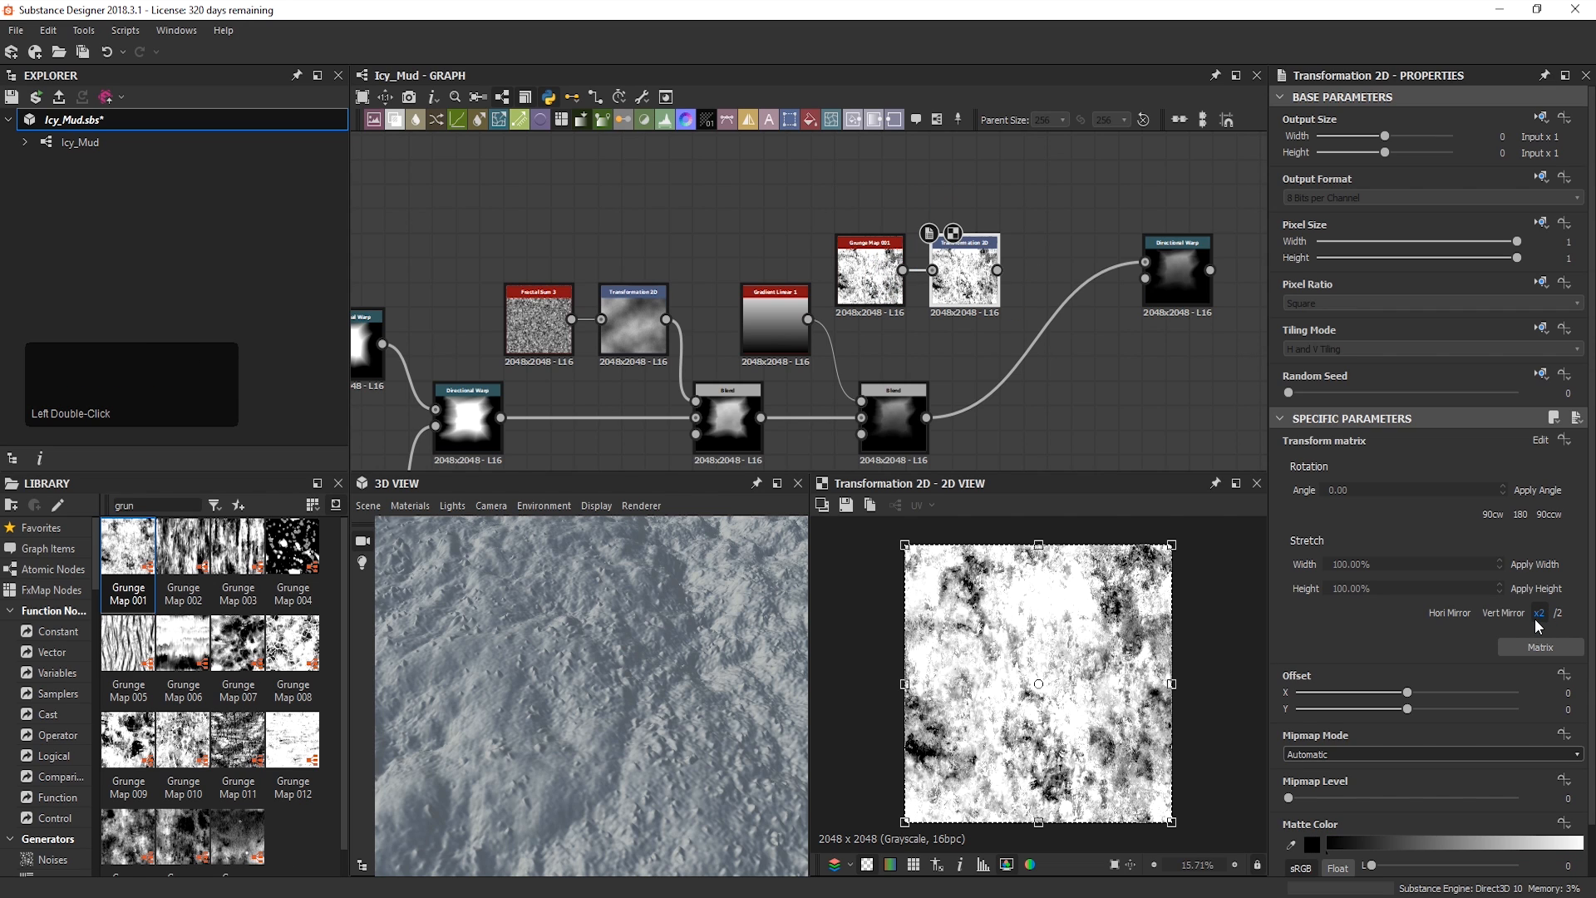
{"action": "left_click", "coordinate": [1539, 615]}
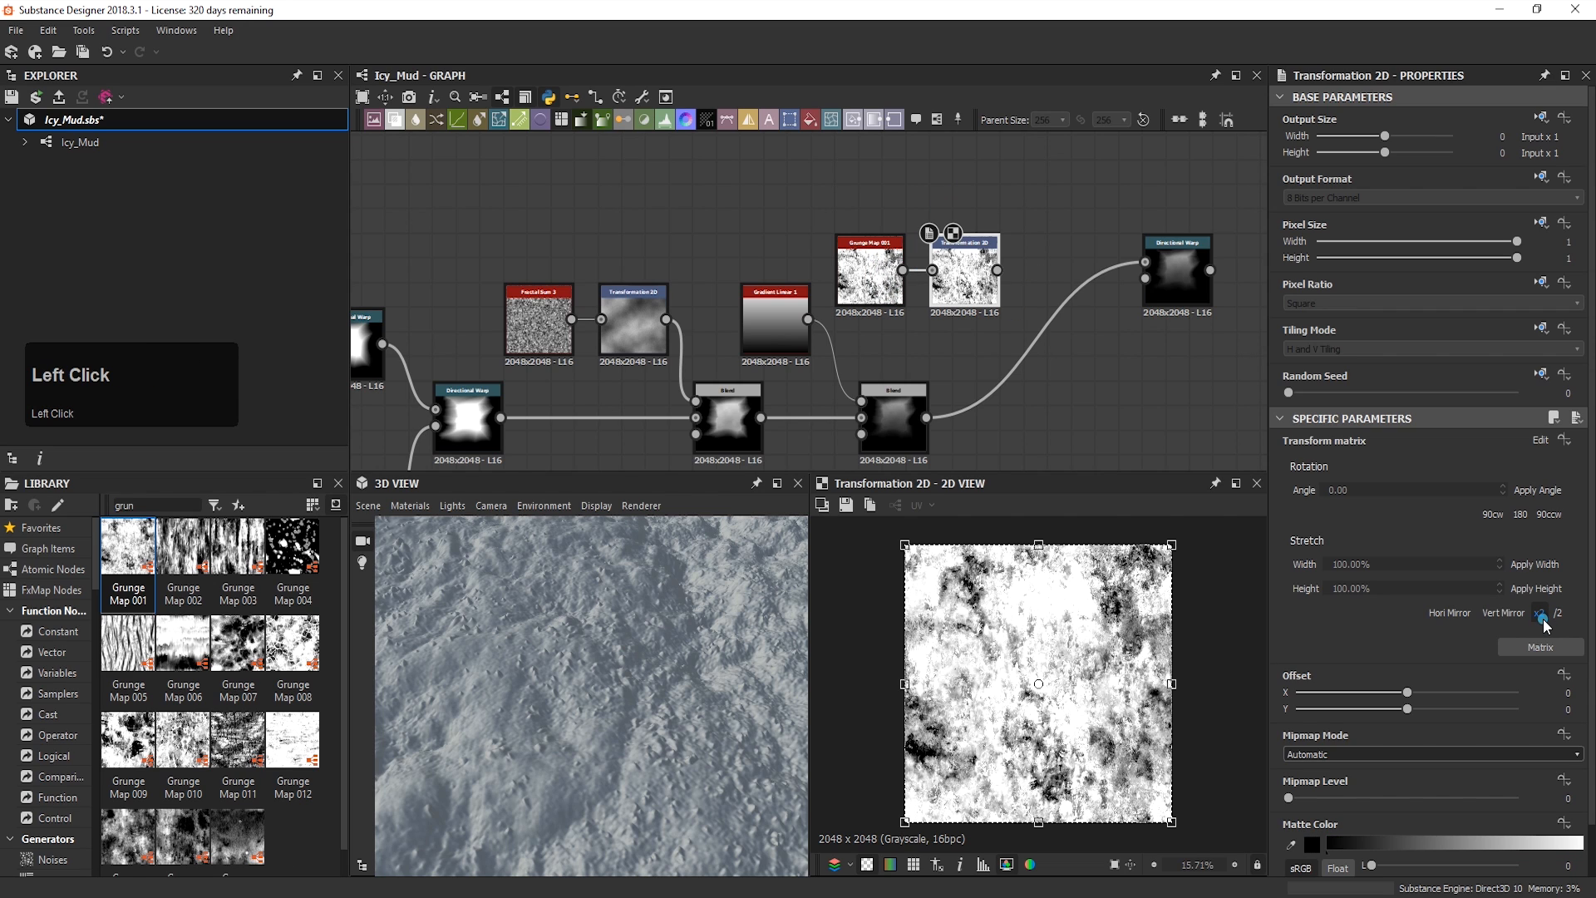
{"action": "left_click", "coordinate": [1539, 615]}
{"action": "left_click", "coordinate": [1540, 615]}
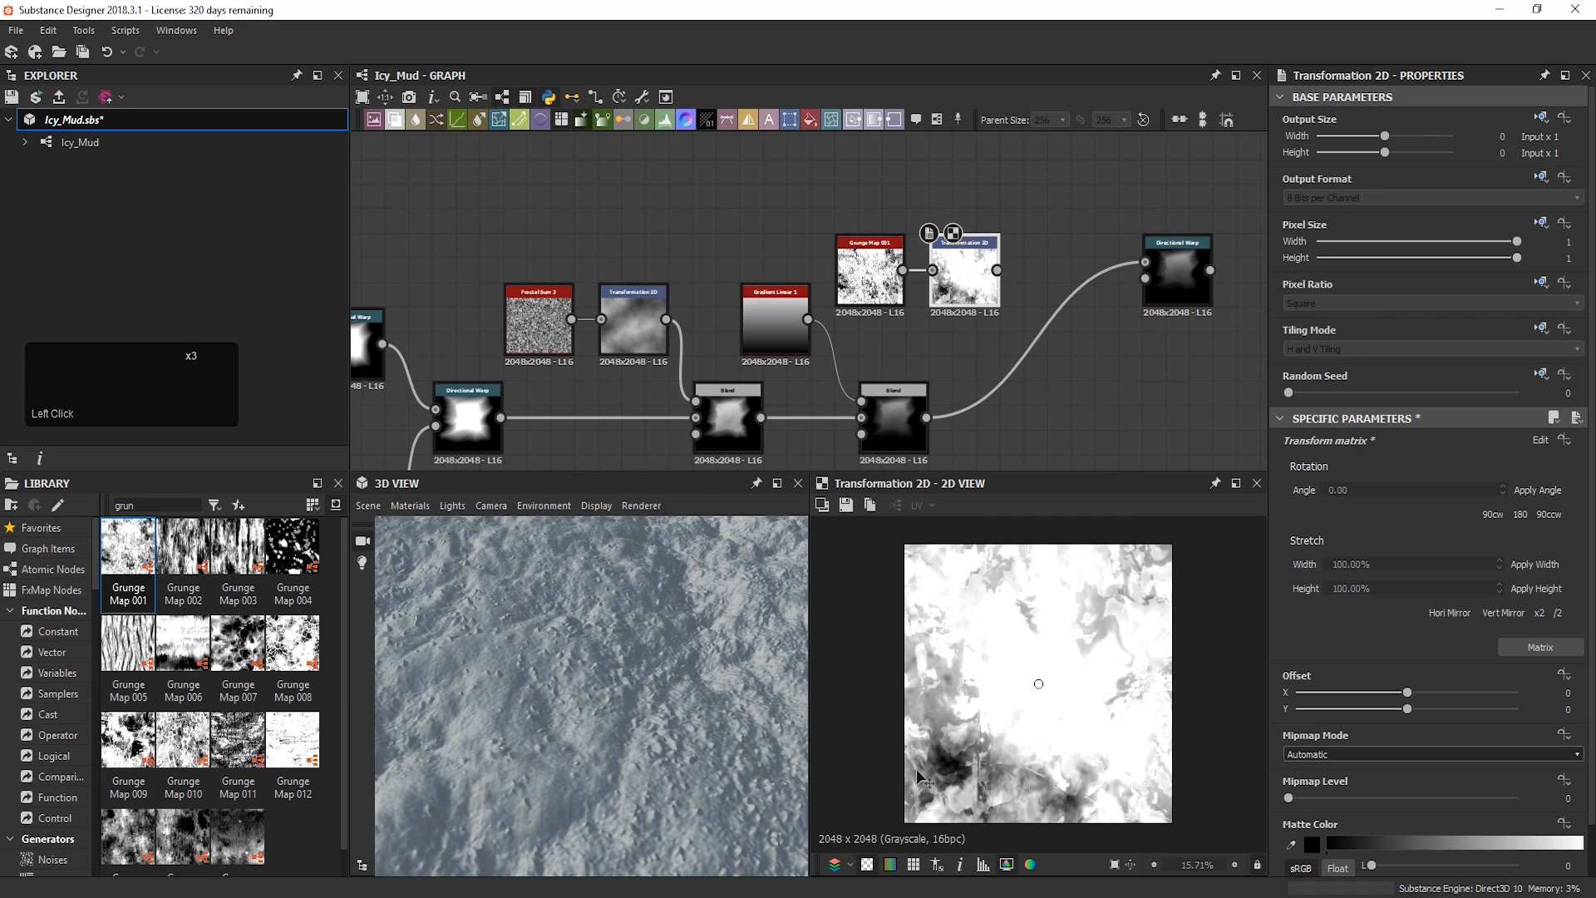
{"action": "left_click_drag", "start_coordinate": [1408, 692], "coordinate": [1472, 697]}
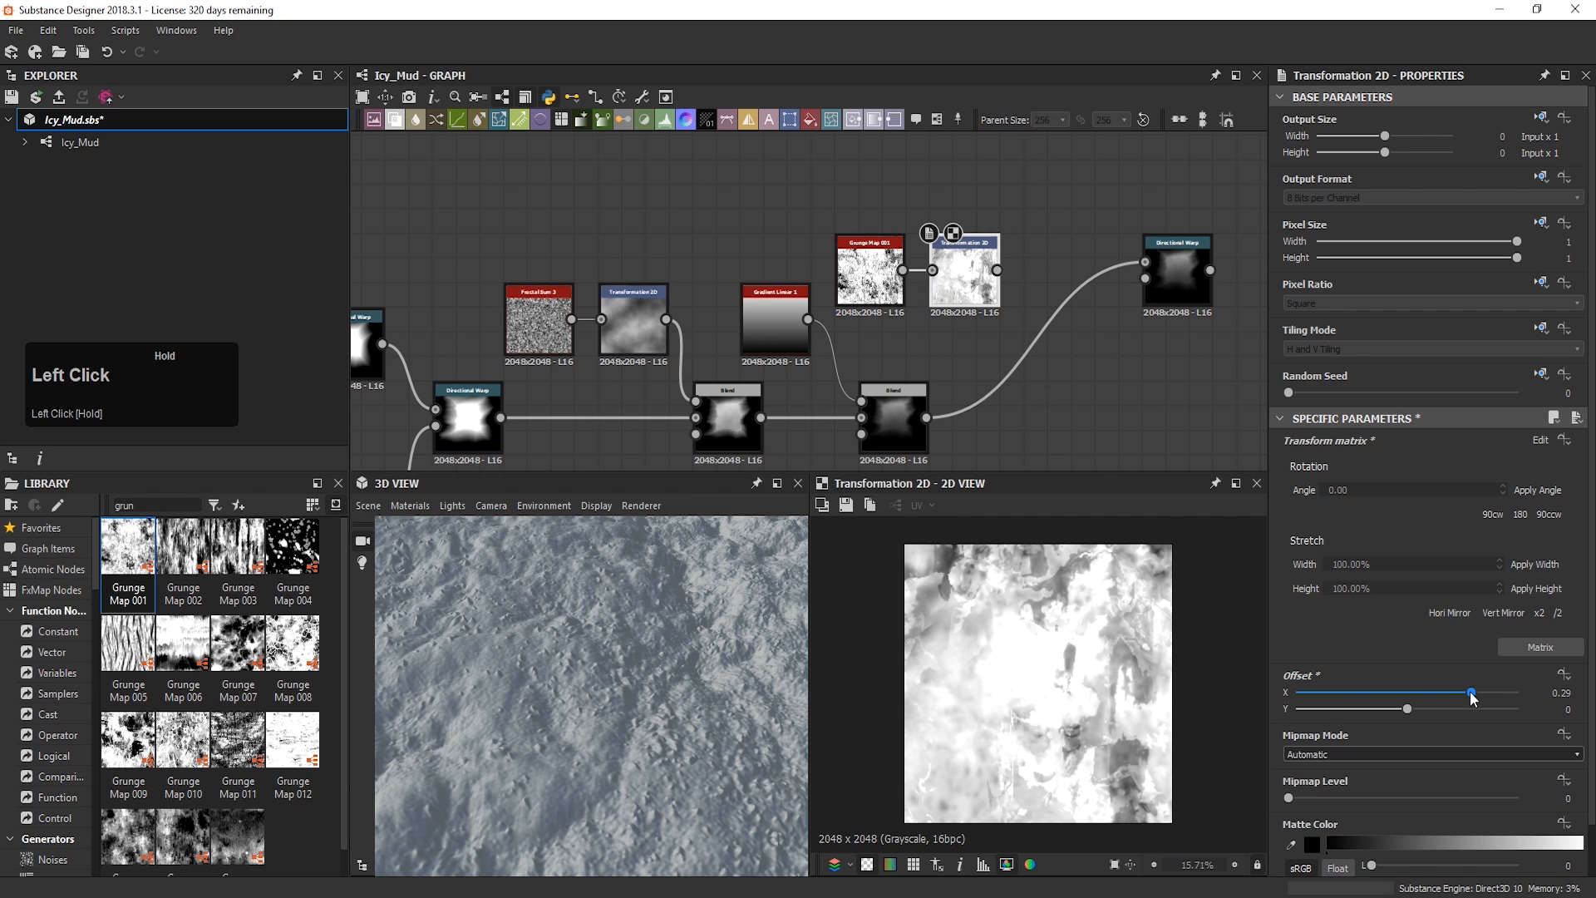
Step: Add a Directional Blur node fed by the Grunge Map 001 transformation and set its Intensity to 3.47
{"action": "key", "text": "space"}
{"action": "type", "text": "direc"}
{"action": "left_click", "coordinate": [1071, 291]}
{"action": "mouse_move", "coordinate": [1050, 249]}
{"action": "left_mouse_down"}
{"action": "mouse_move", "coordinate": [1090, 263]}
{"action": "mouse_move", "coordinate": [1027, 270]}
{"action": "left_mouse_up"}
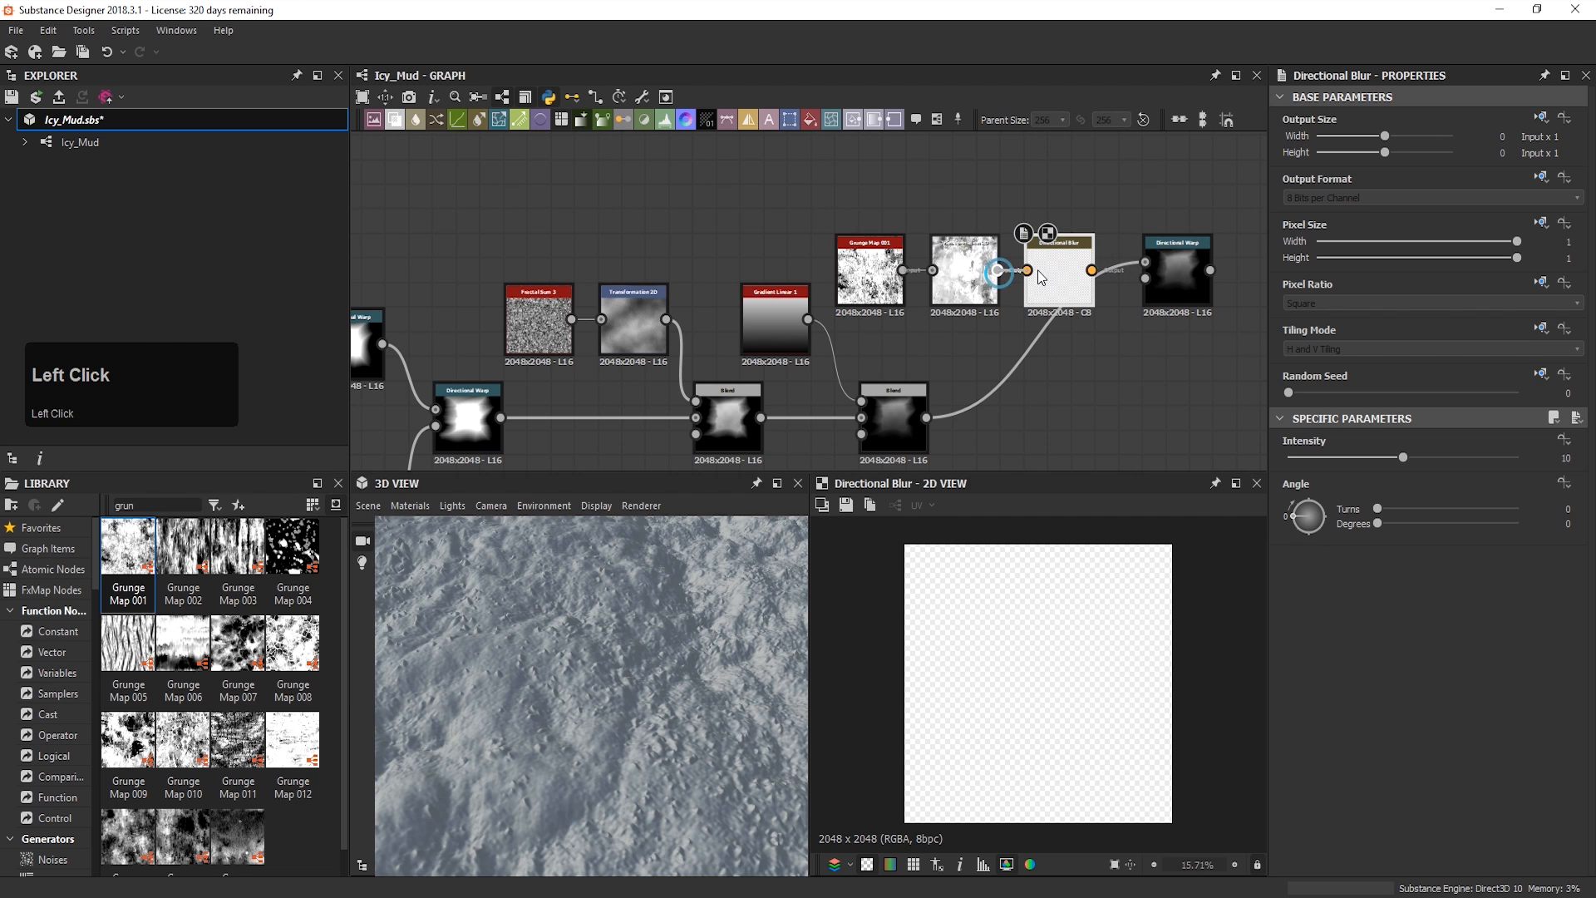
{"action": "left_click", "coordinate": [1312, 458]}
{"action": "mouse_move", "coordinate": [1312, 458]}
{"action": "left_mouse_down"}
{"action": "mouse_move", "coordinate": [1457, 458]}
{"action": "mouse_move", "coordinate": [1327, 458]}
{"action": "left_mouse_up"}
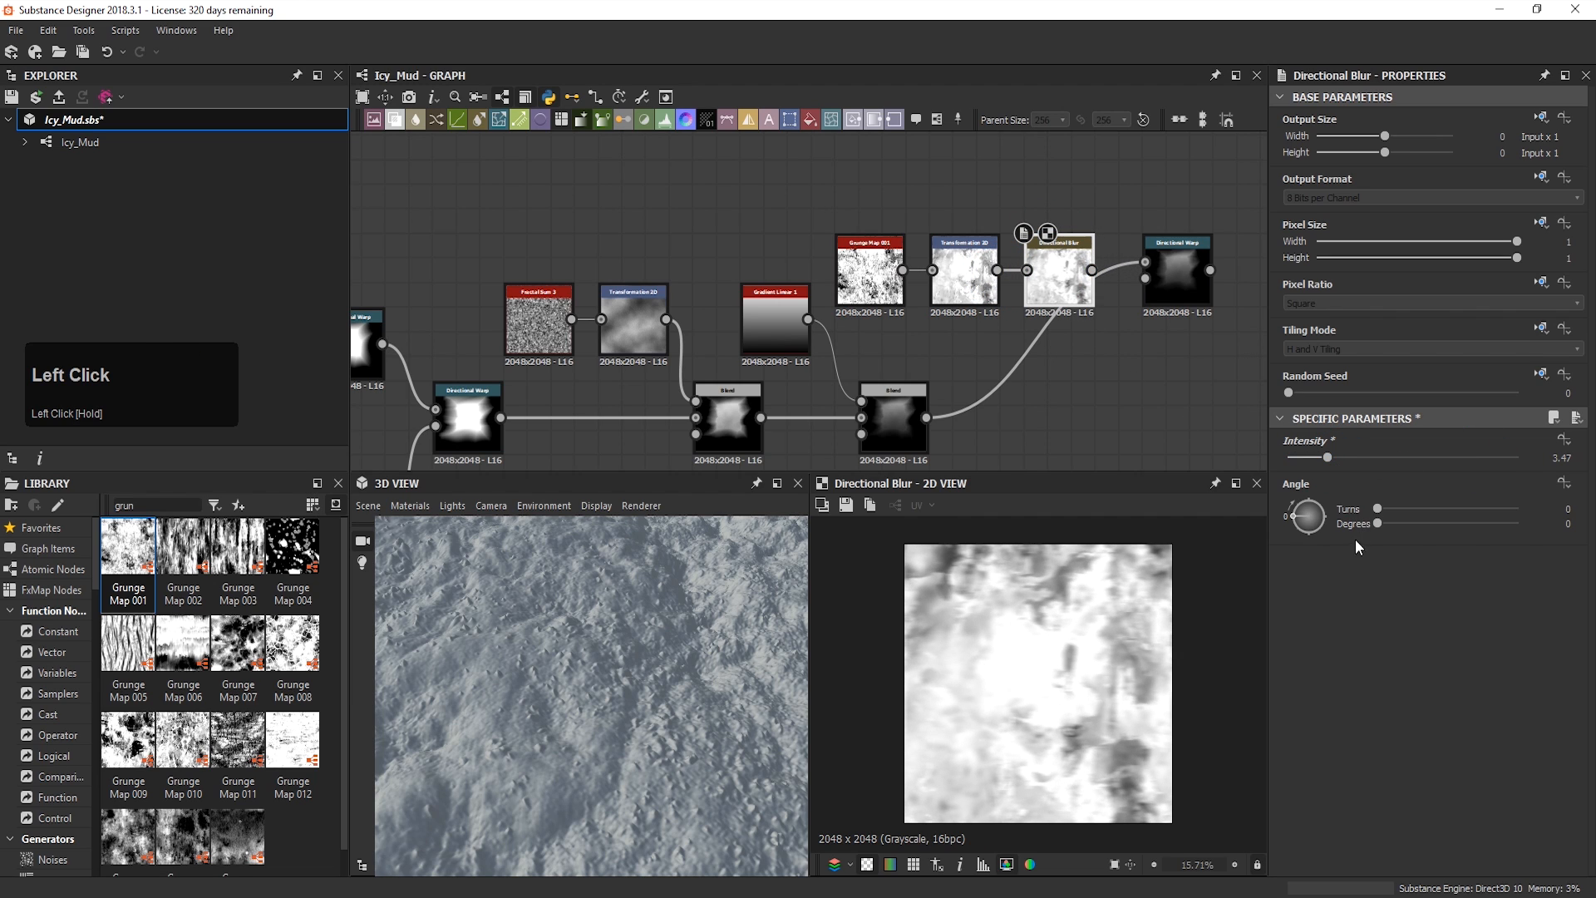
Step: Connect the Directional Blur to the third Directional Warp's Intensity Input and set the warp's Intensity to 17
{"action": "left_click_drag", "start_coordinate": [1092, 270], "coordinate": [1167, 385]}
{"action": "middle_click_drag", "start_coordinate": [1171, 347], "coordinate": [1004, 275]}
{"action": "double_click", "coordinate": [1005, 283]}
{"action": "left_click_drag", "start_coordinate": [1432, 457], "coordinate": [1484, 456]}
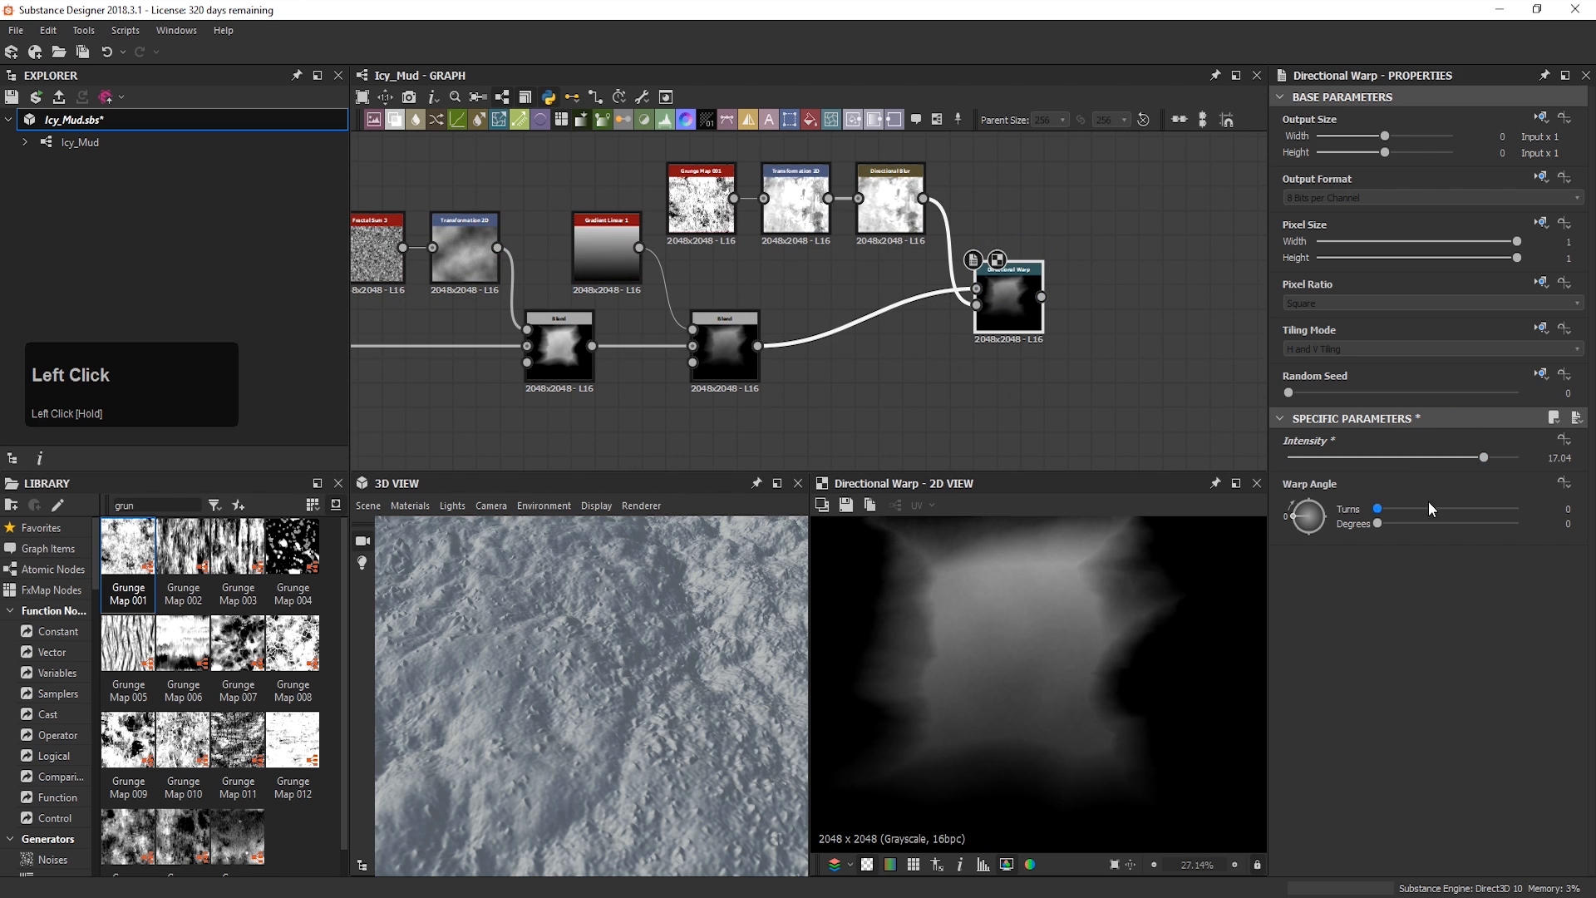
{"action": "double_click", "coordinate": [1578, 462]}
{"action": "left_click", "coordinate": [1577, 462]}
{"action": "left_click", "coordinate": [1579, 461]}
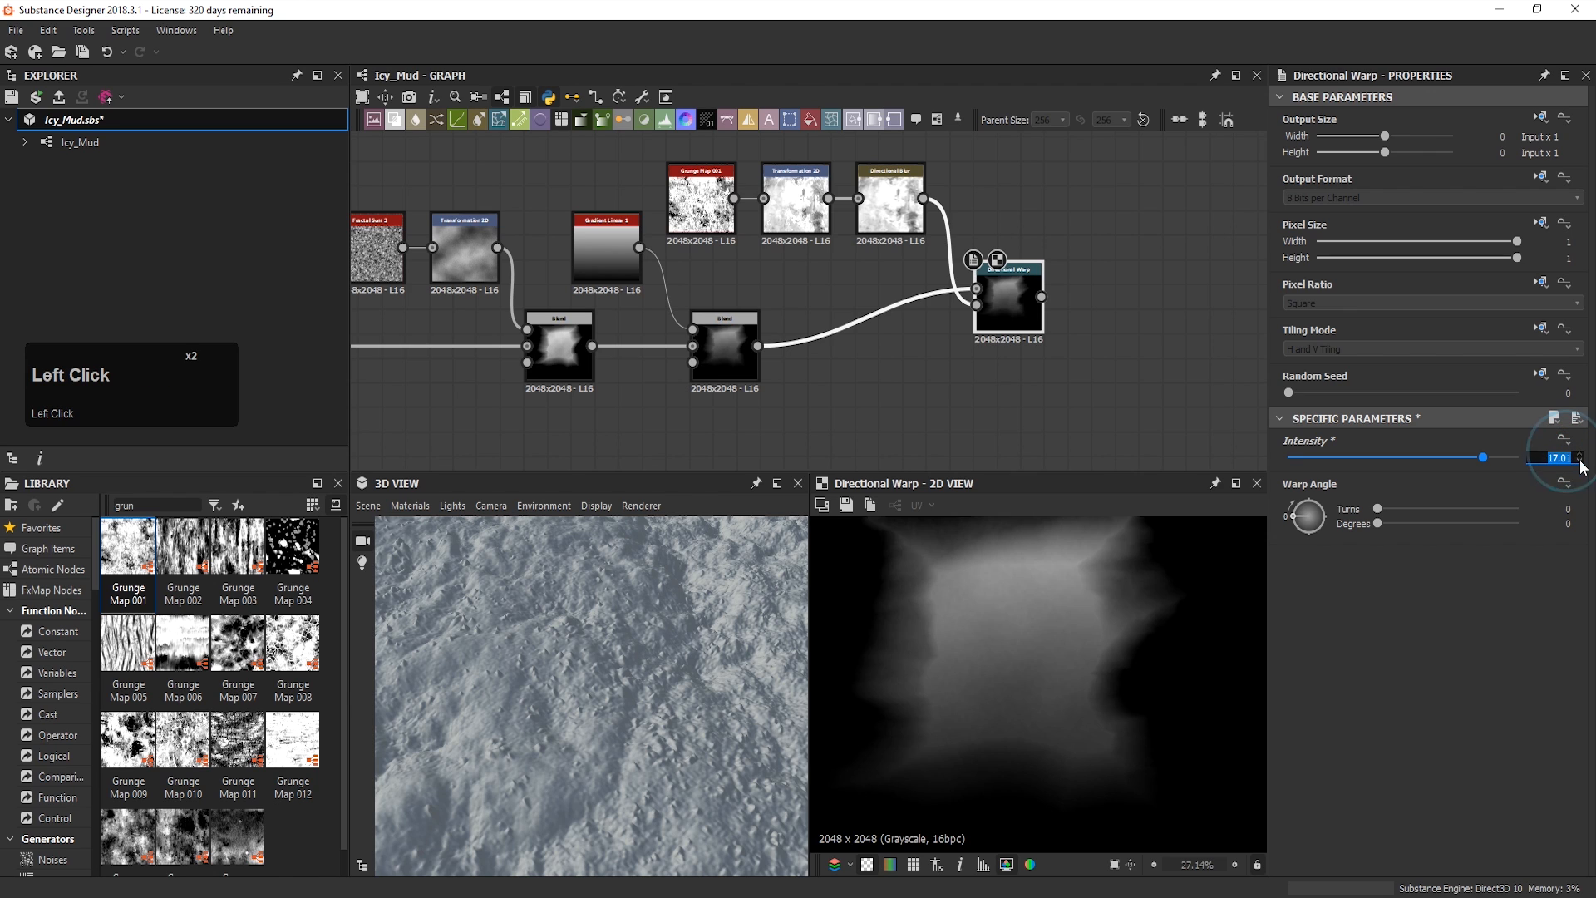
Step: Add a Levels node after the Directional Warp, apply auto levels, and set Level In Mid to 0.47
{"action": "key", "text": "space"}
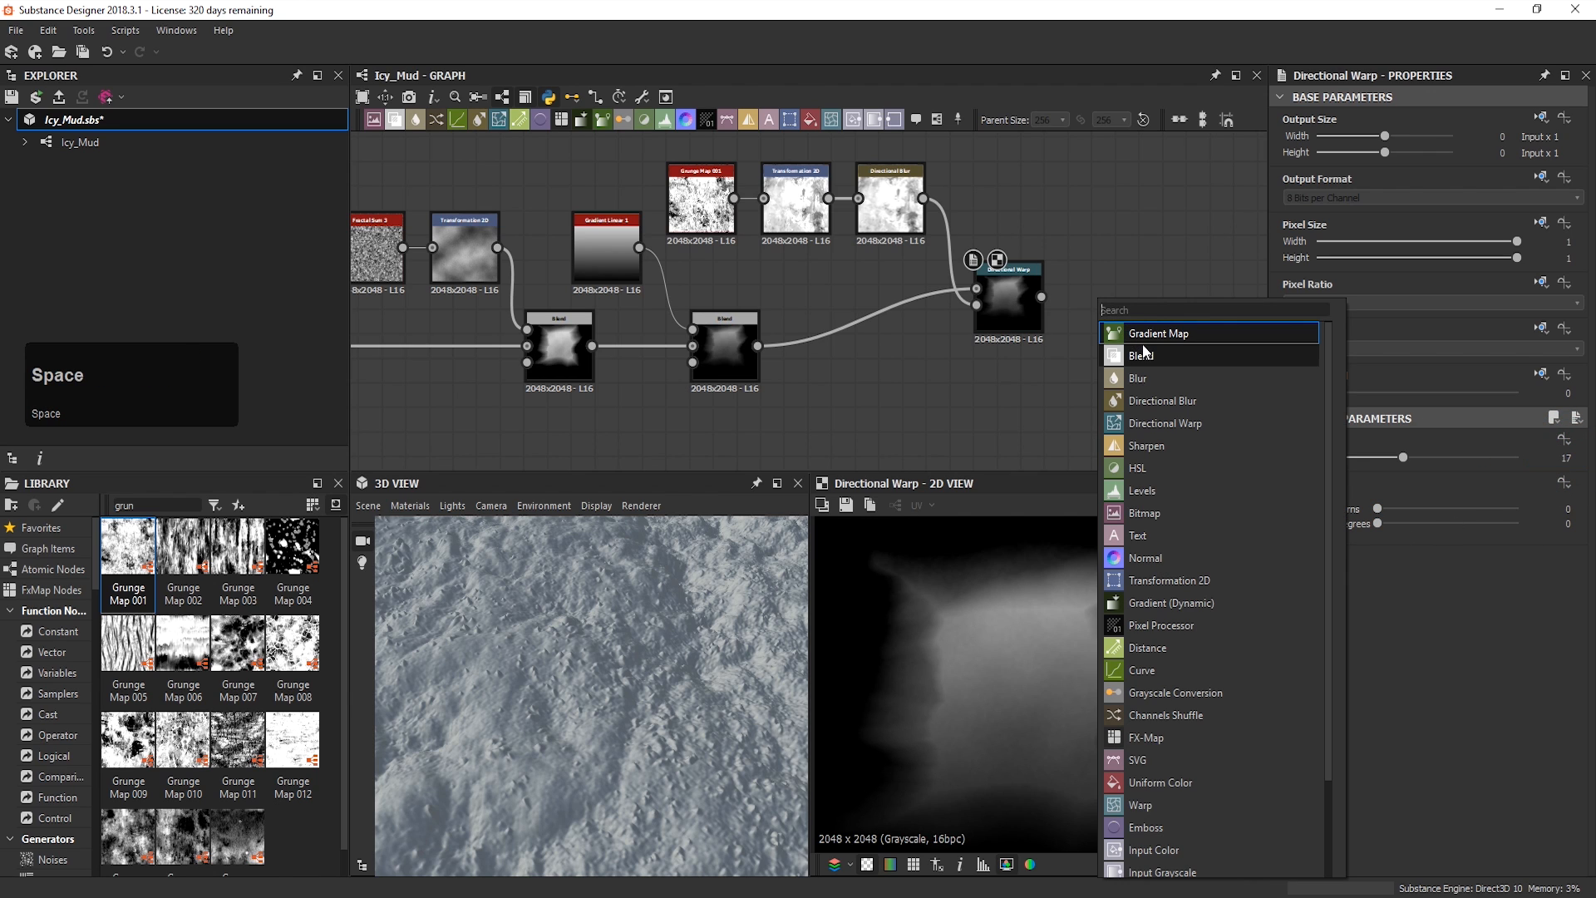
{"action": "left_click", "coordinate": [1144, 491]}
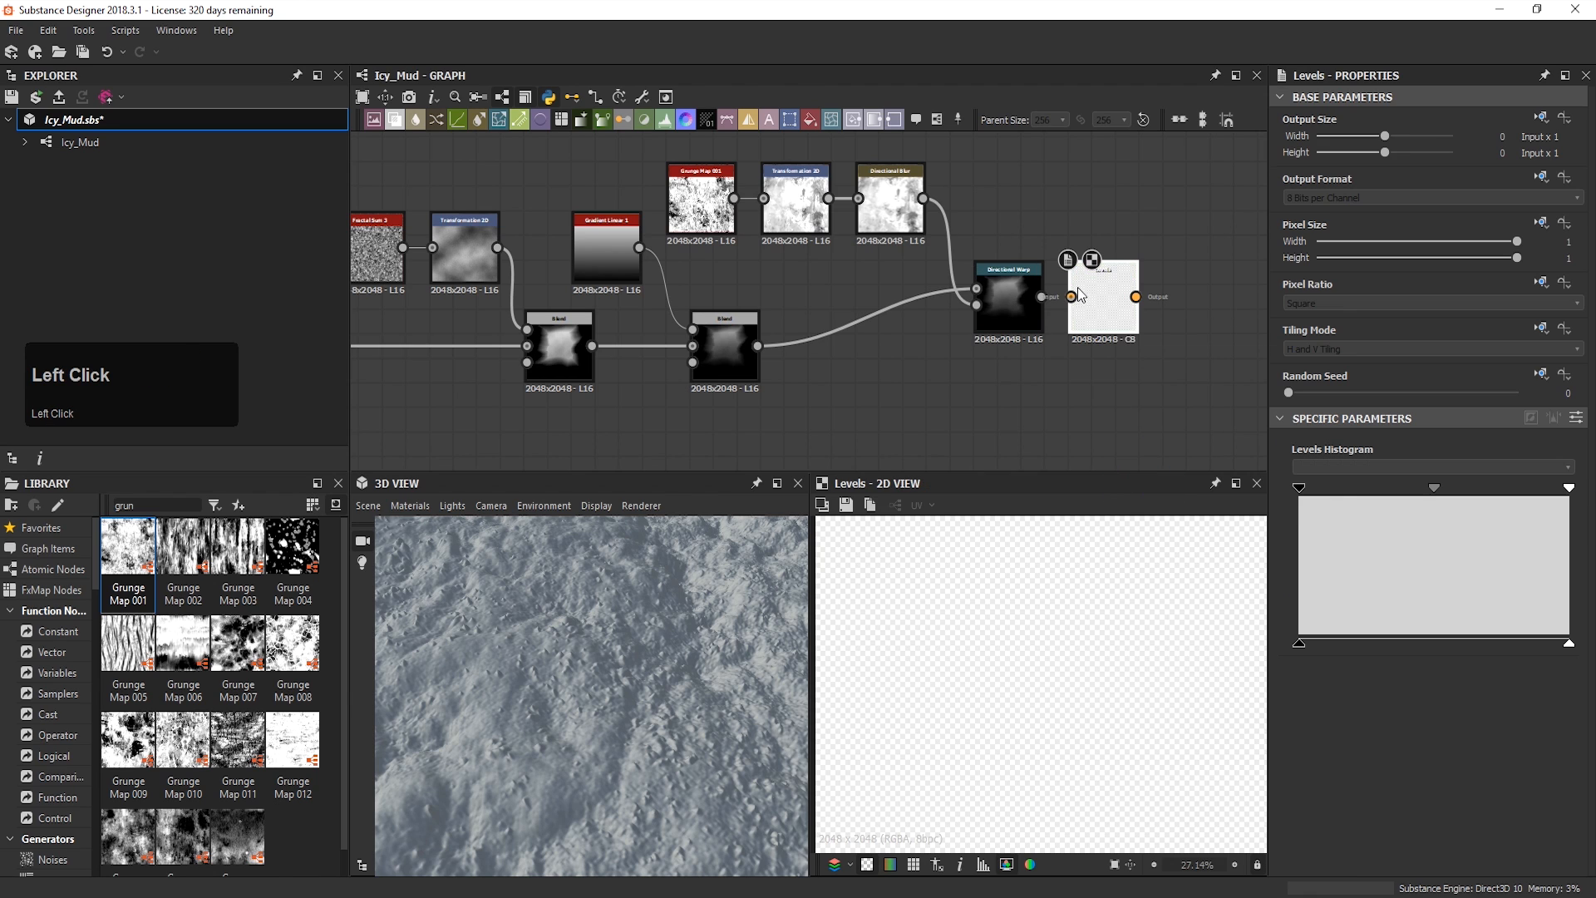
{"action": "left_click_drag", "start_coordinate": [1072, 296], "coordinate": [1042, 296]}
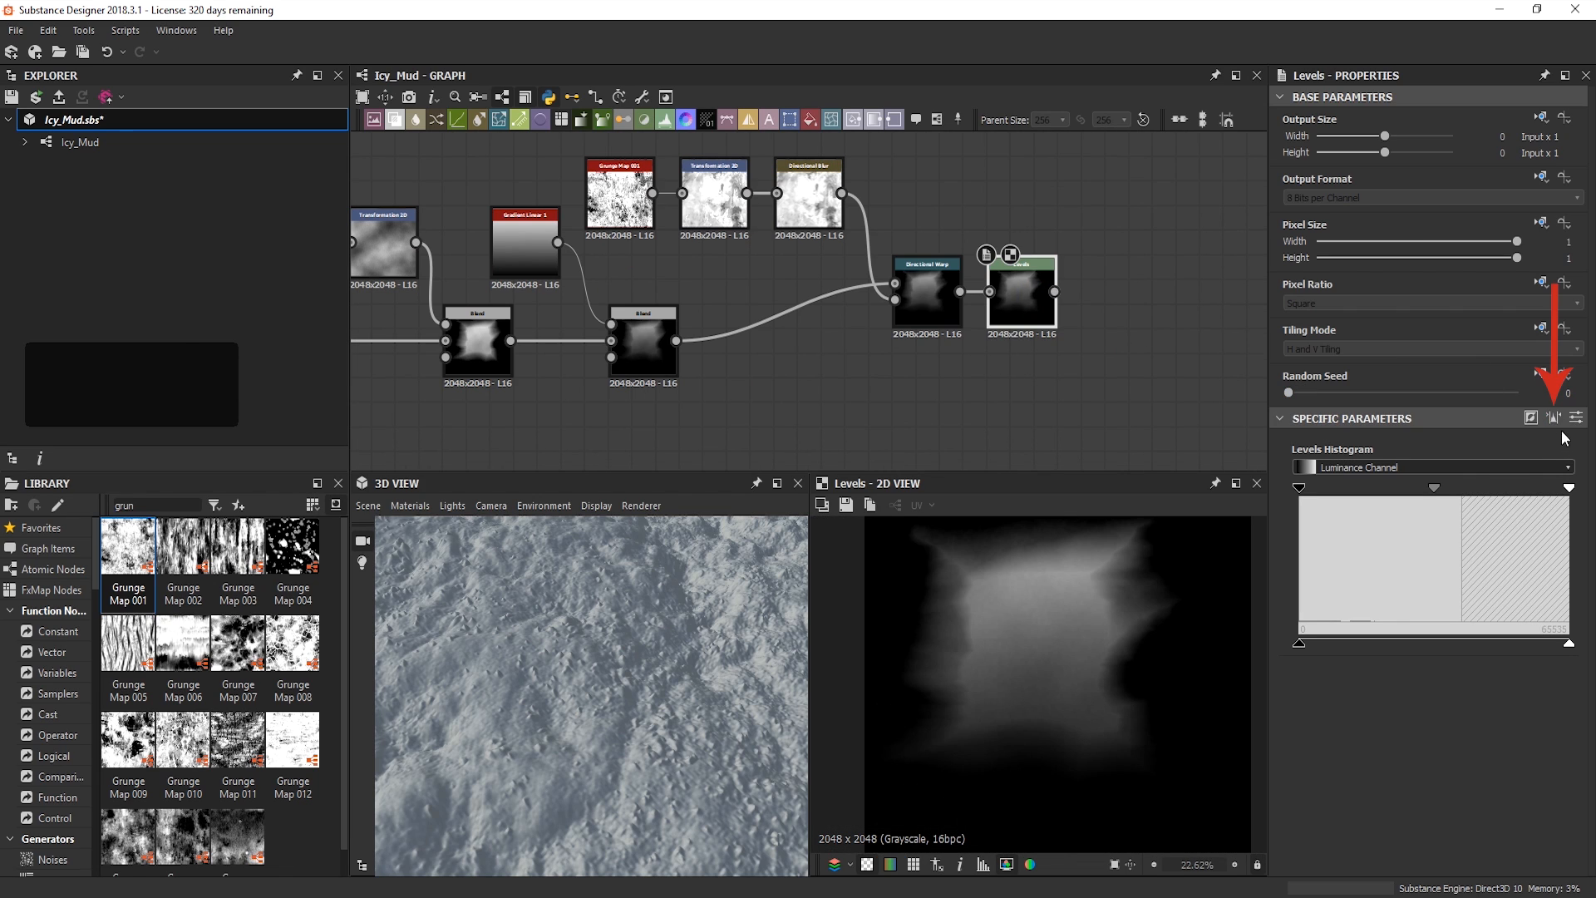
{"action": "left_click", "coordinate": [1553, 417]}
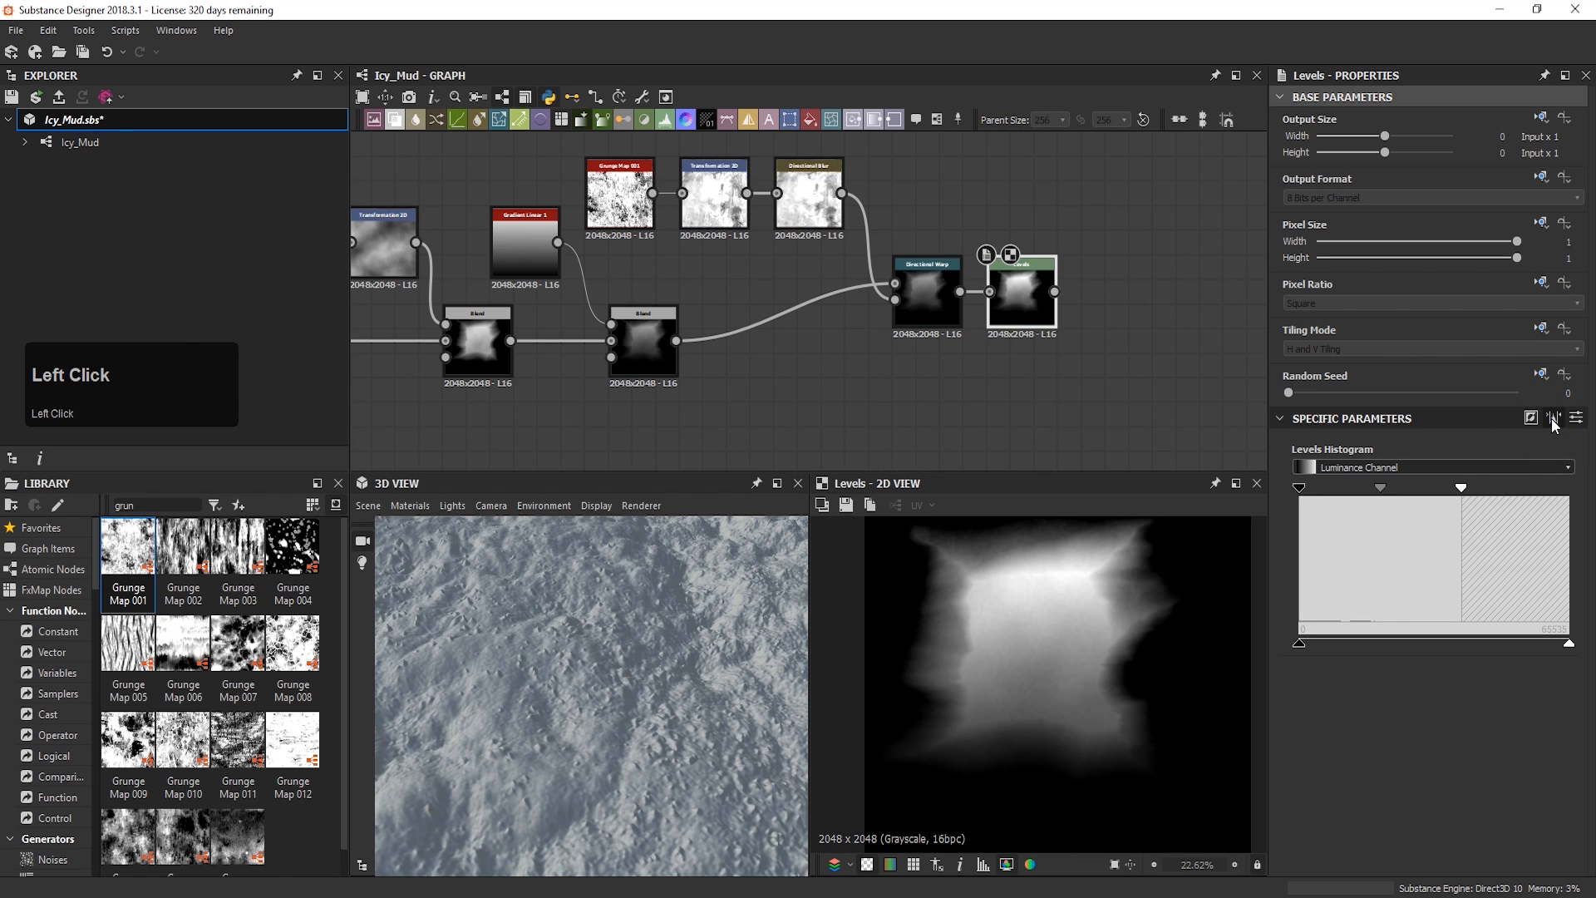
{"action": "left_click", "coordinate": [1576, 417]}
{"action": "left_click_drag", "start_coordinate": [1402, 557], "coordinate": [1399, 567]}
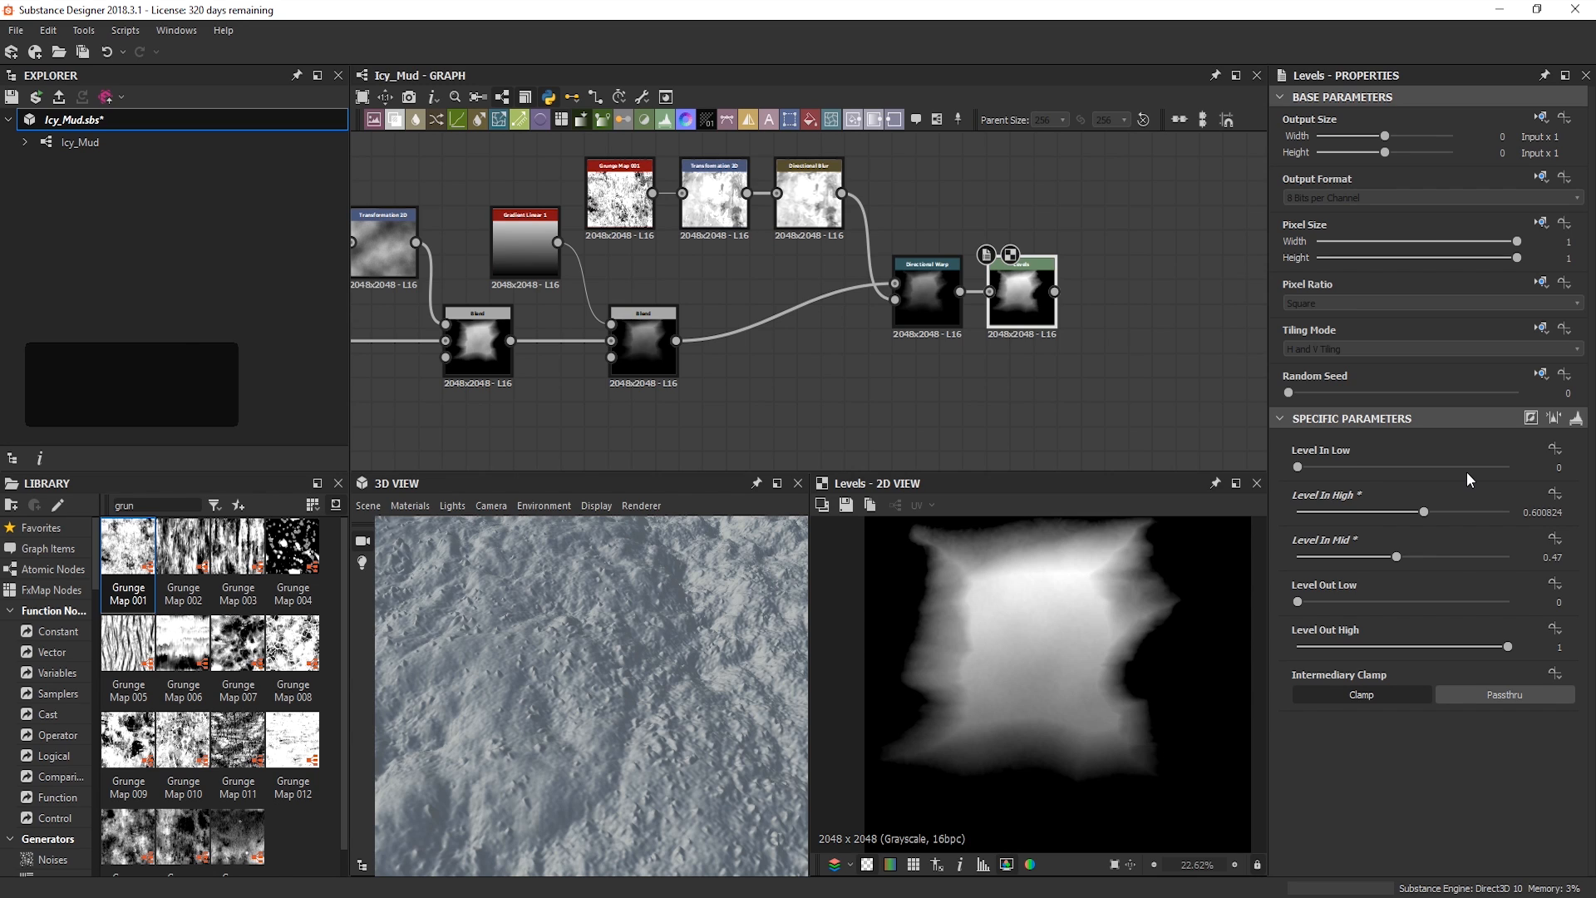
Step: Add Grunge Map 010 from the library below the Levels node and set its Cracks to 0.86
{"action": "left_click_drag", "start_coordinate": [183, 738], "coordinate": [1050, 401]}
{"action": "middle_click_drag", "start_coordinate": [1121, 361], "coordinate": [1047, 356]}
{"action": "scroll", "coordinate": [1373, 819], "scroll_direction": "down", "scroll_amount": 3}
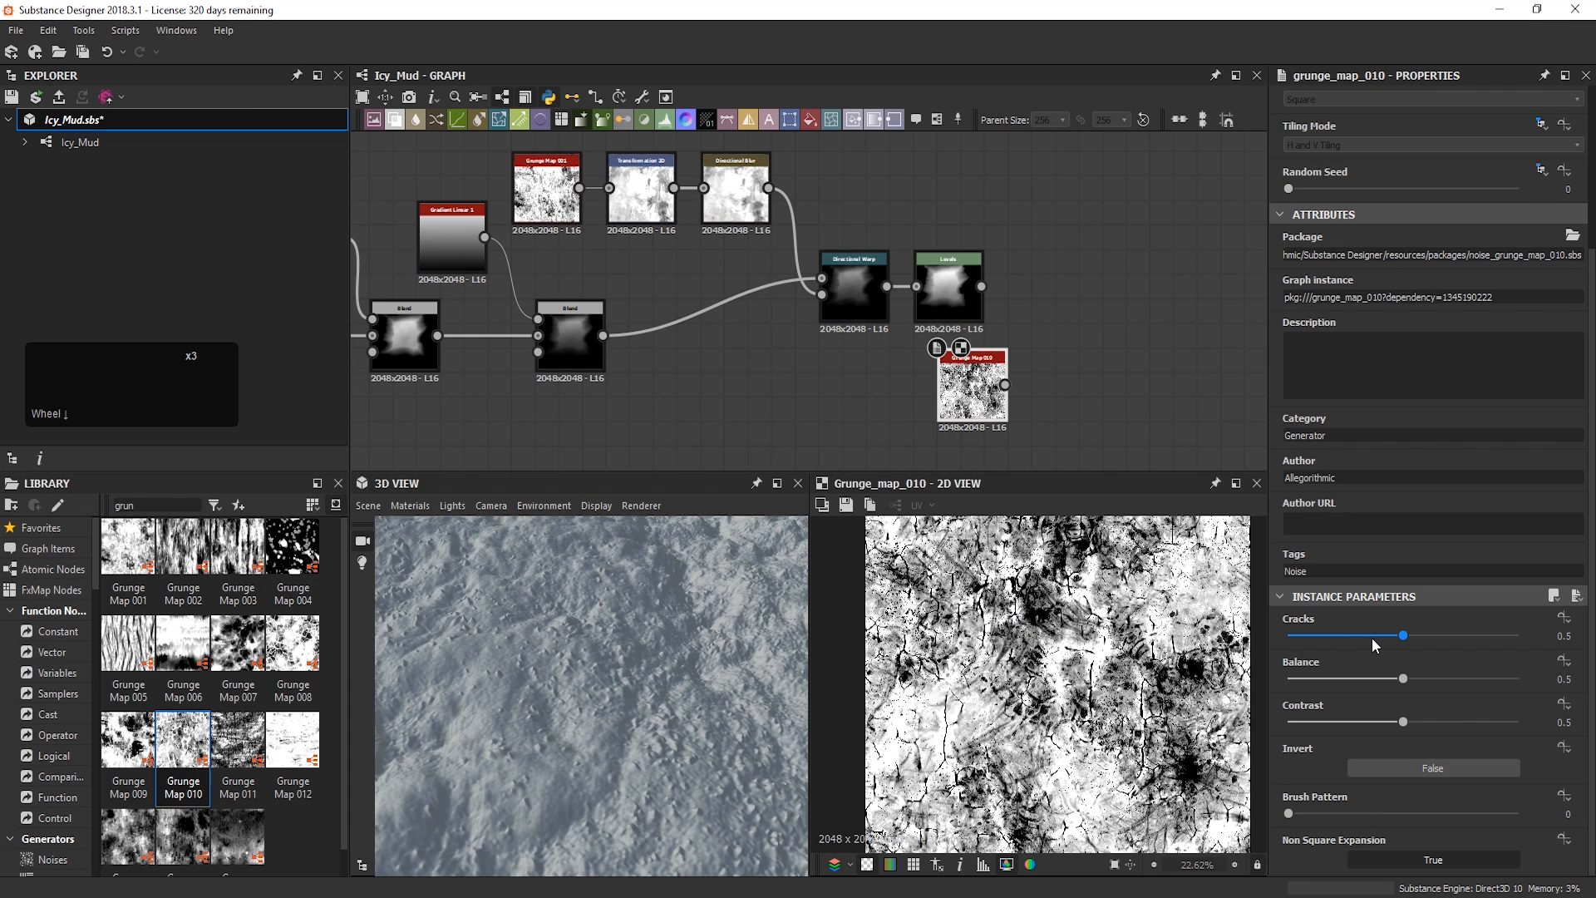
{"action": "left_click_drag", "start_coordinate": [1455, 627], "coordinate": [1484, 645]}
Step: Add a Transformation 2D node beside Grunge Map 010 and connect the grunge output to it
{"action": "key", "text": "space"}
{"action": "type", "text": "tr"}
{"action": "left_click", "coordinate": [1074, 376]}
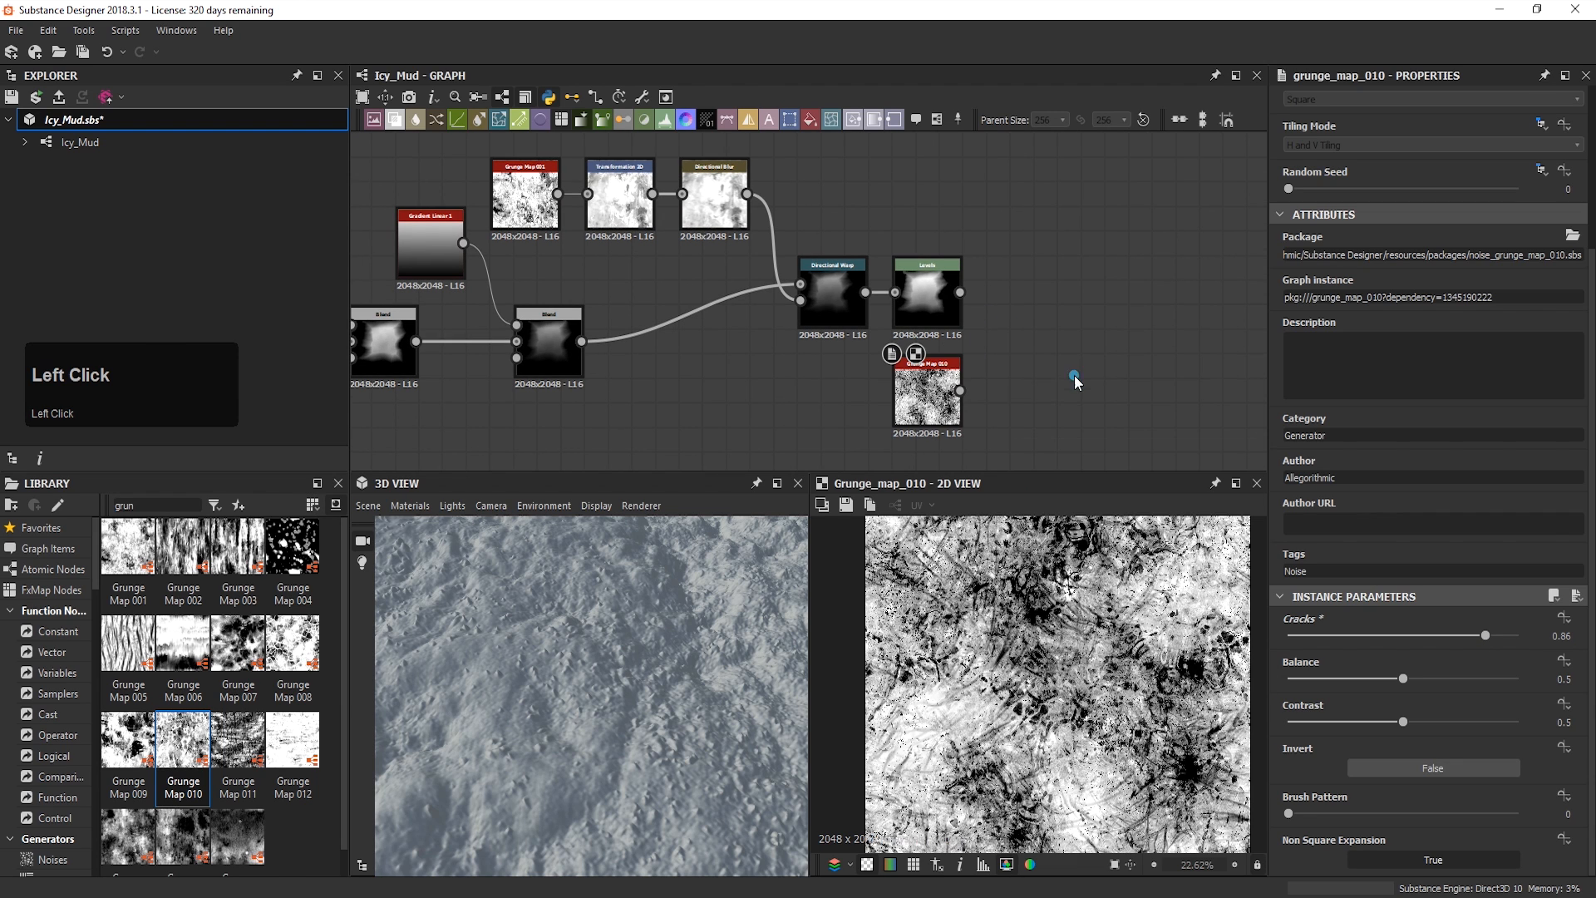
{"action": "left_click_drag", "start_coordinate": [1009, 337], "coordinate": [1013, 391]}
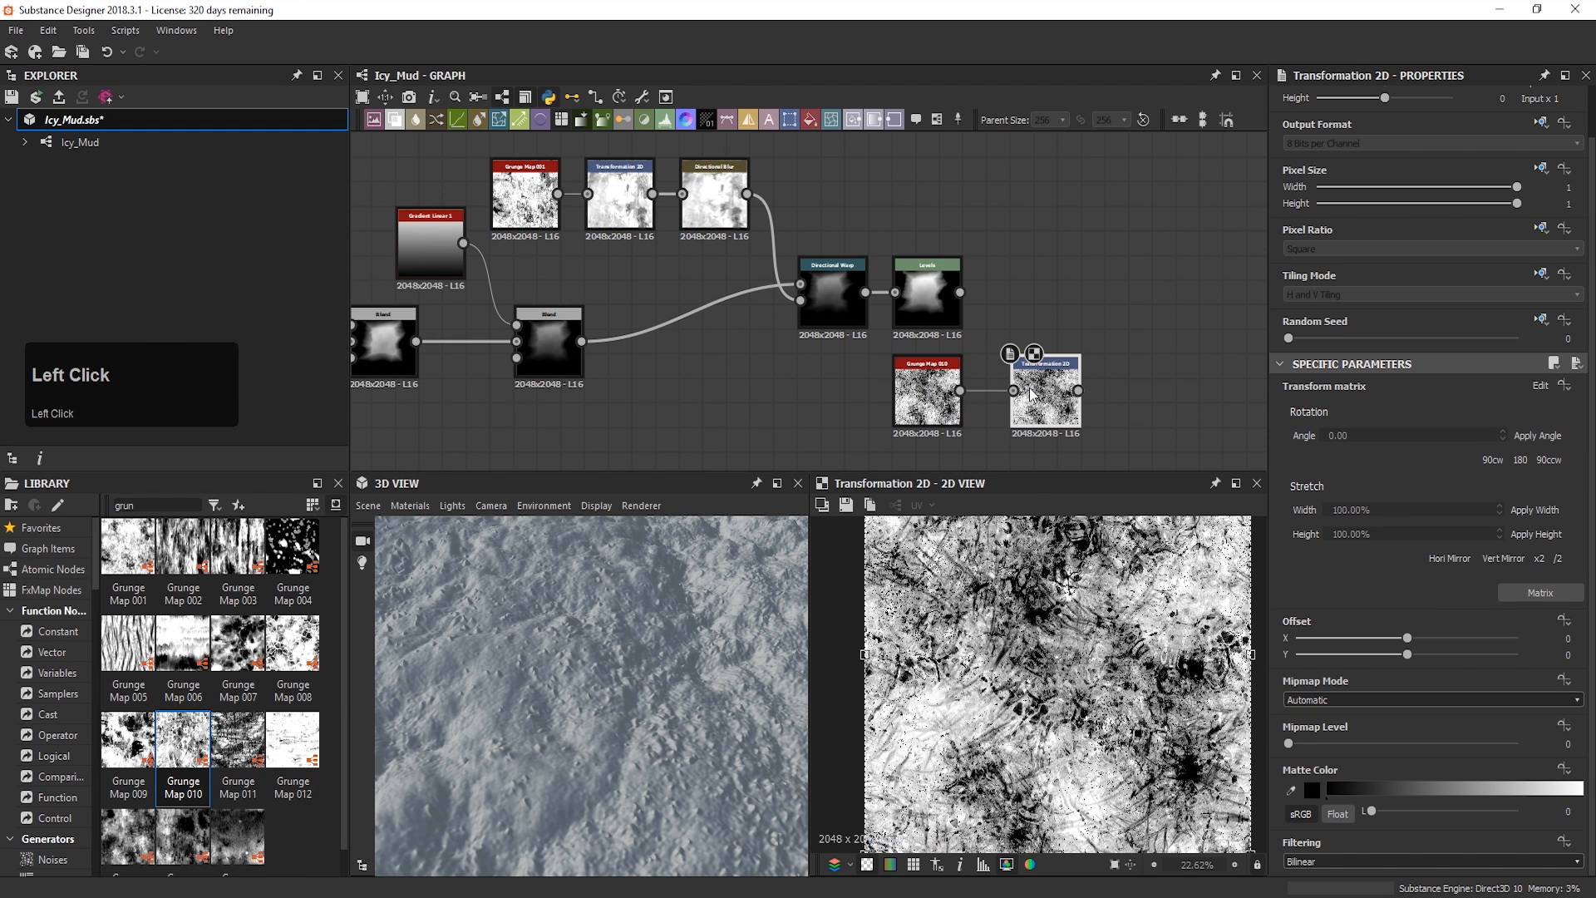
Step: Enlarge the Grunge Map 010 transformation with repeated x2 scaling and set its Offset to X -0.02 and Y 0.22
{"action": "double_click", "coordinate": [1539, 558]}
{"action": "left_click", "coordinate": [1539, 557]}
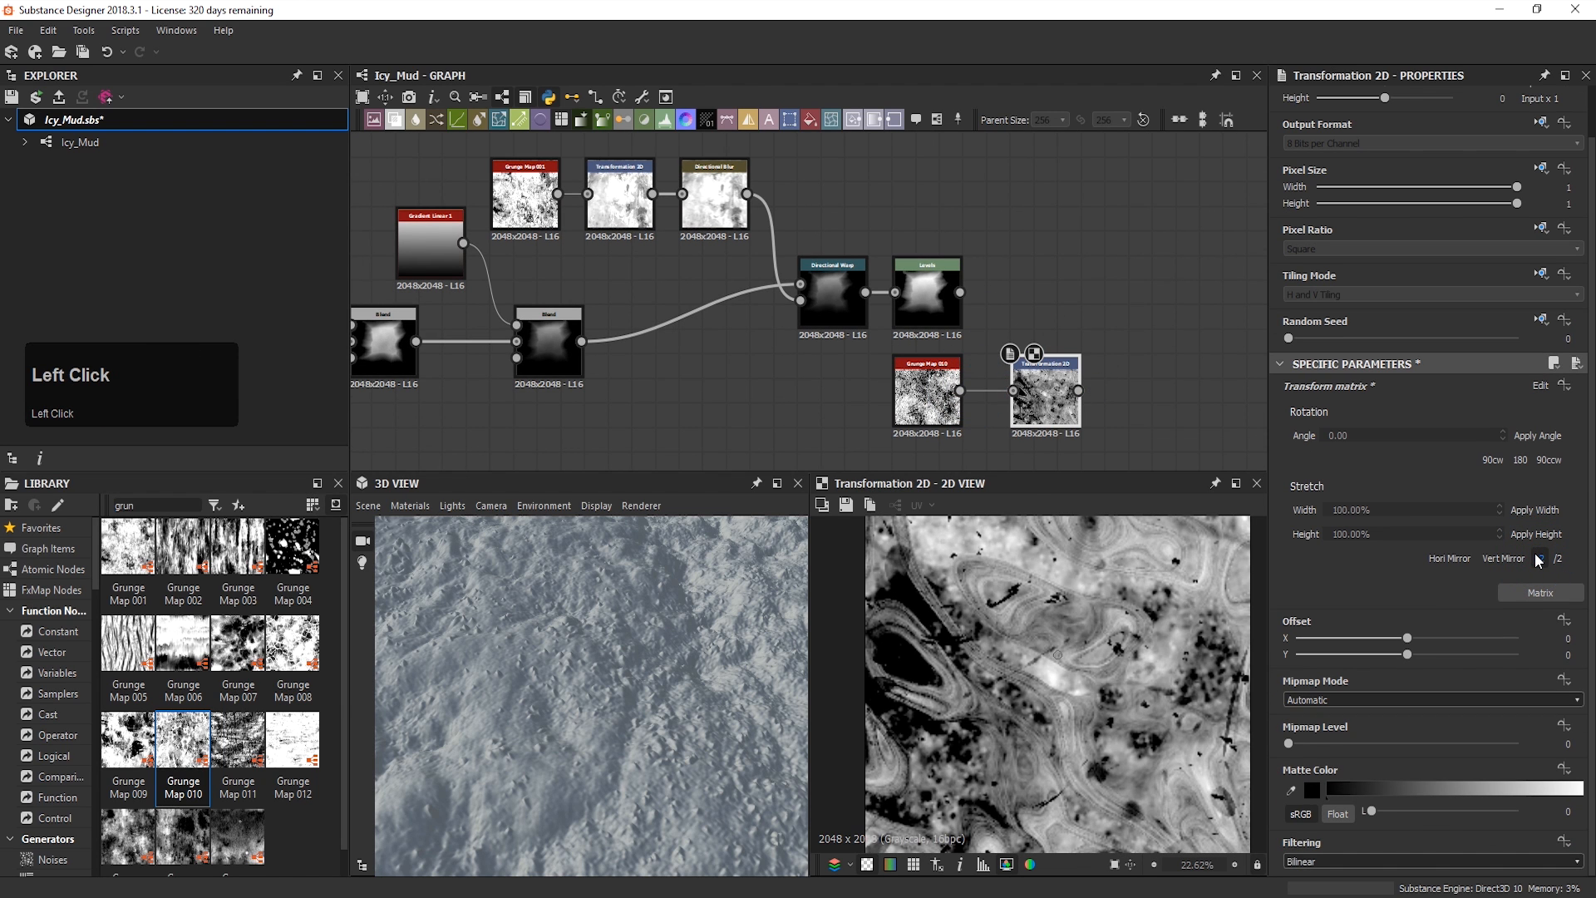
{"action": "scroll", "coordinate": [1019, 670], "scroll_direction": "down", "scroll_amount": 3}
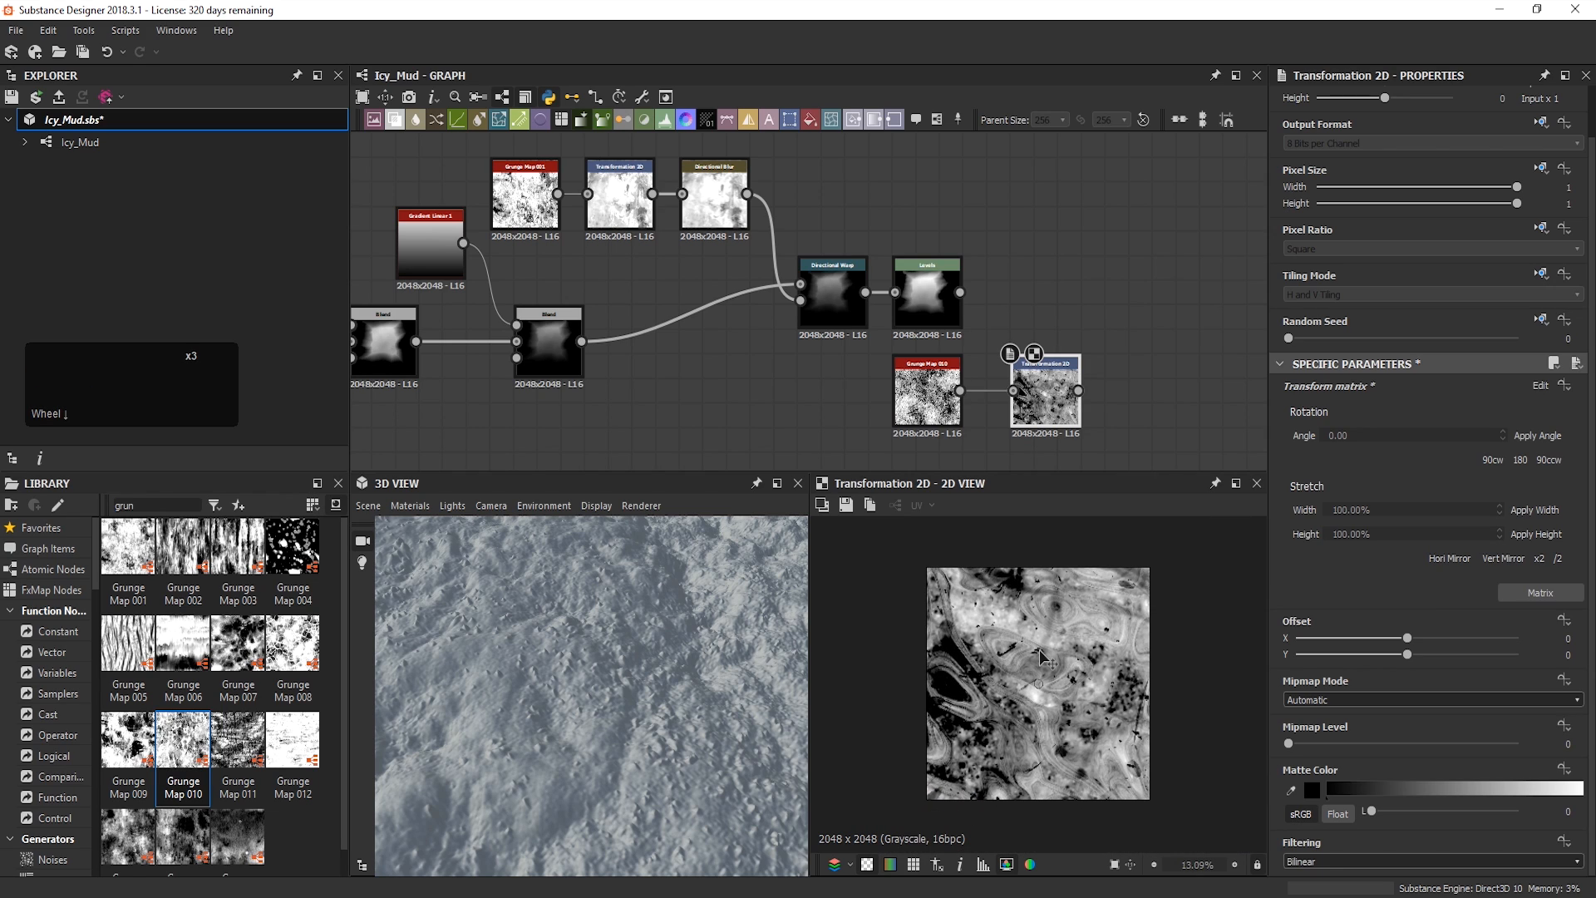
{"action": "mouse_move", "coordinate": [1406, 655]}
{"action": "left_mouse_down"}
{"action": "mouse_move", "coordinate": [1459, 657]}
{"action": "mouse_move", "coordinate": [1405, 646]}
{"action": "left_mouse_up"}
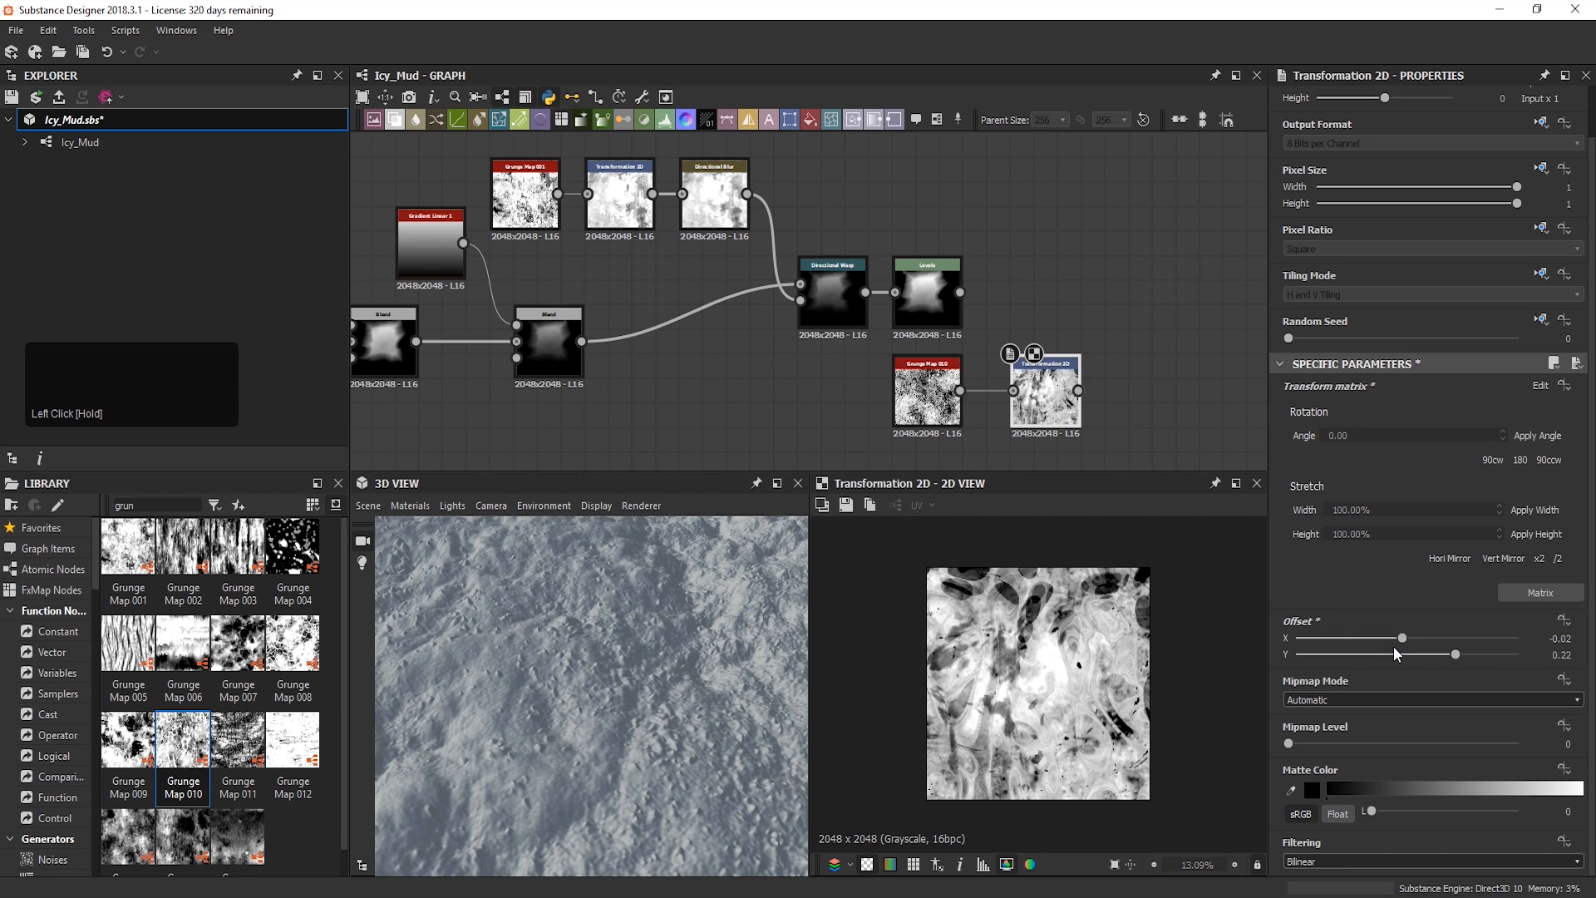
Step: Move Grunge Map 010 and its Transformation 2D under the warp and Levels nodes, and add another Directional Warp after them
{"action": "left_click_drag", "start_coordinate": [1018, 431], "coordinate": [813, 354]}
{"action": "left_click_drag", "start_coordinate": [933, 374], "coordinate": [838, 374]}
{"action": "left_click", "coordinate": [1062, 300]}
{"action": "key", "text": "space"}
{"action": "type", "text": "w"}
{"action": "key", "text": "BackSpace"}
{"action": "type", "text": "dire"}
{"action": "key", "text": "Down"}
{"action": "key", "text": "Return"}
{"action": "left_click", "coordinate": [1051, 330]}
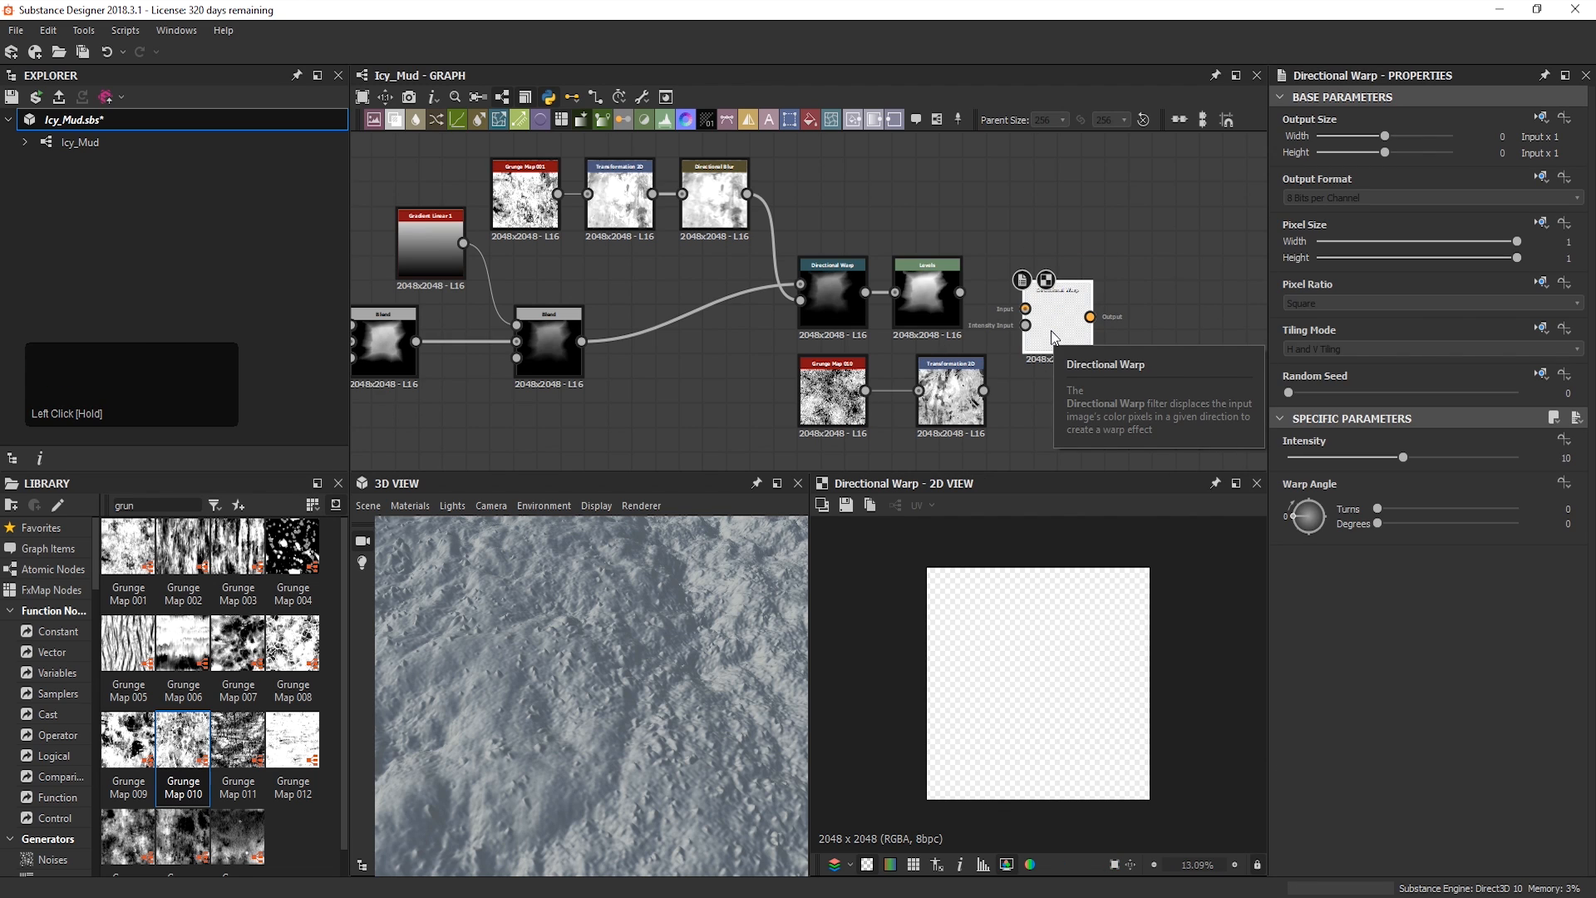
Step: Raise the warp, Levels and Grunge Map 010 nodes above the main Blend row and realign the Grunge Map 001 row beside them
{"action": "left_click_drag", "start_coordinate": [1051, 330], "coordinate": [1039, 356]}
{"action": "left_click_drag", "start_coordinate": [951, 391], "coordinate": [926, 391]}
{"action": "left_click_drag", "start_coordinate": [1114, 445], "coordinate": [786, 262]}
{"action": "left_click_drag", "start_coordinate": [1045, 342], "coordinate": [1070, 244]}
{"action": "middle_click_drag", "start_coordinate": [1078, 288], "coordinate": [1096, 378]}
{"action": "left_click_drag", "start_coordinate": [777, 237], "coordinate": [532, 291]}
{"action": "left_click_drag", "start_coordinate": [732, 282], "coordinate": [707, 209]}
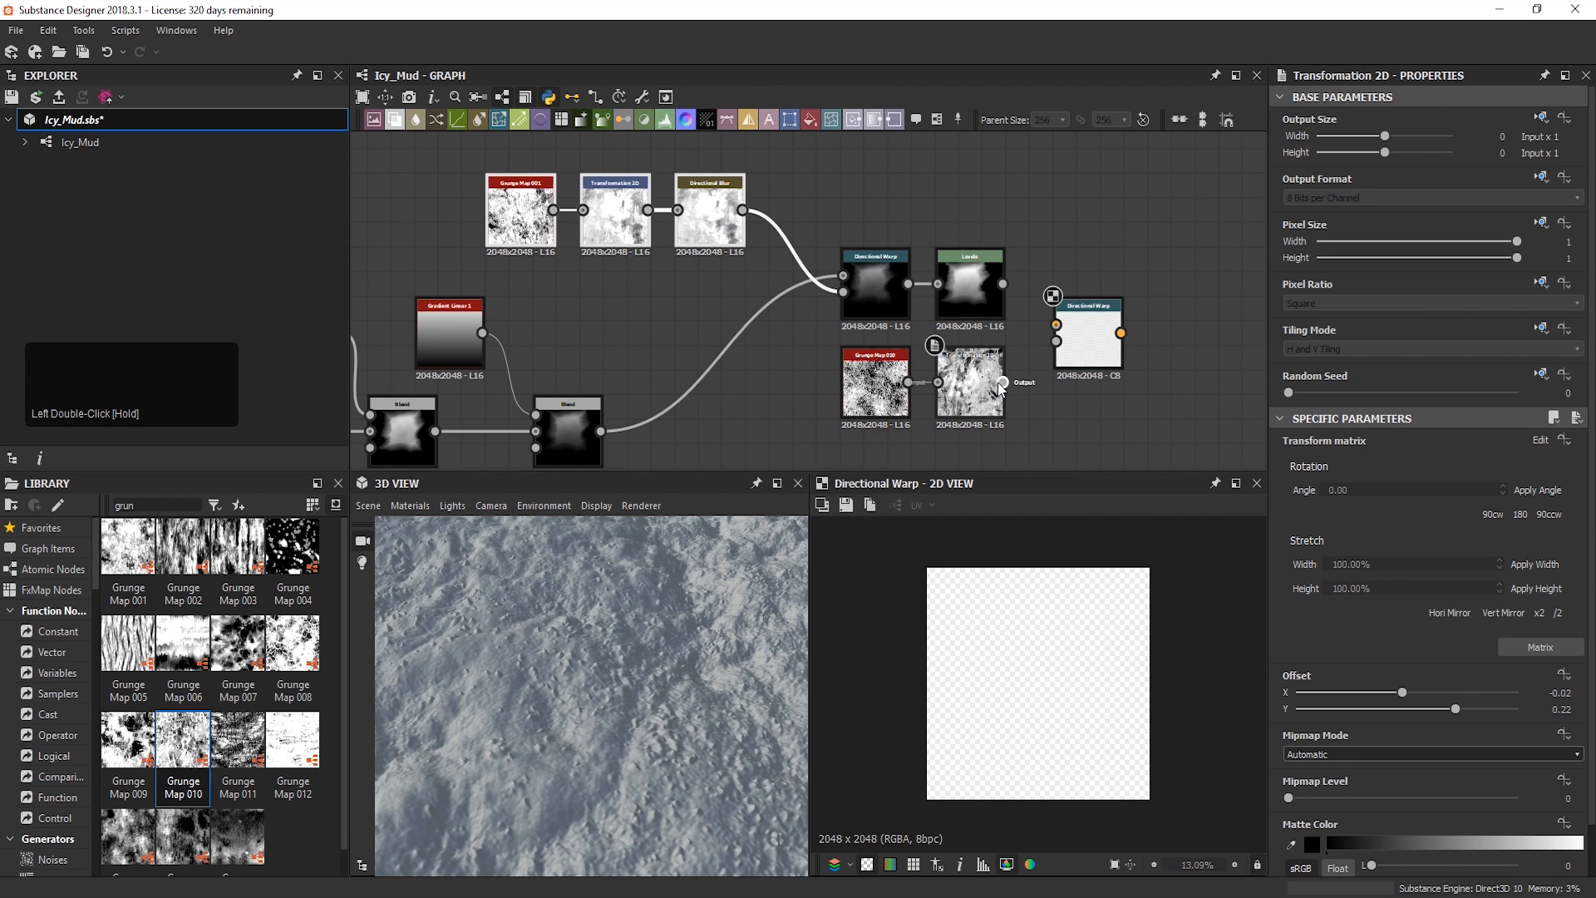
Step: Connect Levels to the new Directional Warp's Input and the Grunge Map 010 transformation to its Intensity Input, with Warp Angle at -329 degrees
{"action": "left_click_drag", "start_coordinate": [1002, 382], "coordinate": [1055, 340]}
{"action": "left_click_drag", "start_coordinate": [1003, 284], "coordinate": [1056, 324]}
{"action": "double_click", "coordinate": [1072, 332]}
{"action": "left_click_drag", "start_coordinate": [1307, 516], "coordinate": [1270, 489]}
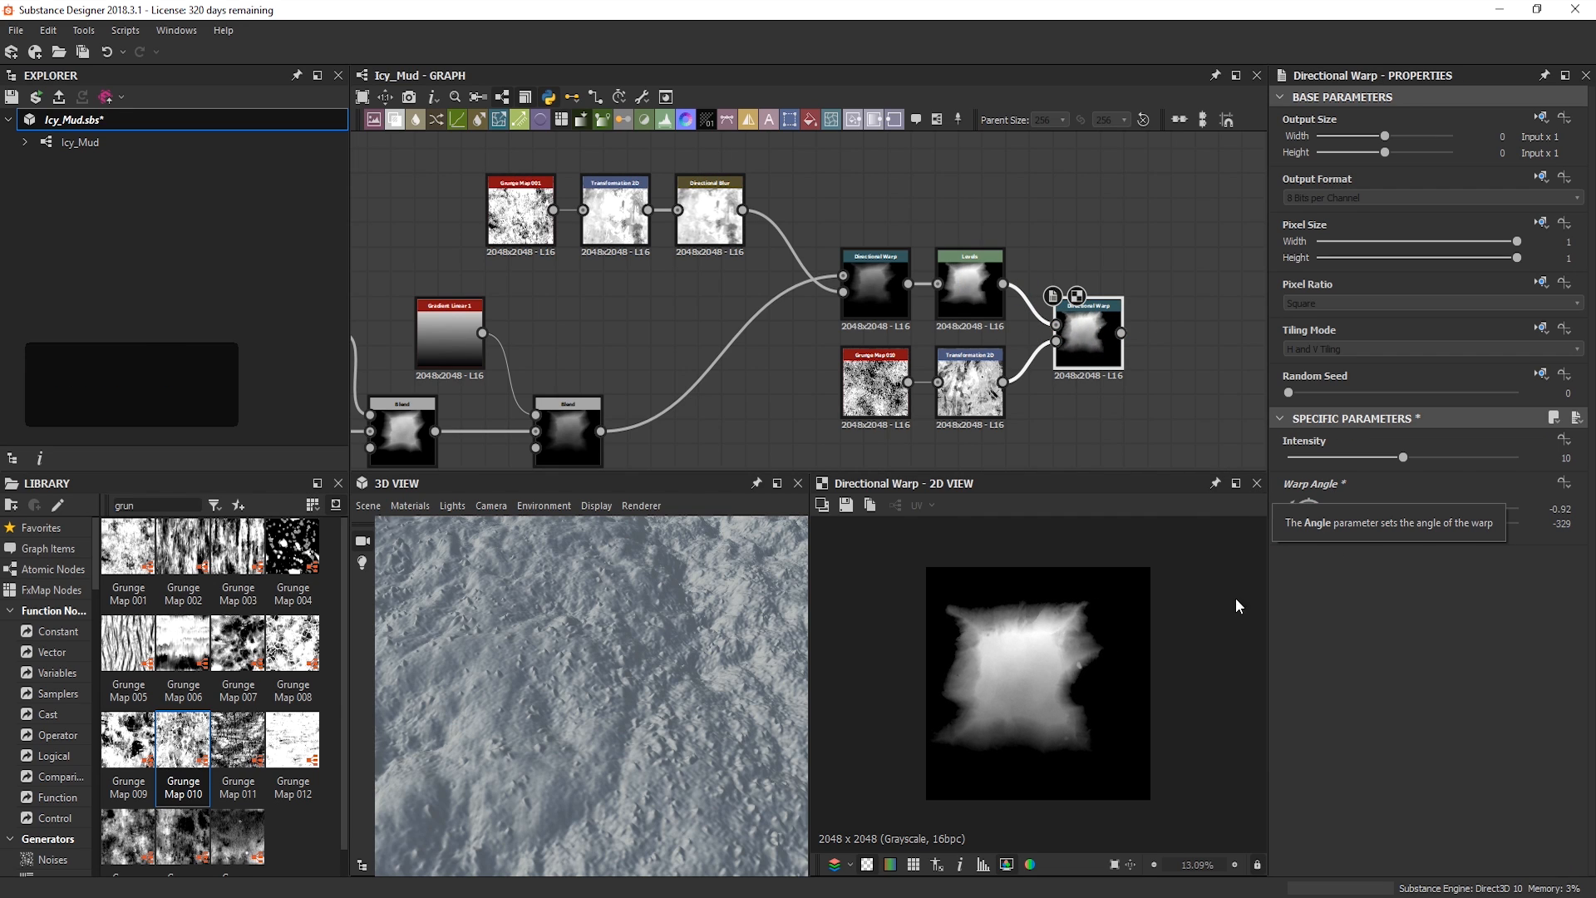
Step: Add a second Levels node after the newest Directional Warp and set its Level In Low to 0.2
{"action": "scroll", "coordinate": [957, 641], "scroll_direction": "up", "scroll_amount": 6}
{"action": "middle_click_drag", "start_coordinate": [958, 641], "coordinate": [1030, 626]}
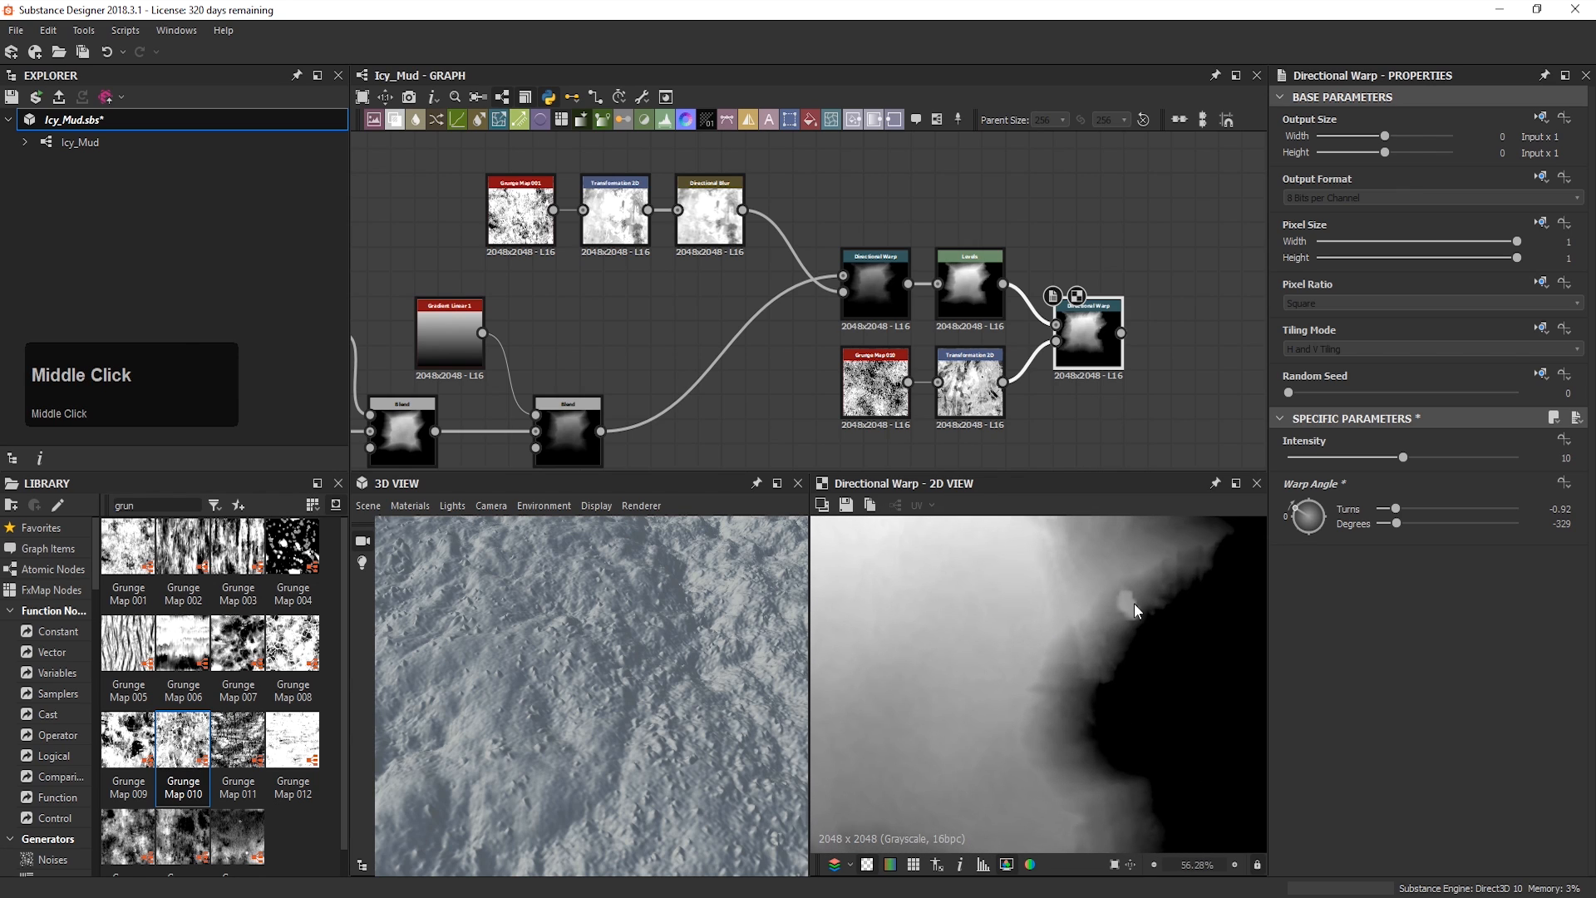
{"action": "scroll", "coordinate": [1109, 624], "scroll_direction": "up", "scroll_amount": 3}
{"action": "scroll", "coordinate": [1145, 692], "scroll_direction": "down", "scroll_amount": 2}
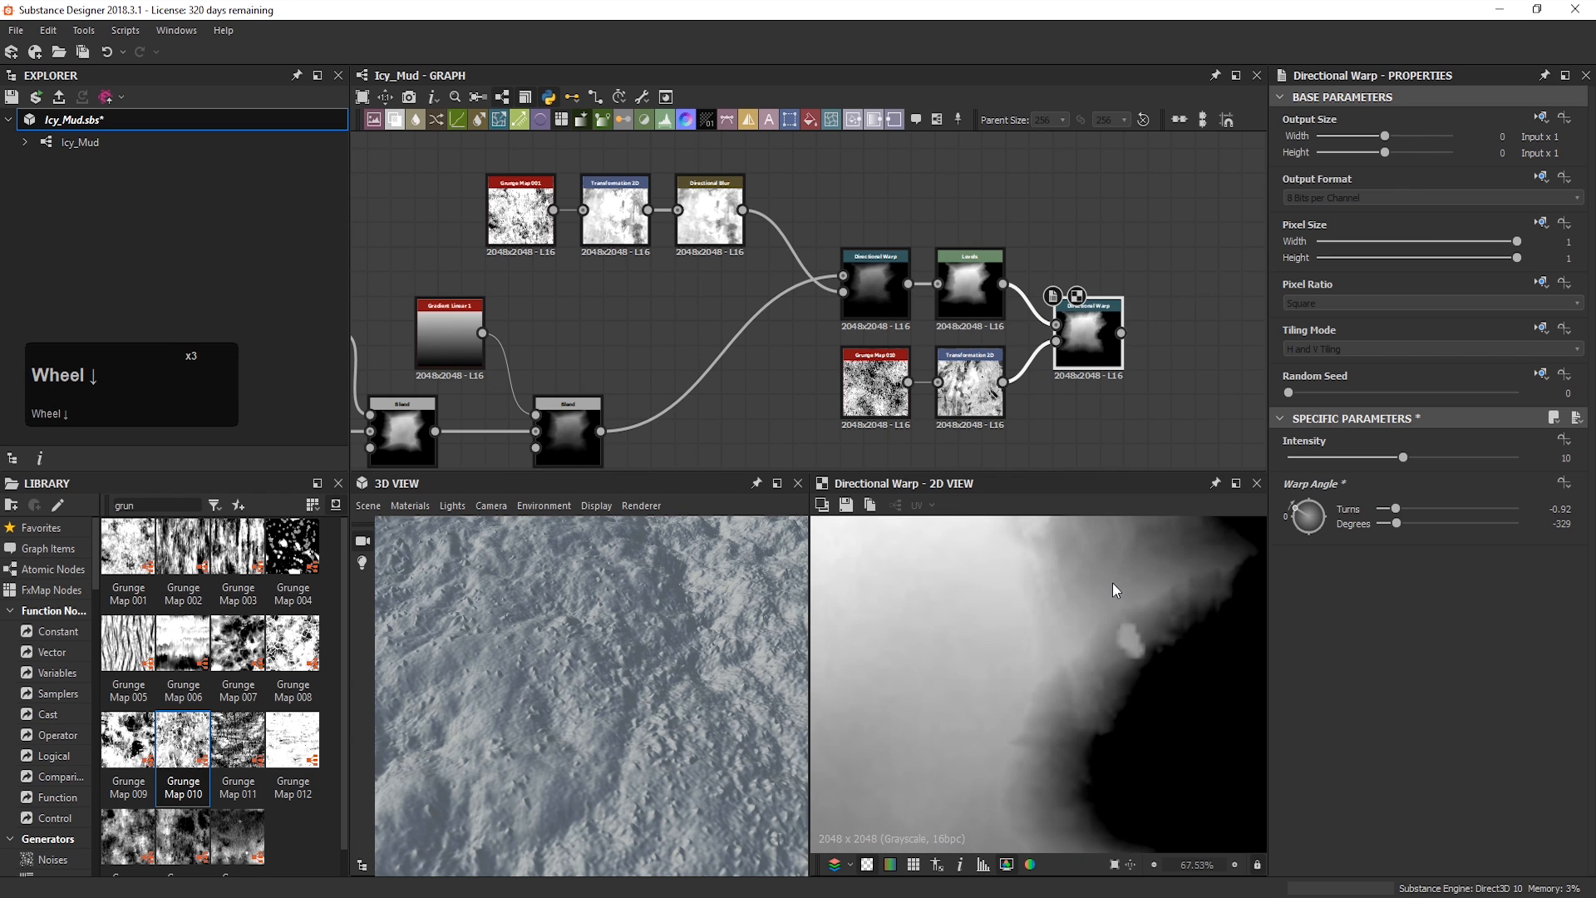
{"action": "left_click", "coordinate": [665, 121]}
{"action": "middle_click_drag", "start_coordinate": [980, 293], "coordinate": [814, 258]}
{"action": "left_click", "coordinate": [1577, 417]}
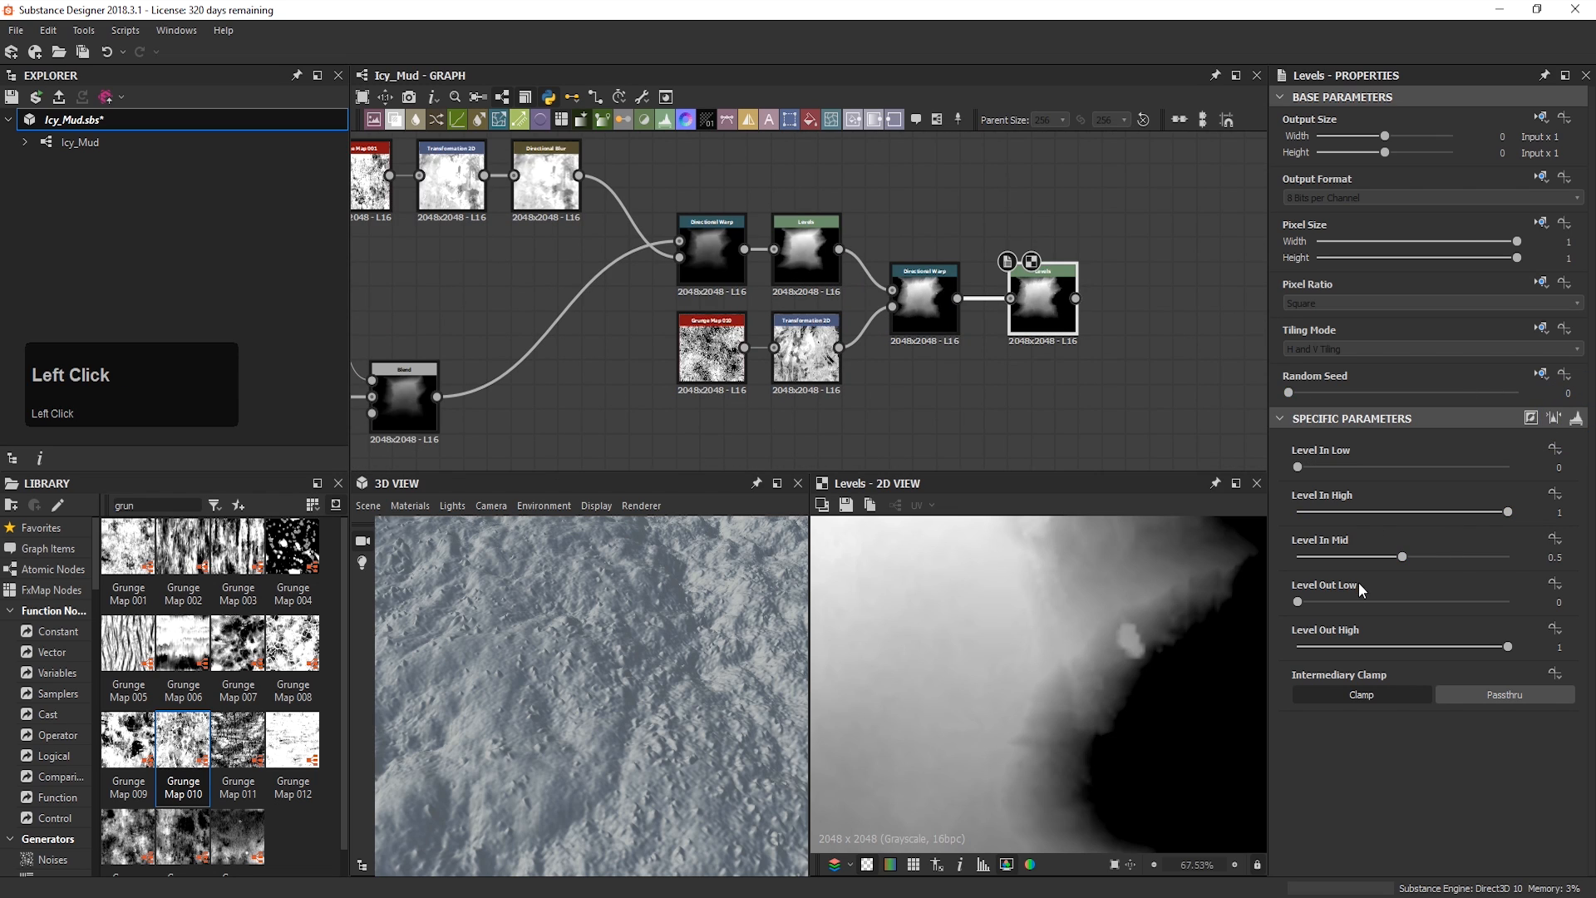
{"action": "left_click_drag", "start_coordinate": [1305, 466], "coordinate": [1338, 466]}
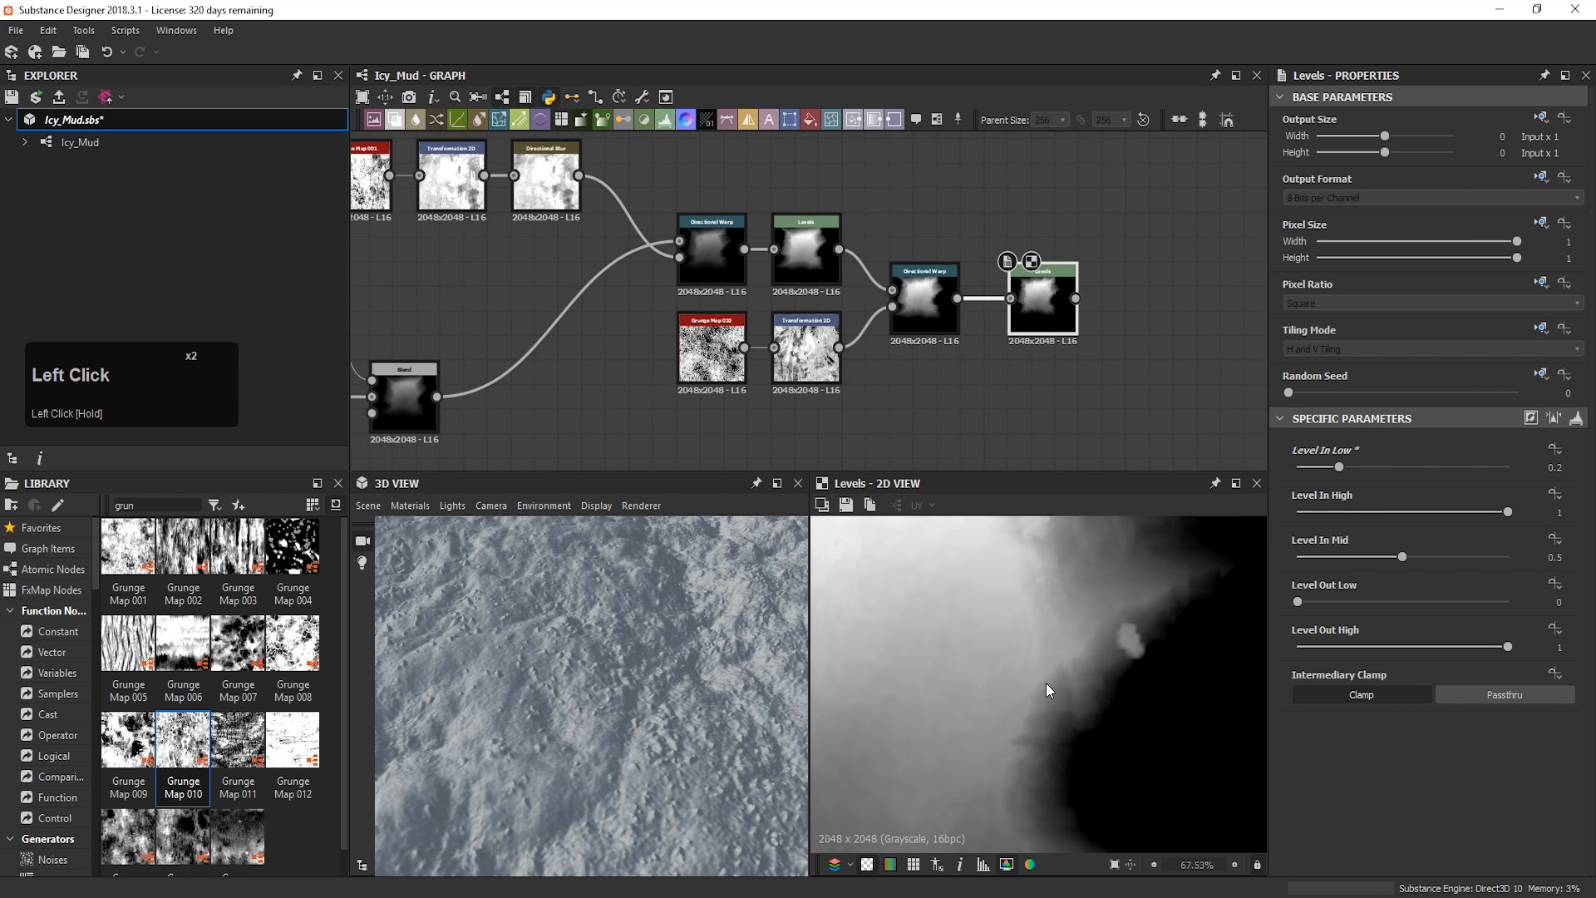
Step: Set the last Levels node's Level In High to 0.83 and Level In Mid to 0.41
{"action": "scroll", "coordinate": [1017, 717], "scroll_direction": "up", "scroll_amount": 2}
{"action": "left_click_drag", "start_coordinate": [1507, 511], "coordinate": [1477, 515]}
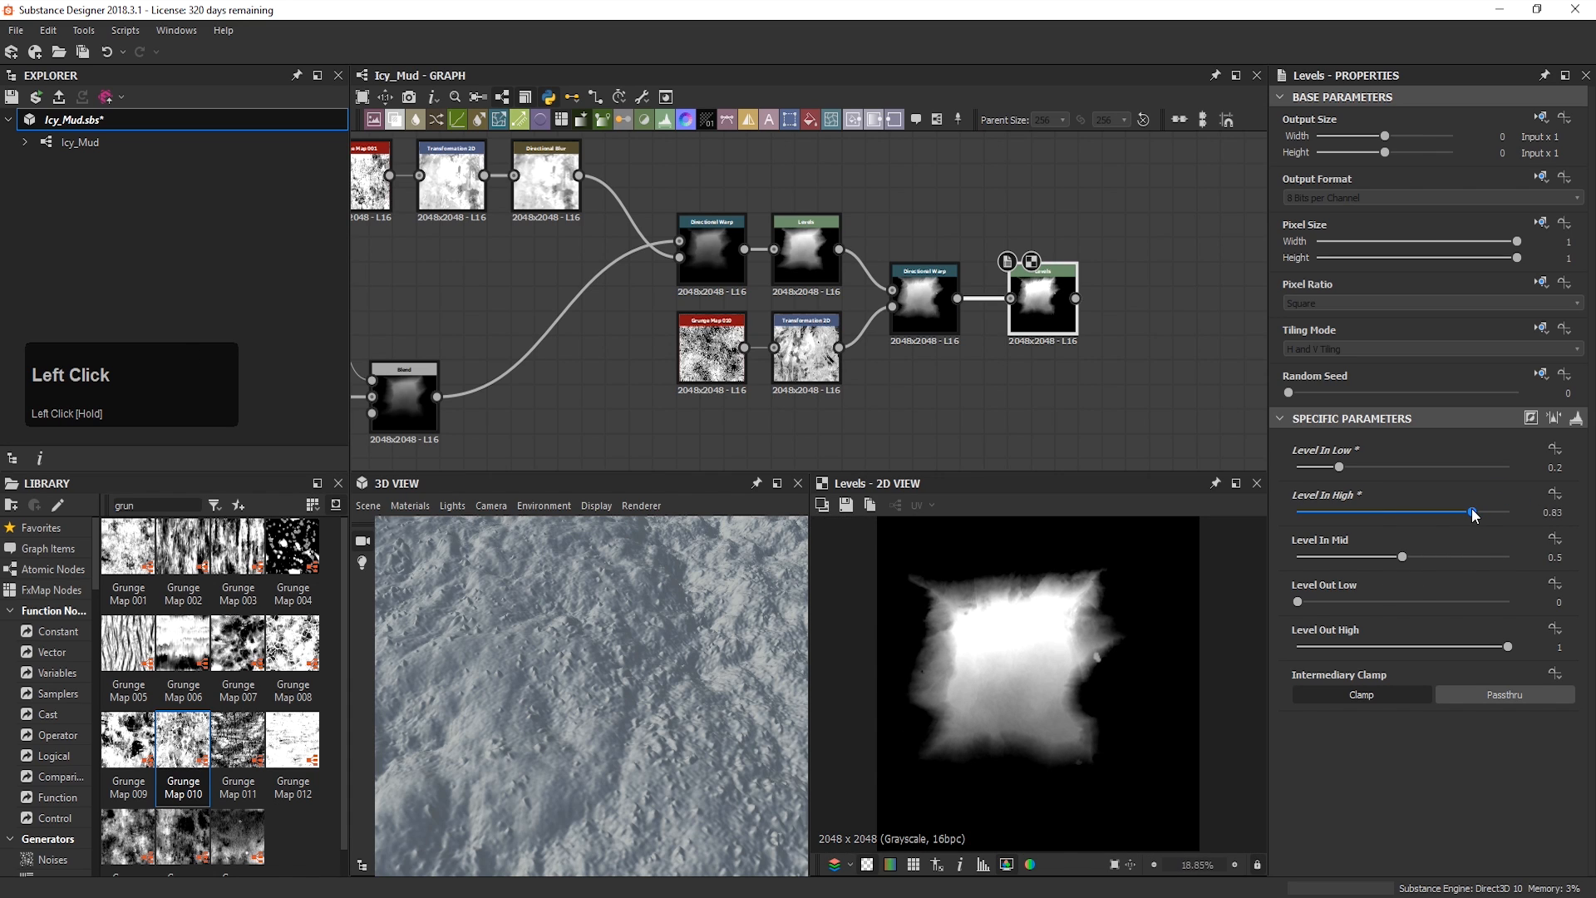
{"action": "left_click_drag", "start_coordinate": [1402, 557], "coordinate": [1384, 565]}
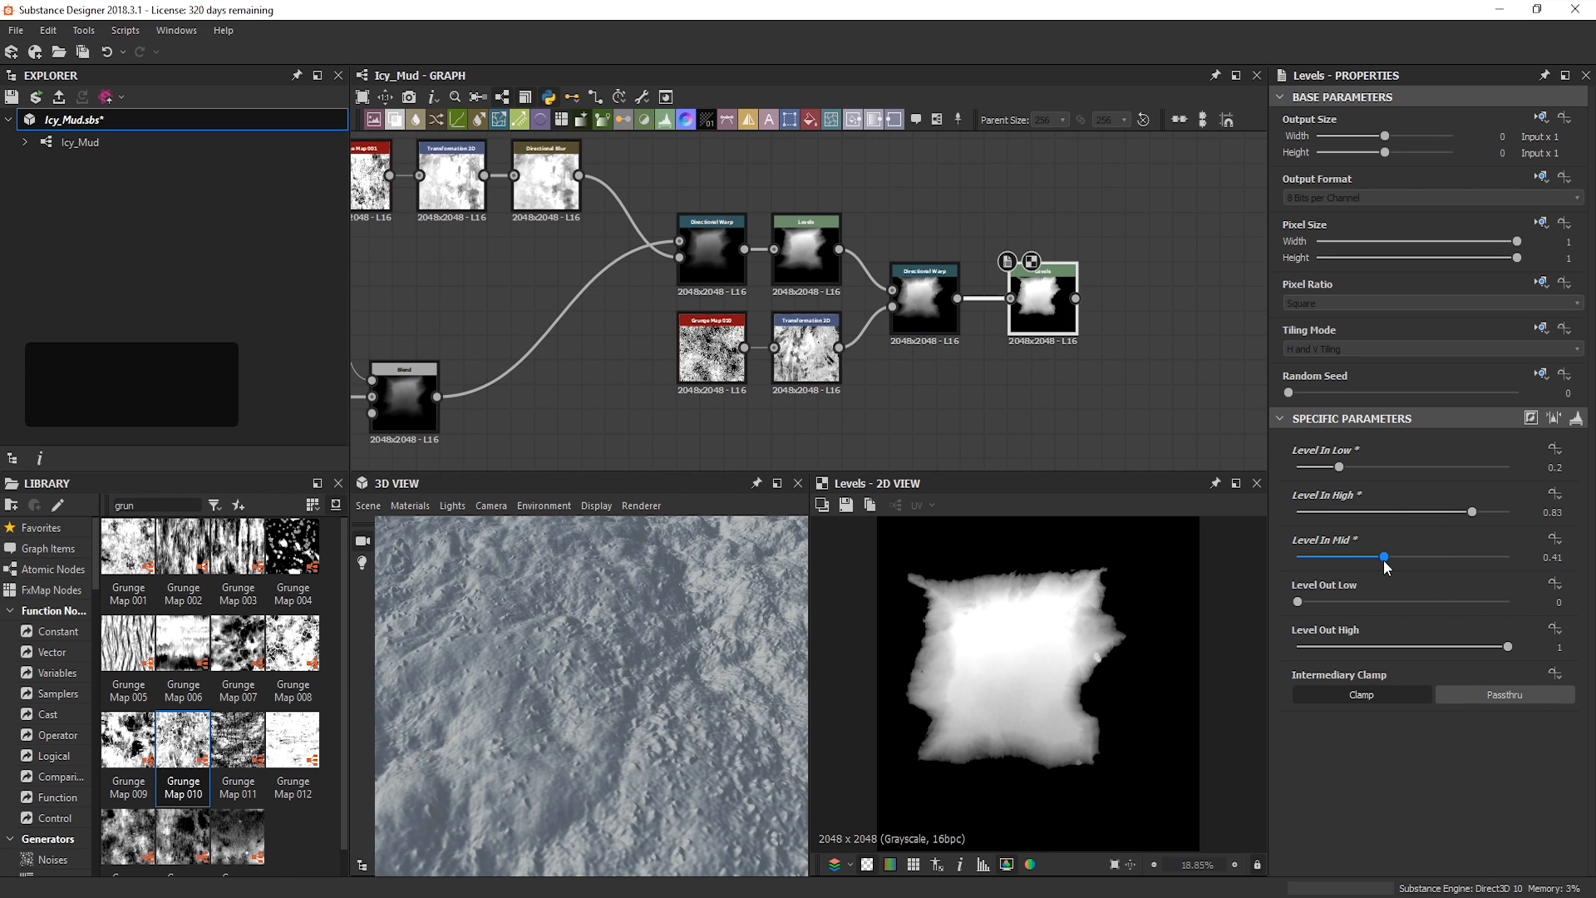
Step: Move the final warp, Levels and grunge node group higher in the graph and adjust Grunge Map 001's position
{"action": "scroll", "coordinate": [1086, 313], "scroll_direction": "down", "scroll_amount": 3}
{"action": "middle_click_drag", "start_coordinate": [1085, 313], "coordinate": [996, 271]}
{"action": "left_click_drag", "start_coordinate": [670, 197], "coordinate": [1043, 346]}
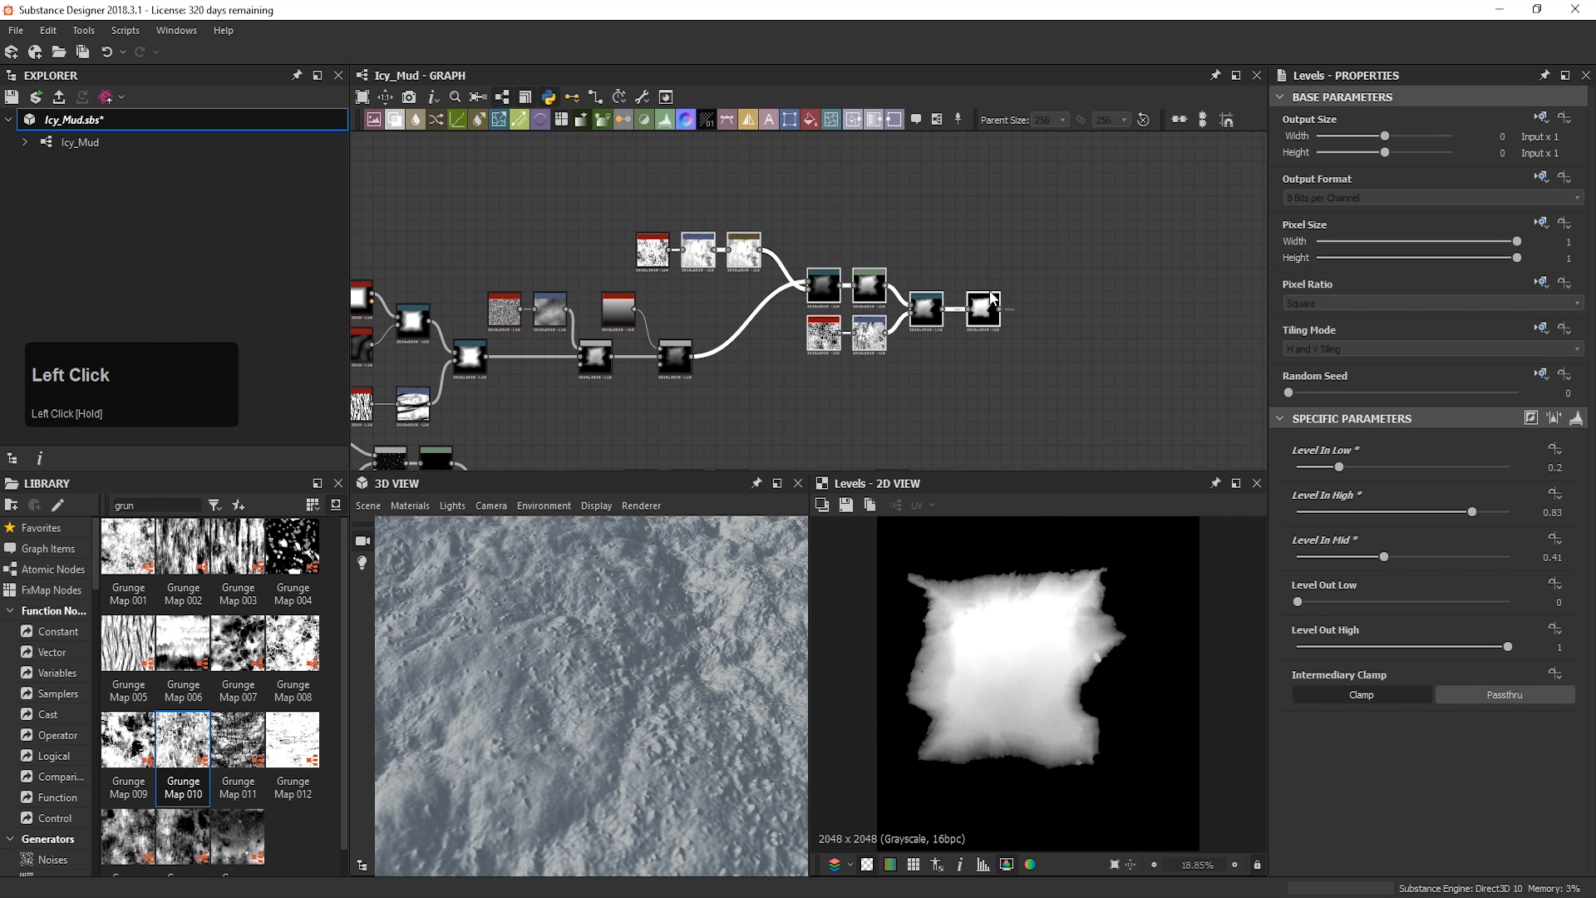
{"action": "left_click_drag", "start_coordinate": [981, 301], "coordinate": [981, 266]}
{"action": "left_click_drag", "start_coordinate": [649, 247], "coordinate": [655, 212]}
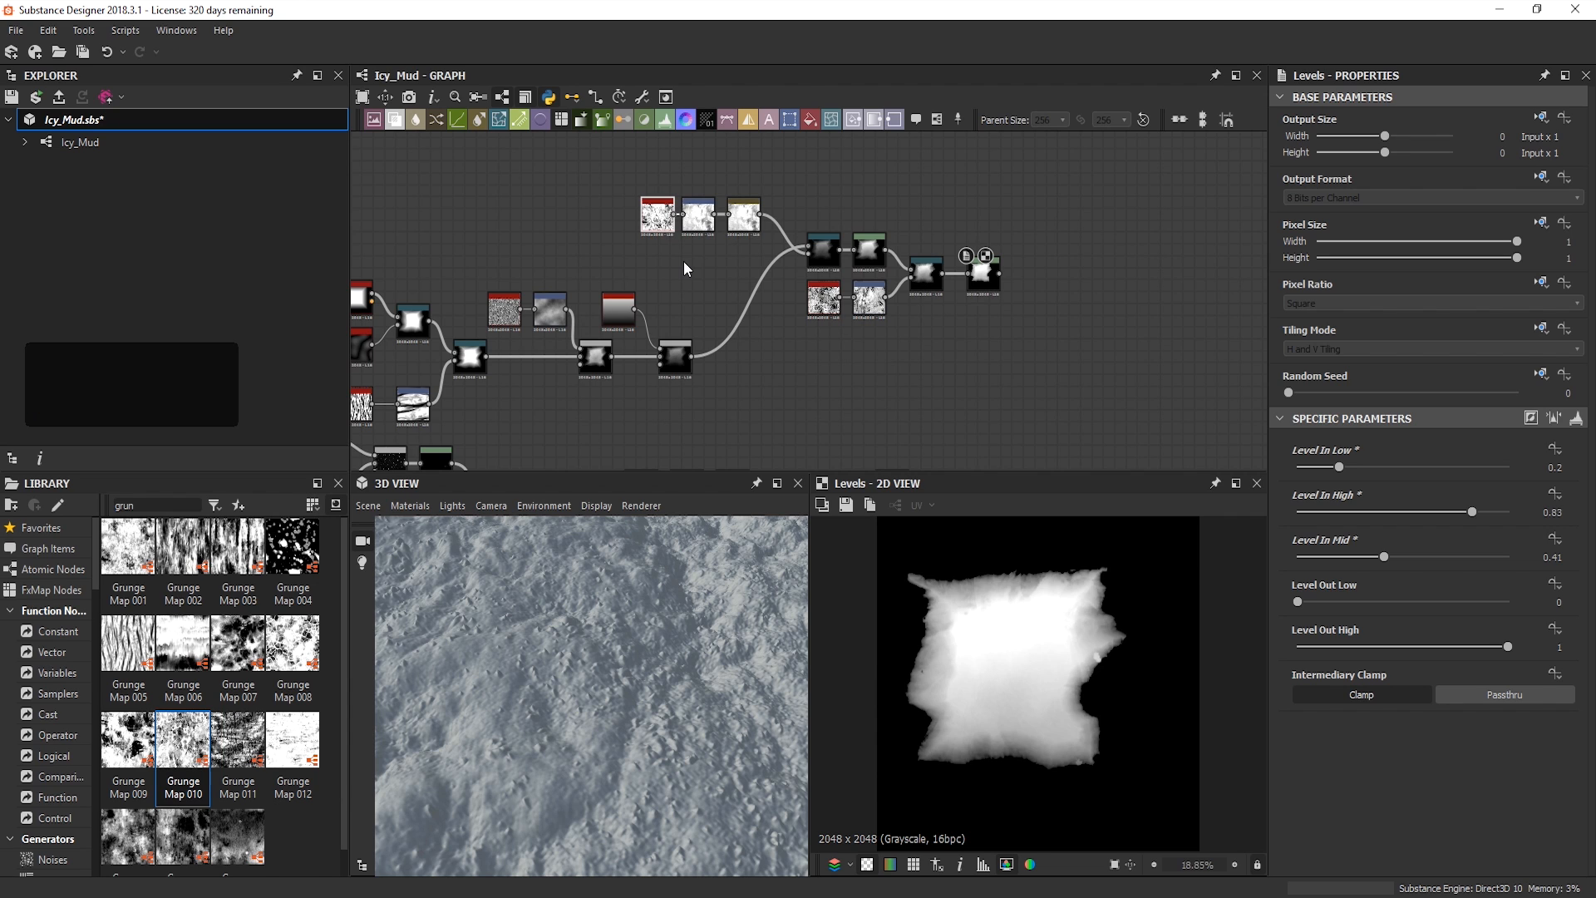
Step: Preview the gradient Blend, add a Directional Warp after it, and connect the Blend's output to the warp's Input
{"action": "scroll", "coordinate": [684, 261], "scroll_direction": "up", "scroll_amount": 4}
{"action": "middle_click_drag", "start_coordinate": [717, 360], "coordinate": [784, 385]}
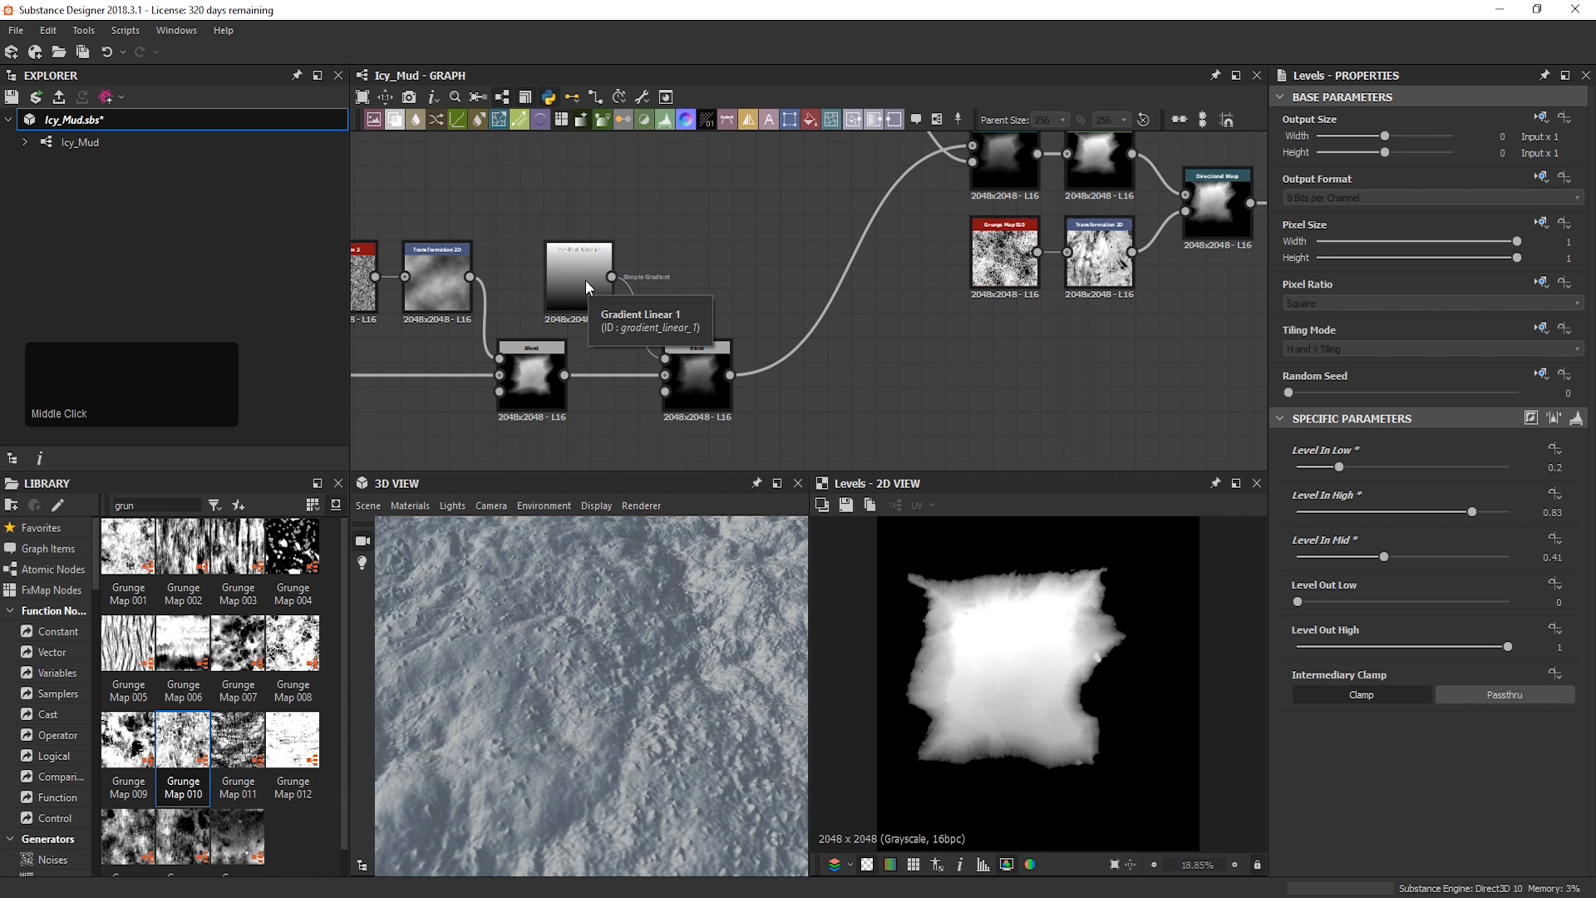
{"action": "middle_click_drag", "start_coordinate": [585, 281], "coordinate": [555, 254]}
{"action": "double_click", "coordinate": [658, 351]}
{"action": "scroll", "coordinate": [1072, 657], "scroll_direction": "up", "scroll_amount": 2}
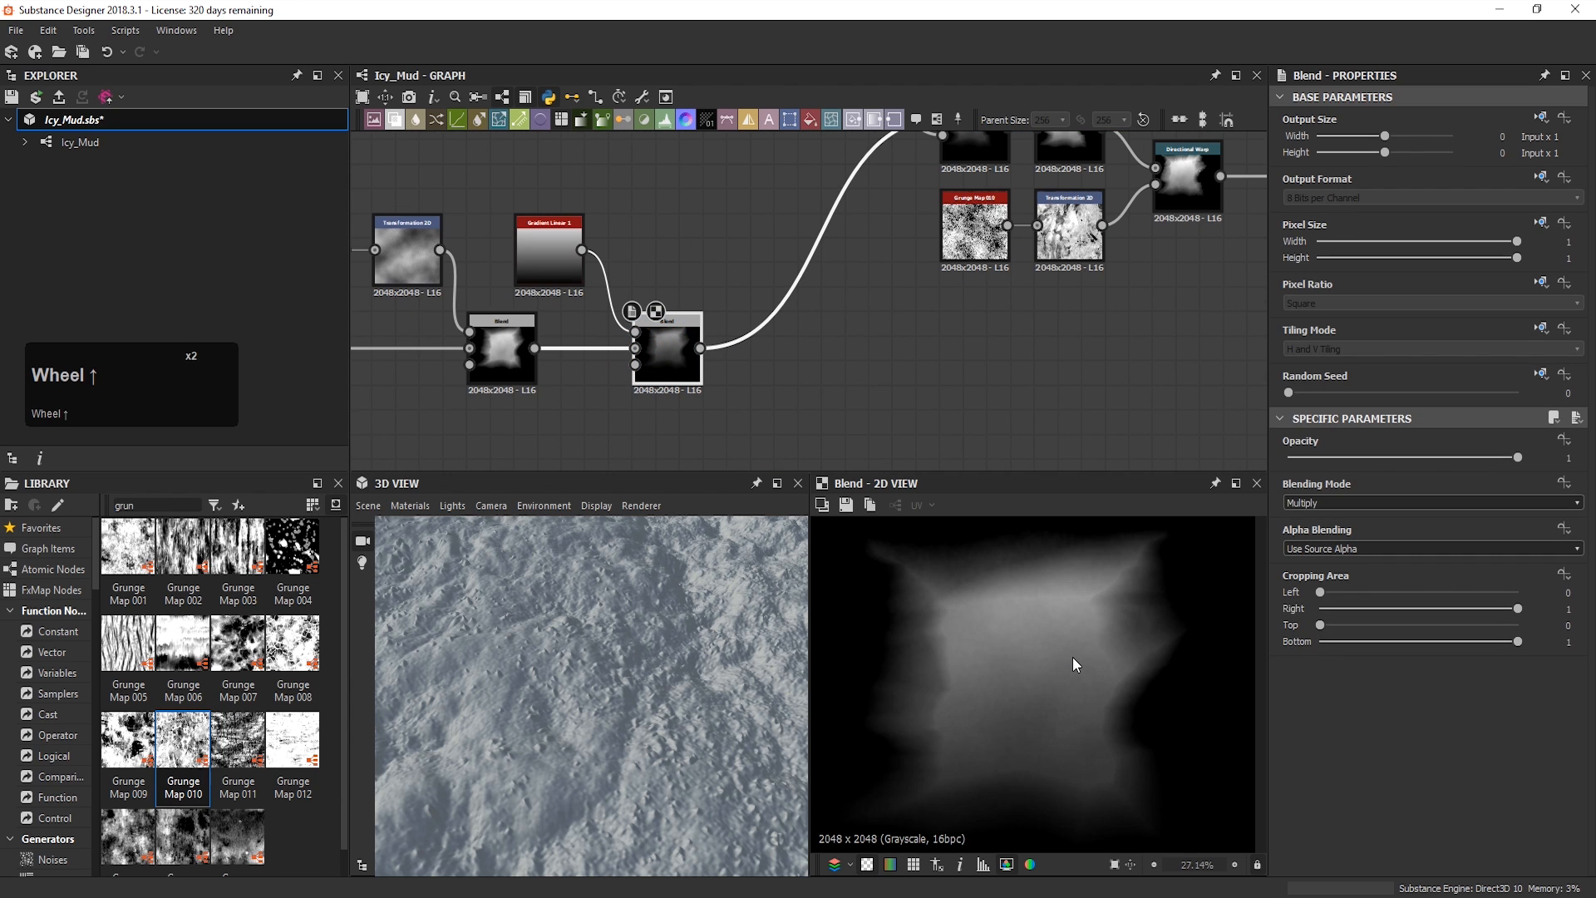
{"action": "middle_click_drag", "start_coordinate": [1072, 658], "coordinate": [1070, 669]}
{"action": "key", "text": "space"}
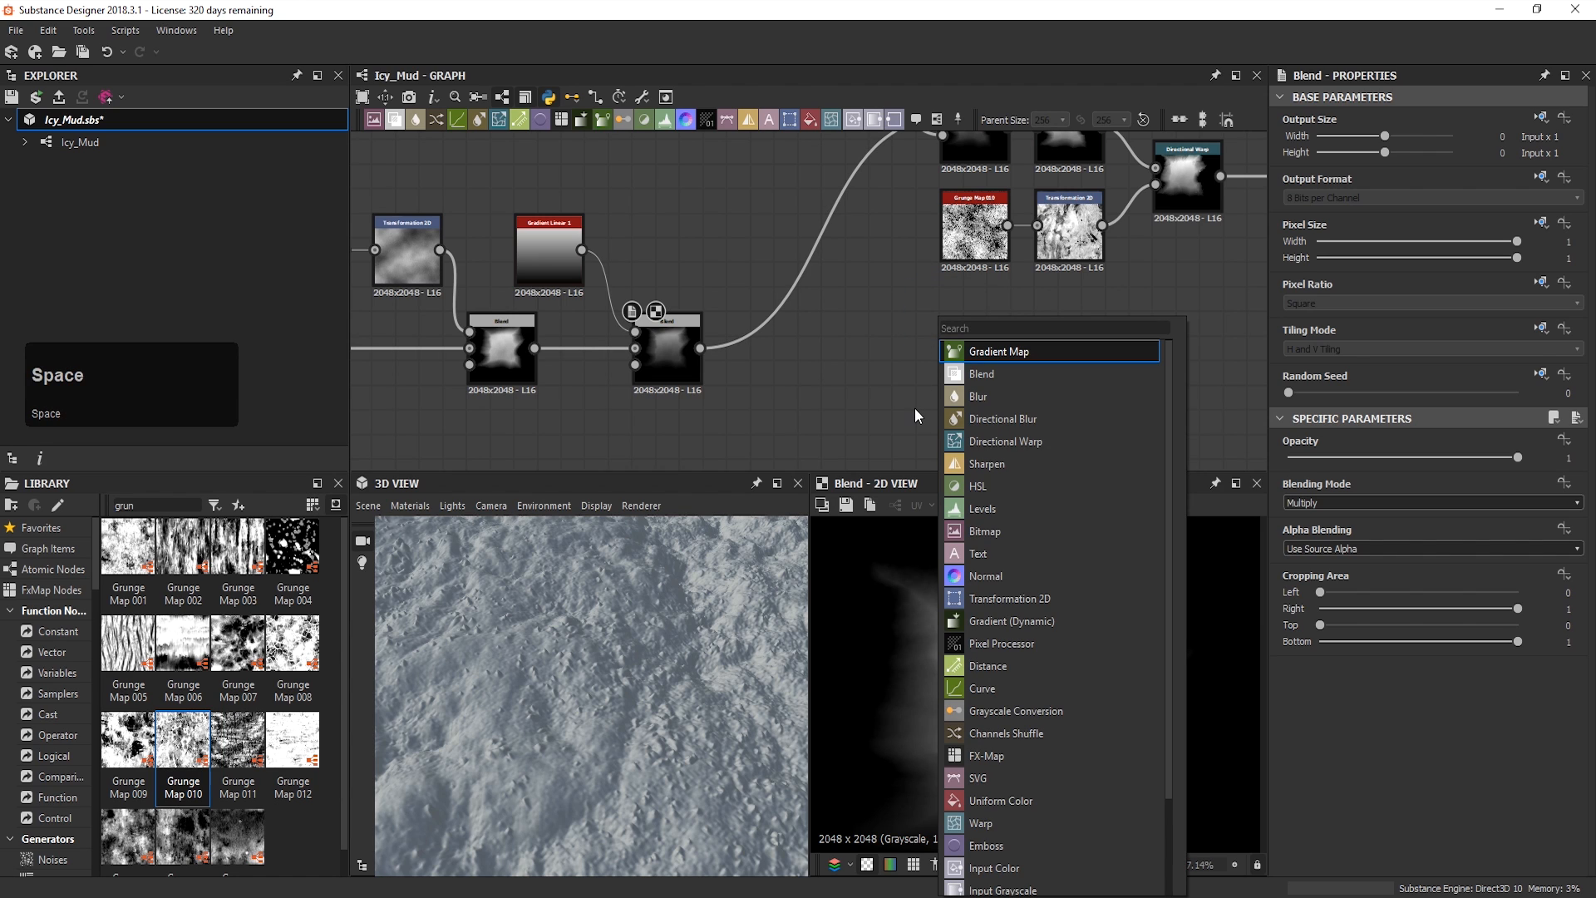
{"action": "type", "text": "di"}
{"action": "left_click", "coordinate": [1017, 376]}
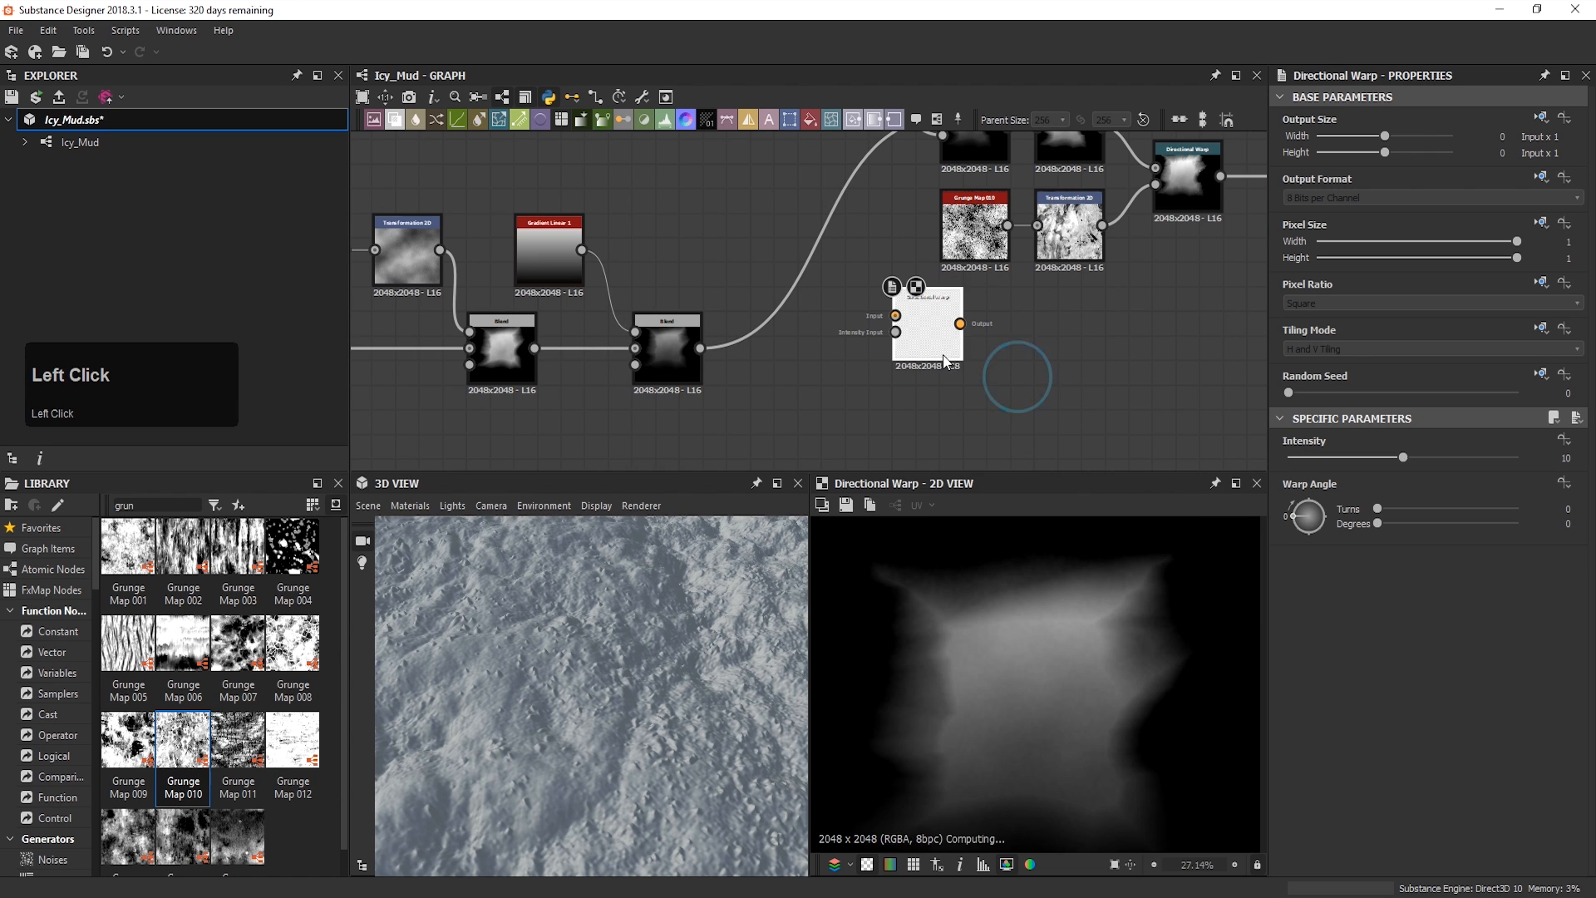
{"action": "left_click_drag", "start_coordinate": [931, 328], "coordinate": [826, 402]}
{"action": "left_click_drag", "start_coordinate": [701, 347], "coordinate": [861, 380]}
{"action": "scroll", "coordinate": [758, 407], "scroll_direction": "up", "scroll_amount": 6}
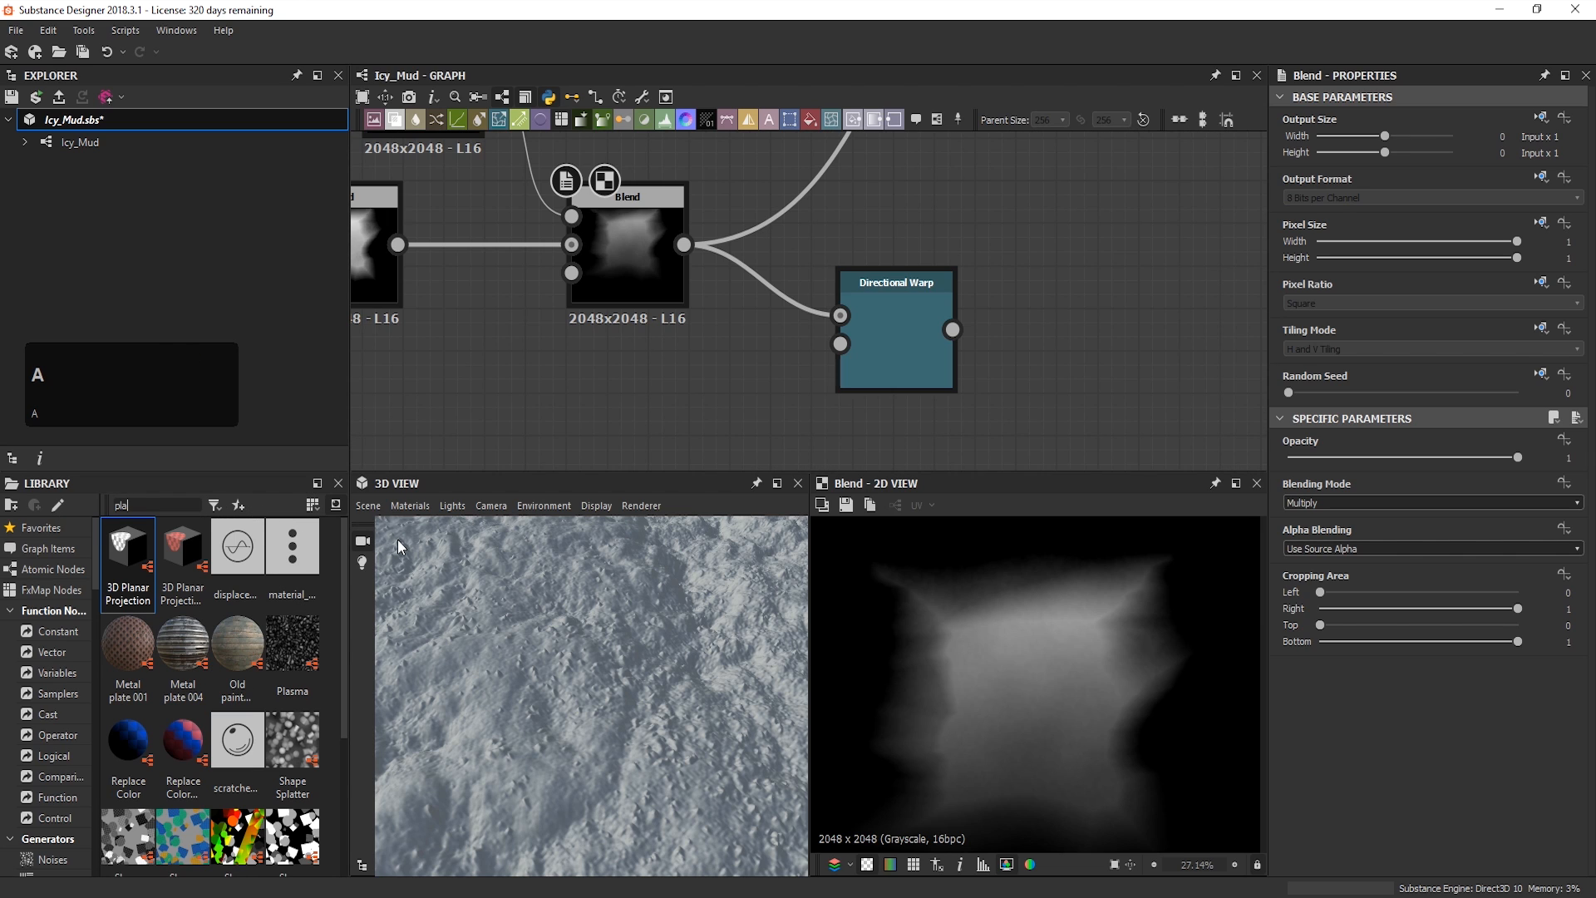
Step: Add a Plasma noise below the gradient Blend, set its Scale to 9, and connect it to the new Directional Warp's Intensity Input
{"action": "left_click", "coordinate": [304, 664]}
{"action": "left_click_drag", "start_coordinate": [304, 663], "coordinate": [625, 400]}
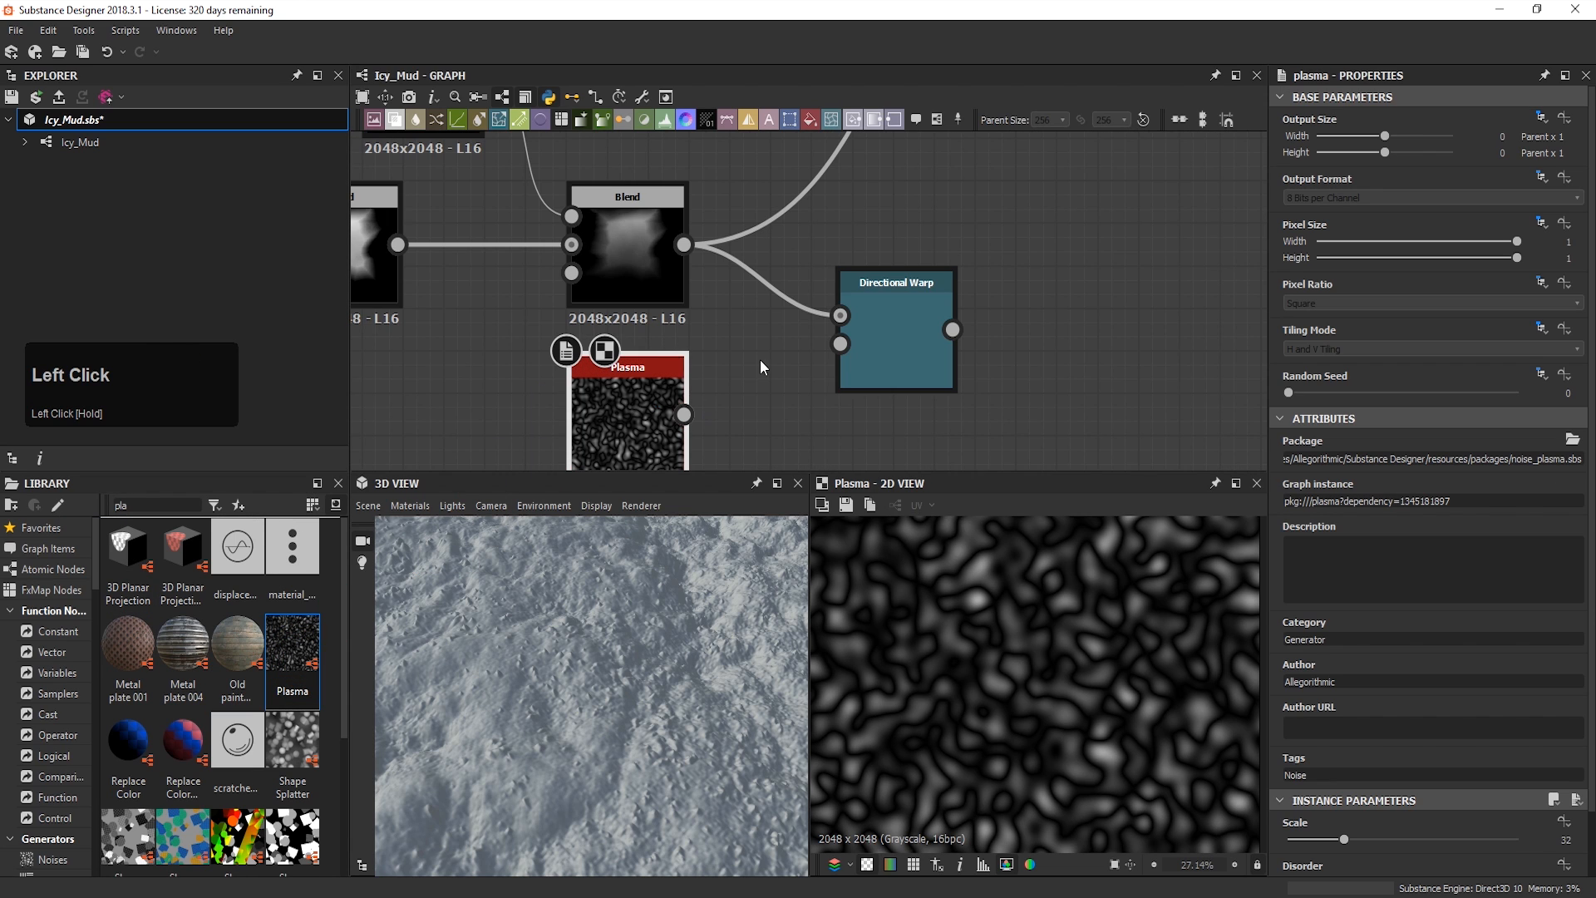
{"action": "scroll", "coordinate": [1031, 665], "scroll_direction": "down", "scroll_amount": 2}
{"action": "left_click_drag", "start_coordinate": [1344, 840], "coordinate": [1302, 839]}
{"action": "scroll", "coordinate": [812, 365], "scroll_direction": "up", "scroll_amount": 1}
{"action": "left_click_drag", "start_coordinate": [655, 426], "coordinate": [843, 342]}
Step: Preview the Plasma-driven Directional Warp and set its Intensity to 32.58 and Warp Angle to 163 degrees
{"action": "double_click", "coordinate": [909, 336]}
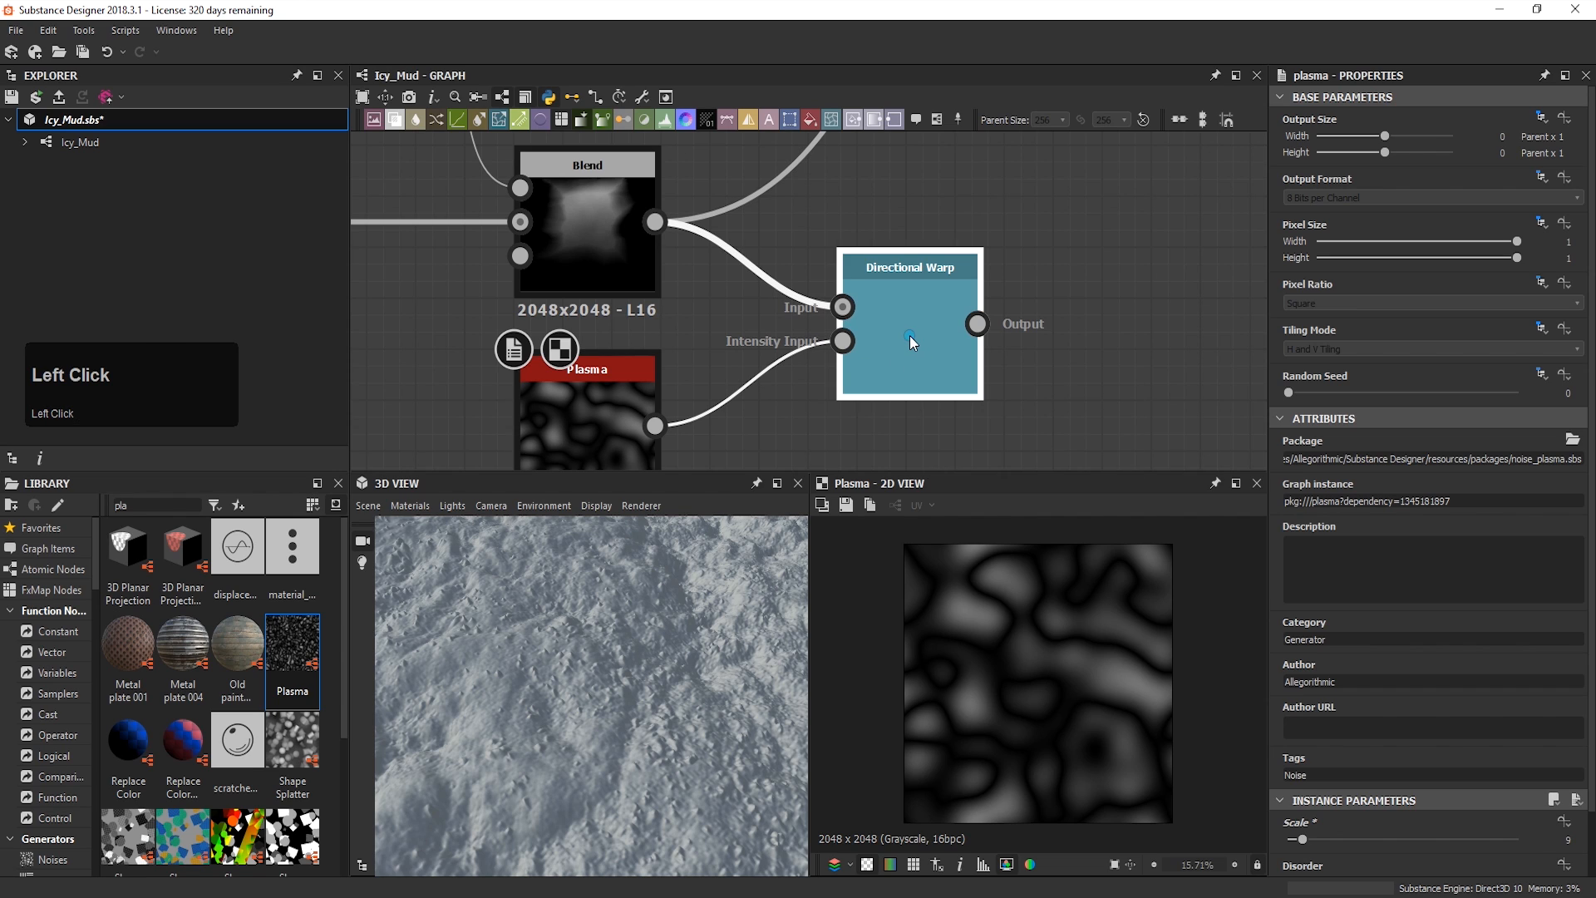
{"action": "left_click", "coordinate": [1562, 460]}
{"action": "type", "text": "33"}
{"action": "key", "text": "Return"}
{"action": "mouse_move", "coordinate": [1403, 457]}
{"action": "left_mouse_down"}
{"action": "mouse_move", "coordinate": [1464, 463]}
{"action": "mouse_move", "coordinate": [1403, 467]}
{"action": "left_mouse_up"}
{"action": "left_click", "coordinate": [1552, 457]}
{"action": "type", "text": "58"}
{"action": "key", "text": "Return"}
{"action": "left_click_drag", "start_coordinate": [1305, 517], "coordinate": [1393, 505]}
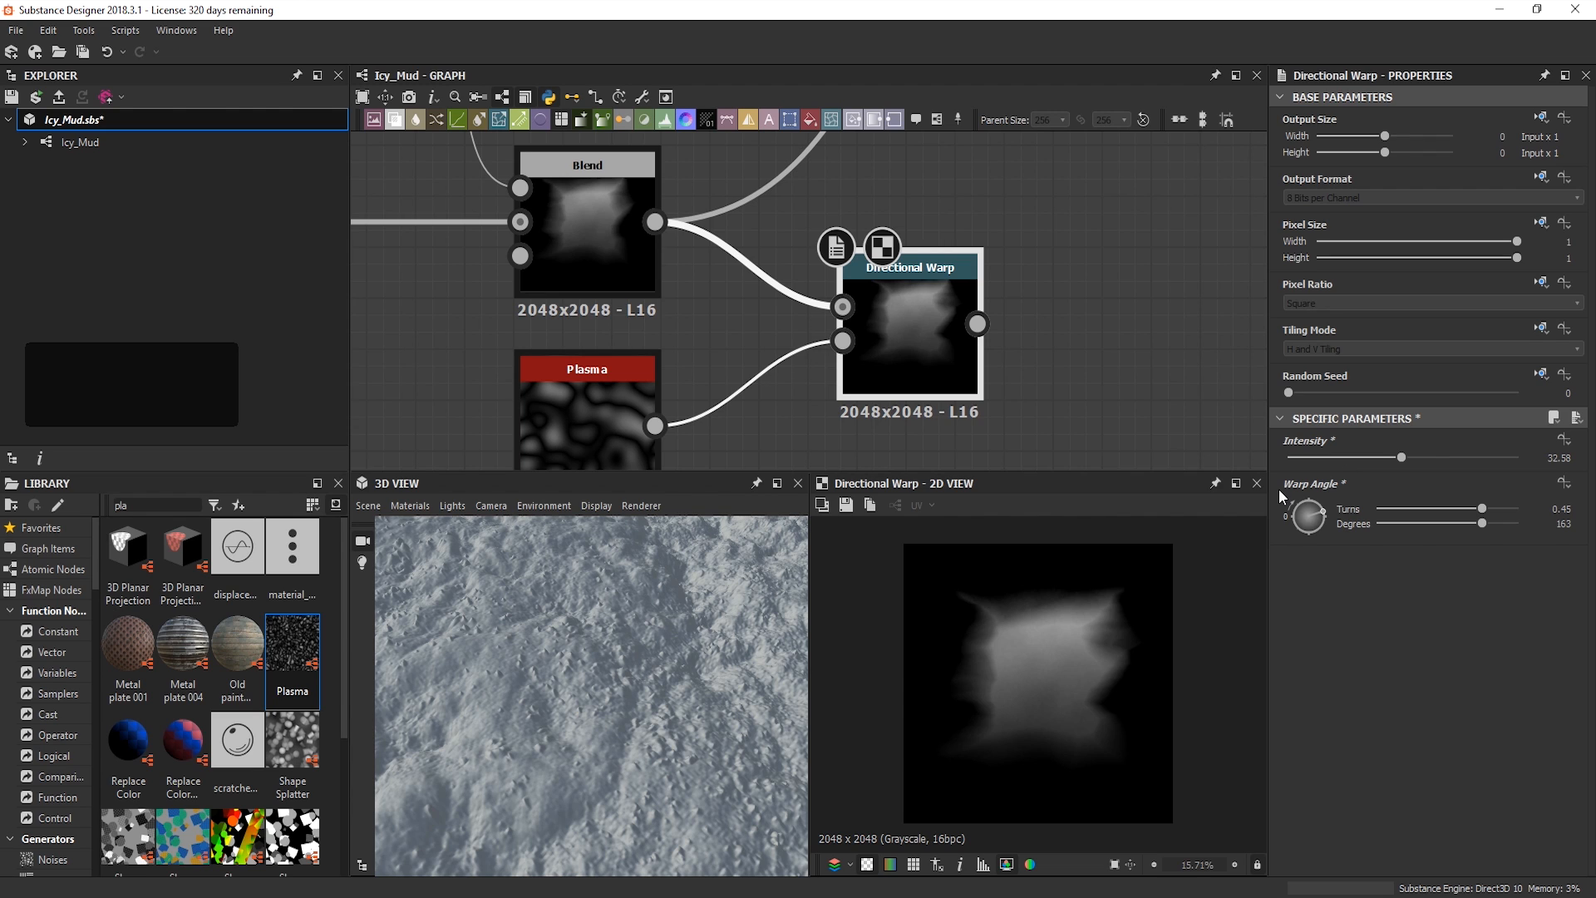
Step: Add a Blend node after the Plasma-driven Directional Warp and connect the warp's output to the Blend's Foreground
{"action": "left_click", "coordinate": [1159, 321]}
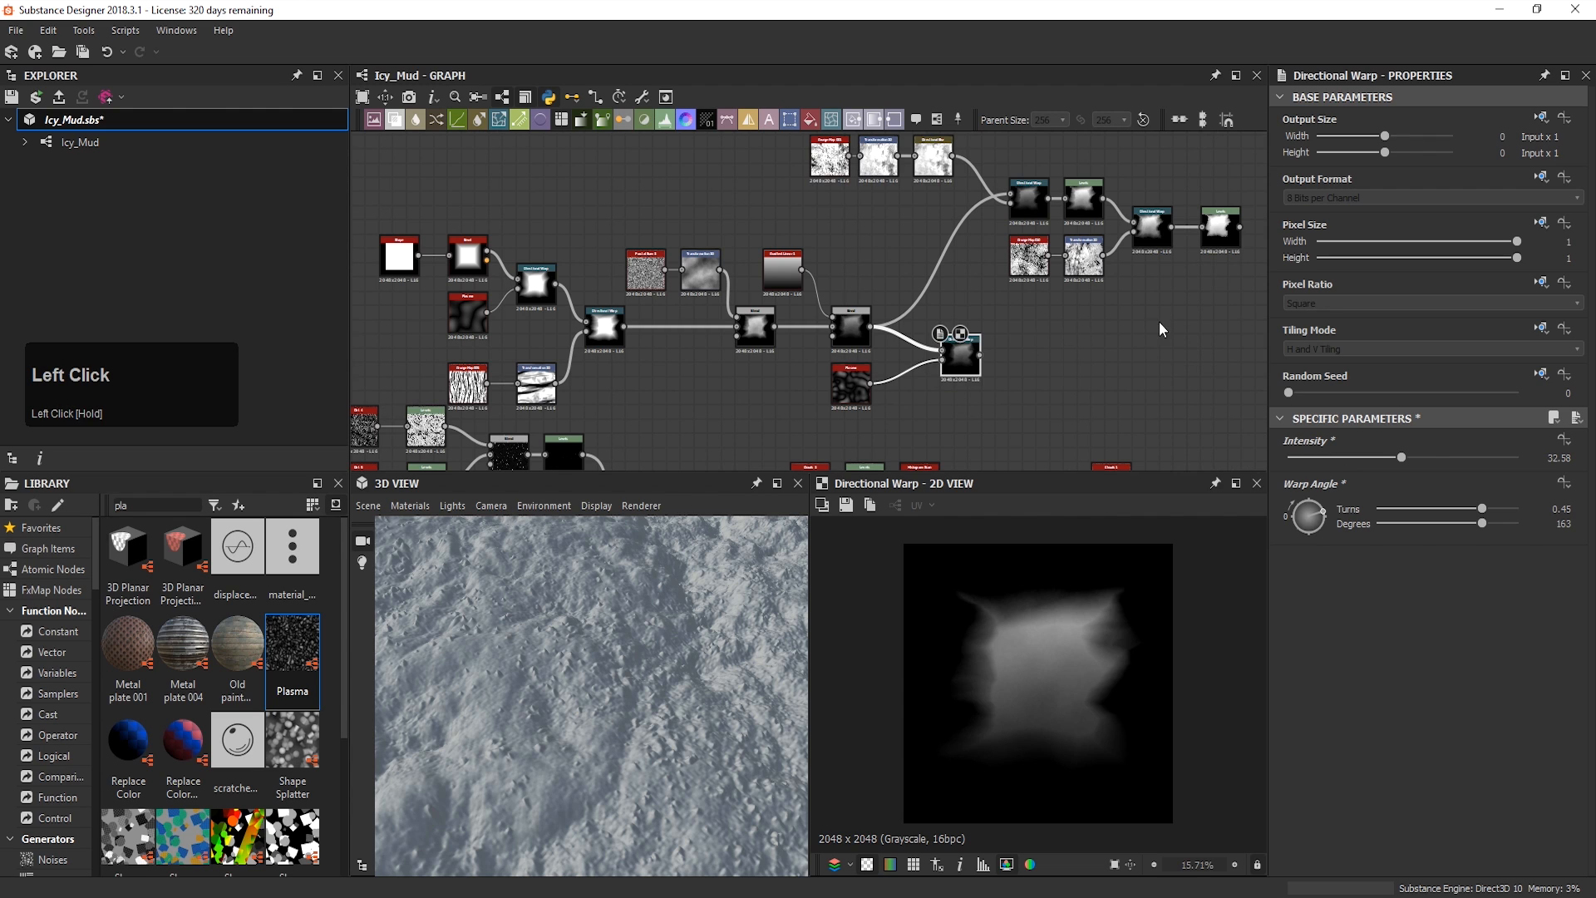
{"action": "key", "text": "space"}
{"action": "left_click", "coordinate": [1227, 374]}
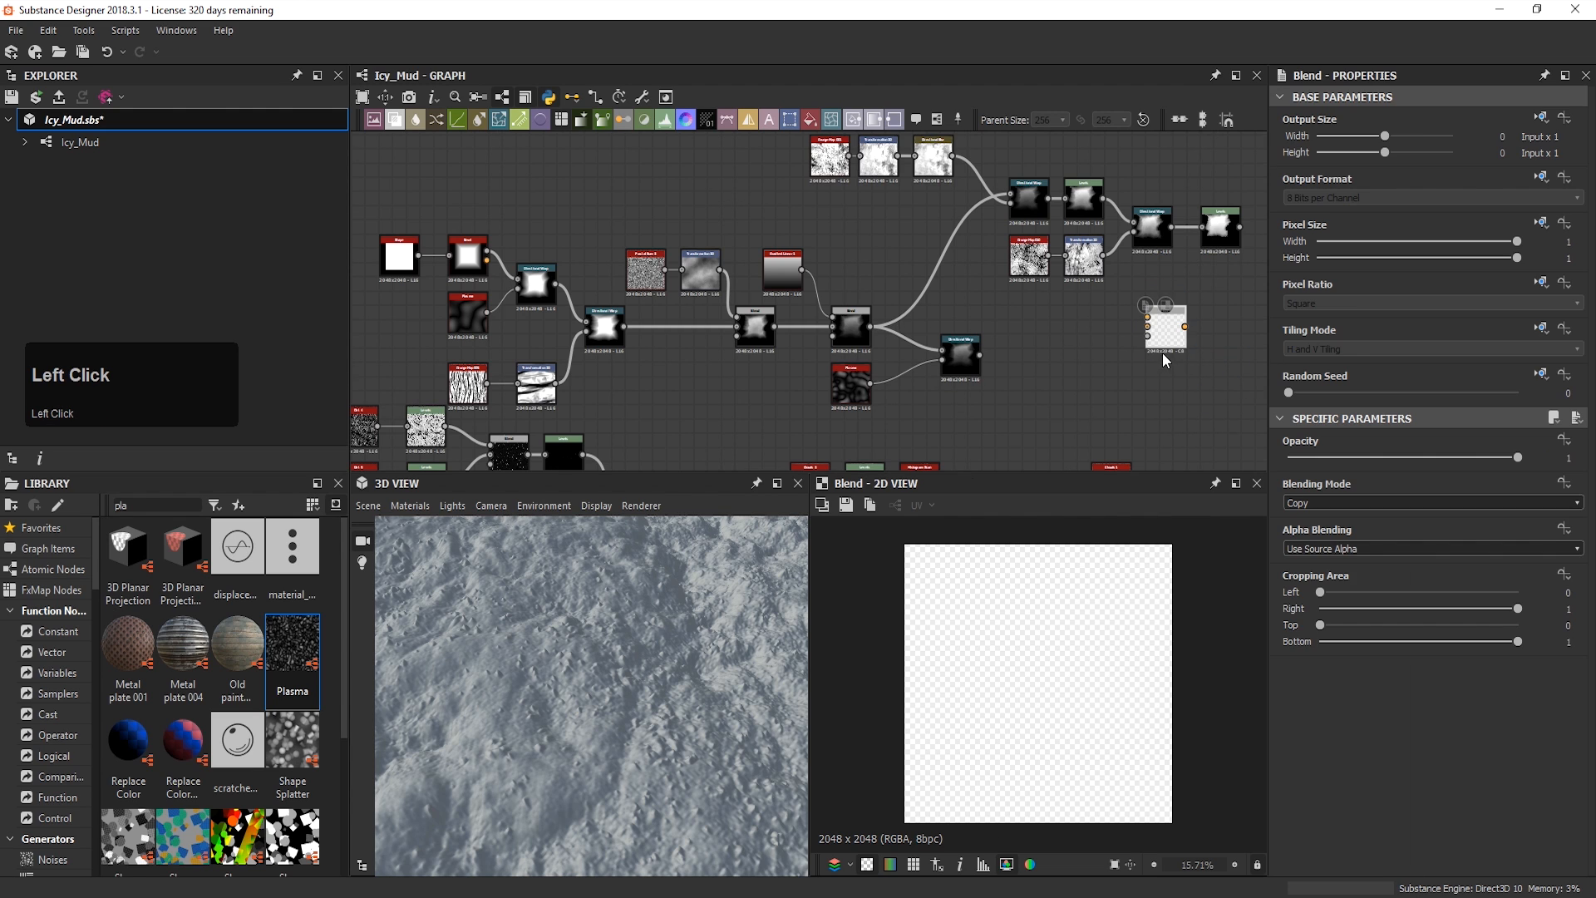
{"action": "scroll", "coordinate": [986, 374], "scroll_direction": "up", "scroll_amount": 2}
{"action": "left_click_drag", "start_coordinate": [973, 346], "coordinate": [971, 292]}
{"action": "middle_click_drag", "start_coordinate": [1015, 297], "coordinate": [971, 292]}
{"action": "left_click_drag", "start_coordinate": [971, 292], "coordinate": [908, 306]}
{"action": "middle_click_drag", "start_coordinate": [971, 291], "coordinate": [793, 293]}
{"action": "scroll", "coordinate": [990, 303], "scroll_direction": "up", "scroll_amount": 3}
{"action": "left_click_drag", "start_coordinate": [908, 306], "coordinate": [1074, 326]}
Step: Connect the upper grunge-driven Directional Warp to the new Blend's Background and set the Blending Mode to Subtract
{"action": "scroll", "coordinate": [1122, 349], "scroll_direction": "down", "scroll_amount": 3}
{"action": "middle_click_drag", "start_coordinate": [1122, 349], "coordinate": [971, 368]}
{"action": "left_click_drag", "start_coordinate": [977, 369], "coordinate": [1017, 378]}
{"action": "left_click_drag", "start_coordinate": [912, 189], "coordinate": [976, 375]}
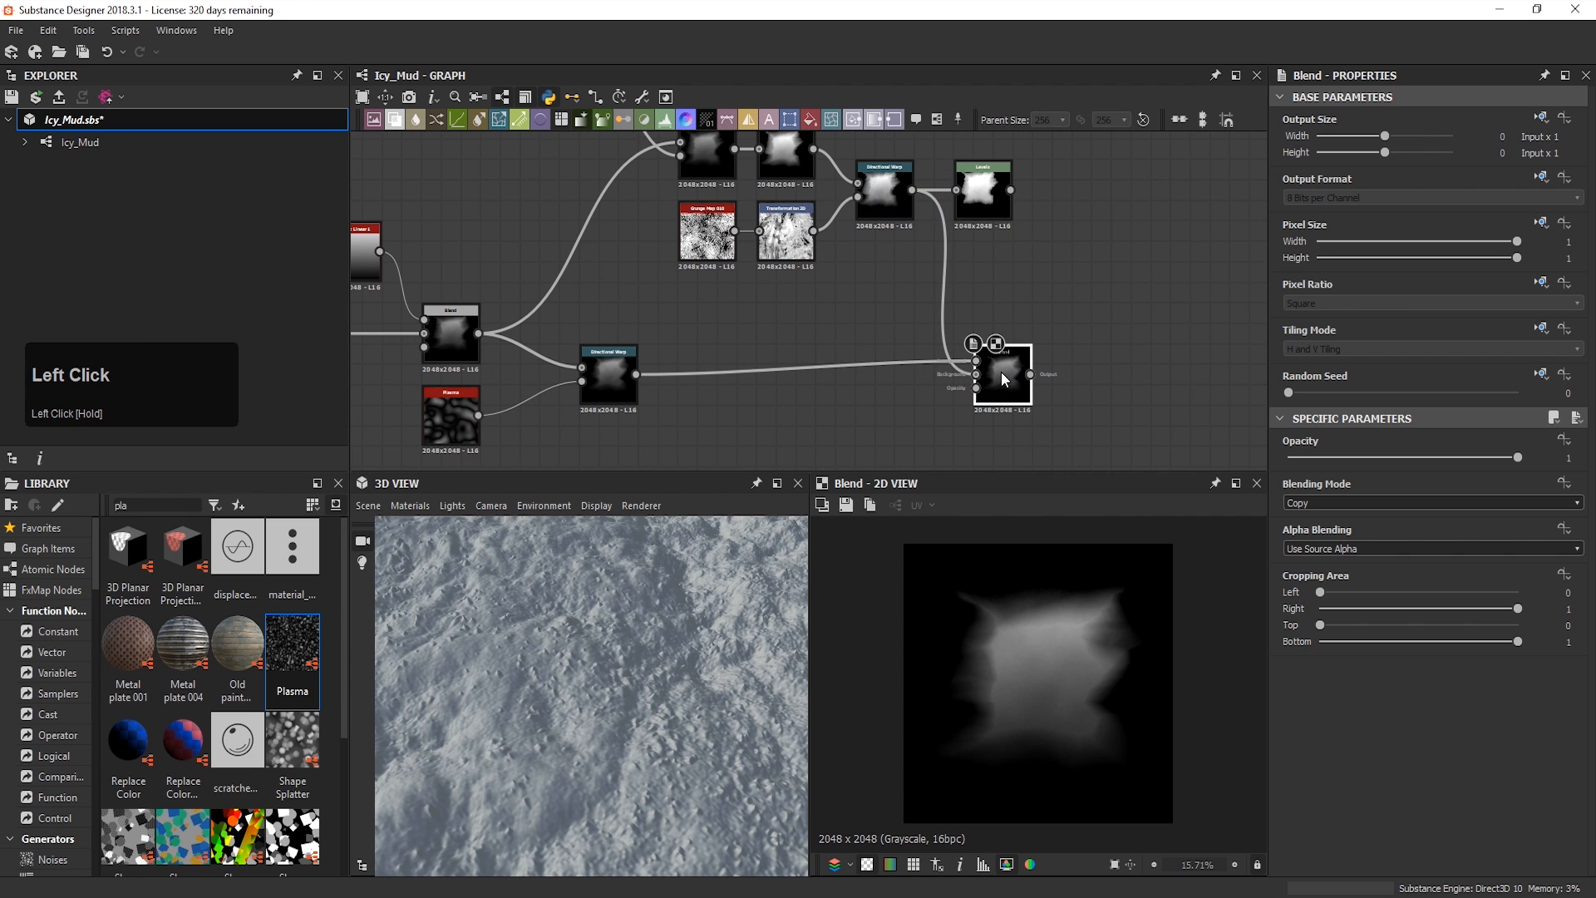
{"action": "left_click", "coordinate": [1299, 505]}
{"action": "left_click", "coordinate": [1310, 542]}
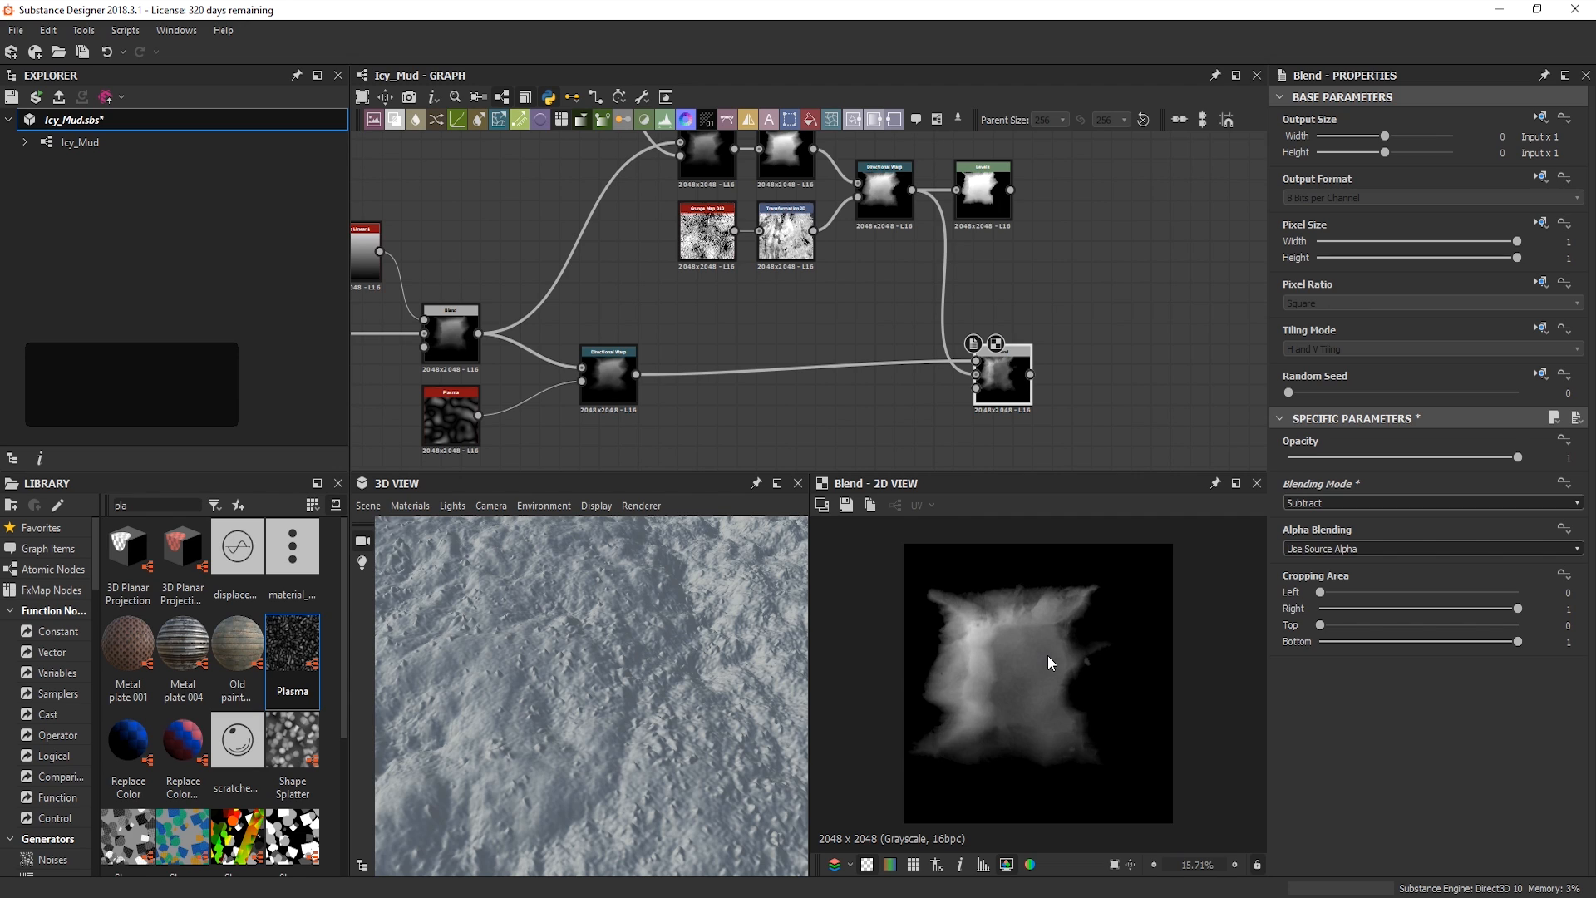
Step: Add a Levels node after the Subtract Blend and set its Level In High to 0.6
{"action": "double_click", "coordinate": [1018, 373]}
{"action": "left_click", "coordinate": [664, 120]}
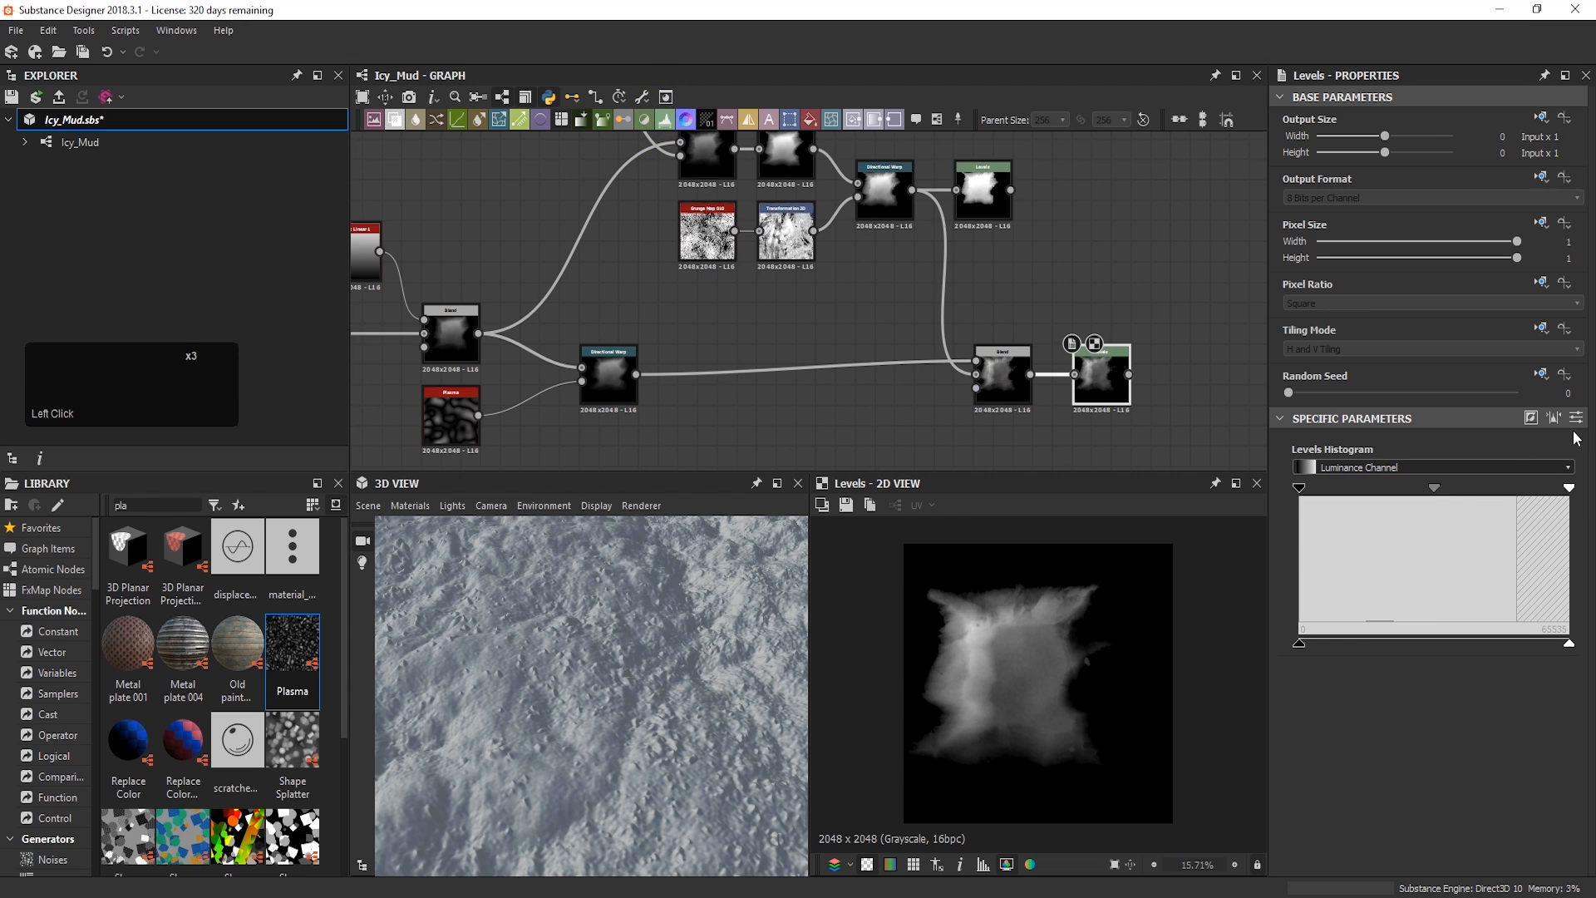
{"action": "left_click", "coordinate": [1576, 417]}
{"action": "left_click_drag", "start_coordinate": [1508, 512], "coordinate": [1427, 519]}
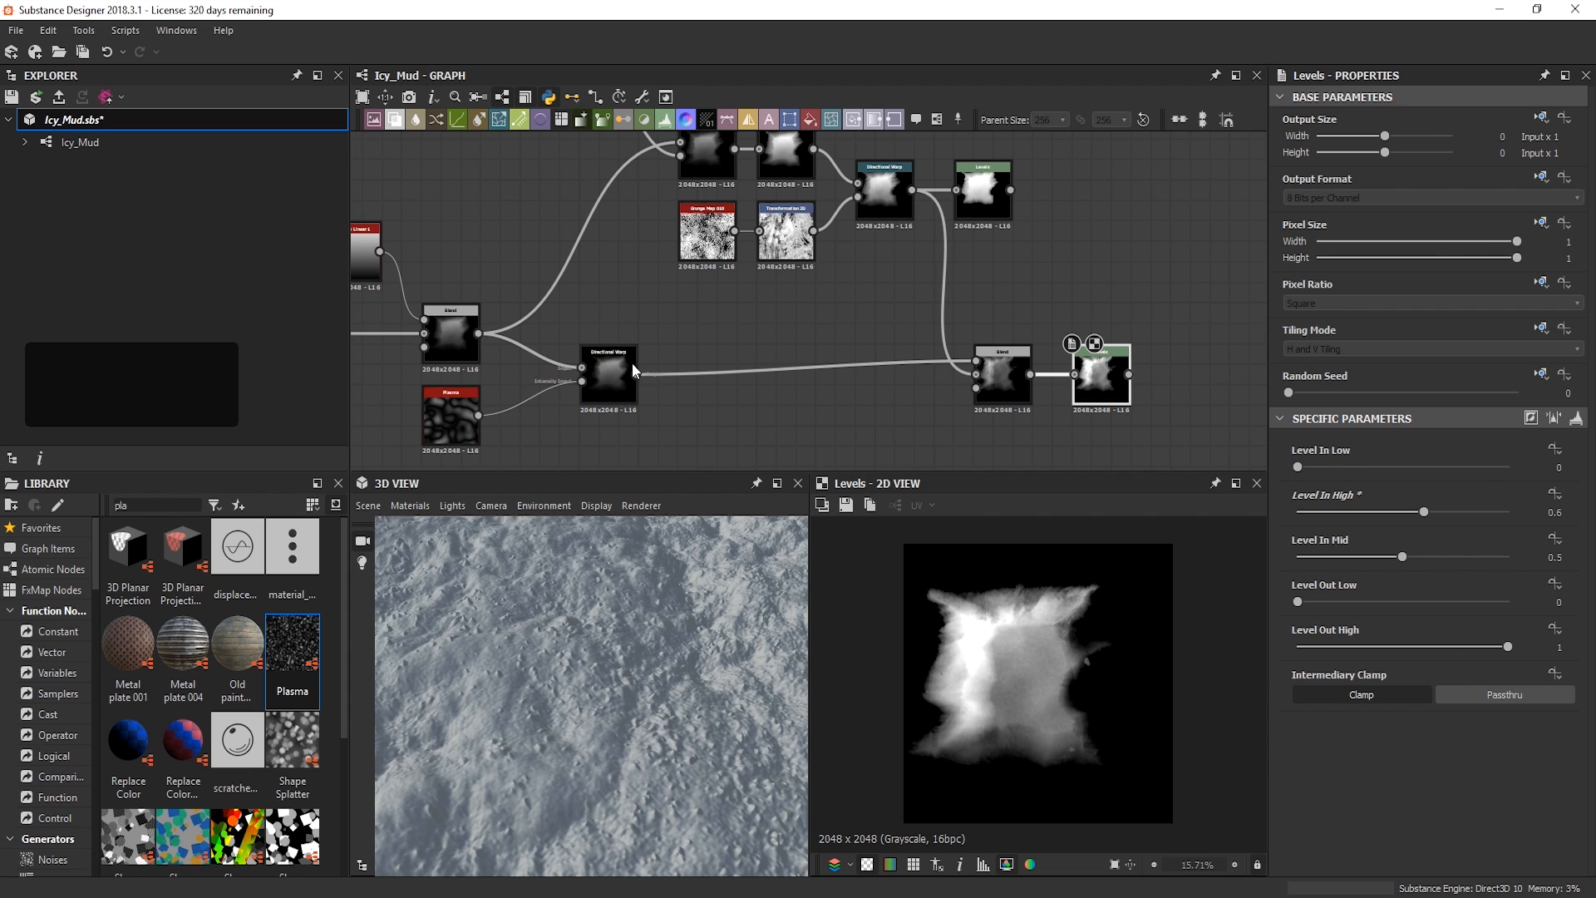
Step: Add a Sharpen node after the new Levels node, set its Intensity to 1.5, and place it close to the Levels
{"action": "left_click", "coordinate": [1118, 372]}
{"action": "middle_click_drag", "start_coordinate": [1118, 374], "coordinate": [893, 339]}
{"action": "key", "text": "space"}
{"action": "type", "text": "sh"}
{"action": "left_click", "coordinate": [1028, 314]}
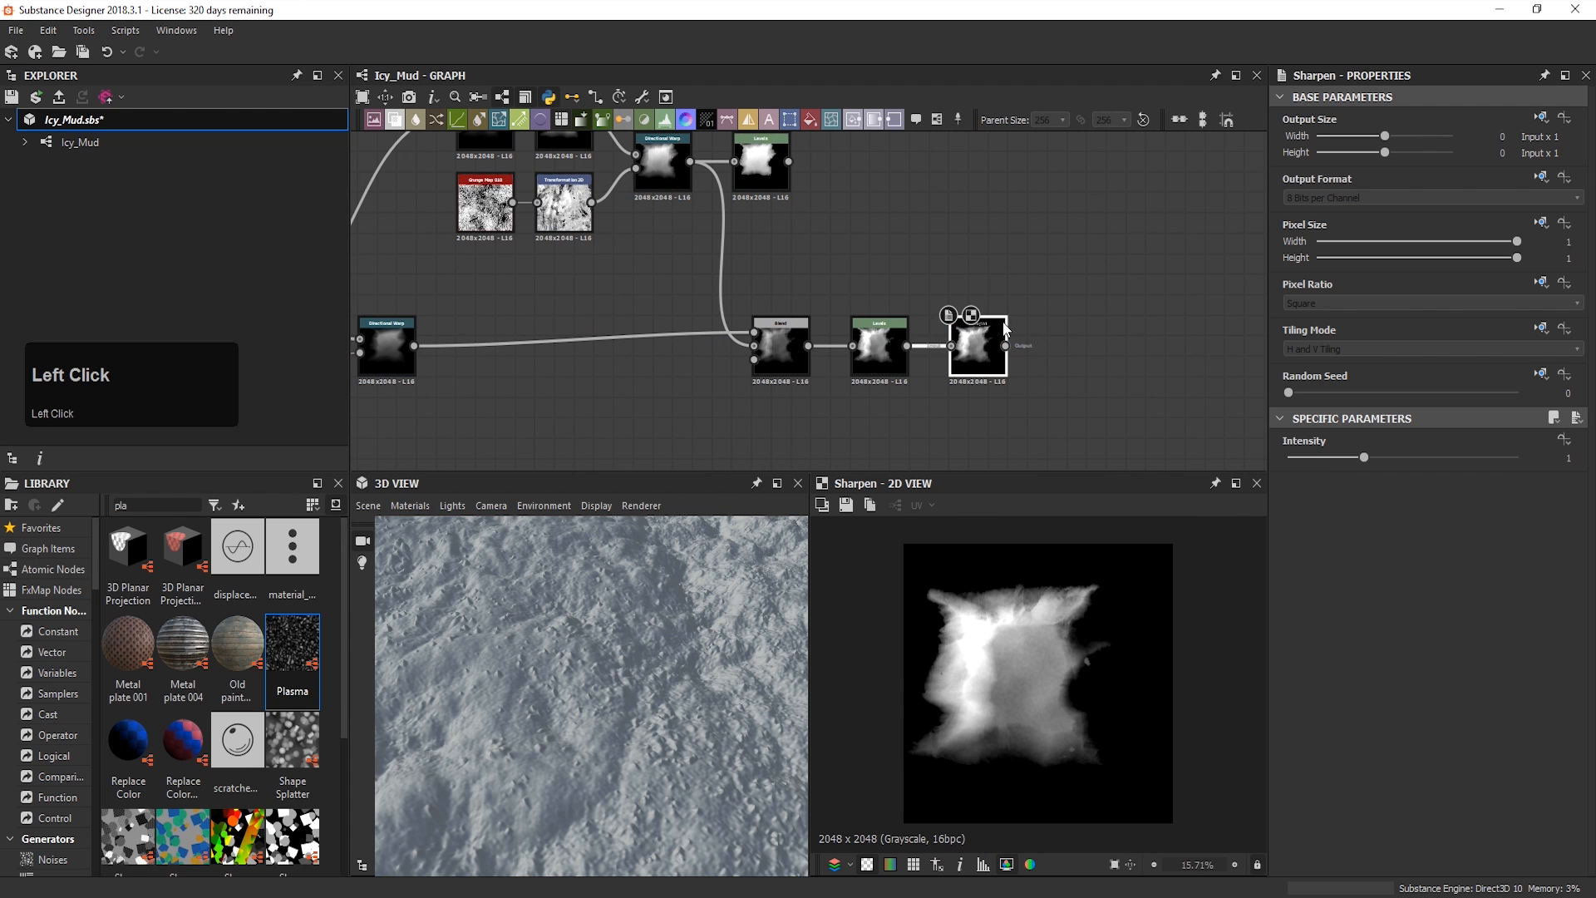
{"action": "left_click_drag", "start_coordinate": [964, 341], "coordinate": [1045, 340]}
{"action": "mouse_move", "coordinate": [1402, 458]}
{"action": "left_mouse_down"}
{"action": "mouse_move", "coordinate": [1425, 459]}
{"action": "mouse_move", "coordinate": [1405, 462]}
{"action": "left_mouse_up"}
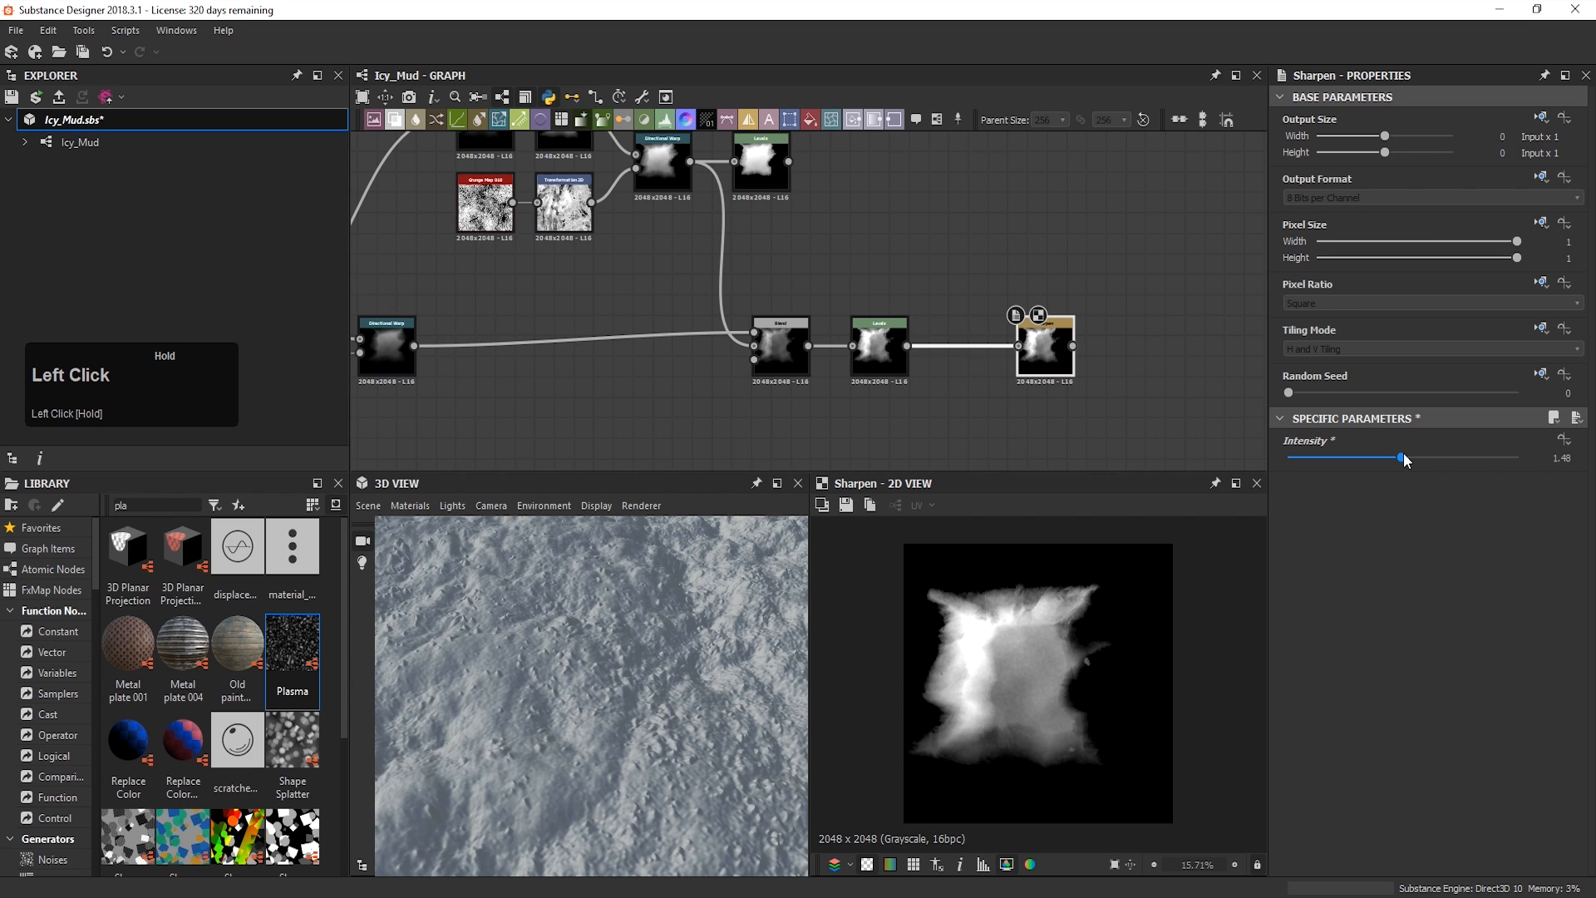
{"action": "left_click", "coordinate": [1563, 443]}
{"action": "left_click", "coordinate": [1342, 525]}
{"action": "left_click", "coordinate": [1576, 461]}
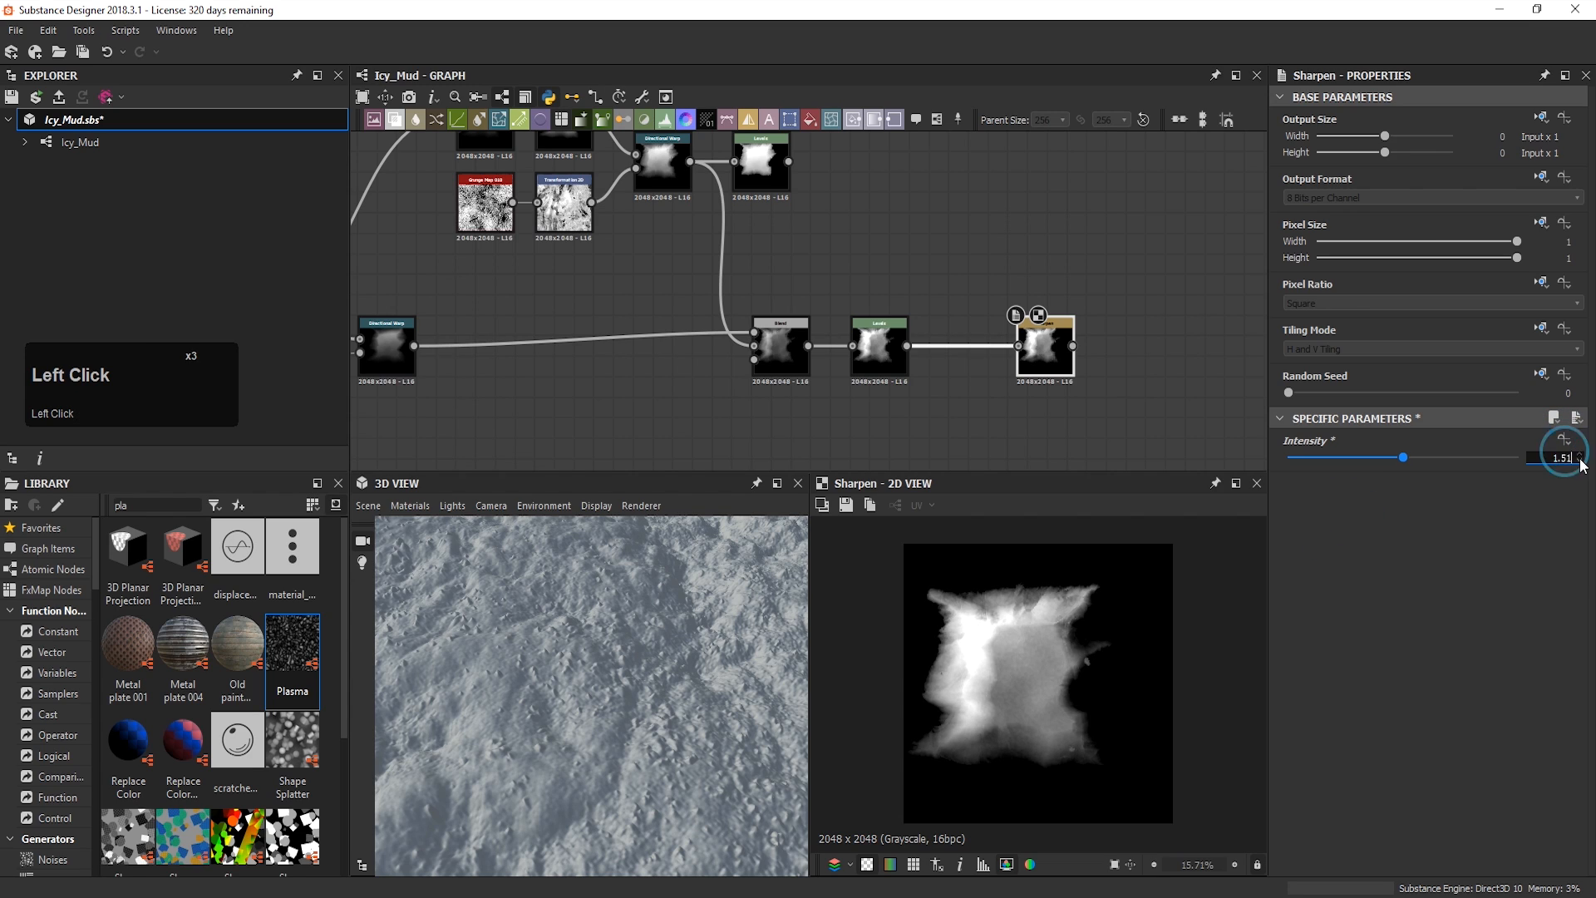
{"action": "left_click_drag", "start_coordinate": [1054, 351], "coordinate": [987, 351]}
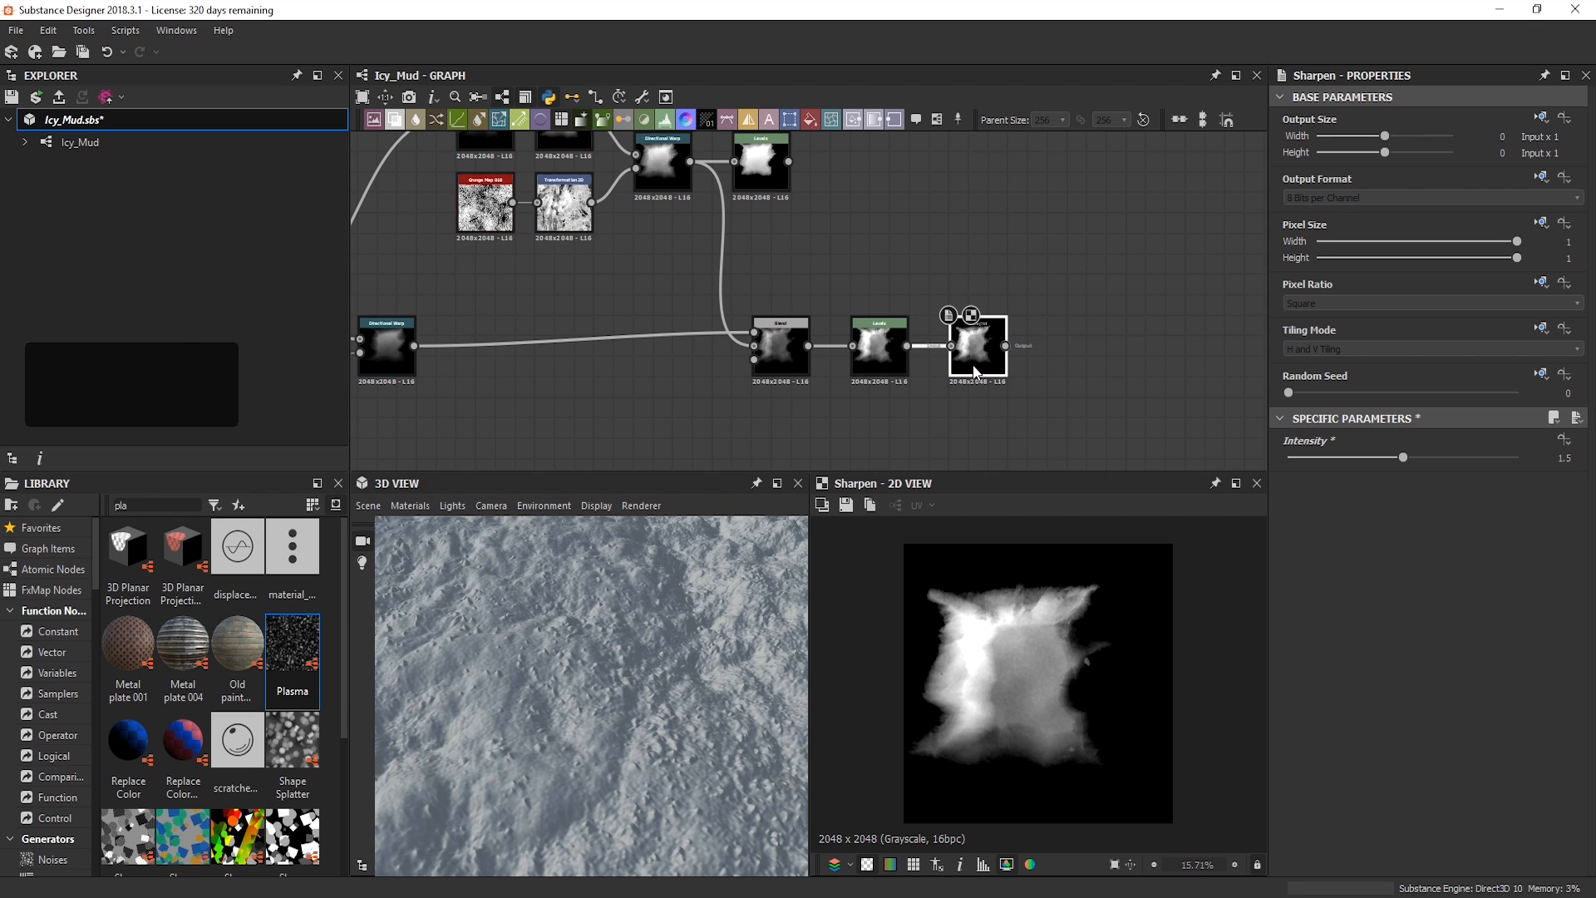
Step: Add two Levels nodes, one above the other, and connect the Sharpen output to both
{"action": "middle_click_drag", "start_coordinate": [1054, 271], "coordinate": [949, 261]}
{"action": "key", "text": "space"}
{"action": "key", "text": "Return"}
{"action": "left_click", "coordinate": [950, 261]}
{"action": "key", "text": "ctrl+c"}
{"action": "key", "text": "ctrl+v"}
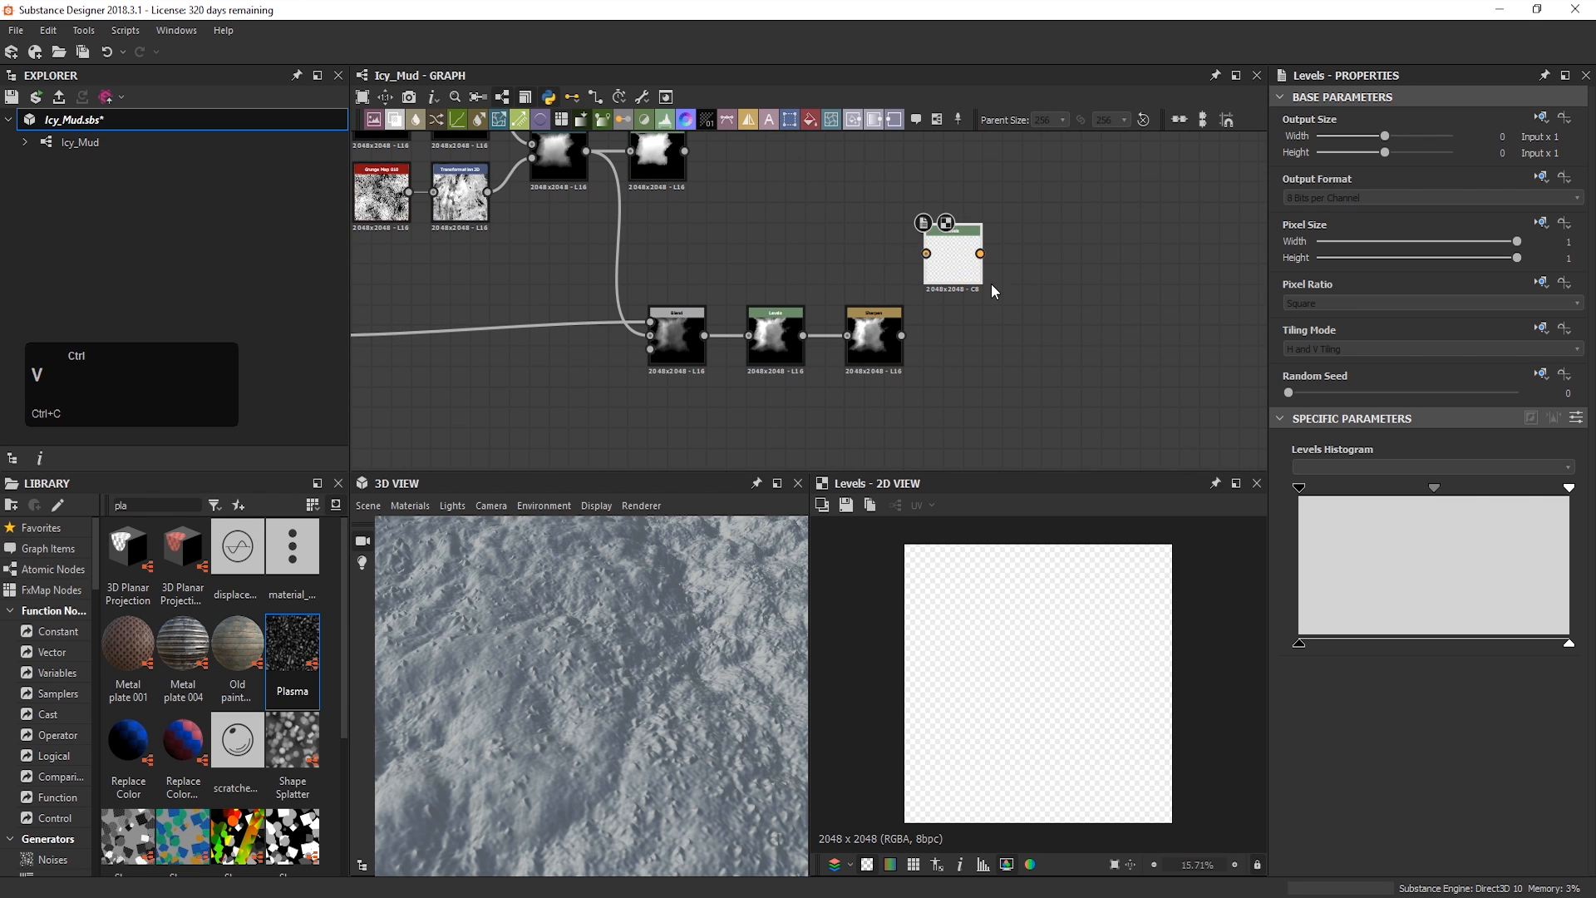
{"action": "left_click_drag", "start_coordinate": [818, 306], "coordinate": [964, 401]}
{"action": "left_click_drag", "start_coordinate": [901, 335], "coordinate": [926, 397]}
{"action": "left_click_drag", "start_coordinate": [902, 333], "coordinate": [954, 256]}
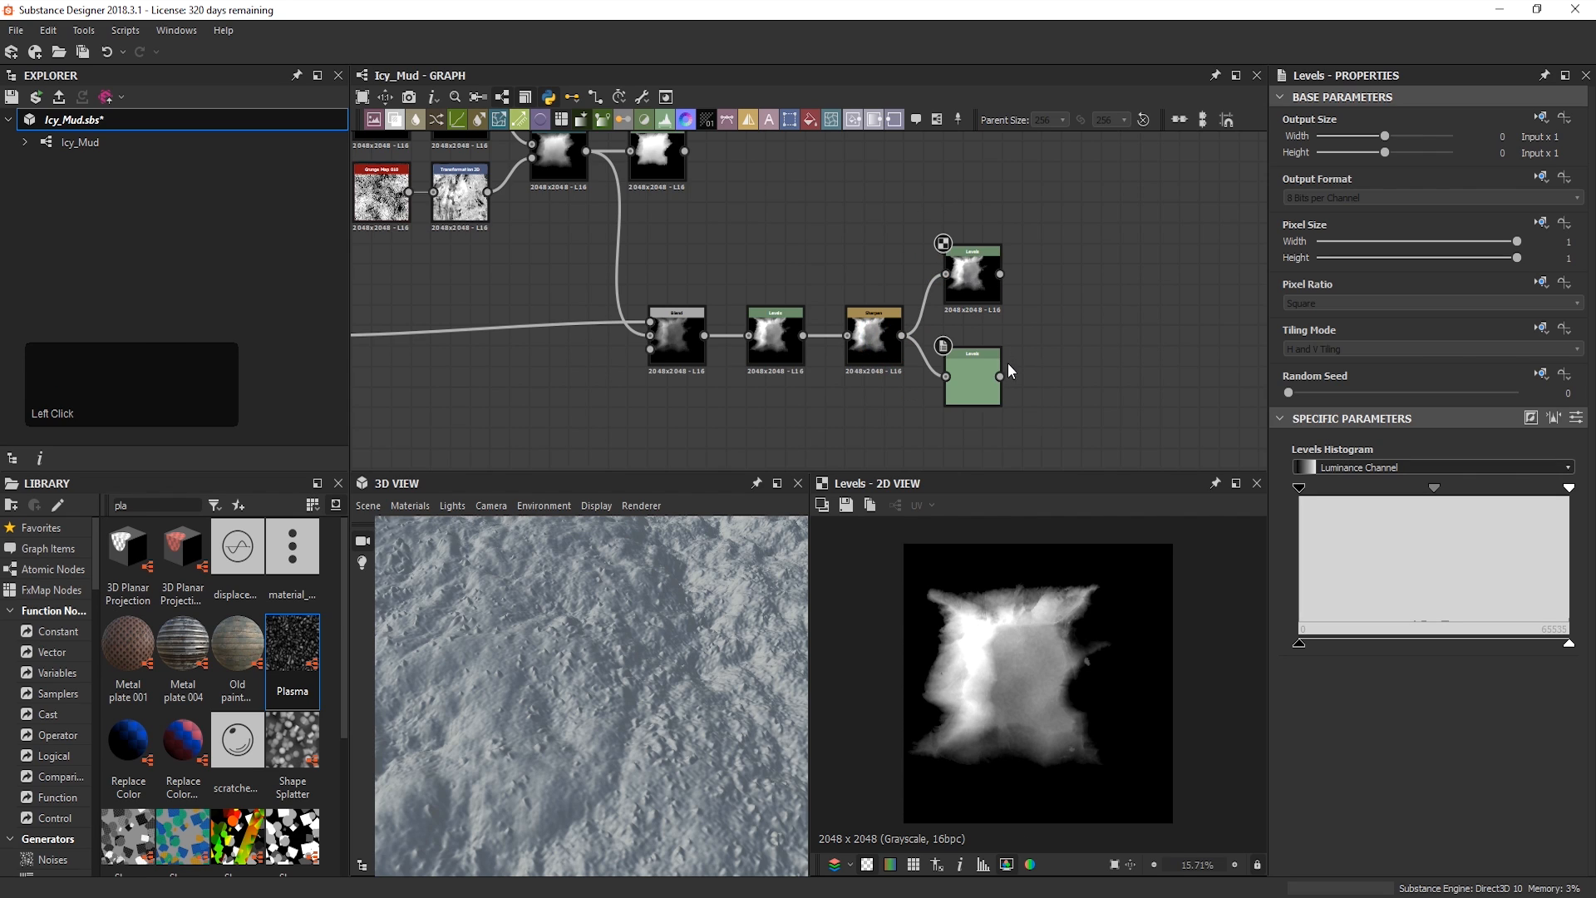
Step: Set the lower branch Levels node's Level In High to 0.6
{"action": "double_click", "coordinate": [988, 382]}
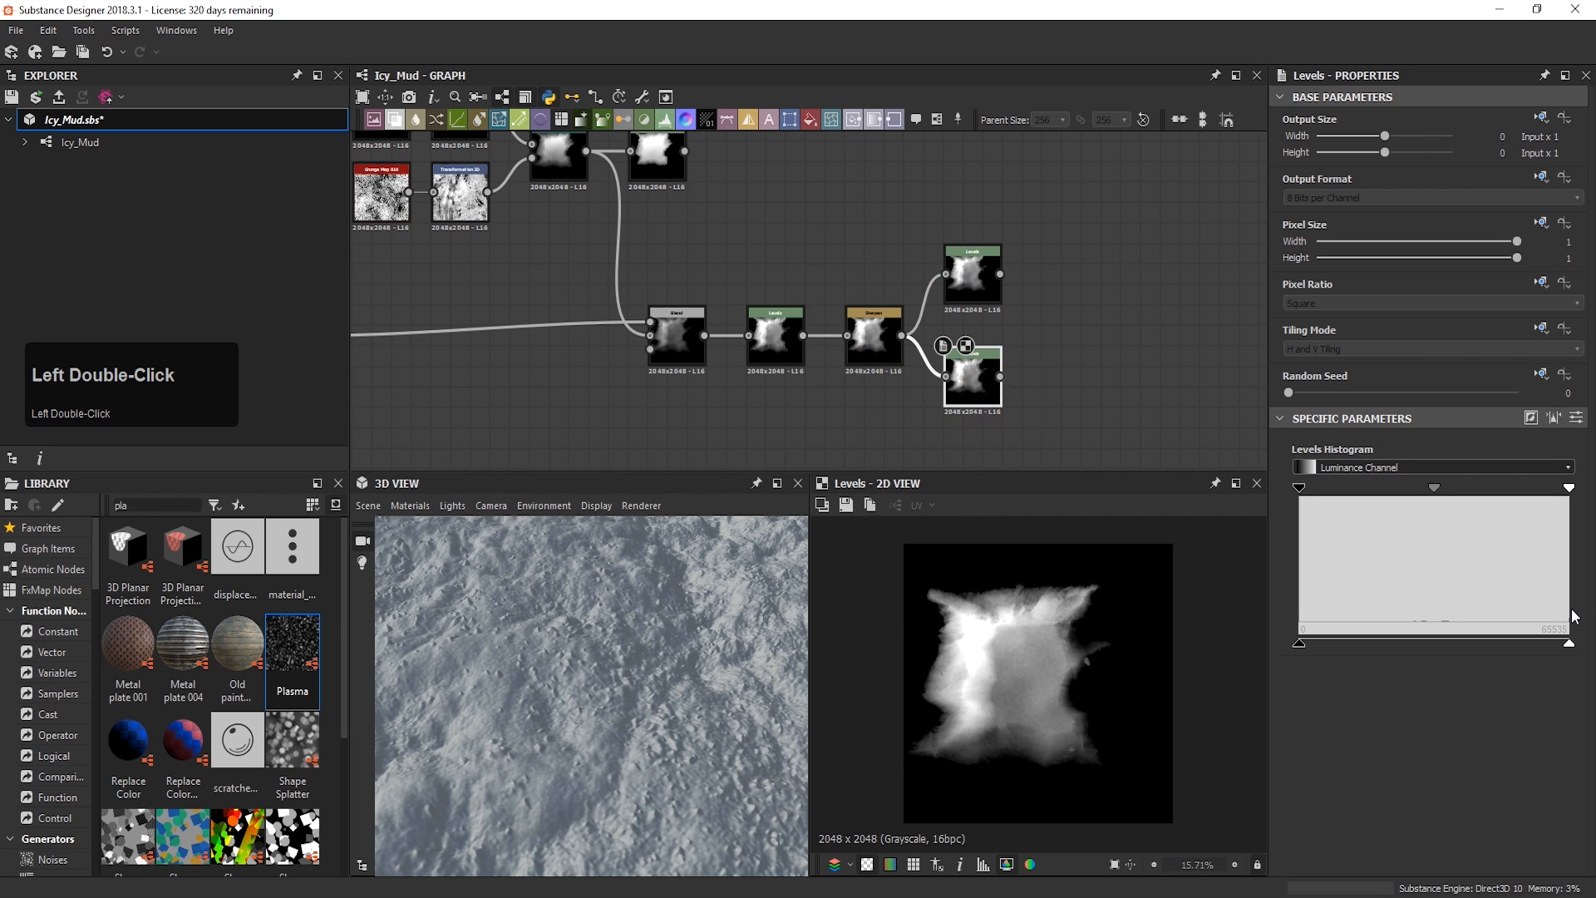
{"action": "left_click", "coordinate": [1576, 418]}
{"action": "left_click_drag", "start_coordinate": [1402, 513], "coordinate": [1426, 517]}
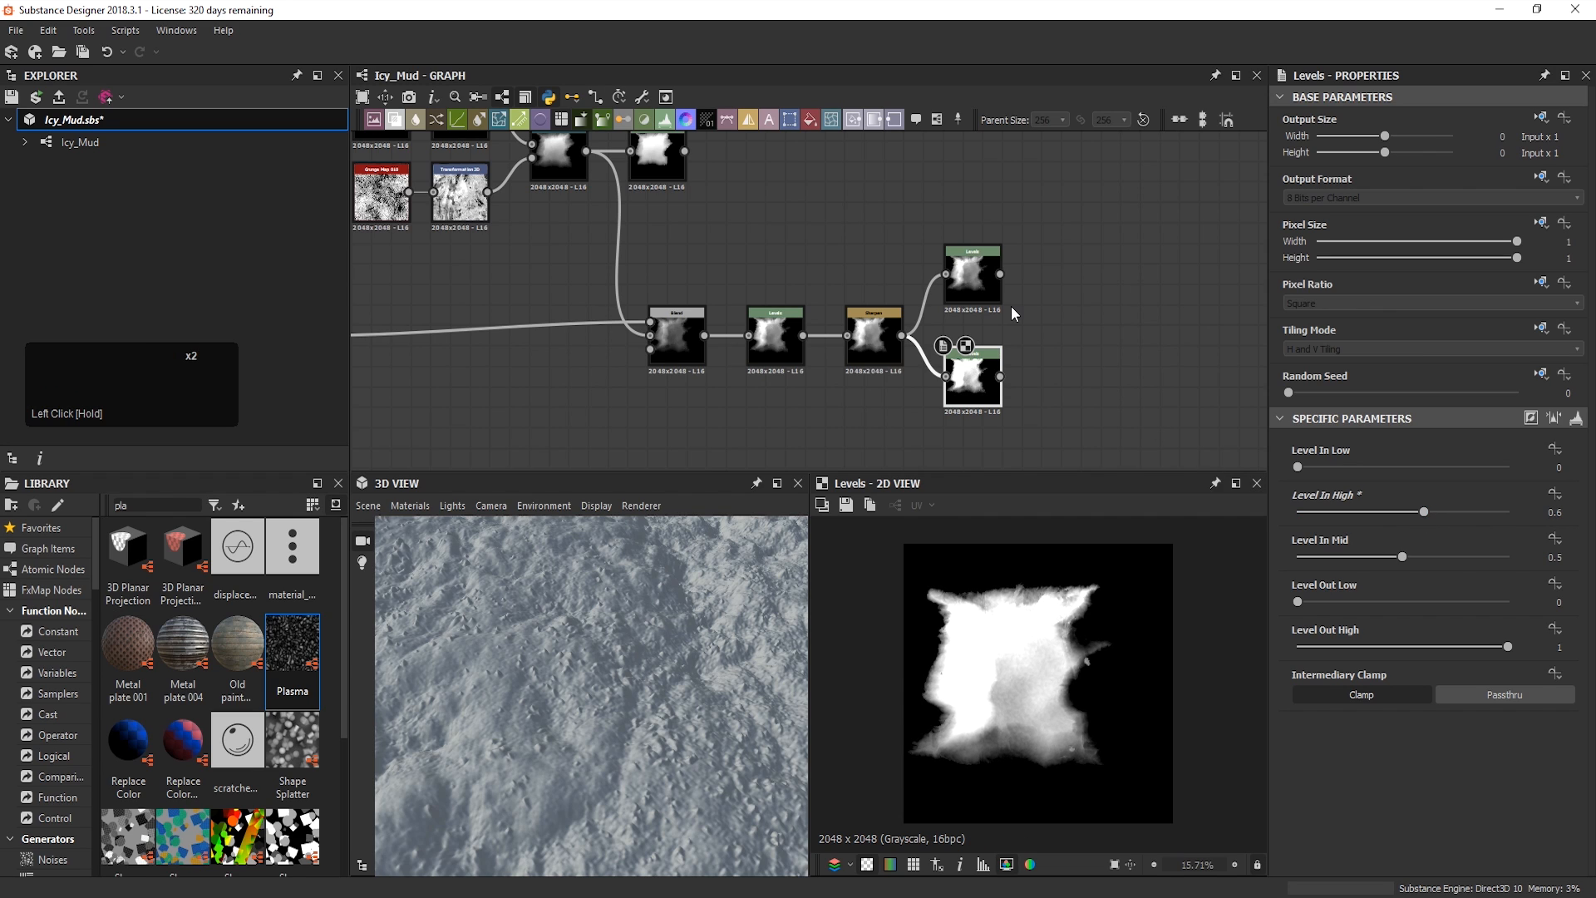
Step: Set the upper branch Levels node's Level In Low to 0.2, Level In High to 0.83 and Level In Mid to 0.31
{"action": "double_click", "coordinate": [991, 279]}
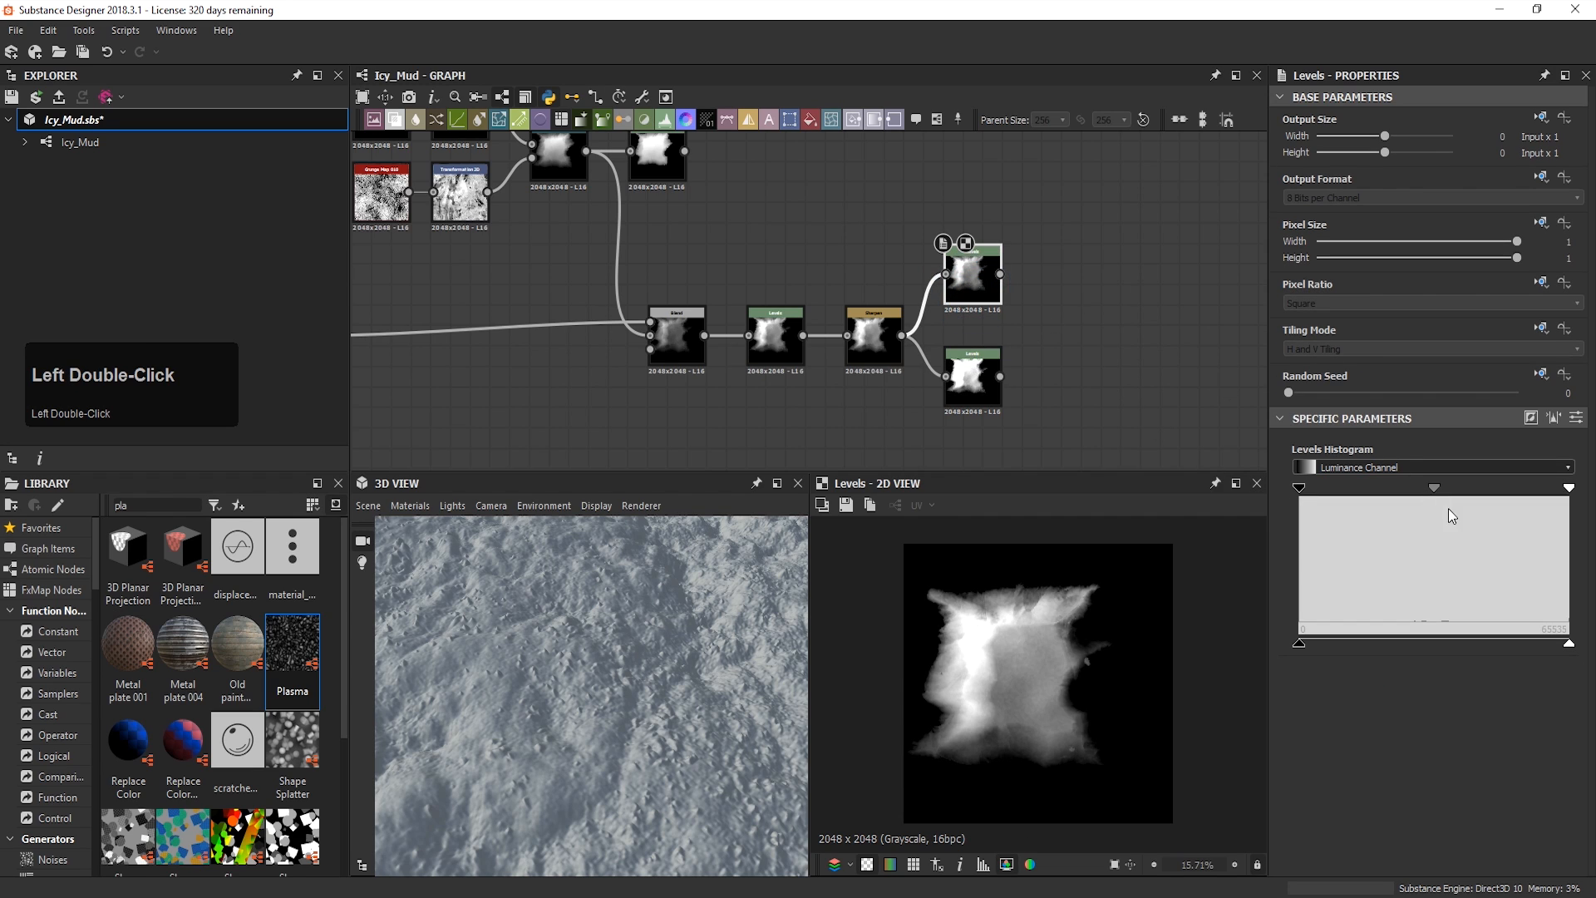
{"action": "left_click", "coordinate": [1576, 418]}
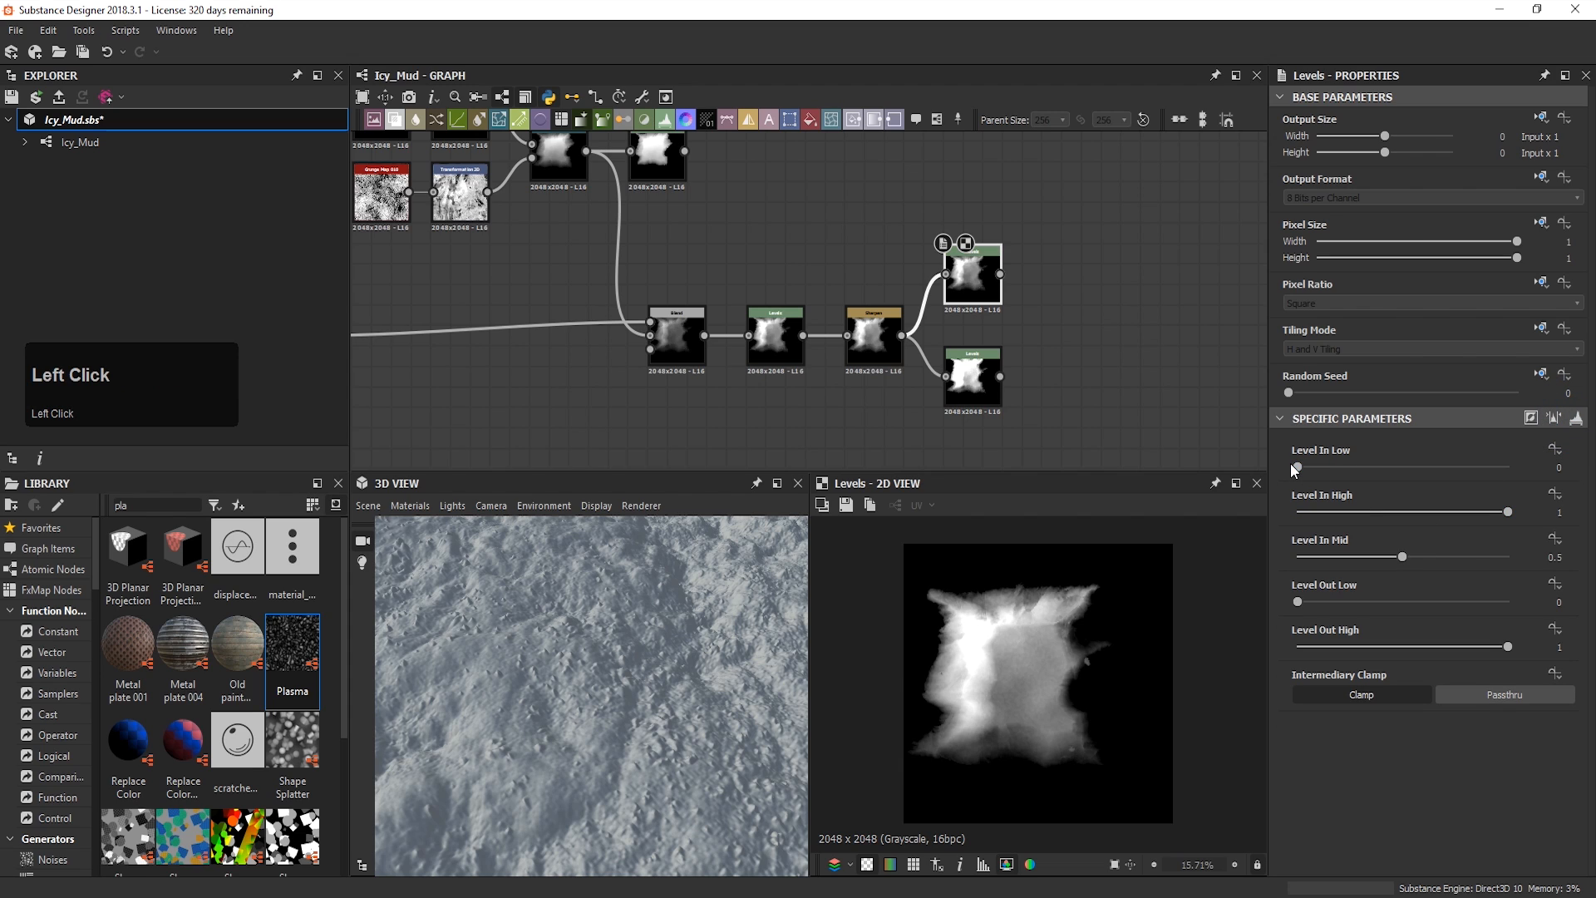
{"action": "left_click_drag", "start_coordinate": [1305, 464], "coordinate": [1340, 460]}
{"action": "left_click_drag", "start_coordinate": [1507, 511], "coordinate": [1472, 520]}
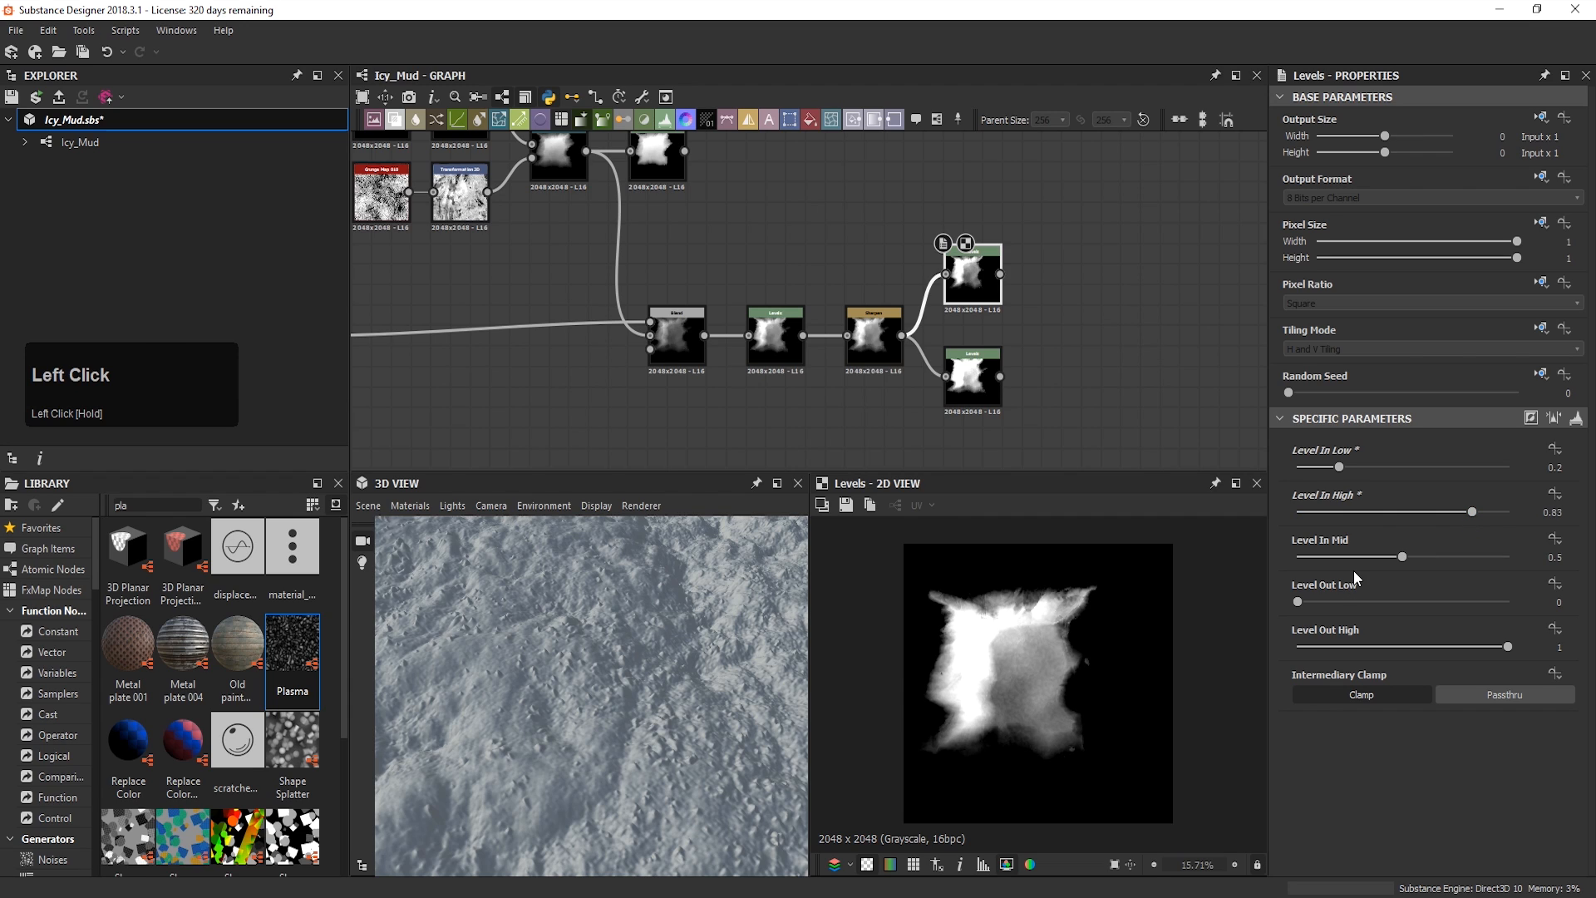
{"action": "left_click_drag", "start_coordinate": [1403, 558], "coordinate": [1364, 561]}
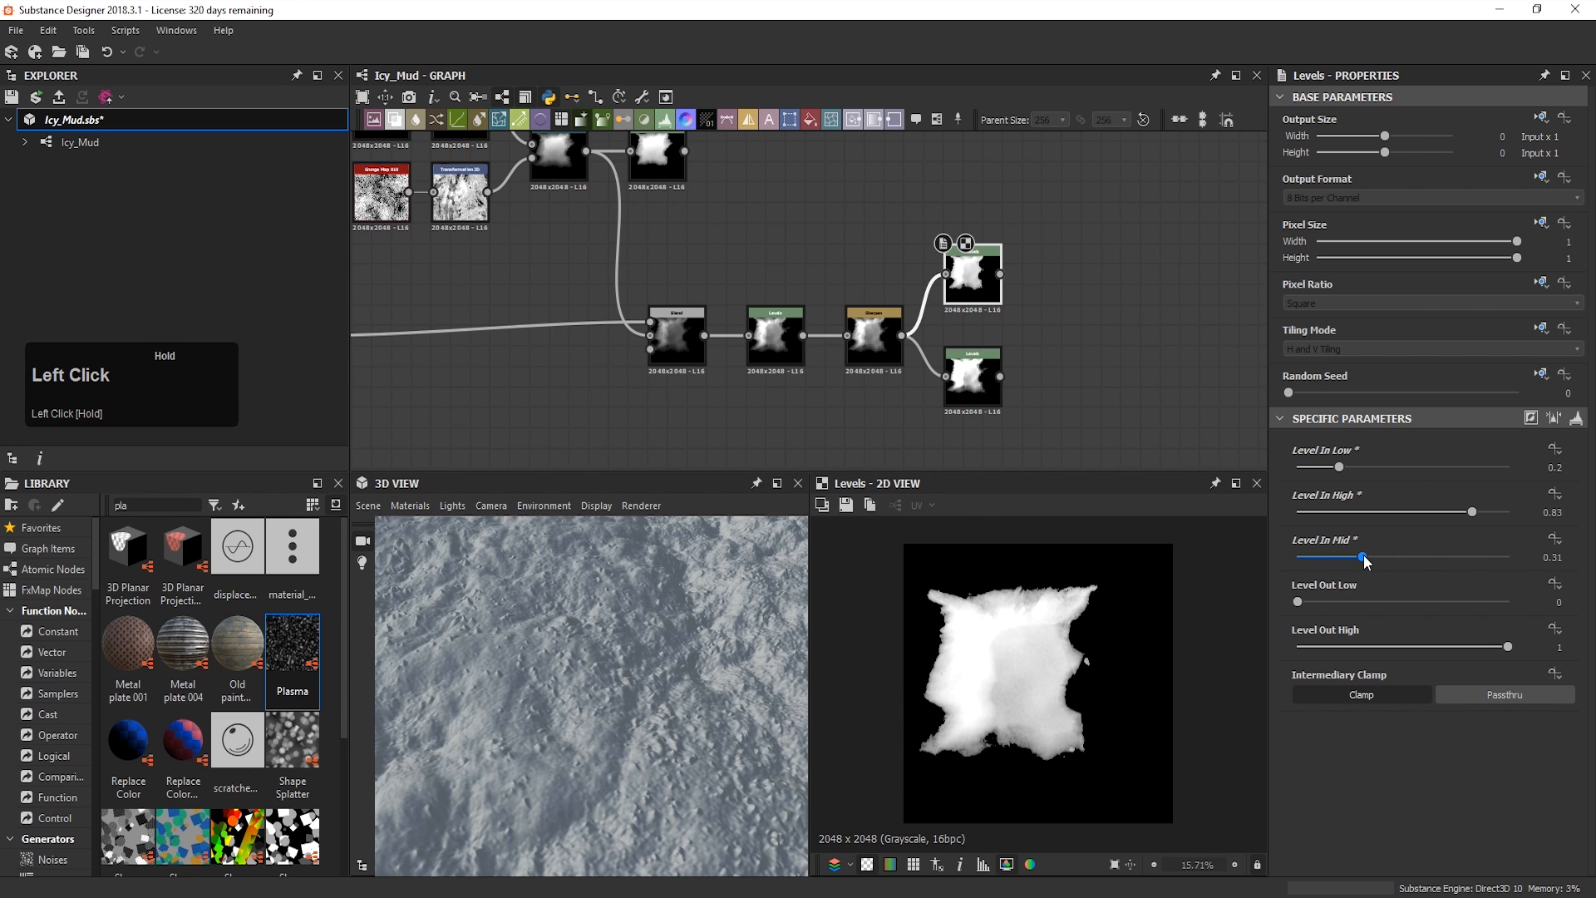
{"action": "key", "text": "v"}
Step: Add a Blend node with the upper branch Levels as Foreground and the lower branch Levels as Background
{"action": "key", "text": "space"}
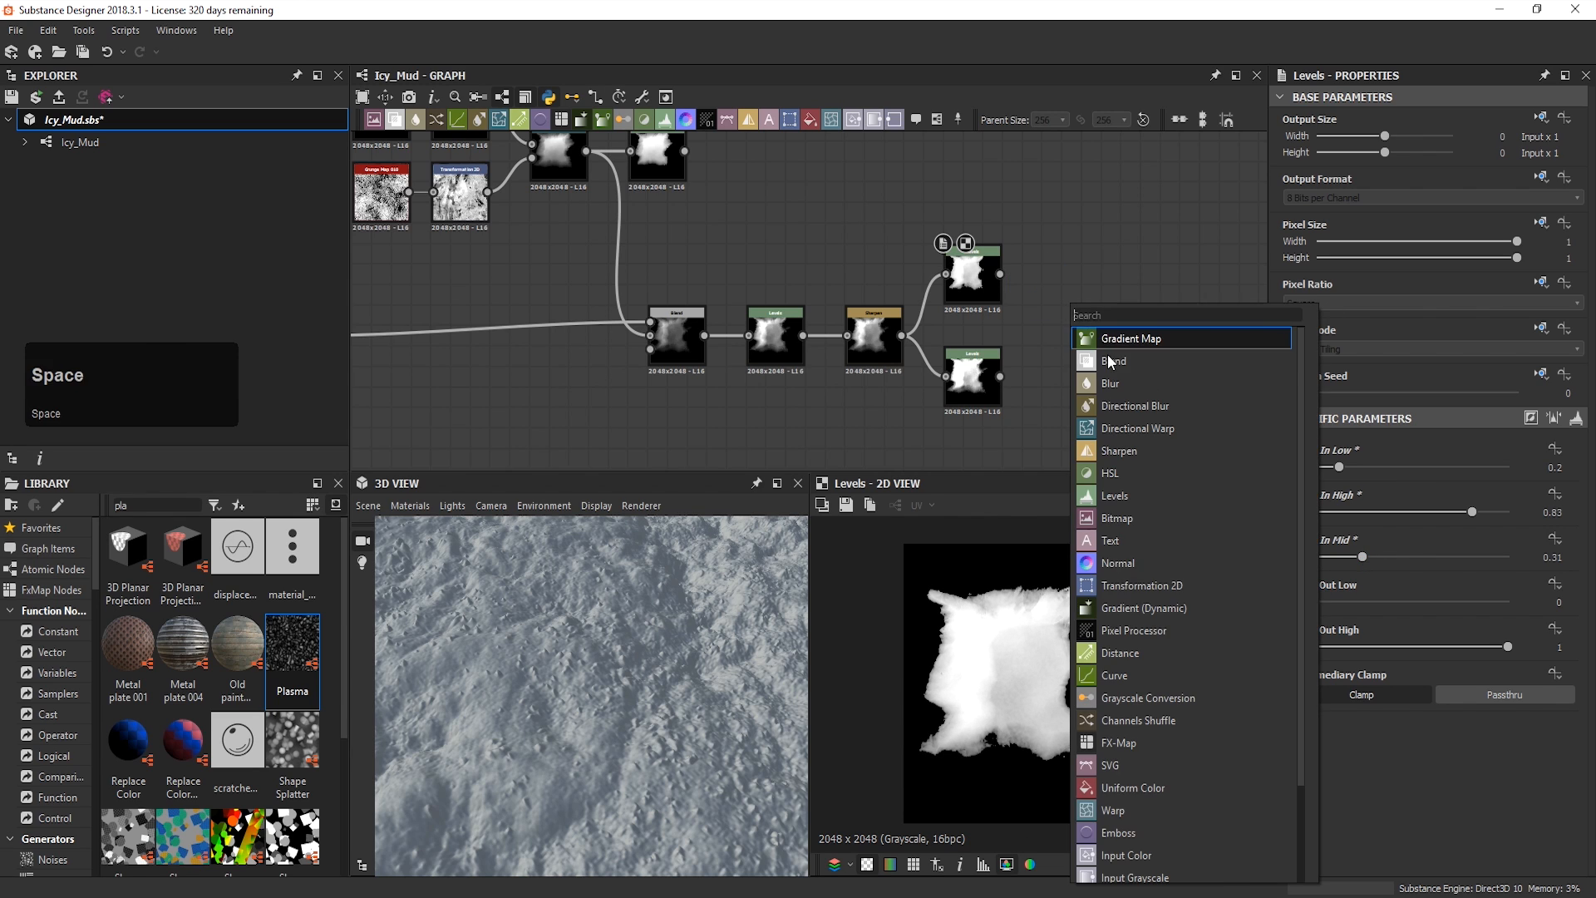
{"action": "left_click", "coordinate": [1105, 357]}
{"action": "mouse_move", "coordinate": [1056, 313]}
{"action": "left_mouse_down"}
{"action": "mouse_move", "coordinate": [1056, 354]}
{"action": "mouse_move", "coordinate": [1045, 335]}
{"action": "left_mouse_up"}
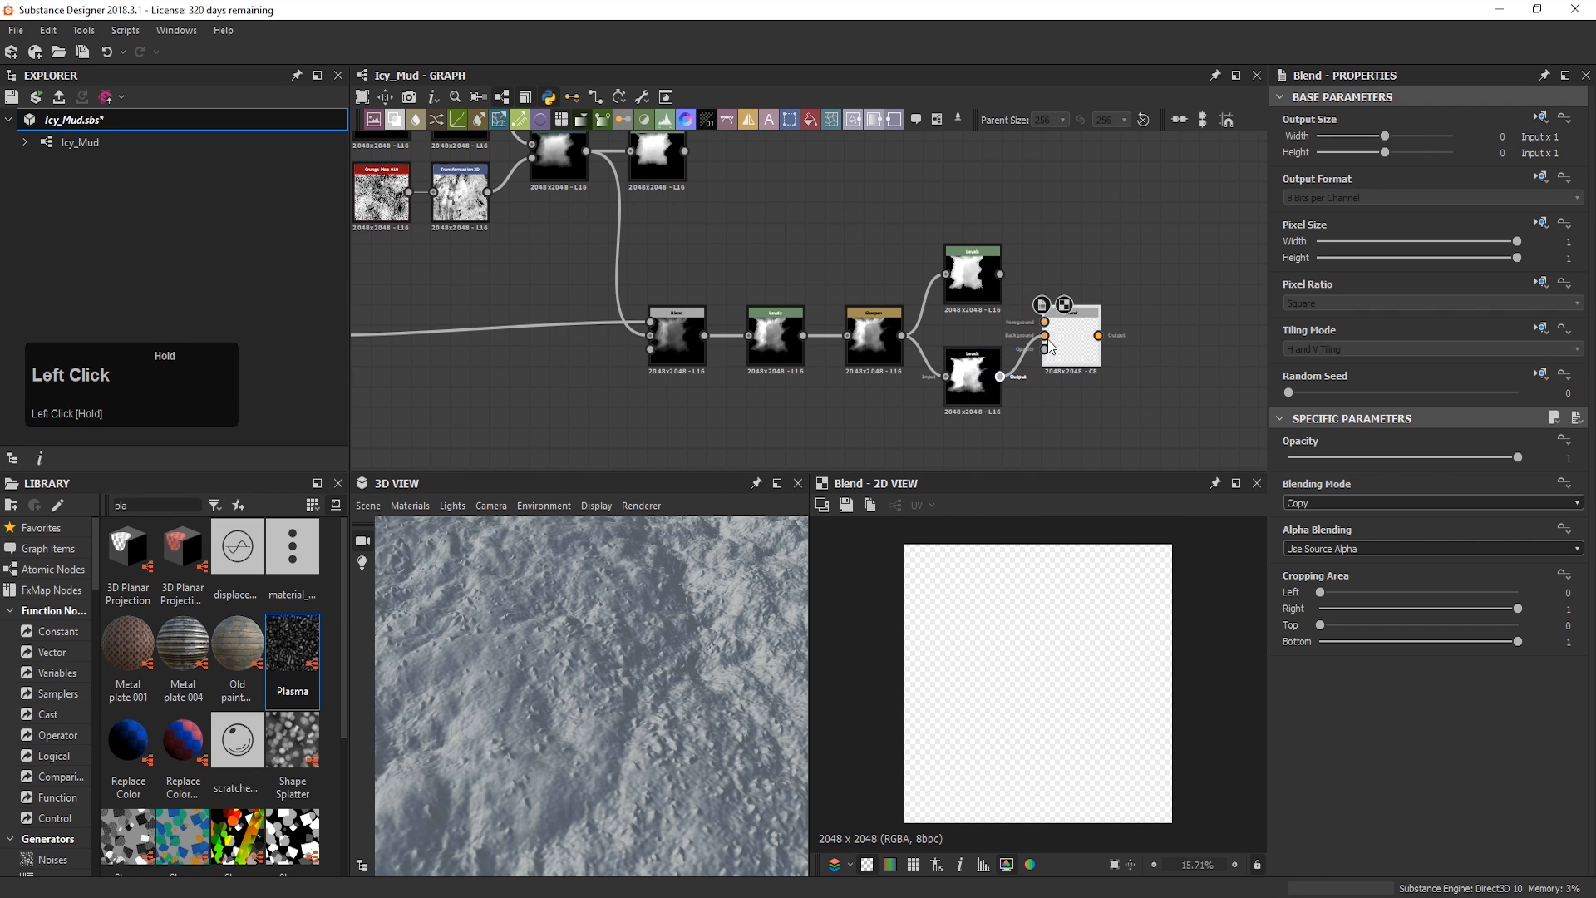
{"action": "left_click_drag", "start_coordinate": [998, 275], "coordinate": [1045, 322]}
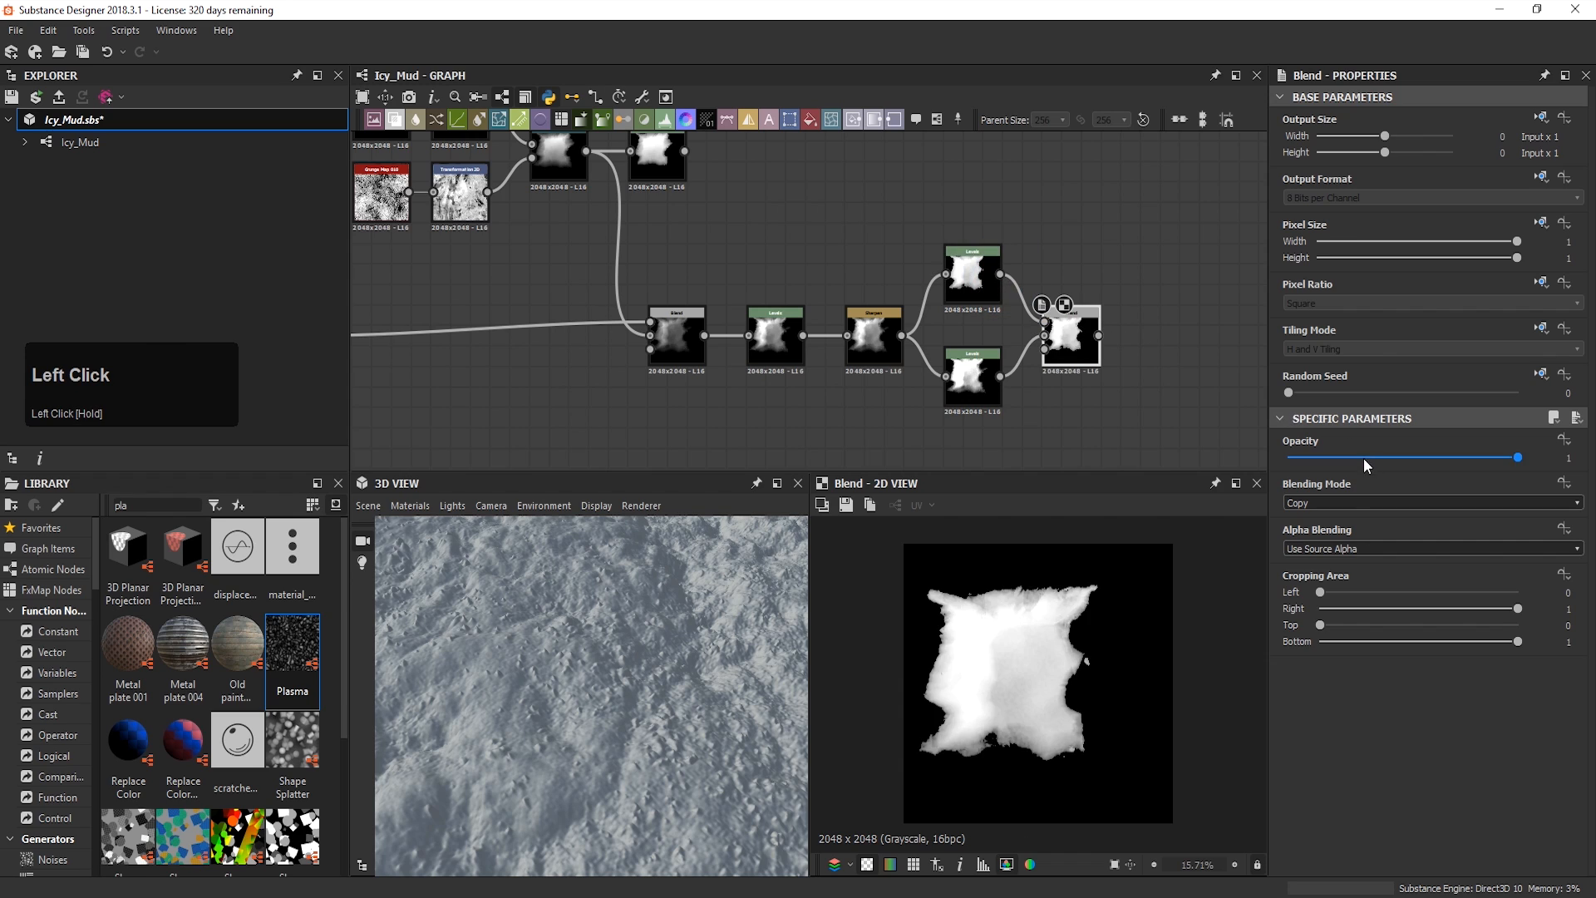
Step: Set the Blend joining the two Levels branches to Subtract with Opacity 0.25 and inspect the shape's edges
{"action": "left_click", "coordinate": [1348, 503]}
{"action": "left_click", "coordinate": [1339, 538]}
{"action": "left_click_drag", "start_coordinate": [1351, 458], "coordinate": [1340, 460]}
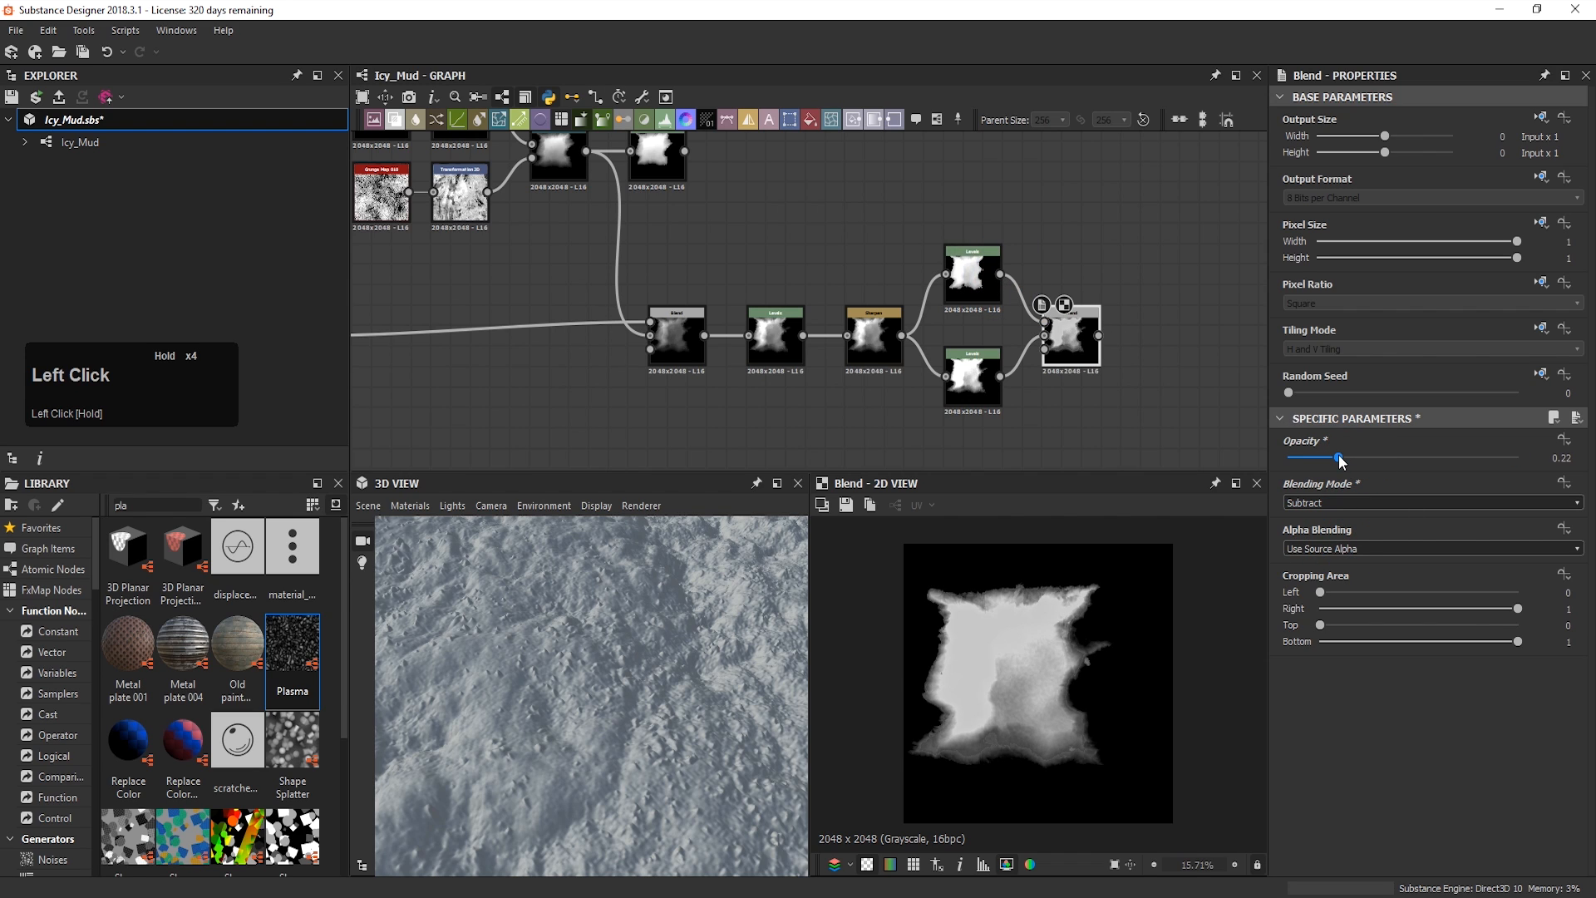
{"action": "left_click_drag", "start_coordinate": [1339, 461], "coordinate": [1346, 462]}
{"action": "scroll", "coordinate": [1049, 775], "scroll_direction": "up", "scroll_amount": 6}
{"action": "middle_click_drag", "start_coordinate": [1076, 756], "coordinate": [1103, 779]}
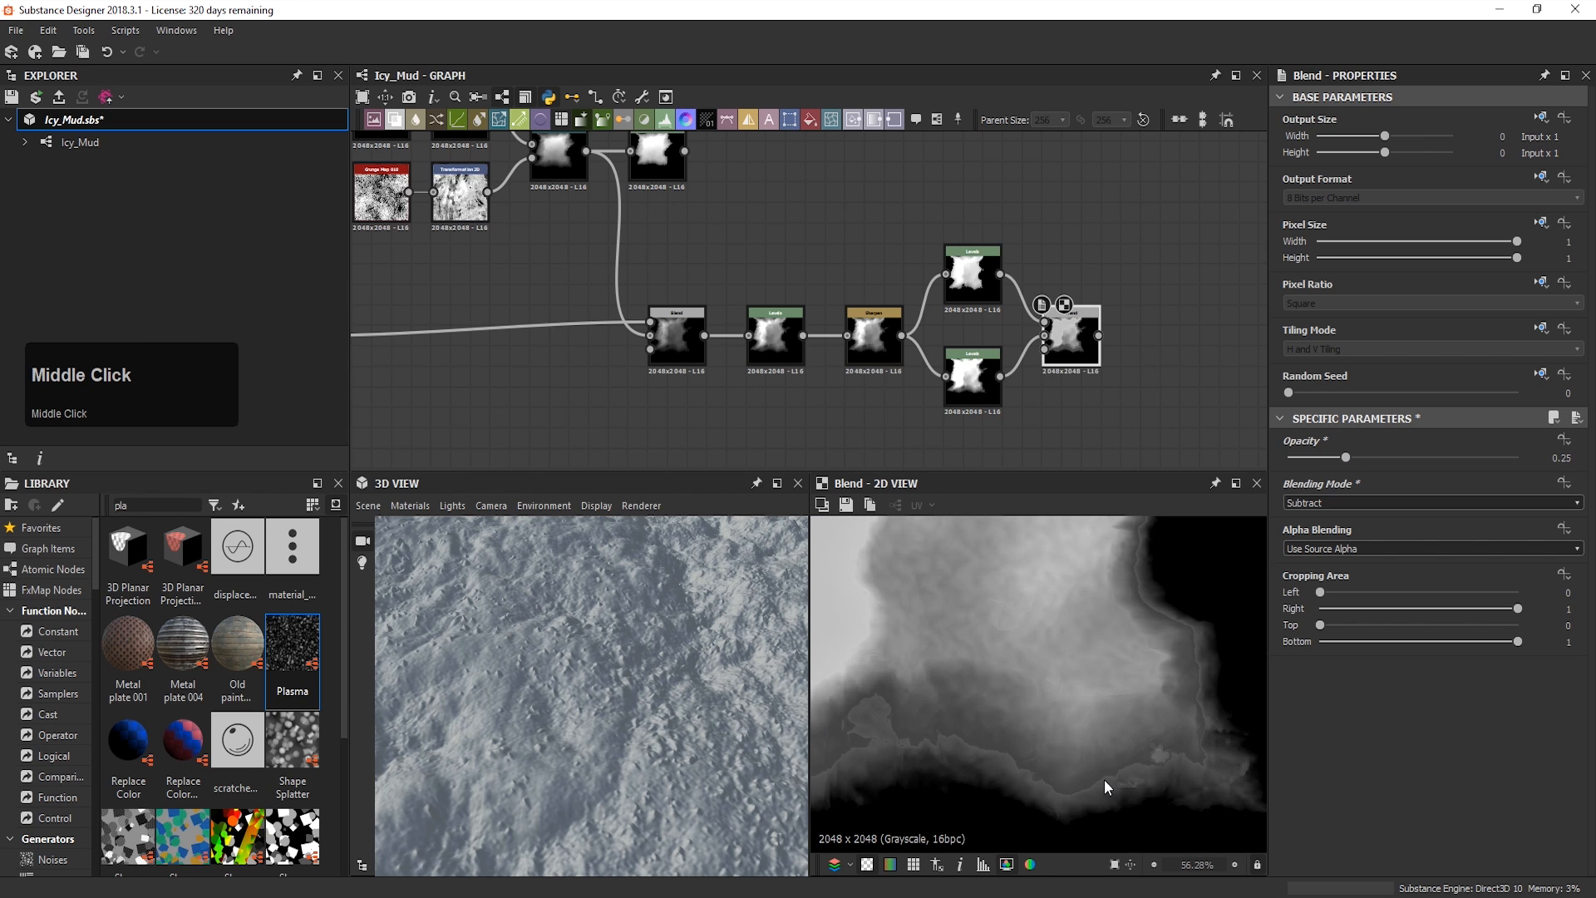
{"action": "scroll", "coordinate": [1104, 780], "scroll_direction": "down", "scroll_amount": 6}
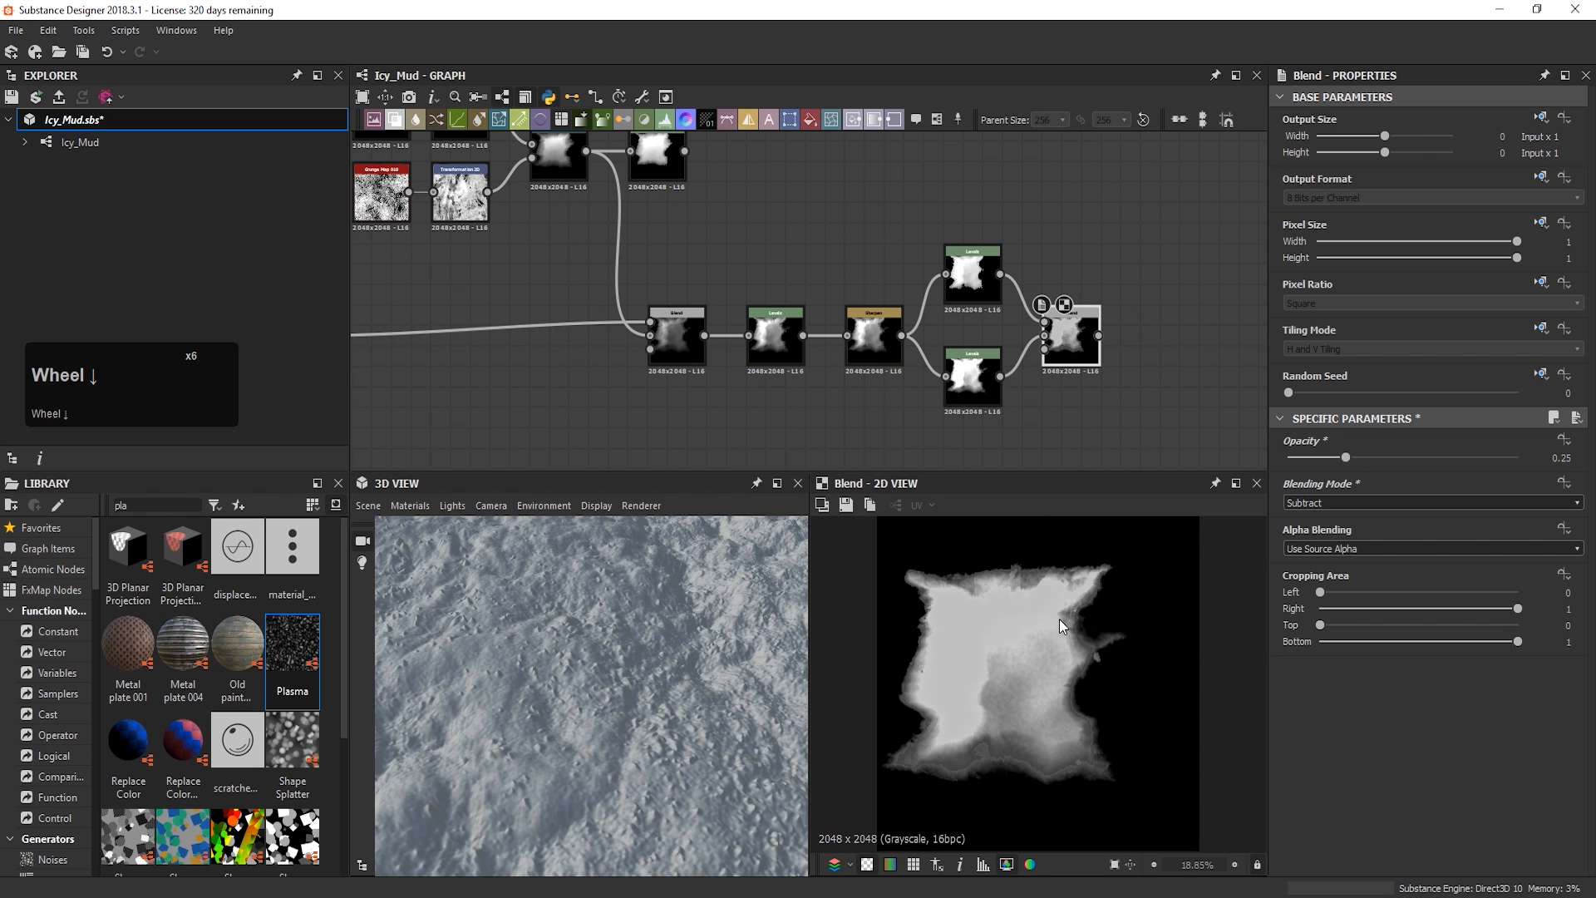
Step: Add another Blend node with the topmost Levels as Foreground and the two-branch Subtract Blend as Background
{"action": "scroll", "coordinate": [1025, 285], "scroll_direction": "down", "scroll_amount": 2}
{"action": "left_click", "coordinate": [1031, 250]}
{"action": "key", "text": "space"}
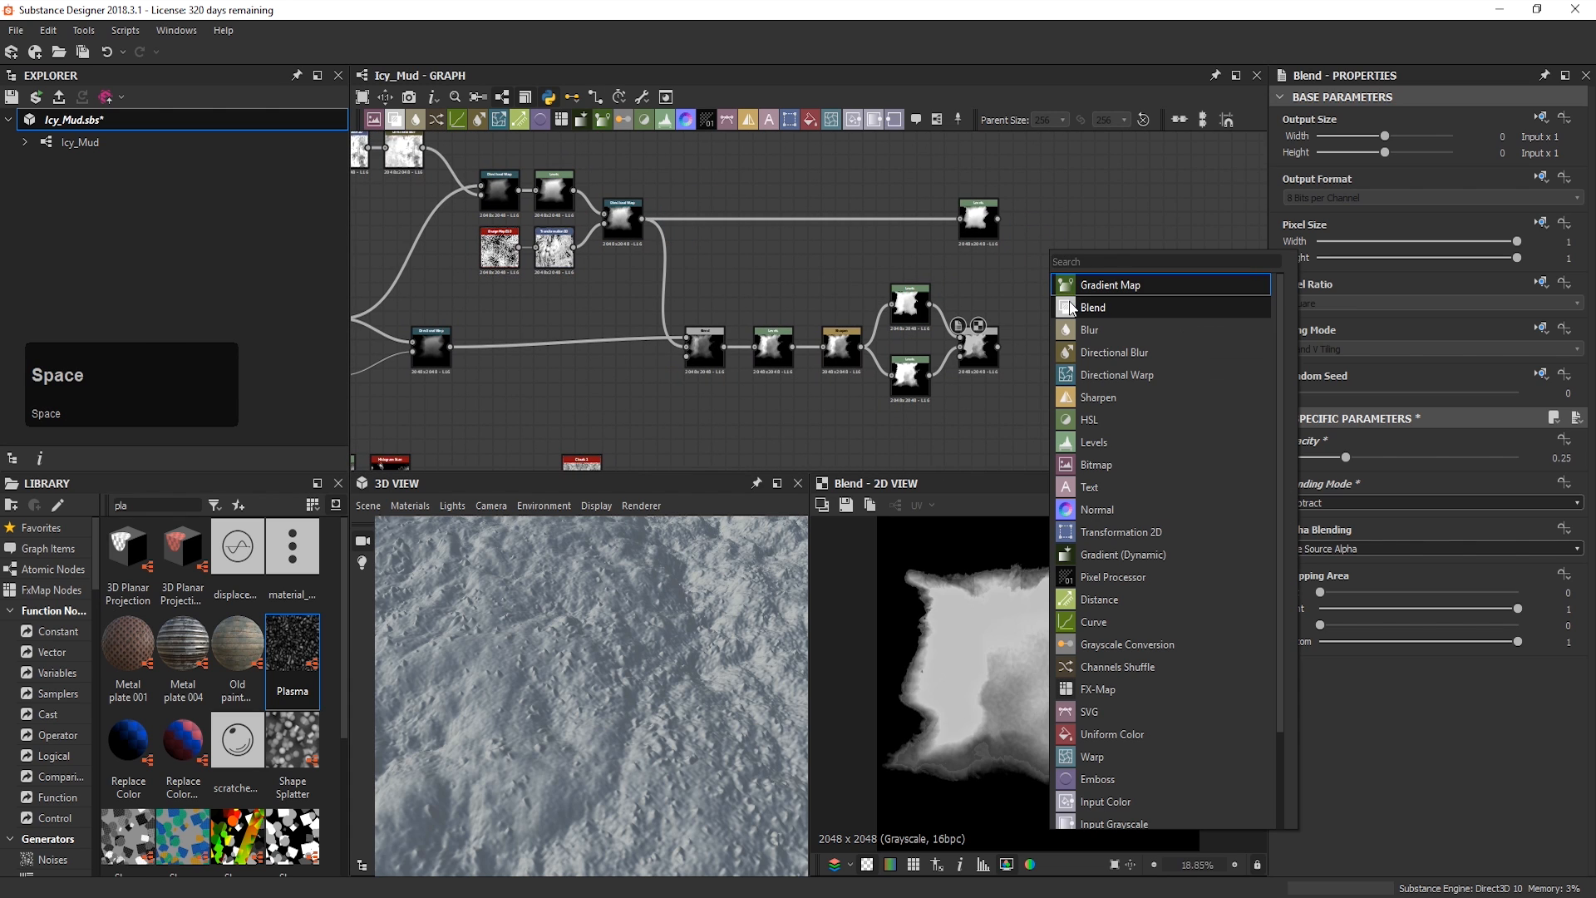
{"action": "left_click", "coordinate": [1073, 308]}
{"action": "left_click_drag", "start_coordinate": [1048, 266], "coordinate": [1058, 305]}
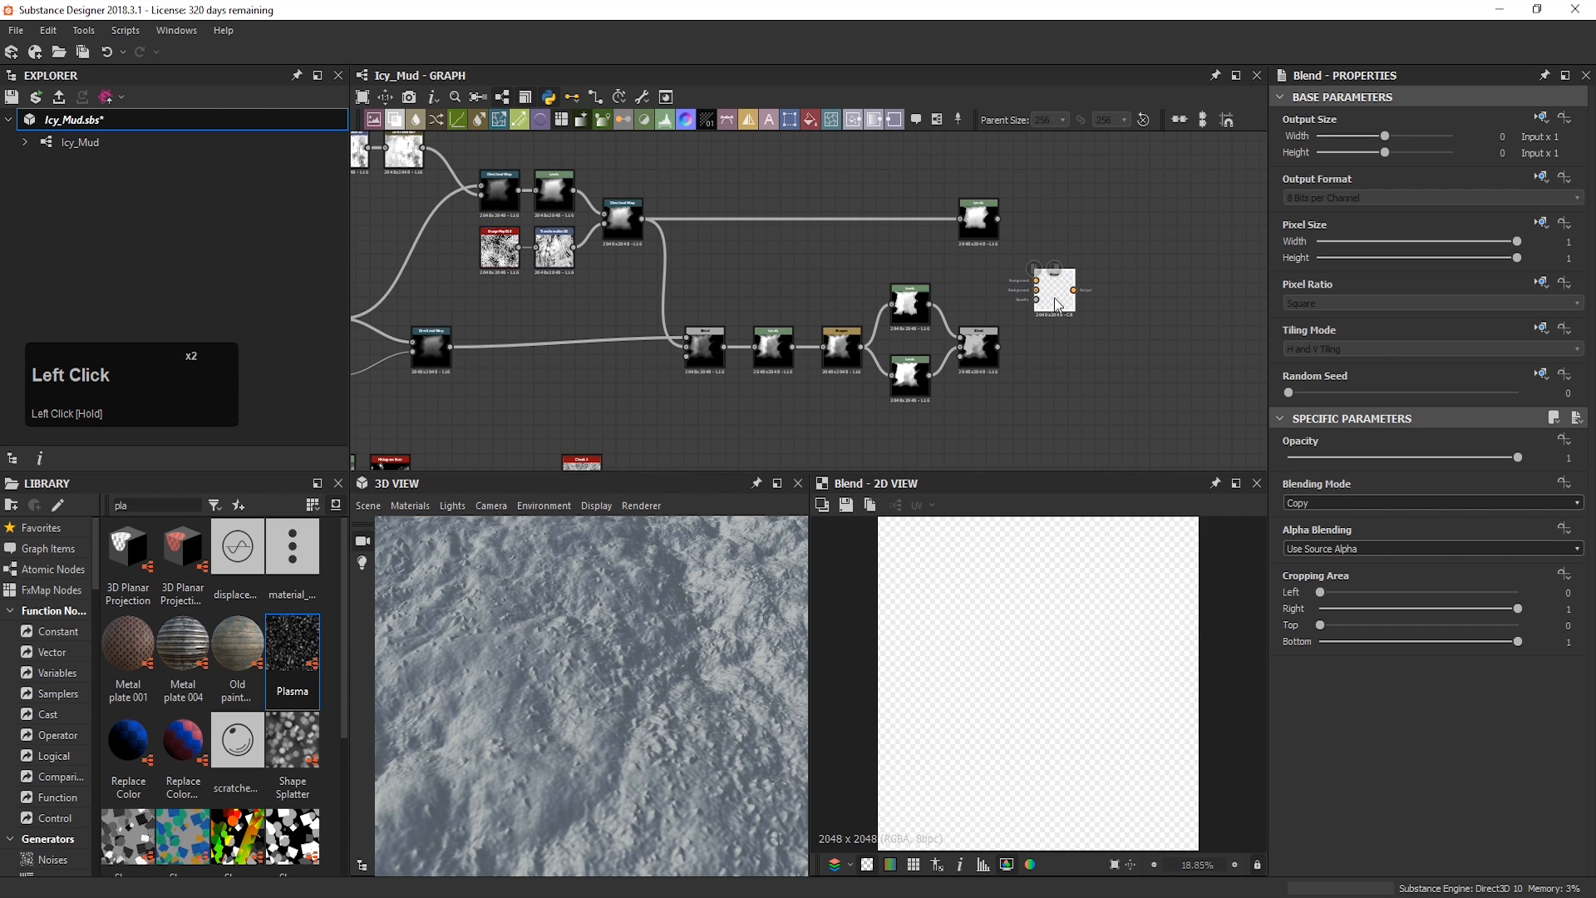
{"action": "scroll", "coordinate": [1058, 305], "scroll_direction": "up", "scroll_amount": 2}
{"action": "left_click_drag", "start_coordinate": [970, 201], "coordinate": [1037, 306]}
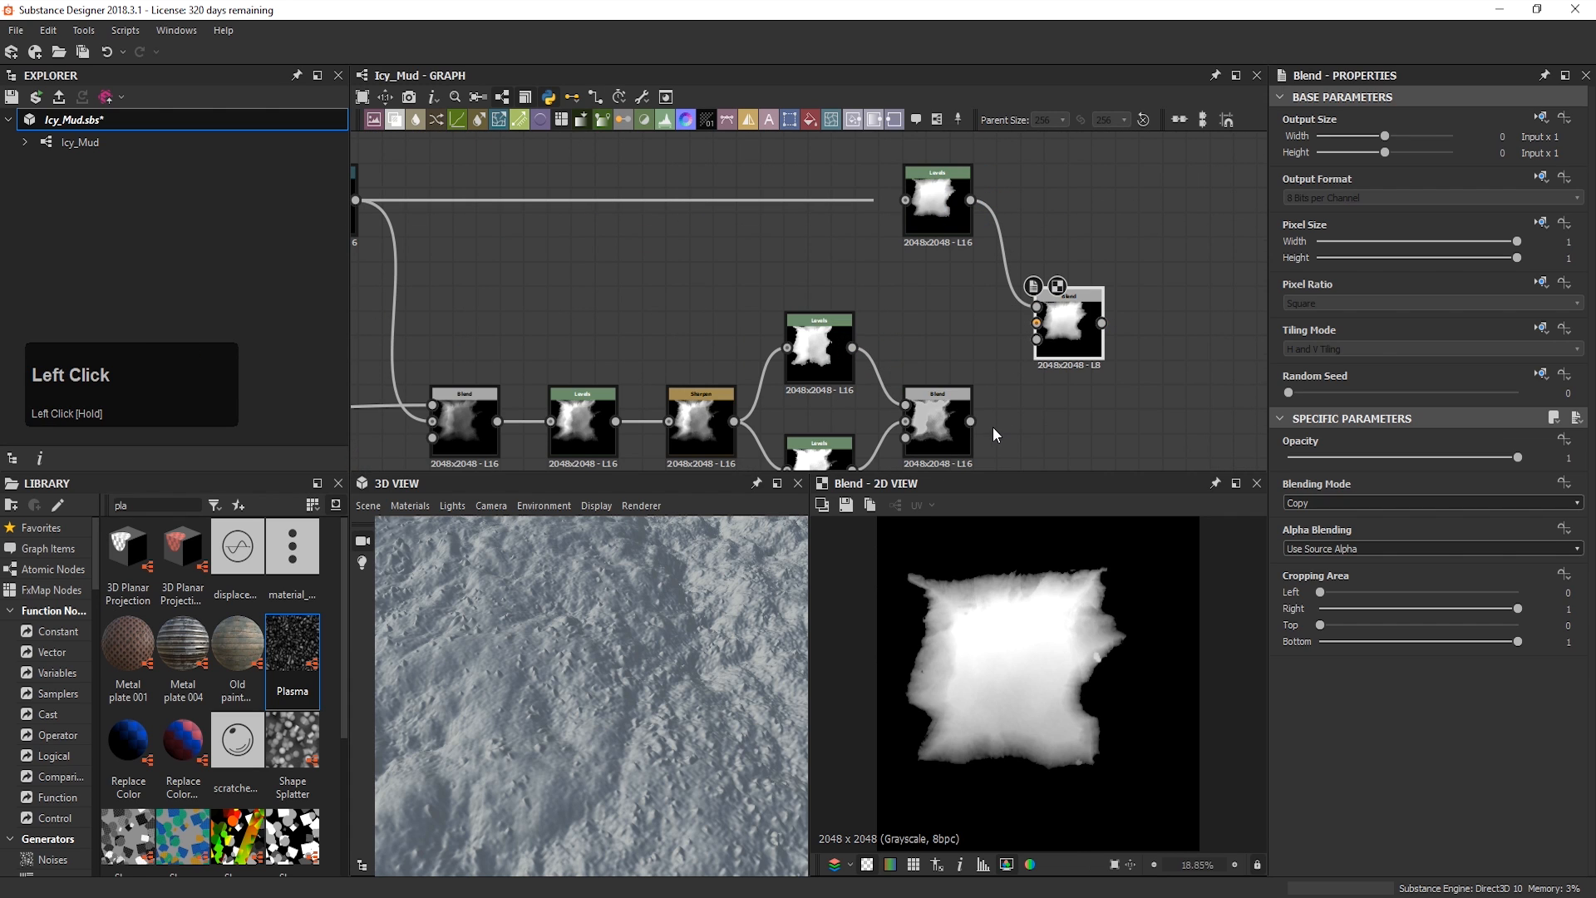
{"action": "left_click_drag", "start_coordinate": [970, 421], "coordinate": [1036, 323]}
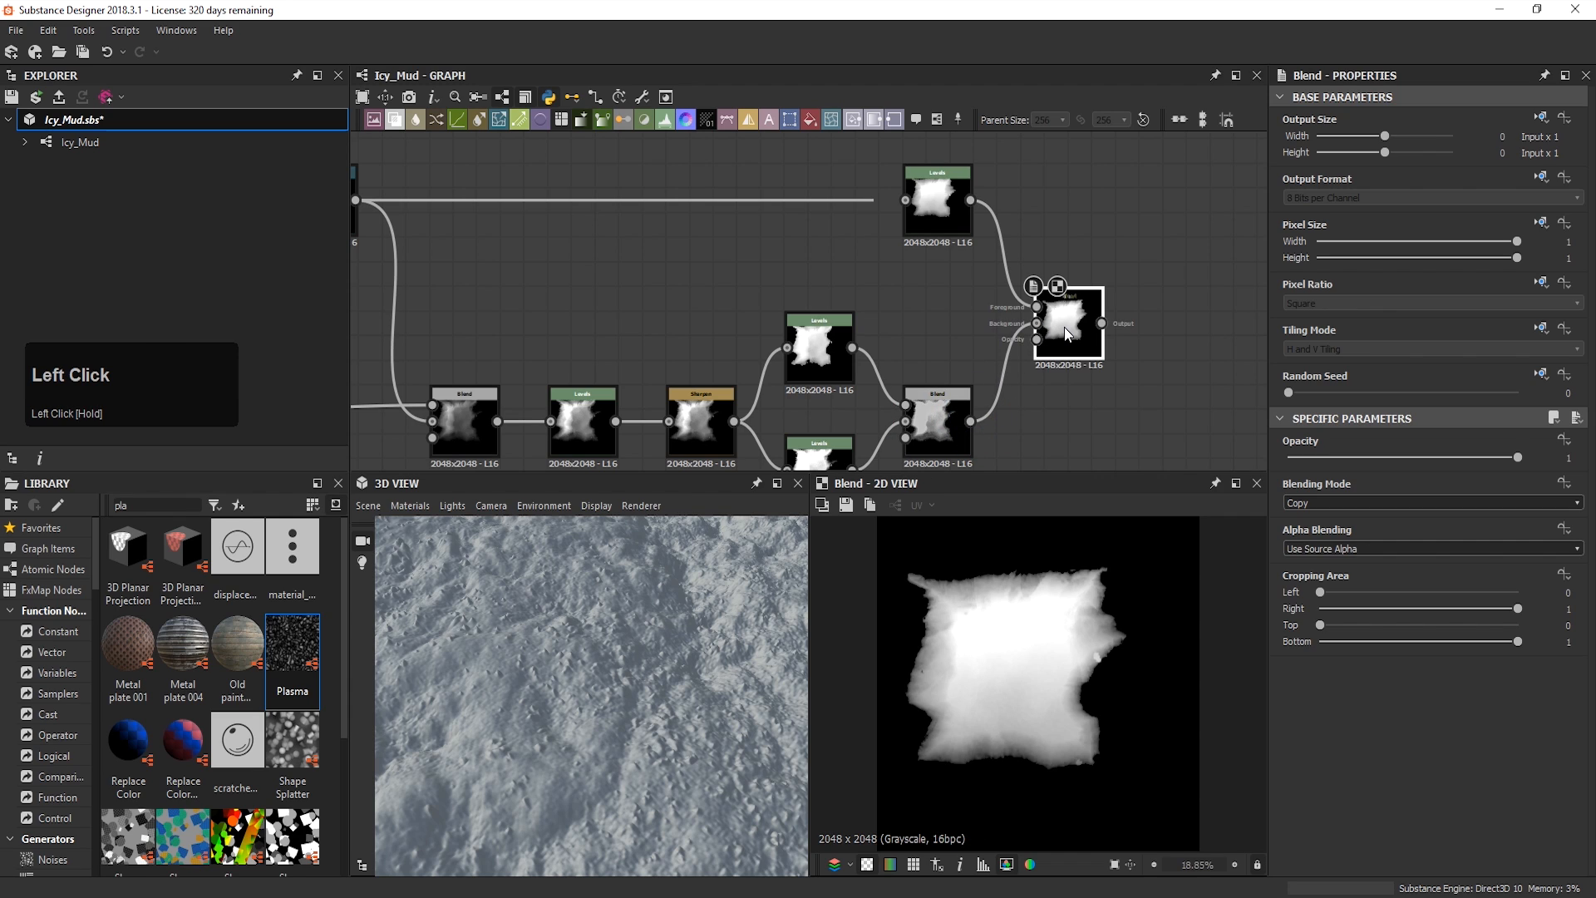
Step: Set the final Blend's Blending Mode to Switch and its Opacity to 0.68
{"action": "double_click", "coordinate": [1064, 327]}
{"action": "left_click", "coordinate": [1330, 503]}
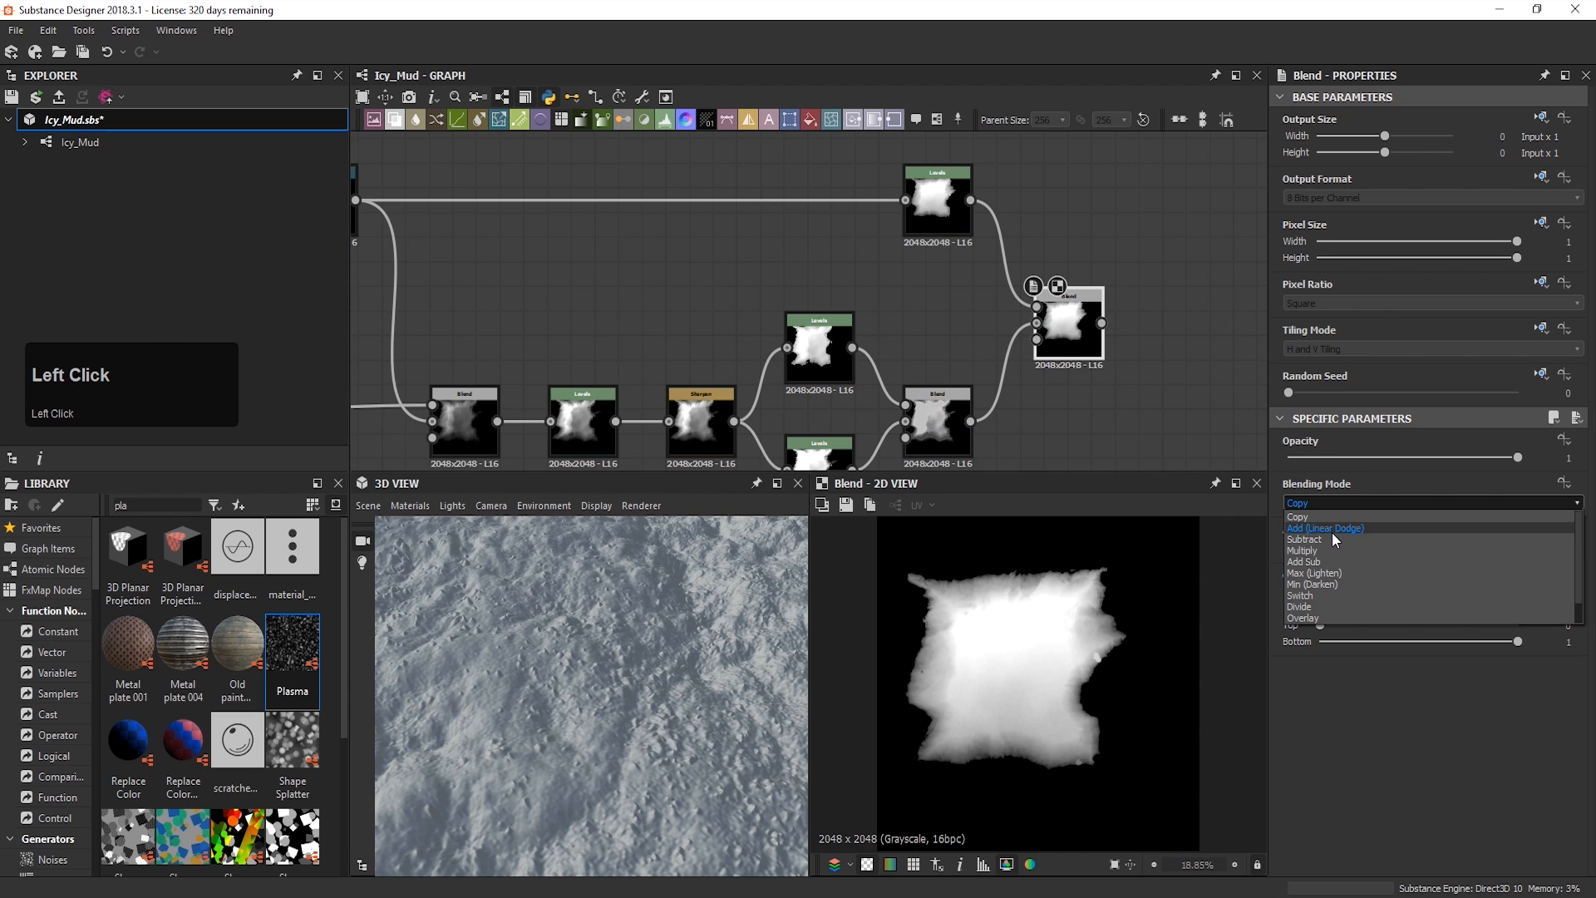
{"action": "left_click", "coordinate": [1325, 596]}
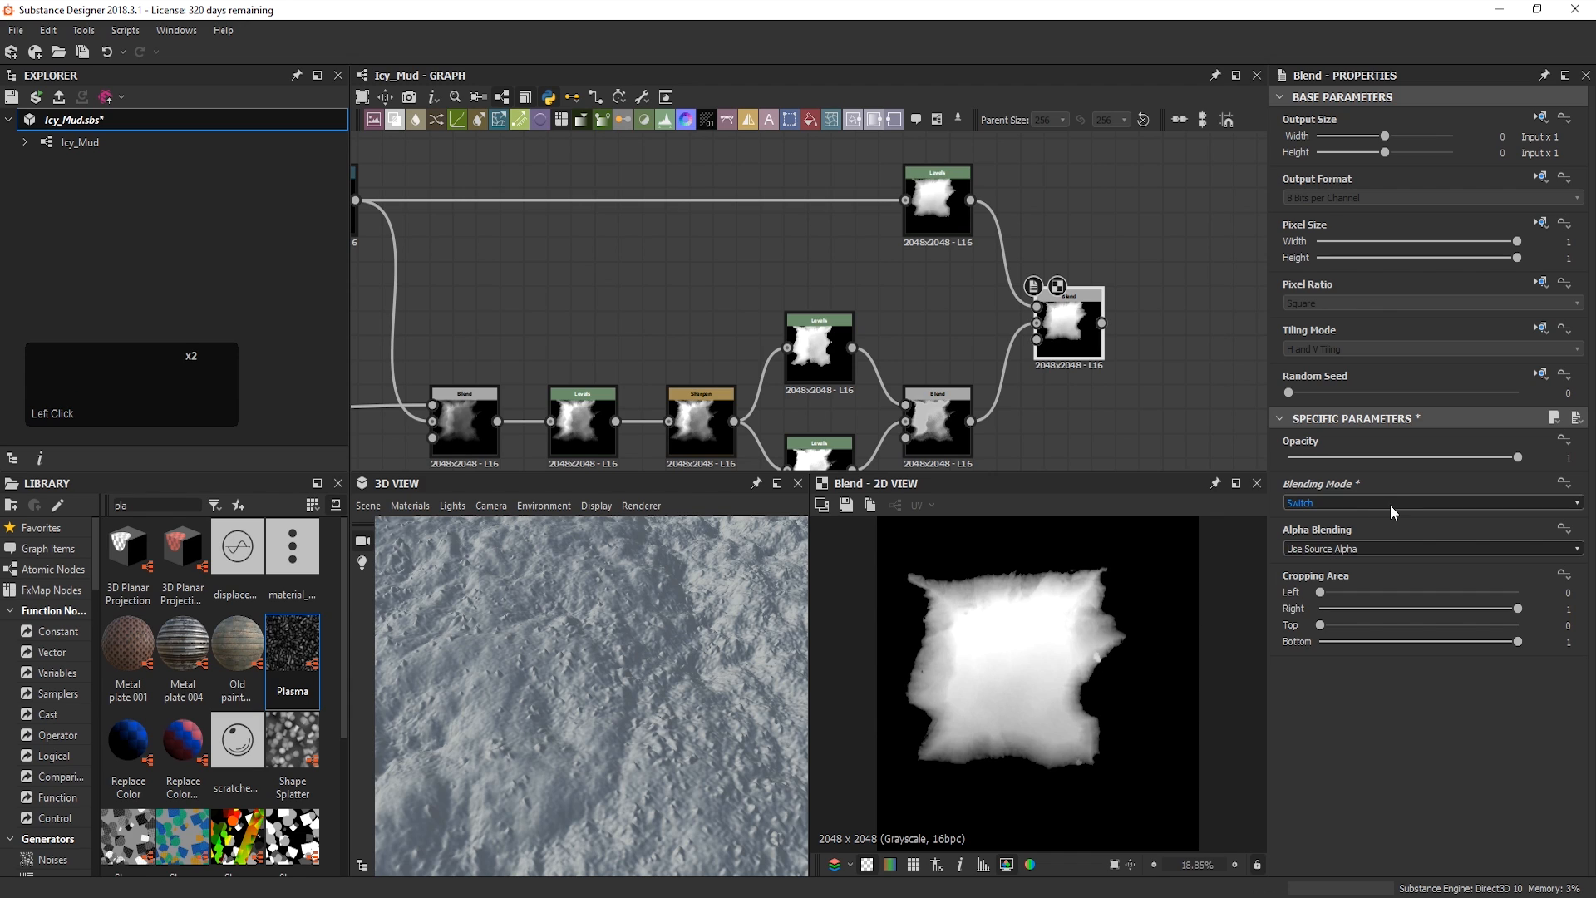
{"action": "mouse_move", "coordinate": [1451, 456]}
{"action": "left_mouse_down"}
{"action": "mouse_move", "coordinate": [1431, 459]}
{"action": "mouse_move", "coordinate": [1445, 459]}
{"action": "left_mouse_up"}
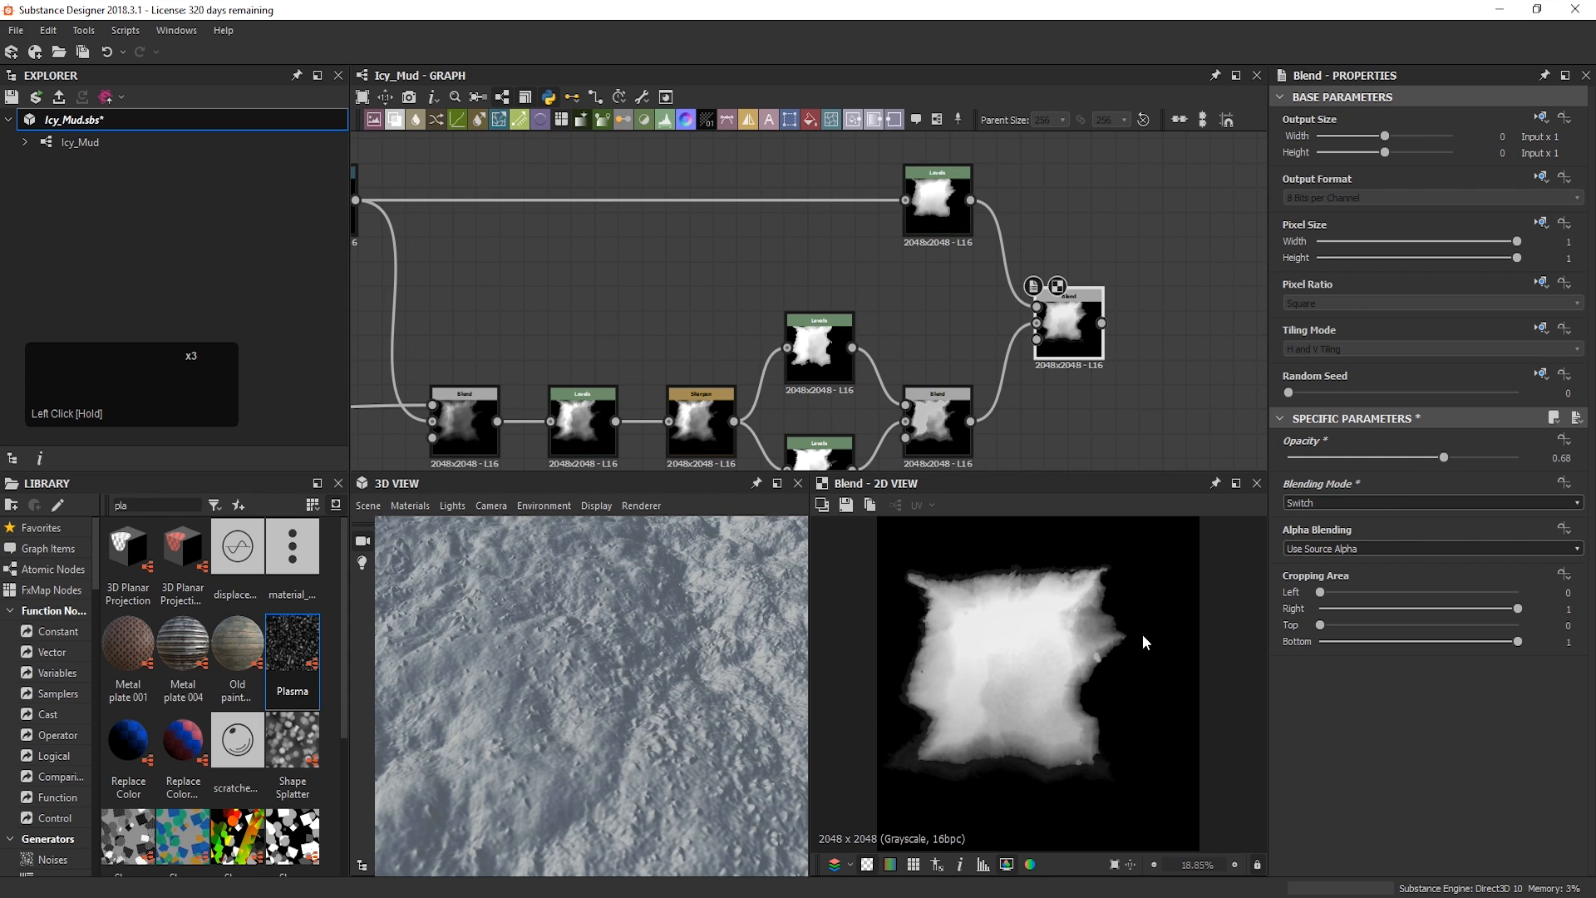
Step: Add a Slope Blur Grayscale node beside the Switch Blend
{"action": "key", "text": "space"}
{"action": "type", "text": "slo"}
{"action": "left_click", "coordinate": [1129, 367]}
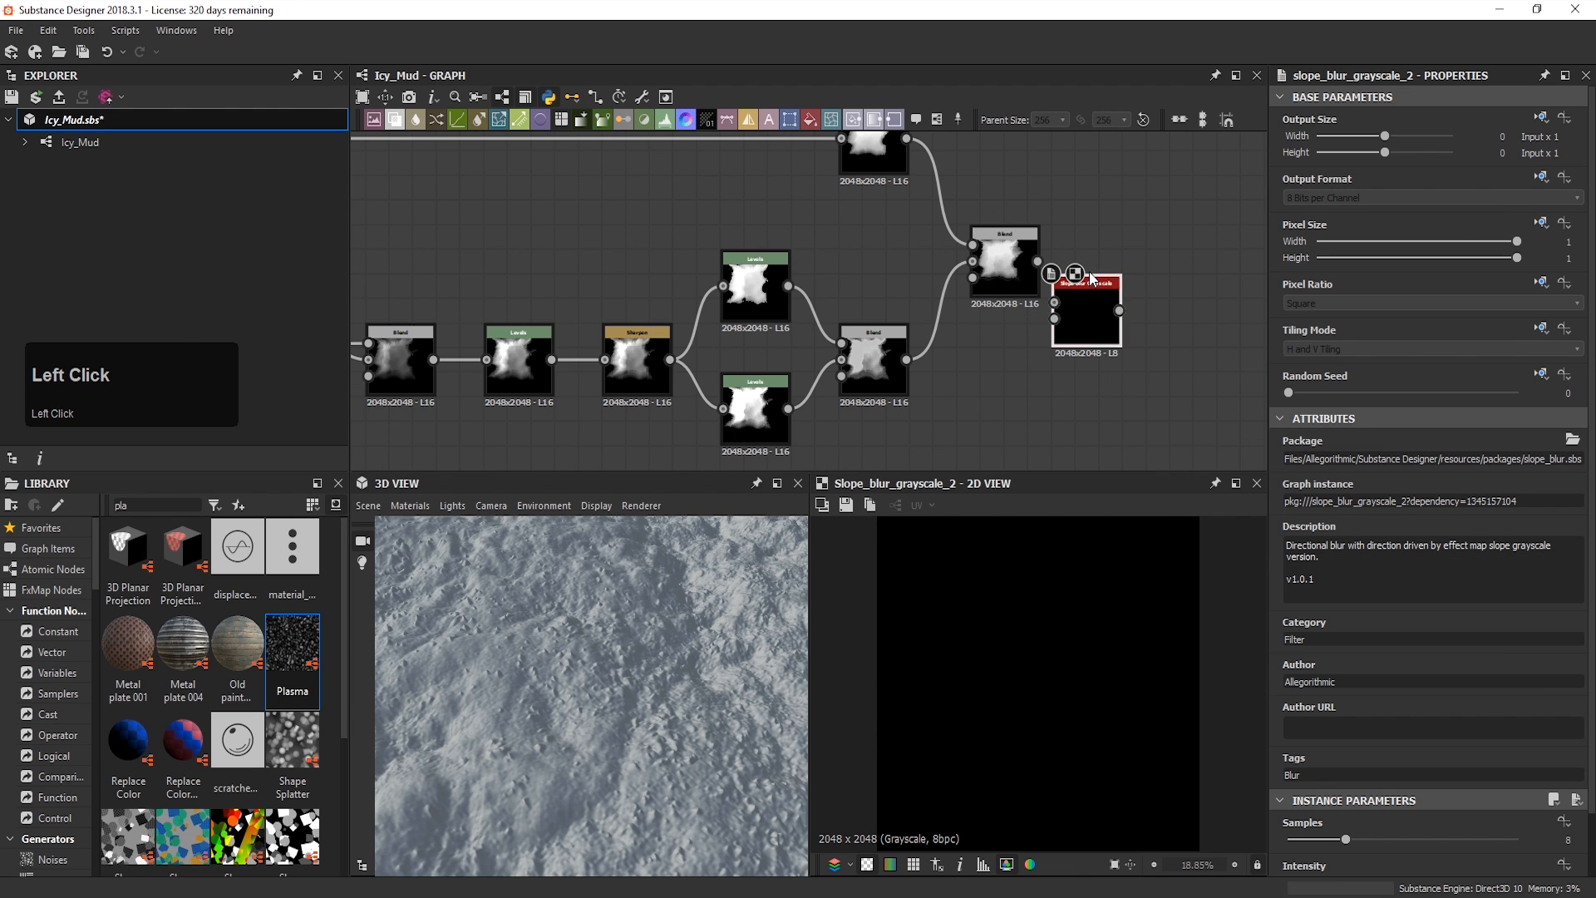
Step: Add a Clouds 2 node and connect the Switch Blend and Clouds 2 to the Slope Blur Grayscale's image and slope inputs
{"action": "left_click_drag", "start_coordinate": [1091, 309], "coordinate": [1136, 309]}
{"action": "left_click", "coordinate": [1067, 381]}
{"action": "key", "text": "space"}
{"action": "type", "text": "clo"}
{"action": "left_click", "coordinate": [1102, 479]}
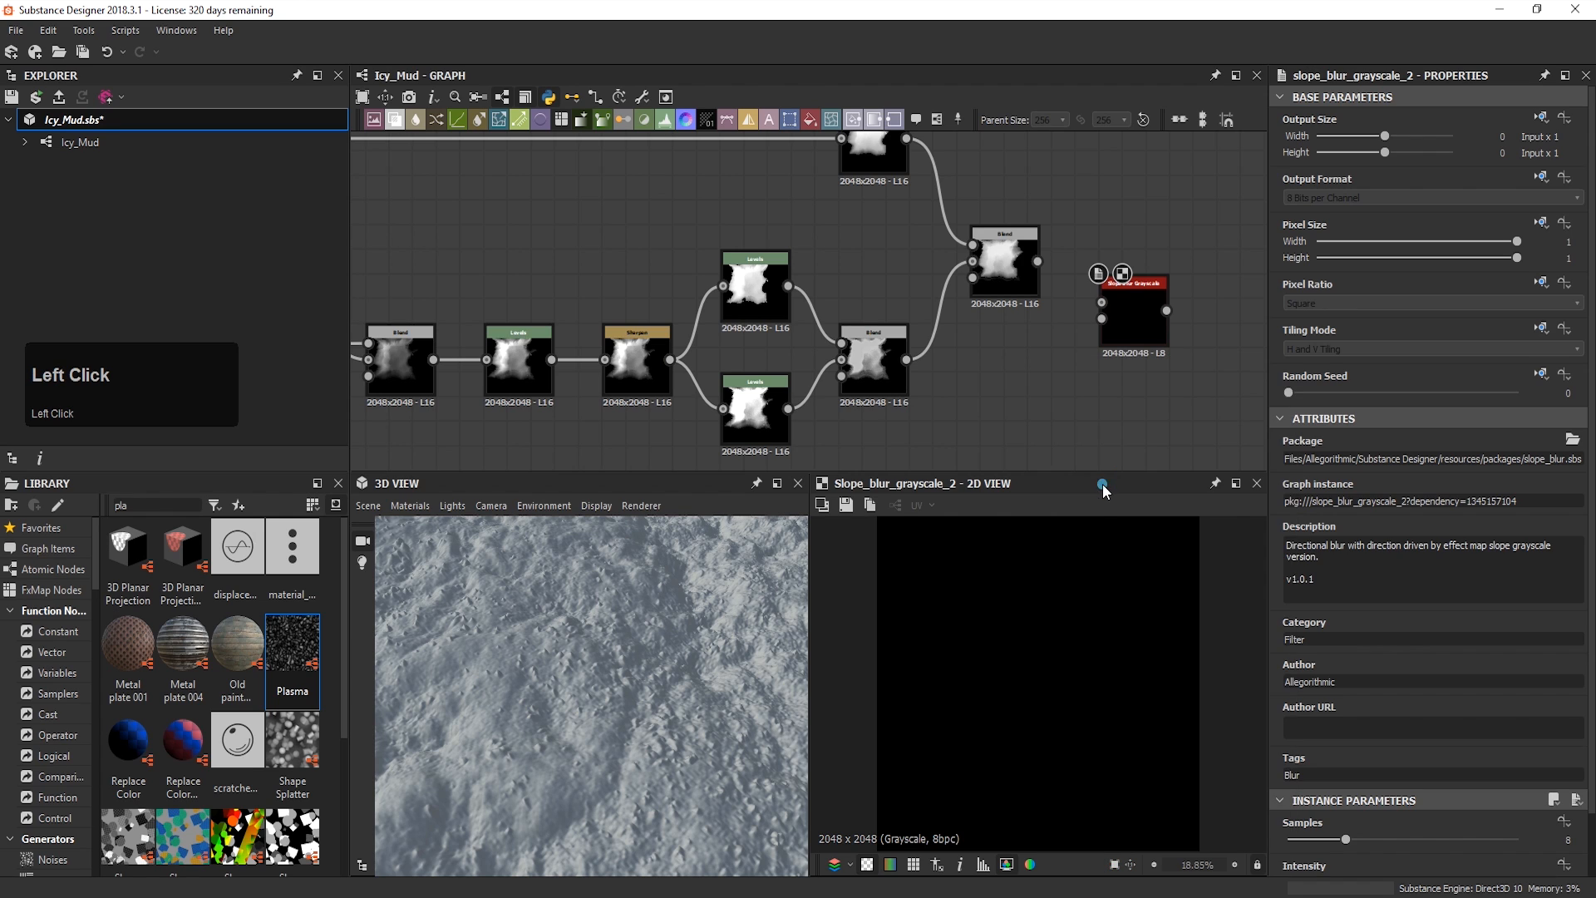
{"action": "scroll", "coordinate": [1317, 798], "scroll_direction": "down", "scroll_amount": 1}
{"action": "left_click", "coordinate": [1300, 768]}
{"action": "left_click_drag", "start_coordinate": [1302, 771], "coordinate": [1414, 806]}
{"action": "left_click_drag", "start_coordinate": [1011, 390], "coordinate": [1091, 320]}
{"action": "left_click_drag", "start_coordinate": [1014, 267], "coordinate": [1079, 310]}
{"action": "double_click", "coordinate": [1108, 330]}
Step: Set the Slope Blur Grayscale's Samples to 32 and its Mode to Max
{"action": "left_click", "coordinate": [1365, 762]}
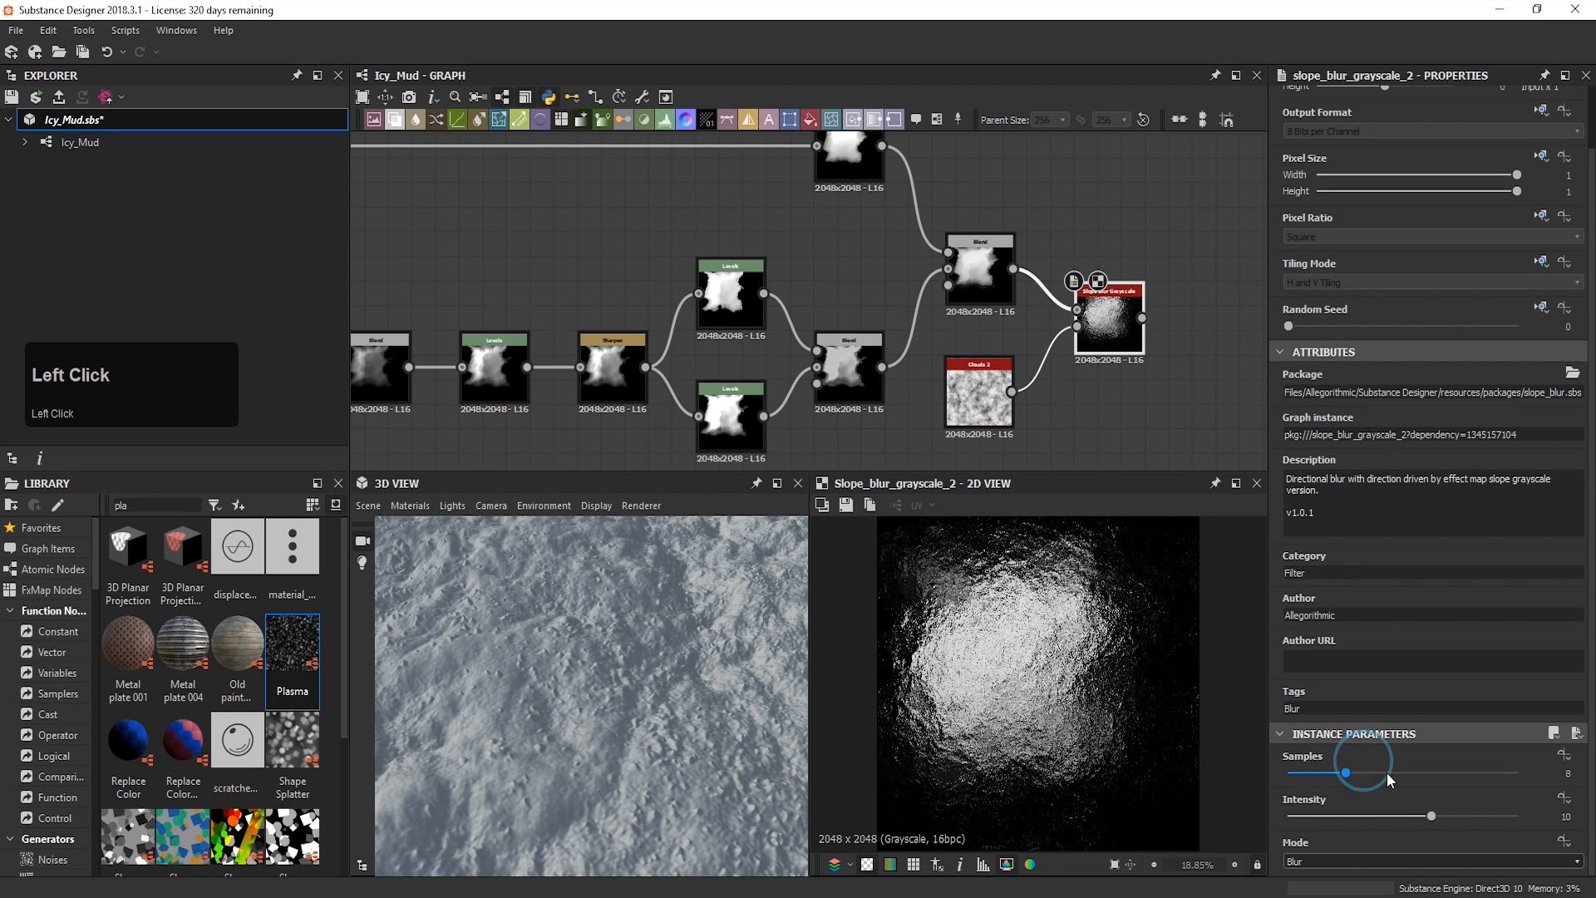
{"action": "left_click_drag", "start_coordinate": [1390, 773], "coordinate": [1518, 772]}
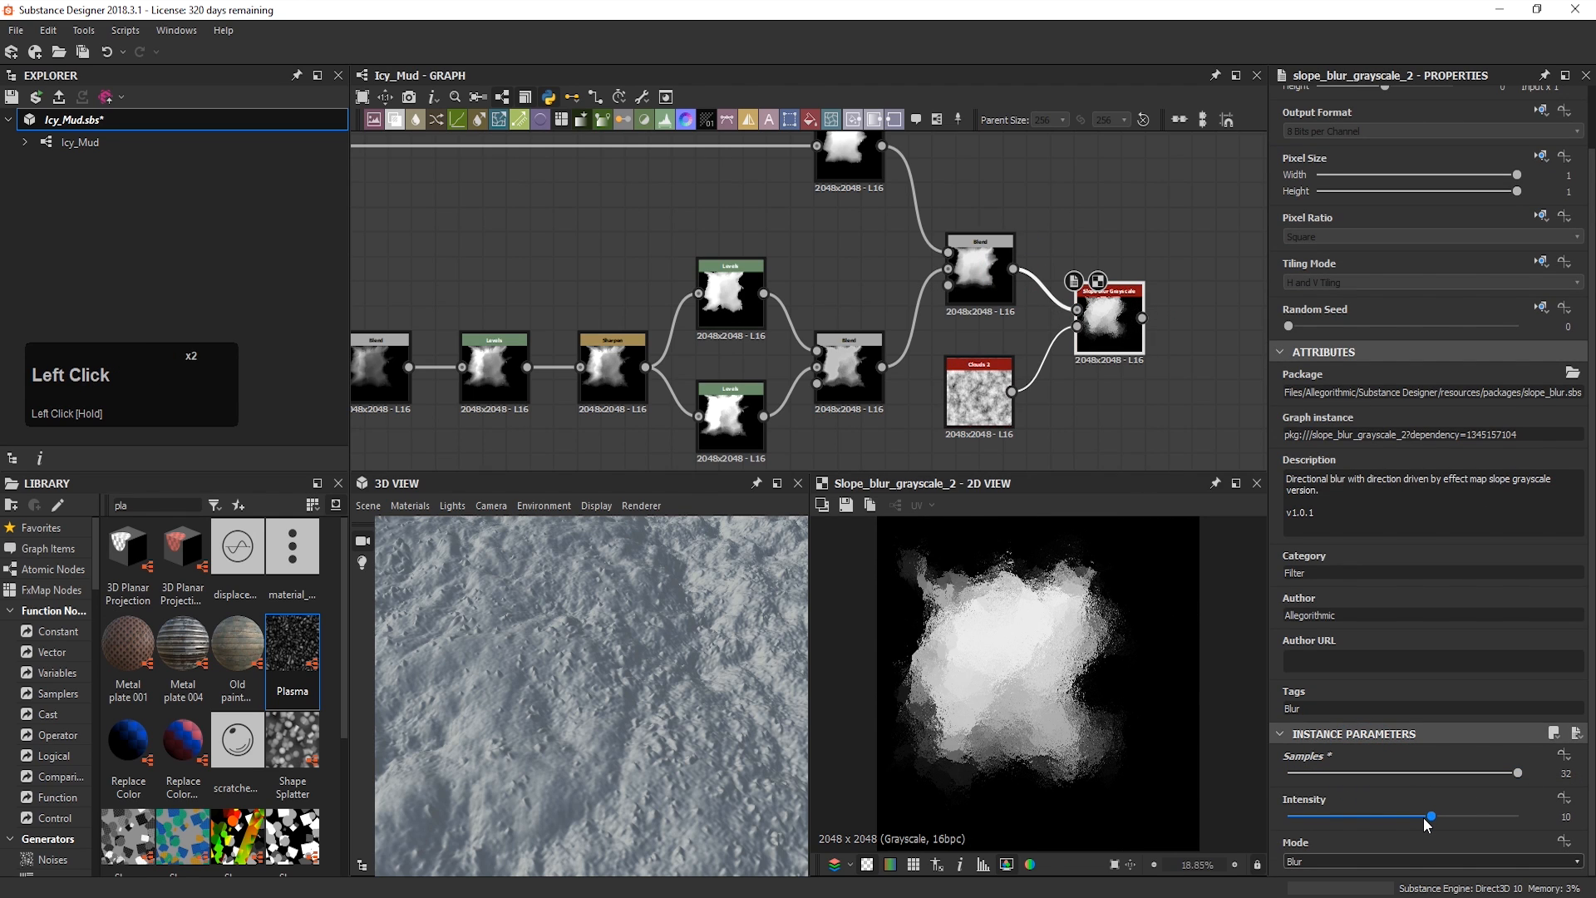
{"action": "left_click", "coordinate": [1396, 863]}
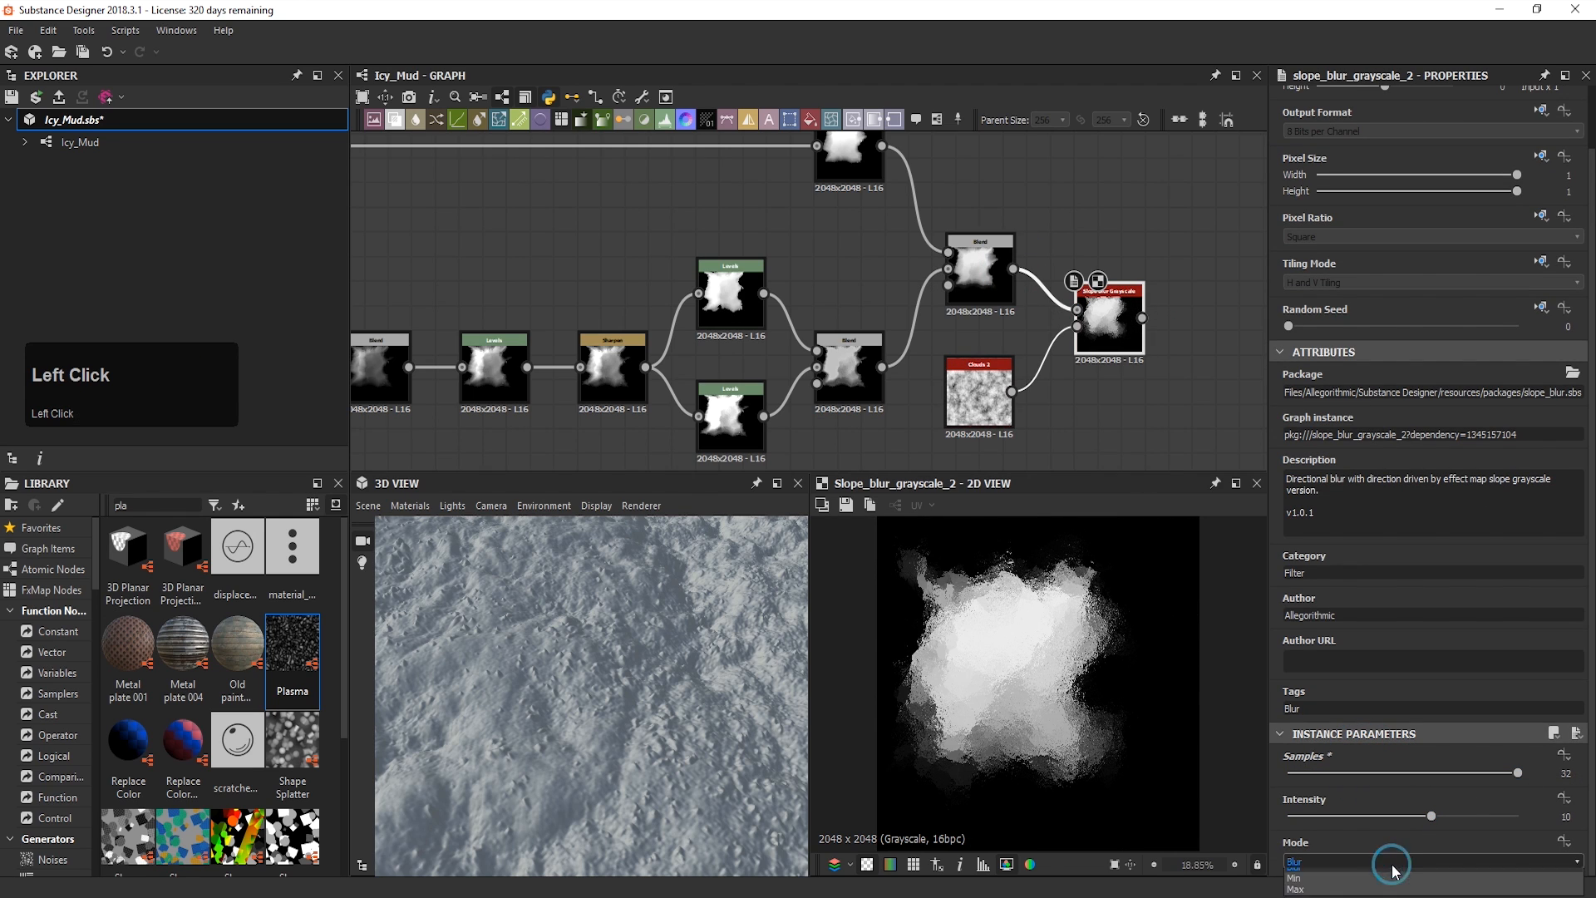
{"action": "left_click", "coordinate": [1296, 895]}
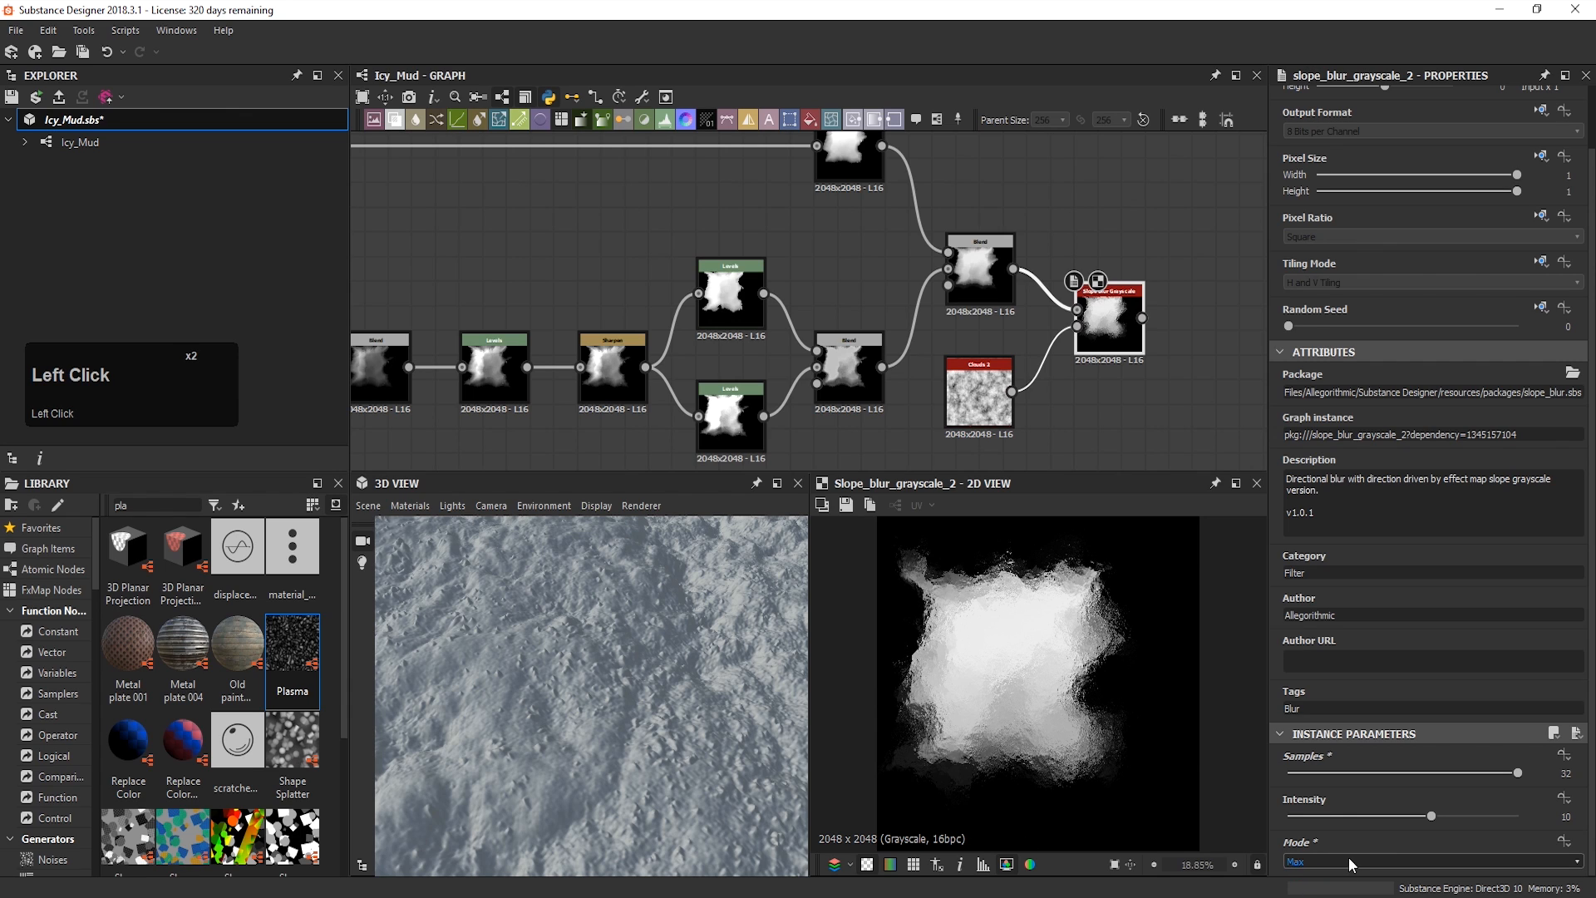
Step: Set the Slope Blur Grayscale's Intensity to 4.48 and inspect the chunk's edge detail
{"action": "left_click_drag", "start_coordinate": [1429, 816], "coordinate": [1356, 823]}
{"action": "left_click", "coordinate": [1544, 816]}
{"action": "left_click", "coordinate": [1350, 816]}
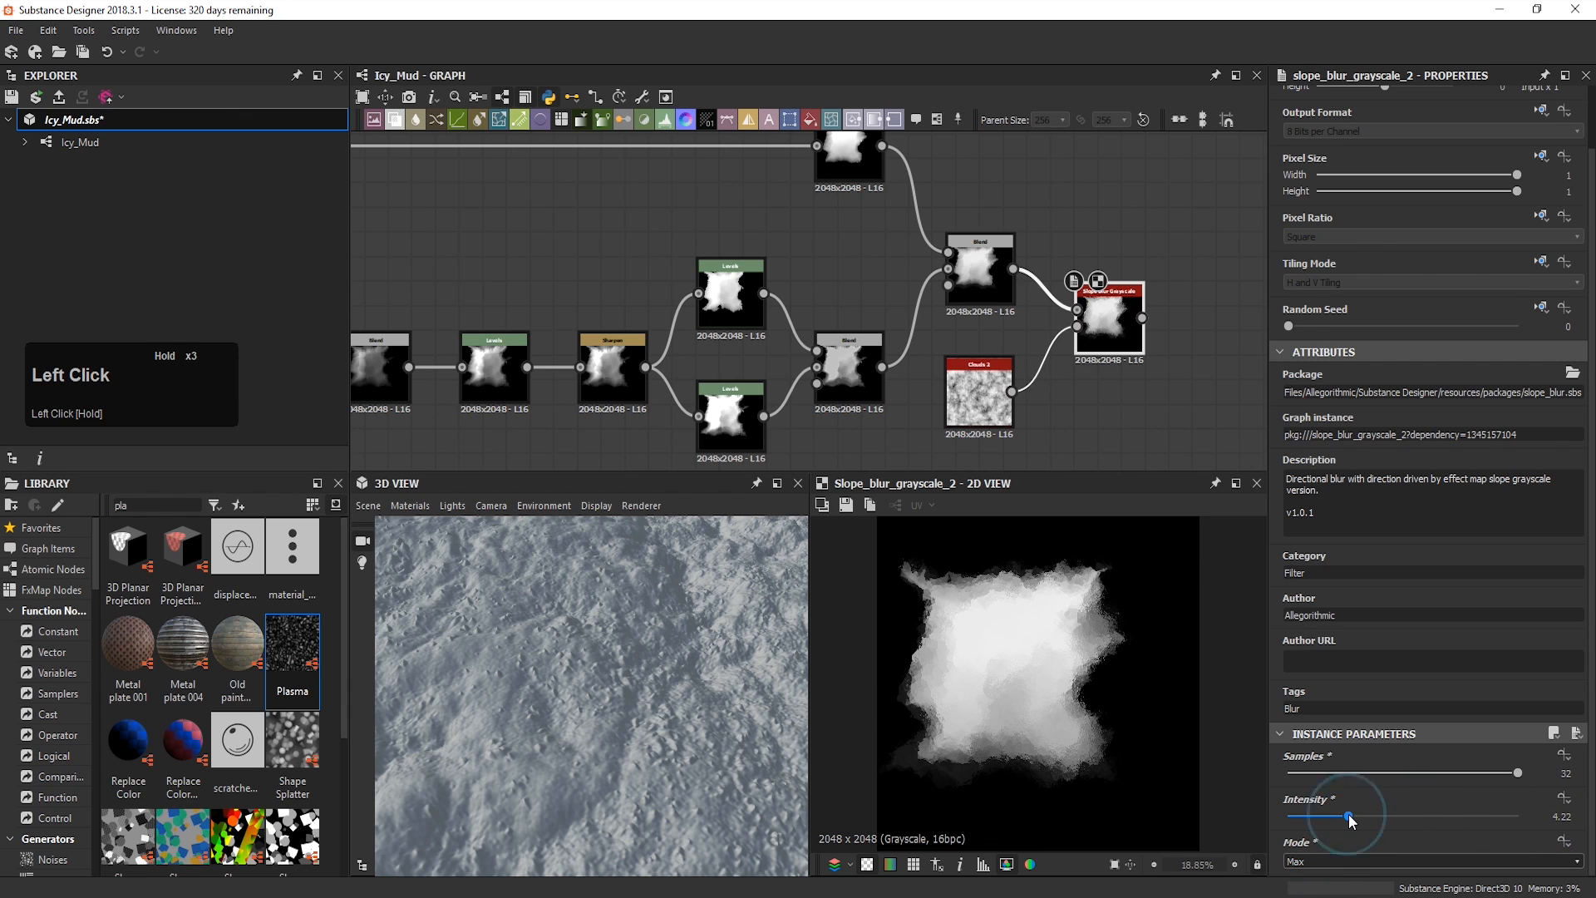
{"action": "scroll", "coordinate": [1133, 695], "scroll_direction": "up", "scroll_amount": 6}
{"action": "left_click", "coordinate": [1583, 817]}
{"action": "left_click", "coordinate": [1582, 816]}
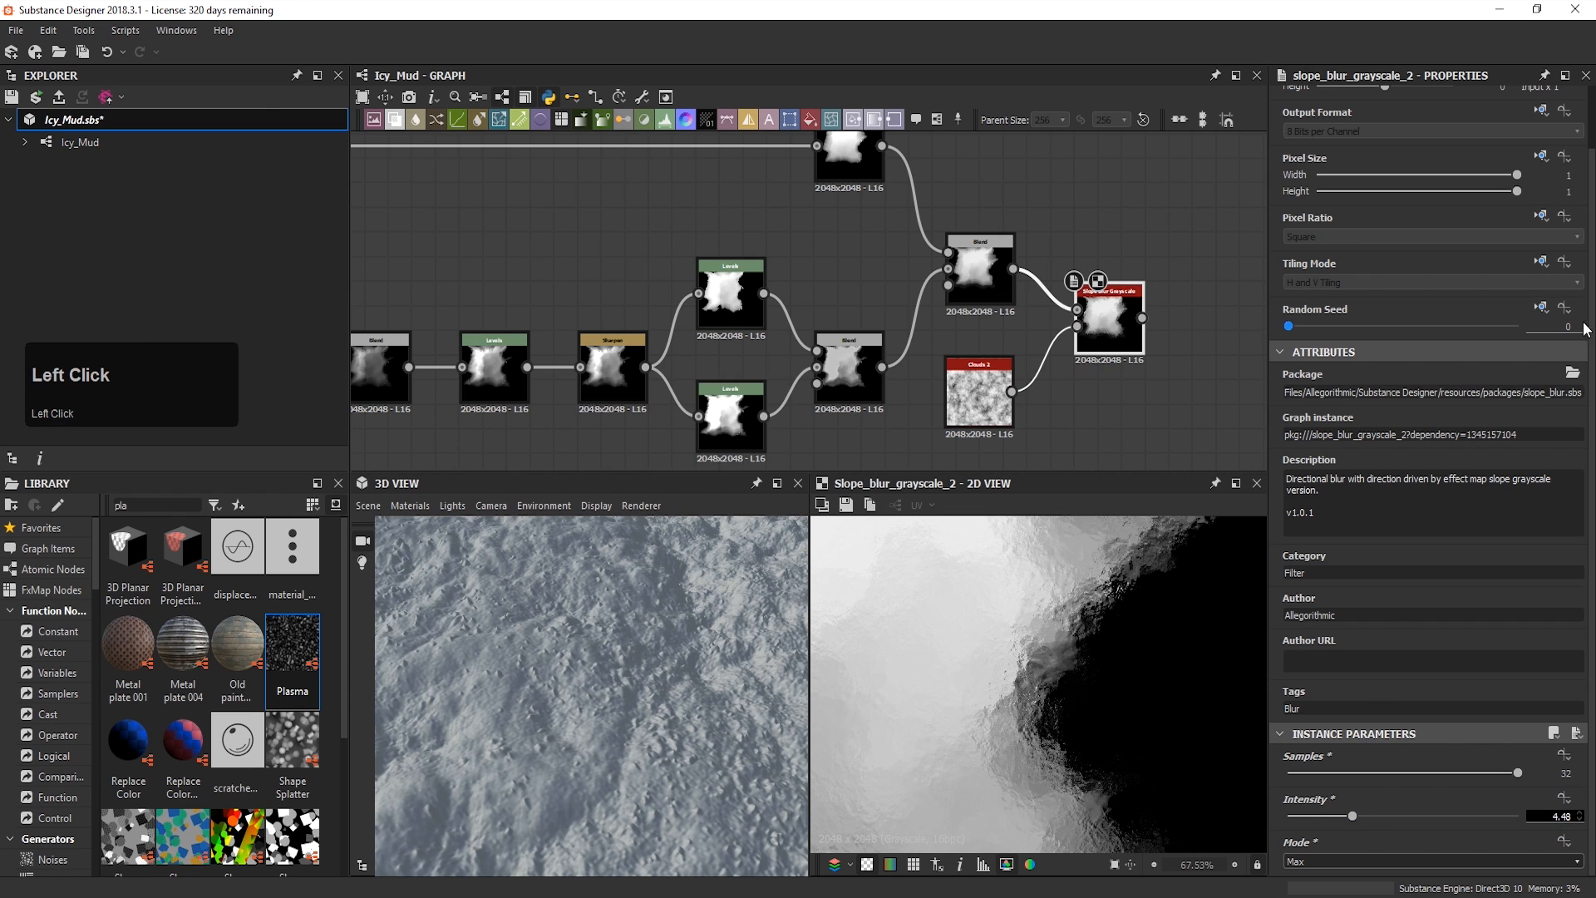
{"action": "scroll", "coordinate": [975, 518], "scroll_direction": "down", "scroll_amount": 5}
{"action": "middle_click_drag", "start_coordinate": [975, 519], "coordinate": [1039, 625]}
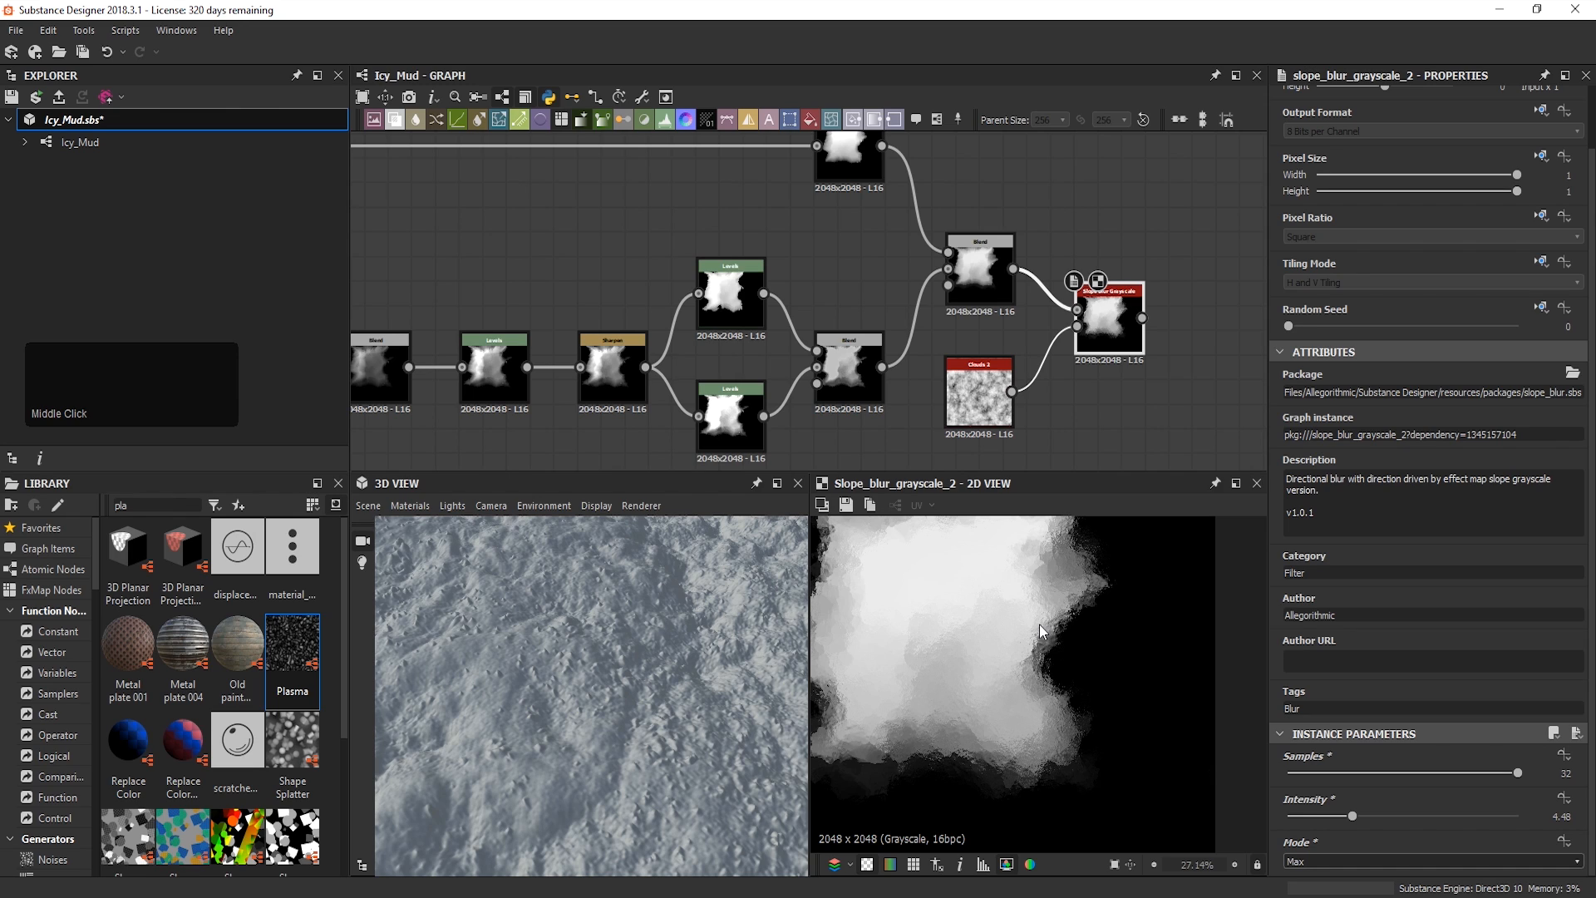
Step: Add a Levels node after the Slope Blur Grayscale with Level In Mid at 0.53 and inspect the shape
{"action": "middle_click_drag", "start_coordinate": [1161, 318], "coordinate": [956, 309]}
{"action": "left_click", "coordinate": [914, 308]}
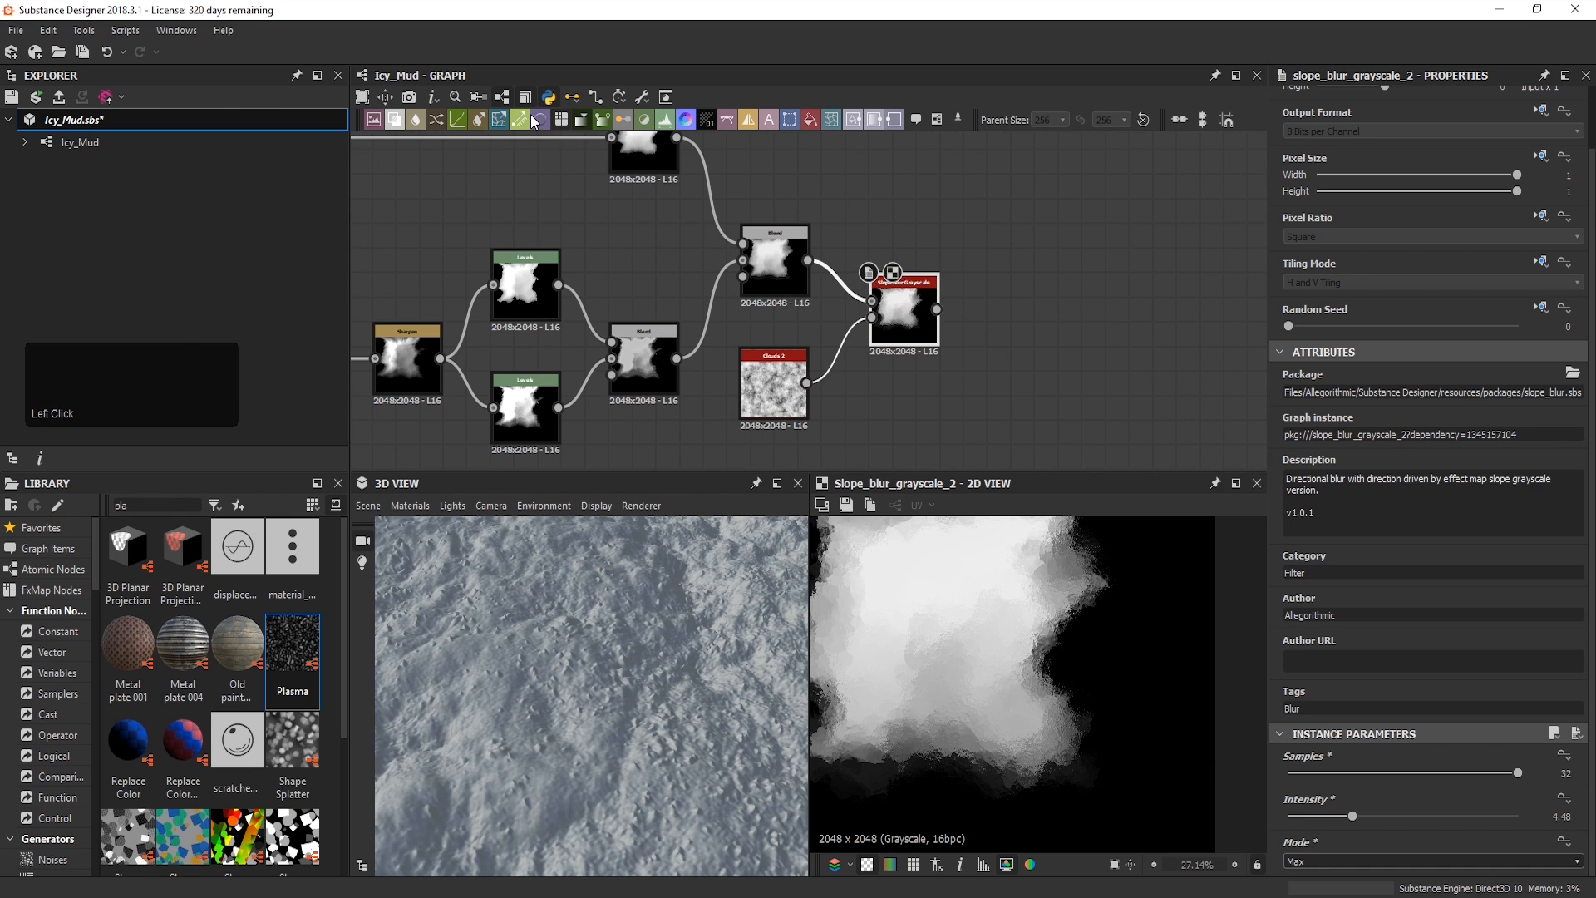
{"action": "left_click", "coordinate": [663, 119]}
{"action": "left_click_drag", "start_coordinate": [1436, 487], "coordinate": [1441, 486]}
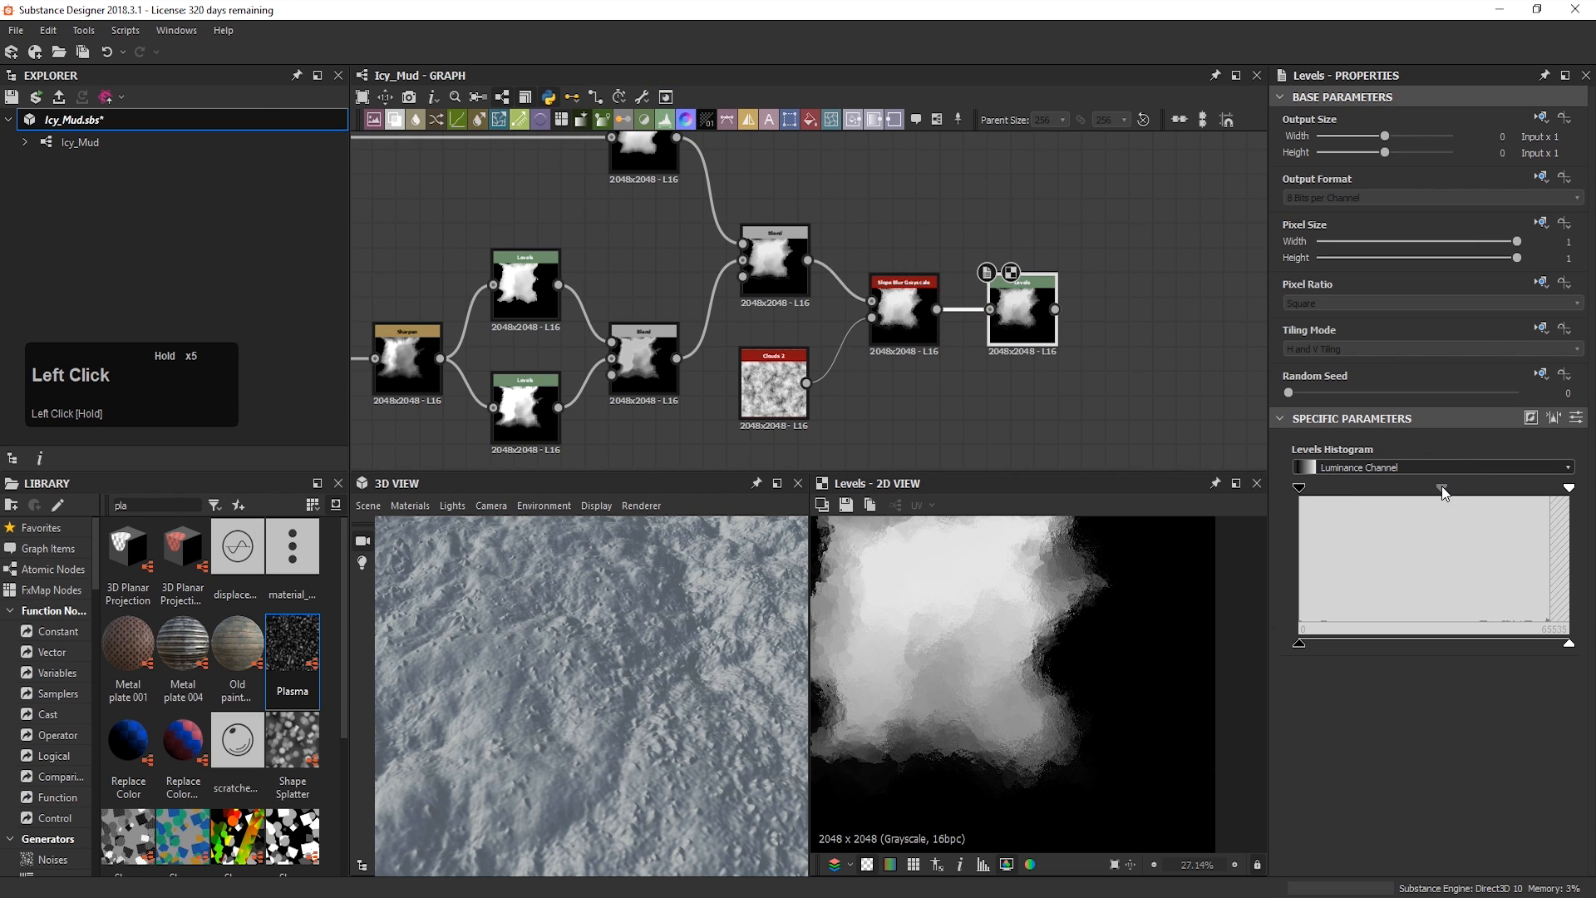
{"action": "left_click", "coordinate": [1576, 418]}
{"action": "left_click", "coordinate": [1571, 558]}
{"action": "left_click", "coordinate": [1410, 557]}
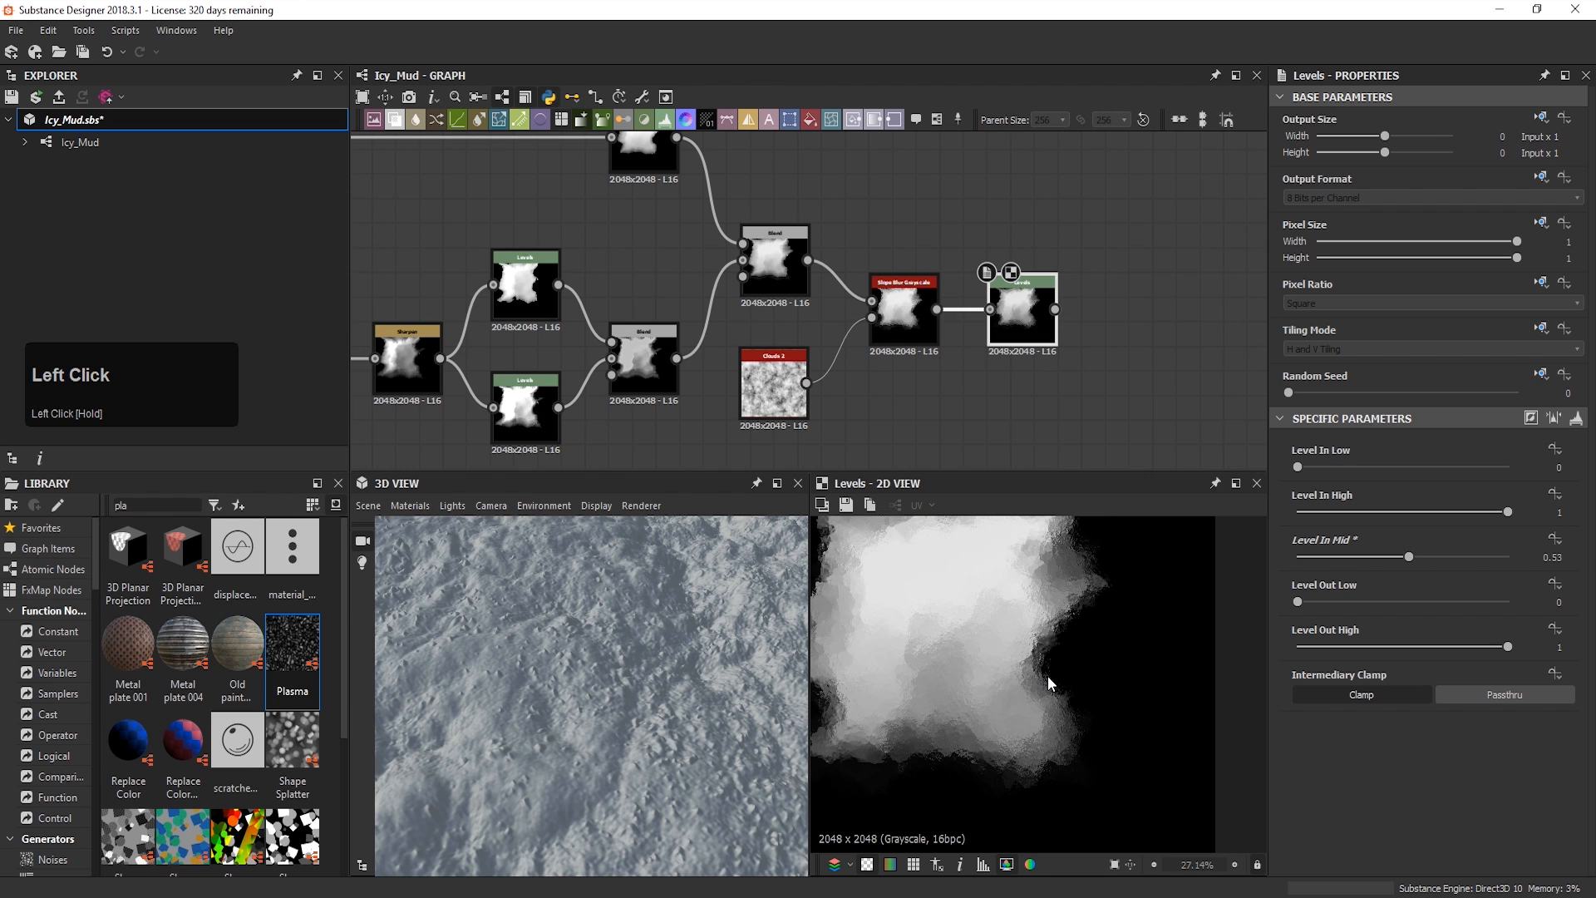
{"action": "scroll", "coordinate": [1046, 676], "scroll_direction": "up", "scroll_amount": 2}
{"action": "middle_click_drag", "start_coordinate": [1046, 675], "coordinate": [1211, 735]}
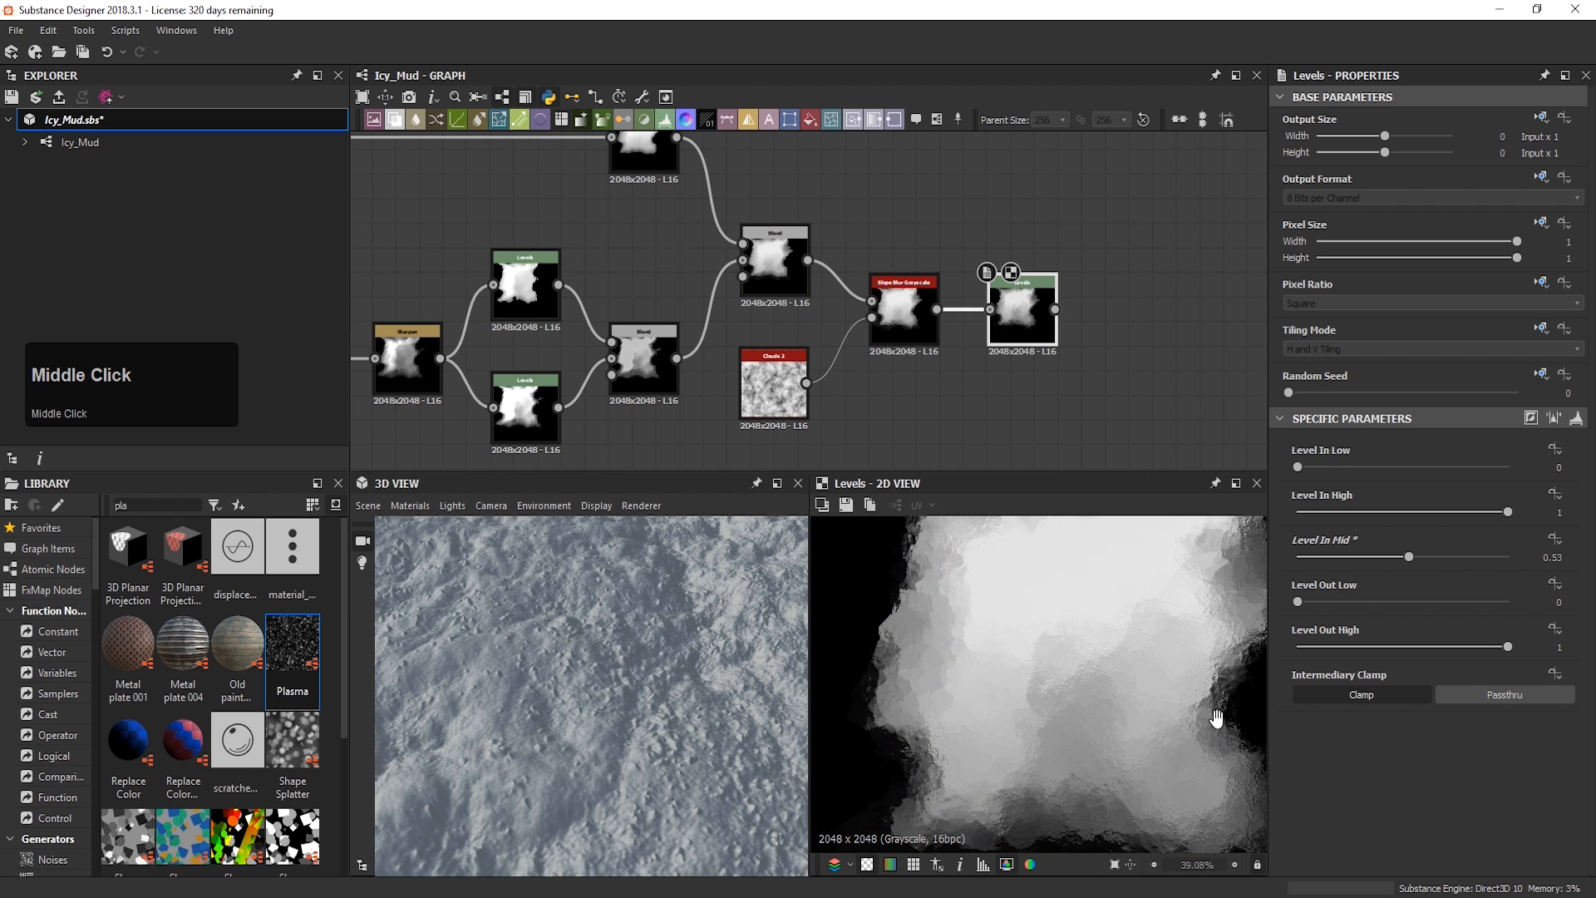
{"action": "scroll", "coordinate": [1136, 670], "scroll_direction": "down", "scroll_amount": 2}
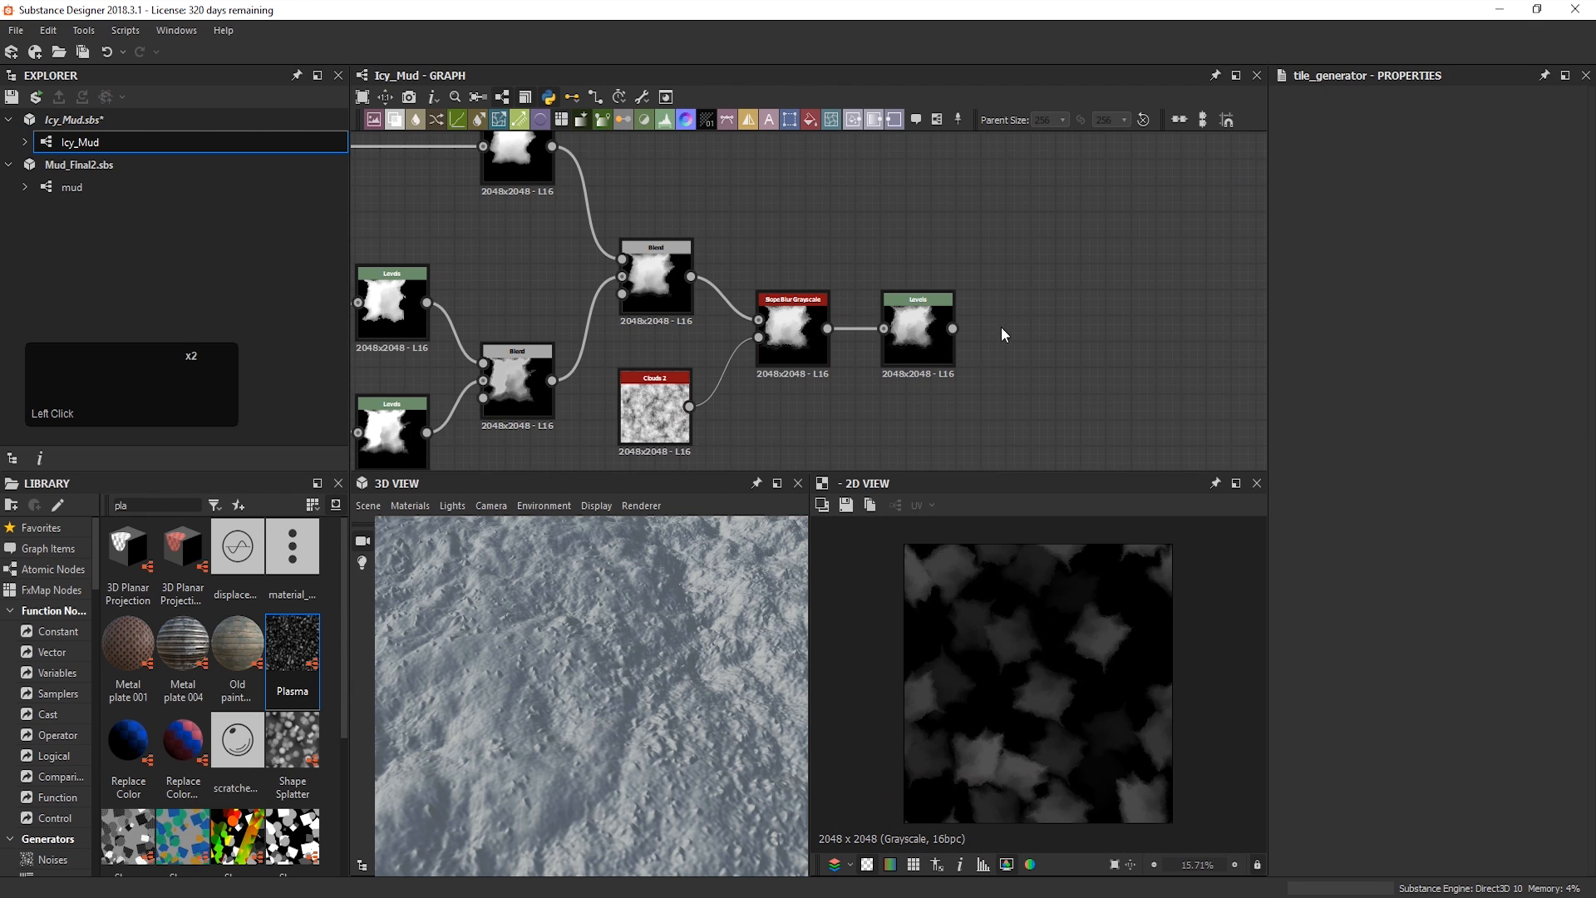
Step: Add a Tile Generator node fed by the final Levels node
{"action": "key", "text": "space"}
{"action": "type", "text": "tile"}
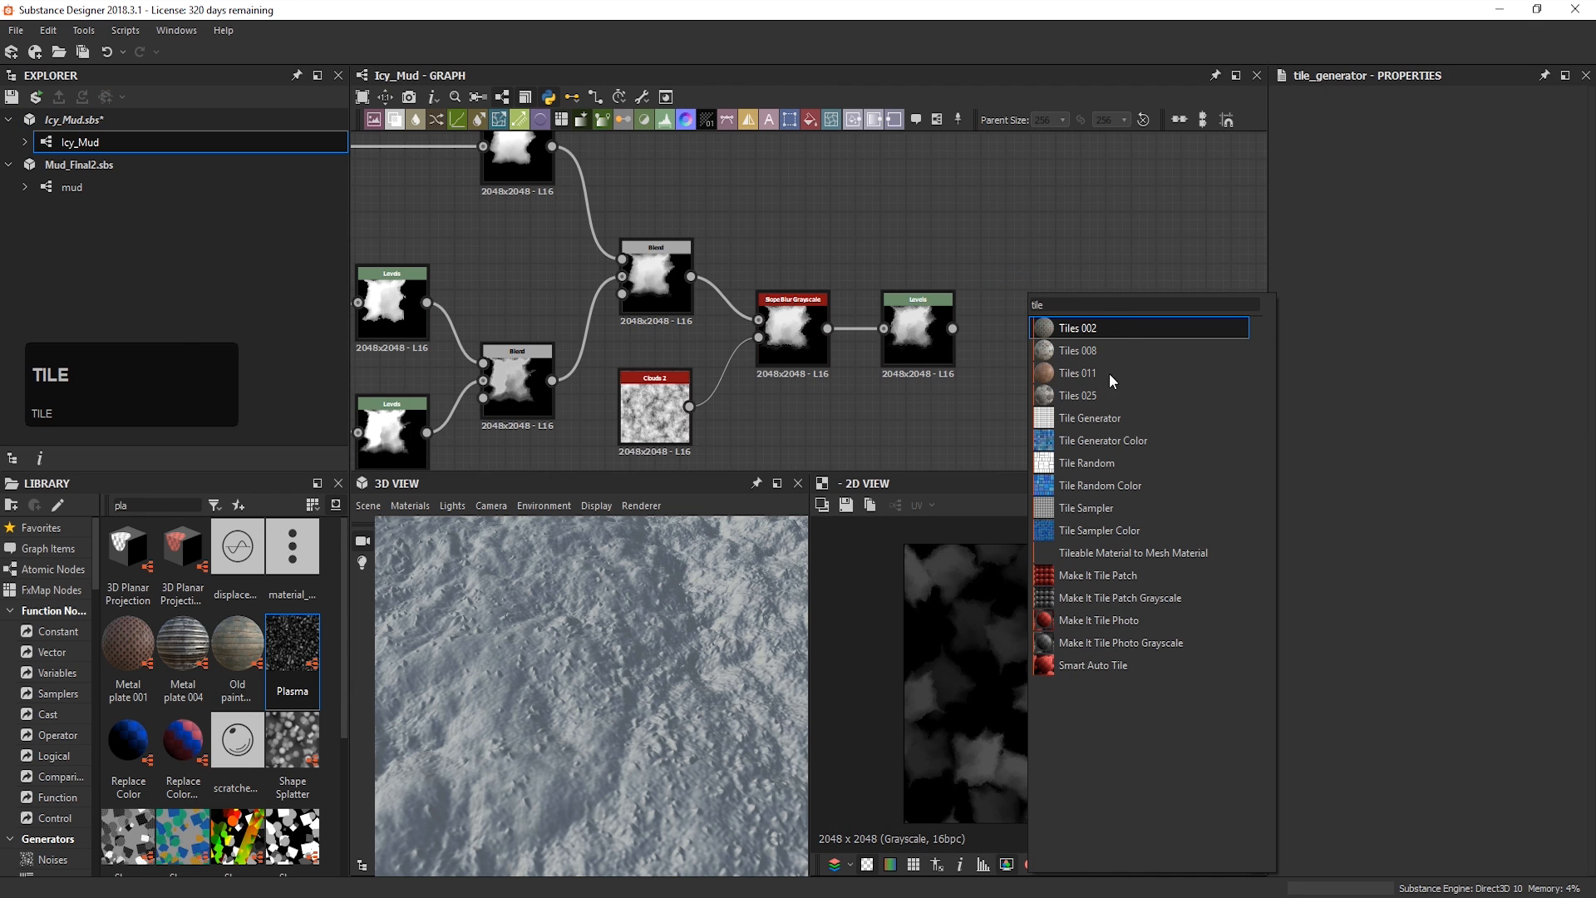
{"action": "left_click", "coordinate": [1144, 422]}
{"action": "left_click_drag", "start_coordinate": [1010, 307], "coordinate": [1043, 362]}
Step: Set the Tile Generator's Pattern to Image Input, with X Amount 6 and Y Amount 5
{"action": "scroll", "coordinate": [1373, 668], "scroll_direction": "down", "scroll_amount": 6}
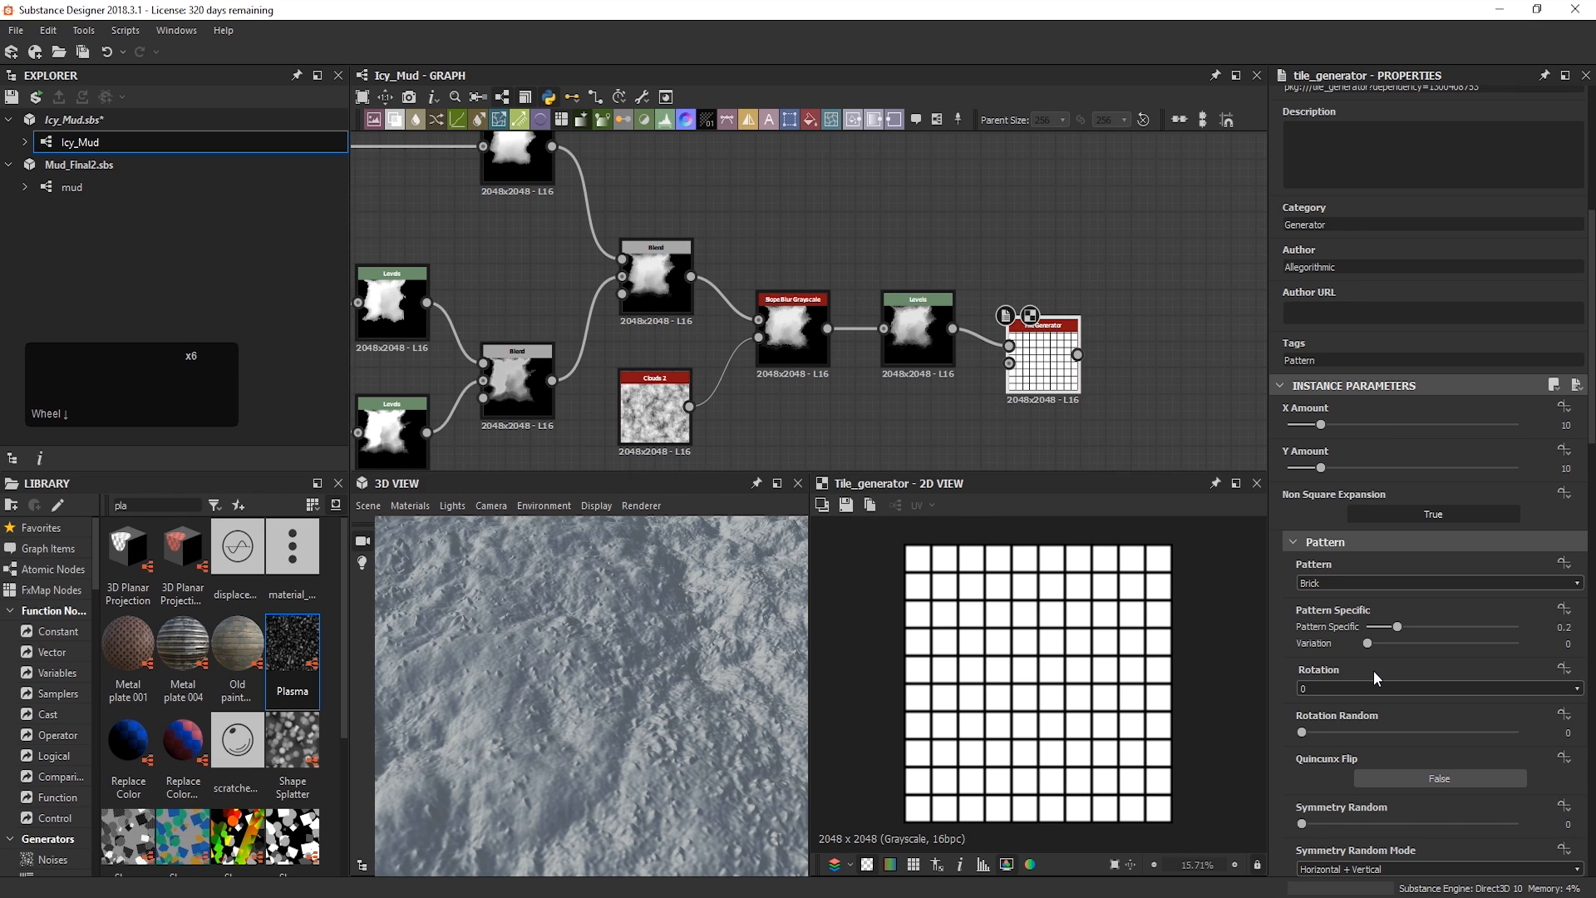
{"action": "left_click", "coordinate": [1376, 586]}
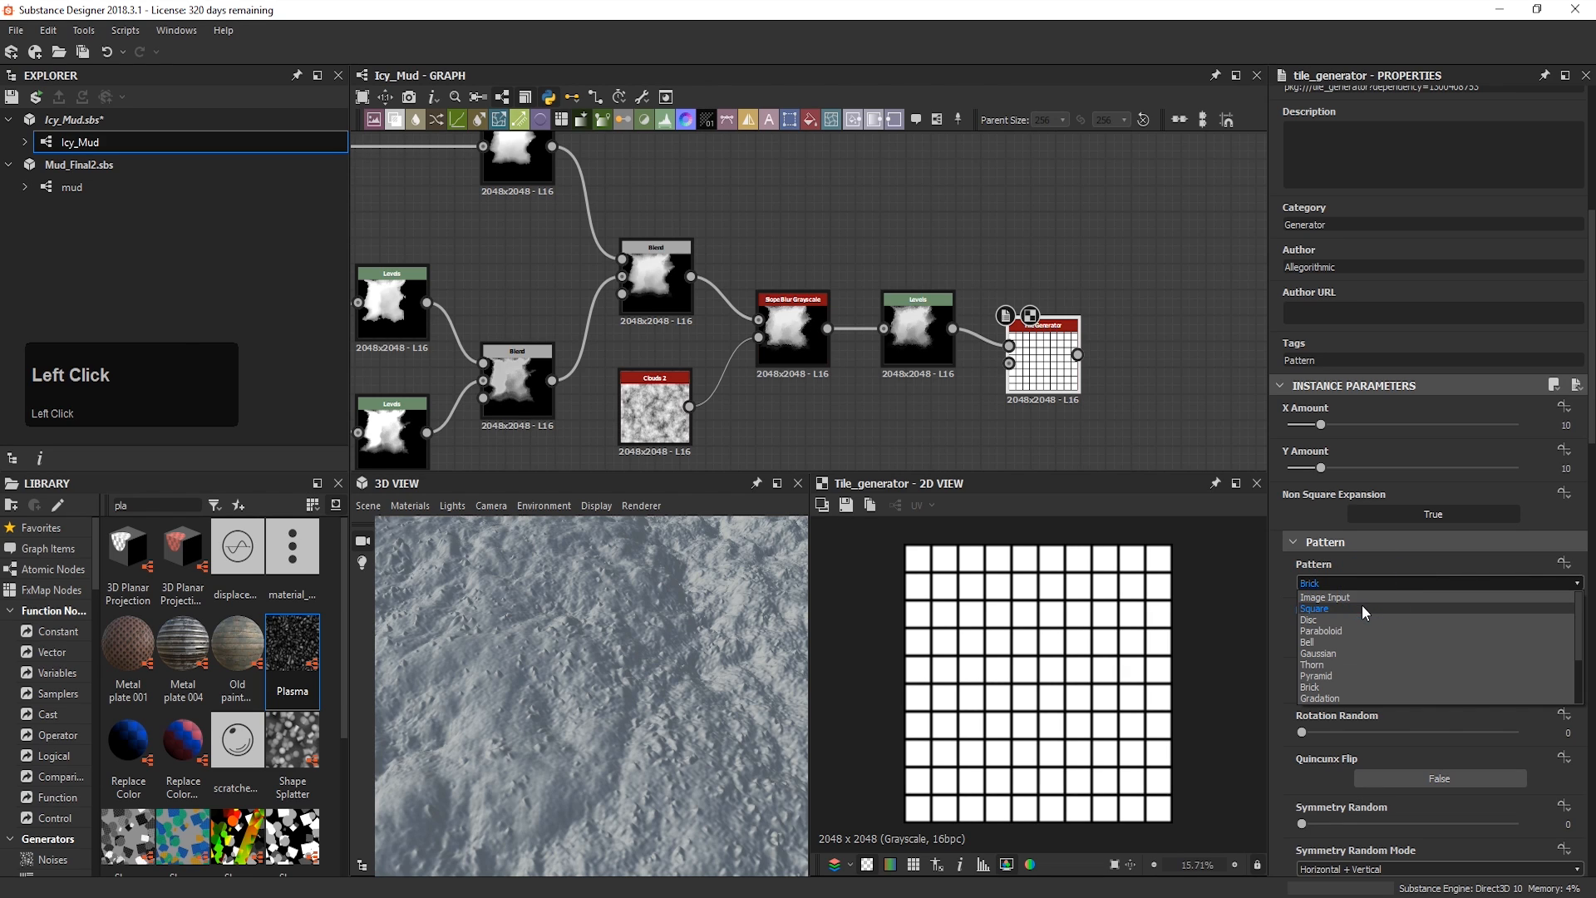
{"action": "left_click", "coordinate": [1361, 606]}
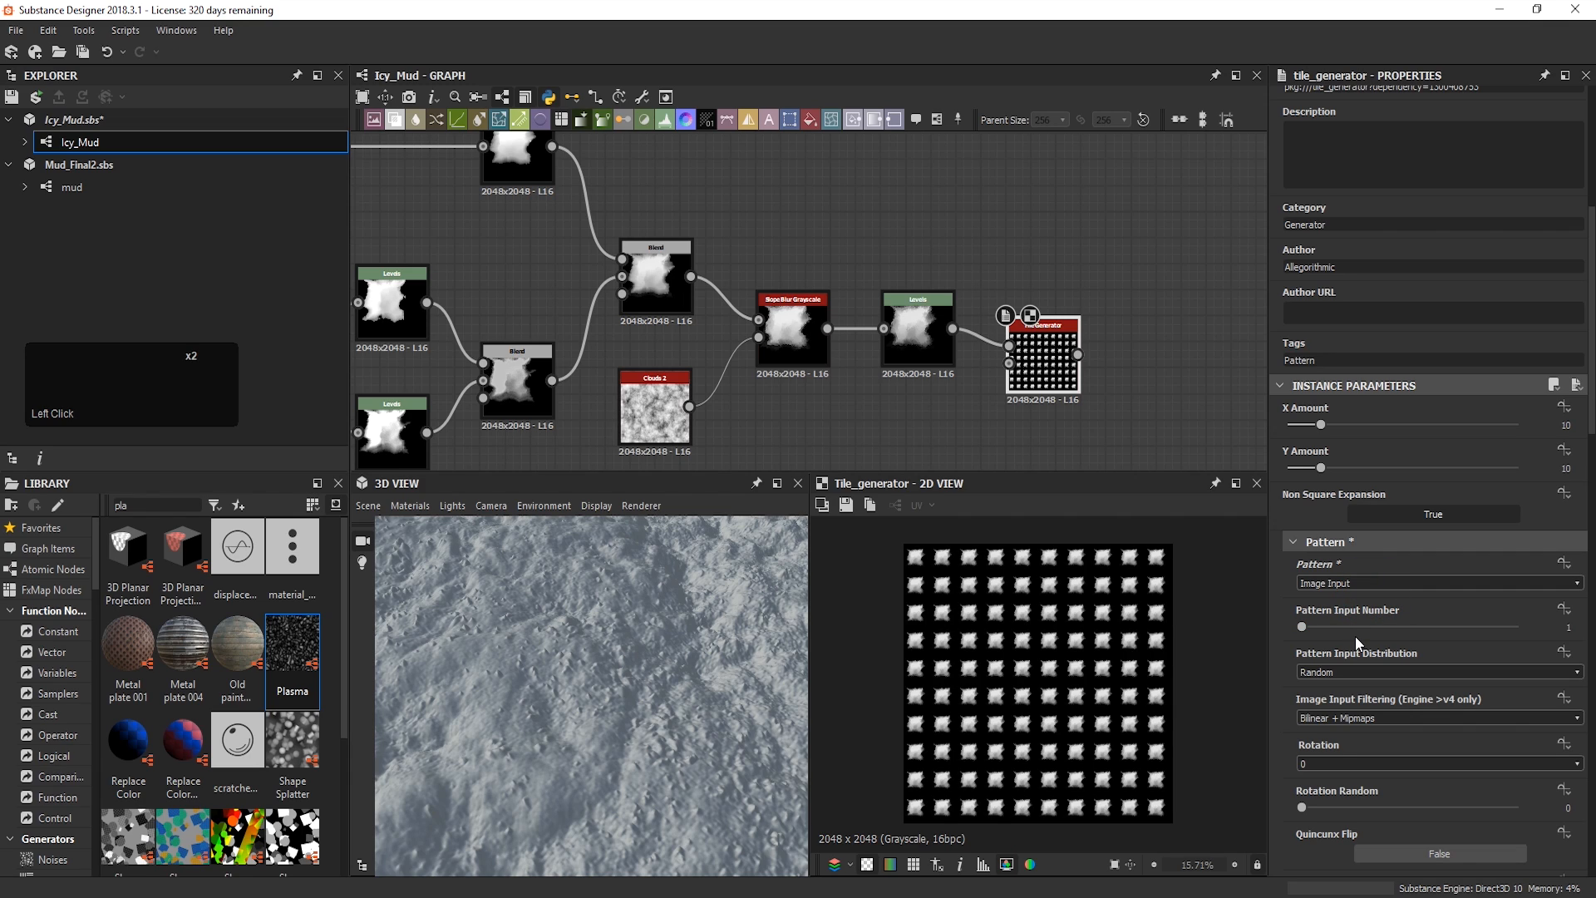
{"action": "left_click", "coordinate": [1307, 426]}
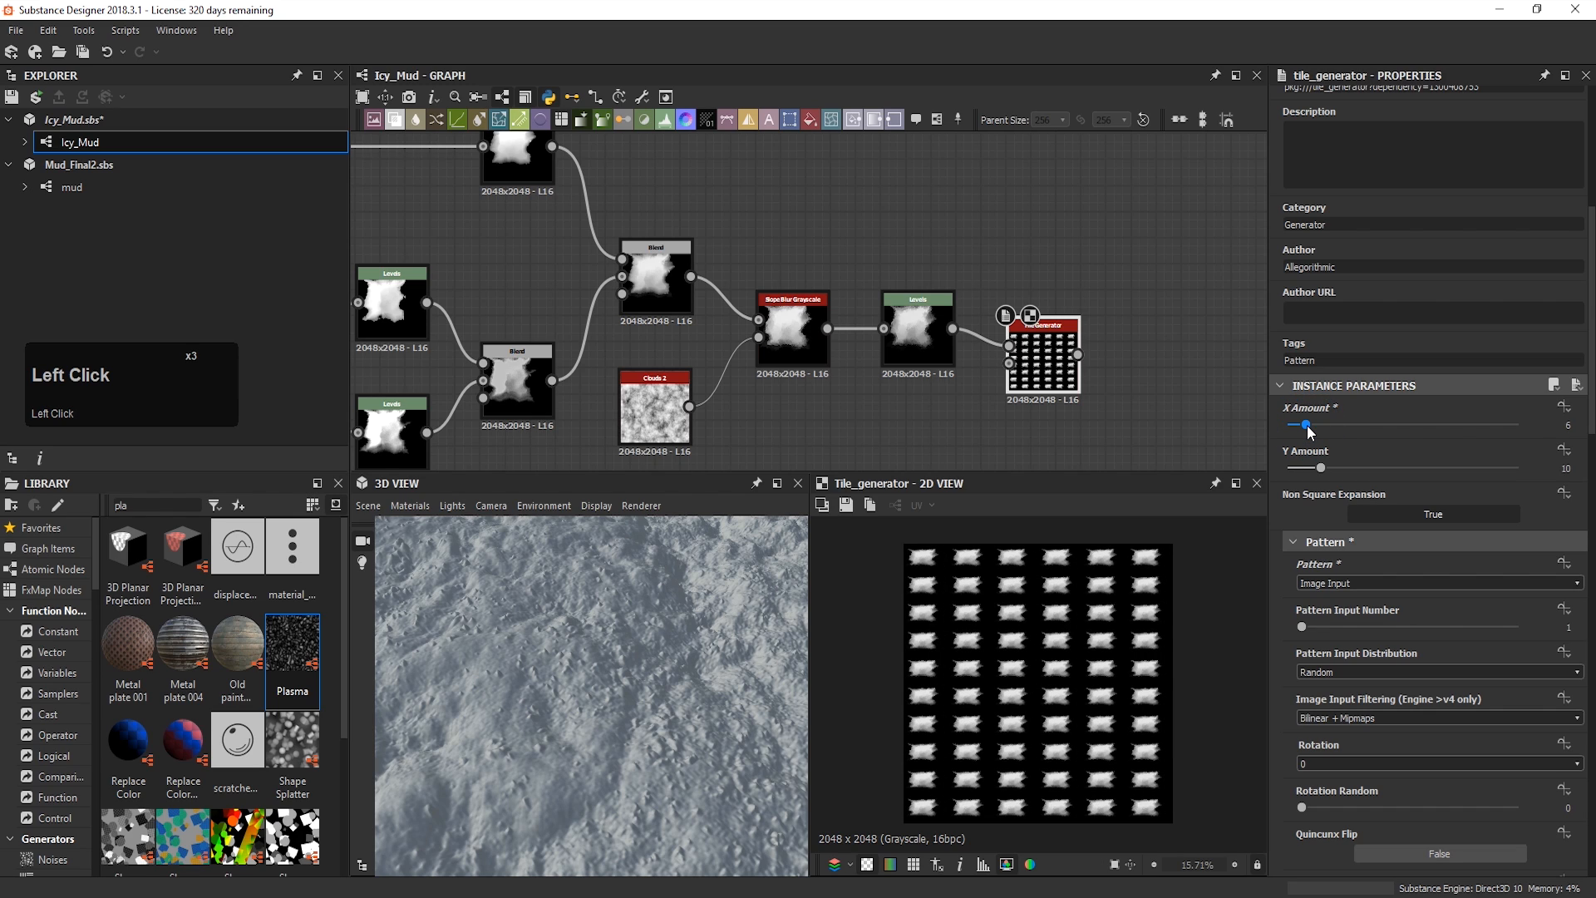
{"action": "double_click", "coordinate": [1308, 467]}
{"action": "left_click", "coordinate": [1303, 468]}
Step: Set the Tile Generator pattern's Rotation Random to 0.84 and Symmetry Random to 0.52
{"action": "scroll", "coordinate": [1343, 478], "scroll_direction": "down", "scroll_amount": 3}
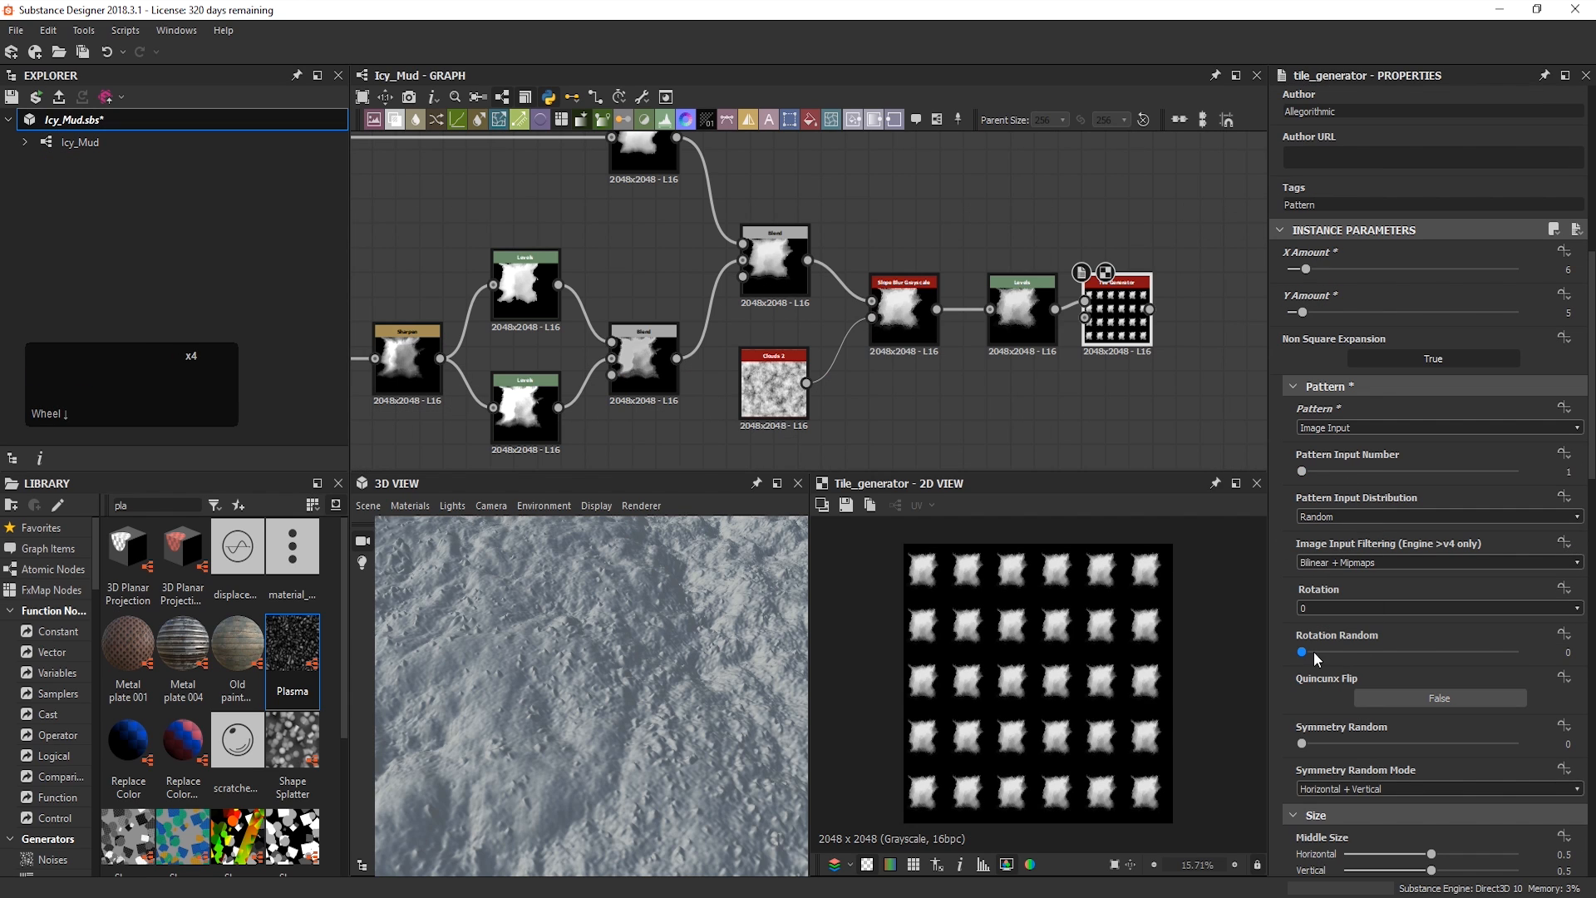
{"action": "left_click_drag", "start_coordinate": [1303, 651], "coordinate": [1480, 669]}
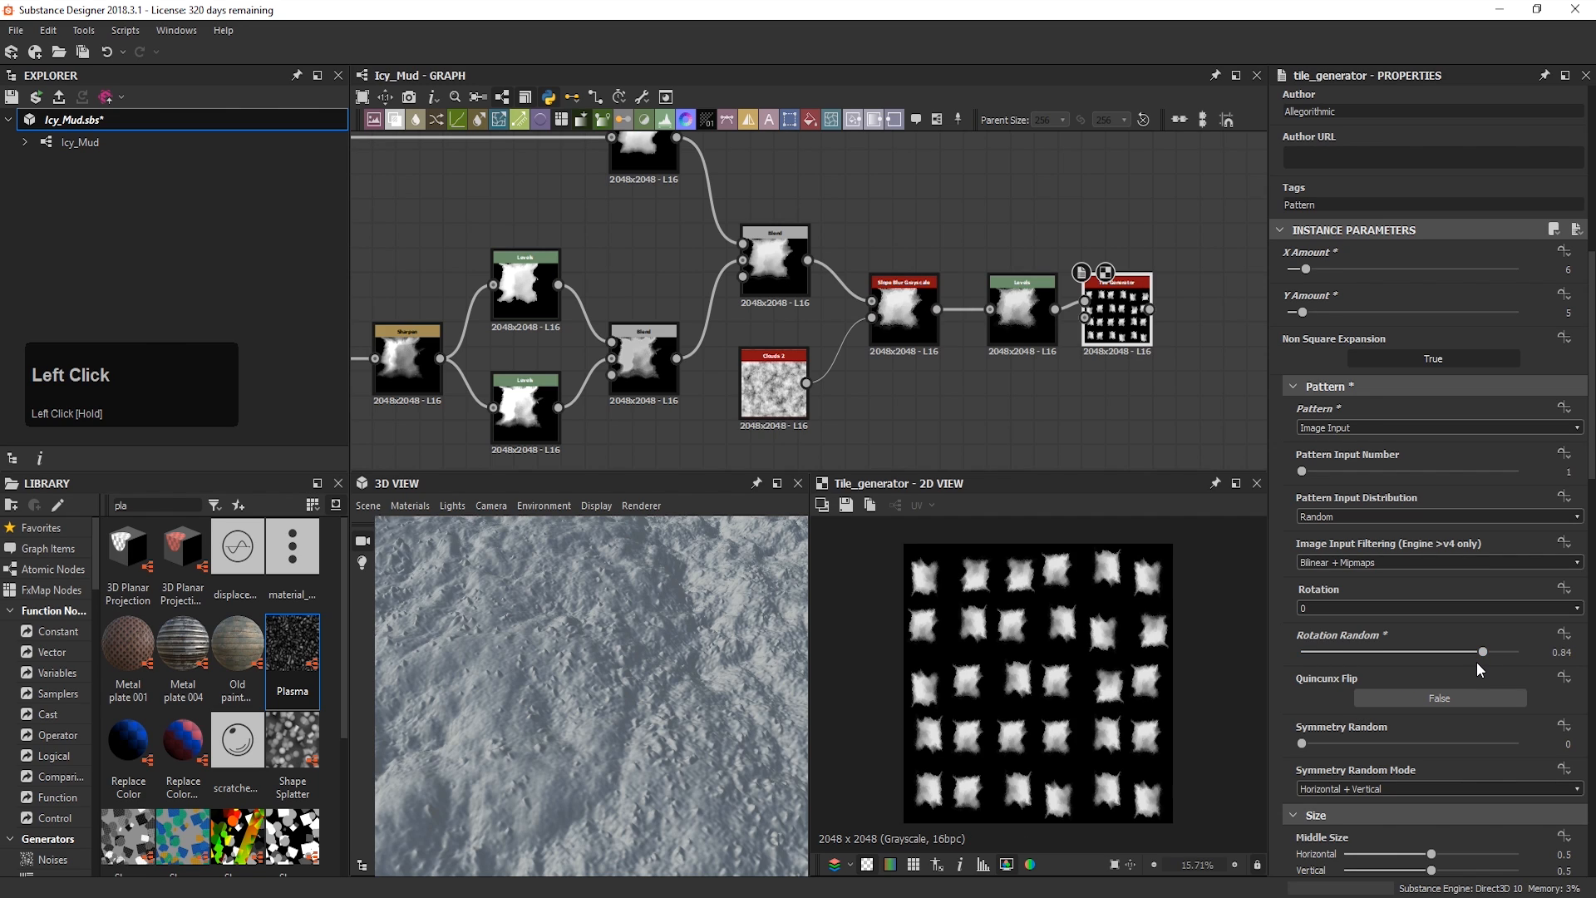
{"action": "left_click_drag", "start_coordinate": [1338, 747], "coordinate": [1413, 735]}
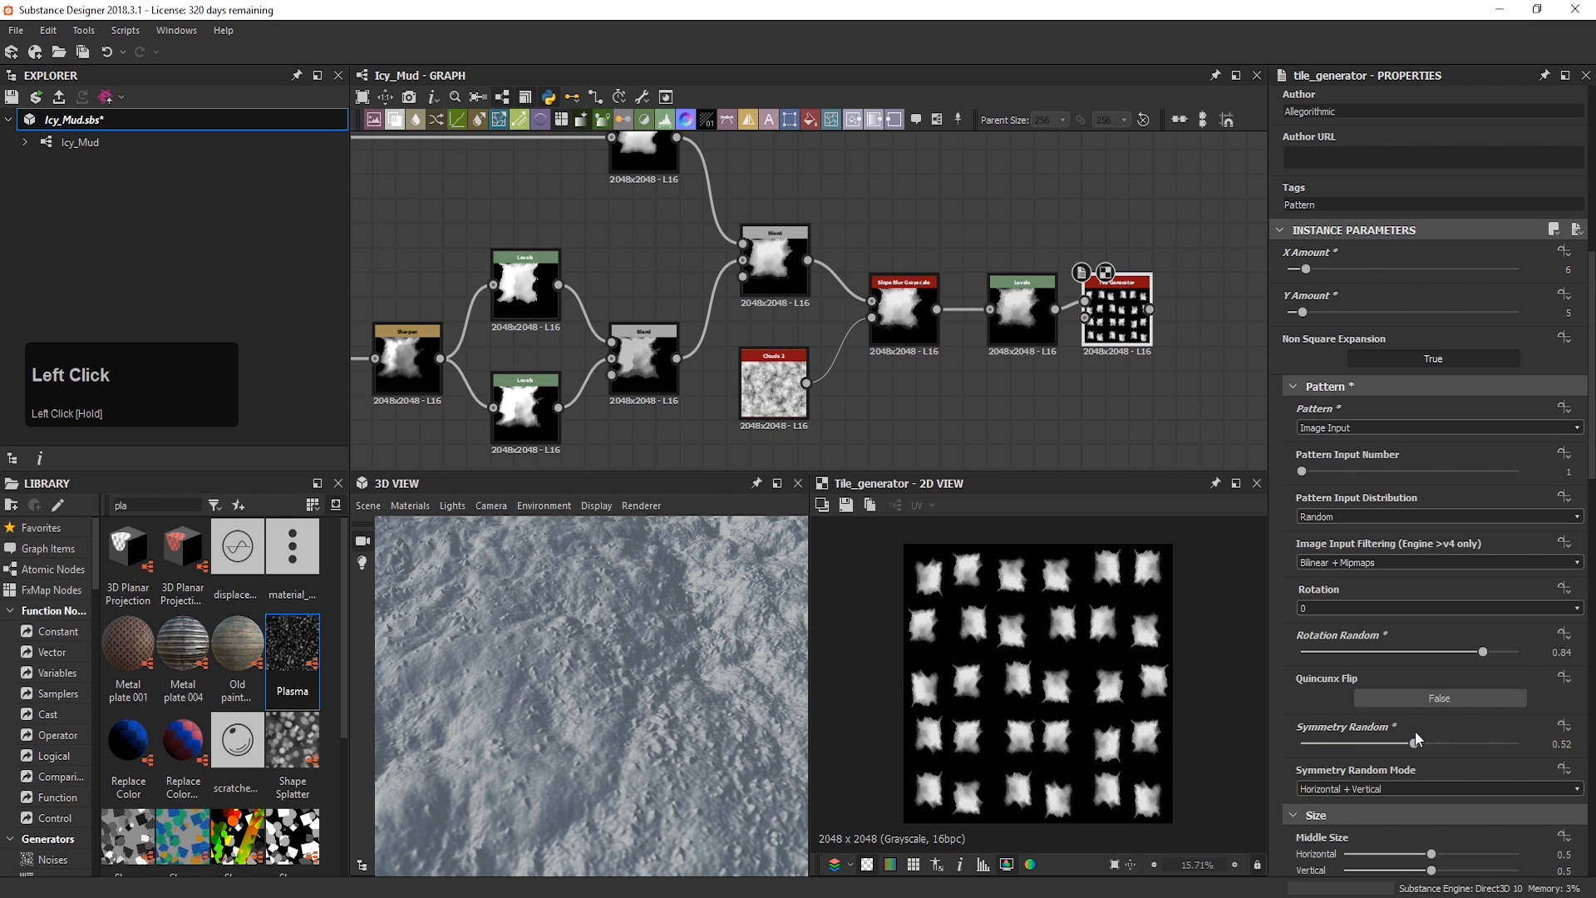
Step: Set the Tile Generator's Middle Size to 0.54 horizontally and 0.52 vertically
{"action": "scroll", "coordinate": [1375, 698], "scroll_direction": "down", "scroll_amount": 4}
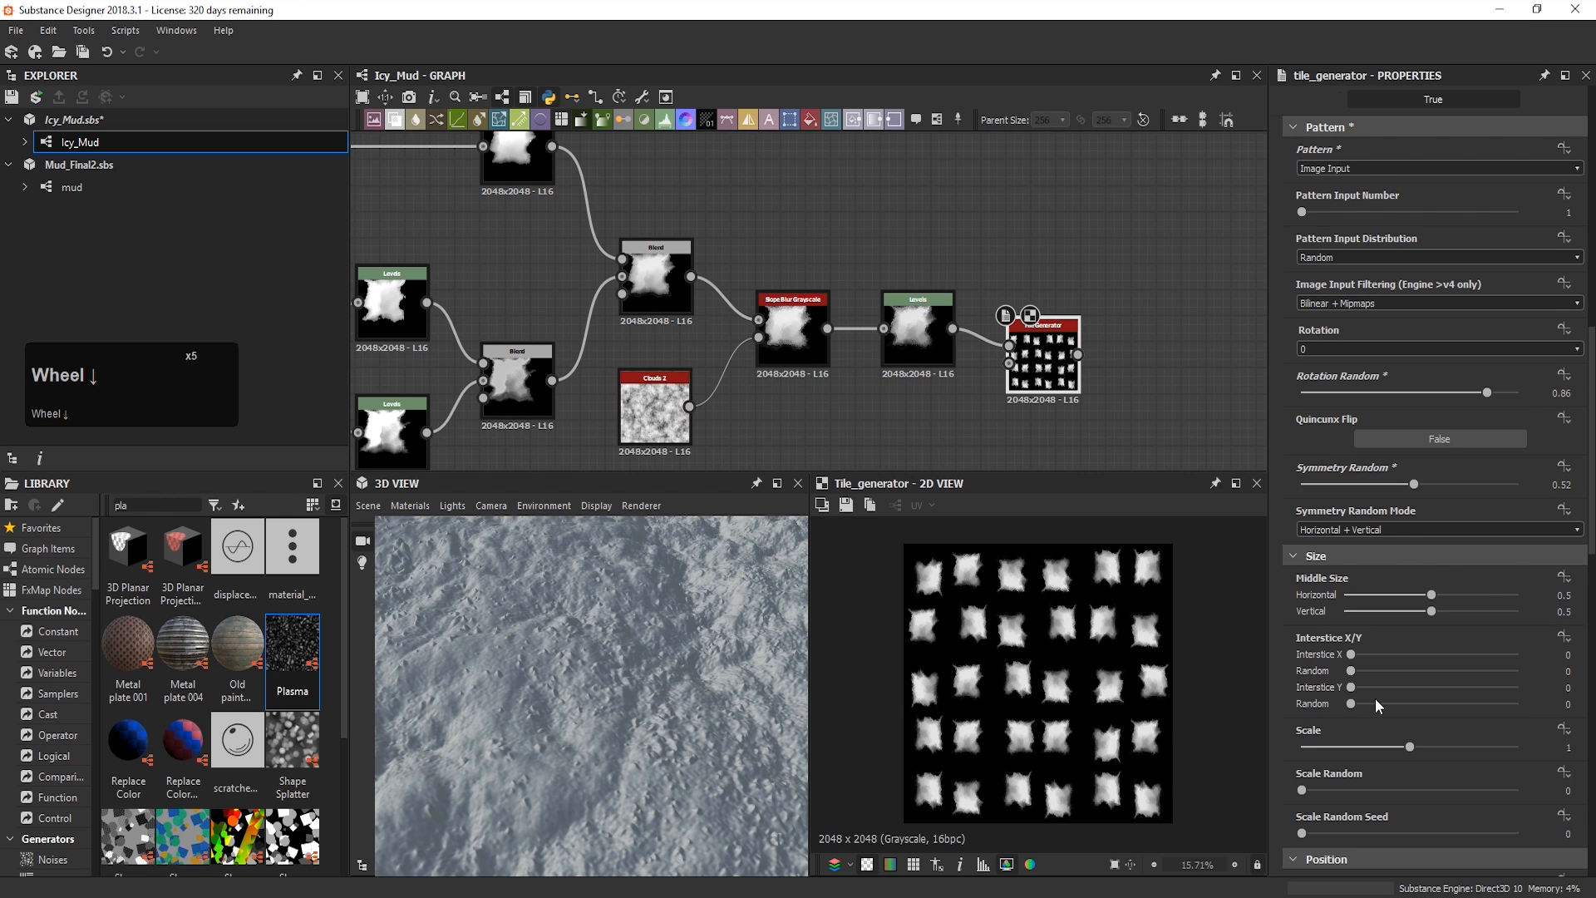
{"action": "scroll", "coordinate": [1375, 698], "scroll_direction": "down", "scroll_amount": 1}
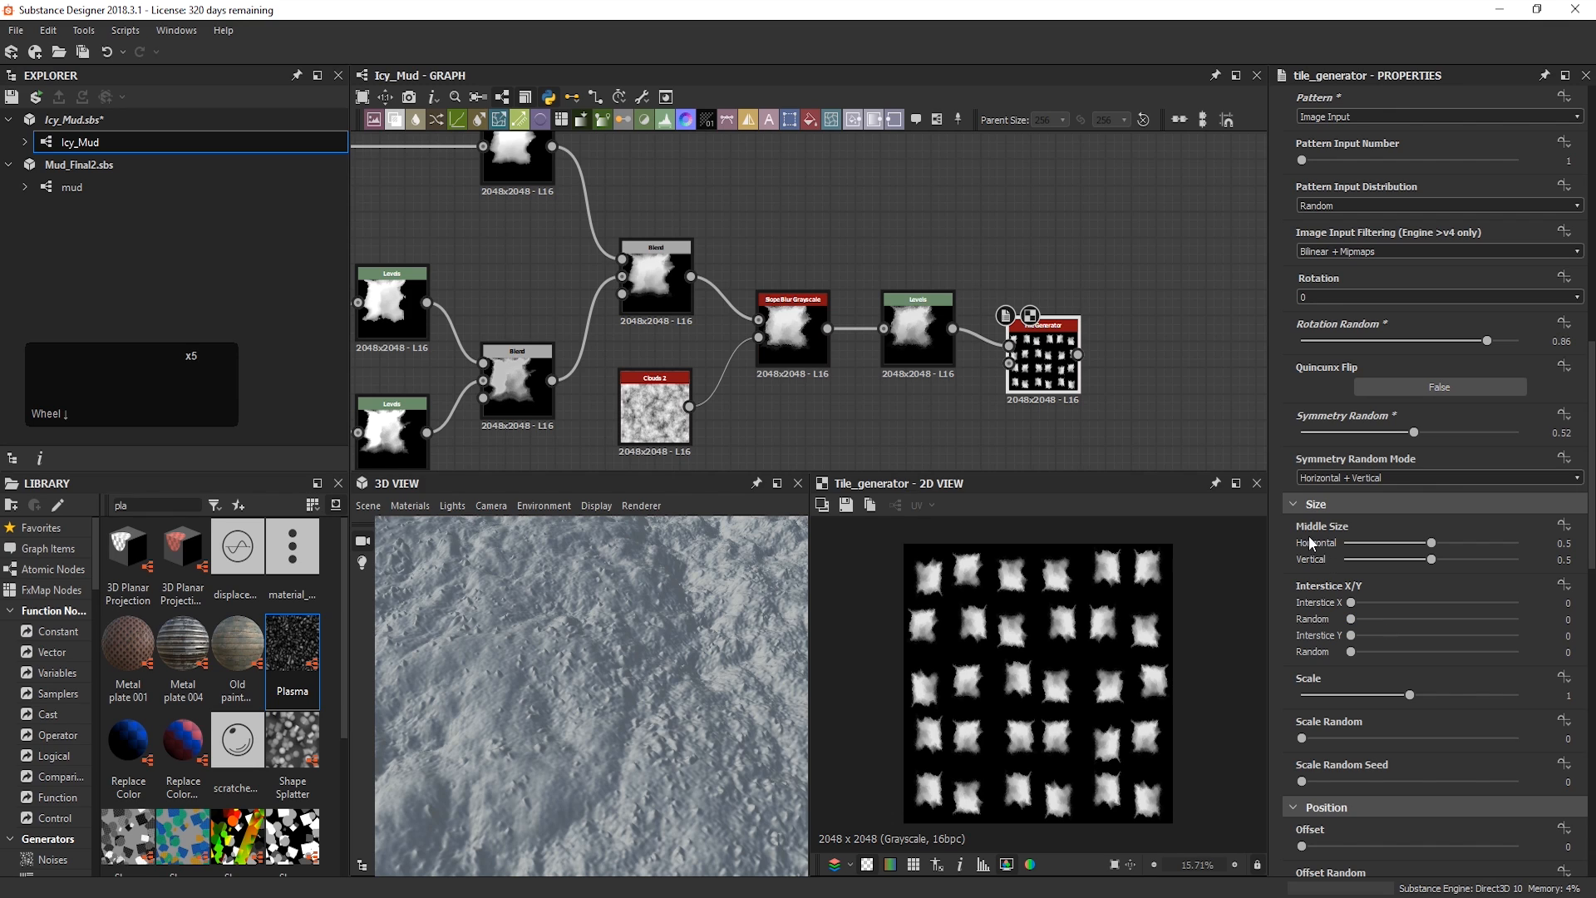
{"action": "left_click", "coordinate": [1438, 544]}
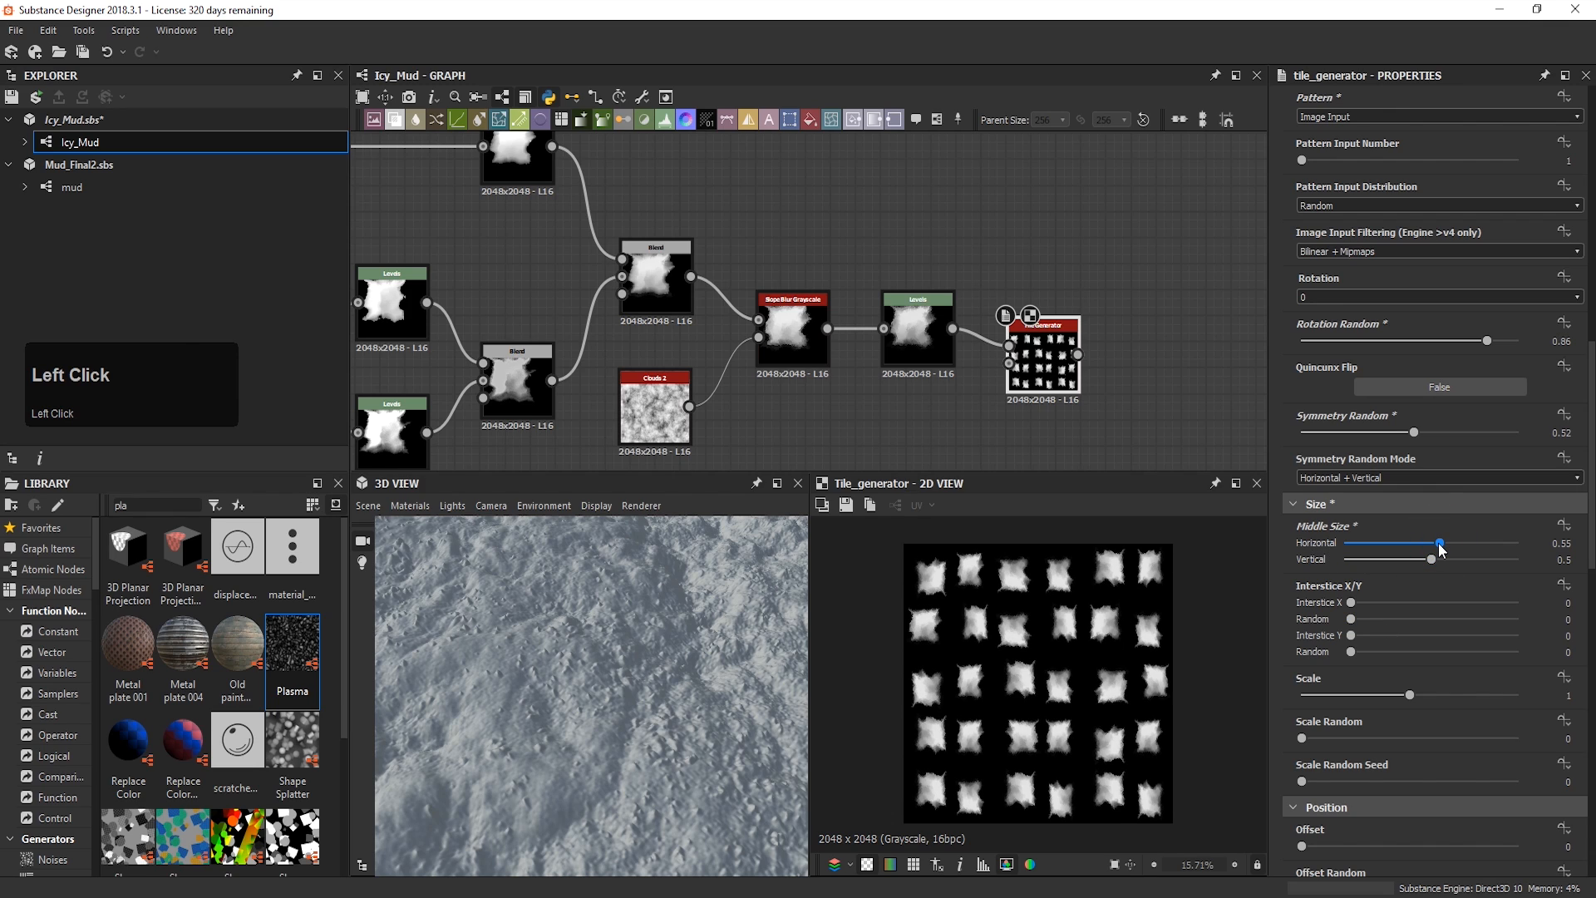
{"action": "left_click", "coordinate": [1431, 555]}
{"action": "mouse_move", "coordinate": [1433, 557]}
{"action": "left_mouse_down"}
{"action": "mouse_move", "coordinate": [1442, 539]}
{"action": "mouse_move", "coordinate": [1435, 559]}
{"action": "left_mouse_up"}
Step: Set Interstice X to 0.11 with Random 0.2 and Interstice Y to 0.16 with Random 0.31, and inspect the tiled chunks
{"action": "scroll", "coordinate": [1377, 622], "scroll_direction": "down", "scroll_amount": 1}
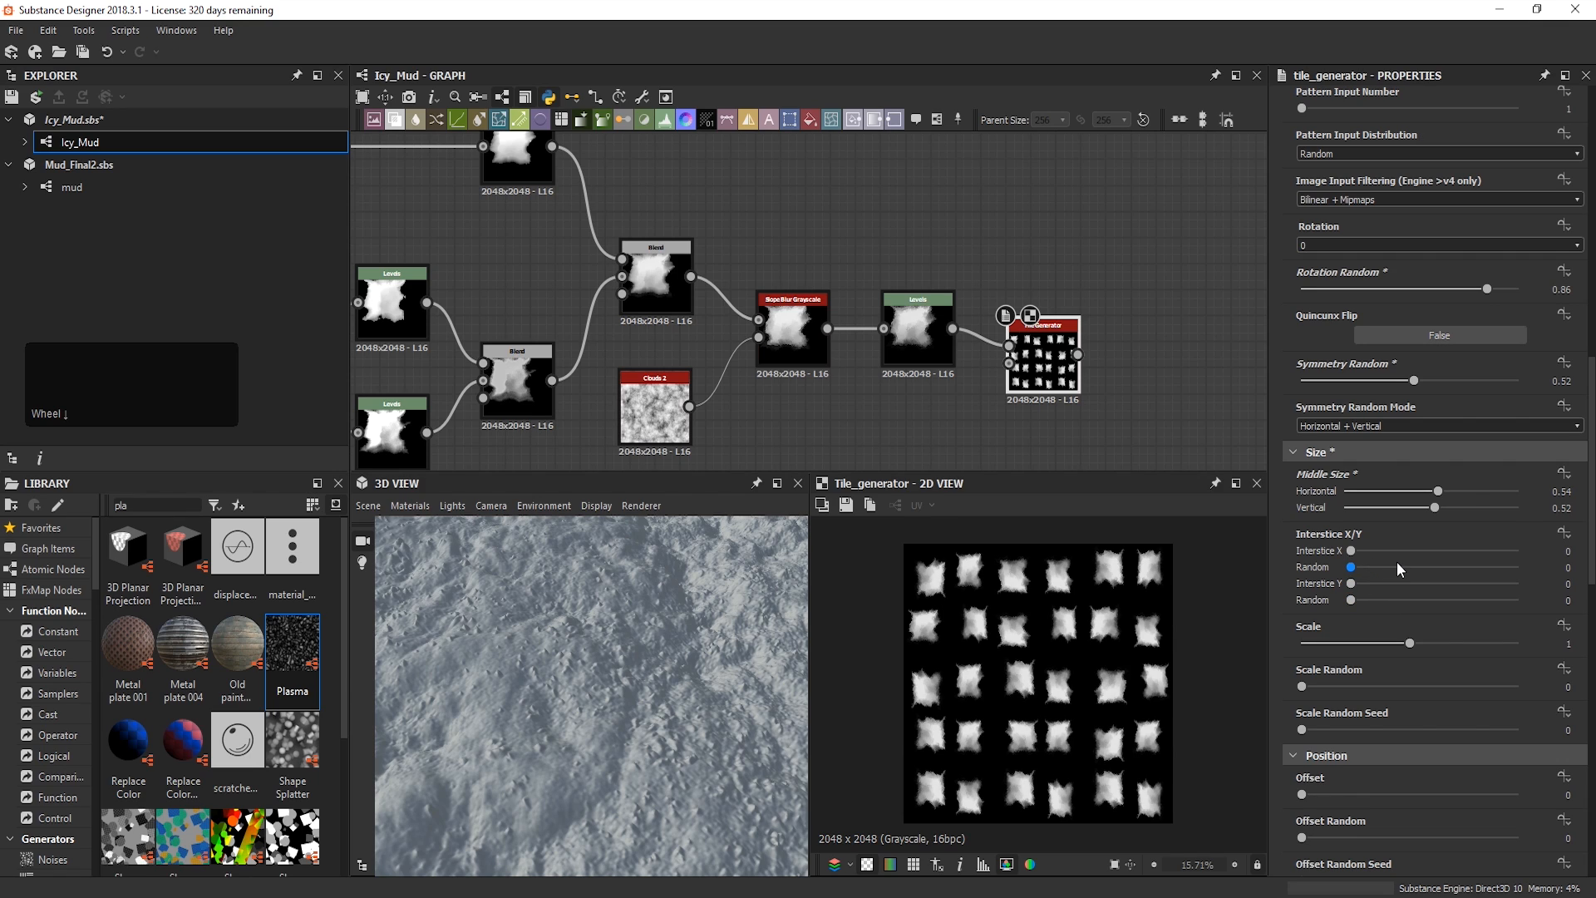
{"action": "mouse_move", "coordinate": [1388, 549]}
{"action": "left_mouse_down"}
{"action": "mouse_move", "coordinate": [1370, 557]}
{"action": "mouse_move", "coordinate": [1386, 577]}
{"action": "left_mouse_up"}
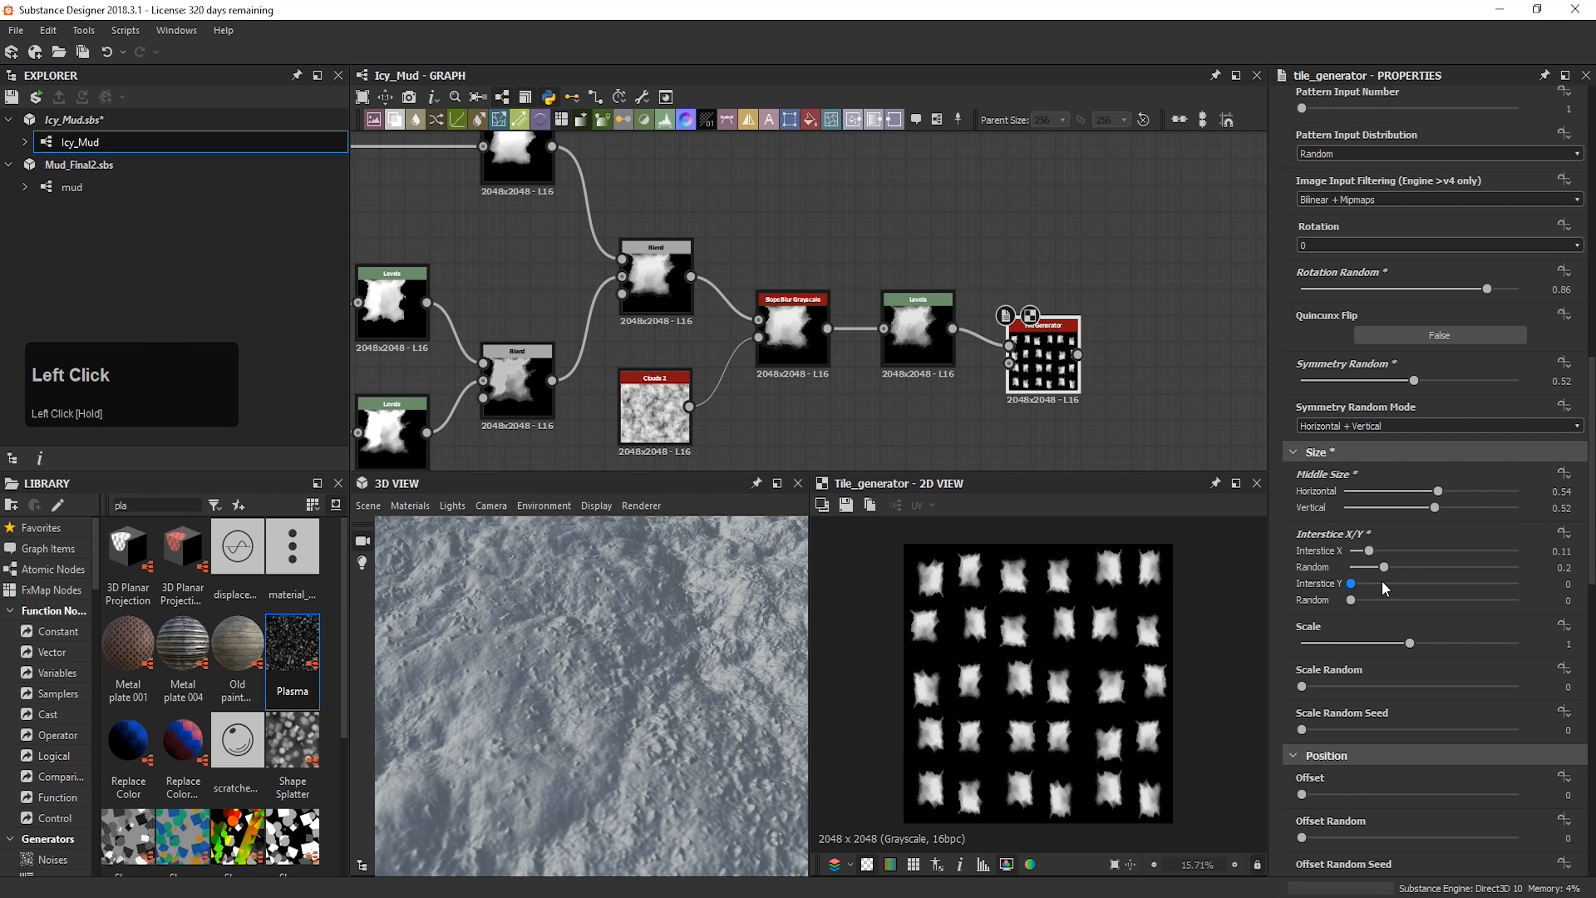
{"action": "left_click_drag", "start_coordinate": [1353, 591], "coordinate": [1404, 608]}
{"action": "scroll", "coordinate": [882, 649], "scroll_direction": "up", "scroll_amount": 3}
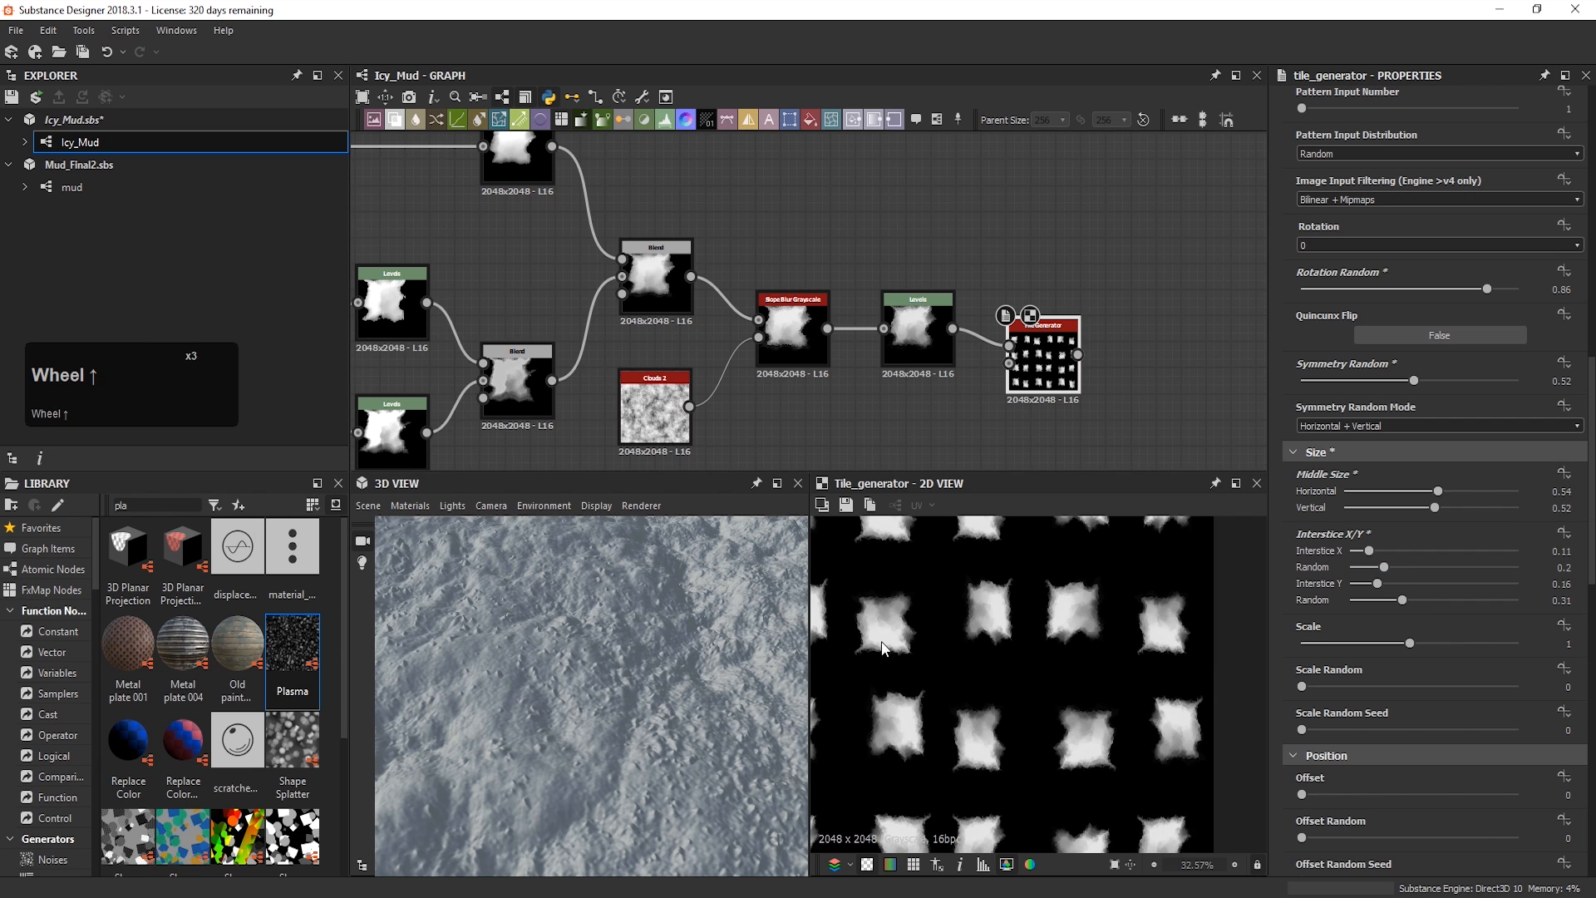
{"action": "middle_click_drag", "start_coordinate": [883, 649], "coordinate": [969, 655]}
{"action": "scroll", "coordinate": [970, 655], "scroll_direction": "up", "scroll_amount": 3}
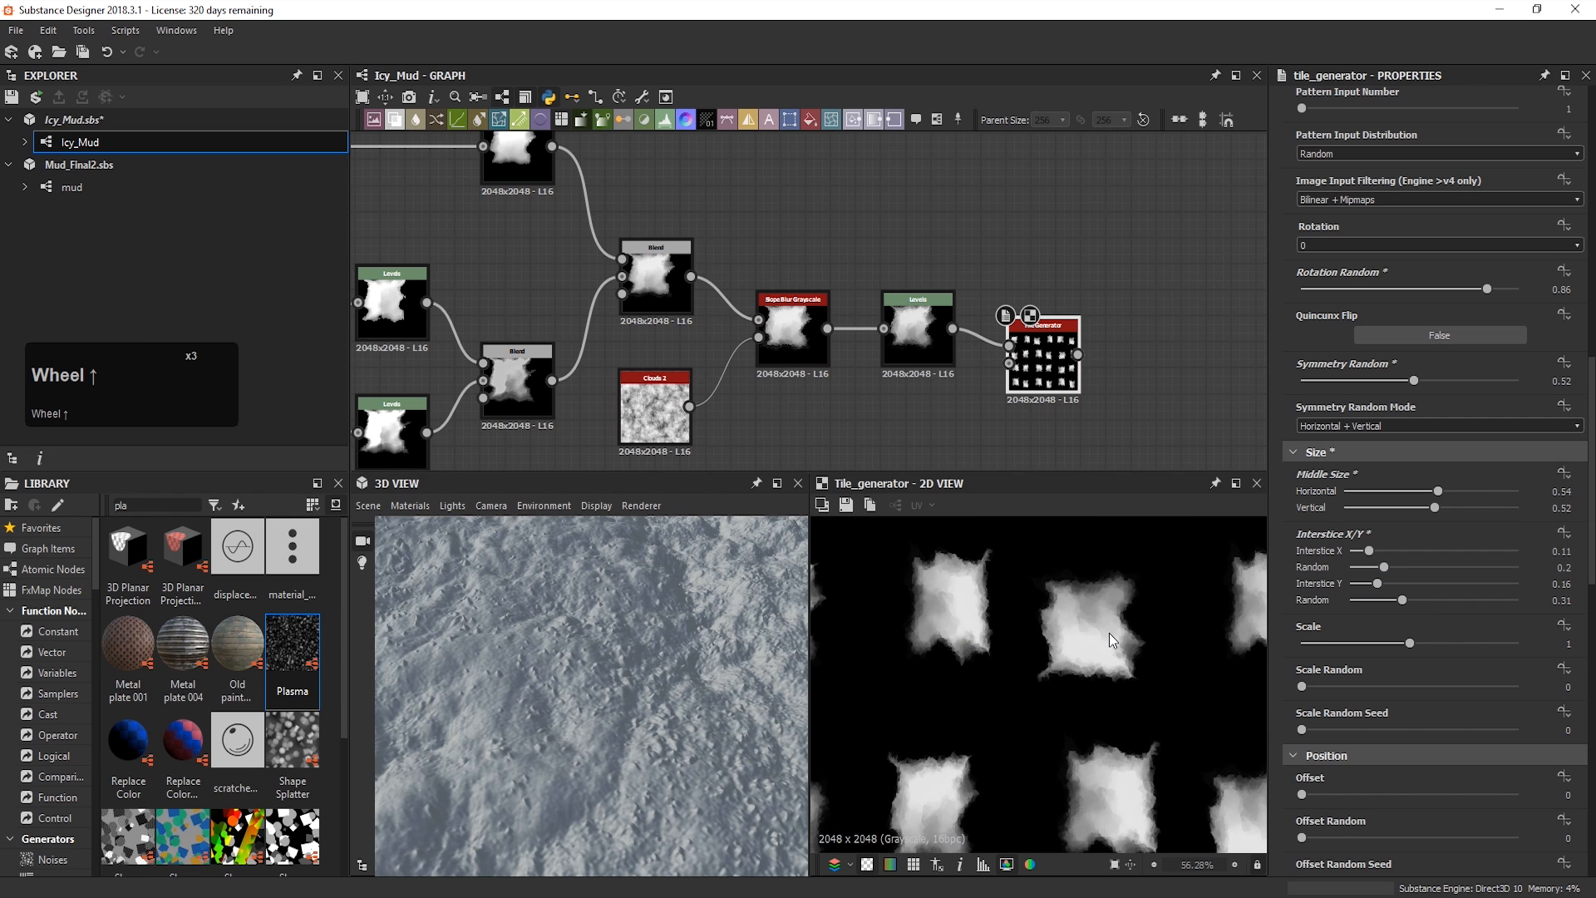
{"action": "scroll", "coordinate": [1109, 620], "scroll_direction": "down", "scroll_amount": 5}
{"action": "middle_click_drag", "start_coordinate": [1115, 629], "coordinate": [1006, 653]}
{"action": "scroll", "coordinate": [1006, 654], "scroll_direction": "down", "scroll_amount": 2}
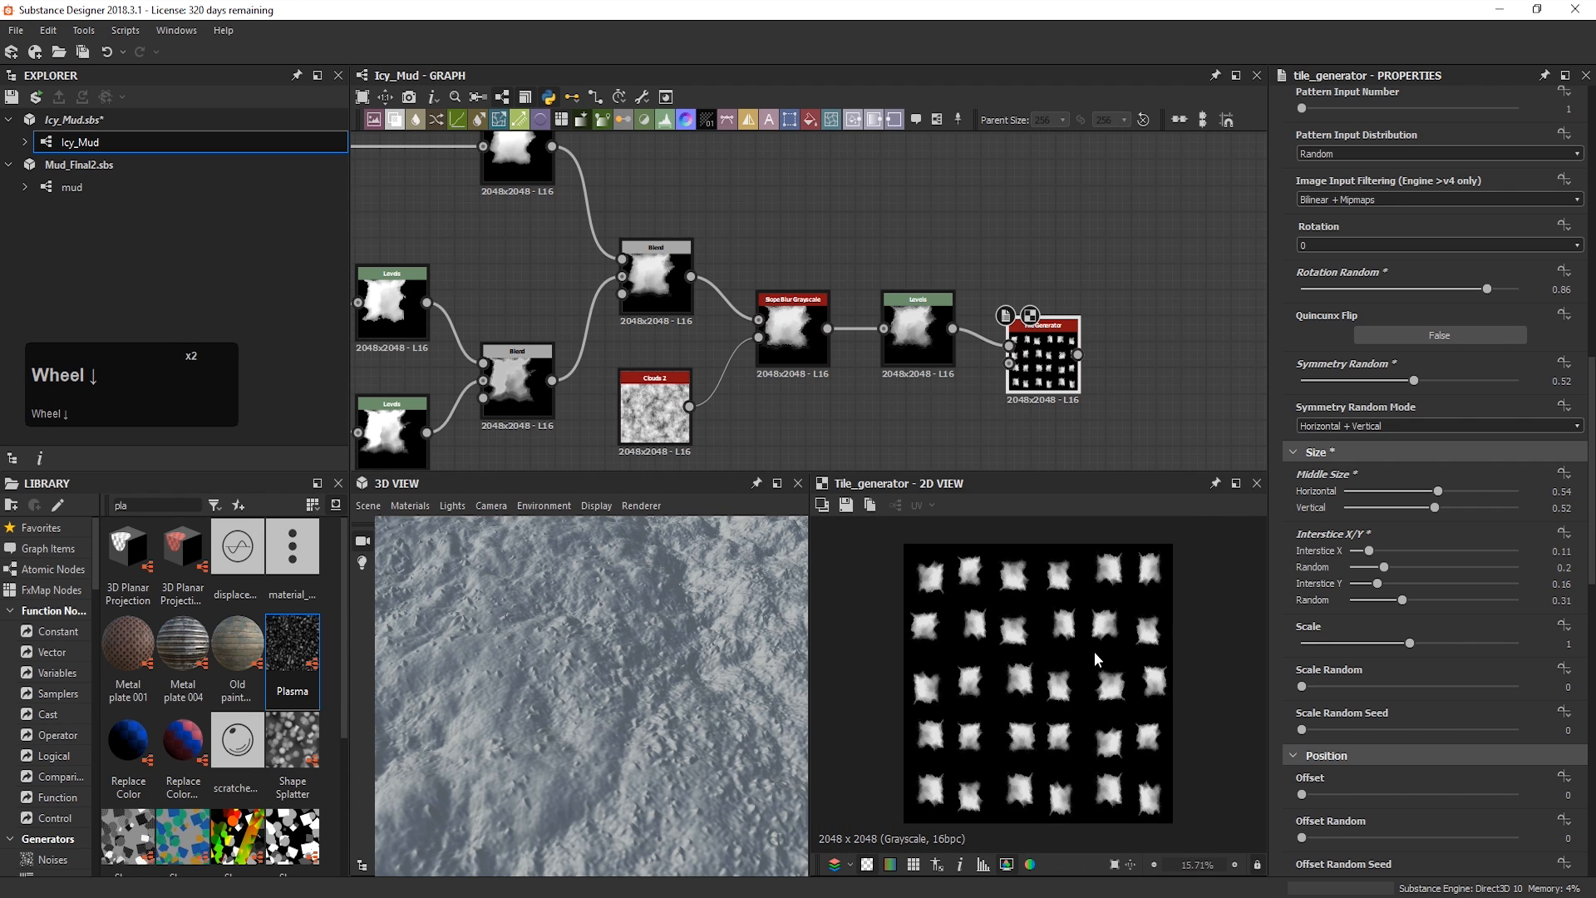
Step: Set the tiles' position Offset to 0.61, Offset Random to 0.5 and Offset Random Seed to 612
{"action": "scroll", "coordinate": [1378, 712], "scroll_direction": "down", "scroll_amount": 3}
{"action": "left_click_drag", "start_coordinate": [1301, 535], "coordinate": [1433, 540]}
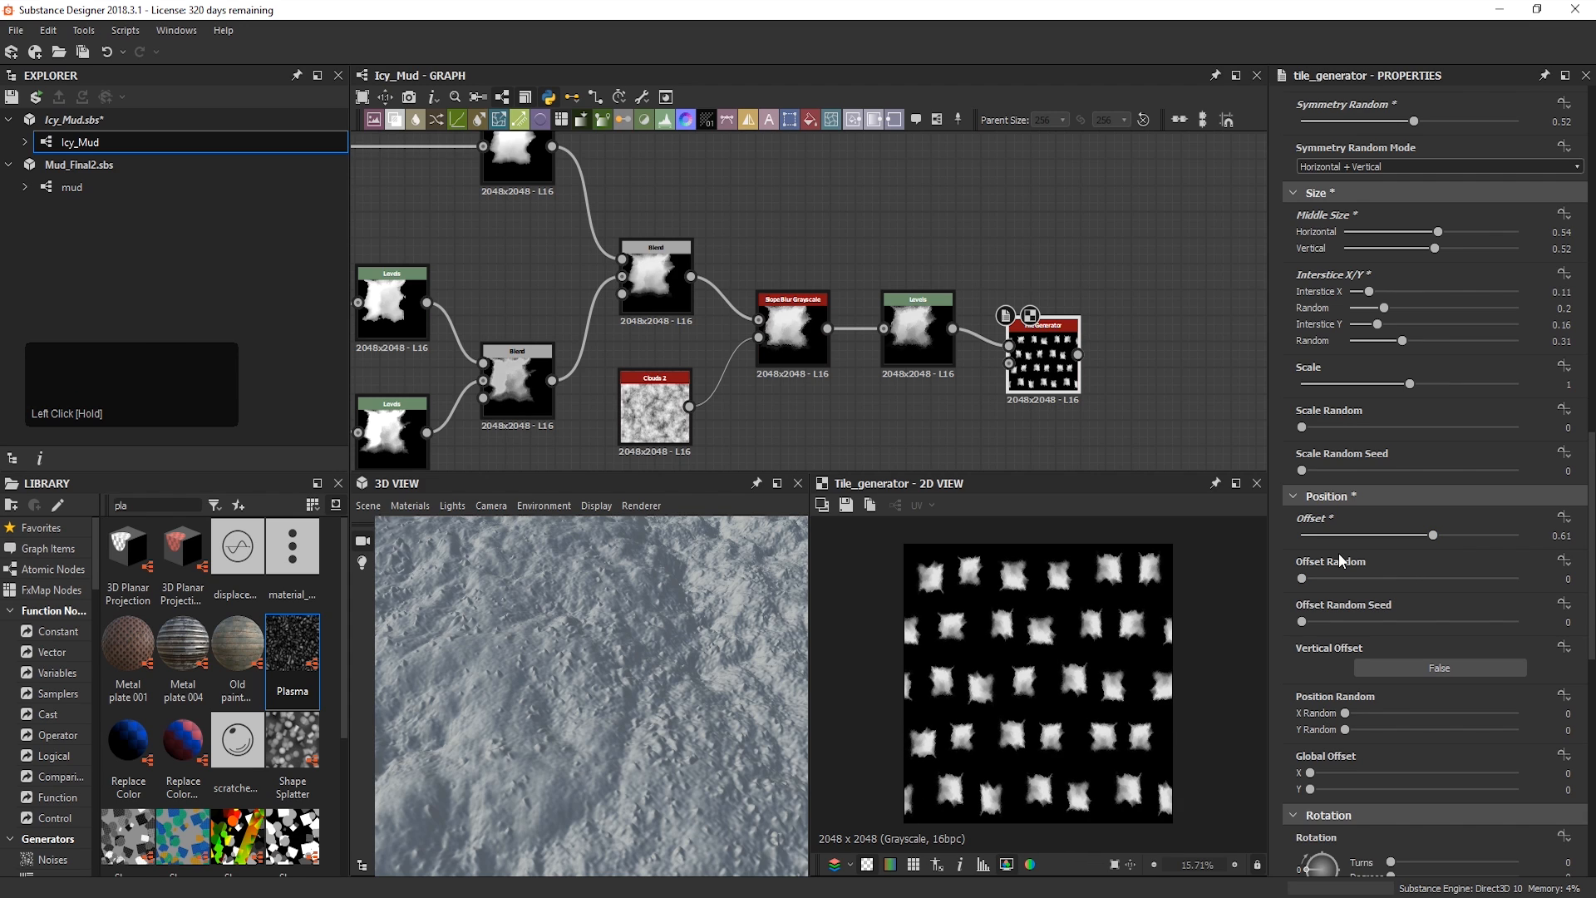
{"action": "left_click_drag", "start_coordinate": [1302, 579], "coordinate": [1411, 589]}
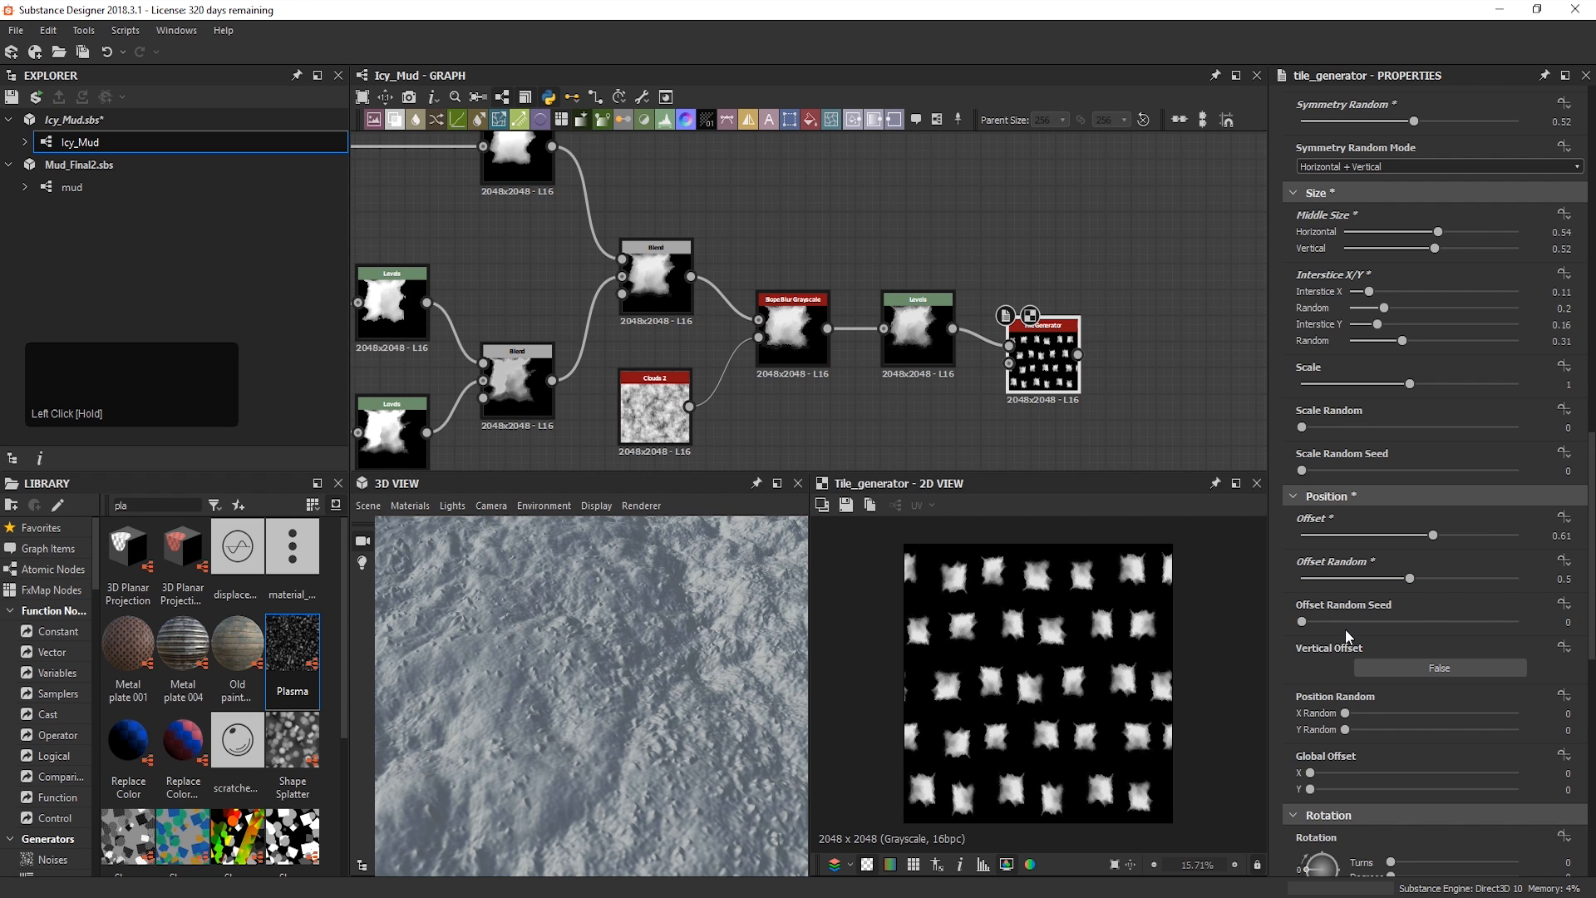
{"action": "left_click_drag", "start_coordinate": [1331, 620], "coordinate": [1436, 623]}
{"action": "left_click_drag", "start_coordinate": [1433, 622], "coordinate": [1434, 622]}
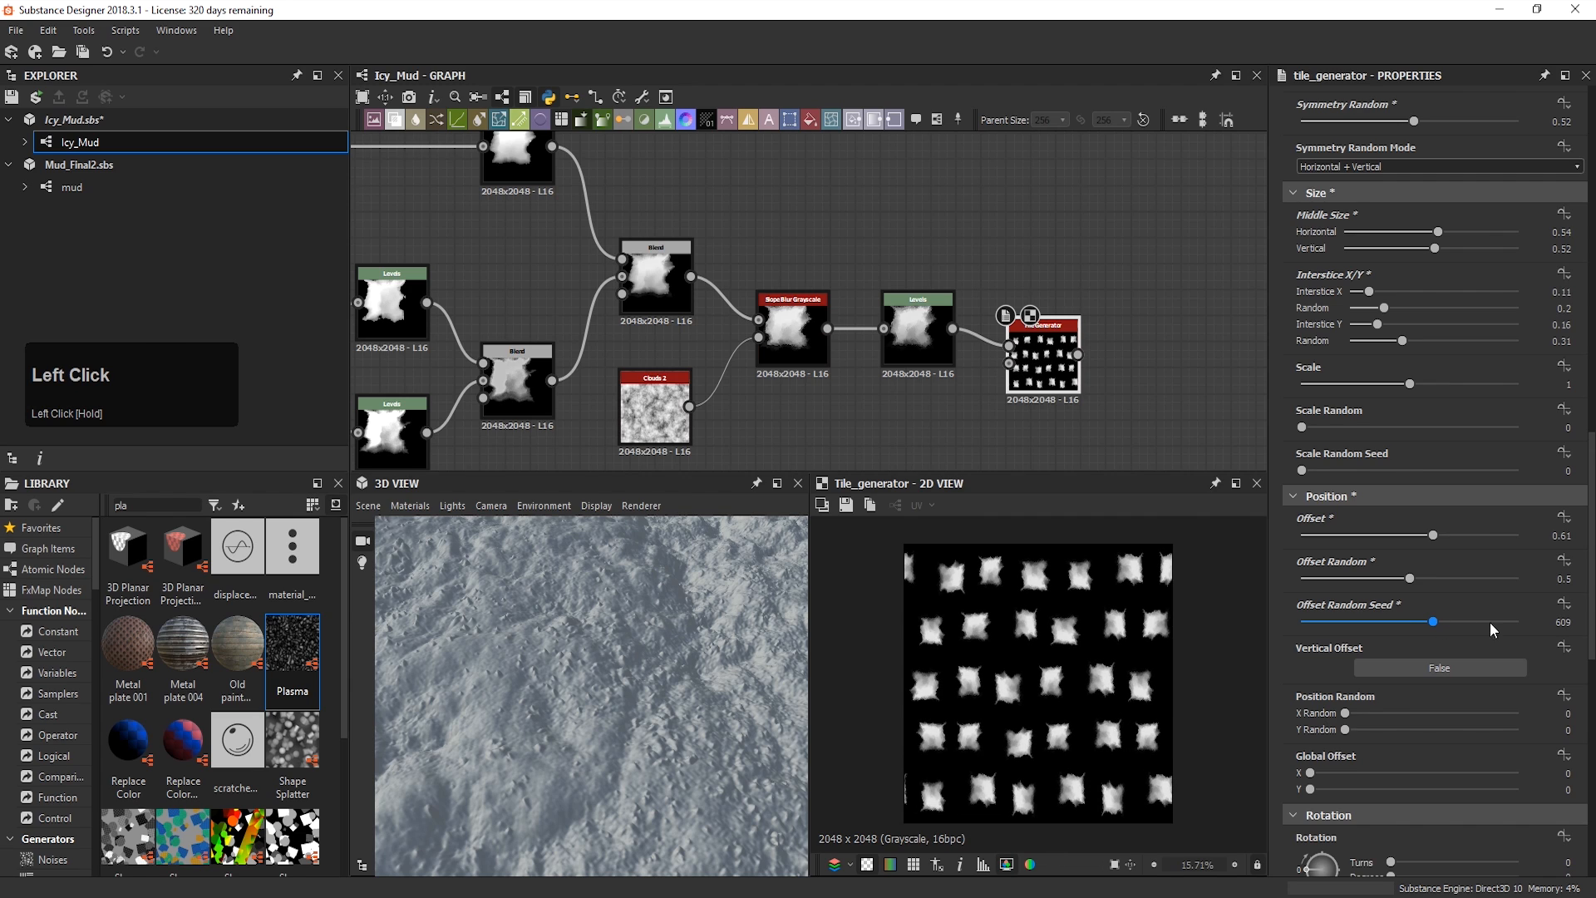
{"action": "double_click", "coordinate": [1571, 622]}
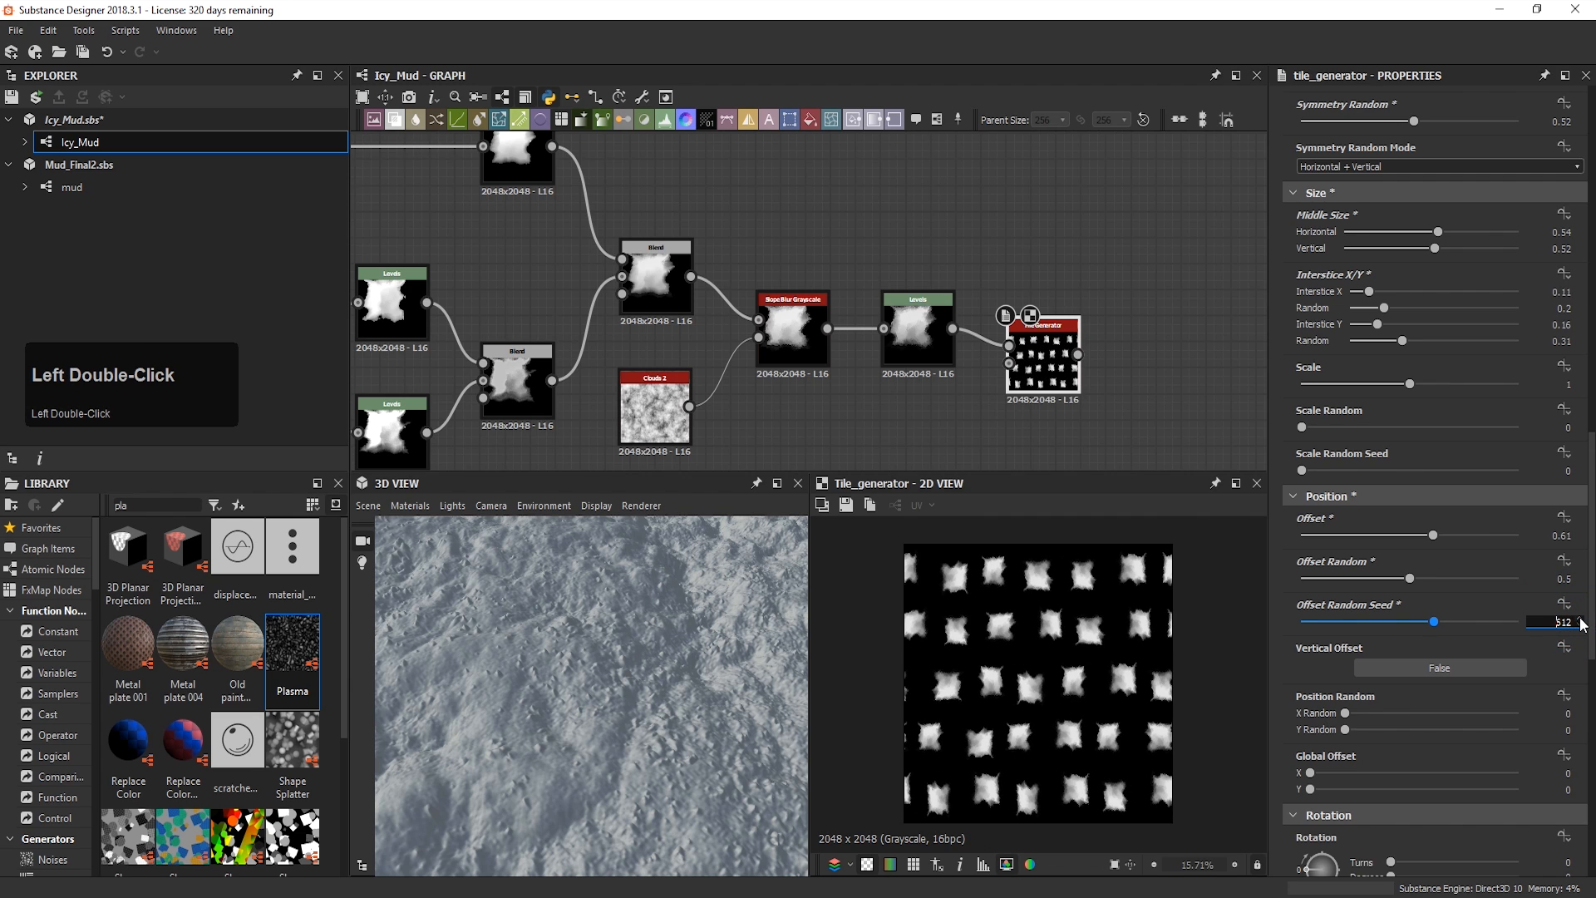
{"action": "scroll", "coordinate": [1386, 647], "scroll_direction": "down", "scroll_amount": 2}
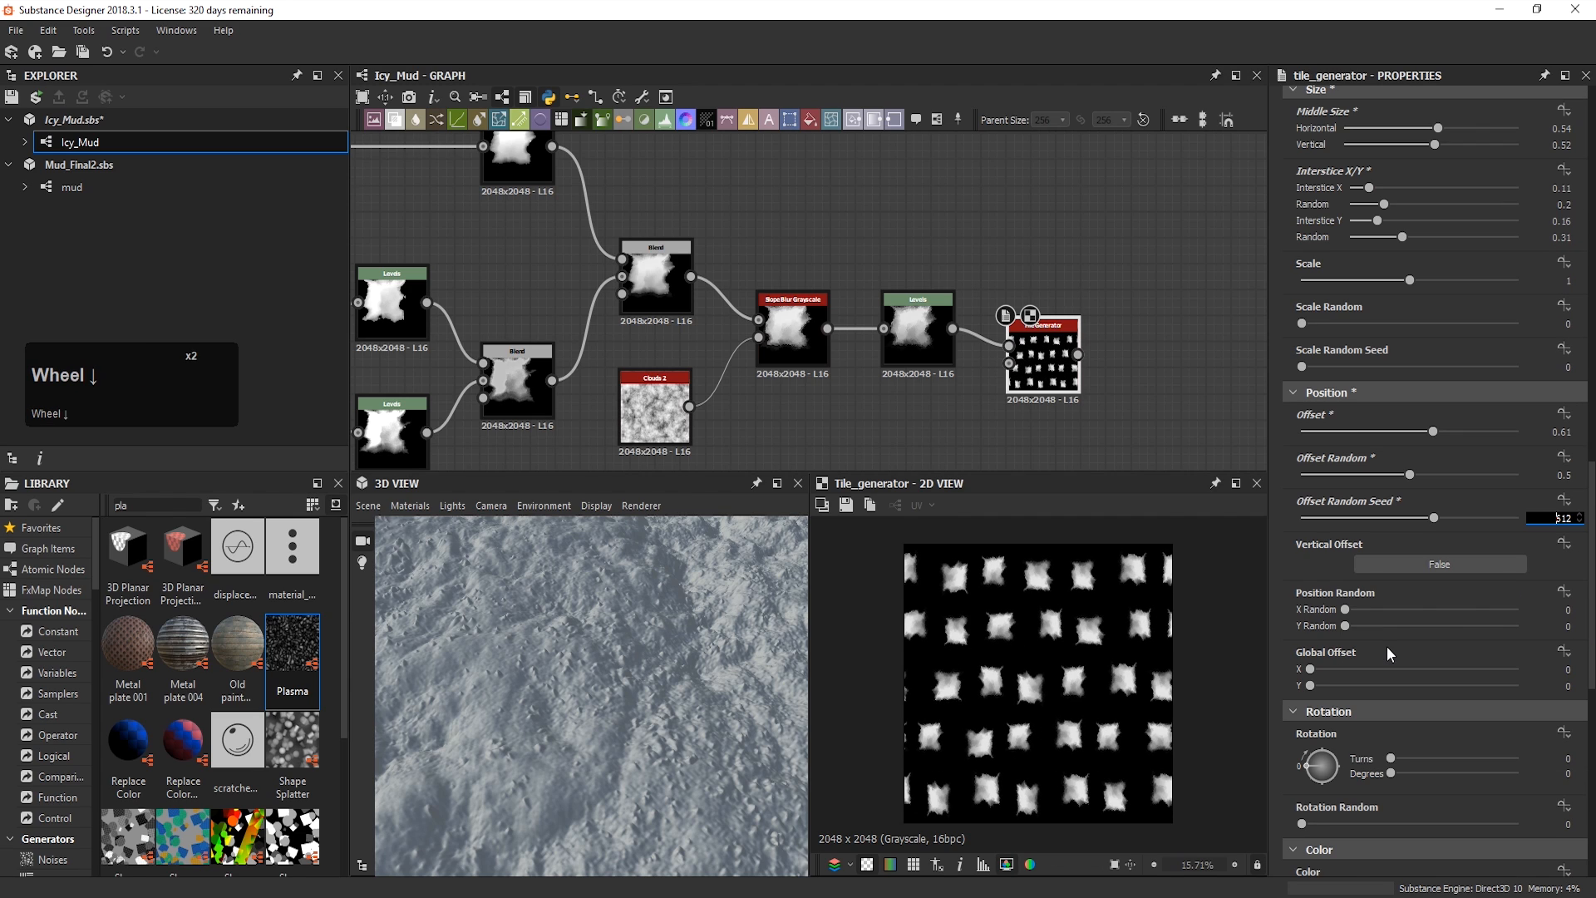
{"action": "scroll", "coordinate": [1380, 653], "scroll_direction": "down", "scroll_amount": 2}
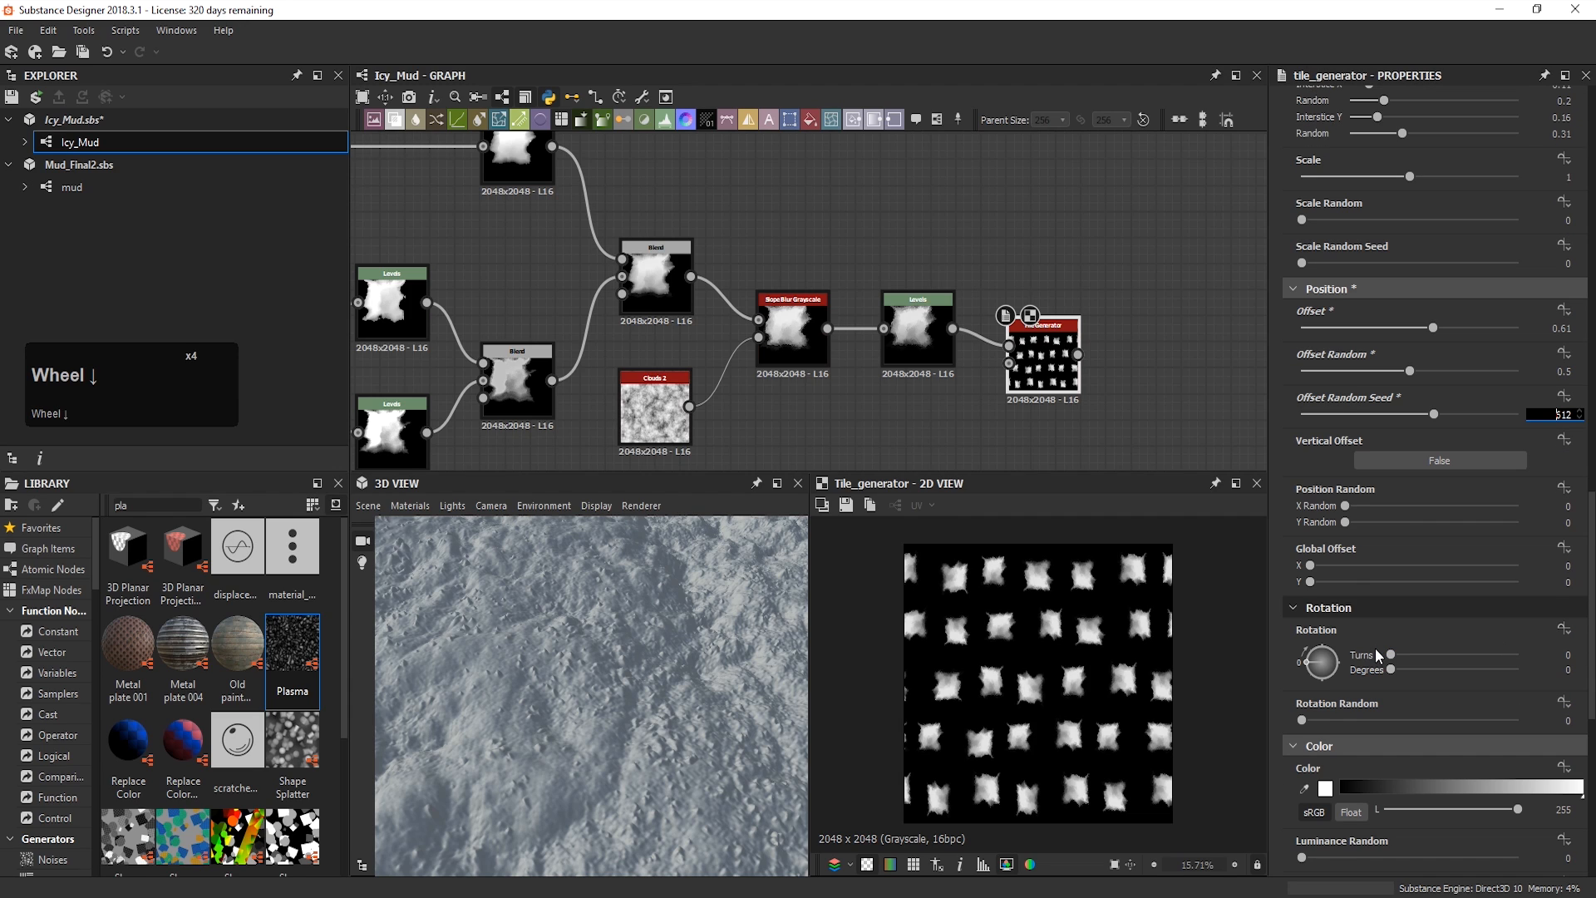
Step: Set the Tile Generator's Position Random to X 0.43 and Y 0.23, and its Global Offset to X 0.44 and Y 0.2
{"action": "mouse_move", "coordinate": [1396, 508]}
{"action": "left_mouse_down"}
{"action": "mouse_move", "coordinate": [1423, 520]}
{"action": "mouse_move", "coordinate": [1385, 524]}
{"action": "left_mouse_up"}
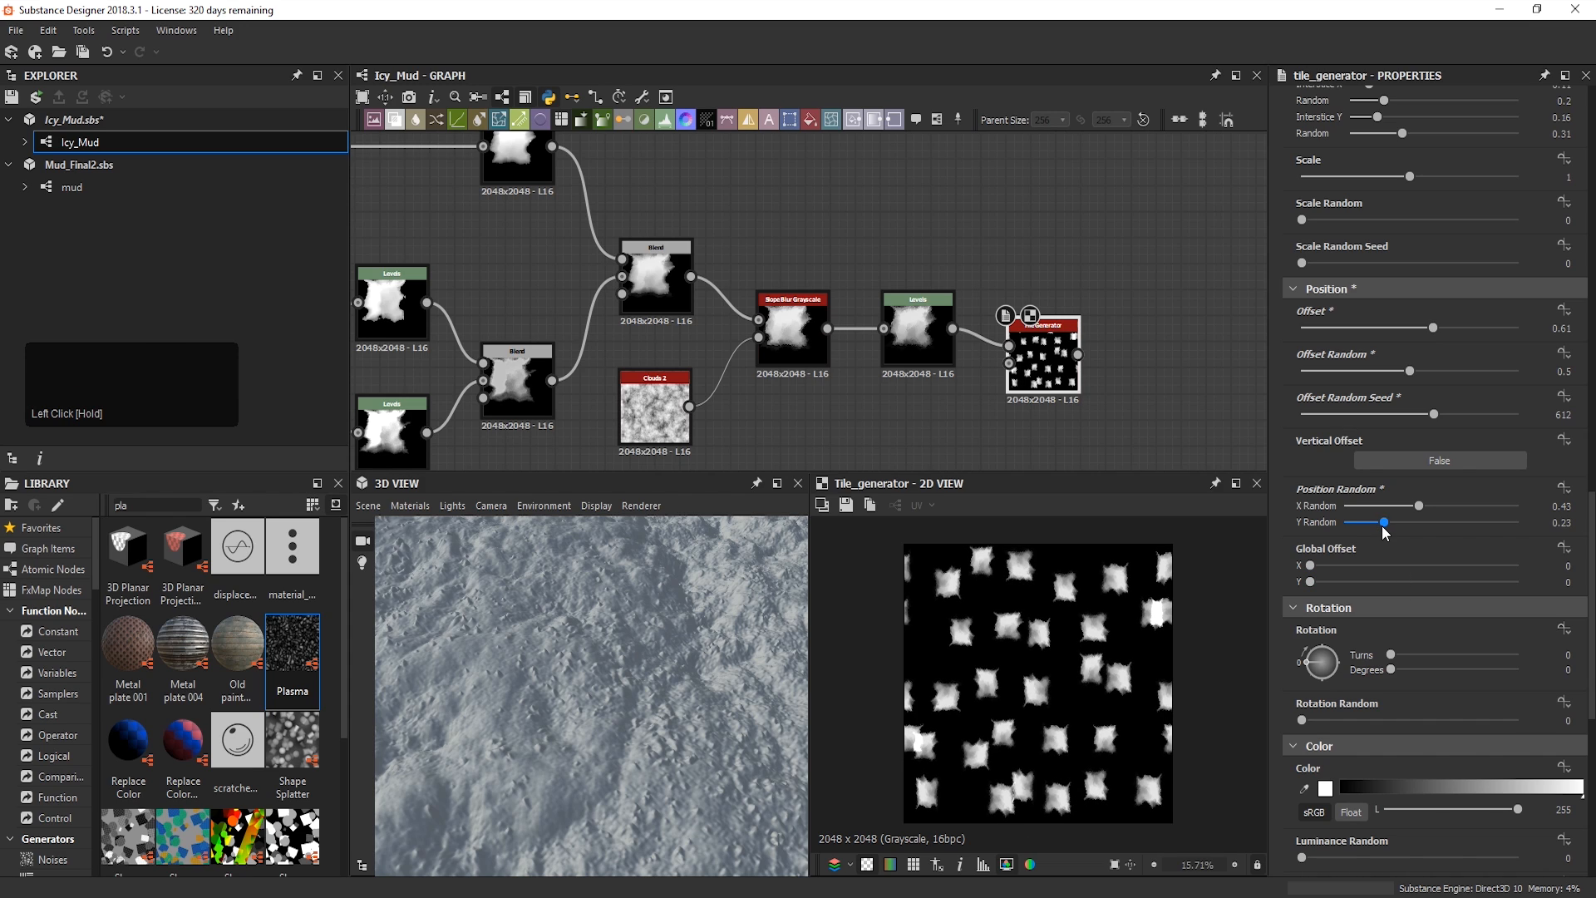
{"action": "scroll", "coordinate": [1385, 529], "scroll_direction": "down", "scroll_amount": 1}
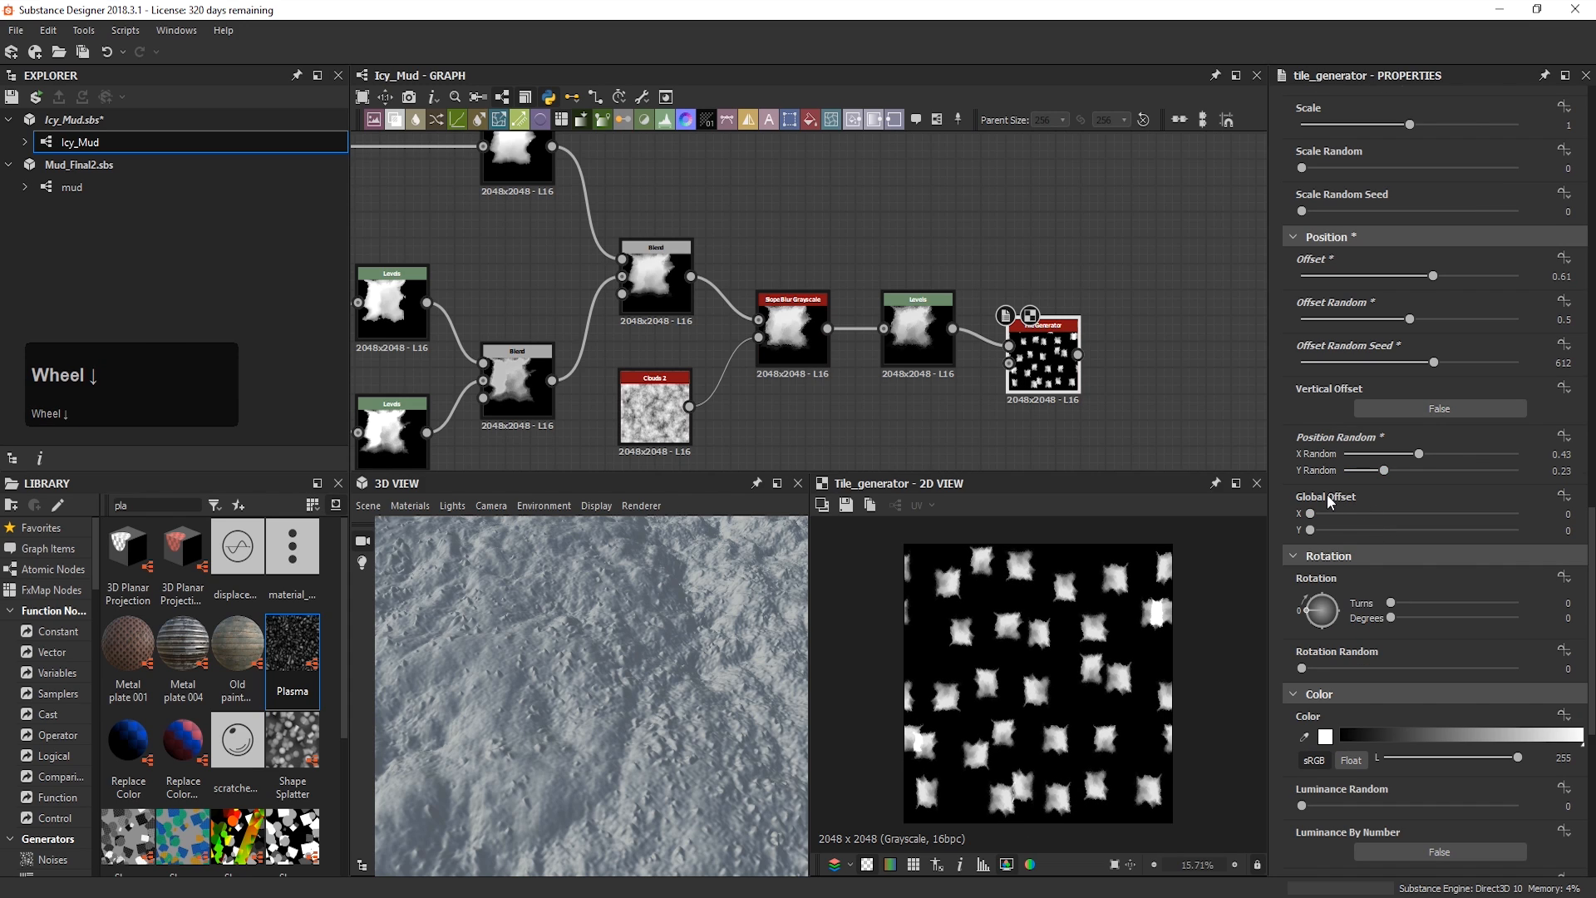
{"action": "left_click_drag", "start_coordinate": [1362, 513], "coordinate": [1399, 517]}
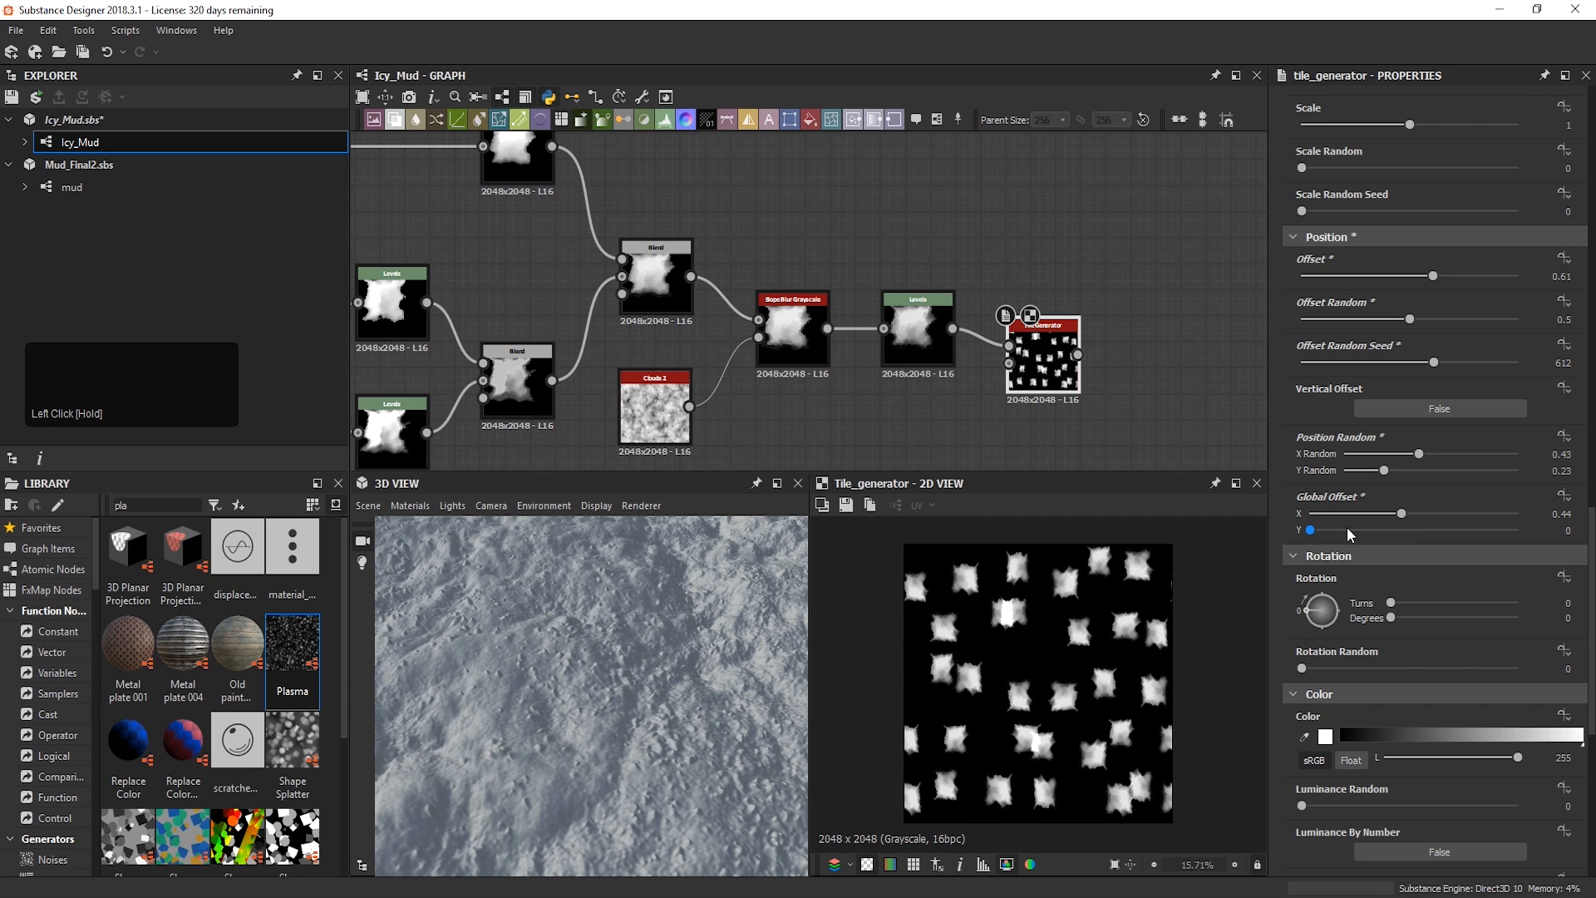
{"action": "left_click_drag", "start_coordinate": [1344, 530], "coordinate": [1351, 532]}
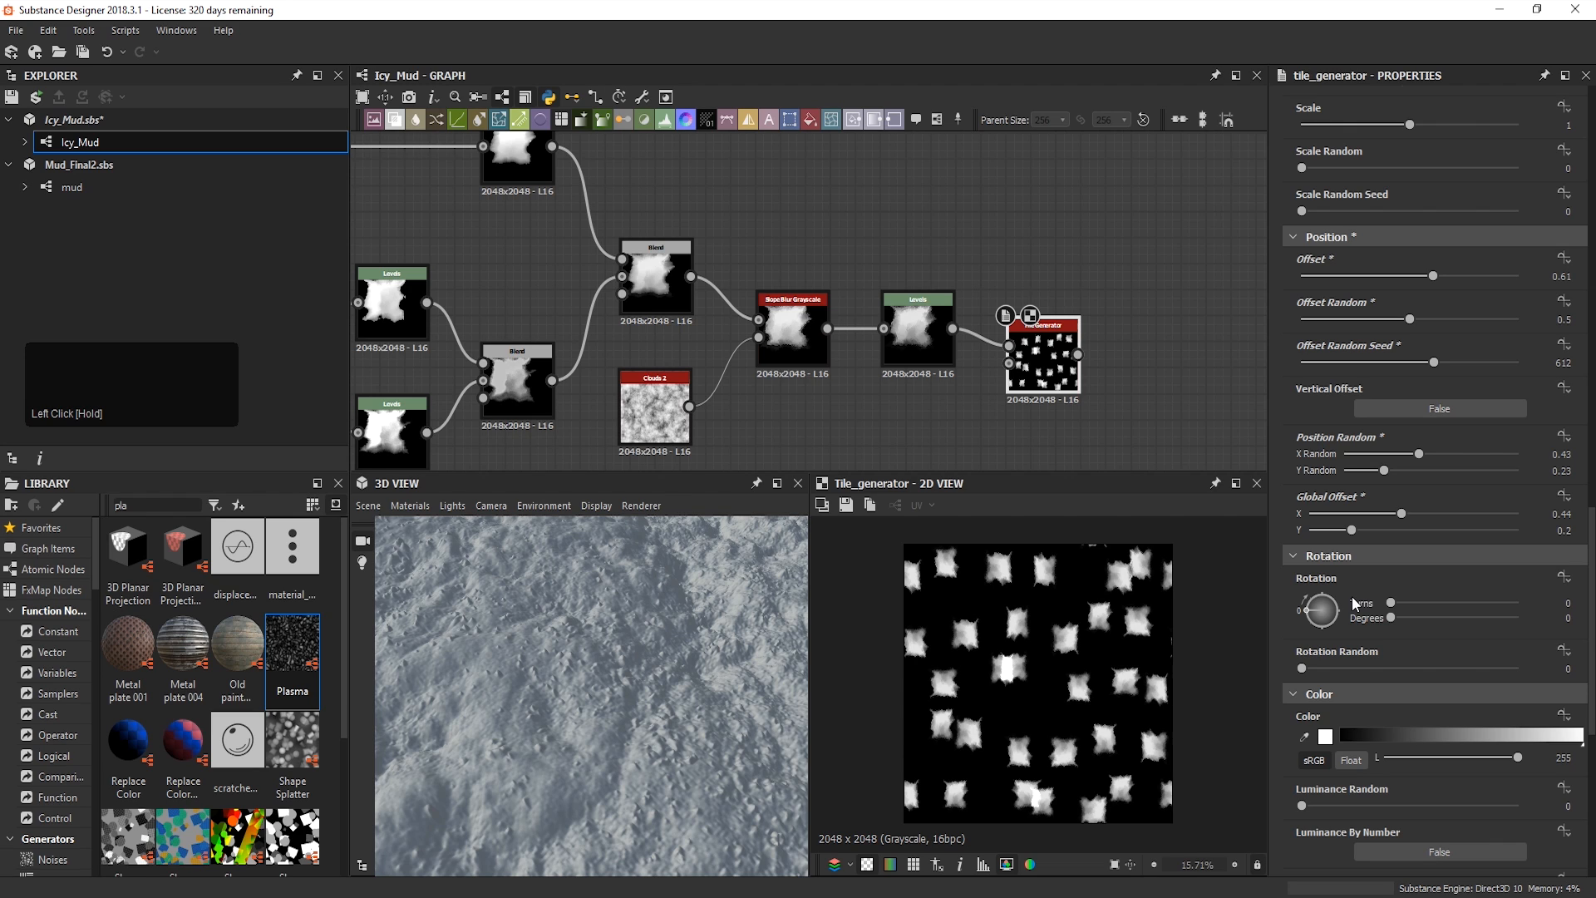
Step: Set the Tile Generator's Rotation to 59 degrees and its Rotation Random to 0.89
{"action": "left_click_drag", "start_coordinate": [1391, 618], "coordinate": [1415, 617]}
{"action": "left_click", "coordinate": [1579, 613]}
{"action": "left_click", "coordinate": [1558, 618]}
{"action": "type", "text": "59"}
{"action": "key", "text": "Return"}
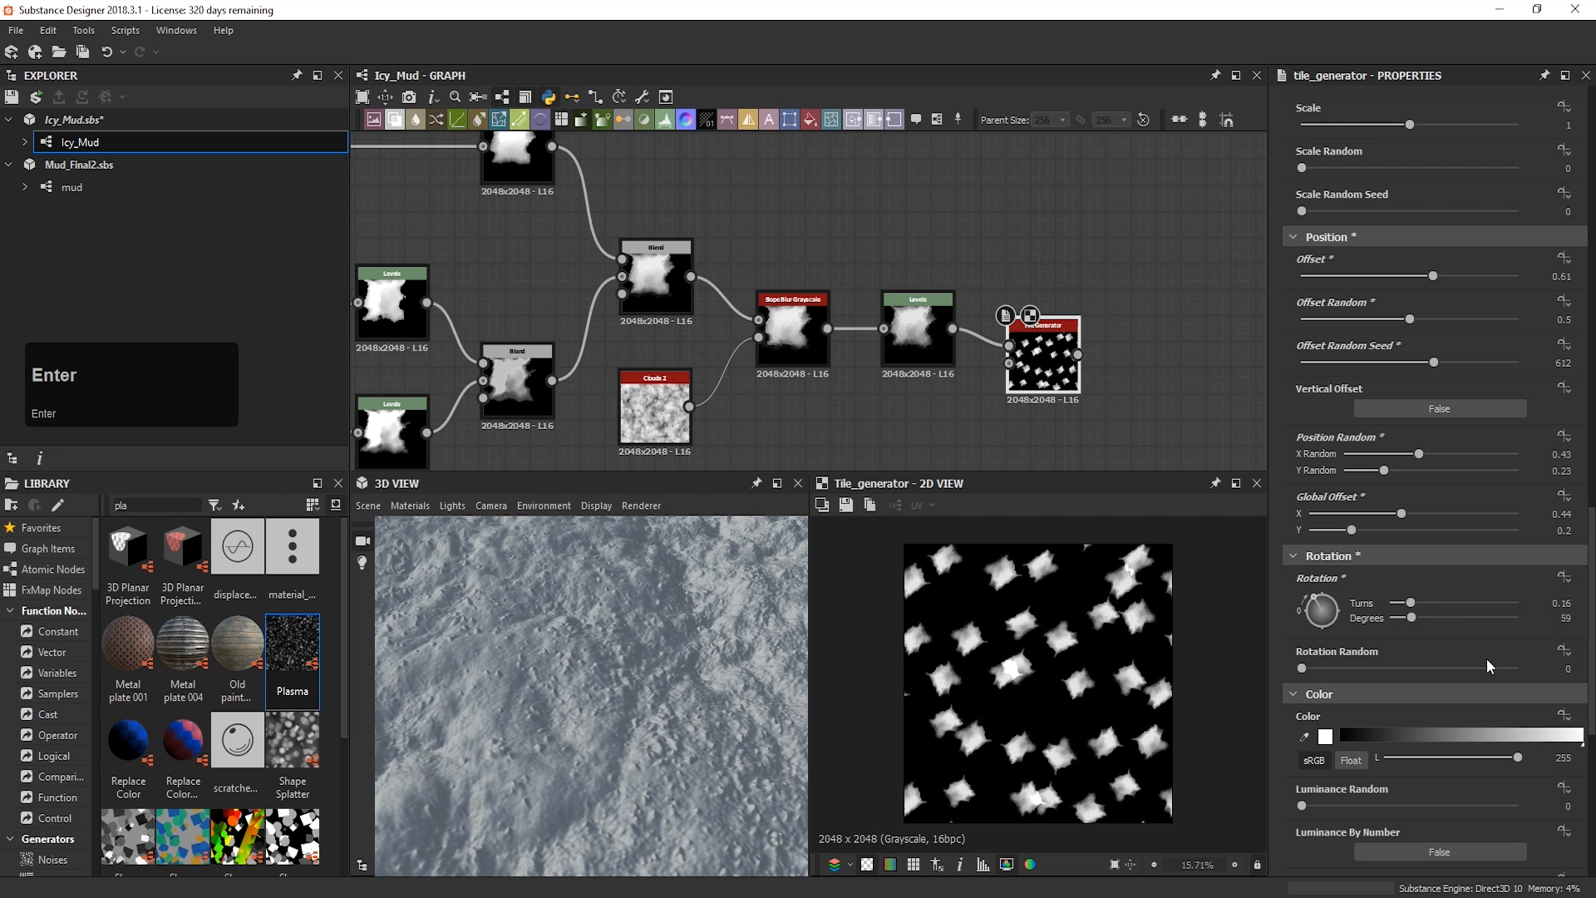
{"action": "left_click_drag", "start_coordinate": [1302, 668], "coordinate": [1495, 674]}
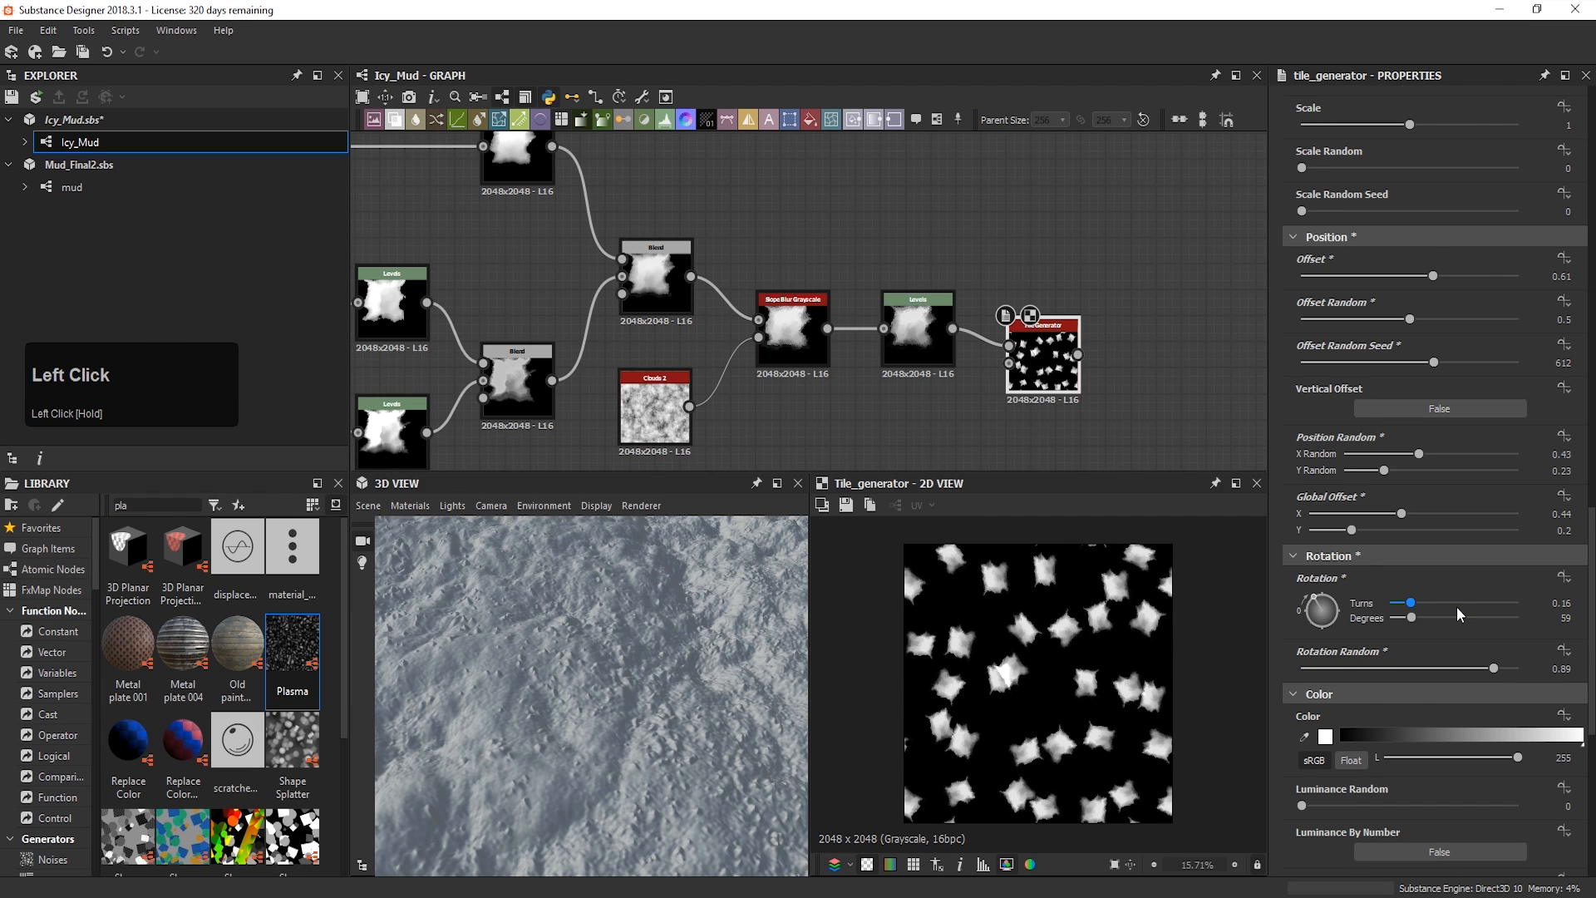
{"action": "scroll", "coordinate": [1457, 612], "scroll_direction": "down", "scroll_amount": 2}
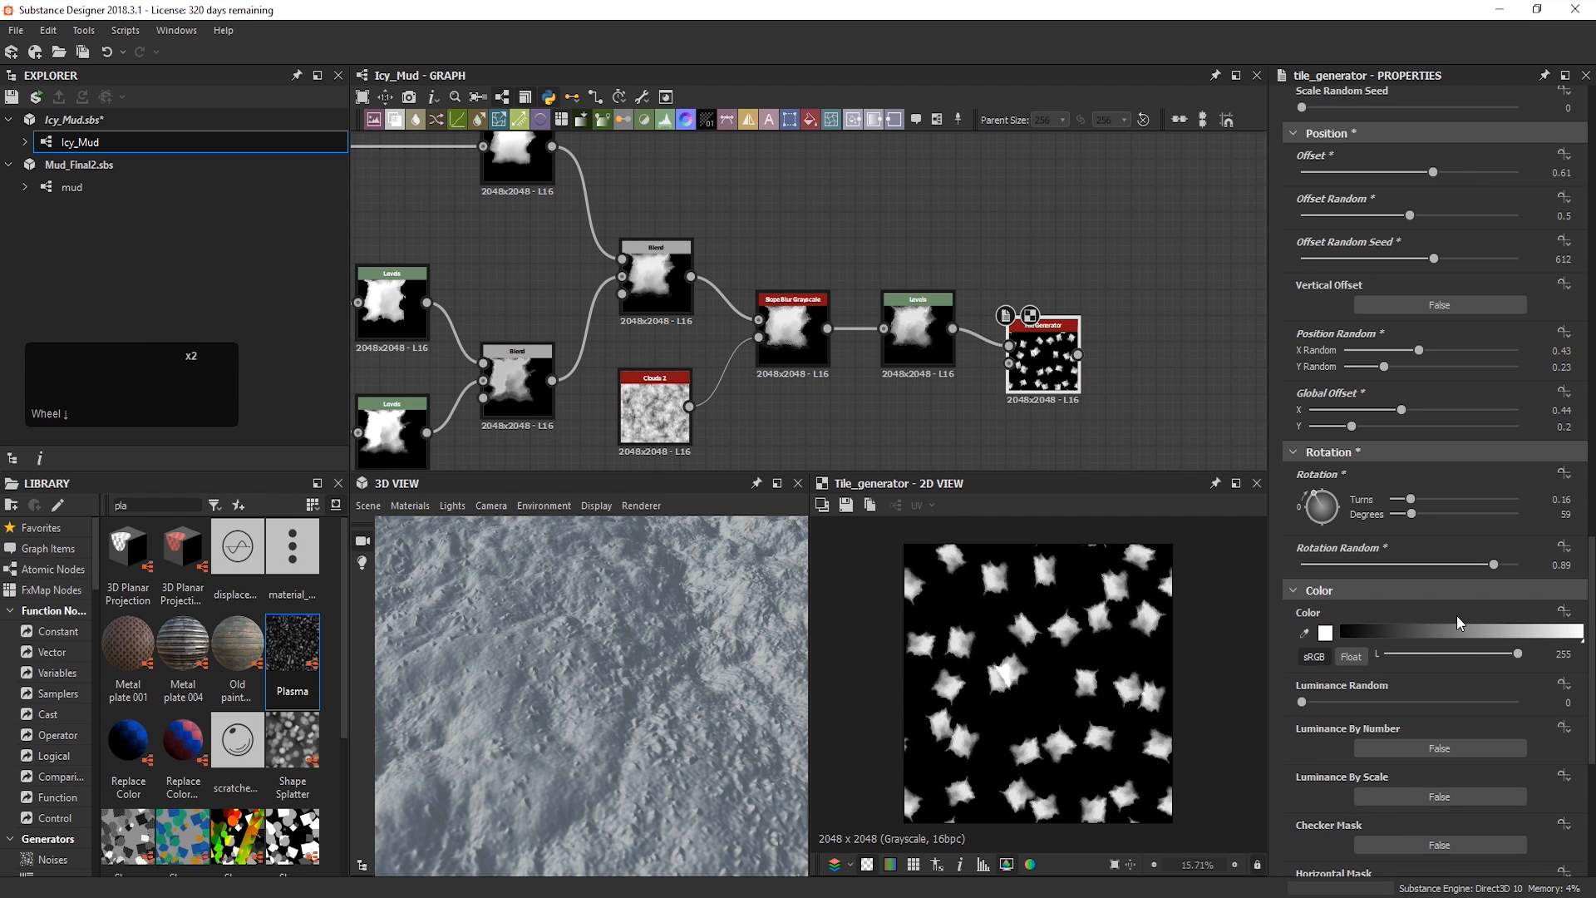
Step: Set the Tile Generator's Luminance Random to 1 and Random Mask to 0.3
{"action": "scroll", "coordinate": [1456, 615], "scroll_direction": "down", "scroll_amount": 1}
{"action": "left_click_drag", "start_coordinate": [1350, 647], "coordinate": [1394, 630]}
{"action": "scroll", "coordinate": [1337, 630], "scroll_direction": "down", "scroll_amount": 2}
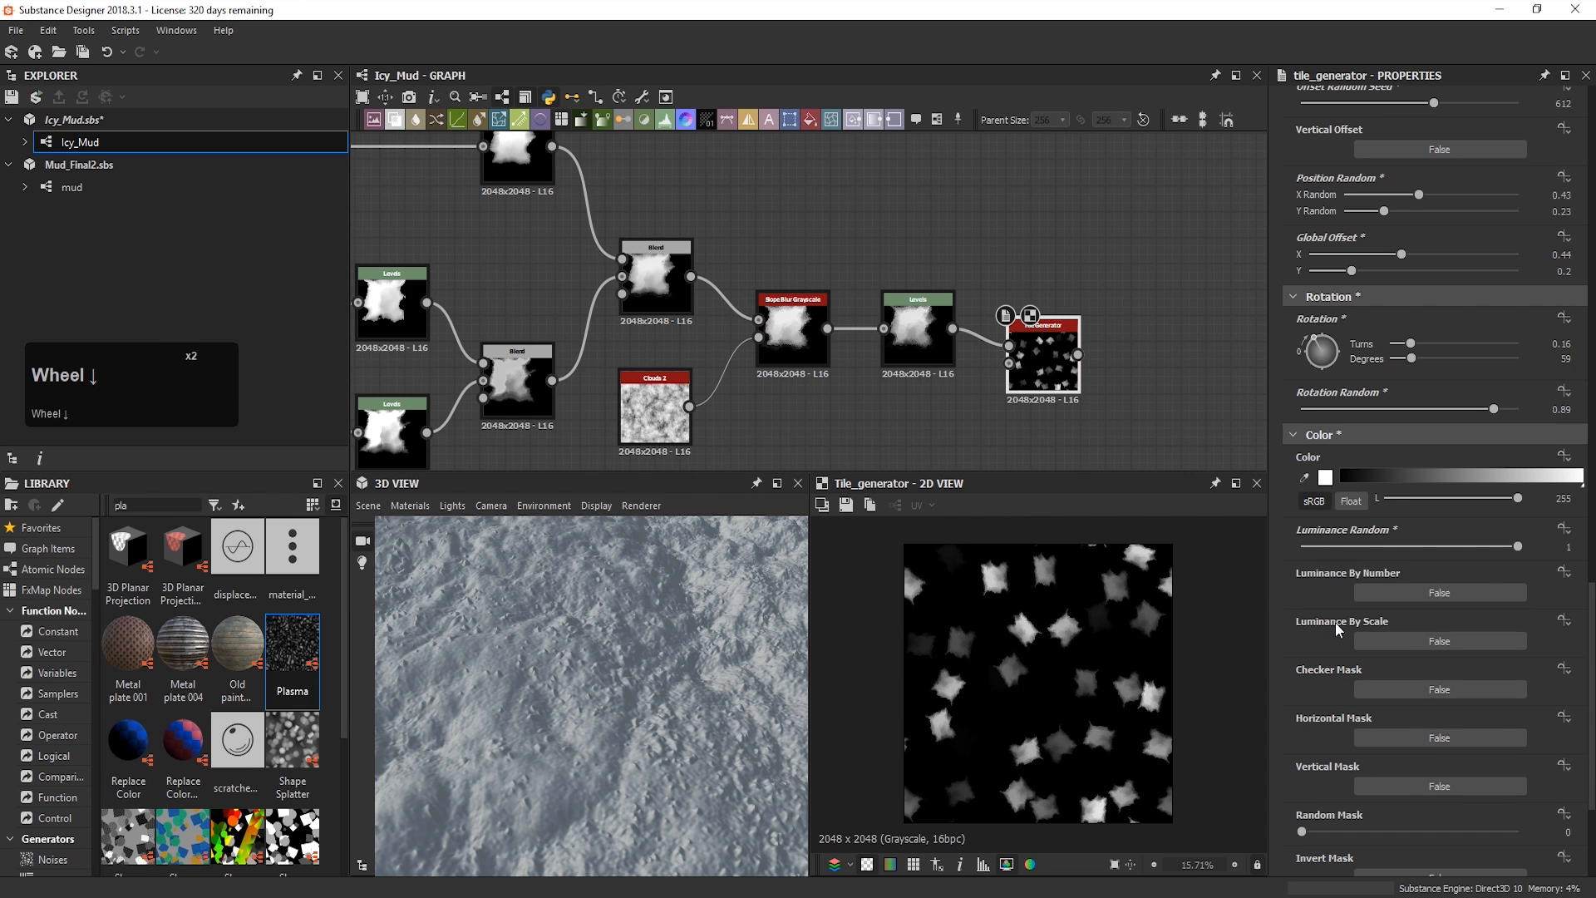
{"action": "scroll", "coordinate": [1335, 622], "scroll_direction": "down", "scroll_amount": 3}
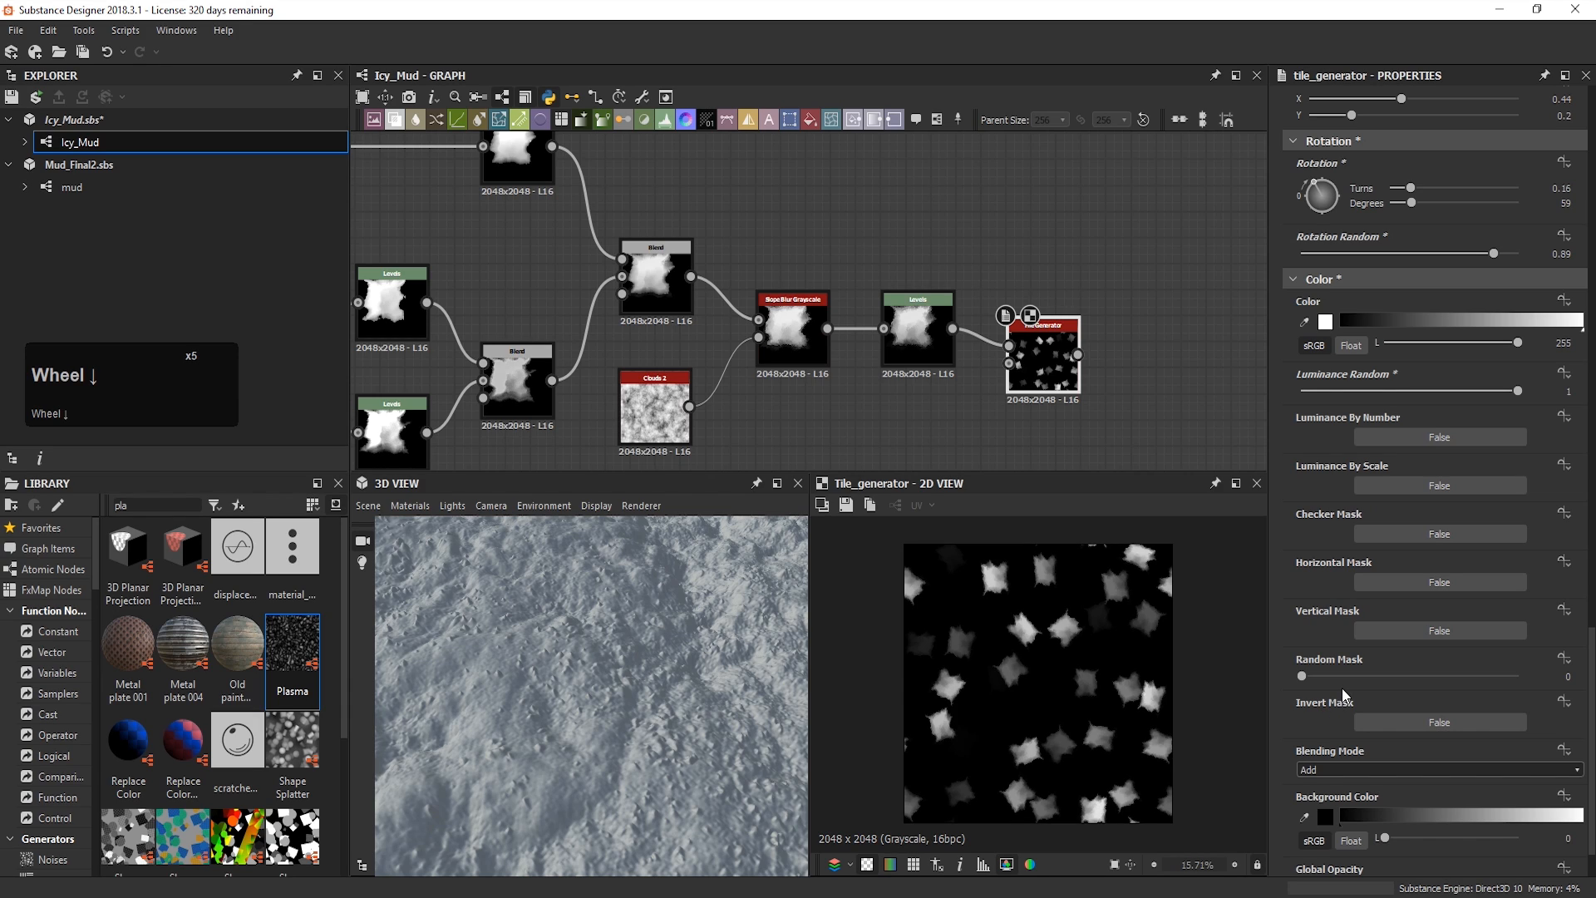
{"action": "left_click_drag", "start_coordinate": [1344, 676], "coordinate": [1369, 679]}
{"action": "scroll", "coordinate": [1363, 706], "scroll_direction": "down", "scroll_amount": 2}
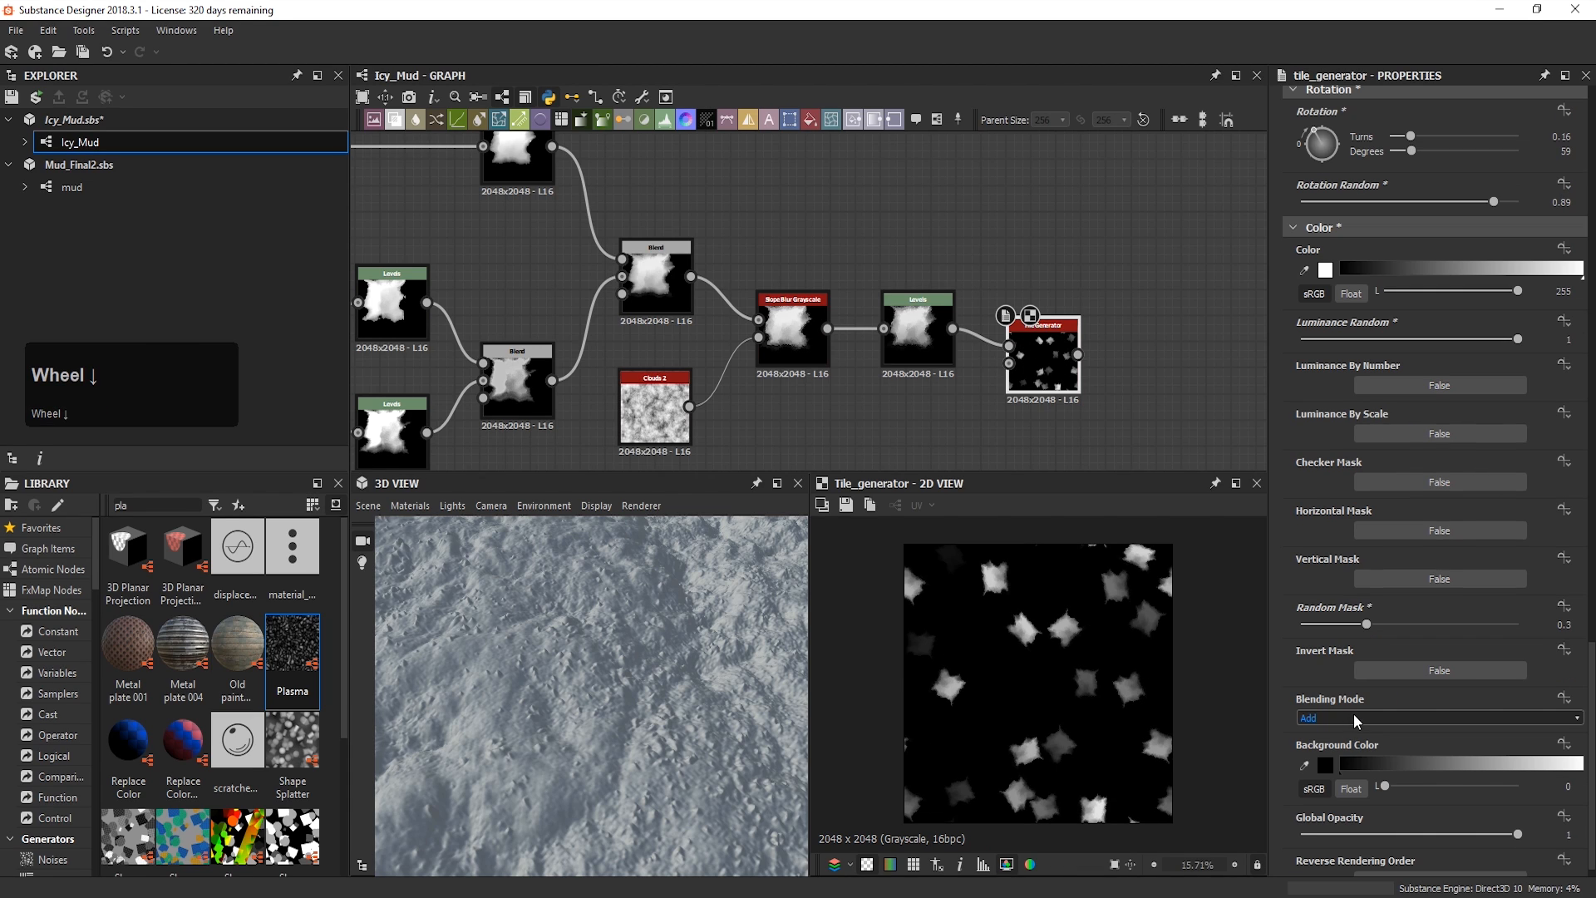
Step: Change the Tile Generator's Blending Mode to Max and set its Global Opacity to 0.36
{"action": "left_click", "coordinate": [1370, 691]}
{"action": "left_click", "coordinate": [1350, 723]}
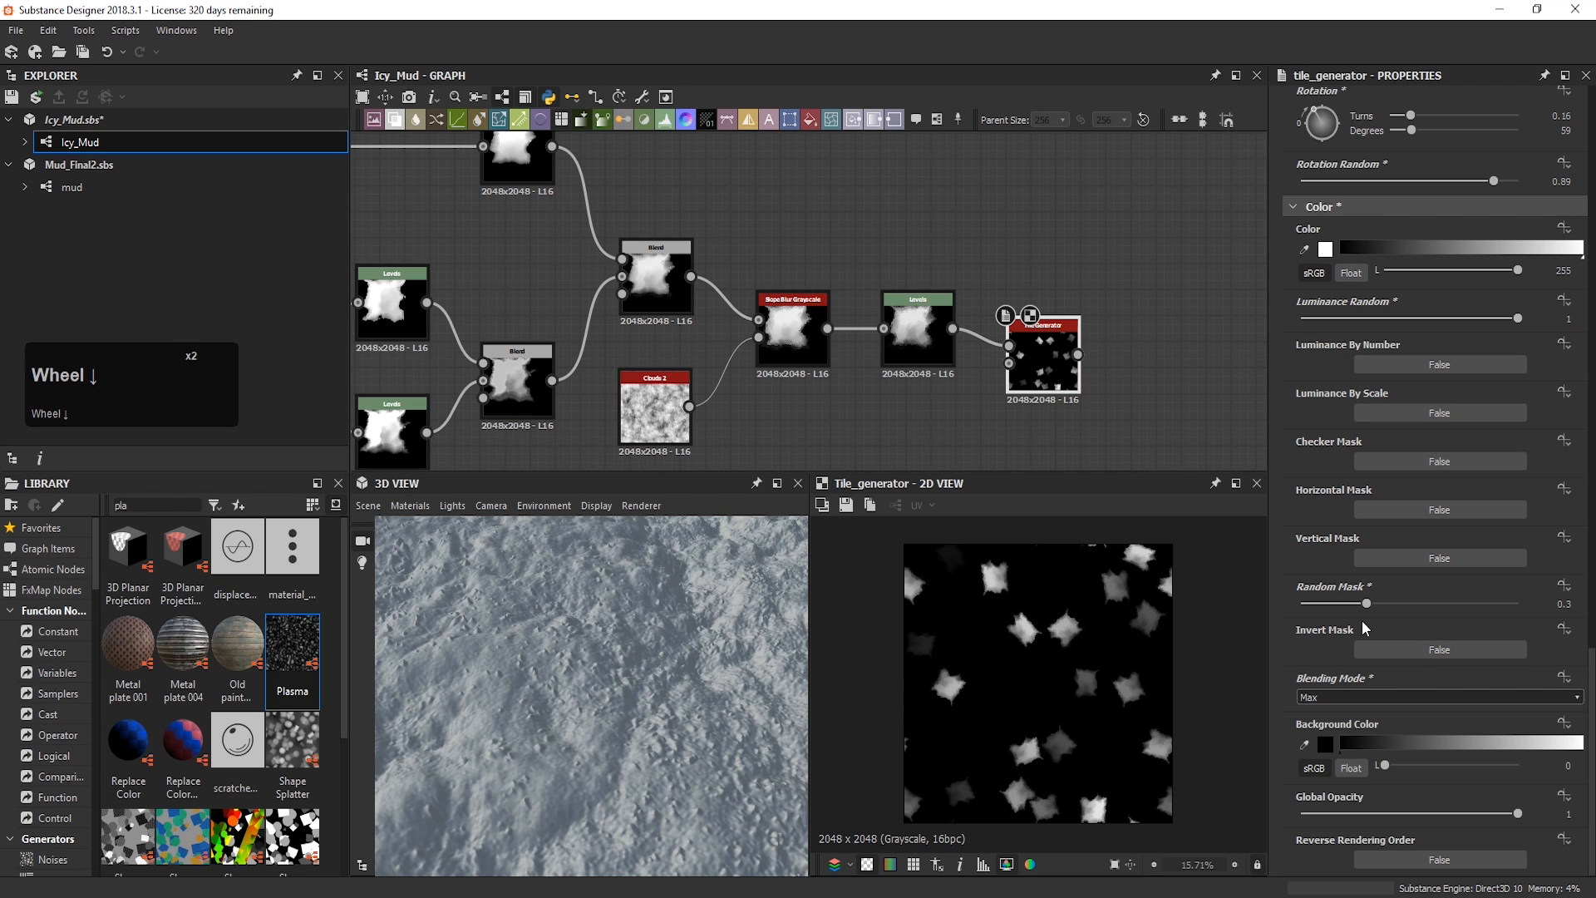
{"action": "left_click", "coordinate": [1518, 815]}
{"action": "left_click_drag", "start_coordinate": [1519, 816], "coordinate": [1378, 811]}
{"action": "scroll", "coordinate": [1100, 700], "scroll_direction": "down", "scroll_amount": 4}
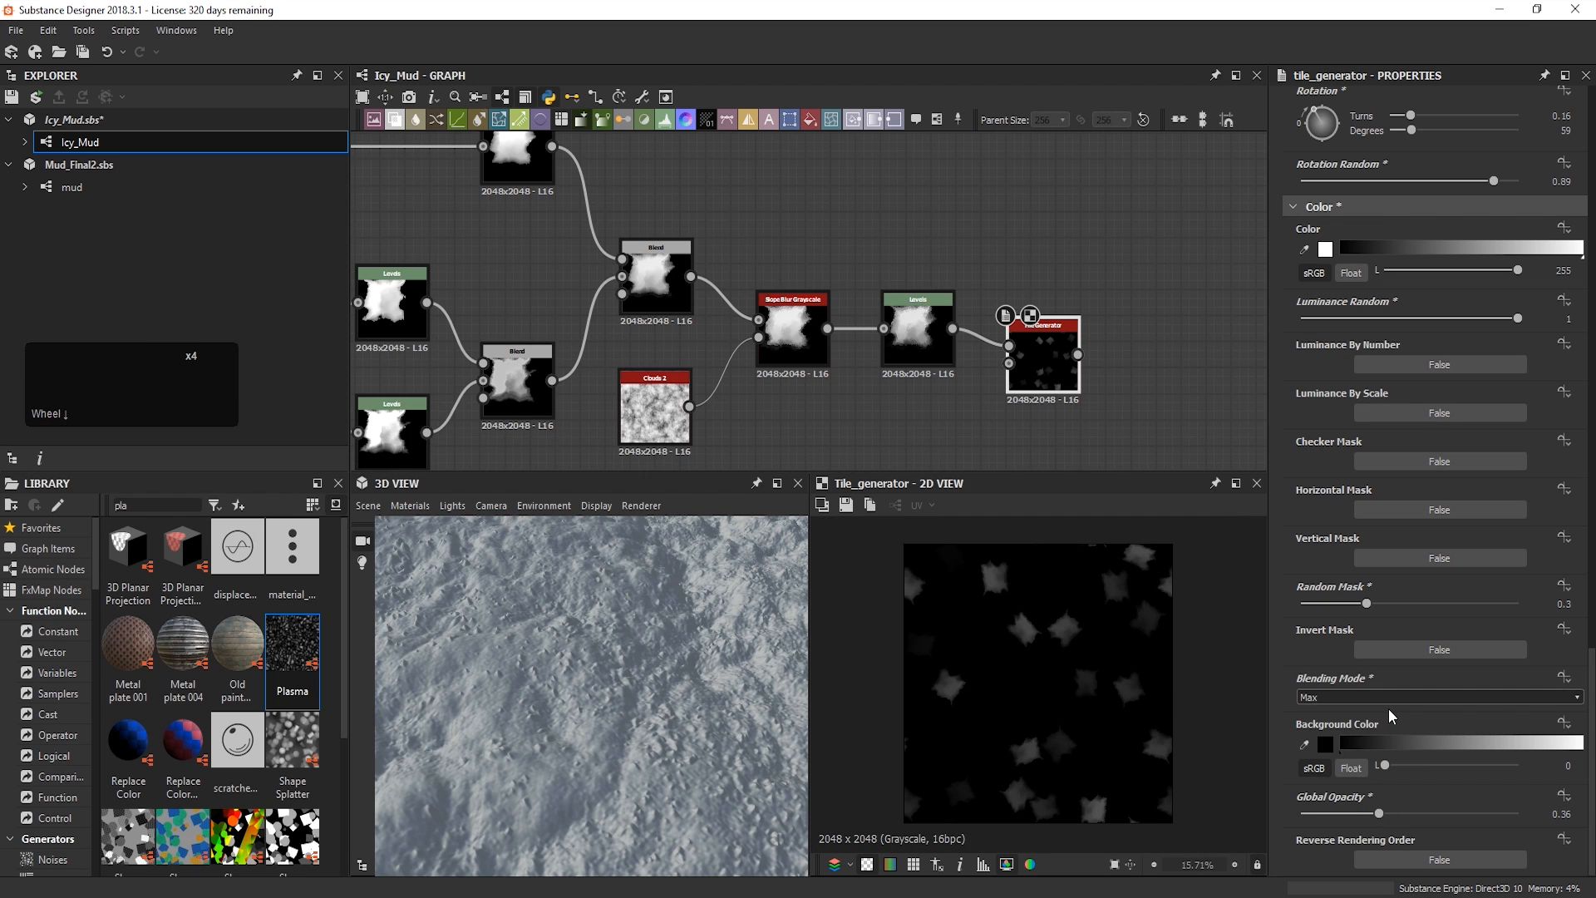
Step: Set the Tile Generator's Scale to 2, Scale Random to 0.07 and Scale Random Seed to 502
{"action": "scroll", "coordinate": [1405, 597], "scroll_direction": "up", "scroll_amount": 8}
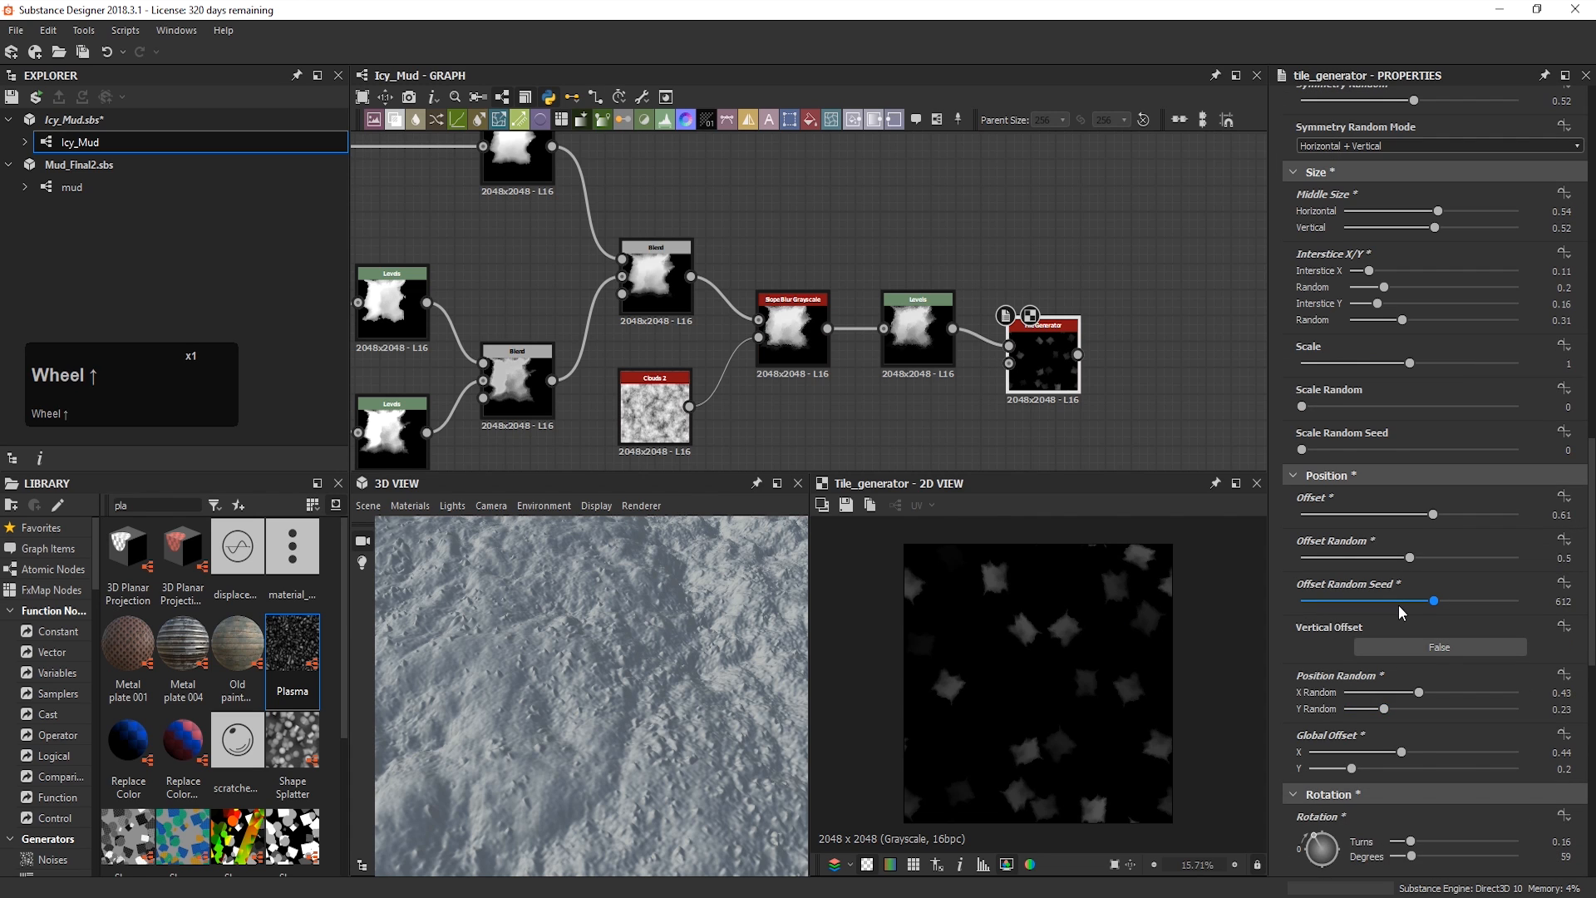
{"action": "scroll", "coordinate": [1398, 605], "scroll_direction": "up", "scroll_amount": 2}
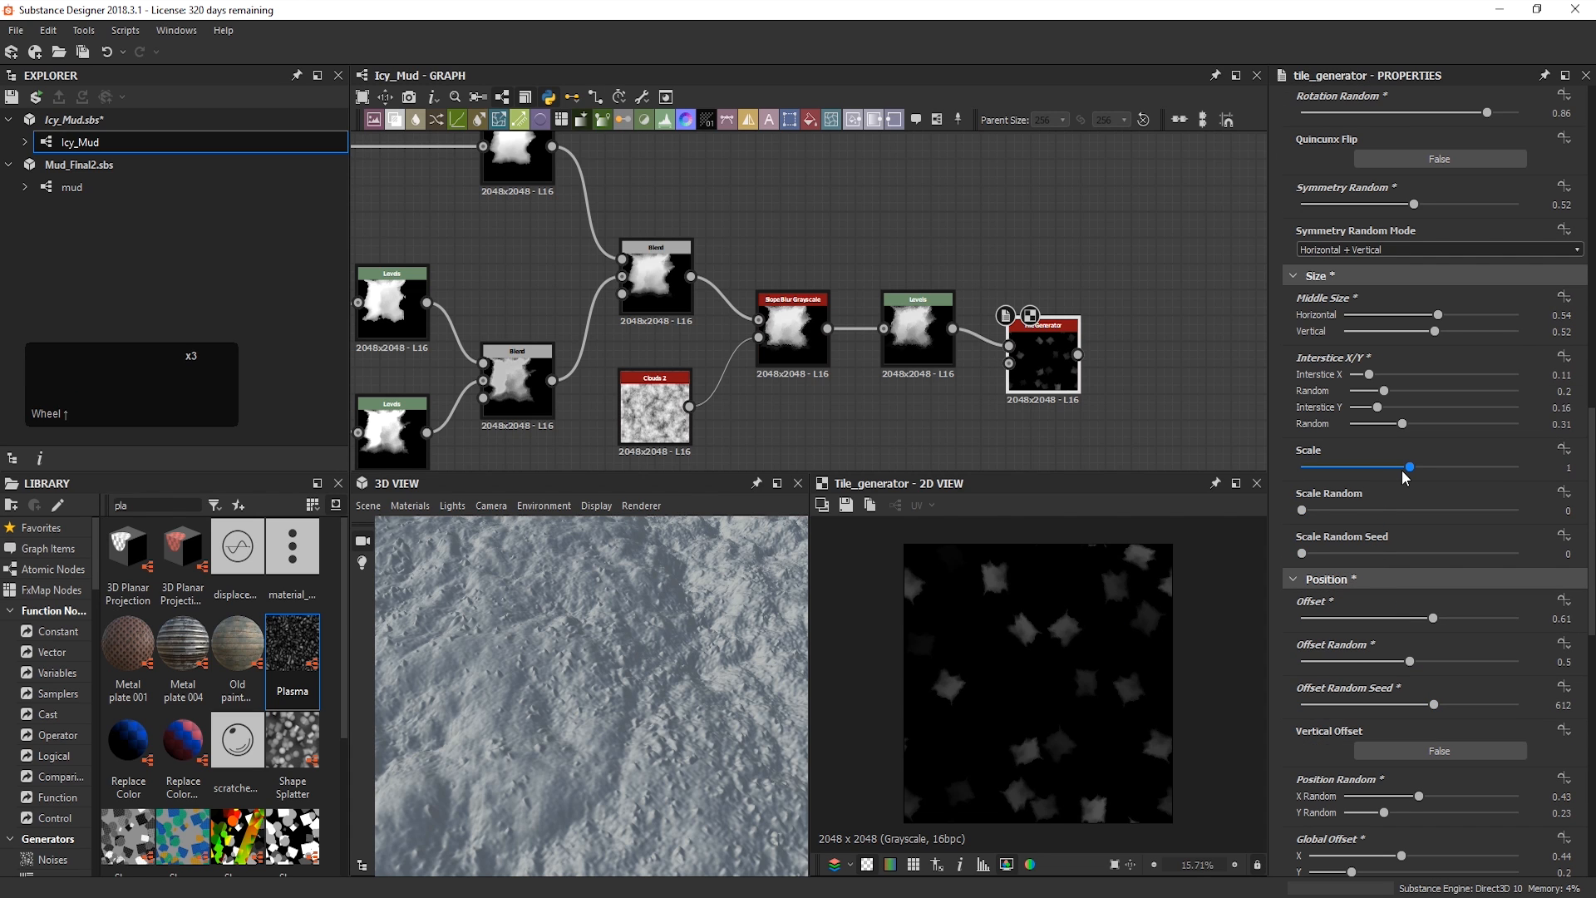
{"action": "left_click_drag", "start_coordinate": [1405, 472], "coordinate": [1517, 468]}
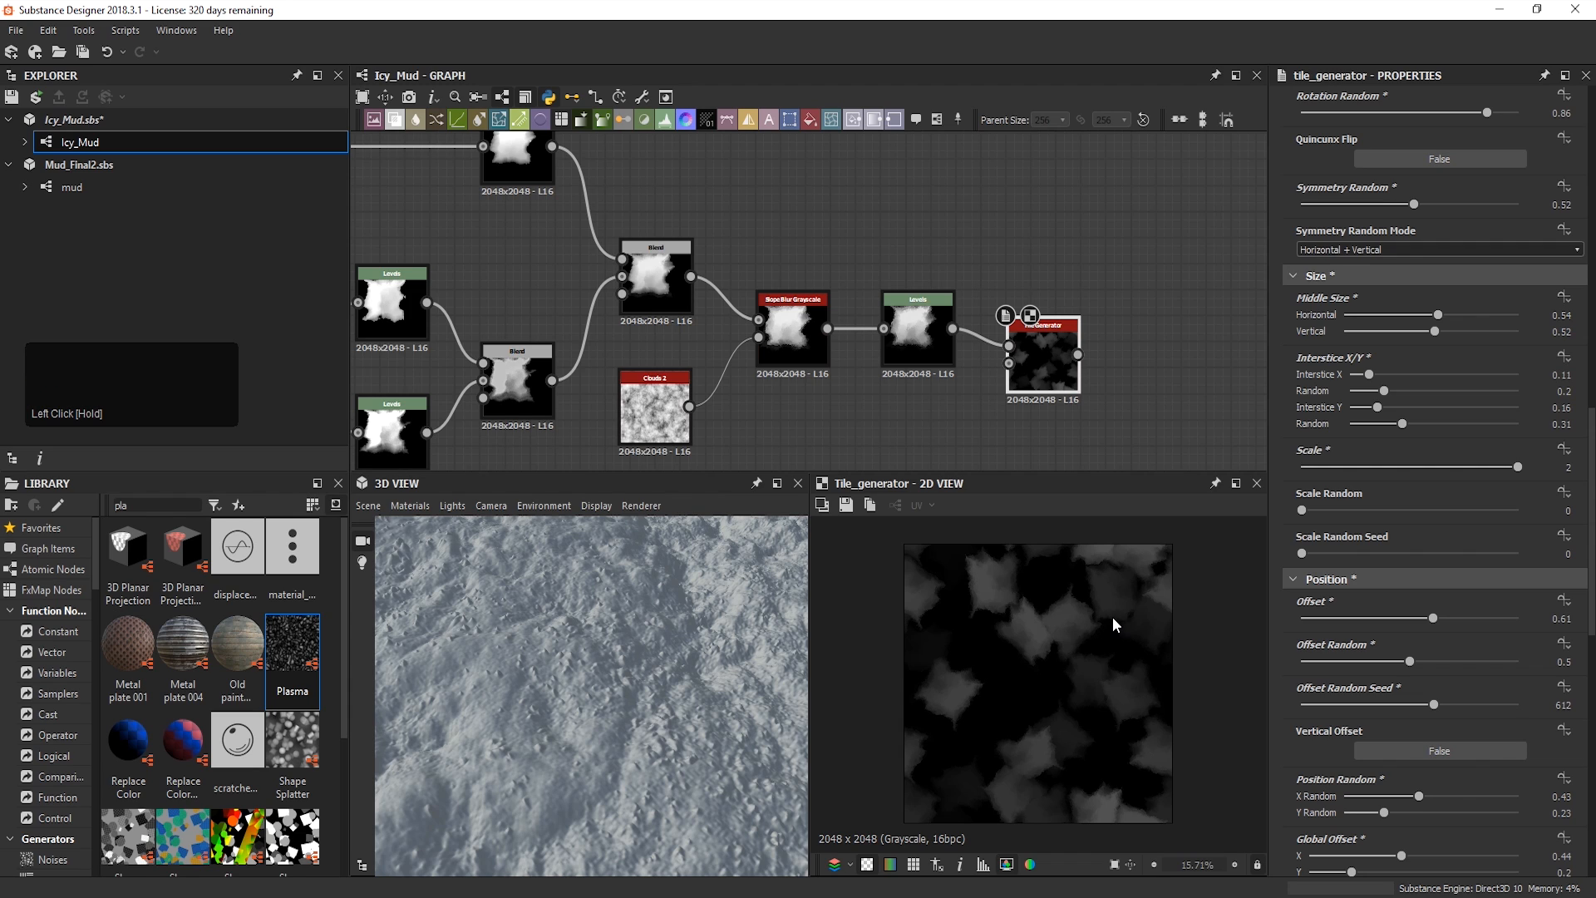
{"action": "left_click", "coordinate": [1316, 509]}
{"action": "left_click_drag", "start_coordinate": [1316, 554], "coordinate": [1409, 569]}
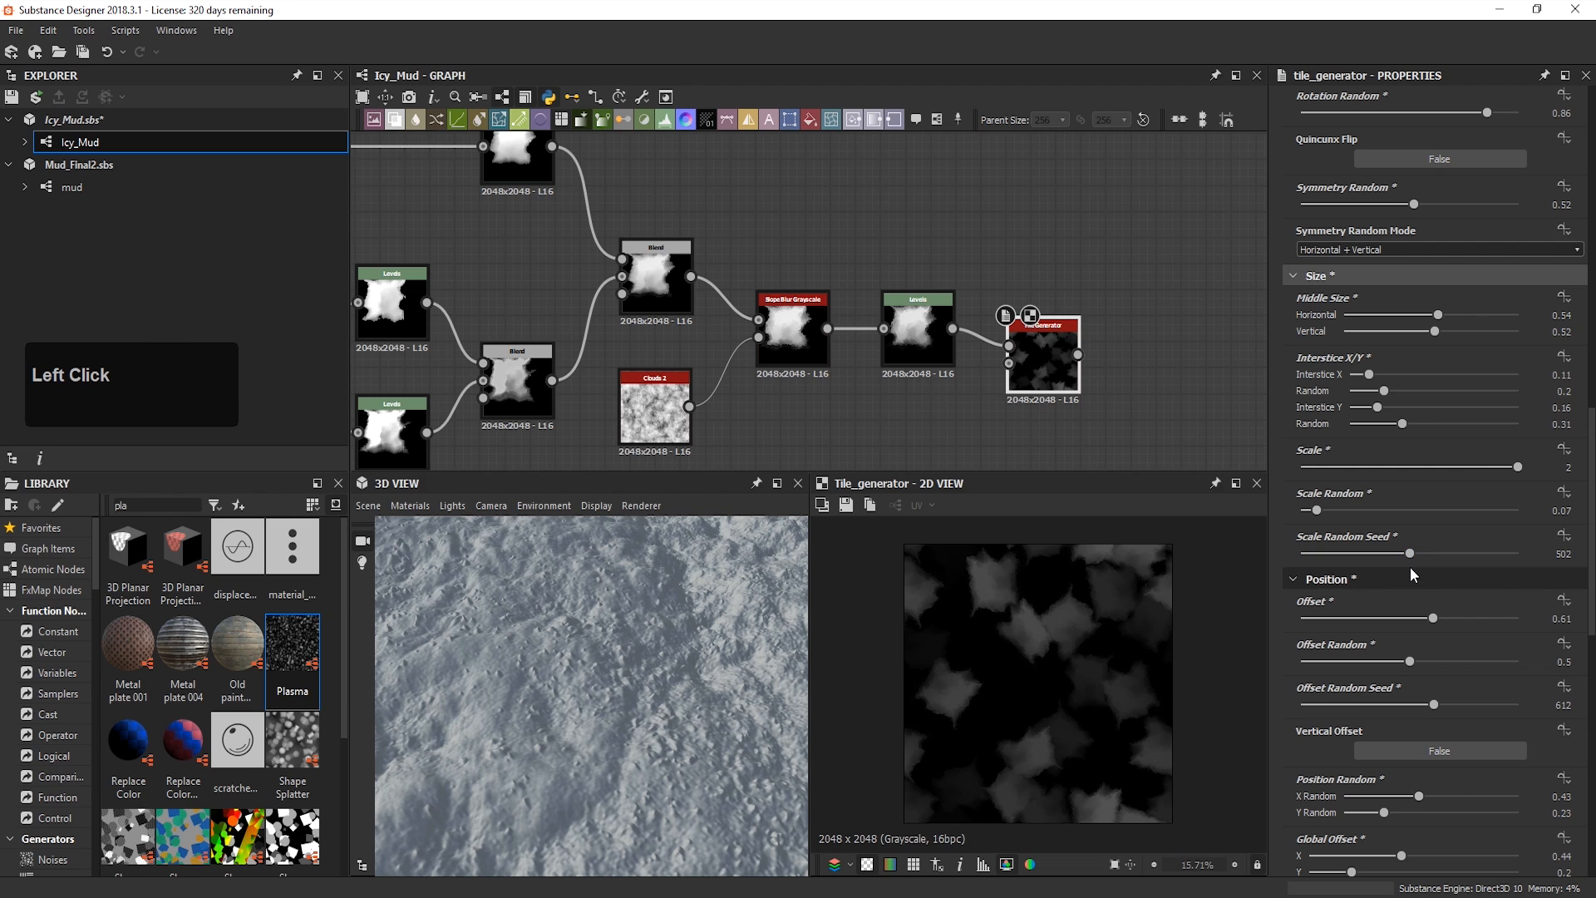
{"action": "scroll", "coordinate": [998, 648], "scroll_direction": "up", "scroll_amount": 5}
{"action": "middle_click_drag", "start_coordinate": [1022, 631], "coordinate": [1025, 736]}
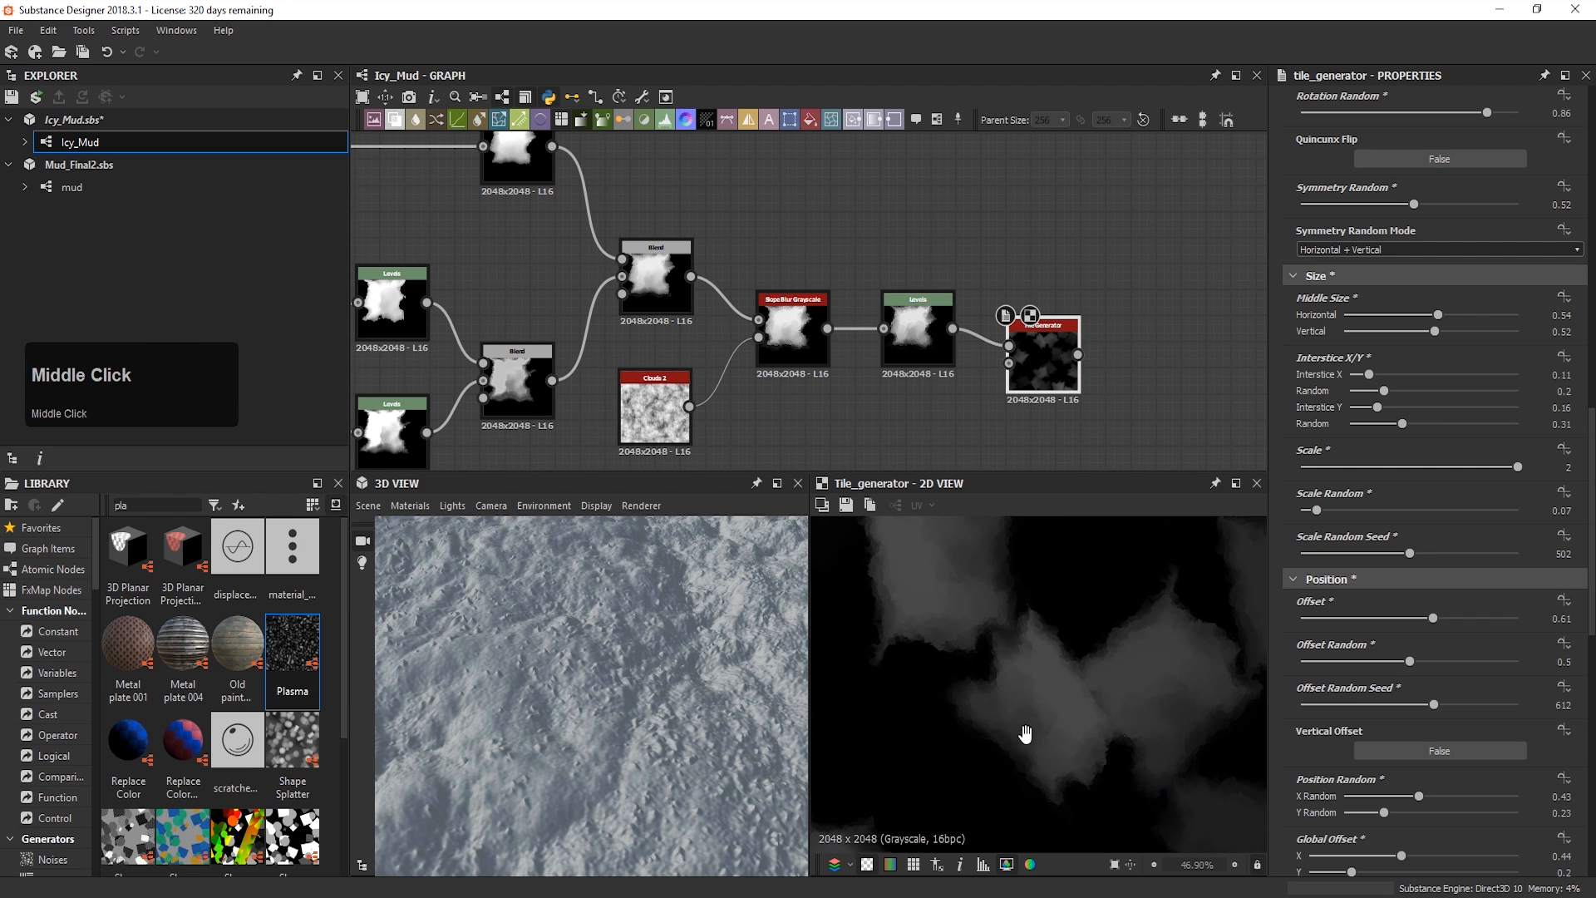
{"action": "scroll", "coordinate": [1046, 680], "scroll_direction": "down", "scroll_amount": 6}
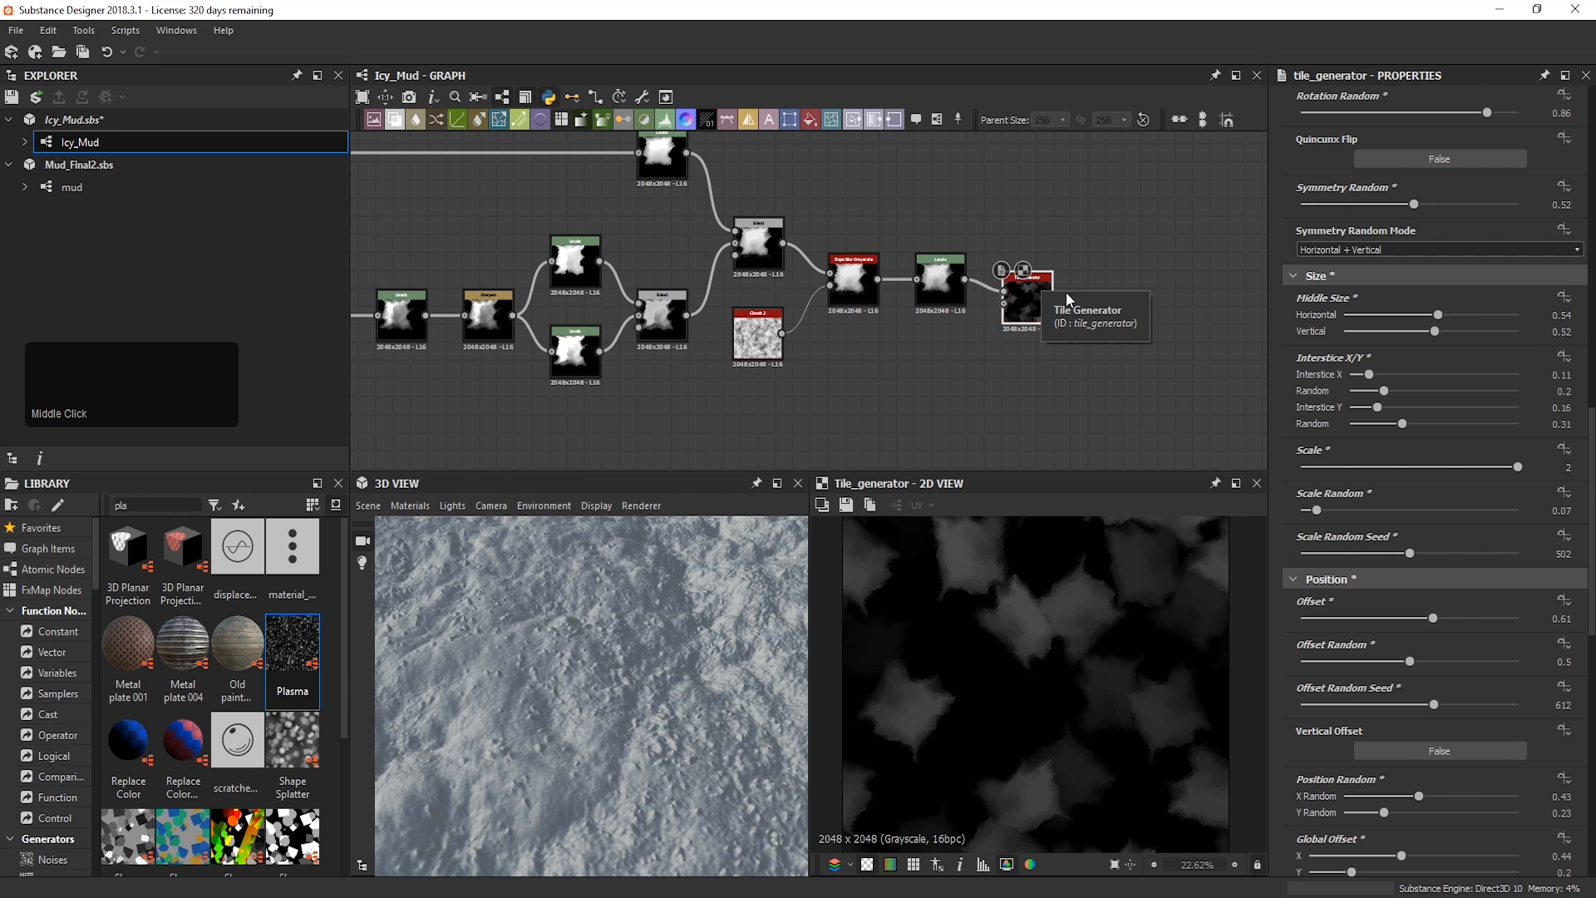
Step: Insert a Blend node between the last height Blend and the Transformation 2D, with the Tile Generator output as its foreground
{"action": "scroll", "coordinate": [1030, 270], "scroll_direction": "down", "scroll_amount": 7}
{"action": "scroll", "coordinate": [993, 241], "scroll_direction": "up", "scroll_amount": 5}
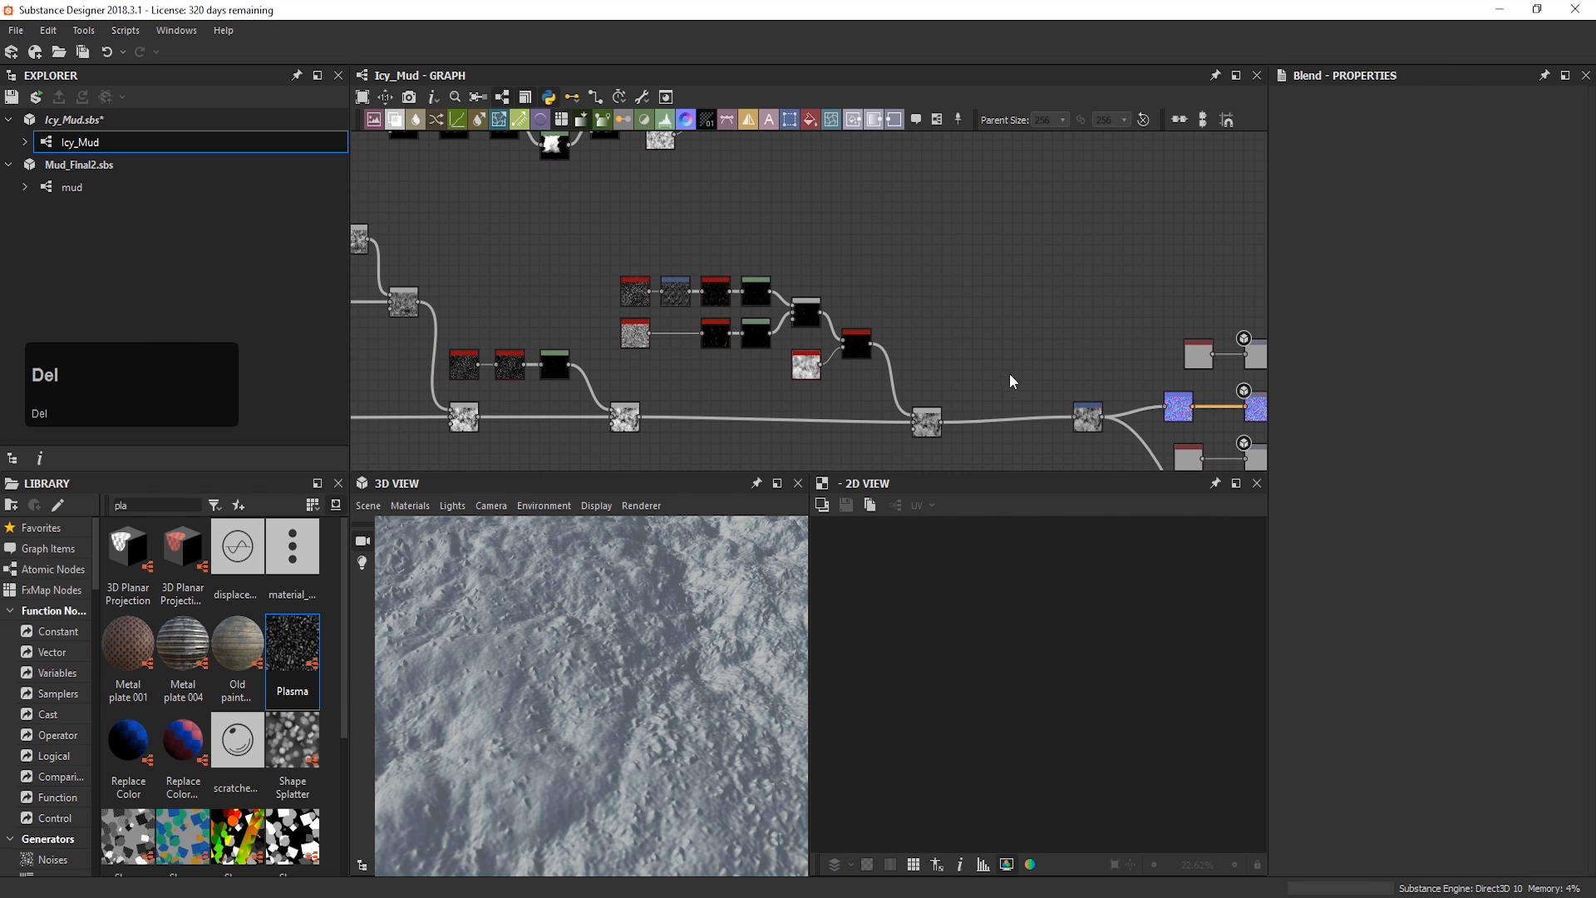
{"action": "left_click", "coordinate": [1015, 419]}
{"action": "key", "text": "space"}
{"action": "left_click", "coordinate": [1068, 411]}
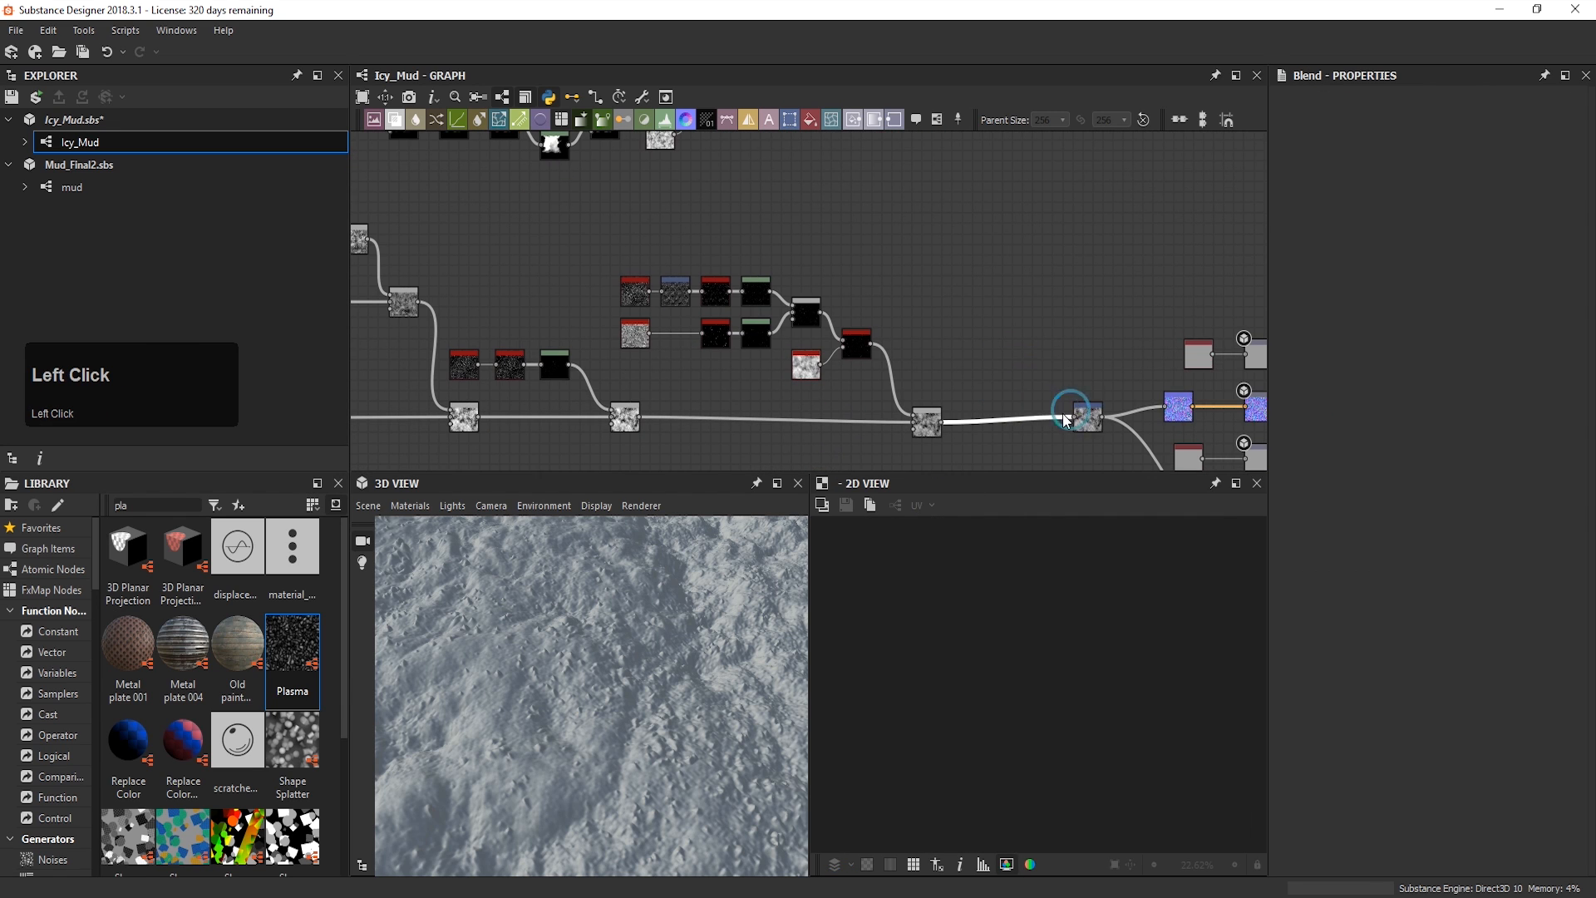
{"action": "left_click_drag", "start_coordinate": [1016, 419], "coordinate": [1025, 418]}
{"action": "scroll", "coordinate": [1025, 417], "scroll_direction": "down", "scroll_amount": 1}
{"action": "left_click_drag", "start_coordinate": [940, 207], "coordinate": [1009, 386]}
{"action": "scroll", "coordinate": [973, 391], "scroll_direction": "up", "scroll_amount": 6}
{"action": "scroll", "coordinate": [994, 393], "scroll_direction": "up", "scroll_amount": 2}
{"action": "middle_click_drag", "start_coordinate": [1070, 393], "coordinate": [994, 341]}
{"action": "scroll", "coordinate": [740, 626], "scroll_direction": "down", "scroll_amount": 3}
{"action": "scroll", "coordinate": [634, 677], "scroll_direction": "down", "scroll_amount": 6}
{"action": "middle_click_drag", "start_coordinate": [680, 675], "coordinate": [715, 683]}
Step: Set the new Blend node's Blending Mode to Add (Linear Dodge) and inspect the surface in 3D
{"action": "left_click", "coordinate": [1329, 502]}
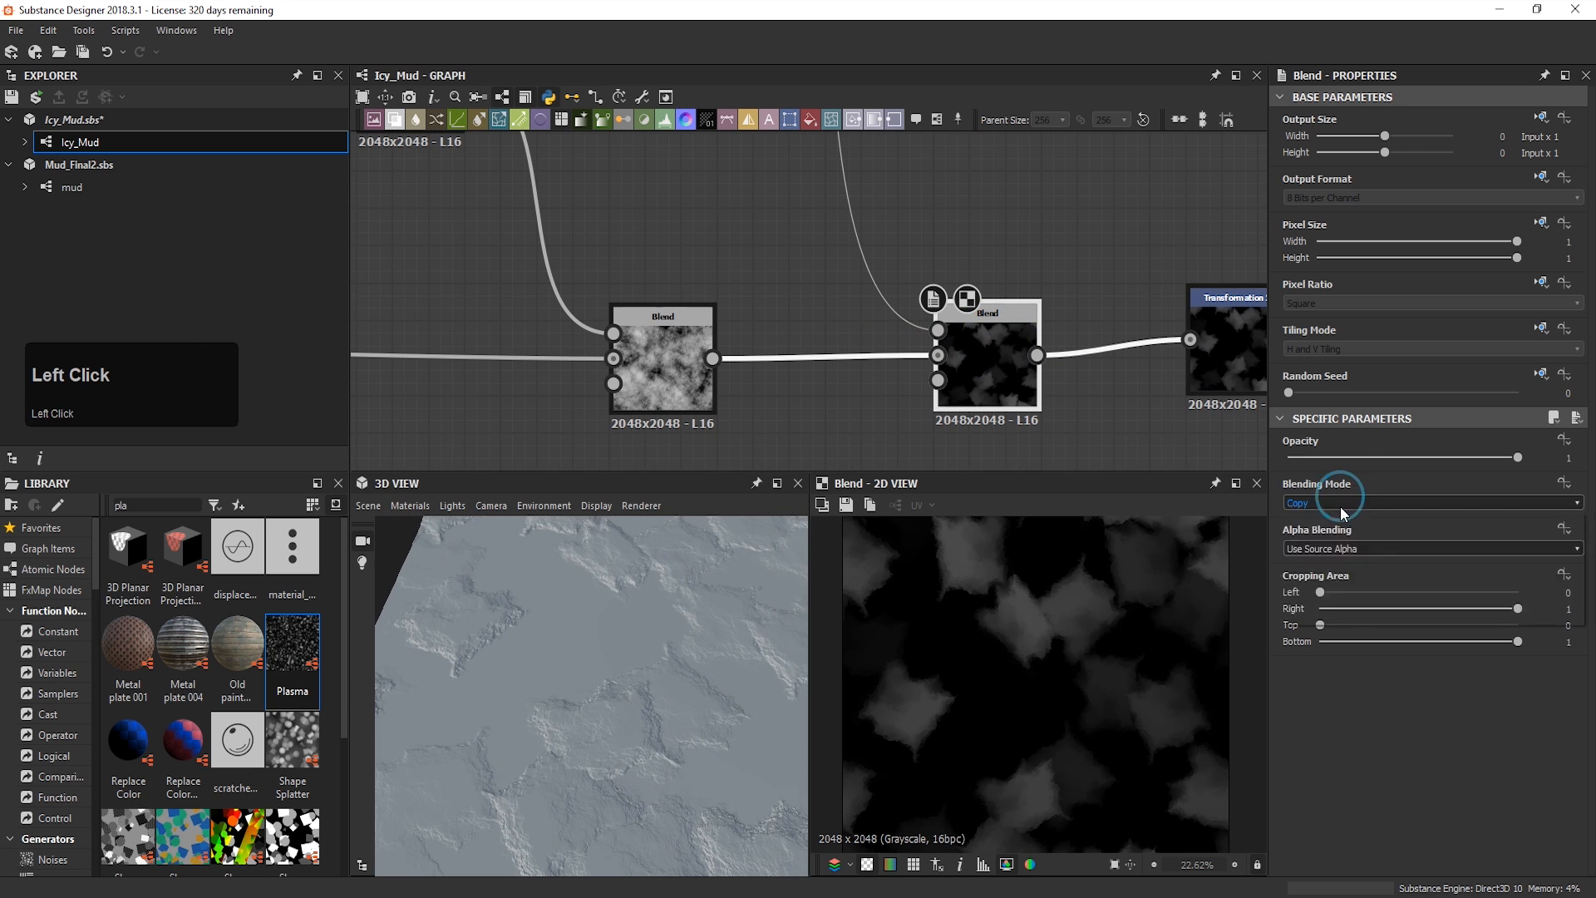
{"action": "left_click", "coordinate": [1343, 529]}
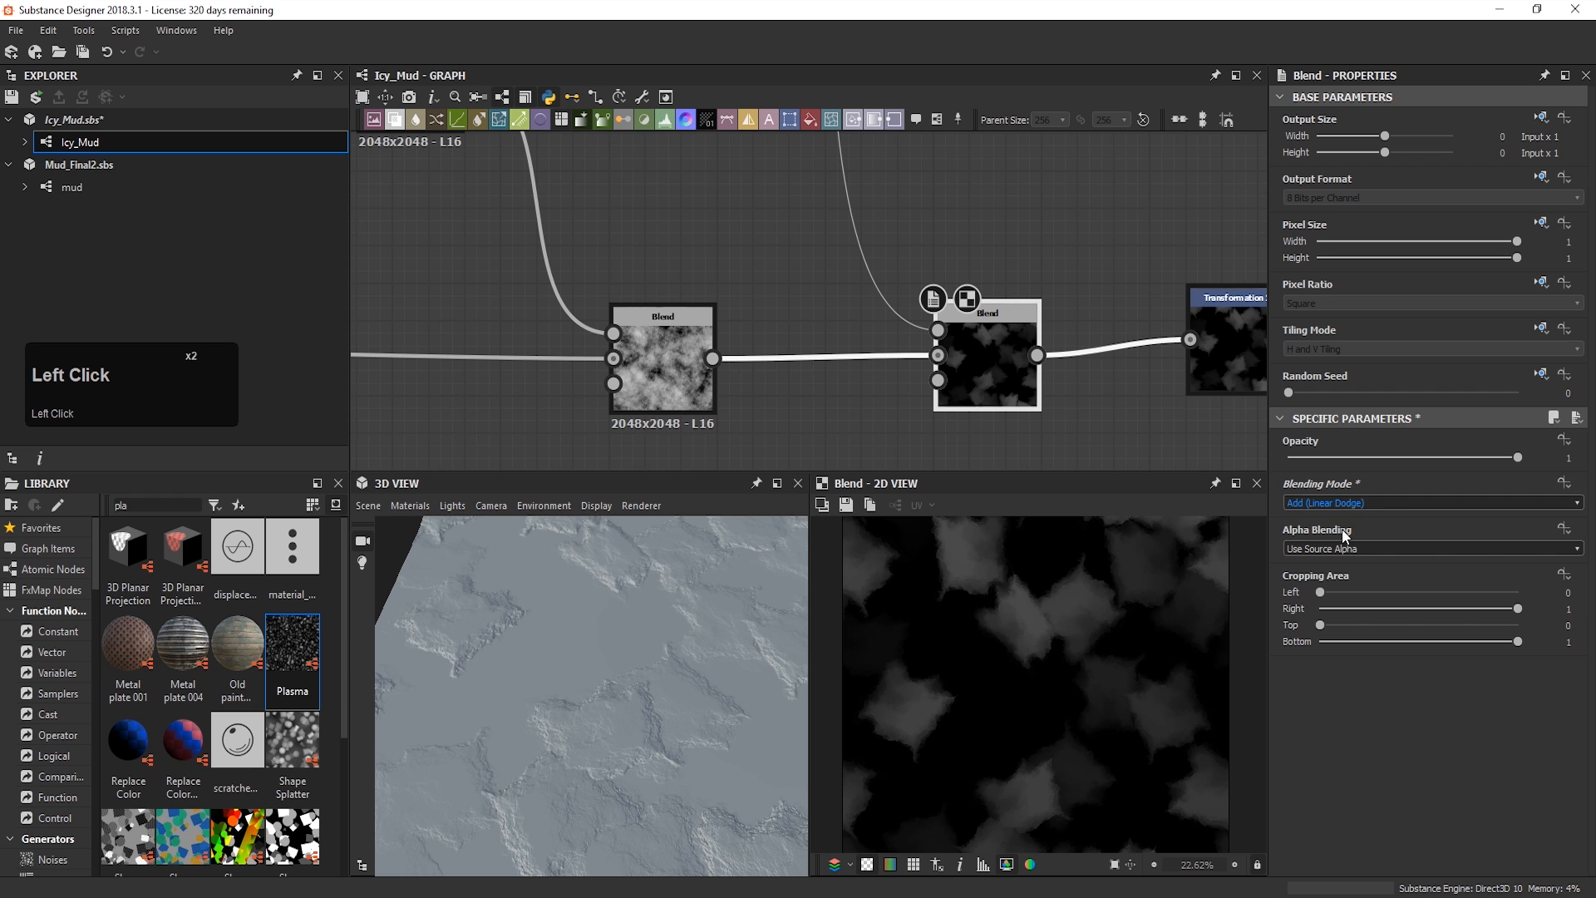
{"action": "left_click_drag", "start_coordinate": [625, 659], "coordinate": [796, 605]}
{"action": "middle_click_drag", "start_coordinate": [582, 617], "coordinate": [626, 645]}
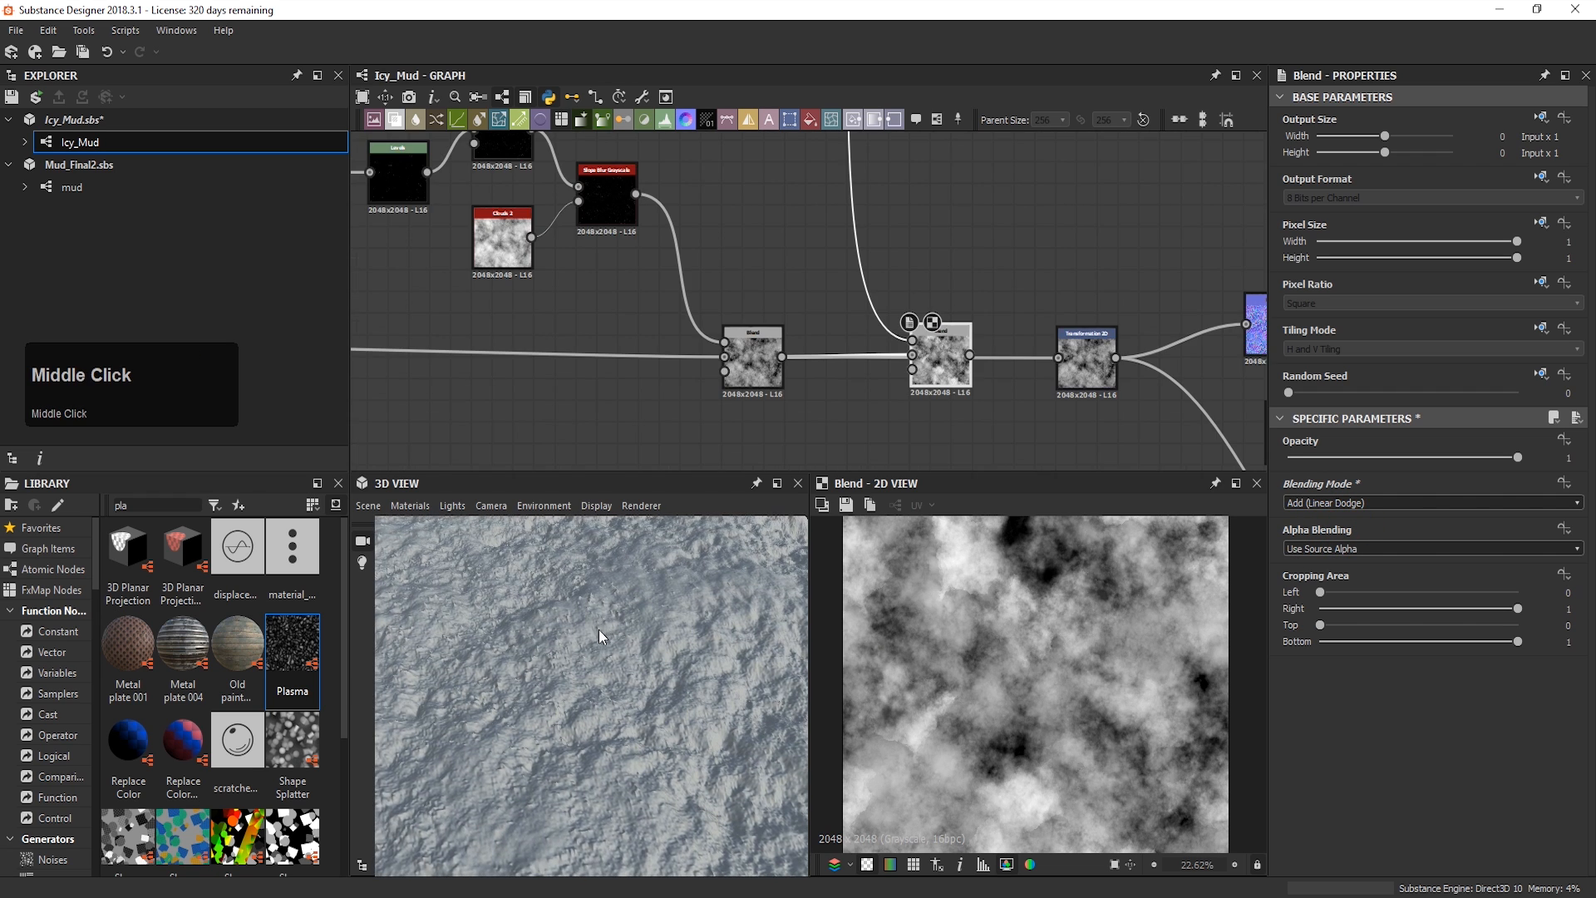
{"action": "scroll", "coordinate": [611, 640], "scroll_direction": "up", "scroll_amount": 3}
{"action": "scroll", "coordinate": [610, 640], "scroll_direction": "down", "scroll_amount": 2}
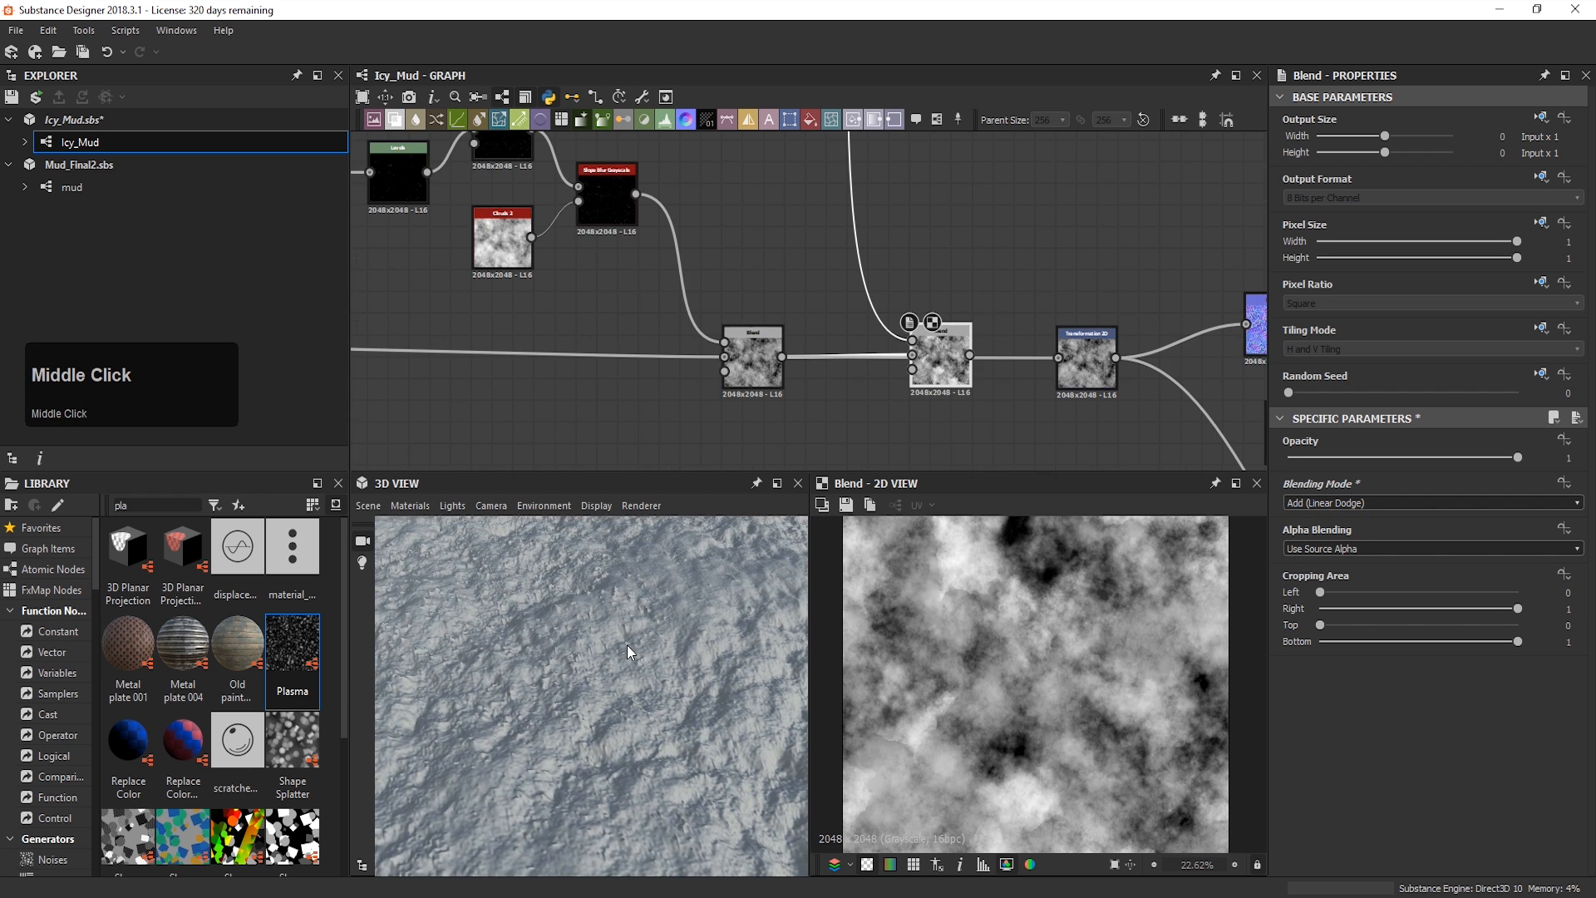
Step: Bypass the new Blend by feeding the previous Blend into the Transformation 2D, compare the 3D surface, and undo the bypass
{"action": "key", "text": "ctrl+z"}
{"action": "left_click_drag", "start_coordinate": [679, 692], "coordinate": [748, 741]}
{"action": "left_click_drag", "start_coordinate": [1057, 357], "coordinate": [783, 358]}
{"action": "key", "text": "ctrl+z"}
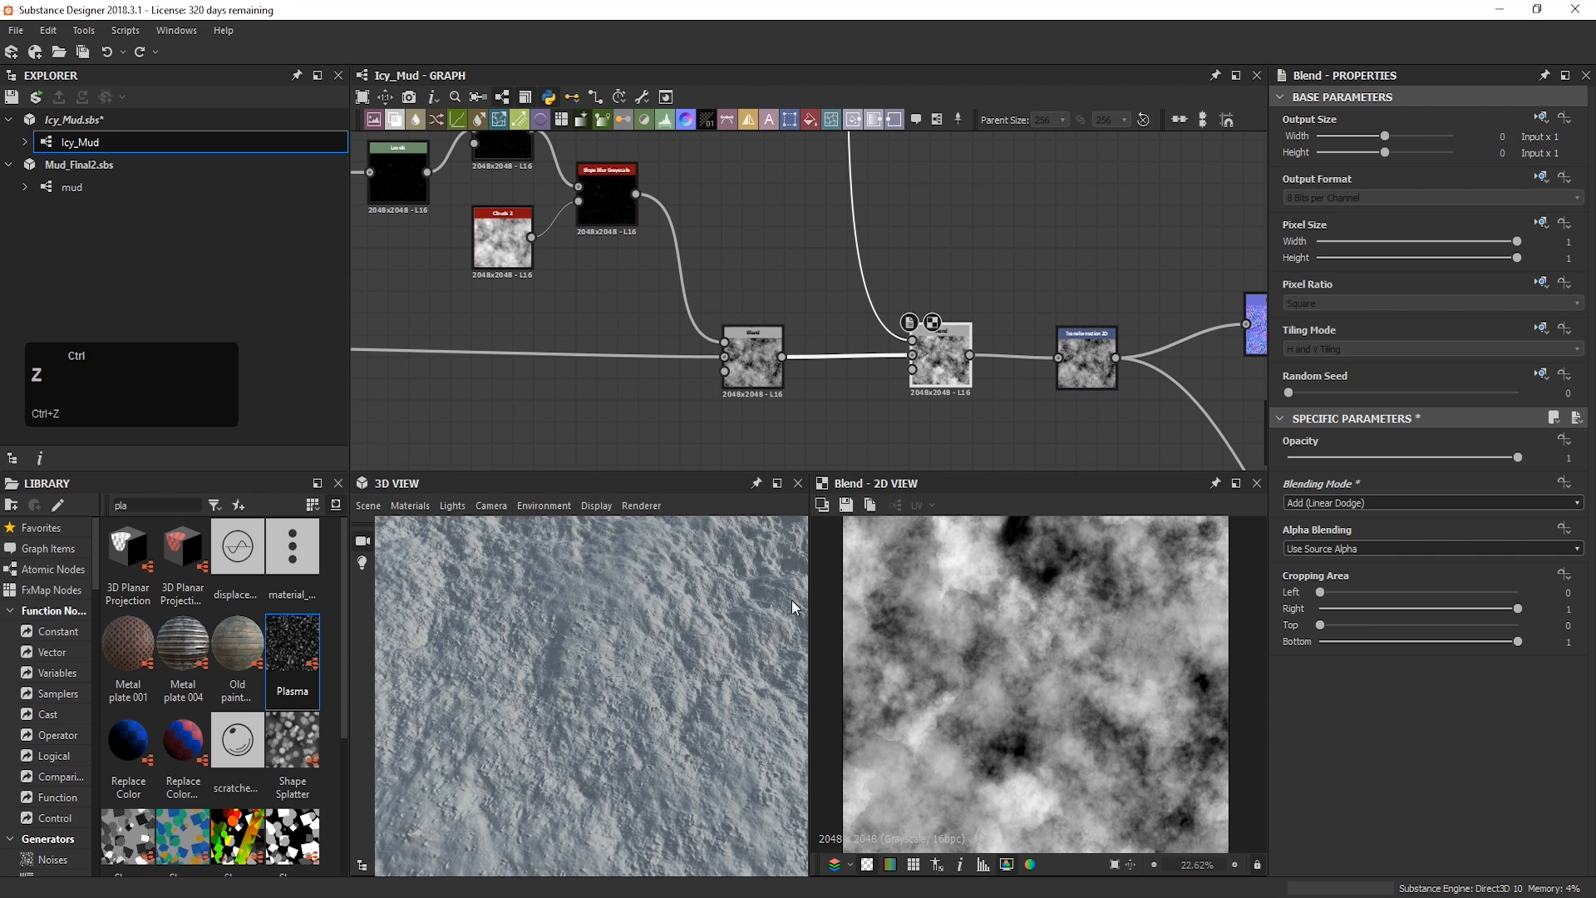
{"action": "left_click_drag", "start_coordinate": [710, 651], "coordinate": [640, 637]}
{"action": "middle_click_drag", "start_coordinate": [640, 636], "coordinate": [637, 625]}
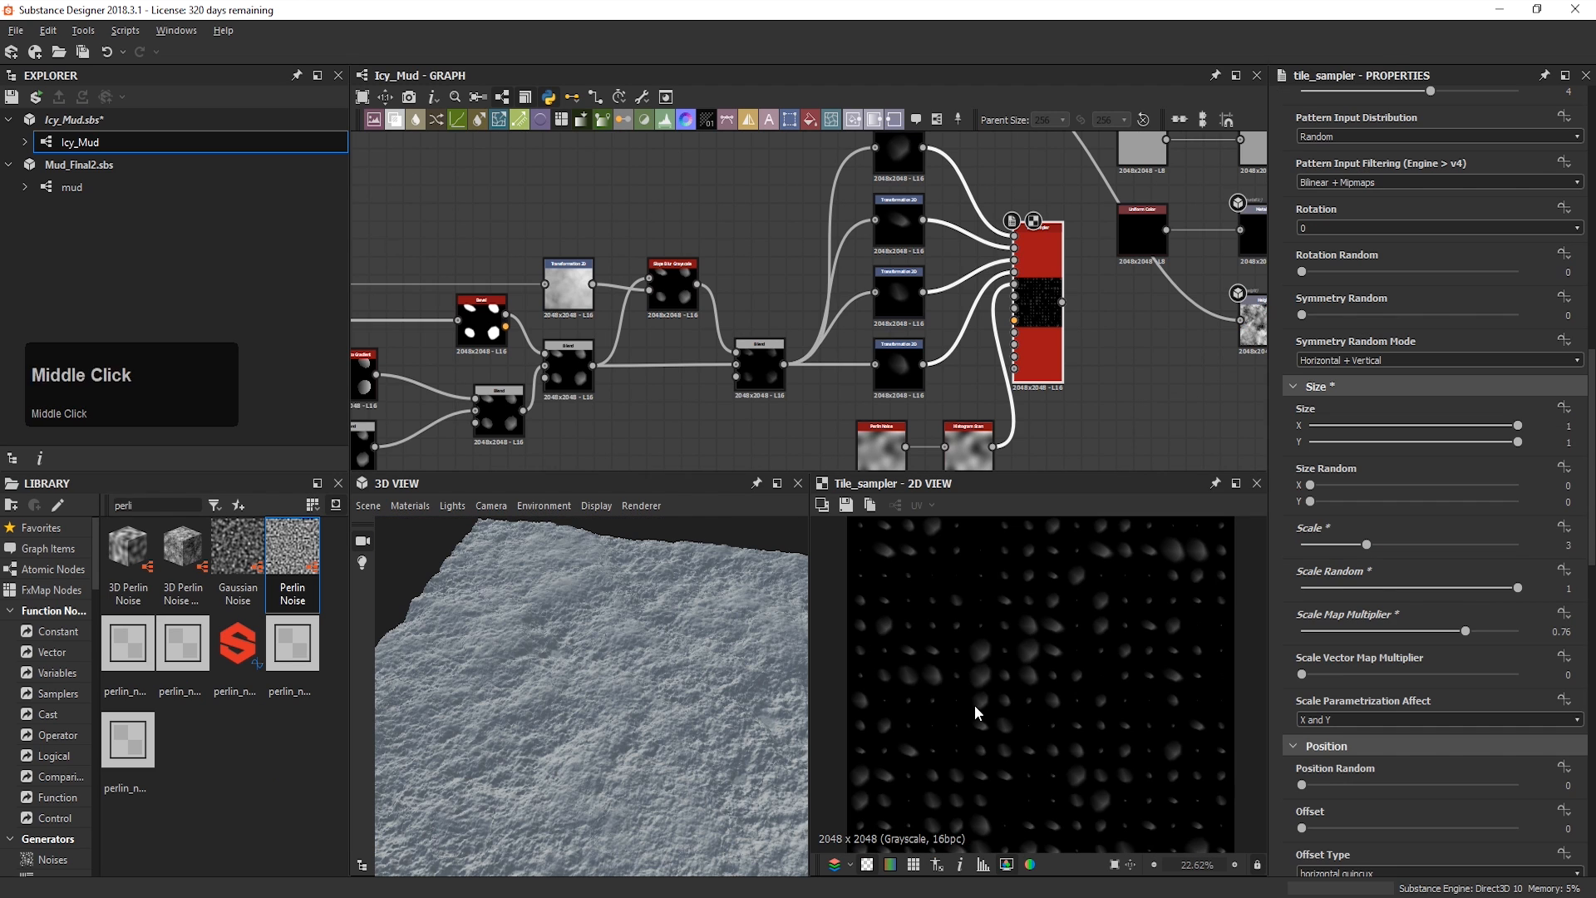
Step: Set the Tile Sampler's Size X to 1.5 and its Size Random X to 0.5
{"action": "key", "text": "Return"}
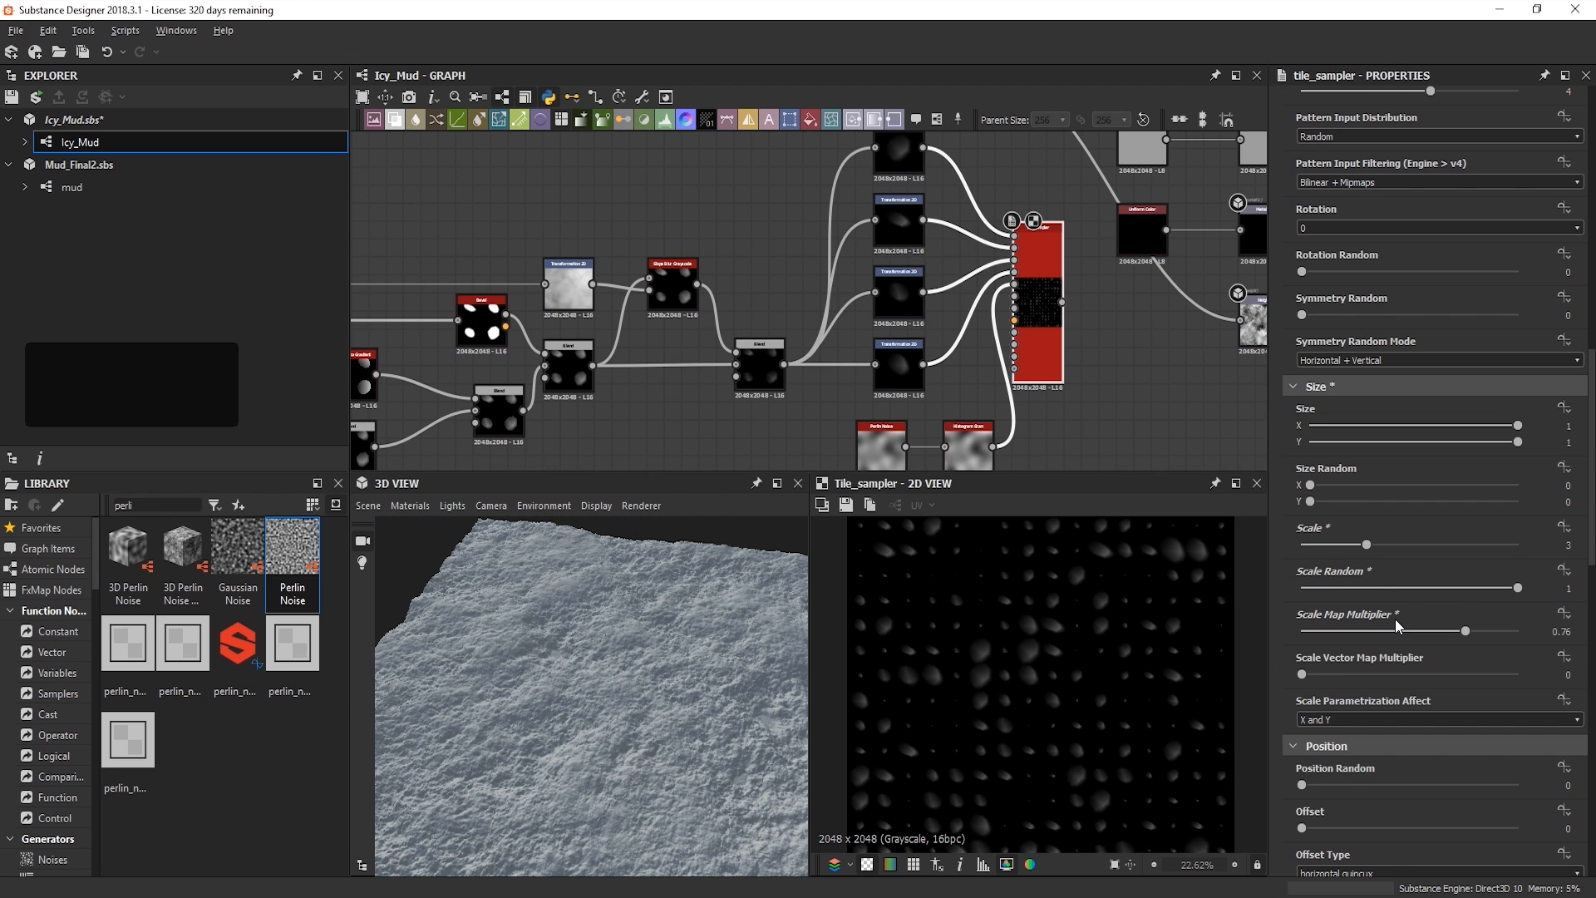
{"action": "left_click", "coordinate": [1413, 485]}
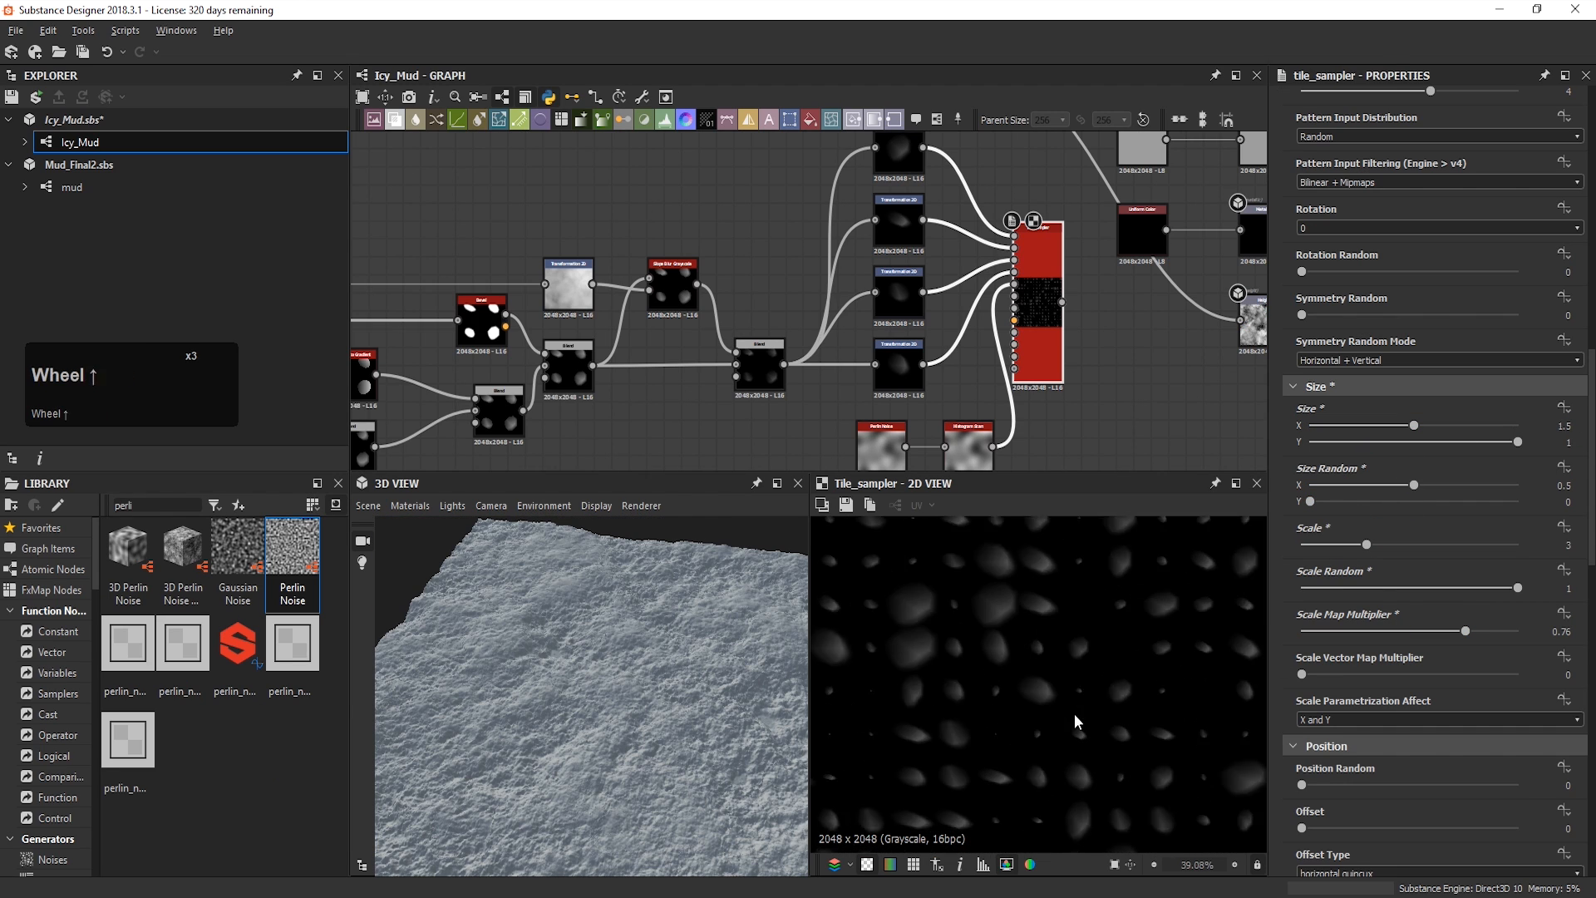
{"action": "scroll", "coordinate": [1430, 386], "scroll_direction": "up", "scroll_amount": 5}
{"action": "left_click", "coordinate": [1465, 354]}
{"action": "left_click", "coordinate": [1485, 392]}
{"action": "scroll", "coordinate": [1048, 682], "scroll_direction": "down", "scroll_amount": 1}
{"action": "scroll", "coordinate": [1400, 568], "scroll_direction": "down", "scroll_amount": 7}
Step: Set the Tile Sampler's Position Random to 3.47, Offset to 0.36, Global Offset to X 0.19 and Y 0.13, and Rotation to -151 degrees
{"action": "left_click", "coordinate": [1376, 576]}
{"action": "double_click", "coordinate": [1560, 578]}
{"action": "left_click_drag", "start_coordinate": [1363, 621], "coordinate": [1379, 620]}
{"action": "scroll", "coordinate": [1371, 640], "scroll_direction": "down", "scroll_amount": 1}
{"action": "left_click", "coordinate": [1349, 657]}
{"action": "left_click", "coordinate": [1337, 674]}
{"action": "scroll", "coordinate": [1338, 676], "scroll_direction": "down", "scroll_amount": 4}
{"action": "scroll", "coordinate": [1038, 684], "scroll_direction": "up", "scroll_amount": 6}
{"action": "left_click", "coordinate": [1334, 714]}
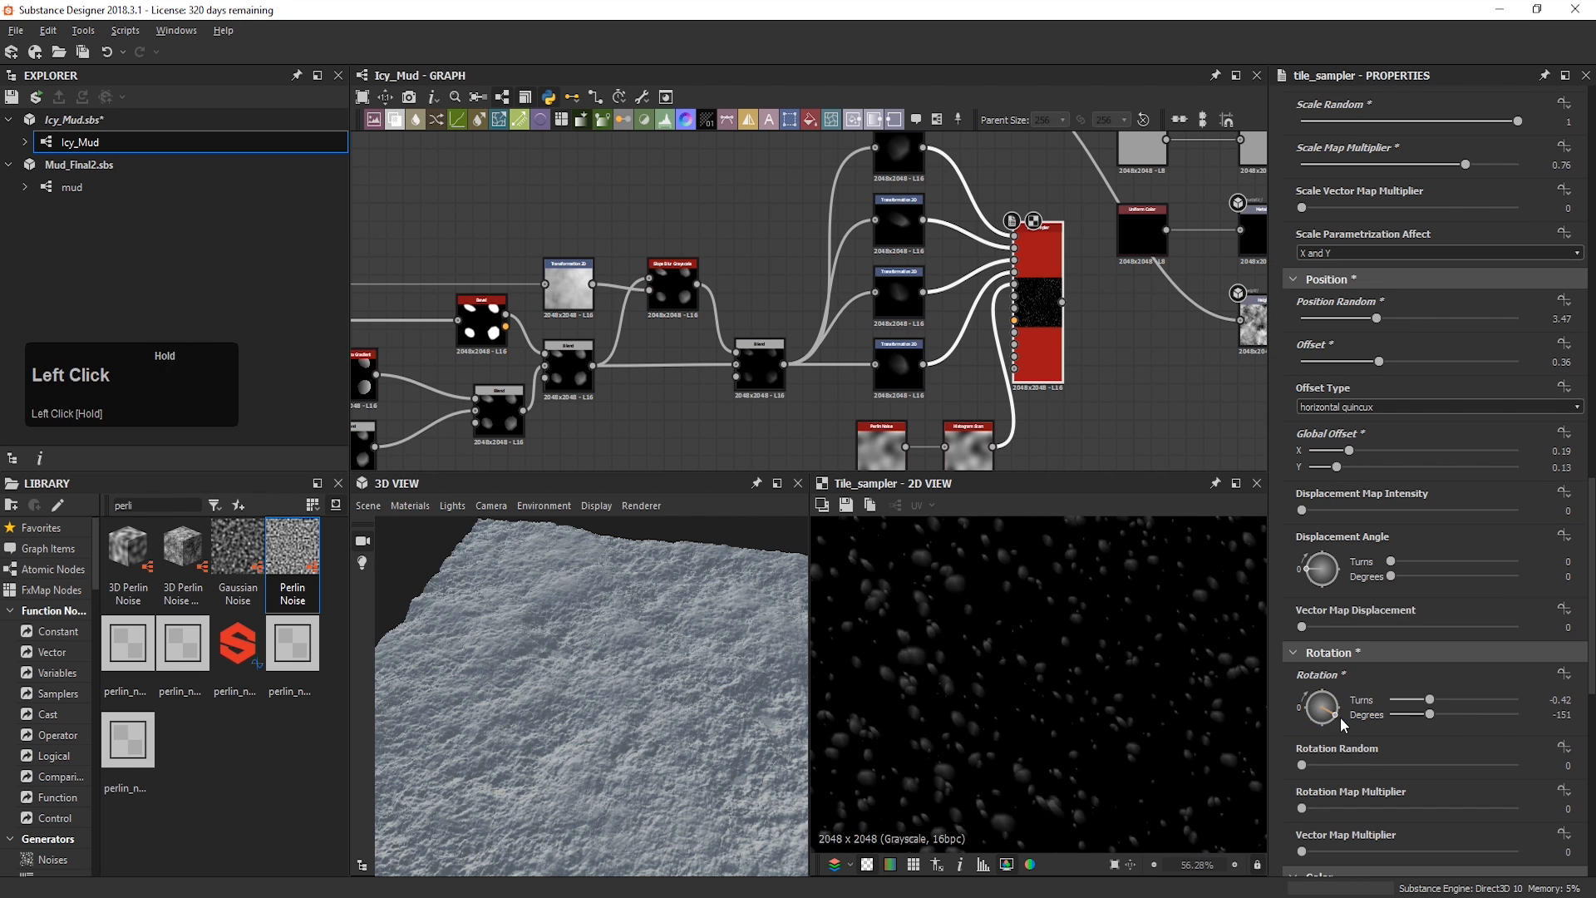
Step: Add a Tile Sampler node in the empty graph area below the chain of height Blend nodes
{"action": "scroll", "coordinate": [1345, 769], "scroll_direction": "down", "scroll_amount": 5}
{"action": "key", "text": "space"}
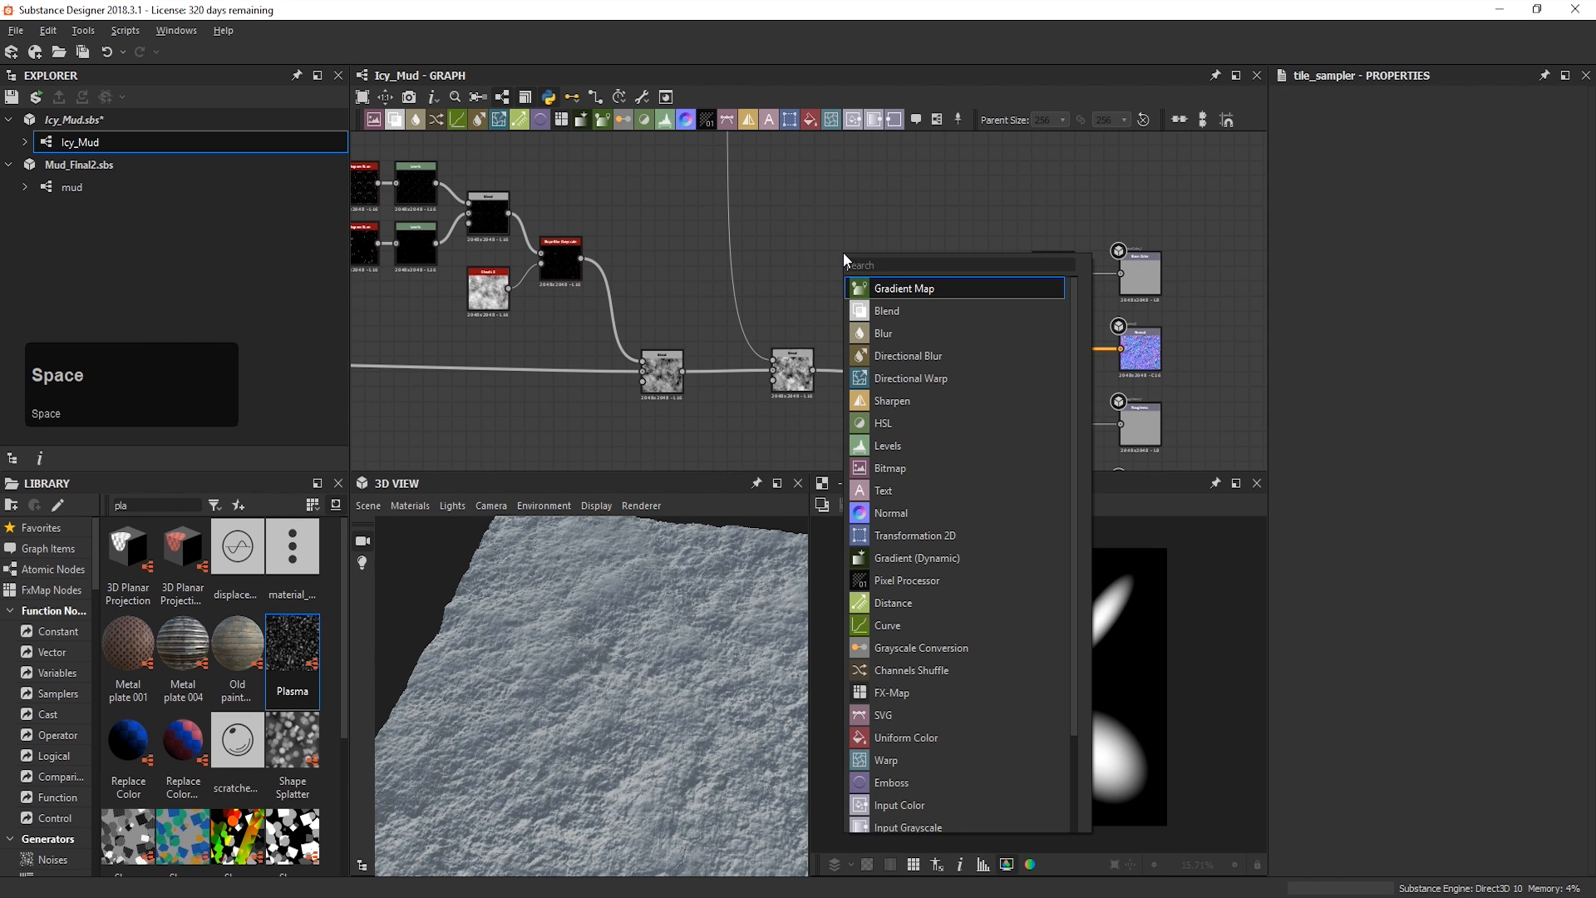
{"action": "type", "text": "tile sa"}
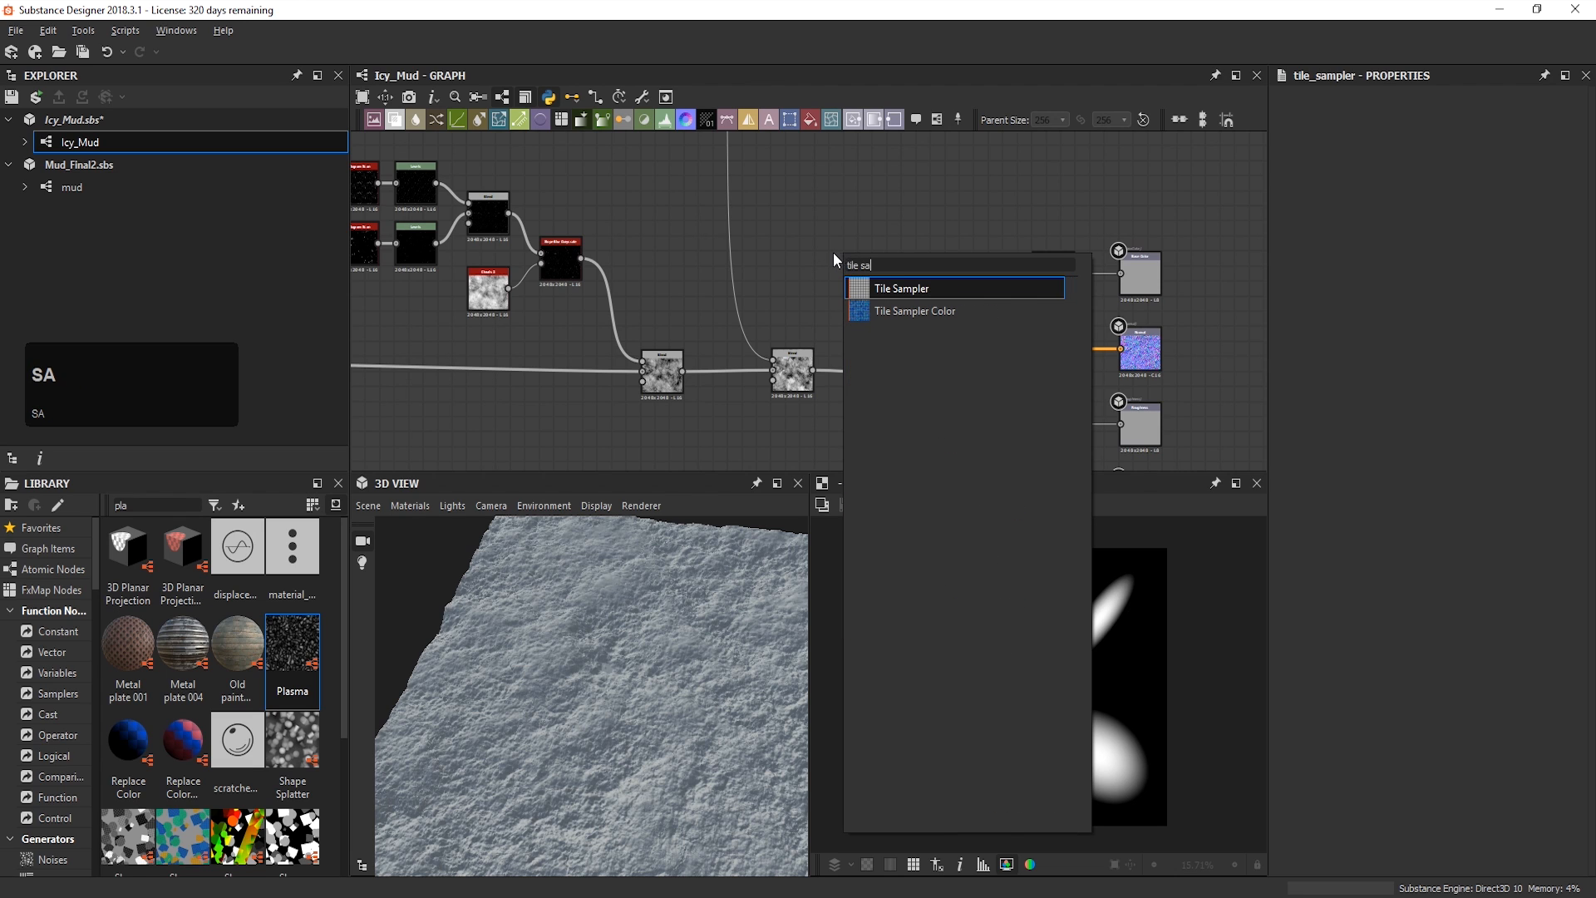
{"action": "left_click", "coordinate": [894, 291]}
{"action": "scroll", "coordinate": [754, 315], "scroll_direction": "up", "scroll_amount": 3}
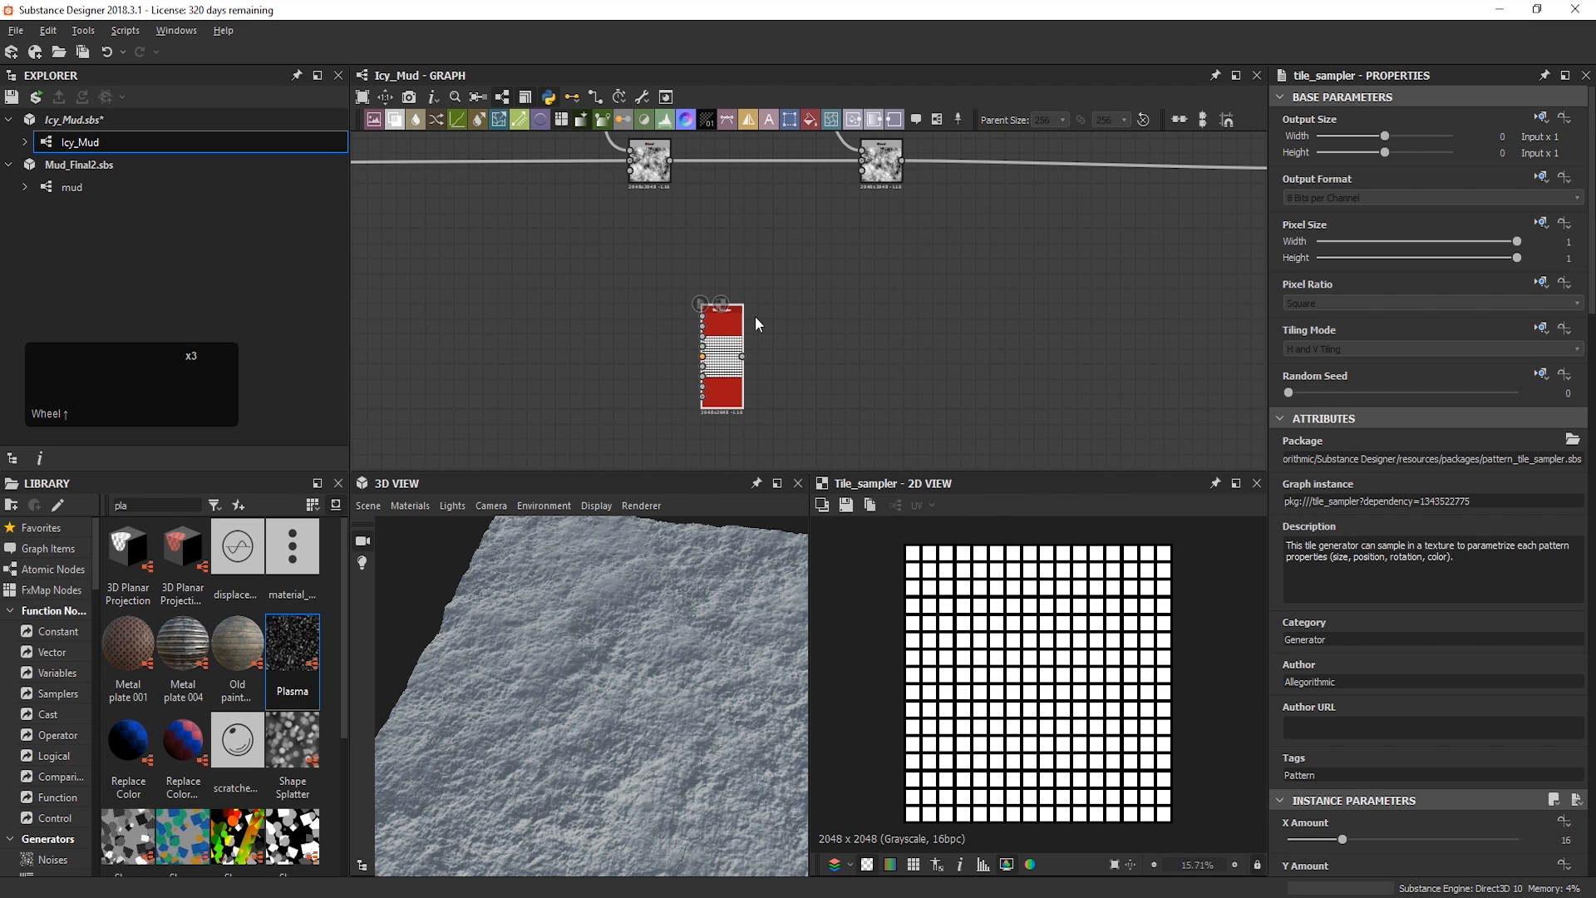
{"action": "scroll", "coordinate": [846, 261], "scroll_direction": "up", "scroll_amount": 3}
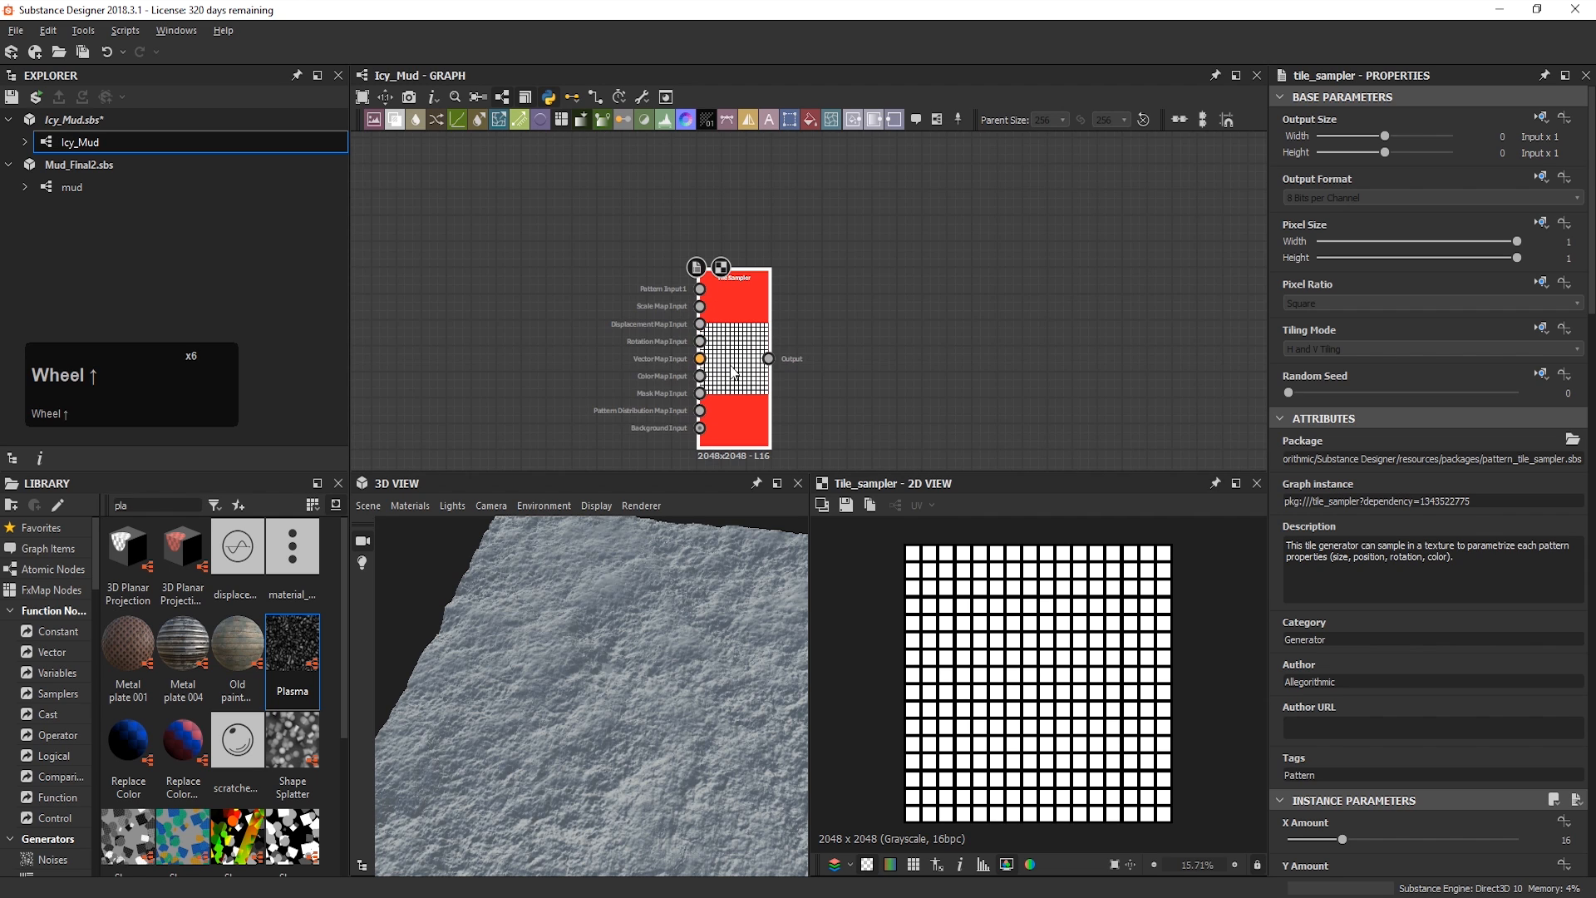
{"action": "middle_click_drag", "start_coordinate": [785, 357], "coordinate": [836, 303]}
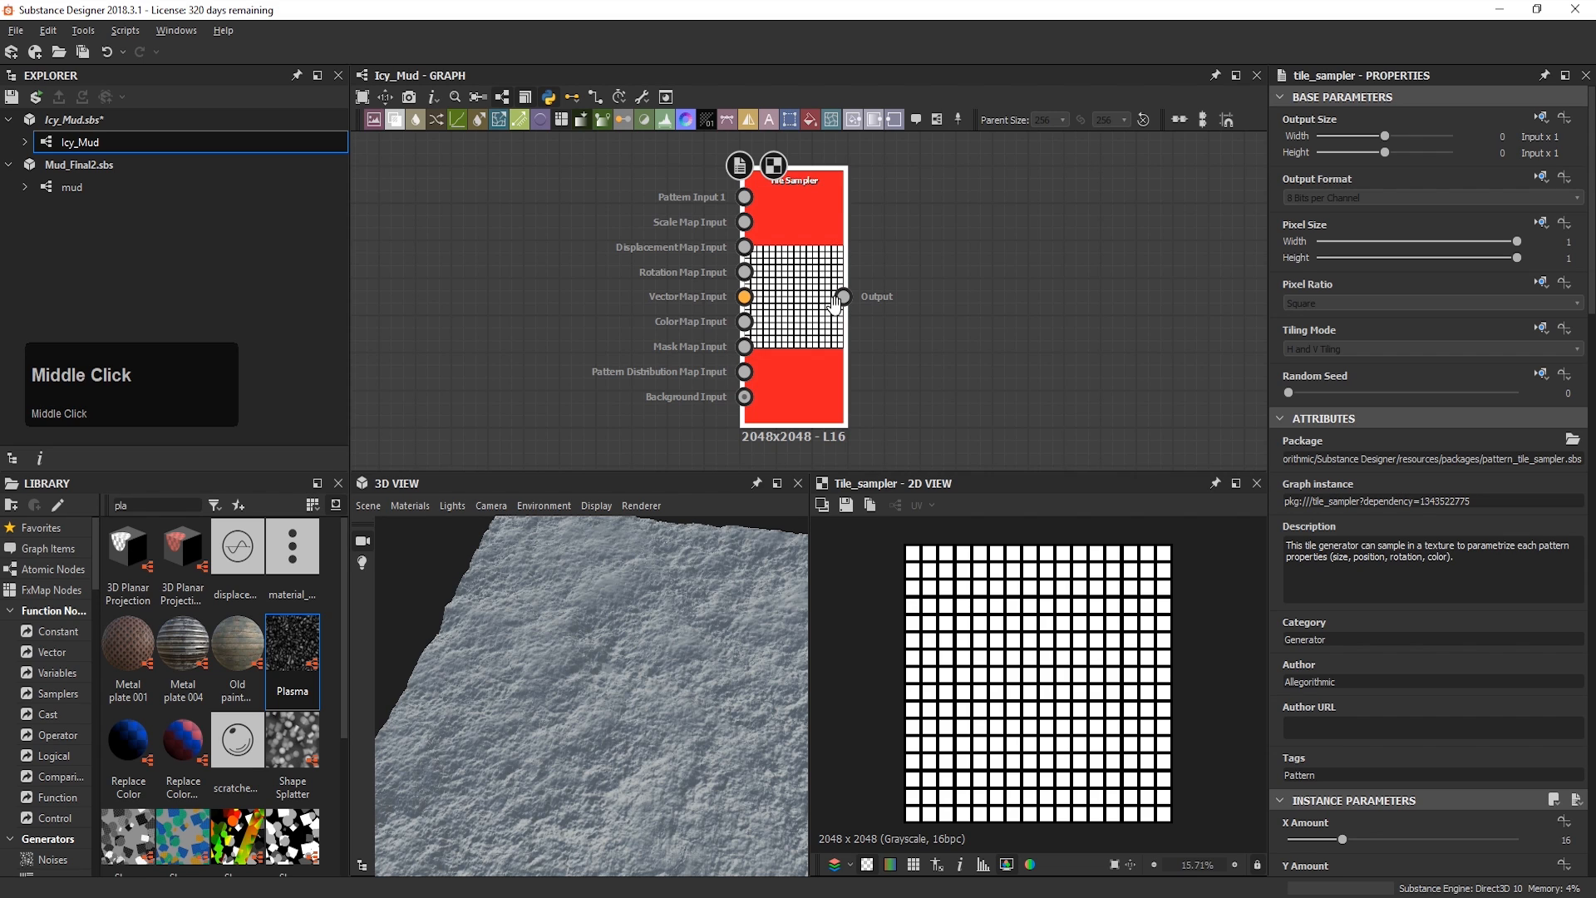
{"action": "scroll", "coordinate": [1318, 522], "scroll_direction": "down", "scroll_amount": 8}
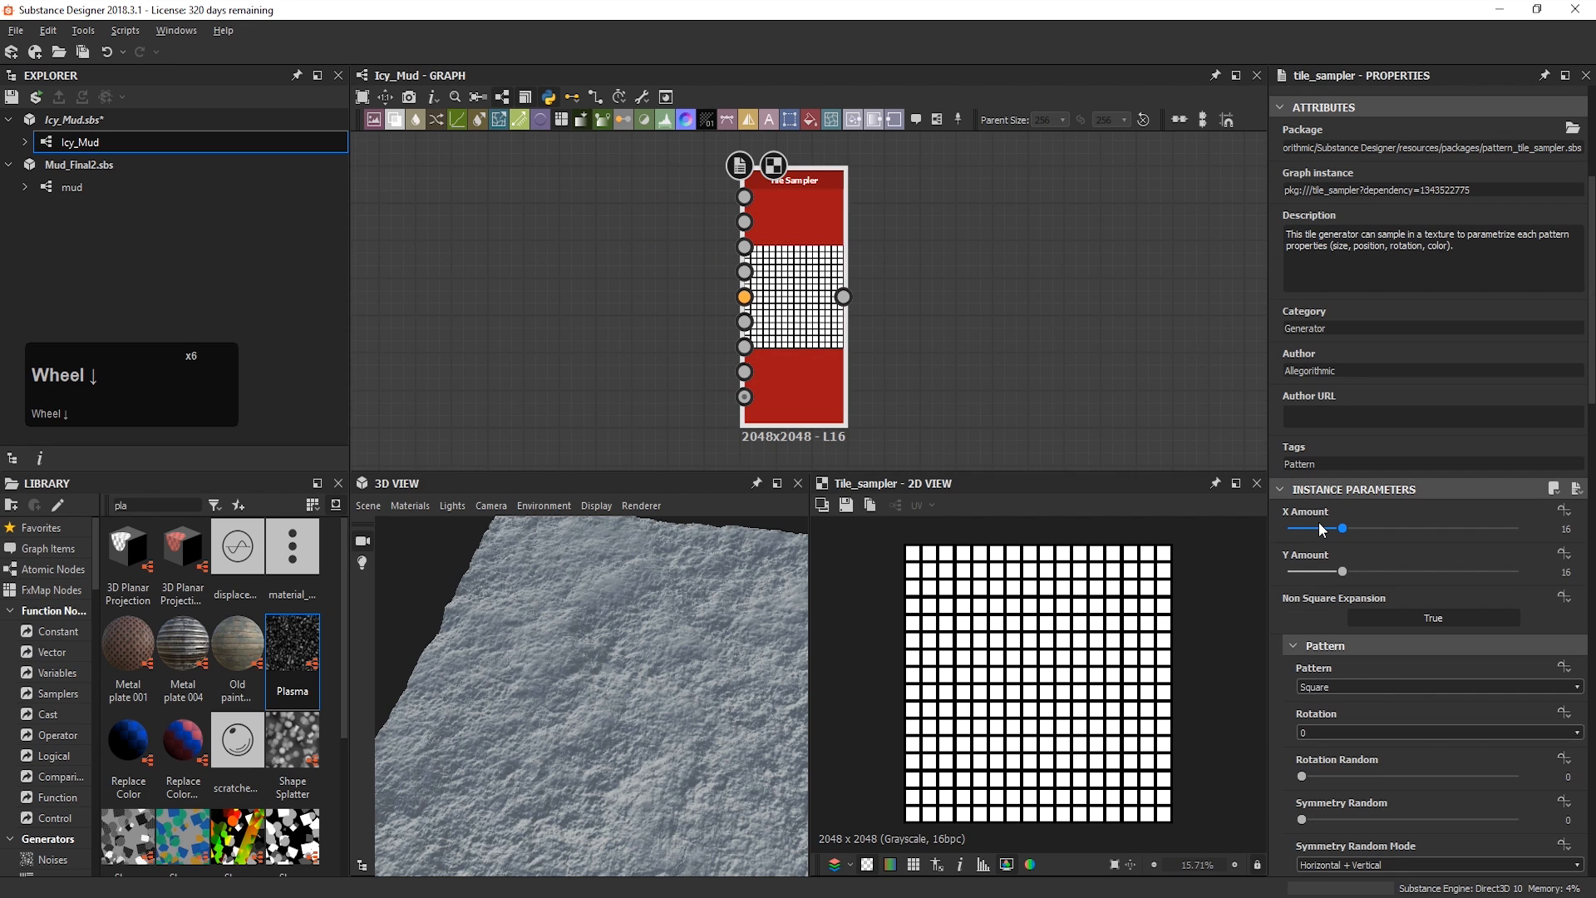
Step: Set the Tile Sampler's Pattern to Paraboloid and both its X Amount and Y Amount to 2
{"action": "left_click", "coordinate": [1363, 583]}
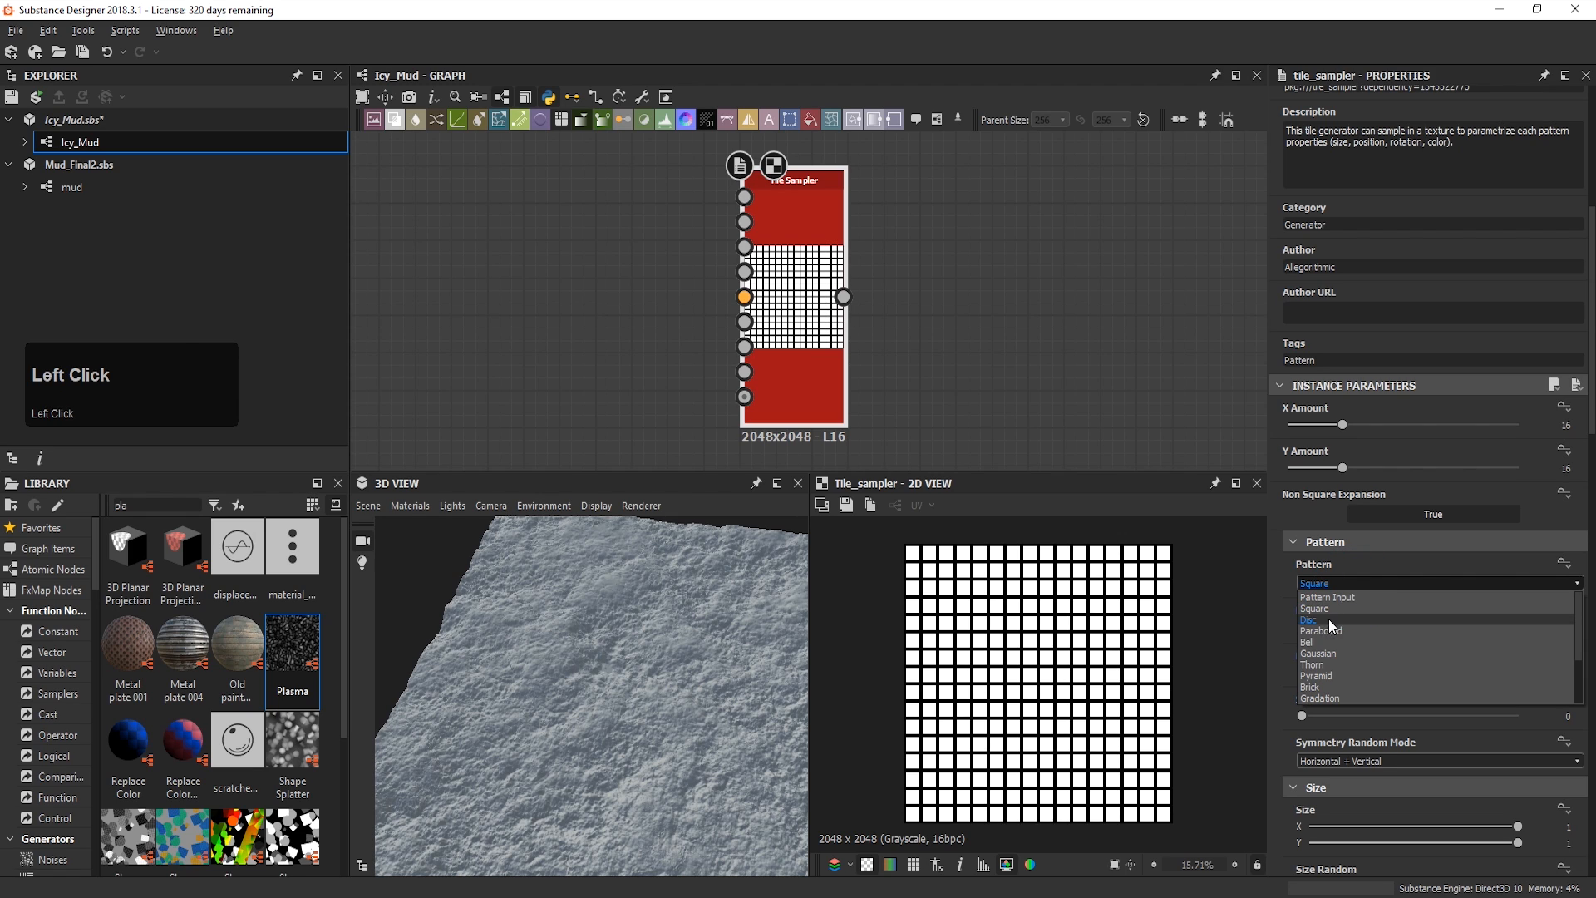
{"action": "left_click", "coordinate": [1324, 631]}
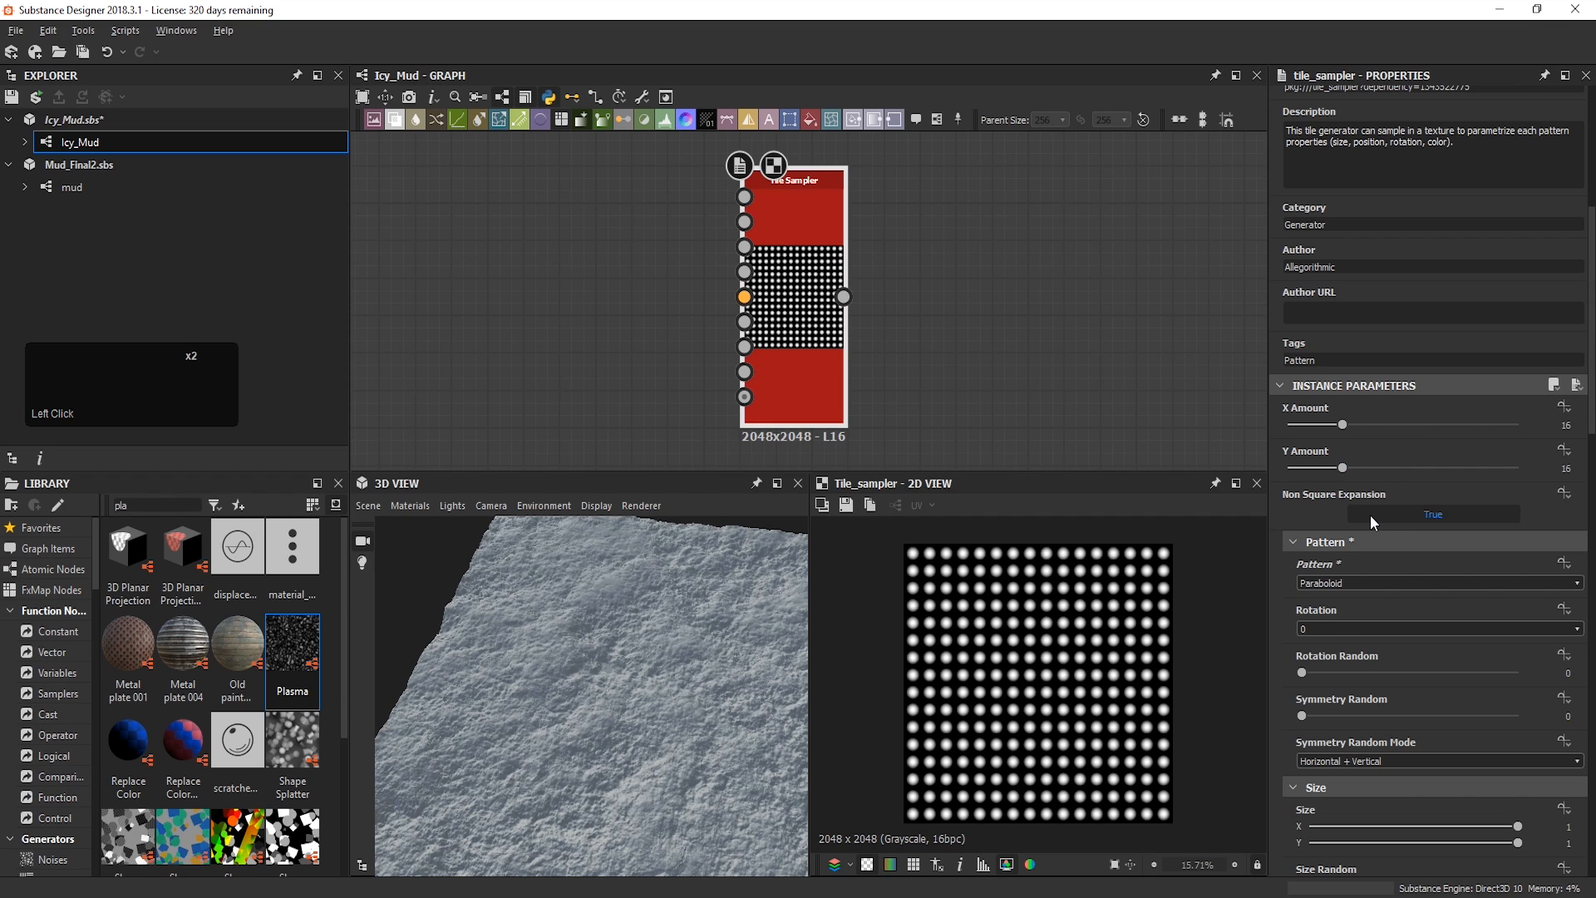
{"action": "left_click", "coordinate": [1302, 425]}
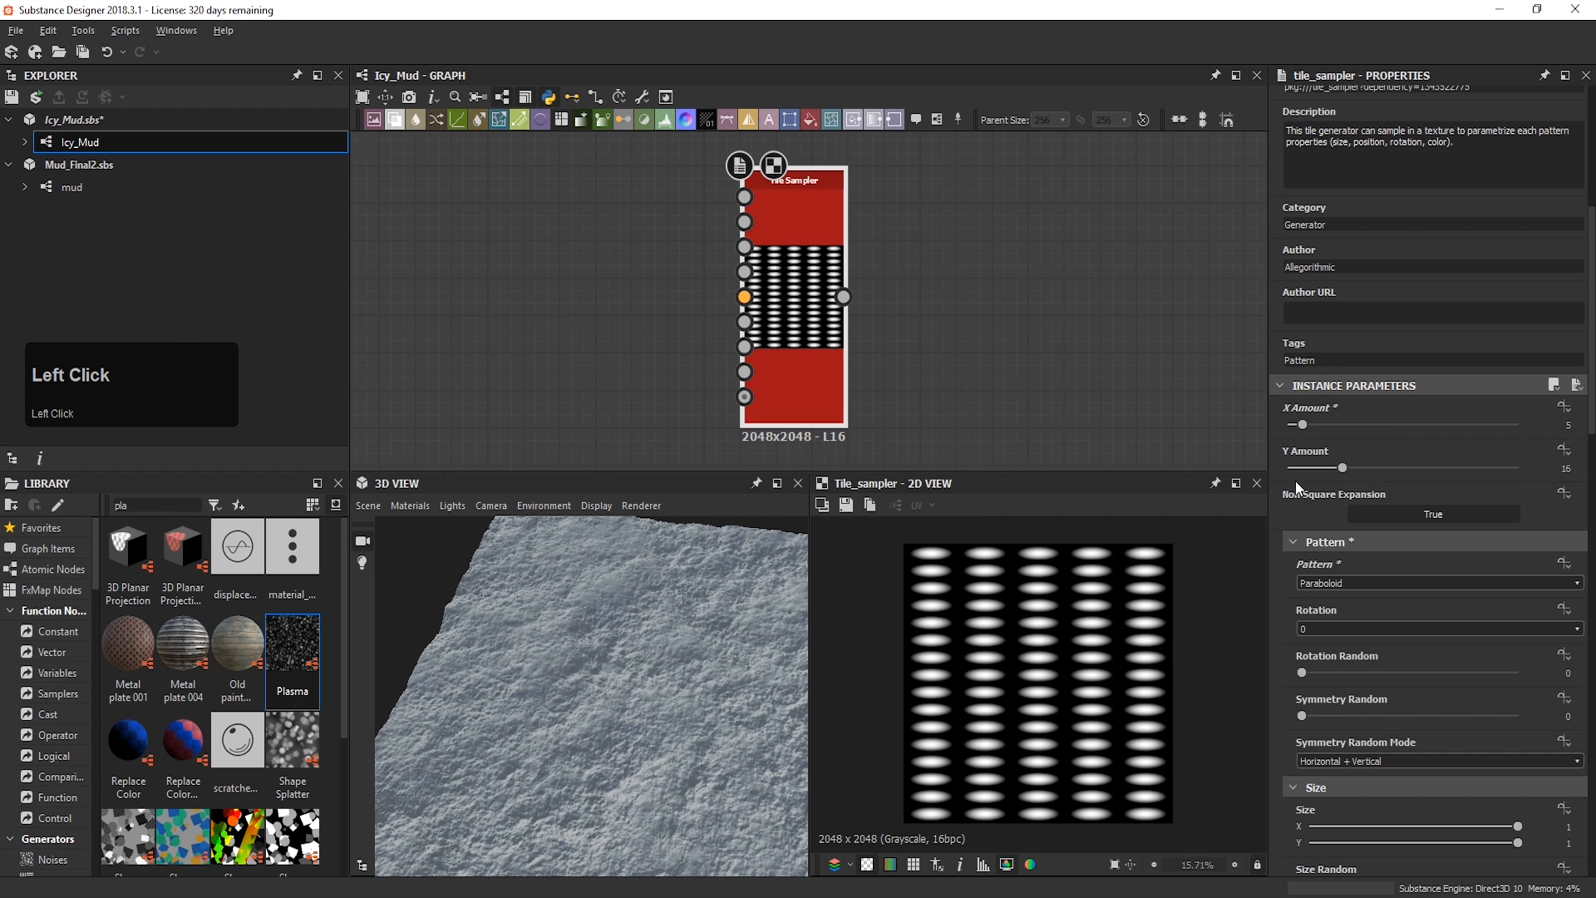
{"action": "left_click", "coordinate": [1291, 425]}
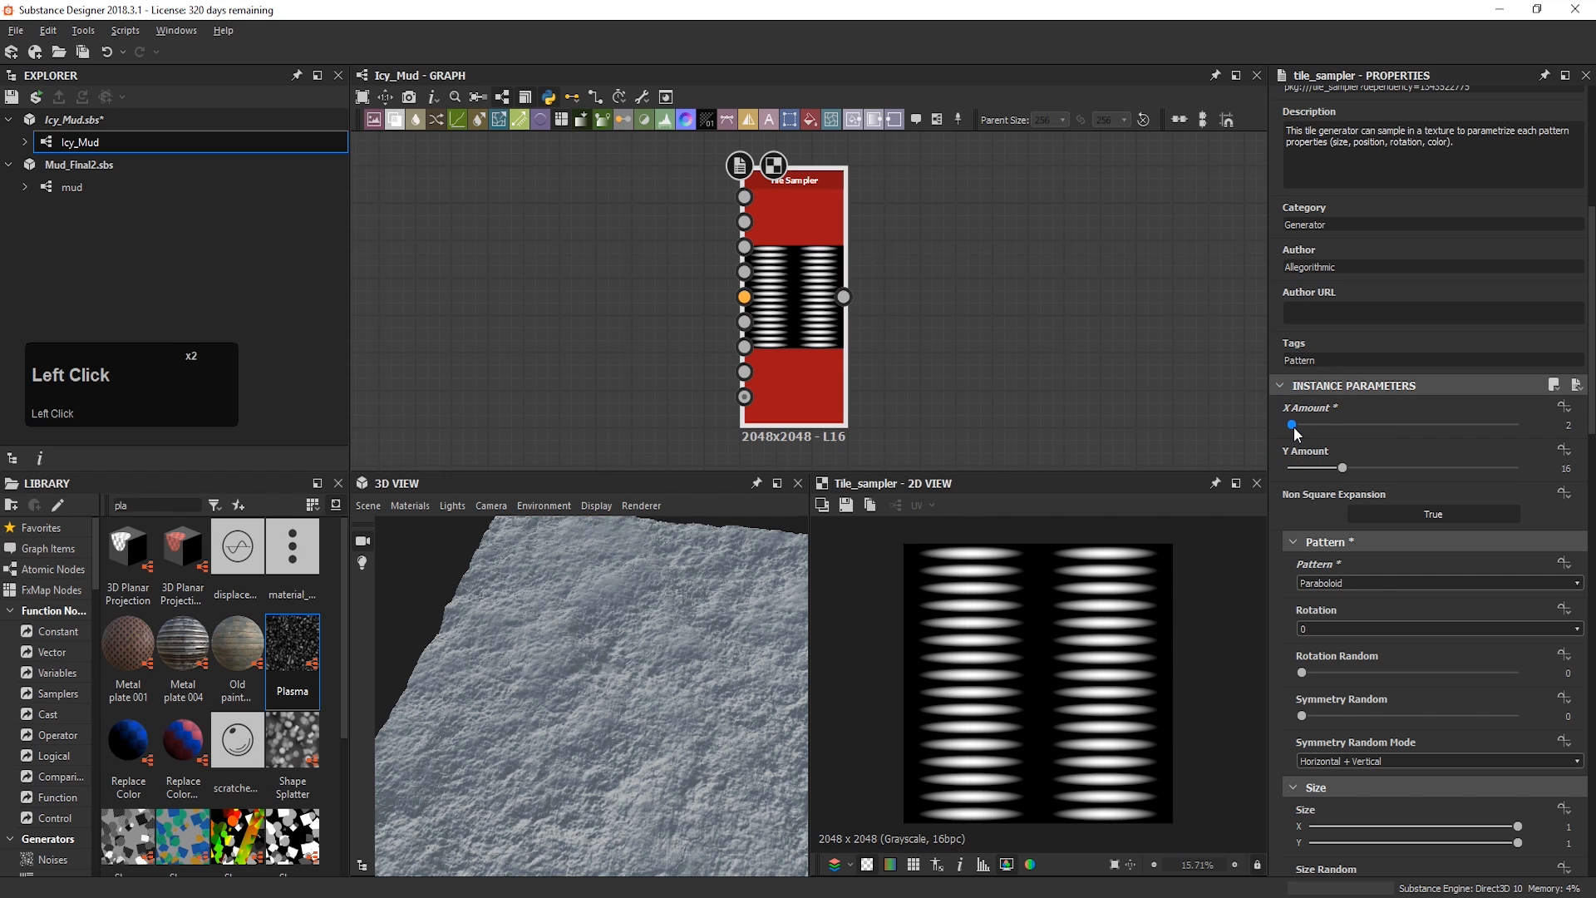
{"action": "left_click", "coordinate": [1294, 468]}
{"action": "left_click", "coordinate": [1291, 468]}
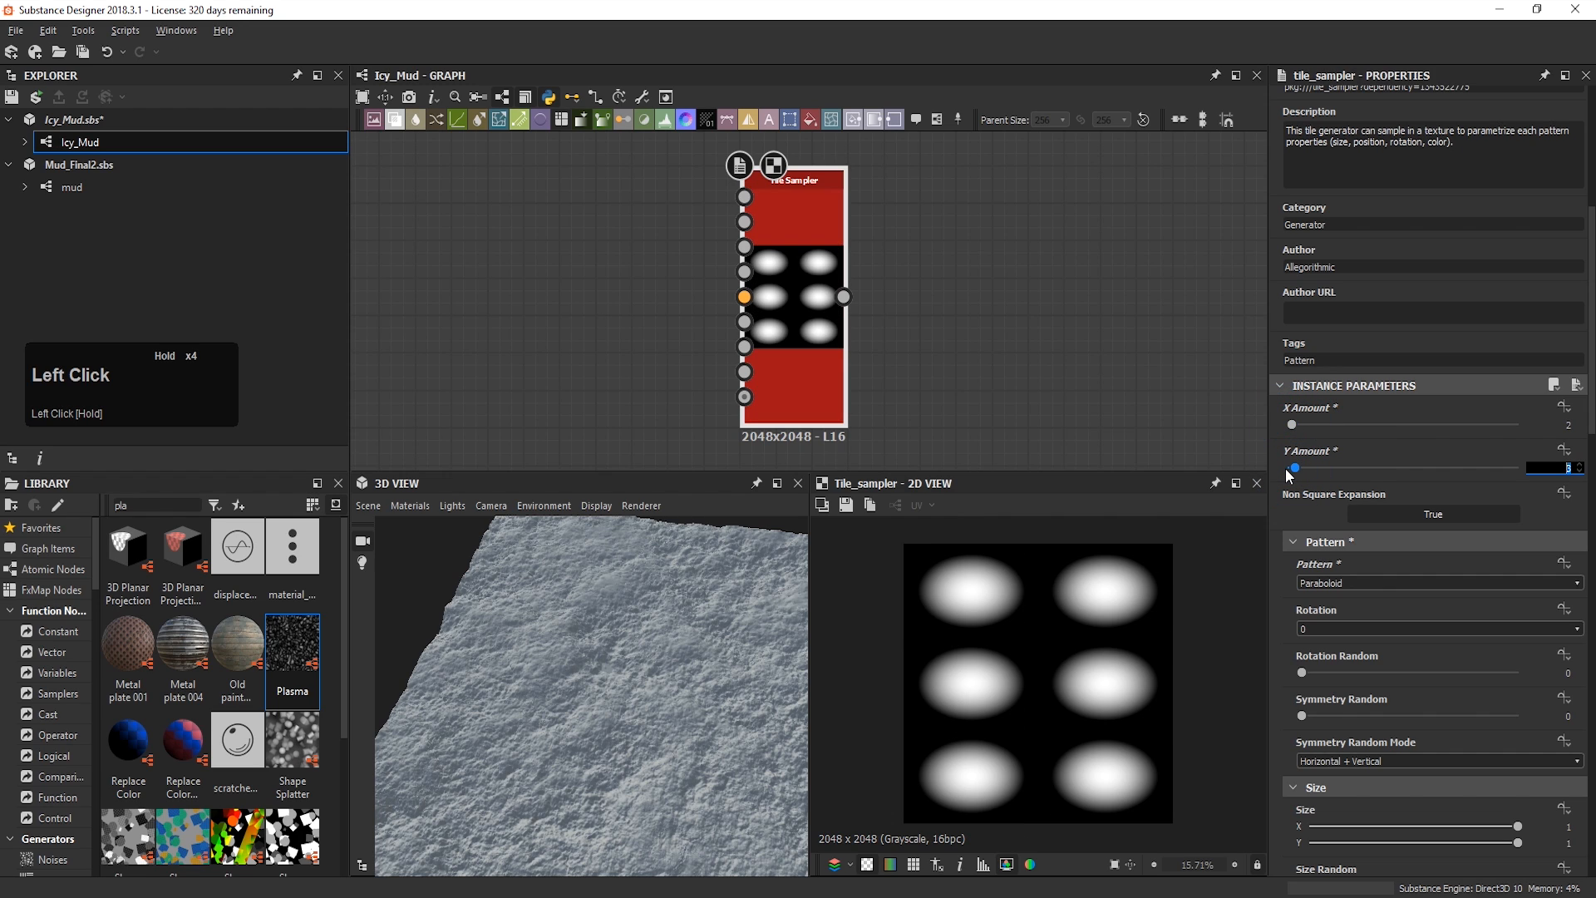
{"action": "left_click", "coordinate": [1296, 470]}
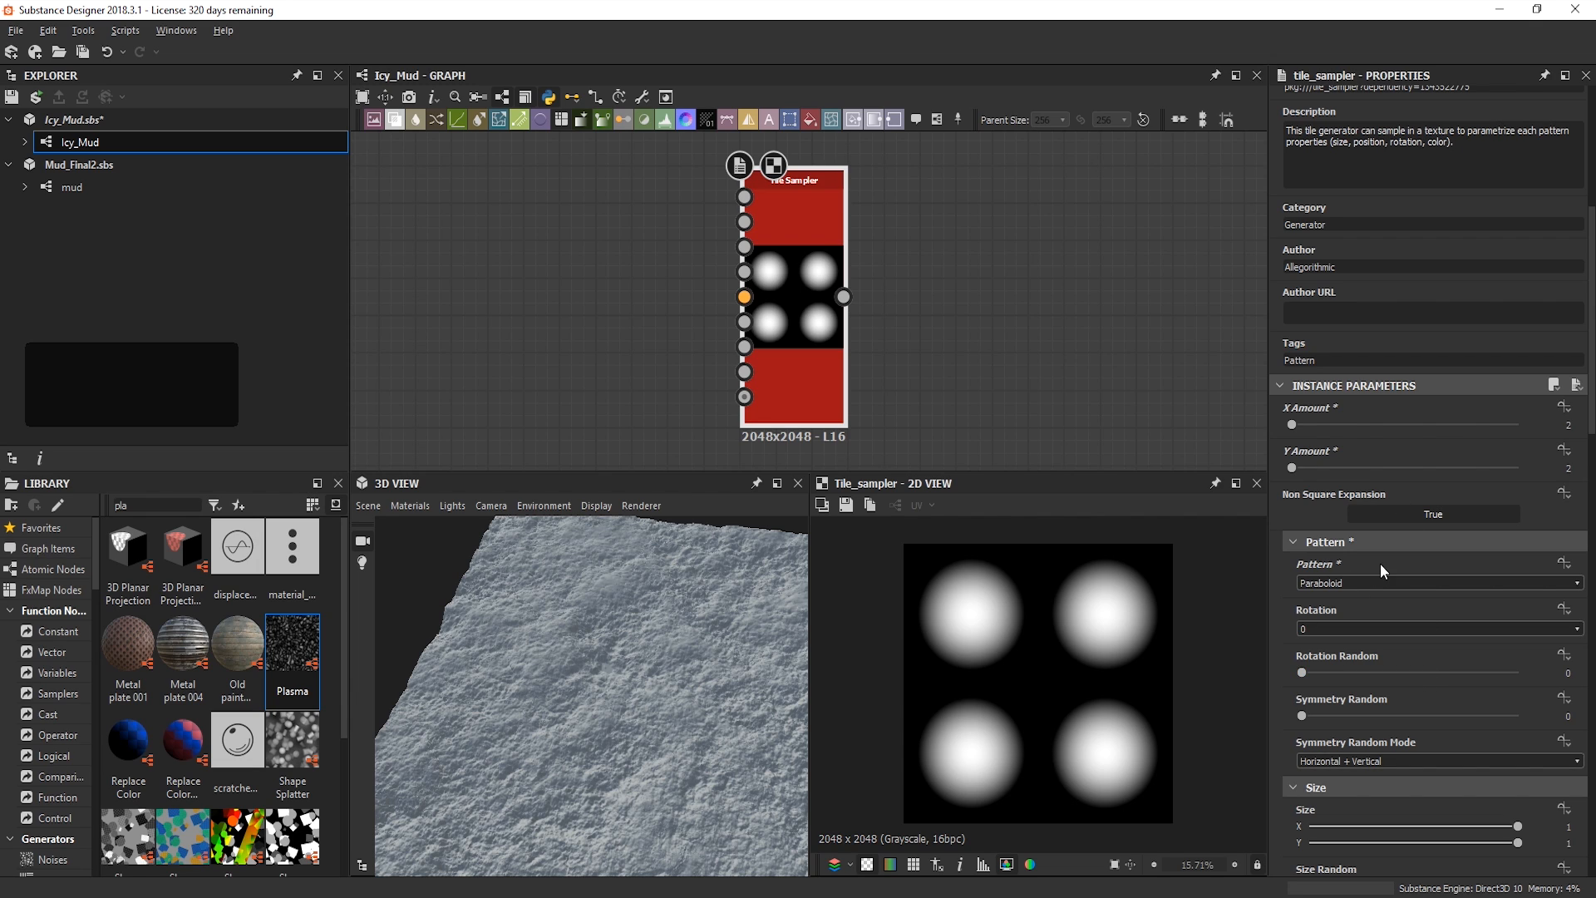
Step: Set the Tile Sampler's Size Random to X 0.11 and Y 0.87, Scale to 0.83, and Scale Random to 0.22
{"action": "scroll", "coordinate": [1398, 586], "scroll_direction": "down", "scroll_amount": 5}
{"action": "left_click_drag", "start_coordinate": [1367, 591], "coordinate": [1489, 592]}
{"action": "left_click_drag", "start_coordinate": [1317, 578], "coordinate": [1333, 580]}
{"action": "scroll", "coordinate": [1347, 617], "scroll_direction": "down", "scroll_amount": 1}
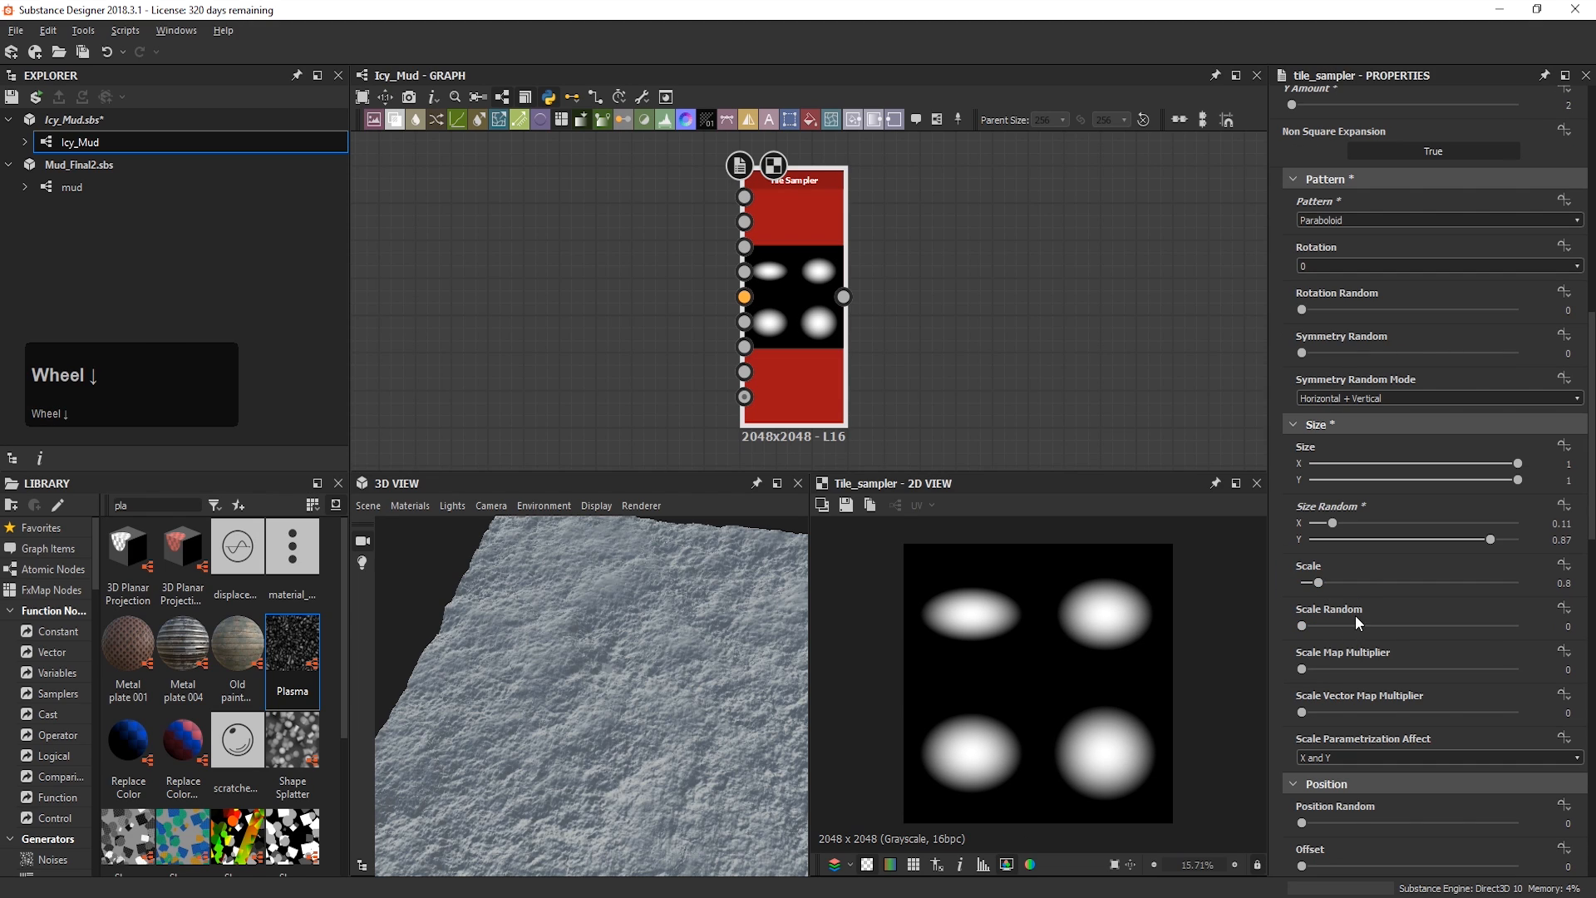
{"action": "left_click", "coordinate": [1552, 582]}
{"action": "left_click", "coordinate": [1579, 579]}
{"action": "left_click", "coordinate": [1578, 579]}
{"action": "left_click", "coordinate": [1578, 580]}
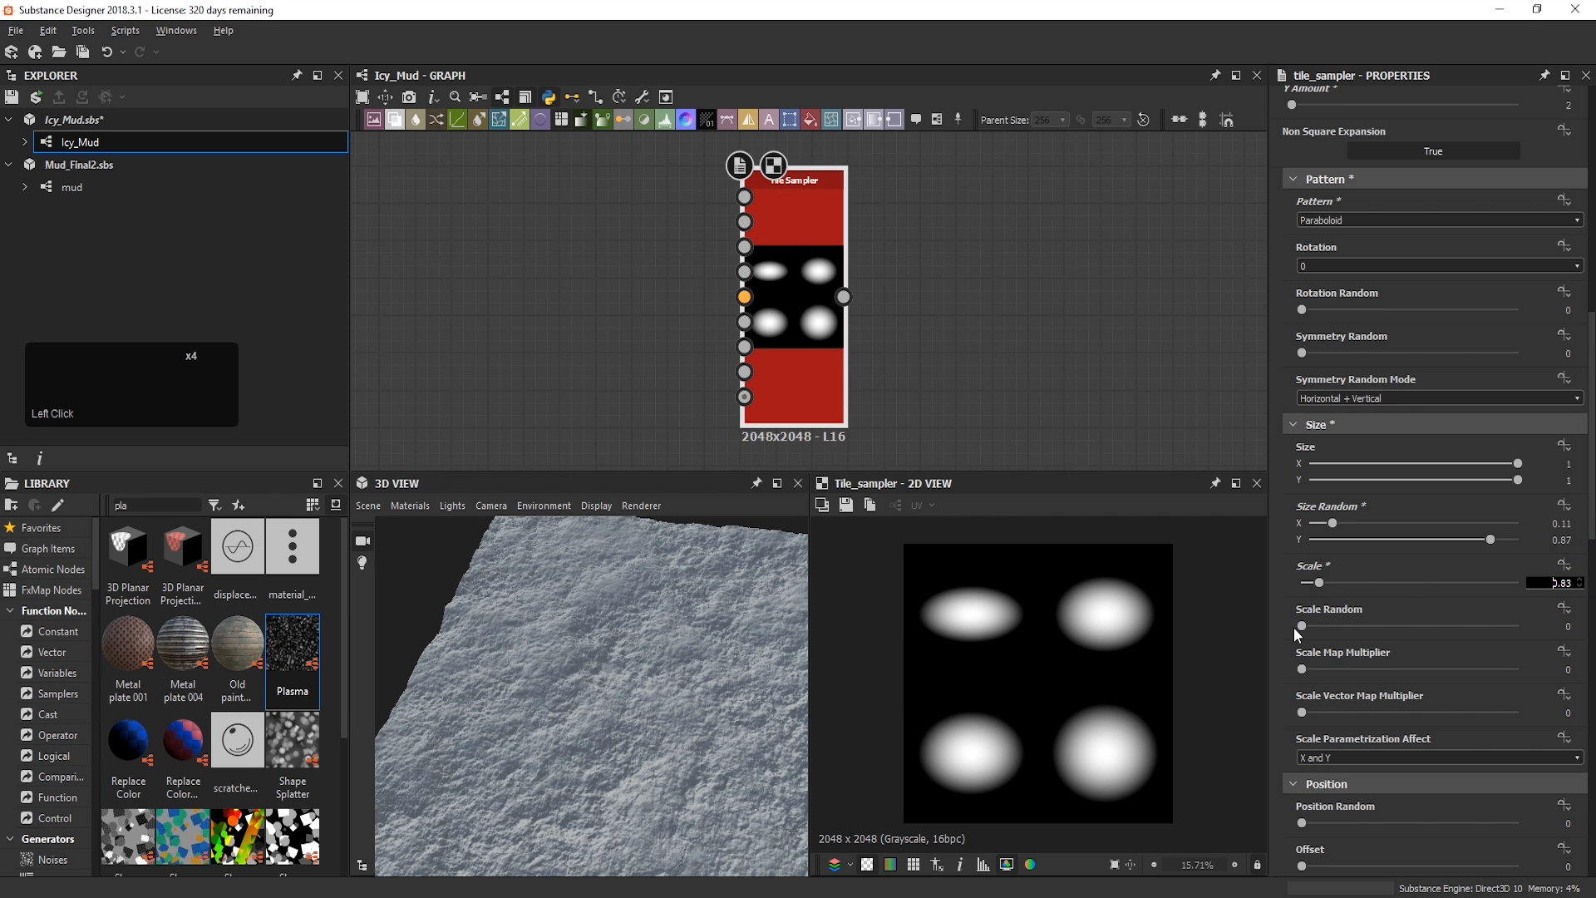
{"action": "left_click_drag", "start_coordinate": [1302, 626], "coordinate": [1351, 630]}
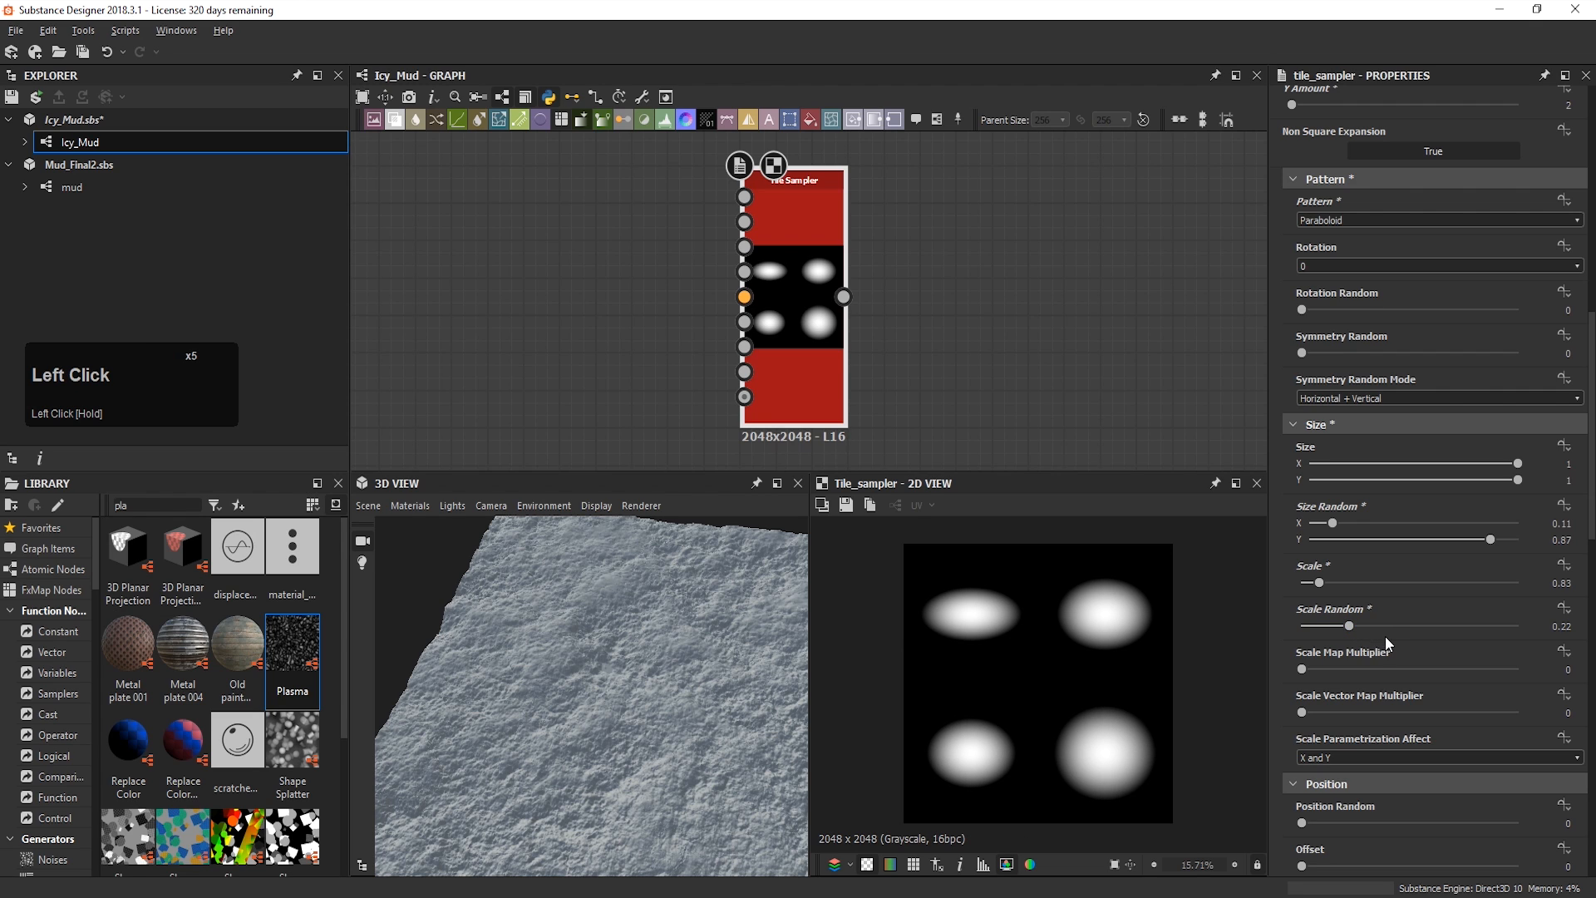
Step: Set the Tile Sampler's Rotation Random to 0.66
{"action": "scroll", "coordinate": [1352, 637], "scroll_direction": "down", "scroll_amount": 5}
{"action": "scroll", "coordinate": [1351, 637], "scroll_direction": "down", "scroll_amount": 8}
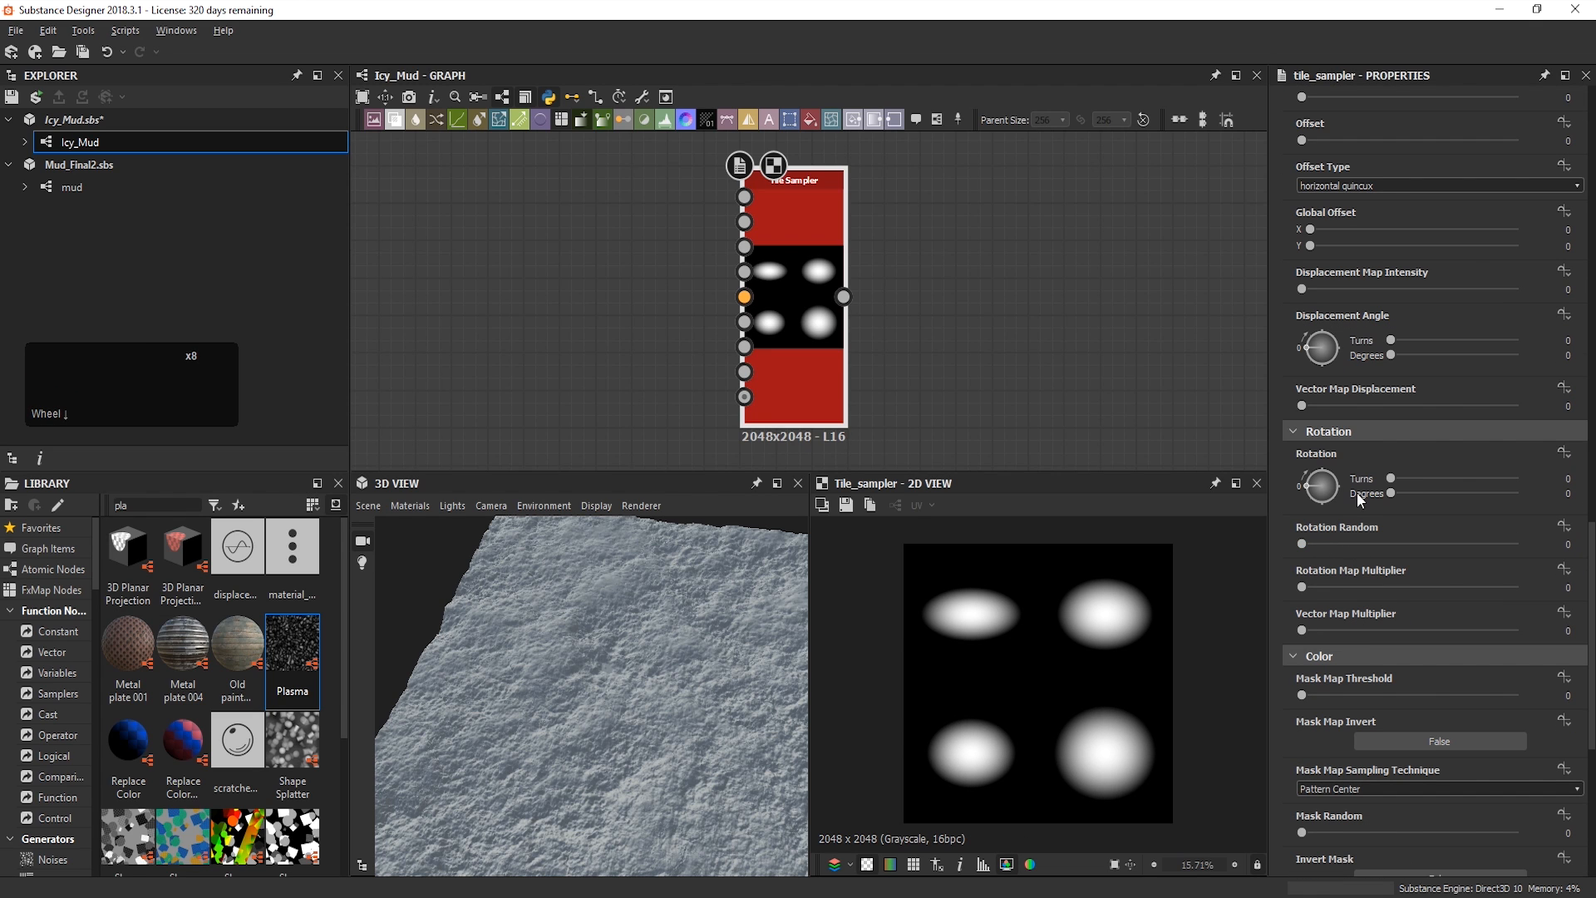
{"action": "left_click_drag", "start_coordinate": [1333, 540], "coordinate": [1445, 555]}
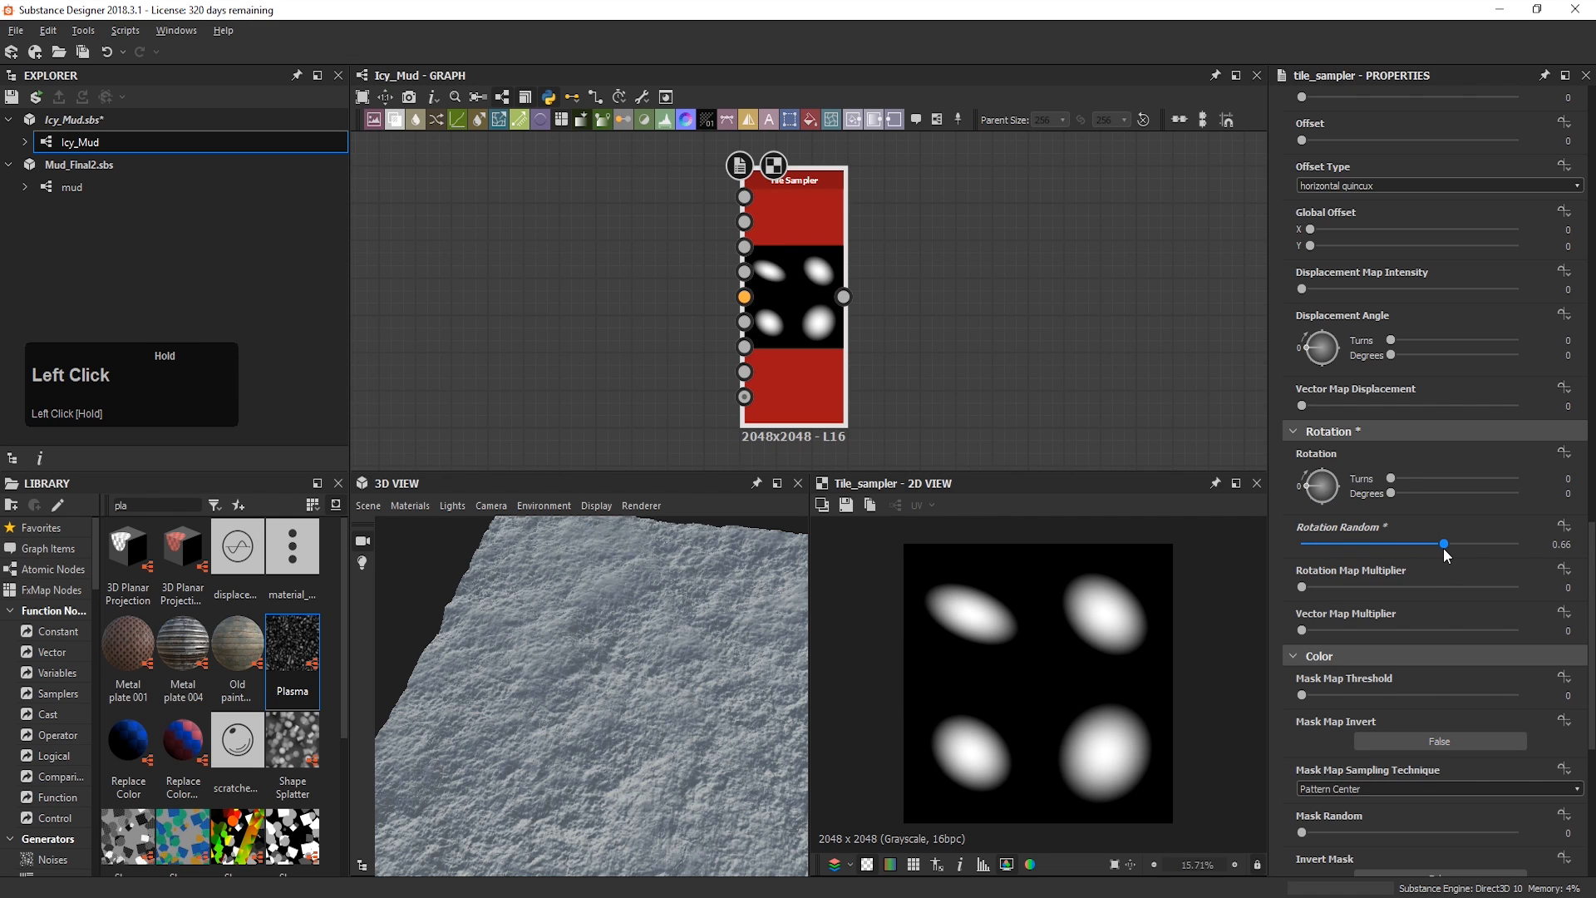
{"action": "scroll", "coordinate": [1386, 606], "scroll_direction": "down", "scroll_amount": 1}
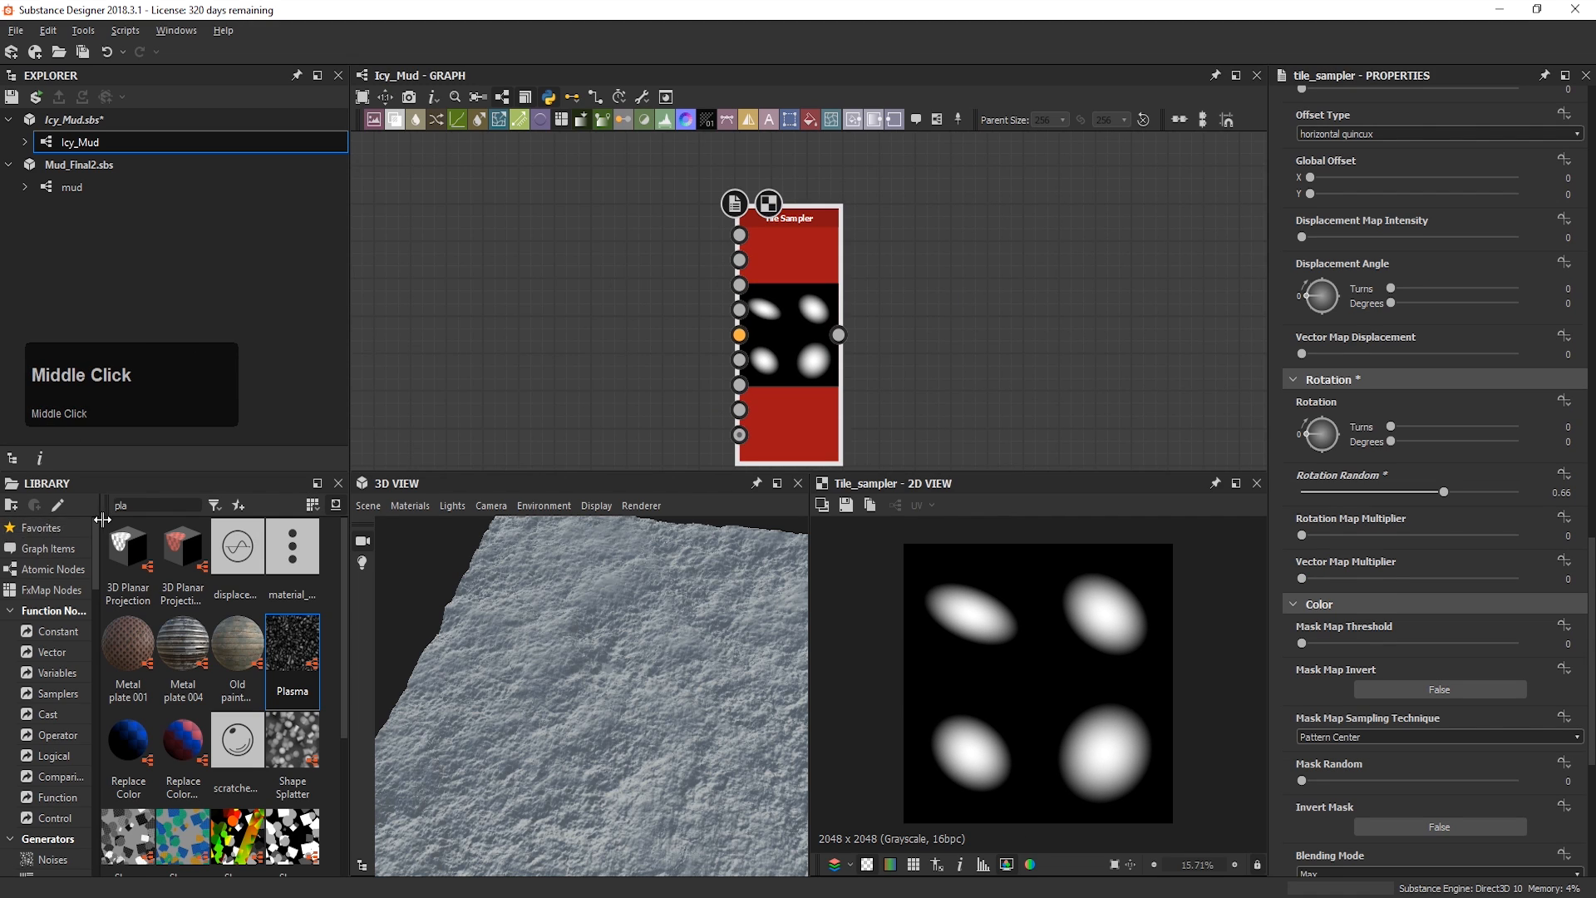
Step: Find the Cells 1 noise in the library and place it above the Tile Sampler node
{"action": "left_click", "coordinate": [148, 495]}
{"action": "type", "text": "cell"}
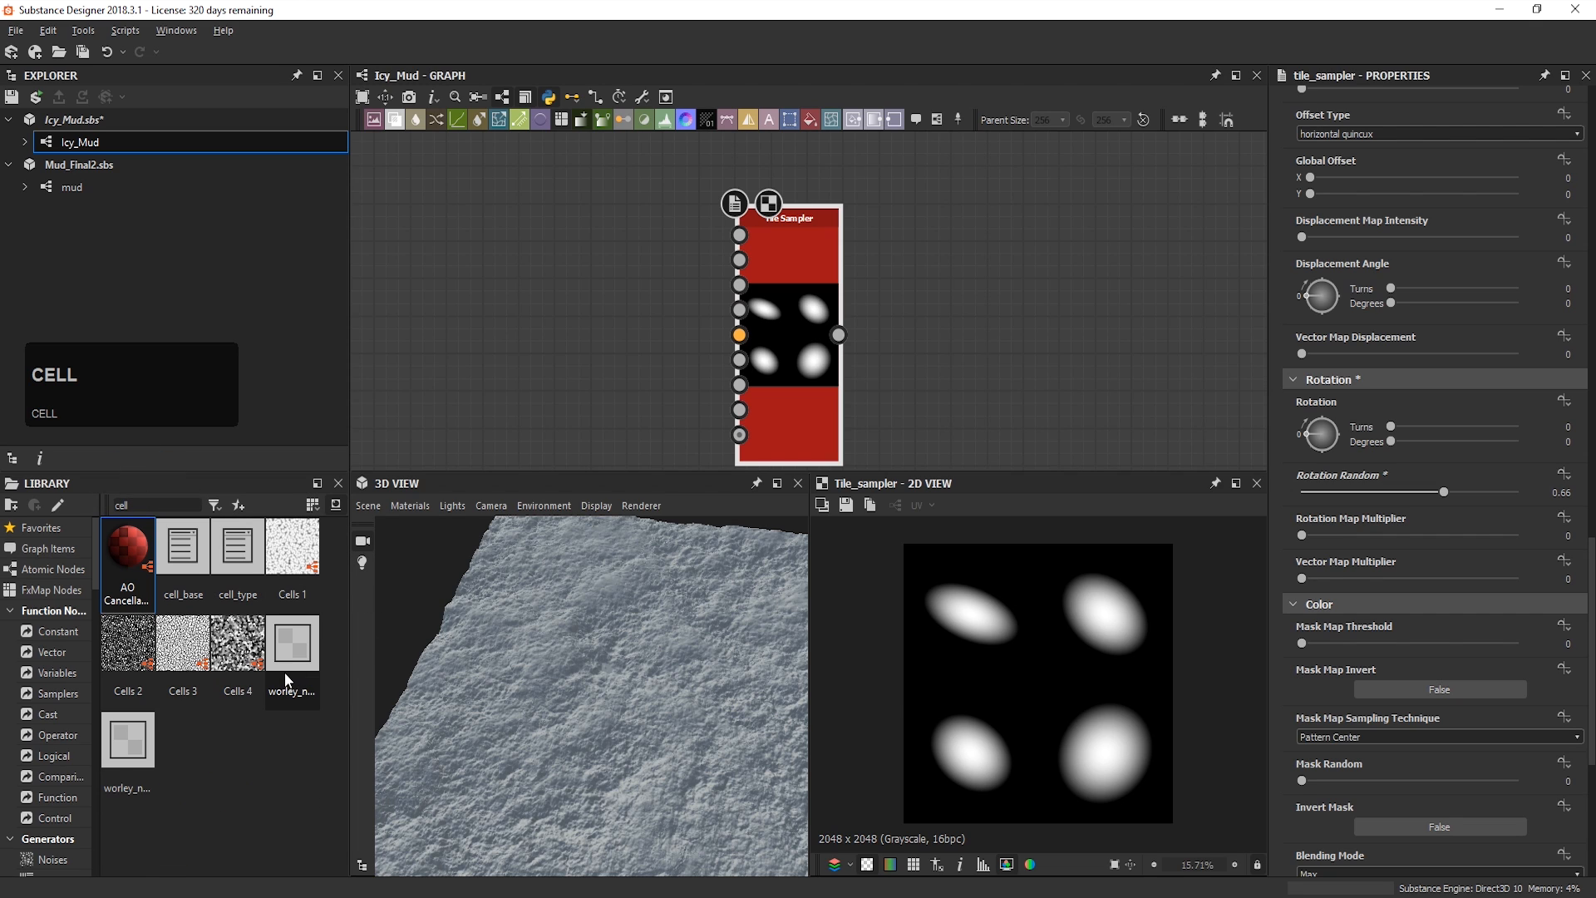
{"action": "left_click_drag", "start_coordinate": [287, 545], "coordinate": [673, 171]}
{"action": "scroll", "coordinate": [717, 166], "scroll_direction": "down", "scroll_amount": 3}
{"action": "middle_click_drag", "start_coordinate": [781, 137], "coordinate": [706, 249]}
{"action": "left_click_drag", "start_coordinate": [628, 268], "coordinate": [691, 224]}
Step: Add a Blend node with Cells 1 as its foreground and the Tile Sampler as its background
{"action": "key", "text": "space"}
{"action": "left_click", "coordinate": [873, 346]}
{"action": "left_click_drag", "start_coordinate": [823, 300], "coordinate": [791, 300]}
{"action": "double_click", "coordinate": [789, 297]}
{"action": "left_click_drag", "start_coordinate": [716, 359], "coordinate": [770, 304]}
{"action": "left_click_drag", "start_coordinate": [715, 208], "coordinate": [771, 289]}
{"action": "double_click", "coordinate": [798, 307]}
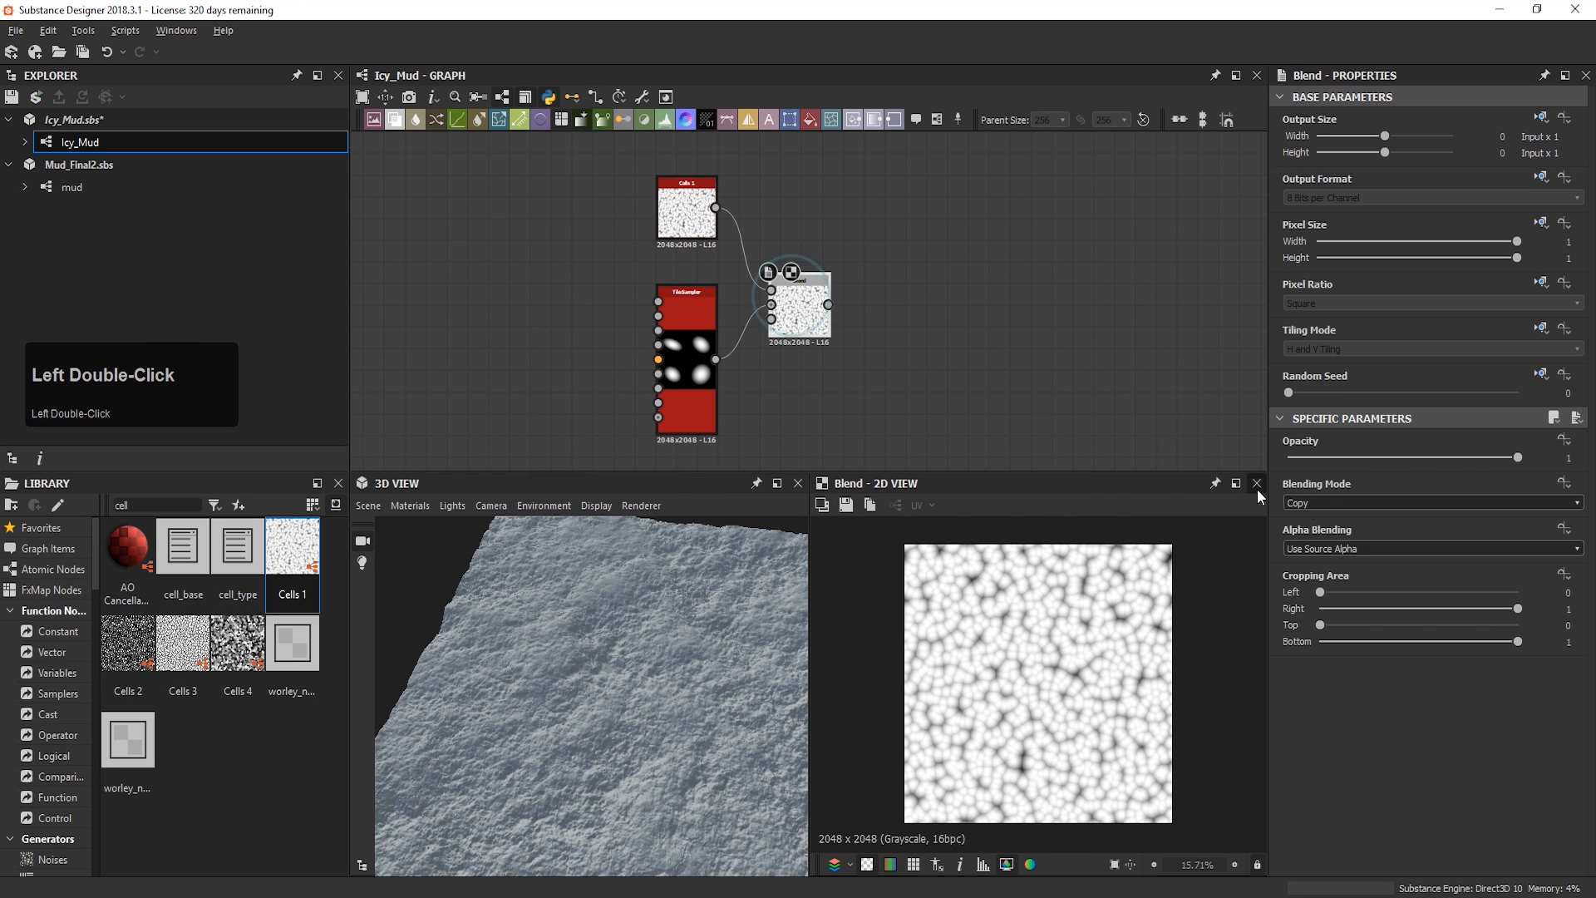
Step: Set the new Blend's mode to Subtract with an Opacity of 0.46, and inspect the resulting shapes up close
{"action": "left_click", "coordinate": [1328, 502]}
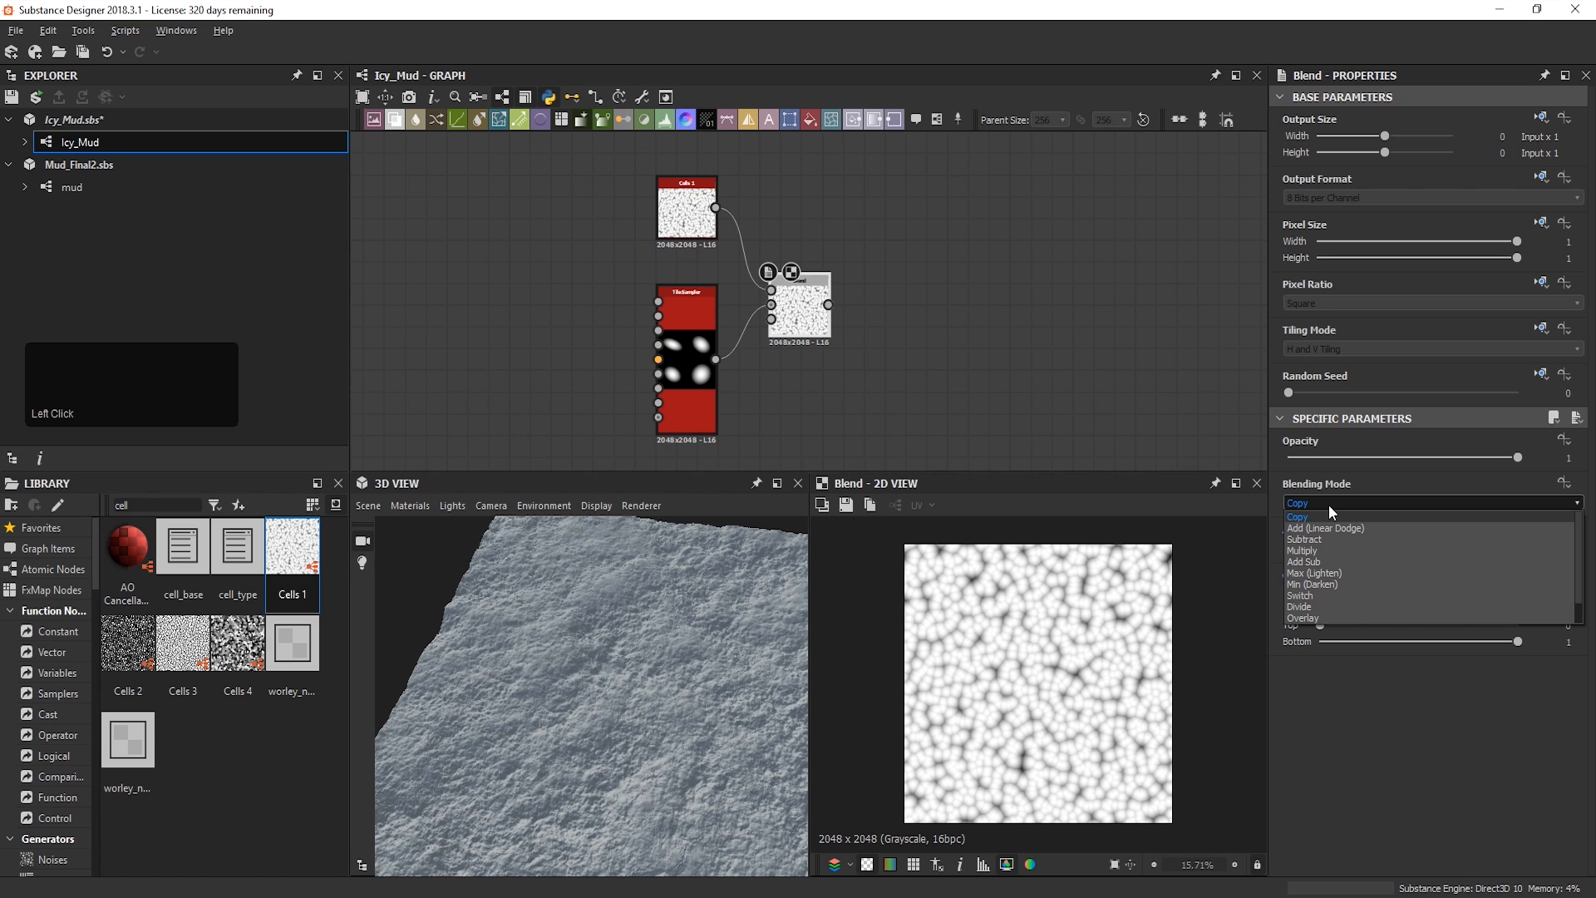
{"action": "left_click", "coordinate": [1348, 539]}
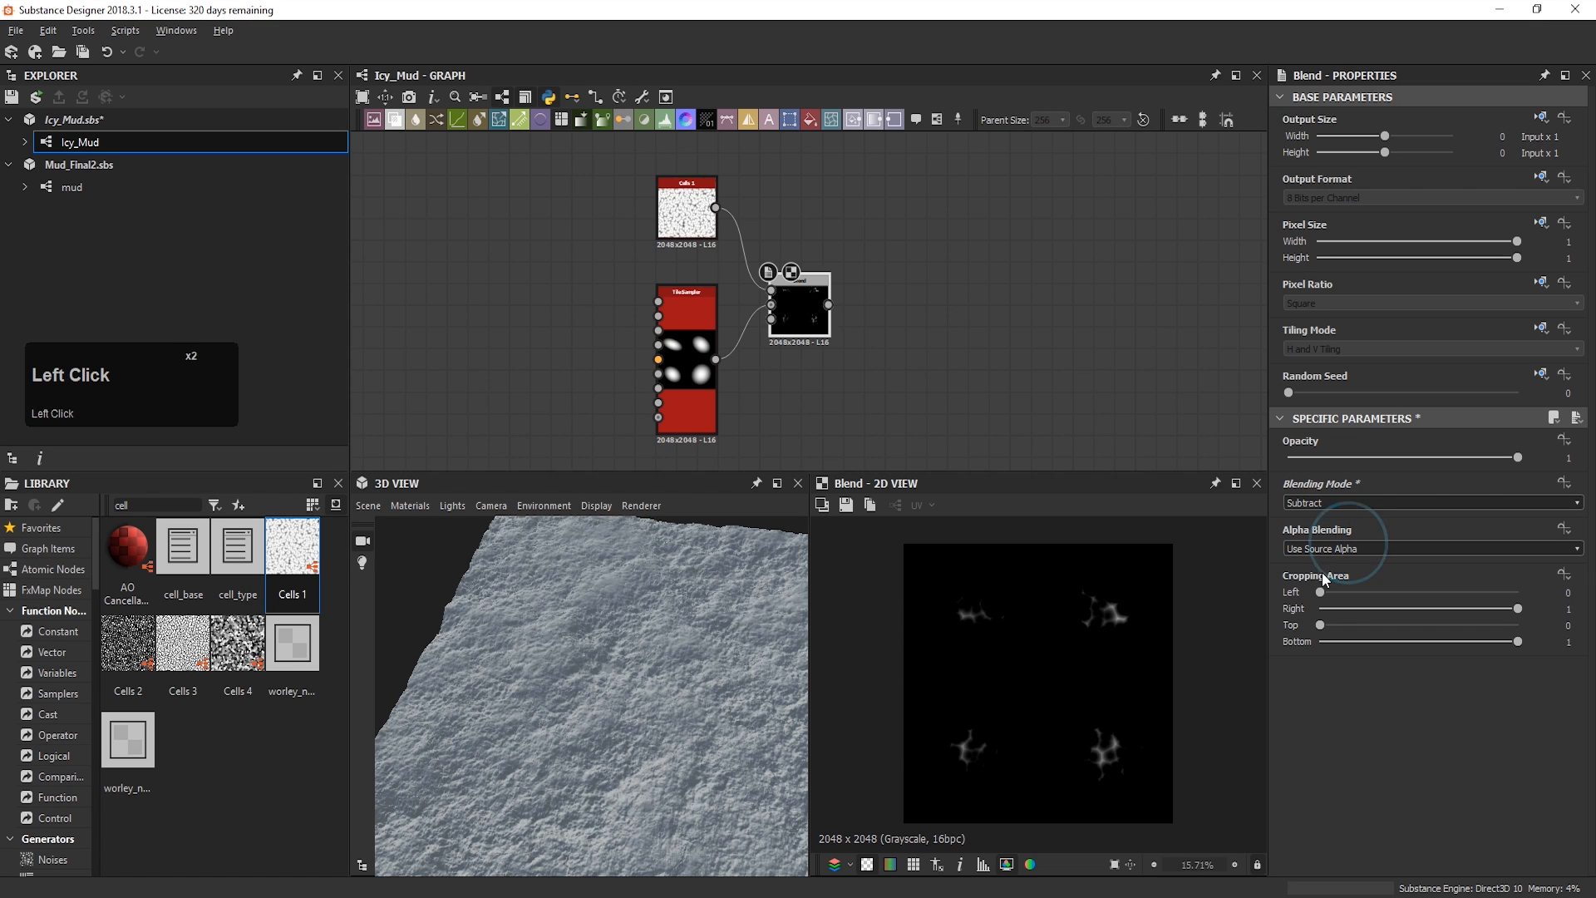
{"action": "left_click_drag", "start_coordinate": [1518, 457], "coordinate": [1393, 456]}
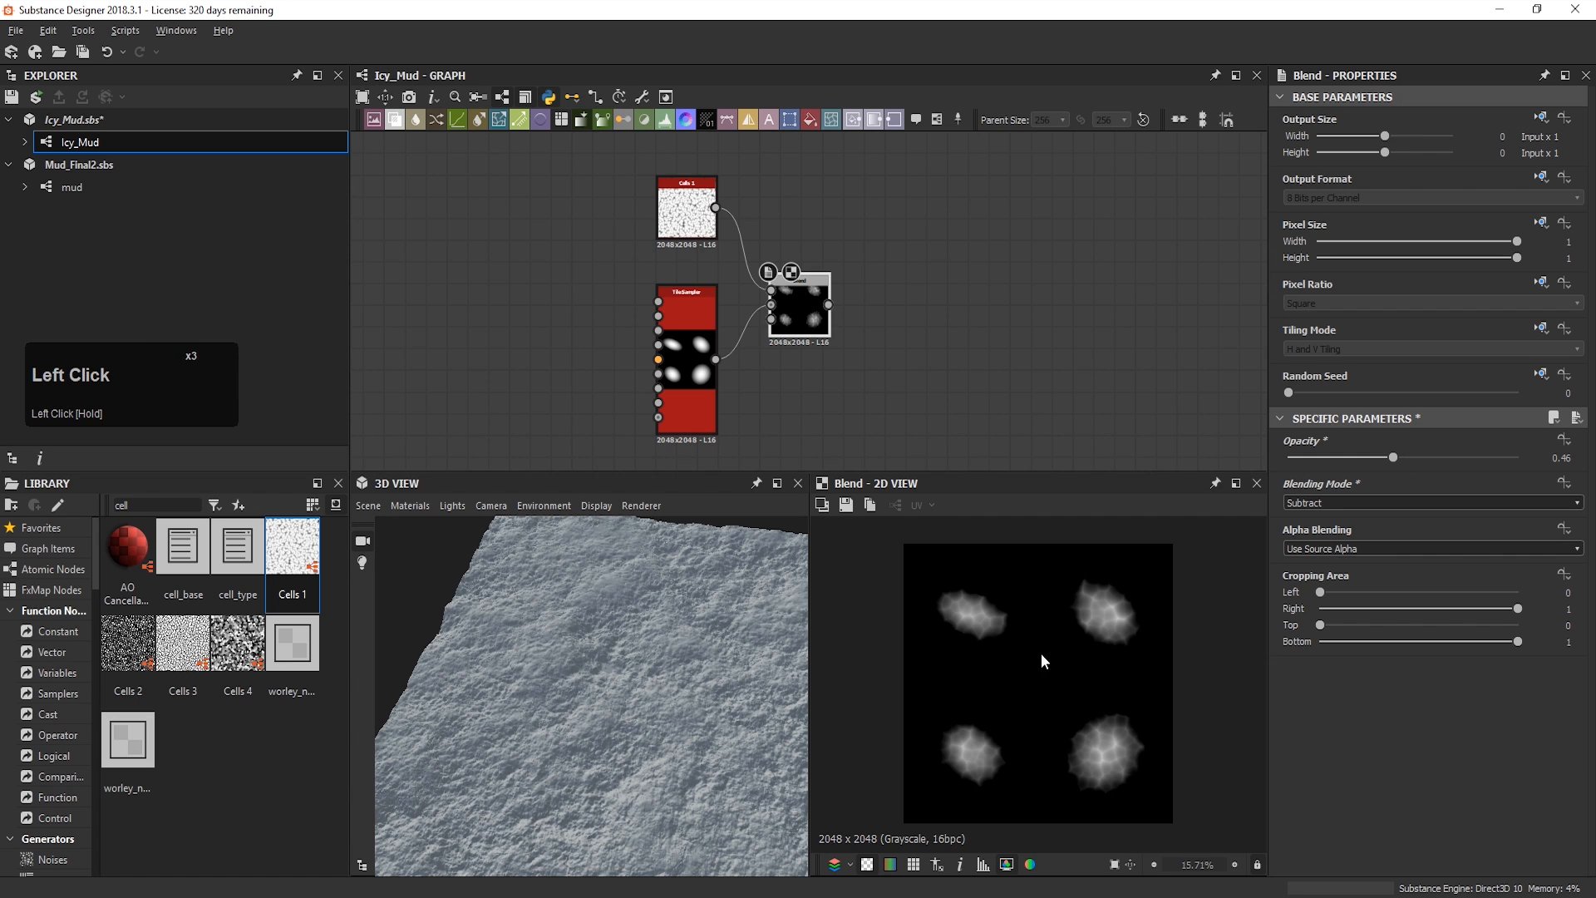
{"action": "scroll", "coordinate": [1131, 605], "scroll_direction": "up", "scroll_amount": 8}
{"action": "middle_click_drag", "start_coordinate": [1182, 560], "coordinate": [1150, 662]}
{"action": "scroll", "coordinate": [1194, 582], "scroll_direction": "down", "scroll_amount": 5}
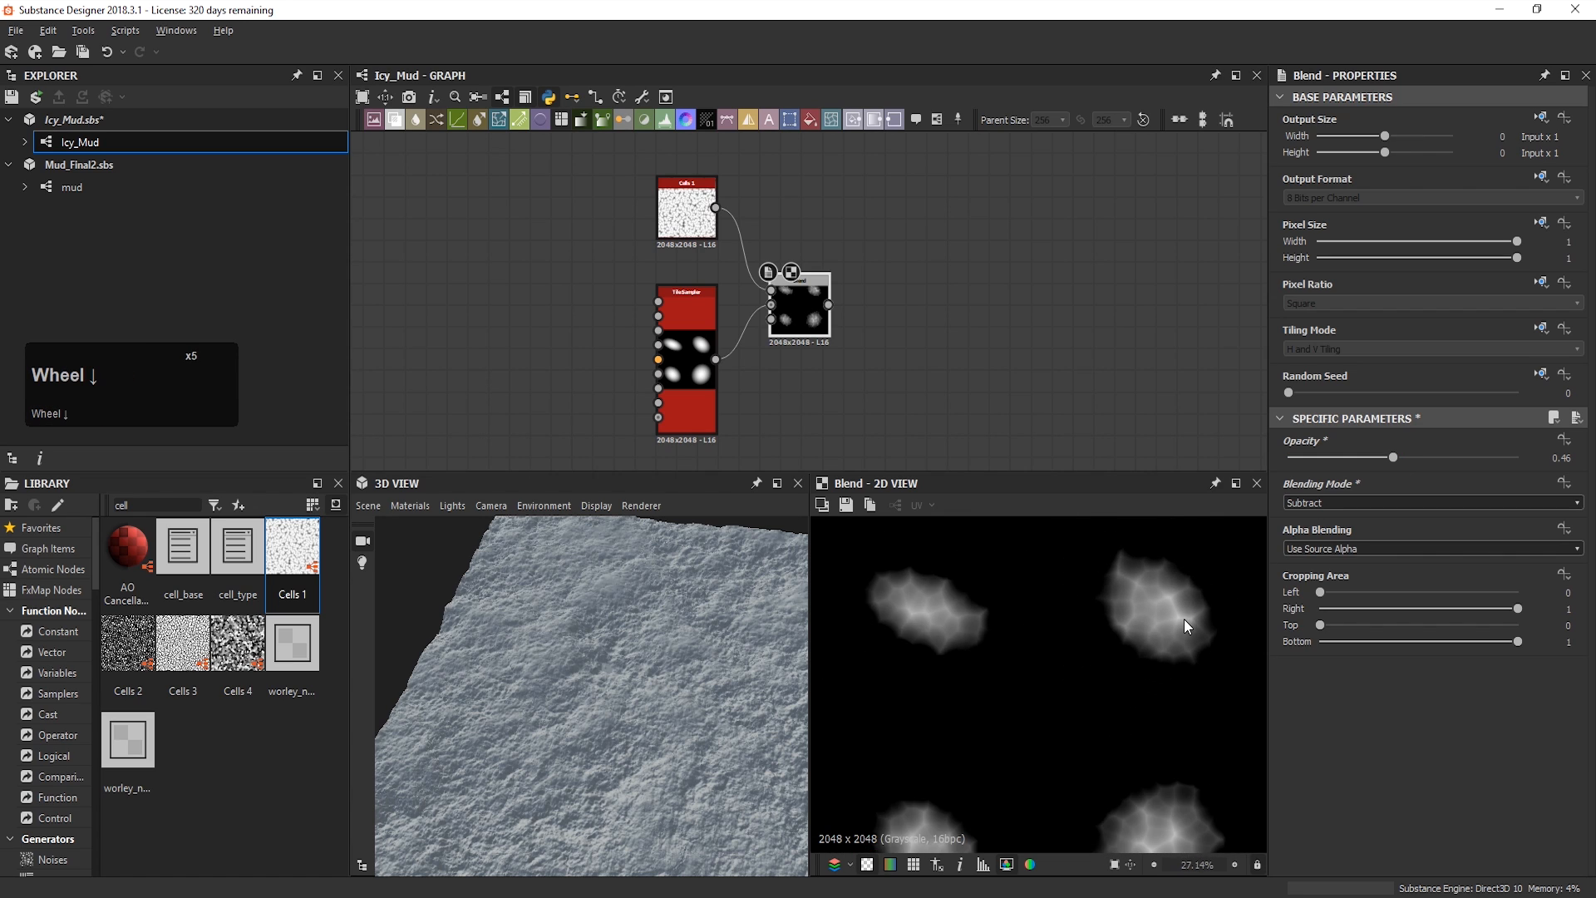
Step: Set the Cells 1 node's Scale to 10 and Disorder to 0.57, checking the blended shapes
{"action": "scroll", "coordinate": [1187, 620], "scroll_direction": "down", "scroll_amount": 3}
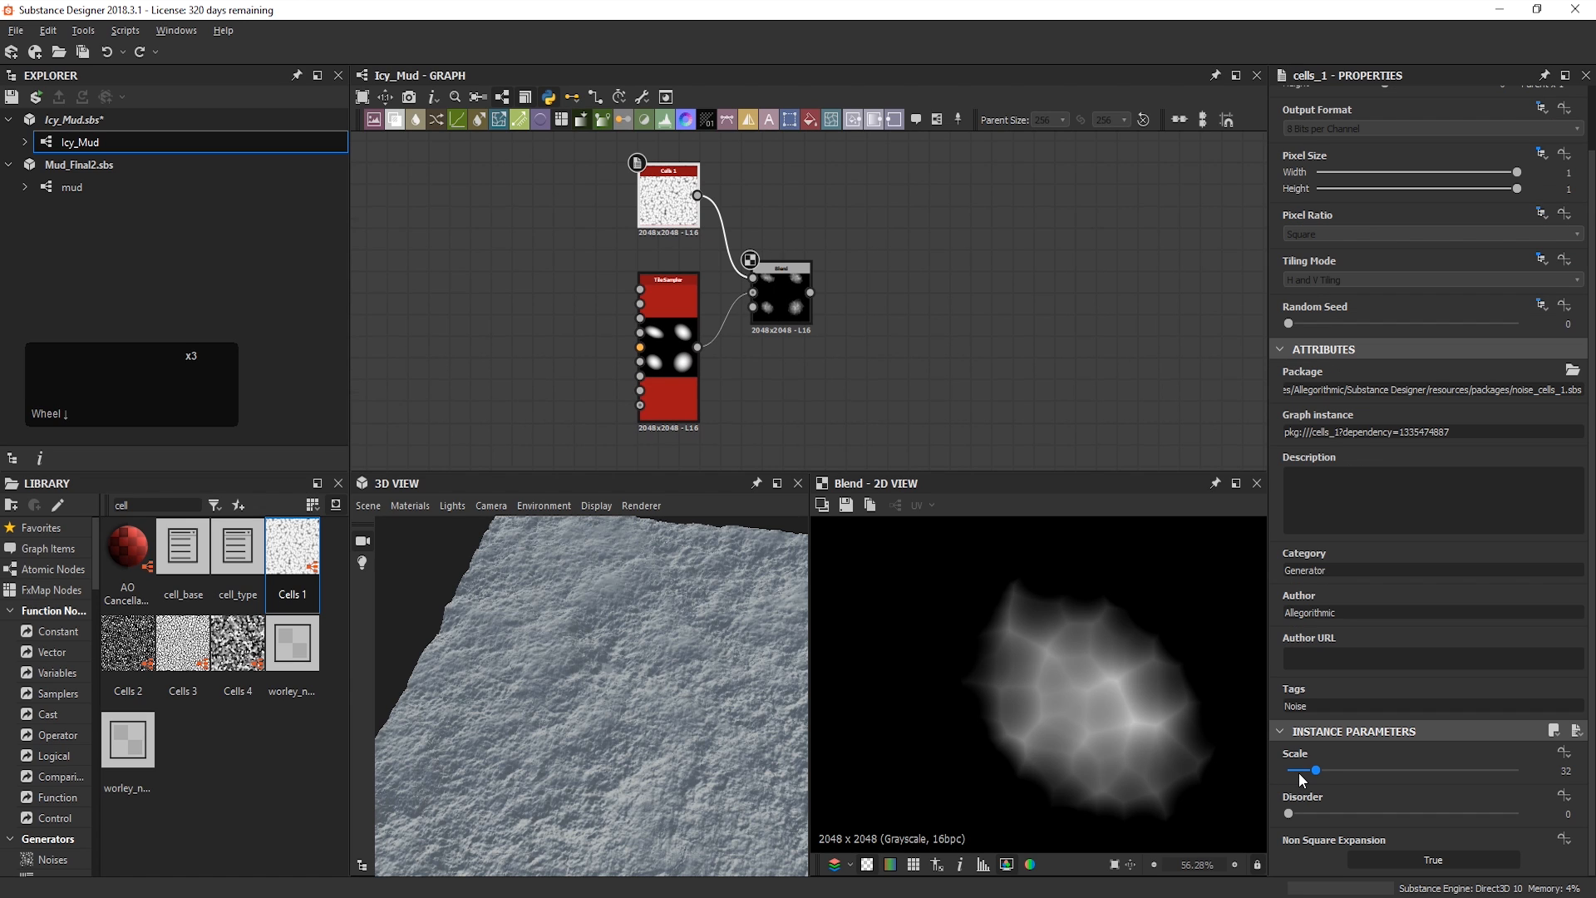
{"action": "left_click_drag", "start_coordinate": [1307, 773], "coordinate": [1418, 812]}
{"action": "scroll", "coordinate": [1067, 712], "scroll_direction": "down", "scroll_amount": 6}
{"action": "middle_click_drag", "start_coordinate": [1064, 716], "coordinate": [1099, 615]}
{"action": "scroll", "coordinate": [1111, 775], "scroll_direction": "up", "scroll_amount": 4}
{"action": "mouse_move", "coordinate": [1074, 759]}
{"action": "middle_mouse_down"}
{"action": "mouse_move", "coordinate": [1244, 697]}
{"action": "mouse_move", "coordinate": [1057, 735]}
{"action": "middle_mouse_up"}
{"action": "scroll", "coordinate": [1057, 735], "scroll_direction": "down", "scroll_amount": 4}
{"action": "middle_click", "coordinate": [1022, 663]}
Step: Add a Histogram Range node after the Subtract Blend and feed the Blend's output into it
{"action": "left_click", "coordinate": [843, 171]}
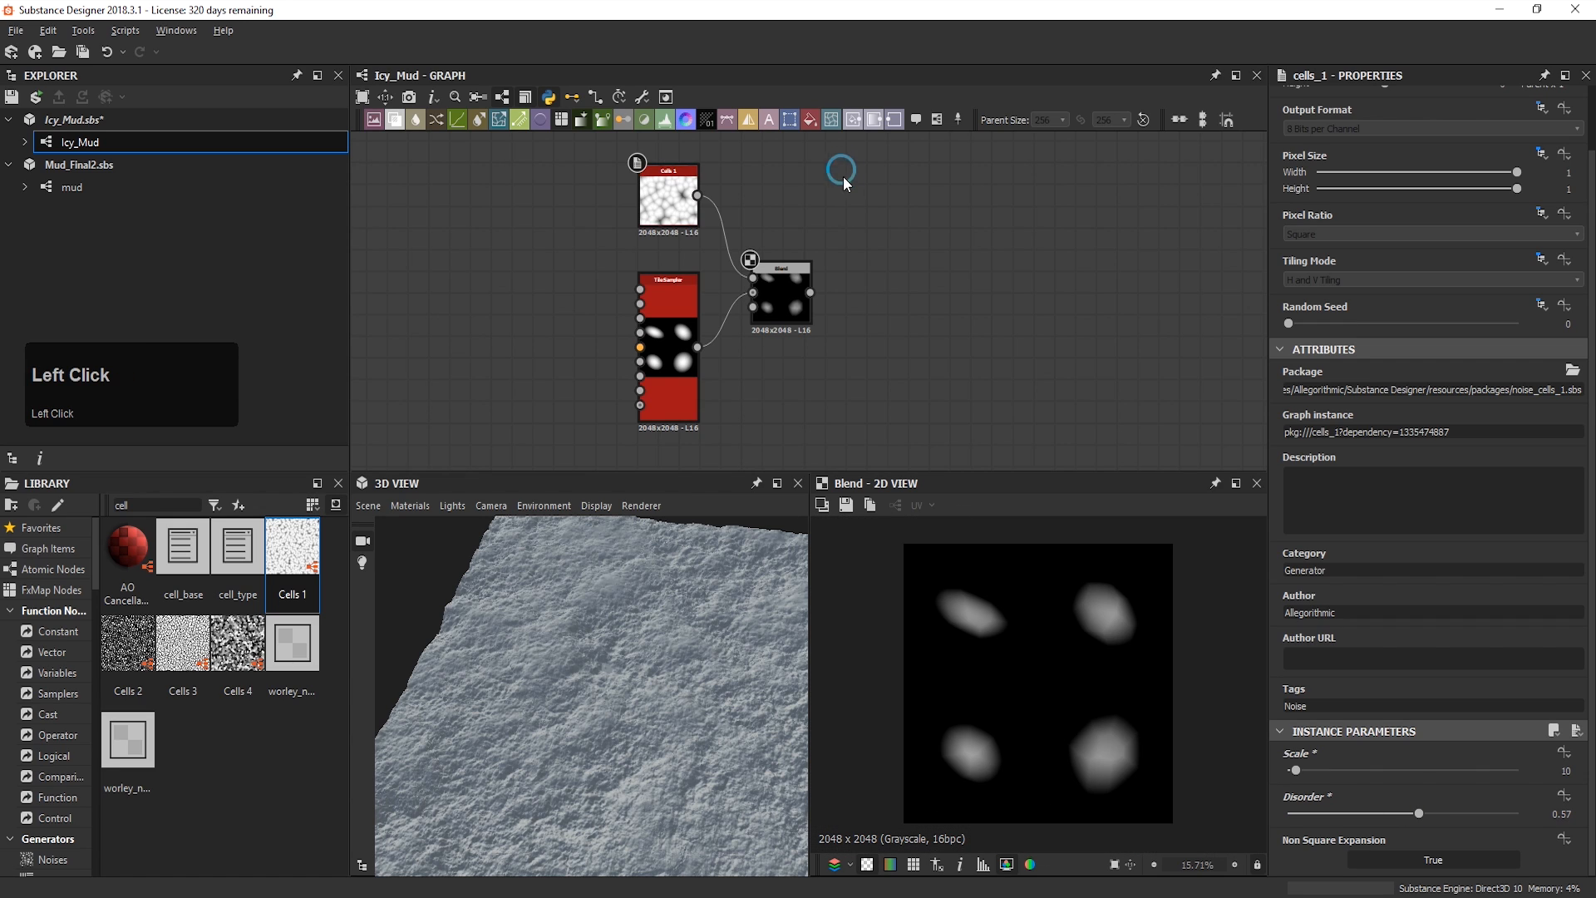
{"action": "key", "text": "space"}
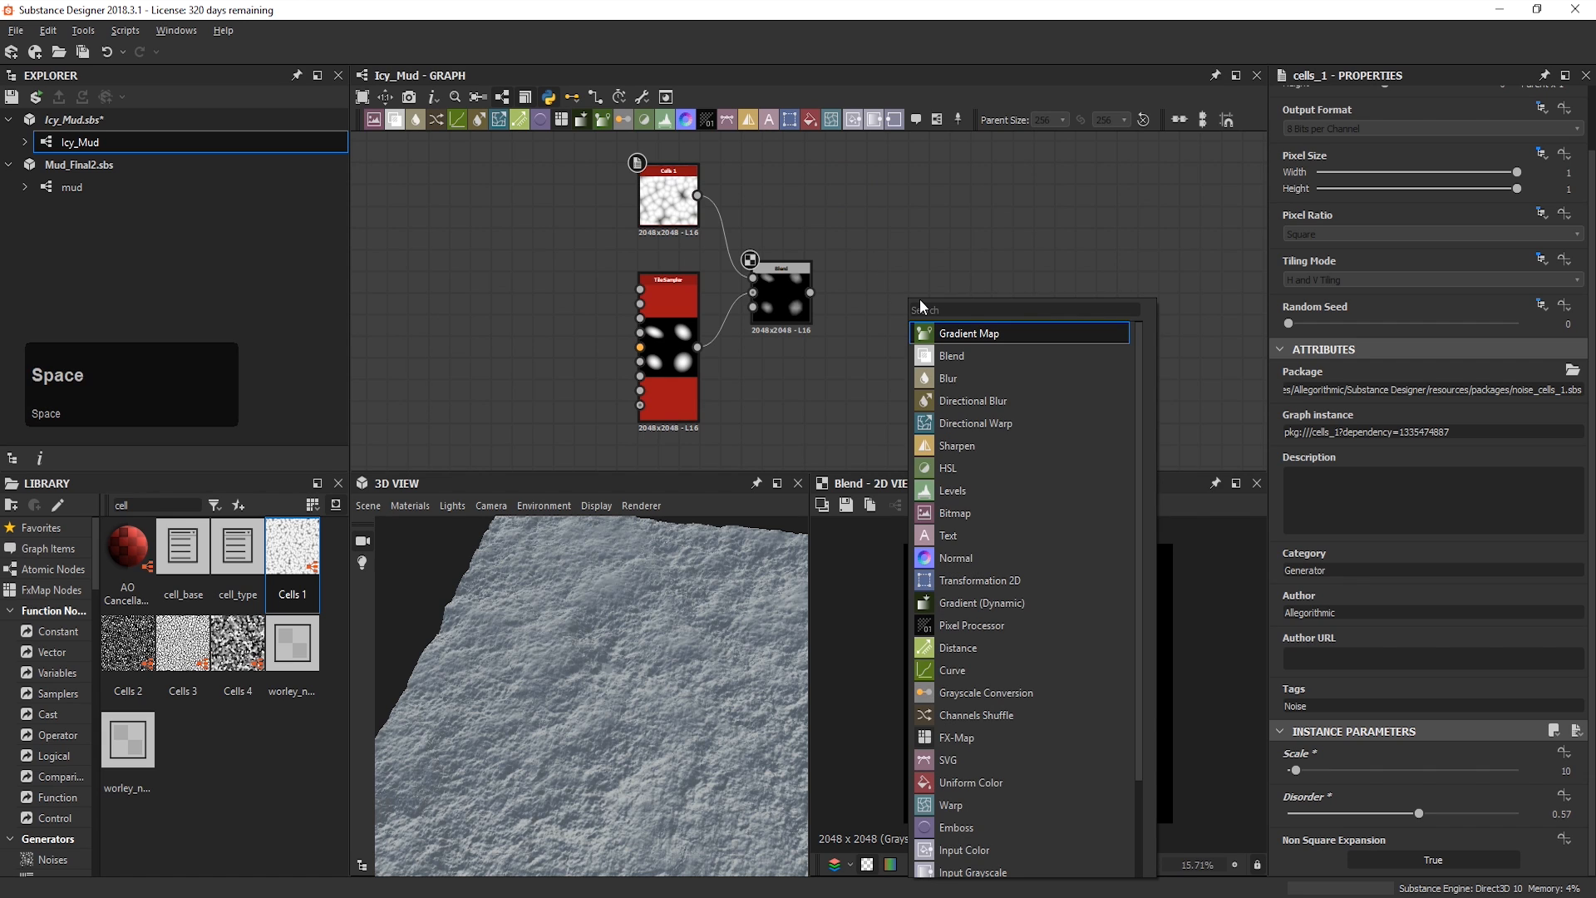
{"action": "type", "text": "hi"}
{"action": "key", "text": "Down"}
{"action": "key", "text": "Up"}
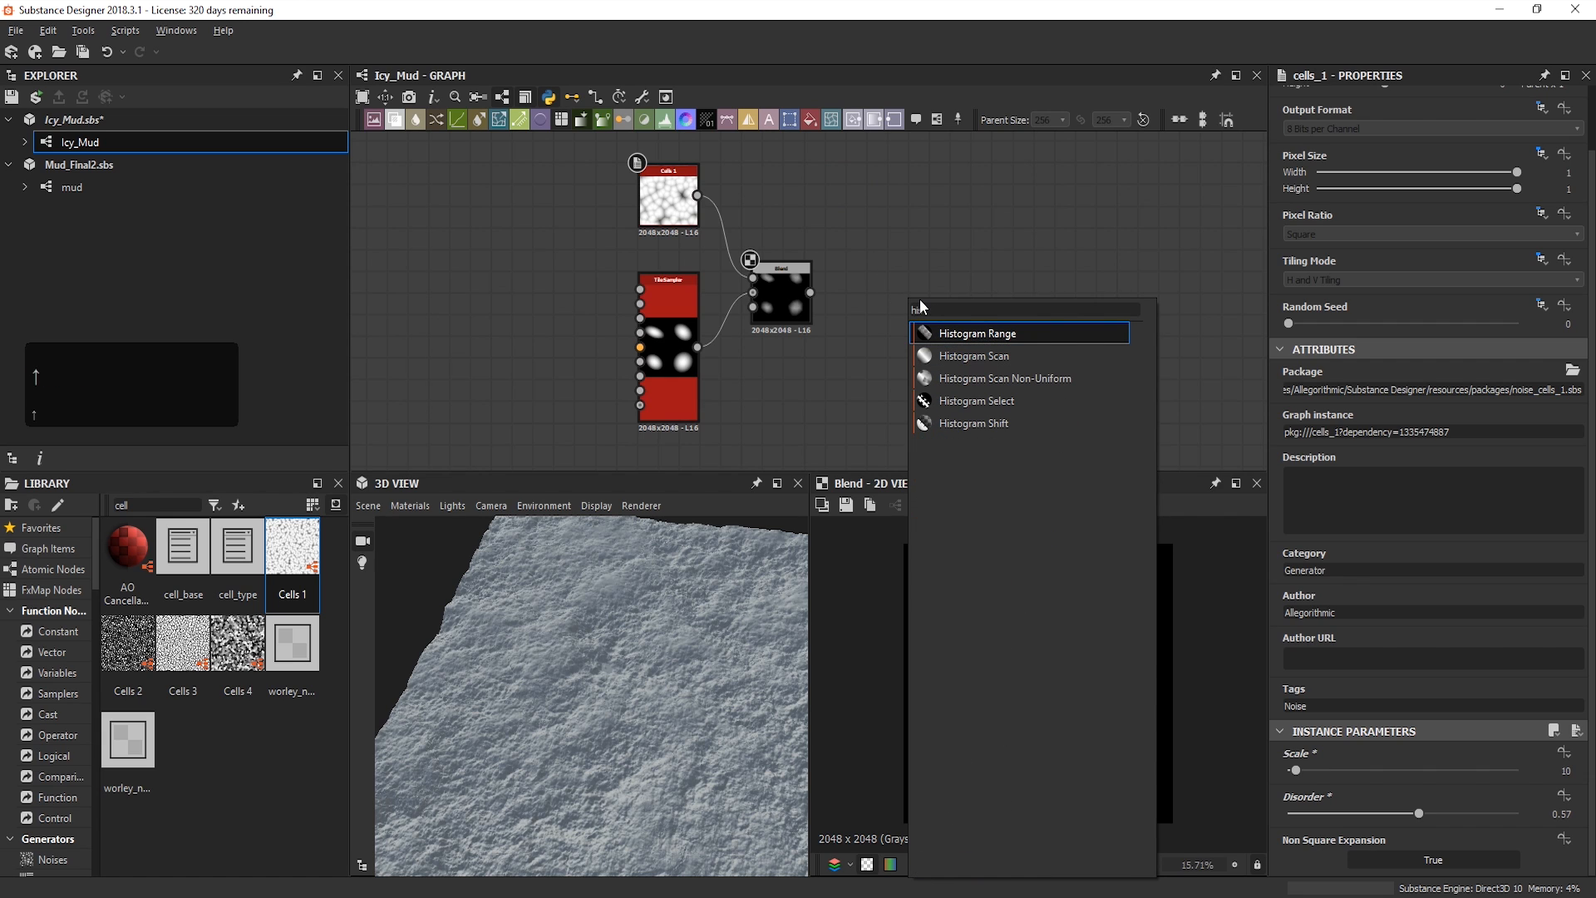
{"action": "key", "text": "Return"}
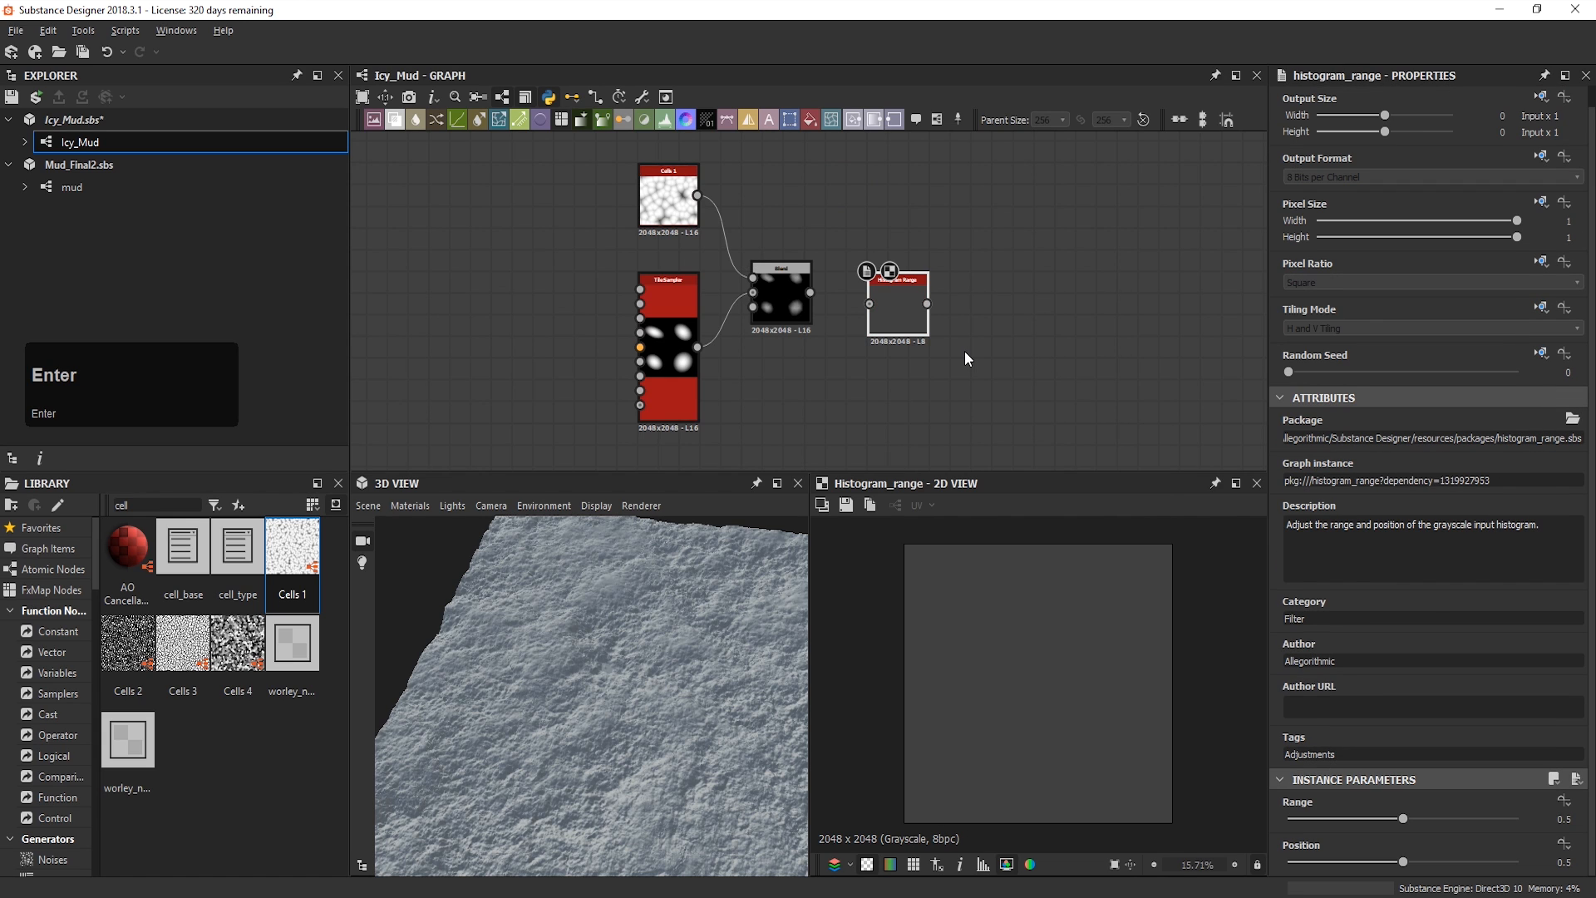
{"action": "left_click_drag", "start_coordinate": [810, 293], "coordinate": [865, 270]}
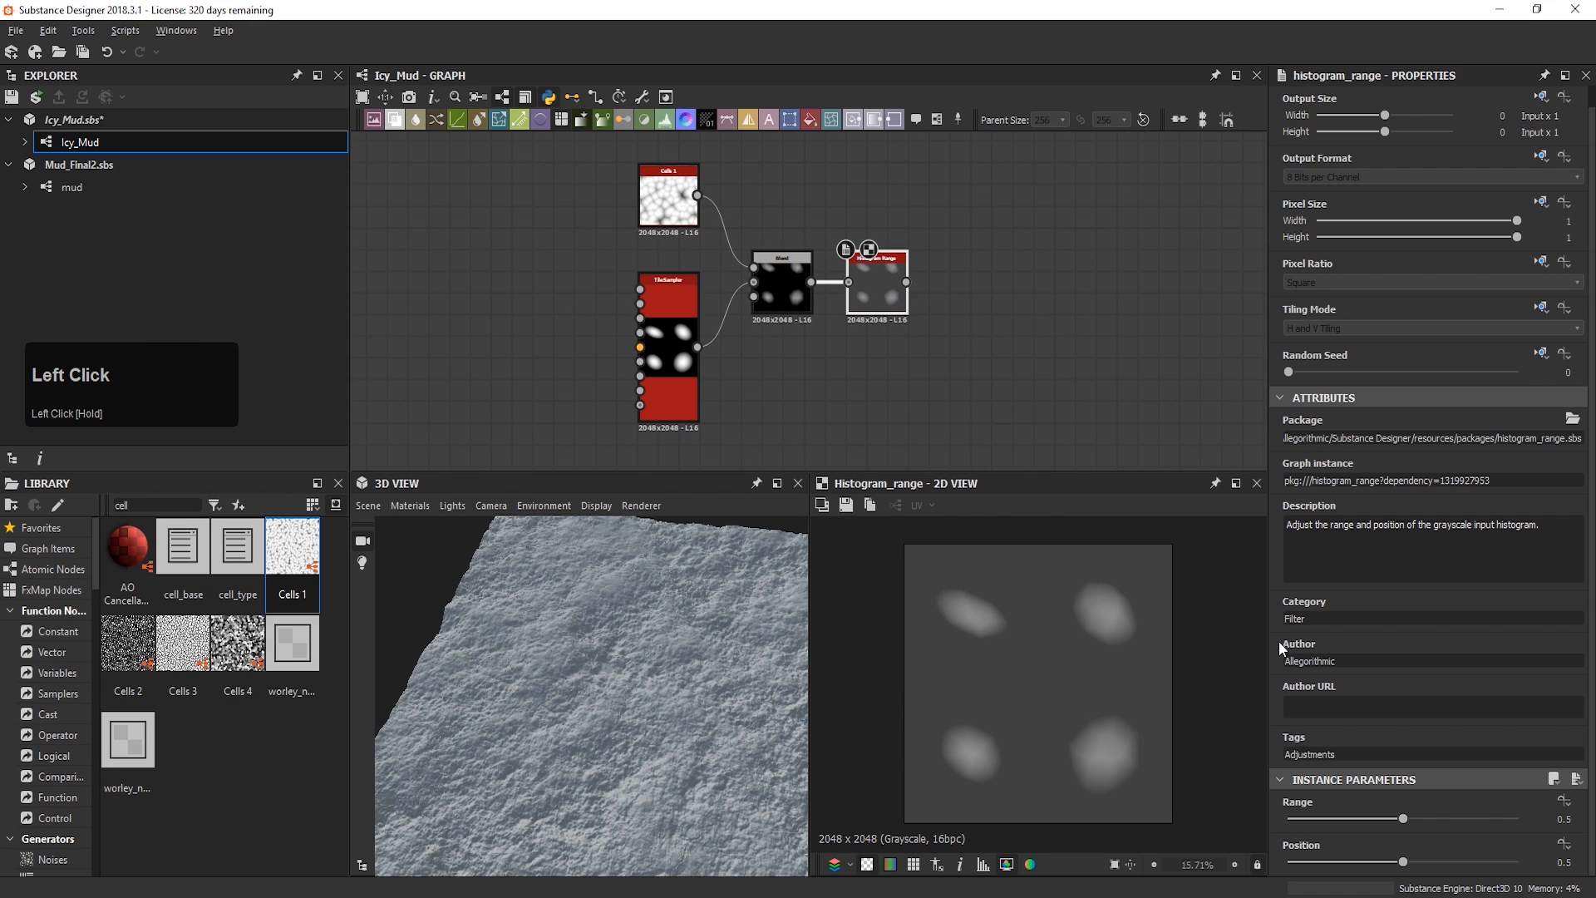
Step: Set the Histogram Range's Range to 0.89 and Position to 0.57
{"action": "left_click_drag", "start_coordinate": [1403, 819], "coordinate": [1490, 821]}
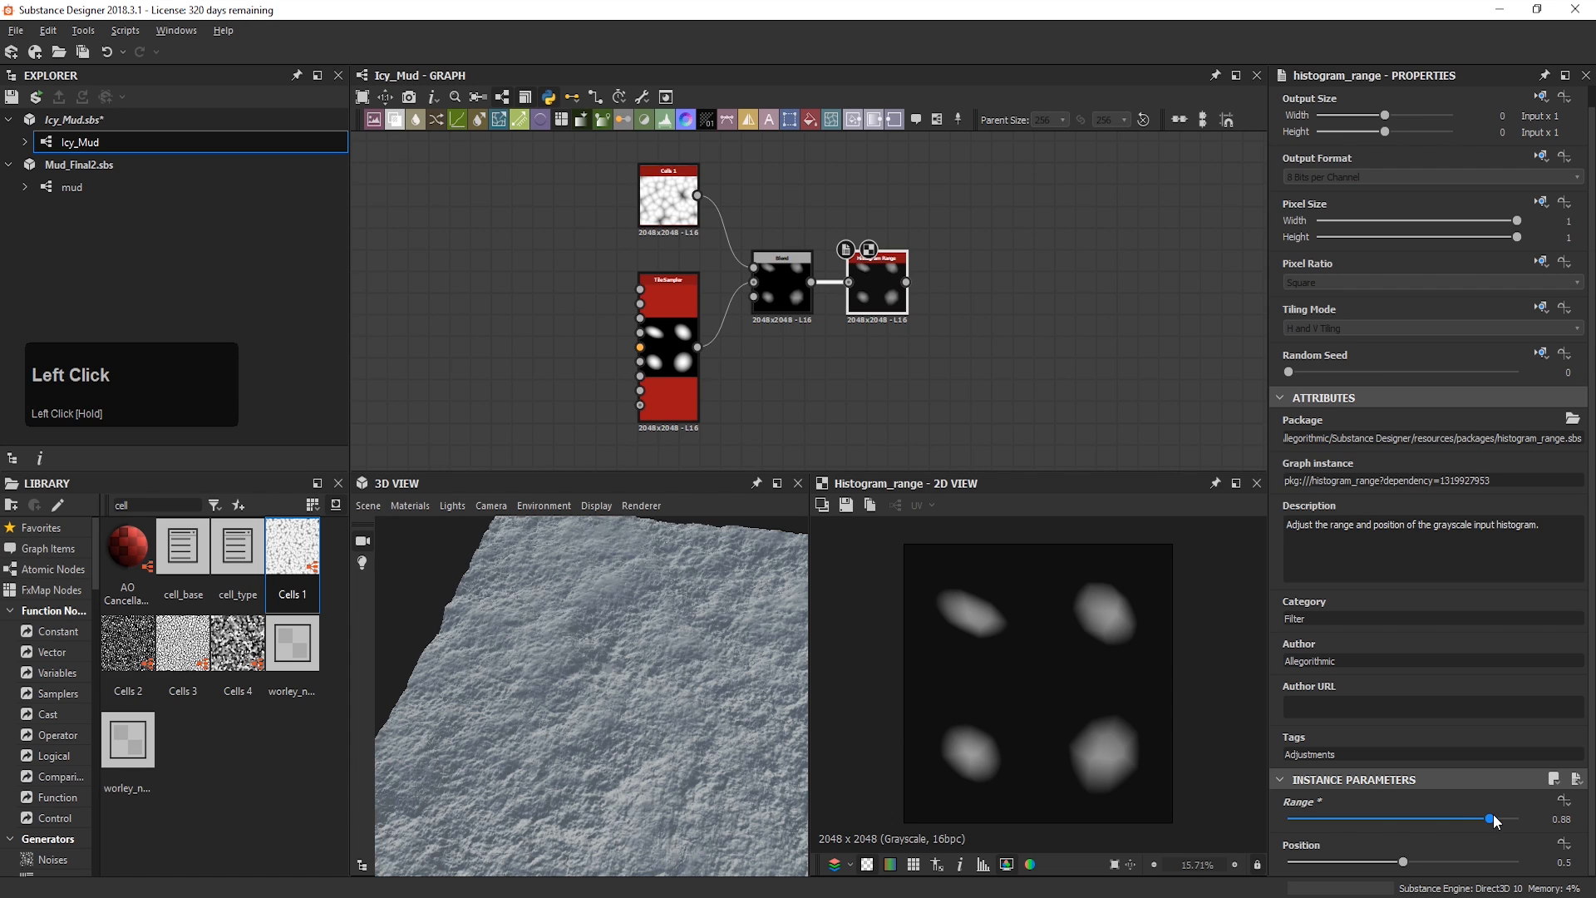
{"action": "double_click", "coordinate": [1578, 818]}
{"action": "left_click", "coordinate": [1580, 815]}
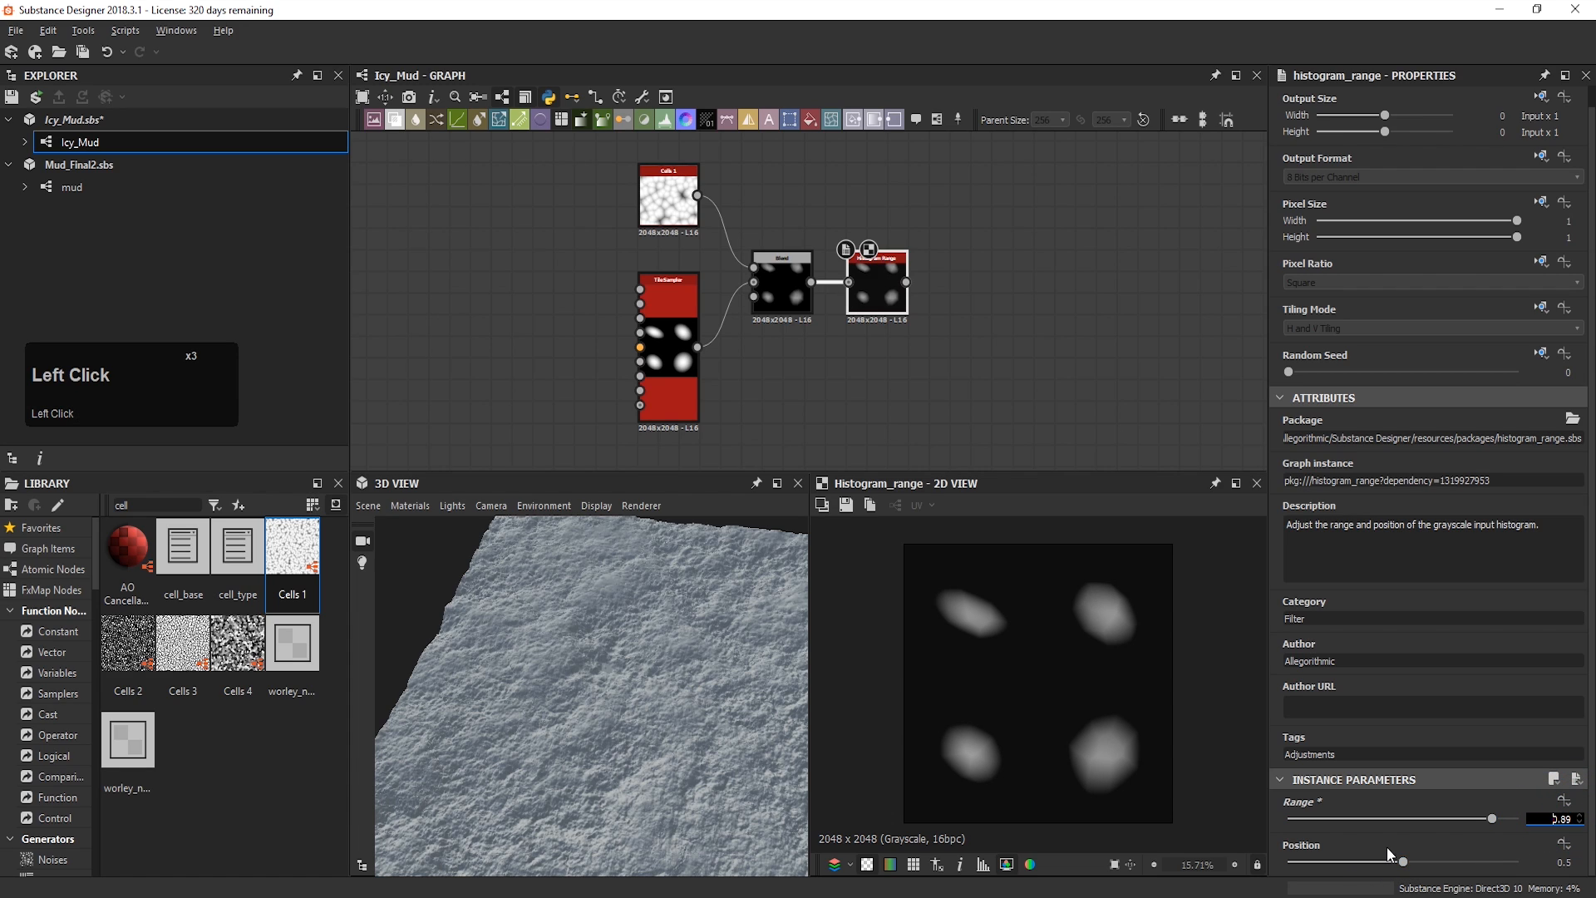
{"action": "left_click_drag", "start_coordinate": [1403, 862], "coordinate": [1419, 861]}
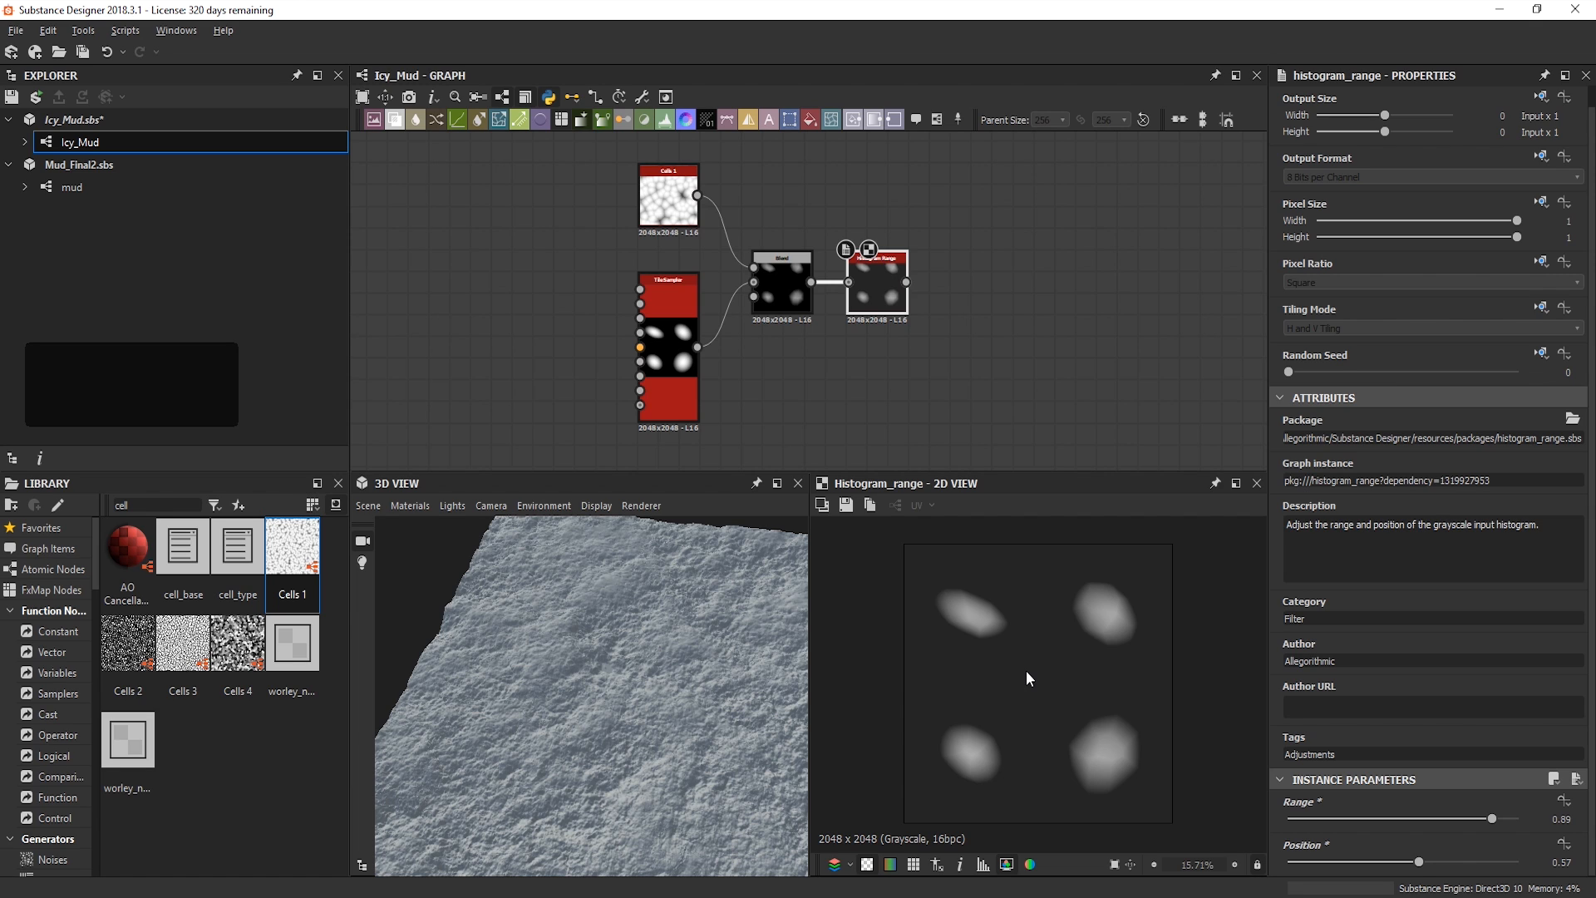
Step: Add a Levels node above the Histogram Range and connect the Subtract Blend's output to it
{"action": "key", "text": "space"}
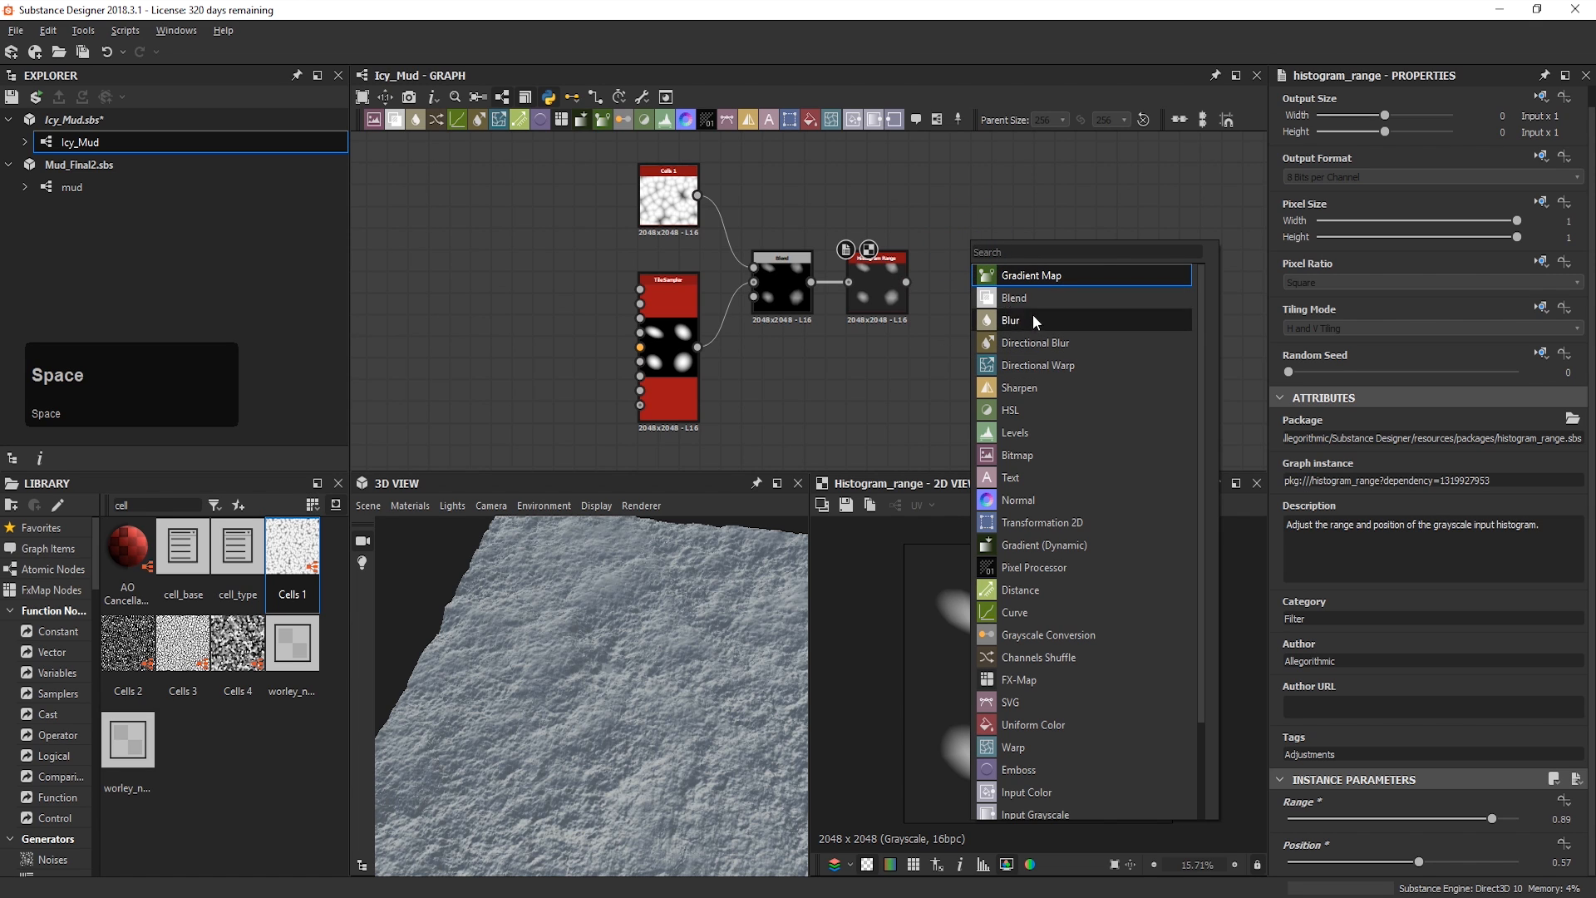
{"action": "left_click", "coordinate": [1023, 427]}
{"action": "middle_click_drag", "start_coordinate": [956, 254], "coordinate": [977, 292]}
{"action": "left_click_drag", "start_coordinate": [977, 290], "coordinate": [894, 247]}
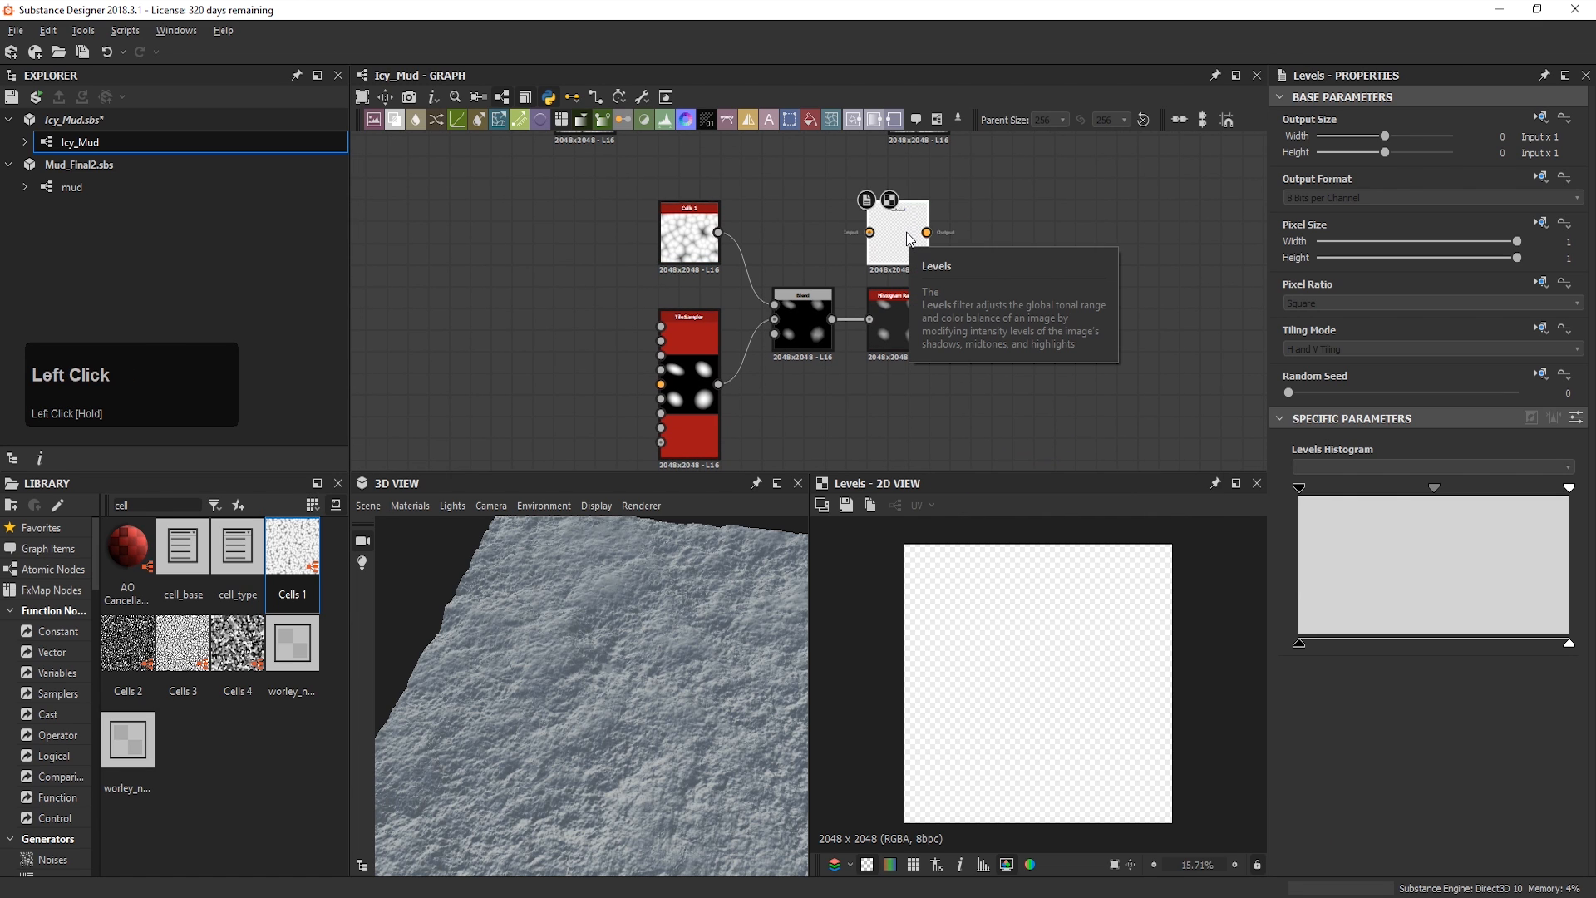
{"action": "left_click_drag", "start_coordinate": [832, 319], "coordinate": [870, 233]}
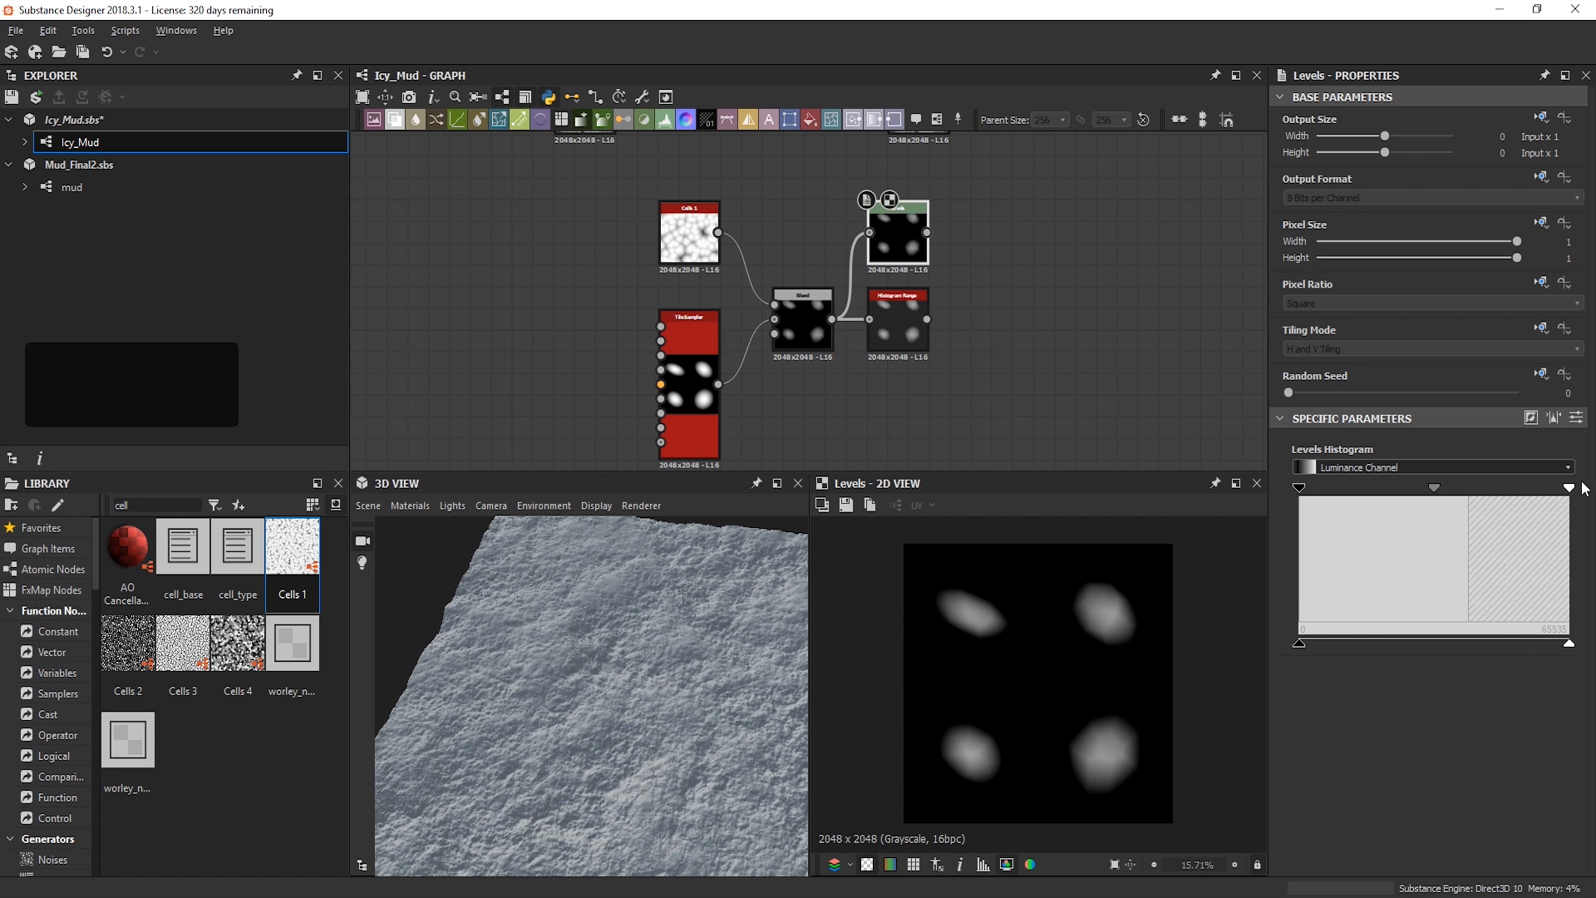
Step: Lower the Levels node's Level In High to its minimum to turn the shapes into a solid white mask
{"action": "left_click", "coordinate": [1575, 417]}
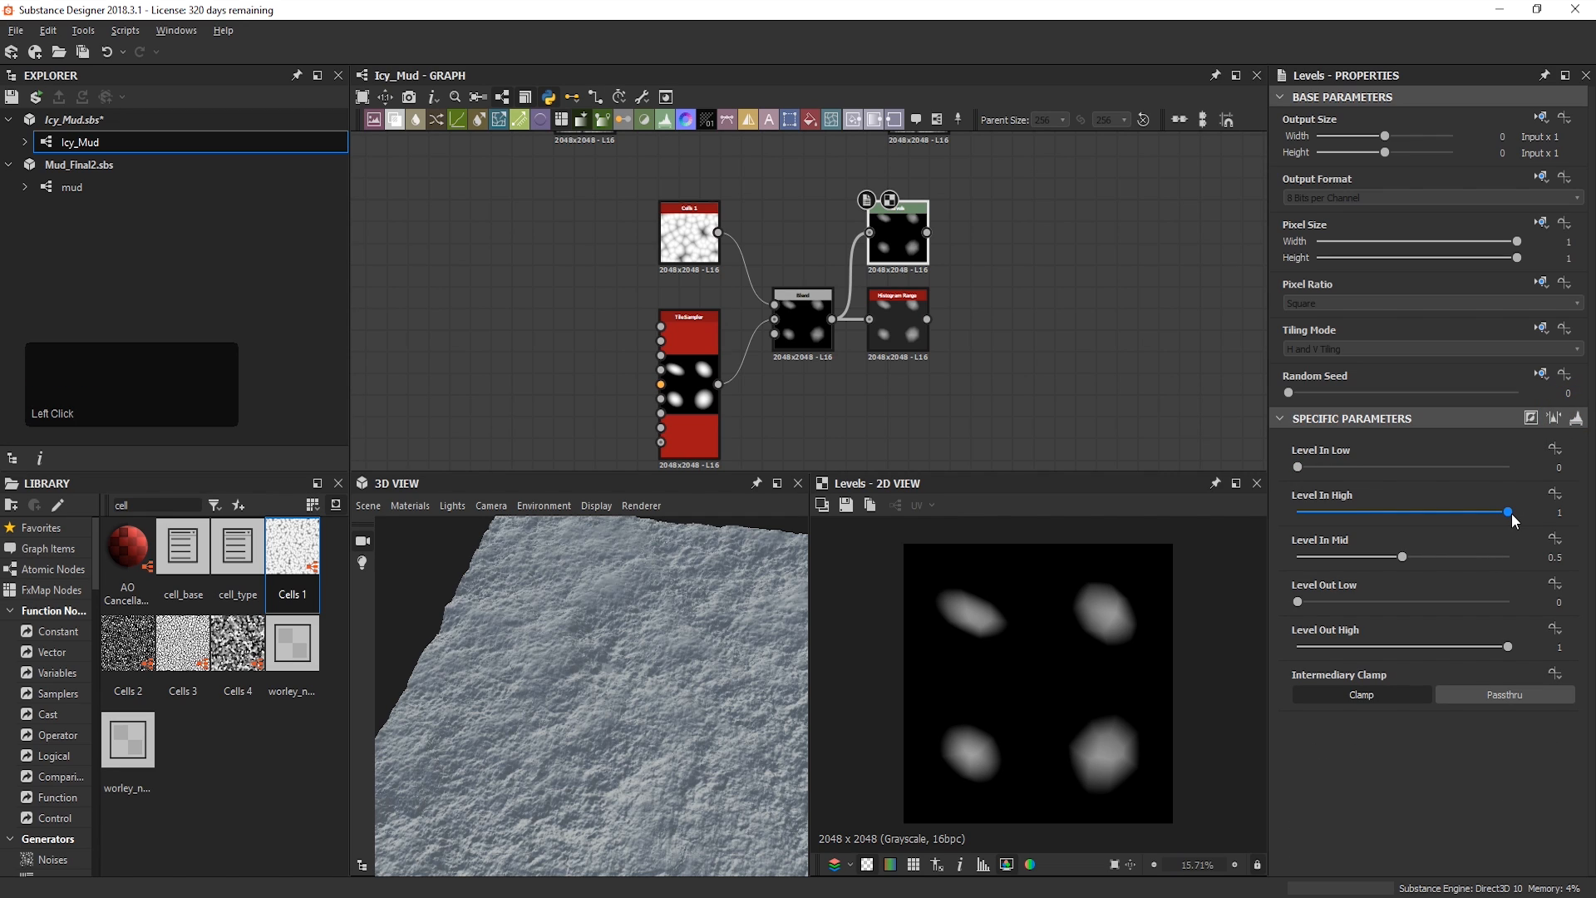
{"action": "left_click_drag", "start_coordinate": [1512, 512], "coordinate": [1257, 516]}
{"action": "left_click", "coordinate": [1575, 417]}
Step: Add a Blend node combining the Levels mask over the Histogram Range, and set its blending mode to Multiply
{"action": "key", "text": "space"}
{"action": "left_click", "coordinate": [1077, 309]}
{"action": "left_click_drag", "start_coordinate": [1017, 261], "coordinate": [974, 297]}
{"action": "left_click_drag", "start_coordinate": [926, 233], "coordinate": [974, 283]}
{"action": "left_click", "coordinate": [1429, 503]}
{"action": "left_click", "coordinate": [1348, 552]}
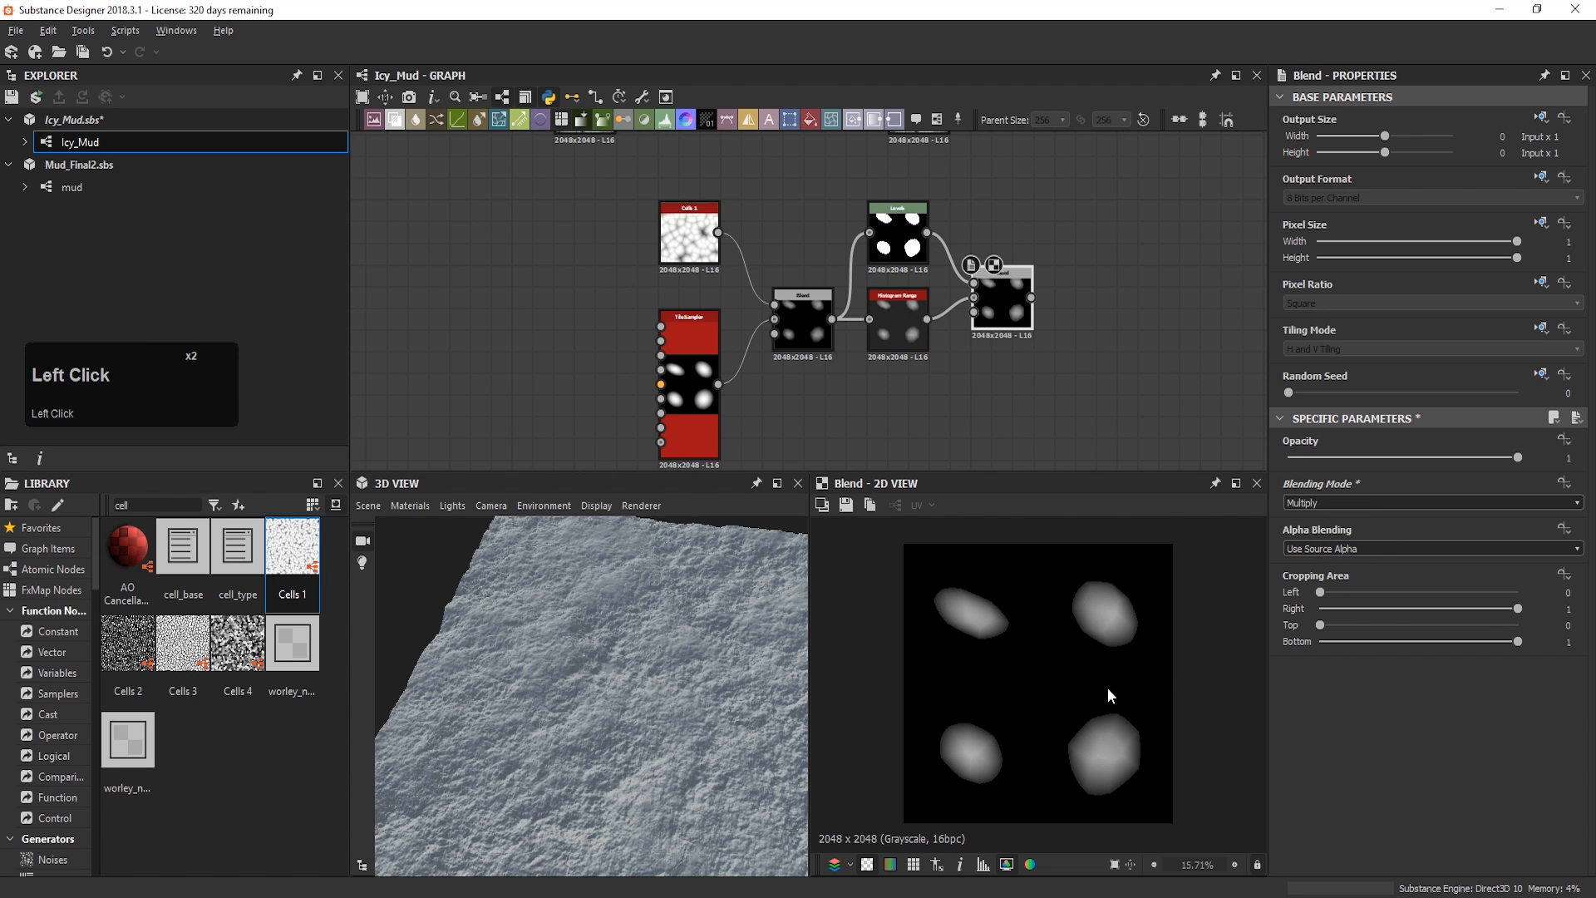
Step: Compare the Subtract Blend and Multiply Blend outputs up close in the 2D view
{"action": "double_click", "coordinate": [810, 339]}
{"action": "left_click", "coordinate": [998, 310]}
{"action": "double_click", "coordinate": [997, 304]}
{"action": "scroll", "coordinate": [1142, 628], "scroll_direction": "up", "scroll_amount": 6}
{"action": "middle_click_drag", "start_coordinate": [1135, 628], "coordinate": [1040, 740]}
{"action": "double_click", "coordinate": [811, 328]}
{"action": "scroll", "coordinate": [1070, 667], "scroll_direction": "up", "scroll_amount": 3}
{"action": "double_click", "coordinate": [1013, 292]}
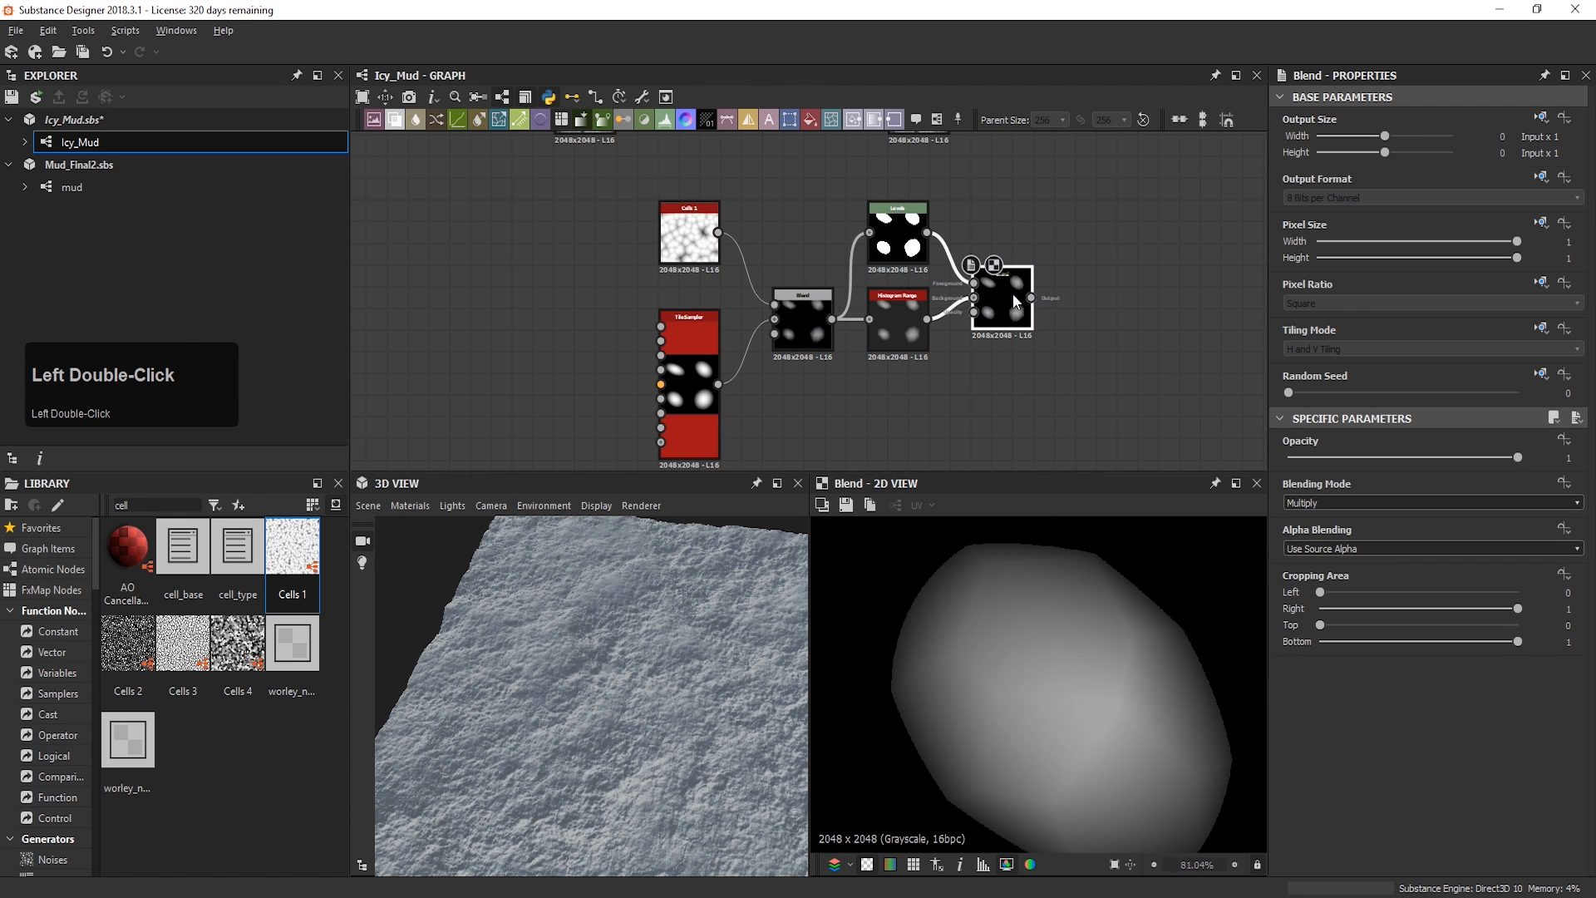
{"action": "scroll", "coordinate": [1082, 716], "scroll_direction": "down", "scroll_amount": 8}
{"action": "scroll", "coordinate": [1076, 731], "scroll_direction": "up", "scroll_amount": 2}
Step: Add a Flood Fill node beyond the Multiply Blend and feed it the Levels mask
{"action": "middle_click_drag", "start_coordinate": [1053, 289], "coordinate": [893, 298]}
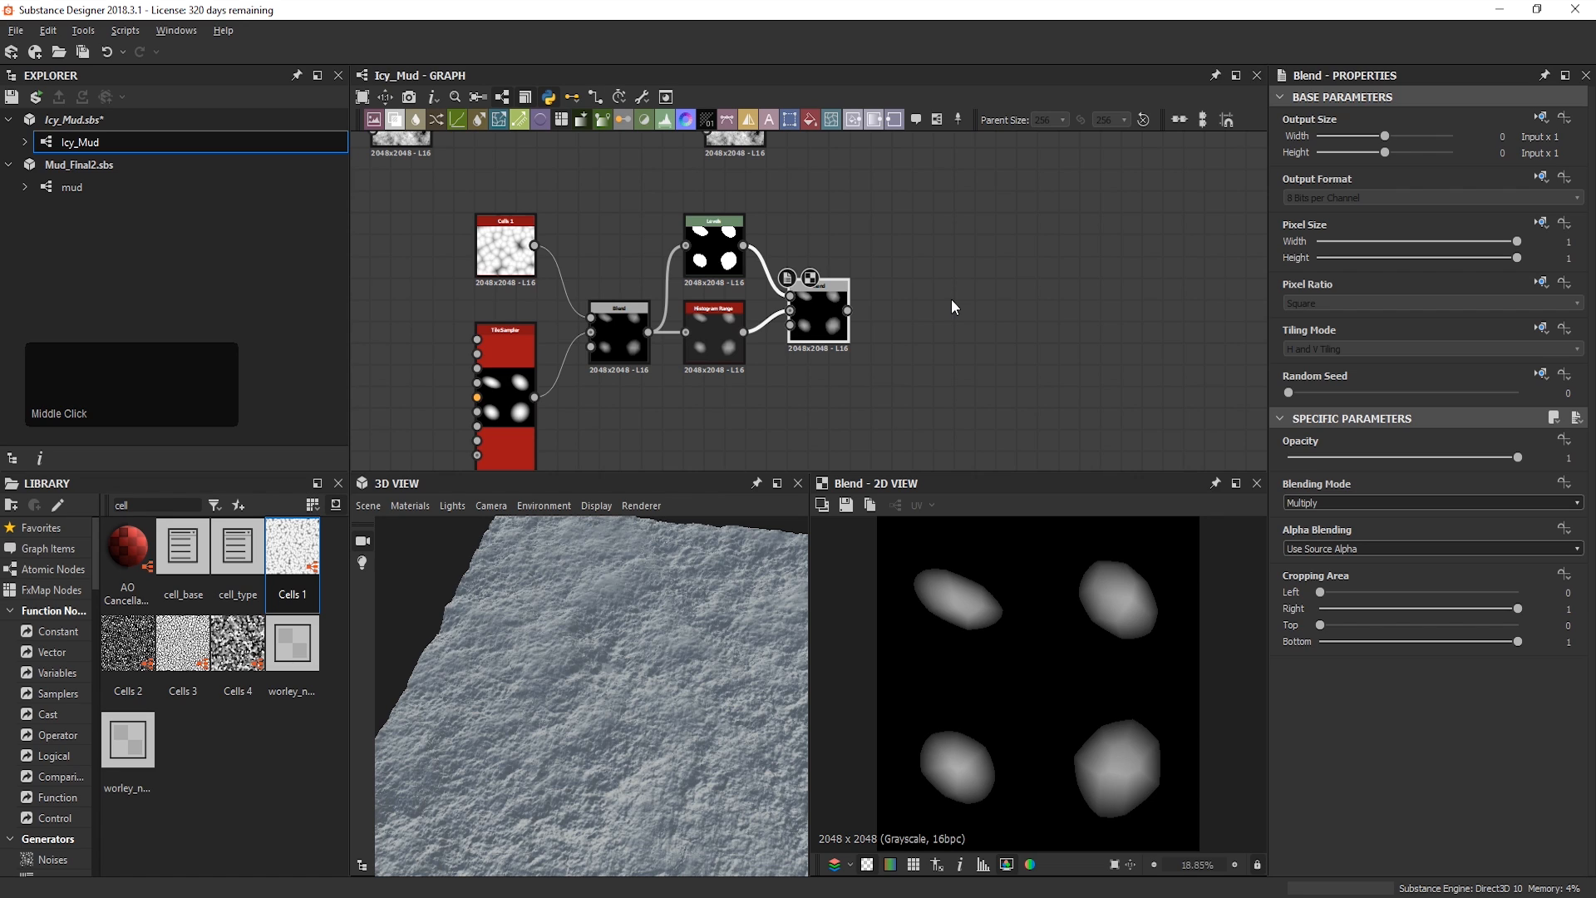
{"action": "left_click", "coordinate": [941, 261]}
{"action": "key", "text": "space"}
{"action": "type", "text": "floo"}
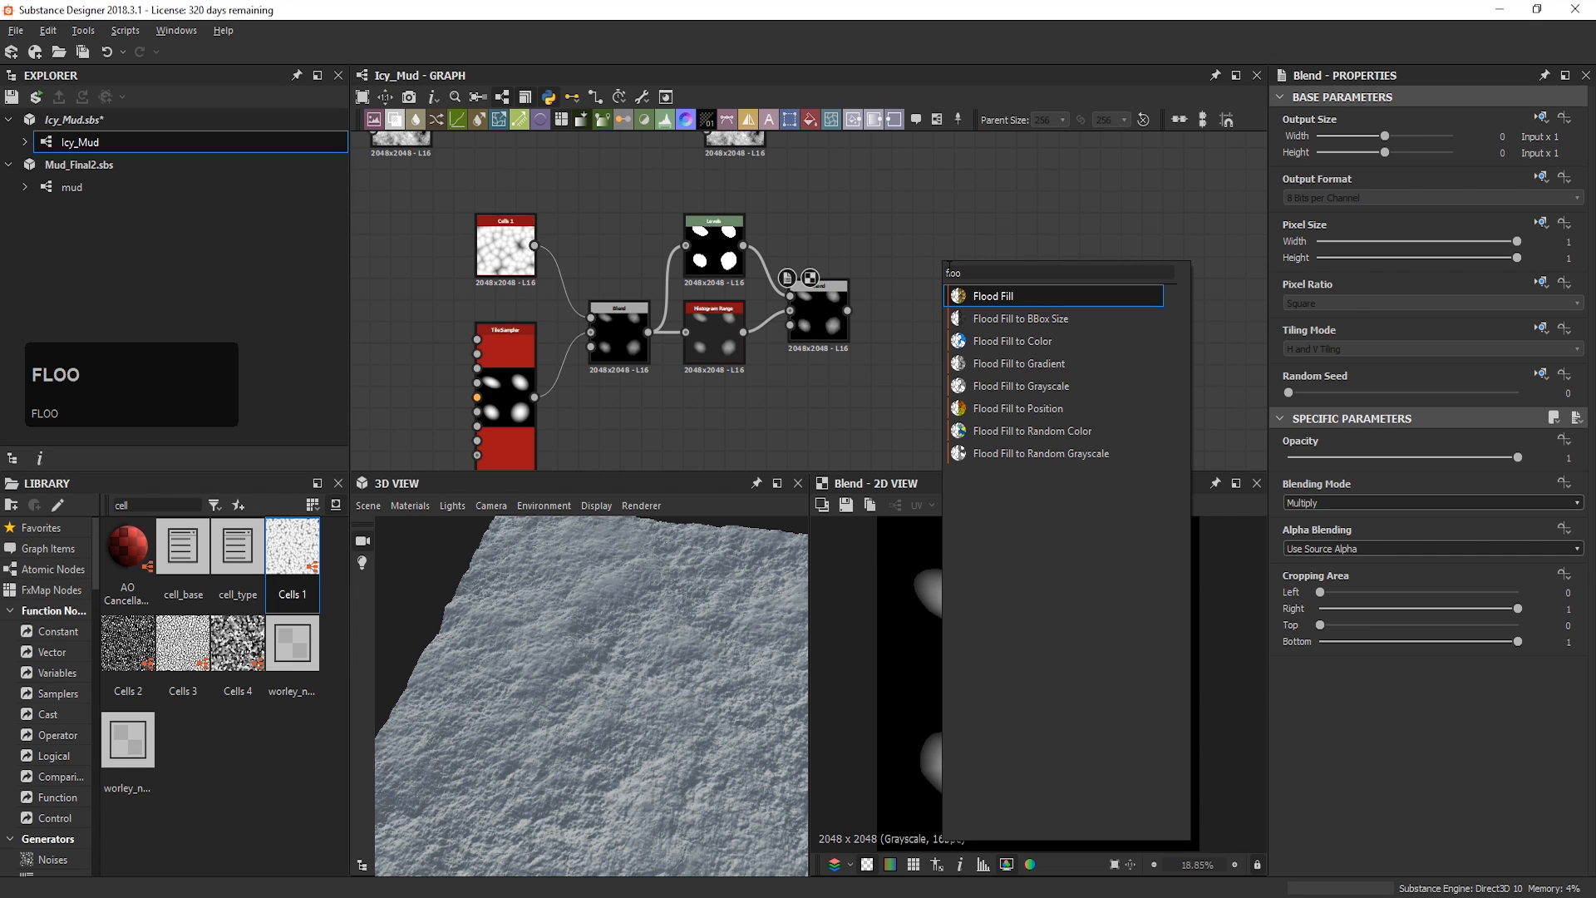
{"action": "left_click", "coordinate": [960, 294]}
{"action": "left_click_drag", "start_coordinate": [952, 282], "coordinate": [931, 262]}
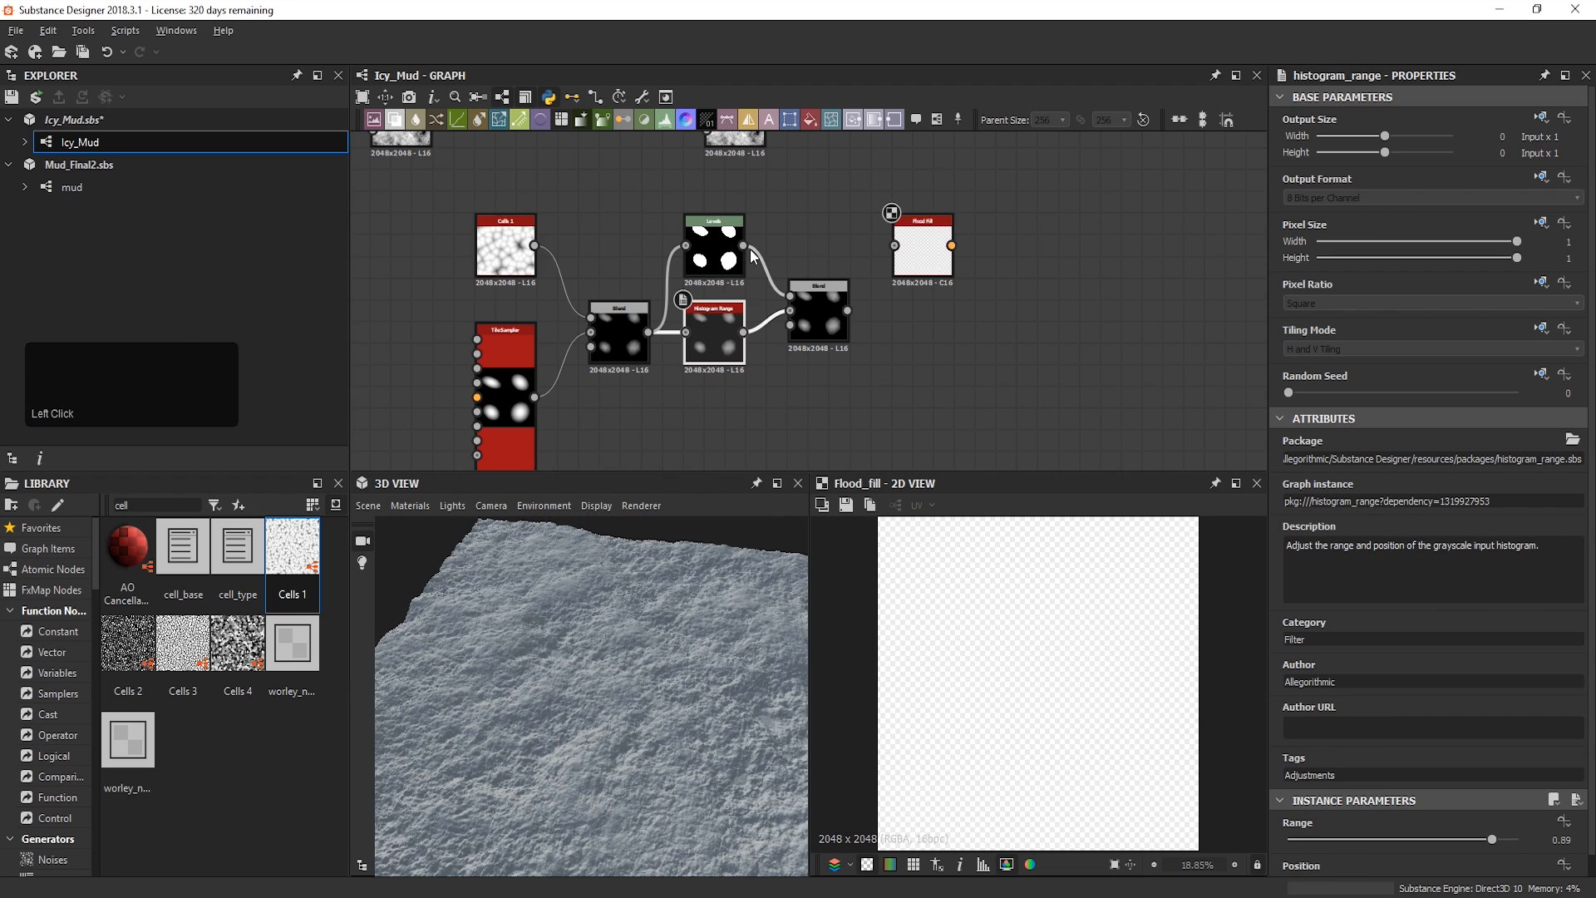
{"action": "left_click_drag", "start_coordinate": [743, 245], "coordinate": [895, 246]}
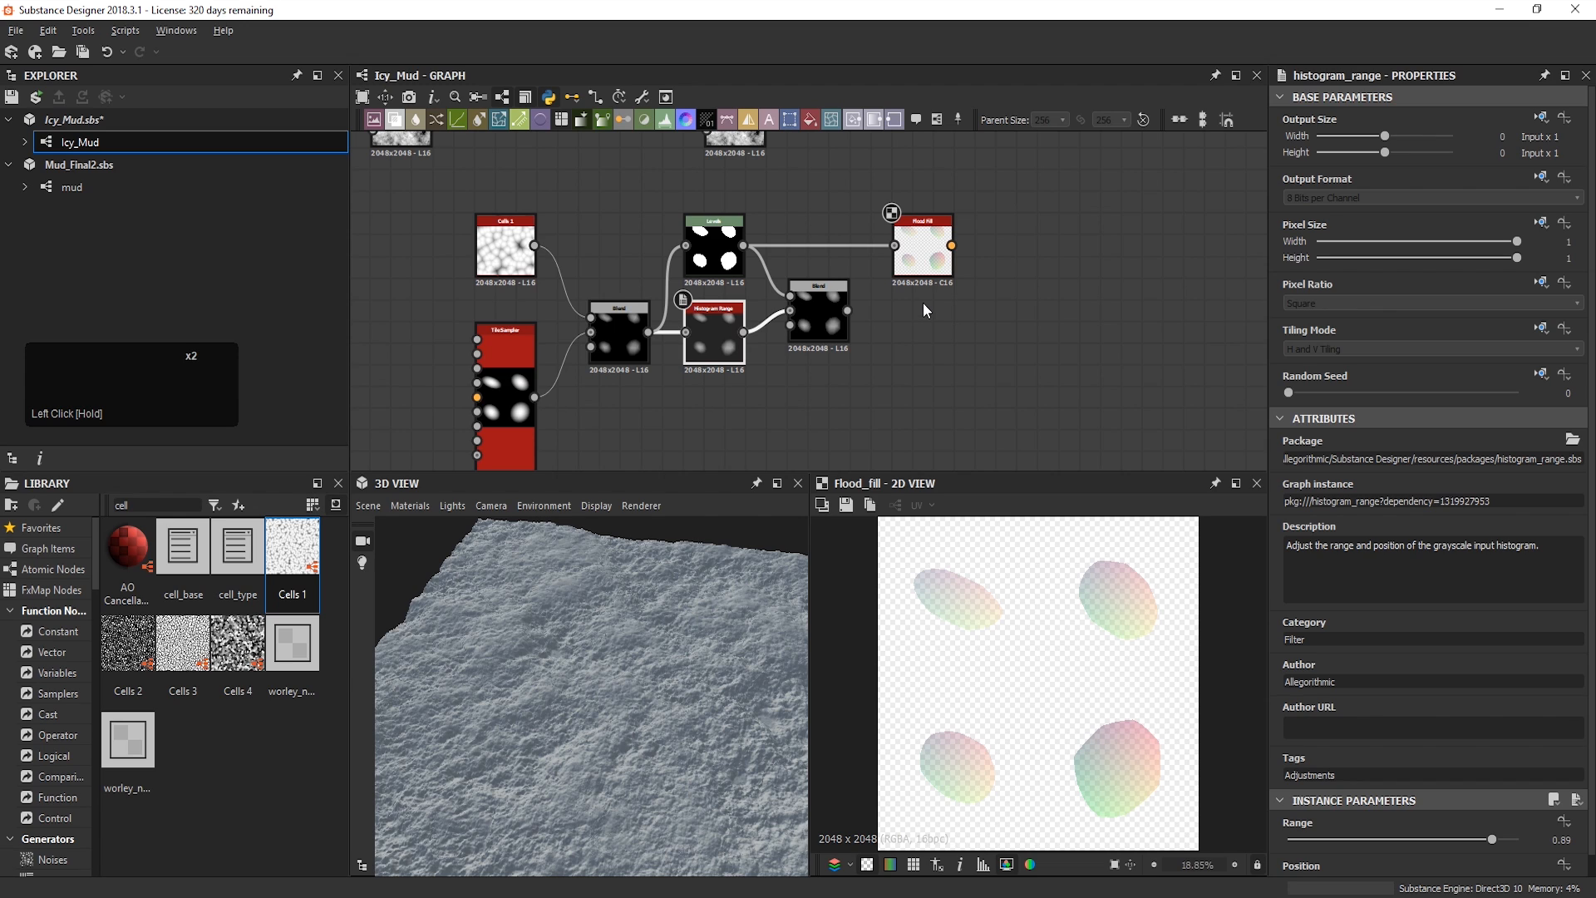
Step: Add a Flood Fill to Gradient node and connect the Flood Fill's output to it
{"action": "key", "text": "space"}
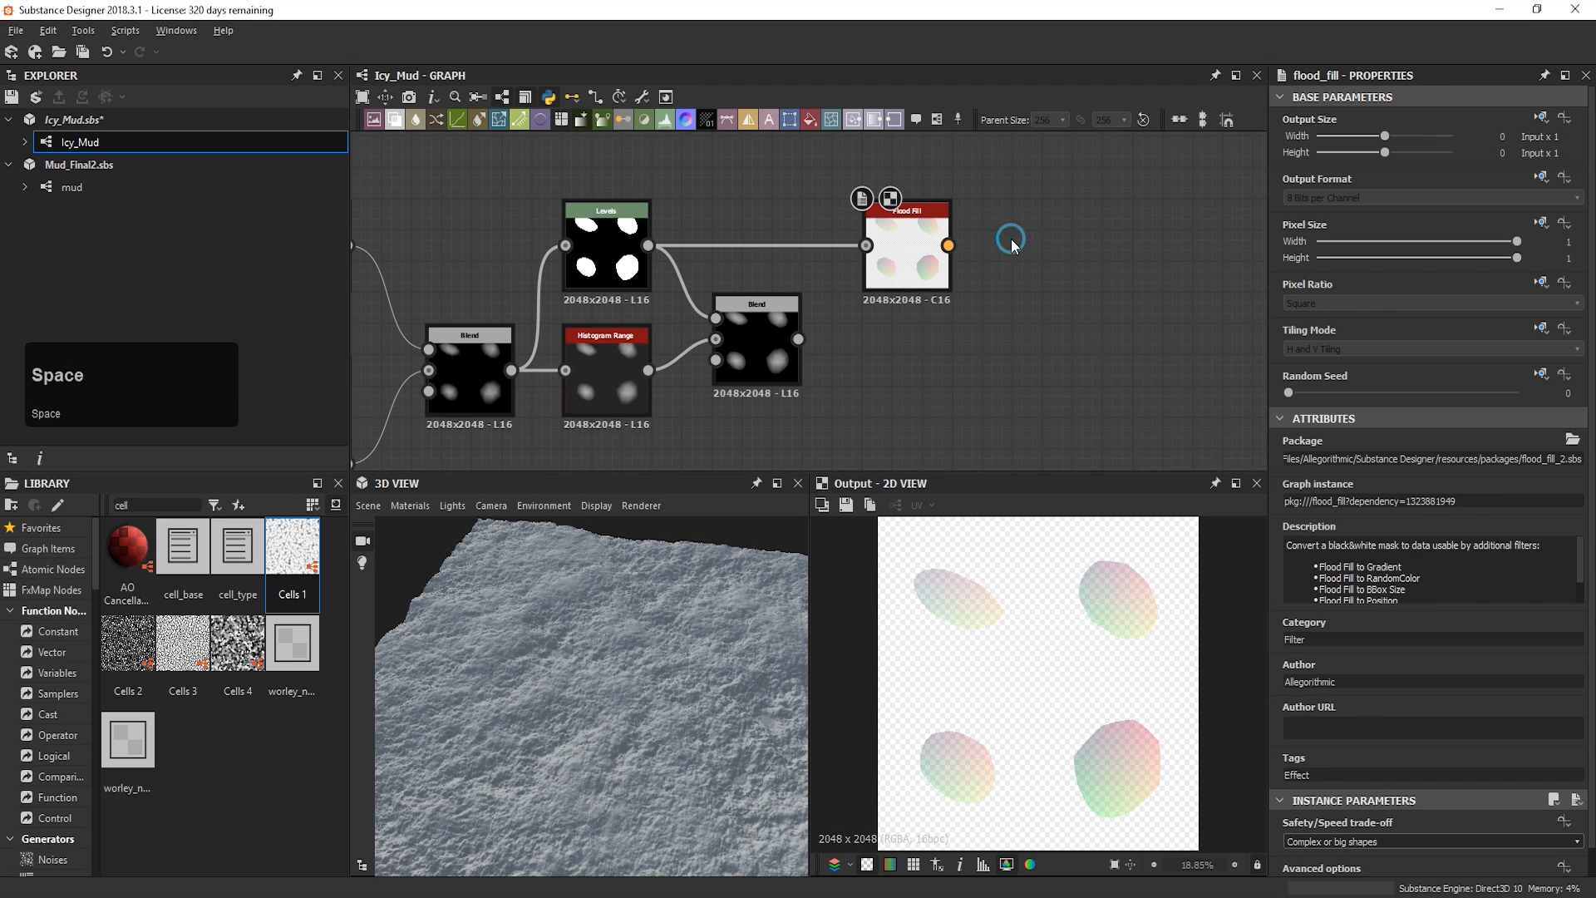
{"action": "type", "text": "flood"}
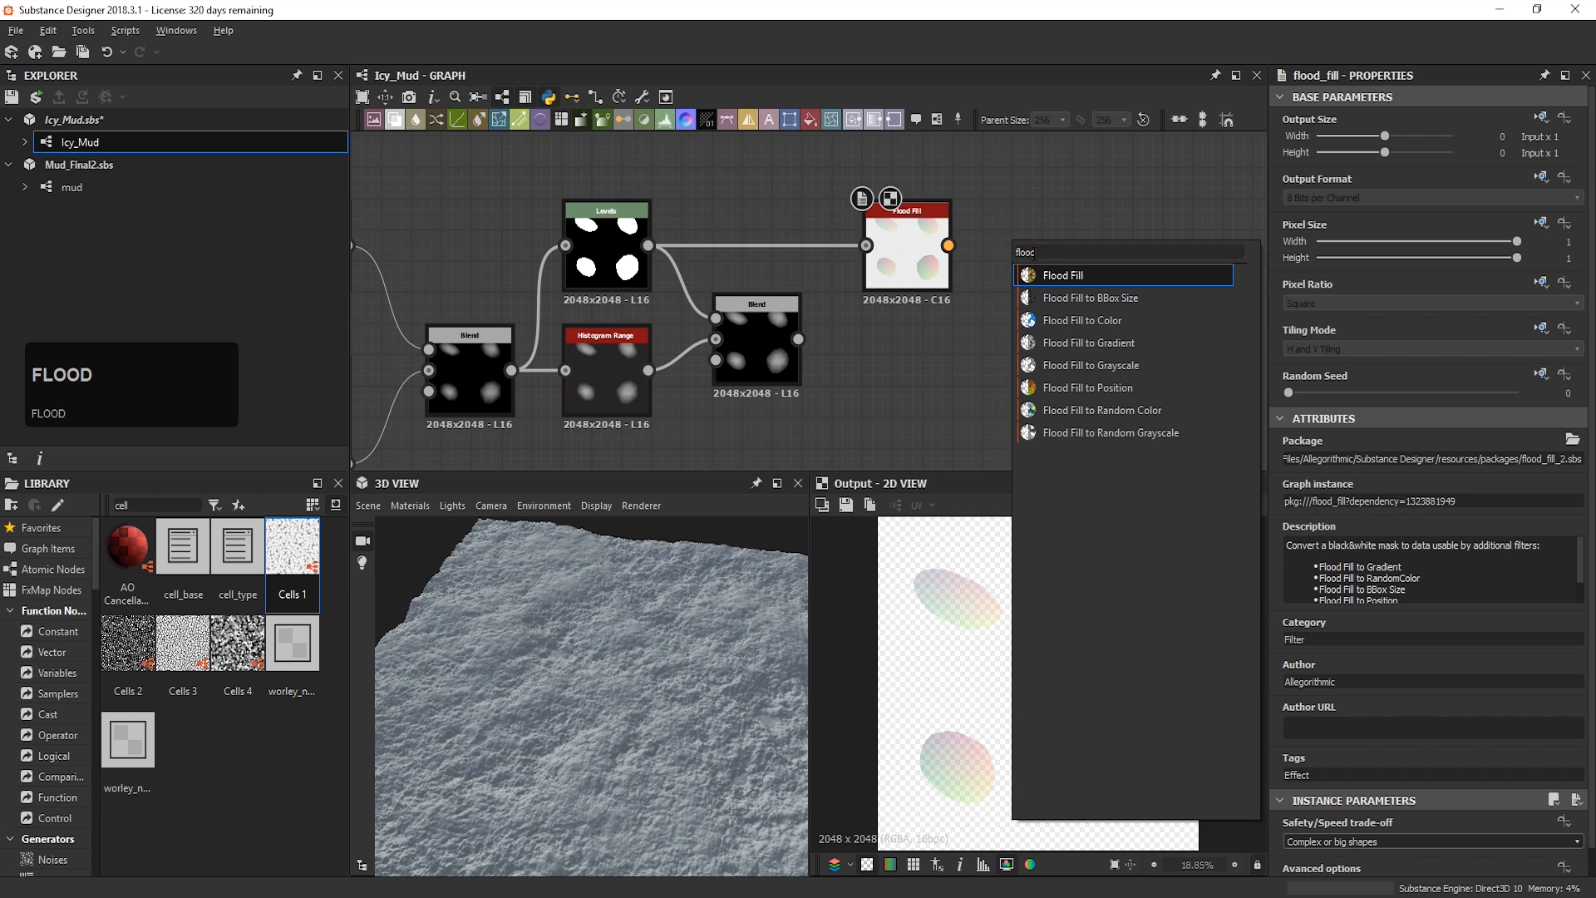
{"action": "double_click", "coordinate": [1081, 342]}
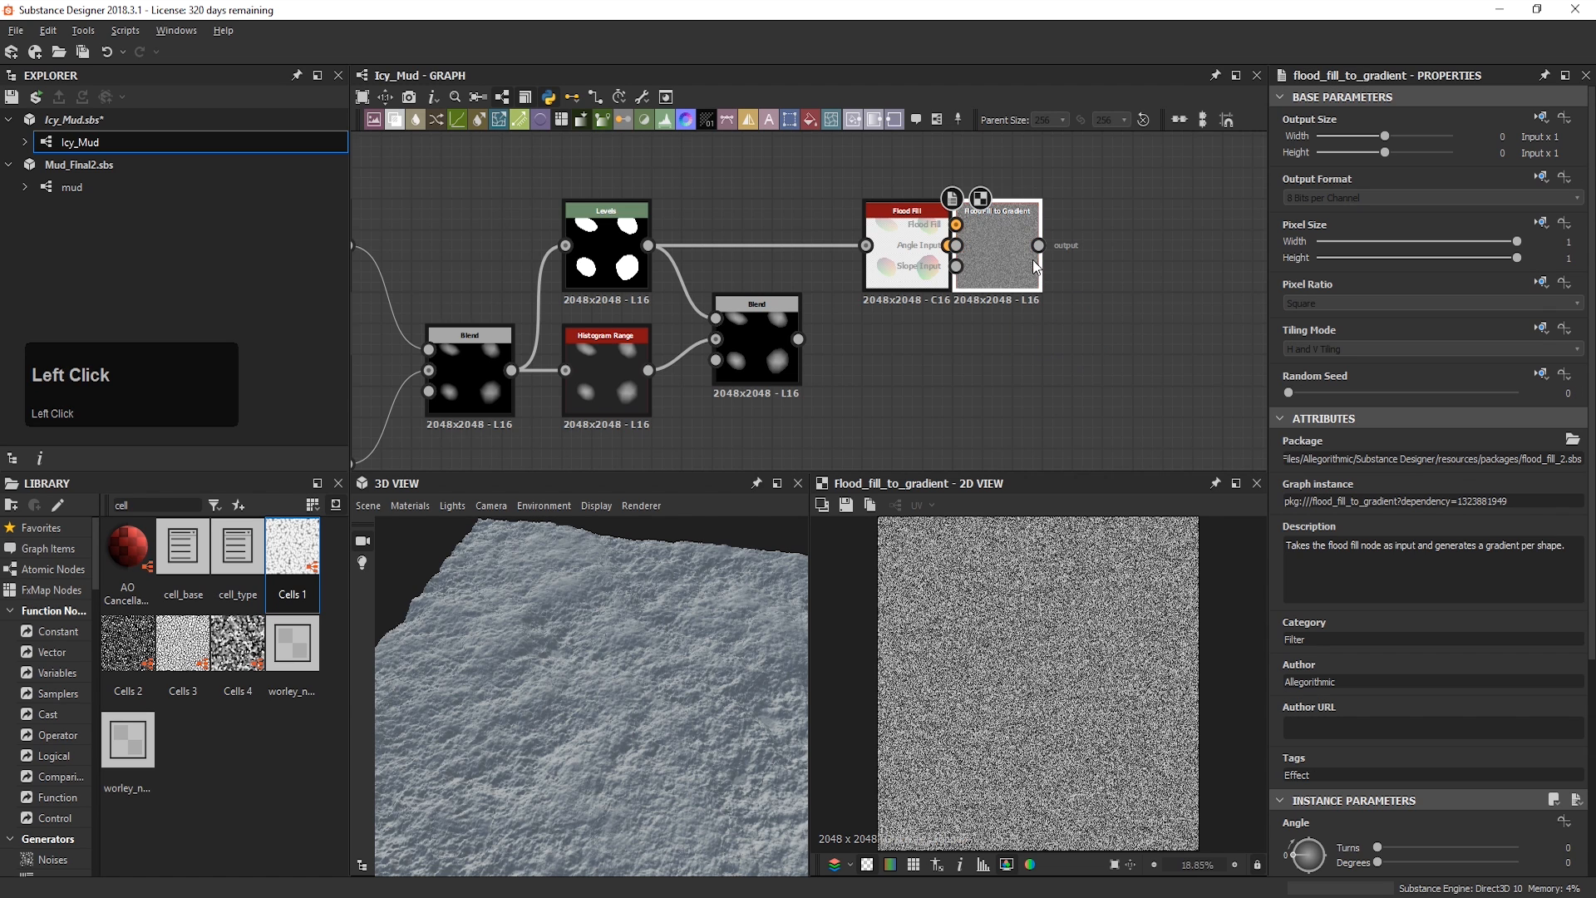
{"action": "left_click_drag", "start_coordinate": [948, 246], "coordinate": [1029, 336]}
Step: Set the Flood Fill to Gradient's Angle to -61 degrees, Angle Variation to 0.58 and Multiply by Bounding Box Size to 0.28
{"action": "scroll", "coordinate": [1438, 735], "scroll_direction": "down", "scroll_amount": 5}
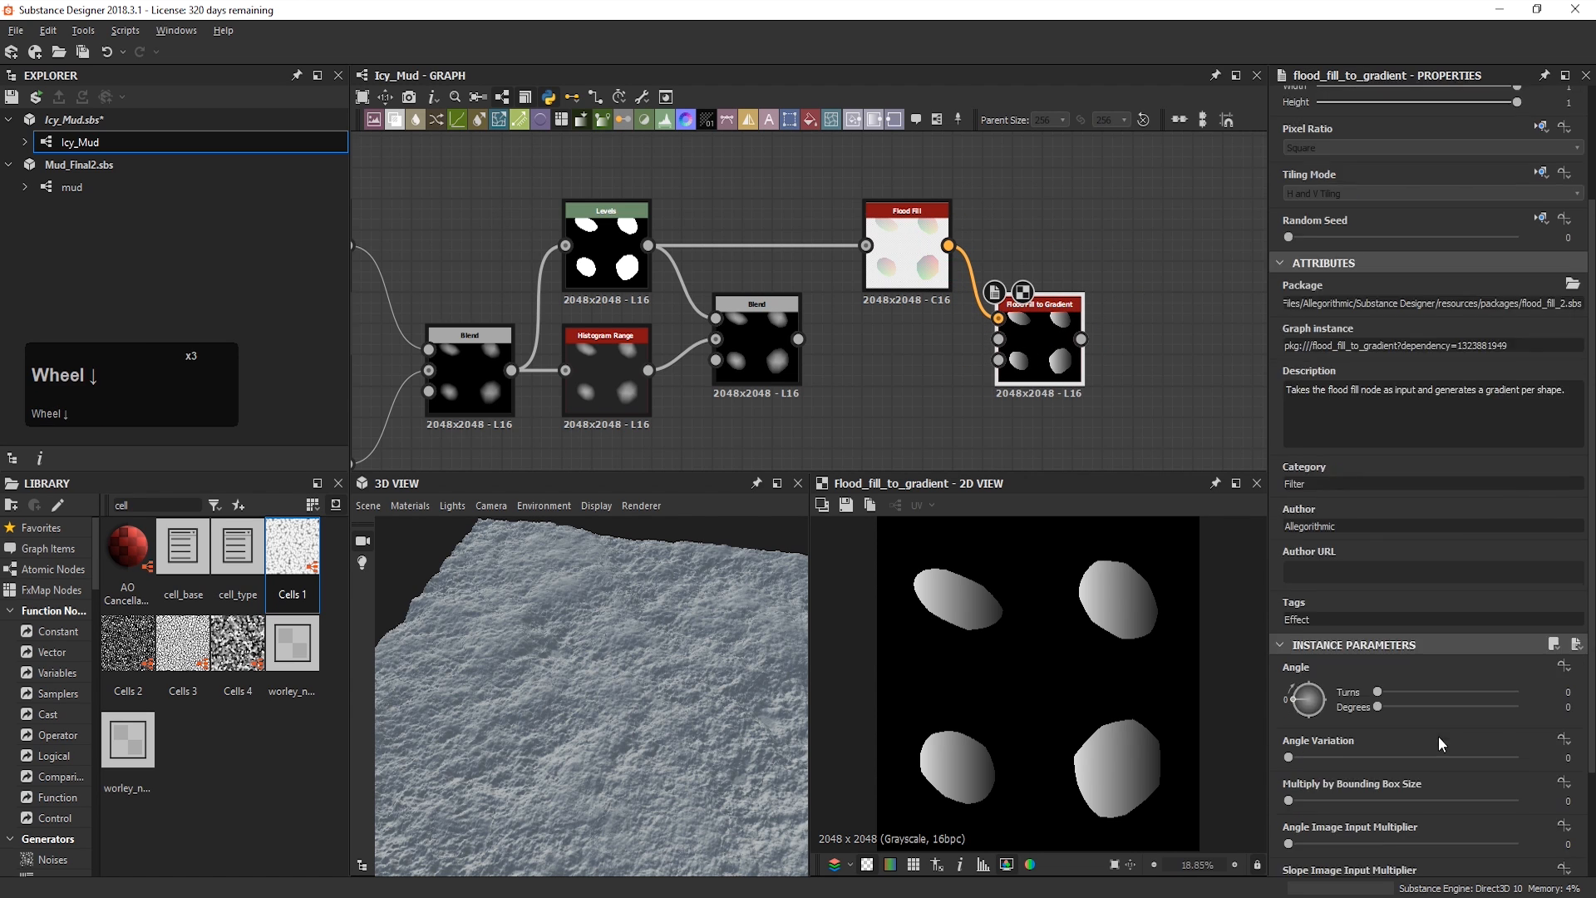
{"action": "left_click_drag", "start_coordinate": [1281, 599], "coordinate": [1422, 653]}
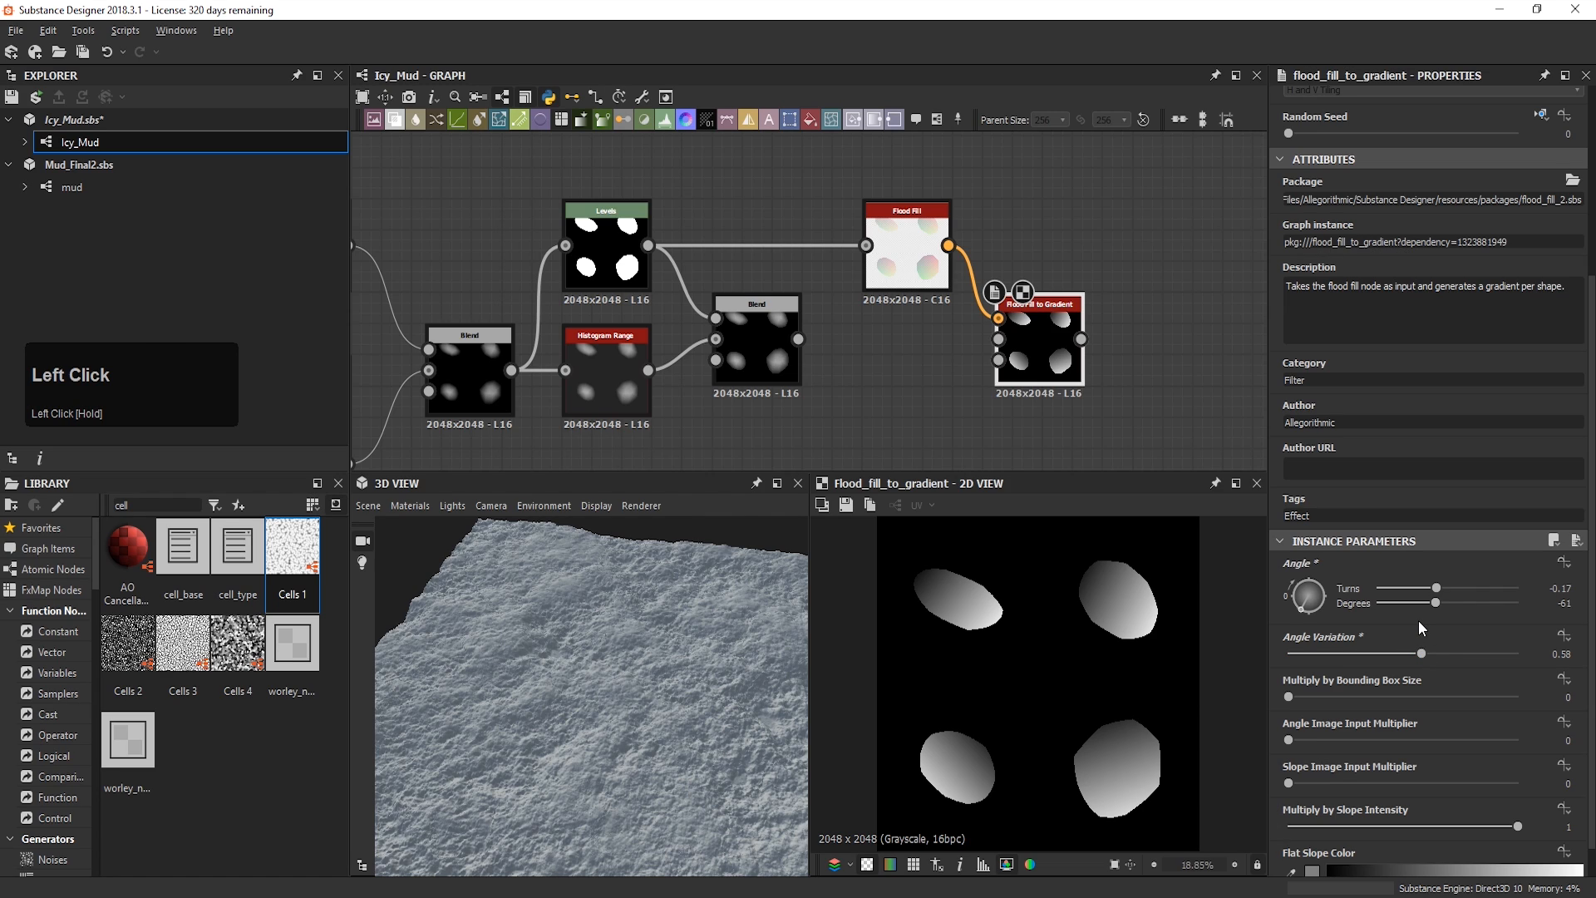
{"action": "scroll", "coordinate": [1322, 696], "scroll_direction": "down", "scroll_amount": 1}
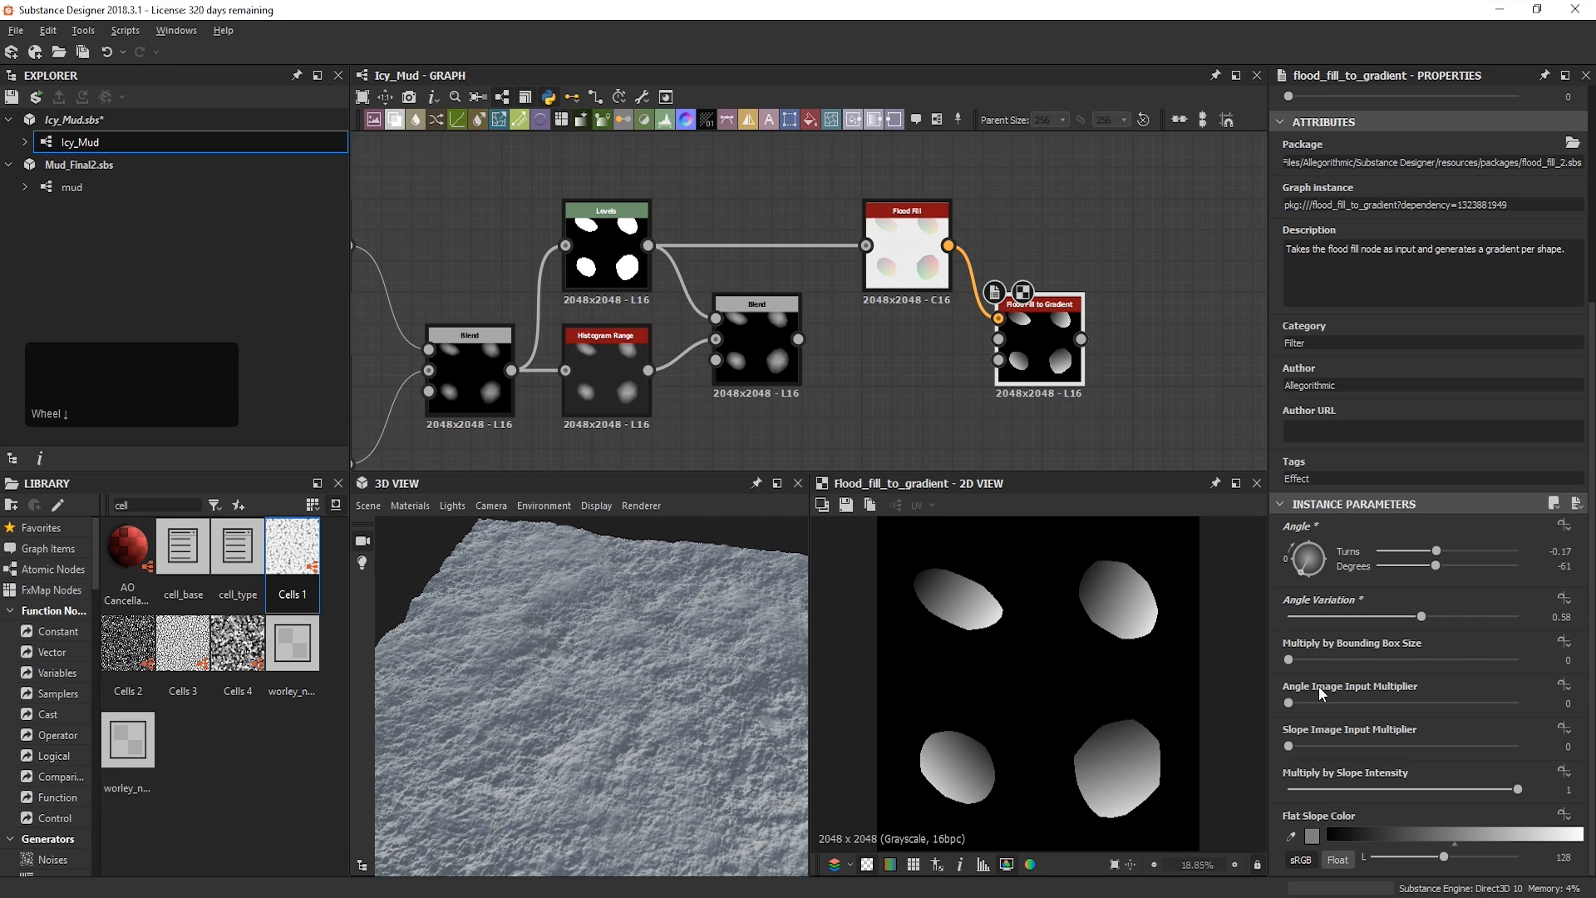
{"action": "left_click_drag", "start_coordinate": [1312, 659], "coordinate": [1354, 669]}
Step: Add a Blend node combining the flood-fill gradient over the Multiply Blend, and set its blending mode to Min (Darken)
{"action": "left_click_drag", "start_coordinate": [1046, 326], "coordinate": [1034, 234]}
{"action": "left_click_drag", "start_coordinate": [1092, 320], "coordinate": [1164, 320]}
{"action": "middle_click_drag", "start_coordinate": [1164, 320], "coordinate": [1107, 297]}
{"action": "left_click_drag", "start_coordinate": [741, 316], "coordinate": [1062, 315]}
{"action": "left_click_drag", "start_coordinate": [1012, 223], "coordinate": [1063, 296]}
{"action": "double_click", "coordinate": [1081, 308]}
{"action": "left_click", "coordinate": [1413, 502]}
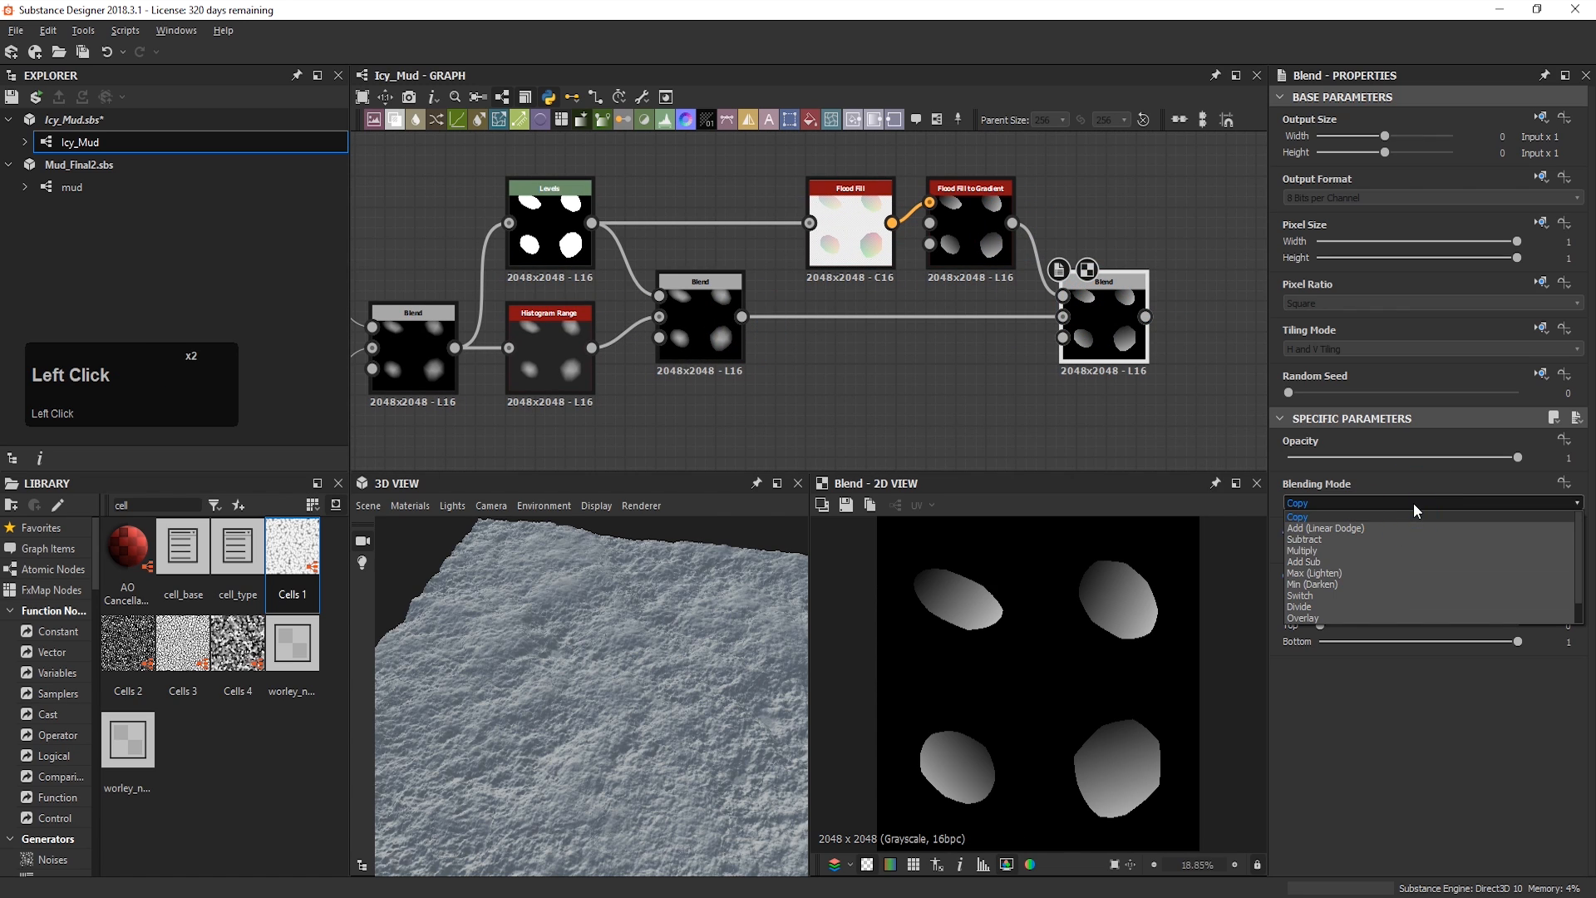
{"action": "left_click", "coordinate": [1405, 584]}
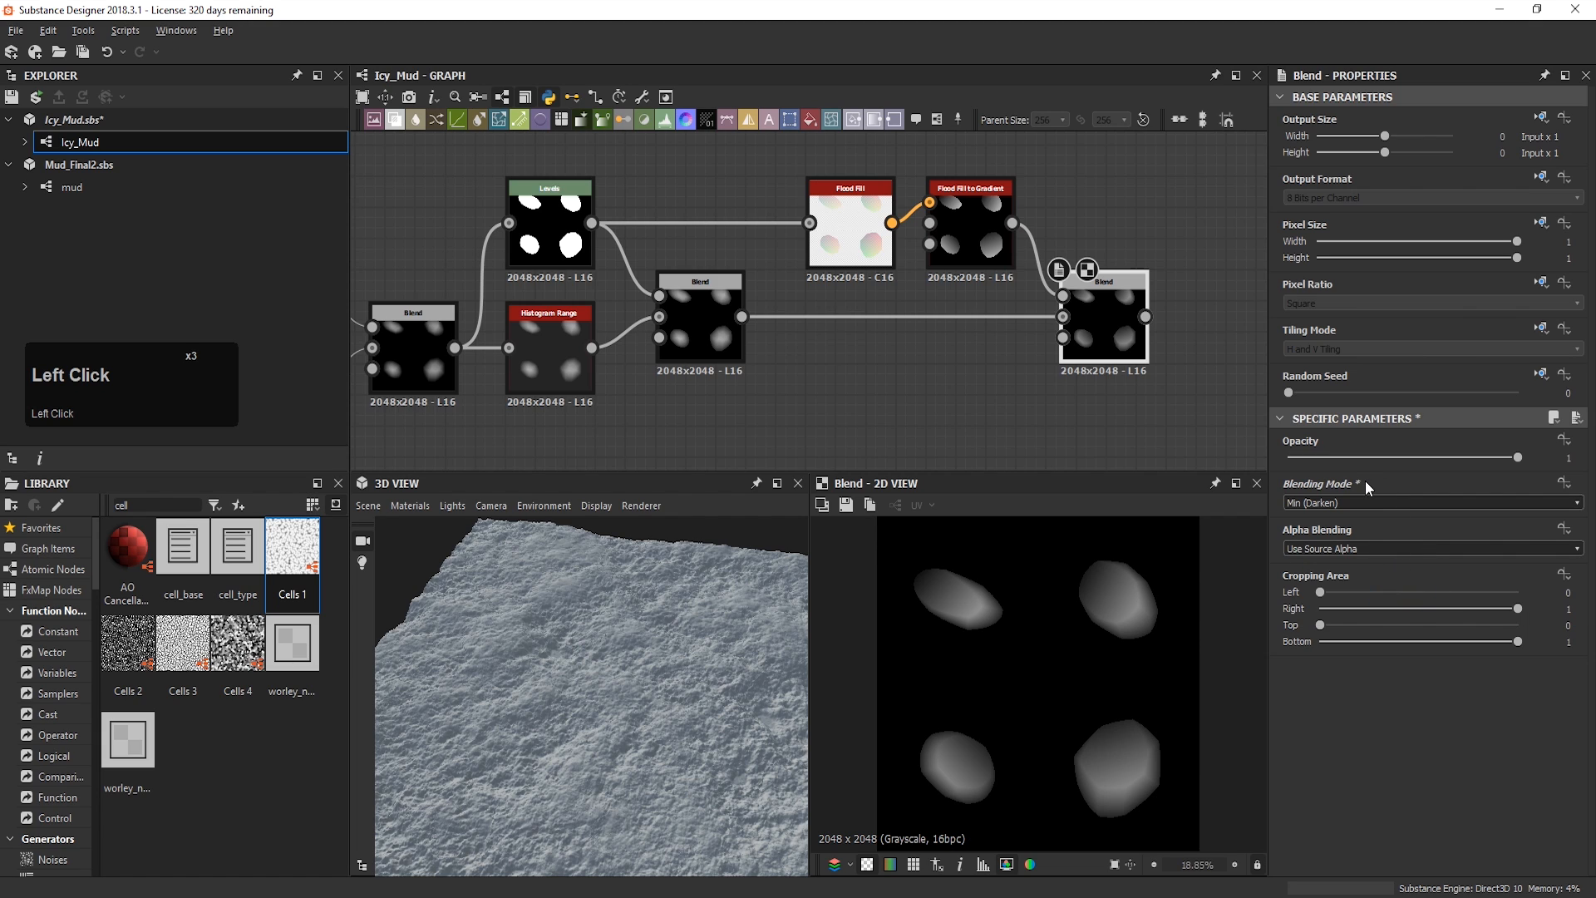
Step: Compare the Multiply Blend and Min (Darken) Blend outputs in the 2D view
{"action": "middle_click_drag", "start_coordinate": [1091, 291], "coordinate": [1113, 251]}
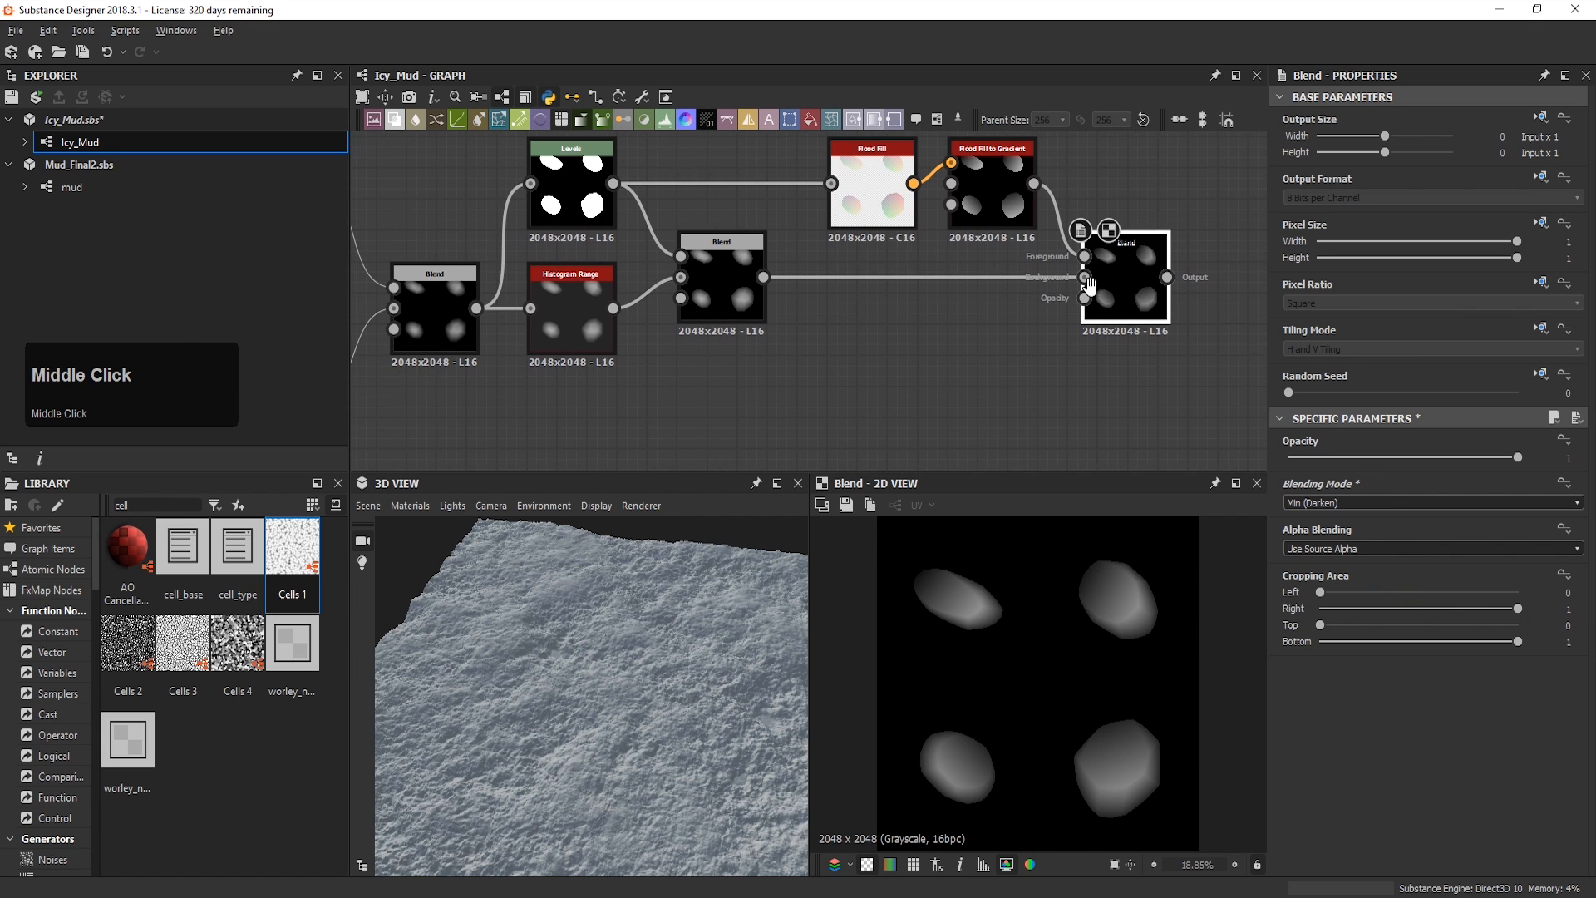
{"action": "double_click", "coordinate": [745, 307]}
{"action": "double_click", "coordinate": [1140, 292]}
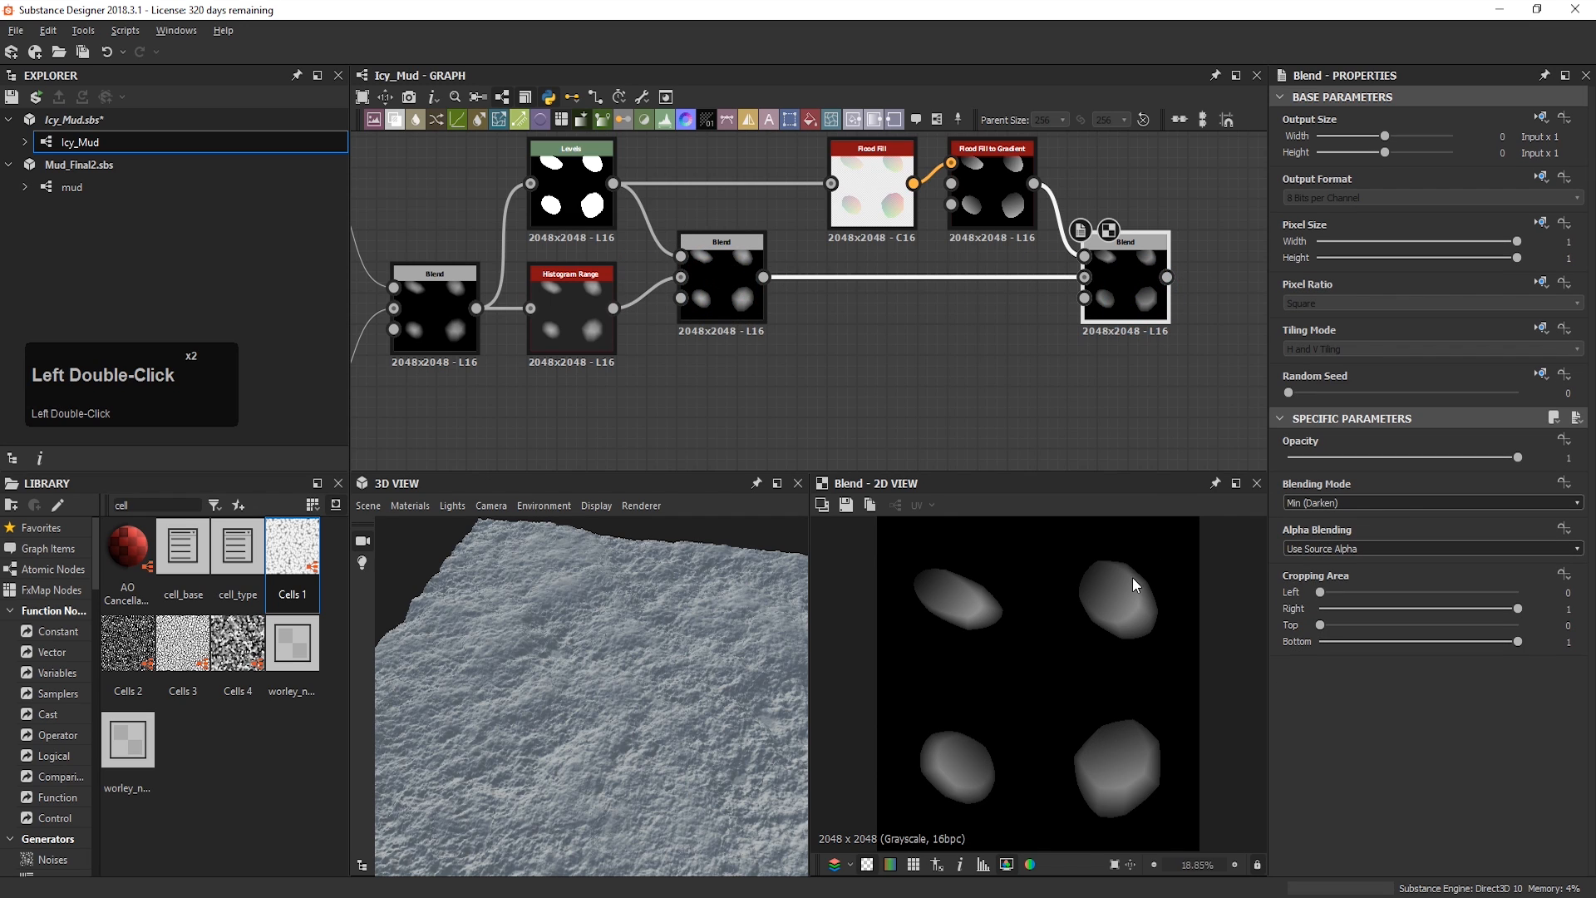
{"action": "scroll", "coordinate": [1002, 599], "scroll_direction": "up", "scroll_amount": 2}
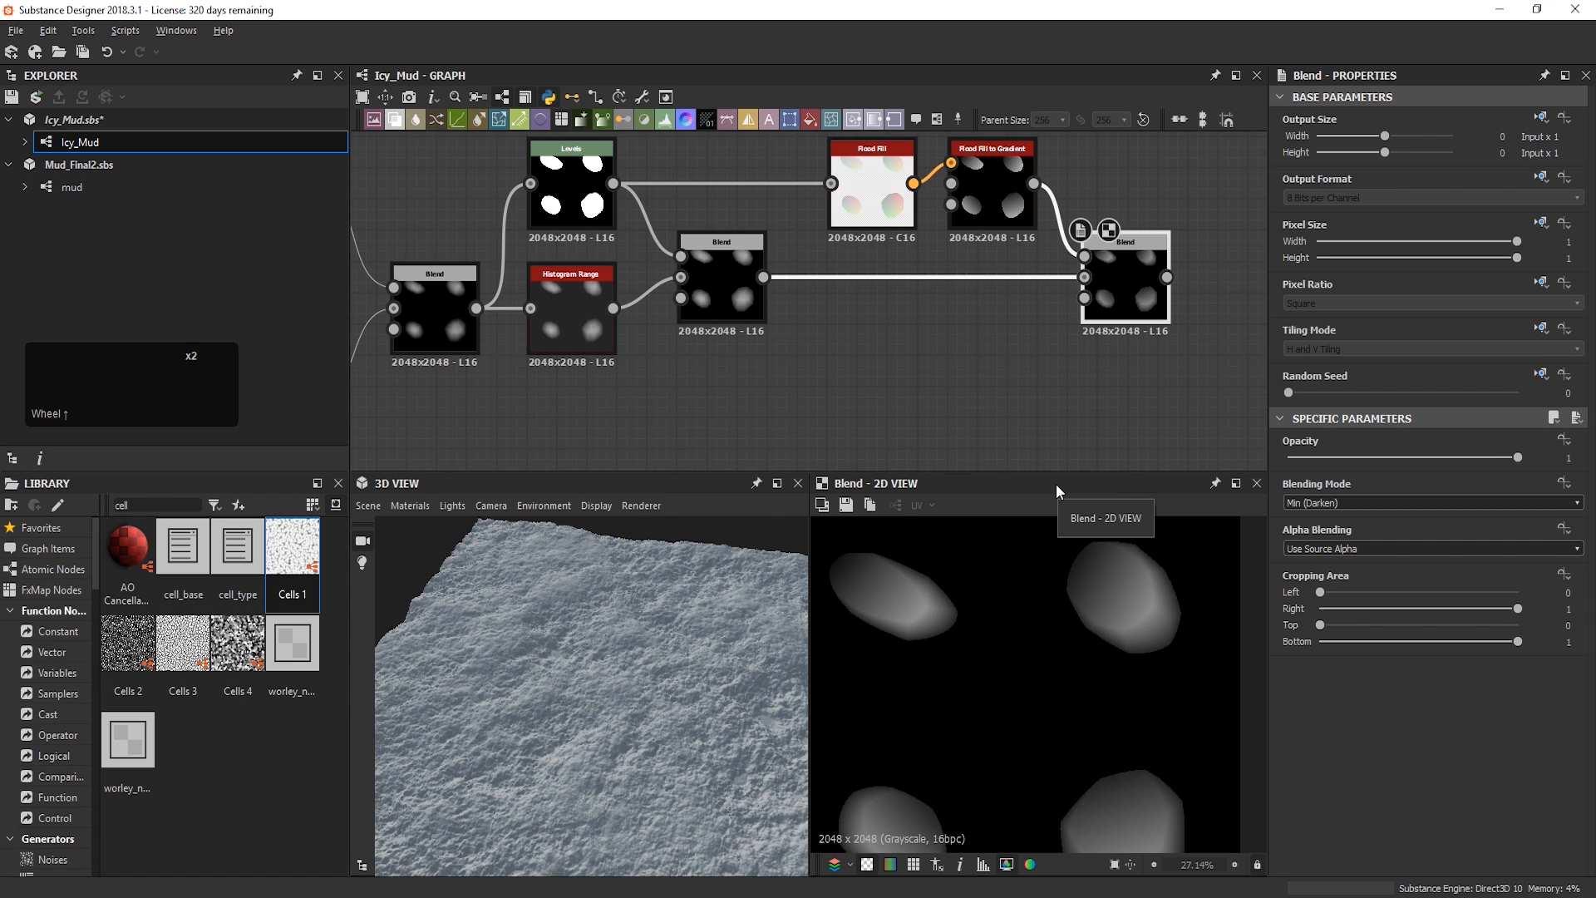
{"action": "scroll", "coordinate": [1014, 363], "scroll_direction": "down", "scroll_amount": 2}
Step: Add a second Flood Fill to Gradient node above the first and connect the Flood Fill's output to it
{"action": "middle_click_drag", "start_coordinate": [1014, 364], "coordinate": [756, 357]}
{"action": "left_click", "coordinate": [883, 241]}
{"action": "key", "text": "space"}
{"action": "type", "text": "f;"}
{"action": "key", "text": "BackSpace"}
{"action": "type", "text": "loo"}
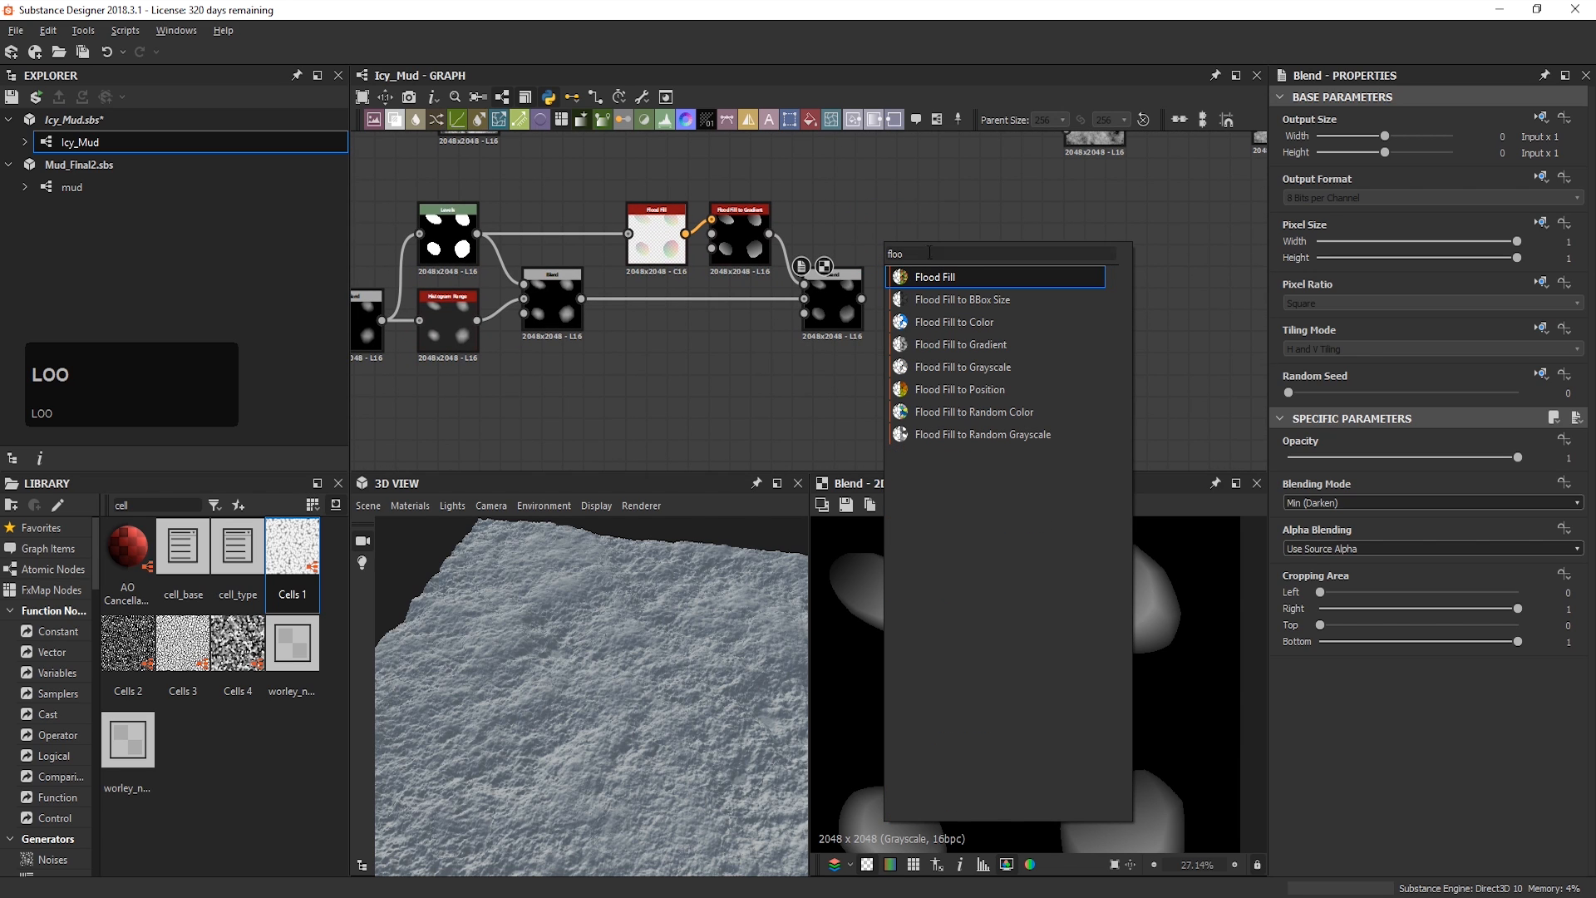
{"action": "left_click", "coordinate": [960, 344]}
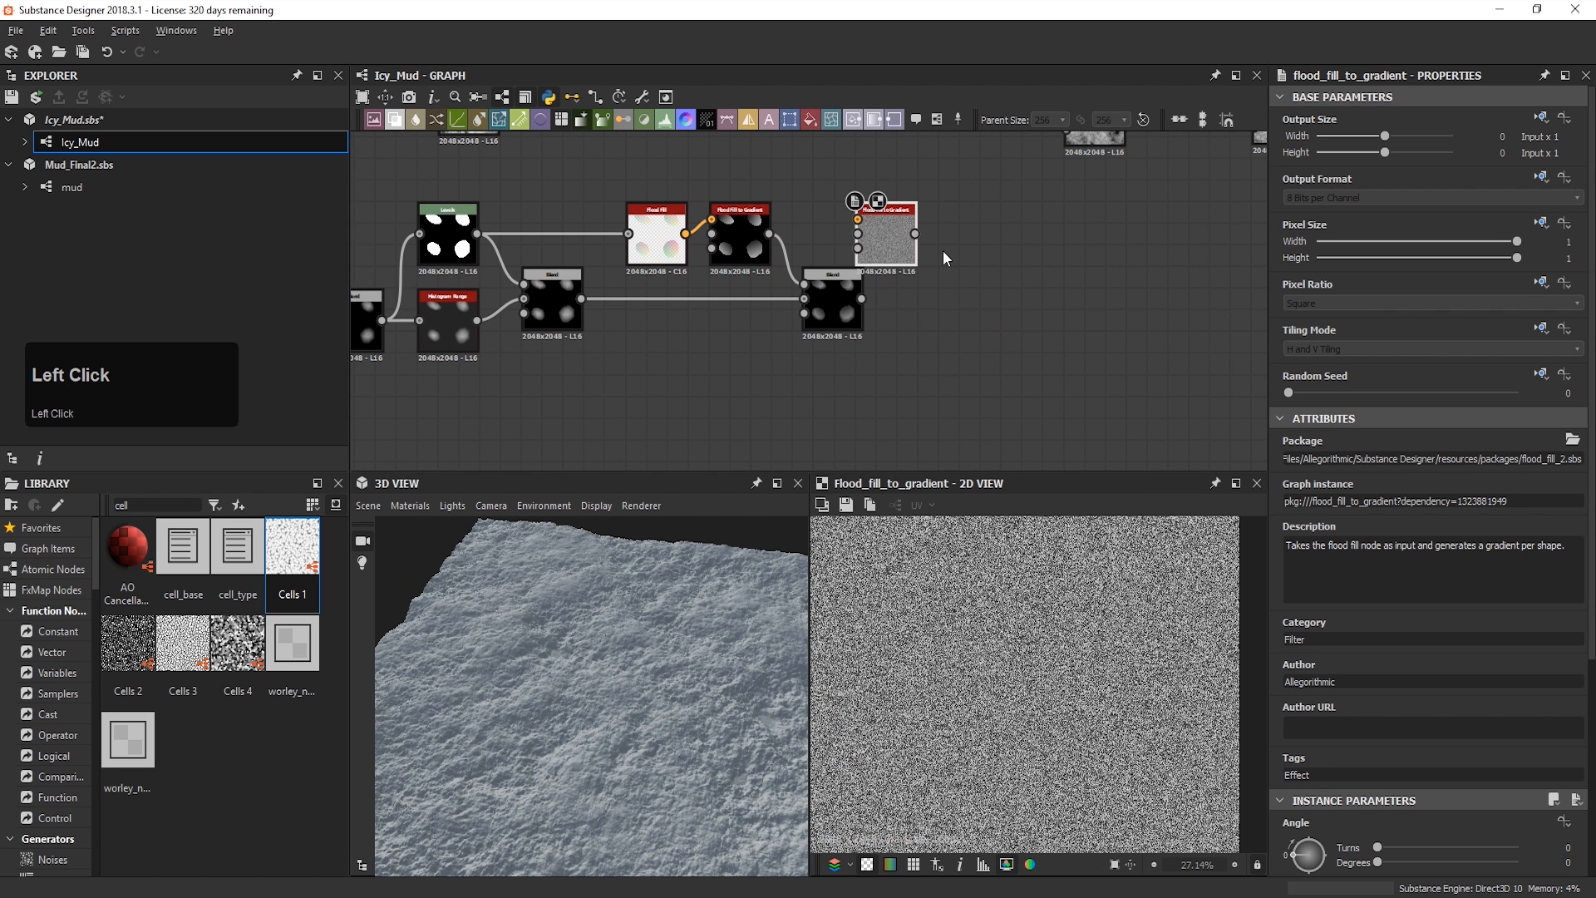
{"action": "left_click_drag", "start_coordinate": [685, 233], "coordinate": [874, 146]}
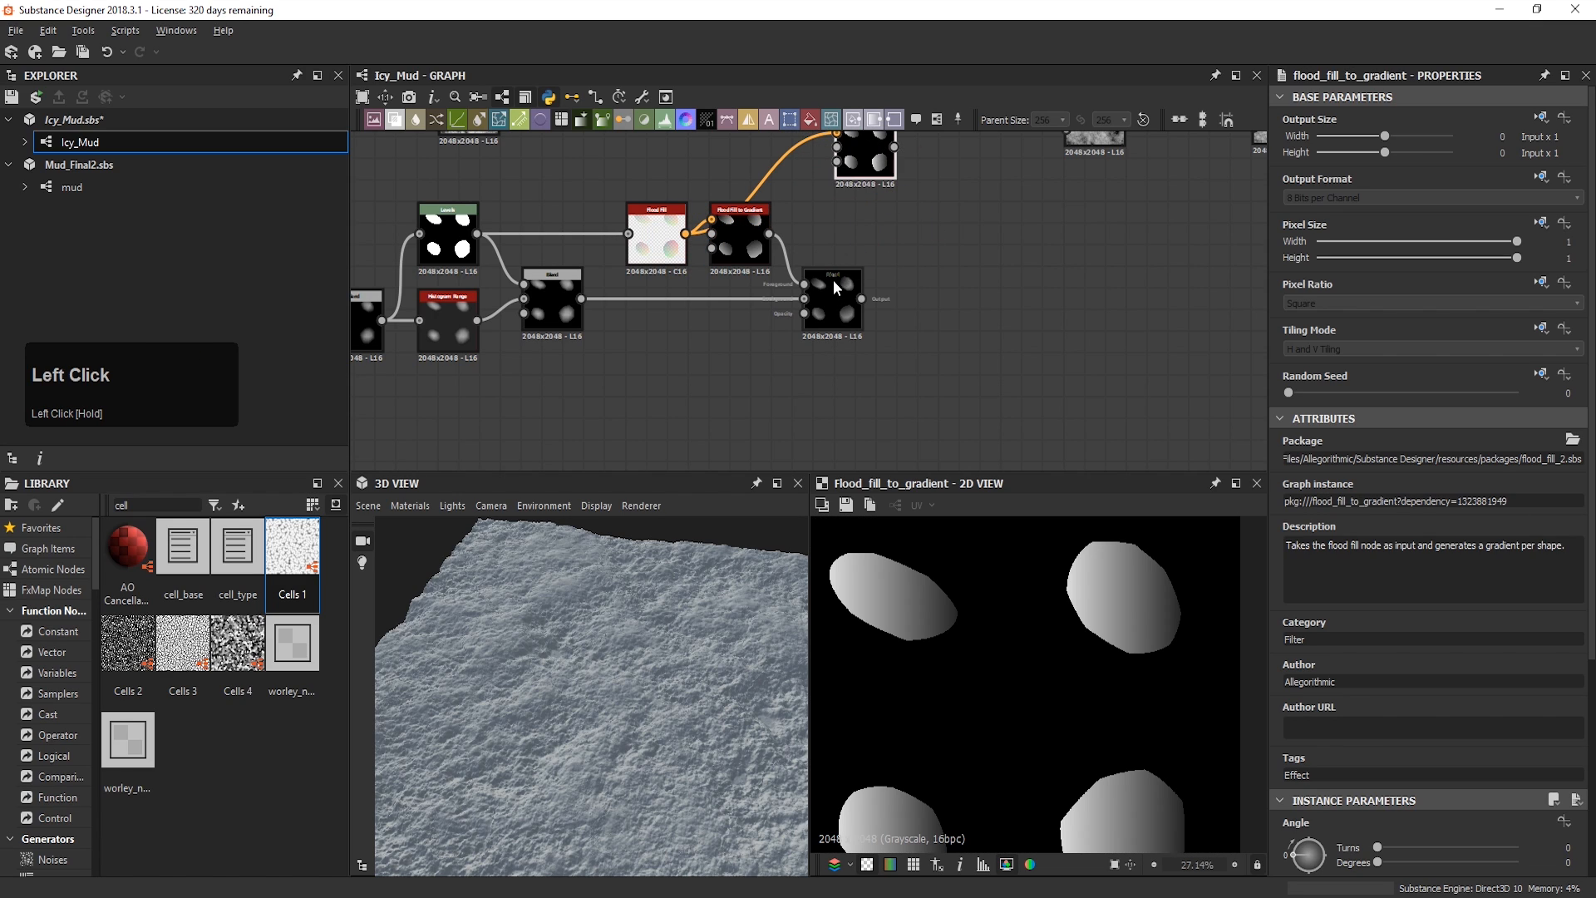
{"action": "left_click_drag", "start_coordinate": [745, 229], "coordinate": [833, 298]}
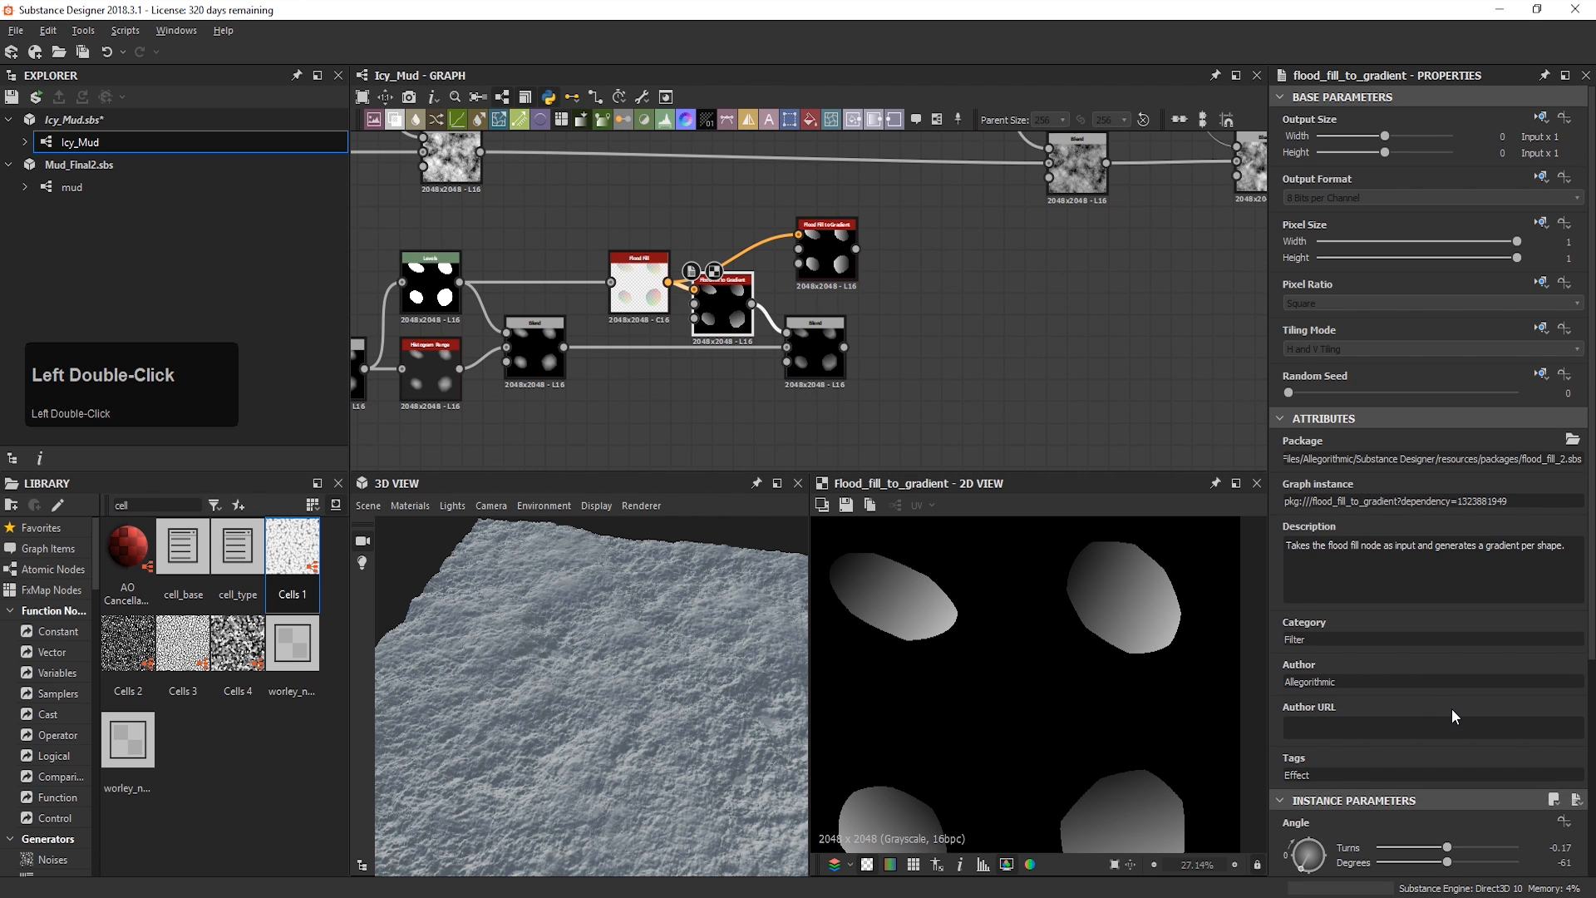
Step: Set the second Flood Fill to Gradient's Angle to -502 degrees, Angle Variation to 0.41 and Multiply by Bounding Box Size to 0.21
{"action": "scroll", "coordinate": [1452, 708], "scroll_direction": "down", "scroll_amount": 3}
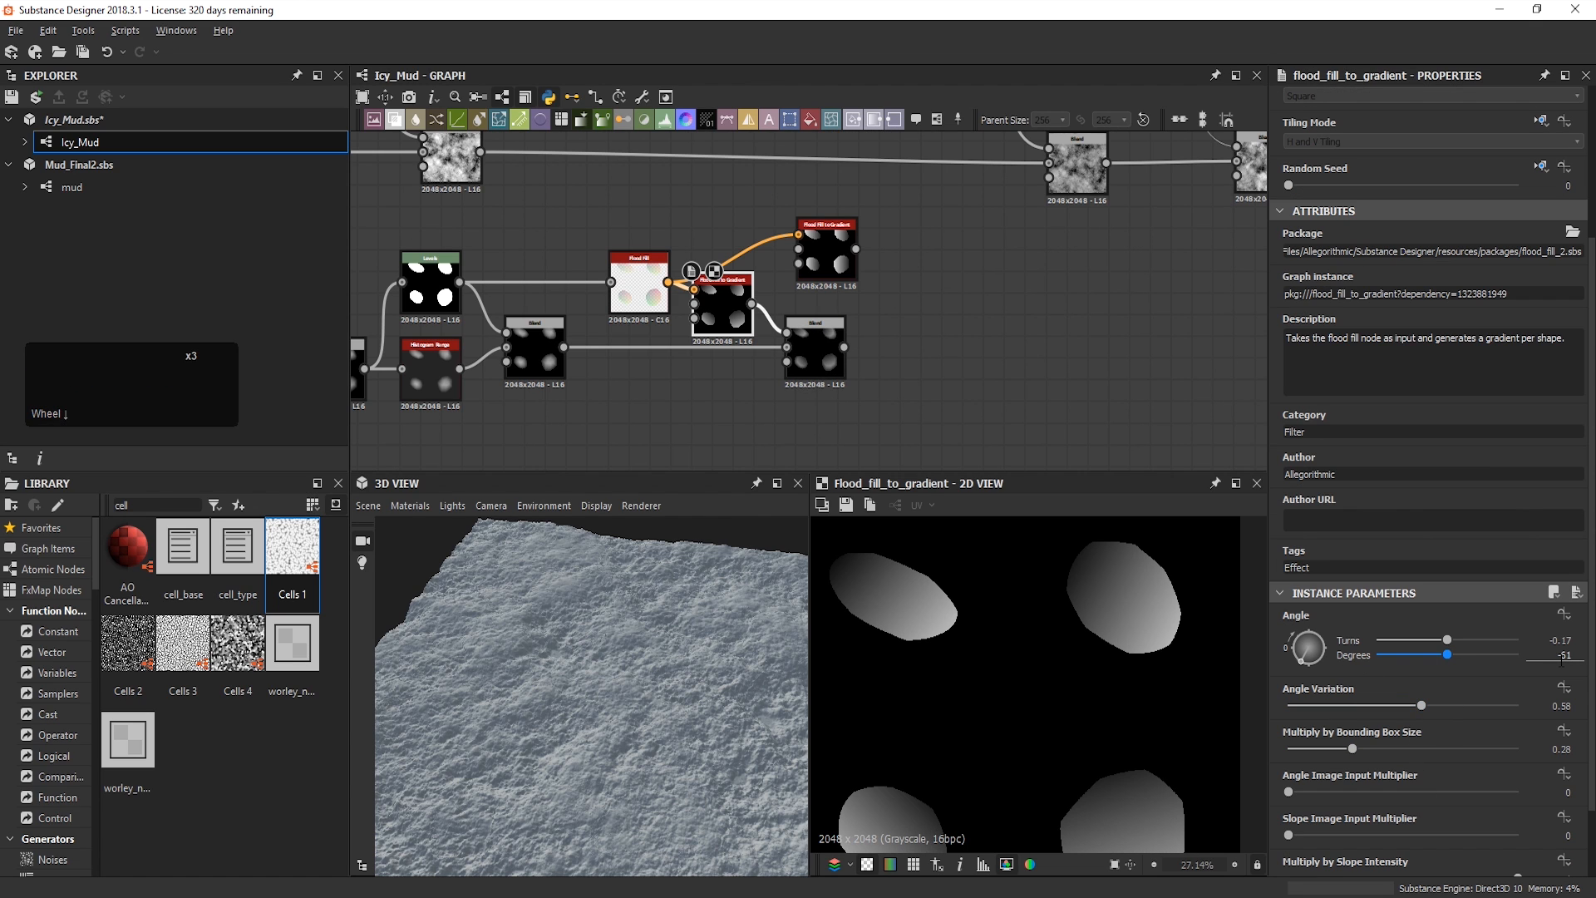
{"action": "double_click", "coordinate": [802, 254]}
{"action": "left_click_drag", "start_coordinate": [1332, 672], "coordinate": [1355, 681]}
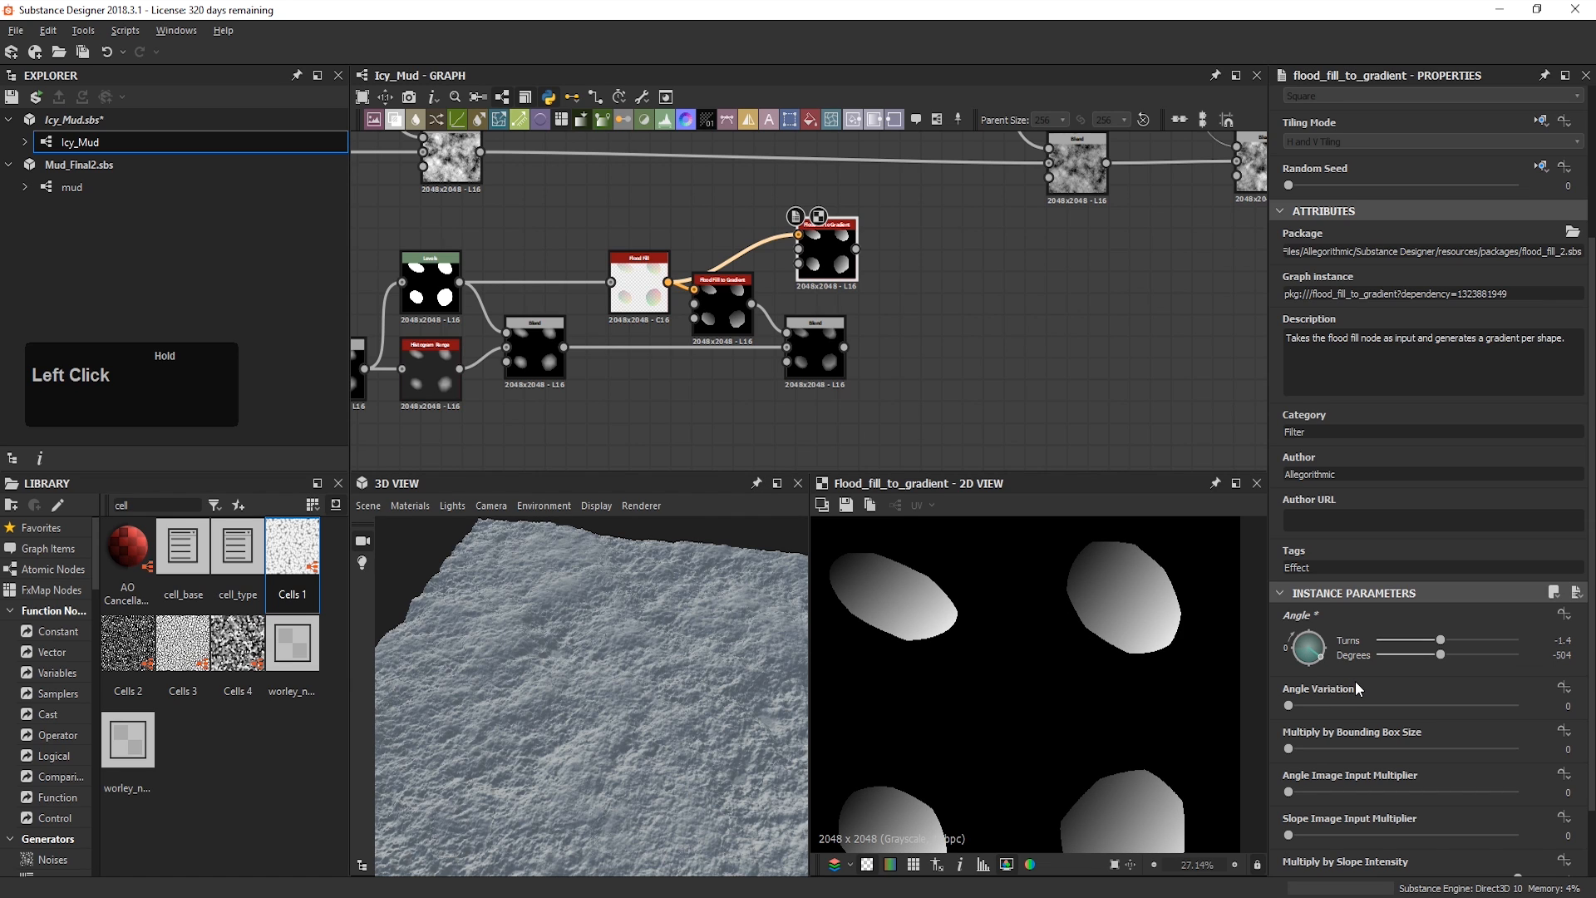
{"action": "double_click", "coordinate": [733, 316]}
{"action": "scroll", "coordinate": [1382, 717], "scroll_direction": "down", "scroll_amount": 1}
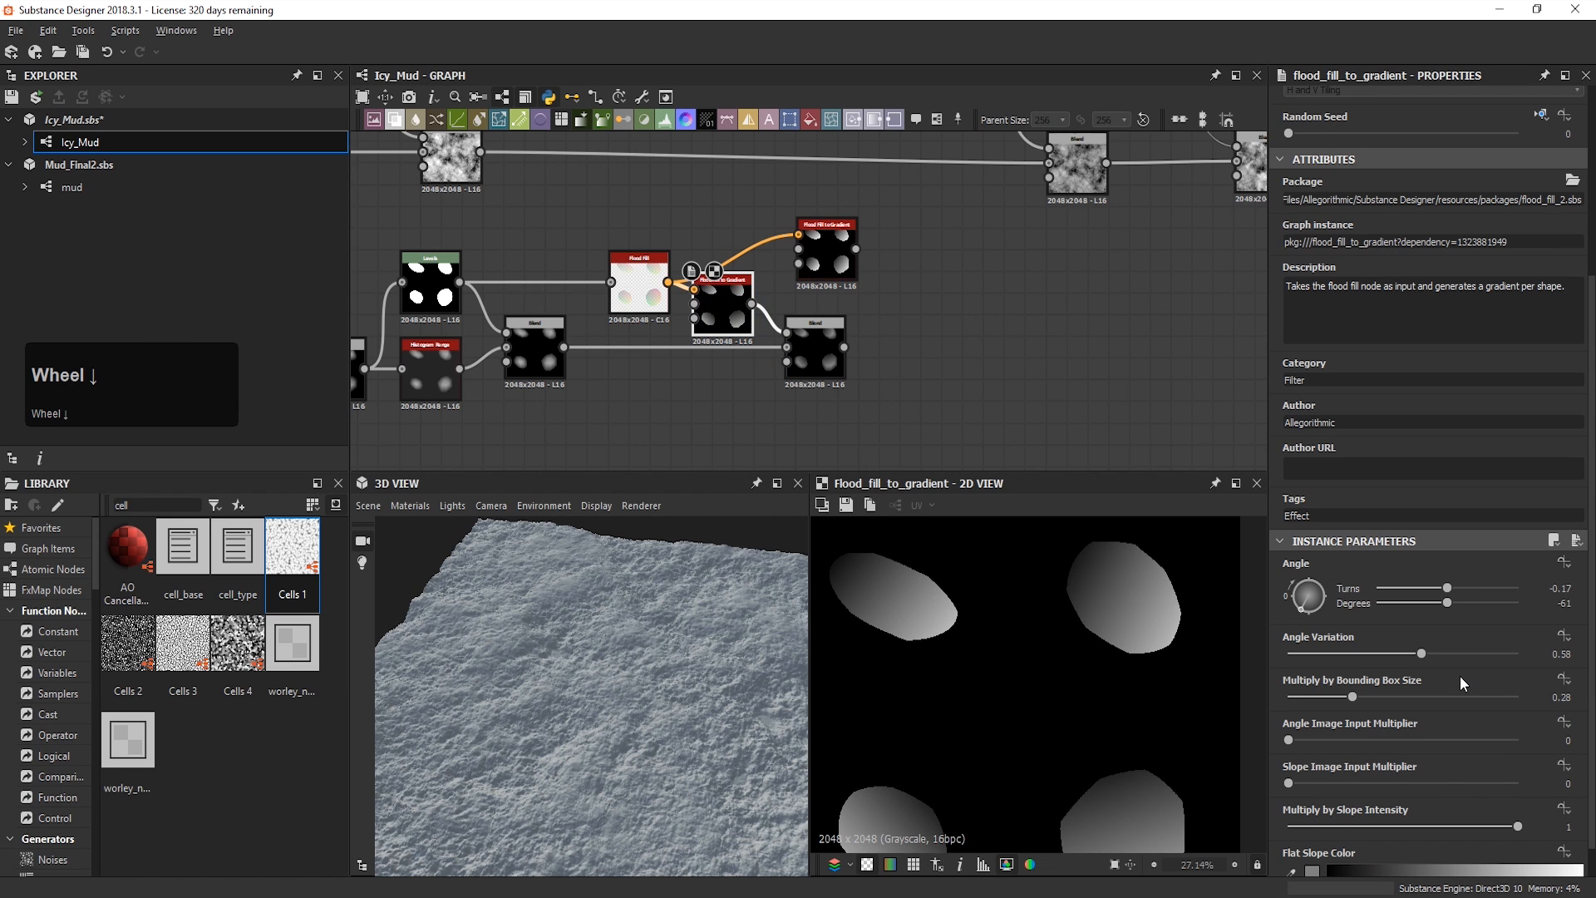
{"action": "double_click", "coordinate": [823, 241]}
{"action": "left_click_drag", "start_coordinate": [1372, 654], "coordinate": [1335, 696]}
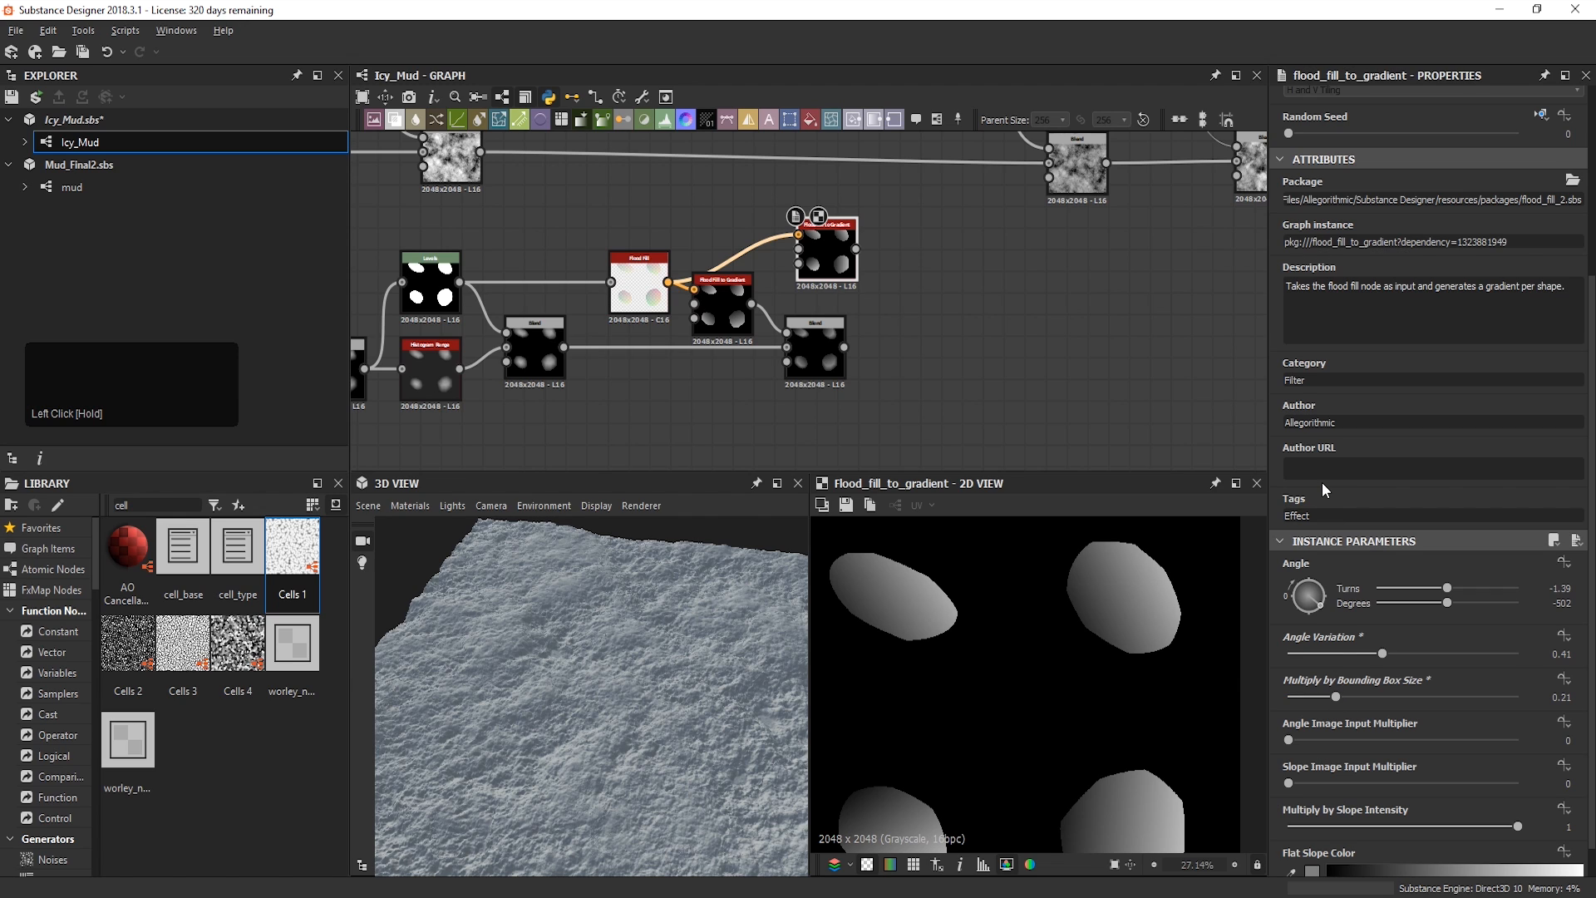
Step: Search the library for clouds, add a Clouds 2 node above the Flood Fill node, and space out the surrounding nodes
{"action": "type", "text": "cloud"}
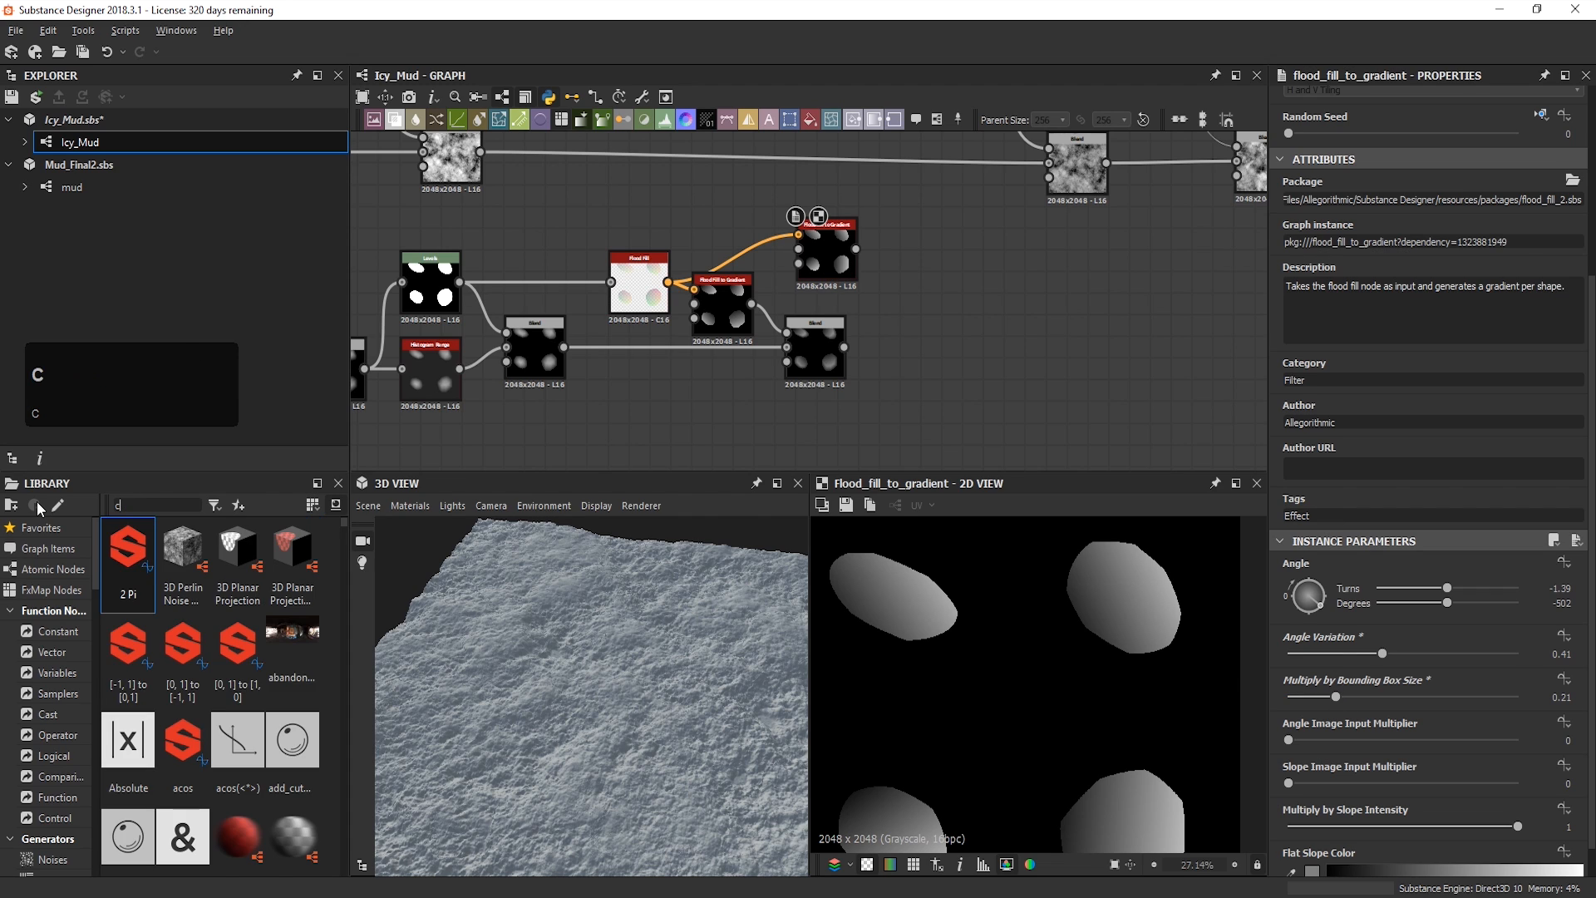
{"action": "left_click_drag", "start_coordinate": [181, 548], "coordinate": [698, 197]}
{"action": "middle_click_drag", "start_coordinate": [725, 316], "coordinate": [861, 323]}
{"action": "left_click_drag", "start_coordinate": [864, 249], "coordinate": [961, 424]}
{"action": "left_click_drag", "start_coordinate": [975, 313], "coordinate": [985, 288]}
{"action": "left_click_drag", "start_coordinate": [723, 424], "coordinate": [457, 291]}
{"action": "left_click_drag", "start_coordinate": [670, 353], "coordinate": [669, 397]}
{"action": "key", "text": "ctrl+z"}
{"action": "scroll", "coordinate": [935, 261], "scroll_direction": "up", "scroll_amount": 3}
{"action": "scroll", "coordinate": [934, 261], "scroll_direction": "down", "scroll_amount": 2}
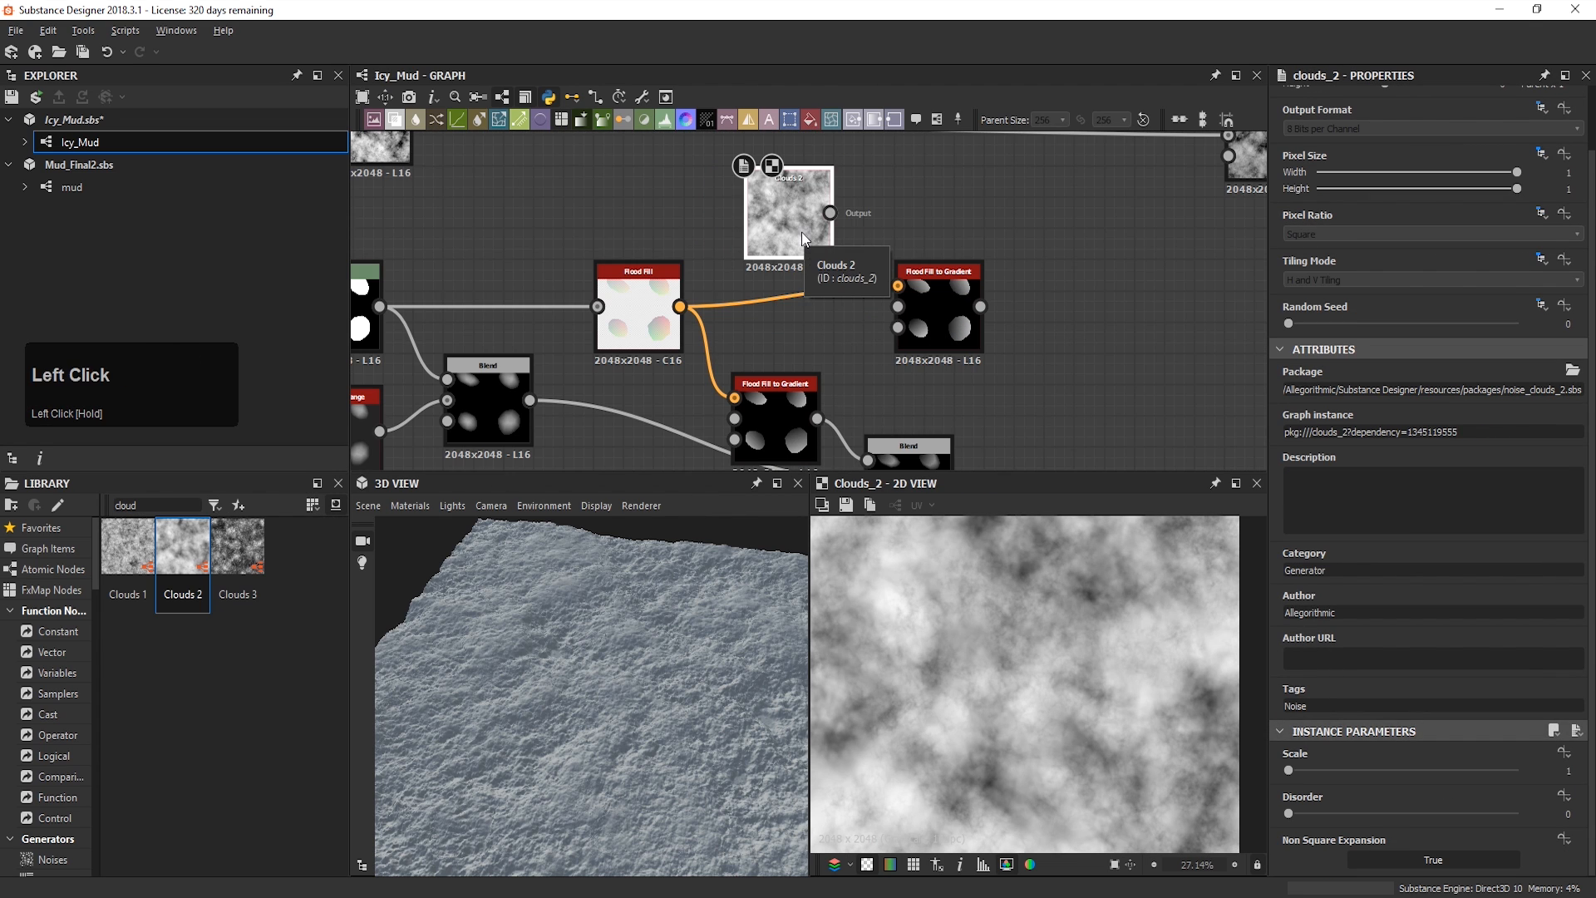
Step: Feed Clouds 2 into the upper gradient node's Slope Input, with Slope Image Input Multiplier 0.41 and Multiply by Slope Intensity 0.2
{"action": "left_click_drag", "start_coordinate": [829, 213], "coordinate": [898, 327]}
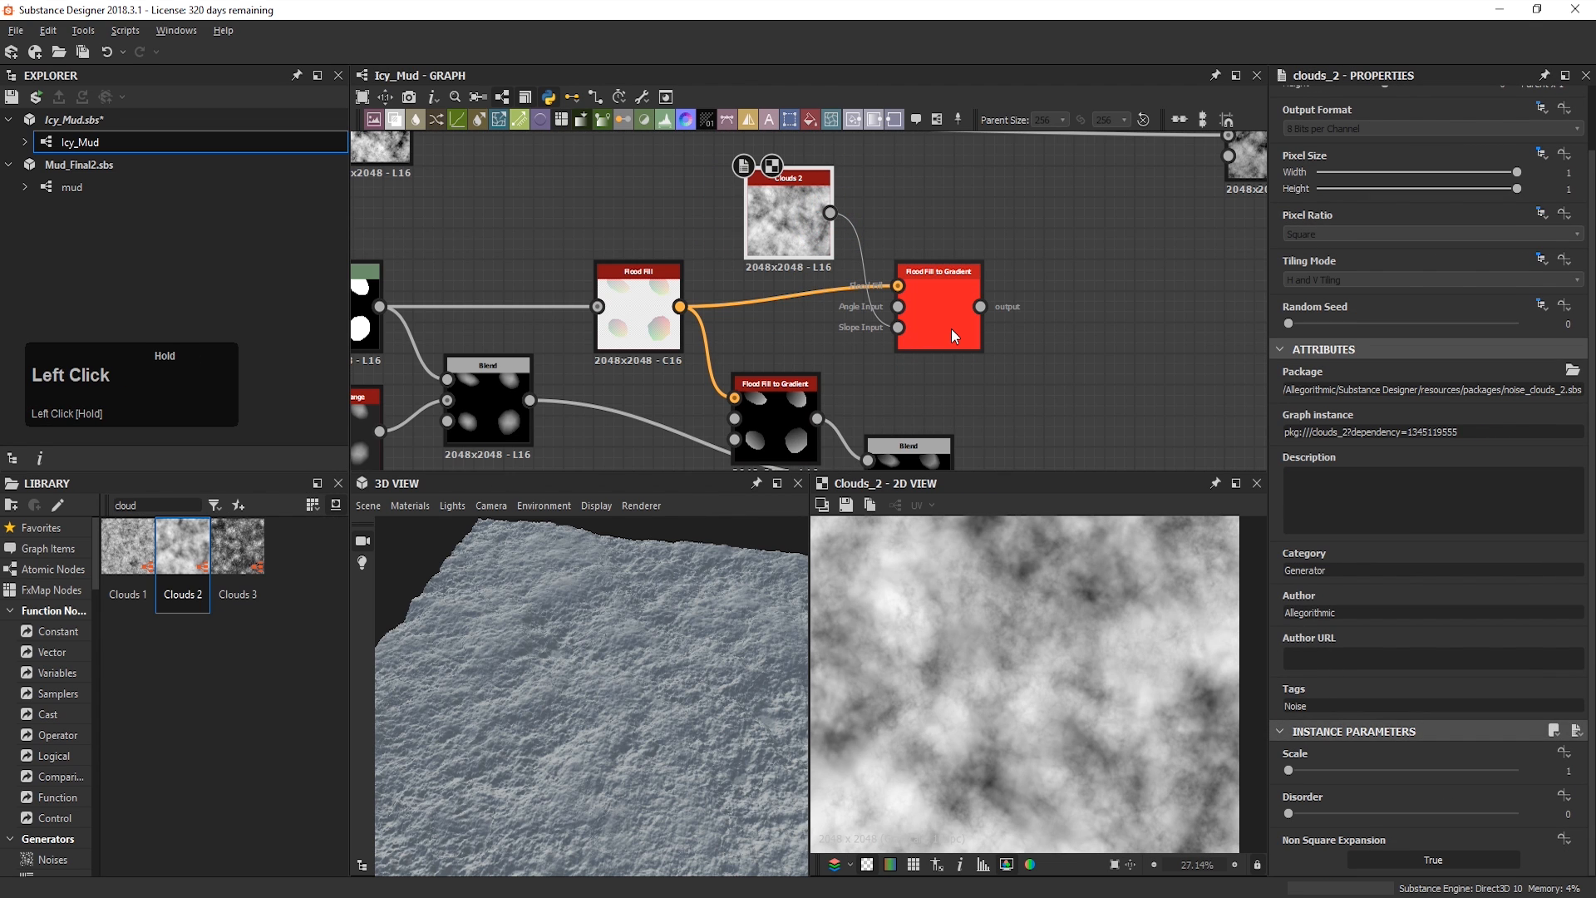
{"action": "double_click", "coordinate": [958, 326]}
{"action": "scroll", "coordinate": [1423, 705], "scroll_direction": "down", "scroll_amount": 6}
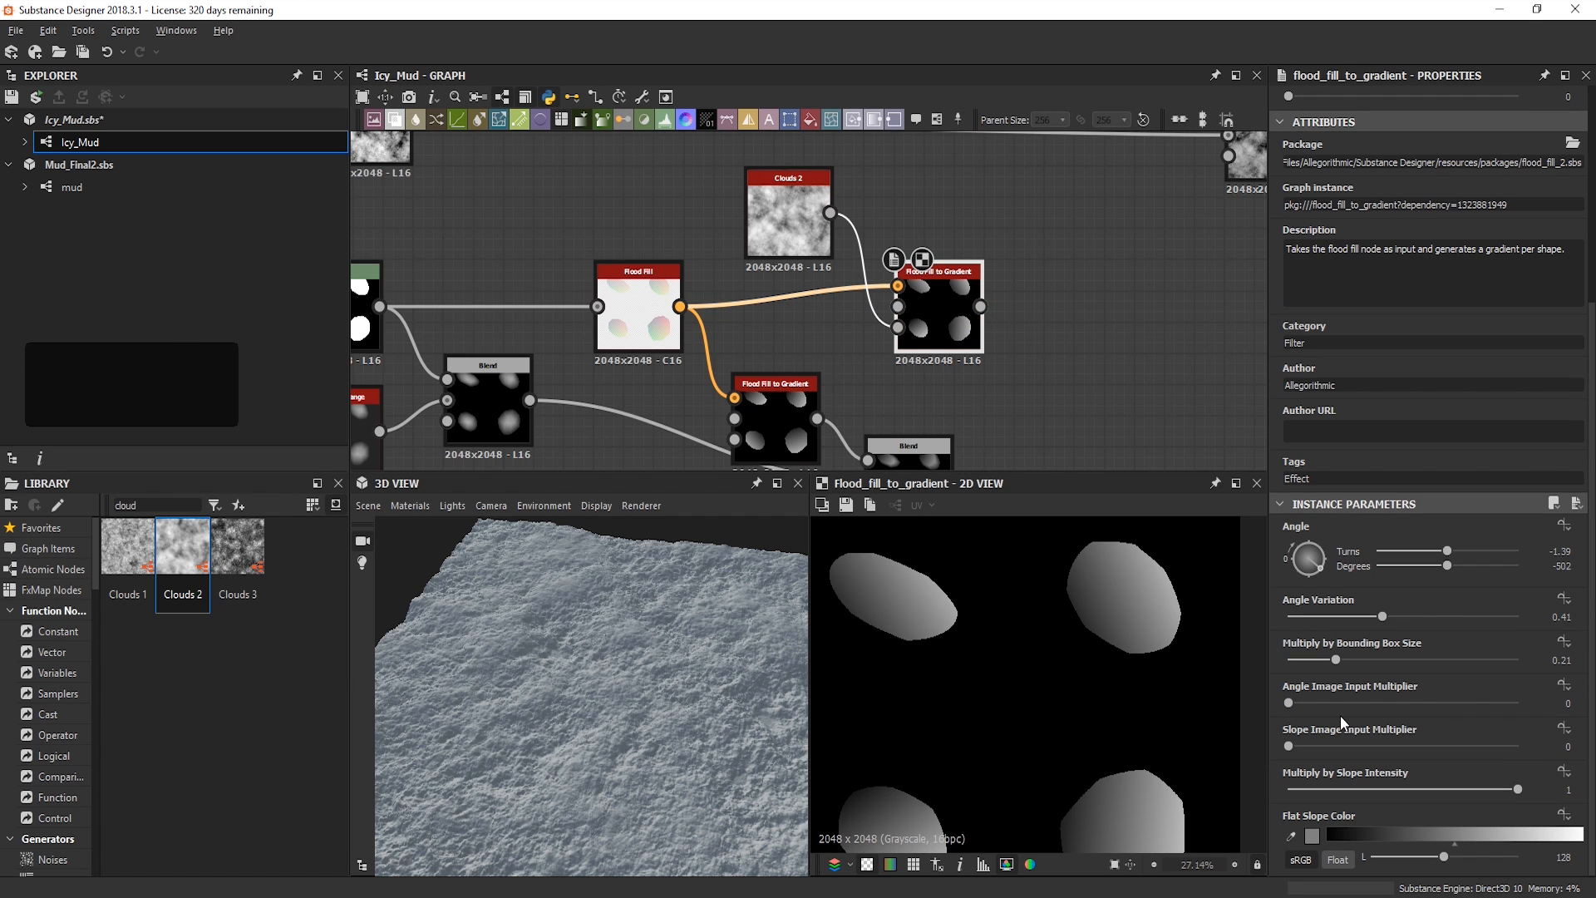
{"action": "left_click_drag", "start_coordinate": [1288, 745], "coordinate": [1382, 751]}
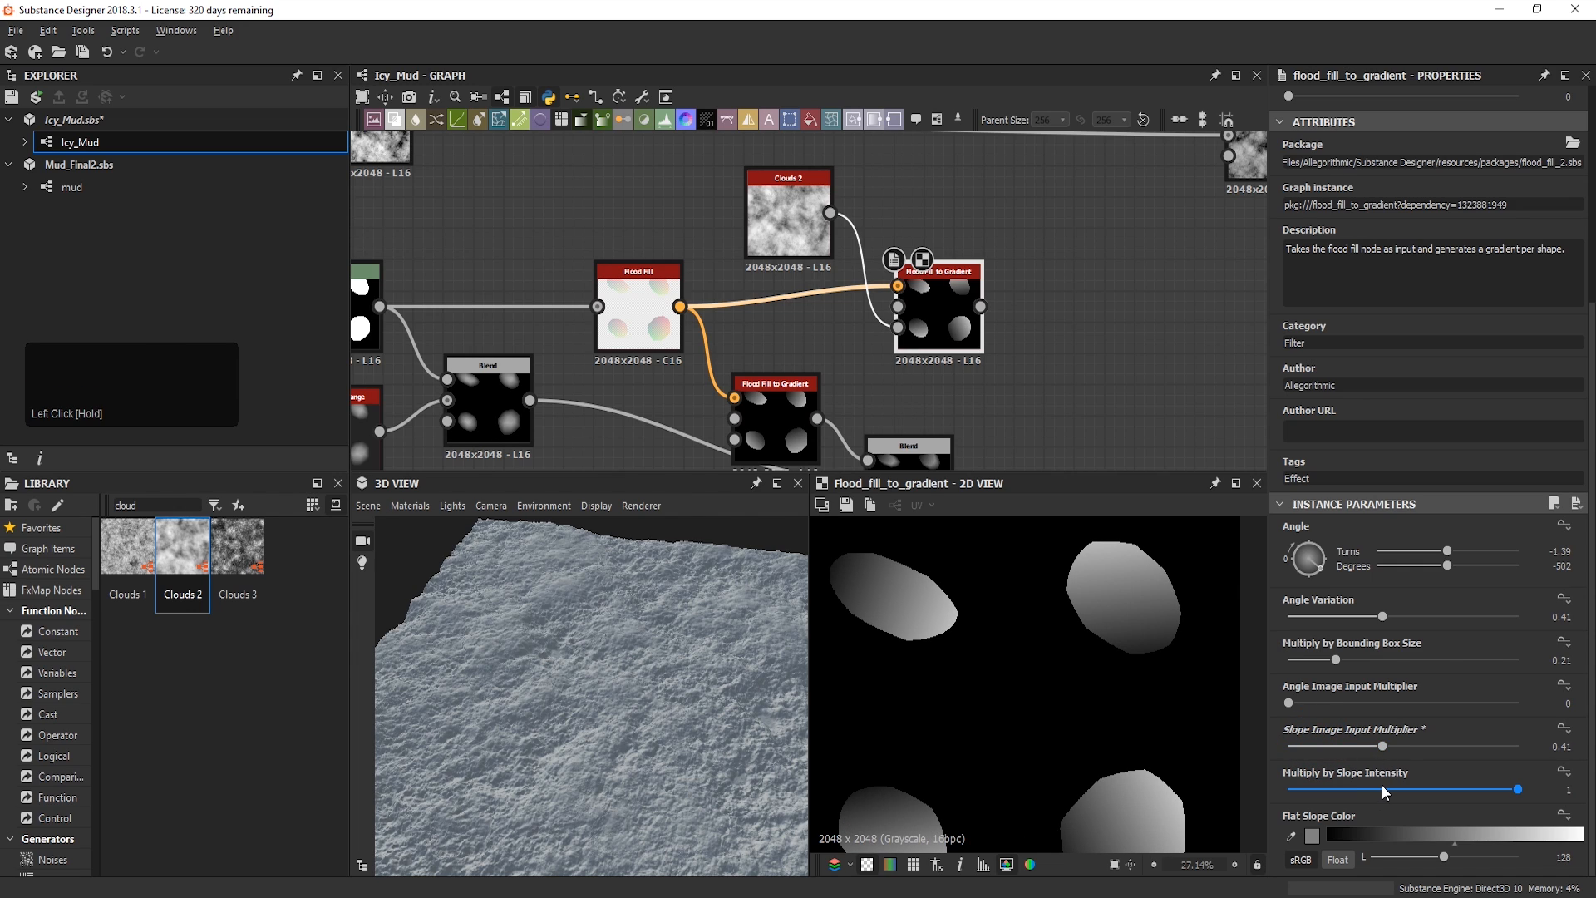
{"action": "left_click", "coordinate": [1327, 785]}
{"action": "double_click", "coordinate": [1333, 789]}
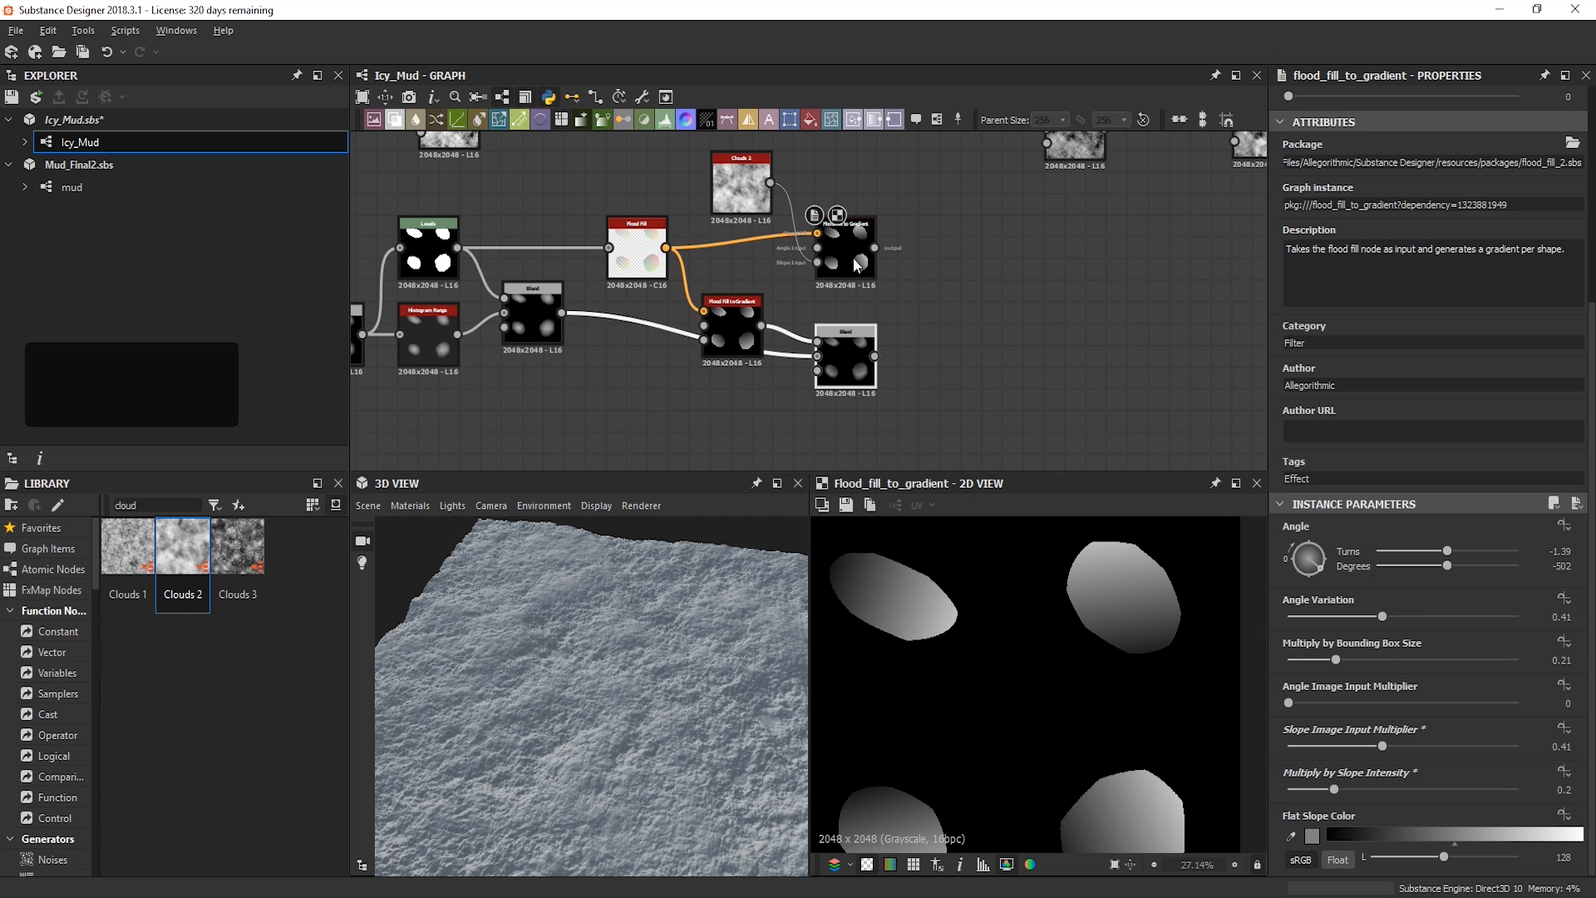
Step: Set the Random Seed of the upper Flood Fill to Gradient node to 7
{"action": "double_click", "coordinate": [857, 264]}
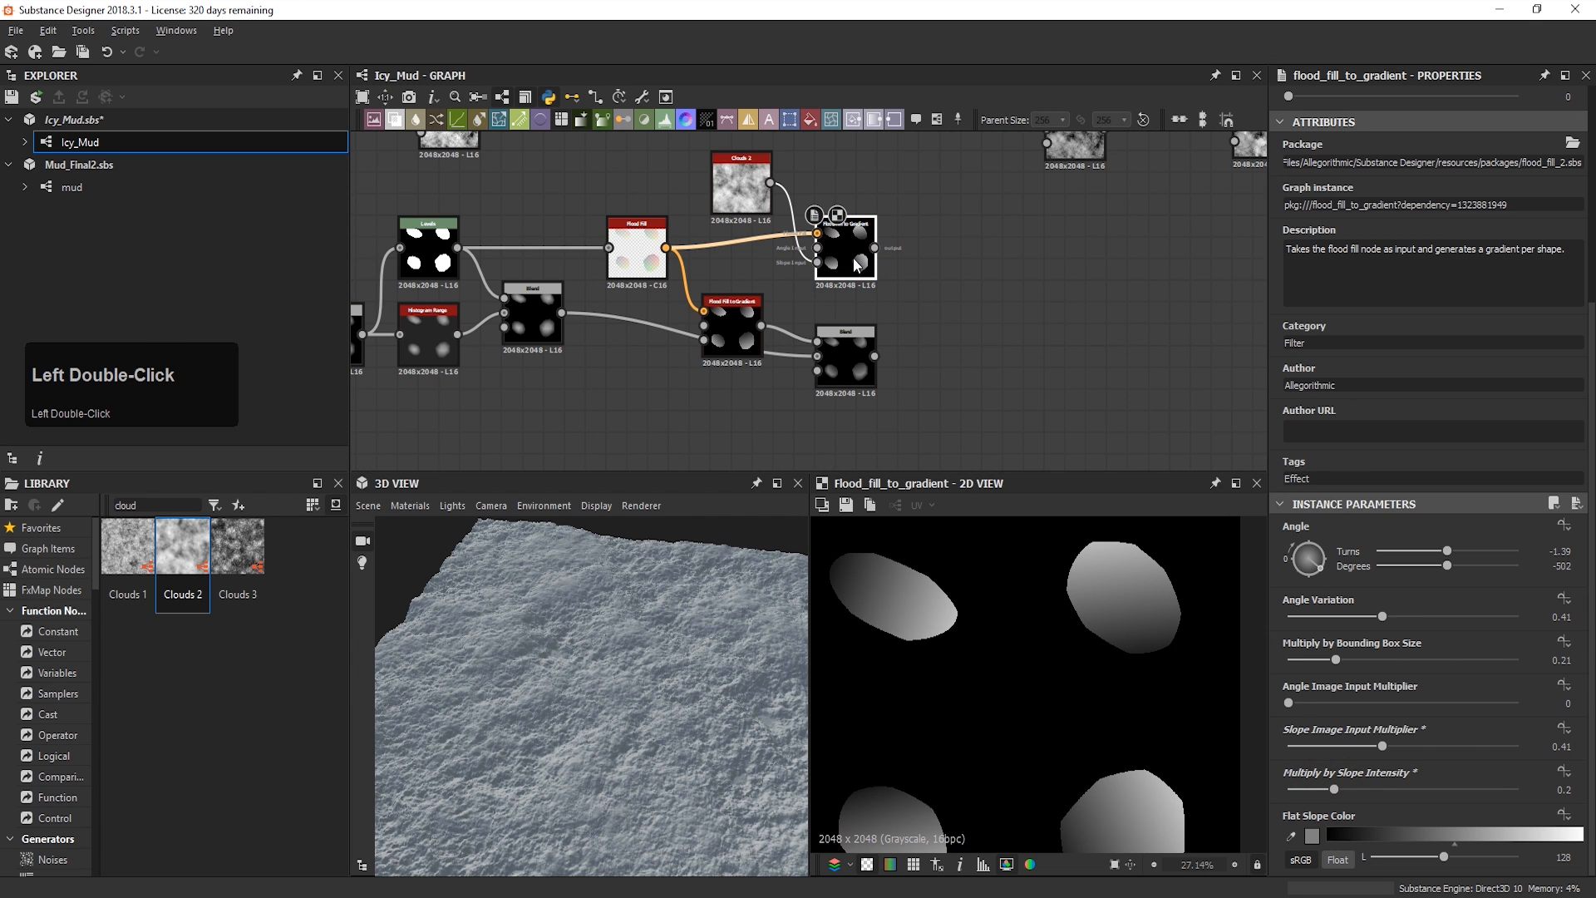
{"action": "scroll", "coordinate": [1352, 454], "scroll_direction": "up", "scroll_amount": 5}
{"action": "left_click", "coordinate": [1372, 298]}
{"action": "left_click_drag", "start_coordinate": [1372, 300], "coordinate": [1446, 310]}
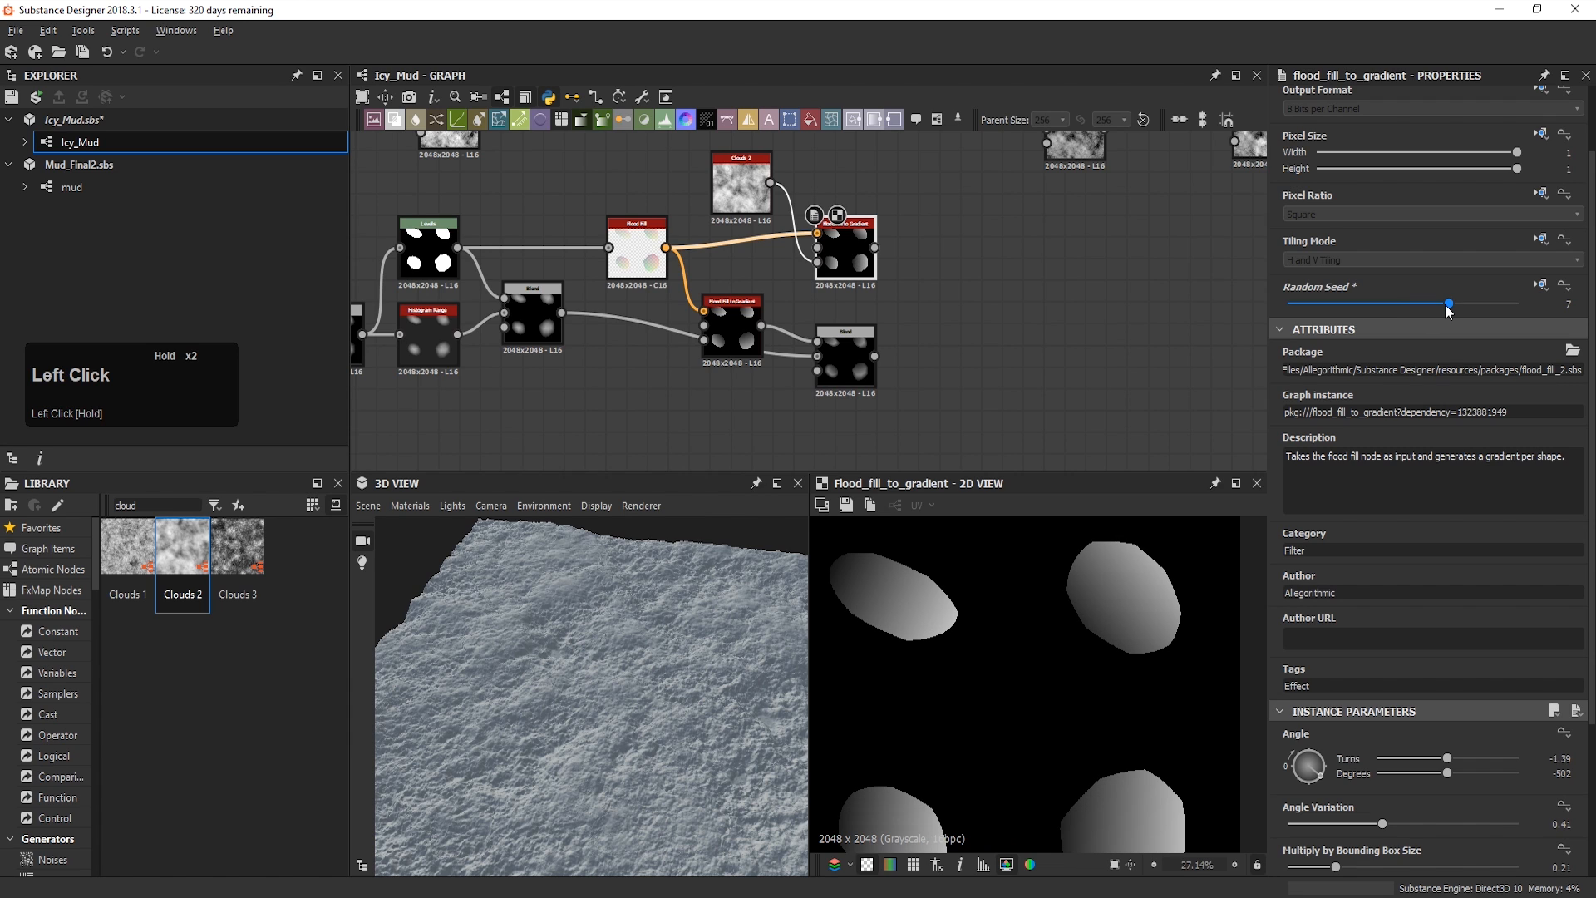
Step: Add a Blend node combining the upper gradient as foreground with the existing blend as background, using Min (Darken) mode
{"action": "scroll", "coordinate": [1025, 652], "scroll_direction": "down", "scroll_amount": 1}
{"action": "left_click", "coordinate": [923, 274]}
{"action": "key", "text": "space"}
{"action": "left_click", "coordinate": [960, 331]}
{"action": "left_click_drag", "start_coordinate": [926, 281], "coordinate": [949, 318]}
{"action": "left_click_drag", "start_coordinate": [875, 247], "coordinate": [921, 298]}
{"action": "left_click_drag", "start_coordinate": [874, 356], "coordinate": [921, 312]}
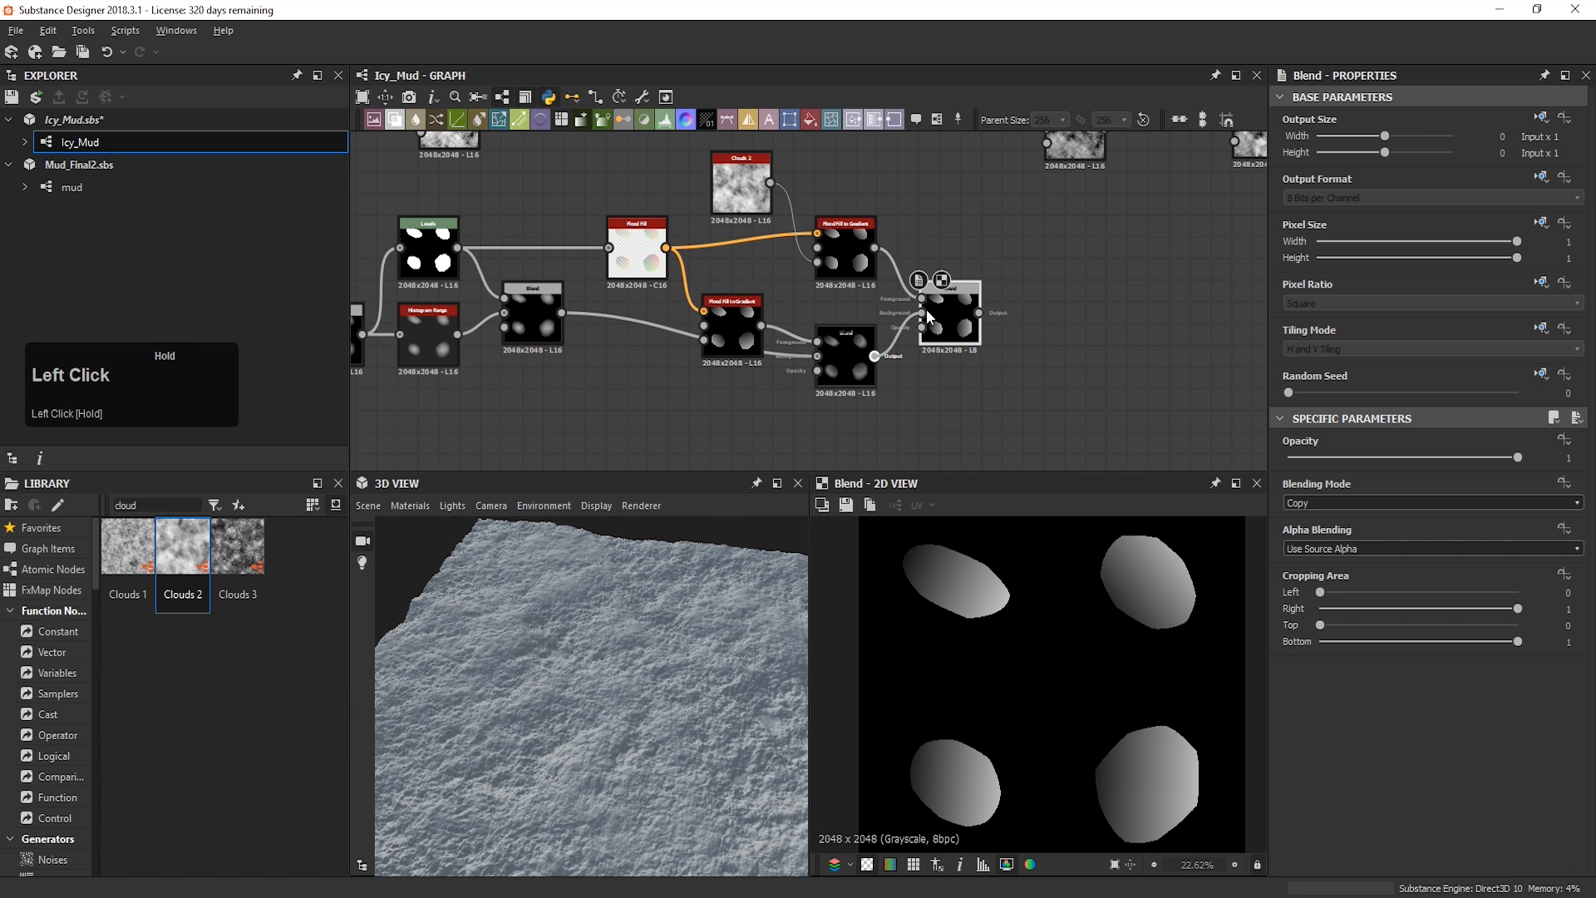
{"action": "left_click", "coordinate": [1376, 509]}
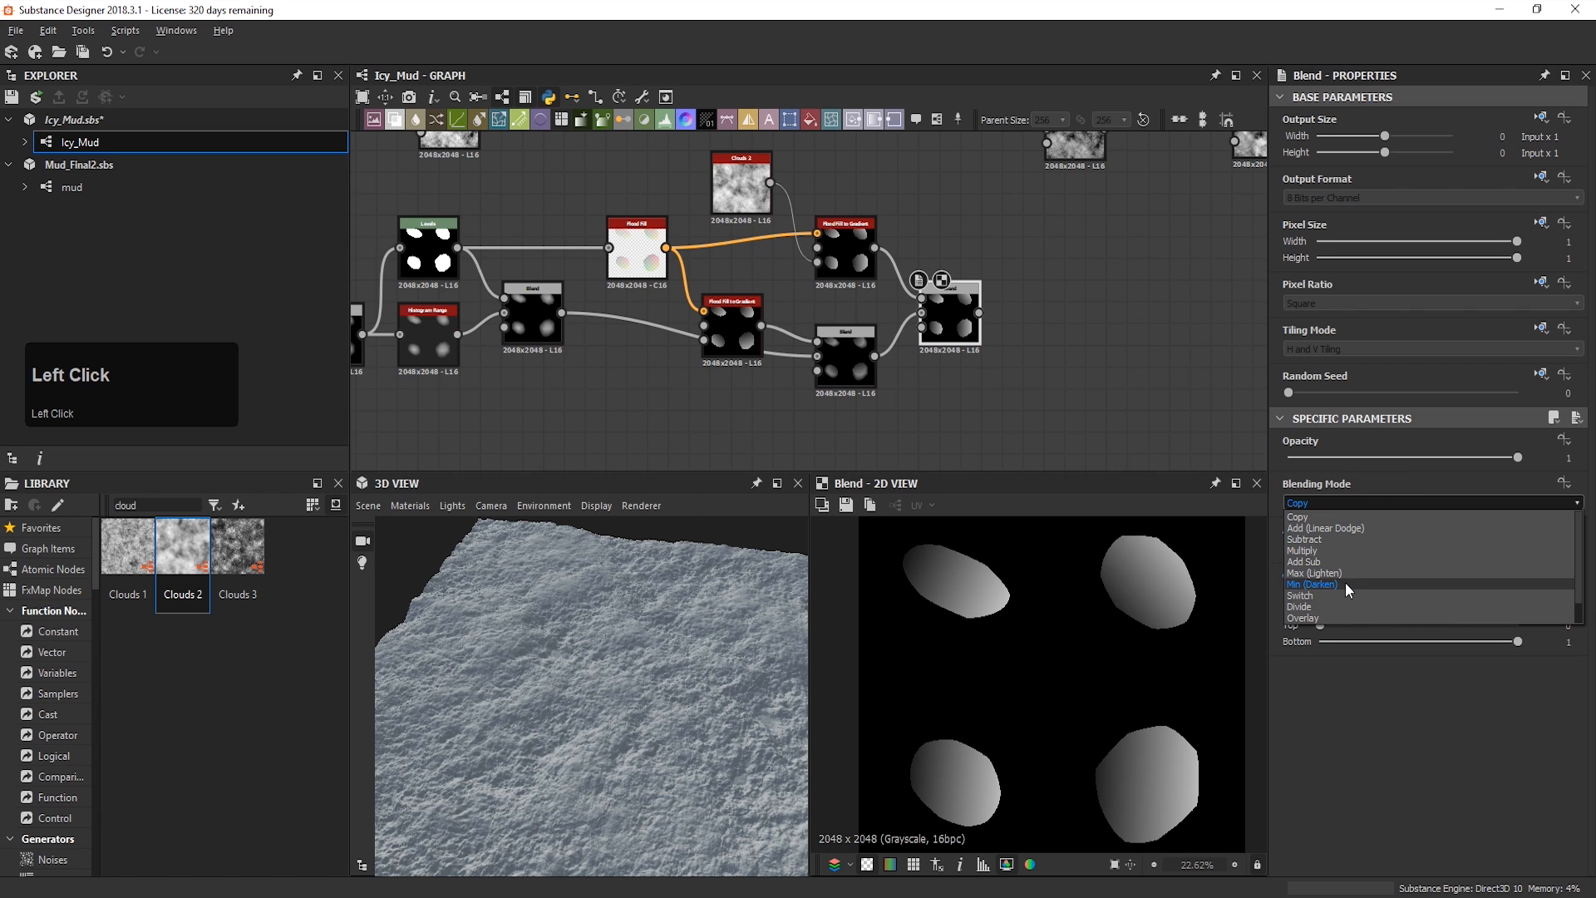
{"action": "left_click", "coordinate": [1345, 582]}
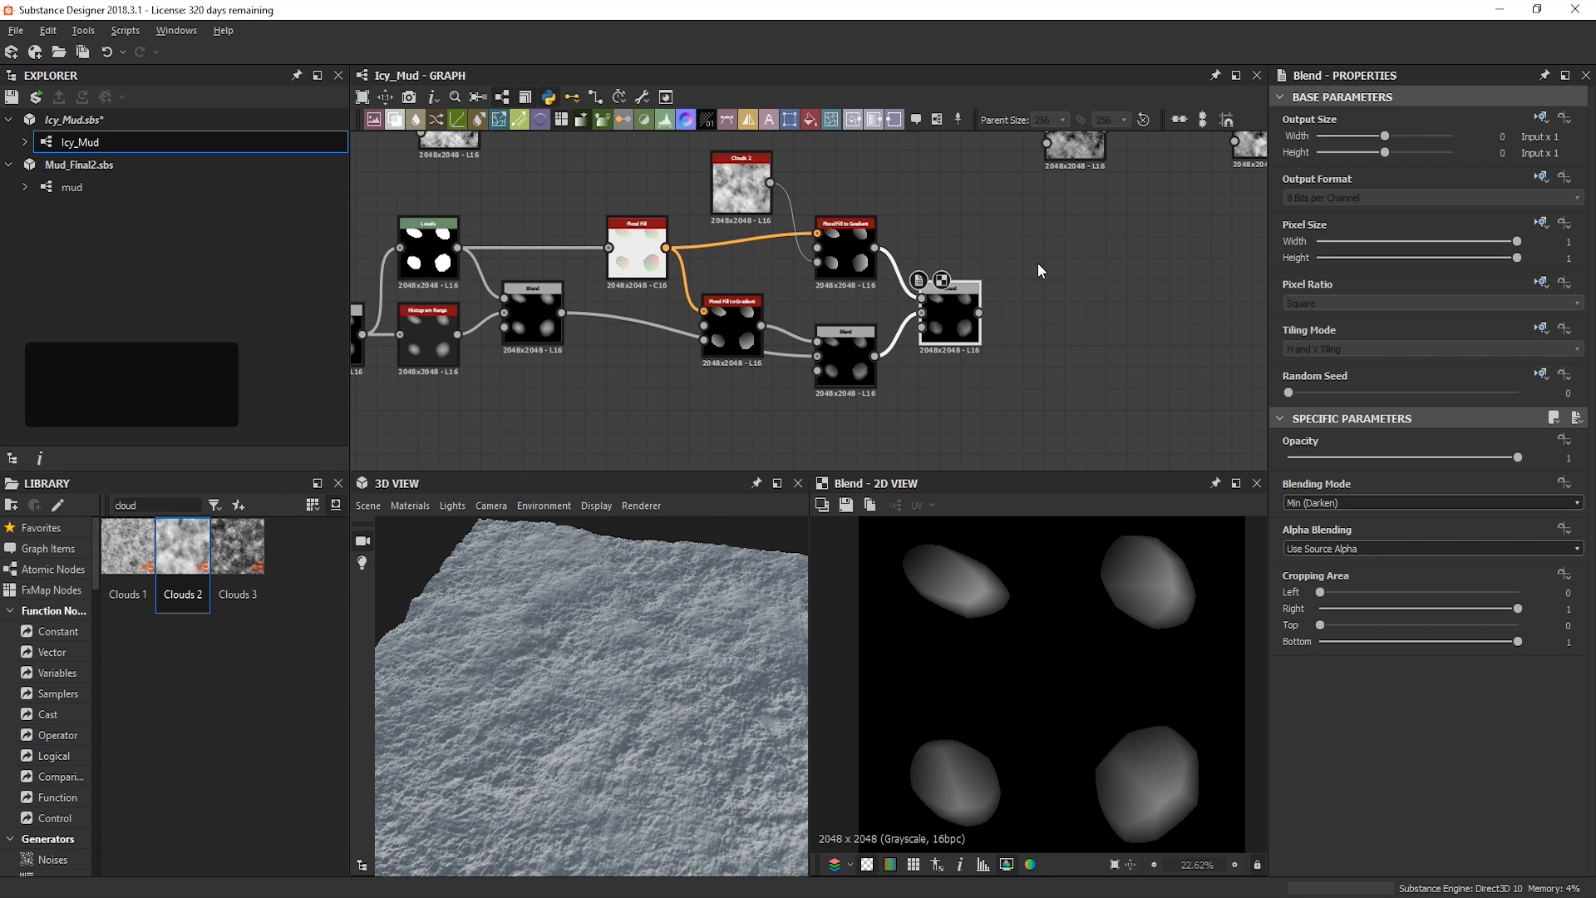
Step: Add a Bevel node beyond the Min (Darken) blend and feed it from the Levels node
{"action": "key", "text": "space"}
{"action": "type", "text": "bev"}
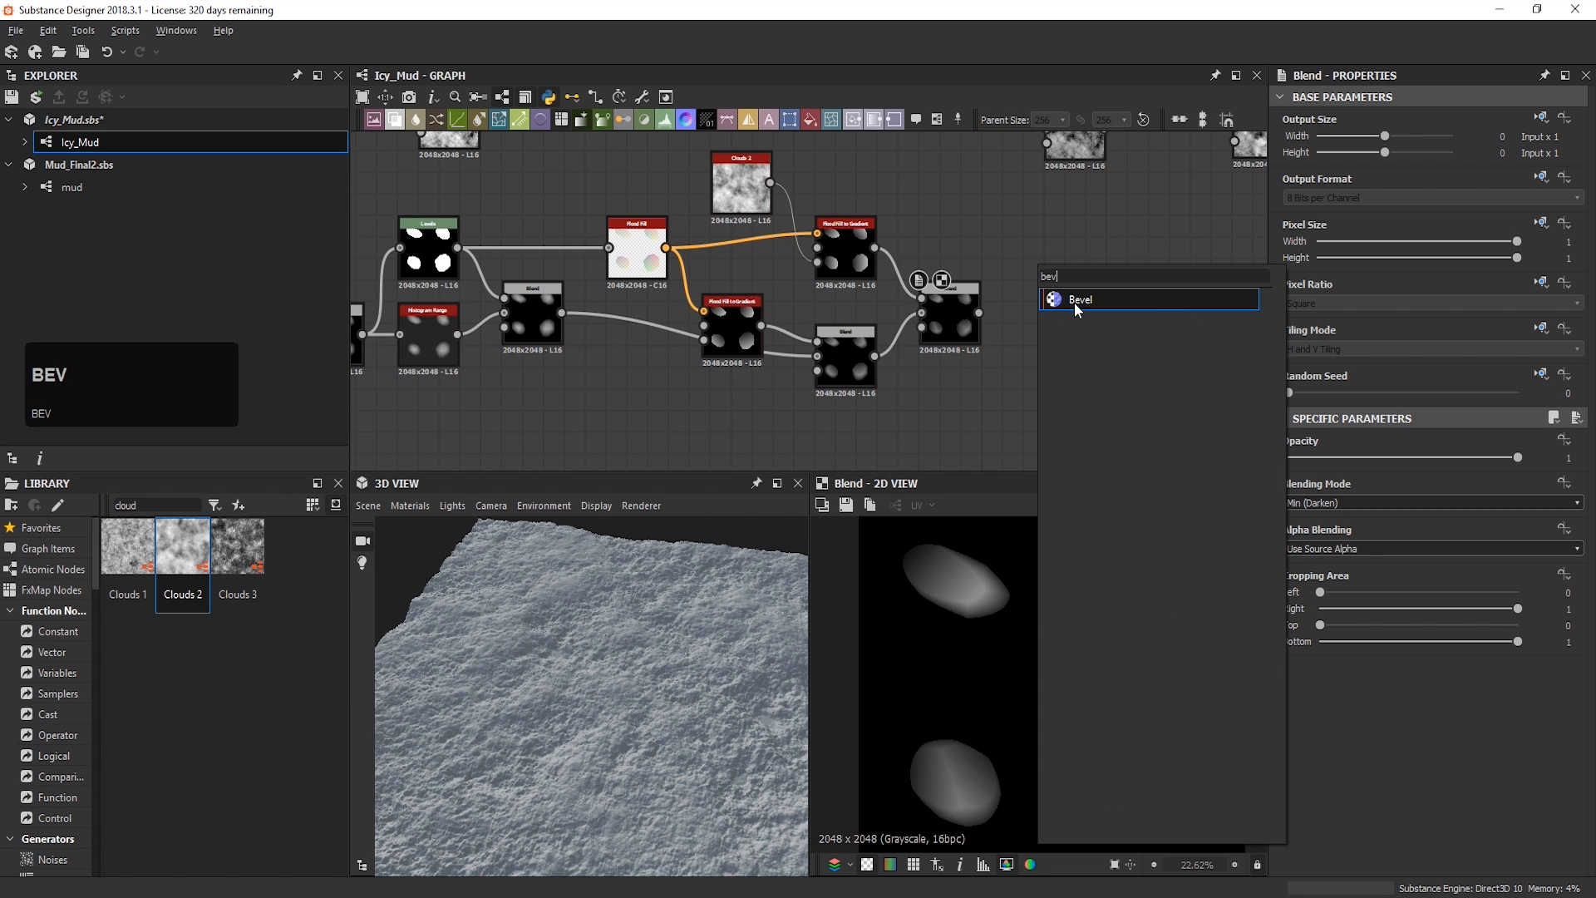
{"action": "left_click", "coordinate": [1074, 303]}
{"action": "left_click", "coordinate": [1050, 242]}
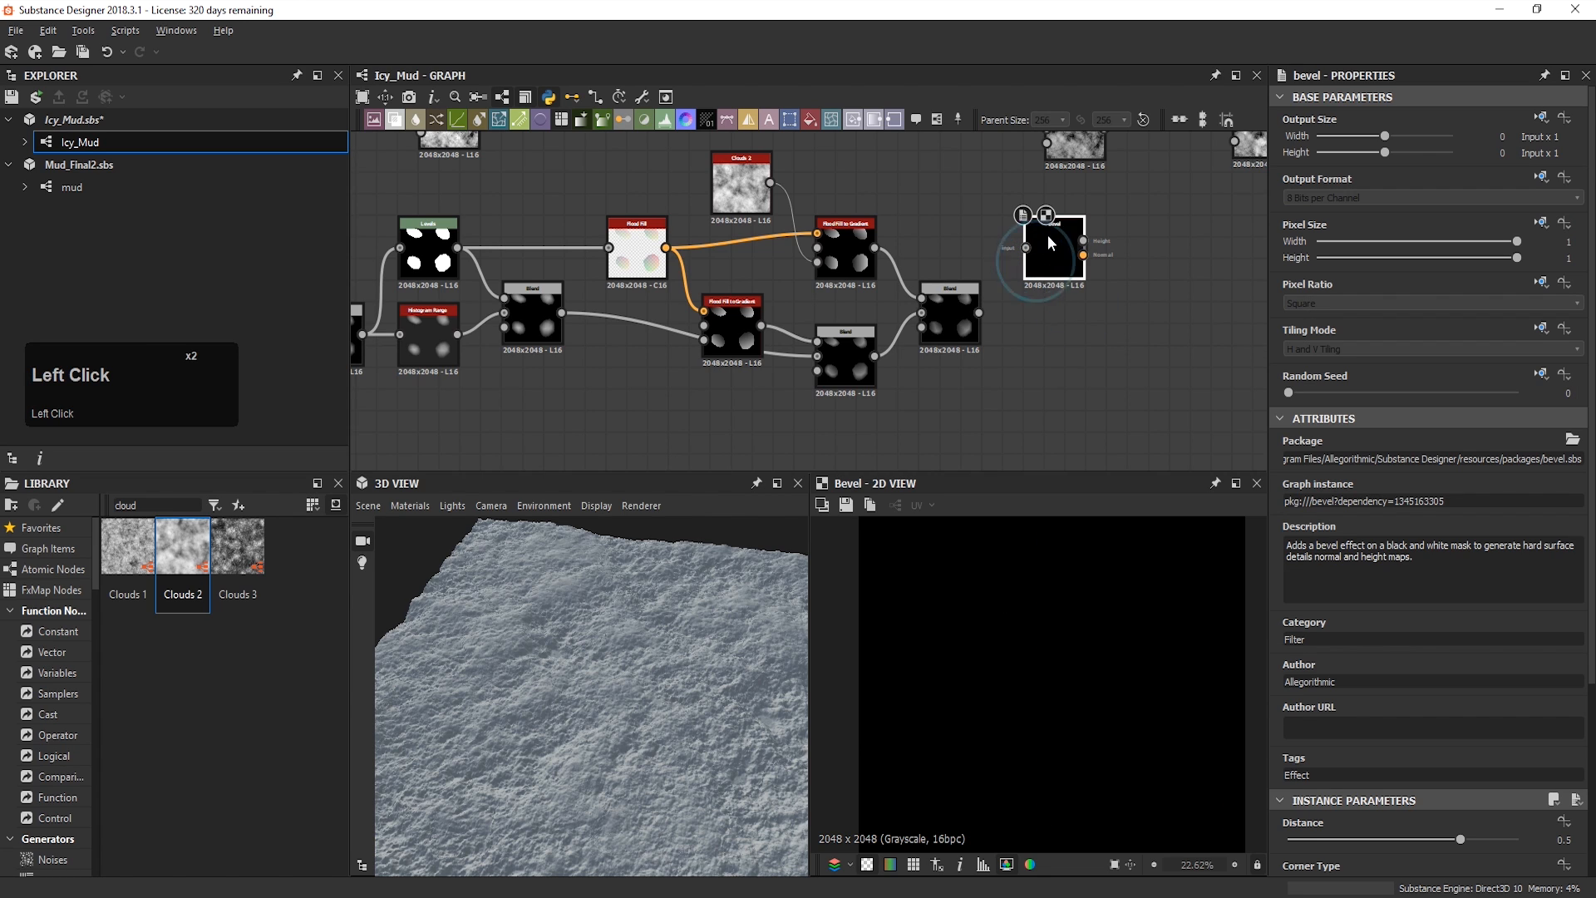
{"action": "middle_click_drag", "start_coordinate": [453, 253], "coordinate": [471, 254]}
{"action": "left_click_drag", "start_coordinate": [479, 250], "coordinate": [1044, 248]}
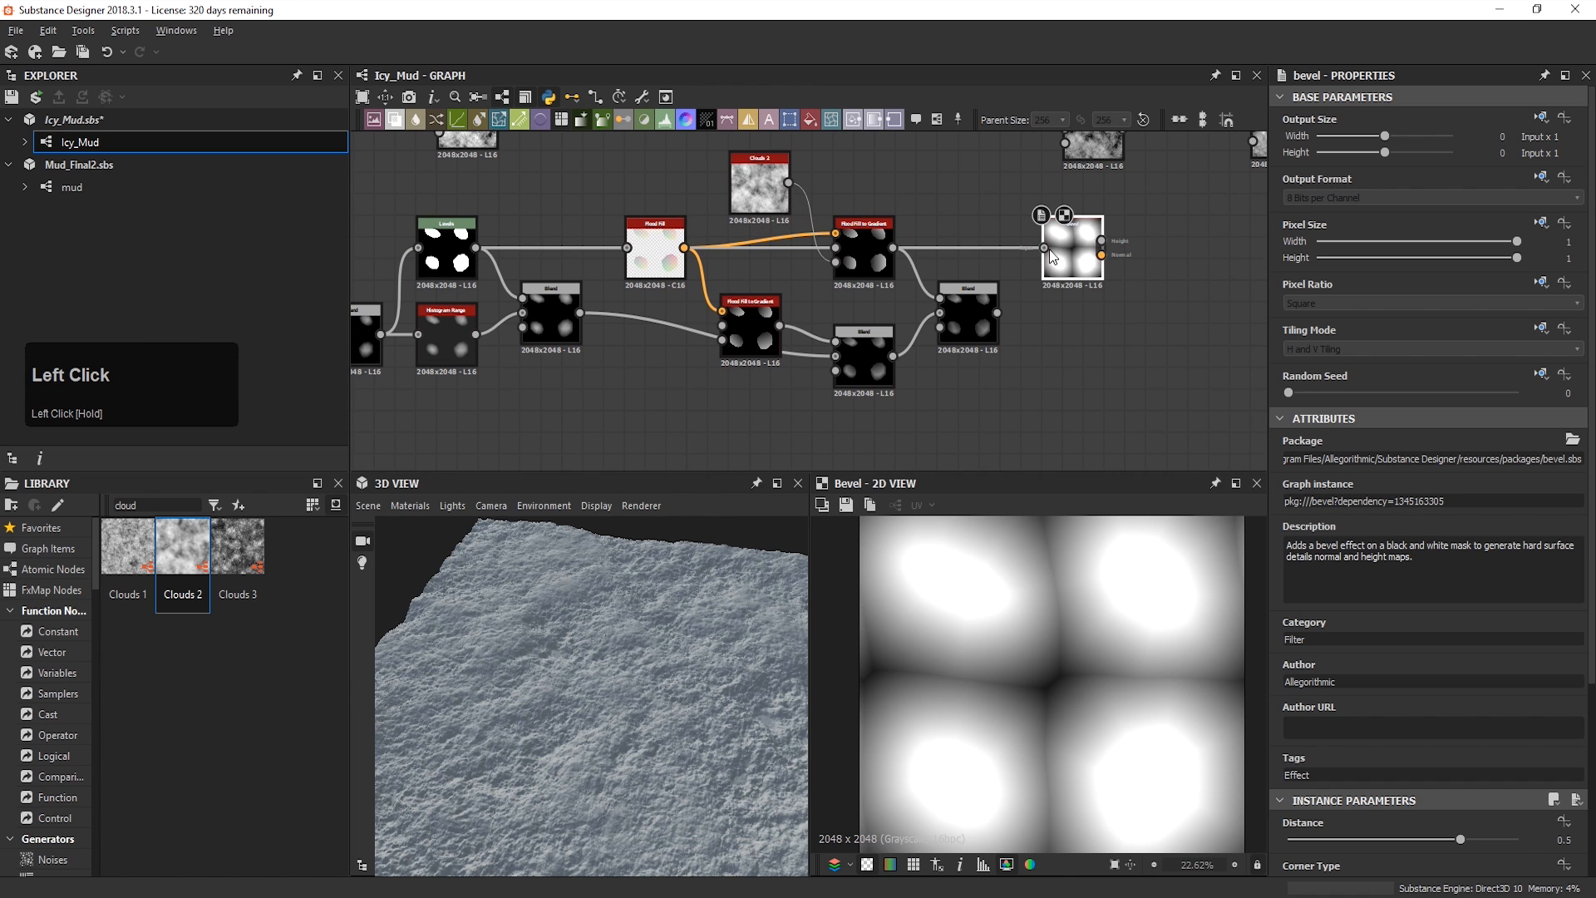
Step: Rearrange the gradient, Clouds 2, Levels and Bevel nodes so the connections are easier to follow
{"action": "middle_click_drag", "start_coordinate": [1049, 251], "coordinate": [1038, 270]}
{"action": "left_click_drag", "start_coordinate": [852, 260], "coordinate": [852, 216]}
{"action": "left_click_drag", "start_coordinate": [747, 202], "coordinate": [644, 180]}
{"action": "left_click_drag", "start_coordinate": [434, 267], "coordinate": [455, 225]}
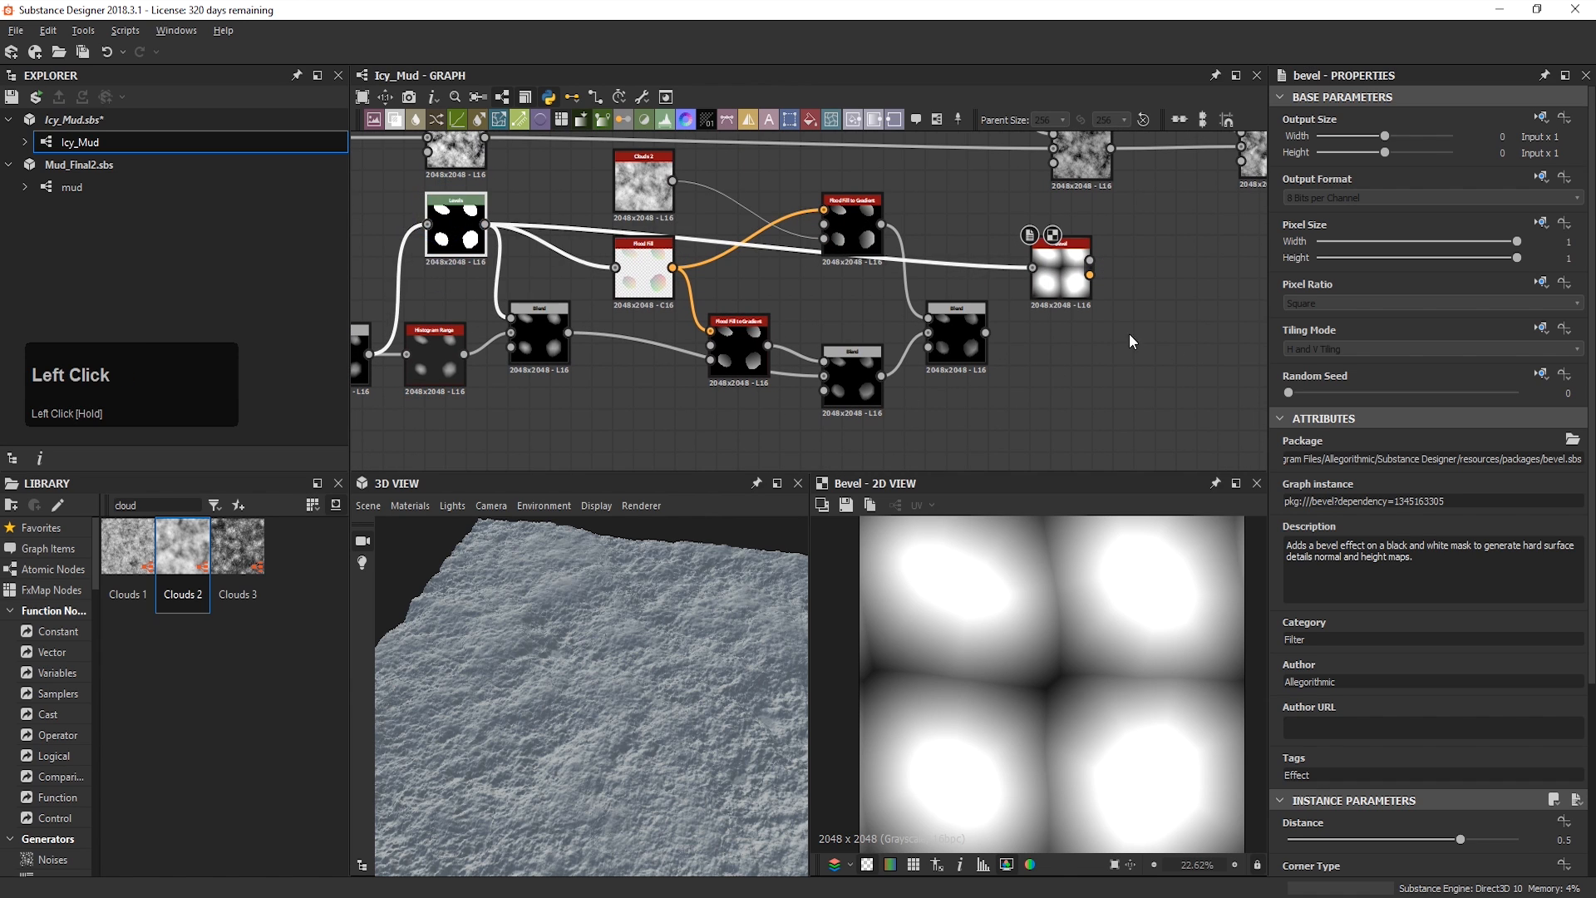
{"action": "left_click_drag", "start_coordinate": [1061, 268], "coordinate": [1042, 234]}
Step: Set the Bevel node's Distance to -0.06
{"action": "scroll", "coordinate": [1172, 333], "scroll_direction": "down", "scroll_amount": 1}
{"action": "scroll", "coordinate": [1105, 274], "scroll_direction": "up", "scroll_amount": 3}
{"action": "double_click", "coordinate": [1070, 263]}
{"action": "scroll", "coordinate": [1420, 690], "scroll_direction": "down", "scroll_amount": 2}
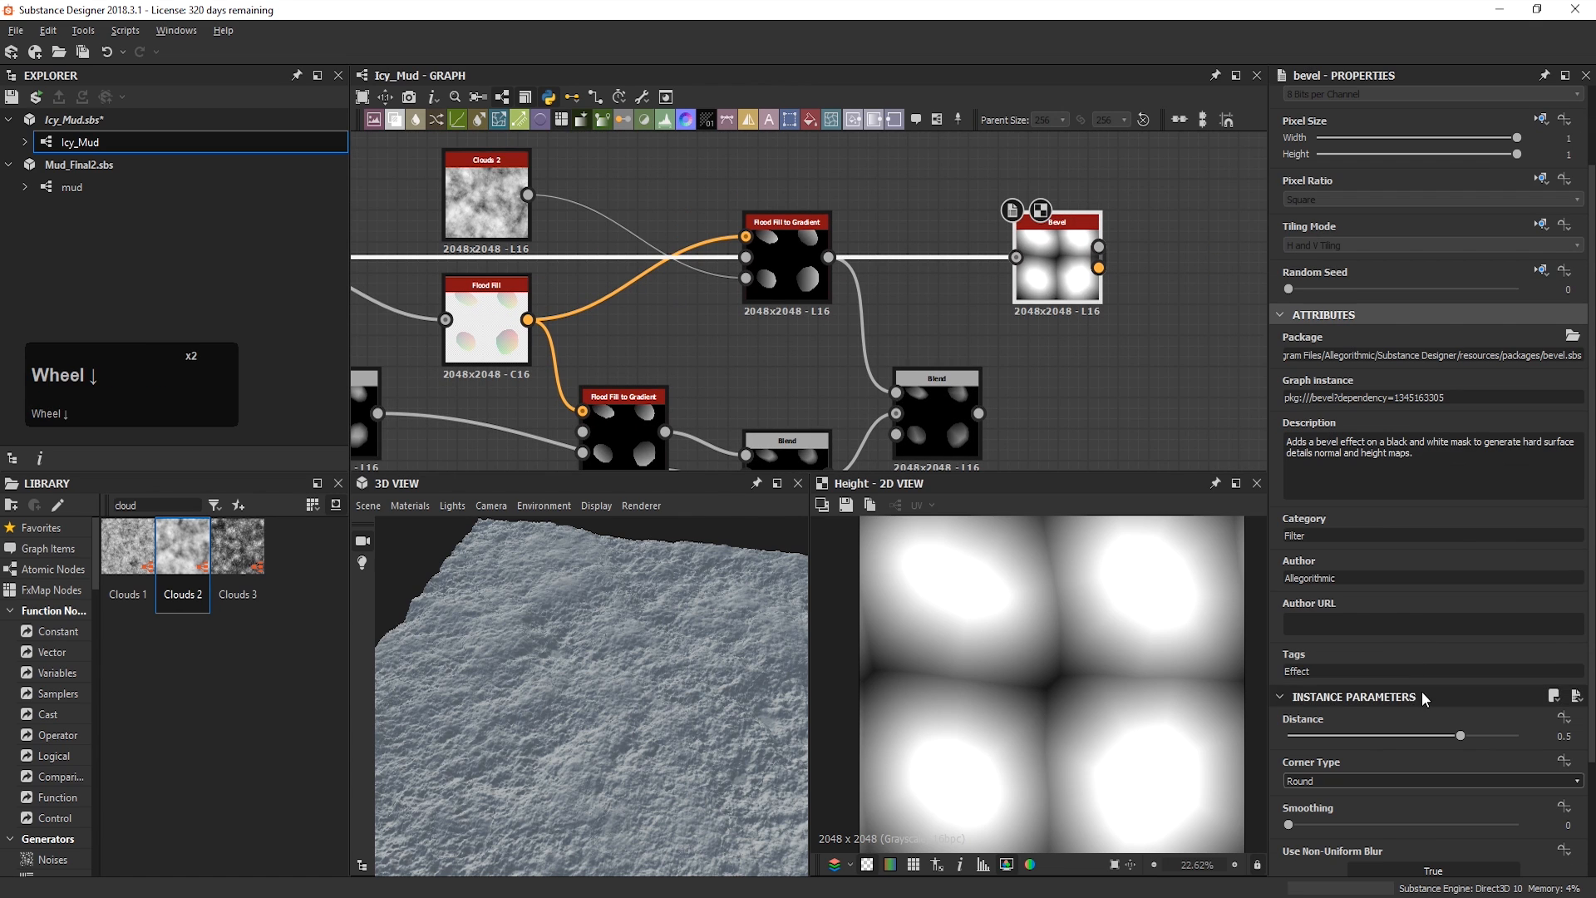
{"action": "left_click_drag", "start_coordinate": [1450, 733], "coordinate": [1396, 742]}
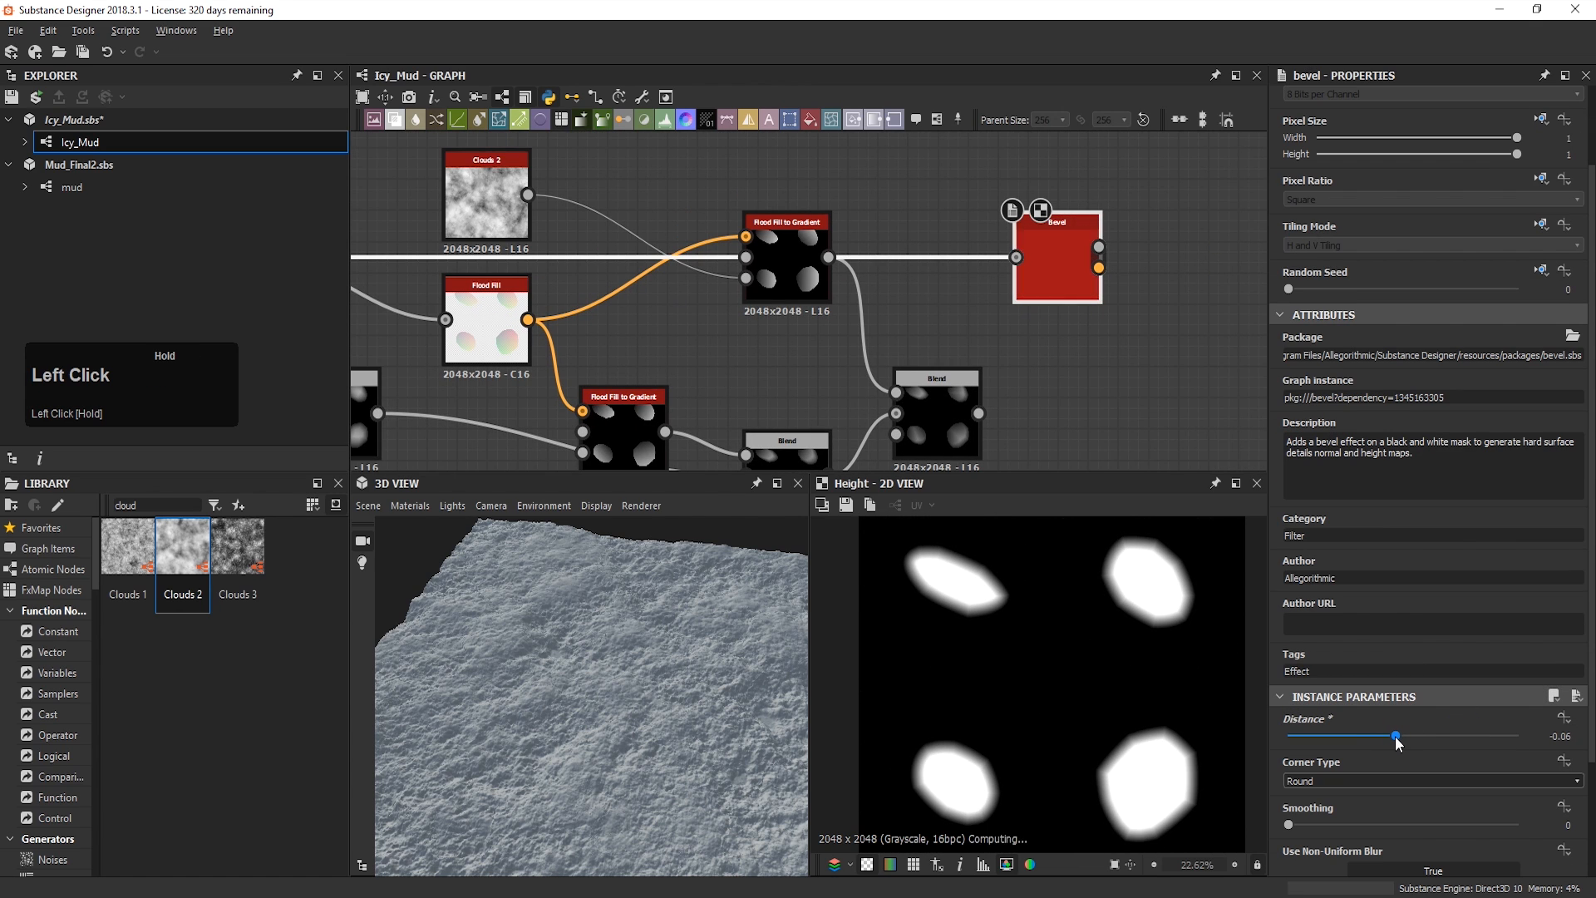
Step: Add a Blend node with the Bevel height as foreground and the Min (Darken) blend as background, making room for it
{"action": "scroll", "coordinate": [943, 216], "scroll_direction": "down", "scroll_amount": 2}
{"action": "left_click_drag", "start_coordinate": [924, 338], "coordinate": [1000, 337]}
{"action": "left_click_drag", "start_coordinate": [1022, 249], "coordinate": [1013, 207]}
{"action": "key", "text": "space"}
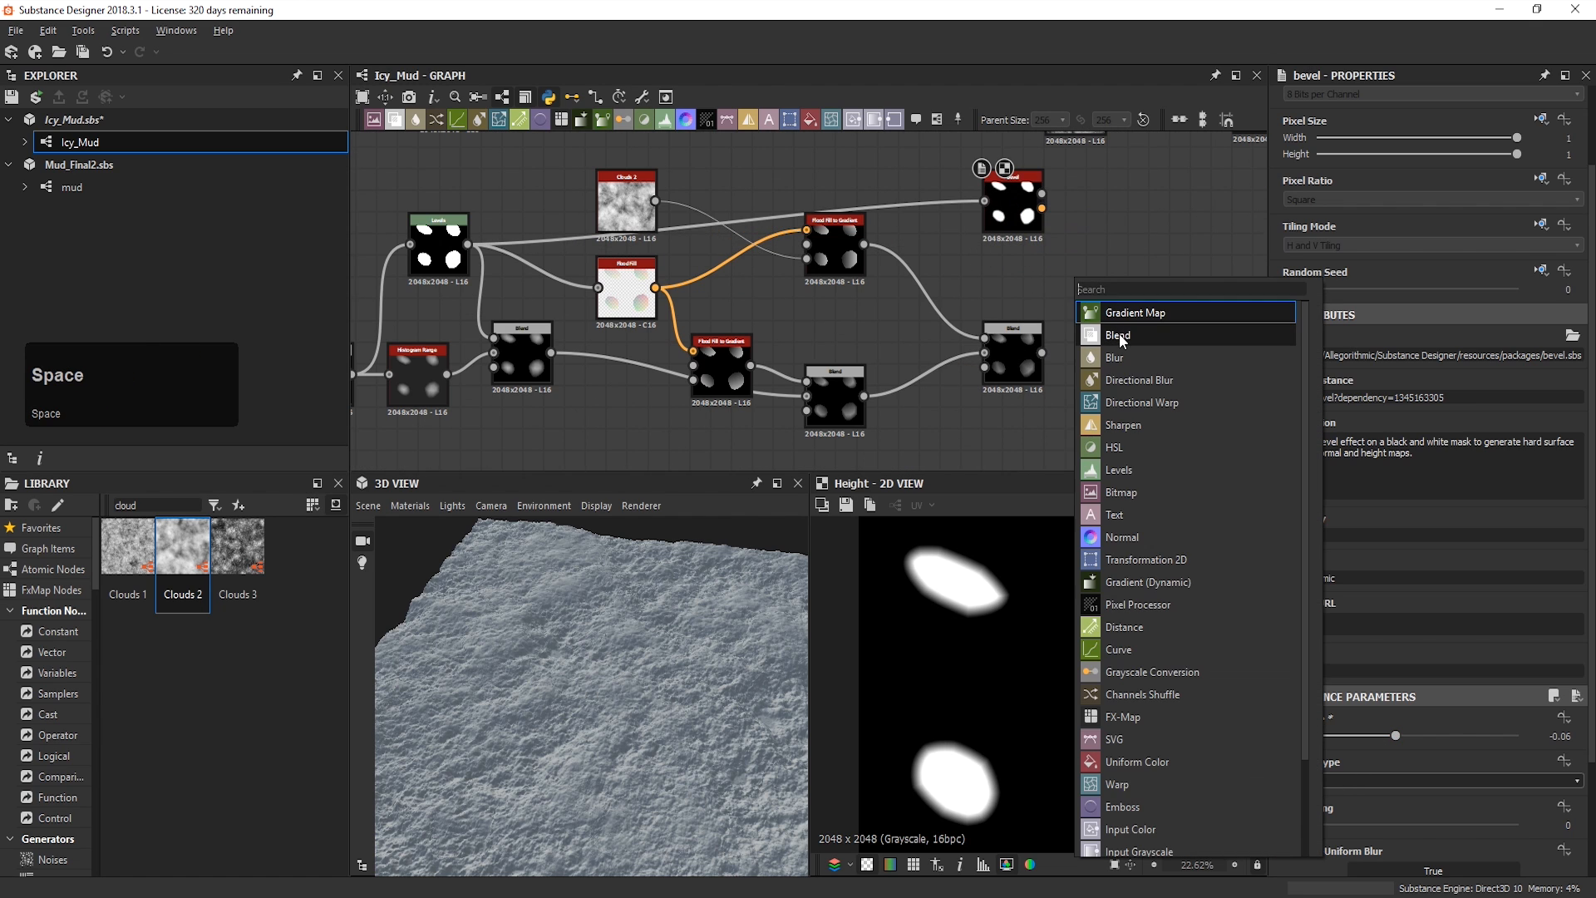
{"action": "left_click", "coordinate": [1119, 338]}
{"action": "double_click", "coordinate": [1085, 274]}
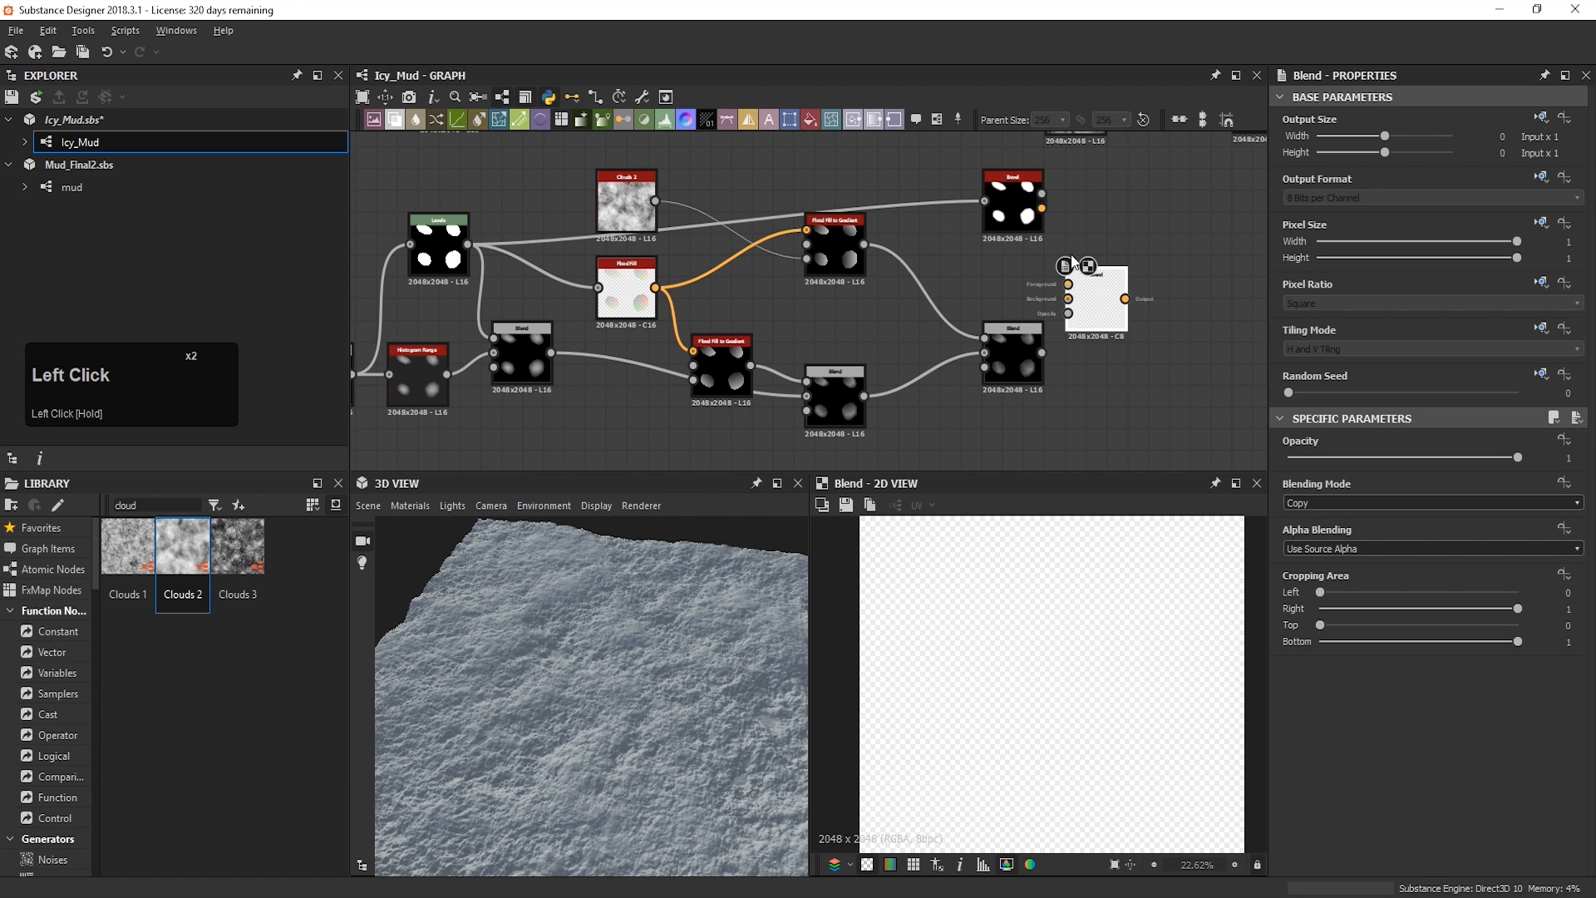
{"action": "scroll", "coordinate": [1044, 197], "scroll_direction": "up", "scroll_amount": 2}
{"action": "left_click_drag", "start_coordinate": [1039, 191], "coordinate": [1084, 347]}
{"action": "middle_click_drag", "start_coordinate": [1056, 417], "coordinate": [1046, 338]}
{"action": "left_click_drag", "start_coordinate": [1039, 466], "coordinate": [1075, 294]}
Step: Set the new Blend node to Multiply mode with an opacity of 0.44
{"action": "left_click", "coordinate": [1377, 504]}
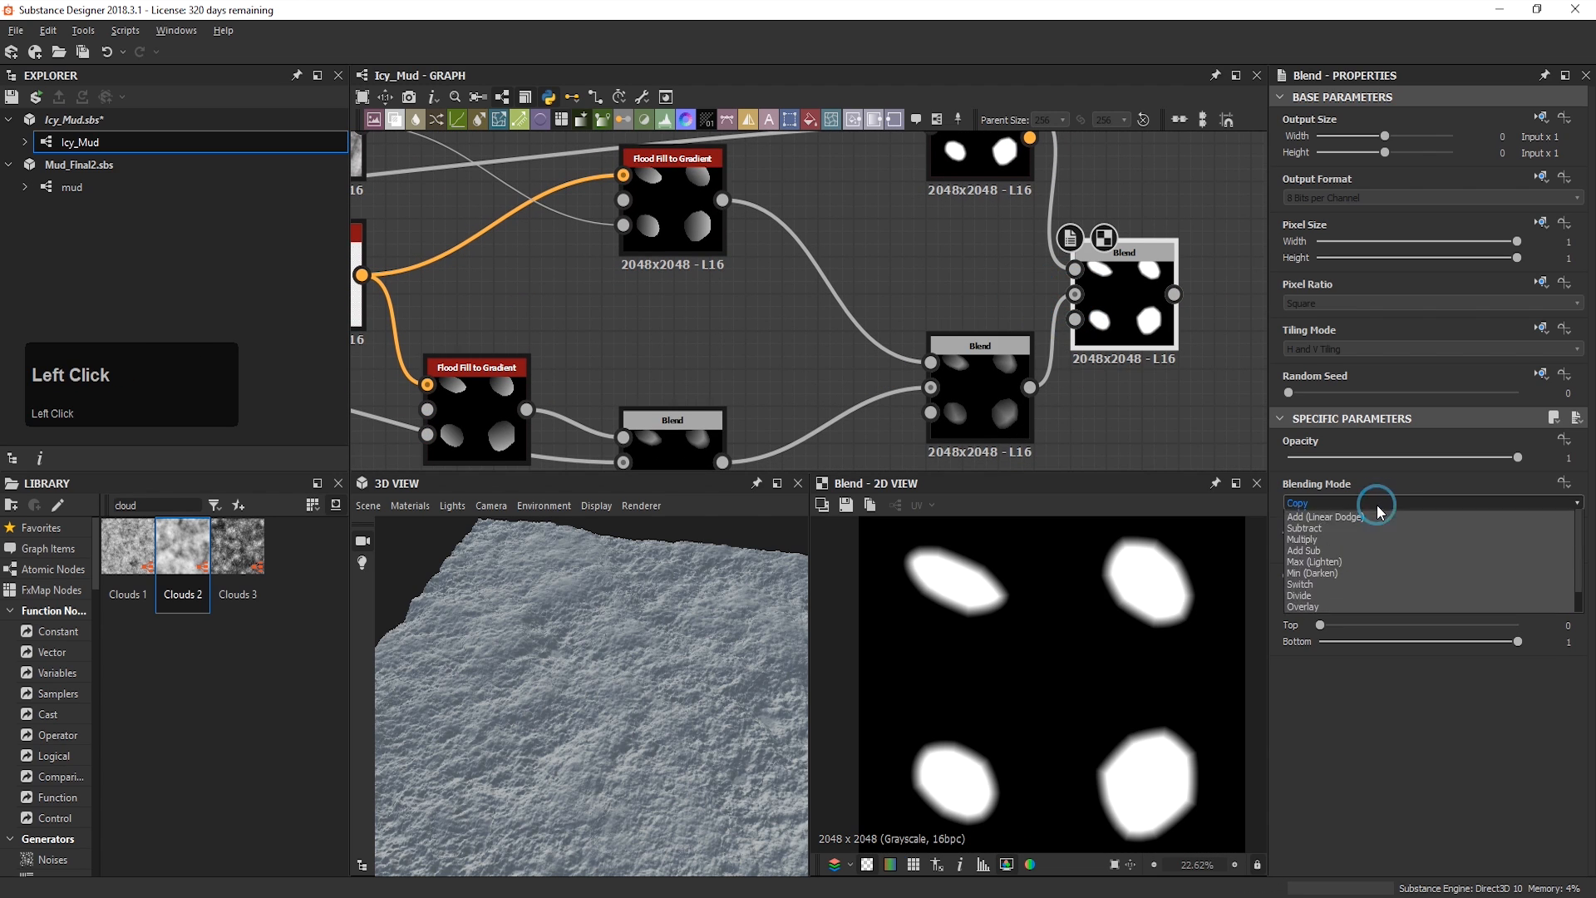
{"action": "left_click", "coordinate": [1356, 548]}
{"action": "middle_click_drag", "start_coordinate": [1130, 396], "coordinate": [1008, 344]}
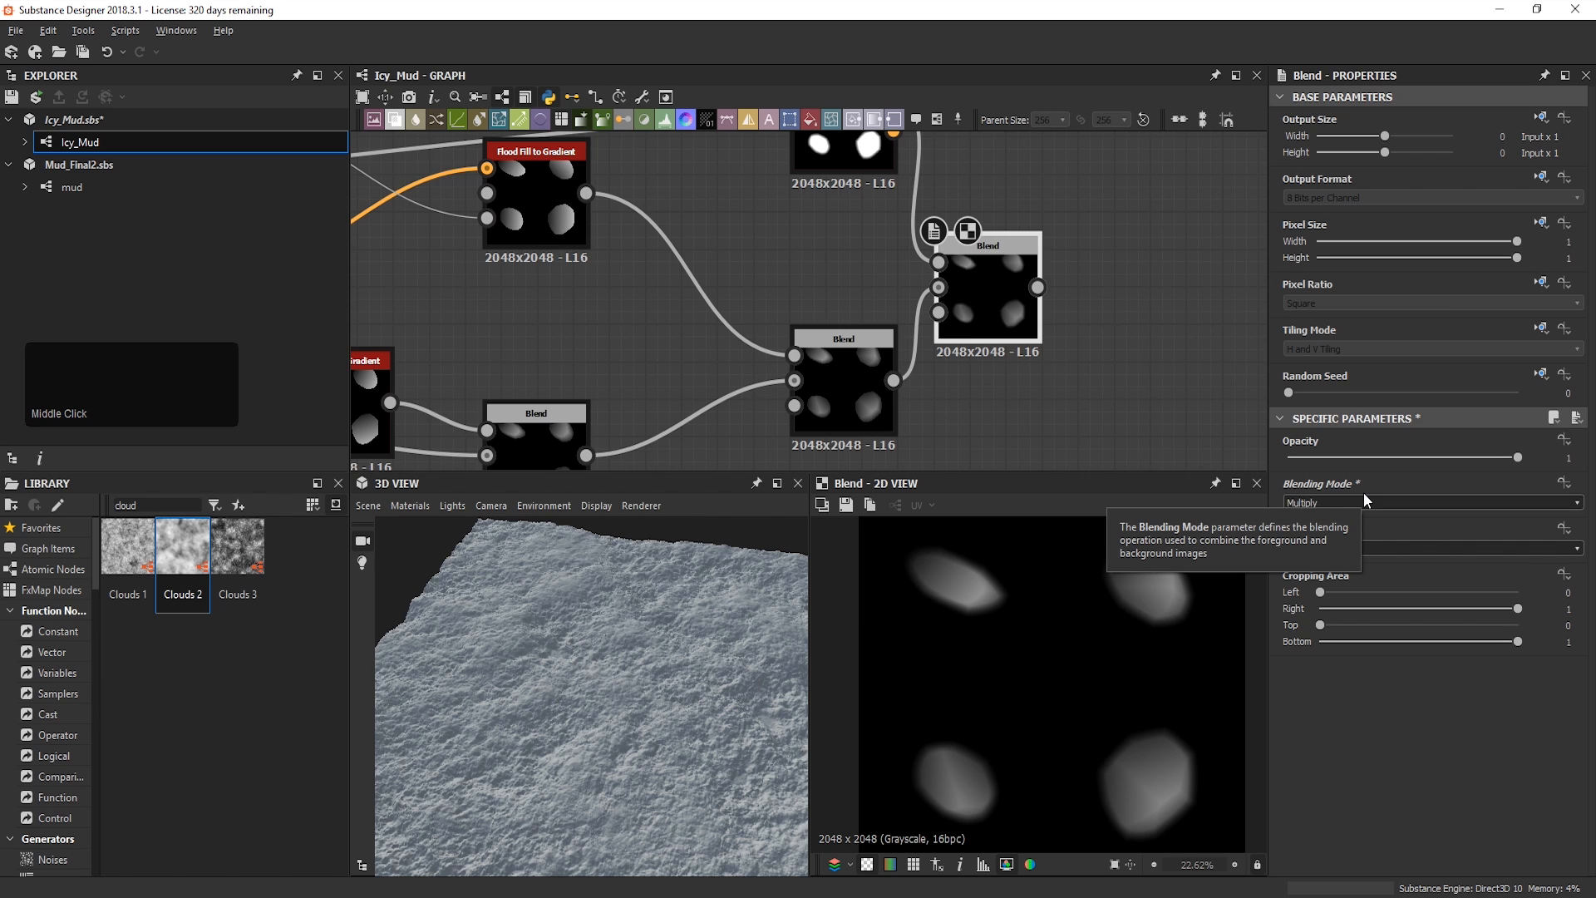
{"action": "mouse_move", "coordinate": [1383, 467]}
{"action": "left_mouse_down"}
{"action": "mouse_move", "coordinate": [1408, 467]}
{"action": "mouse_move", "coordinate": [1392, 466]}
{"action": "left_mouse_up"}
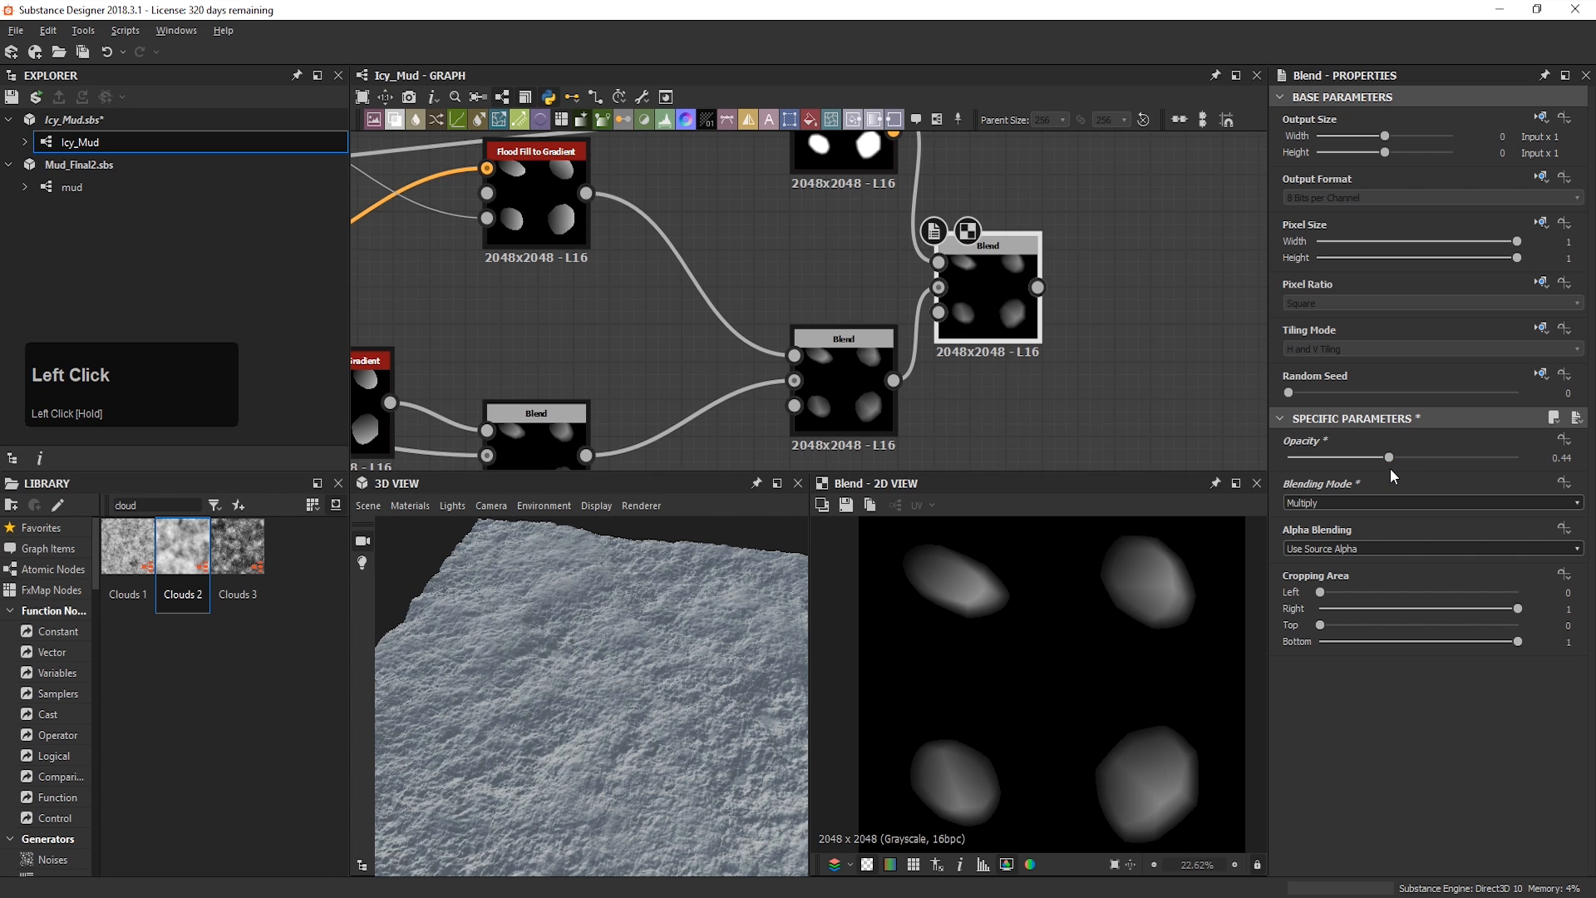
Step: Examine a rock shape up close and compare the output of the Min (Darken) blend with the Multiply blend
{"action": "scroll", "coordinate": [1147, 607], "scroll_direction": "up", "scroll_amount": 6}
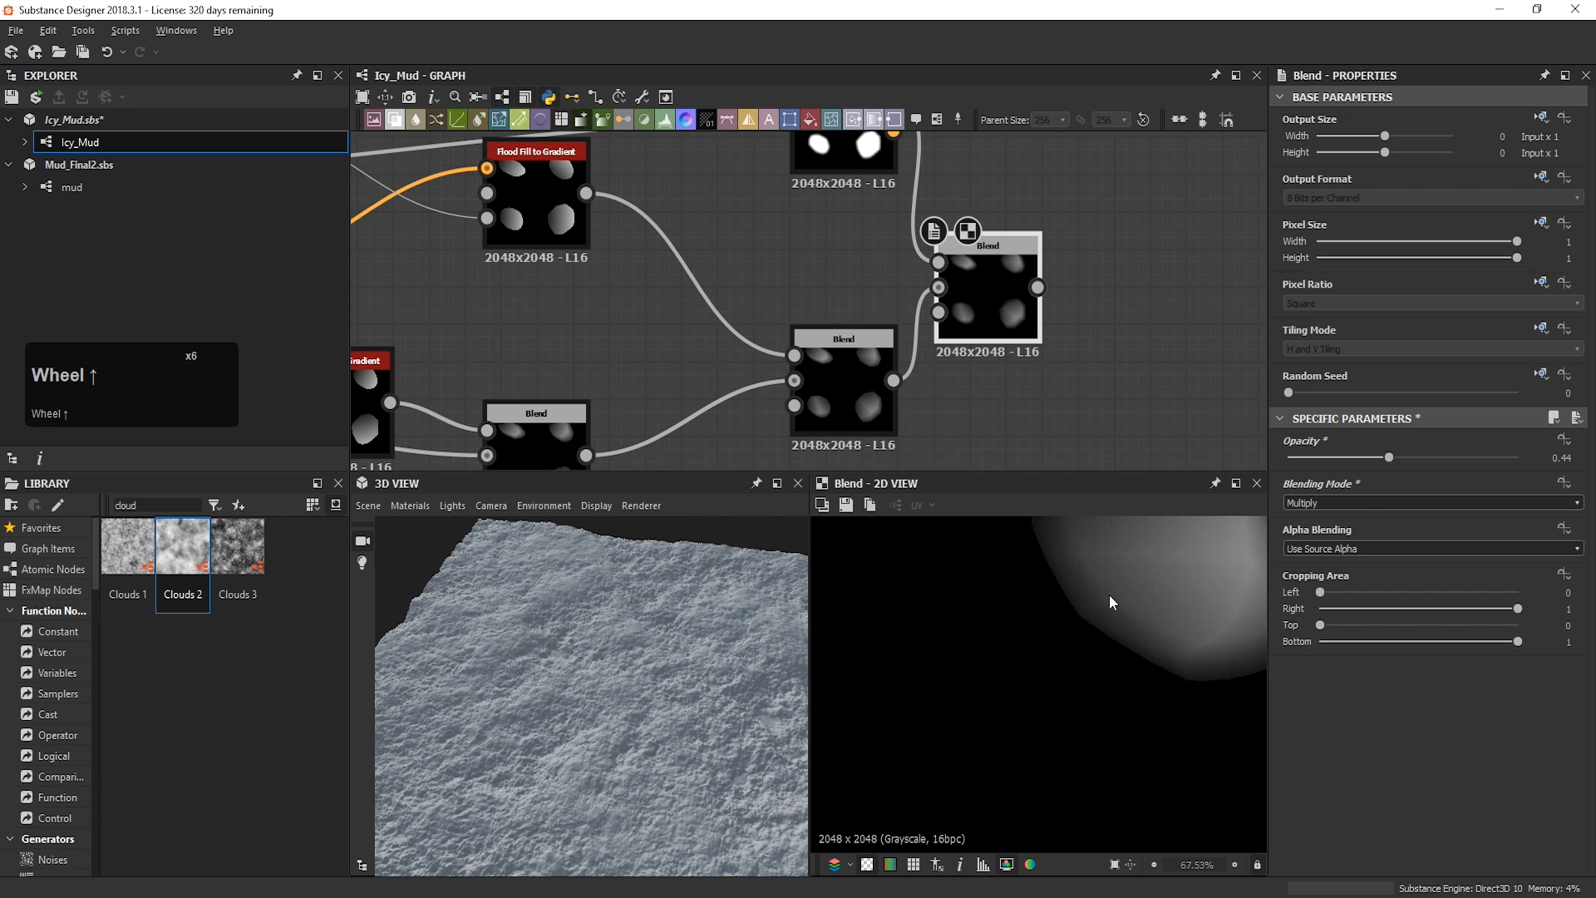
{"action": "middle_click_drag", "start_coordinate": [1111, 593], "coordinate": [1081, 671]}
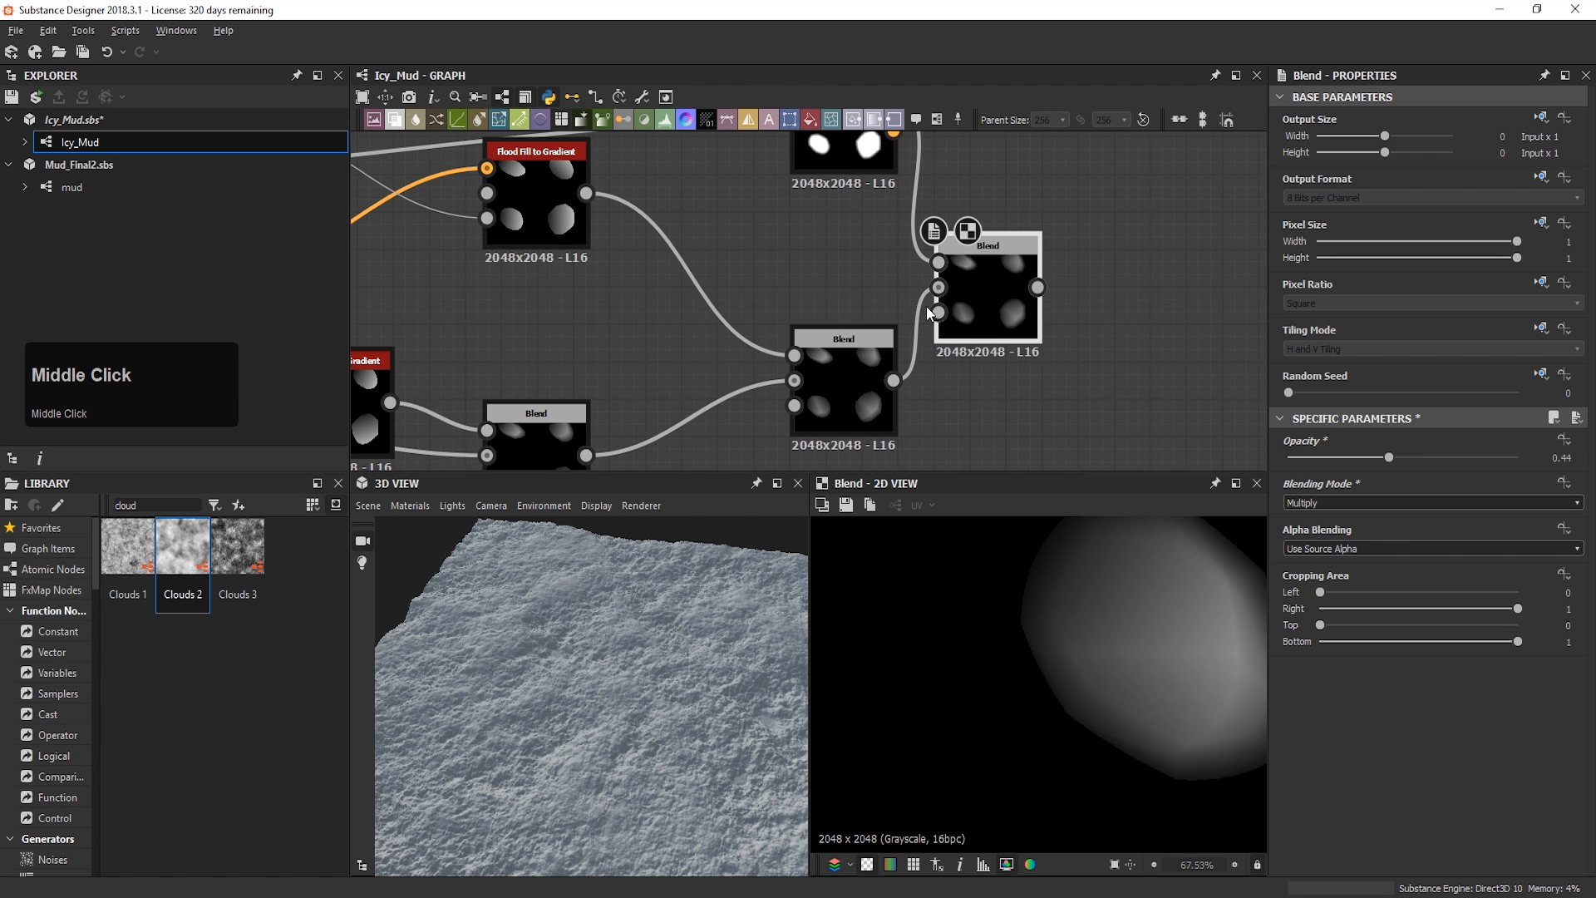
{"action": "middle_click_drag", "start_coordinate": [911, 313], "coordinate": [913, 315]}
{"action": "double_click", "coordinate": [865, 364]}
{"action": "left_click", "coordinate": [986, 288]}
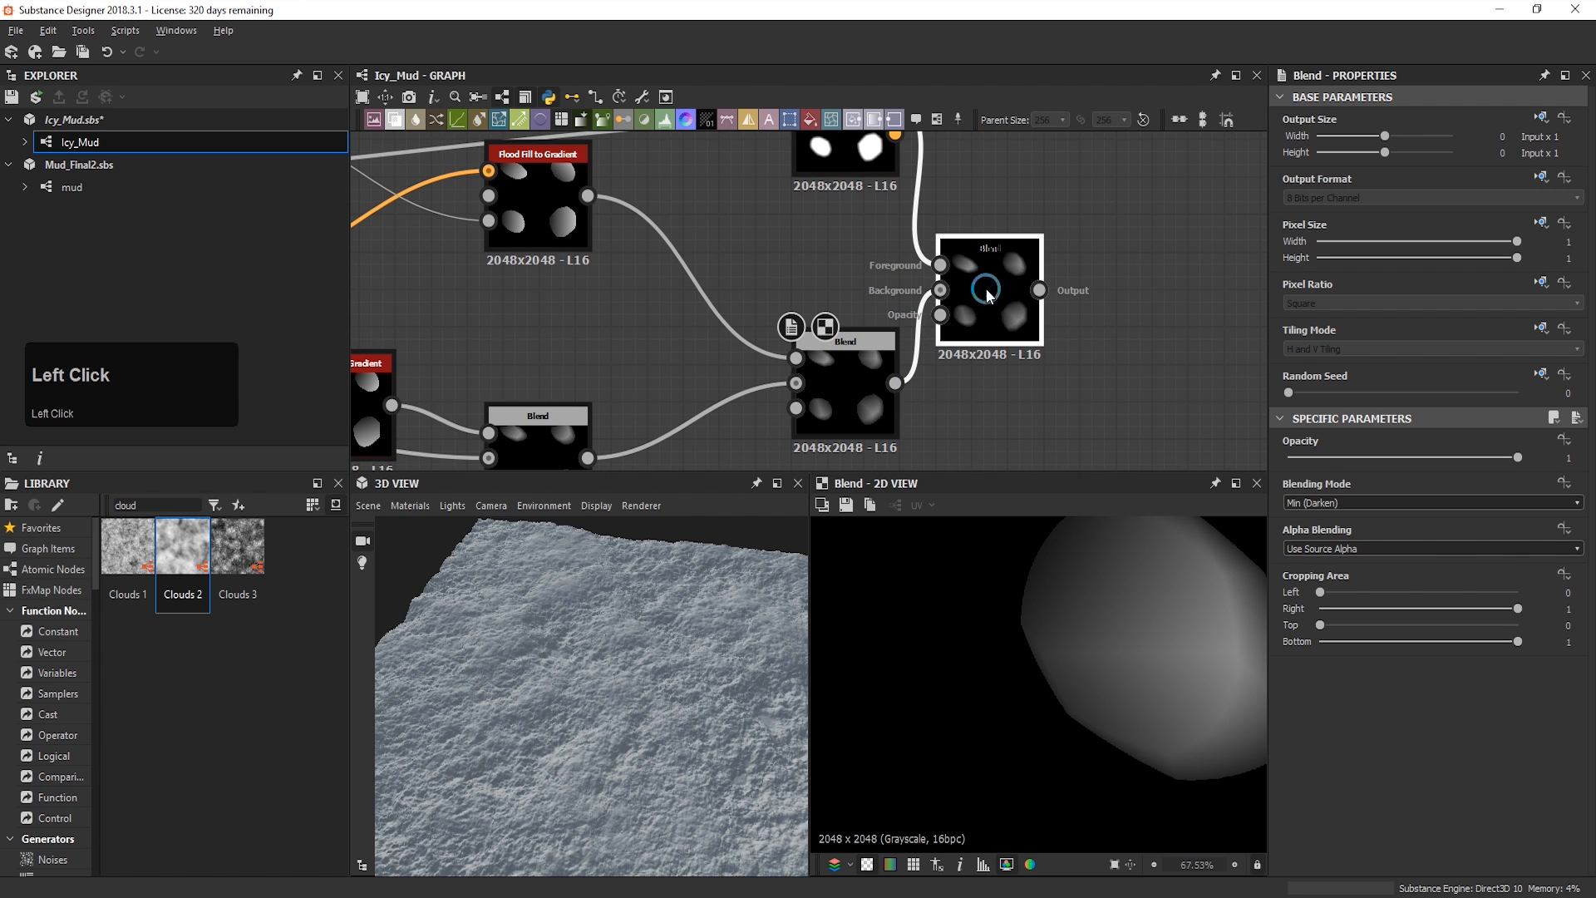
{"action": "double_click", "coordinate": [986, 288]}
{"action": "double_click", "coordinate": [838, 394]}
{"action": "left_click", "coordinate": [999, 305]}
{"action": "double_click", "coordinate": [999, 306]}
Step: Add a Slope Blur Grayscale node beyond the Multiply blend and set its Samples to 32
{"action": "key", "text": "space"}
{"action": "type", "text": "slop"}
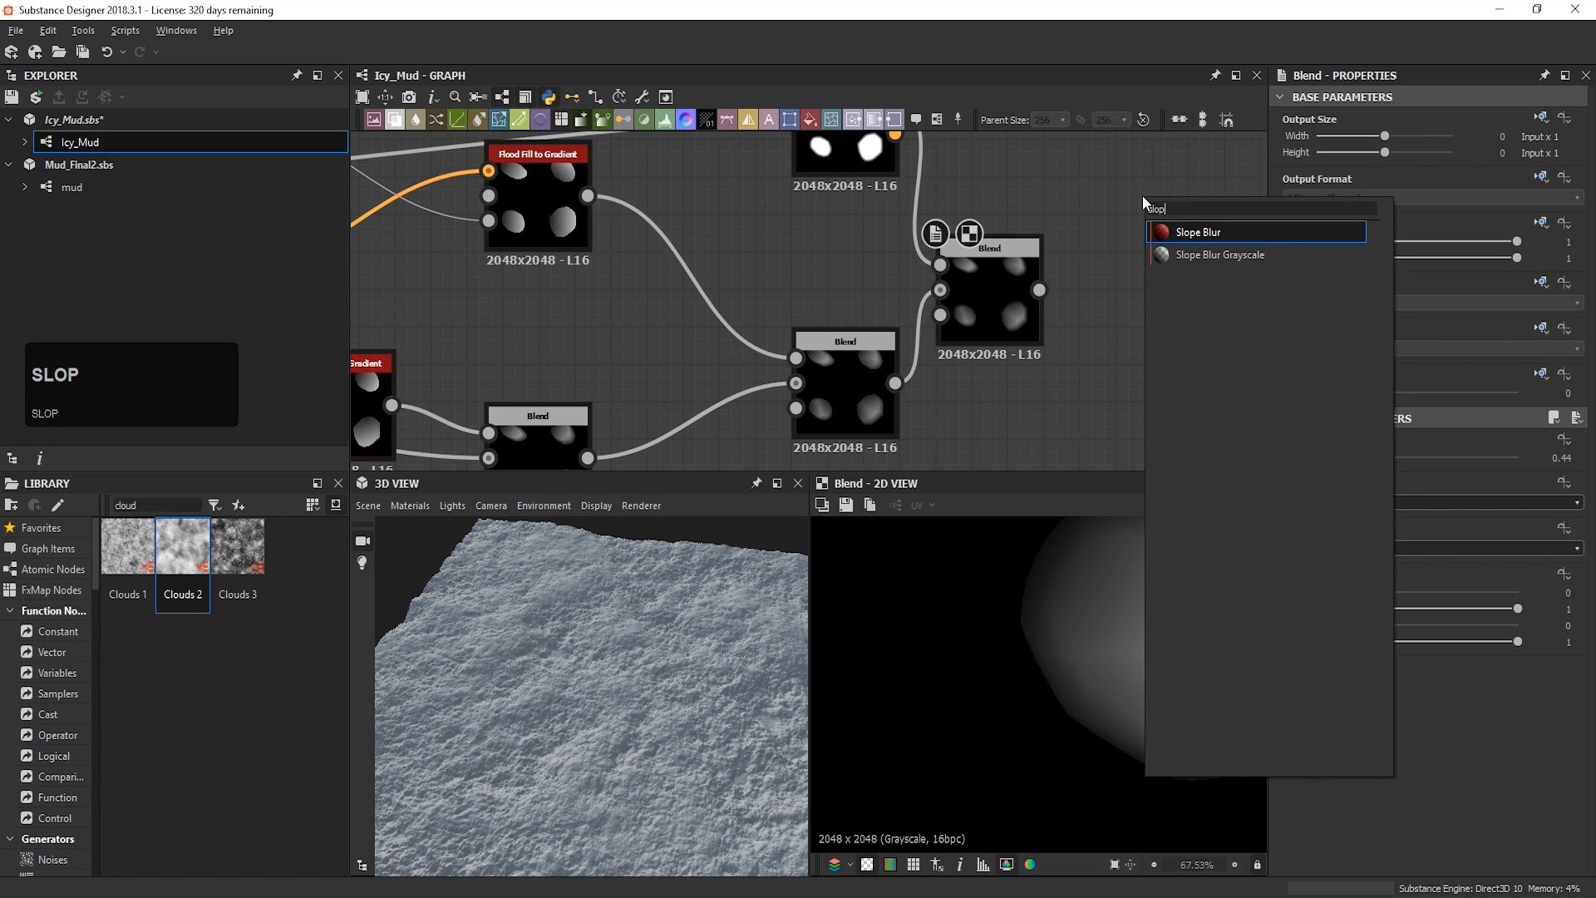
{"action": "left_click", "coordinate": [1172, 253]}
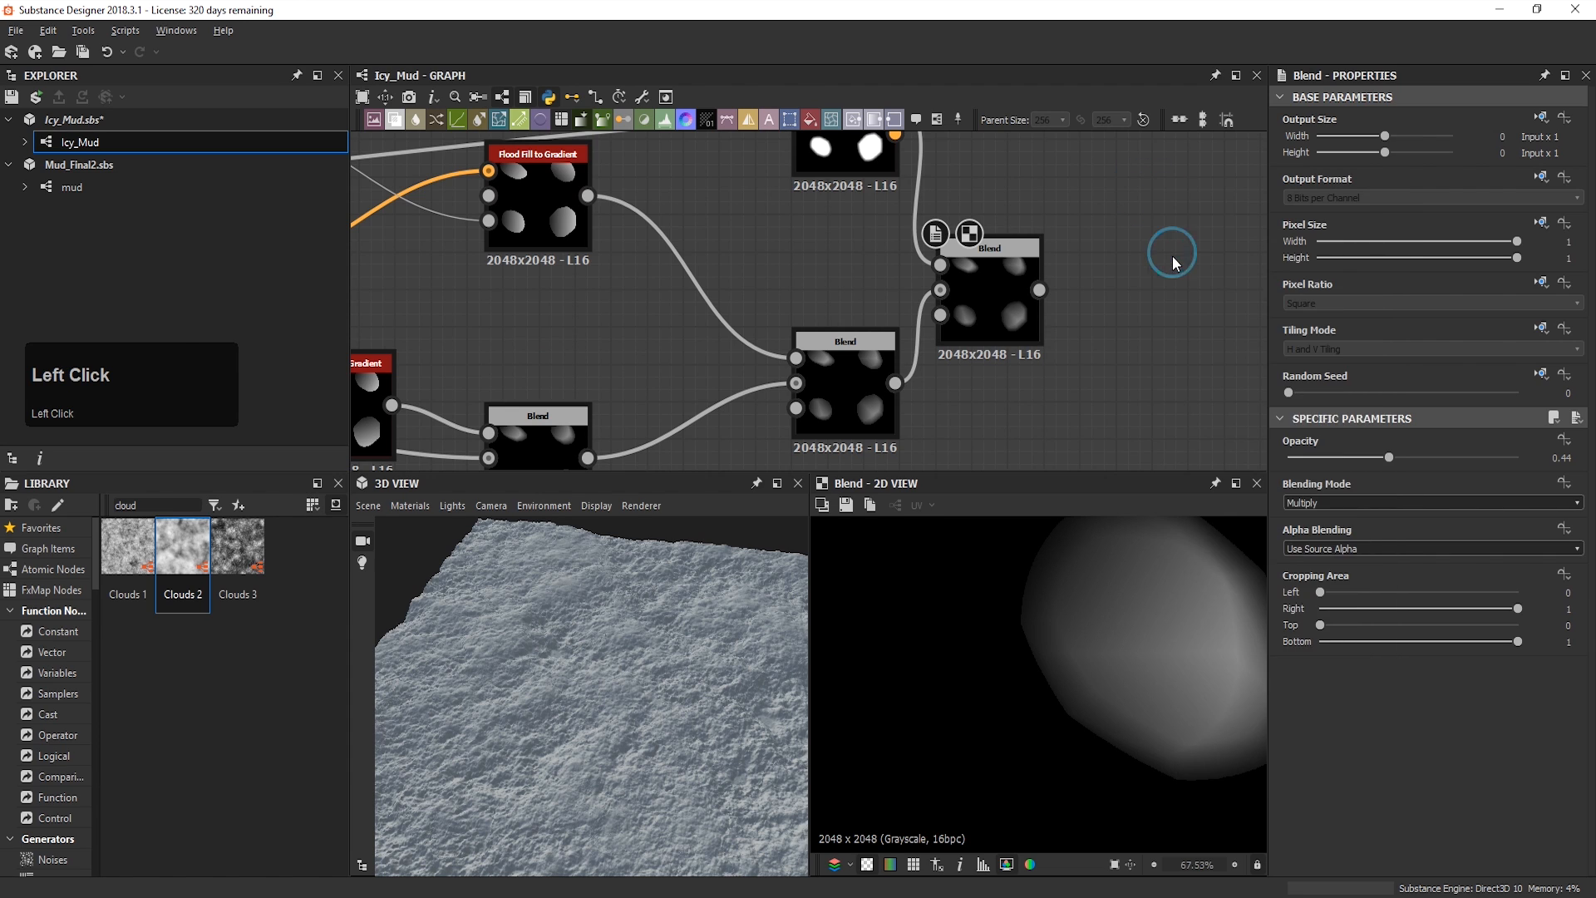
{"action": "scroll", "coordinate": [1428, 762], "scroll_direction": "down", "scroll_amount": 1}
{"action": "left_click", "coordinate": [1384, 773]}
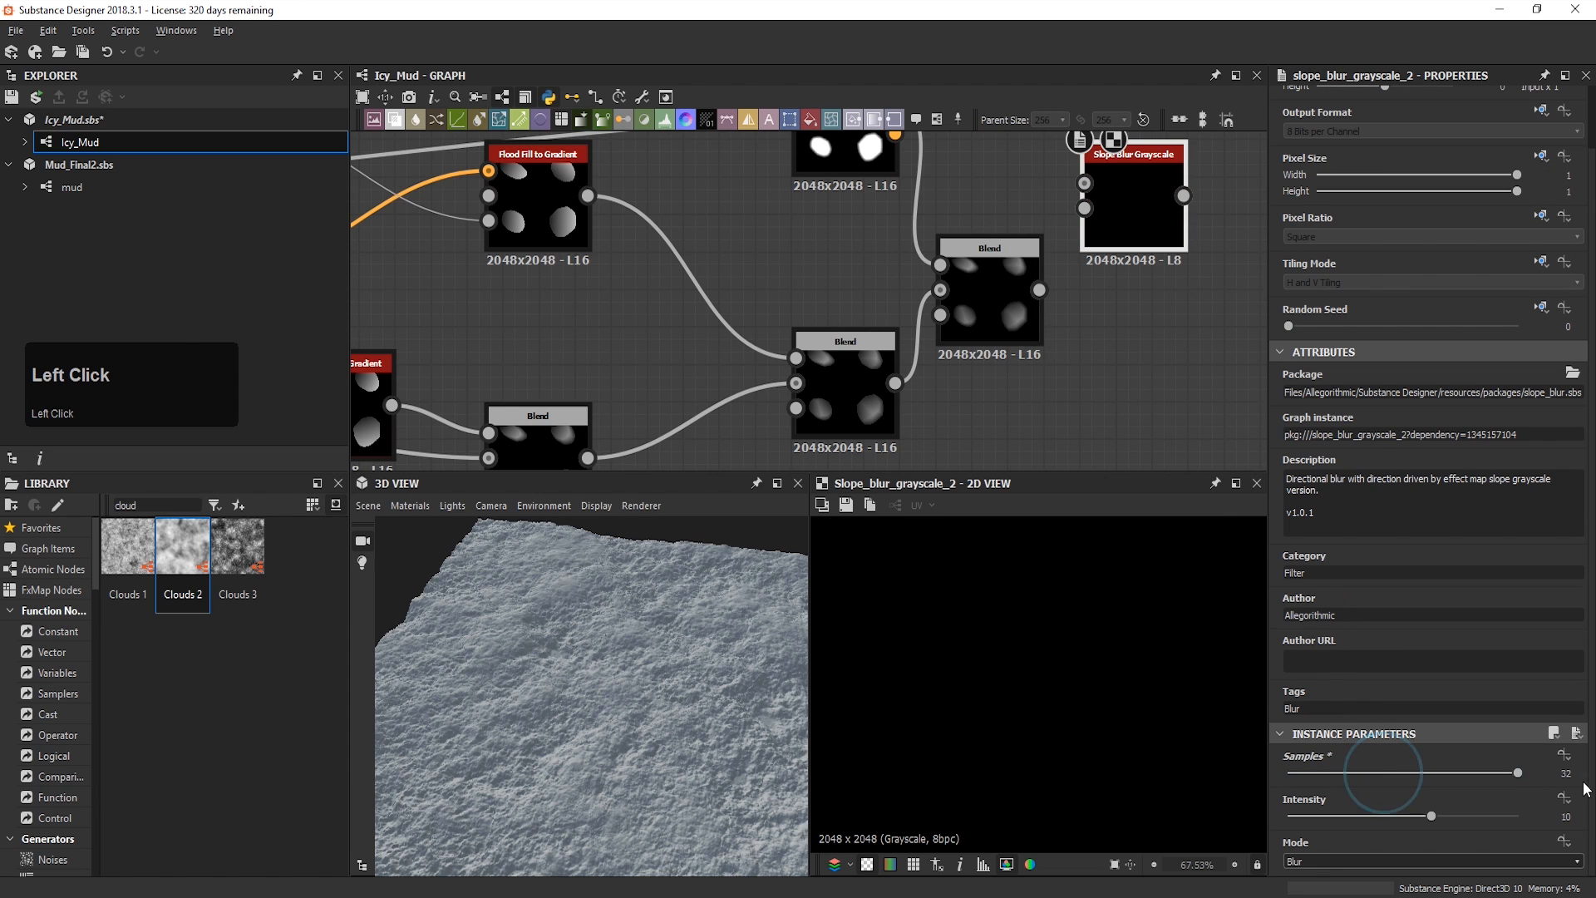
Step: Connect Clouds 2 to the Slope Blur's Slope input and the Multiply blend to its Grayscale input
{"action": "middle_click_drag", "start_coordinate": [1033, 305], "coordinate": [981, 467]}
{"action": "scroll", "coordinate": [932, 347], "scroll_direction": "down", "scroll_amount": 3}
{"action": "left_click_drag", "start_coordinate": [566, 316], "coordinate": [994, 359]}
{"action": "scroll", "coordinate": [980, 346], "scroll_direction": "up", "scroll_amount": 5}
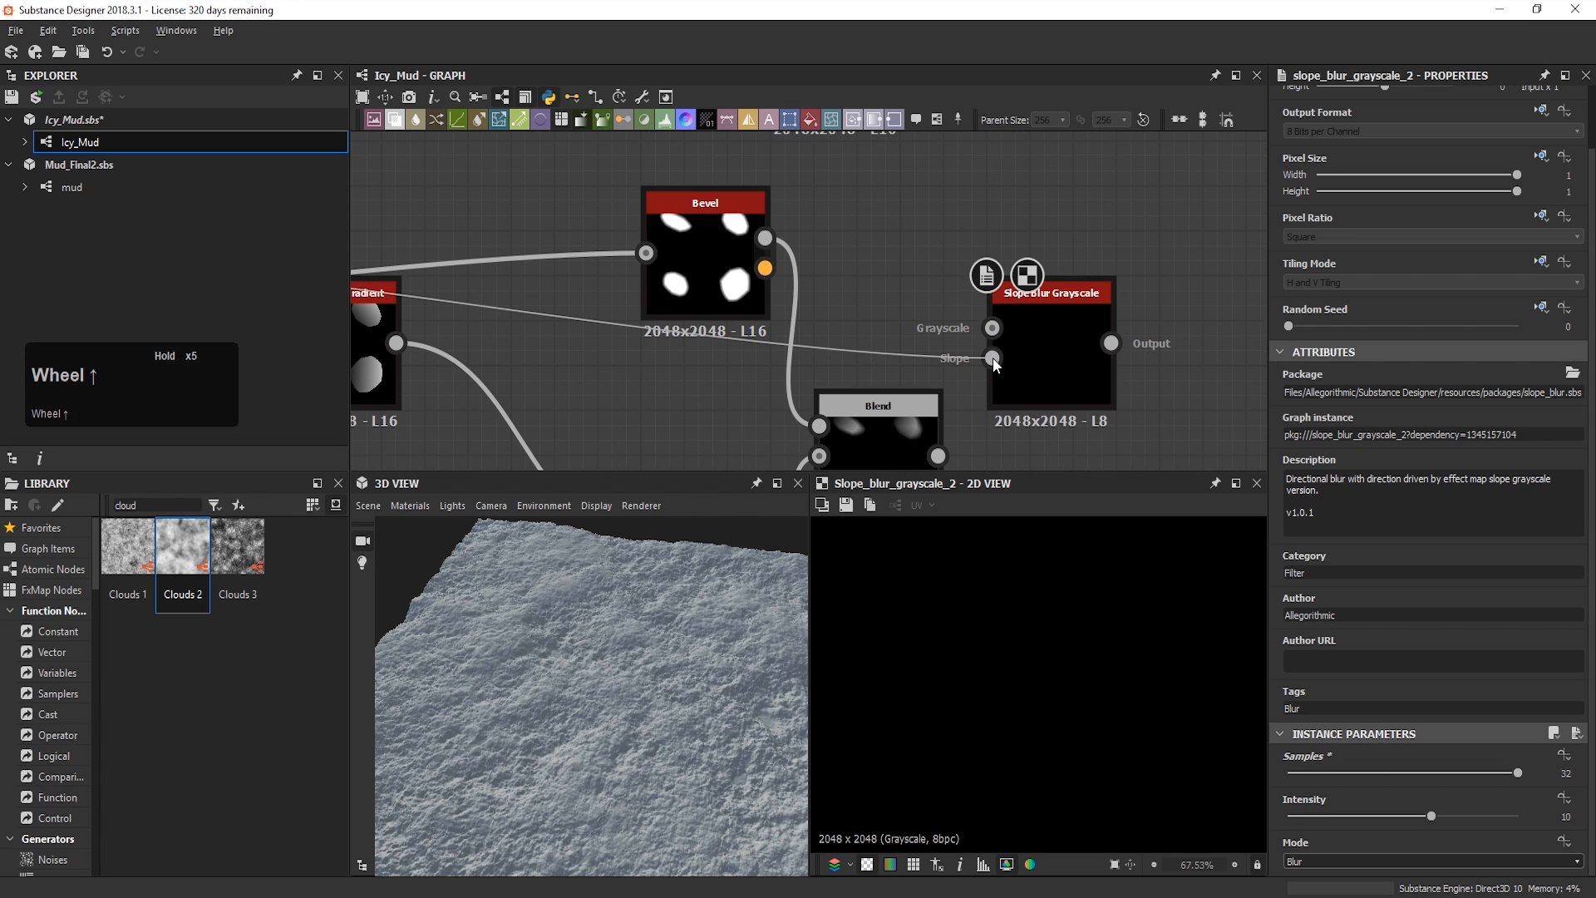
{"action": "scroll", "coordinate": [993, 358], "scroll_direction": "down", "scroll_amount": 3}
{"action": "middle_click_drag", "start_coordinate": [1015, 355], "coordinate": [969, 308]}
{"action": "left_click_drag", "start_coordinate": [1007, 292], "coordinate": [1064, 271]}
{"action": "middle_click_drag", "start_coordinate": [1064, 271], "coordinate": [1067, 232]}
{"action": "left_click_drag", "start_coordinate": [909, 339], "coordinate": [1008, 232]}
{"action": "left_click", "coordinate": [1045, 257]}
Step: Set the Slope Blur Grayscale mode to Min and its Intensity to 3.35
{"action": "scroll", "coordinate": [1105, 690], "scroll_direction": "down", "scroll_amount": 5}
{"action": "middle_click_drag", "start_coordinate": [1086, 712], "coordinate": [1088, 639]}
{"action": "left_click", "coordinate": [1364, 865]}
{"action": "left_click", "coordinate": [1364, 862]}
{"action": "left_click", "coordinate": [1357, 885]}
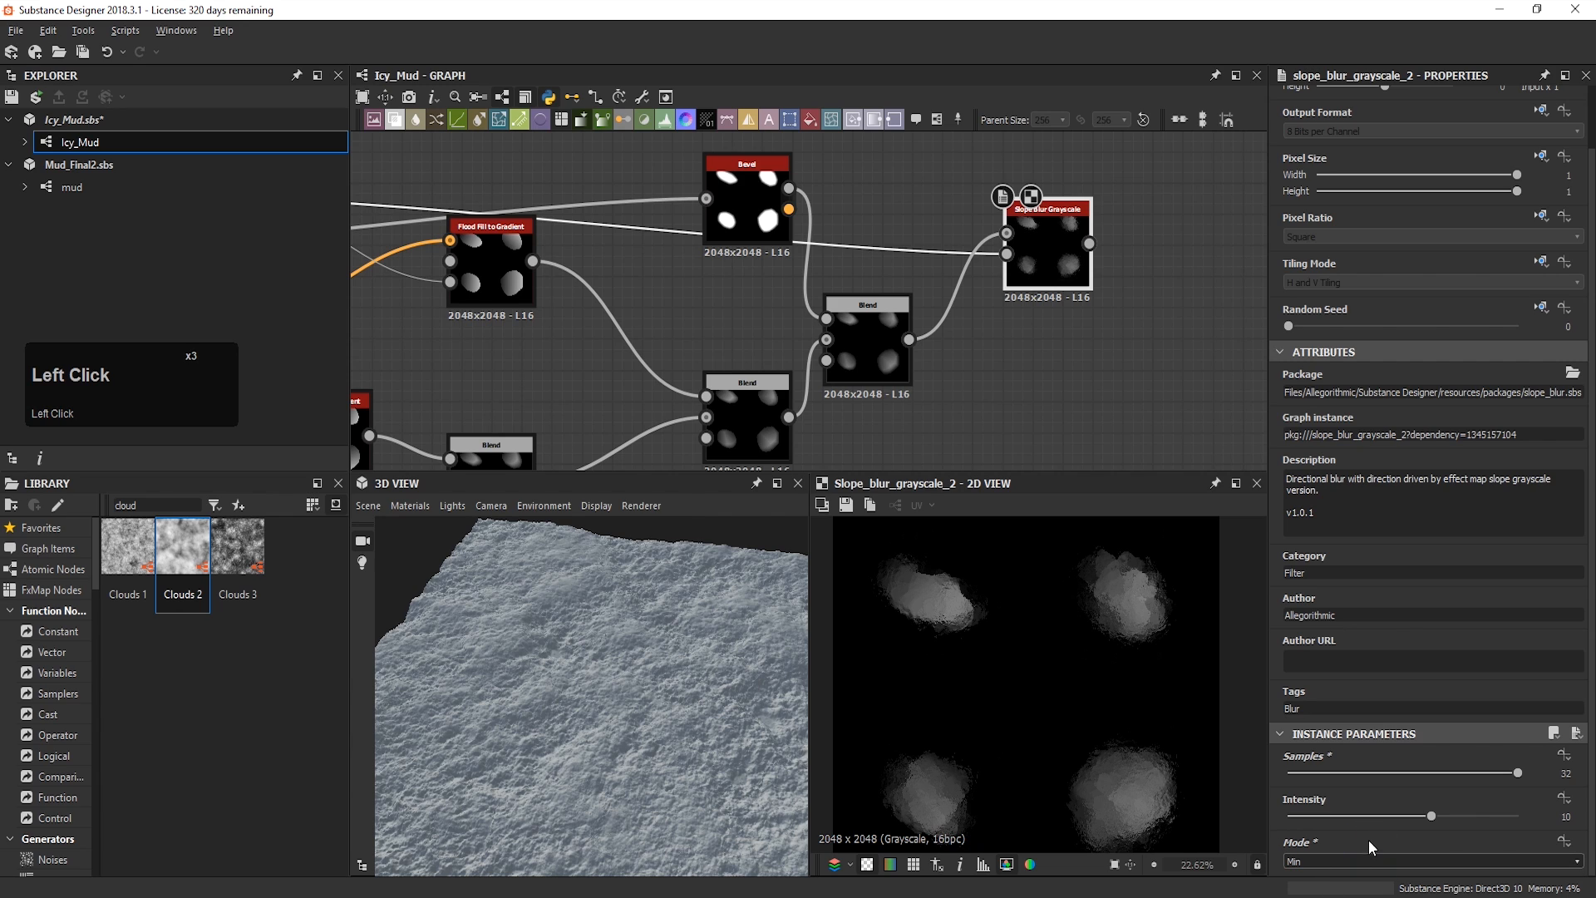
{"action": "left_click_drag", "start_coordinate": [1374, 816], "coordinate": [1336, 817]}
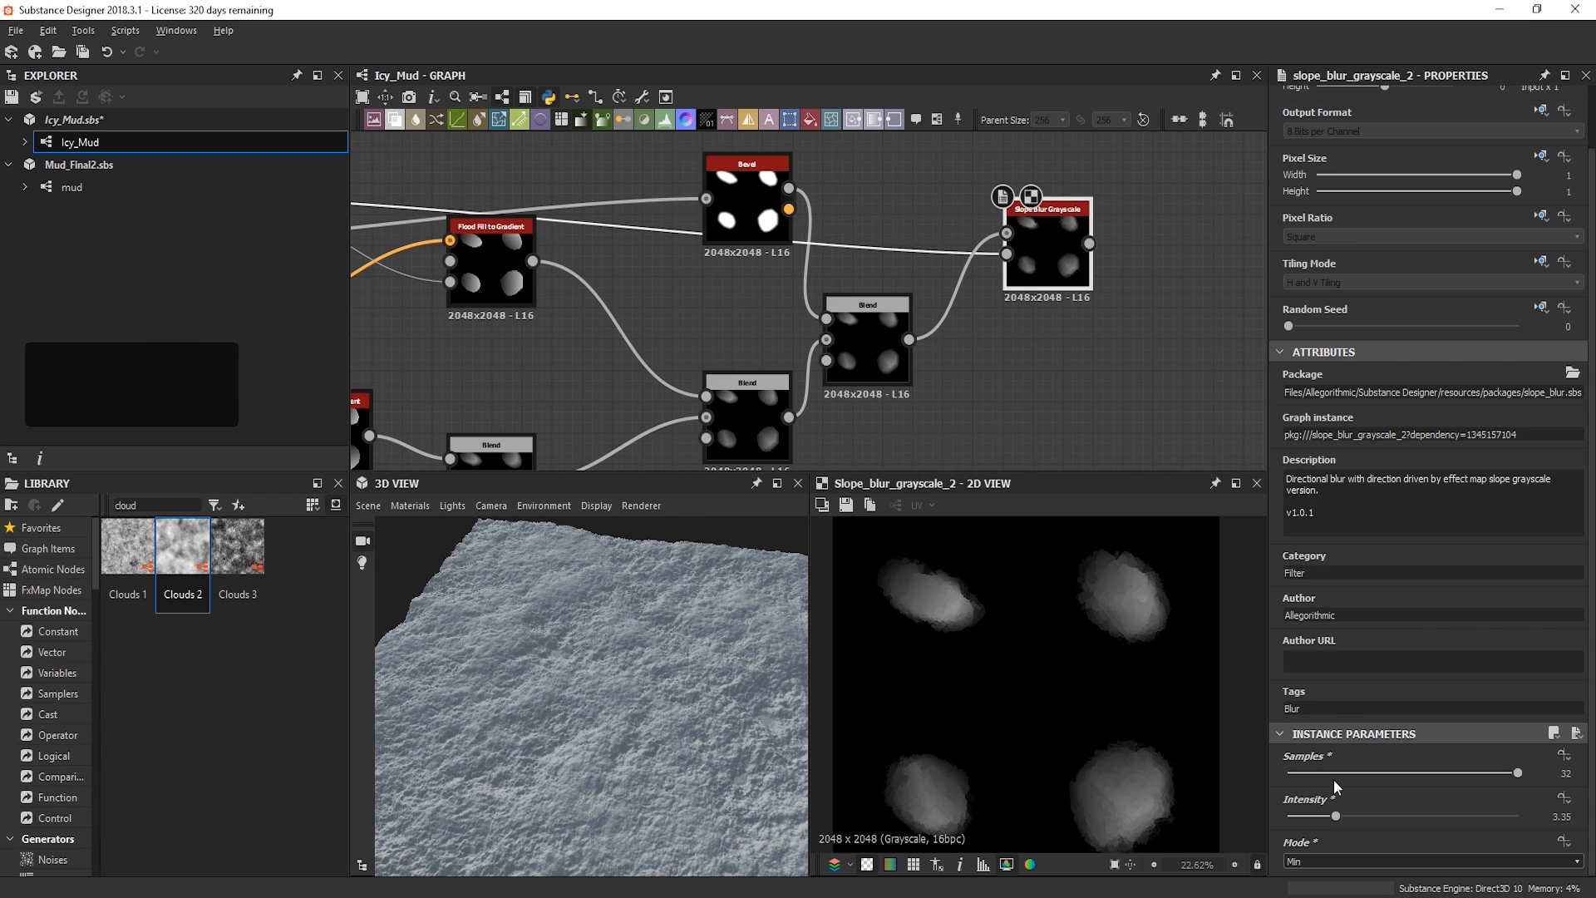
Step: Rearrange the Bevel, gradient and Slope Blur nodes to clear the cloud connection's path
{"action": "scroll", "coordinate": [1253, 308], "scroll_direction": "down", "scroll_amount": 2}
{"action": "left_click_drag", "start_coordinate": [903, 231], "coordinate": [903, 309]}
{"action": "left_click_drag", "start_coordinate": [725, 277], "coordinate": [727, 341]}
{"action": "left_click_drag", "start_coordinate": [902, 305], "coordinate": [882, 281]}
{"action": "left_click_drag", "start_coordinate": [1111, 264], "coordinate": [1111, 232]}
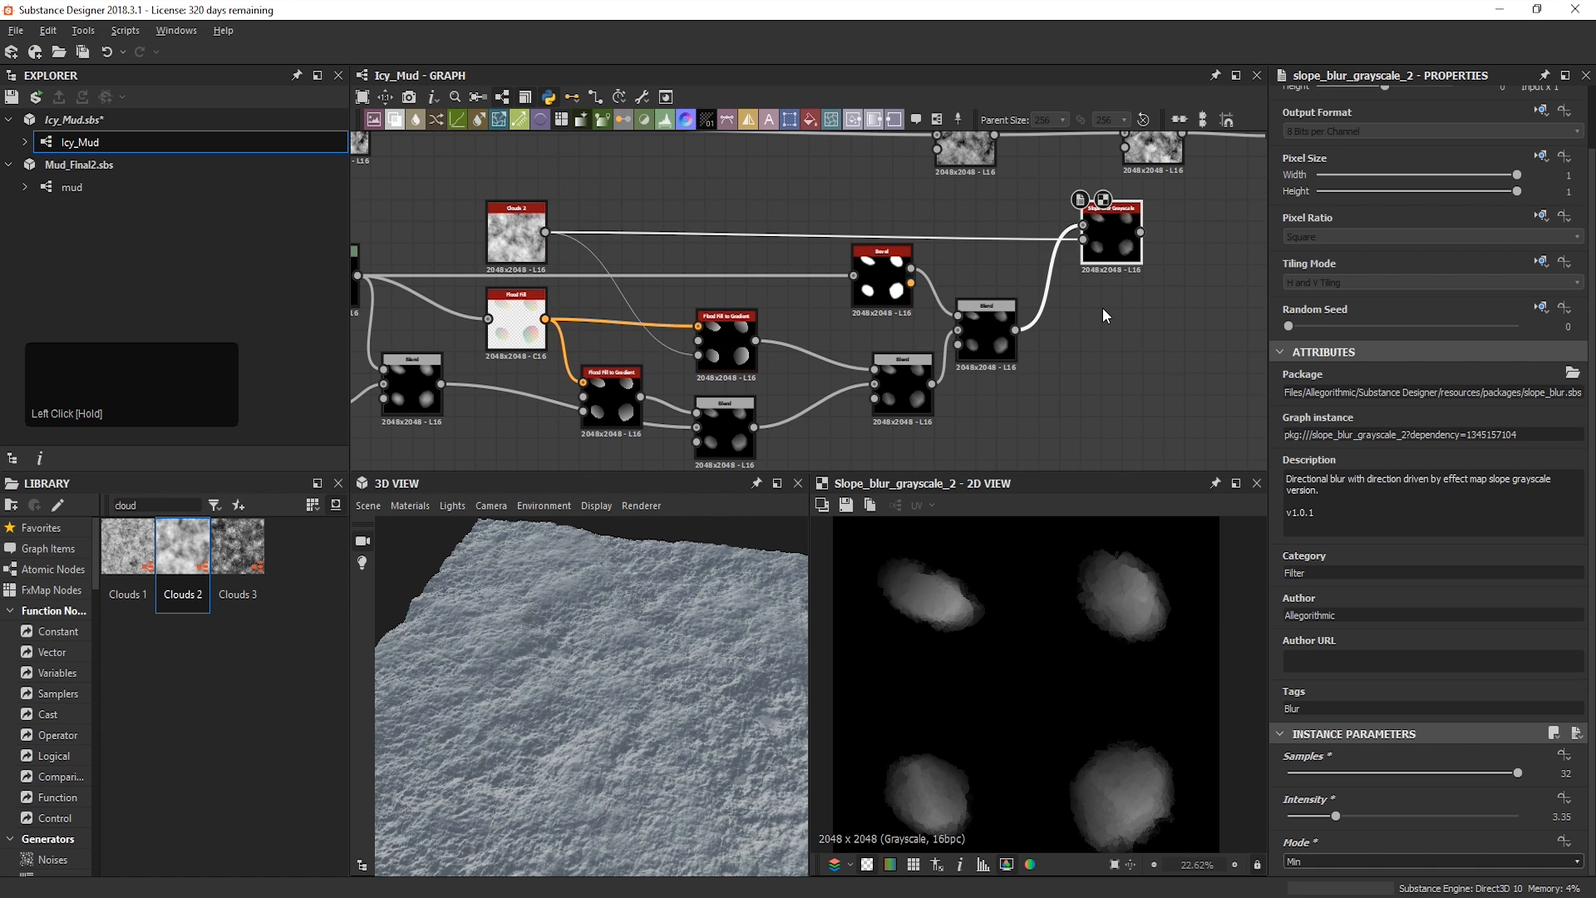
Step: Insert a Transformation 2D node on the connection between Clouds 2 and the Slope Blur Grayscale node
{"action": "left_click", "coordinate": [981, 201]}
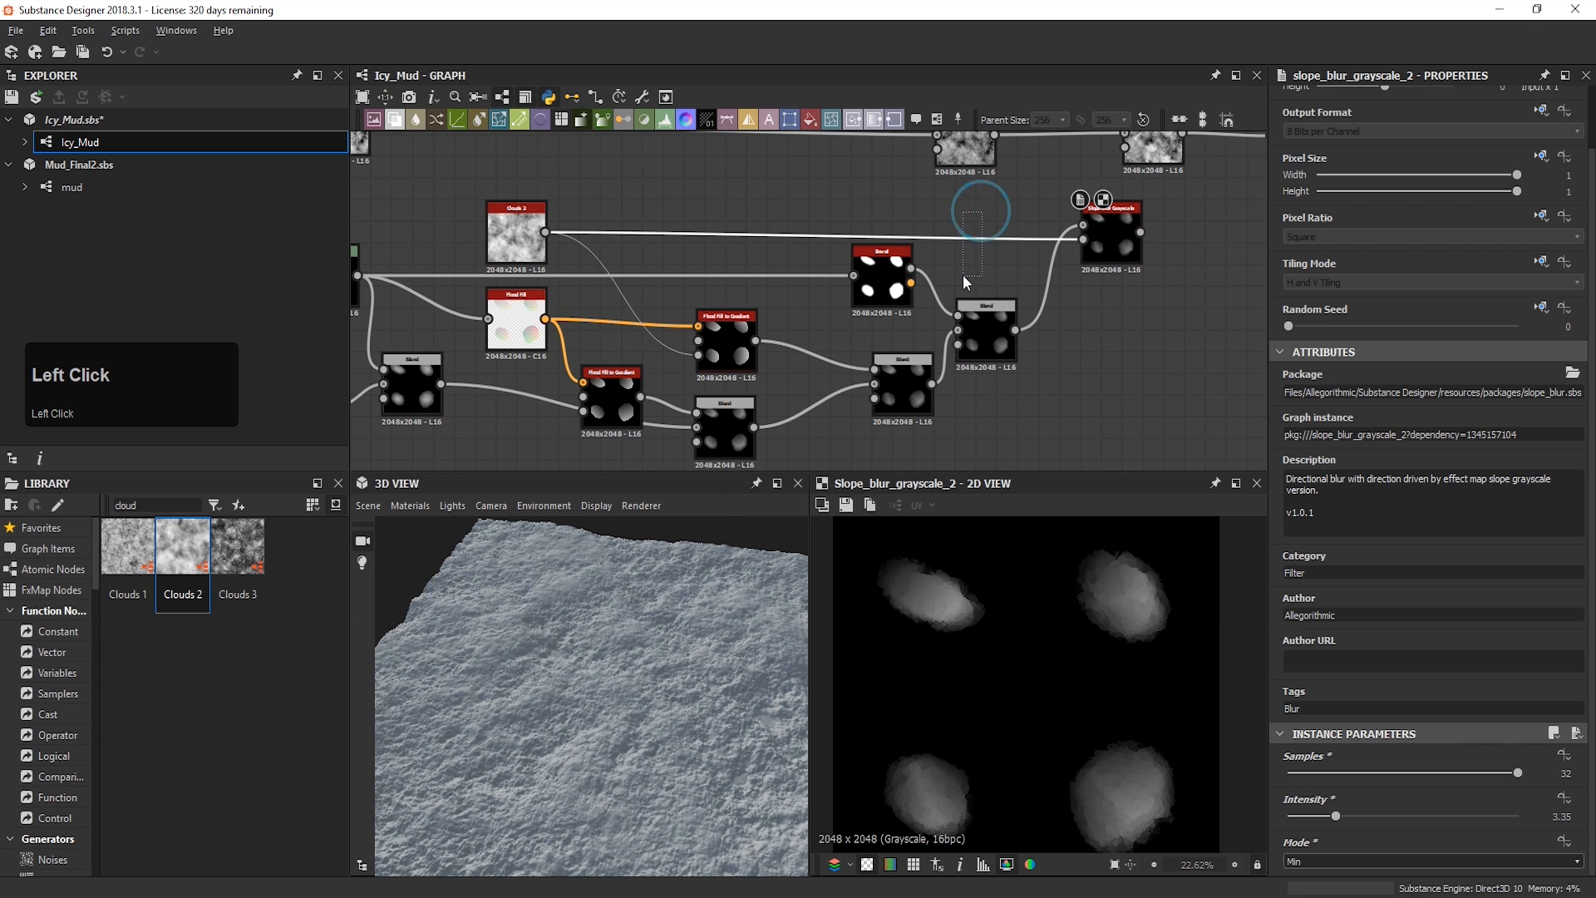
{"action": "key", "text": "space"}
{"action": "type", "text": "2d"}
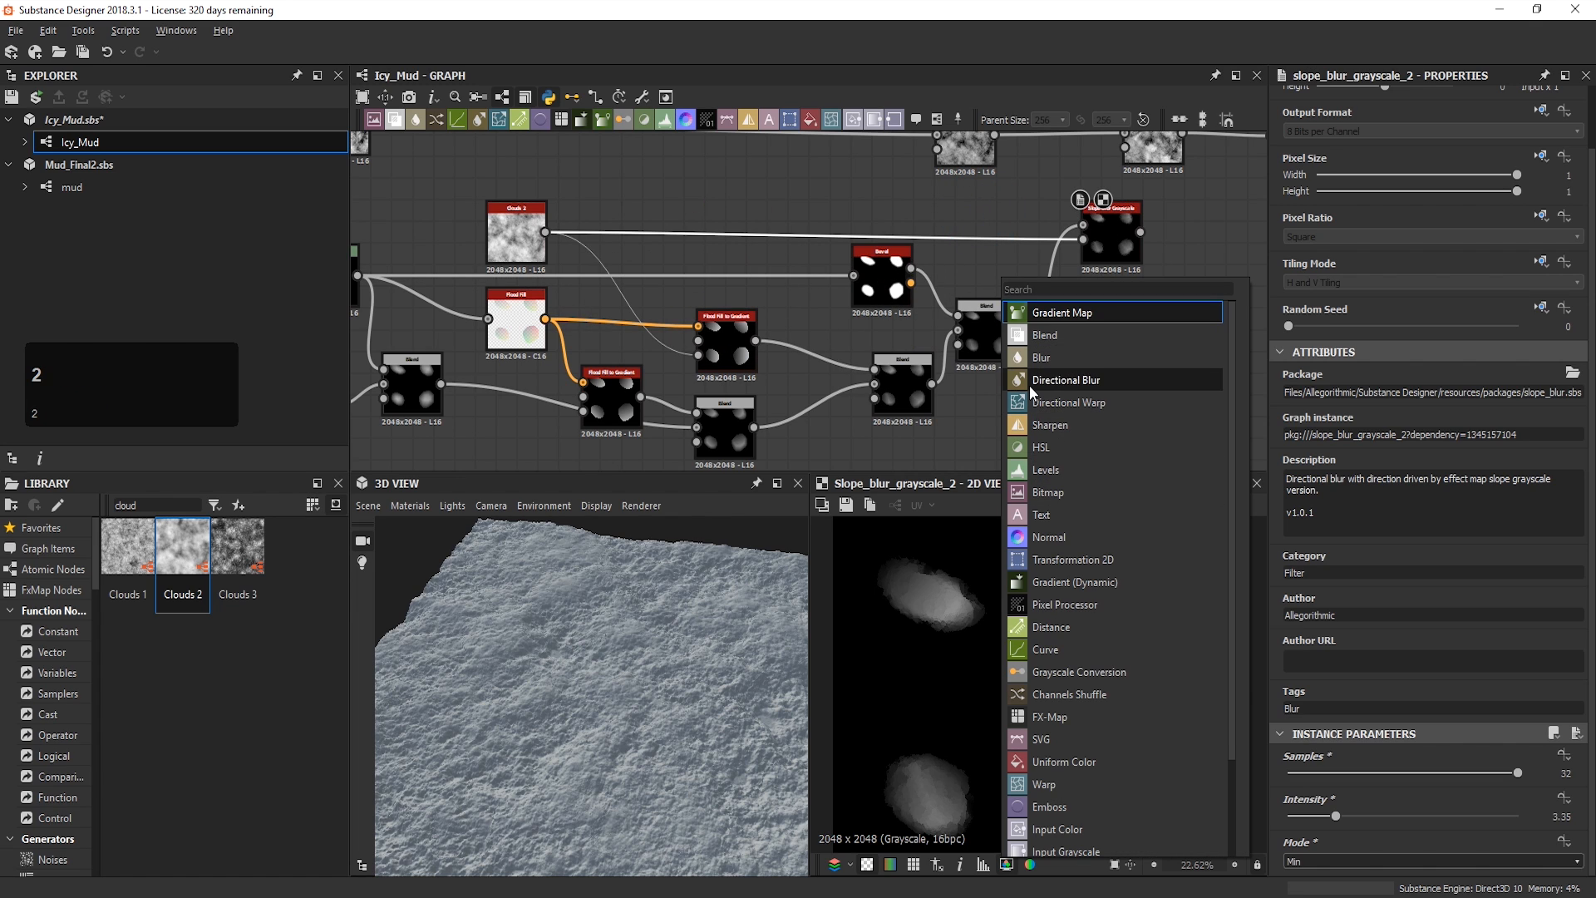
{"action": "left_click", "coordinate": [1064, 313]}
{"action": "left_click_drag", "start_coordinate": [877, 223], "coordinate": [982, 223]}
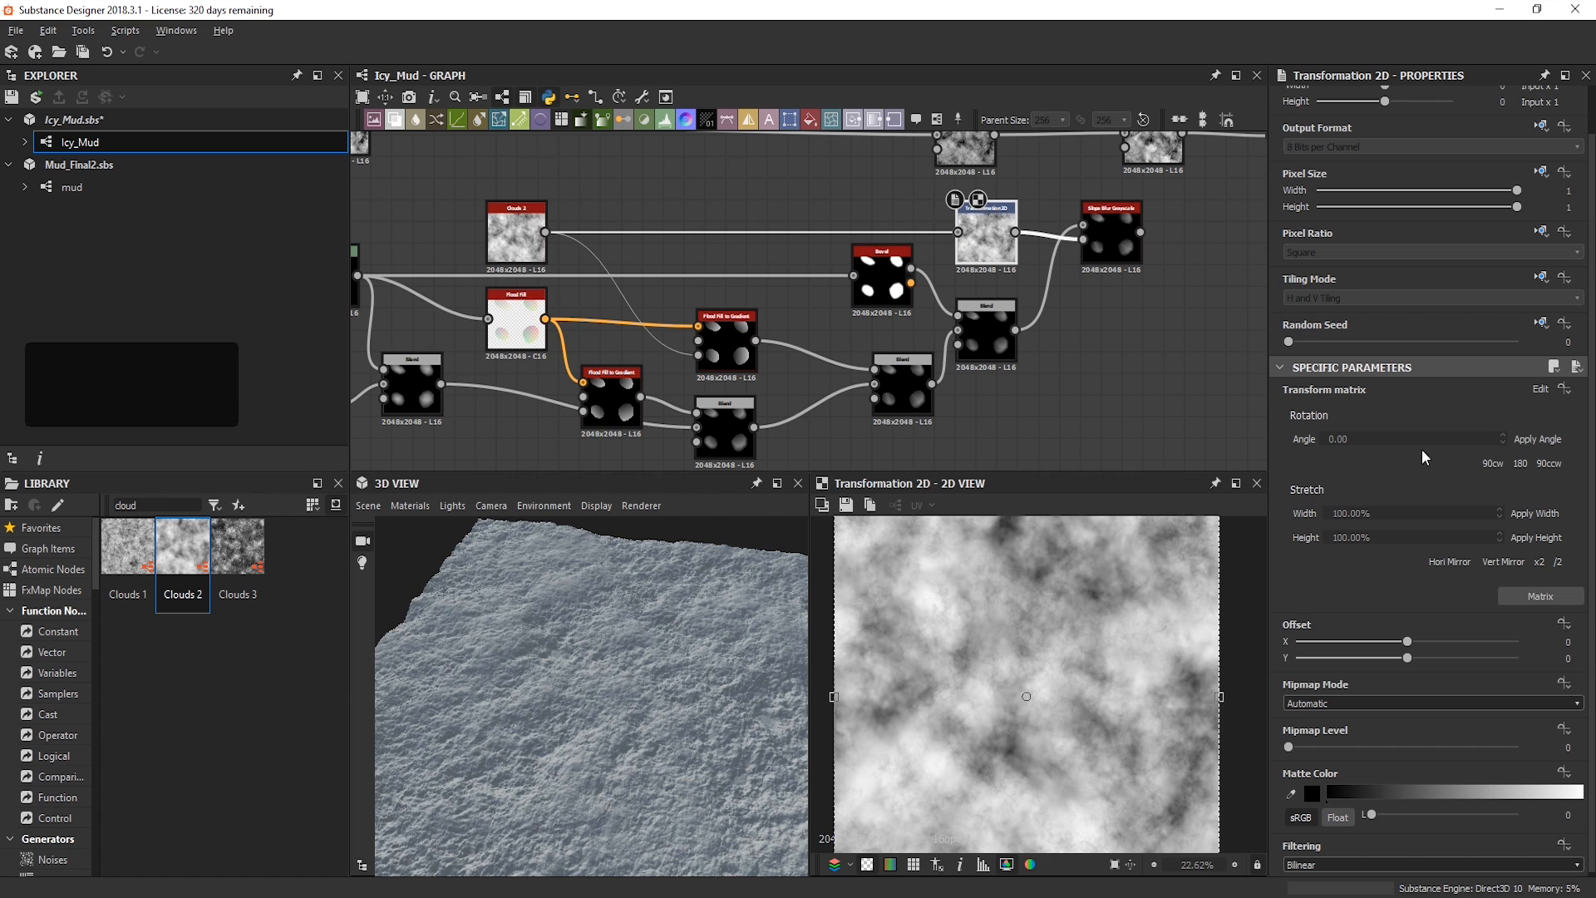
Step: Enlarge the clouds using the Transformation 2D node's x2 stretch and view the resulting rock shapes in the Slope Blur Grayscale node
{"action": "left_click", "coordinate": [1538, 562]}
{"action": "left_click", "coordinate": [1538, 562]}
{"action": "left_click", "coordinate": [1538, 562]}
{"action": "scroll", "coordinate": [991, 708], "scroll_direction": "down", "scroll_amount": 3}
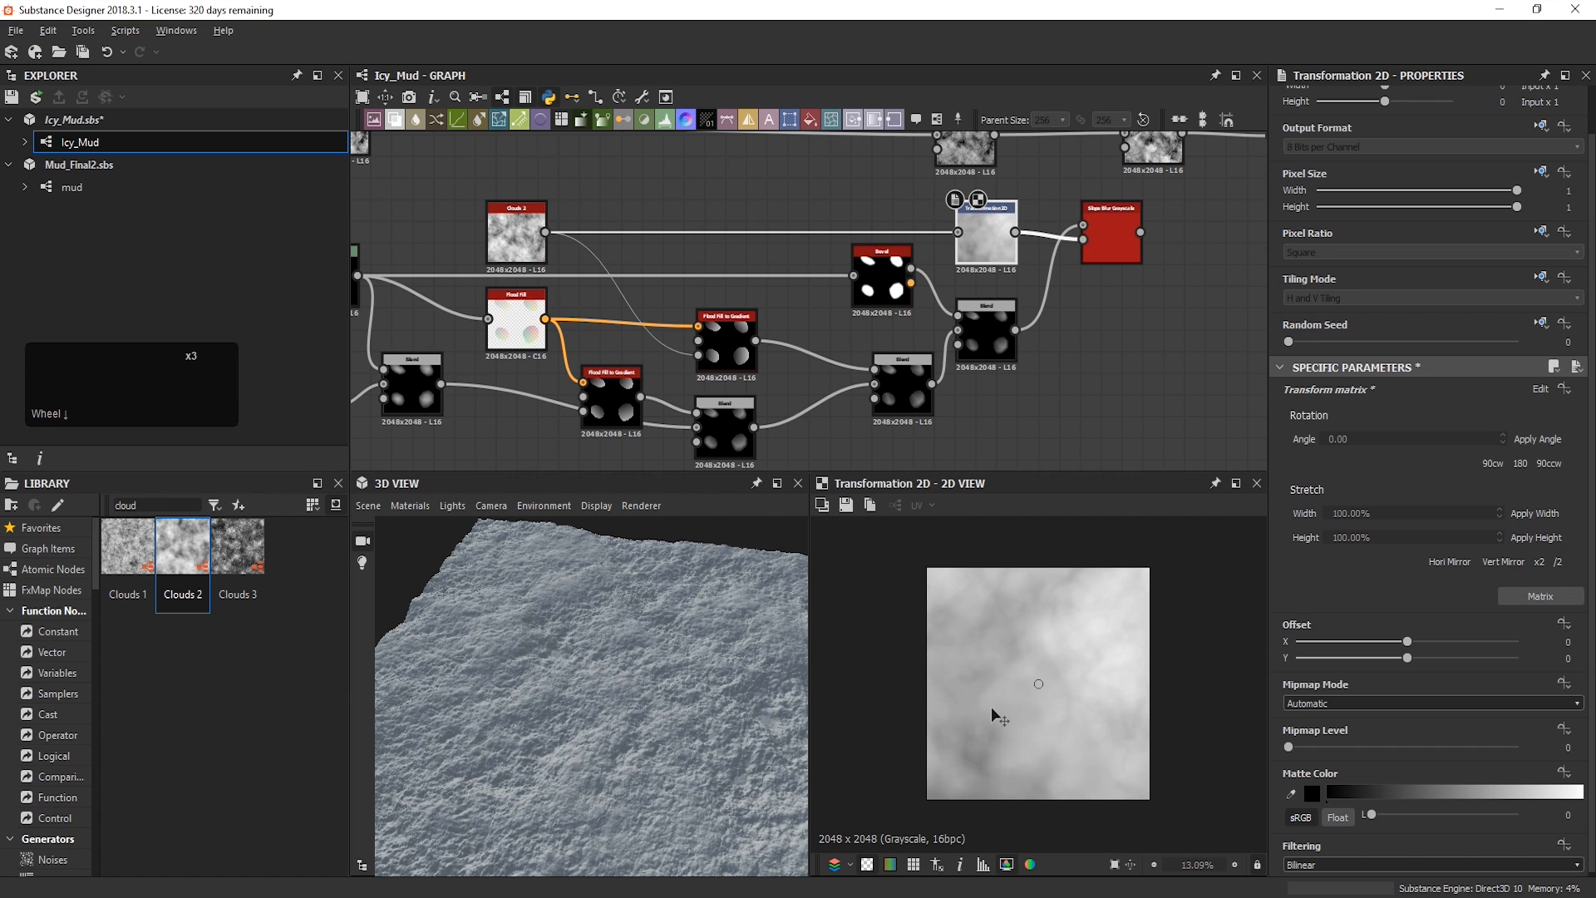
{"action": "double_click", "coordinate": [1112, 240]}
{"action": "scroll", "coordinate": [1105, 585], "scroll_direction": "up", "scroll_amount": 3}
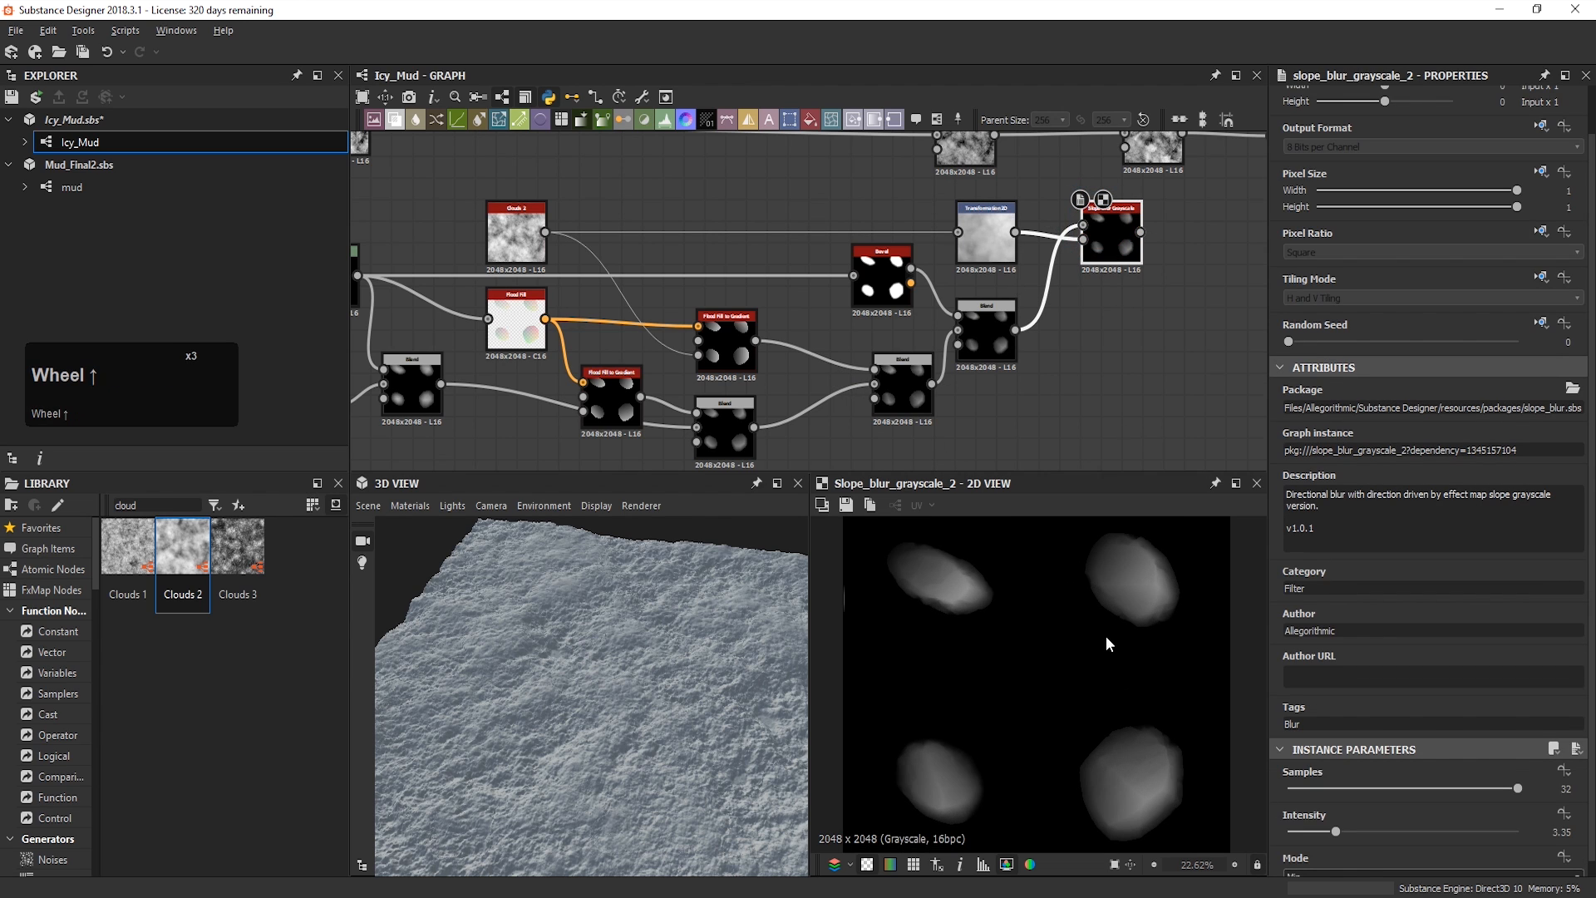
{"action": "middle_click_drag", "start_coordinate": [1094, 646], "coordinate": [1105, 647]}
{"action": "scroll", "coordinate": [1105, 646], "scroll_direction": "up", "scroll_amount": 3}
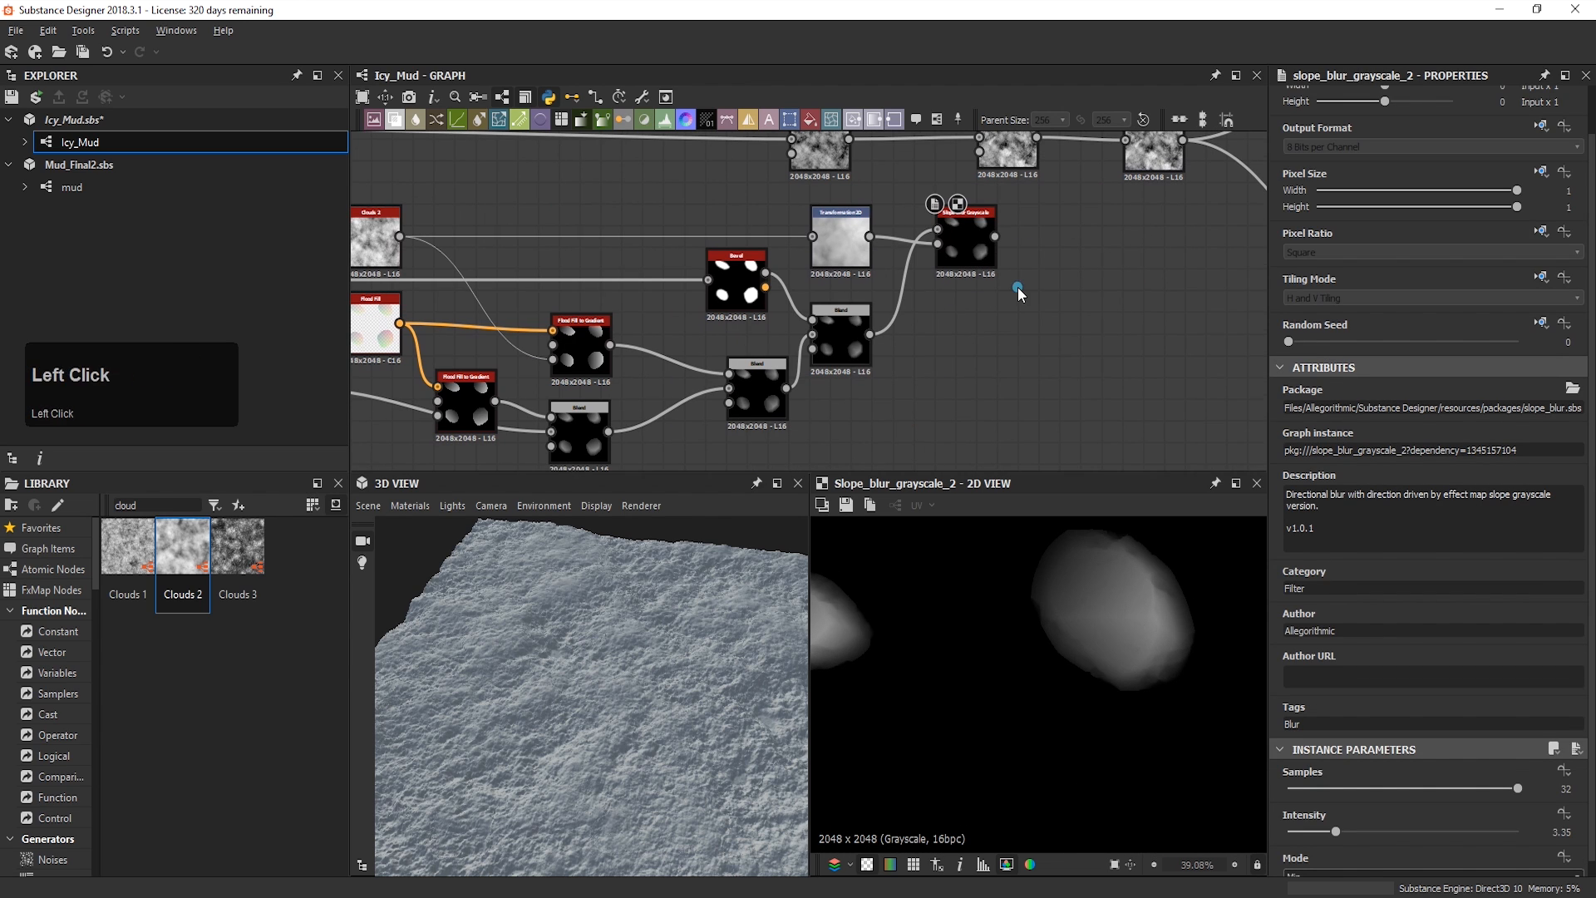
Step: Add a Blend node with the Slope Blur Grayscale as Foreground and the previous Multiply blend as Background
{"action": "key", "text": "space"}
{"action": "left_click", "coordinate": [1059, 323]}
{"action": "left_click_drag", "start_coordinate": [1016, 282], "coordinate": [1065, 336]}
{"action": "left_click_drag", "start_coordinate": [870, 334], "coordinate": [1042, 344]}
{"action": "left_click_drag", "start_coordinate": [995, 236], "coordinate": [1063, 336]}
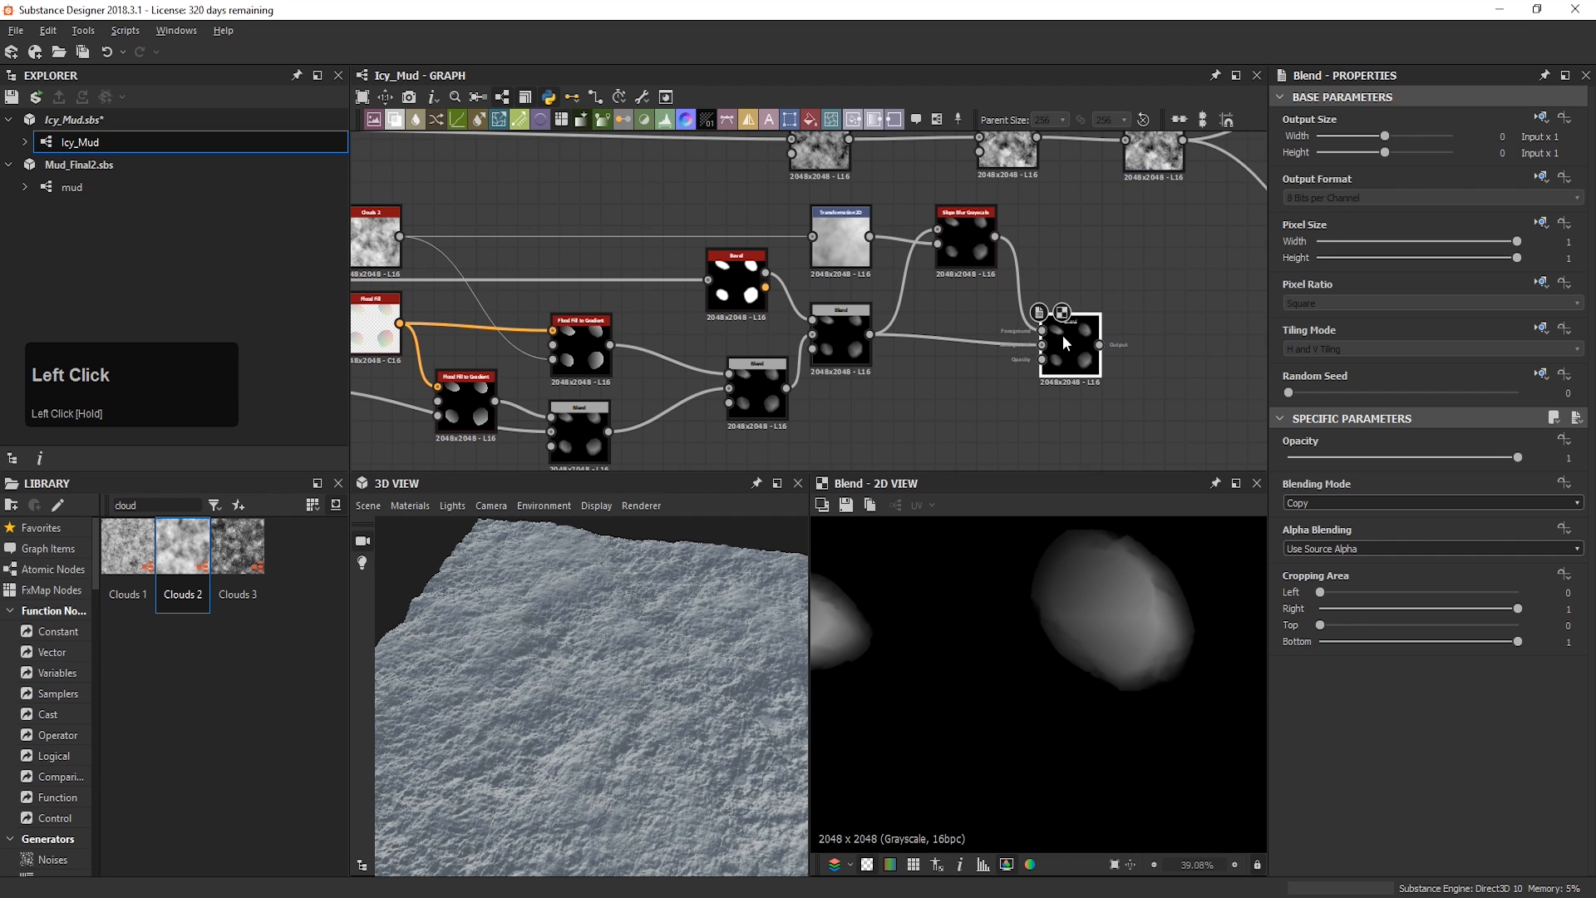
Step: Set the new Blend's mode to Multiply and its Opacity to 0.92, and inspect the blended rock shape
{"action": "left_click", "coordinate": [1347, 502]}
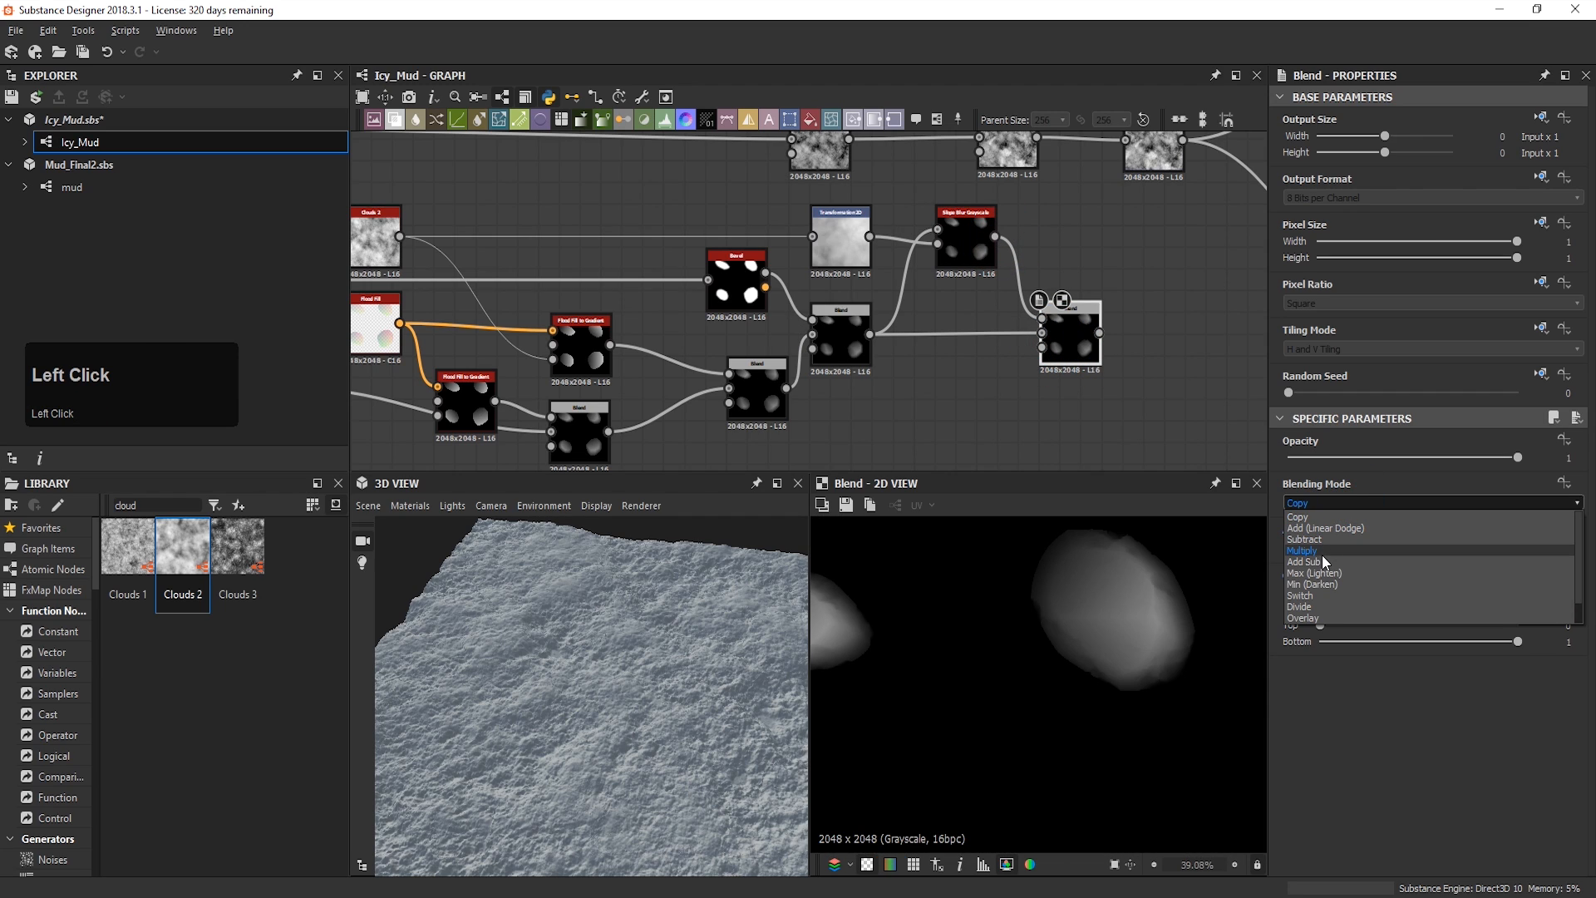
{"action": "left_click", "coordinate": [1322, 553]}
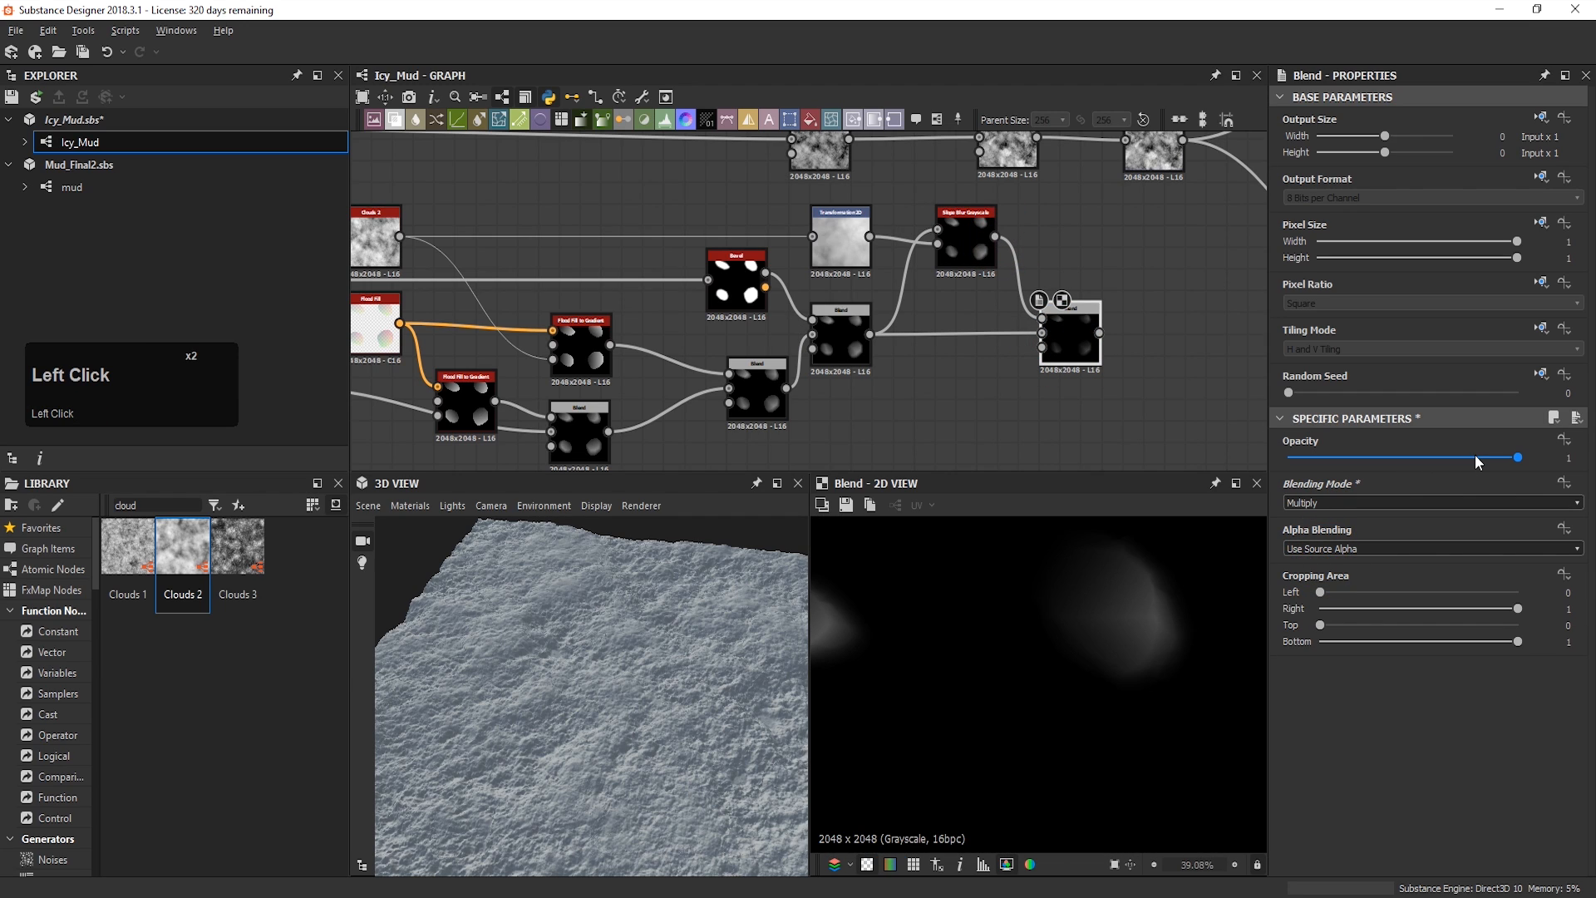
{"action": "left_click_drag", "start_coordinate": [1474, 455], "coordinate": [1497, 452]}
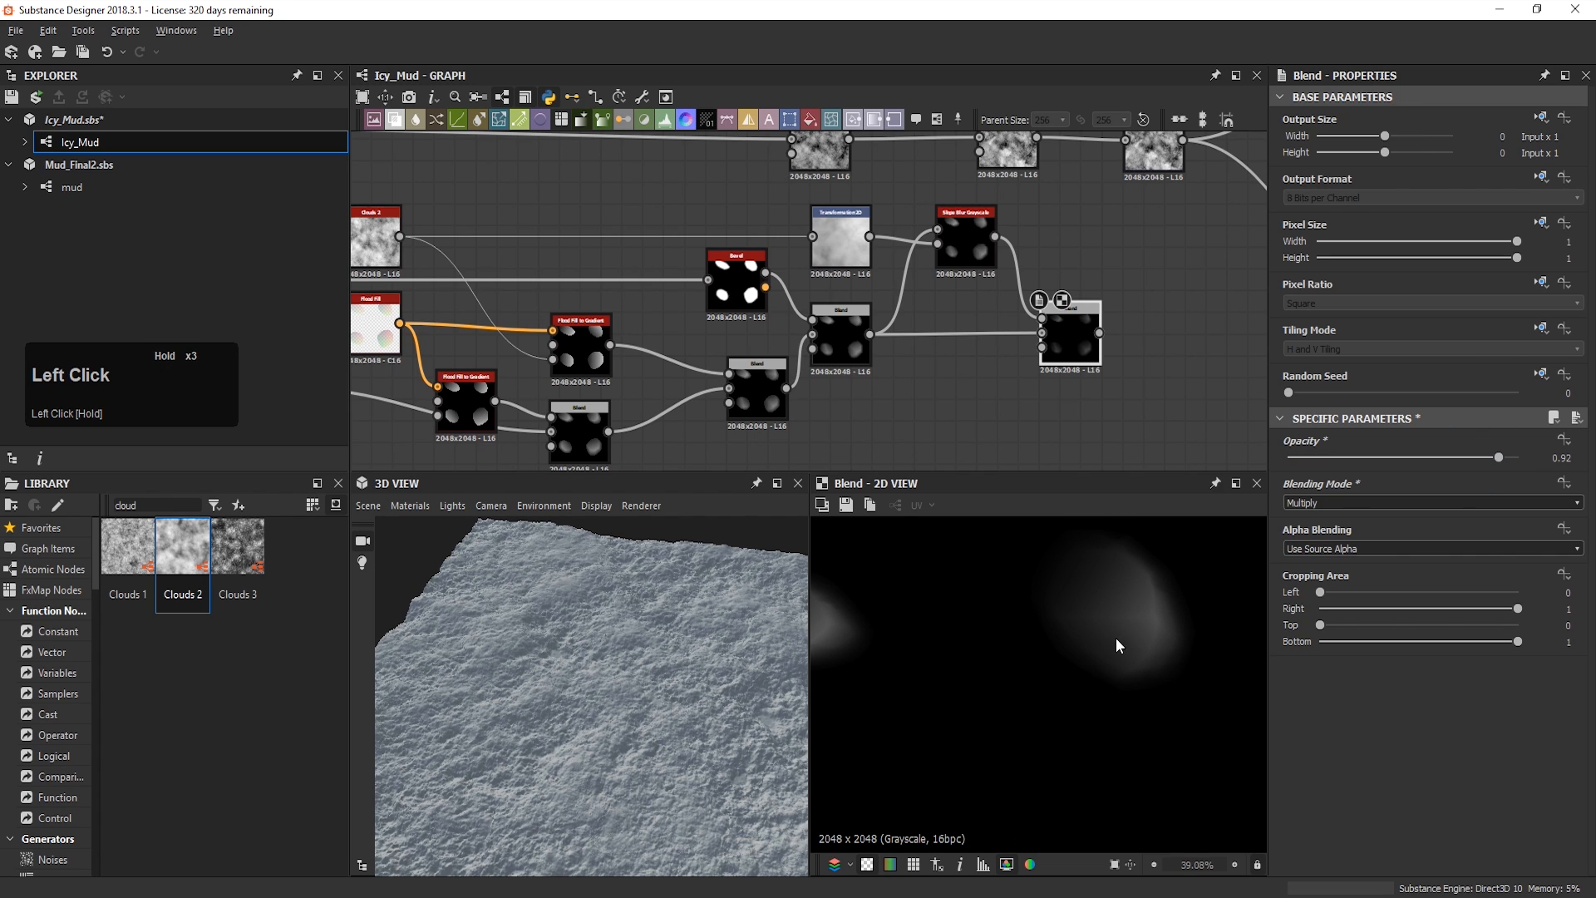
{"action": "scroll", "coordinate": [1074, 731], "scroll_direction": "down", "scroll_amount": 2}
{"action": "middle_click_drag", "start_coordinate": [1074, 731], "coordinate": [1086, 658]}
{"action": "scroll", "coordinate": [1130, 677], "scroll_direction": "up", "scroll_amount": 3}
{"action": "scroll", "coordinate": [1130, 677], "scroll_direction": "up", "scroll_amount": 3}
{"action": "double_click", "coordinate": [975, 233]}
{"action": "double_click", "coordinate": [1036, 293]}
{"action": "double_click", "coordinate": [1075, 326]}
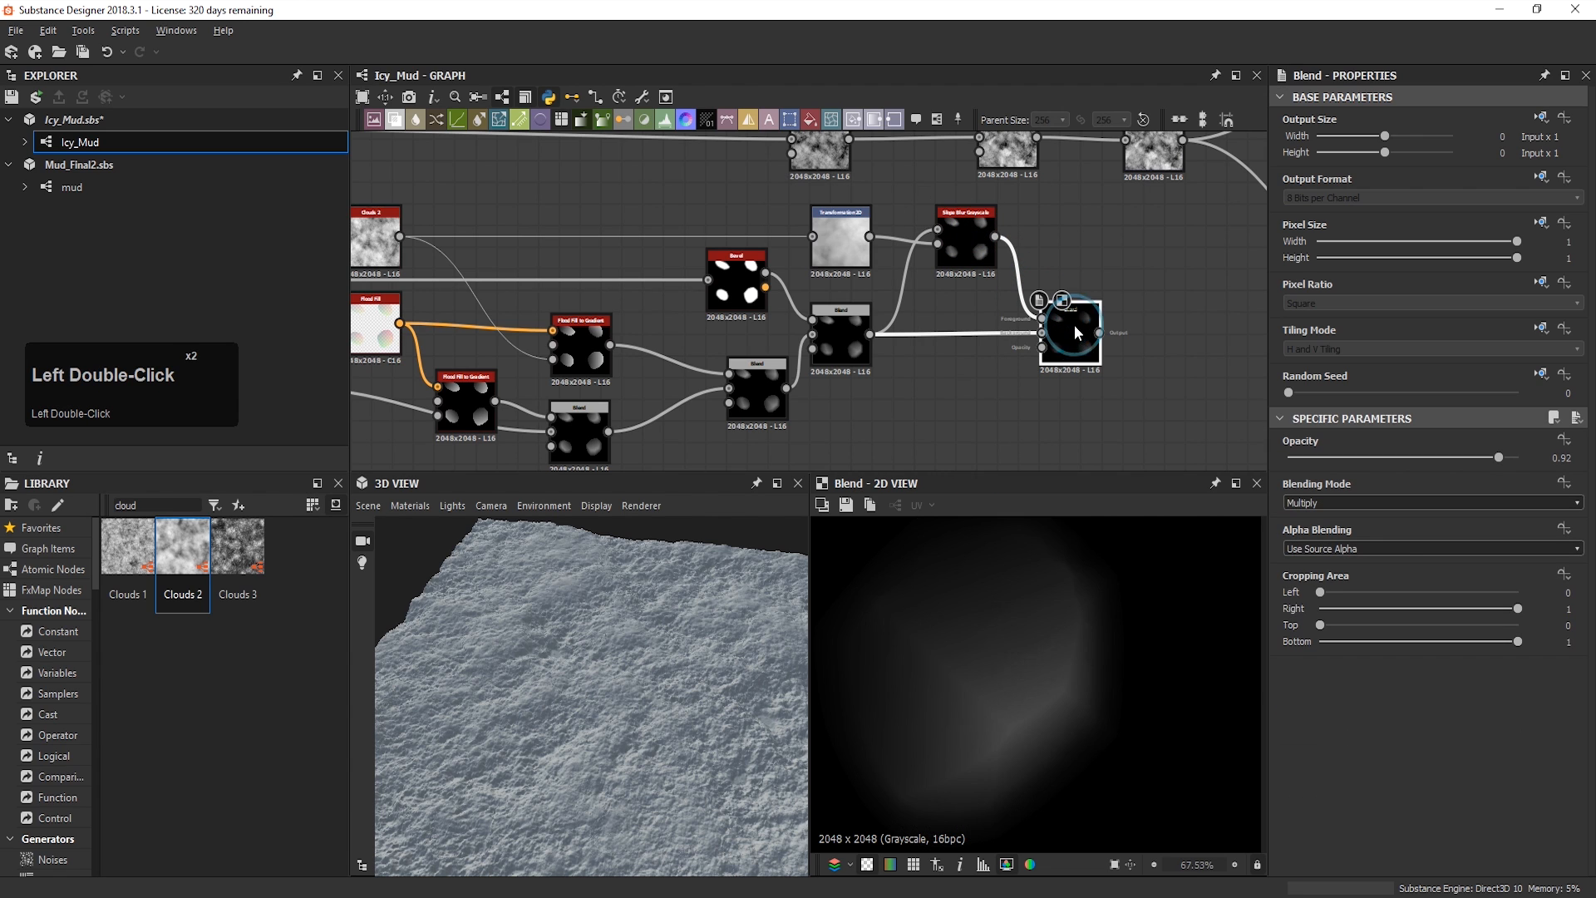
Step: Add a Tile Sampler node beyond the new Multiply blend at the end of the rock chain
{"action": "scroll", "coordinate": [1045, 662], "scroll_direction": "down", "scroll_amount": 10}
{"action": "scroll", "coordinate": [1164, 244], "scroll_direction": "down", "scroll_amount": 2}
{"action": "middle_click_drag", "start_coordinate": [1164, 245], "coordinate": [1031, 263]}
{"action": "left_click", "coordinate": [1031, 263]}
{"action": "key", "text": "space"}
{"action": "type", "text": "tile"}
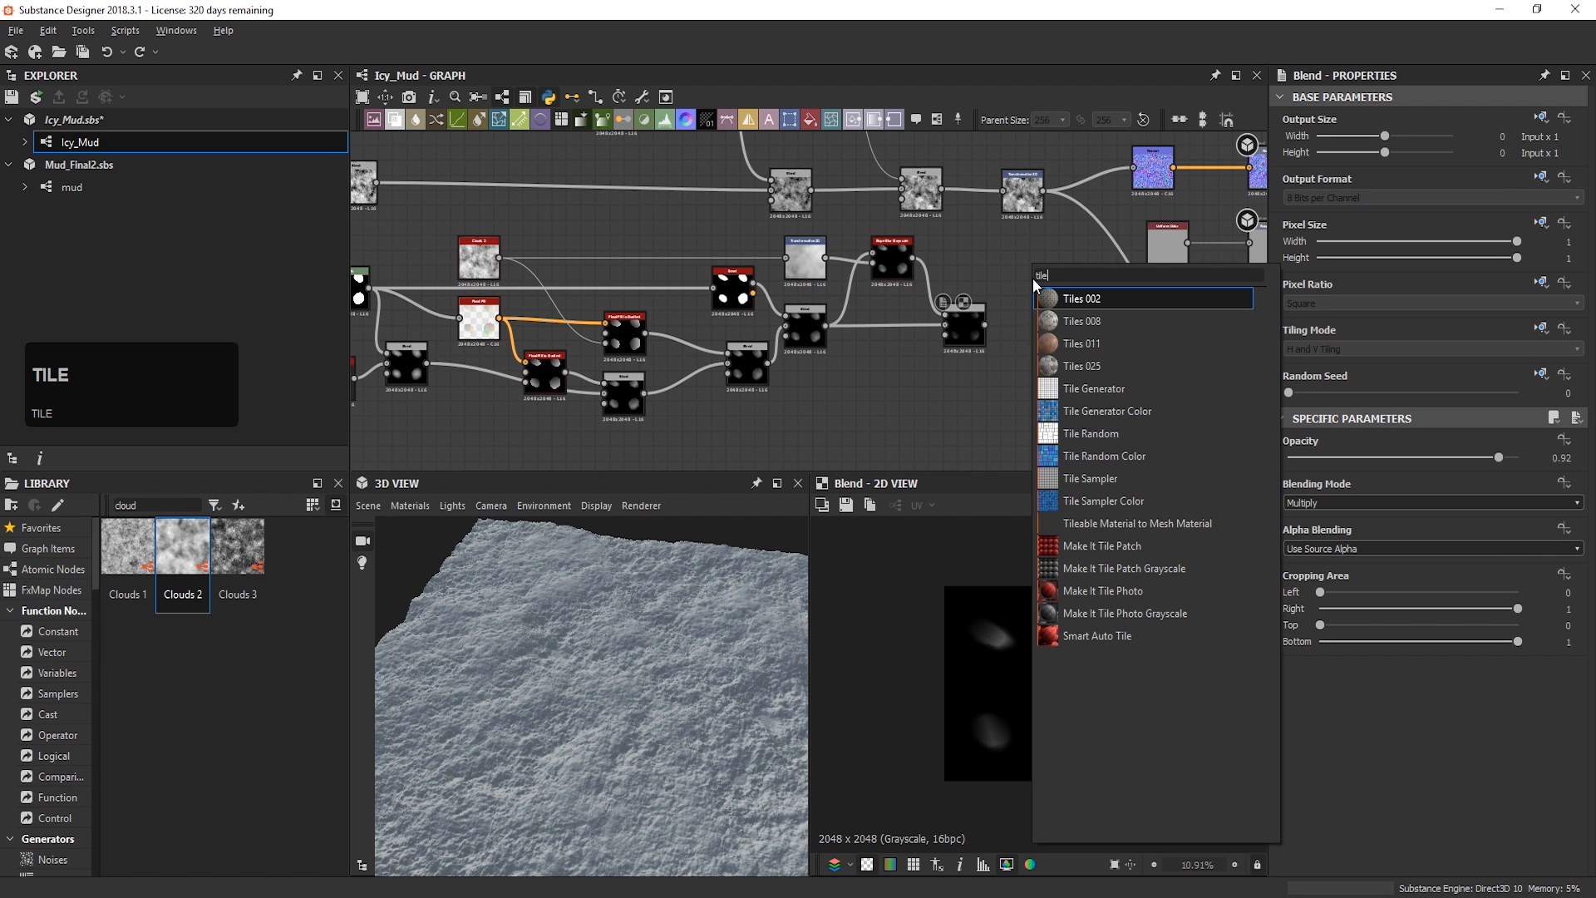
{"action": "left_click", "coordinate": [1089, 477]}
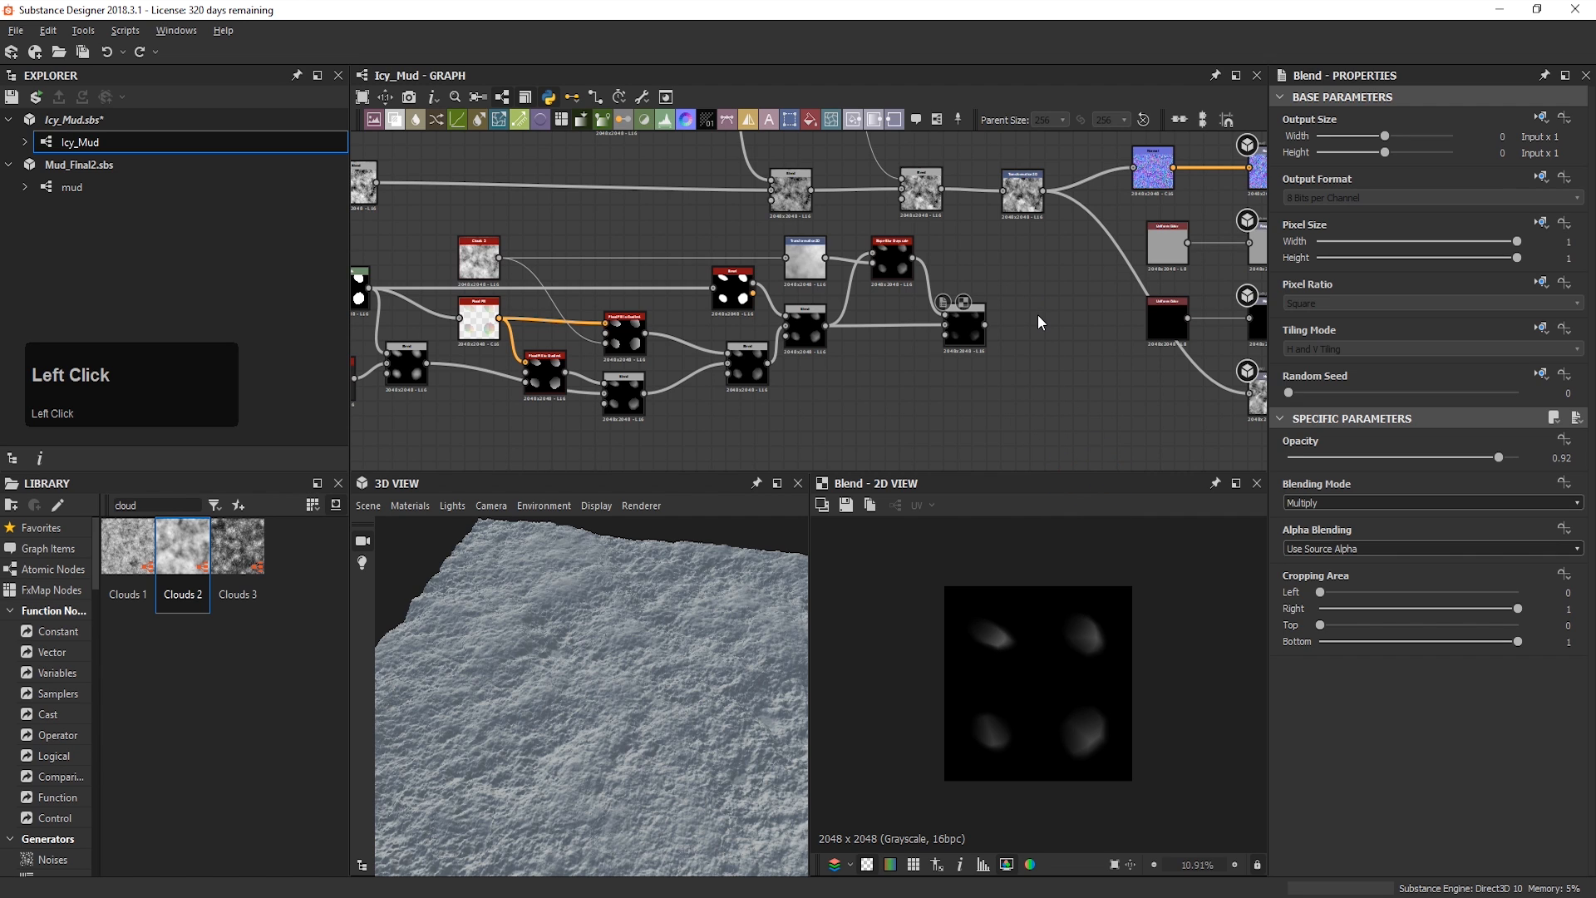
{"action": "left_click_drag", "start_coordinate": [1042, 282], "coordinate": [1054, 373]}
Step: Set the Tile Sampler's Pattern to Pattern Input
{"action": "scroll", "coordinate": [1330, 605], "scroll_direction": "down", "scroll_amount": 6}
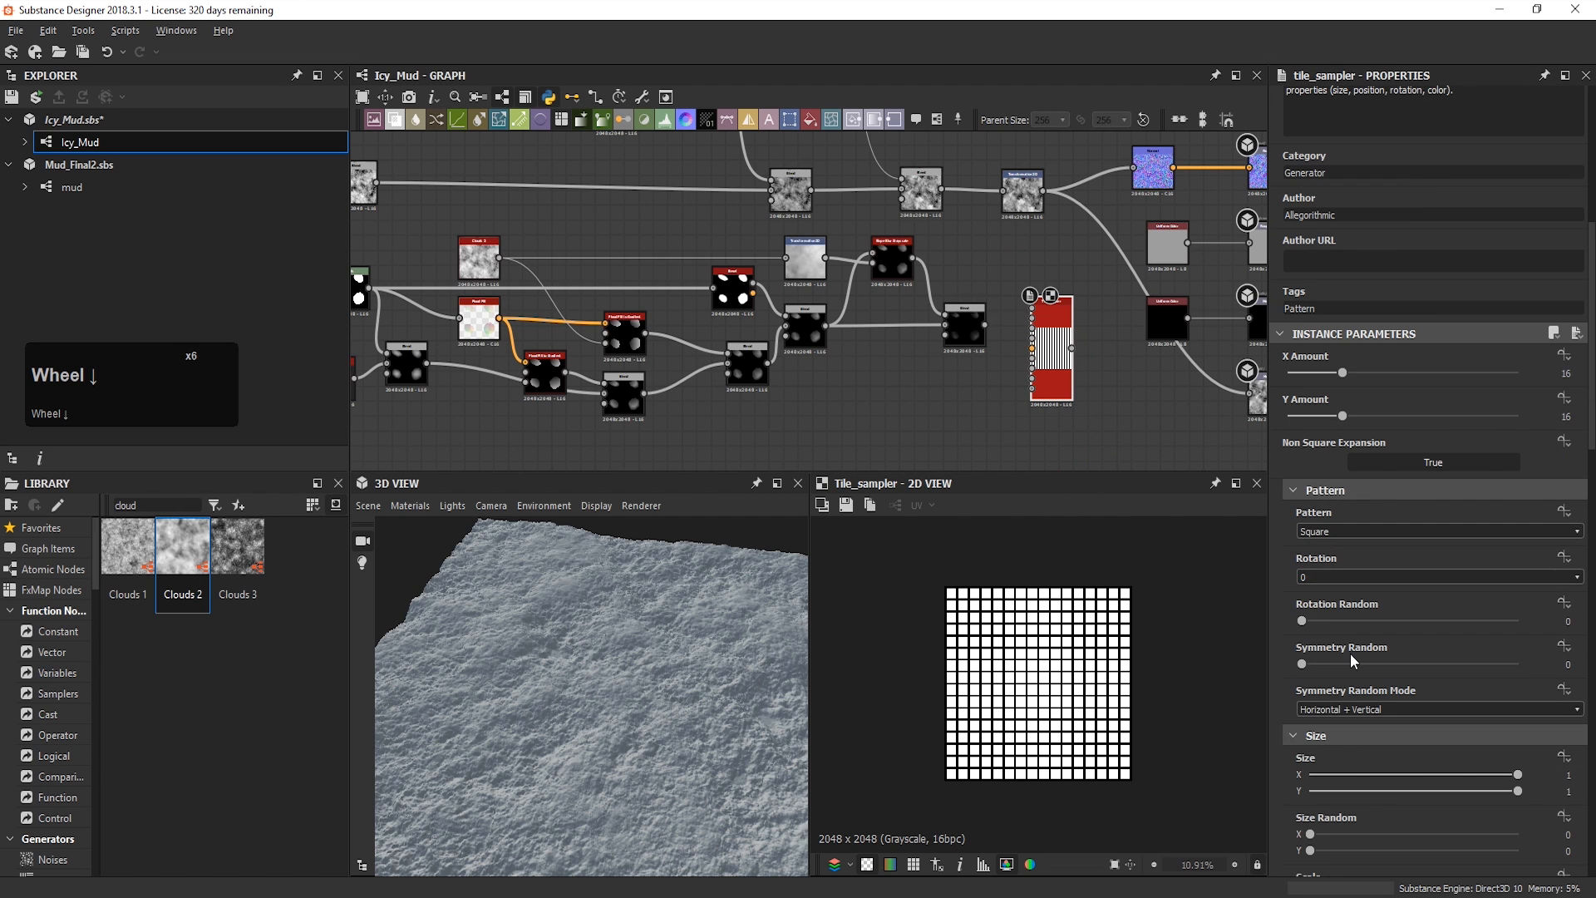
{"action": "left_click", "coordinate": [1356, 536]}
{"action": "left_click", "coordinate": [1381, 538]}
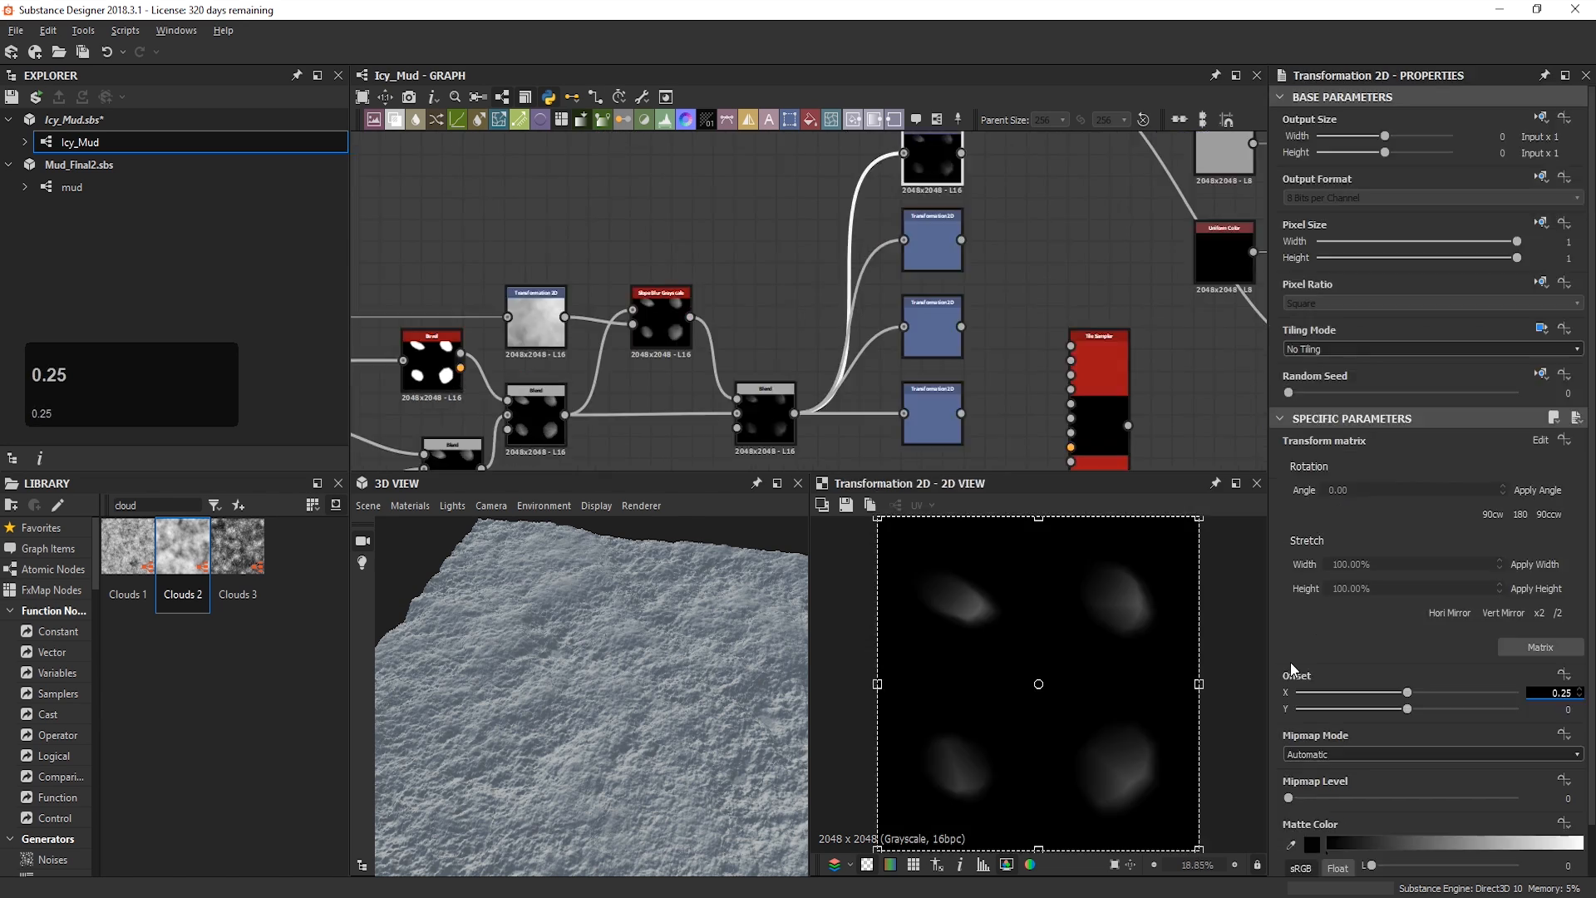
Step: Give the topmost Transformation 2D X and Y offsets of 0.25 and stretch it by x2
{"action": "left_click", "coordinate": [1551, 709]}
{"action": "type", "text": "0.25"}
{"action": "key", "text": "Return"}
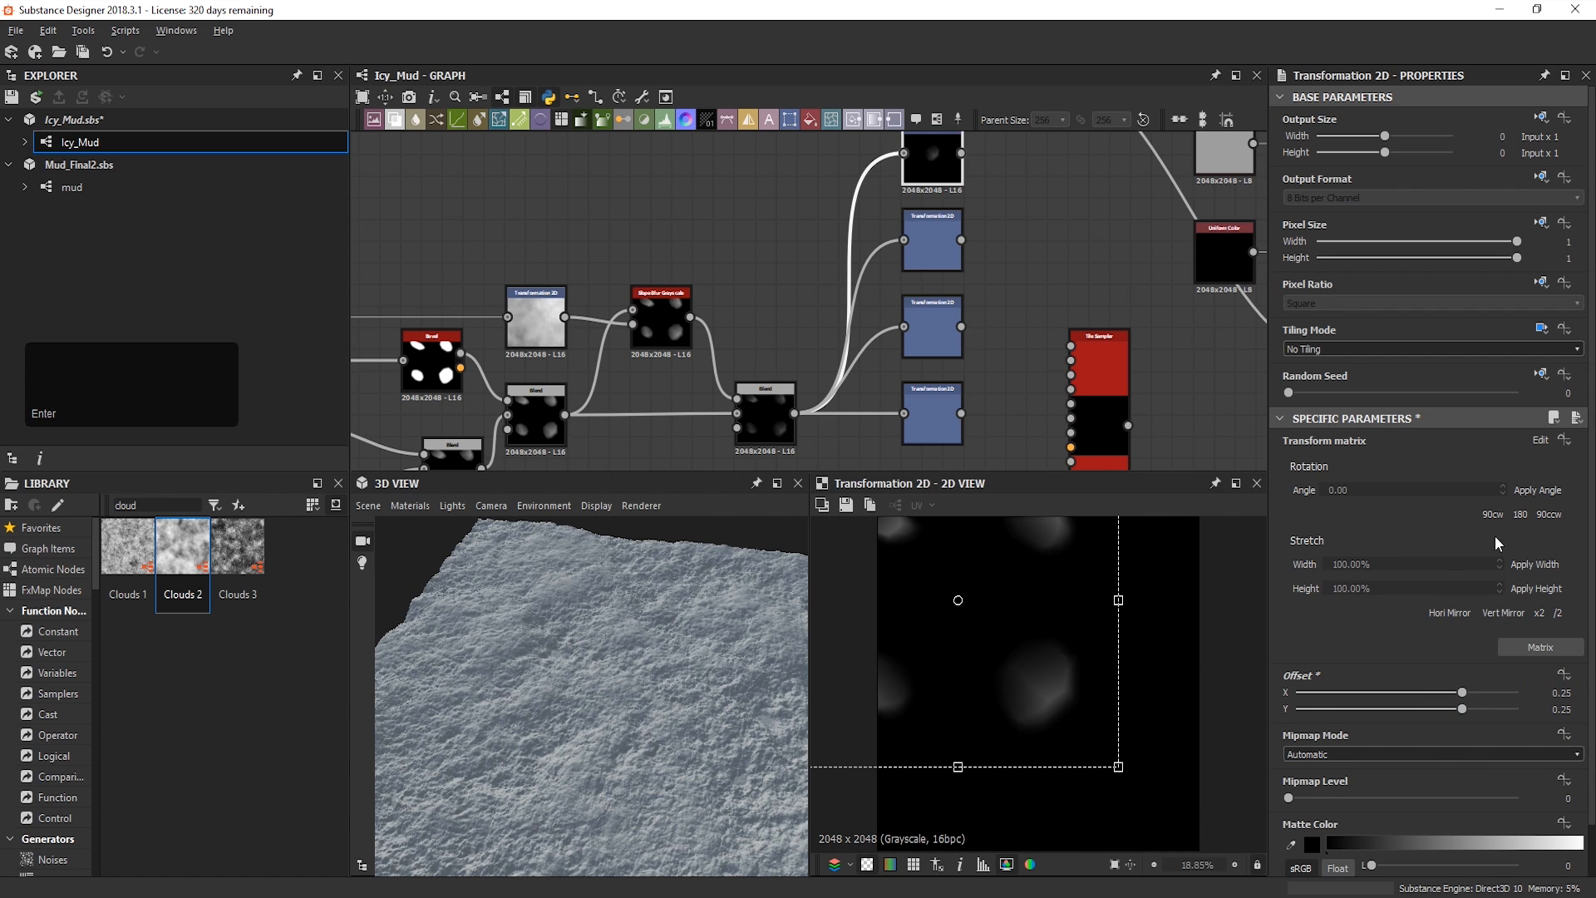
{"action": "left_click", "coordinate": [1539, 612]}
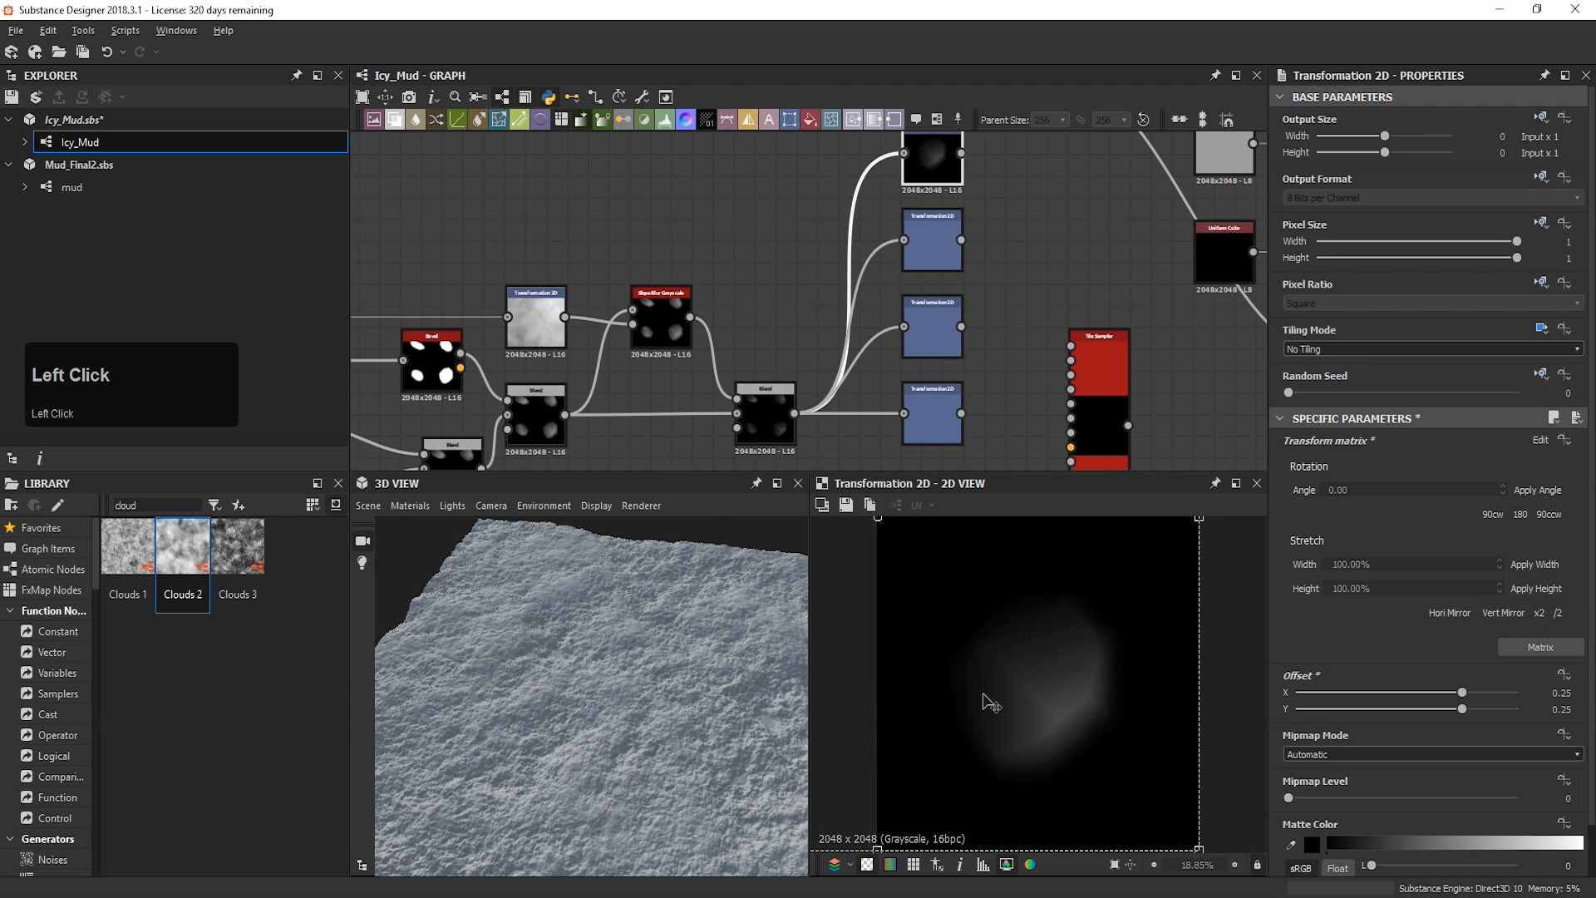
Step: Set the Tile Sampler's Pattern Input Number to 4
{"action": "left_click", "coordinate": [1095, 359]}
{"action": "scroll", "coordinate": [1072, 350], "scroll_direction": "up", "scroll_amount": 6}
{"action": "middle_click_drag", "start_coordinate": [1030, 299], "coordinate": [1030, 284]}
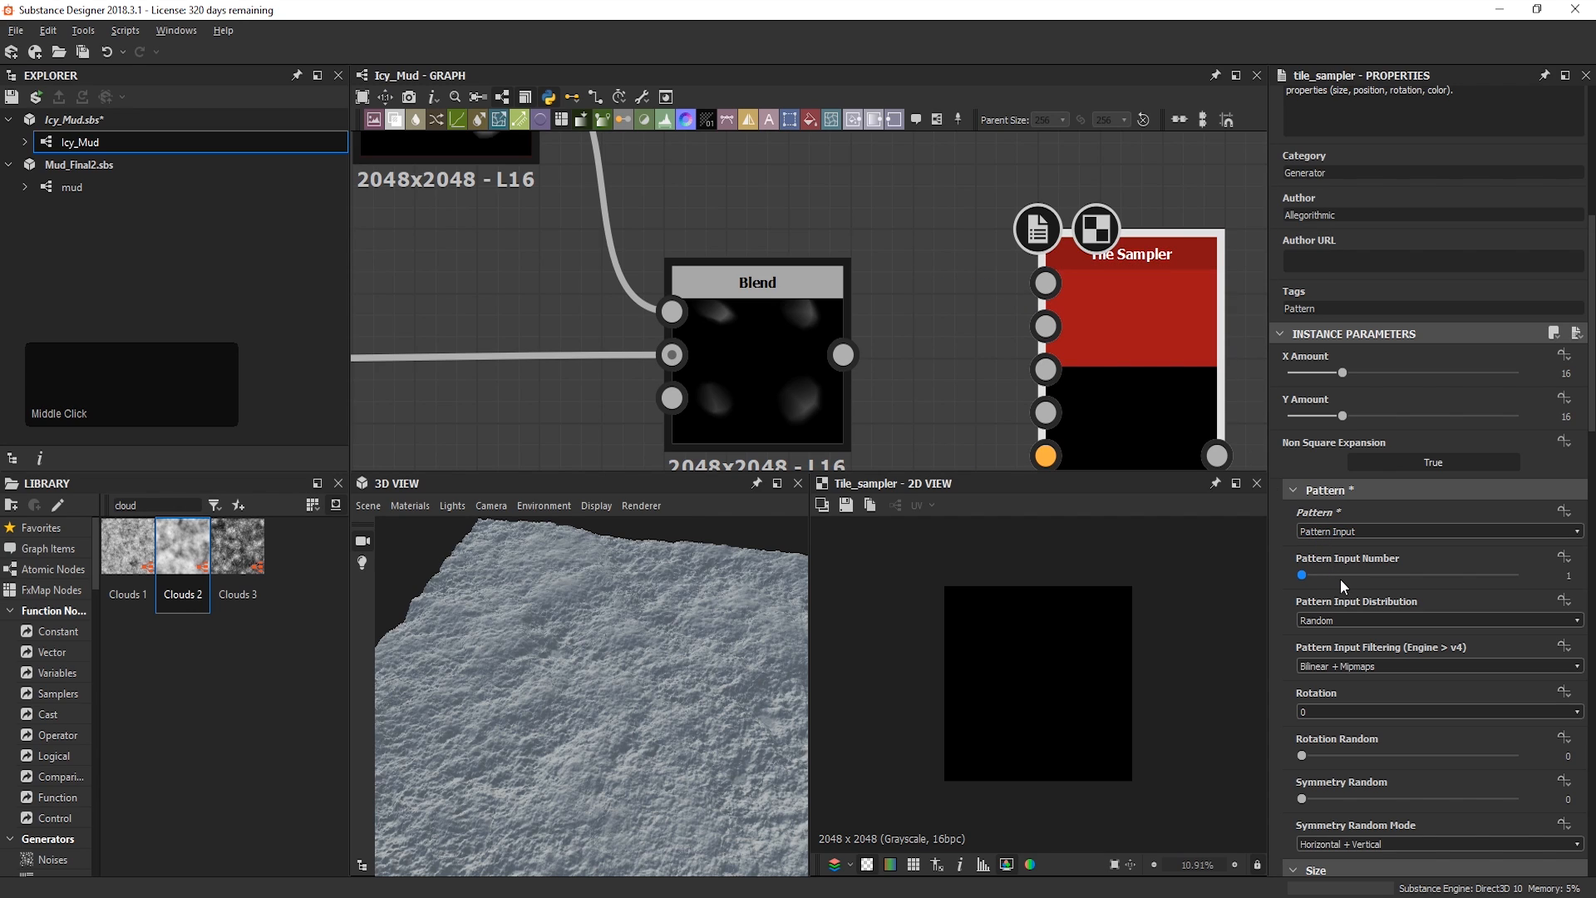
{"action": "left_click_drag", "start_coordinate": [1354, 582], "coordinate": [1433, 571]}
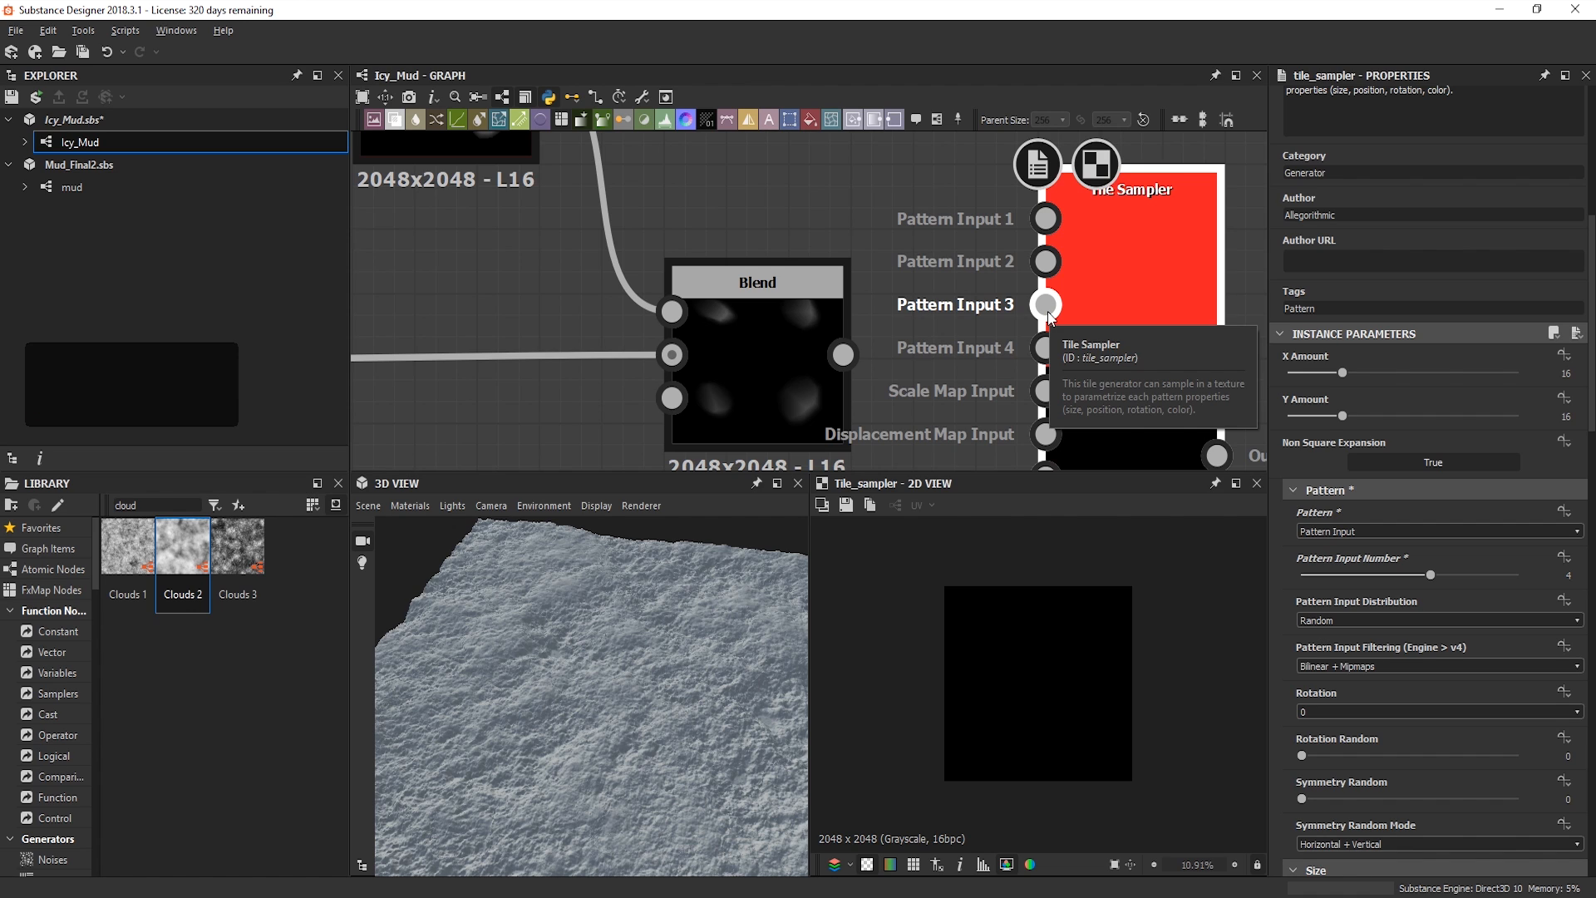
Step: Add a Transformation 2D node between the last Blend and the Tile Sampler
{"action": "scroll", "coordinate": [1046, 312], "scroll_direction": "down", "scroll_amount": 5}
{"action": "key", "text": "space"}
{"action": "type", "text": "3d"}
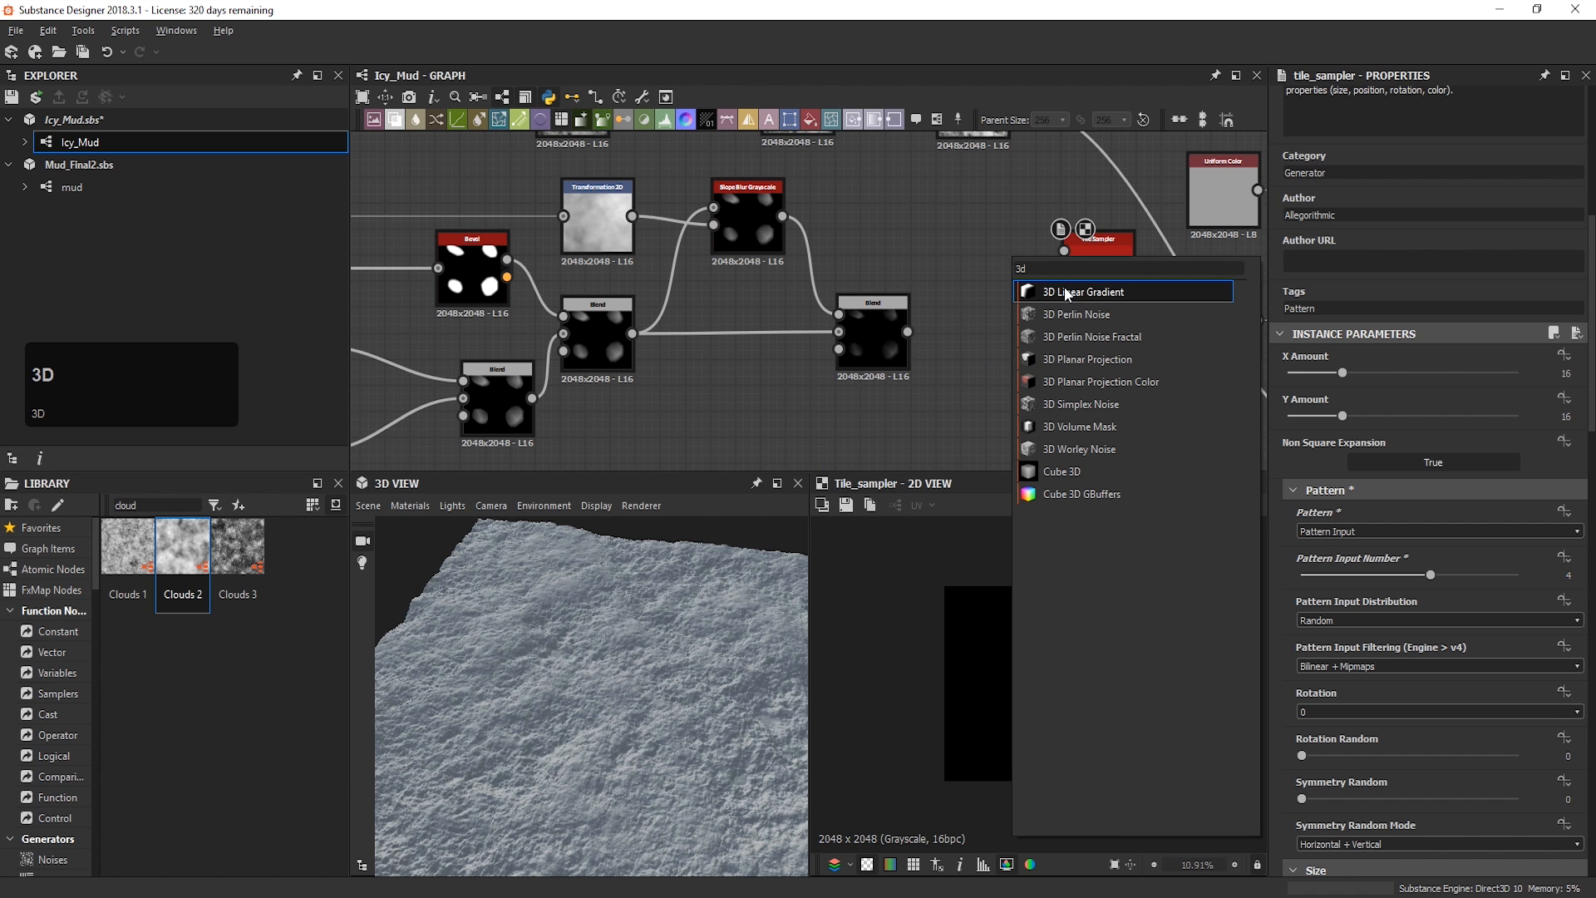
{"action": "key", "text": "BackSpace"}
{"action": "key", "text": "BackSpace"}
{"action": "type", "text": "2d"}
{"action": "left_click", "coordinate": [1027, 292]}
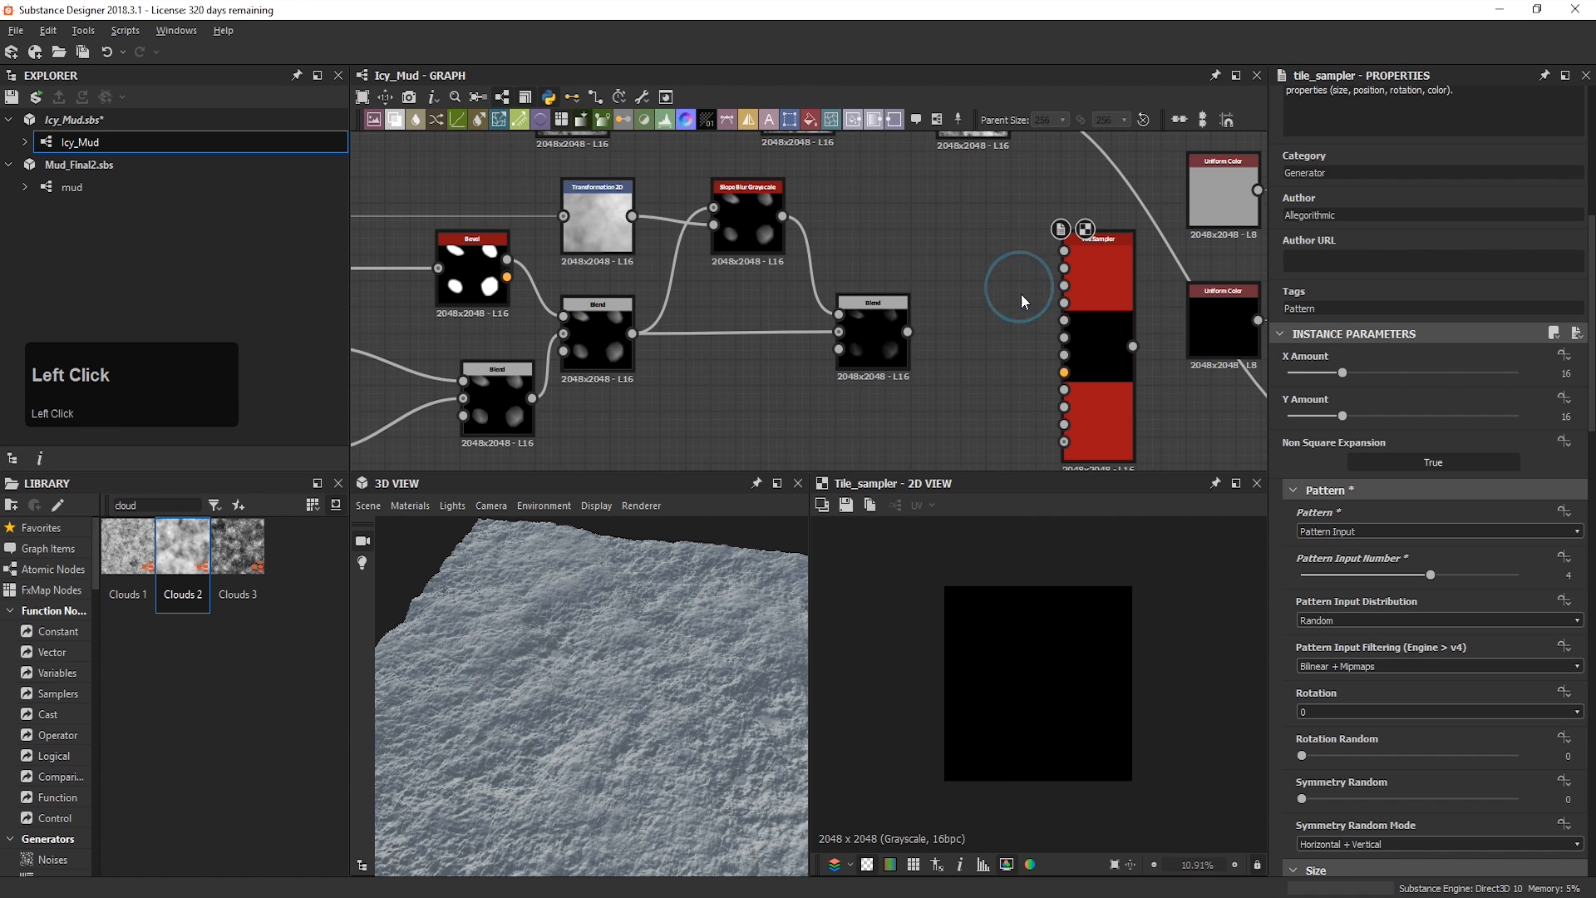
{"action": "left_click_drag", "start_coordinate": [1009, 281], "coordinate": [963, 279]}
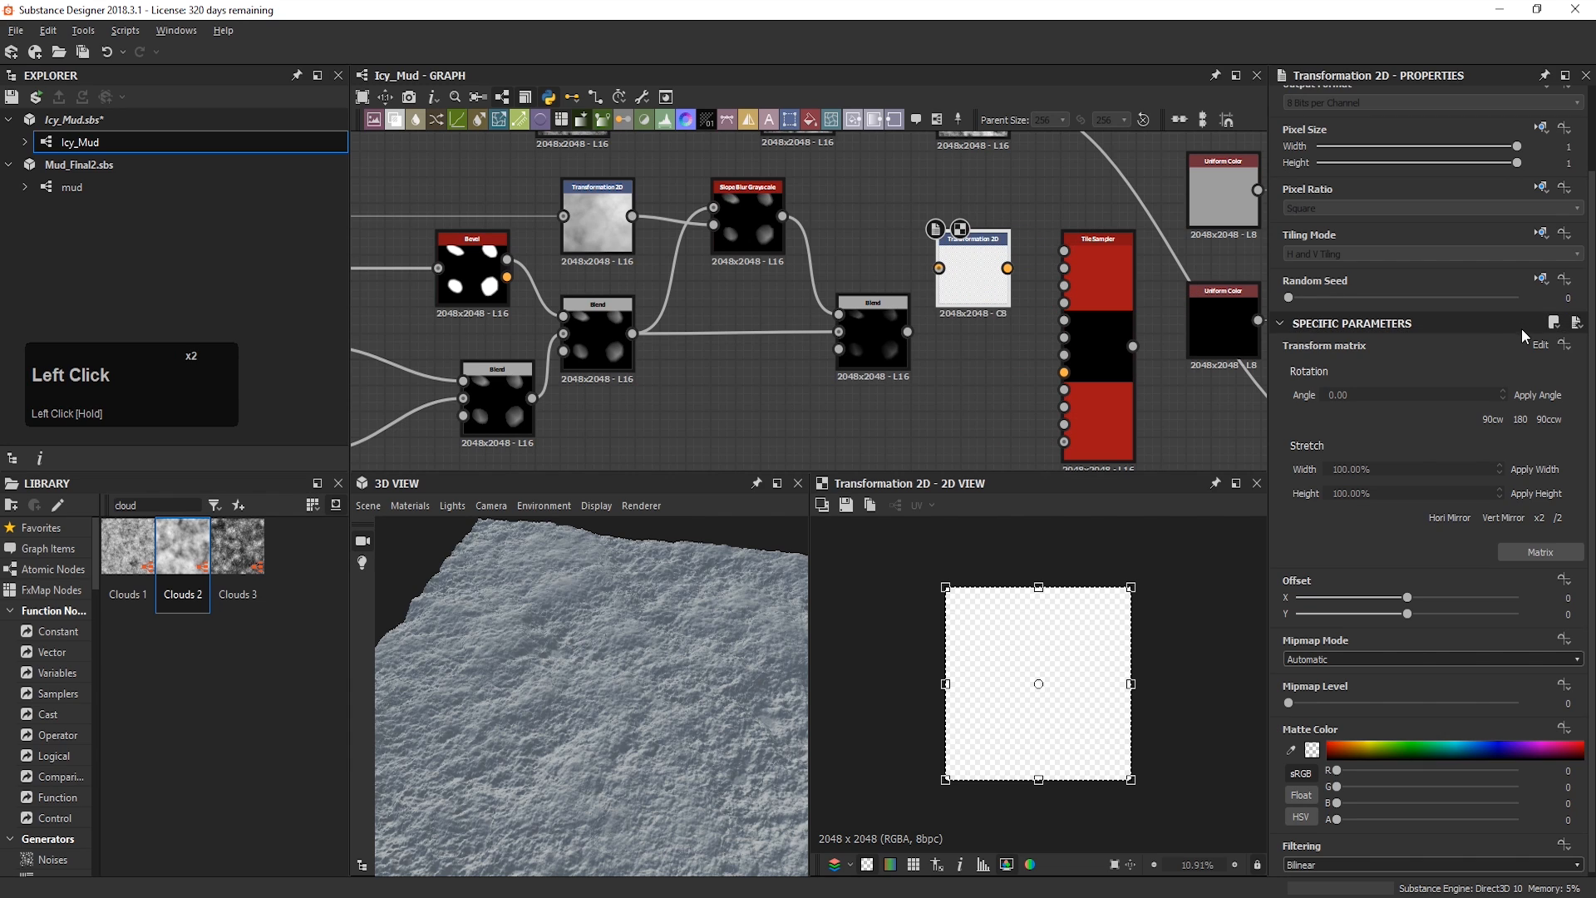
Step: Make the new Transformation 2D's Tiling Mode absolute and set it to No Tiling
{"action": "left_click", "coordinate": [1541, 233]}
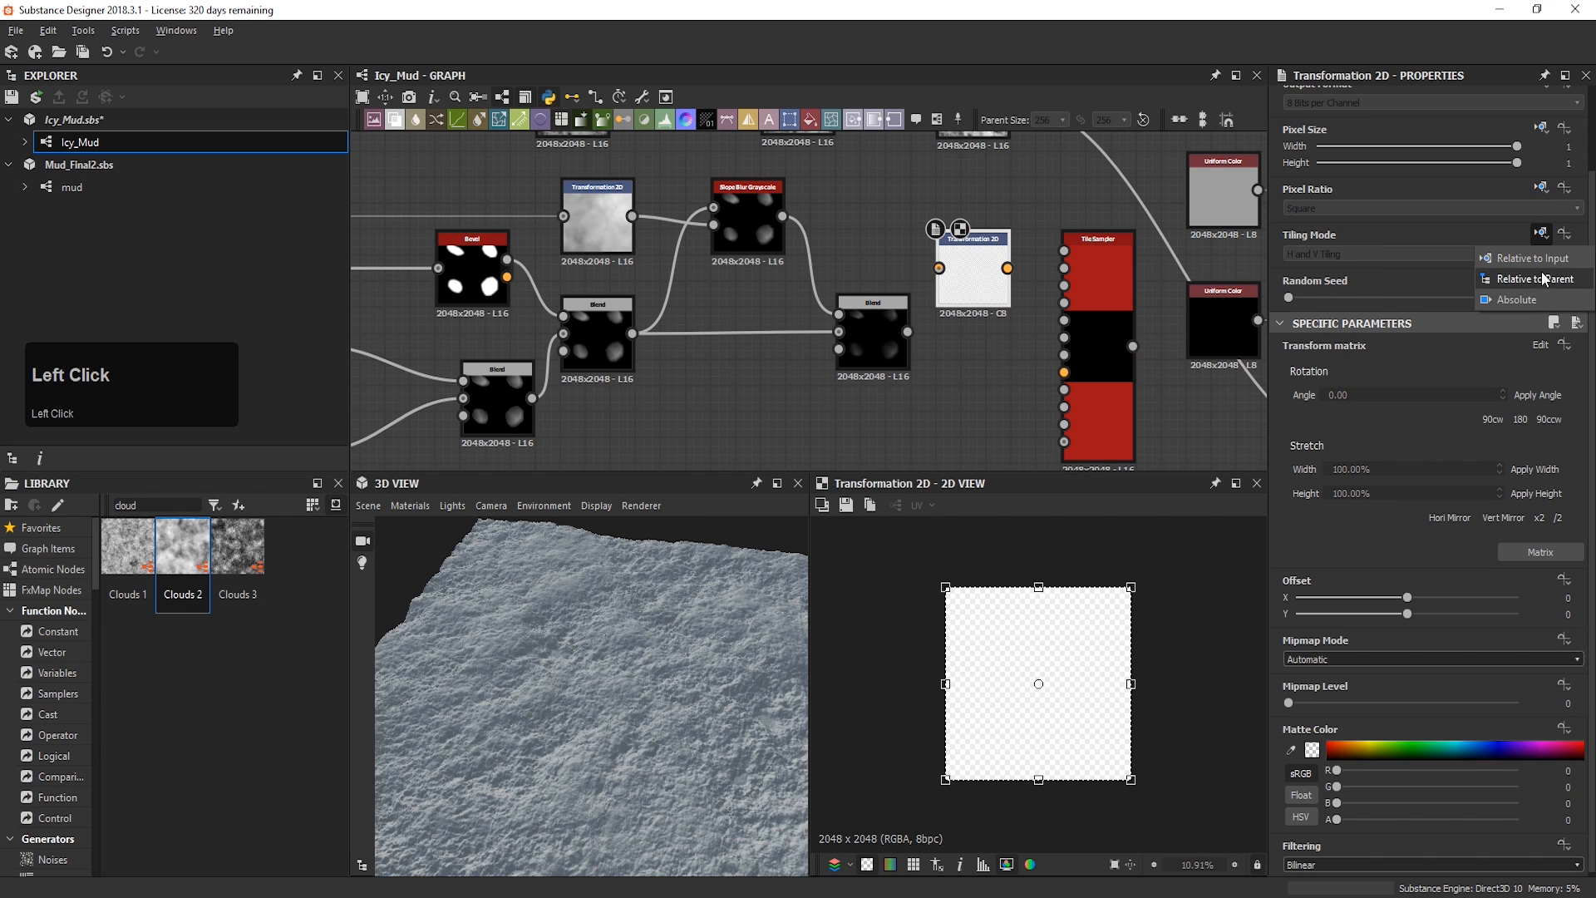
{"action": "left_click", "coordinate": [1543, 300]}
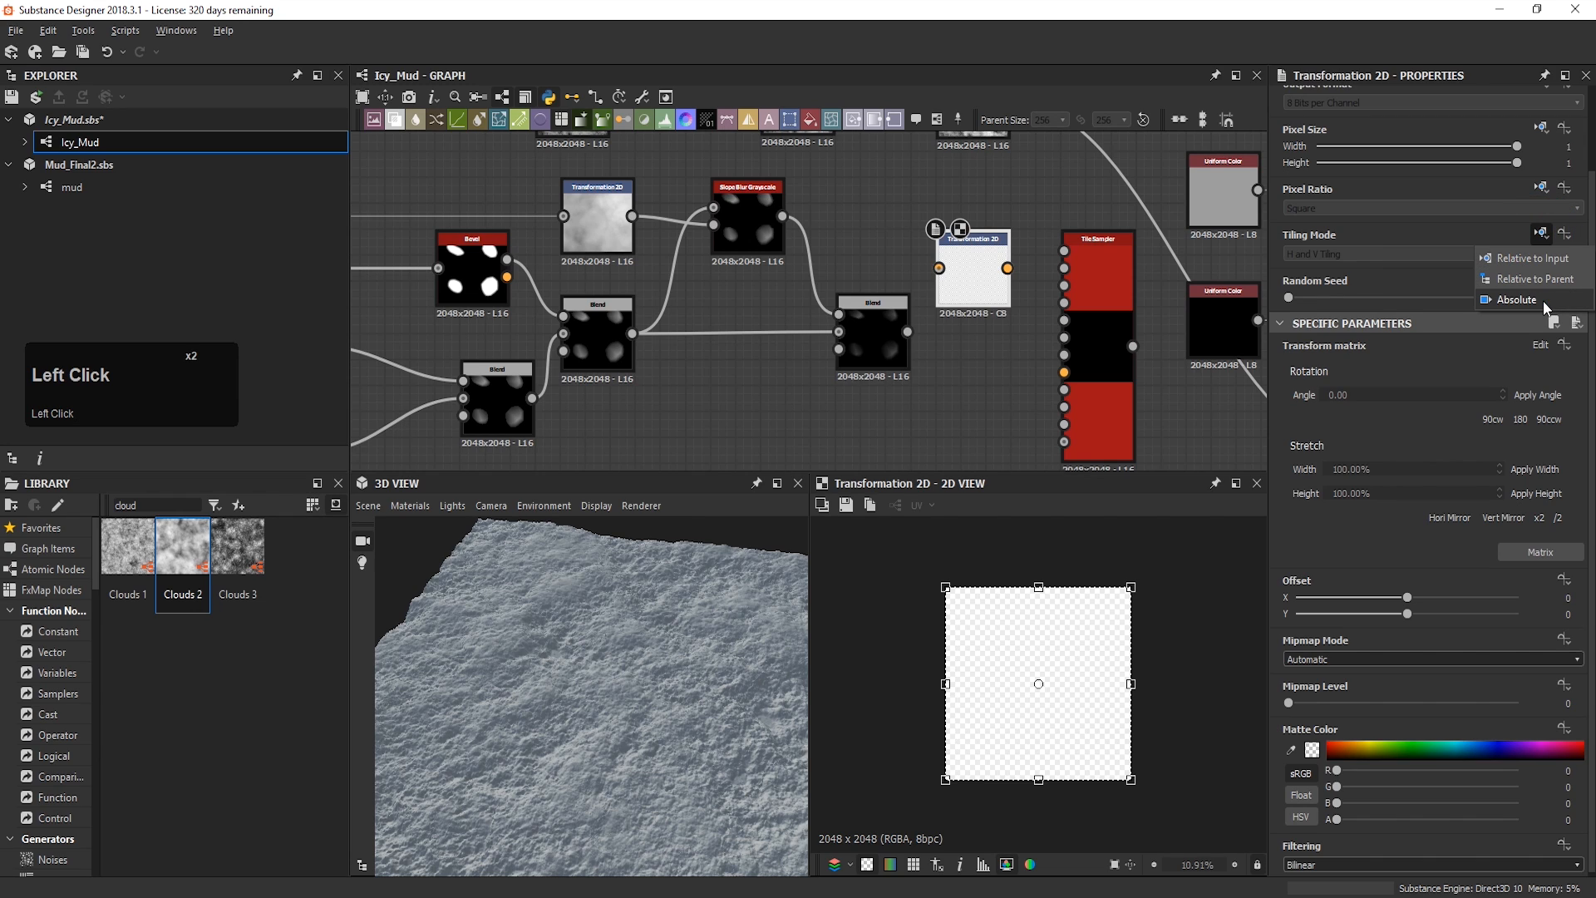
{"action": "left_click", "coordinate": [1419, 255]}
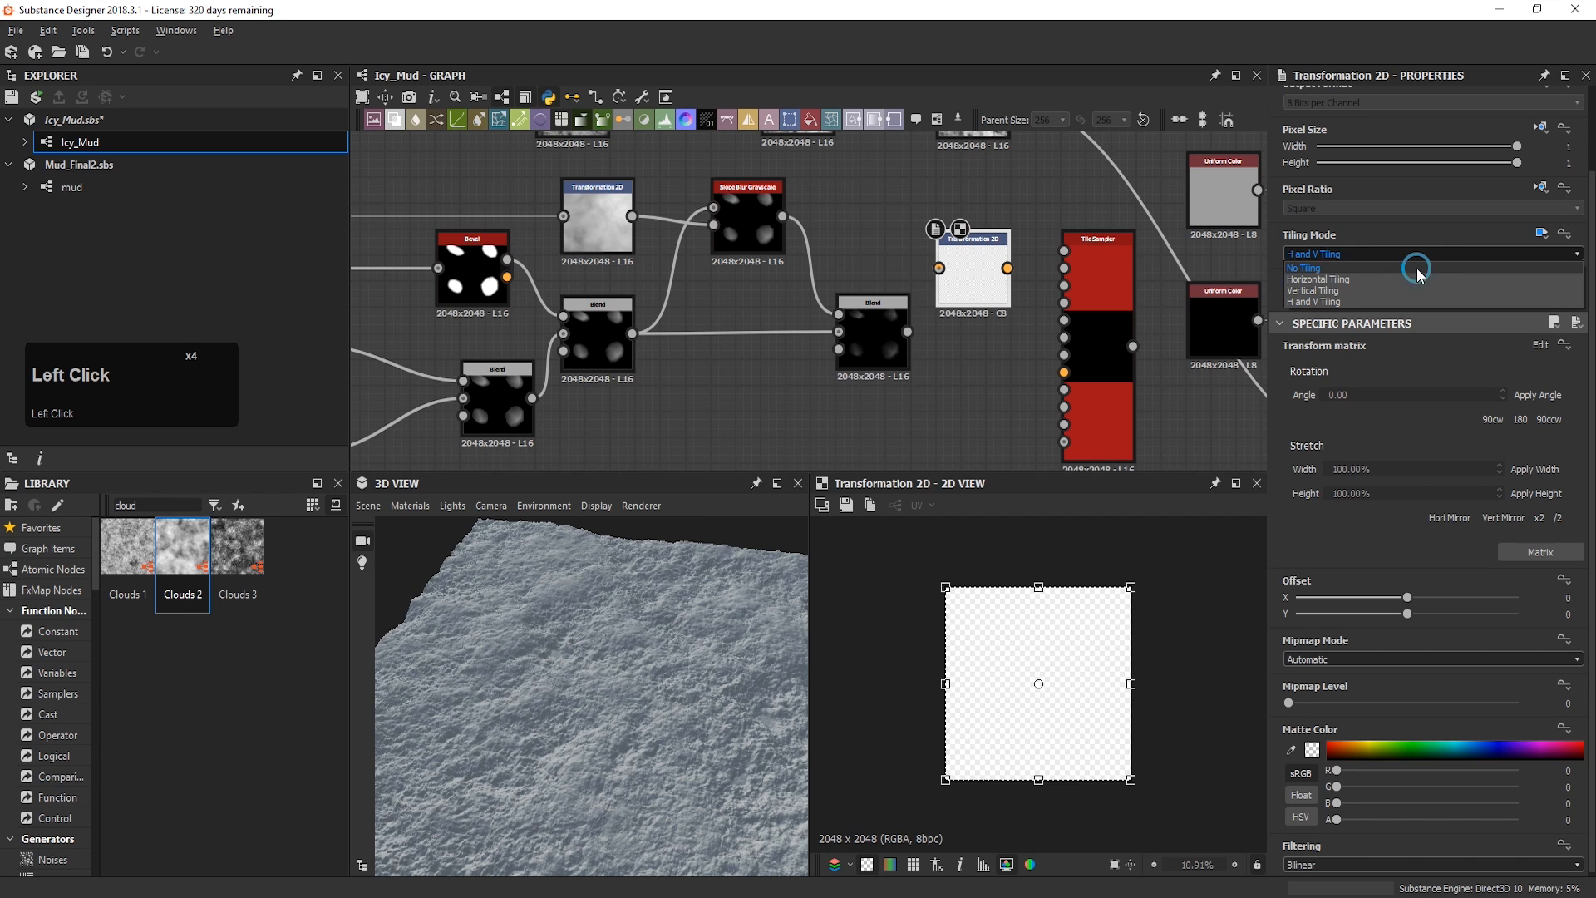
{"action": "left_click", "coordinate": [1416, 268]}
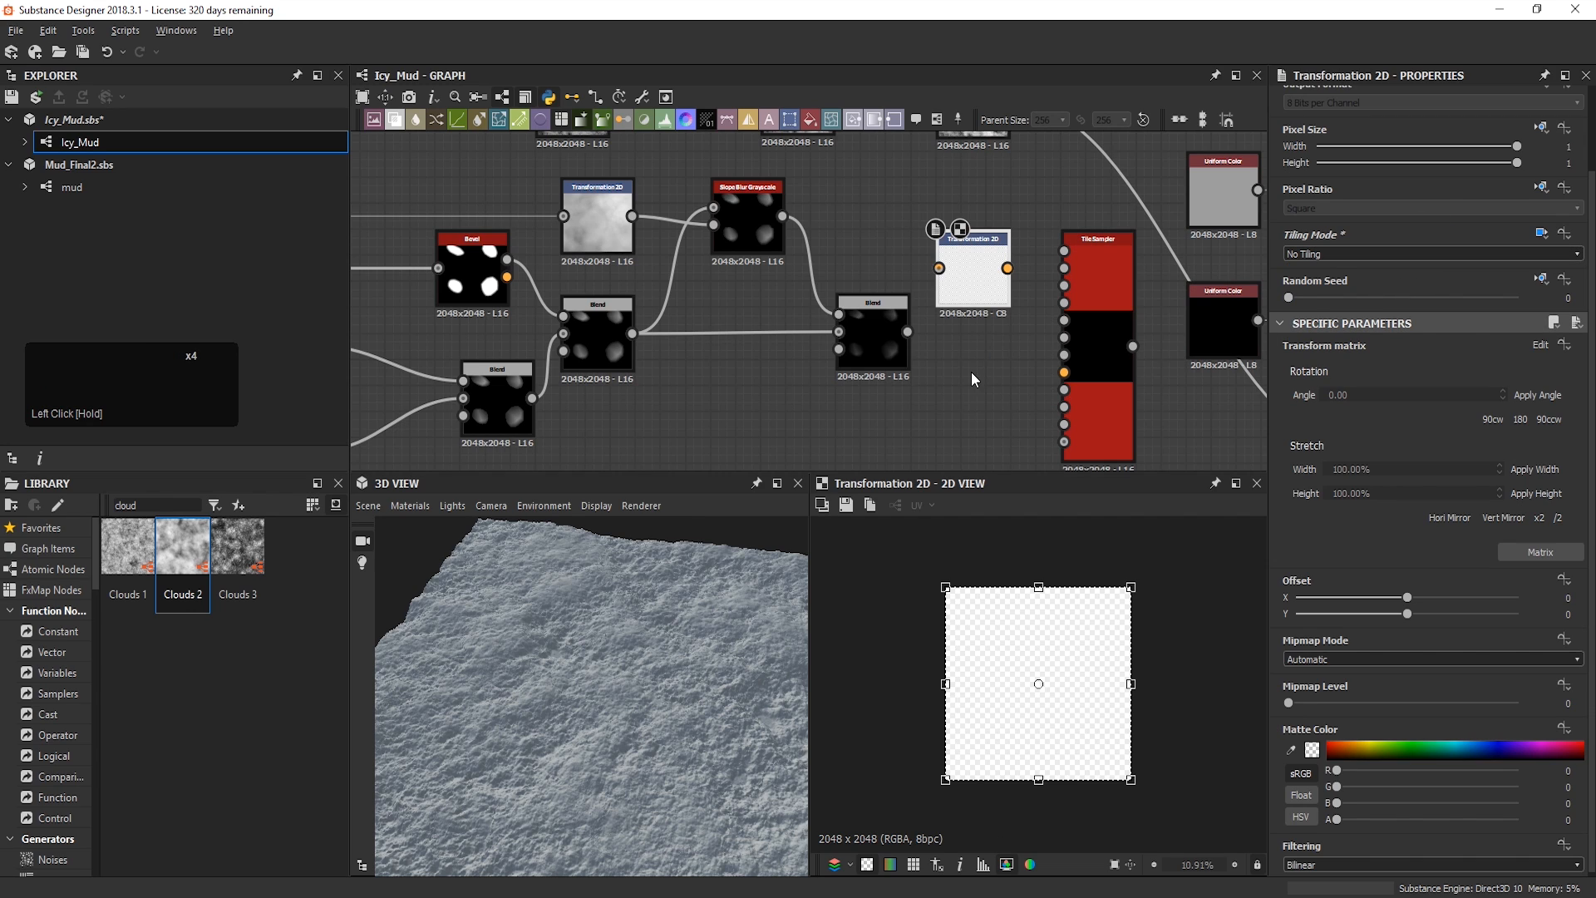
Step: Duplicate the No Tiling Transformation 2D node three times
{"action": "key", "text": "ctrl+c"}
{"action": "key", "text": "ctrl+v"}
{"action": "left_click_drag", "start_coordinate": [815, 322], "coordinate": [958, 357]}
{"action": "key", "text": "ctrl+v"}
{"action": "left_click_drag", "start_coordinate": [805, 323], "coordinate": [944, 422]}
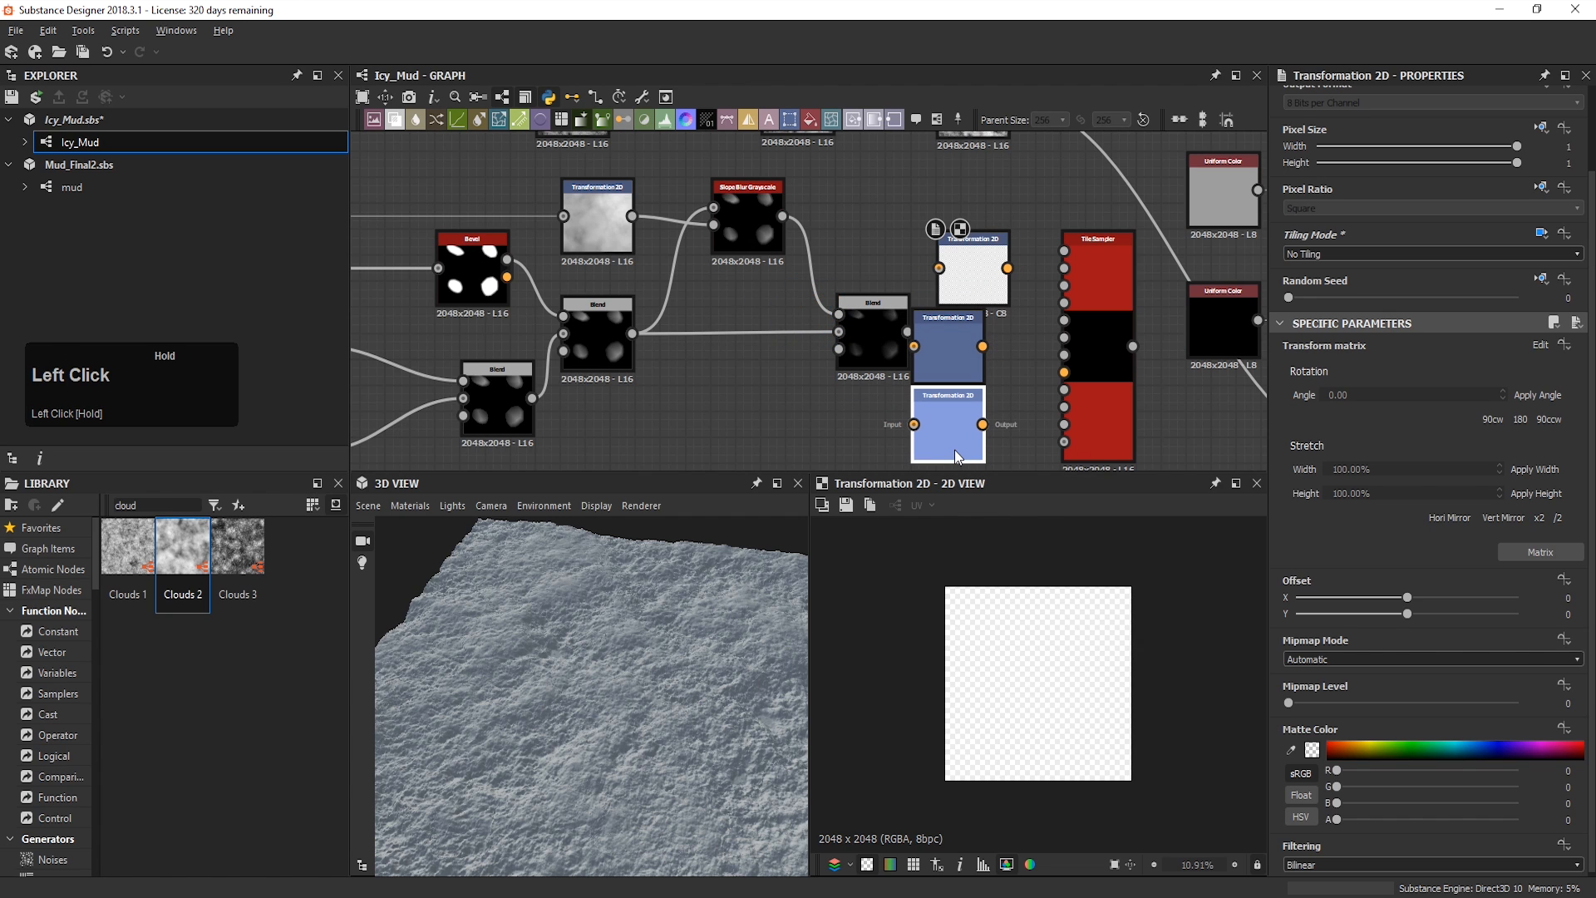
{"action": "key", "text": "ctrl+v"}
Step: Arrange the four Transformation 2D nodes in an evenly spaced column between the final Blend and the Tile Sampler
{"action": "scroll", "coordinate": [898, 309], "scroll_direction": "down", "scroll_amount": 2}
{"action": "middle_click_drag", "start_coordinate": [911, 296], "coordinate": [908, 256]}
{"action": "left_click_drag", "start_coordinate": [817, 238], "coordinate": [912, 397]}
{"action": "left_click_drag", "start_coordinate": [929, 222], "coordinate": [912, 206]}
{"action": "left_click", "coordinate": [915, 274]}
{"action": "left_click_drag", "start_coordinate": [915, 335], "coordinate": [911, 357]}
{"action": "left_click_drag", "start_coordinate": [883, 172], "coordinate": [948, 431]}
{"action": "left_click", "coordinate": [998, 399]}
{"action": "left_click", "coordinate": [981, 420]}
{"action": "scroll", "coordinate": [942, 234], "scroll_direction": "down", "scroll_amount": 4}
{"action": "left_click_drag", "start_coordinate": [495, 233], "coordinate": [957, 404]}
{"action": "left_click_drag", "start_coordinate": [964, 278], "coordinate": [917, 328]}
{"action": "scroll", "coordinate": [981, 291], "scroll_direction": "up", "scroll_amount": 2}
{"action": "left_click_drag", "start_coordinate": [777, 275], "coordinate": [828, 349]}
{"action": "left_click", "coordinate": [786, 331], "text": "ctrl"}
{"action": "scroll", "coordinate": [893, 320], "scroll_direction": "up", "scroll_amount": 3}
{"action": "middle_click_drag", "start_coordinate": [893, 320], "coordinate": [956, 364]}
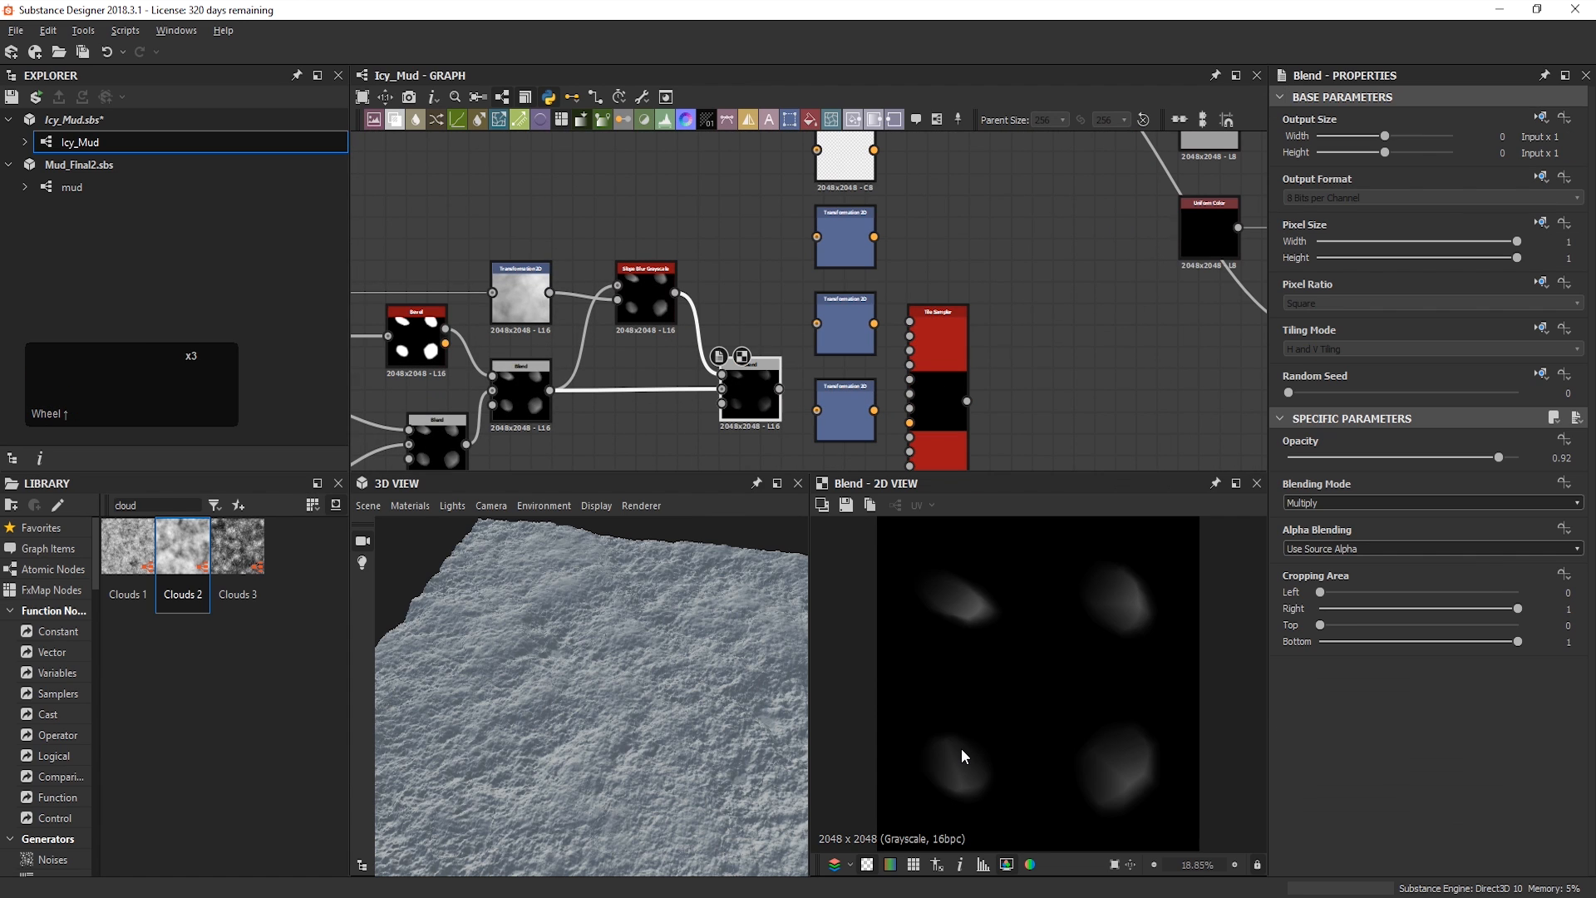
Step: Connect the final Multiply blend to the inputs of all four Transformation 2D nodes and make room before the Tile Sampler
{"action": "scroll", "coordinate": [811, 309], "scroll_direction": "down", "scroll_amount": 2}
{"action": "left_click_drag", "start_coordinate": [814, 198], "coordinate": [786, 365]}
{"action": "left_click_drag", "start_coordinate": [814, 259], "coordinate": [814, 379]}
{"action": "scroll", "coordinate": [856, 336], "scroll_direction": "down", "scroll_amount": 2}
{"action": "left_click_drag", "start_coordinate": [801, 203], "coordinate": [894, 396]}
{"action": "left_click_drag", "start_coordinate": [892, 392], "coordinate": [929, 397]}
{"action": "scroll", "coordinate": [880, 331], "scroll_direction": "down", "scroll_amount": 1}
{"action": "left_click_drag", "start_coordinate": [805, 184], "coordinate": [894, 374]}
{"action": "left_click_drag", "start_coordinate": [869, 380], "coordinate": [878, 359]}
{"action": "scroll", "coordinate": [810, 291], "scroll_direction": "up", "scroll_amount": 2}
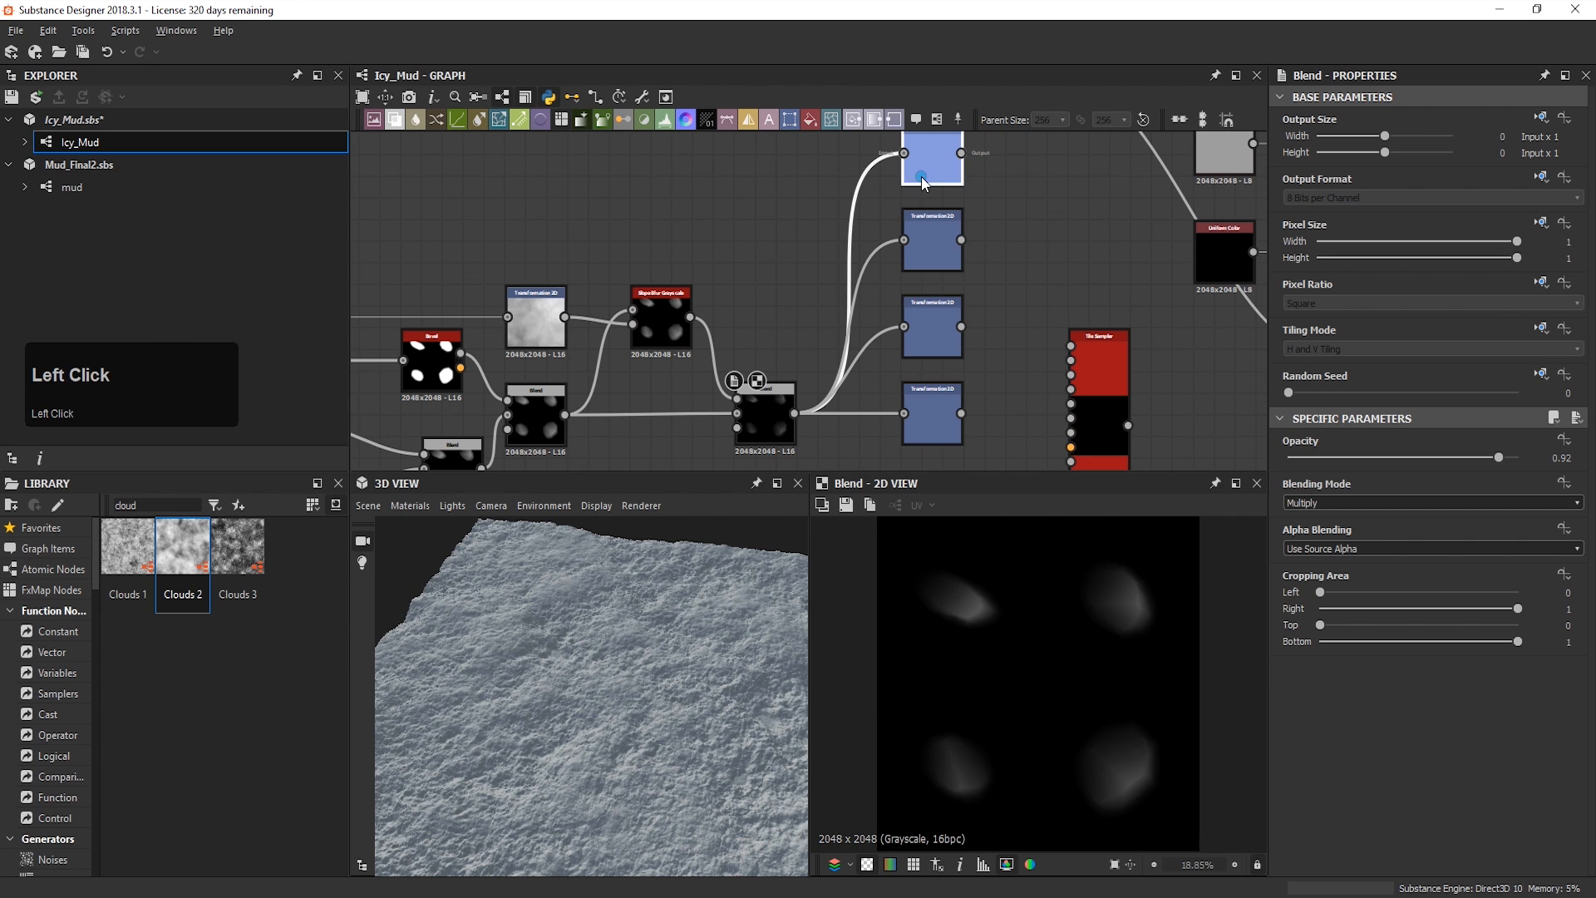
Step: Isolate the lower-right rock in the topmost Transformation 2D with X and Y offsets of 0.25 and an x2 stretch
{"action": "double_click", "coordinate": [931, 162]}
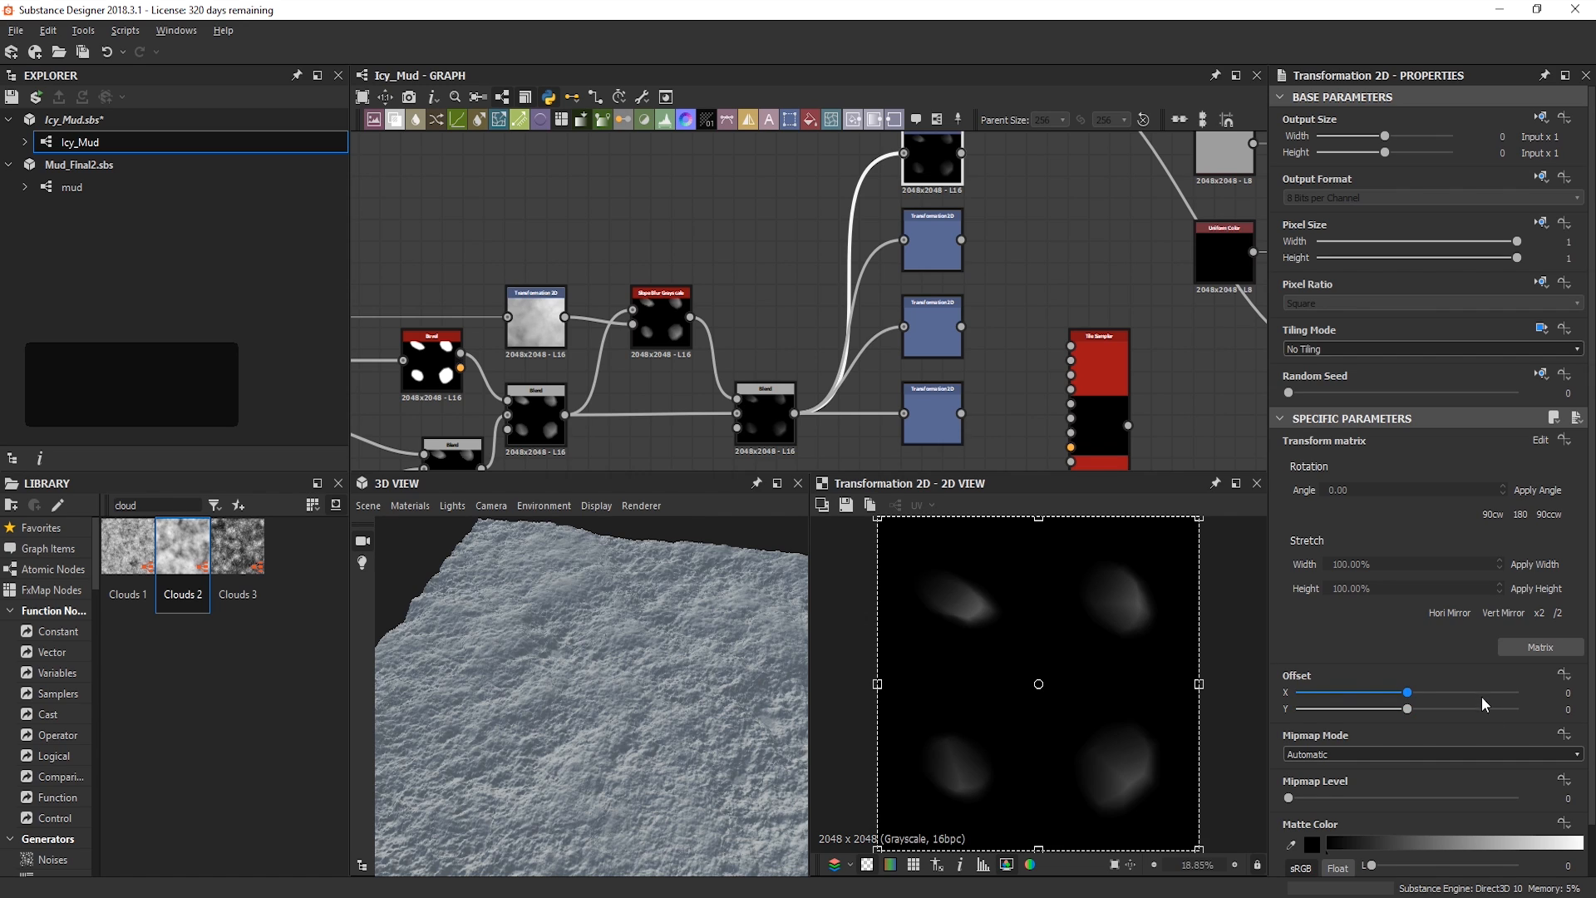
{"action": "left_click", "coordinate": [1565, 693]}
{"action": "type", "text": "0.25"}
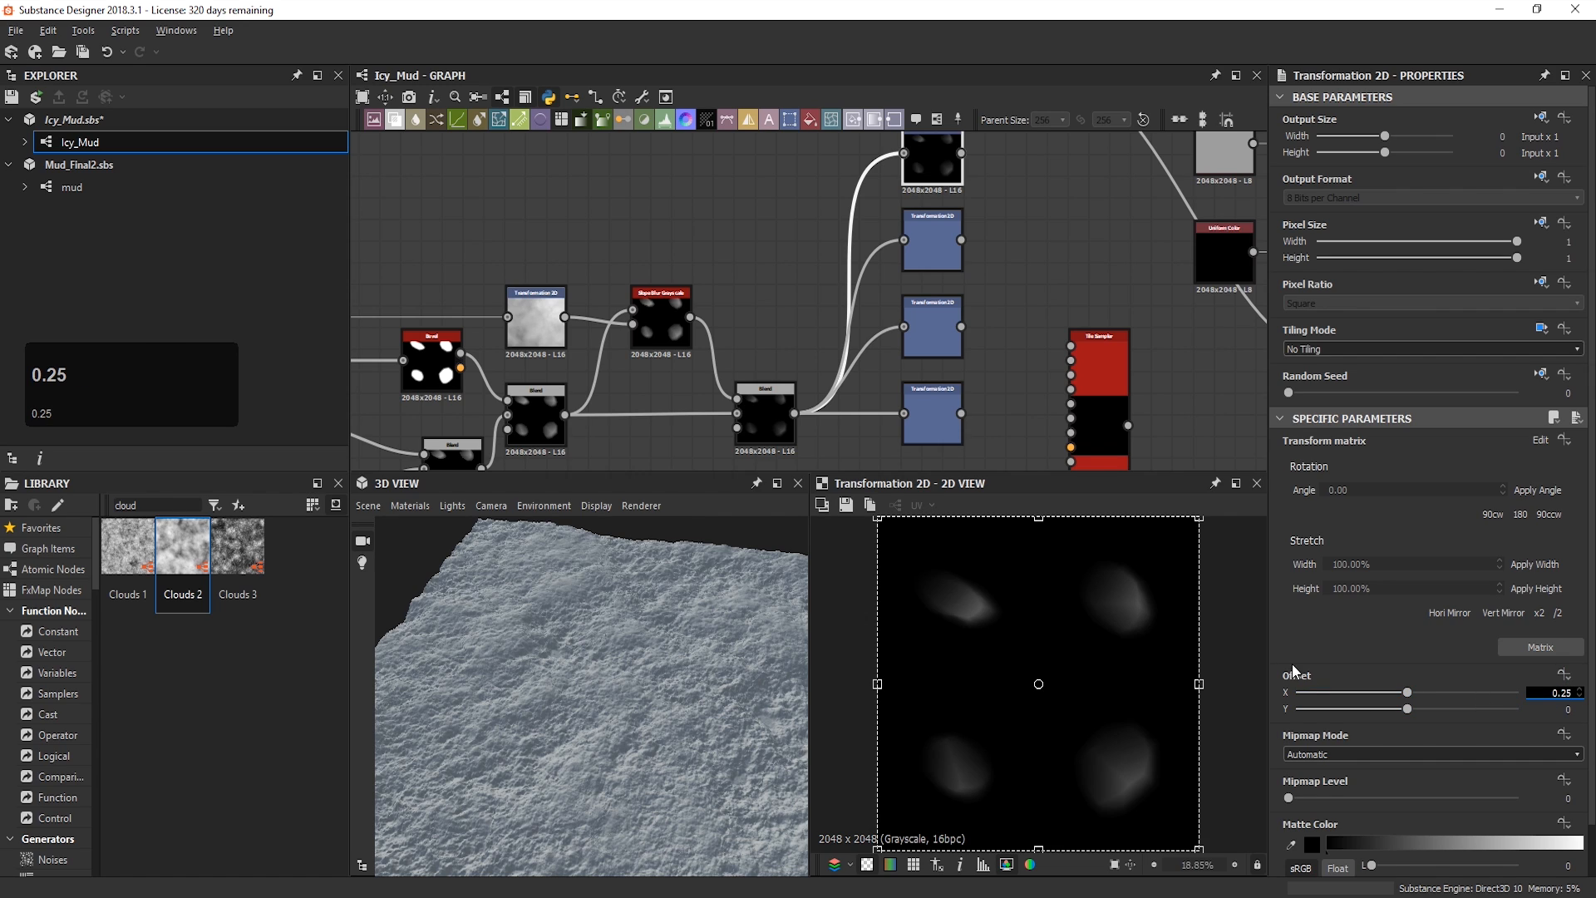
{"action": "left_click", "coordinate": [1558, 709]}
{"action": "type", "text": "0.25"}
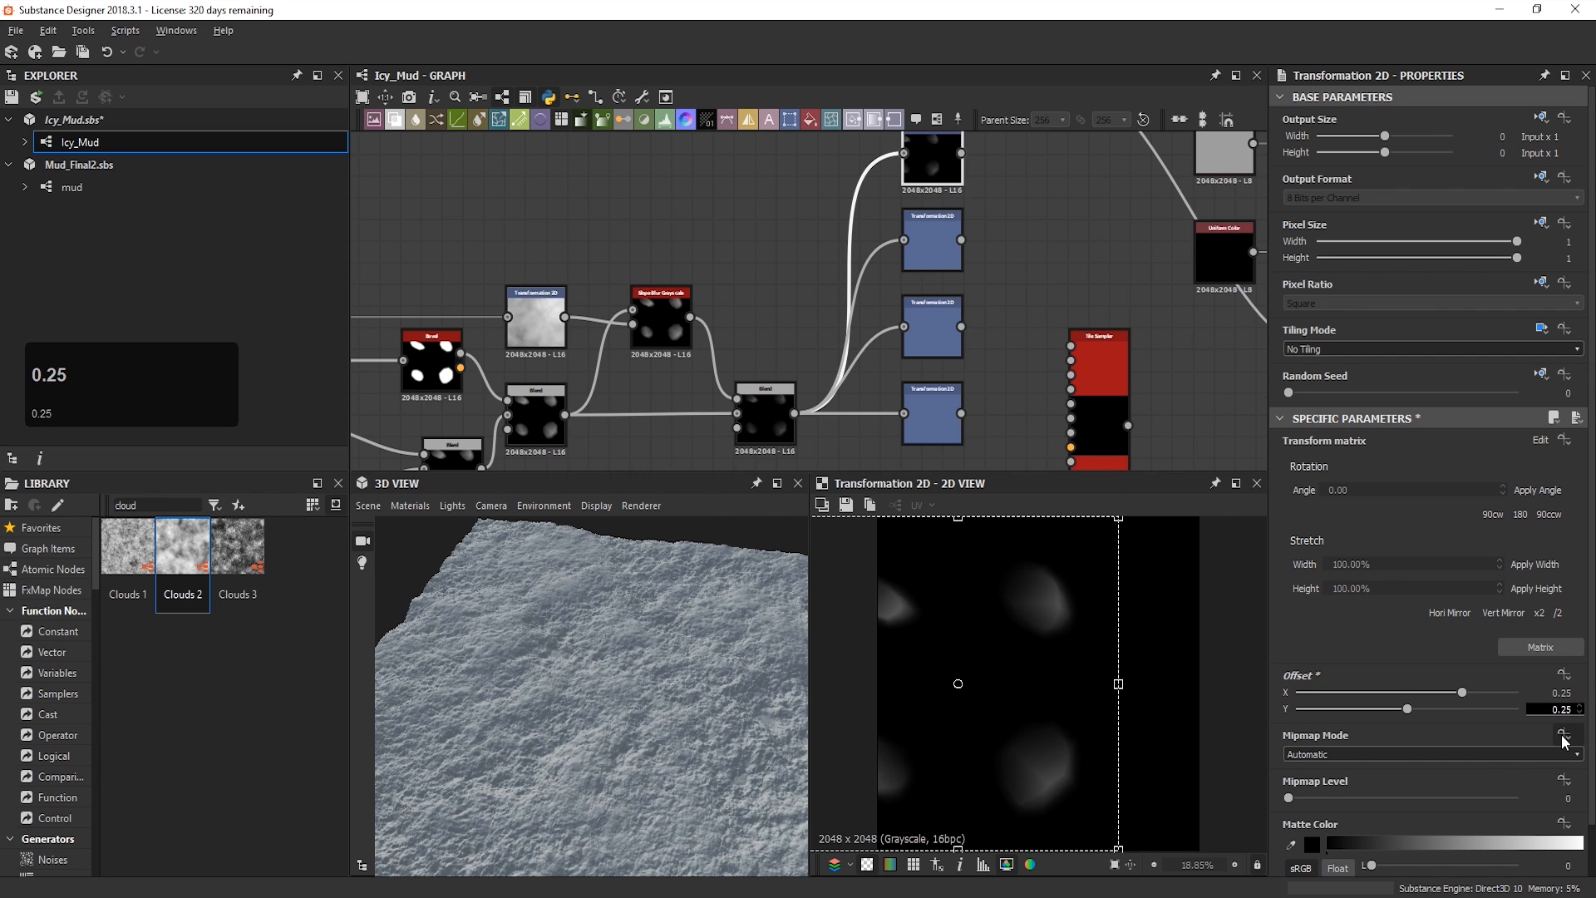
{"action": "key", "text": "Return"}
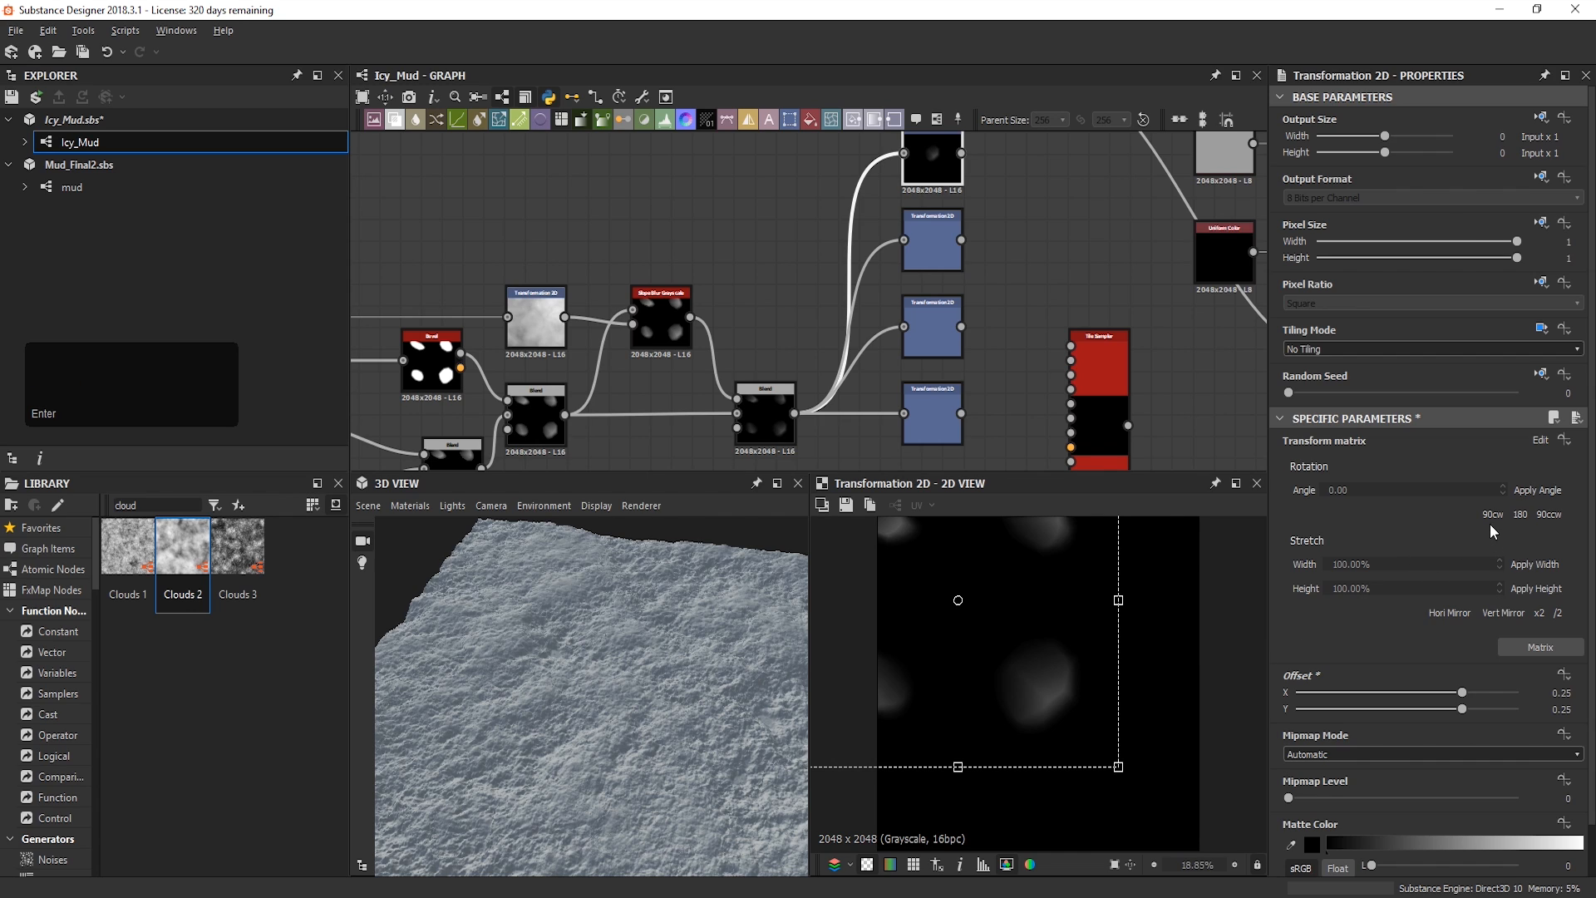
{"action": "left_click", "coordinate": [1540, 614]}
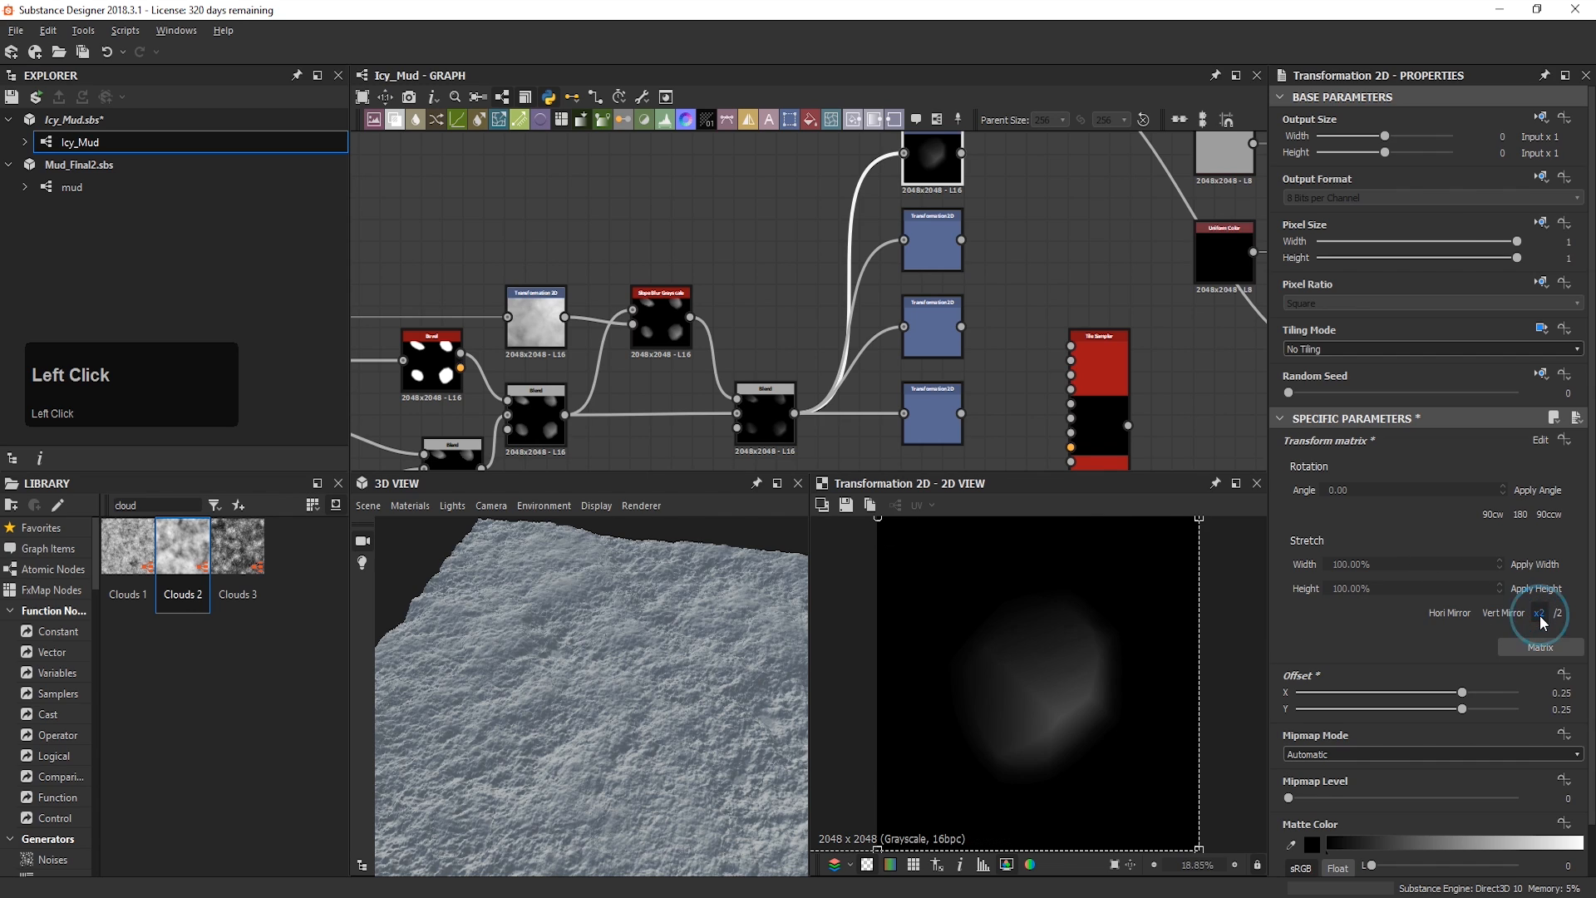
Step: Isolate the upper-left rock in the second Transformation 2D with X and Y offsets of -0.25 and an x2 stretch
{"action": "double_click", "coordinate": [989, 702]}
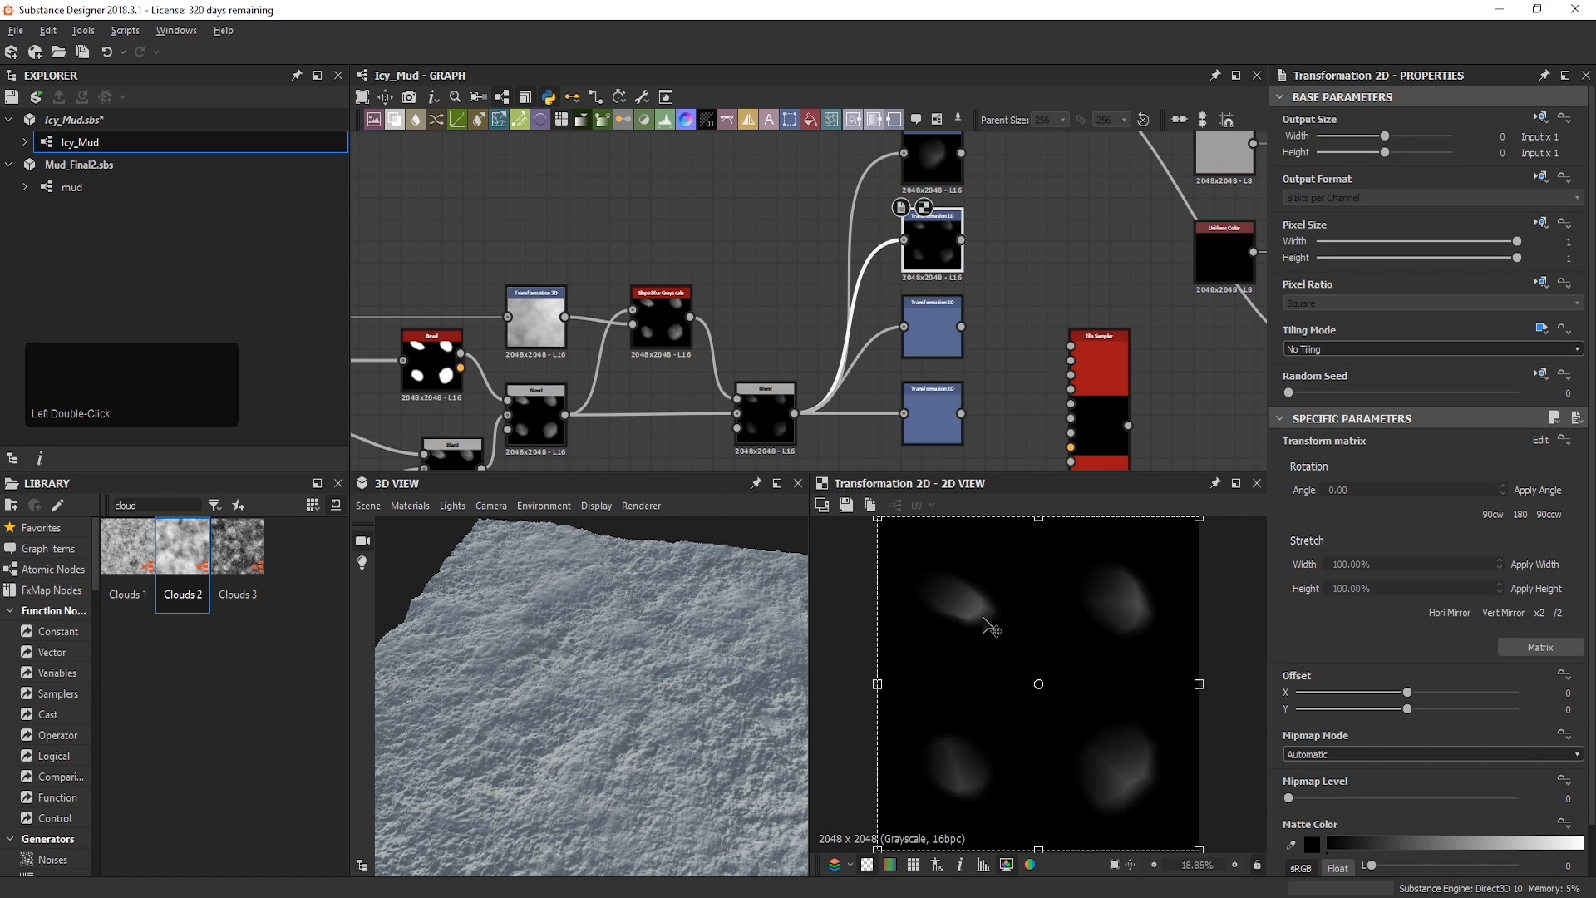
{"action": "left_click", "coordinate": [1549, 689]}
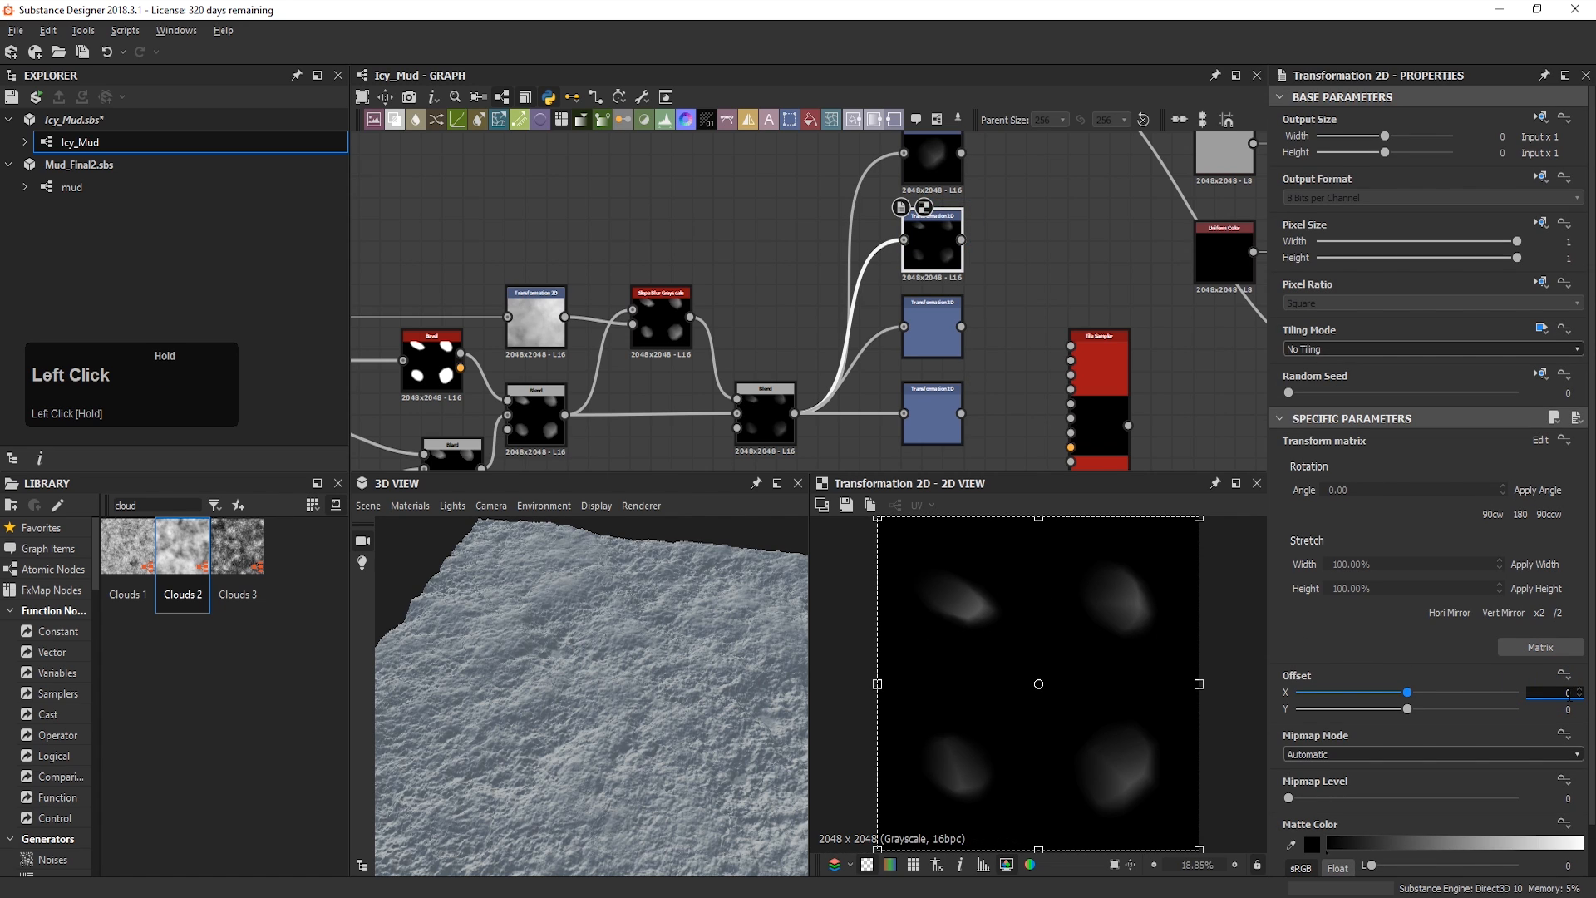
{"action": "type", "text": "-0.25"}
{"action": "key", "text": "Return"}
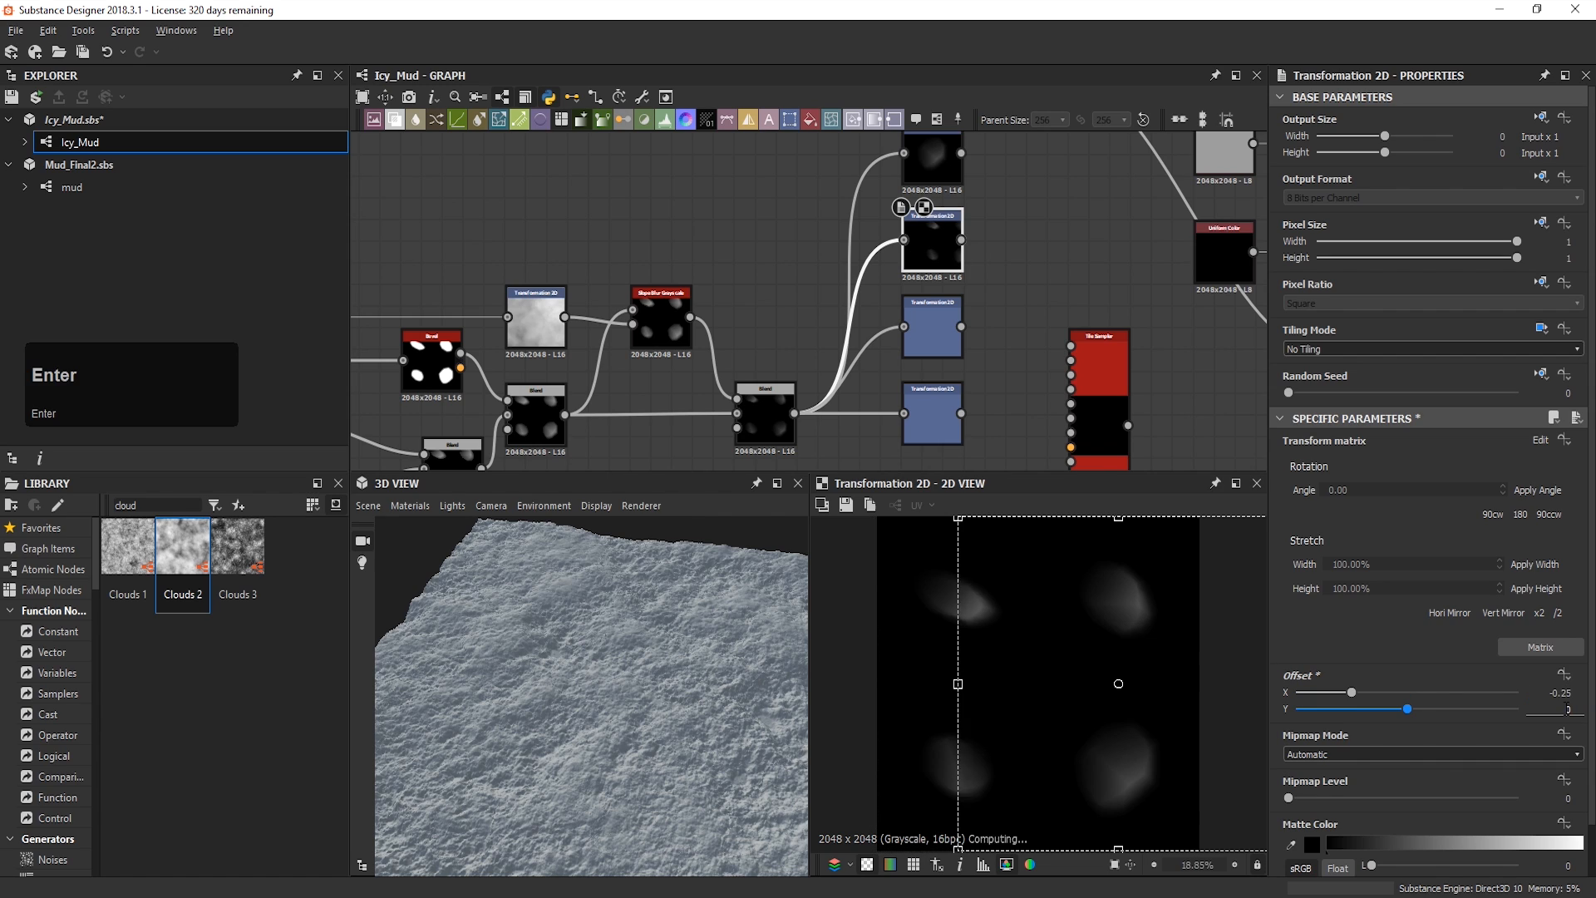
{"action": "left_click", "coordinate": [1549, 708]}
{"action": "type", "text": "-0.25"}
{"action": "key", "text": "Return"}
{"action": "left_click", "coordinate": [1556, 613]}
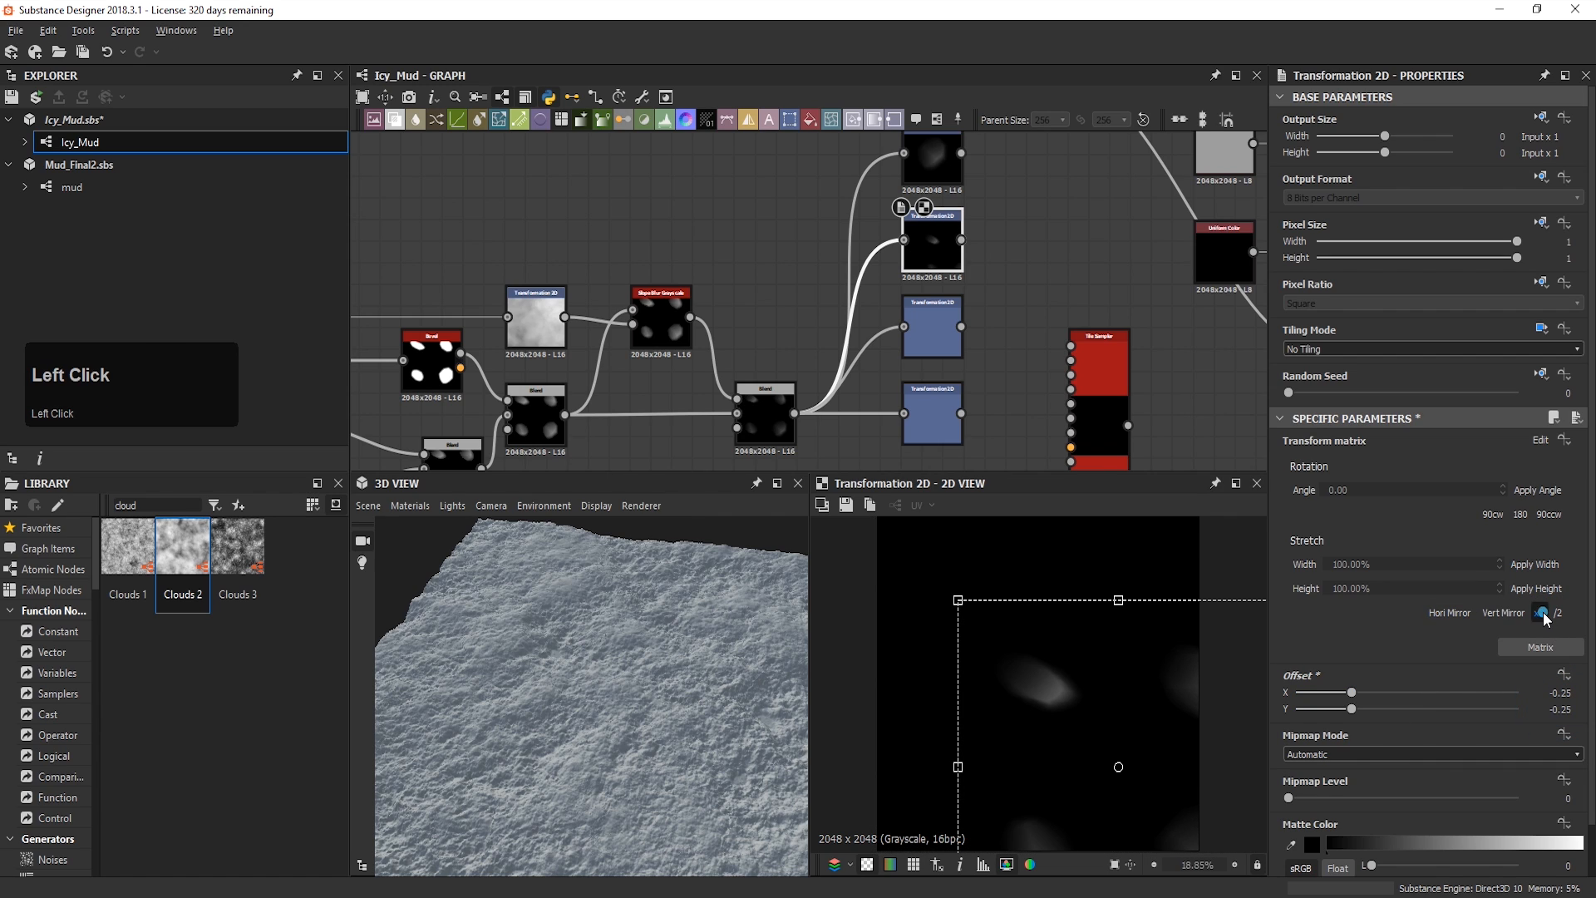
Step: Isolate the lower-left rock in the third Transformation 2D with an X offset of -0.25, a Y offset of 0.25 and an x2 stretch
{"action": "double_click", "coordinate": [937, 336]}
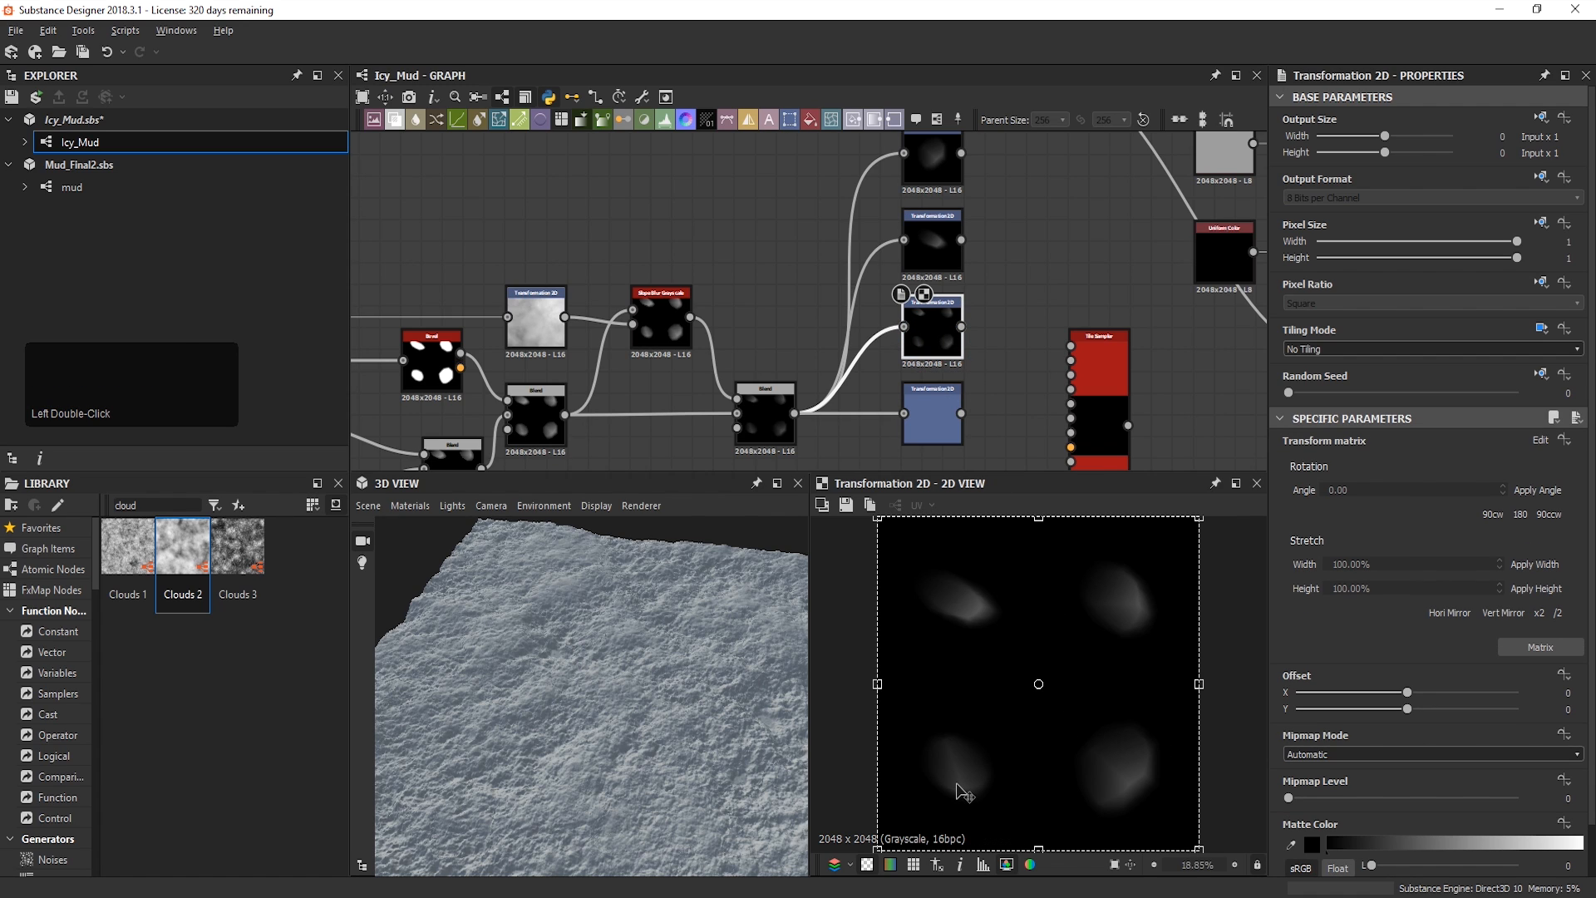
{"action": "left_click", "coordinate": [1567, 693]}
{"action": "type", "text": "-0.25"}
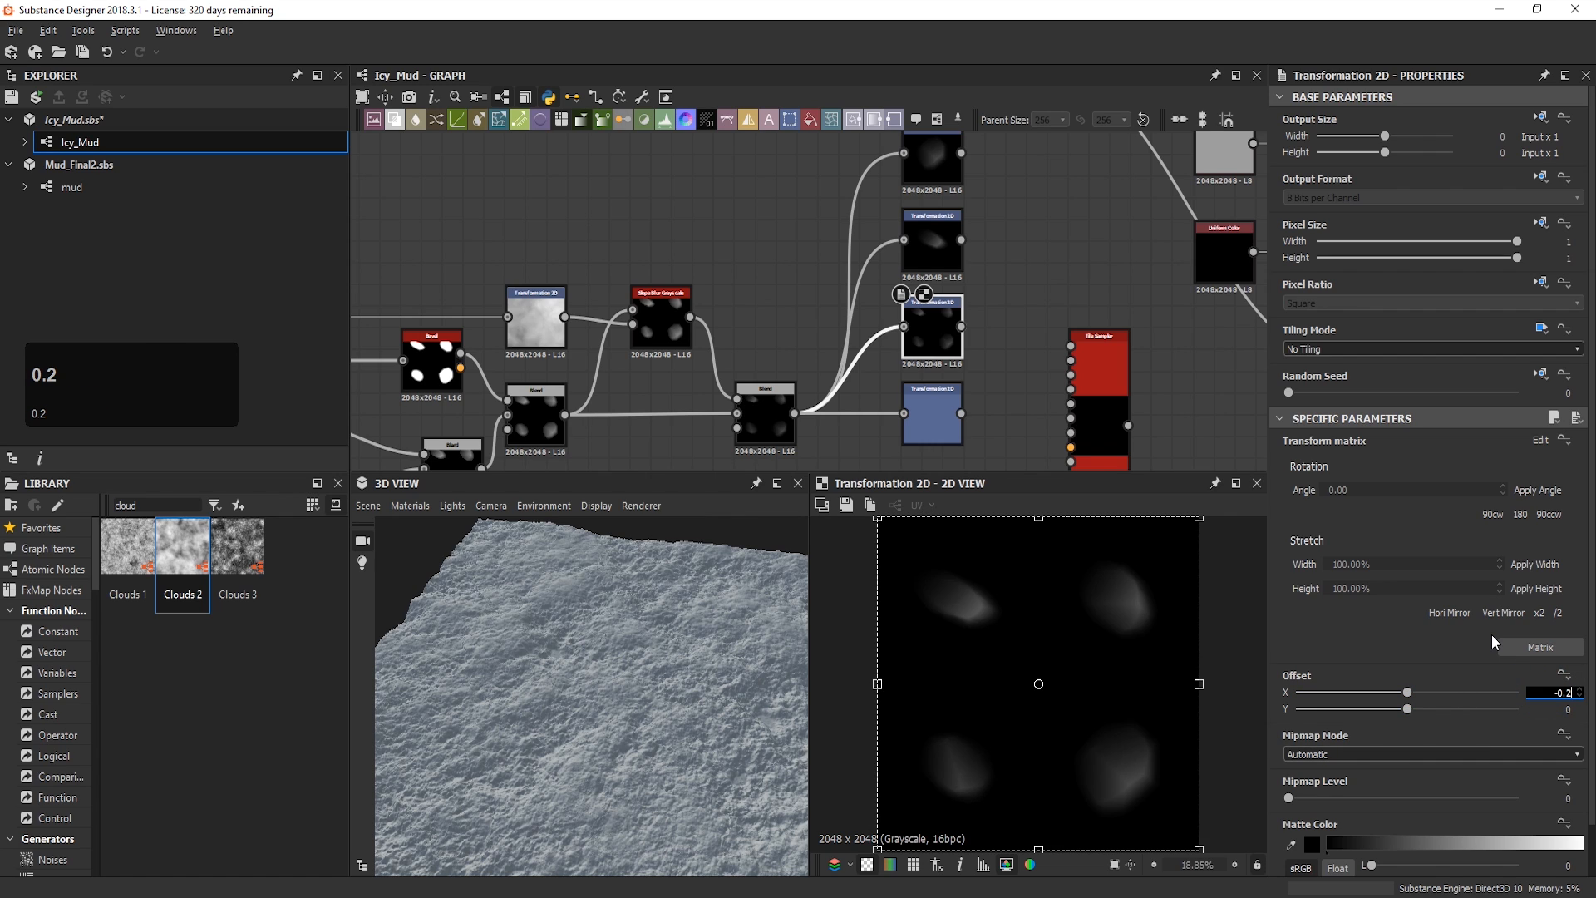
{"action": "left_click", "coordinate": [1557, 708]}
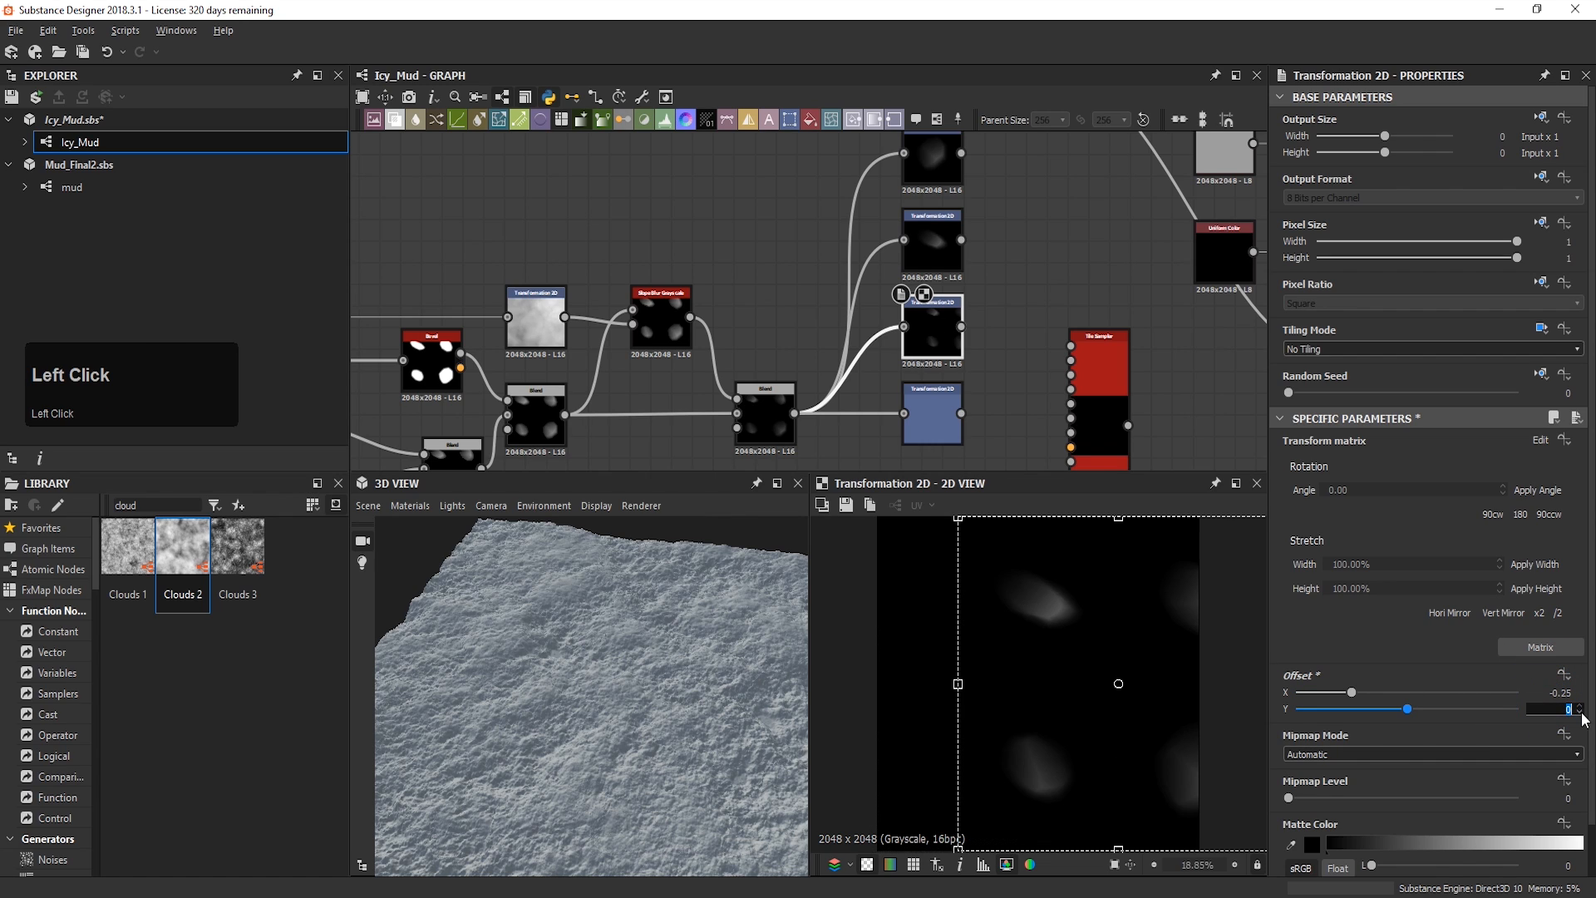
{"action": "type", "text": "0.25"}
{"action": "key", "text": "Return"}
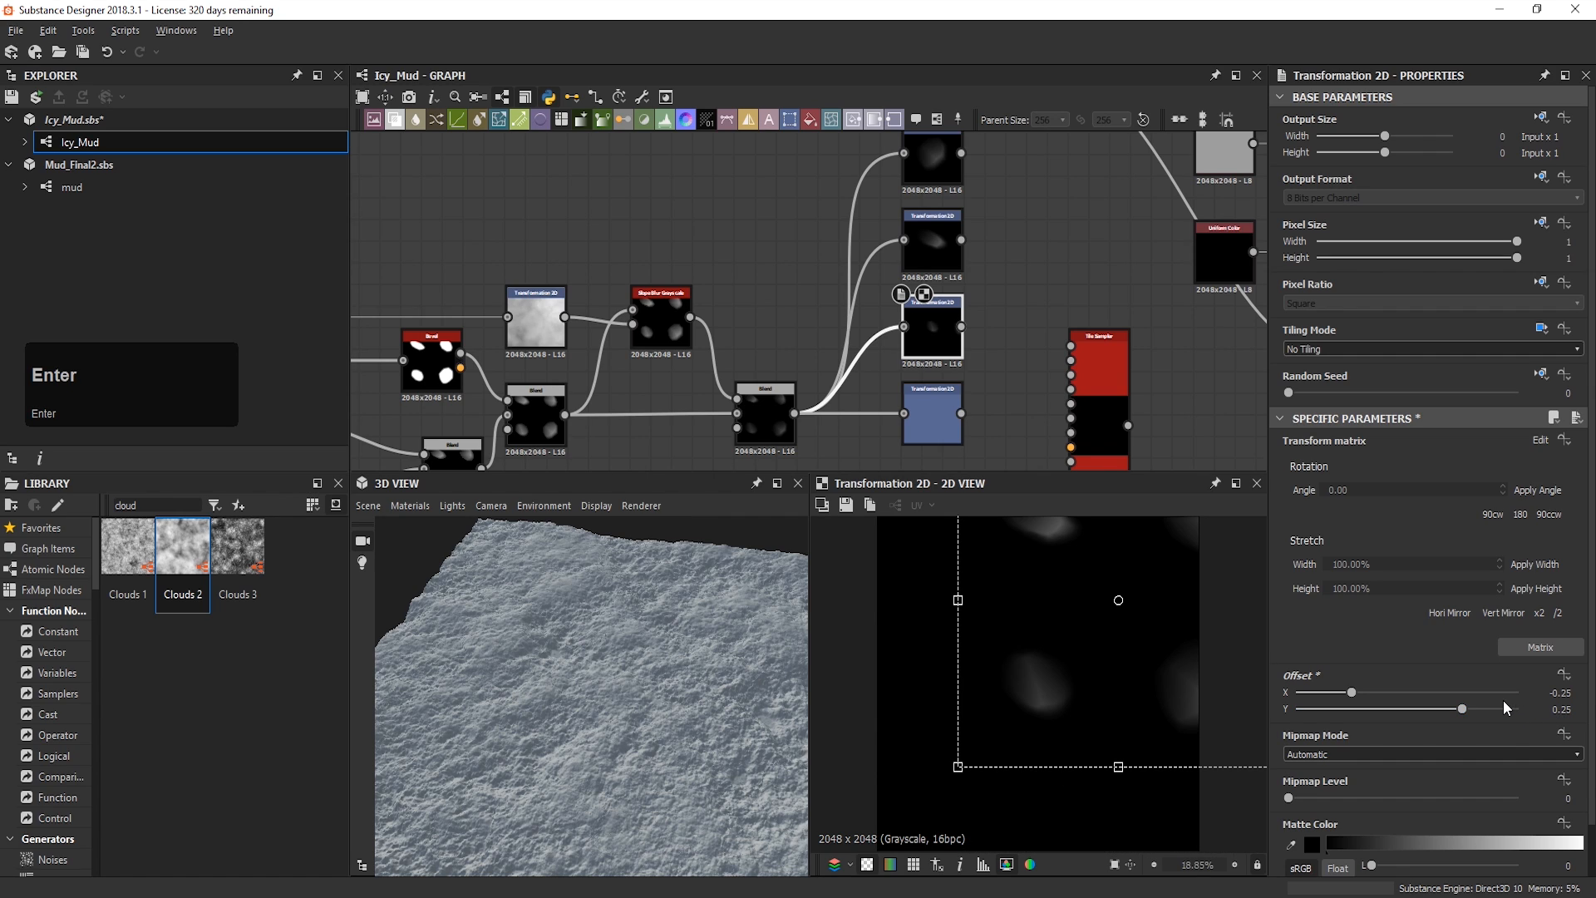
{"action": "left_click", "coordinate": [1541, 616]}
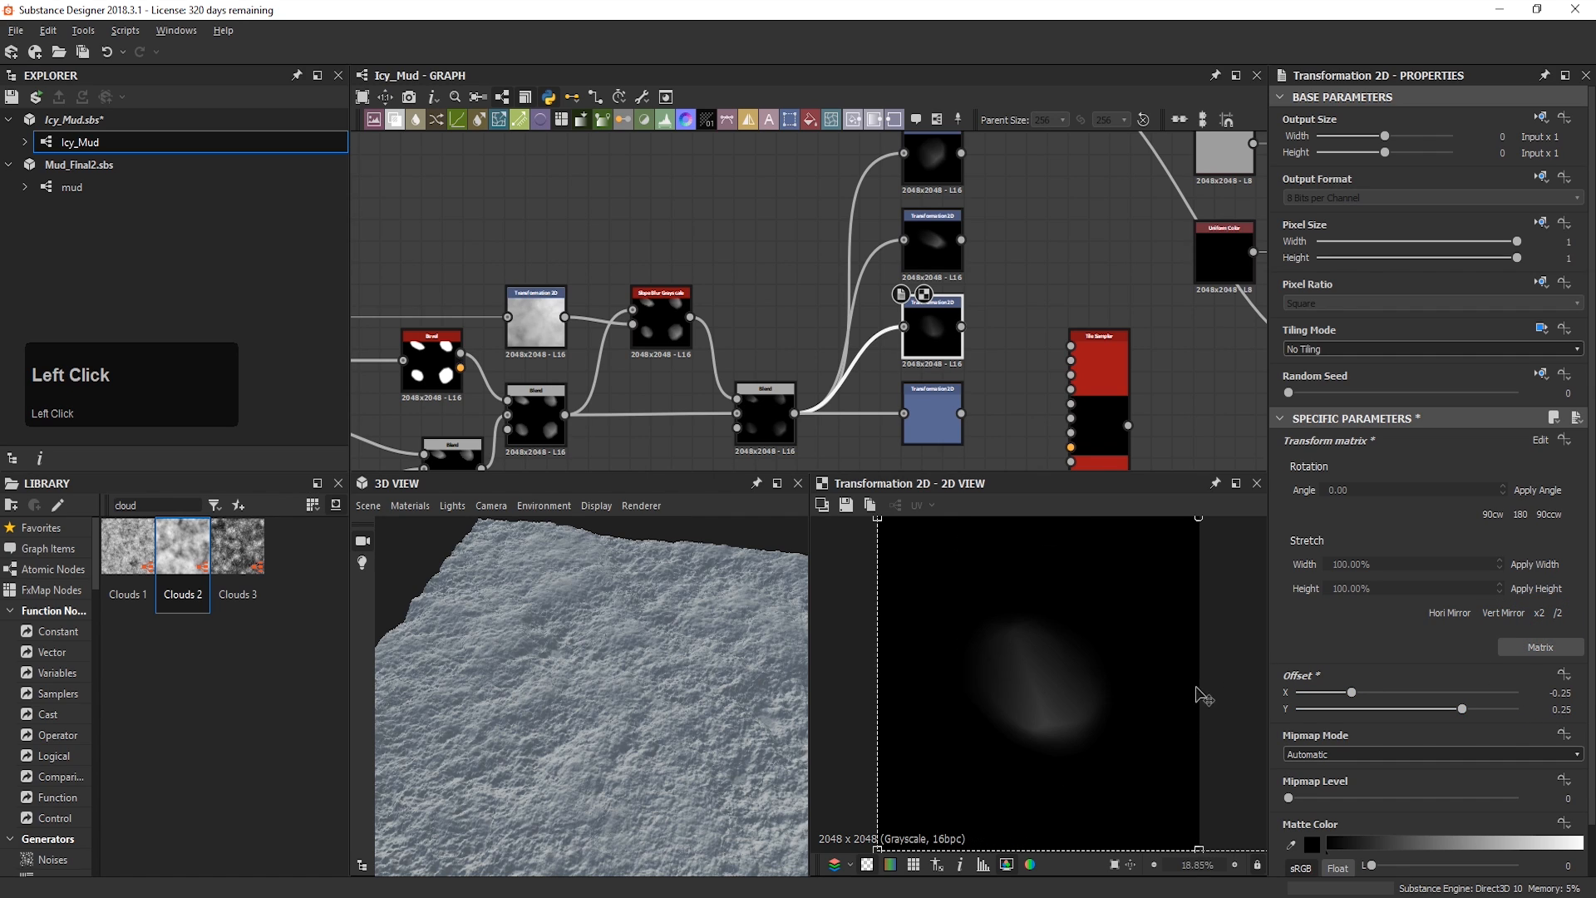
Step: Isolate the upper-right rock in the bottom Transformation 2D with an X offset of 0.25, a Y offset of -0.25 and an x2 stretch
{"action": "double_click", "coordinate": [937, 427]}
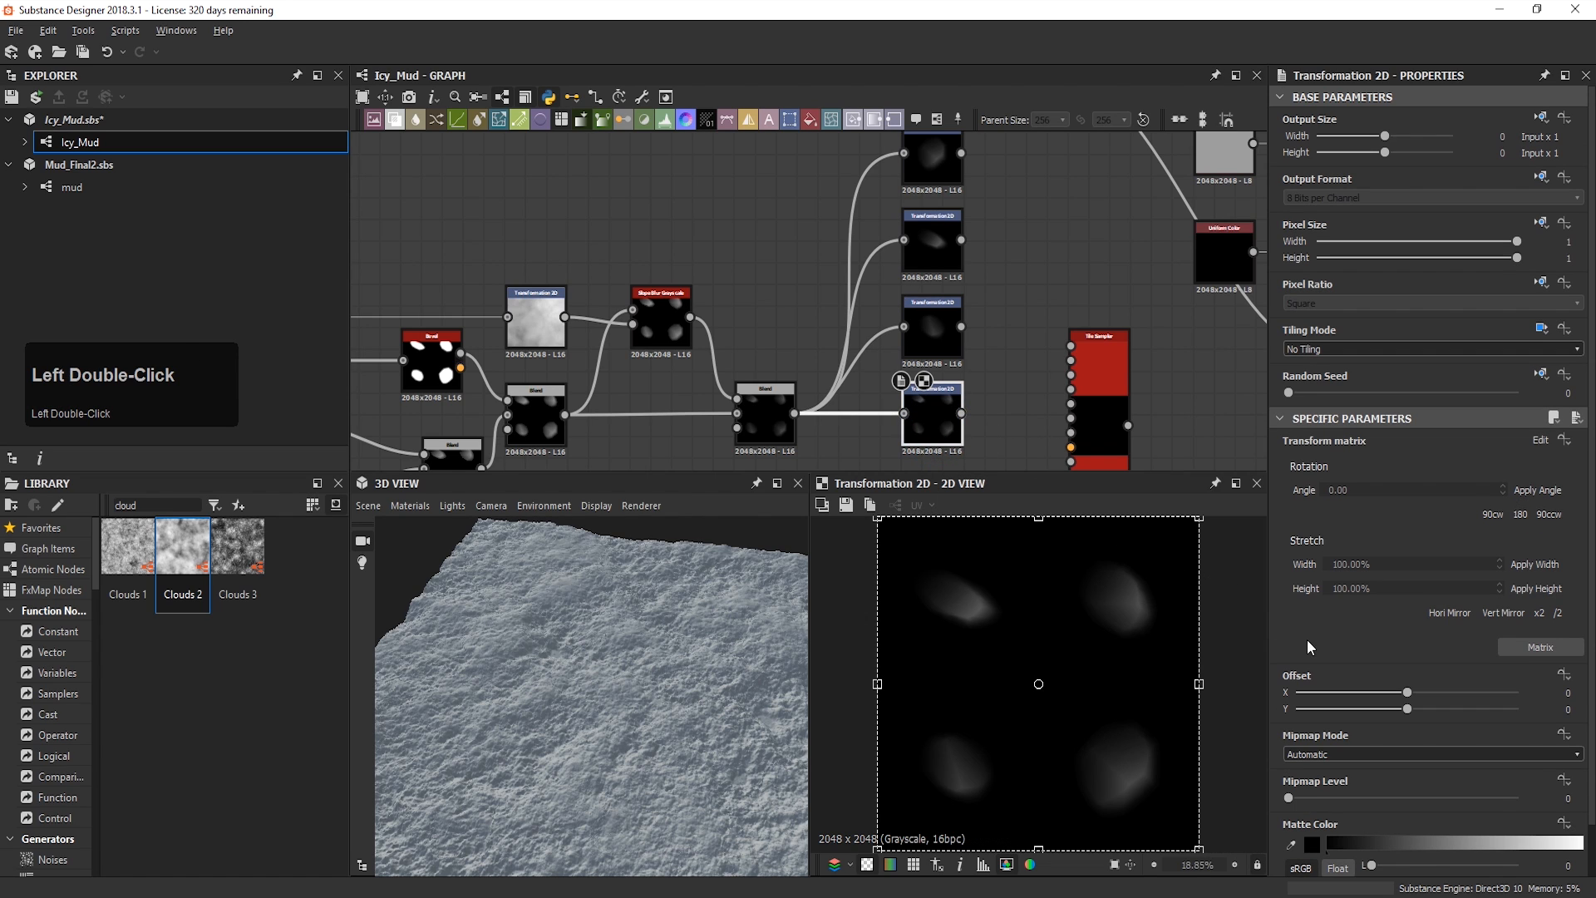
{"action": "left_click", "coordinate": [1563, 709]}
{"action": "type", "text": "-0.25"}
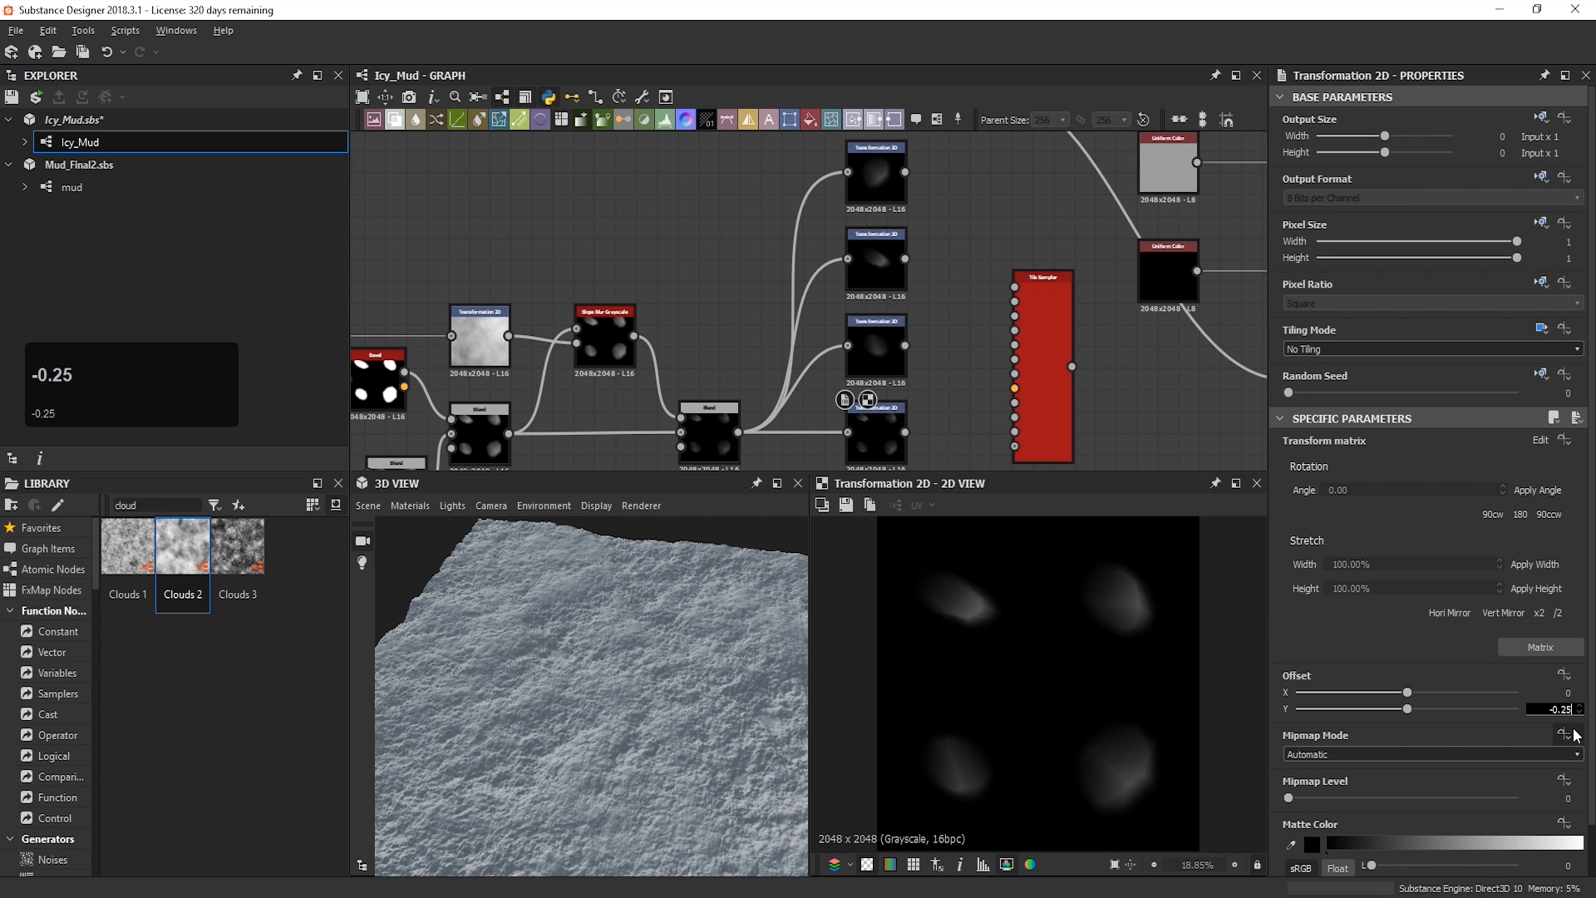
{"action": "key", "text": "Return"}
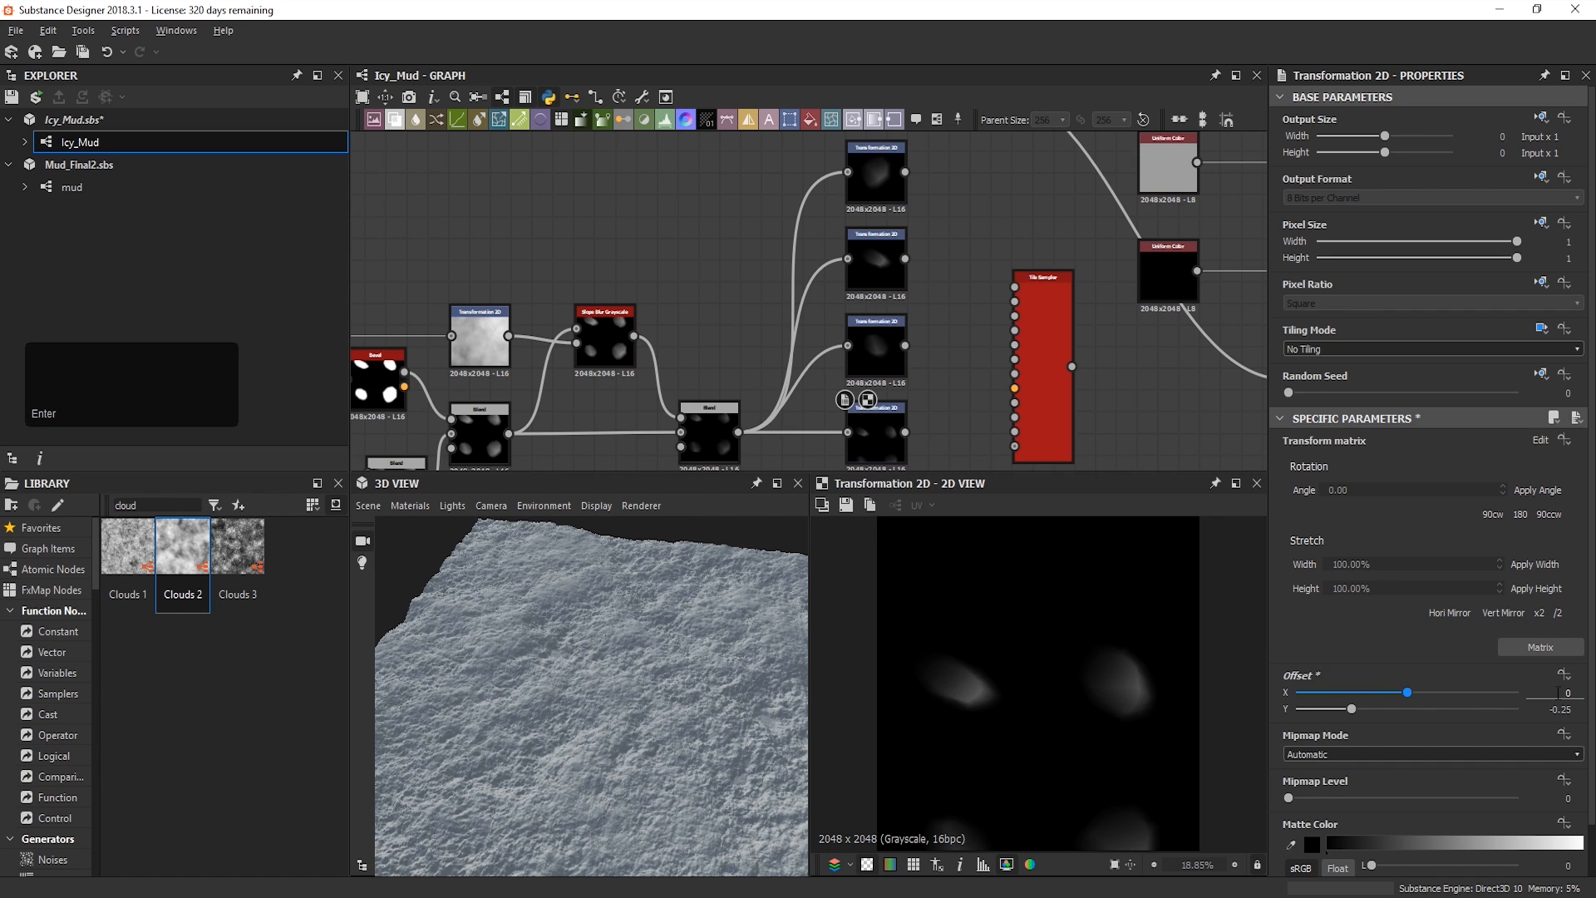
{"action": "left_click", "coordinate": [1559, 693]}
{"action": "type", "text": "0.25"}
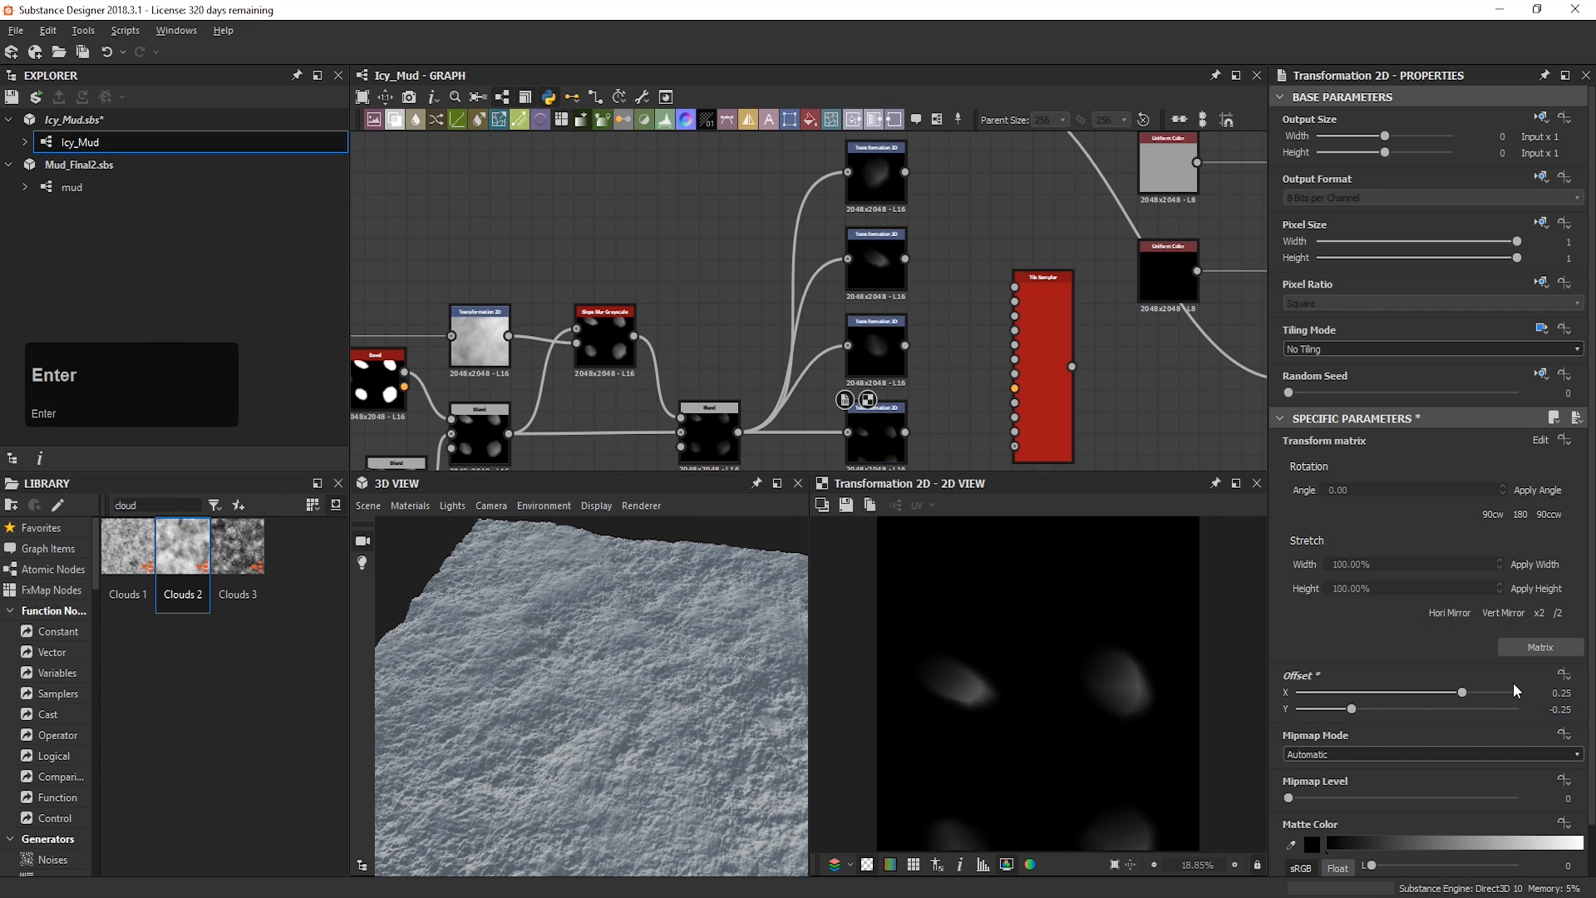
{"action": "key", "text": "Return"}
{"action": "left_click", "coordinate": [993, 575]}
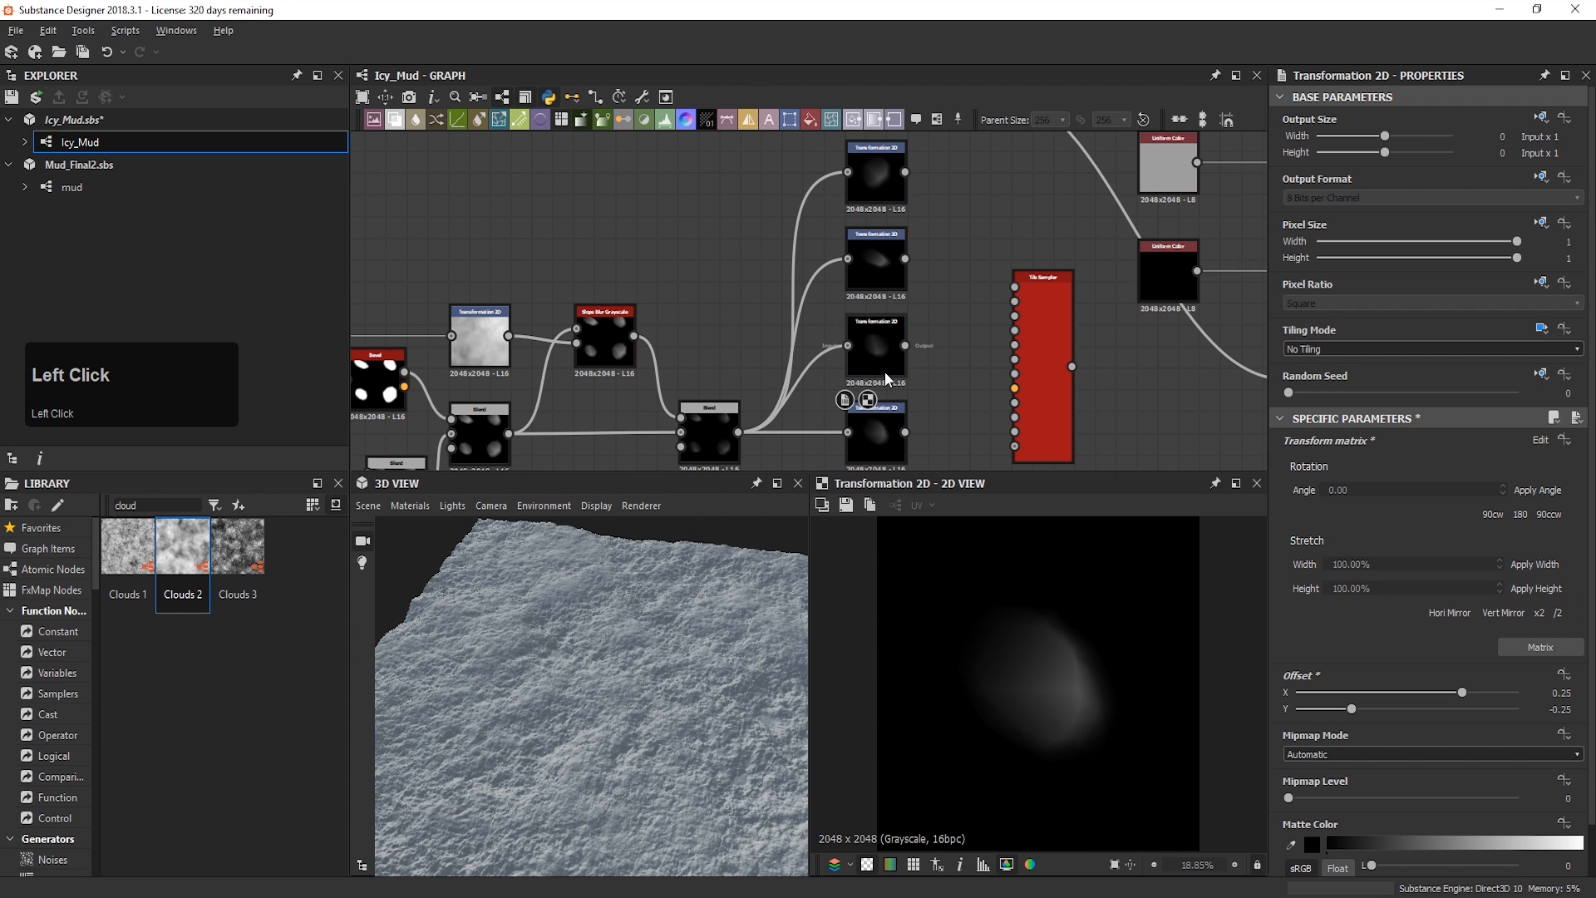
Step: Connect the four Transformation 2D outputs to Pattern Inputs 1 to 4 of the Tile Sampler and preview the sampler
{"action": "scroll", "coordinate": [953, 246], "scroll_direction": "up", "scroll_amount": 3}
{"action": "middle_click_drag", "start_coordinate": [992, 254], "coordinate": [844, 262]}
{"action": "scroll", "coordinate": [957, 302], "scroll_direction": "down", "scroll_amount": 3}
{"action": "scroll", "coordinate": [853, 192], "scroll_direction": "up", "scroll_amount": 2}
{"action": "left_click_drag", "start_coordinate": [848, 187], "coordinate": [1005, 351]}
{"action": "left_click_drag", "start_coordinate": [848, 312], "coordinate": [1009, 378]}
{"action": "scroll", "coordinate": [972, 392], "scroll_direction": "down", "scroll_amount": 1}
{"action": "middle_click_drag", "start_coordinate": [974, 392], "coordinate": [936, 262]}
{"action": "left_click_drag", "start_coordinate": [840, 299], "coordinate": [976, 271]}
{"action": "scroll", "coordinate": [976, 270], "scroll_direction": "up", "scroll_amount": 2}
{"action": "scroll", "coordinate": [945, 309], "scroll_direction": "down", "scroll_amount": 3}
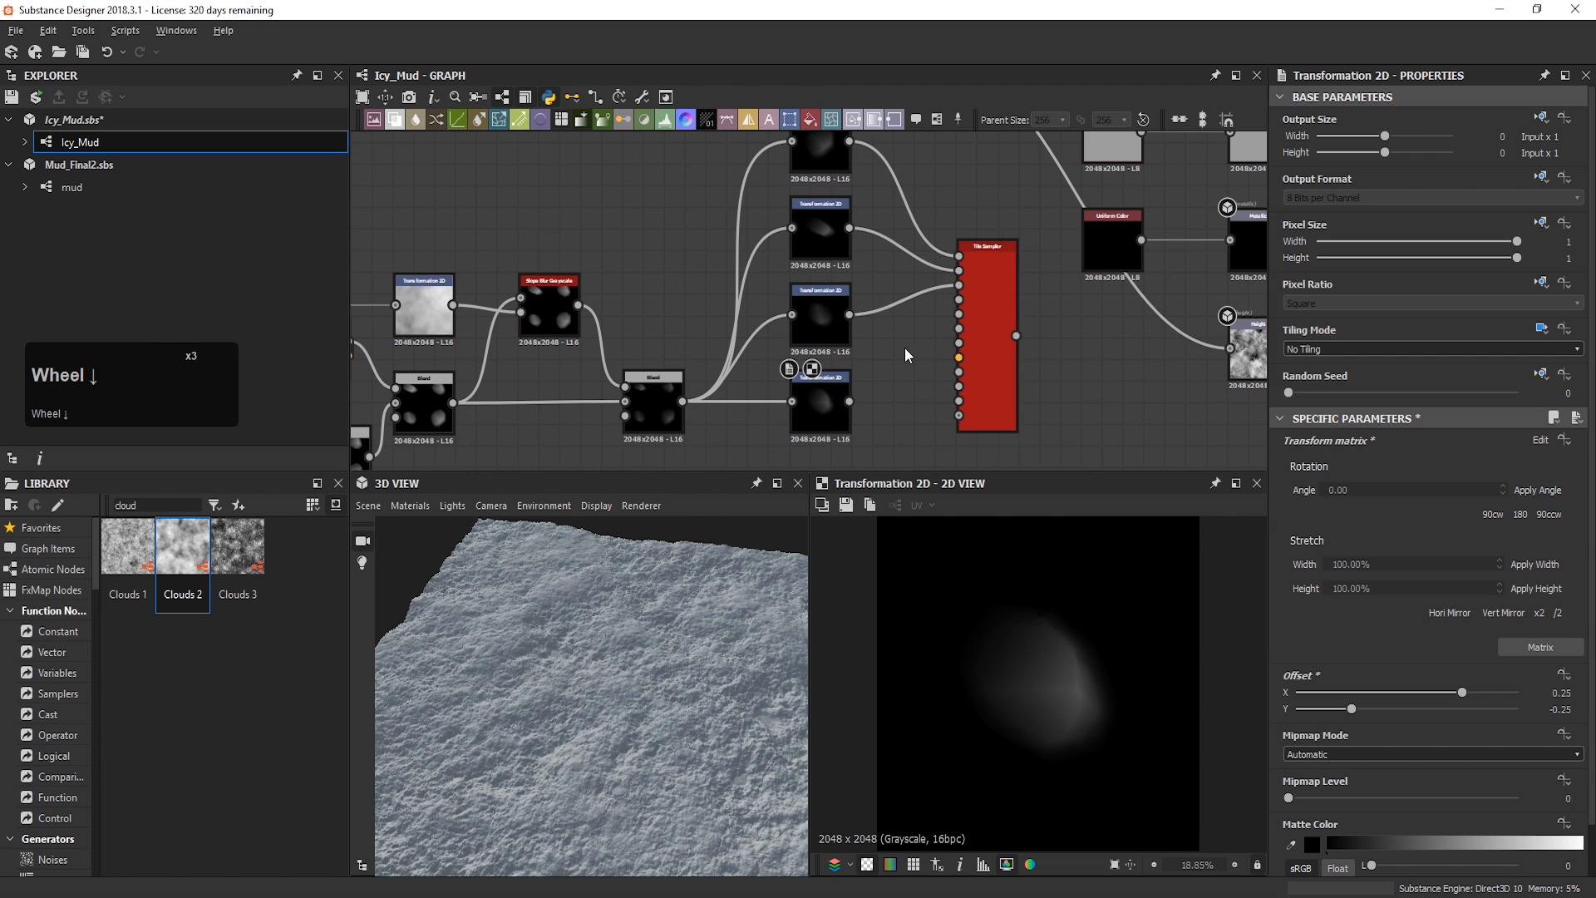
{"action": "left_click_drag", "start_coordinate": [848, 401], "coordinate": [960, 298]}
{"action": "triple_click", "coordinate": [987, 292]}
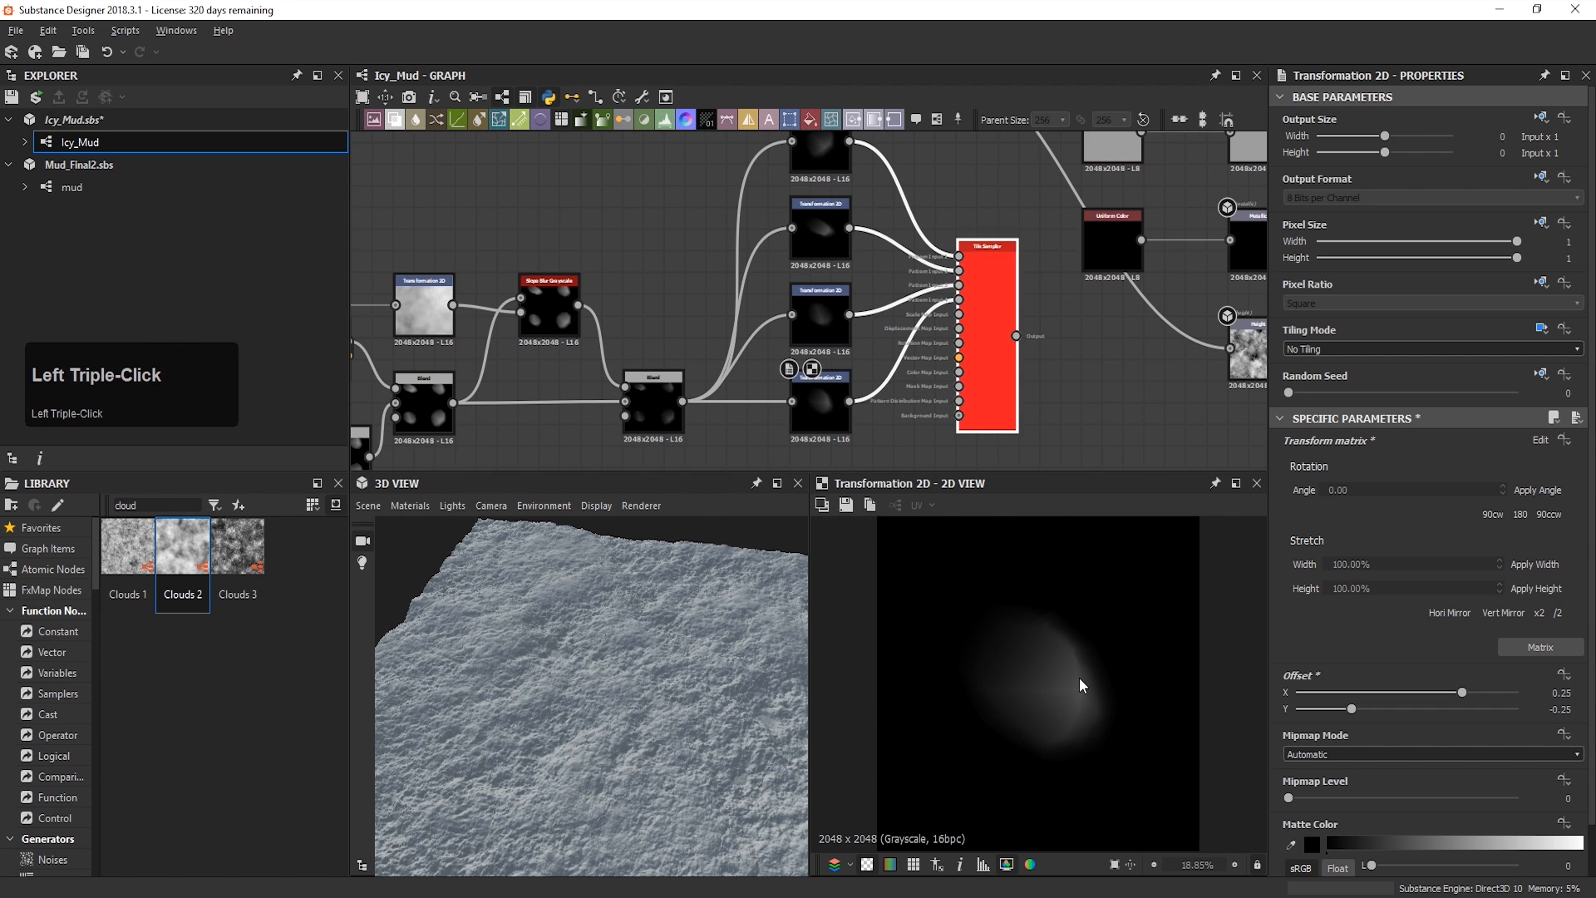
{"action": "double_click", "coordinate": [995, 282]}
Step: Add a Perlin Noise node below the Transformation 2D column and set its scale to 4
{"action": "scroll", "coordinate": [1060, 708], "scroll_direction": "up", "scroll_amount": 6}
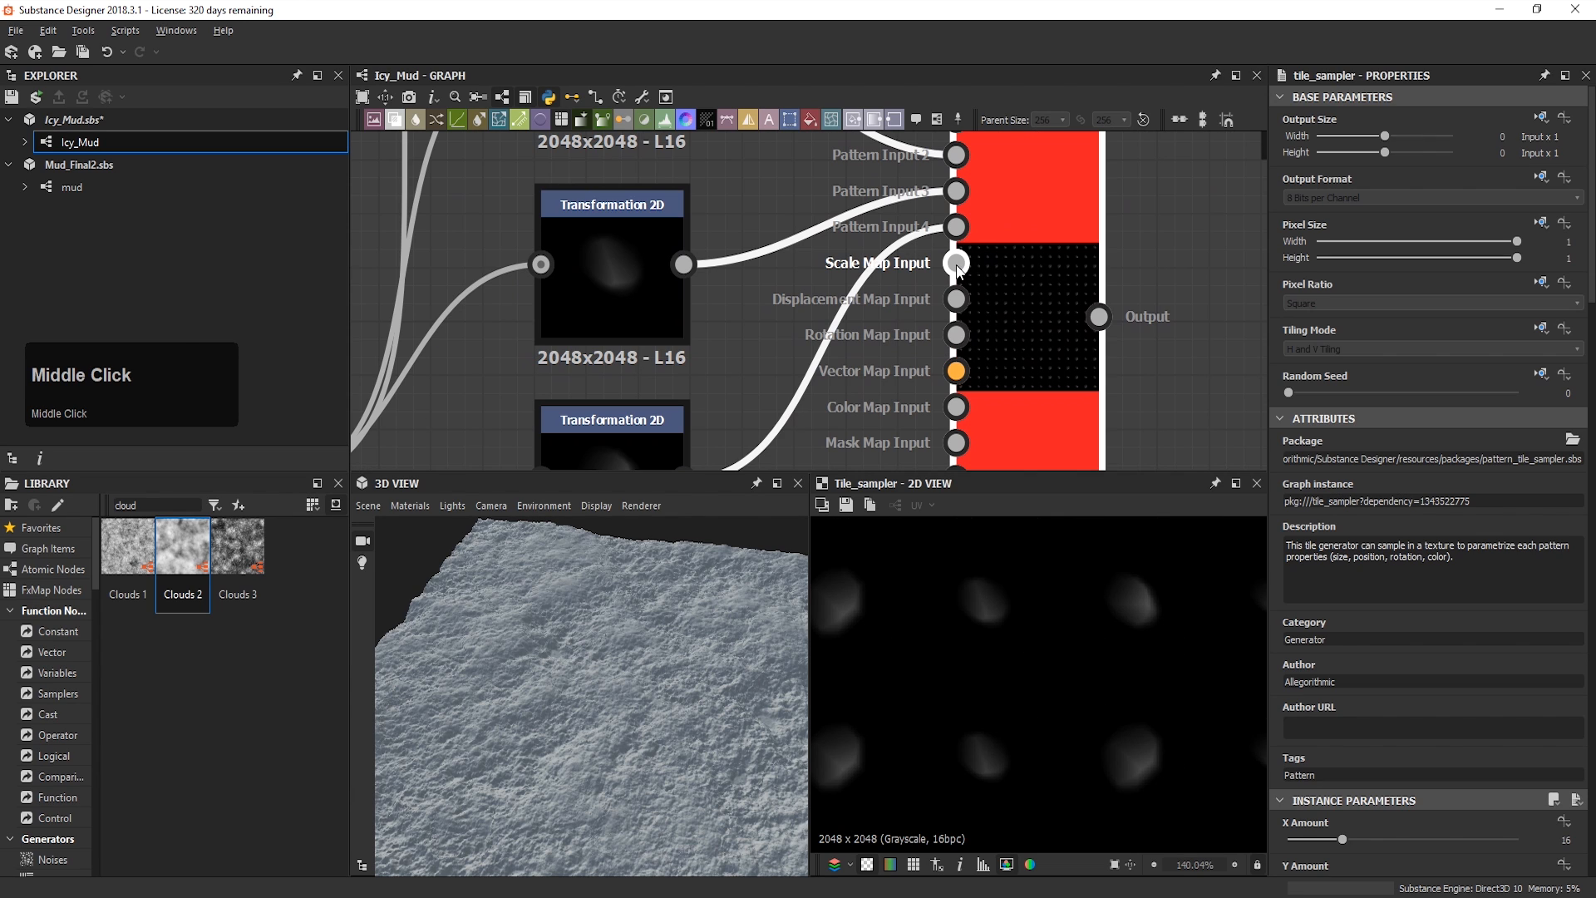
{"action": "left_click_drag", "start_coordinate": [956, 266], "coordinate": [864, 407]}
{"action": "left_click", "coordinate": [133, 504]}
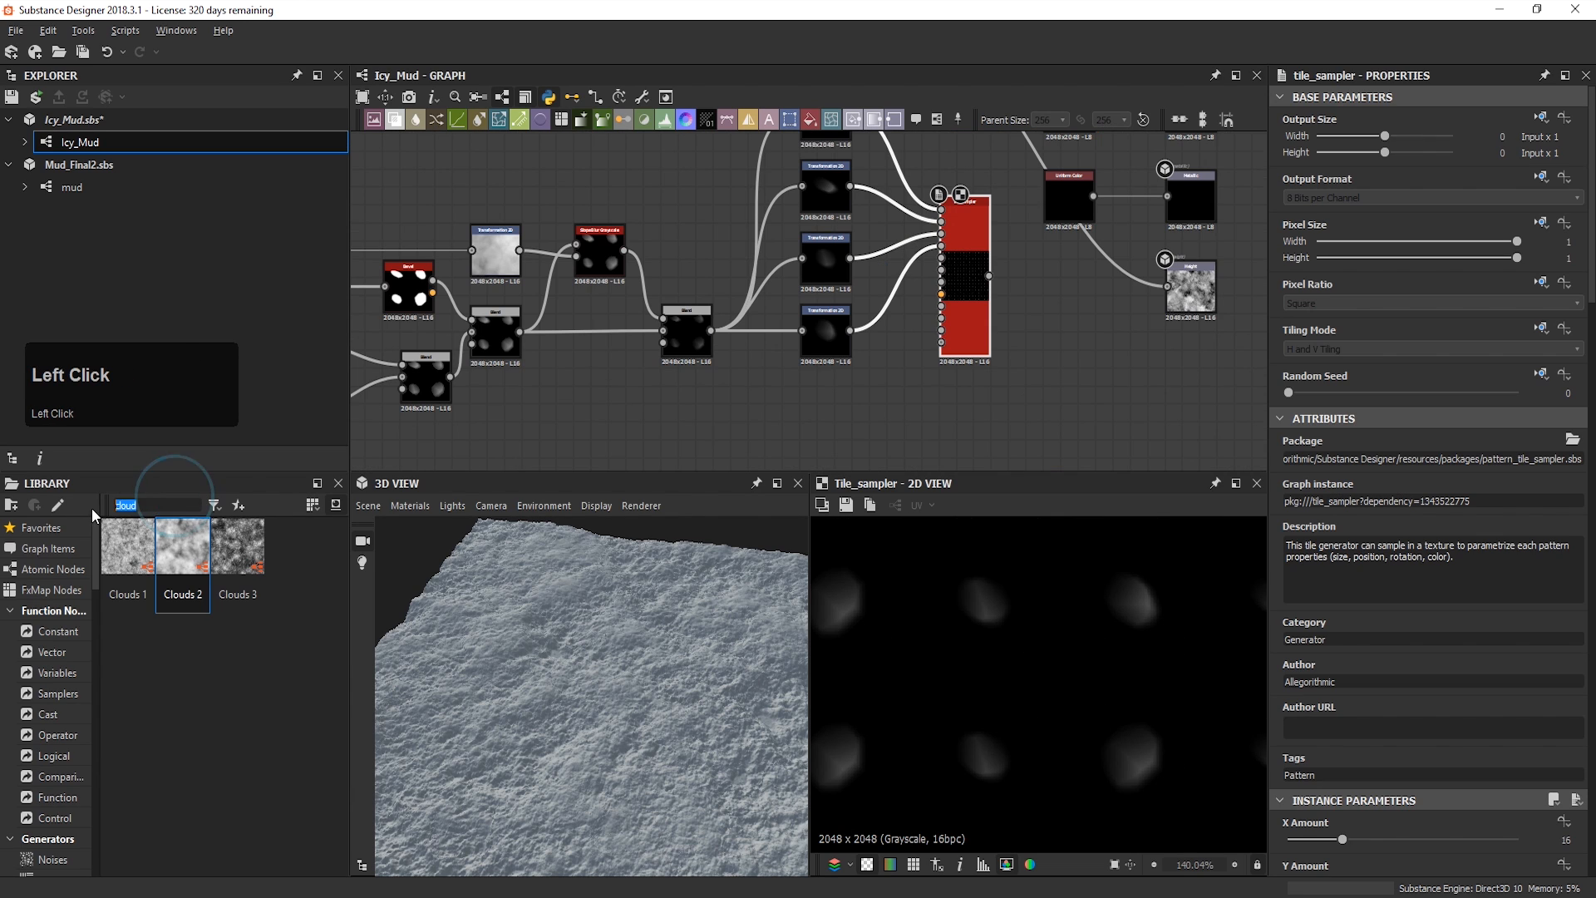
{"action": "type", "text": "perli"}
{"action": "left_click_drag", "start_coordinate": [292, 550], "coordinate": [808, 412]}
{"action": "left_click_drag", "start_coordinate": [1392, 838], "coordinate": [1299, 838]}
{"action": "scroll", "coordinate": [1016, 719], "scroll_direction": "down", "scroll_amount": 10}
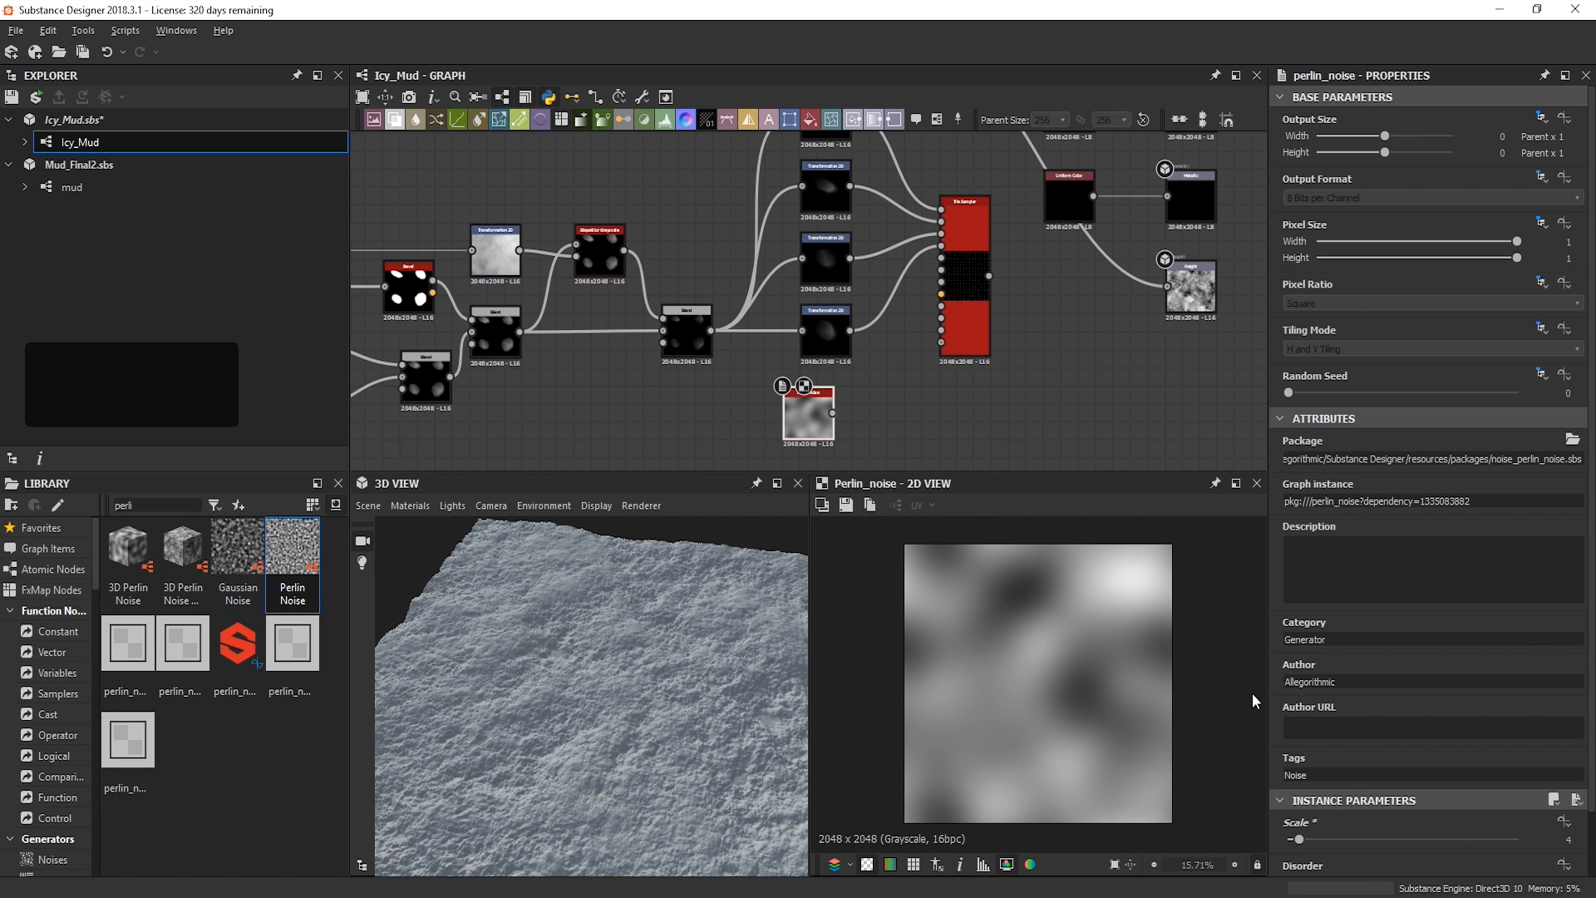
Step: Add a Histogram Scan fed by the Perlin Noise, with Position 0.5 and Contrast 0.13
{"action": "left_click", "coordinate": [869, 386]}
{"action": "key", "text": "space"}
{"action": "type", "text": "his"}
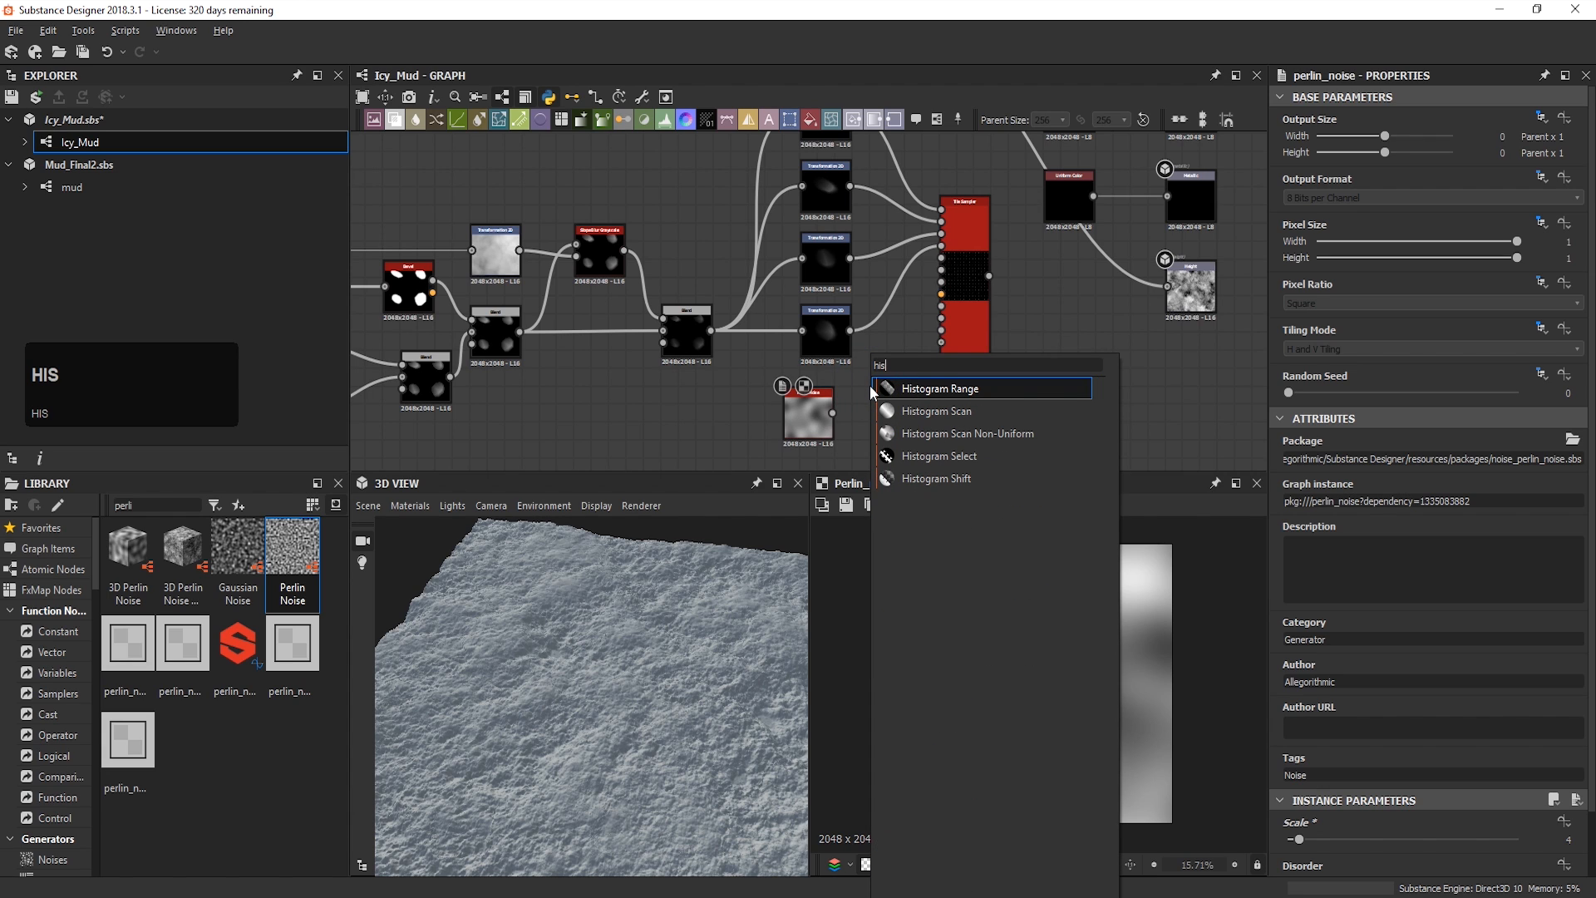
{"action": "left_click", "coordinate": [893, 411]}
{"action": "mouse_move", "coordinate": [894, 392]}
{"action": "left_mouse_down"}
{"action": "mouse_move", "coordinate": [908, 427]}
{"action": "mouse_move", "coordinate": [871, 414]}
{"action": "left_mouse_up"}
{"action": "scroll", "coordinate": [1404, 749], "scroll_direction": "down", "scroll_amount": 1}
{"action": "left_click_drag", "start_coordinate": [1287, 770], "coordinate": [1413, 777]}
{"action": "left_click_drag", "start_coordinate": [1305, 816], "coordinate": [1321, 814]}
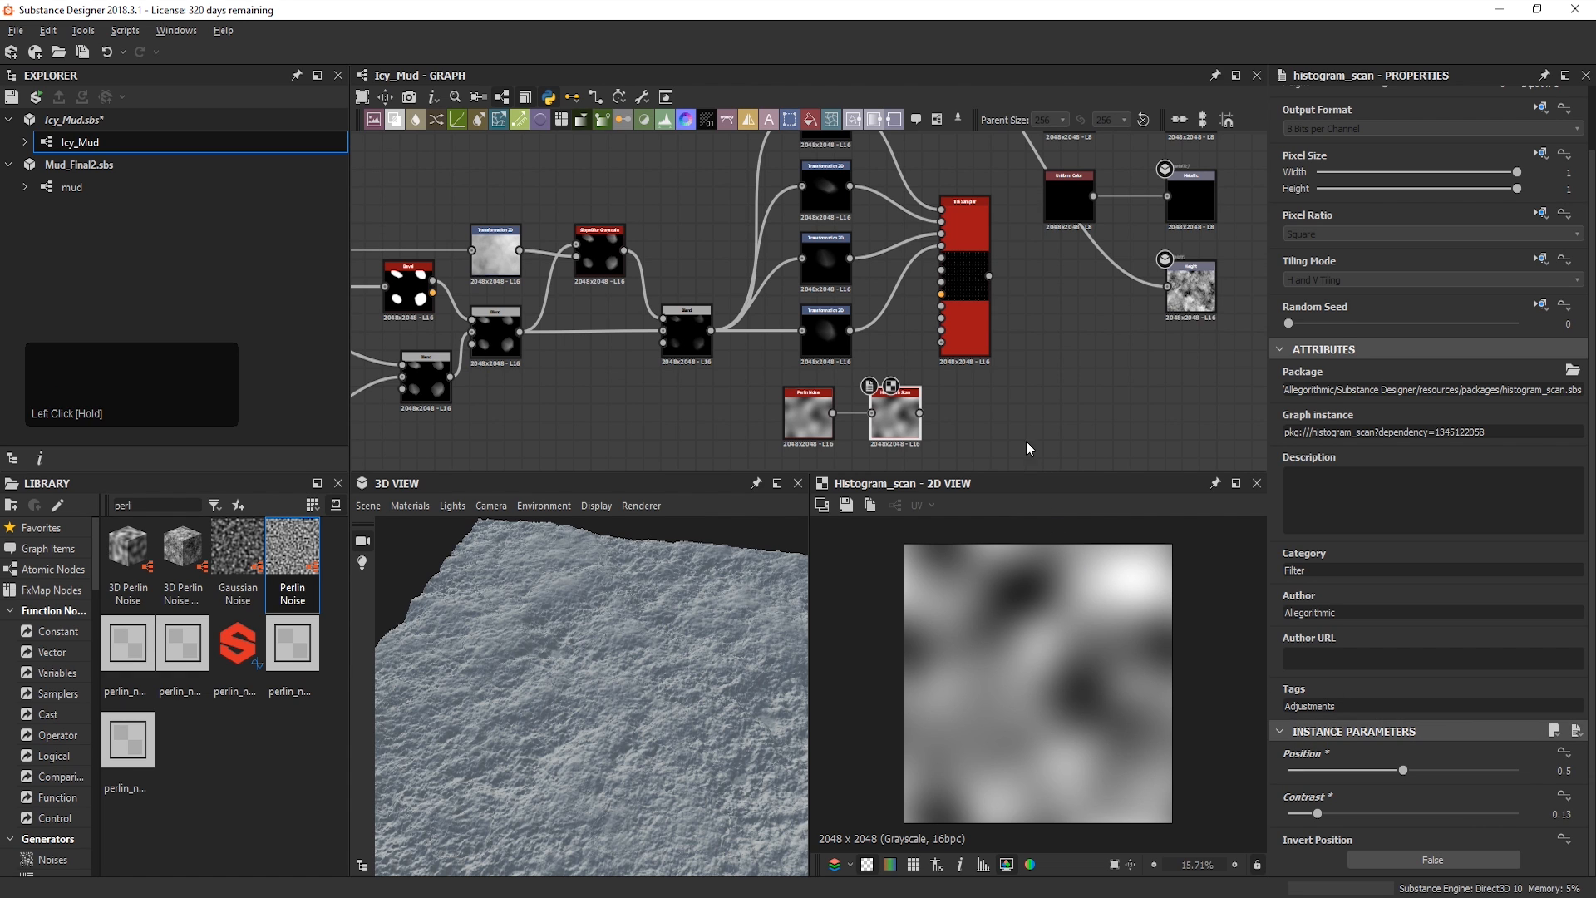
Step: Connect the Histogram Scan output to the Tile Sampler's Scale Map Input and preview the Tile Sampler
{"action": "left_click_drag", "start_coordinate": [919, 413], "coordinate": [912, 377]}
{"action": "scroll", "coordinate": [922, 277], "scroll_direction": "up", "scroll_amount": 5}
{"action": "middle_click_drag", "start_coordinate": [922, 278], "coordinate": [912, 377]}
{"action": "scroll", "coordinate": [921, 379], "scroll_direction": "up", "scroll_amount": 3}
{"action": "left_click_drag", "start_coordinate": [912, 378], "coordinate": [994, 326]}
{"action": "scroll", "coordinate": [1013, 315], "scroll_direction": "down", "scroll_amount": 5}
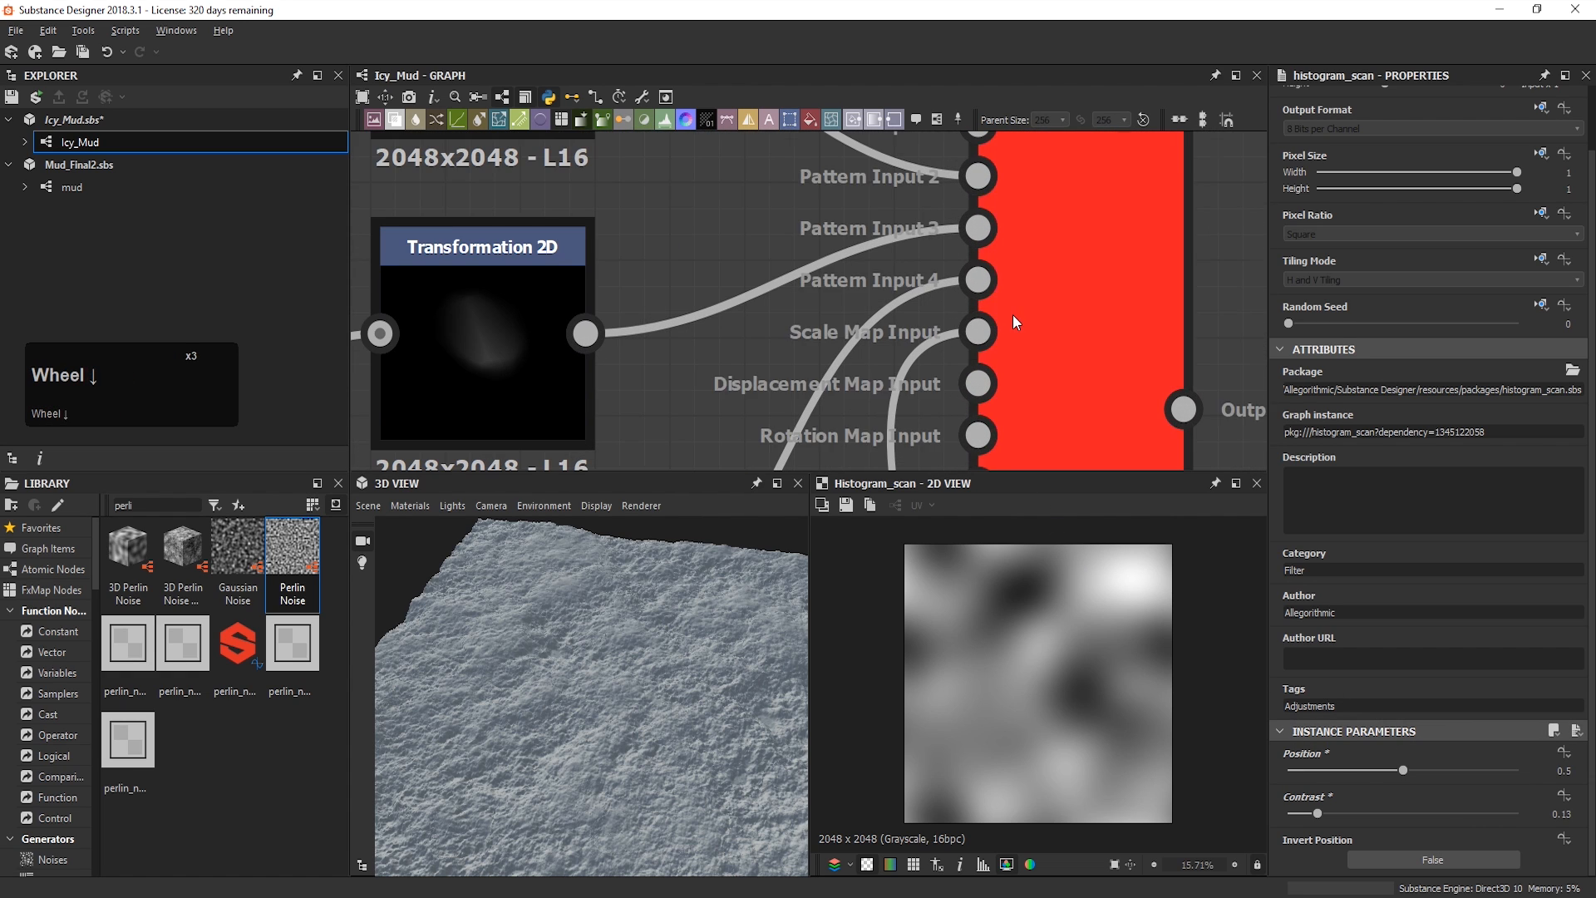
{"action": "double_click", "coordinate": [1049, 376]}
{"action": "scroll", "coordinate": [1049, 375], "scroll_direction": "down", "scroll_amount": 3}
{"action": "middle_click_drag", "start_coordinate": [1049, 366], "coordinate": [1040, 290]}
{"action": "double_click", "coordinate": [1040, 291]}
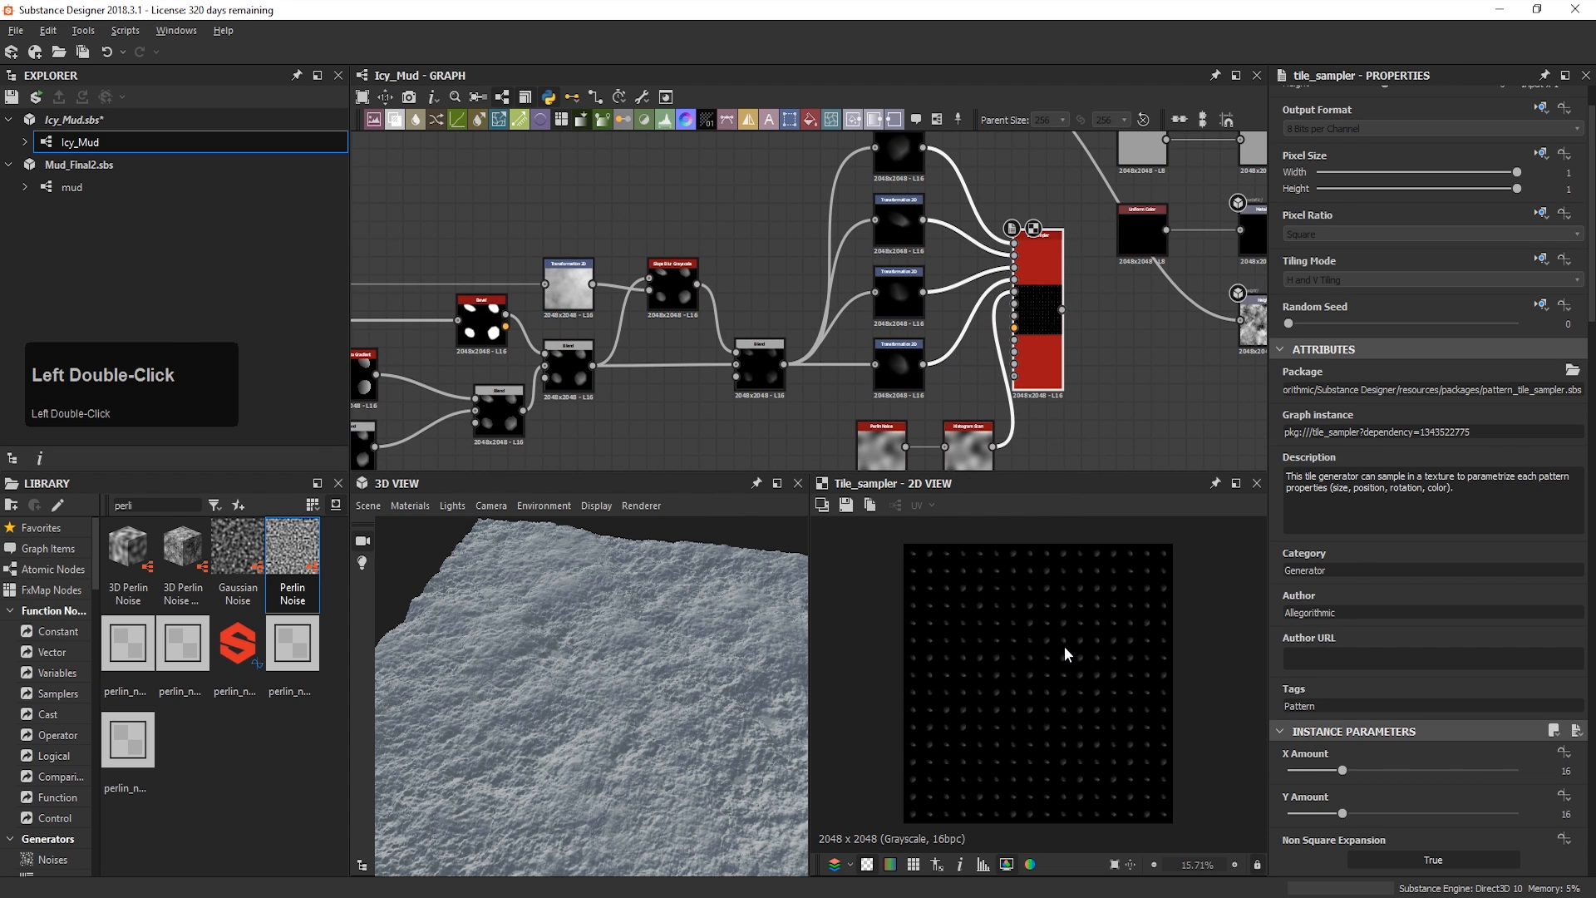
Step: Try raising the Tile Sampler's Scale Map Multiplier to about 0.34 and undo the change
{"action": "scroll", "coordinate": [1465, 632], "scroll_direction": "down", "scroll_amount": 10}
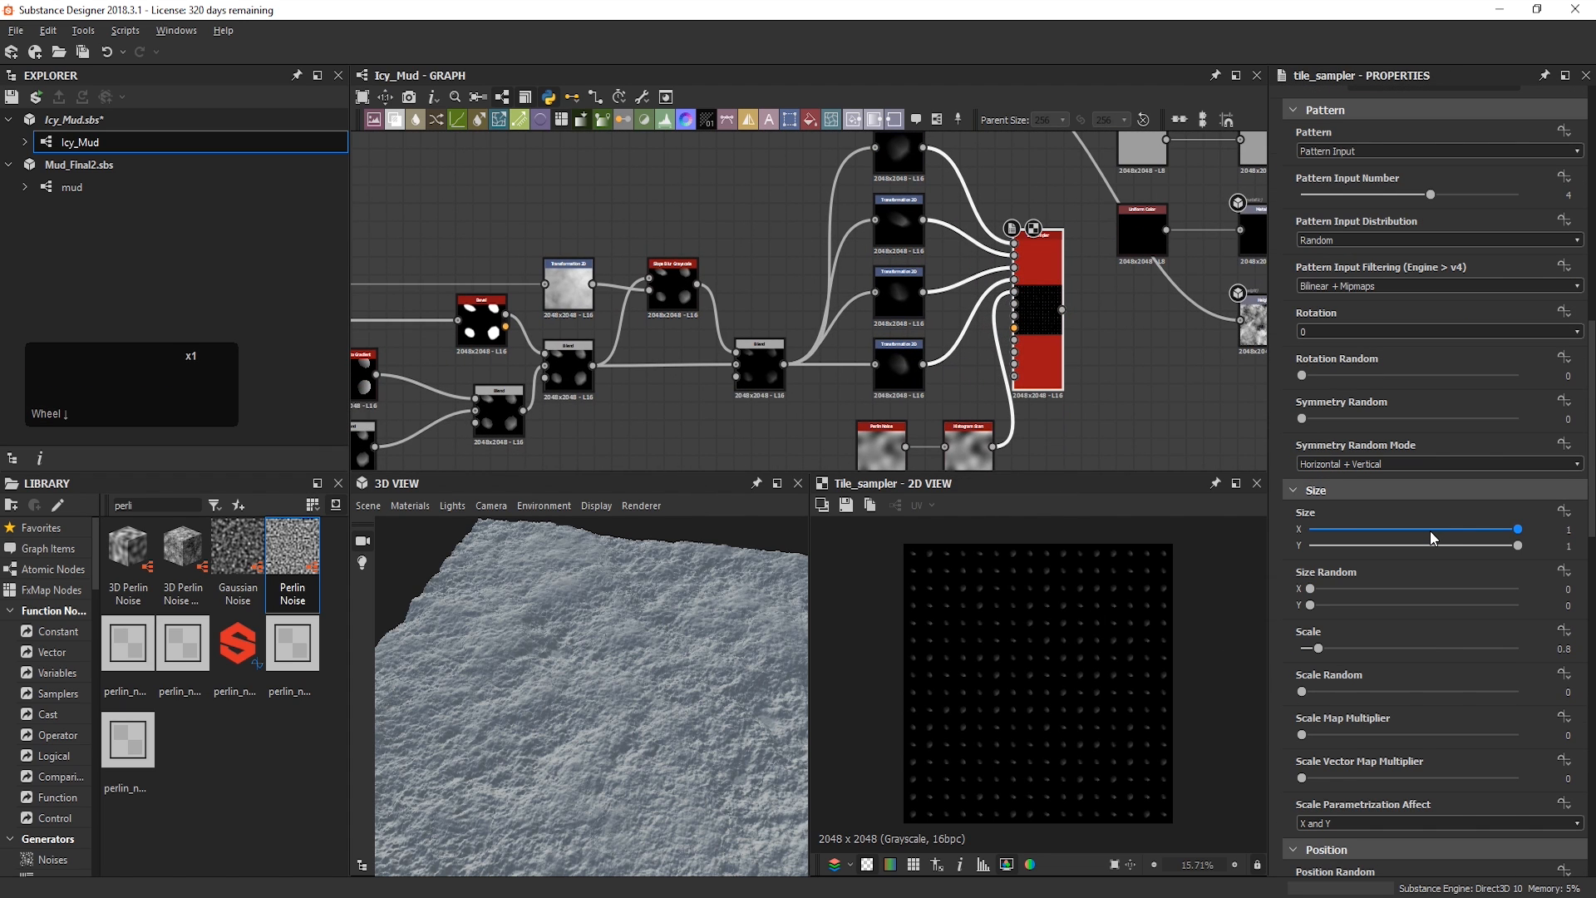
{"action": "left_click_drag", "start_coordinate": [1323, 734], "coordinate": [1391, 735]}
{"action": "scroll", "coordinate": [1054, 719], "scroll_direction": "up", "scroll_amount": 3}
{"action": "scroll", "coordinate": [1099, 708], "scroll_direction": "up", "scroll_amount": 2}
{"action": "left_click", "coordinate": [1340, 735]}
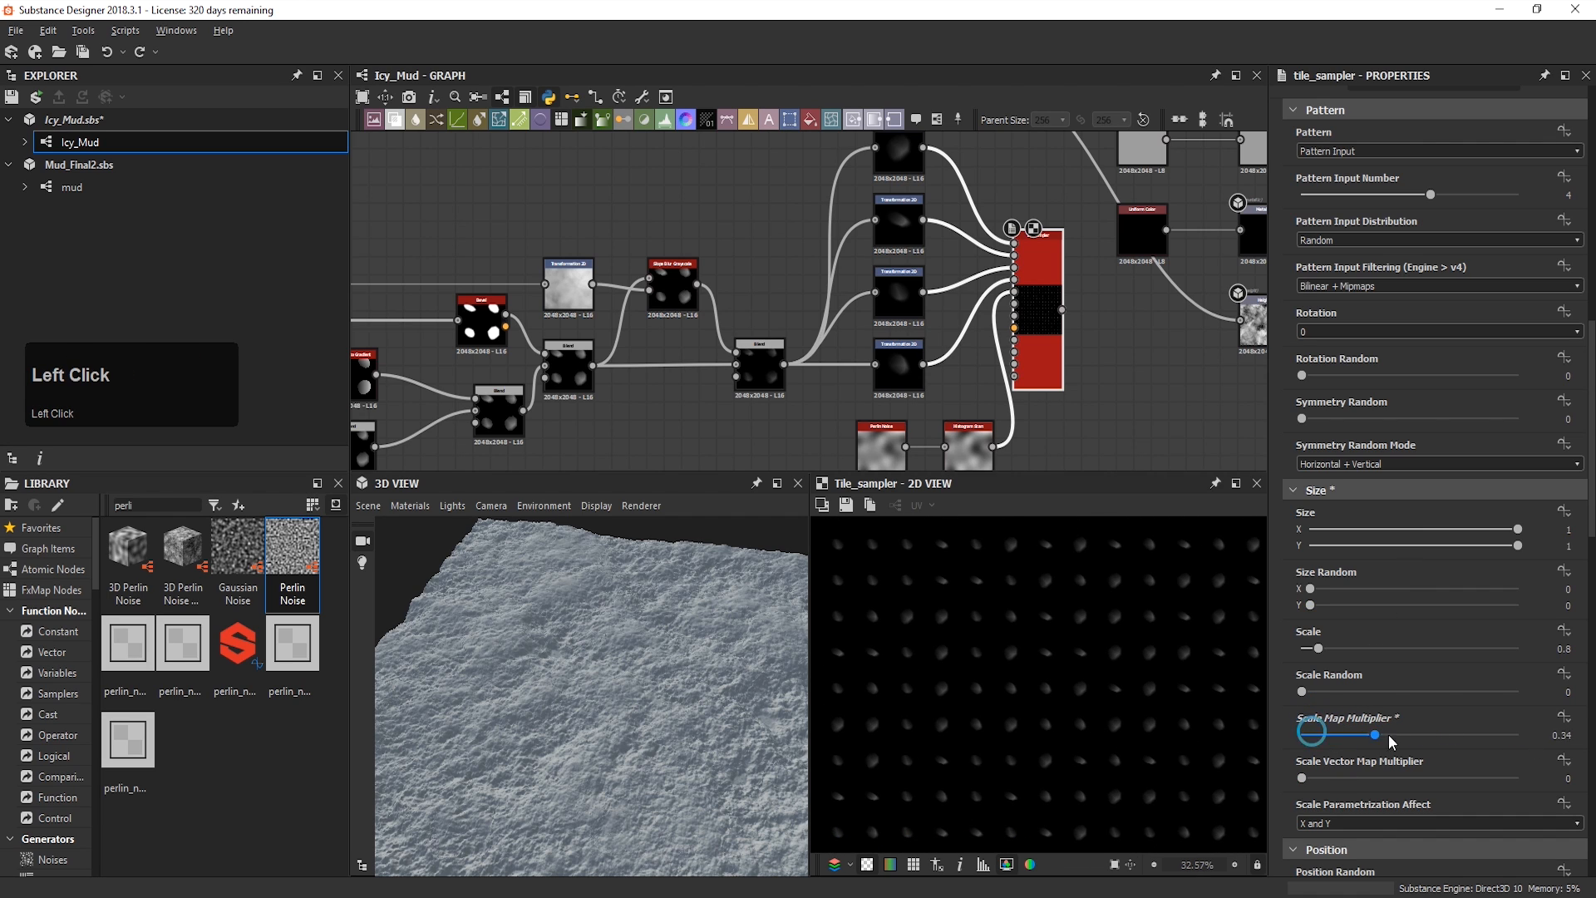
{"action": "key", "text": "ctrl+z"}
{"action": "key", "text": "ctrl+z"}
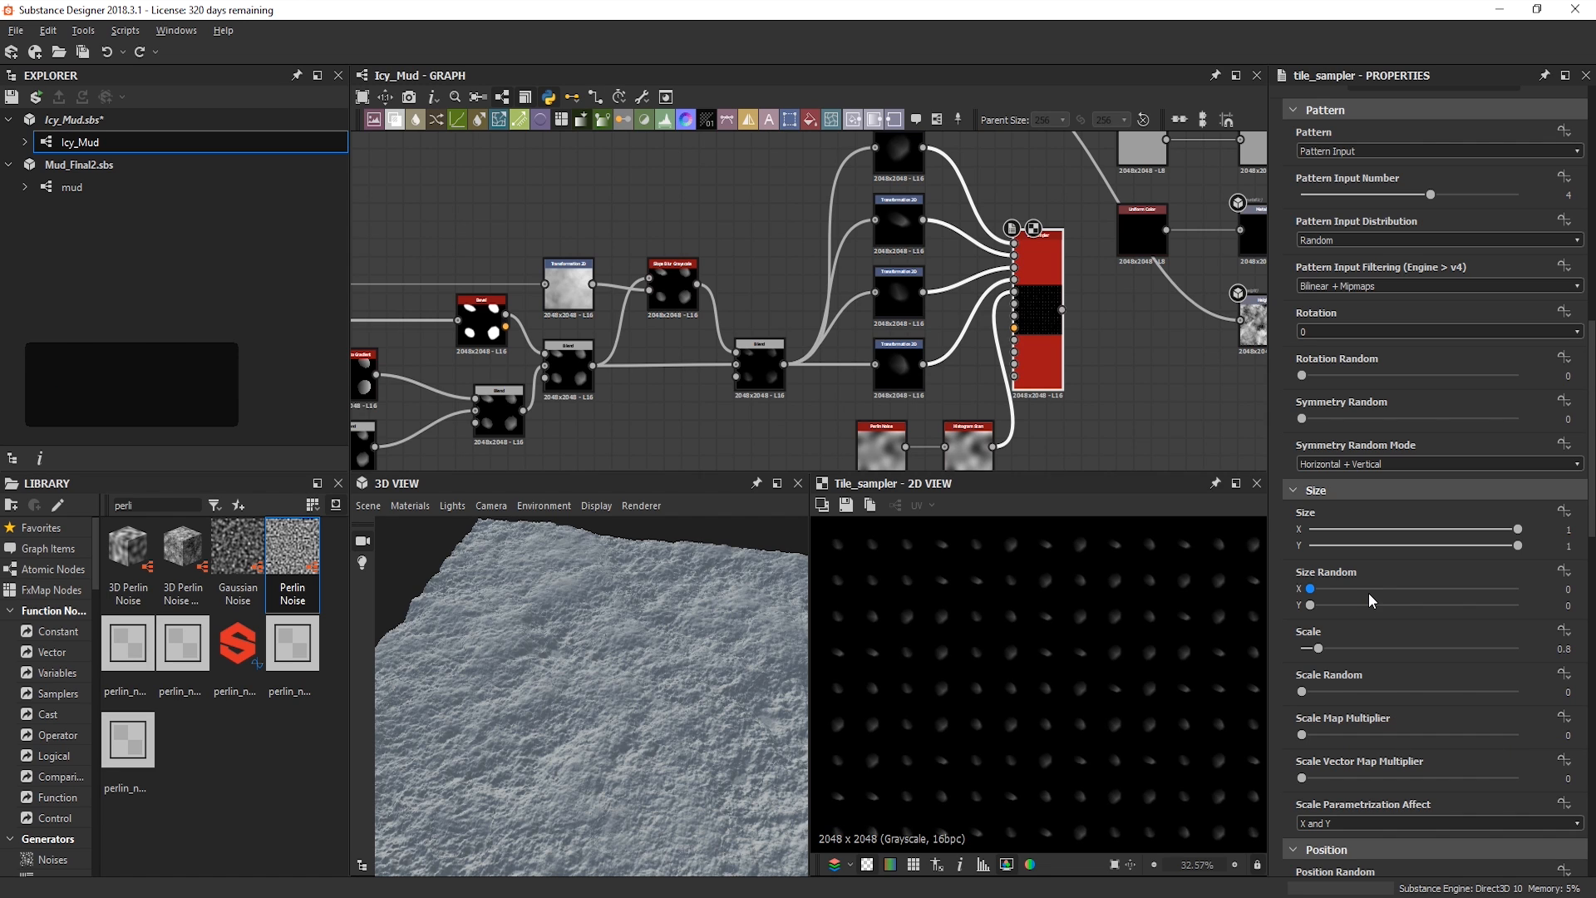
Step: Set the Tile Sampler's Scale to about 5.36 and its Scale Map Multiplier to 1
{"action": "left_click_drag", "start_coordinate": [1335, 644], "coordinate": [1418, 669]}
{"action": "scroll", "coordinate": [1006, 720], "scroll_direction": "down", "scroll_amount": 5}
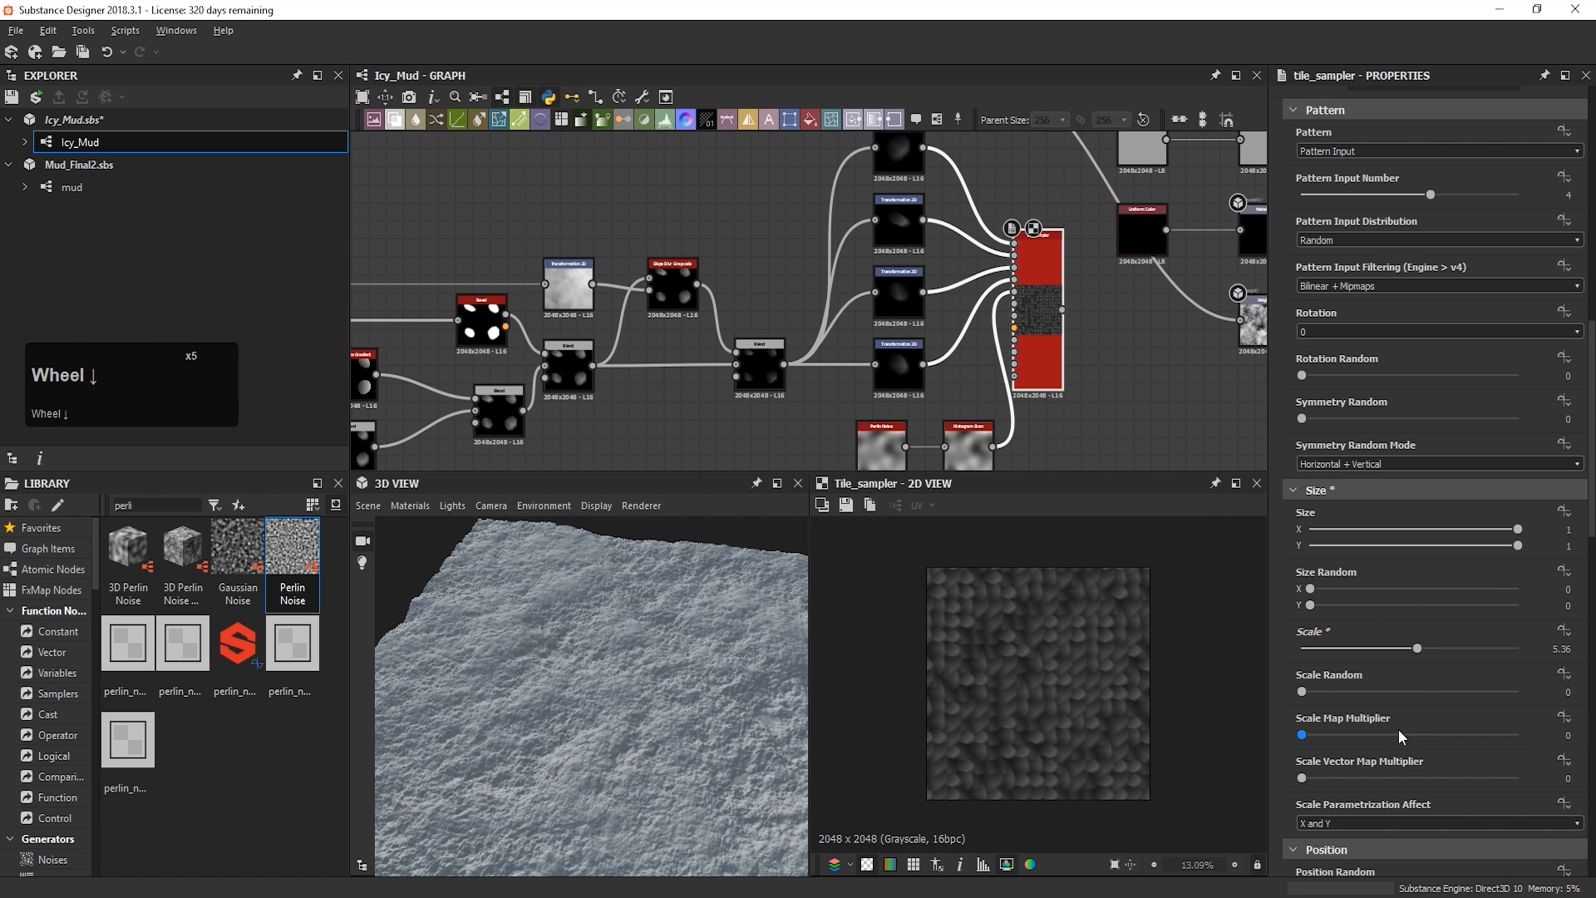
{"action": "left_click", "coordinate": [1312, 732]}
{"action": "scroll", "coordinate": [993, 727], "scroll_direction": "up", "scroll_amount": 3}
{"action": "scroll", "coordinate": [993, 727], "scroll_direction": "up", "scroll_amount": 1}
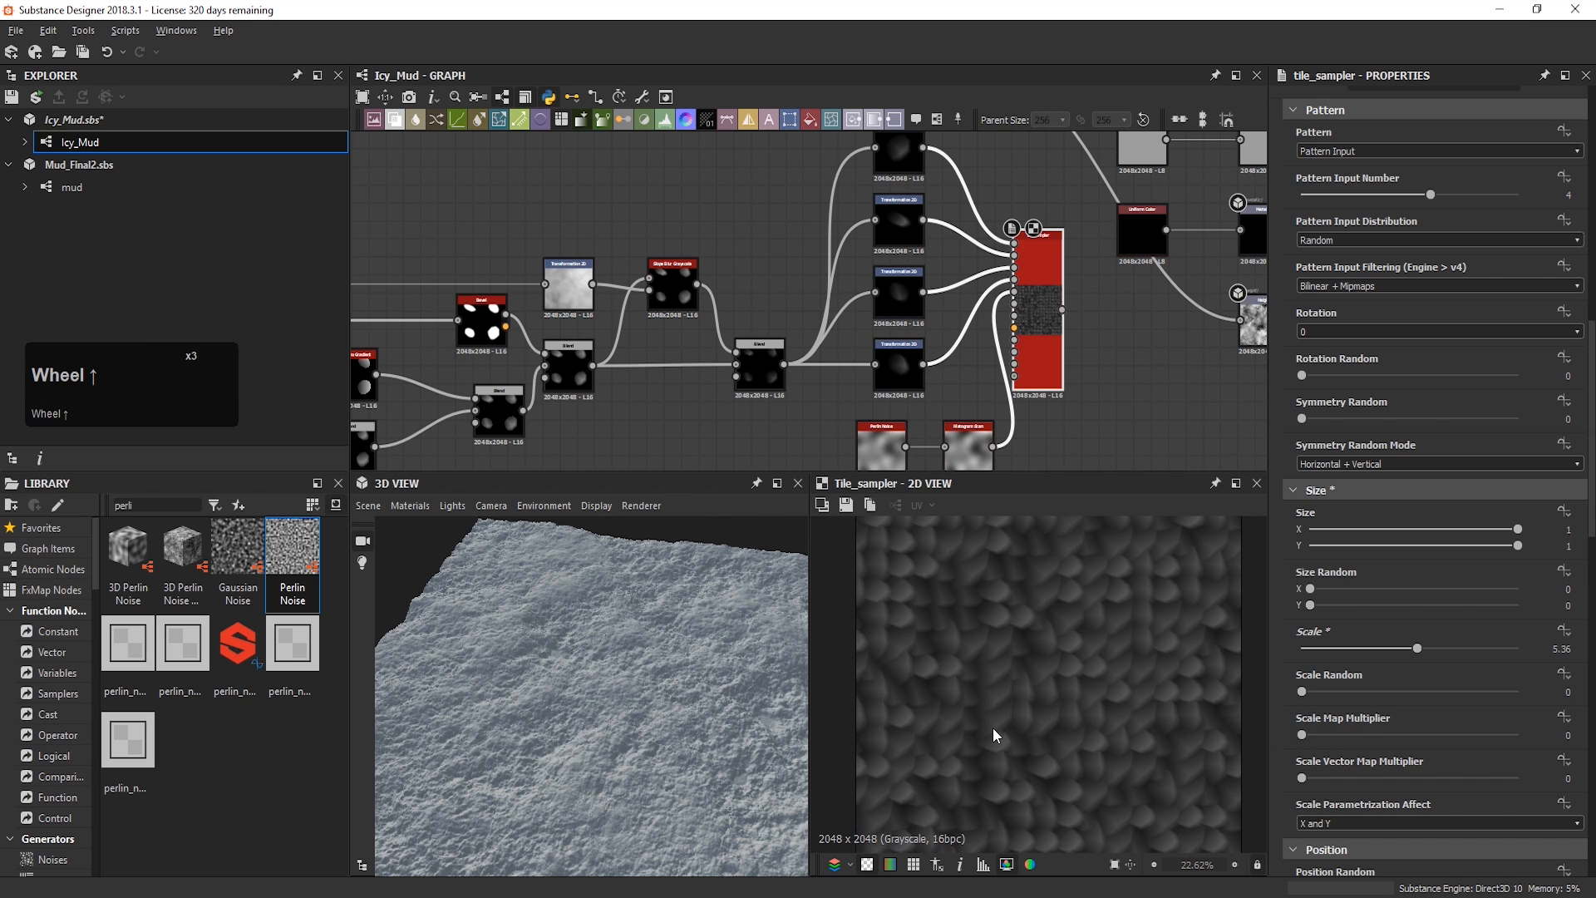
{"action": "left_click_drag", "start_coordinate": [1320, 735], "coordinate": [1595, 757]}
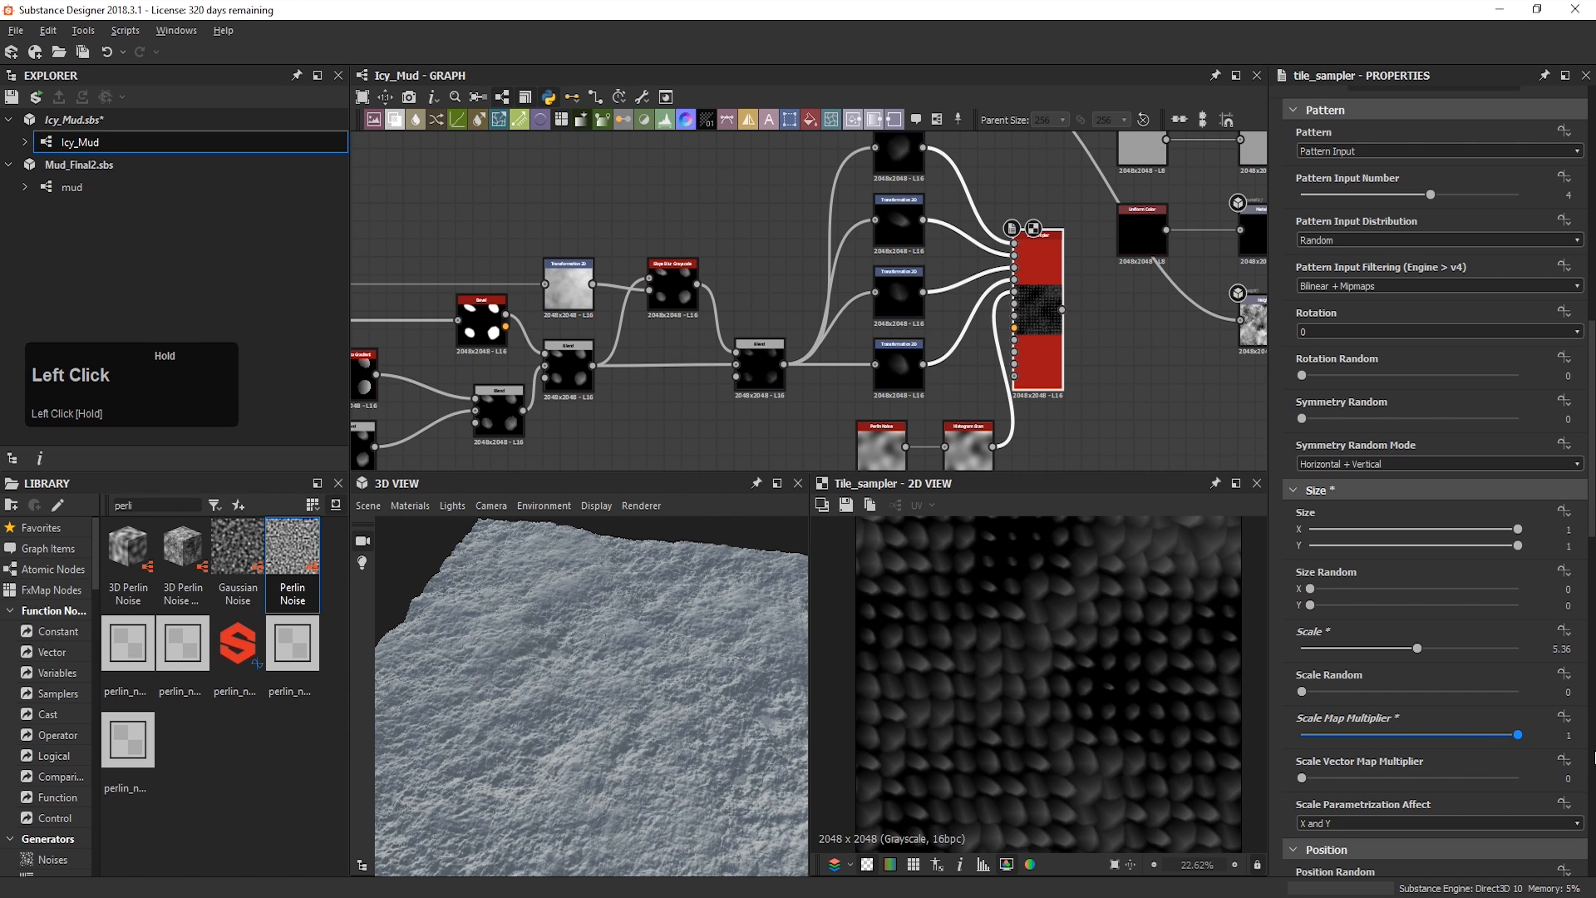
{"action": "scroll", "coordinate": [1117, 680], "scroll_direction": "down", "scroll_amount": 3}
{"action": "scroll", "coordinate": [1117, 681], "scroll_direction": "up", "scroll_amount": 1}
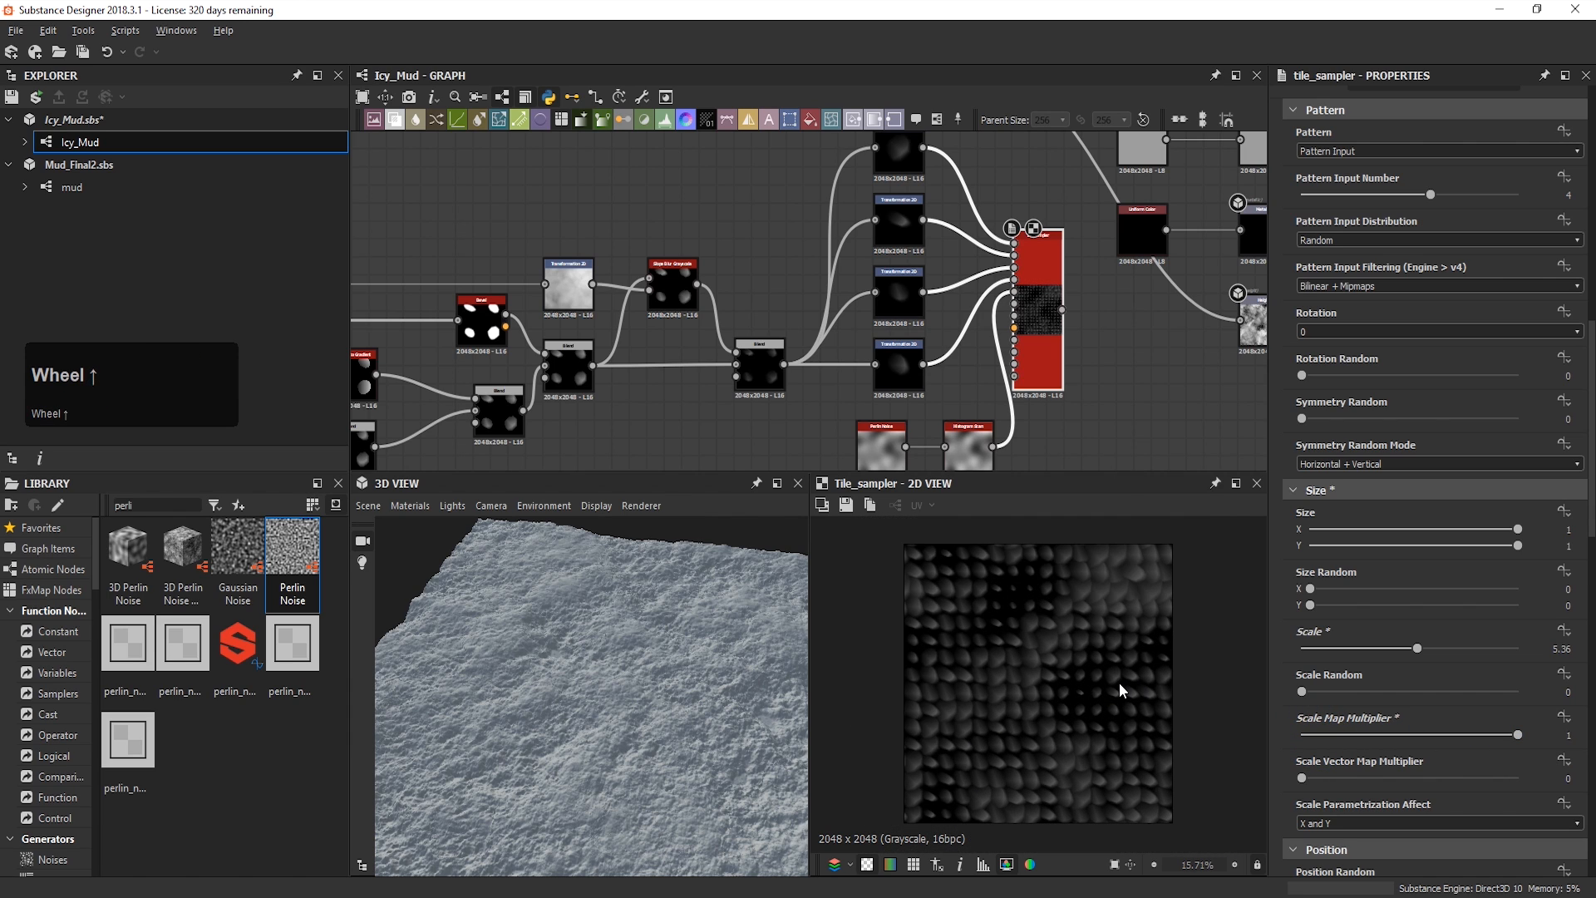
Step: Compare the Tile Sampler's pattern sizes with the Histogram Scan mask that drives its scale
{"action": "double_click", "coordinate": [1119, 682]}
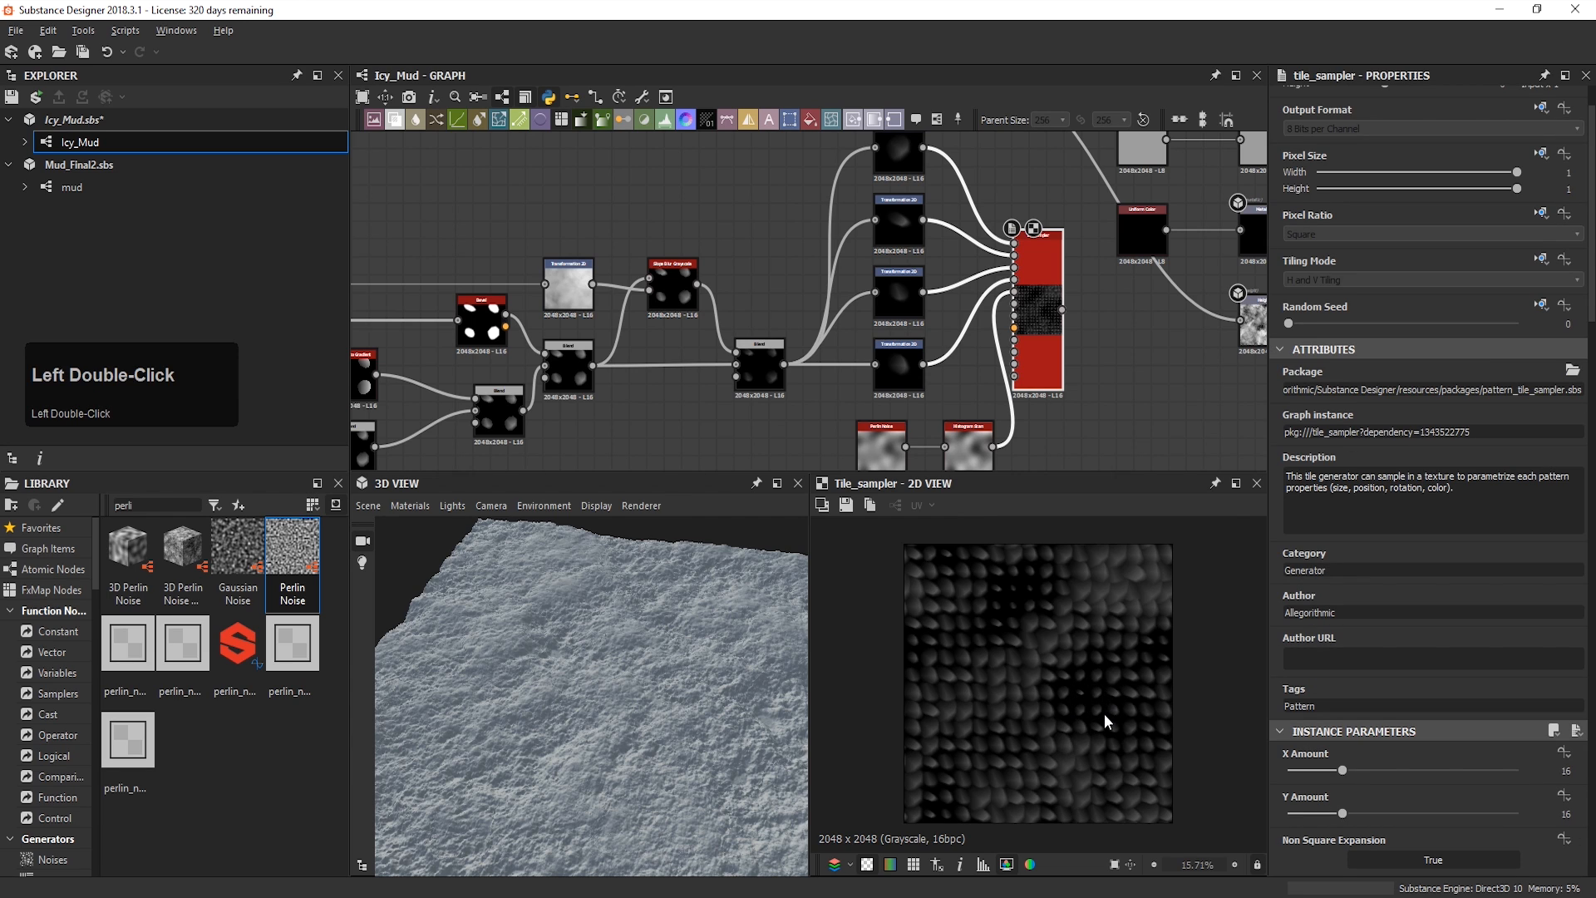
{"action": "scroll", "coordinate": [1104, 713], "scroll_direction": "up", "scroll_amount": 3}
{"action": "scroll", "coordinate": [1077, 751], "scroll_direction": "down", "scroll_amount": 3}
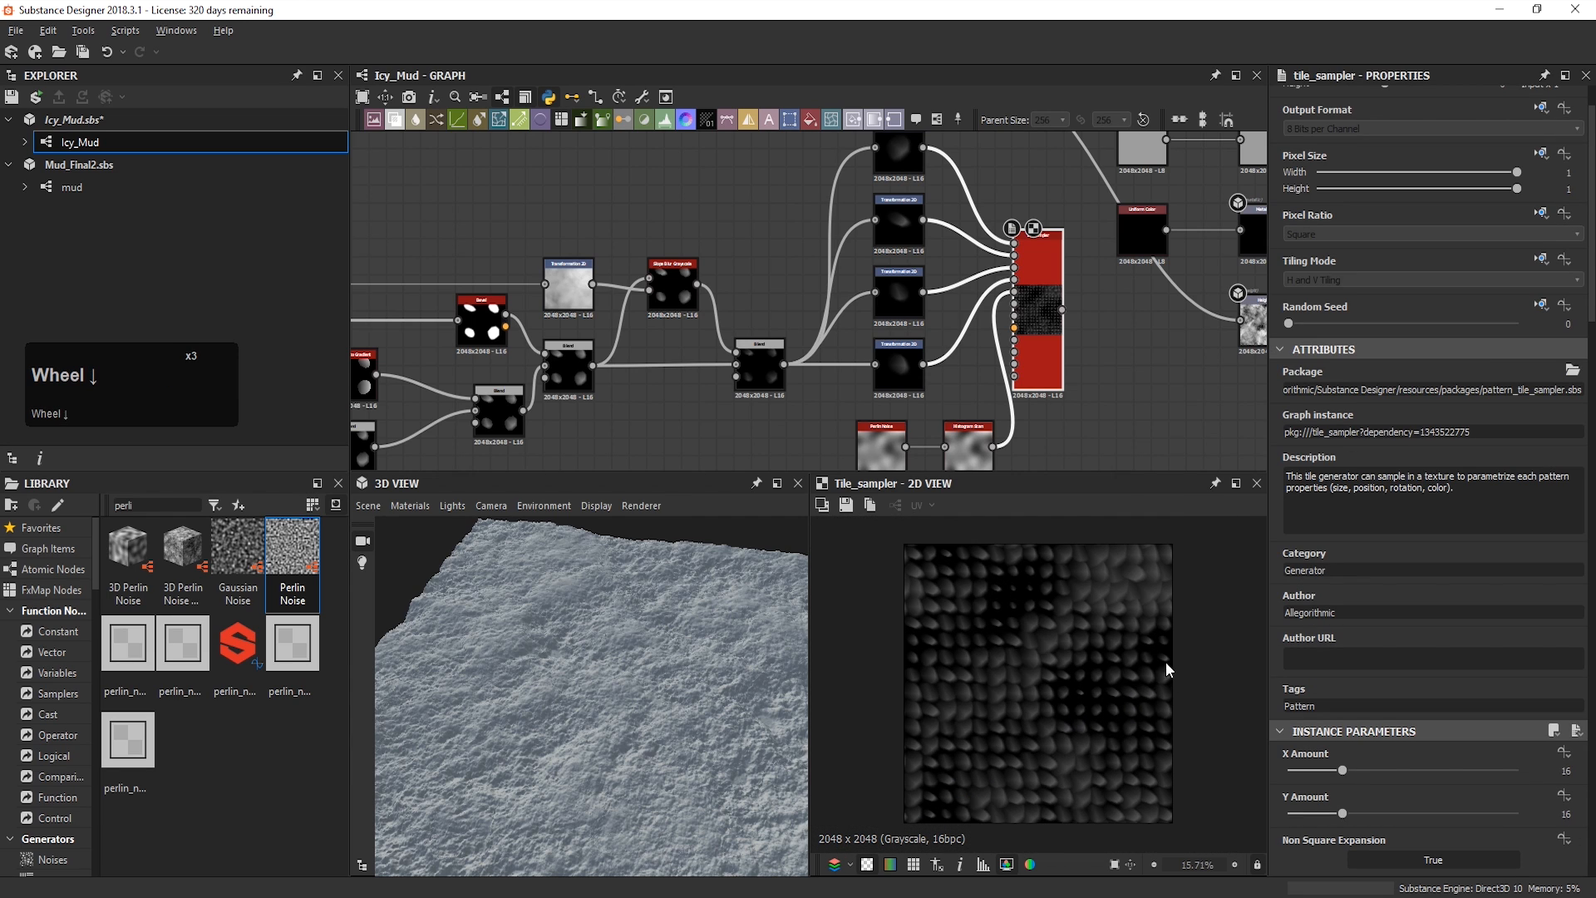
{"action": "double_click", "coordinate": [954, 437]}
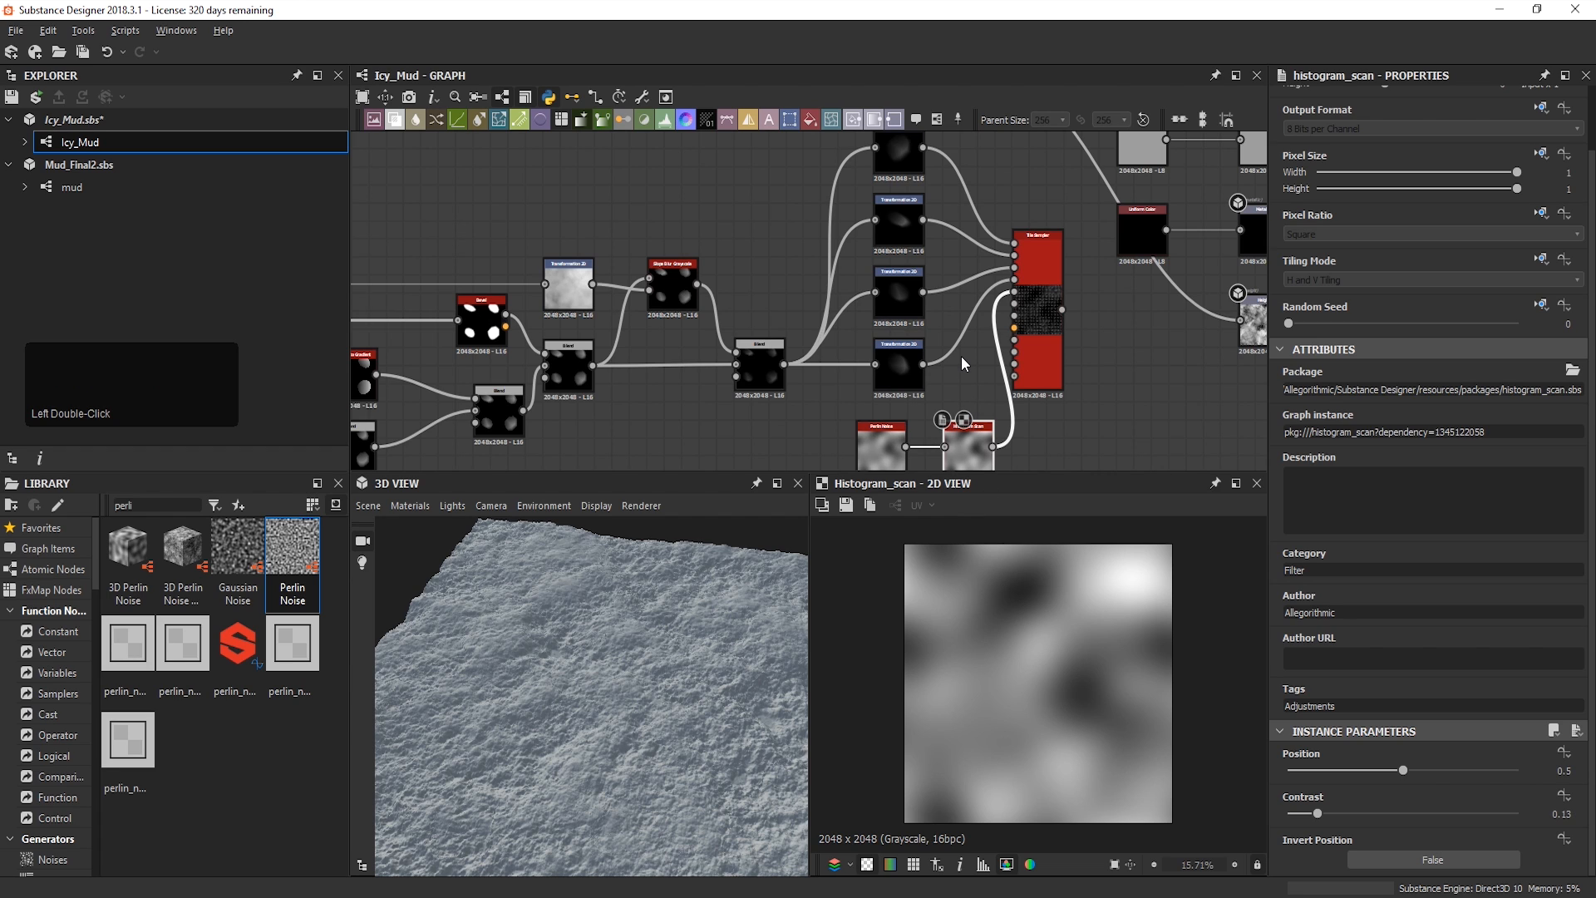
{"action": "double_click", "coordinate": [1028, 327]}
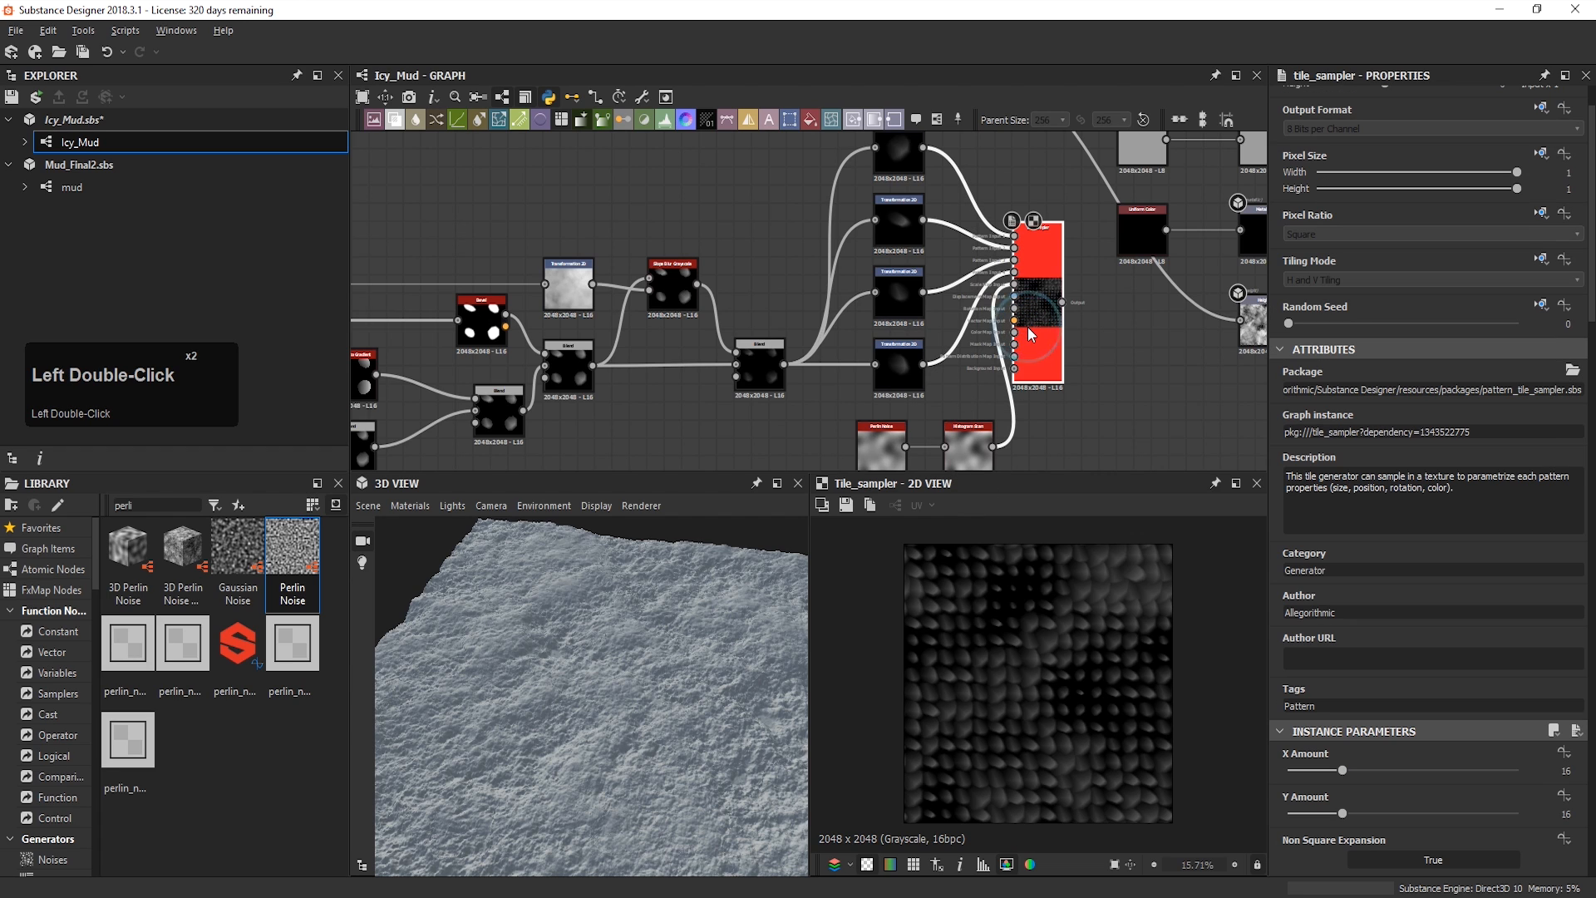
Step: Disconnect the Histogram Scan from the Tile Sampler, test the Scale Map Multiplier without it, and reconnect it to the Scale Map Input
{"action": "left_click", "coordinate": [1007, 413]}
{"action": "key", "text": "Delete"}
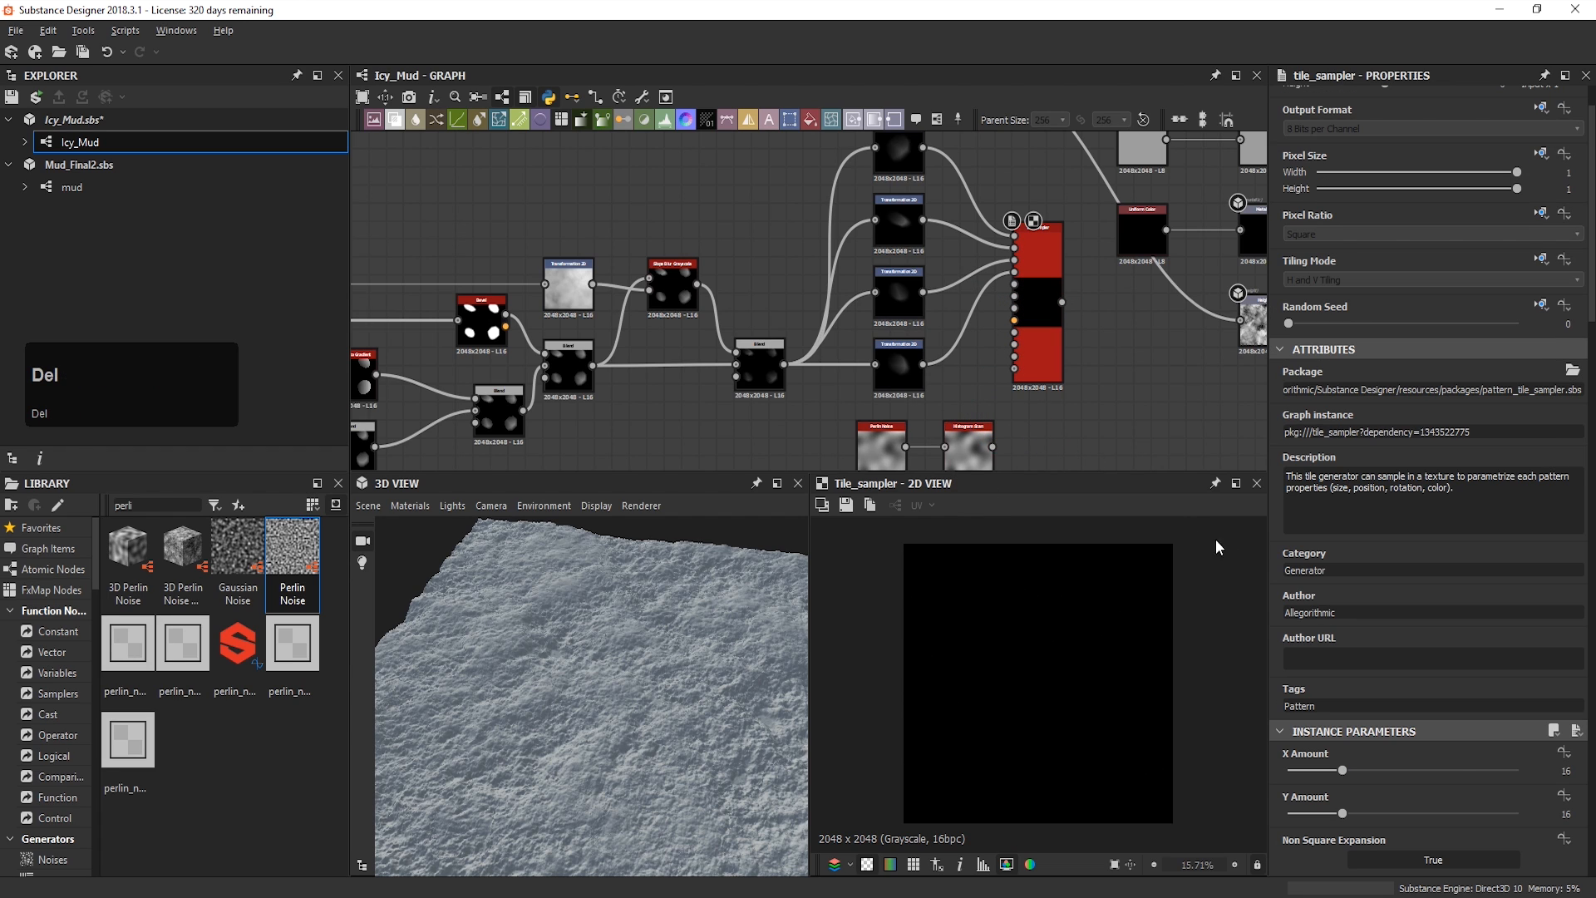
{"action": "scroll", "coordinate": [1315, 641], "scroll_direction": "down", "scroll_amount": 3}
{"action": "left_click_drag", "start_coordinate": [1324, 675], "coordinate": [1437, 691]}
{"action": "key", "text": "ctrl+z"}
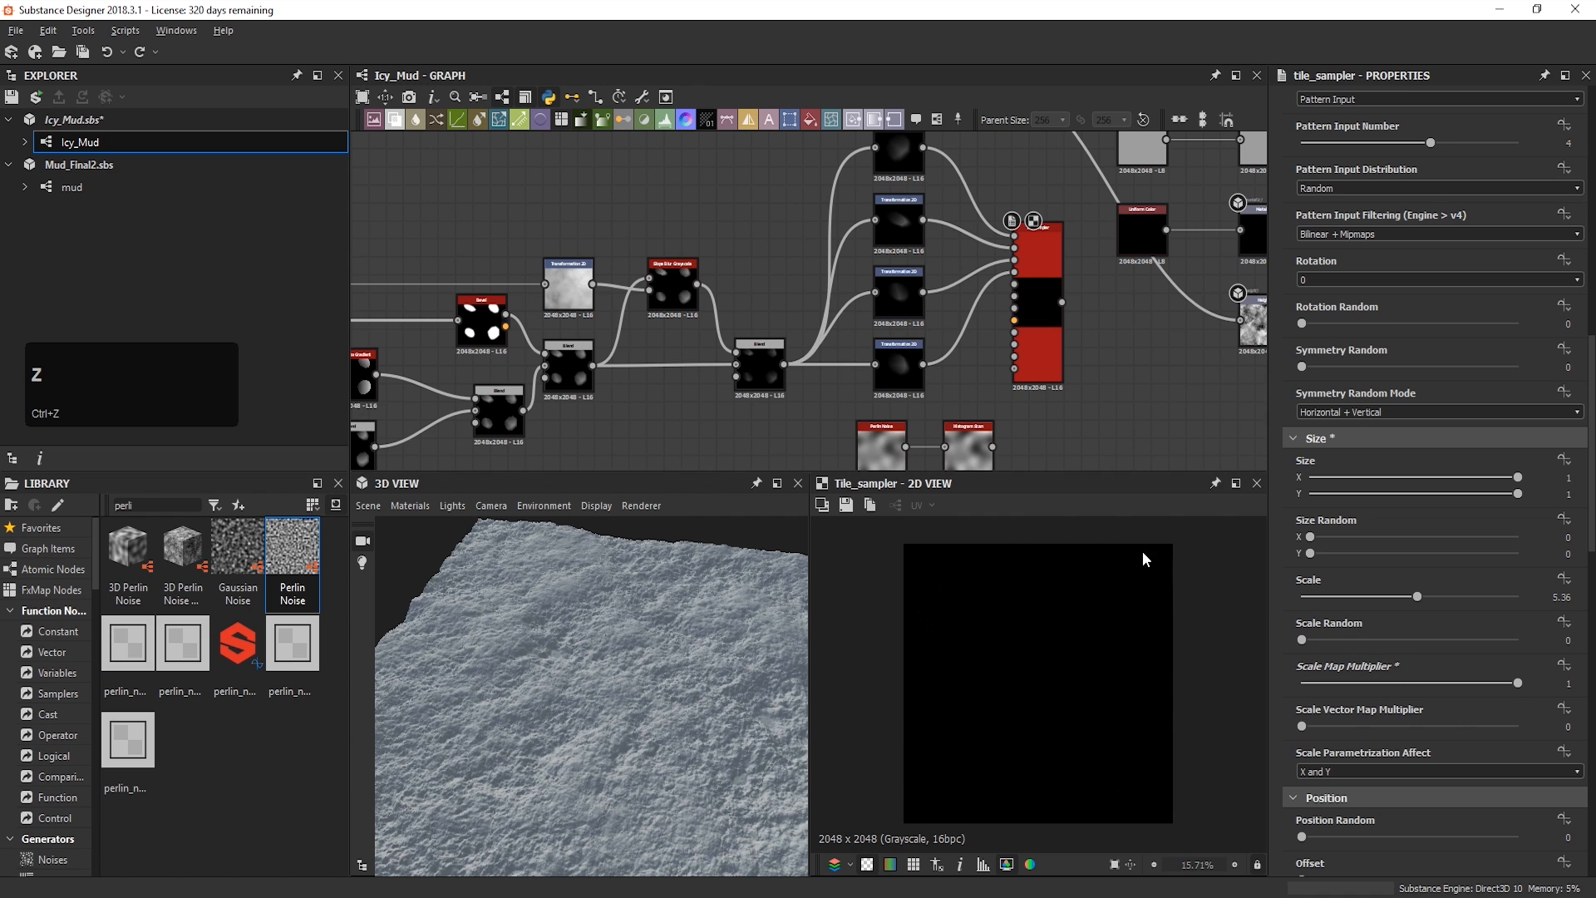
{"action": "left_click_drag", "start_coordinate": [991, 449], "coordinate": [1014, 320]}
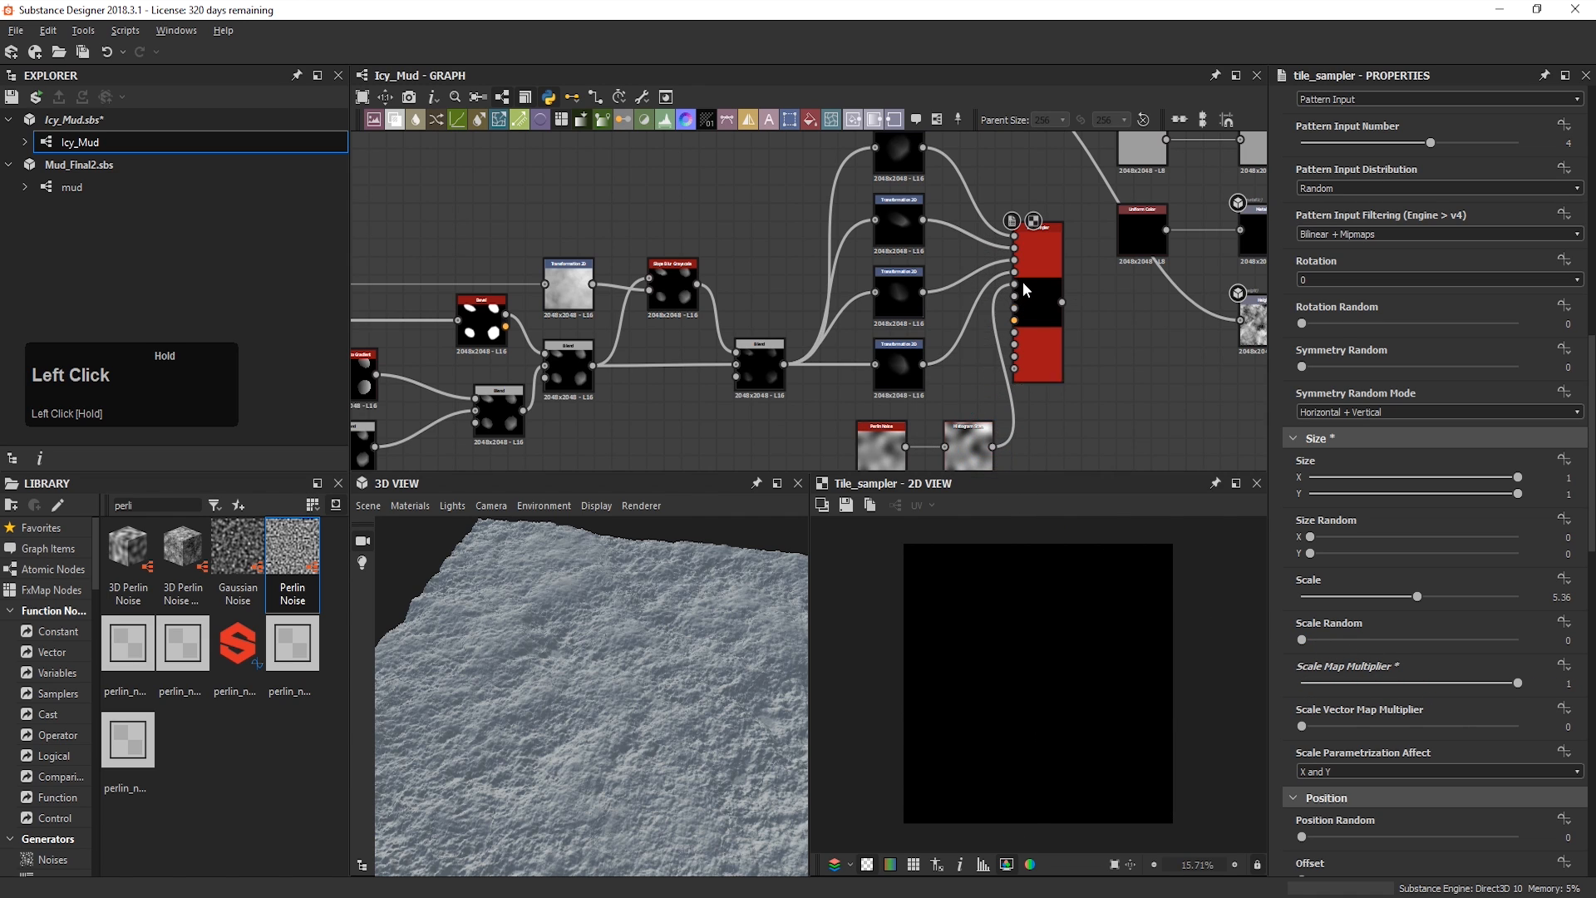
{"action": "double_click", "coordinate": [1037, 289]}
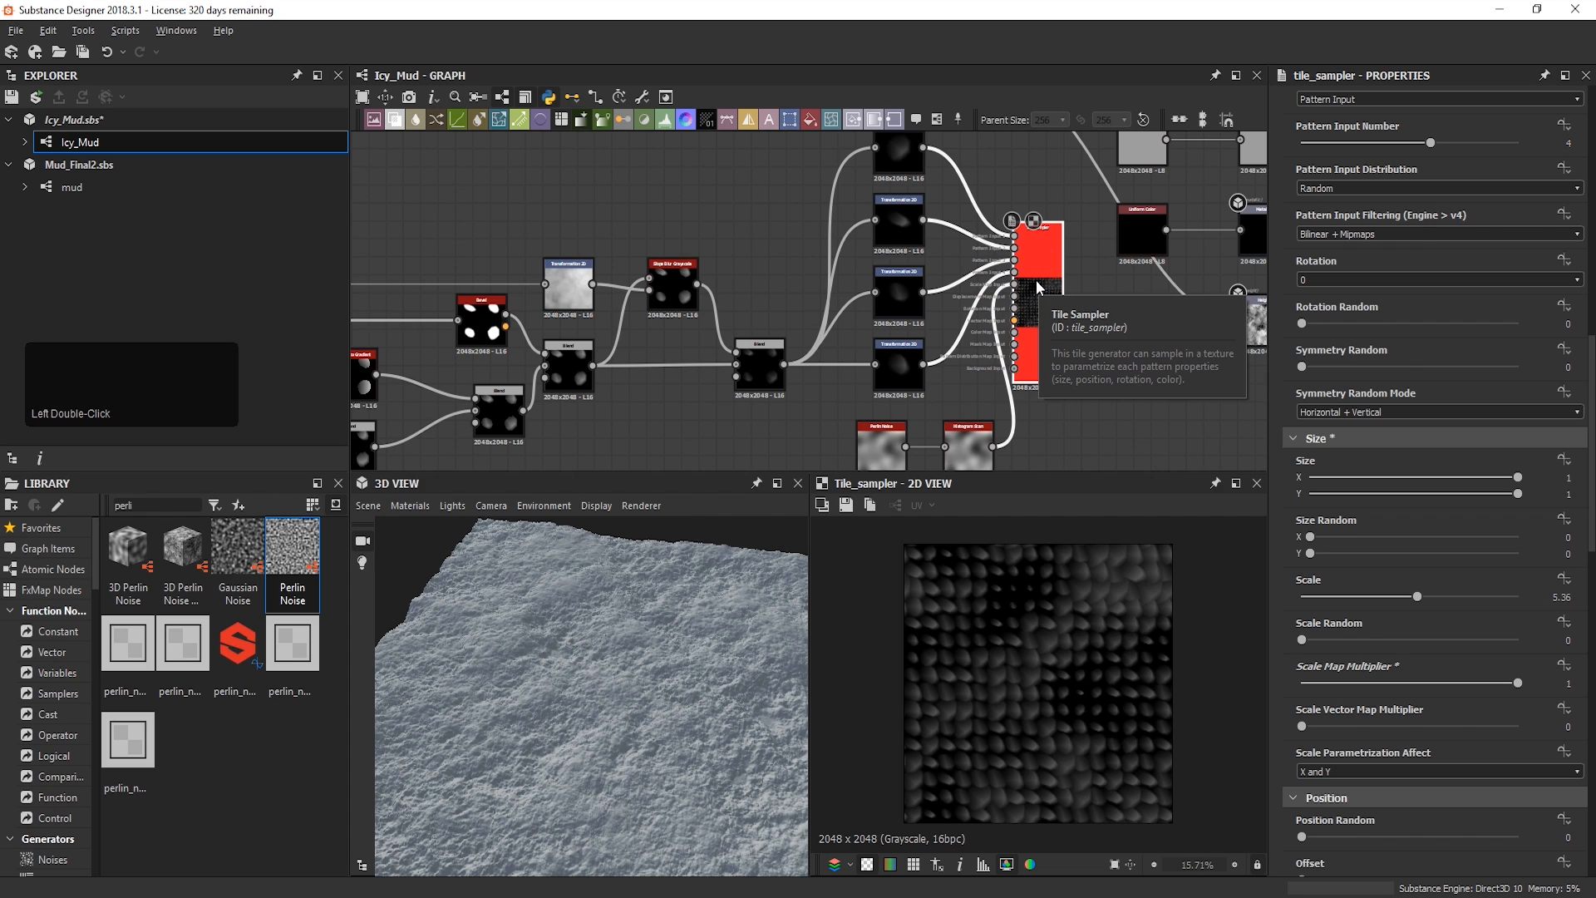
Step: Set the Tile Sampler's Scale to 3 and its Scale Map Multiplier to about 0.76
{"action": "left_click_drag", "start_coordinate": [1413, 682], "coordinate": [1298, 684]}
{"action": "left_click_drag", "start_coordinate": [1417, 598], "coordinate": [1369, 607]}
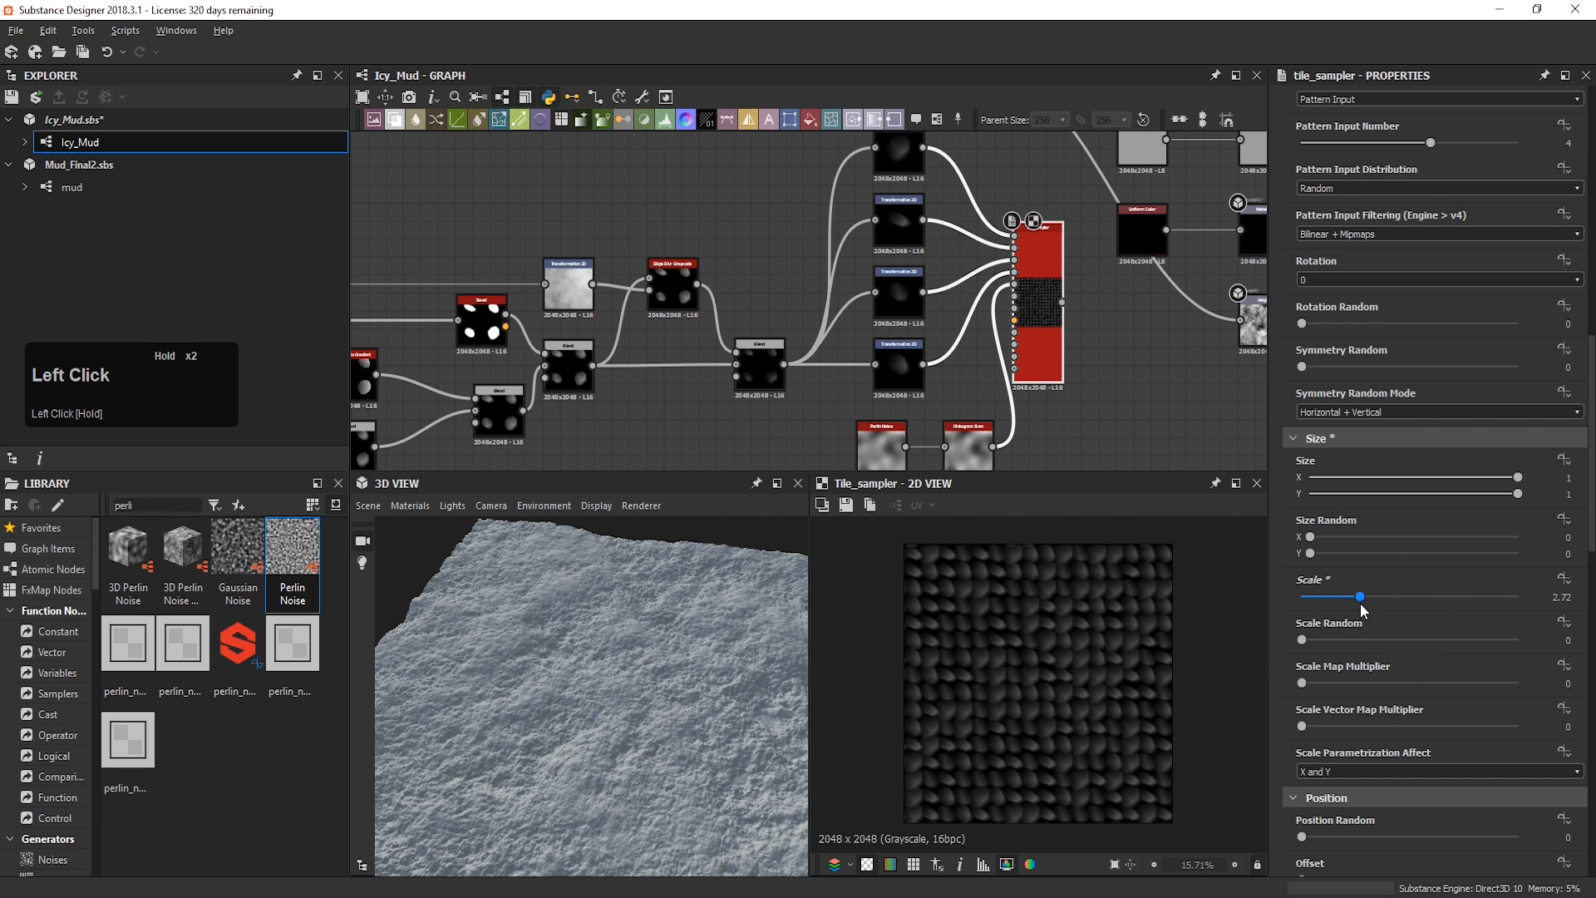
{"action": "left_click", "coordinate": [1558, 597]}
{"action": "type", "text": "3"}
{"action": "key", "text": "Return"}
{"action": "scroll", "coordinate": [1072, 704], "scroll_direction": "up", "scroll_amount": 2}
{"action": "scroll", "coordinate": [1072, 704], "scroll_direction": "down", "scroll_amount": 3}
{"action": "left_click_drag", "start_coordinate": [1301, 682], "coordinate": [1468, 690]}
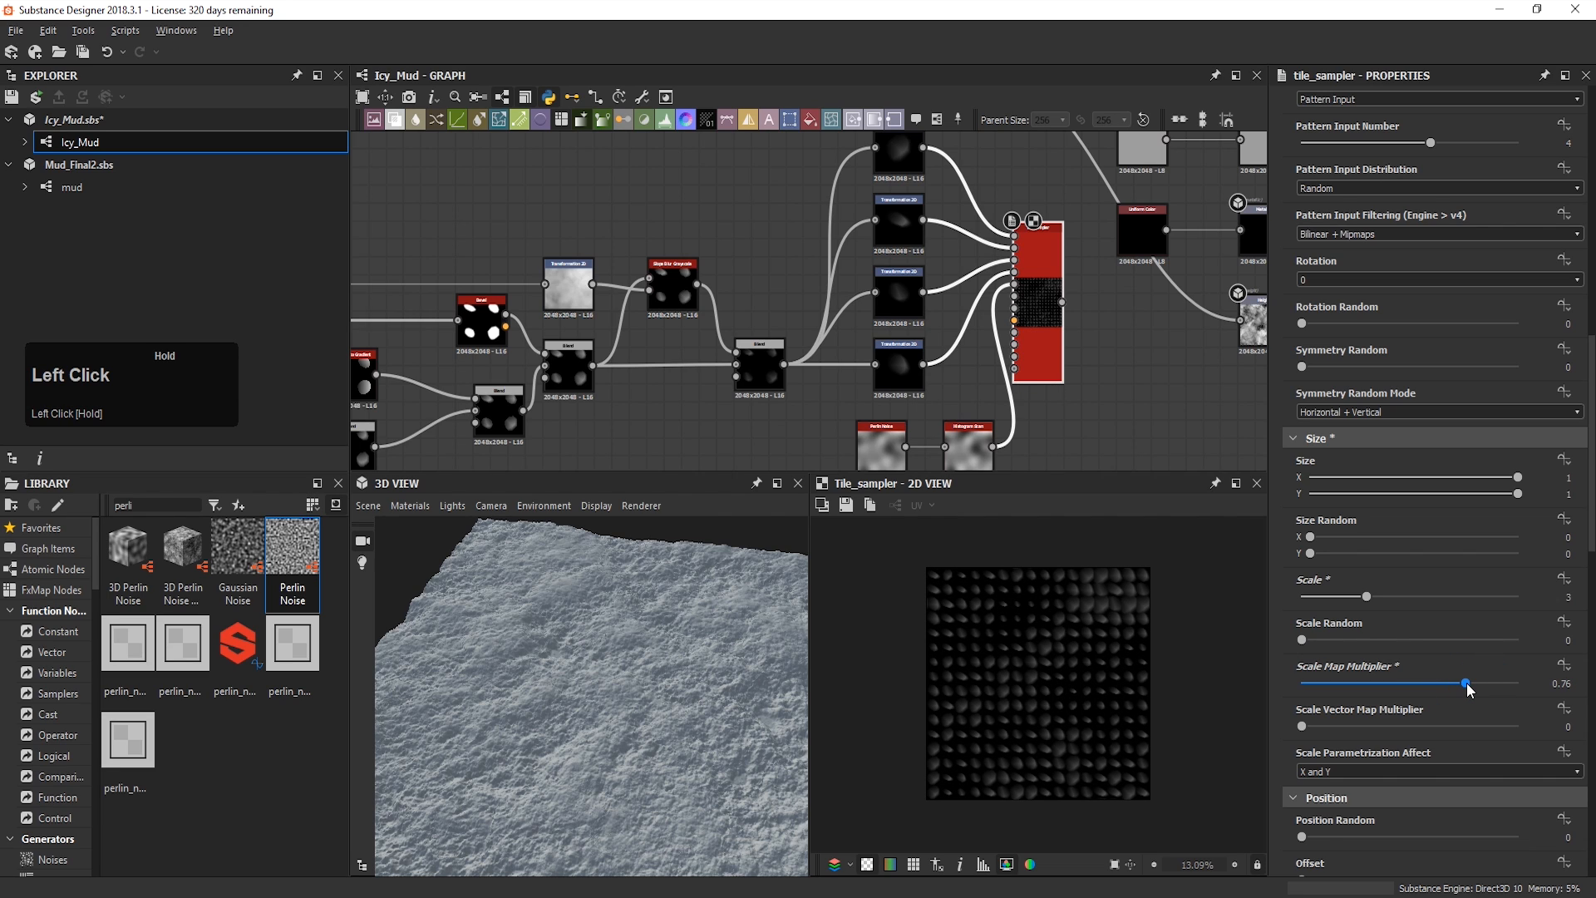
Step: Raise the Tile Sampler's Scale Random to 1 and inspect the varied rock sizes
{"action": "scroll", "coordinate": [1468, 691], "scroll_direction": "down", "scroll_amount": 1}
{"action": "left_click_drag", "start_coordinate": [1302, 588], "coordinate": [1594, 592]}
{"action": "scroll", "coordinate": [1059, 690], "scroll_direction": "up", "scroll_amount": 3}
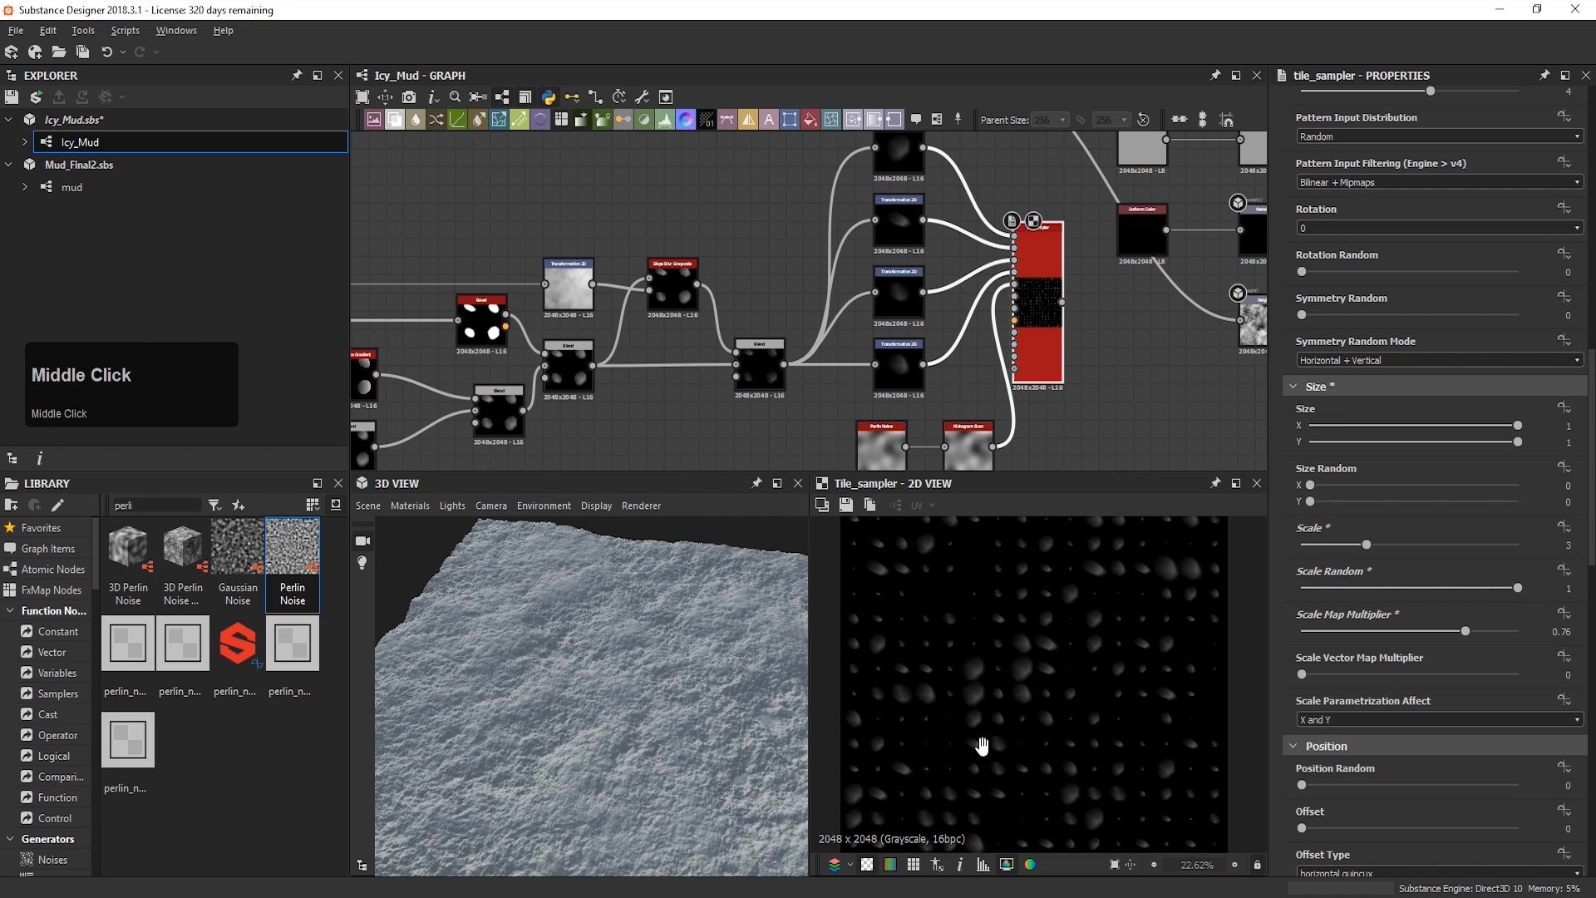
{"action": "middle_click_drag", "start_coordinate": [977, 745], "coordinate": [987, 731]}
Step: Set the Tile Sampler's Size X to 1.5 and its Size Random X to about 0.5
{"action": "left_click_drag", "start_coordinate": [1457, 424], "coordinate": [1593, 438]}
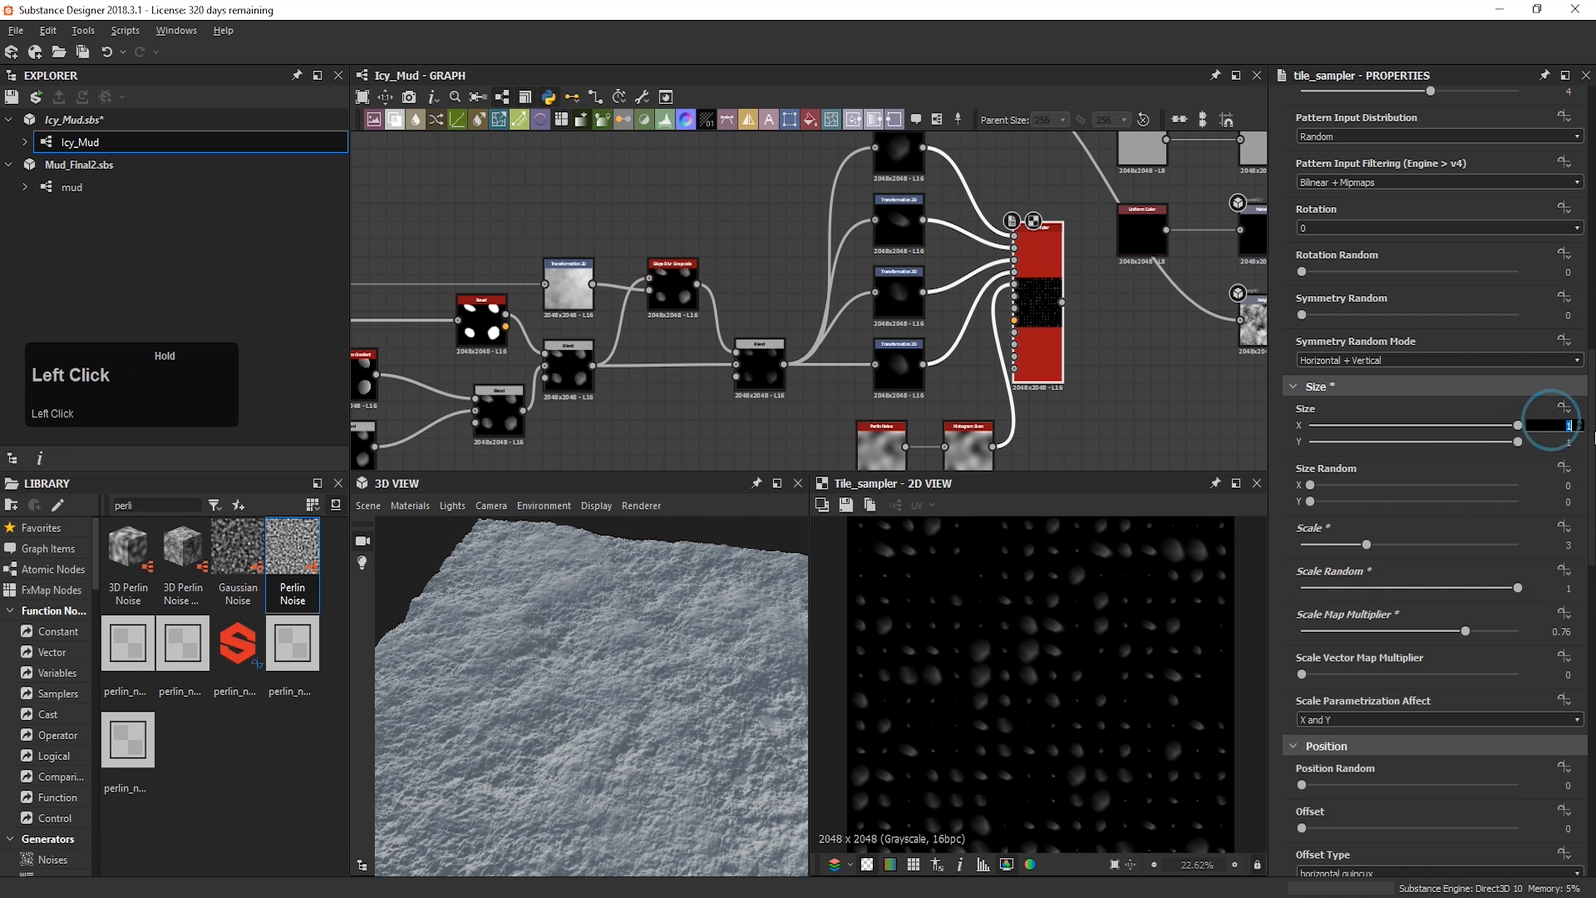
{"action": "type", "text": "1.5"}
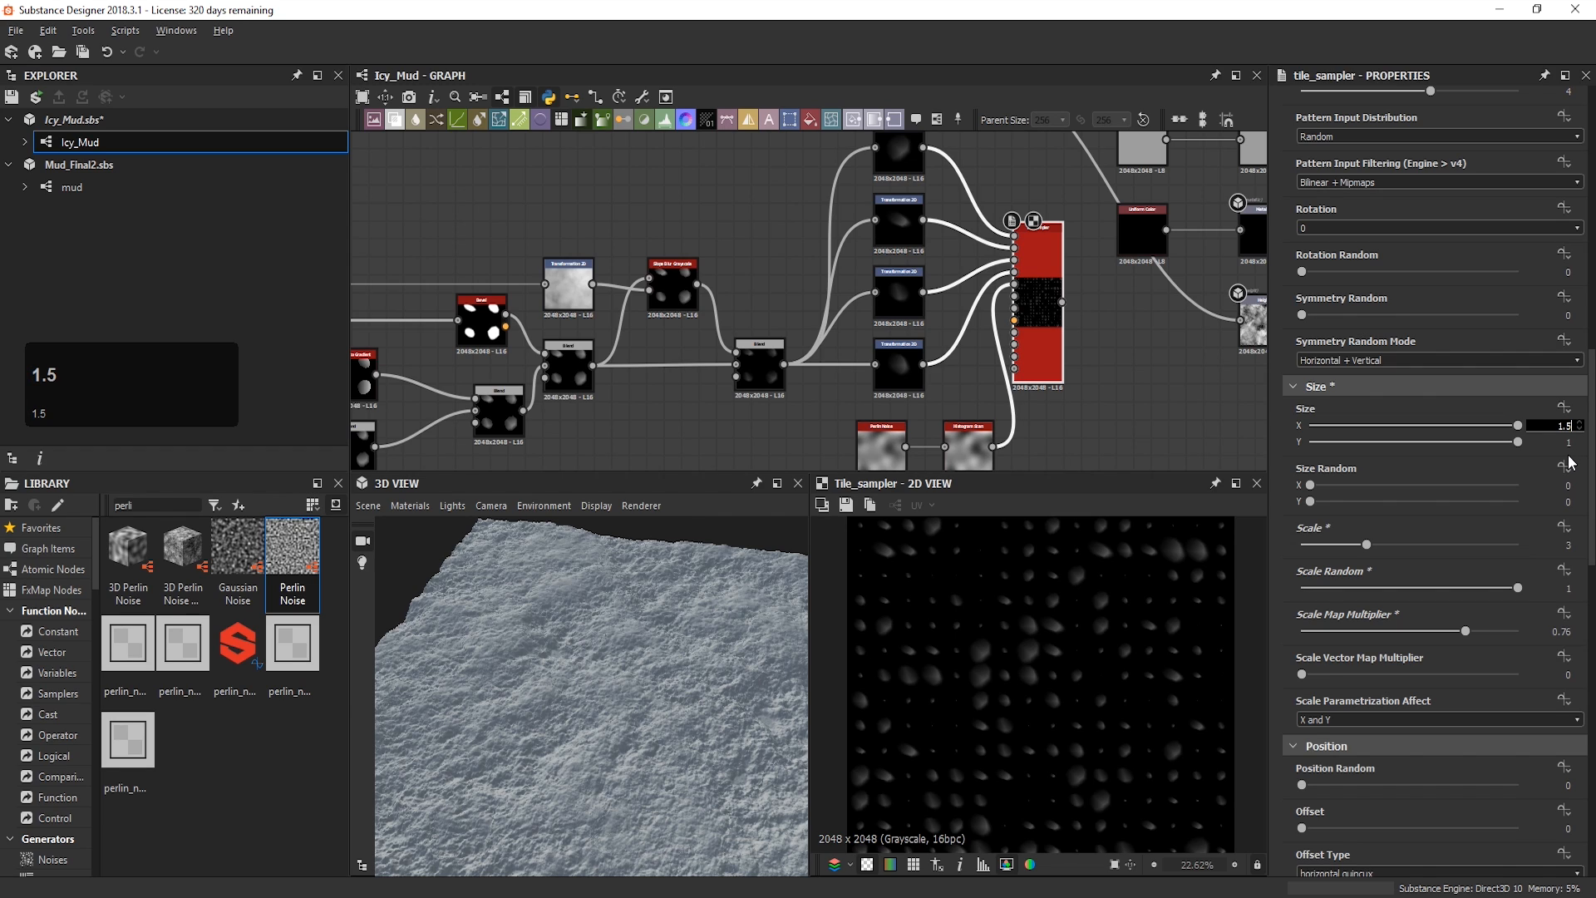
{"action": "key", "text": "Return"}
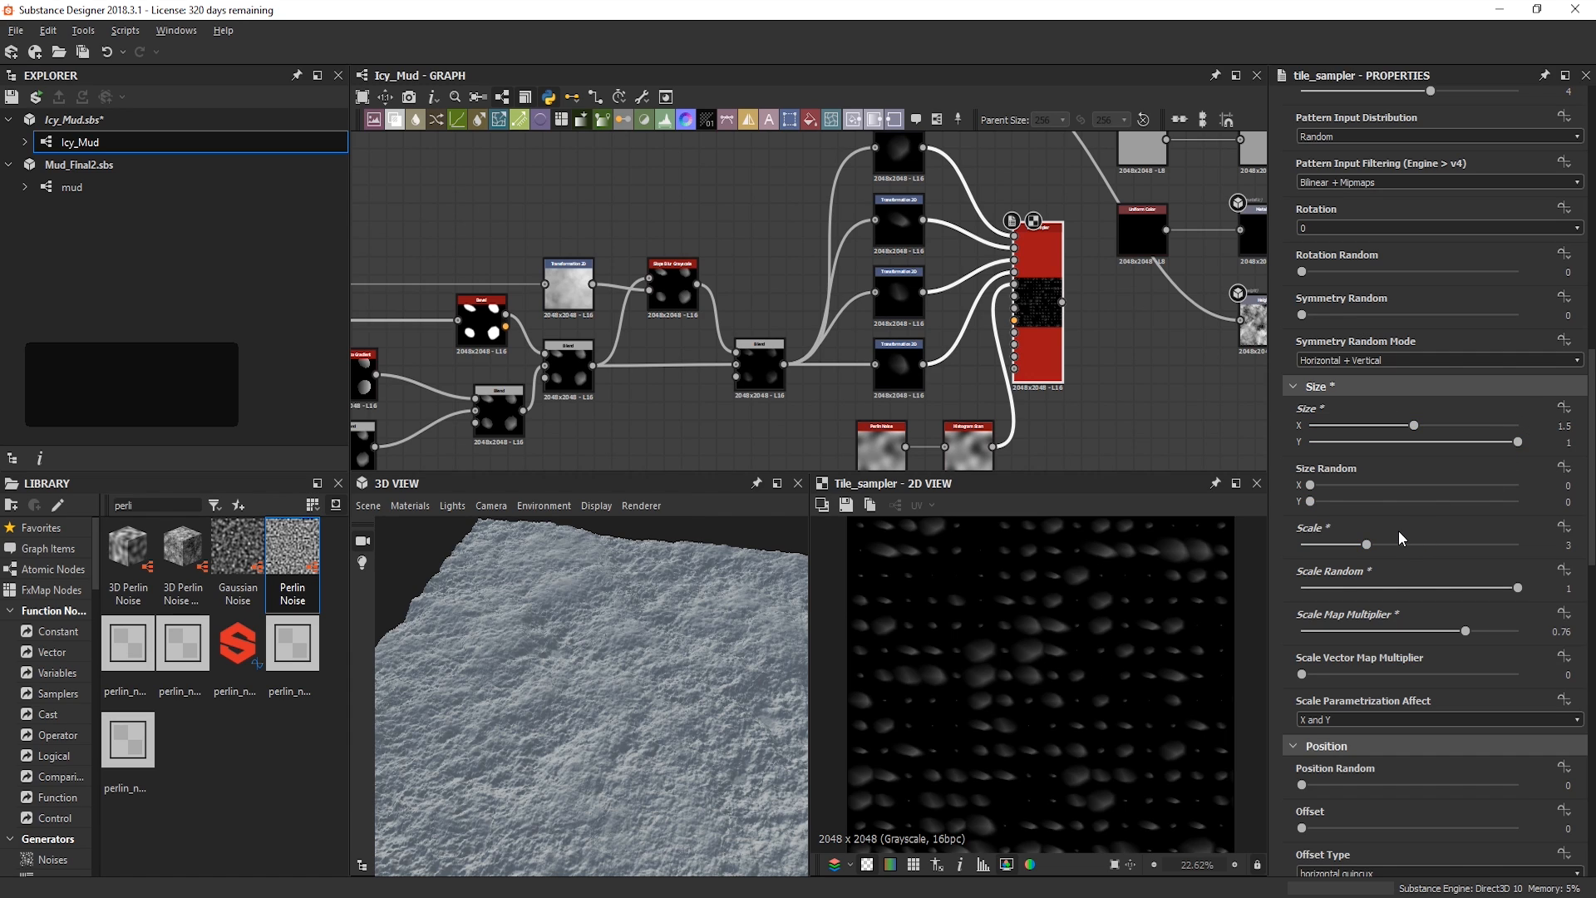
{"action": "left_click_drag", "start_coordinate": [1383, 484], "coordinate": [1413, 484]}
{"action": "scroll", "coordinate": [1089, 676], "scroll_direction": "up", "scroll_amount": 4}
{"action": "scroll", "coordinate": [1066, 685], "scroll_direction": "down", "scroll_amount": 3}
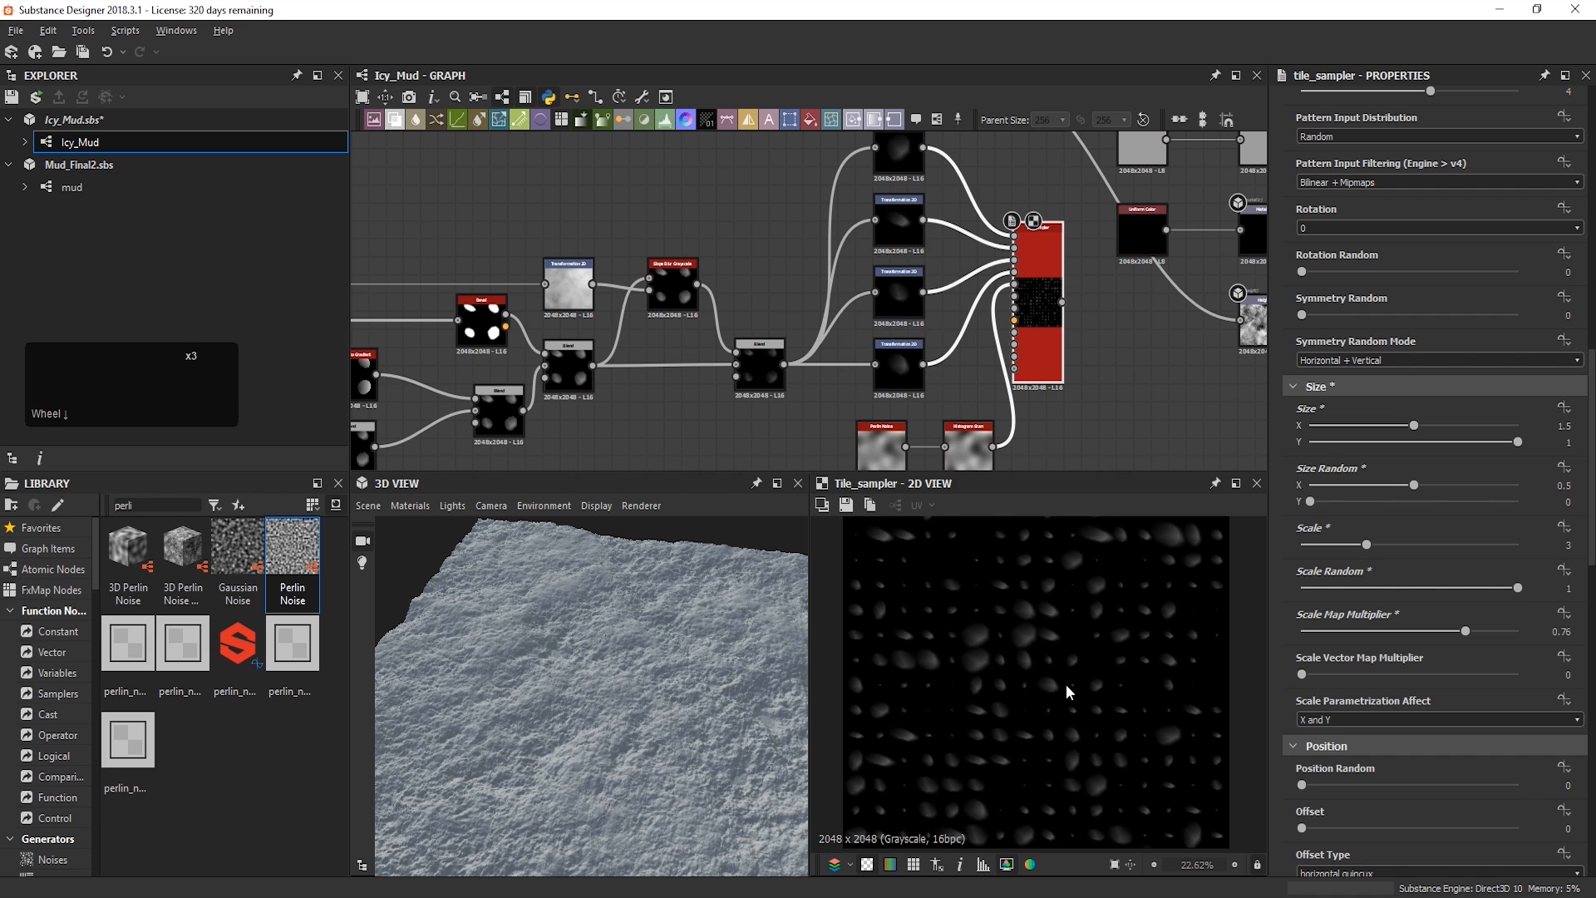
Step: Increase the Tile Sampler's X Amount to 50 and Y Amount to 51
{"action": "scroll", "coordinate": [1414, 355], "scroll_direction": "up", "scroll_amount": 8}
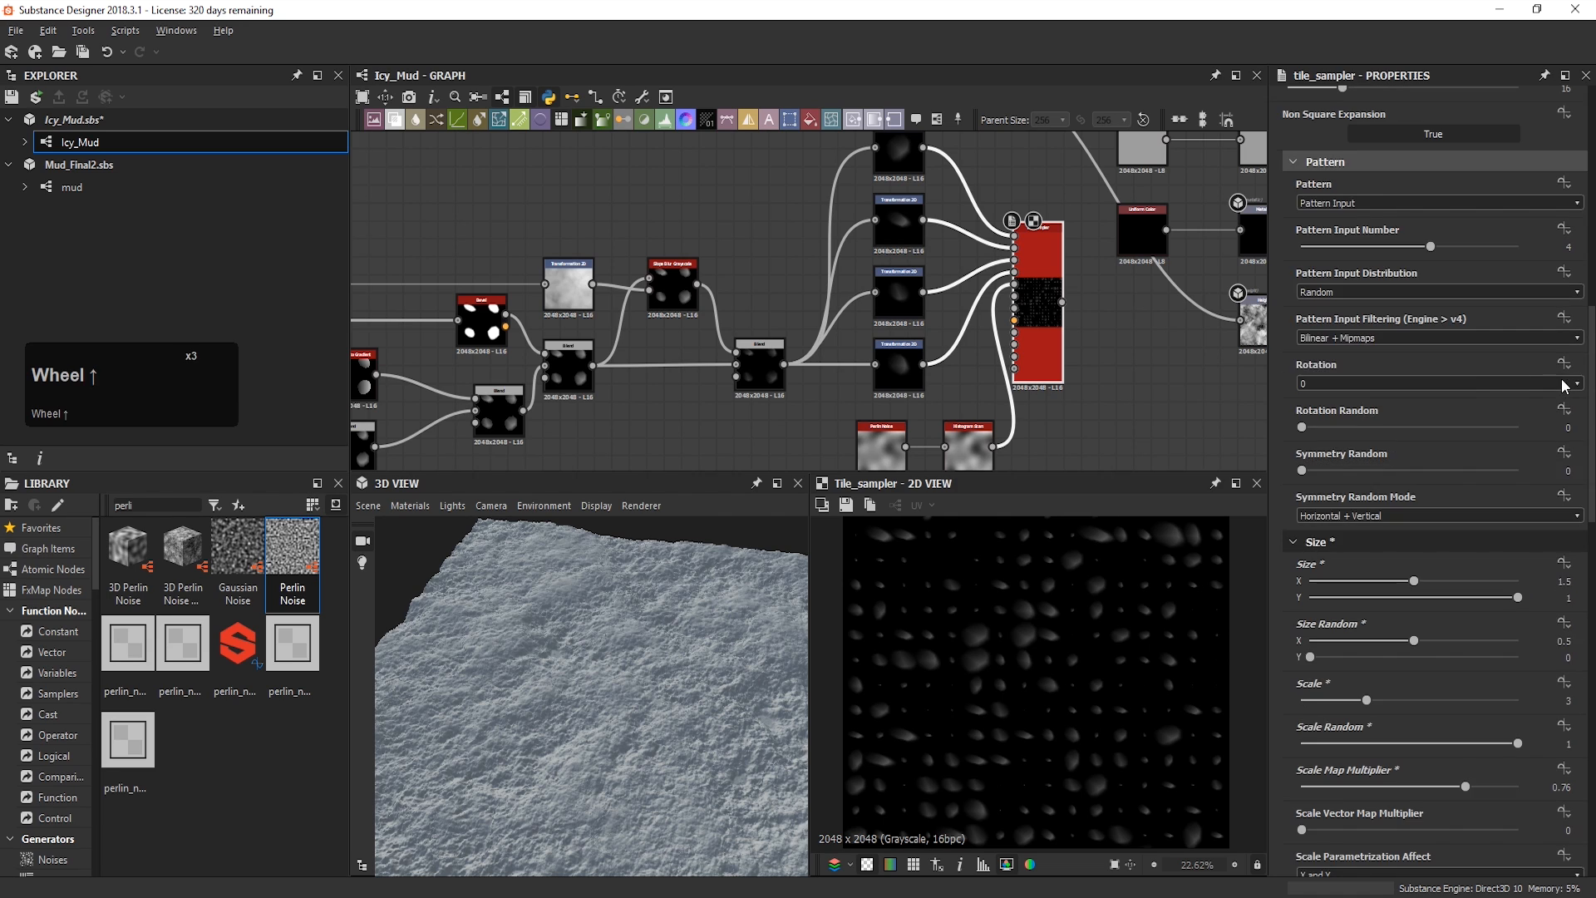
{"action": "left_click_drag", "start_coordinate": [1423, 355], "coordinate": [1465, 358]}
{"action": "left_click_drag", "start_coordinate": [1341, 399], "coordinate": [1470, 394]}
{"action": "scroll", "coordinate": [989, 686], "scroll_direction": "down", "scroll_amount": 4}
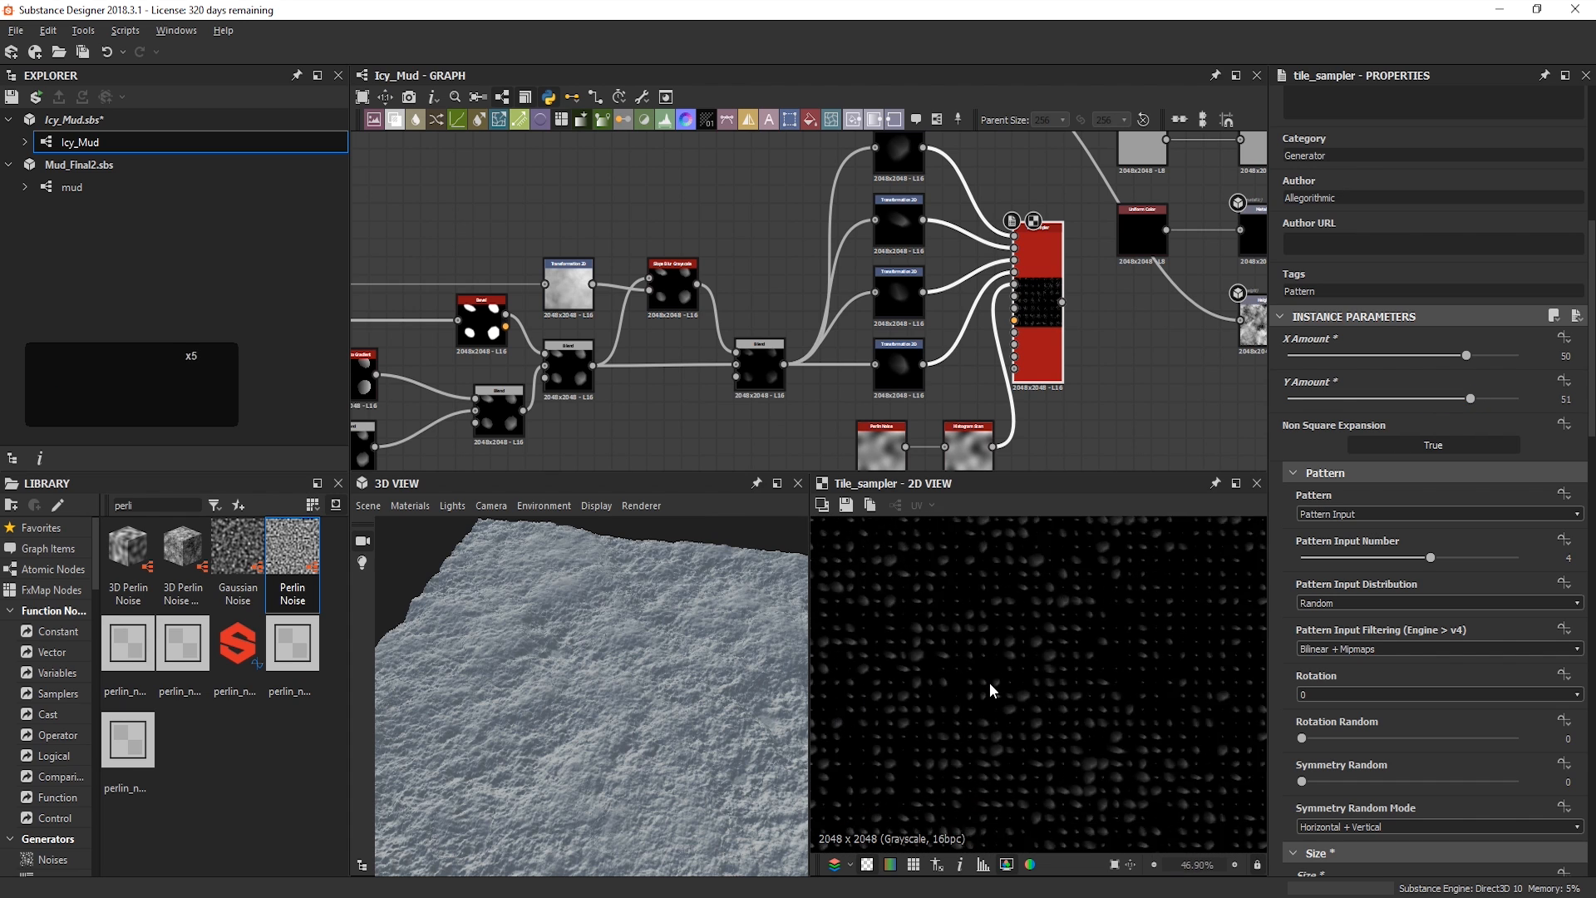
Step: Scatter the pattern positions with Position Random about 3.47, Offset about 0.36, and Global Offset about 0.19 in X and 0.13 in Y
{"action": "scroll", "coordinate": [989, 682], "scroll_direction": "down", "scroll_amount": 2}
{"action": "scroll", "coordinate": [1393, 627], "scroll_direction": "down", "scroll_amount": 3}
{"action": "left_click_drag", "start_coordinate": [1402, 582], "coordinate": [1376, 579]}
{"action": "double_click", "coordinate": [1558, 578]}
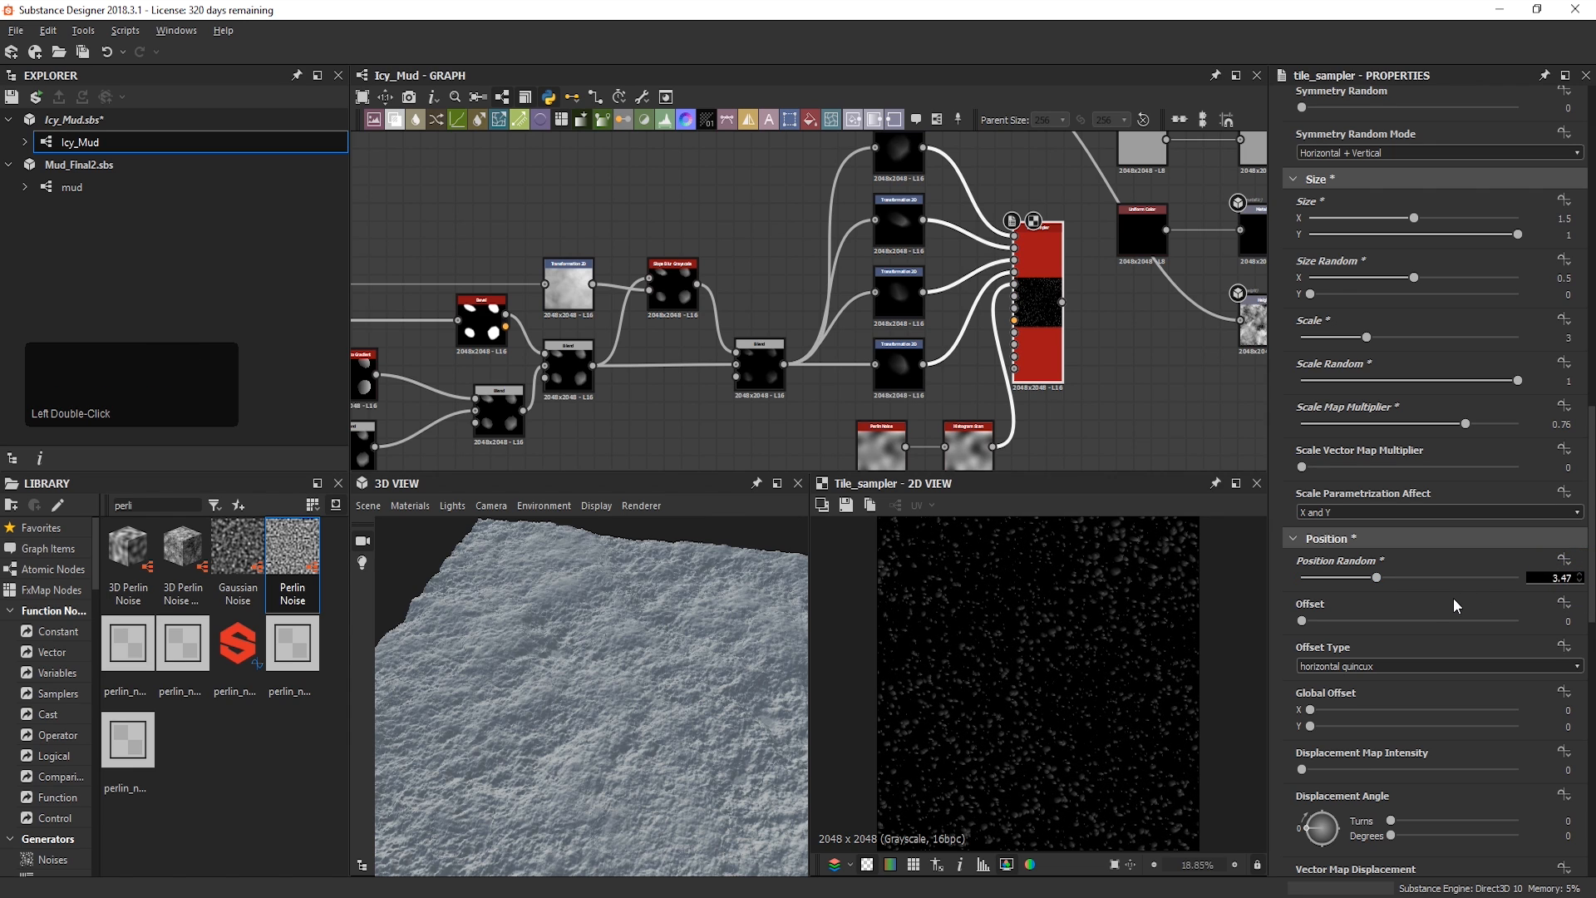
{"action": "left_click_drag", "start_coordinate": [1341, 623], "coordinate": [1381, 632]}
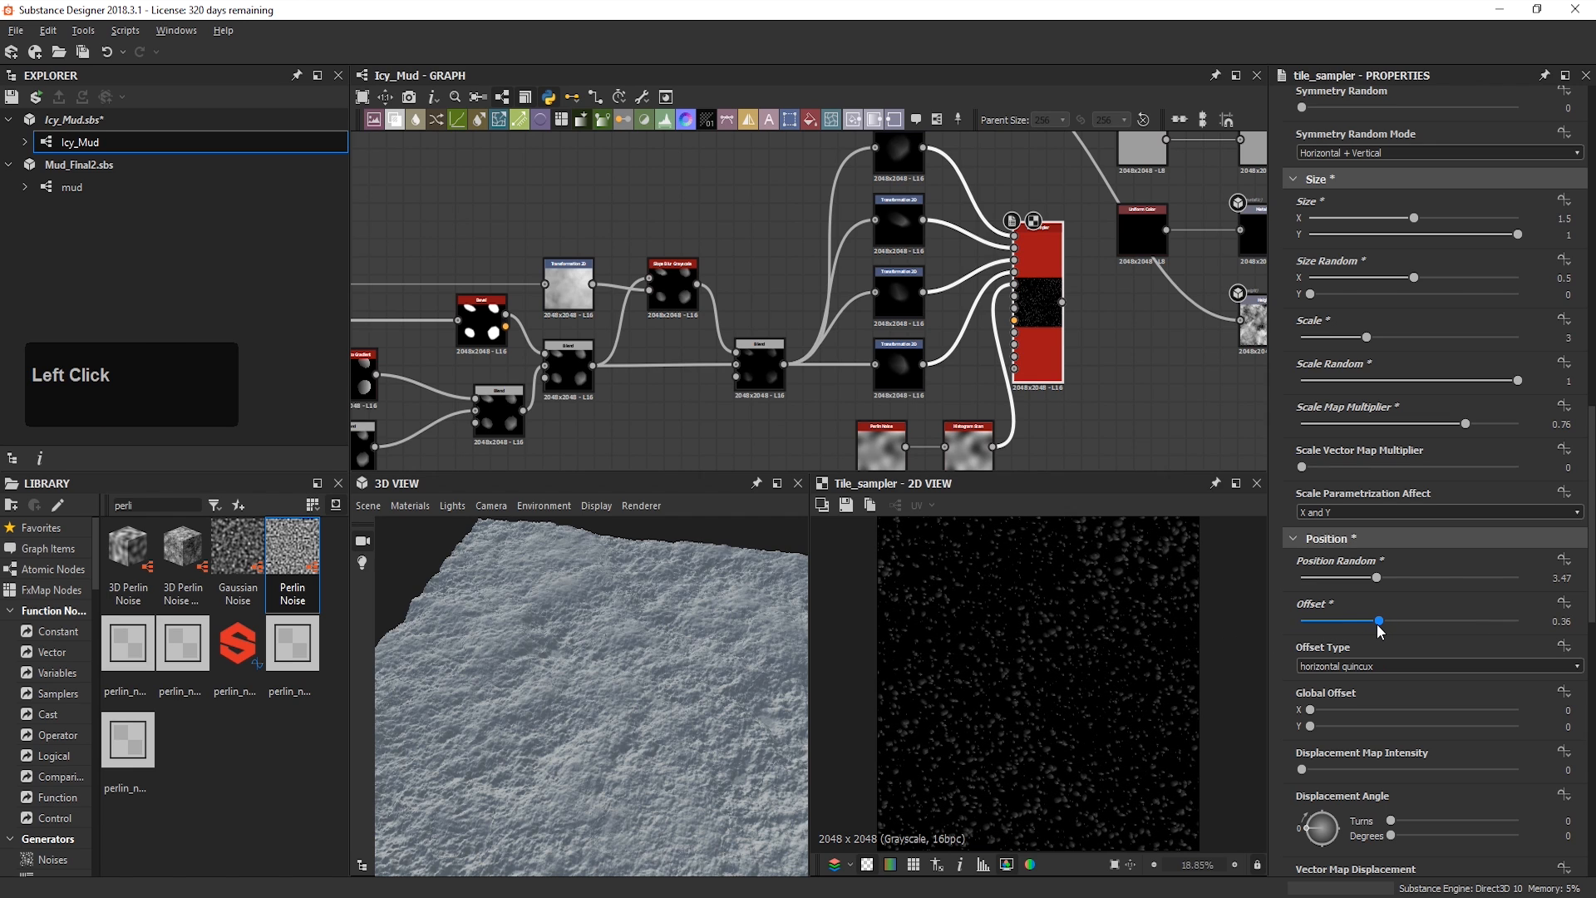
{"action": "scroll", "coordinate": [1348, 681], "scroll_direction": "down", "scroll_amount": 1}
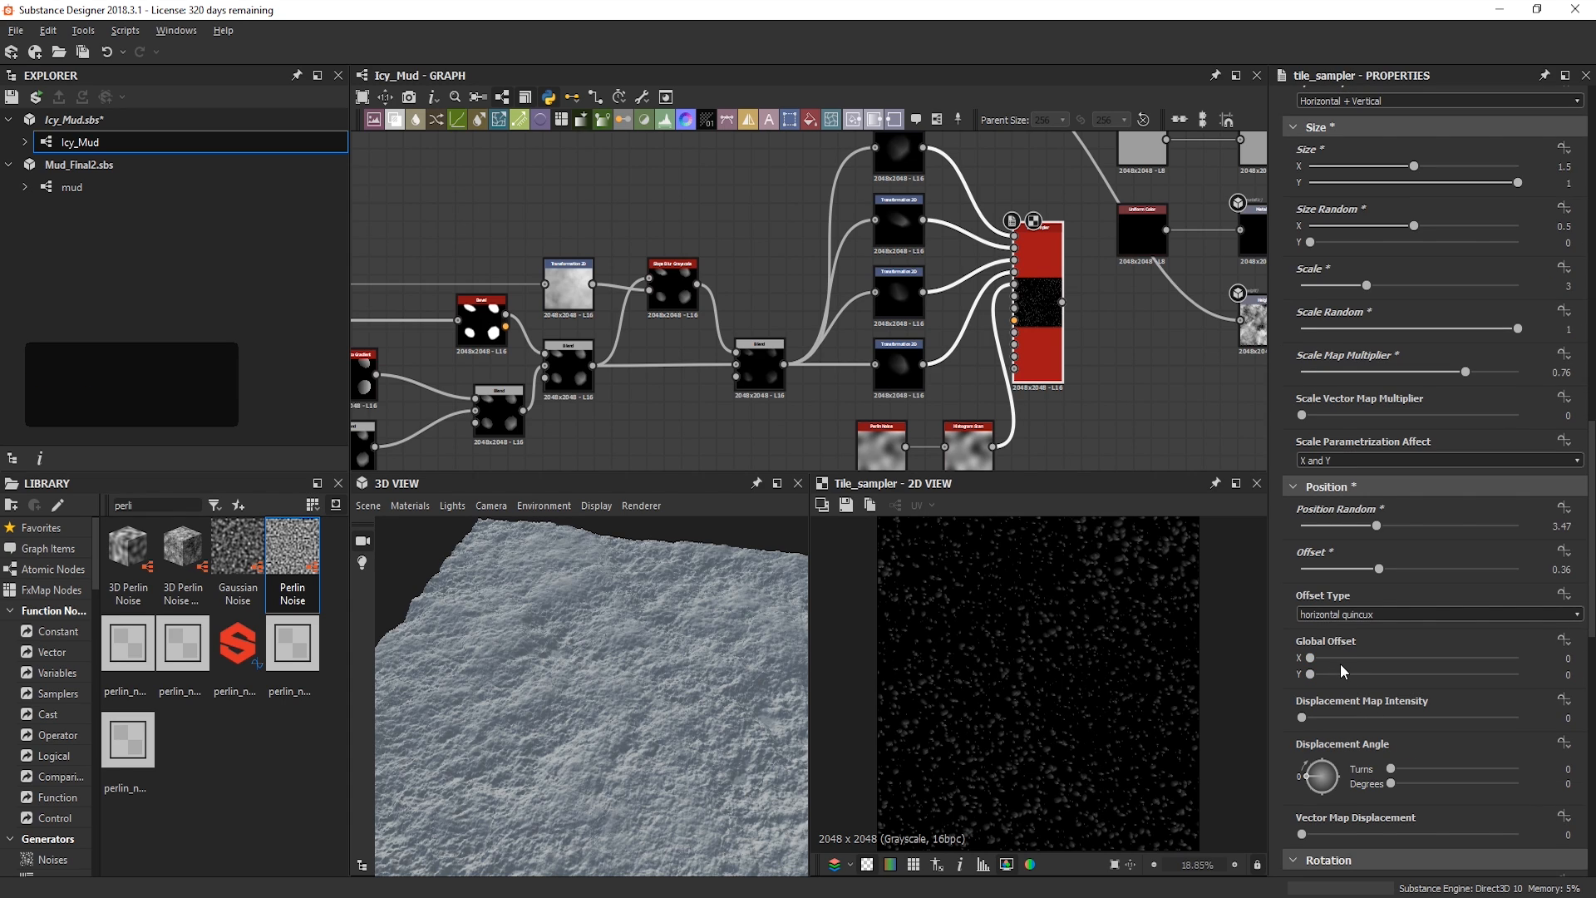
{"action": "left_click_drag", "start_coordinate": [1310, 657], "coordinate": [1340, 680]}
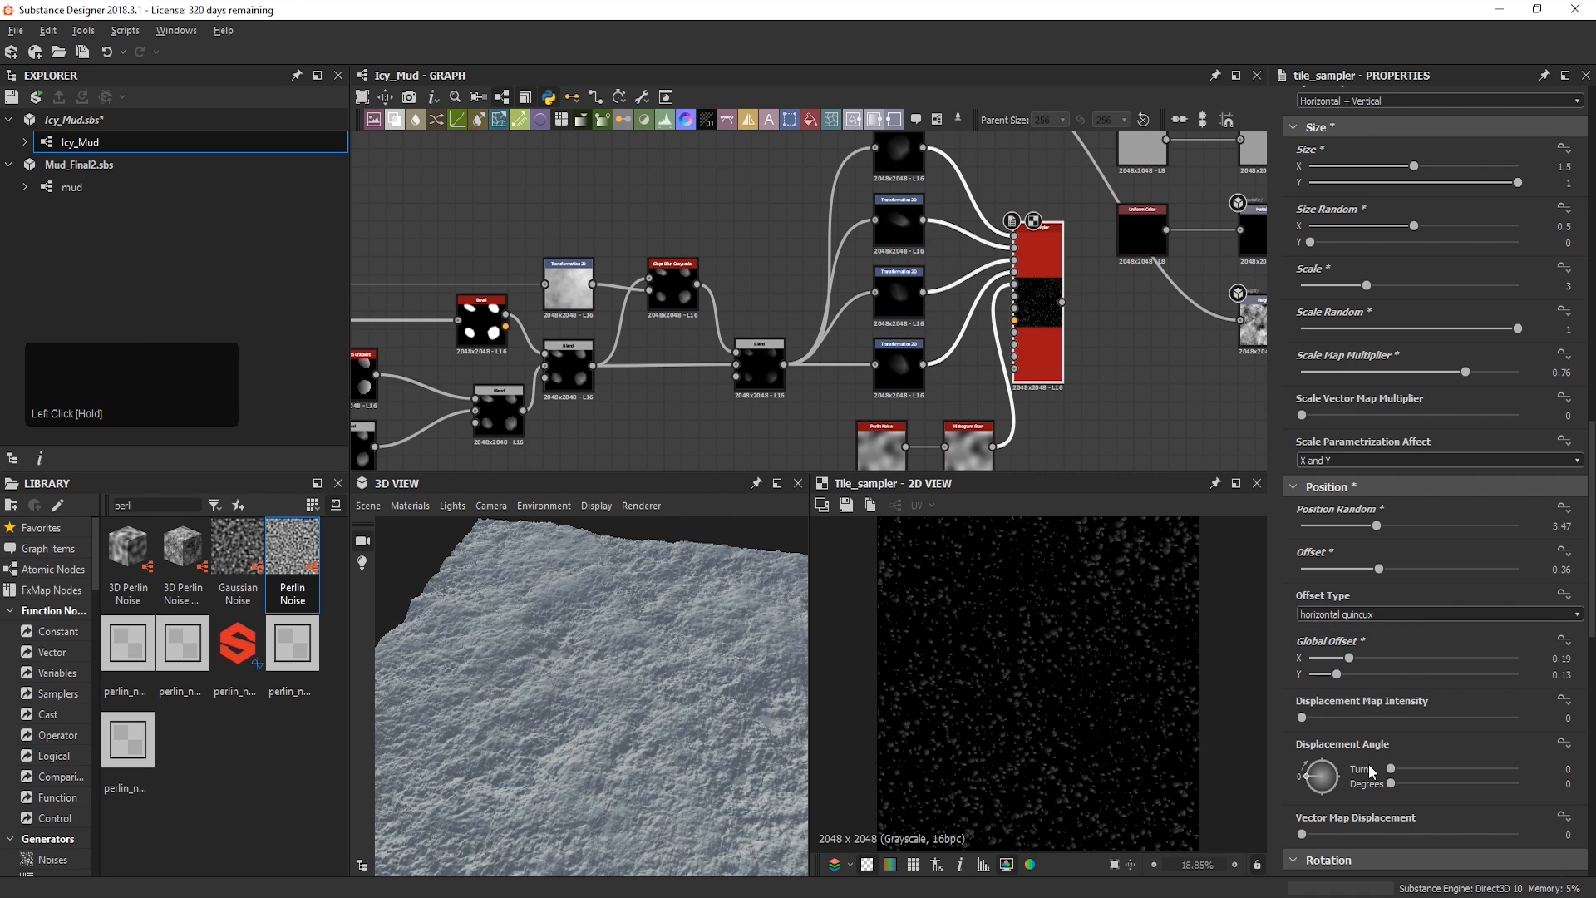
Step: In the Tile Sampler's Rotation settings, set Rotation to about -149 degrees and Rotation Random to 1
{"action": "scroll", "coordinate": [1369, 765], "scroll_direction": "down", "scroll_amount": 4}
{"action": "mouse_move", "coordinate": [1328, 721]}
{"action": "left_mouse_down"}
{"action": "mouse_move", "coordinate": [1385, 740]}
{"action": "mouse_move", "coordinate": [1343, 725]}
{"action": "left_mouse_up"}
{"action": "scroll", "coordinate": [1092, 712], "scroll_direction": "up", "scroll_amount": 6}
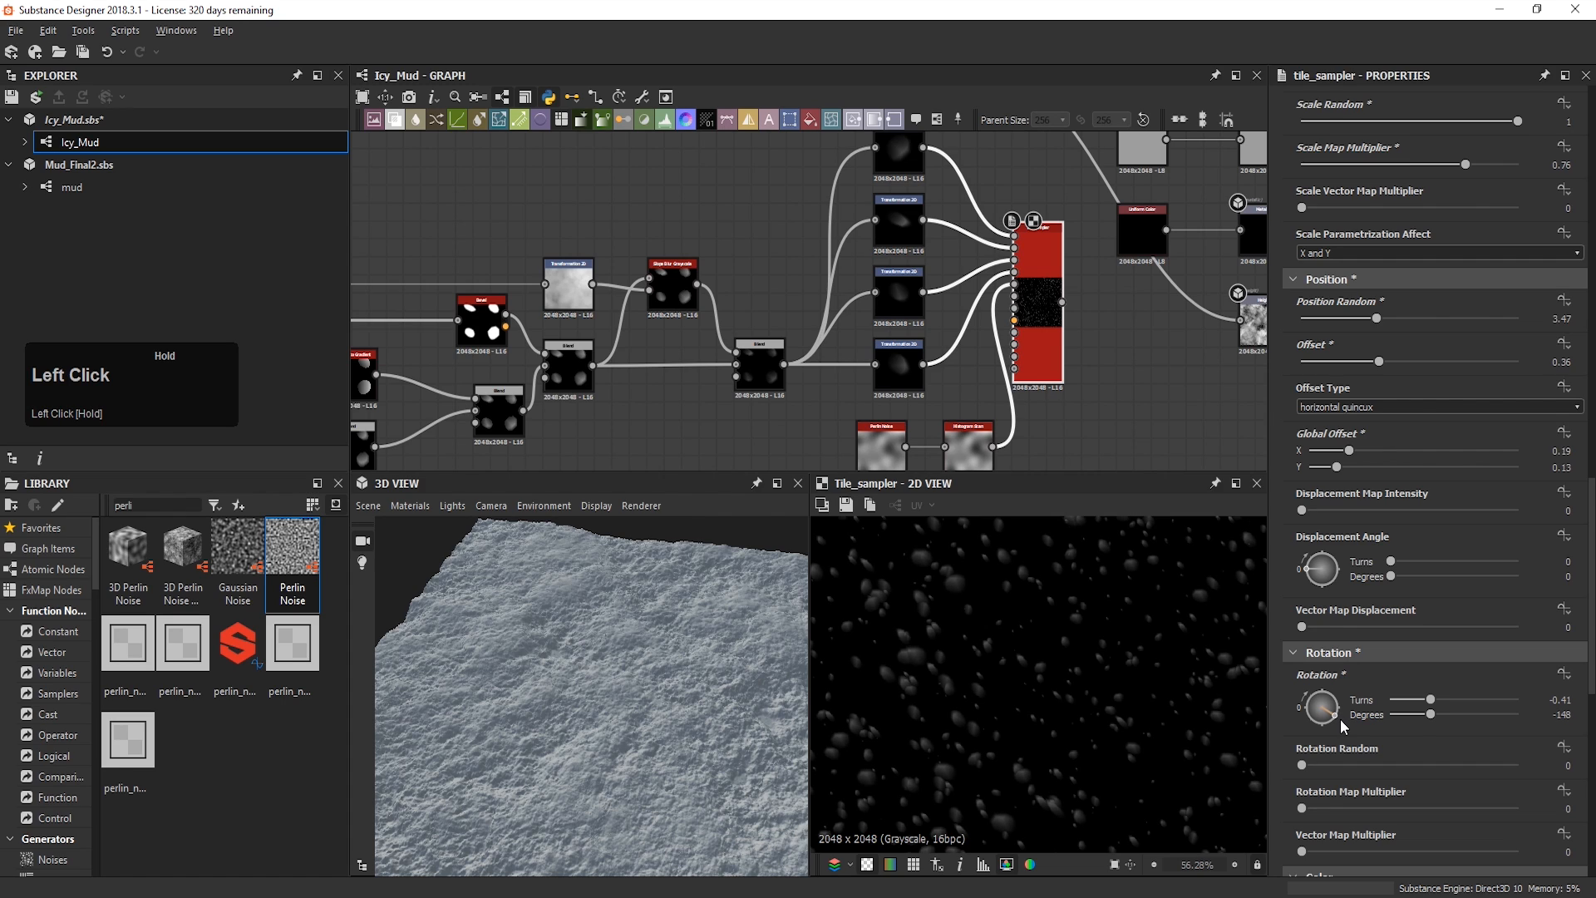
{"action": "left_click_drag", "start_coordinate": [1344, 725], "coordinate": [1344, 719]}
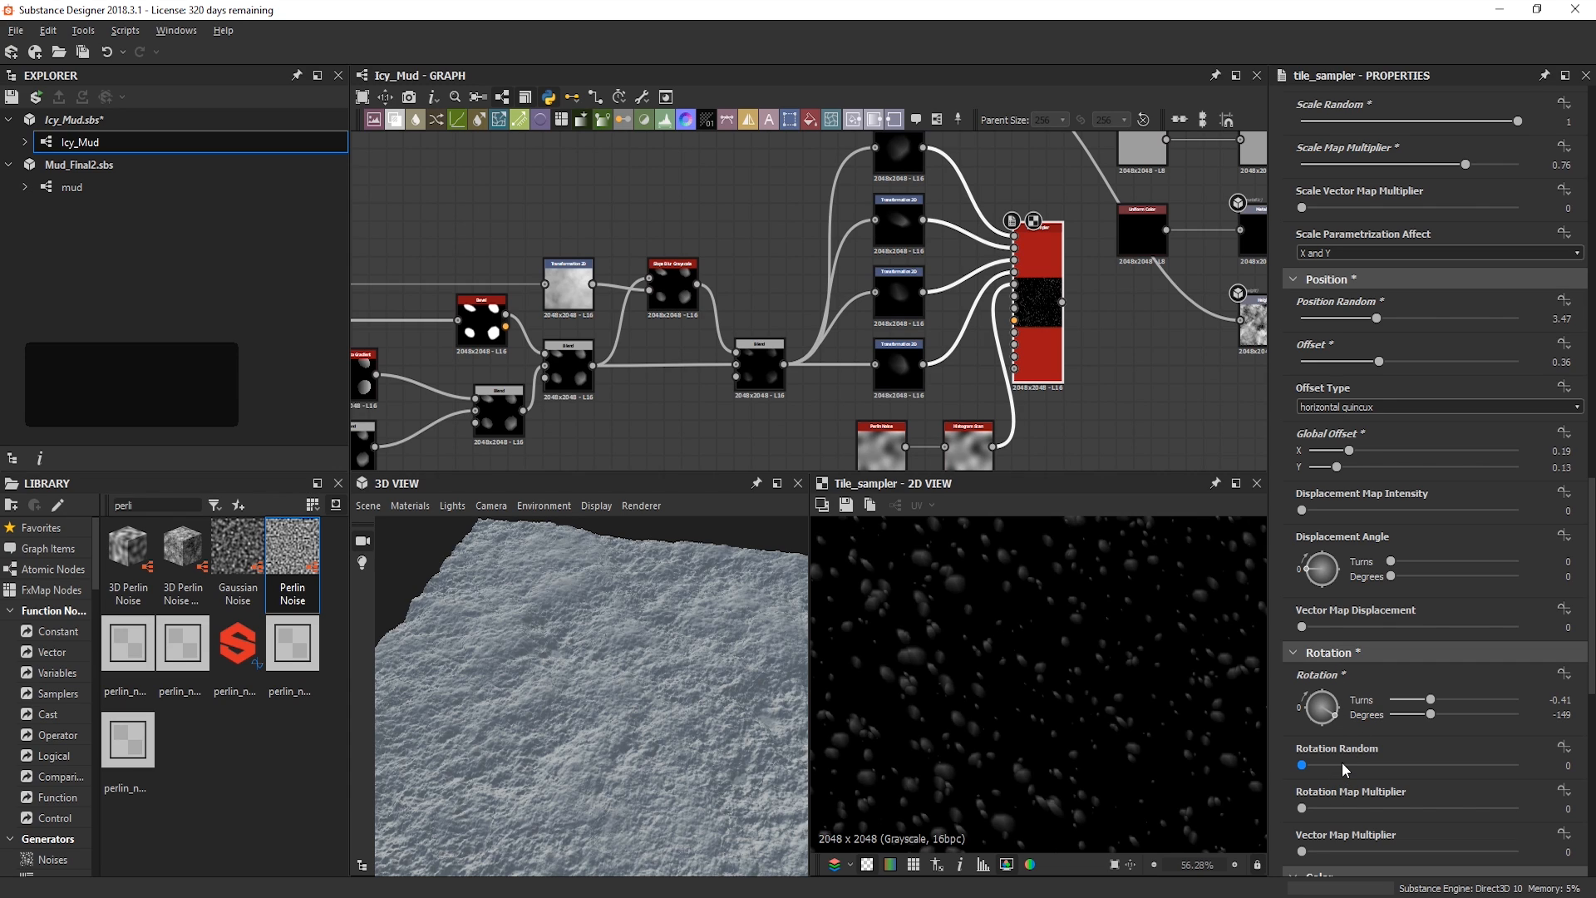
{"action": "left_click_drag", "start_coordinate": [1341, 762], "coordinate": [1515, 735]}
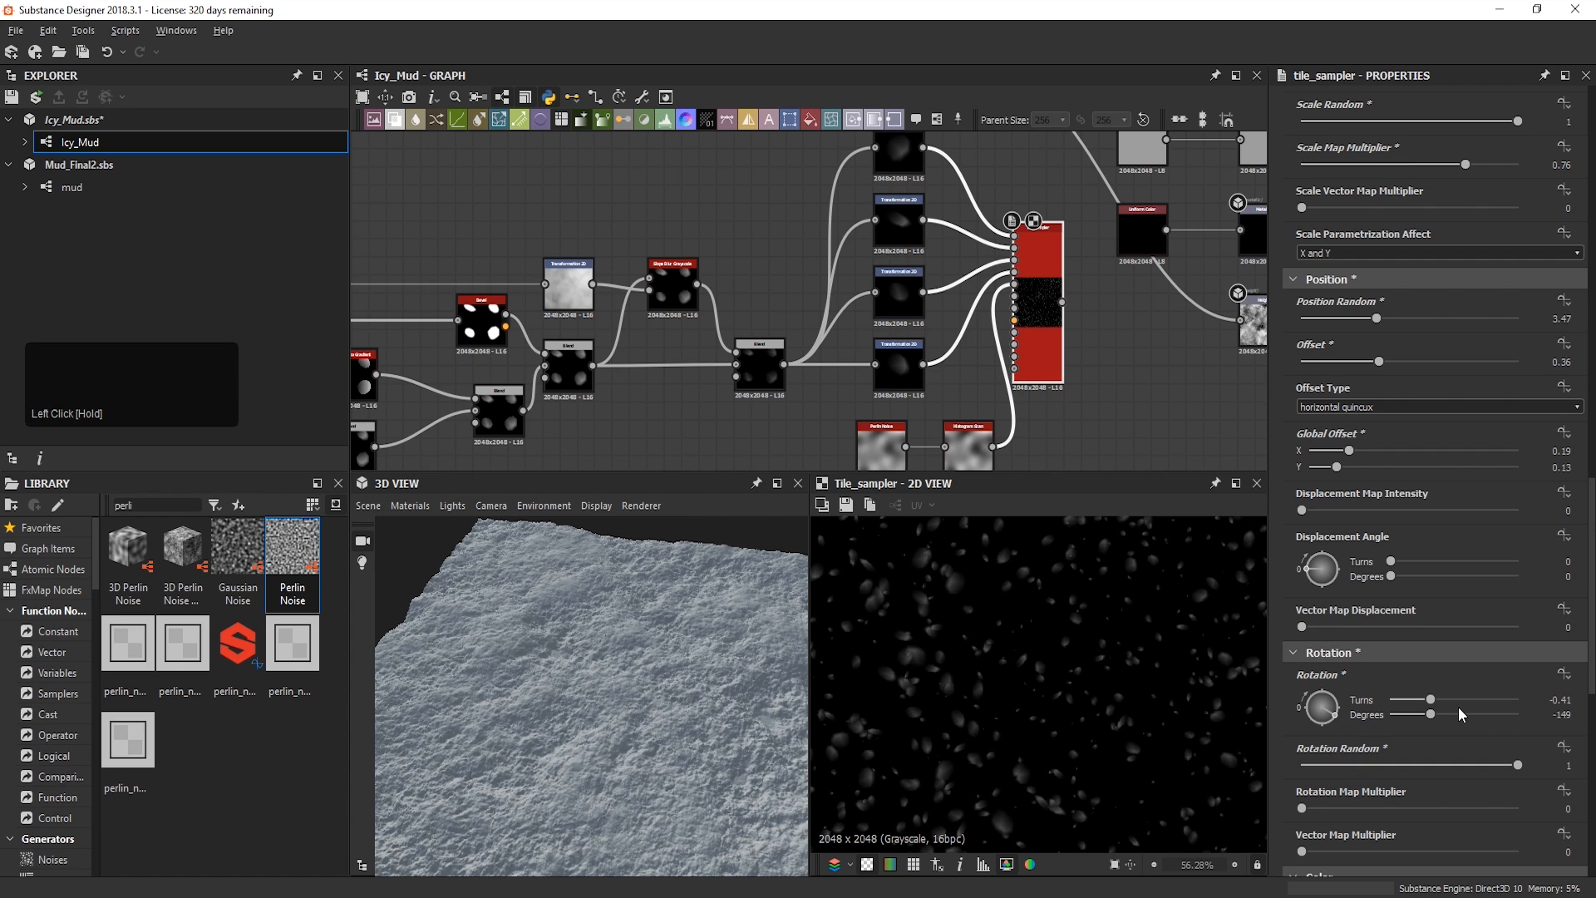
Step: Set the Vector Map Multiplier in the Tile Sampler's Rotation settings to about 0.24
{"action": "scroll", "coordinate": [1458, 707], "scroll_direction": "down", "scroll_amount": 5}
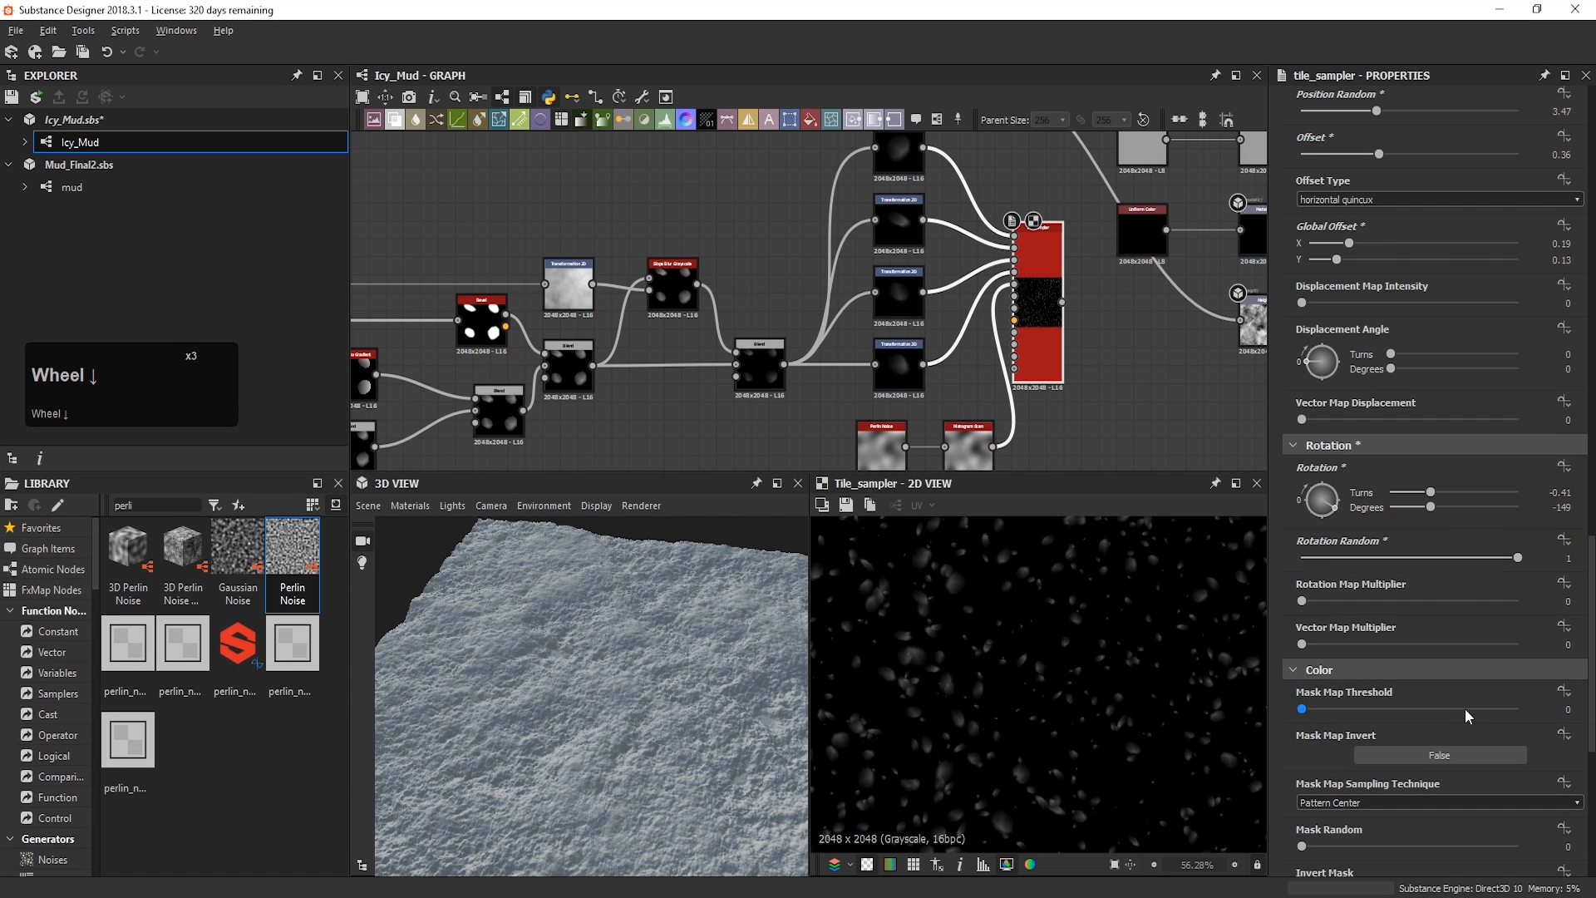
{"action": "left_click_drag", "start_coordinate": [1350, 541], "coordinate": [1354, 541]}
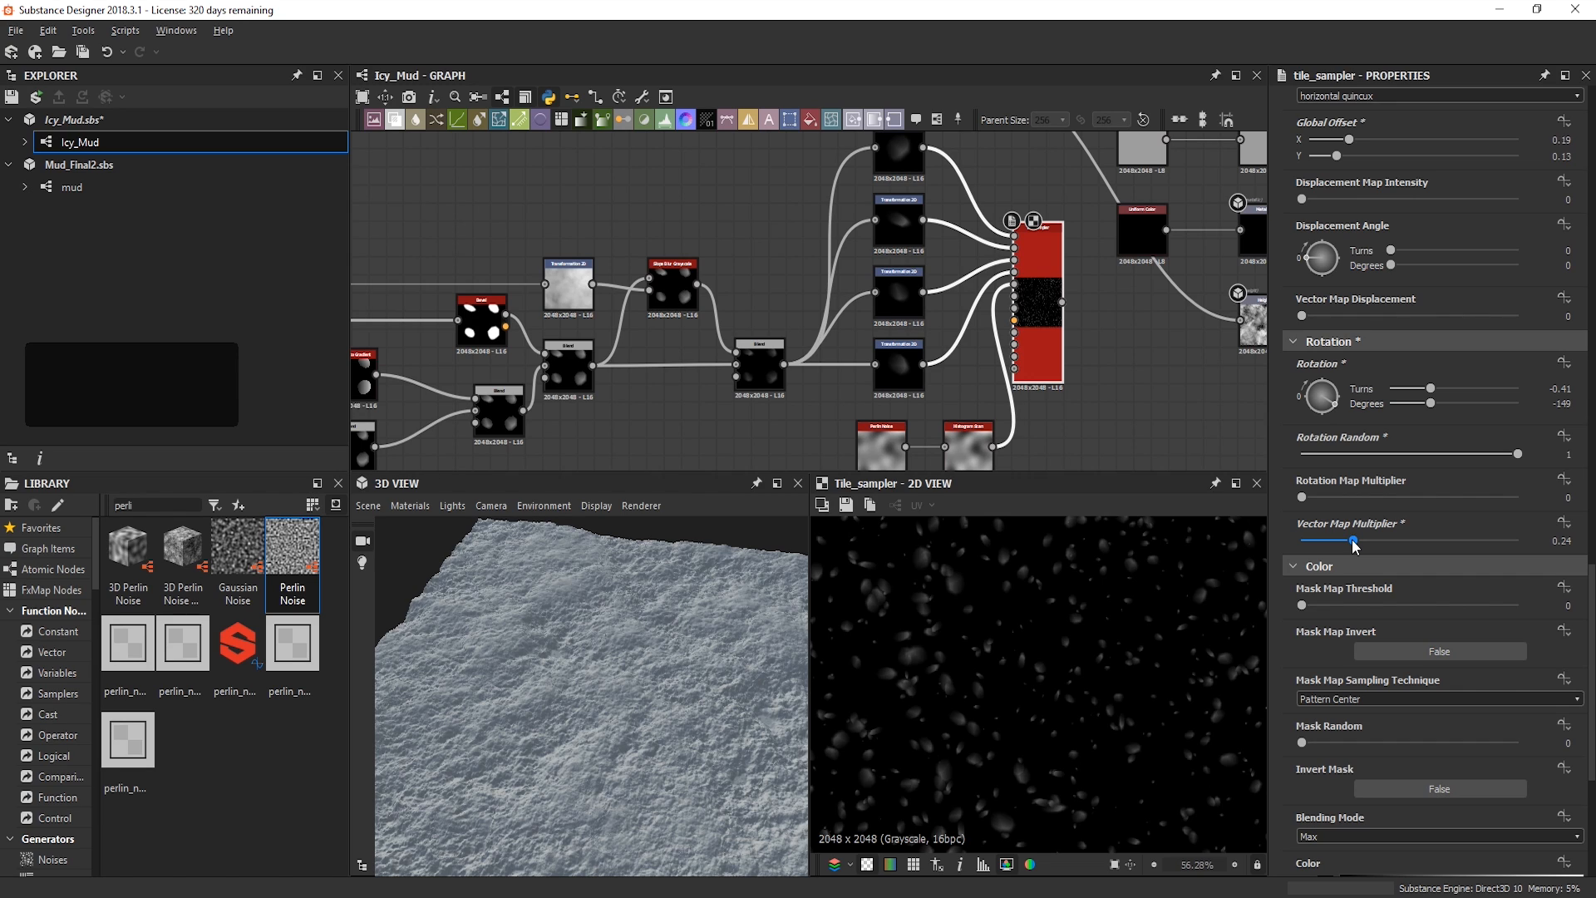
{"action": "scroll", "coordinate": [1059, 316], "scroll_direction": "up", "scroll_amount": 6}
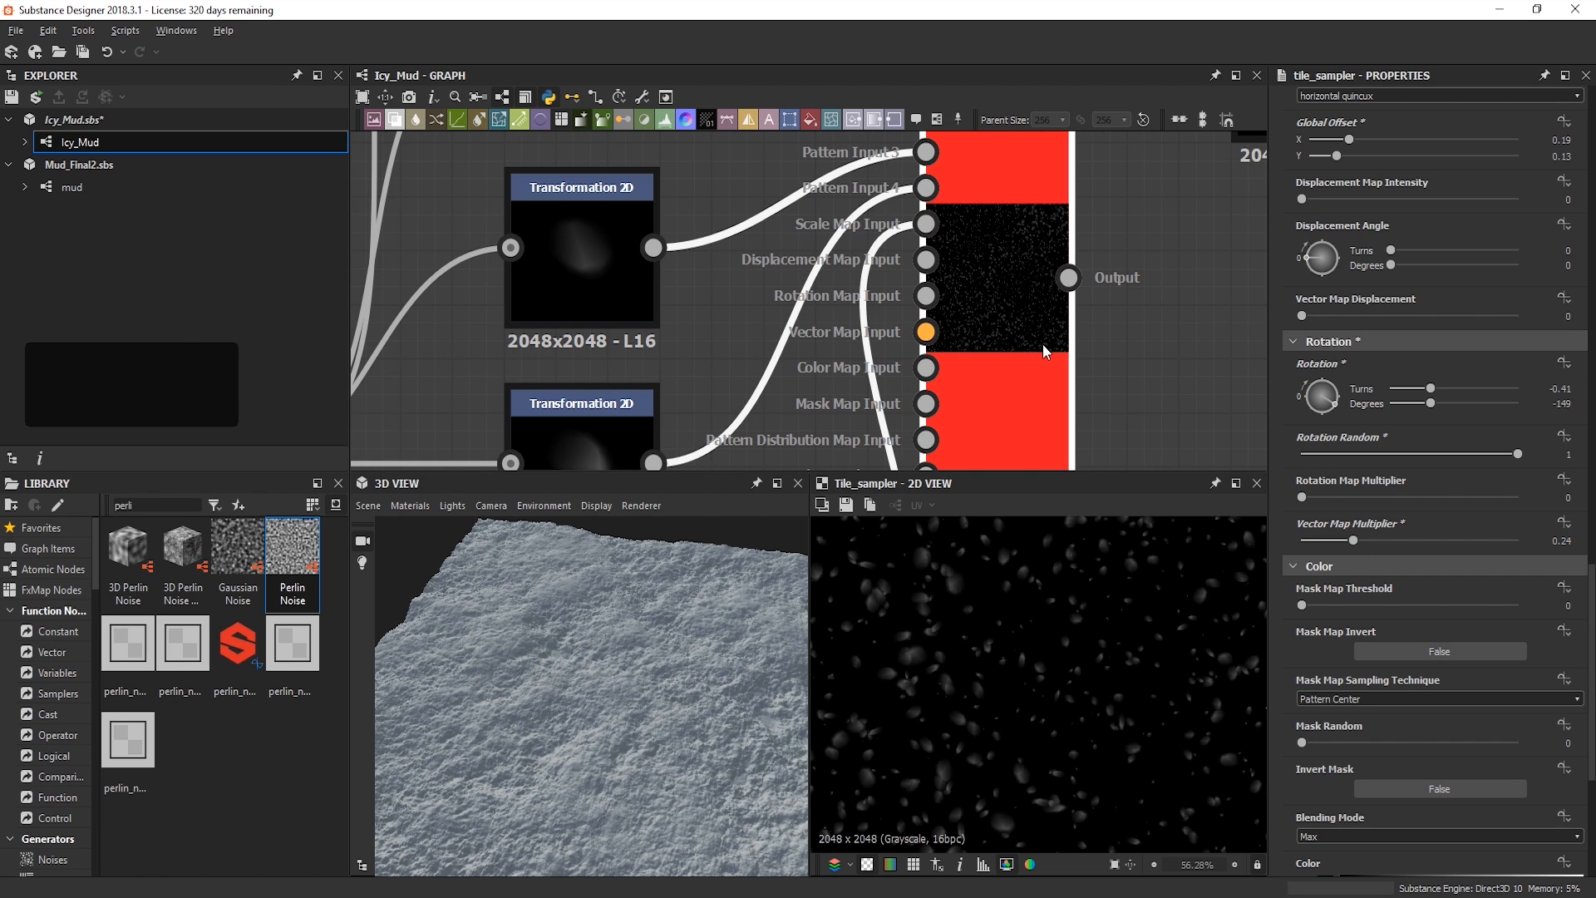
Step: In the Tile Sampler's Pattern settings, set Rotation Random to 1 and Symmetry Random to about 0.28
{"action": "scroll", "coordinate": [1403, 462], "scroll_direction": "up", "scroll_amount": 8}
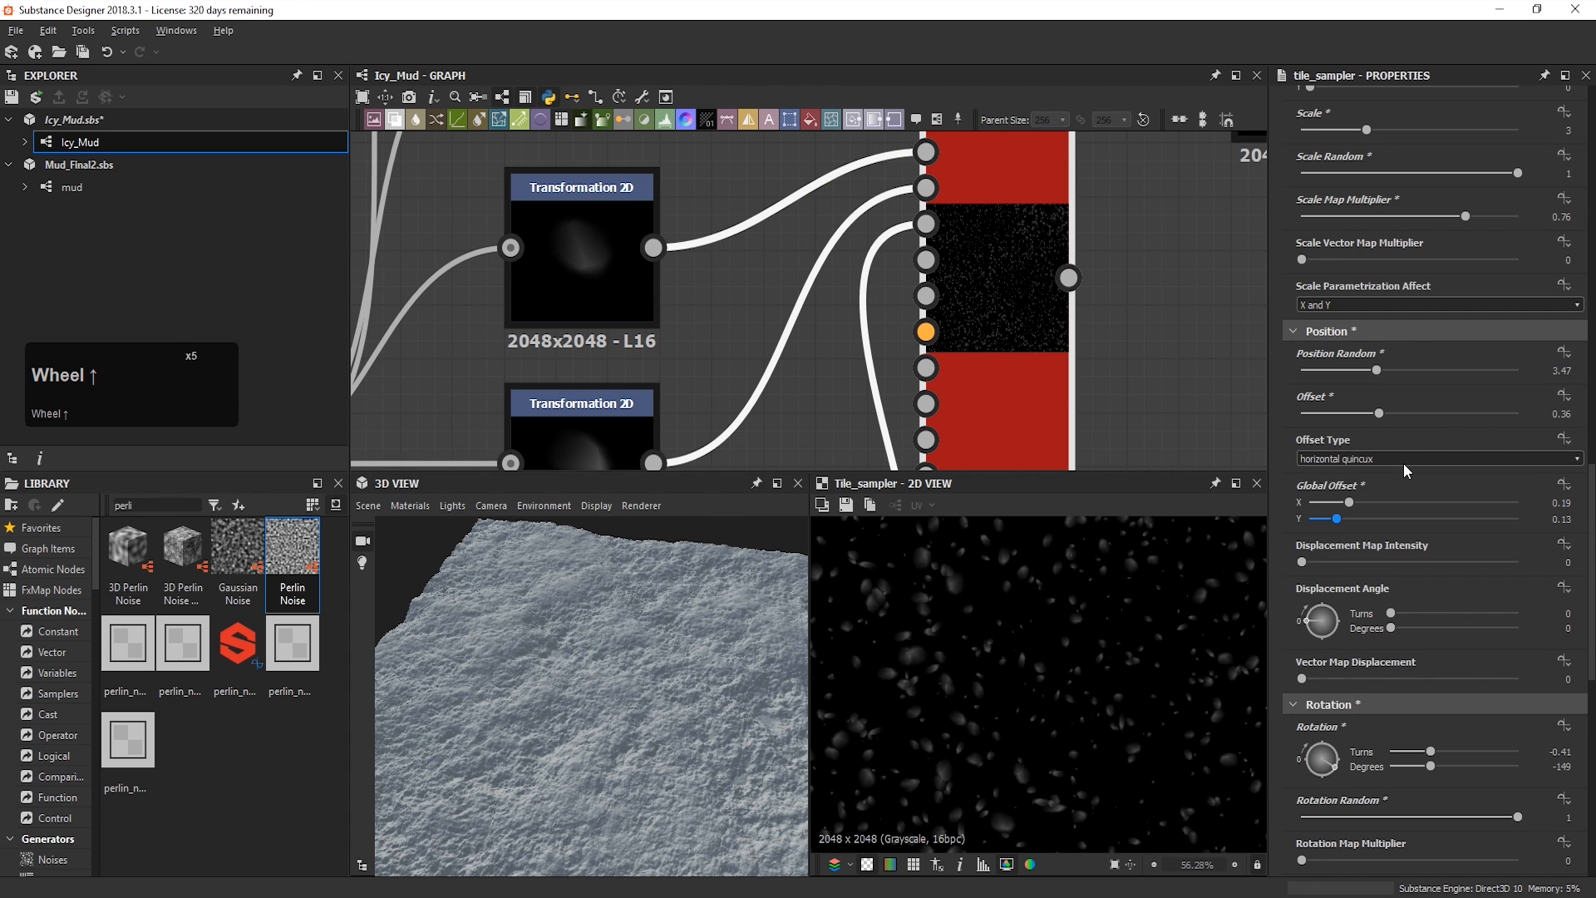
{"action": "scroll", "coordinate": [1403, 462], "scroll_direction": "up", "scroll_amount": 6}
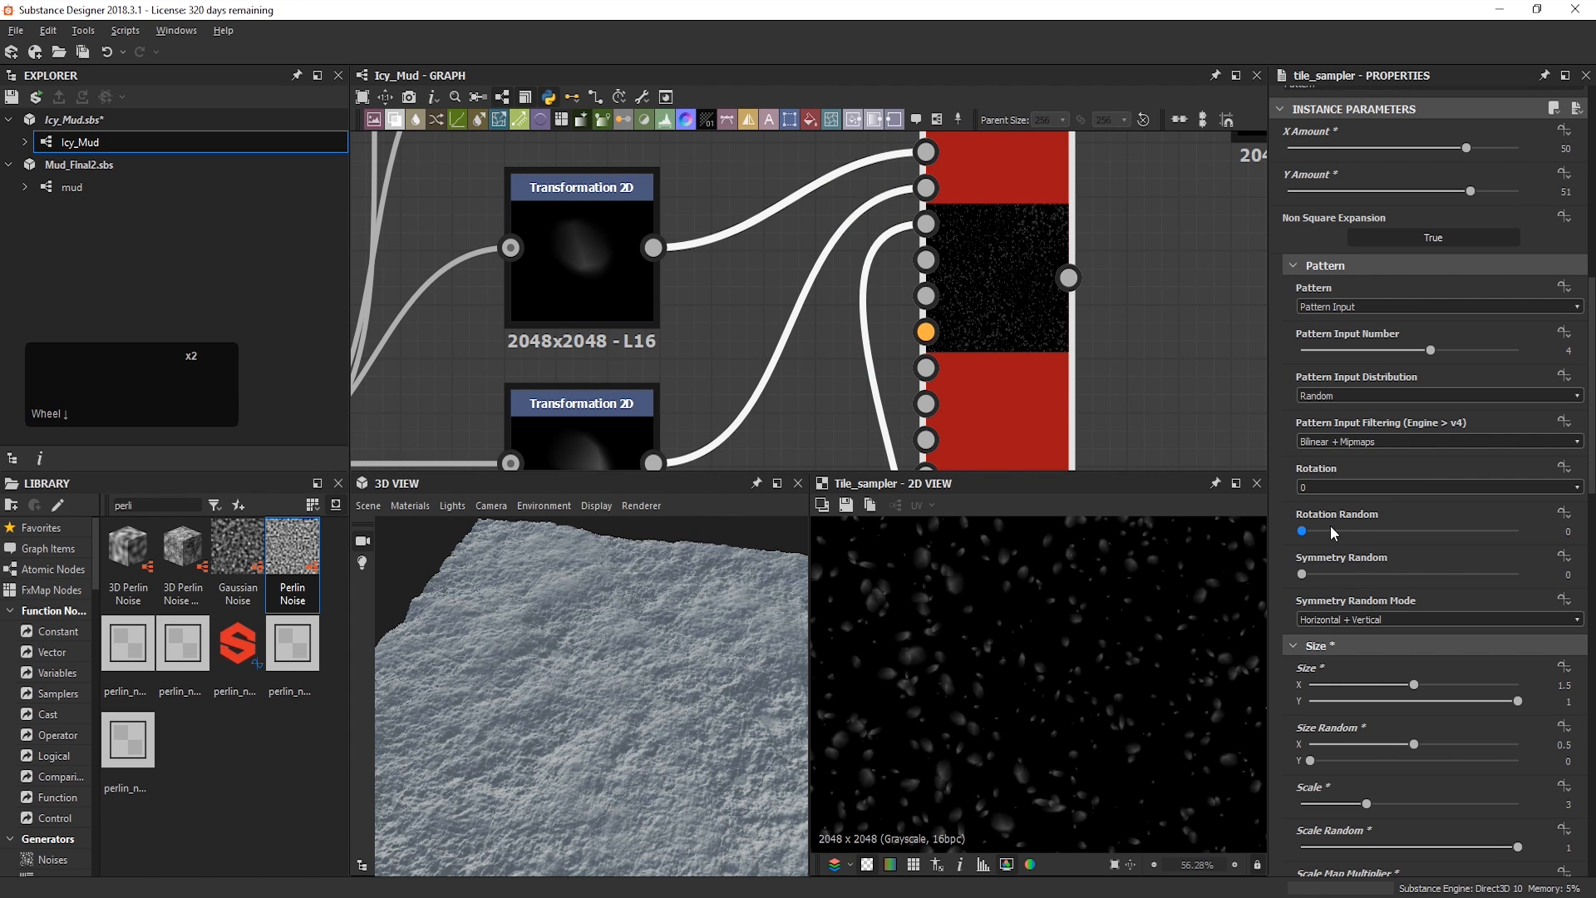
{"action": "left_click_drag", "start_coordinate": [1322, 529], "coordinate": [1518, 530]}
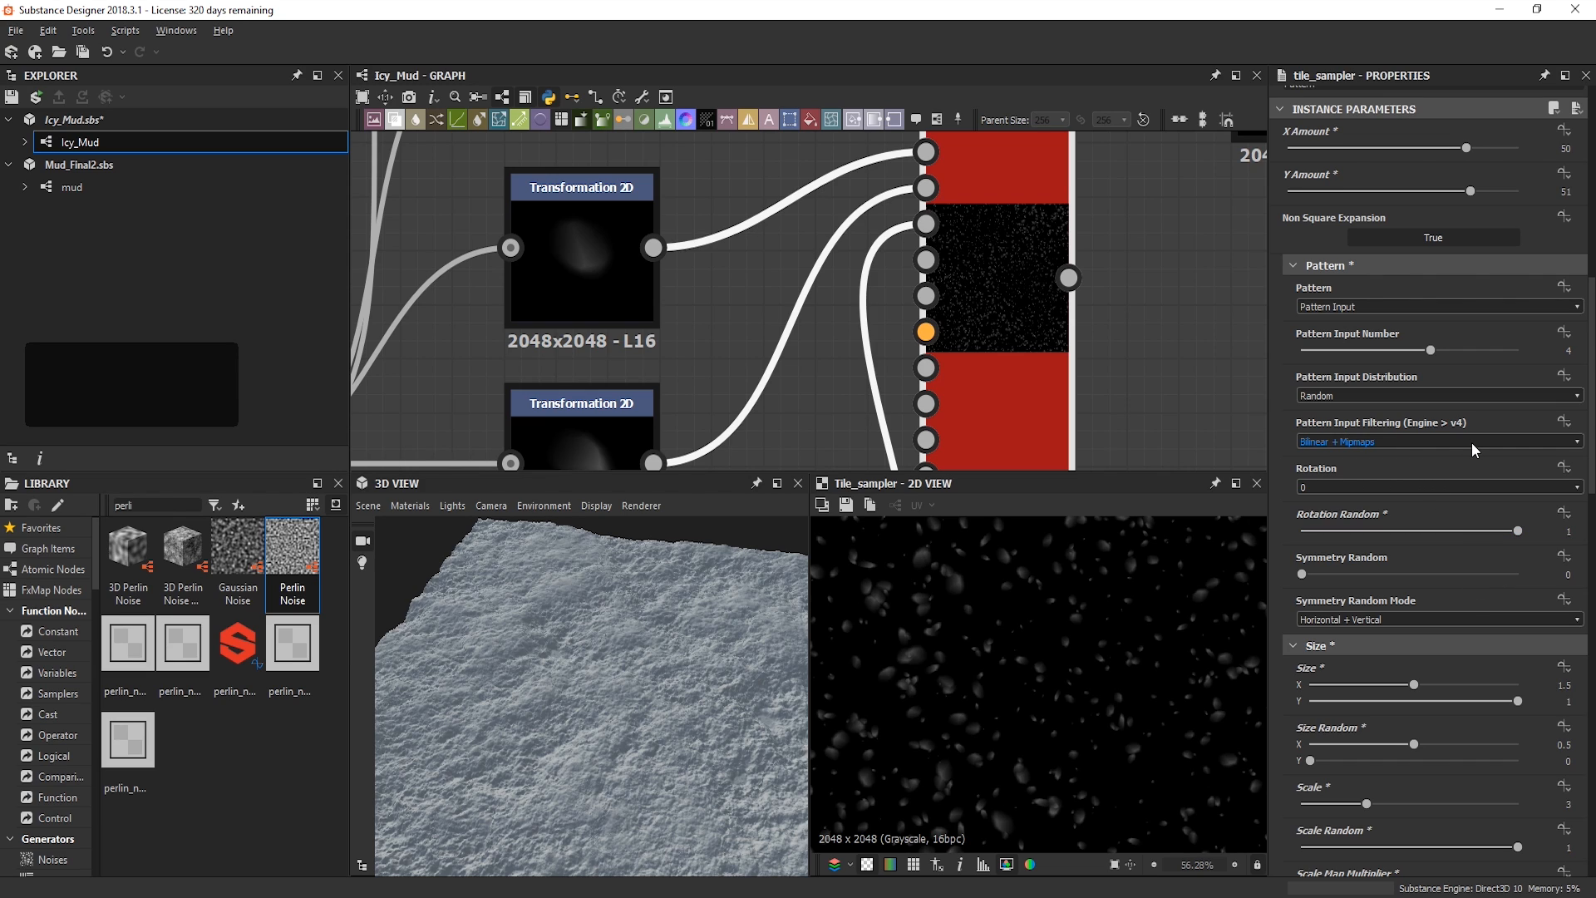
{"action": "left_click_drag", "start_coordinate": [1350, 572], "coordinate": [1362, 572]}
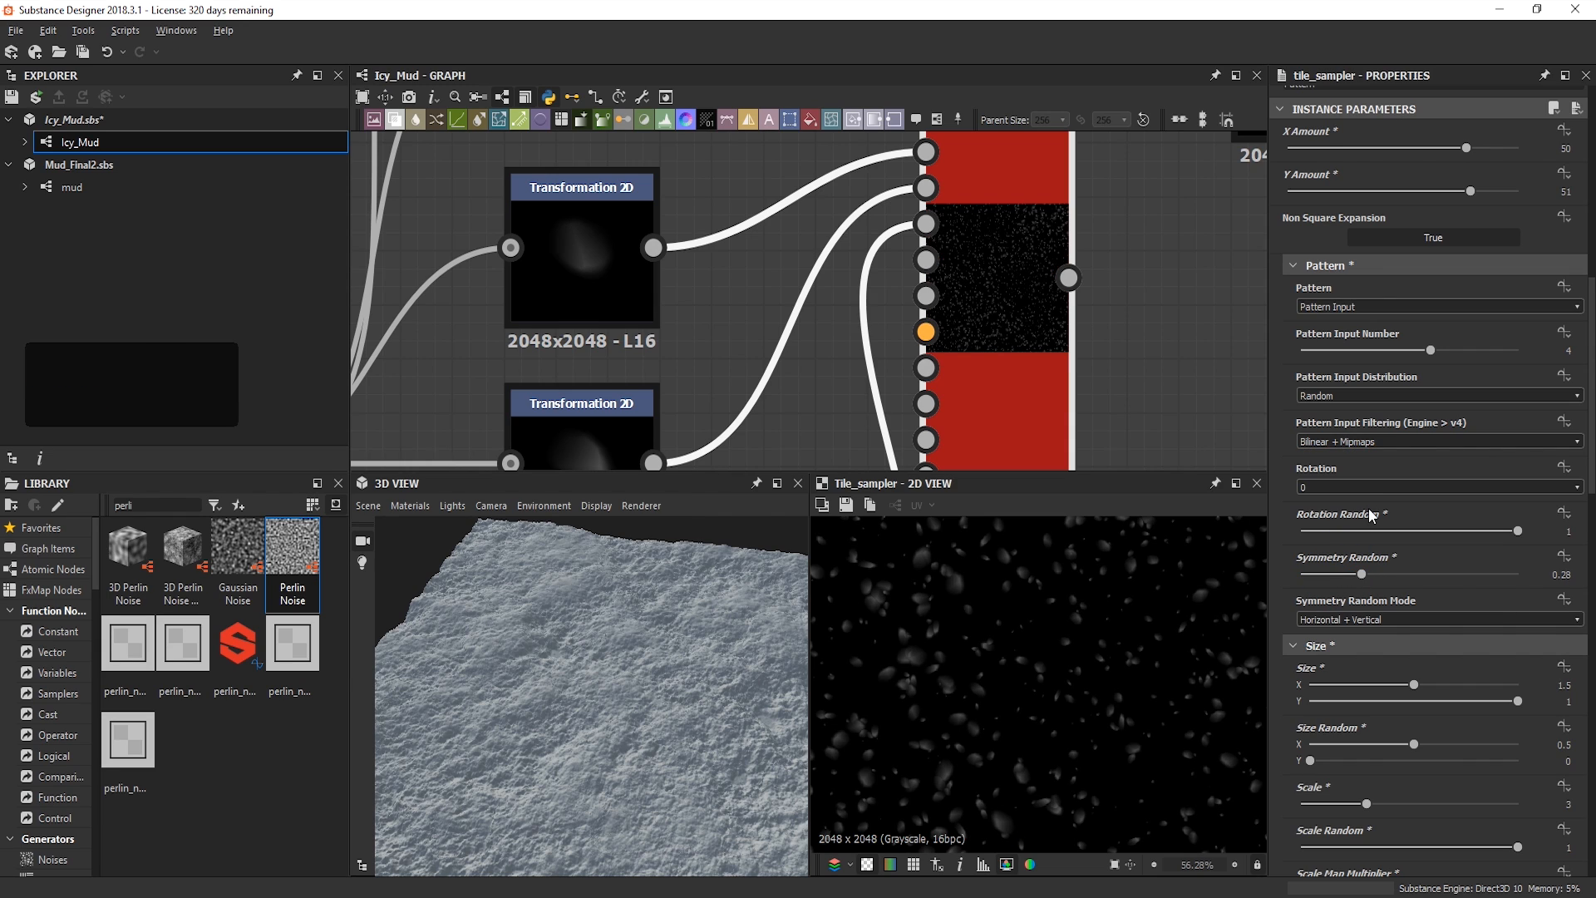
Step: Change the Tile Sampler's Blending Mode to Add/Sub
{"action": "scroll", "coordinate": [1371, 517], "scroll_direction": "down", "scroll_amount": 3}
{"action": "scroll", "coordinate": [1372, 594], "scroll_direction": "down", "scroll_amount": 5}
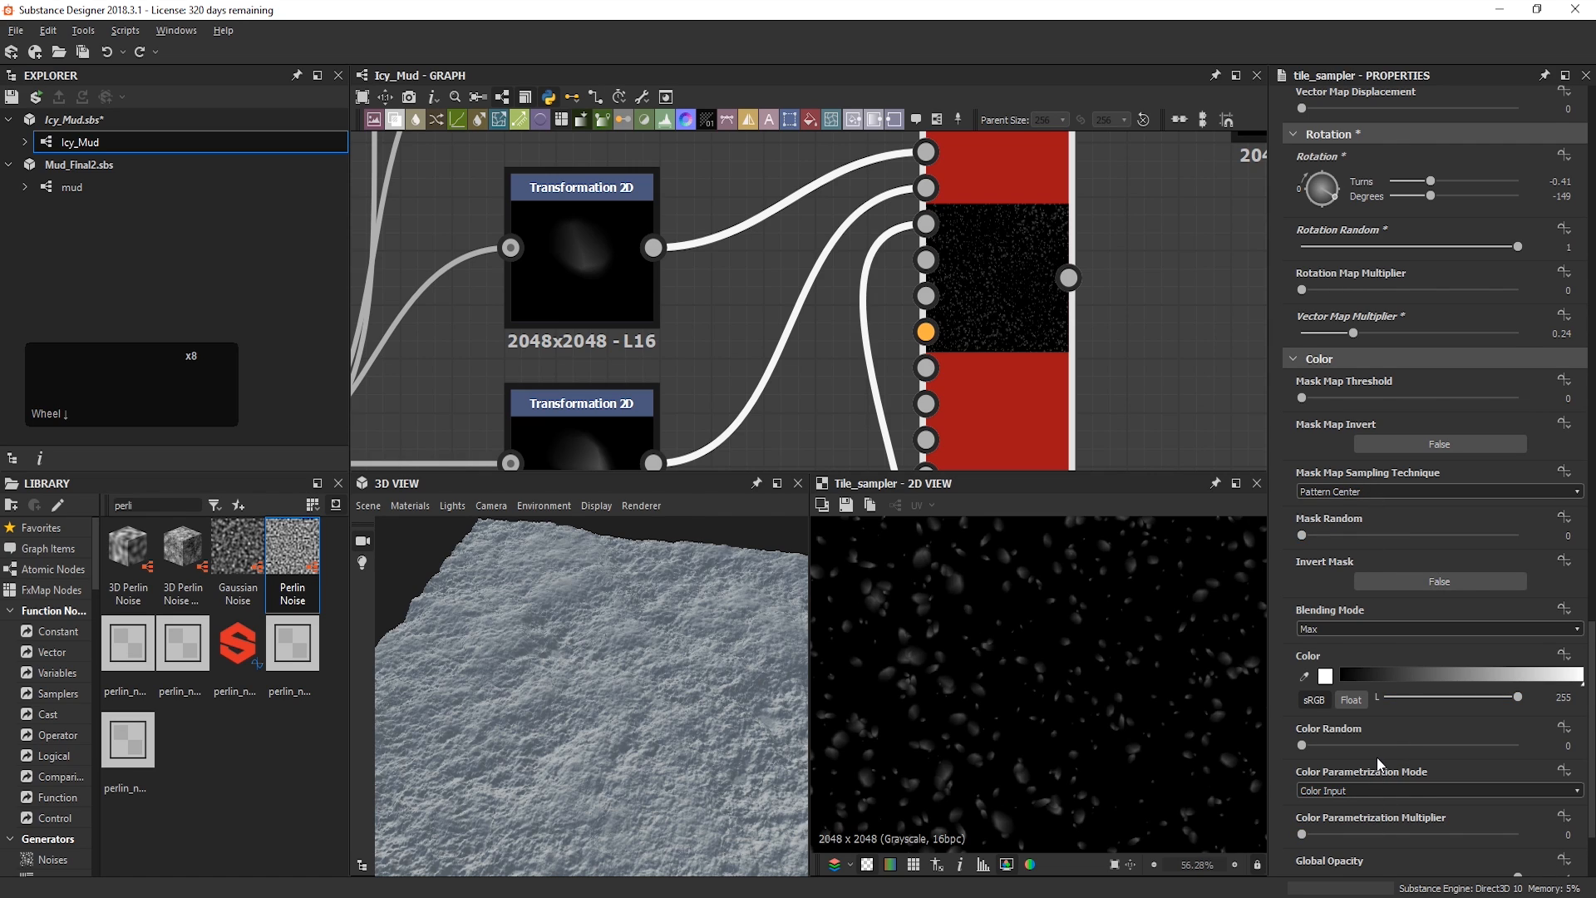
{"action": "scroll", "coordinate": [1378, 763], "scroll_direction": "down", "scroll_amount": 1}
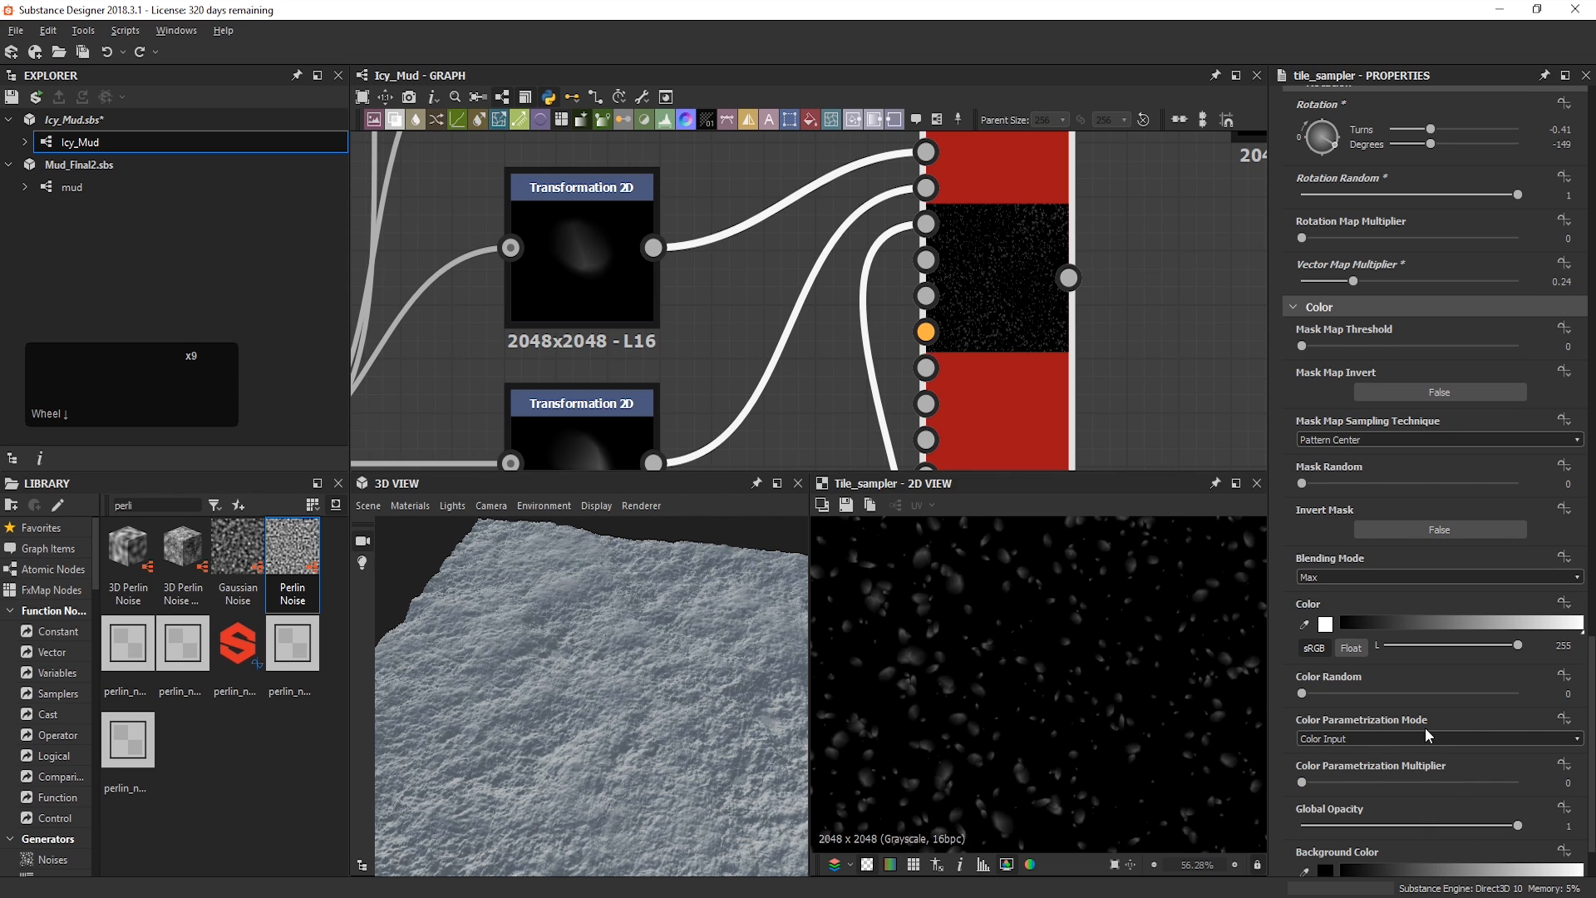
{"action": "left_click", "coordinate": [1401, 573]}
{"action": "left_click", "coordinate": [1391, 593]}
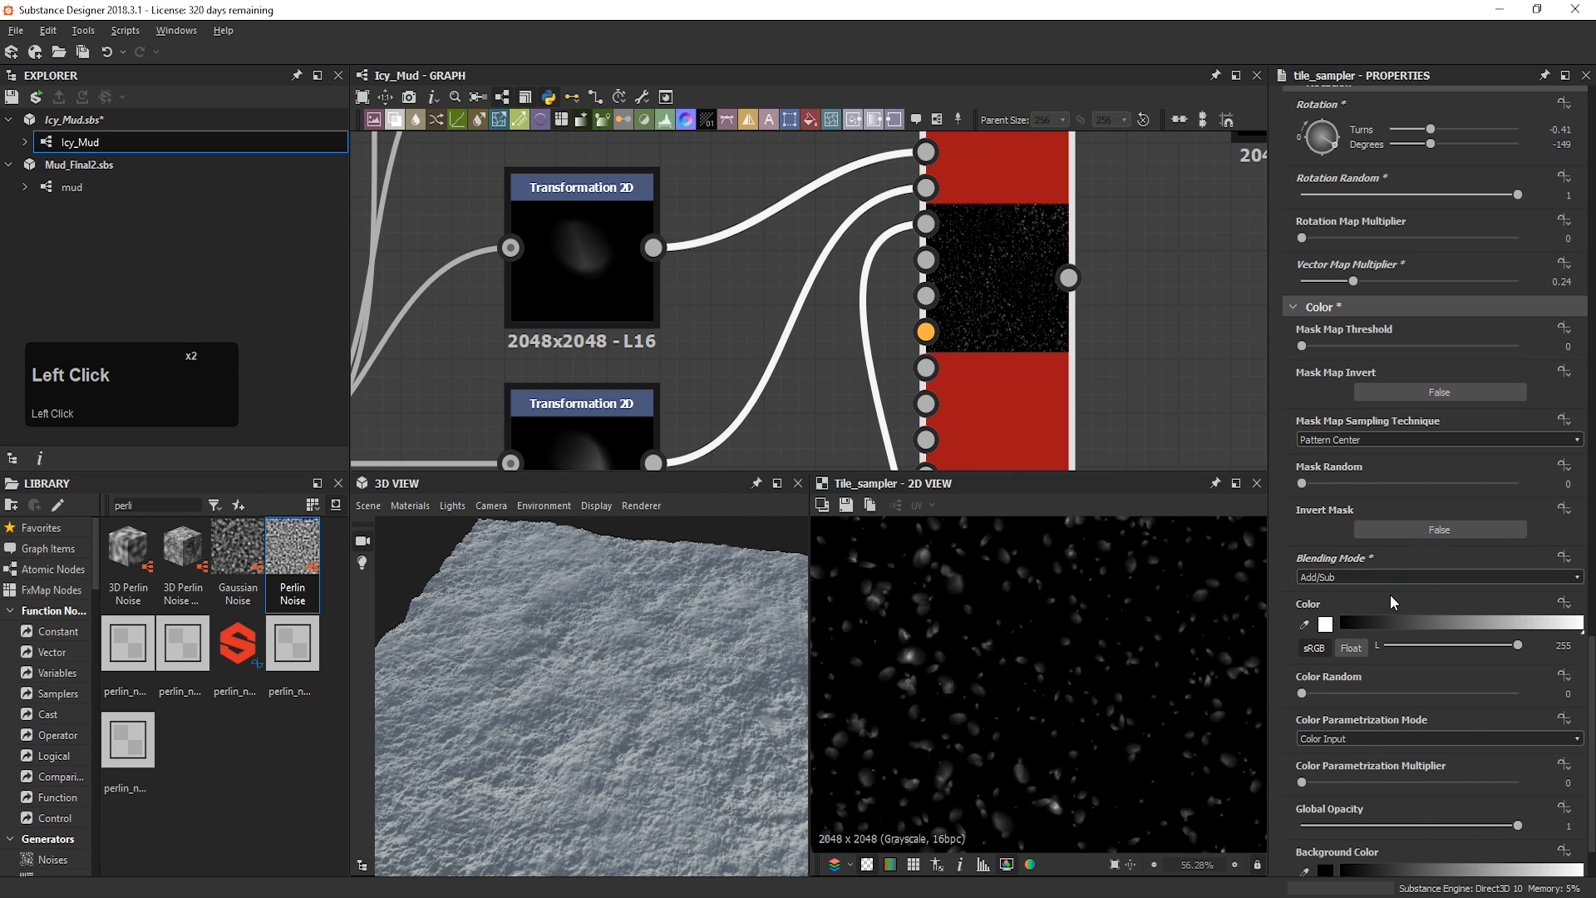
Step: Set the luminance of the Tile Sampler's Color to 219
{"action": "left_click", "coordinate": [1554, 692]}
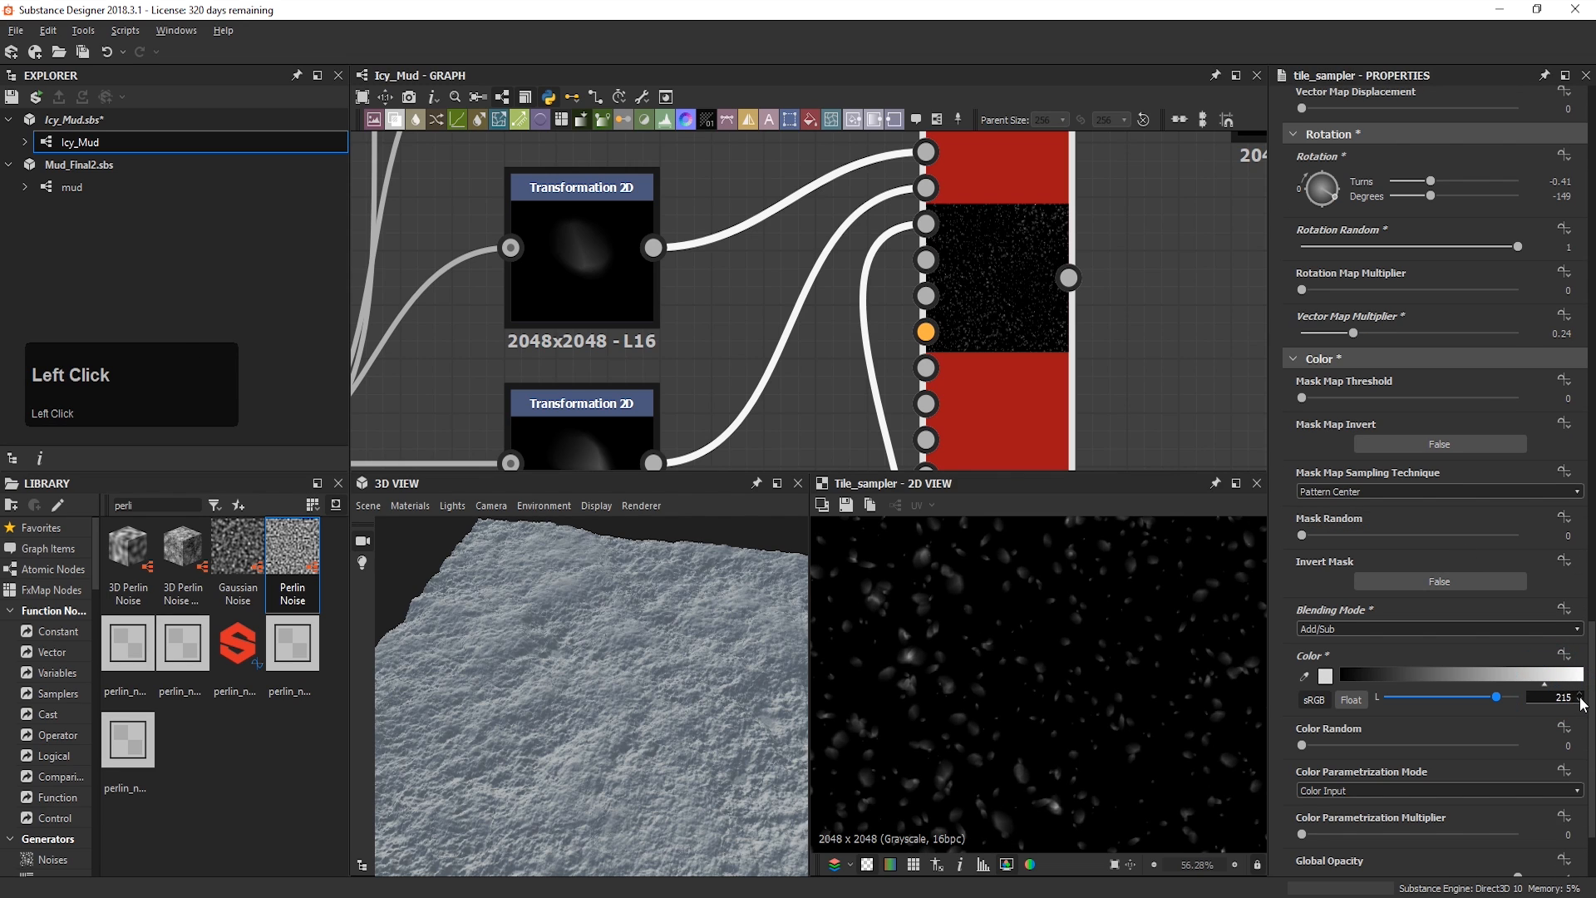
{"action": "left_click", "coordinate": [1580, 695]}
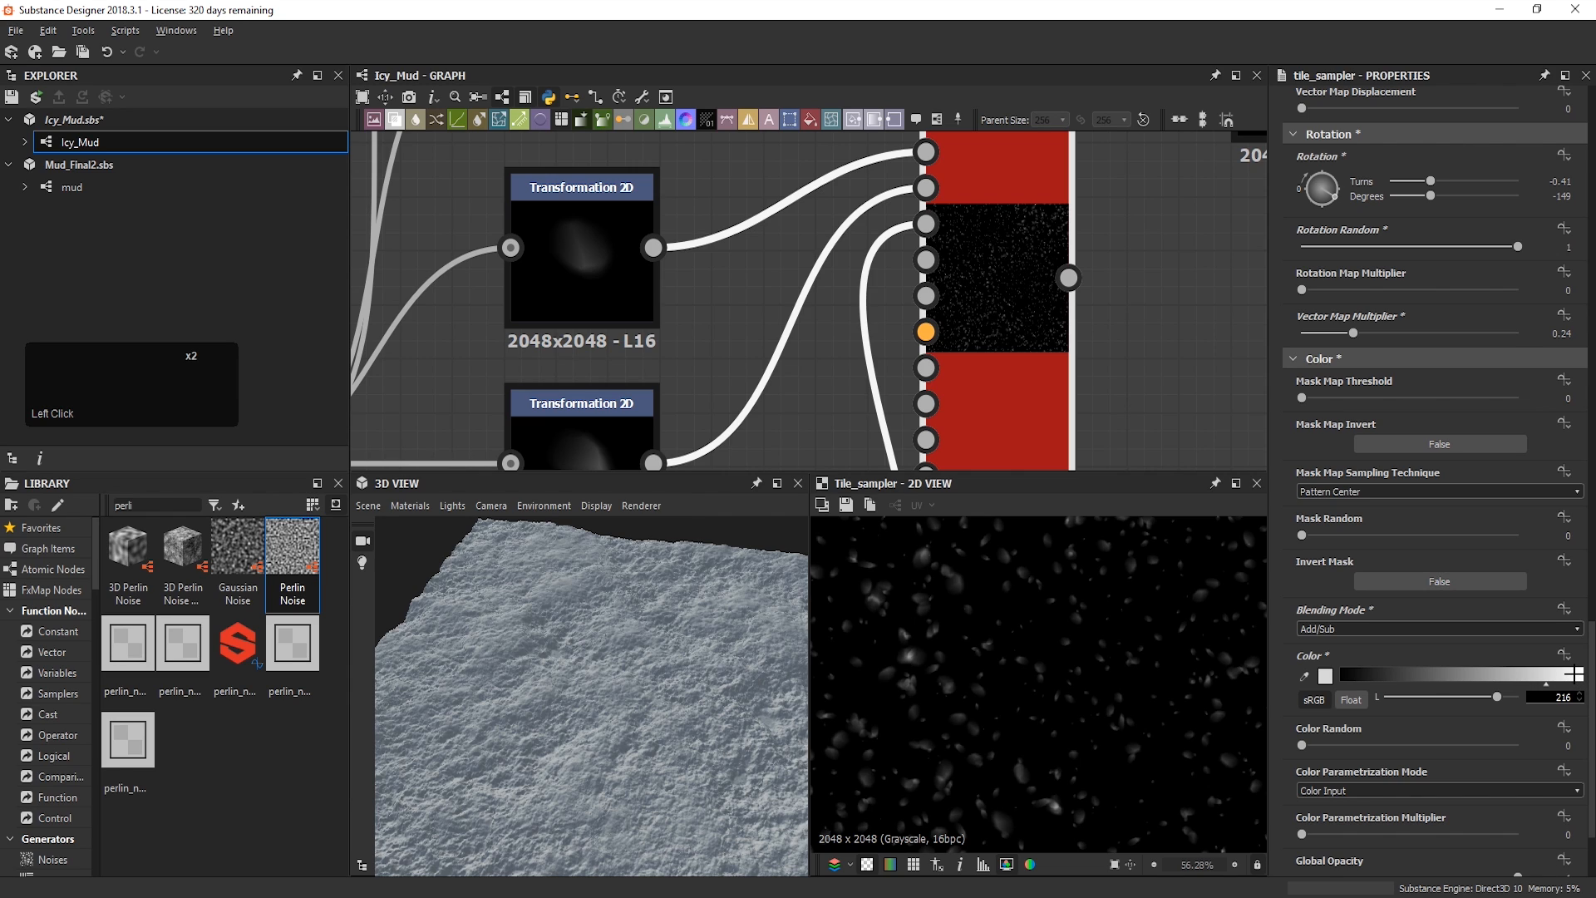
{"action": "triple_click", "coordinate": [1580, 694]}
Step: Set the Color Parametrization Mode to Scale and the Color Parametrization Multiplier to 1
{"action": "scroll", "coordinate": [1421, 640], "scroll_direction": "down", "scroll_amount": 2}
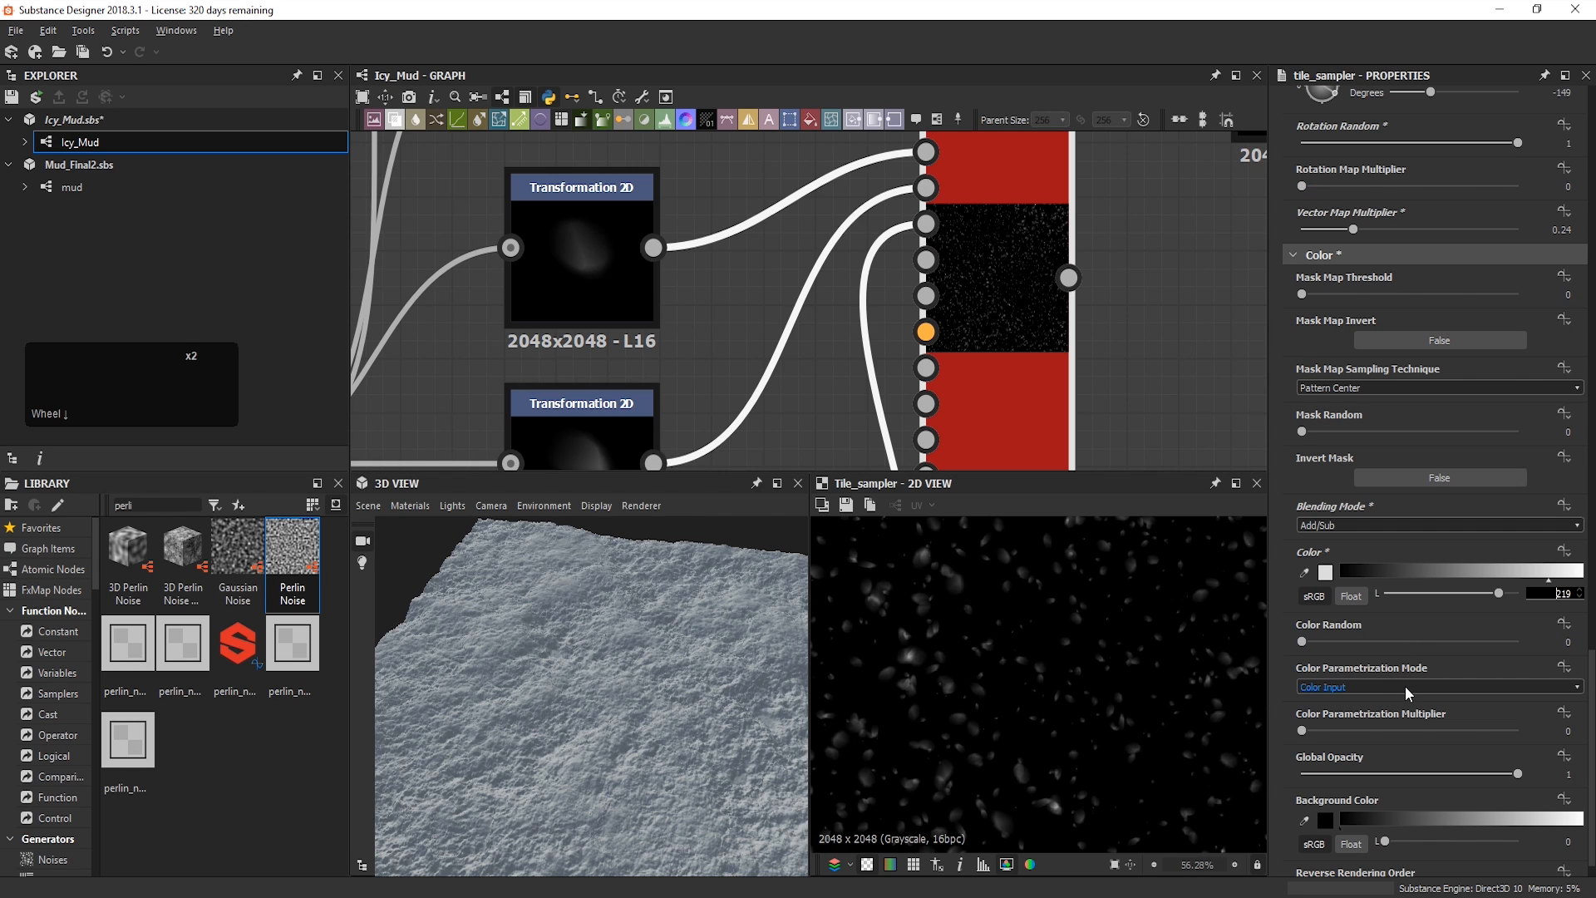
{"action": "left_click", "coordinate": [1405, 685]}
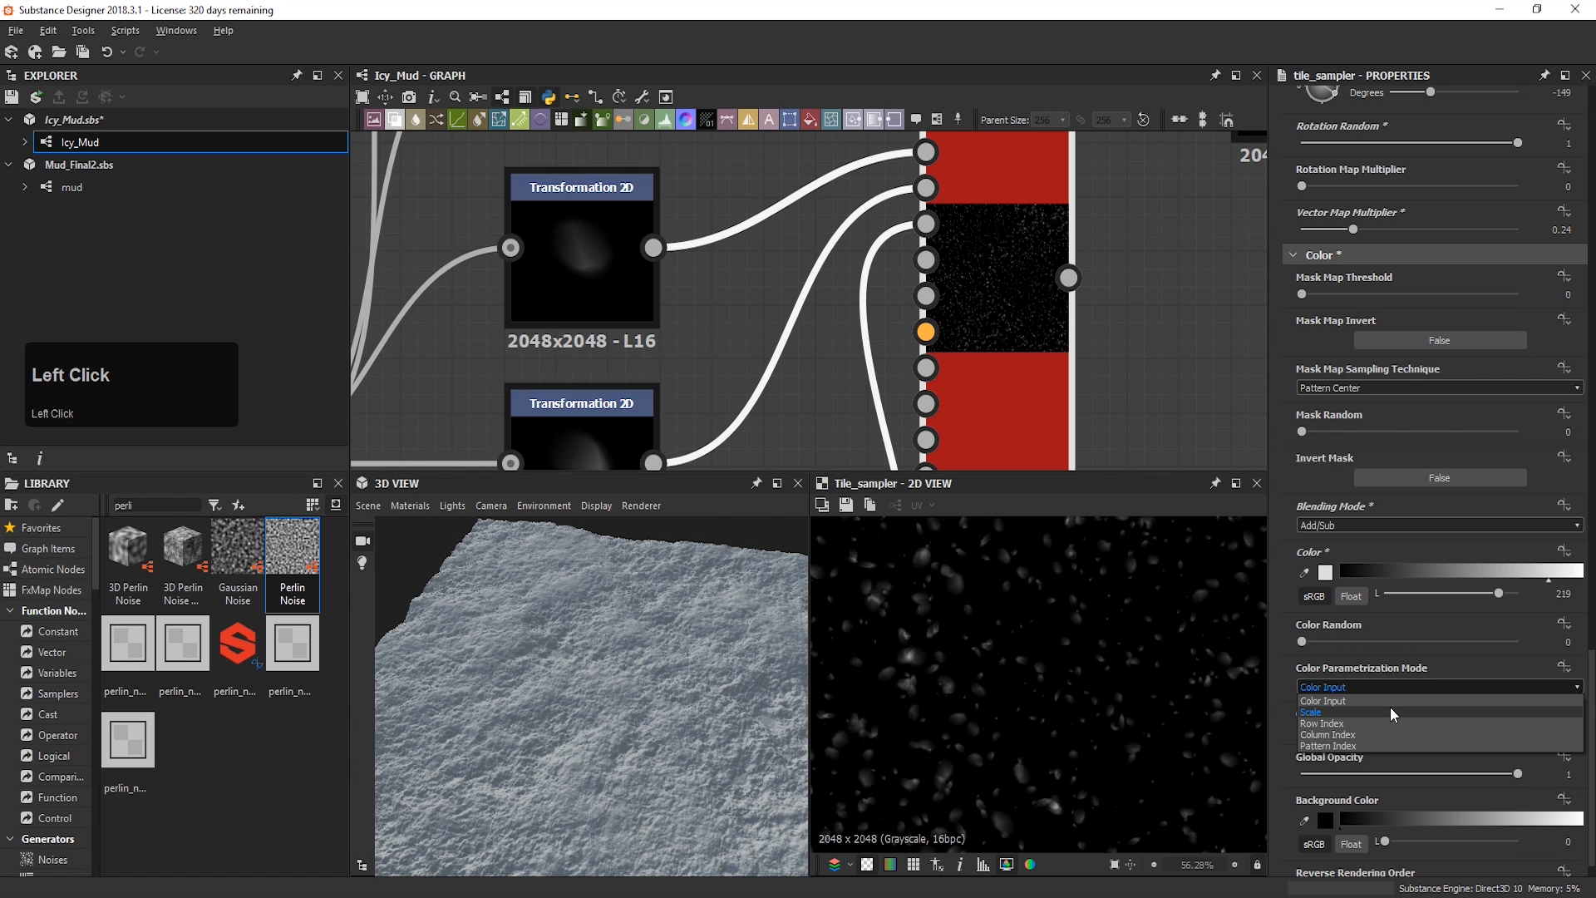
{"action": "left_click", "coordinate": [1390, 709]}
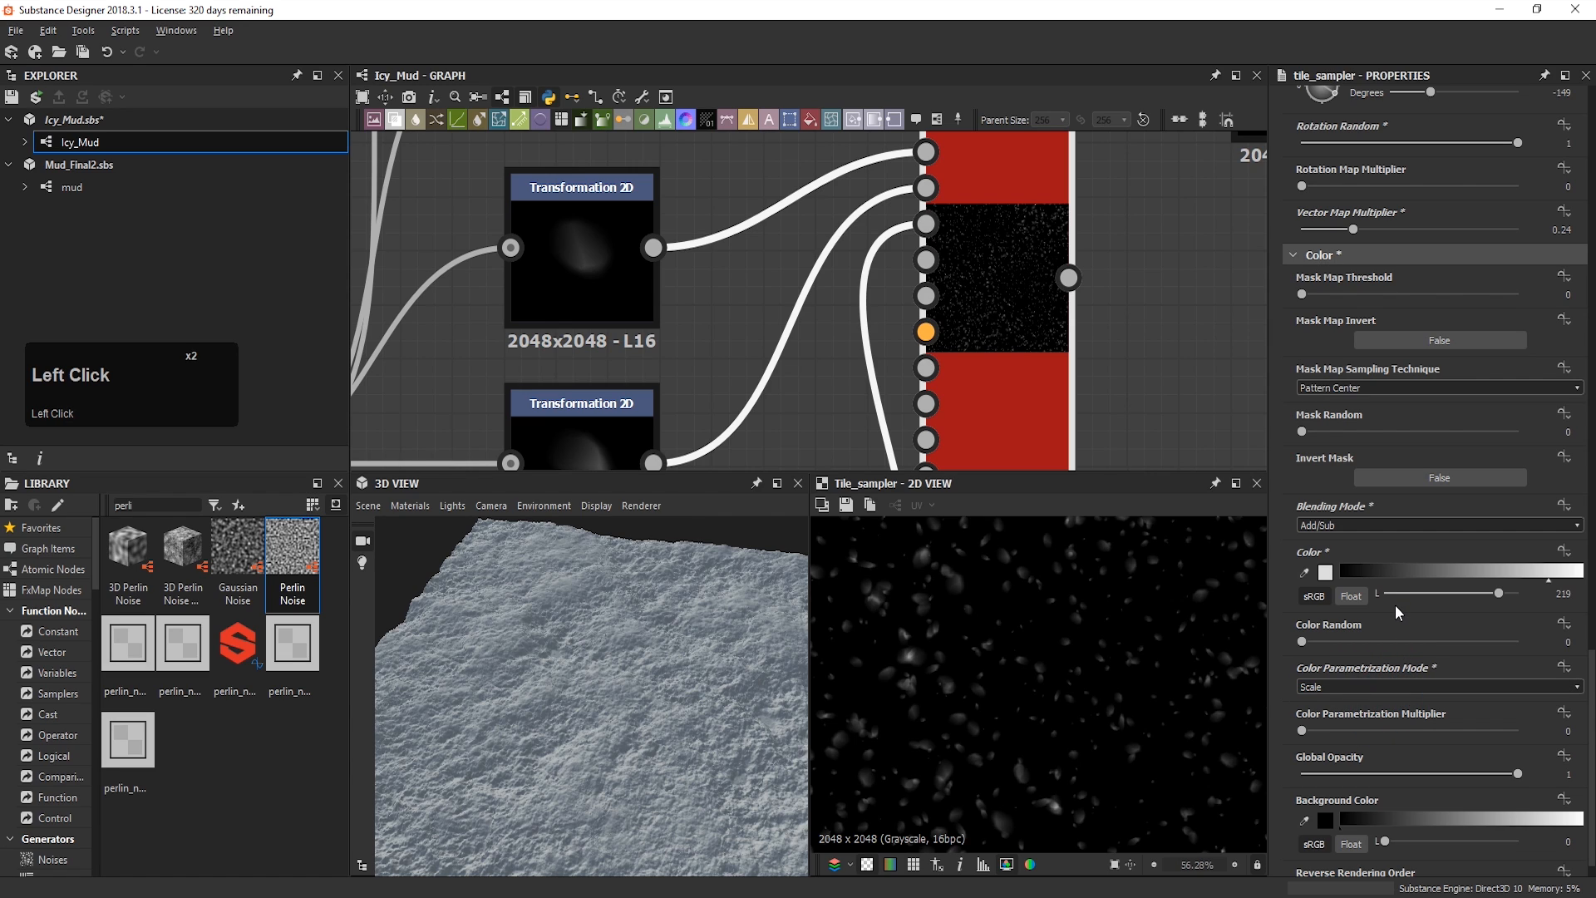
{"action": "scroll", "coordinate": [1395, 610], "scroll_direction": "down", "scroll_amount": 1}
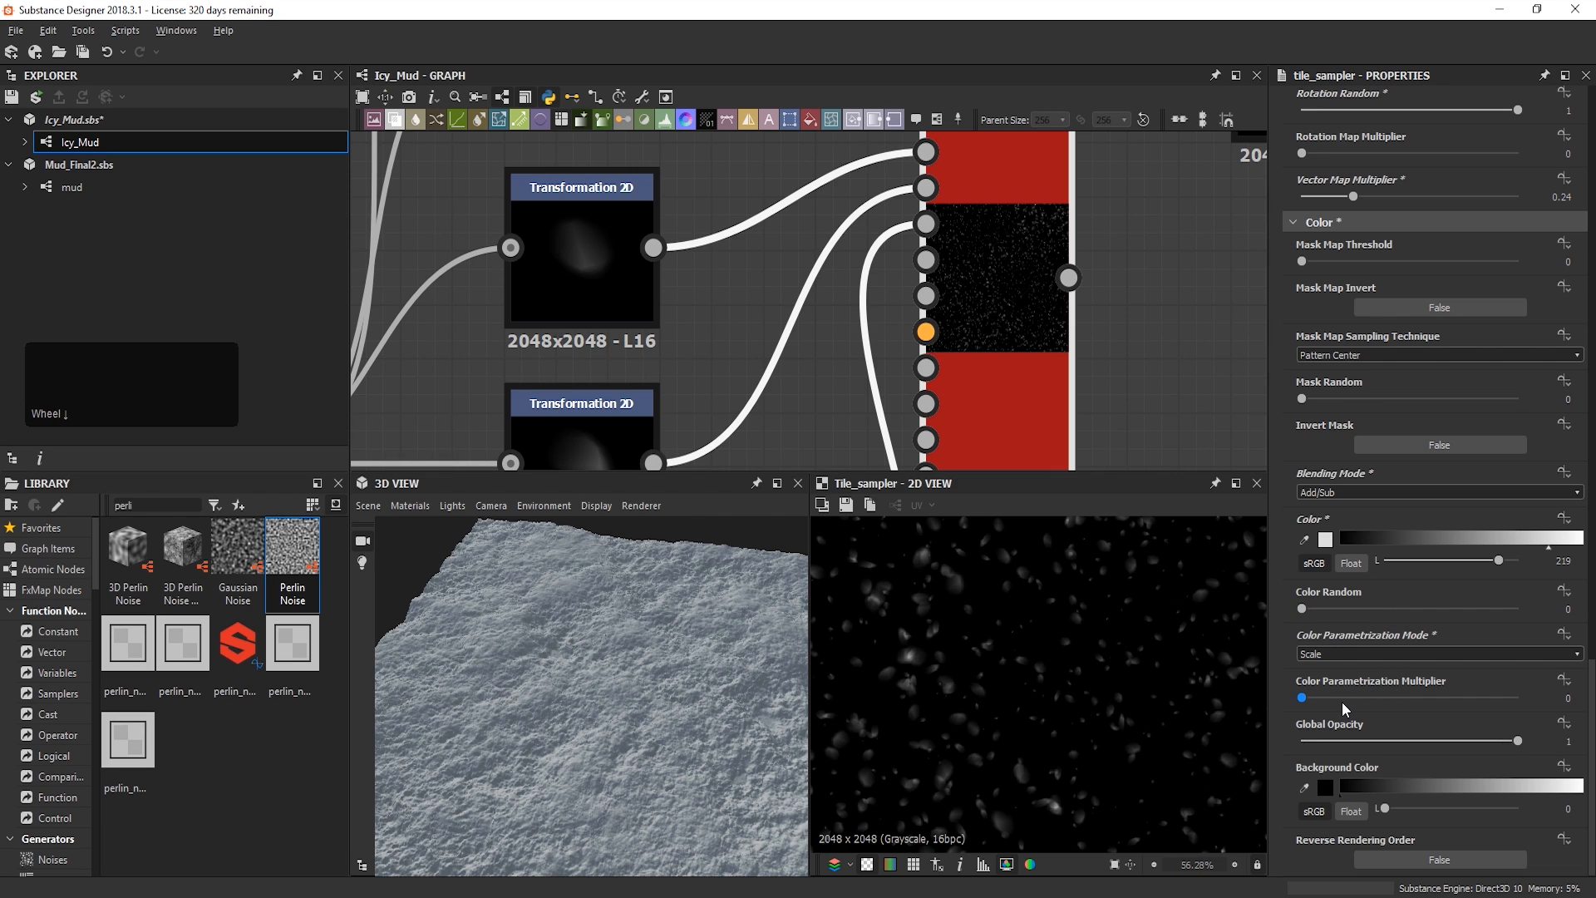
{"action": "left_click_drag", "start_coordinate": [1342, 702], "coordinate": [1593, 707]}
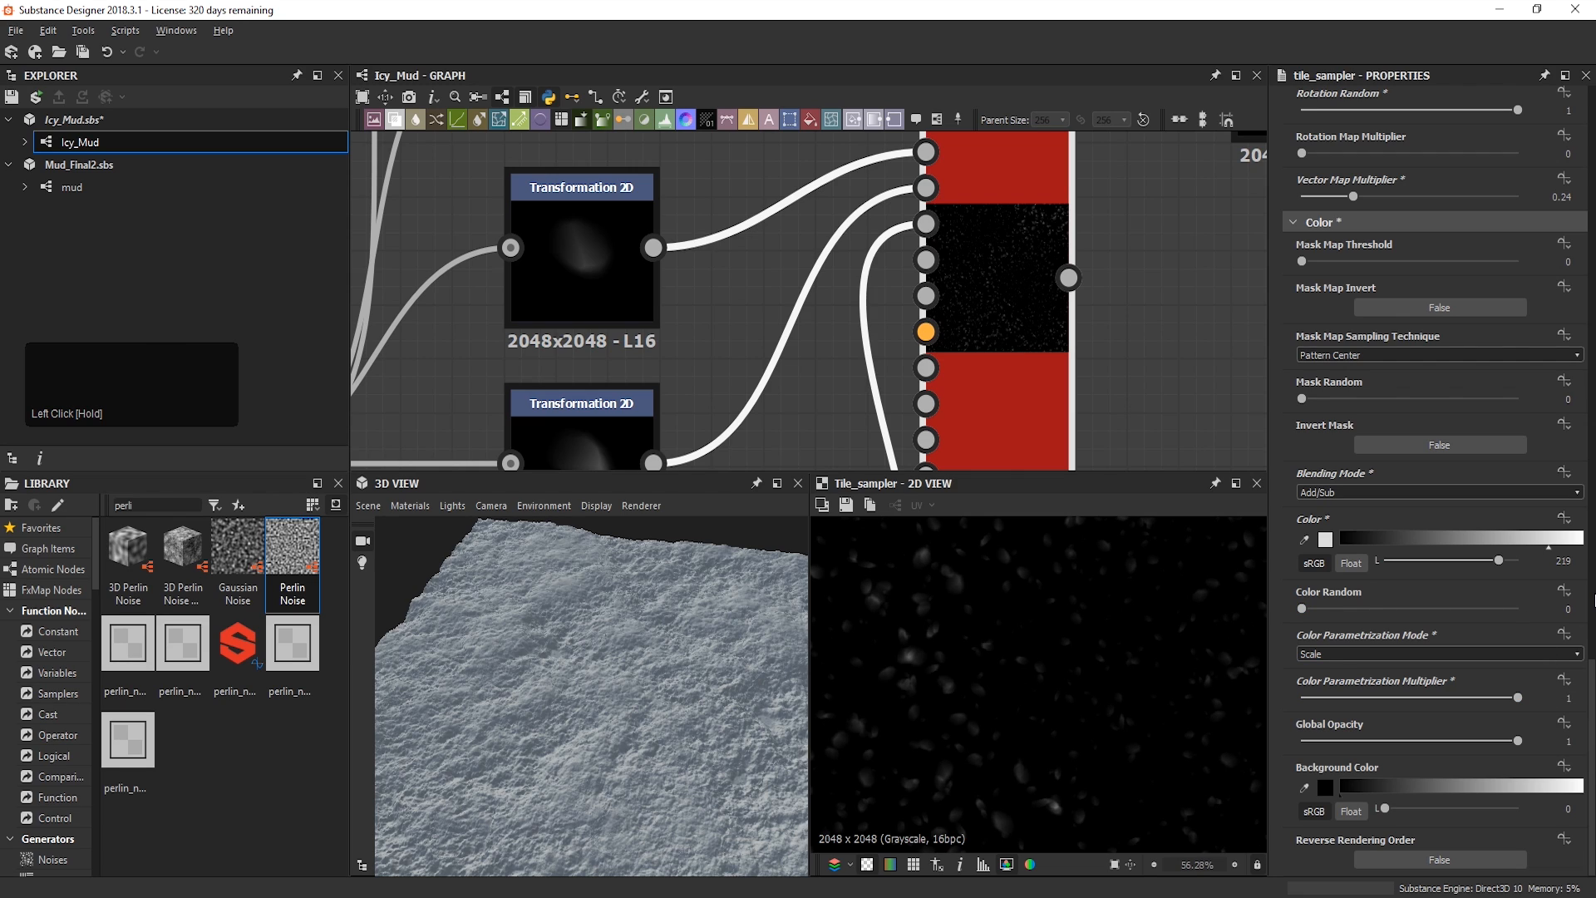
Step: Set the Tile Sampler's Random Seed to 3
{"action": "scroll", "coordinate": [1537, 545], "scroll_direction": "up", "scroll_amount": 10}
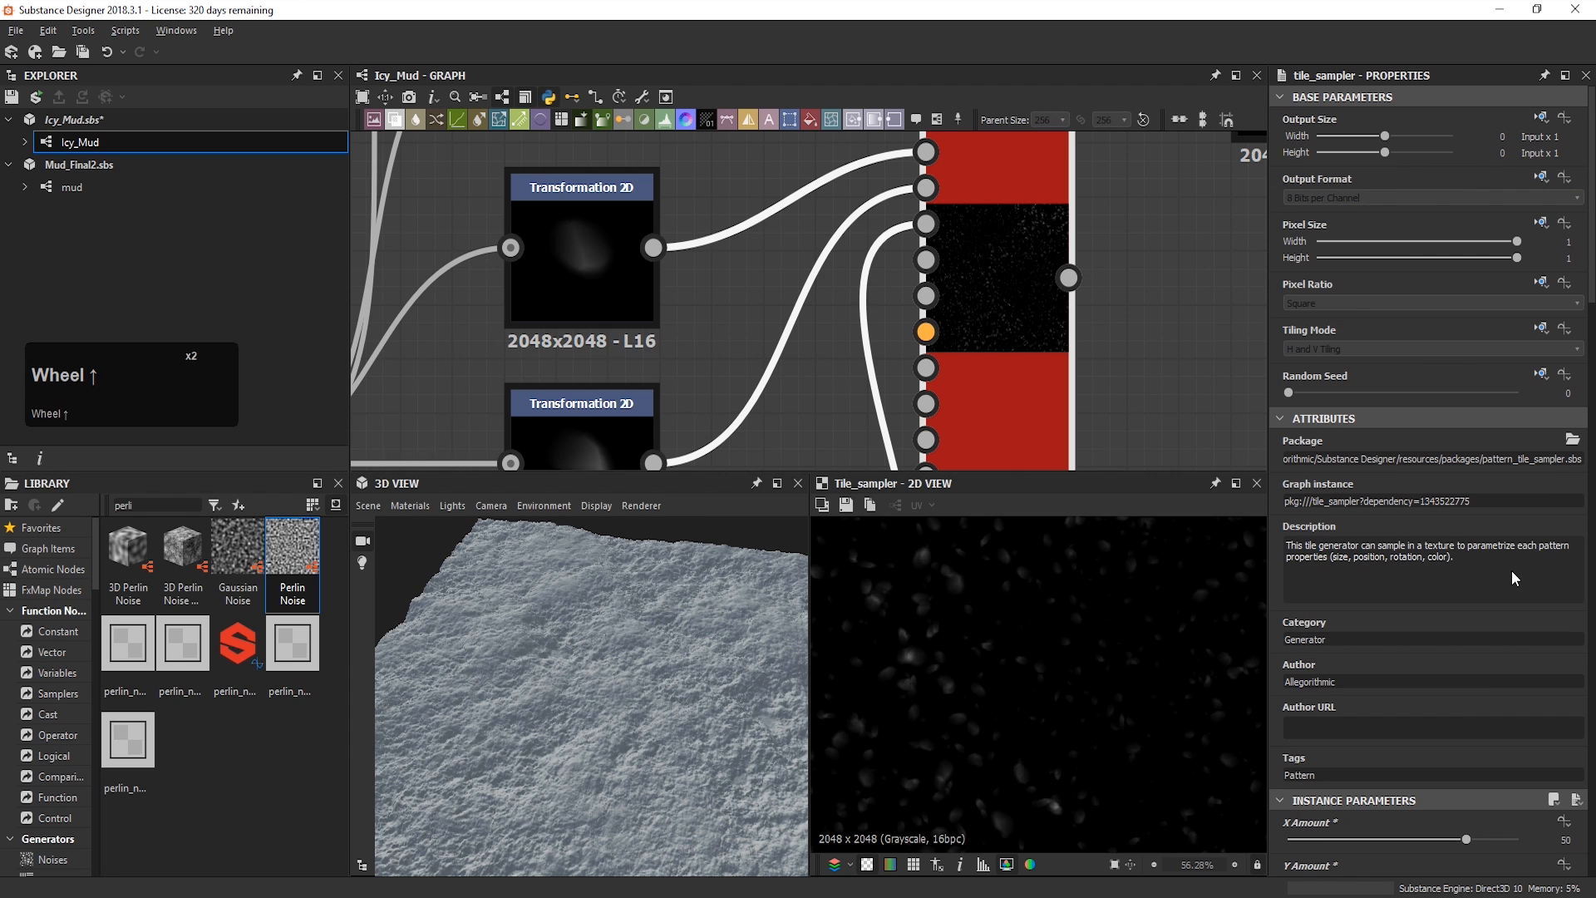
{"action": "left_click_drag", "start_coordinate": [1287, 393], "coordinate": [1356, 394]}
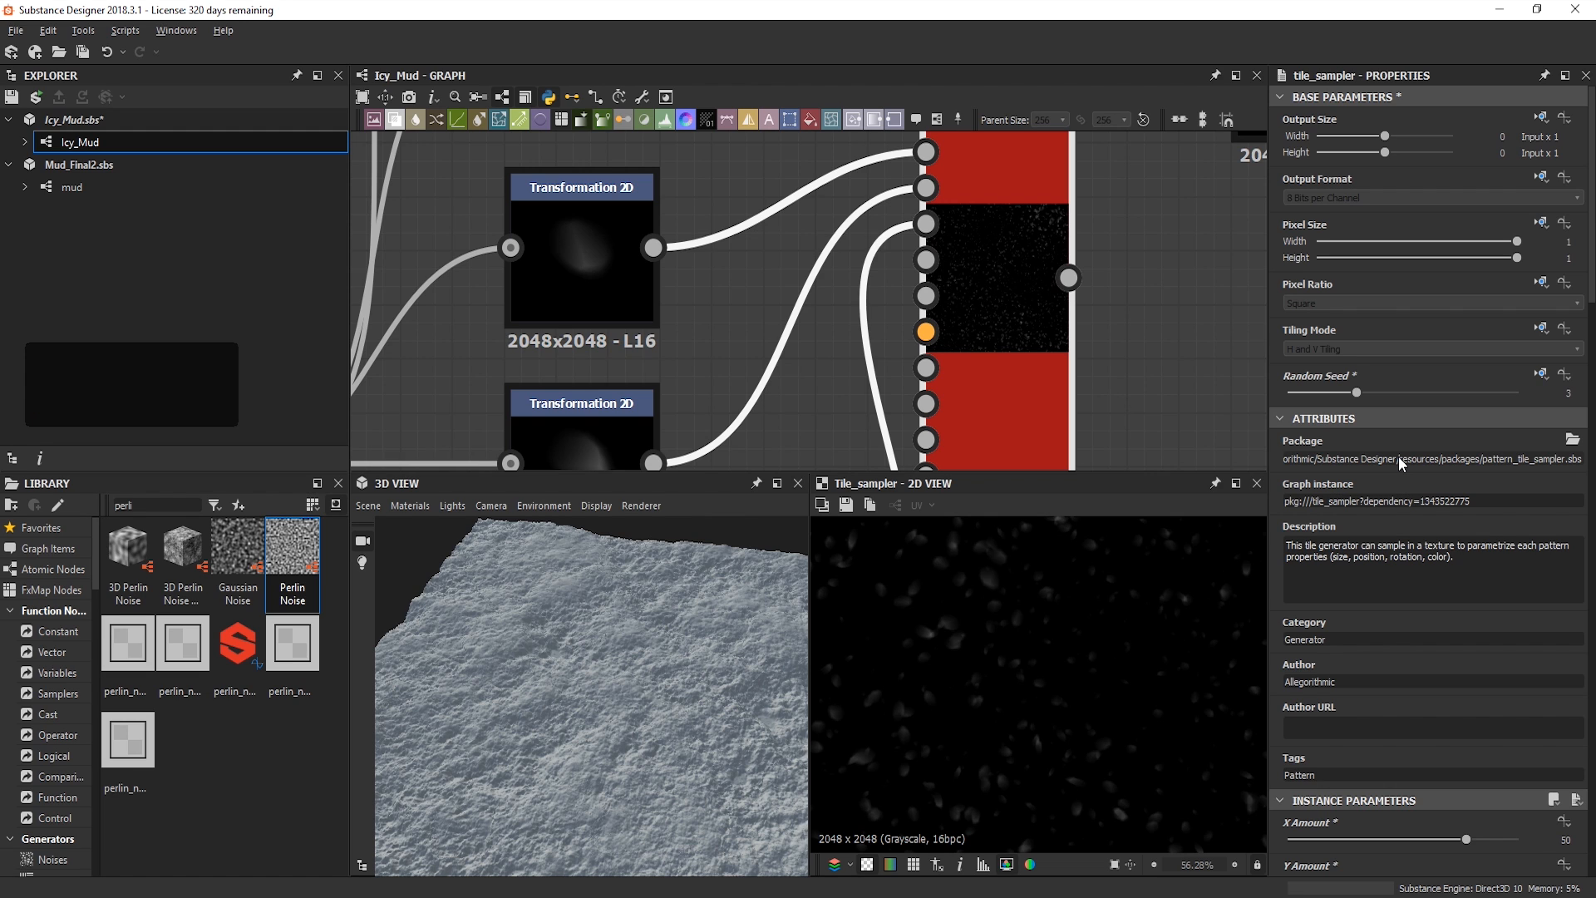
Step: Add a Blend node in the empty graph area beside the Tile Sampler
{"action": "scroll", "coordinate": [805, 356], "scroll_direction": "down", "scroll_amount": 5}
{"action": "scroll", "coordinate": [1059, 627], "scroll_direction": "down", "scroll_amount": 4}
{"action": "scroll", "coordinate": [1017, 342], "scroll_direction": "down", "scroll_amount": 3}
{"action": "left_click", "coordinate": [1197, 396]}
{"action": "scroll", "coordinate": [1003, 342], "scroll_direction": "up", "scroll_amount": 3}
{"action": "left_click", "coordinate": [1014, 364]}
{"action": "key", "text": "space"}
{"action": "left_click", "coordinate": [1054, 409]}
{"action": "scroll", "coordinate": [1018, 381], "scroll_direction": "up", "scroll_amount": 3}
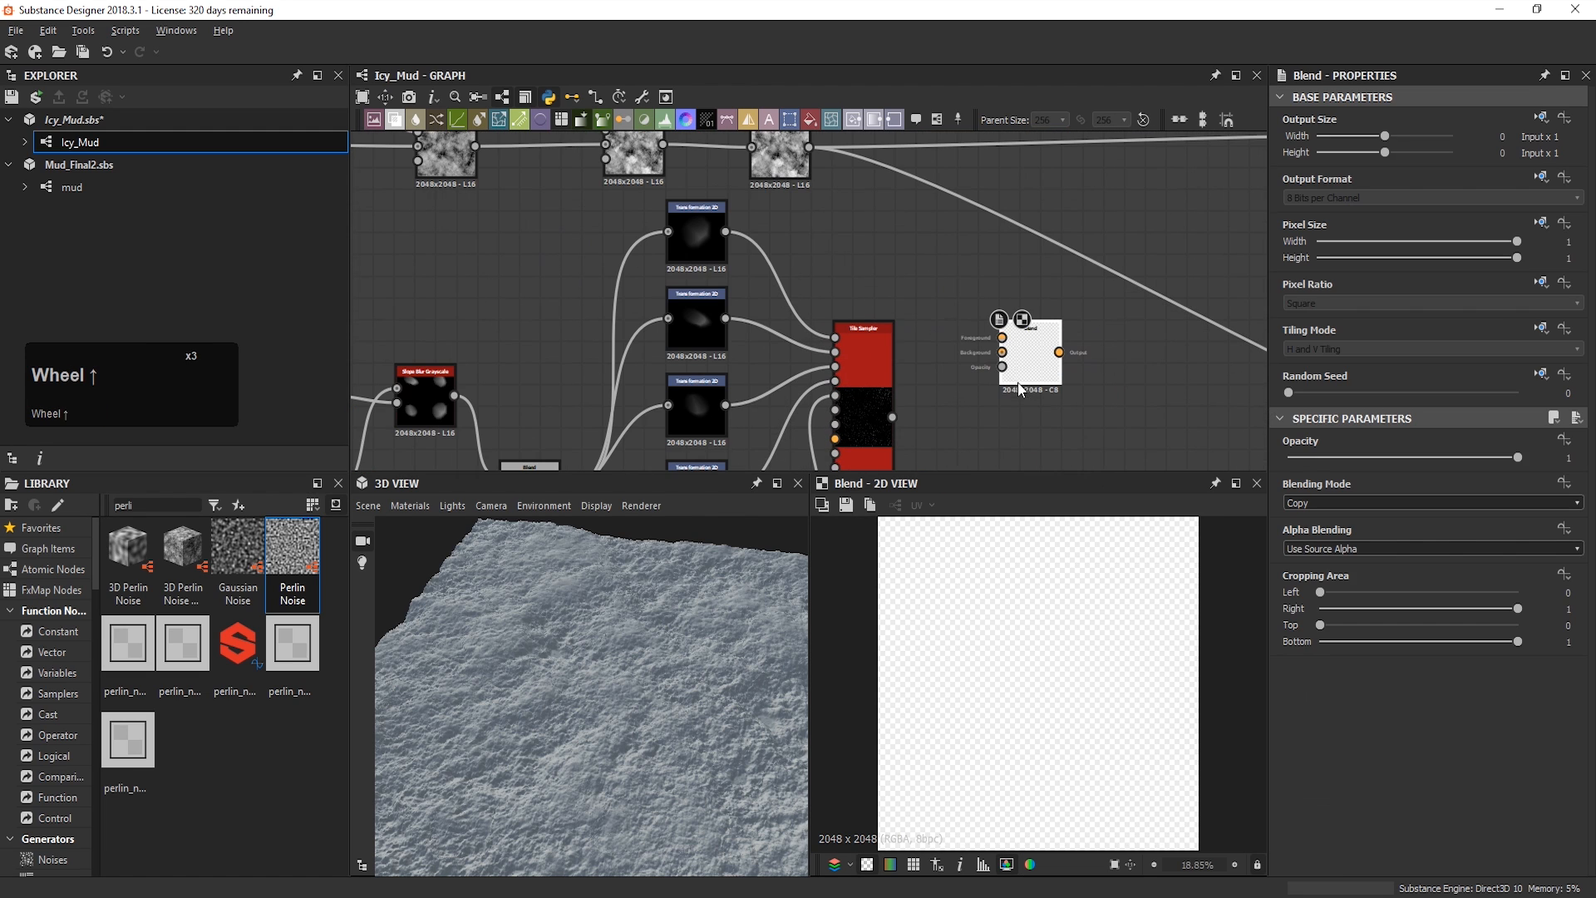
Step: Connect the last noise Blend to the new Blend's background and the Tile Sampler to its foreground
{"action": "scroll", "coordinate": [1022, 367], "scroll_direction": "down", "scroll_amount": 3}
{"action": "left_click_drag", "start_coordinate": [852, 200], "coordinate": [1014, 300]}
{"action": "scroll", "coordinate": [1011, 226], "scroll_direction": "up", "scroll_amount": 3}
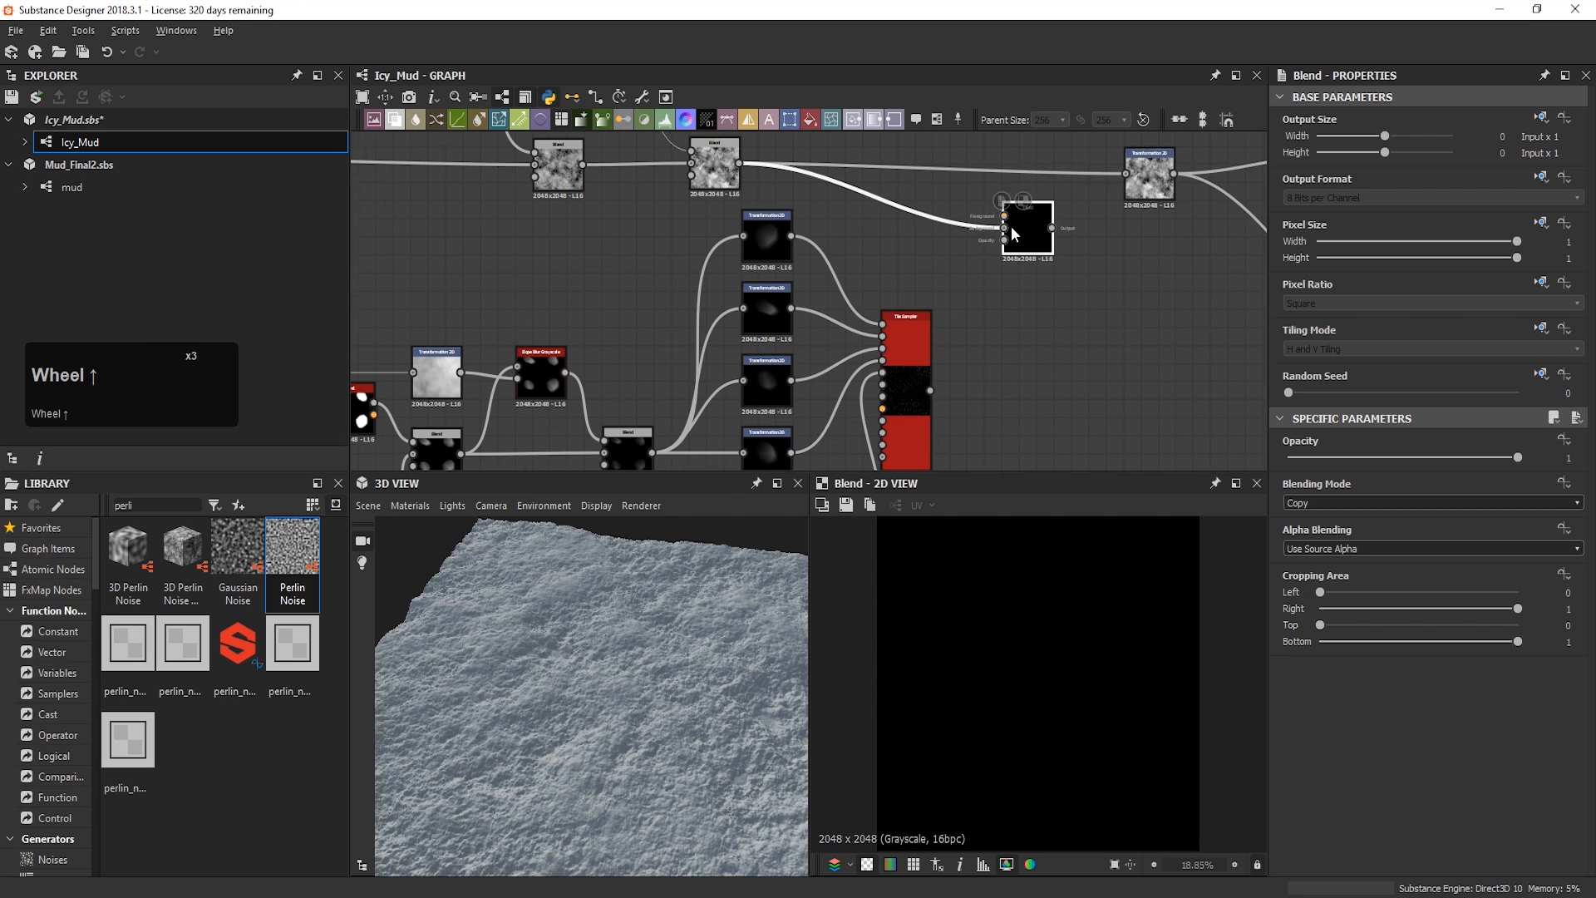
{"action": "left_click_drag", "start_coordinate": [1004, 216], "coordinate": [930, 391]}
{"action": "left_click", "coordinate": [1032, 241]}
{"action": "double_click", "coordinate": [1032, 246]}
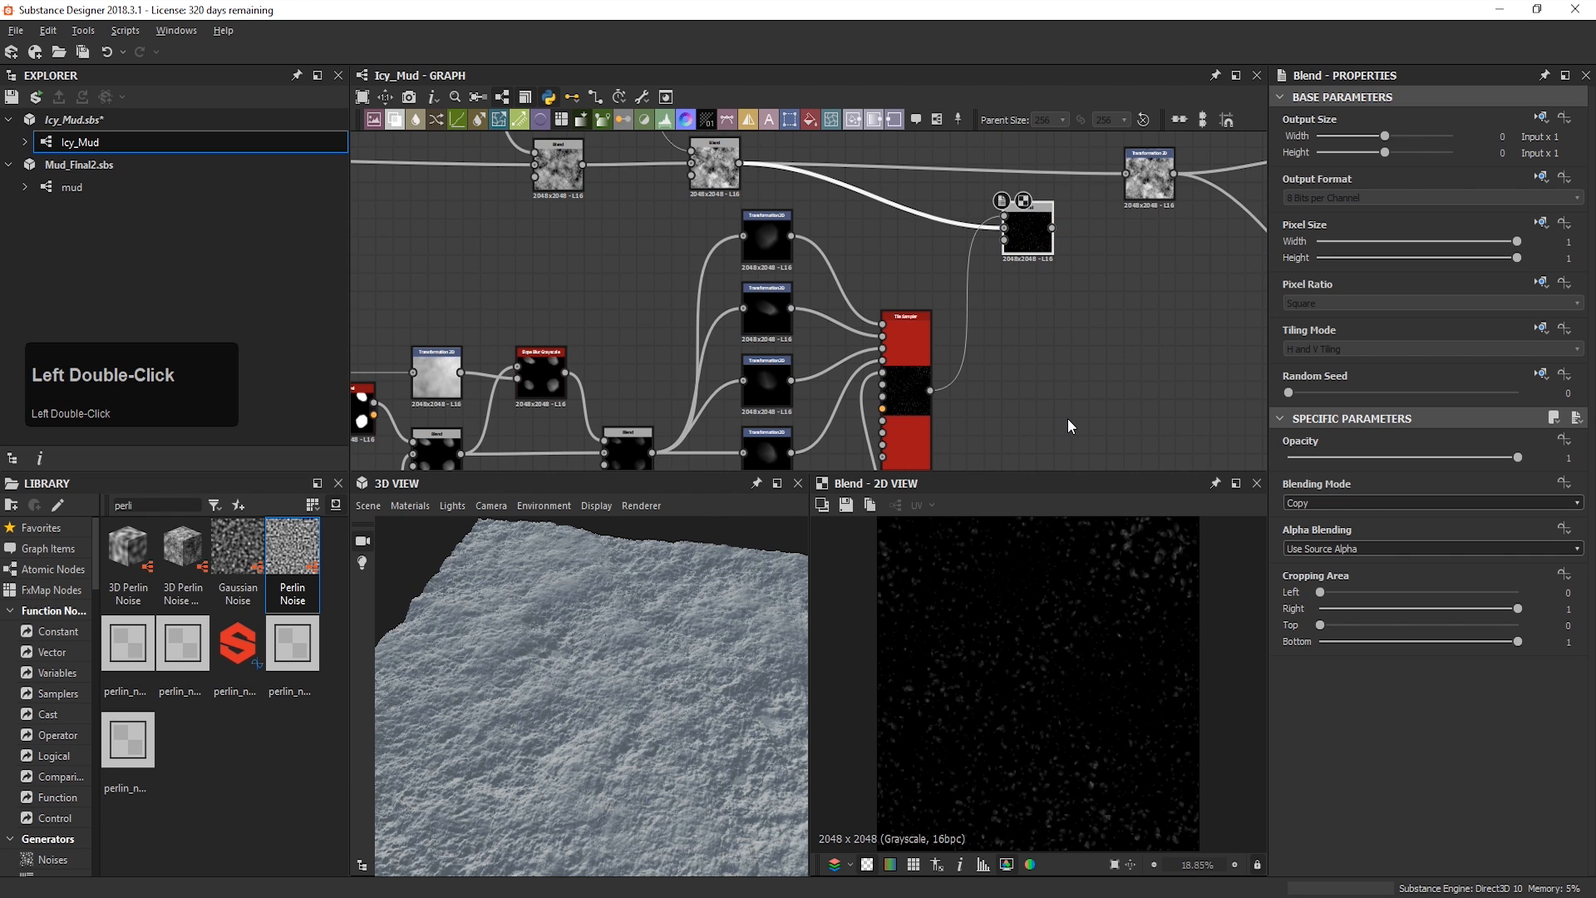
Step: Set the new Blend's Blending Mode to Add (Linear Dodge) and feed its output into the Transformation 2D ahead of the outputs
{"action": "left_click", "coordinate": [1320, 503]}
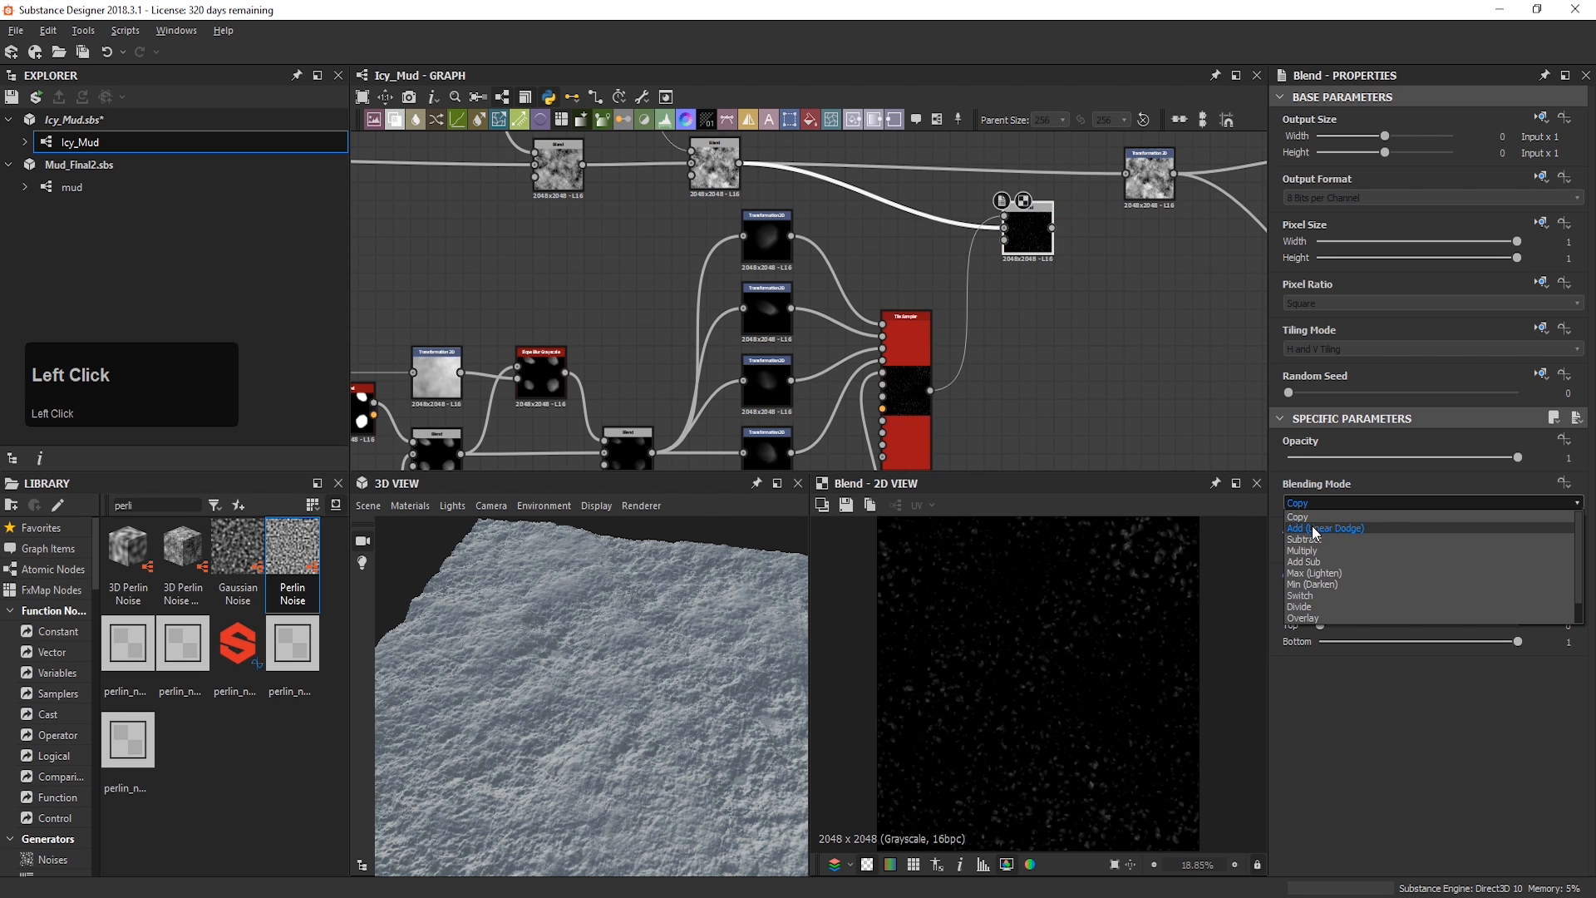
{"action": "left_click", "coordinate": [1312, 527]}
{"action": "scroll", "coordinate": [1047, 663], "scroll_direction": "up", "scroll_amount": 3}
{"action": "mouse_move", "coordinate": [1125, 174]}
{"action": "left_mouse_down"}
{"action": "mouse_move", "coordinate": [1040, 236]}
{"action": "mouse_move", "coordinate": [1042, 180]}
{"action": "left_mouse_up"}
Step: Examine the scattered rocks on the terrain in the 3D view from a lower angle and under different lighting
{"action": "right_click_drag", "start_coordinate": [576, 619], "coordinate": [591, 328]}
{"action": "middle_click_drag", "start_coordinate": [586, 631], "coordinate": [578, 699]}
{"action": "left_click_drag", "start_coordinate": [578, 698], "coordinate": [566, 707]}
{"action": "right_click_drag", "start_coordinate": [566, 707], "coordinate": [459, 720], "text": "ctrl+shift"}
{"action": "left_click_drag", "start_coordinate": [459, 720], "coordinate": [476, 679]}
{"action": "middle_click_drag", "start_coordinate": [511, 661], "coordinate": [521, 668]}
{"action": "left_click_drag", "start_coordinate": [474, 705], "coordinate": [720, 609]}
Step: Set the Tile Sampler's Global Opacity to 0.27
{"action": "double_click", "coordinate": [906, 389]}
{"action": "scroll", "coordinate": [1344, 720], "scroll_direction": "down", "scroll_amount": 7}
{"action": "scroll", "coordinate": [1388, 697], "scroll_direction": "down", "scroll_amount": 2}
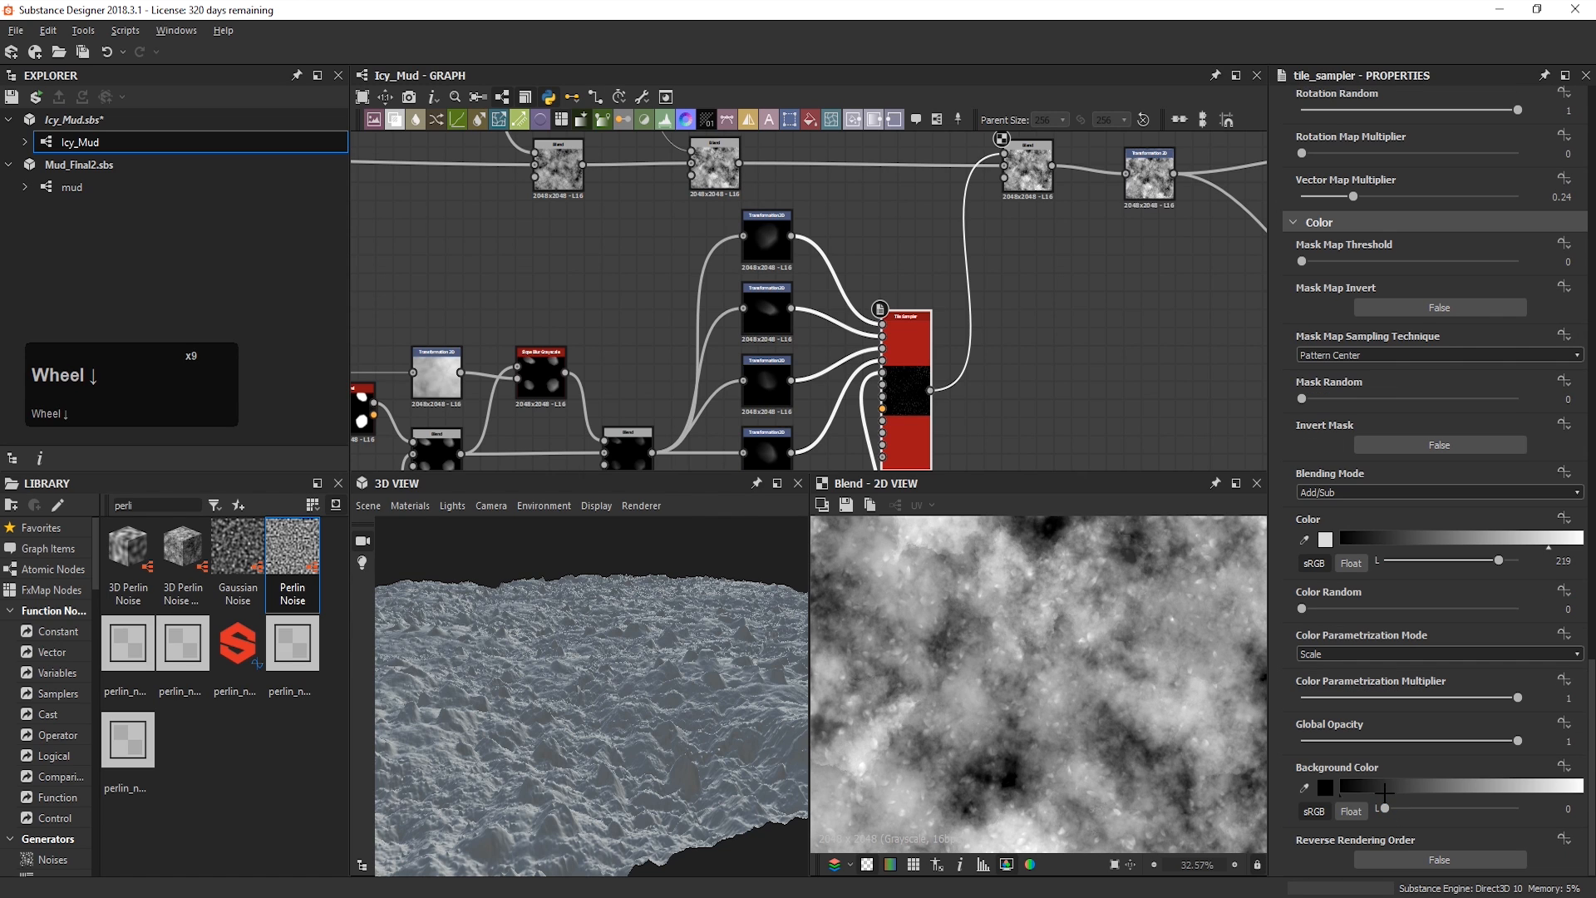
{"action": "left_click_drag", "start_coordinate": [1518, 740], "coordinate": [1361, 744]}
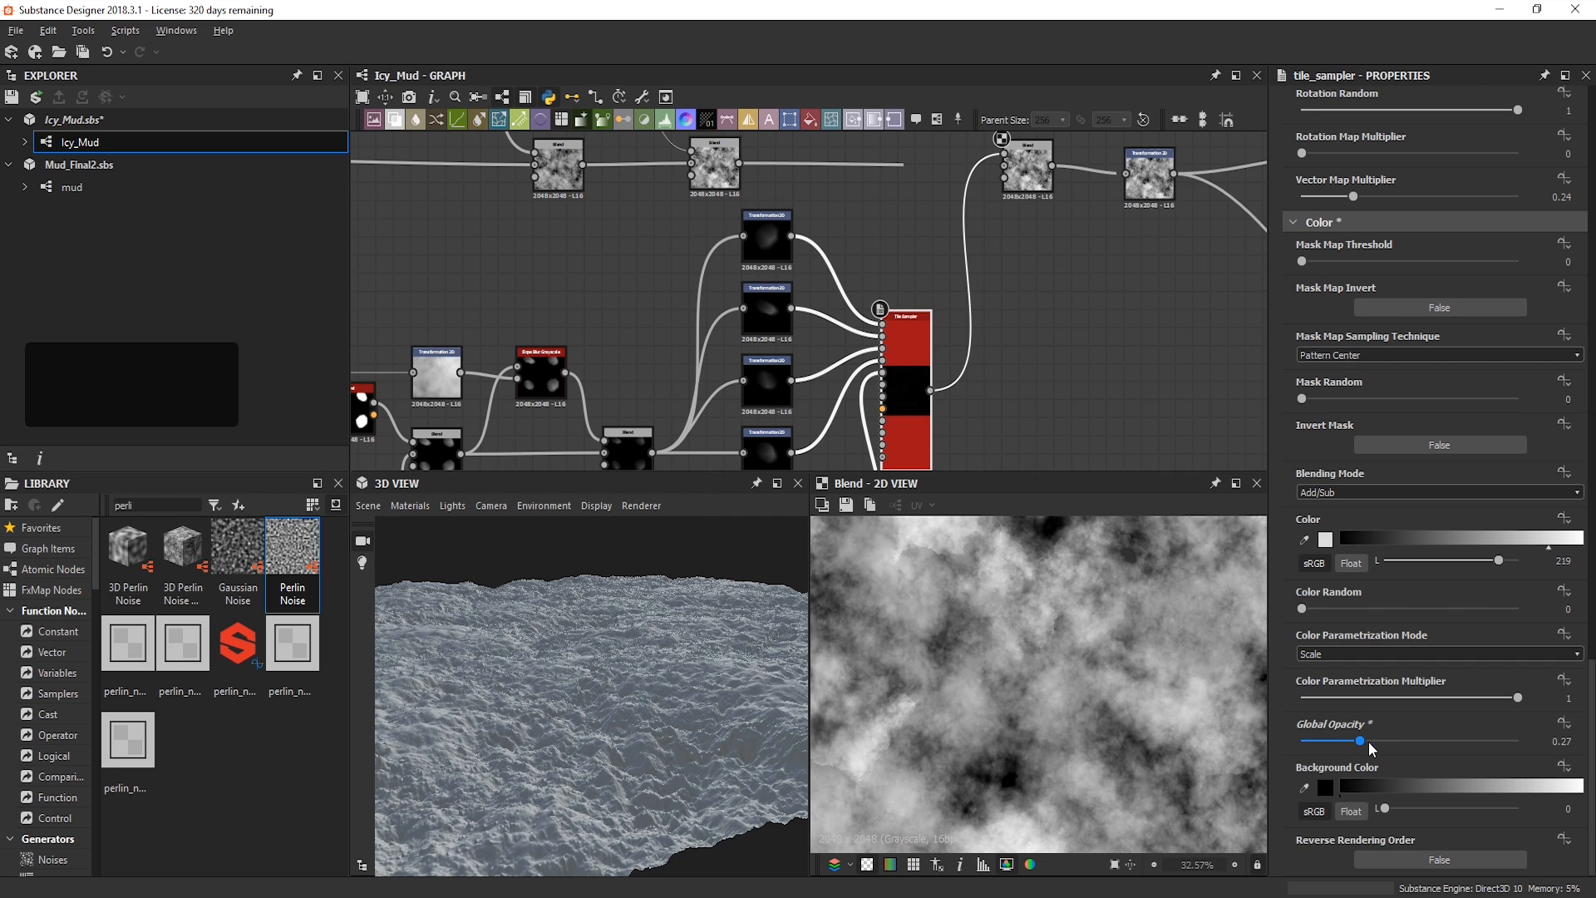
{"action": "left_click_drag", "start_coordinate": [1361, 742], "coordinate": [1593, 769]}
{"action": "key", "text": "ctrl+z"}
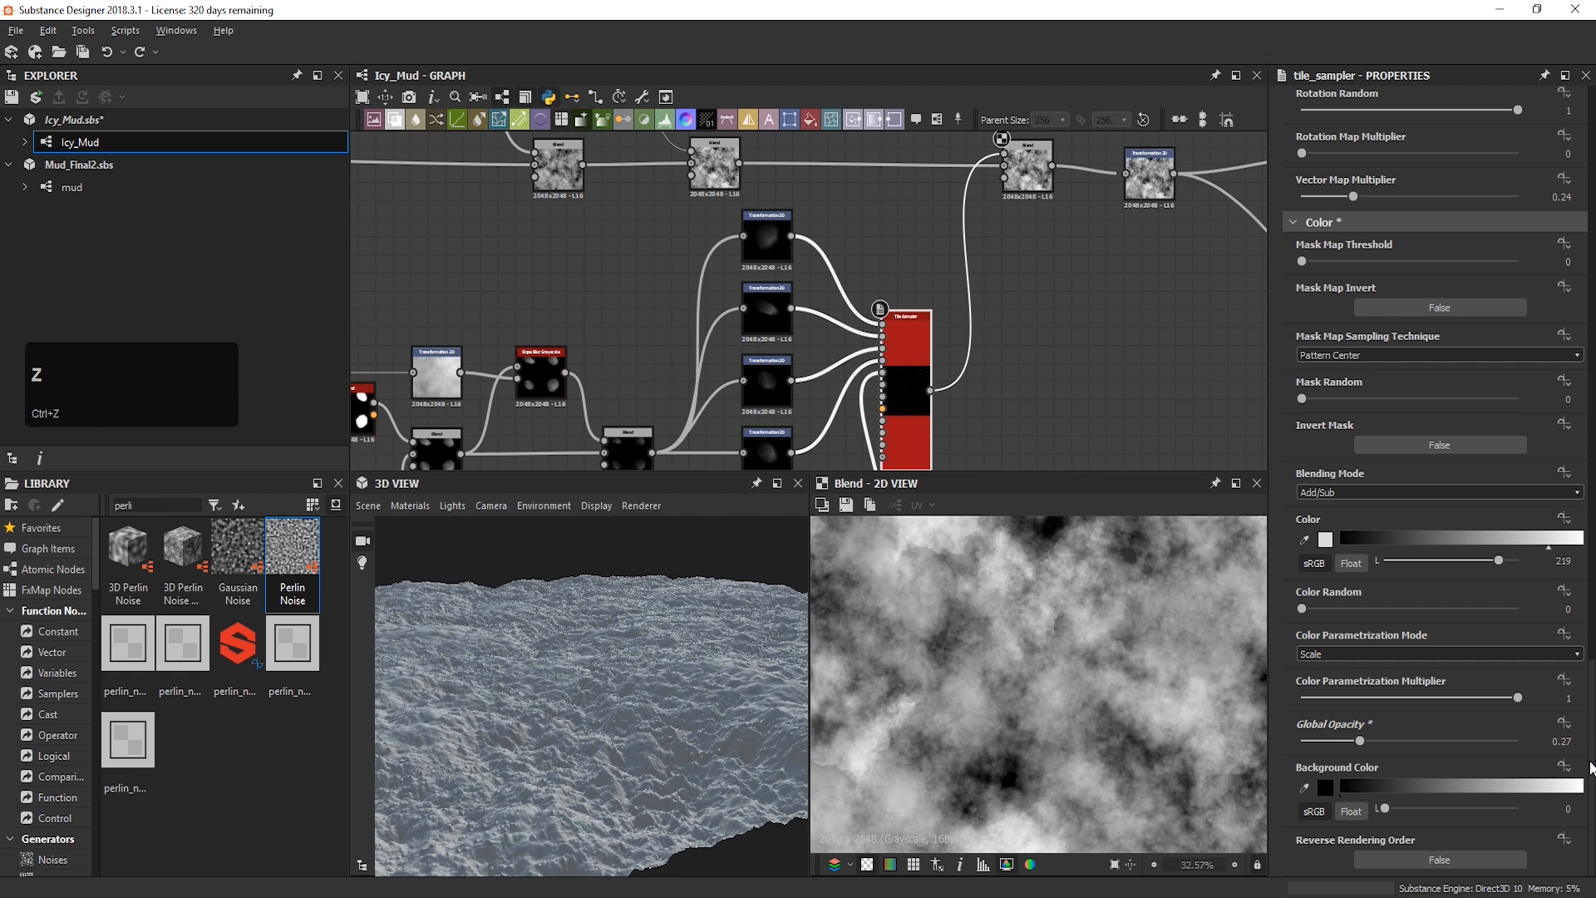
{"action": "left_click_drag", "start_coordinate": [731, 681], "coordinate": [675, 723]}
Step: Insert an Auto Levels node between the flood-fill gradient Blend and the Blend that combines it with the Bevel
{"action": "scroll", "coordinate": [729, 724], "scroll_direction": "down", "scroll_amount": 3}
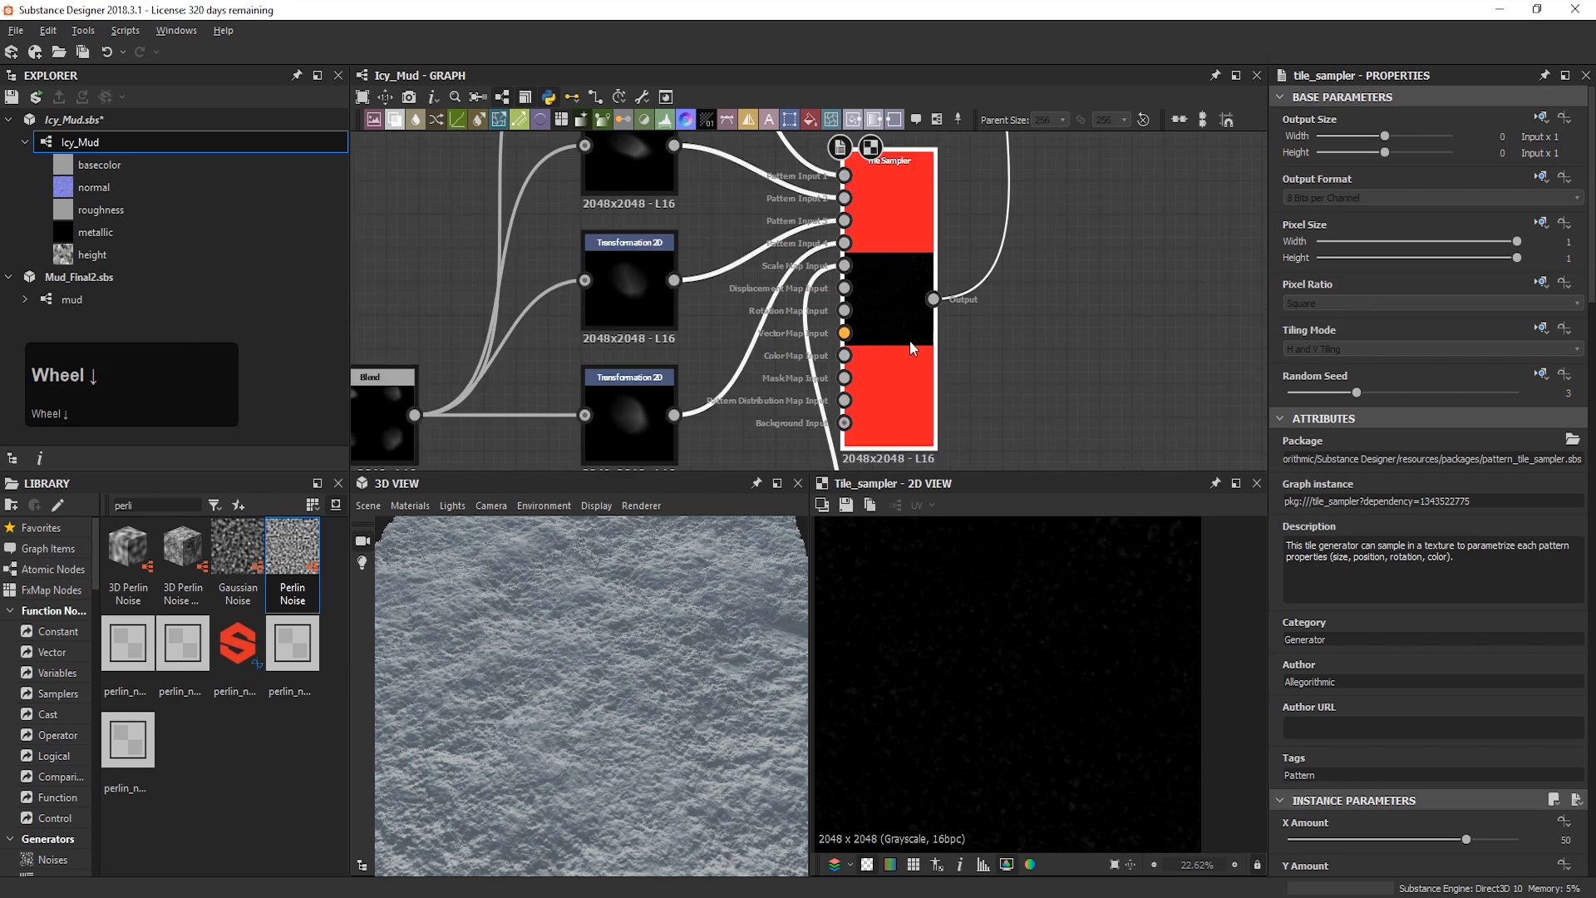
{"action": "scroll", "coordinate": [909, 341], "scroll_direction": "down", "scroll_amount": 2}
{"action": "middle_click_drag", "start_coordinate": [846, 378], "coordinate": [988, 316]}
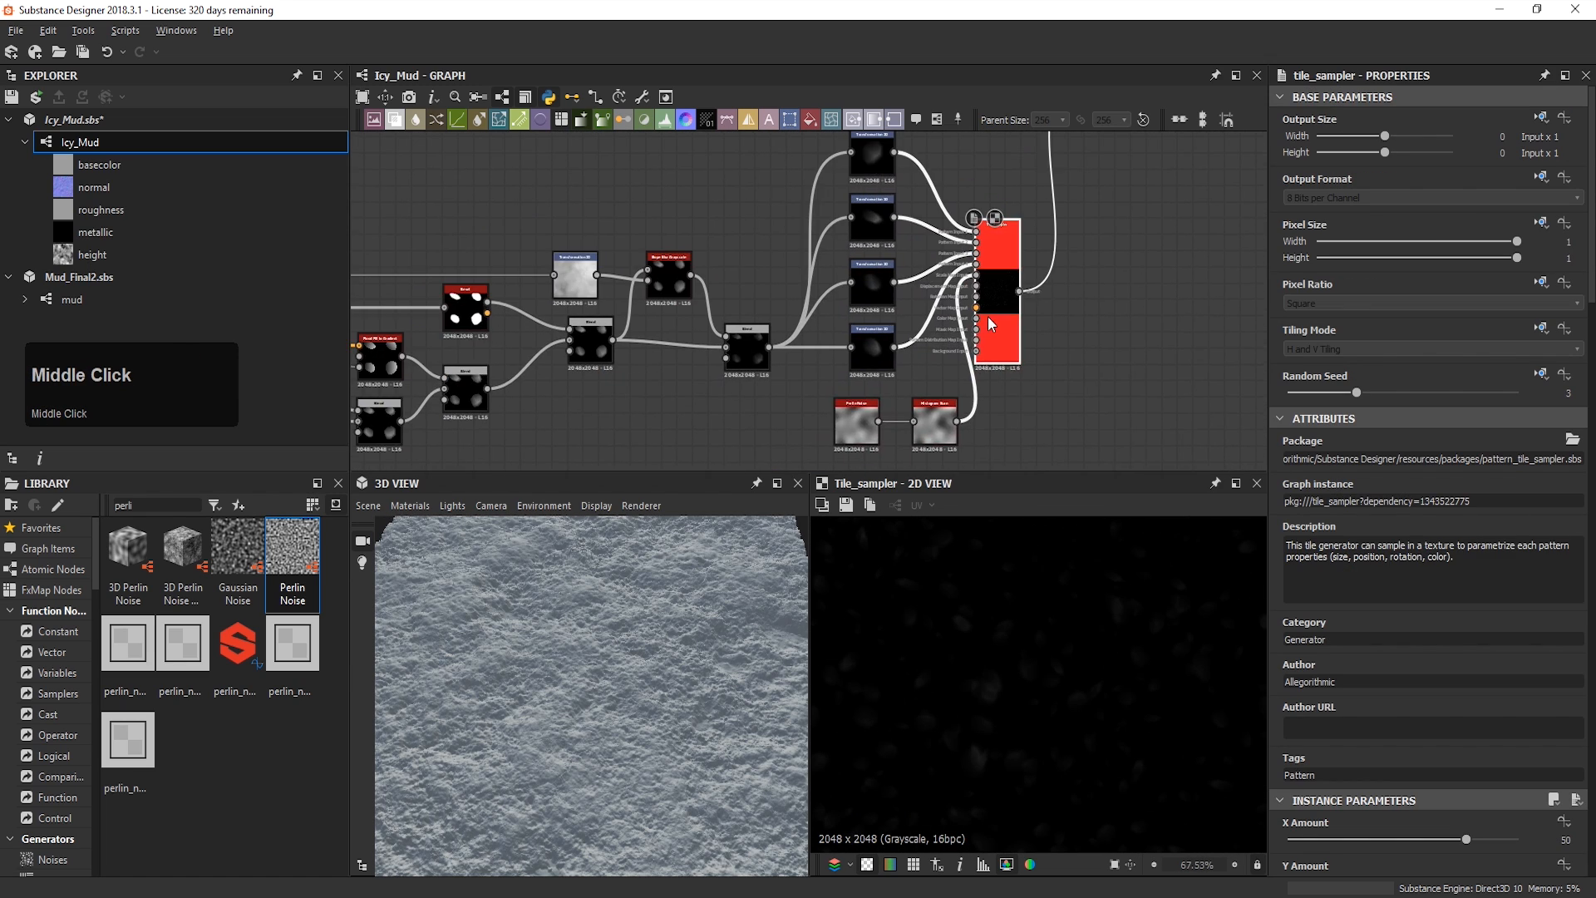
{"action": "scroll", "coordinate": [750, 260], "scroll_direction": "up", "scroll_amount": 3}
{"action": "left_click", "coordinate": [712, 262]}
{"action": "key", "text": "space"}
{"action": "left_click", "coordinate": [823, 316]}
{"action": "key", "text": "space"}
{"action": "type", "text": "au"}
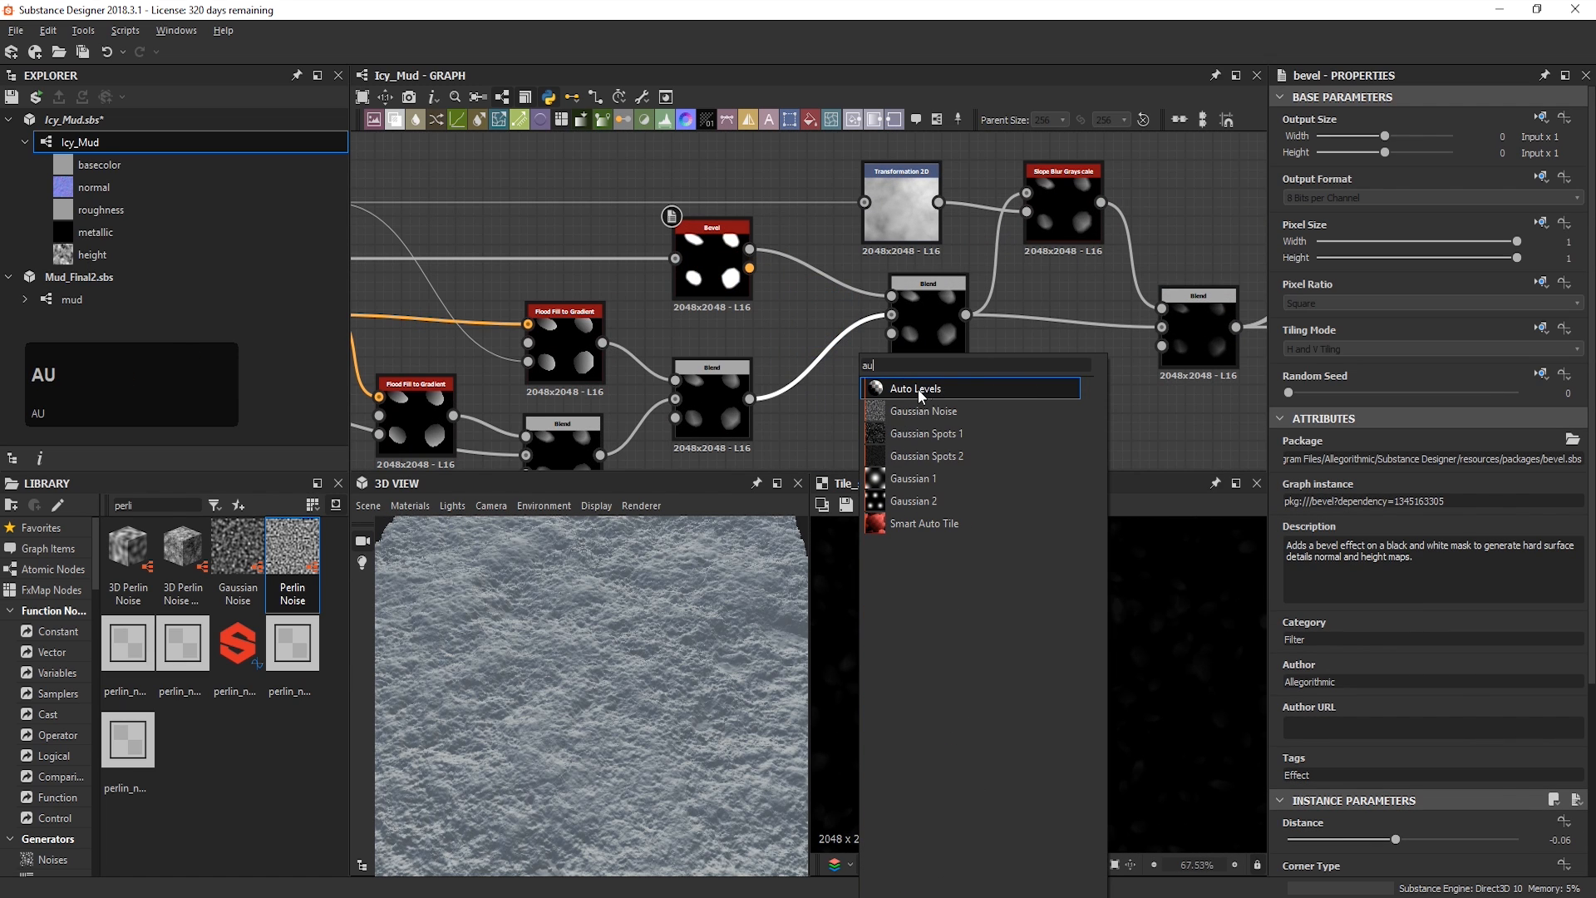
{"action": "left_click", "coordinate": [936, 391]}
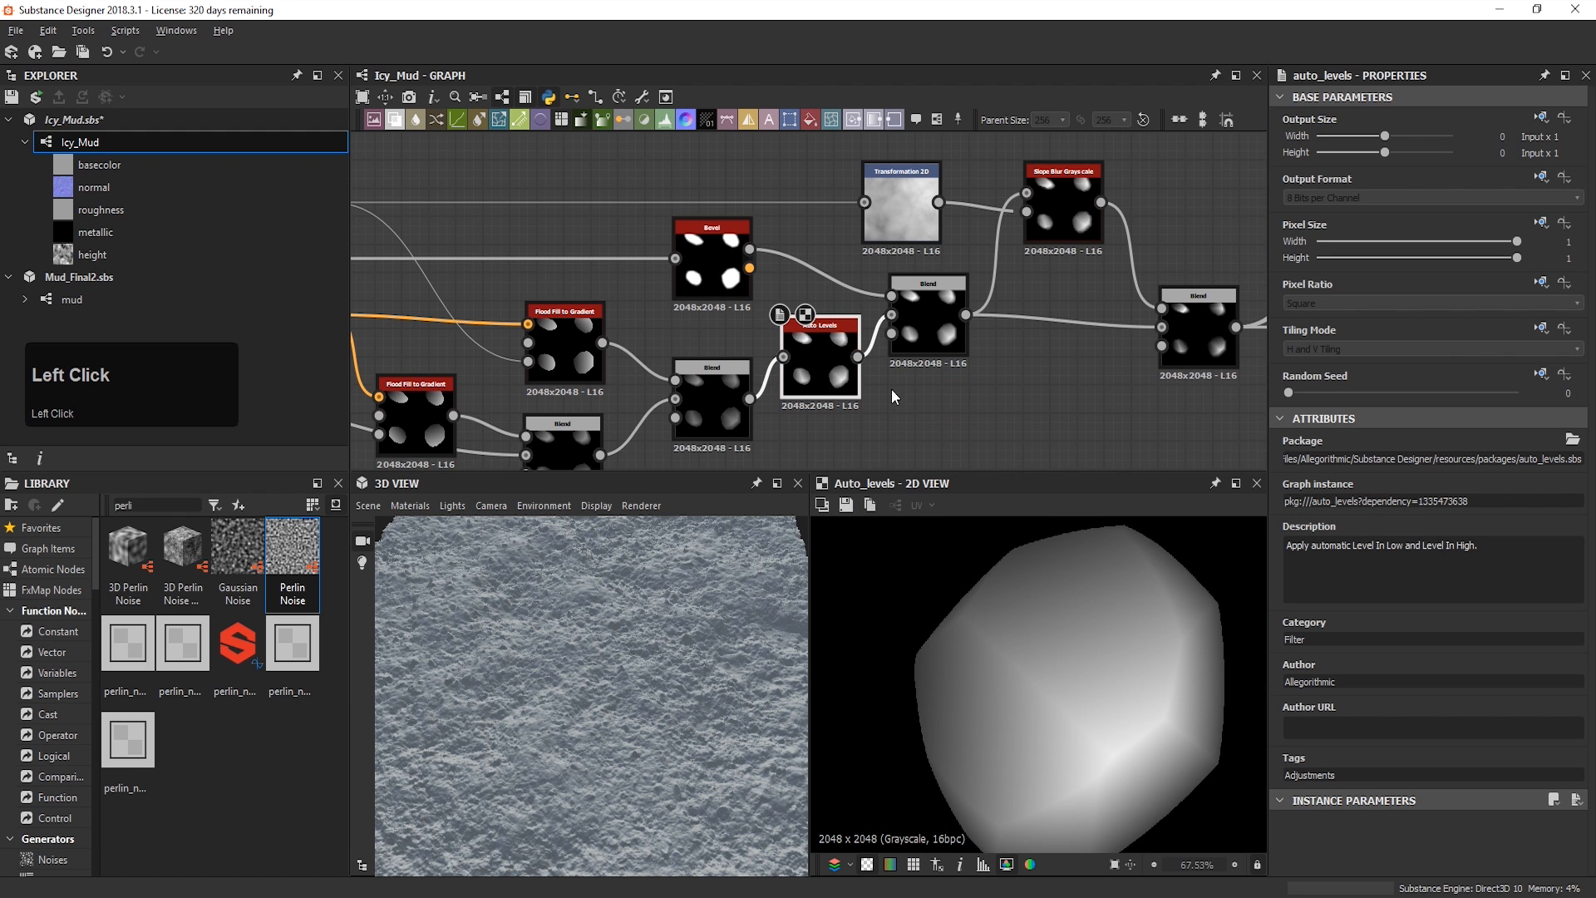
Step: Examine how the levelled rock shapes look on the terrain and in the Tile Sampler's output
{"action": "left_click_drag", "start_coordinate": [645, 722], "coordinate": [665, 673]}
{"action": "middle_click_drag", "start_coordinate": [1161, 281], "coordinate": [733, 362]}
{"action": "scroll", "coordinate": [827, 333], "scroll_direction": "down", "scroll_amount": 2}
{"action": "scroll", "coordinate": [1029, 294], "scroll_direction": "up", "scroll_amount": 2}
{"action": "double_click", "coordinate": [973, 326]}
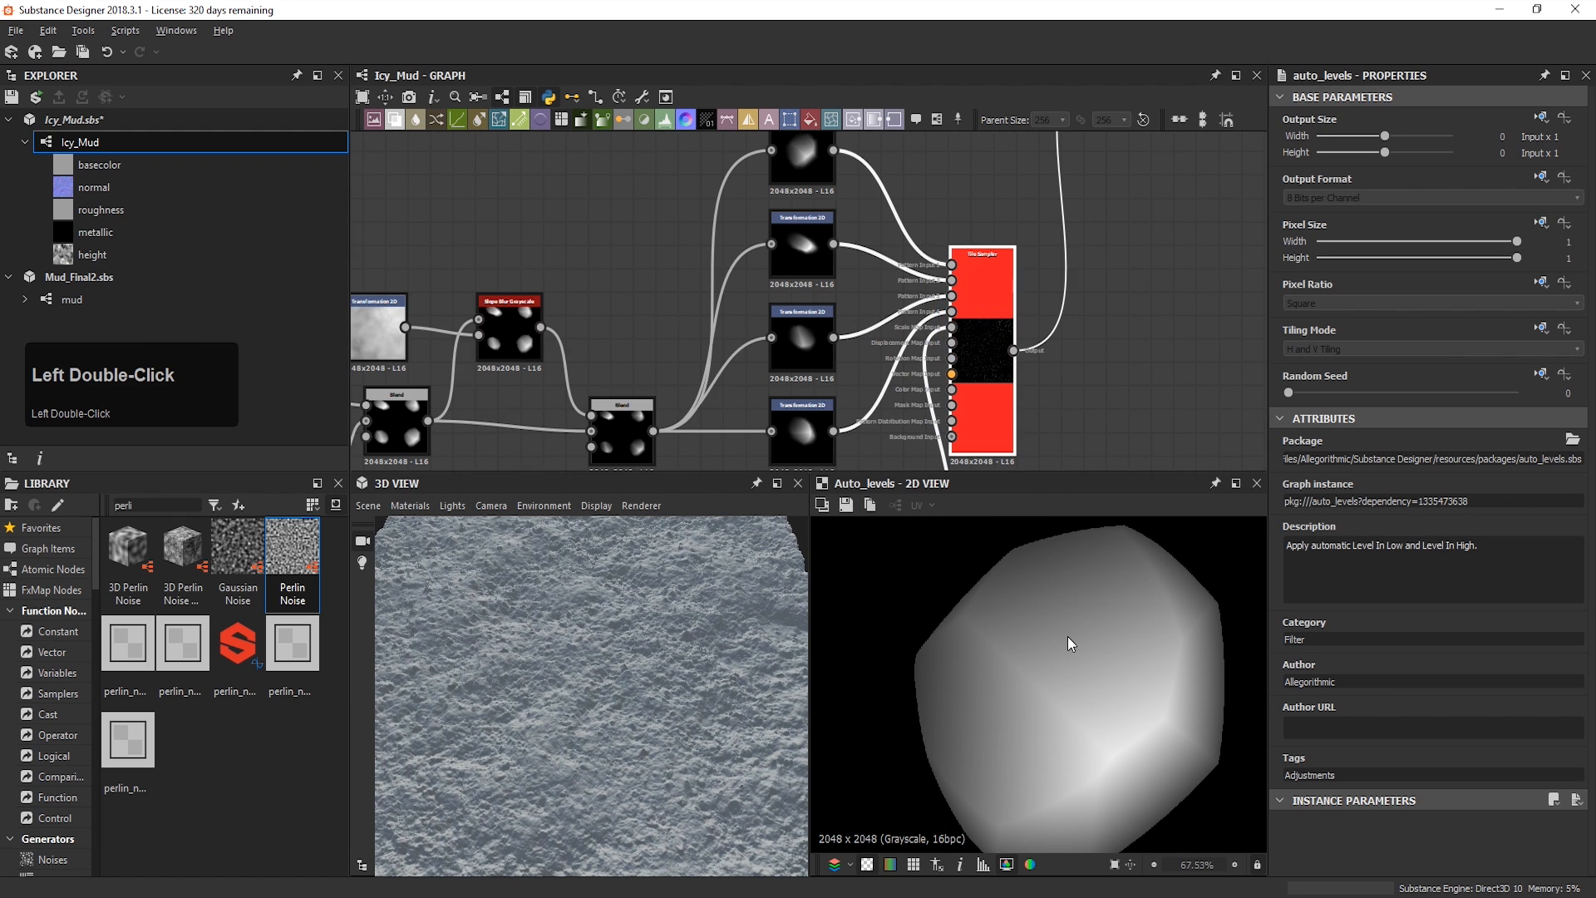
{"action": "left_click", "coordinate": [1001, 371]}
{"action": "double_click", "coordinate": [1001, 371]}
{"action": "scroll", "coordinate": [947, 709], "scroll_direction": "up", "scroll_amount": 2}
{"action": "scroll", "coordinate": [1051, 626], "scroll_direction": "down", "scroll_amount": 2}
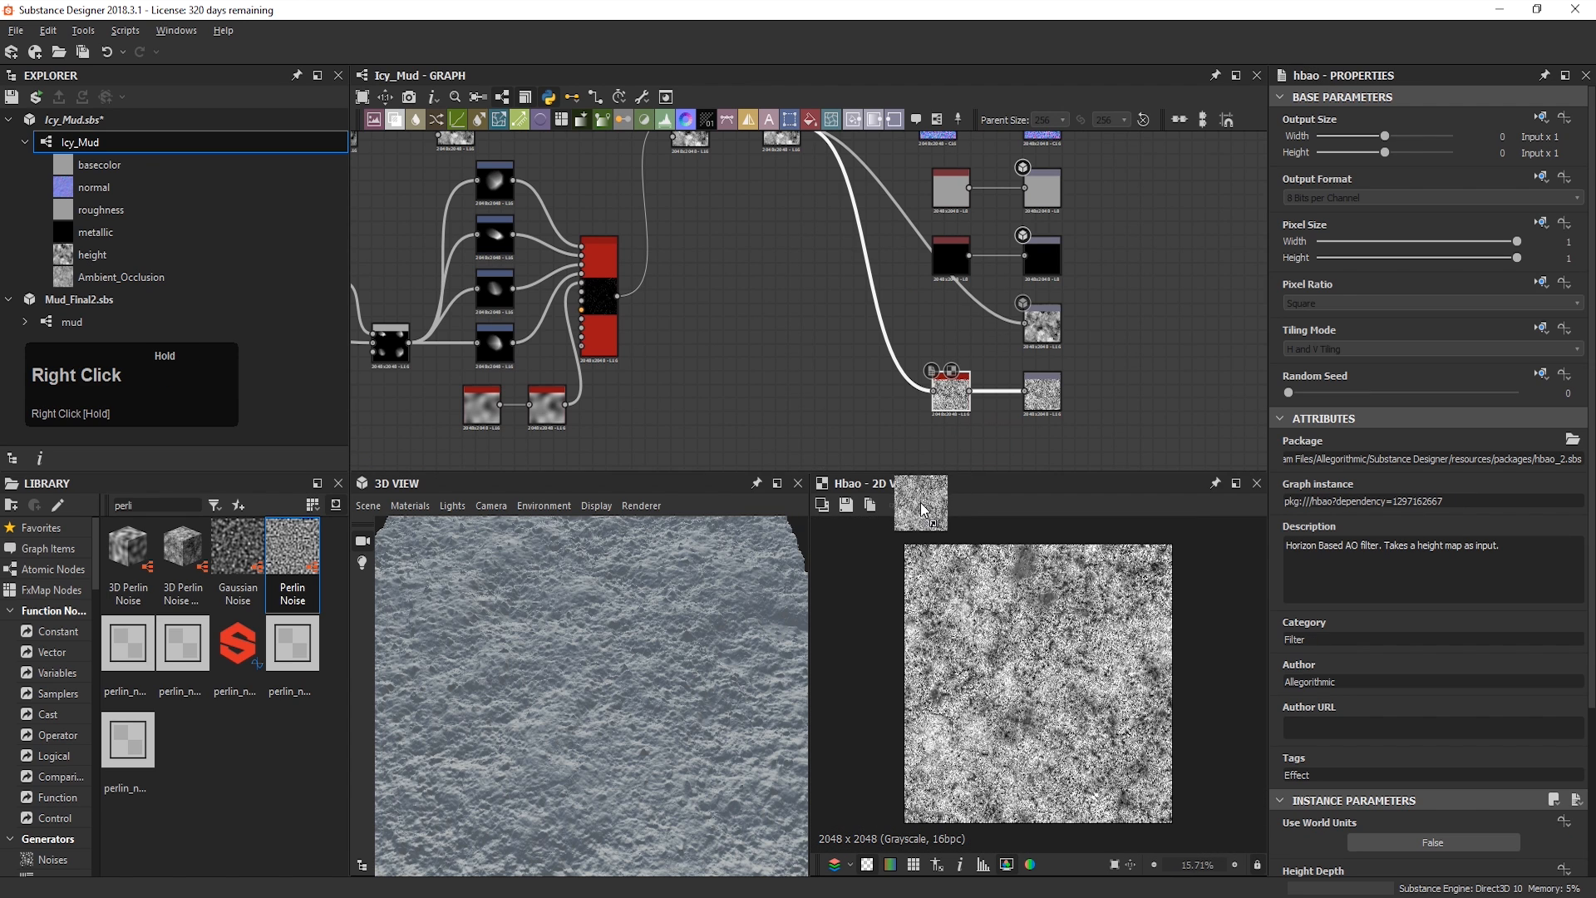
Step: Assign the HBAO result to the Ambient Occlusion channel of the 3D view
{"action": "left_click_drag", "start_coordinate": [921, 510], "coordinate": [780, 706]}
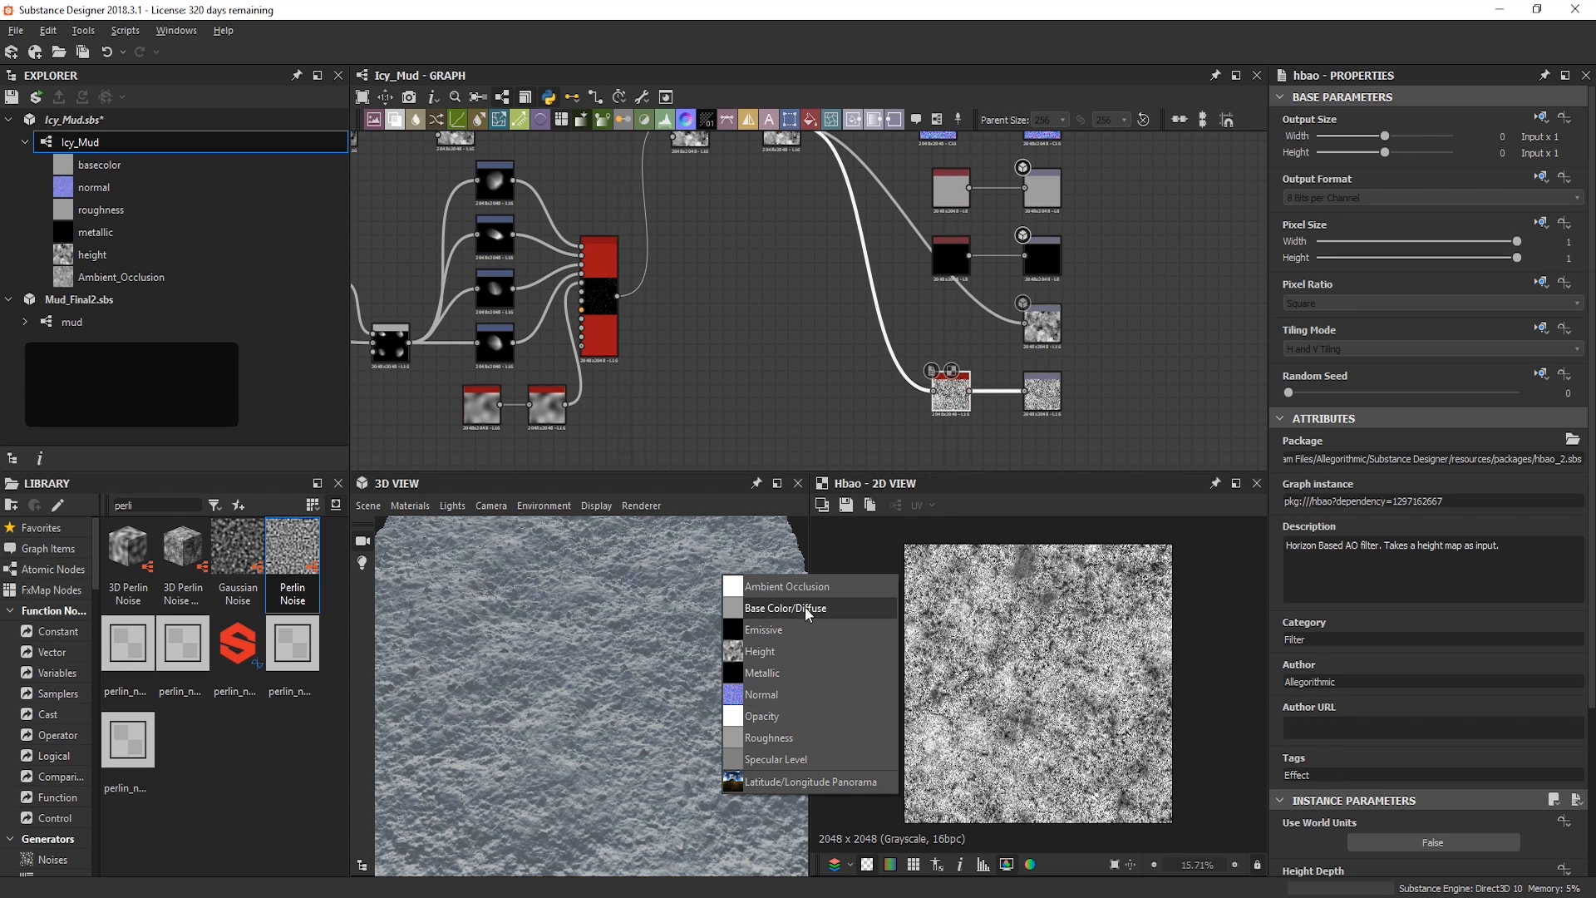
{"action": "left_click", "coordinate": [826, 584]}
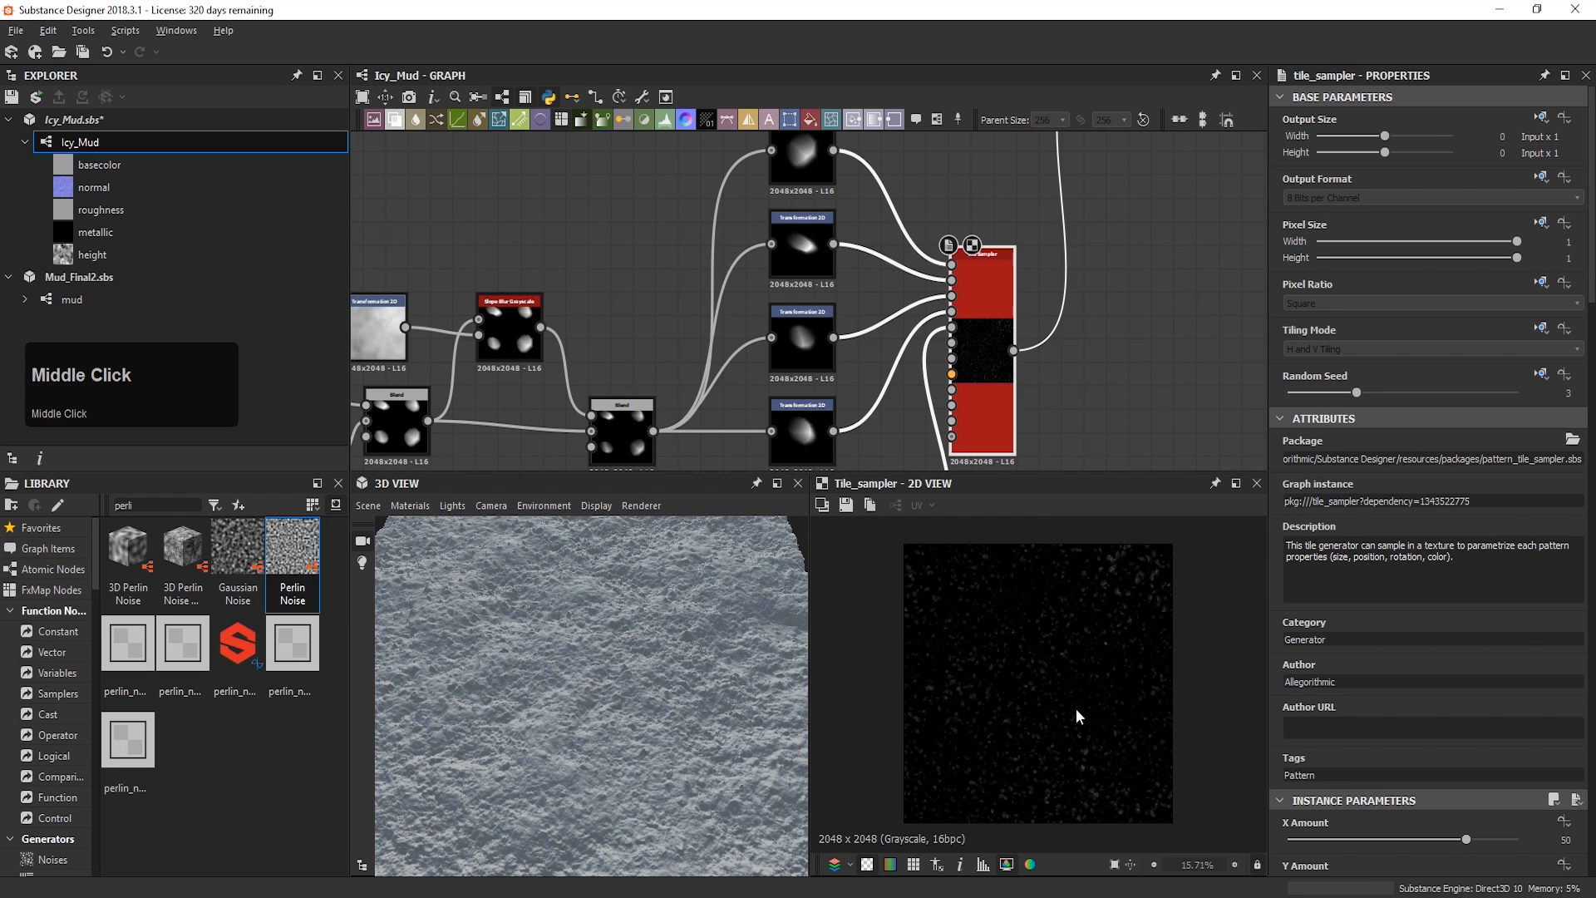
Step: Duplicate the Height output node and place the copy directly below the original
{"action": "scroll", "coordinate": [1022, 327], "scroll_direction": "down", "scroll_amount": 2}
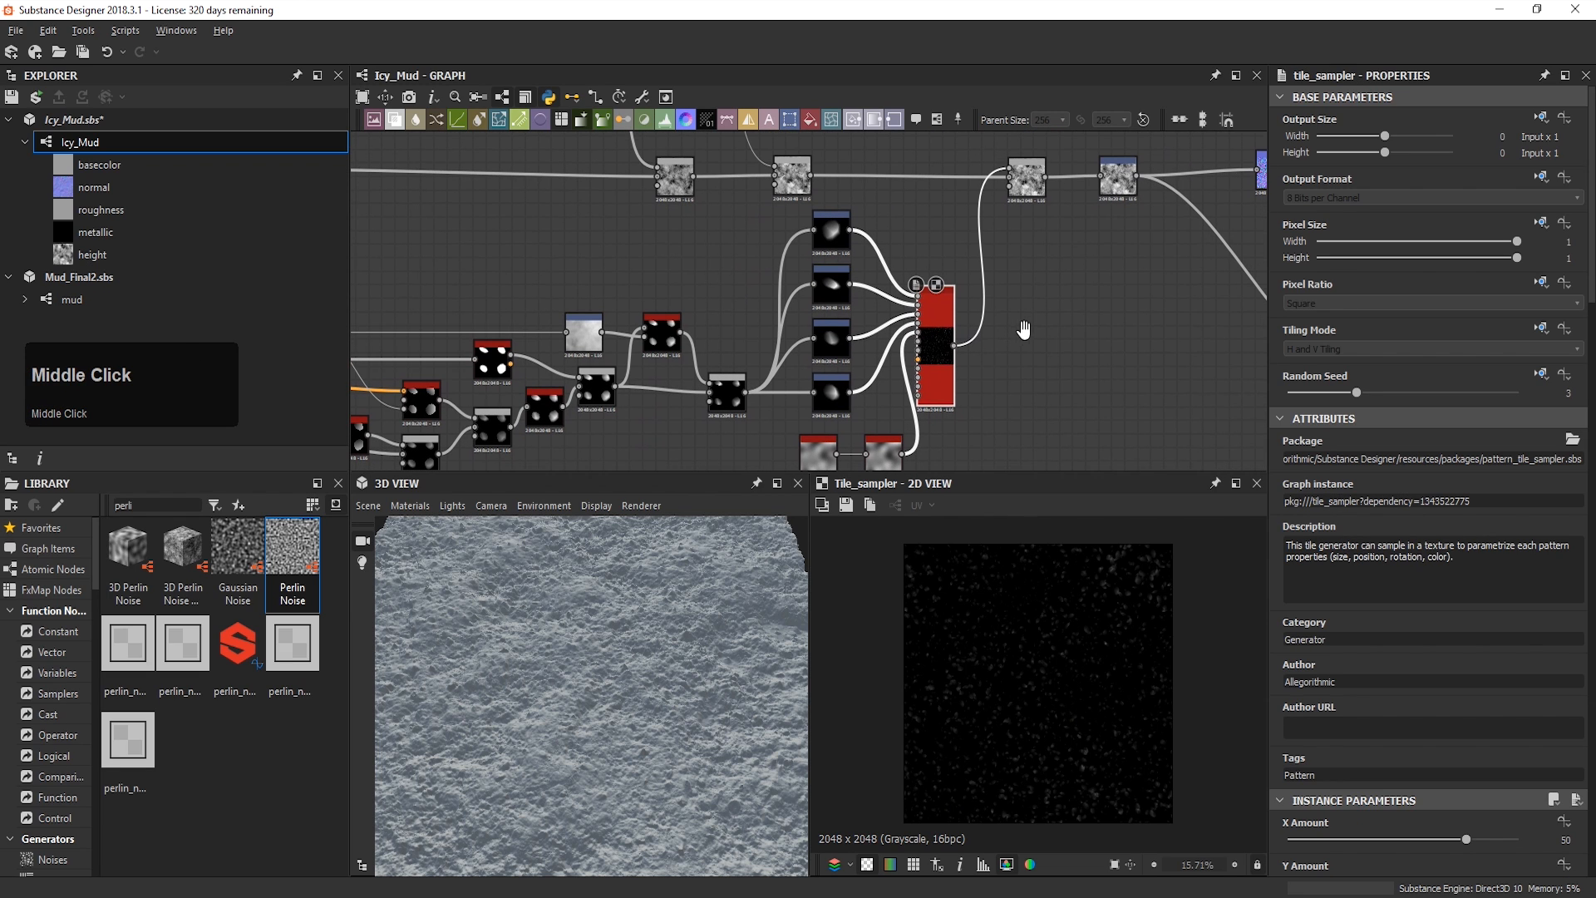
{"action": "middle_click_drag", "start_coordinate": [1103, 336], "coordinate": [942, 359]}
{"action": "scroll", "coordinate": [942, 359], "scroll_direction": "down", "scroll_amount": 2}
{"action": "scroll", "coordinate": [943, 359], "scroll_direction": "up", "scroll_amount": 2}
{"action": "left_click_drag", "start_coordinate": [1068, 399], "coordinate": [1031, 325]}
{"action": "key", "text": "ctrl+c"}
{"action": "key", "text": "ctrl+v"}
{"action": "left_click_drag", "start_coordinate": [819, 299], "coordinate": [1054, 413]}
Step: Set the copied output's usage to ambientOcclusion and its identifier and label to Ambient Occlusion
{"action": "double_click", "coordinate": [1054, 414]}
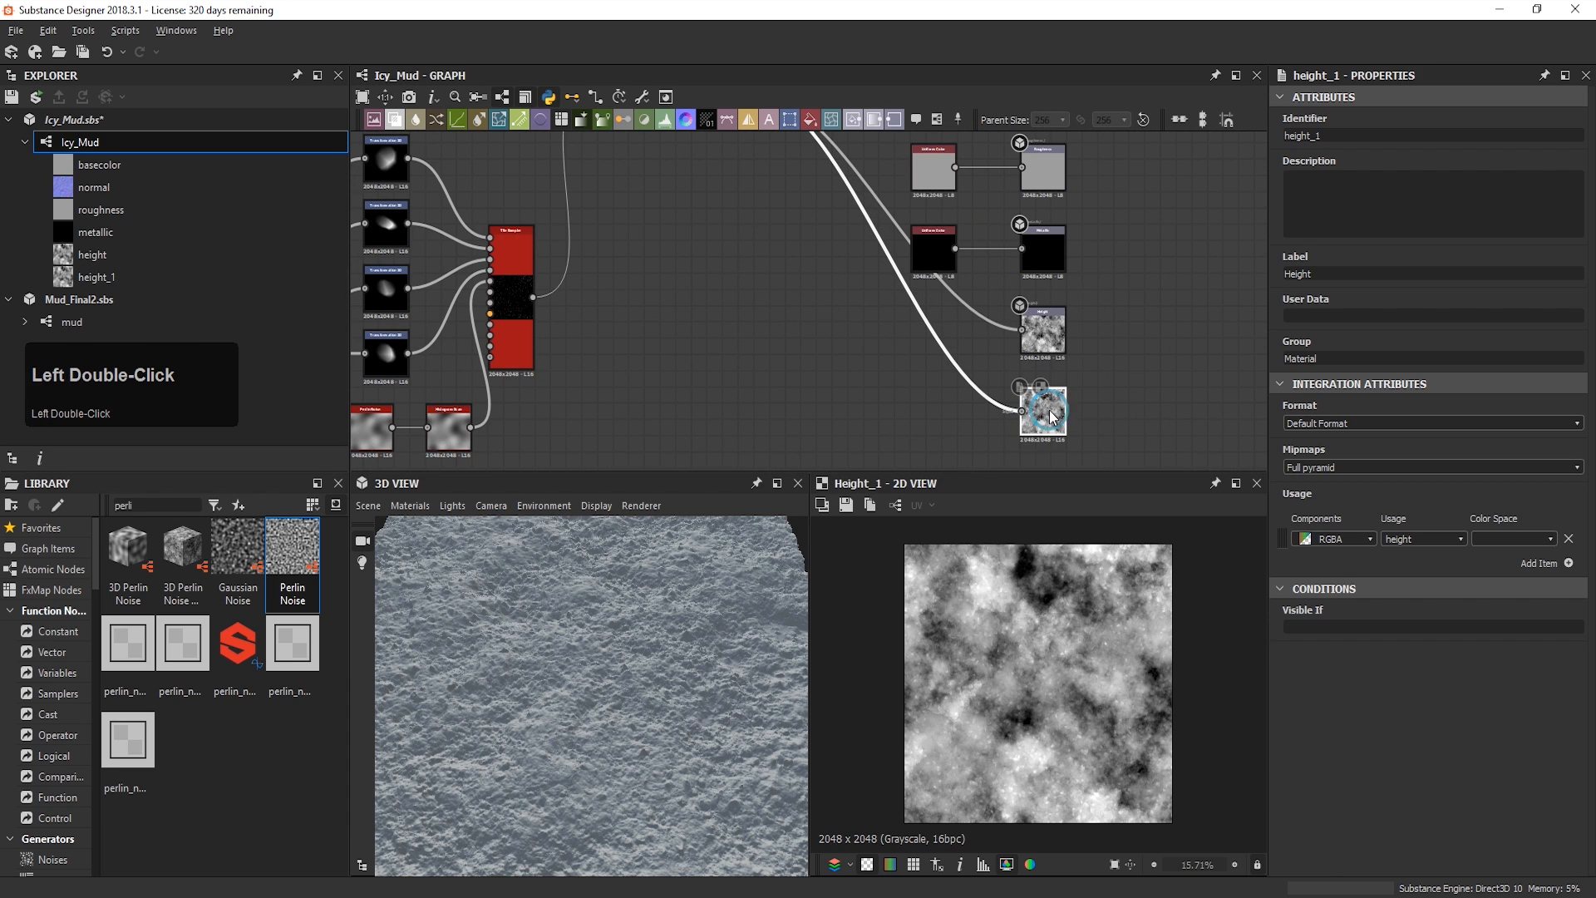
{"action": "left_click", "coordinate": [1464, 539]}
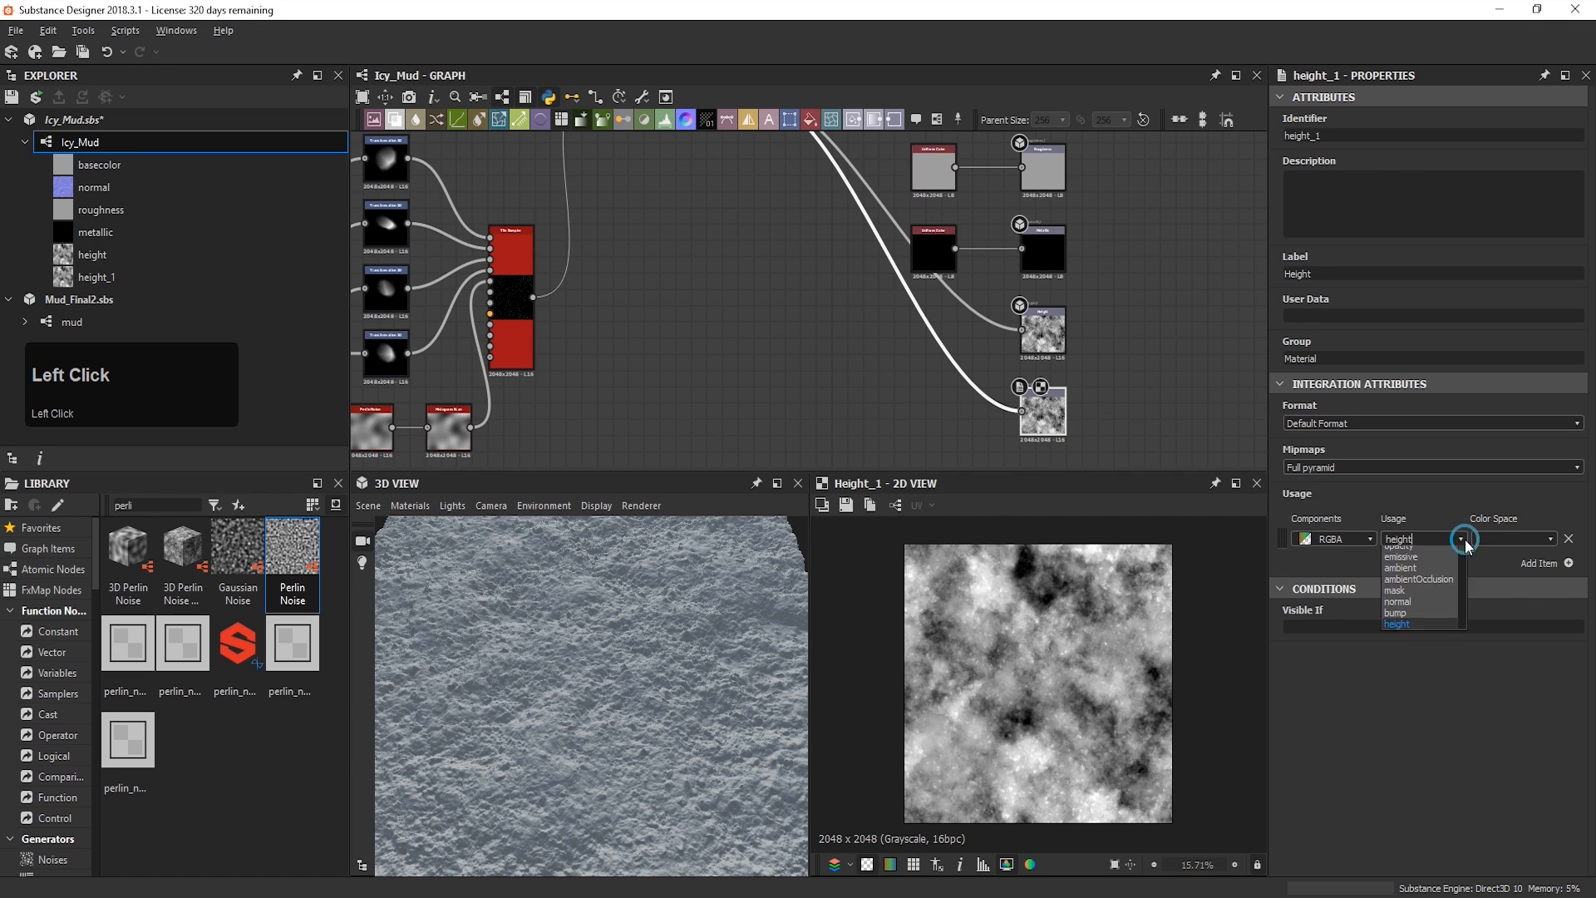
{"action": "left_click", "coordinate": [1437, 608]}
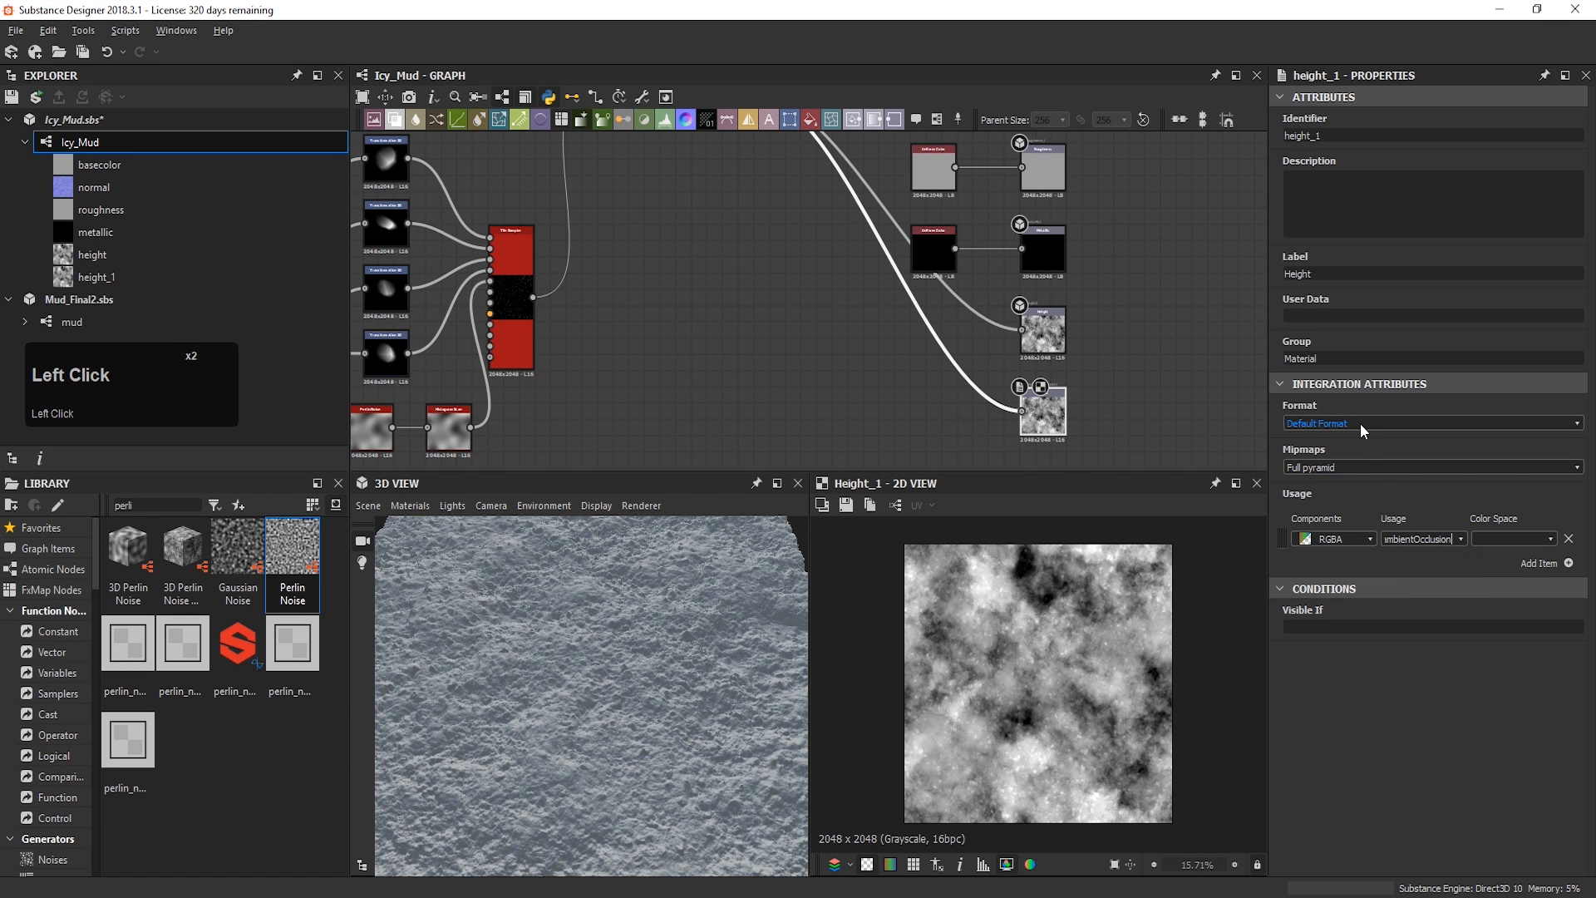
{"action": "double_click", "coordinate": [1339, 133]}
{"action": "type", "text": "Ambient O"}
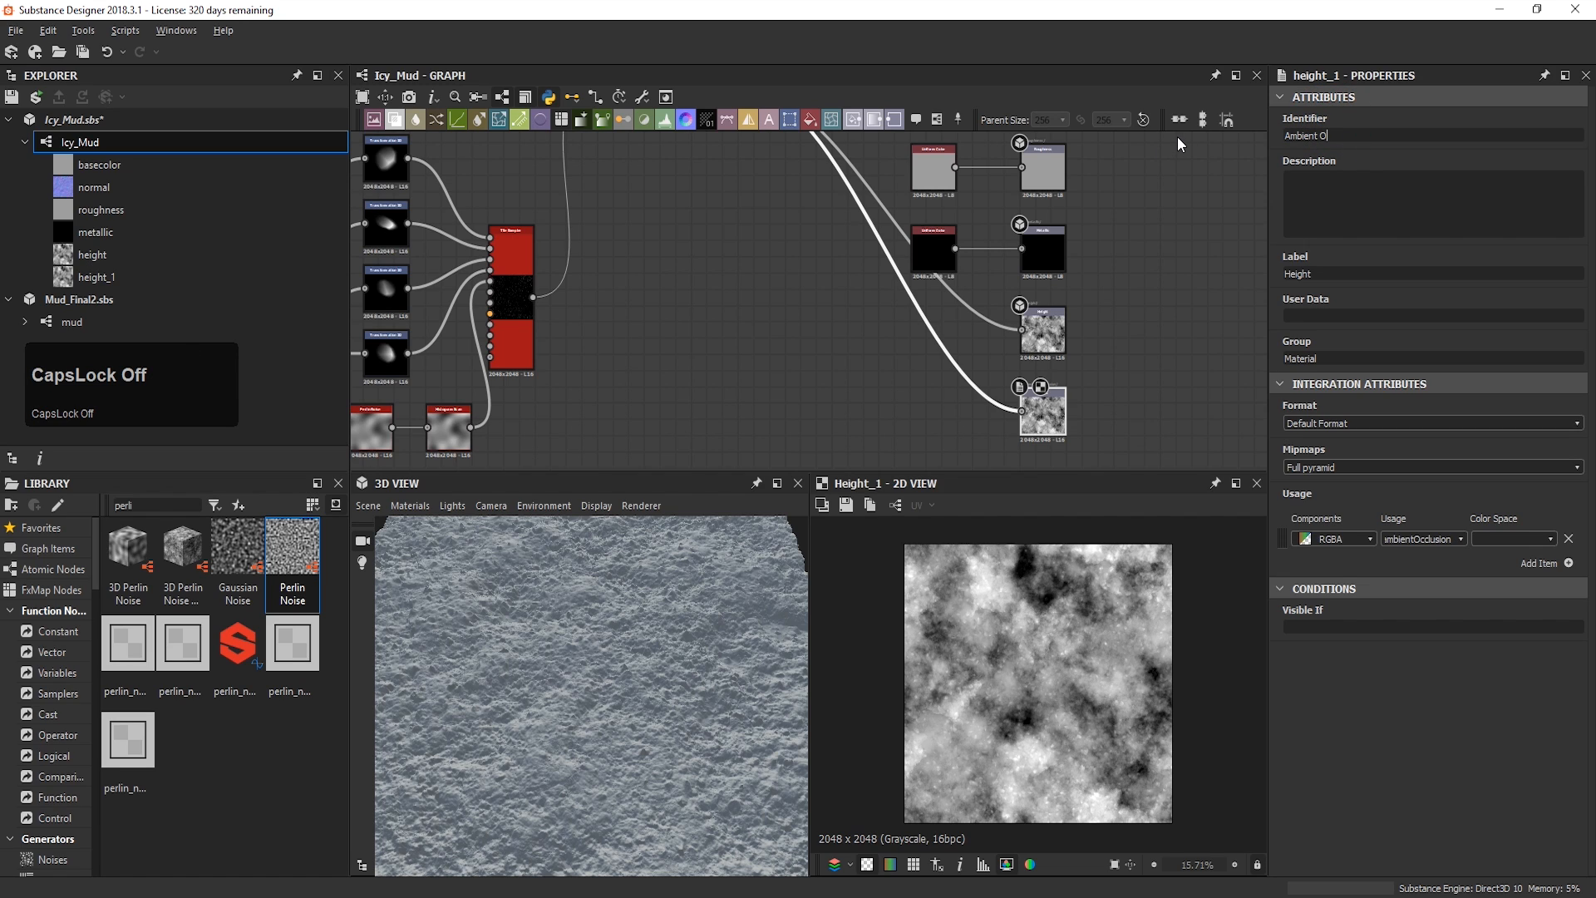
{"action": "type", "text": "cclusion"}
{"action": "left_click_drag", "start_coordinate": [1321, 273], "coordinate": [1224, 272]}
{"action": "key", "text": "ctrl+v"}
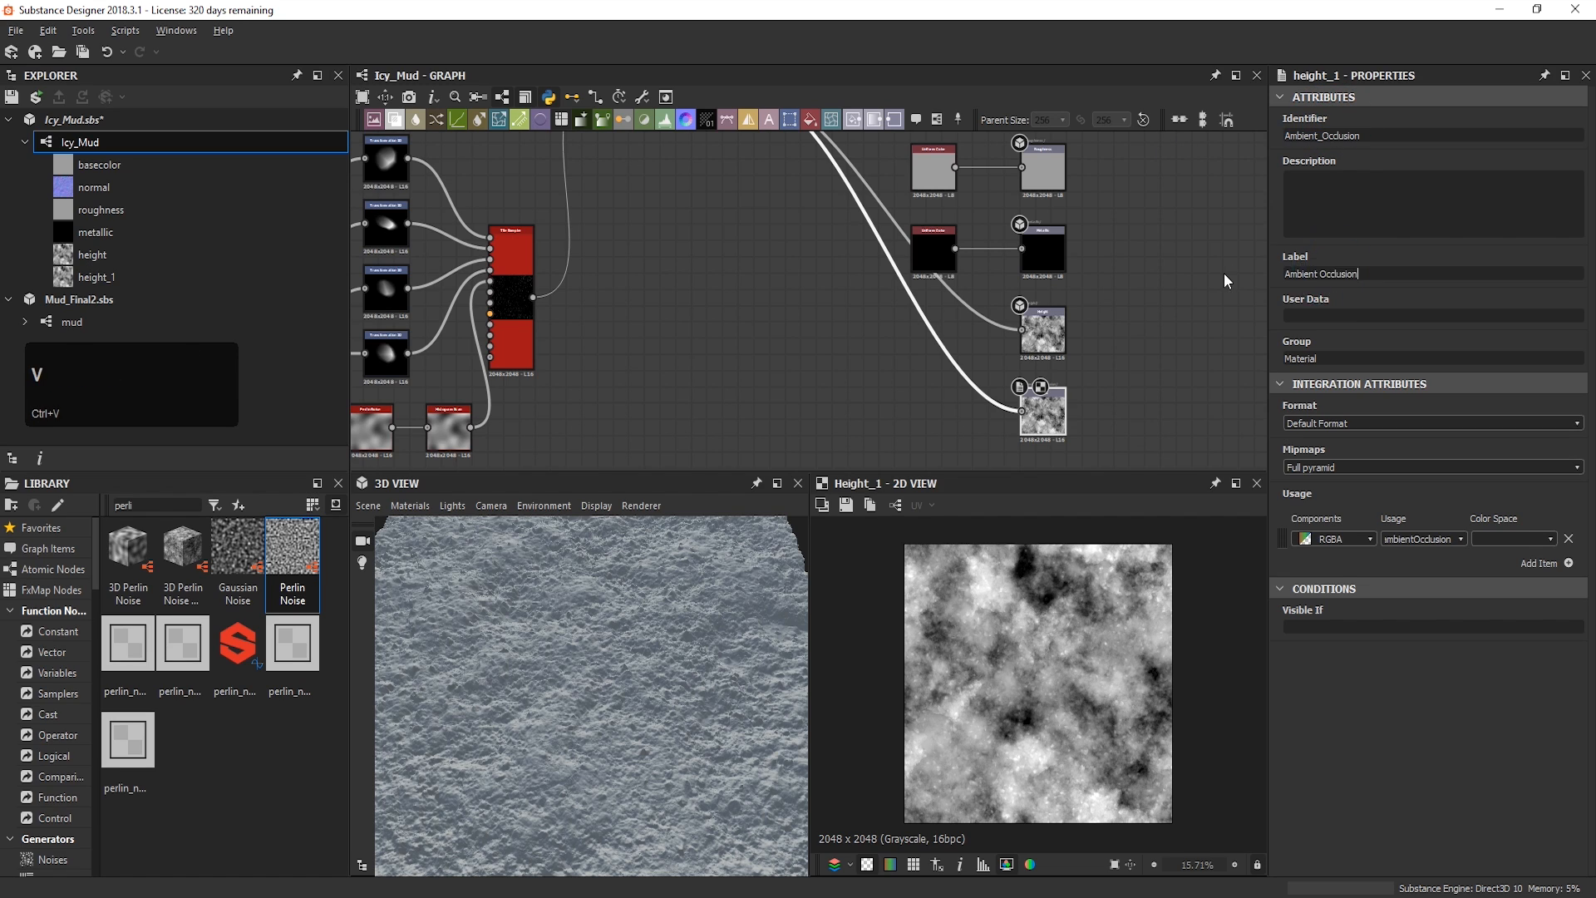
Step: Insert an Ambient Occlusion (HBAO) node before the Ambient Occlusion output and align it beside that output
{"action": "scroll", "coordinate": [1058, 425], "scroll_direction": "up", "scroll_amount": 2}
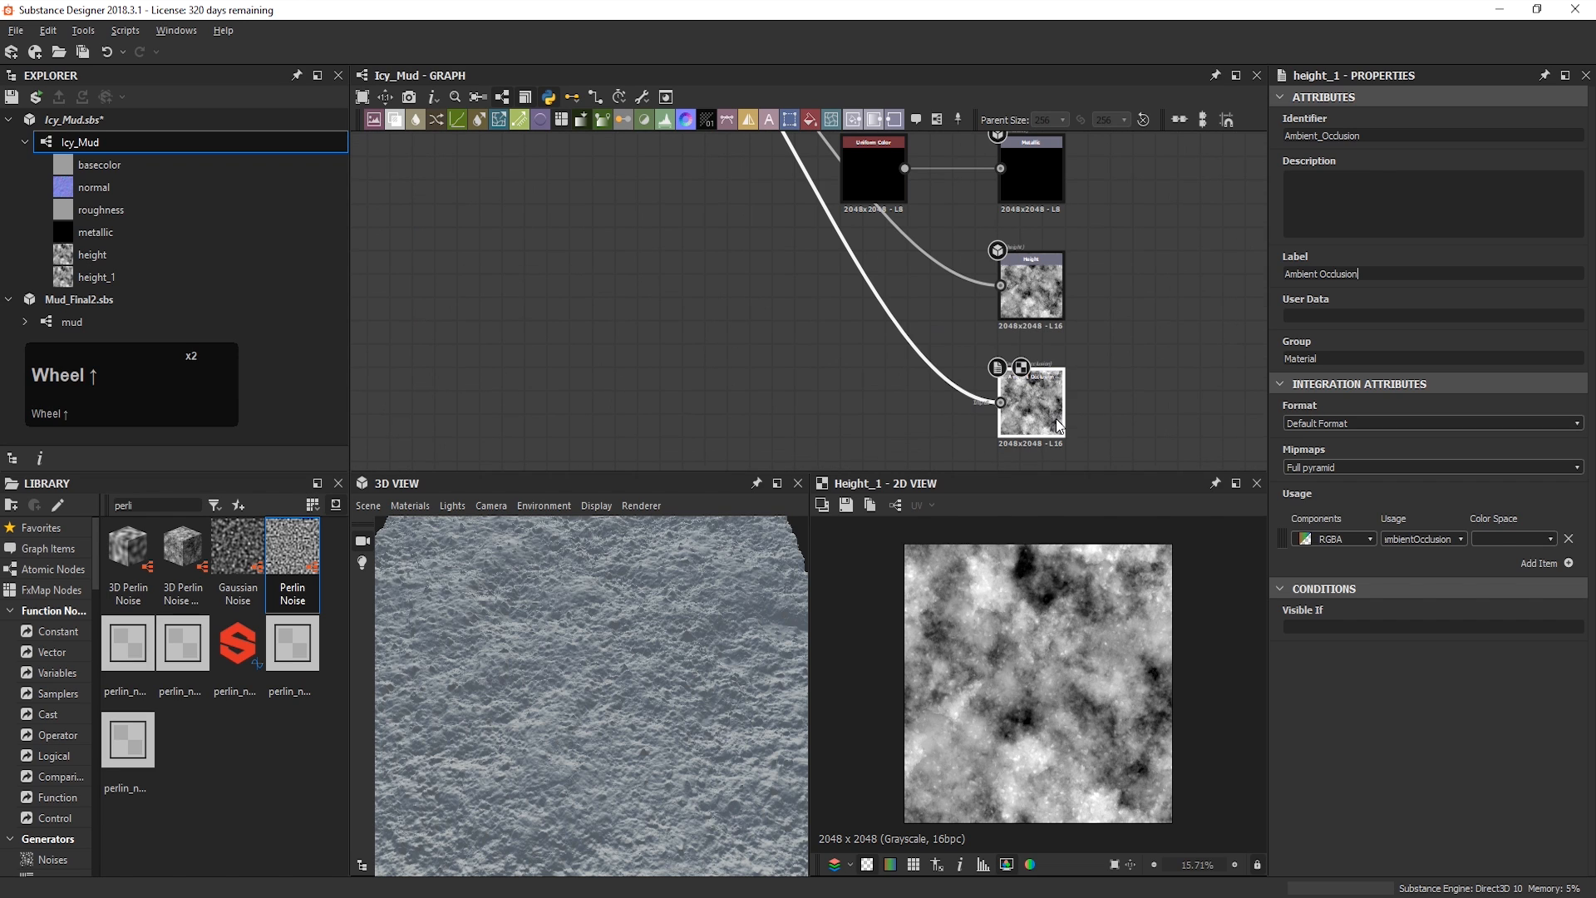
{"action": "scroll", "coordinate": [1045, 420], "scroll_direction": "down", "scroll_amount": 2}
{"action": "middle_click", "coordinate": [834, 367]}
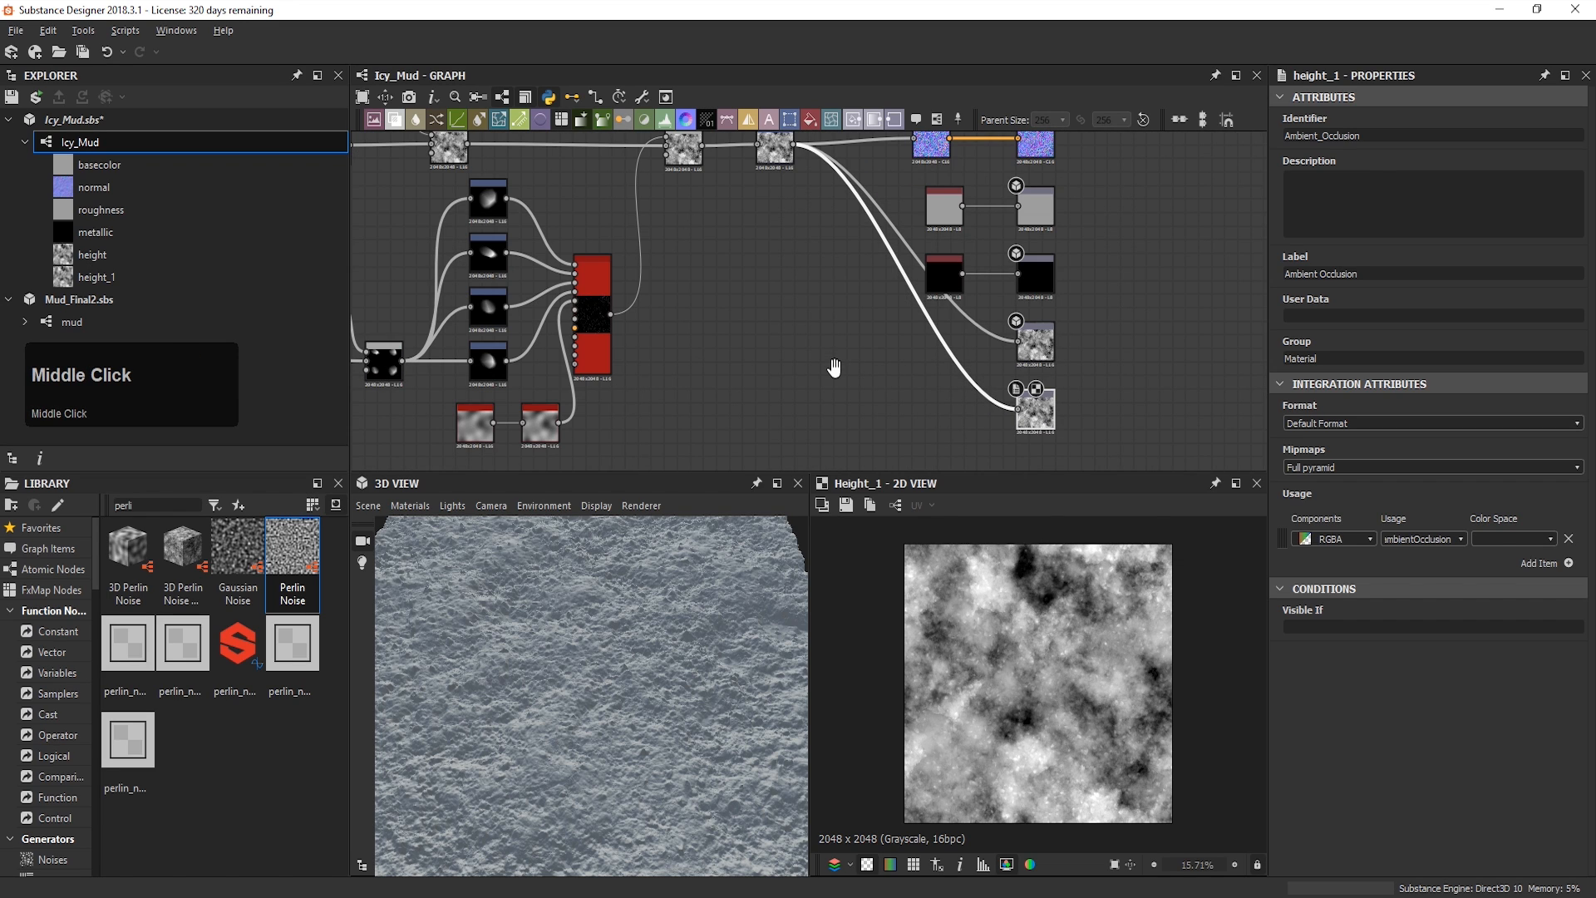
{"action": "middle_click_drag", "start_coordinate": [834, 366], "coordinate": [852, 390]}
{"action": "key", "text": "space"}
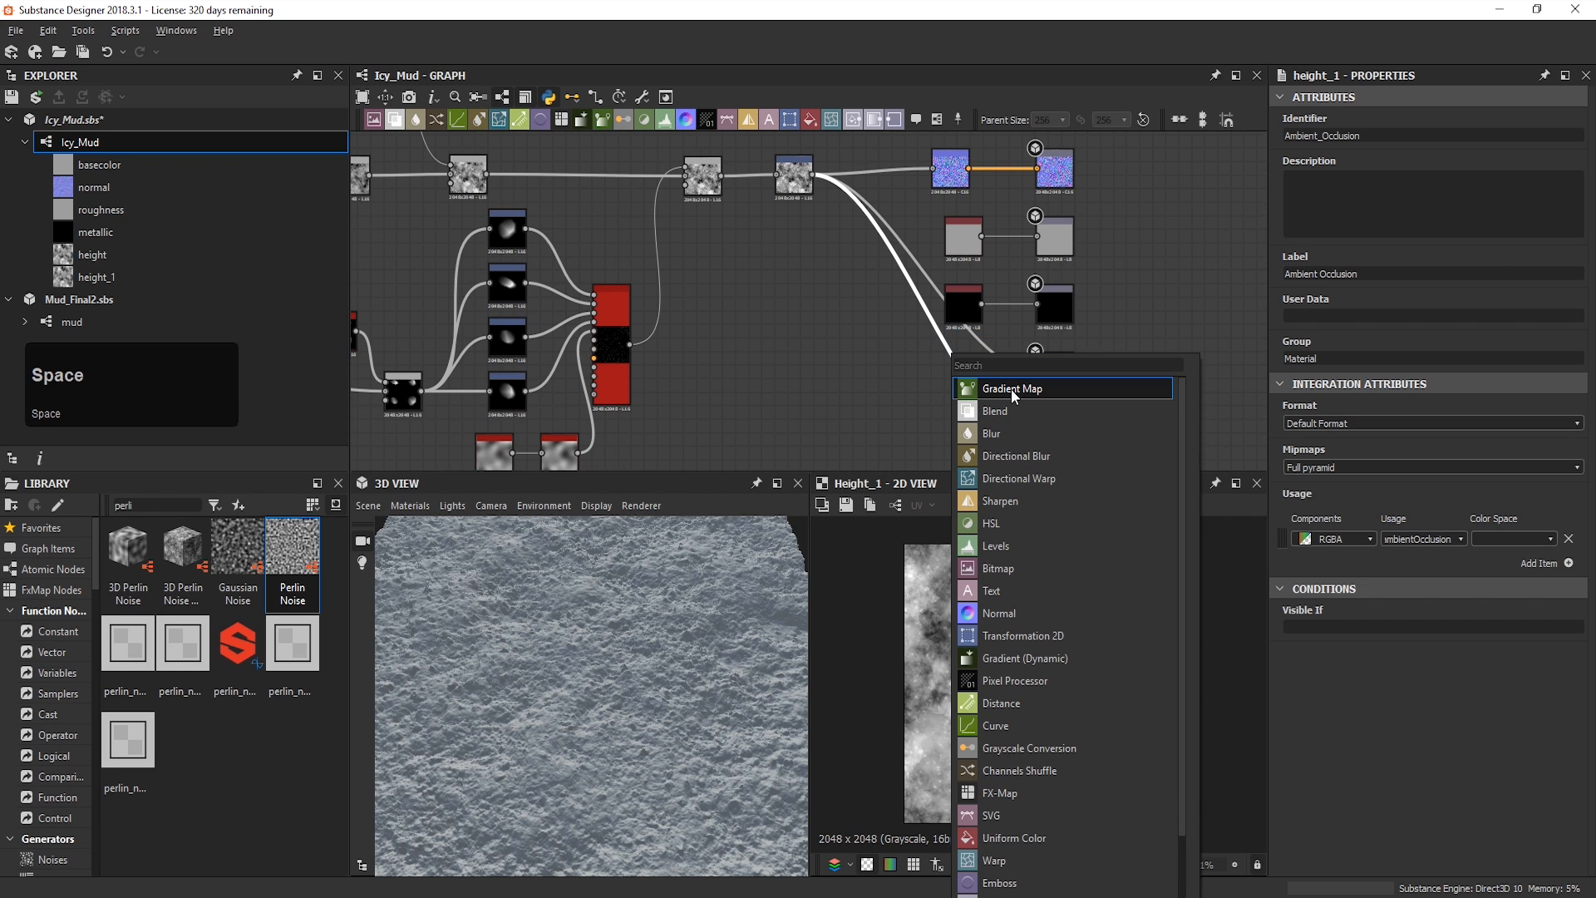
{"action": "type", "text": "a"}
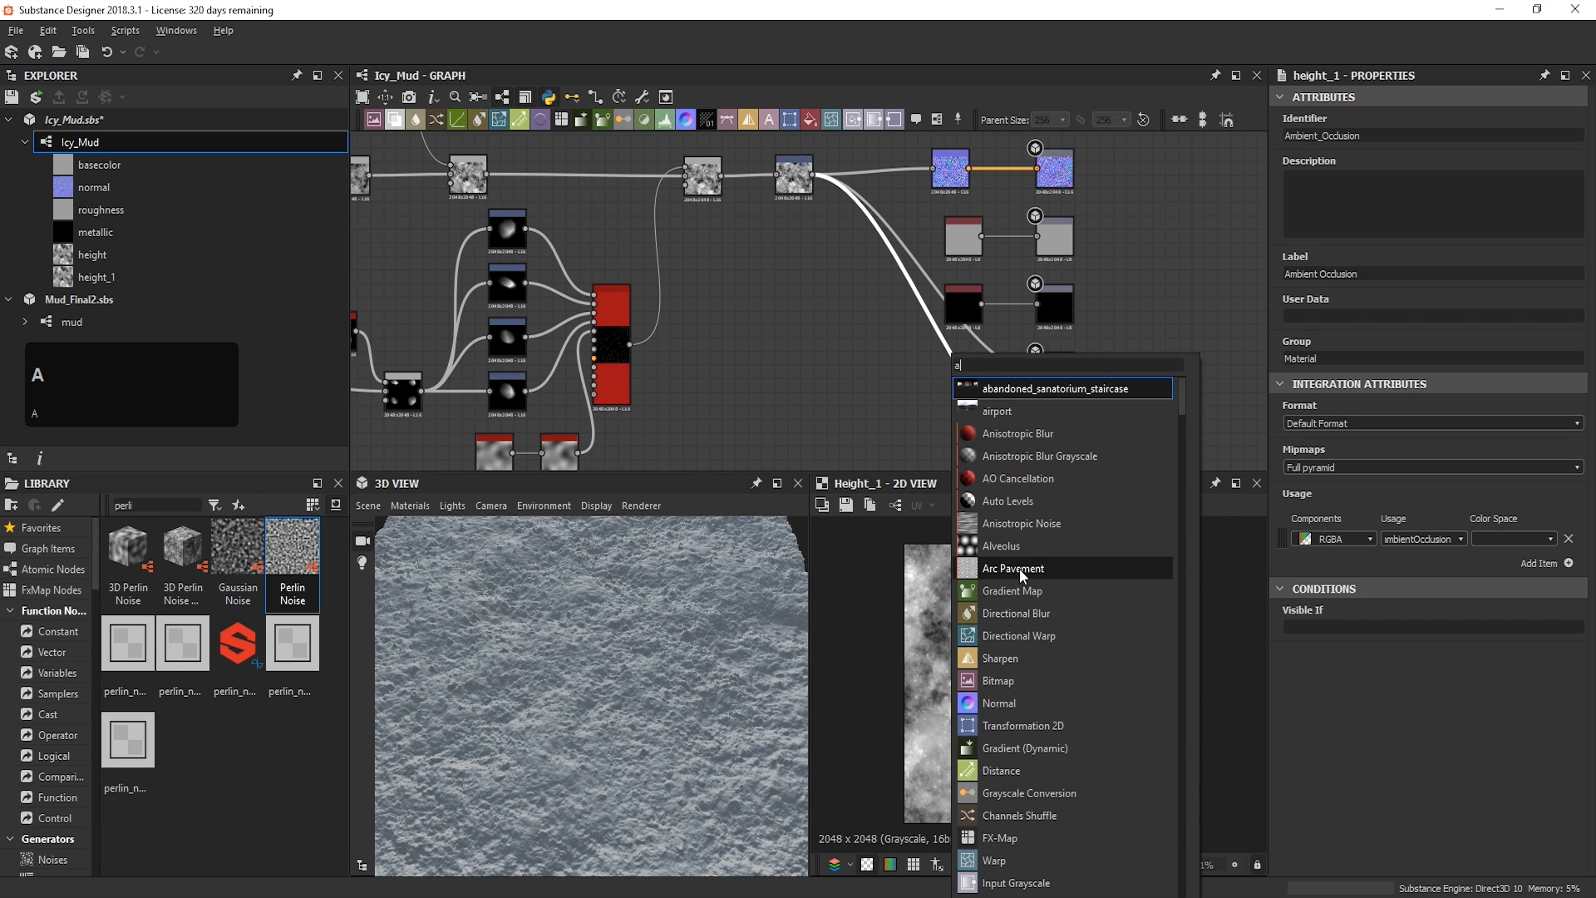
{"action": "type", "text": "m"}
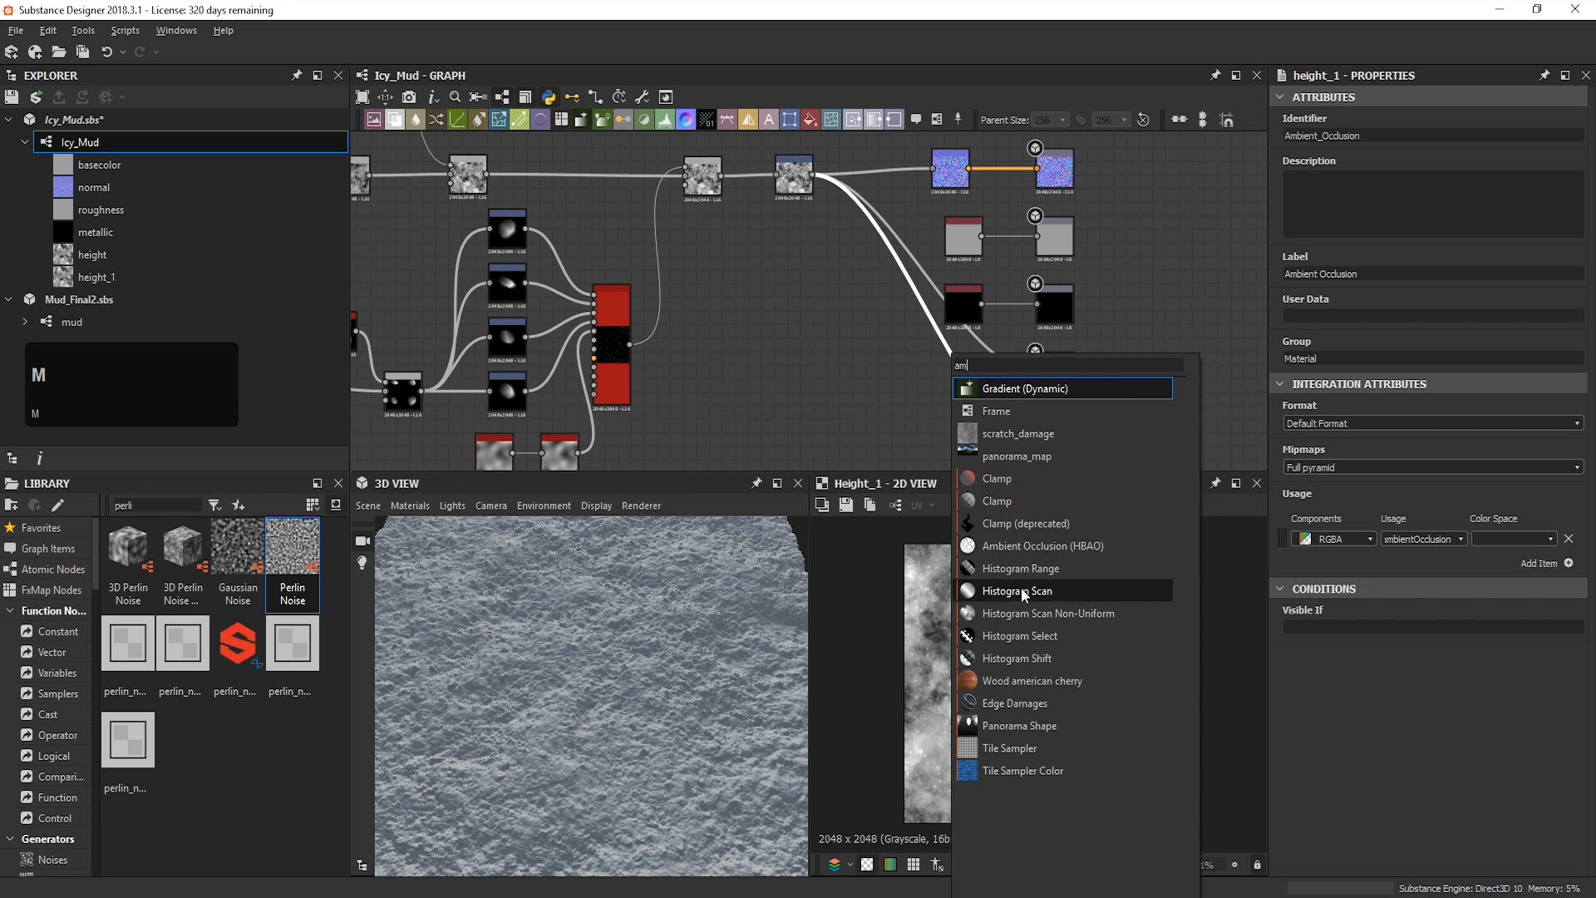
{"action": "left_click", "coordinate": [1025, 541]}
{"action": "left_click_drag", "start_coordinate": [925, 316], "coordinate": [960, 453]}
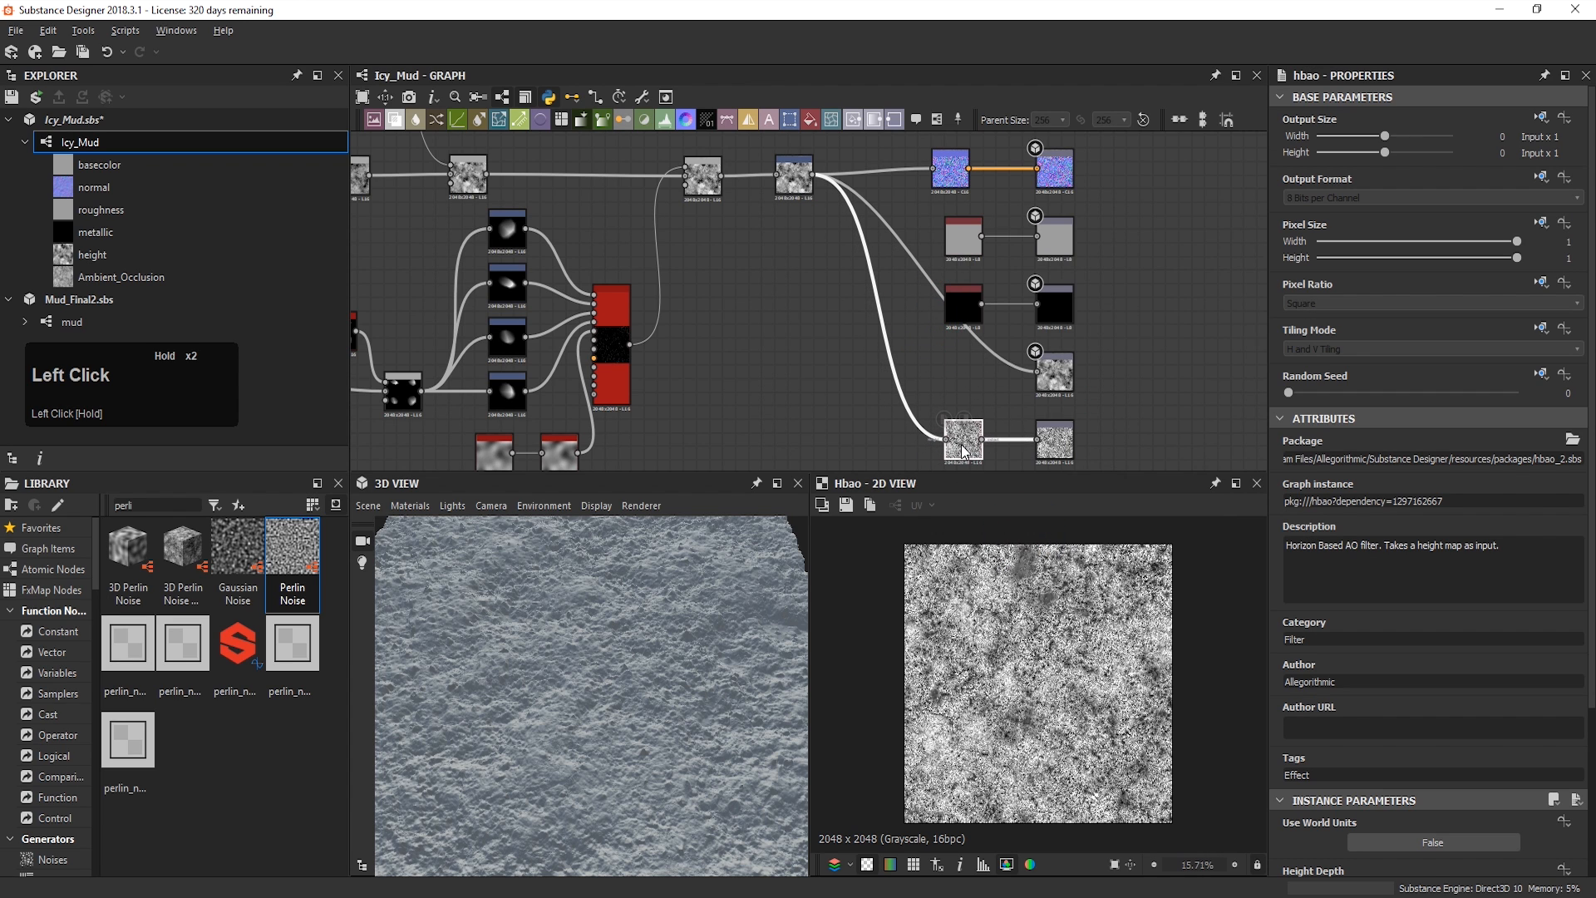
Step: Show the Ambient Occlusion output in the 3D view's Ambient Occlusion channel
{"action": "middle_click_drag", "start_coordinate": [1017, 396], "coordinate": [1005, 349]}
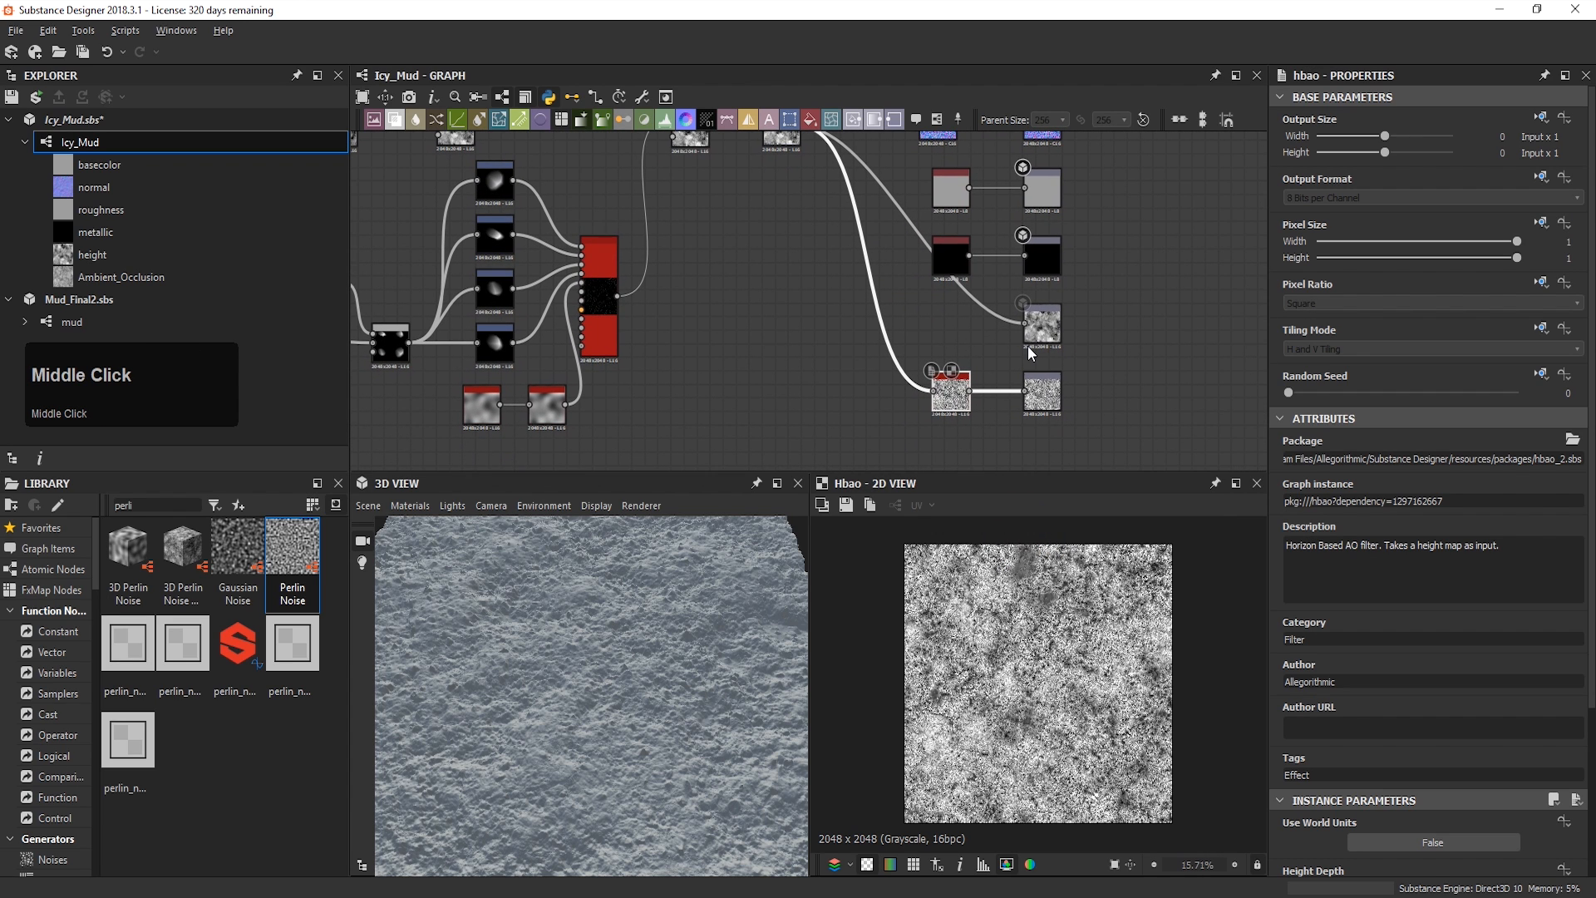
{"action": "right_click_drag", "start_coordinate": [1041, 389], "coordinate": [801, 630]}
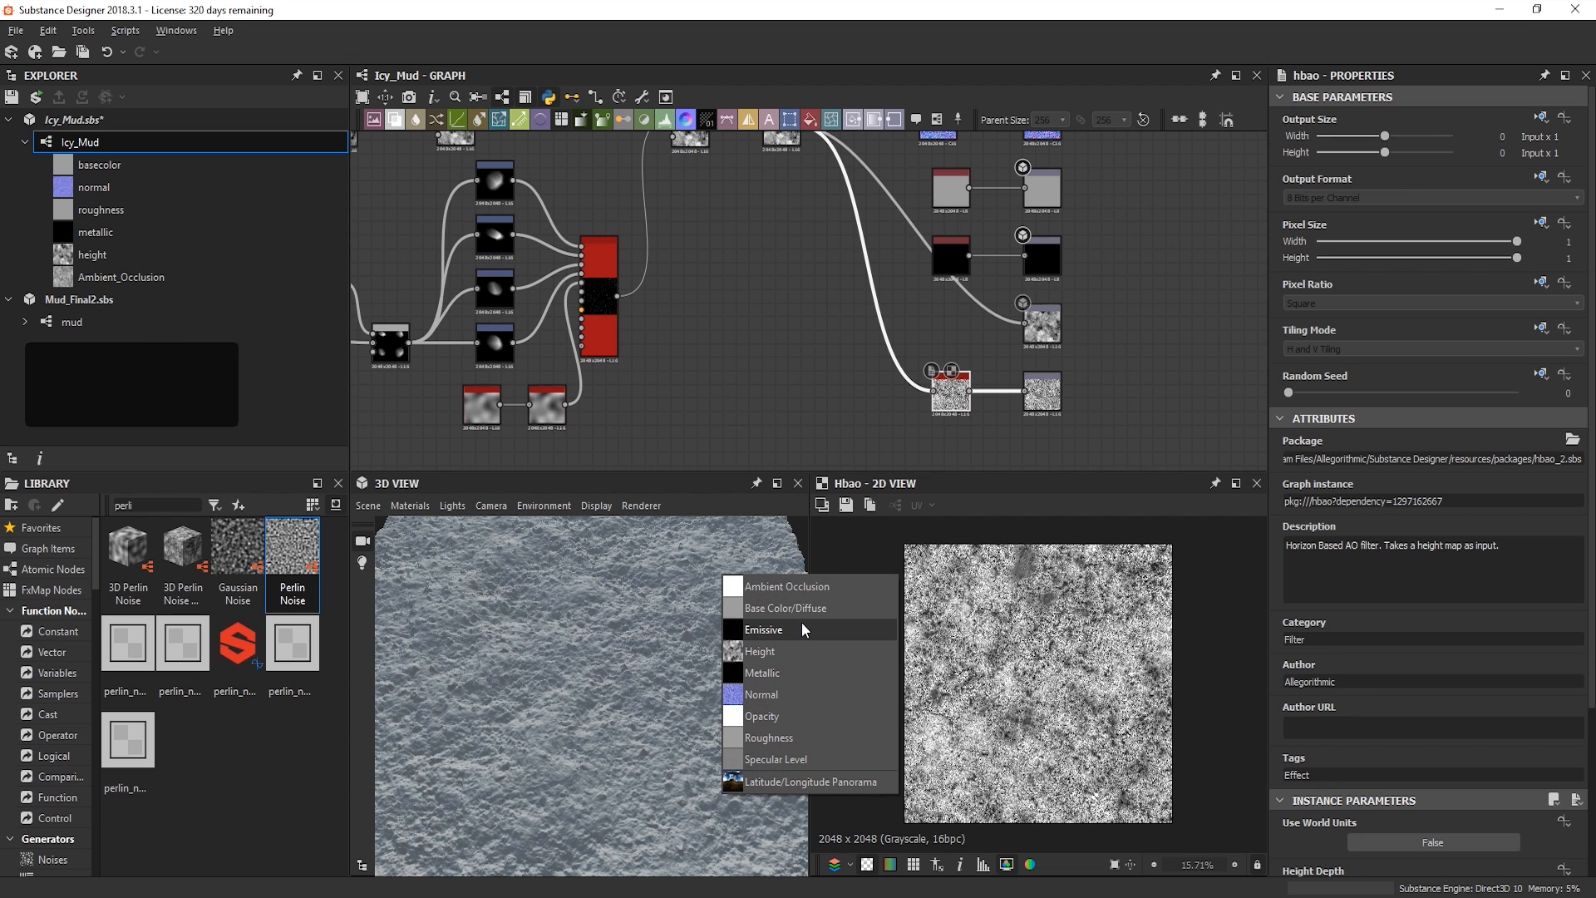
{"action": "left_click", "coordinate": [827, 584]}
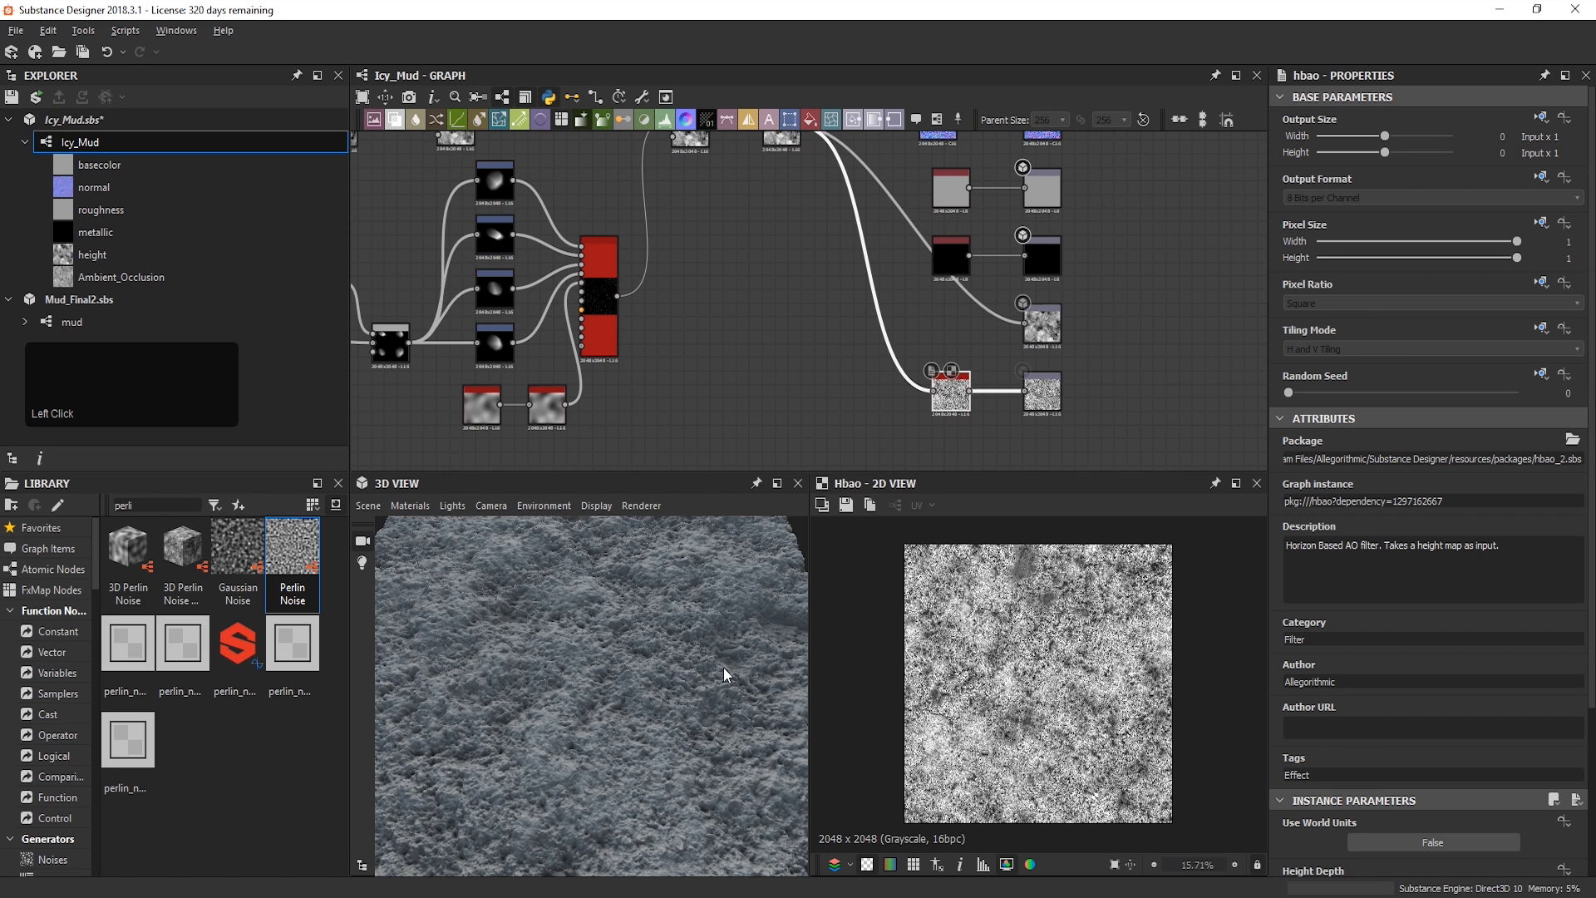
Step: Set the HBAO node's Height Depth to 0.02, Radius to 0.38 and Quality to 16 samples
{"action": "double_click", "coordinate": [969, 398]}
{"action": "left_click", "coordinate": [961, 397]}
{"action": "scroll", "coordinate": [1327, 597], "scroll_direction": "down", "scroll_amount": 5}
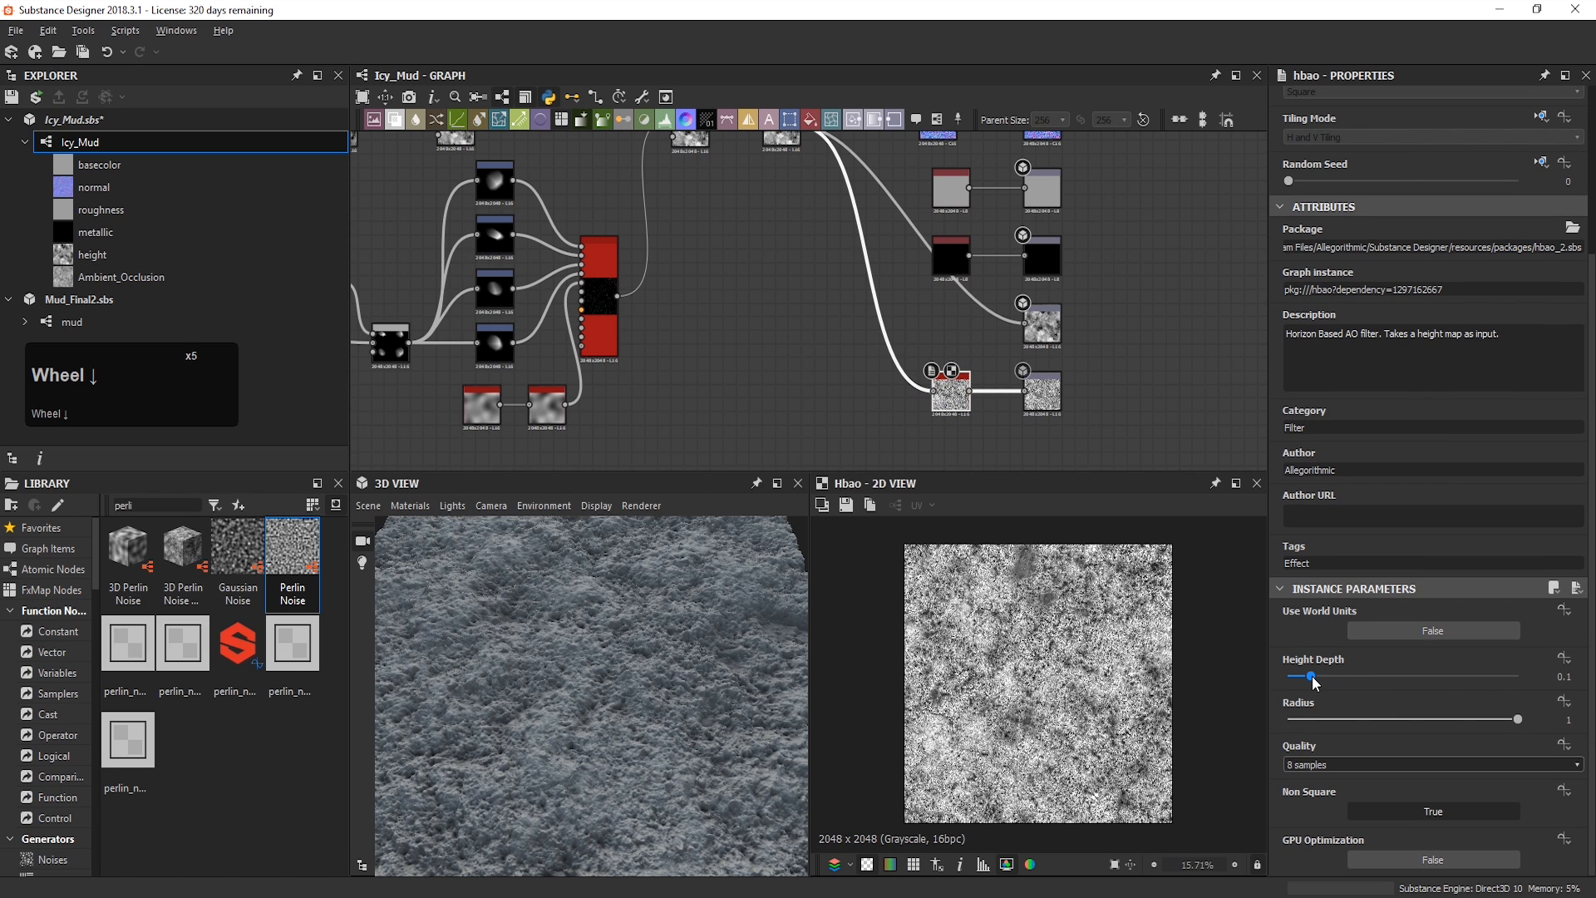
{"action": "left_click_drag", "start_coordinate": [1310, 675], "coordinate": [1374, 716]}
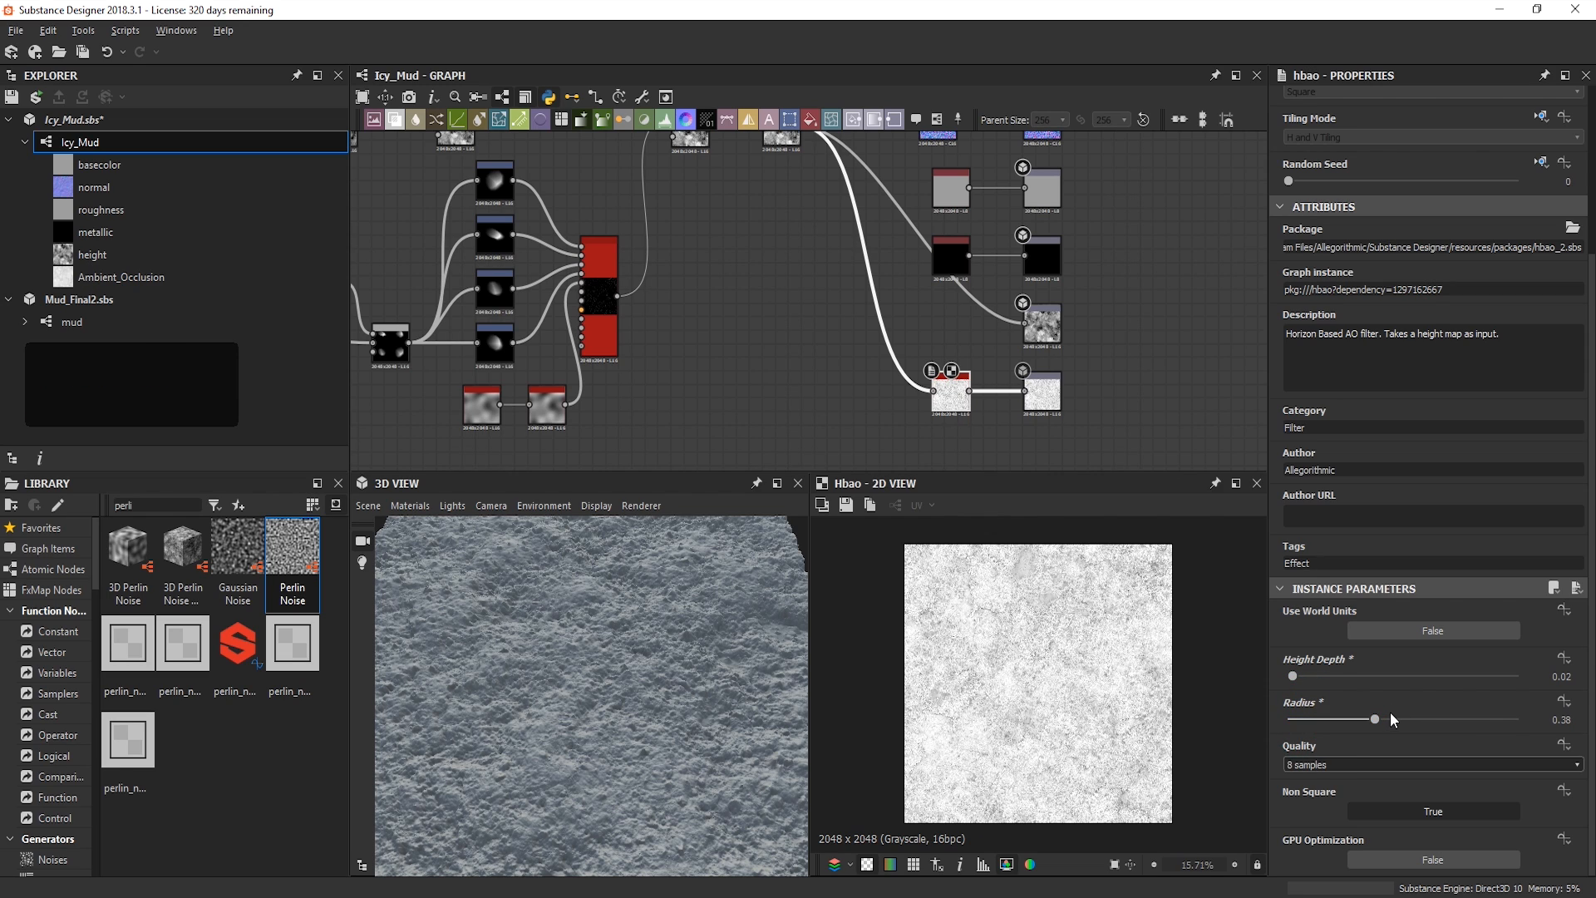
{"action": "left_click", "coordinate": [1380, 761]}
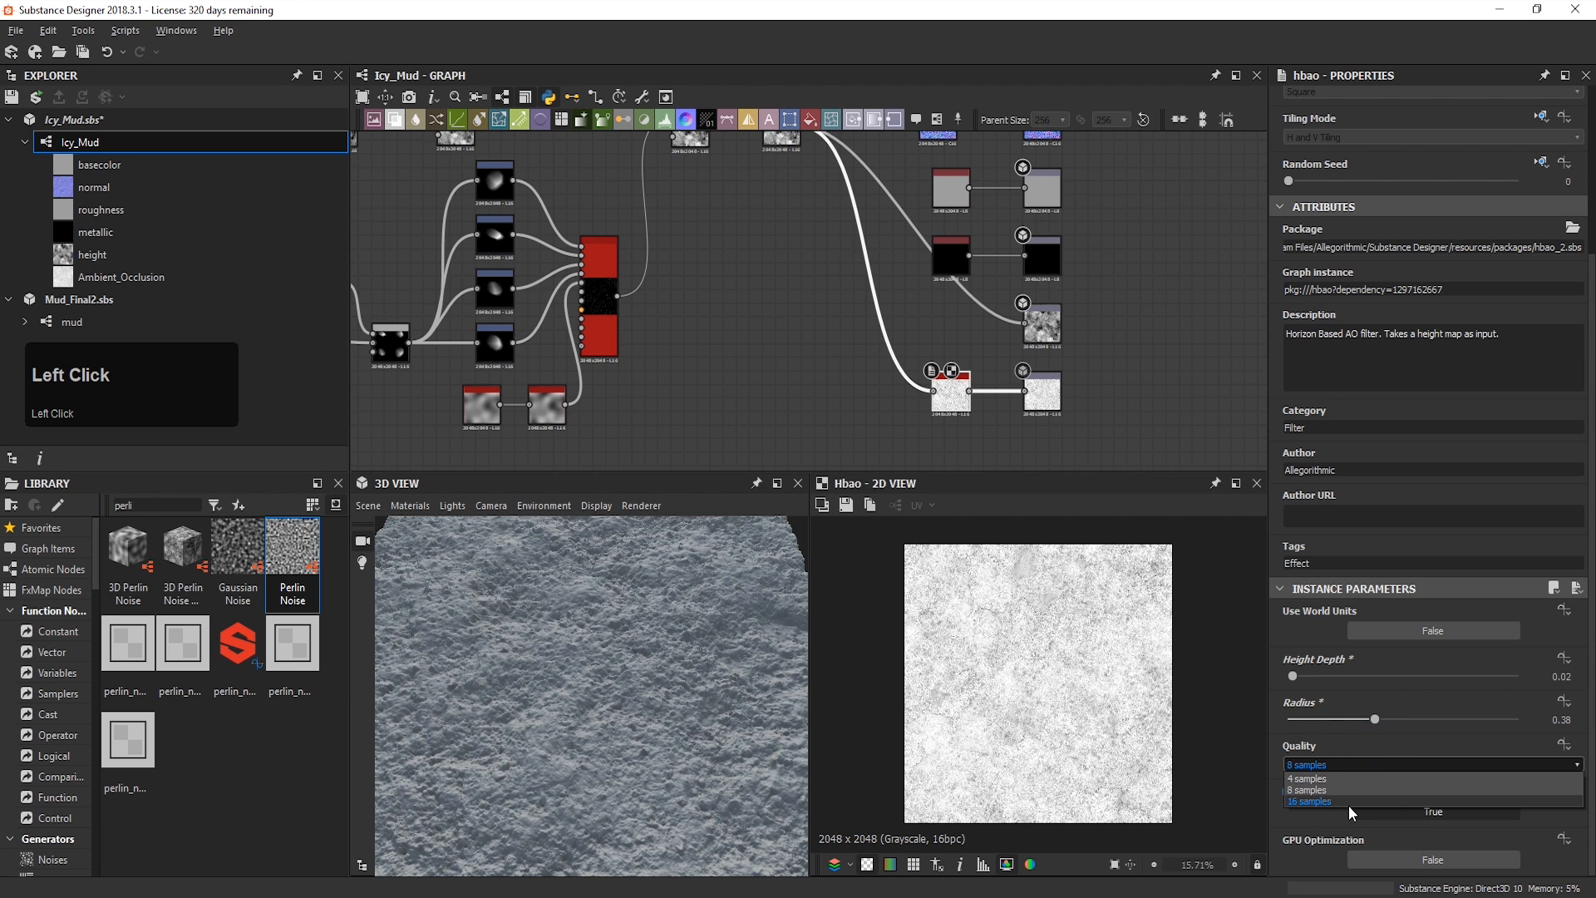
{"action": "left_click", "coordinate": [1348, 804]}
{"action": "left_click_drag", "start_coordinate": [673, 698], "coordinate": [734, 694]}
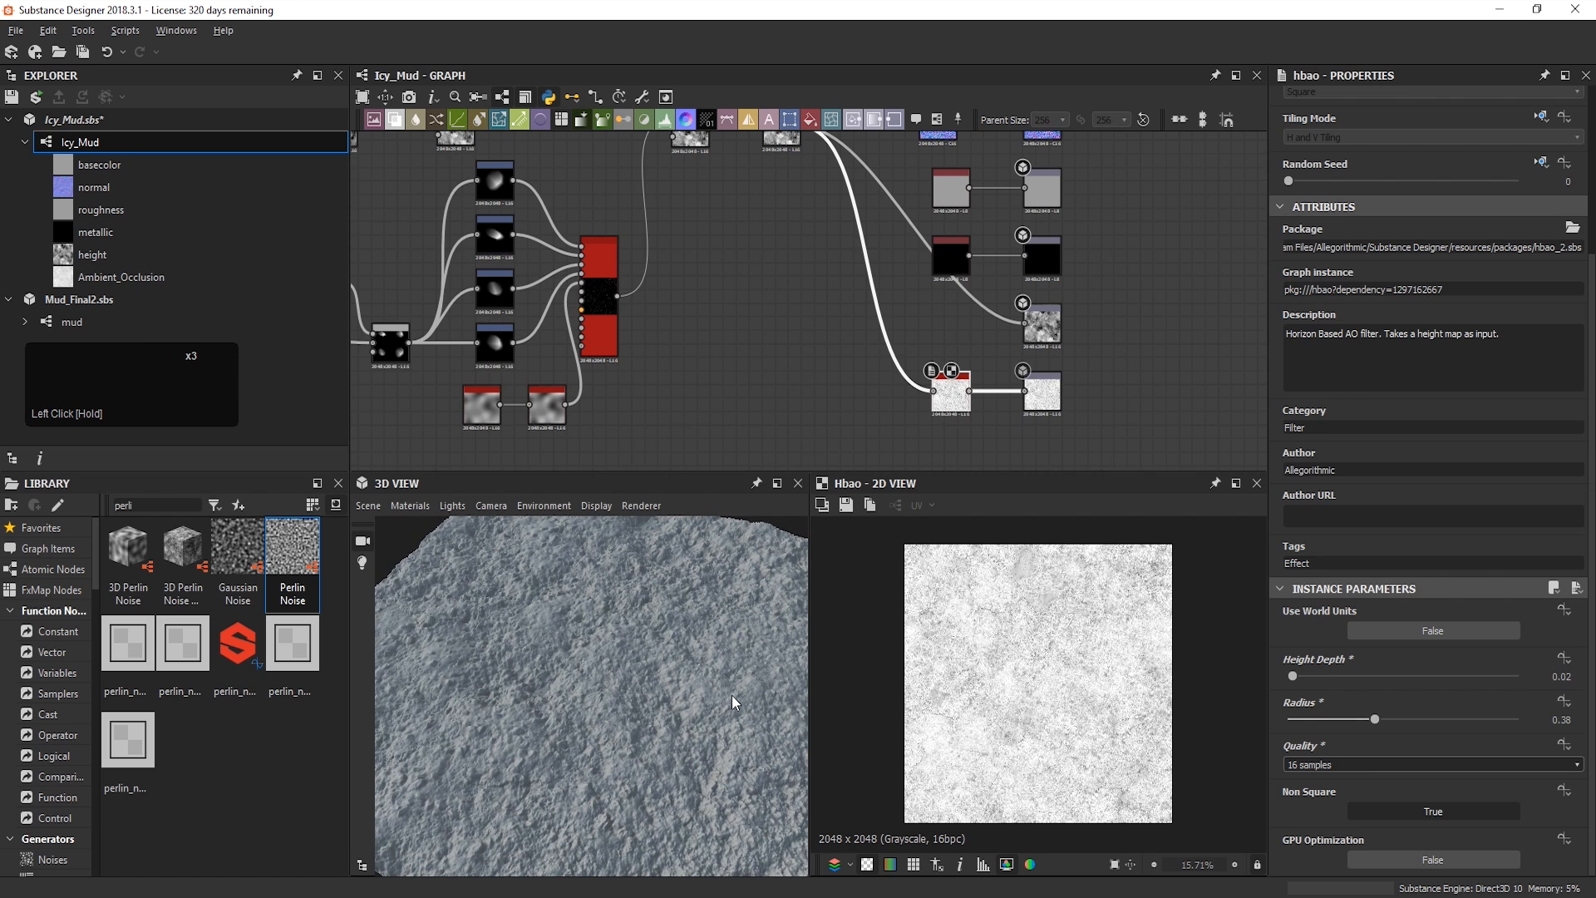
Step: Add a second Ambient Occlusion (HBAO) node and feed the rocks' Tile Sampler output into its Height input
{"action": "left_click", "coordinate": [843, 342]}
{"action": "key", "text": "space"}
{"action": "type", "text": "am"}
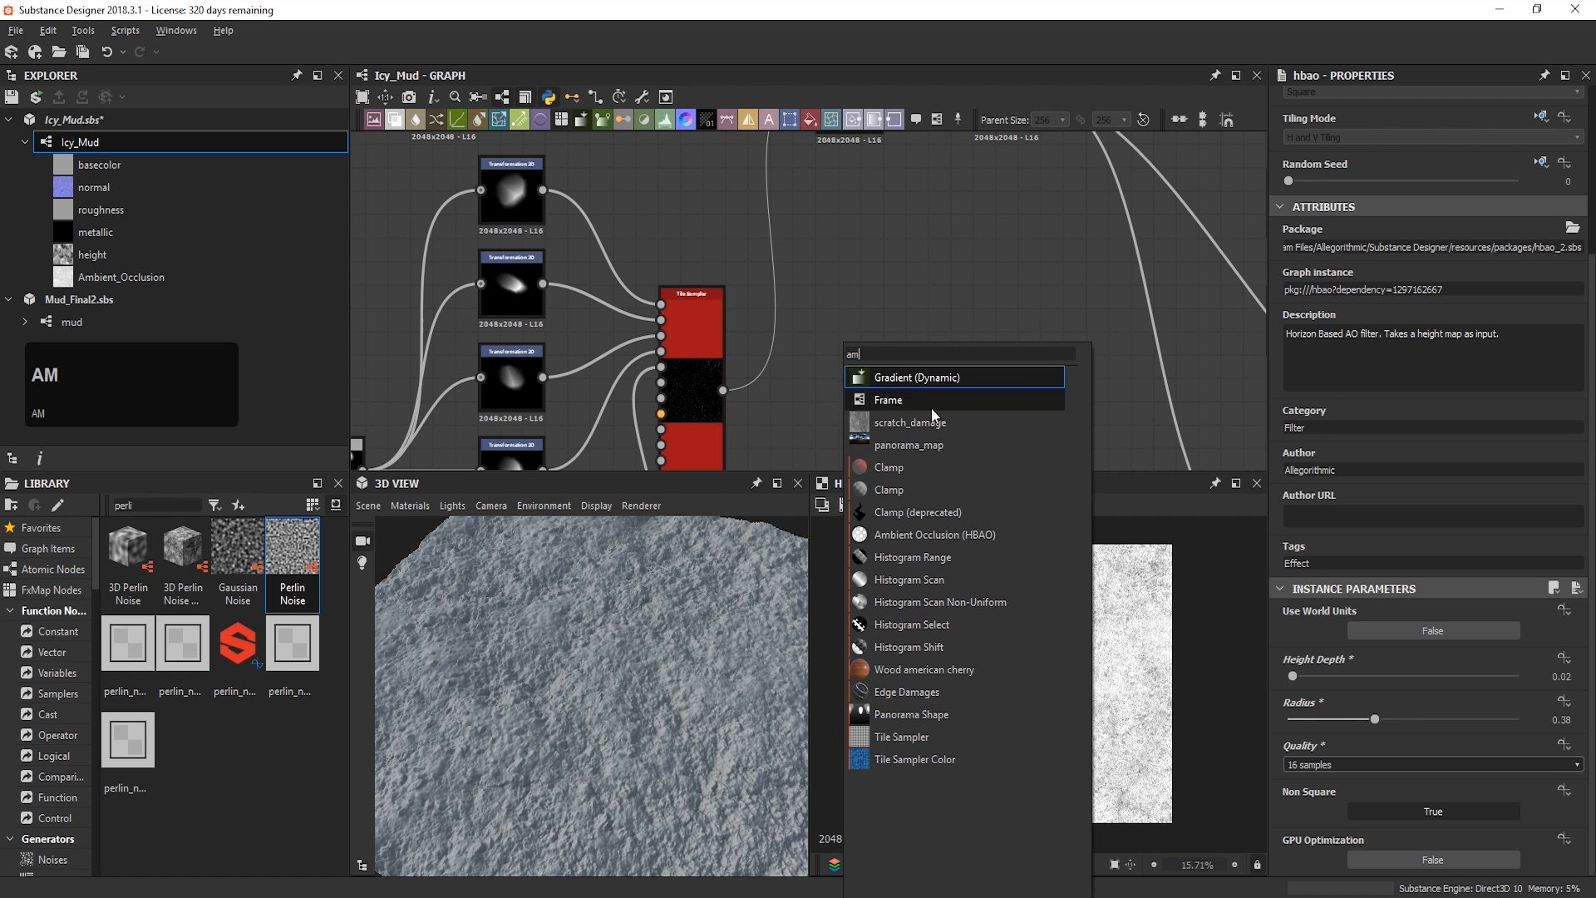
{"action": "left_click", "coordinate": [921, 536]}
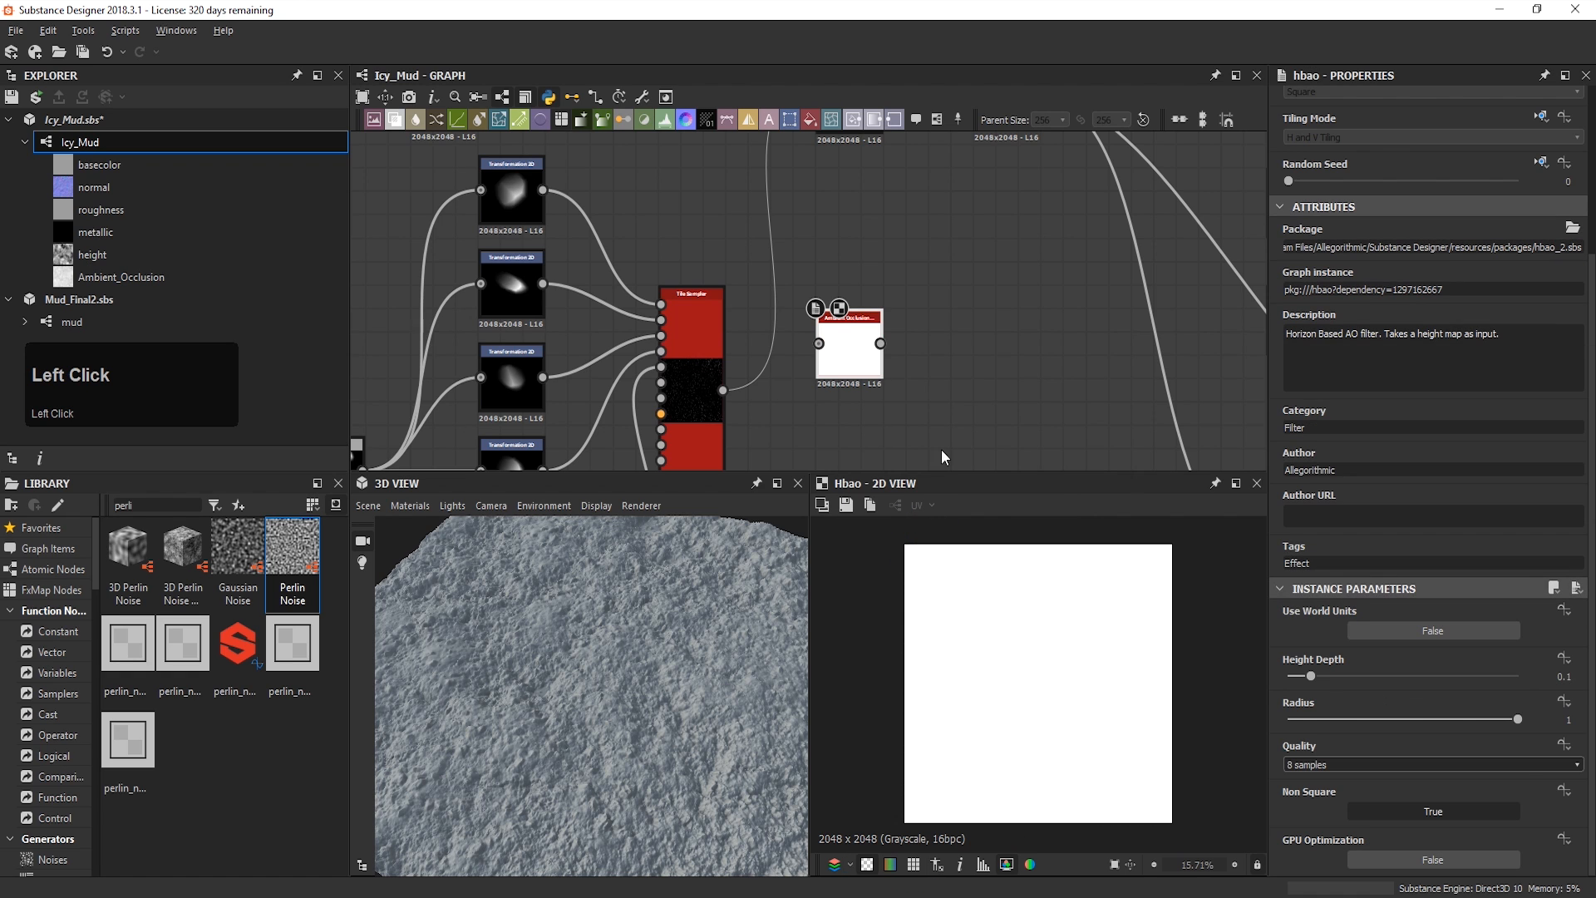
{"action": "scroll", "coordinate": [720, 340], "scroll_direction": "up", "scroll_amount": 3}
{"action": "left_click", "coordinate": [655, 396]}
{"action": "left_click_drag", "start_coordinate": [724, 426], "coordinate": [938, 351]}
Step: Place the rock HBAO node directly below the existing Ambient Occlusion (HBAO) node near the outputs
{"action": "scroll", "coordinate": [940, 354], "scroll_direction": "down", "scroll_amount": 2}
{"action": "middle_click_drag", "start_coordinate": [962, 370], "coordinate": [748, 242]}
{"action": "left_click_drag", "start_coordinate": [748, 242], "coordinate": [1069, 418]}
{"action": "scroll", "coordinate": [1069, 418], "scroll_direction": "down", "scroll_amount": 2}
{"action": "middle_click_drag", "start_coordinate": [1069, 418], "coordinate": [924, 304]}
{"action": "left_click_drag", "start_coordinate": [924, 303], "coordinate": [1084, 417]}
{"action": "scroll", "coordinate": [1417, 700], "scroll_direction": "down", "scroll_amount": 3}
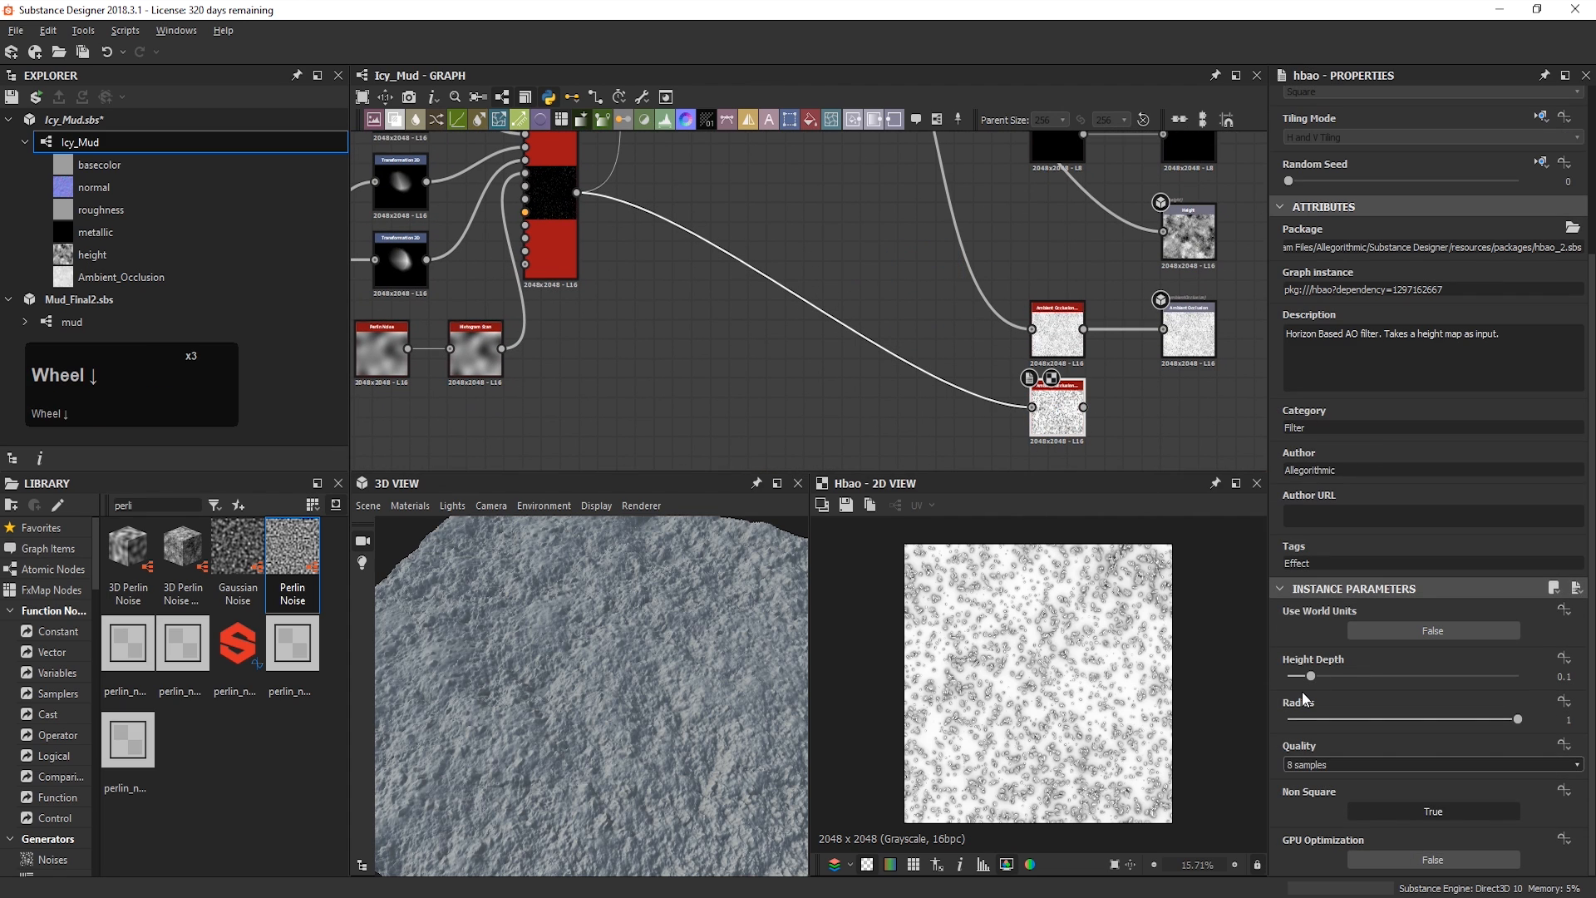
Step: Set the rock HBAO node's Height Depth to 0.06, Radius to 0.01 and Quality to 16 samples
{"action": "left_click_drag", "start_coordinate": [1310, 676], "coordinate": [1290, 720]}
{"action": "left_click", "coordinate": [1302, 720]}
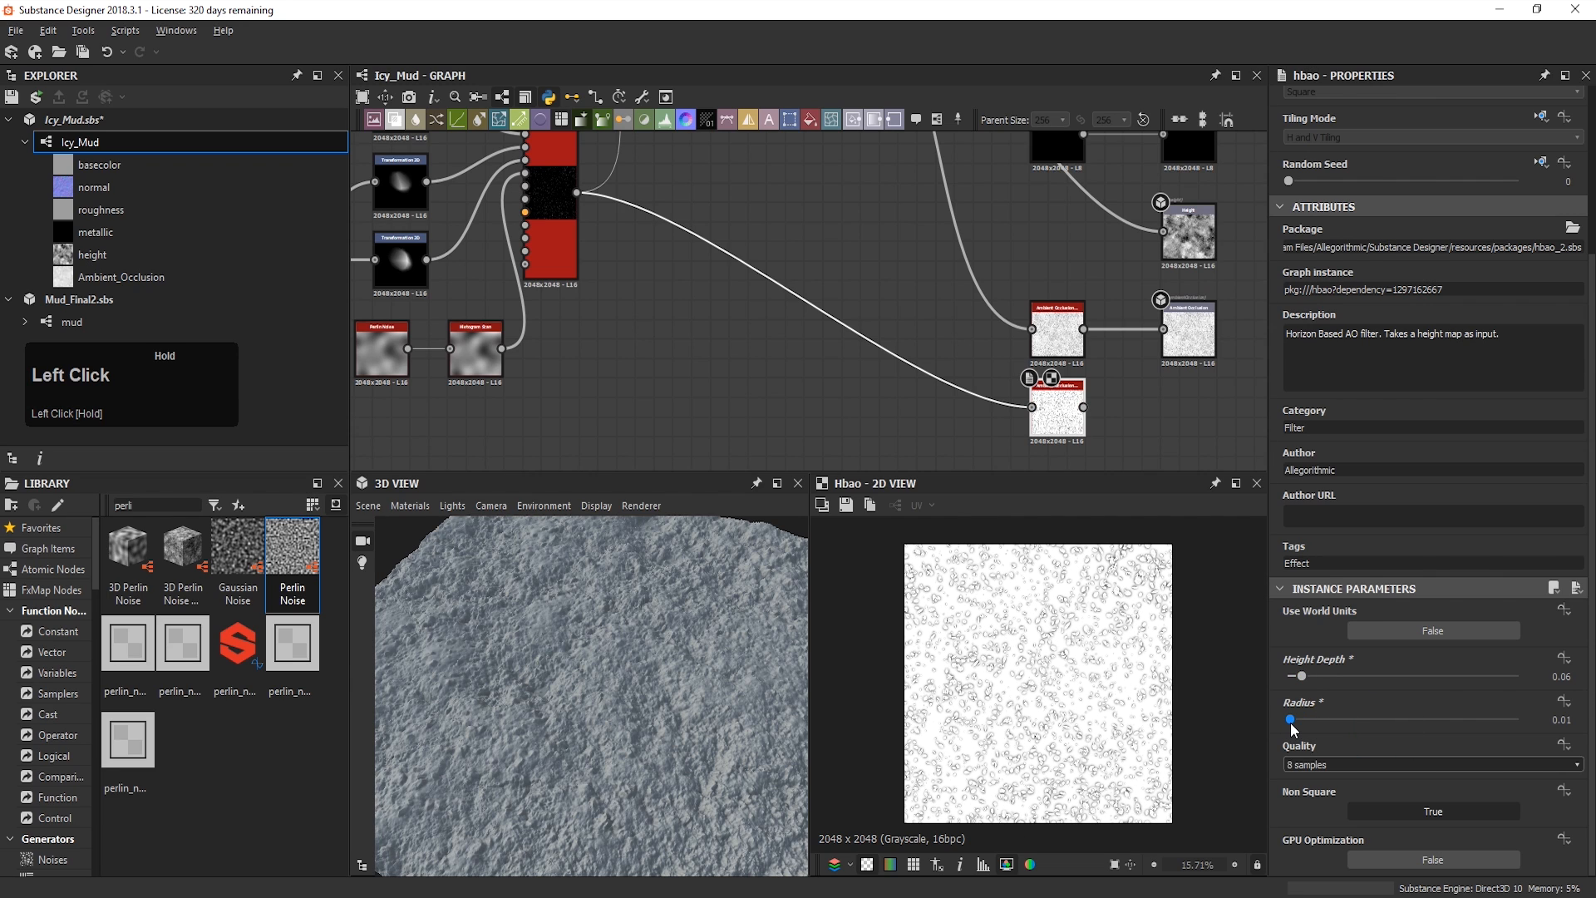
{"action": "left_click", "coordinate": [1472, 770]}
{"action": "left_click", "coordinate": [1441, 803]}
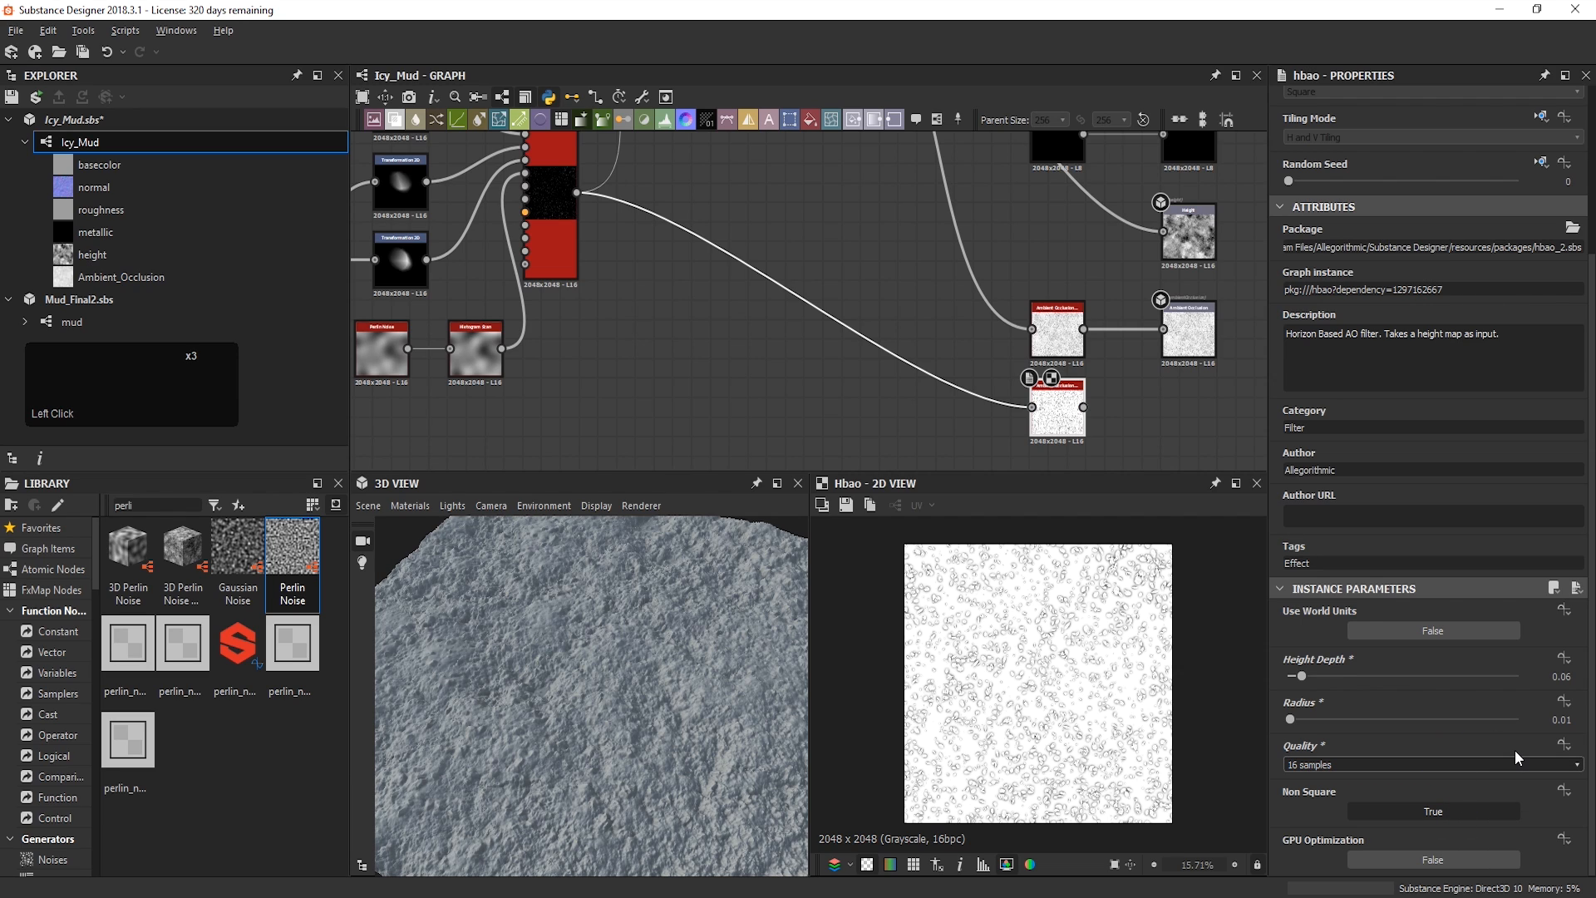
Step: Insert a Blend node between the original HBAO node and the Ambient Occlusion output
{"action": "key", "text": "space"}
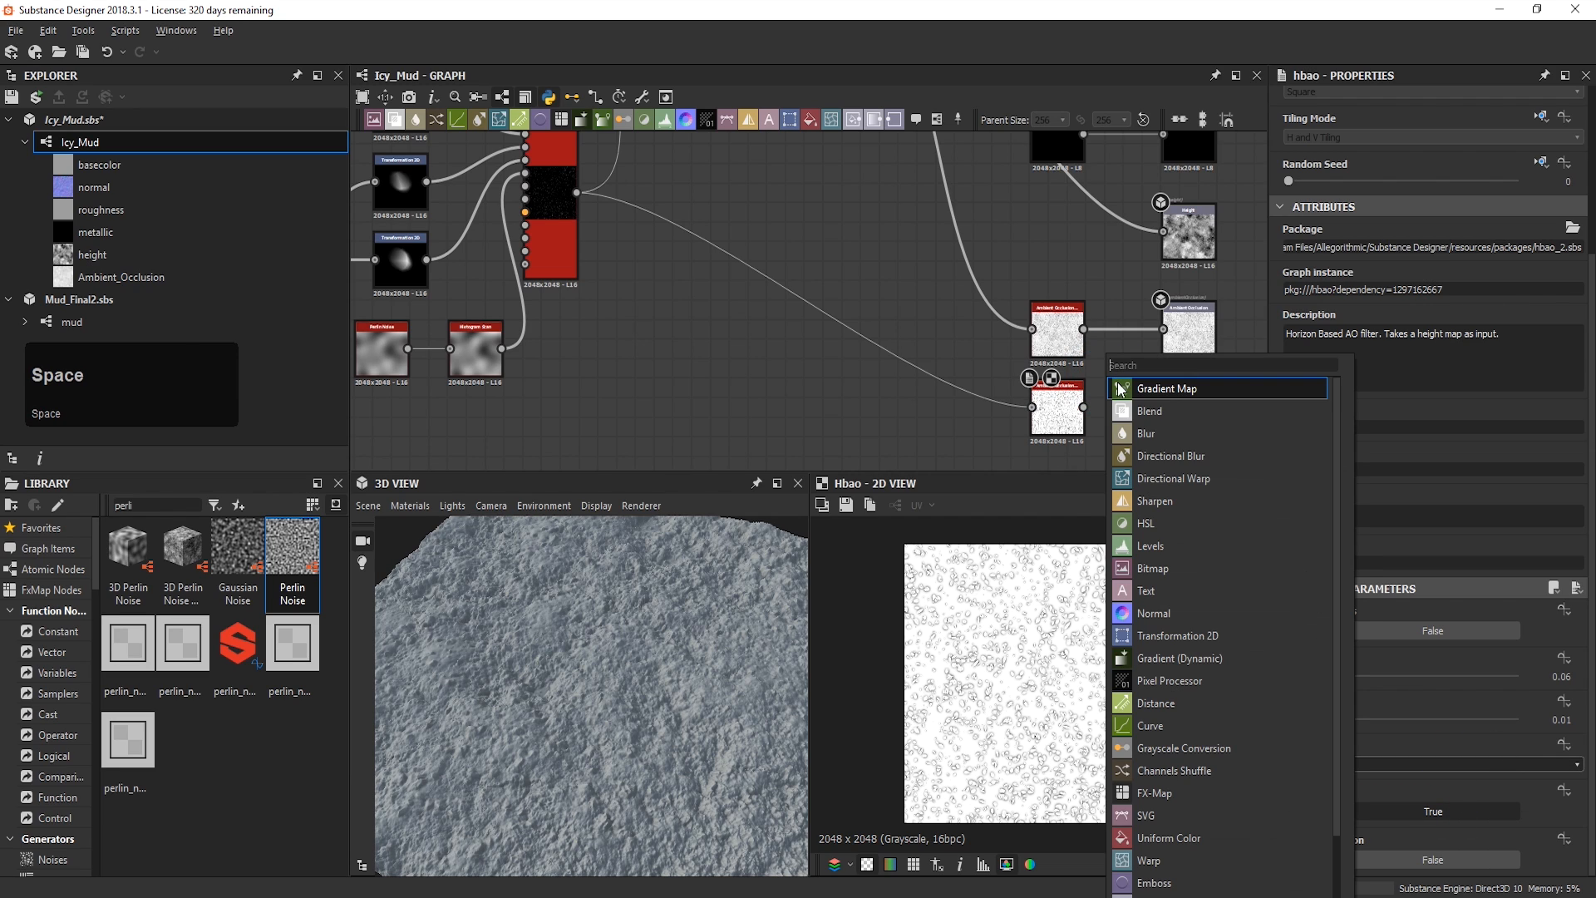
{"action": "left_click", "coordinate": [1127, 330]}
{"action": "key", "text": "space"}
{"action": "left_click", "coordinate": [1167, 417]}
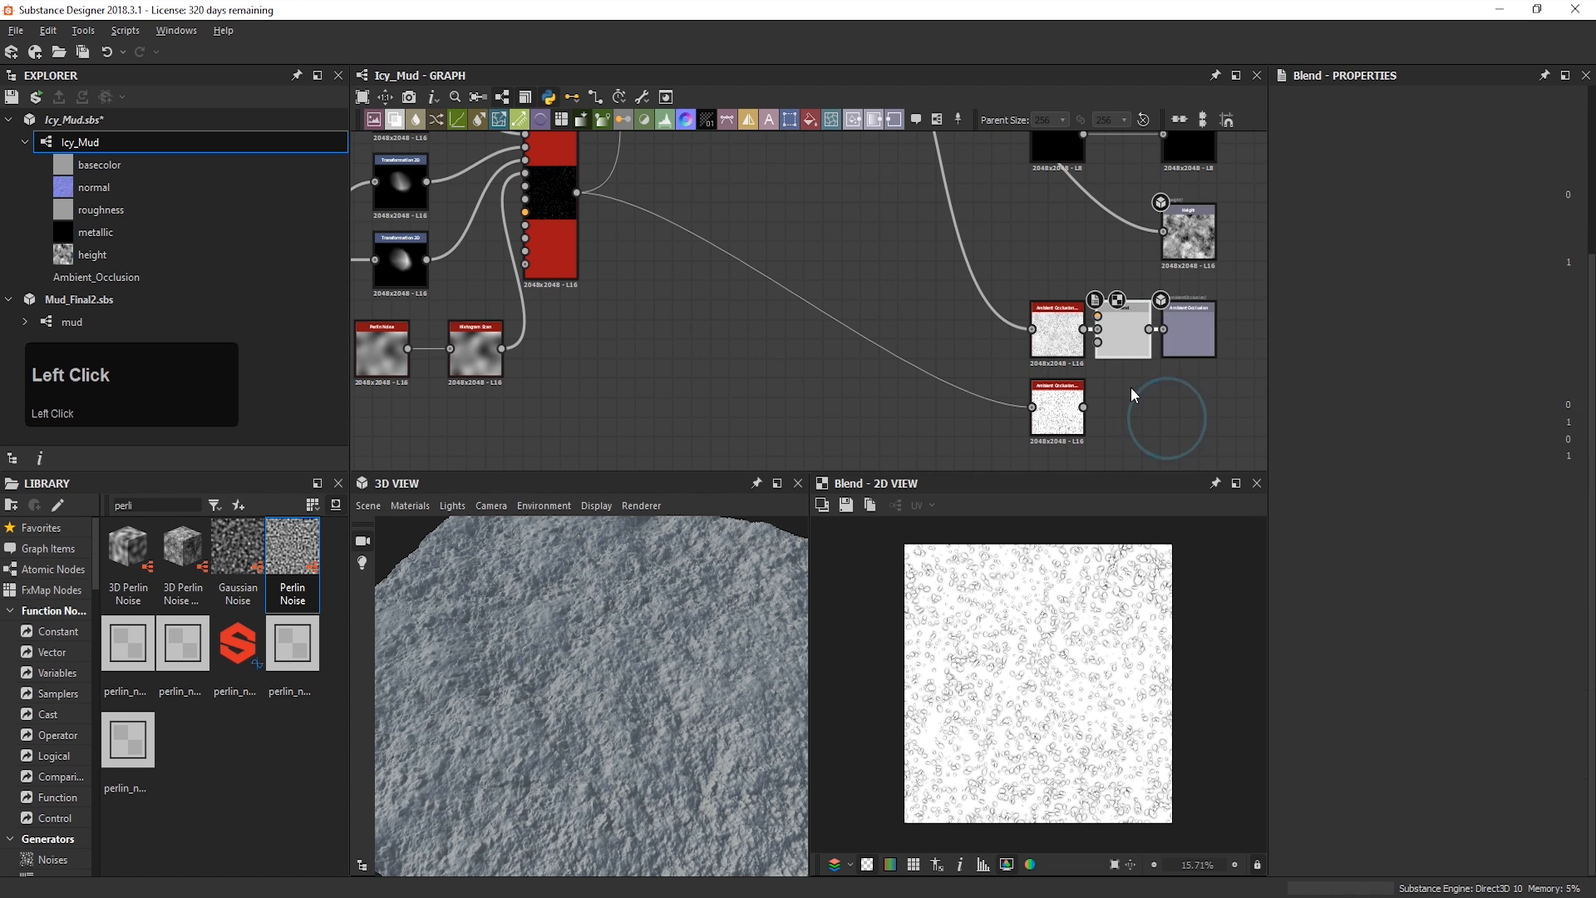
Step: Arrange the HBAO nodes with the rock one above the original and connect it to the Blend node's Foreground
{"action": "left_click_drag", "start_coordinate": [1058, 333], "coordinate": [1002, 332]}
{"action": "left_click_drag", "start_coordinate": [1056, 418], "coordinate": [1000, 261]}
{"action": "left_click", "coordinate": [1002, 266]}
{"action": "scroll", "coordinate": [1172, 284], "scroll_direction": "up", "scroll_amount": 4}
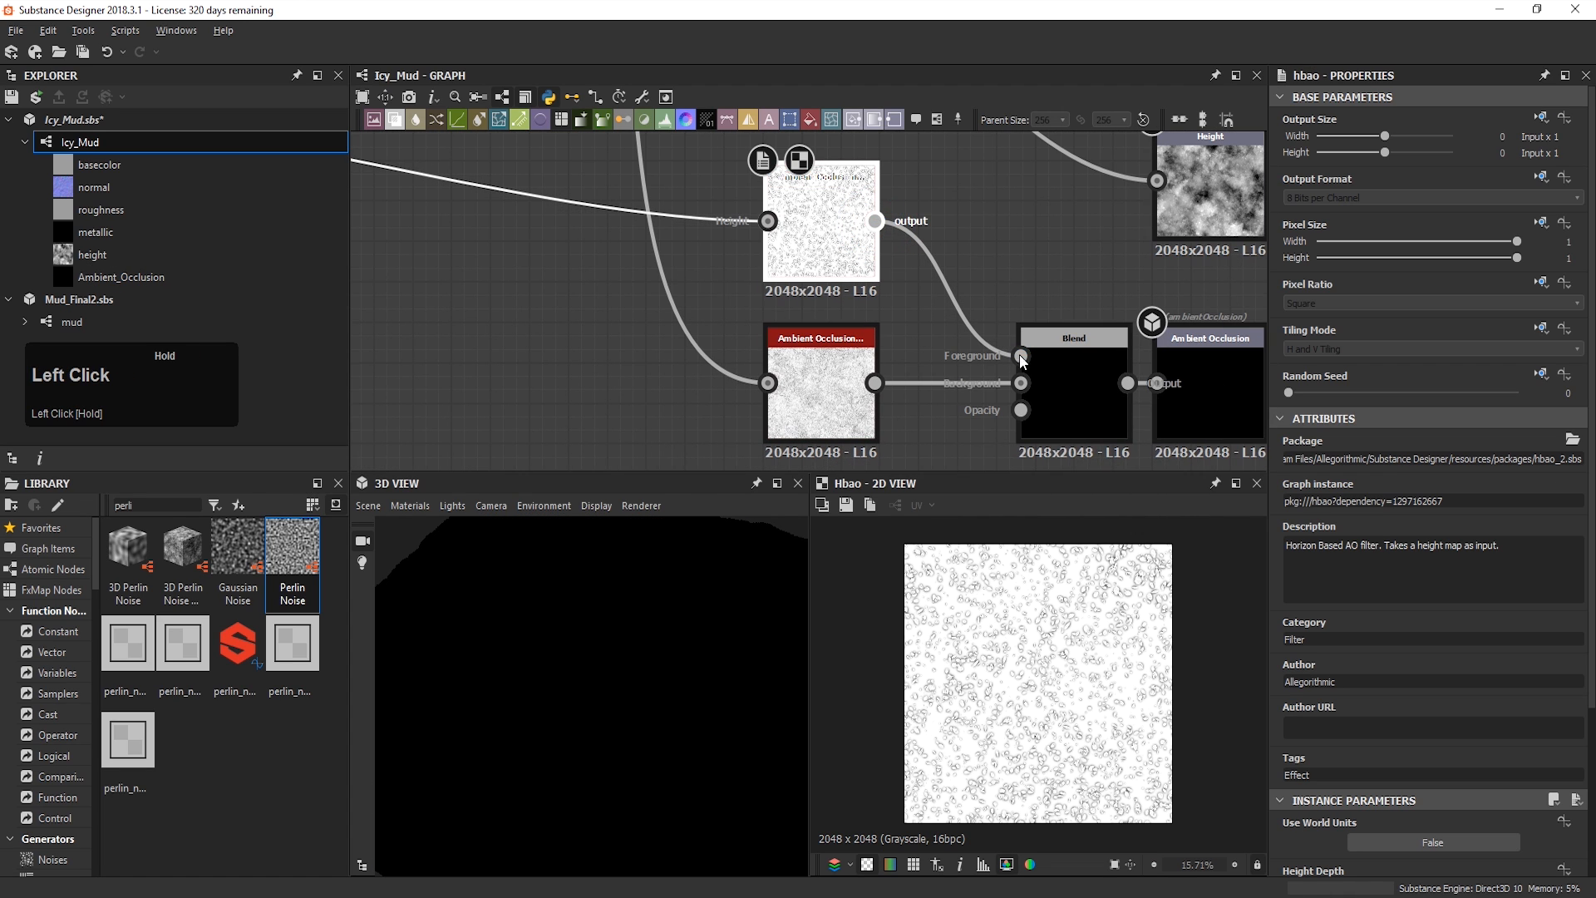
Step: Set the Blend node's Blending Mode to Min (Darken)
{"action": "scroll", "coordinate": [1371, 374], "scroll_direction": "down", "scroll_amount": 3}
{"action": "double_click", "coordinate": [1058, 383]}
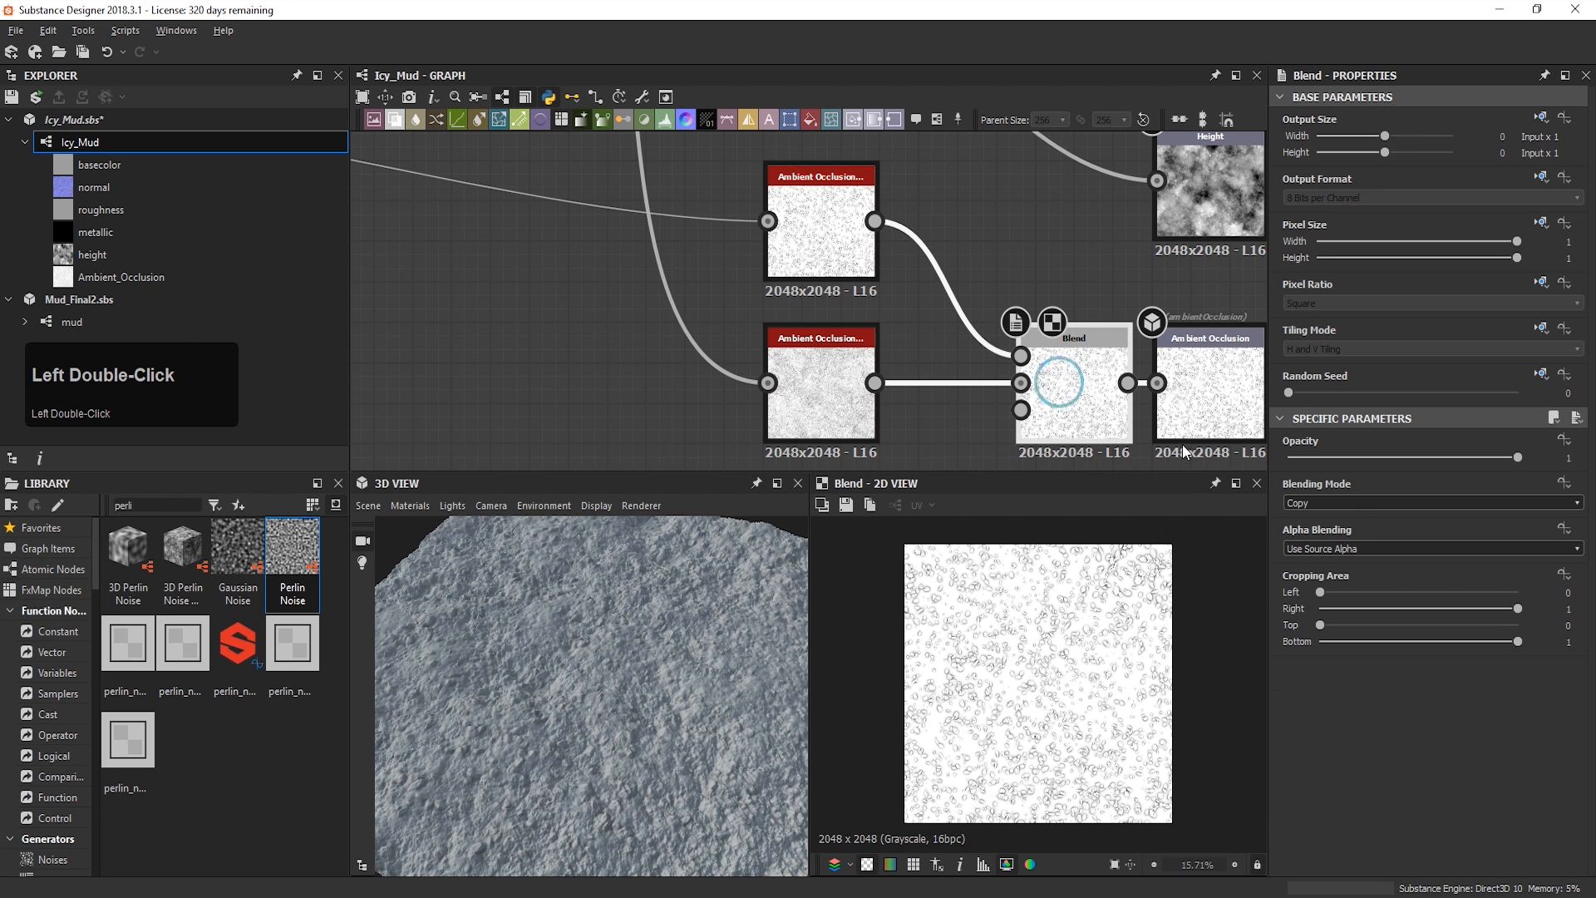
{"action": "left_click", "coordinate": [1361, 504]}
{"action": "left_click", "coordinate": [1393, 584]}
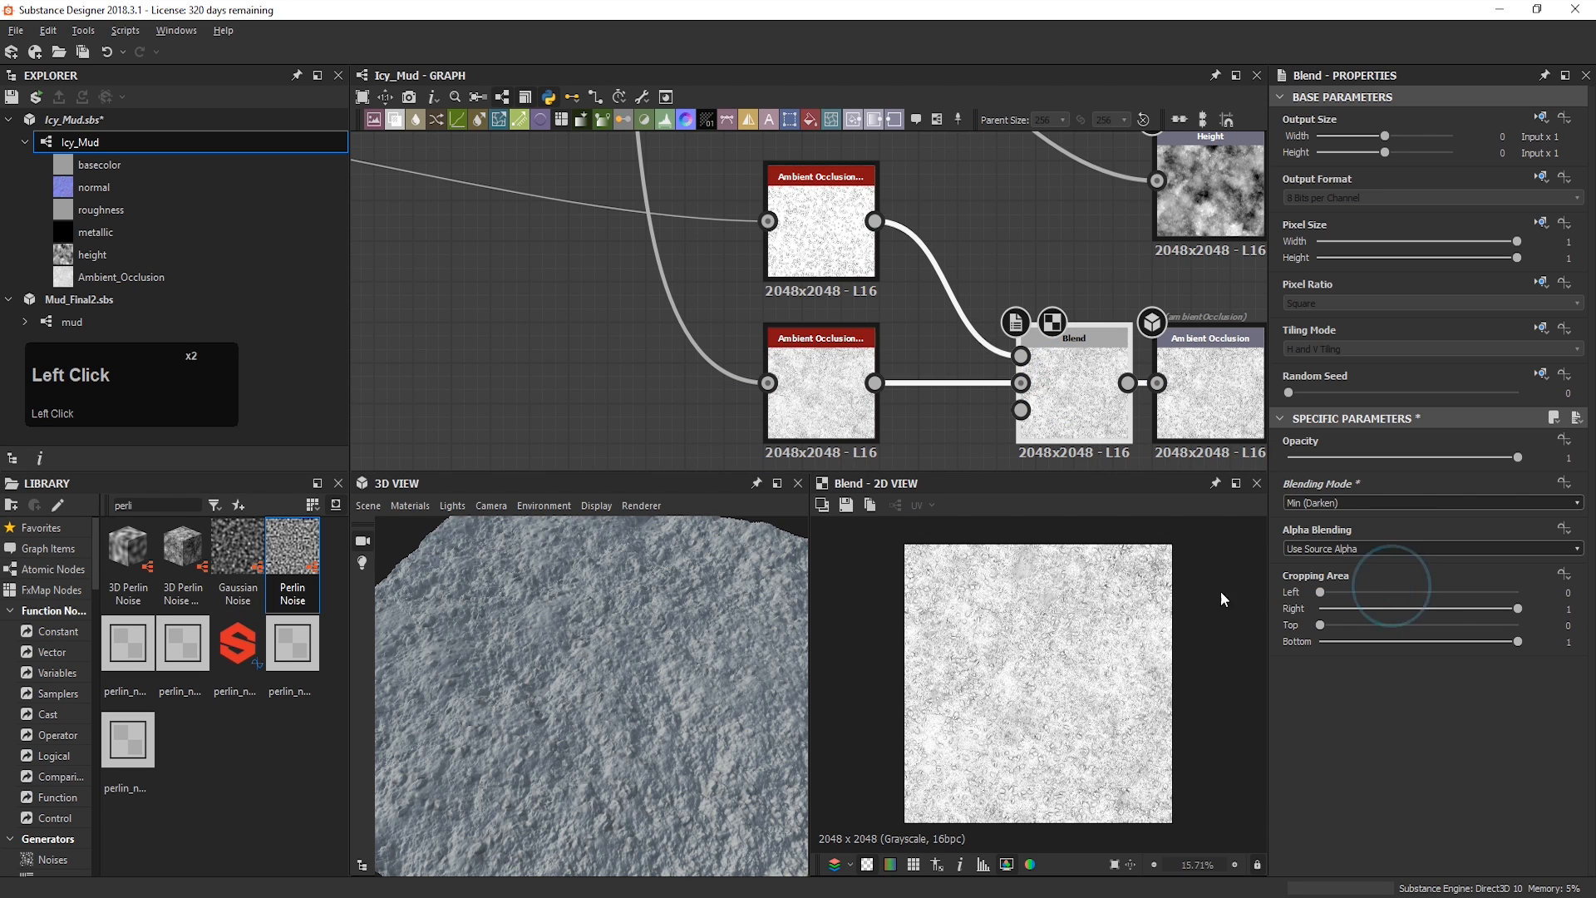
Step: Compare the material in the 3D view with and without the blended rock occlusion under different lighting
{"action": "mouse_move", "coordinate": [759, 753]}
{"action": "left_mouse_down"}
{"action": "mouse_move", "coordinate": [700, 715]}
{"action": "mouse_move", "coordinate": [761, 726]}
{"action": "left_mouse_up"}
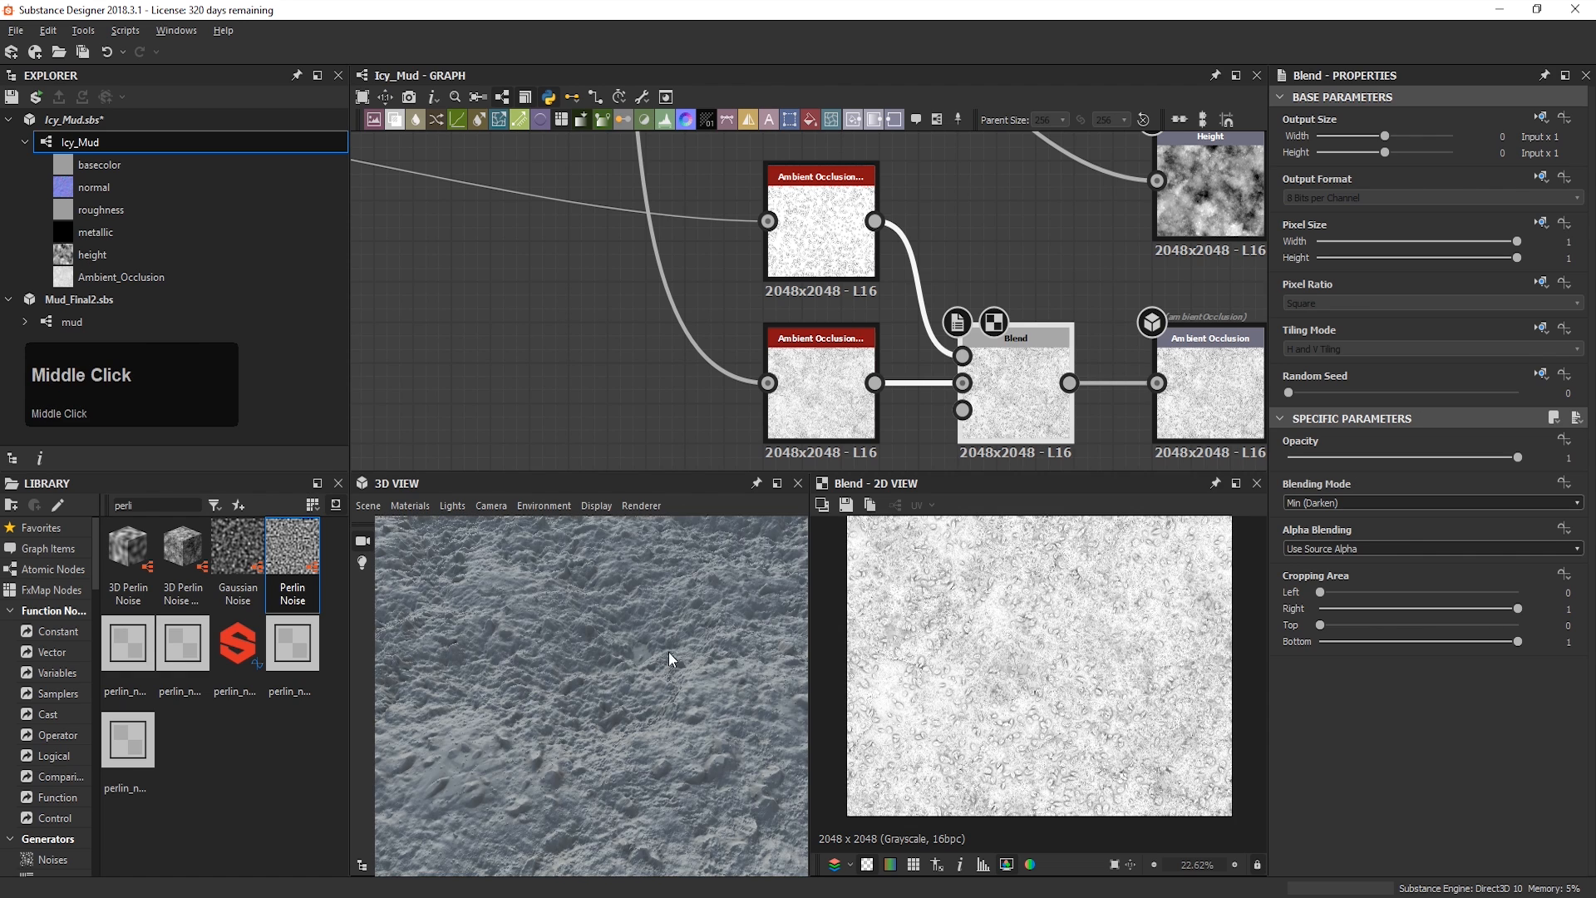
{"action": "middle_click_drag", "start_coordinate": [668, 651], "coordinate": [675, 627]}
{"action": "left_click_drag", "start_coordinate": [1157, 383], "coordinate": [815, 371]}
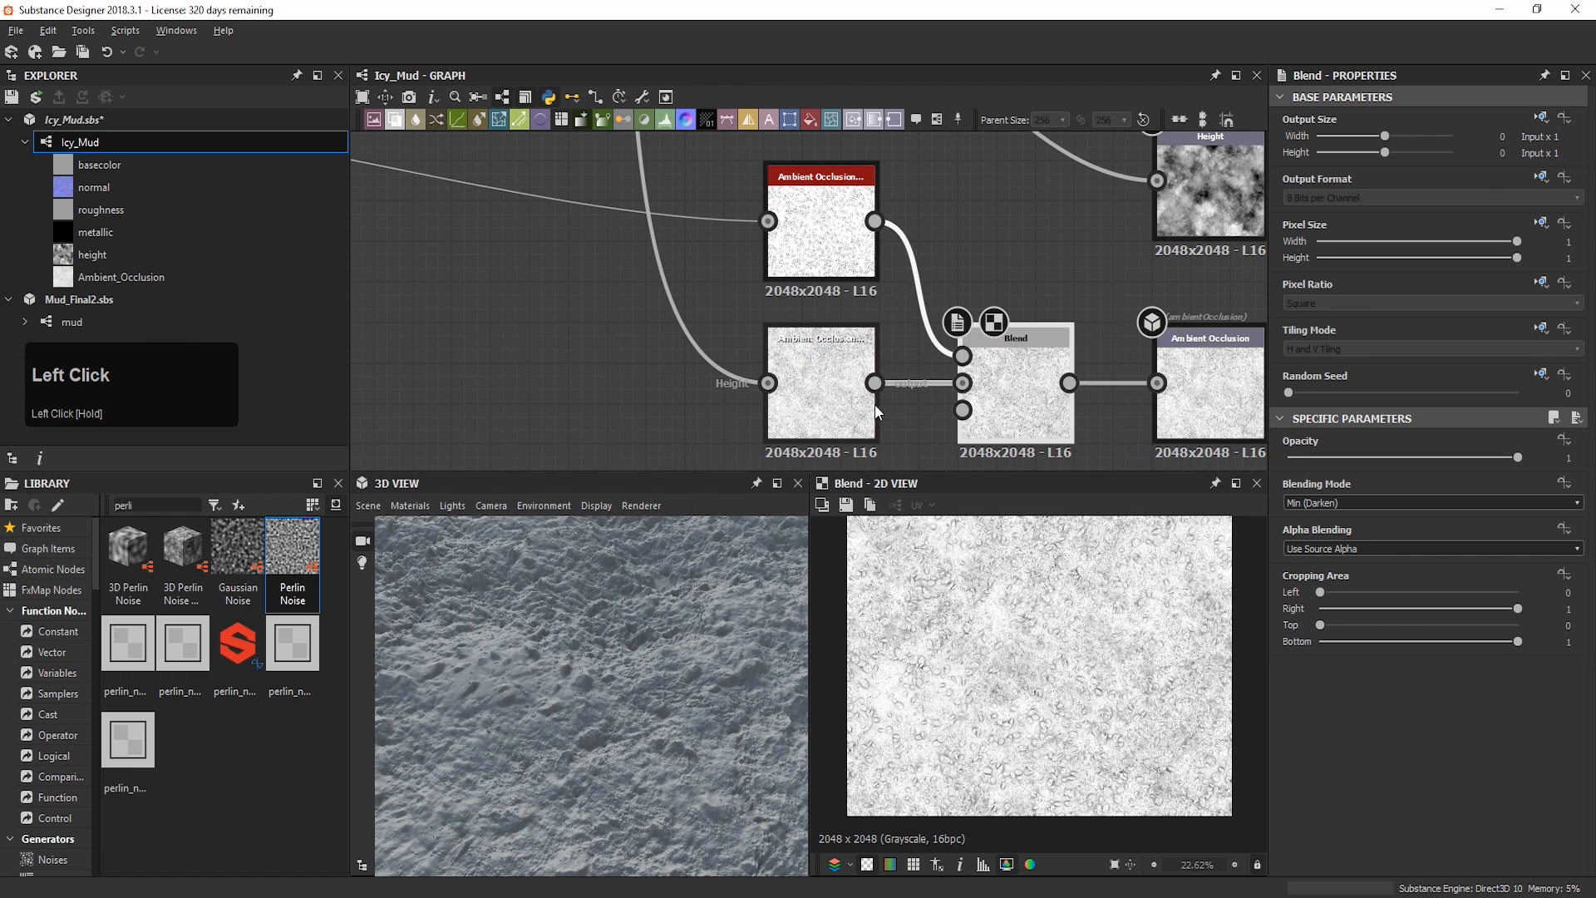
{"action": "left_click_drag", "start_coordinate": [1071, 384], "coordinate": [1161, 436]}
{"action": "right_click_drag", "start_coordinate": [698, 615], "coordinate": [620, 620], "text": "ctrl+shift"}
{"action": "key", "text": "ctrl+z"}
{"action": "middle_click_drag", "start_coordinate": [676, 675], "coordinate": [663, 657]}
{"action": "left_click_drag", "start_coordinate": [663, 656], "coordinate": [672, 645]}
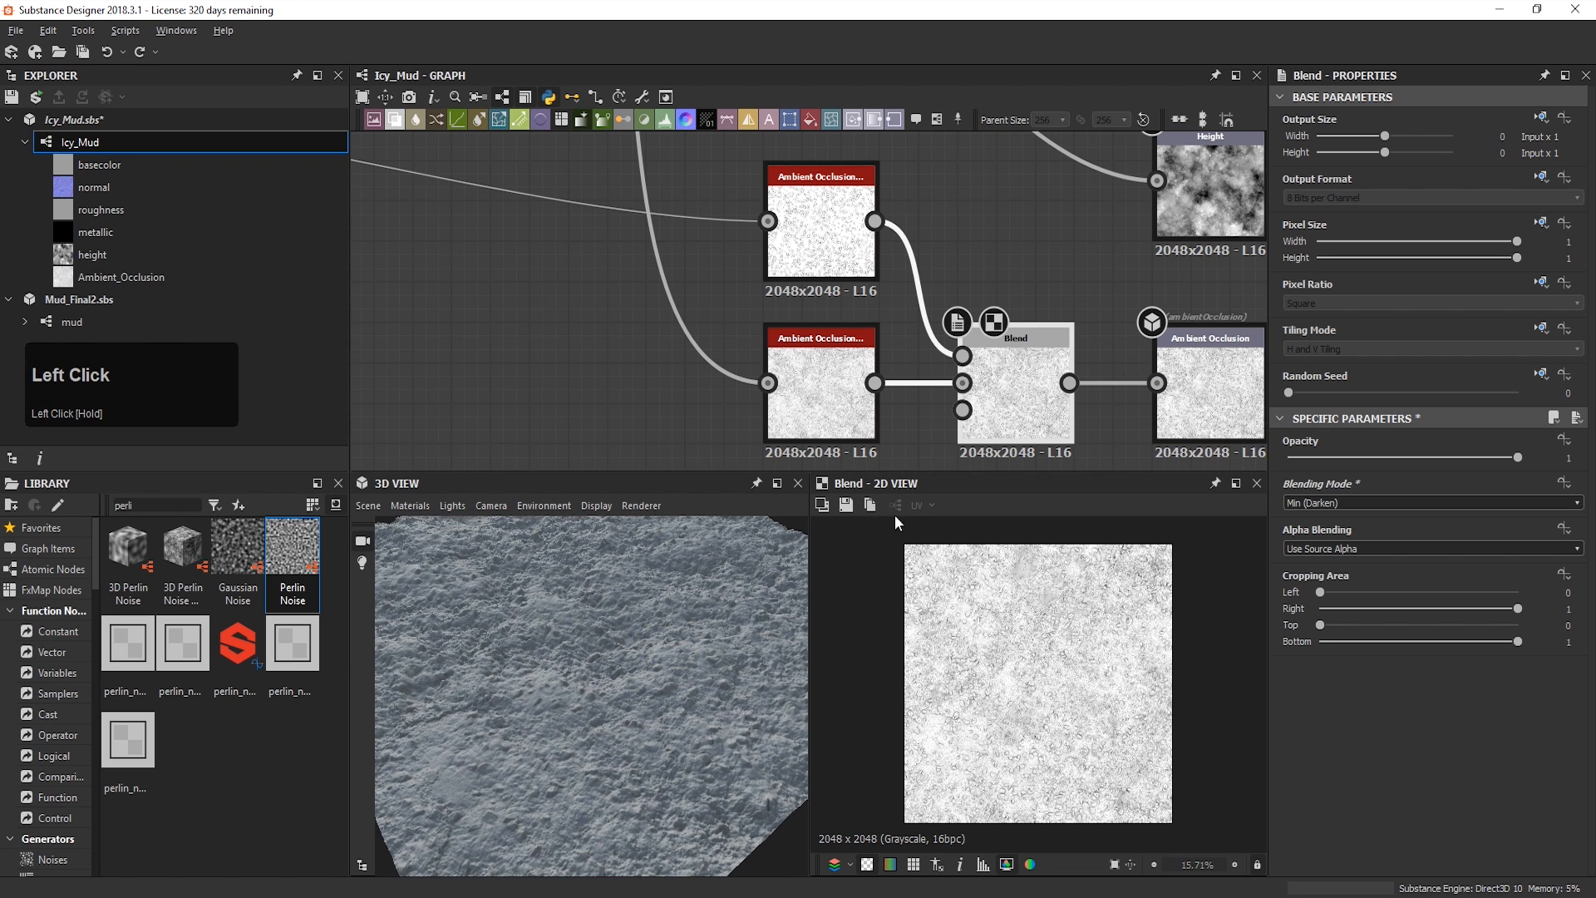
{"action": "left_click_drag", "start_coordinate": [1158, 383], "coordinate": [855, 363]}
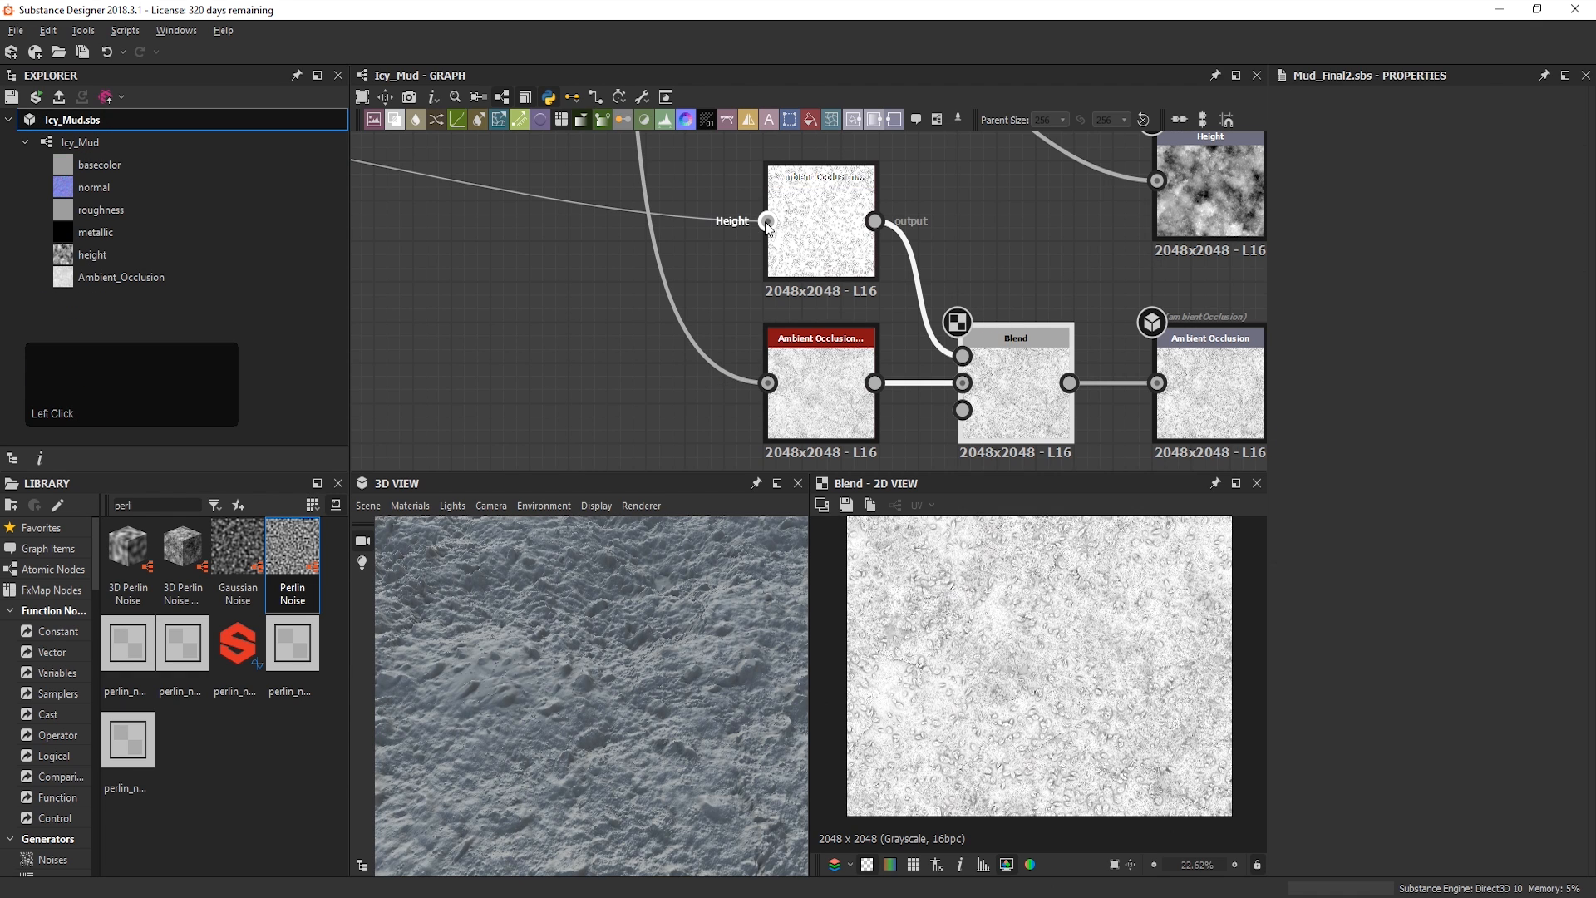
Step: Add a Gradient Map node and place it below the final Transformation 2D node of the height chain
{"action": "scroll", "coordinate": [706, 241], "scroll_direction": "down", "scroll_amount": 3}
{"action": "middle_click_drag", "start_coordinate": [706, 241], "coordinate": [912, 362]}
{"action": "key", "text": "space"}
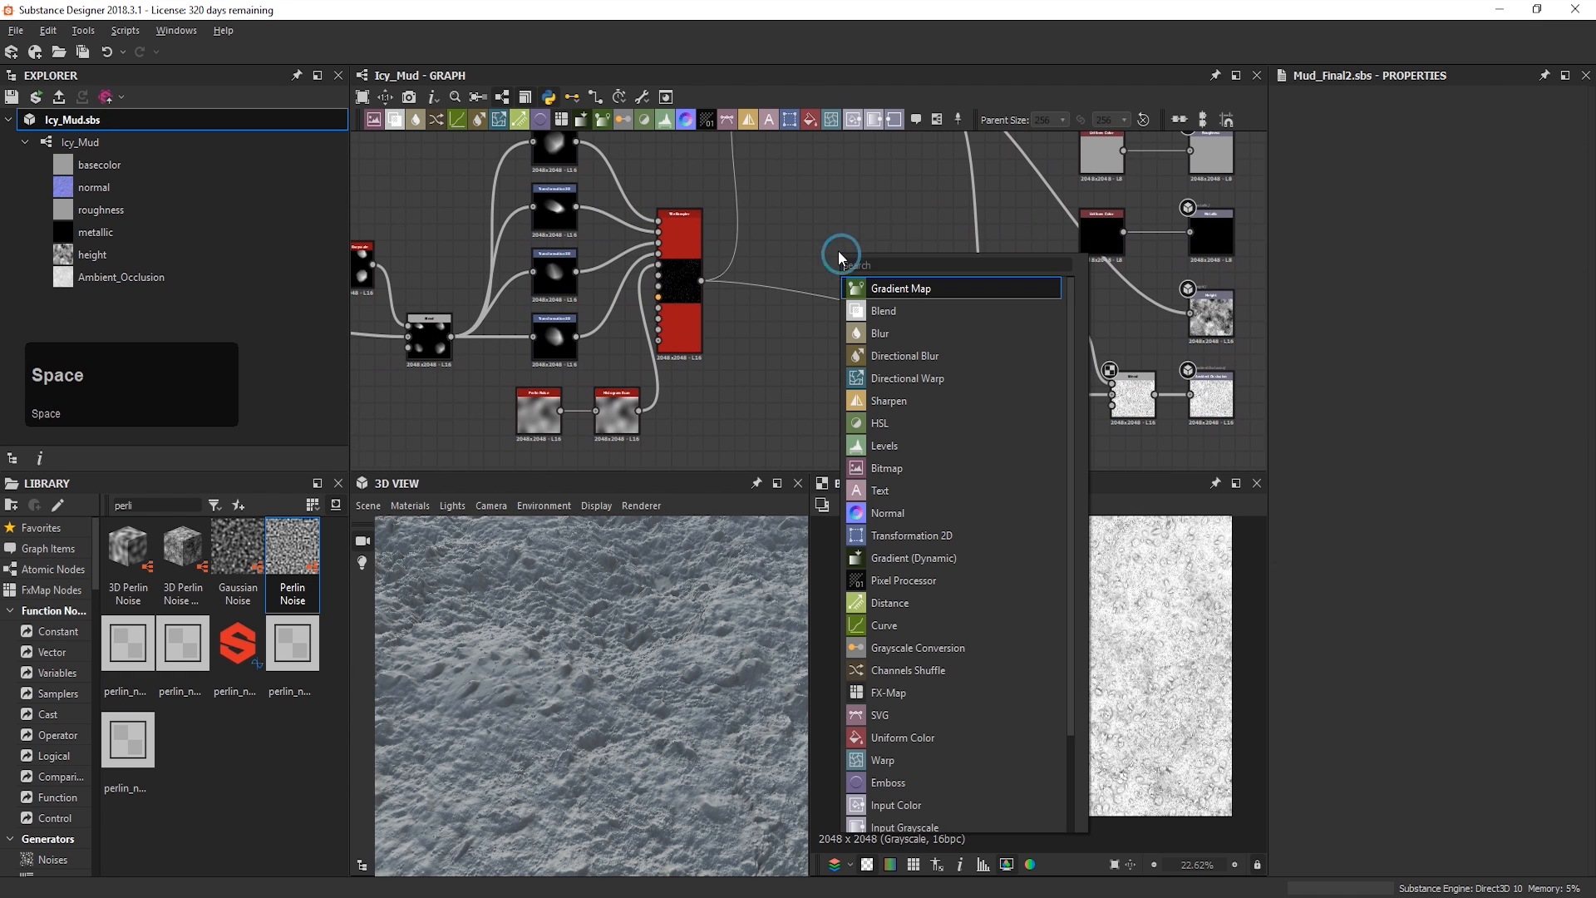
{"action": "left_click", "coordinate": [881, 282]}
{"action": "scroll", "coordinate": [843, 275], "scroll_direction": "up", "scroll_amount": 2}
{"action": "scroll", "coordinate": [843, 275], "scroll_direction": "down", "scroll_amount": 3}
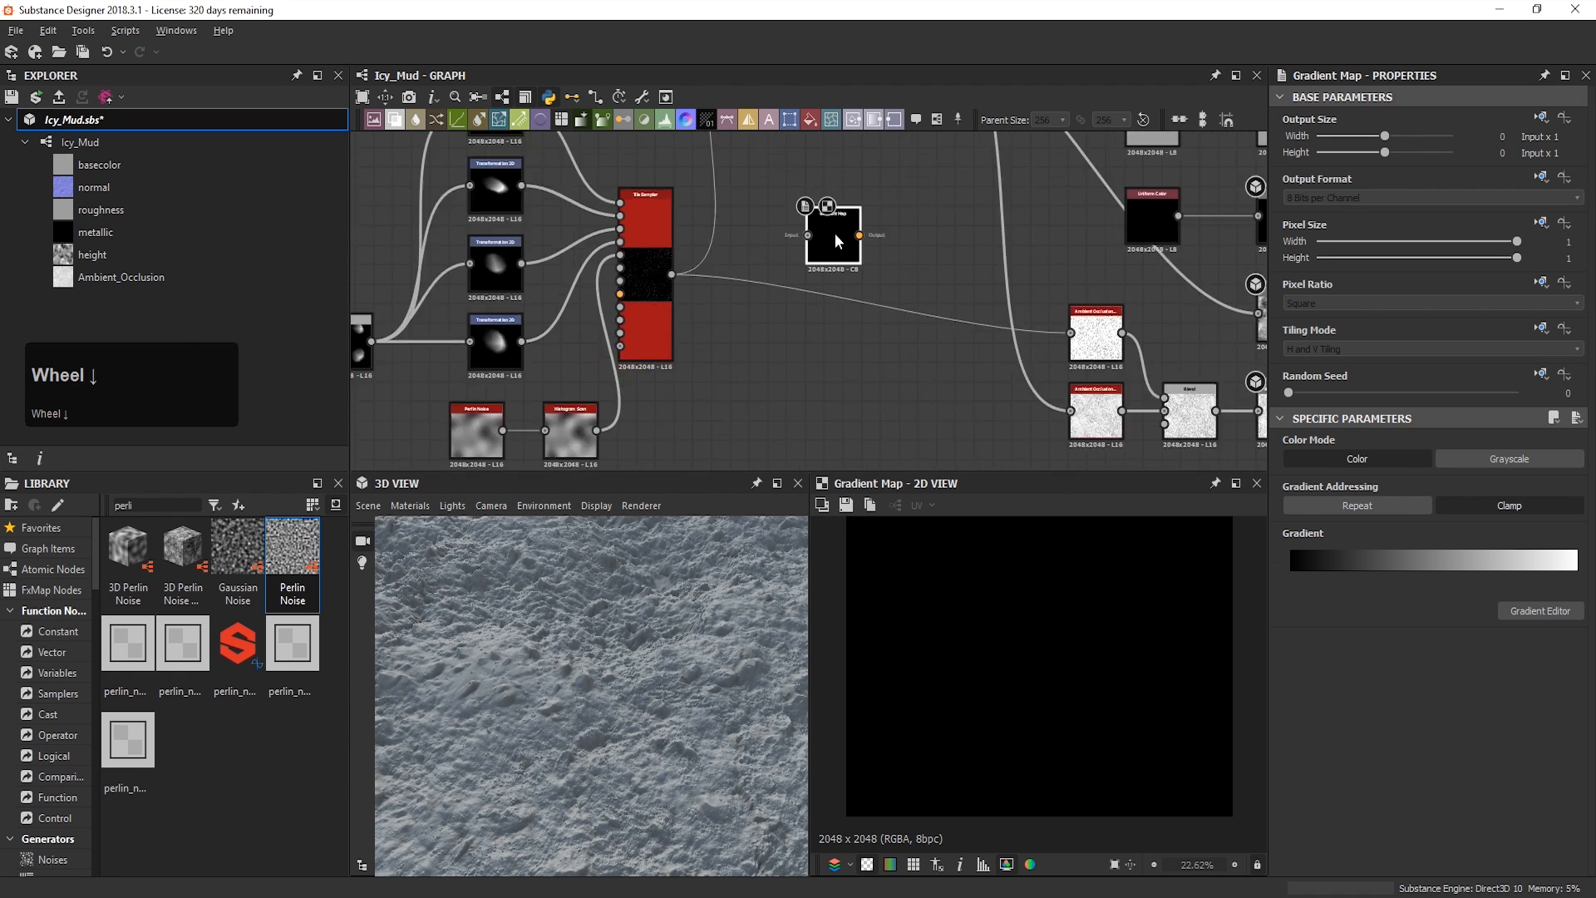
{"action": "left_click", "coordinate": [831, 364]}
{"action": "left_click_drag", "start_coordinate": [867, 303], "coordinate": [880, 288]}
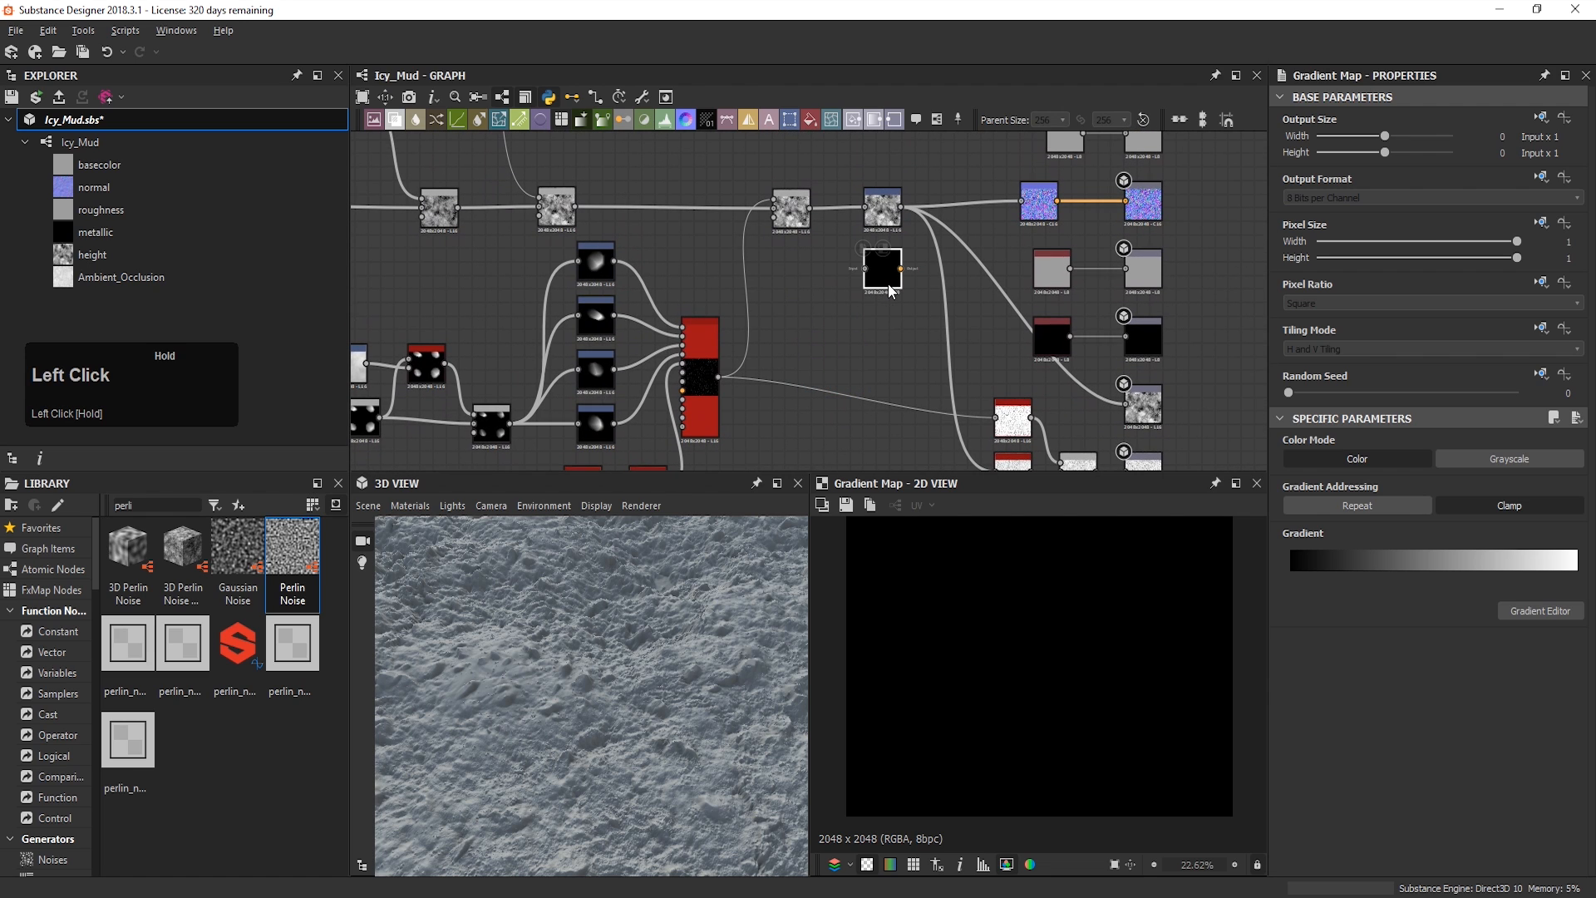
Step: Connect the final Transformation 2D output to the Gradient Map's input and move the Gradient Map clear of it
{"action": "left_click_drag", "start_coordinate": [810, 207], "coordinate": [865, 268]}
{"action": "left_click_drag", "start_coordinate": [901, 207], "coordinate": [864, 268]}
{"action": "left_click_drag", "start_coordinate": [883, 271], "coordinate": [955, 296]}
{"action": "scroll", "coordinate": [974, 271], "scroll_direction": "up", "scroll_amount": 3}
{"action": "scroll", "coordinate": [955, 296], "scroll_direction": "down", "scroll_amount": 5}
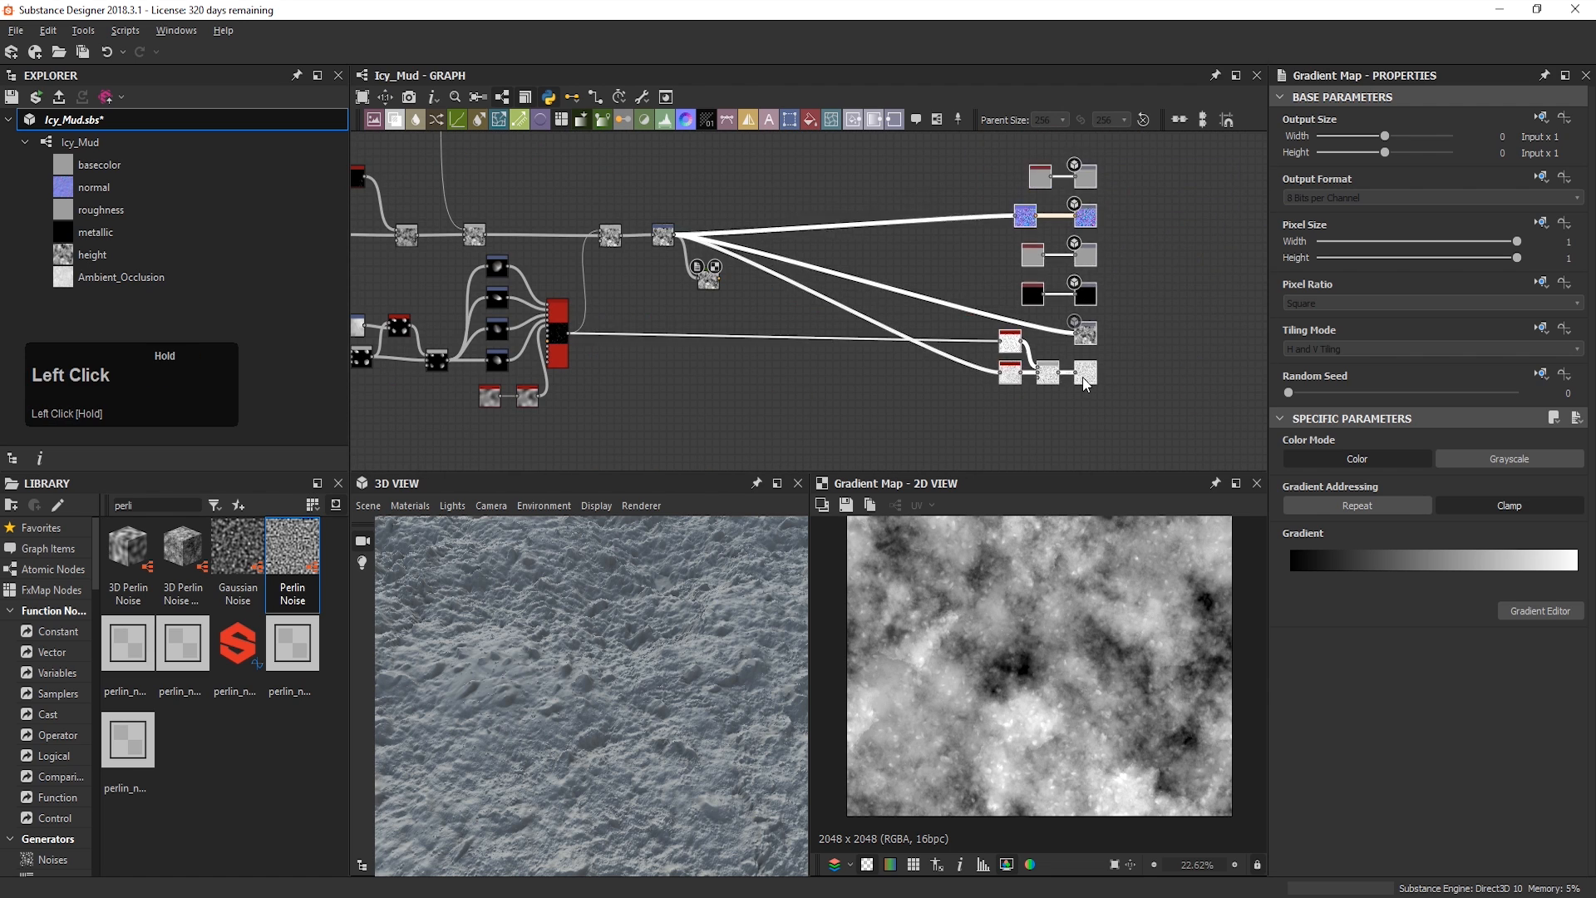
{"action": "scroll", "coordinate": [696, 274], "scroll_direction": "up", "scroll_amount": 5}
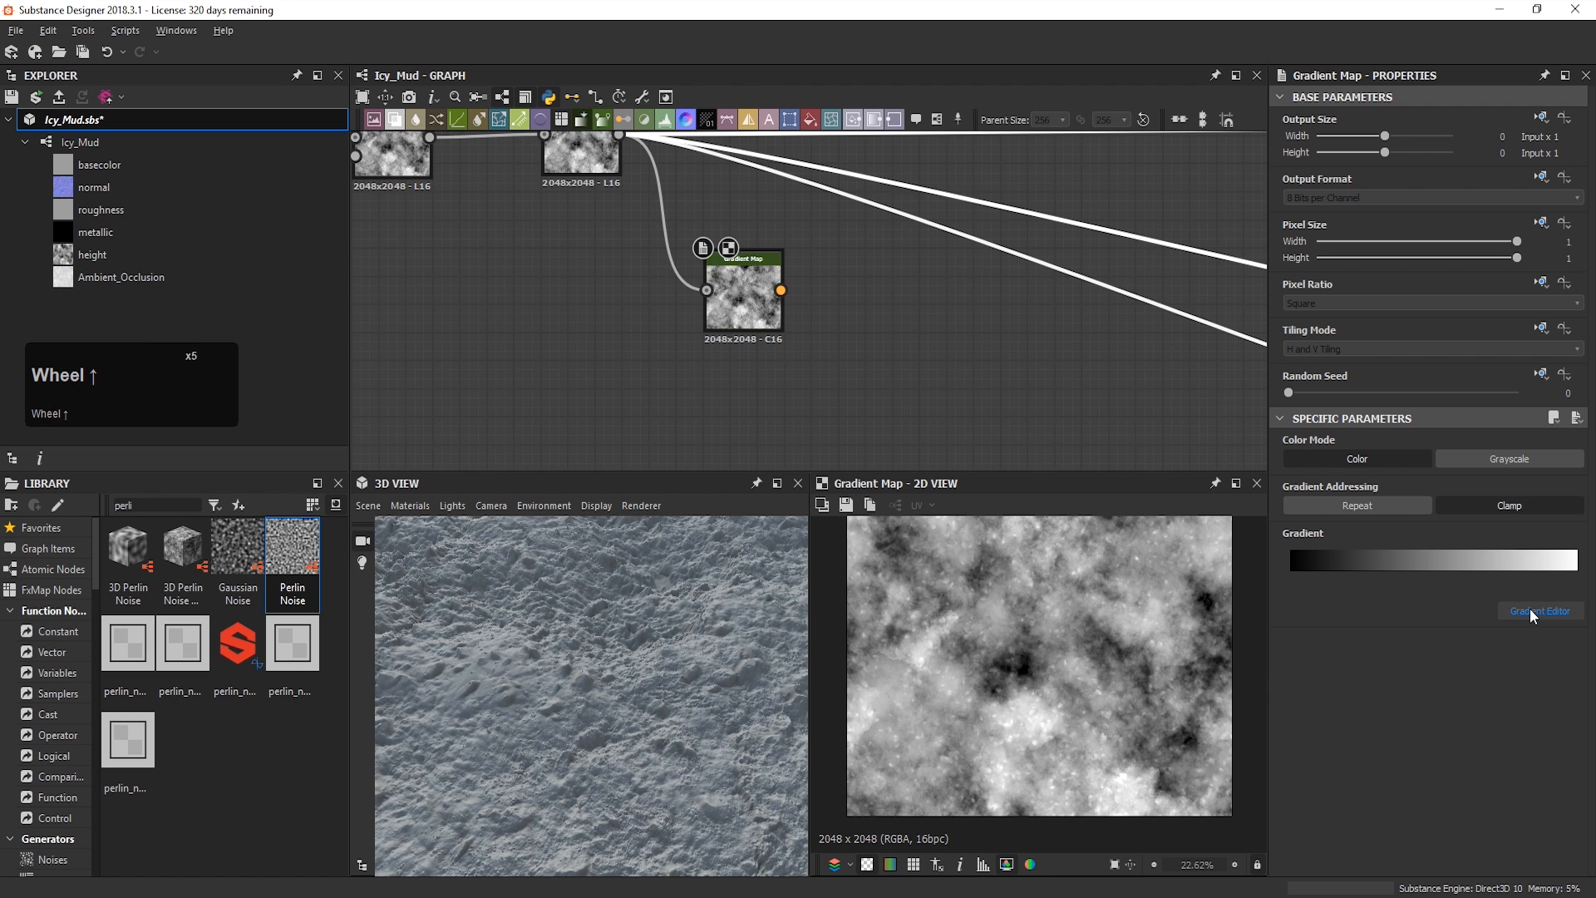
Step: Try sampling a colour gradient from the screen for the Gradient Map with the gradient eyedropper
{"action": "left_click", "coordinate": [1355, 459]}
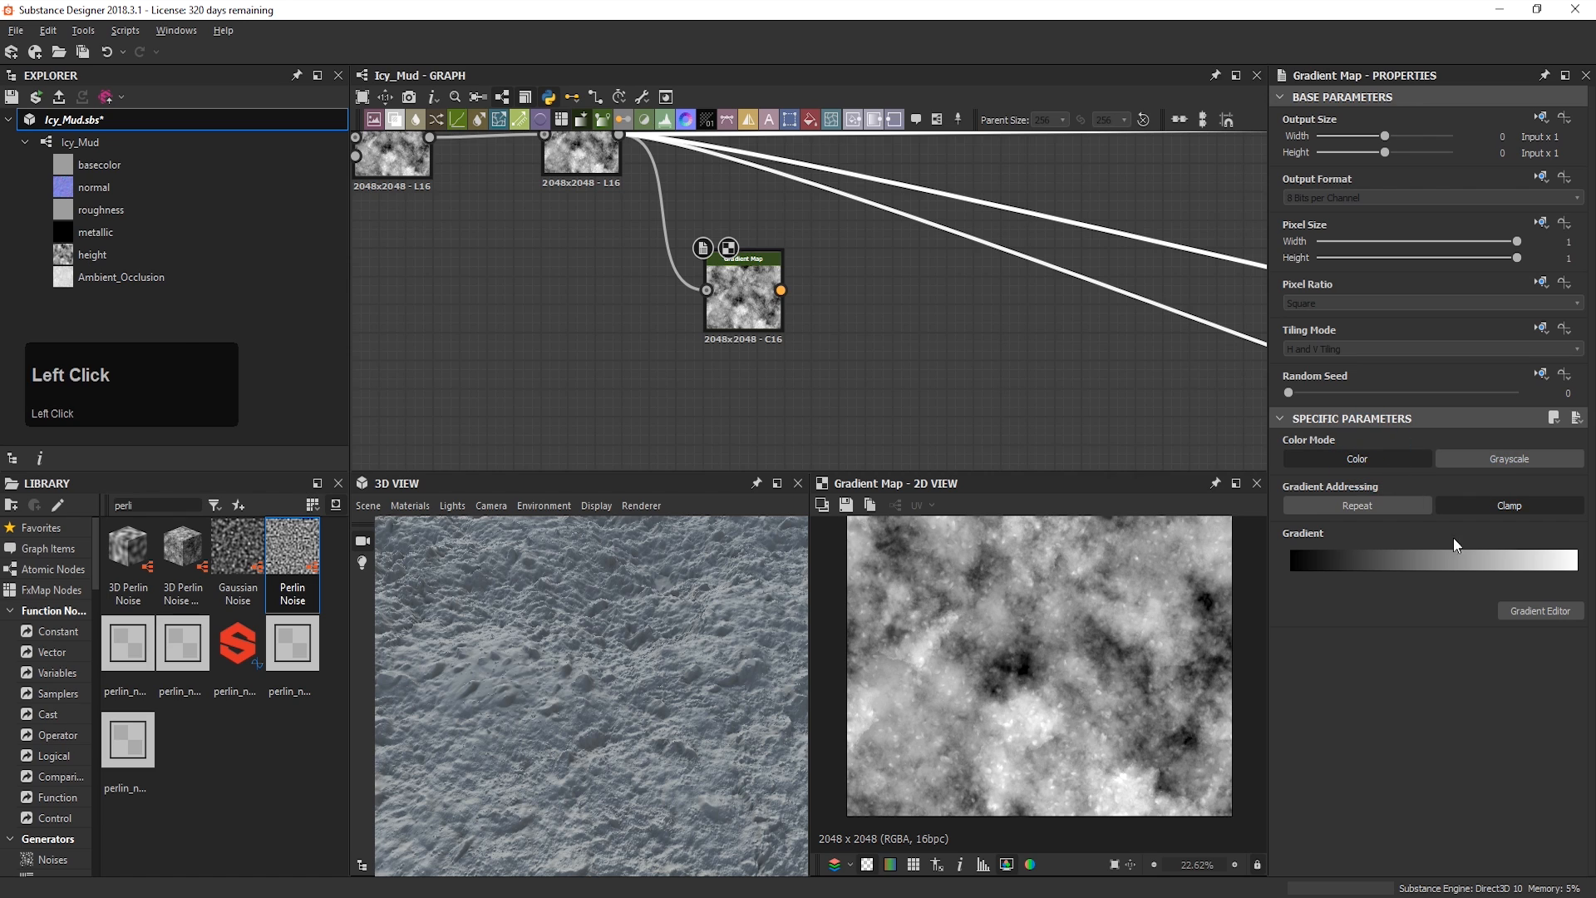
{"action": "left_click", "coordinate": [1532, 612]}
{"action": "left_click_drag", "start_coordinate": [631, 266], "coordinate": [1078, 277]}
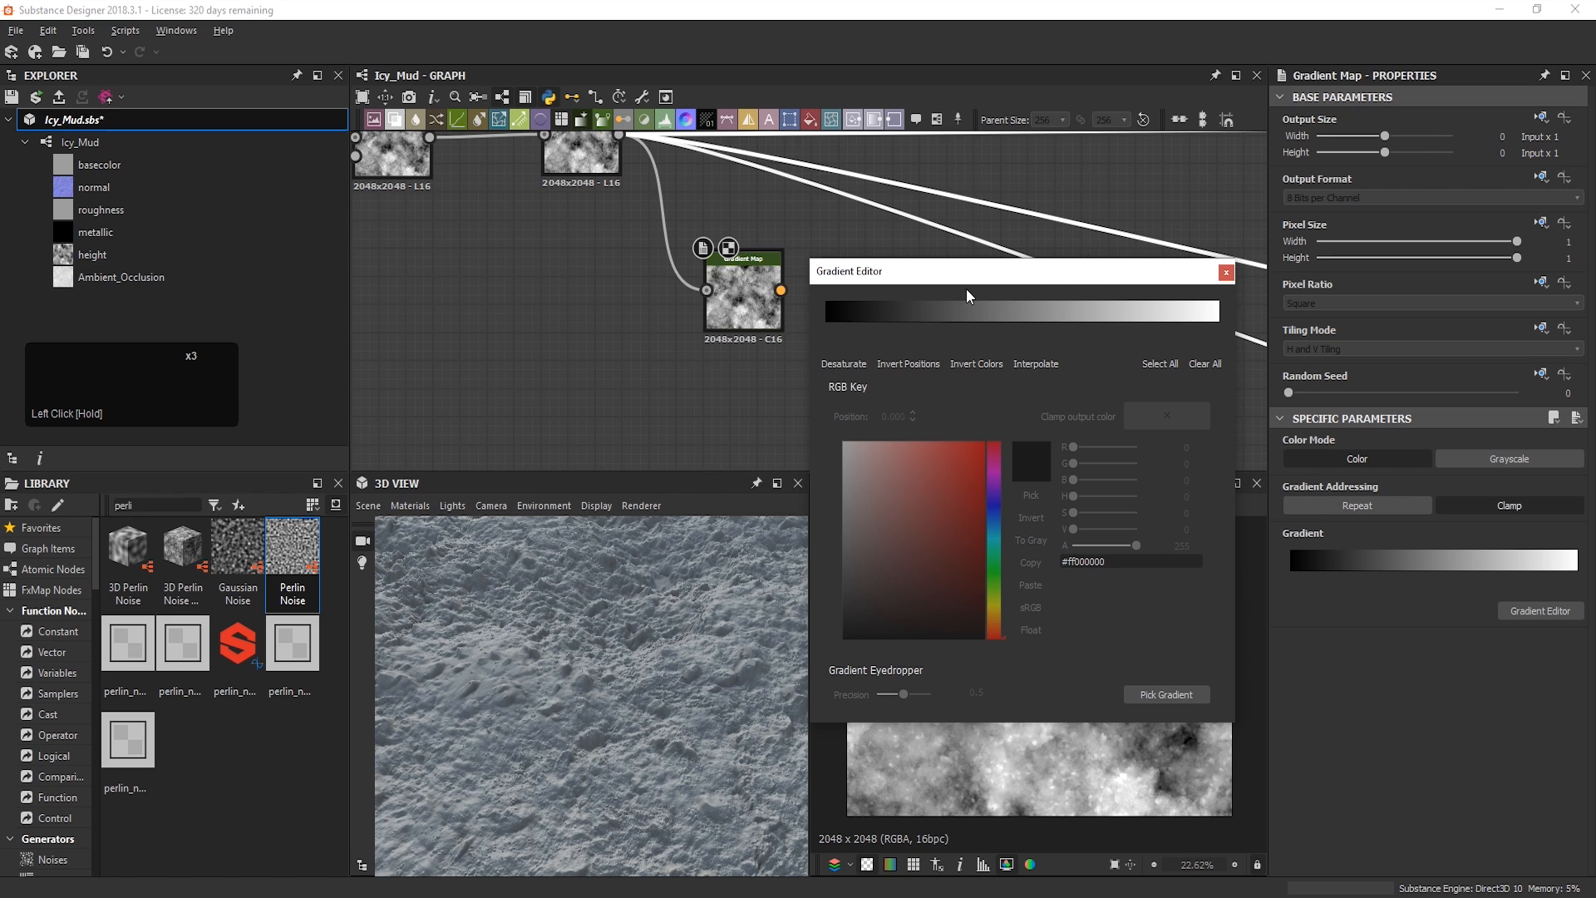
{"action": "left_click", "coordinate": [825, 316]}
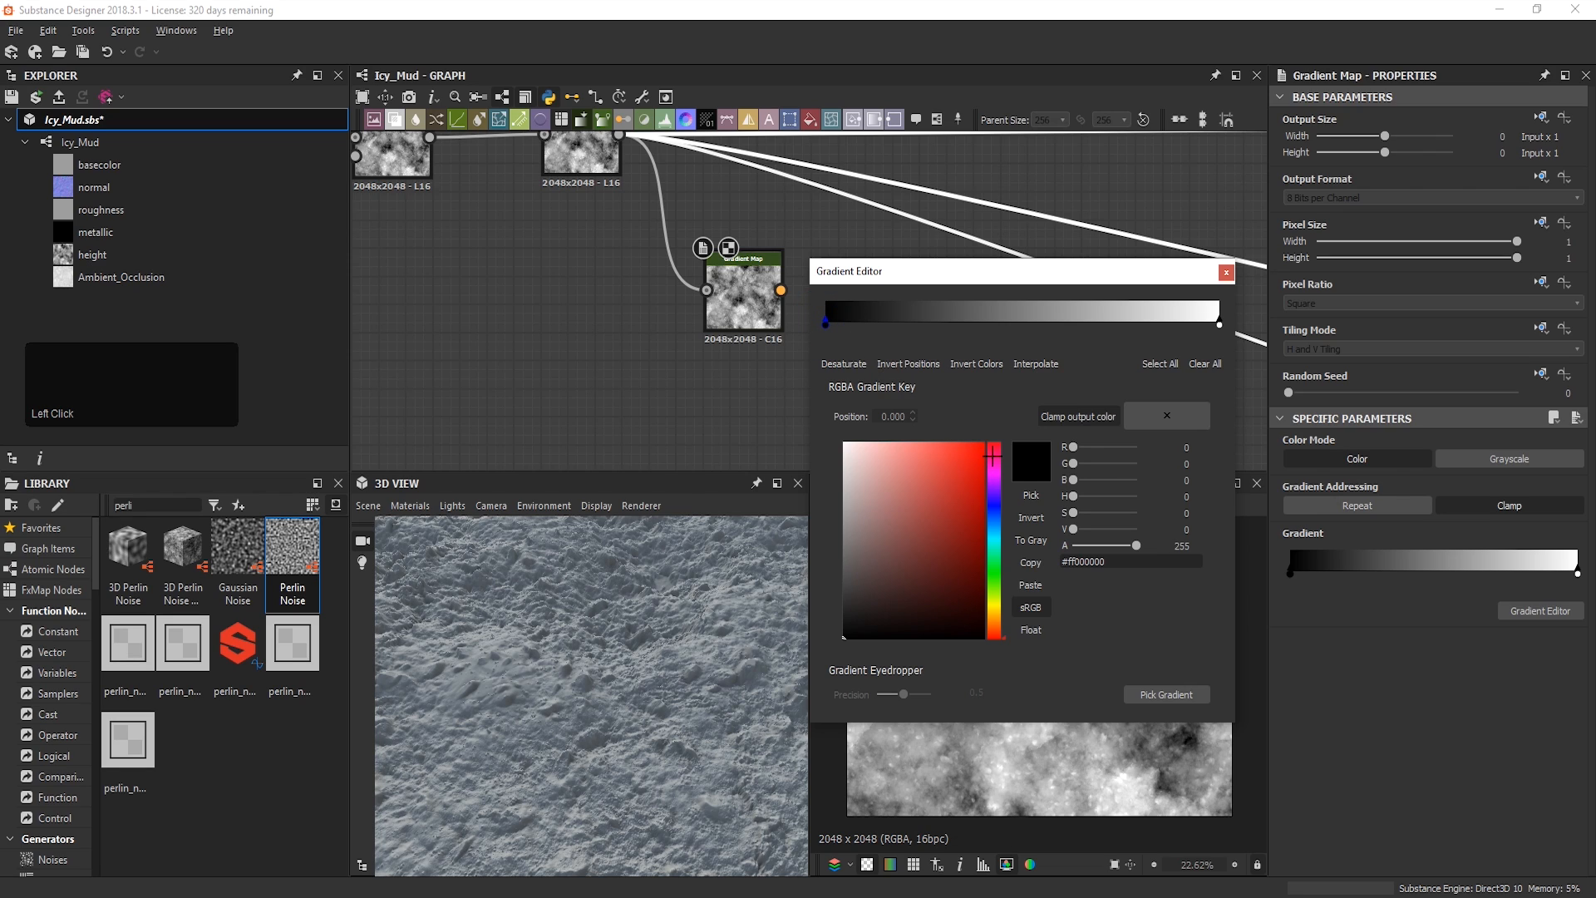
{"action": "left_click", "coordinate": [1162, 696]}
{"action": "mouse_move", "coordinate": [1049, 573]}
{"action": "left_mouse_down"}
{"action": "mouse_move", "coordinate": [956, 507]}
{"action": "mouse_move", "coordinate": [1230, 540]}
{"action": "mouse_move", "coordinate": [1286, 616]}
{"action": "left_mouse_up"}
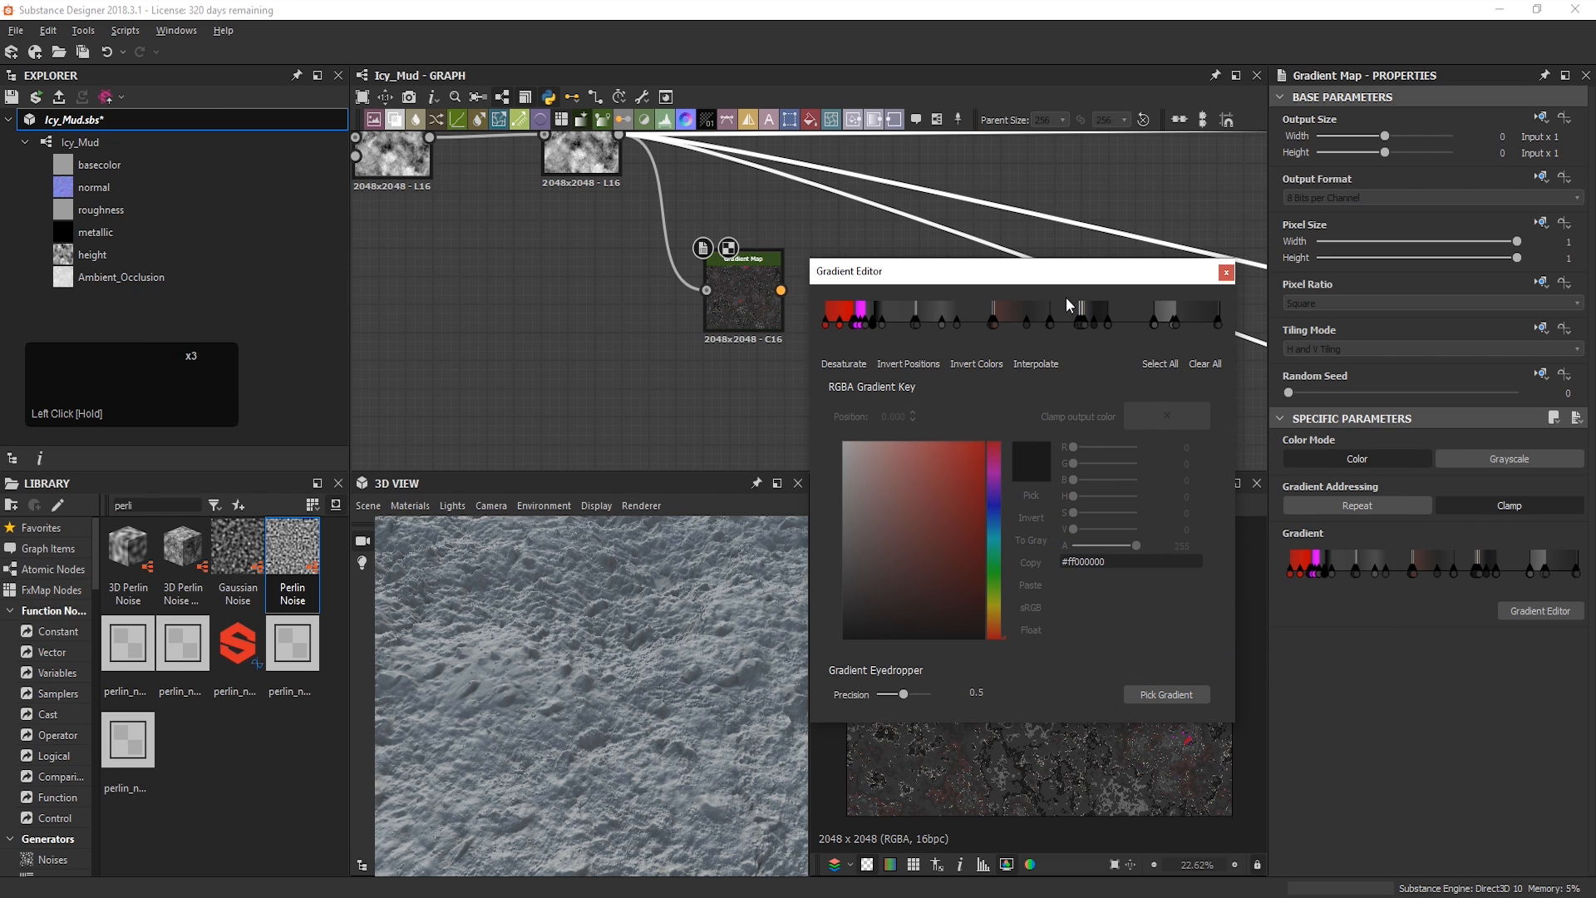
{"action": "left_click_drag", "start_coordinate": [1068, 281], "coordinate": [730, 364]}
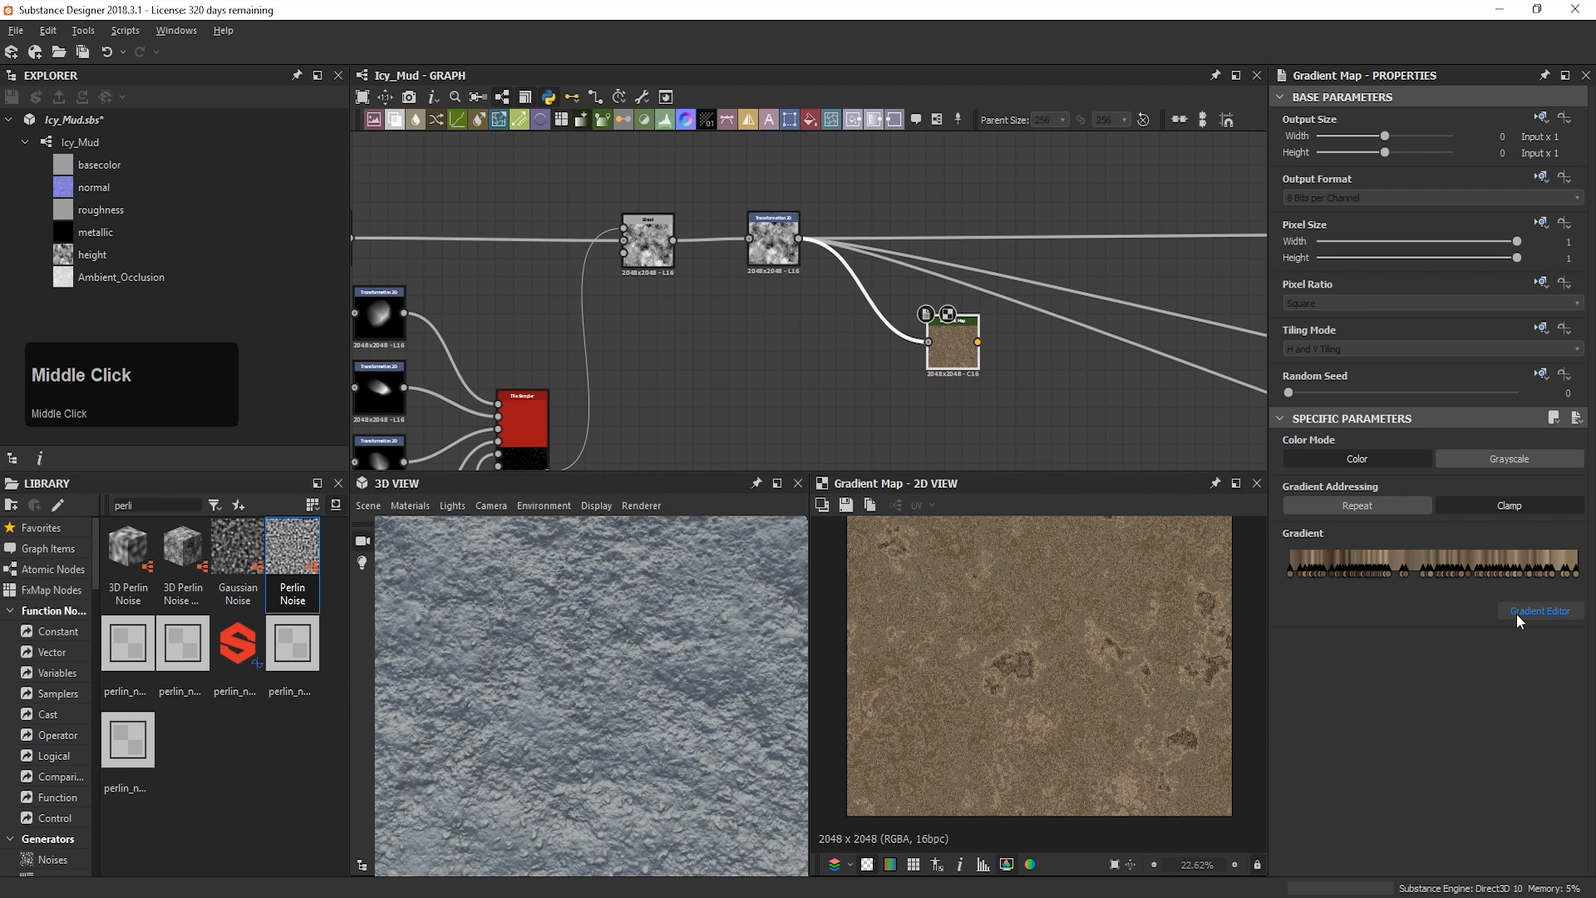
Step: Sample the Gradient Map's colours from the snipped image of the brown gradient with the gradient eyedropper
{"action": "left_click", "coordinate": [1518, 615]}
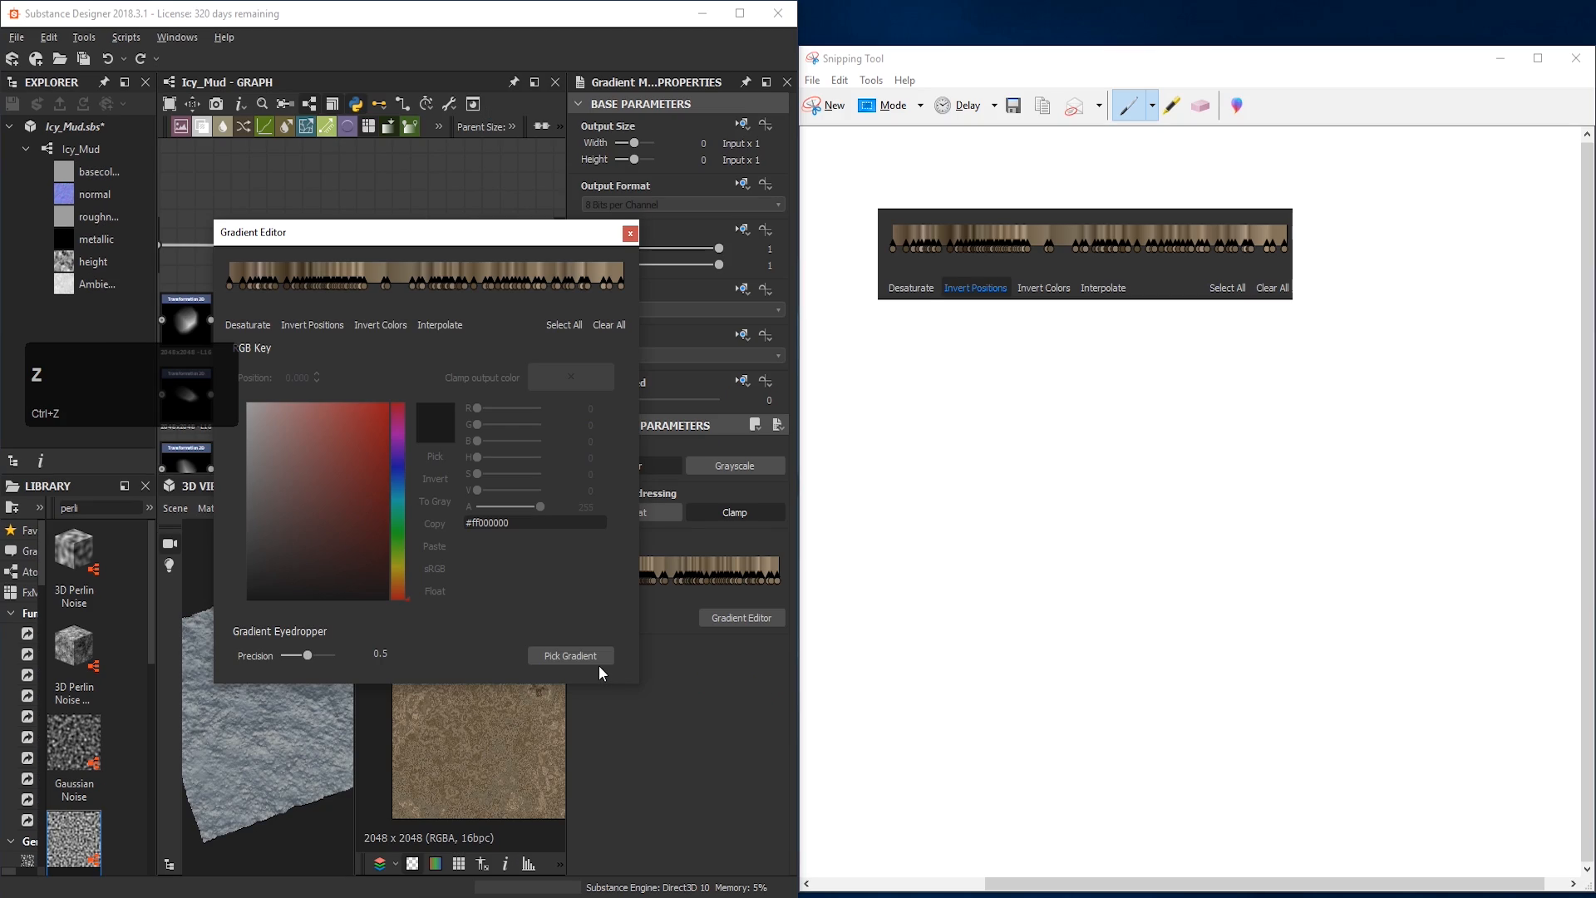
{"action": "left_click", "coordinate": [582, 656]}
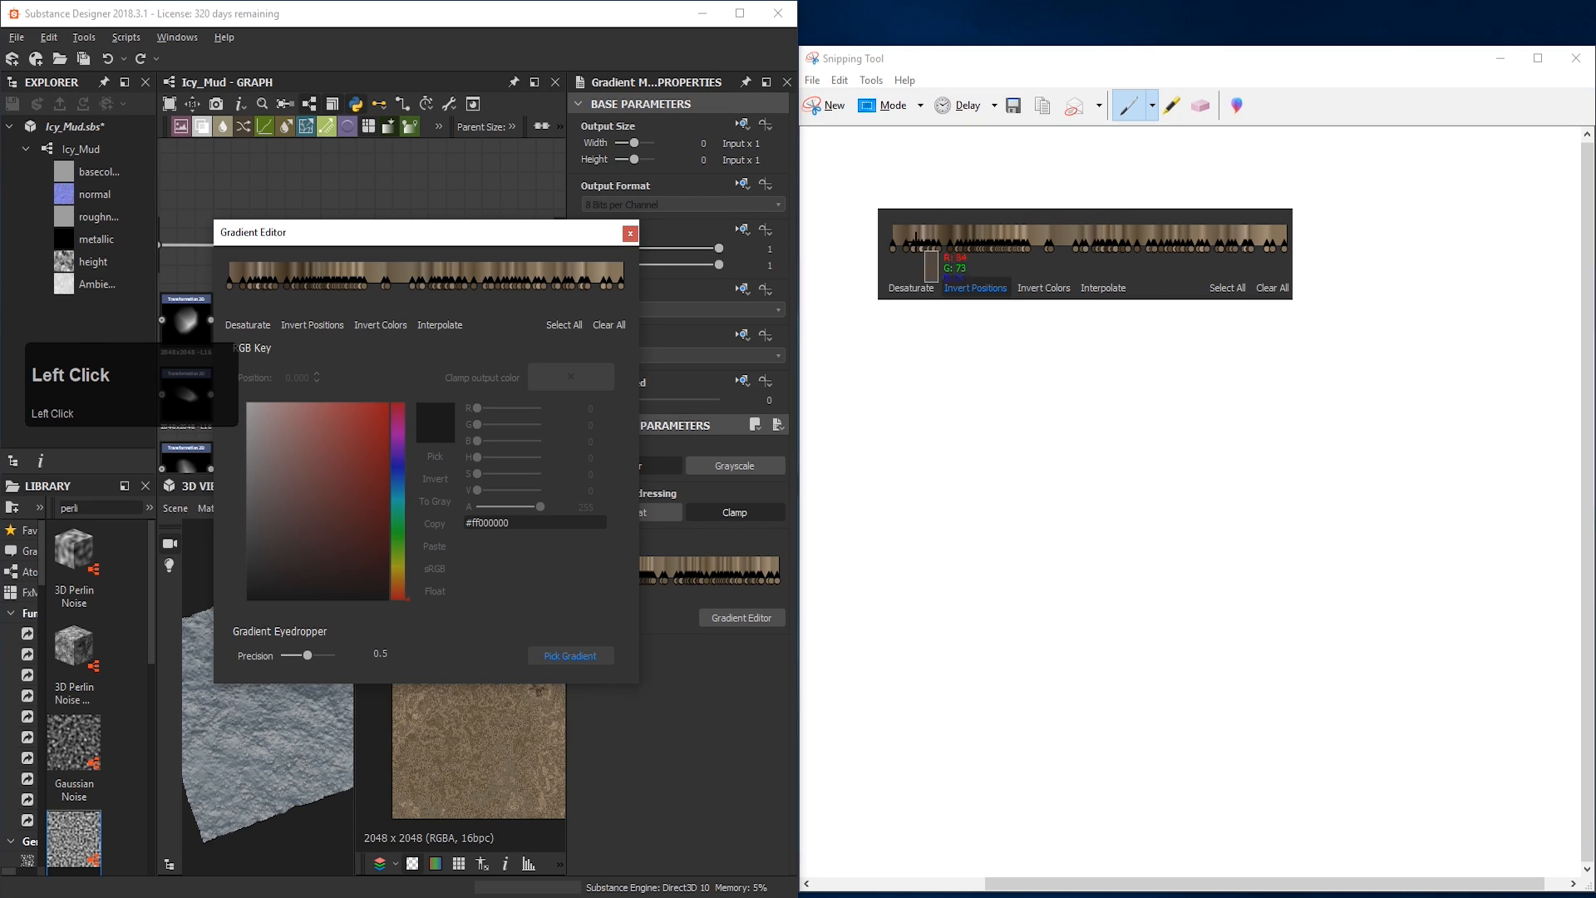
{"action": "left_click_drag", "start_coordinate": [893, 232], "coordinate": [1229, 228]}
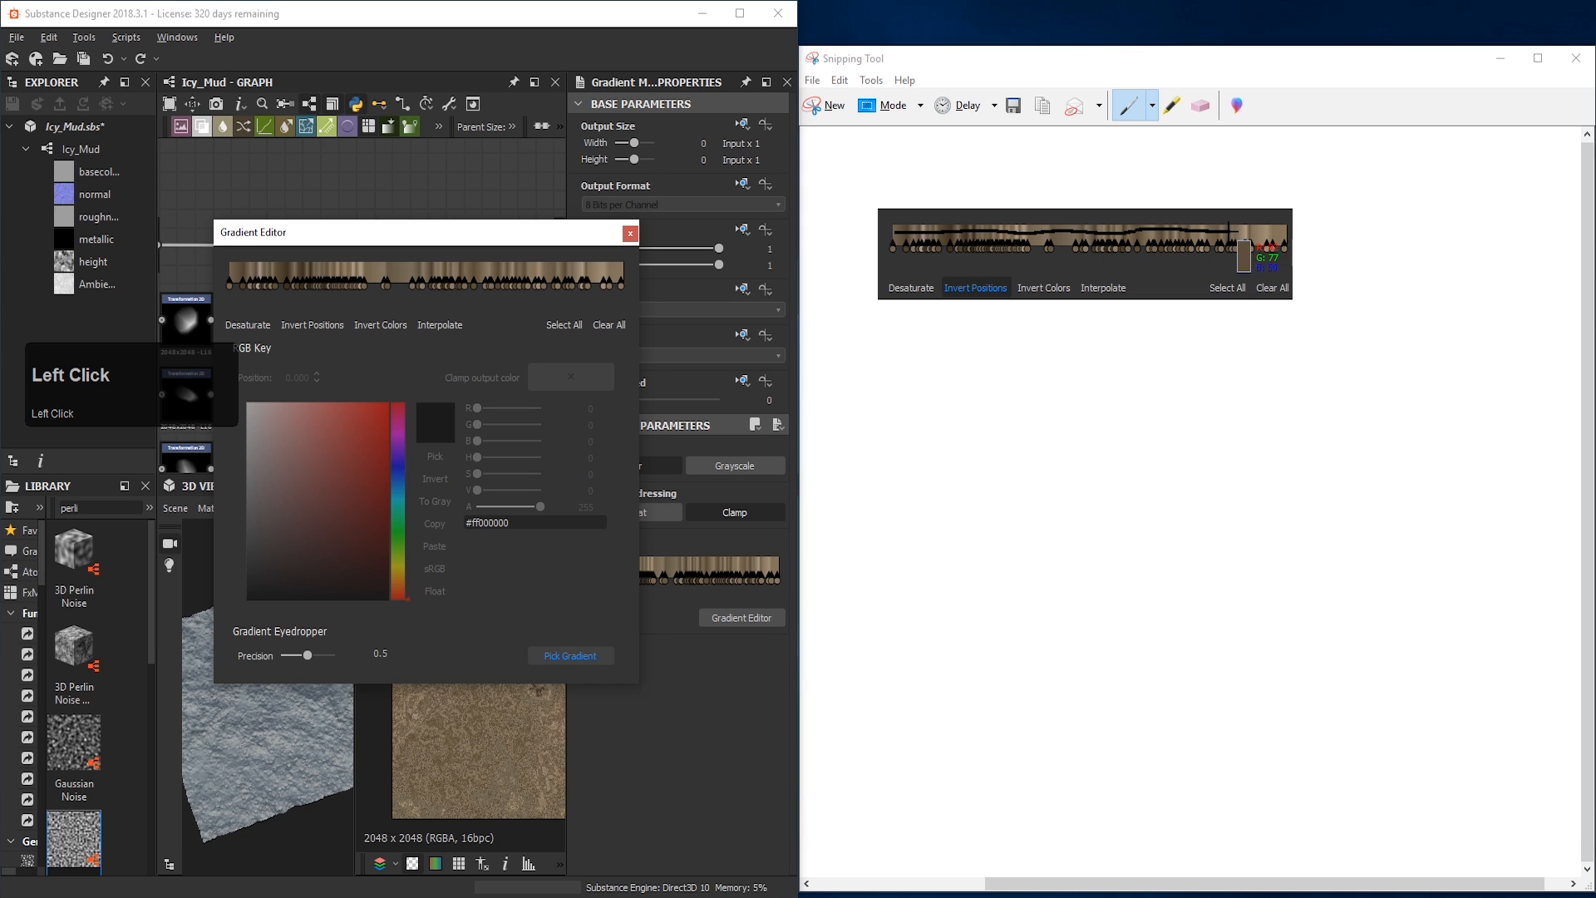
{"action": "left_click_drag", "start_coordinate": [1230, 228], "coordinate": [1247, 229]}
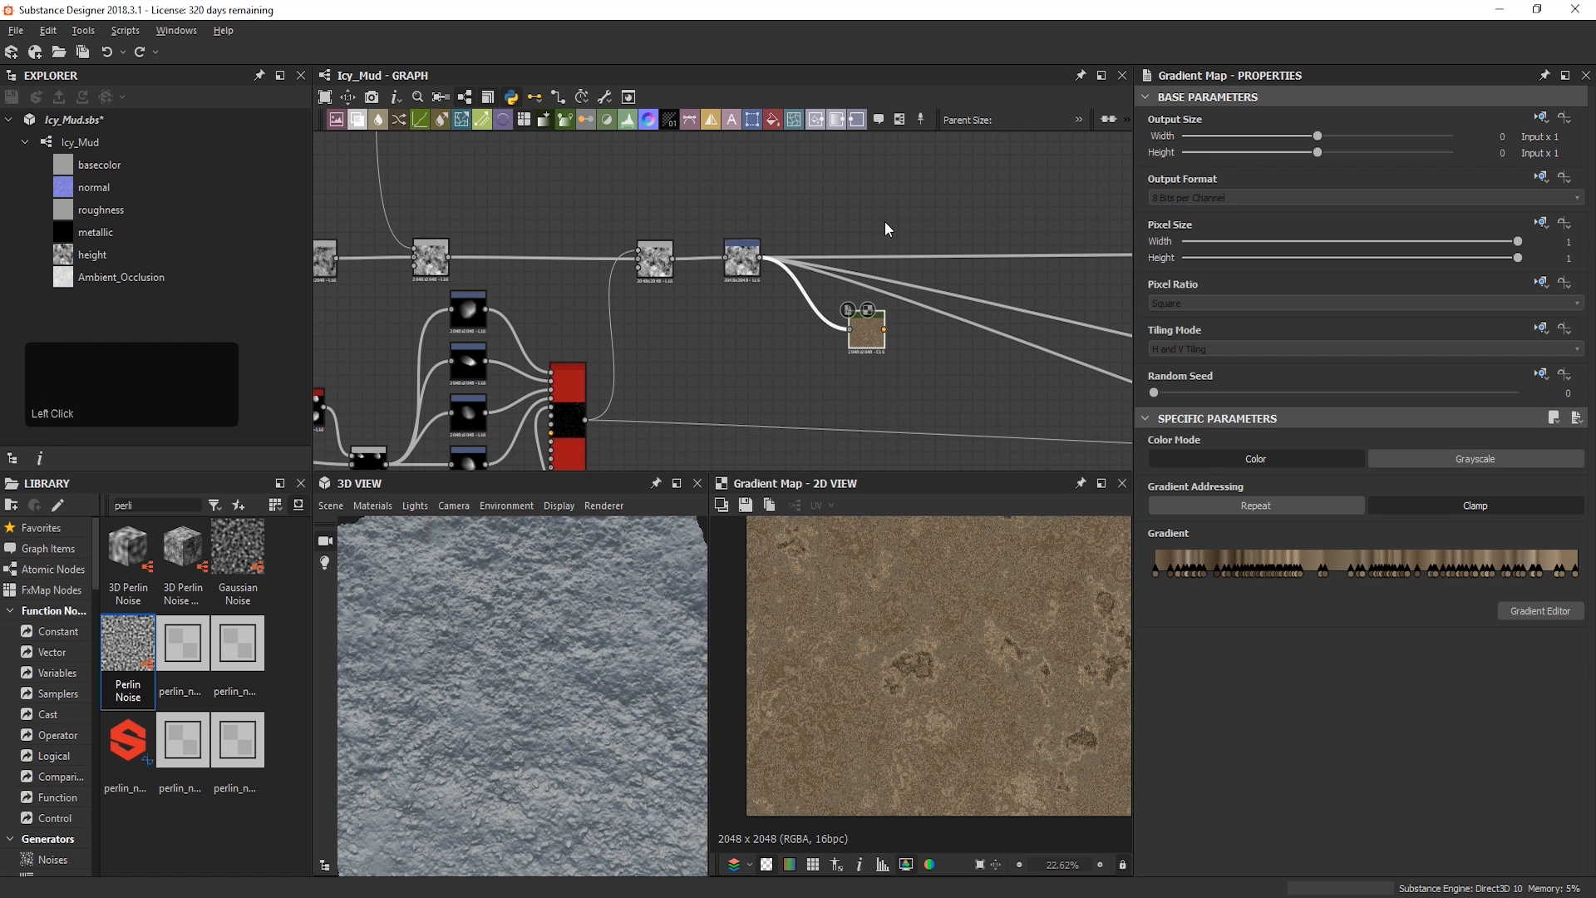
Step: Connect the Gradient Map to the Base Color output in place of the Uniform Color
{"action": "scroll", "coordinate": [758, 355], "scroll_direction": "down", "scroll_amount": 3}
{"action": "middle_click_drag", "start_coordinate": [758, 354], "coordinate": [684, 265]}
{"action": "middle_click_drag", "start_coordinate": [629, 407], "coordinate": [573, 385]}
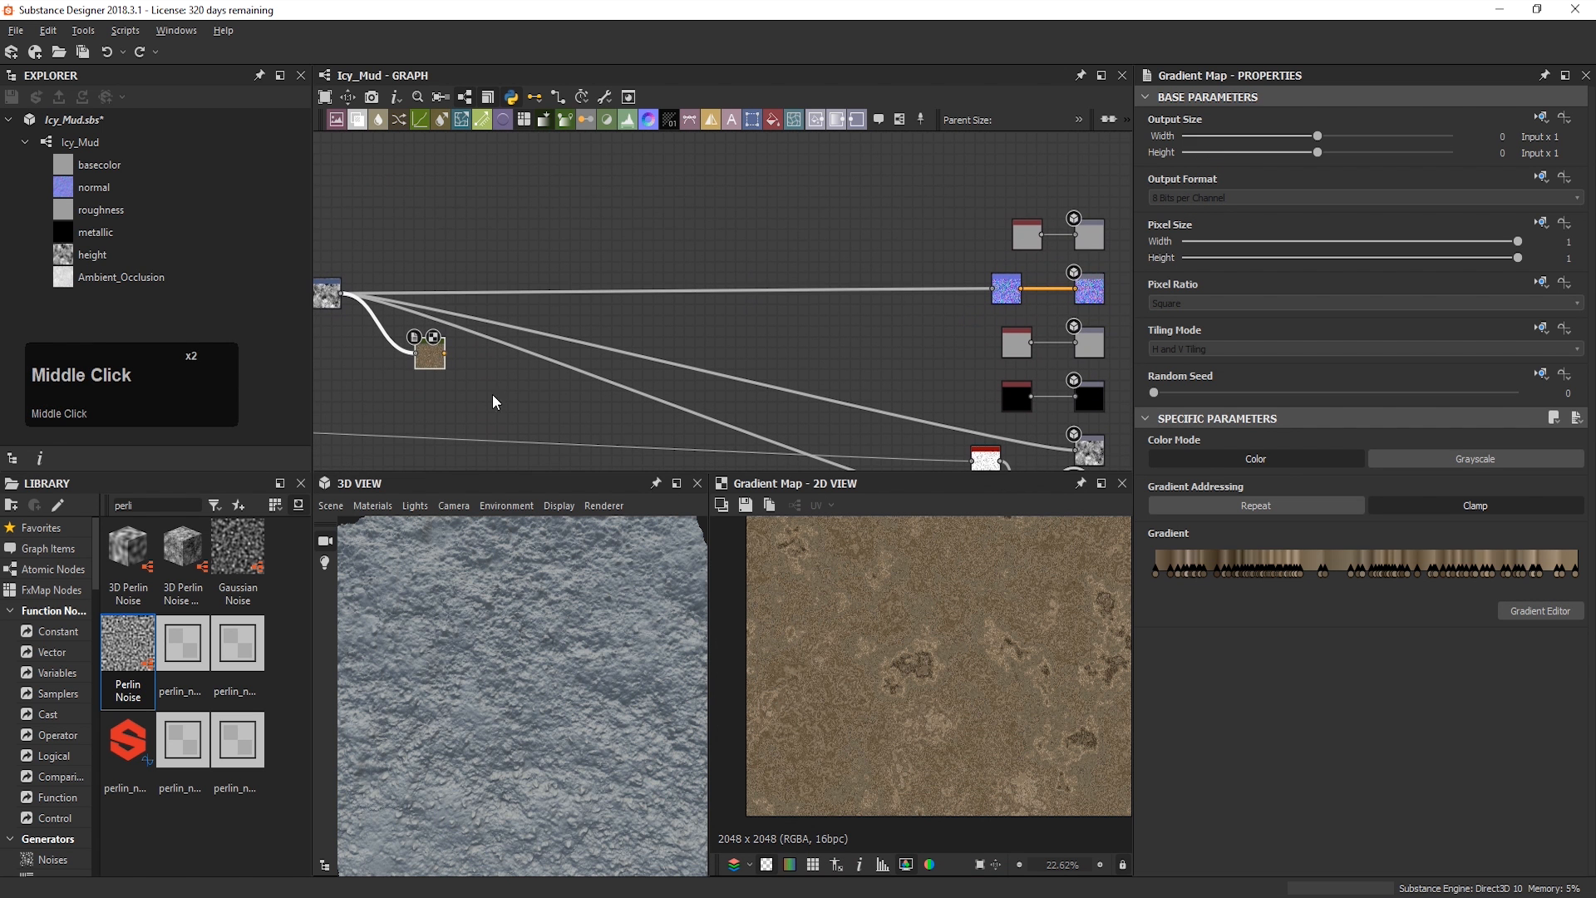
{"action": "left_click", "coordinate": [445, 353]}
{"action": "middle_click_drag", "start_coordinate": [849, 273], "coordinate": [629, 350]}
{"action": "scroll", "coordinate": [741, 351], "scroll_direction": "up", "scroll_amount": 3}
{"action": "scroll", "coordinate": [888, 322], "scroll_direction": "up", "scroll_amount": 3}
{"action": "left_click_drag", "start_coordinate": [742, 351], "coordinate": [1027, 287]}
{"action": "scroll", "coordinate": [482, 748], "scroll_direction": "down", "scroll_amount": 3}
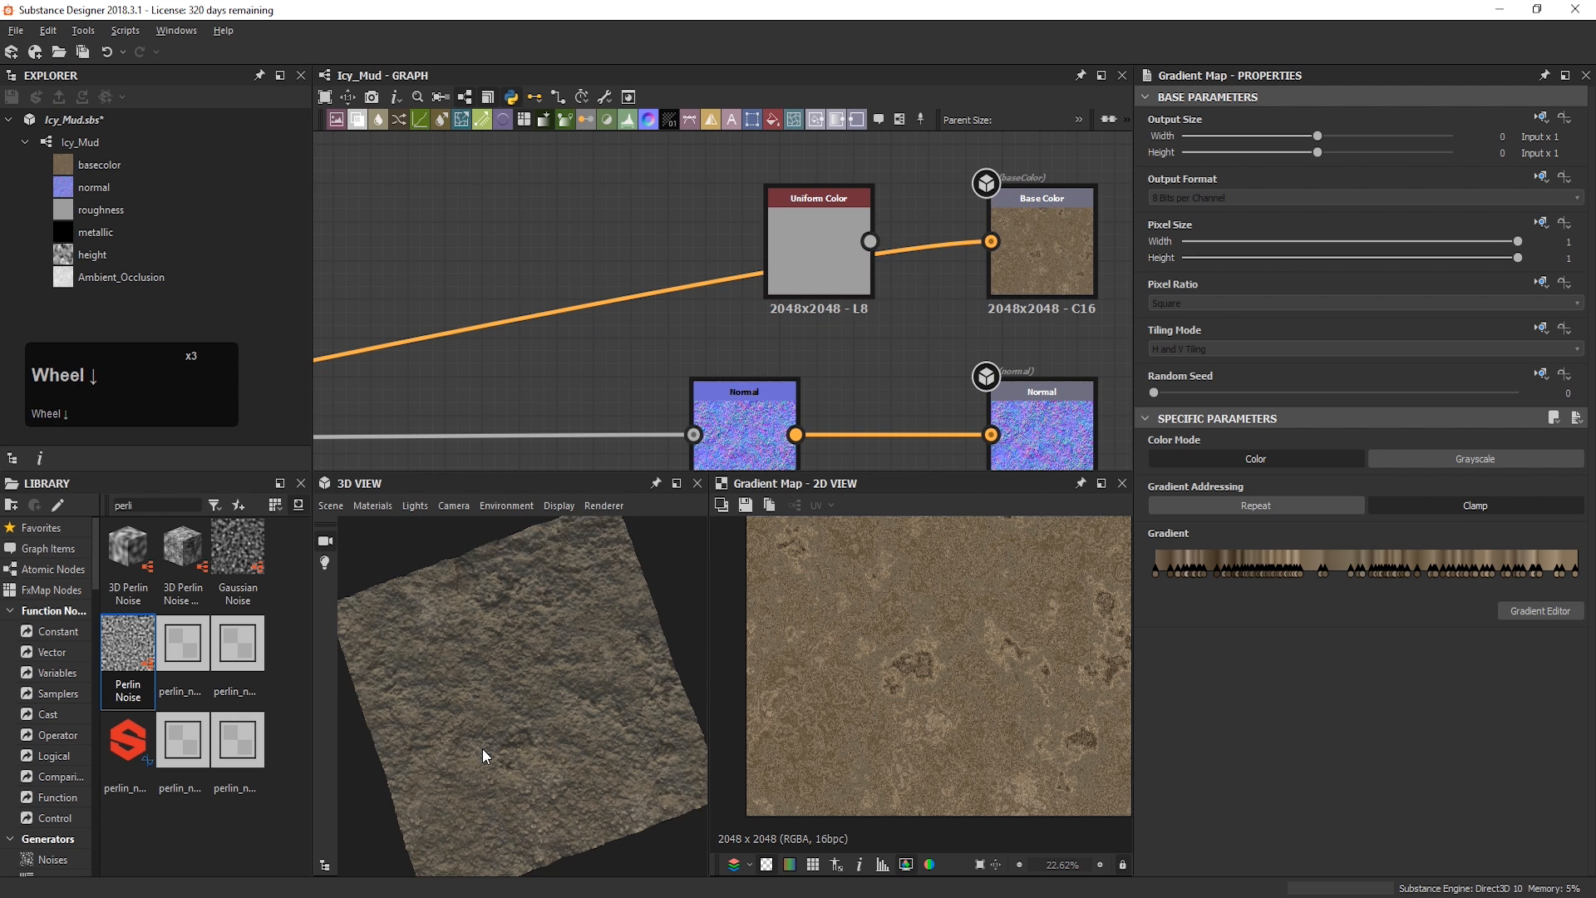
Step: Examine the coloured mud surface in the 3D view from several angles and distances
{"action": "left_click_drag", "start_coordinate": [482, 748], "coordinate": [551, 658]}
{"action": "right_click_drag", "start_coordinate": [550, 658], "coordinate": [479, 727]}
{"action": "mouse_move", "coordinate": [479, 727]}
{"action": "left_mouse_down"}
{"action": "mouse_move", "coordinate": [640, 669]}
{"action": "mouse_move", "coordinate": [630, 720]}
{"action": "mouse_move", "coordinate": [467, 731]}
{"action": "left_mouse_up"}
{"action": "scroll", "coordinate": [655, 278], "scroll_direction": "down", "scroll_amount": 2}
{"action": "middle_click_drag", "start_coordinate": [655, 277], "coordinate": [995, 236]}
{"action": "scroll", "coordinate": [705, 337], "scroll_direction": "down", "scroll_amount": 3}
{"action": "middle_click_drag", "start_coordinate": [705, 337], "coordinate": [736, 296]}
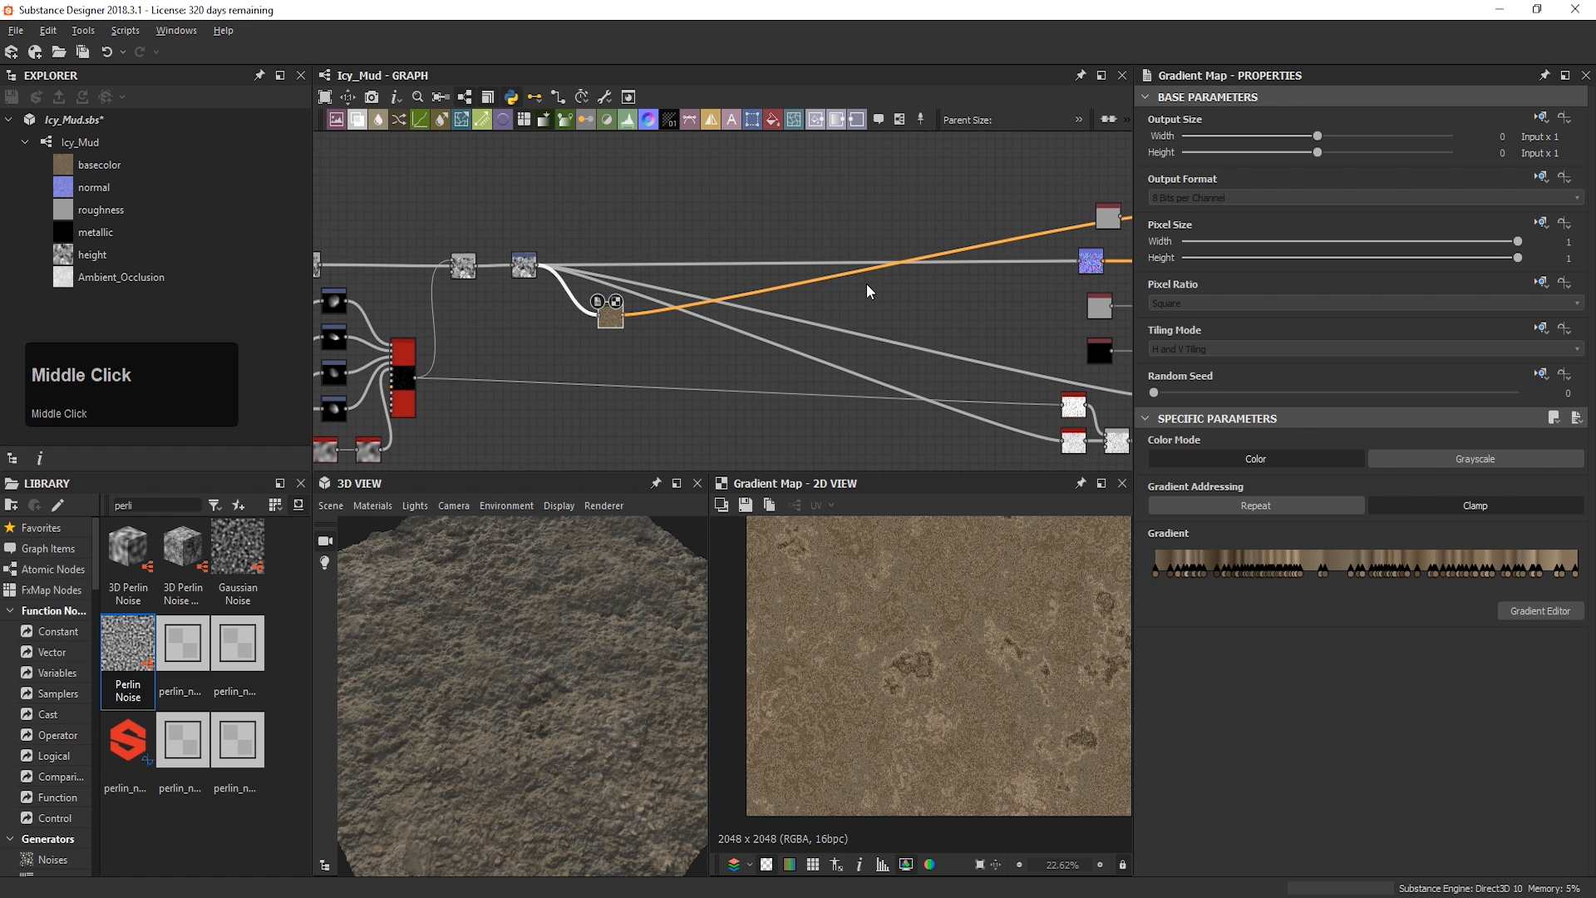
{"action": "left_click_drag", "start_coordinate": [532, 648], "coordinate": [520, 756]}
{"action": "right_click_drag", "start_coordinate": [520, 755], "coordinate": [633, 430]}
{"action": "middle_click_drag", "start_coordinate": [581, 631], "coordinate": [568, 692]}
{"action": "right_click_drag", "start_coordinate": [569, 692], "coordinate": [619, 613]}
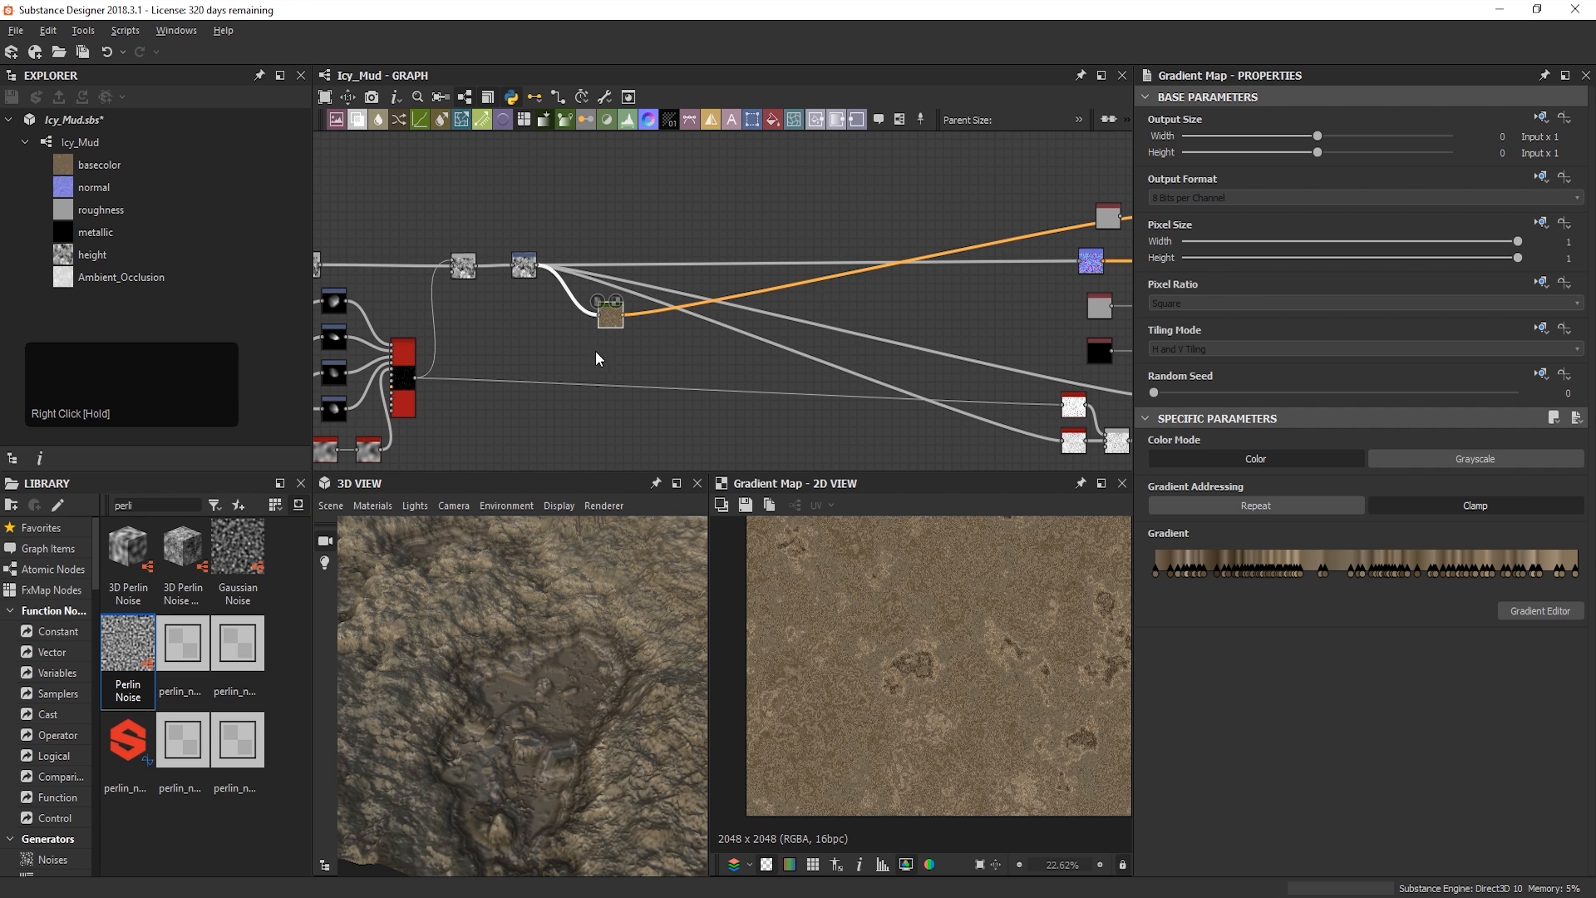
Step: Add a second Gradient Map fed by the rocks' Tile Sampler and open its Gradient Editor
{"action": "middle_click_drag", "start_coordinate": [596, 349], "coordinate": [835, 269]}
{"action": "scroll", "coordinate": [764, 293], "scroll_direction": "up", "scroll_amount": 2}
{"action": "left_click", "coordinate": [711, 281]}
{"action": "key", "text": "space"}
{"action": "left_click", "coordinate": [730, 307]}
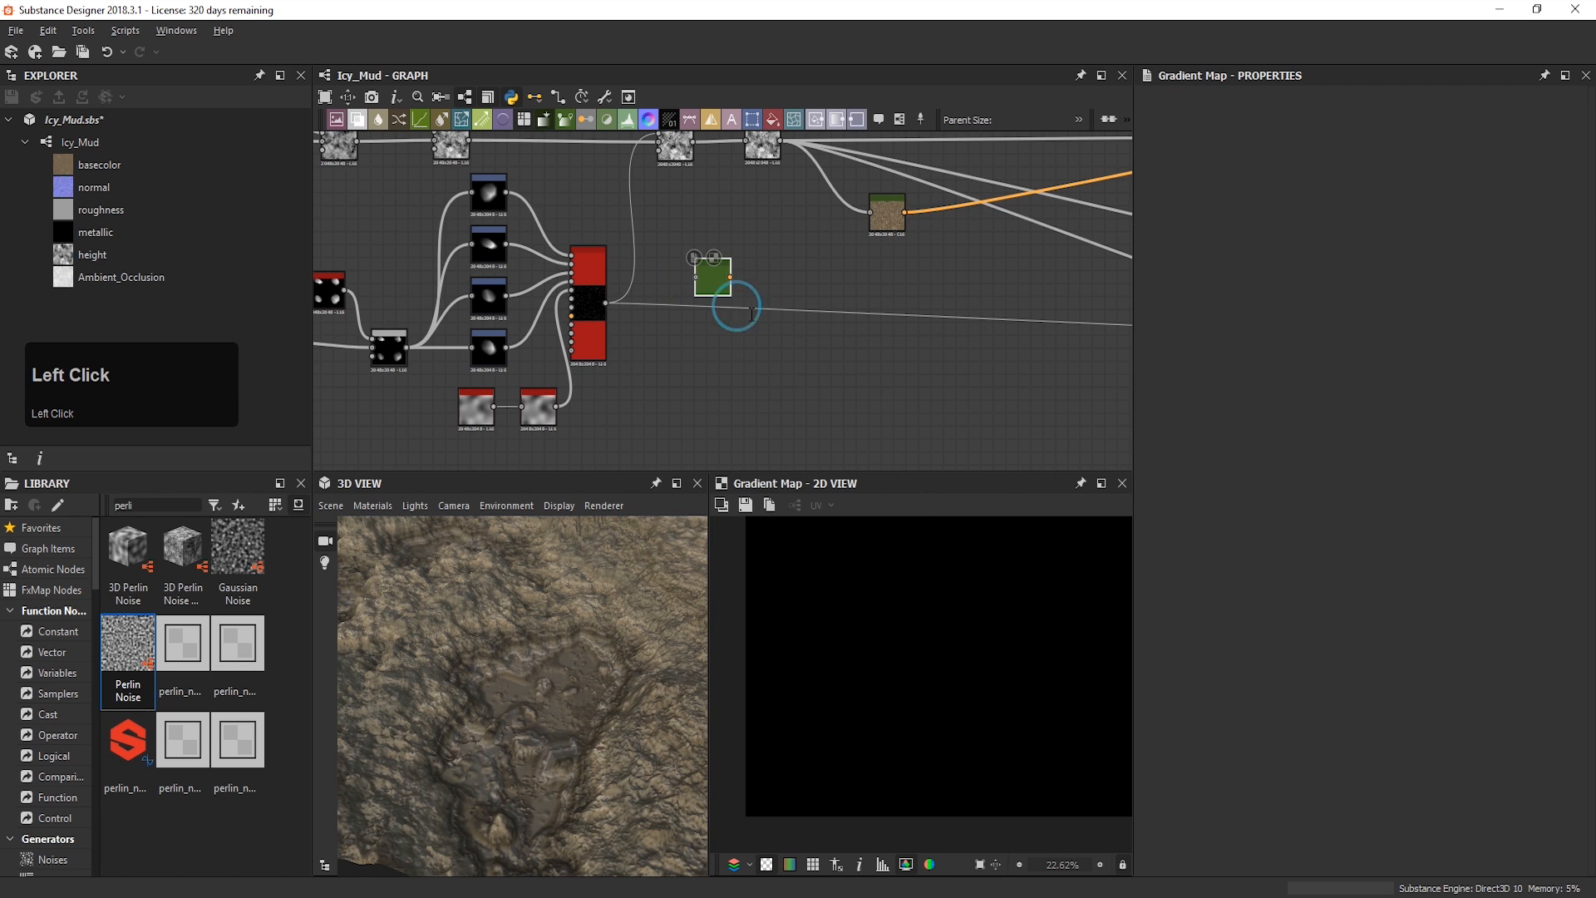
{"action": "left_click_drag", "start_coordinate": [696, 276], "coordinate": [602, 305]}
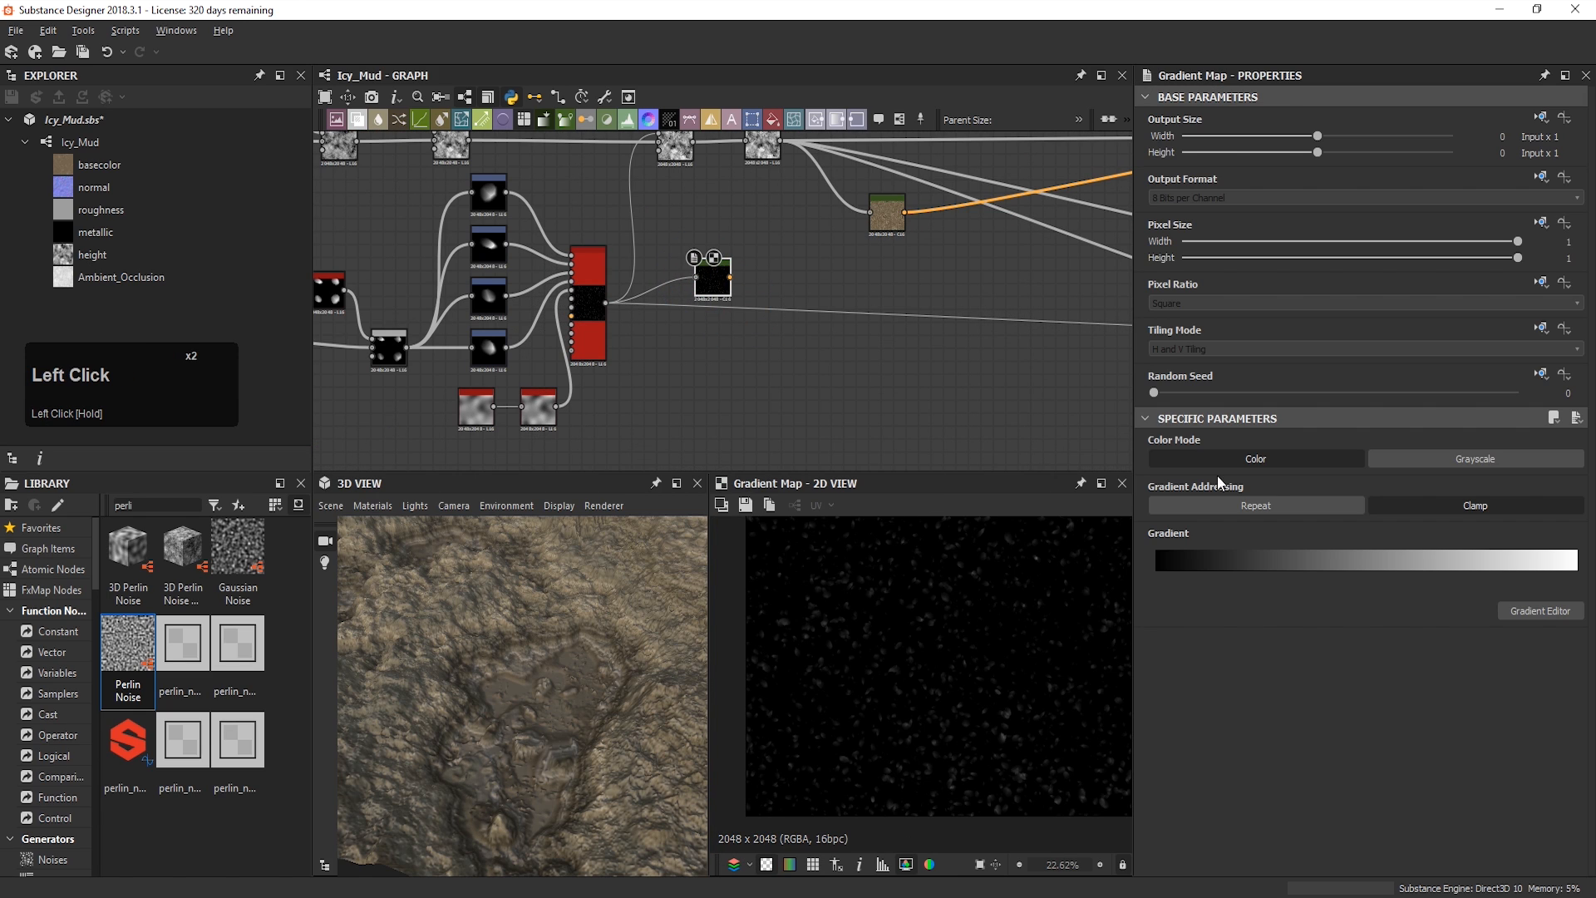
{"action": "left_click", "coordinate": [1523, 607]}
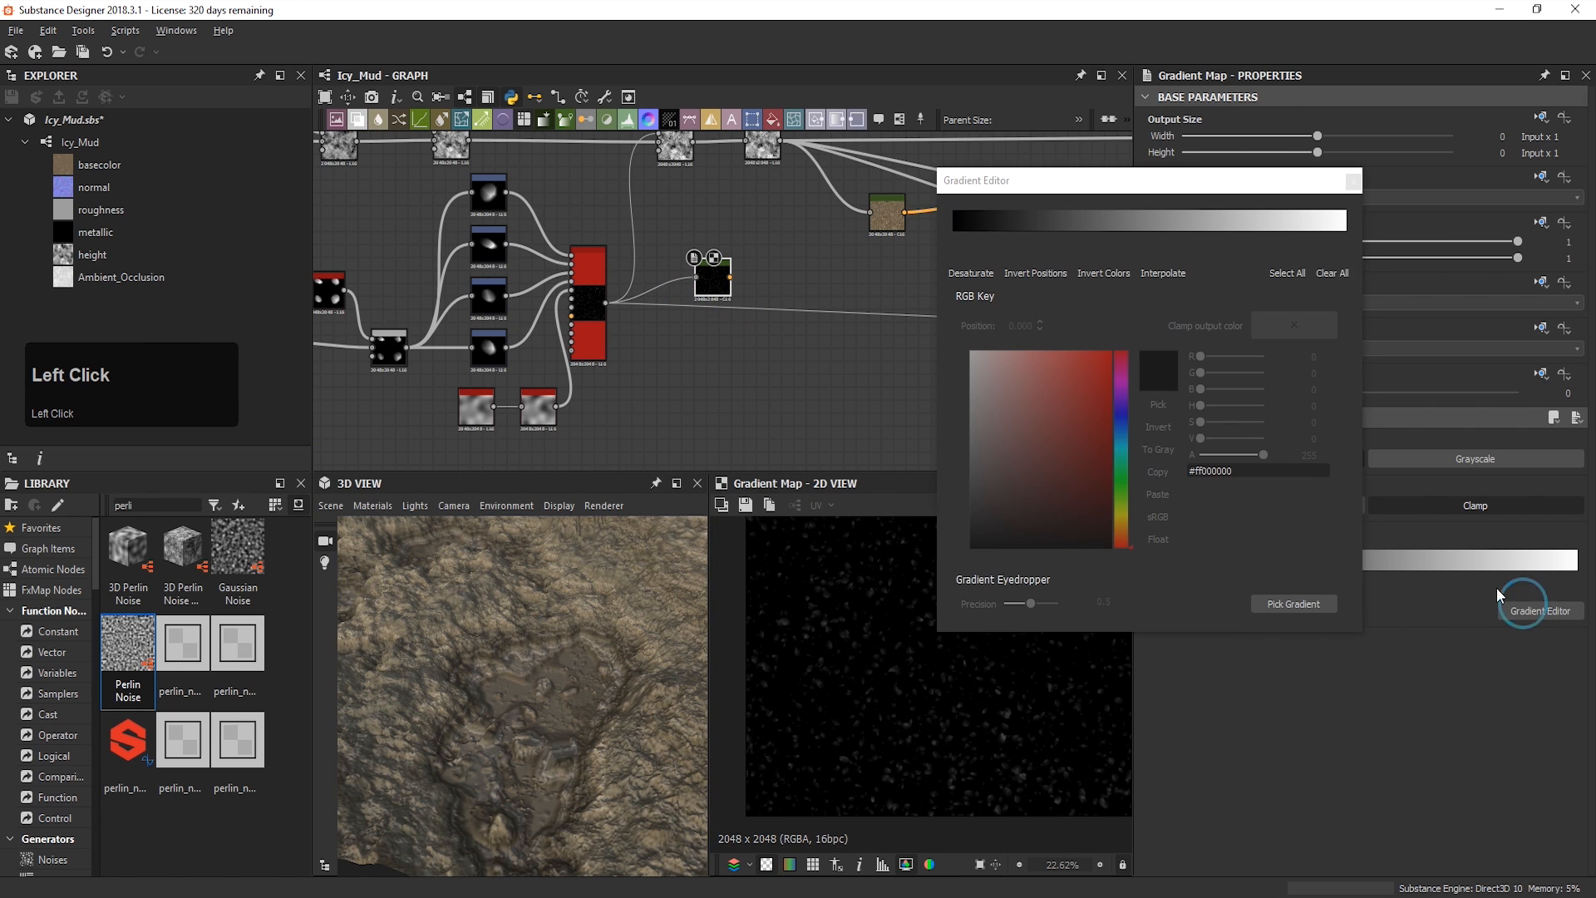
Step: Add gradient keys at about 0.270 and 0.709, and set the key at position 0 to white #ffffff
{"action": "left_click", "coordinate": [955, 227]}
{"action": "left_click", "coordinate": [1058, 226]}
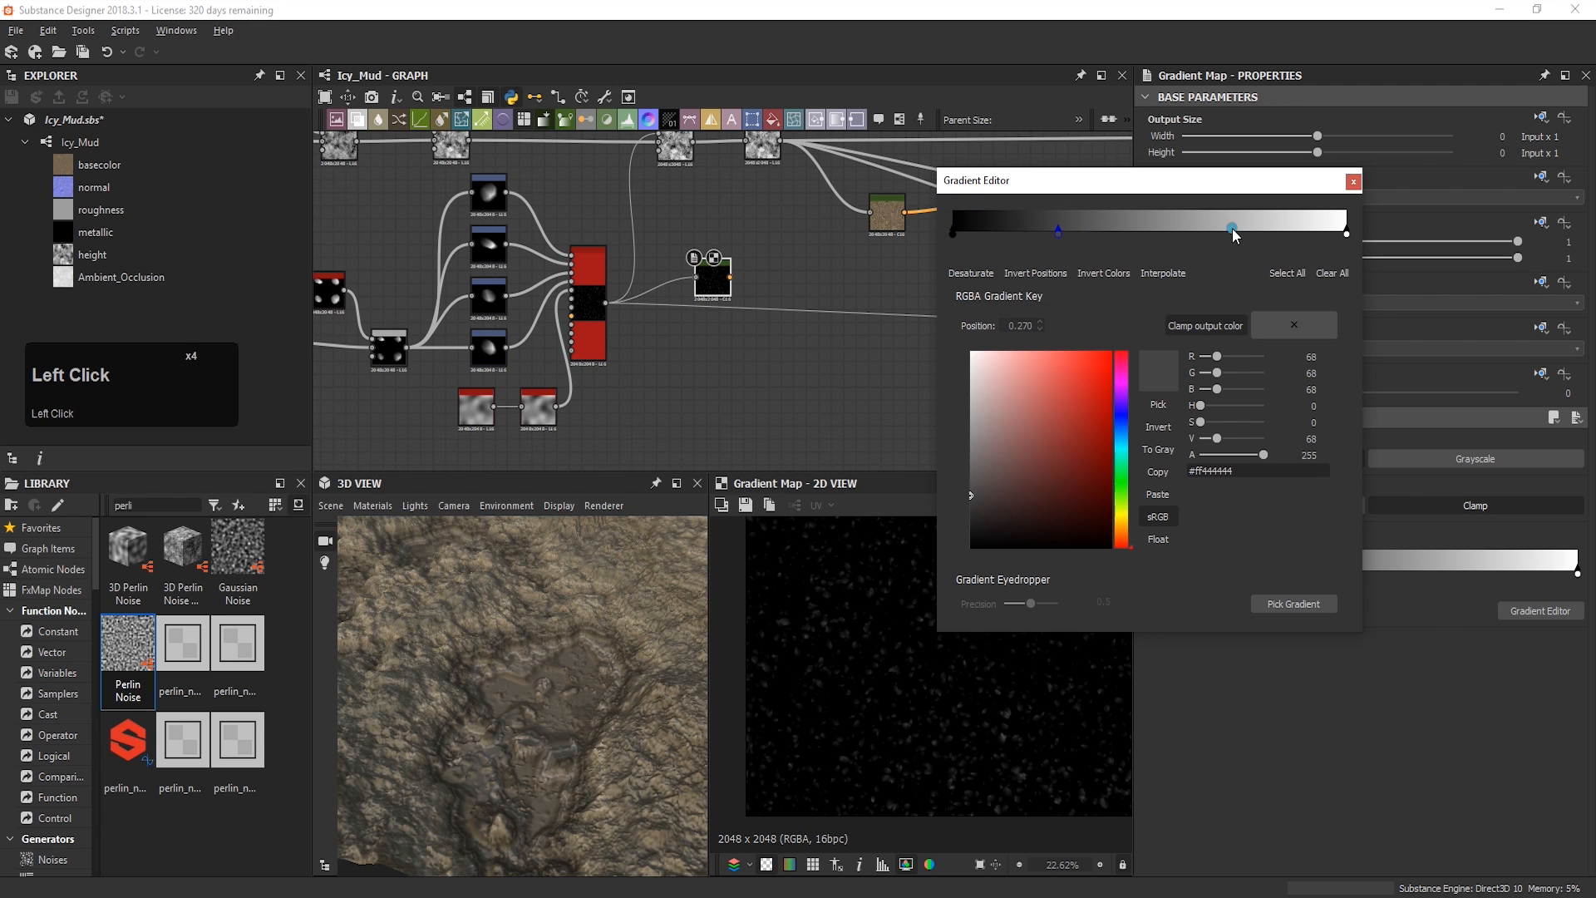
{"action": "left_click", "coordinate": [1232, 225]}
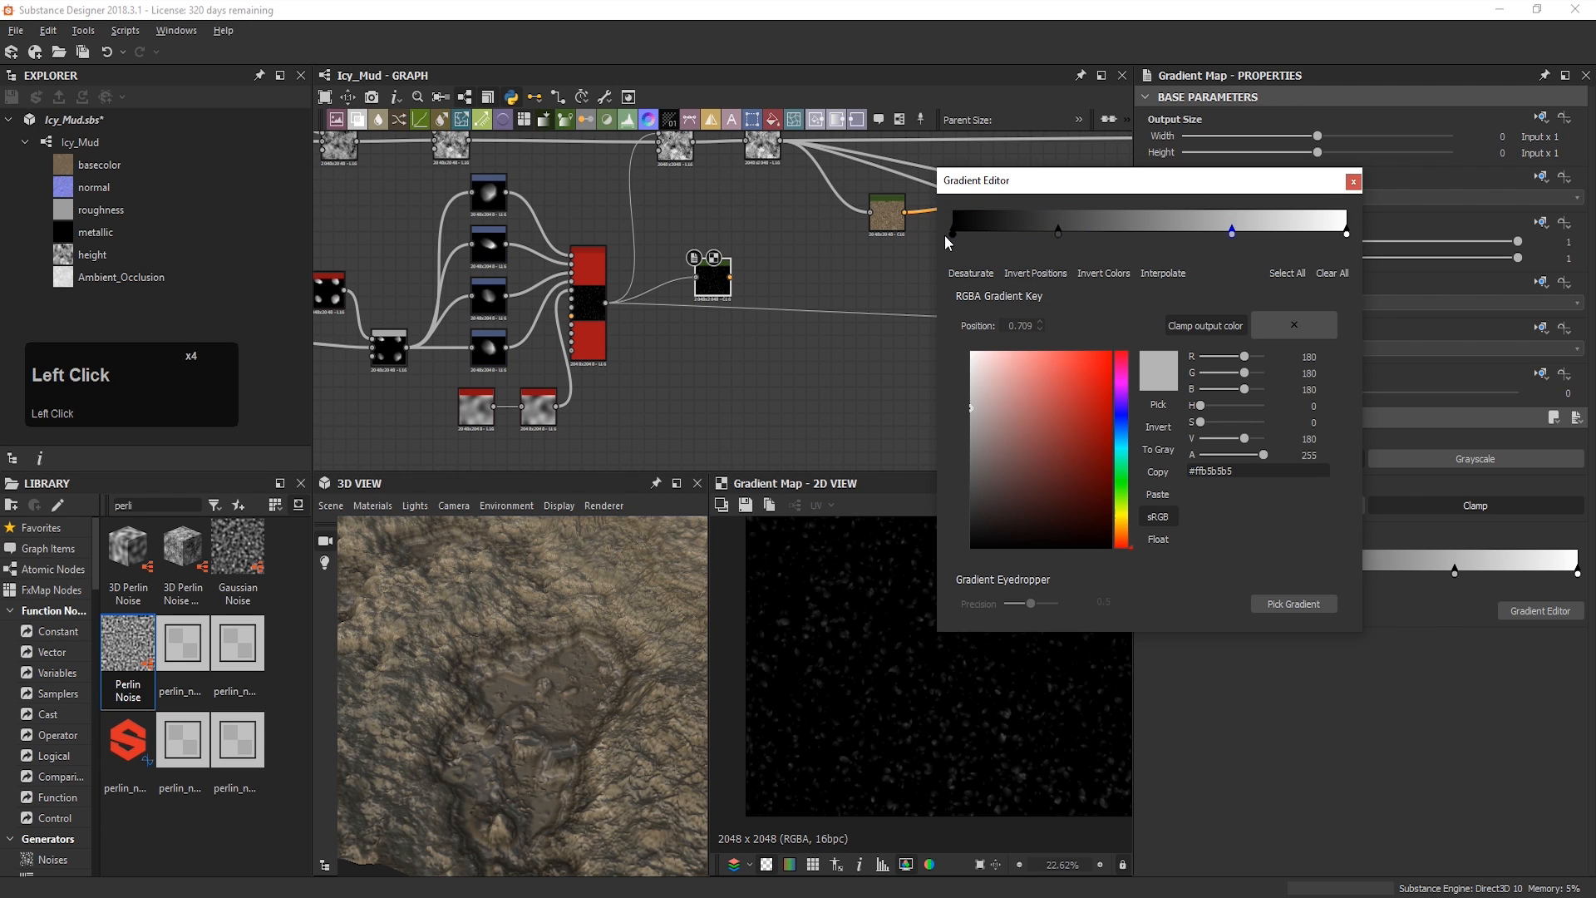
{"action": "left_click", "coordinate": [953, 232]}
{"action": "left_click", "coordinate": [975, 356]}
{"action": "scroll", "coordinate": [864, 656], "scroll_direction": "up", "scroll_amount": 5}
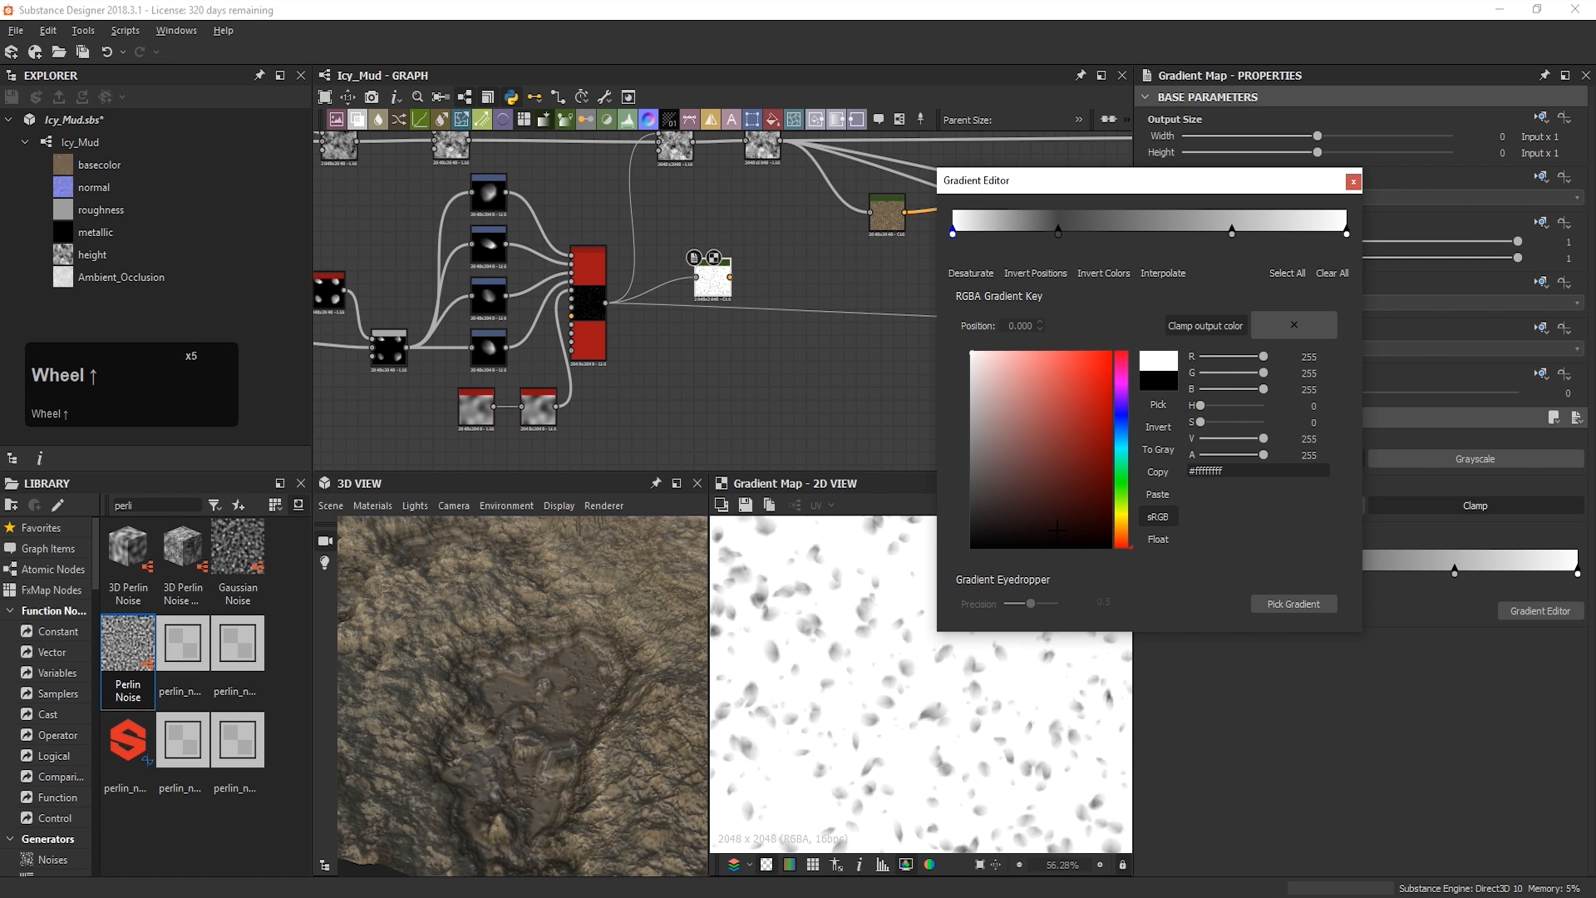
Step: Colour the gradient key at position 0.270 brown with hex value 7b6c57
{"action": "left_click", "coordinate": [1057, 231]}
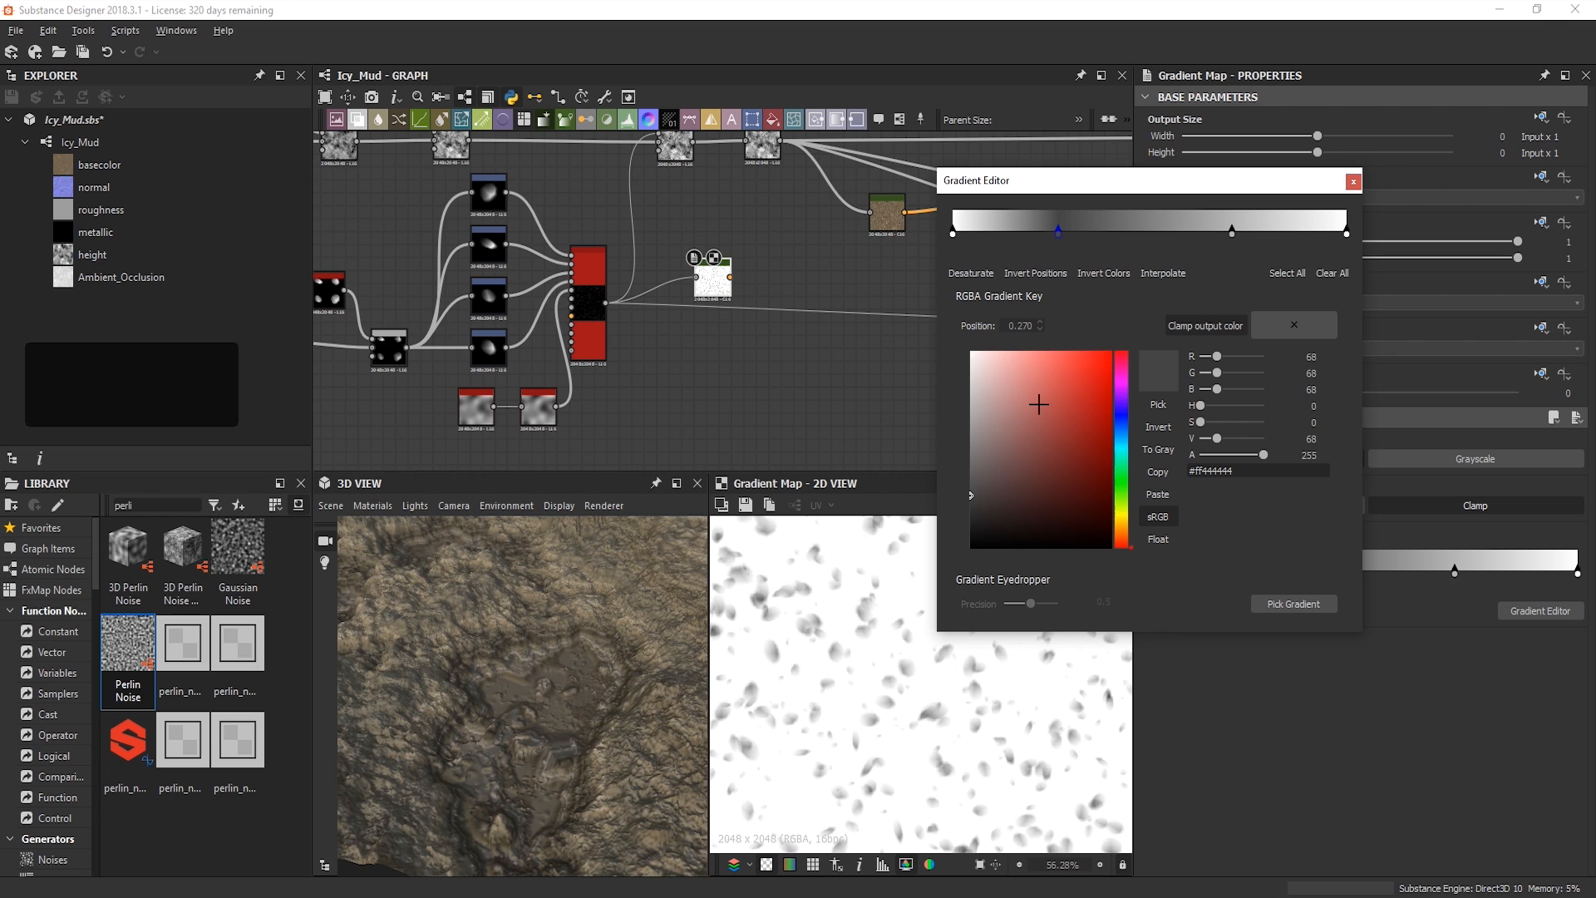
{"action": "left_click", "coordinate": [1122, 530]}
{"action": "left_click", "coordinate": [1010, 512]}
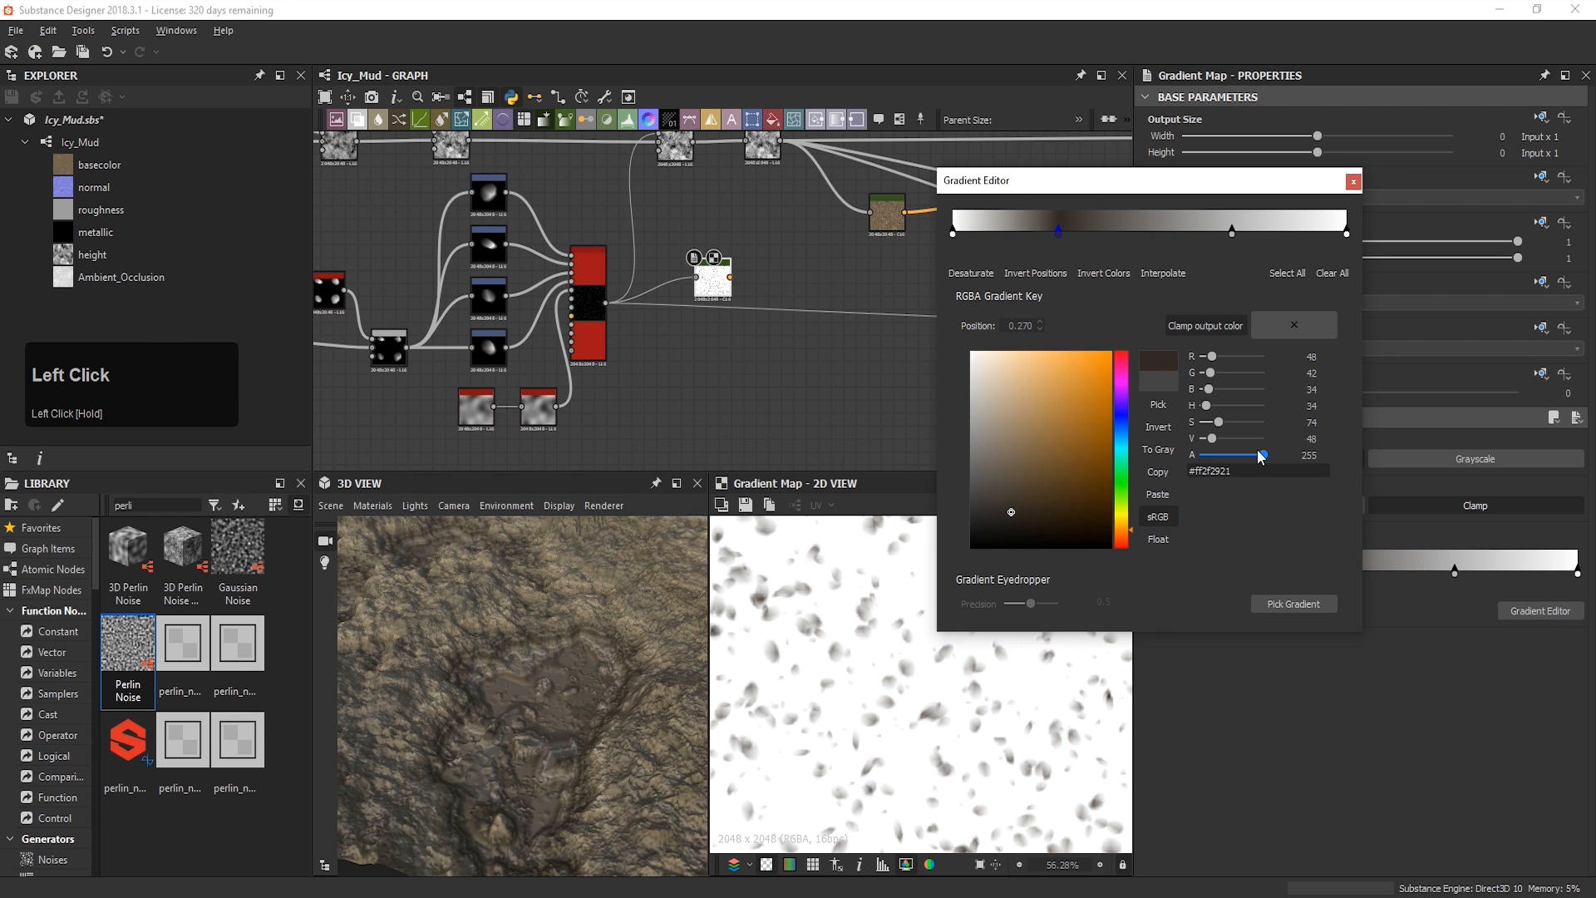
{"action": "left_click", "coordinate": [1305, 355]}
{"action": "type", "text": "12"}
{"action": "left_click_drag", "start_coordinate": [1204, 470], "coordinate": [1261, 473]}
{"action": "type", "text": "7"}
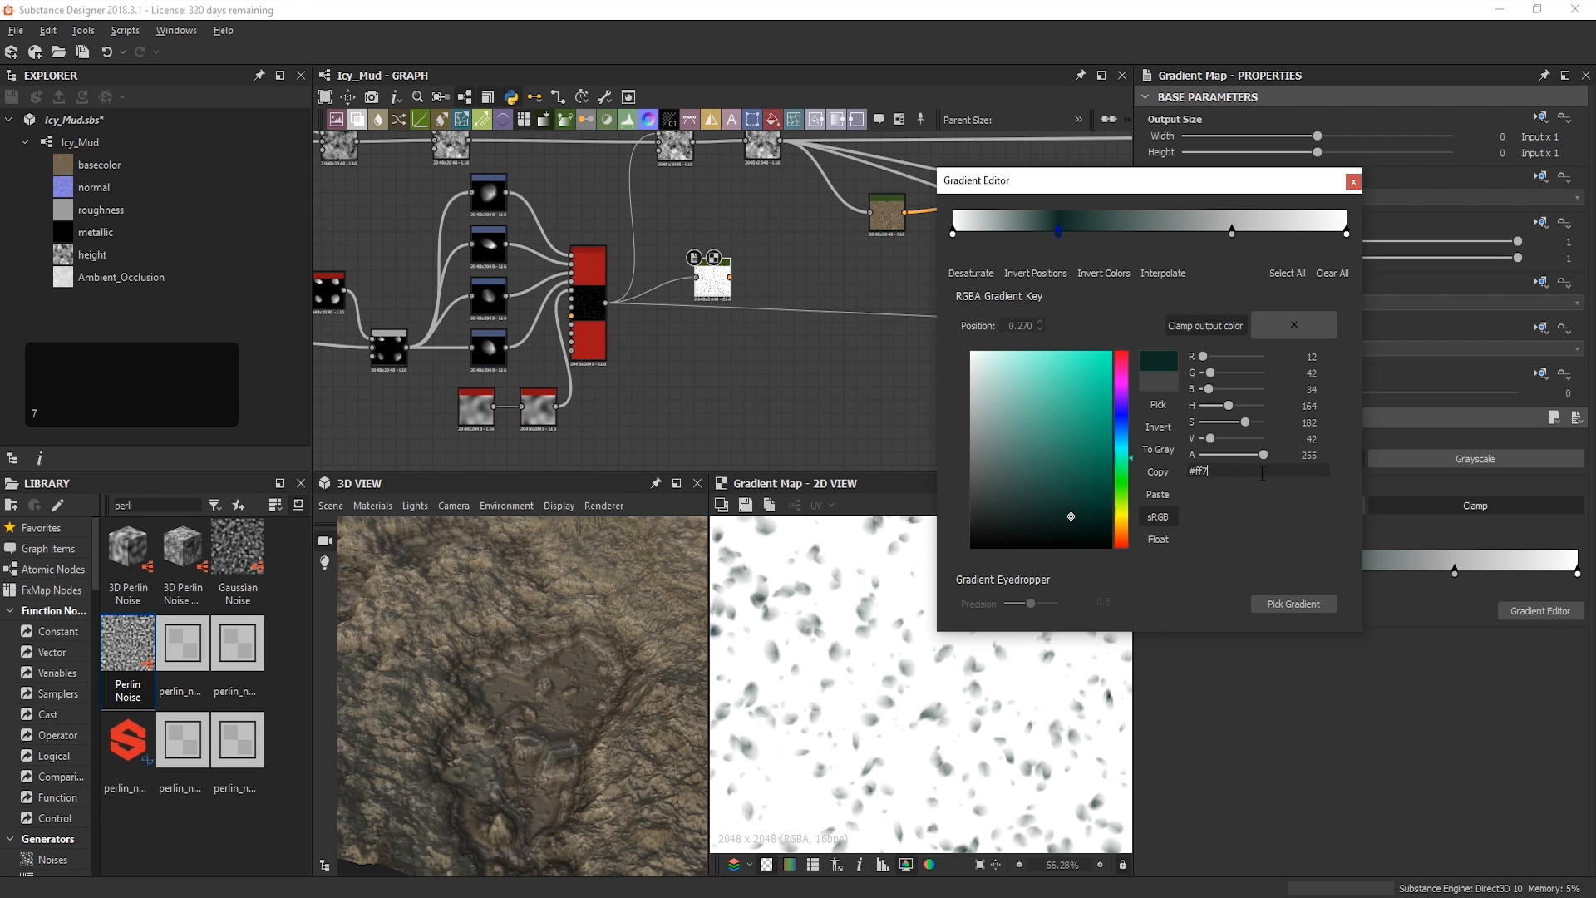
{"action": "type", "text": "b6c57"}
{"action": "key", "text": "Return"}
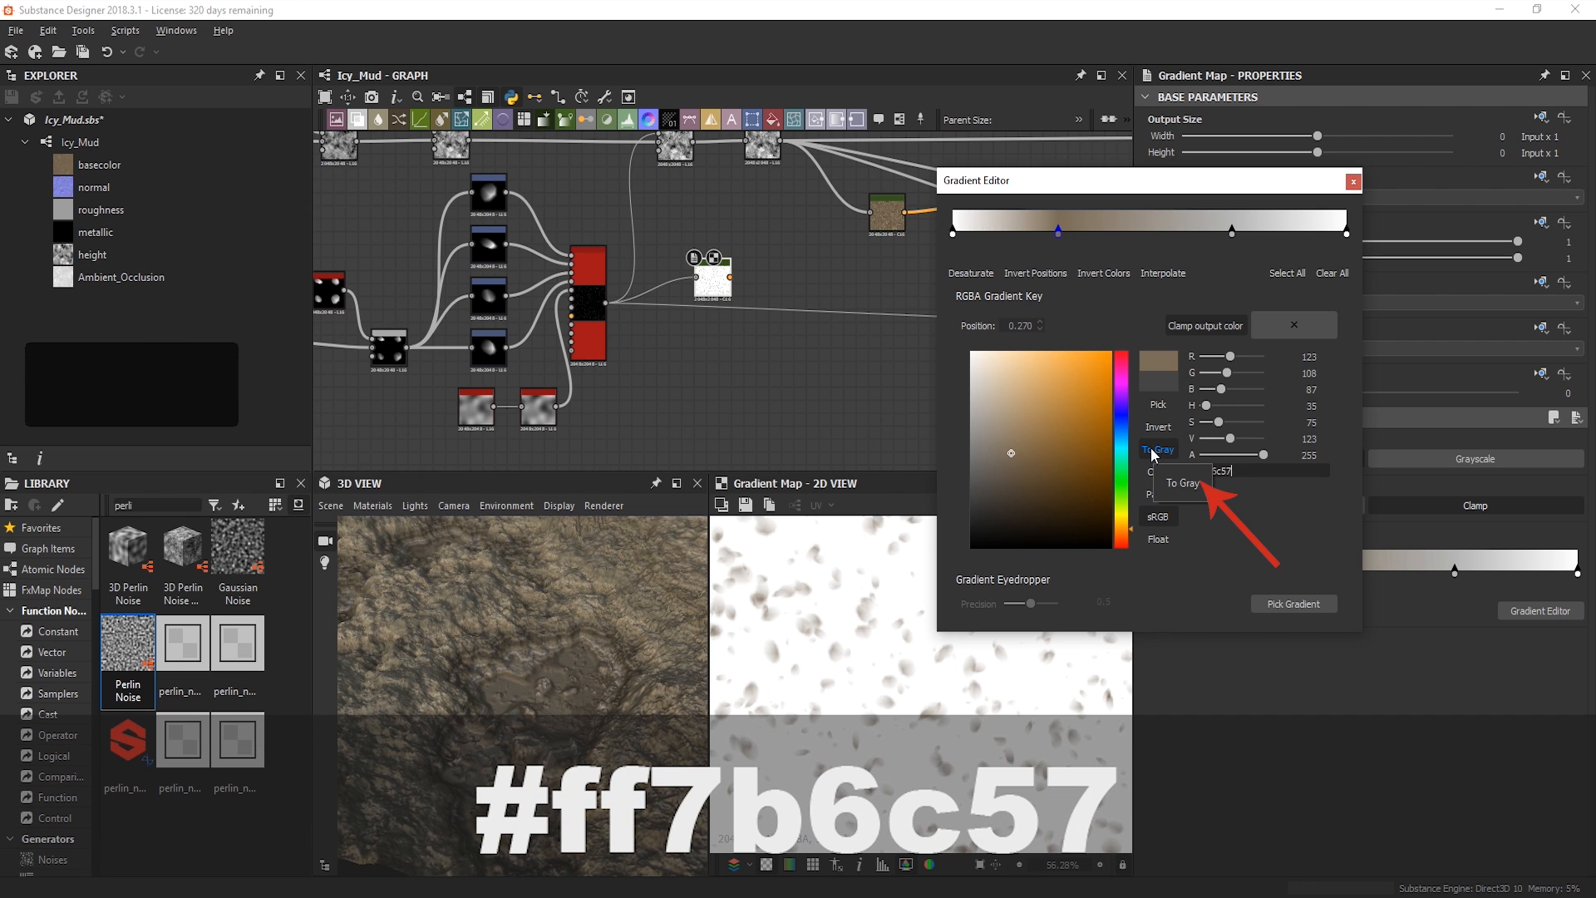
Step: Undo the last colour changes on the 0.270 key and re-enter its hex value as 7b6c57
{"action": "left_click", "coordinate": [1158, 406]}
{"action": "left_click", "coordinate": [1069, 230]}
{"action": "key", "text": "ctrl+z"}
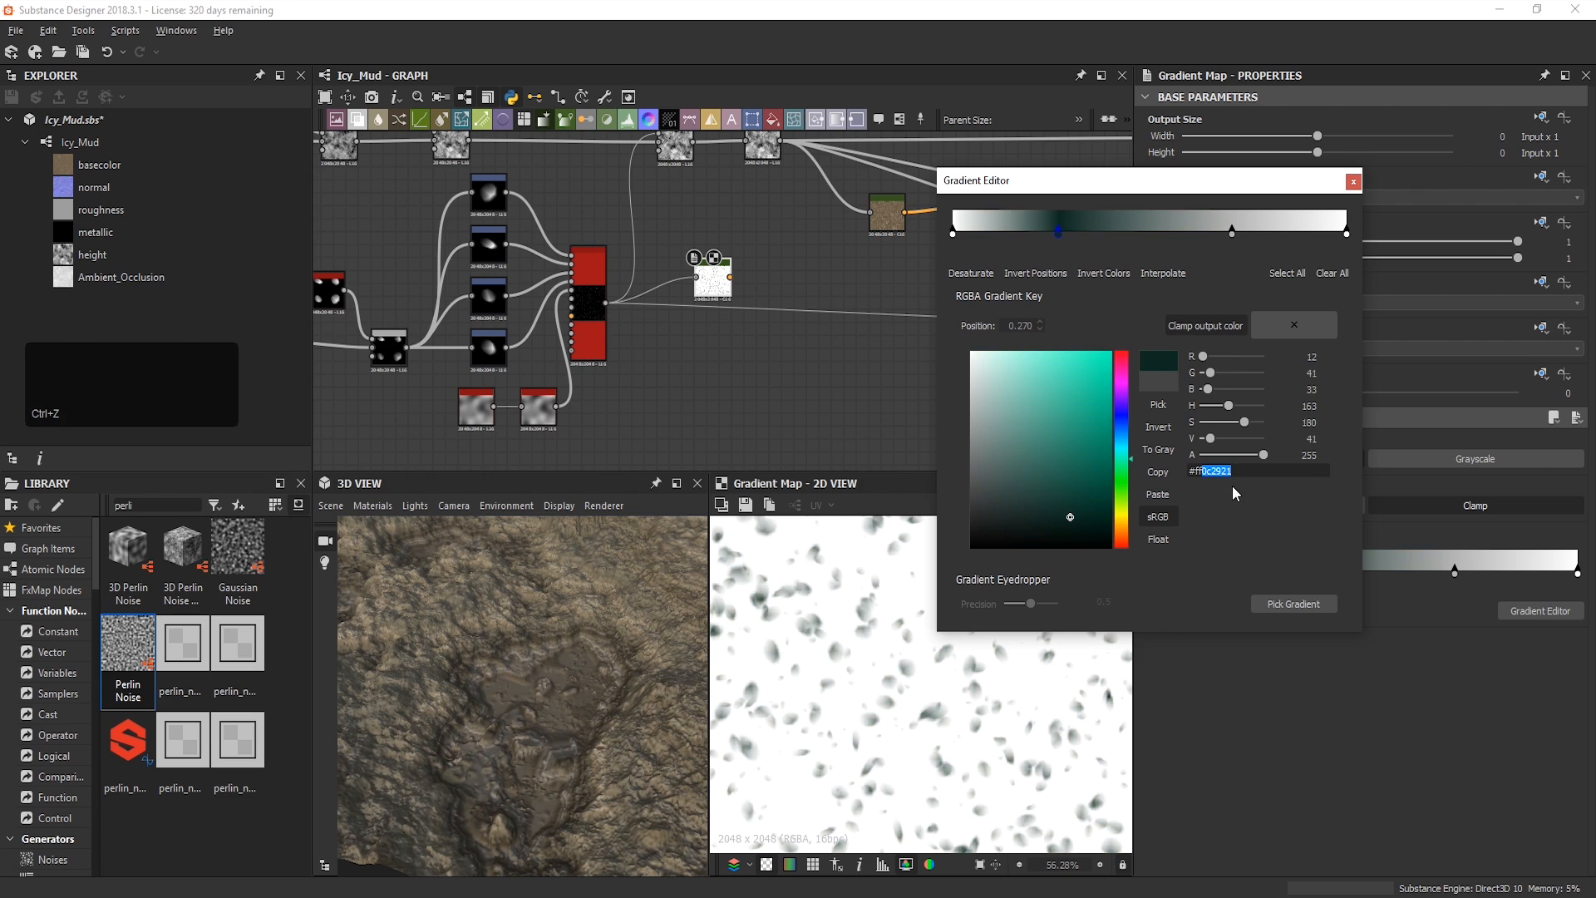
{"action": "type", "text": "7b6c57"}
{"action": "left_click", "coordinate": [1232, 232]}
{"action": "left_click", "coordinate": [1058, 236]}
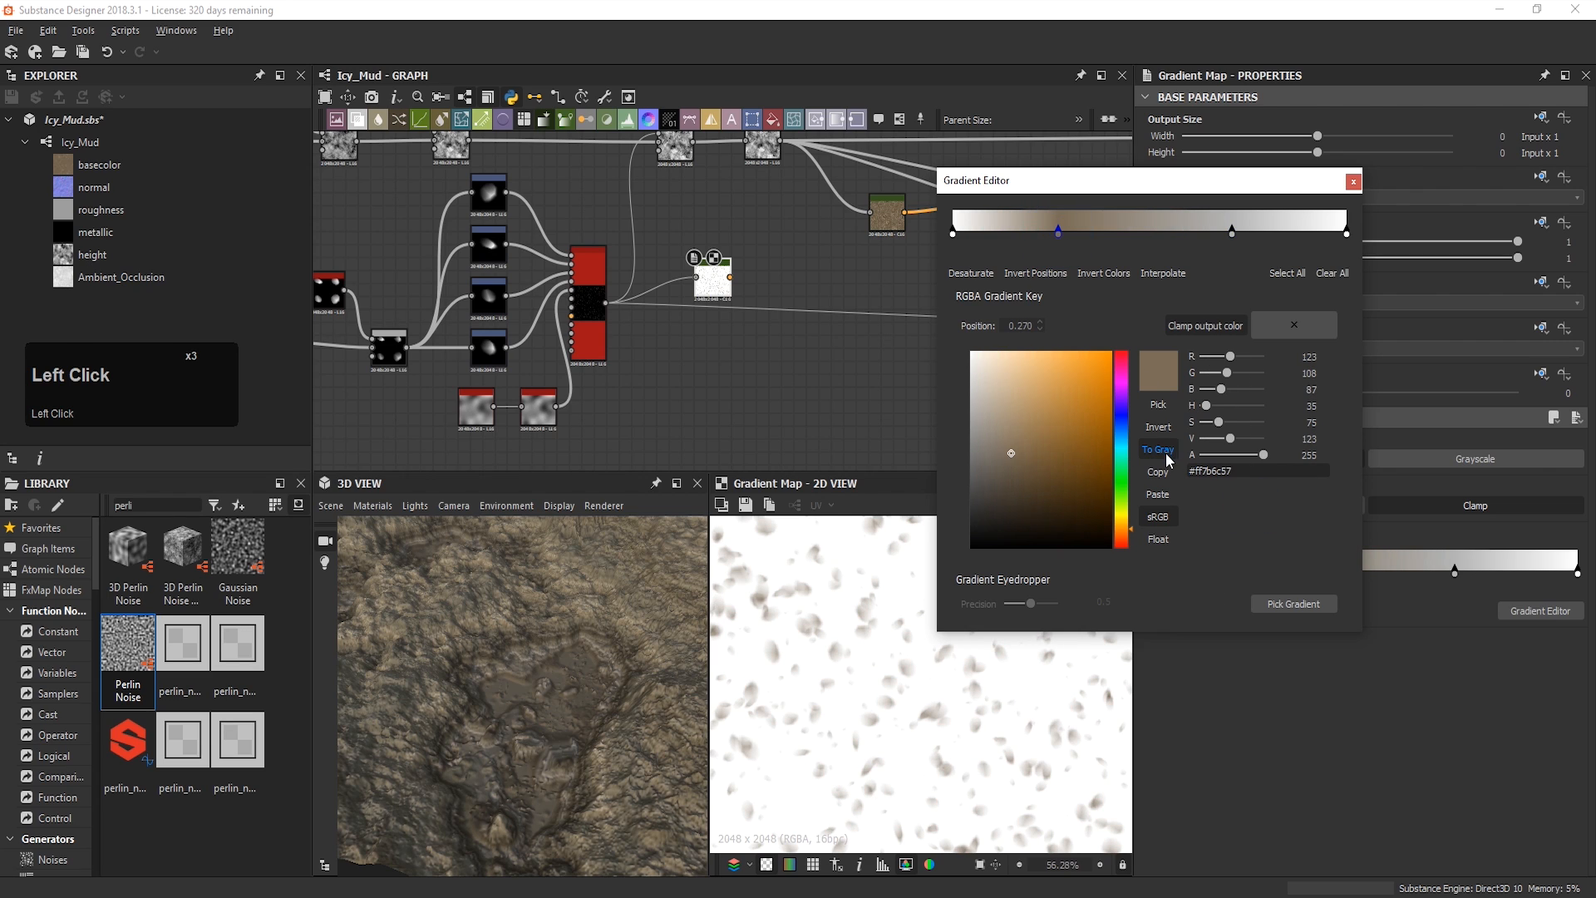
Step: Copy the brown of the 0.270 key onto the key at 0.709 and make it slightly darker
{"action": "left_click", "coordinate": [1169, 470]}
{"action": "left_click", "coordinate": [1232, 232]}
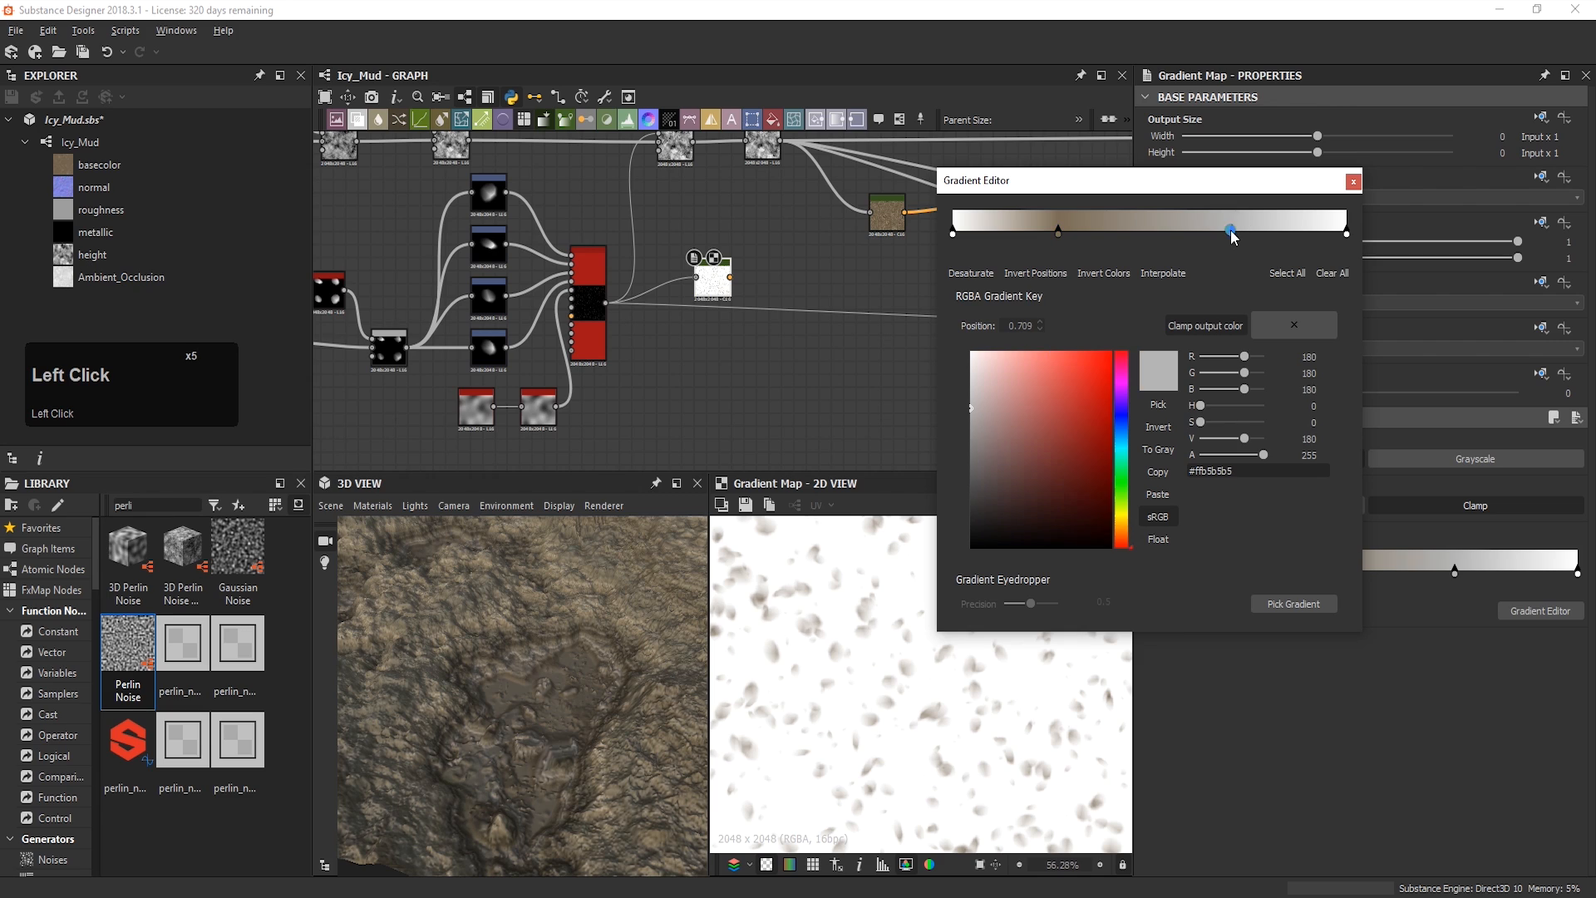
{"action": "left_click", "coordinate": [1158, 494]}
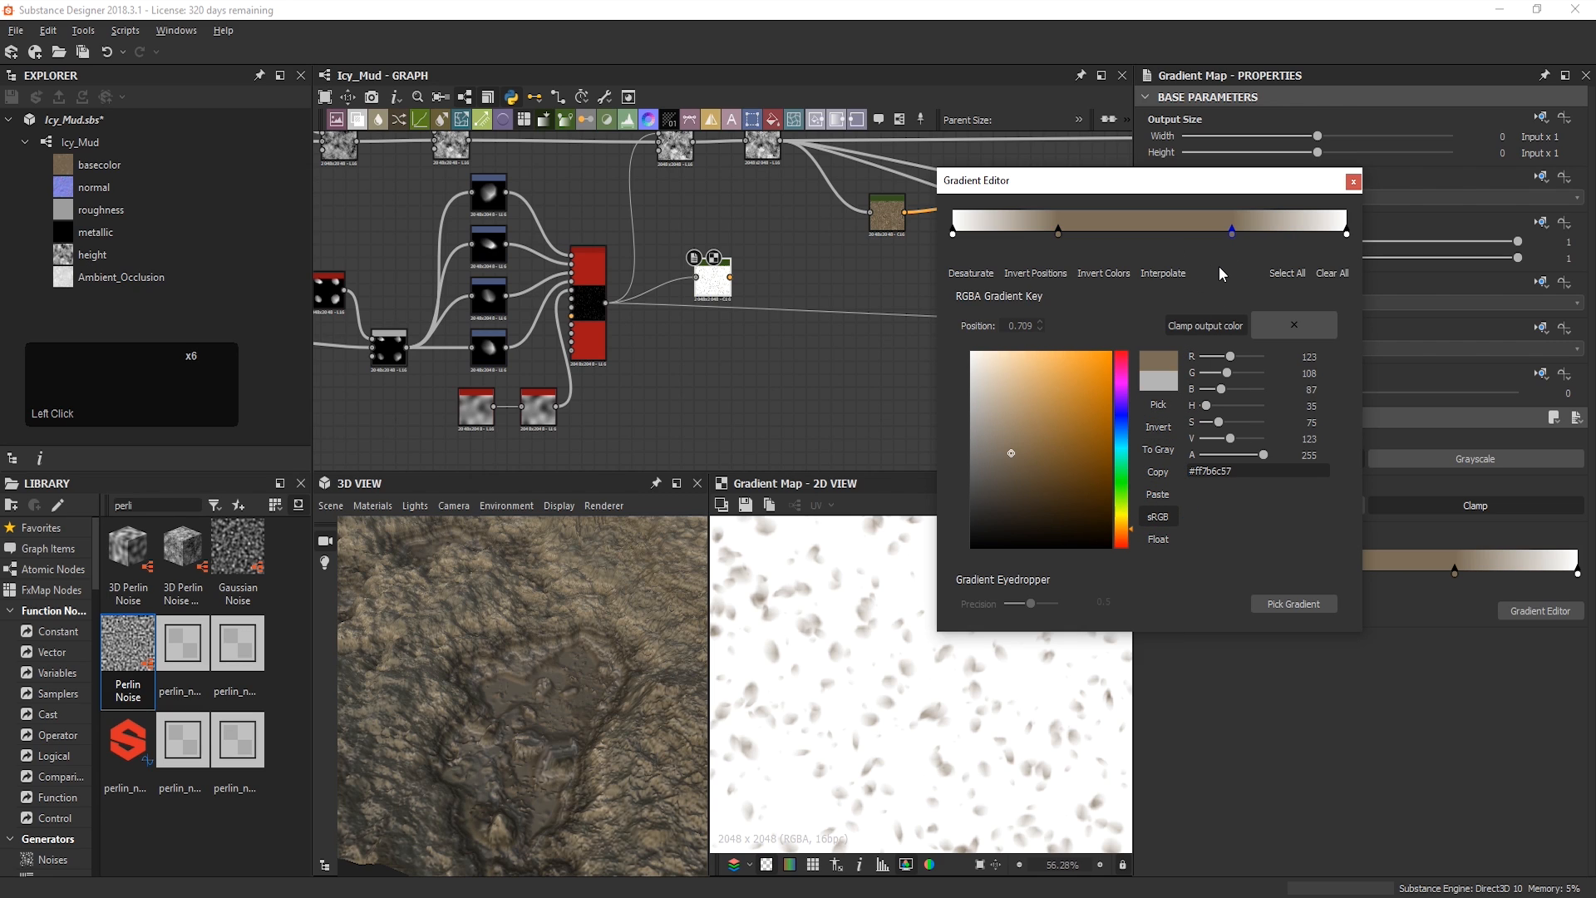
{"action": "mouse_move", "coordinate": [1008, 445]}
{"action": "left_mouse_down"}
{"action": "mouse_move", "coordinate": [1029, 434]}
{"action": "mouse_move", "coordinate": [1004, 462]}
{"action": "left_mouse_up"}
{"action": "left_click_drag", "start_coordinate": [1211, 472], "coordinate": [1285, 510]}
{"action": "key", "text": "BackSpace"}
{"action": "key", "text": "BackSpace"}
{"action": "key", "text": "BackSpace"}
{"action": "type", "text": "716"}
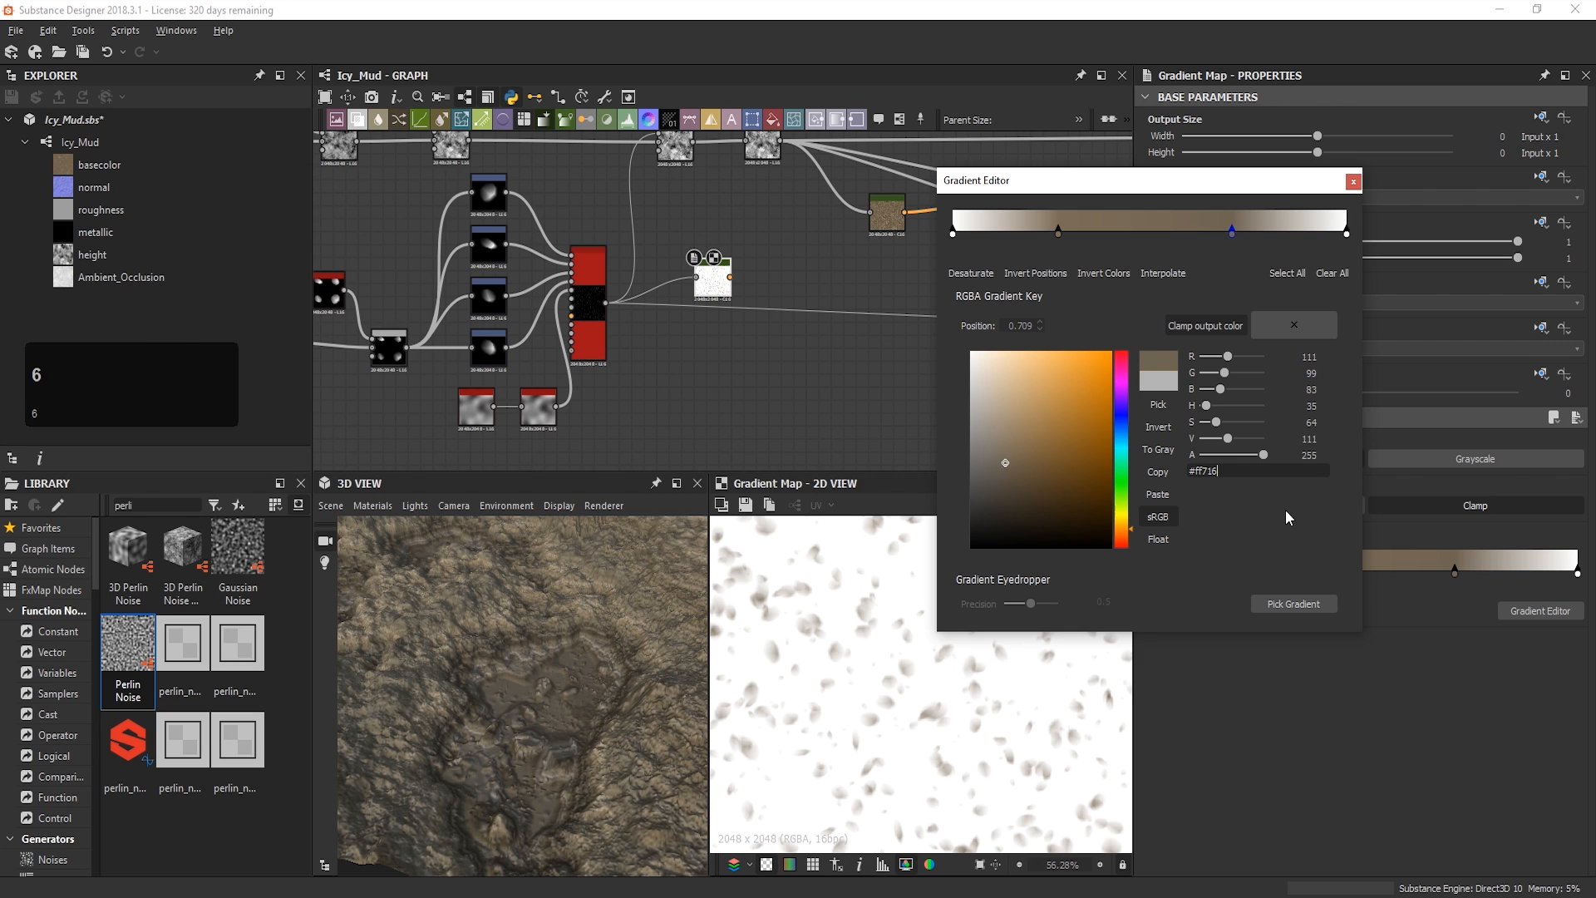
{"action": "key", "text": "Return"}
Step: Set the end key to dark grey #393939 at position 0.774 and shift the brown keys to 0.181 and about 0.52
{"action": "left_click", "coordinate": [1058, 232]}
{"action": "left_click_drag", "start_coordinate": [1231, 231], "coordinate": [1157, 237]}
{"action": "left_click", "coordinate": [1346, 234]}
{"action": "left_click_drag", "start_coordinate": [997, 436], "coordinate": [883, 525]}
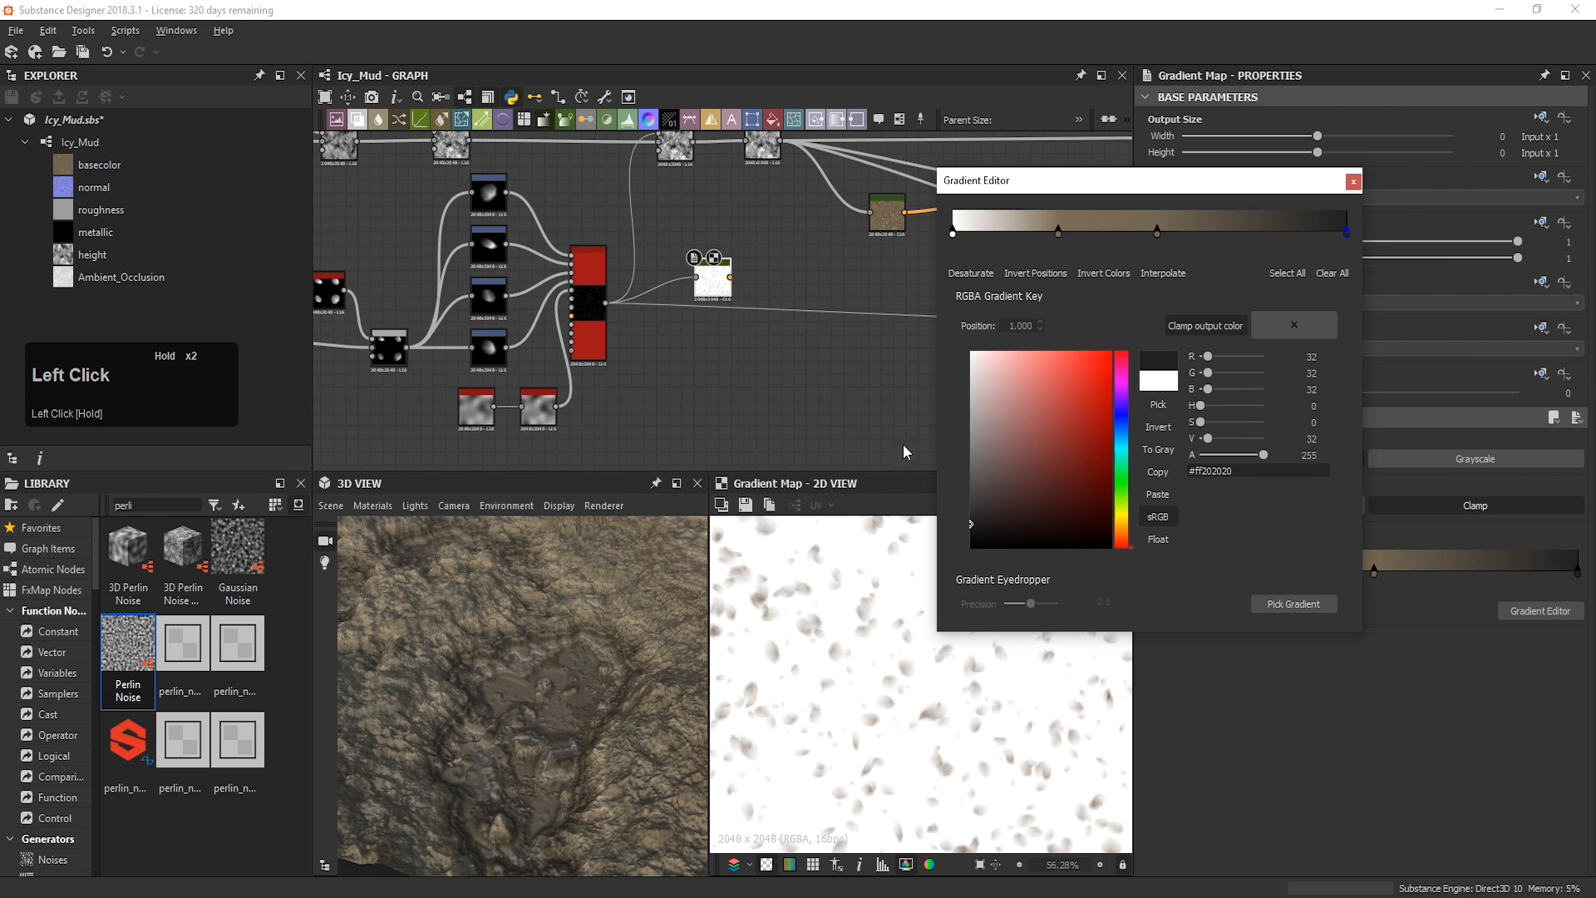
{"action": "left_click_drag", "start_coordinate": [964, 486], "coordinate": [953, 500]}
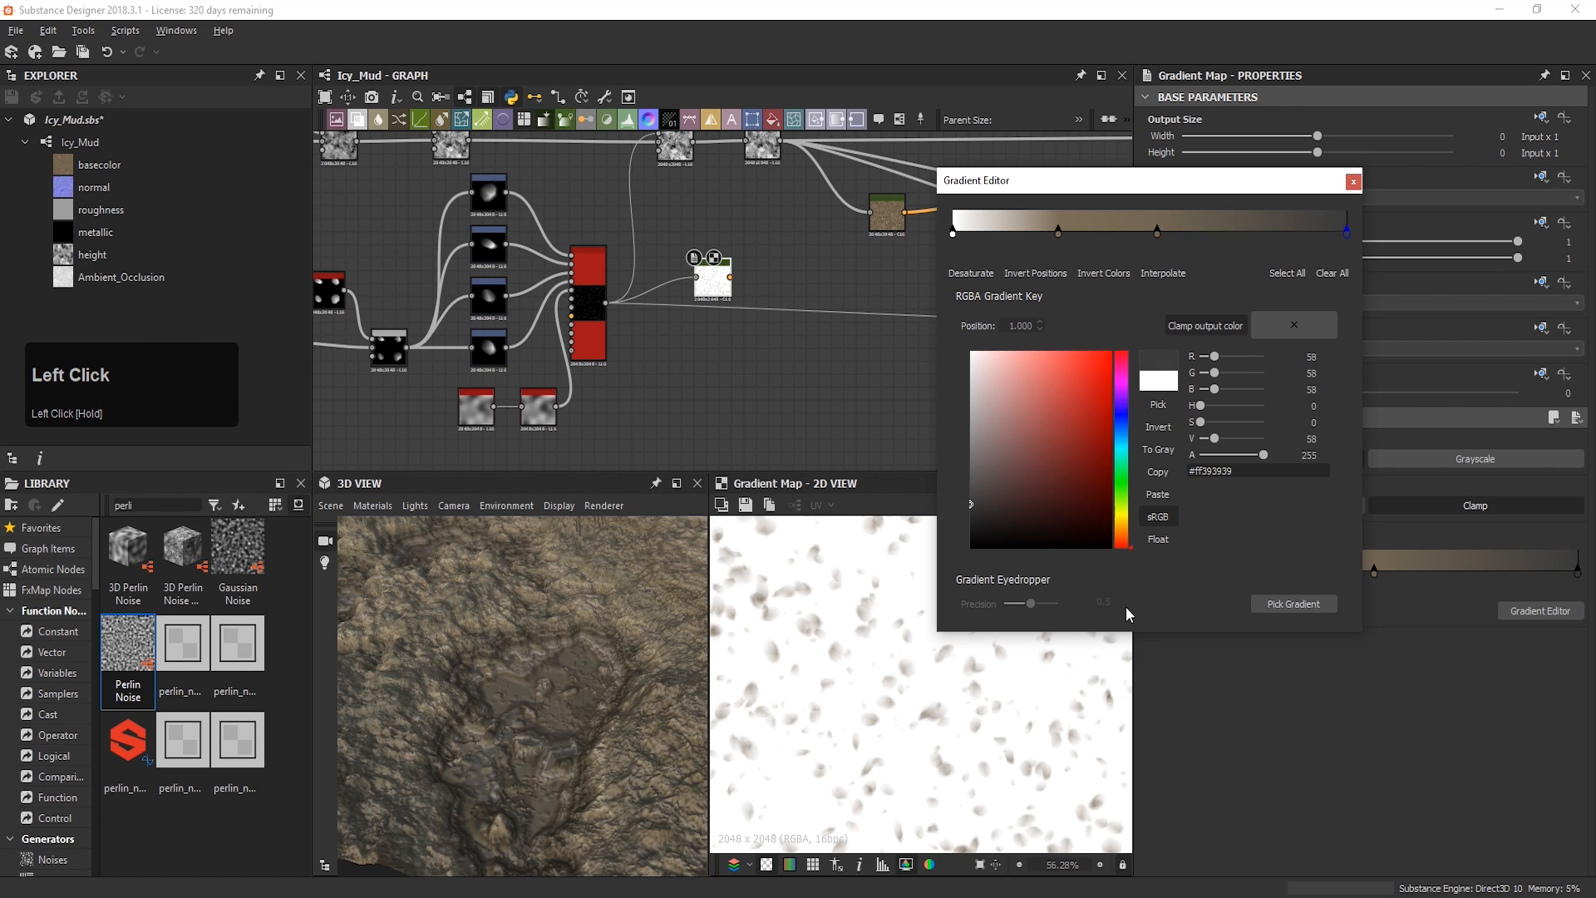
{"action": "left_click_drag", "start_coordinate": [1346, 240], "coordinate": [1258, 245]}
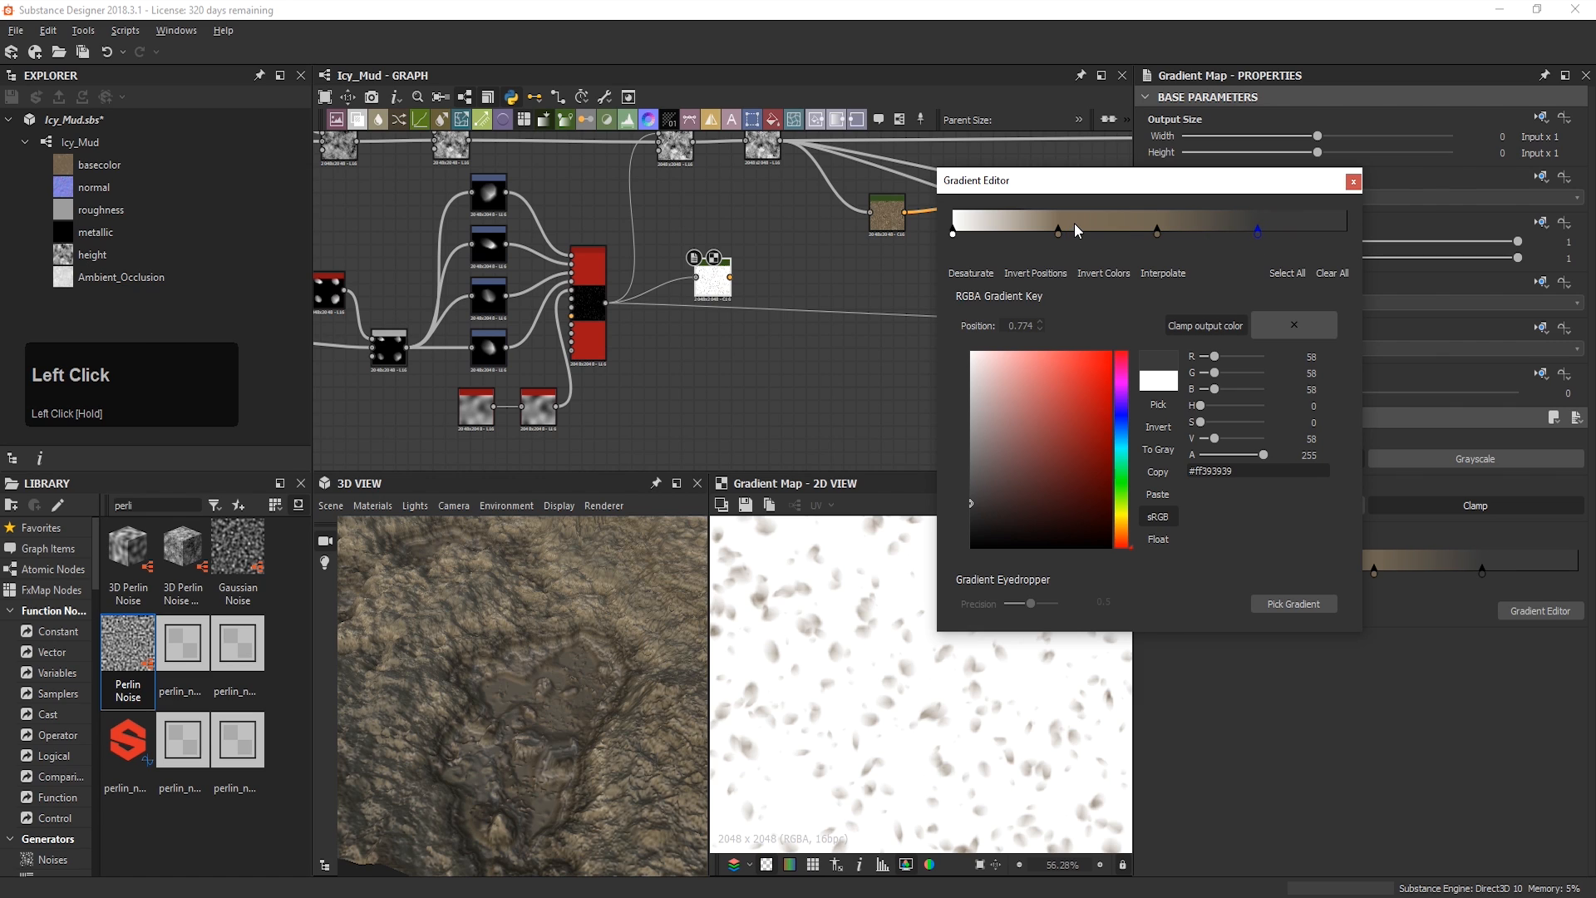
{"action": "left_click_drag", "start_coordinate": [1058, 230], "coordinate": [1023, 239]}
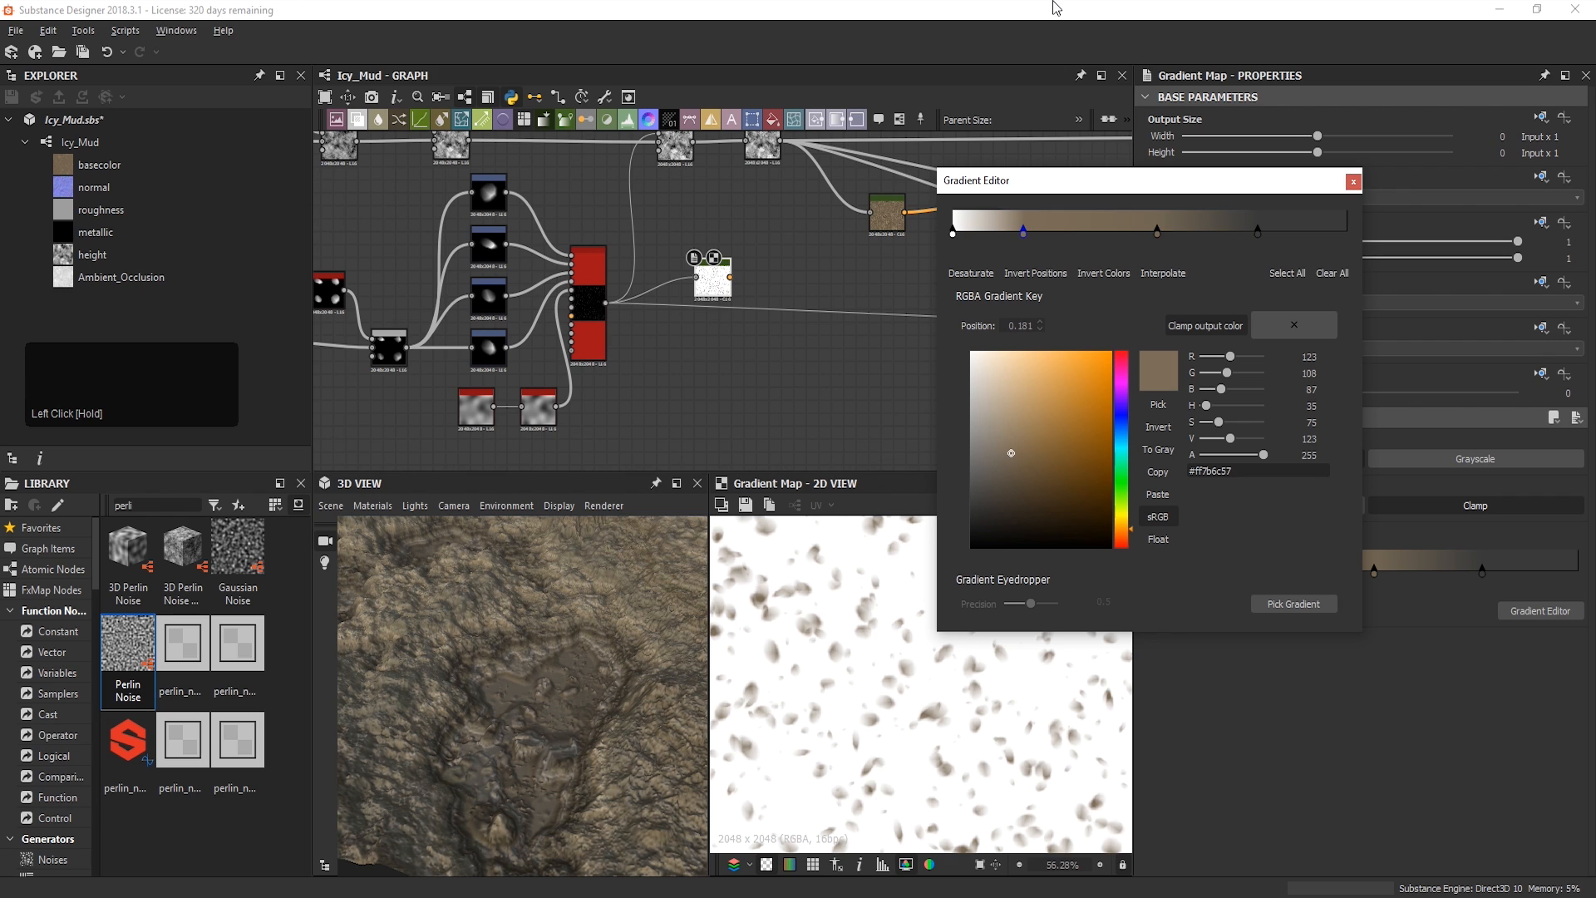
Step: Close the gradient editing and add a Uniform Color node above the rocks' Gradient Map
{"action": "left_click", "coordinate": [751, 302]}
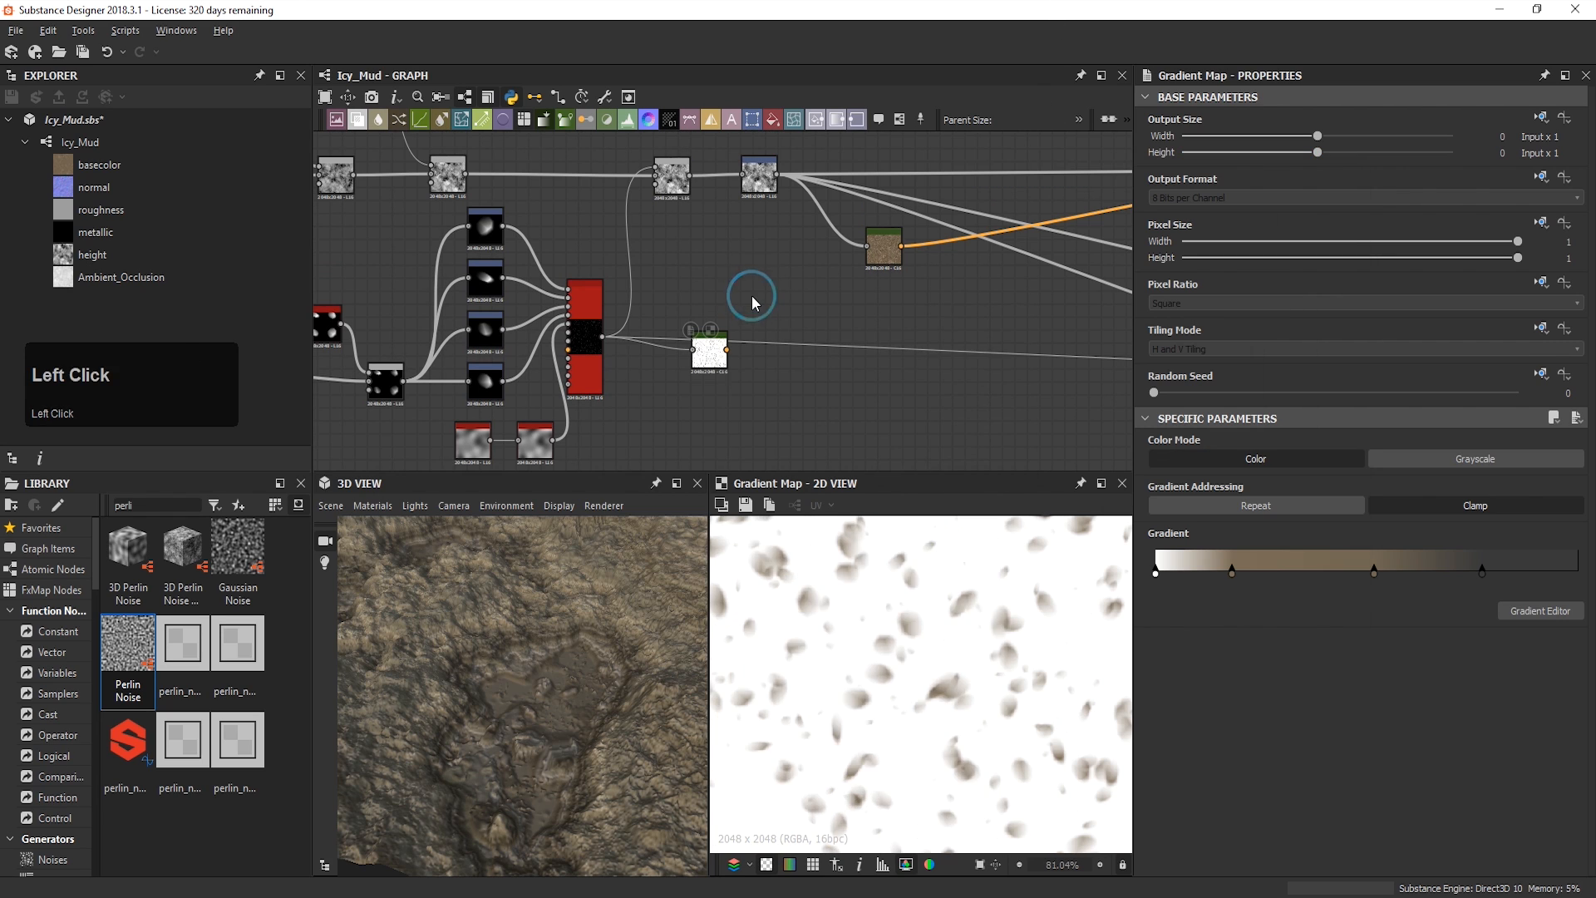
{"action": "key", "text": "space"}
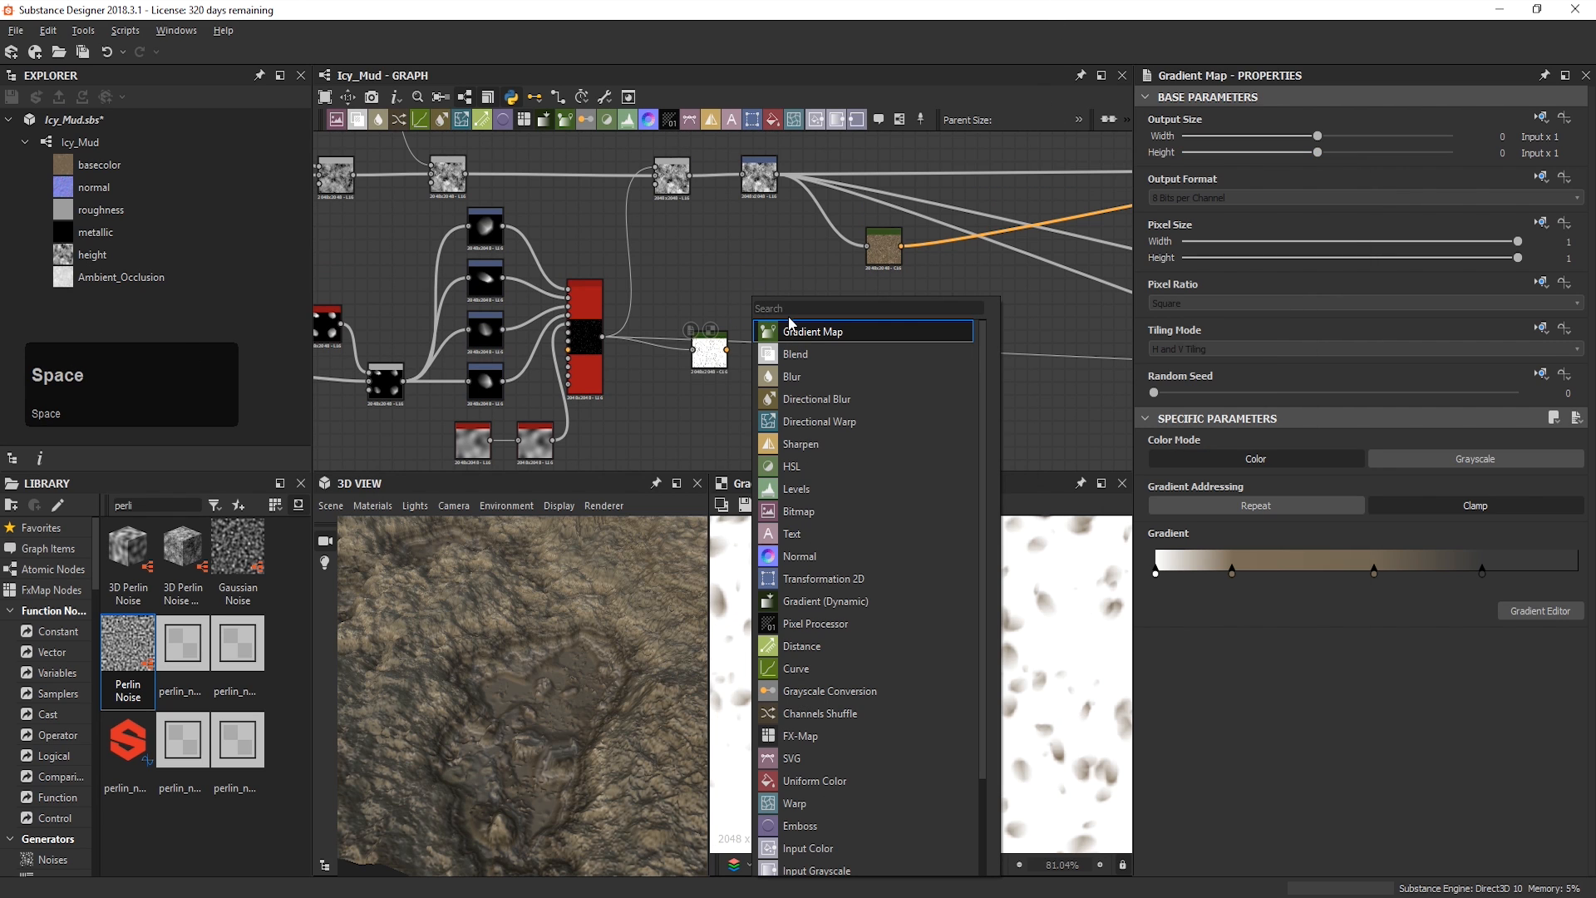
{"action": "type", "text": "uni"}
{"action": "left_click", "coordinate": [799, 330]}
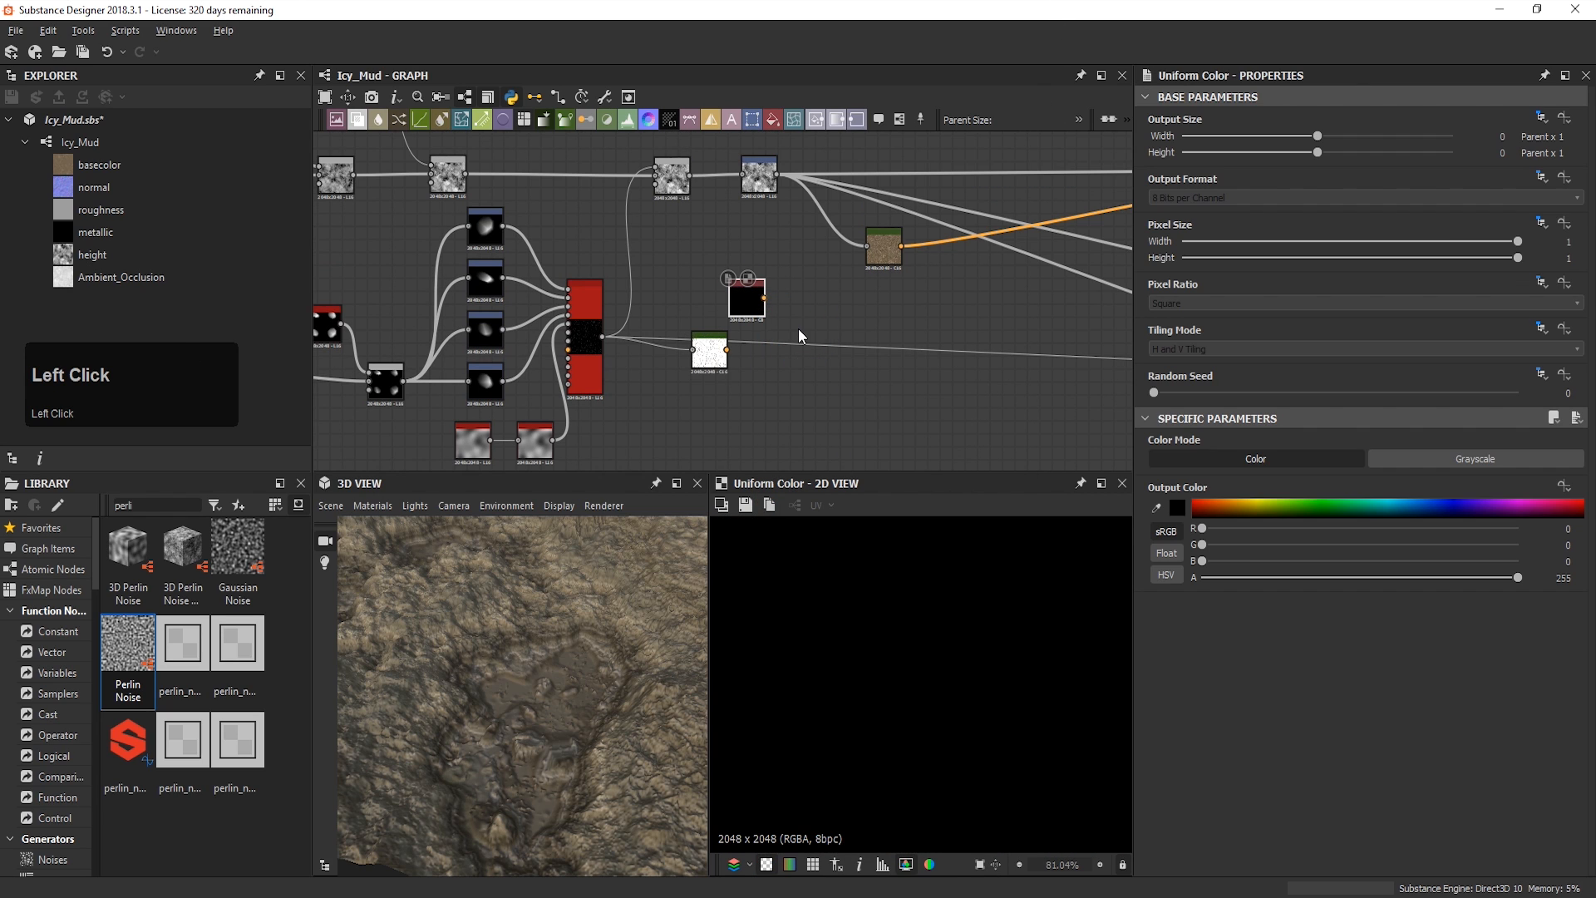
Step: Set the Uniform Color node's output colour to a muted brown matching the rock gradient
{"action": "left_click", "coordinate": [1171, 503]}
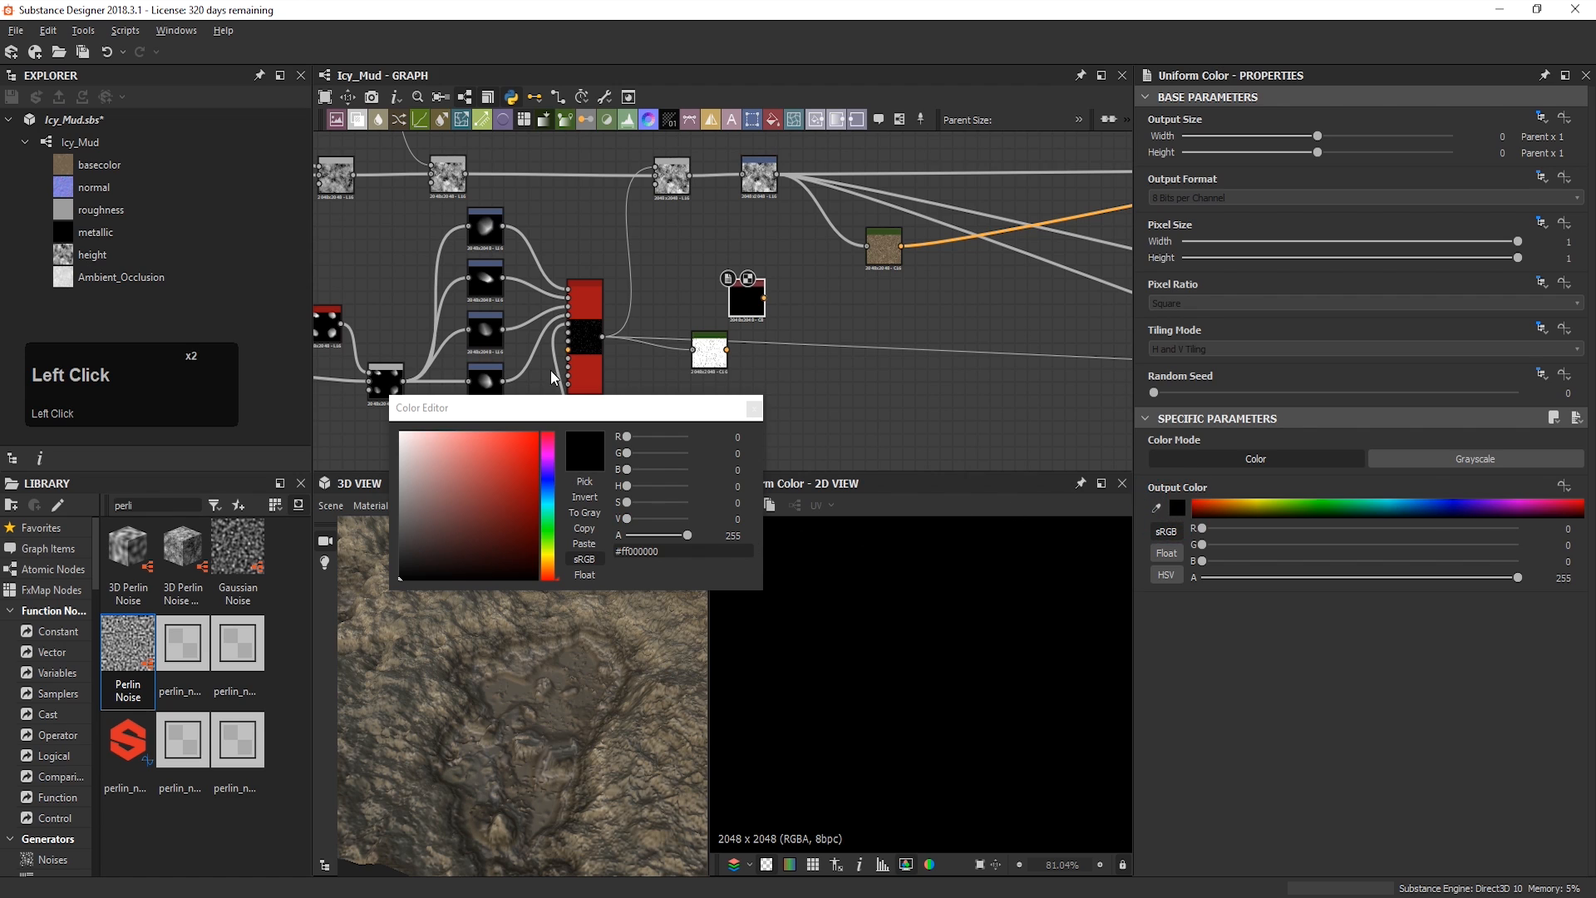
{"action": "left_click_drag", "start_coordinate": [551, 407], "coordinate": [810, 369]}
{"action": "left_click_drag", "start_coordinate": [805, 516], "coordinate": [804, 529]}
{"action": "left_click", "coordinate": [690, 480]}
{"action": "left_click_drag", "start_coordinate": [692, 479], "coordinate": [694, 477]}
{"action": "left_click_drag", "start_coordinate": [925, 514], "coordinate": [892, 554]}
{"action": "type", "text": "a6b56"}
{"action": "key", "text": "Return"}
{"action": "left_click", "coordinate": [1012, 371]}
Step: Add a Blend node with the Uniform Color as foreground and the rocks' Gradient Map as background
{"action": "left_click_drag", "start_coordinate": [752, 291], "coordinate": [771, 330]}
{"action": "key", "text": "space"}
{"action": "left_click", "coordinate": [816, 353]}
{"action": "scroll", "coordinate": [736, 342], "scroll_direction": "up", "scroll_amount": 3}
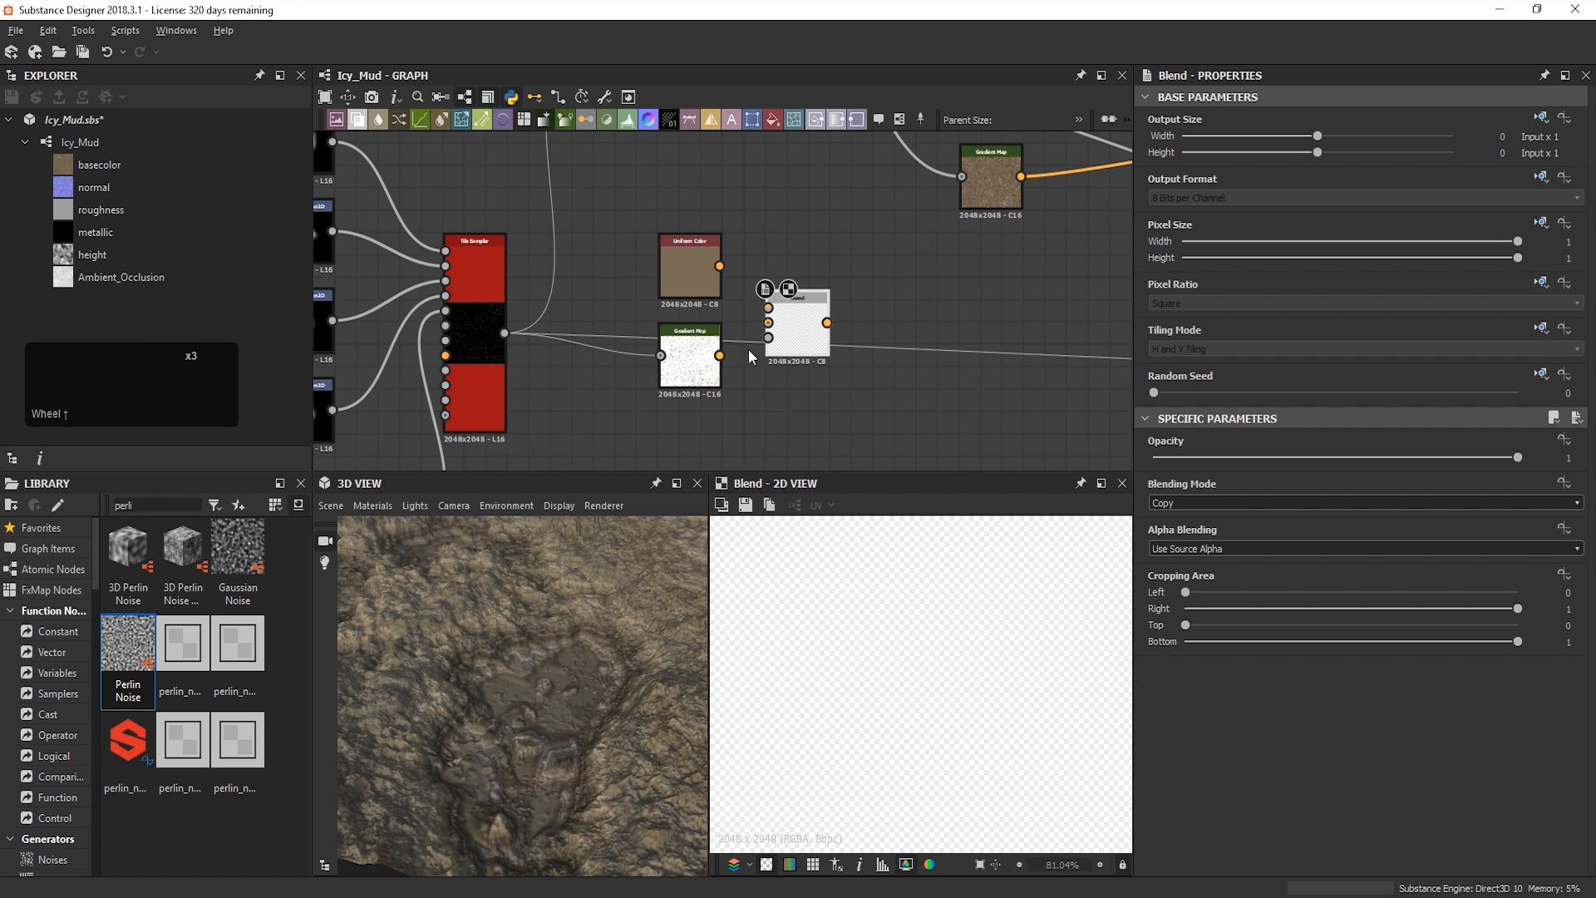
{"action": "left_click_drag", "start_coordinate": [768, 323], "coordinate": [719, 355]}
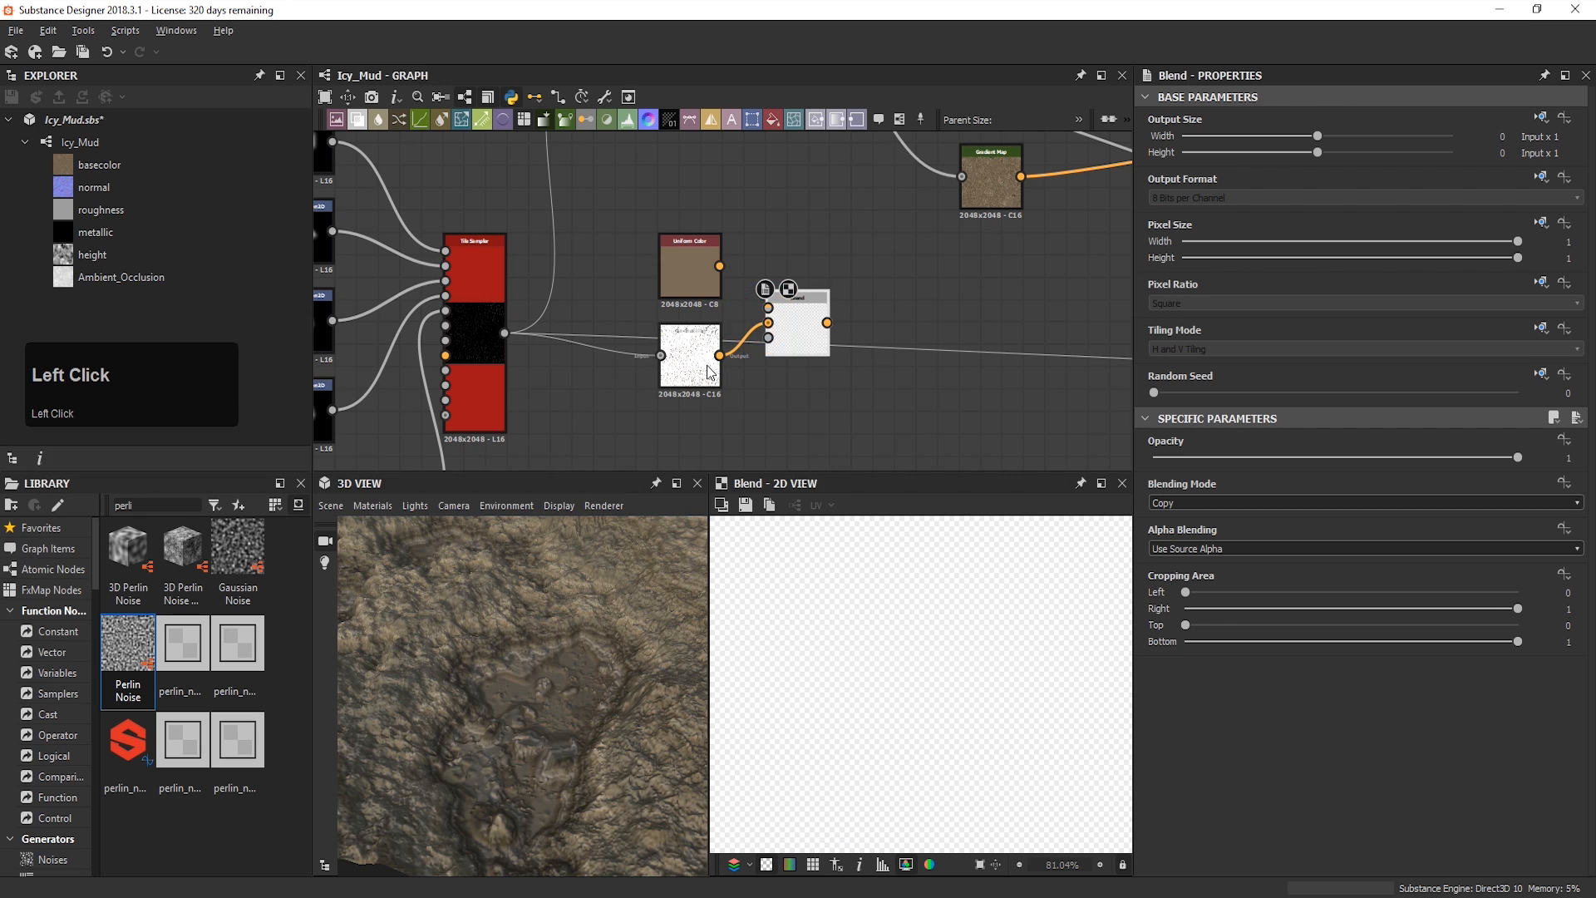
{"action": "left_click_drag", "start_coordinate": [720, 266], "coordinate": [767, 308]}
Step: Show the Blend result in the 2D view and set its blending mode to Multiply
{"action": "double_click", "coordinate": [792, 322]}
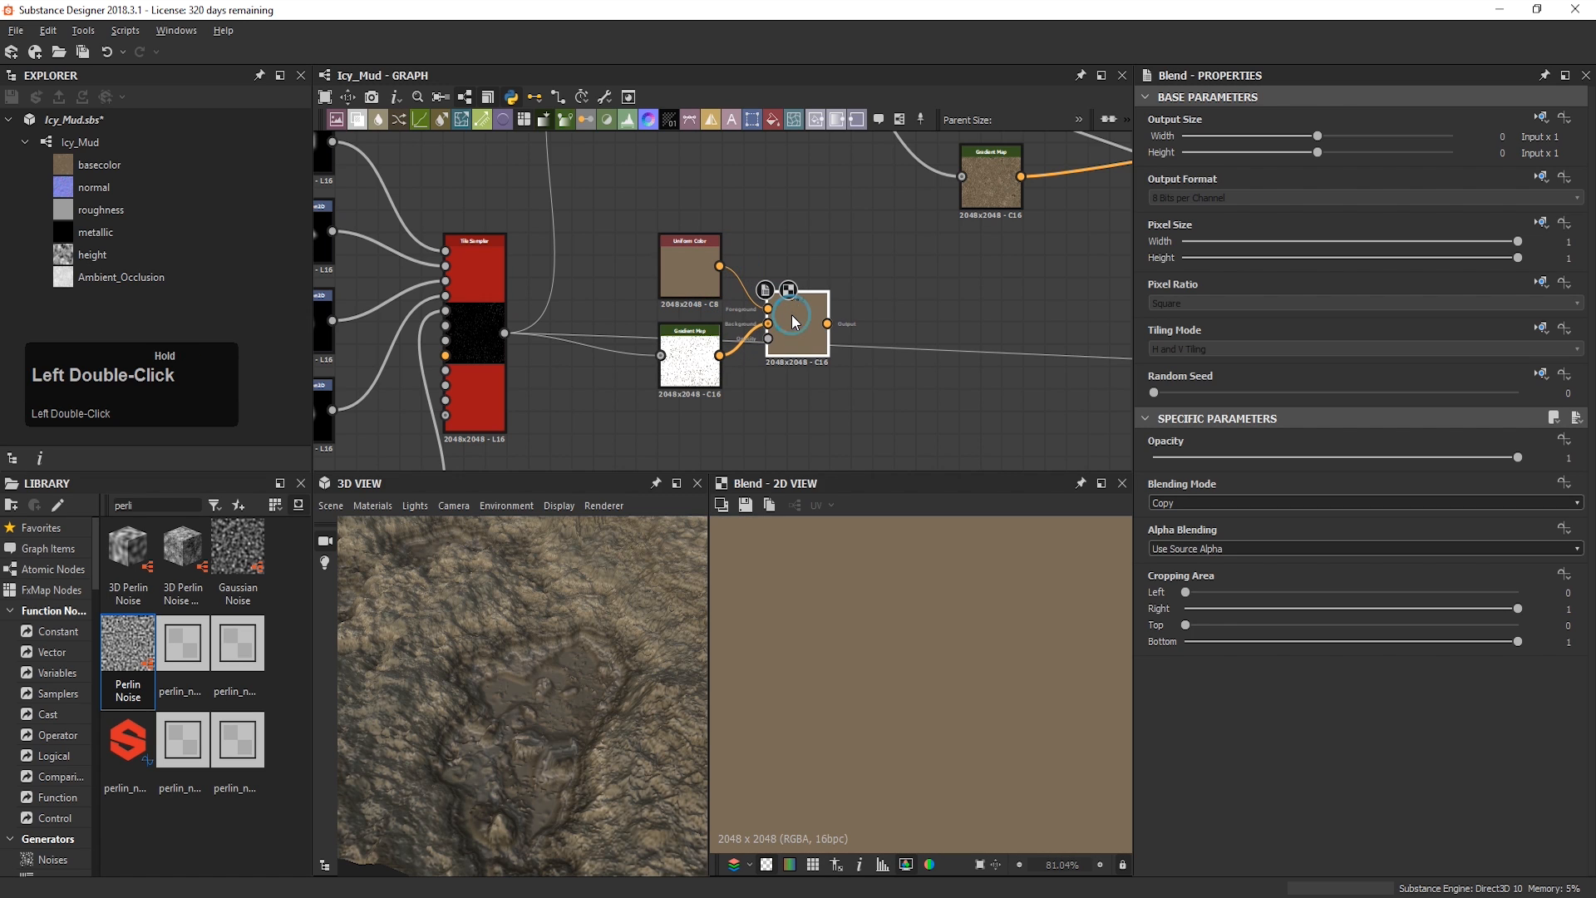
{"action": "left_click", "coordinate": [1263, 504]}
{"action": "left_click", "coordinate": [1227, 549]}
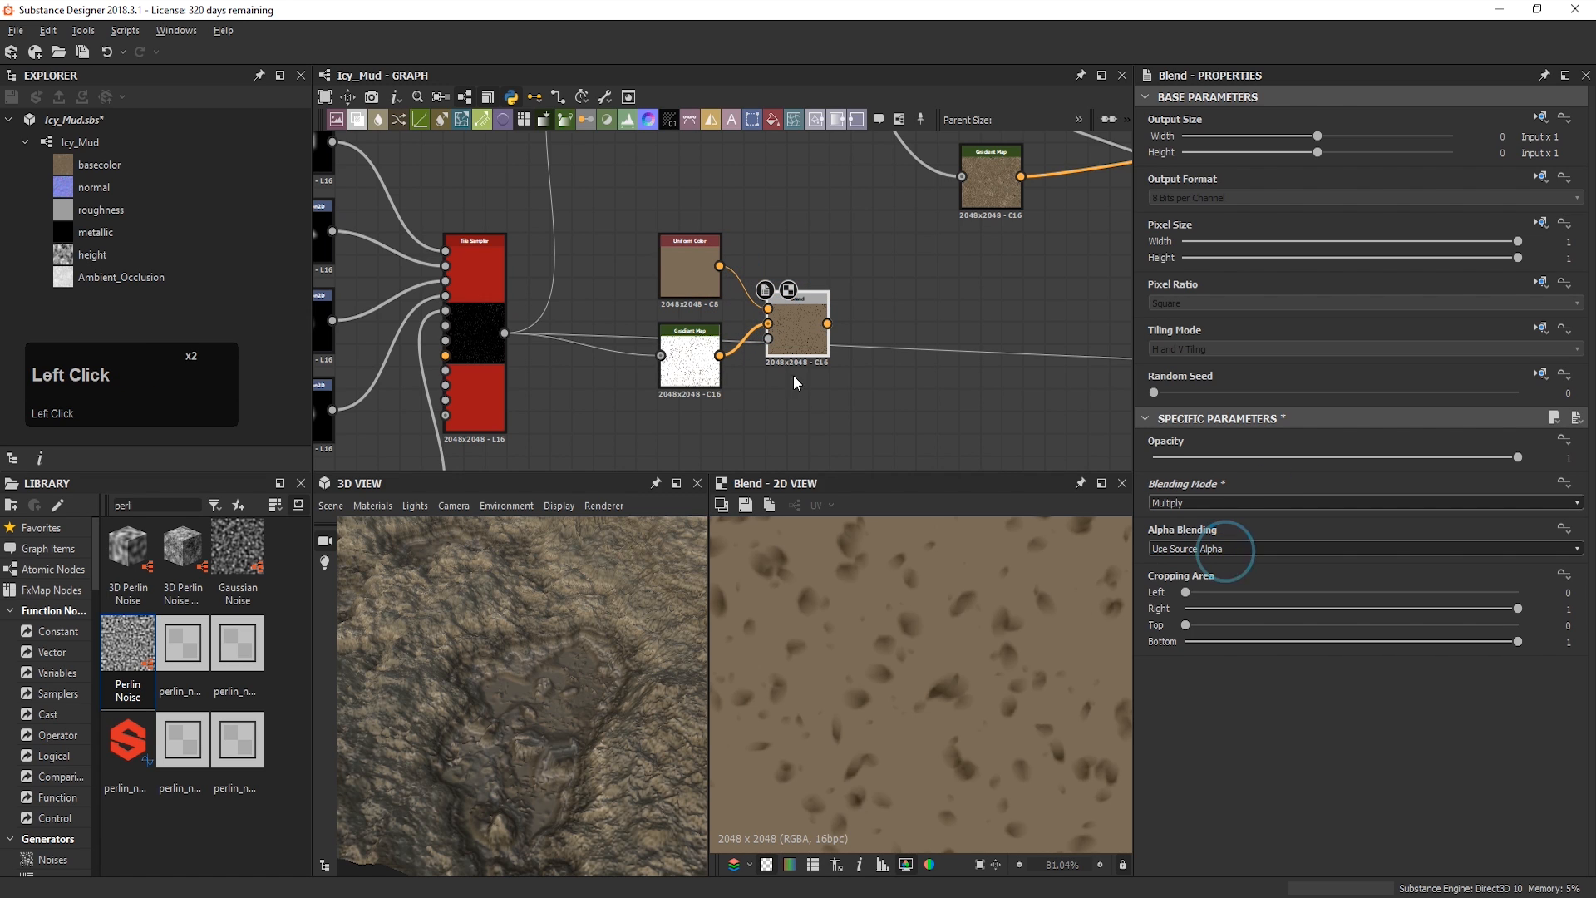
{"action": "scroll", "coordinate": [860, 730], "scroll_direction": "down", "scroll_amount": 1}
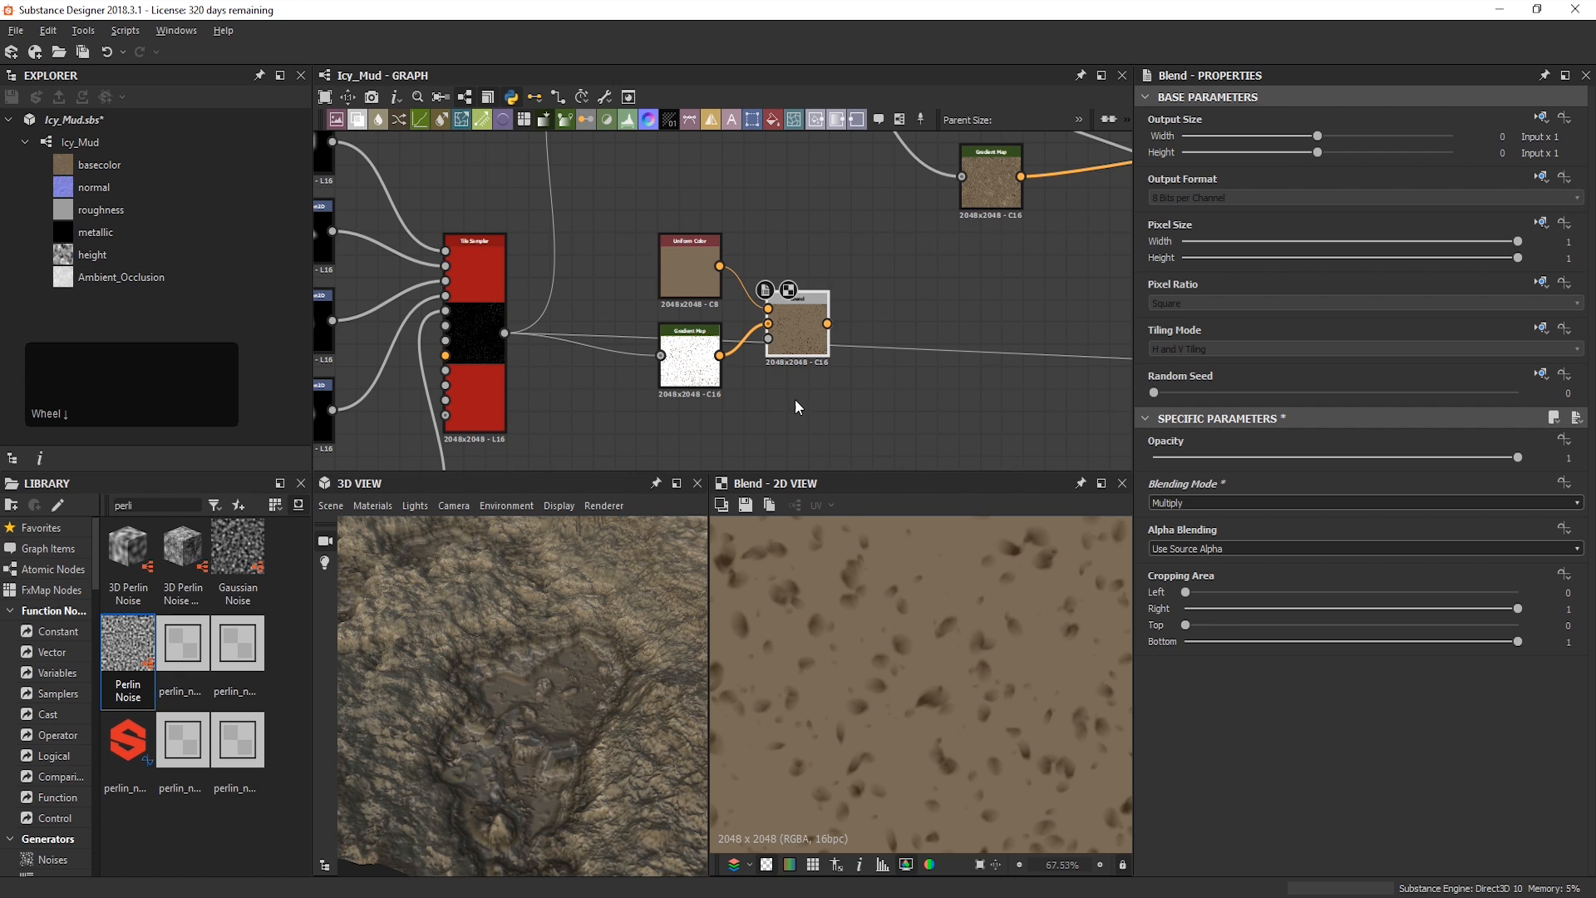
Step: Add a Levels node below the rocks' Gradient Map and feed it from the Tile Sampler output
{"action": "scroll", "coordinate": [789, 358], "scroll_direction": "up", "scroll_amount": 5}
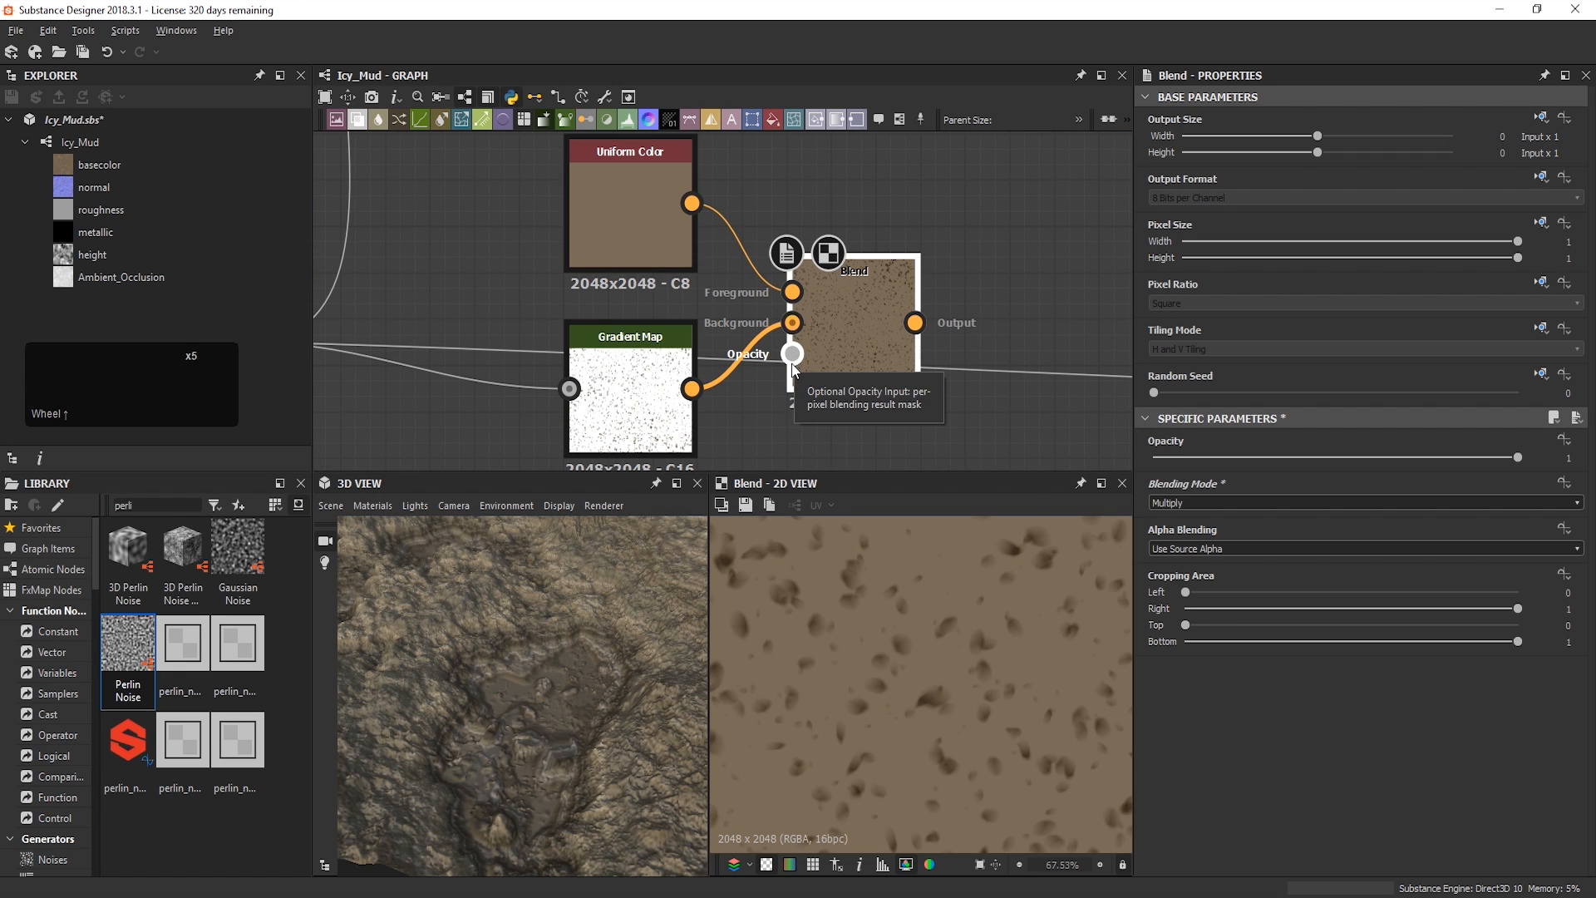
{"action": "key", "text": "space"}
{"action": "left_click", "coordinate": [863, 546]}
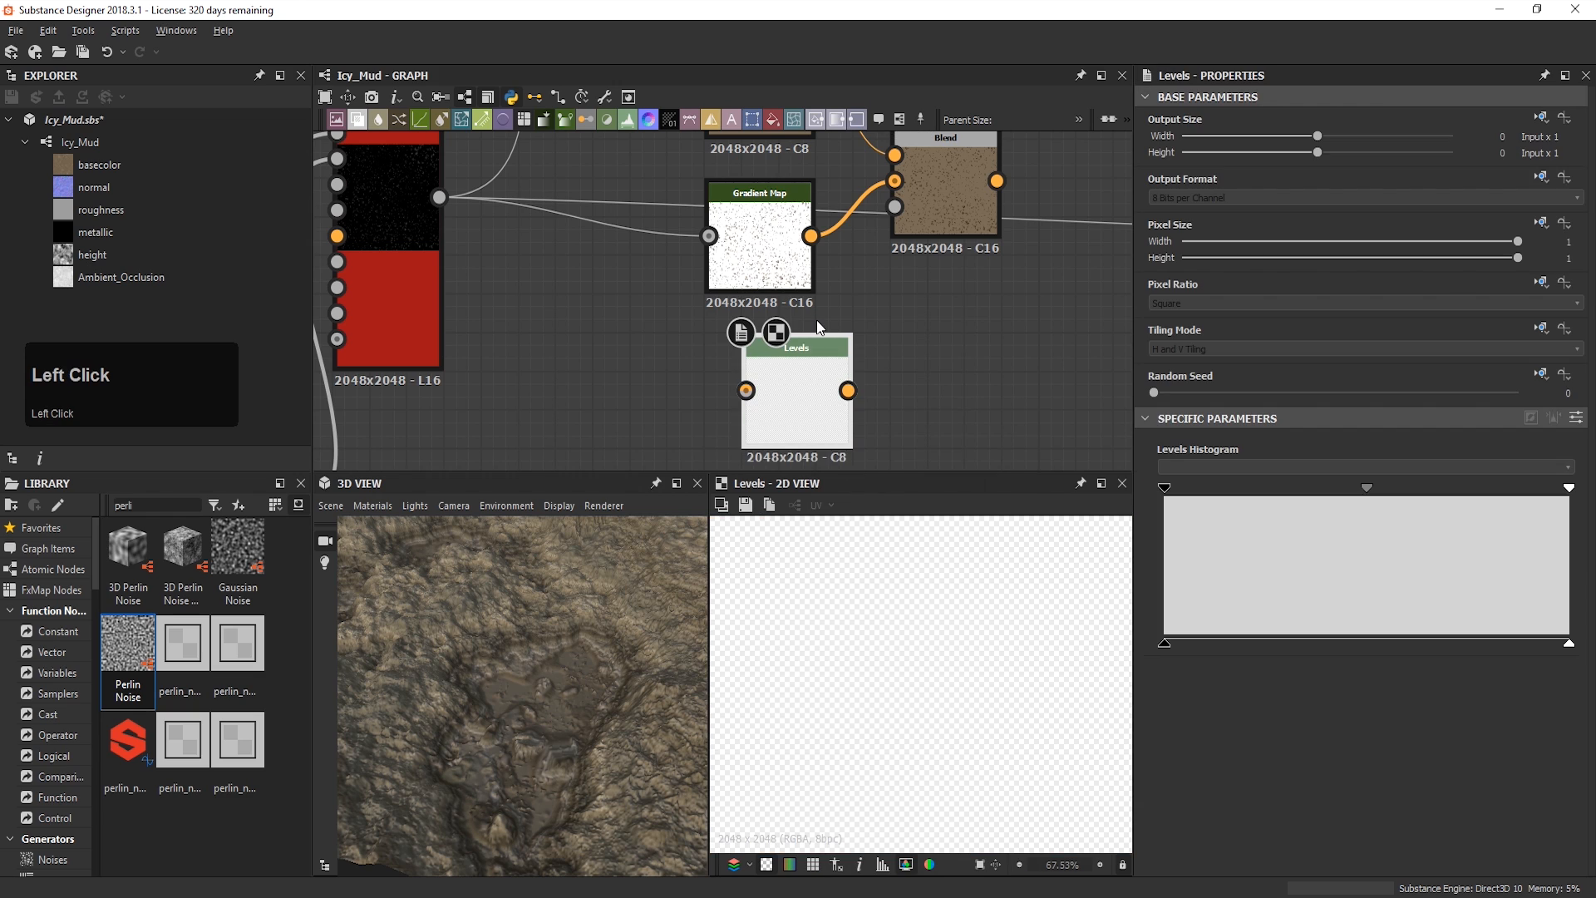
{"action": "scroll", "coordinate": [819, 327], "scroll_direction": "down", "scroll_amount": 1}
{"action": "left_click_drag", "start_coordinate": [503, 218], "coordinate": [796, 380]}
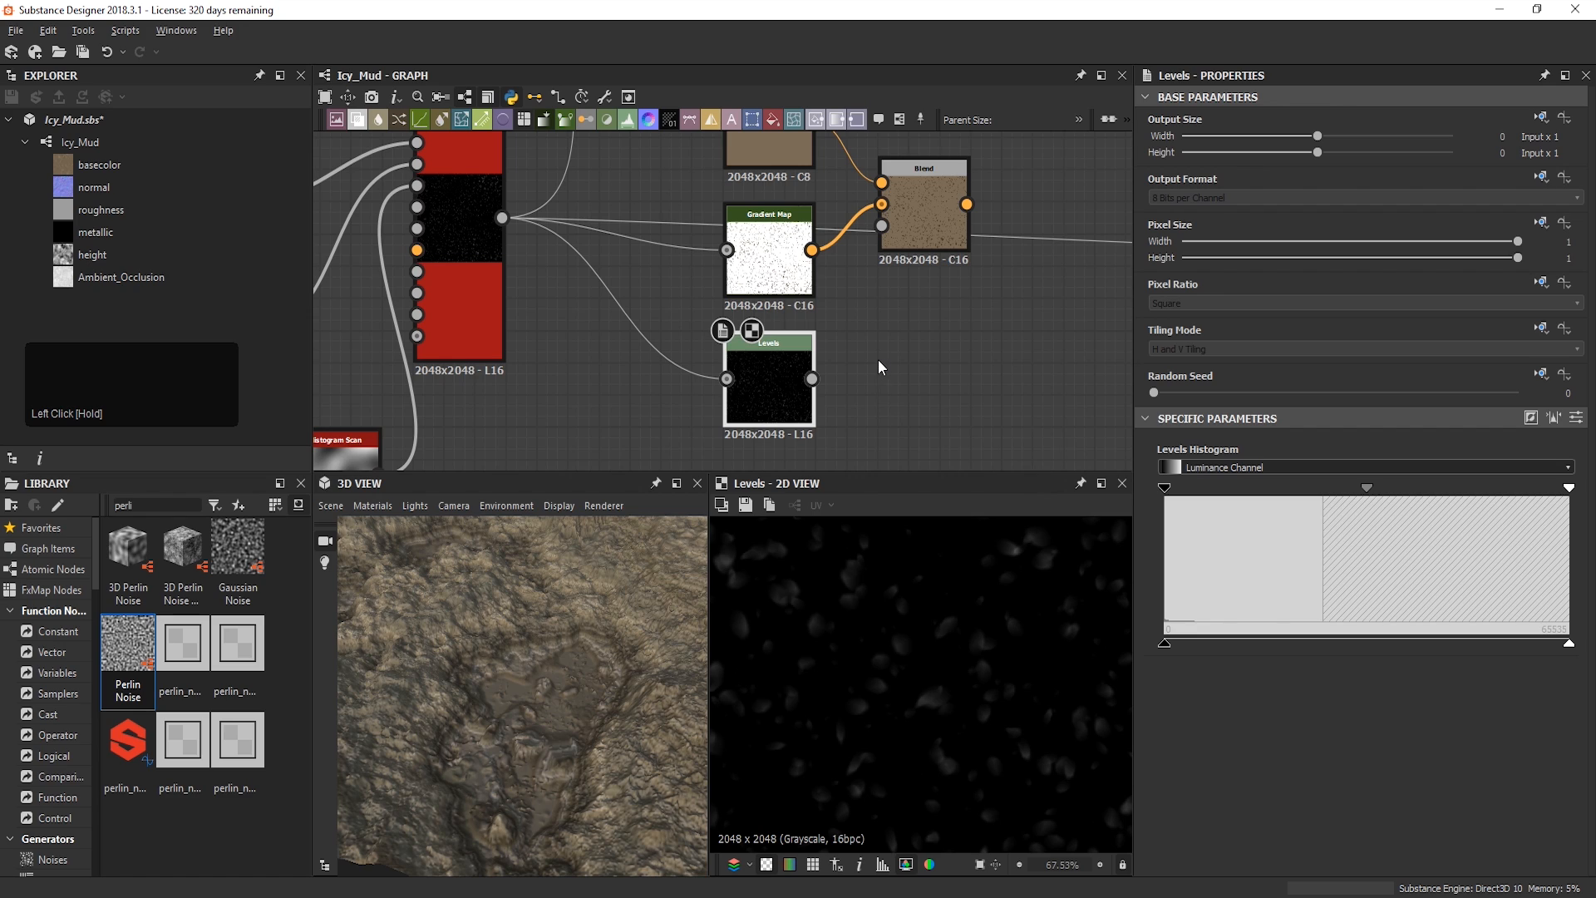
Step: Set the Levels node's Level In High to 0 to turn the rocks into a solid white mask
{"action": "scroll", "coordinate": [871, 771], "scroll_direction": "up", "scroll_amount": 8}
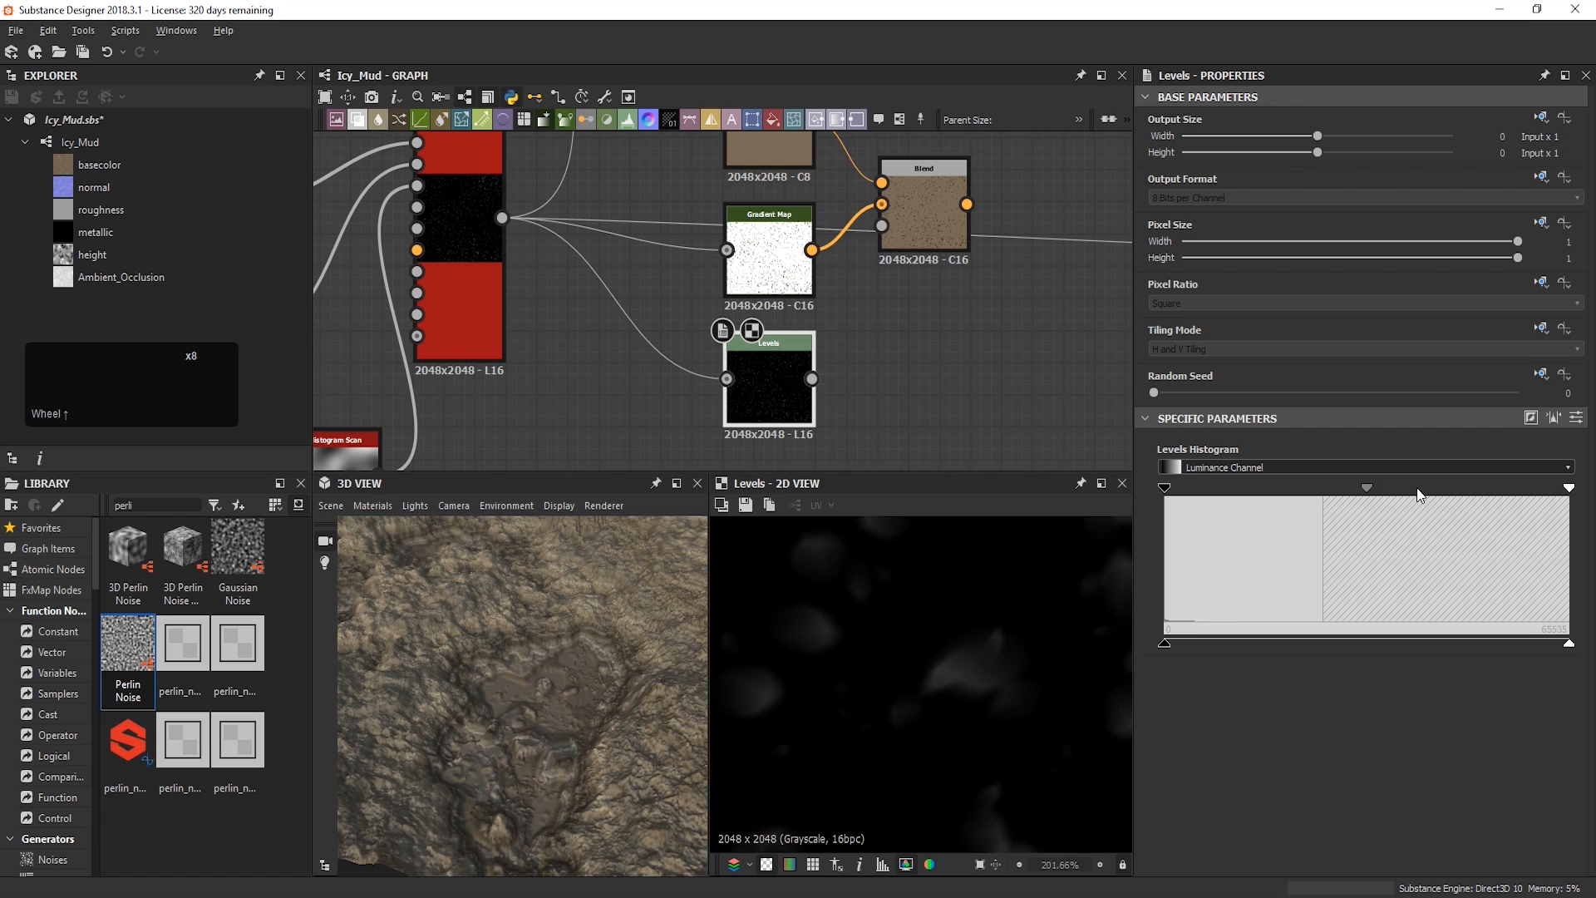
{"action": "left_click", "coordinate": [1577, 418]}
{"action": "left_click_drag", "start_coordinate": [1452, 516], "coordinate": [810, 580]}
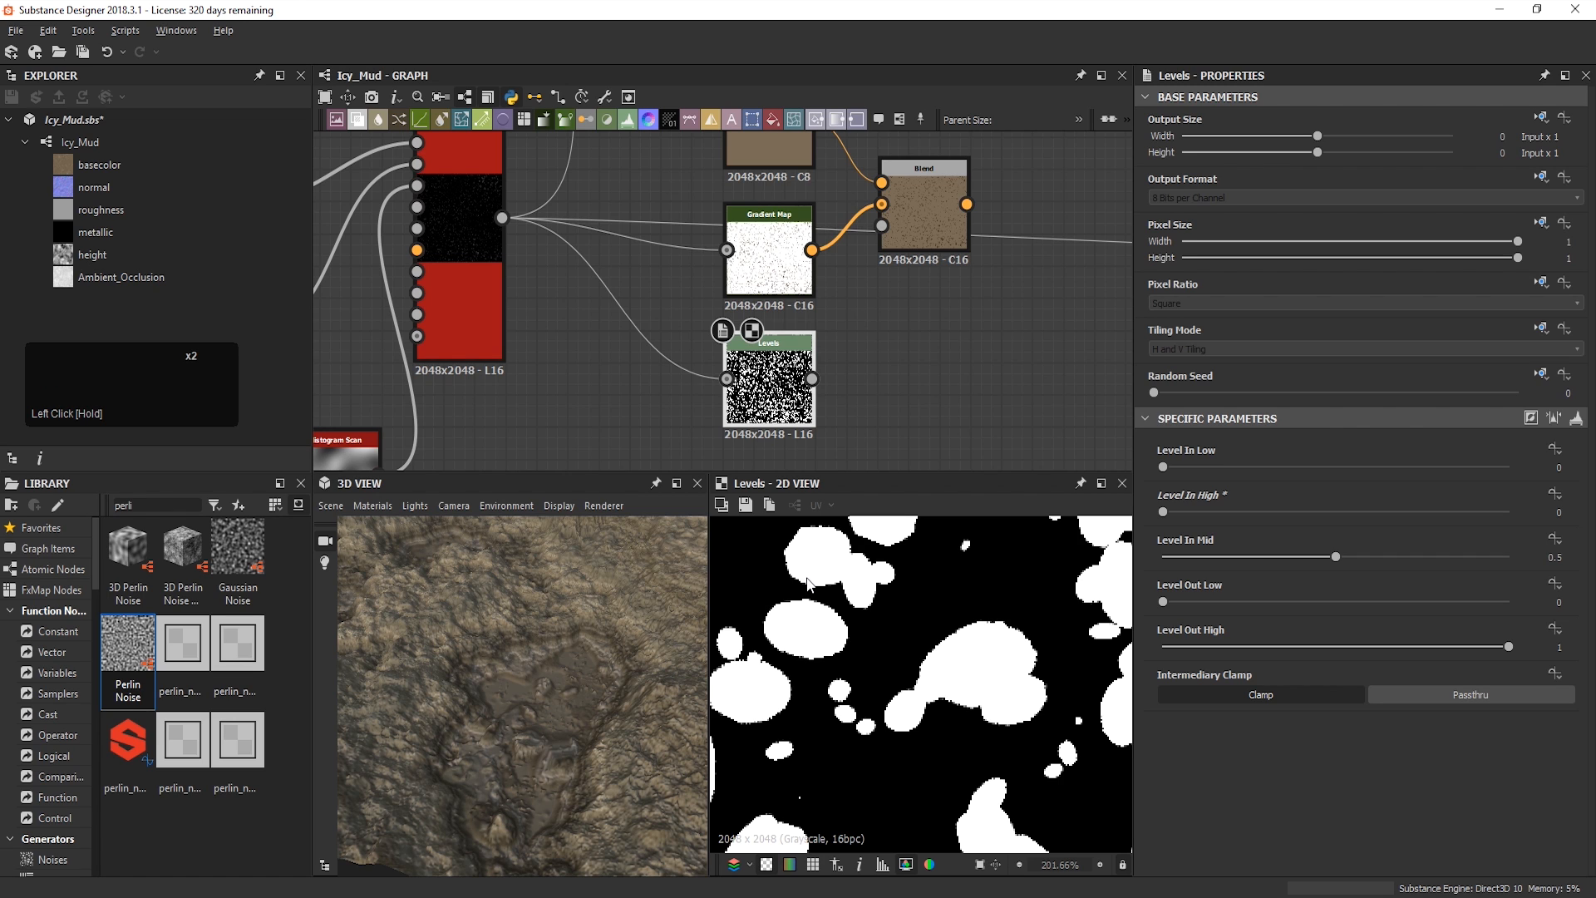
{"action": "scroll", "coordinate": [842, 620], "scroll_direction": "down", "scroll_amount": 8}
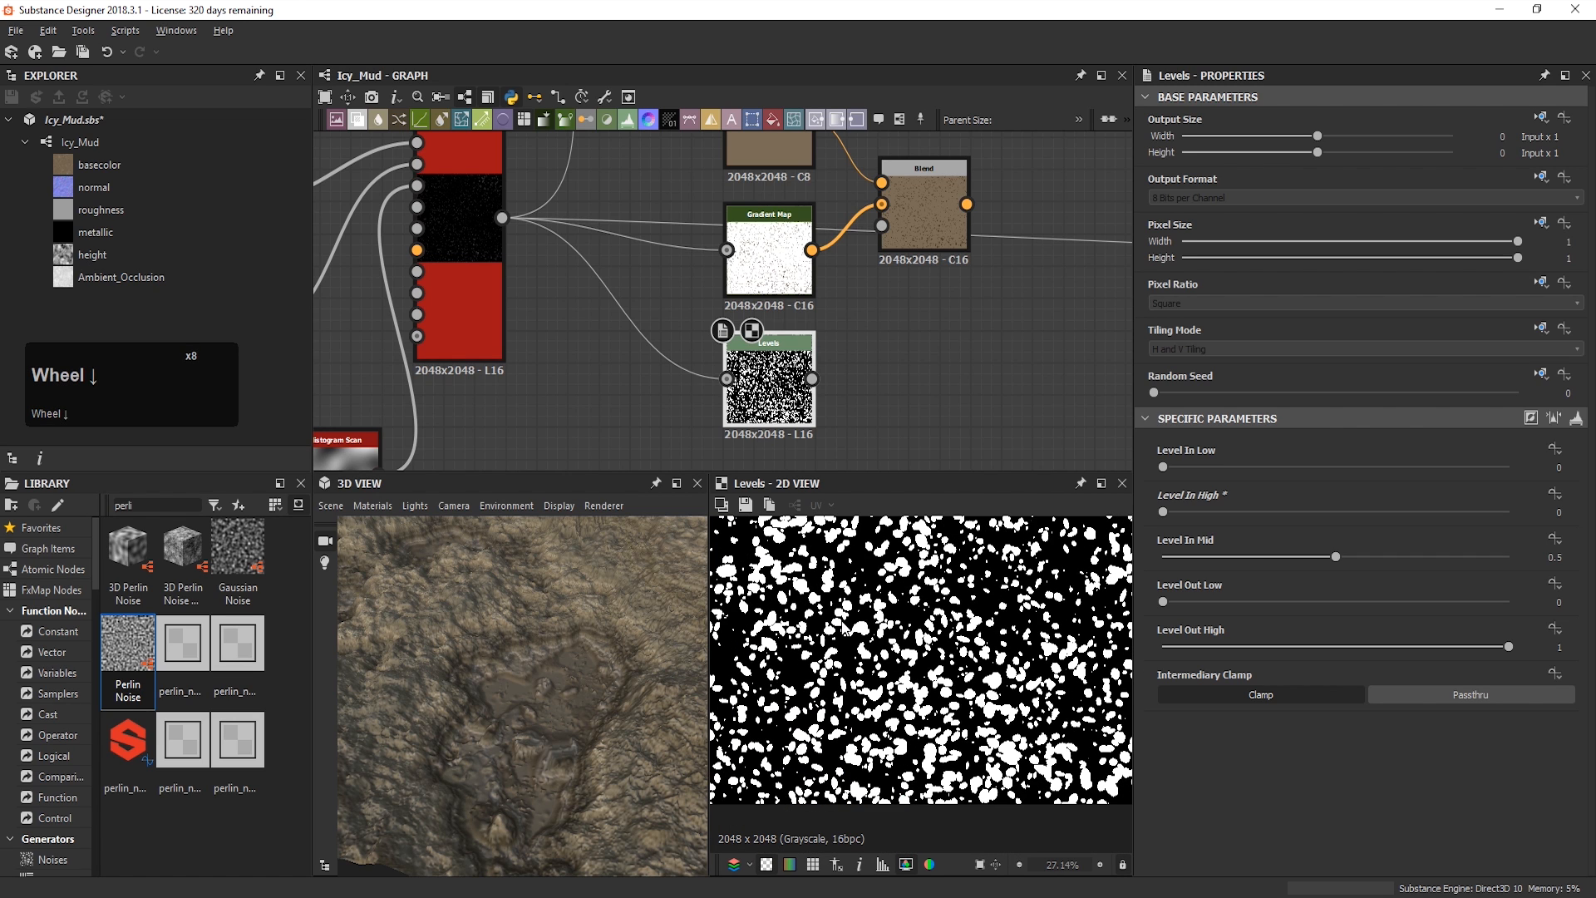
{"action": "scroll", "coordinate": [842, 624], "scroll_direction": "down", "scroll_amount": 1}
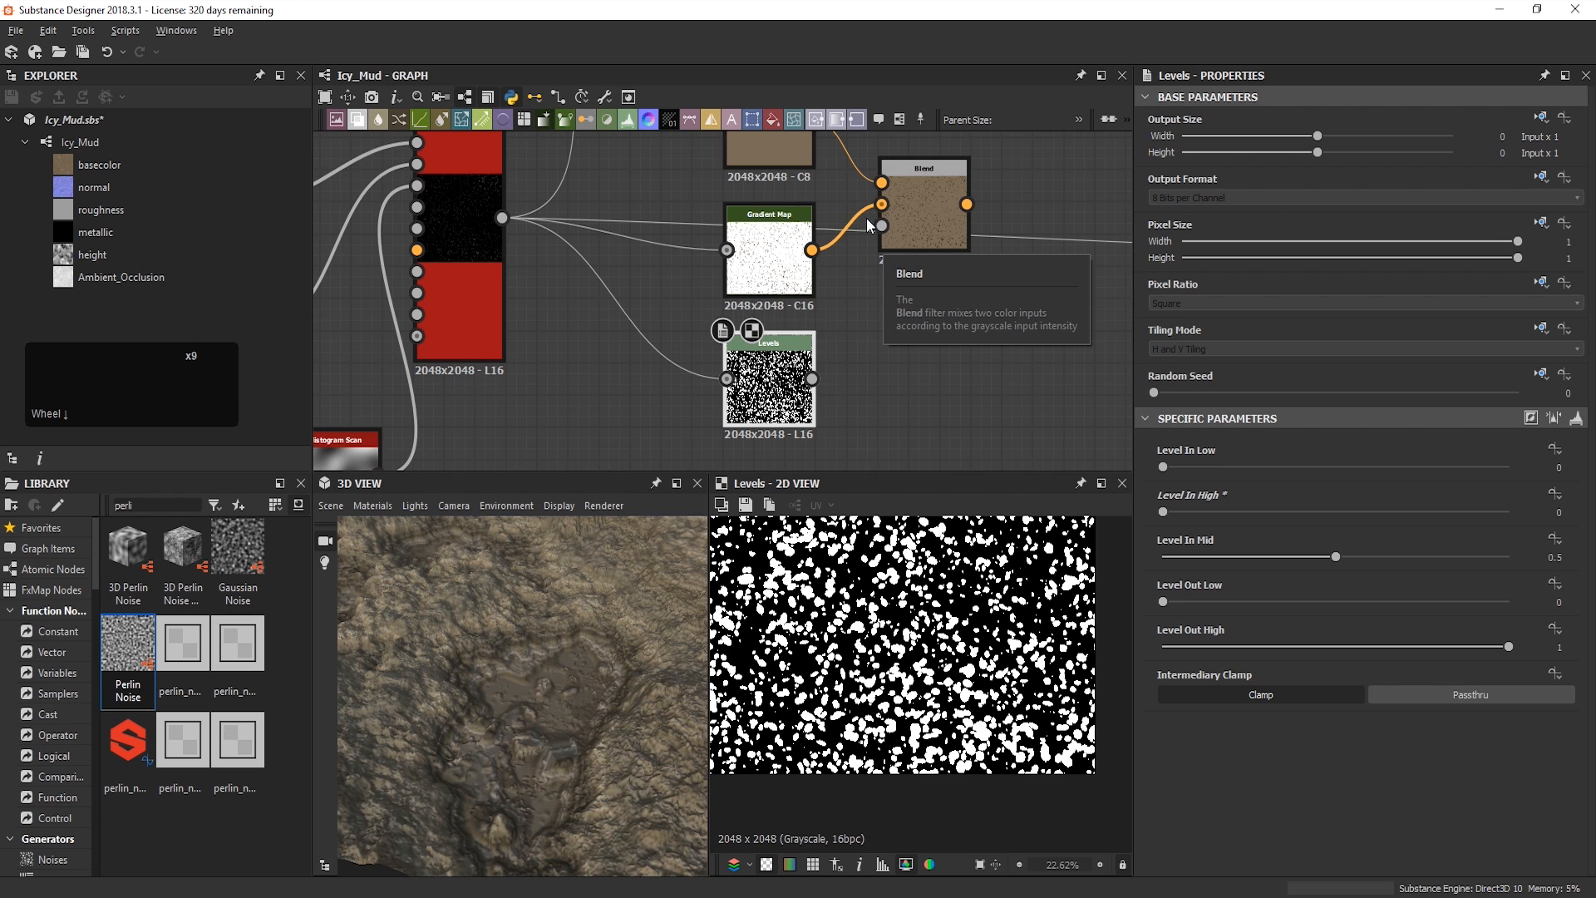
Step: Connect the Levels mask to the Blend's opacity input and inspect the masked rock colours
{"action": "left_click_drag", "start_coordinate": [812, 379], "coordinate": [882, 225]}
{"action": "double_click", "coordinate": [917, 232]}
{"action": "scroll", "coordinate": [931, 649], "scroll_direction": "up", "scroll_amount": 6}
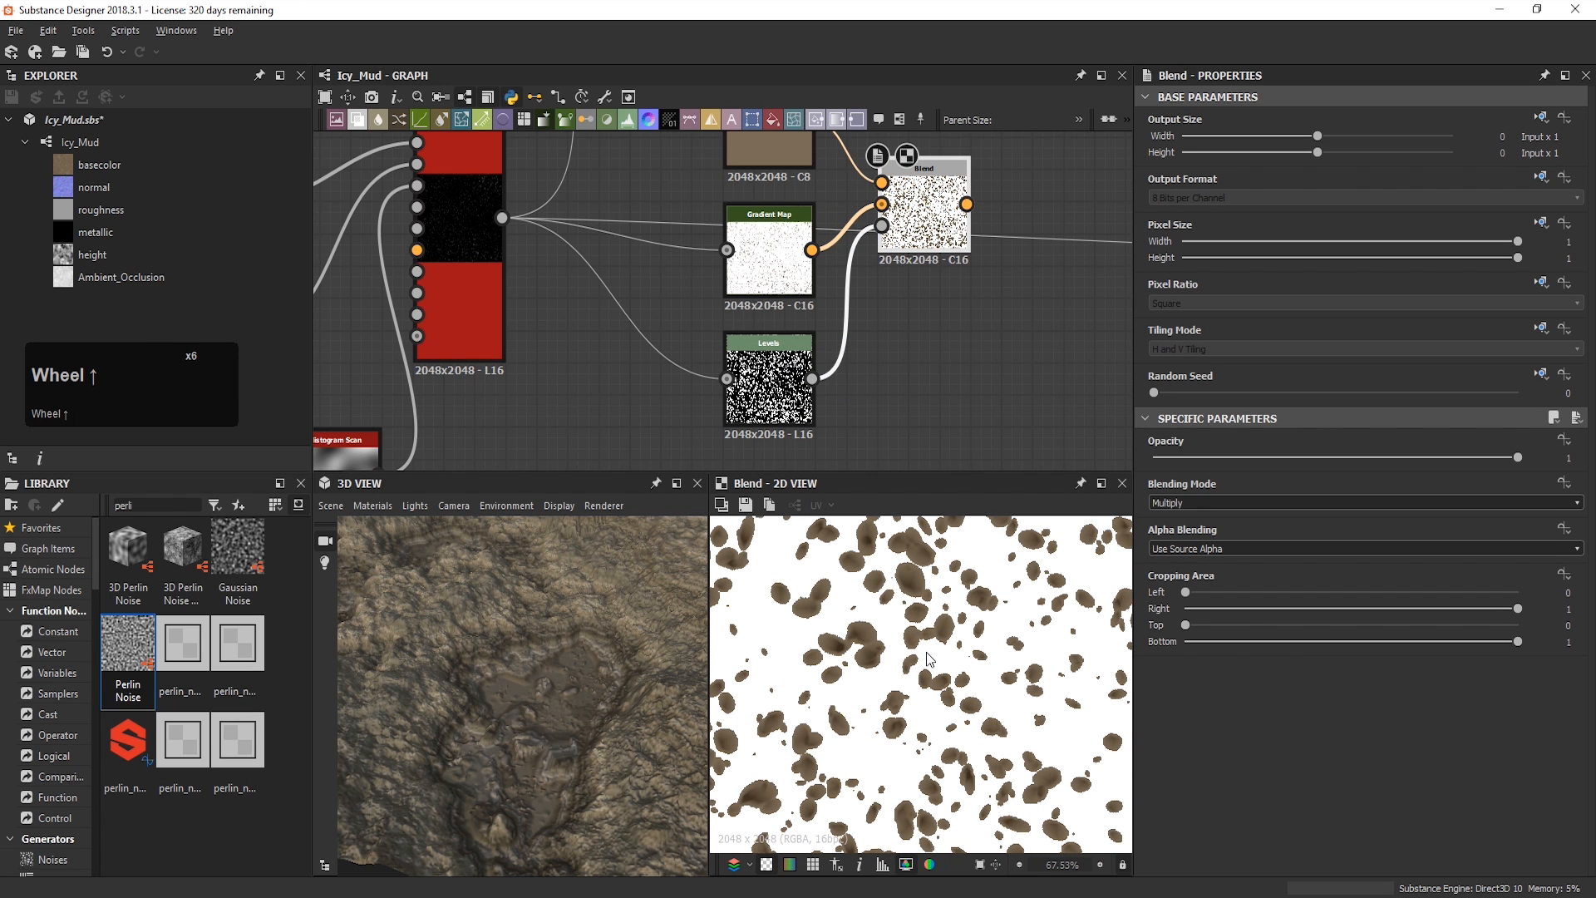
{"action": "scroll", "coordinate": [1005, 344], "scroll_direction": "down", "scroll_amount": 3}
Step: Rearrange the colour nodes and add another Blend node beside the mud's Gradient Map and the rock colour Blend
{"action": "middle_click_drag", "start_coordinate": [1005, 344], "coordinate": [748, 472]}
{"action": "left_click_drag", "start_coordinate": [862, 279], "coordinate": [836, 260]}
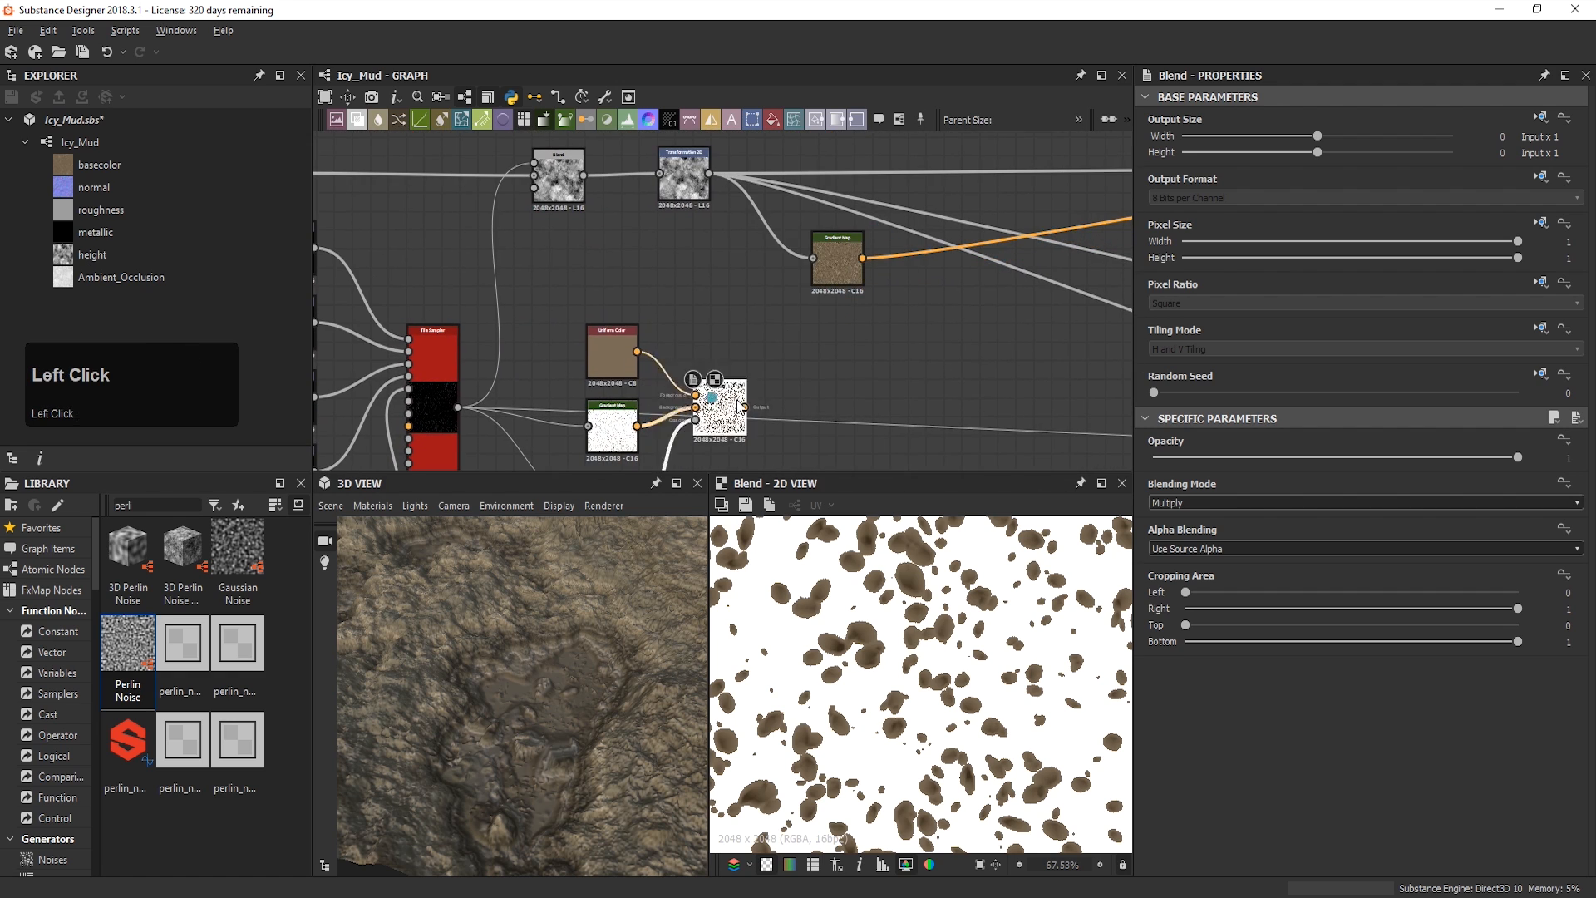
{"action": "left_click_drag", "start_coordinate": [701, 399], "coordinate": [826, 399]}
{"action": "scroll", "coordinate": [723, 249], "scroll_direction": "down", "scroll_amount": 2}
{"action": "key", "text": "space"}
{"action": "left_click", "coordinate": [900, 339]}
{"action": "scroll", "coordinate": [868, 296], "scroll_direction": "up", "scroll_amount": 3}
{"action": "left_click_drag", "start_coordinate": [868, 273], "coordinate": [866, 311]}
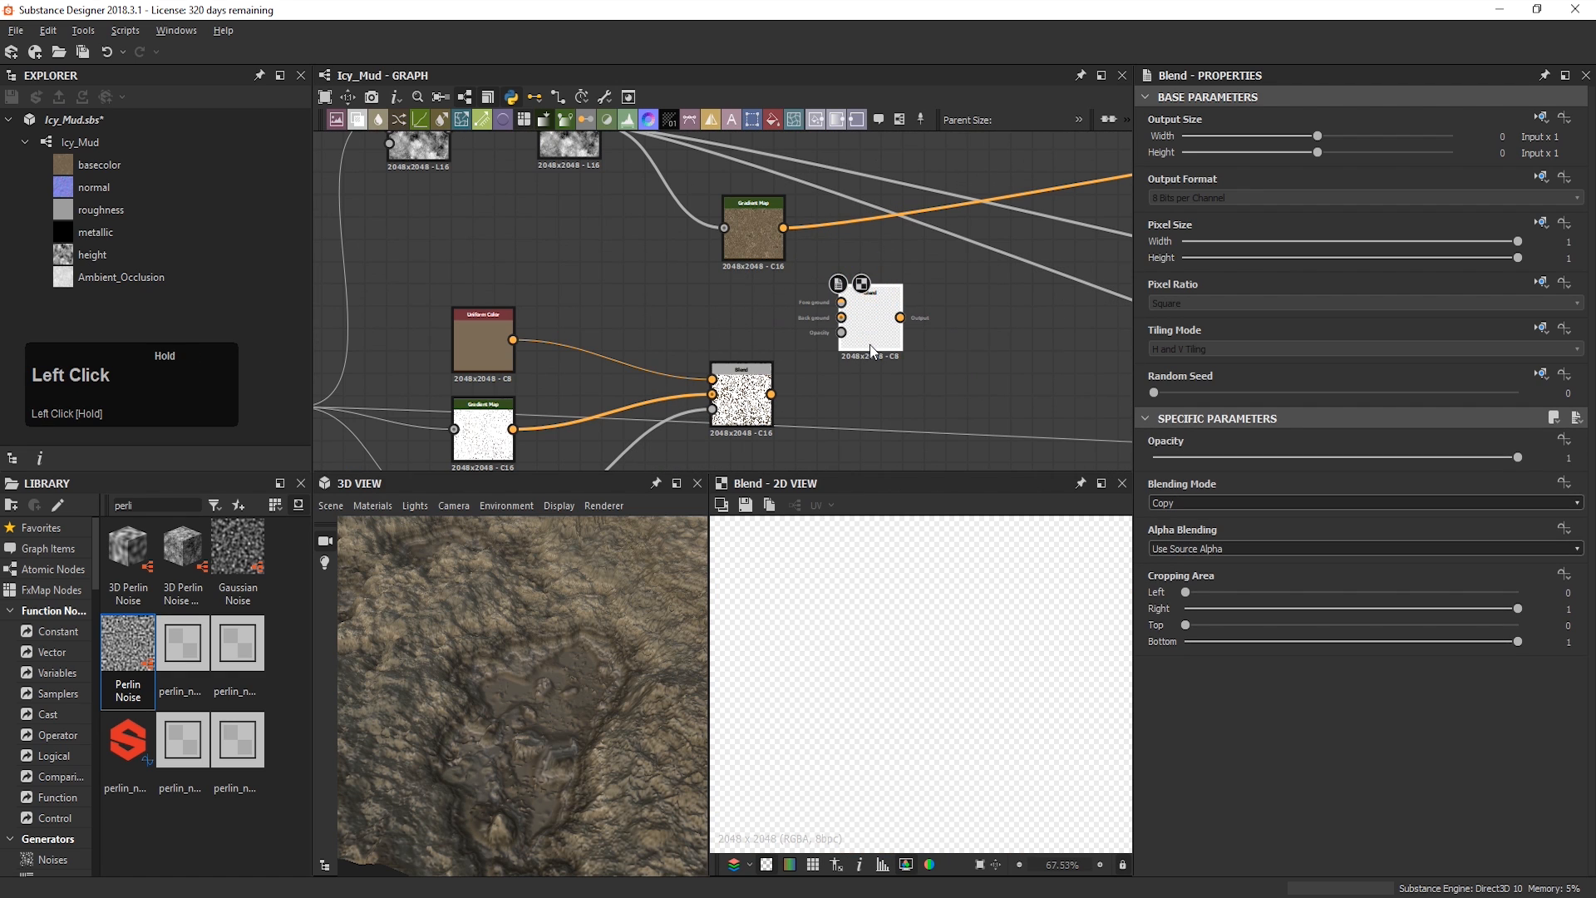
Step: Feed the mud's Gradient Map into the new Blend's background and the rock colours into its foreground, with the blending mode Multiply
{"action": "left_click_drag", "start_coordinate": [783, 228], "coordinate": [837, 304]}
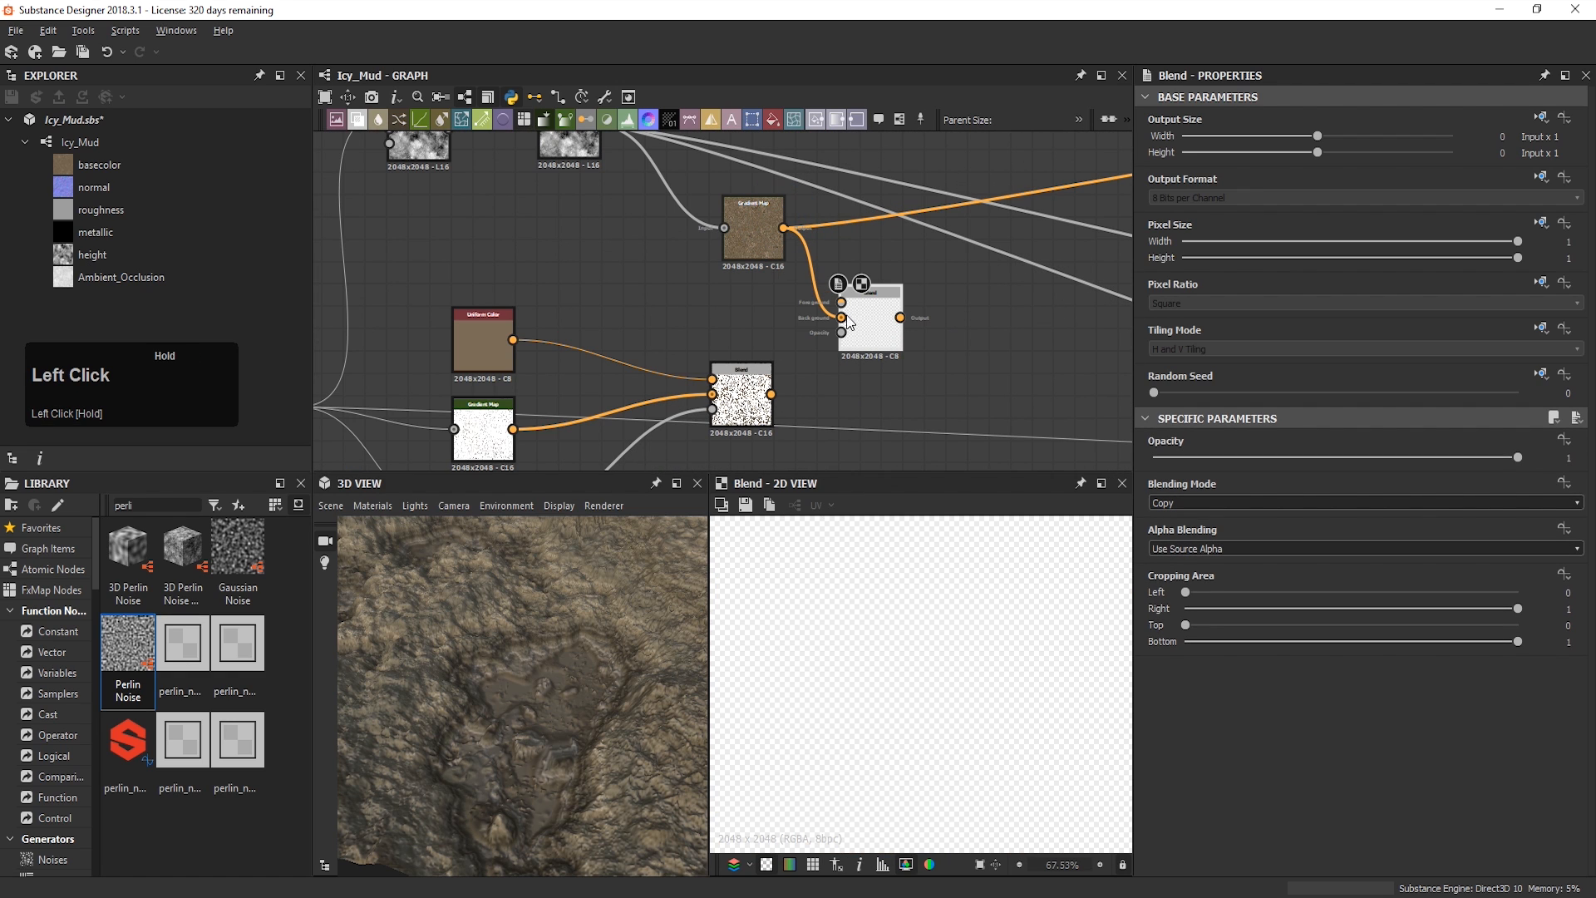
{"action": "scroll", "coordinate": [838, 308], "scroll_direction": "up", "scroll_amount": 3}
{"action": "left_click_drag", "start_coordinate": [736, 427], "coordinate": [851, 301]}
{"action": "double_click", "coordinate": [868, 320]}
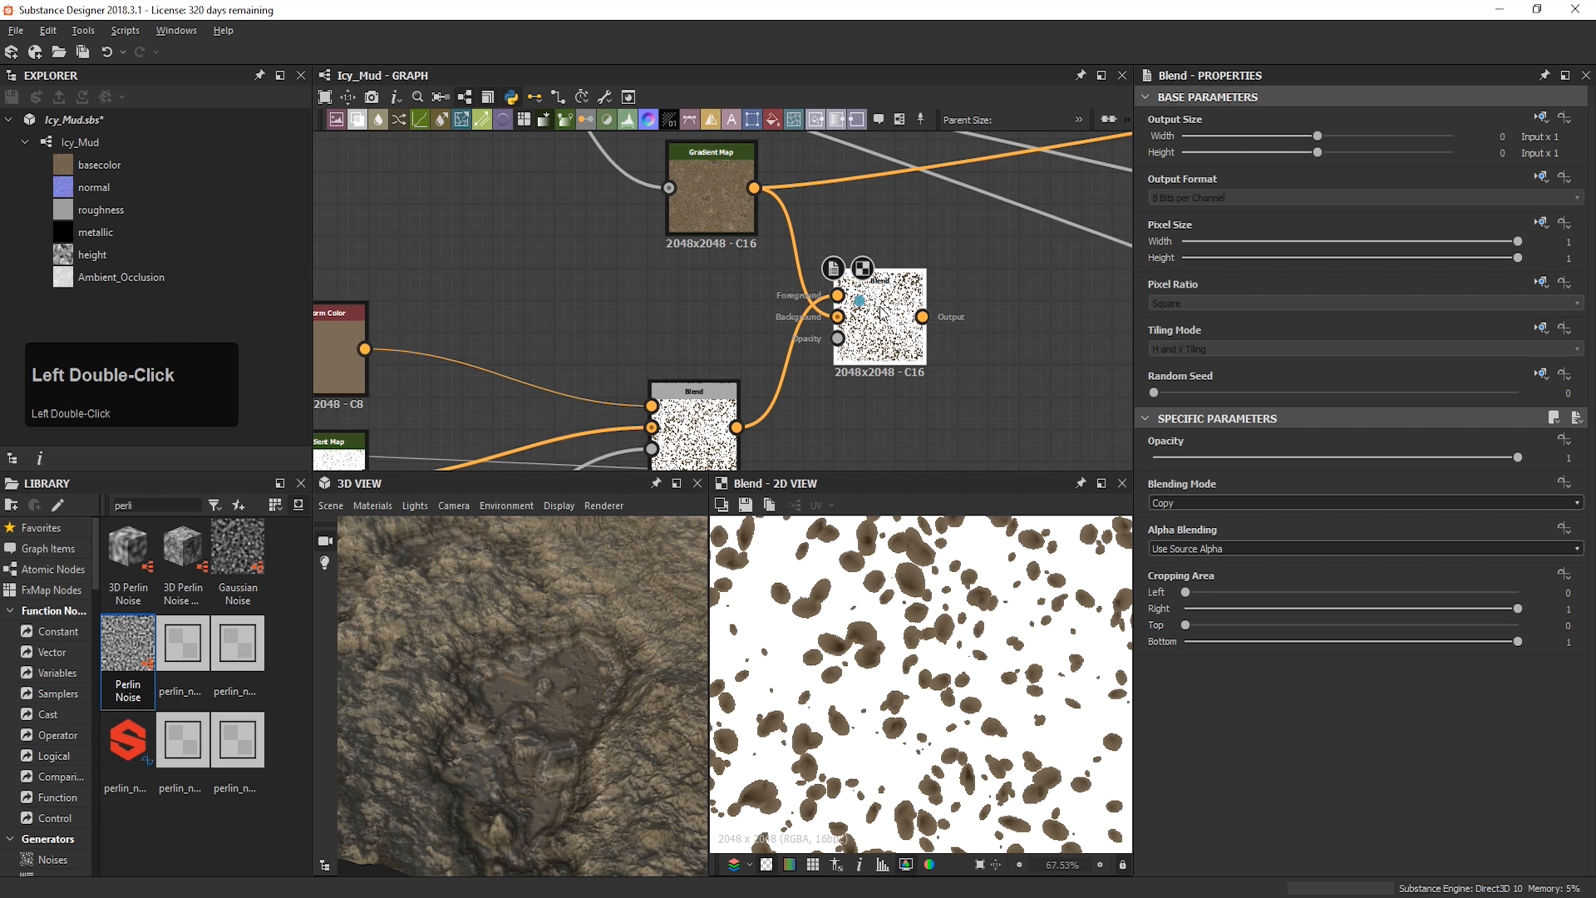
{"action": "left_click", "coordinate": [1267, 503]}
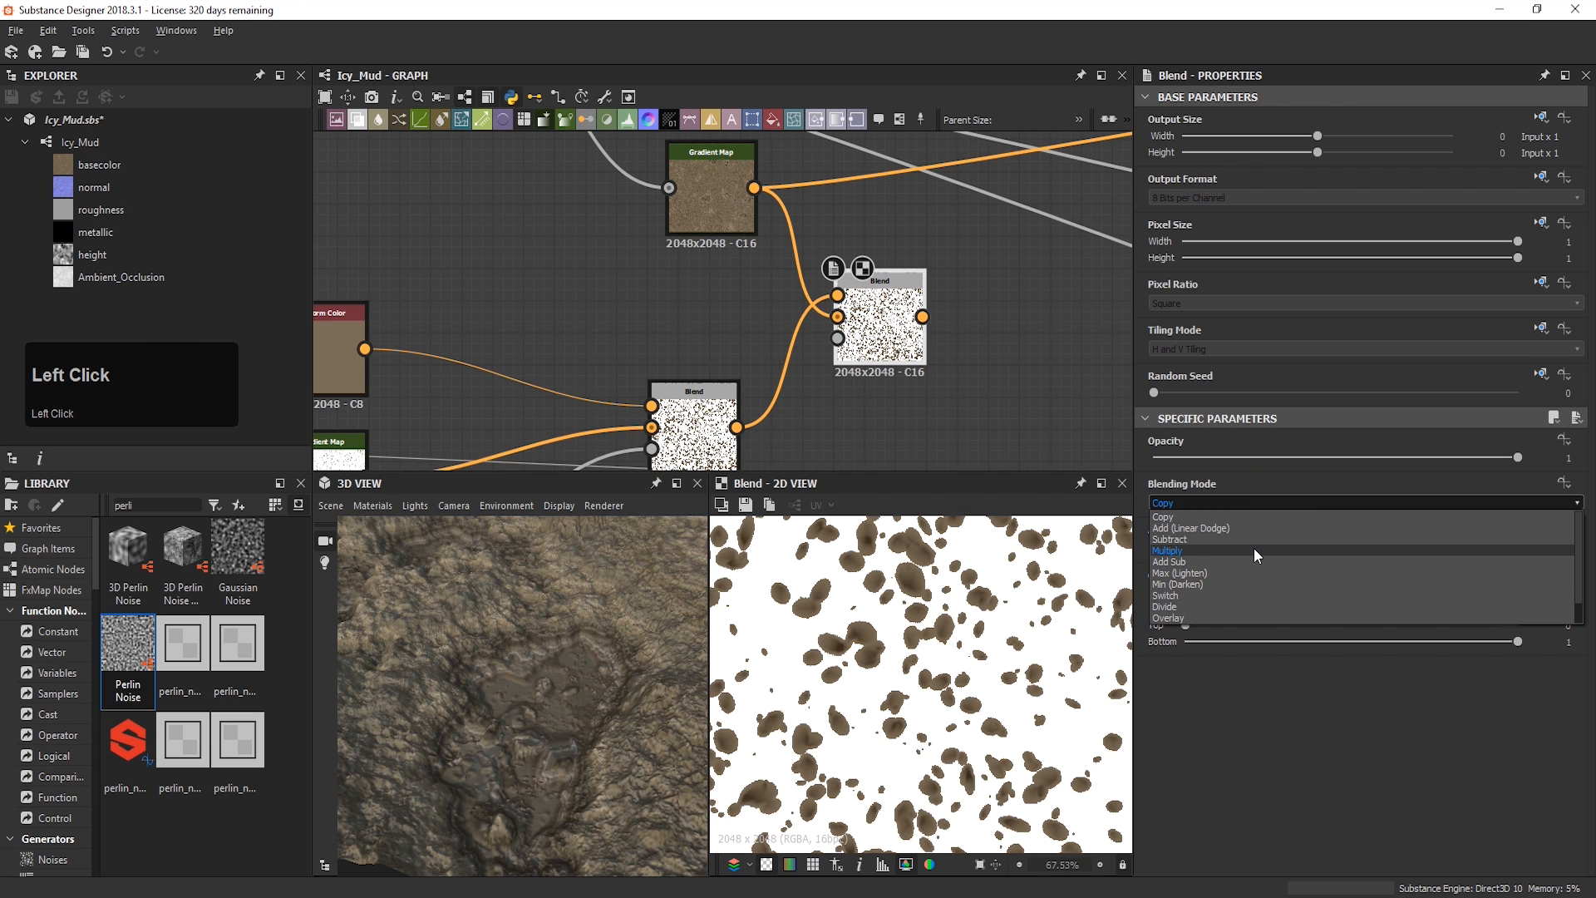
{"action": "left_click", "coordinate": [1252, 551]}
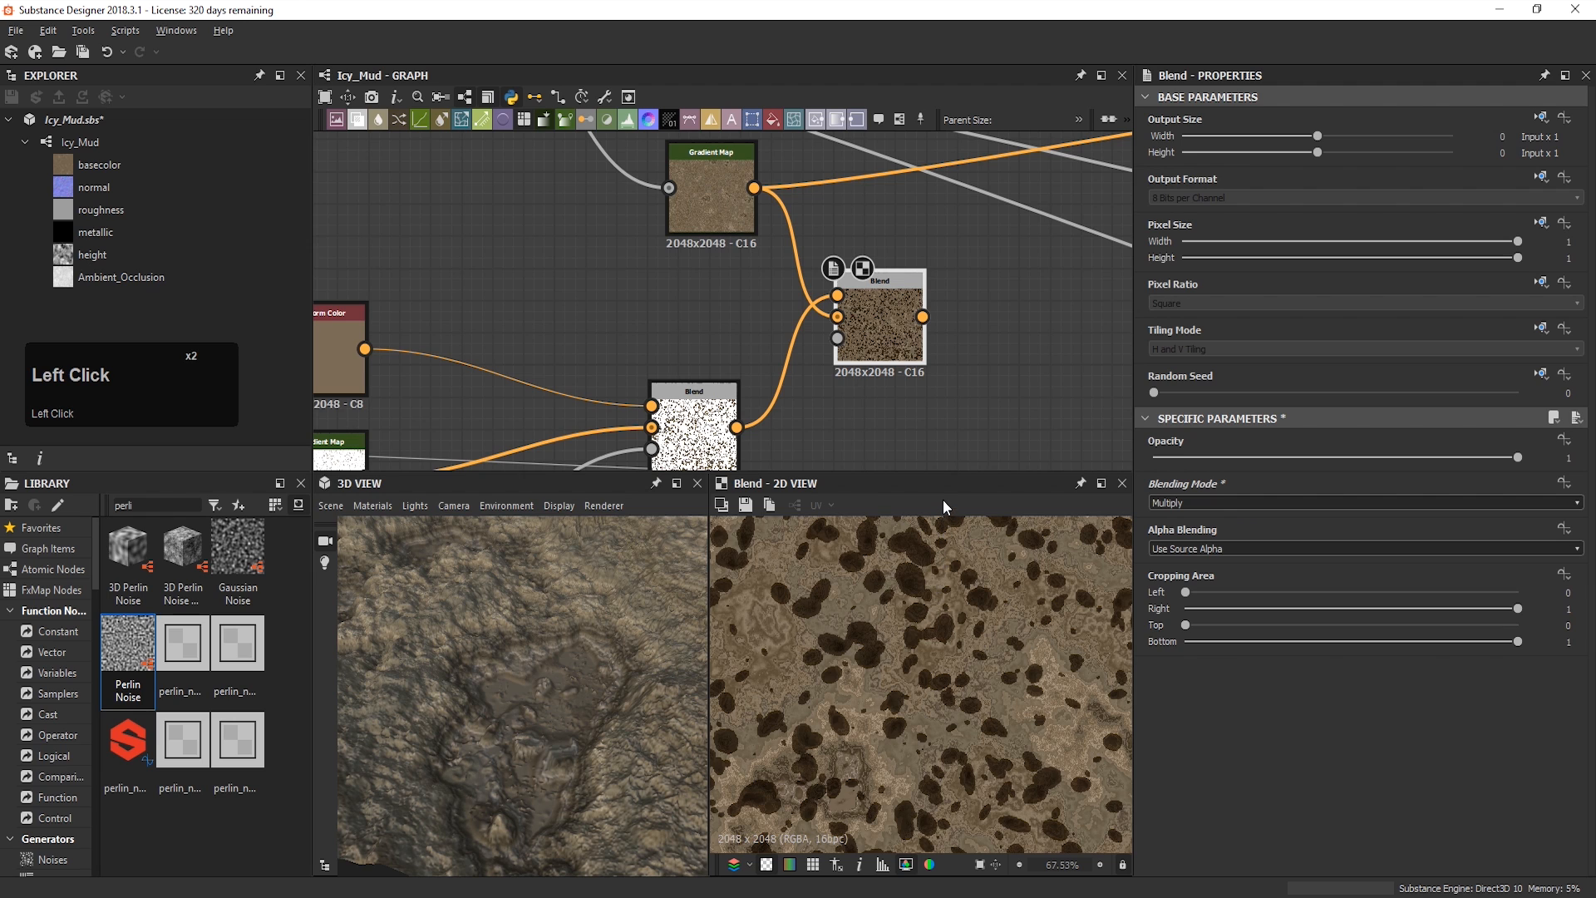
Step: Transfer the base colour output's link from the mud's Gradient Map to the Multiply Blend and inspect the material in 3D
{"action": "scroll", "coordinate": [1041, 407], "scroll_direction": "down", "scroll_amount": 2}
{"action": "middle_click_drag", "start_coordinate": [902, 292], "coordinate": [737, 281]}
{"action": "scroll", "coordinate": [684, 310], "scroll_direction": "down", "scroll_amount": 3}
{"action": "scroll", "coordinate": [635, 307], "scroll_direction": "up", "scroll_amount": 1}
{"action": "left_click_drag", "start_coordinate": [573, 311], "coordinate": [621, 348], "text": "shift"}
{"action": "scroll", "coordinate": [574, 748], "scroll_direction": "down", "scroll_amount": 4}
{"action": "left_click_drag", "start_coordinate": [573, 769], "coordinate": [650, 778]}
{"action": "right_click_drag", "start_coordinate": [650, 777], "coordinate": [473, 827]}
{"action": "middle_click_drag", "start_coordinate": [473, 826], "coordinate": [499, 749]}
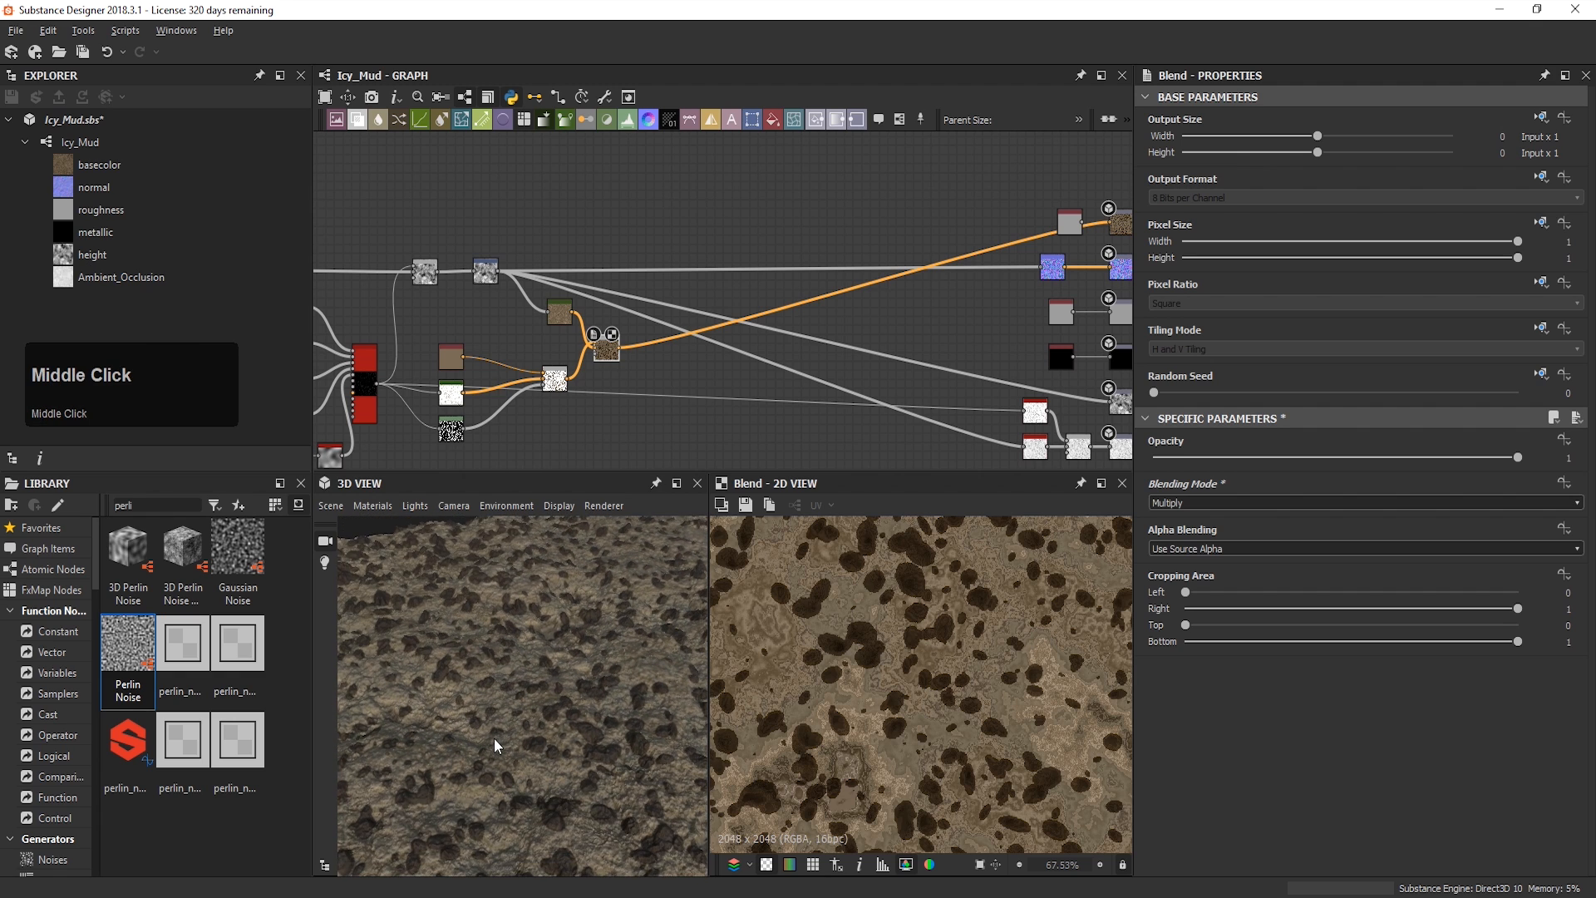
Step: Set the Multiply Blend's opacity to 0.3 and check the softened rock colours on the 3D surface
{"action": "scroll", "coordinate": [504, 740], "scroll_direction": "up", "scroll_amount": 3}
{"action": "scroll", "coordinate": [585, 338], "scroll_direction": "up", "scroll_amount": 7}
{"action": "middle_click_drag", "start_coordinate": [592, 340], "coordinate": [773, 257]}
{"action": "double_click", "coordinate": [819, 287]}
{"action": "left_click_drag", "start_coordinate": [1201, 458], "coordinate": [1263, 462]}
{"action": "scroll", "coordinate": [549, 611], "scroll_direction": "down", "scroll_amount": 6}
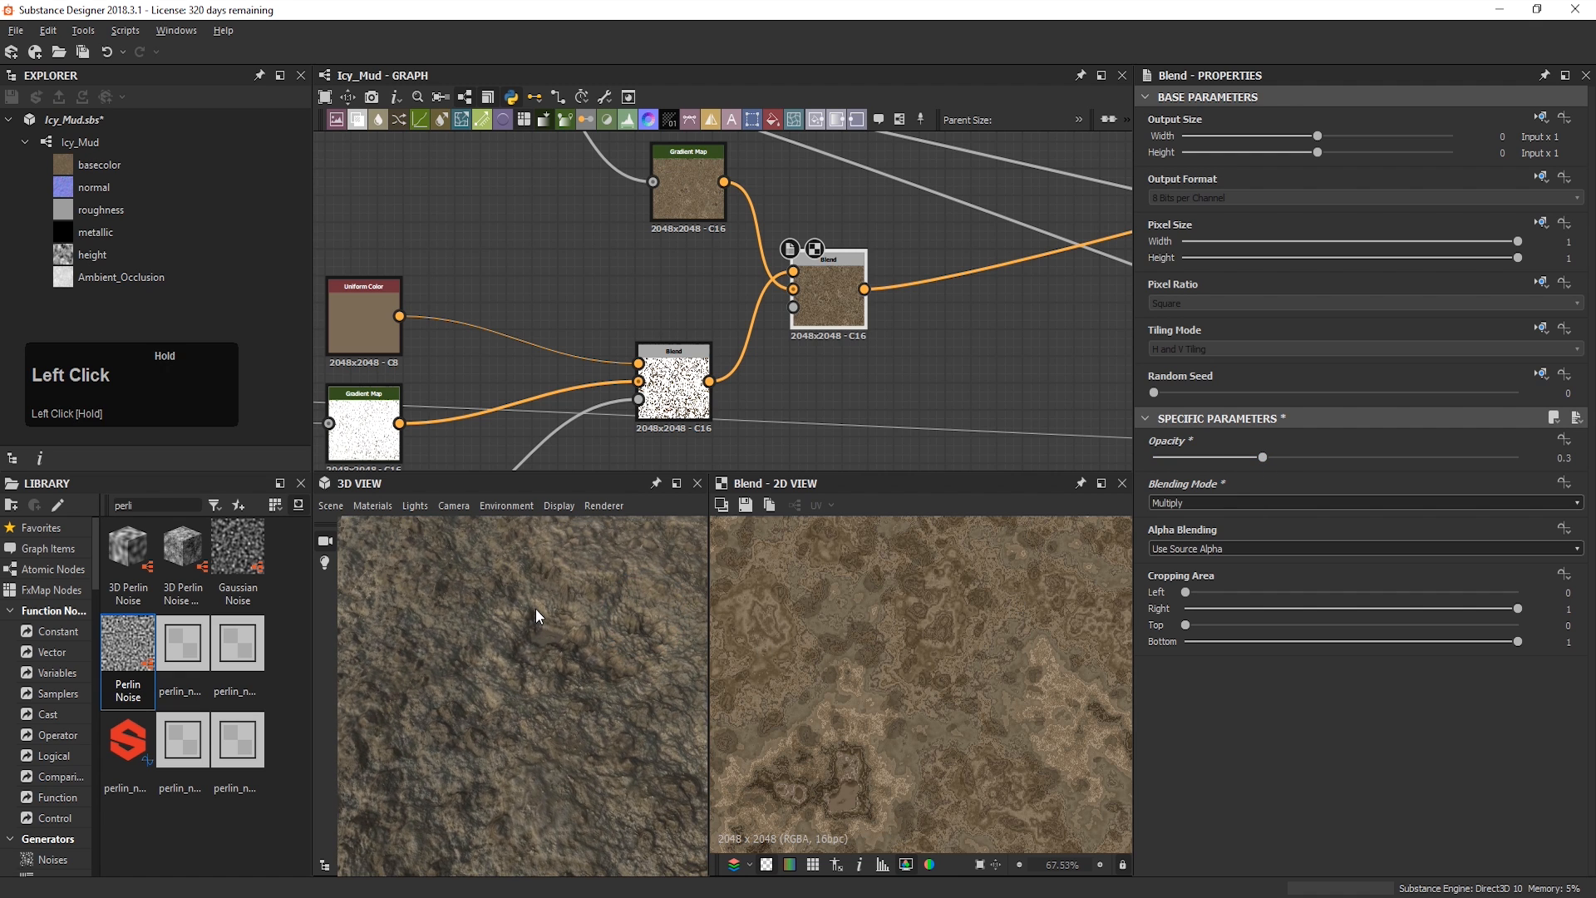
{"action": "left_click_drag", "start_coordinate": [561, 613], "coordinate": [562, 752]}
{"action": "scroll", "coordinate": [605, 681], "scroll_direction": "down", "scroll_amount": 2}
{"action": "middle_click_drag", "start_coordinate": [562, 752], "coordinate": [589, 691]}
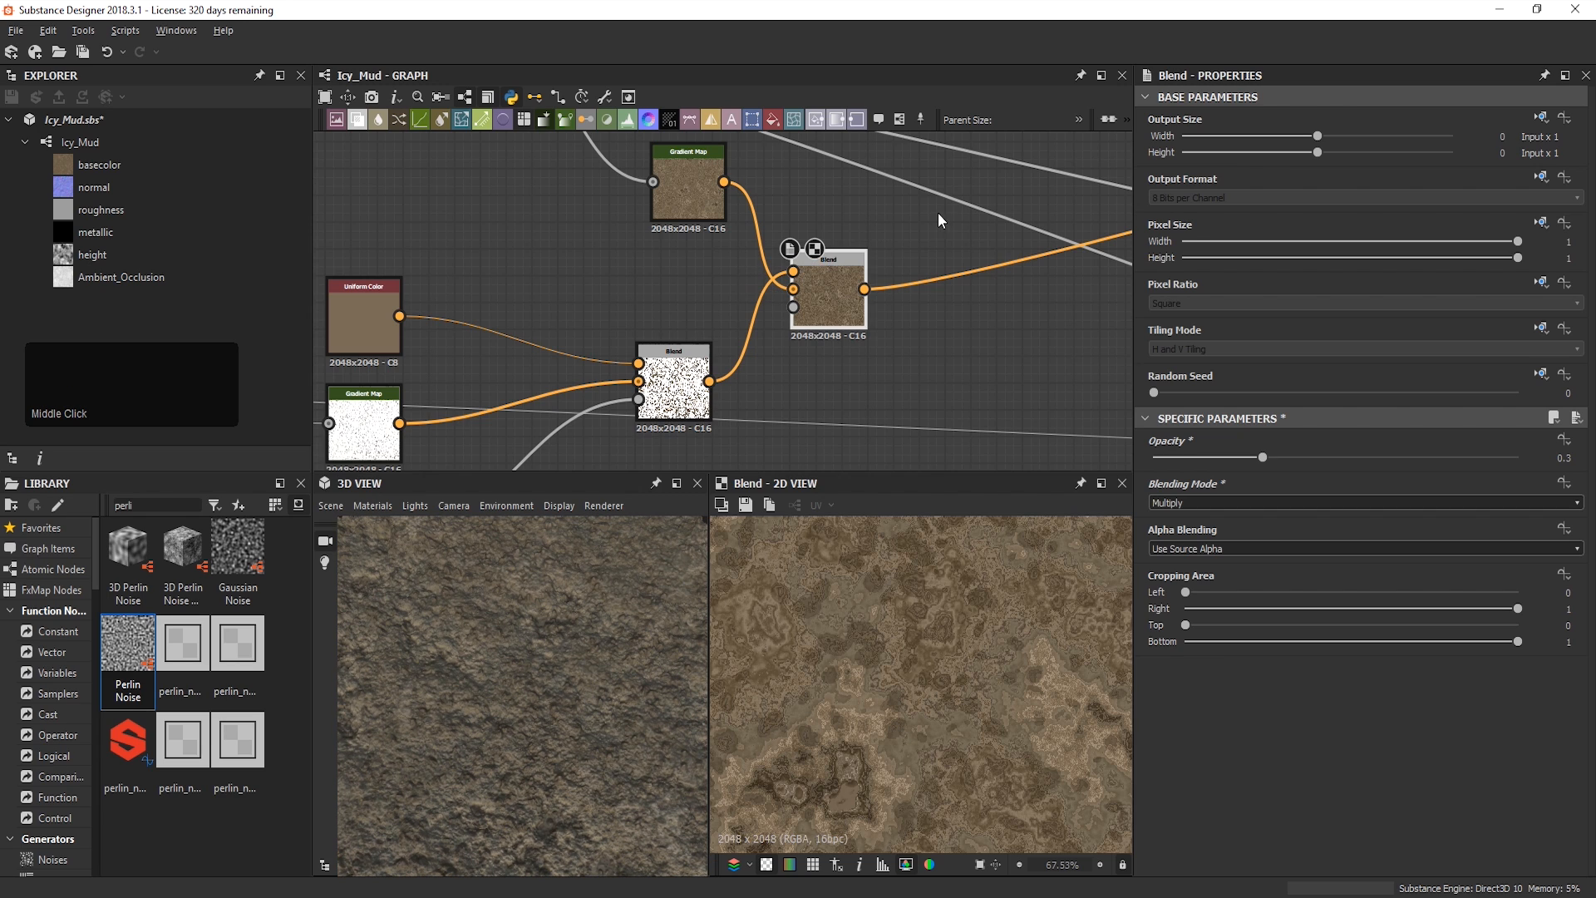
Step: Add a Water Level node in the open space after the colour Blend and bring up its instance parameters
{"action": "scroll", "coordinate": [978, 226], "scroll_direction": "down", "scroll_amount": 3}
{"action": "middle_click_drag", "start_coordinate": [977, 226], "coordinate": [683, 346]}
{"action": "scroll", "coordinate": [878, 224], "scroll_direction": "down", "scroll_amount": 2}
{"action": "left_click", "coordinate": [788, 246]}
{"action": "key", "text": "space"}
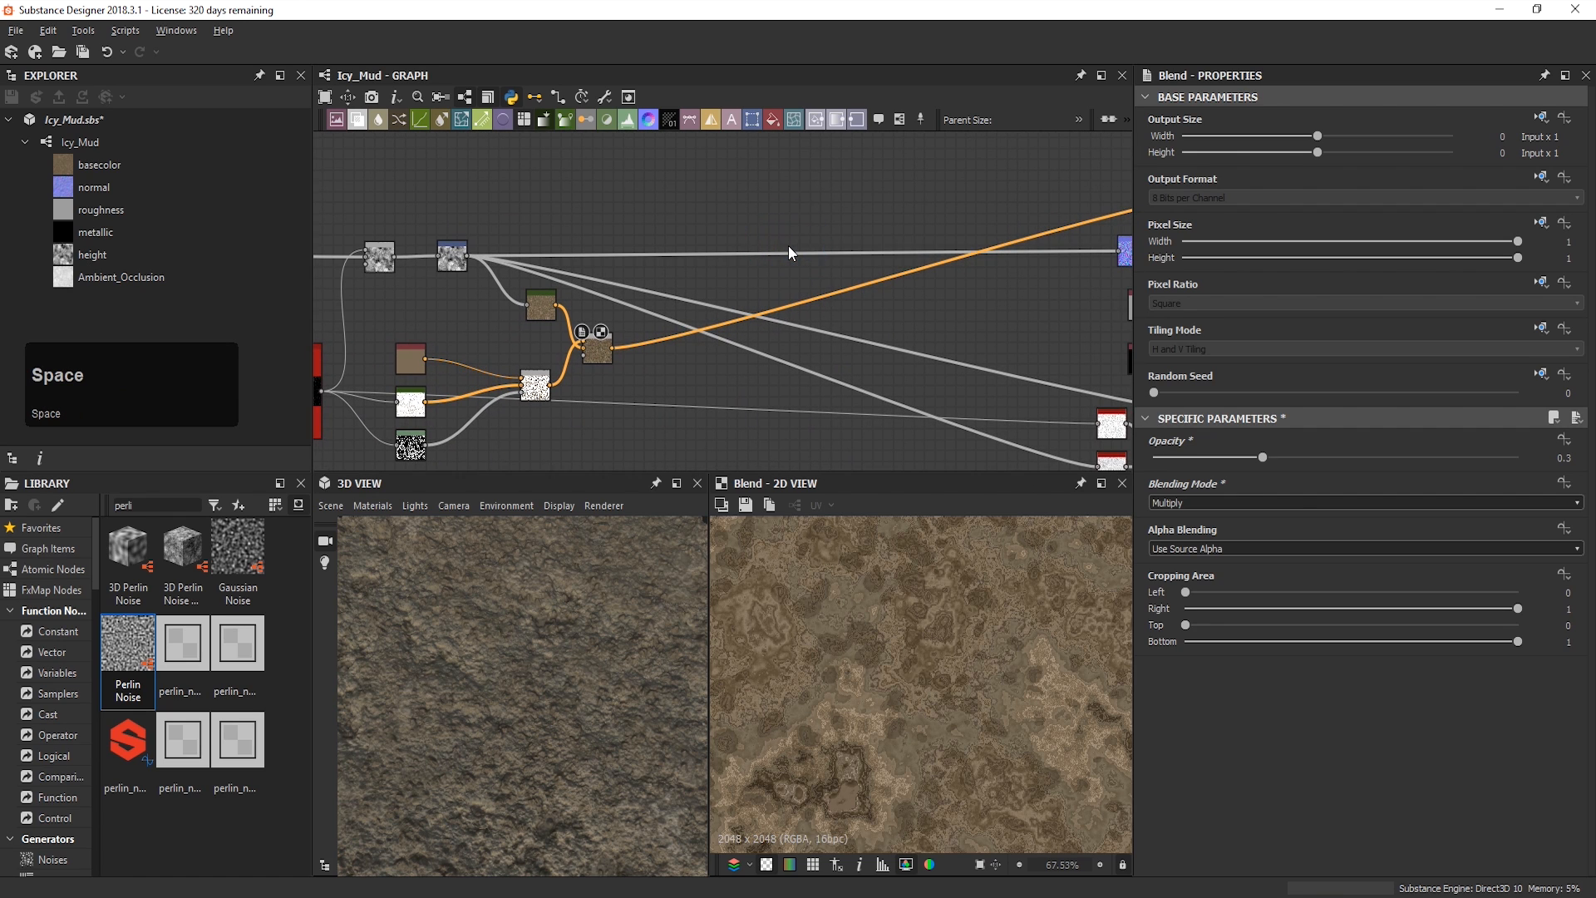
{"action": "type", "text": "wat"}
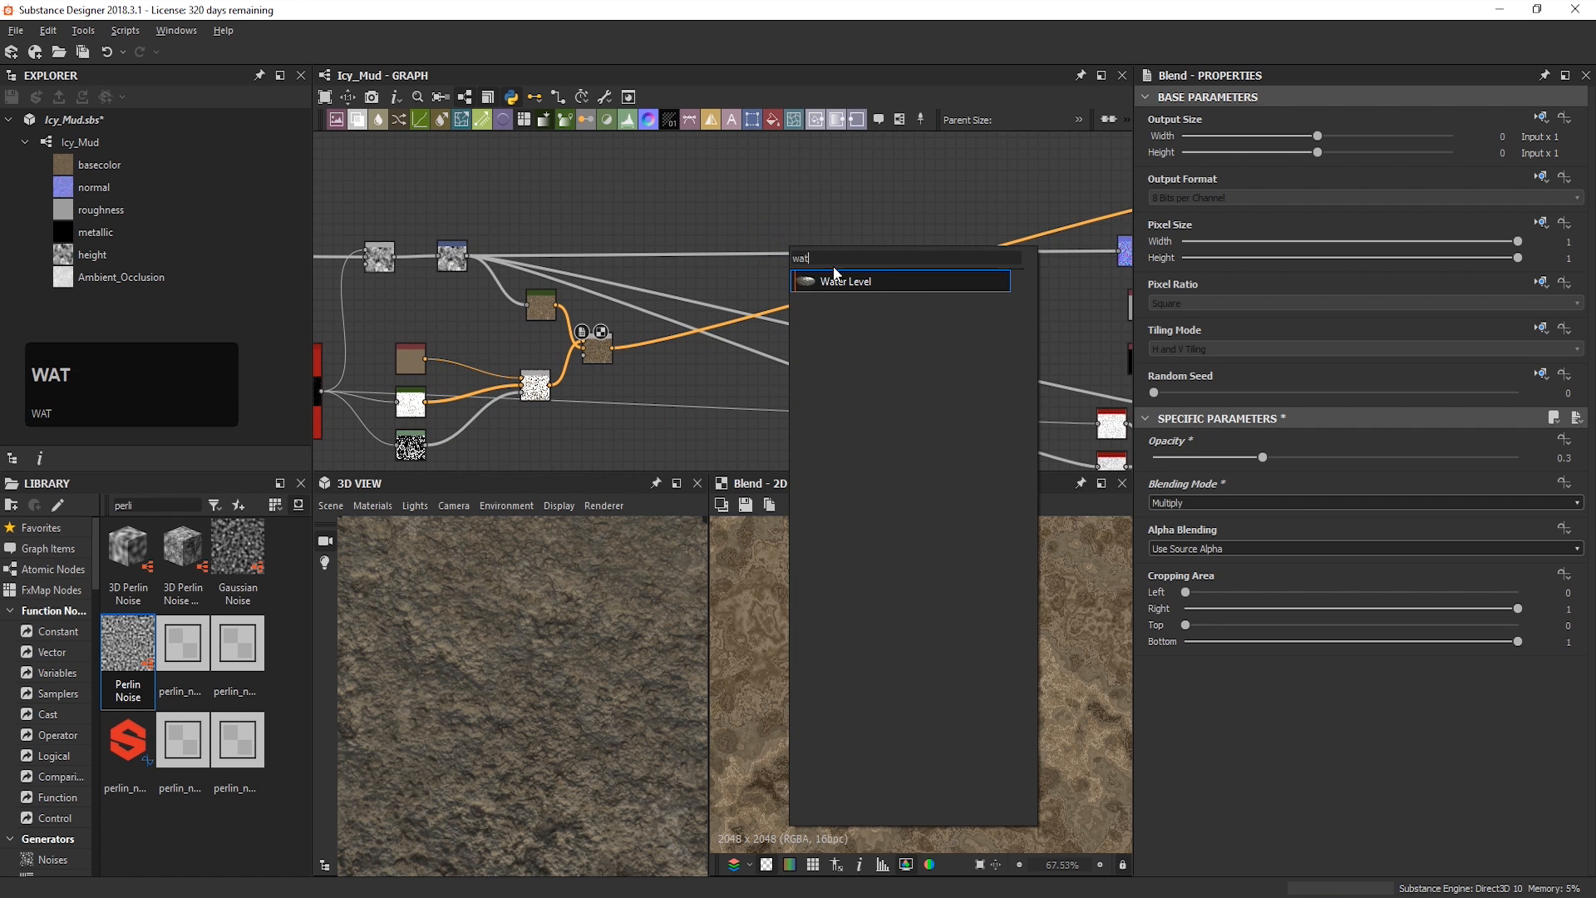
{"action": "left_click", "coordinate": [845, 283]}
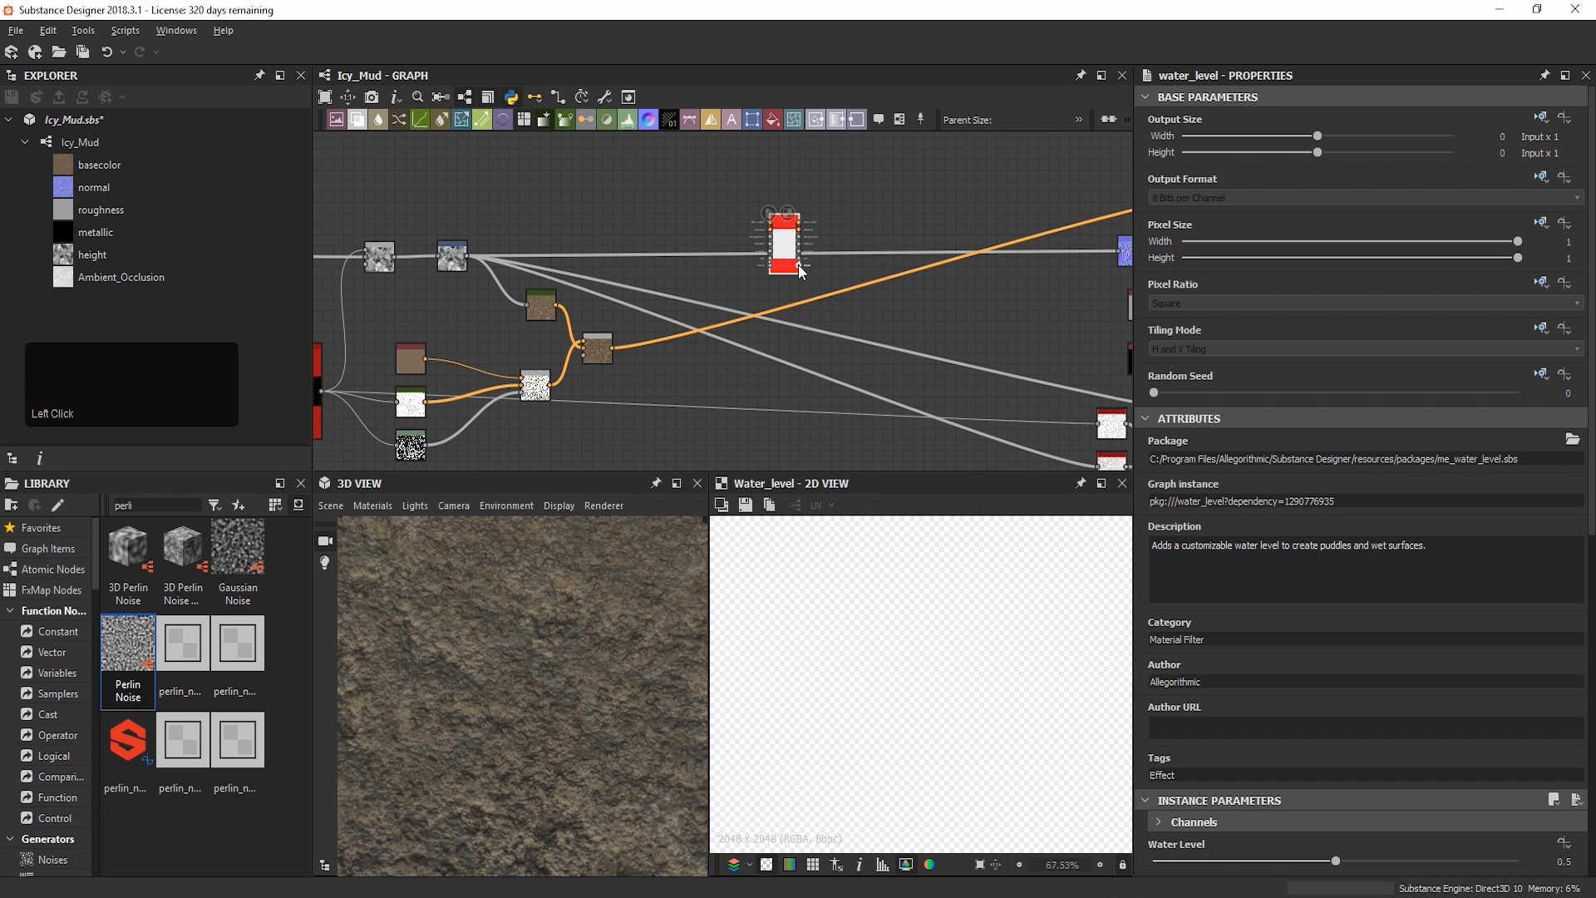
{"action": "scroll", "coordinate": [798, 264], "scroll_direction": "up", "scroll_amount": 4}
{"action": "scroll", "coordinate": [797, 268], "scroll_direction": "up", "scroll_amount": 3}
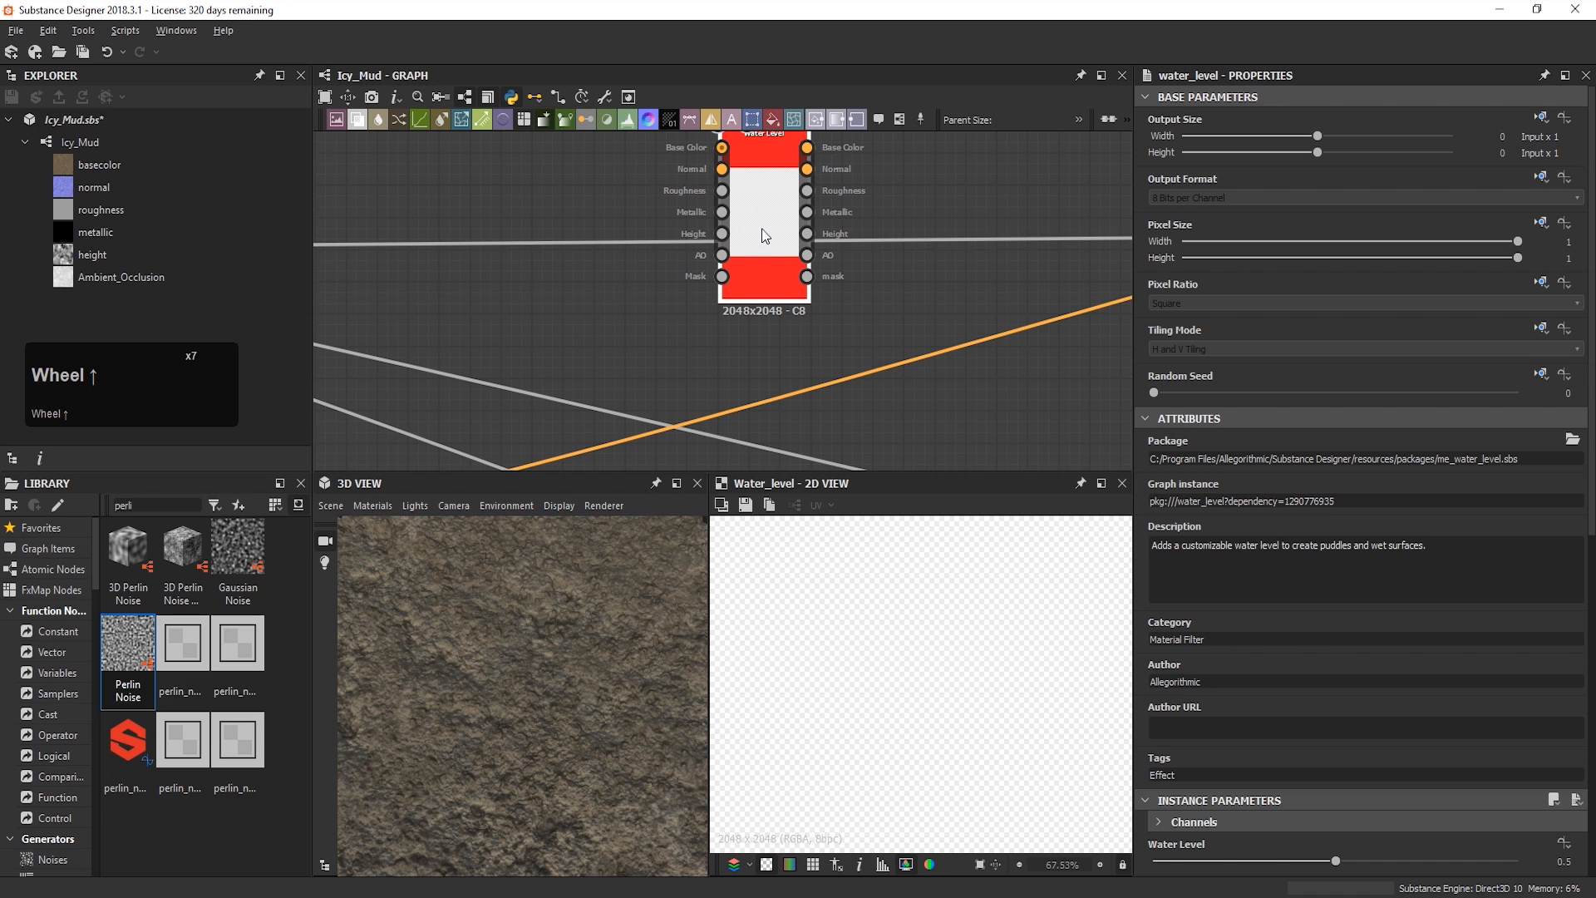
{"action": "left_click_drag", "start_coordinate": [756, 221], "coordinate": [821, 304]}
{"action": "double_click", "coordinate": [825, 307]}
{"action": "scroll", "coordinate": [1189, 511], "scroll_direction": "down", "scroll_amount": 5}
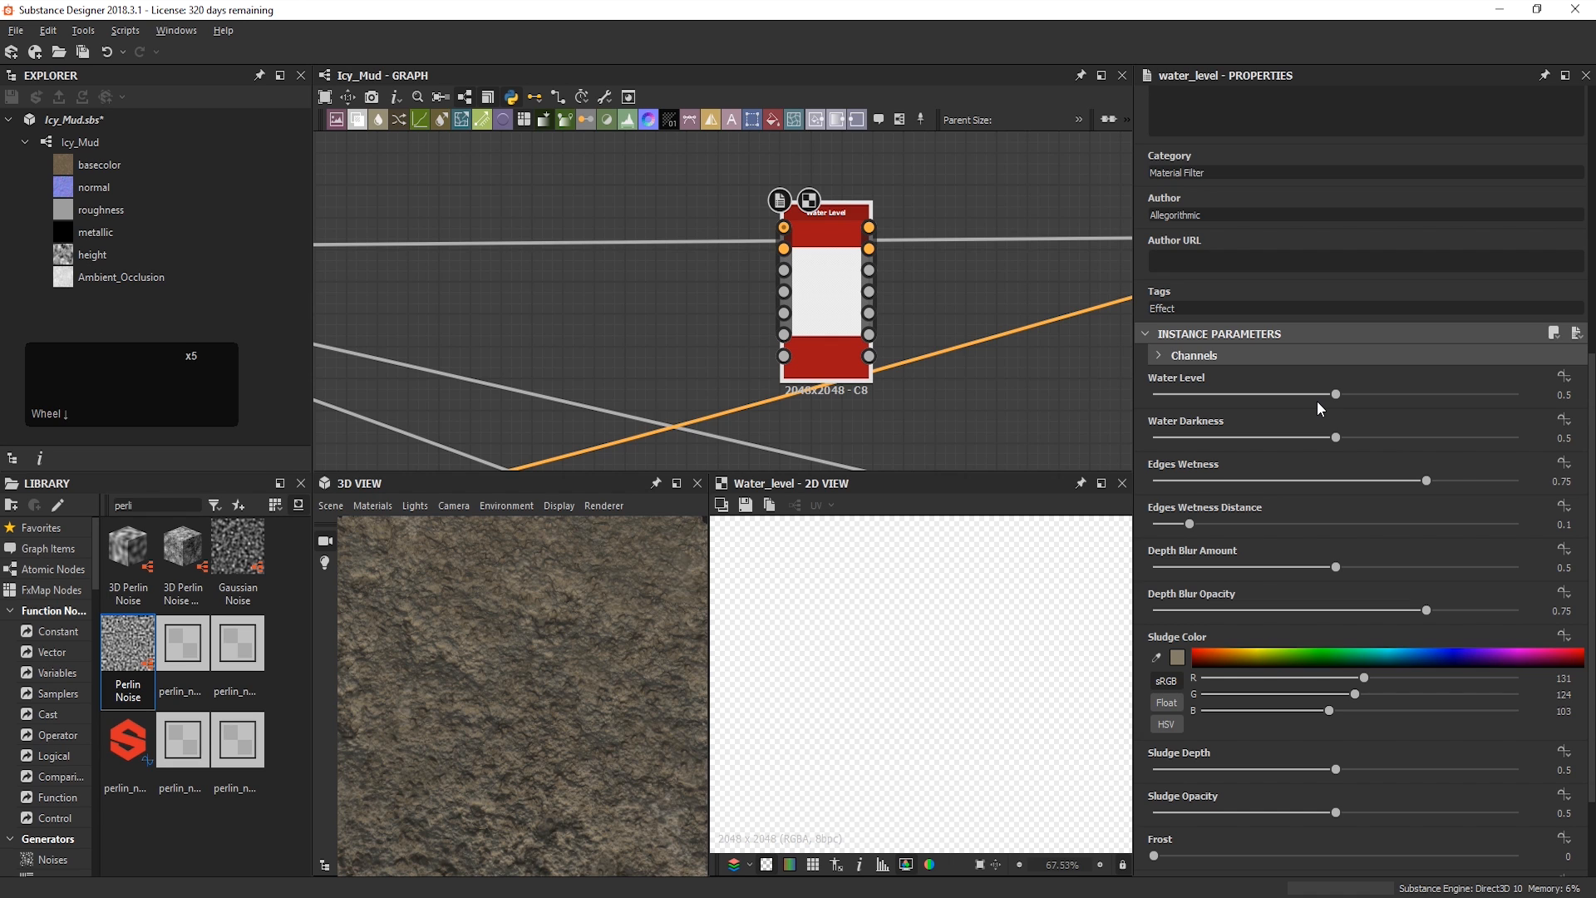
Step: Connect the Multiply Blend's output to the Water Level node's Base Color input and reposition the Water Level node
{"action": "scroll", "coordinate": [1052, 291], "scroll_direction": "down", "scroll_amount": 1}
{"action": "middle_click_drag", "start_coordinate": [793, 319], "coordinate": [869, 178]}
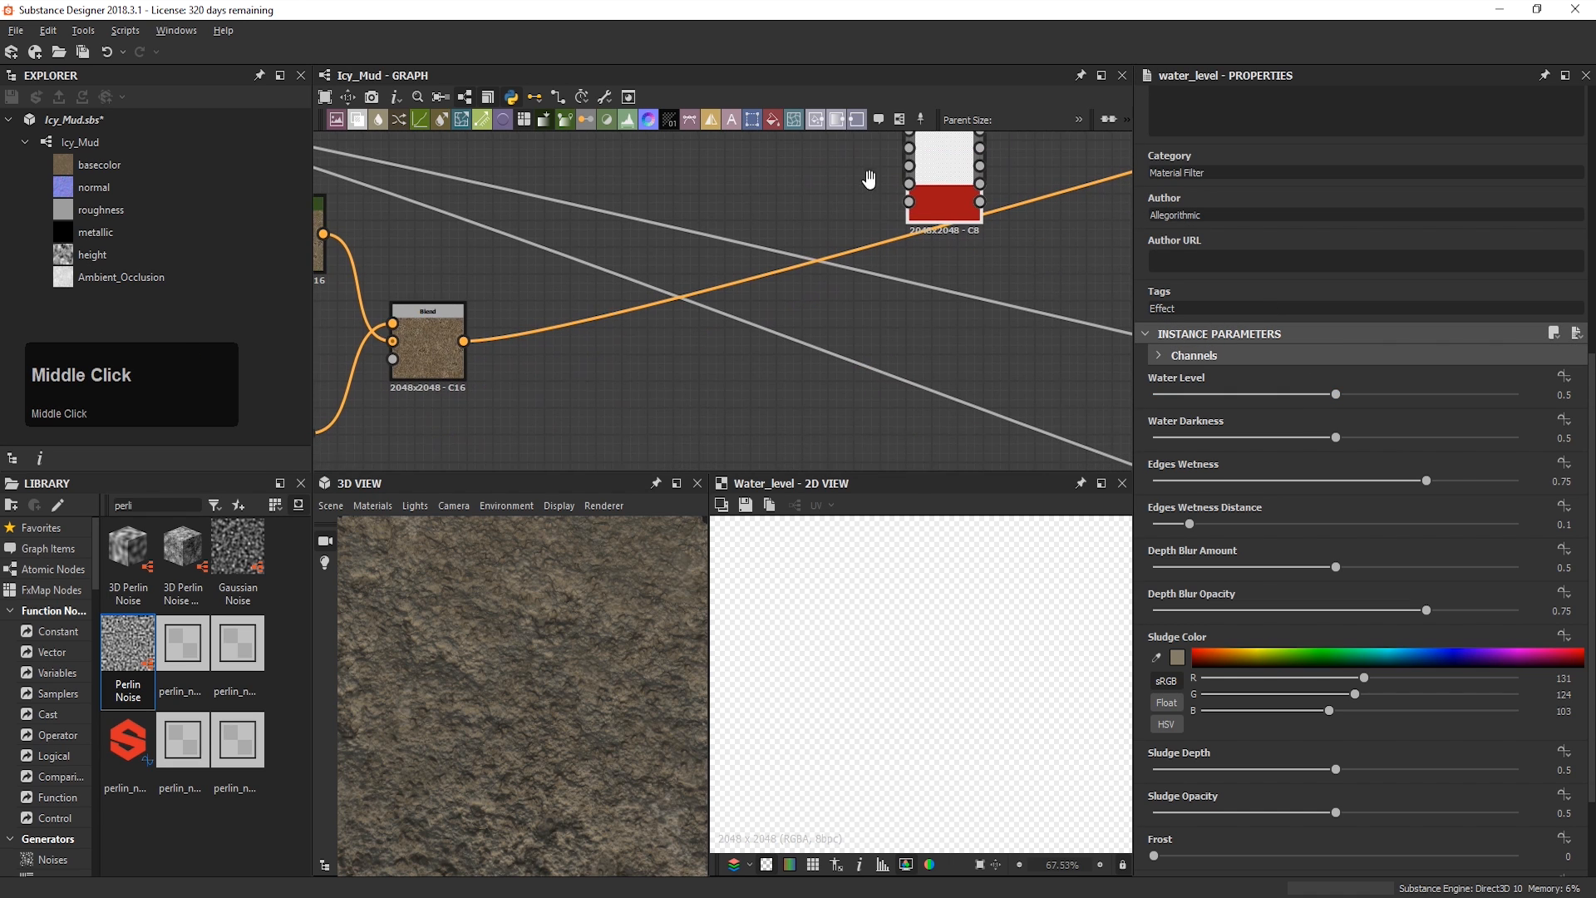
{"action": "scroll", "coordinate": [841, 206], "scroll_direction": "down", "scroll_amount": 2}
{"action": "left_click_drag", "start_coordinate": [580, 306], "coordinate": [773, 293]}
{"action": "middle_click_drag", "start_coordinate": [840, 145], "coordinate": [773, 293]}
{"action": "scroll", "coordinate": [773, 292], "scroll_direction": "up", "scroll_amount": 3}
{"action": "left_click_drag", "start_coordinate": [773, 292], "coordinate": [886, 256]}
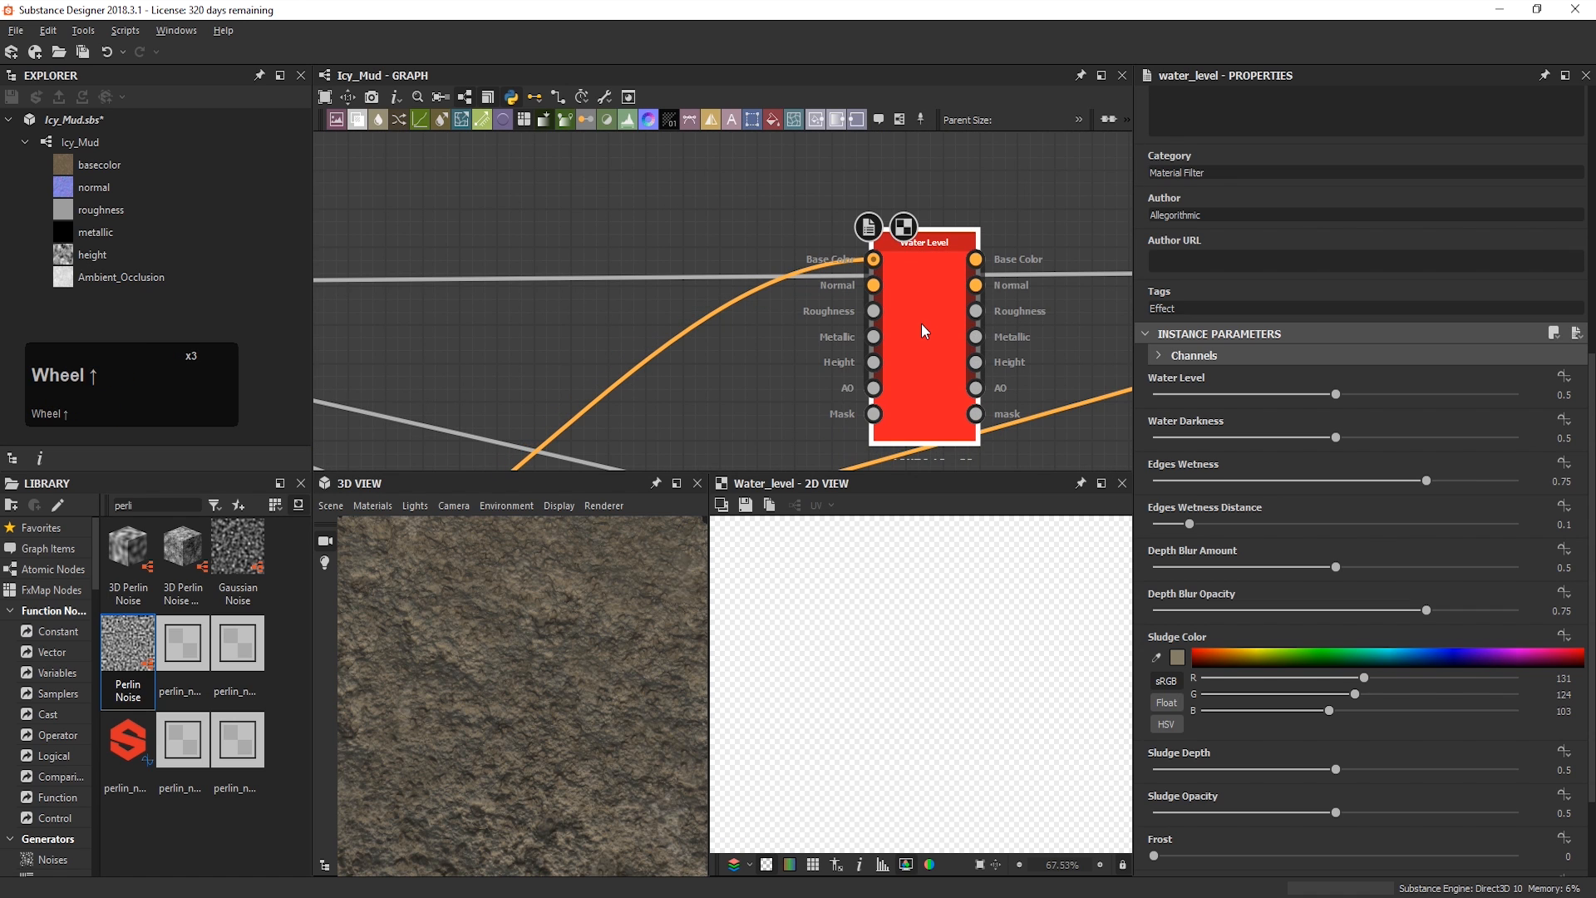
{"action": "left_click_drag", "start_coordinate": [921, 322], "coordinate": [931, 259]}
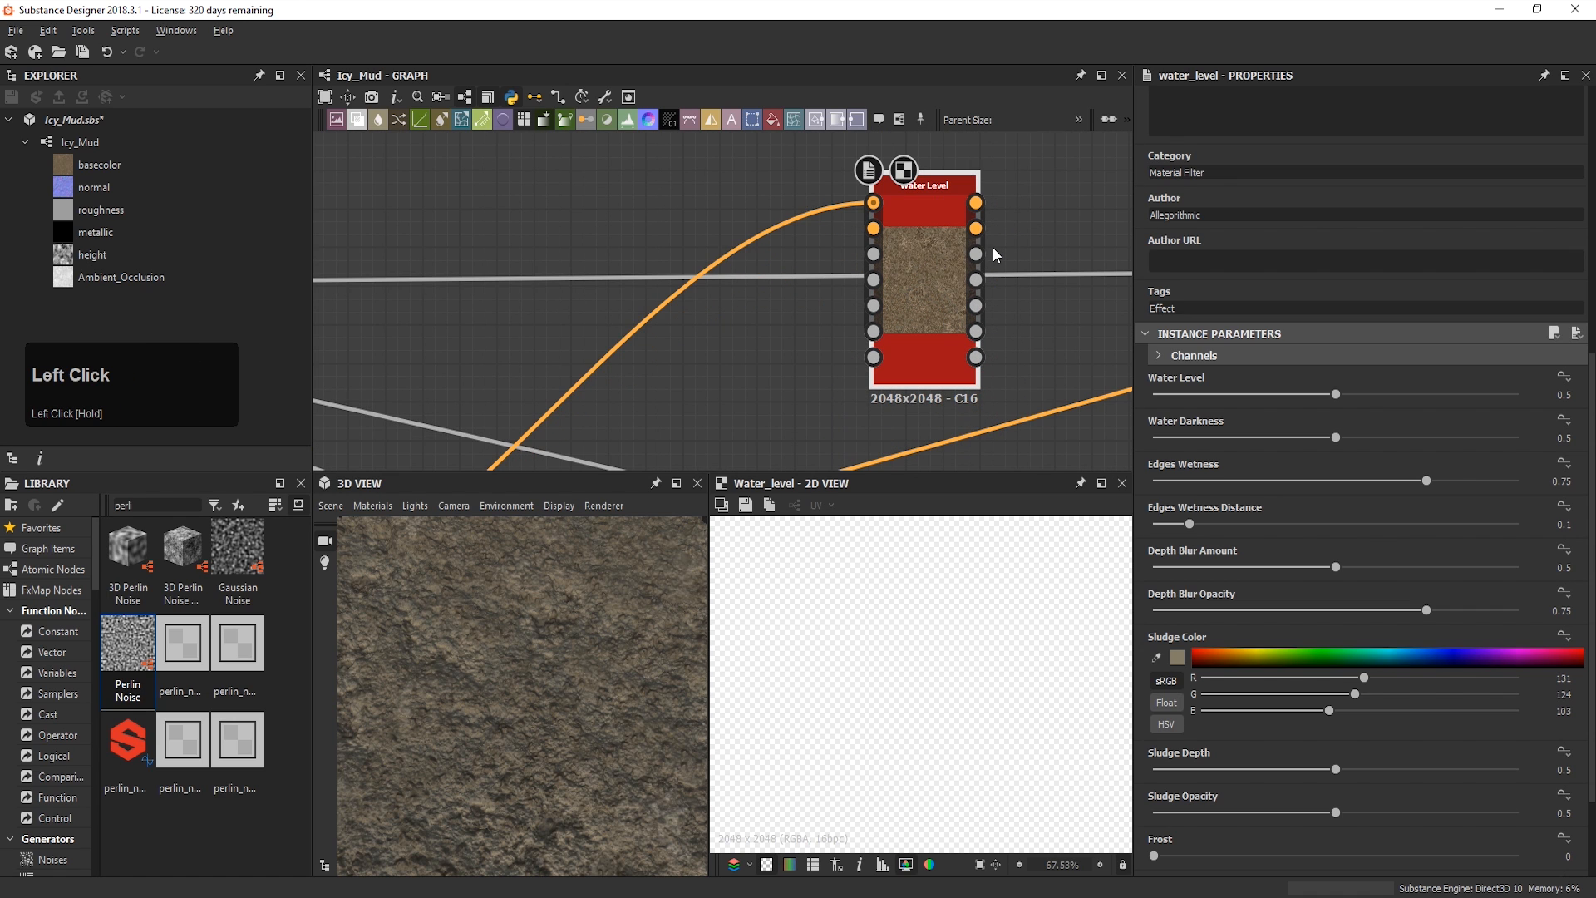
Step: Place the Normal node just before the Water Level node and connect it to the Normal input
{"action": "scroll", "coordinate": [847, 297], "scroll_direction": "down", "scroll_amount": 4}
{"action": "middle_click_drag", "start_coordinate": [1081, 262], "coordinate": [1060, 289]}
{"action": "left_click", "coordinate": [1059, 287]}
{"action": "scroll", "coordinate": [842, 283], "scroll_direction": "up", "scroll_amount": 4}
{"action": "left_click_drag", "start_coordinate": [731, 317], "coordinate": [1013, 237]}
{"action": "middle_click_drag", "start_coordinate": [1024, 279], "coordinate": [856, 253]}
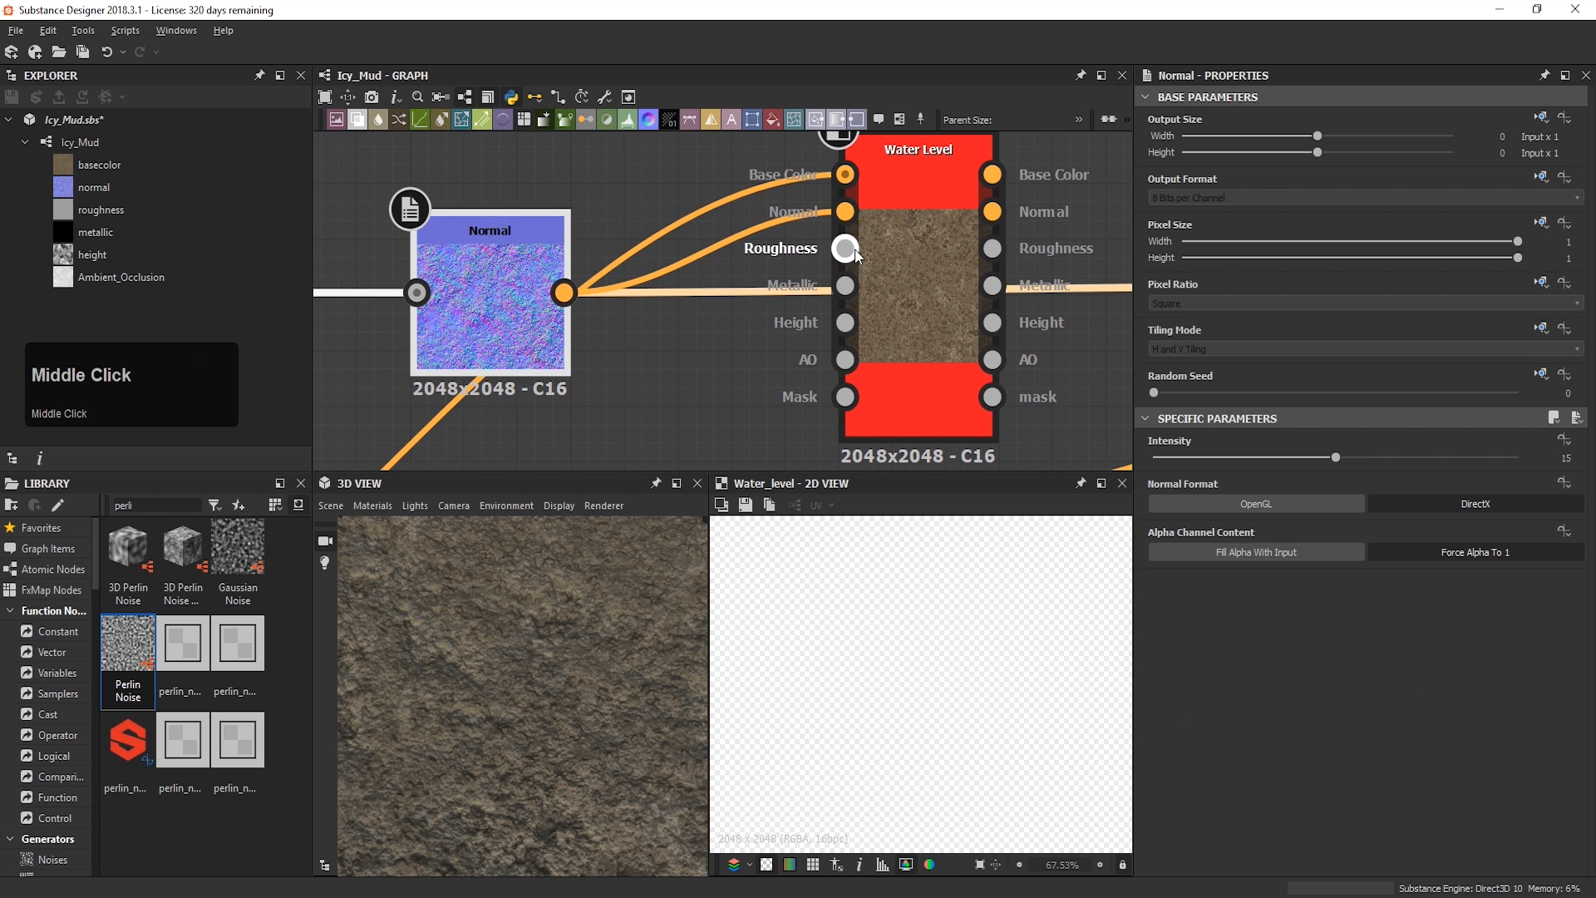
Step: Connect the height node that feeds the Normal node to the Water Level node's Roughness input
{"action": "scroll", "coordinate": [856, 254], "scroll_direction": "down", "scroll_amount": 5}
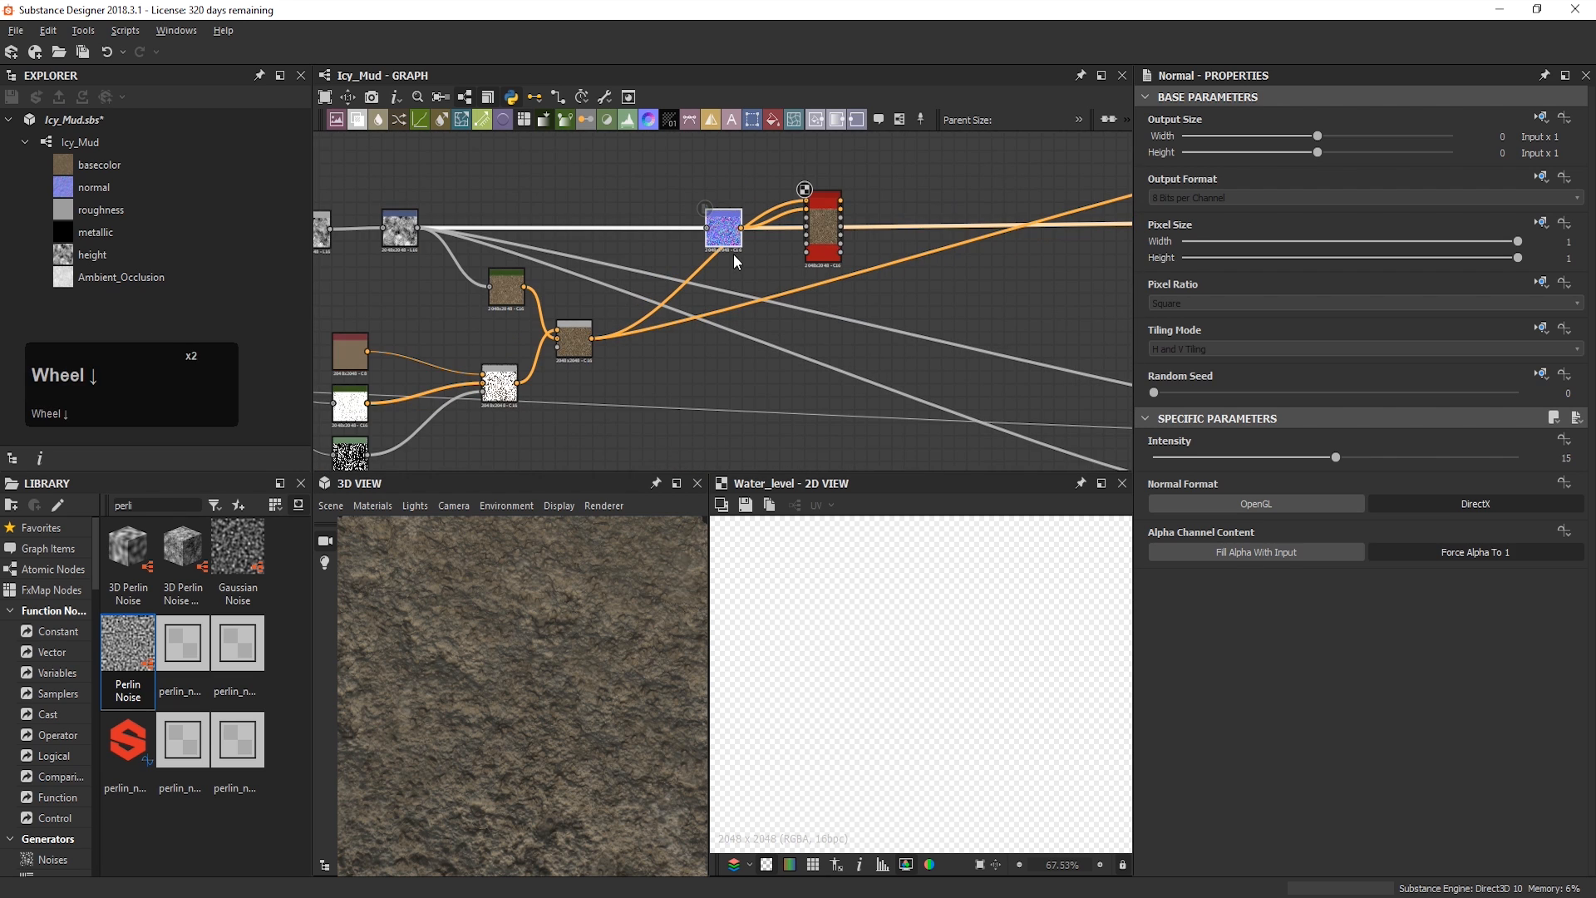
{"action": "left_click_drag", "start_coordinate": [415, 226], "coordinate": [774, 333]}
{"action": "scroll", "coordinate": [786, 245], "scroll_direction": "up", "scroll_amount": 6}
{"action": "middle_click_drag", "start_coordinate": [808, 229], "coordinate": [775, 333]}
{"action": "scroll", "coordinate": [781, 315], "scroll_direction": "up", "scroll_amount": 3}
{"action": "left_click_drag", "start_coordinate": [774, 332], "coordinate": [849, 223]}
{"action": "scroll", "coordinate": [849, 223], "scroll_direction": "down", "scroll_amount": 4}
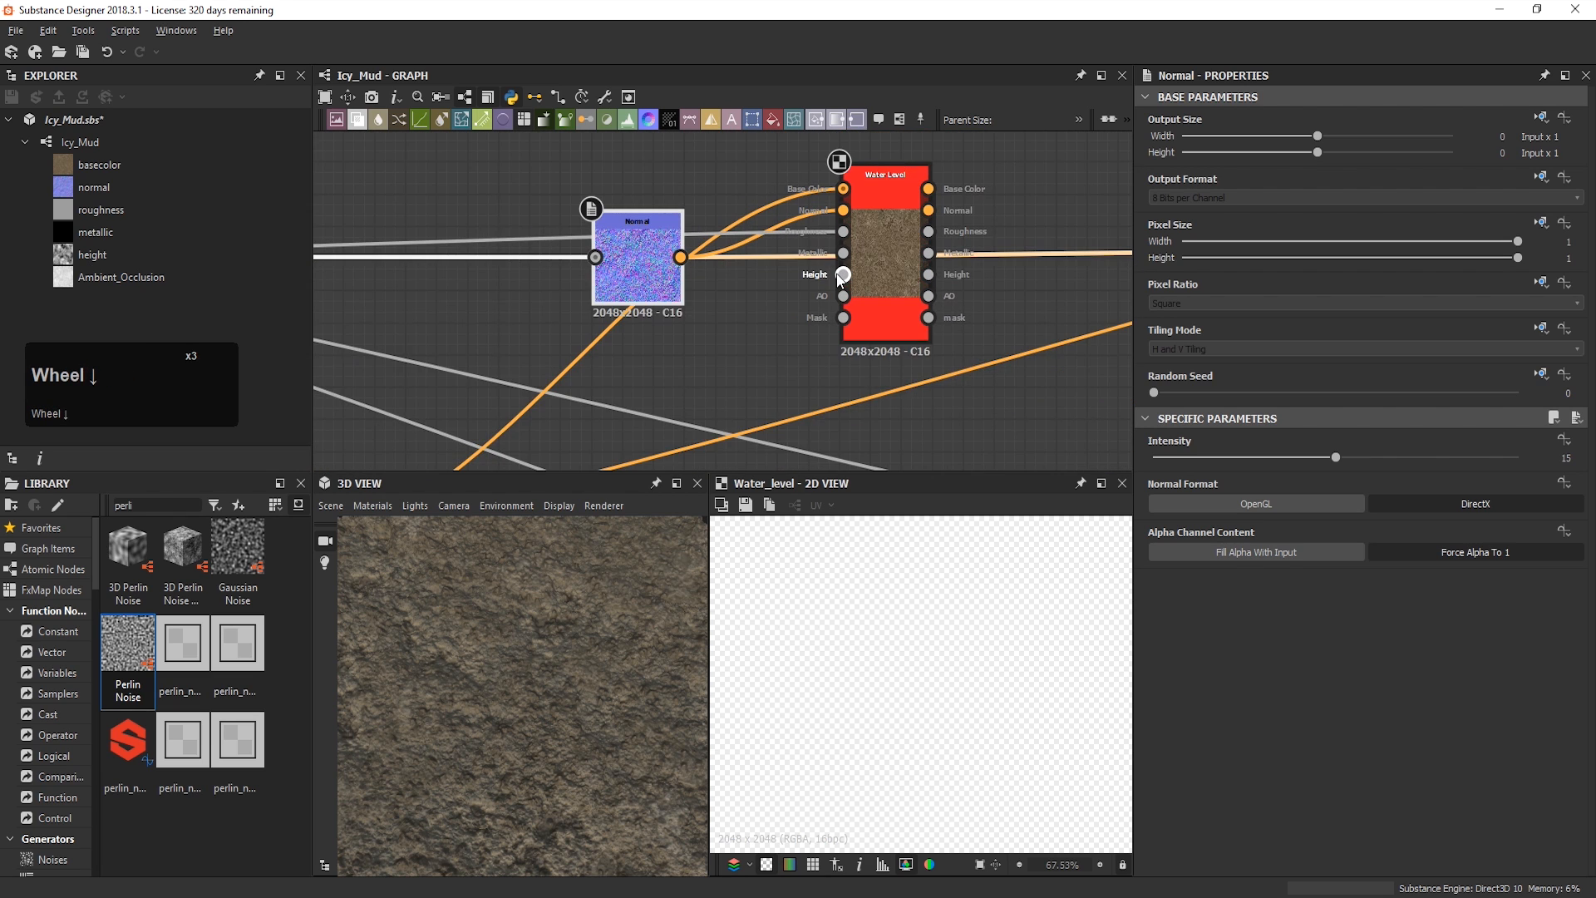
Step: Expand the Water Level node's Channels settings and set Metallic to False
{"action": "scroll", "coordinate": [845, 247], "scroll_direction": "up", "scroll_amount": 3}
{"action": "left_click", "coordinate": [906, 241]}
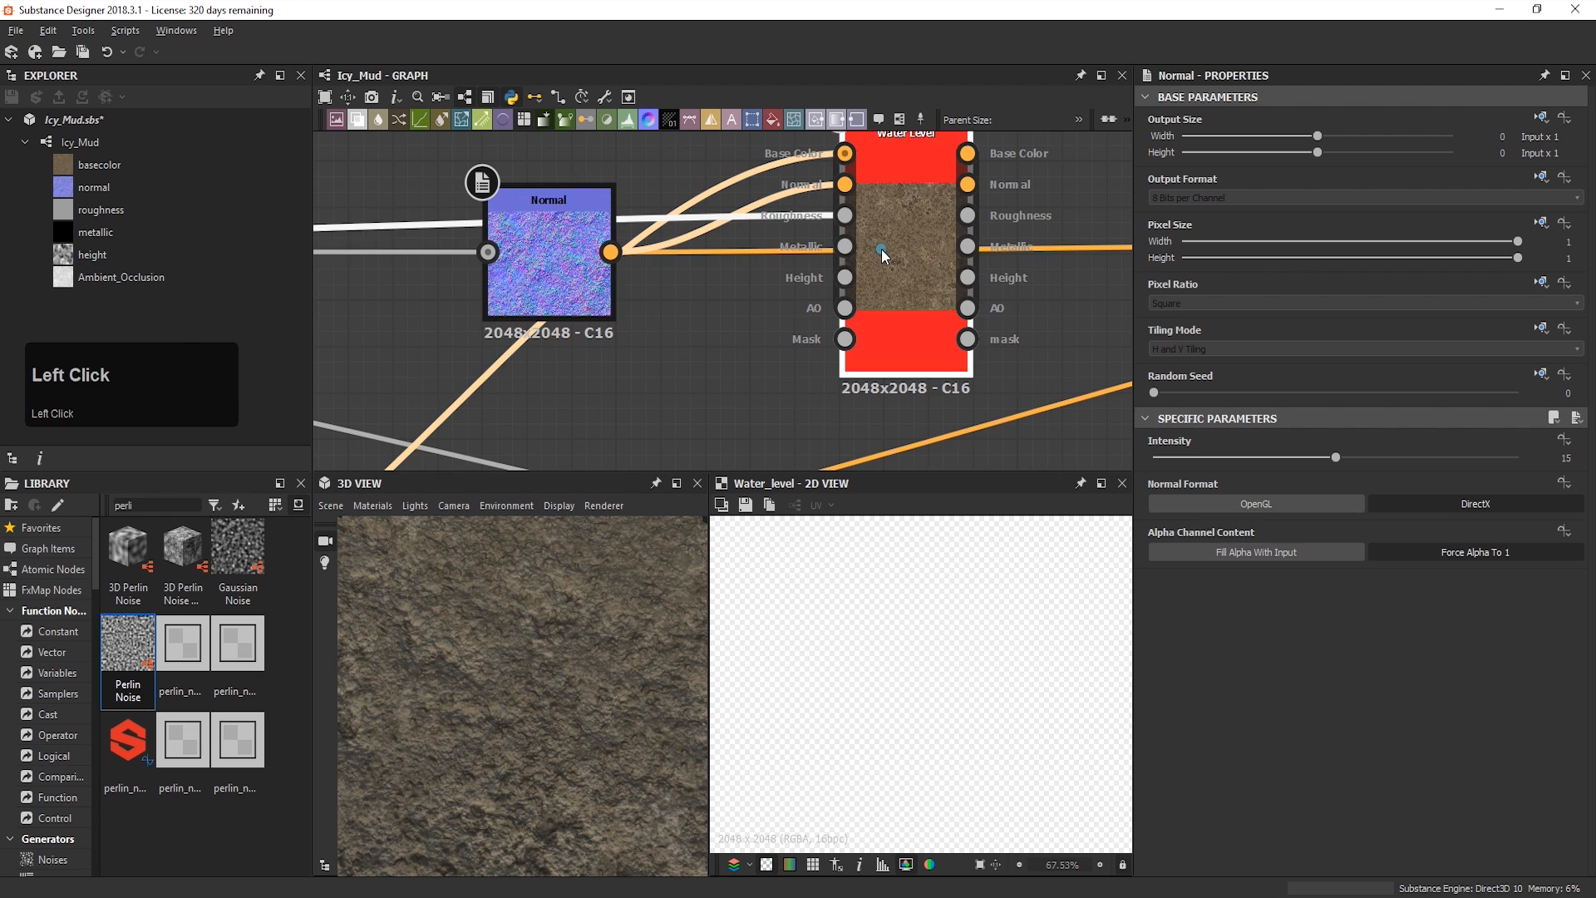
{"action": "scroll", "coordinate": [1330, 547], "scroll_direction": "down", "scroll_amount": 3}
{"action": "scroll", "coordinate": [1328, 552], "scroll_direction": "down", "scroll_amount": 3}
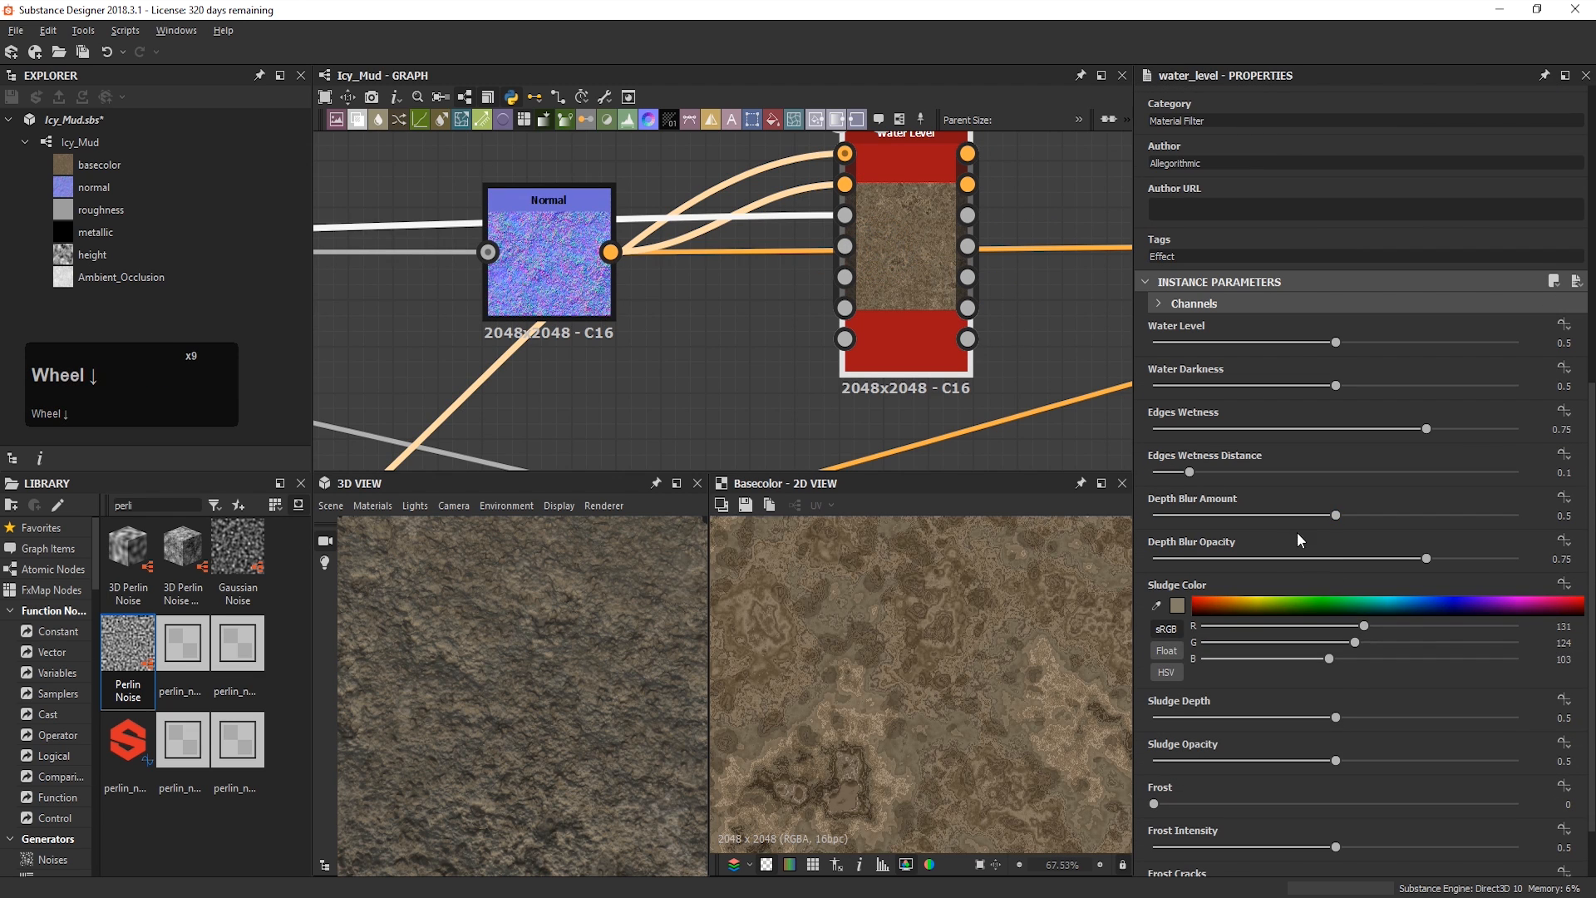
{"action": "scroll", "coordinate": [1283, 512], "scroll_direction": "up", "scroll_amount": 1}
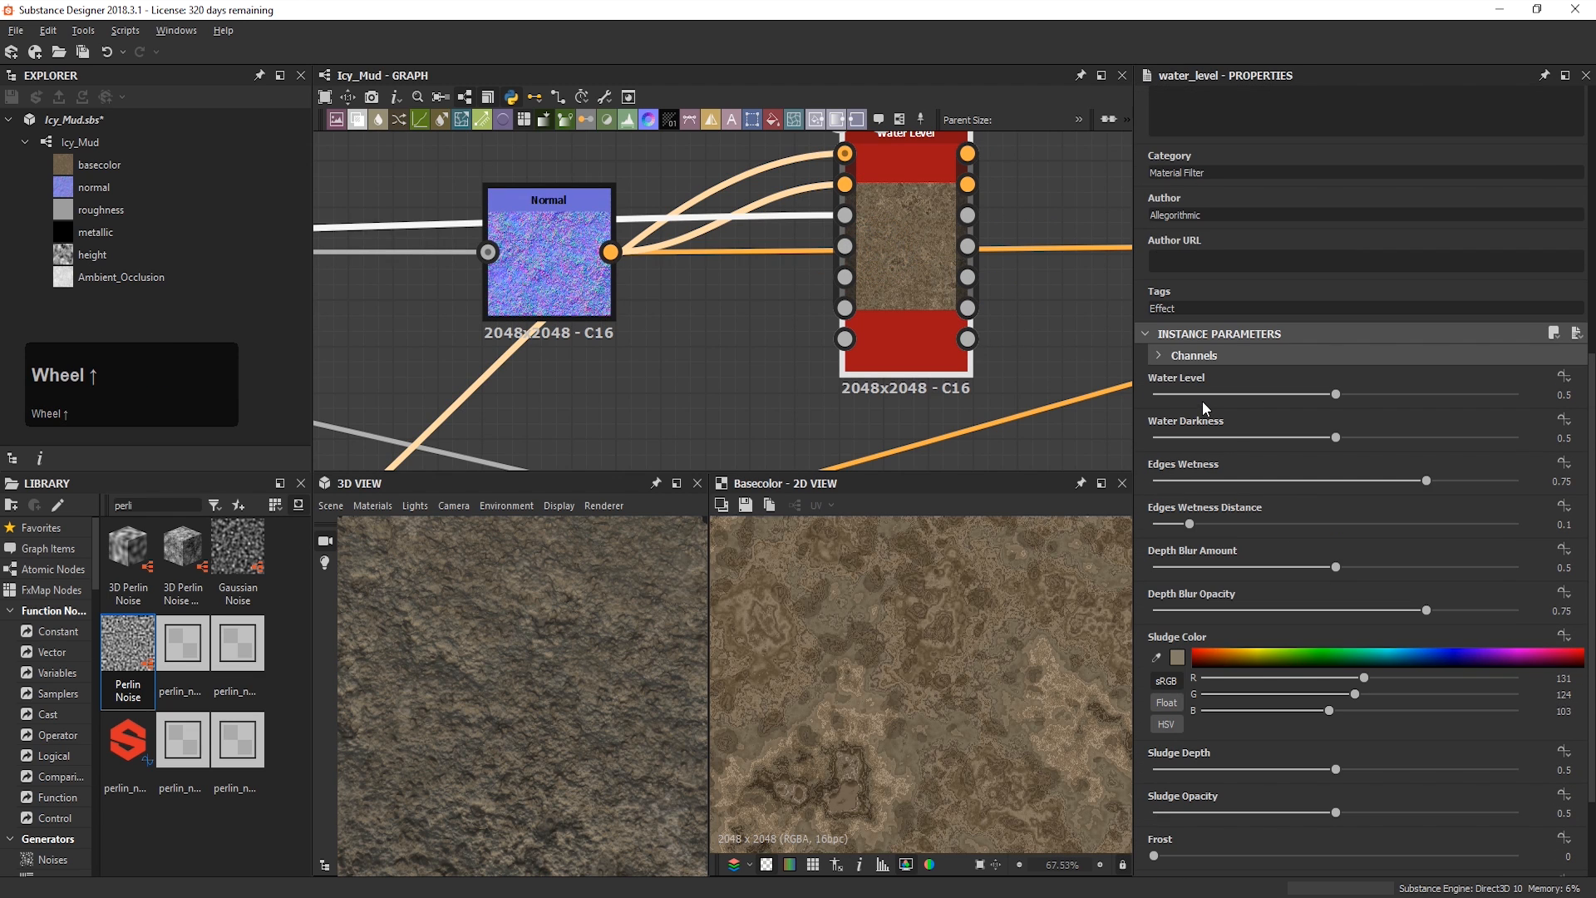
{"action": "left_click", "coordinate": [1161, 363]}
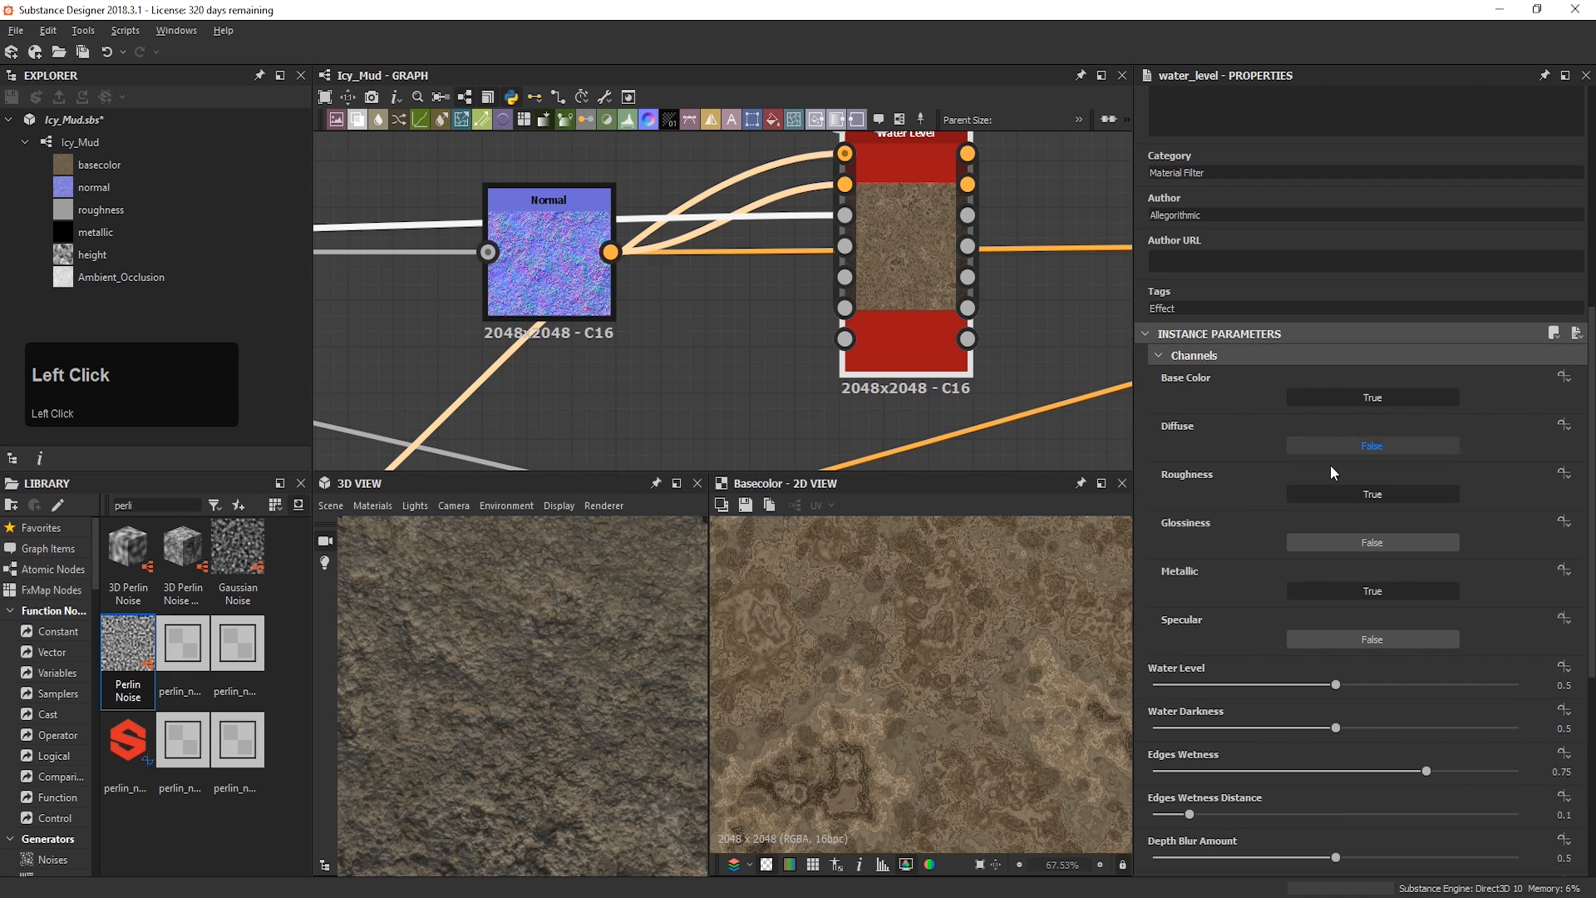
{"action": "left_click", "coordinate": [1373, 546]}
{"action": "left_click", "coordinate": [1353, 591]}
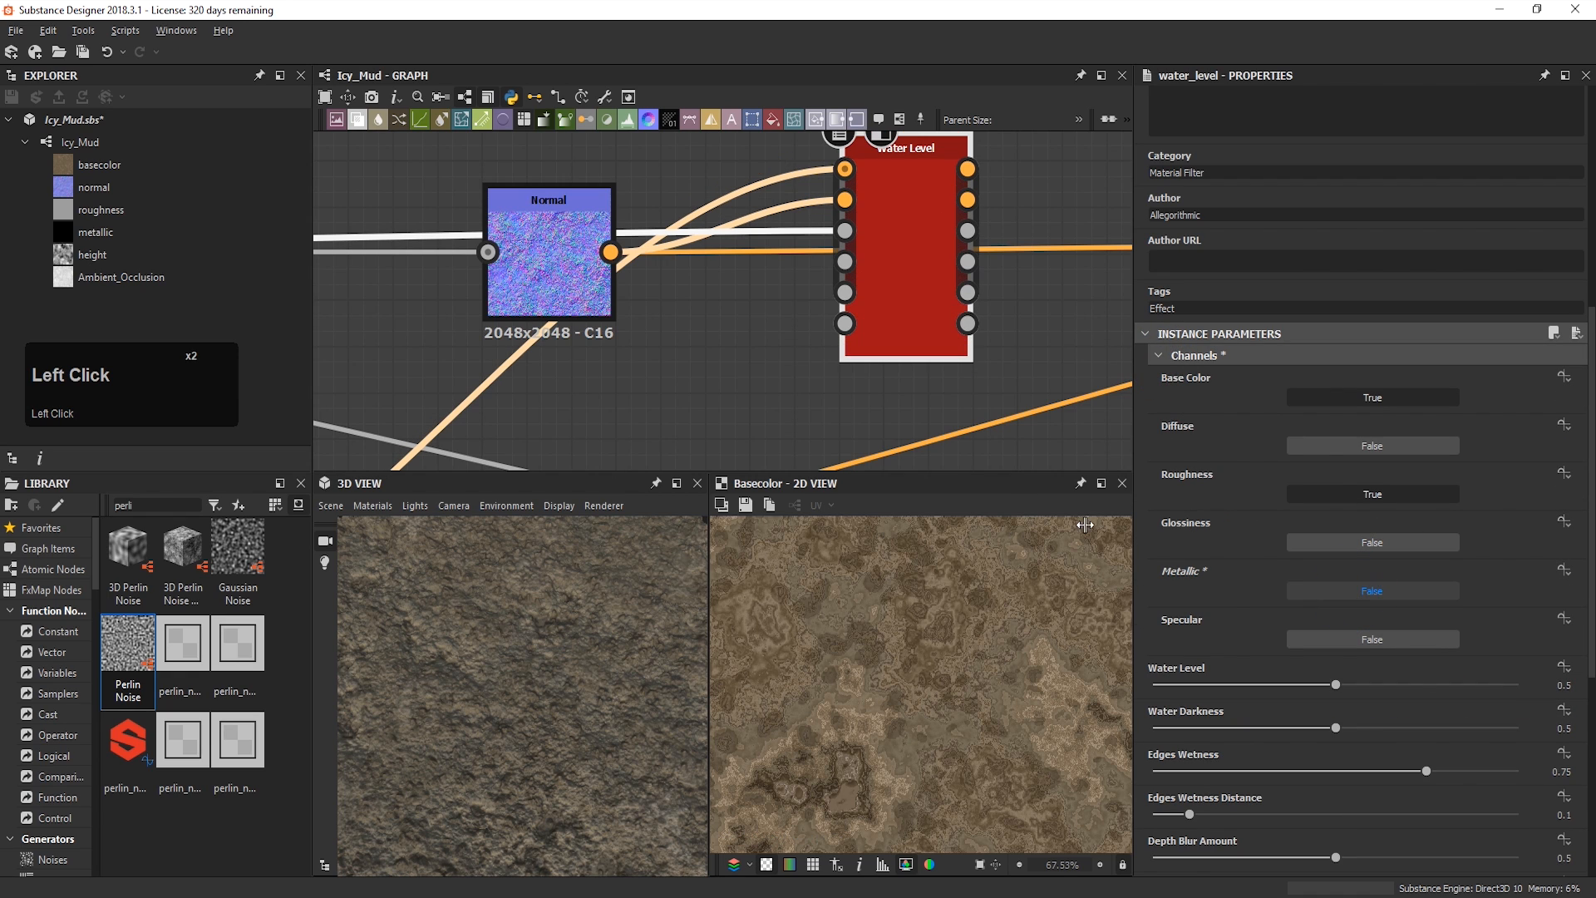
{"action": "scroll", "coordinate": [873, 212], "scroll_direction": "up", "scroll_amount": 2}
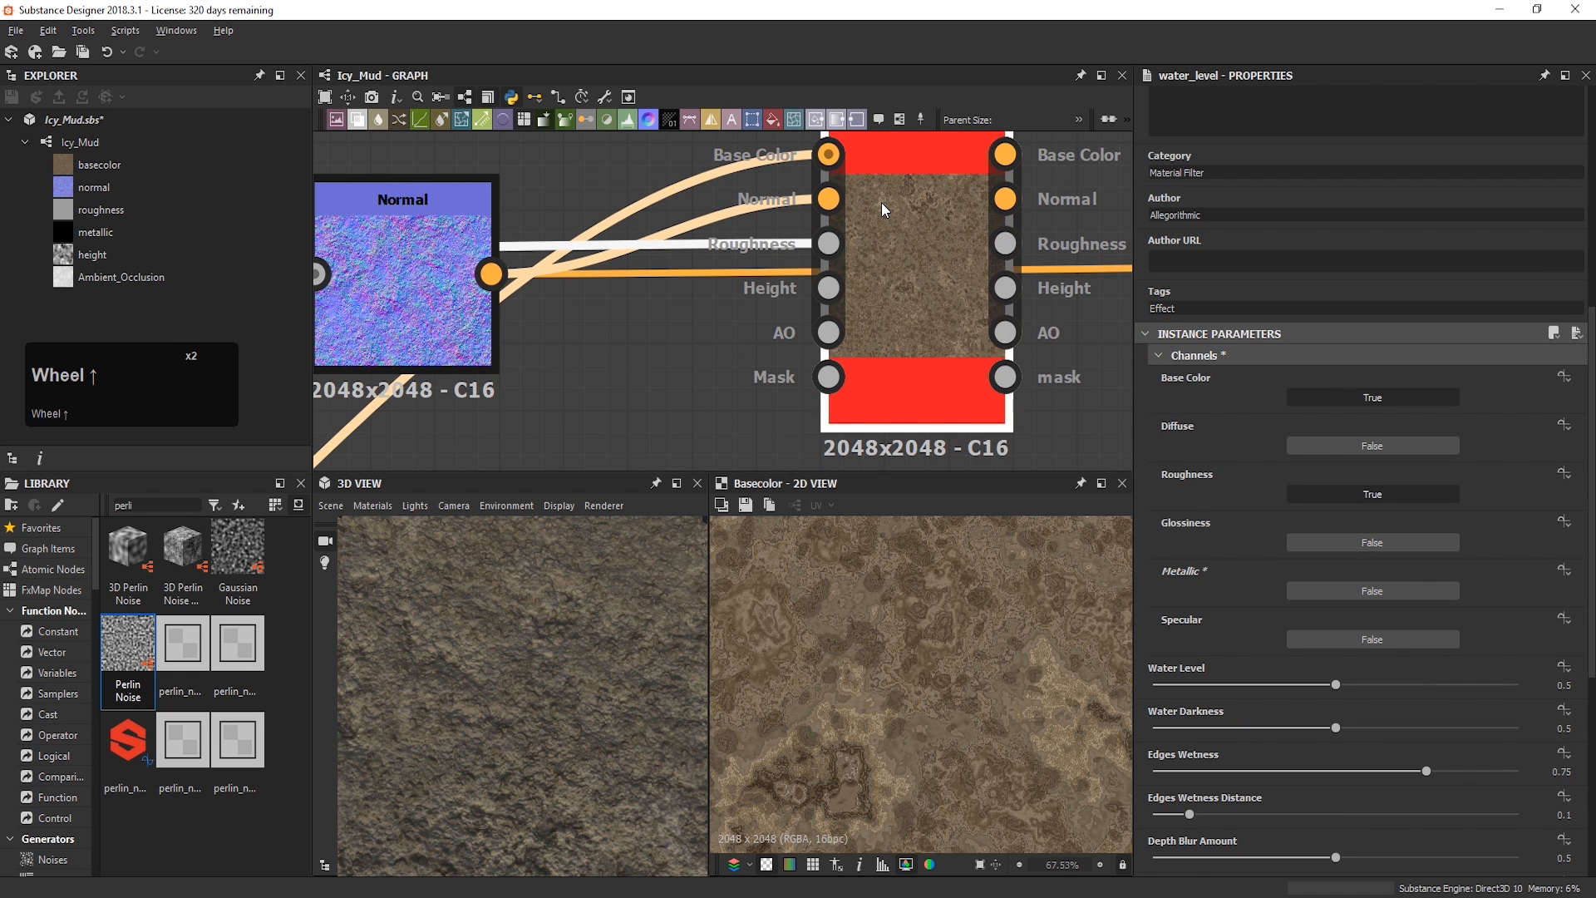
Step: Shift the Normal node below the links and connect the height node to the Water Level's Height input
{"action": "scroll", "coordinate": [881, 202], "scroll_direction": "down", "scroll_amount": 5}
{"action": "middle_click_drag", "start_coordinate": [881, 202], "coordinate": [943, 208]}
{"action": "scroll", "coordinate": [748, 224], "scroll_direction": "down", "scroll_amount": 2}
{"action": "left_click_drag", "start_coordinate": [771, 217], "coordinate": [793, 275]}
{"action": "left_click_drag", "start_coordinate": [410, 242], "coordinate": [861, 231]}
{"action": "scroll", "coordinate": [888, 282], "scroll_direction": "up", "scroll_amount": 3}
{"action": "scroll", "coordinate": [850, 189], "scroll_direction": "up", "scroll_amount": 4}
{"action": "scroll", "coordinate": [868, 232], "scroll_direction": "down", "scroll_amount": 9}
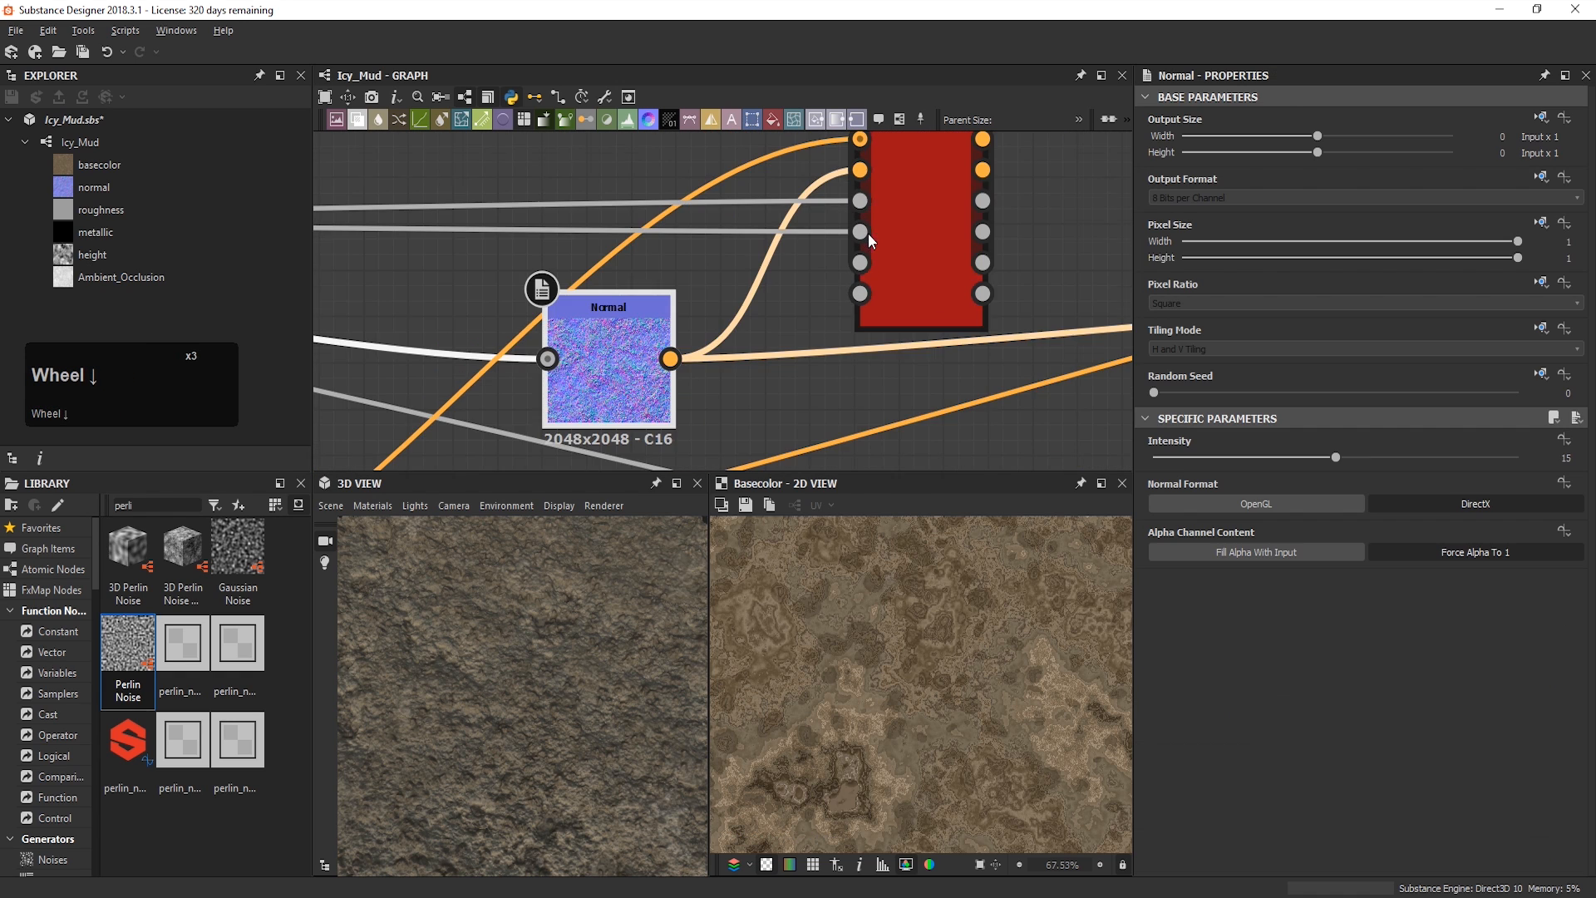
Step: Move the ambient occlusion nodes closer to the Water Level node and connect their Blend to its AO input
{"action": "scroll", "coordinate": [874, 255], "scroll_direction": "down", "scroll_amount": 3}
{"action": "middle_click_drag", "start_coordinate": [1078, 356], "coordinate": [1004, 338]}
{"action": "left_click_drag", "start_coordinate": [997, 316], "coordinate": [662, 358]}
{"action": "left_click_drag", "start_coordinate": [683, 355], "coordinate": [696, 322]}
{"action": "middle_click_drag", "start_coordinate": [719, 258], "coordinate": [697, 322]}
{"action": "scroll", "coordinate": [736, 243], "scroll_direction": "up", "scroll_amount": 7}
{"action": "left_click_drag", "start_coordinate": [696, 323], "coordinate": [782, 337]}
{"action": "scroll", "coordinate": [782, 337], "scroll_direction": "up", "scroll_amount": 1}
{"action": "scroll", "coordinate": [869, 342], "scroll_direction": "down", "scroll_amount": 6}
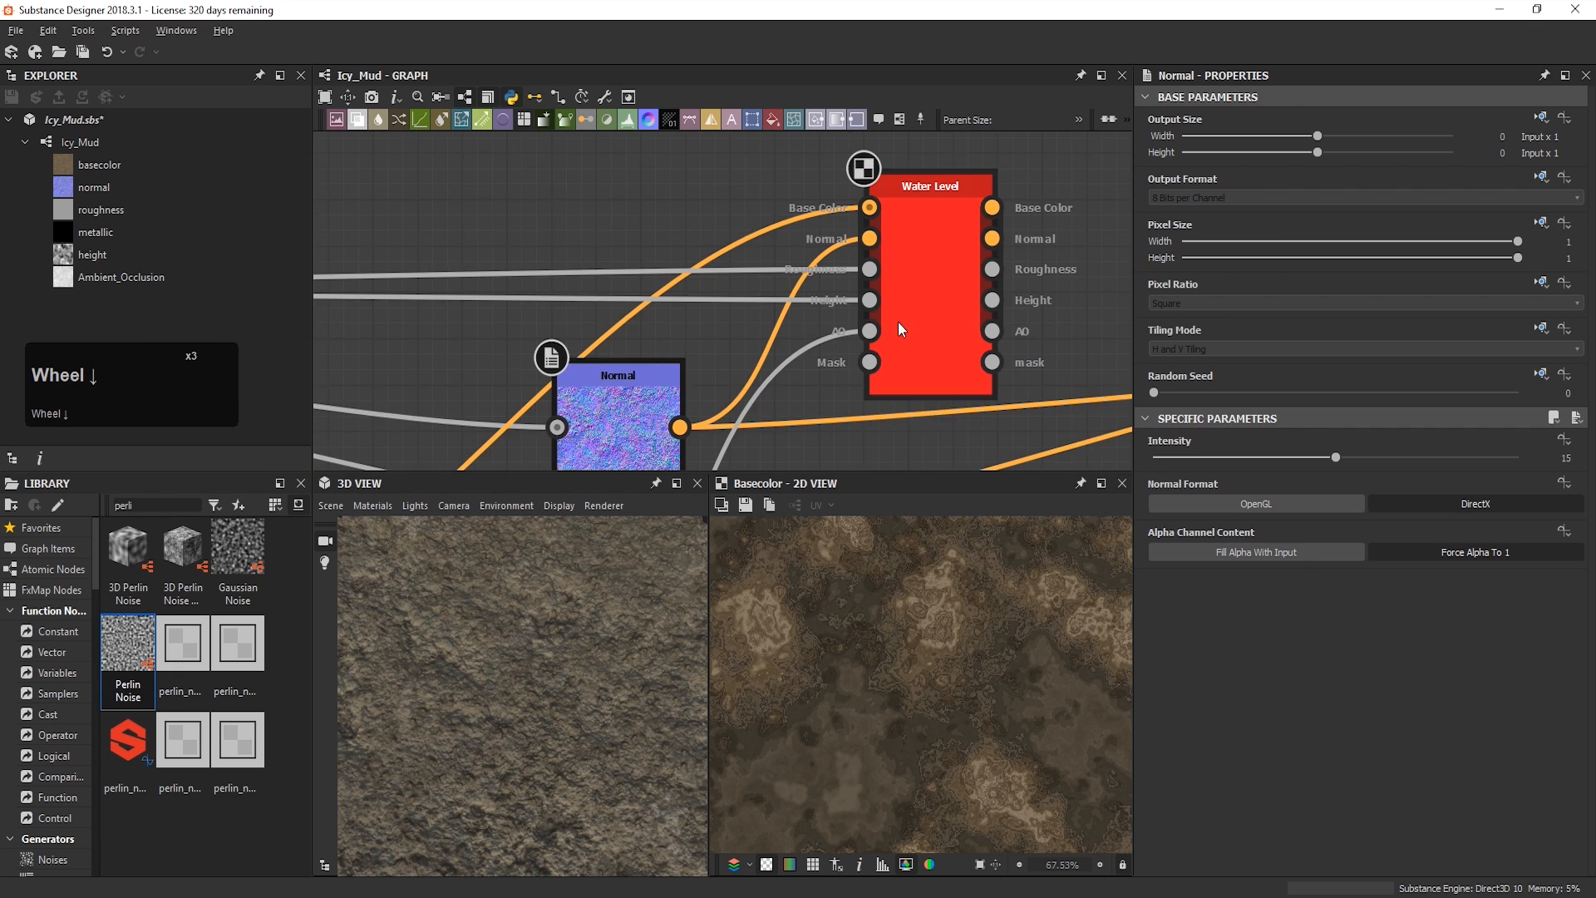
Step: Connect the Water Level node's Base Color, Normal and Roughness outputs to the matching material output nodes
{"action": "left_click_drag", "start_coordinate": [679, 223], "coordinate": [720, 283]}
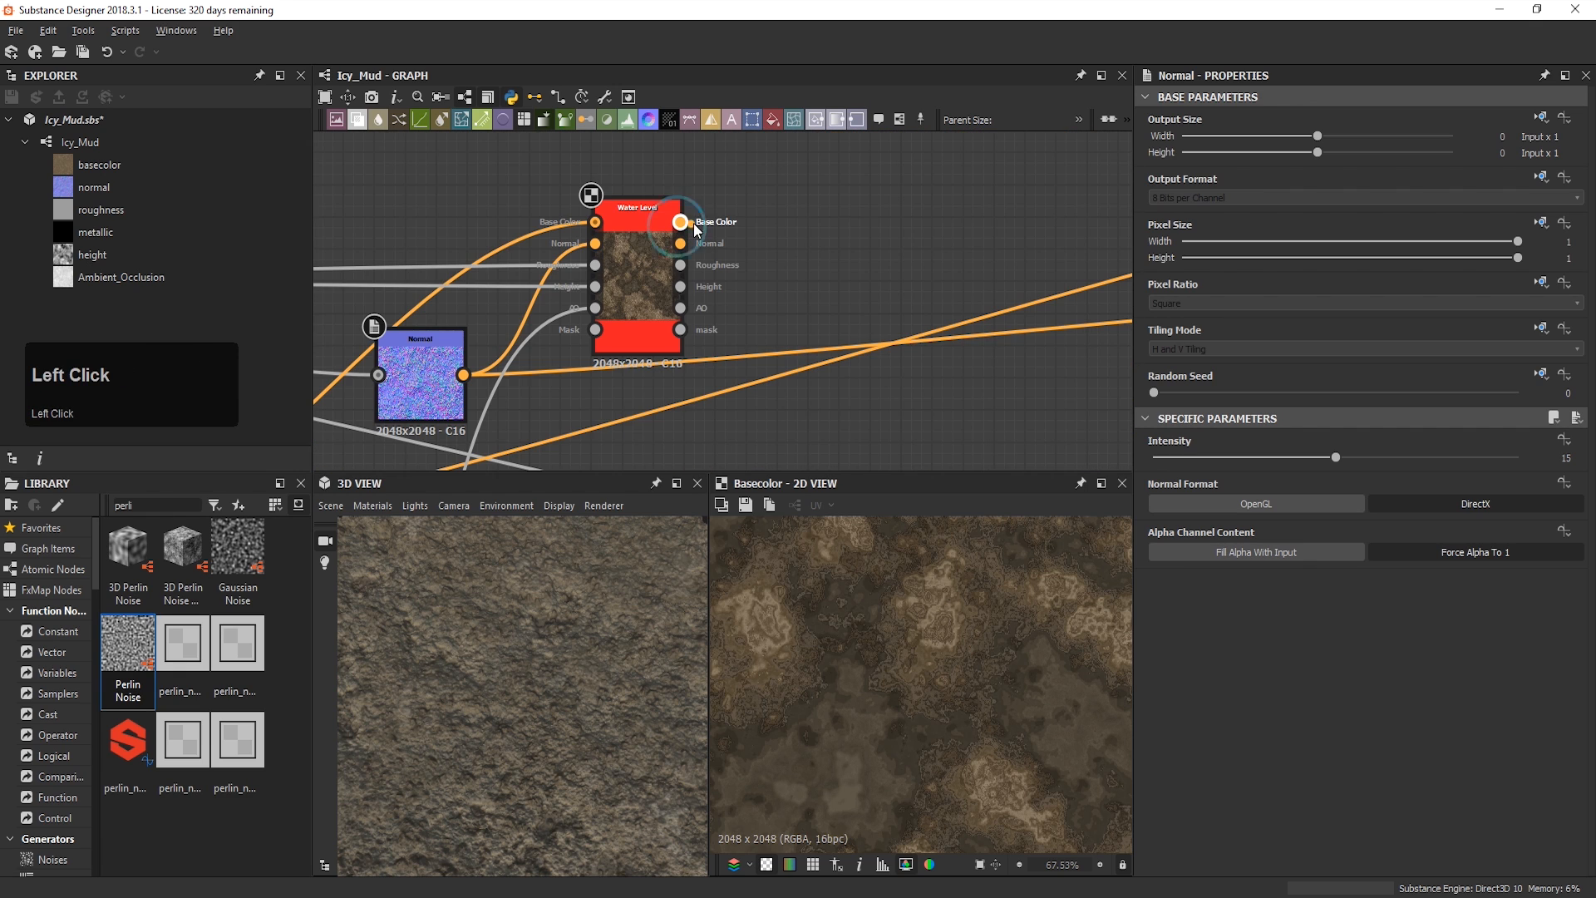
{"action": "scroll", "coordinate": [844, 233], "scroll_direction": "down", "scroll_amount": 4}
{"action": "middle_click_drag", "start_coordinate": [1064, 218], "coordinate": [720, 283]}
{"action": "left_click_drag", "start_coordinate": [720, 283], "coordinate": [1017, 229]}
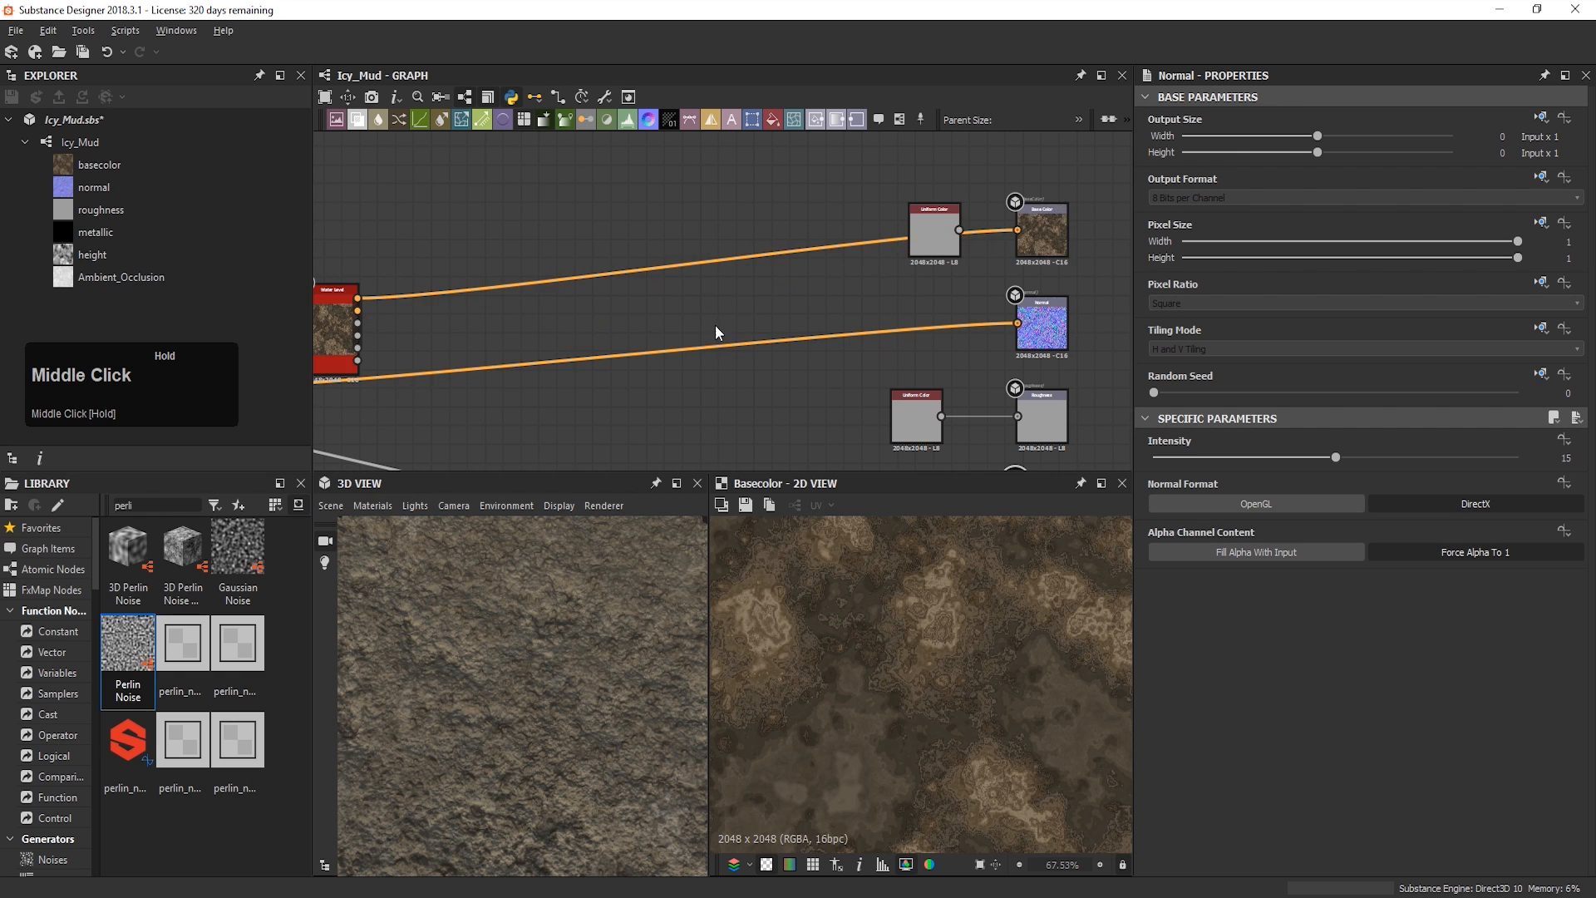
{"action": "middle_click_drag", "start_coordinate": [716, 326], "coordinate": [803, 304]}
{"action": "left_click_drag", "start_coordinate": [446, 286], "coordinate": [1105, 392]}
Step: Connect the Water Level's Height and AO outputs to the height and Ambient_Occlusion output nodes and inspect the material in 3D
{"action": "middle_click_drag", "start_coordinate": [538, 367], "coordinate": [641, 274]}
{"action": "scroll", "coordinate": [641, 274], "scroll_direction": "down", "scroll_amount": 2}
{"action": "left_click_drag", "start_coordinate": [577, 236], "coordinate": [899, 327]}
{"action": "scroll", "coordinate": [886, 346], "scroll_direction": "up", "scroll_amount": 1}
{"action": "middle_click_drag", "start_coordinate": [886, 346], "coordinate": [899, 327]}
{"action": "left_click_drag", "start_coordinate": [899, 328], "coordinate": [1064, 411]}
{"action": "scroll", "coordinate": [513, 189], "scroll_direction": "up", "scroll_amount": 2}
{"action": "scroll", "coordinate": [700, 249], "scroll_direction": "down", "scroll_amount": 4}
{"action": "left_click_drag", "start_coordinate": [514, 218], "coordinate": [1001, 381]}
{"action": "scroll", "coordinate": [748, 295], "scroll_direction": "up", "scroll_amount": 2}
{"action": "middle_click_drag", "start_coordinate": [748, 295], "coordinate": [803, 300]}
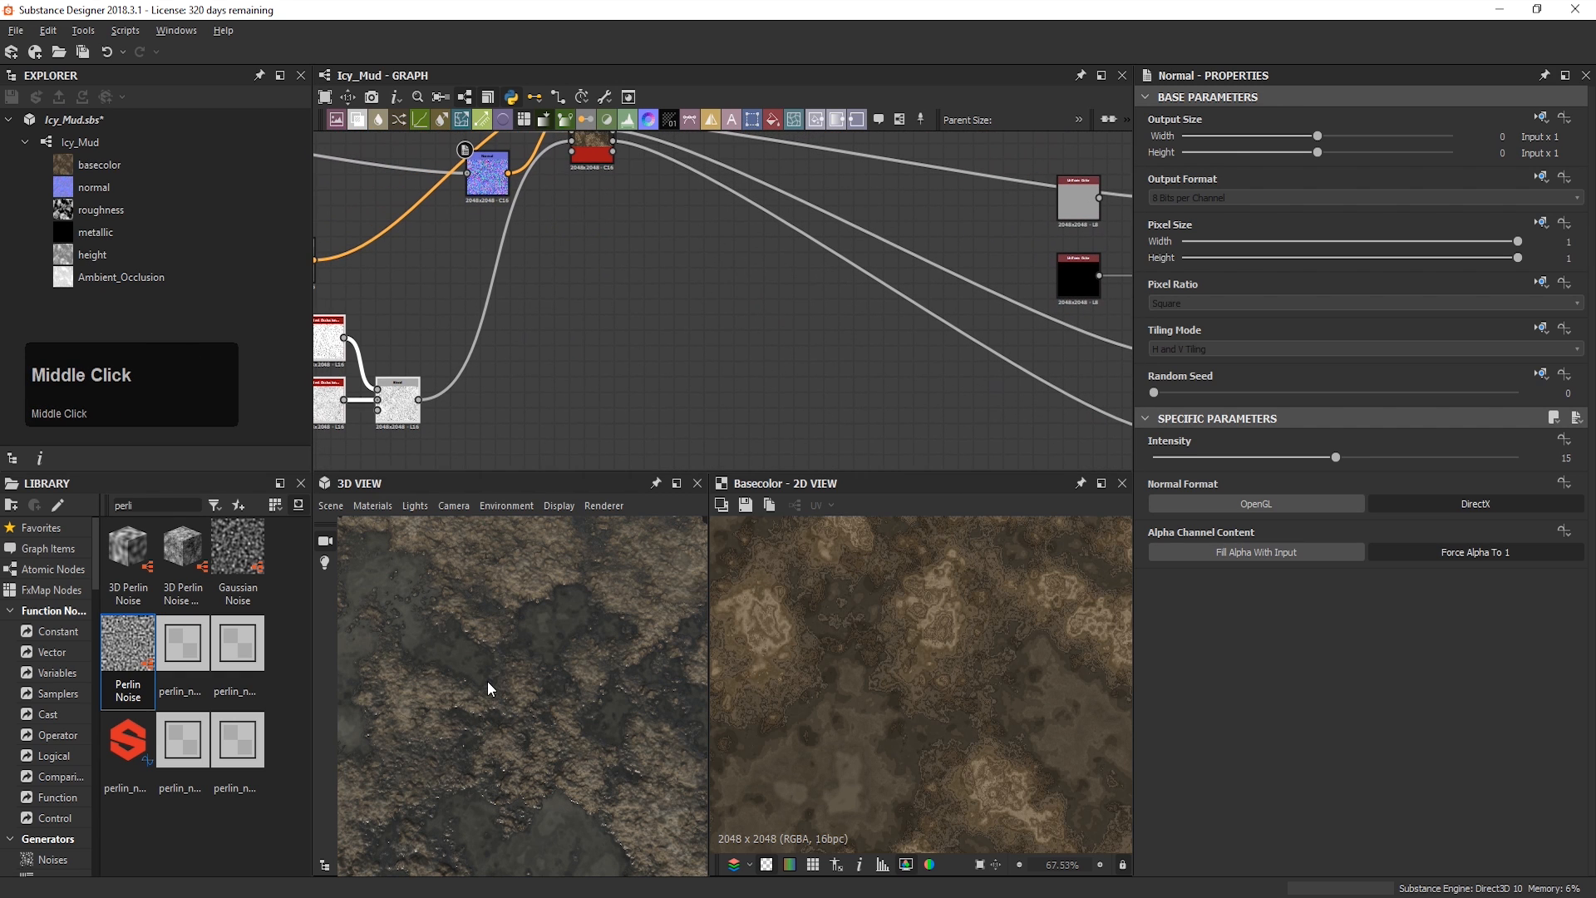
{"action": "scroll", "coordinate": [490, 680], "scroll_direction": "down", "scroll_amount": 3}
{"action": "left_click_drag", "start_coordinate": [490, 680], "coordinate": [525, 694]}
{"action": "right_click_drag", "start_coordinate": [525, 694], "coordinate": [627, 404]}
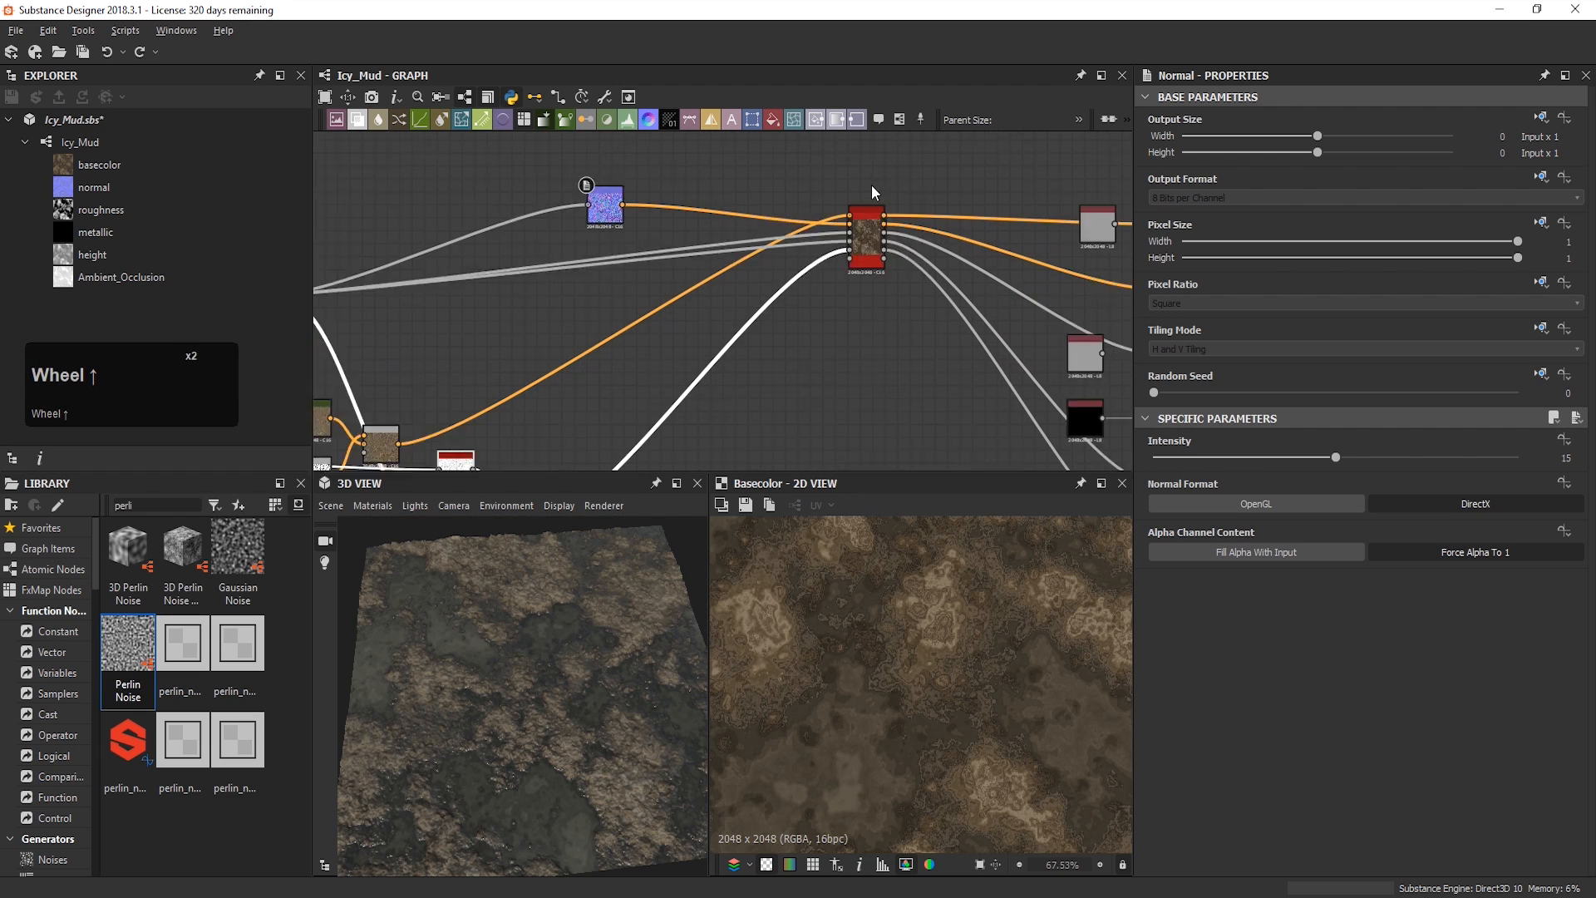
Step: Set the Water Level node's Water Darkness to 0.71 and inspect the puddles up close in 3D
{"action": "scroll", "coordinate": [872, 199], "scroll_direction": "up", "scroll_amount": 7}
{"action": "double_click", "coordinate": [876, 261]}
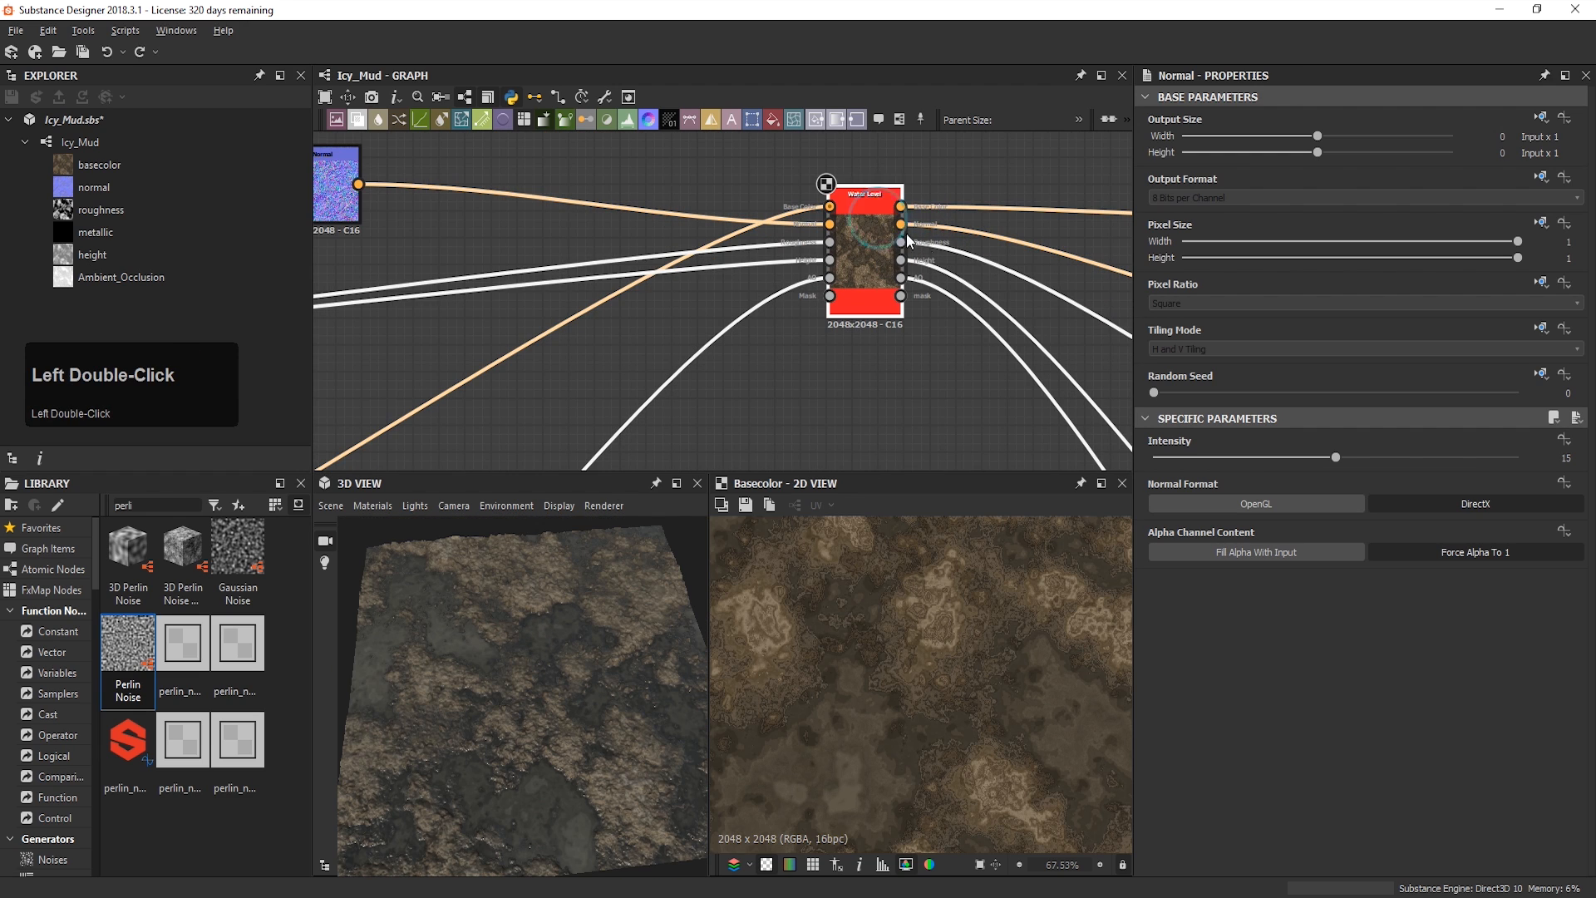
{"action": "scroll", "coordinate": [1295, 648], "scroll_direction": "down", "scroll_amount": 9}
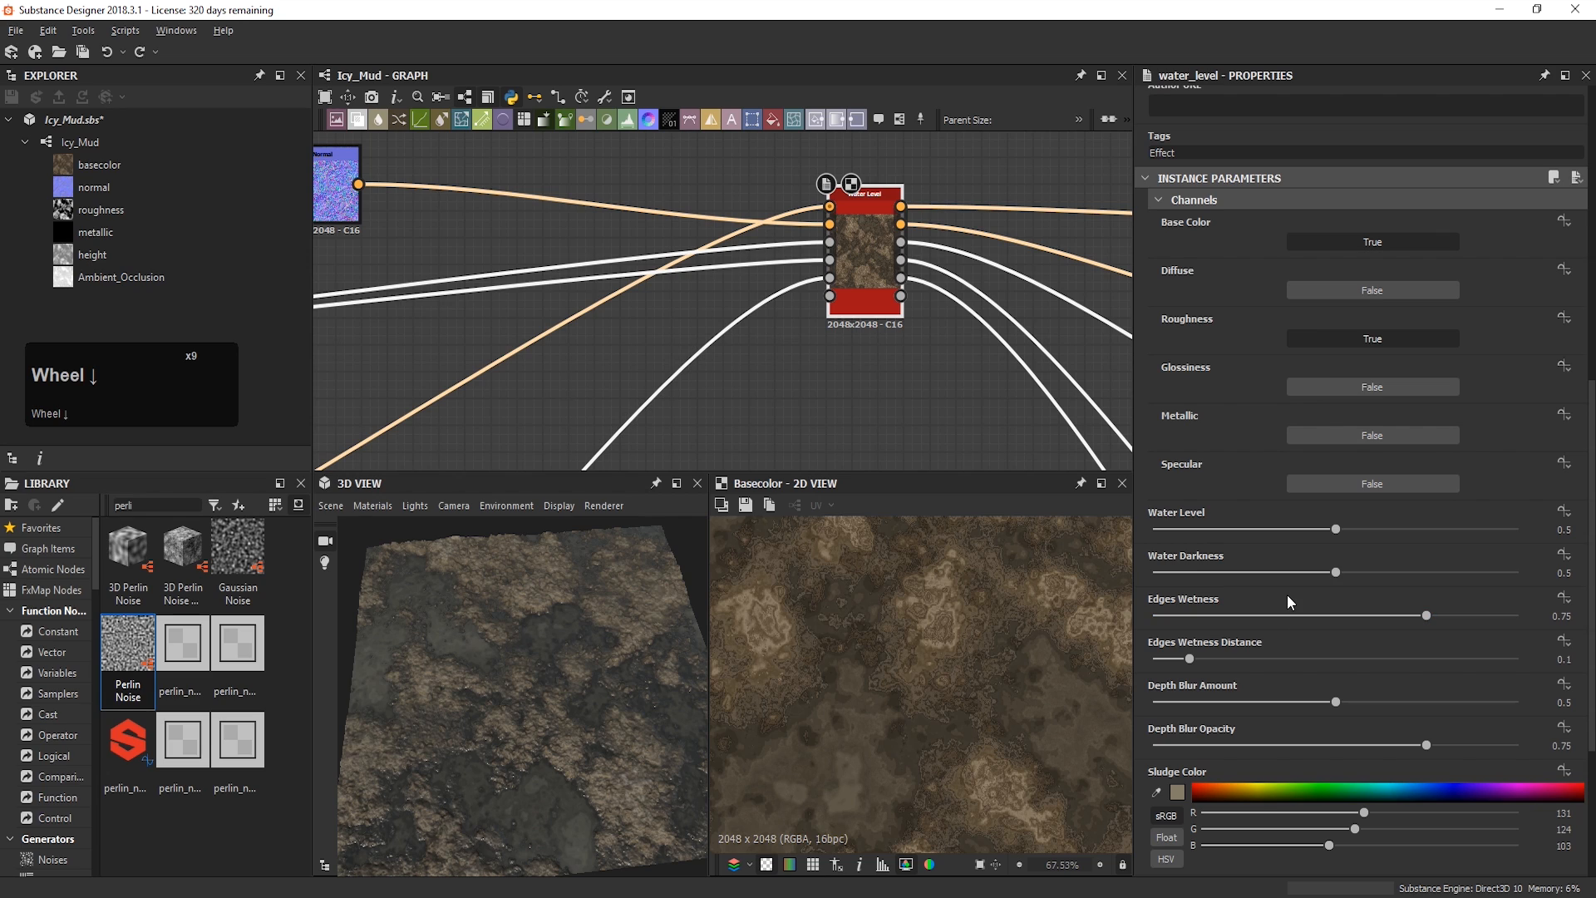
{"action": "scroll", "coordinate": [1305, 588], "scroll_direction": "down", "scroll_amount": 1}
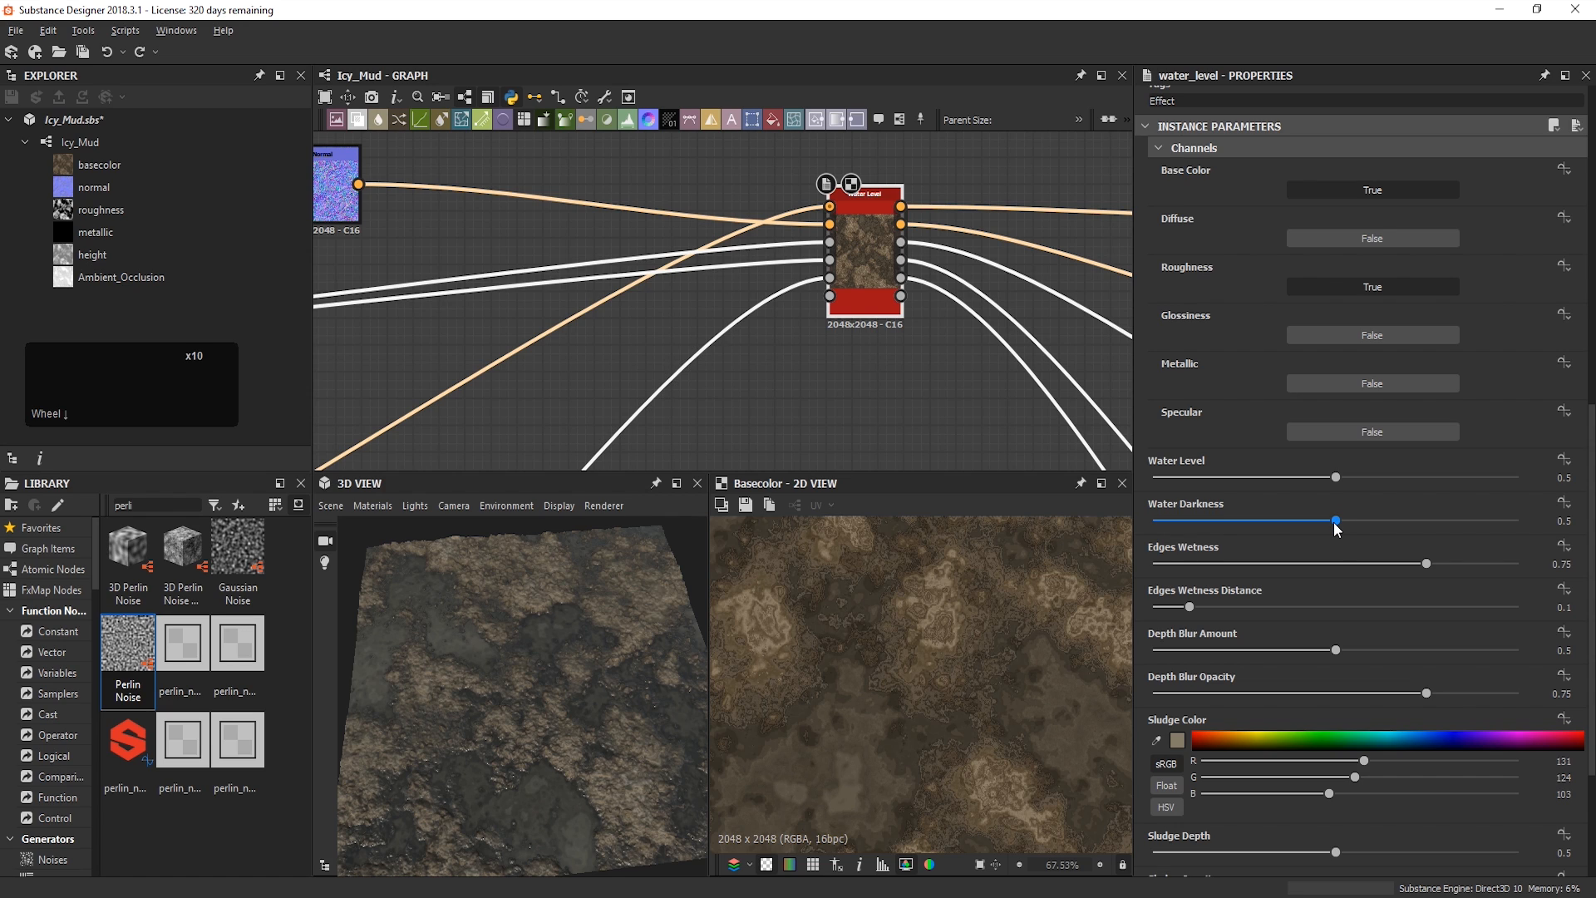
{"action": "left_click_drag", "start_coordinate": [1334, 522], "coordinate": [1411, 516]}
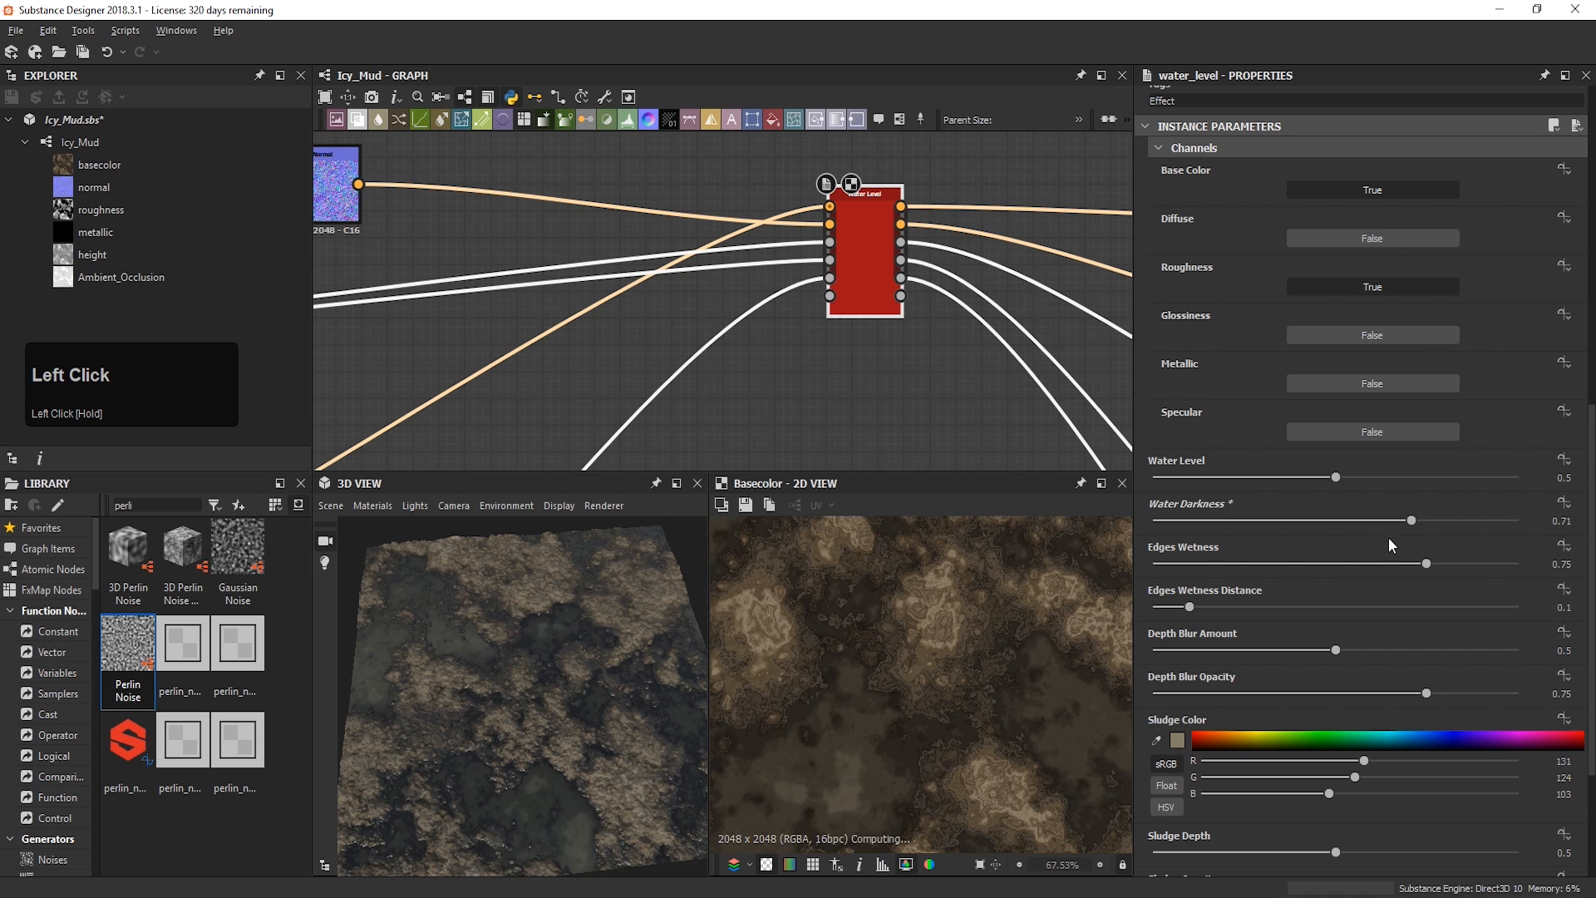
{"action": "left_click_drag", "start_coordinate": [532, 745], "coordinate": [594, 735]}
{"action": "right_click_drag", "start_coordinate": [592, 729], "coordinate": [571, 691]}
{"action": "mouse_move", "coordinate": [570, 691]}
{"action": "left_mouse_down"}
{"action": "mouse_move", "coordinate": [609, 709]}
{"action": "mouse_move", "coordinate": [593, 679]}
{"action": "left_mouse_up"}
{"action": "right_click_drag", "start_coordinate": [593, 683], "coordinate": [788, 515]}
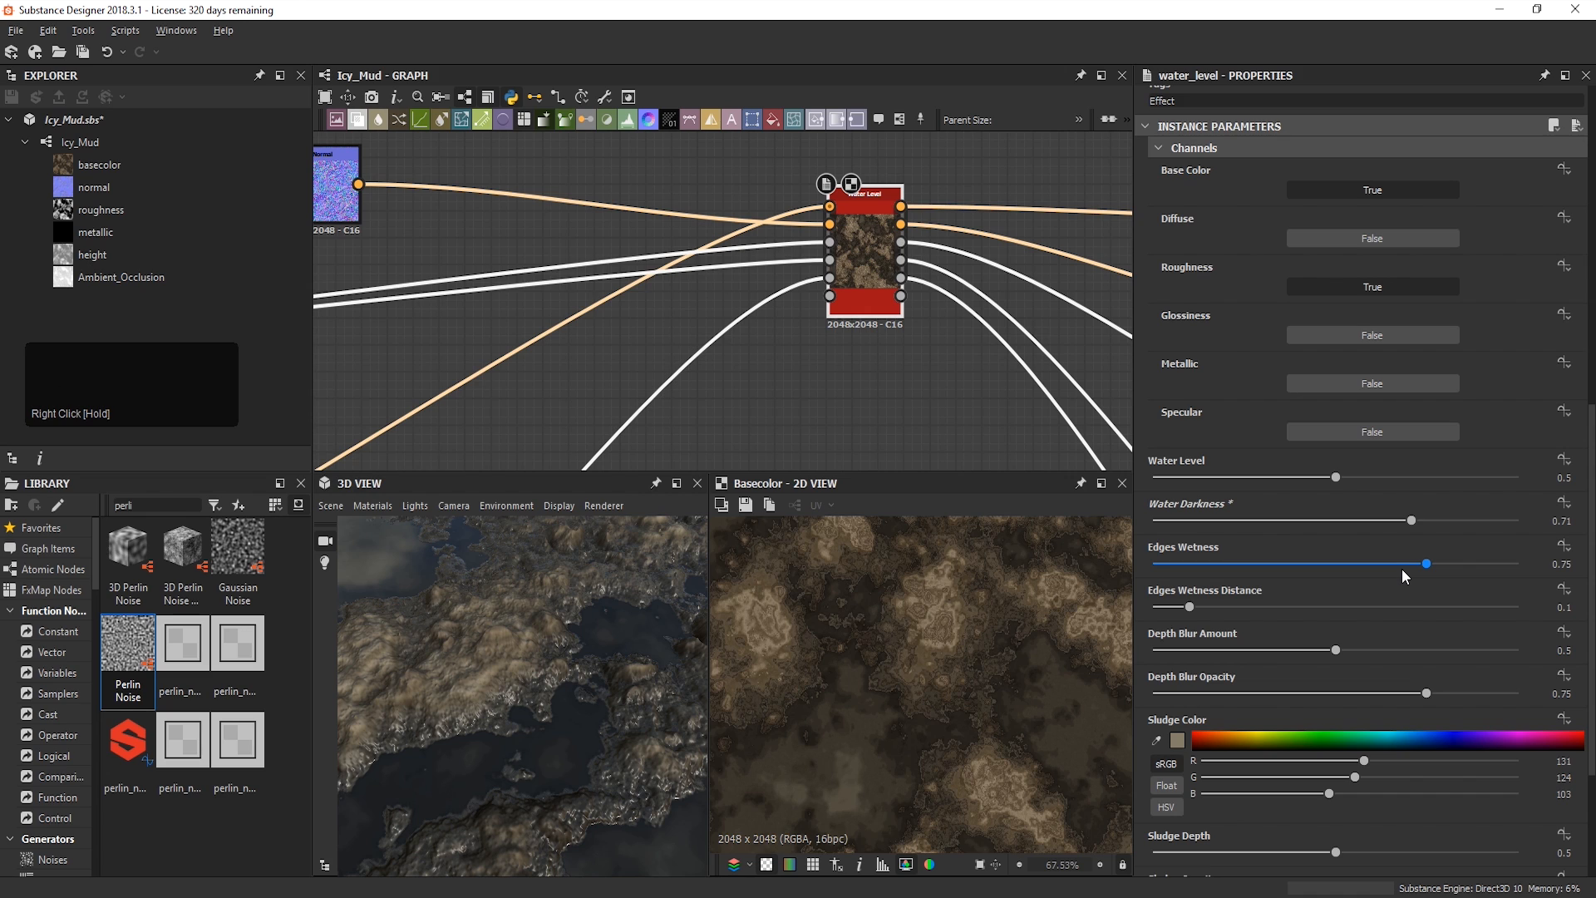
Step: Set the Water Level node's Edges Wetness to 0.55 and inspect the puddle edges in 3D
{"action": "left_click_drag", "start_coordinate": [1401, 568], "coordinate": [1358, 570]}
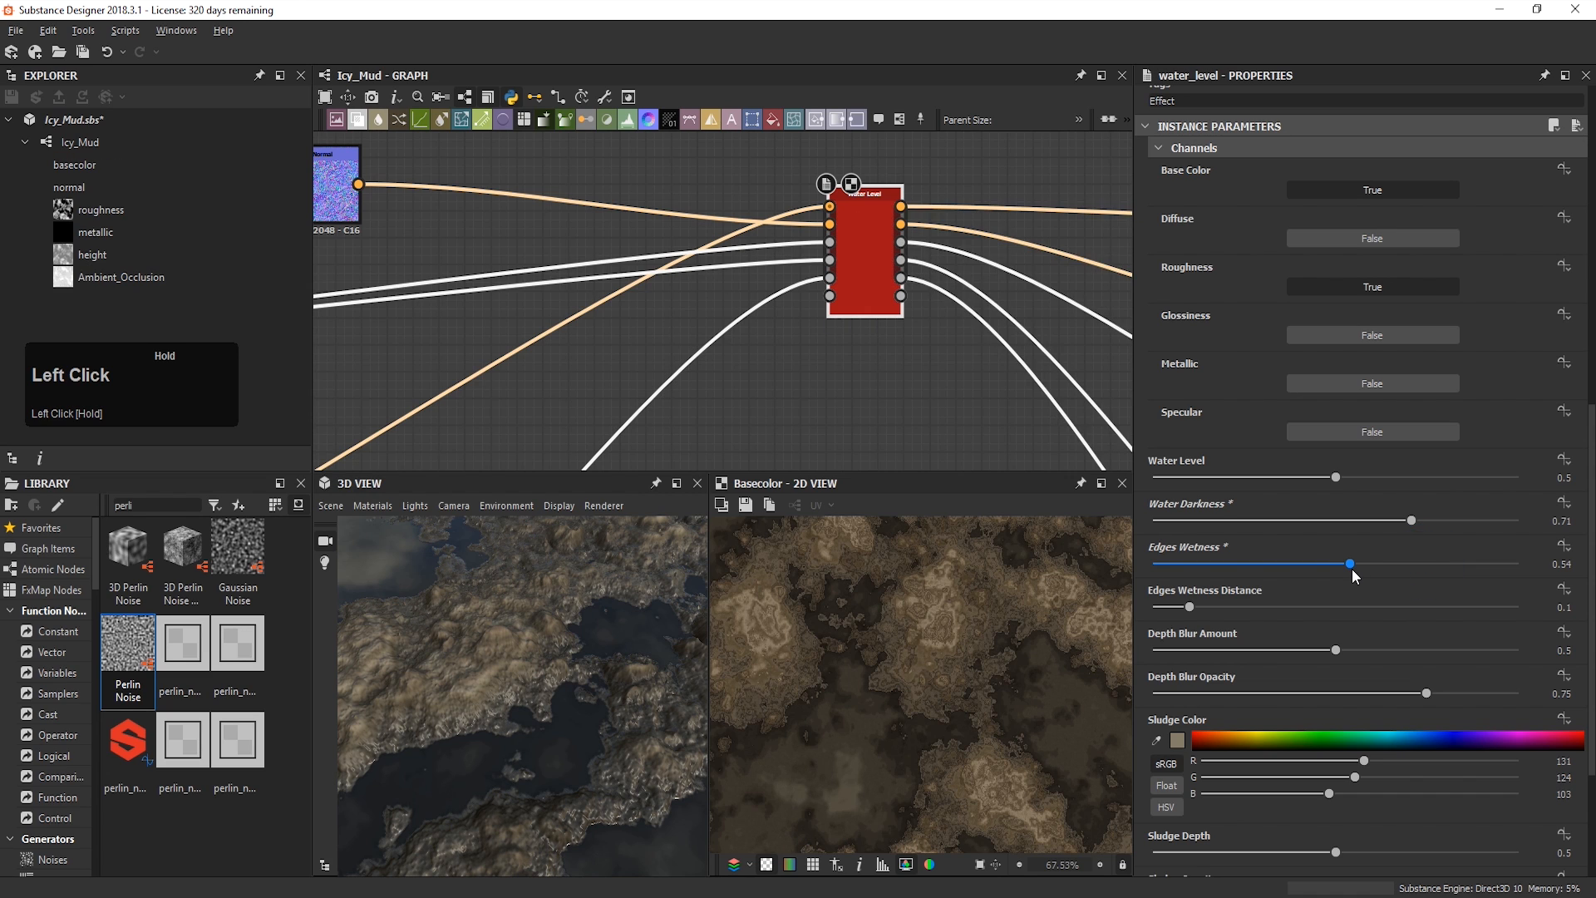
{"action": "left_click_drag", "start_coordinate": [677, 687], "coordinate": [541, 665]}
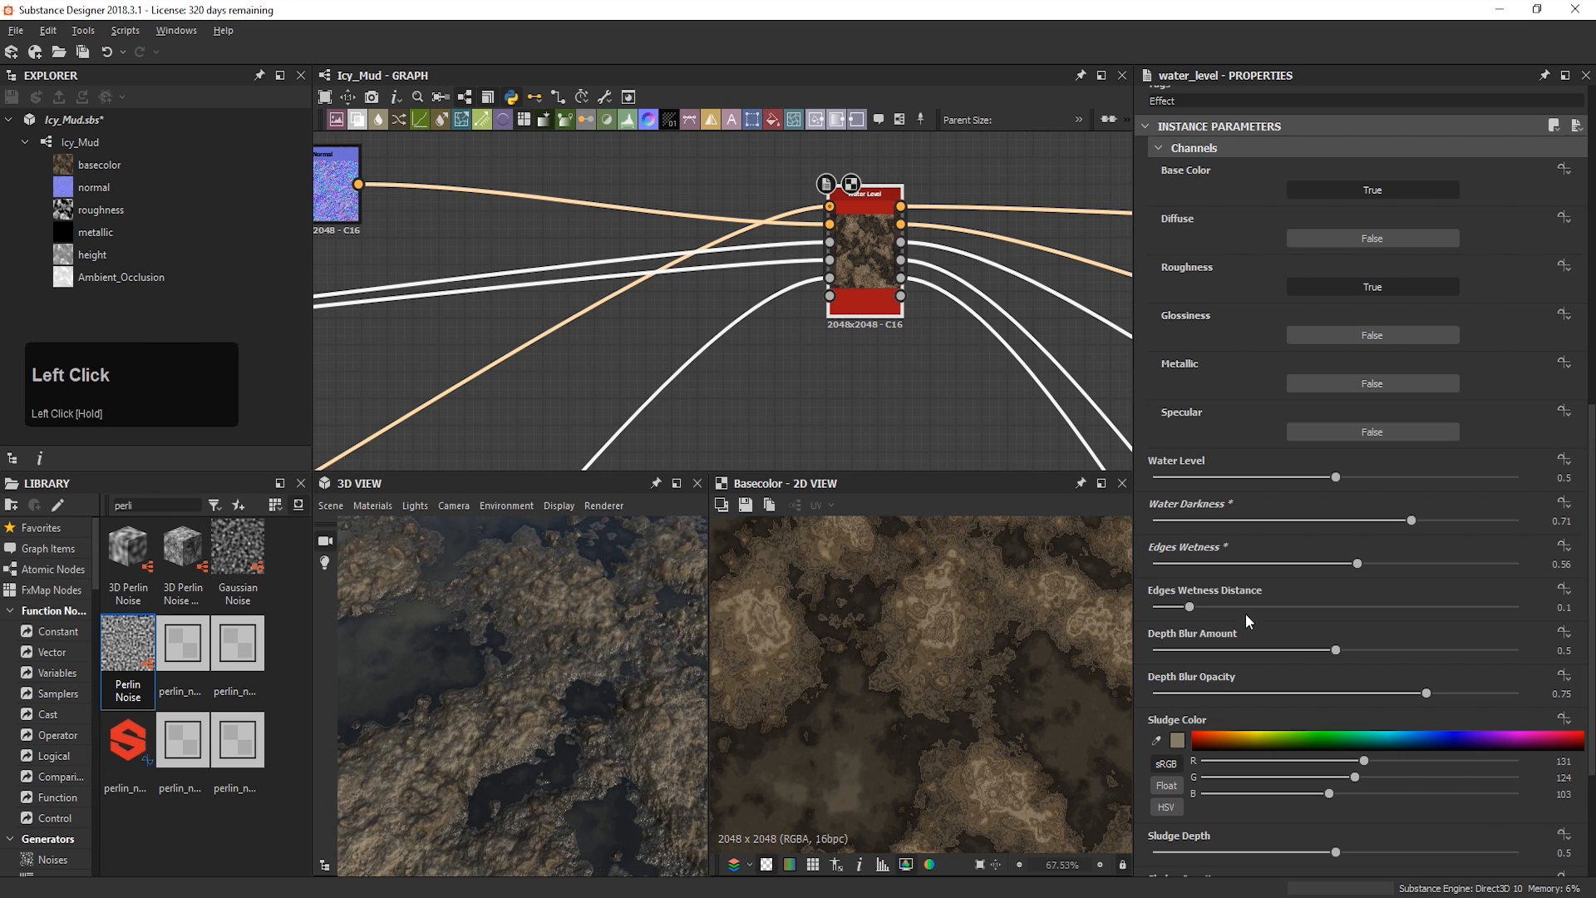
{"action": "left_click", "coordinate": [1353, 565]}
{"action": "scroll", "coordinate": [556, 655], "scroll_direction": "down", "scroll_amount": 3}
{"action": "left_click_drag", "start_coordinate": [557, 647], "coordinate": [610, 662]}
{"action": "middle_click_drag", "start_coordinate": [610, 659], "coordinate": [625, 677]}
{"action": "scroll", "coordinate": [495, 735], "scroll_direction": "down", "scroll_amount": 3}
{"action": "left_click_drag", "start_coordinate": [496, 735], "coordinate": [510, 735]}
Step: Set the Edges Wetness Distance to 0.8 and inspect the wet mud around the puddles
{"action": "left_click_drag", "start_coordinate": [1190, 606], "coordinate": [1443, 607]}
{"action": "right_click_drag", "start_coordinate": [591, 730], "coordinate": [590, 691]}
{"action": "left_click_drag", "start_coordinate": [590, 692], "coordinate": [591, 655]}
{"action": "scroll", "coordinate": [934, 671], "scroll_direction": "down", "scroll_amount": 3}
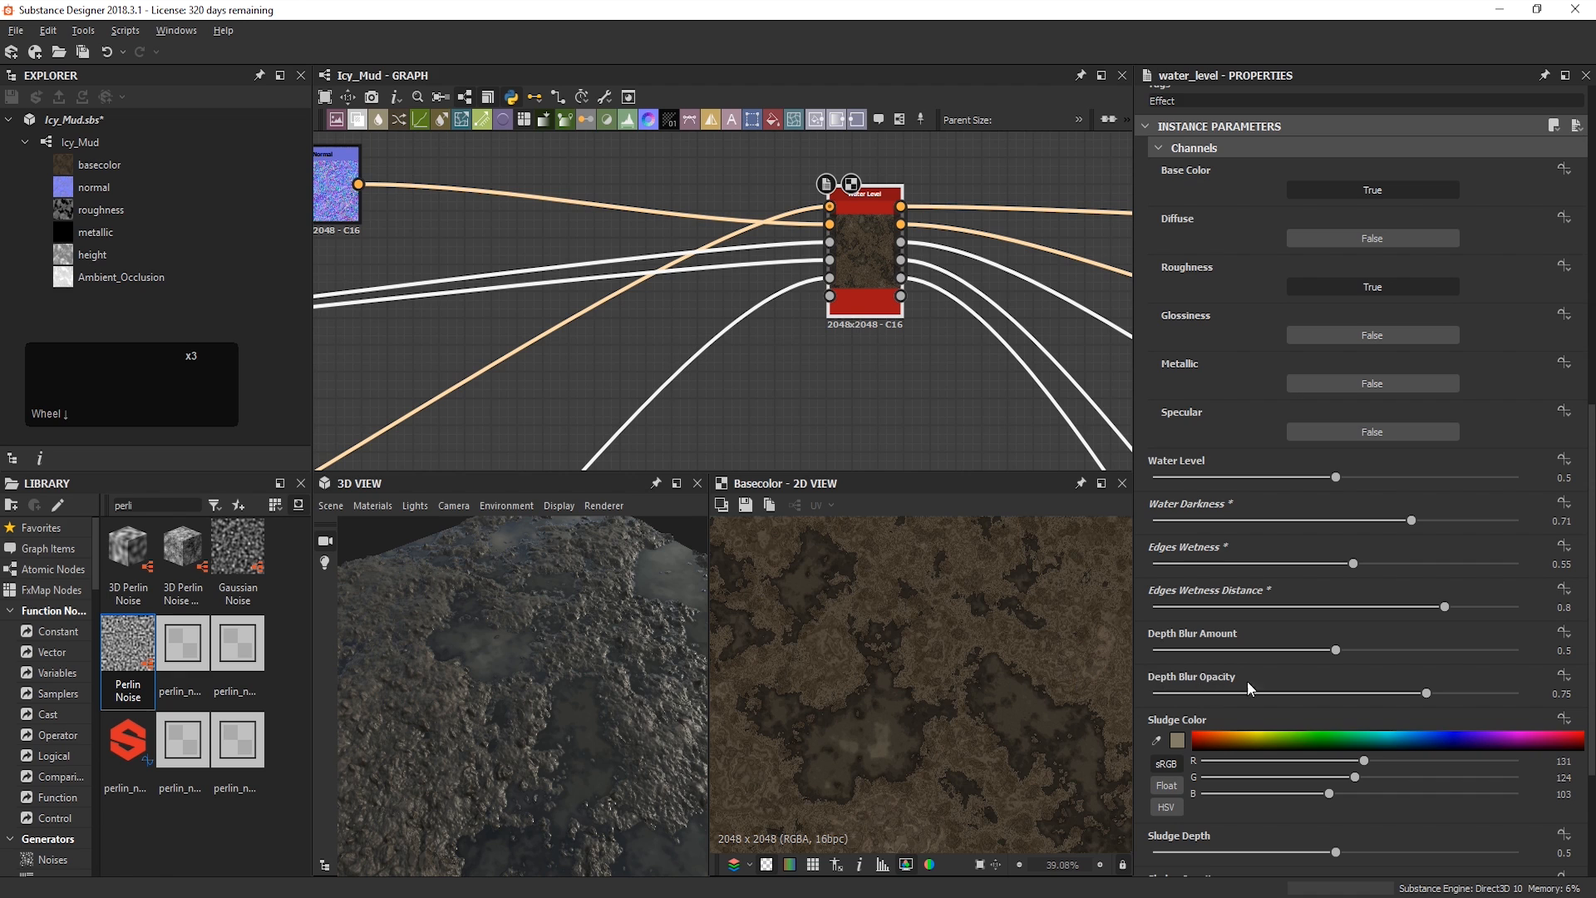
Step: Set the Depth Blur Amount to 0.72 and examine the puddles in the base colour map up close
{"action": "scroll", "coordinate": [1228, 683], "scroll_direction": "down", "scroll_amount": 1}
{"action": "left_click_drag", "start_coordinate": [1336, 598], "coordinate": [1415, 603]}
{"action": "scroll", "coordinate": [881, 694], "scroll_direction": "up", "scroll_amount": 6}
{"action": "scroll", "coordinate": [944, 730], "scroll_direction": "down", "scroll_amount": 6}
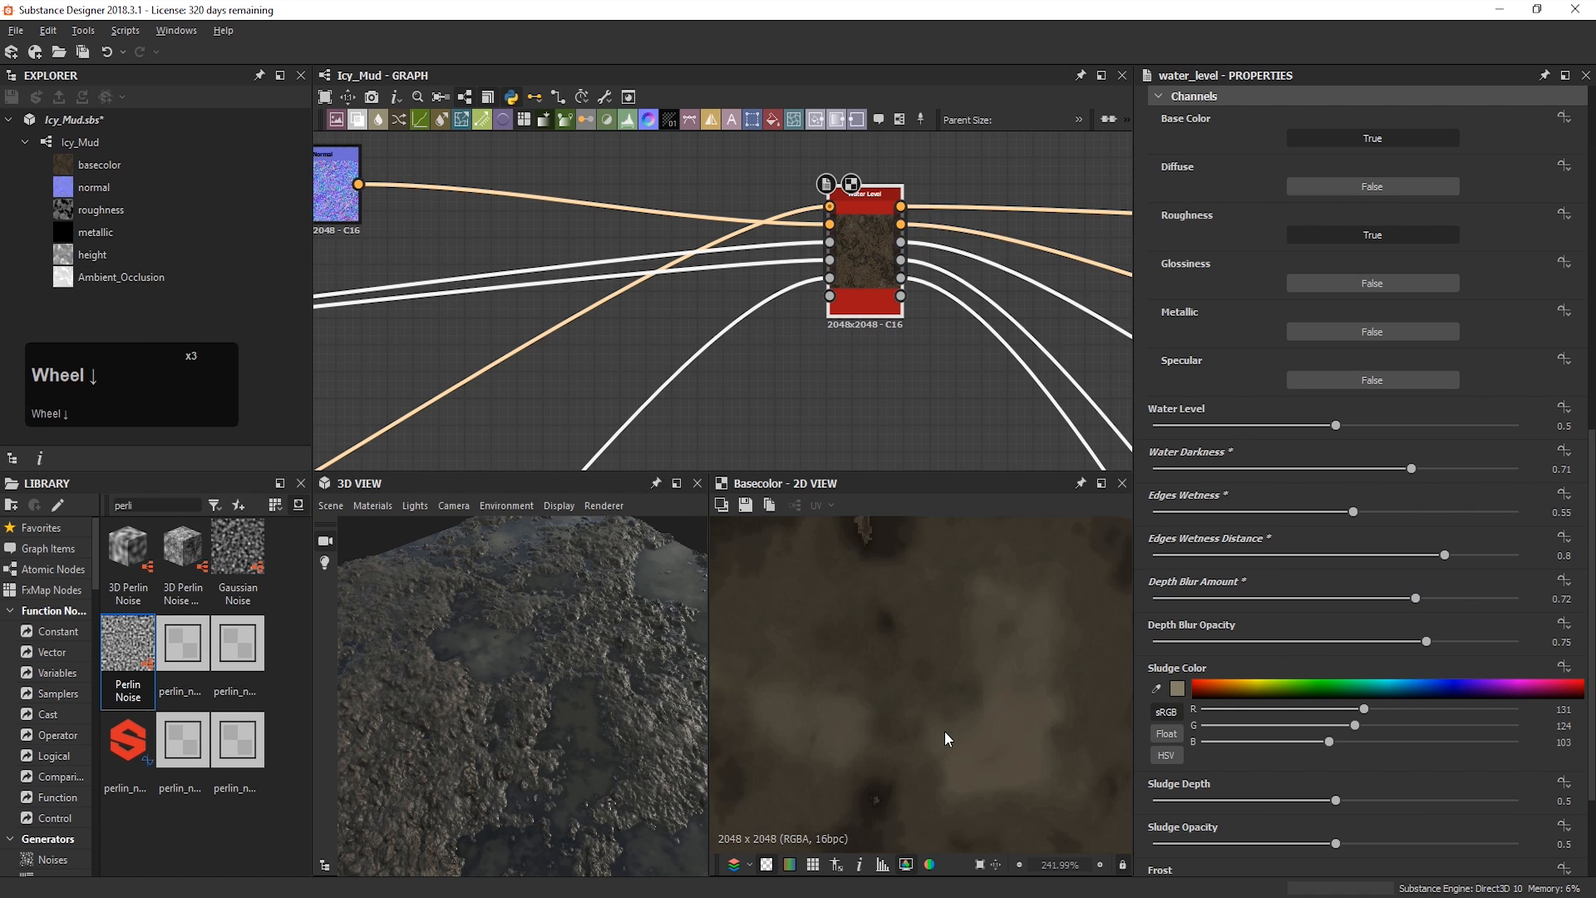
{"action": "middle_click_drag", "start_coordinate": [944, 731], "coordinate": [962, 670]}
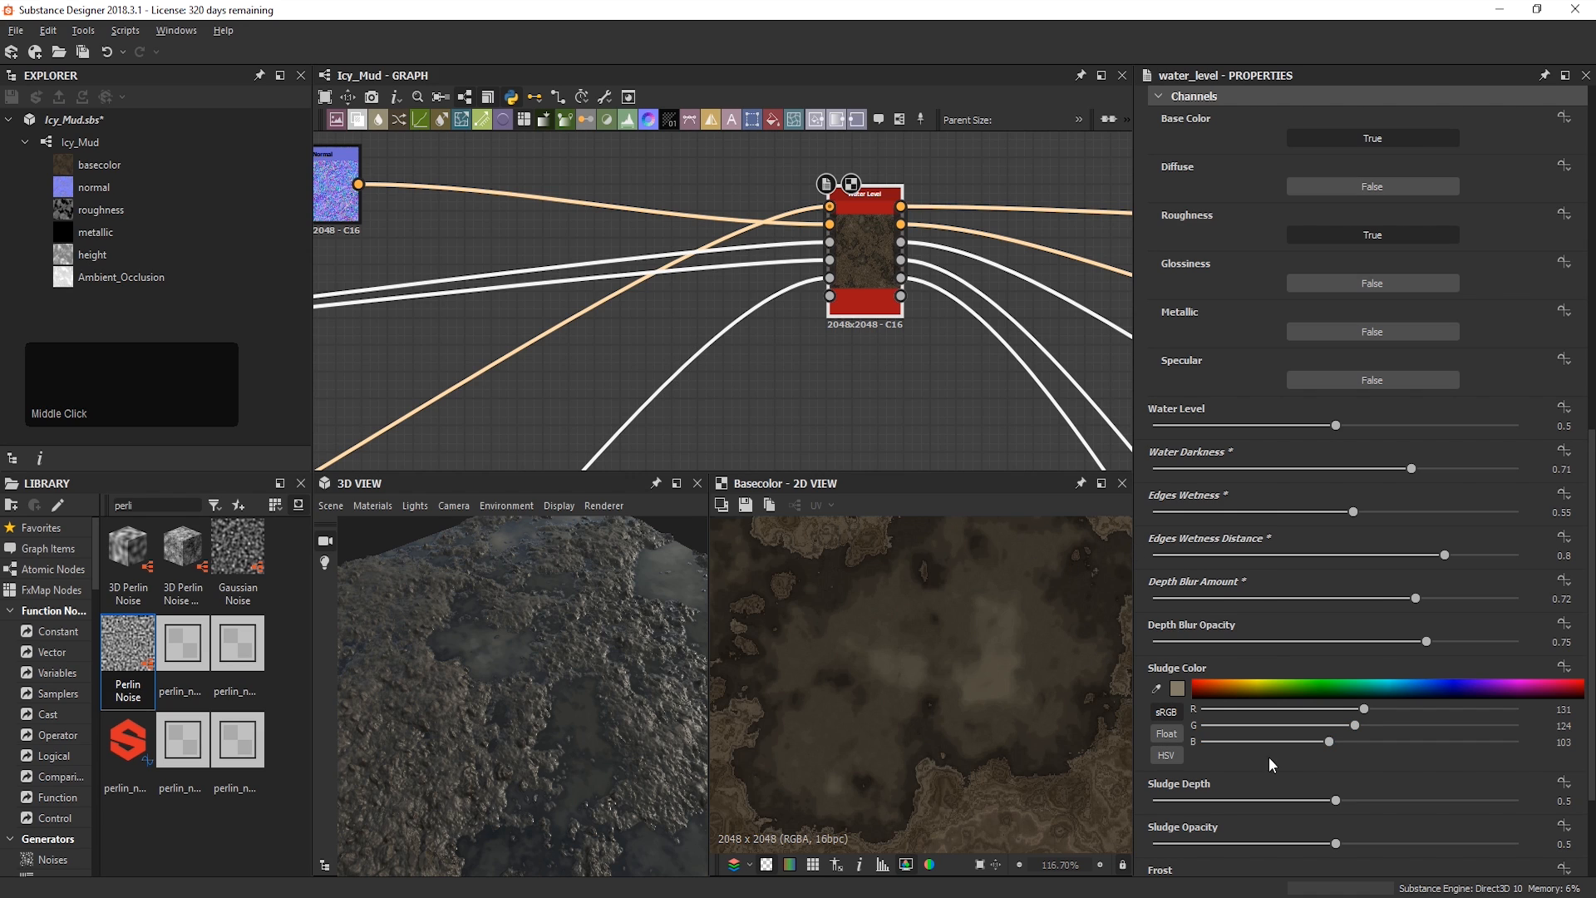
Step: Set the Water Level node's Depth Blur Opacity to 0.79
{"action": "left_click_drag", "start_coordinate": [1430, 648], "coordinate": [1445, 645]}
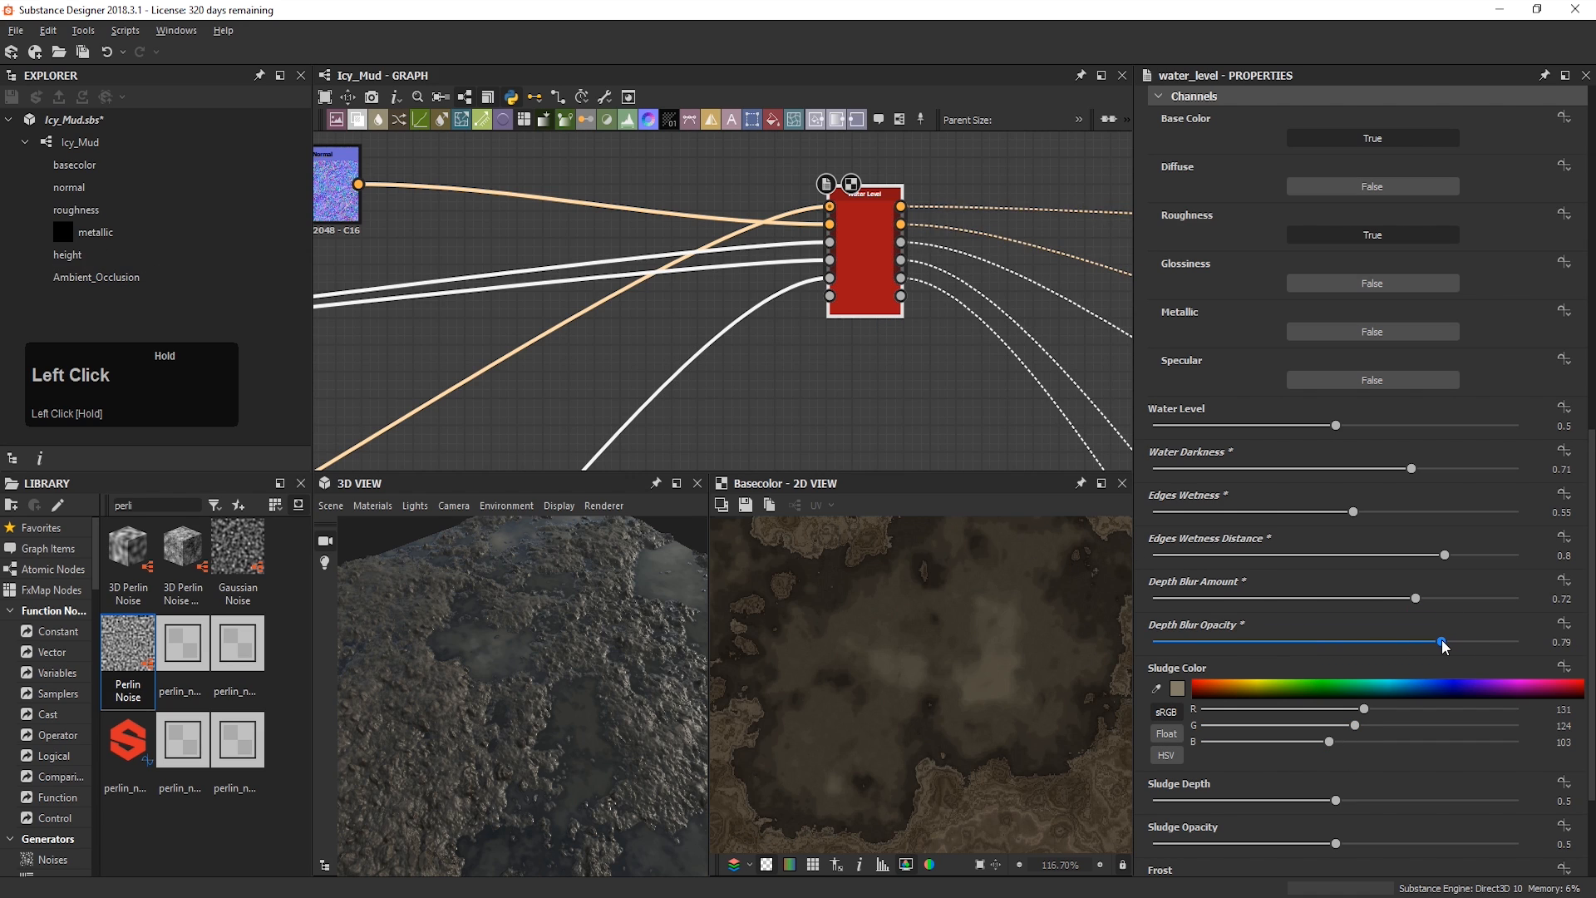
{"action": "left_click", "coordinate": [1562, 628]}
{"action": "left_click", "coordinate": [1564, 625]}
{"action": "left_click", "coordinate": [1554, 641]}
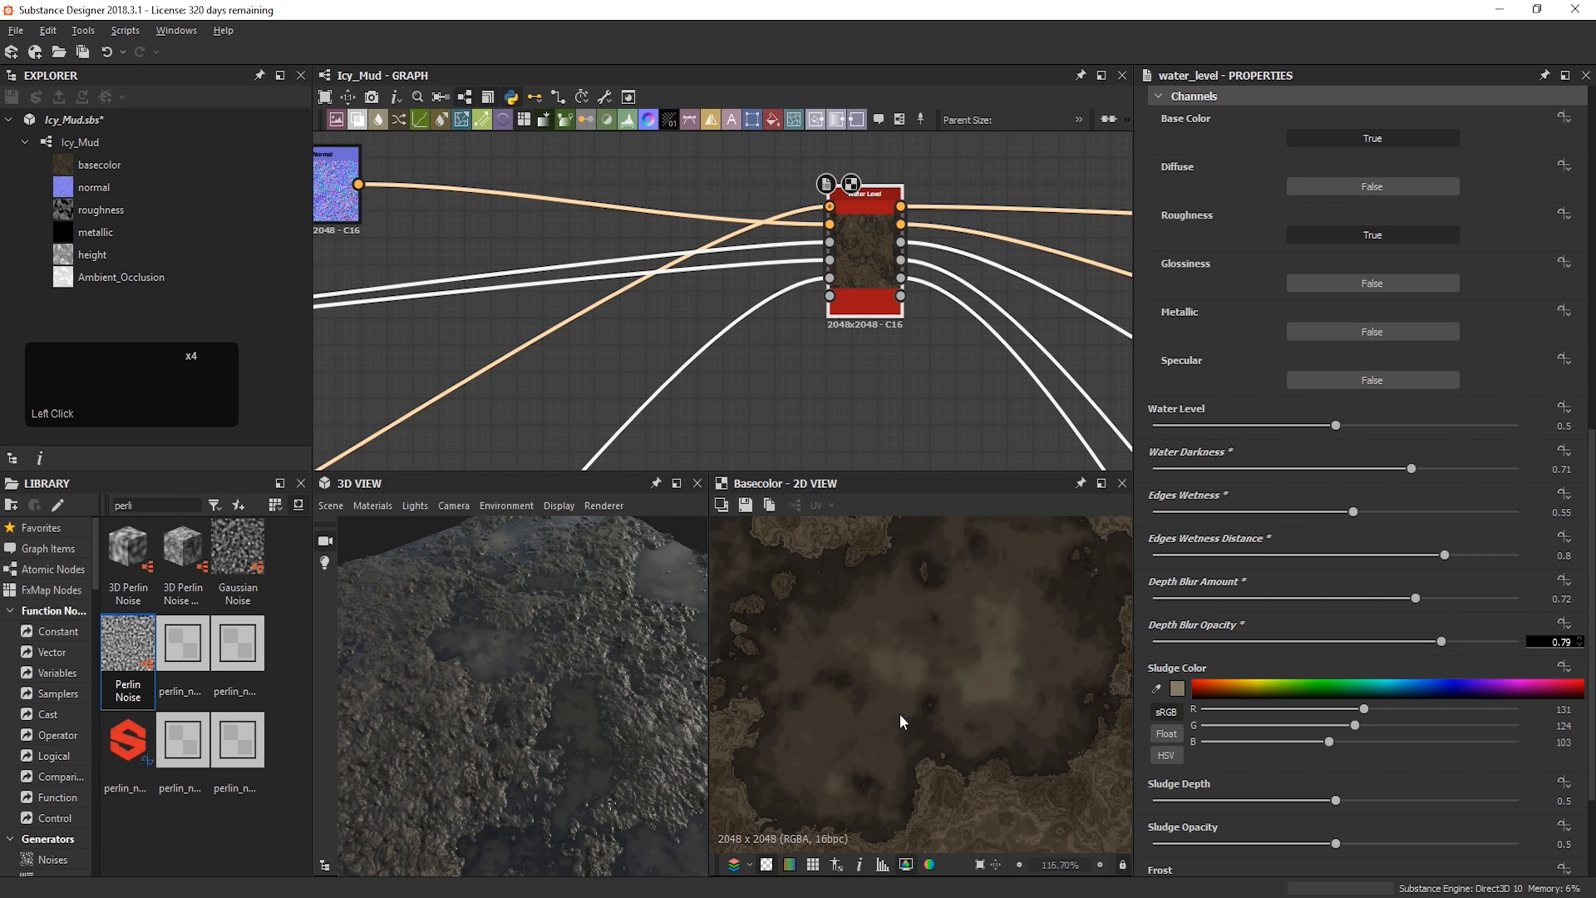
Step: Set the Water Level node's Sludge Depth to 0.63 and Sludge Opacity to 0.86
{"action": "scroll", "coordinate": [1387, 600], "scroll_direction": "down", "scroll_amount": 3}
{"action": "left_click_drag", "start_coordinate": [1336, 640], "coordinate": [1379, 642]}
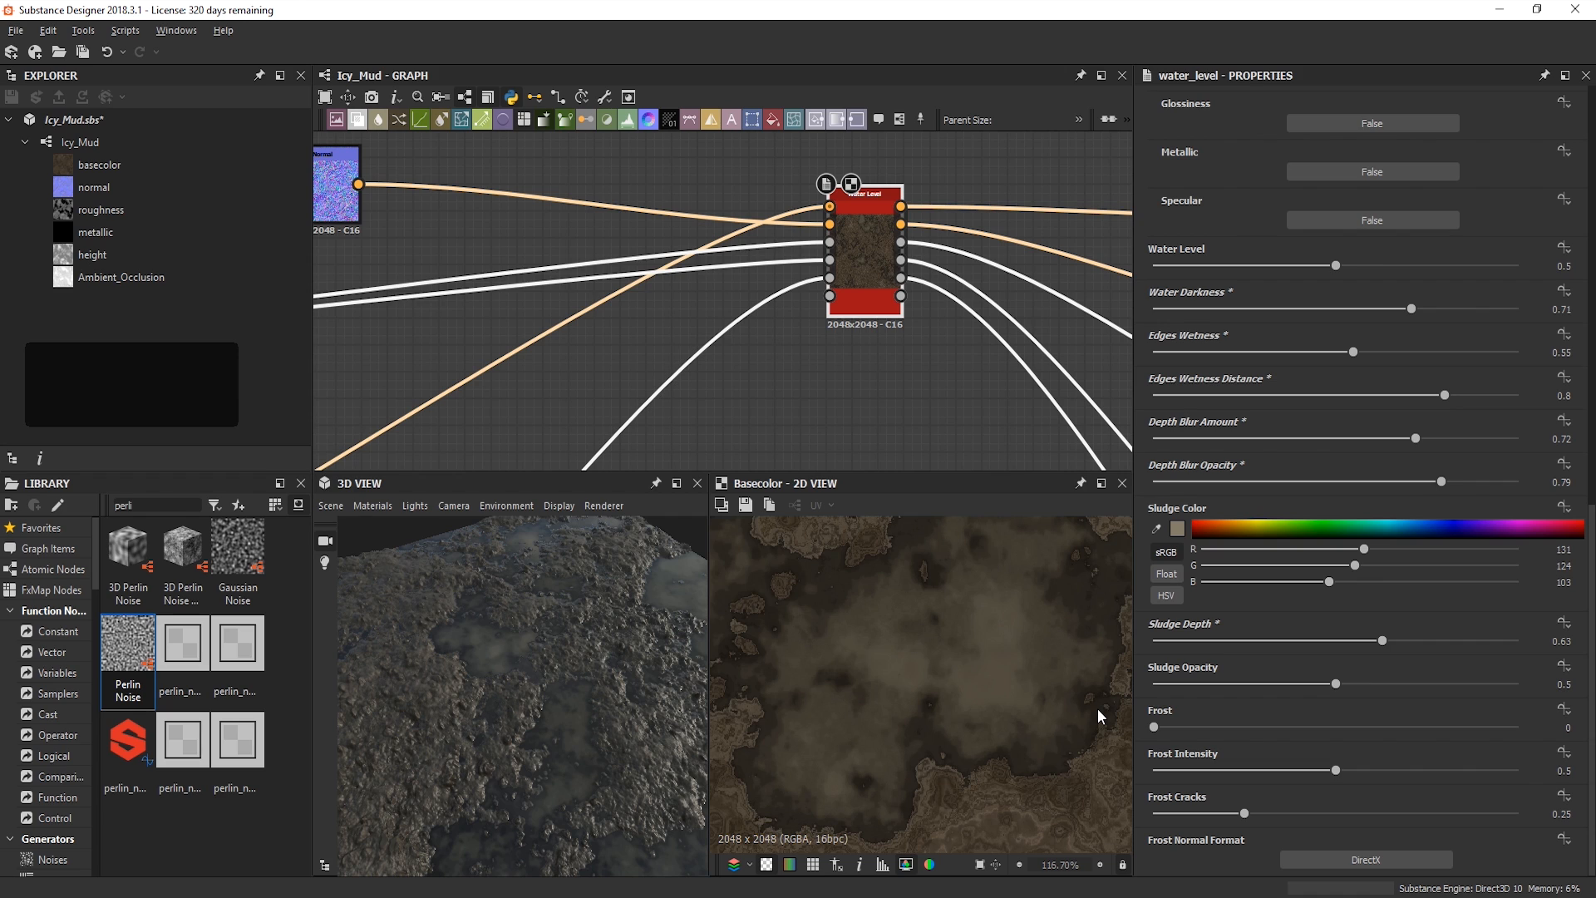
{"action": "left_click_drag", "start_coordinate": [1406, 683], "coordinate": [1470, 687]}
{"action": "double_click", "coordinate": [1560, 684]}
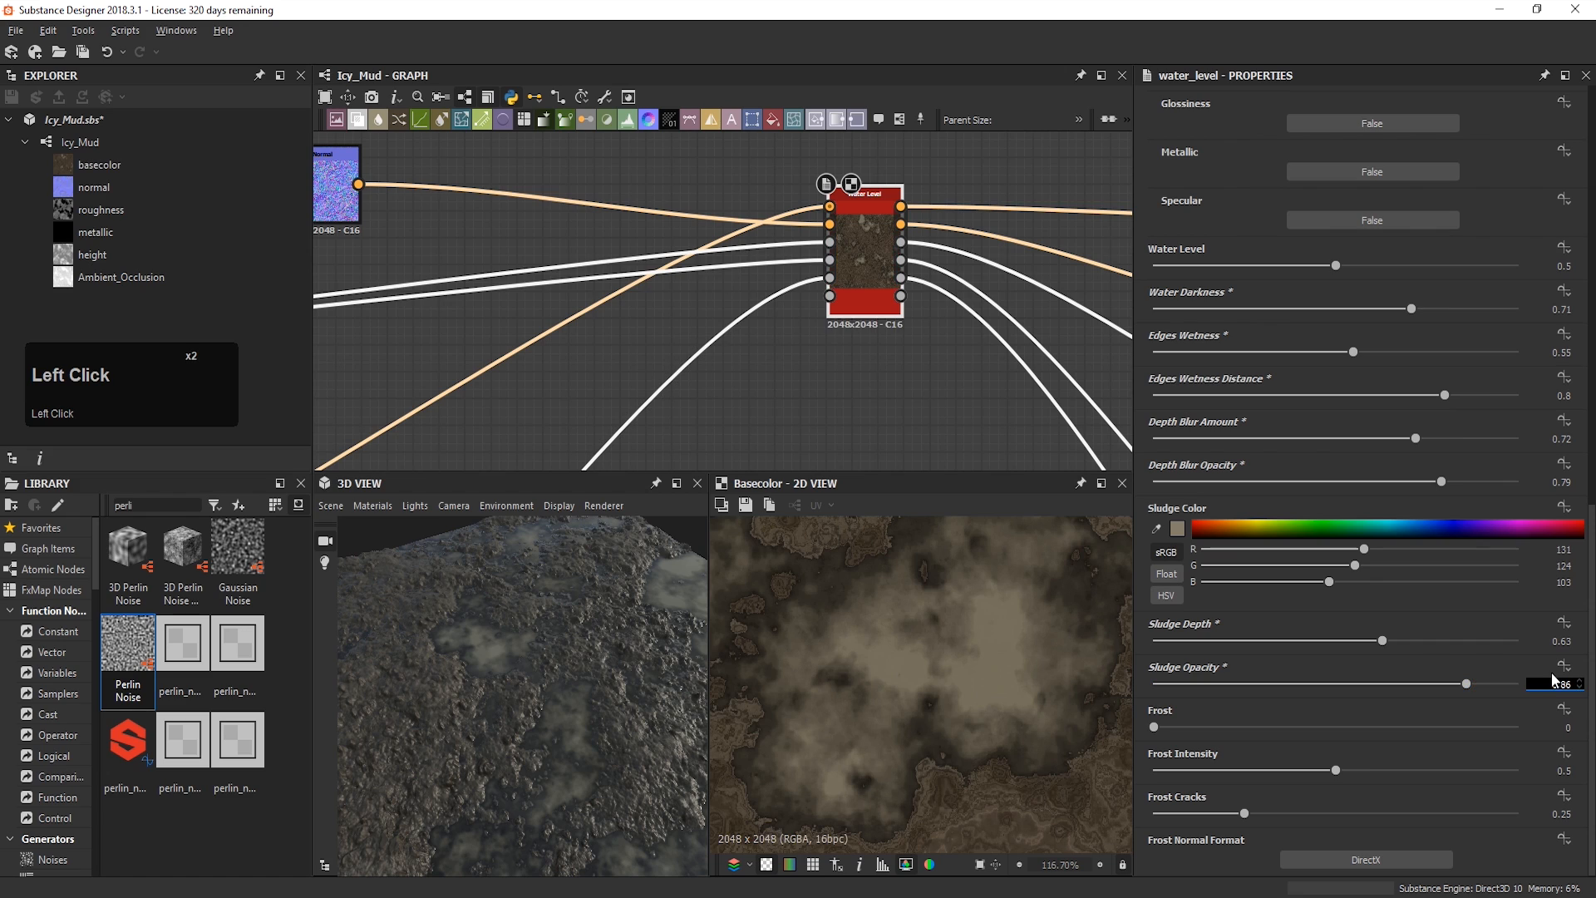
{"action": "left_click", "coordinate": [1278, 698]}
Step: Try stronger and weaker Frost amounts on the puddles and settle the Frost value at about 0.4
{"action": "left_click_drag", "start_coordinate": [1245, 723], "coordinate": [1519, 735]}
{"action": "left_click", "coordinate": [1224, 726]}
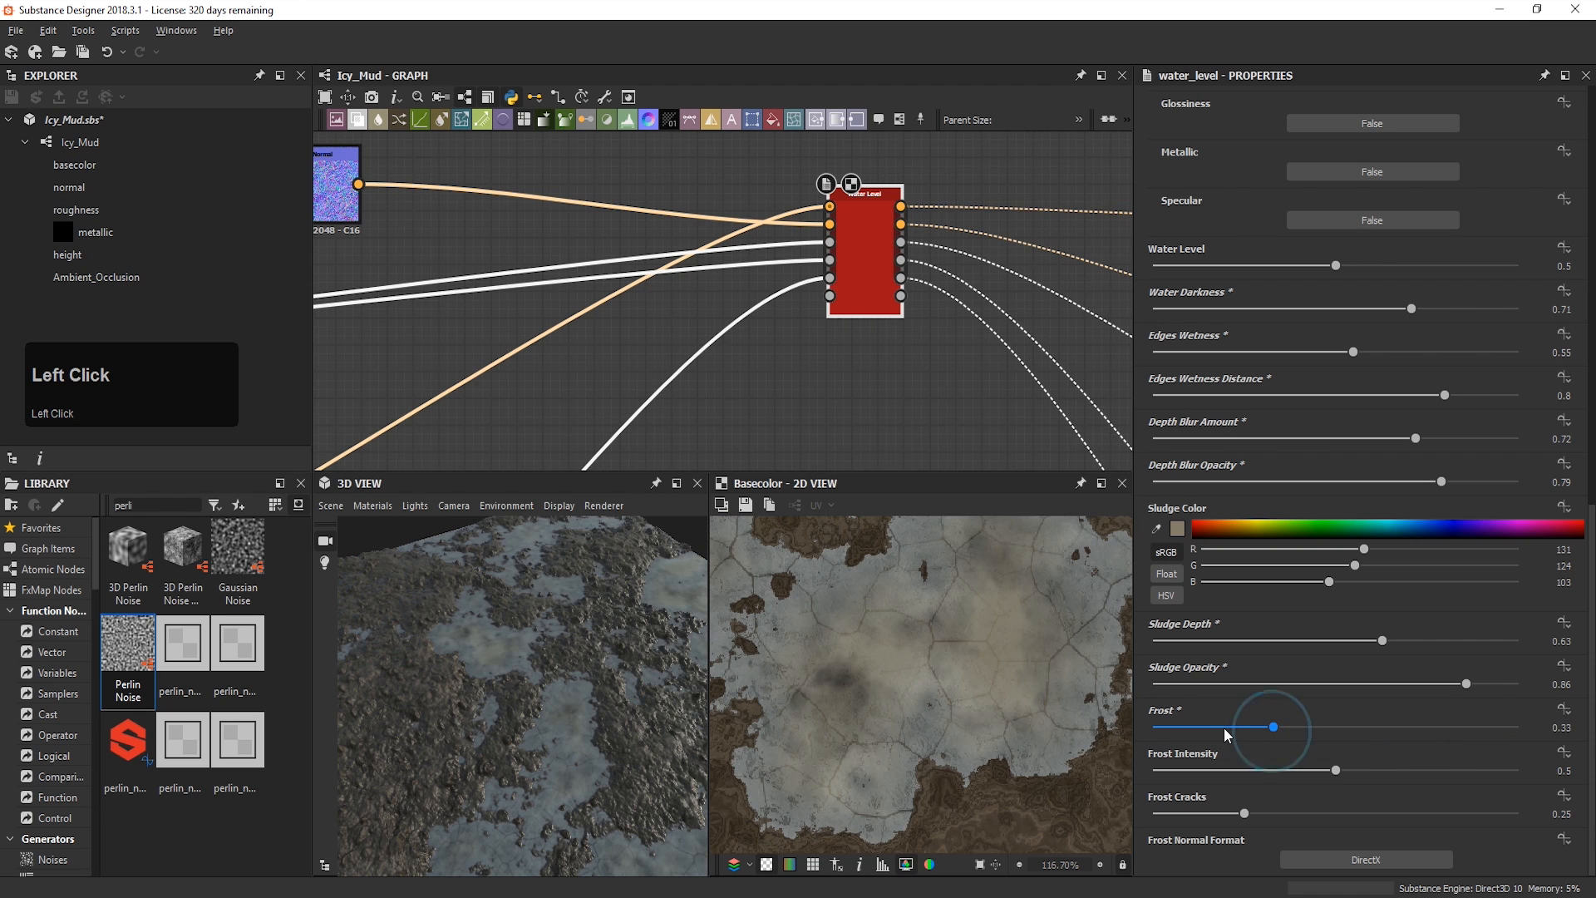
{"action": "left_click_drag", "start_coordinate": [1239, 726], "coordinate": [1264, 726]}
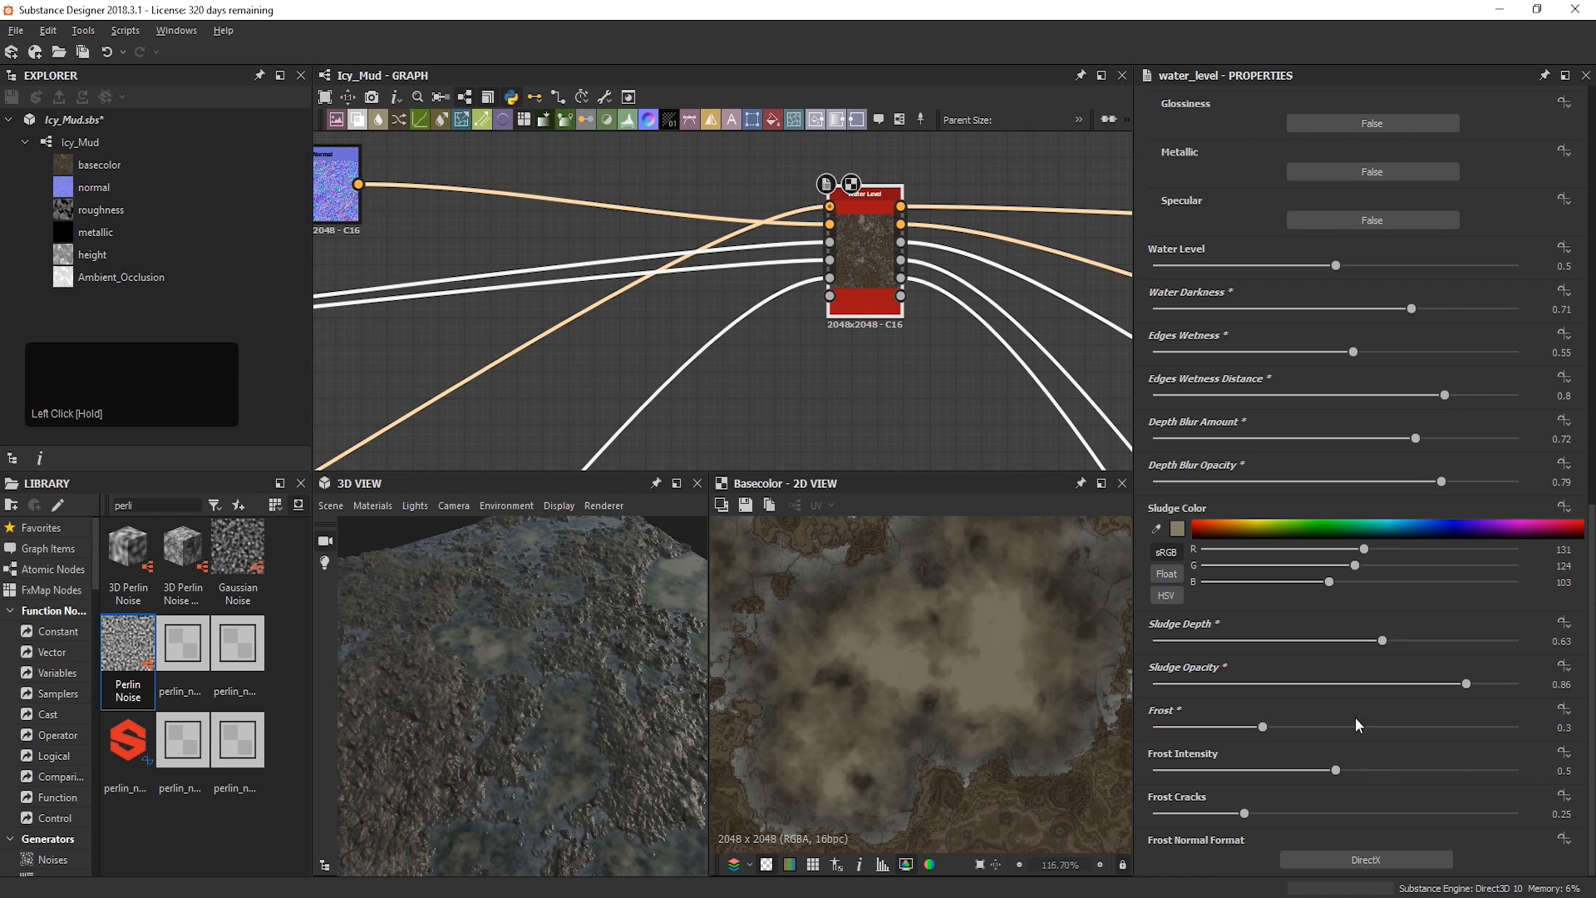
{"action": "left_click", "coordinate": [1302, 728]}
{"action": "left_click", "coordinate": [1545, 733]}
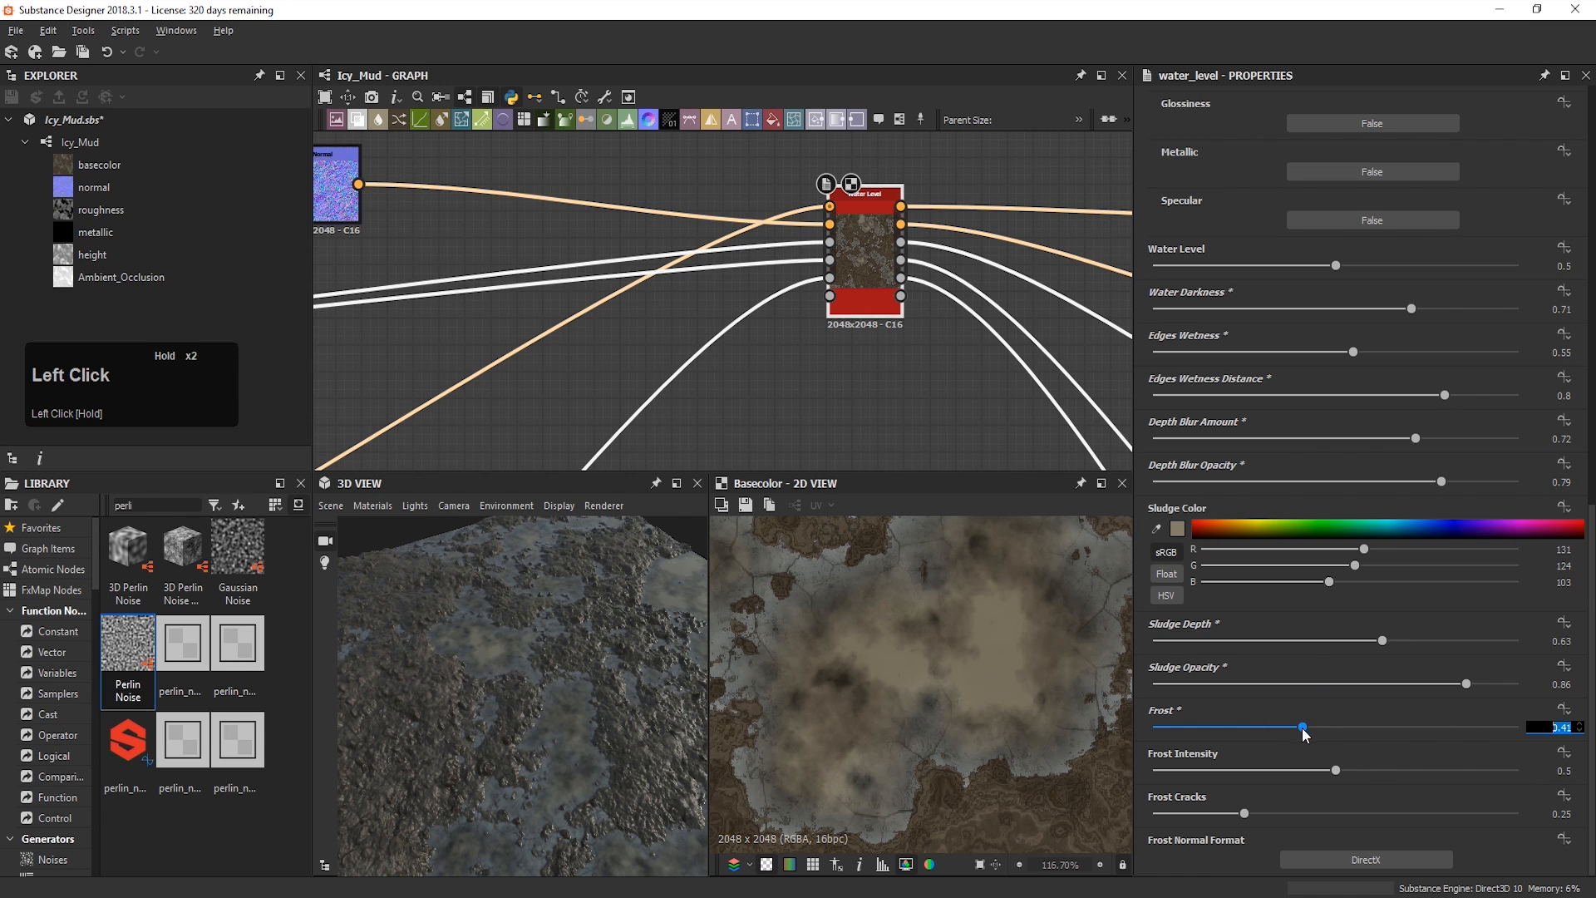
{"action": "left_click", "coordinate": [1579, 731]}
{"action": "left_click", "coordinate": [1579, 730]}
Step: Increase the Water Level node's Frost Cracks well above 0.25 and inspect the ice in 3D
{"action": "left_click_drag", "start_coordinate": [1247, 810], "coordinate": [1391, 809]}
{"action": "left_click_drag", "start_coordinate": [607, 731], "coordinate": [615, 721]}
{"action": "left_click_drag", "start_coordinate": [545, 652], "coordinate": [486, 645]}
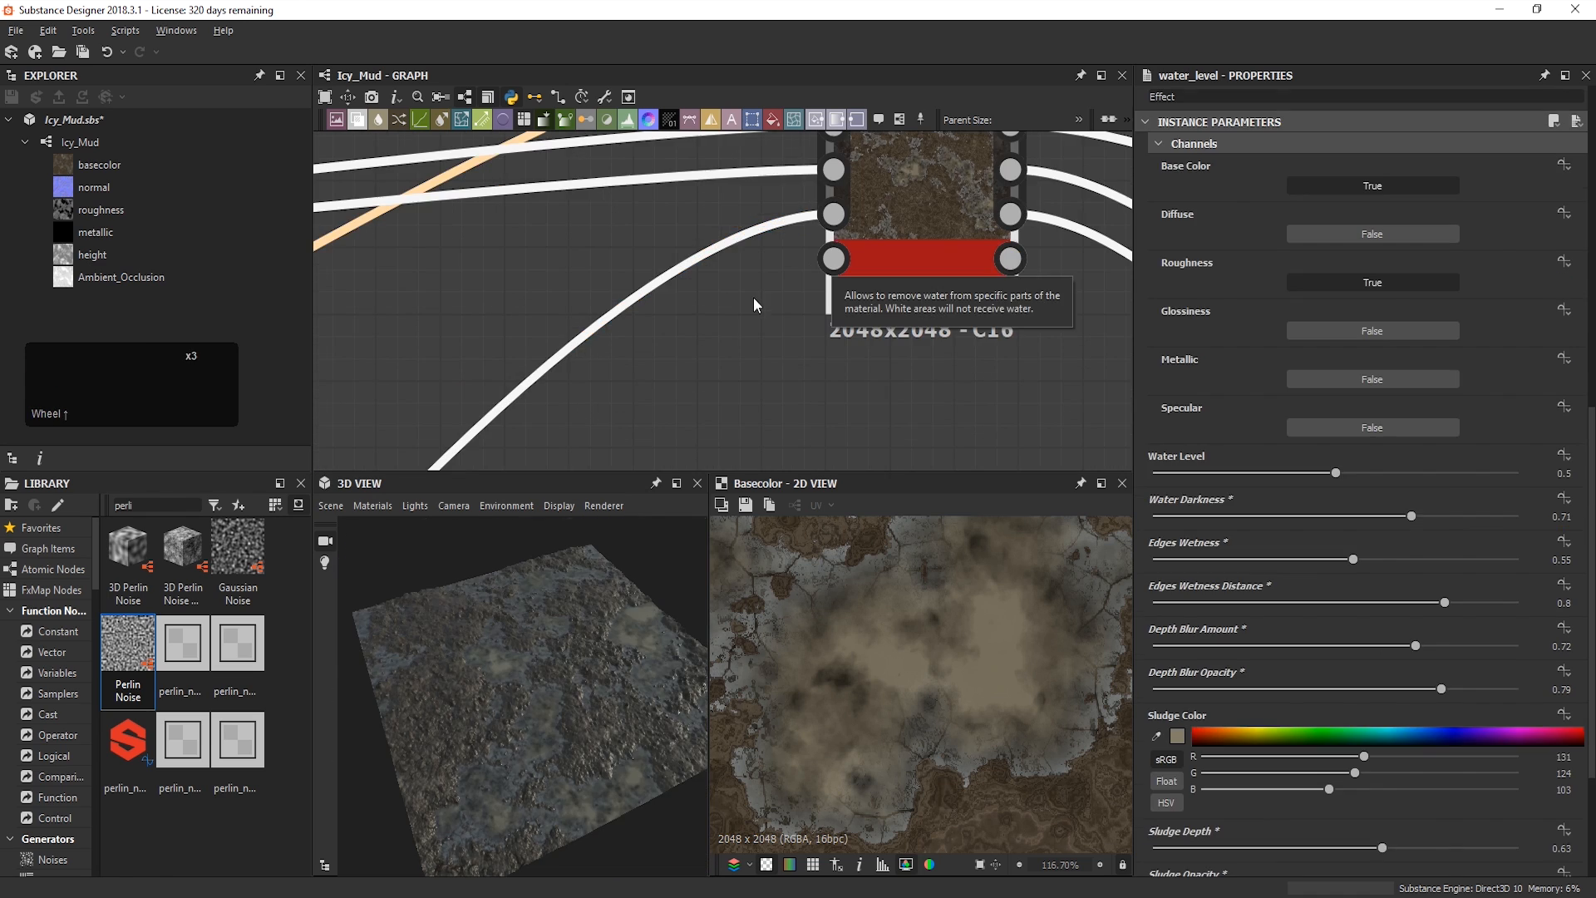
Step: Add a Clouds 2 node beside the Water Level node and set its Disorder to 0.52
{"action": "left_click", "coordinate": [737, 319]}
{"action": "key", "text": "space"}
{"action": "type", "text": "CLO"}
{"action": "left_click", "coordinate": [811, 426]}
{"action": "left_click_drag", "start_coordinate": [741, 333], "coordinate": [666, 321]}
{"action": "left_click_drag", "start_coordinate": [1232, 814], "coordinate": [1347, 824]}
Step: Connect the Clouds 2 output to the Water Level node's mask input that removes water from specific areas
{"action": "scroll", "coordinate": [915, 723], "scroll_direction": "down", "scroll_amount": 8}
{"action": "left_click_drag", "start_coordinate": [834, 258], "coordinate": [725, 347]}
{"action": "scroll", "coordinate": [708, 356], "scroll_direction": "down", "scroll_amount": 6}
Step: Clear the space after the Water Level node and insert an HSL node in the base colour link, next to the Base Color output
{"action": "middle_click_drag", "start_coordinate": [790, 282], "coordinate": [700, 303]}
{"action": "scroll", "coordinate": [700, 303], "scroll_direction": "down", "scroll_amount": 1}
{"action": "scroll", "coordinate": [812, 266], "scroll_direction": "up", "scroll_amount": 2}
{"action": "left_click_drag", "start_coordinate": [1085, 291], "coordinate": [1032, 172]}
{"action": "key", "text": "Delete"}
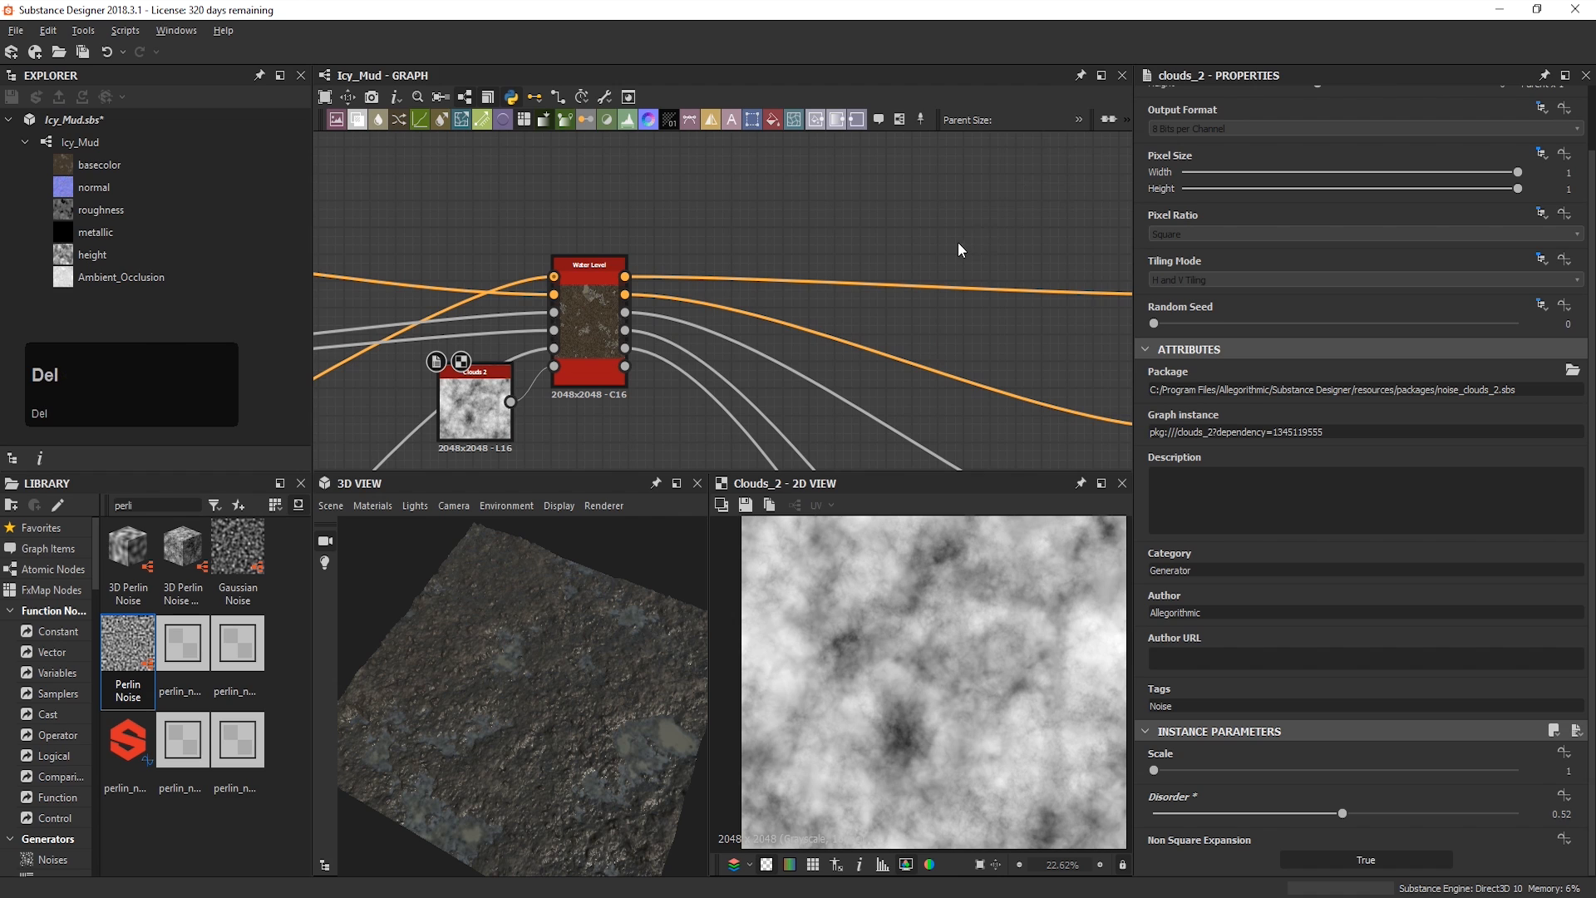
{"action": "middle_click_drag", "start_coordinate": [960, 243], "coordinate": [830, 202]}
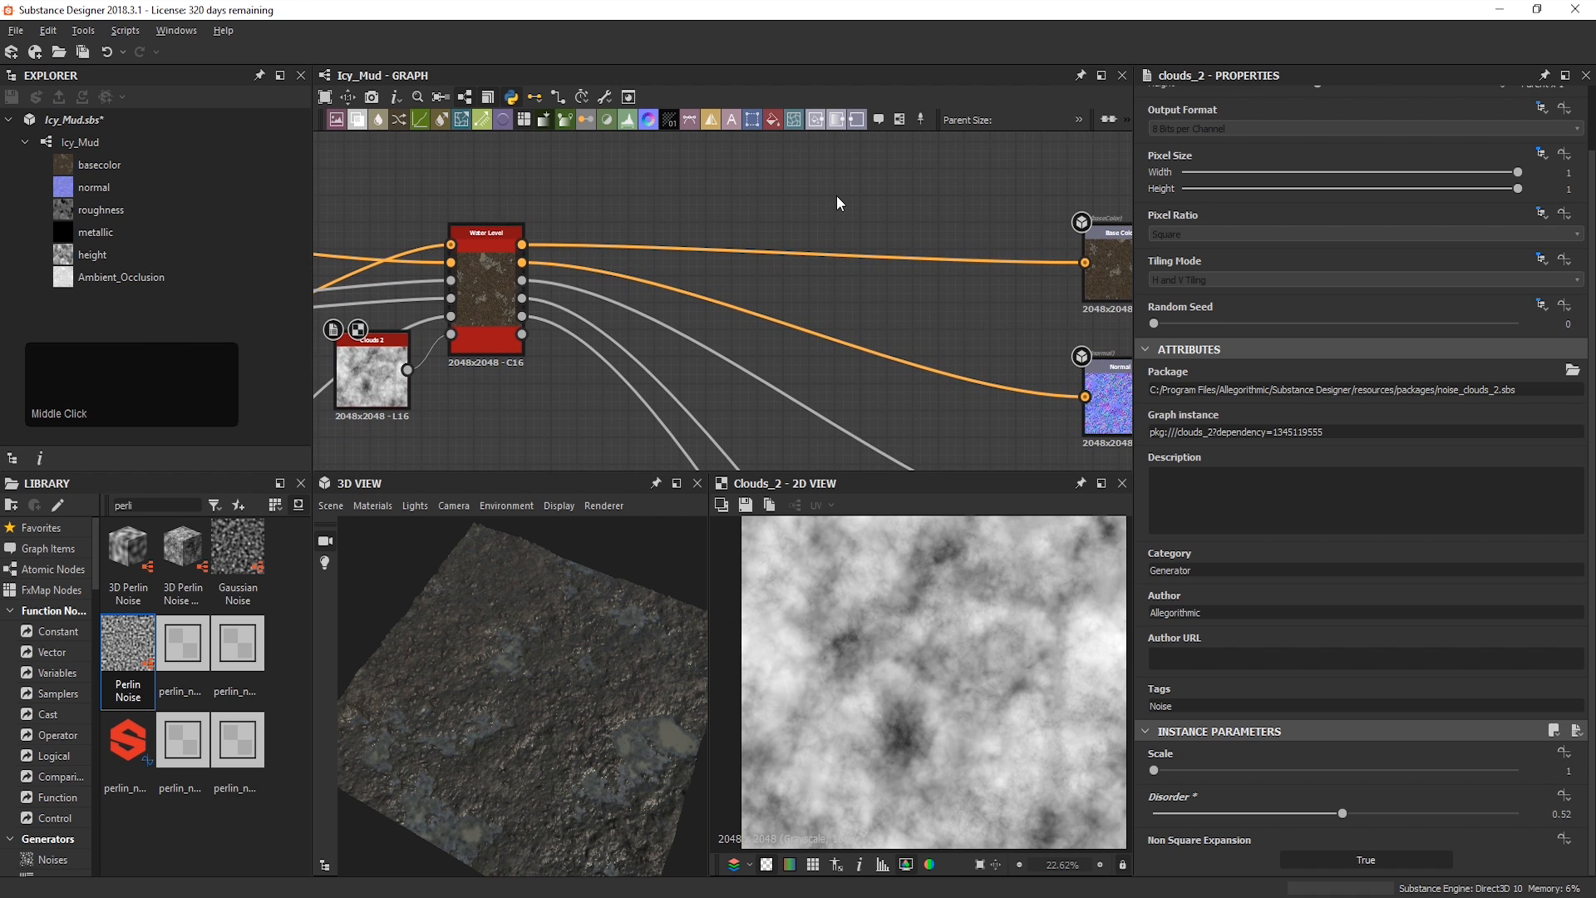
{"action": "left_click", "coordinate": [868, 255]}
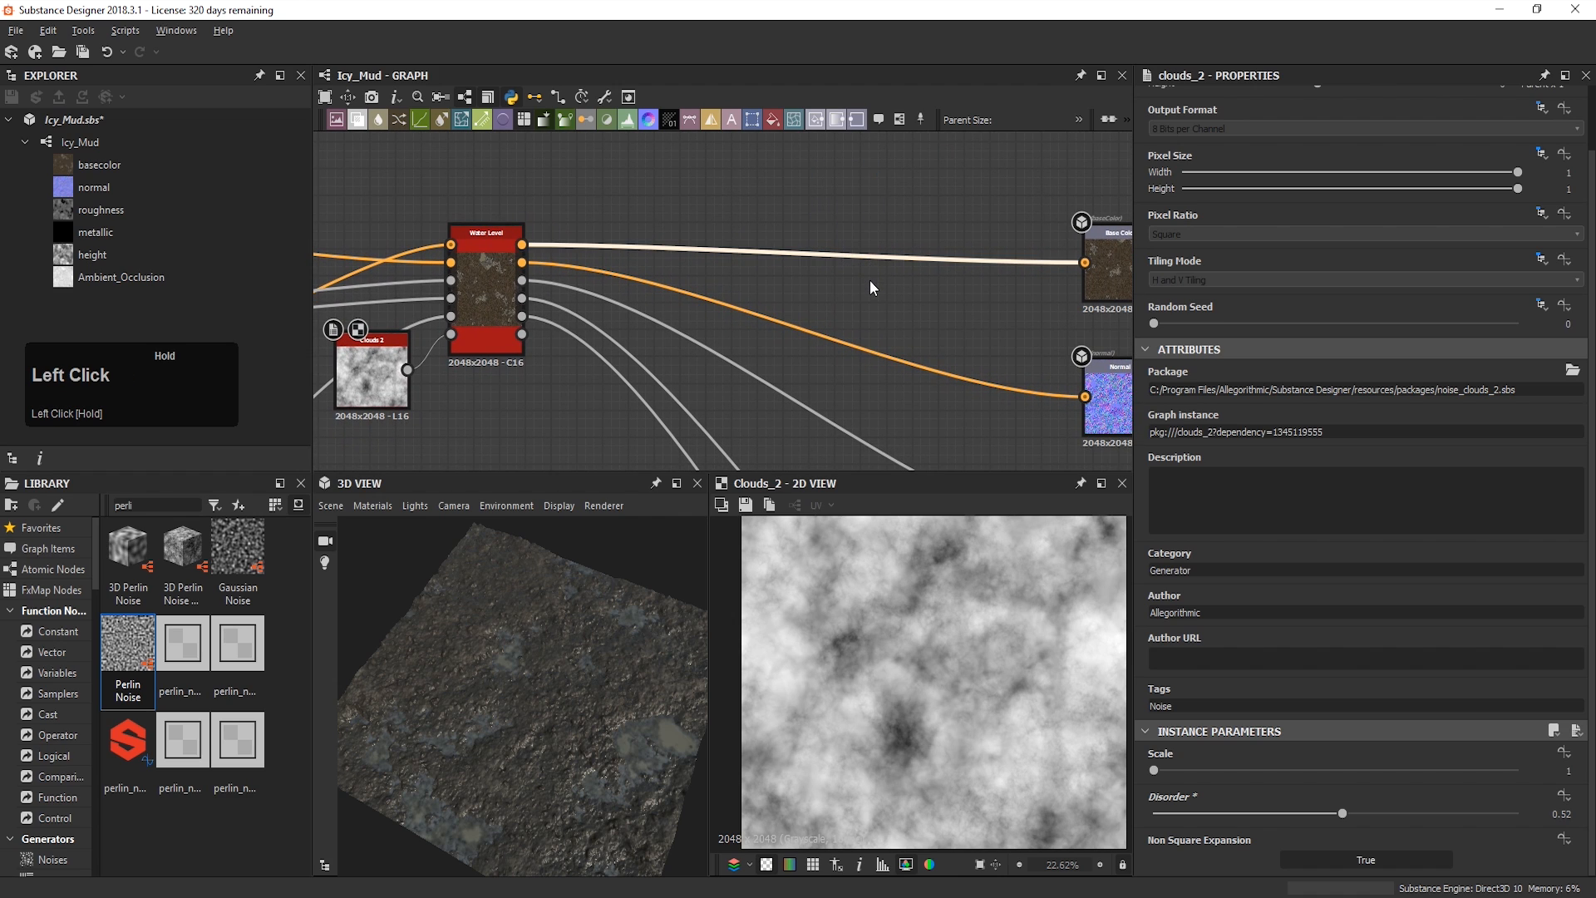
{"action": "key", "text": "h"}
{"action": "left_click", "coordinate": [930, 316]}
{"action": "left_click_drag", "start_coordinate": [811, 266], "coordinate": [968, 250]}
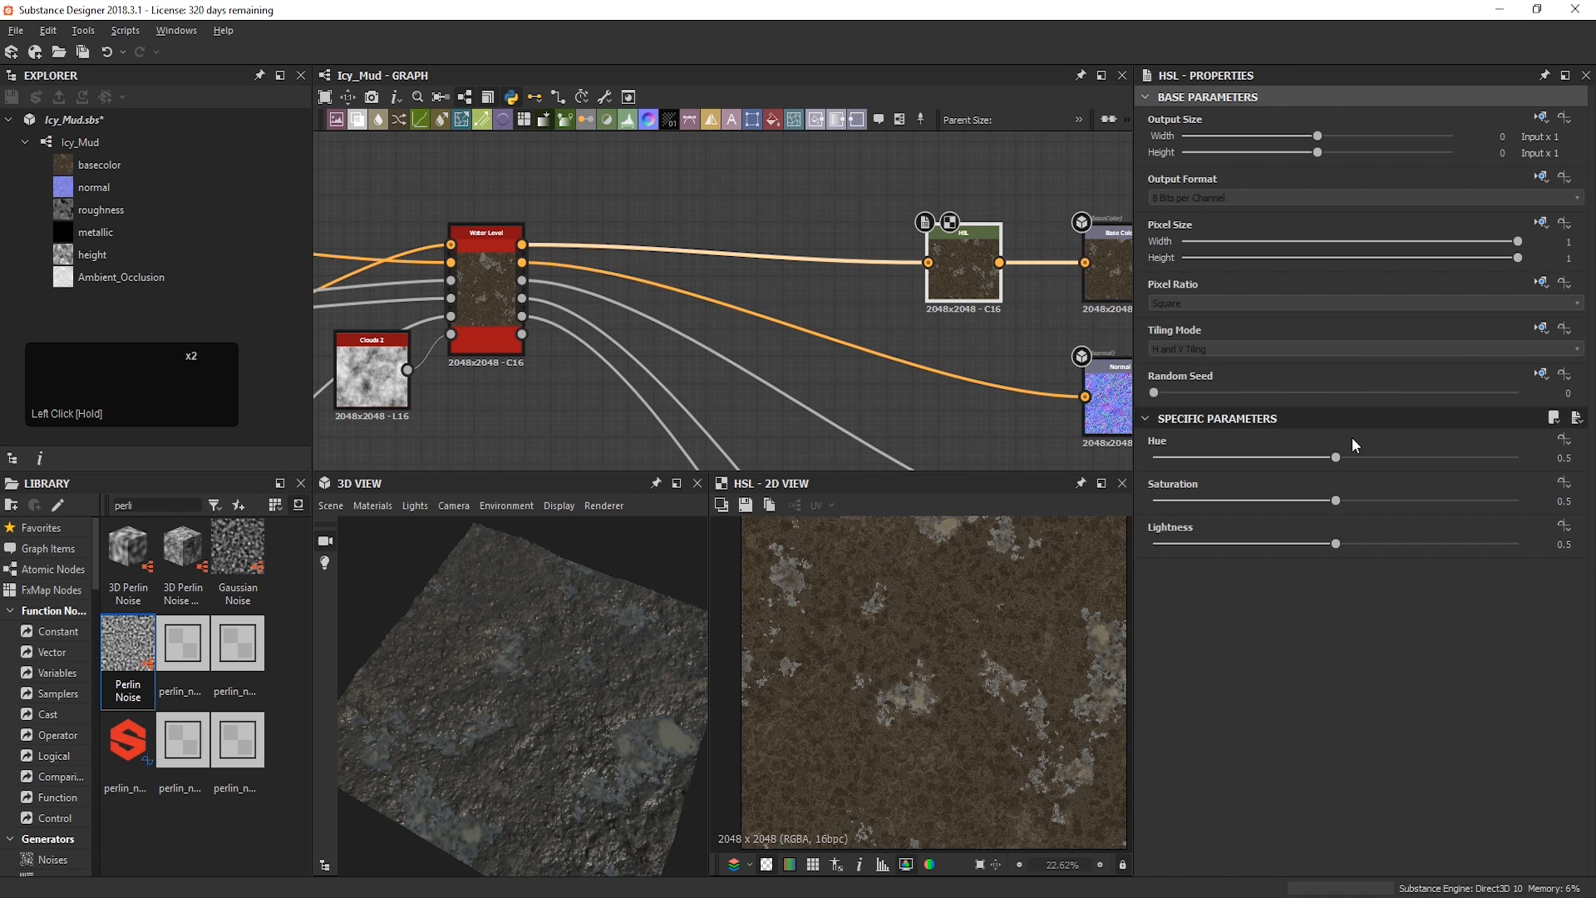
Step: Set the HSL node's Hue to 0.4952 after trying slightly different values
{"action": "left_click_drag", "start_coordinate": [1335, 457], "coordinate": [1341, 462]}
{"action": "left_click", "coordinate": [1561, 458]}
{"action": "left_click", "coordinate": [1578, 462]}
{"action": "left_click", "coordinate": [1578, 462]}
{"action": "left_click", "coordinate": [1581, 463]}
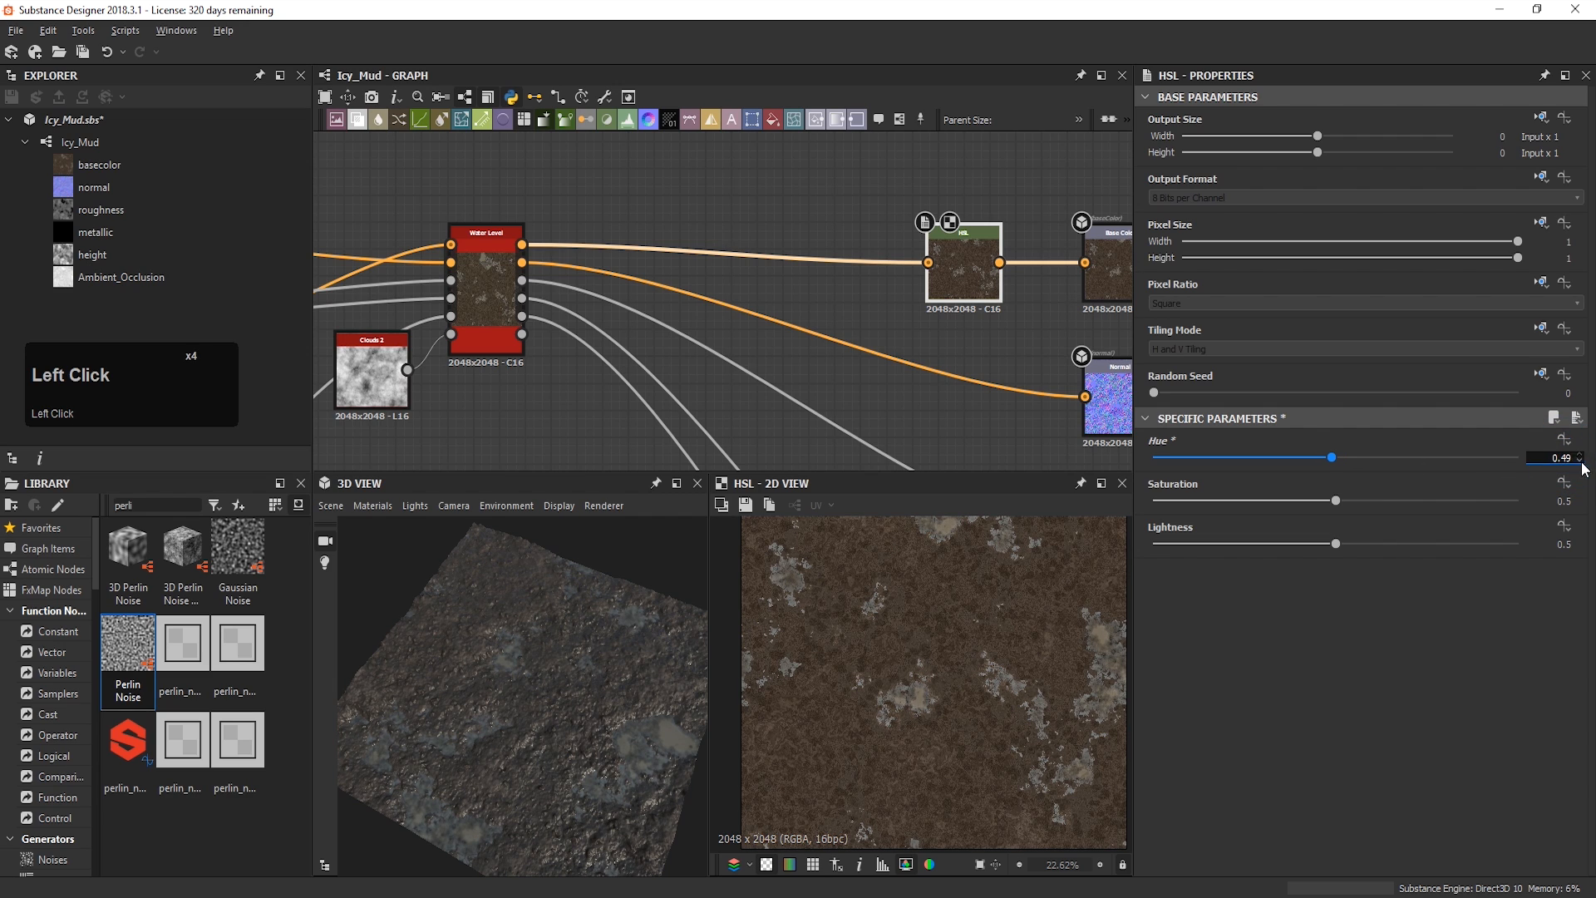
{"action": "key", "text": "Right"}
{"action": "type", "text": "52"}
{"action": "key", "text": "Return"}
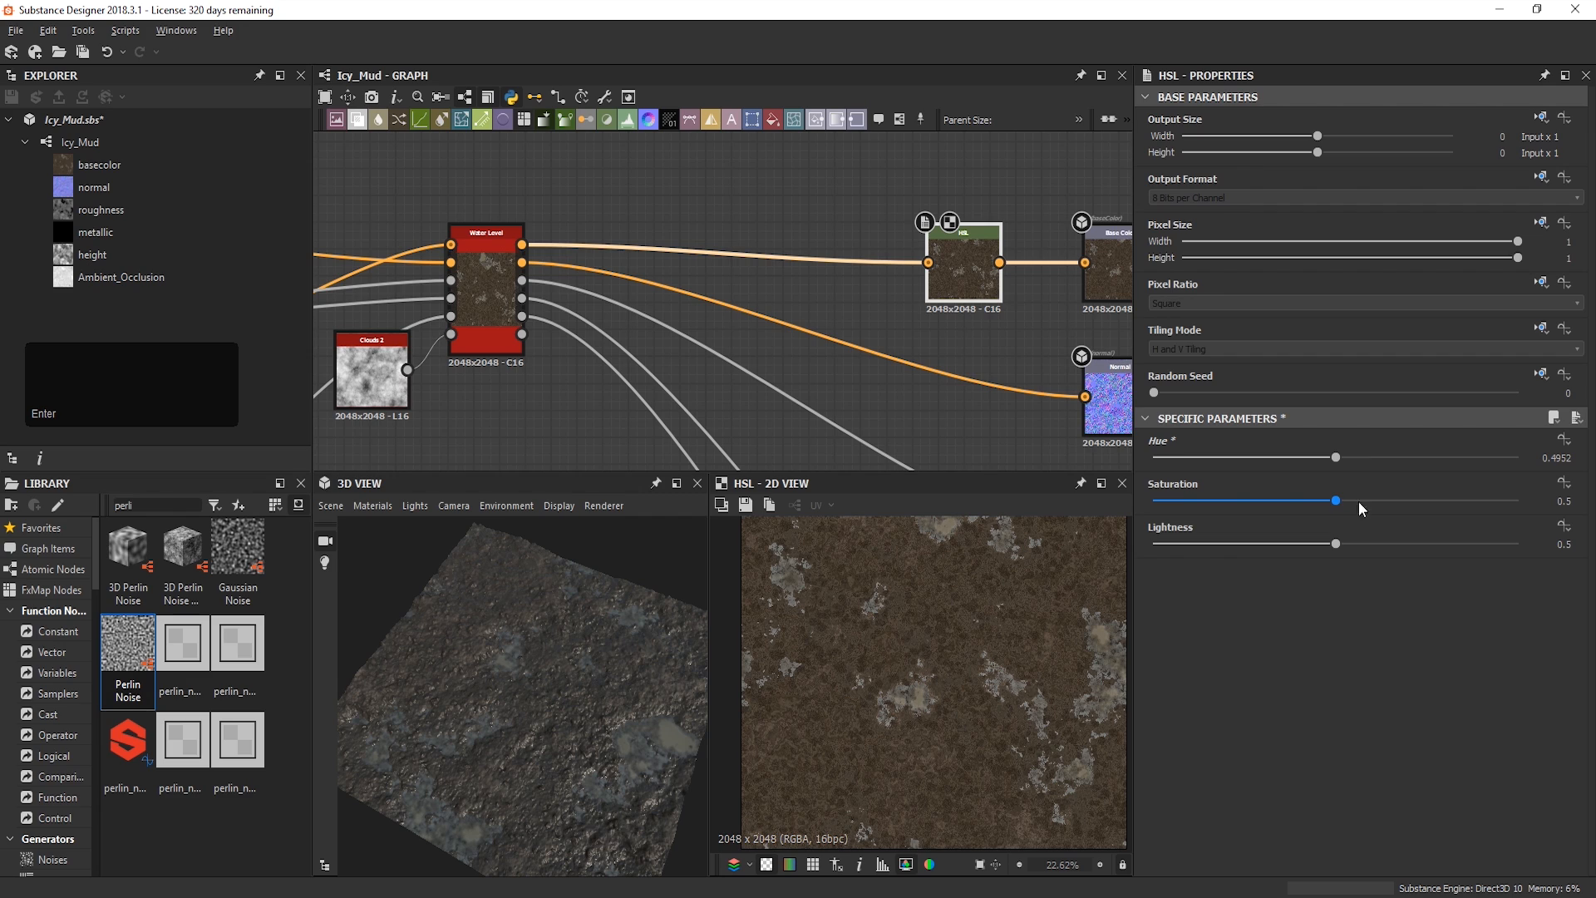
Step: Set the HSL node's Saturation to 0.52
{"action": "left_click", "coordinate": [1555, 502]}
{"action": "left_click", "coordinate": [1579, 497]}
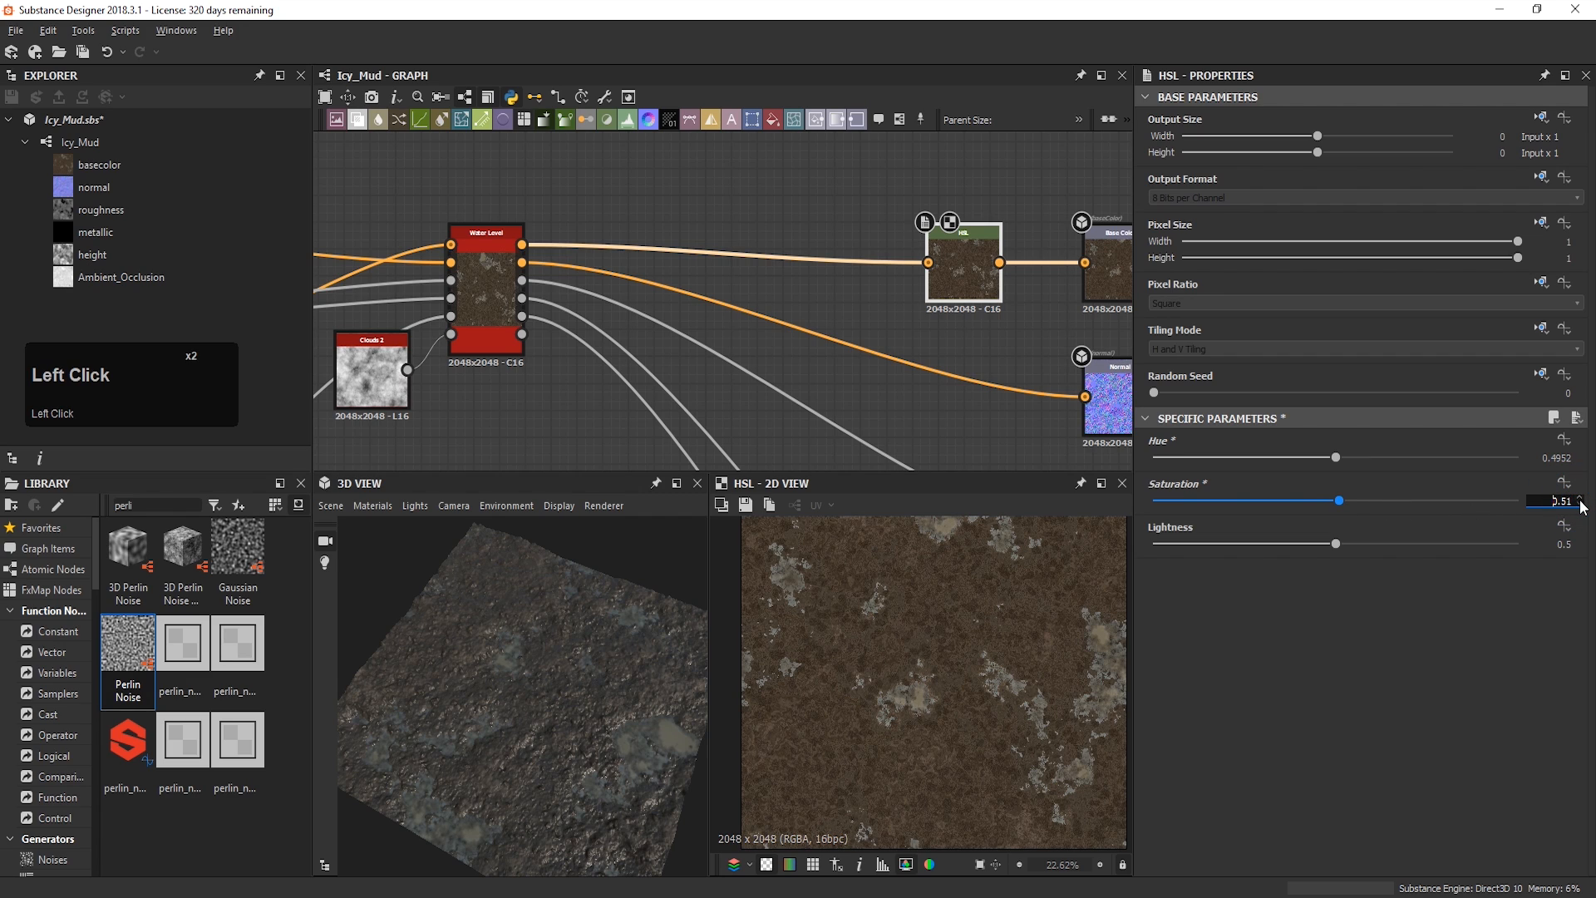
{"action": "left_click", "coordinate": [1579, 497]}
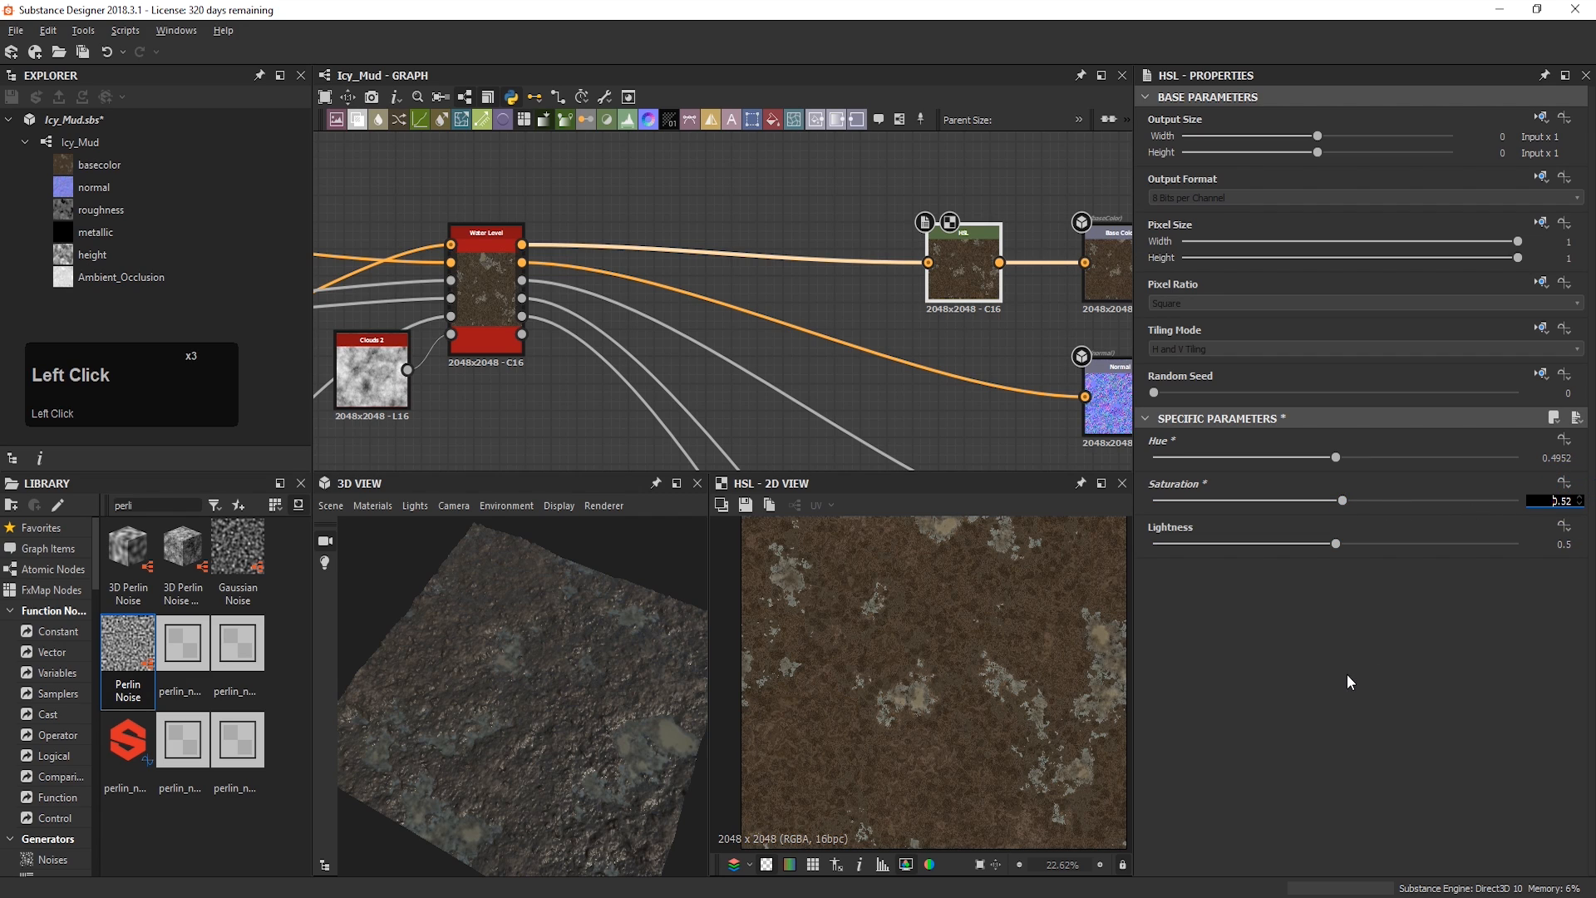
Step: Fine-tune the HSL node's Lightness in small increments and inspect the material in 3D under different lighting
{"action": "left_click", "coordinate": [1579, 548]}
{"action": "double_click", "coordinate": [1578, 541]}
{"action": "left_click", "coordinate": [1578, 542]}
{"action": "mouse_move", "coordinate": [548, 723]}
{"action": "left_mouse_down"}
{"action": "mouse_move", "coordinate": [569, 690]}
{"action": "mouse_move", "coordinate": [566, 717]}
{"action": "left_mouse_up"}
{"action": "right_click_drag", "start_coordinate": [565, 710], "coordinate": [532, 680]}
{"action": "mouse_move", "coordinate": [532, 680]}
{"action": "right_mouse_down", "text": "ctrl+shift"}
{"action": "mouse_move", "coordinate": [459, 680]}
{"action": "mouse_move", "coordinate": [557, 706]}
{"action": "mouse_move", "coordinate": [373, 798]}
{"action": "right_mouse_up", "text": "ctrl+shift"}
{"action": "middle_click_drag", "start_coordinate": [957, 368], "coordinate": [1097, 388]}
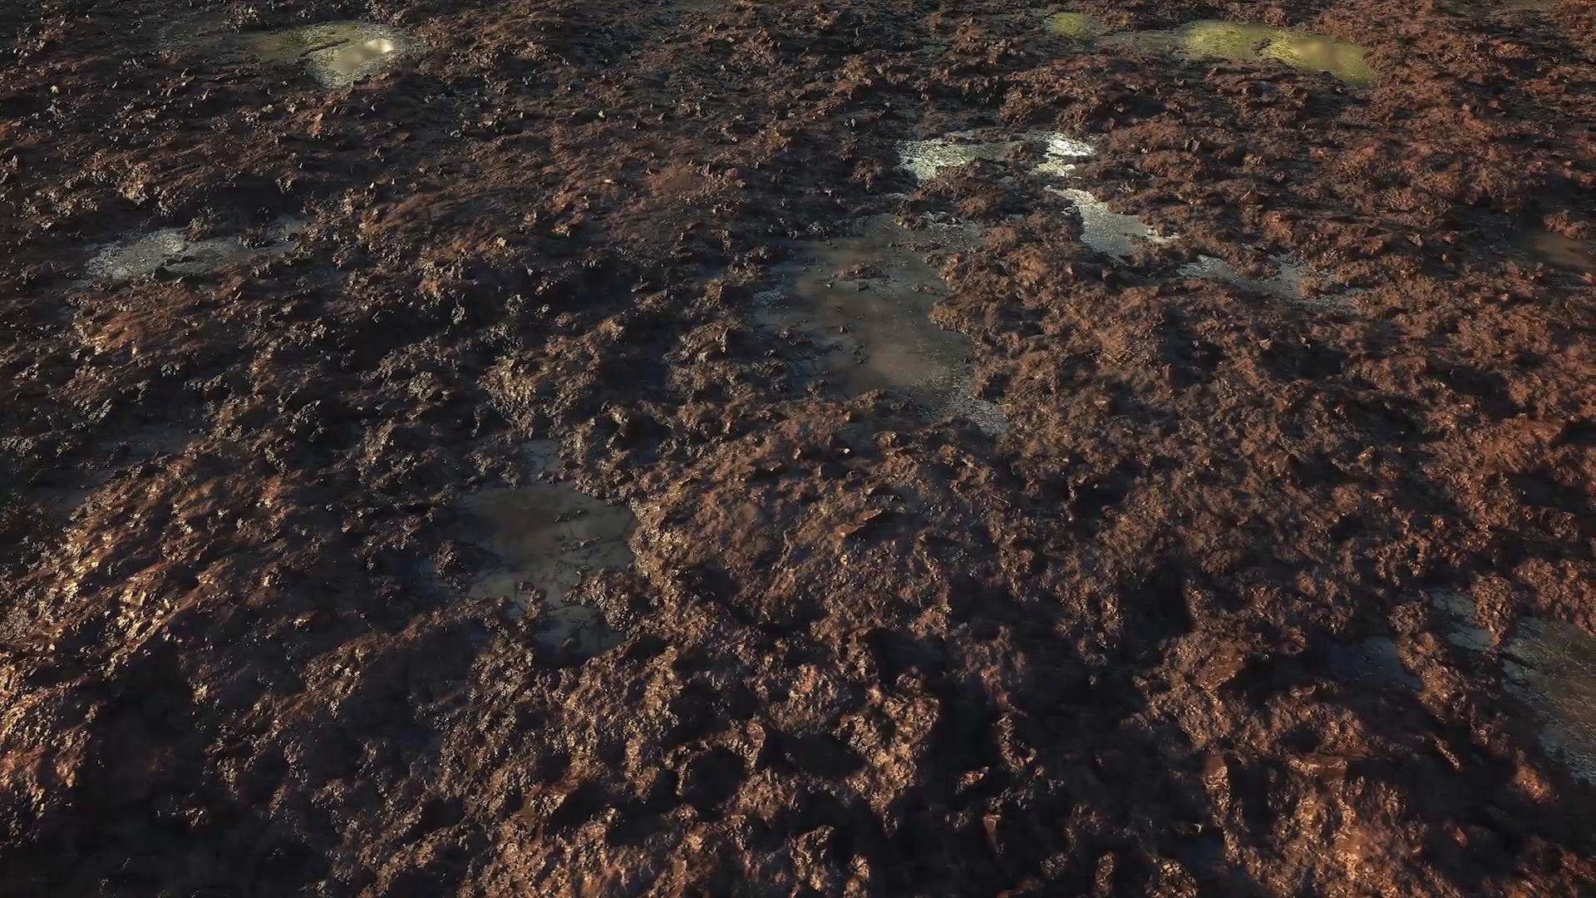